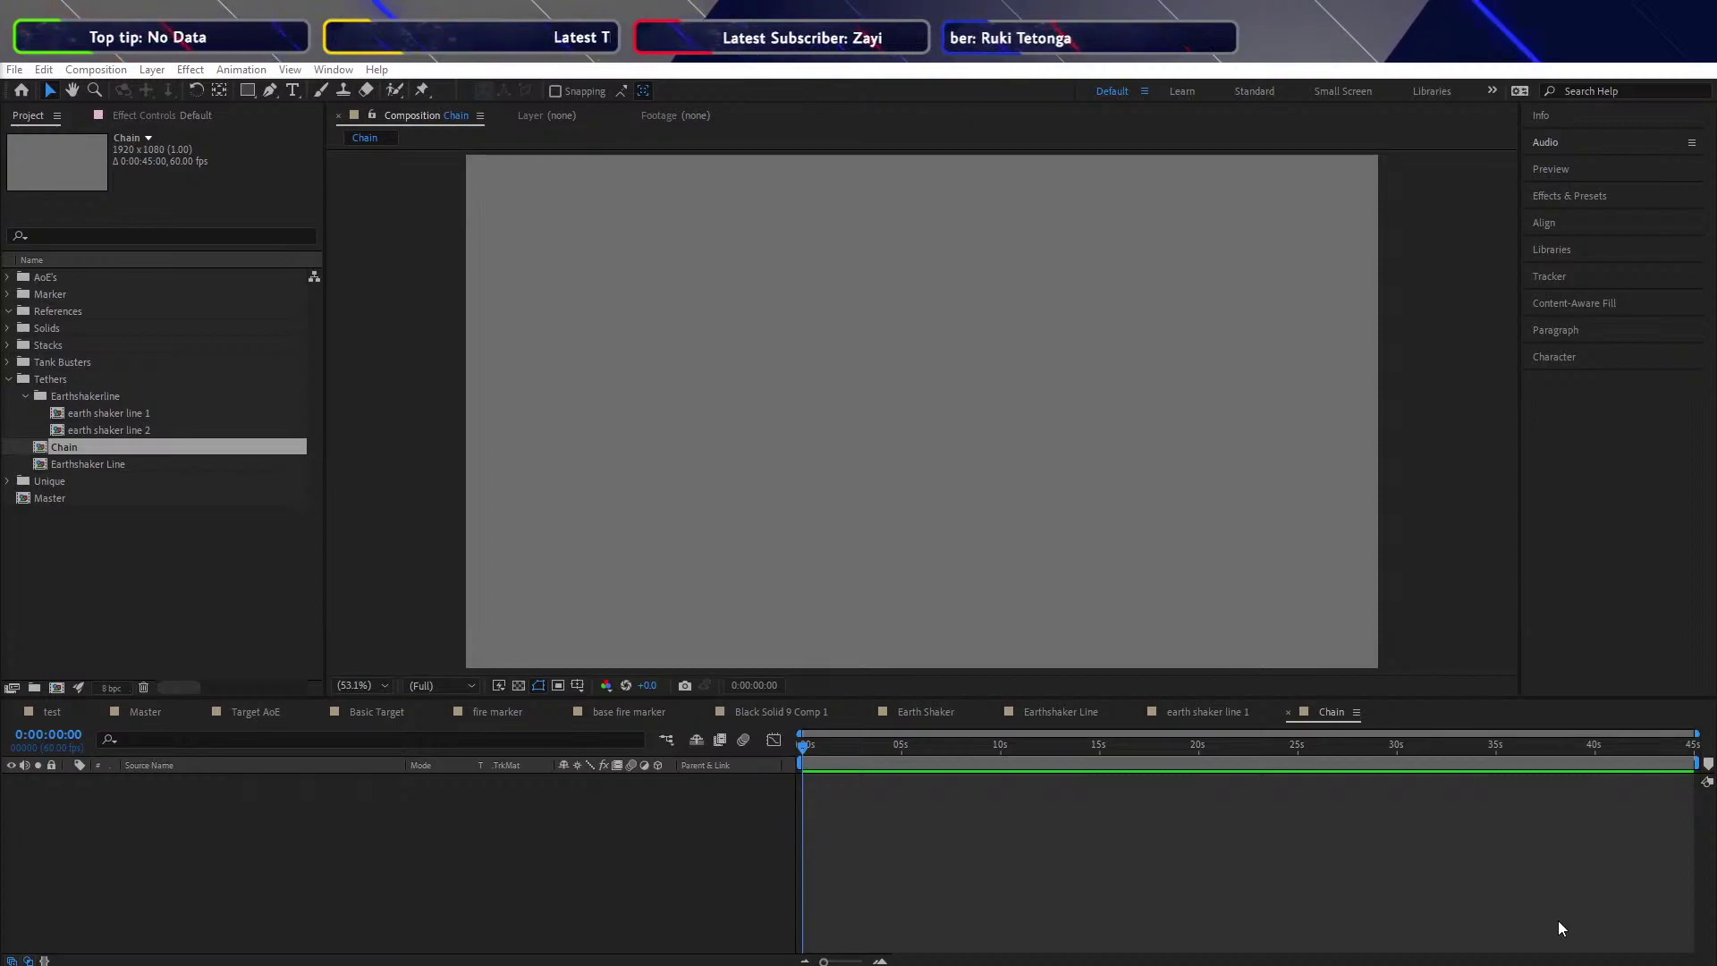
key("XF86AudioRaiseVolume")
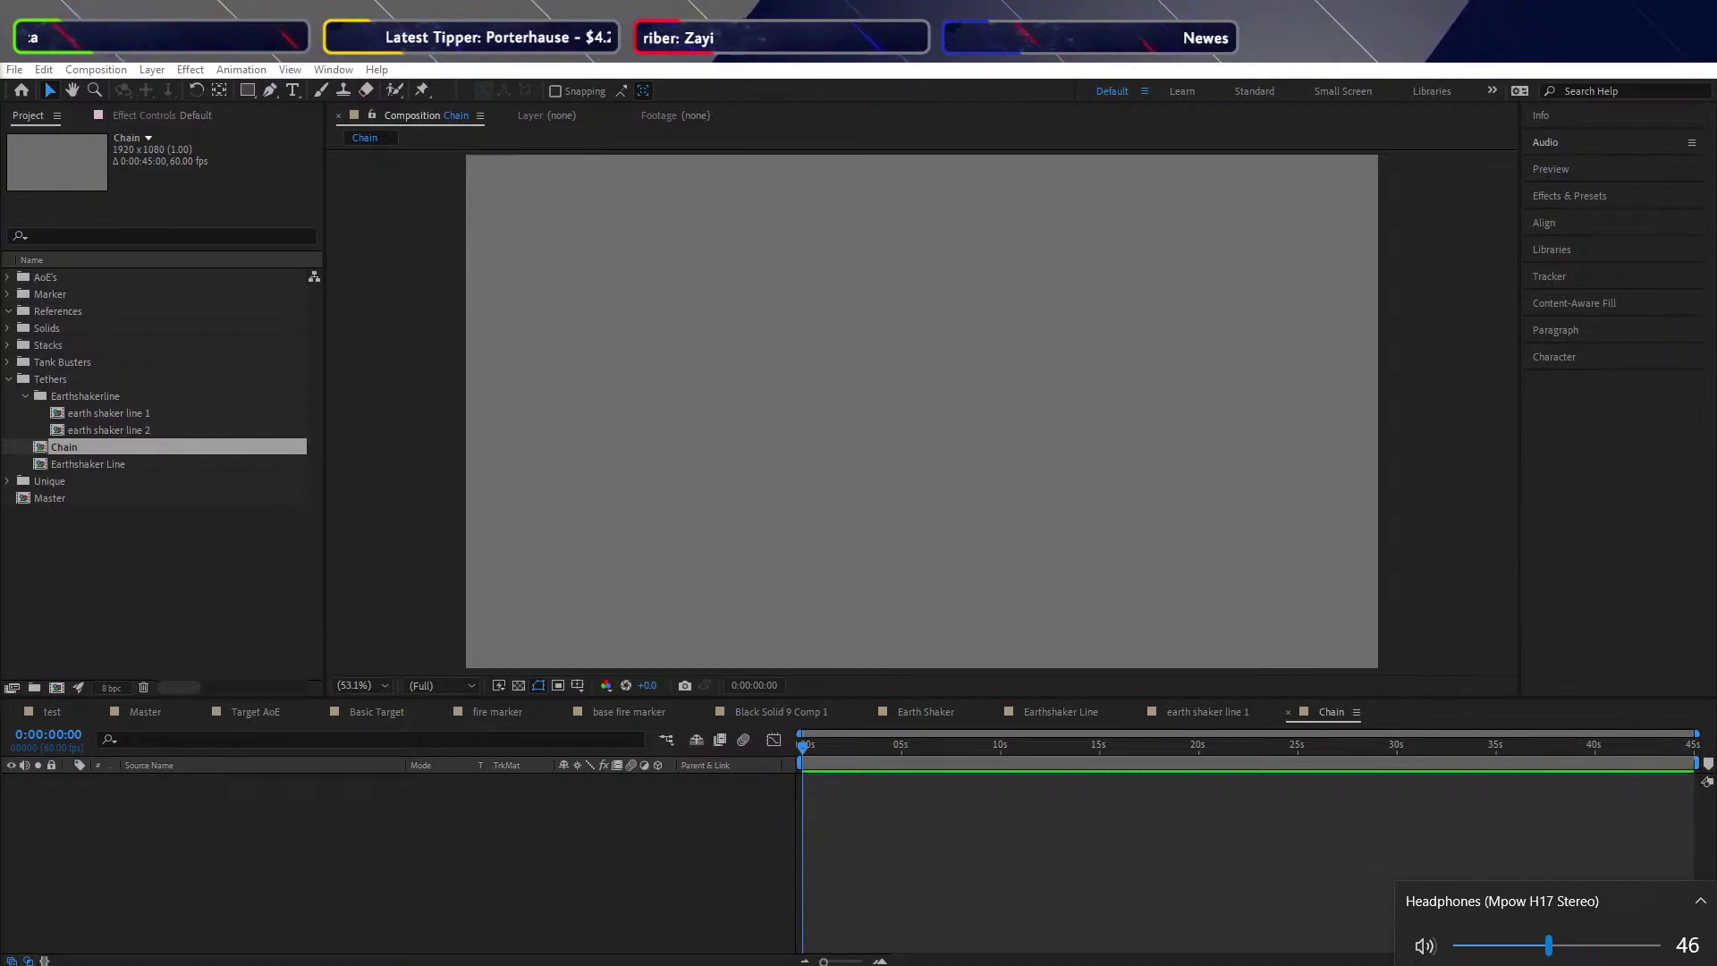
left_click(1523, 894)
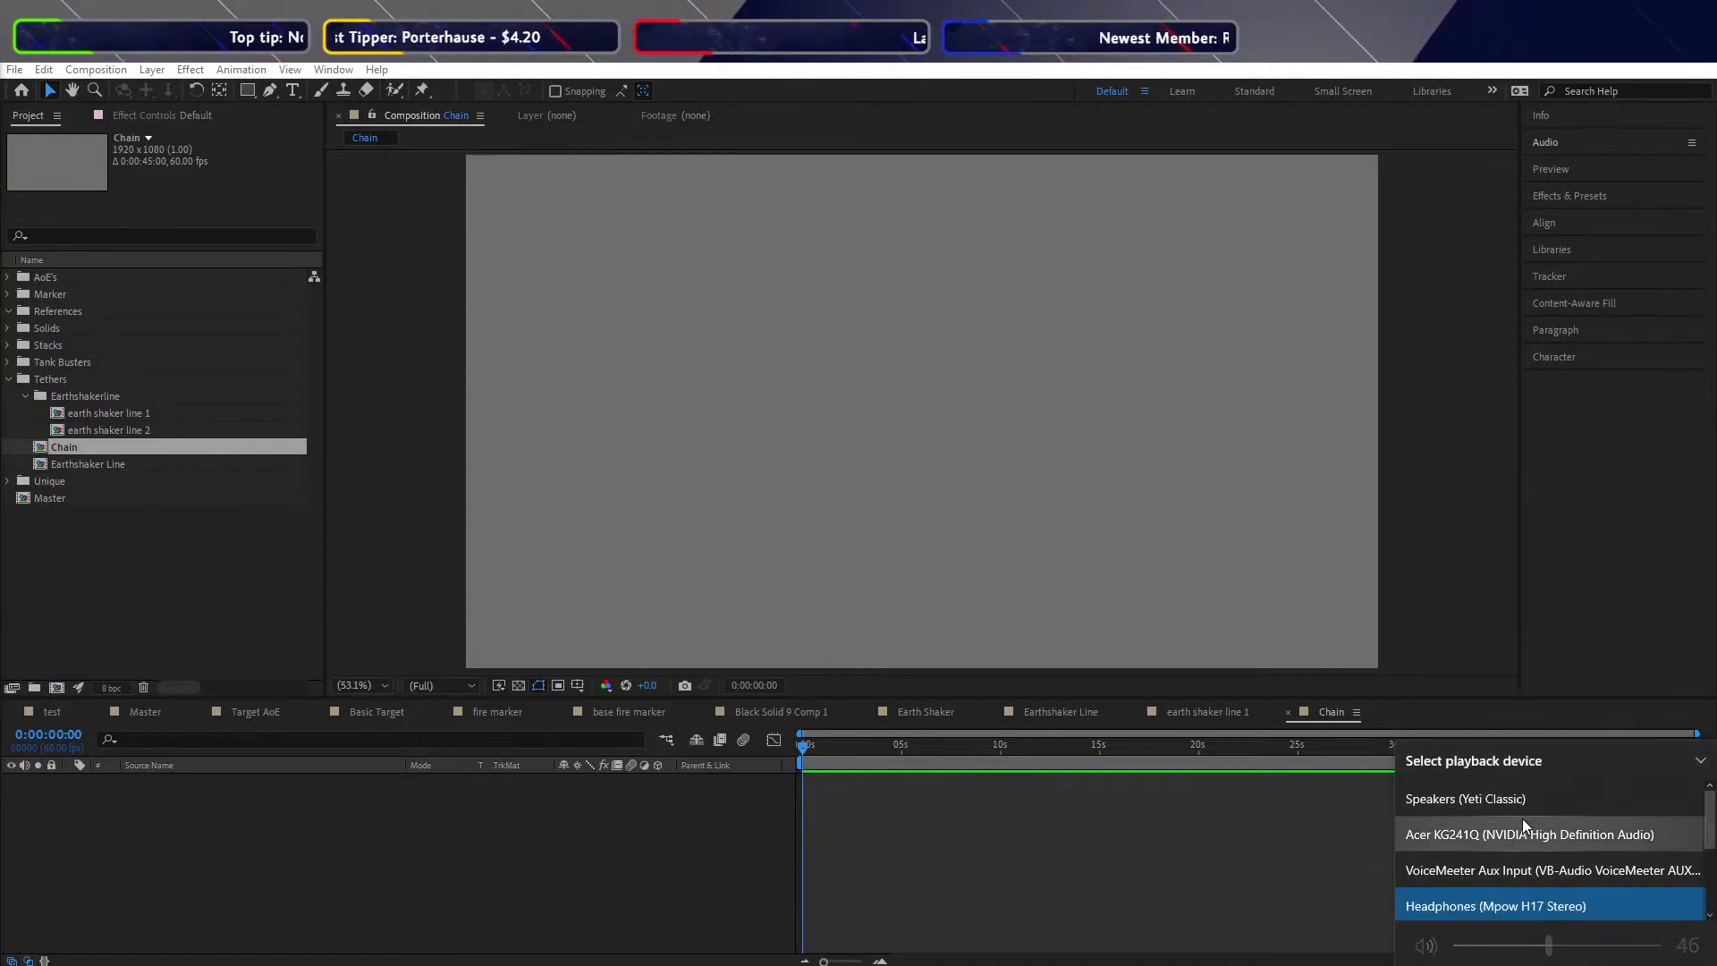
scroll(1523, 827, "down", 2)
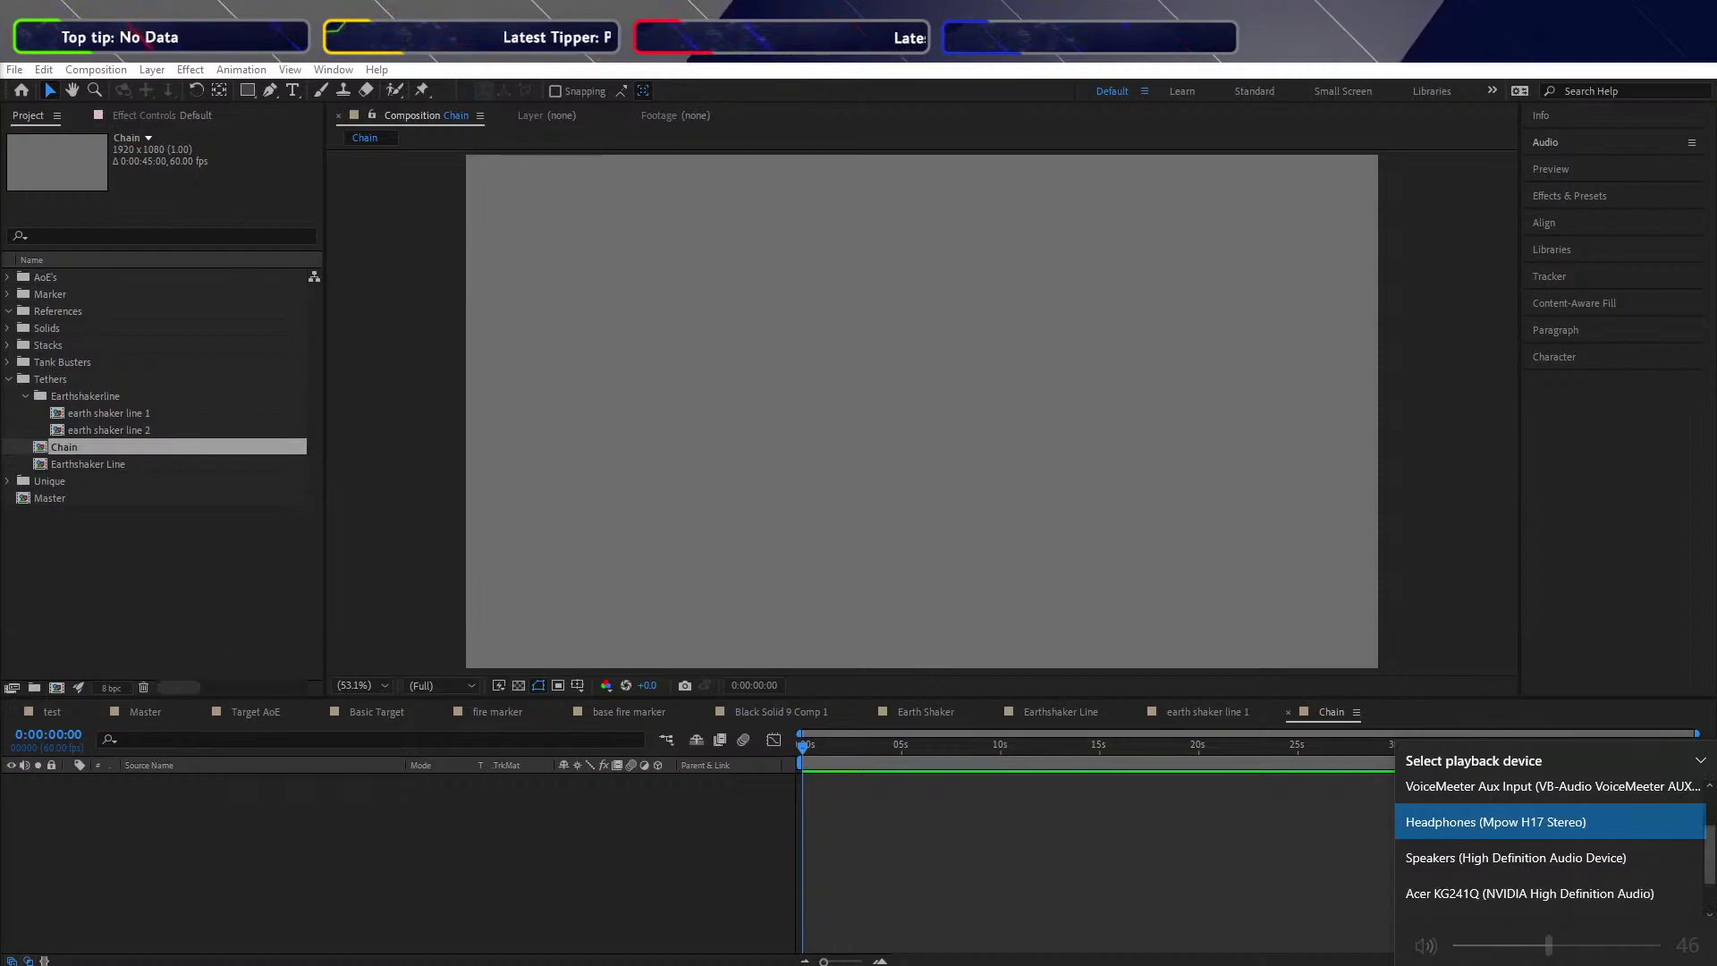
key("Escape")
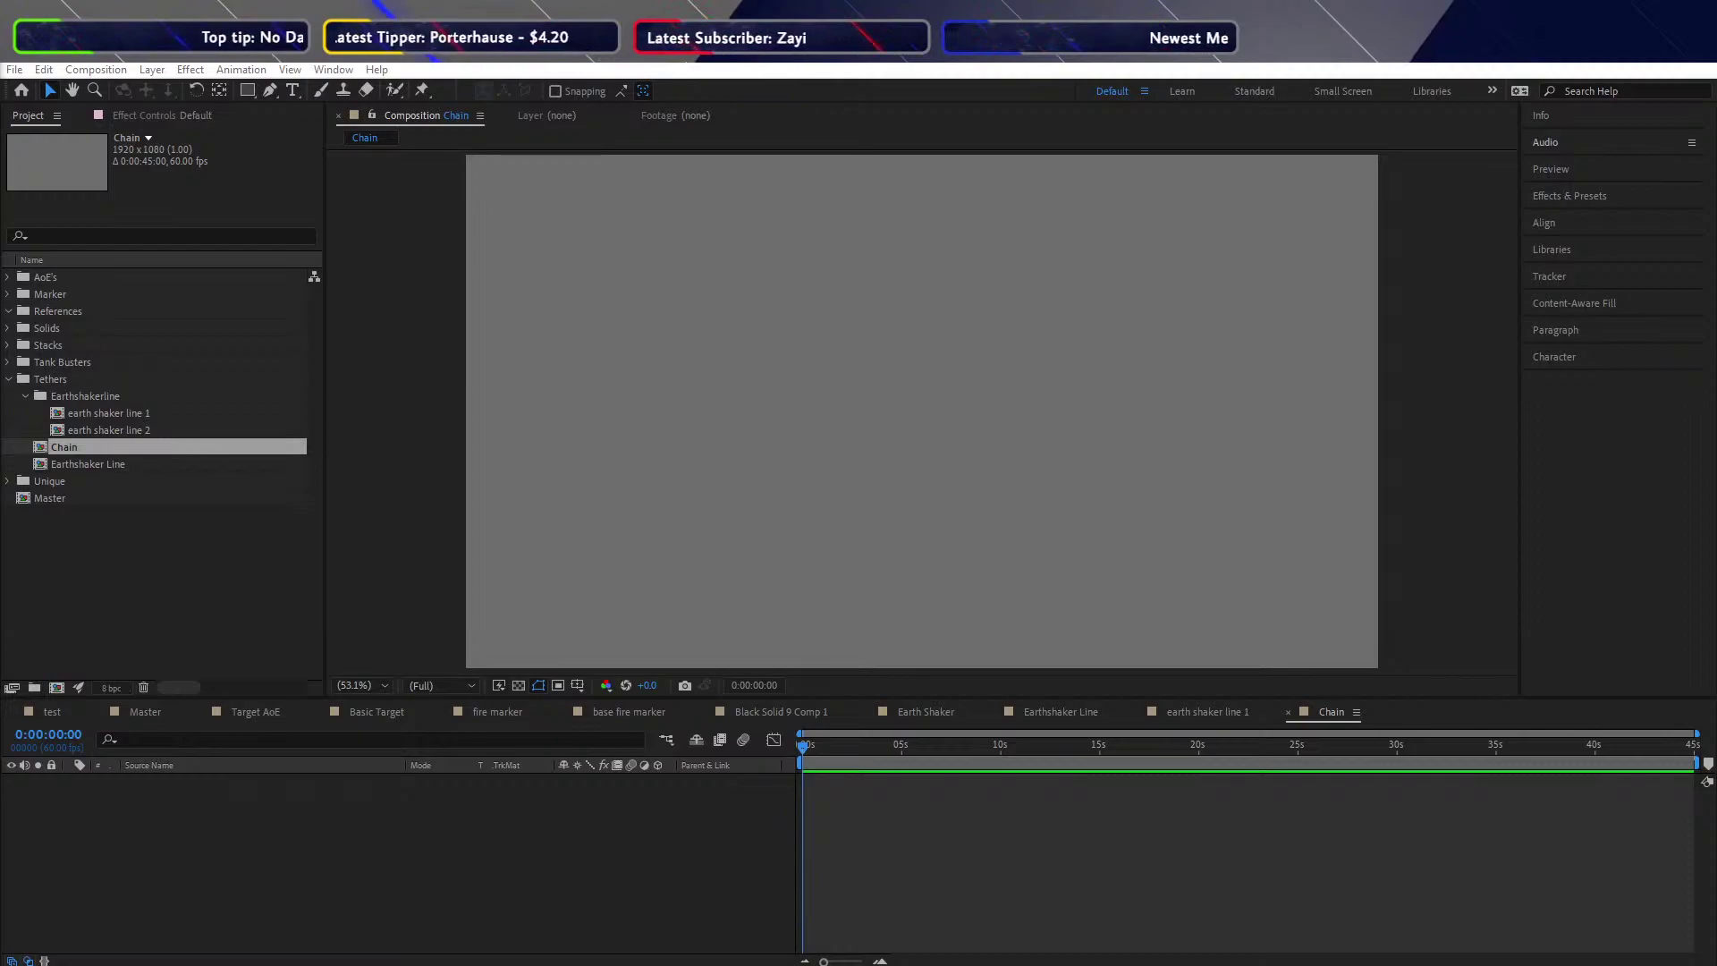
left_click(492, 805)
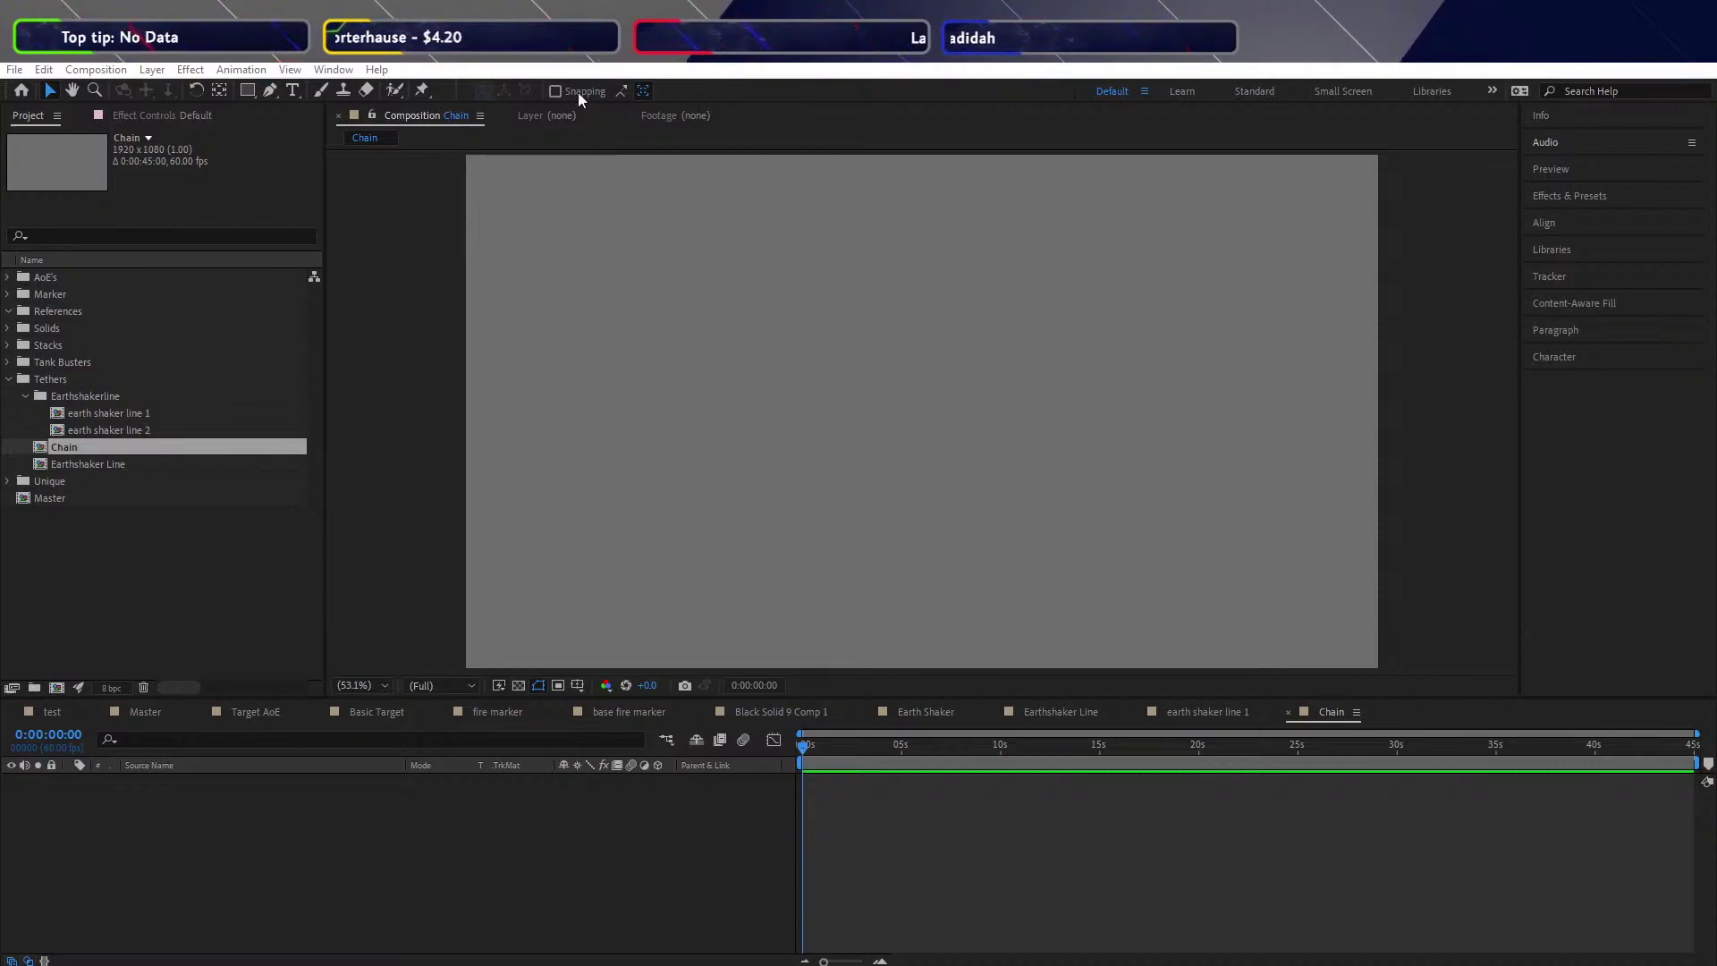
left_click(393, 858)
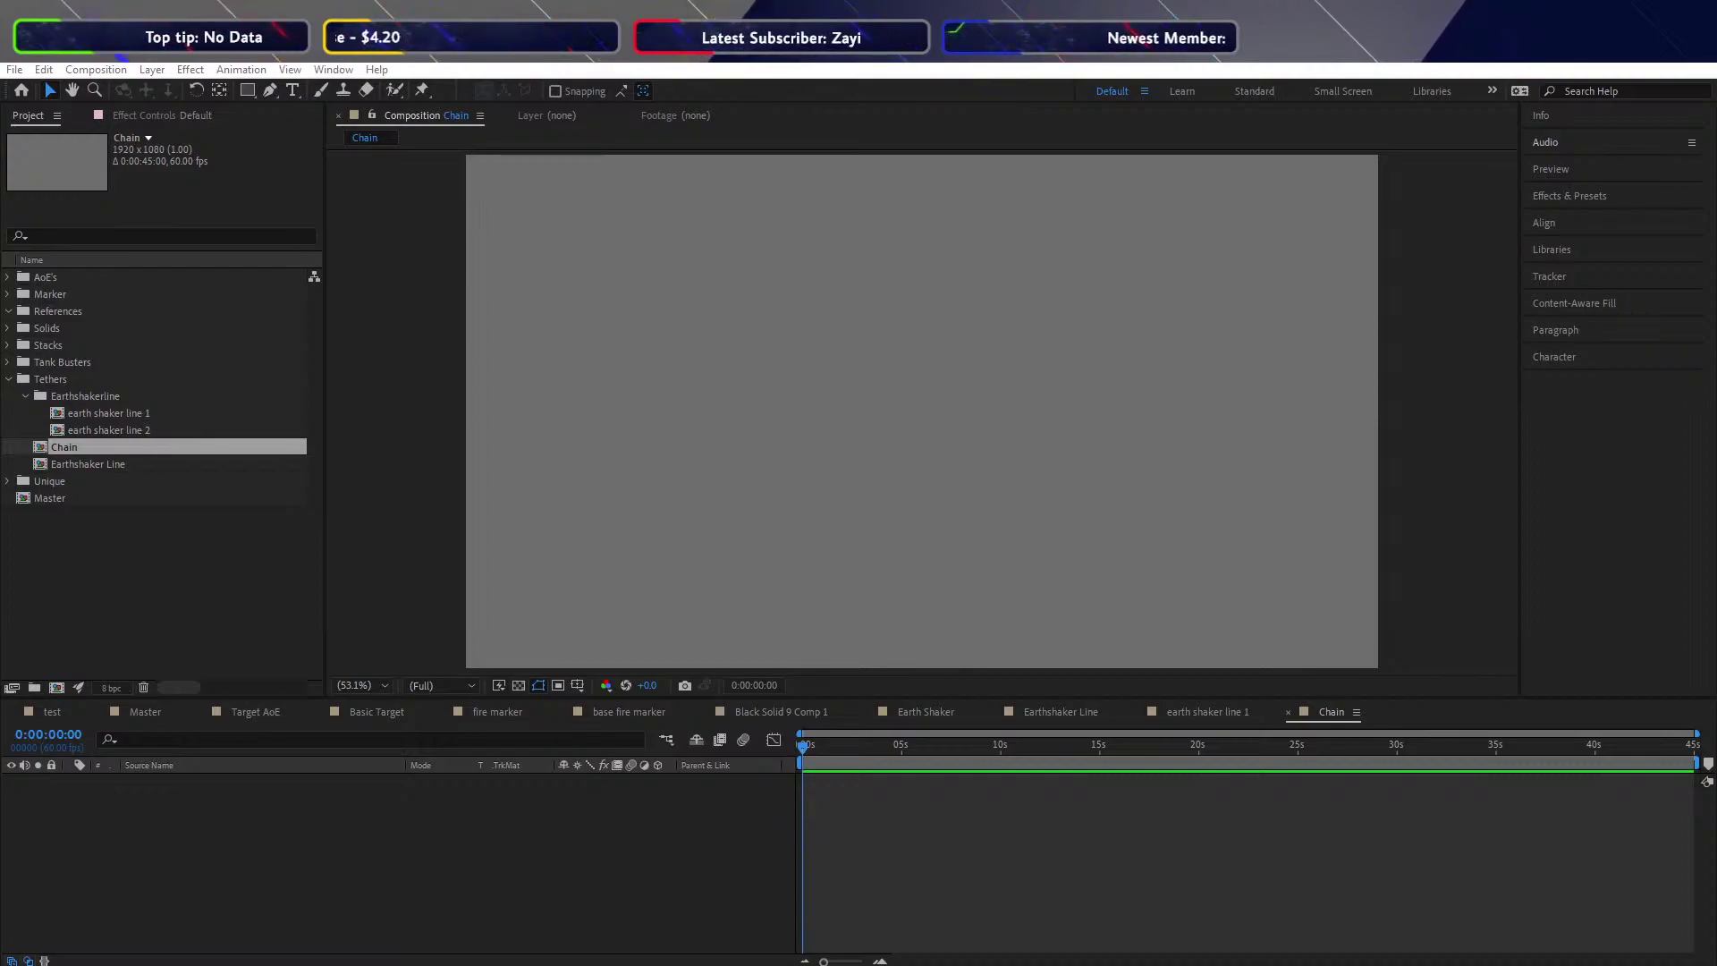
left_click(984, 850)
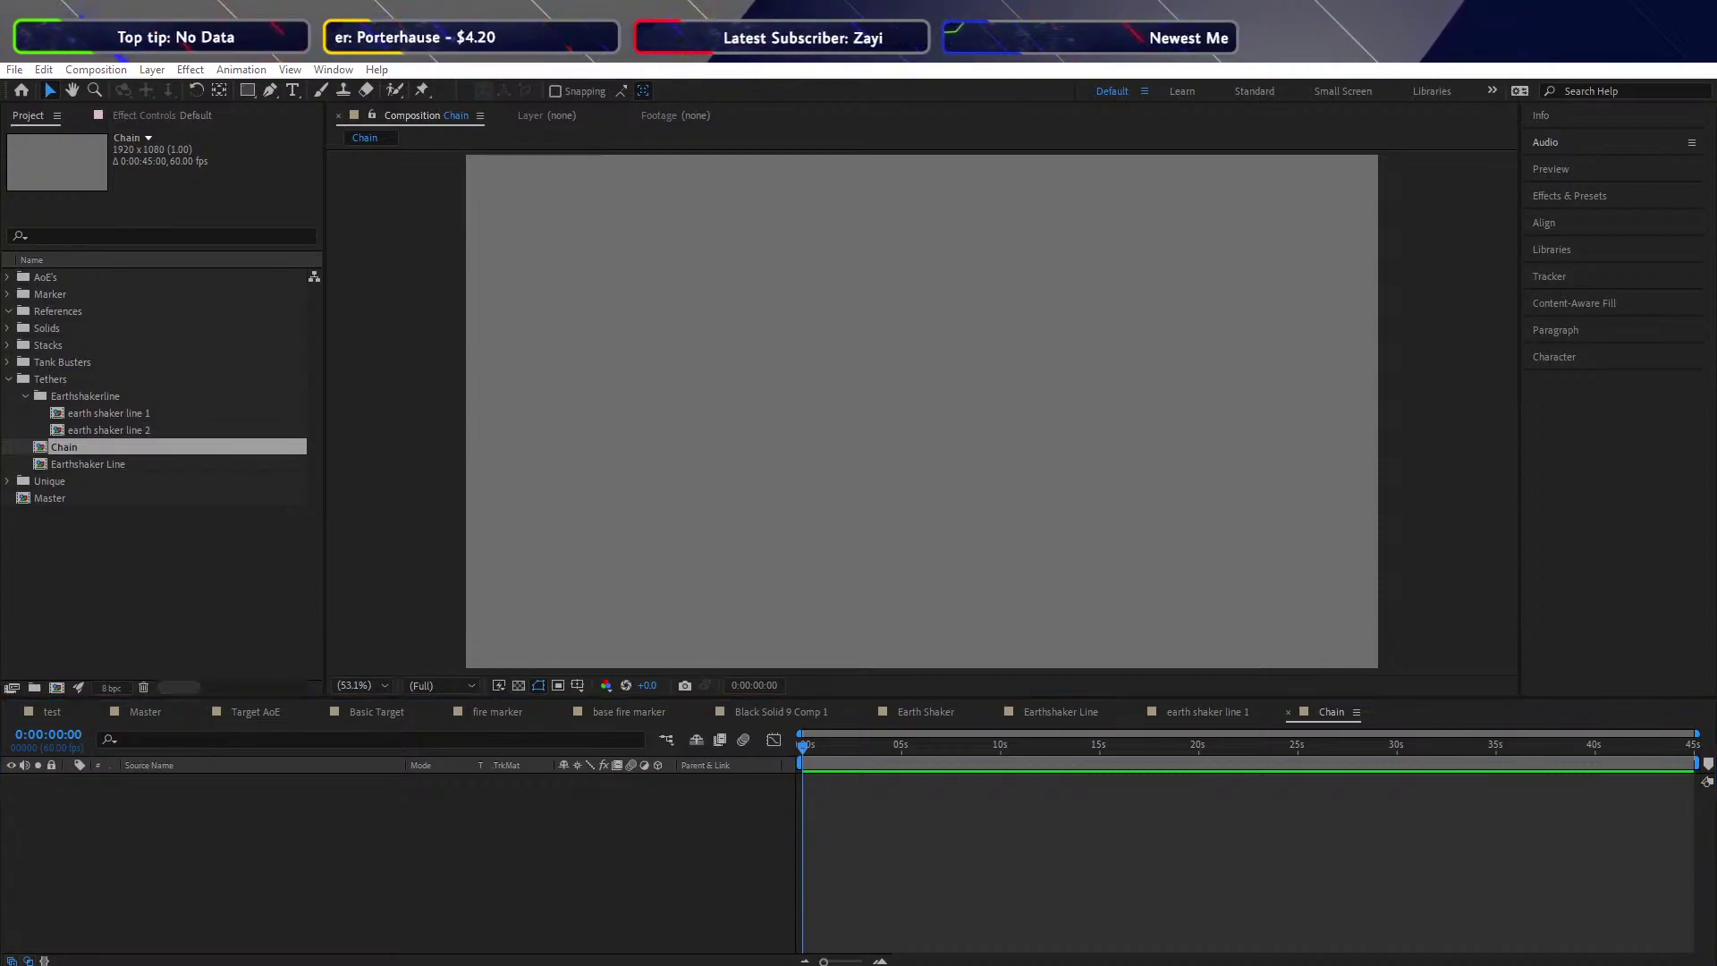
Import "water, chain tethers, cross and donut drops" from the Marker Examples folder into Tethers and add it to the Chain composition
key("alt+Tab")
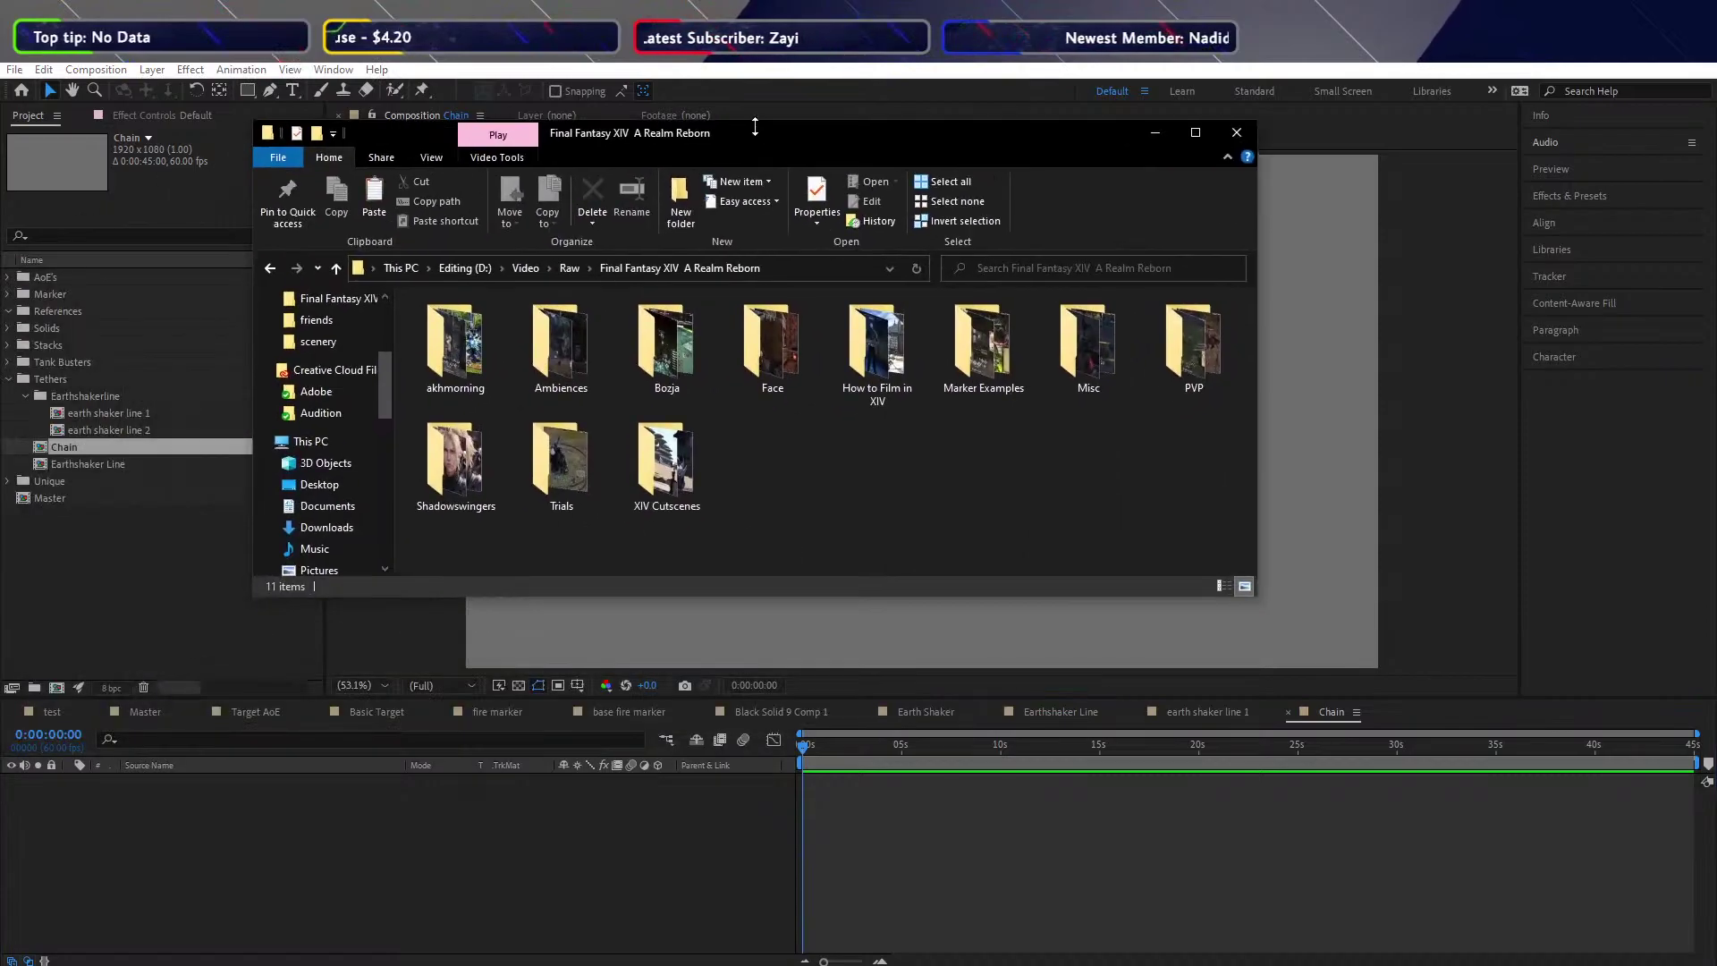
double_click(755, 128)
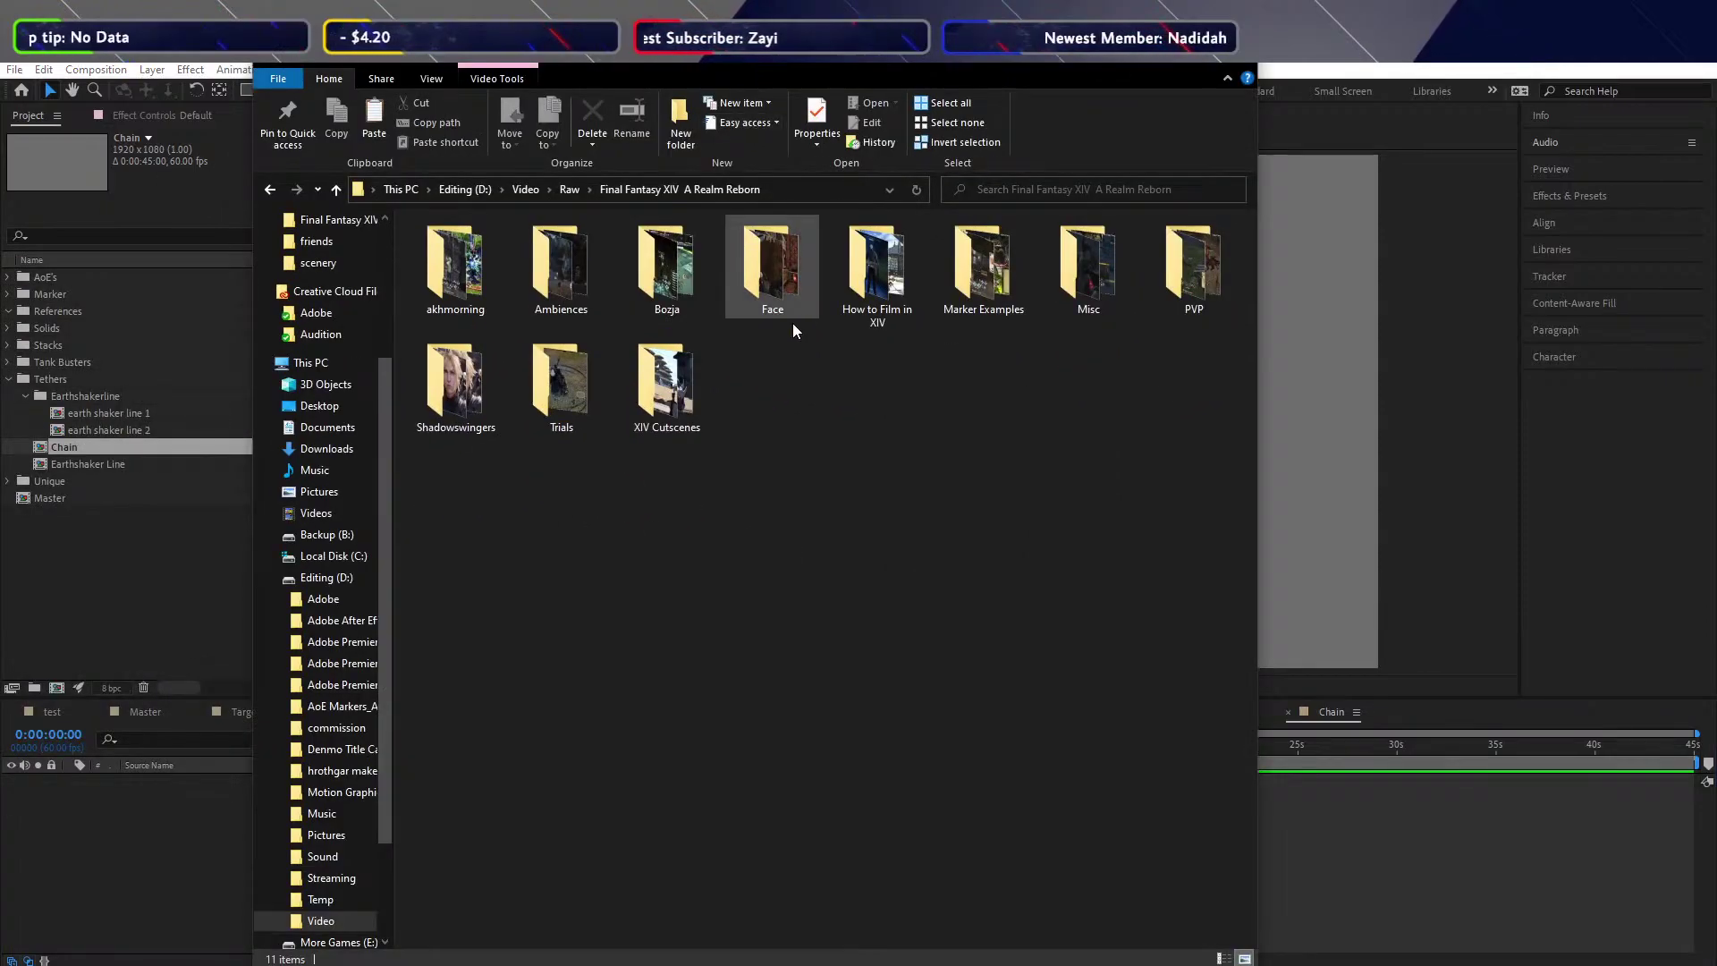
double_click(1009, 270)
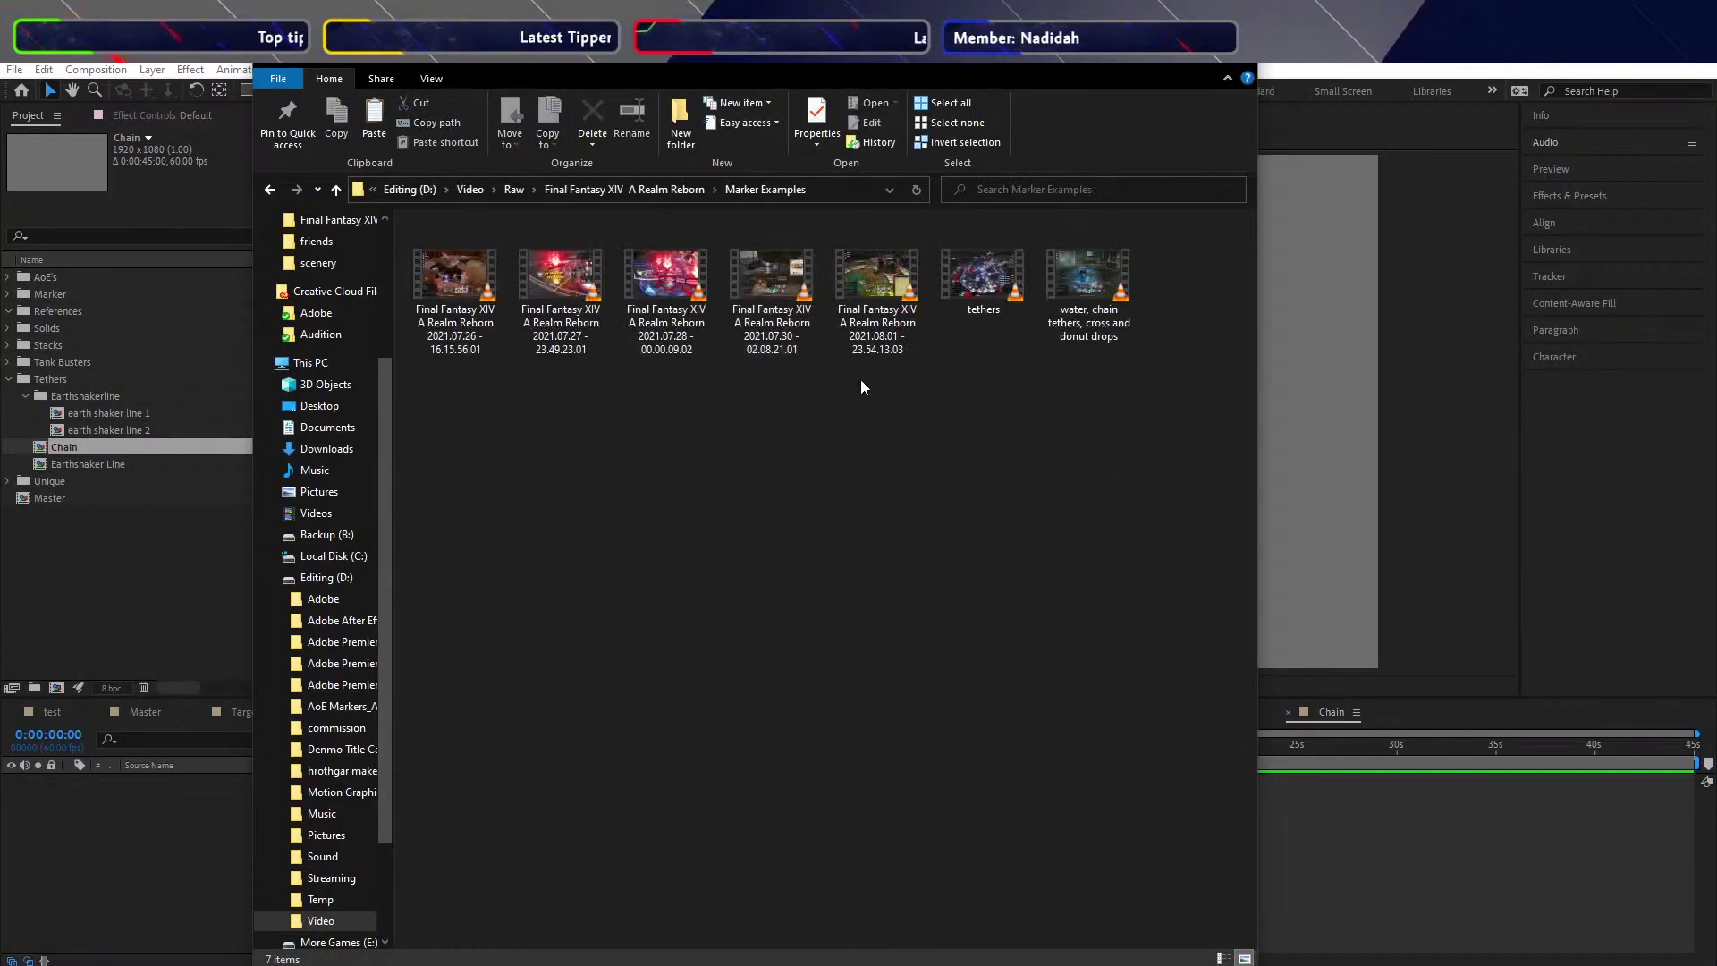
left_click(1054, 292)
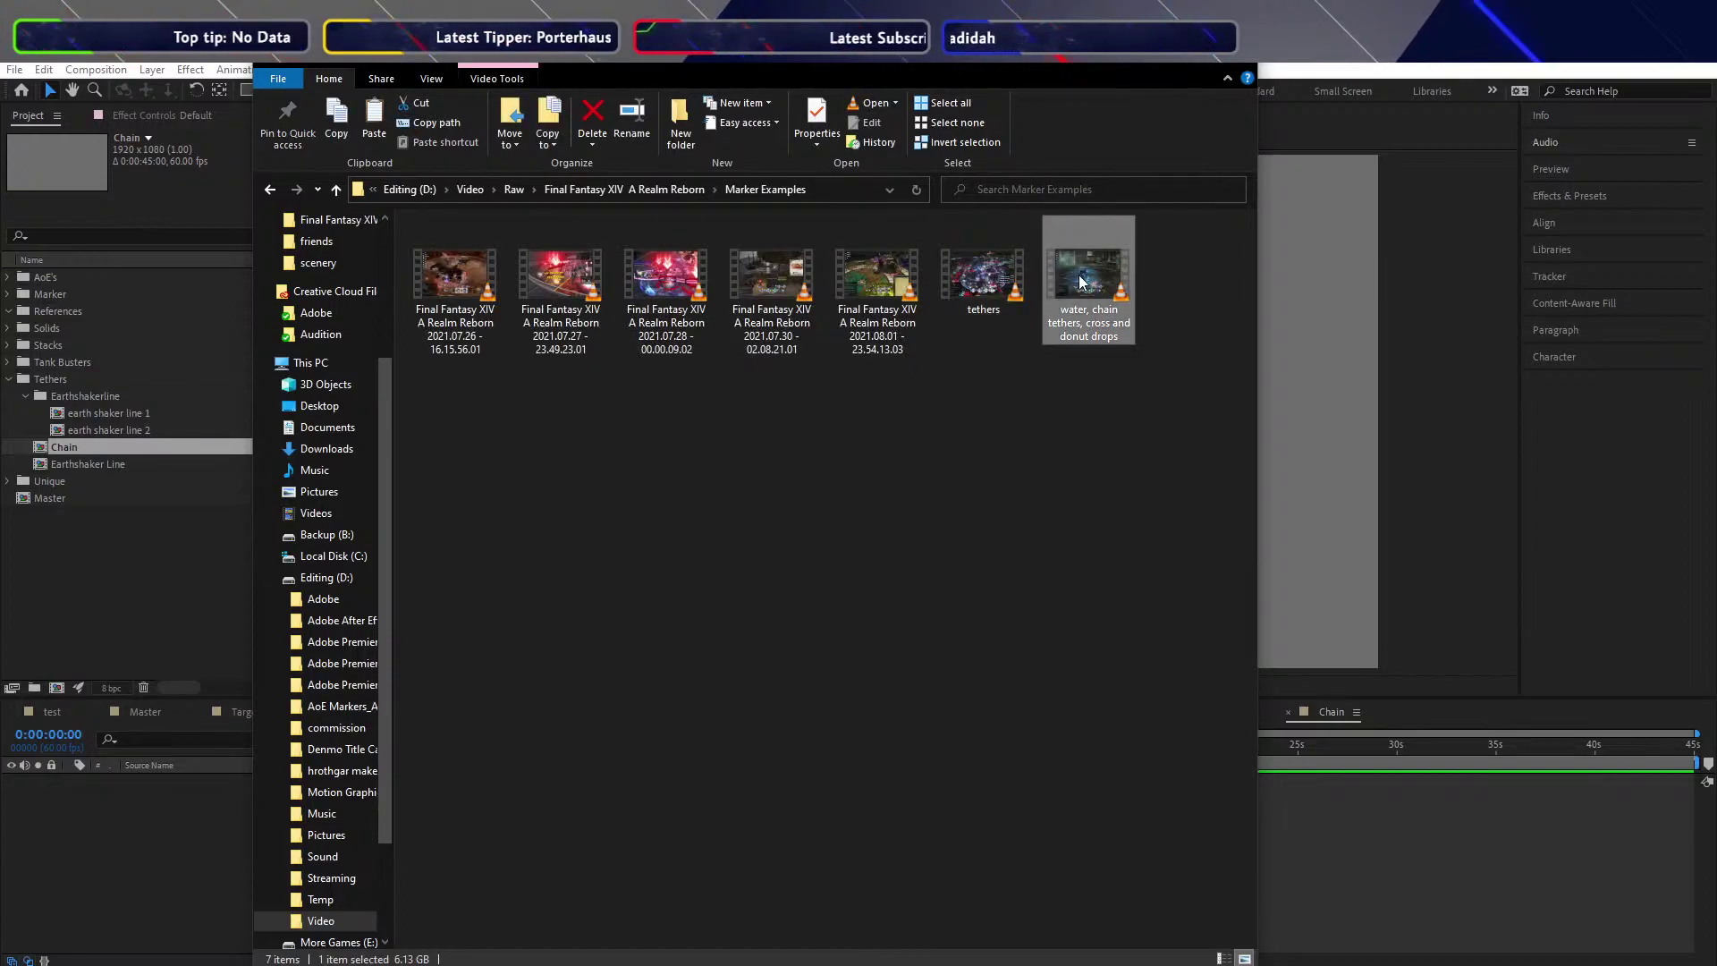
left_click_drag(1081, 282, 39, 382)
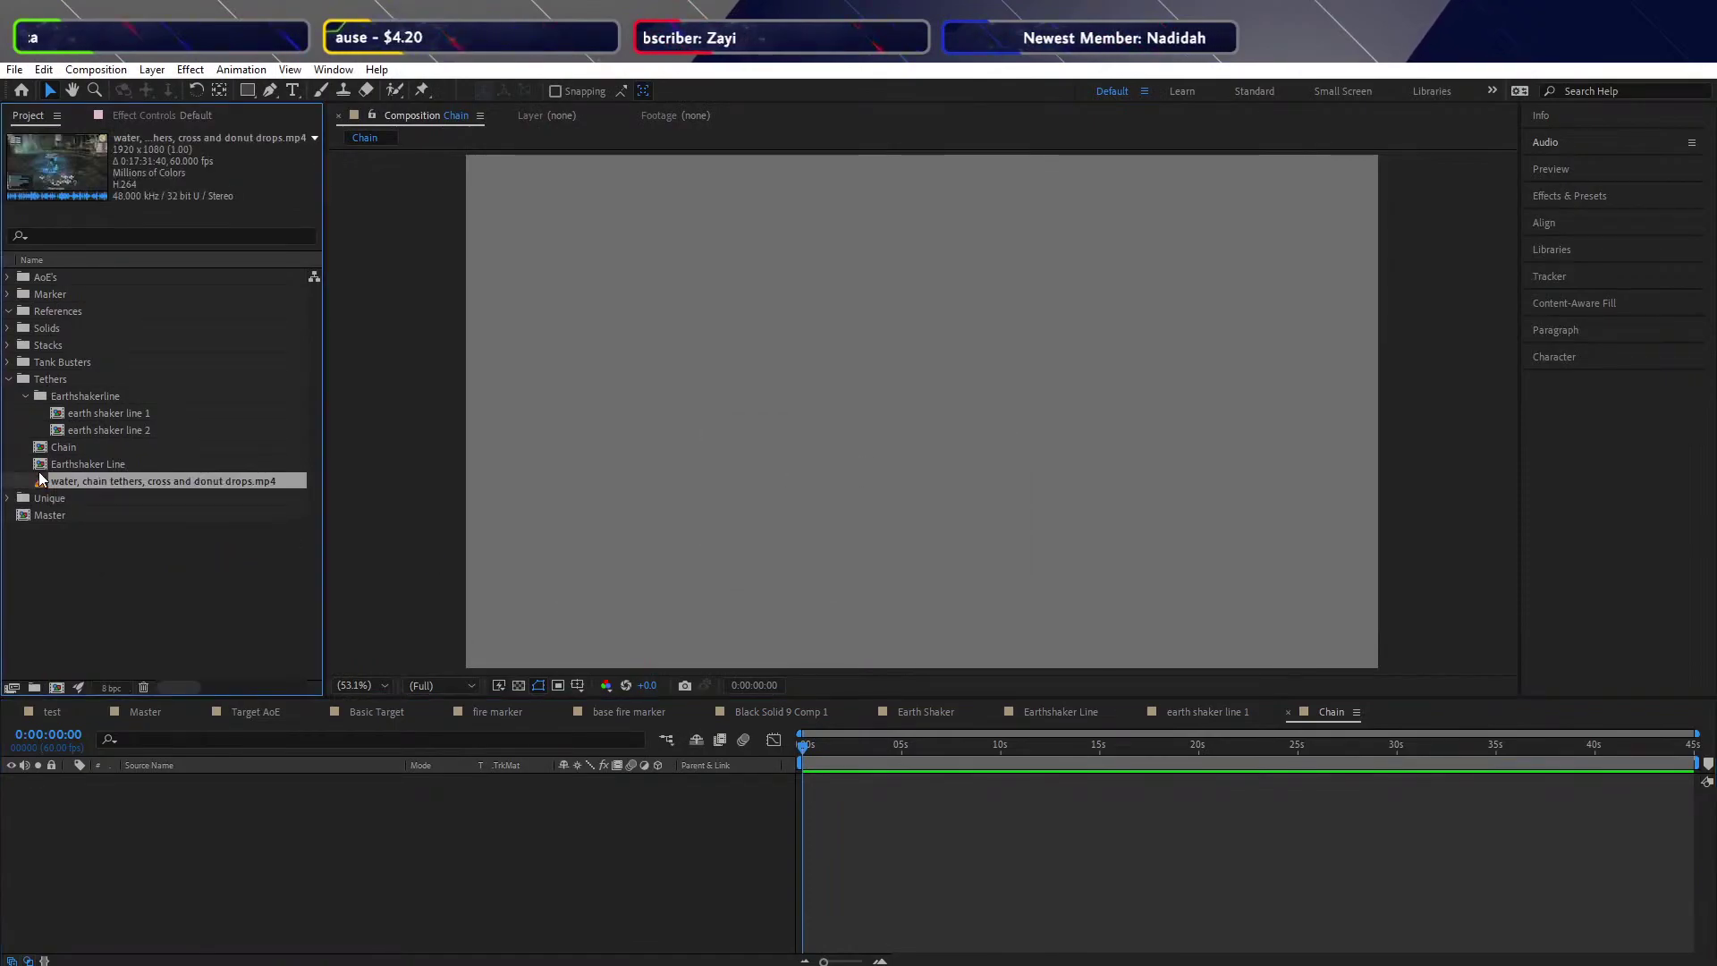
left_click_drag(52, 481, 242, 915)
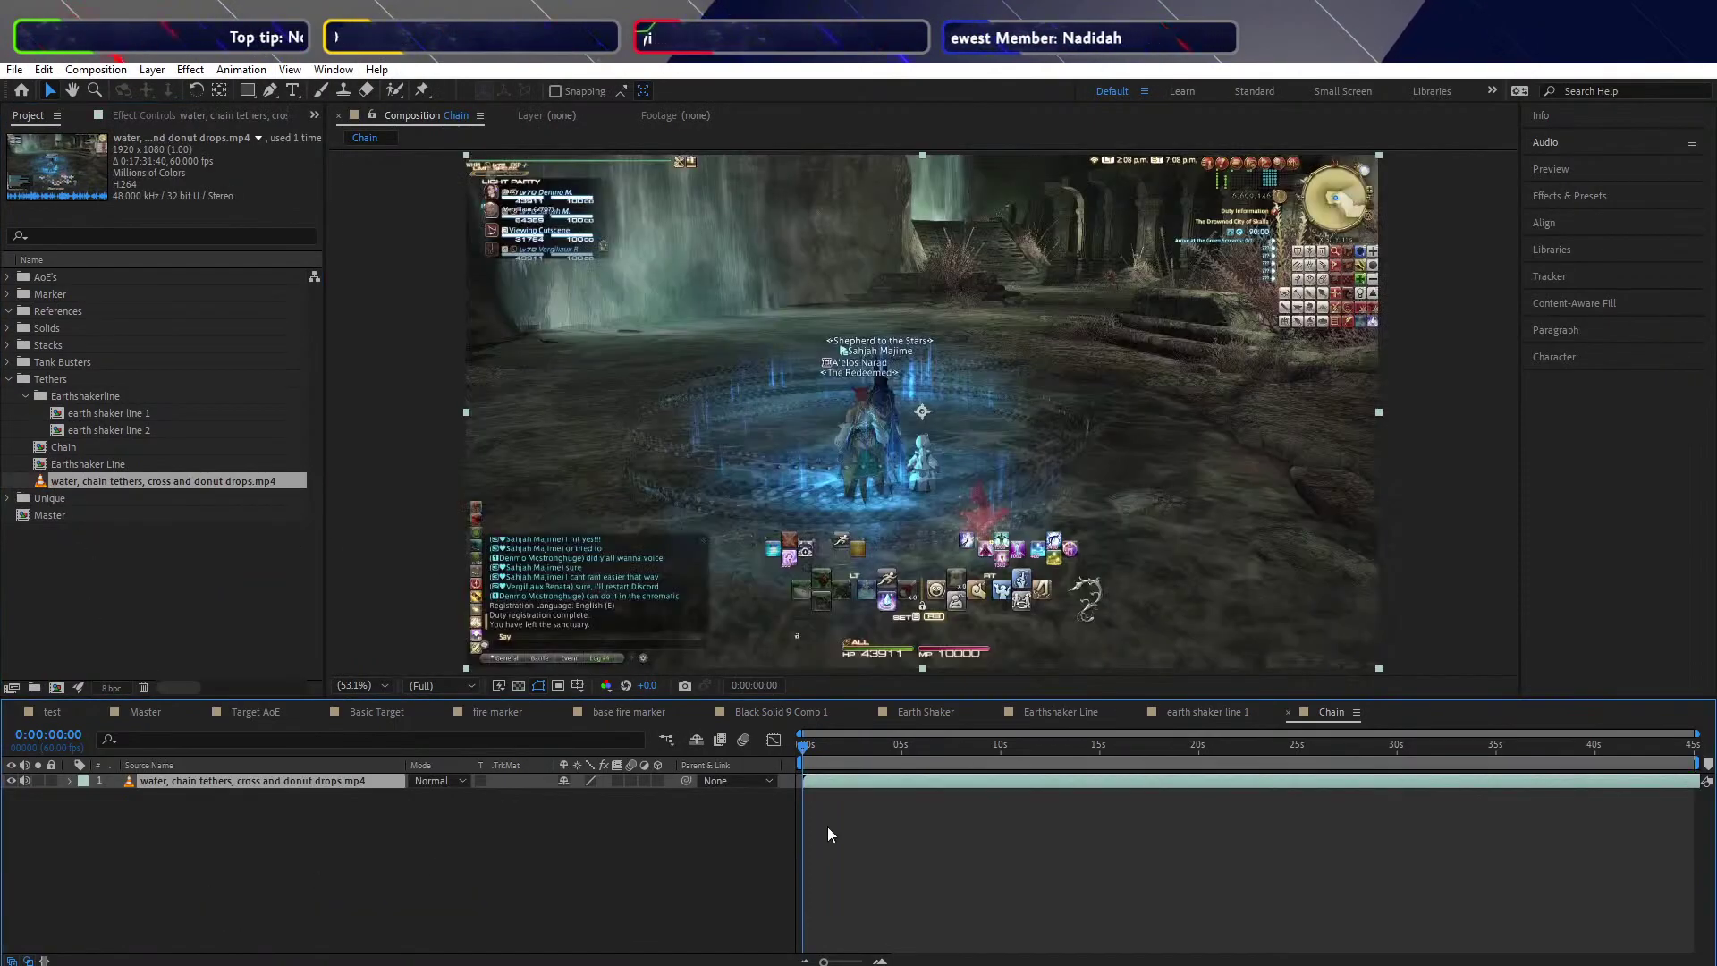
Shift the footage layer earlier in time to bring up the chain tether section and preview it
left_click_drag(830, 778, 485, 871)
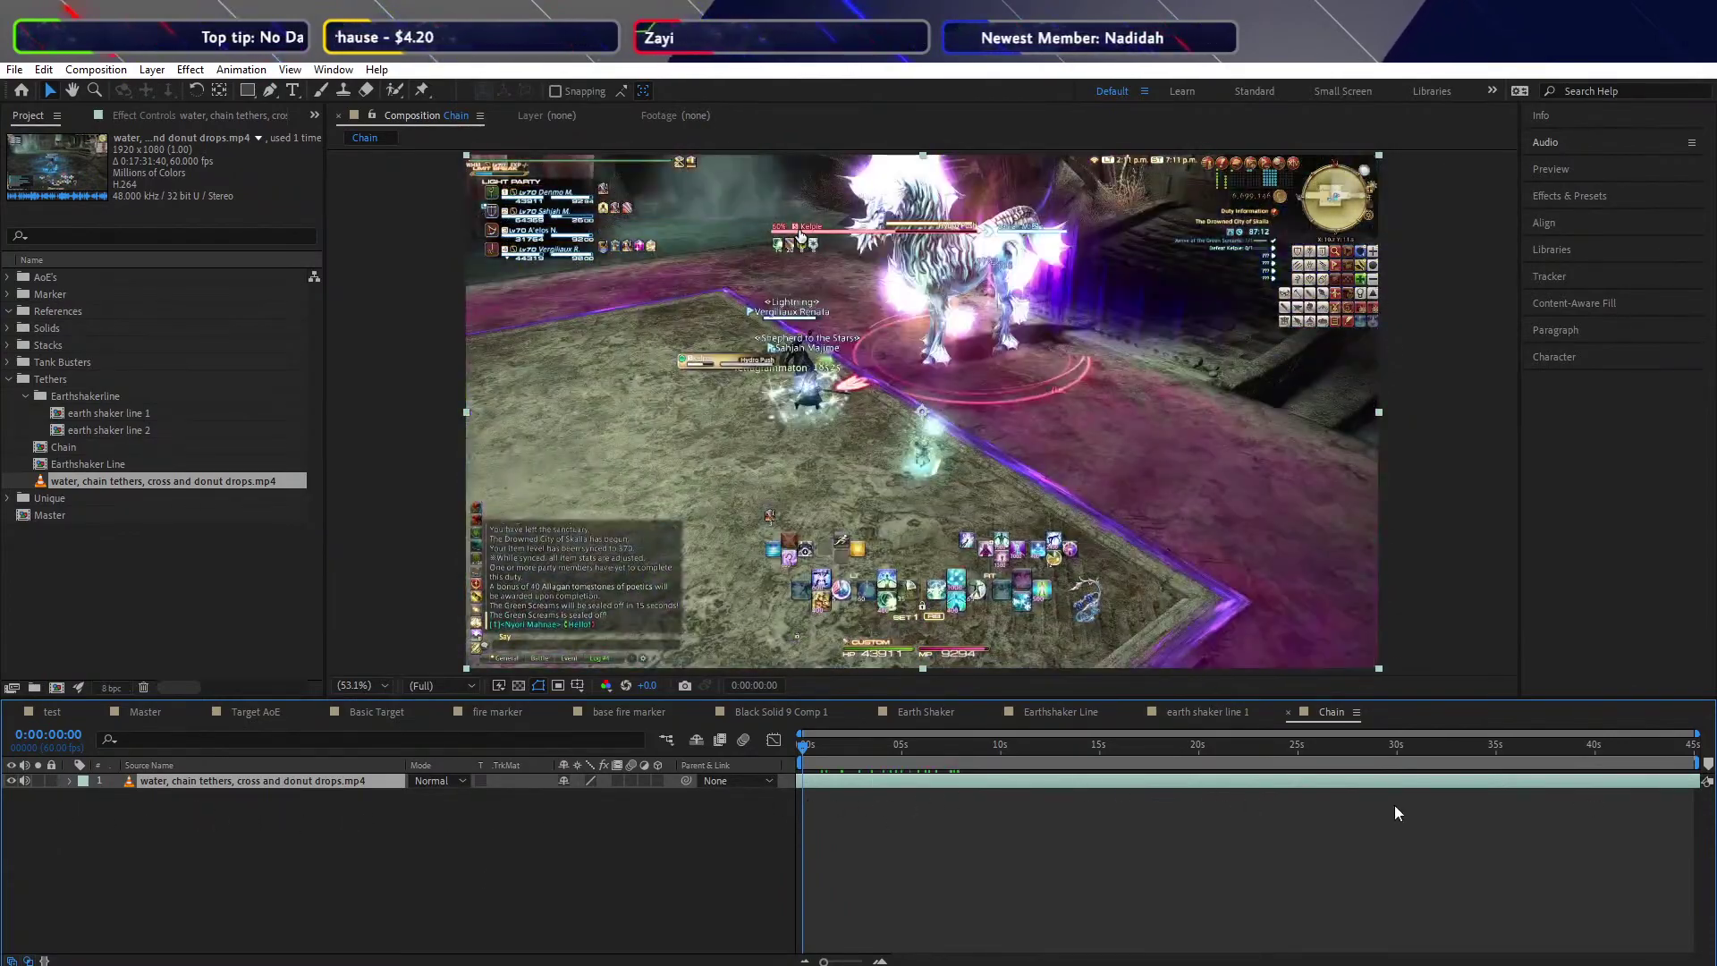
left_click_drag(1679, 787, 1451, 729)
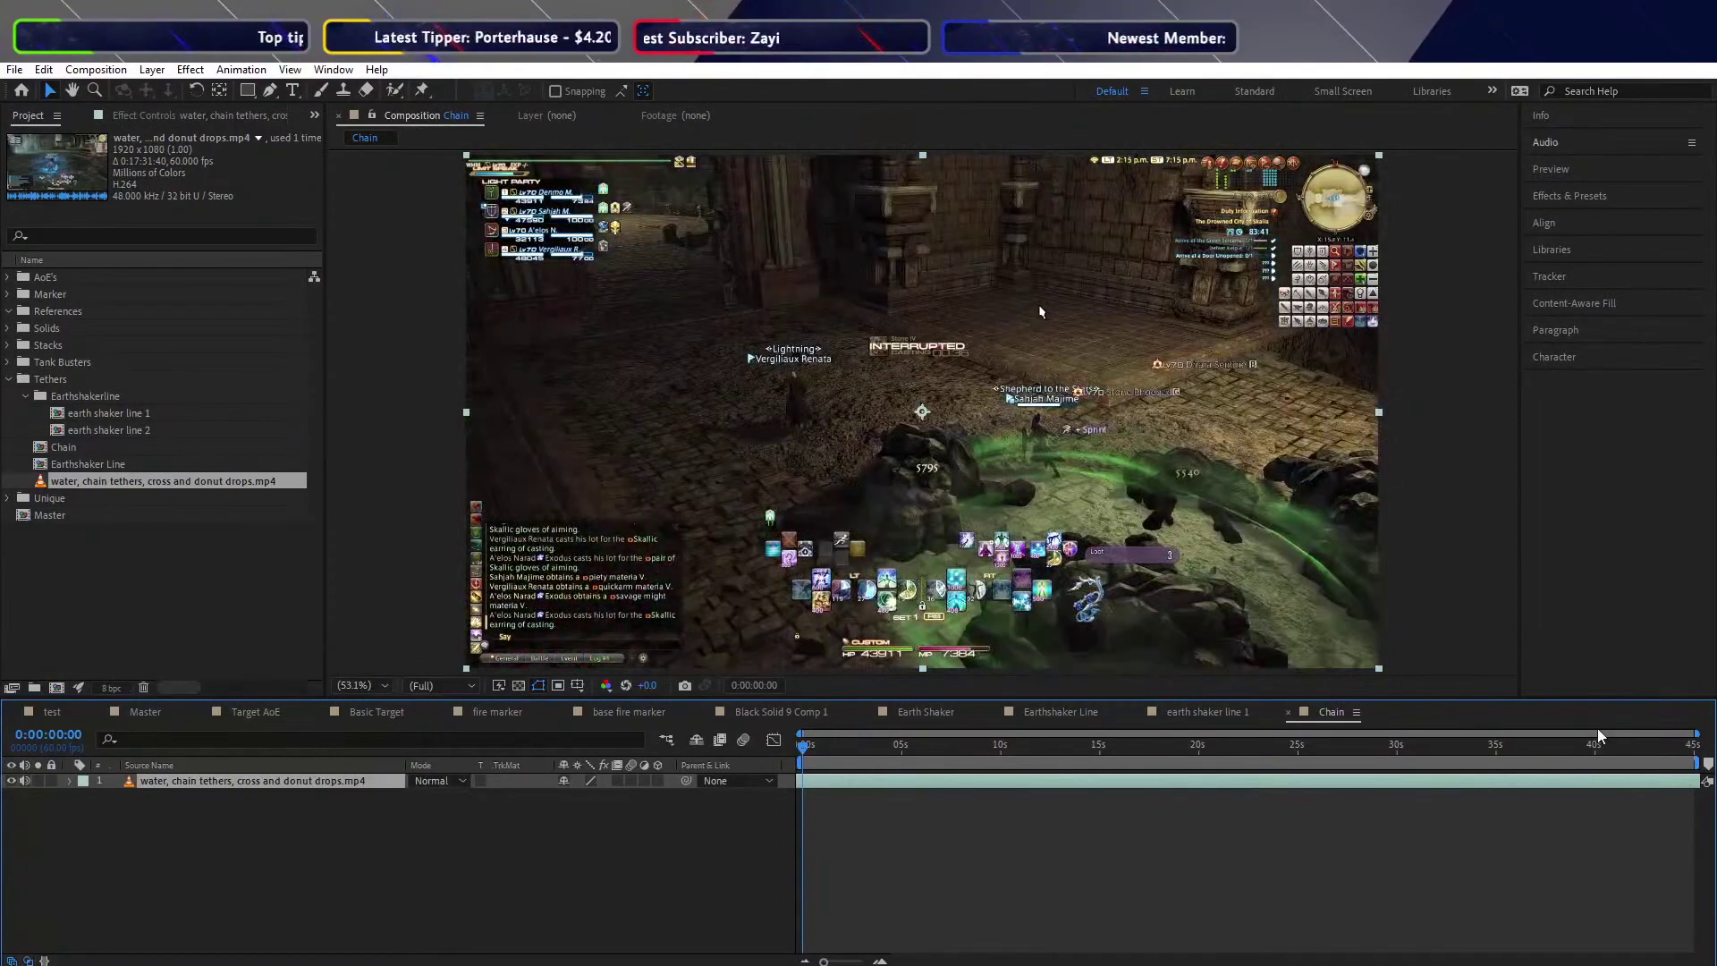
mouse_move(1668, 780)
left_mouse_down()
mouse_move(1087, 773)
mouse_move(1135, 764)
mouse_move(904, 738)
mouse_move(990, 739)
mouse_move(934, 726)
left_mouse_up()
key("space")
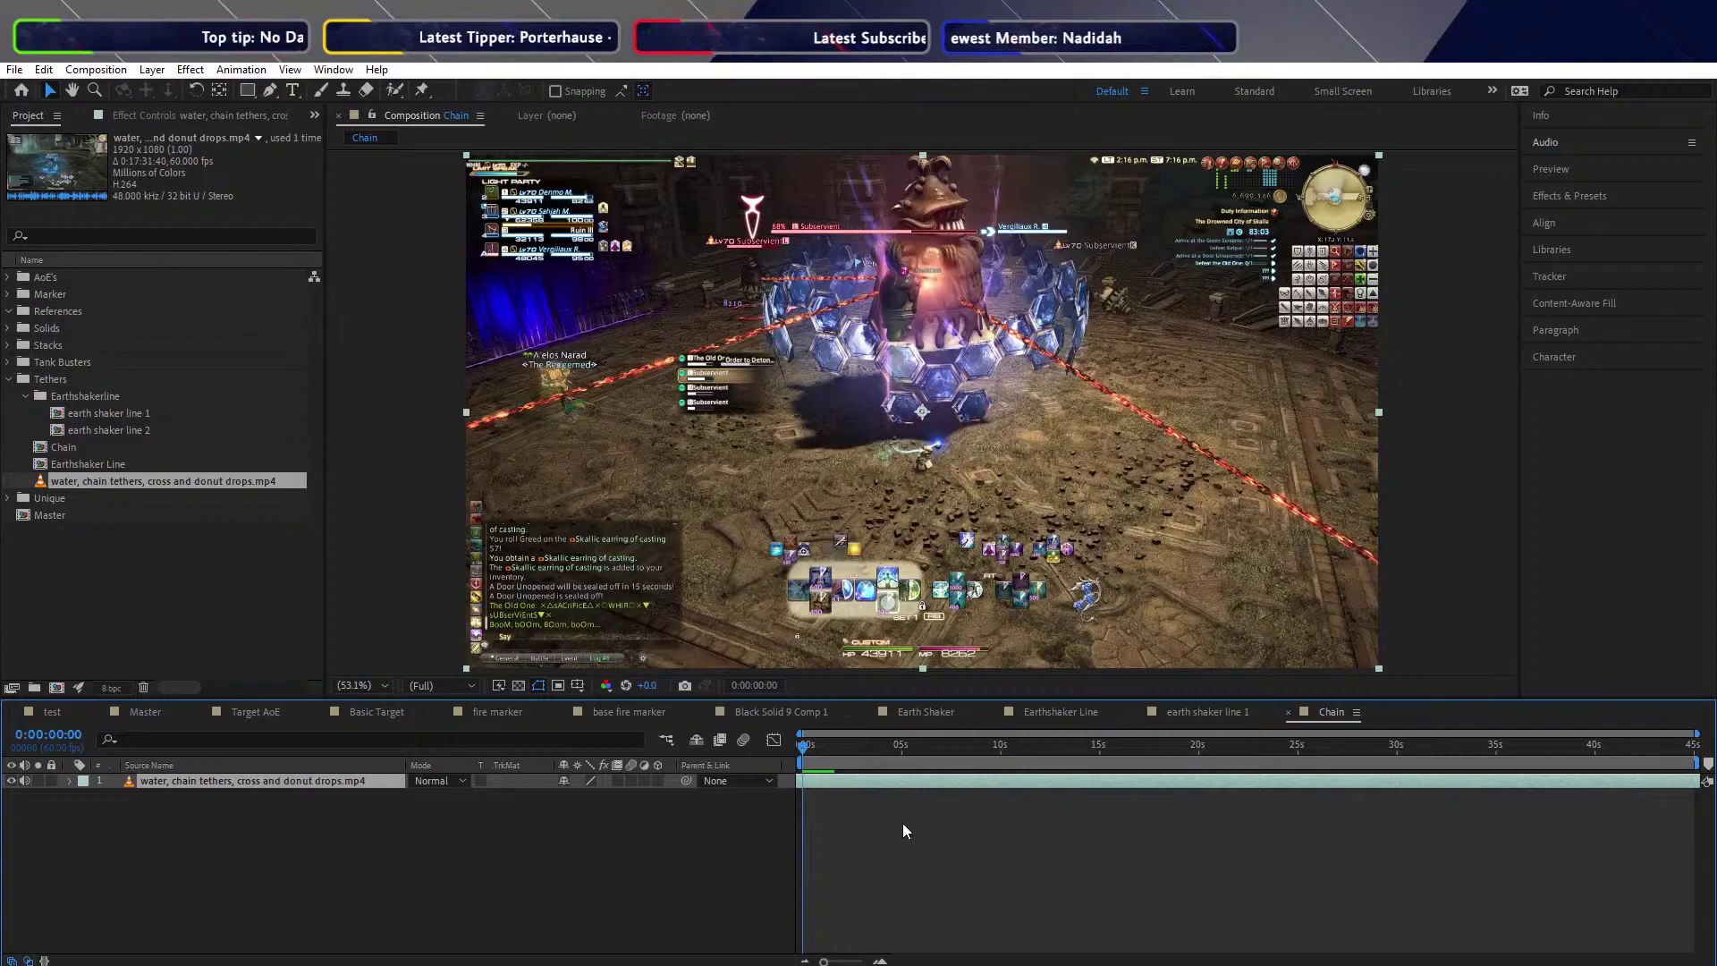
Scrub through the footage and shift the layer so the moment the chain tether attaches falls near 0:00:30:44
left_click(656, 898)
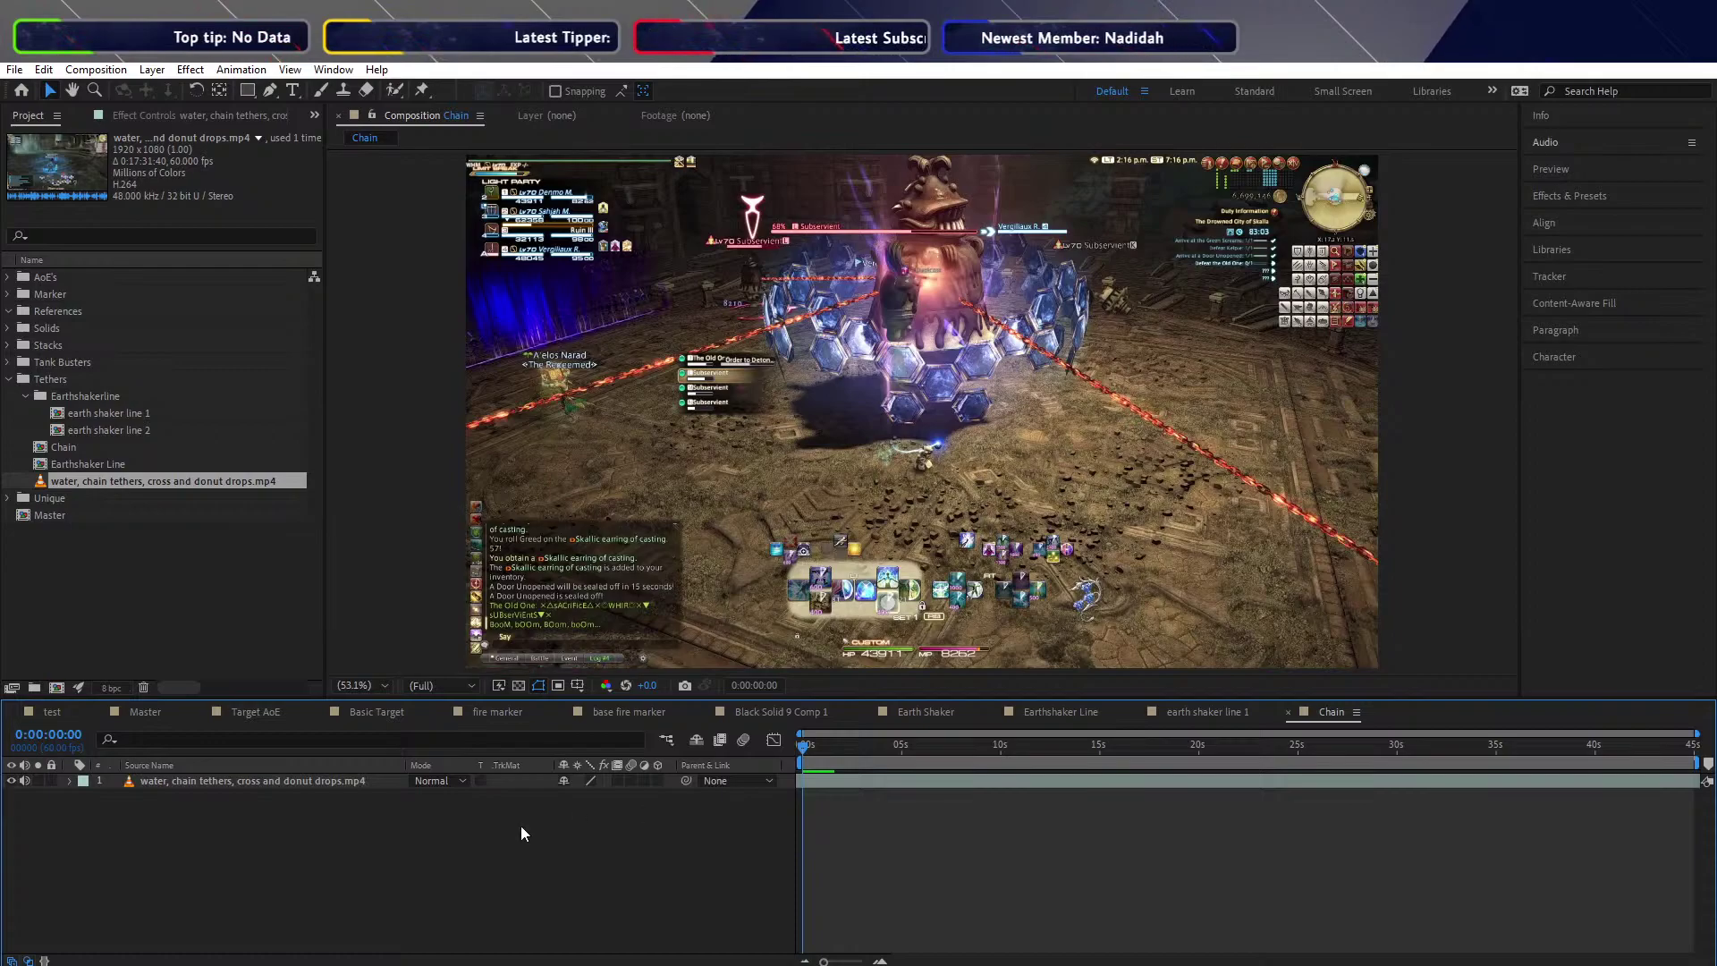
left_click(245, 780)
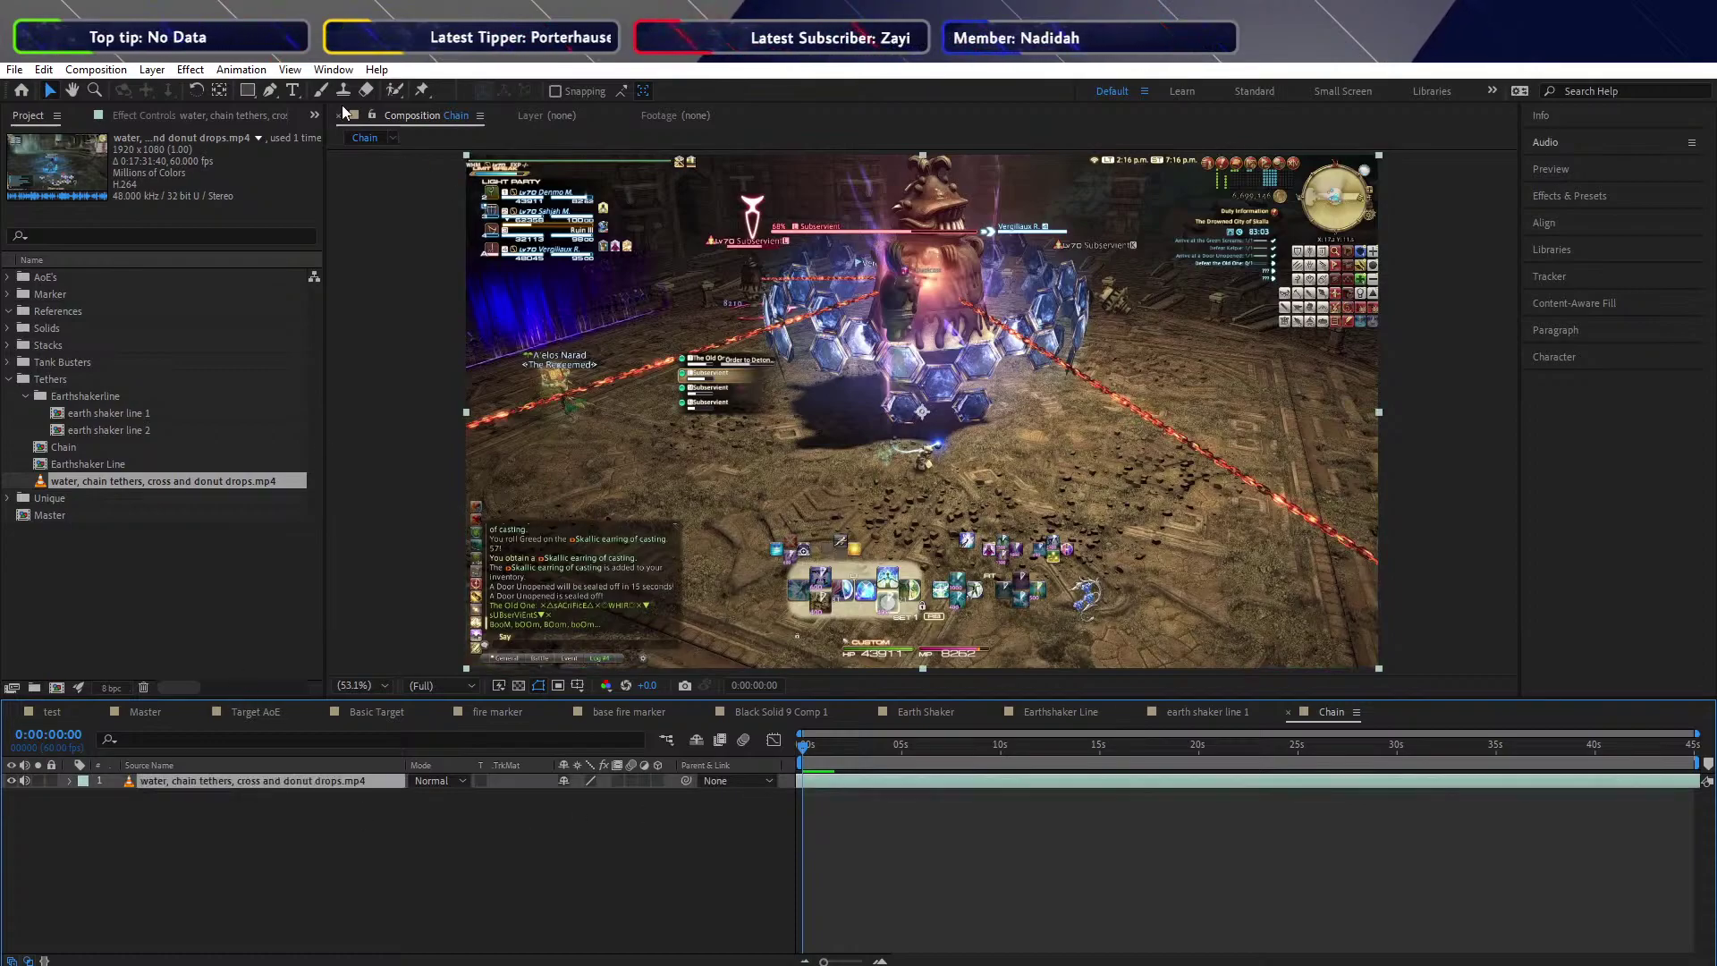
left_click_drag(806, 761, 1413, 750)
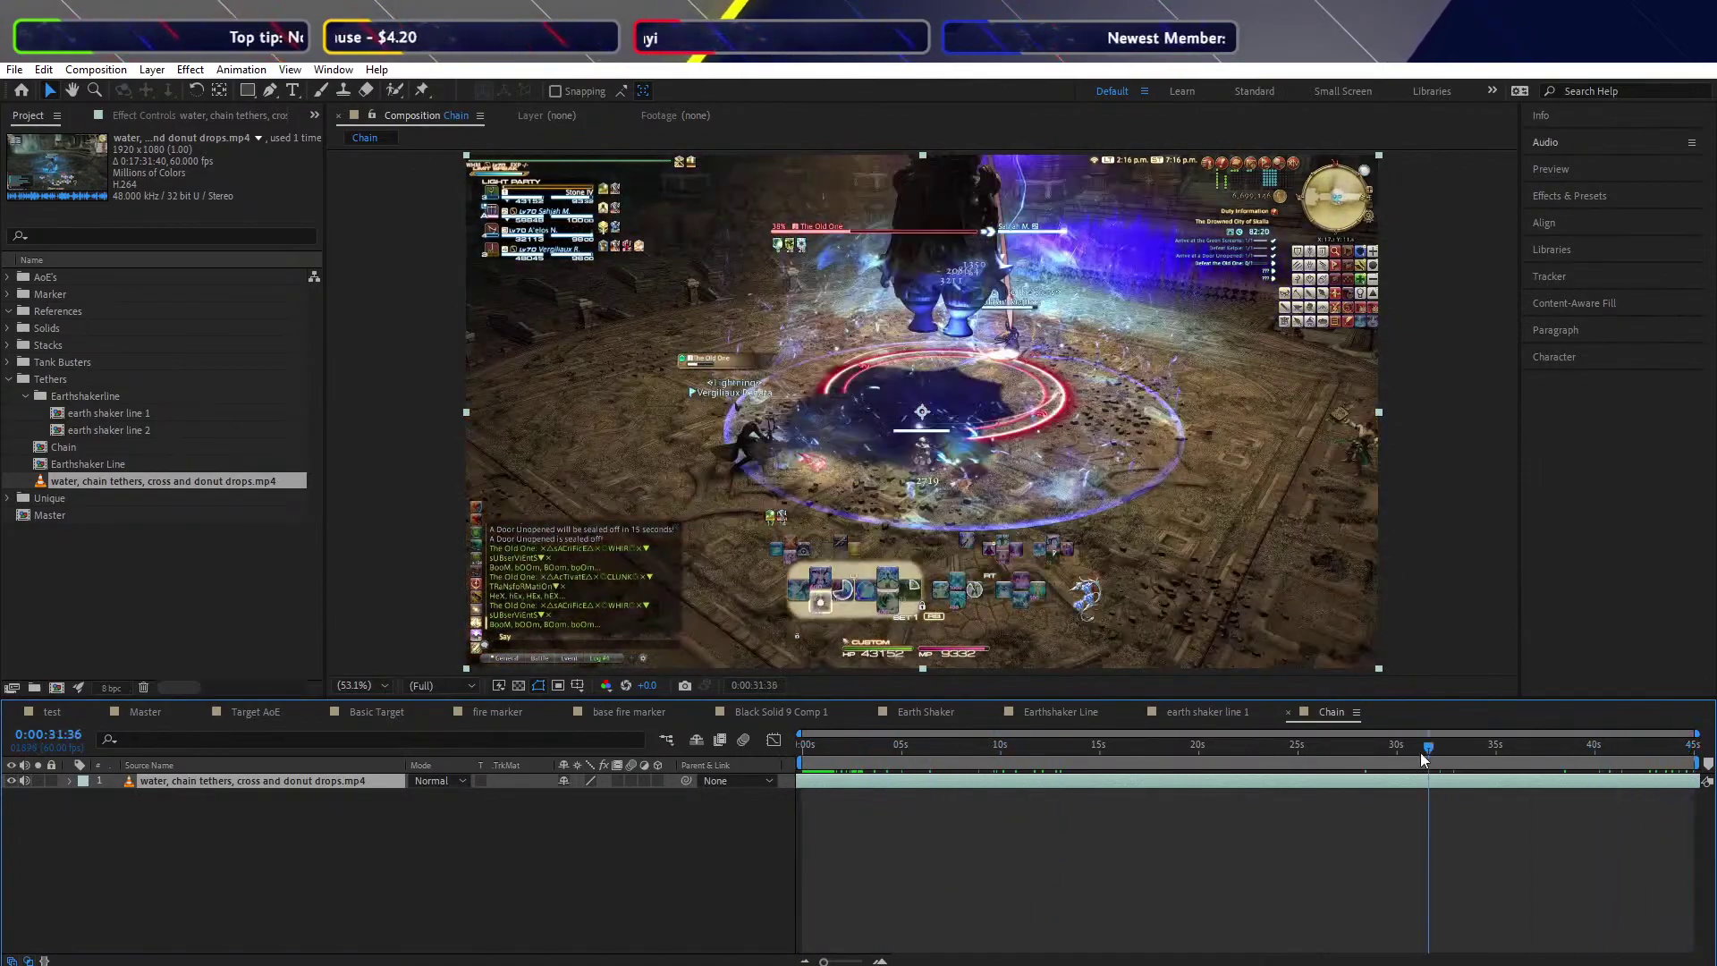
left_click_drag(1506, 776, 1297, 769)
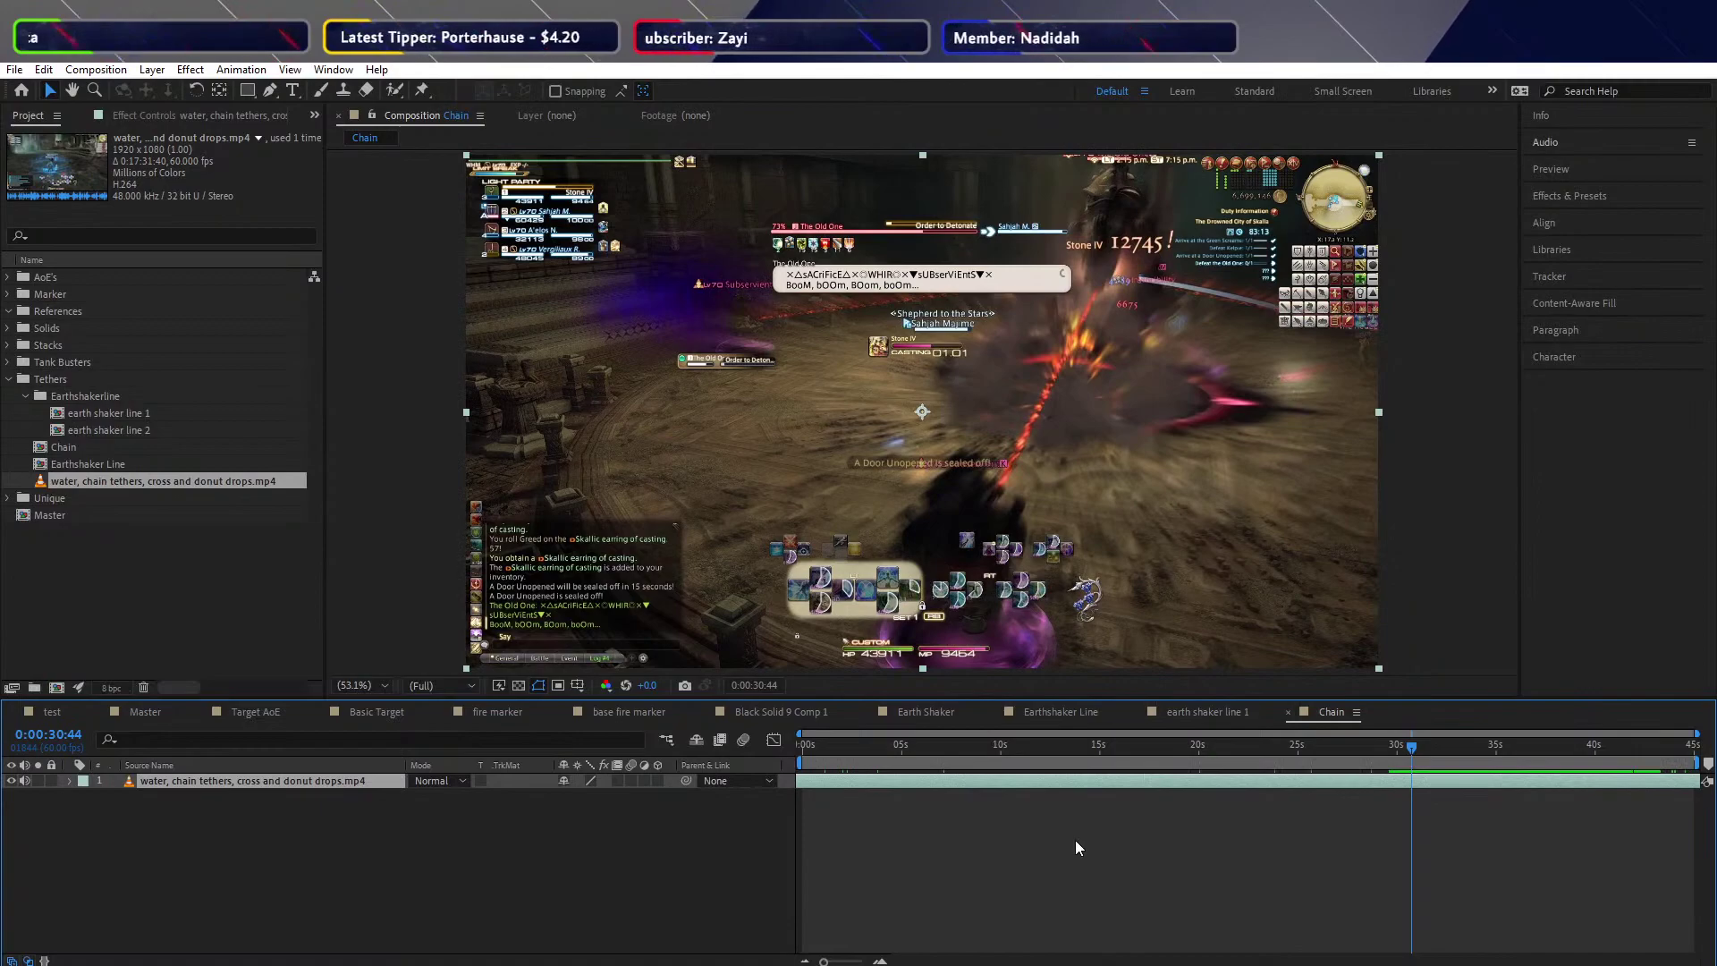
Cut the footage down to the section between 0:00:29:50 and 0:00:30:44 and move it to the composition's start
key("ctrl+shift+d")
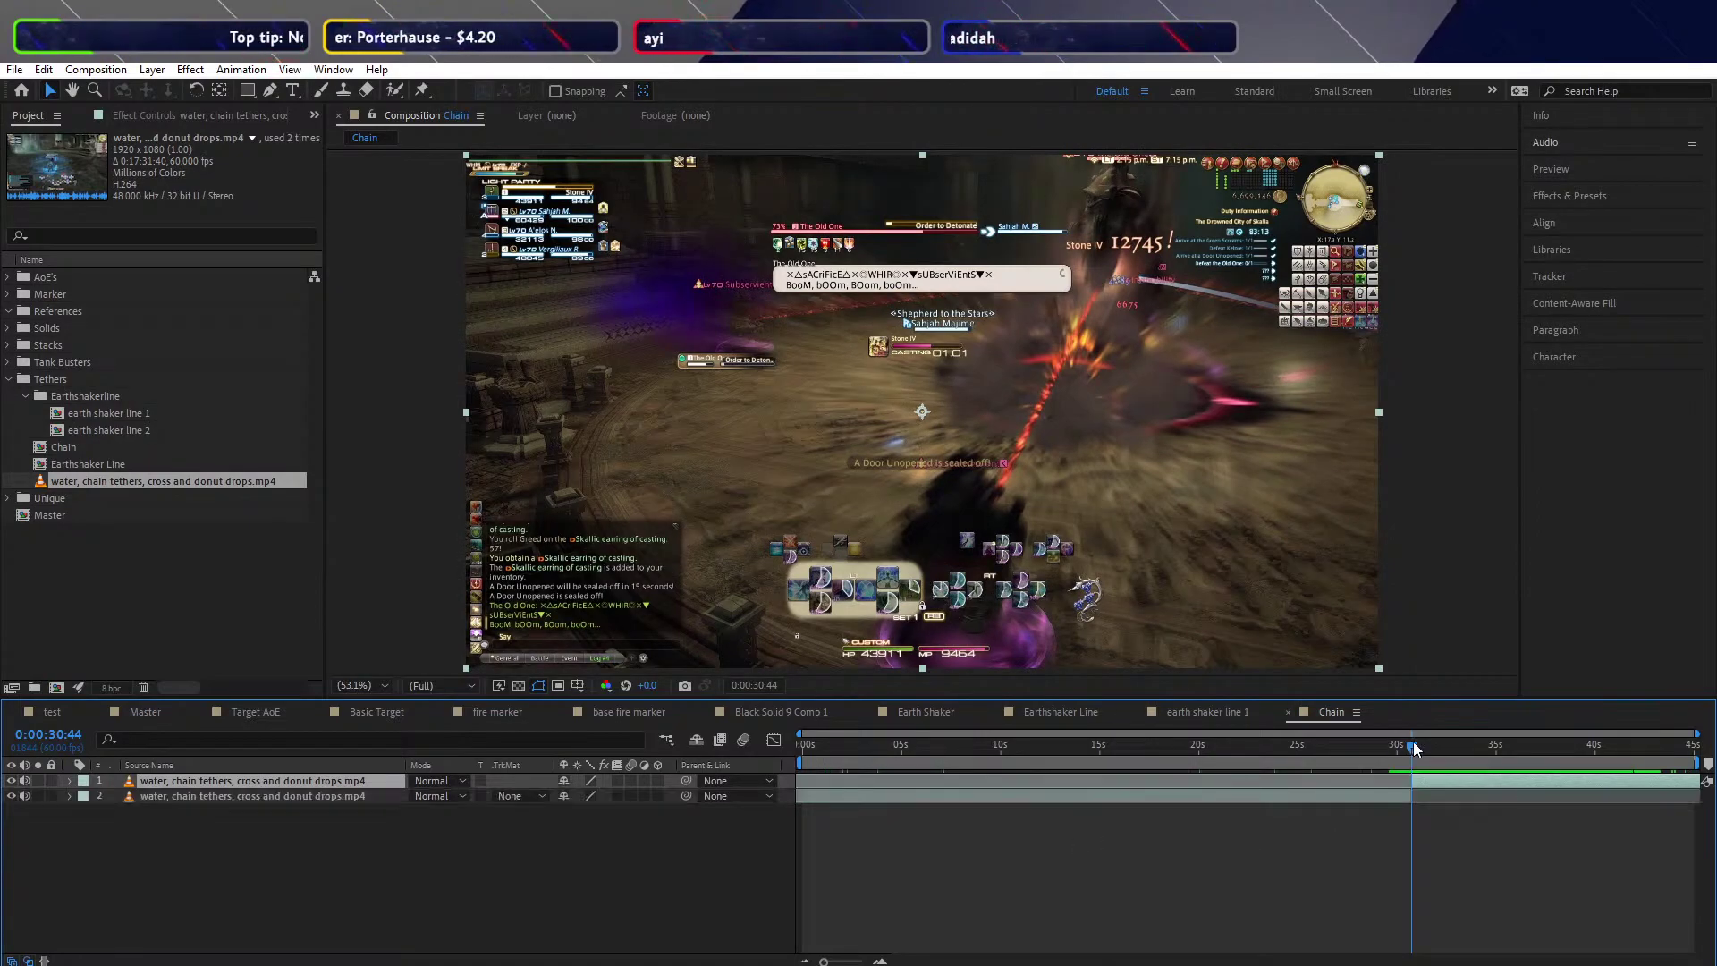
left_click_drag(1414, 748, 1392, 738)
left_click(1384, 796)
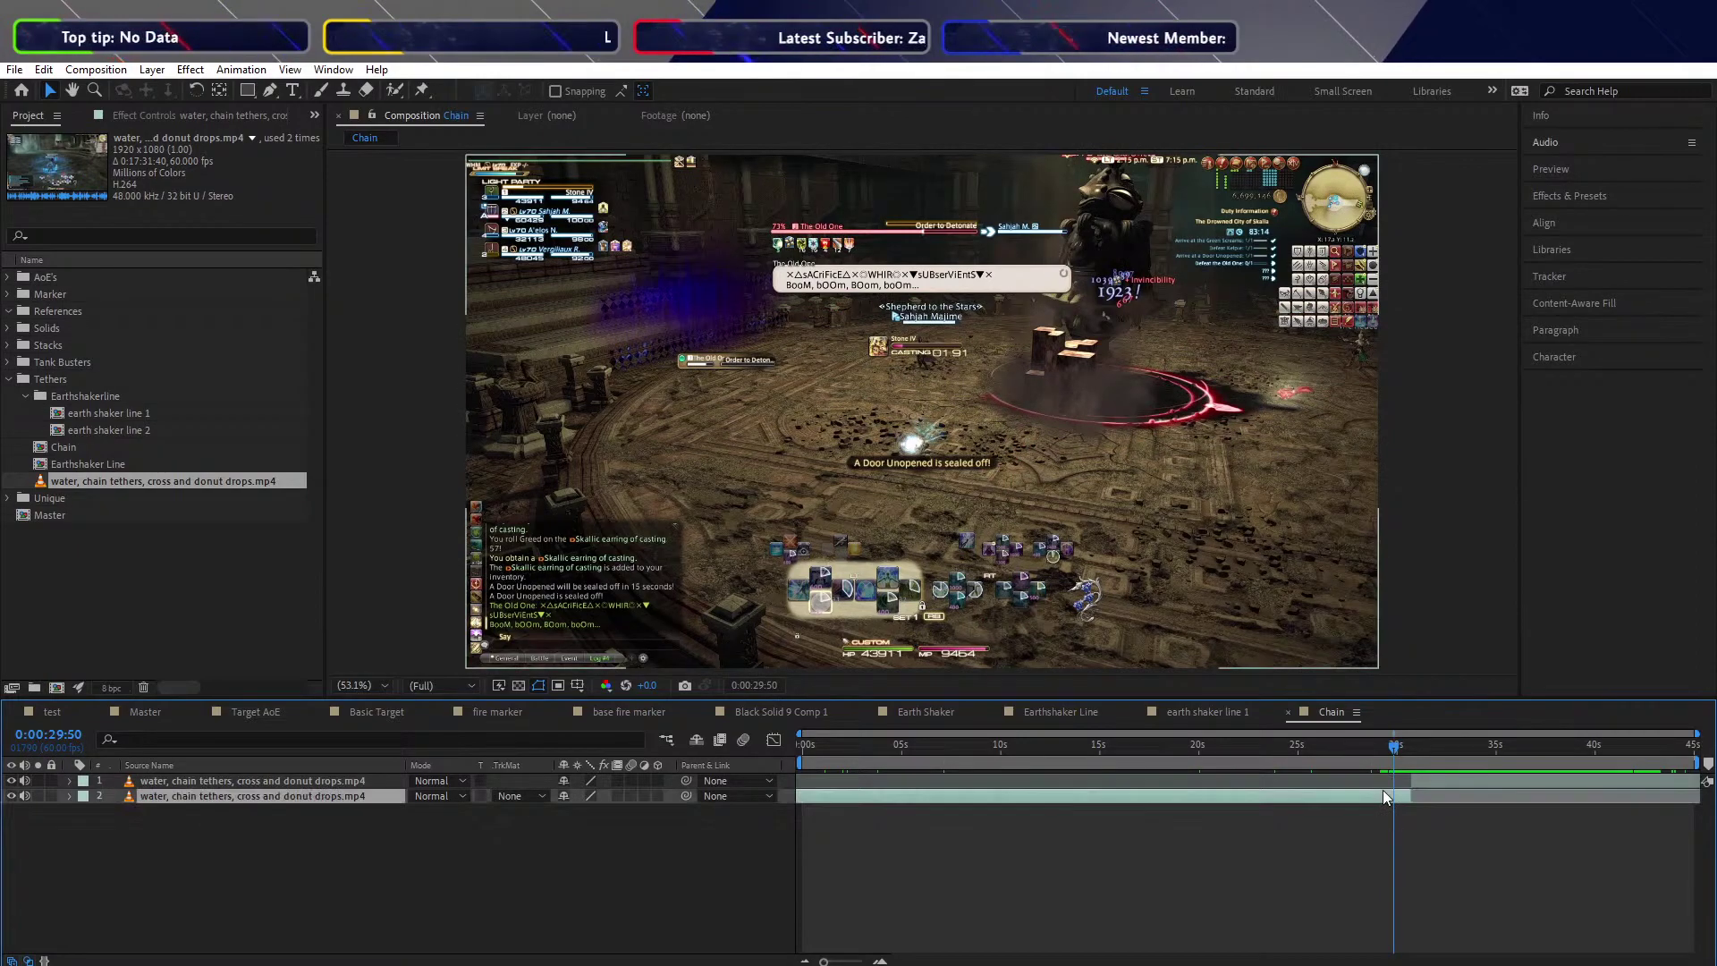
key("ctrl+shift+d")
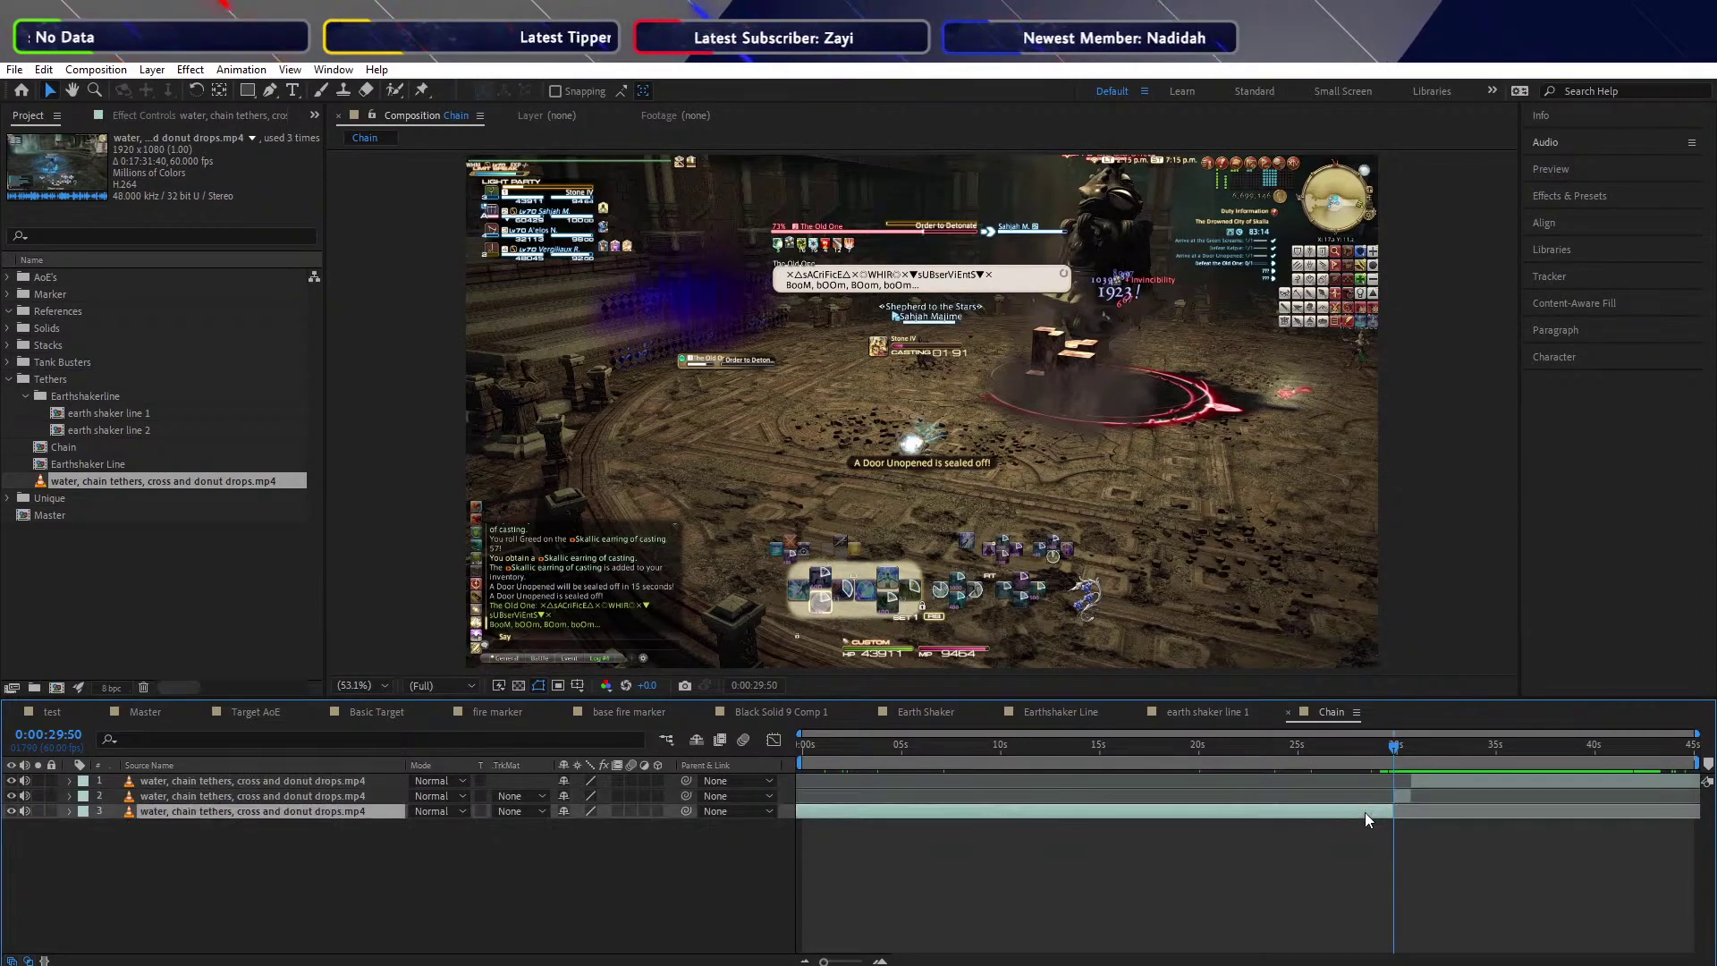
key("Delete")
left_click(1404, 796)
key("Delete")
left_click(1404, 782)
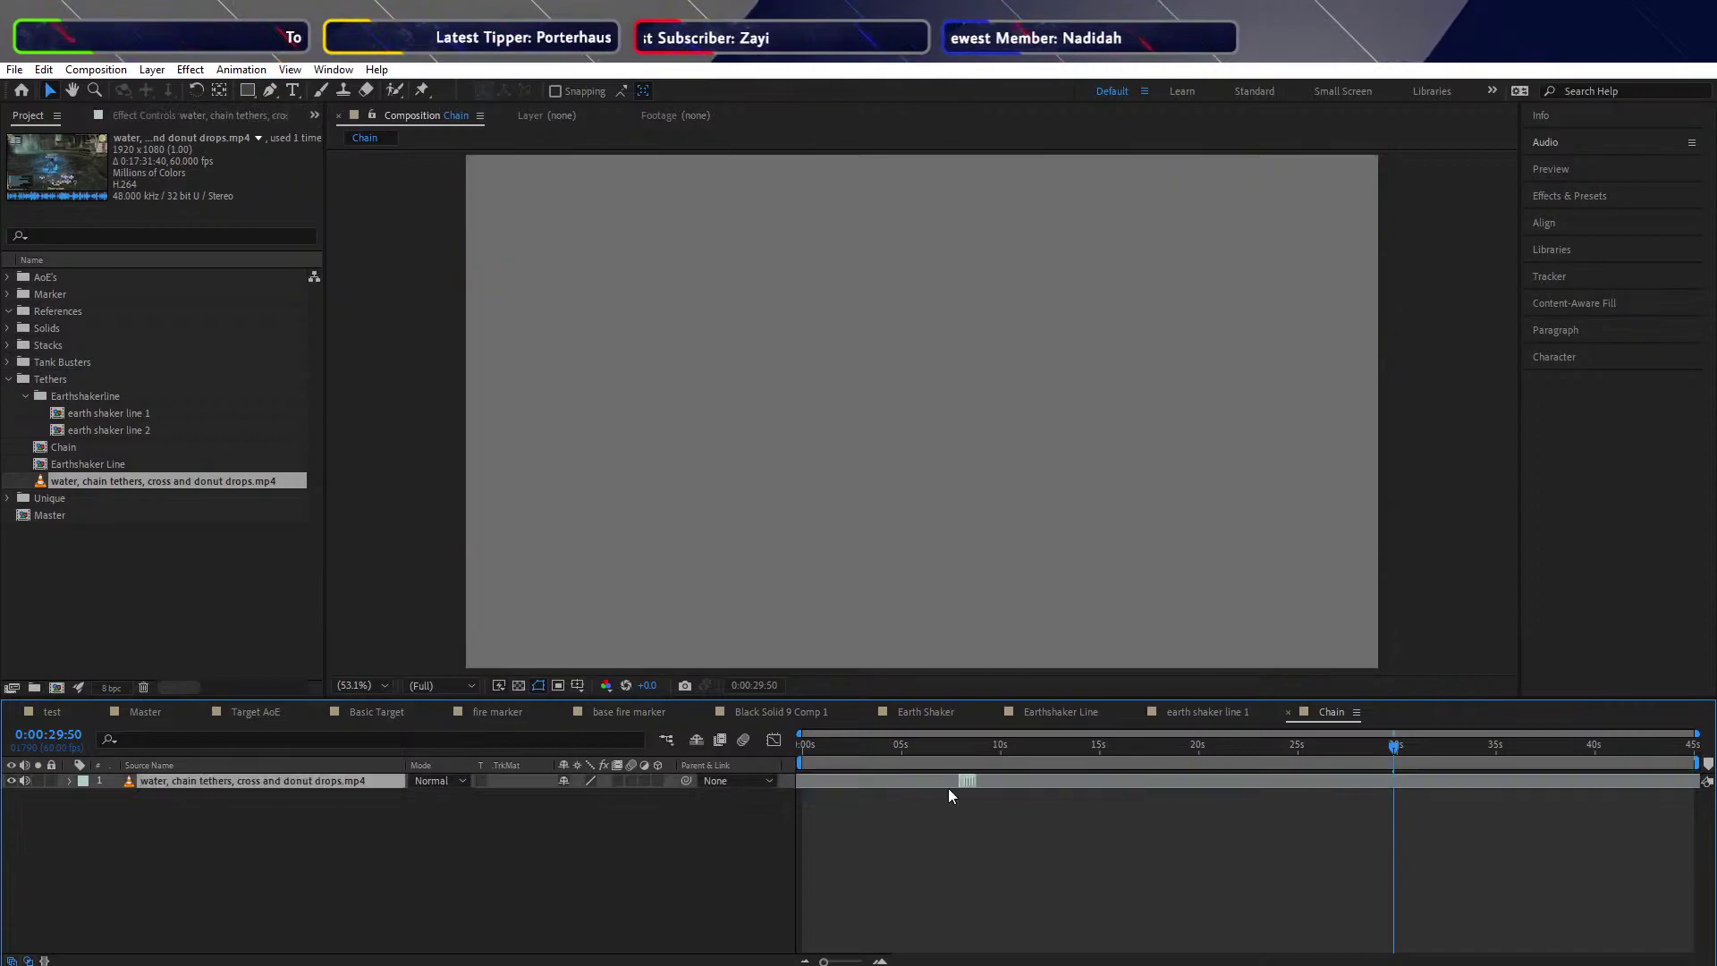
left_click_drag(949, 786, 796, 746)
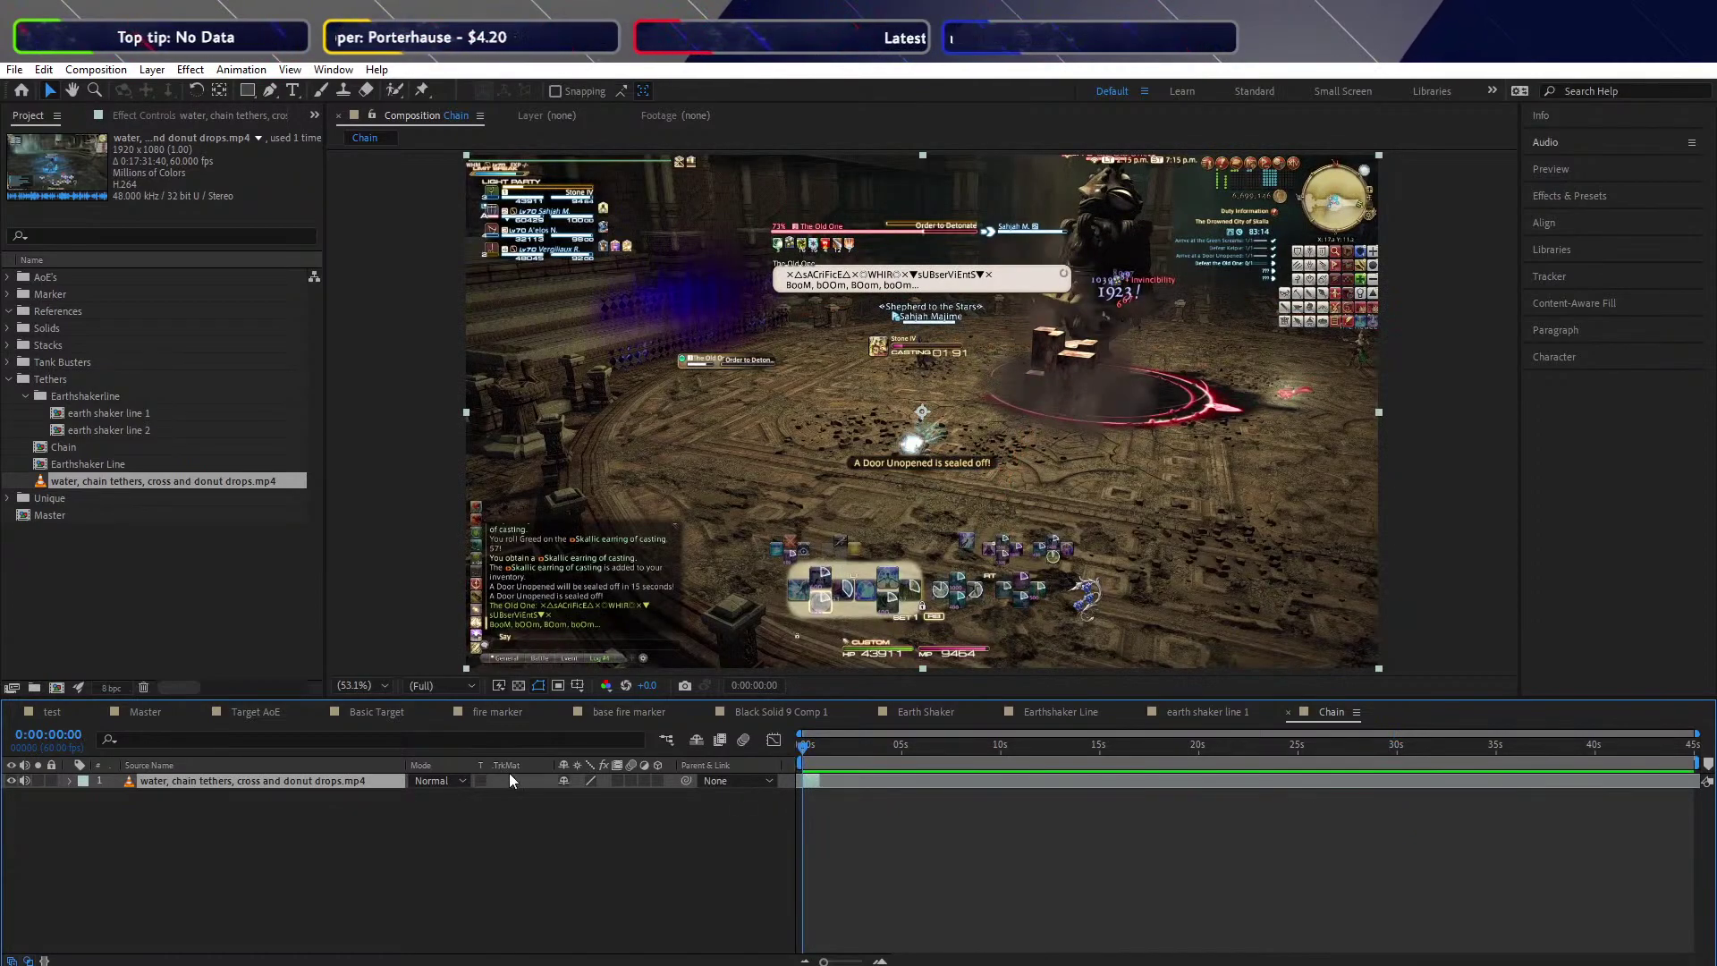
Mask the clip with a rectangle around the tether area and scale the layer to 173% at frame 0:00:00:19
left_click(248, 90)
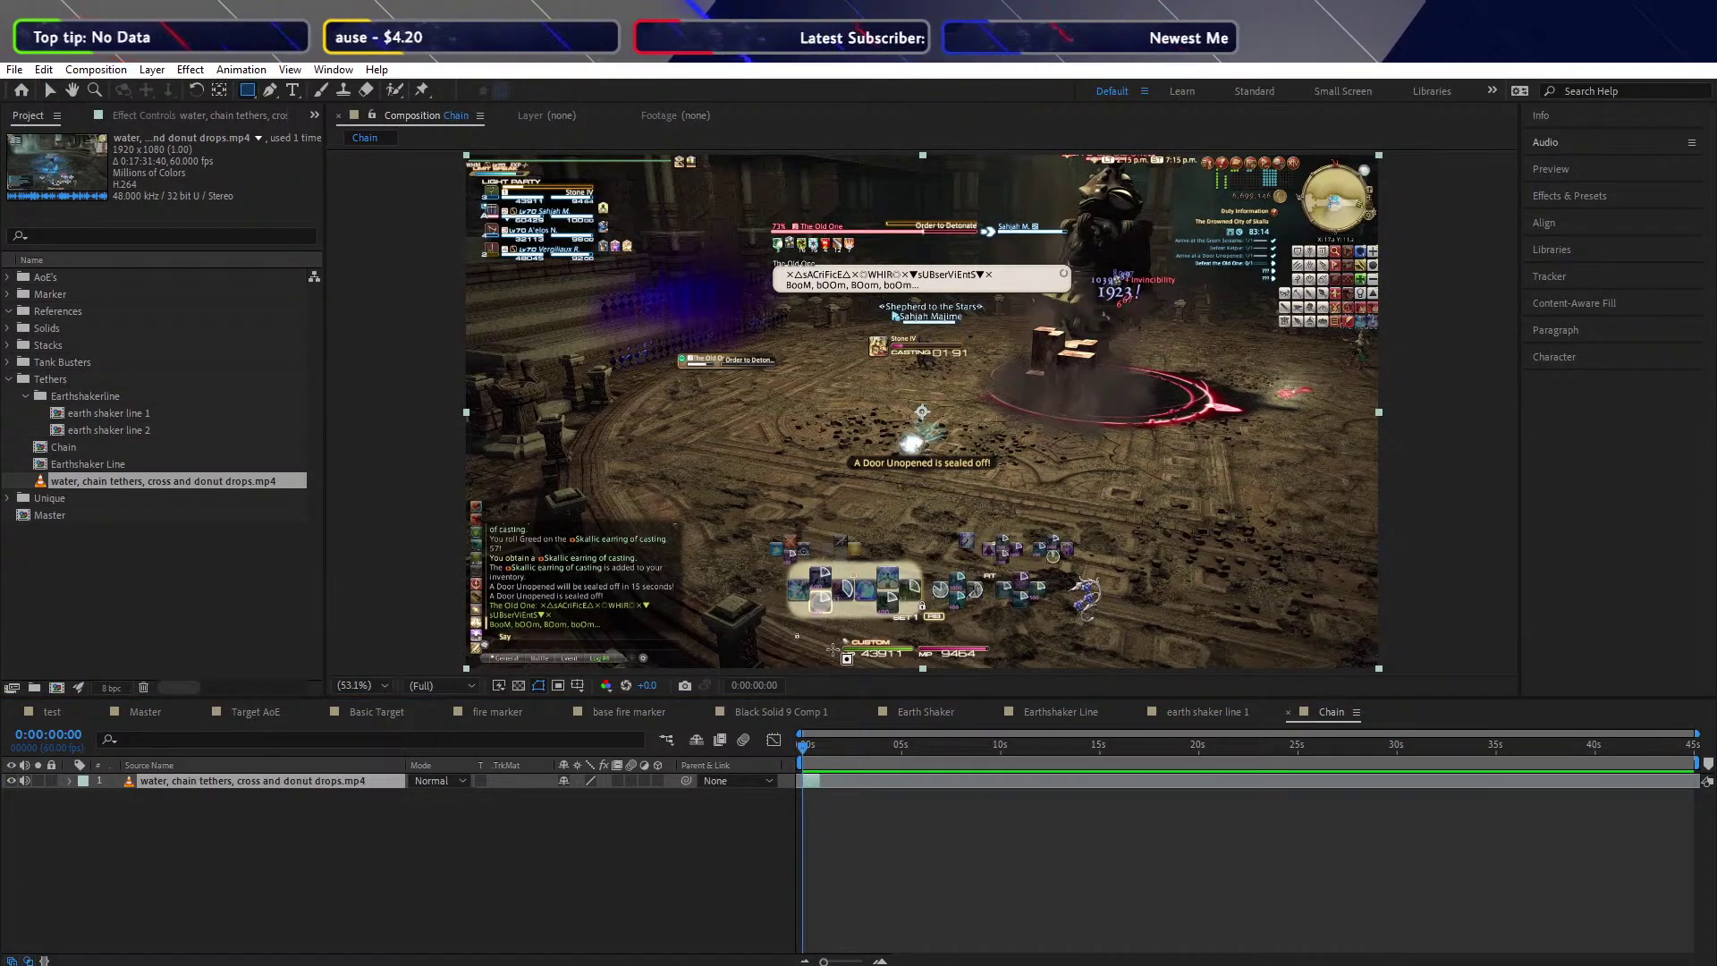
mouse_move(833, 651)
left_mouse_down()
mouse_move(1189, 352)
mouse_move(1194, 266)
left_mouse_up()
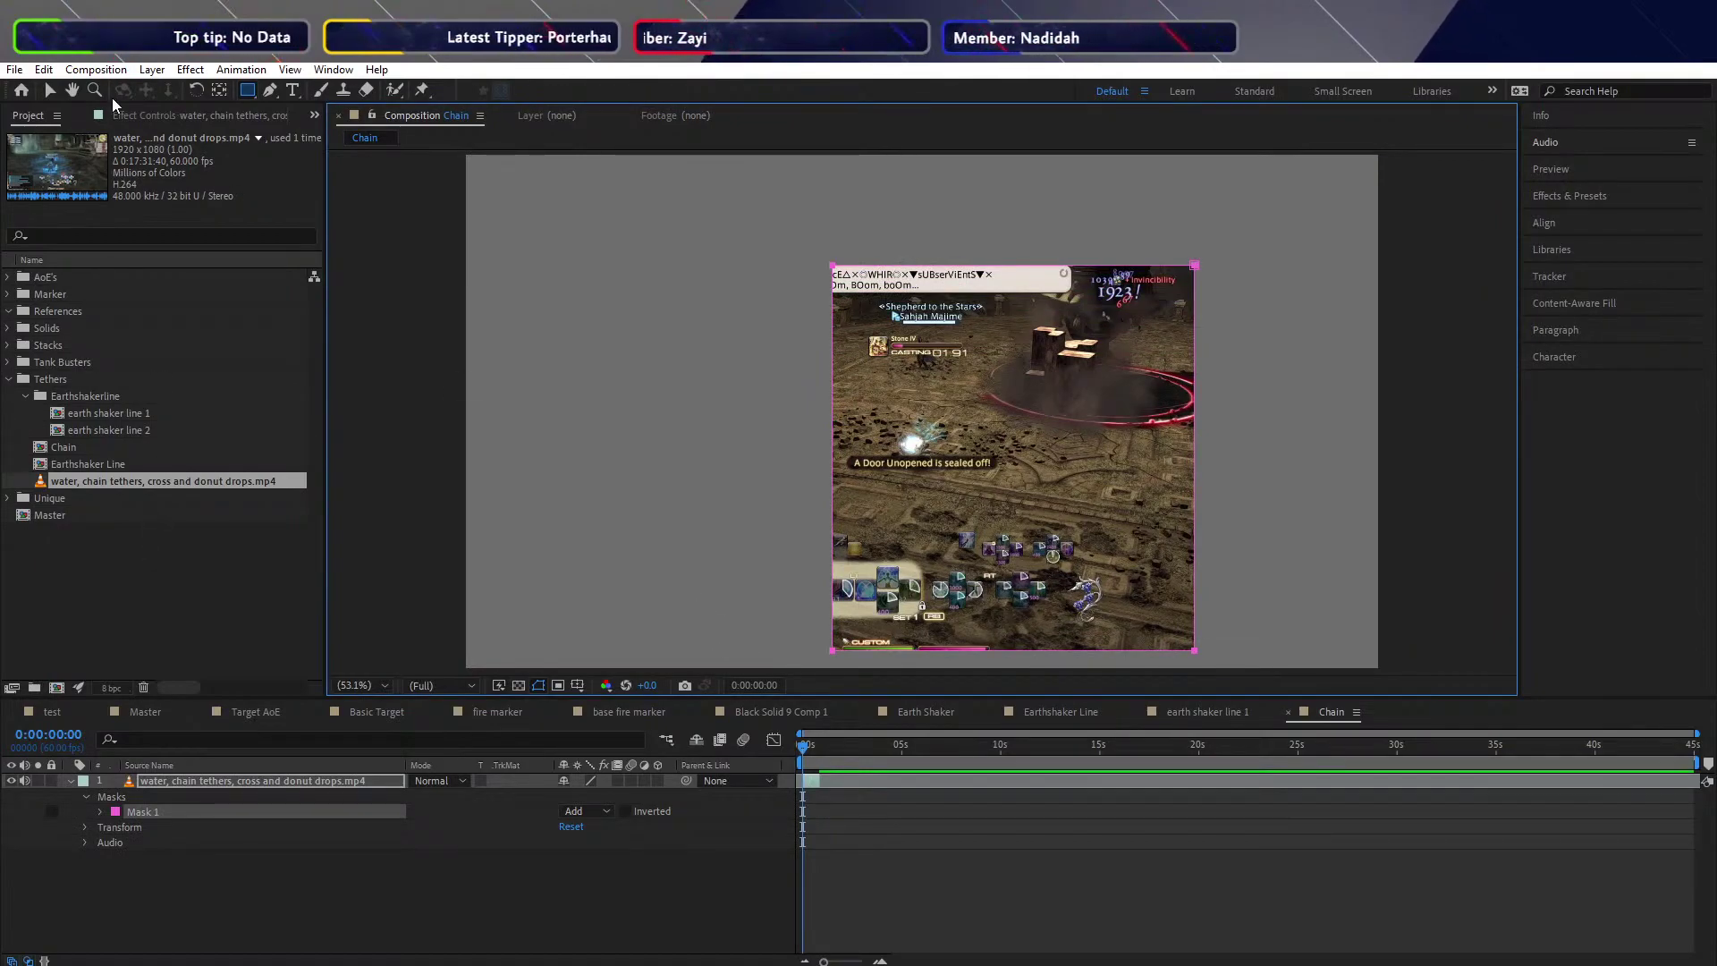
key("s")
left_click_drag(587, 795, 808, 750)
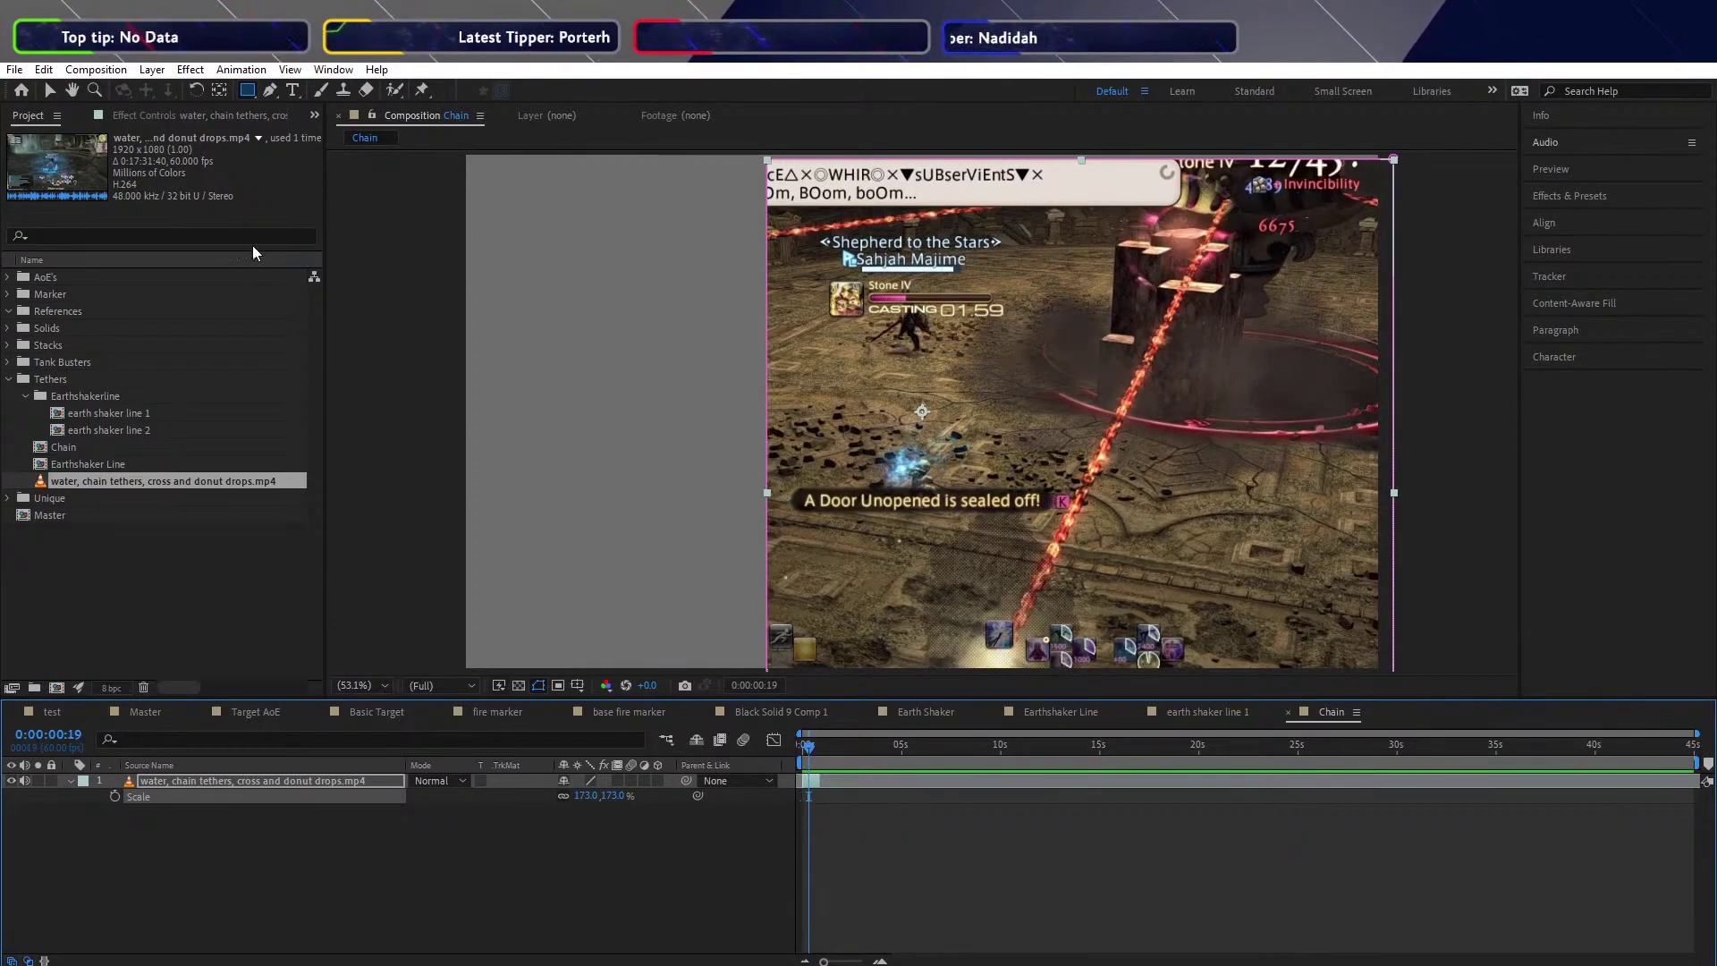
Narrow the mask by moving both of its vertical sides inward around the chain tether
key("v")
left_click_drag(791, 507, 1017, 507)
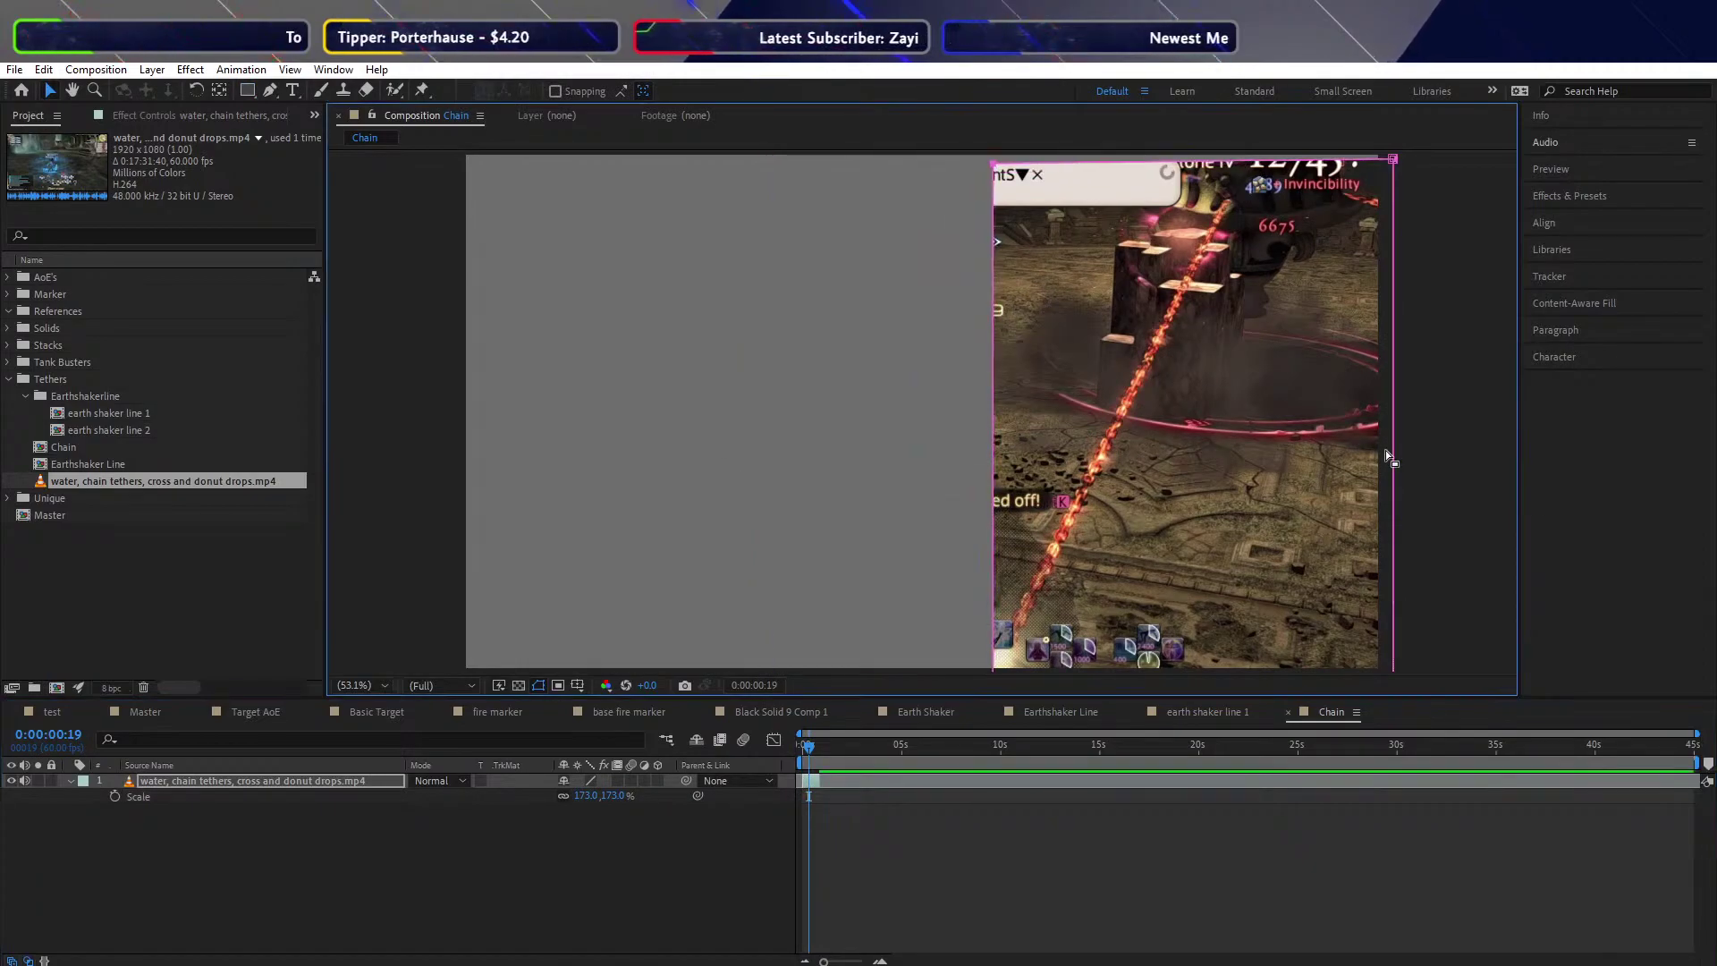
left_click_drag(1393, 465, 1274, 460)
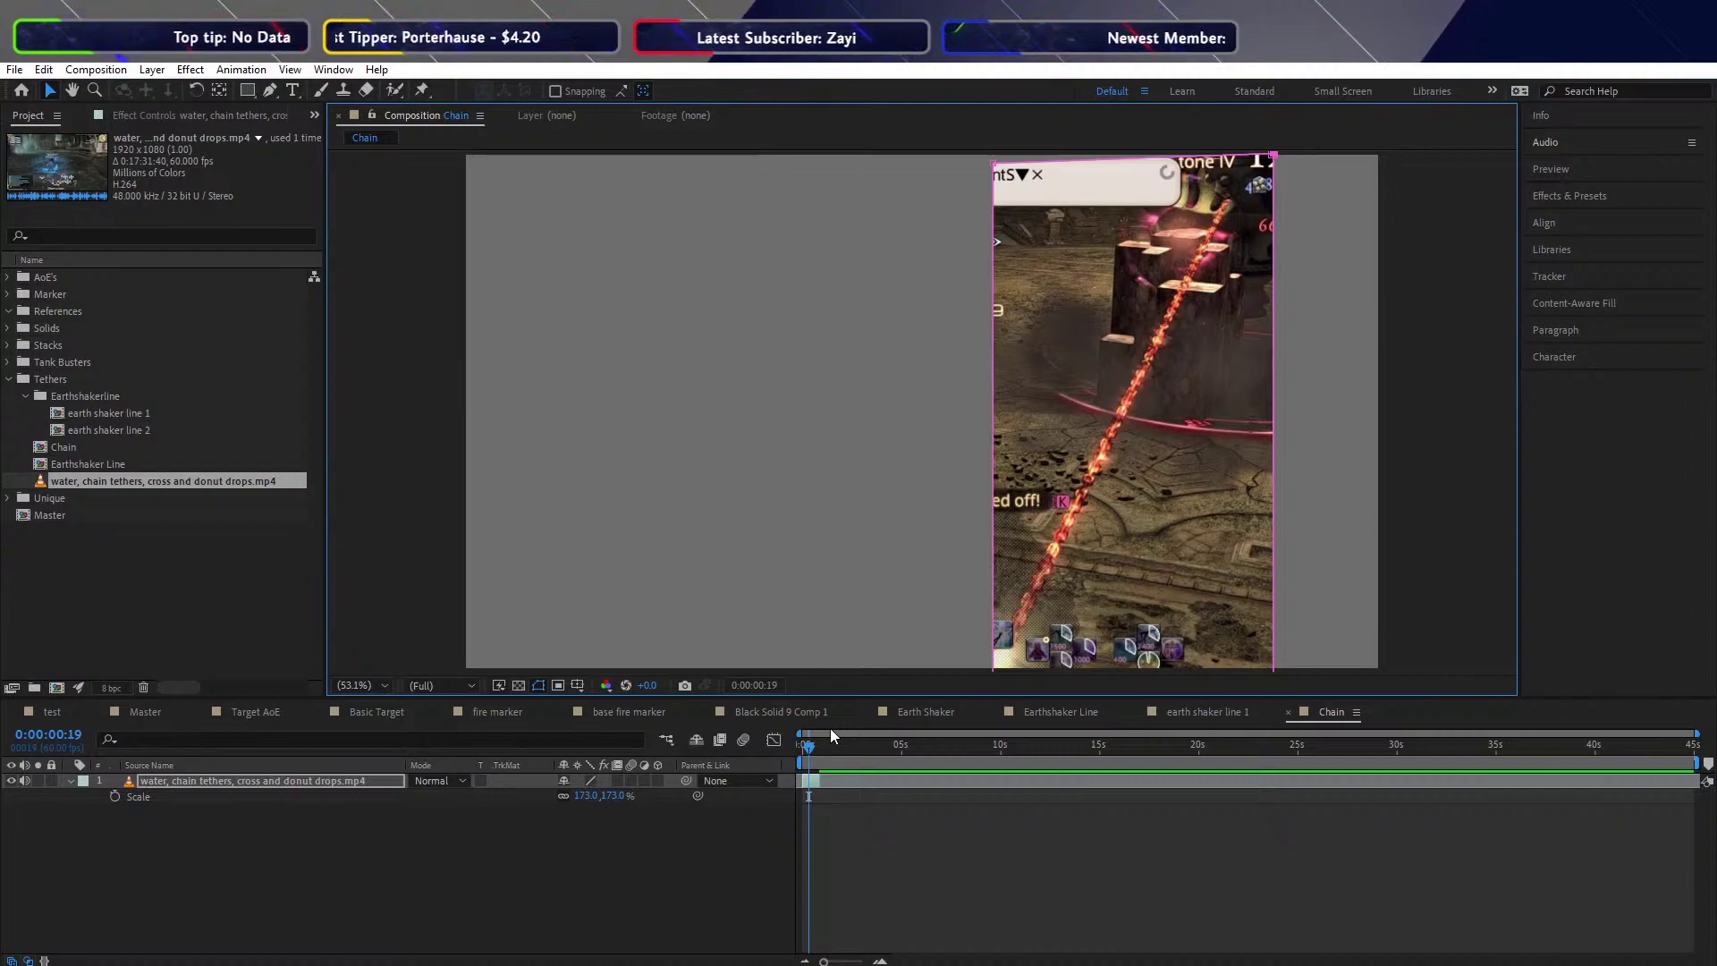
left_click(536, 898)
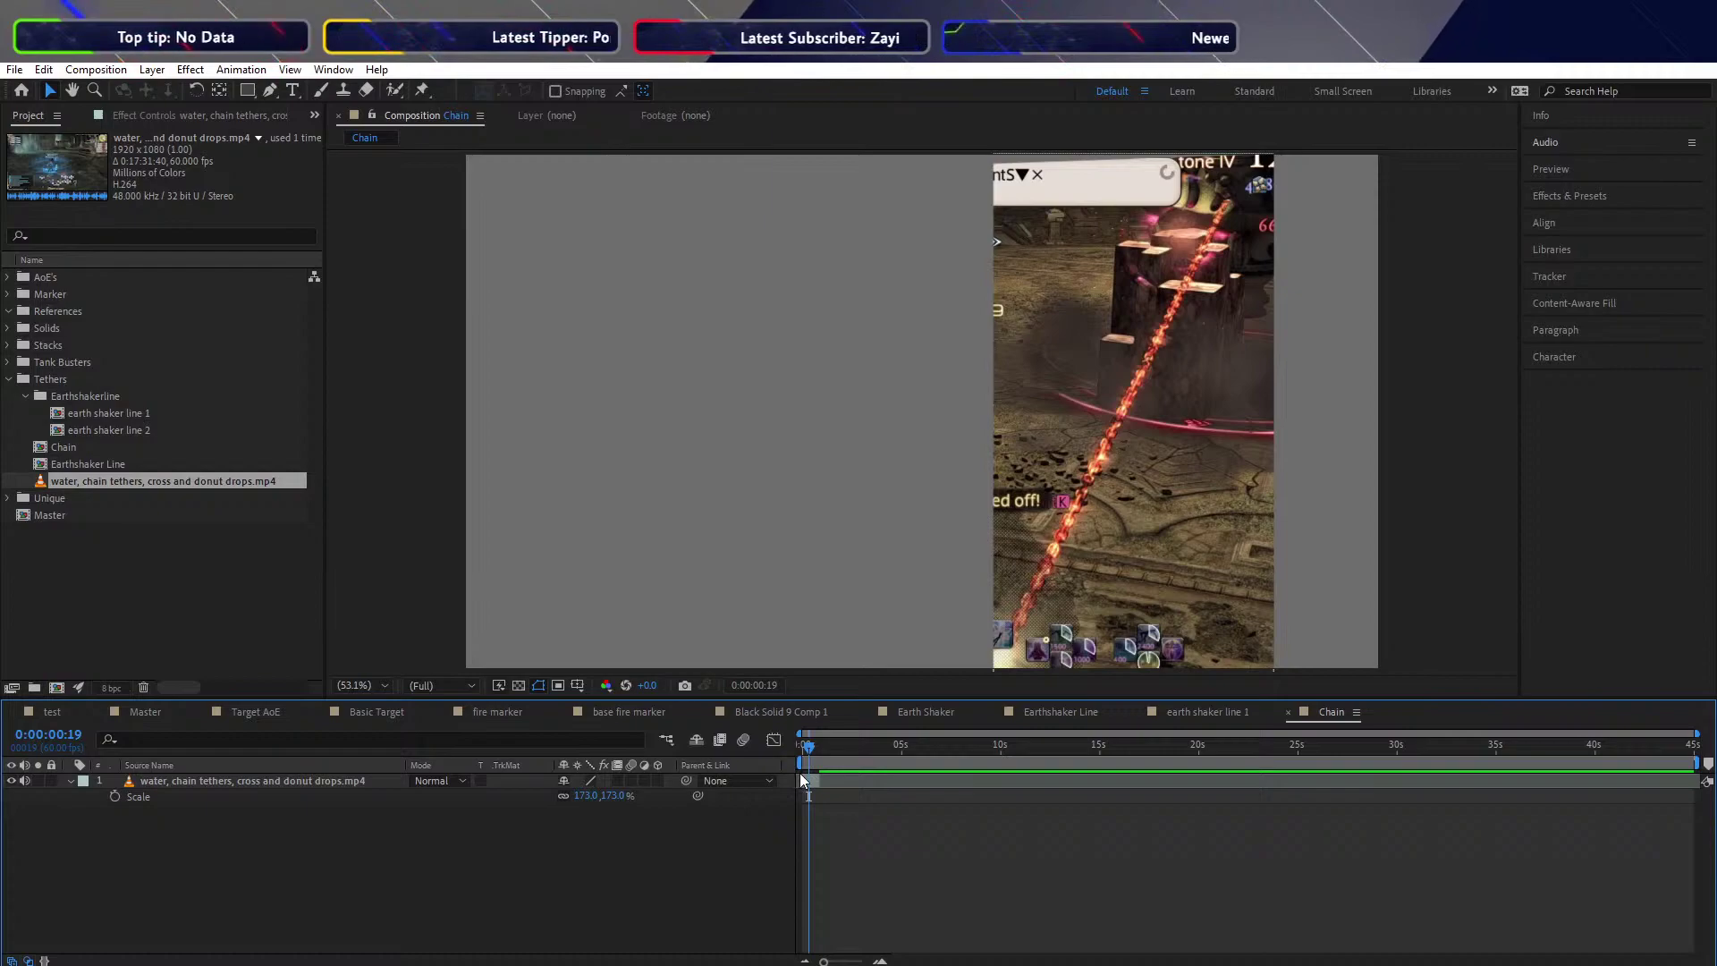
Move the masked reference clip to the right edge of the composition frame and deselect it
left_click(322, 781)
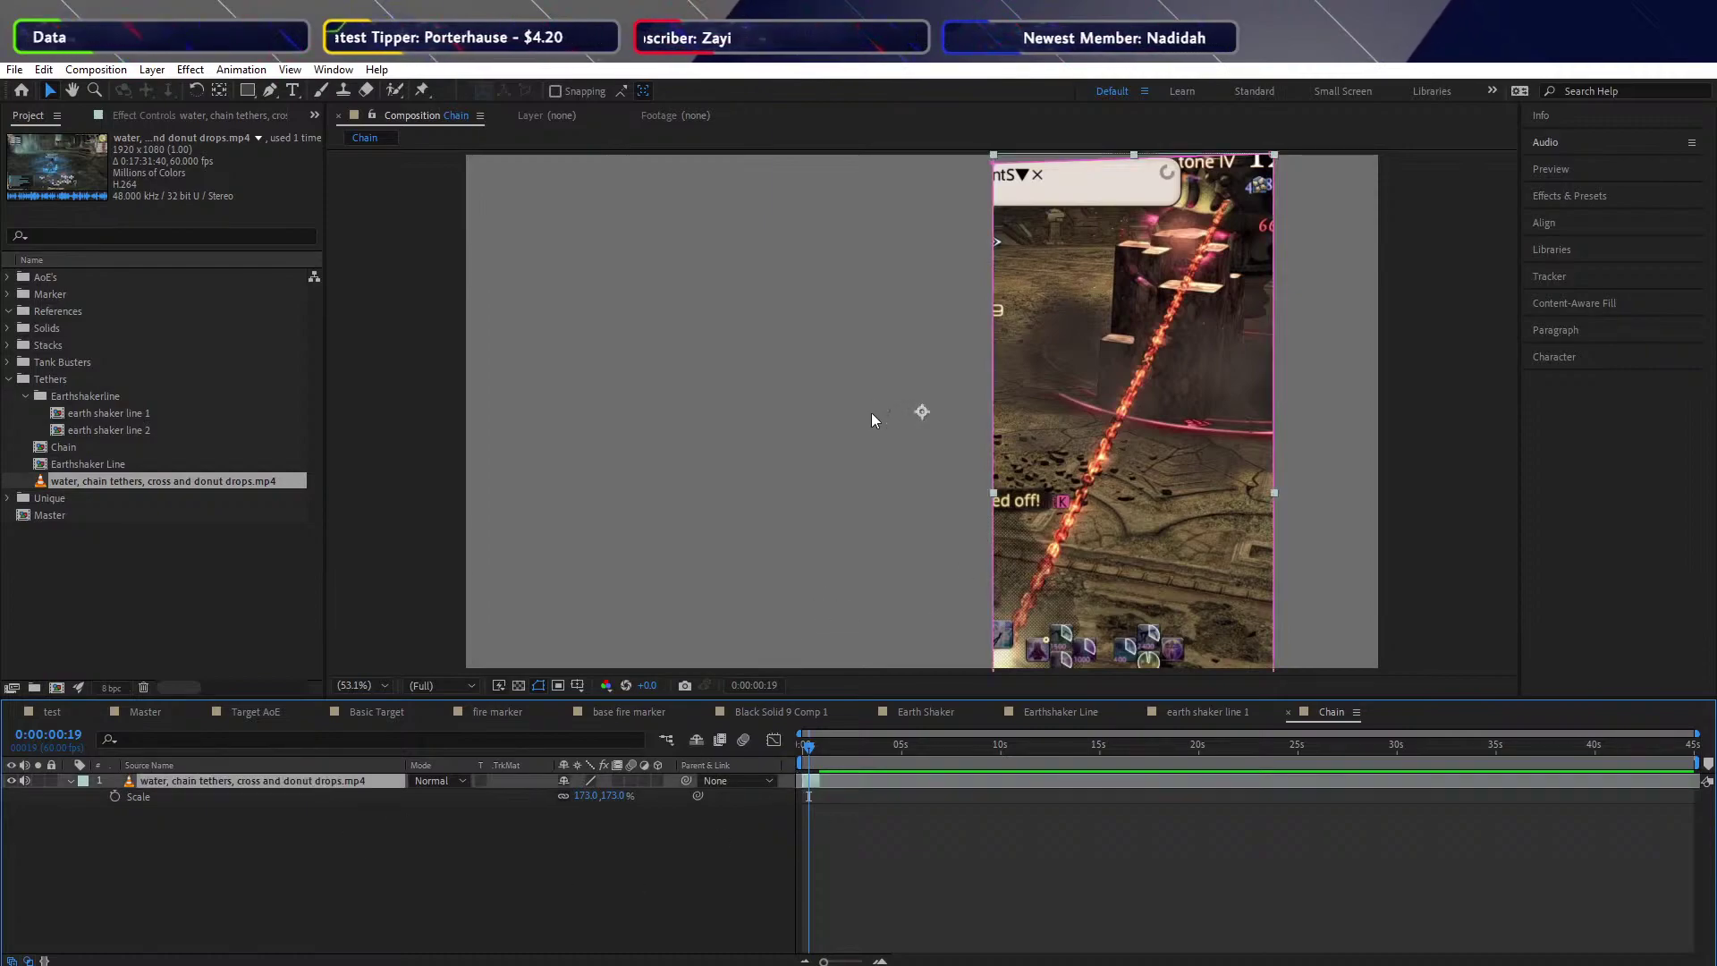
left_click_drag(1169, 514, 1296, 508)
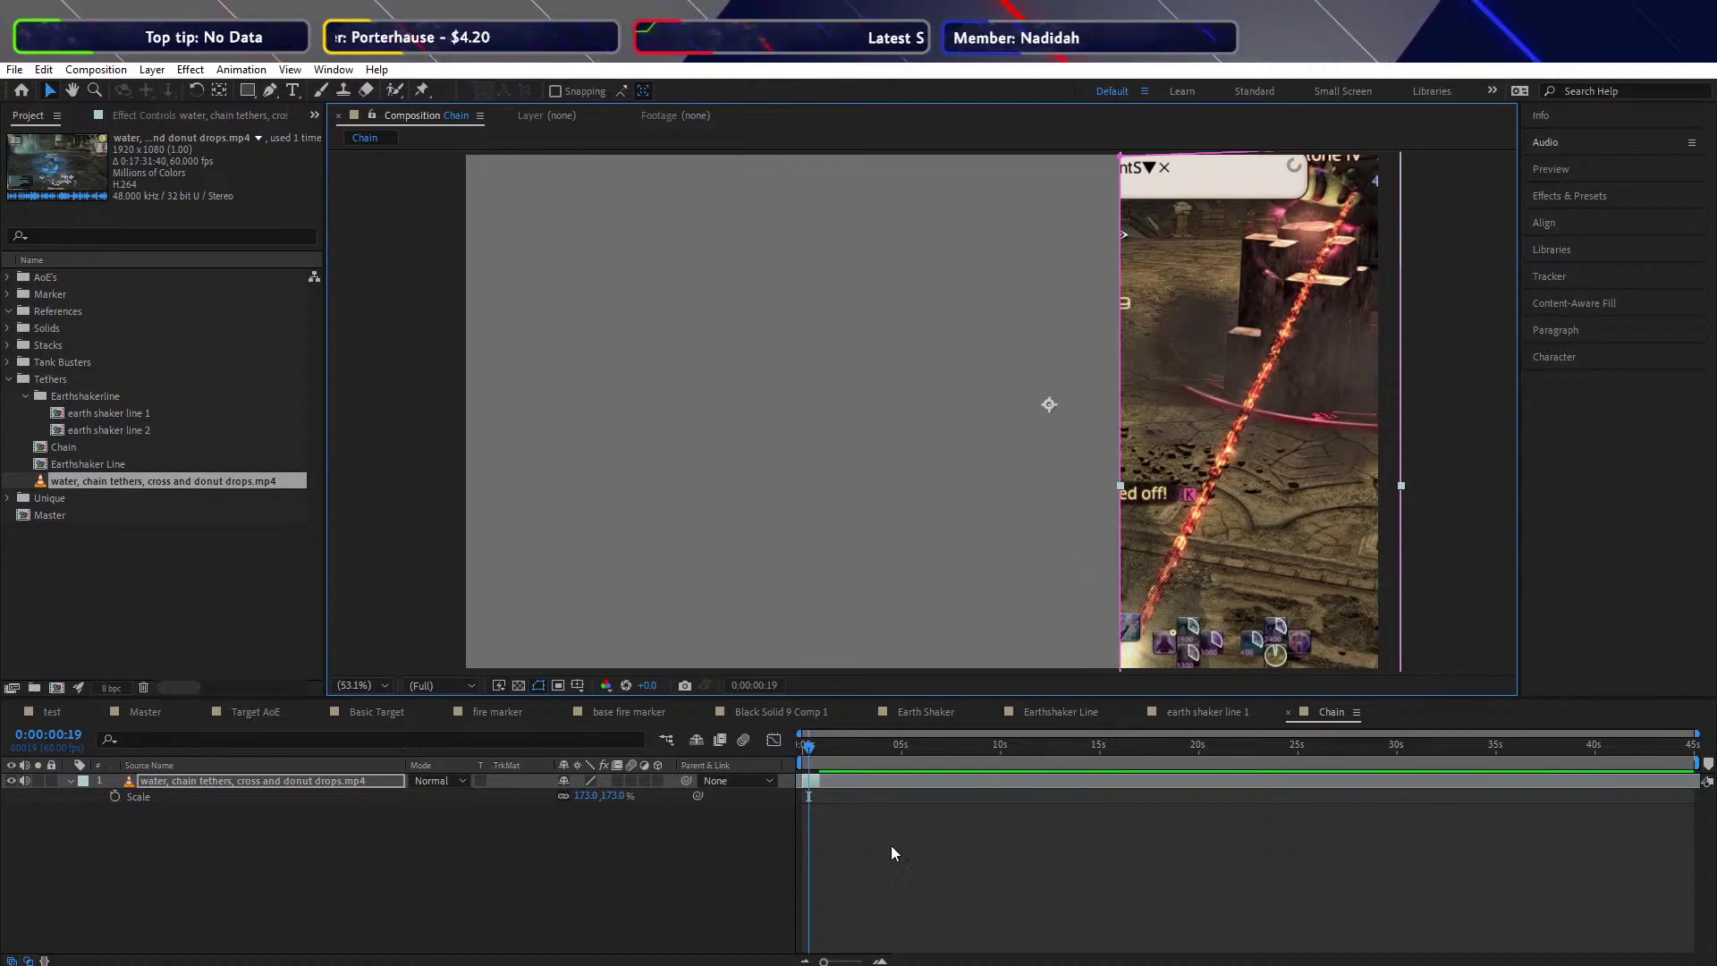
left_click(680, 906)
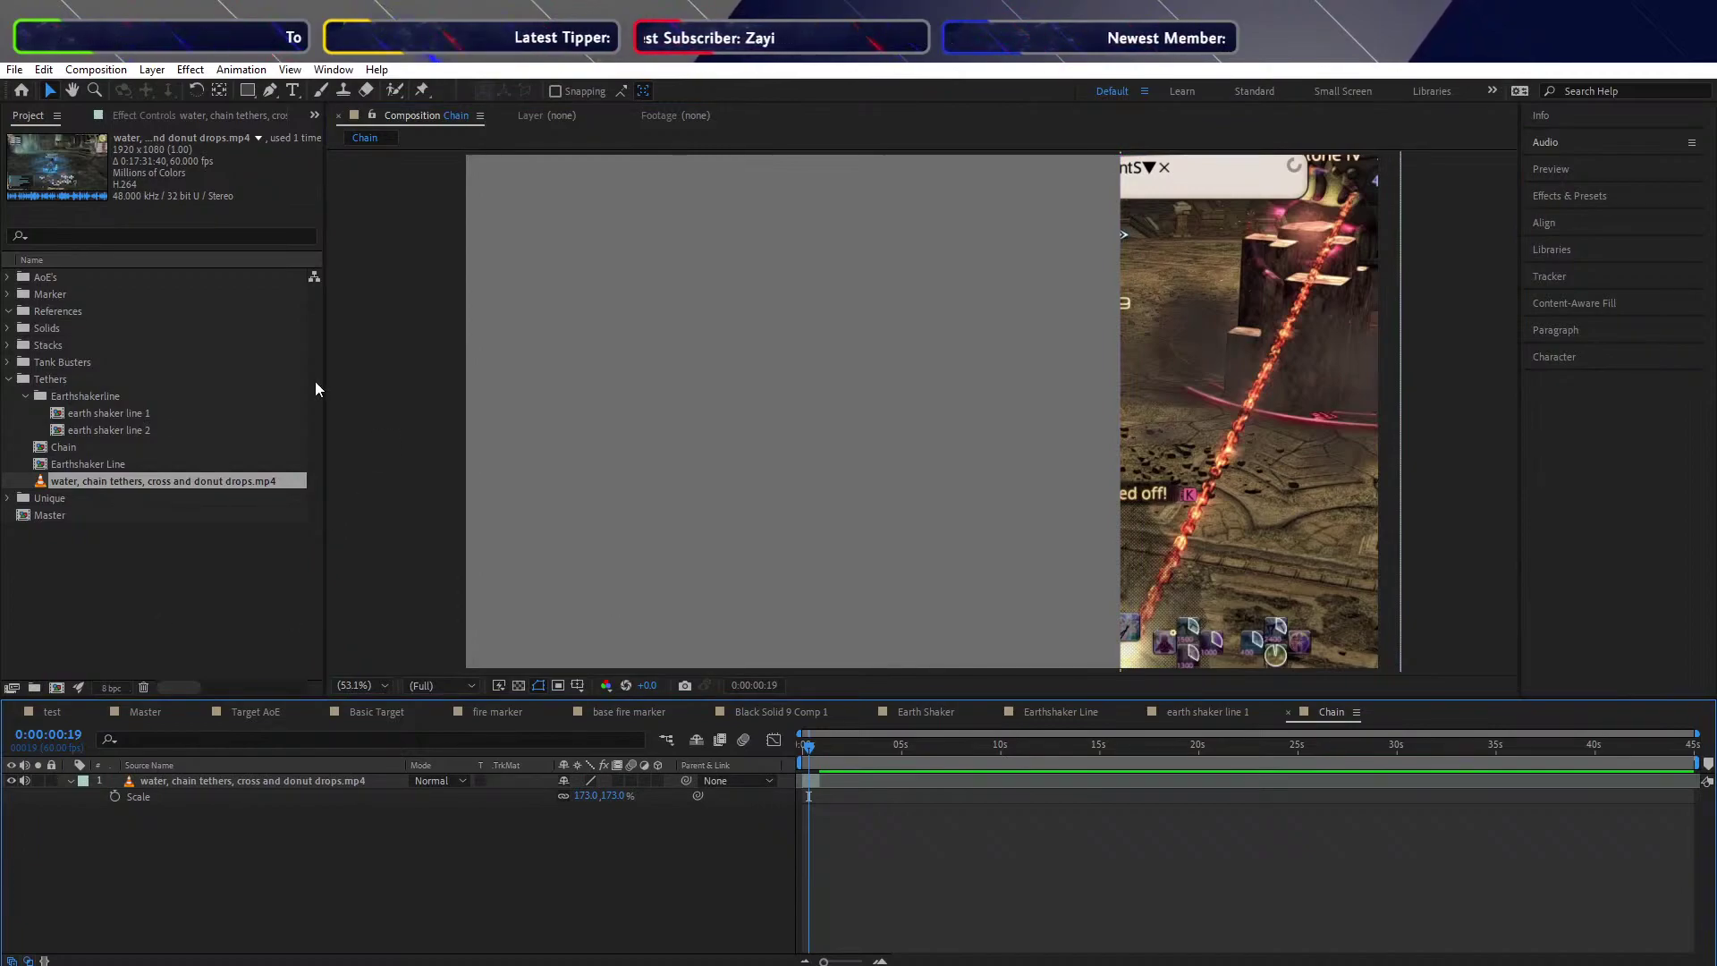
Draw a rounded rectangle about 1114 by 681 px on a new shape layer over the empty area beside the reference clip
left_click(247, 91)
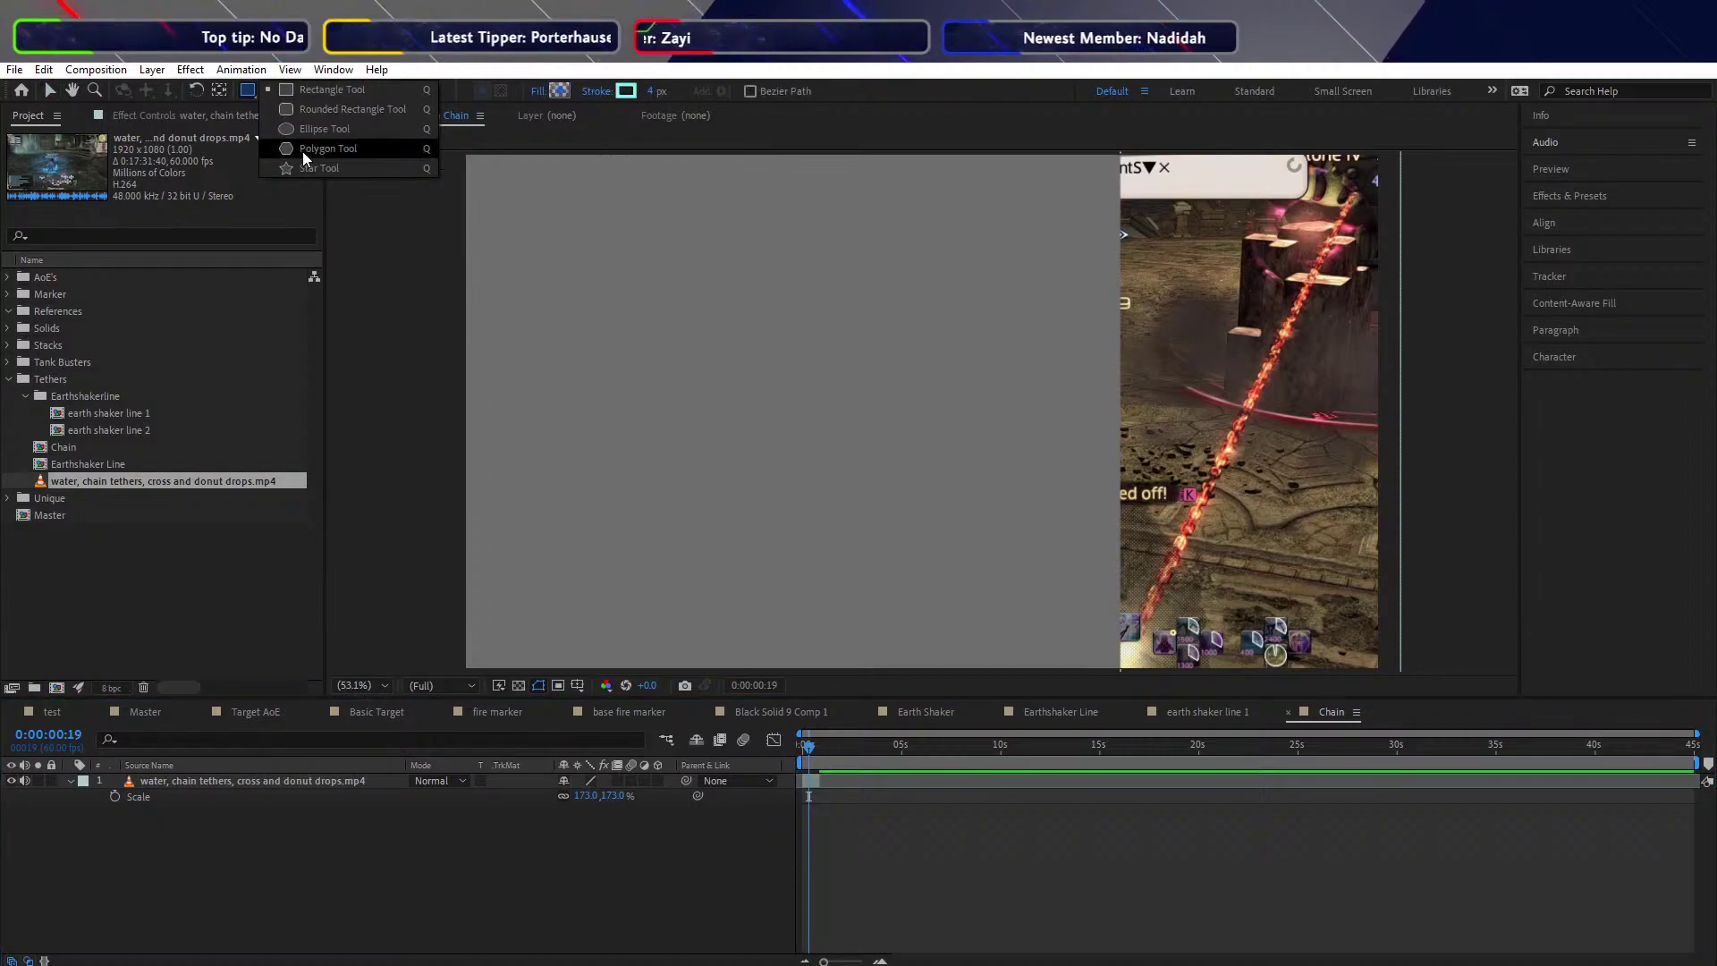
left_click(313, 116)
left_click_drag(510, 226, 1040, 548)
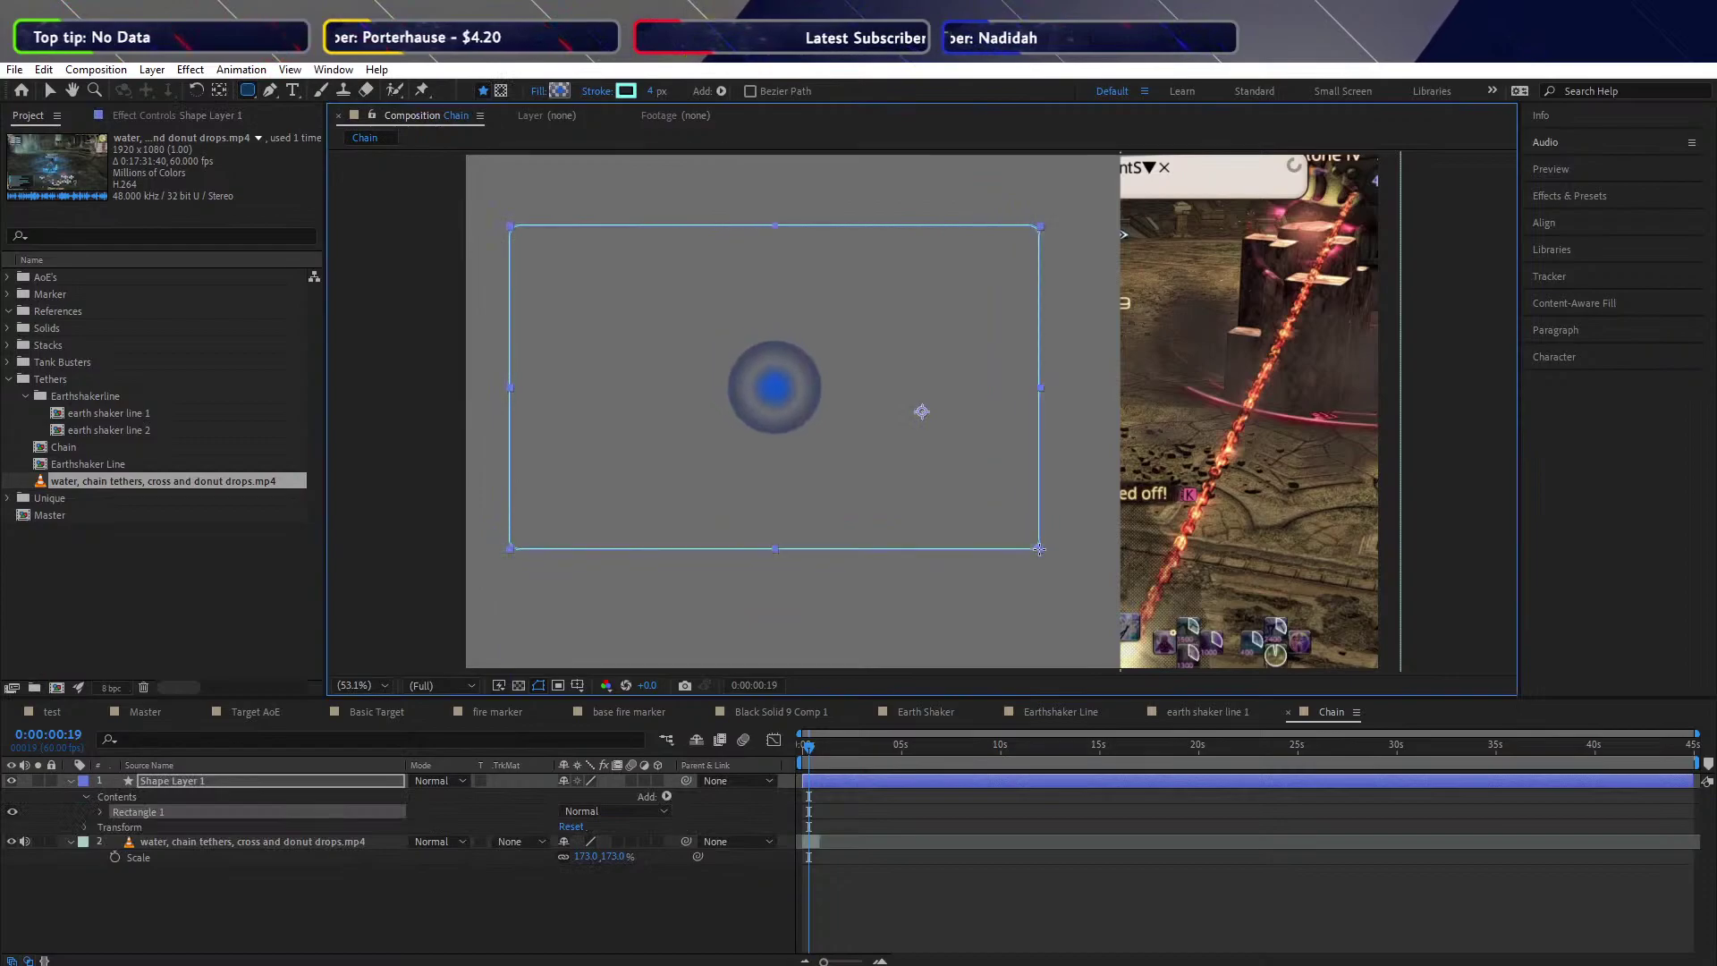
Change the rounded rectangle's fill from a radial gradient to a solid colour
left_click(559, 91)
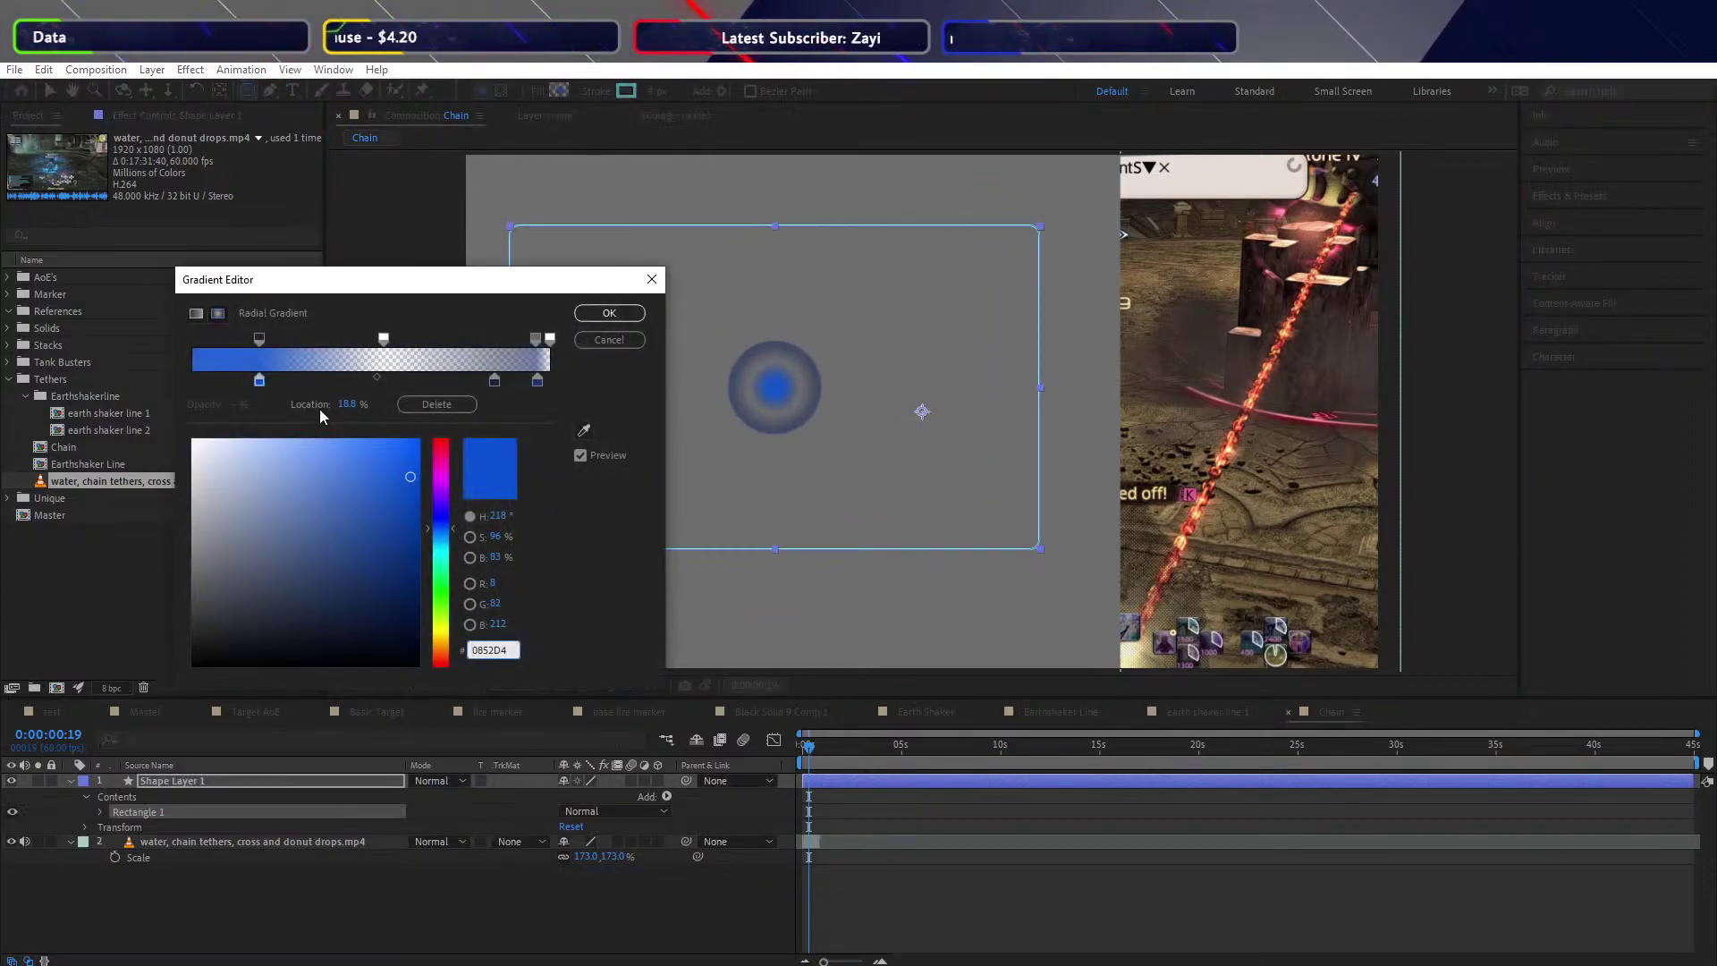
left_click(626, 340)
left_click(535, 97)
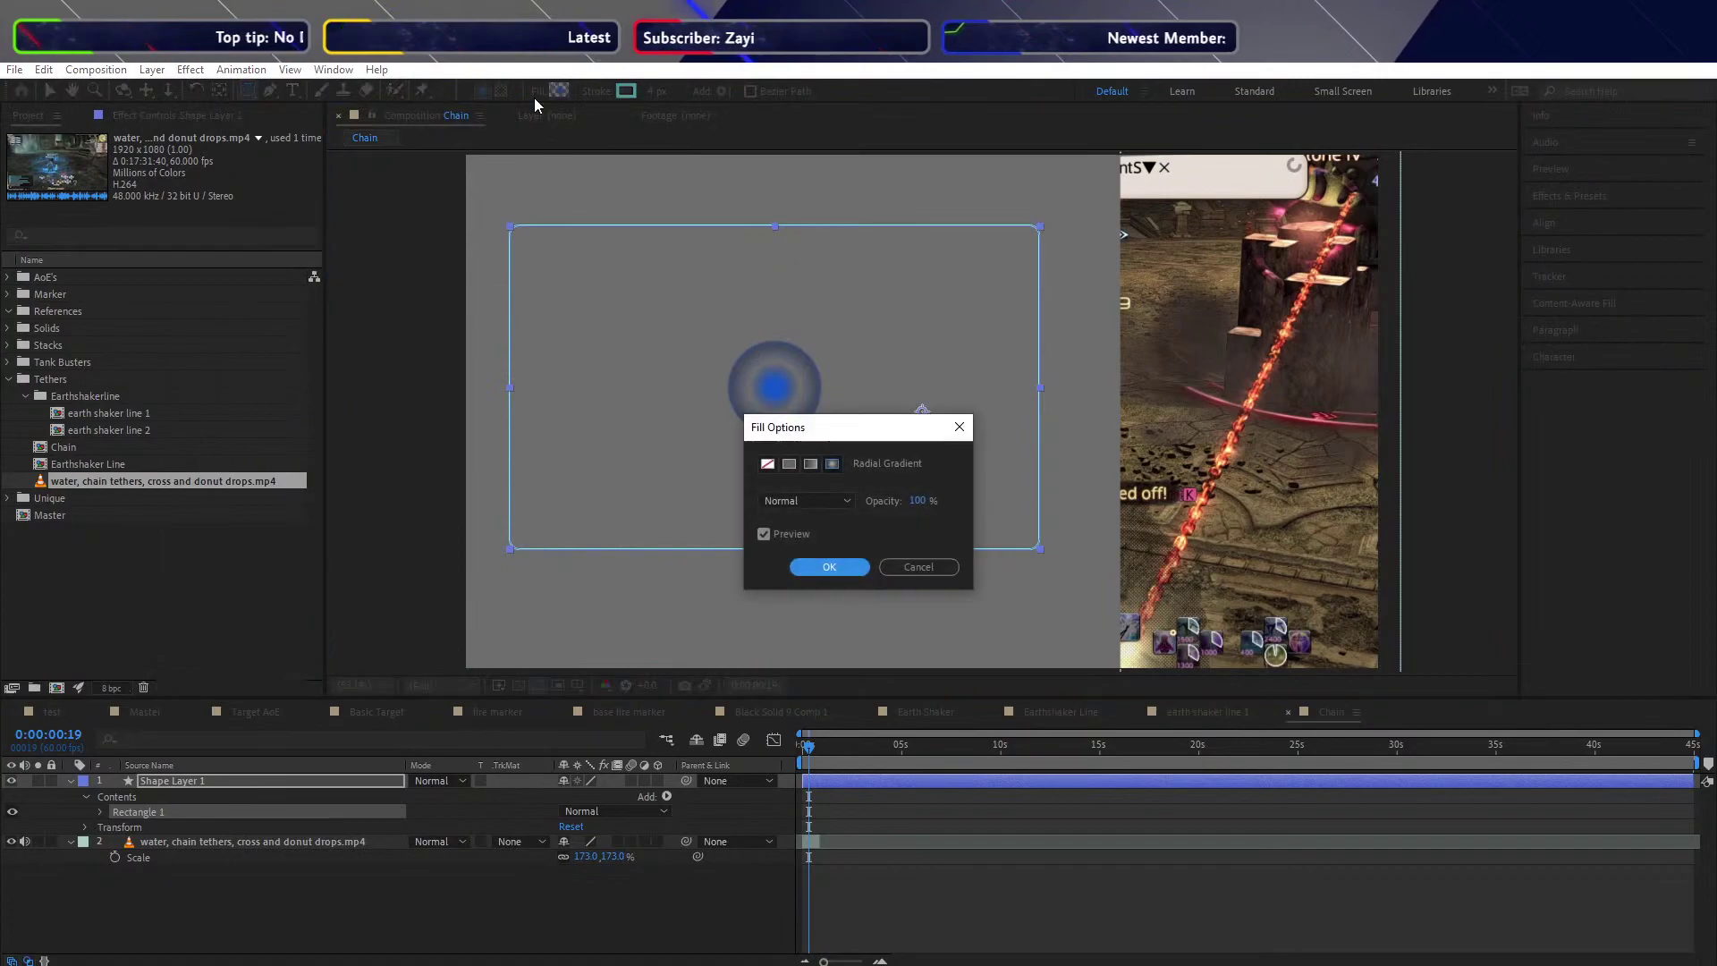
left_click(789, 464)
left_click(826, 567)
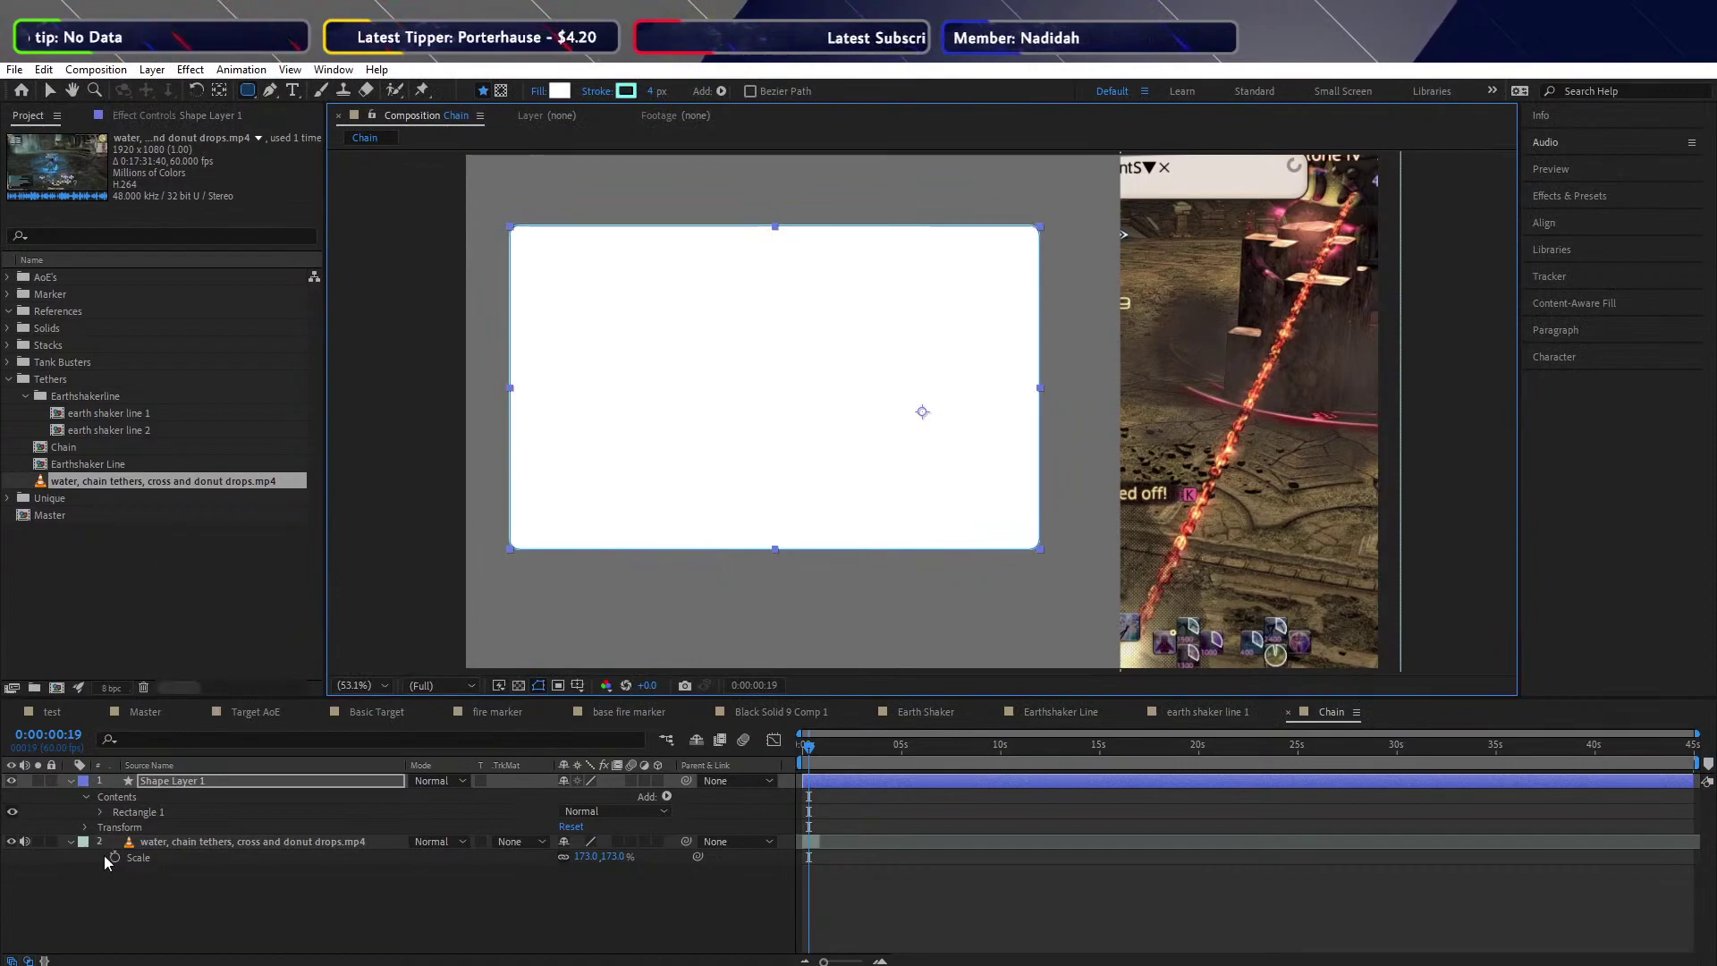
Raise the Roundness of the rectangle path to 272 and collapse the shape layer's contents
left_click(101, 812)
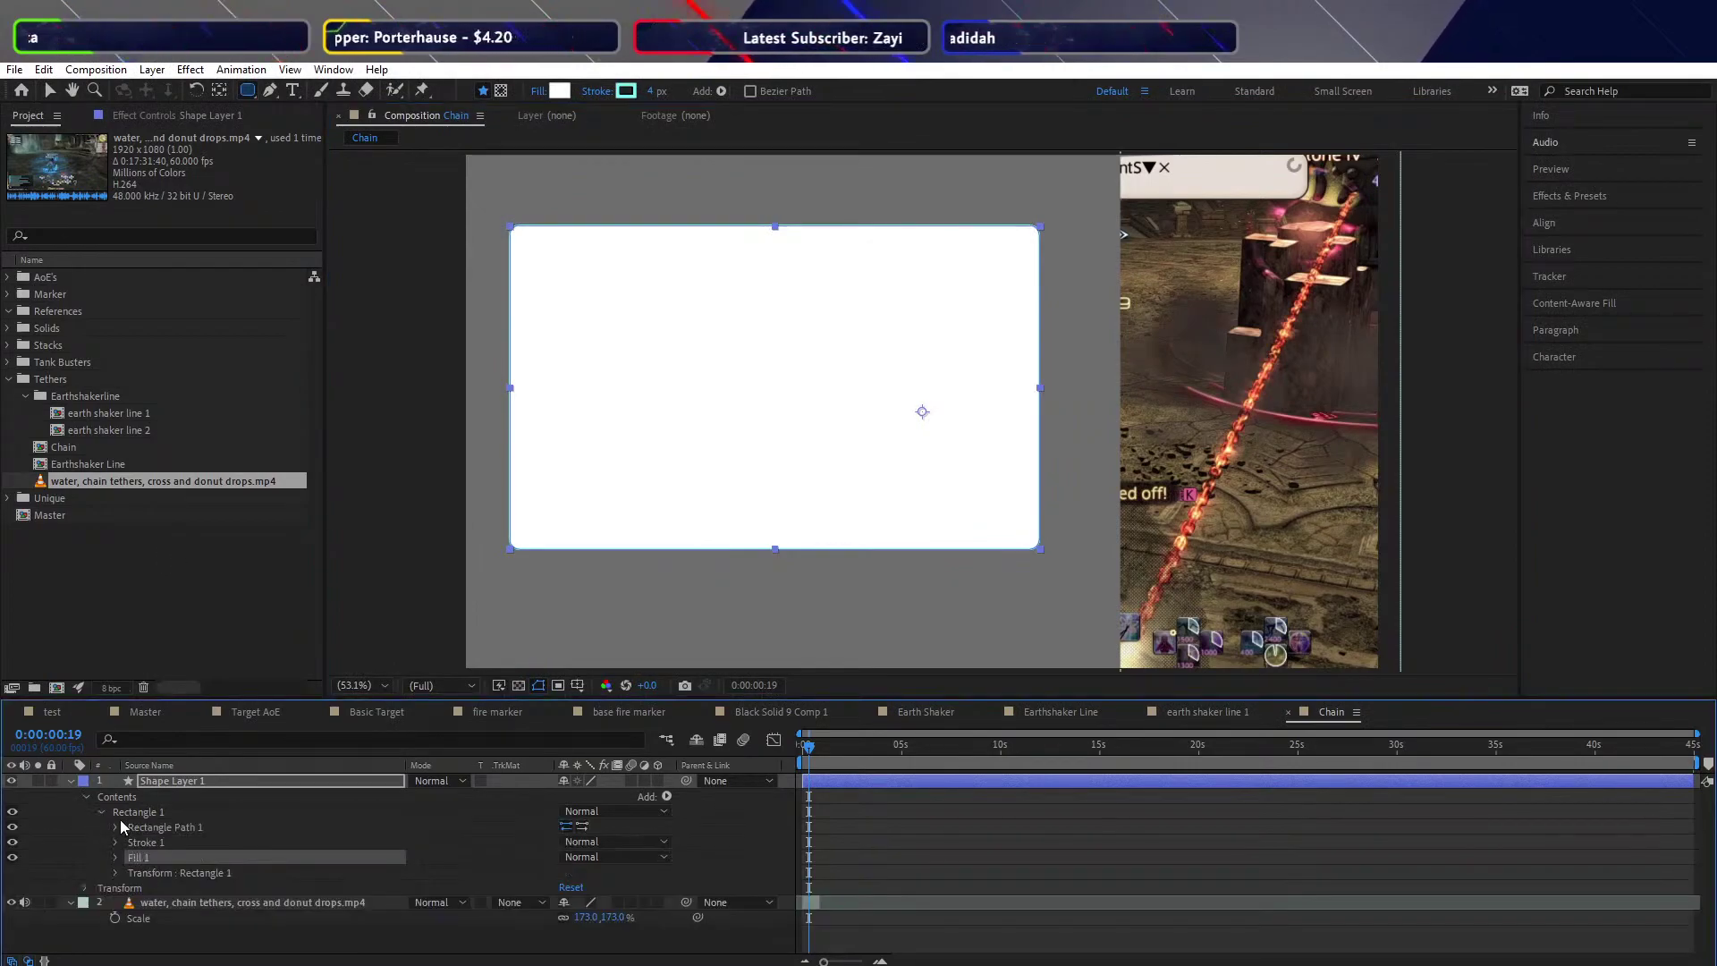
left_click(115, 827)
left_click(114, 827)
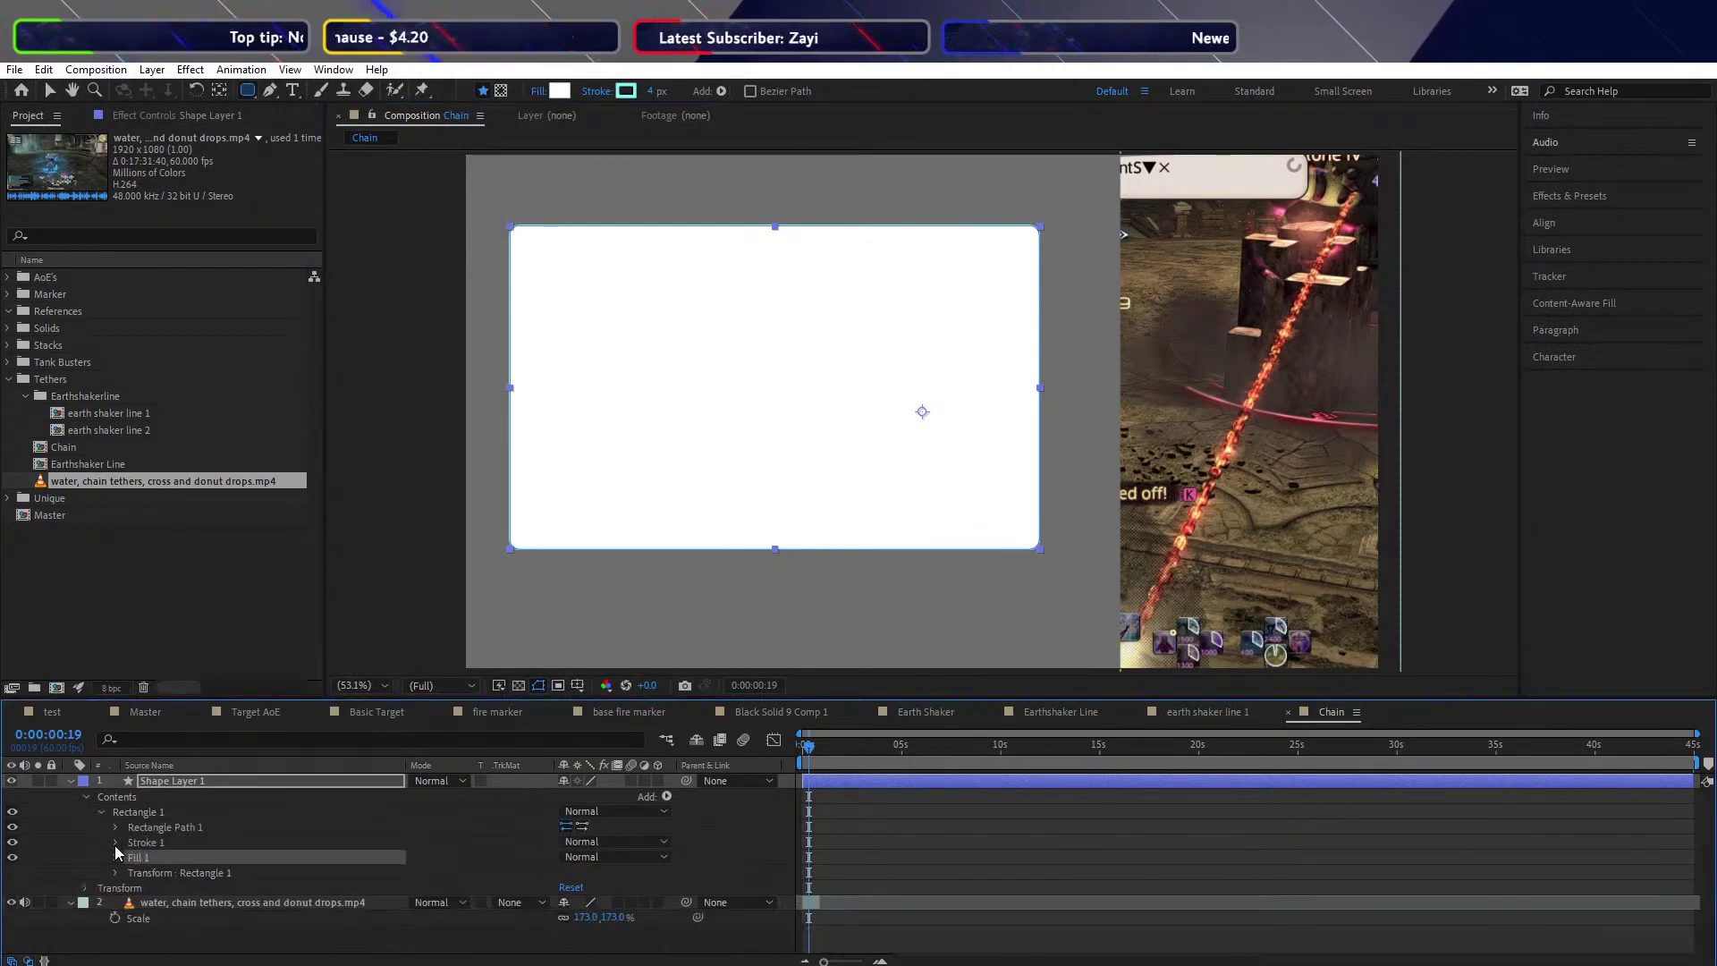
left_click(116, 872)
scroll(116, 857, "down", 1)
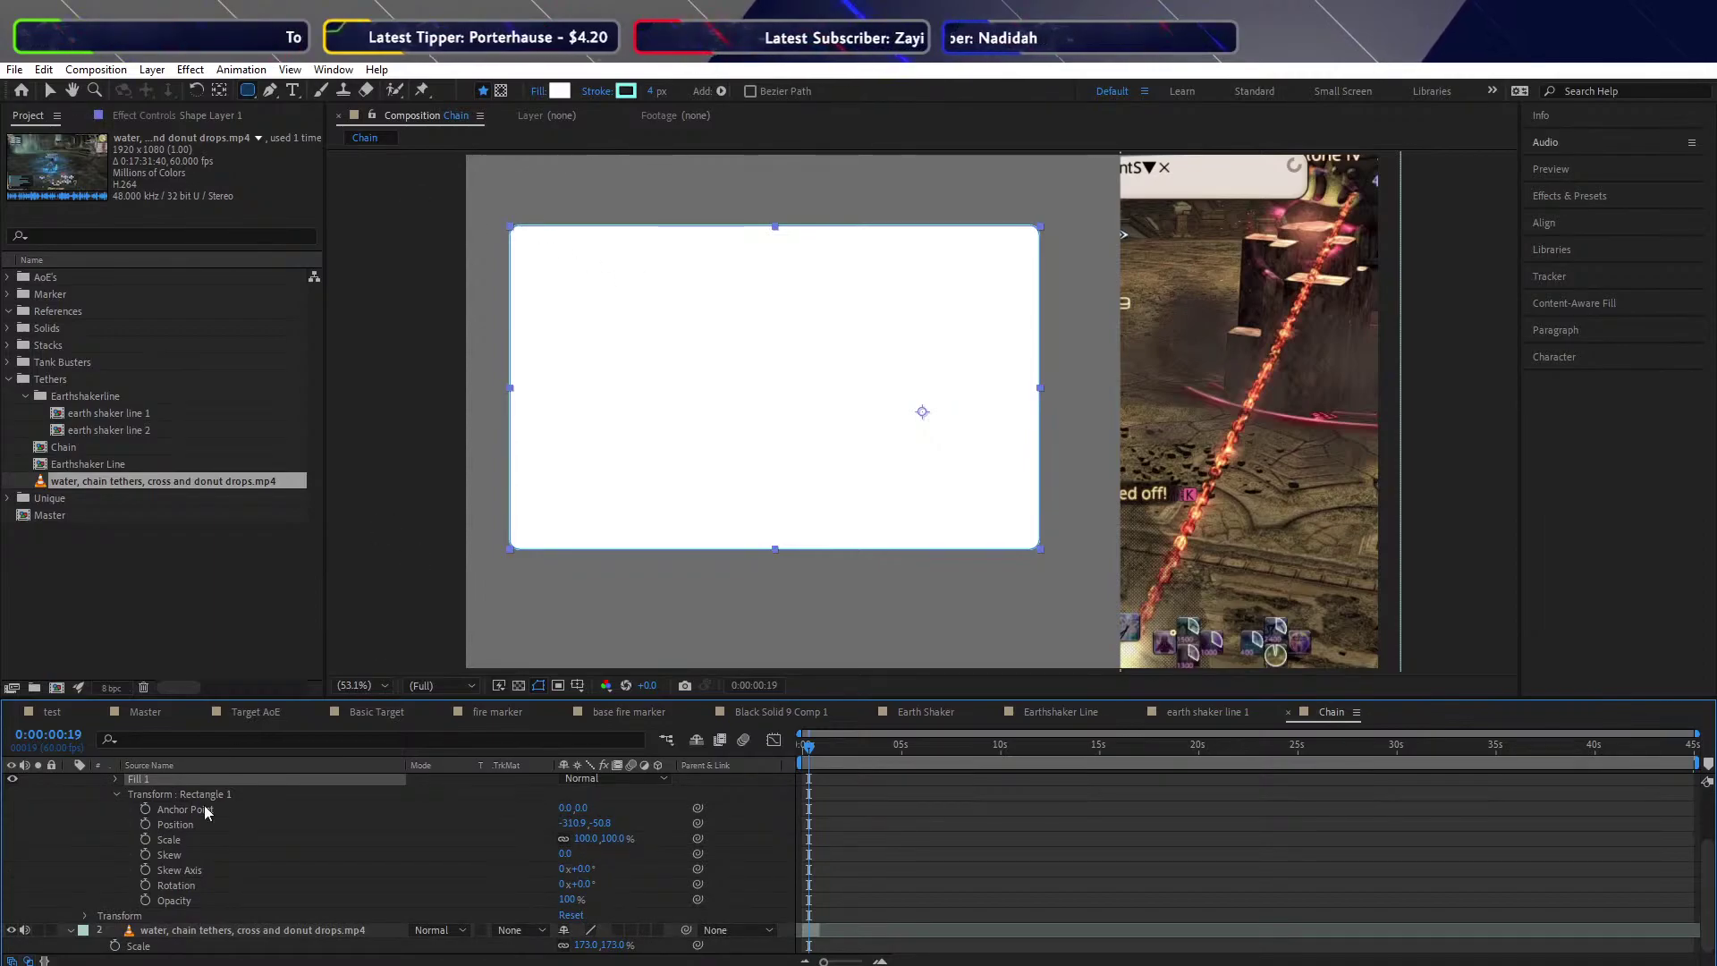
scroll(125, 890, "up", 2)
left_click(114, 827)
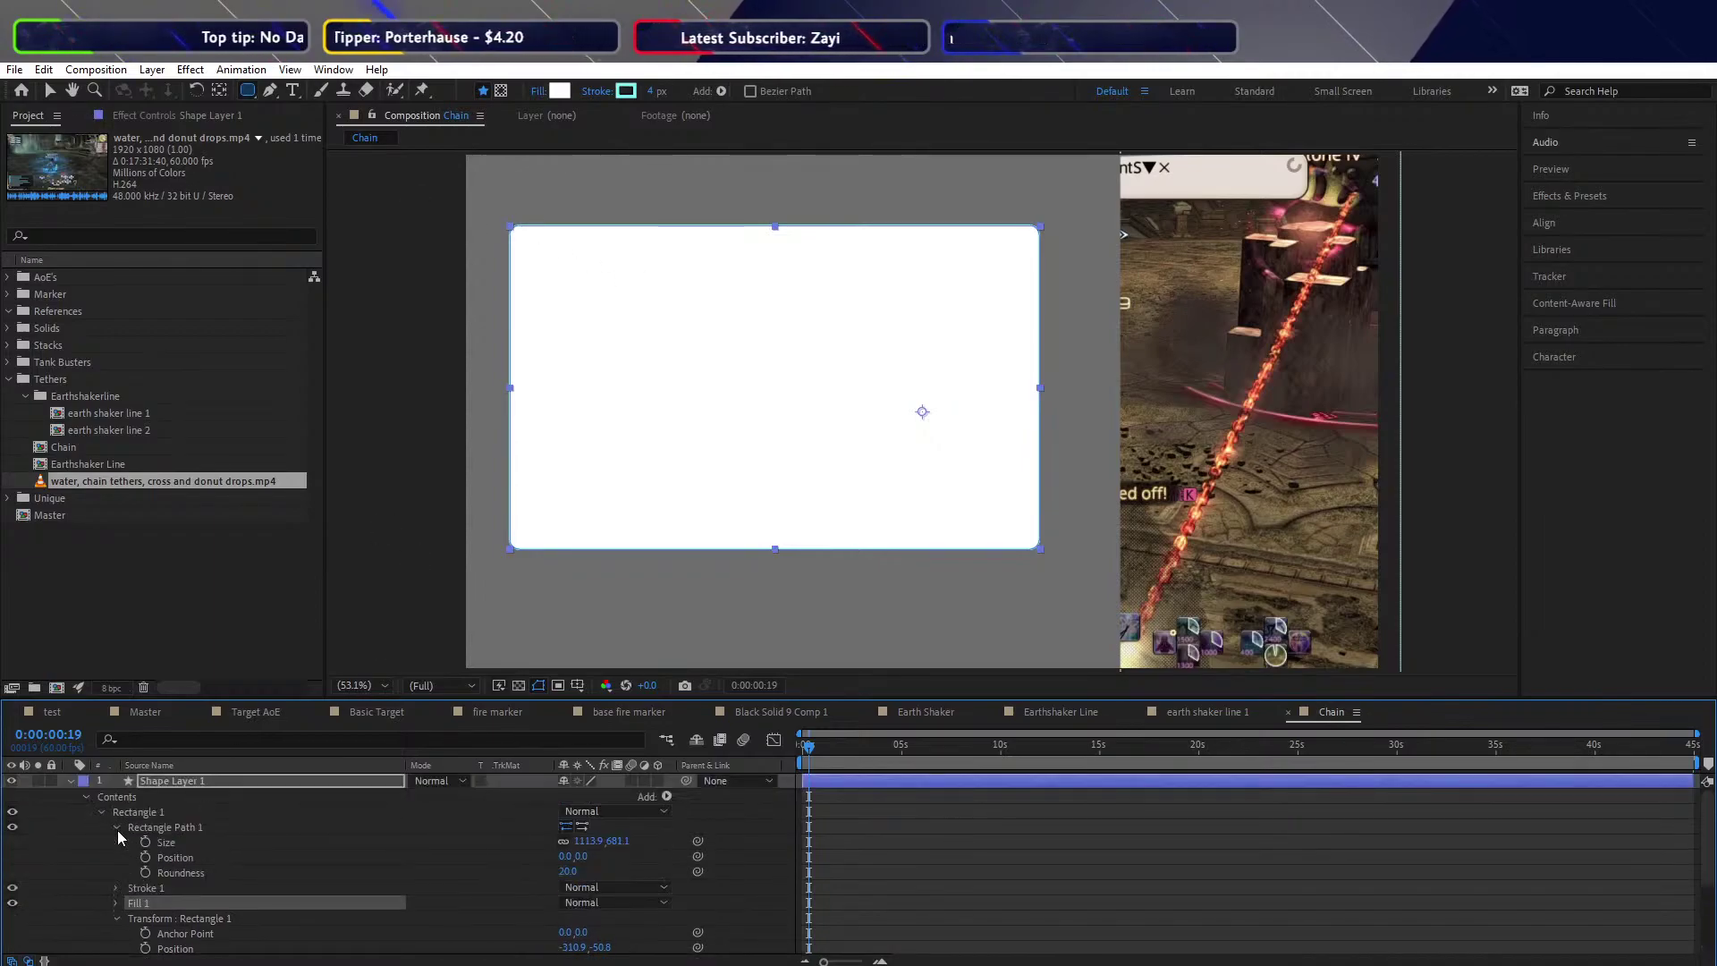
left_click_drag(564, 871, 759, 833)
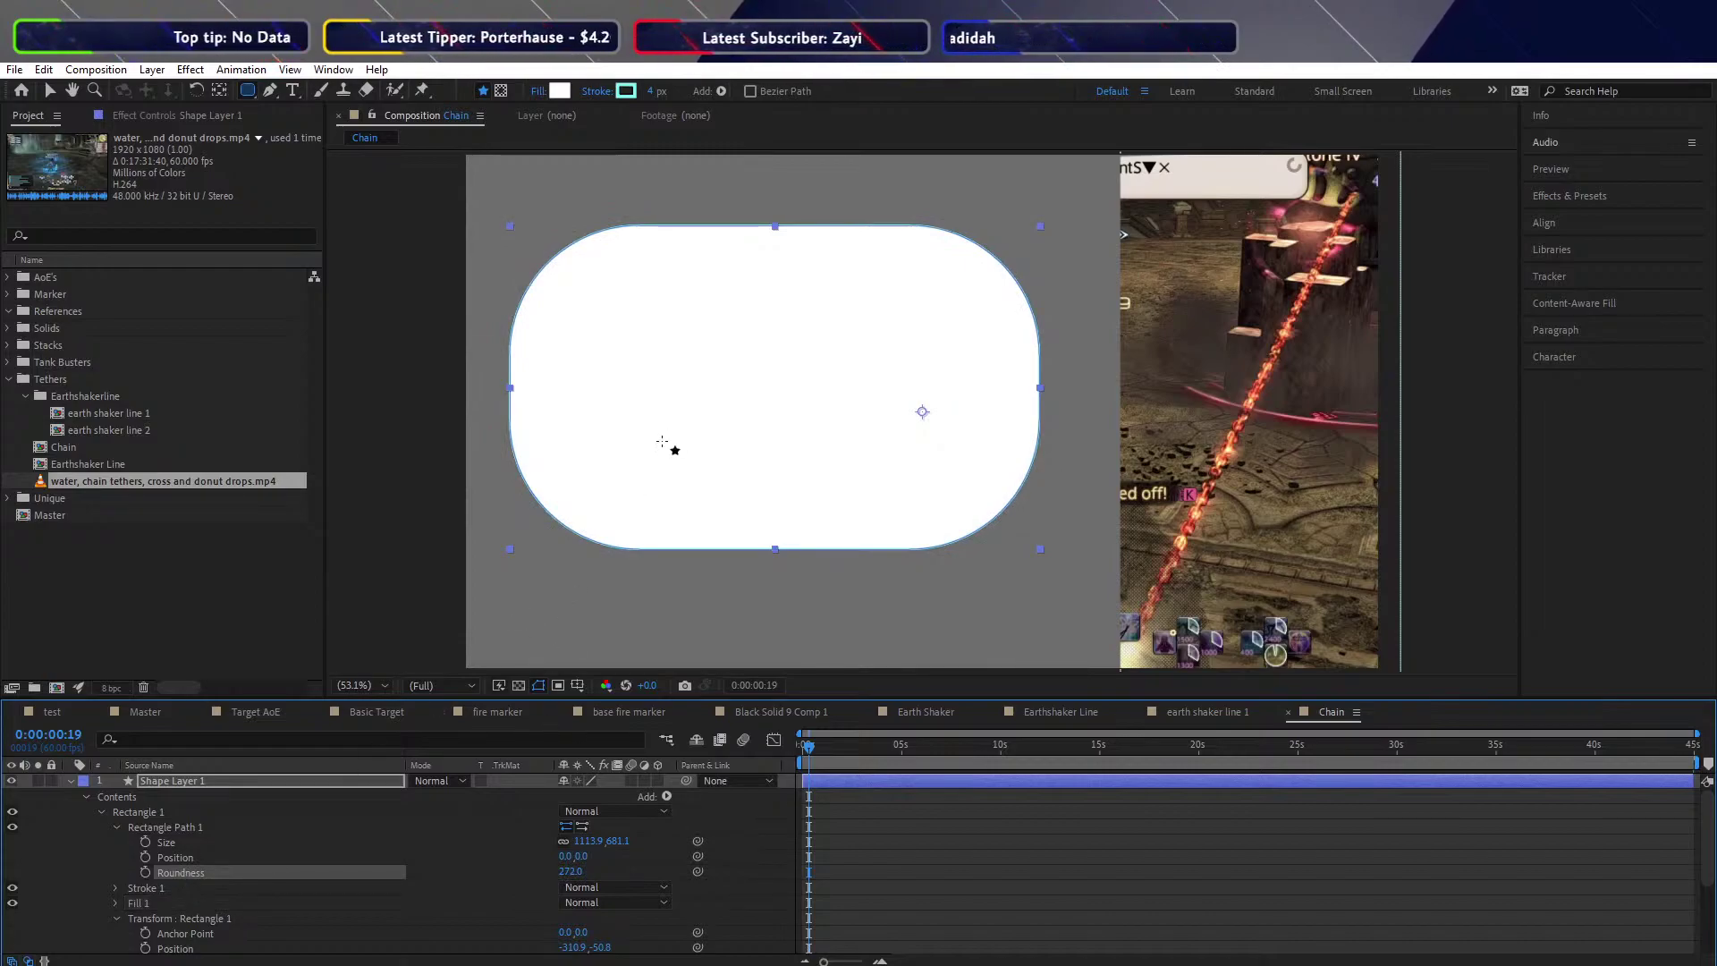
left_click(87, 797)
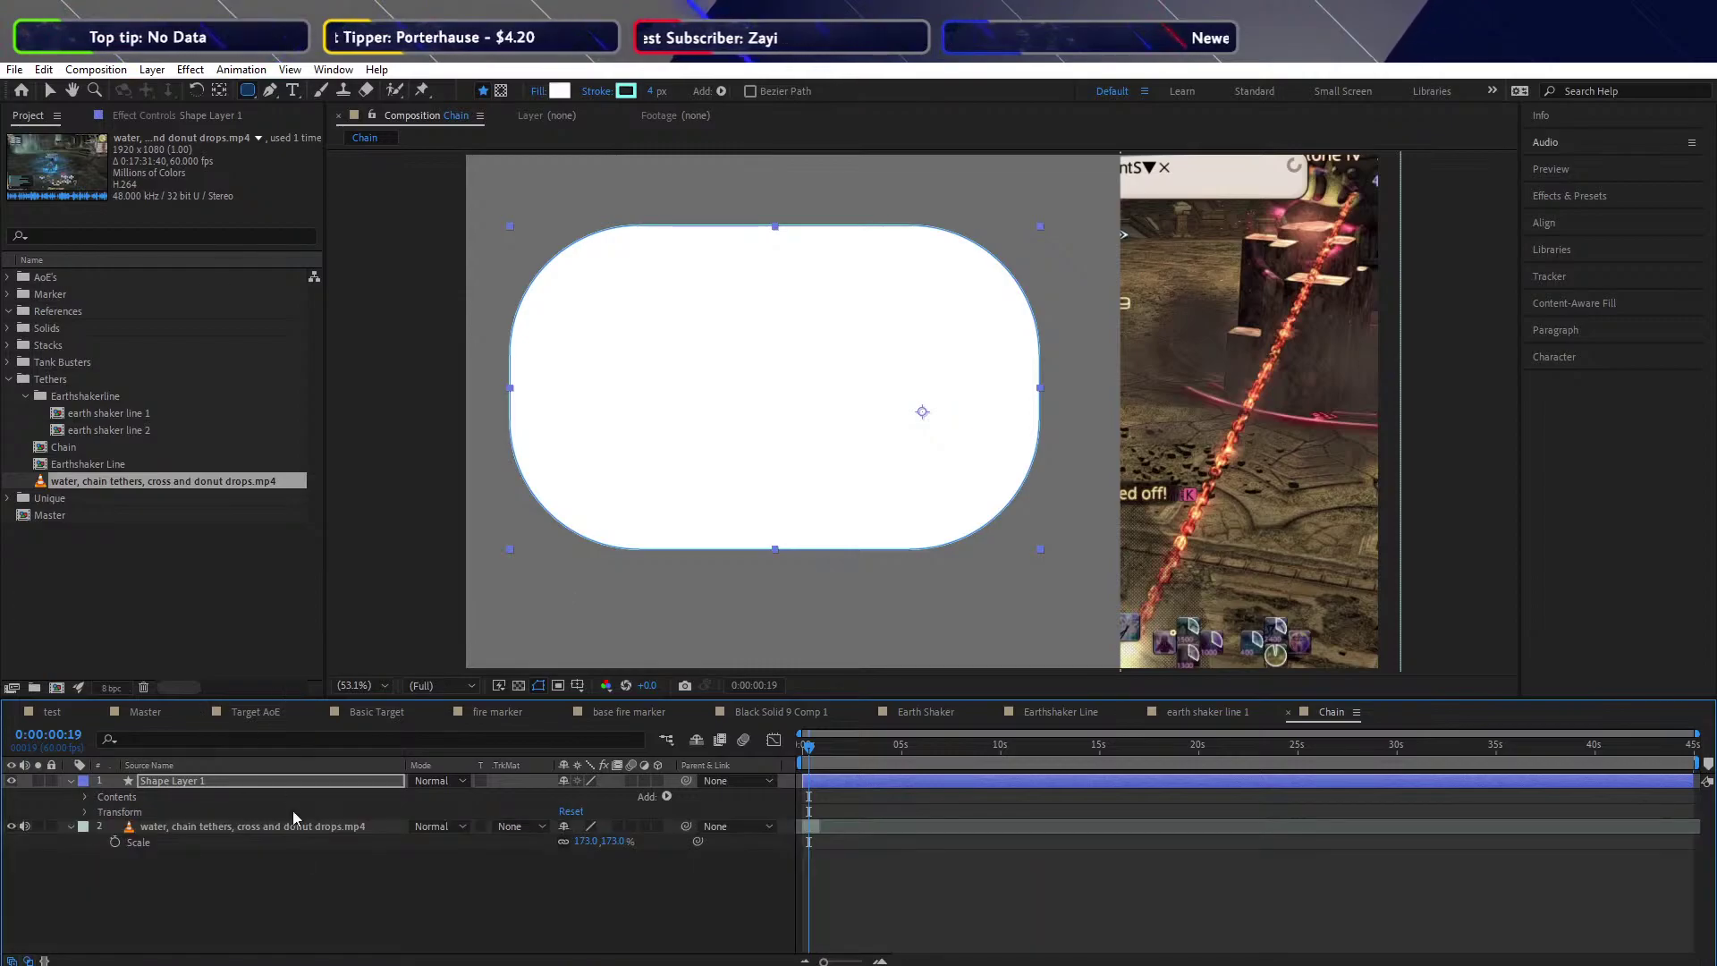
Select the rounded shape and set its stroke to None
left_click(49, 91)
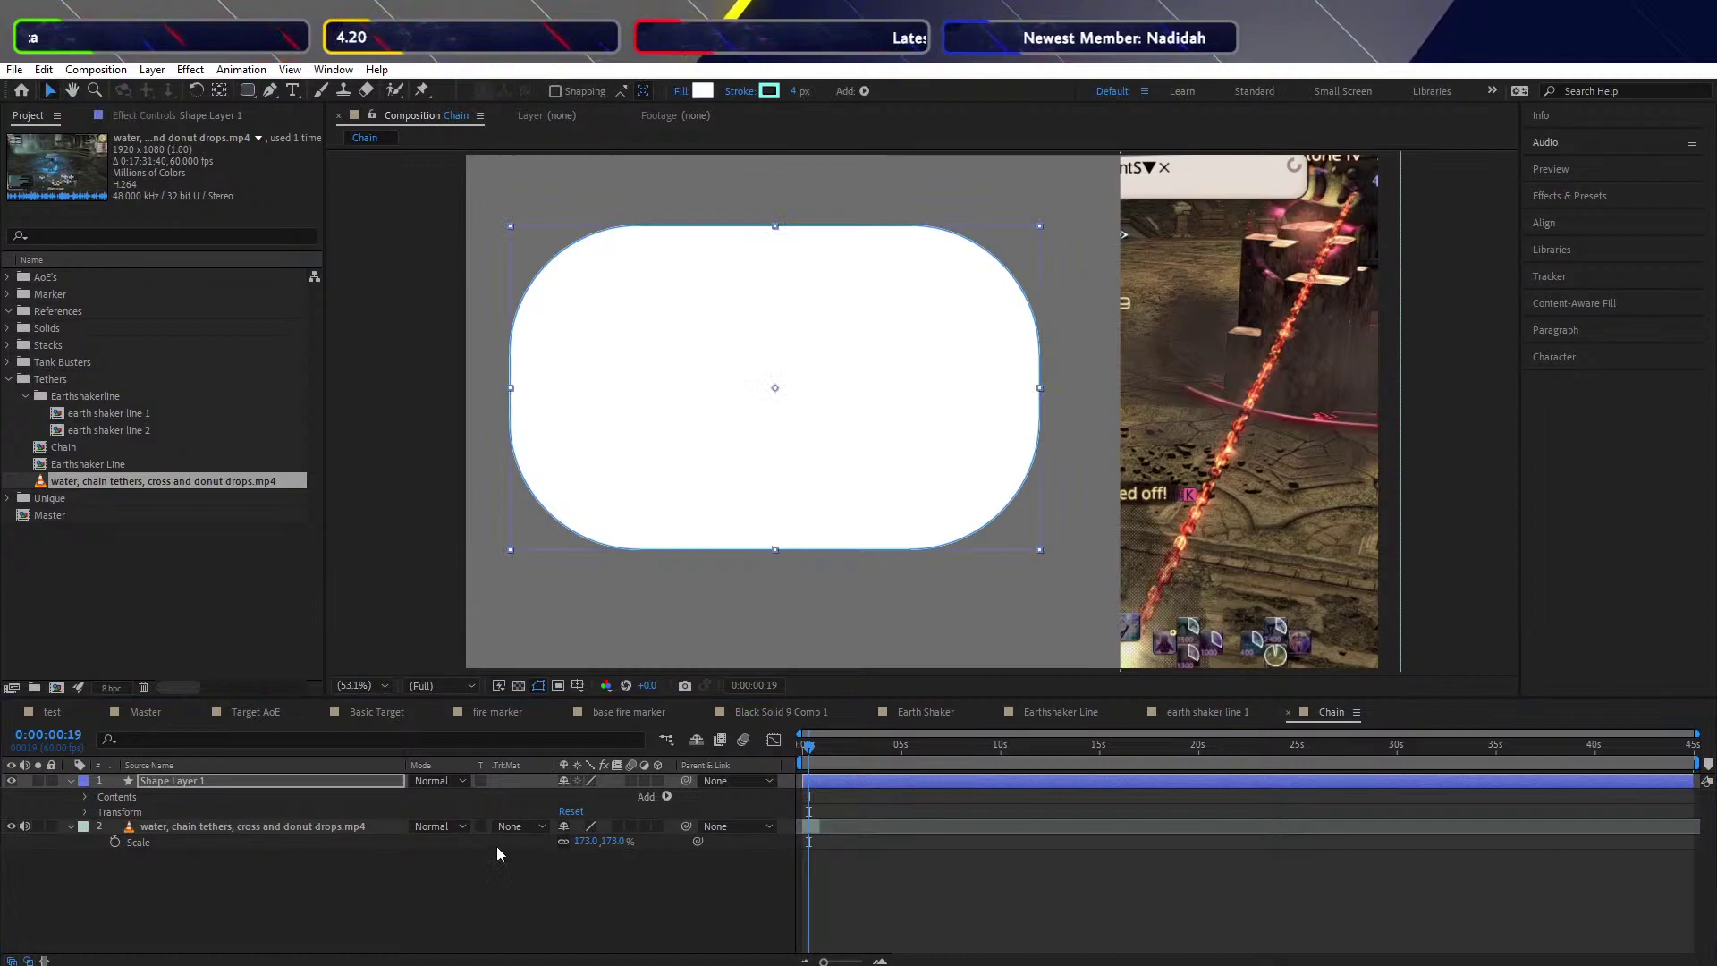
left_click(459, 900)
left_click(794, 419)
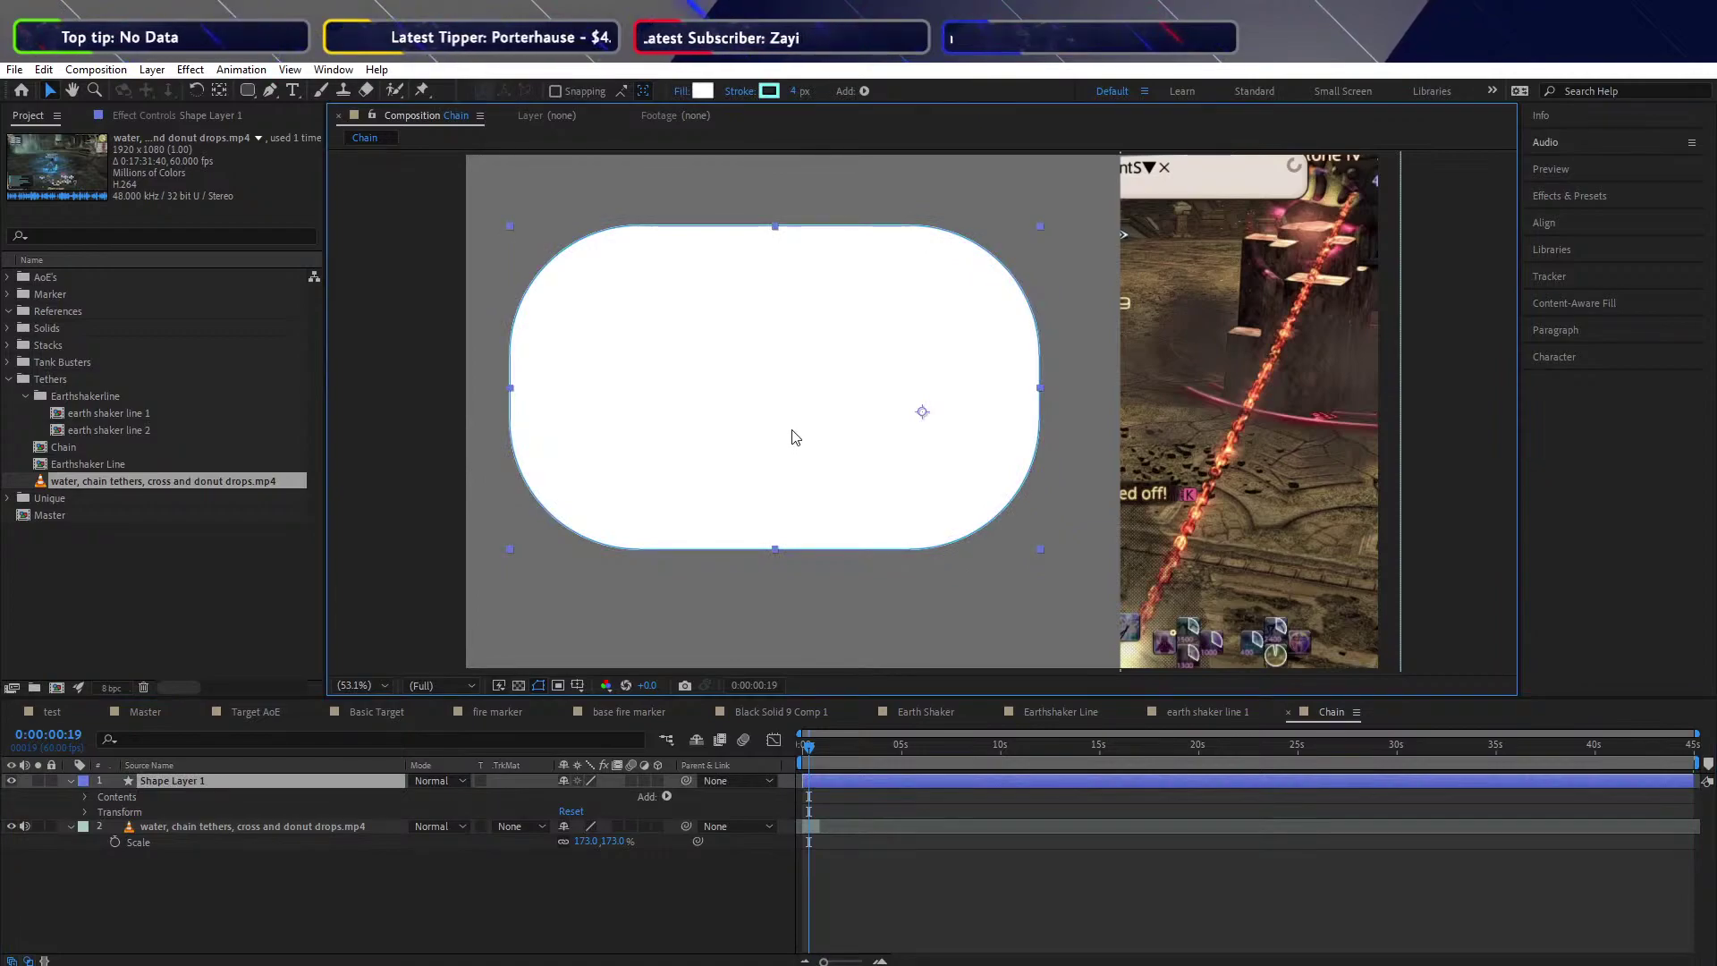
left_click(771, 91)
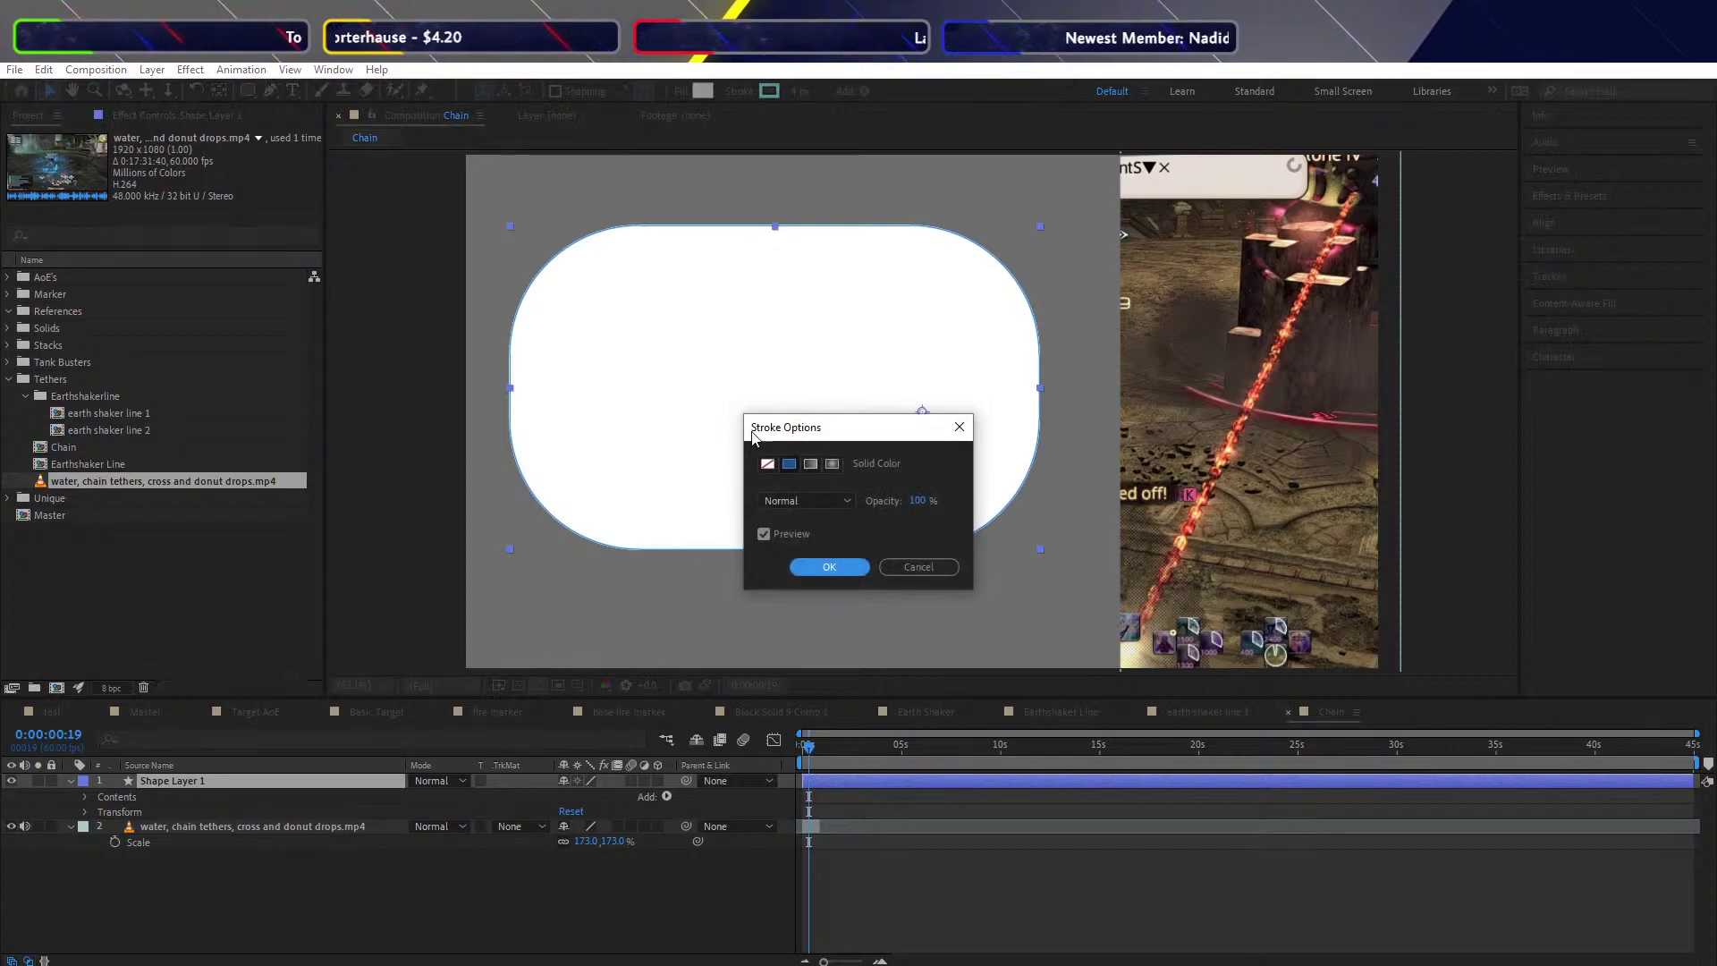
left_click(767, 463)
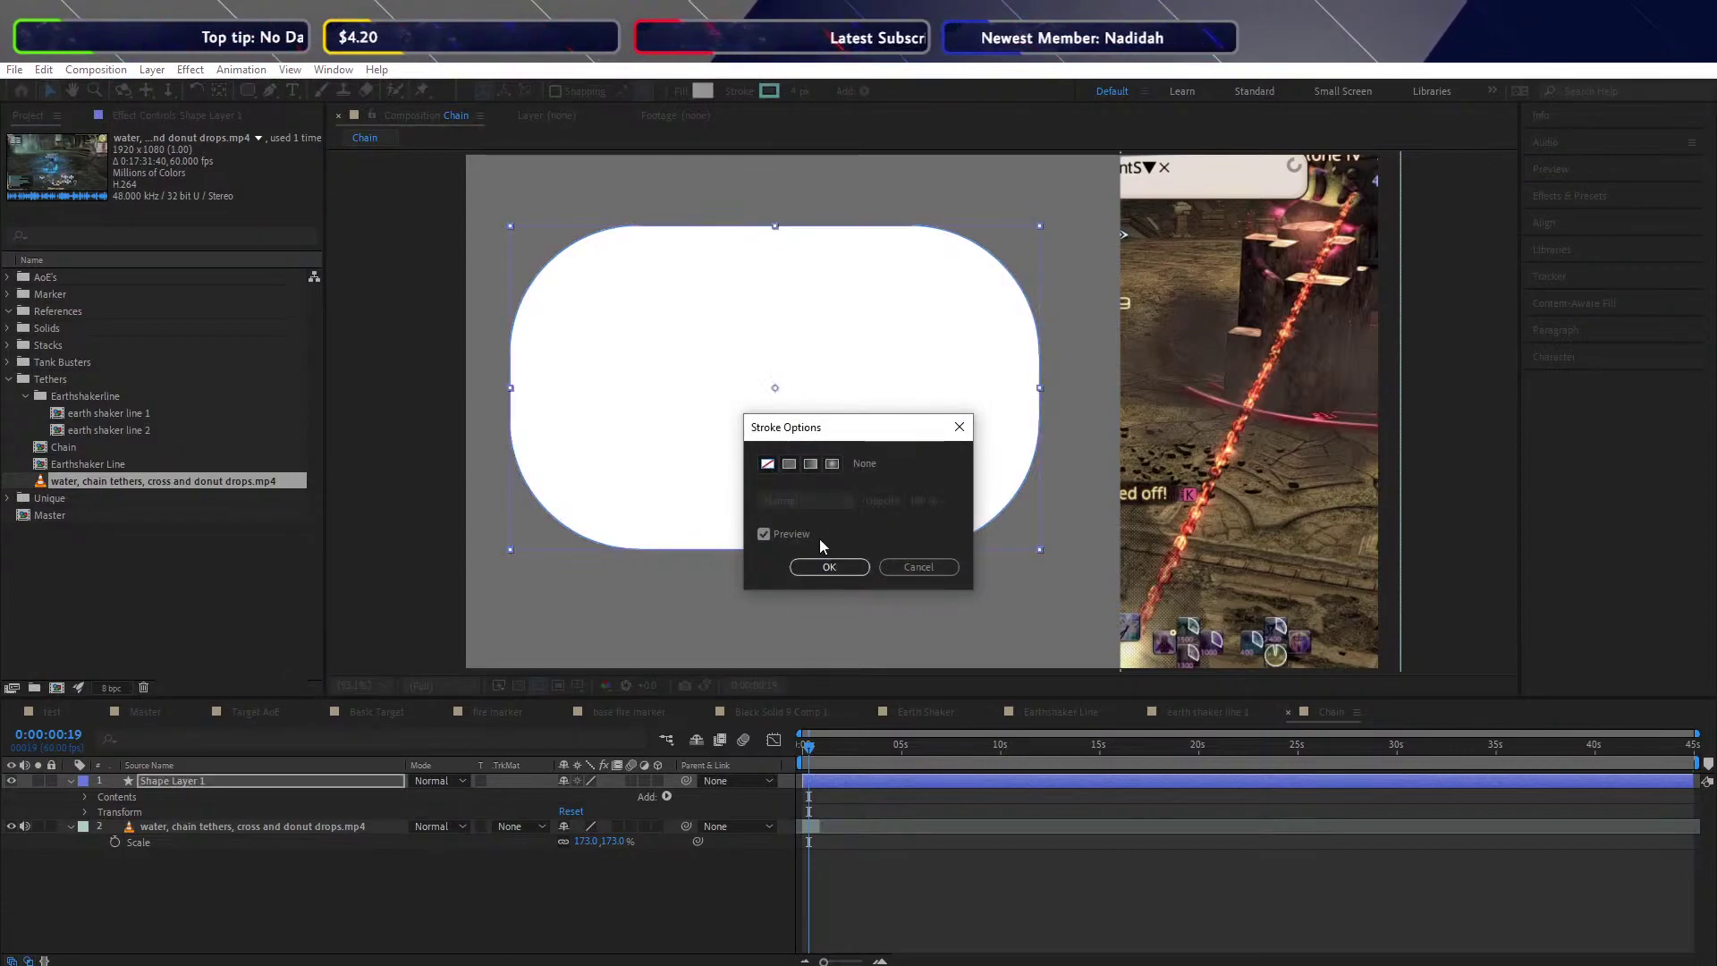
left_click(829, 567)
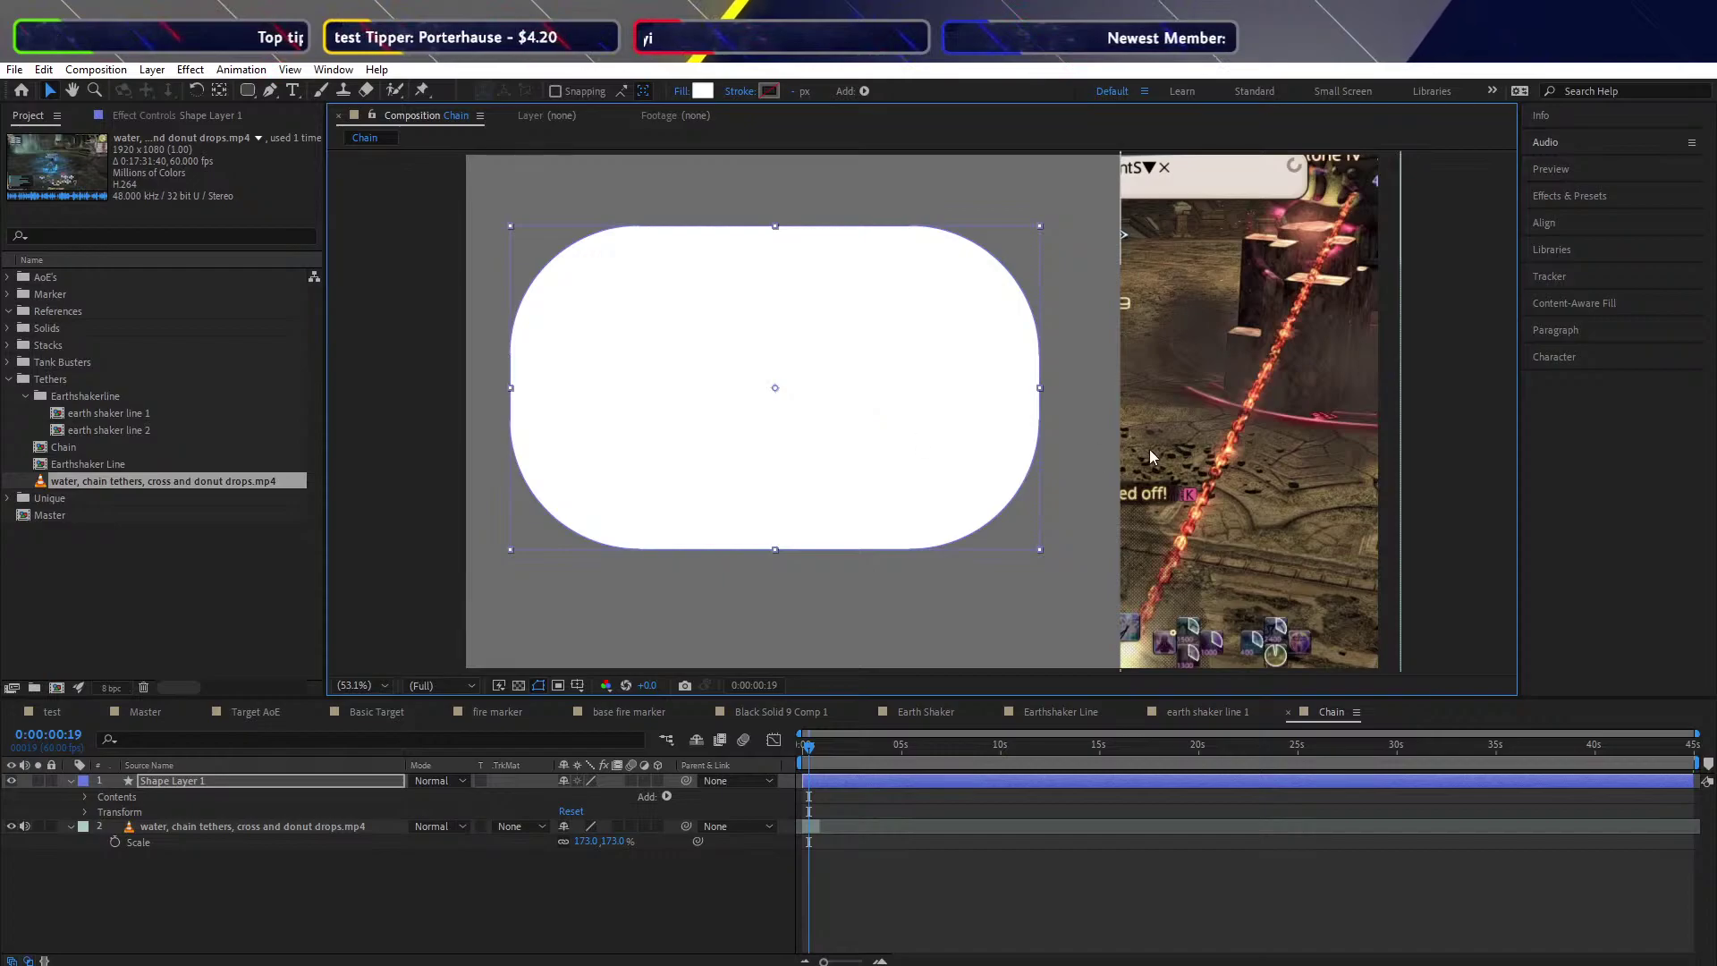
Scale the reference clip to 803% and position it at -222.2, 266.6 so the chain shows beside the white shape, leaving it deselected
left_click(341, 842)
left_click_drag(580, 845, 550, 855)
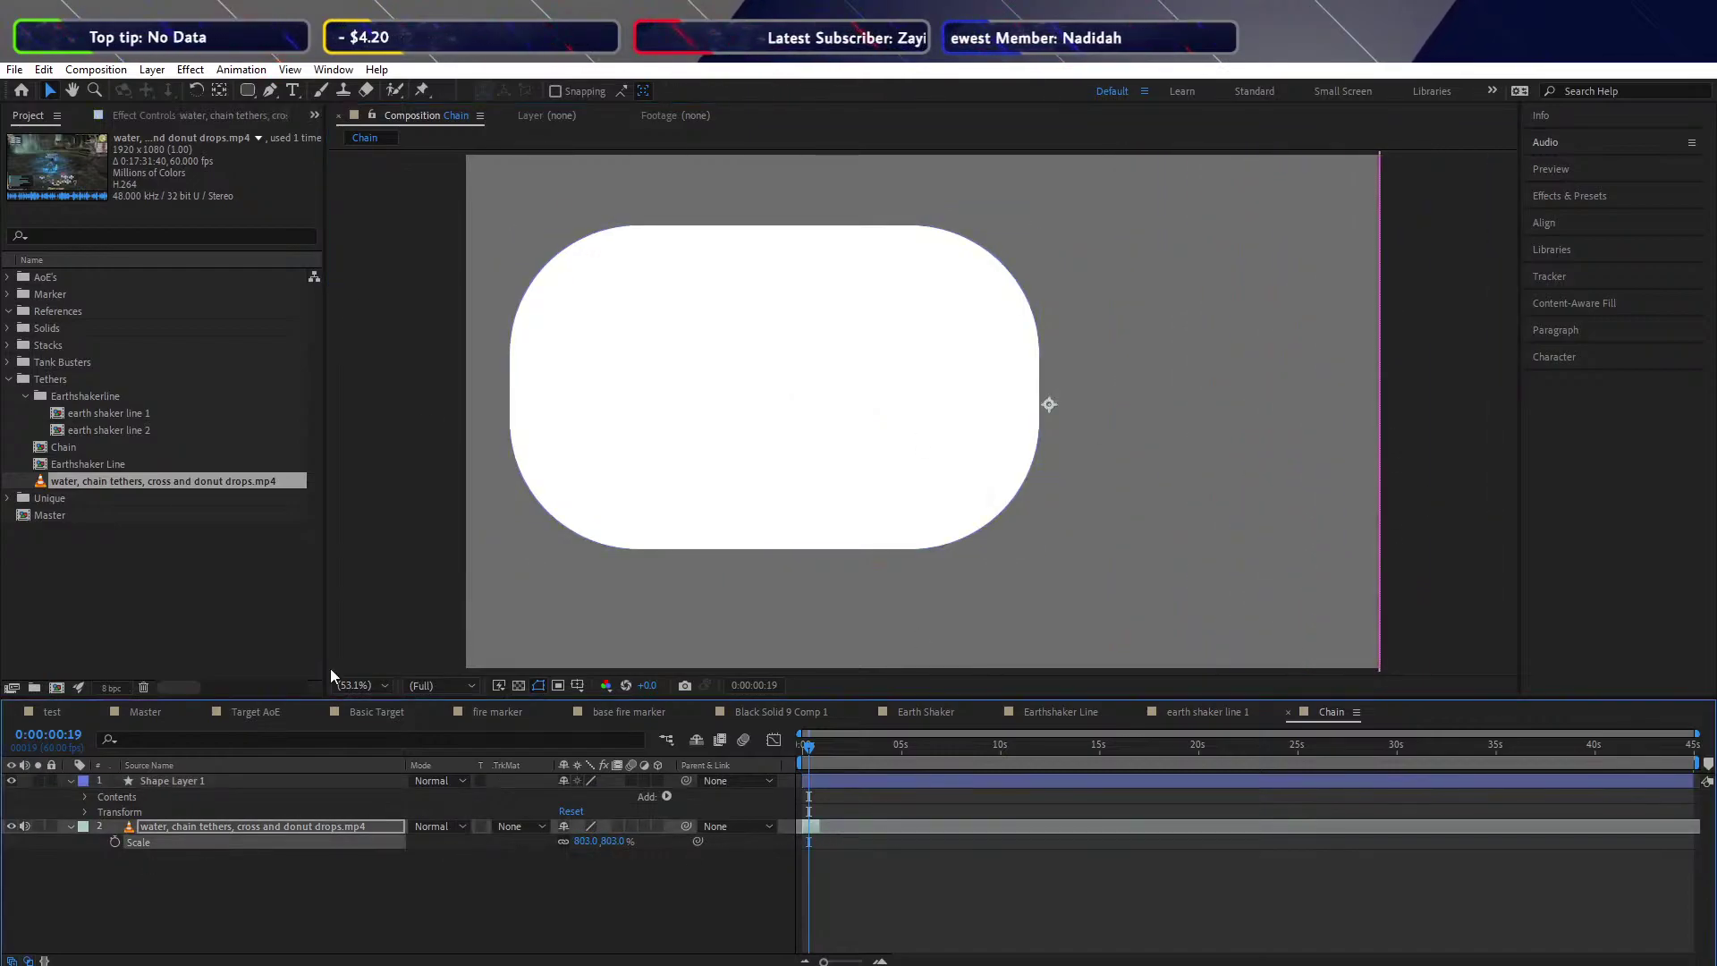
key("p")
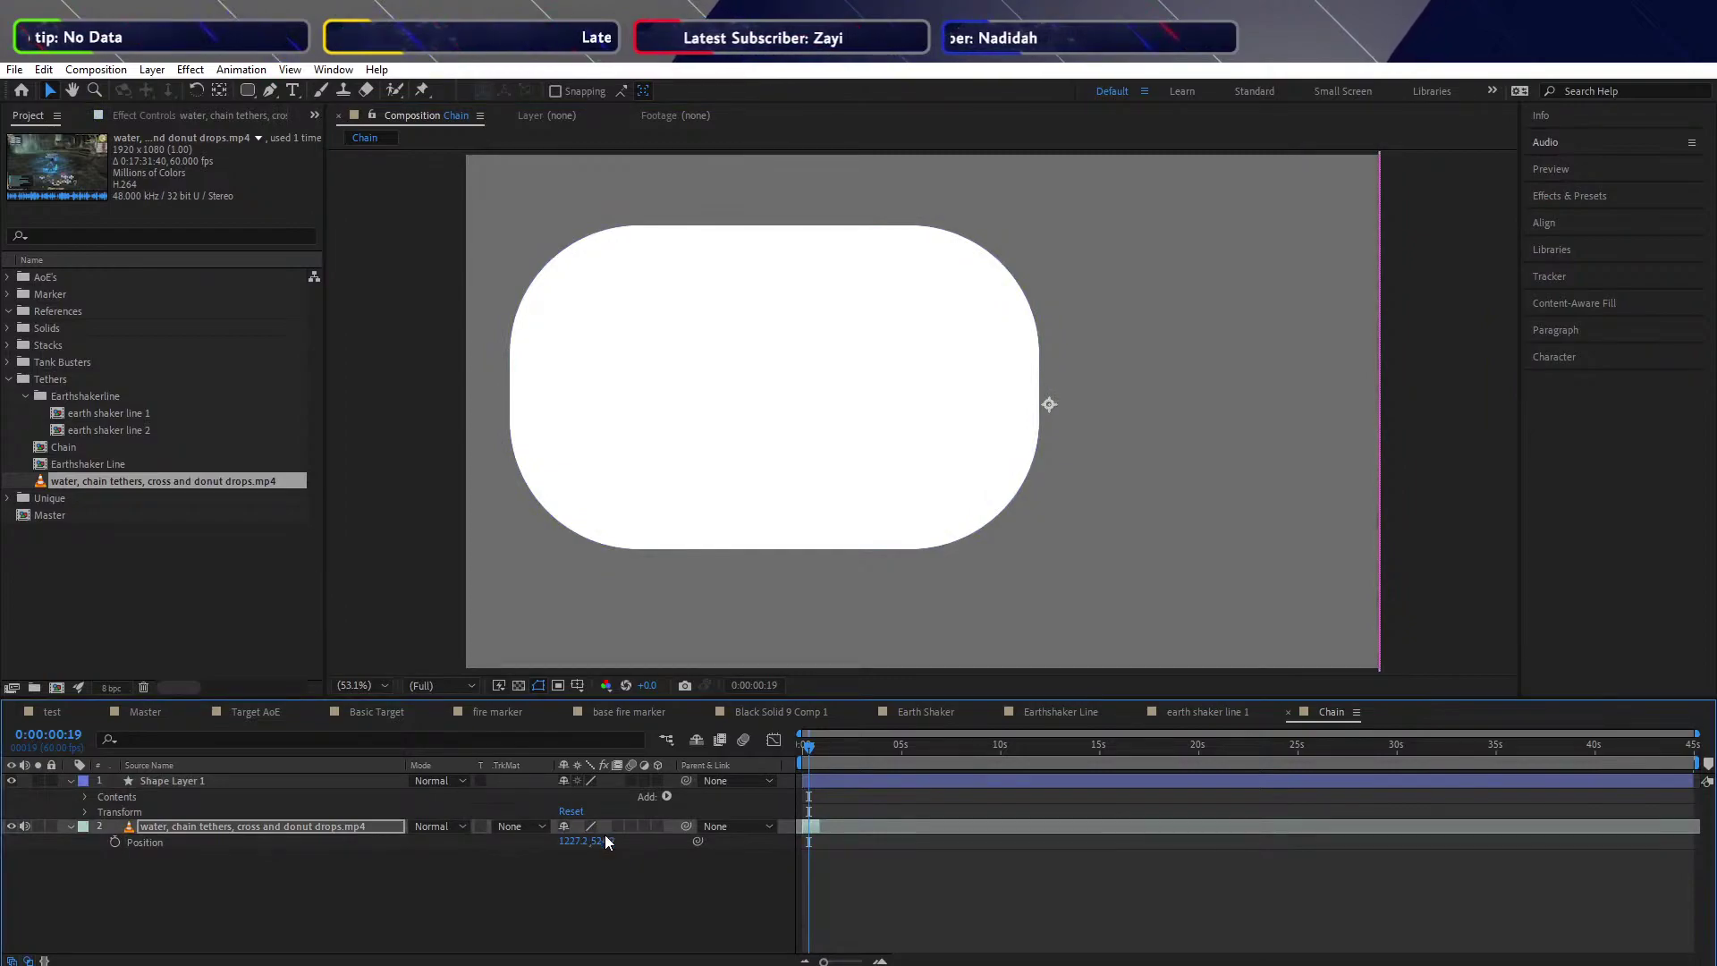
left_click_drag(603, 841, 462, 856)
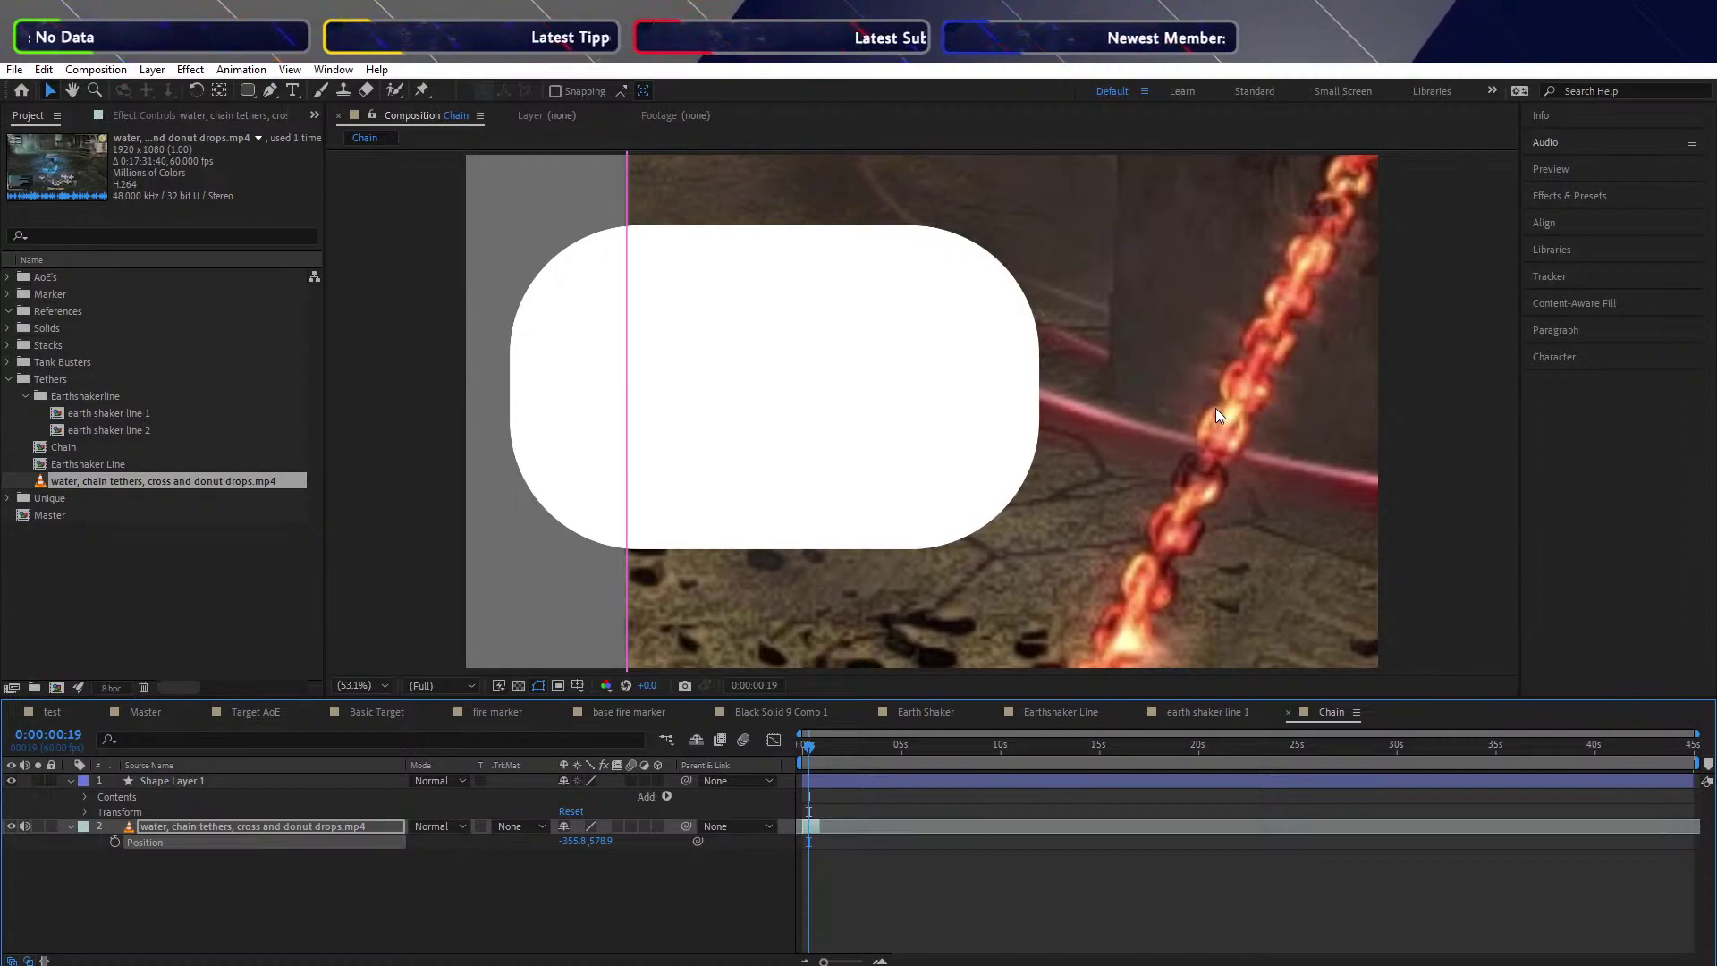
left_click_drag(821, 603, 924, 503)
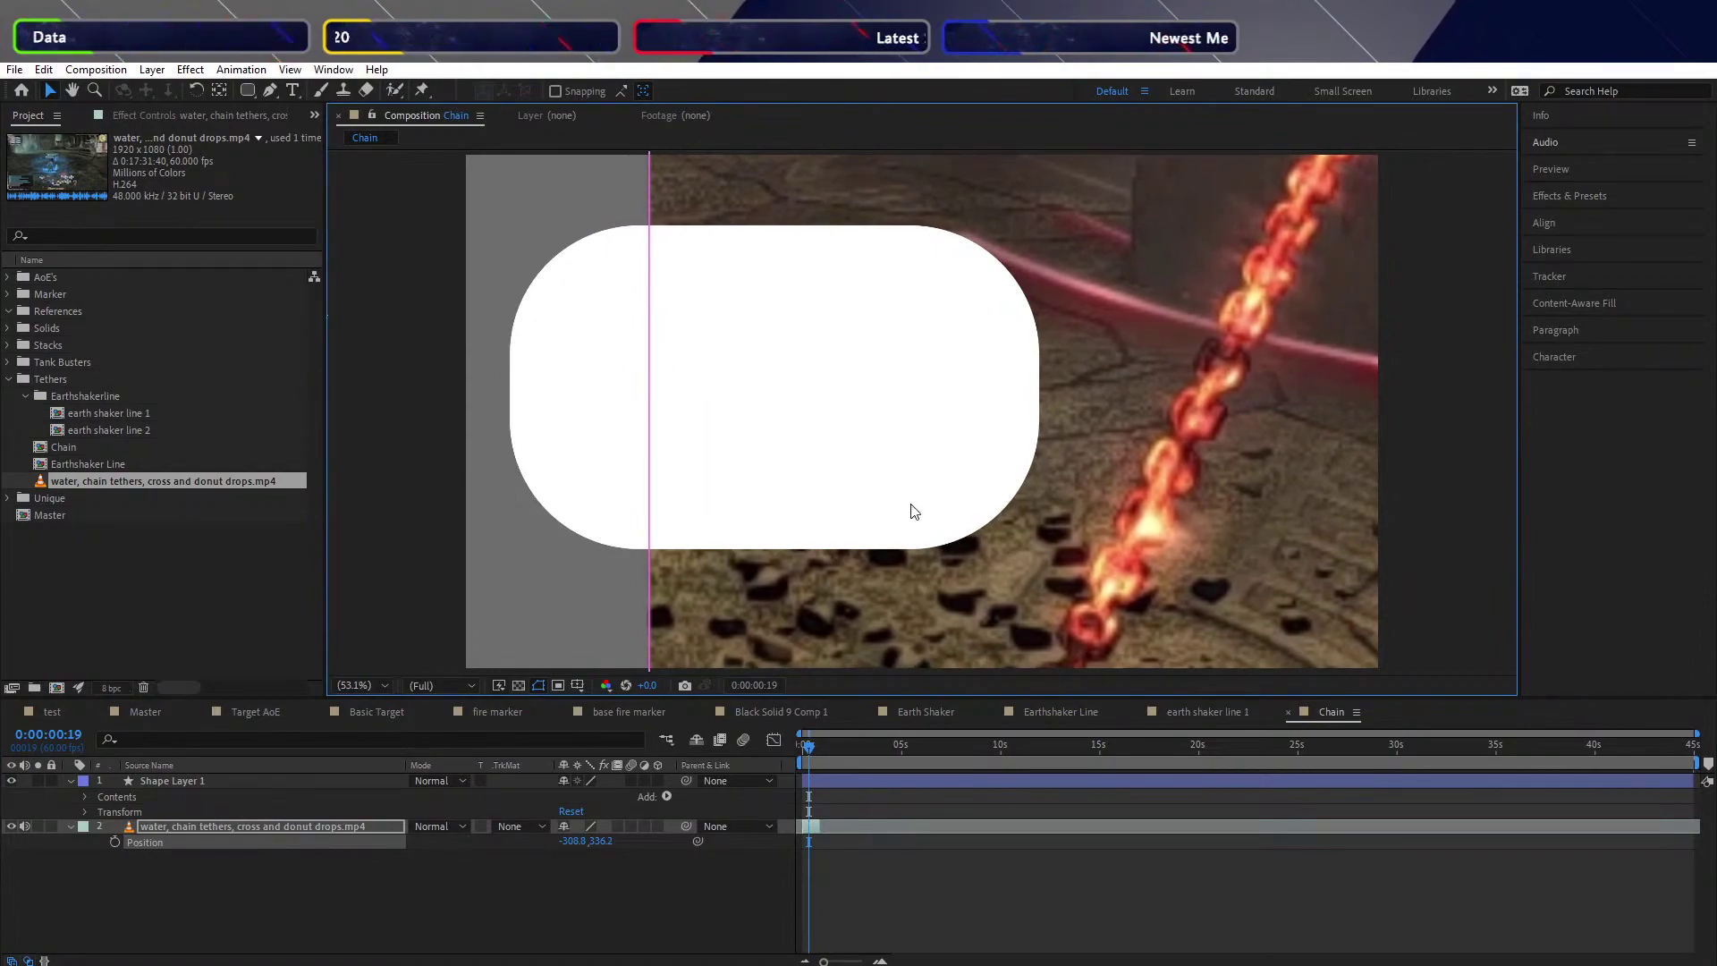
left_click_drag(925, 518, 1040, 662)
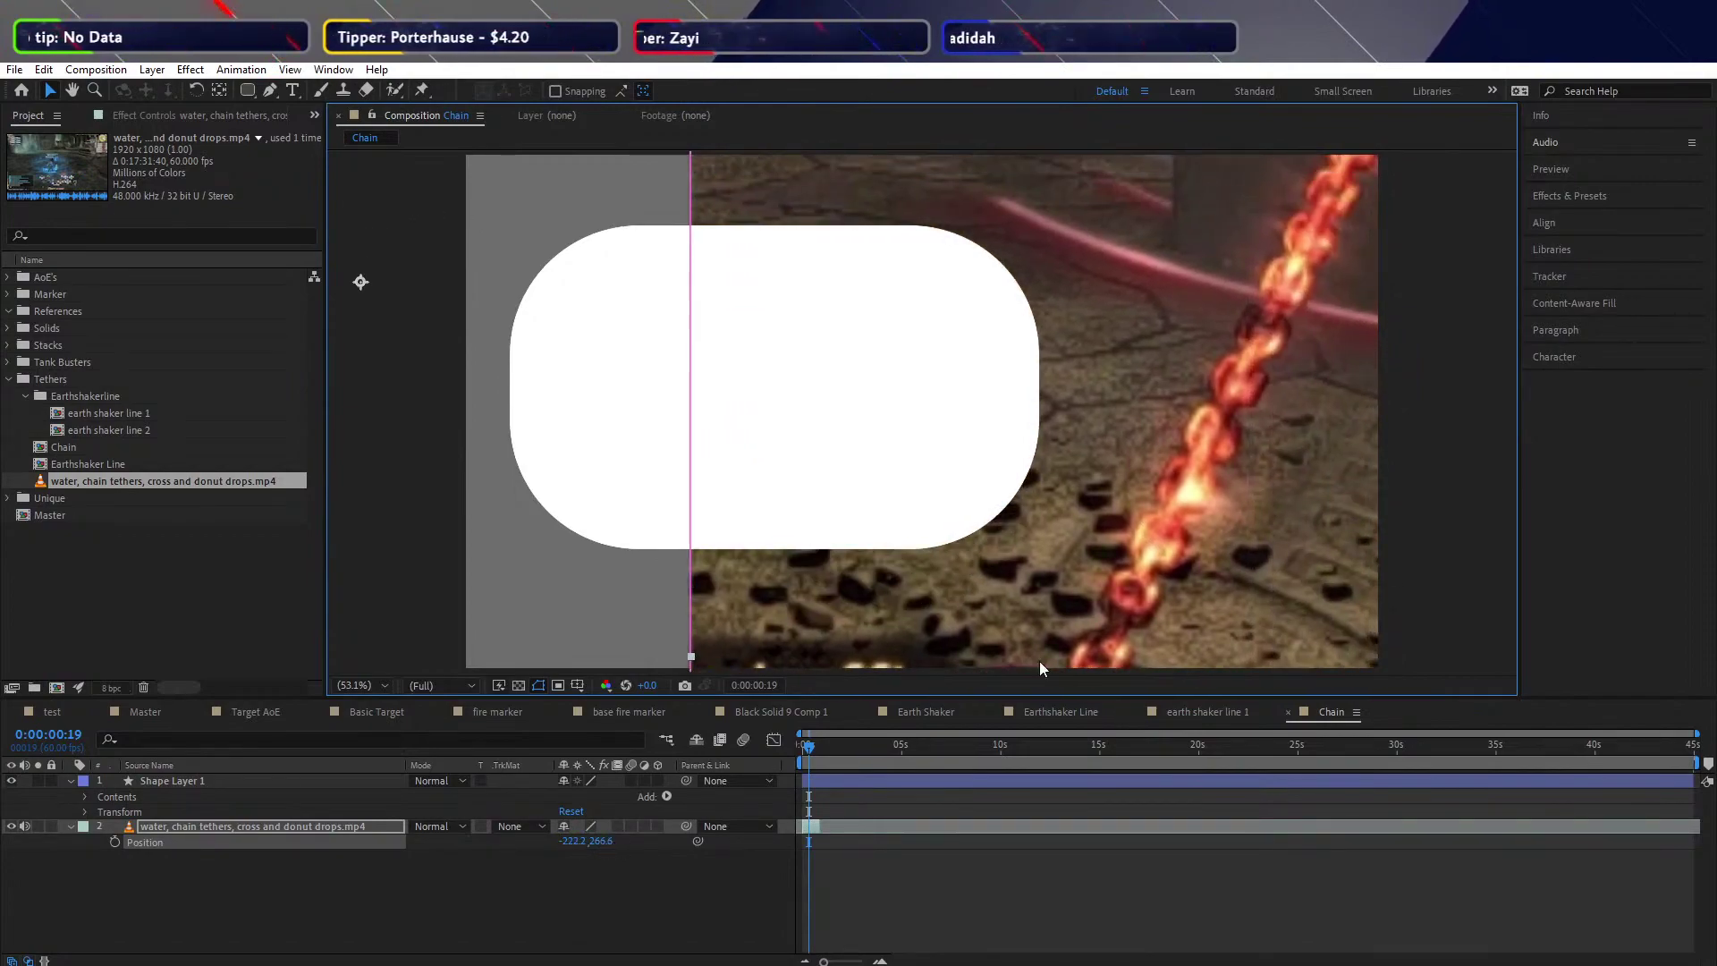
left_click(493, 944)
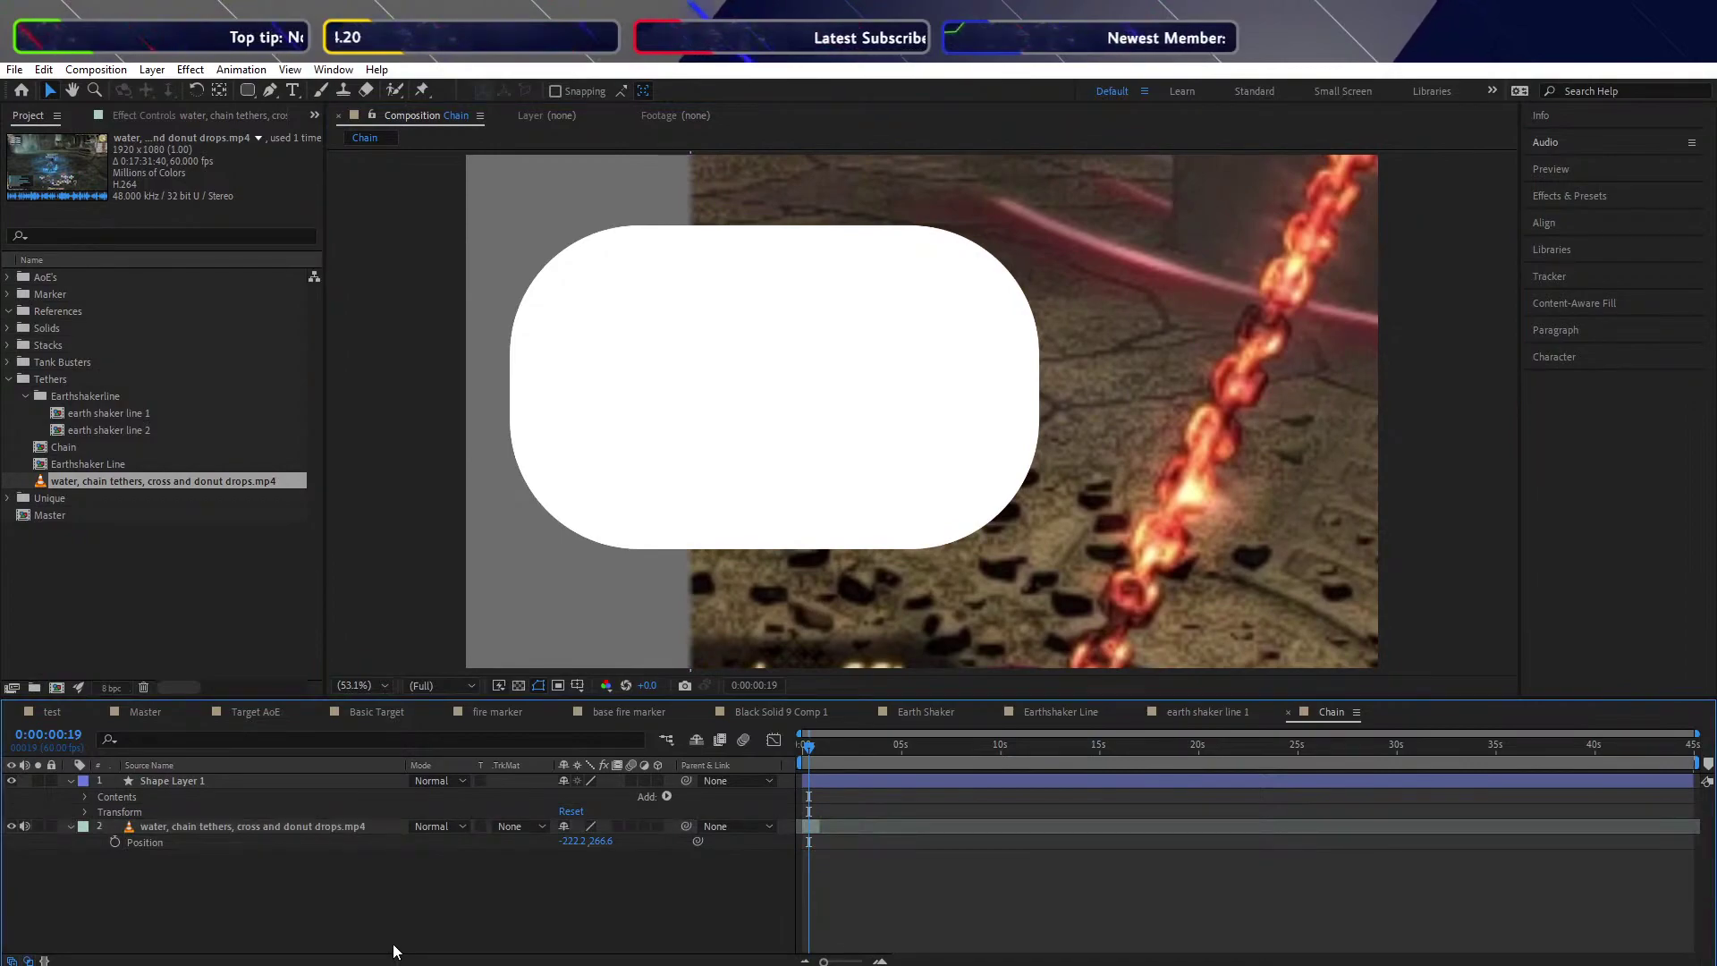
left_click(162, 781)
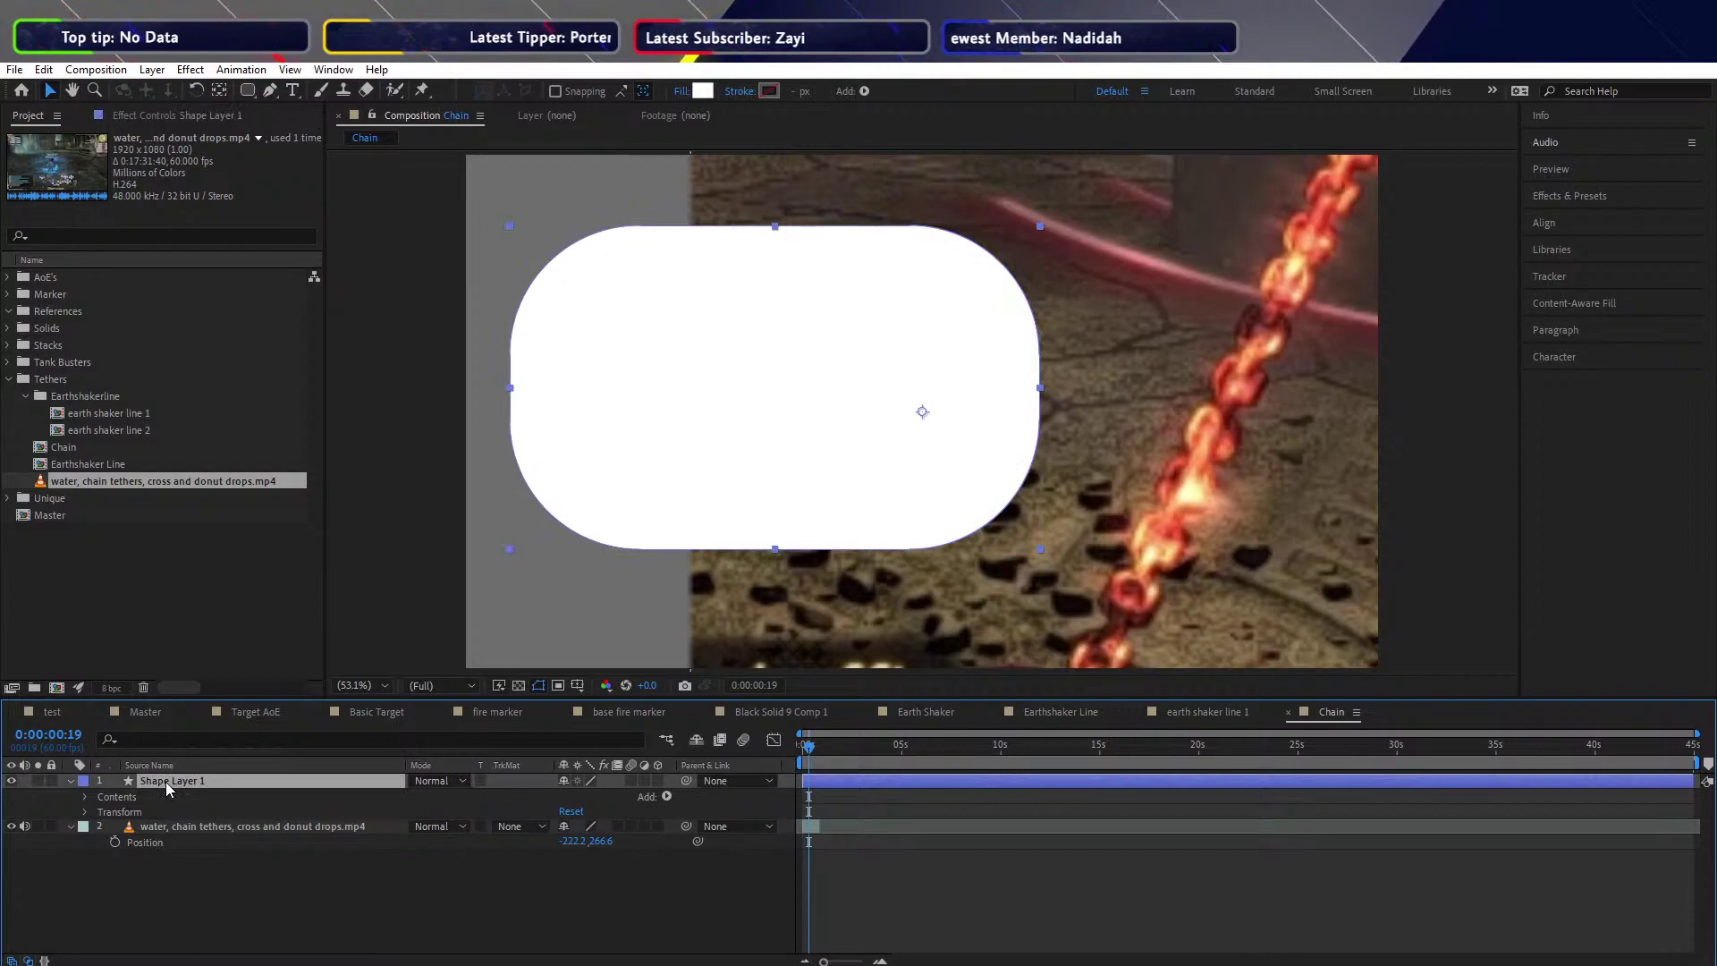
key("ctrl+d")
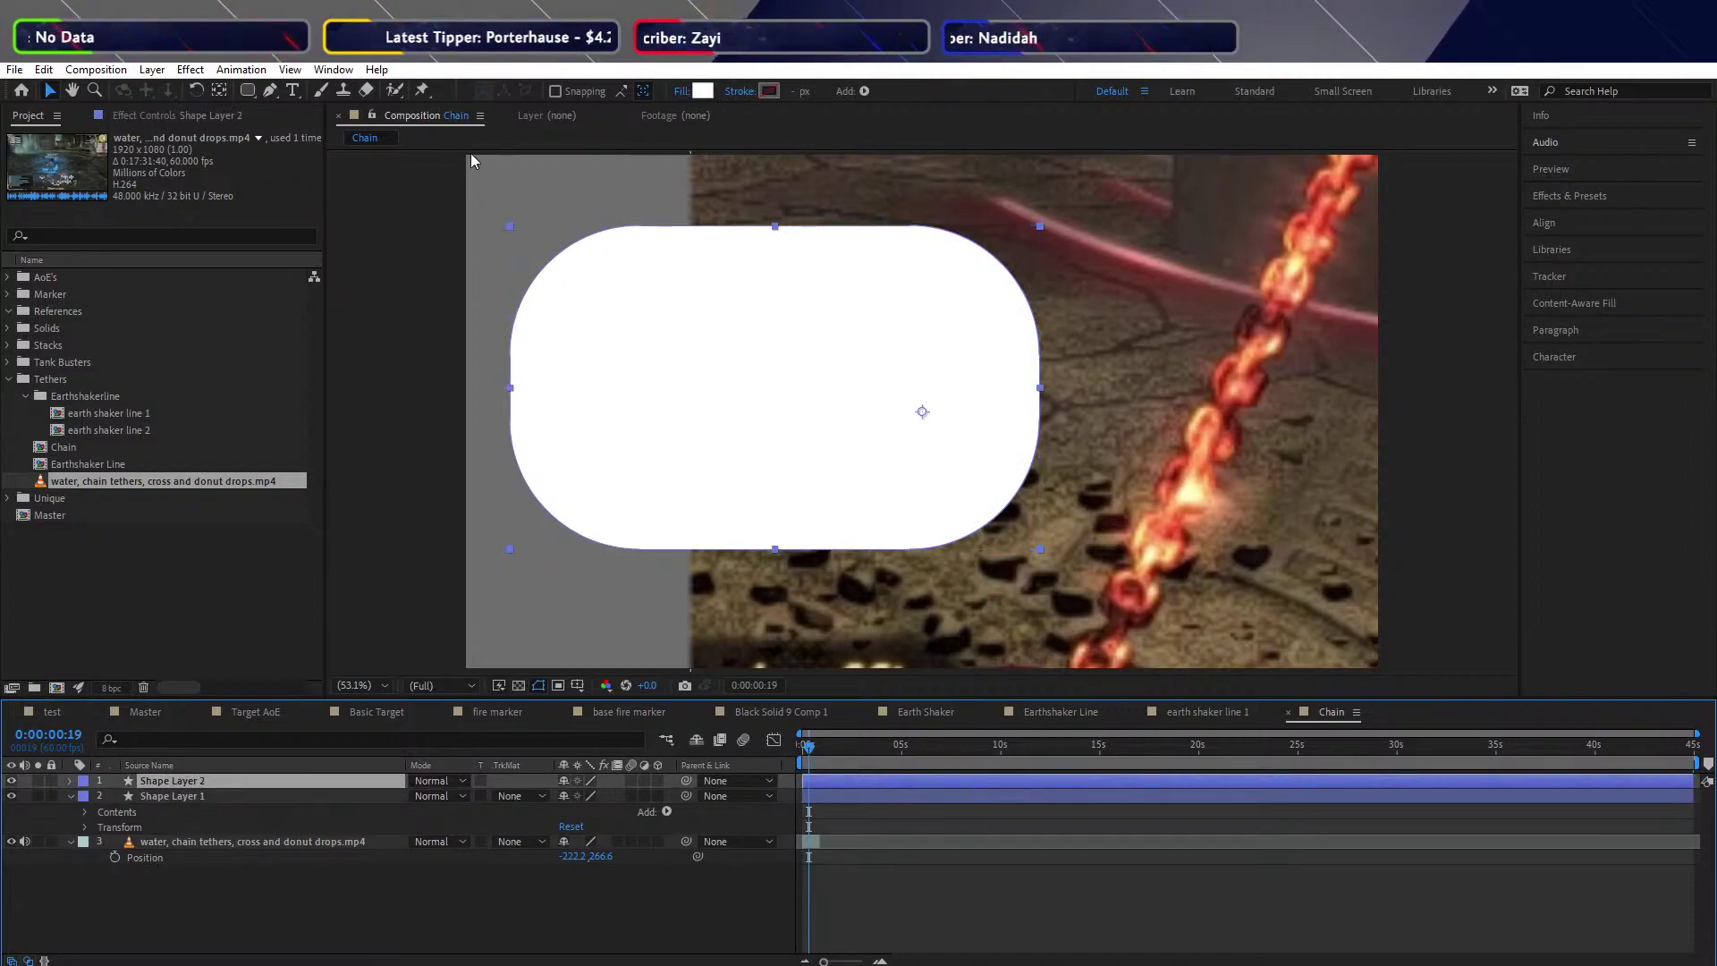
left_click_drag(510, 226, 580, 258)
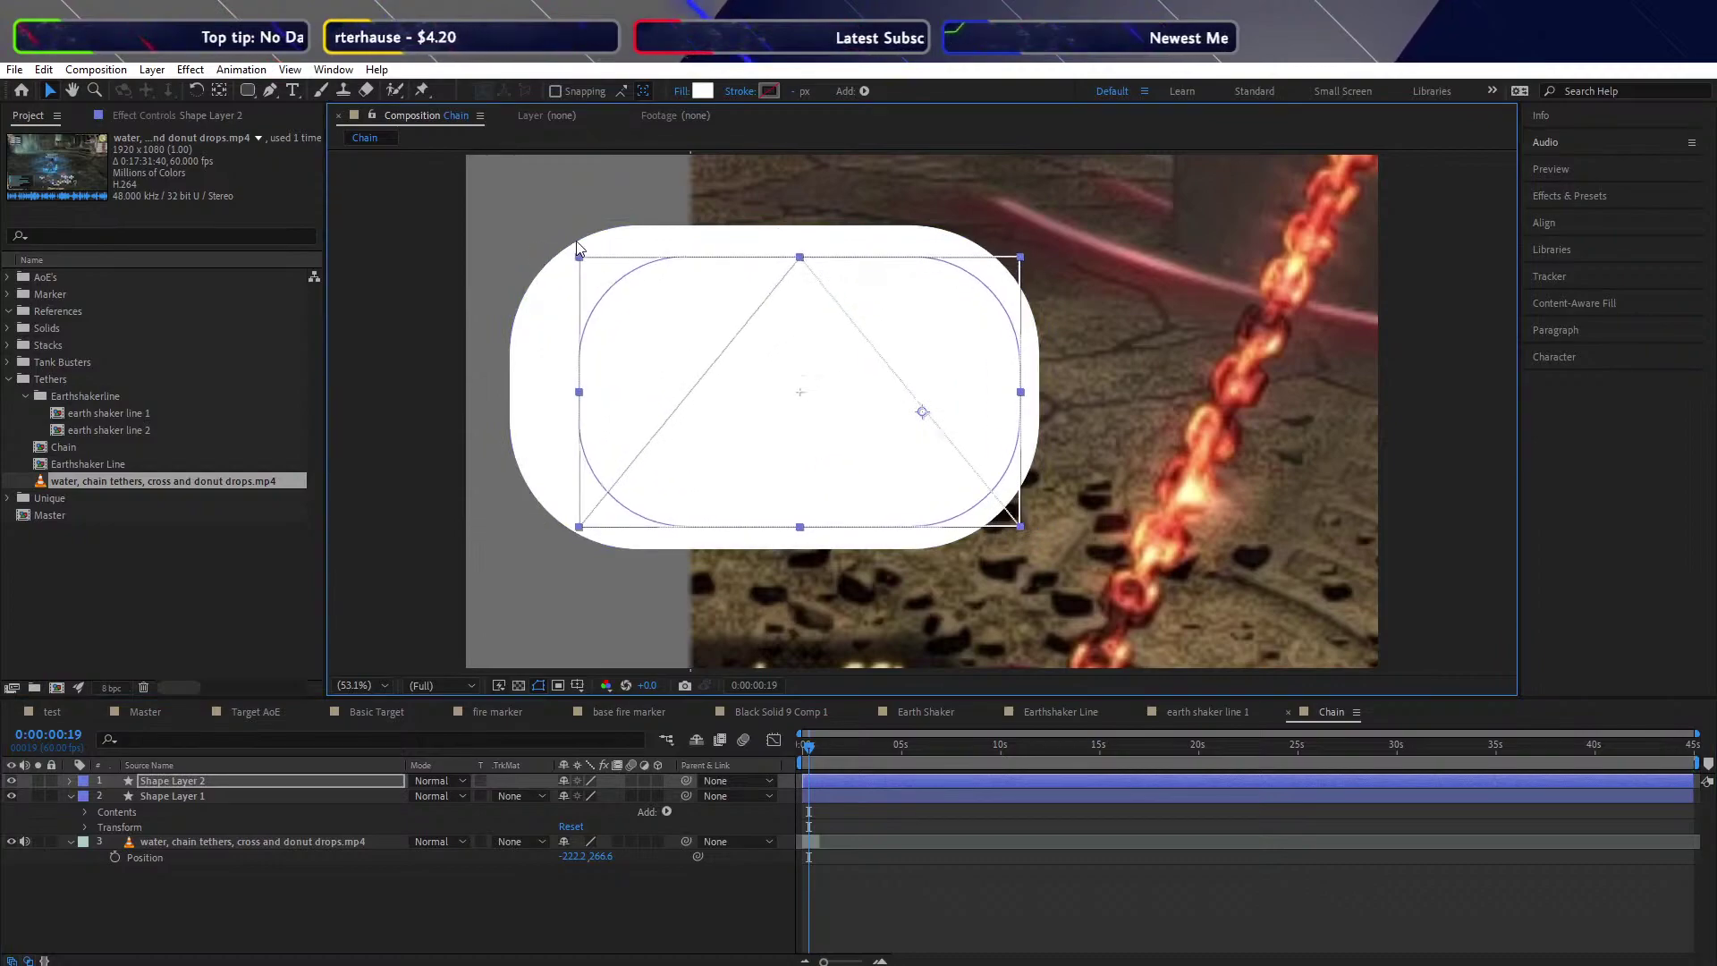
key("ctrl+z")
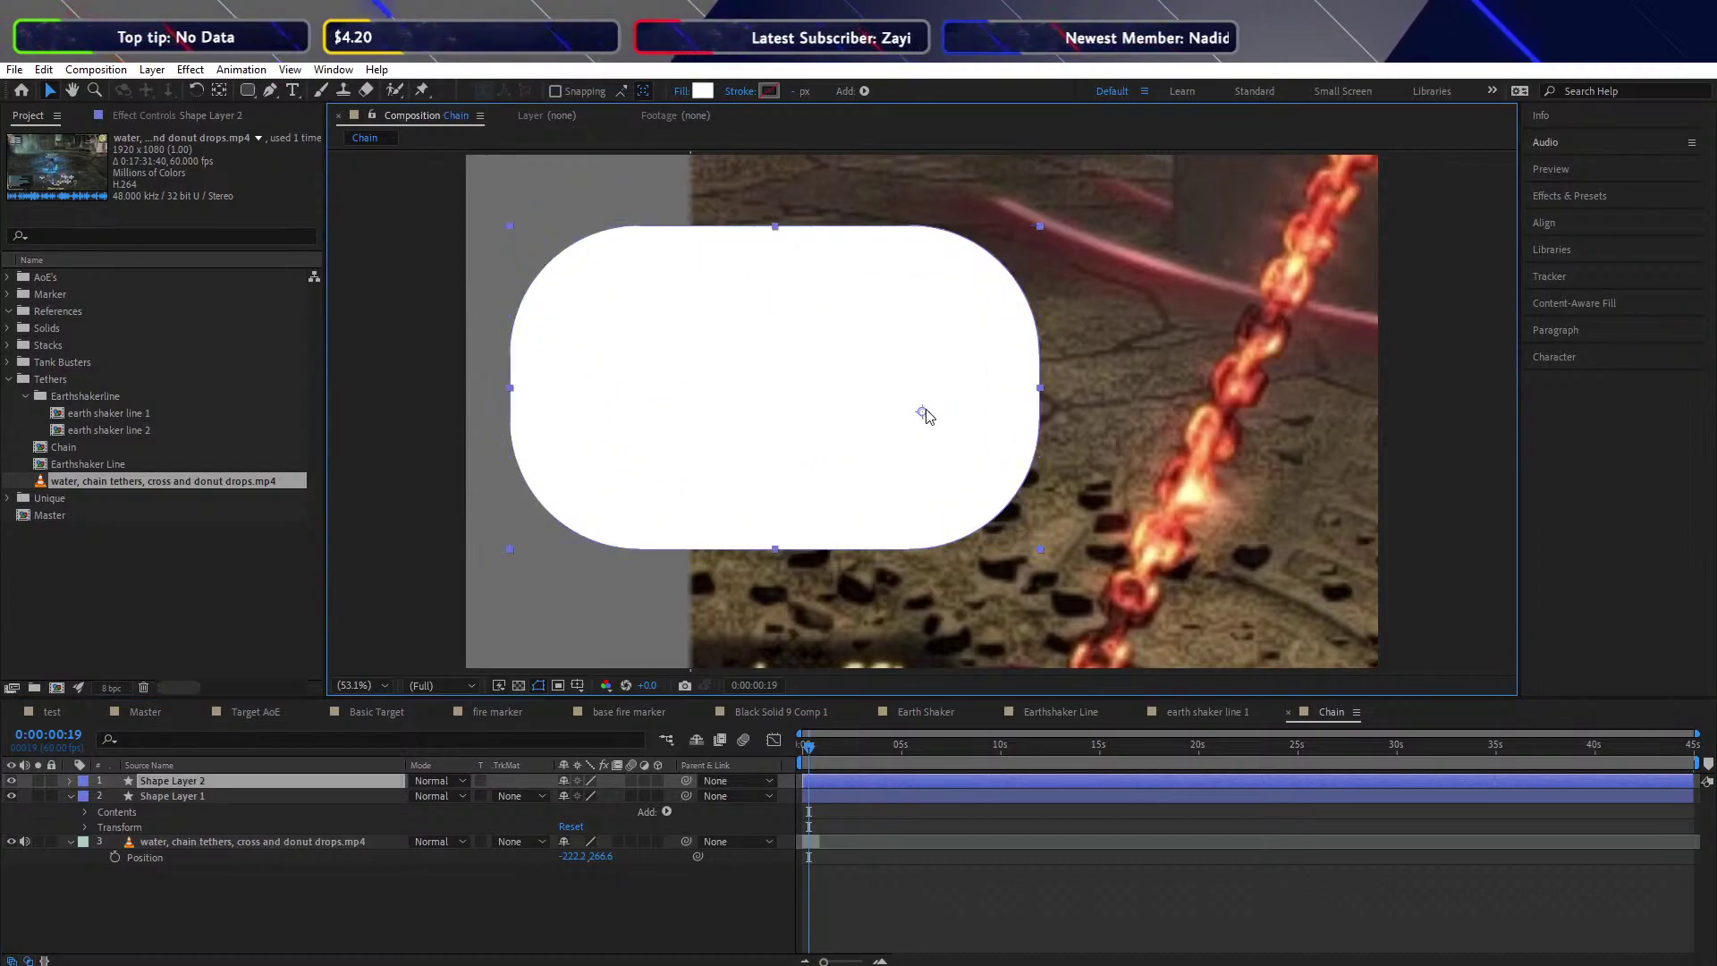
left_click_drag(925, 411, 797, 388)
key("ctrl+z")
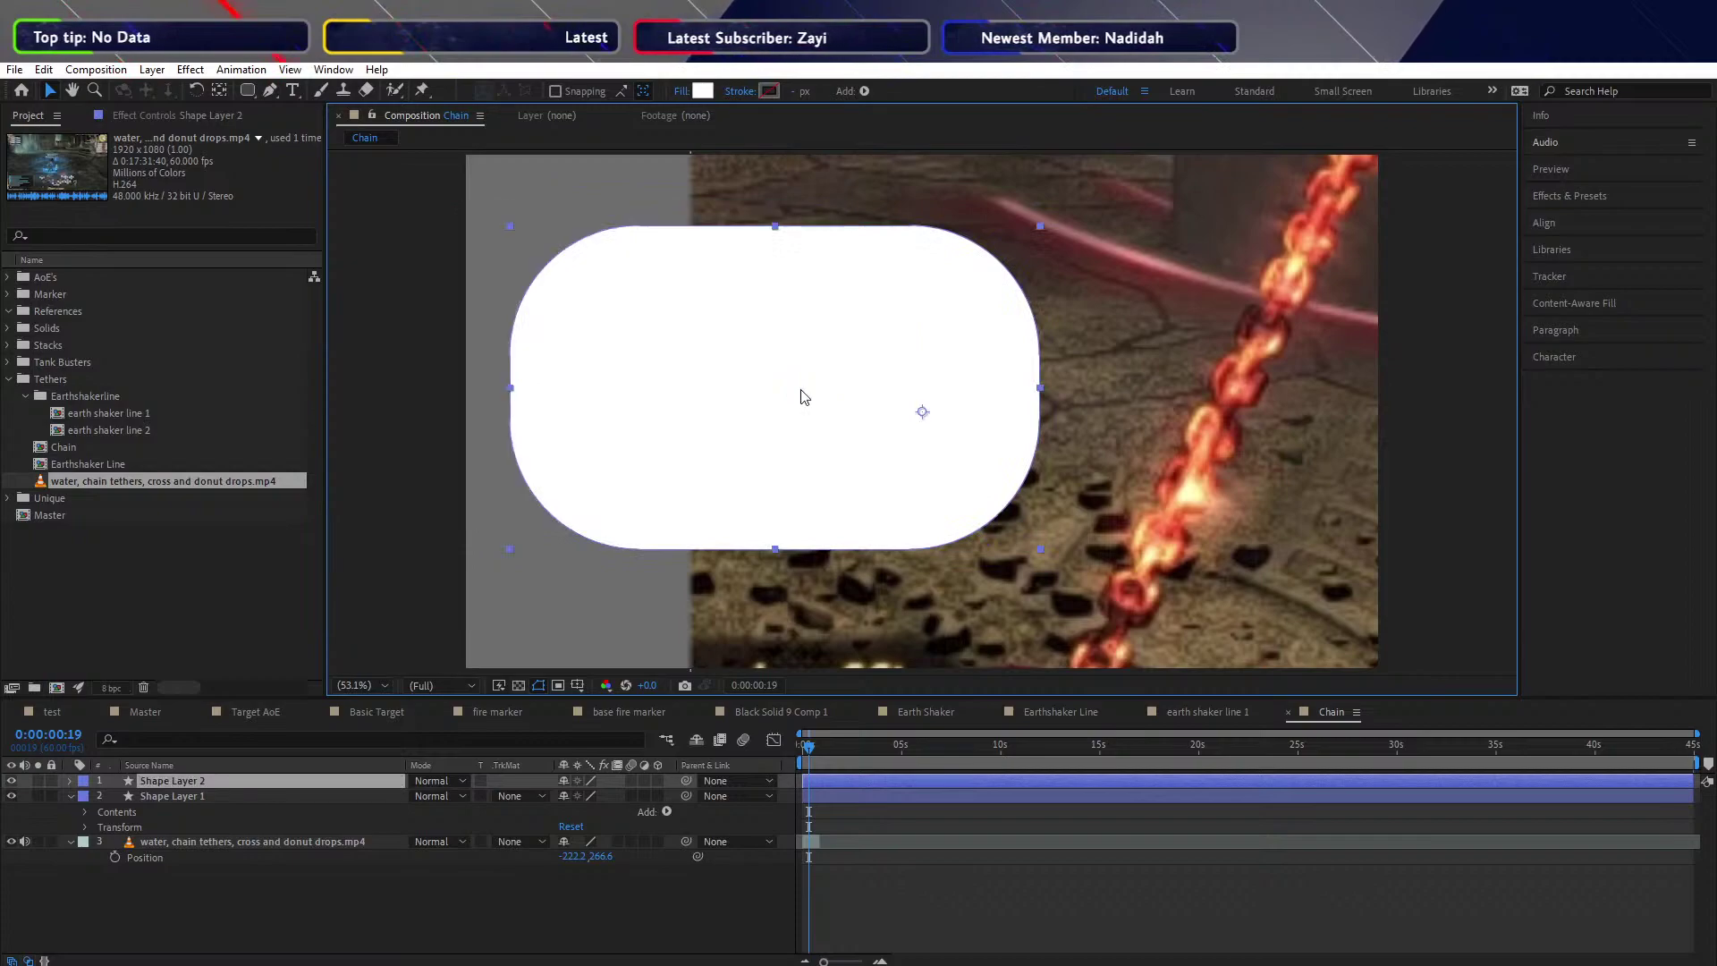
key("Delete")
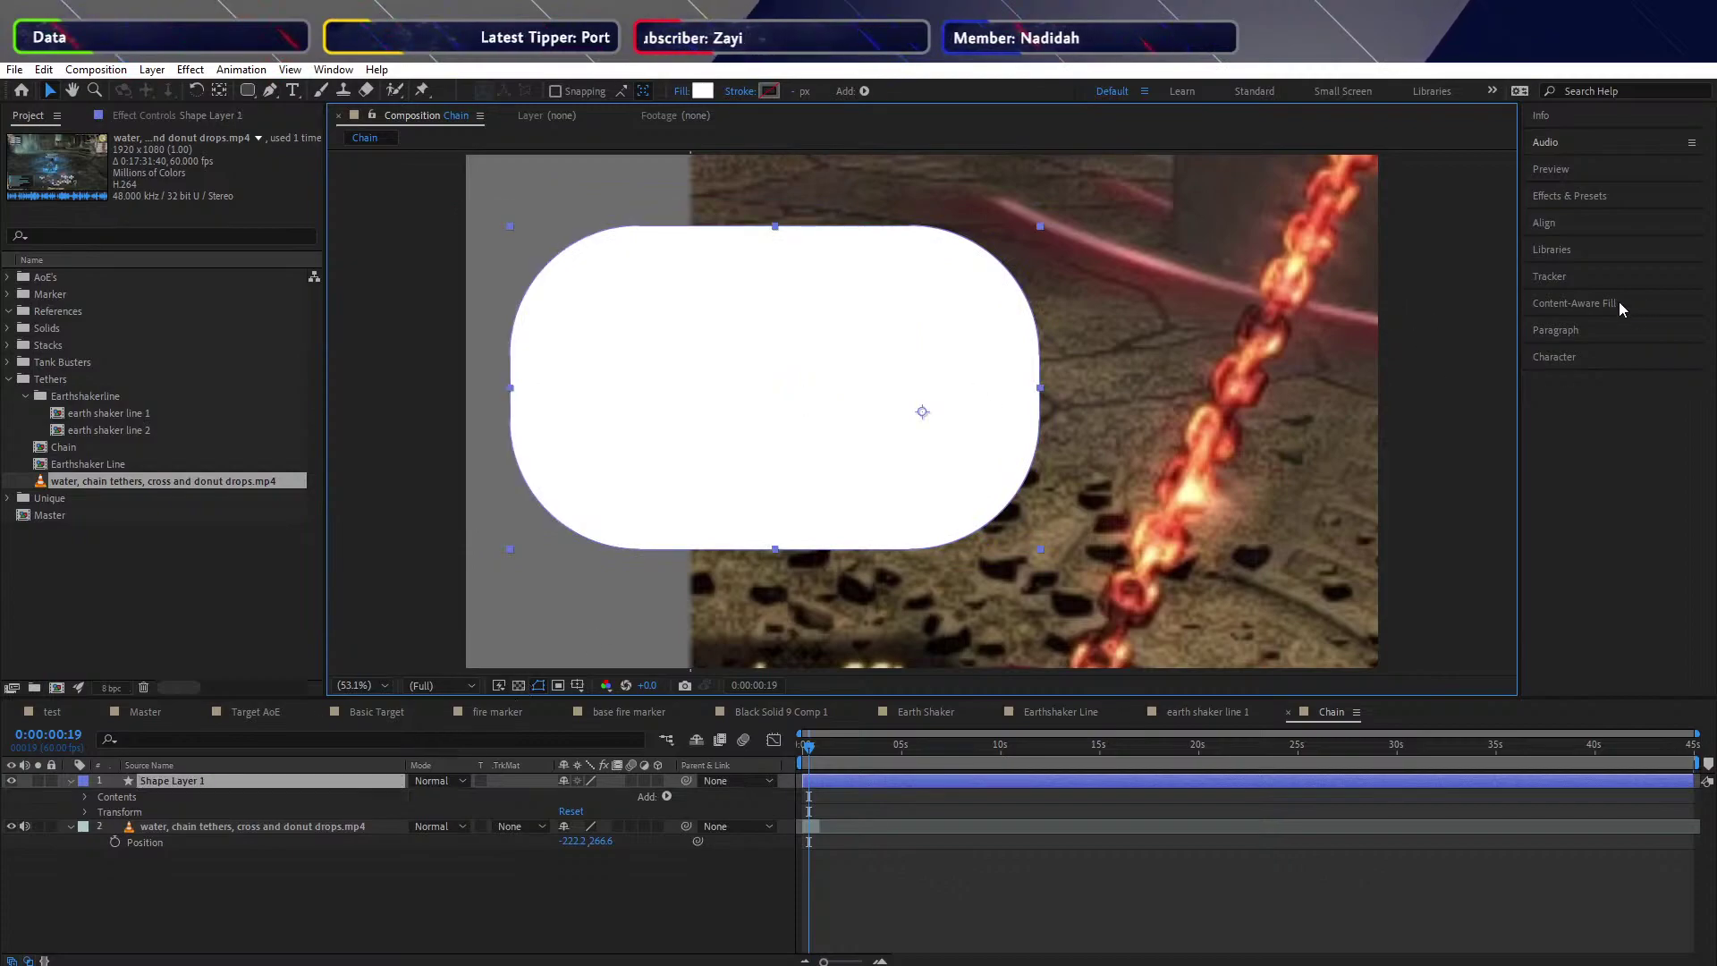
Center the rounded rectangle layer horizontally and vertically in the composition
left_click(1567, 225)
left_click(1569, 268)
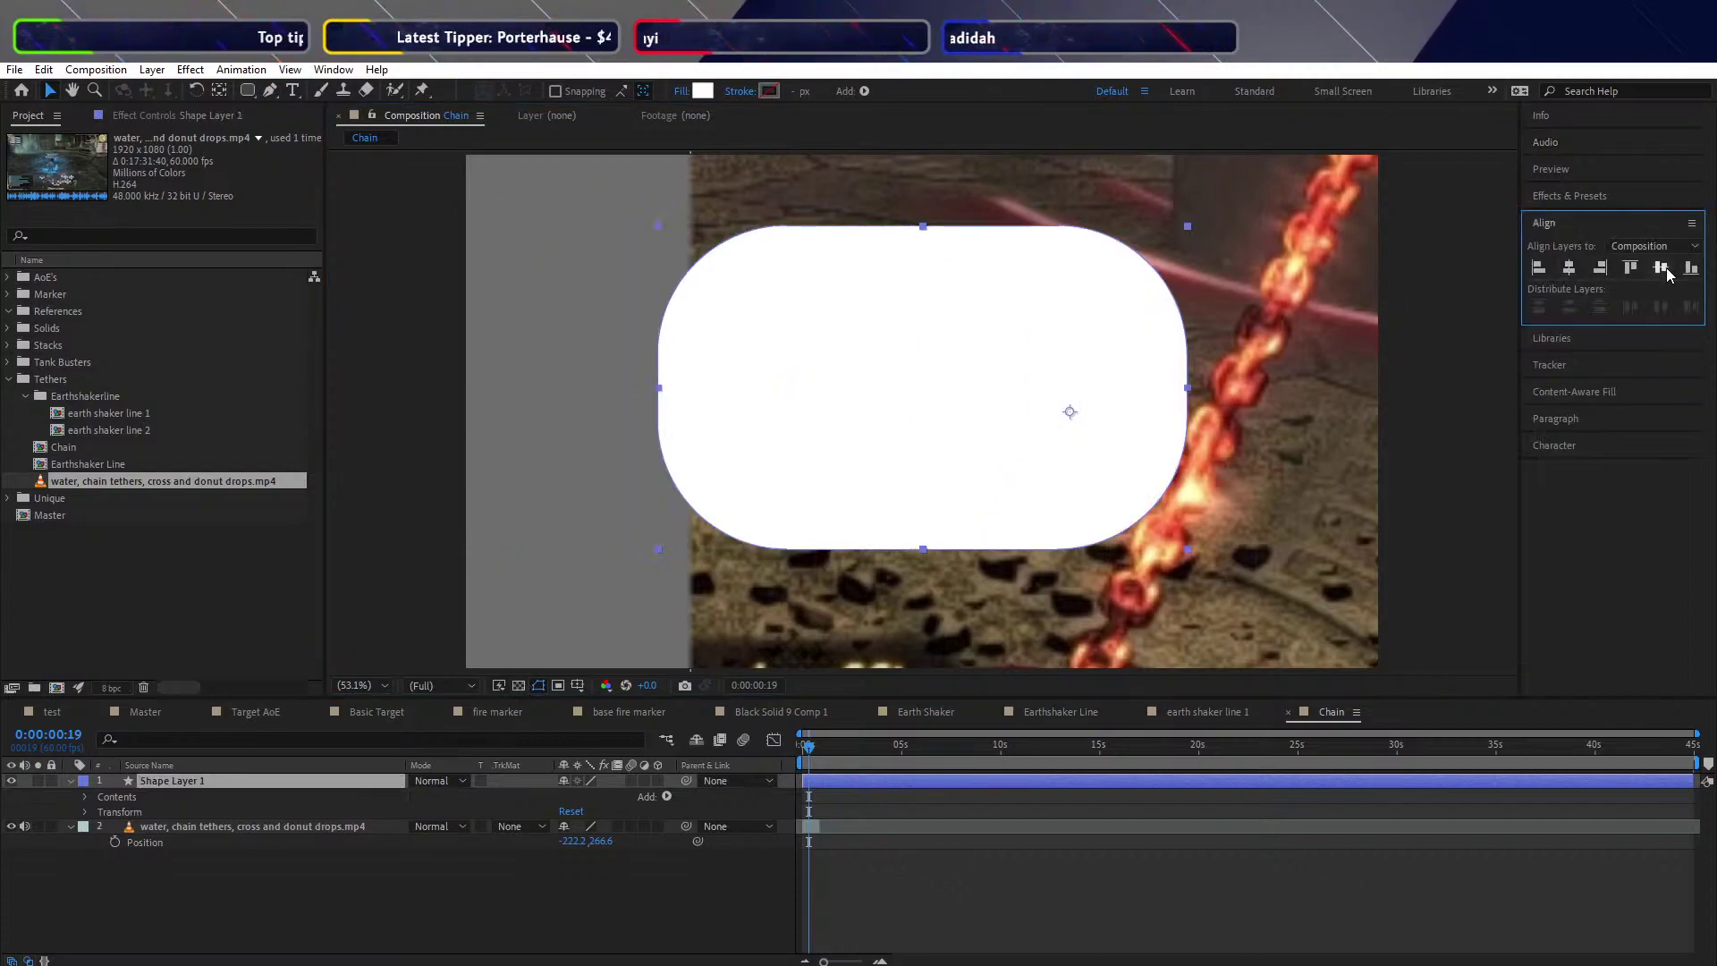
left_click(1662, 268)
Set the Position in the Rectangle 1 group's transform to 0, 0 so the shape is centred on the layer's anchor point
left_click(86, 812)
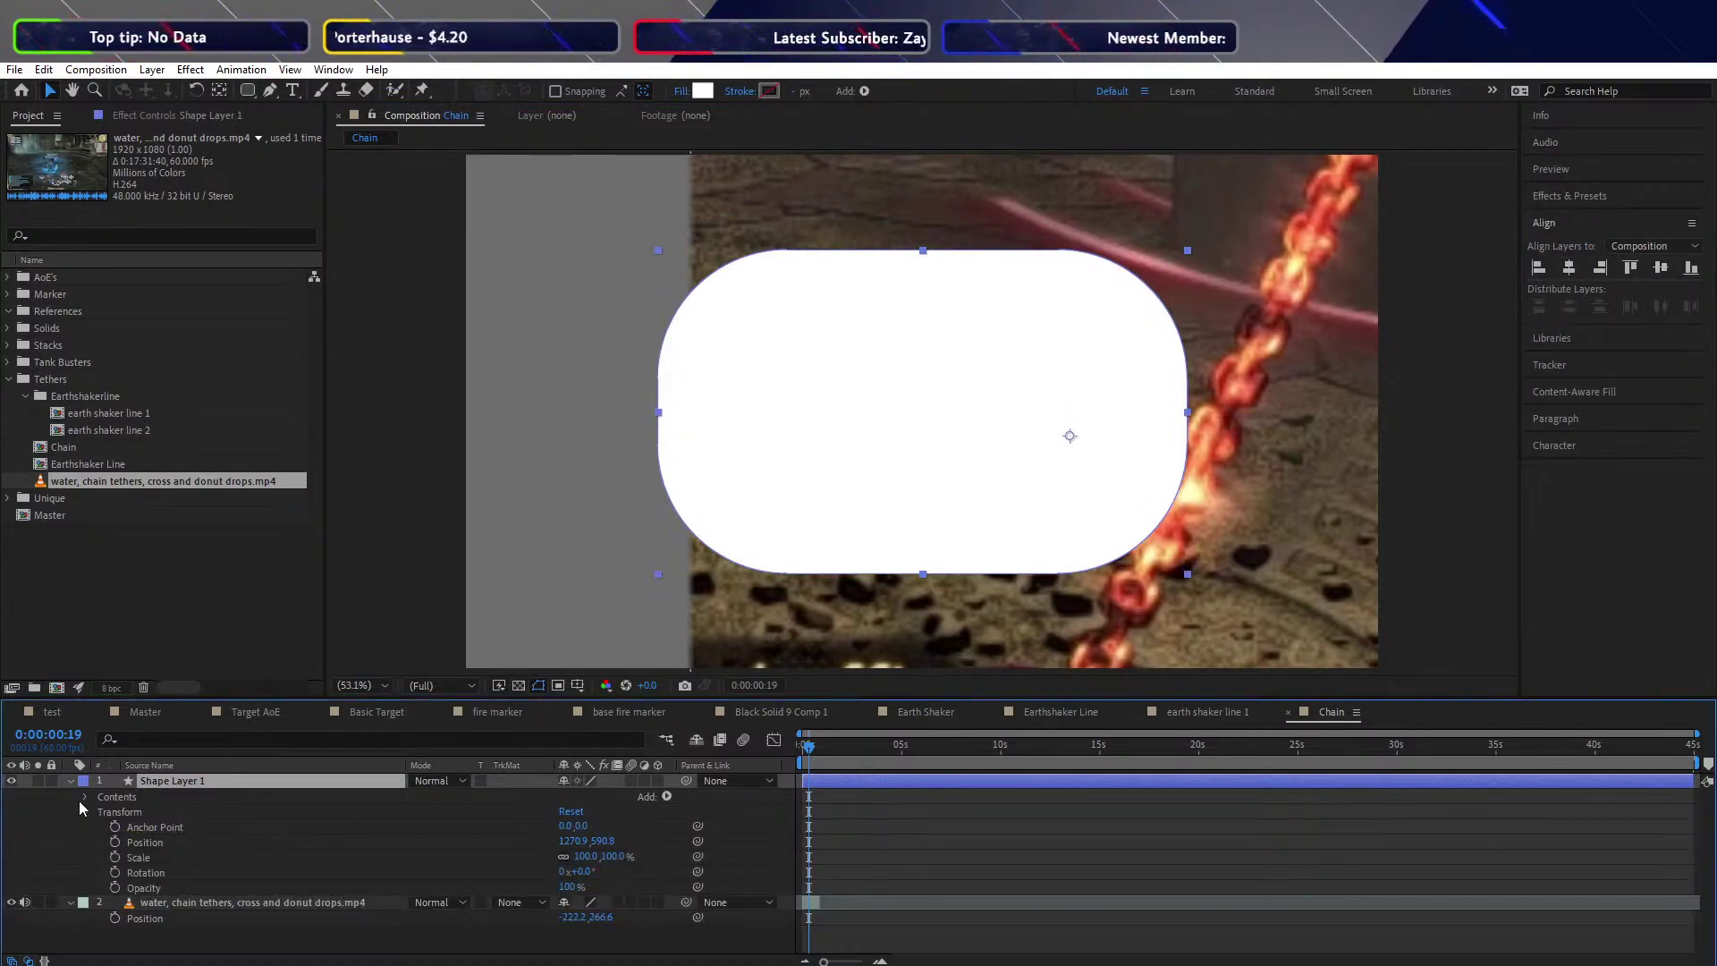
left_click(83, 797)
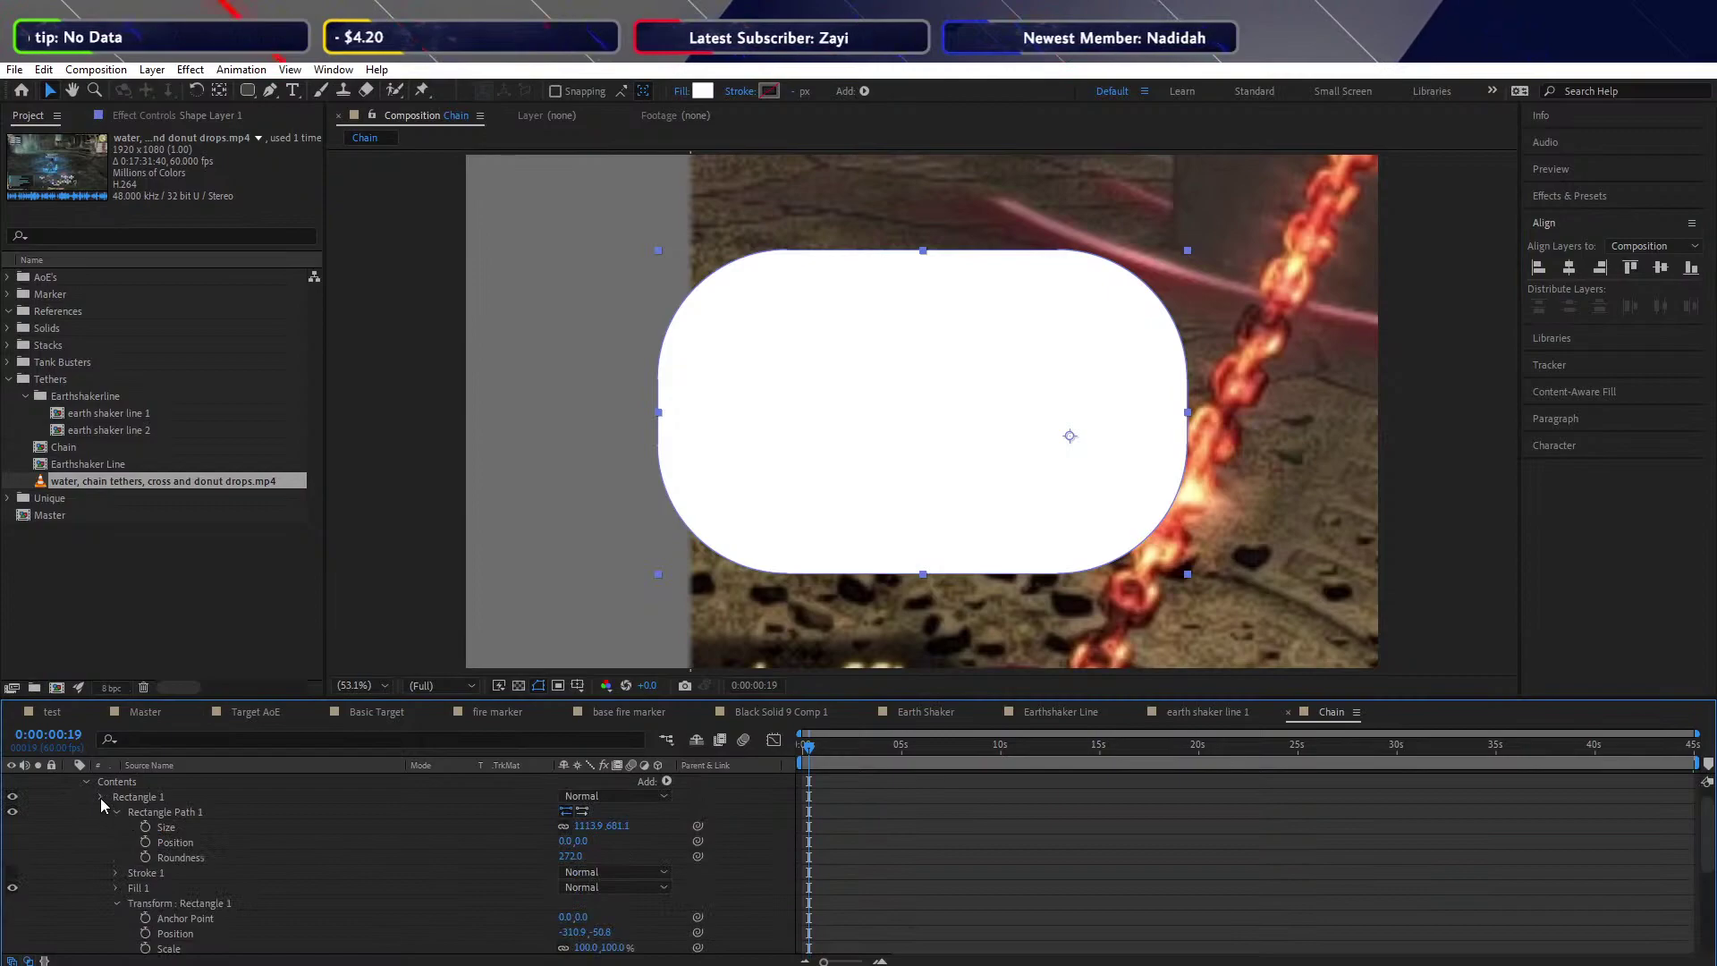
scroll(100, 798, "down", 1)
left_click(115, 800)
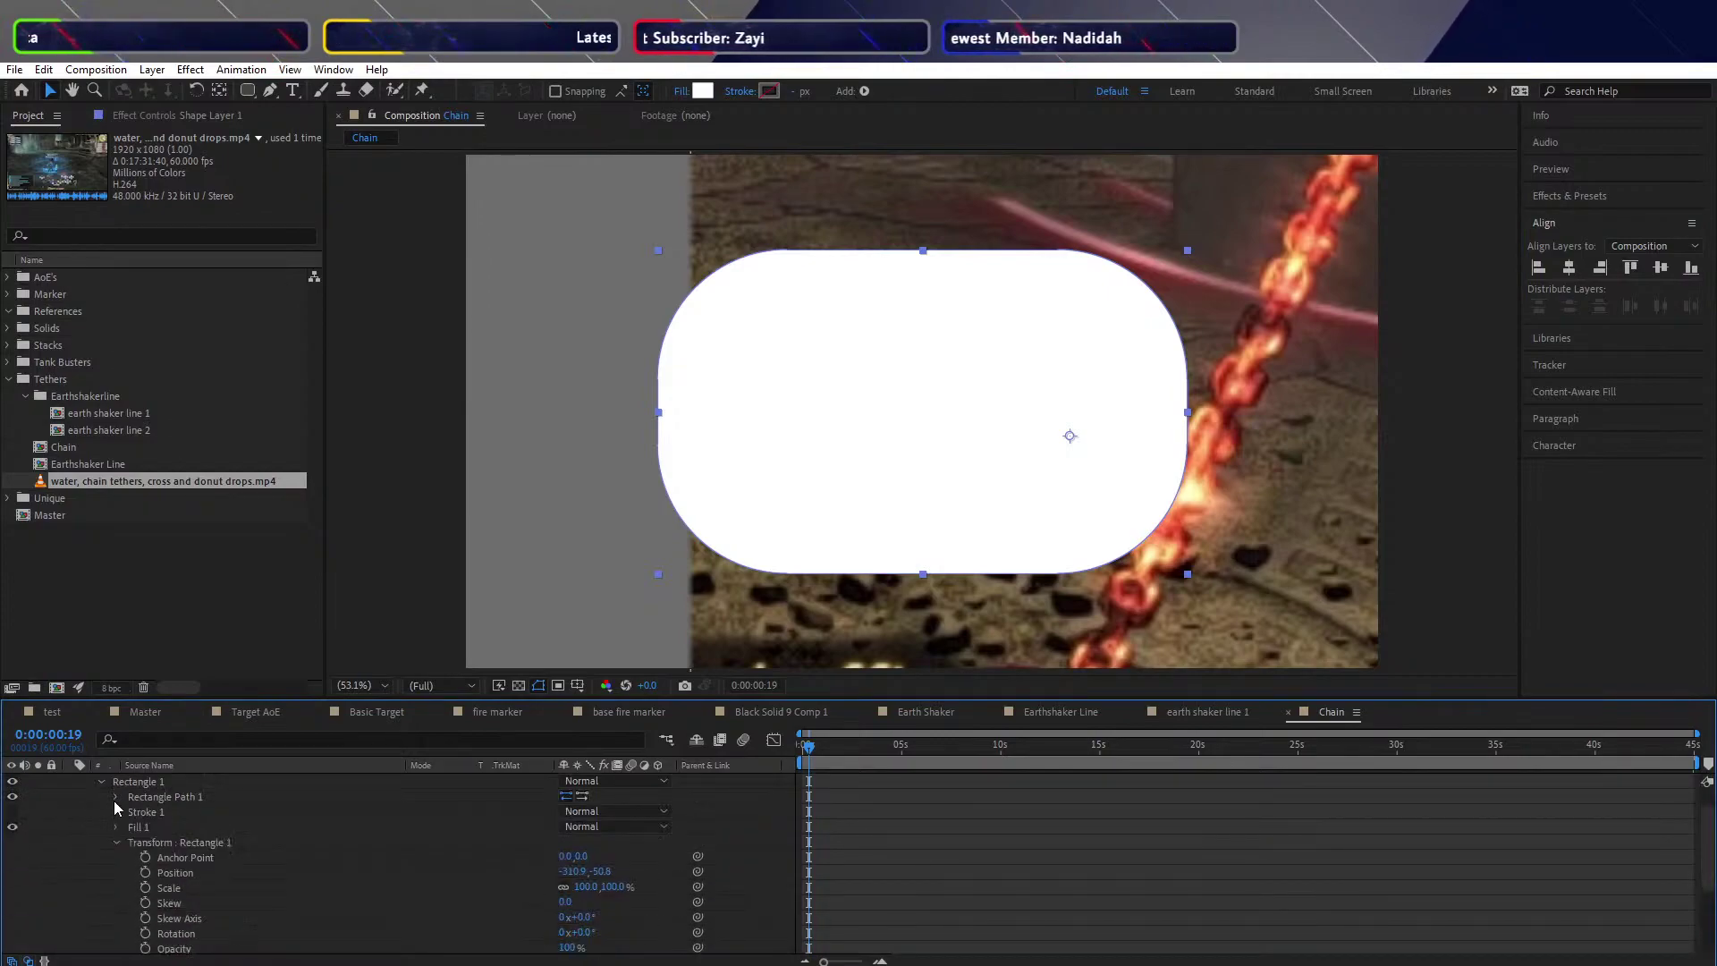
left_click(569, 872)
type("0")
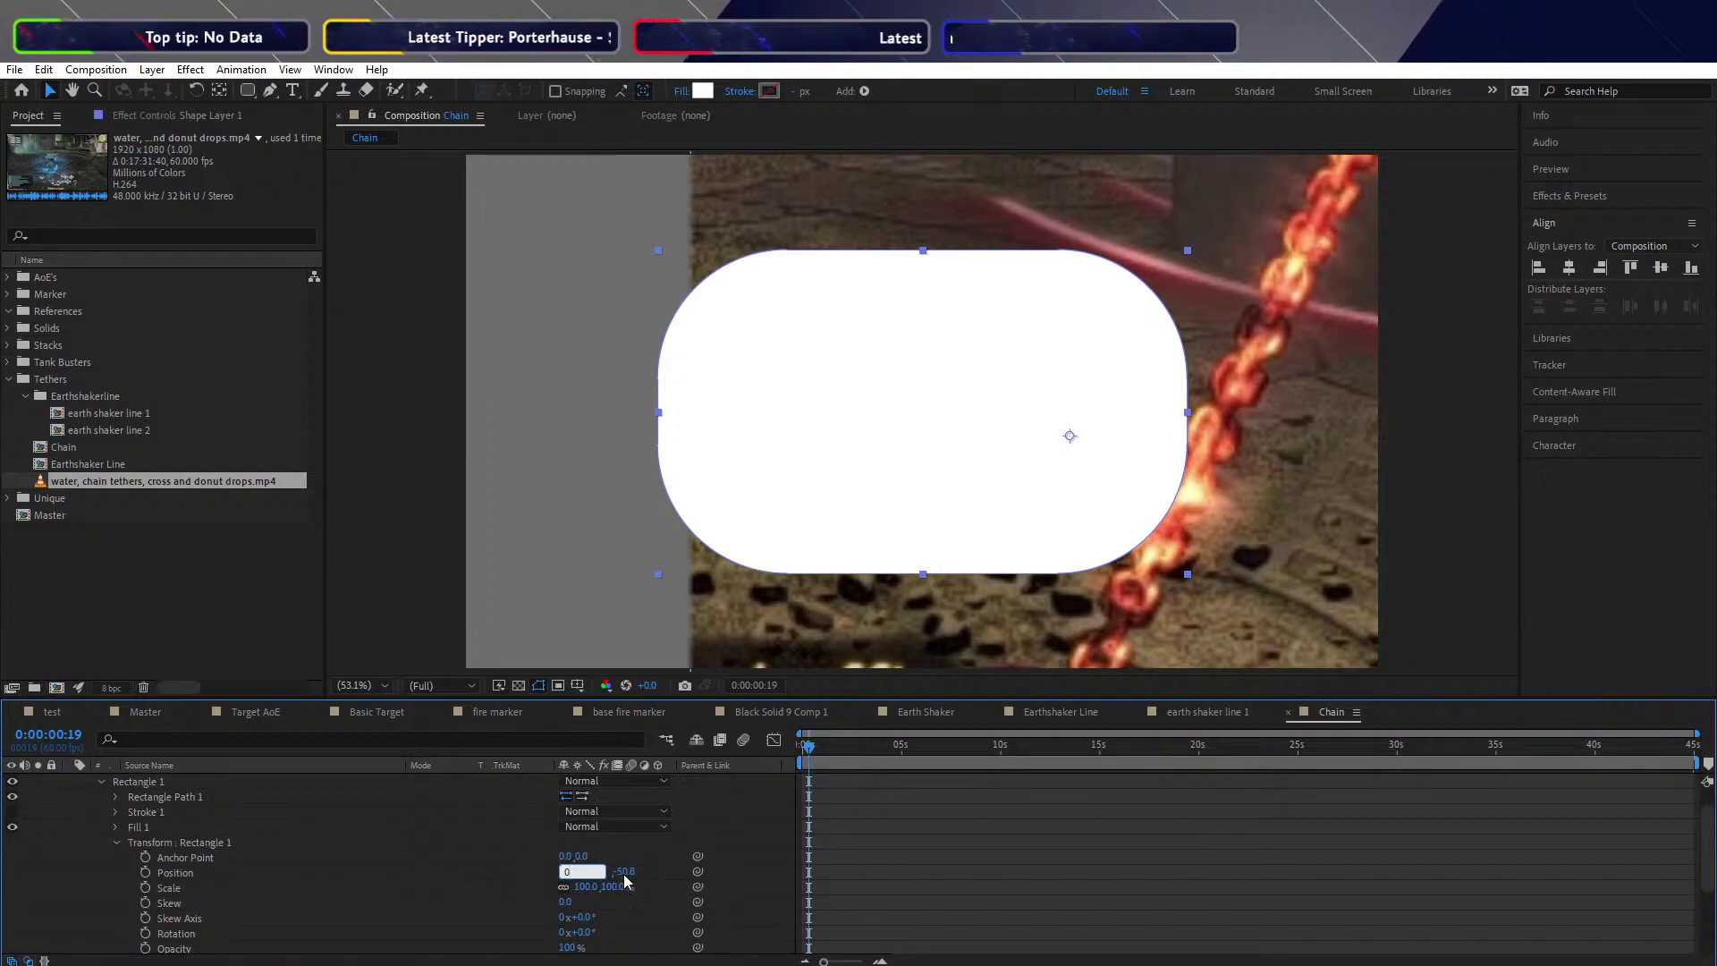
key("Return")
left_click(592, 873)
type("0")
key("Return")
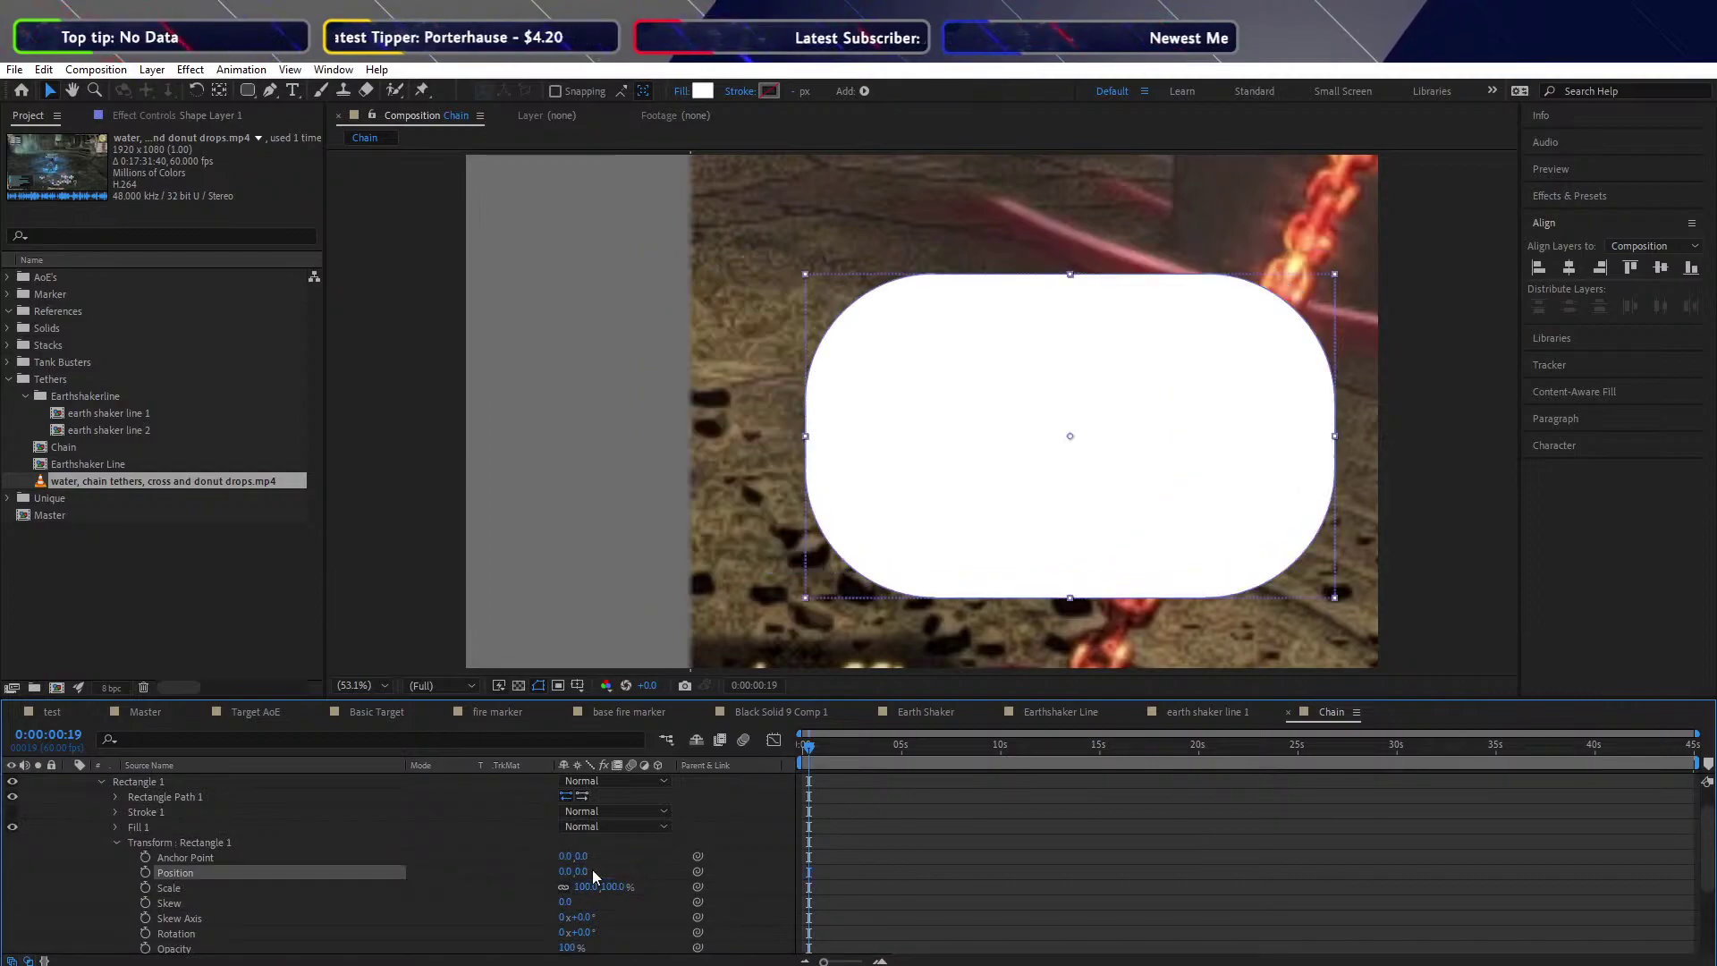
left_click(179, 842)
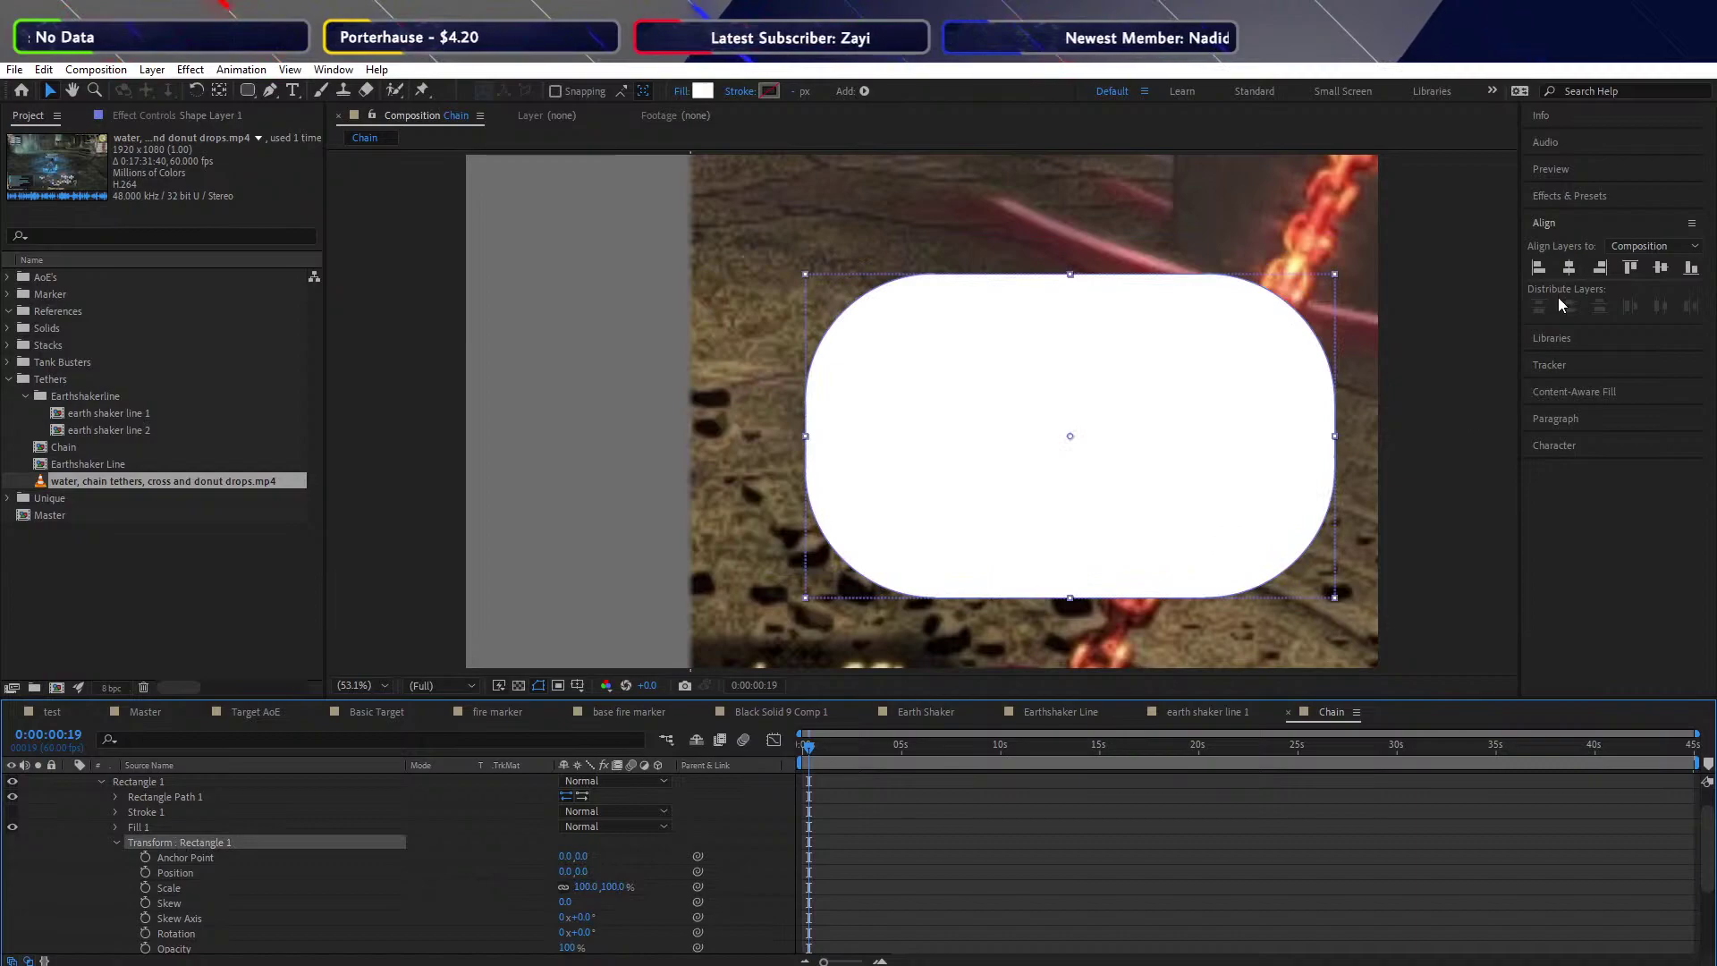
Center the rounded rectangle layer in the composition again, both horizontally and vertically, and collapse its Rectangle 1 group
left_click(1567, 269)
left_click(1660, 268)
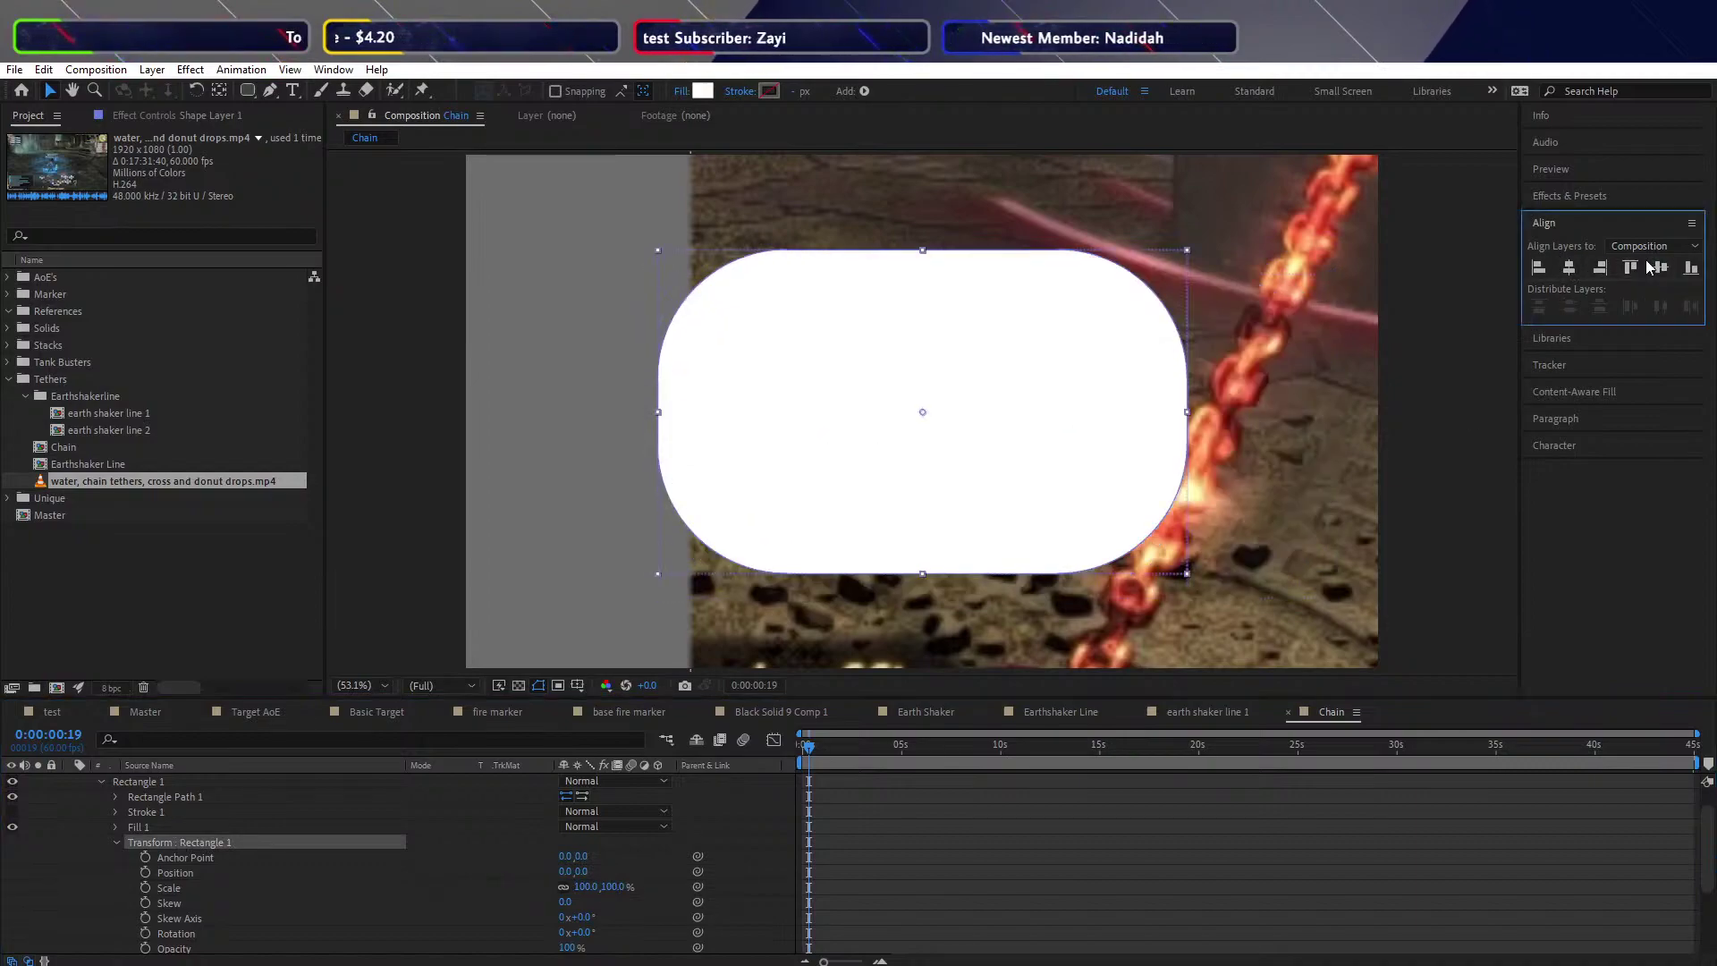
left_click(114, 843)
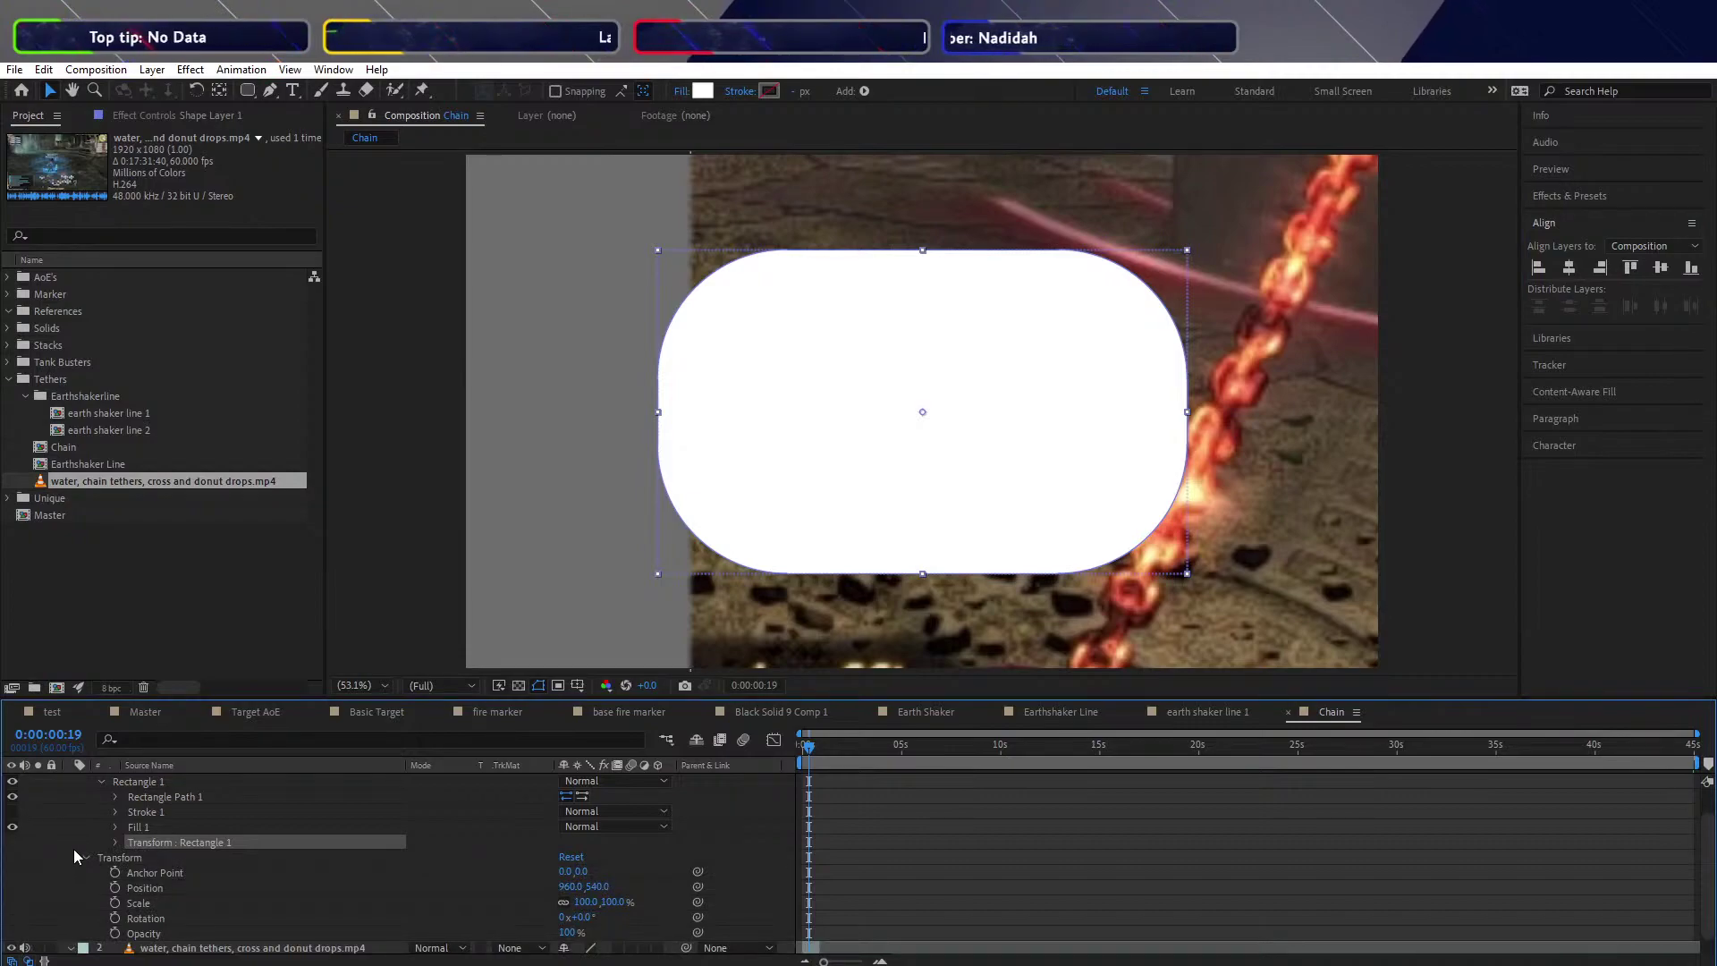
left_click(73, 850)
scroll(73, 846, "up", 2)
left_click(101, 812)
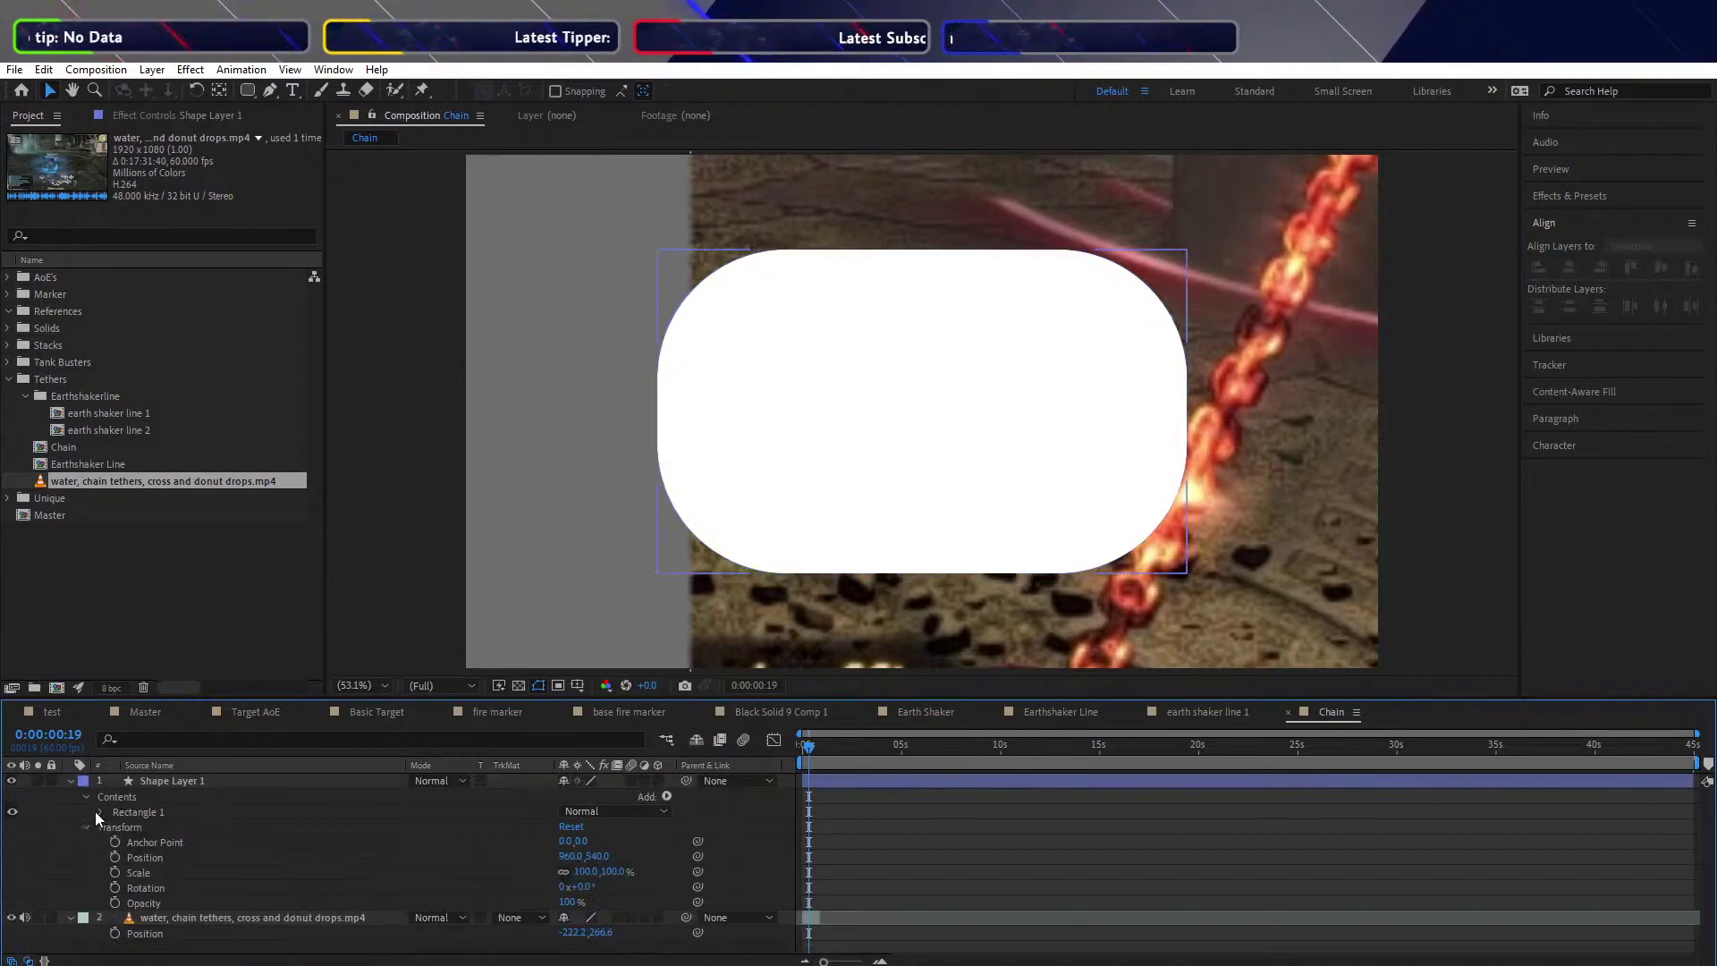
Duplicate Shape Layer 1 and shrink the copy about its centre to the outline of the link's inner hole, reducing its height further
left_click(160, 781)
key("ctrl+d")
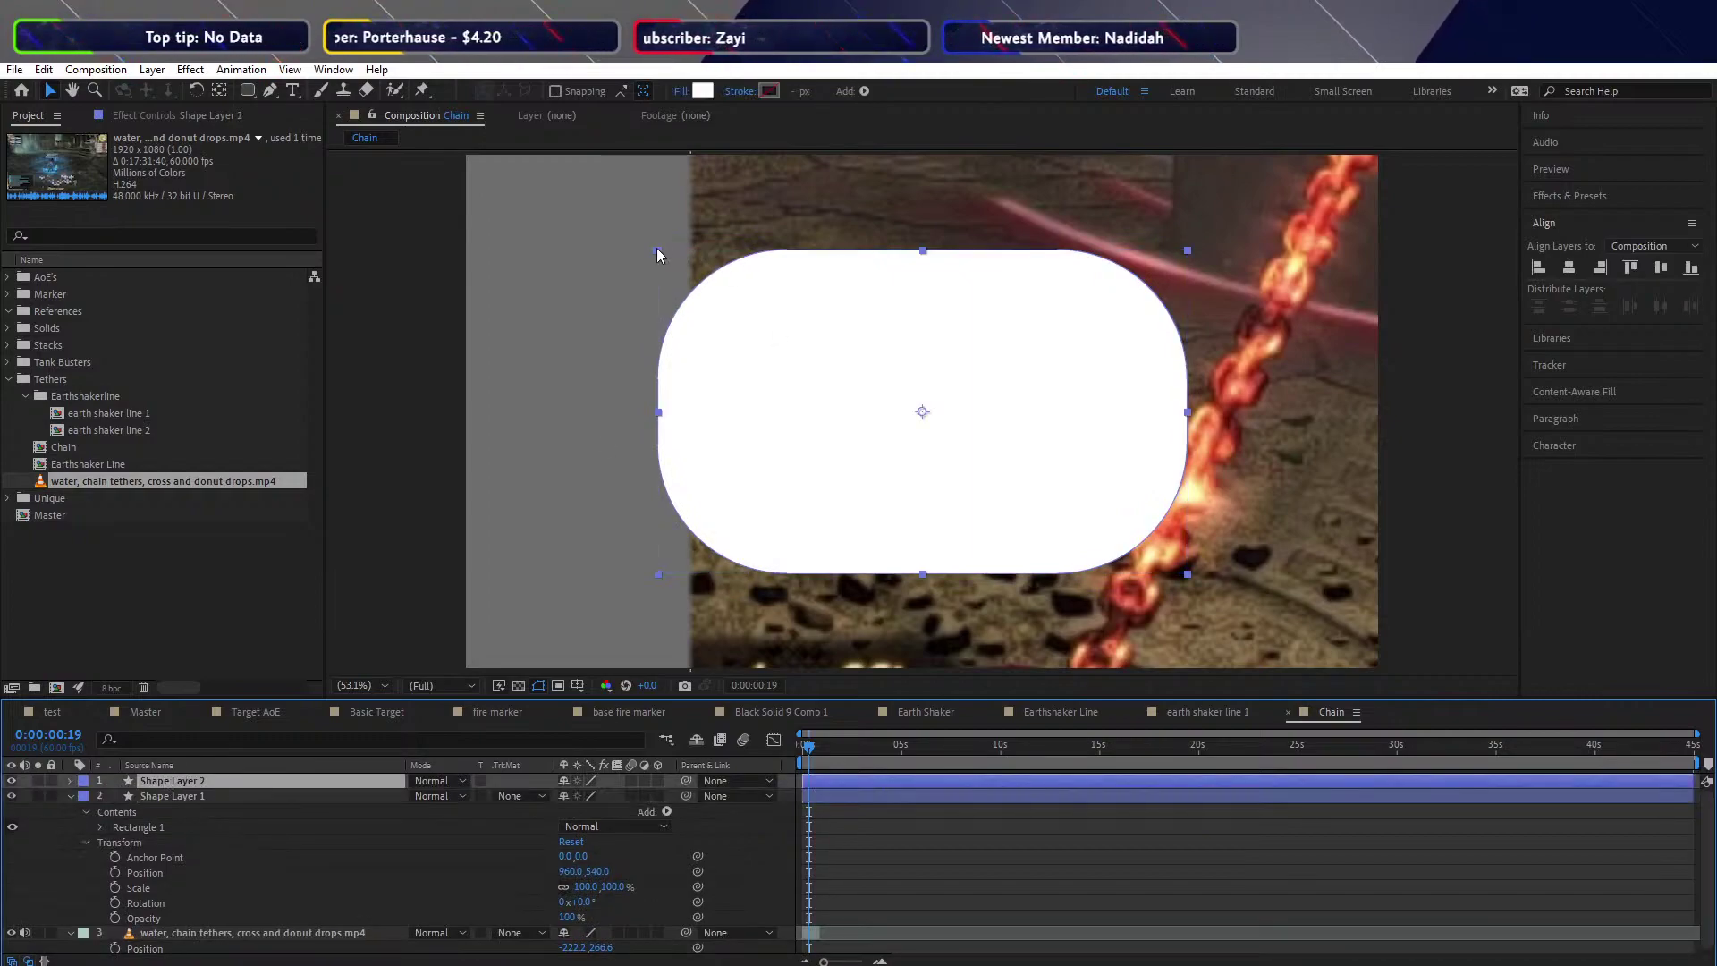
left_click_drag(657, 255, 734, 313)
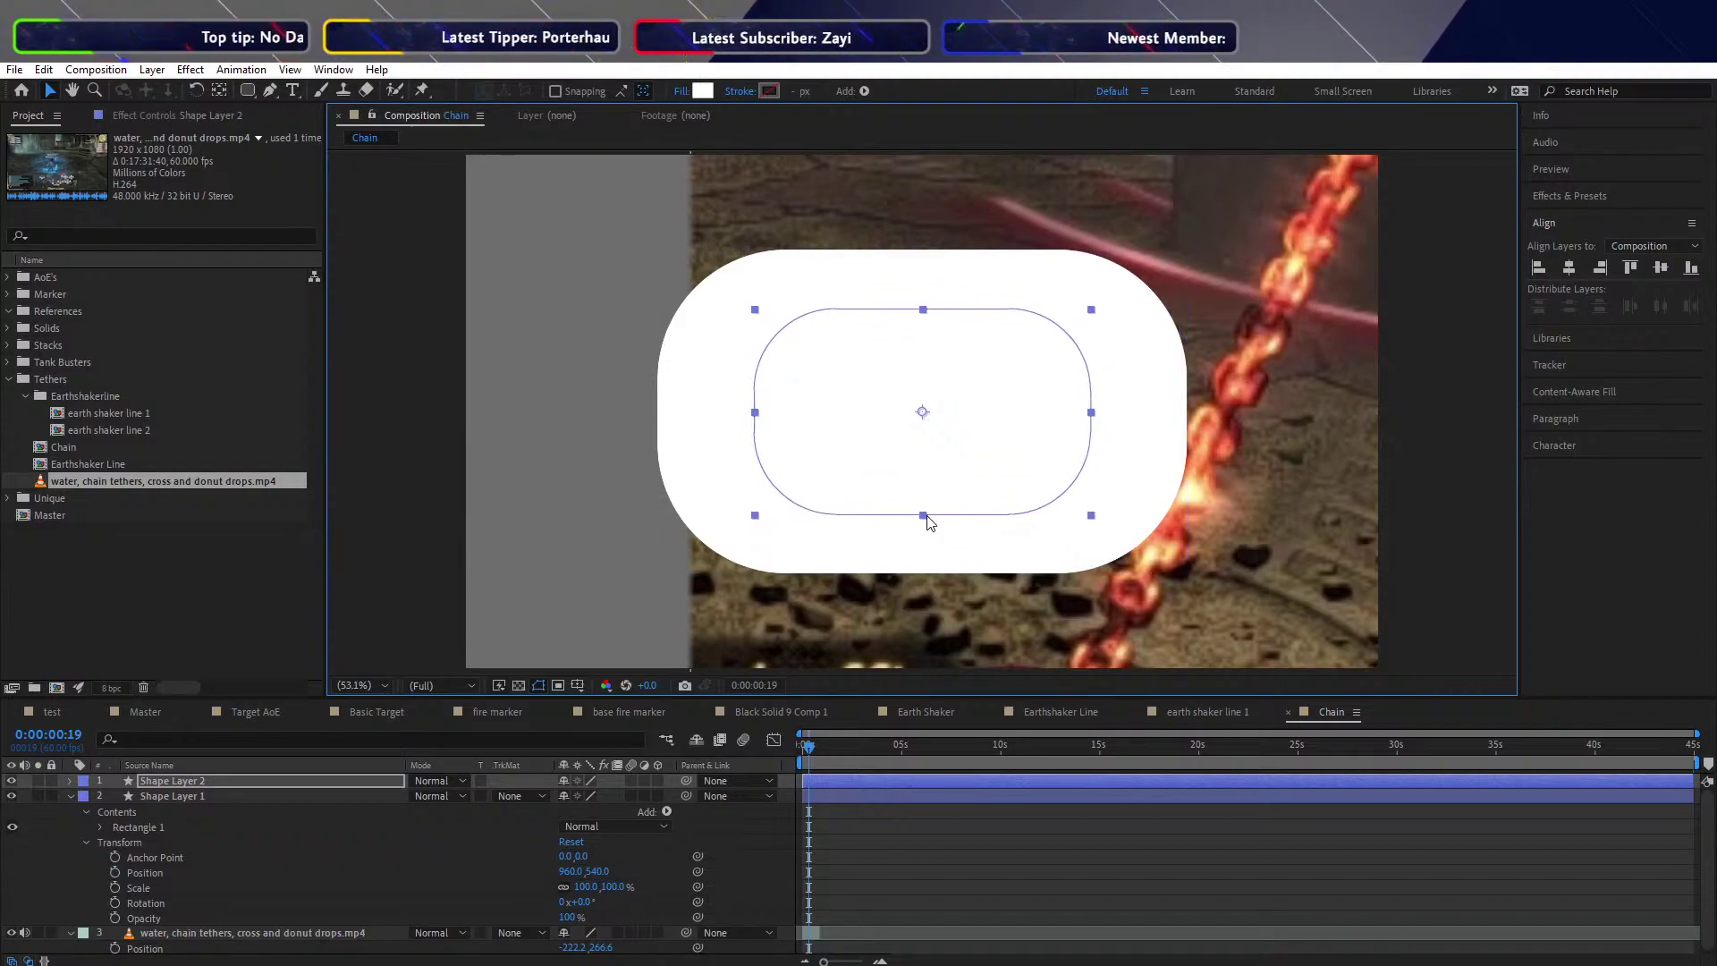
left_click_drag(923, 516, 928, 495)
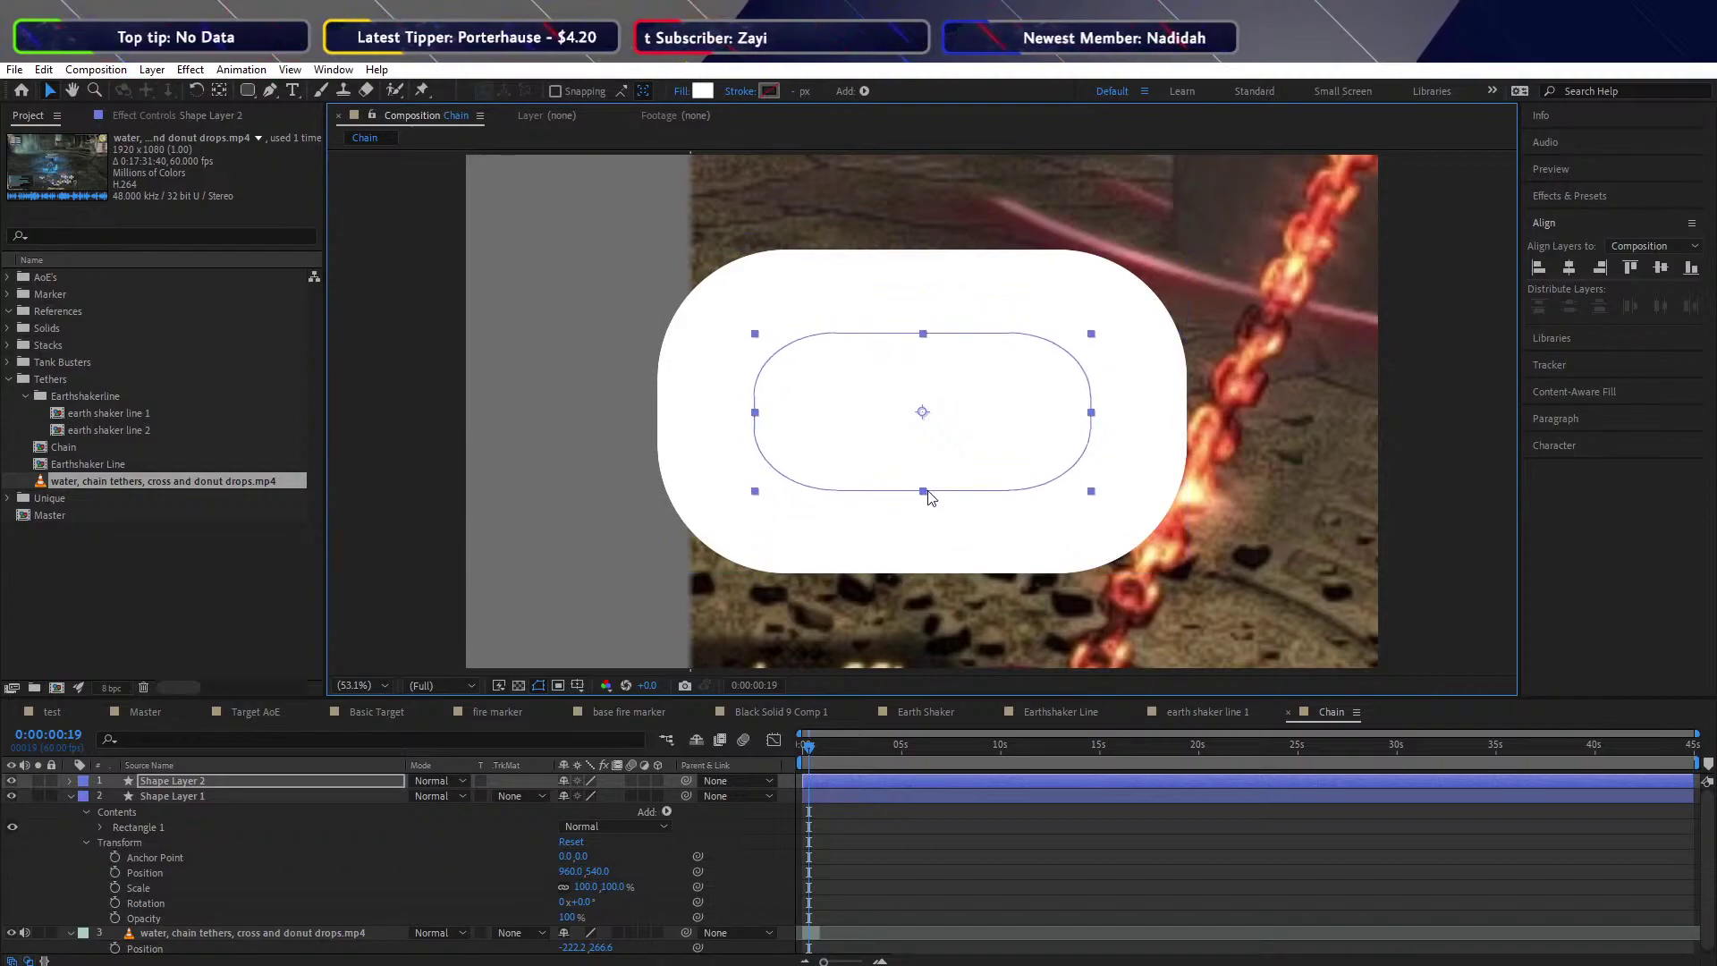
Set Shape Layer 1's track matte to Alpha Inverted Matte "Shape Layer 2" to cut out the link's centre
left_click(541, 796)
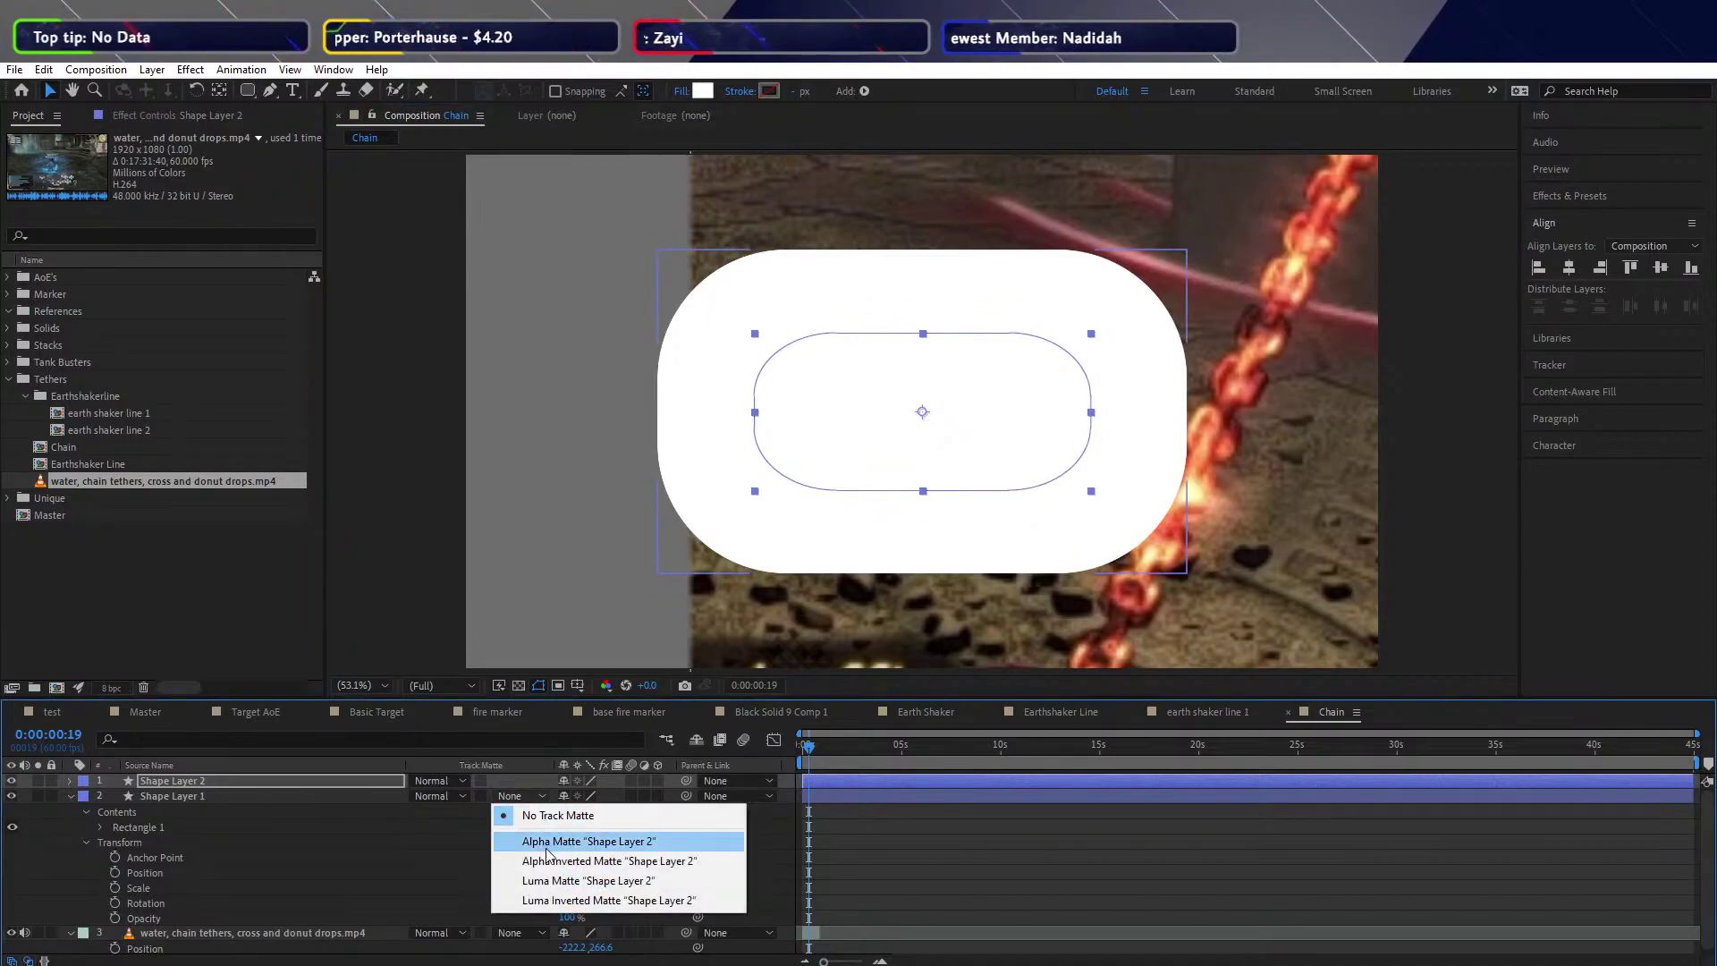
left_click(549, 843)
left_click(530, 796)
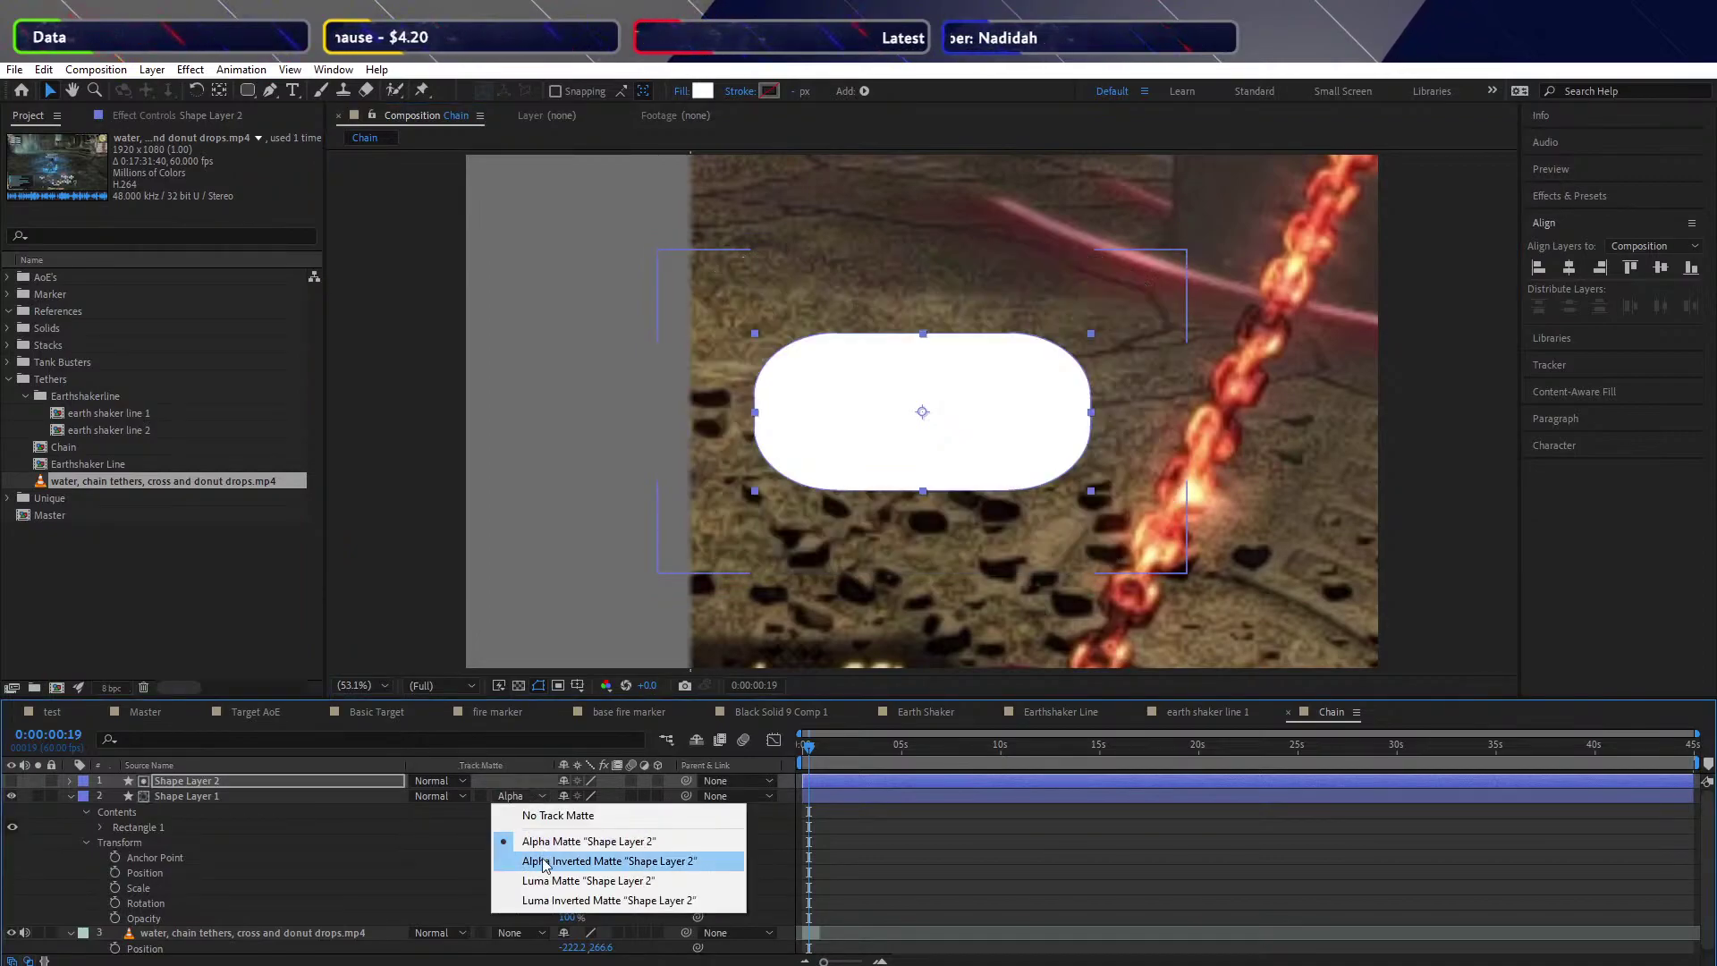
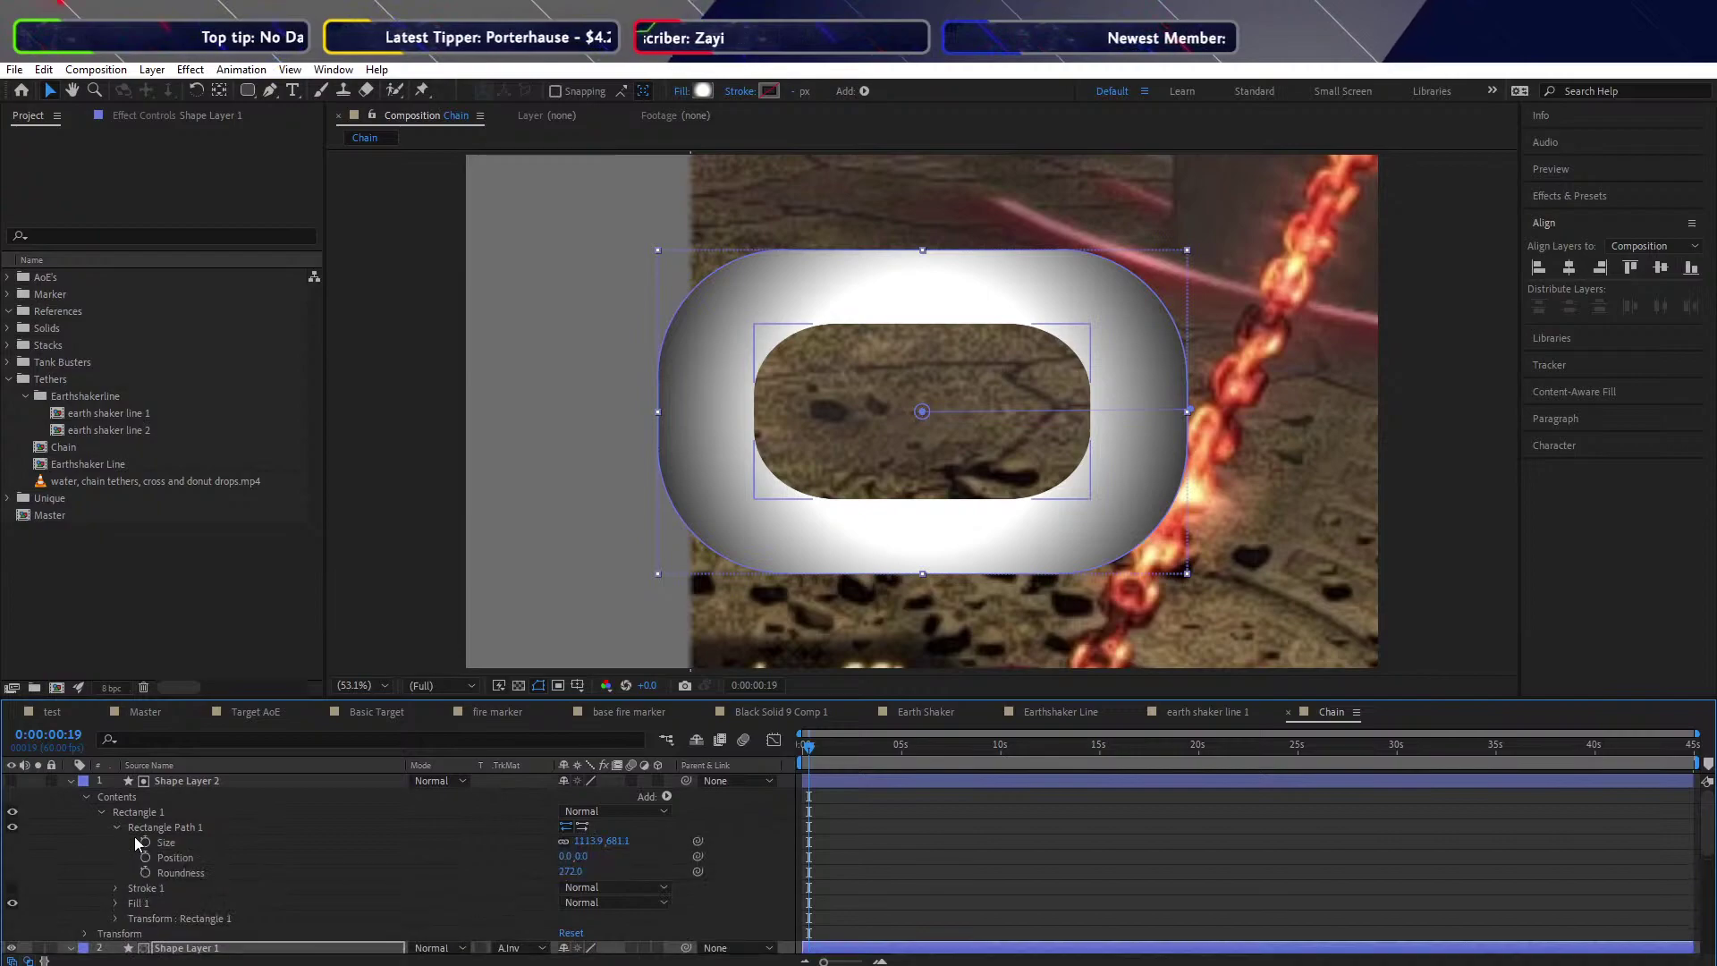
Reduce the rectangle path Size of both Shape Layer 1 and Shape Layer 2 to 763.9, 467.1
scroll(170, 840, "down", 1)
left_click(171, 812)
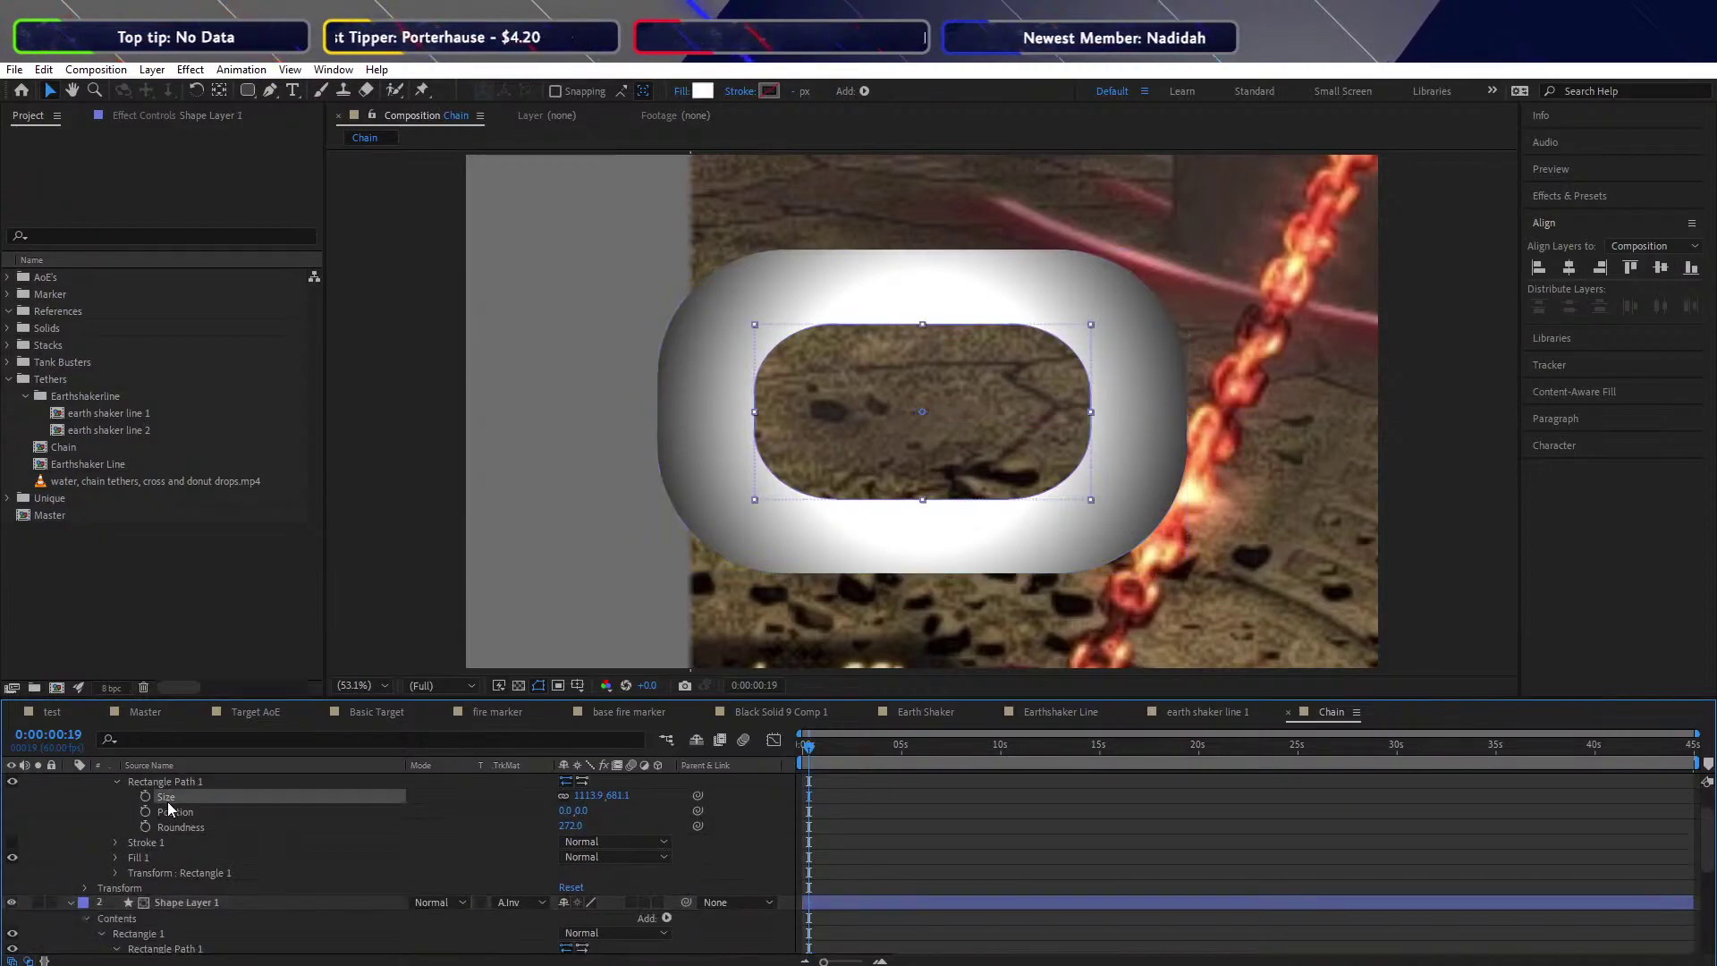
scroll(170, 904, "down", 1)
left_click(175, 918)
scroll(175, 918, "up", 1)
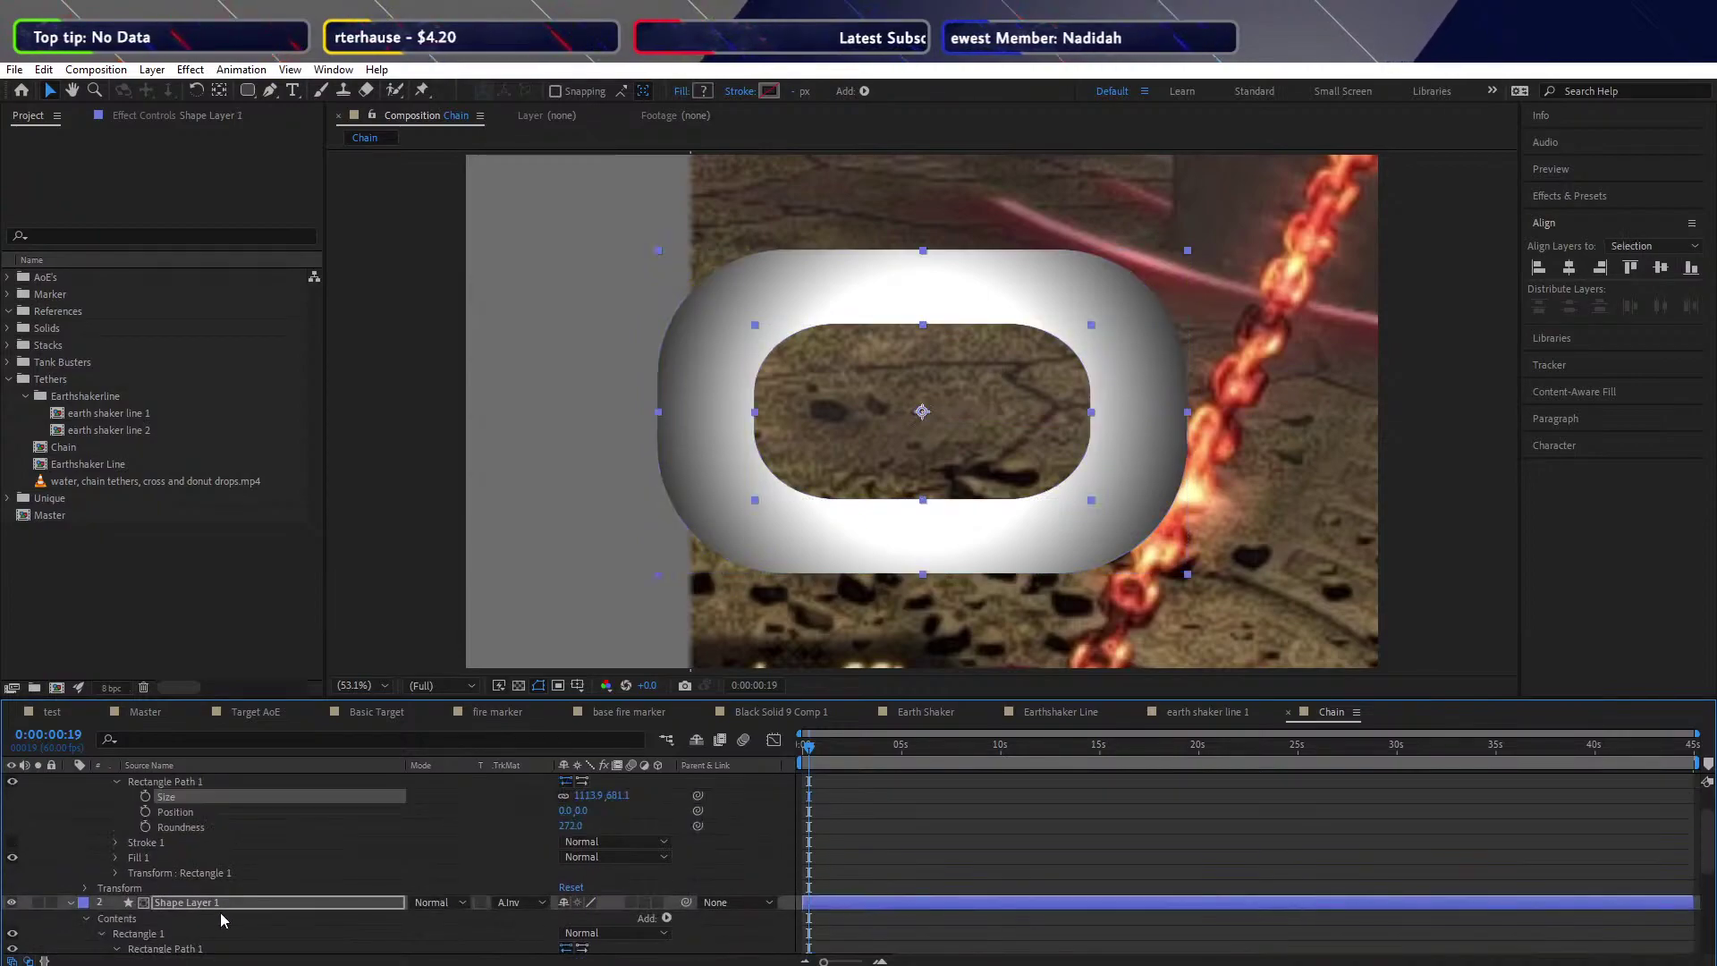
left_click(166, 796)
left_click_drag(582, 795, 286, 795)
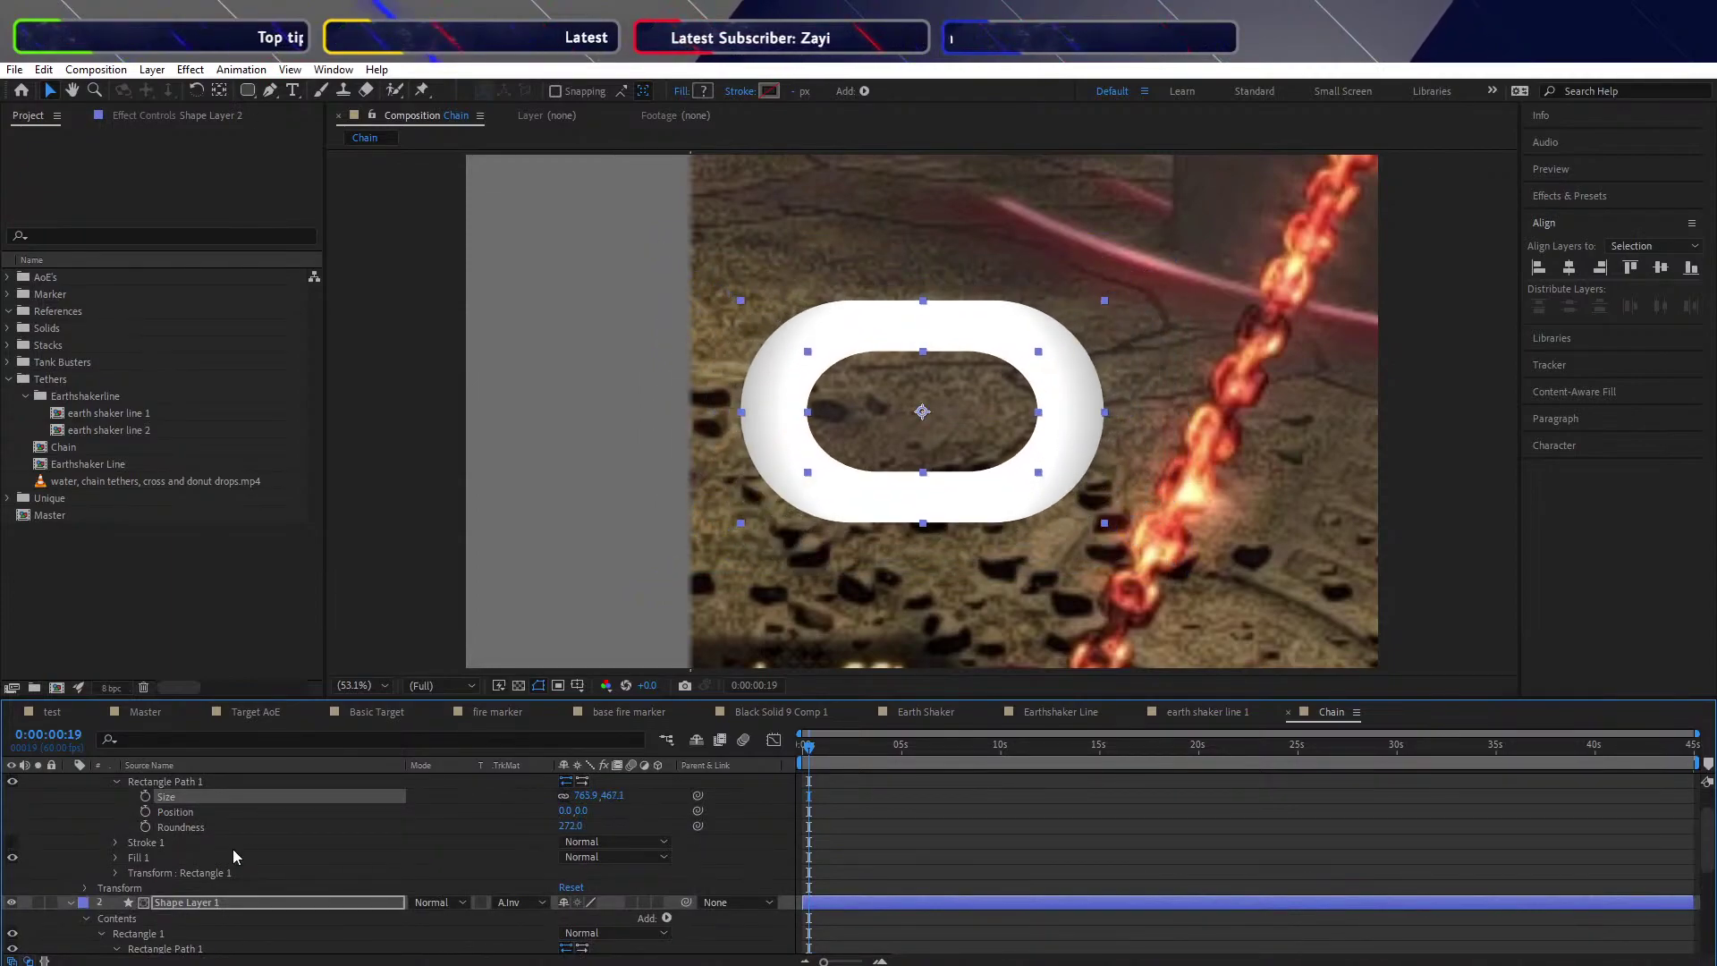
Lower the rectangle path Roundness to 155 on Shape Layer 2 and 172 on Shape Layer 1
left_click_drag(570, 826, 473, 834)
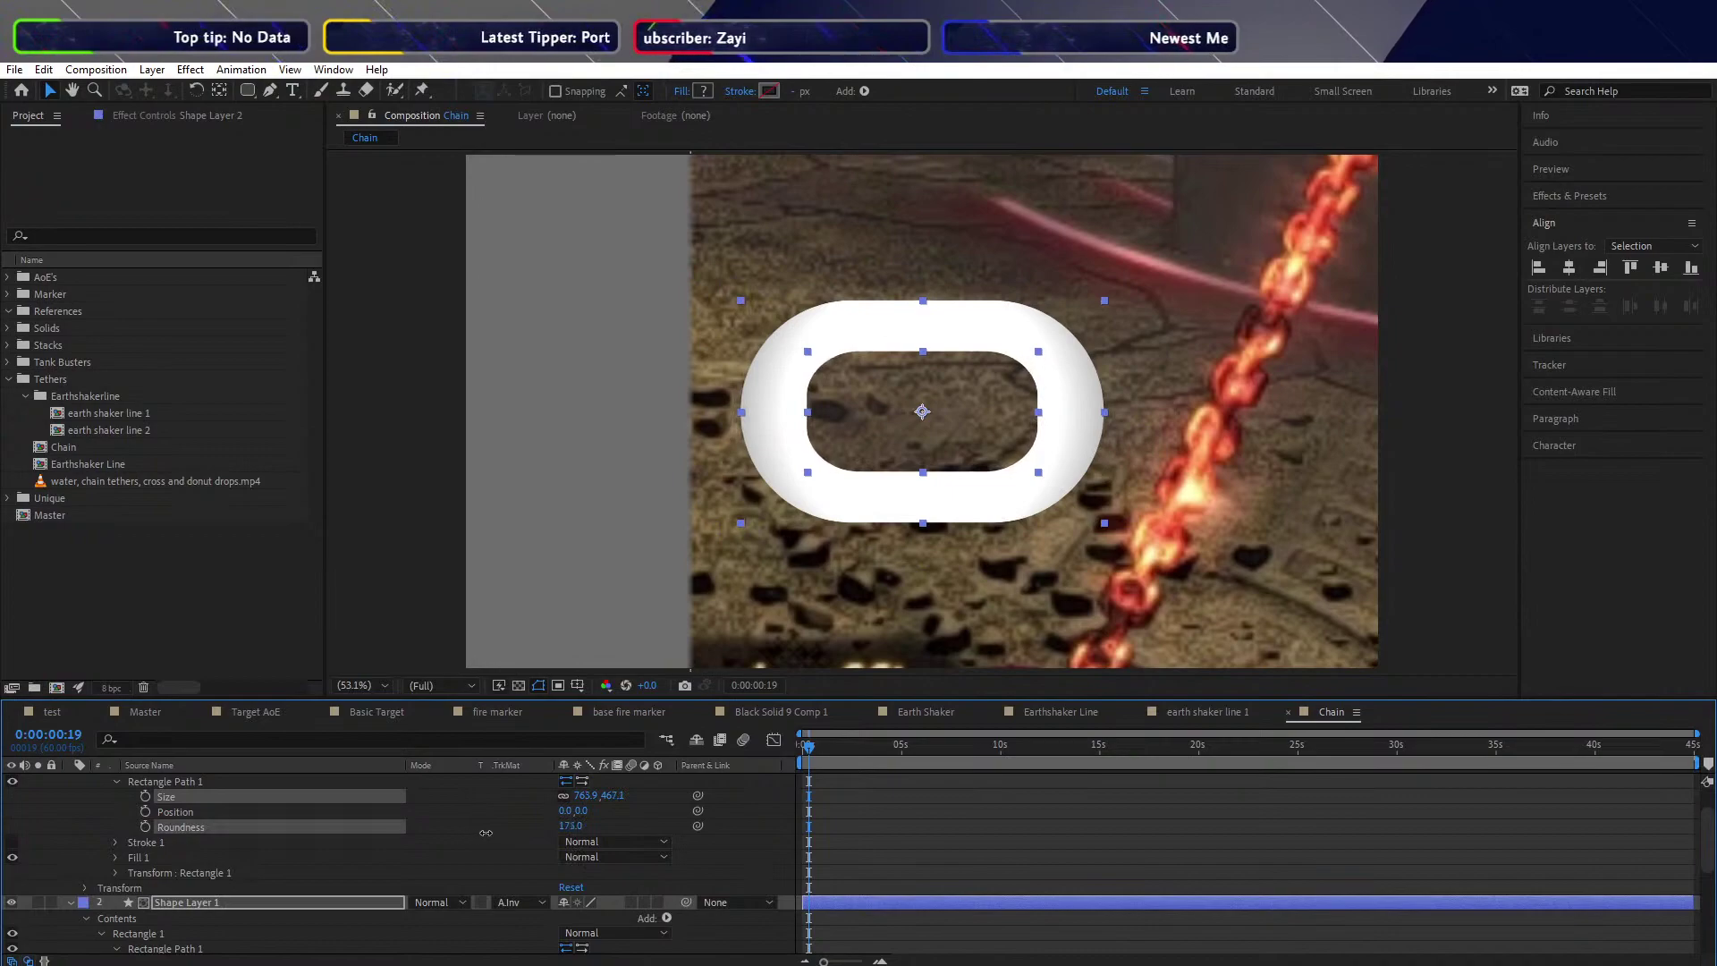
left_click(268, 901)
scroll(232, 832, "down", 2)
scroll(268, 849, "down", 2)
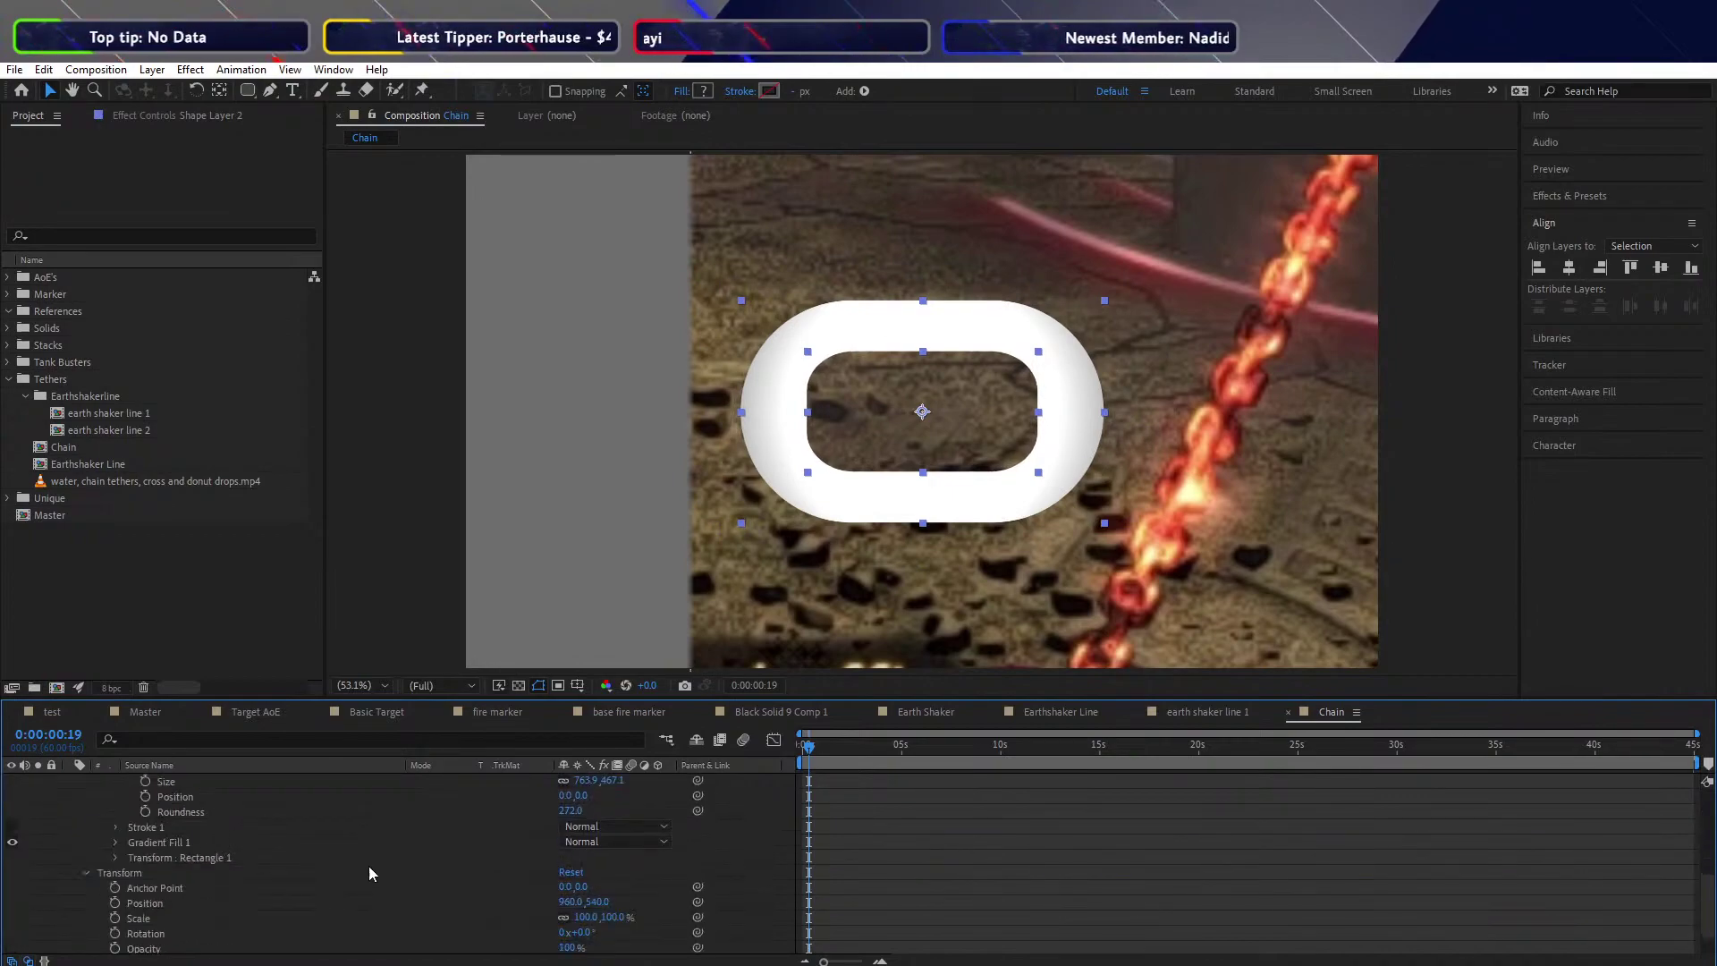
left_click_drag(577, 811, 484, 809)
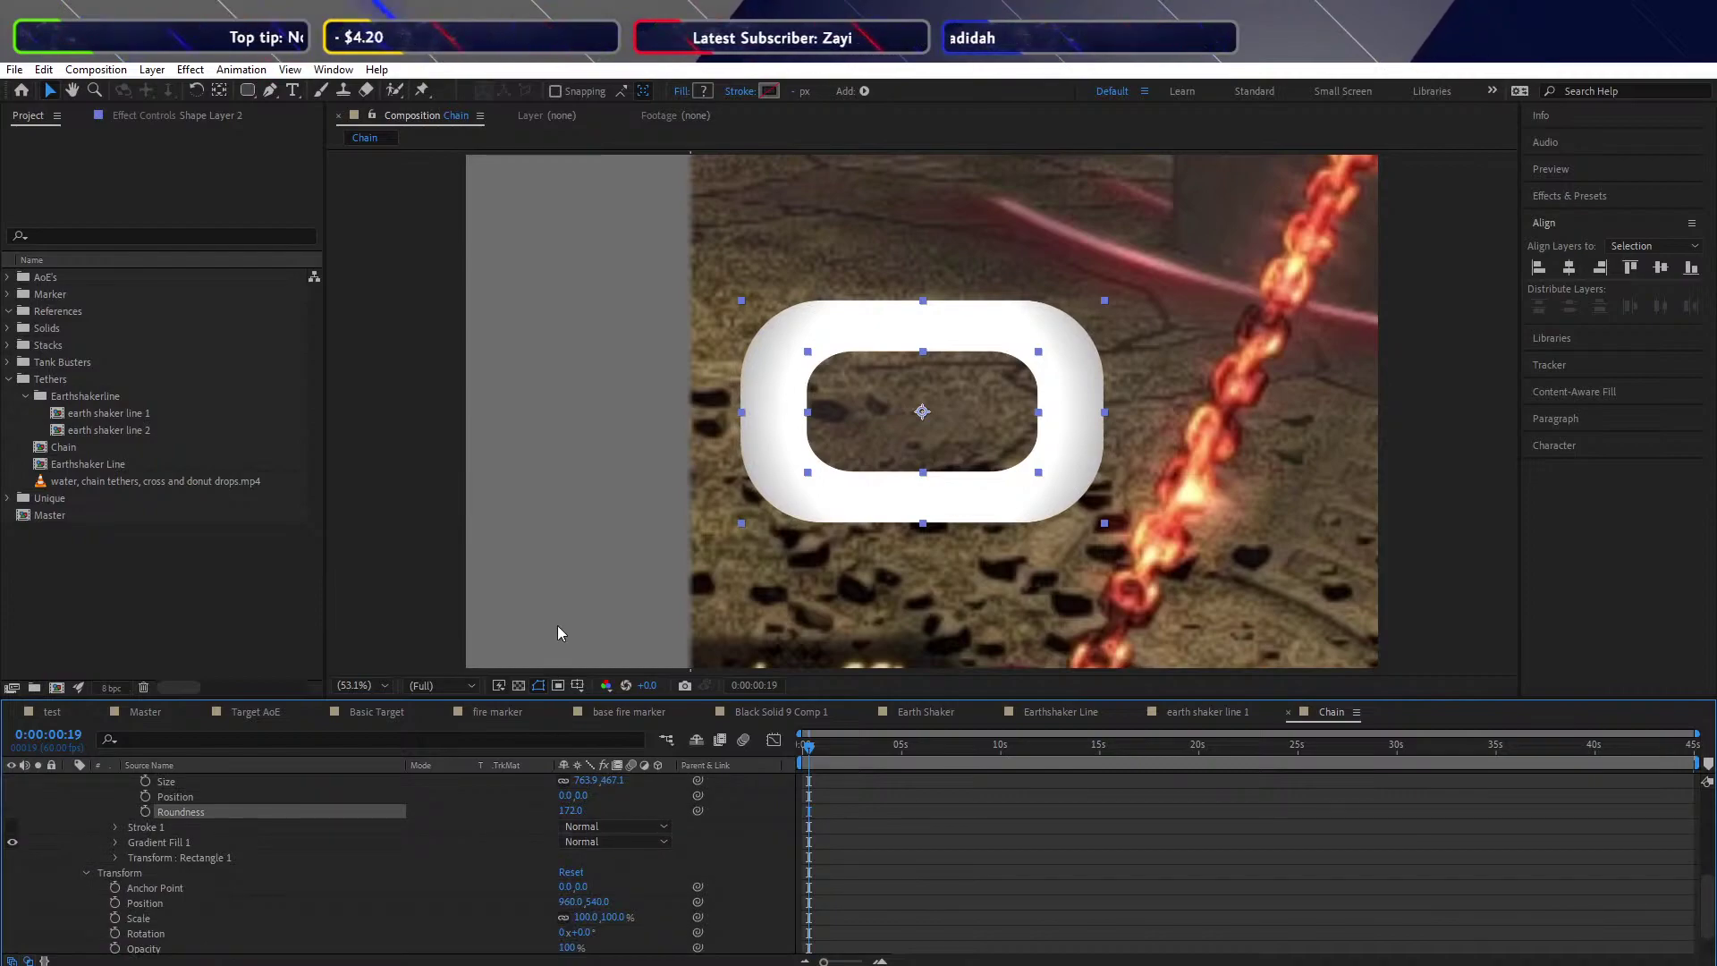
scroll(421, 880, "up", 5)
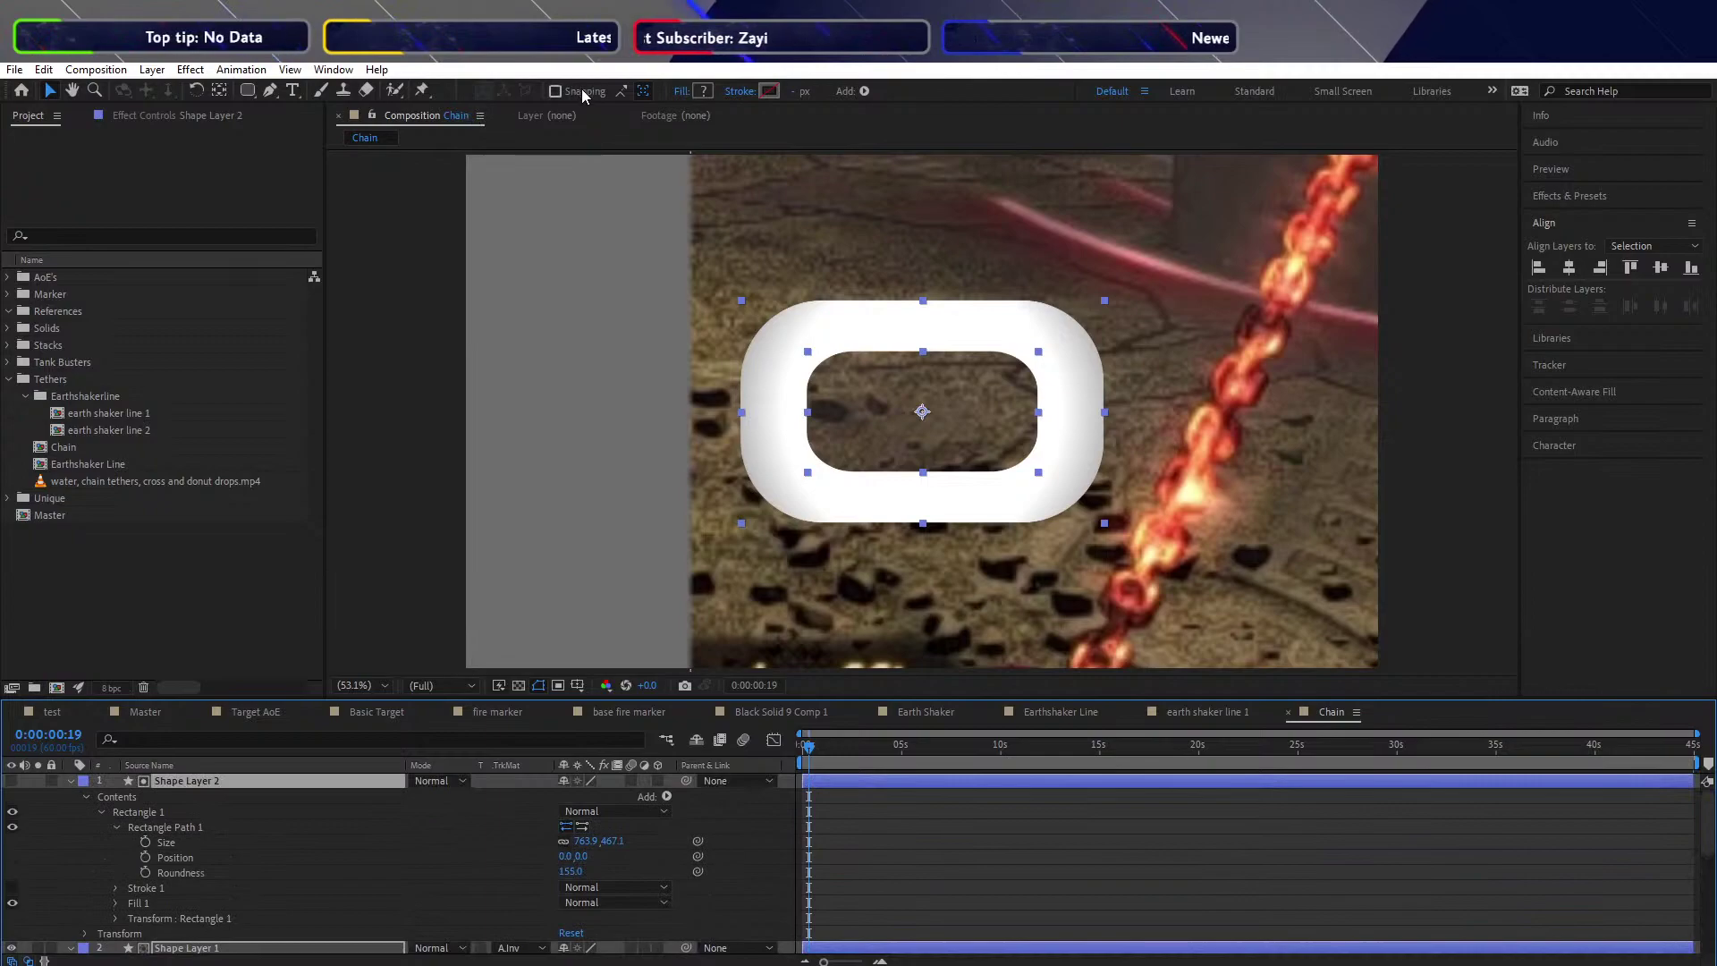
Adjust Shape Layer 1's gradient fill, moving its end point to the link's lower right edge and its start point slightly left of centre
scroll(254, 764, "down", 3)
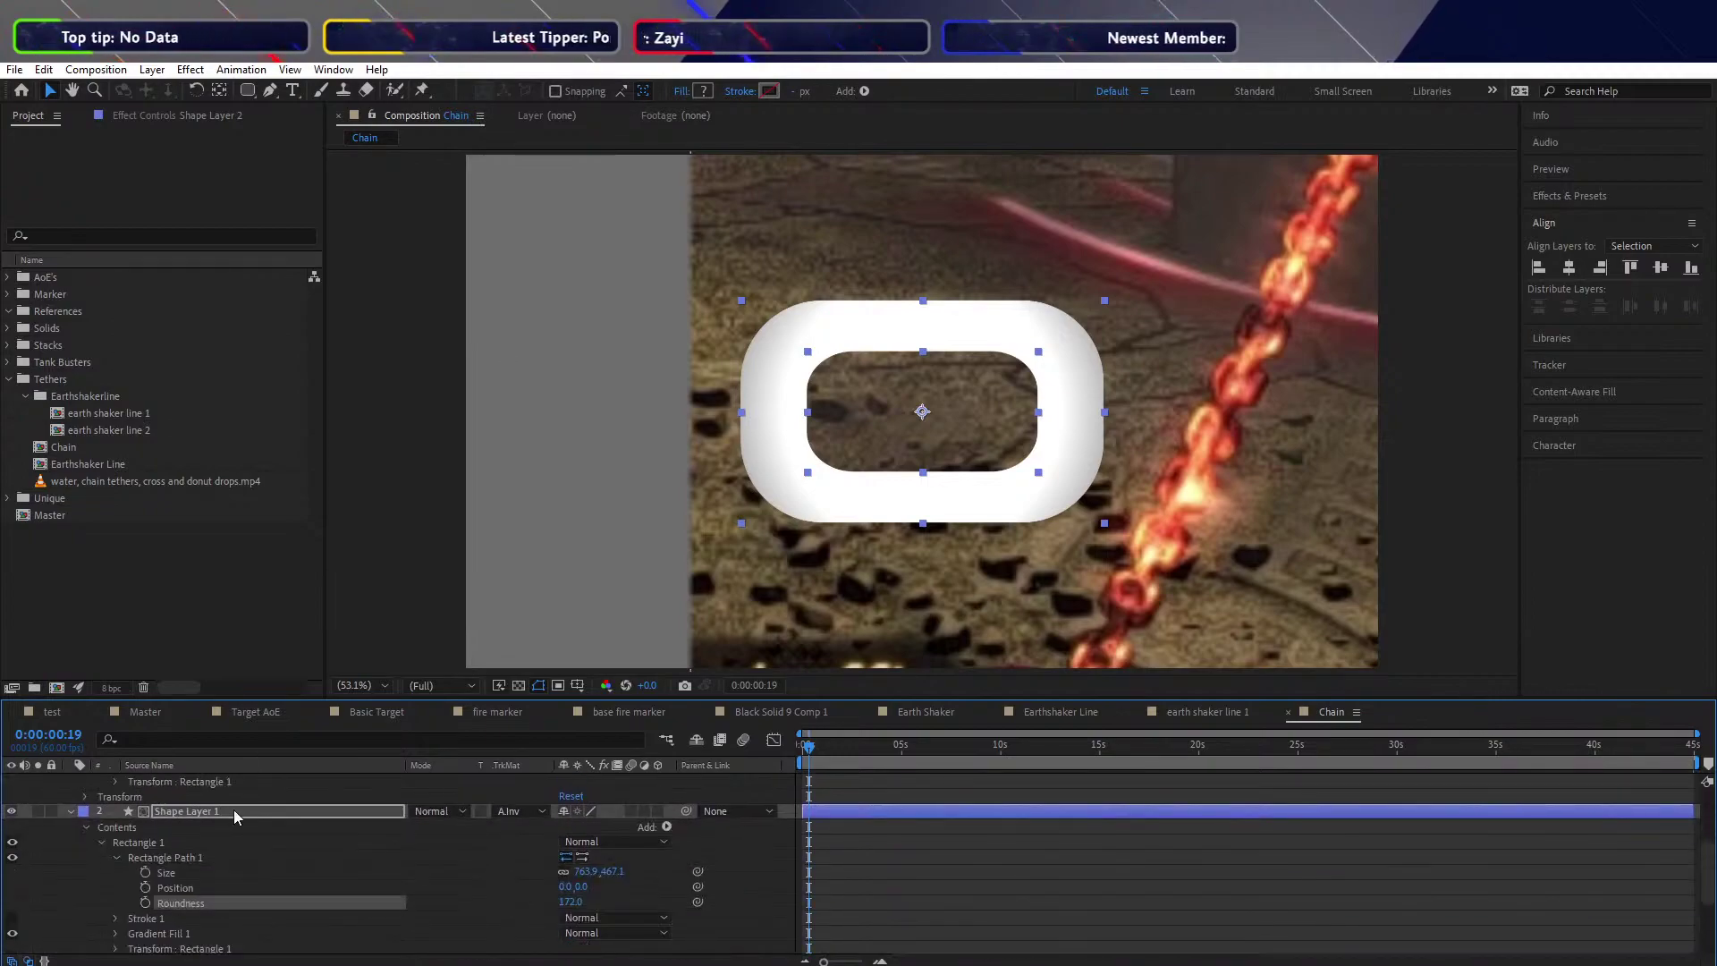
scroll(224, 823, "down", 3)
left_click(163, 889)
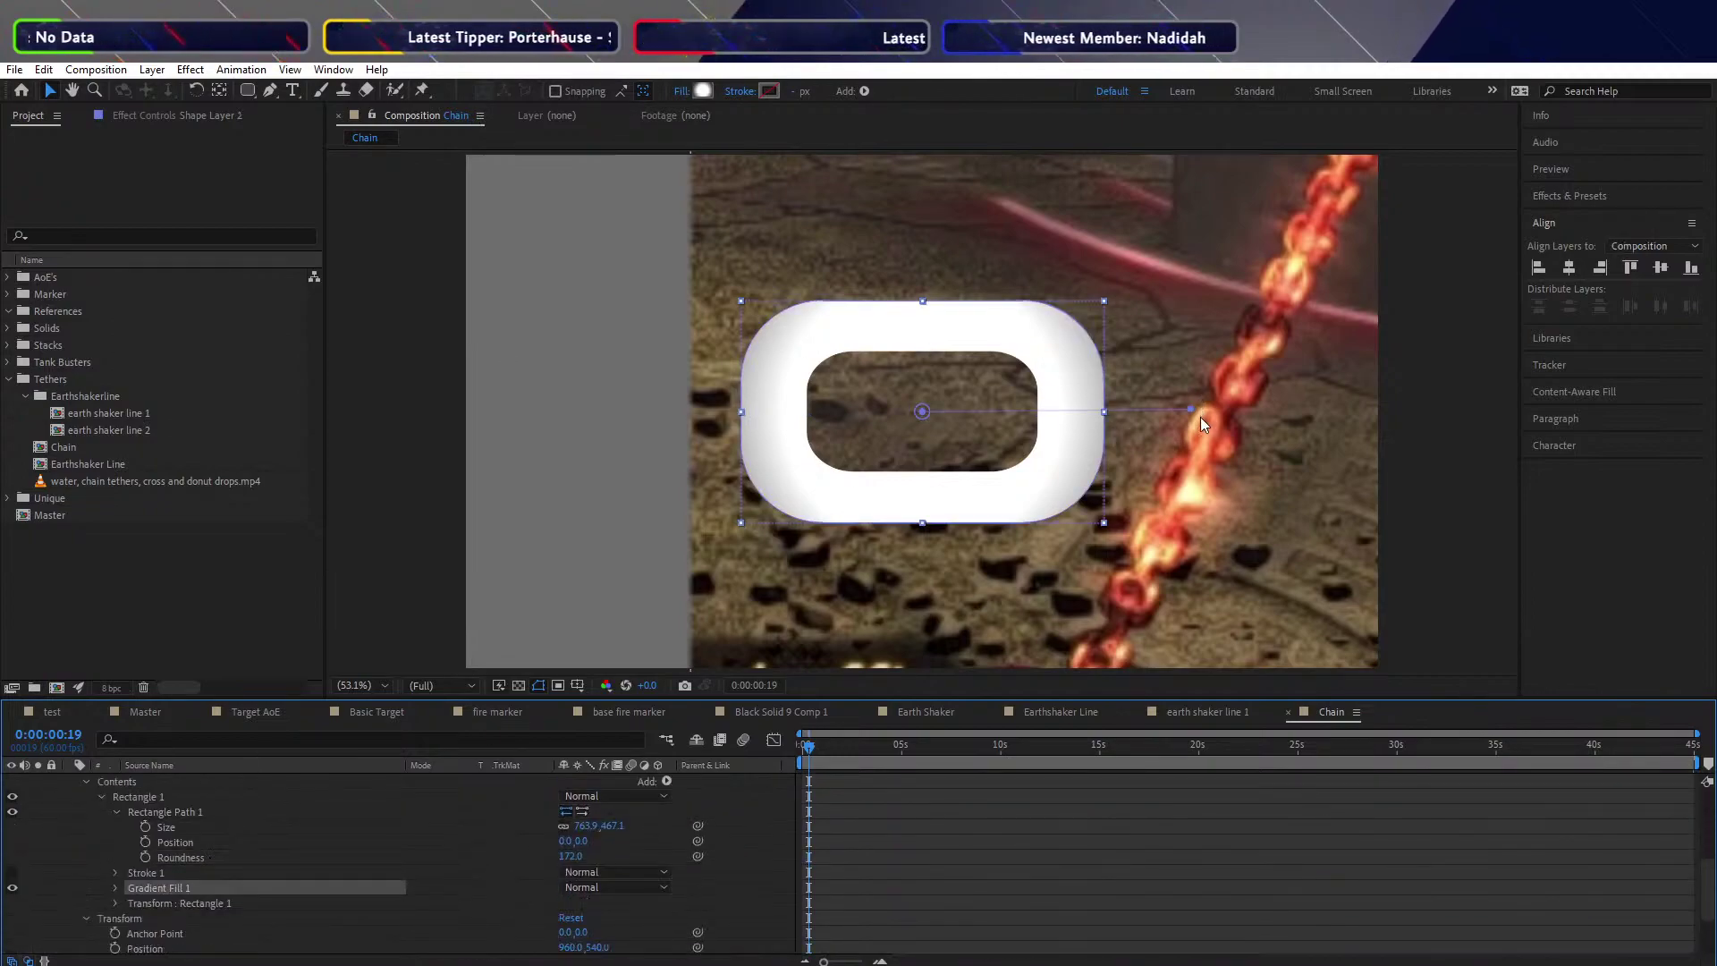
left_click_drag(1190, 410, 1114, 412)
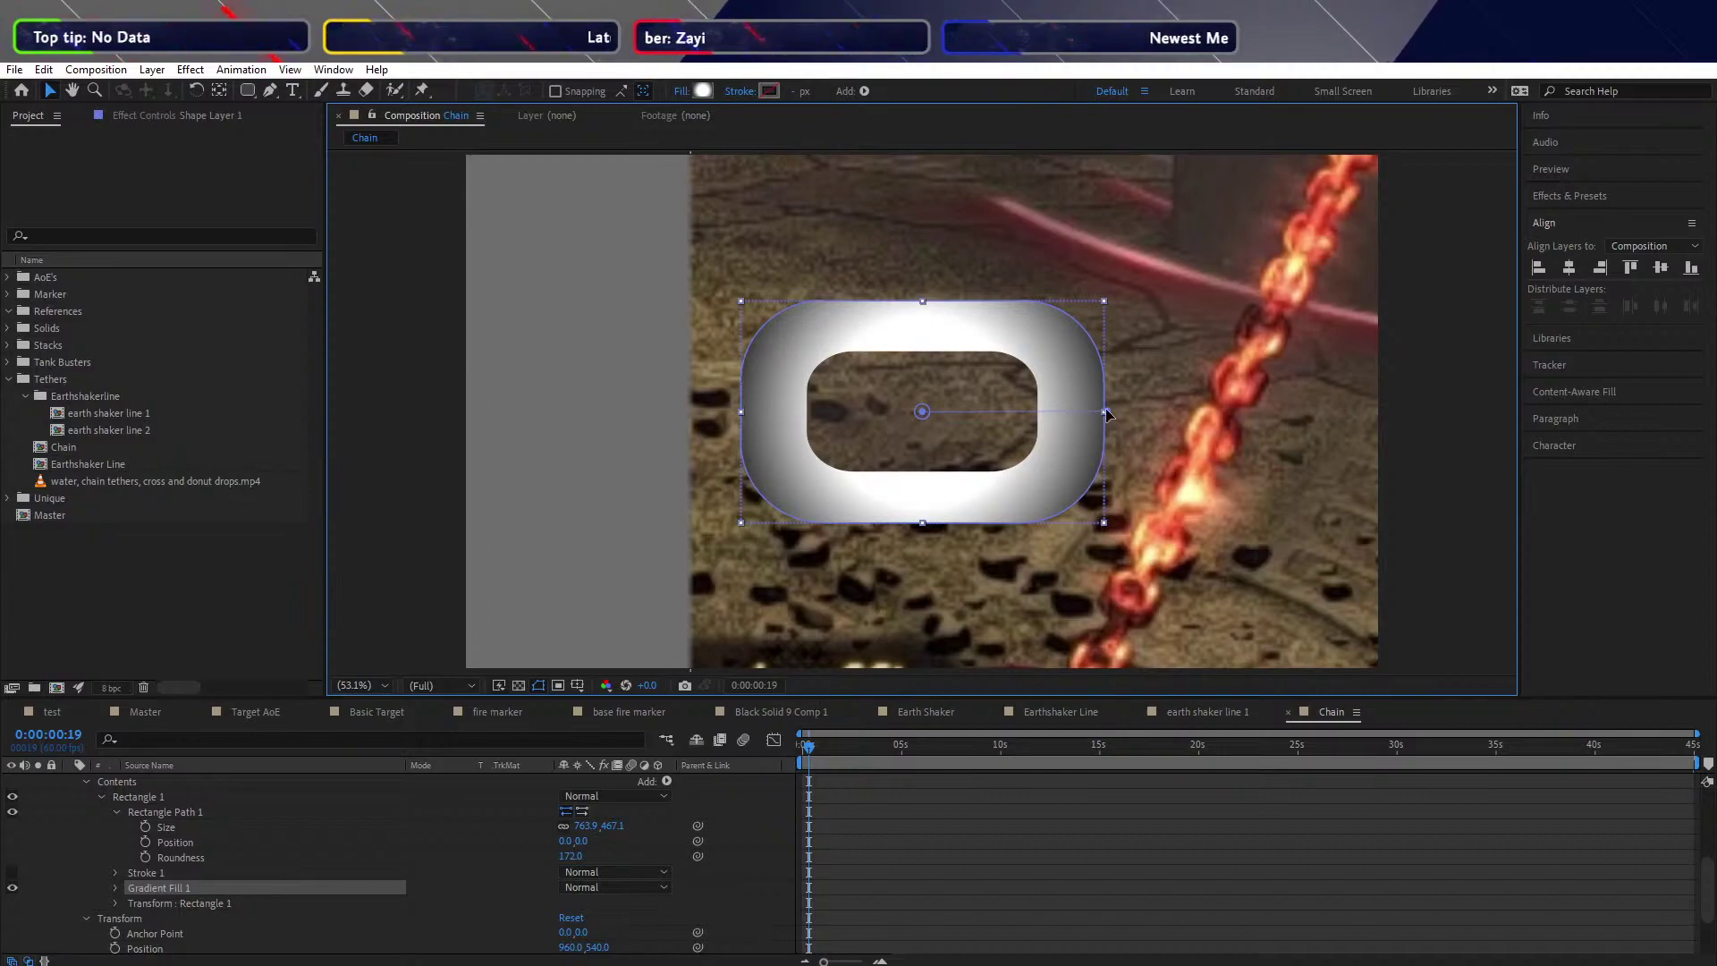
left_click_drag(1106, 413, 1094, 472)
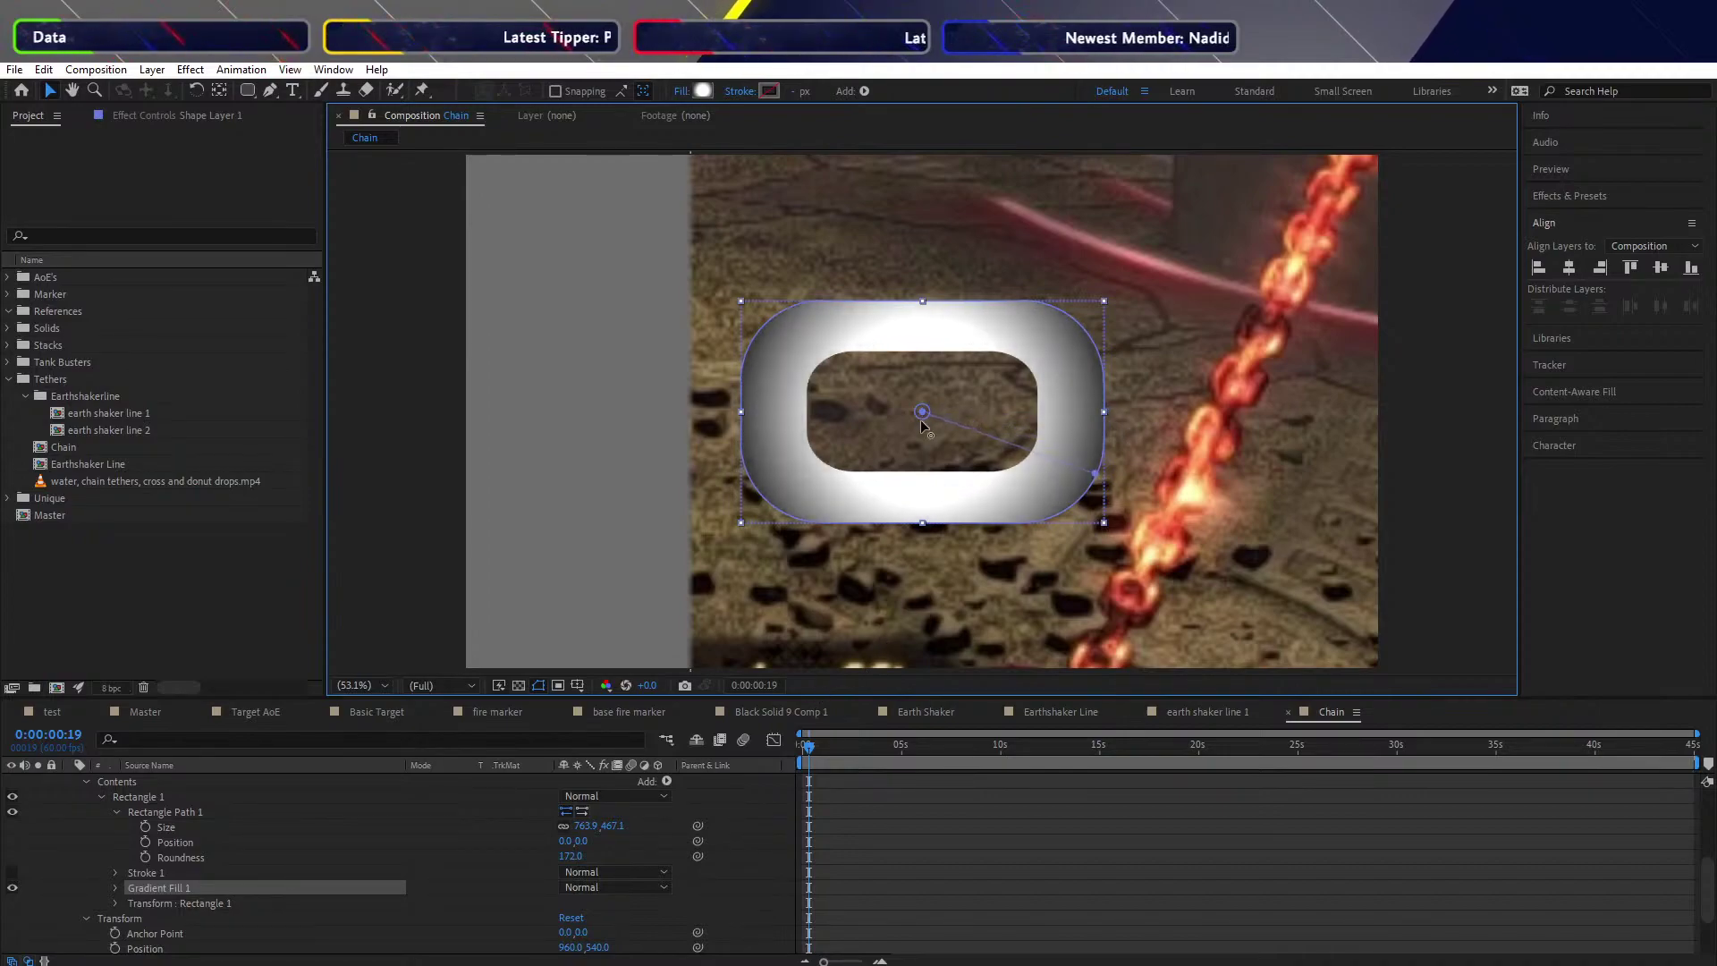
mouse_move(923, 413)
left_mouse_down()
mouse_move(897, 400)
mouse_move(906, 411)
left_mouse_up()
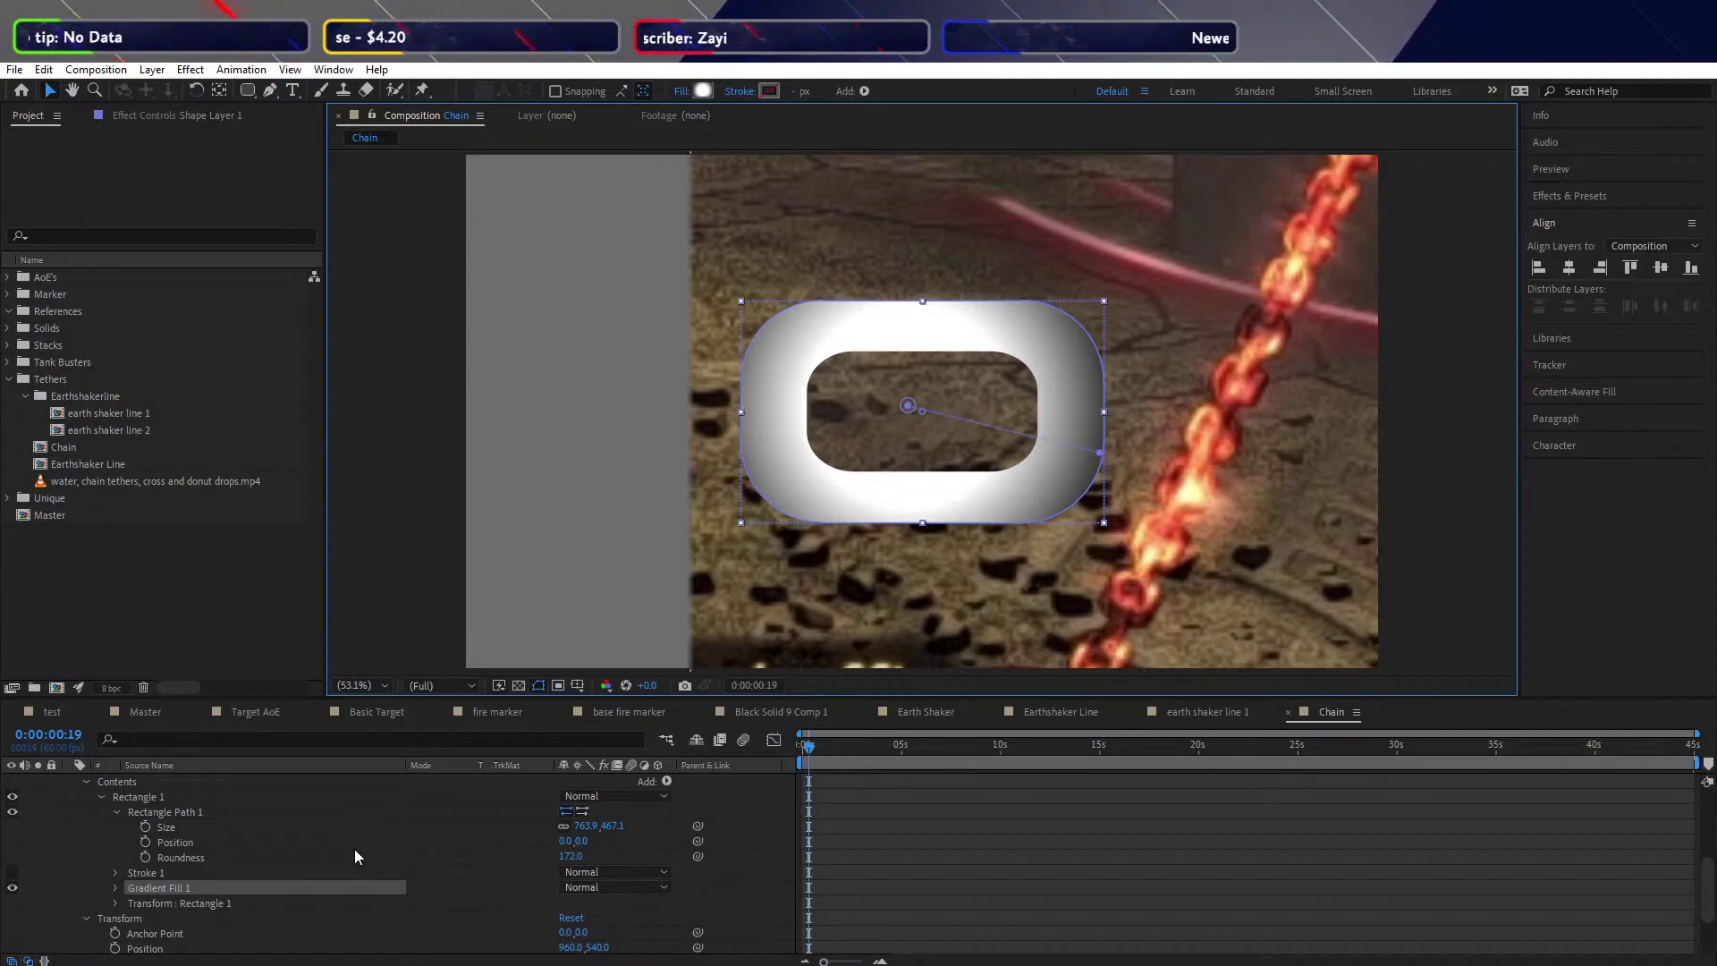
left_click(426, 547)
left_click(438, 798)
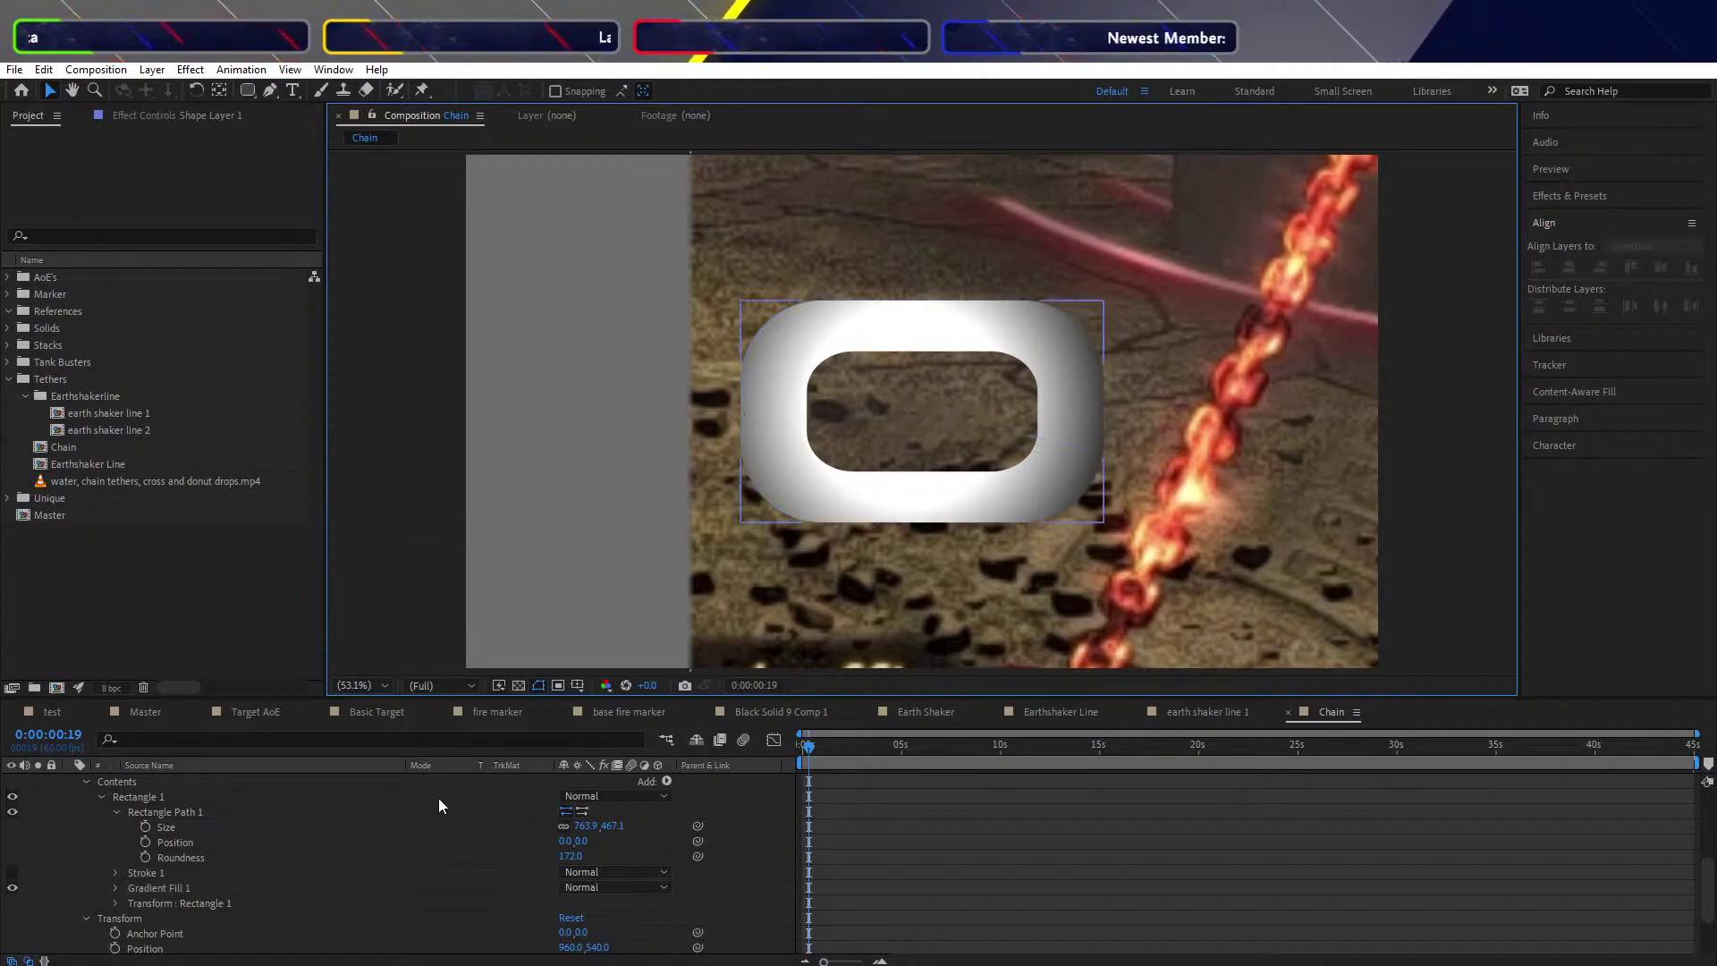
Collapse the properties of Shape Layer 2 and Shape Layer 1 and select both layers
scroll(272, 888, "up", 4)
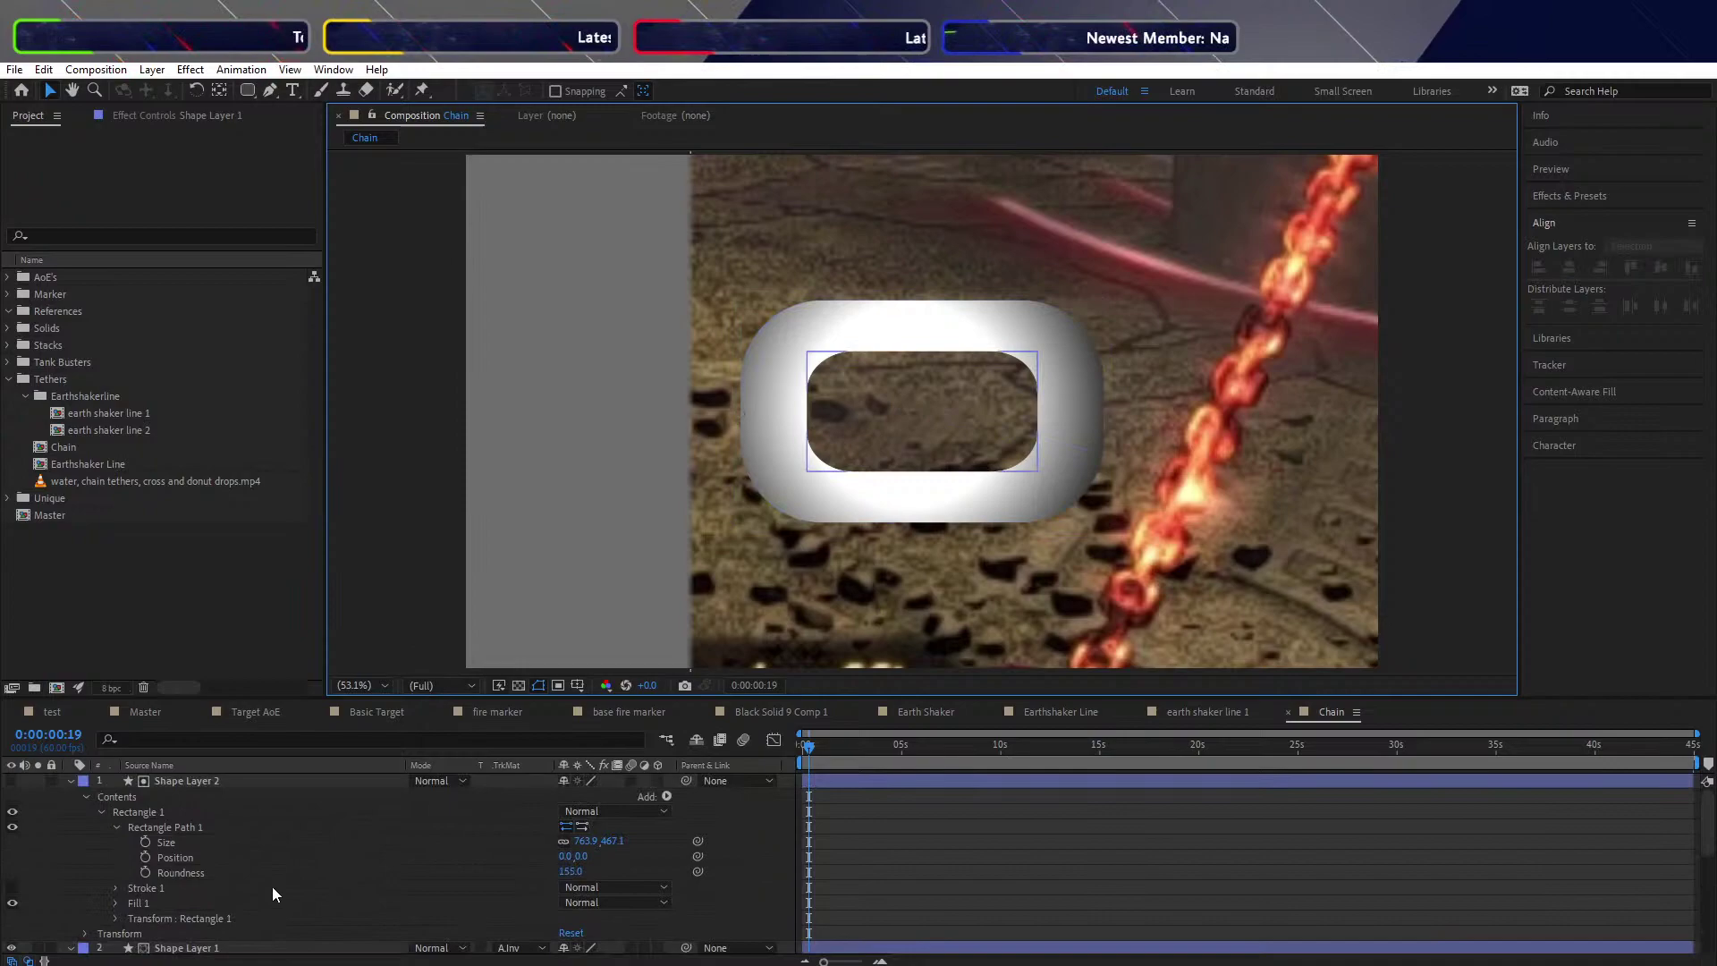
left_click(70, 780)
left_click(70, 796)
left_click(215, 781)
left_click(197, 802, "shift")
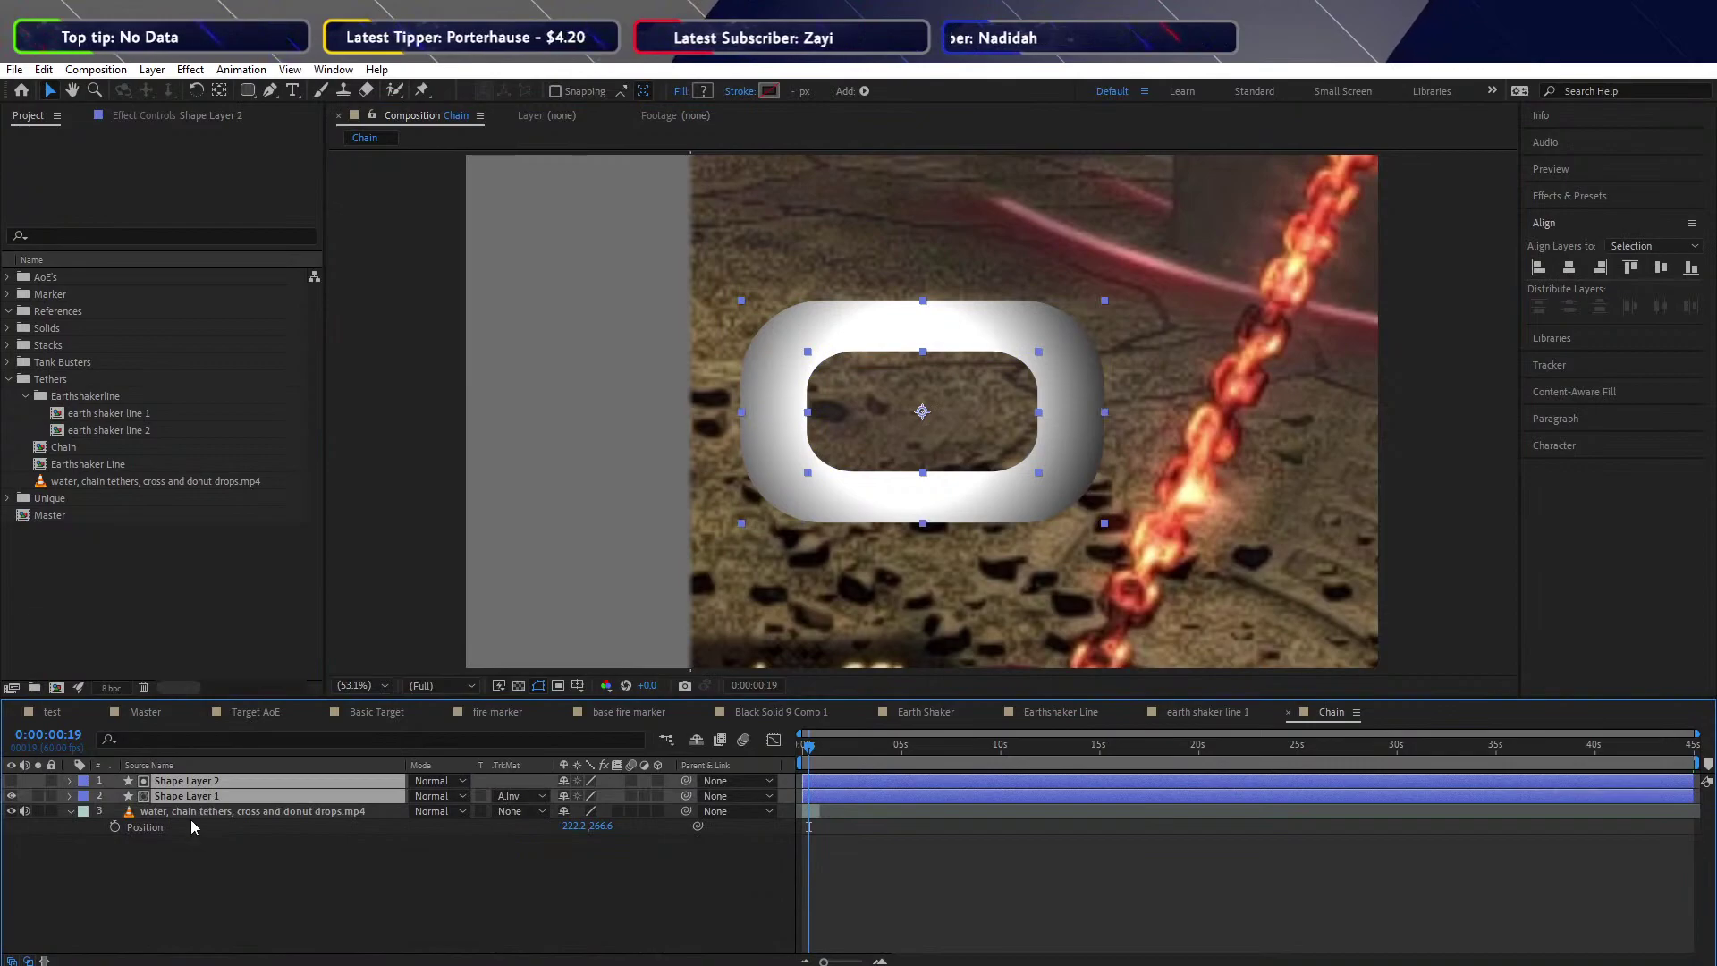
right_click(190, 790)
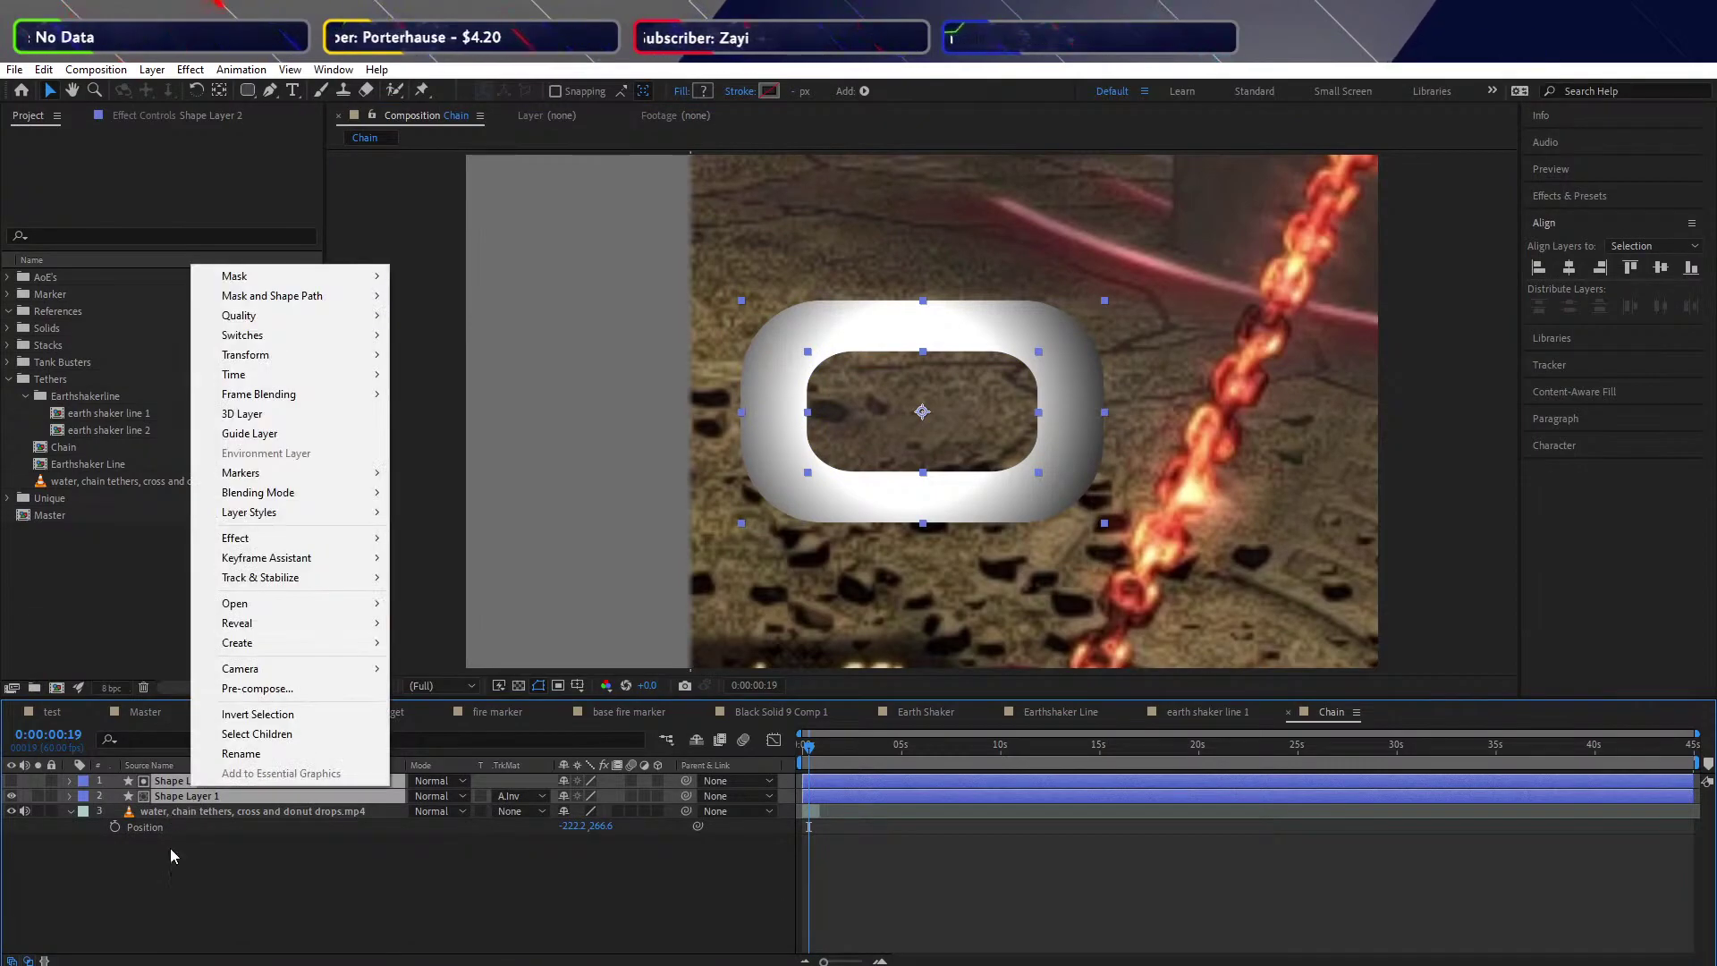
left_click(172, 856)
Duplicate Shape Layer 1 above the matte layer, flatten the copy into a thin bar, and place it across the link's left end
left_click(170, 791)
key("ctrl+d")
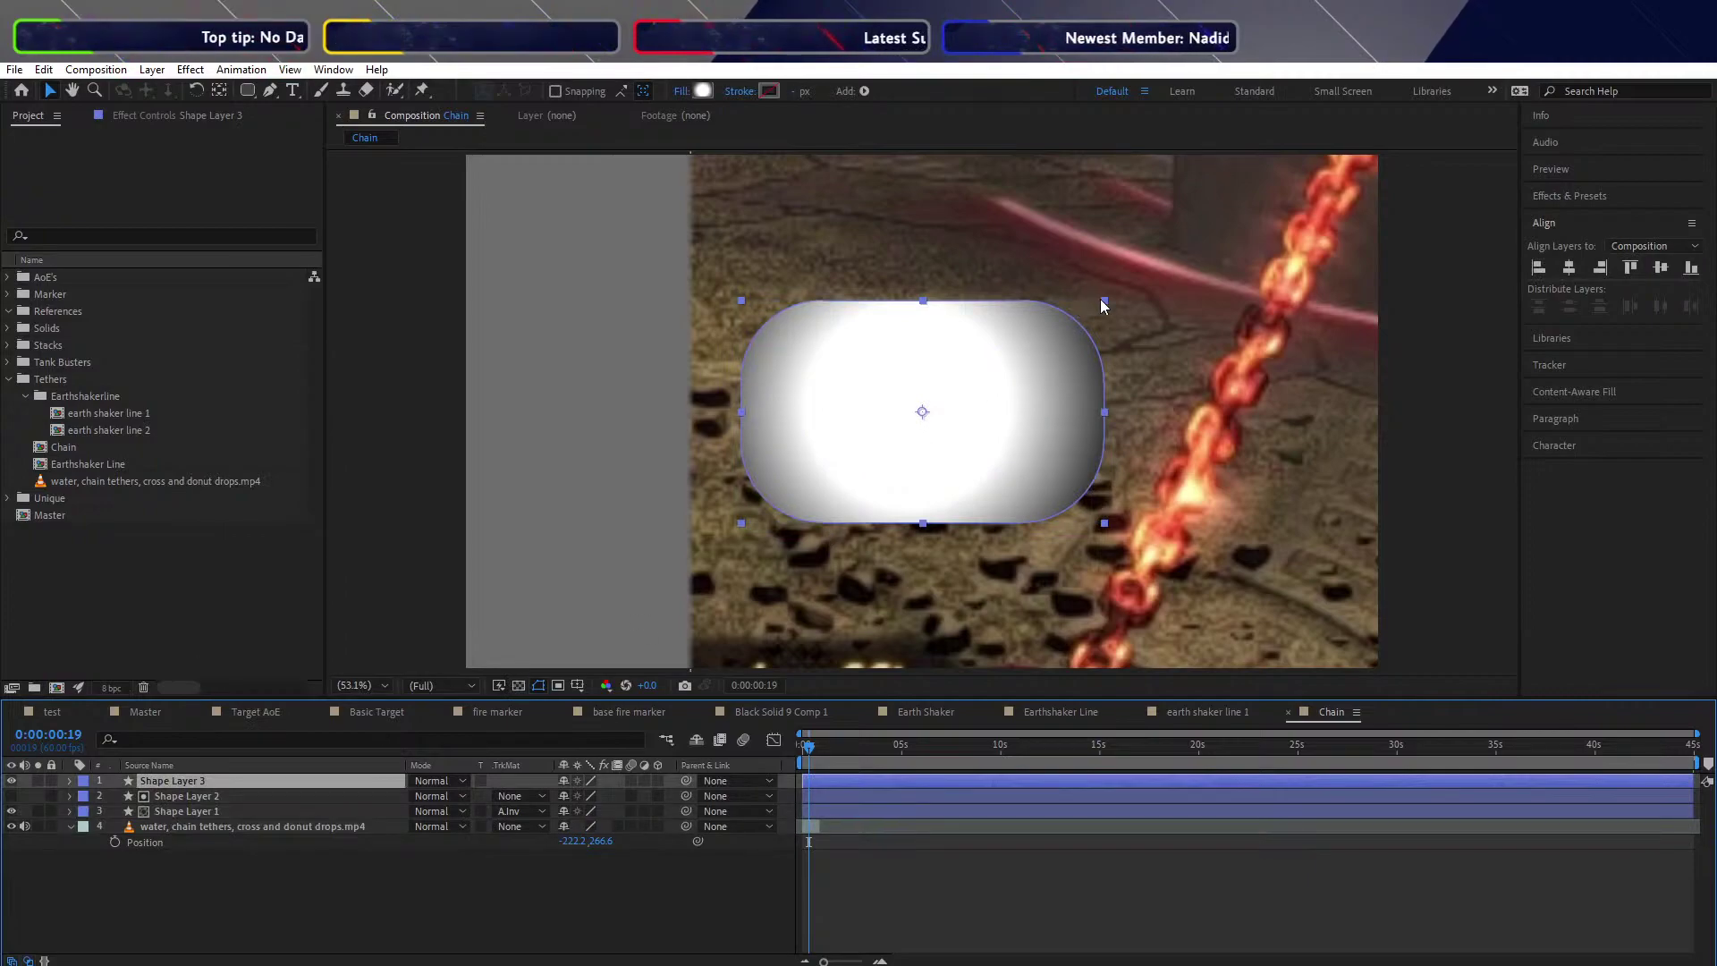
left_click_drag(1104, 304, 1108, 346)
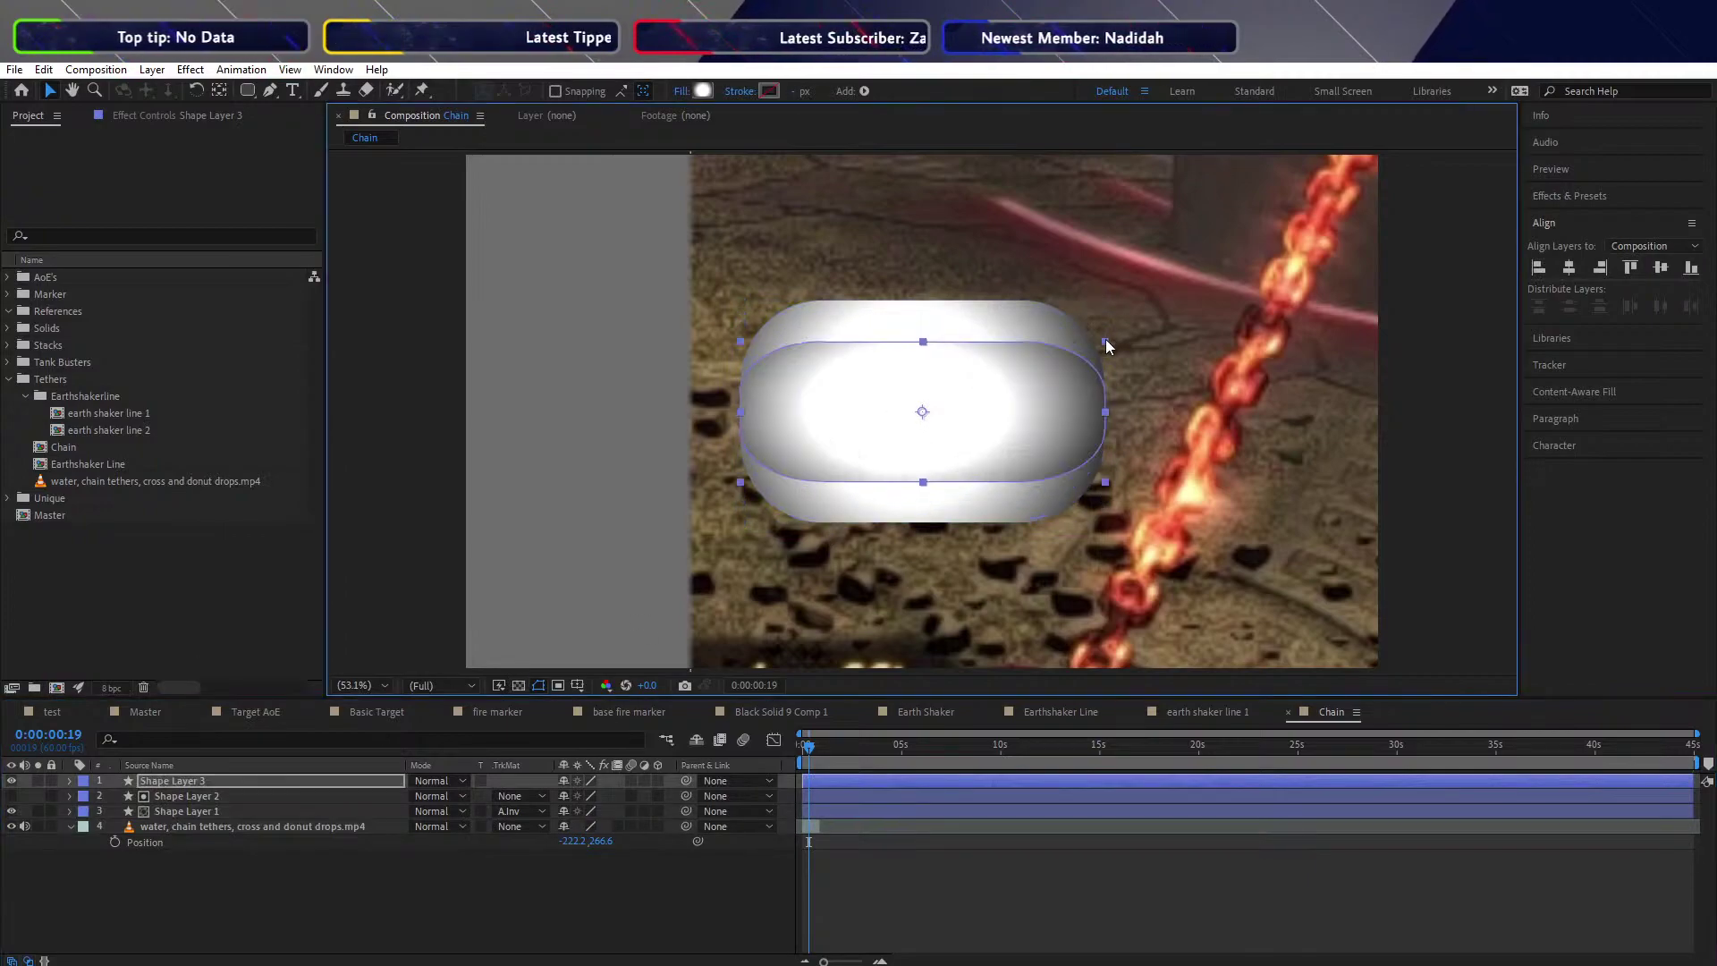
left_click_drag(925, 341, 770, 409)
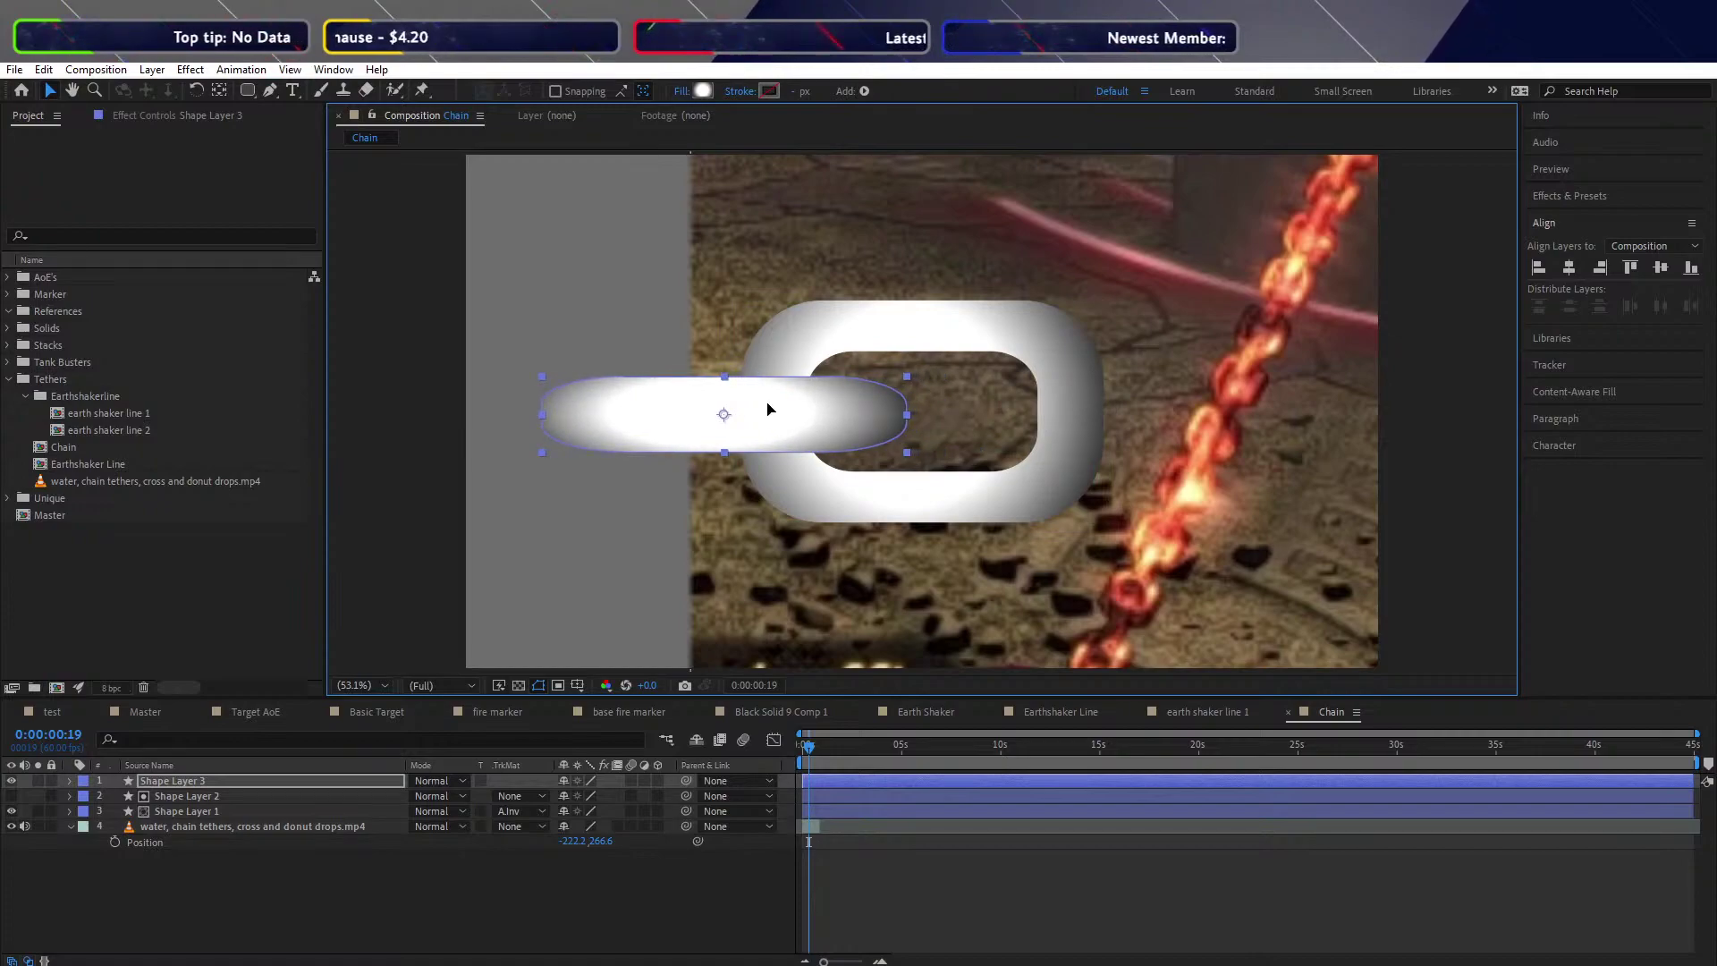
Set the Roundness of Shape Layer 3's rectangle path to 140 and deselect the layer
left_click(70, 780)
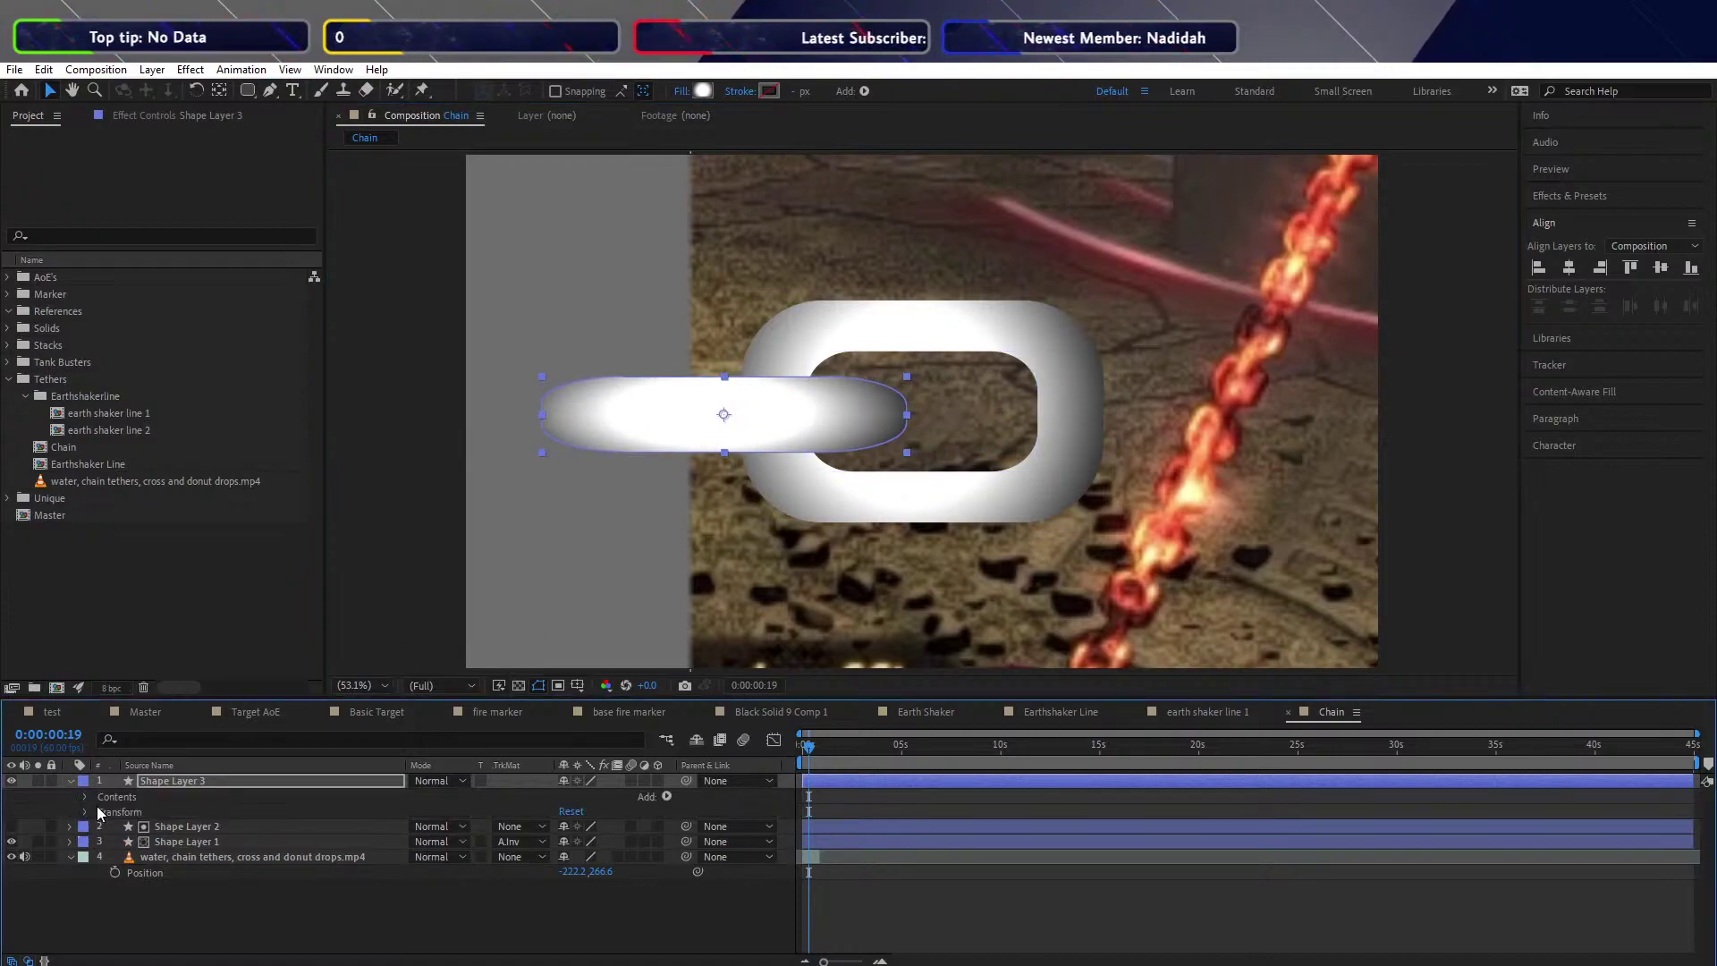
left_click(83, 797)
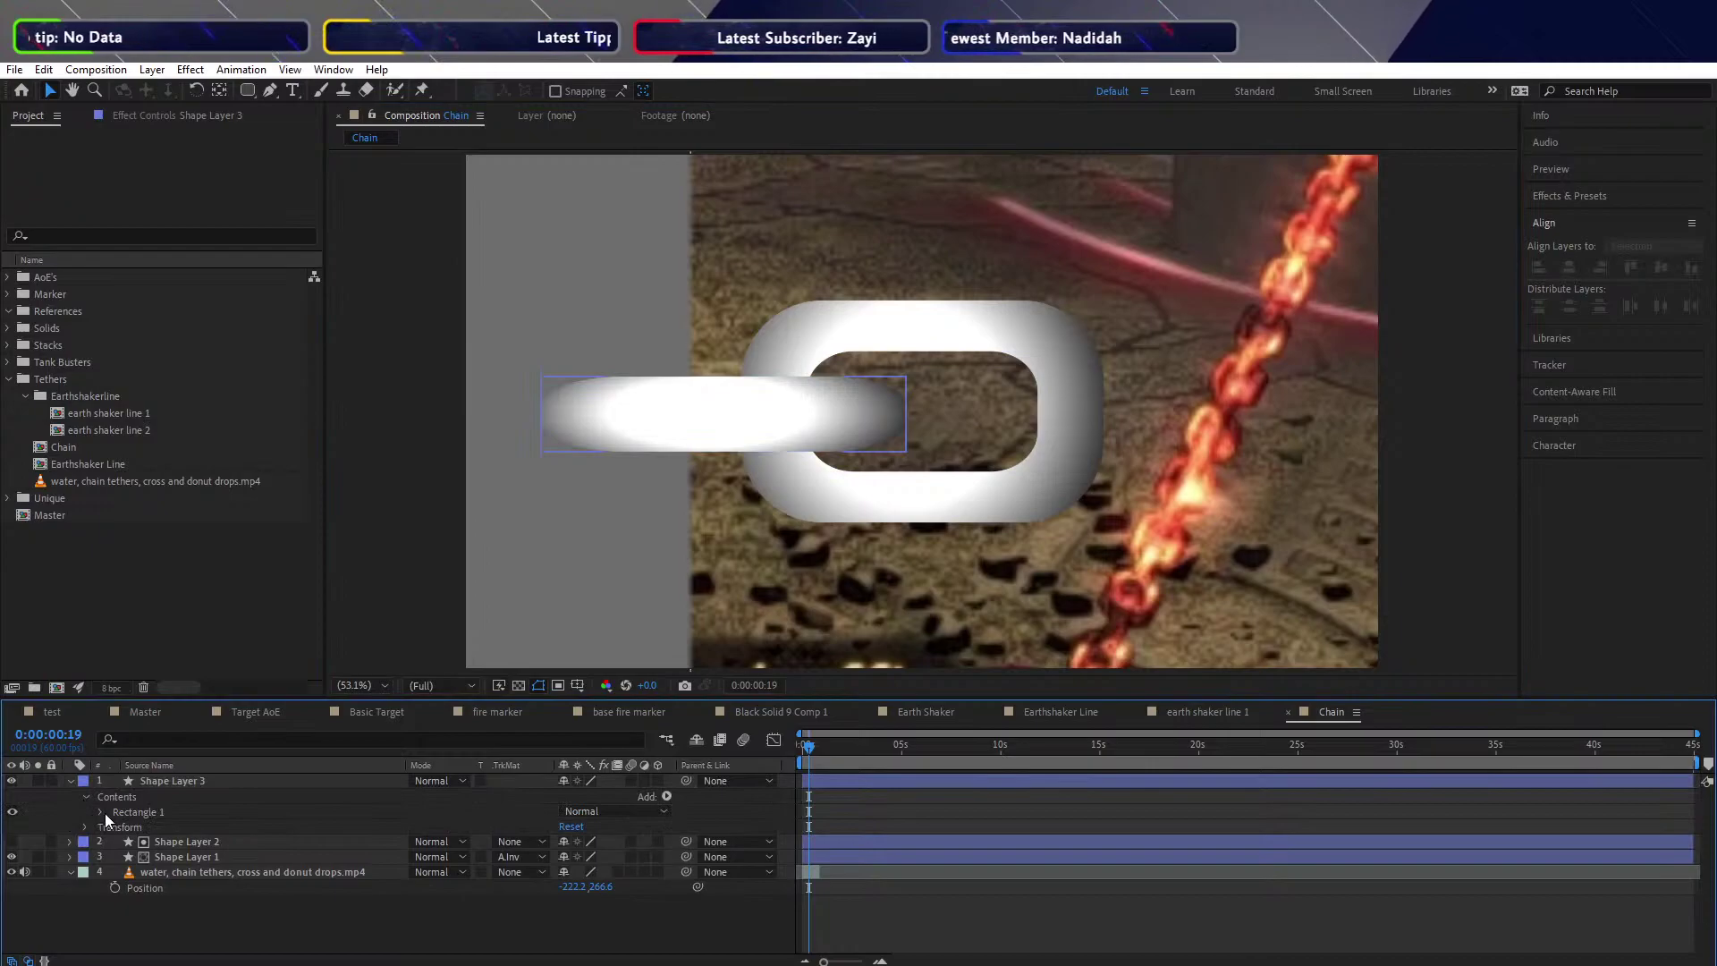
left_click(100, 812)
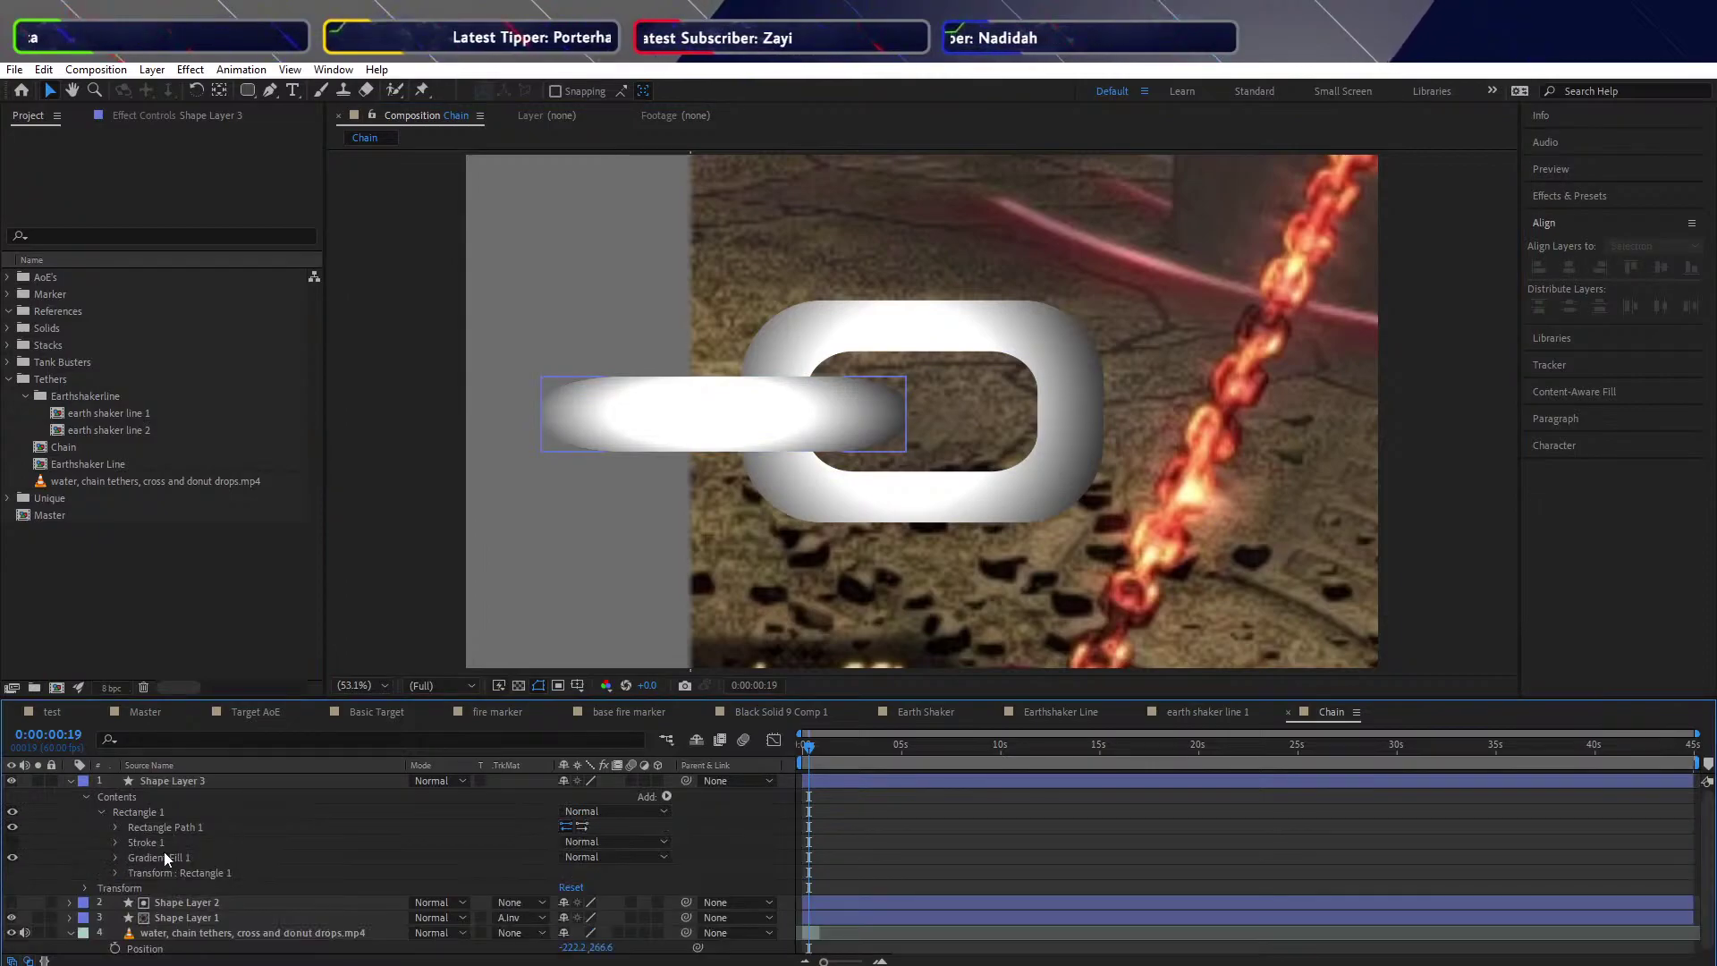
left_click(117, 829)
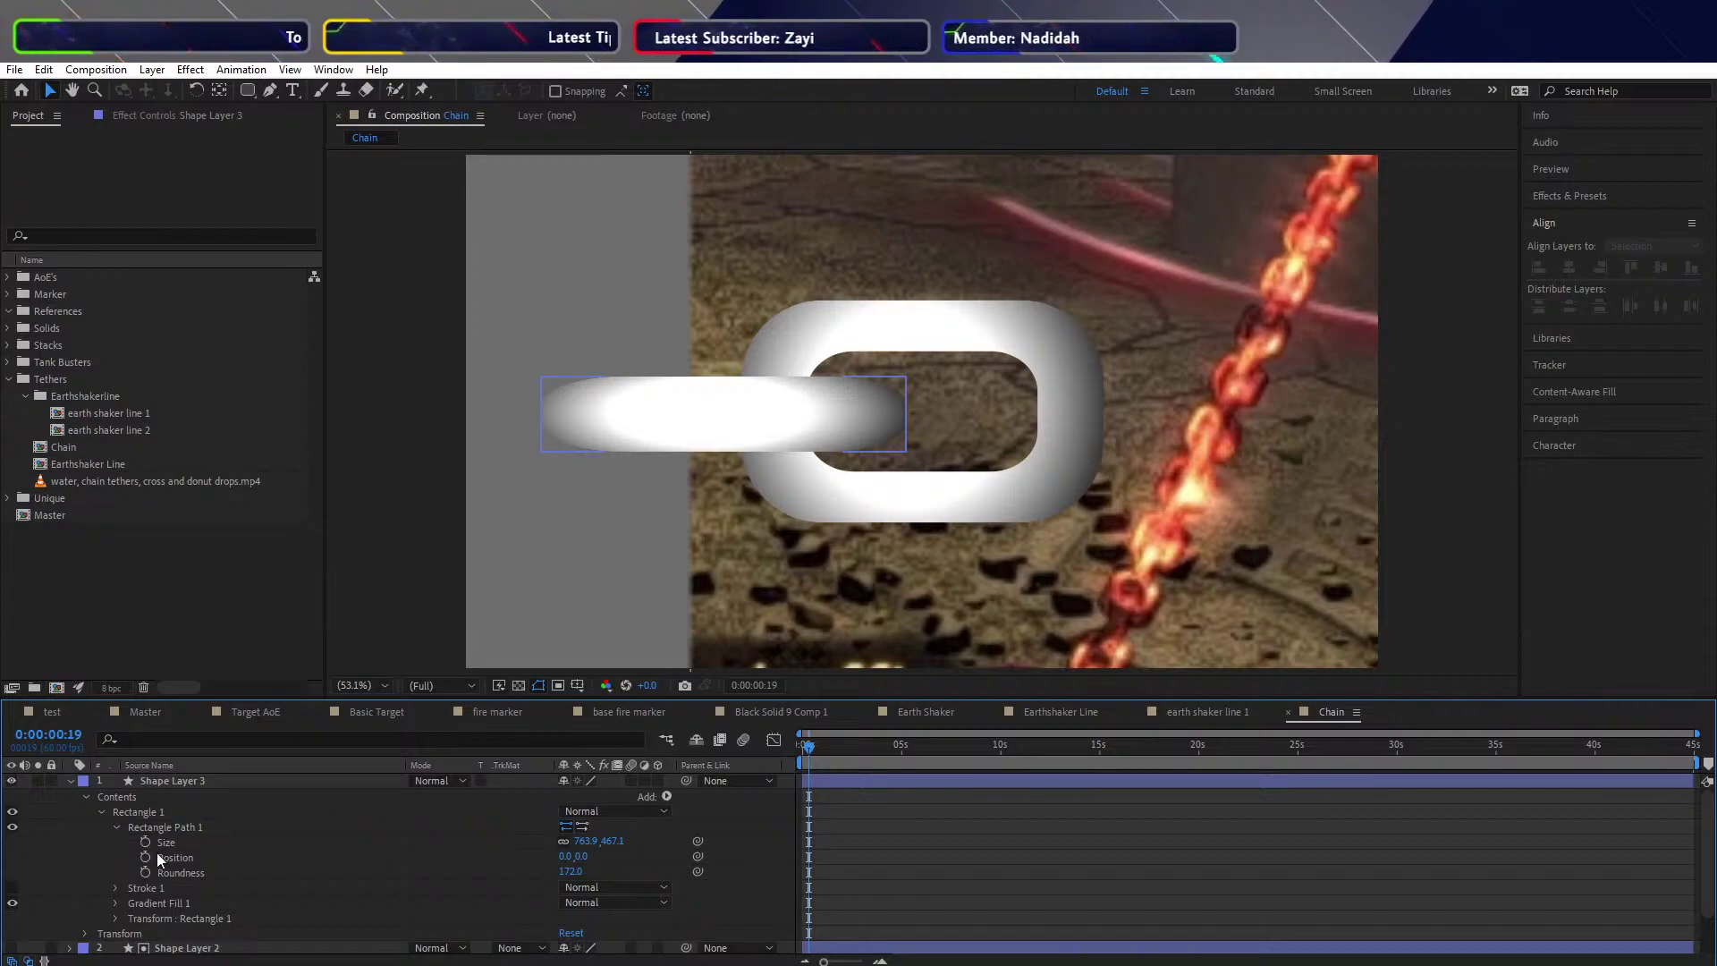
left_click_drag(564, 873, 537, 870)
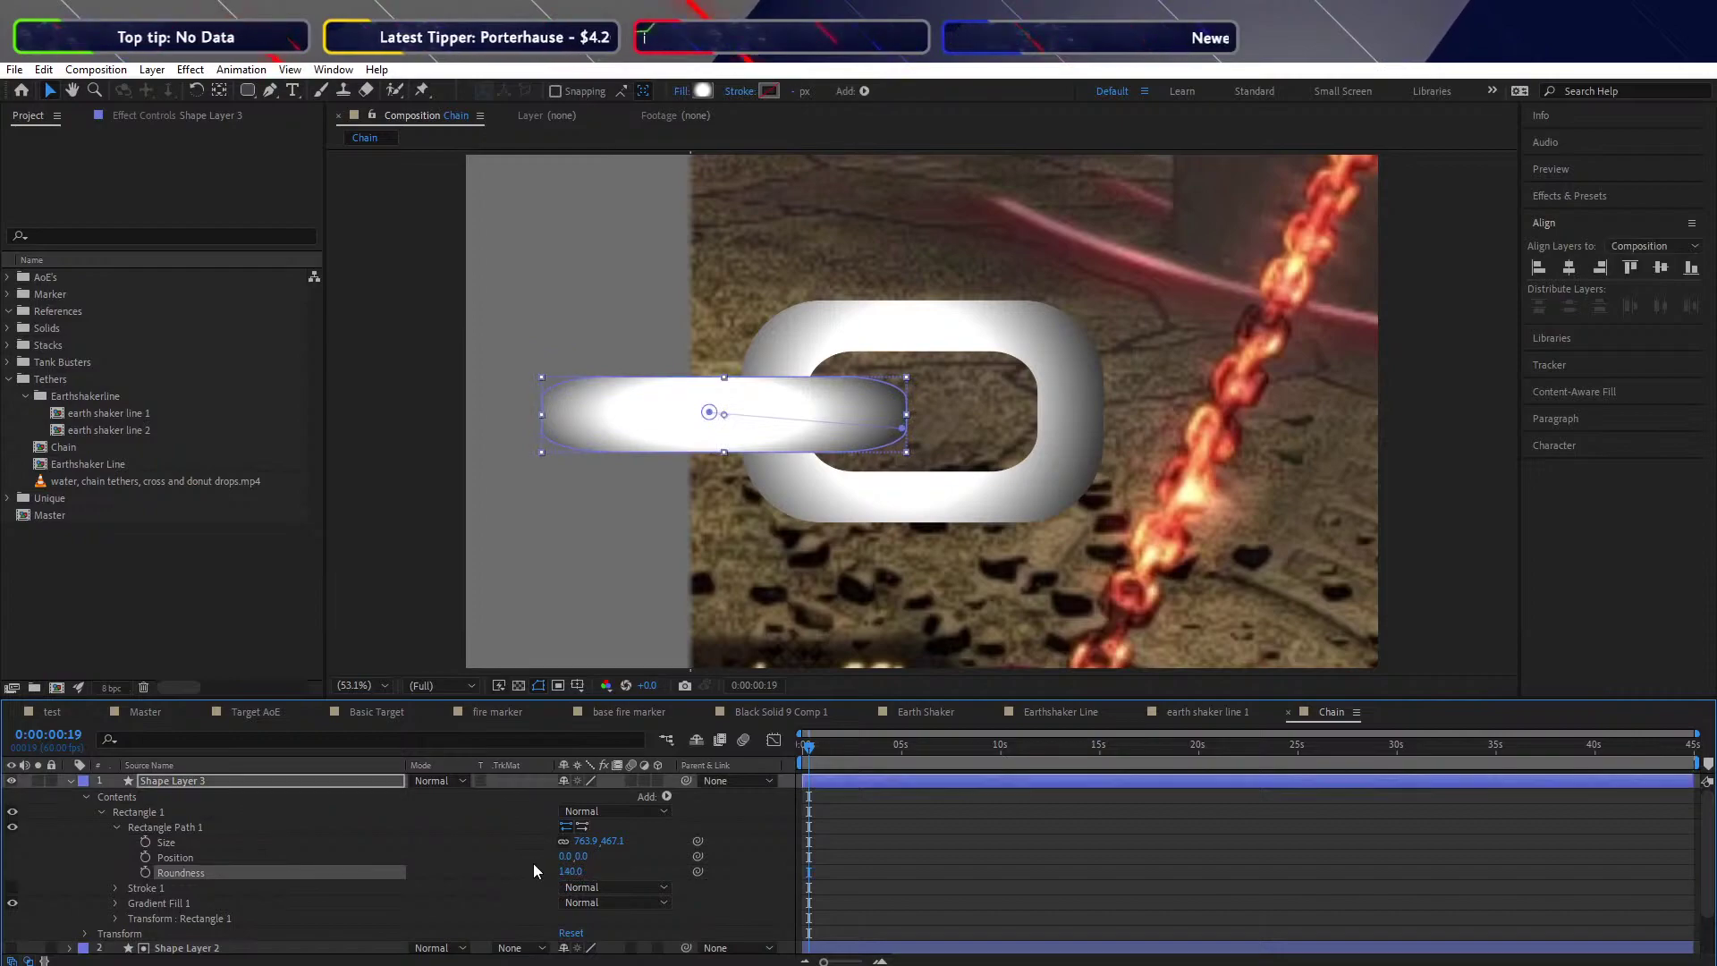
left_click(599, 549)
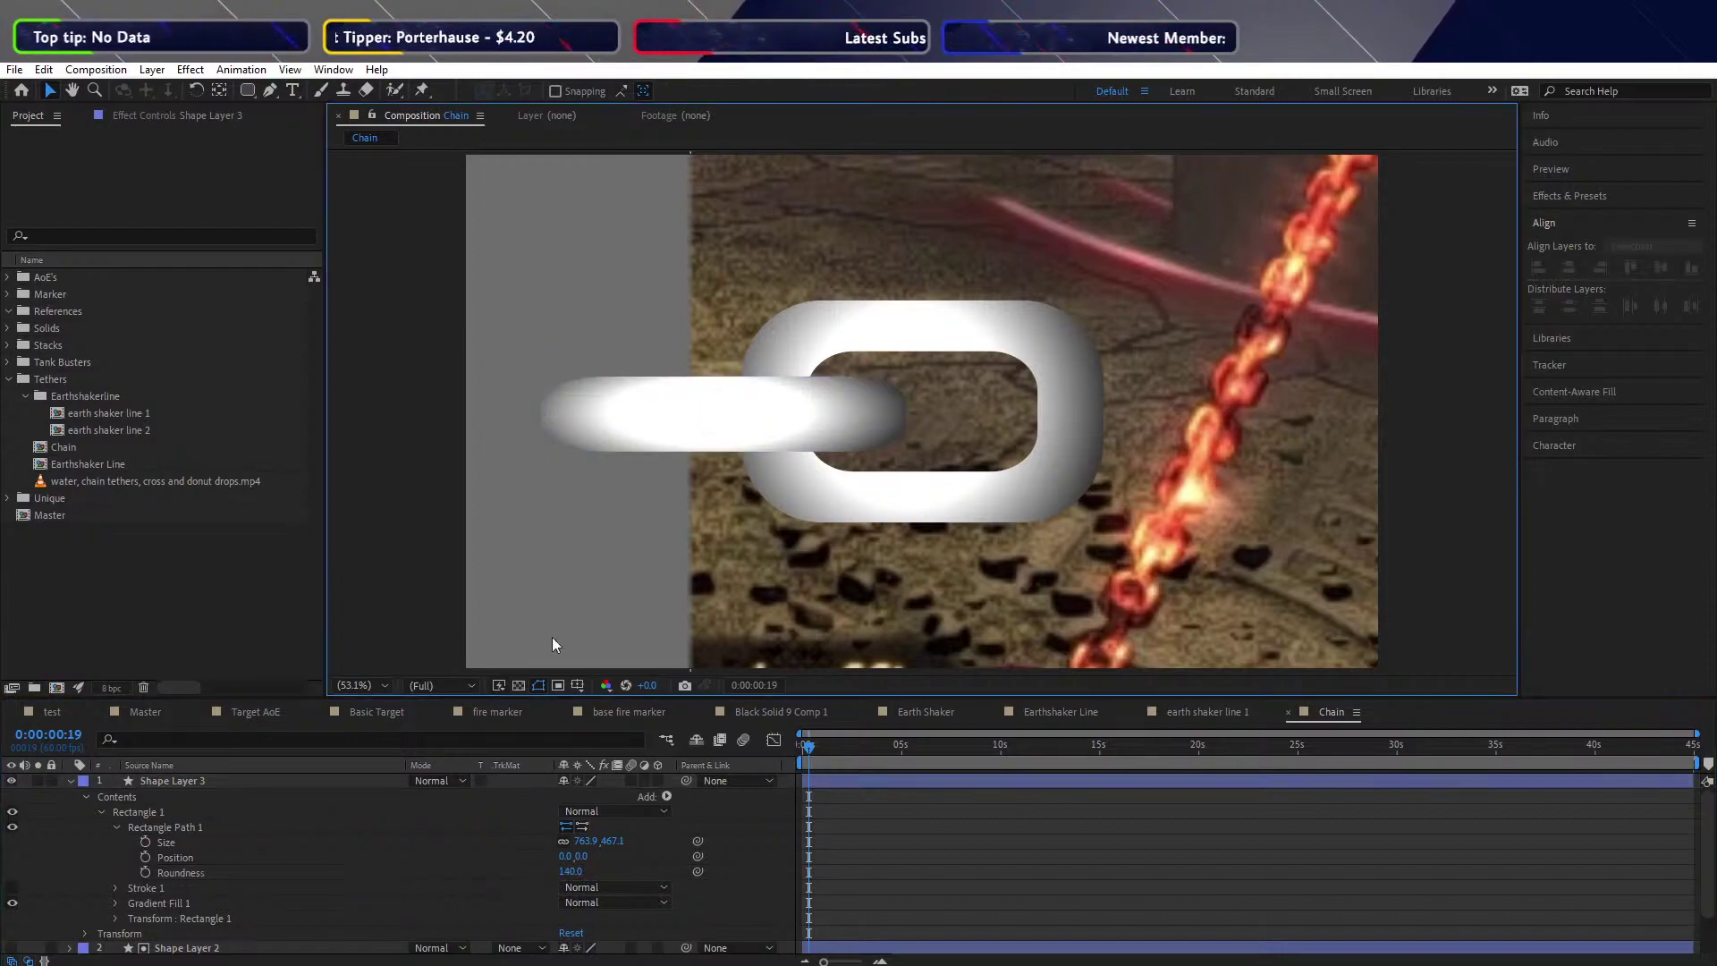
Duplicate Shape Layer 3 and move the copy across the front link's right end
left_click(195, 782)
key("ctrl+d")
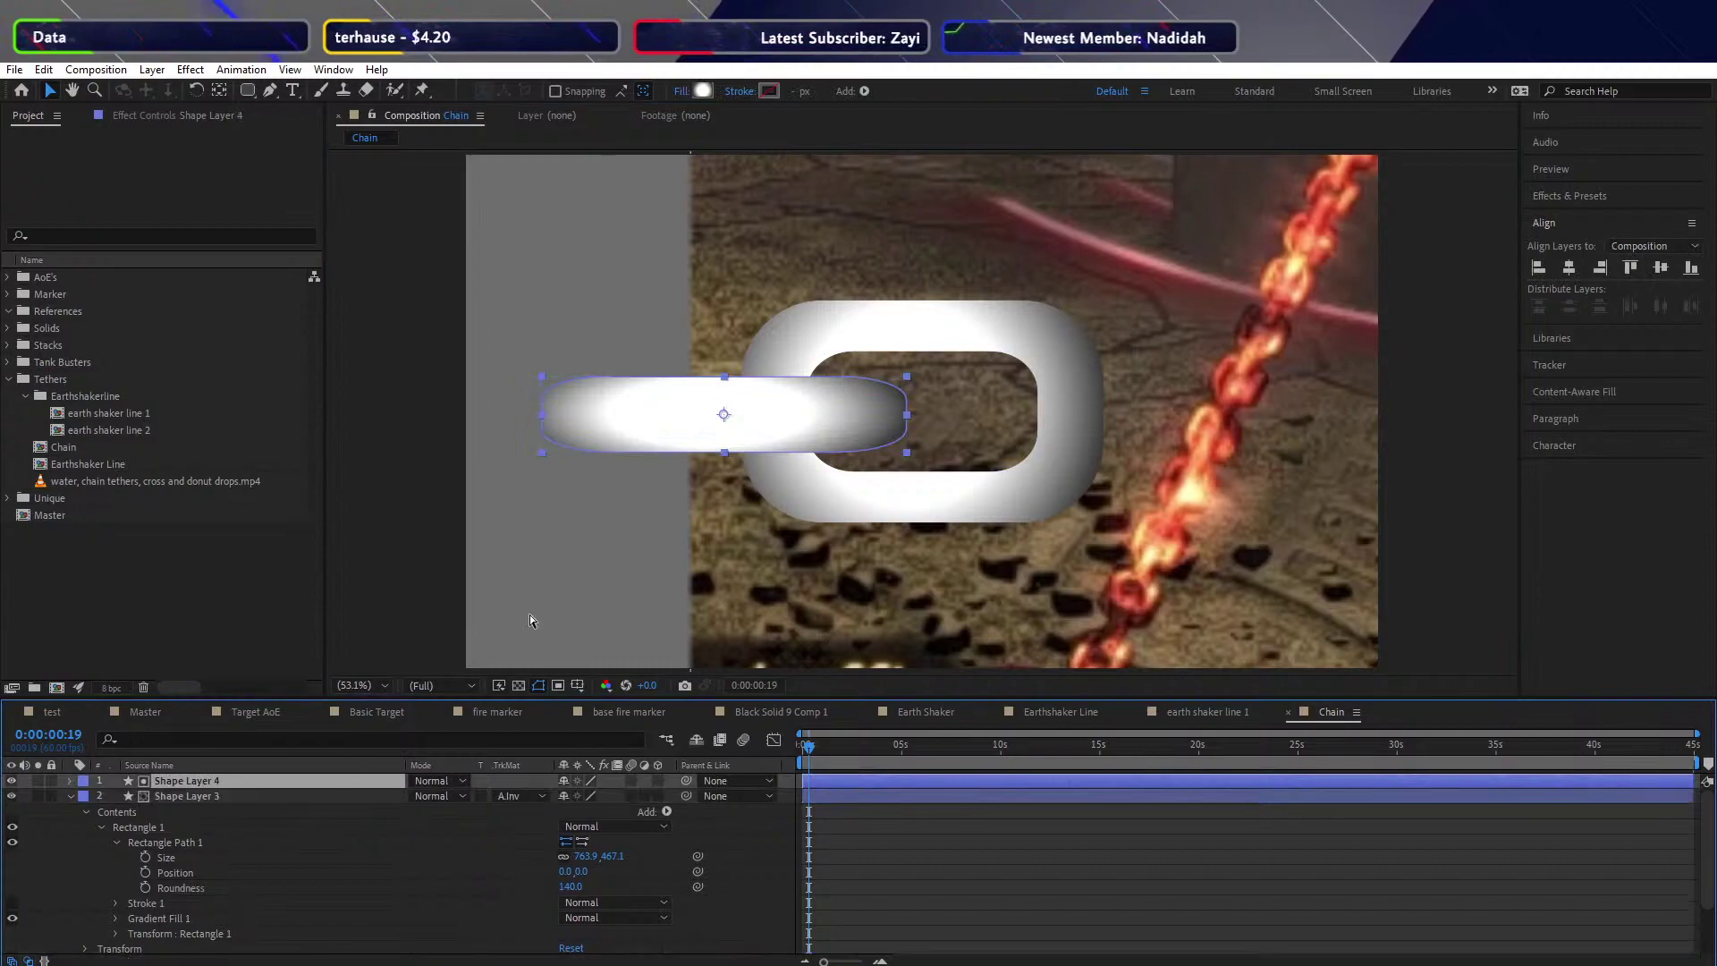
left_click_drag(780, 425, 1175, 422)
Align both side links and the front link vertically with each other and collapse Shape Layer 3's properties
left_click(640, 419, "shift")
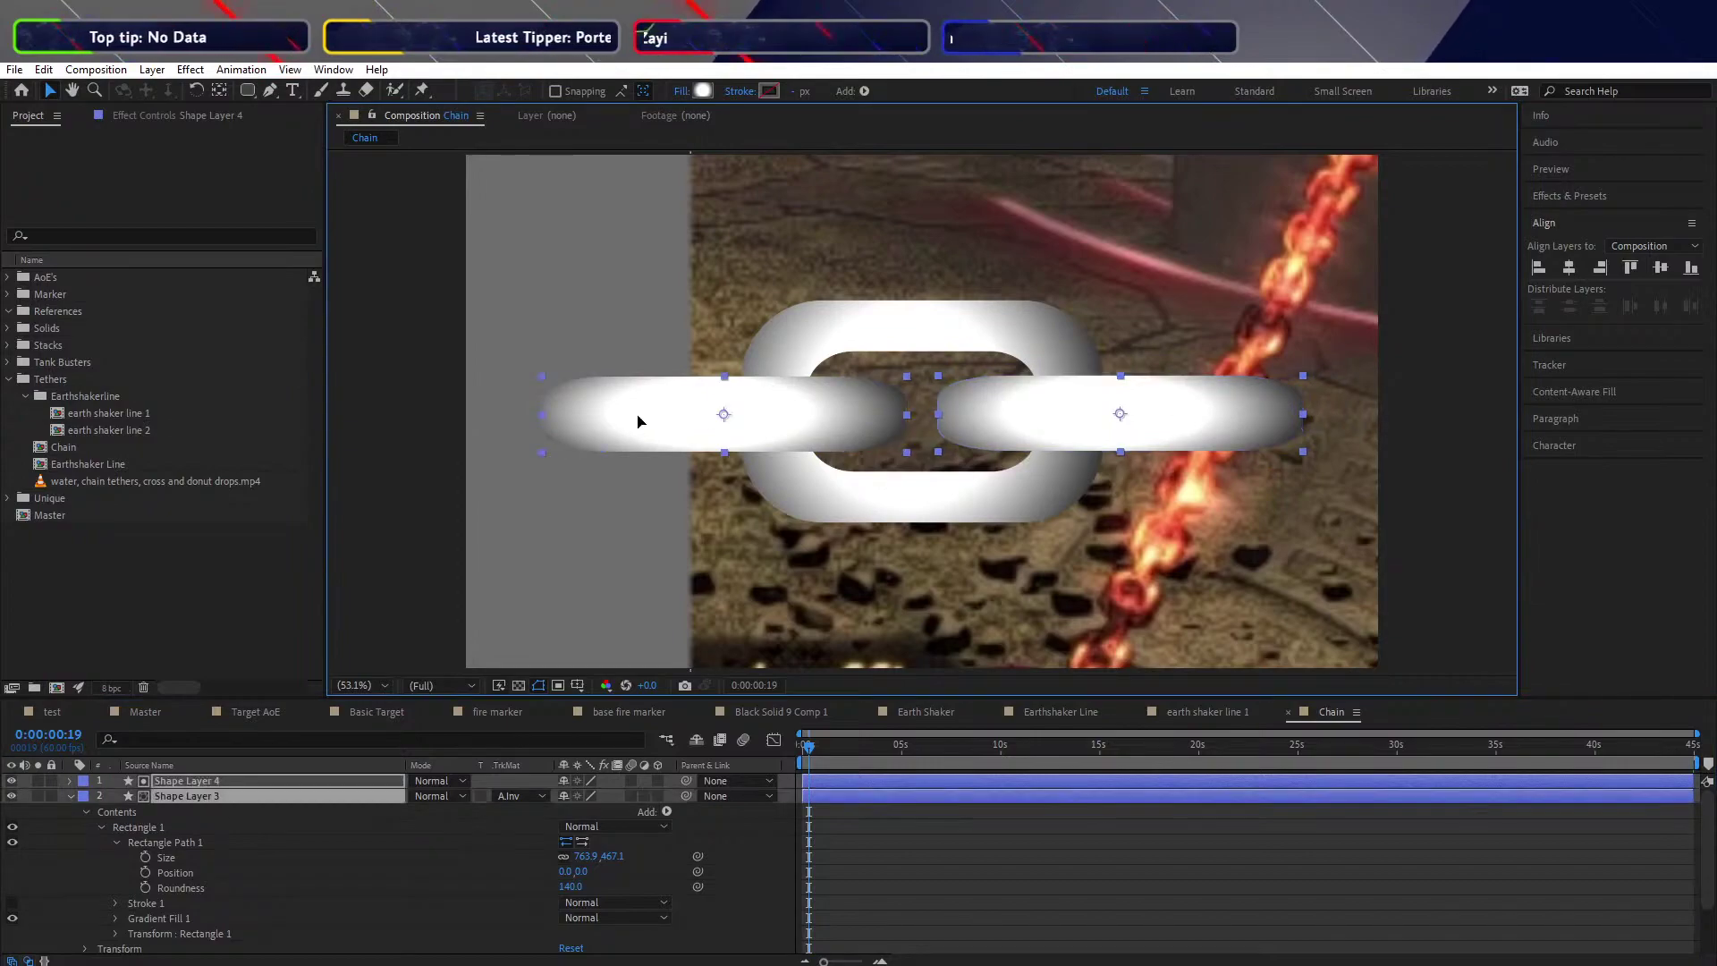
left_click(1002, 322, "shift")
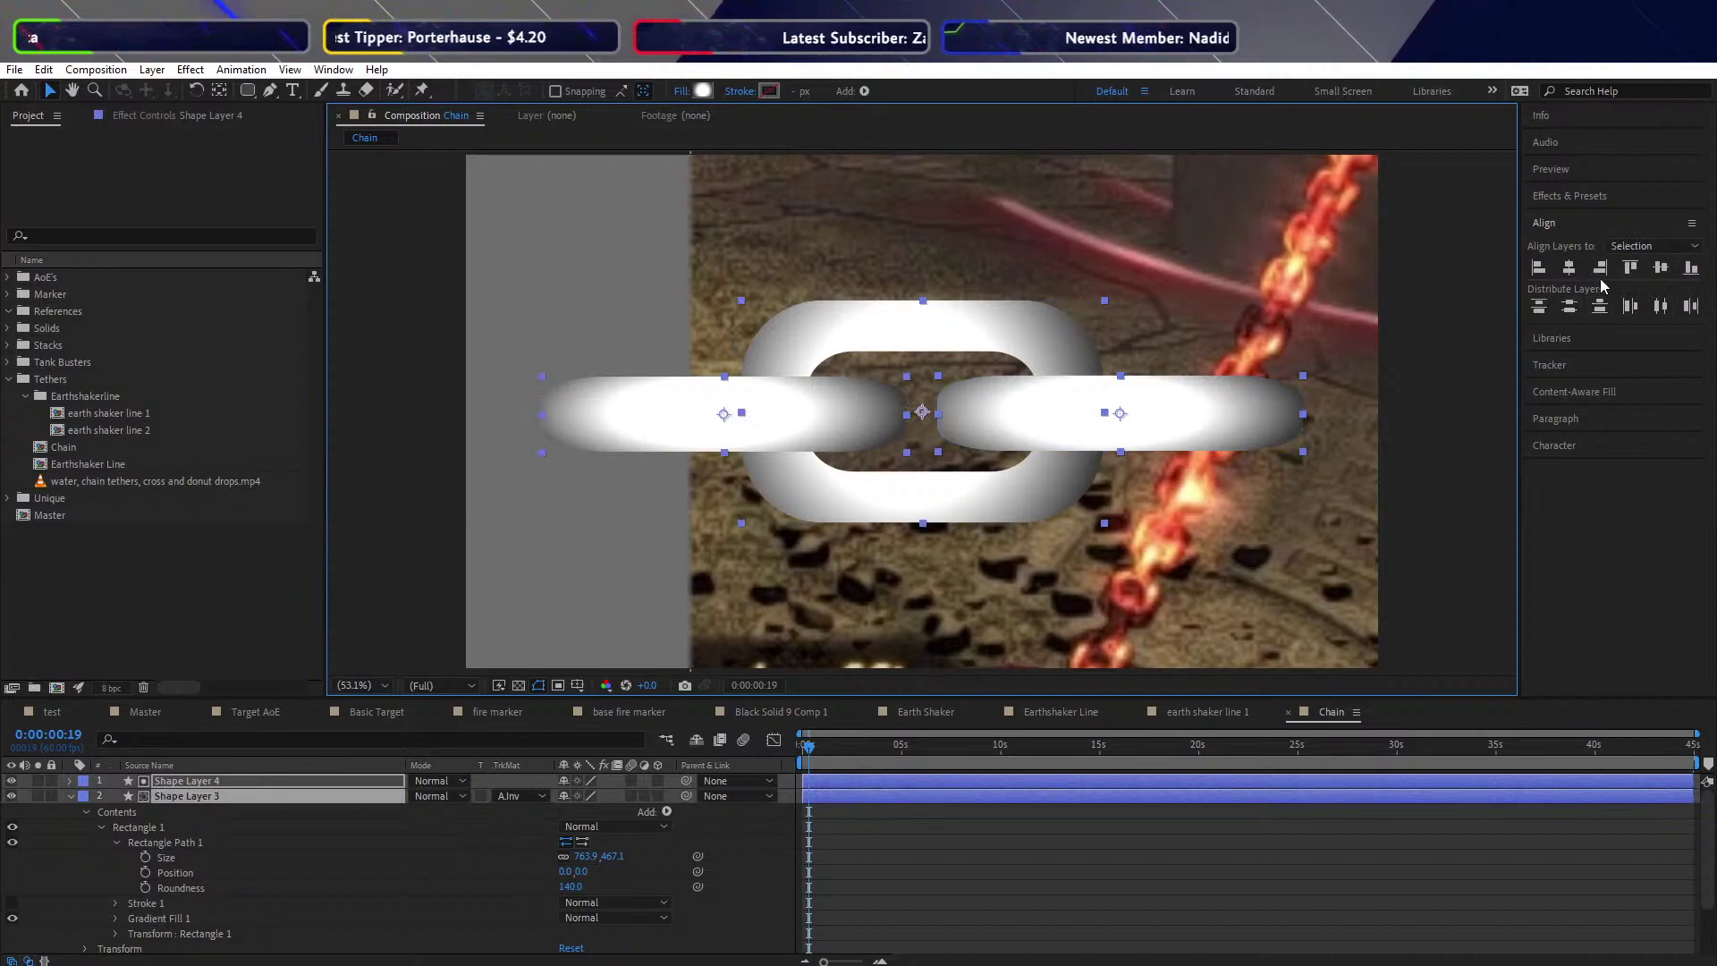
left_click(1661, 267)
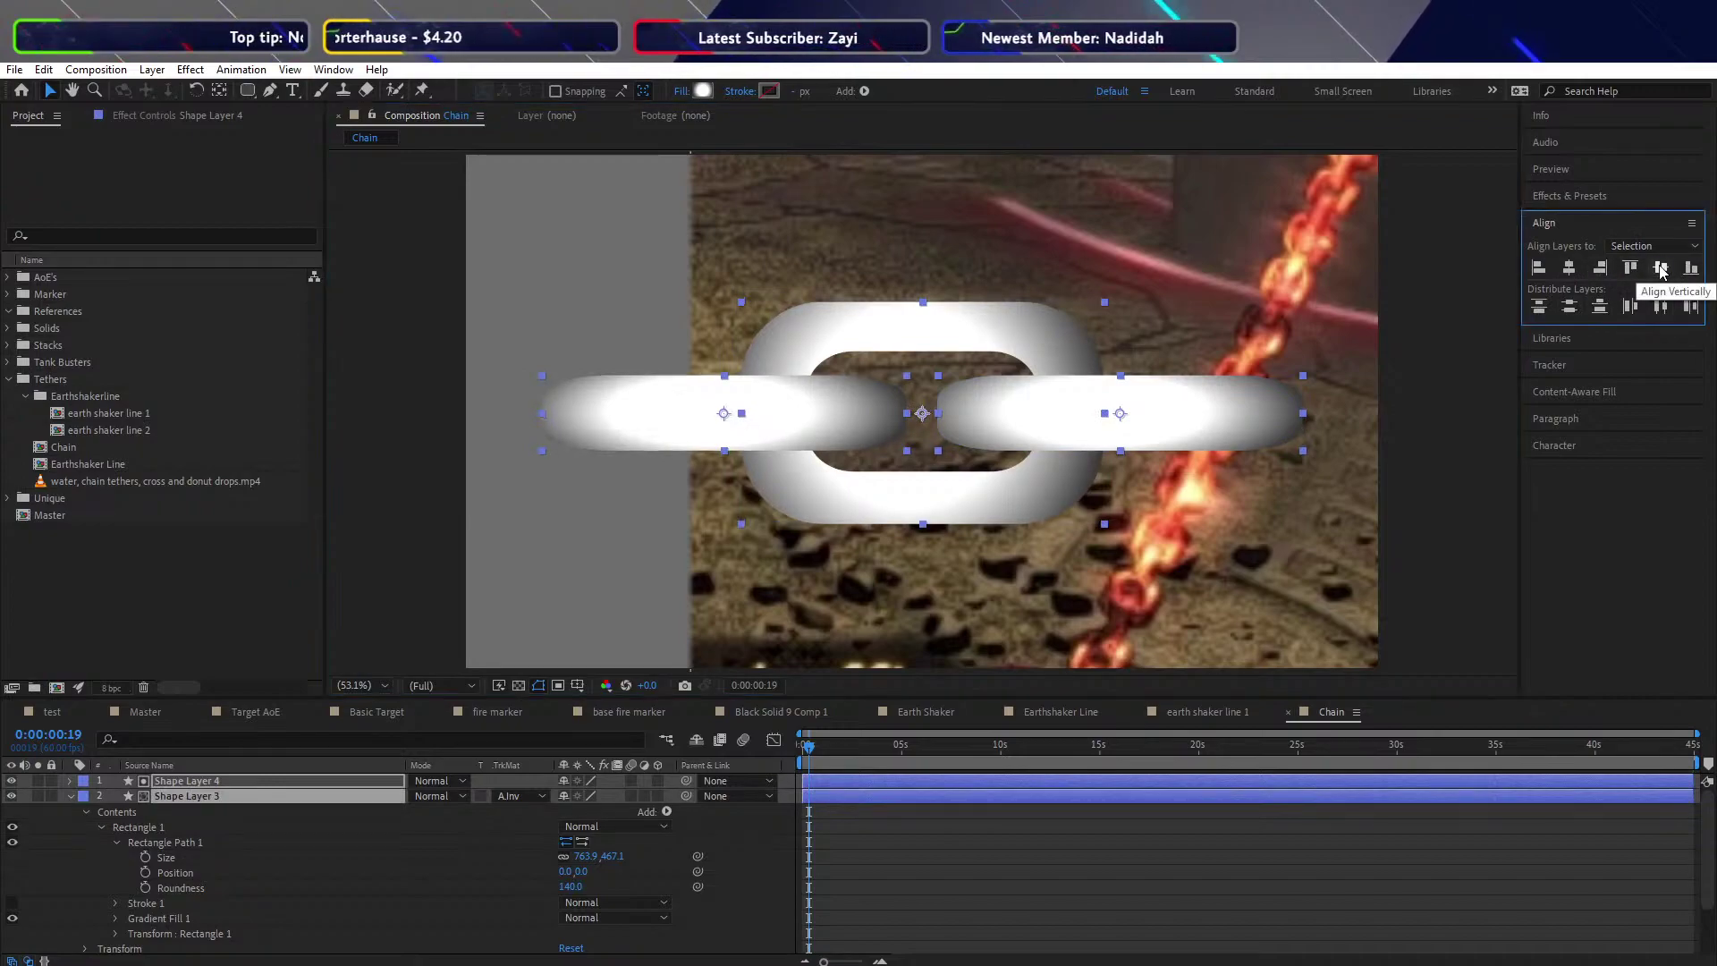
left_click(531, 581)
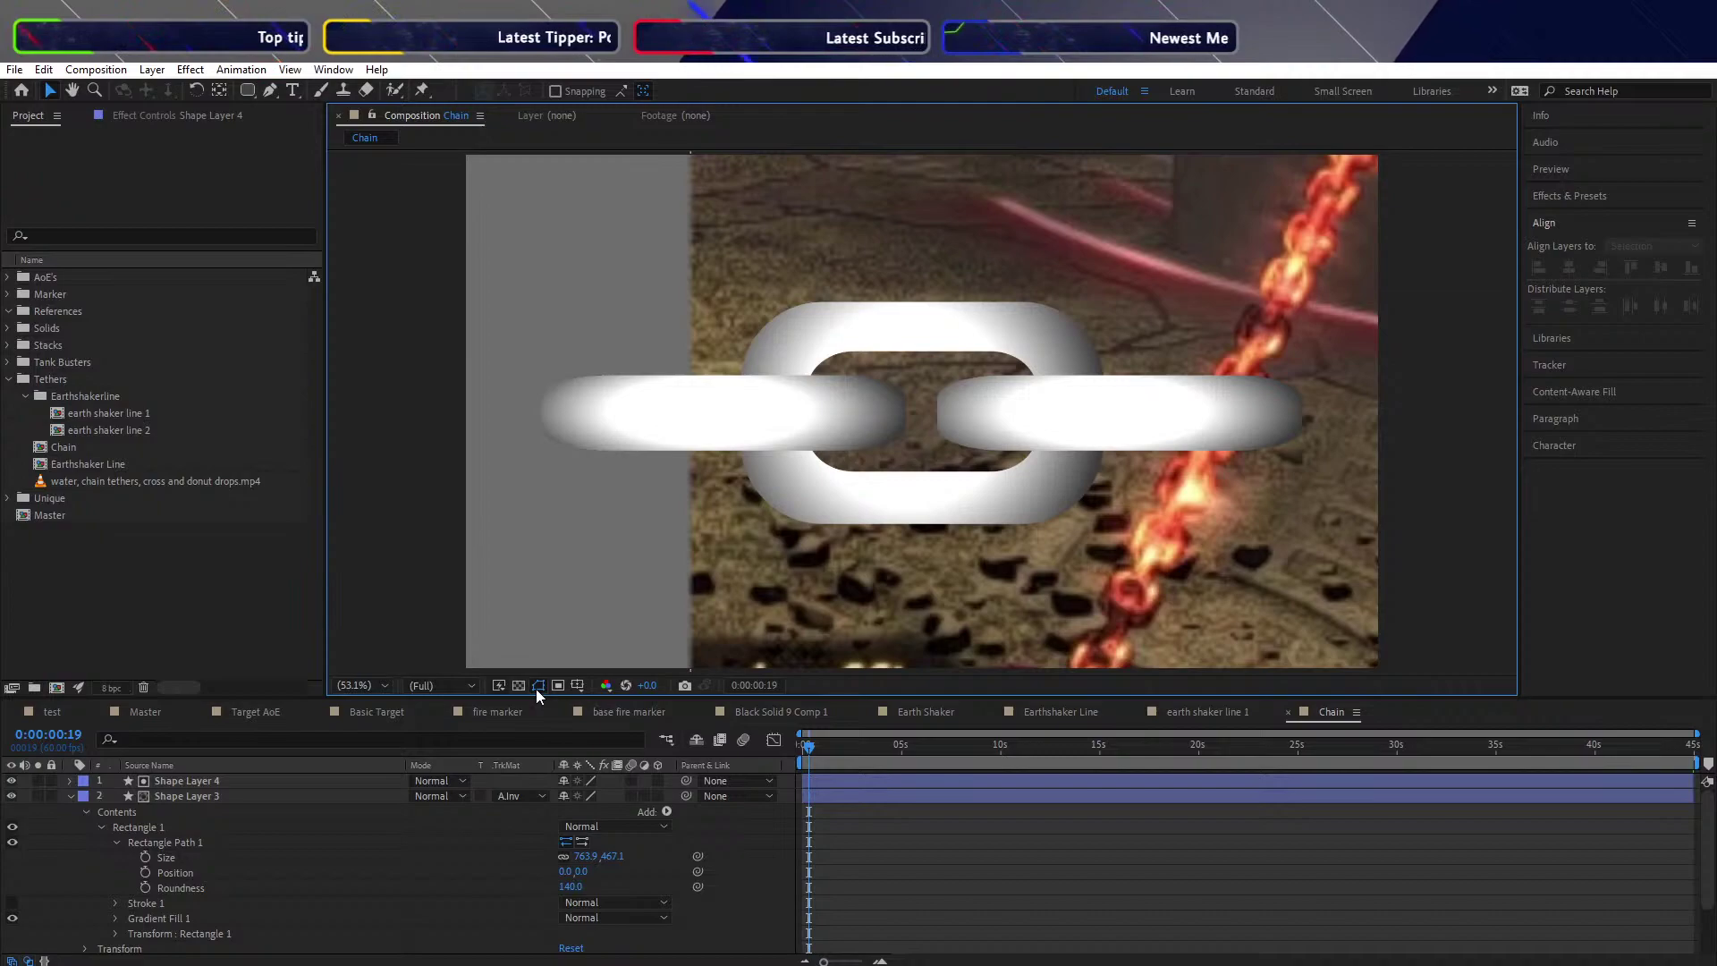
left_click(538, 686)
left_click(70, 797)
left_click(196, 781)
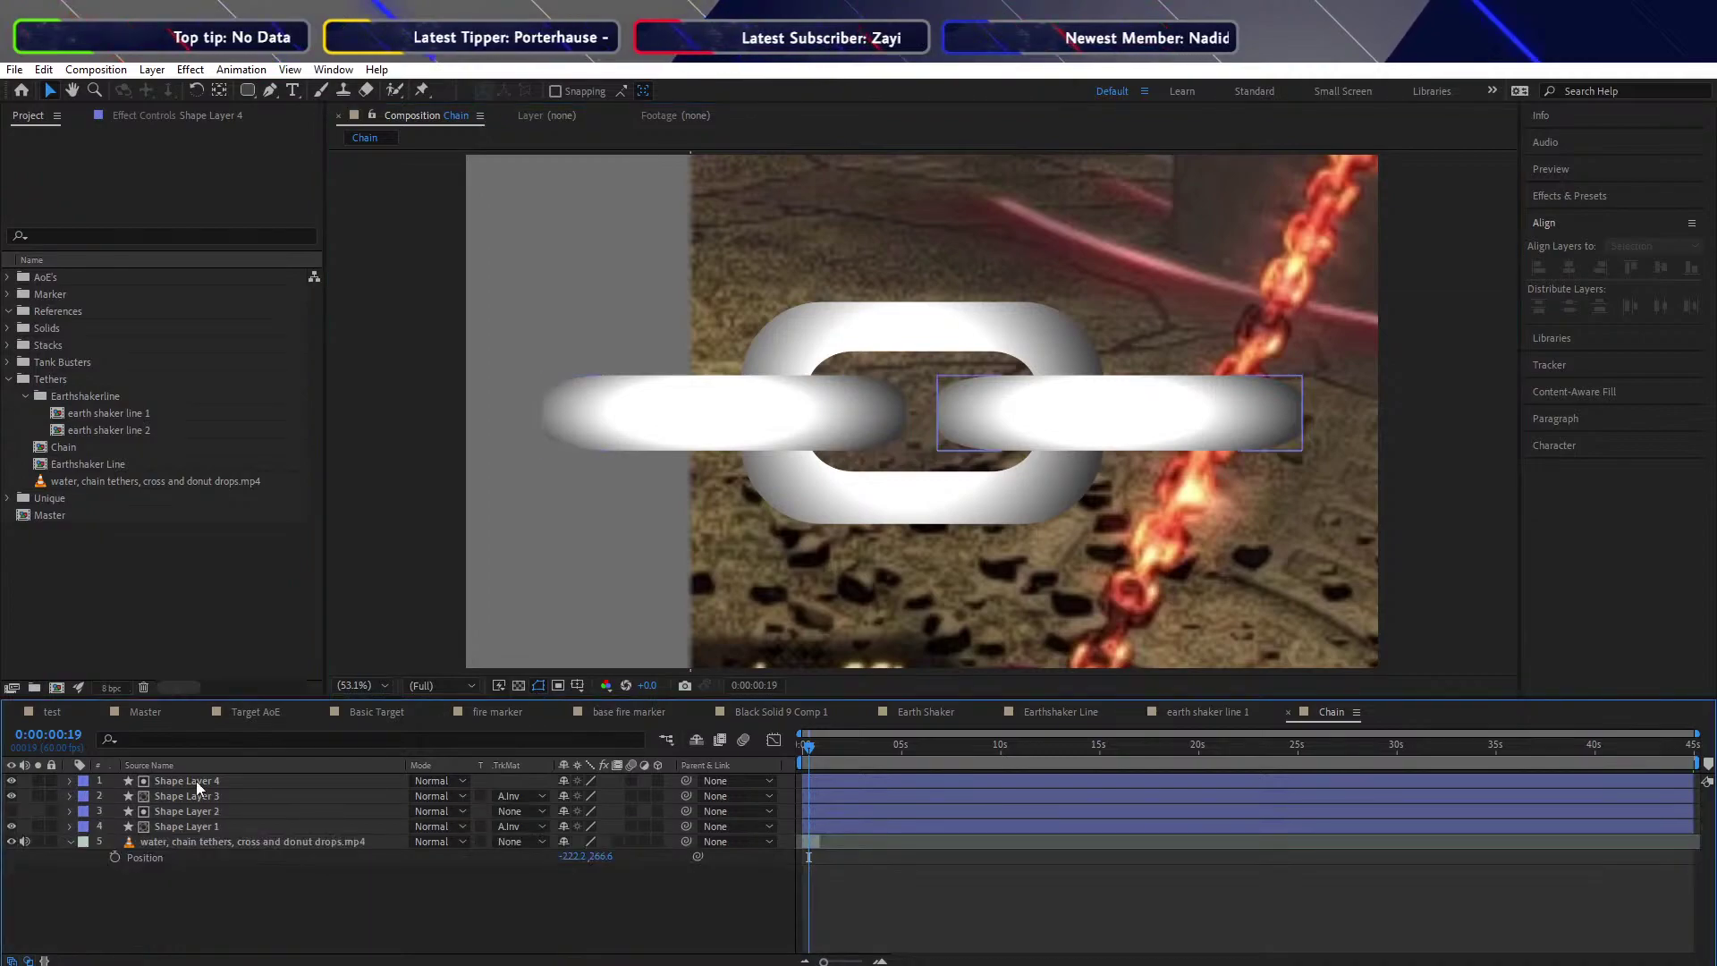
left_click(201, 824, "shift")
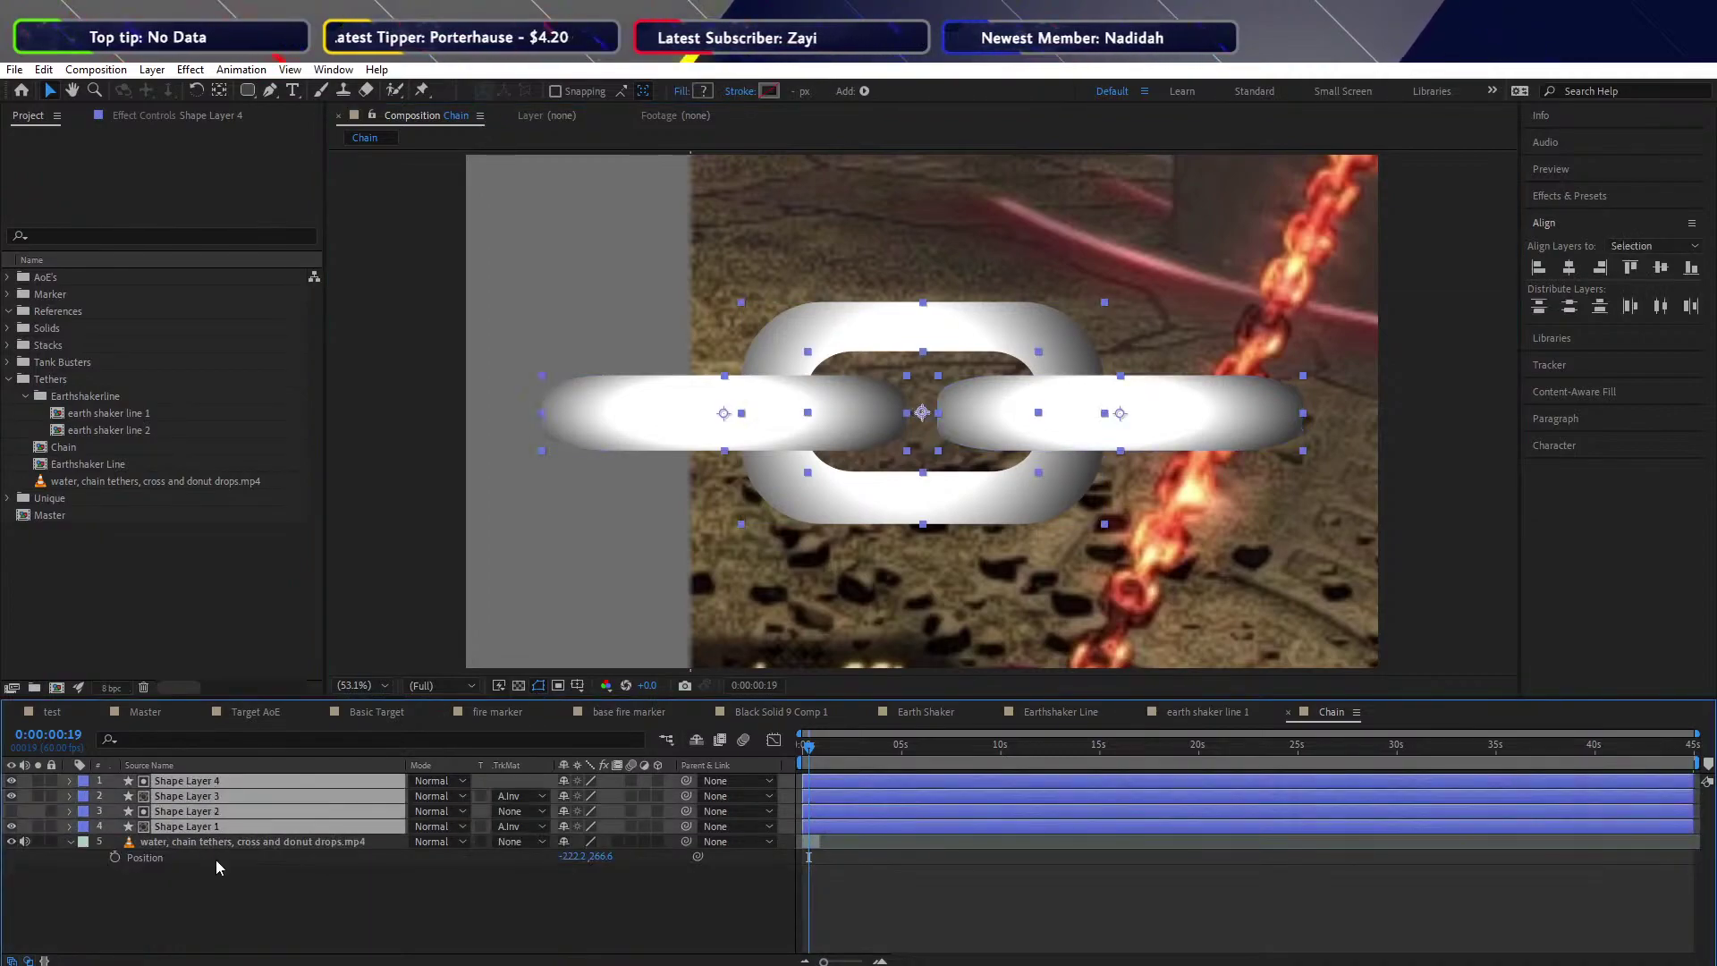
right_click(199, 810)
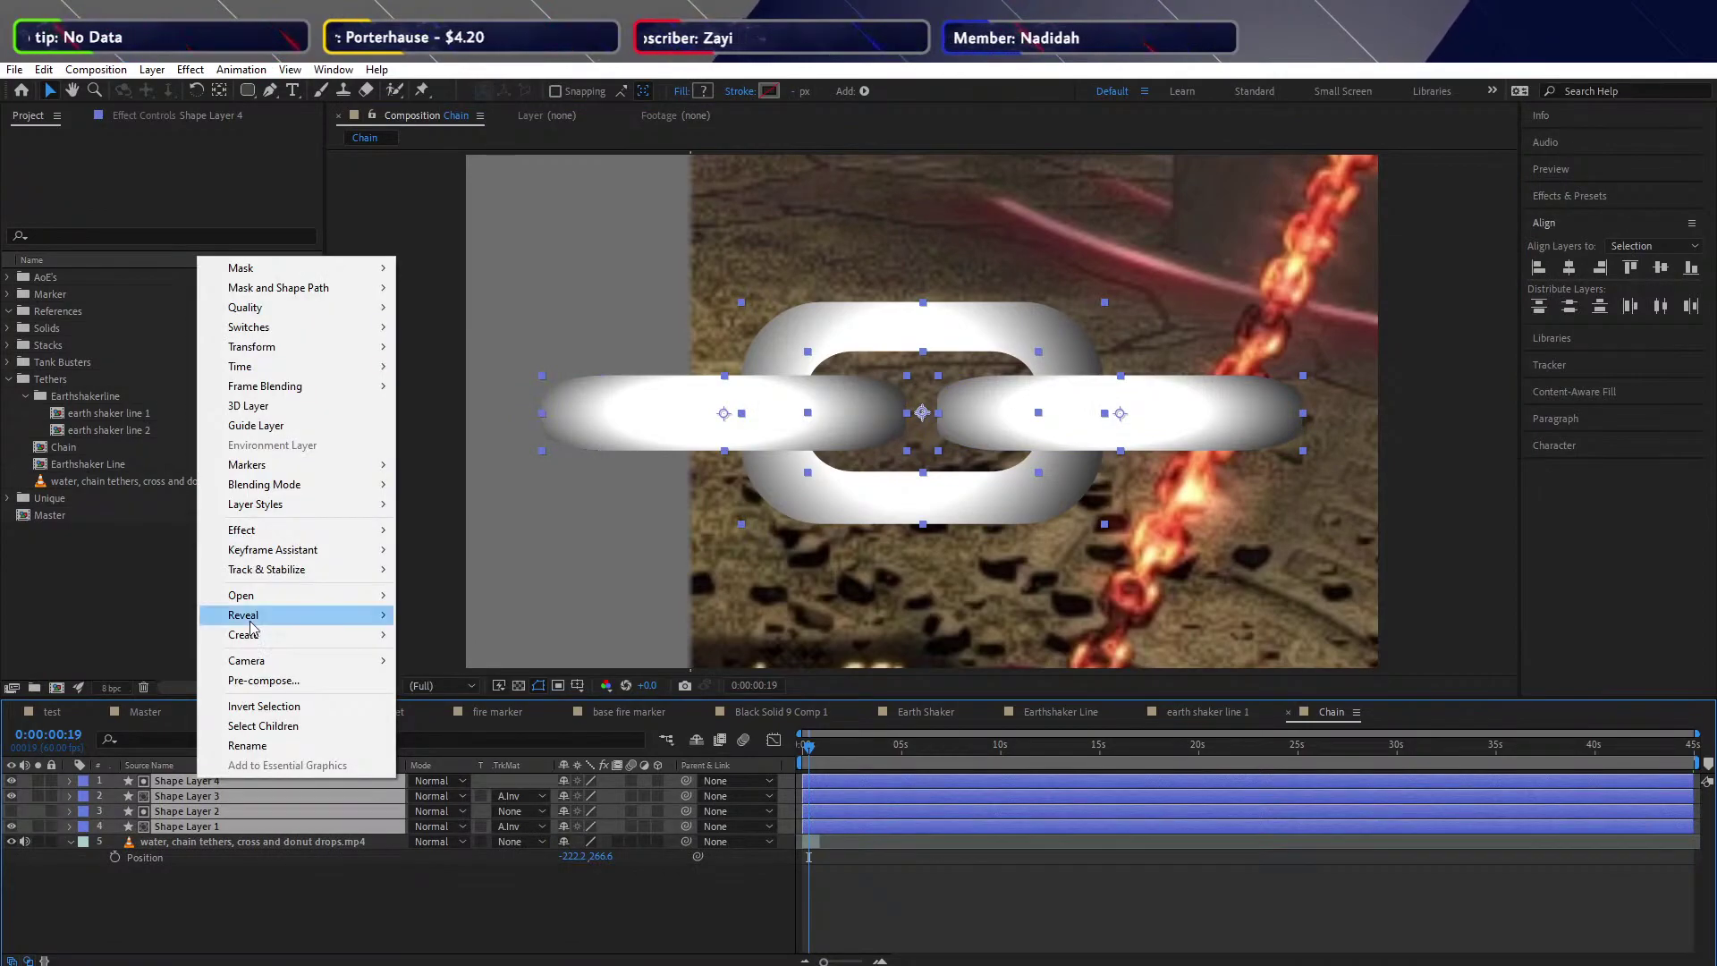
left_click(287, 727)
left_click(227, 914)
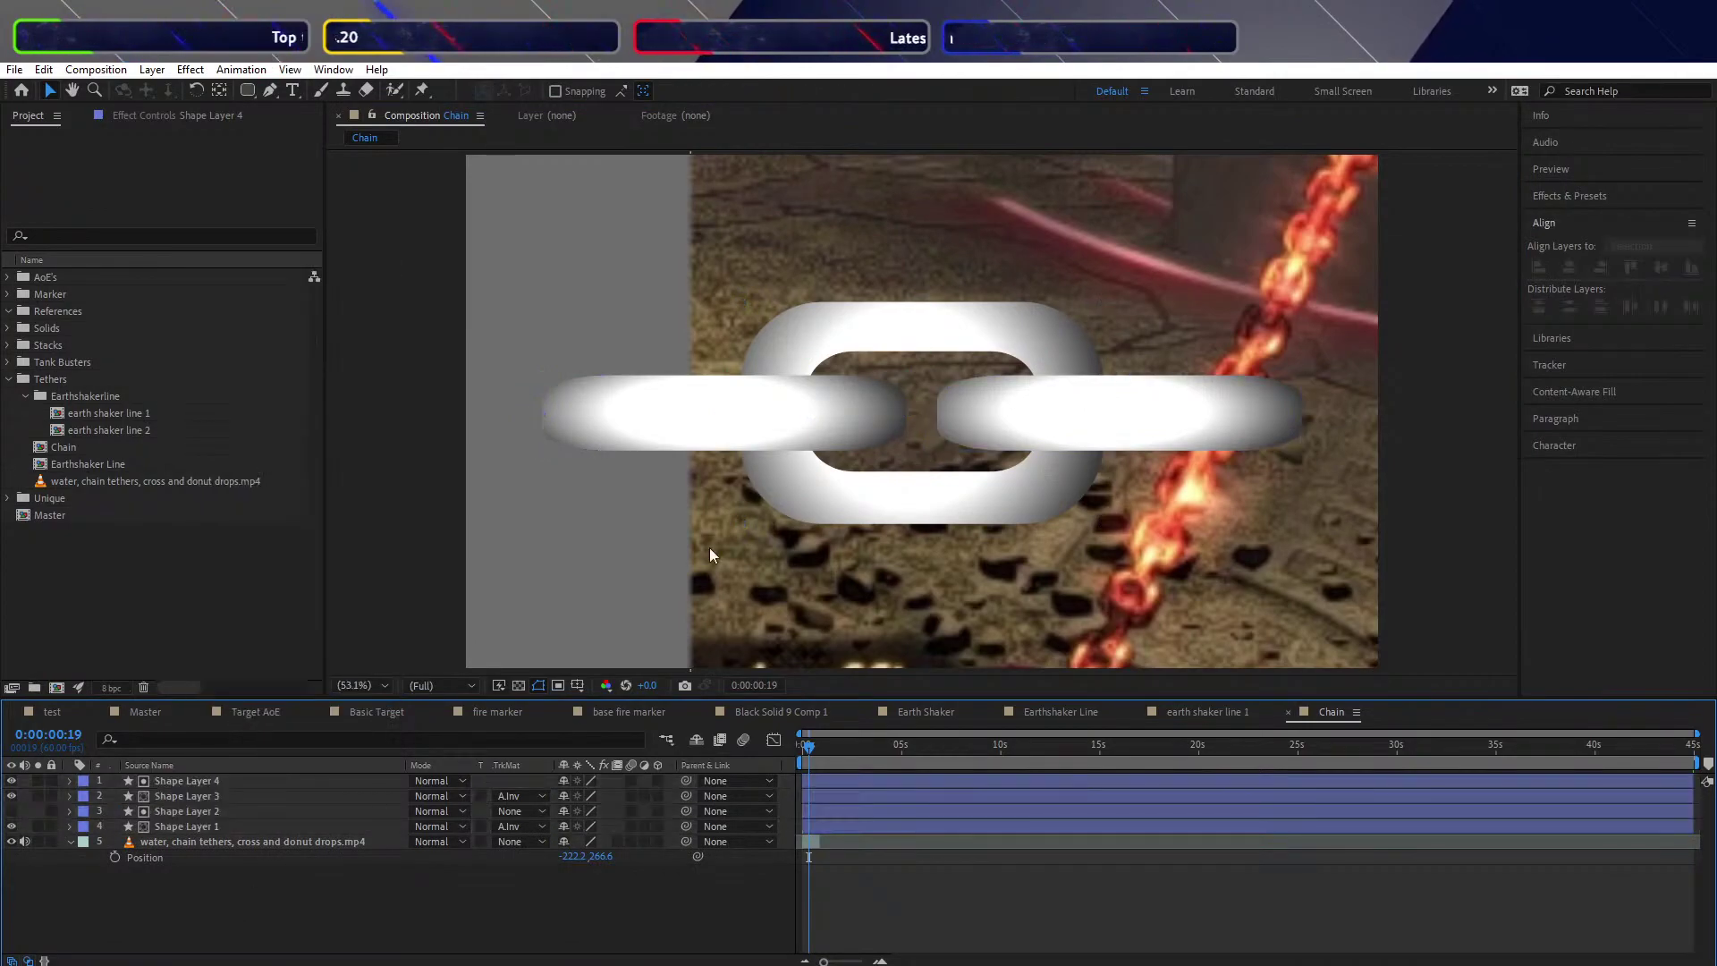
left_click(769, 495)
left_click(663, 433, "shift")
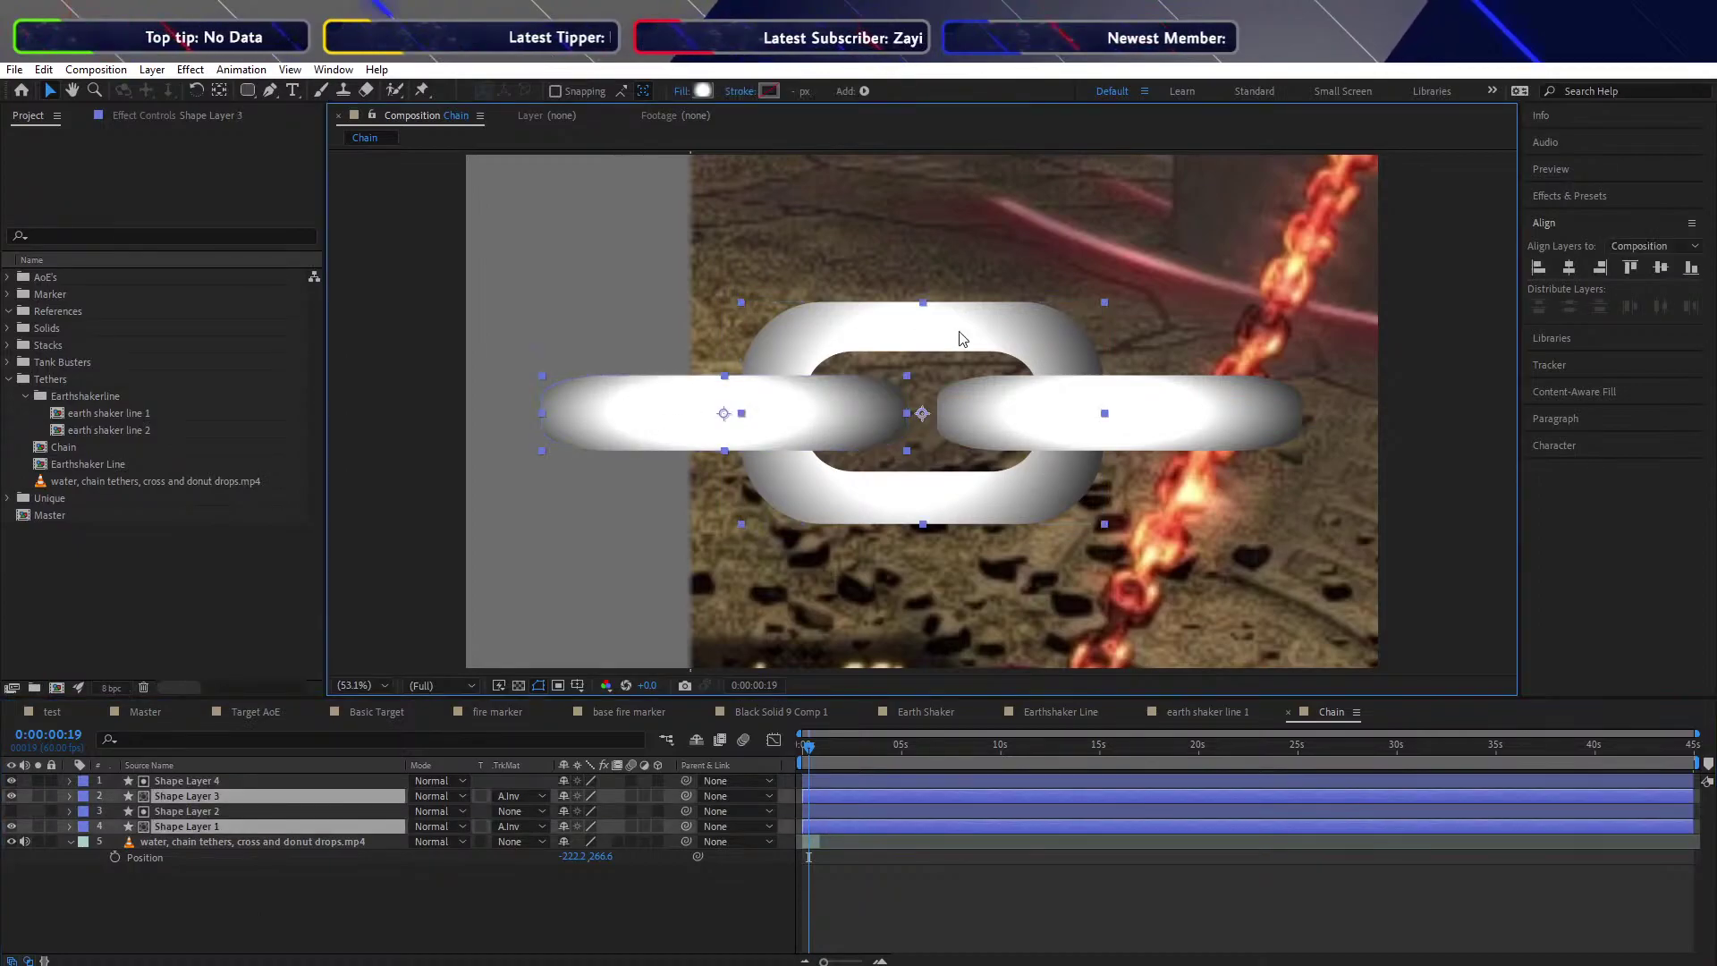
left_click(460, 787)
left_click(217, 910)
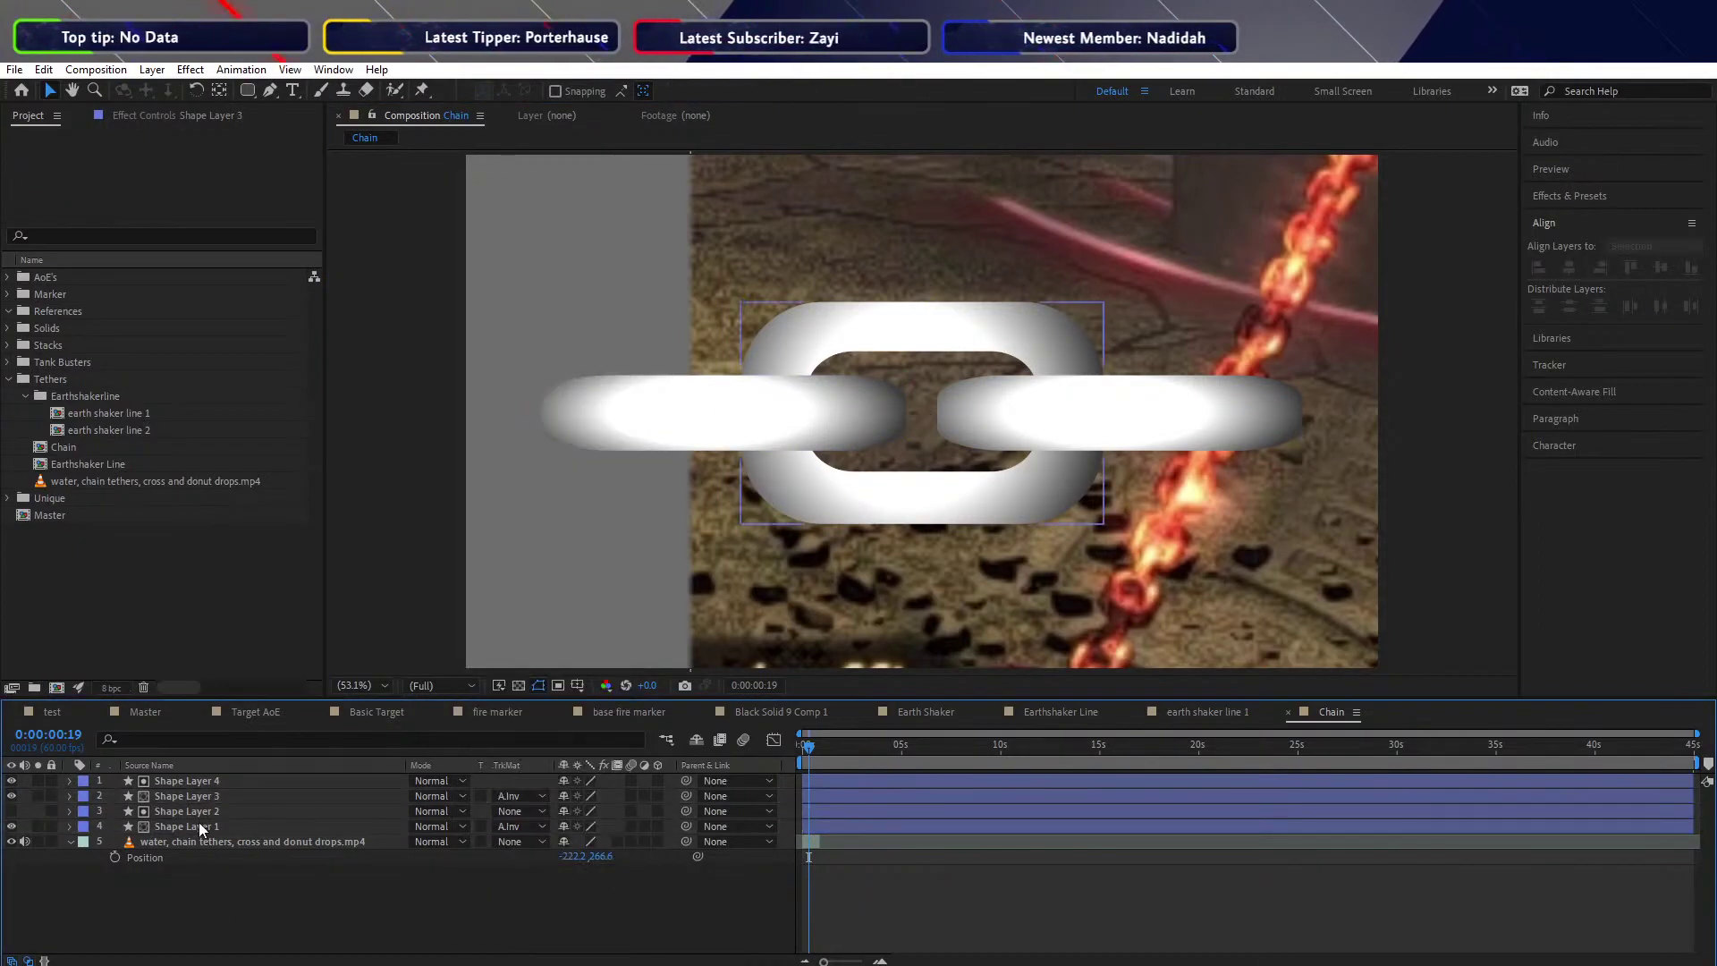
Duplicate the front link's Shape Layer 1 and Shape Layer 2 and move the copies over the right side link's far end
left_click(195, 822, "shift")
key("ctrl+d")
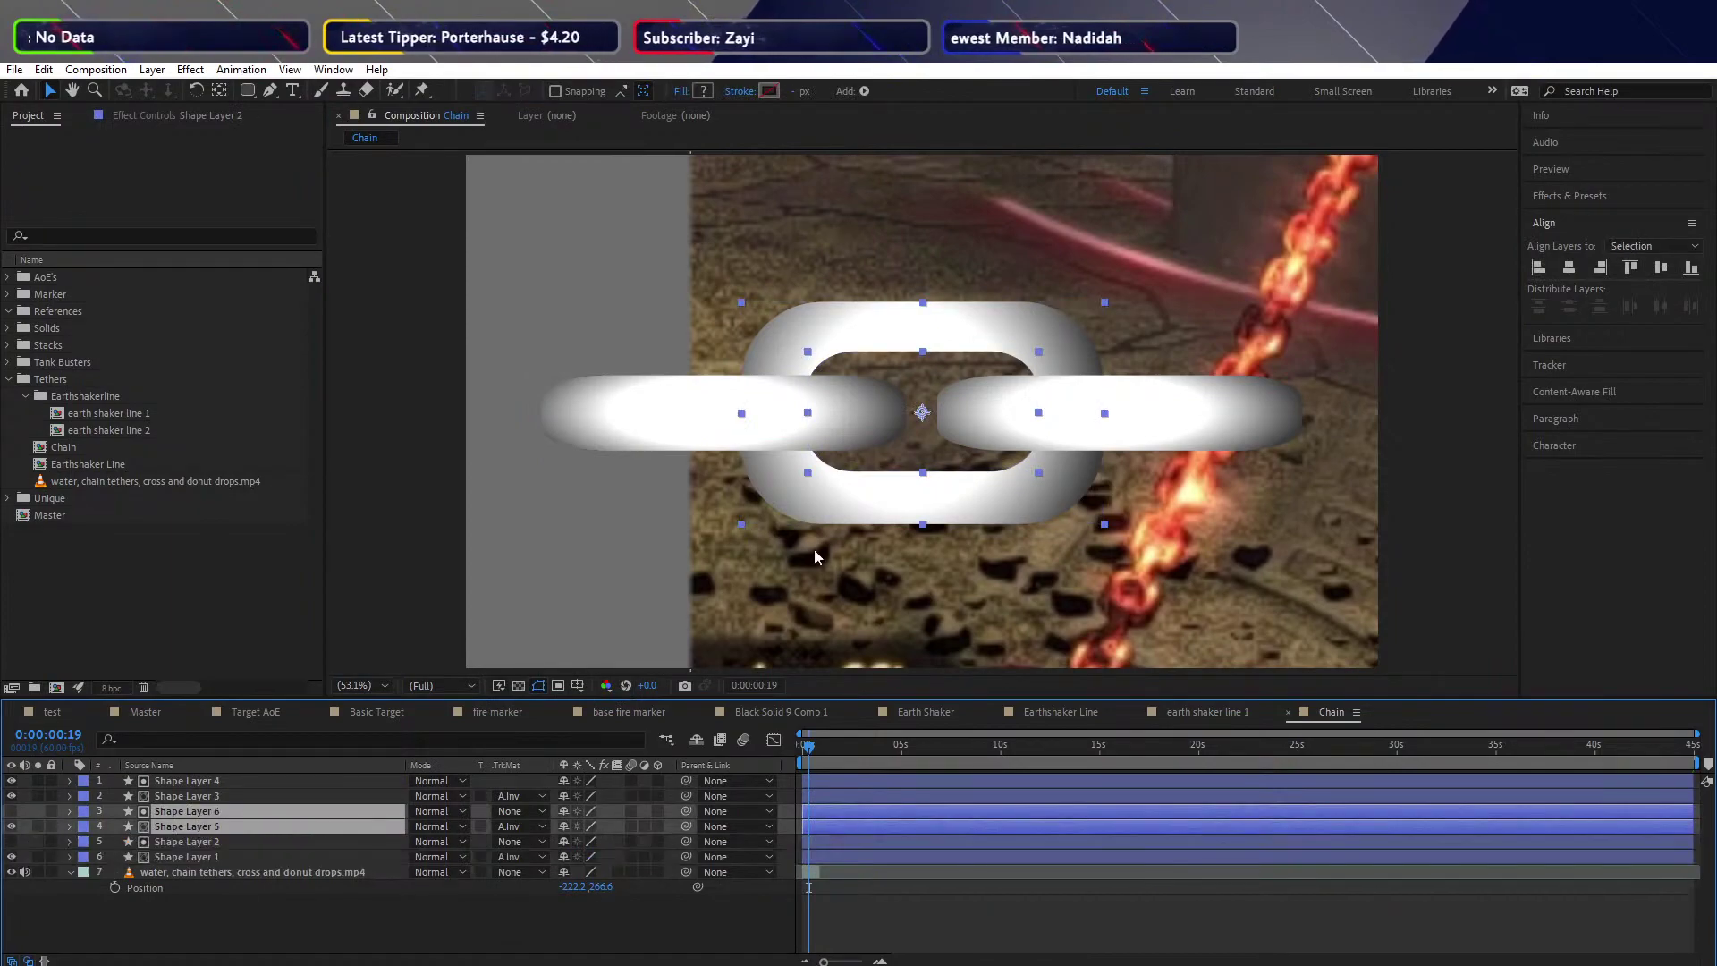
left_click_drag(972, 314, 1352, 320)
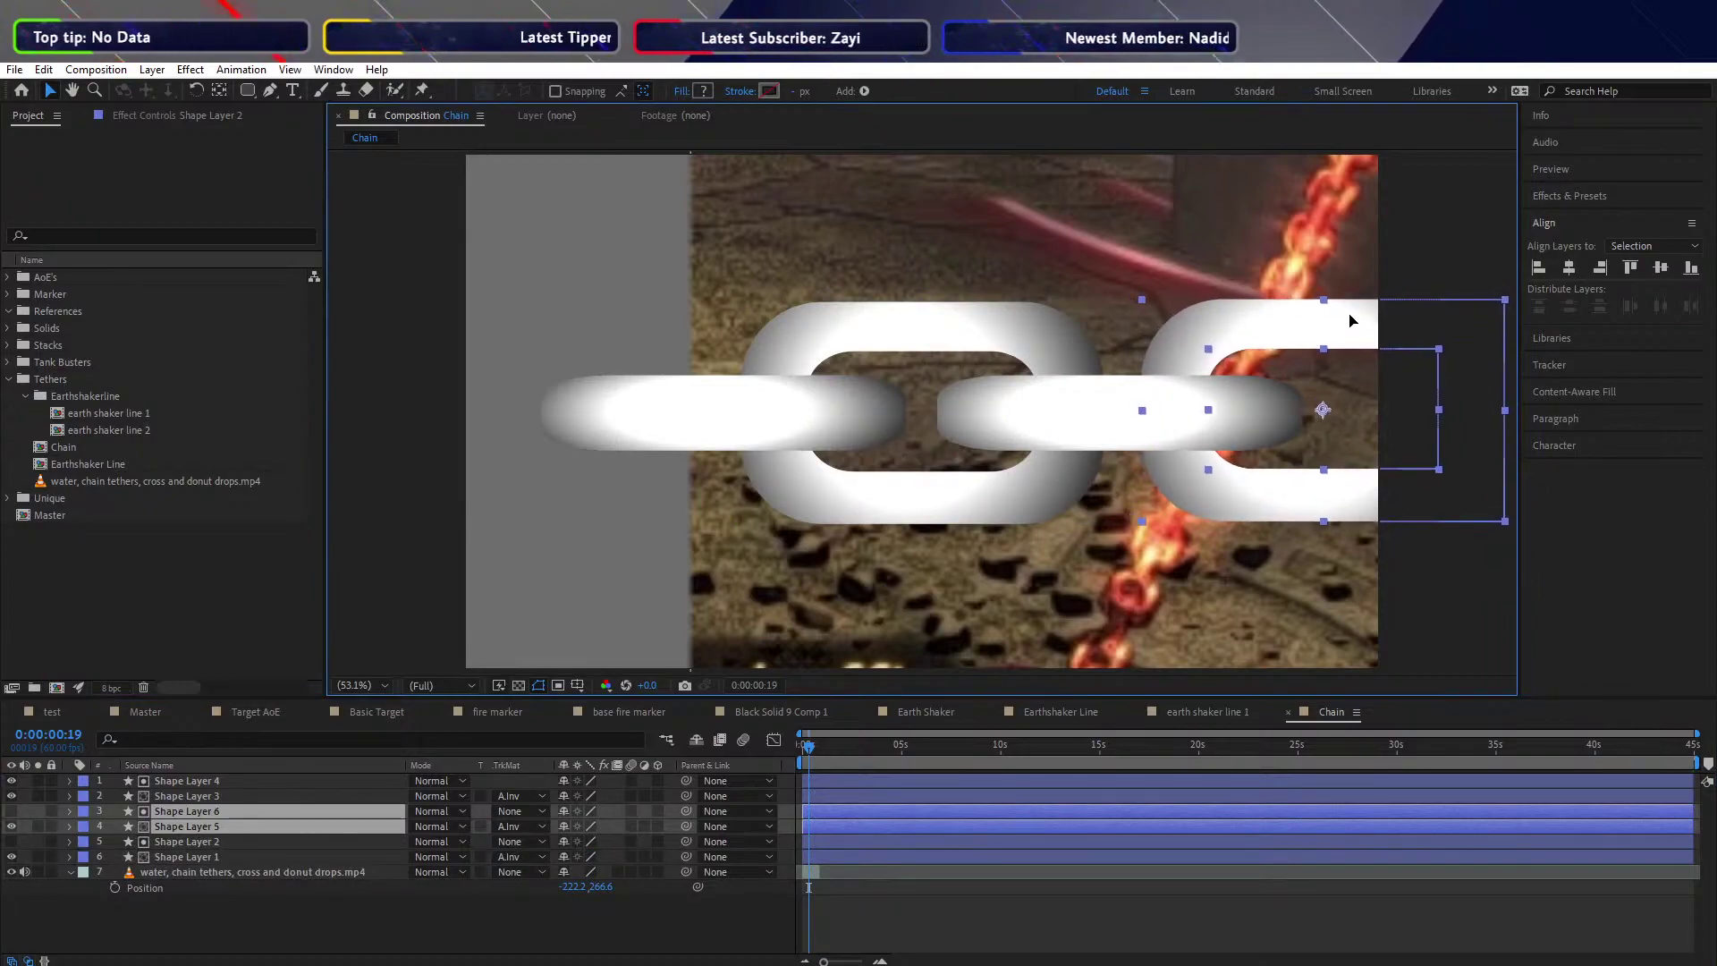
Align all six shape layers vertically with each other and shift the whole chain left to bring the right front link into the frame
left_click(1038, 393, "shift")
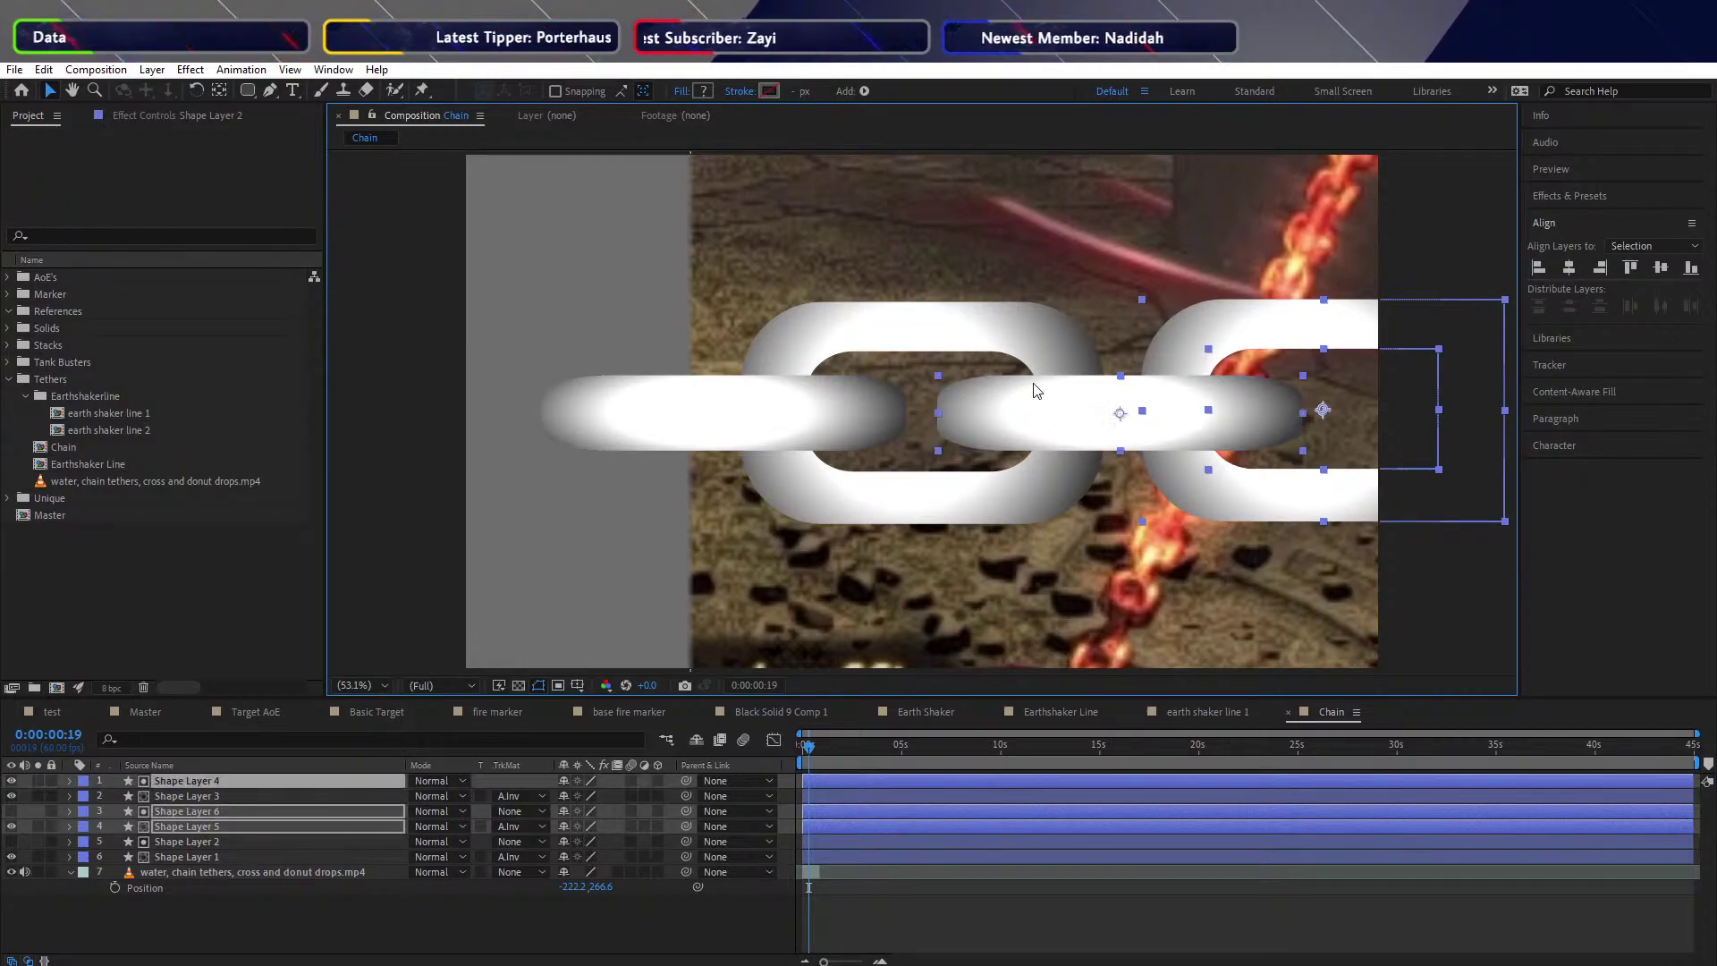
left_click(651, 435, "shift")
left_click(628, 449, "shift")
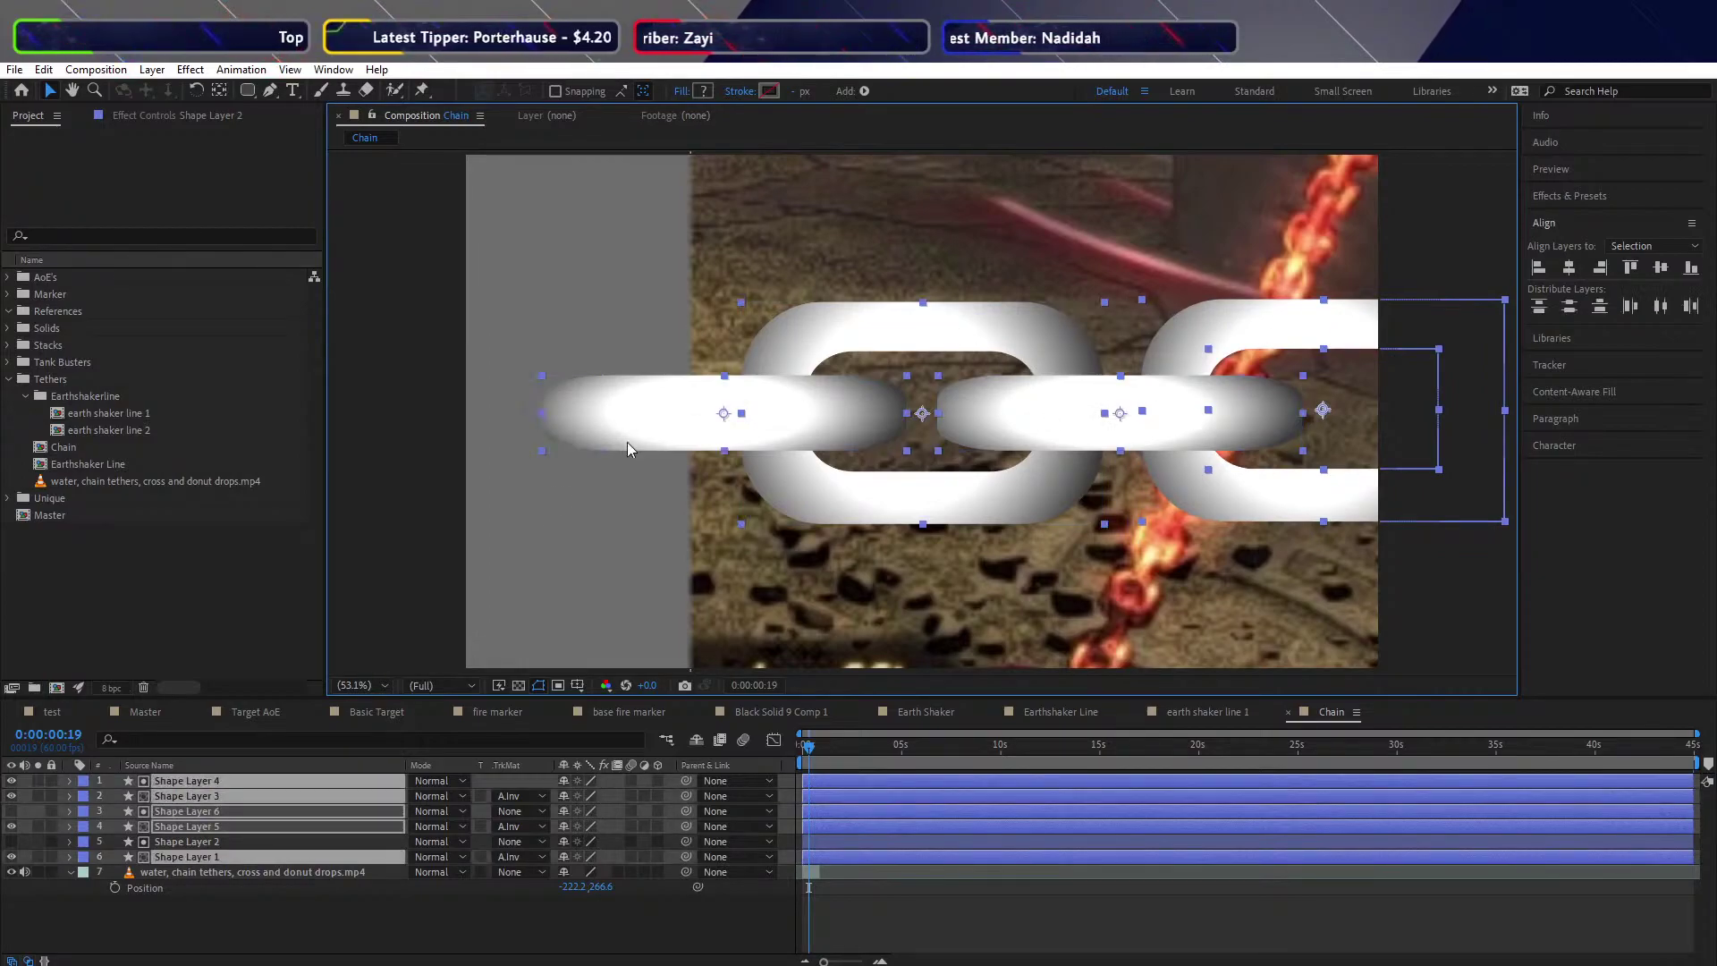
left_click(192, 845, "shift")
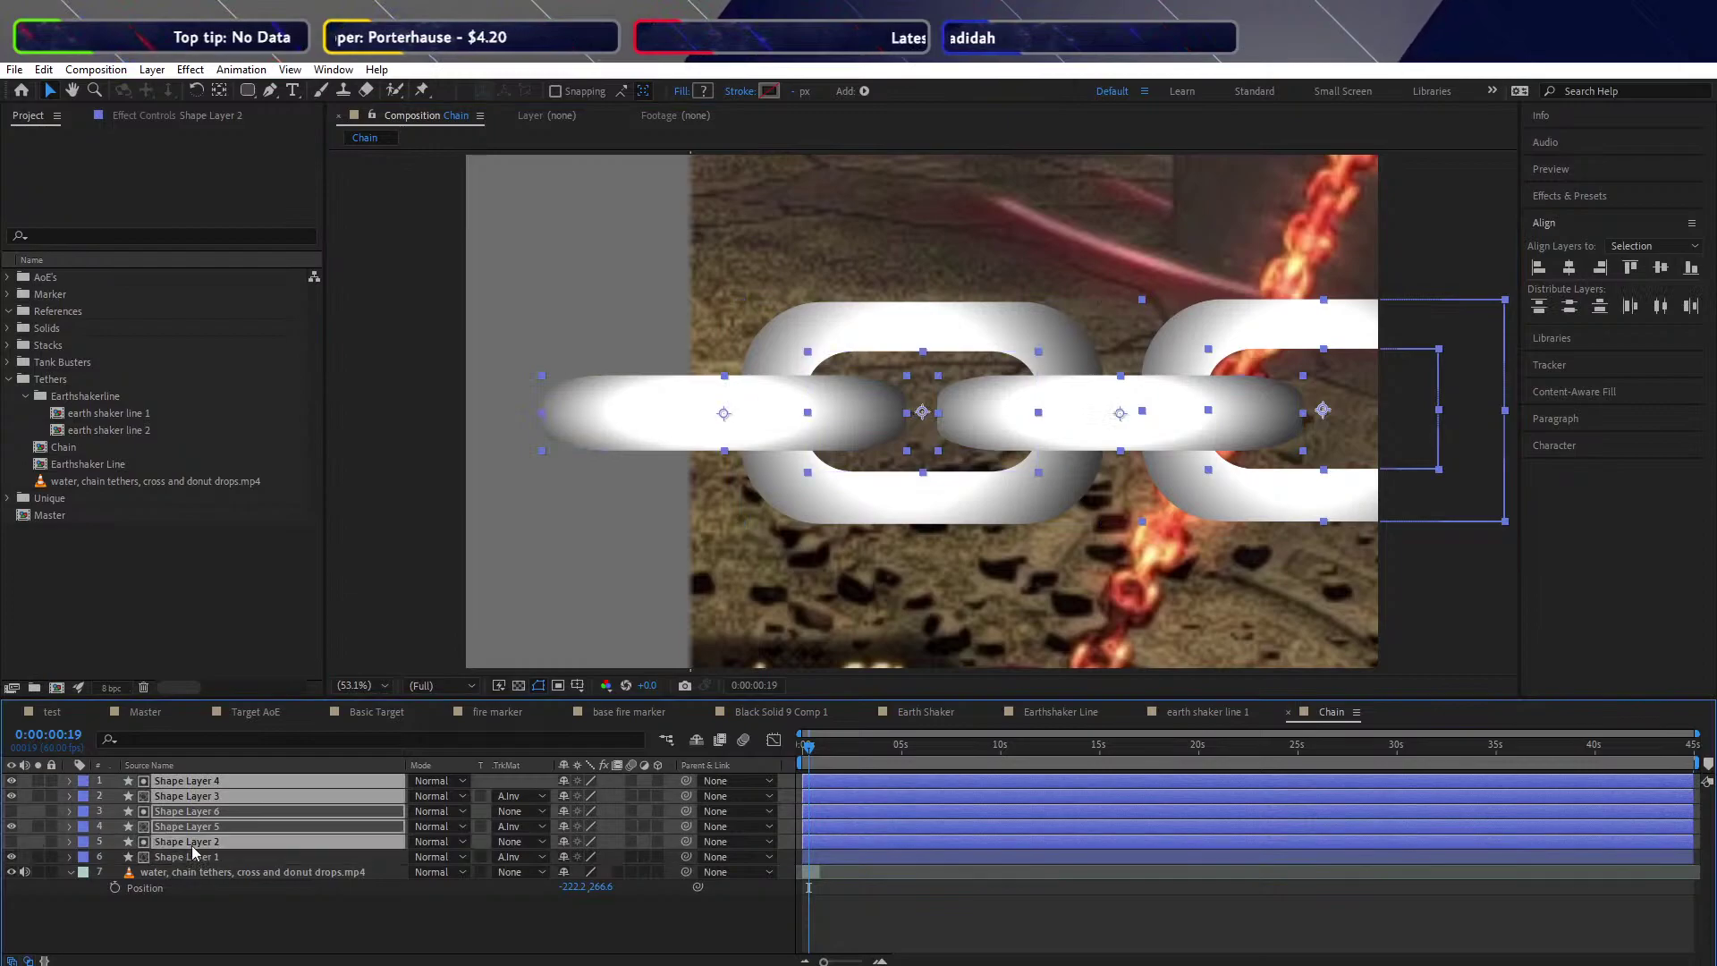
left_click(194, 859)
left_click(190, 782, "shift")
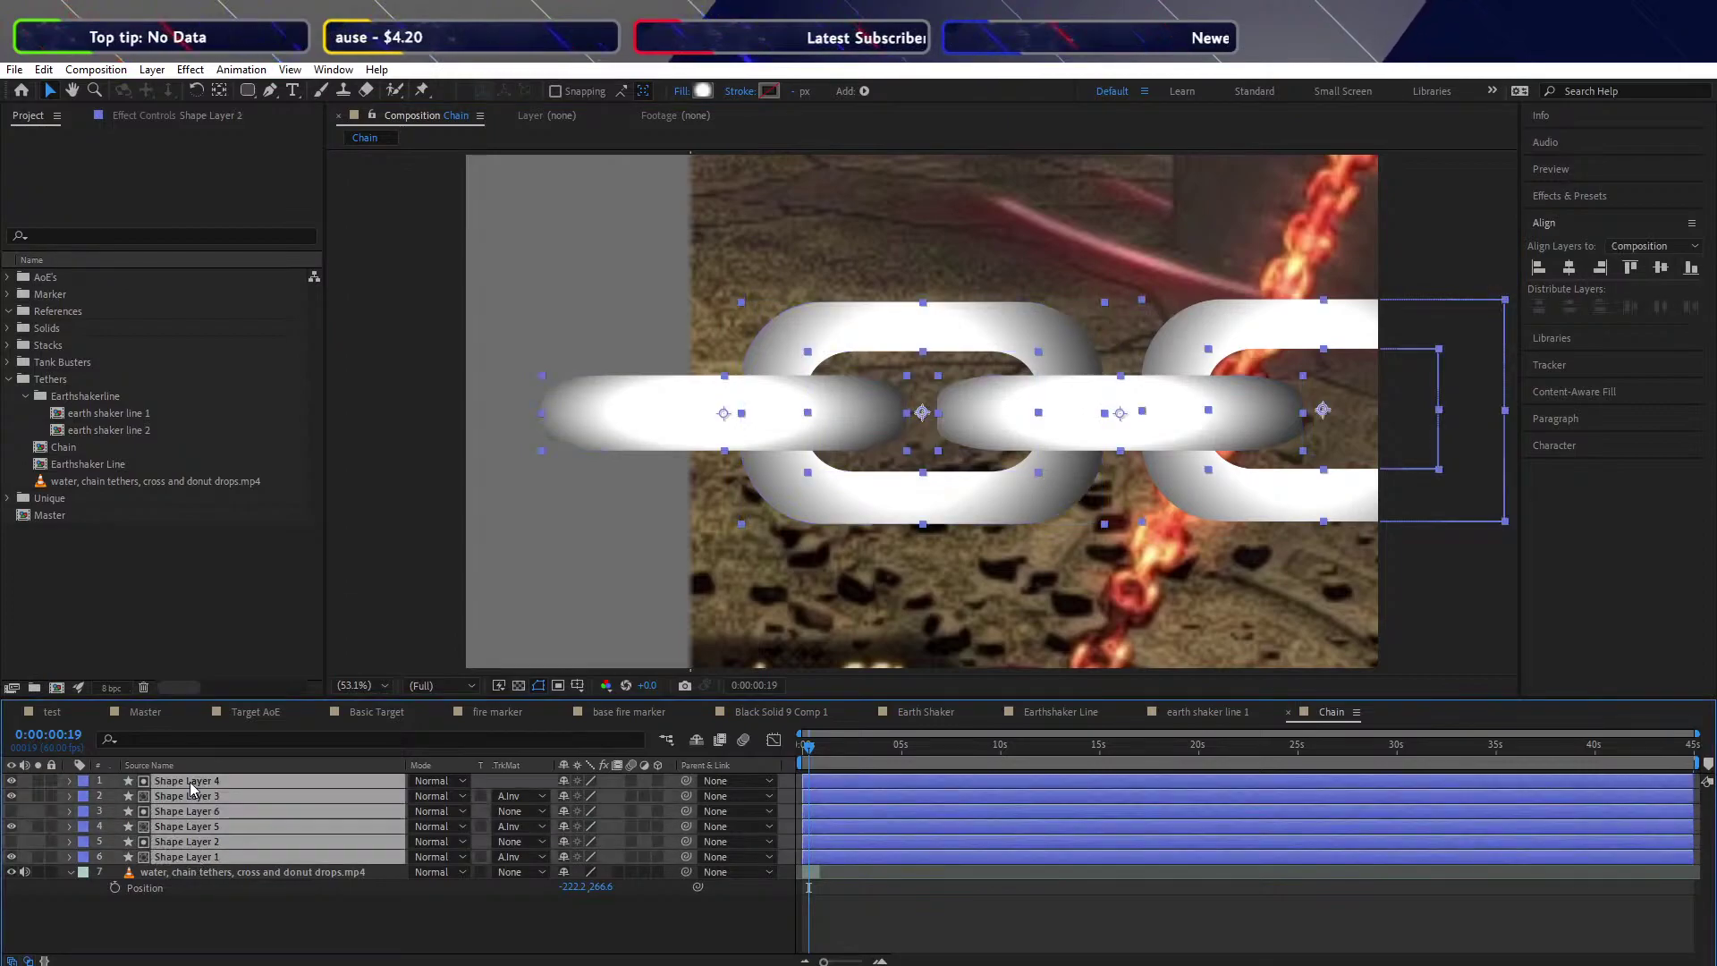
left_click(1666, 269)
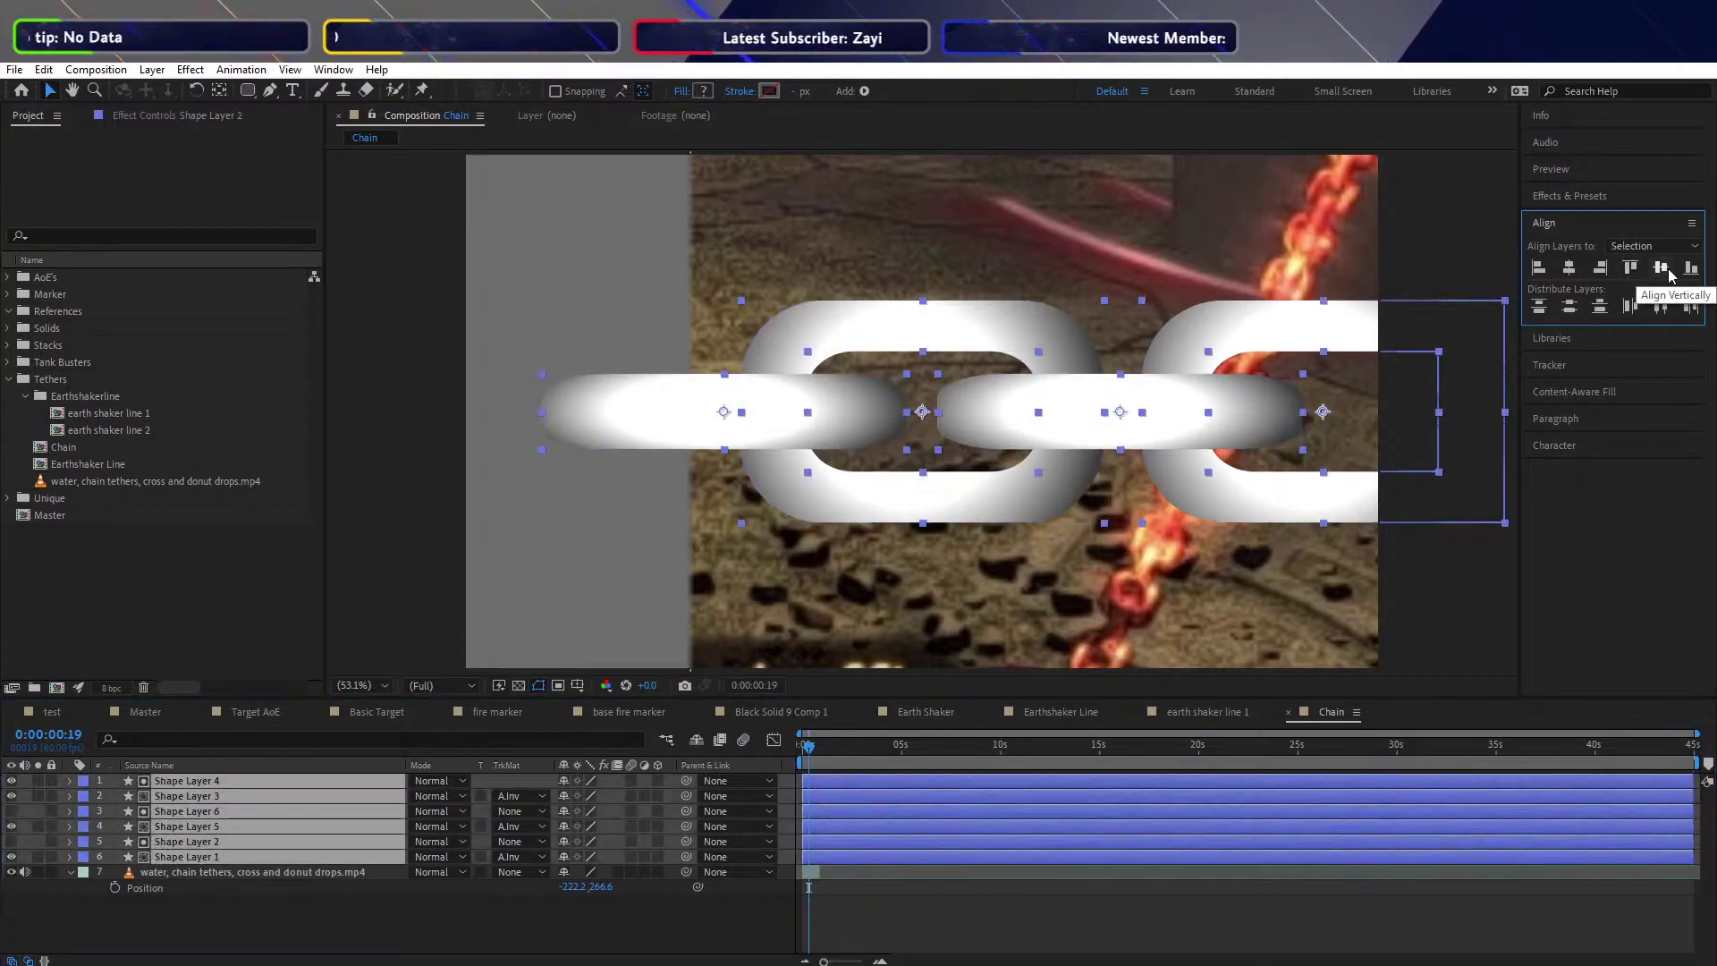
left_click(1129, 433)
left_click_drag(1129, 433, 1070, 430)
Try to scale all six shape layers down together, first freehand and then through their Scale values
left_click_drag(1378, 307, 1366, 311)
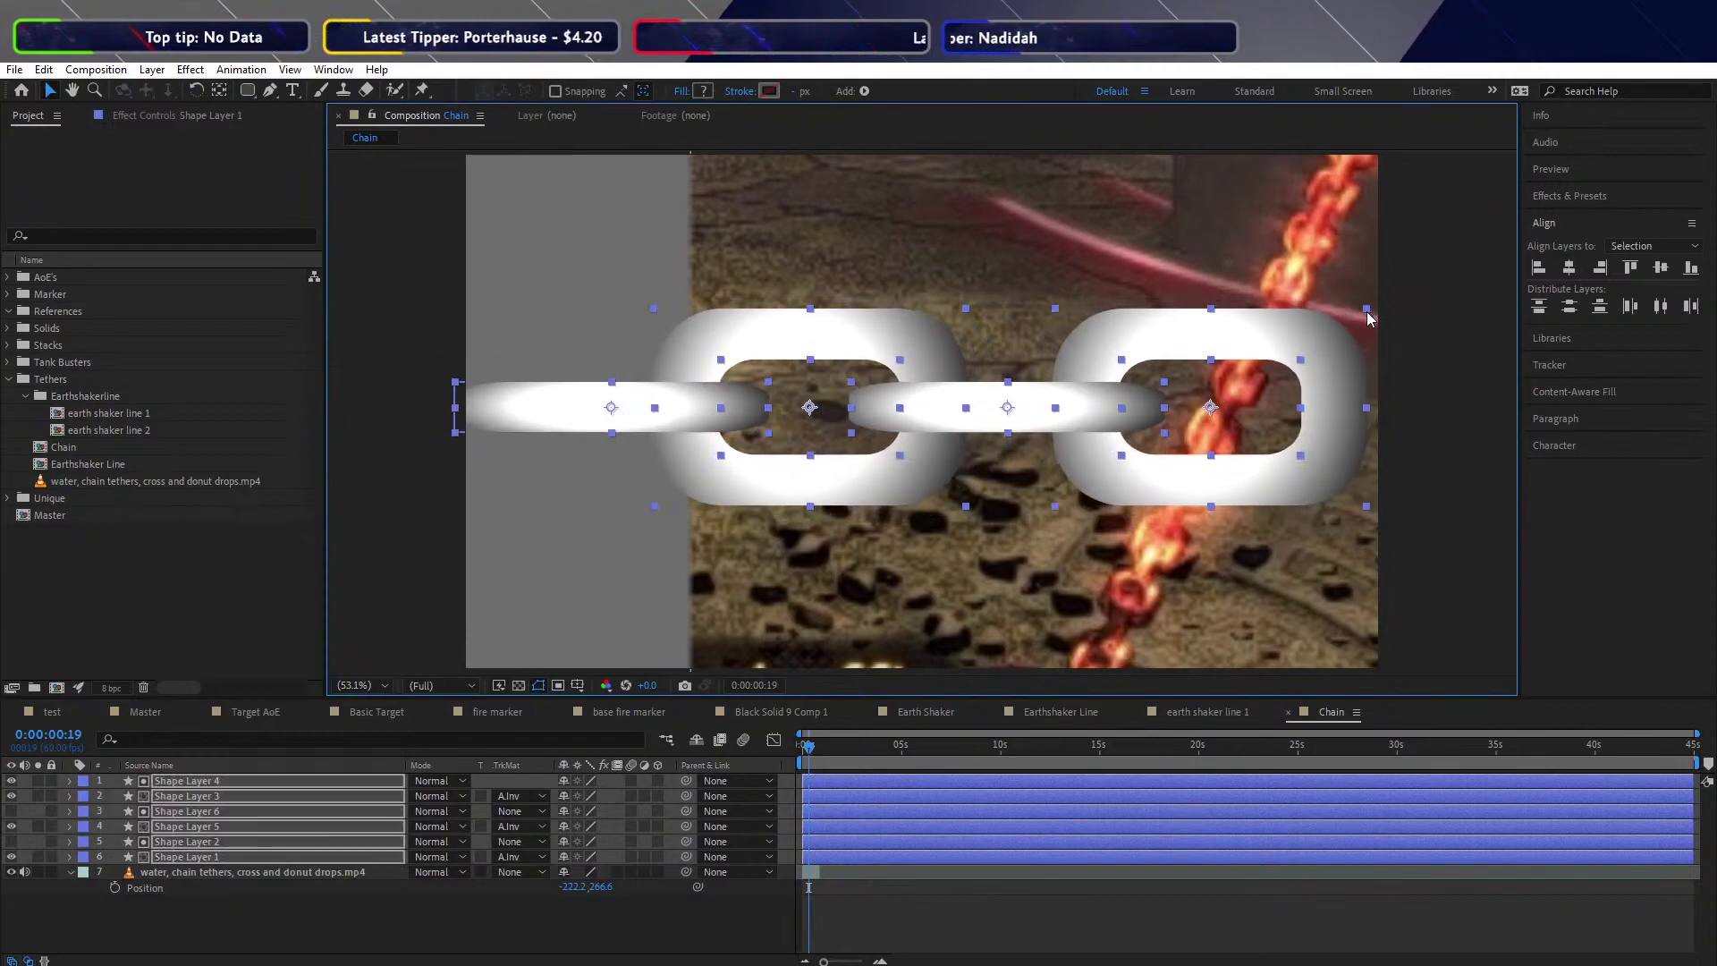
key("ctrl+z")
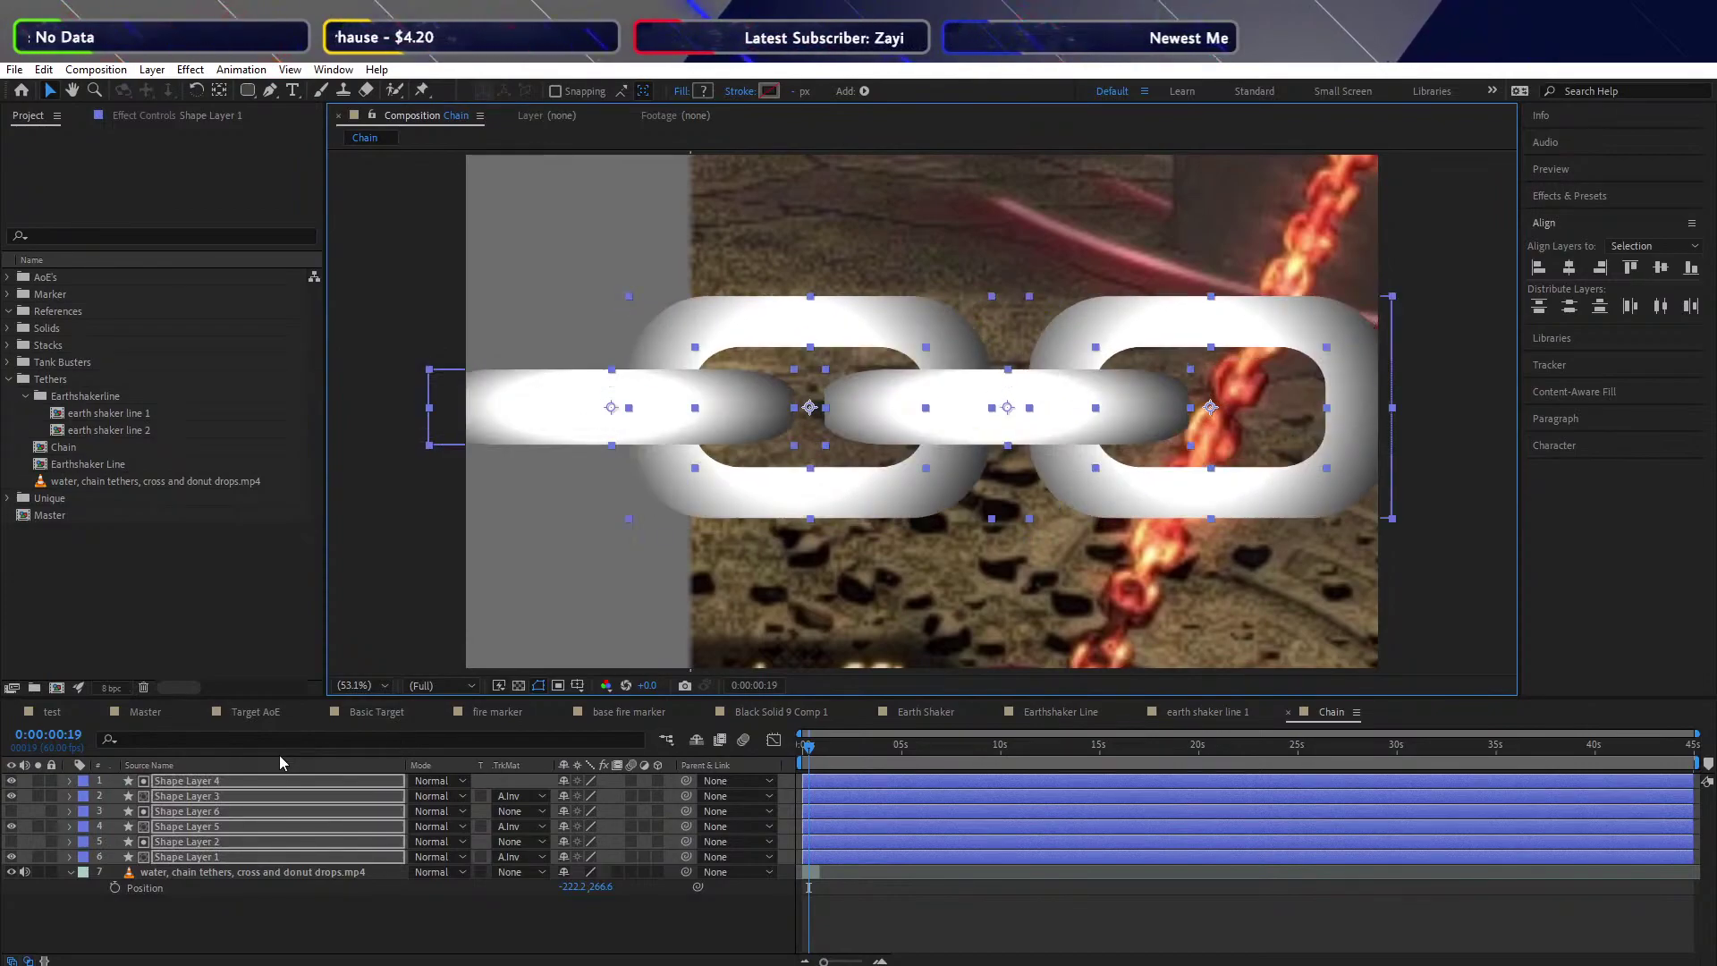
key("s")
left_click_drag(592, 793, 551, 836)
key("s")
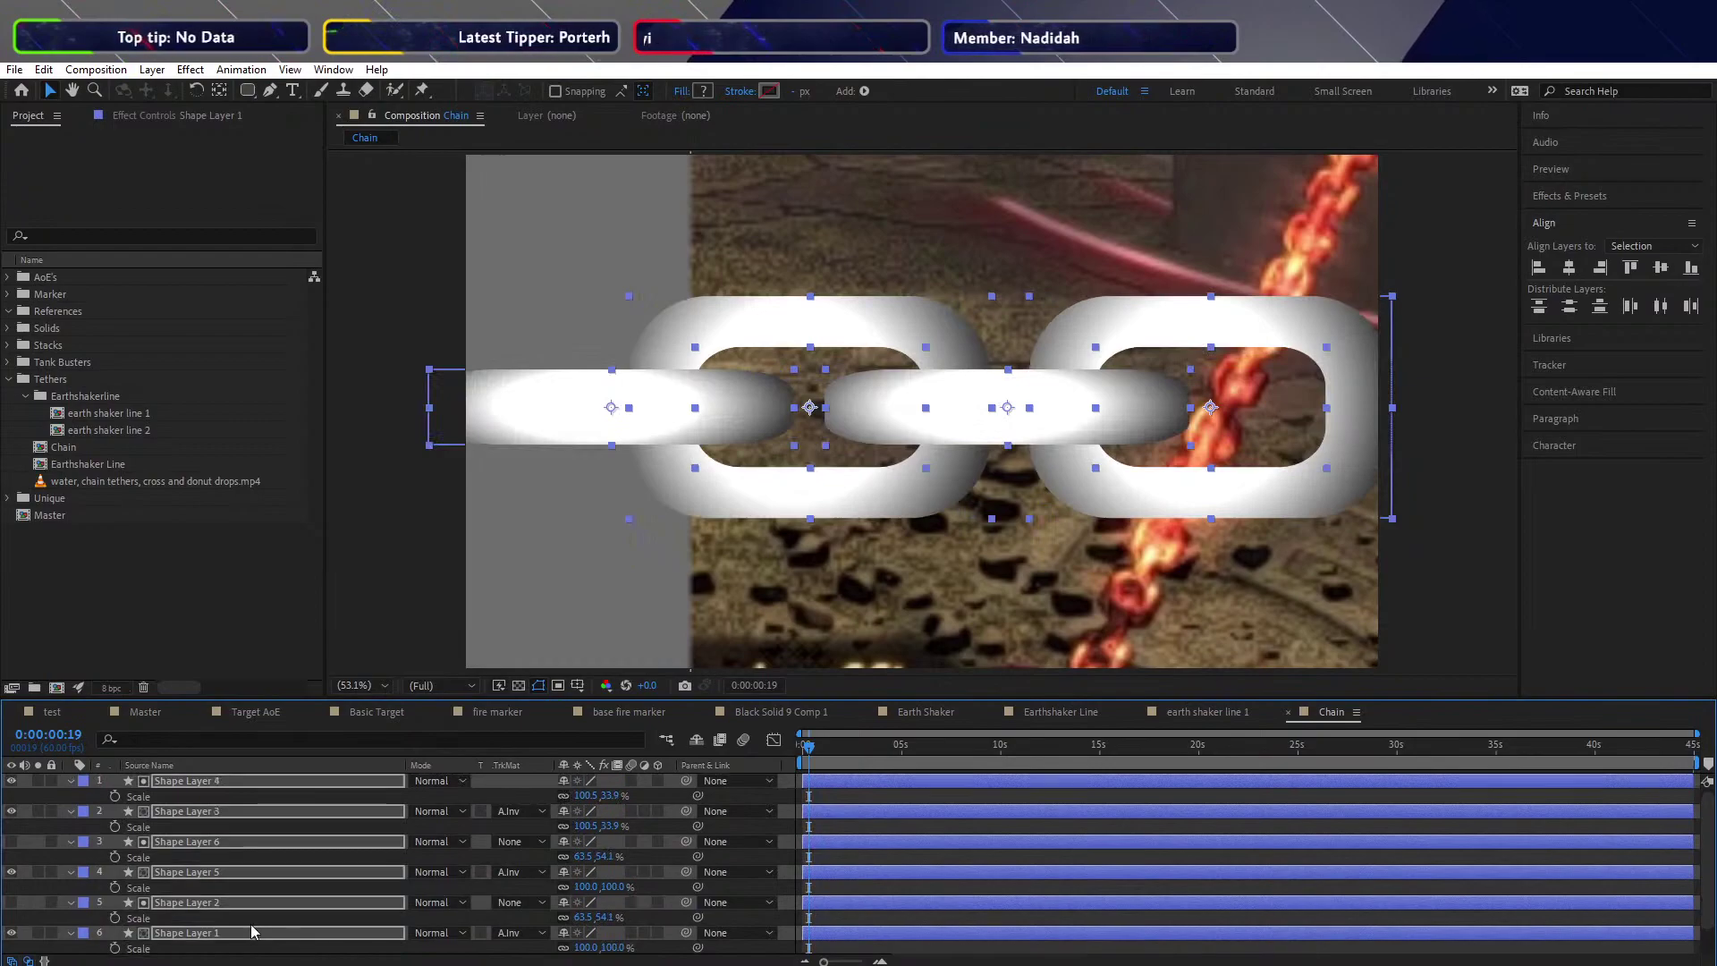
left_click(120, 932)
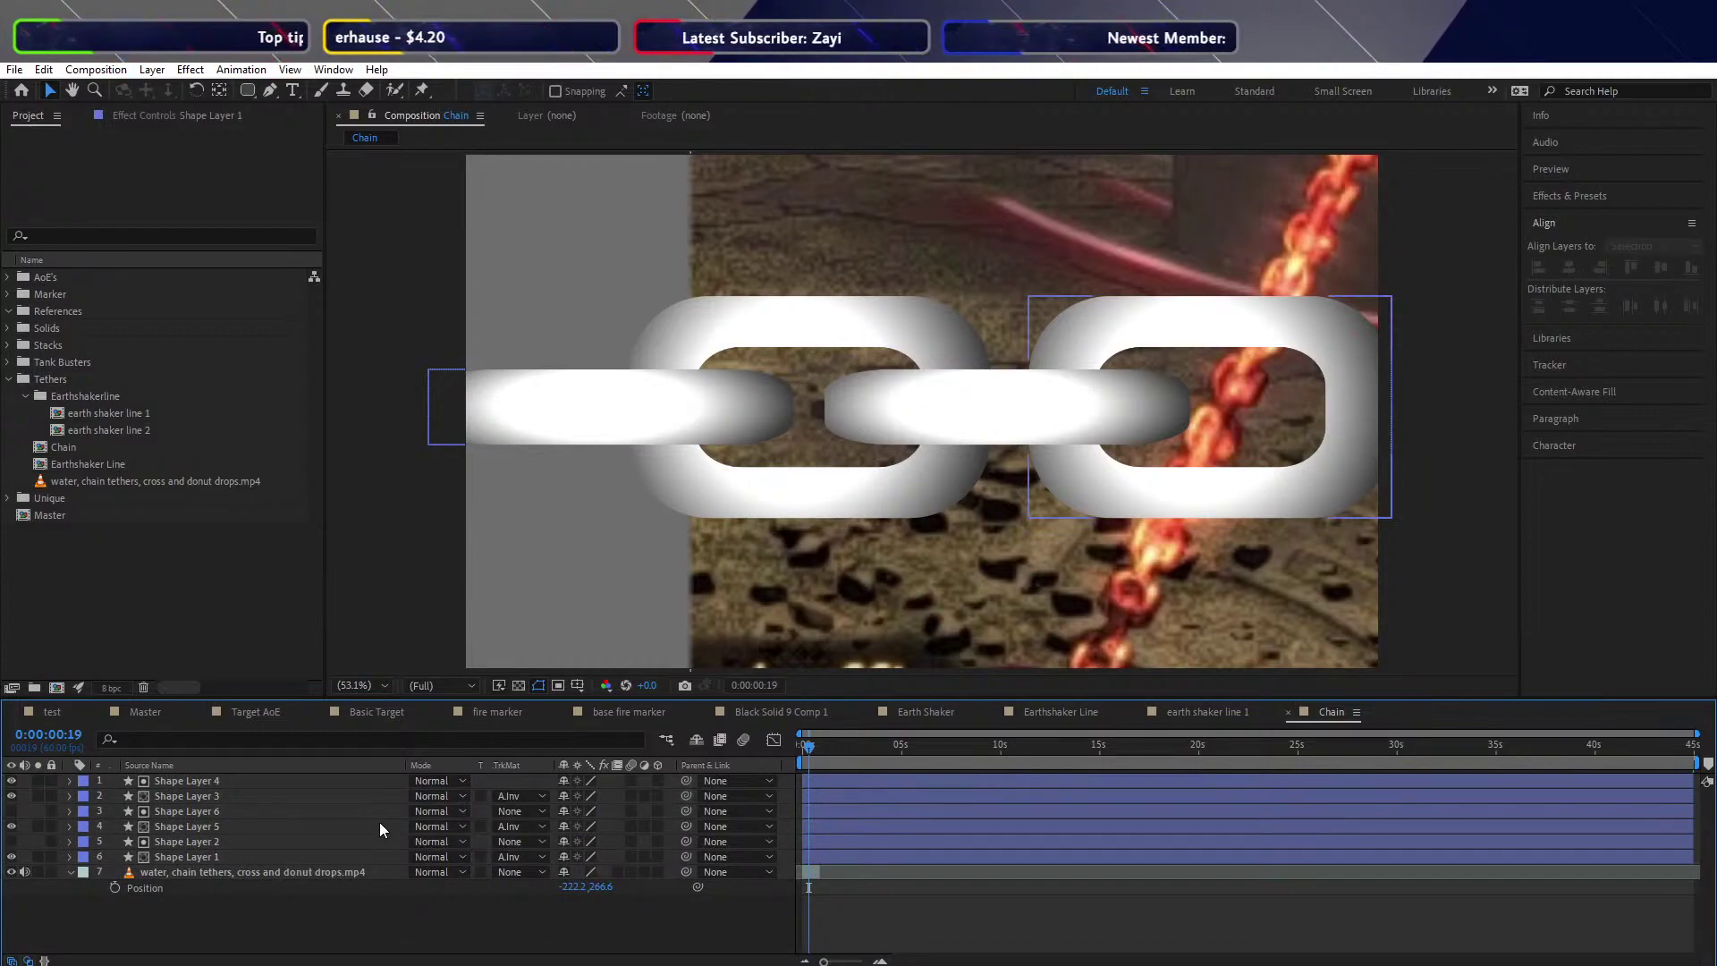
Select Shape Layers 1 through 6 and scale the chain down slightly by its upper right corner
left_click(200, 859)
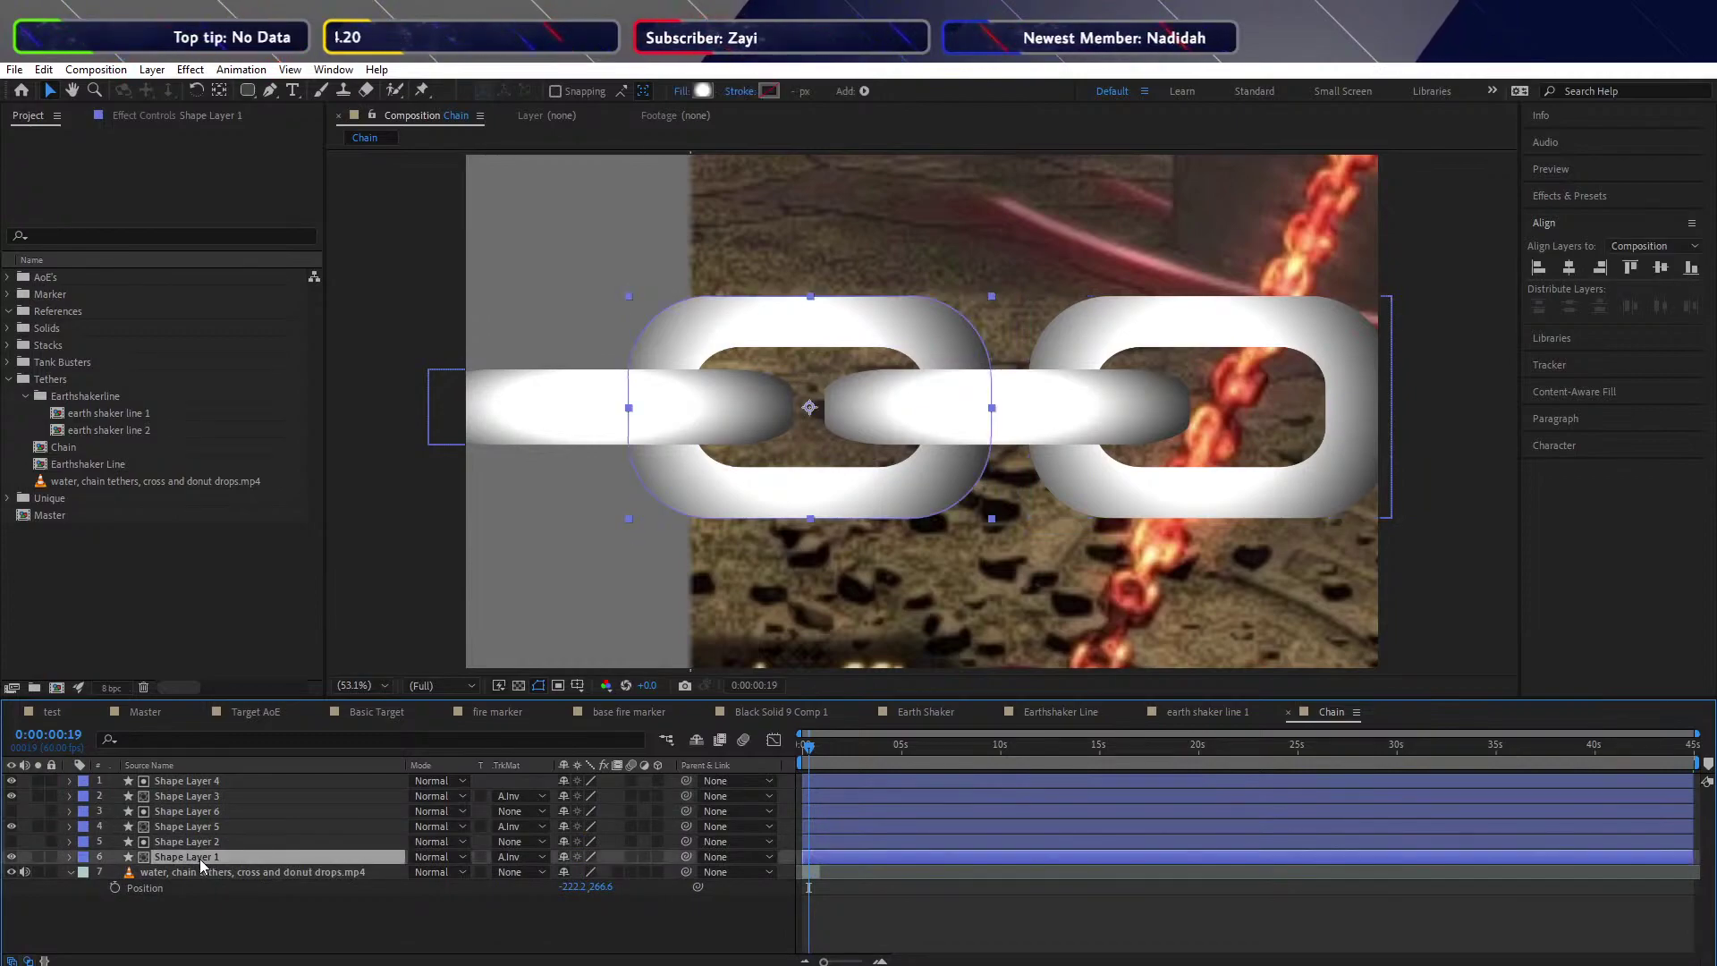
left_click(189, 776, "shift")
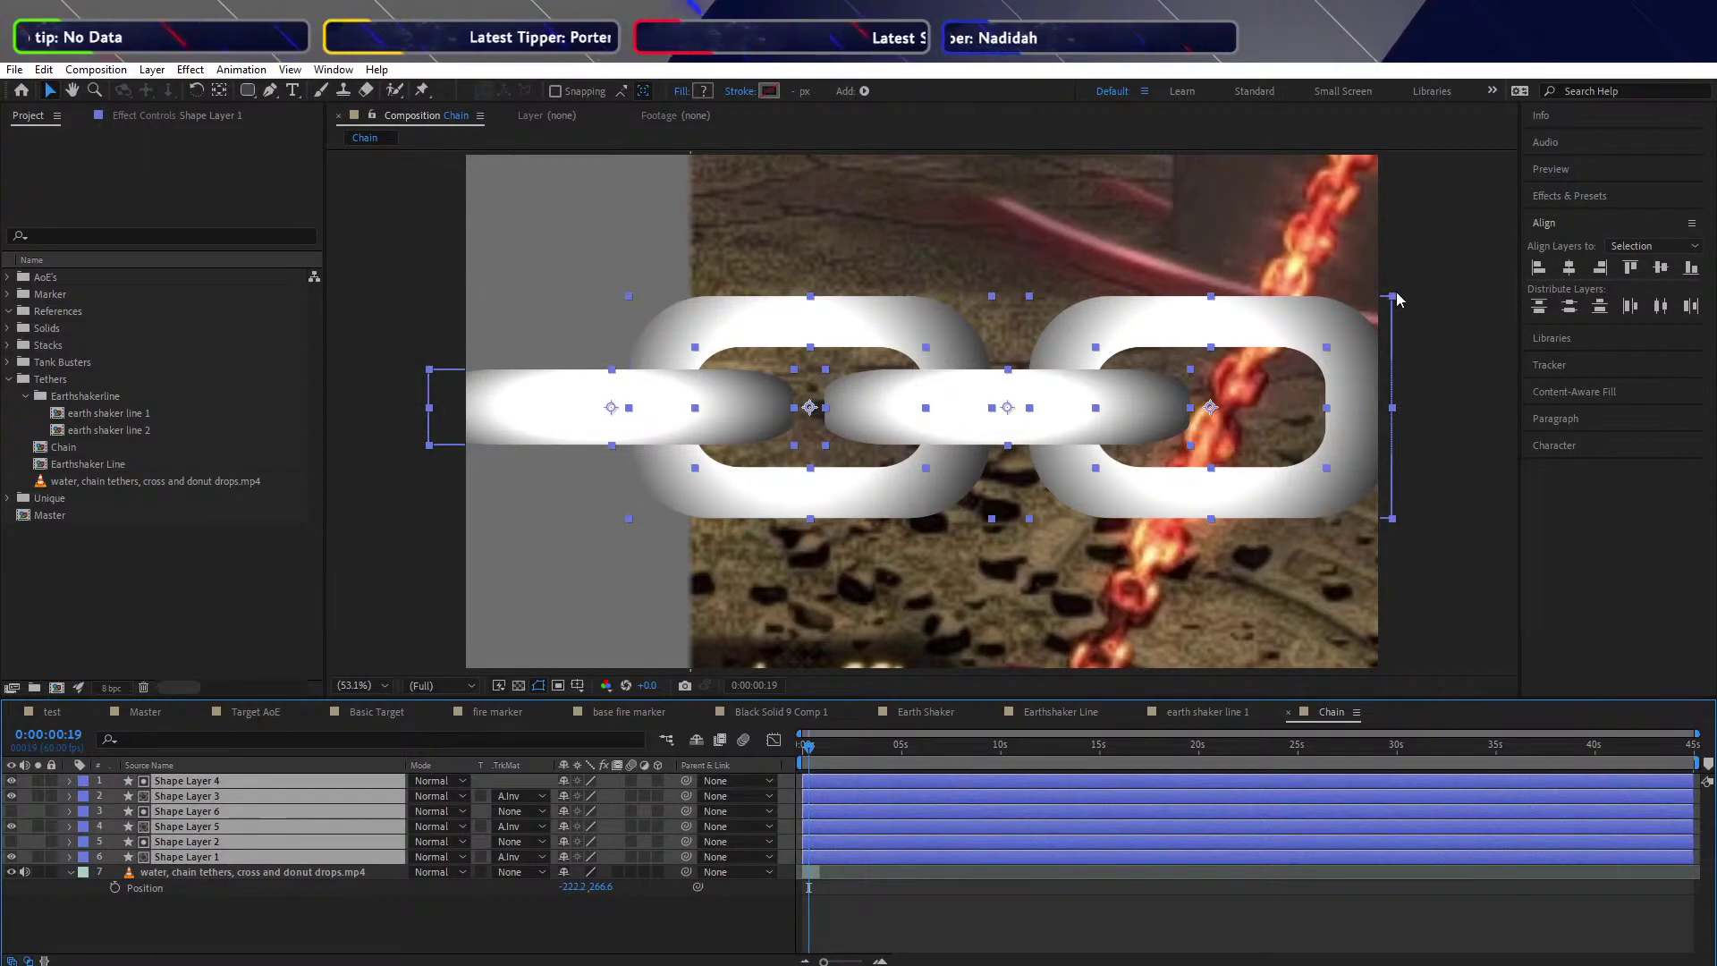
left_click_drag(1397, 298, 1373, 308)
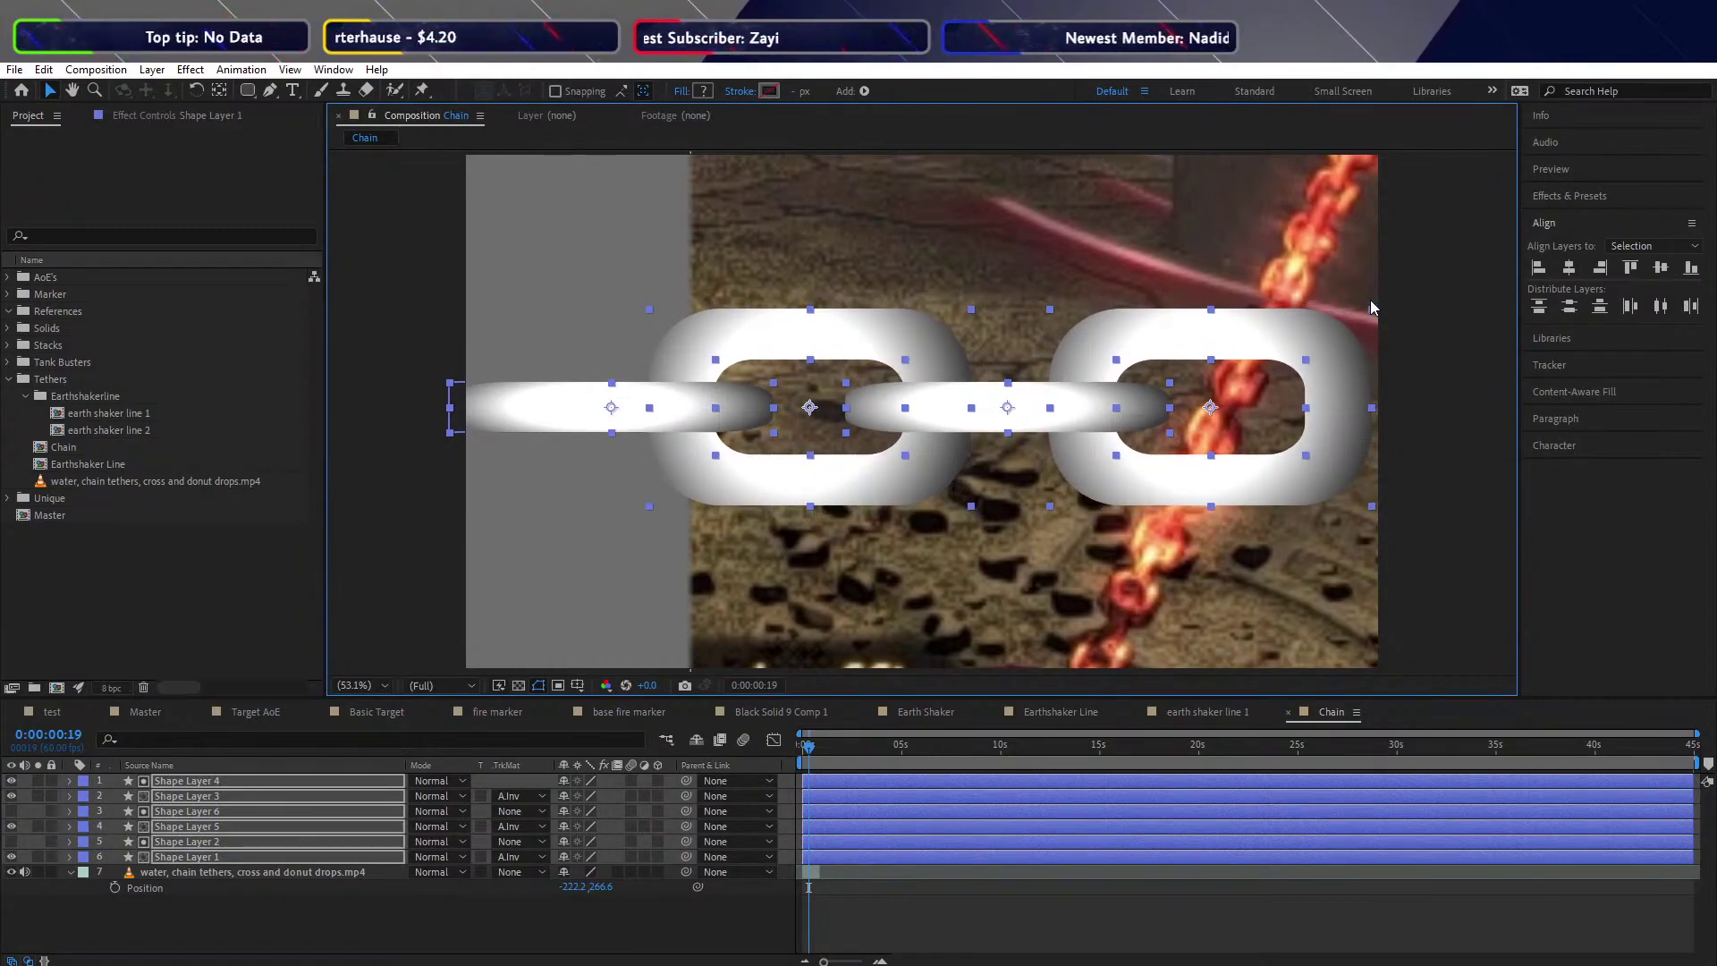
Undo the reference footage's accidental shift and the chain's scaling, keeping the chain in its shifted position
left_click(1455, 311)
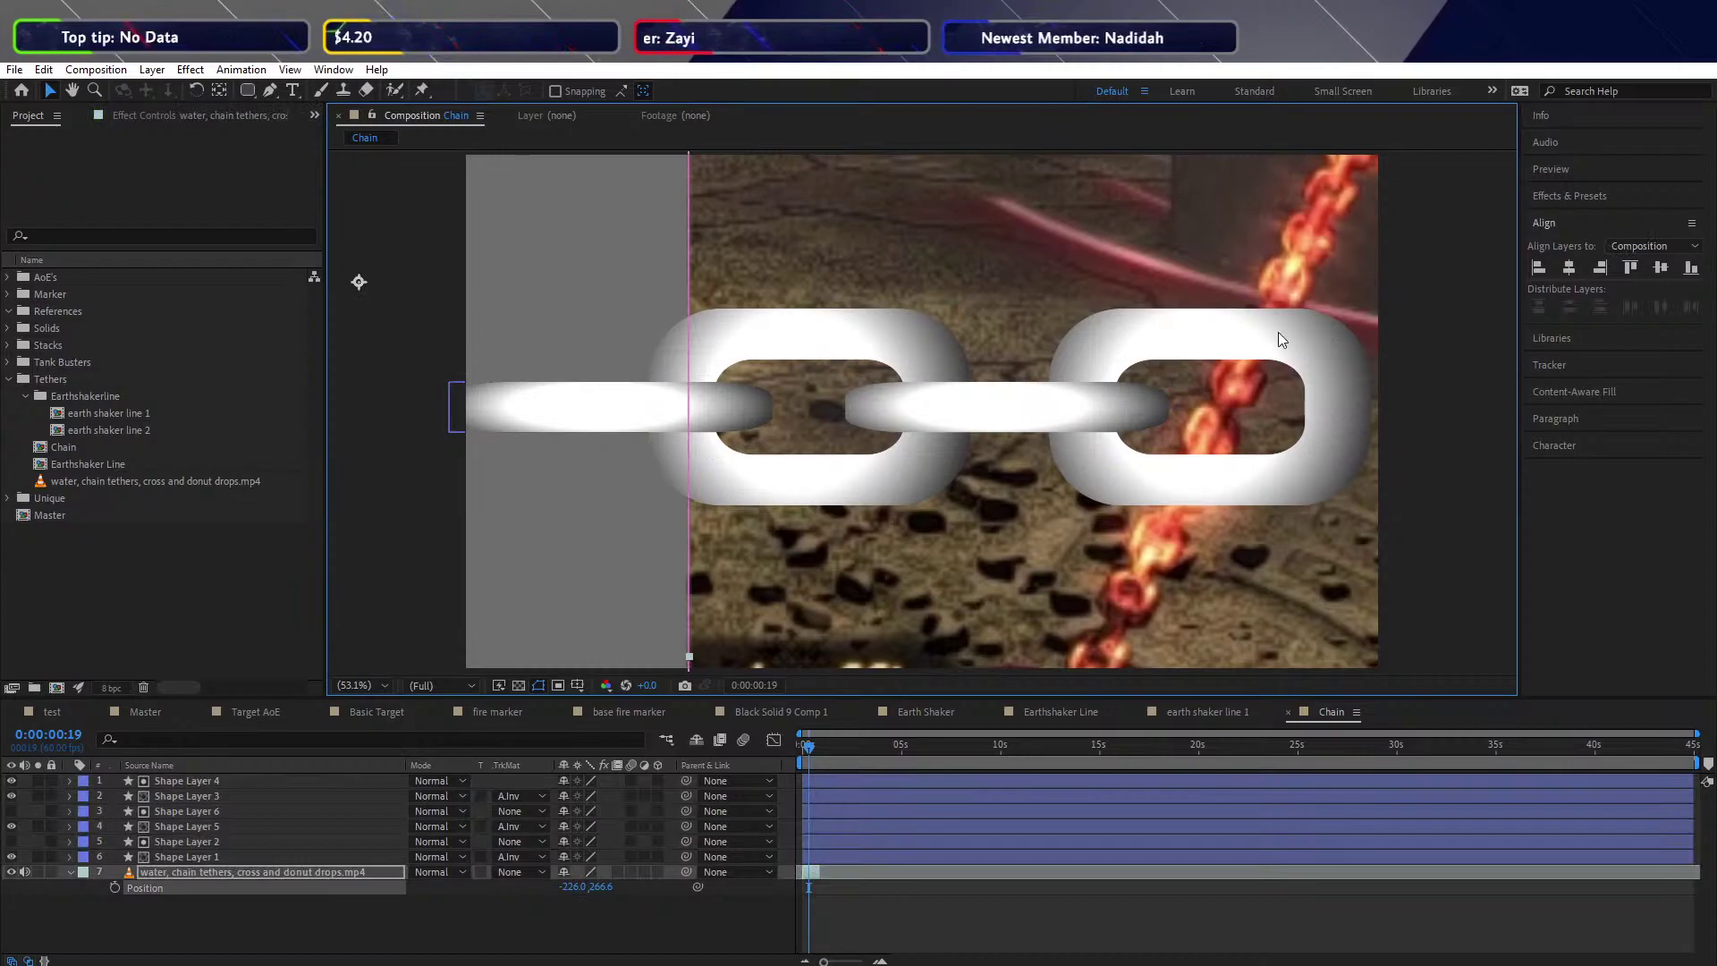
key("ctrl+z")
left_click(581, 418)
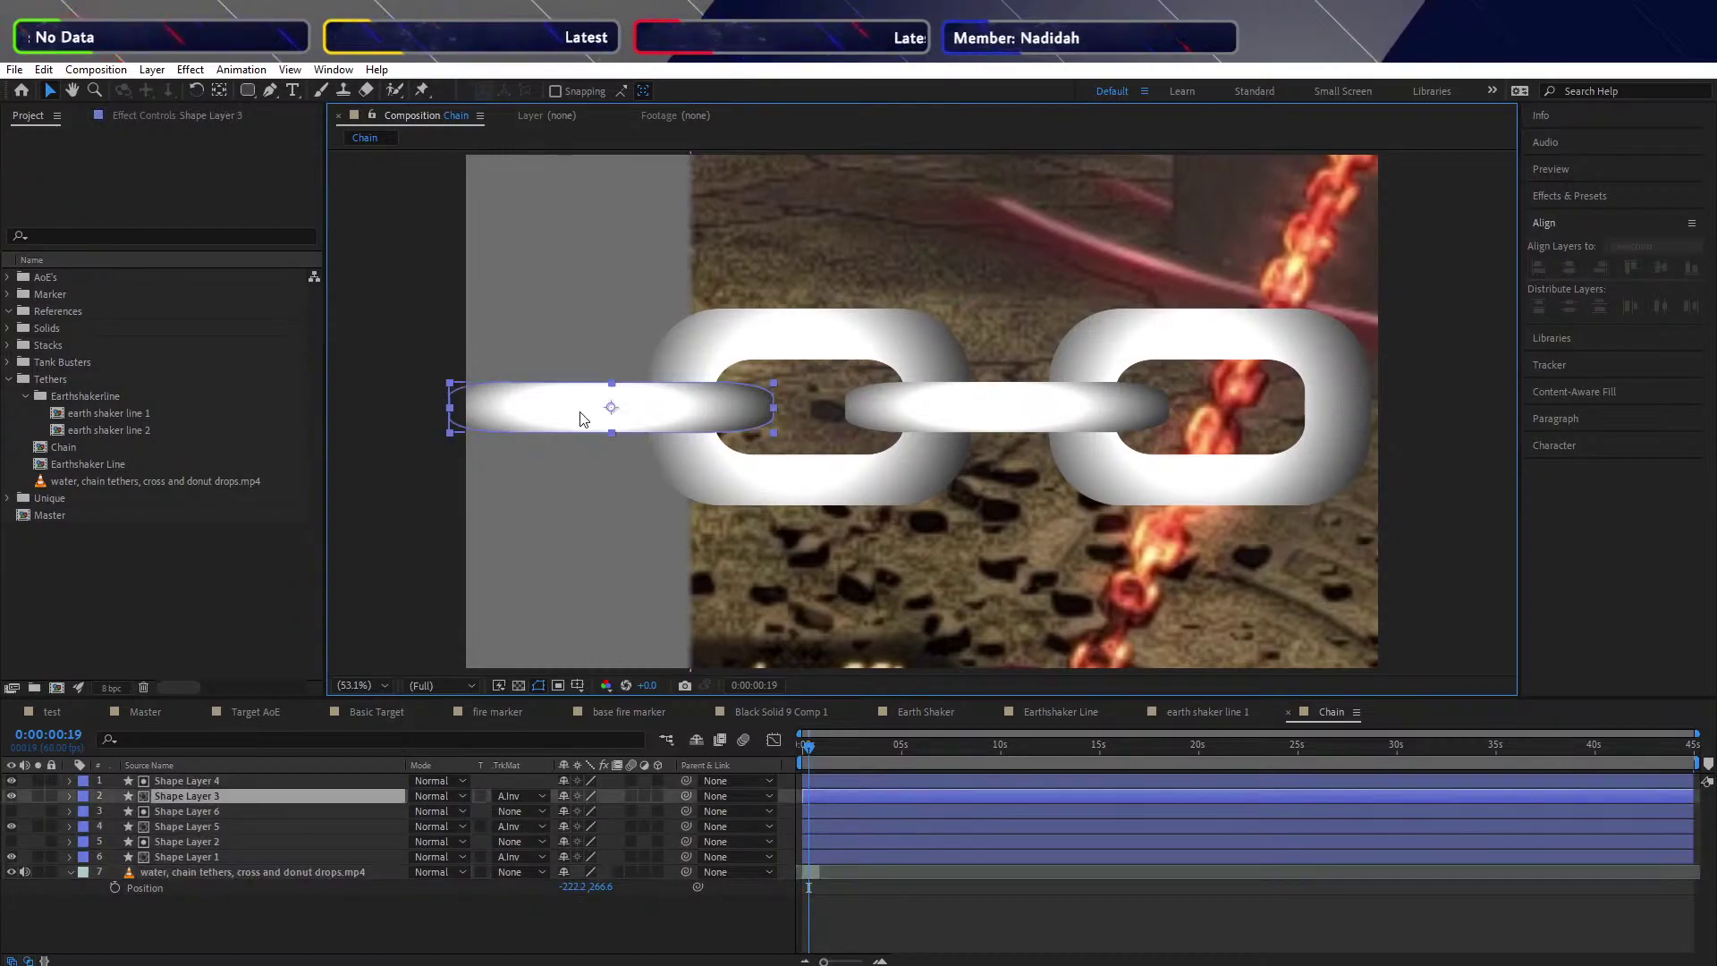
key("ctrl+z")
key("ctrl+z")
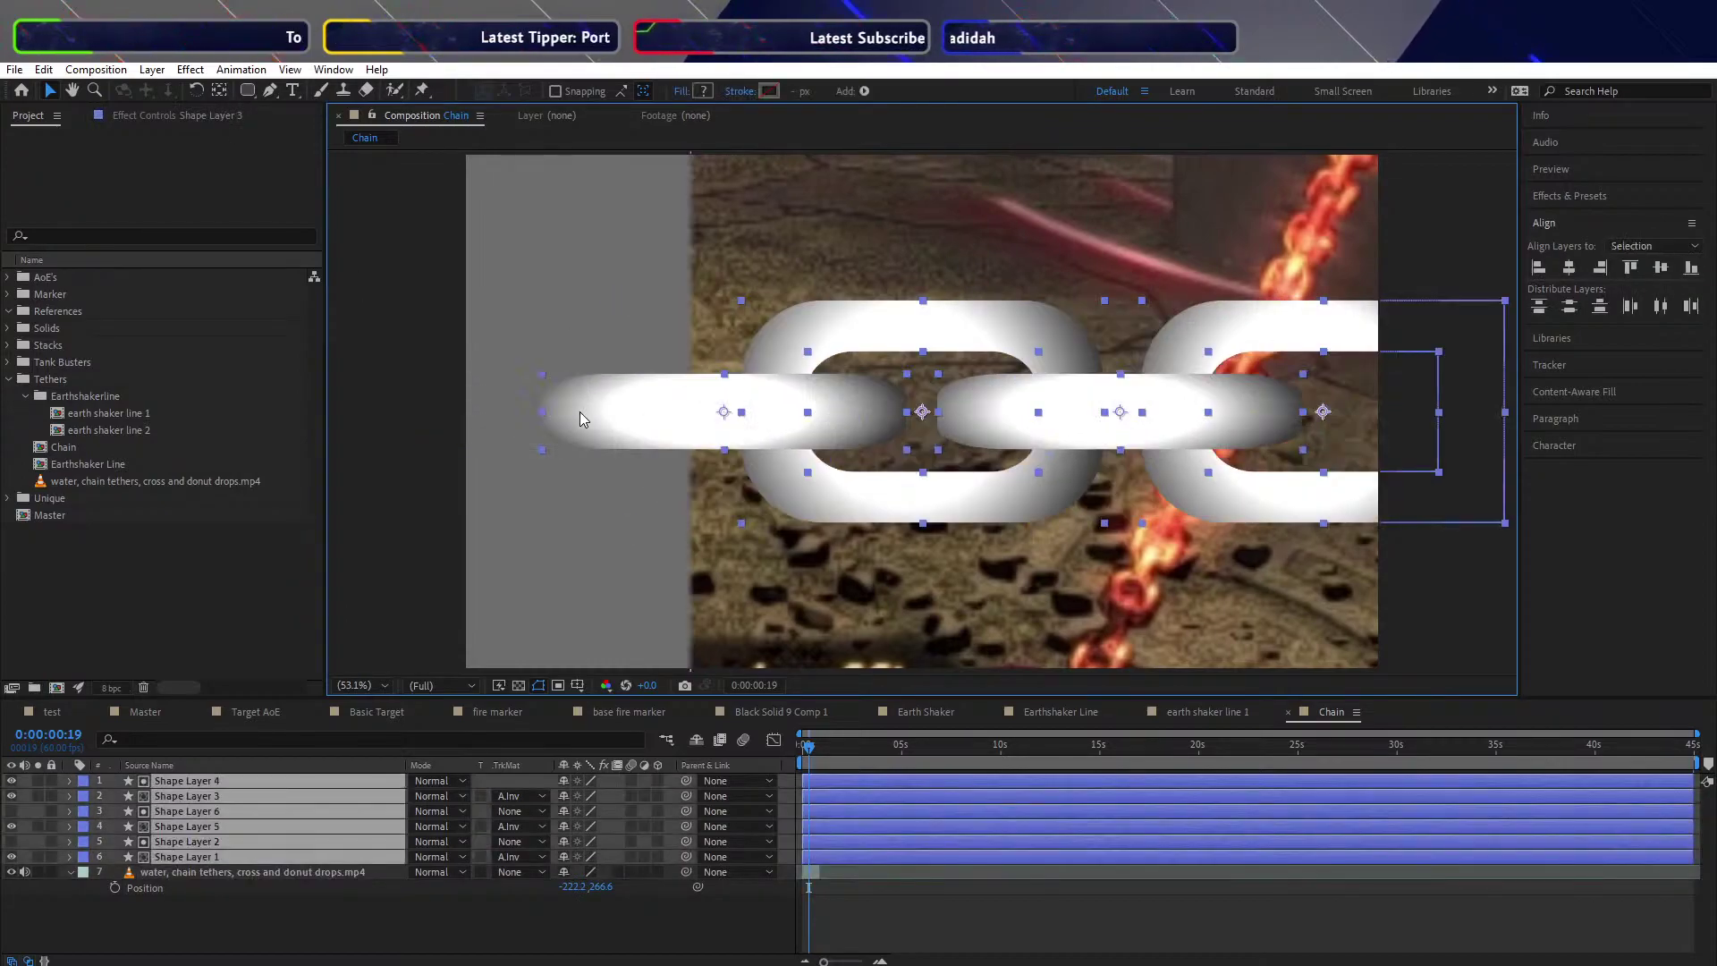
key("ctrl+z")
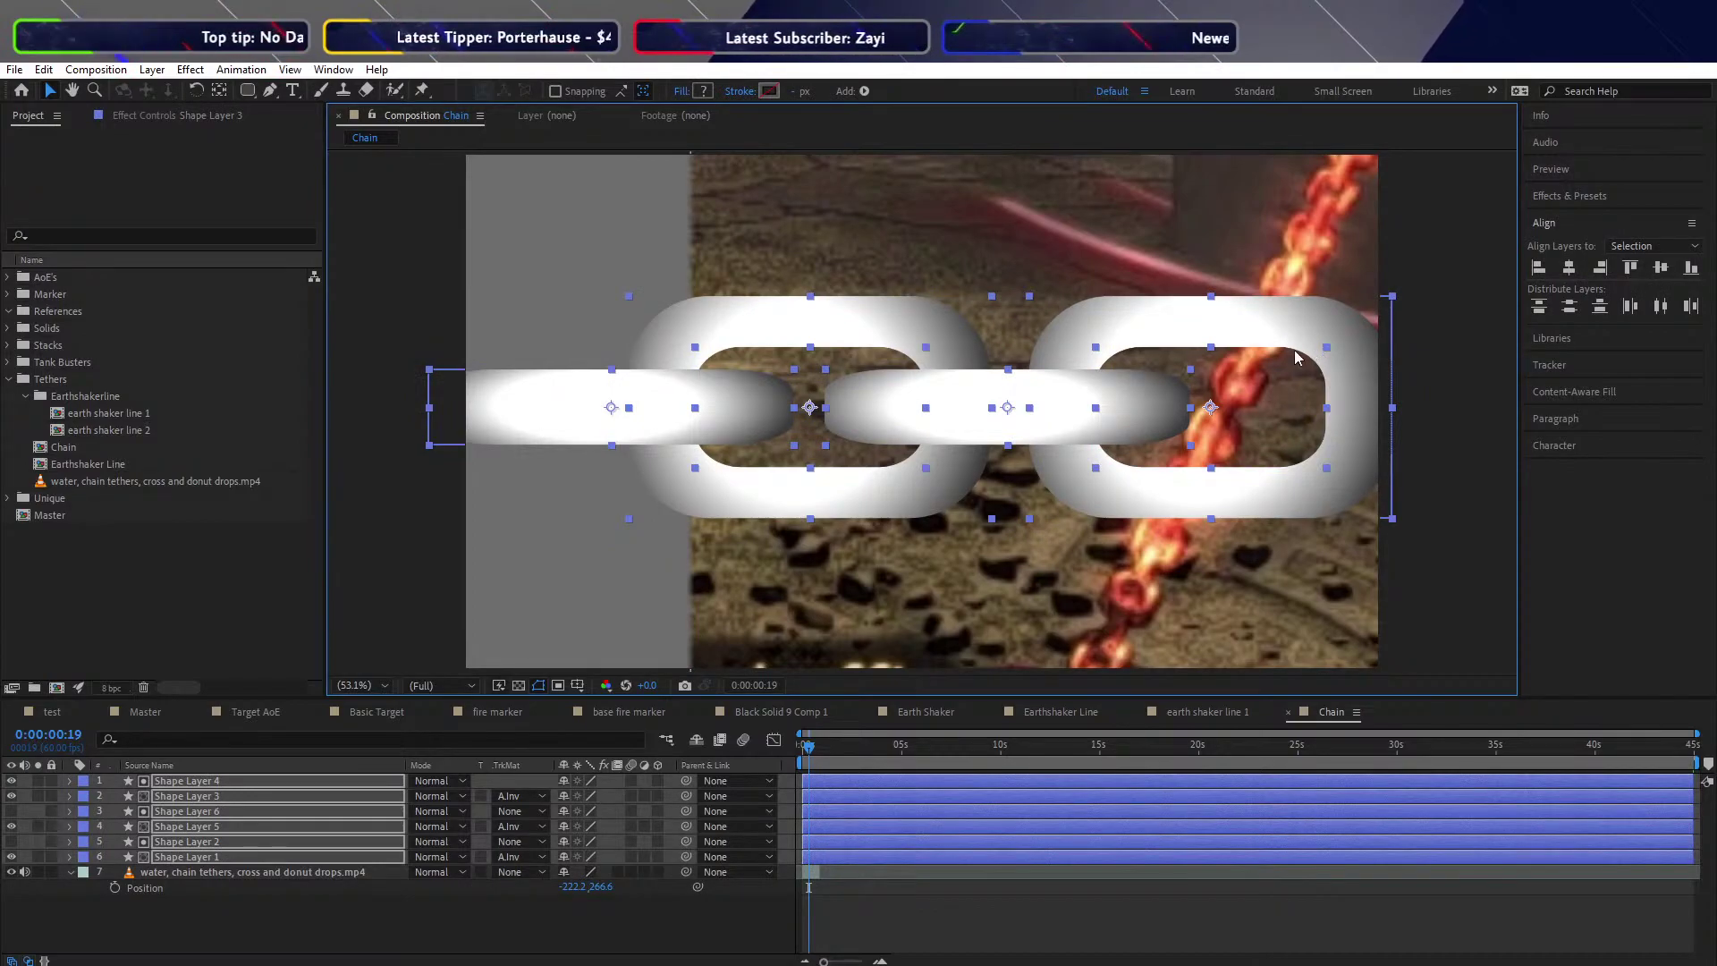
Set the Scale of both side links, Shape Layer 3 and Shape Layer 4, to 82.5, 27.9%
left_click(207, 857)
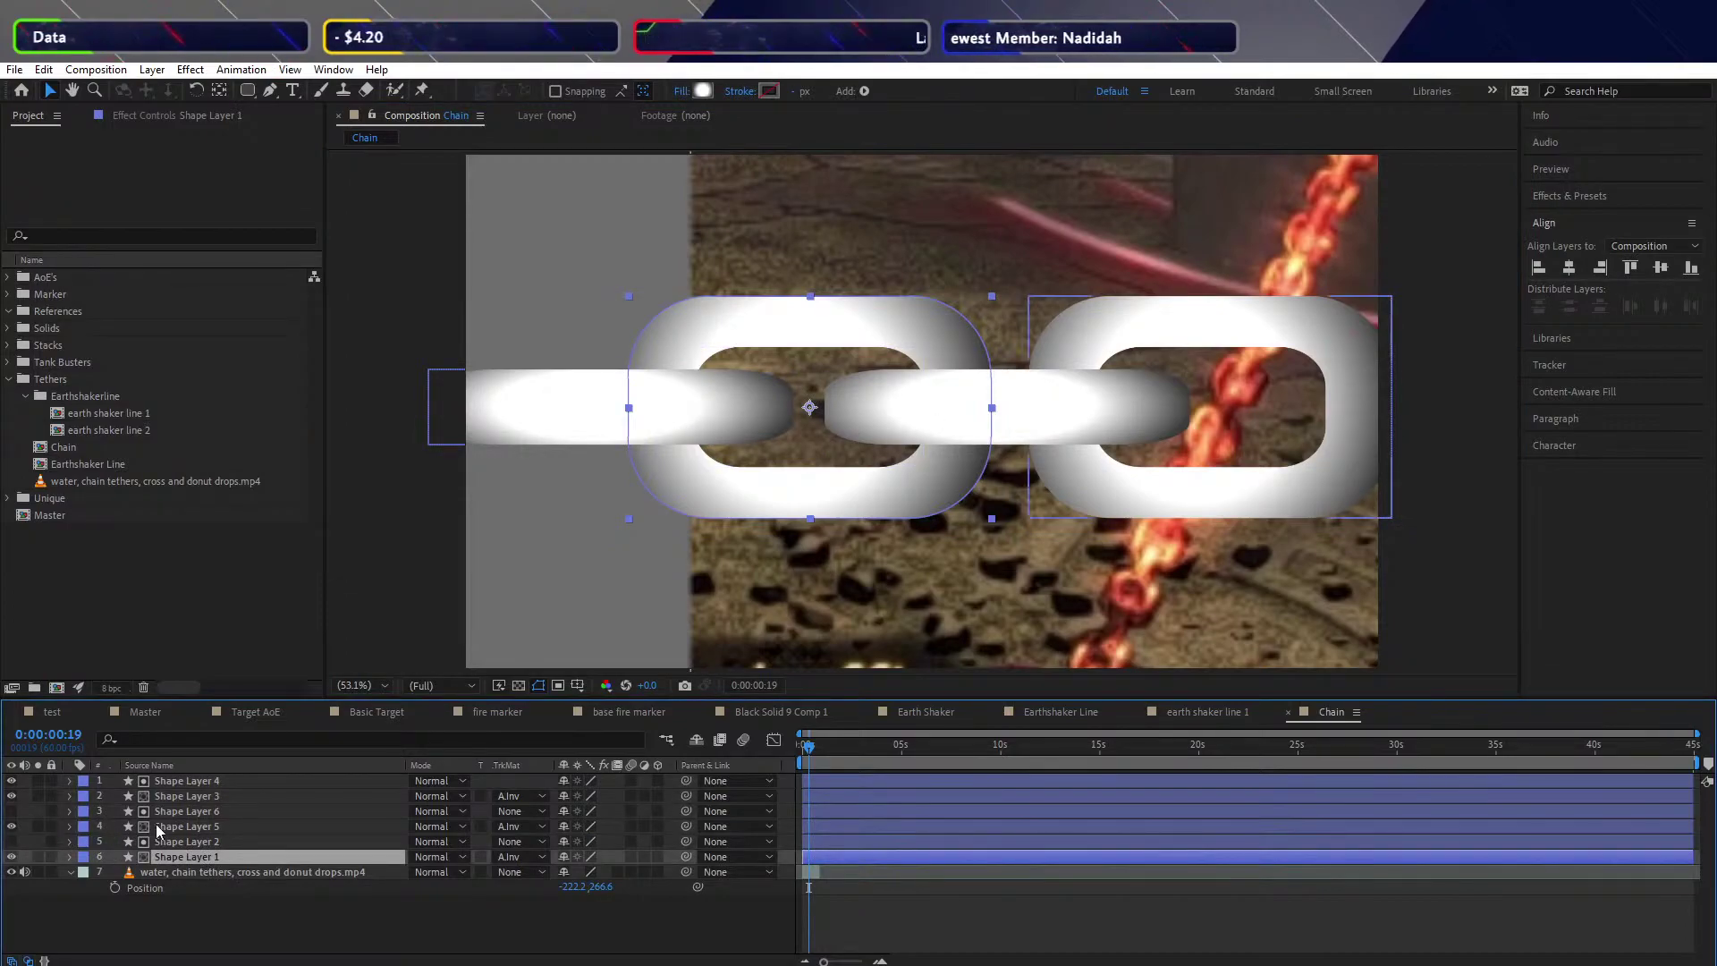
left_click(537, 428)
left_click(992, 410, "shift")
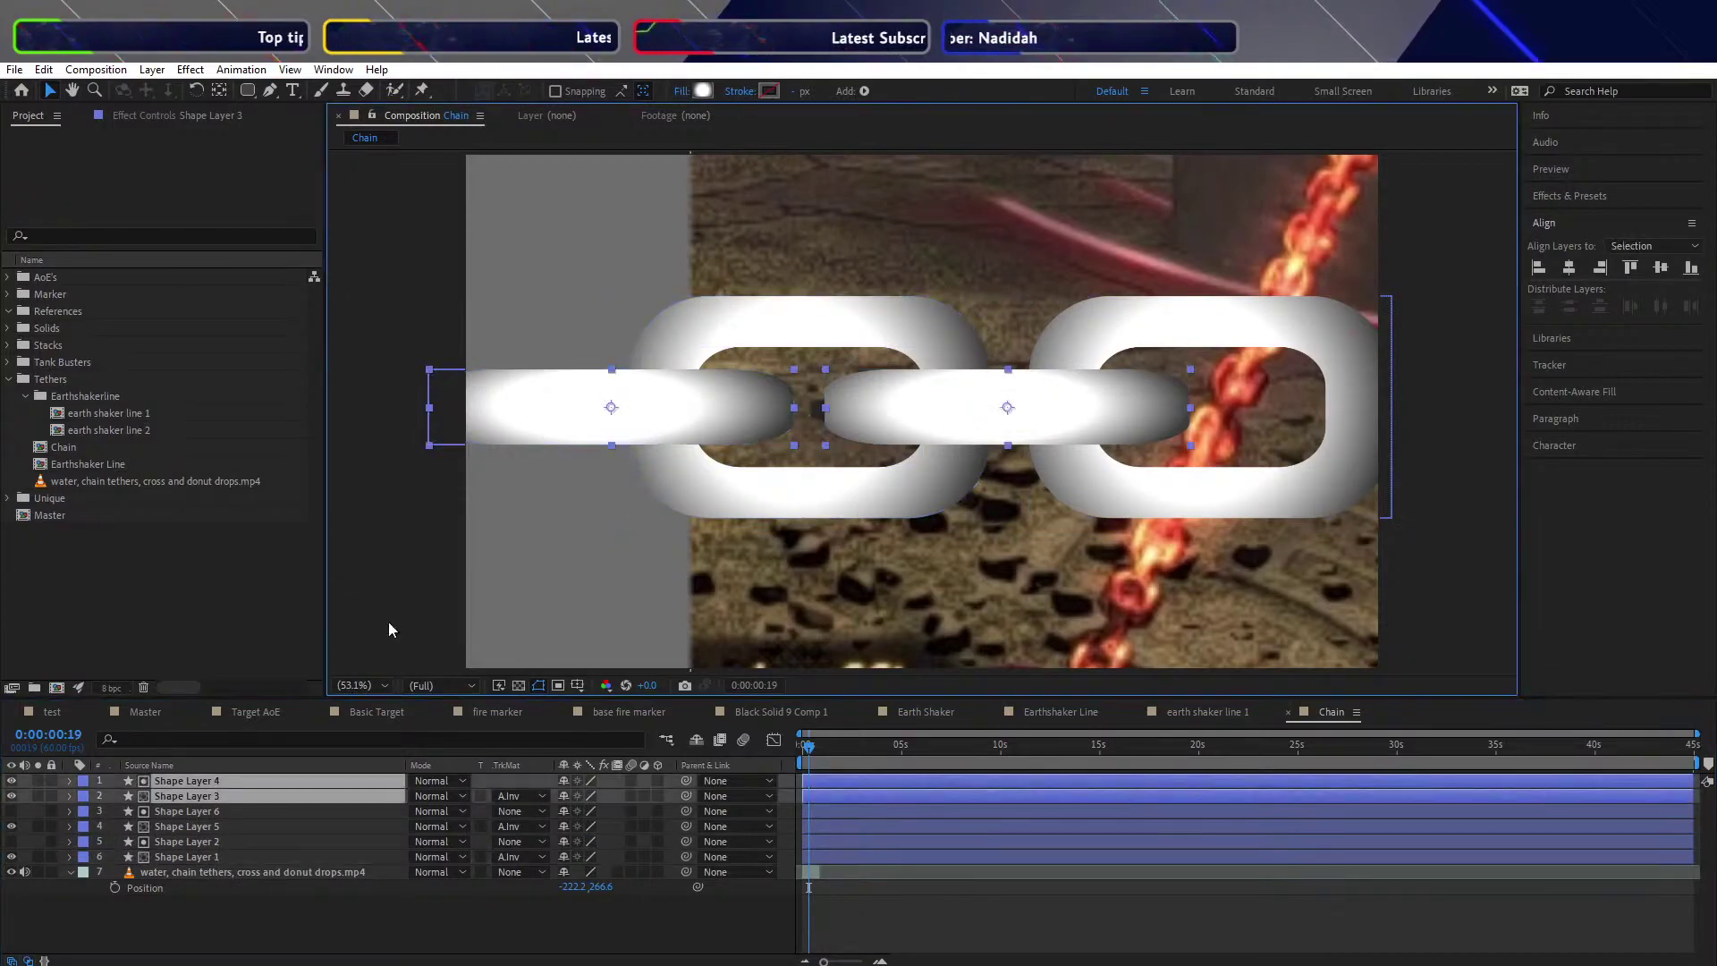
key("s")
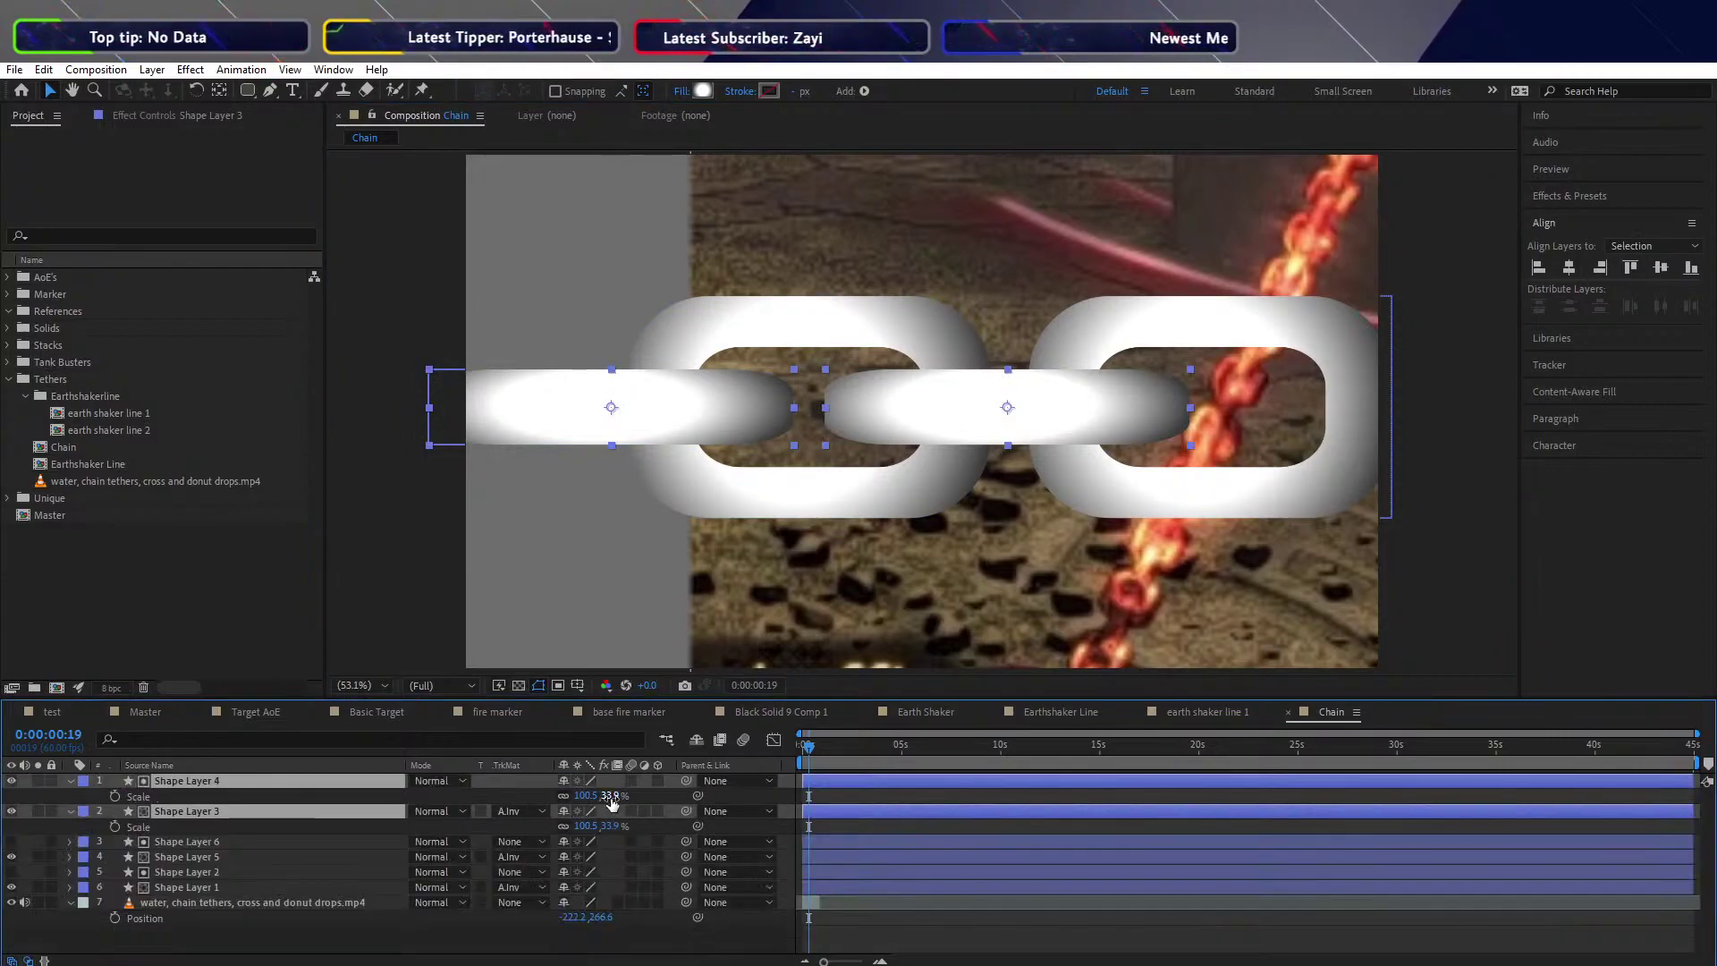
left_click_drag(588, 796, 572, 797)
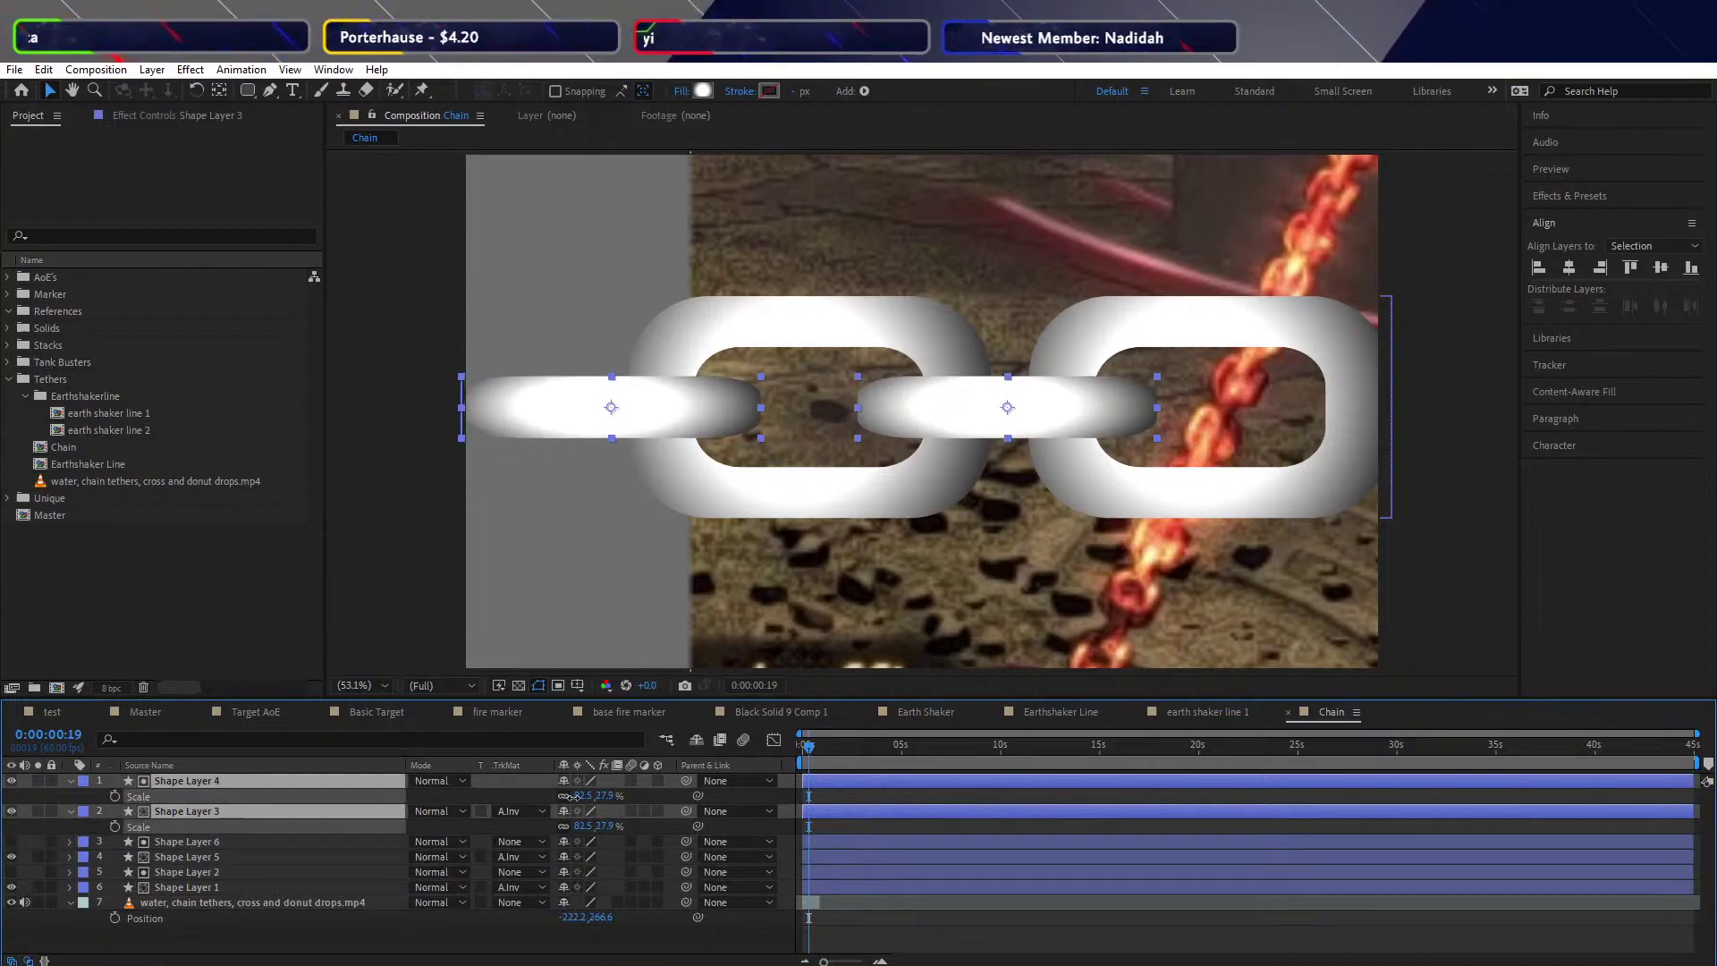
Scale down the front links, setting Shape Layers 1 and 5 to 84% and Shape Layers 2 and 6 to 47.5, 38.1%
left_click(832, 373)
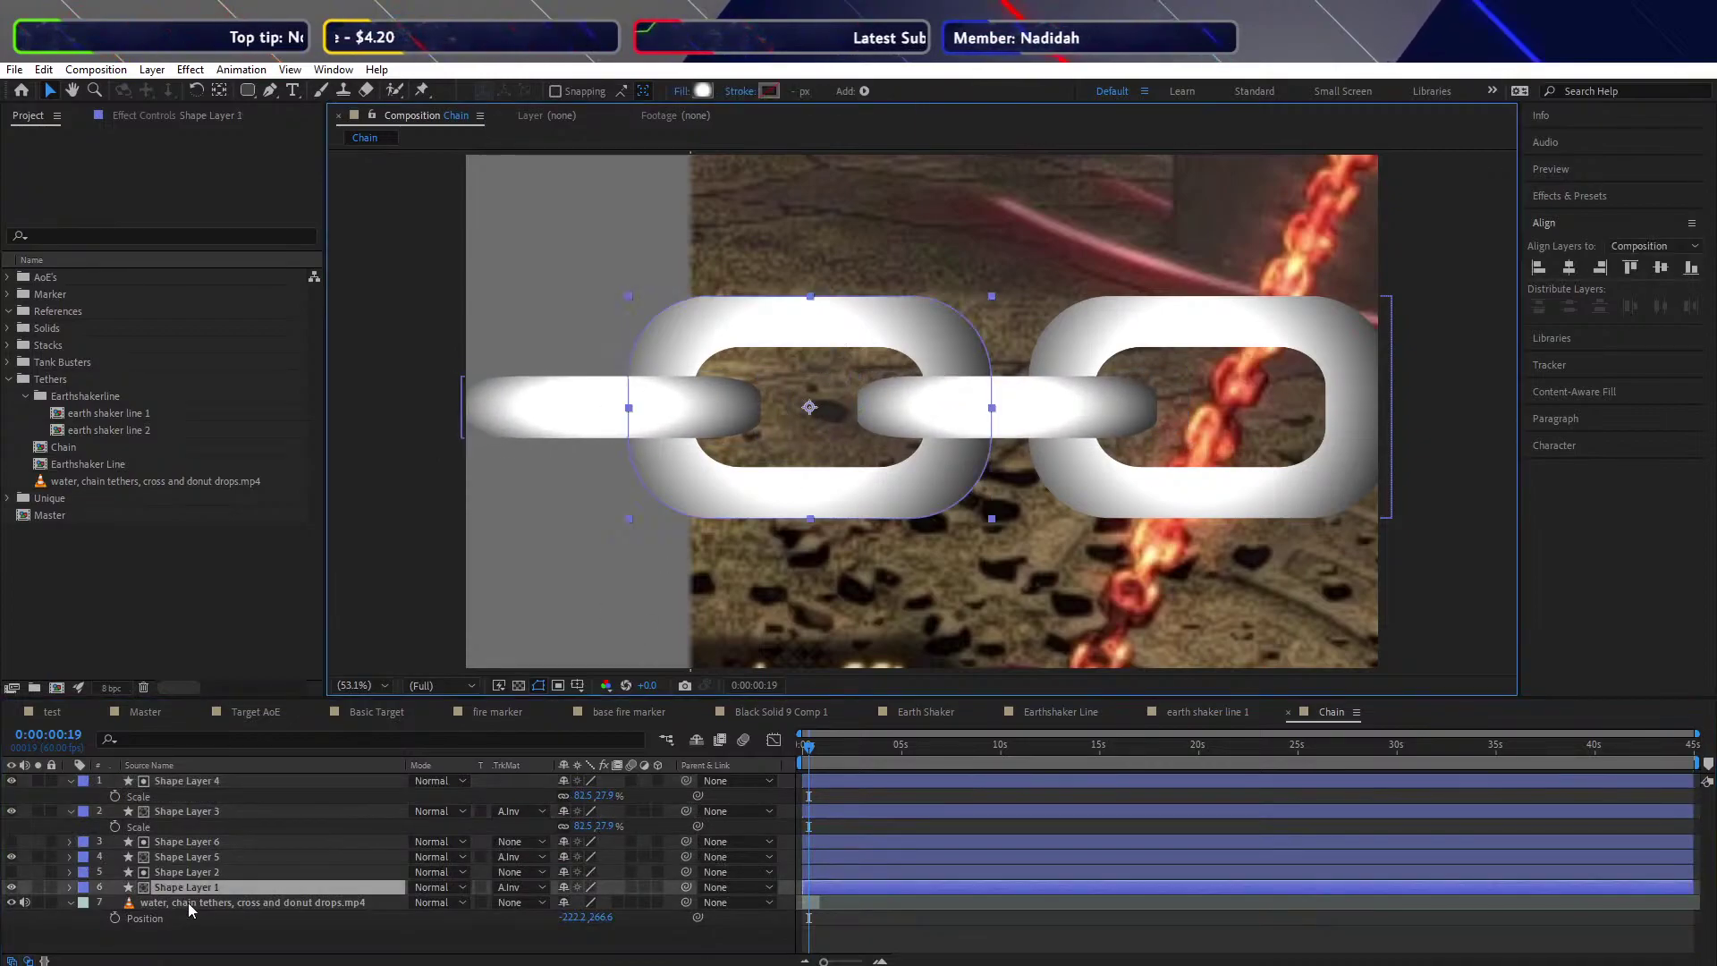
left_click(174, 842, "shift")
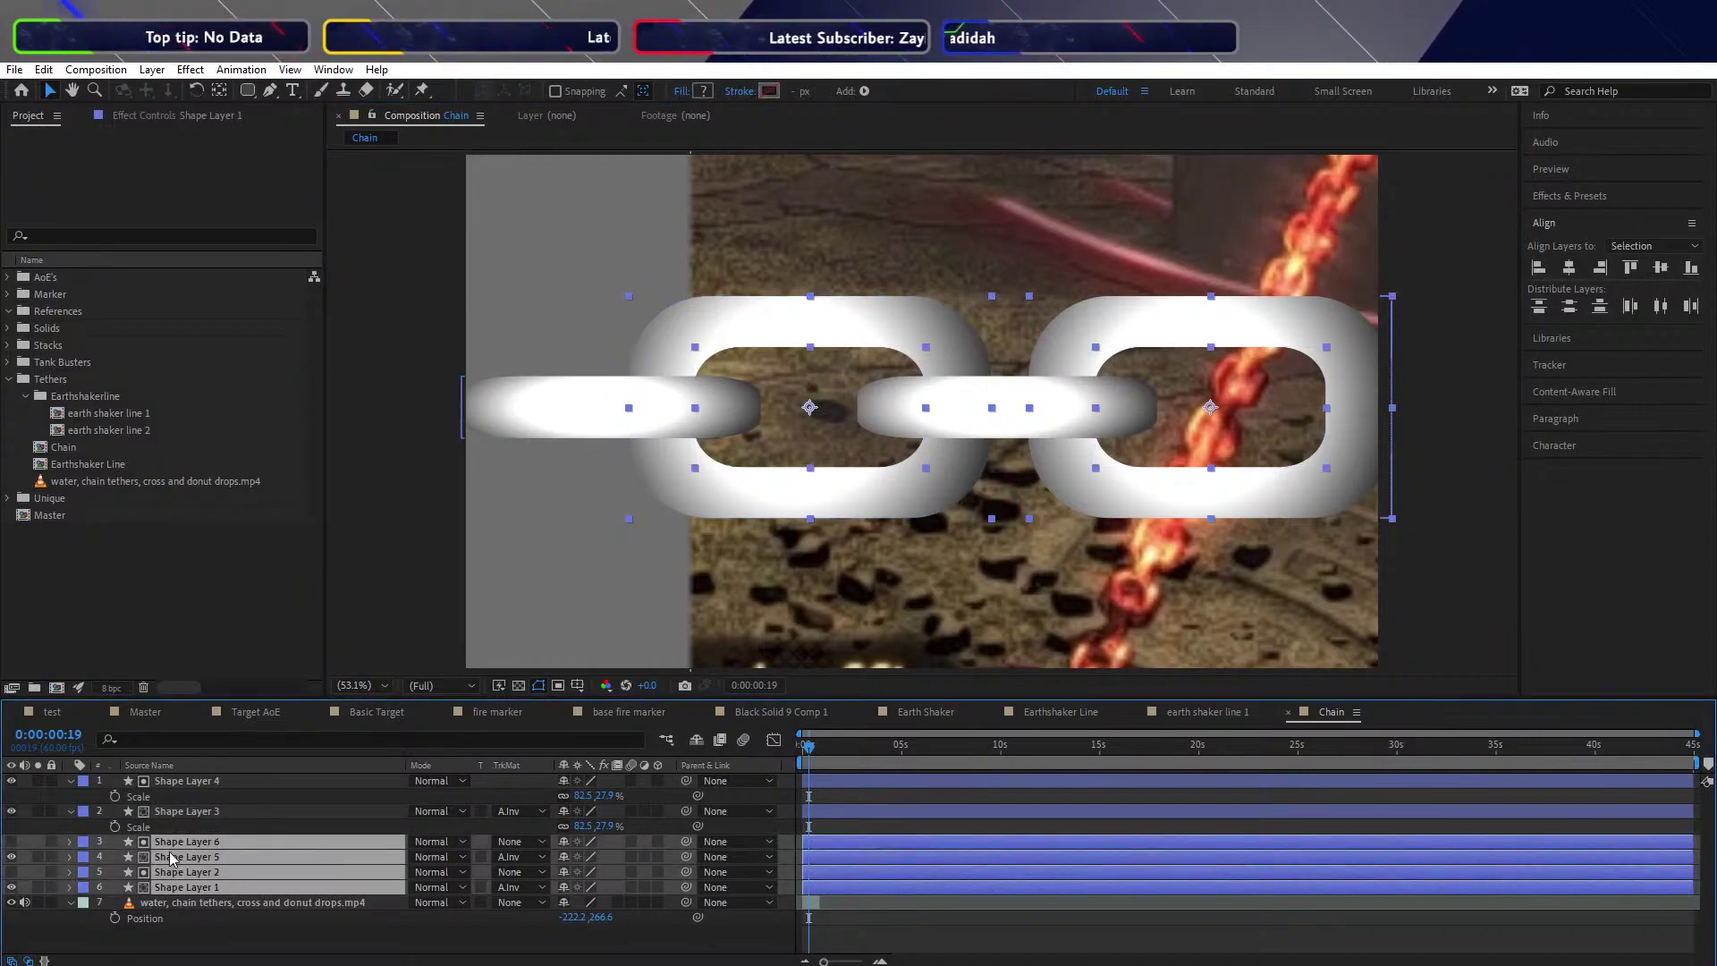
key("s")
left_click_drag(593, 884, 578, 884)
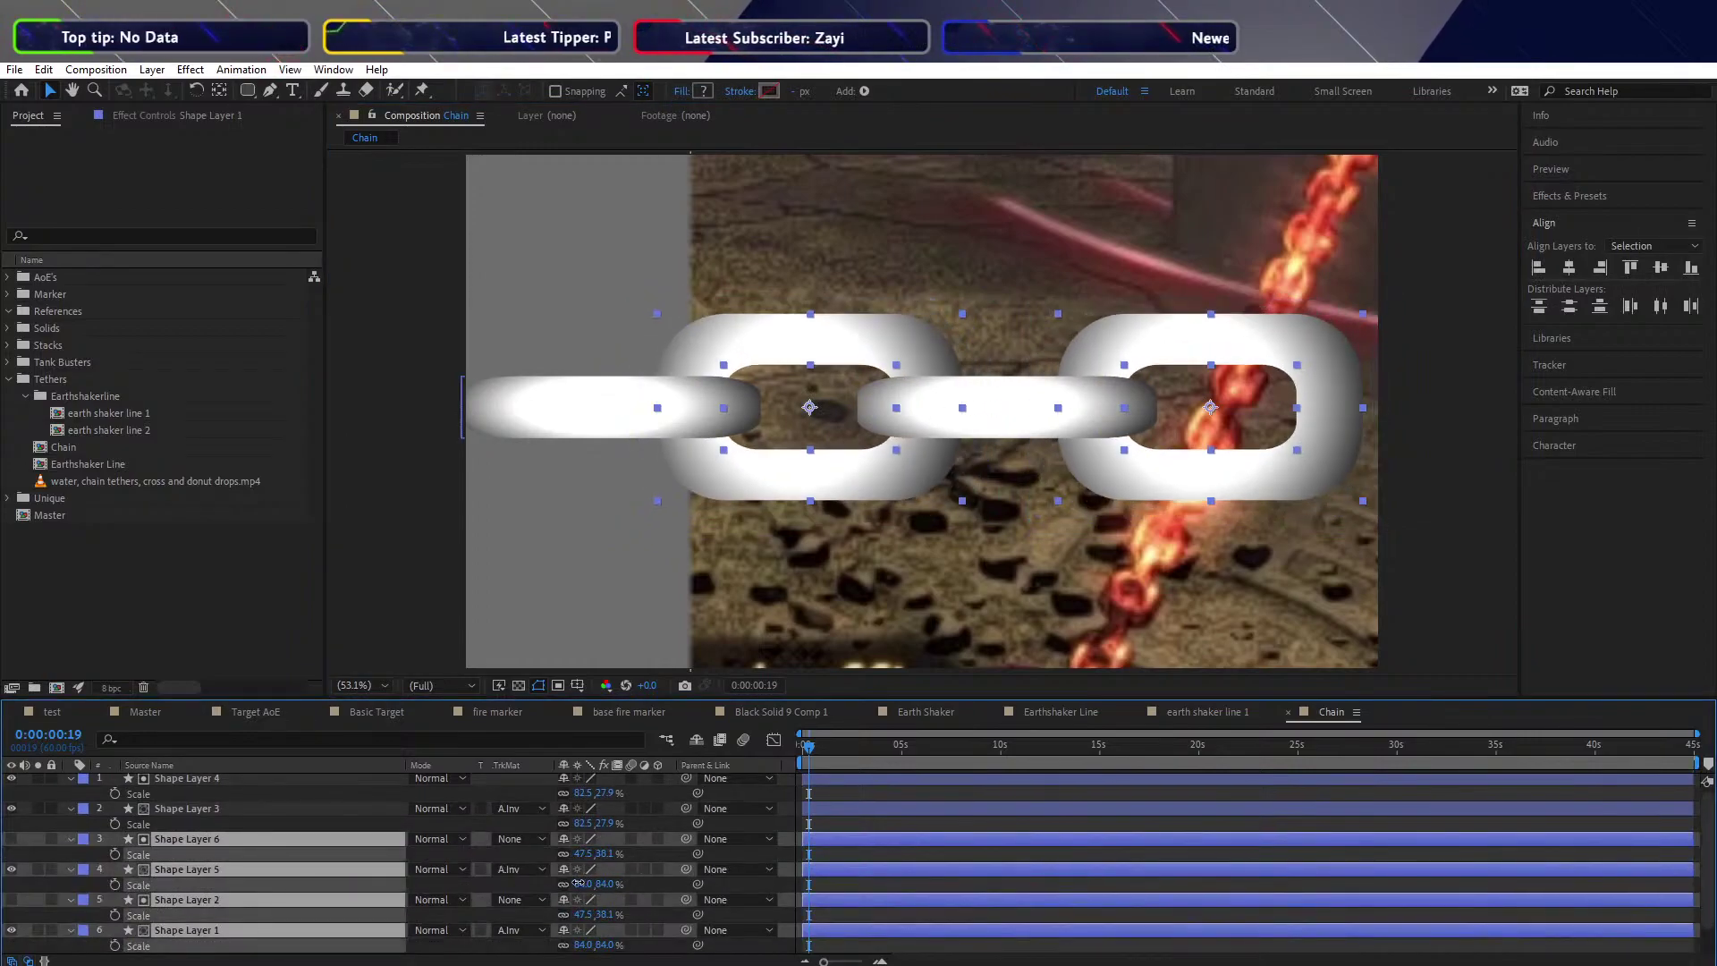
Shift the left side link, Shape Layer 3, rightward and the other side link, Shape Layer 4, leftward along the chain
left_click(636, 416)
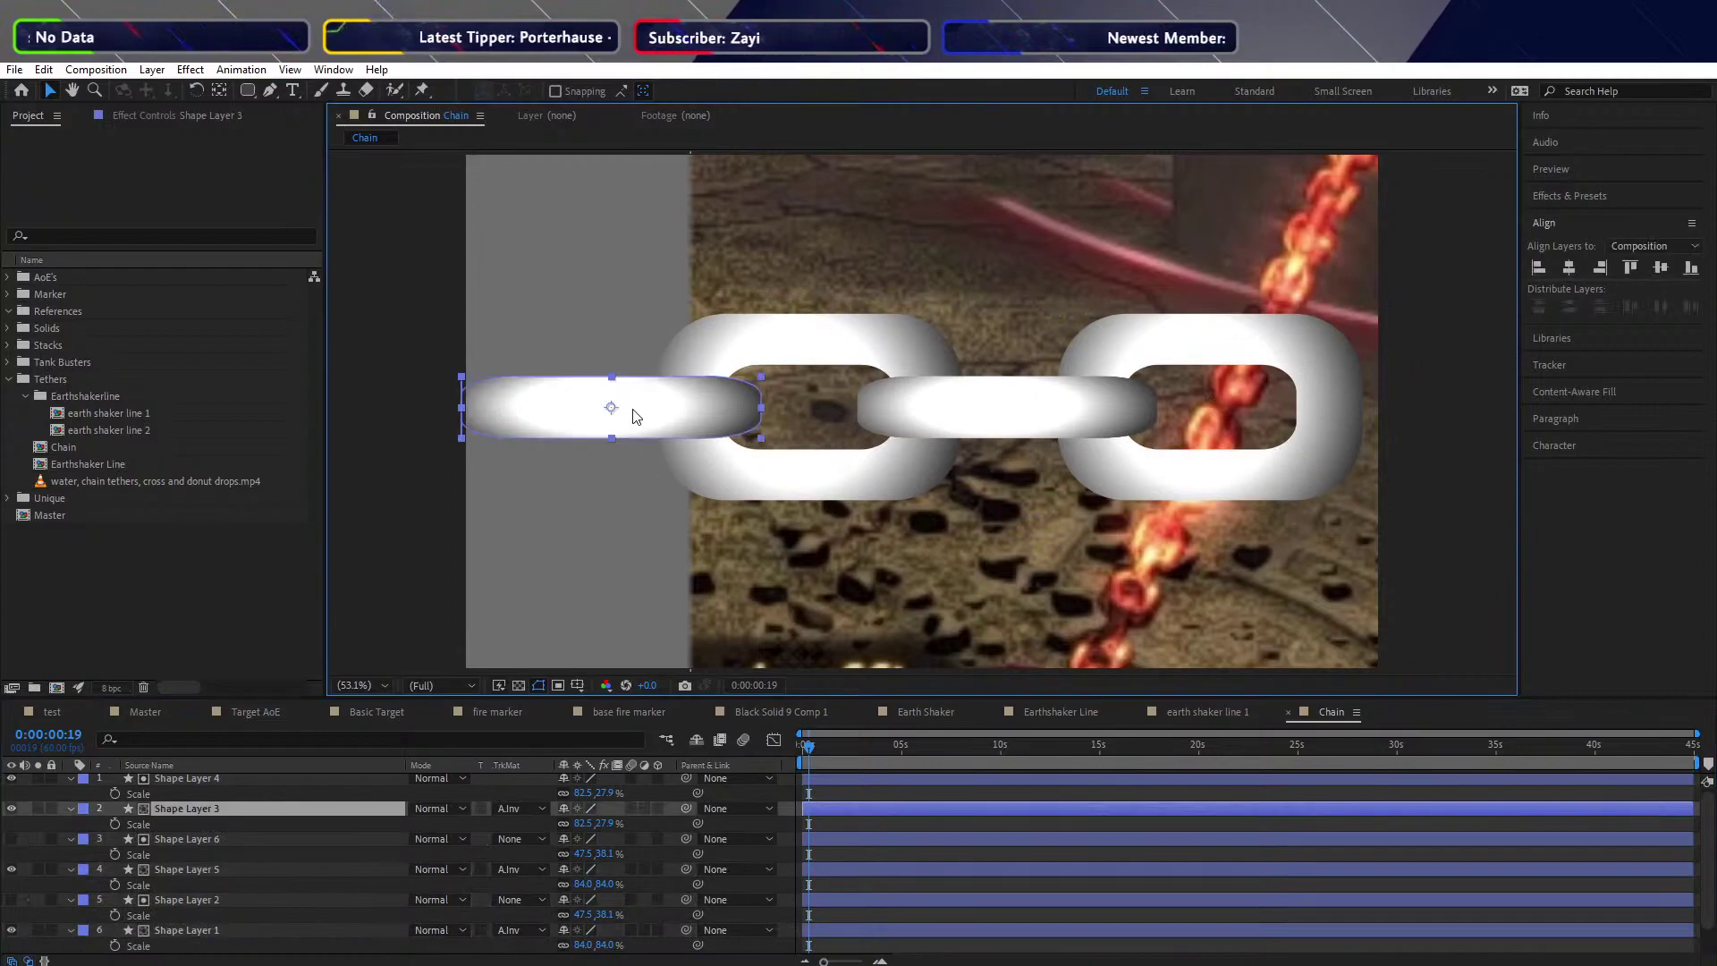
left_click_drag(590, 424, 640, 424)
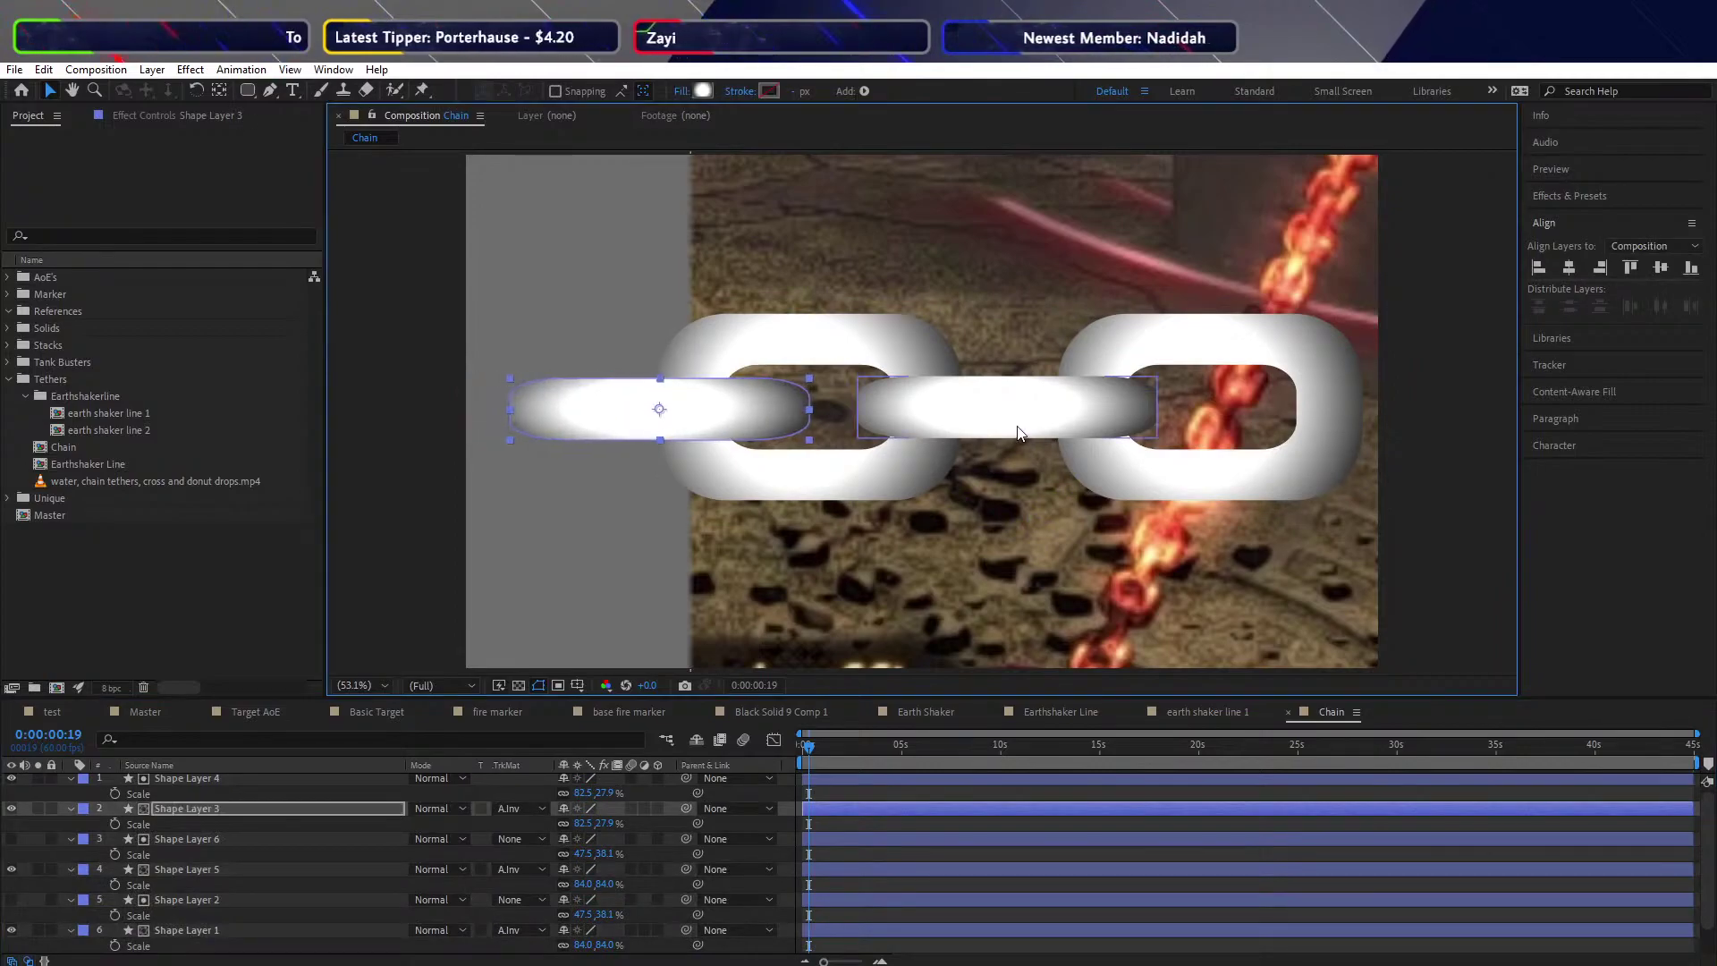
left_click_drag(1003, 424, 975, 424)
left_click_drag(680, 422, 666, 421)
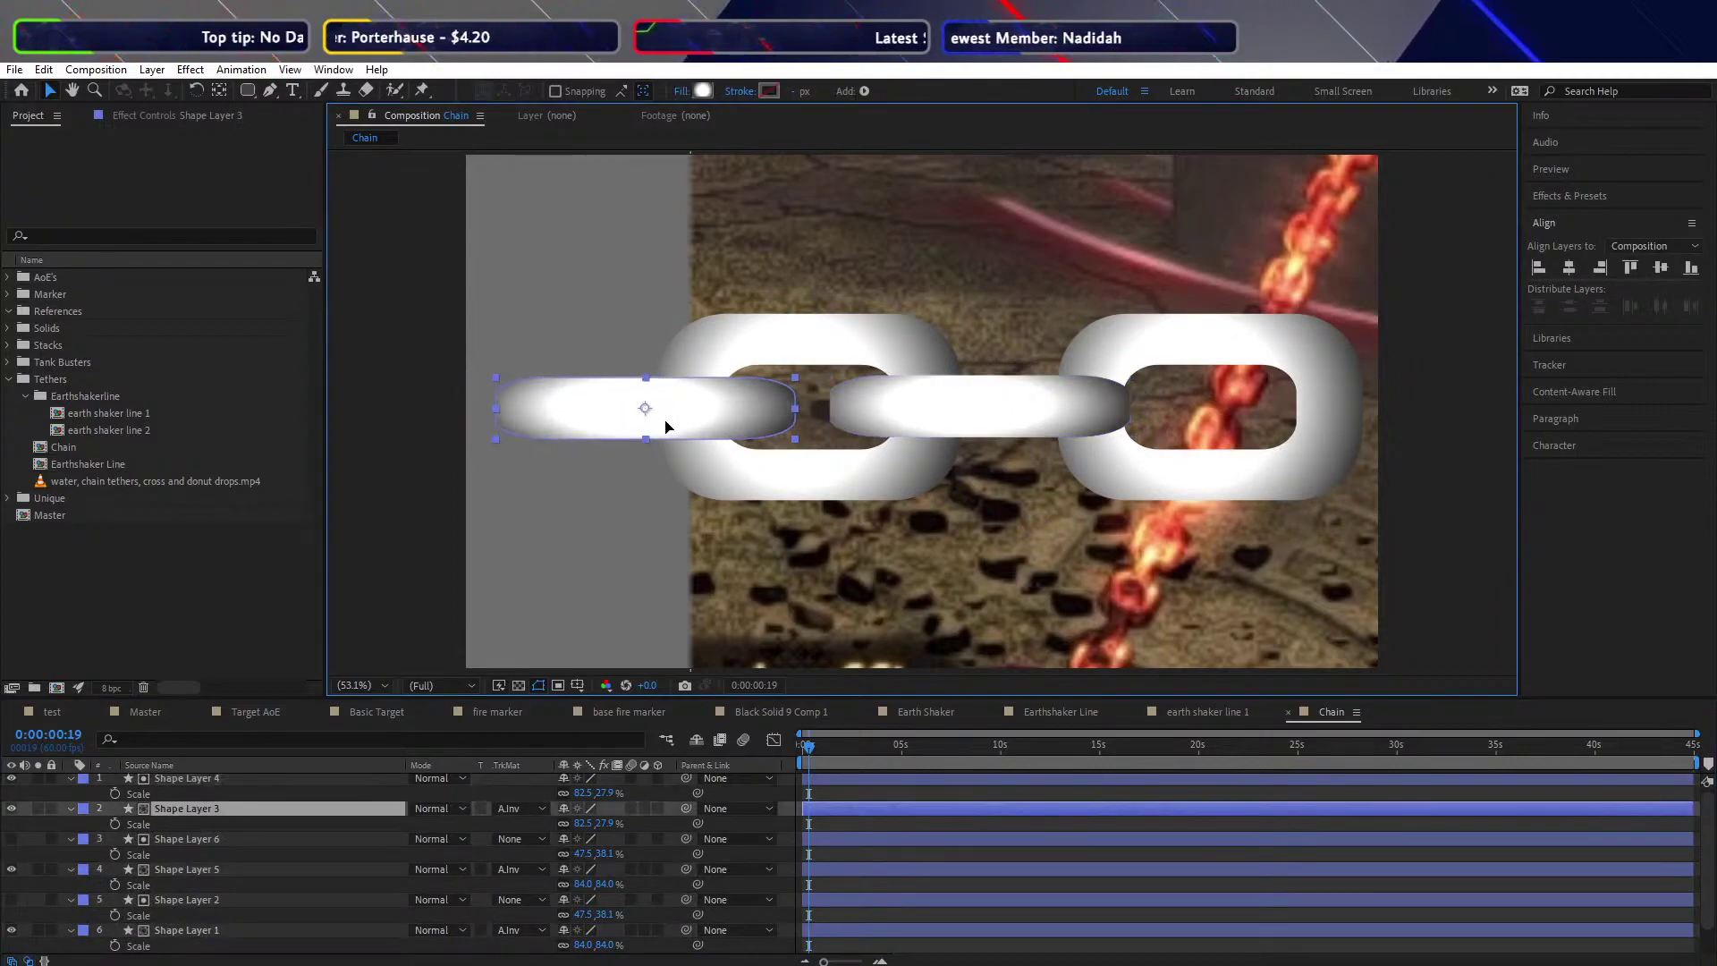
Move the right front link, Shape Layers 5 and 6 together, leftward to overlap the end of the middle side link
mouse_move(1219, 475)
left_mouse_down()
mouse_move(1145, 475)
mouse_move(1223, 481)
left_mouse_up()
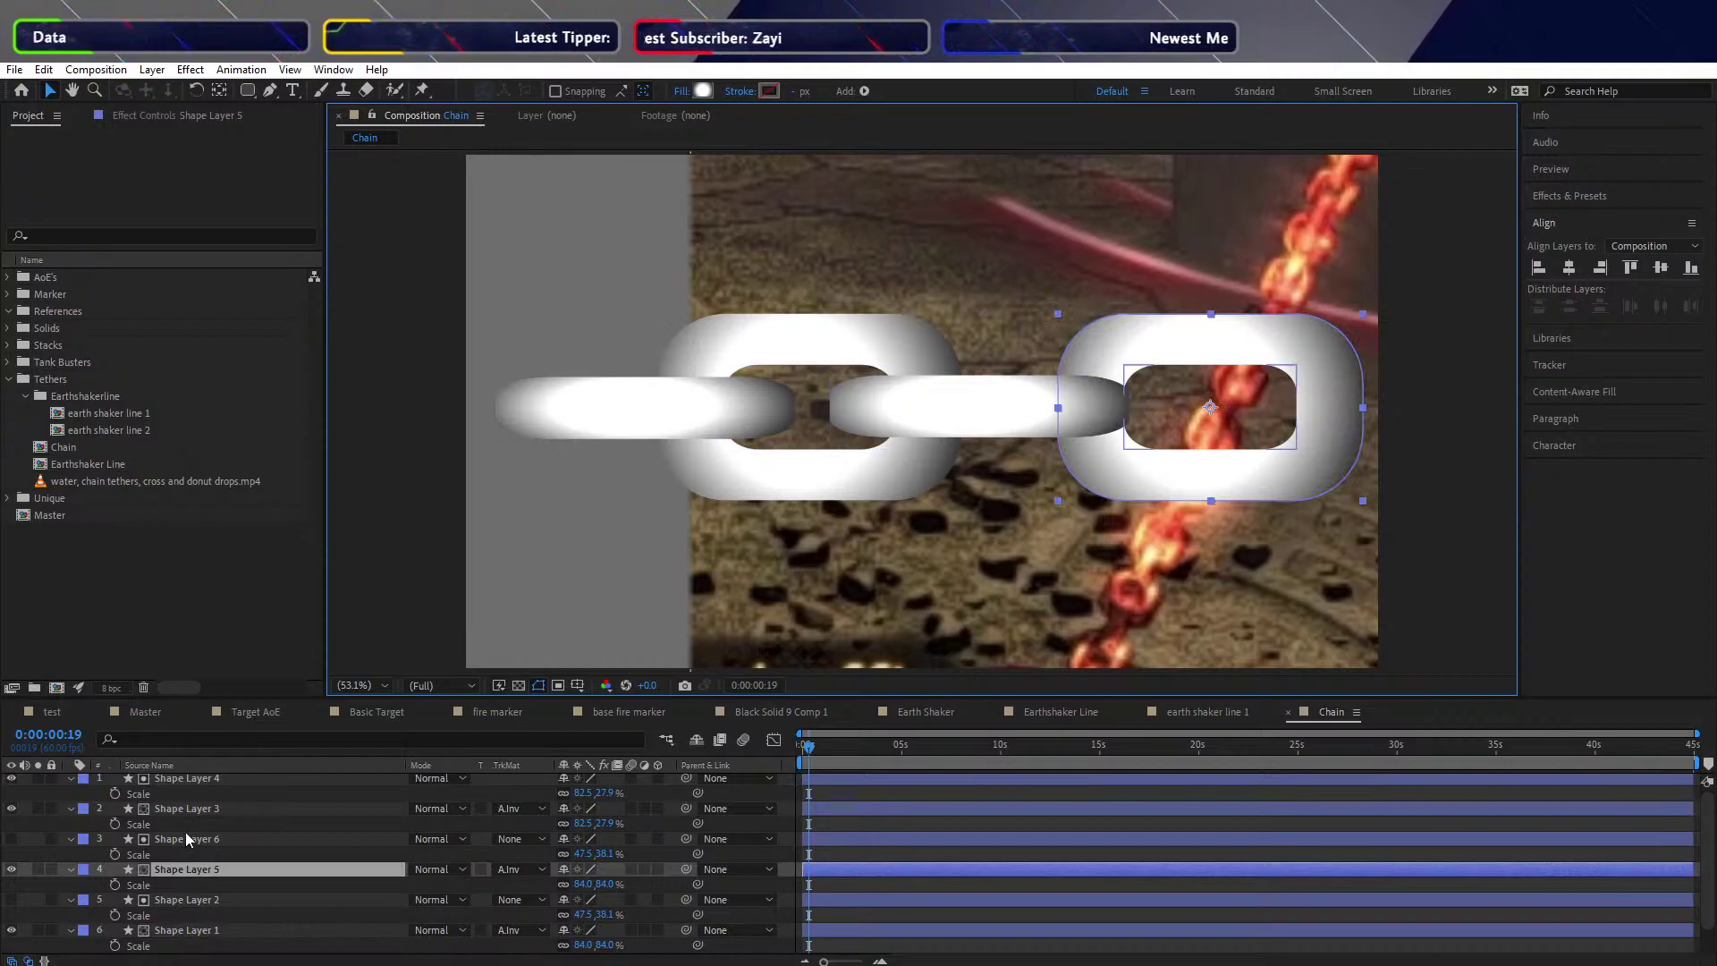
left_click(228, 839, "ctrl")
left_click_drag(1243, 436, 1187, 427)
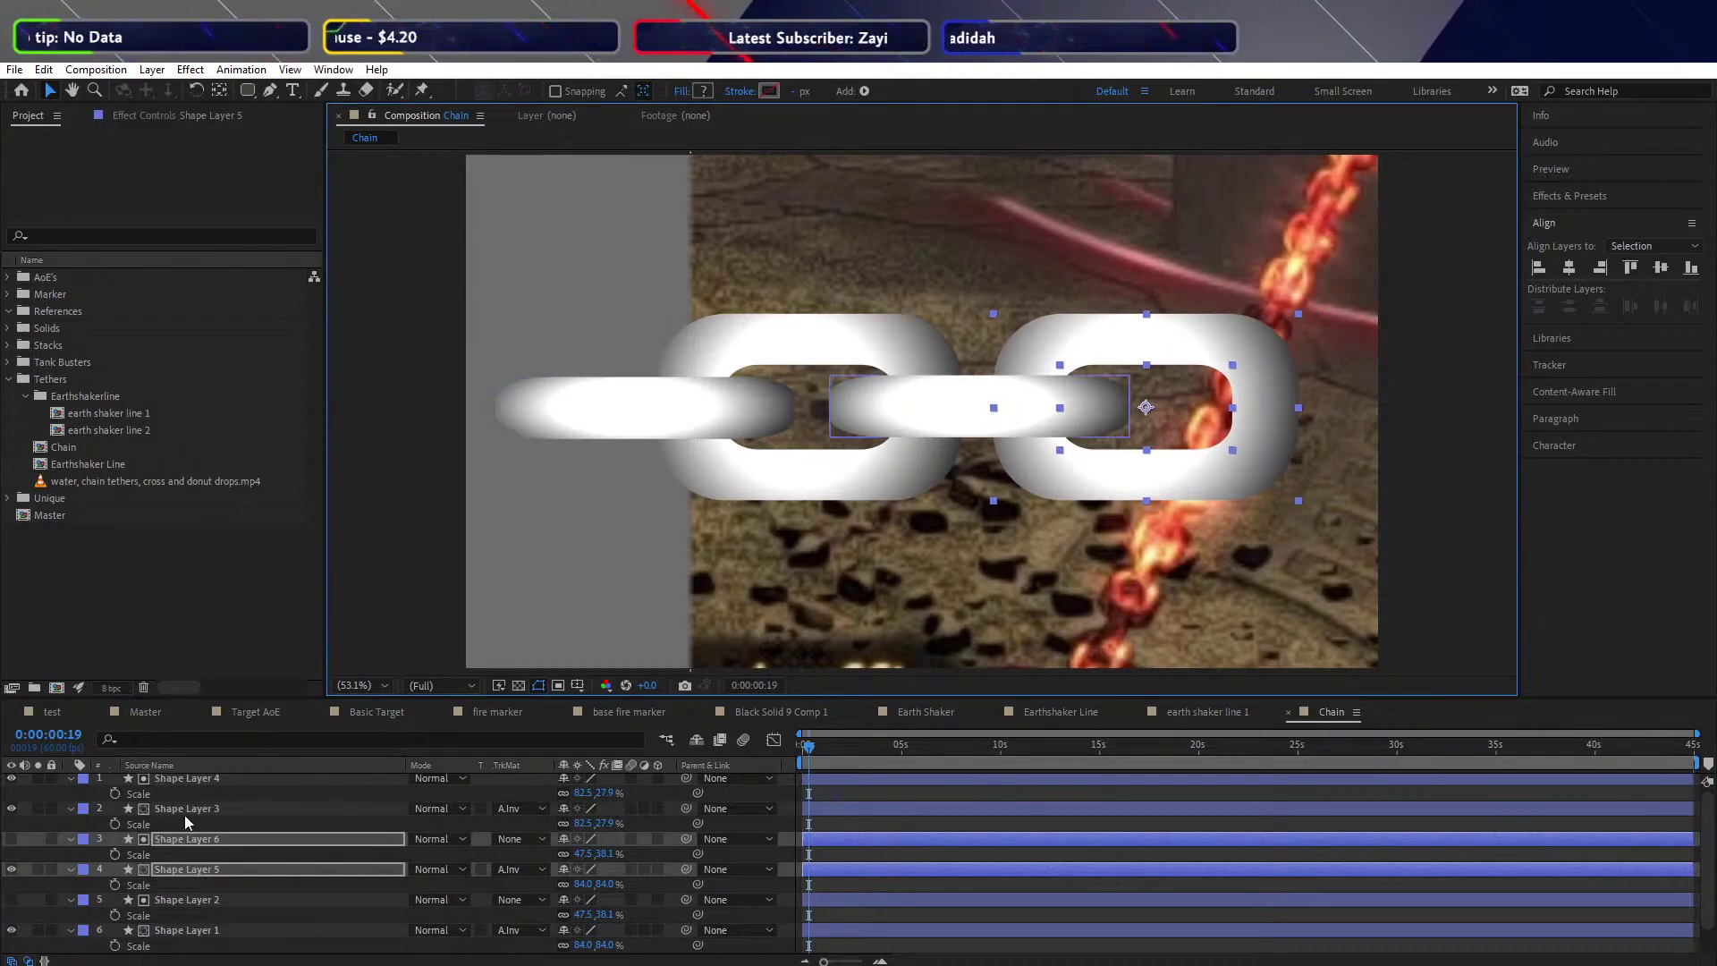
Collapse the Scale properties of all six shape layers in the timeline
scroll(184, 814, "up", 1)
left_click(71, 782)
left_click(72, 814)
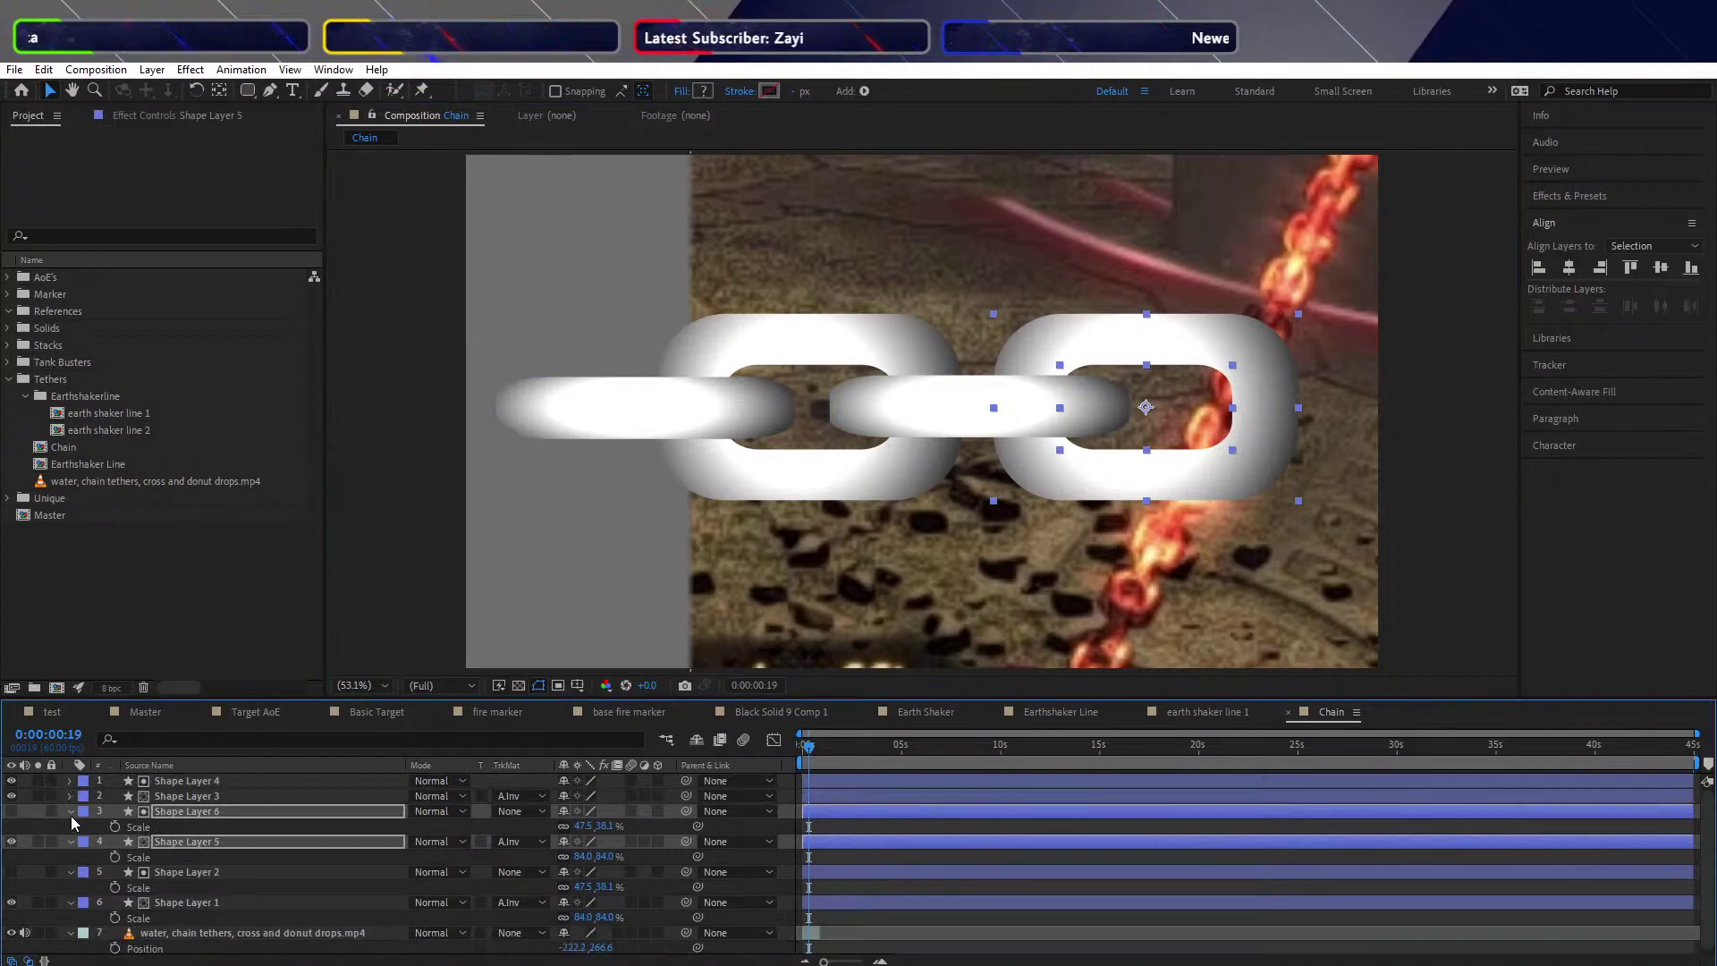
left_click(69, 839)
left_click(71, 839)
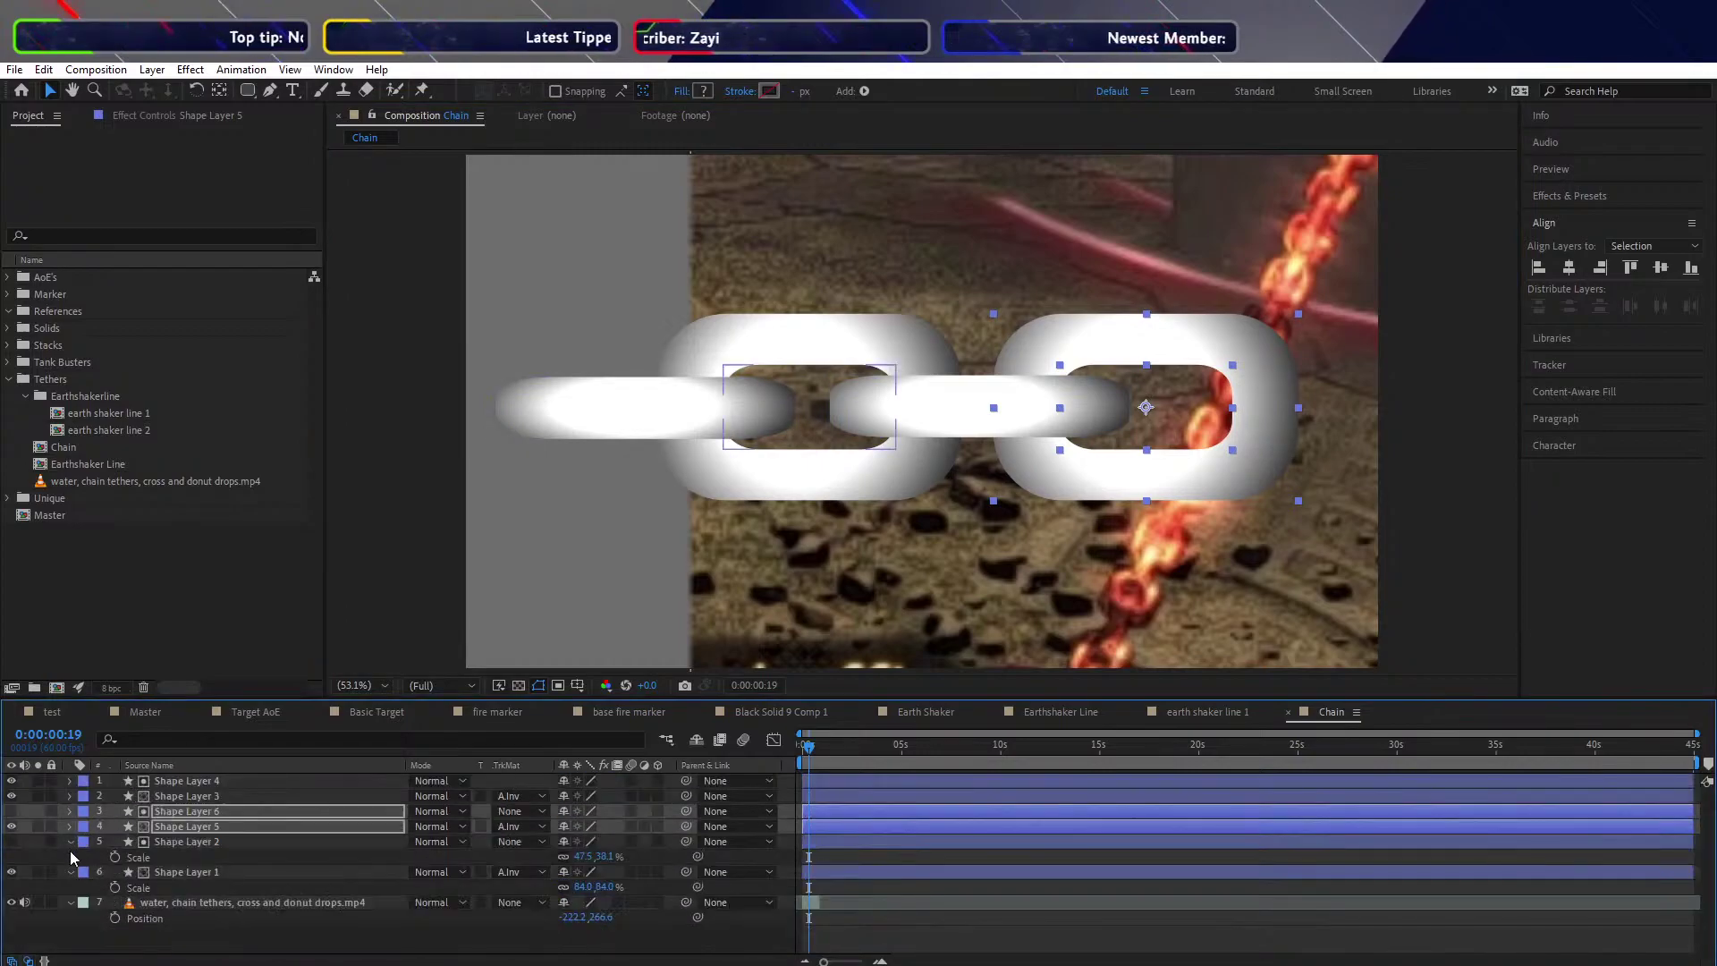
left_click(71, 872)
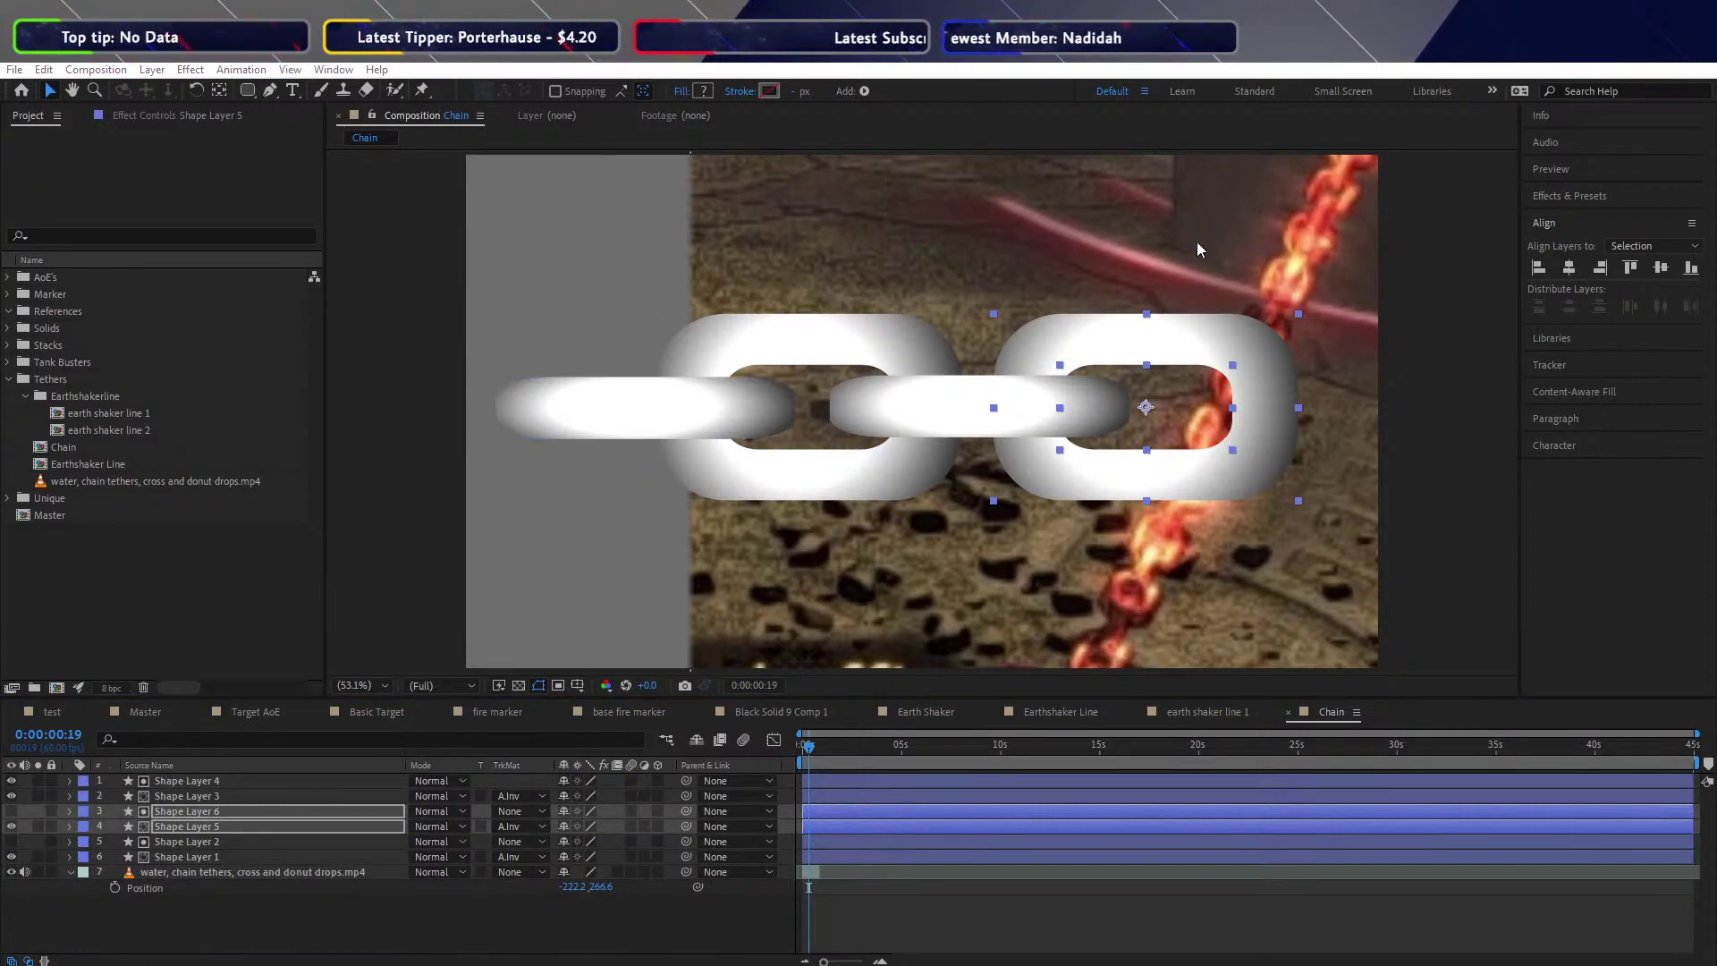
Select Shape Layers 1 through 6 and align their vertical centres to the selection
left_click(175, 855)
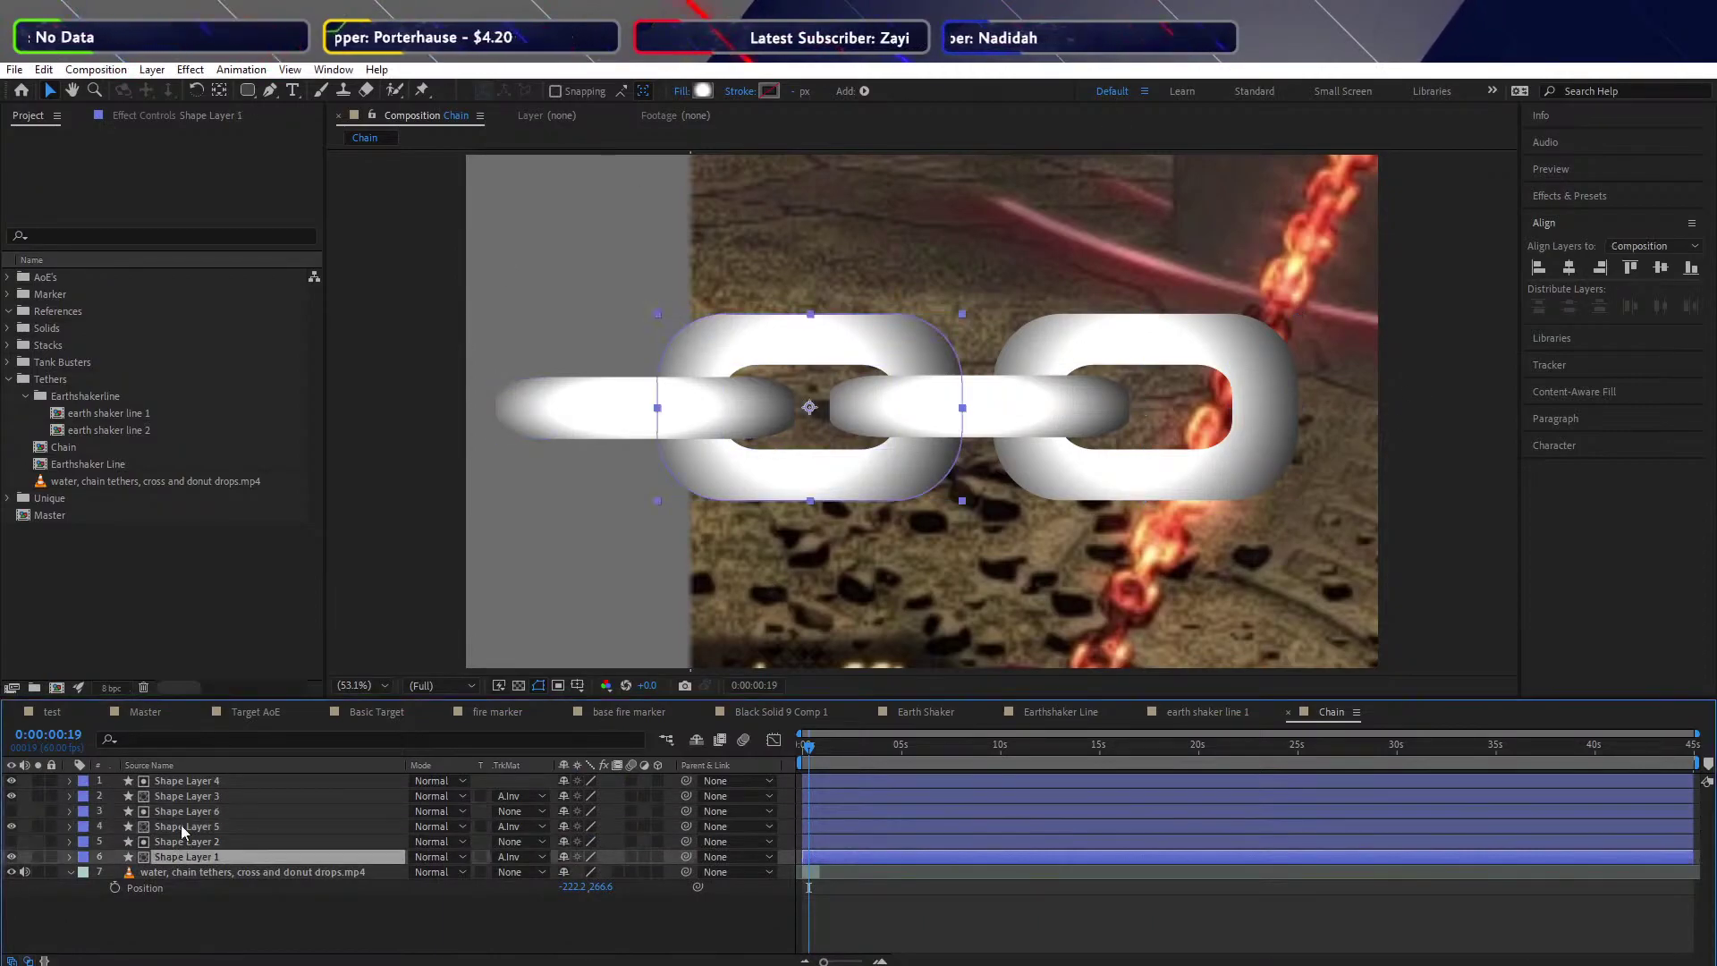
left_click(184, 782, "shift")
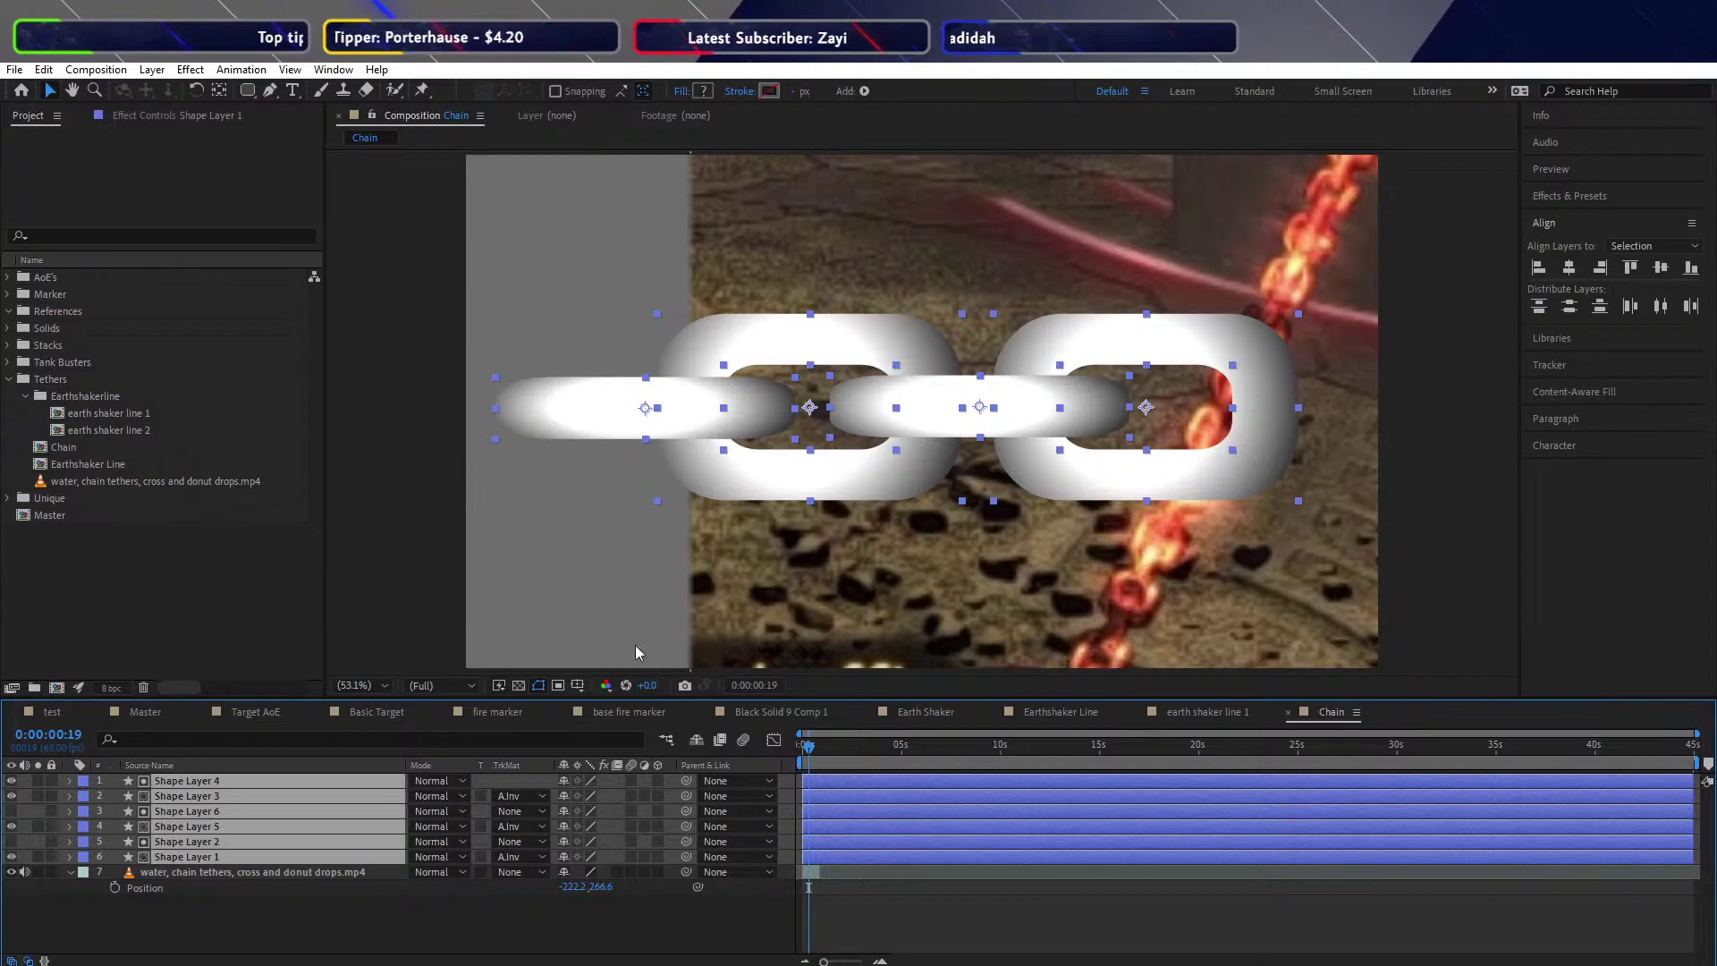
left_click(1654, 279)
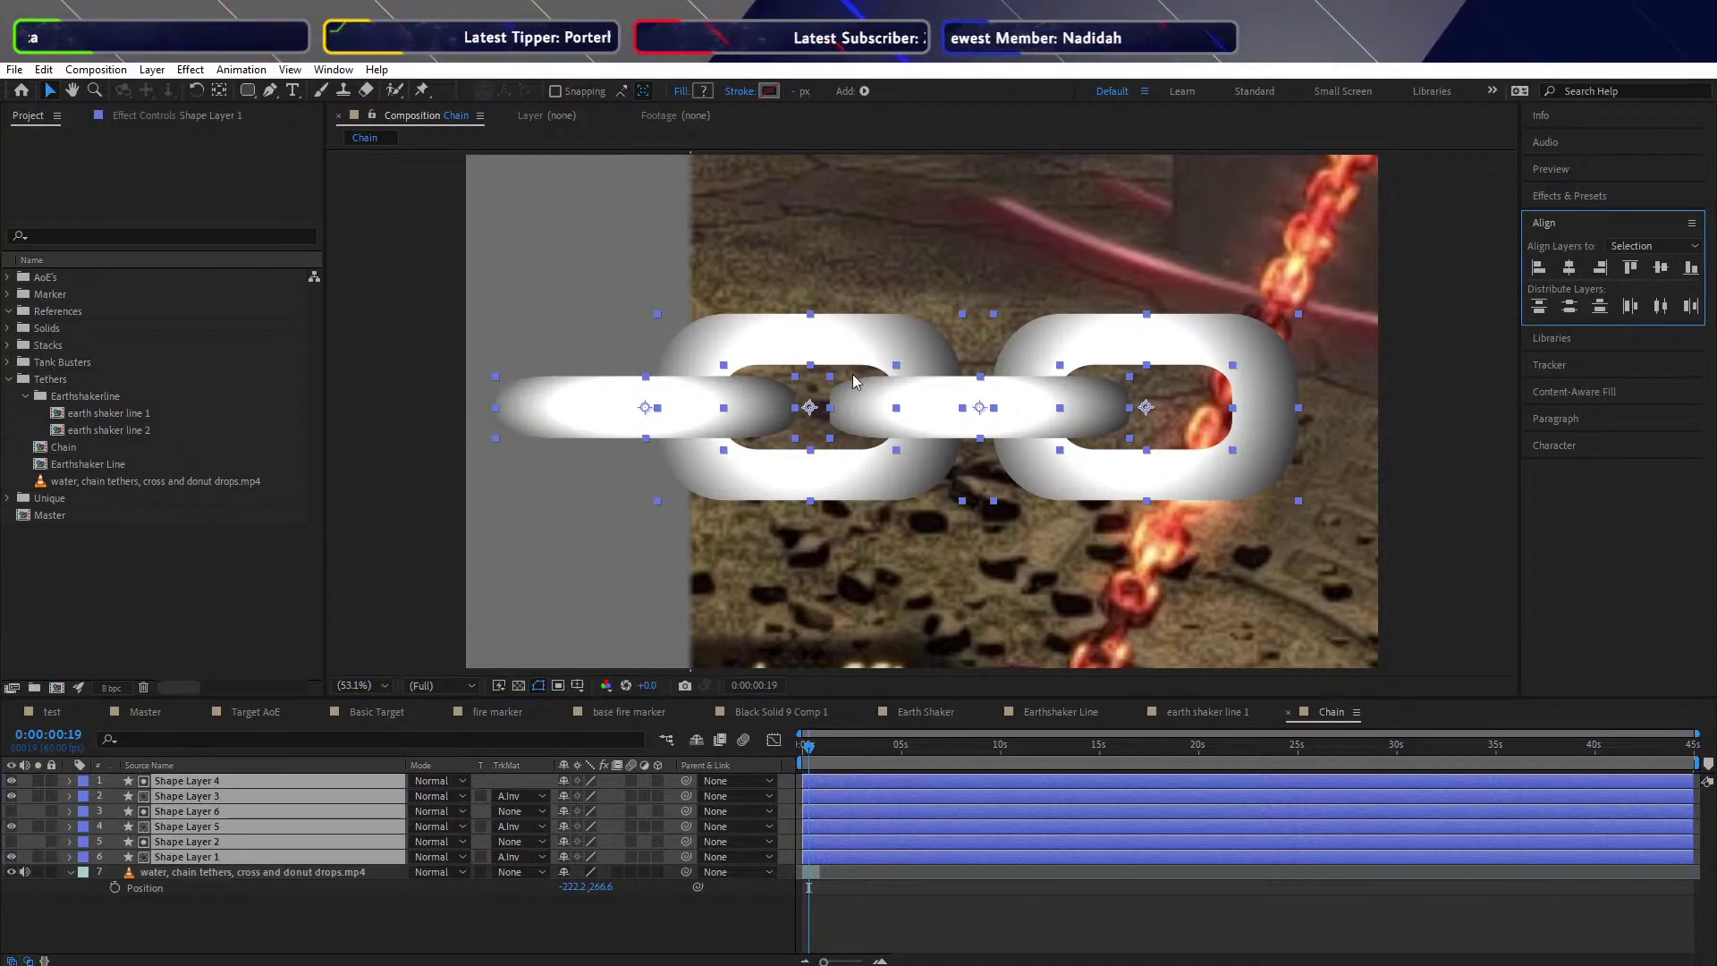
Pre-compose the six selected shape layers into a new composition named Chainlinks, moving all attributes into it
right_click(182, 787)
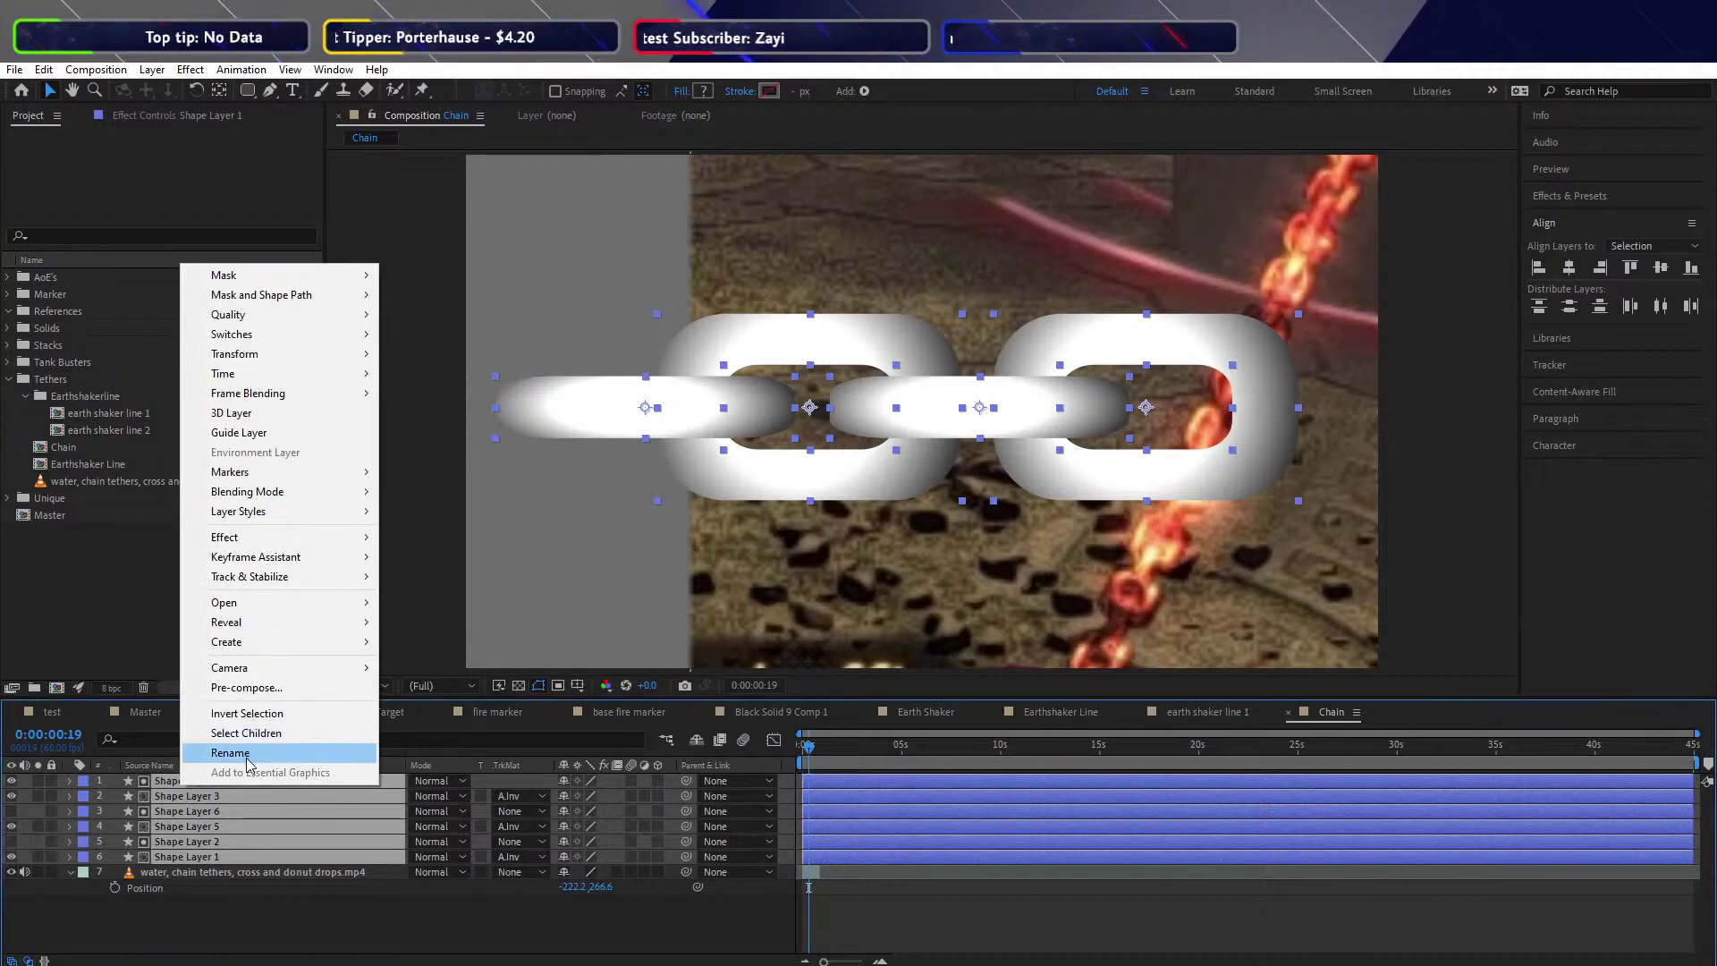
left_click(247, 687)
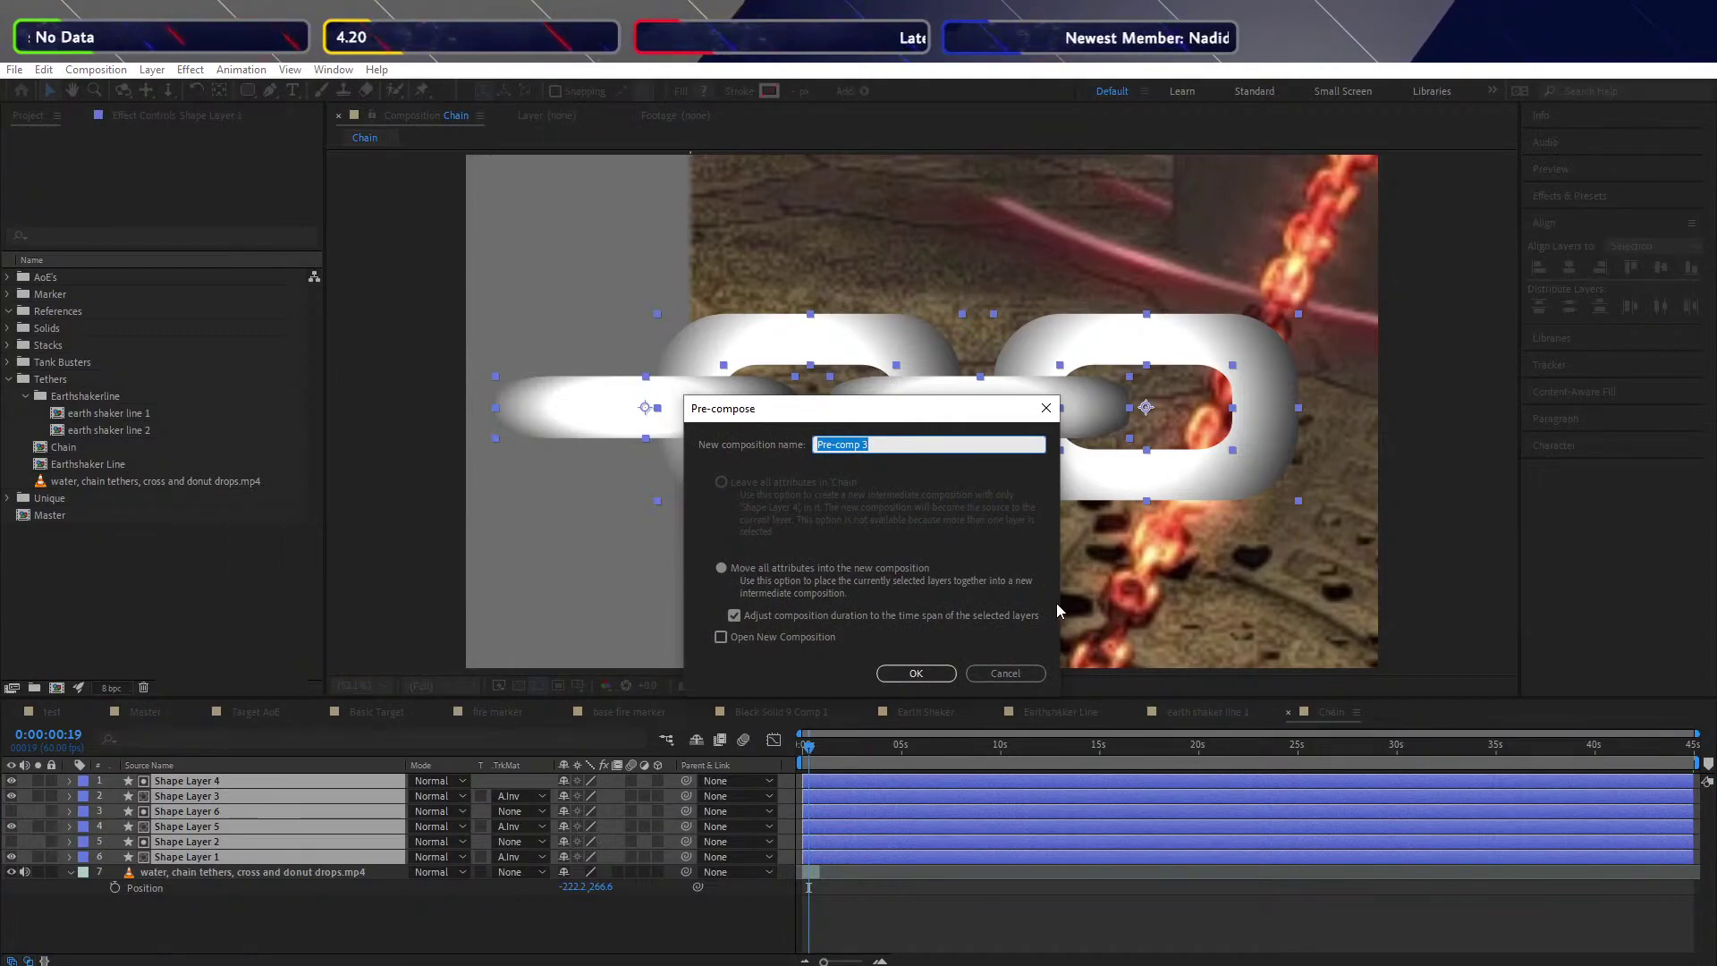
type("Chainlinks")
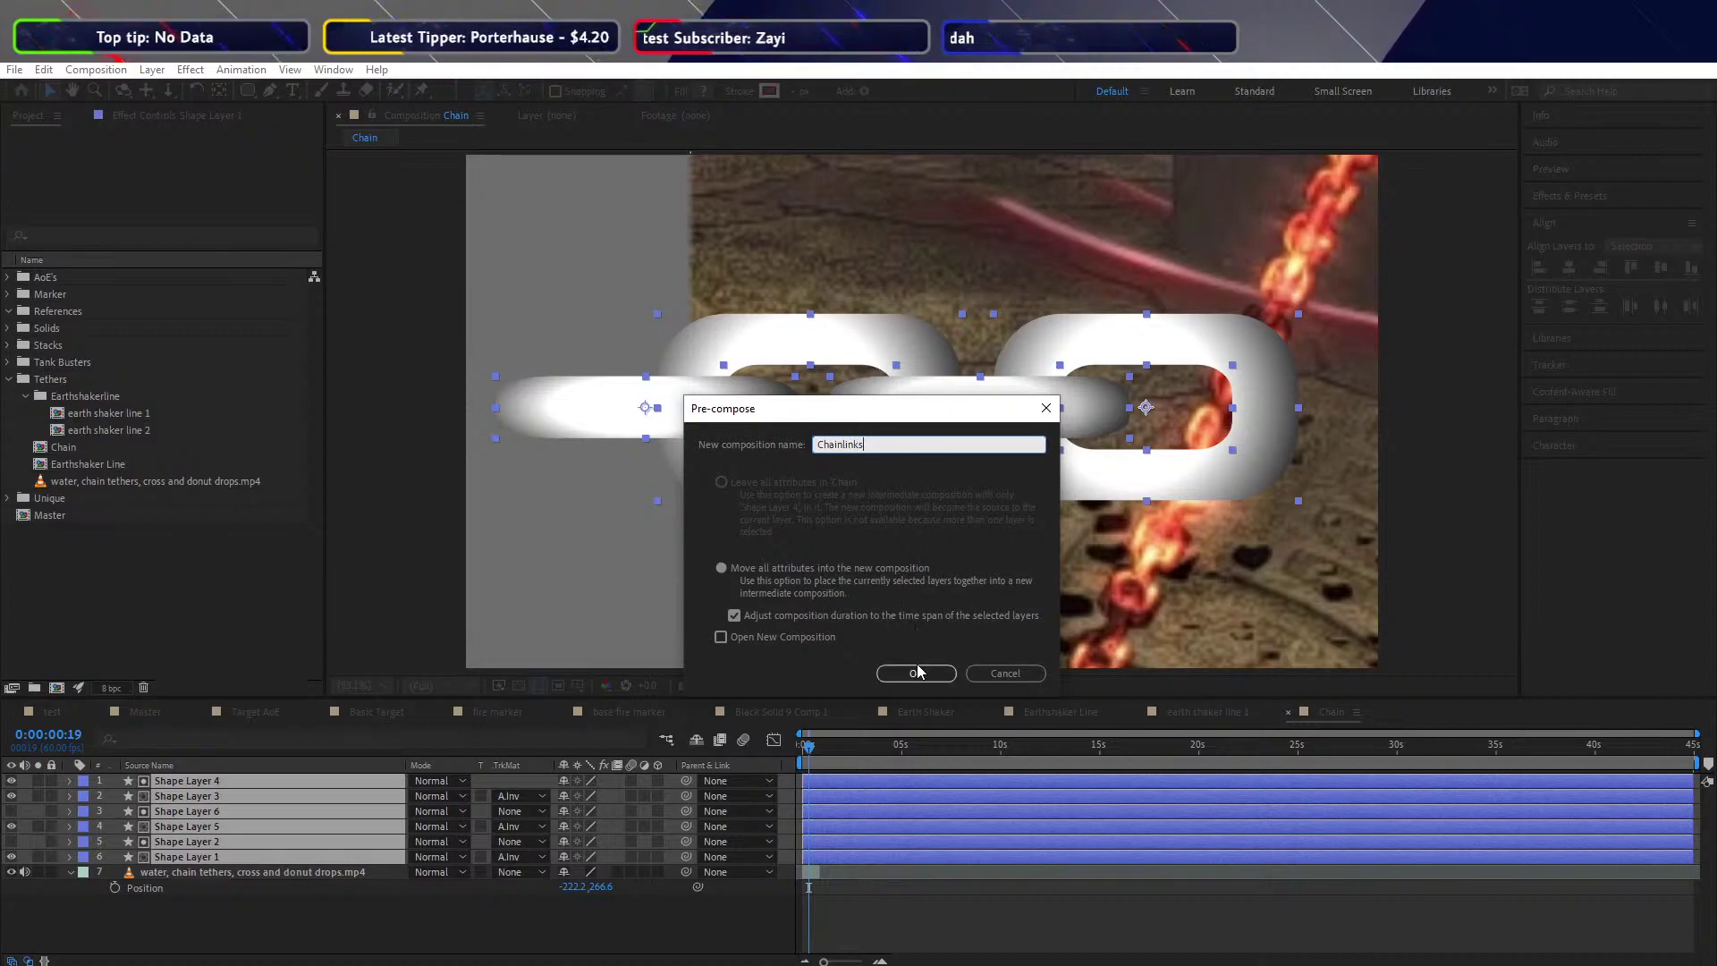
left_click(917, 673)
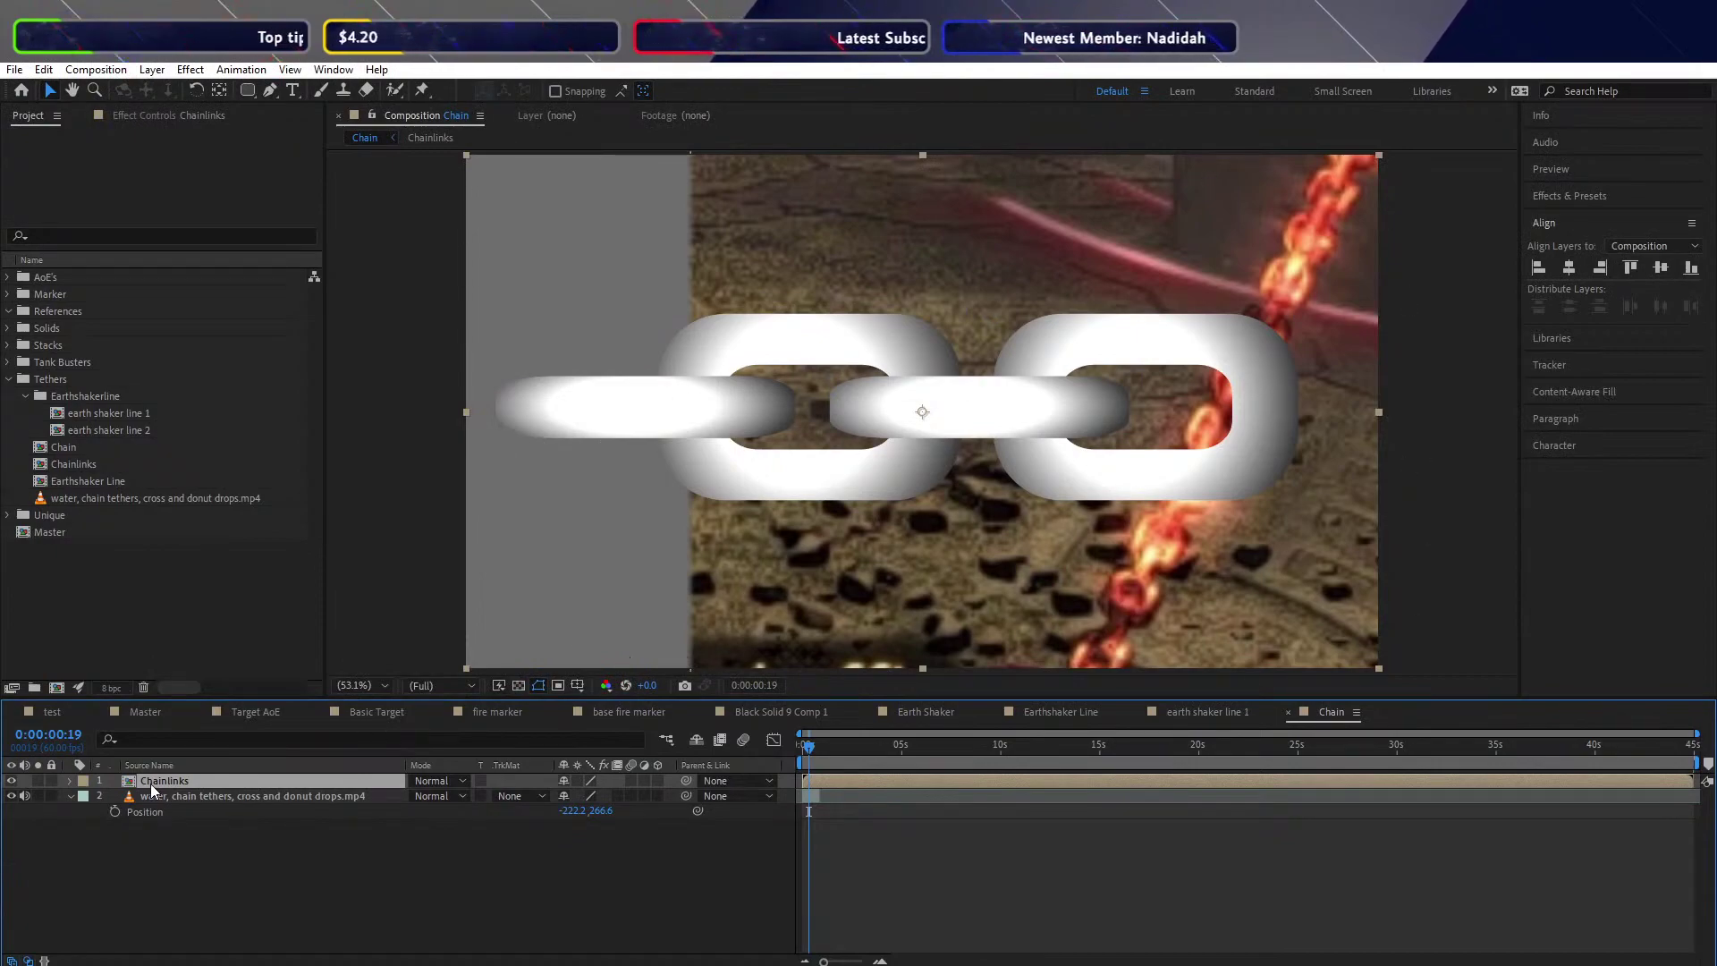
Scale the Chainlinks layer down to 6.0%
key("s")
left_click_drag(600, 796, 557, 792)
key("ctrl+z")
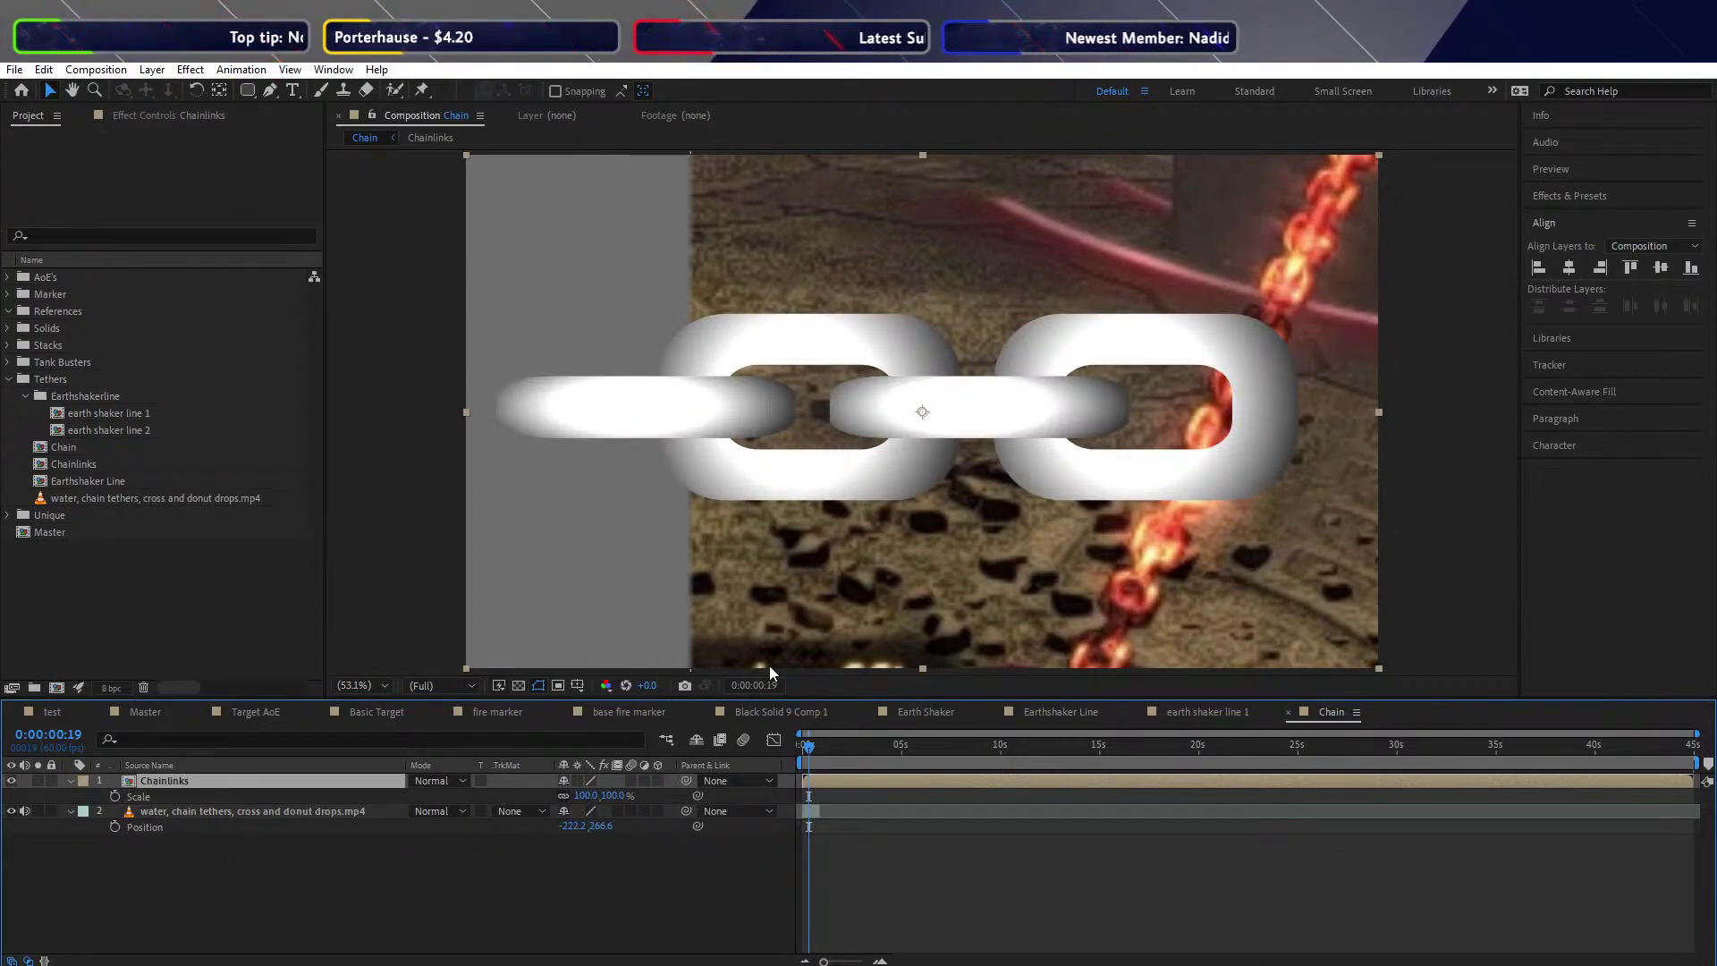
left_click_drag(586, 796, 500, 788)
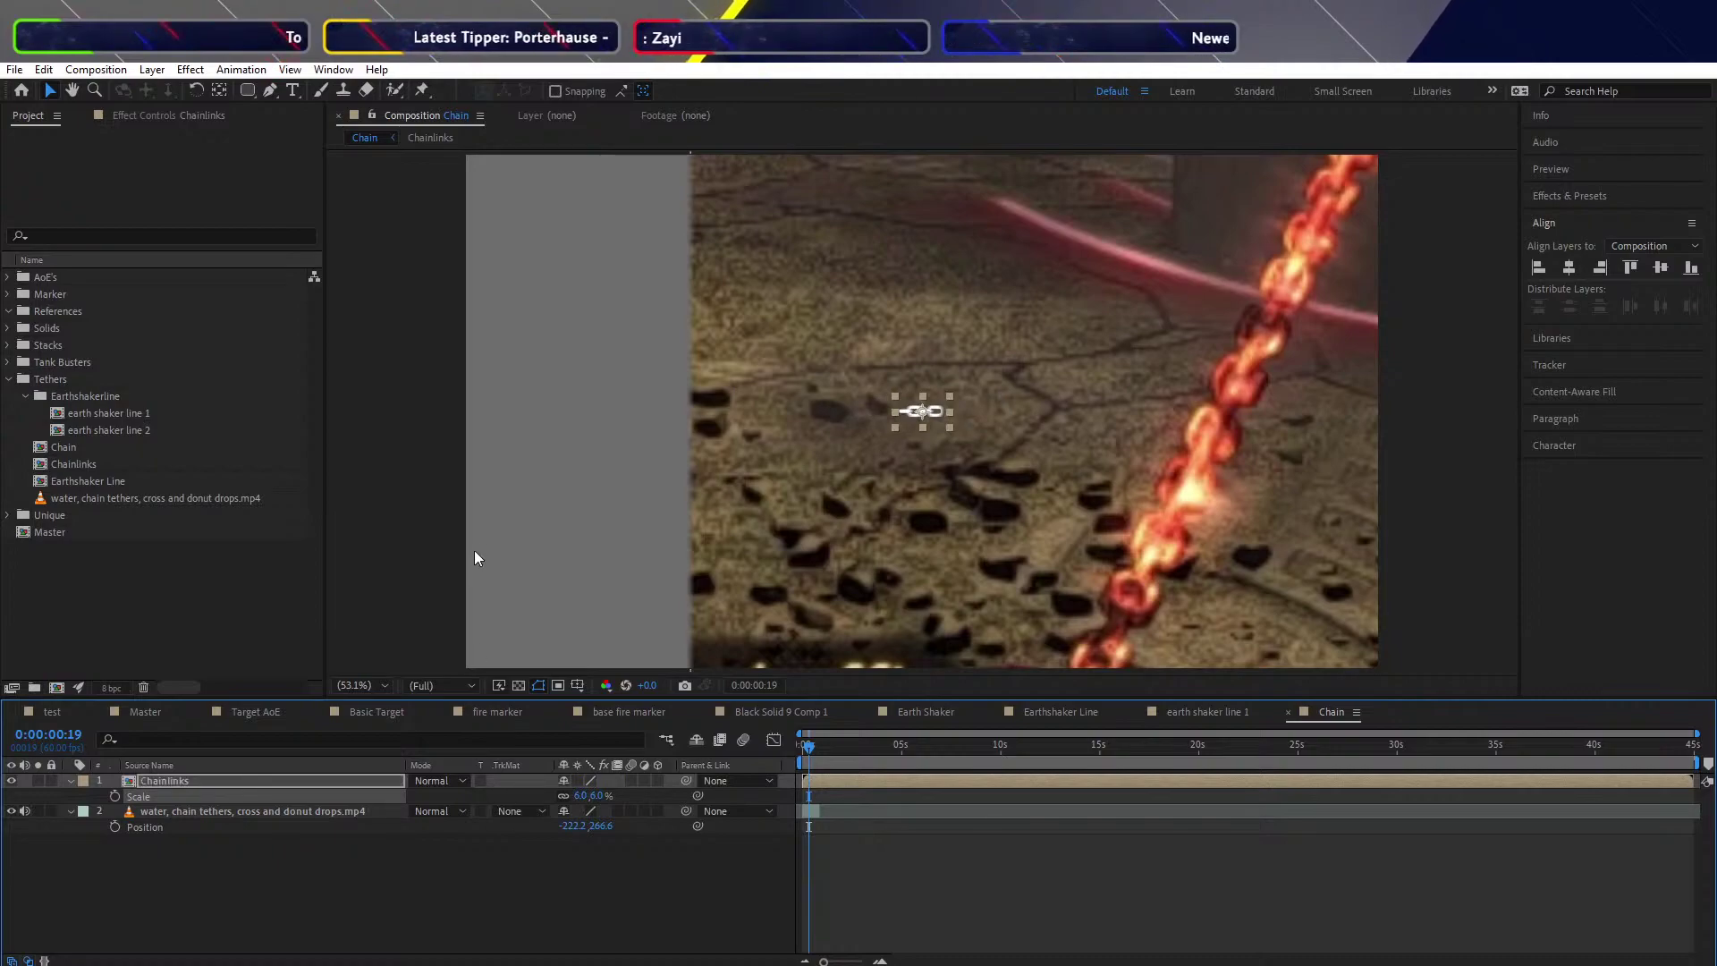
left_click(592, 515)
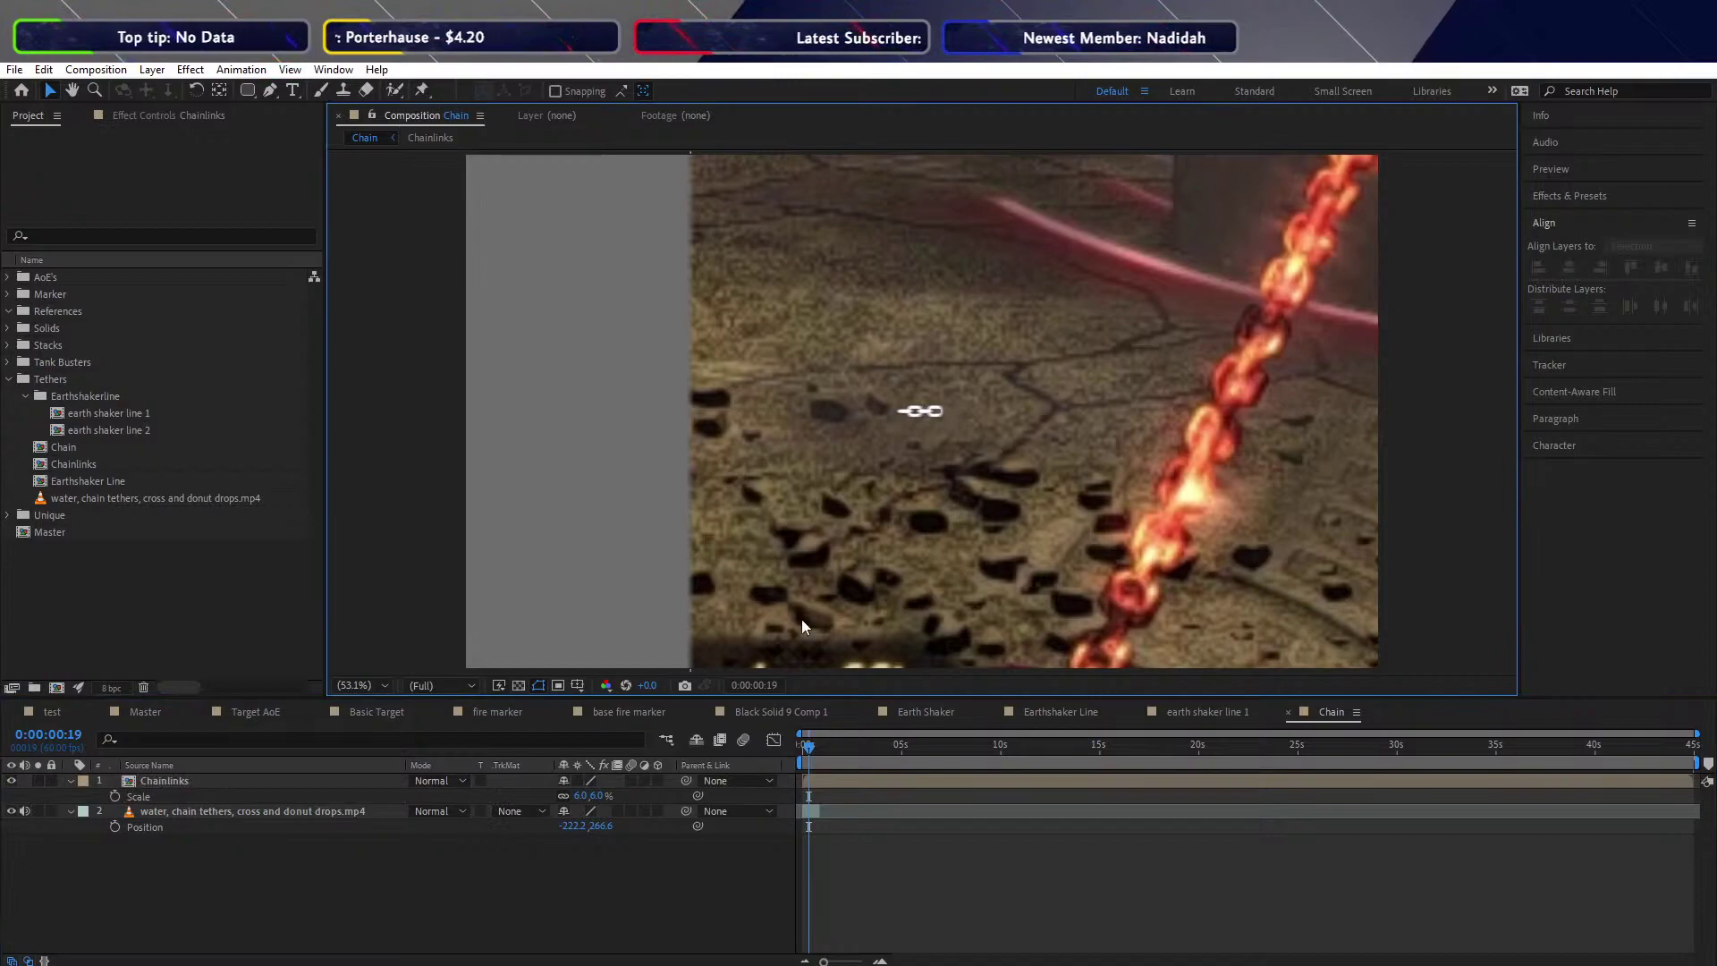
Duplicate the Chainlinks layer and set the copy's Position to 1043, 540 to extend the chain rightward
left_click(201, 779)
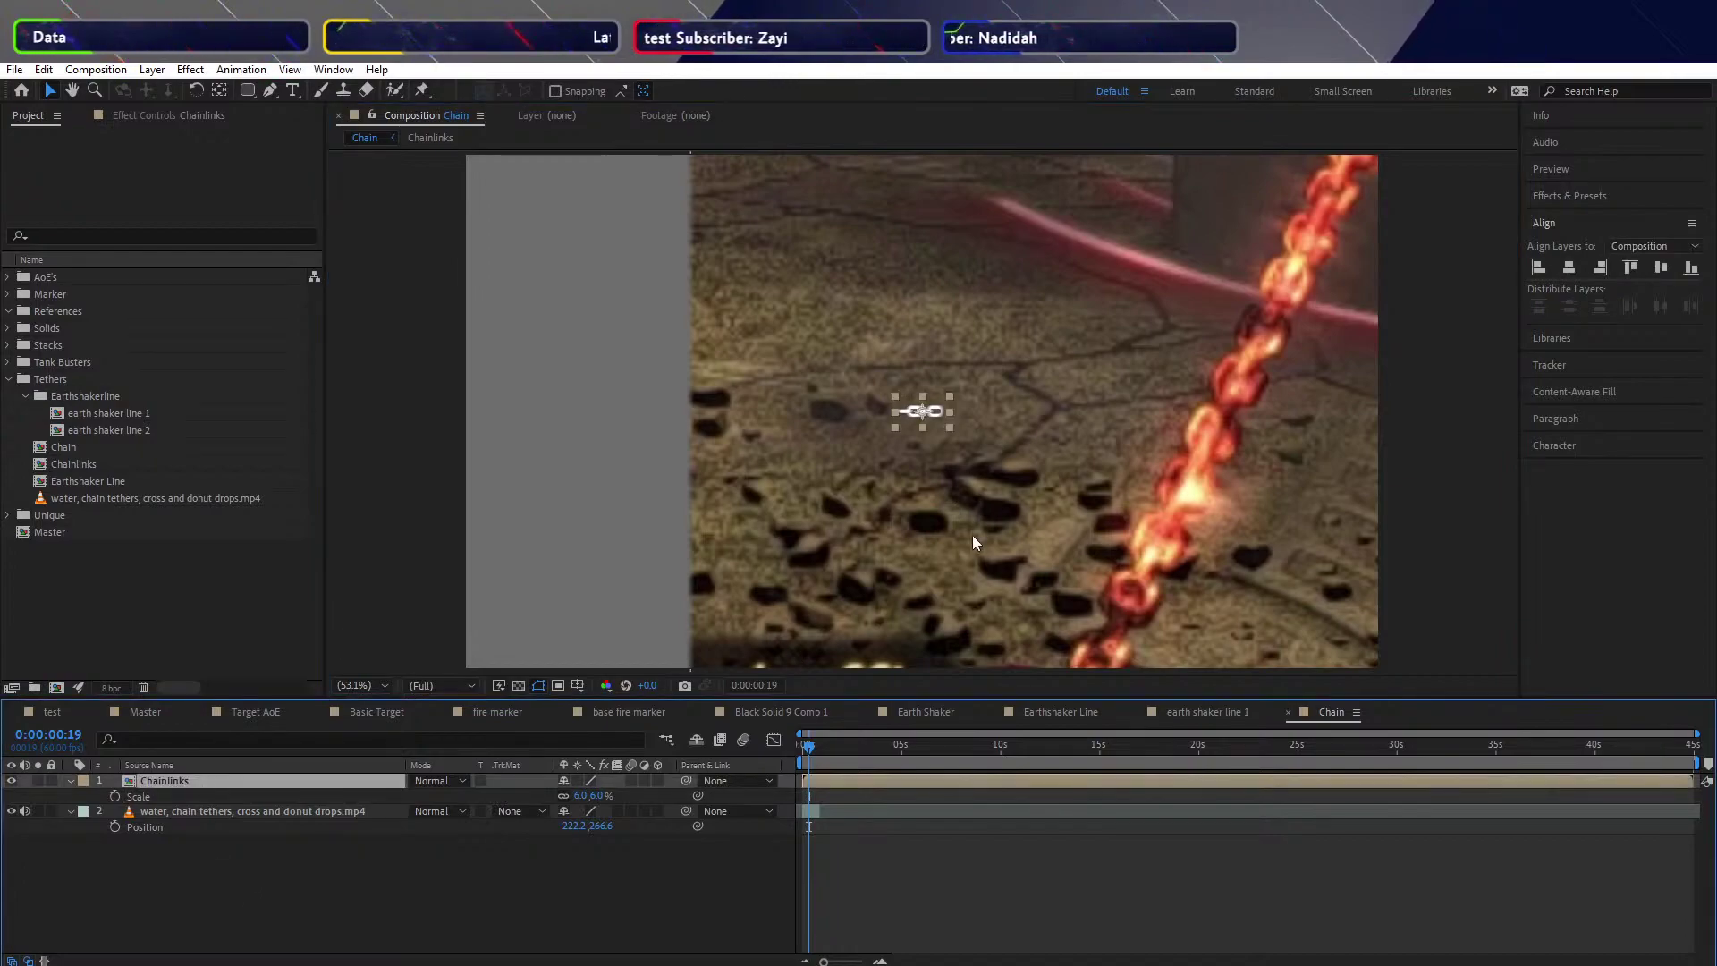
key("ctrl+d")
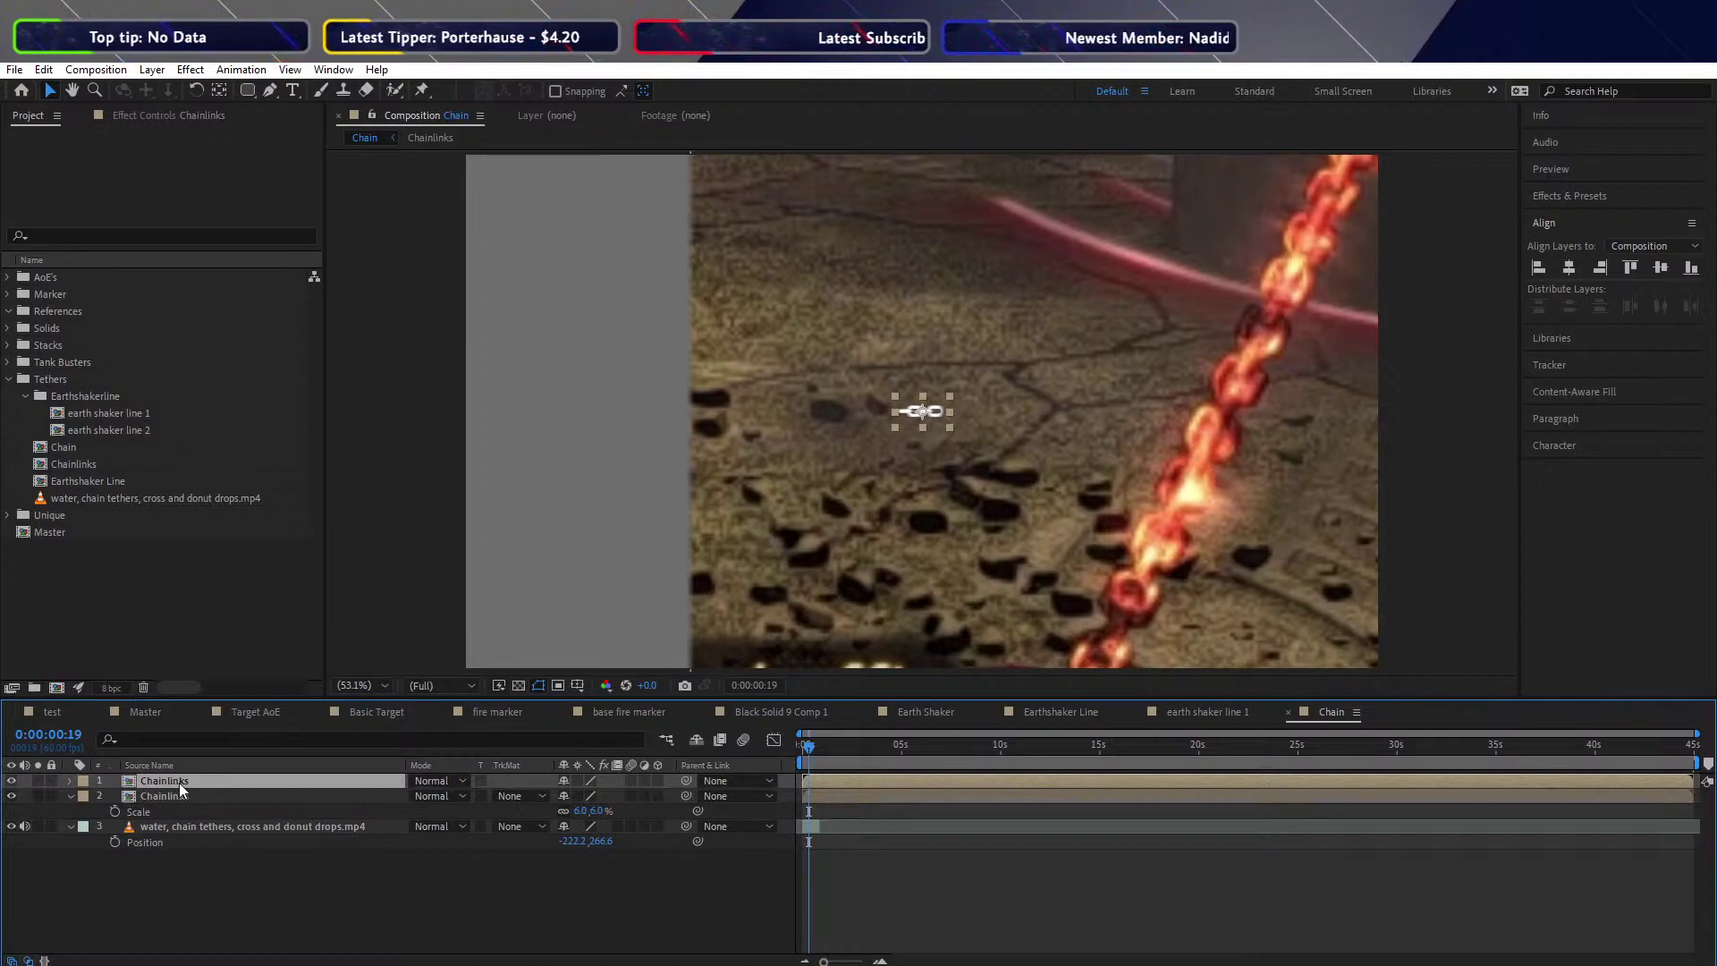
key("p")
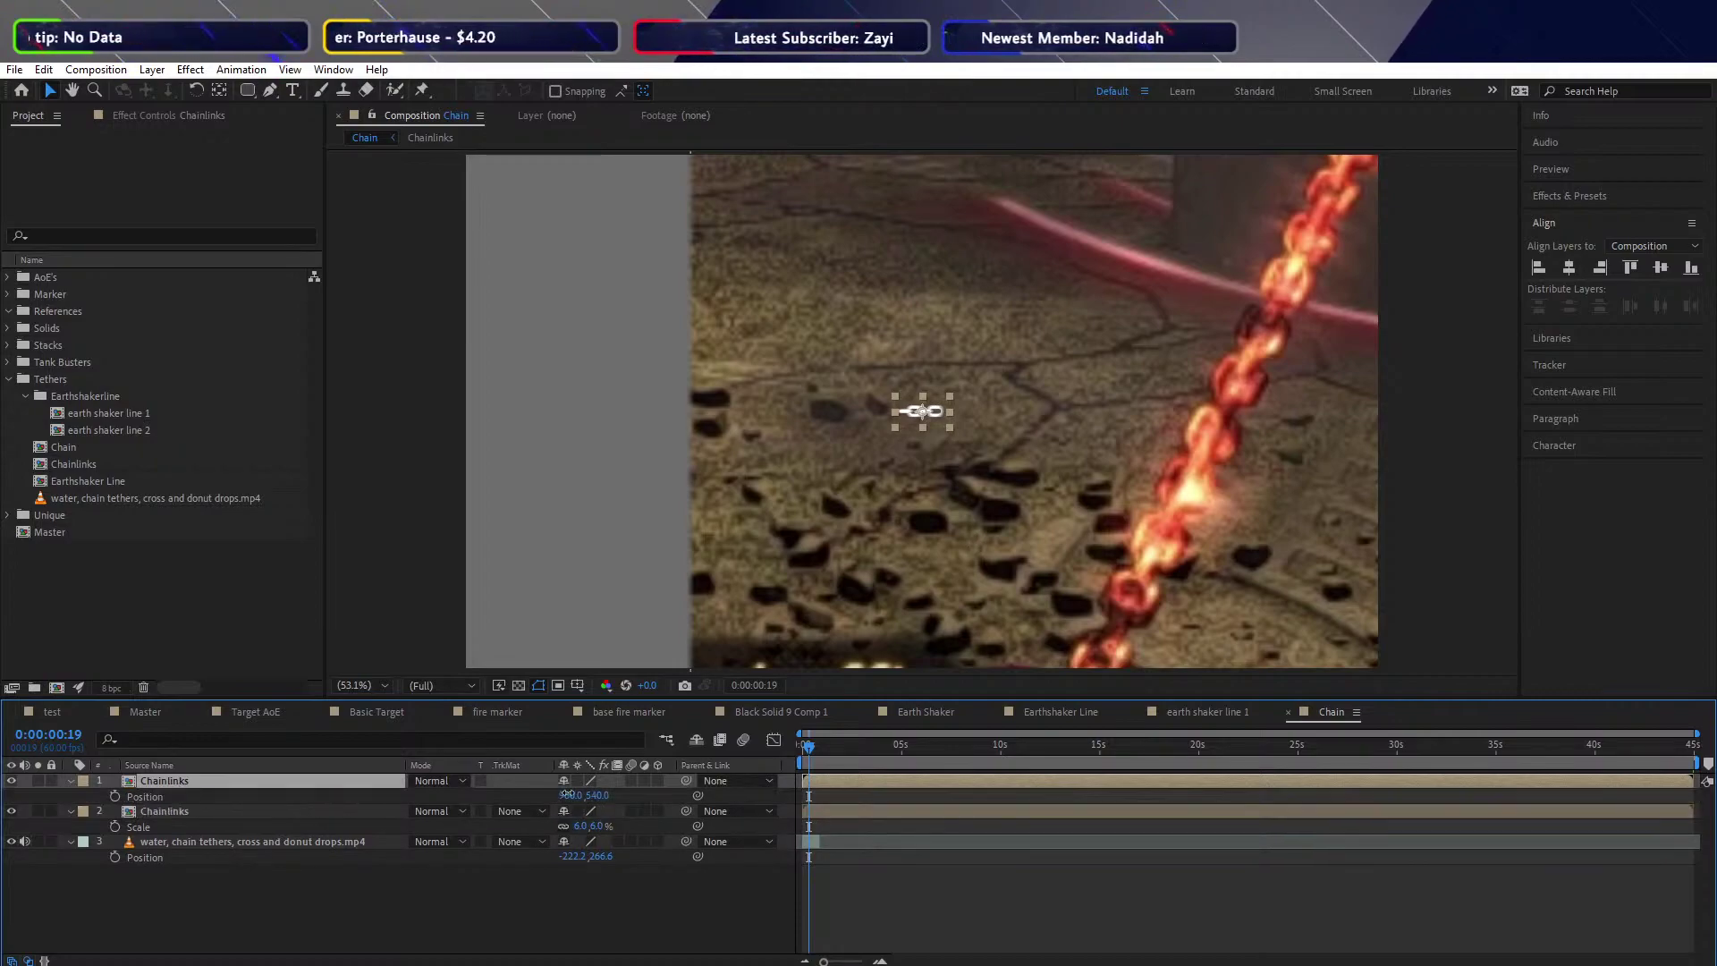
left_click_drag(571, 795, 631, 785)
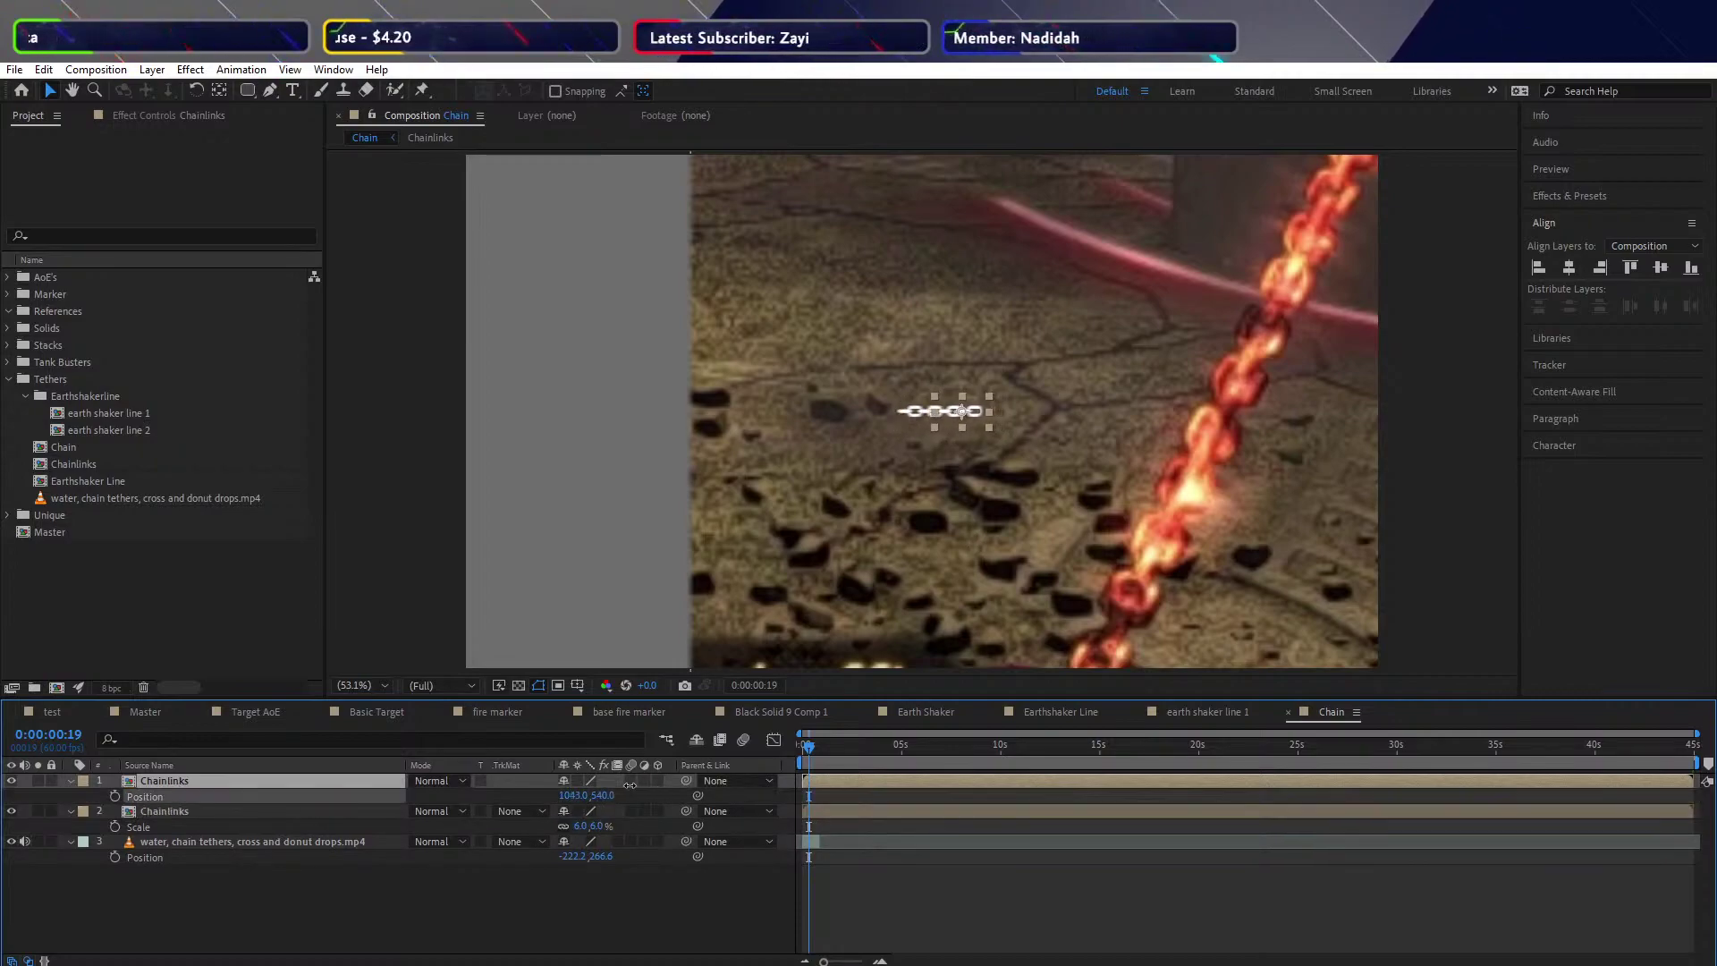
left_click(518, 594)
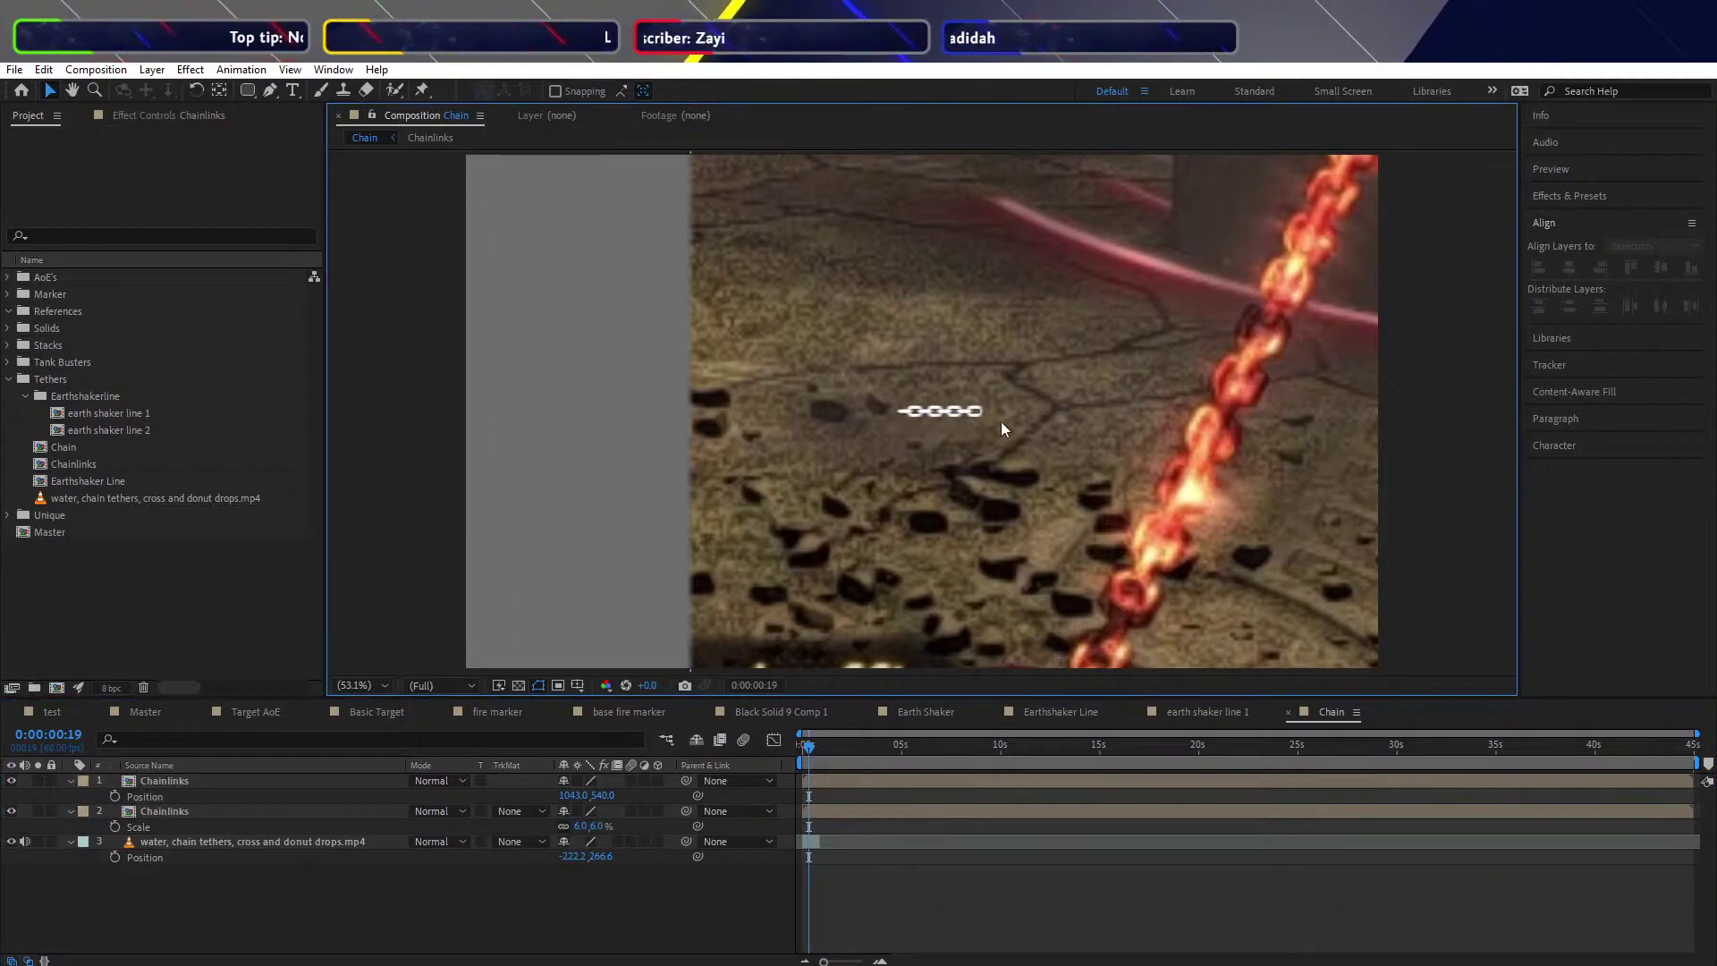
scroll(1001, 421, "up", 3)
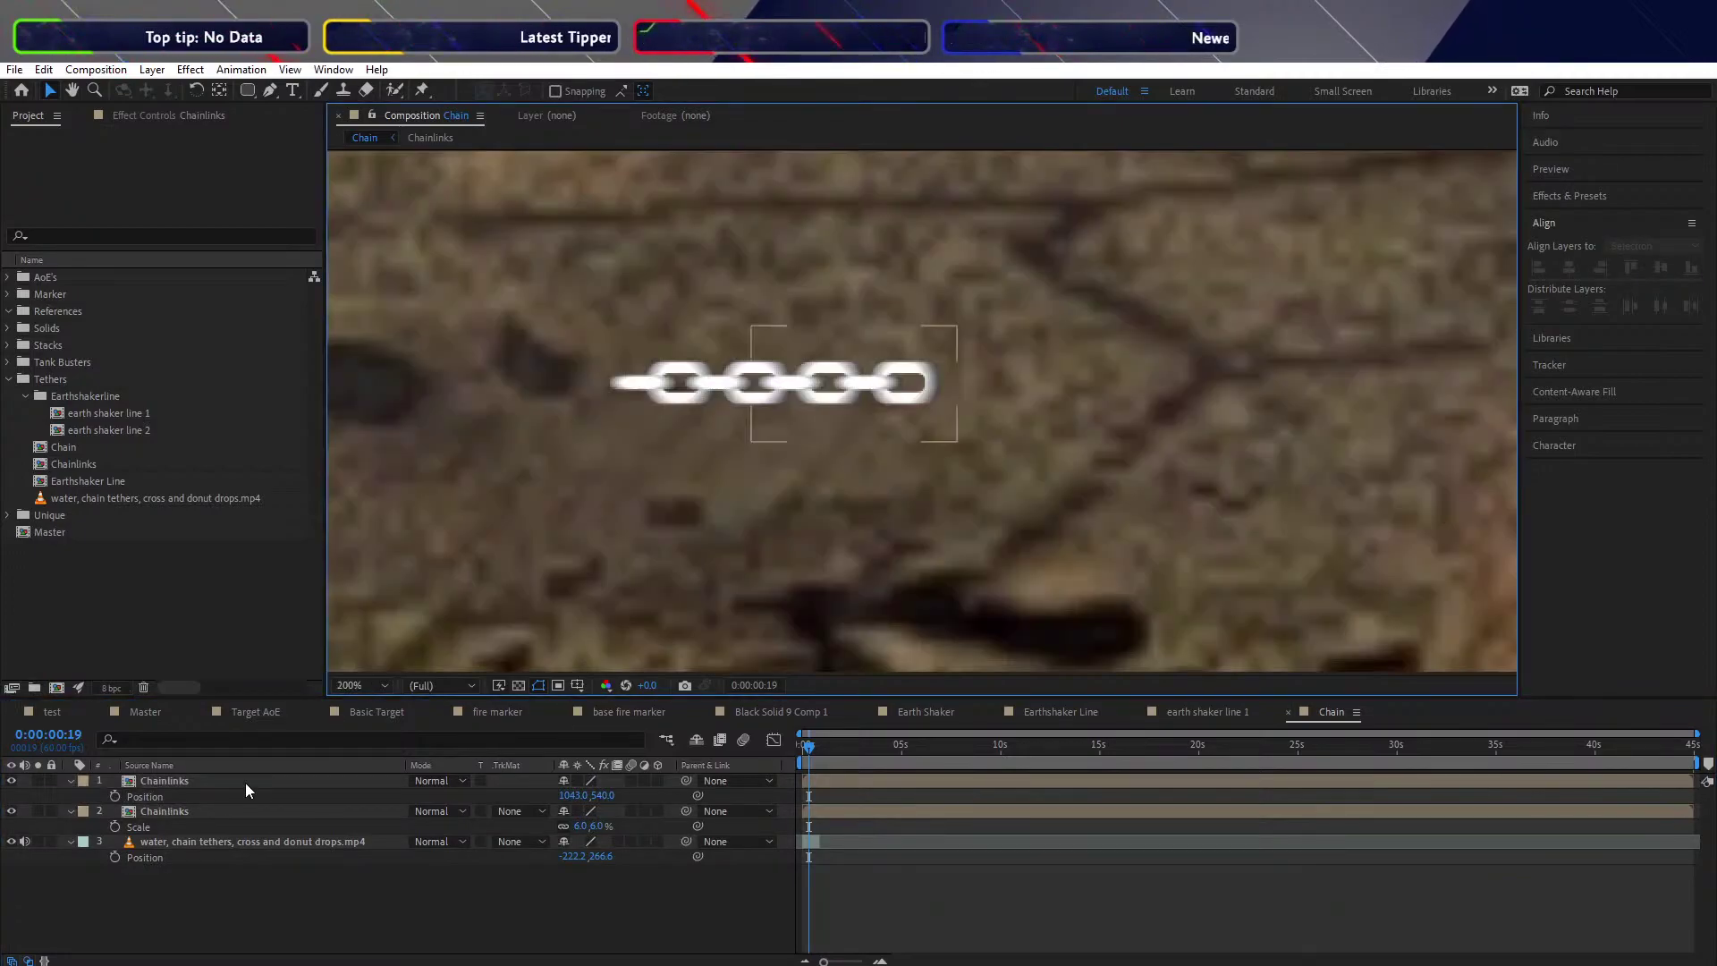
Duplicate the rightmost Chainlinks layer again and set the new copy's Position to 1127, 540
left_click(245, 782)
key("ctrl+d")
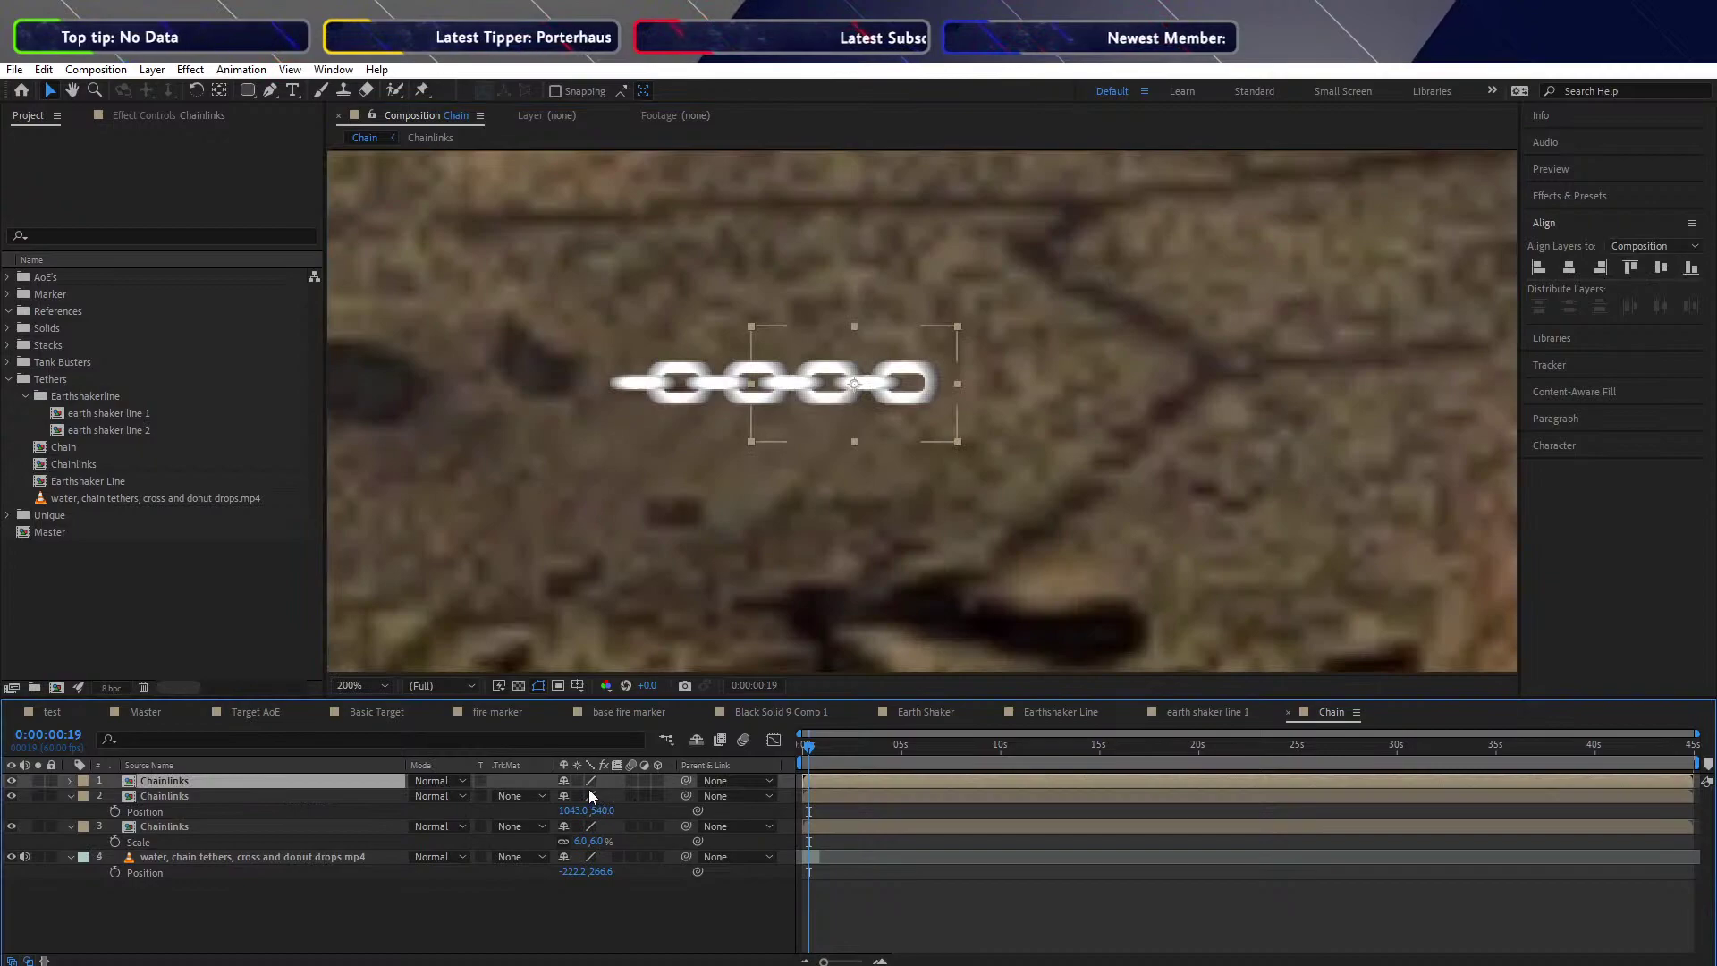
key("p")
left_click_drag(572, 796, 642, 795)
Add a fourth Chainlinks segment by duplicating the top layer and setting its Position to 1211, 540
left_click(152, 778)
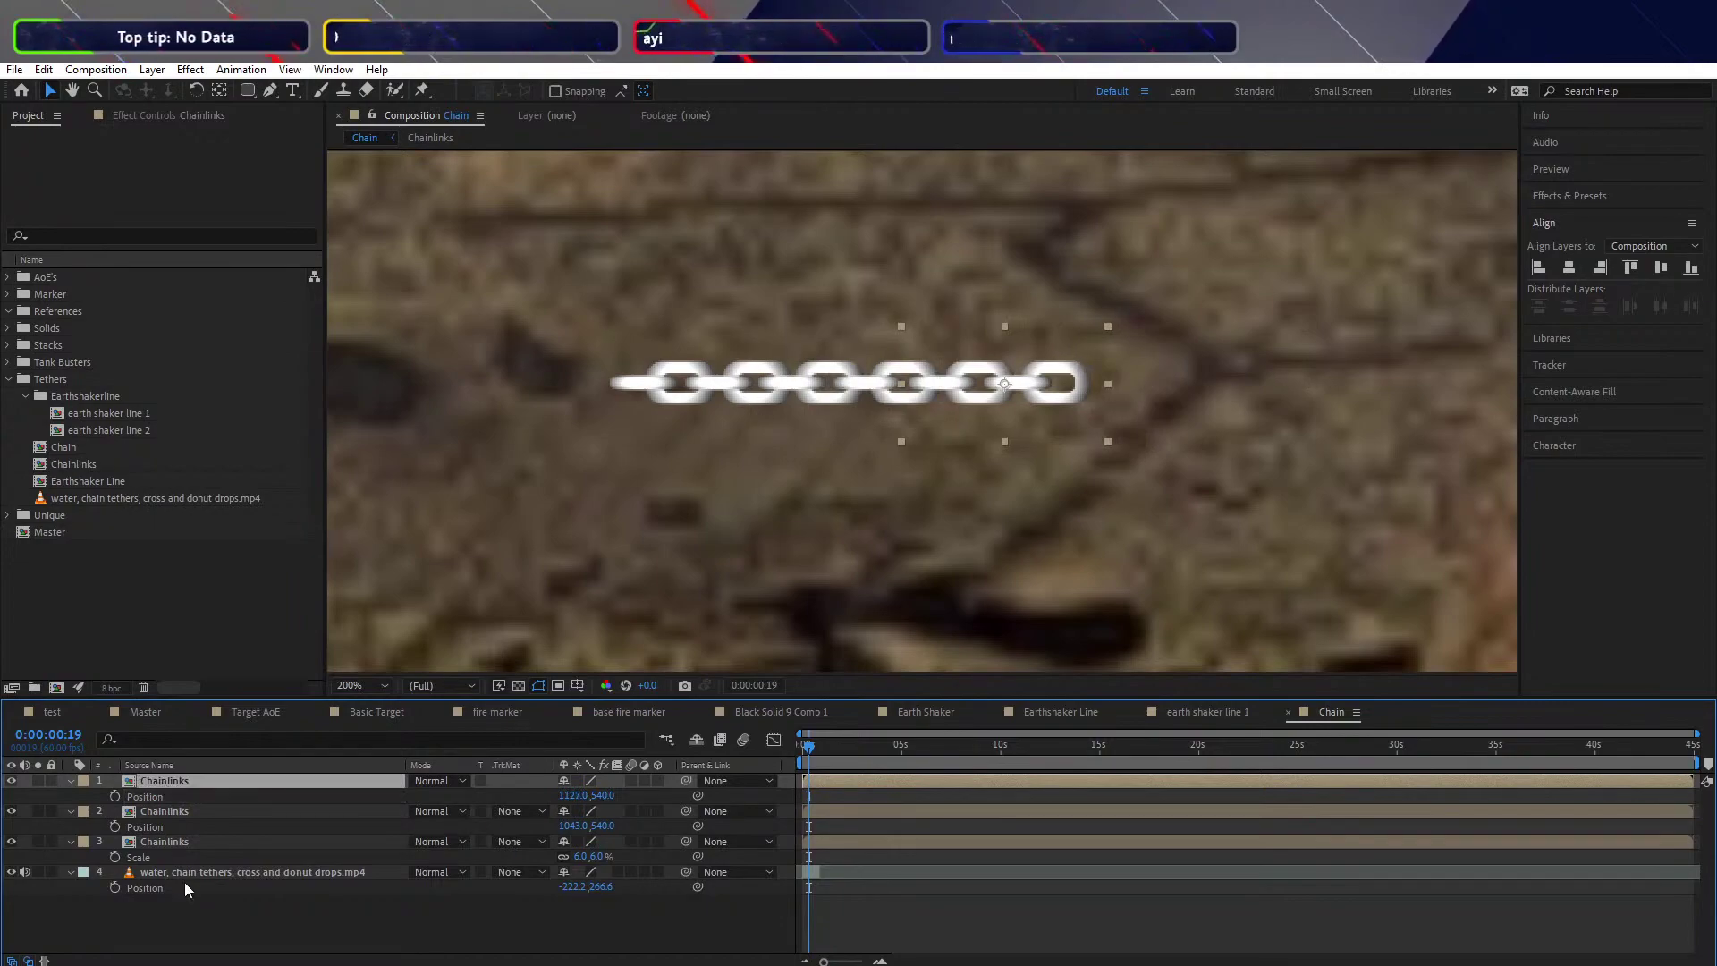
key("ctrl+d")
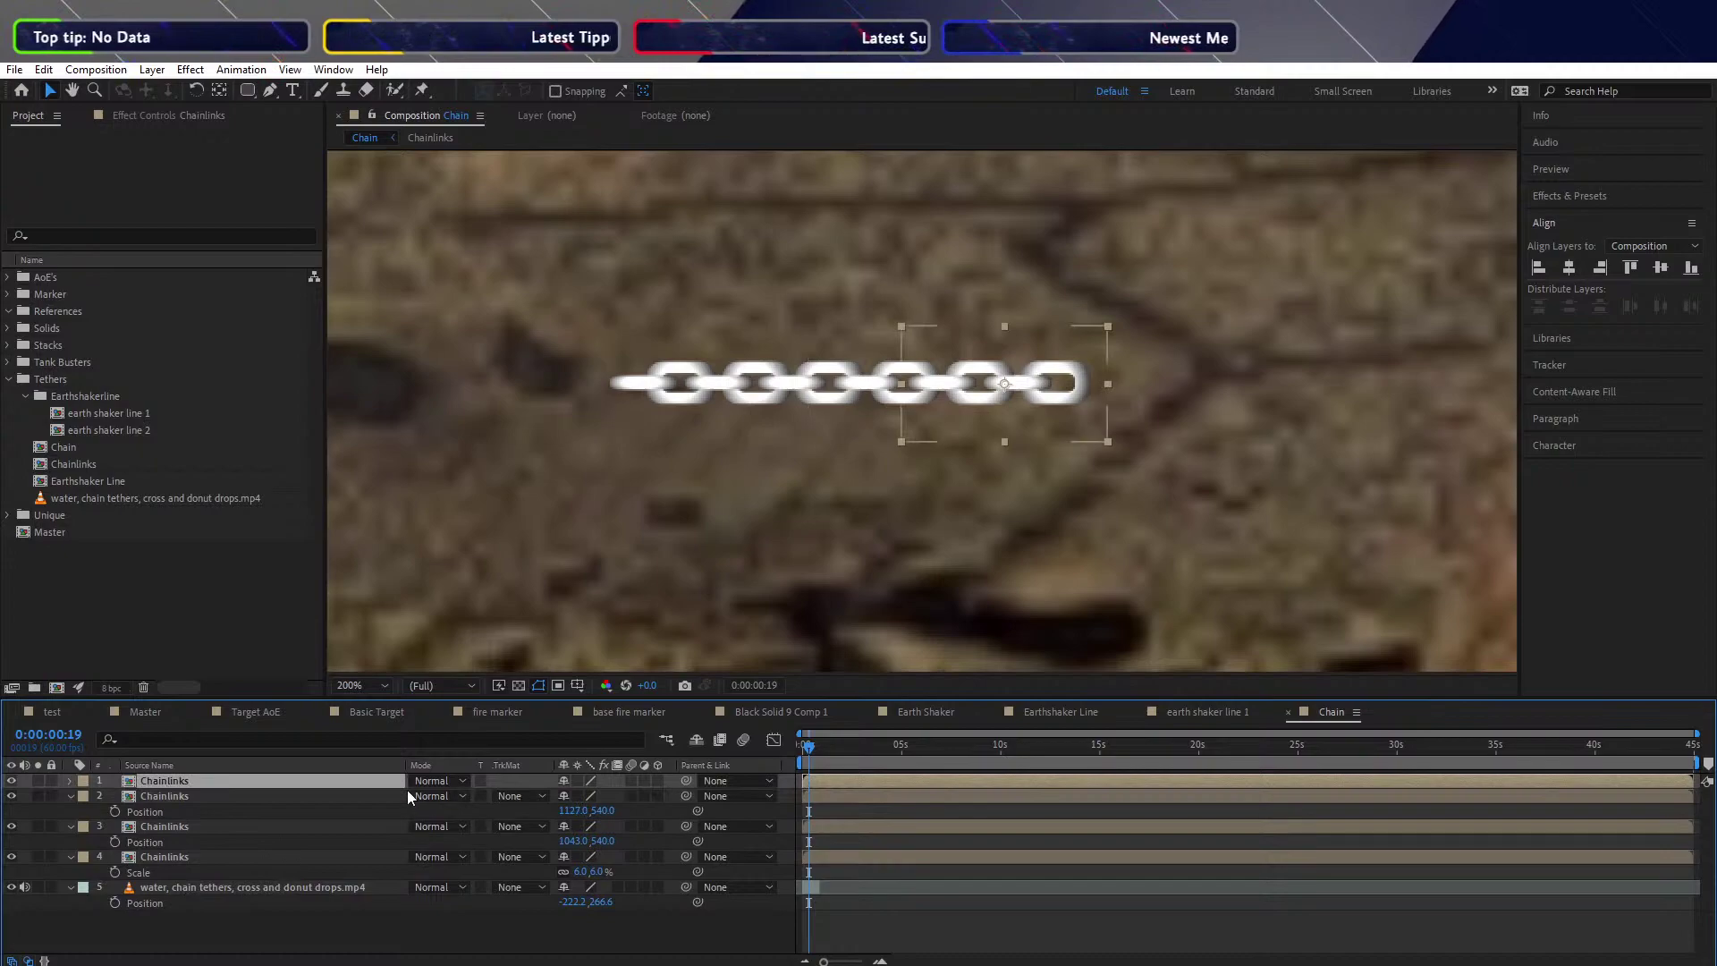
key("p")
left_click_drag(578, 795, 642, 785)
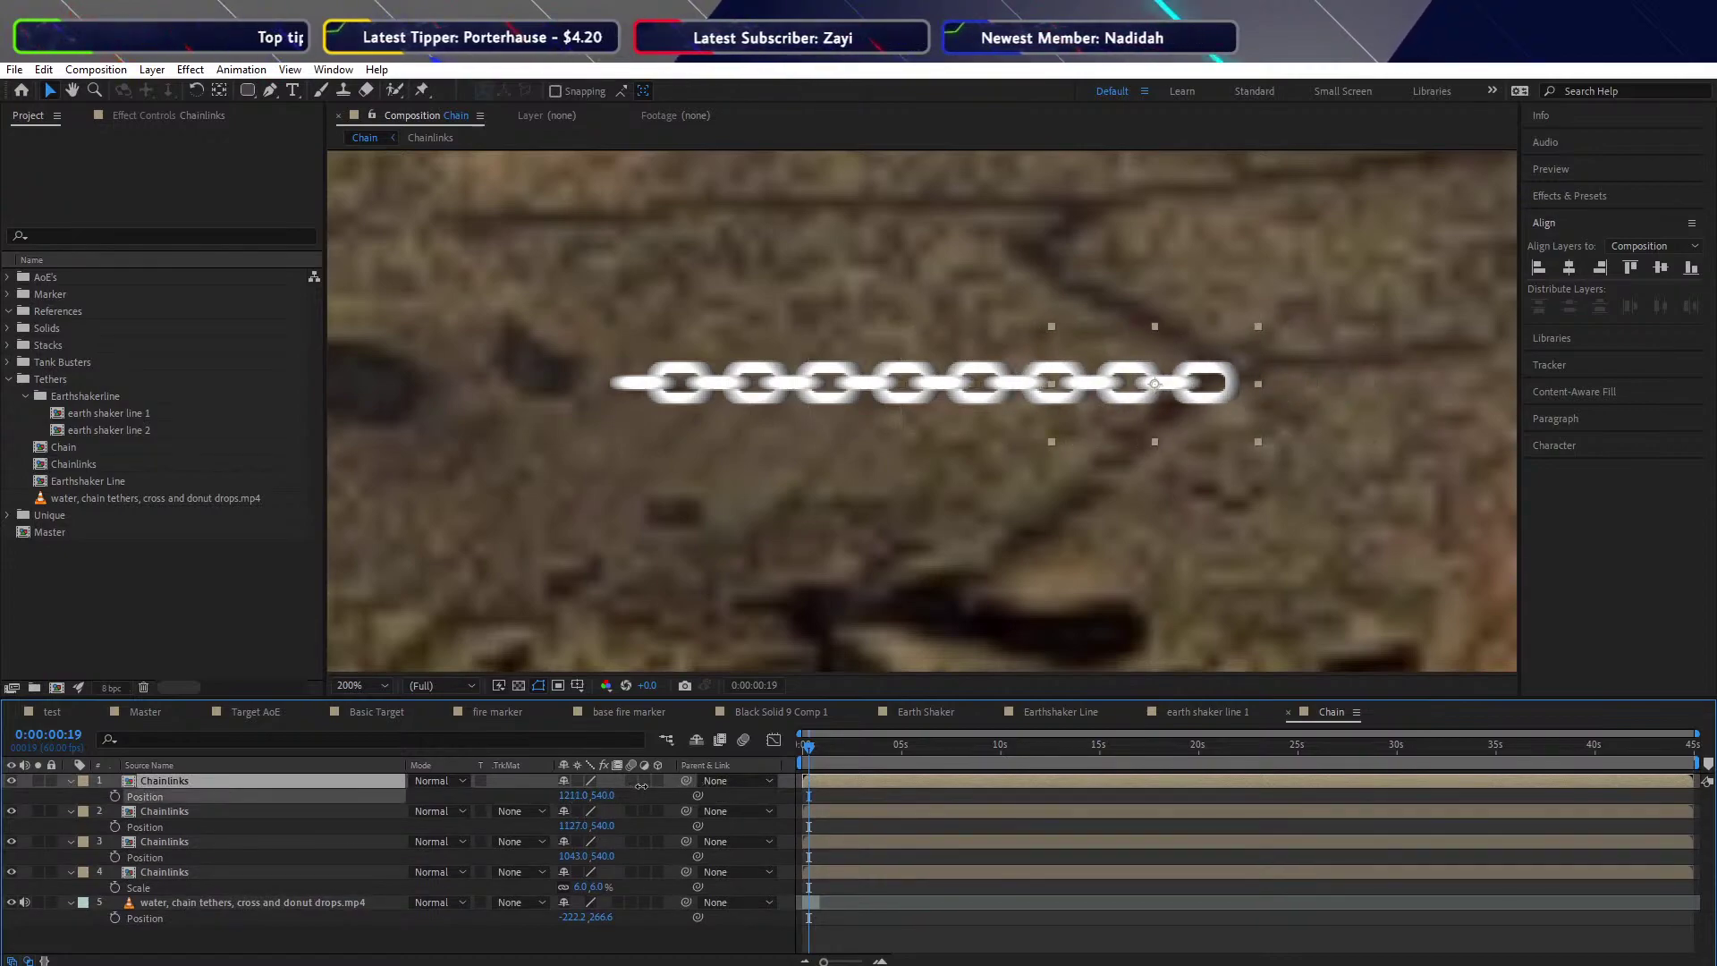
left_click(149, 873, "shift")
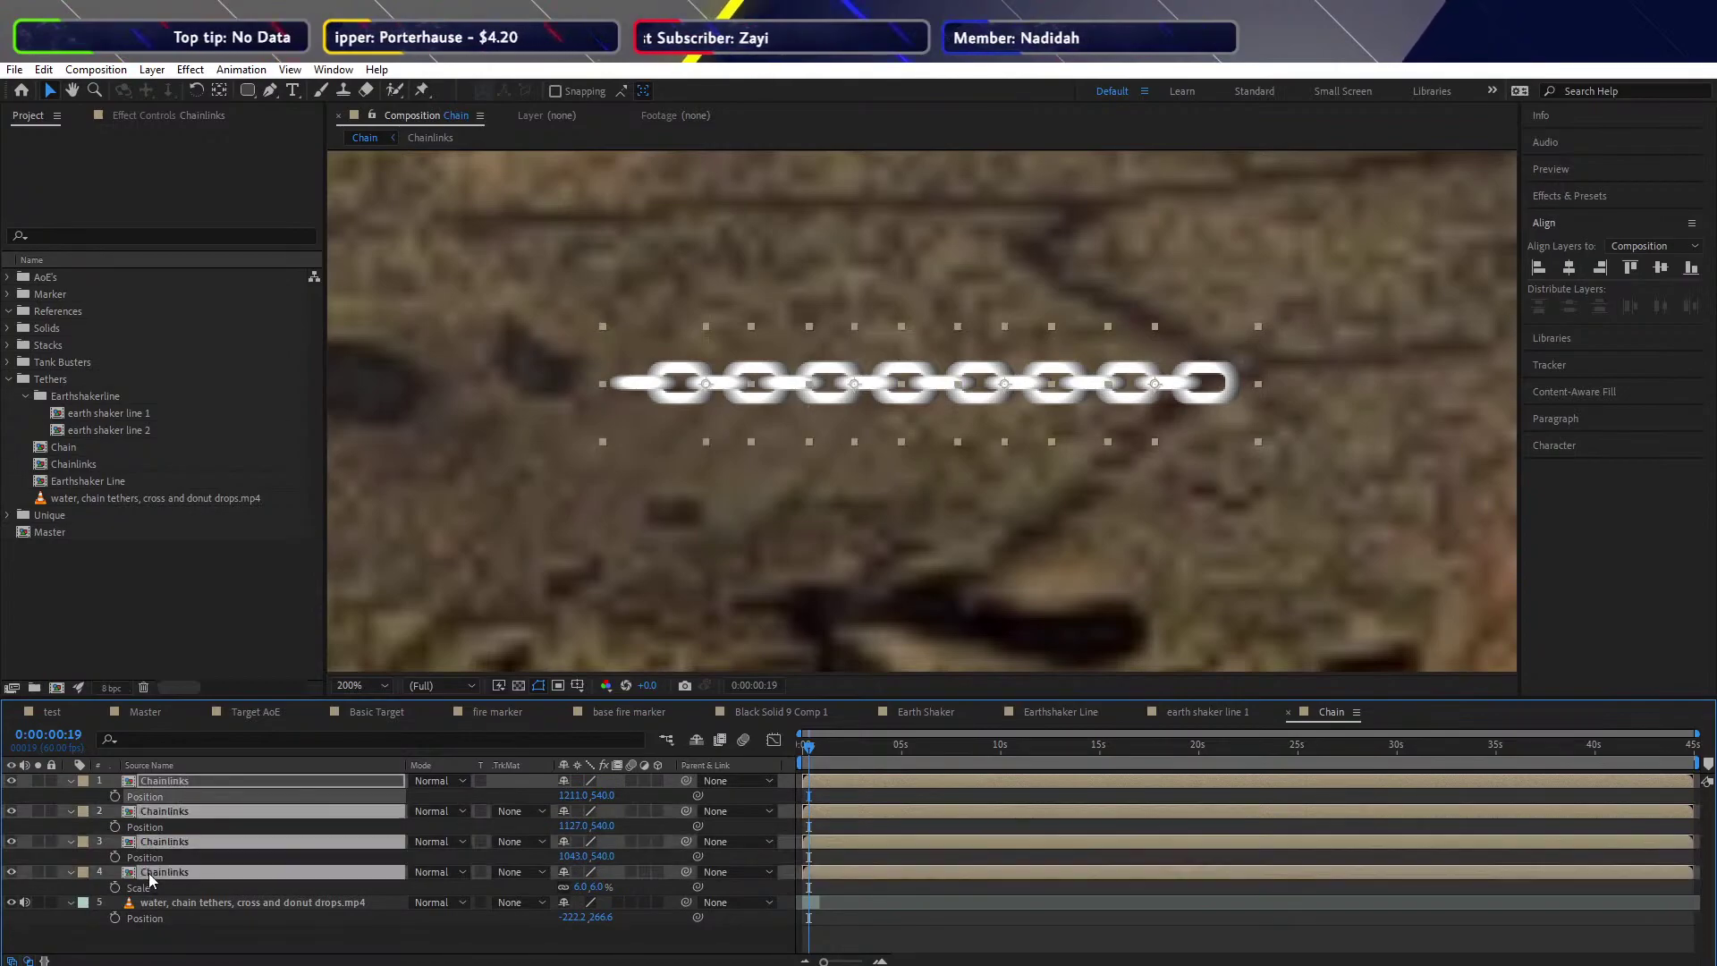
right_click(149, 873)
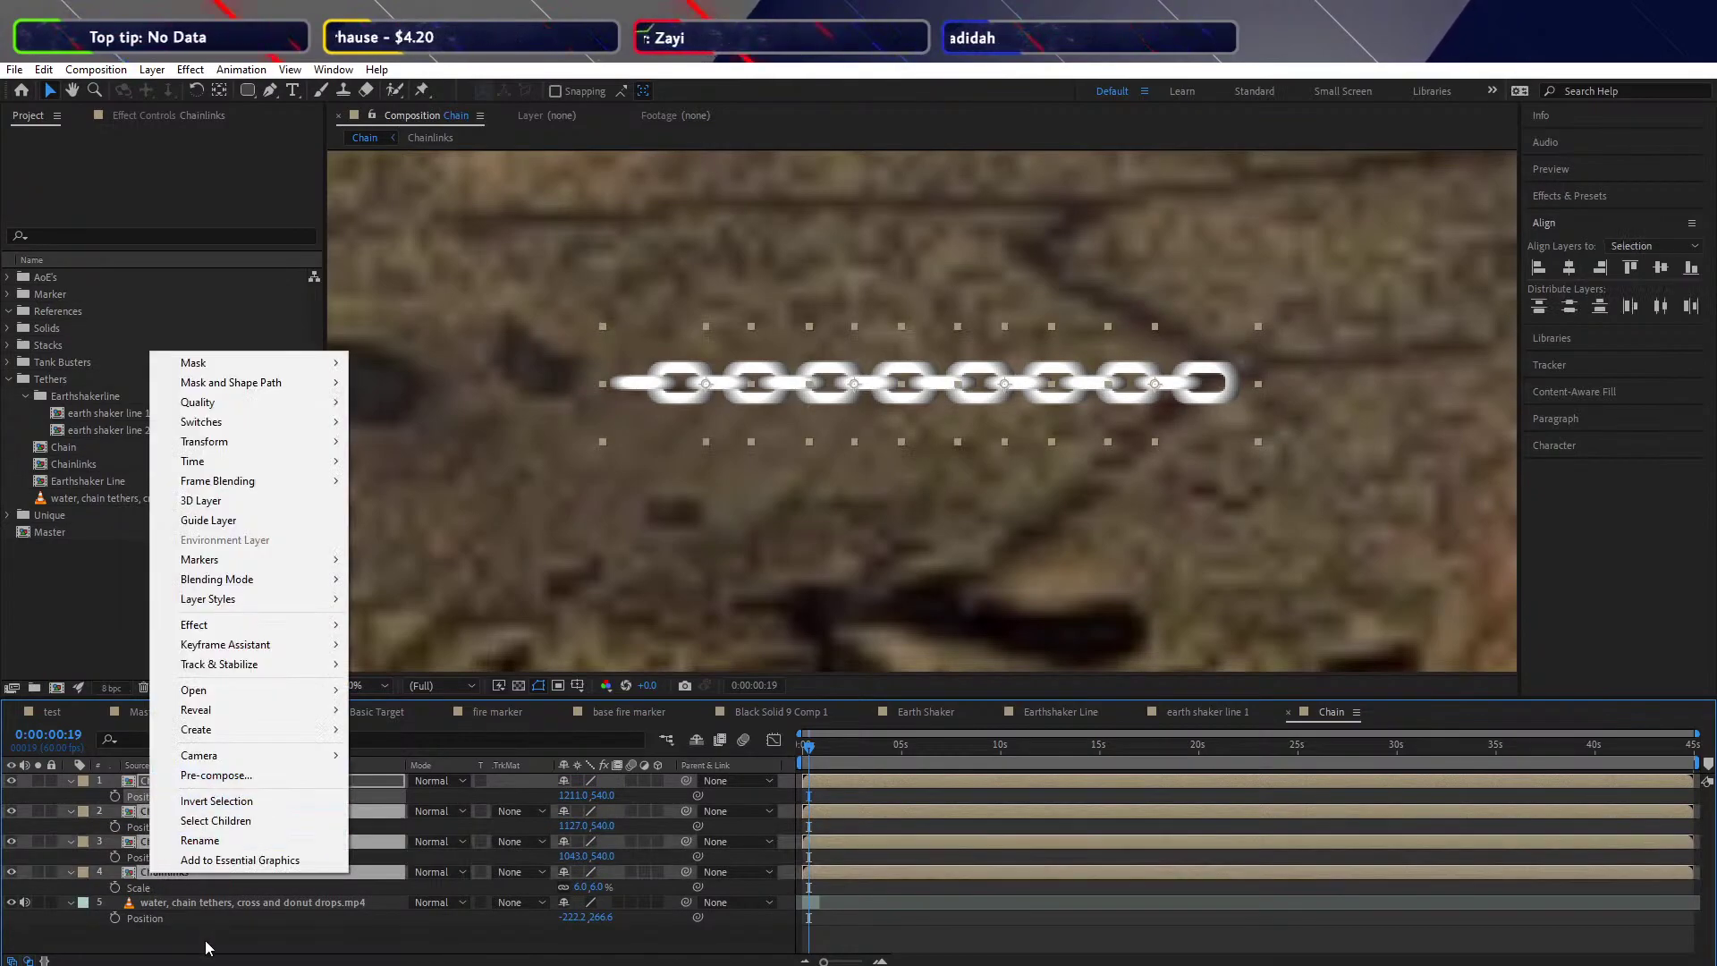
left_click(216, 802)
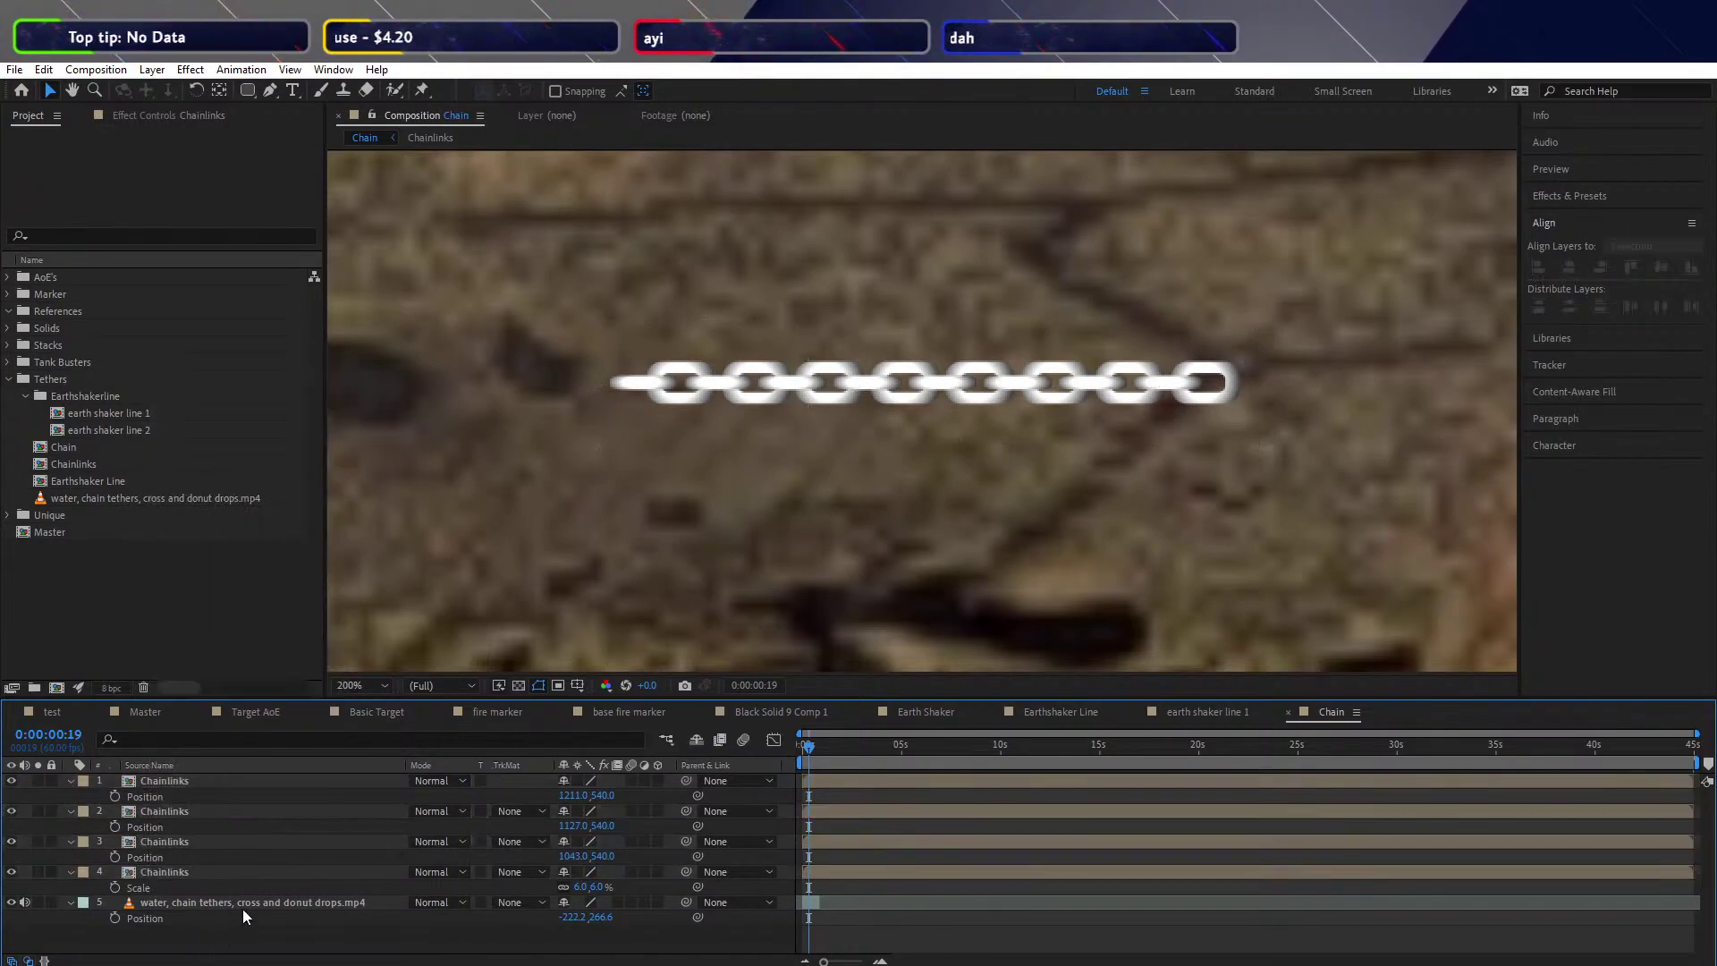
Pre-compose the four Chainlinks layers into a new composition named "more chainlinks"
left_click(172, 873)
left_click(163, 780, "shift")
right_click(181, 810)
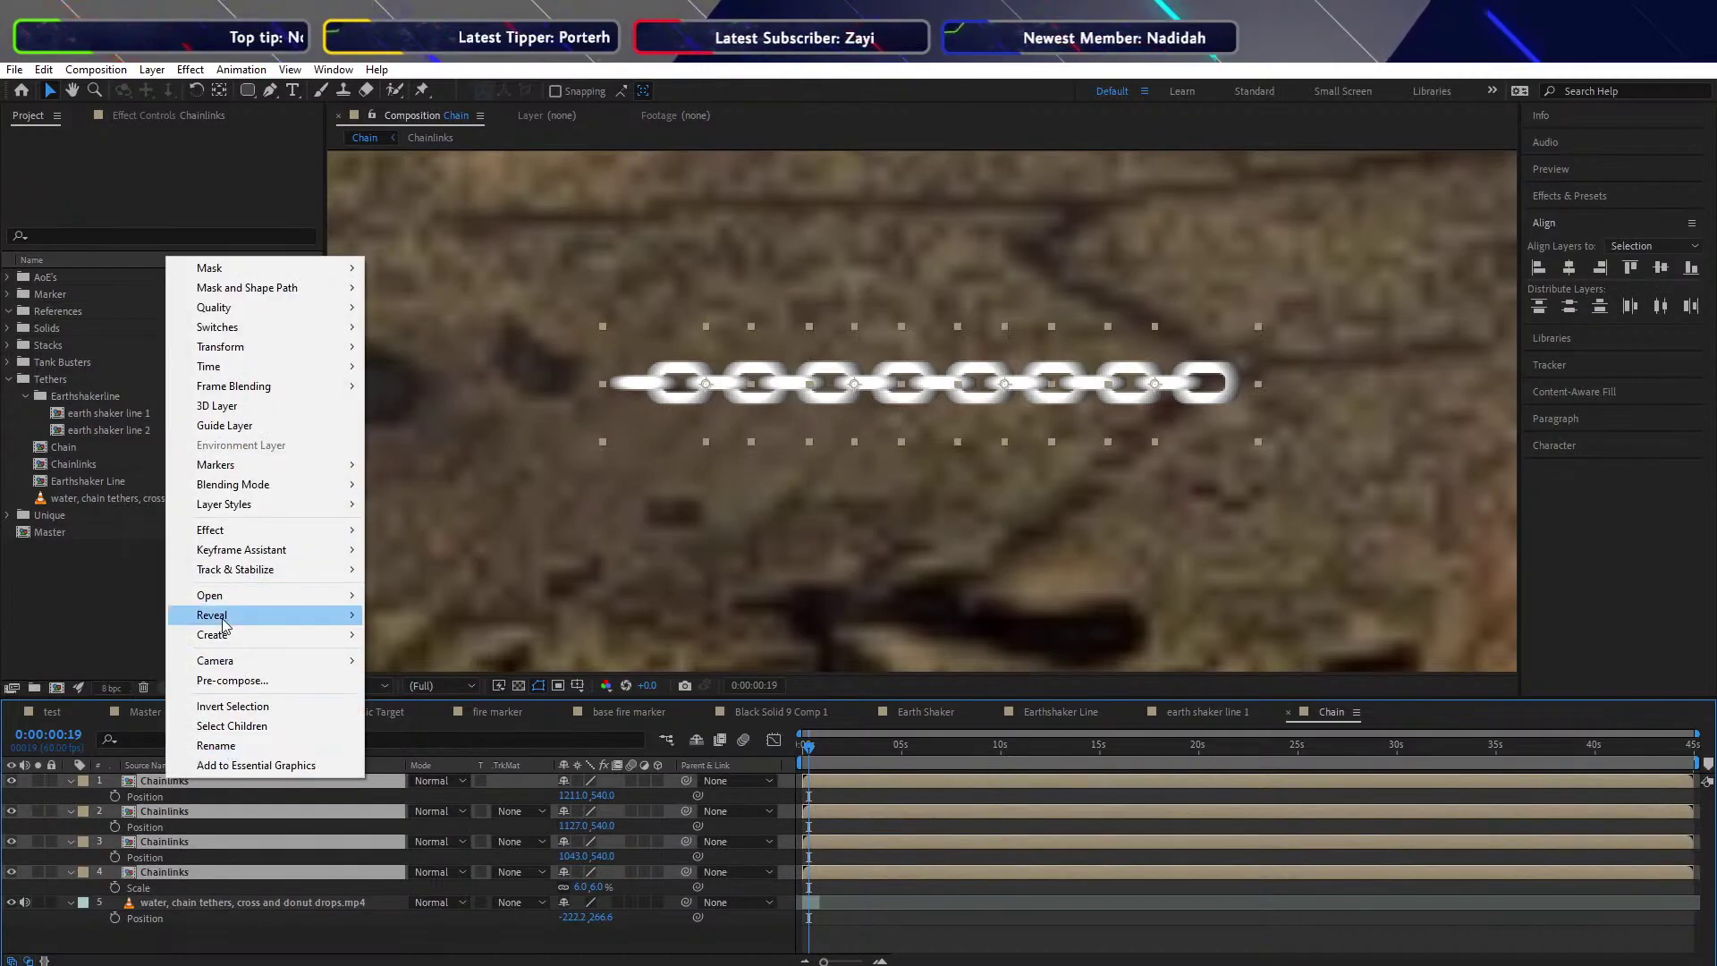
left_click(233, 685)
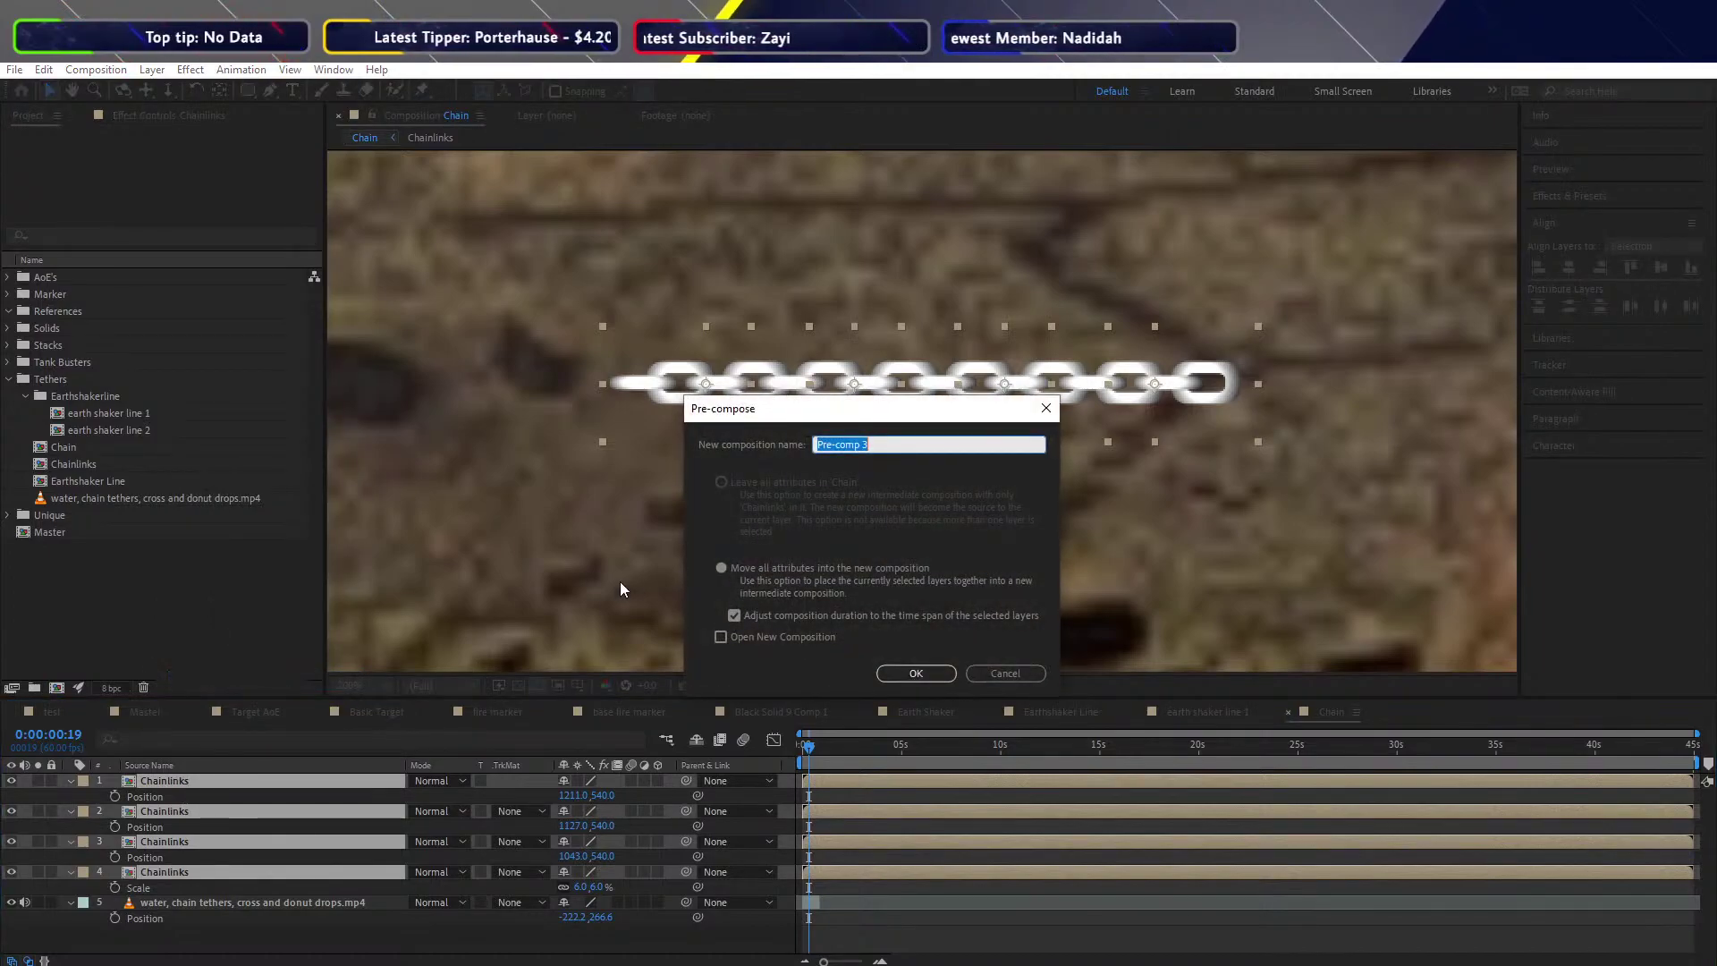
type("more chain")
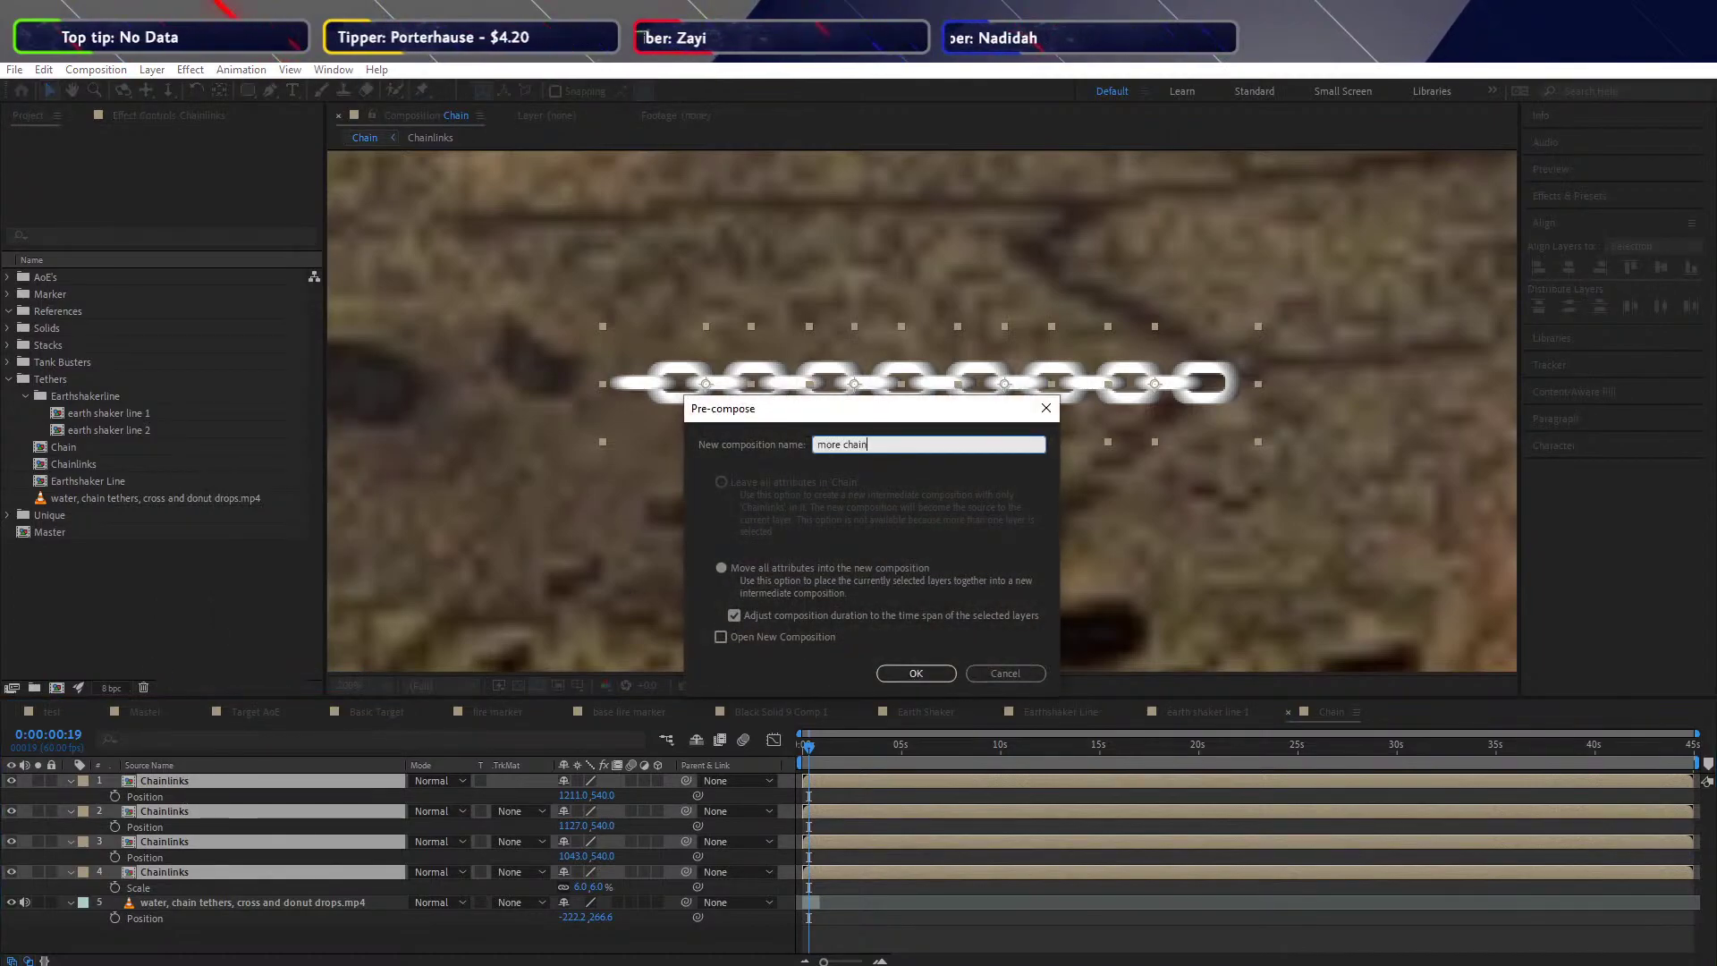
type("line")
key("BackSpace")
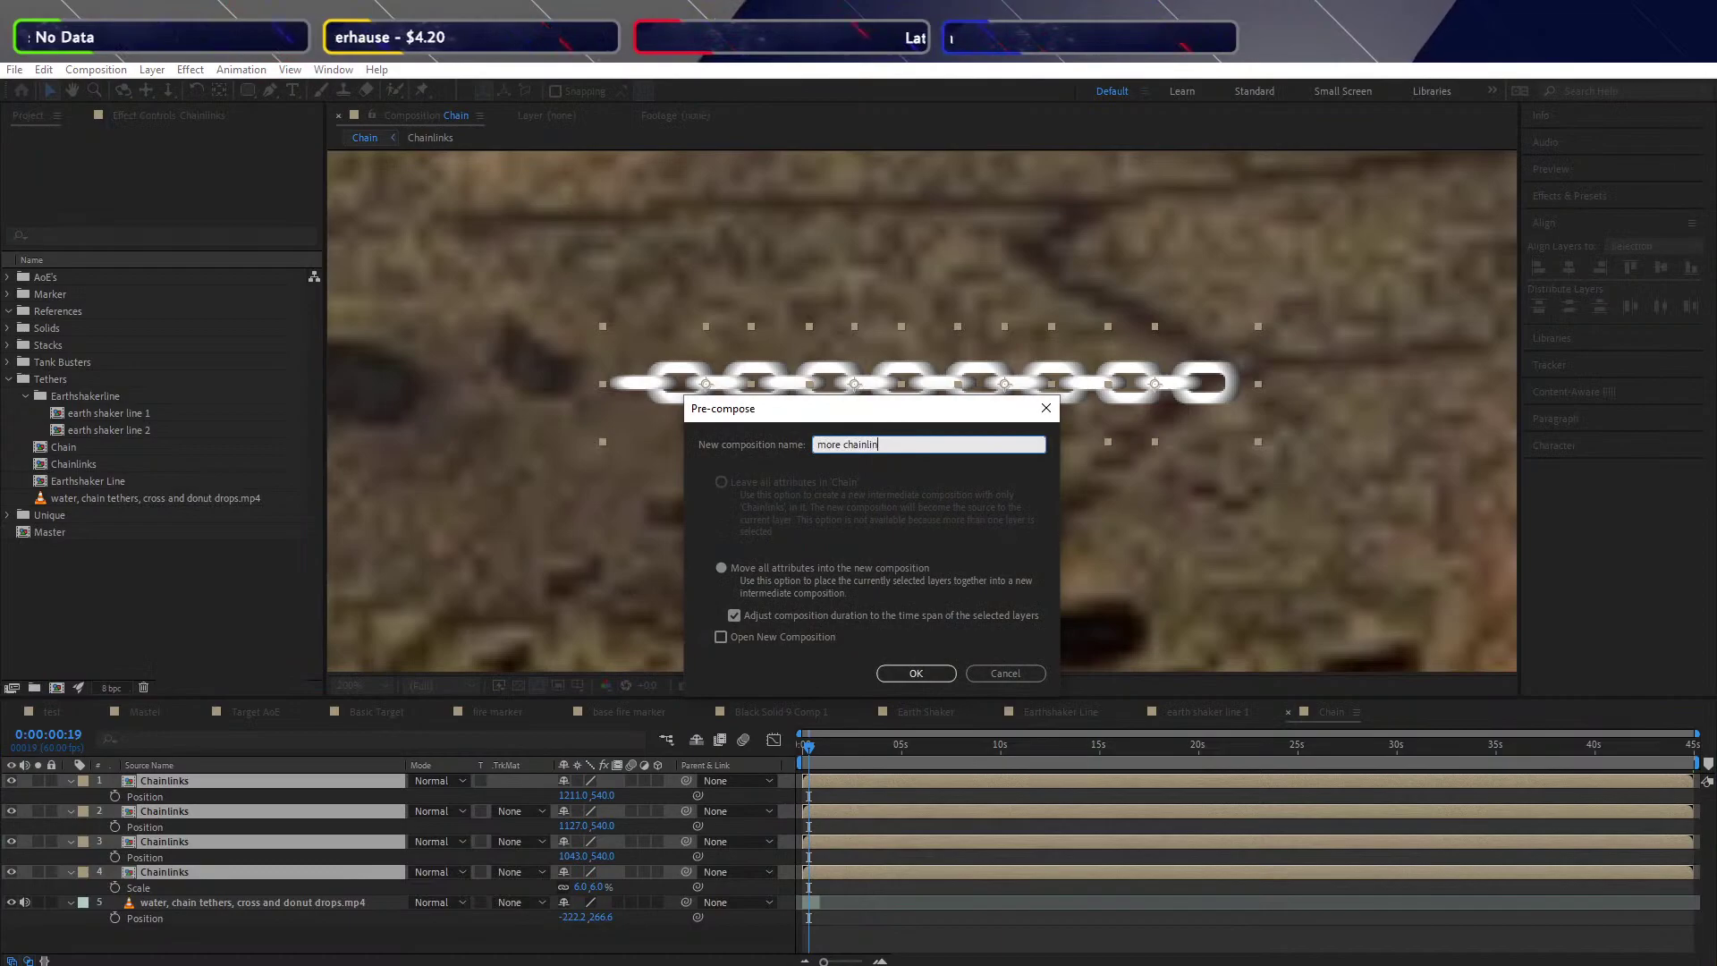
type("ks")
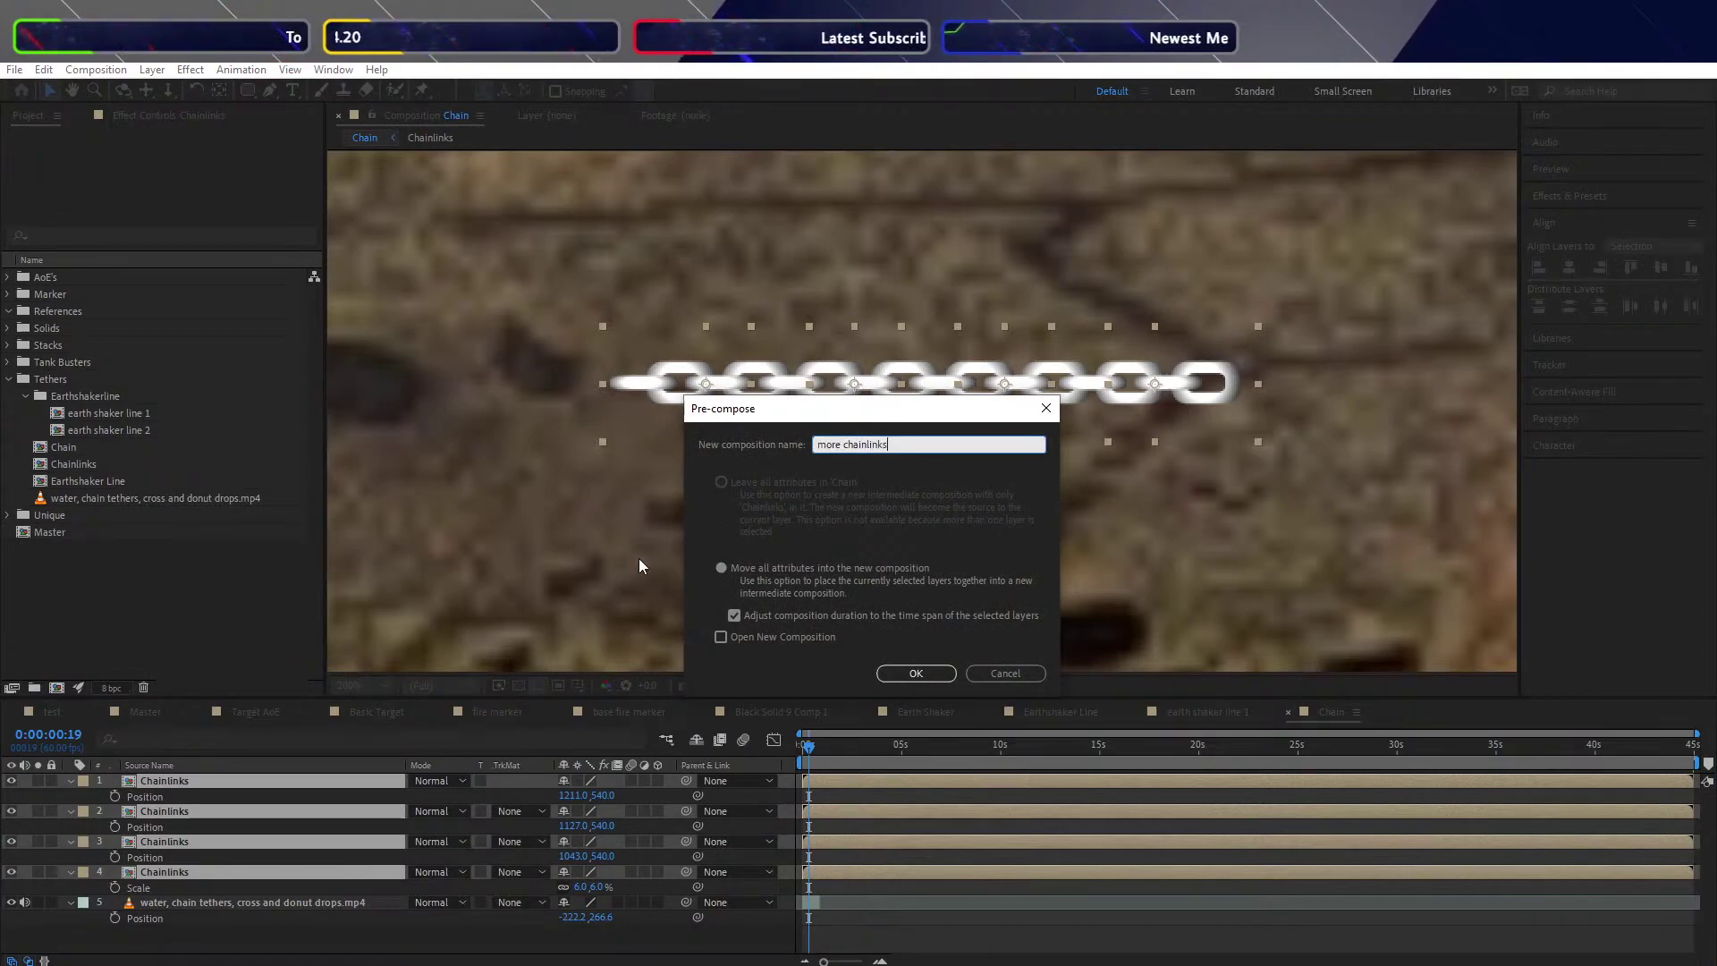
left_click(915, 673)
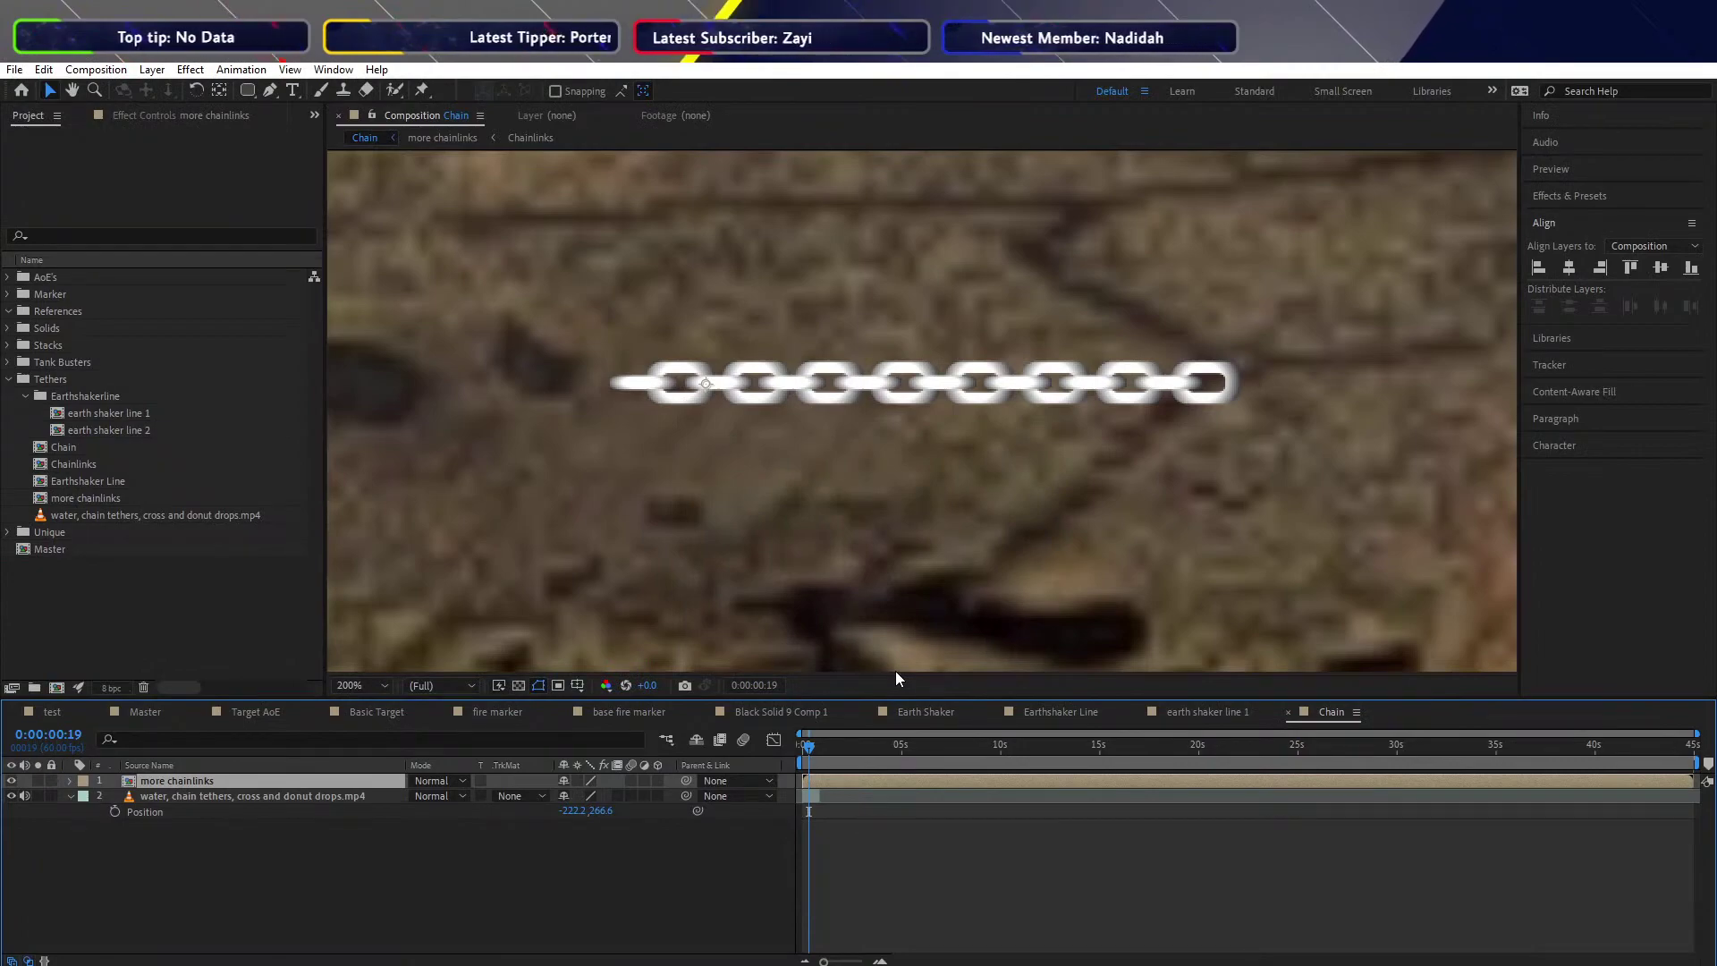
Duplicate the more chainlinks layer and set the copy's Position to 1295, 540, extending the chain rightward
key("ctrl+d")
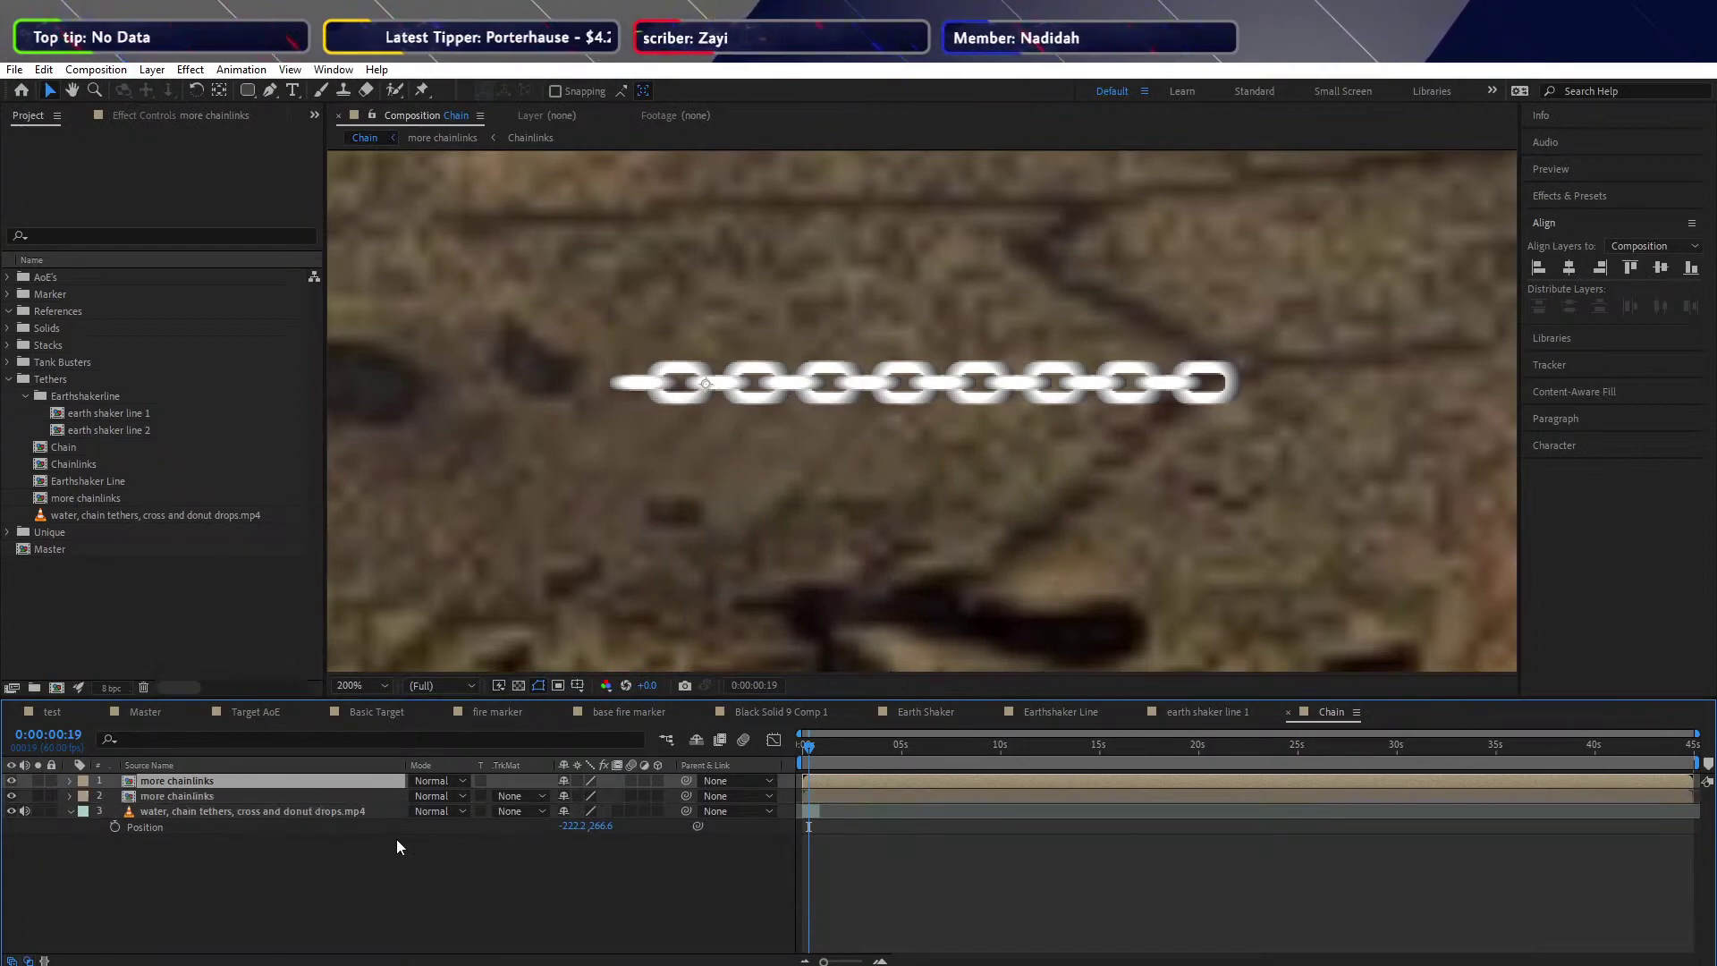
key("p")
left_click_drag(573, 795, 823, 793)
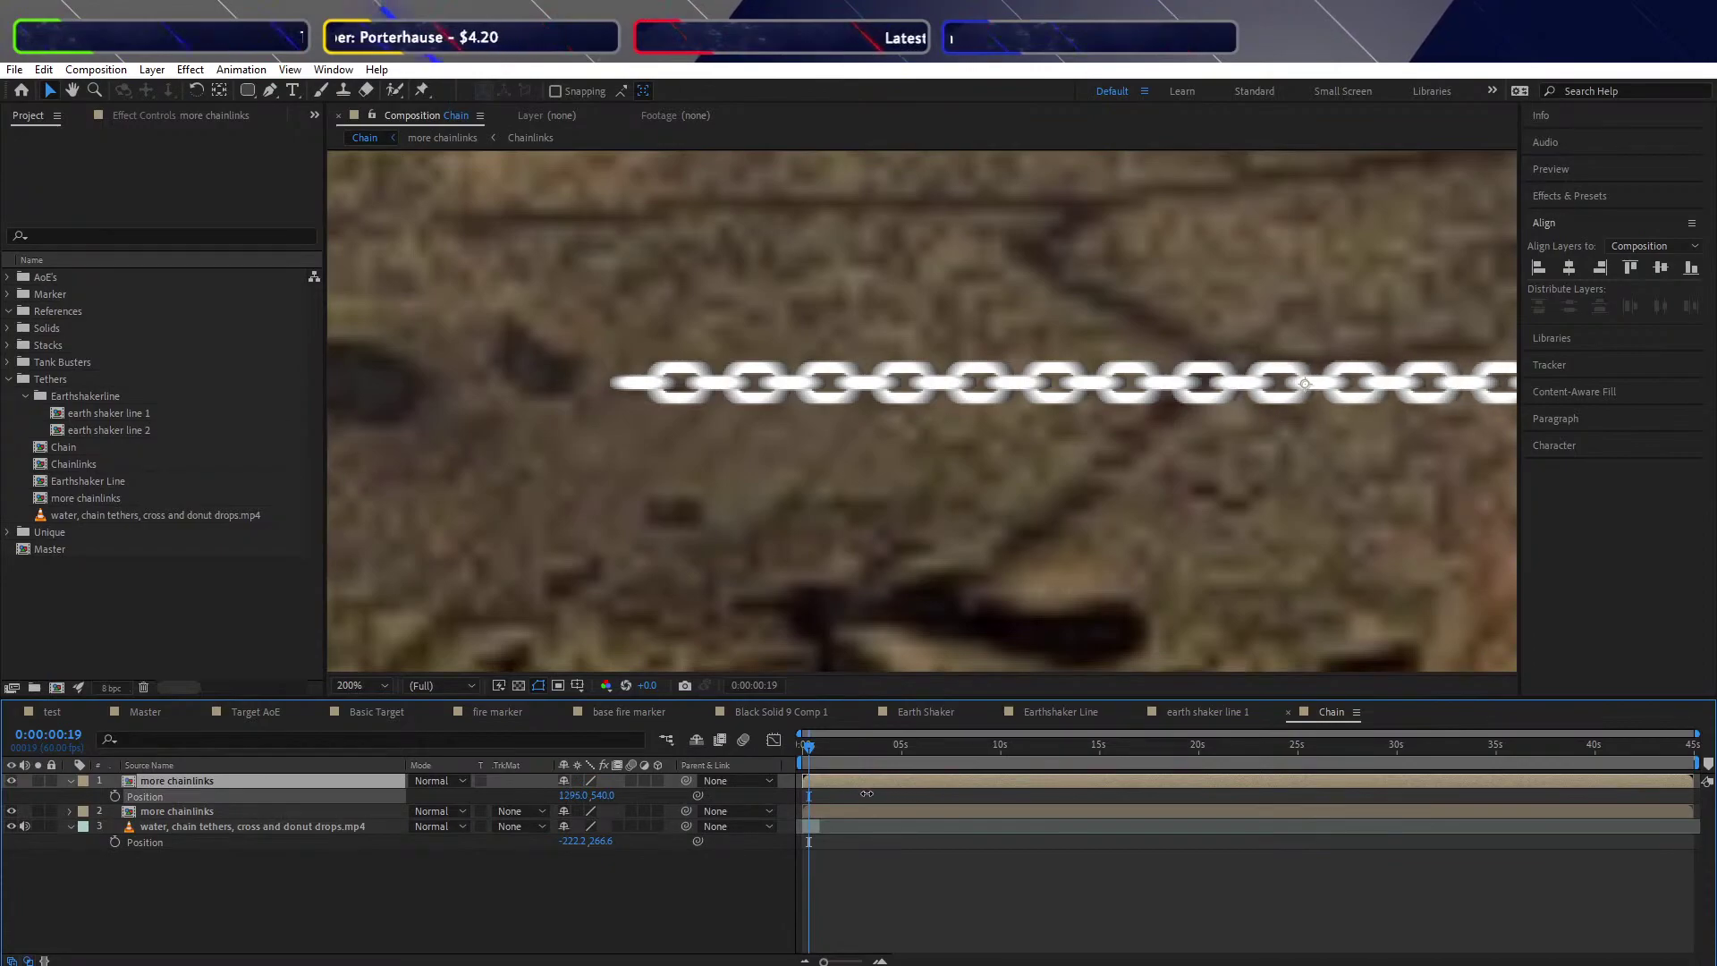
left_click(370, 681)
left_click(415, 380)
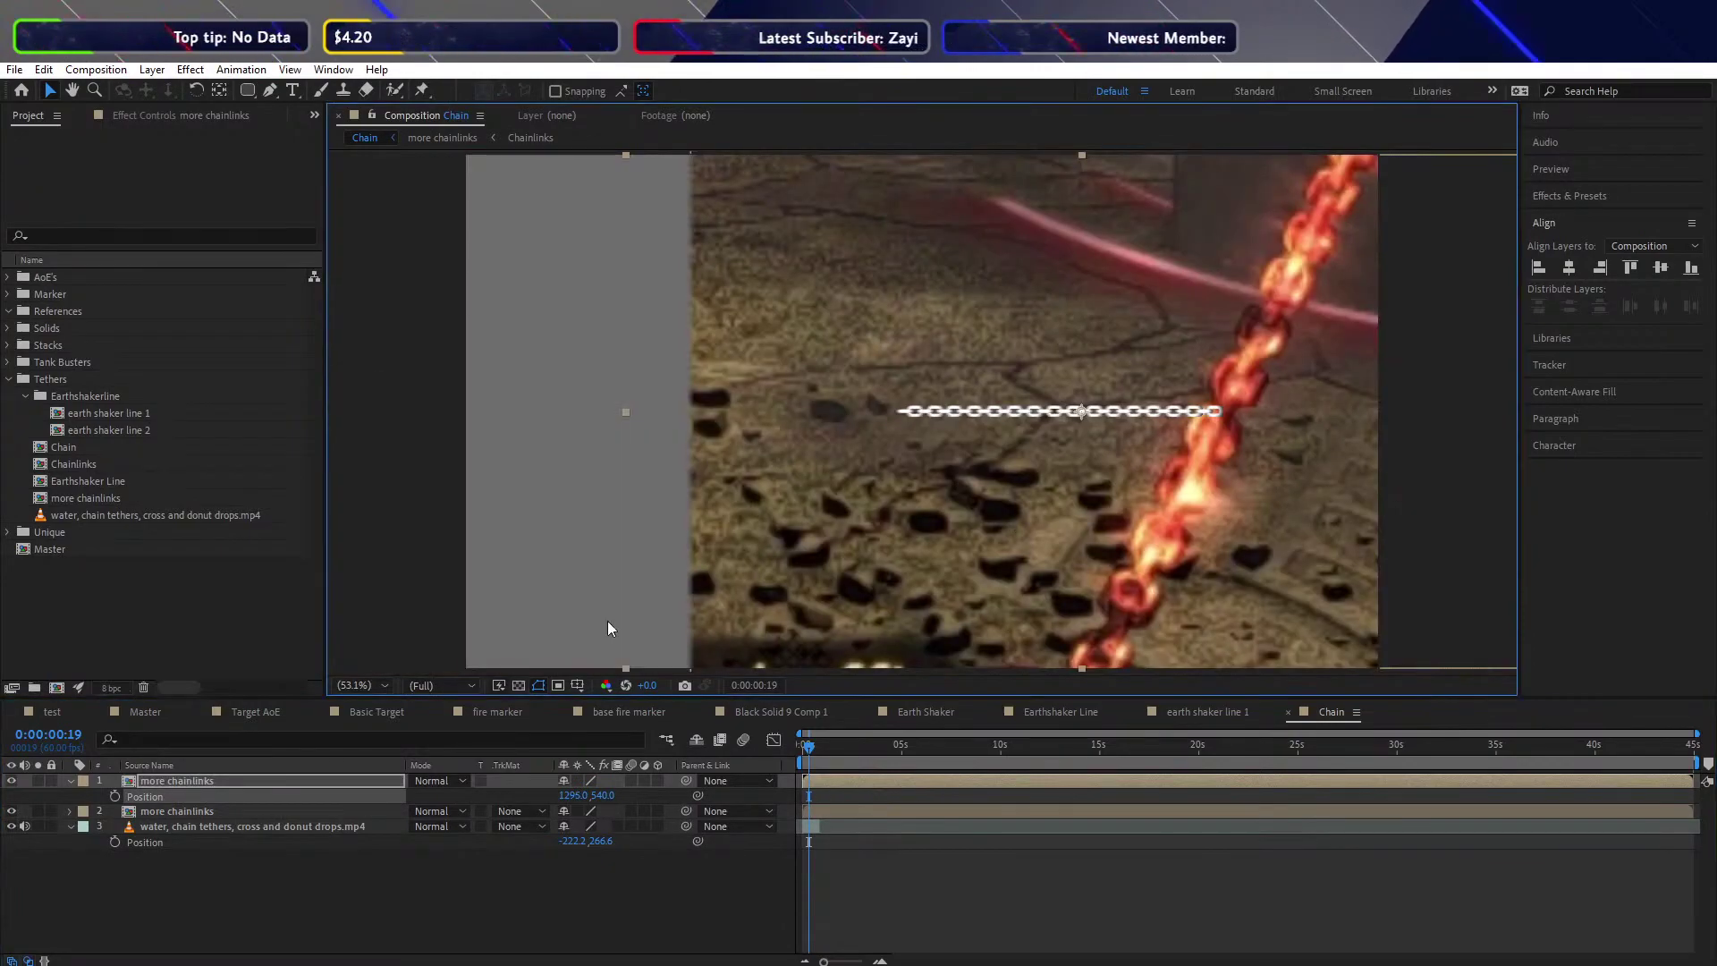
Duplicate the top more chainlinks layer, set the copy's Position to 627, 540 and place it just above the video layer
left_click(178, 782)
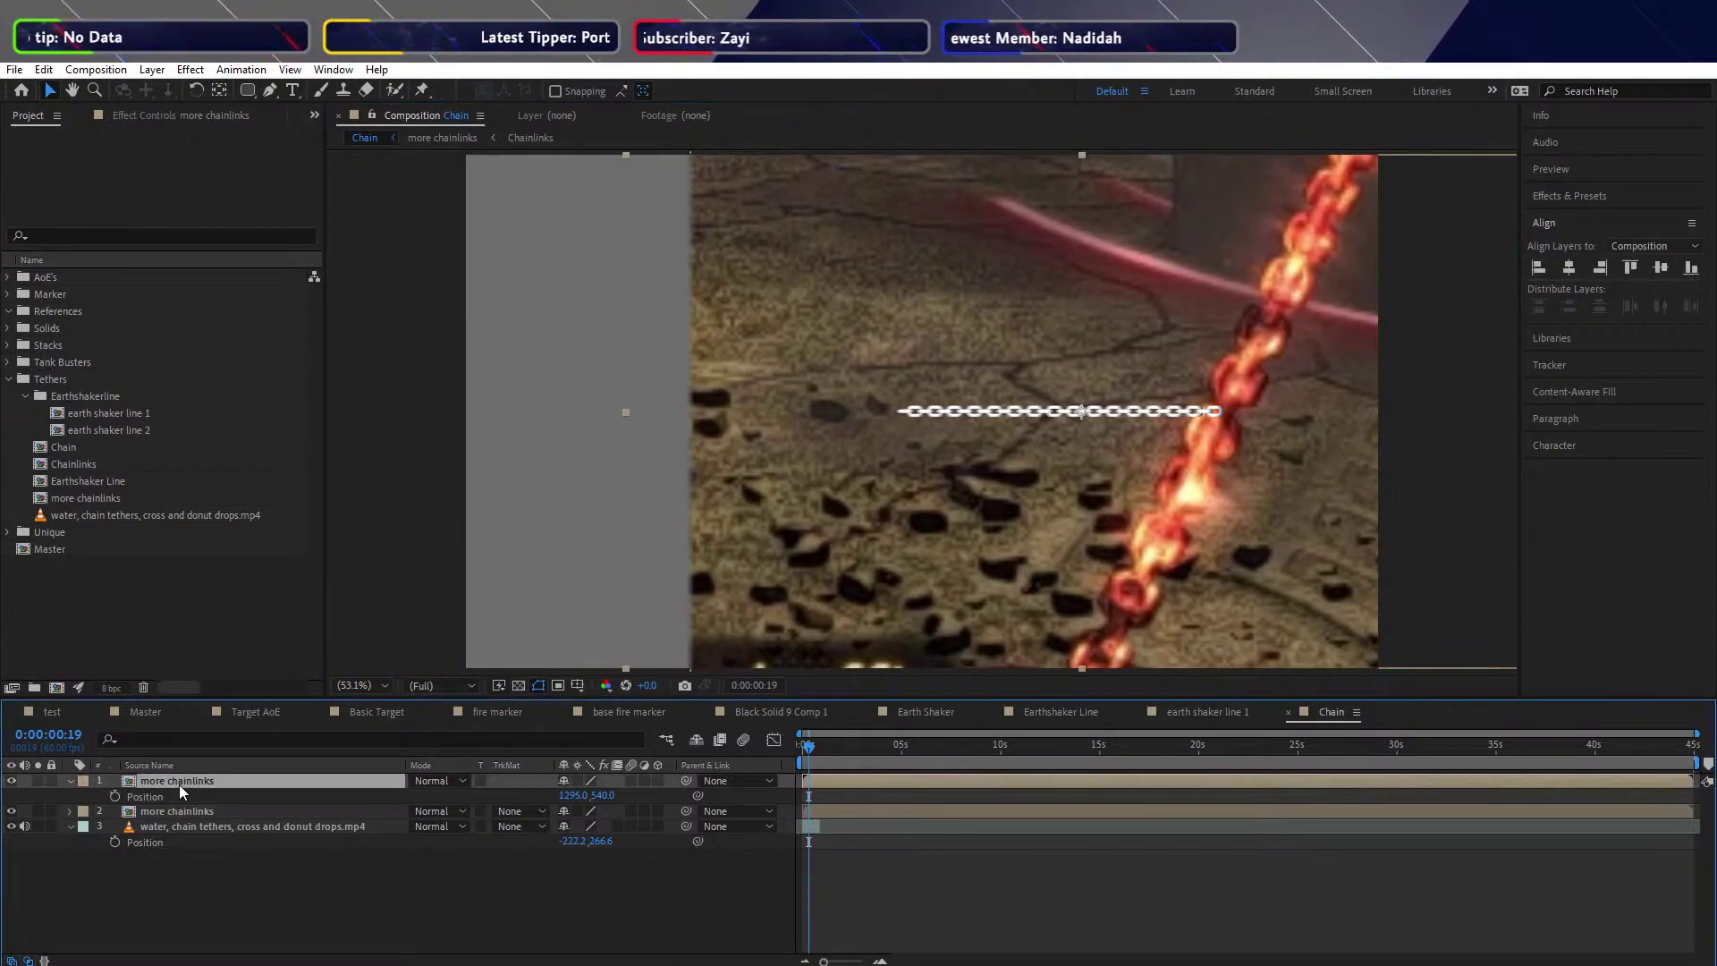
key("ctrl+d")
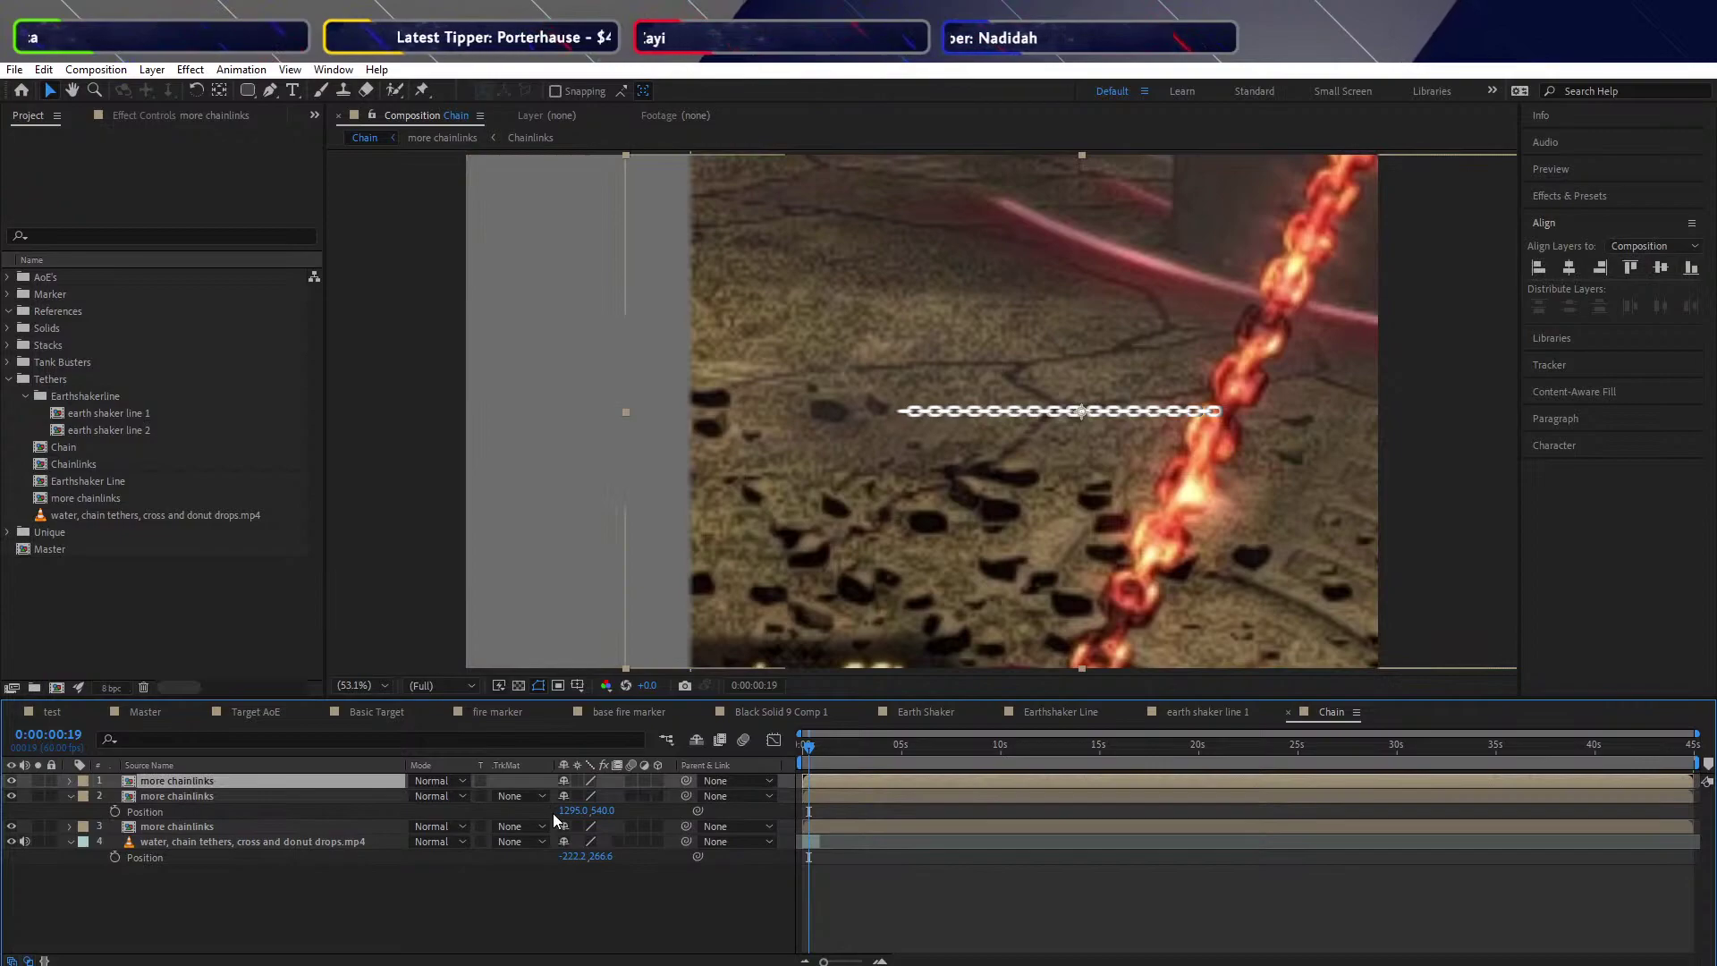
key("p")
left_click_drag(566, 796, 16, 807)
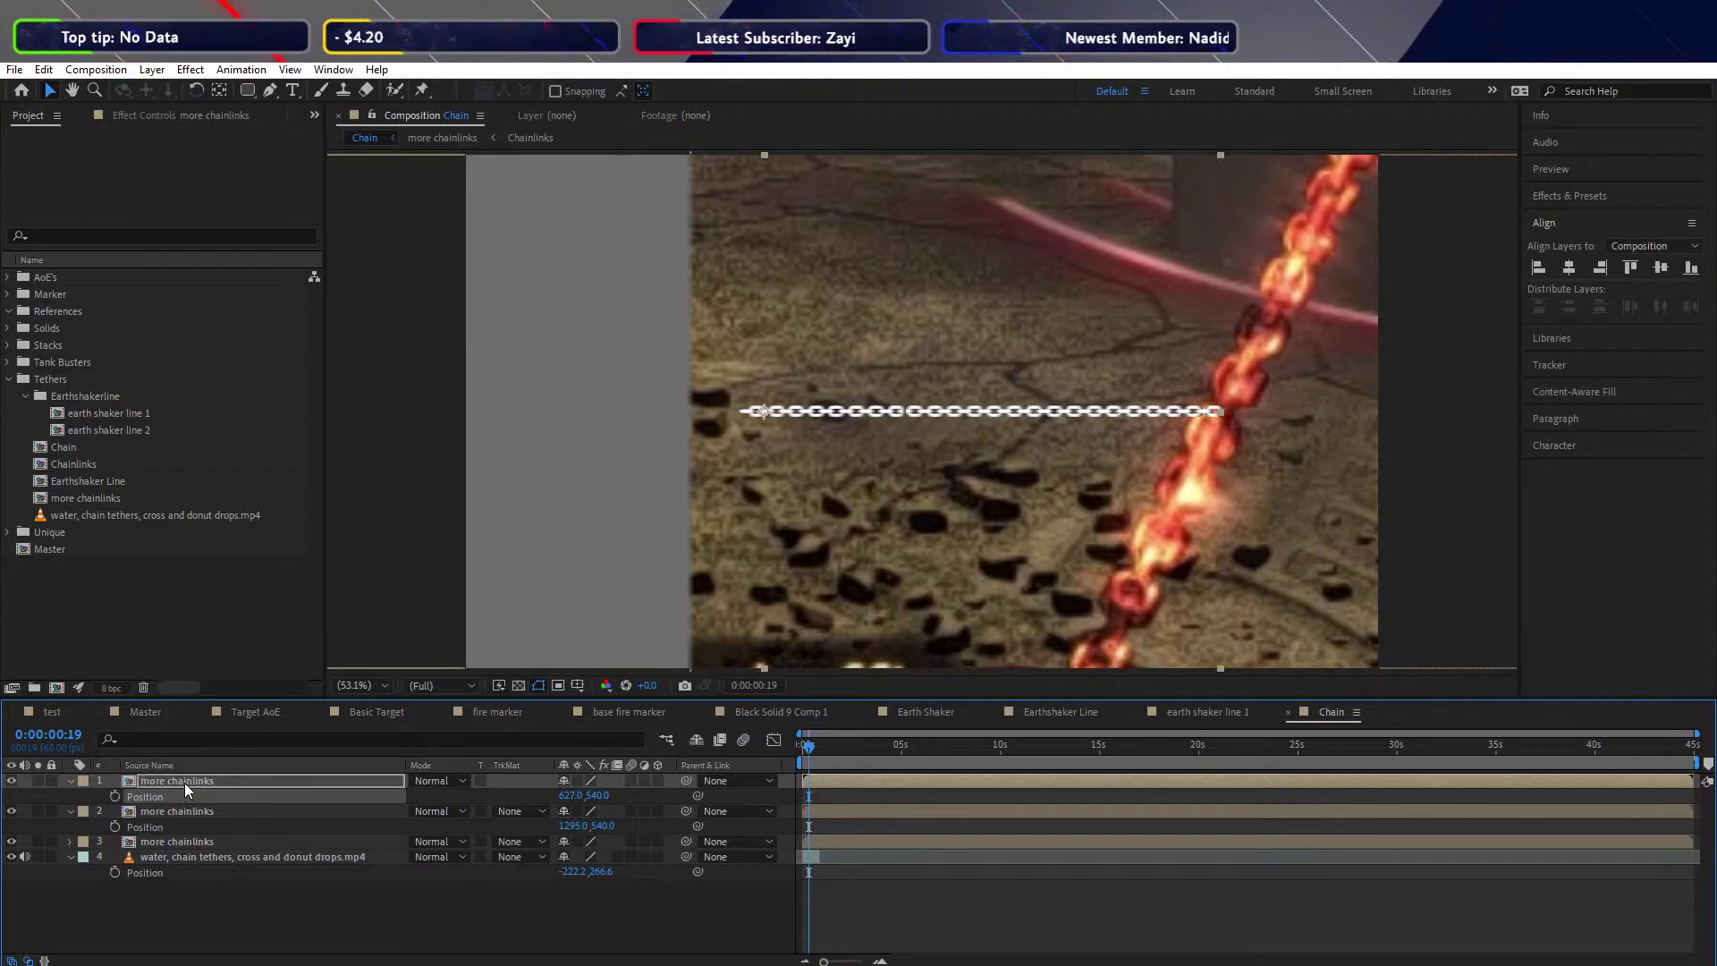
left_click_drag(184, 782, 186, 844)
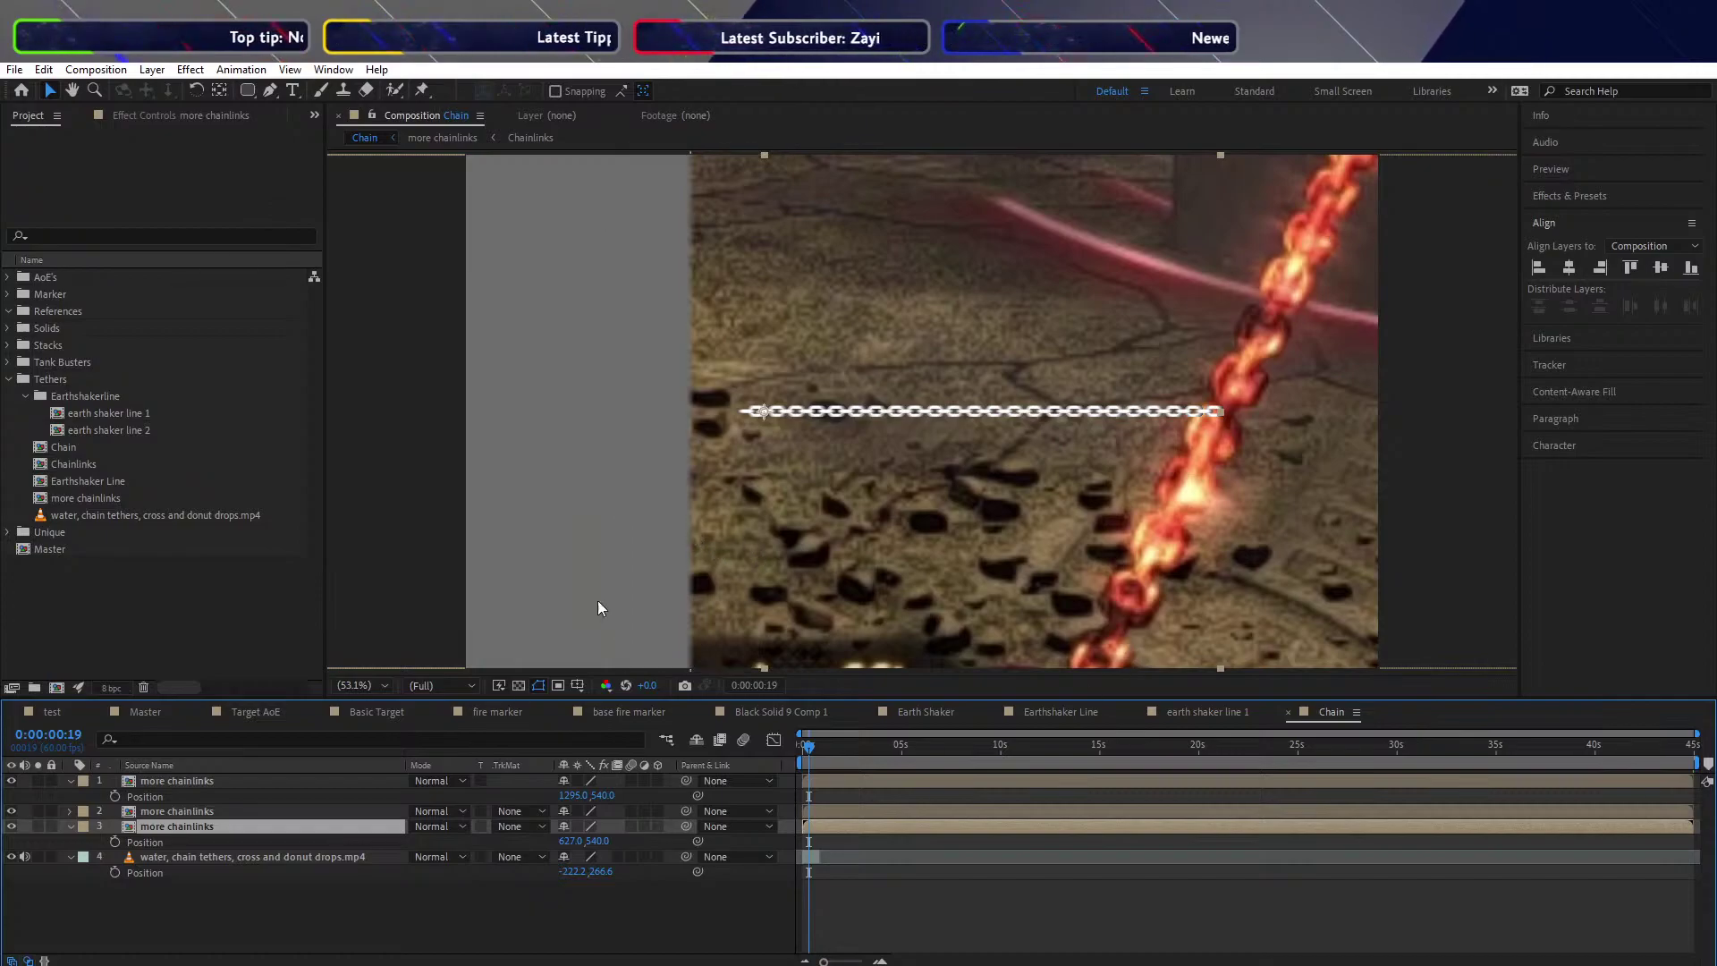
left_click(275, 893)
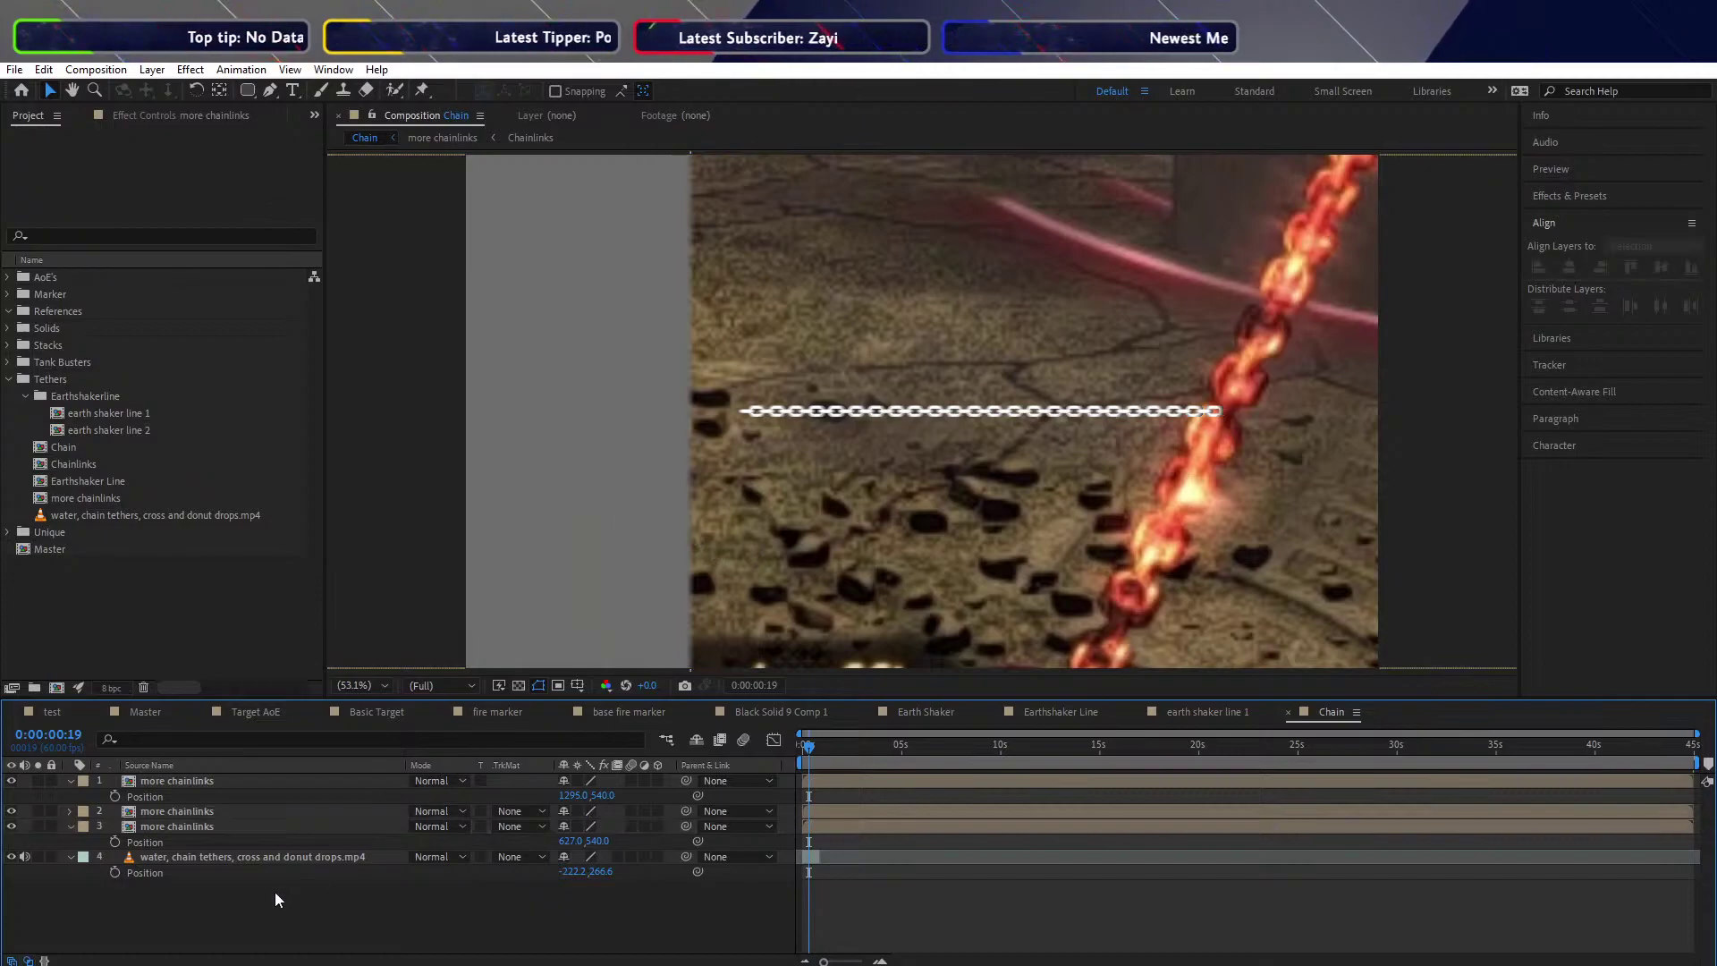
Open the more chainlinks composition and check which chain segment each Chainlinks layer holds
double_click(225, 826)
left_click(220, 824)
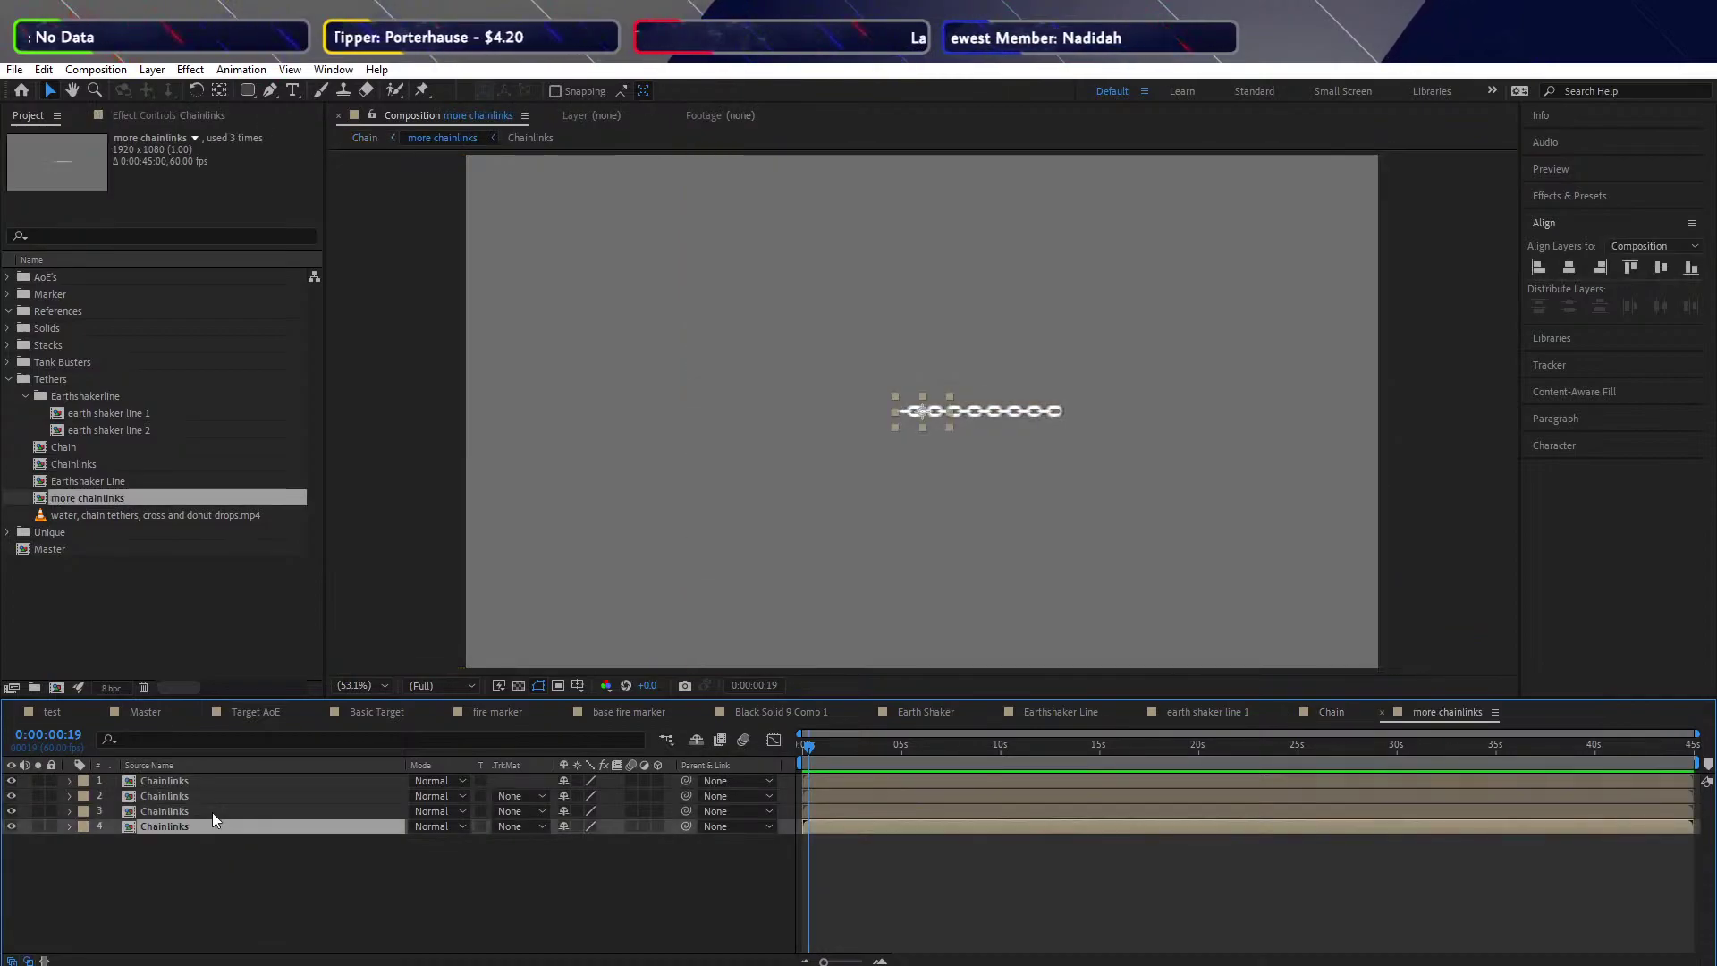
left_click(211, 812)
left_click(201, 796)
left_click(201, 778)
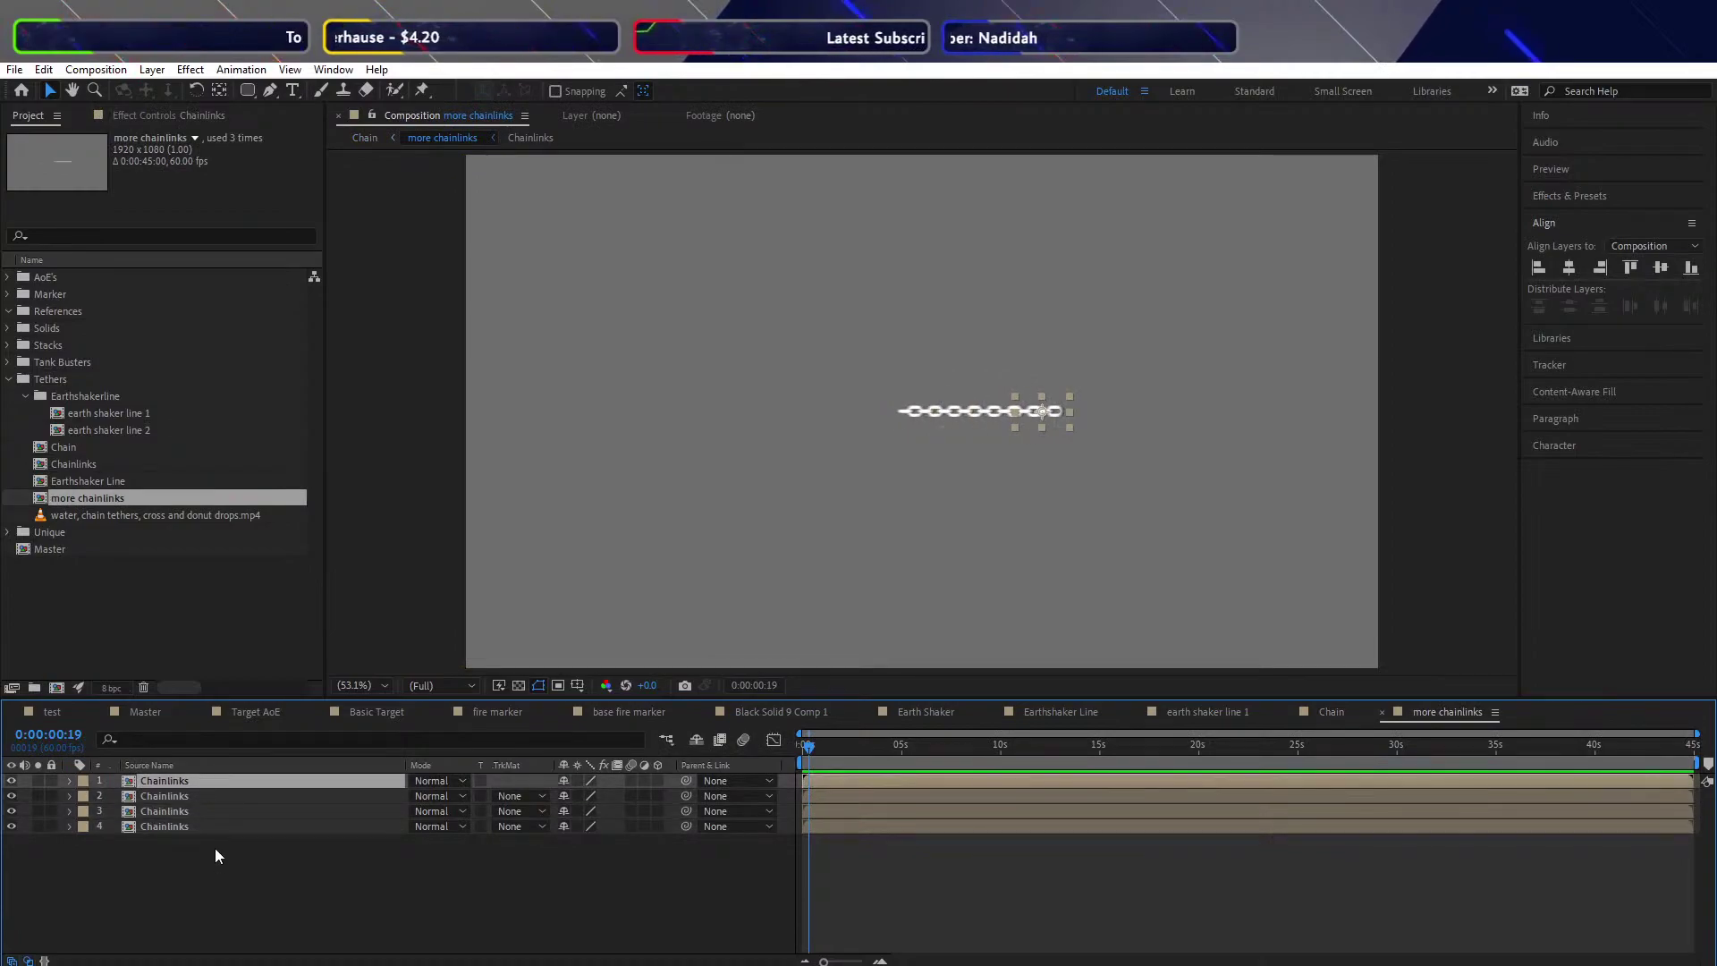
left_click(218, 873)
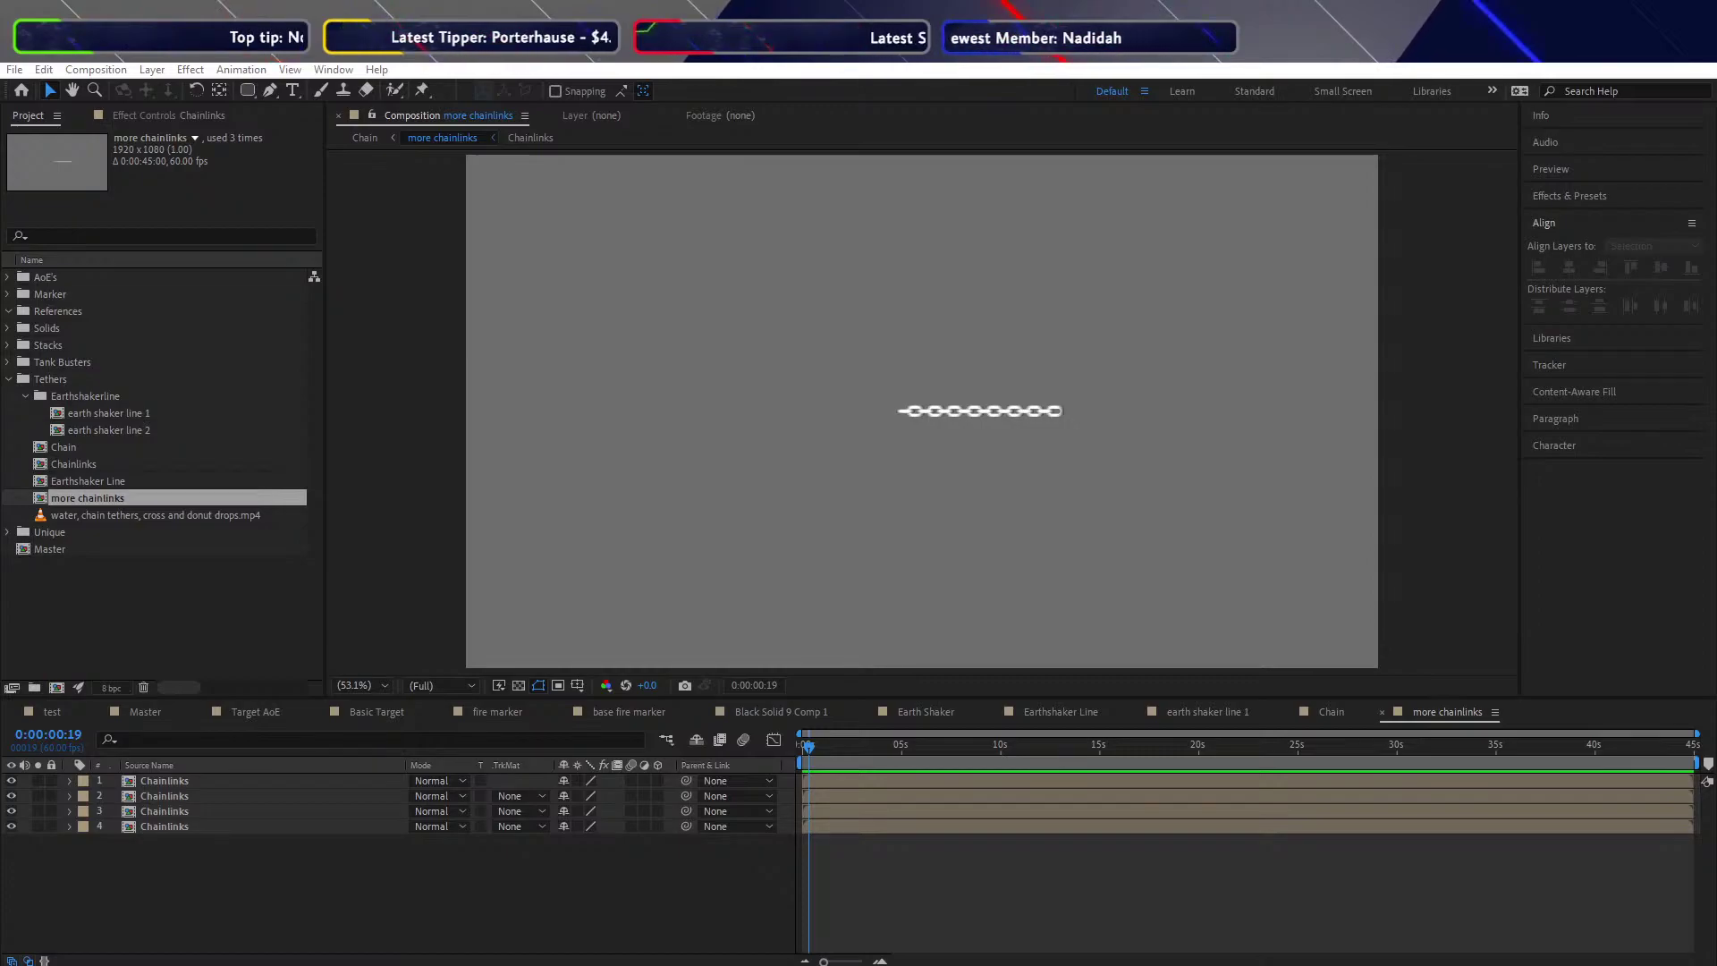
Switch to the YouTube tutorial on 3D logo bend/twist in Element 3D and watch it muted, full screen, with captions
key("alt+Tab")
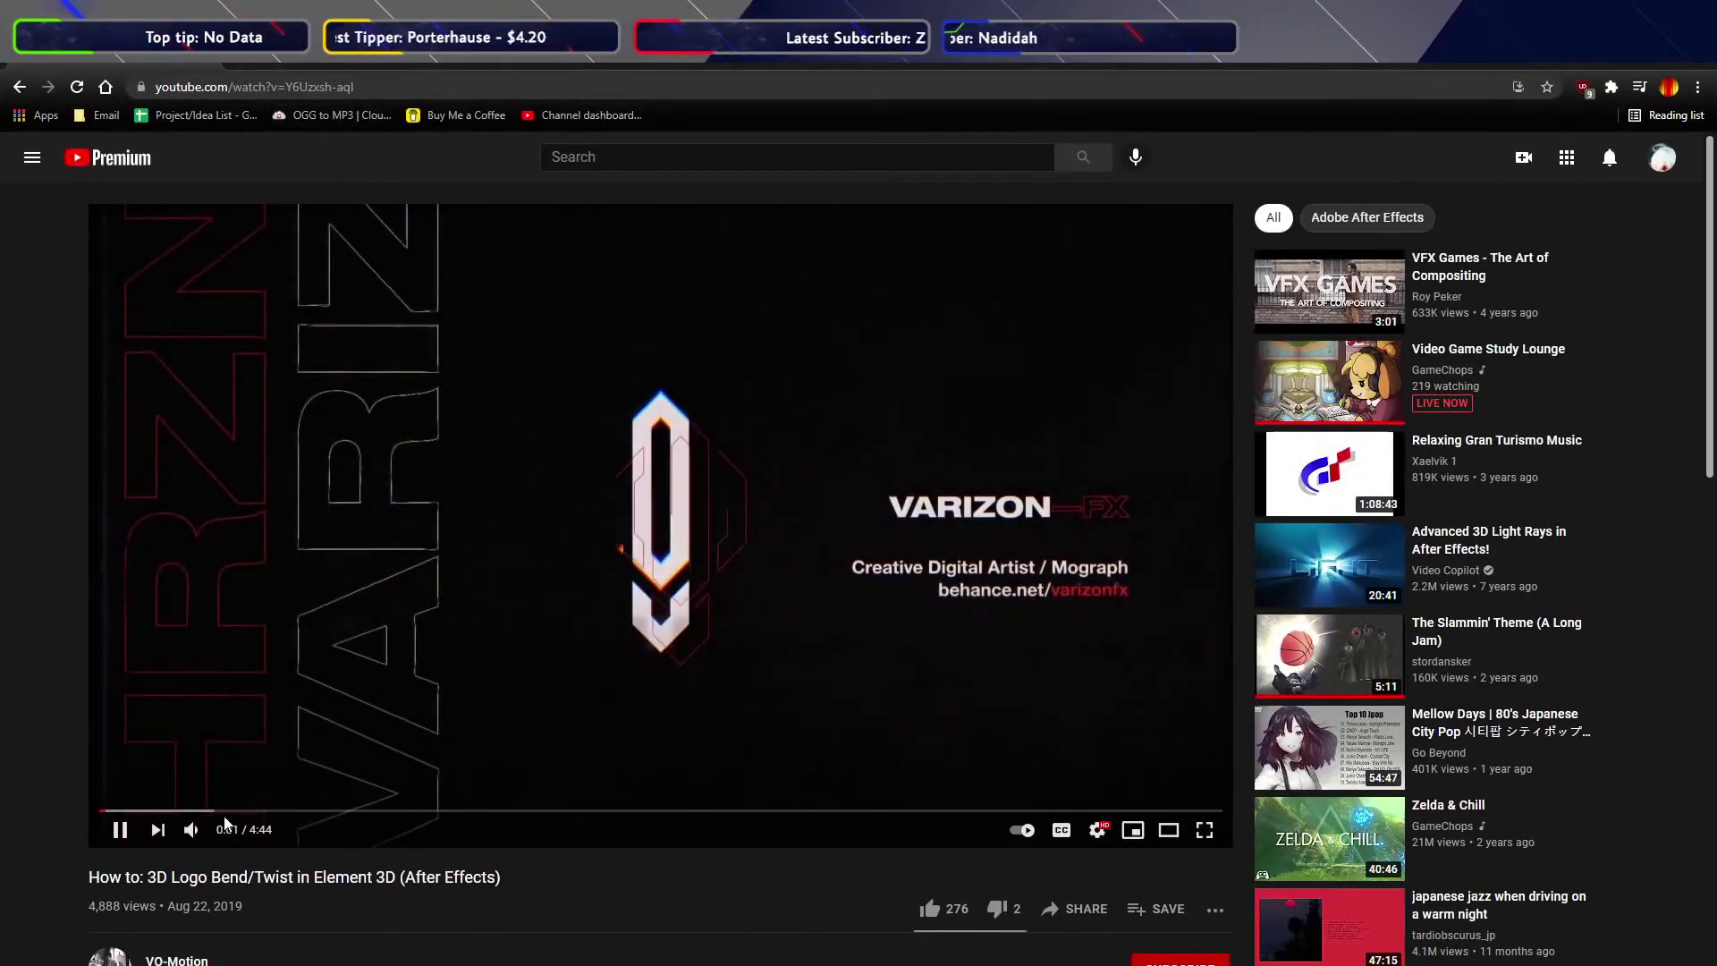
left_click(191, 830)
left_click(1205, 830)
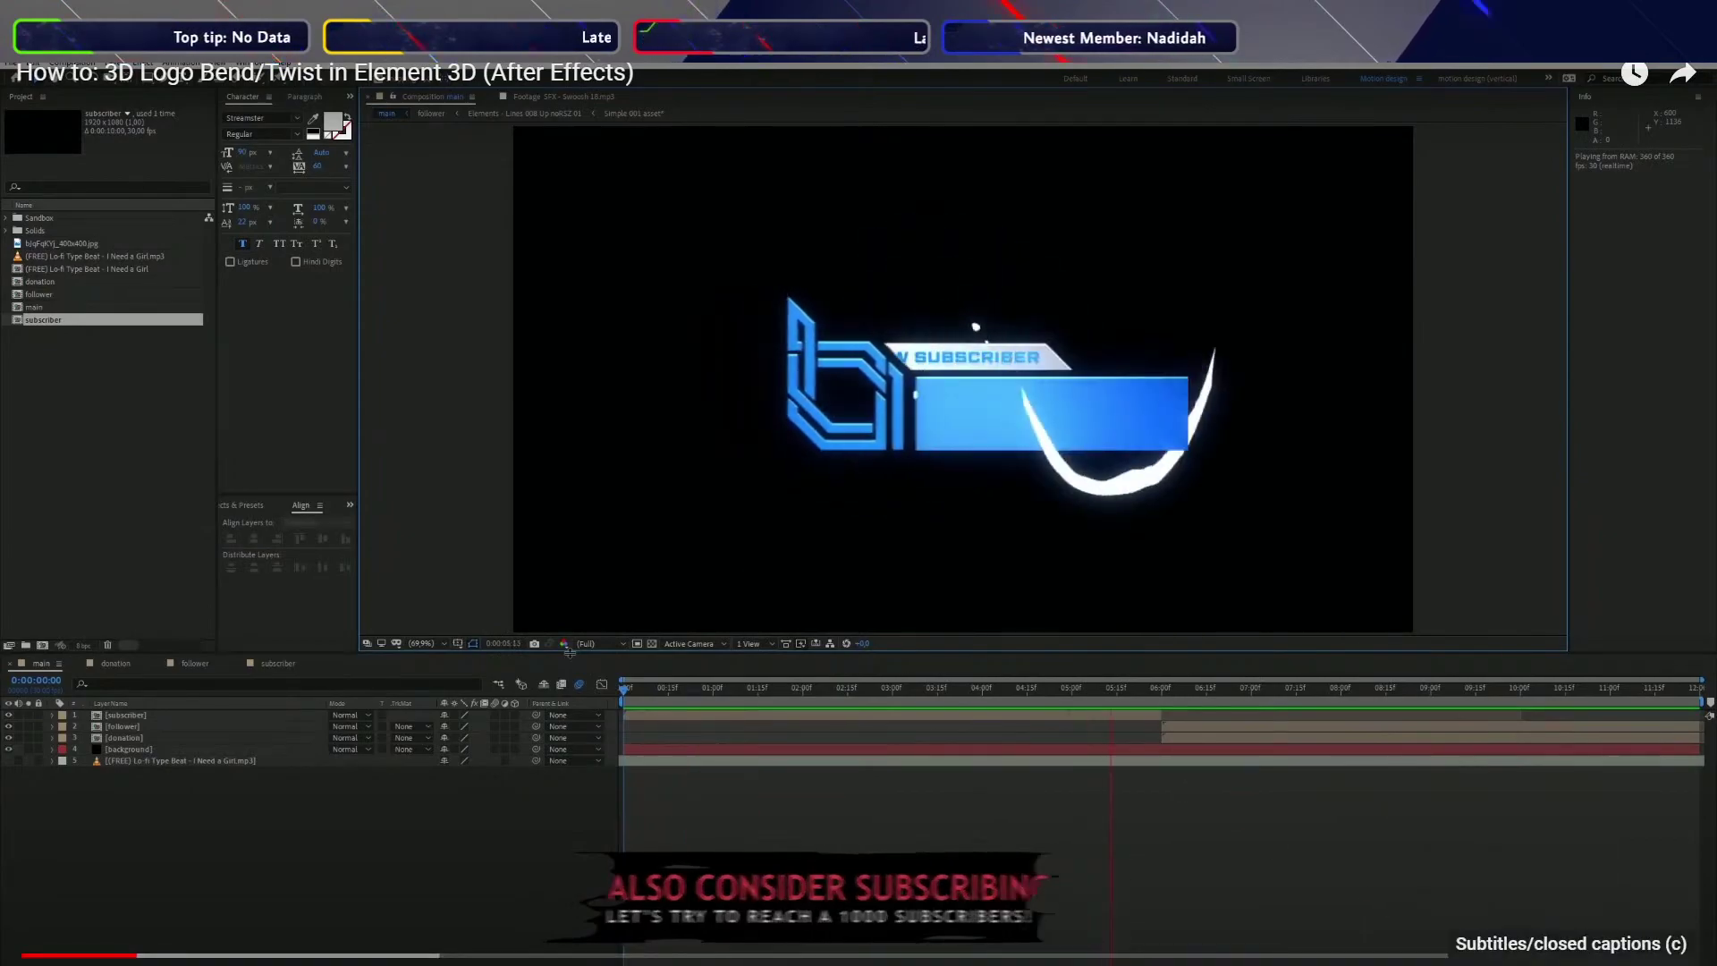
key("c")
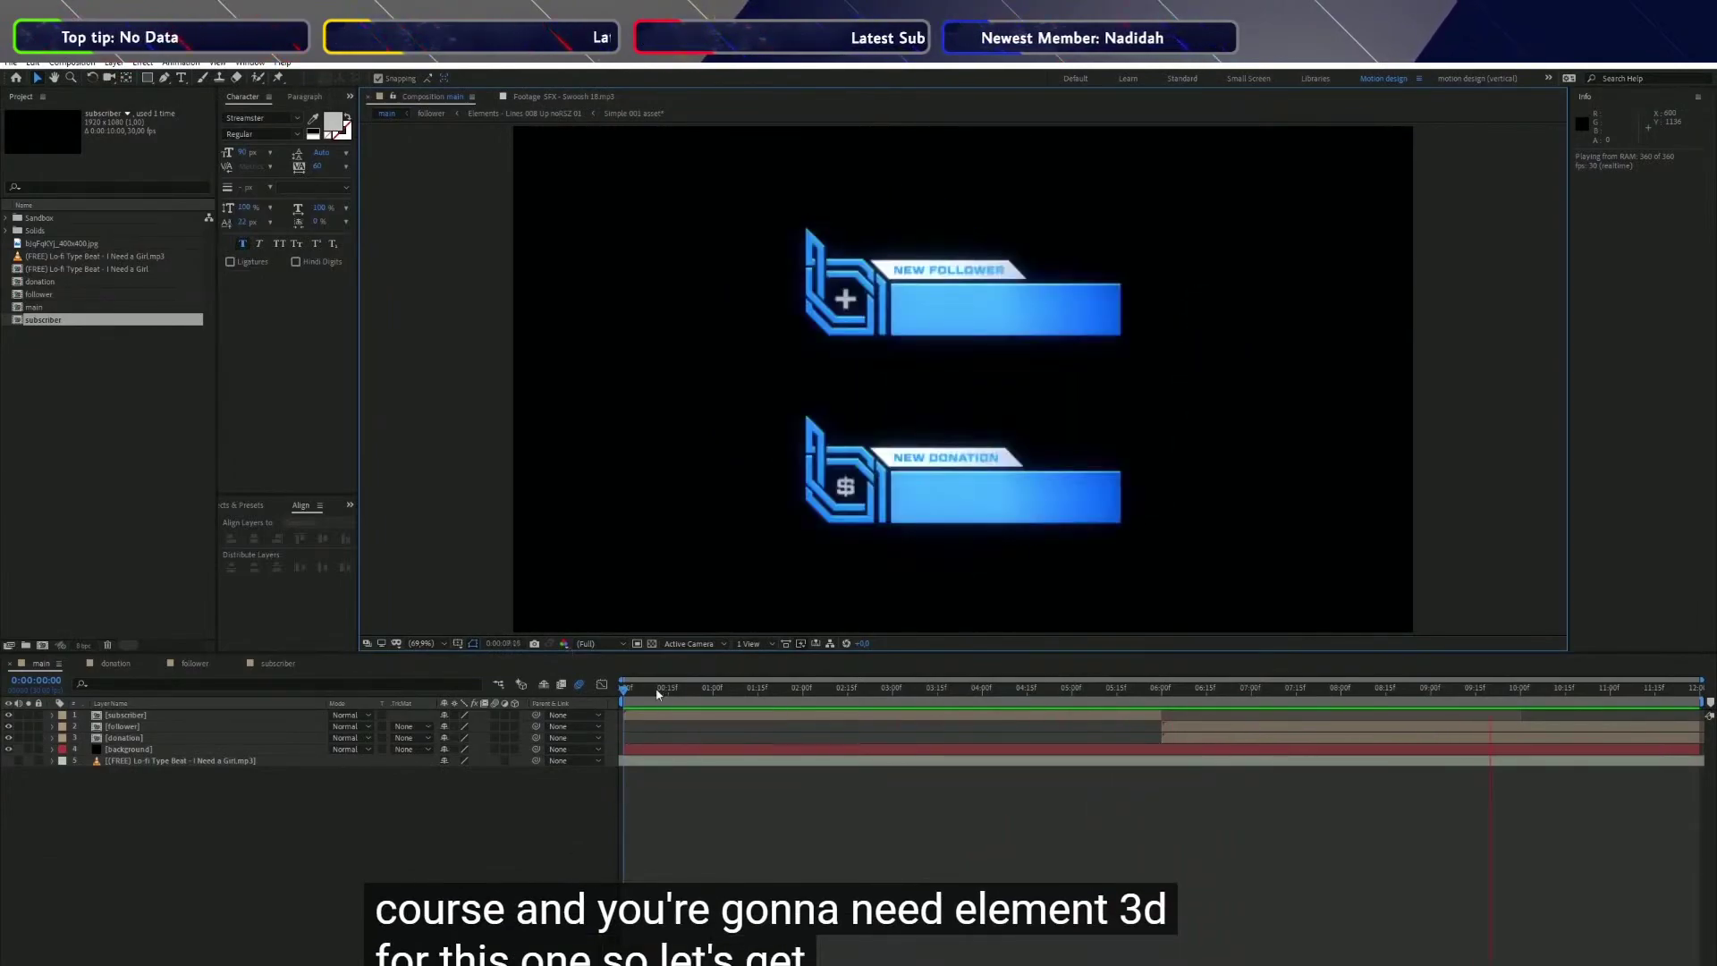
key("alt+Tab")
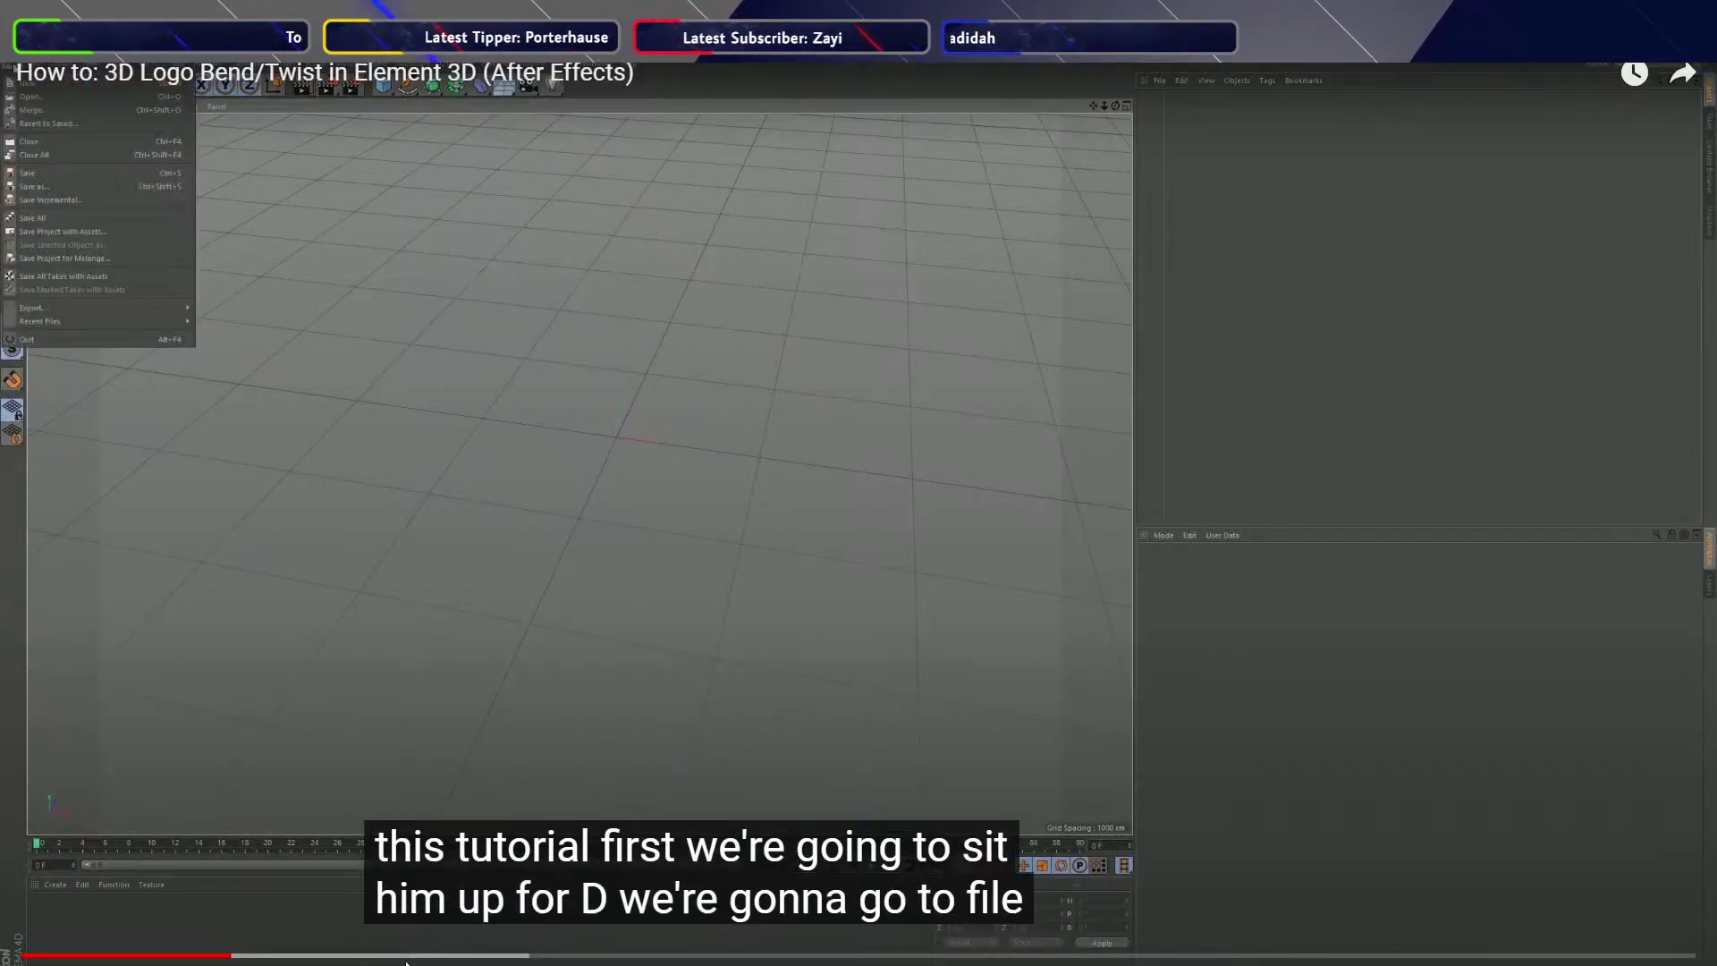
Skim through the tutorial to the Element twist settings to see how the bend is made, then return to After Effects
left_click(407, 956)
left_click(573, 956)
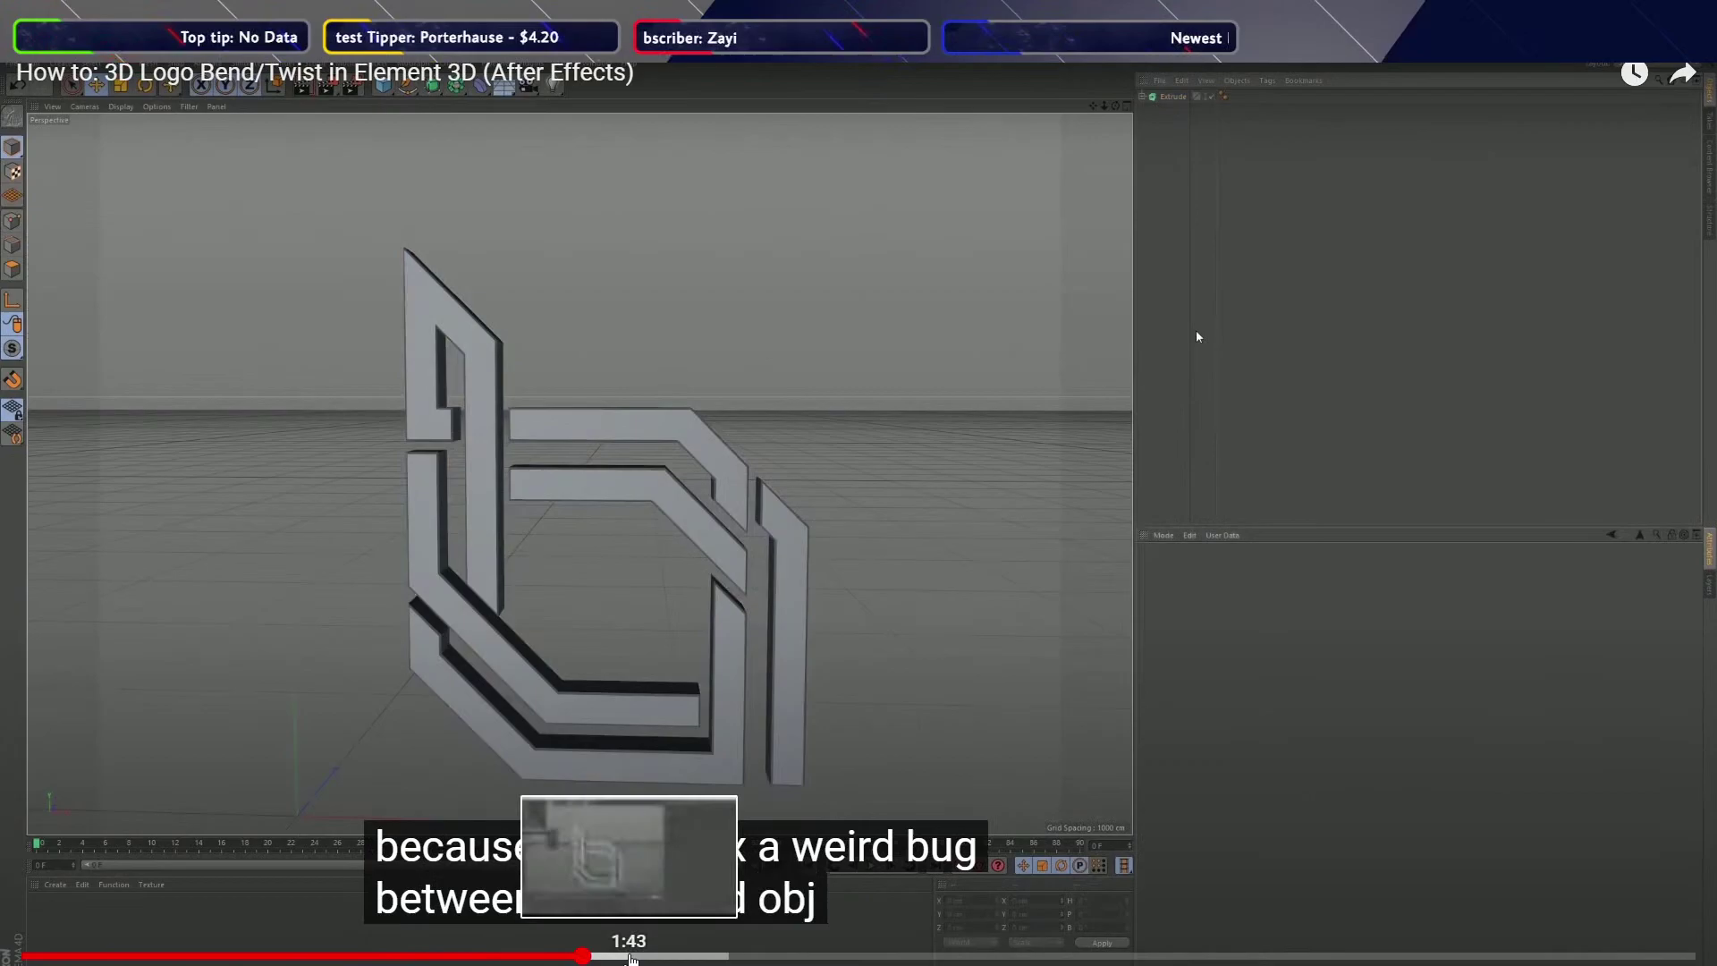
left_click(631, 956)
left_click(710, 957)
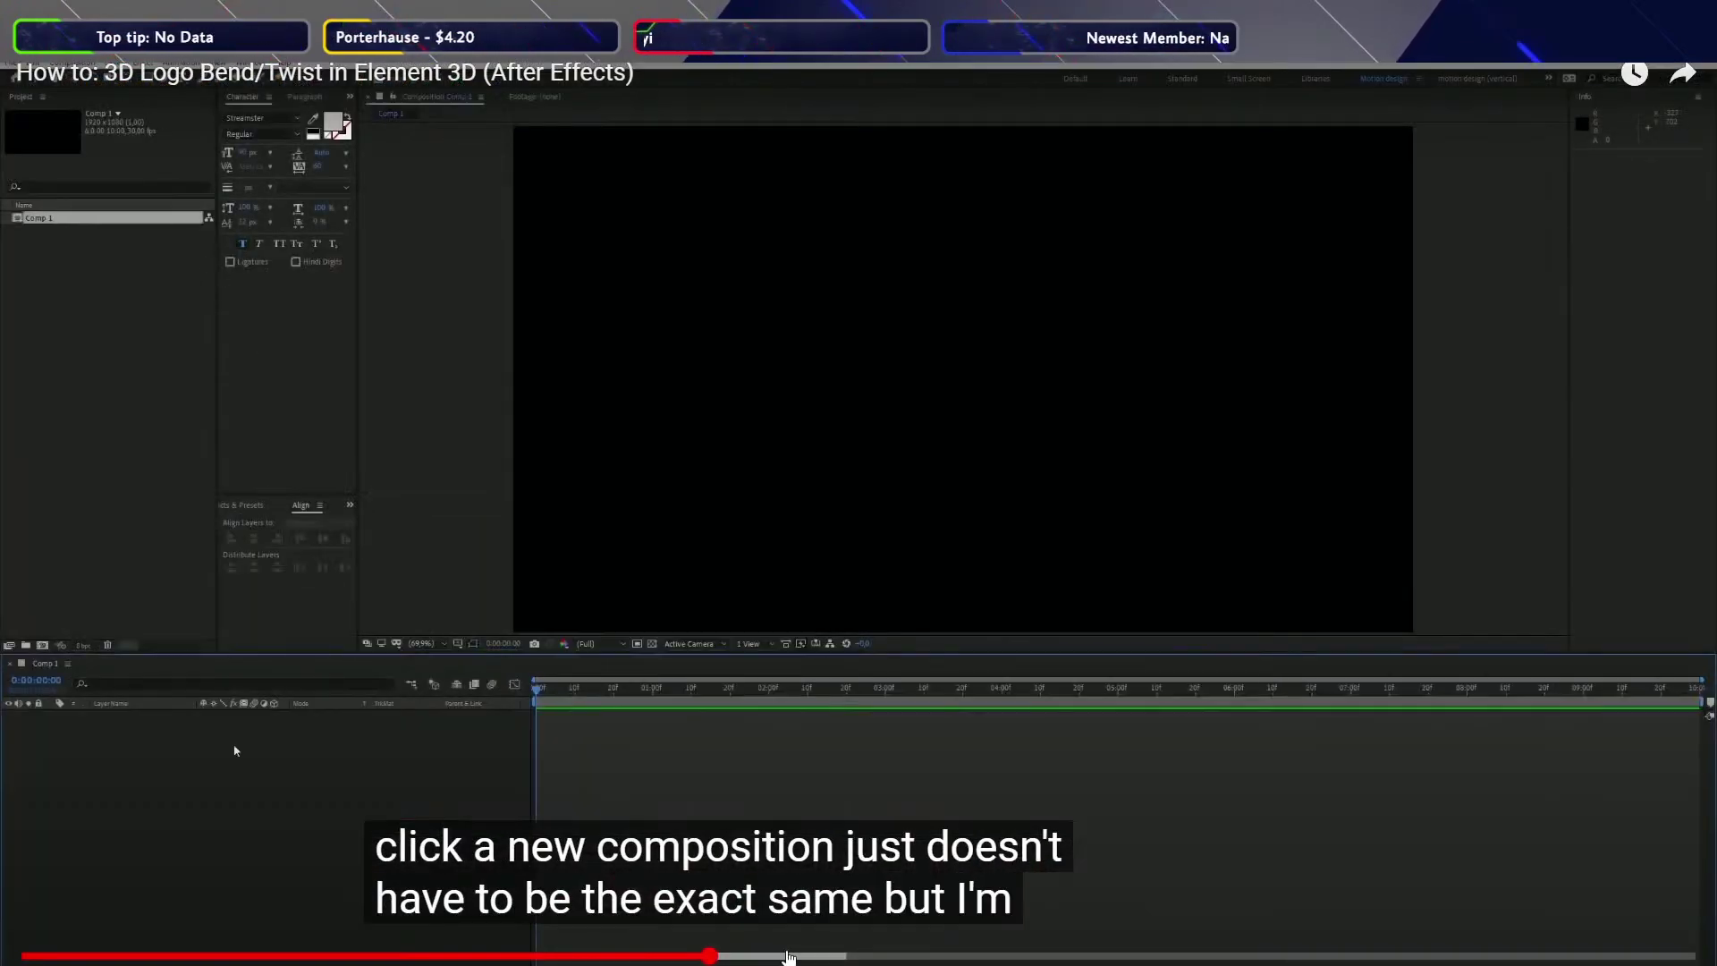
left_click(788, 956)
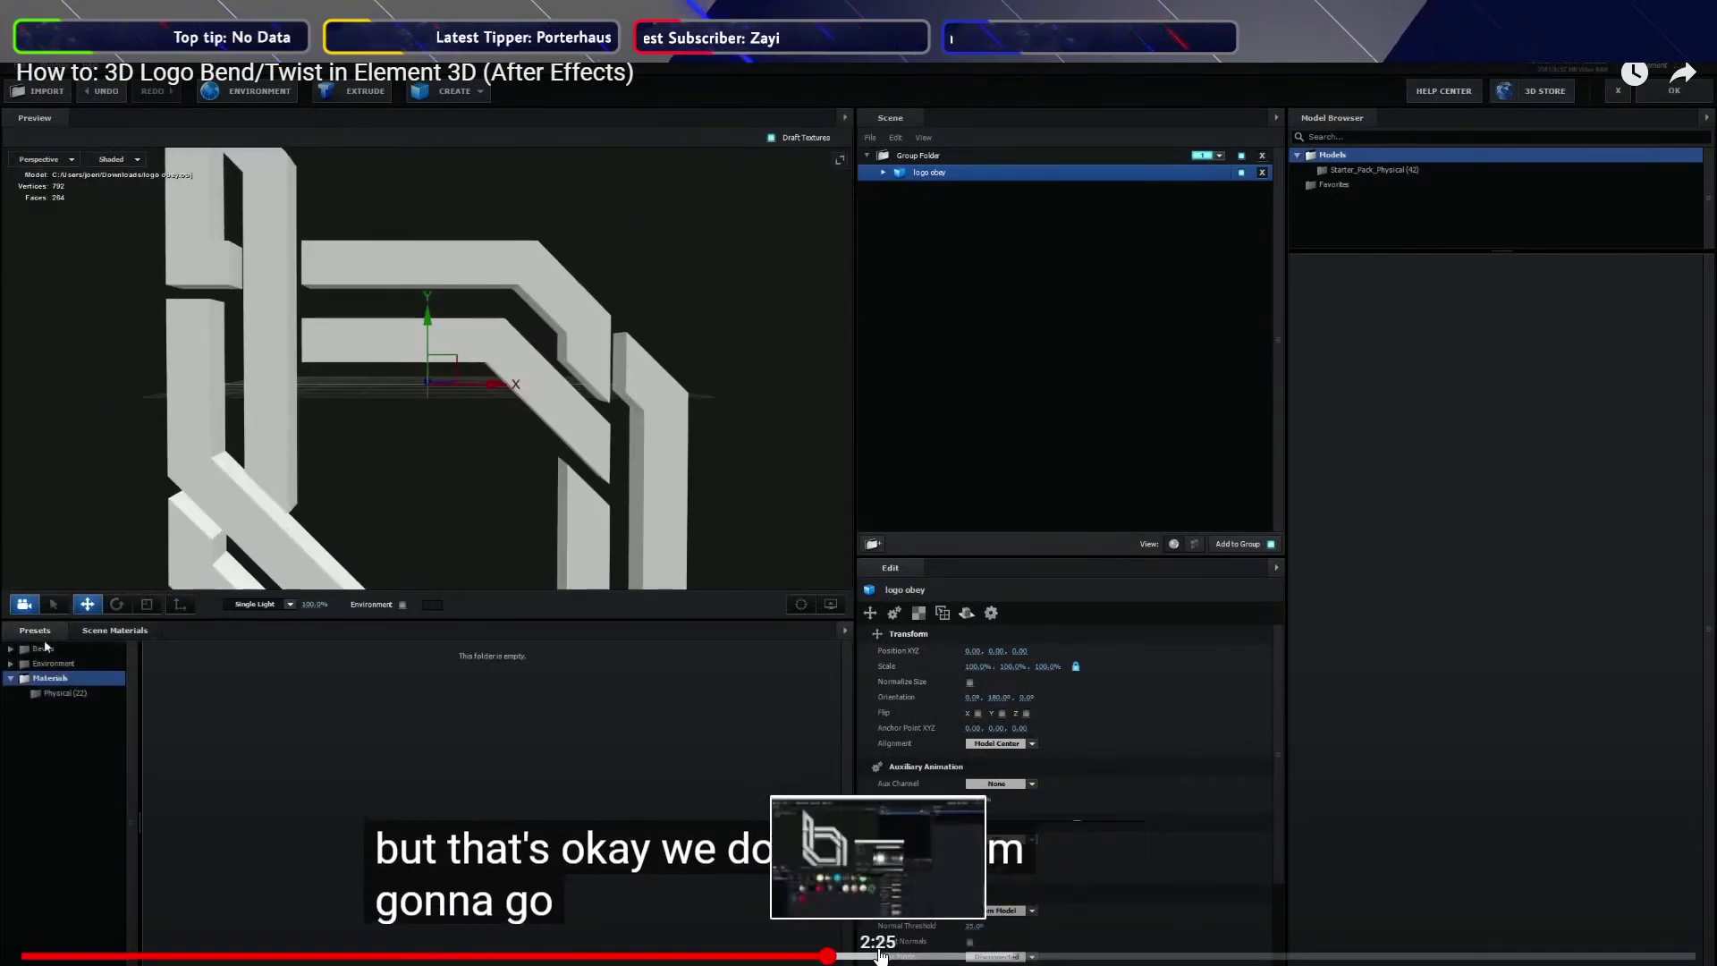
left_click(881, 955)
left_click(965, 955)
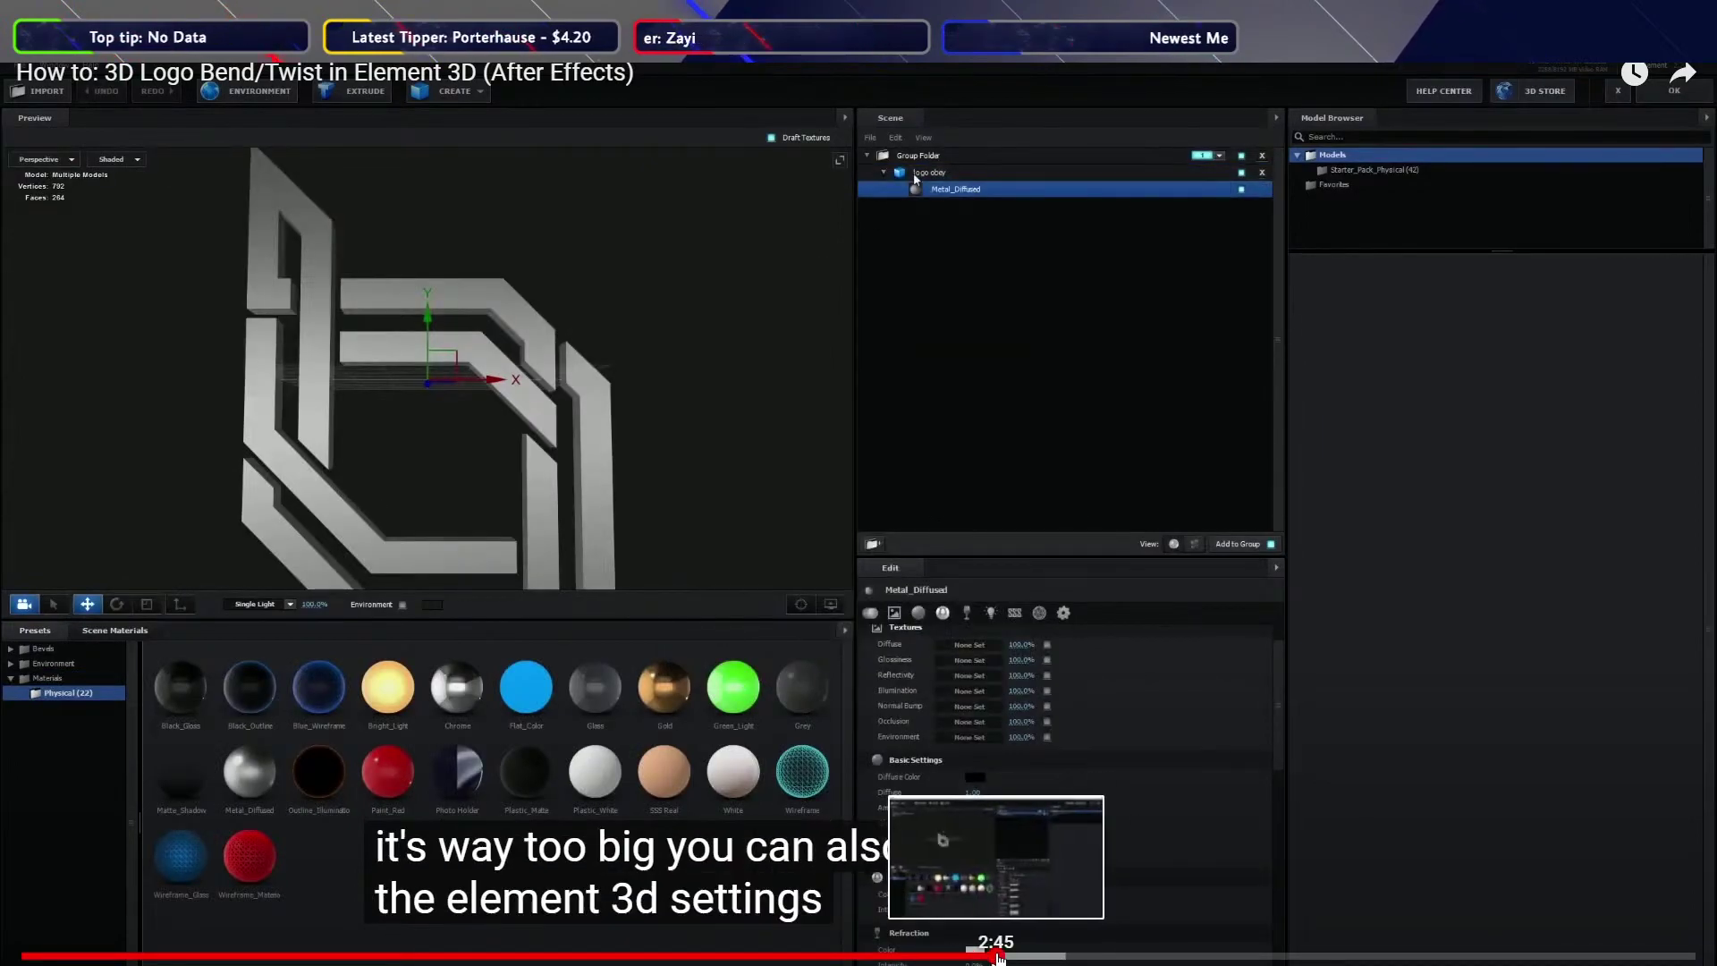
left_click(1053, 956)
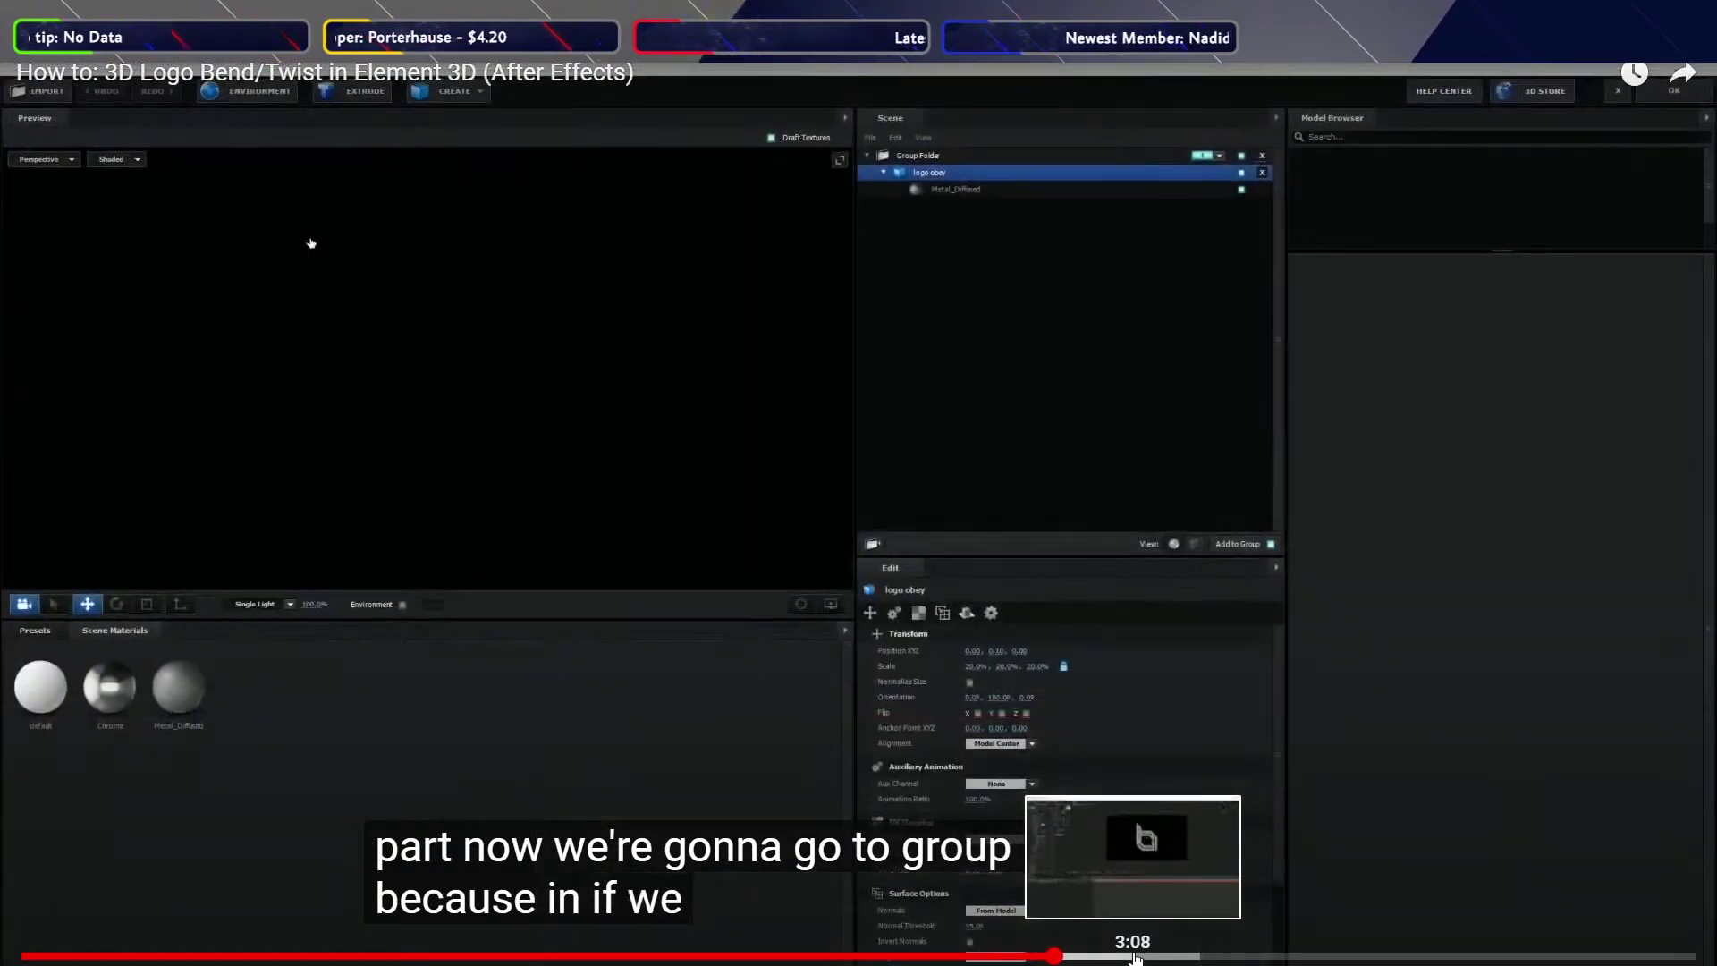
left_click(1136, 955)
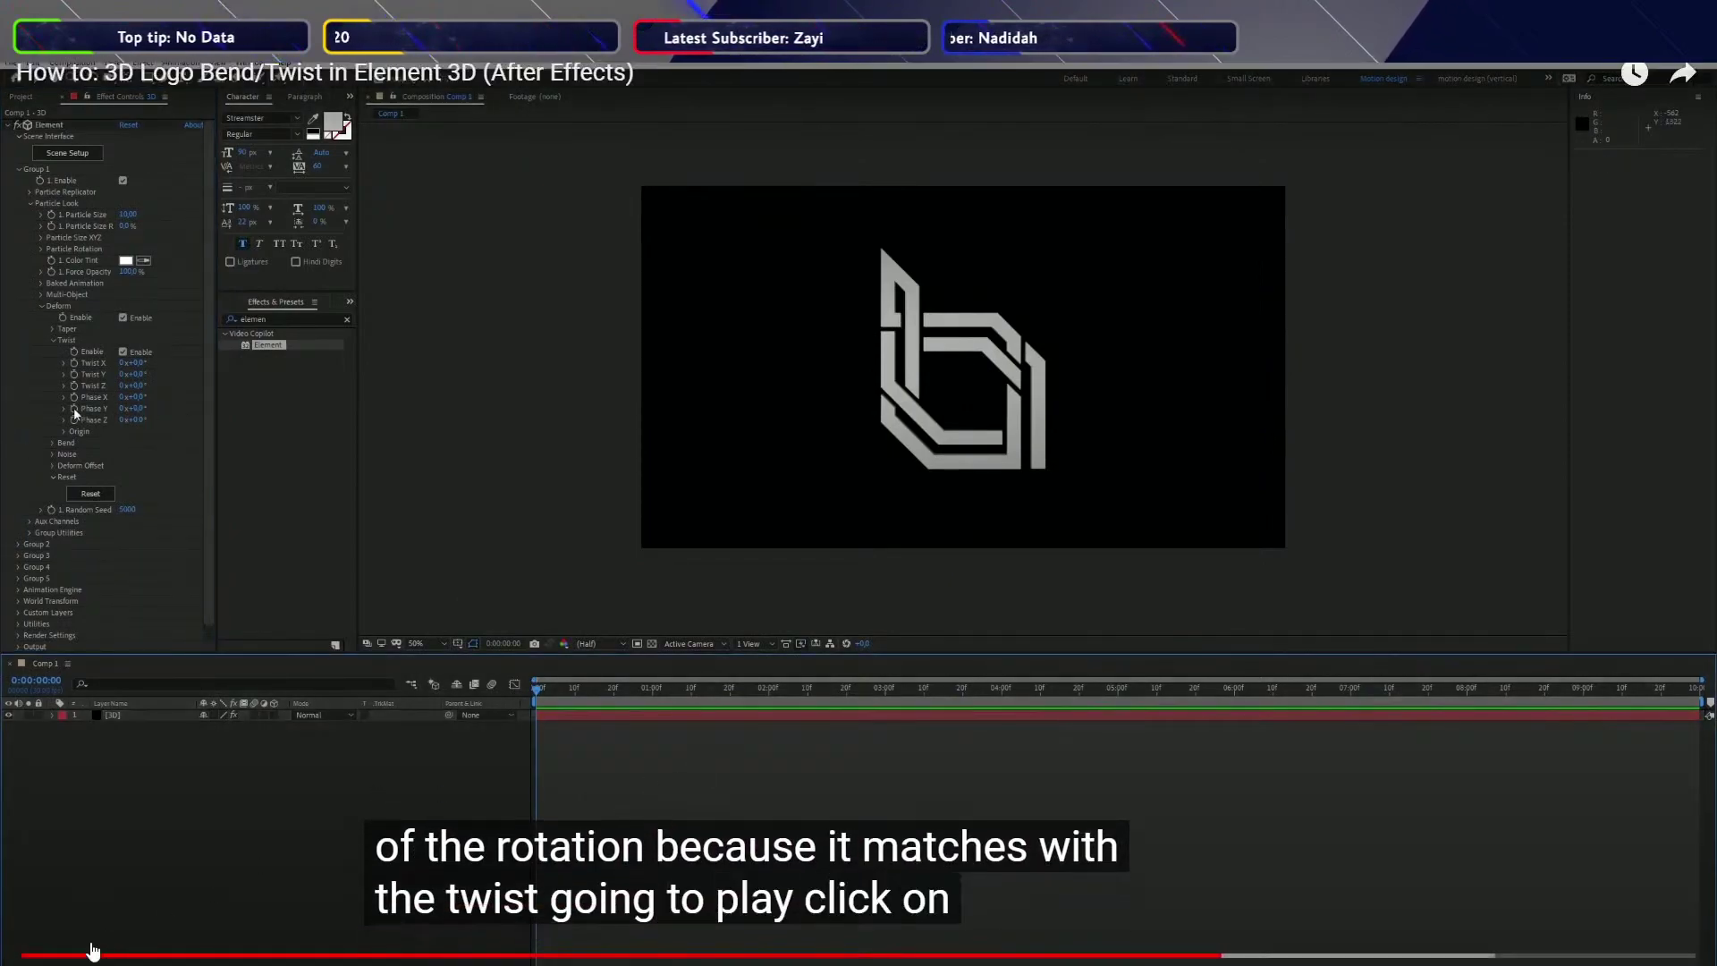
left_click(50, 959)
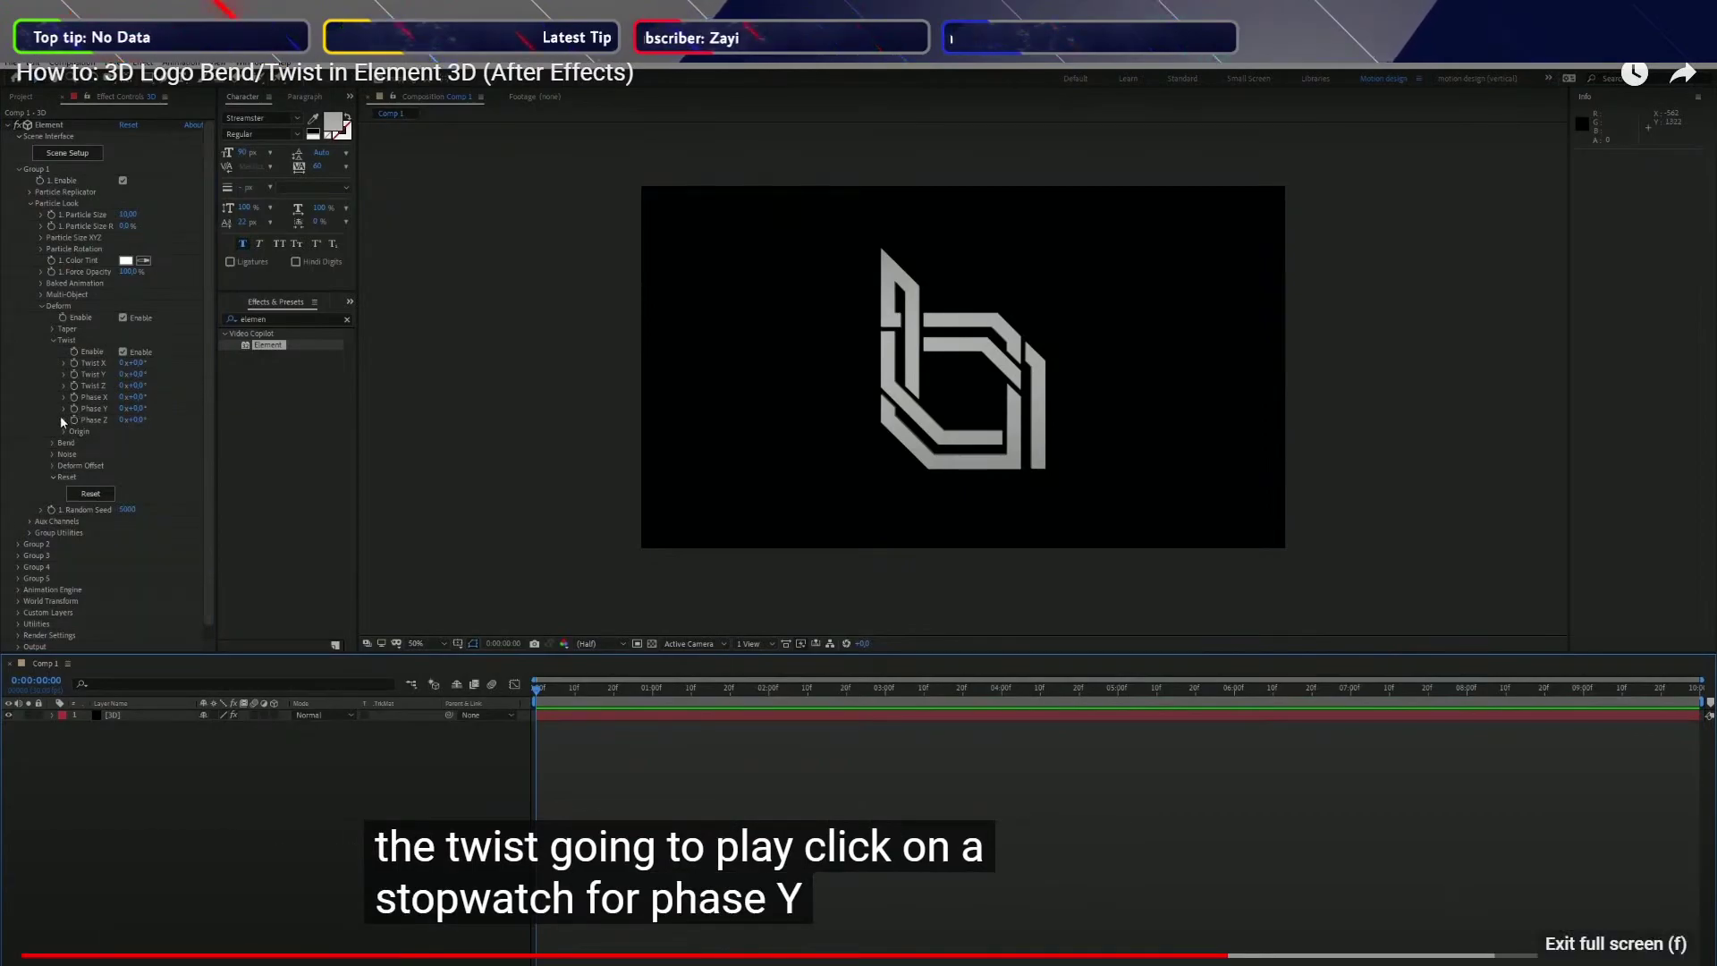
left_click(1682, 959)
key("alt+Tab")
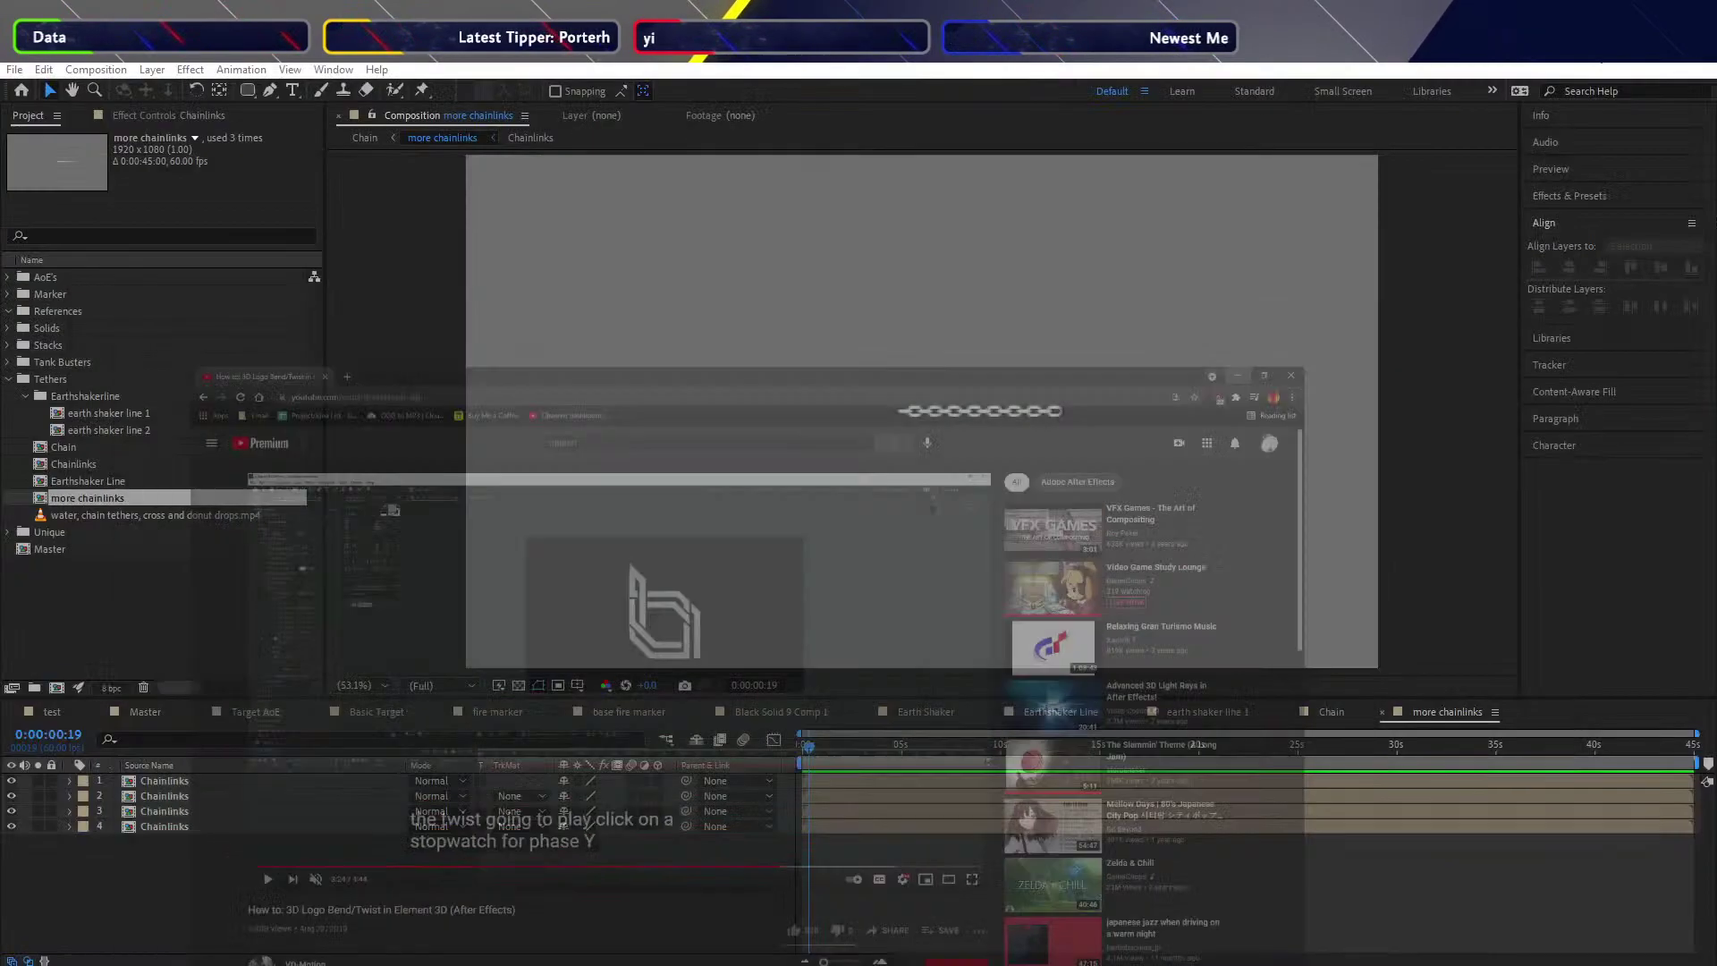
Search the effects and presets for "element", then clear the search
left_click(1576, 195)
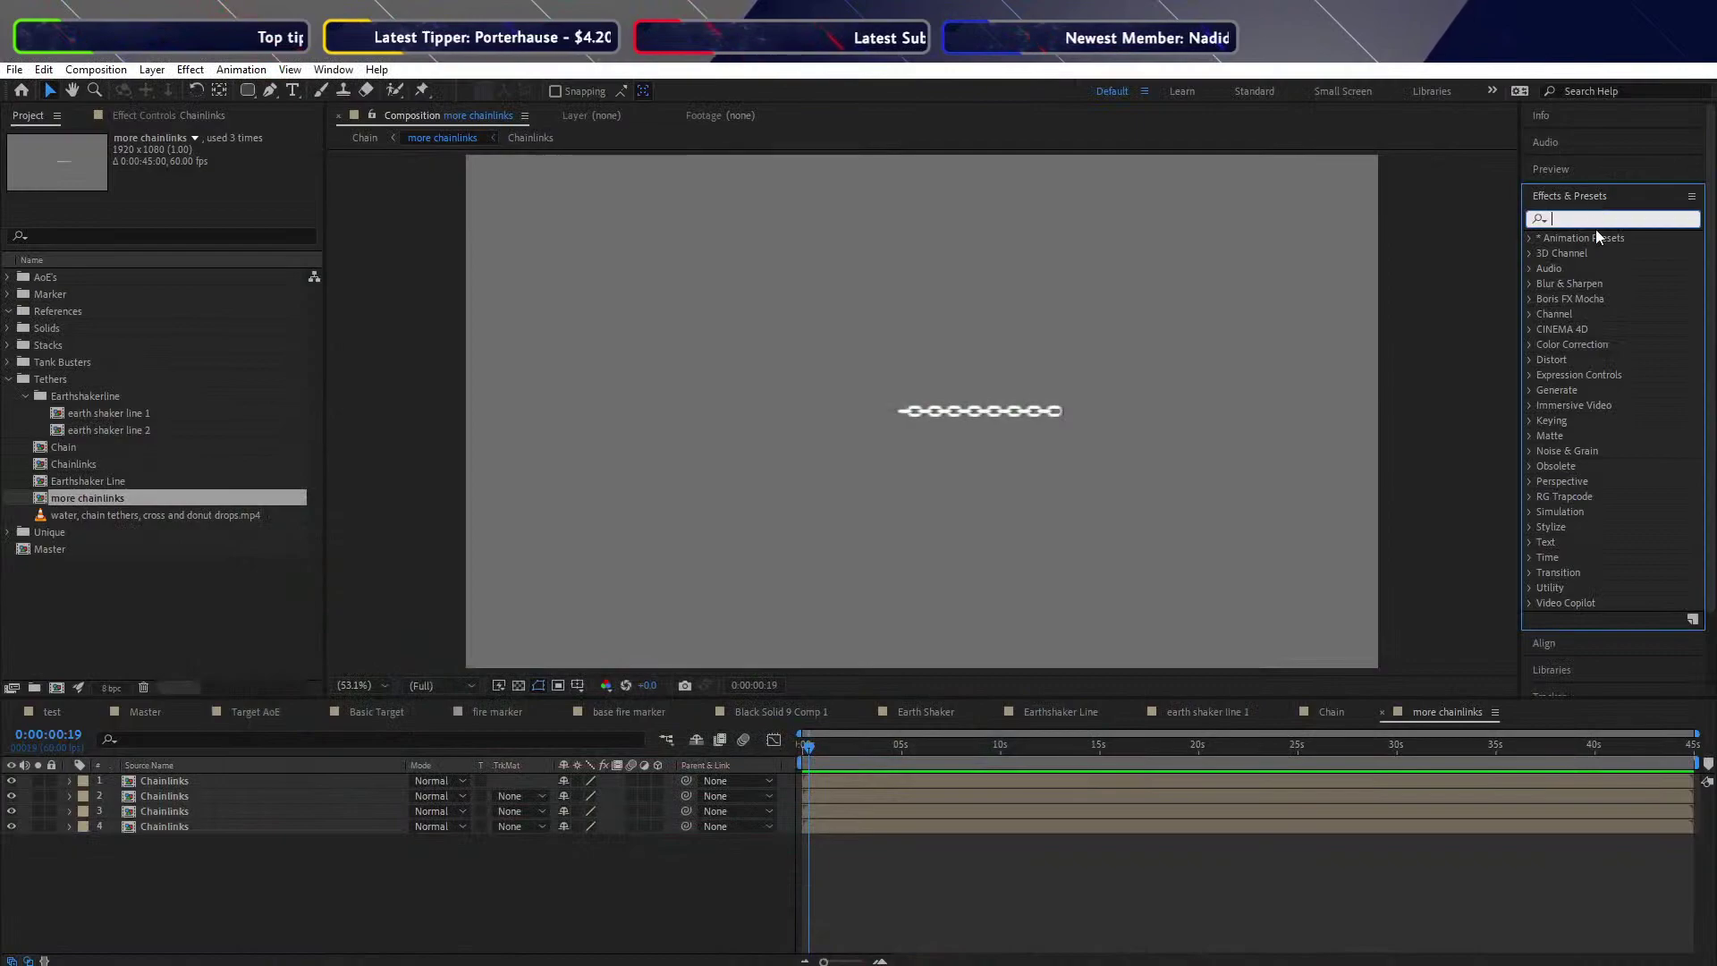
type("element")
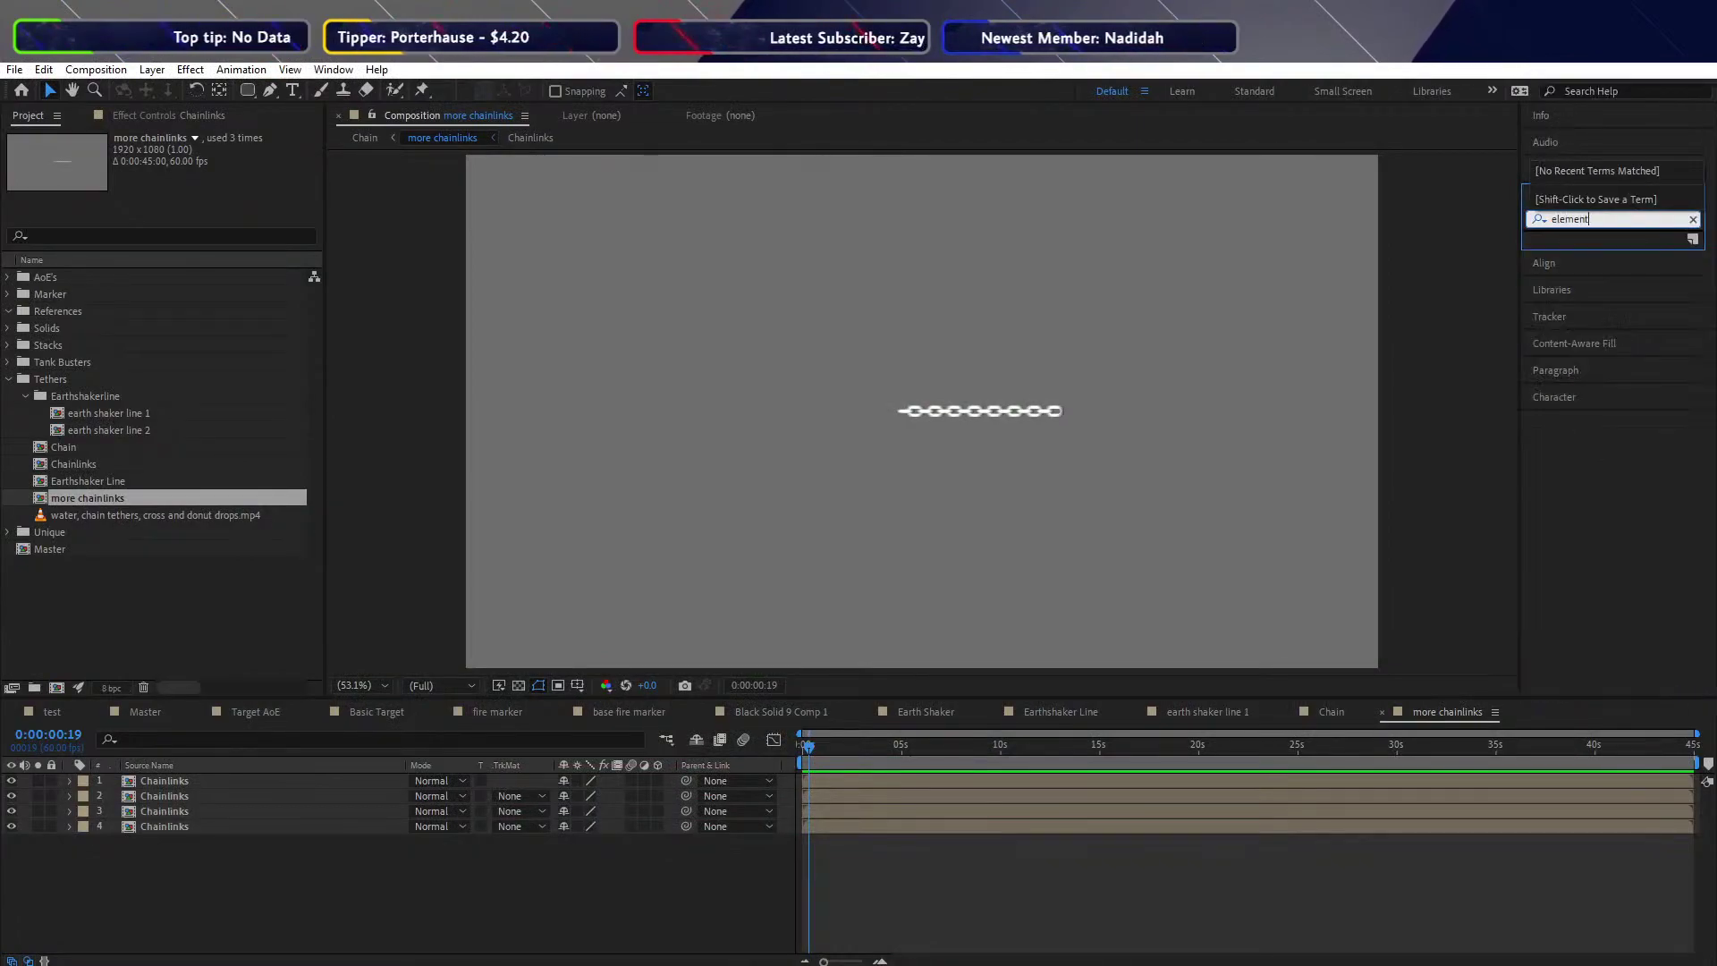
key("BackSpace")
key("BackSpace")
key("BackSpace")
key("BackSpace")
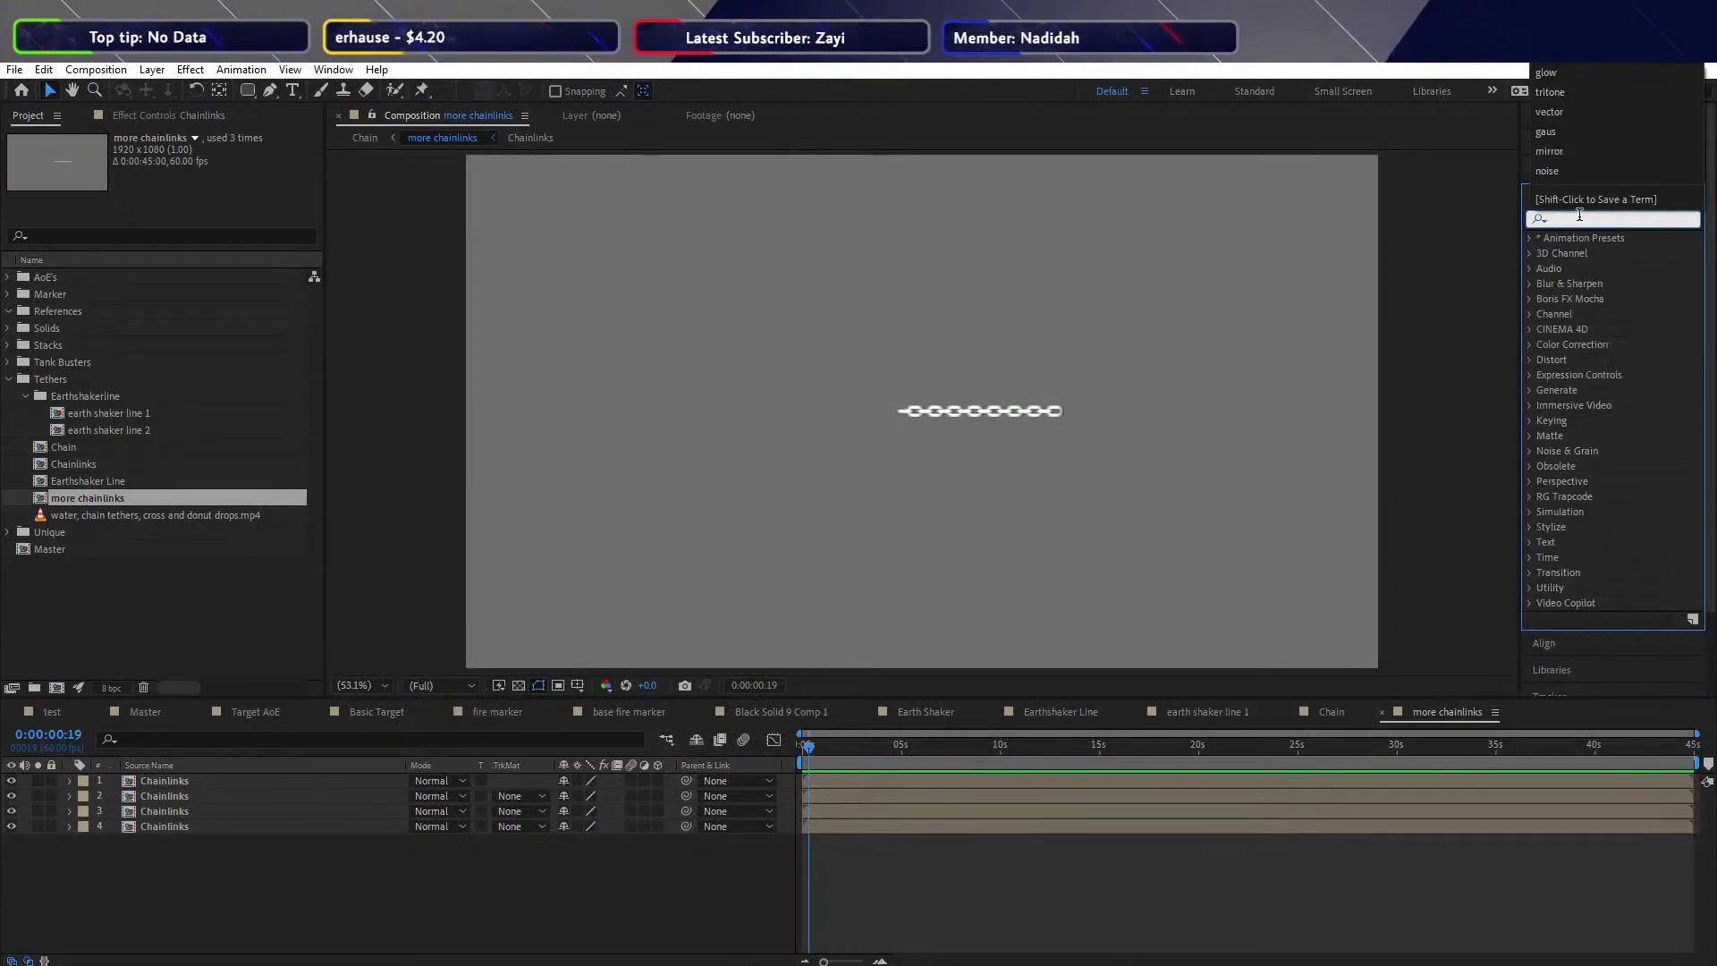
Switch back to the YouTube tutorial and expand its description to check which plugins and software it uses
mouse_move(550, 956)
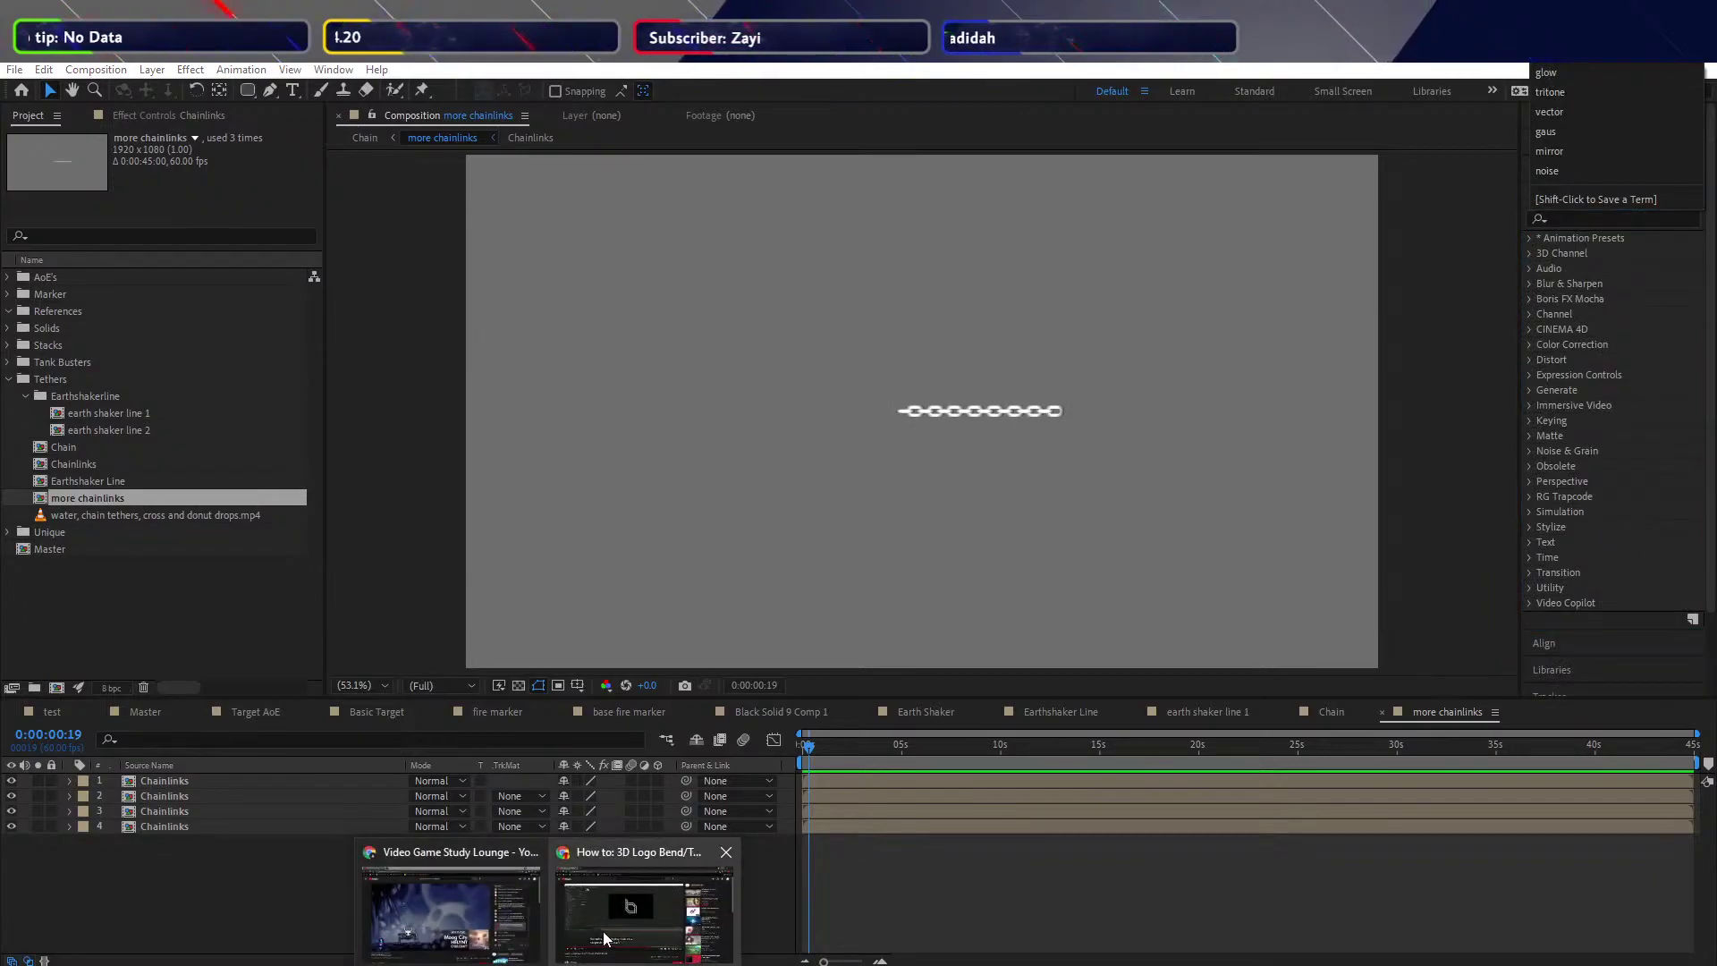
left_click(666, 921)
scroll(723, 803, "down", 4)
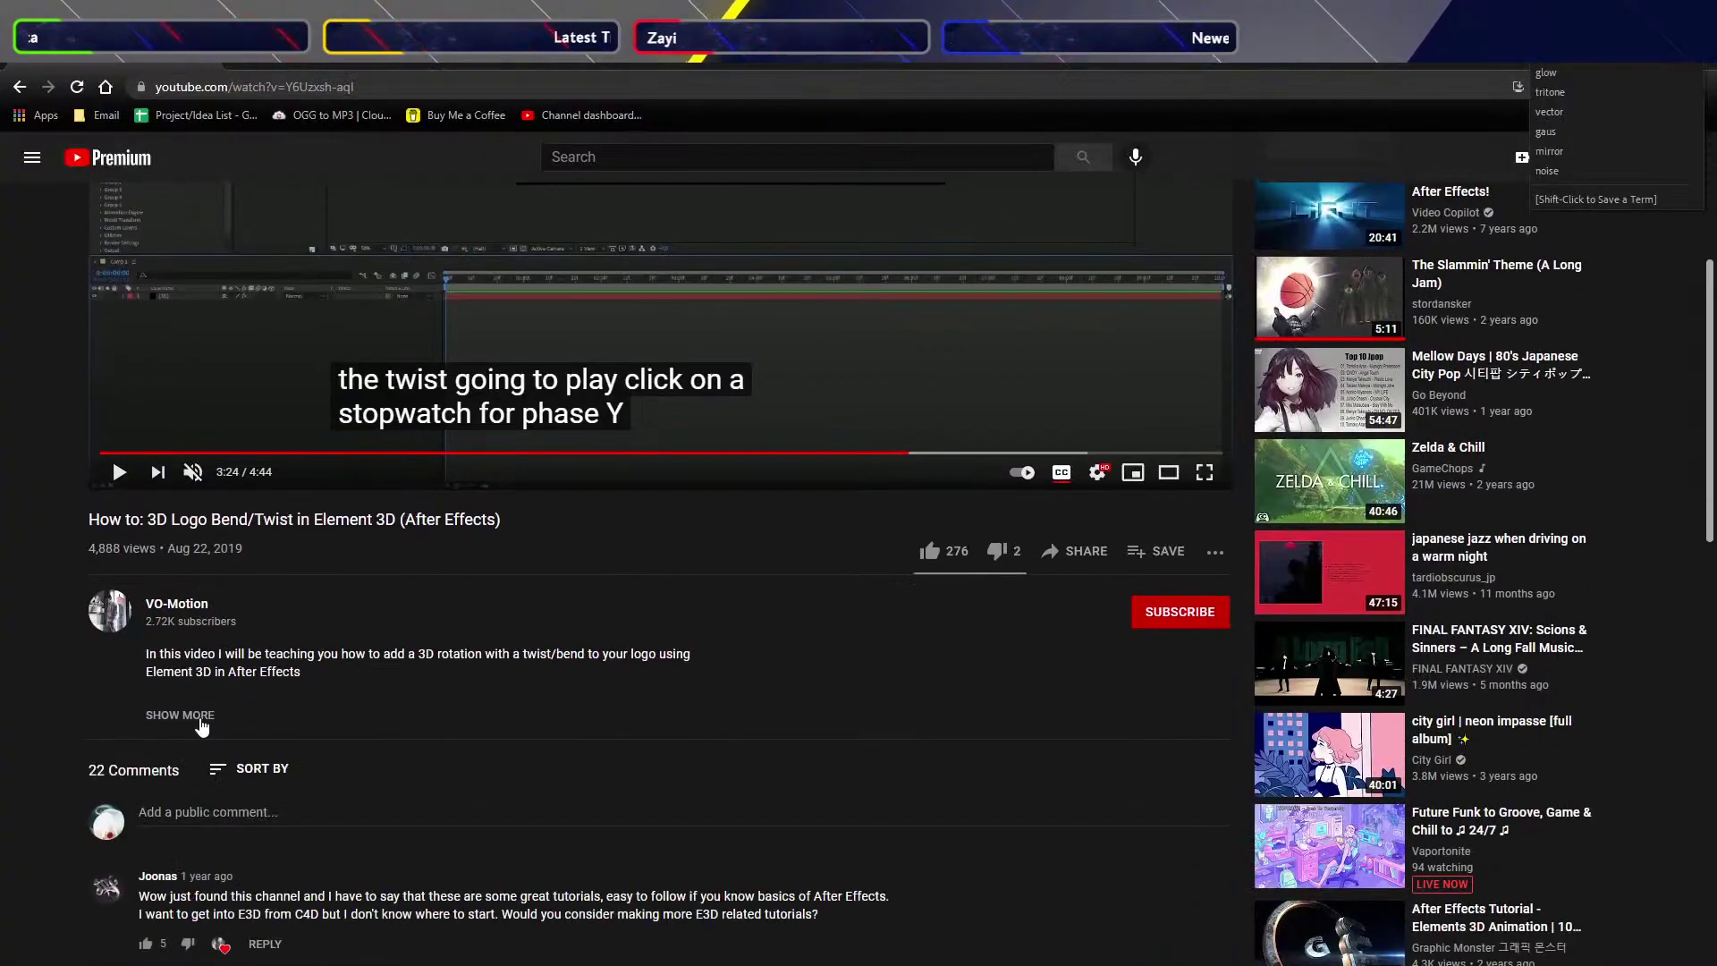
left_click(202, 727)
scroll(201, 802, "down", 2)
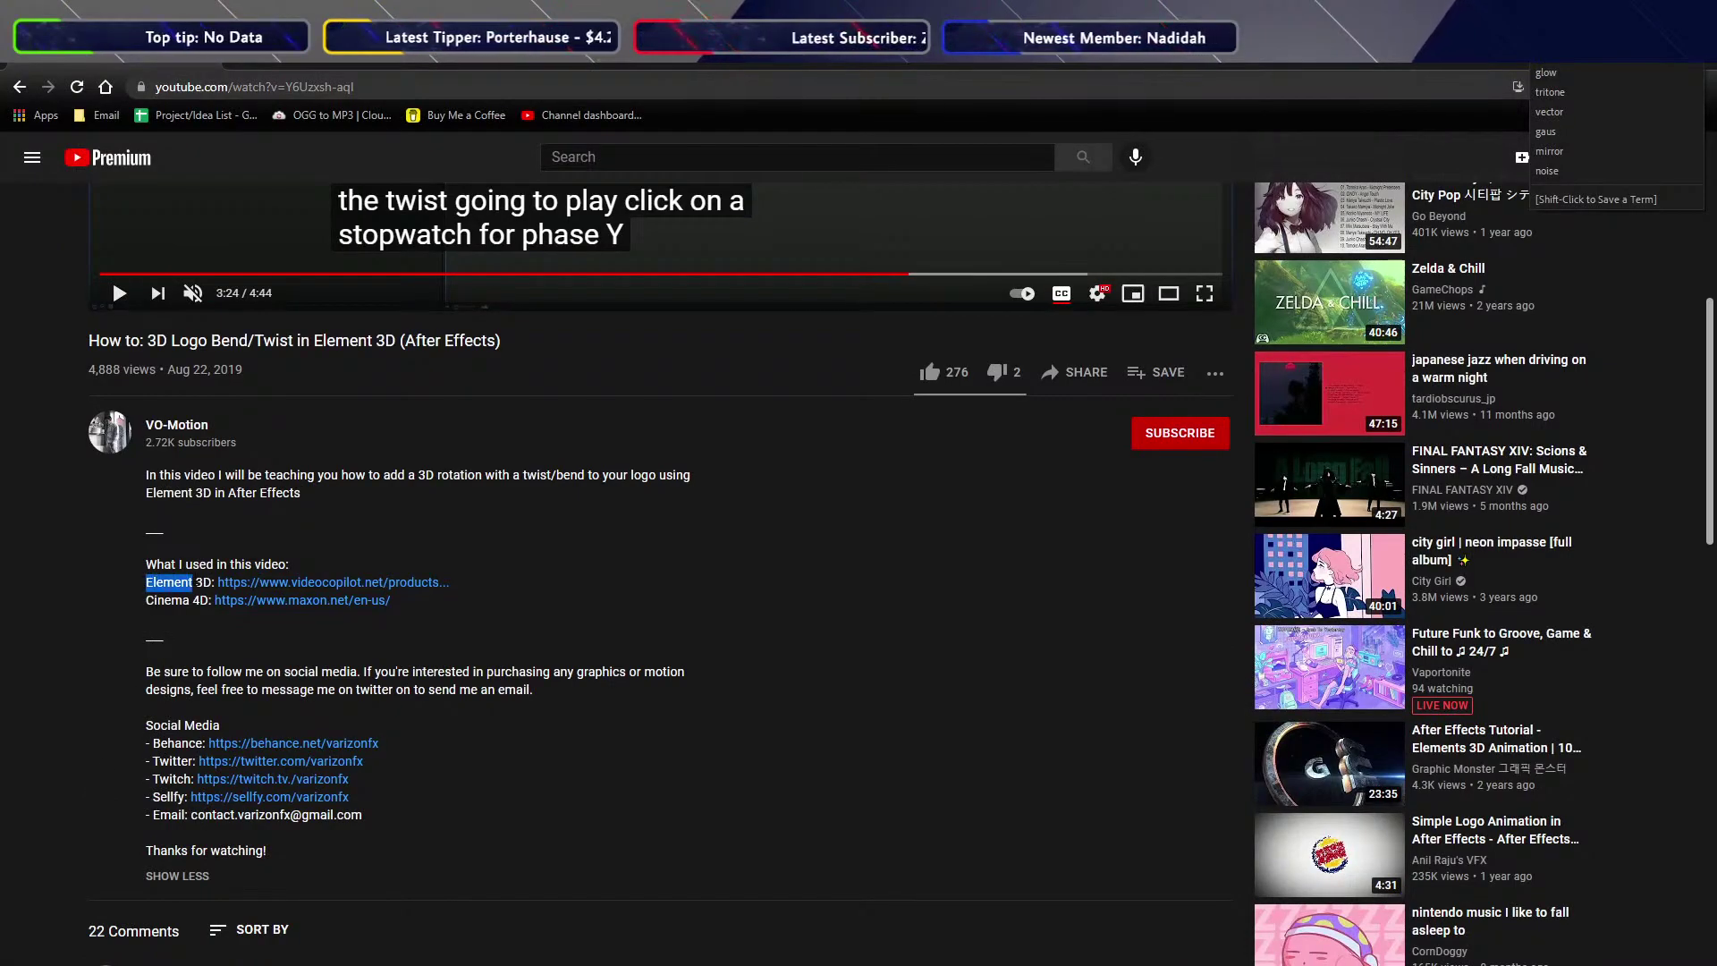
Check the Element 3D tutorial's description and comments, then go back and sample the faux 3D spin tutorial
scroll(626, 573, "up", 3)
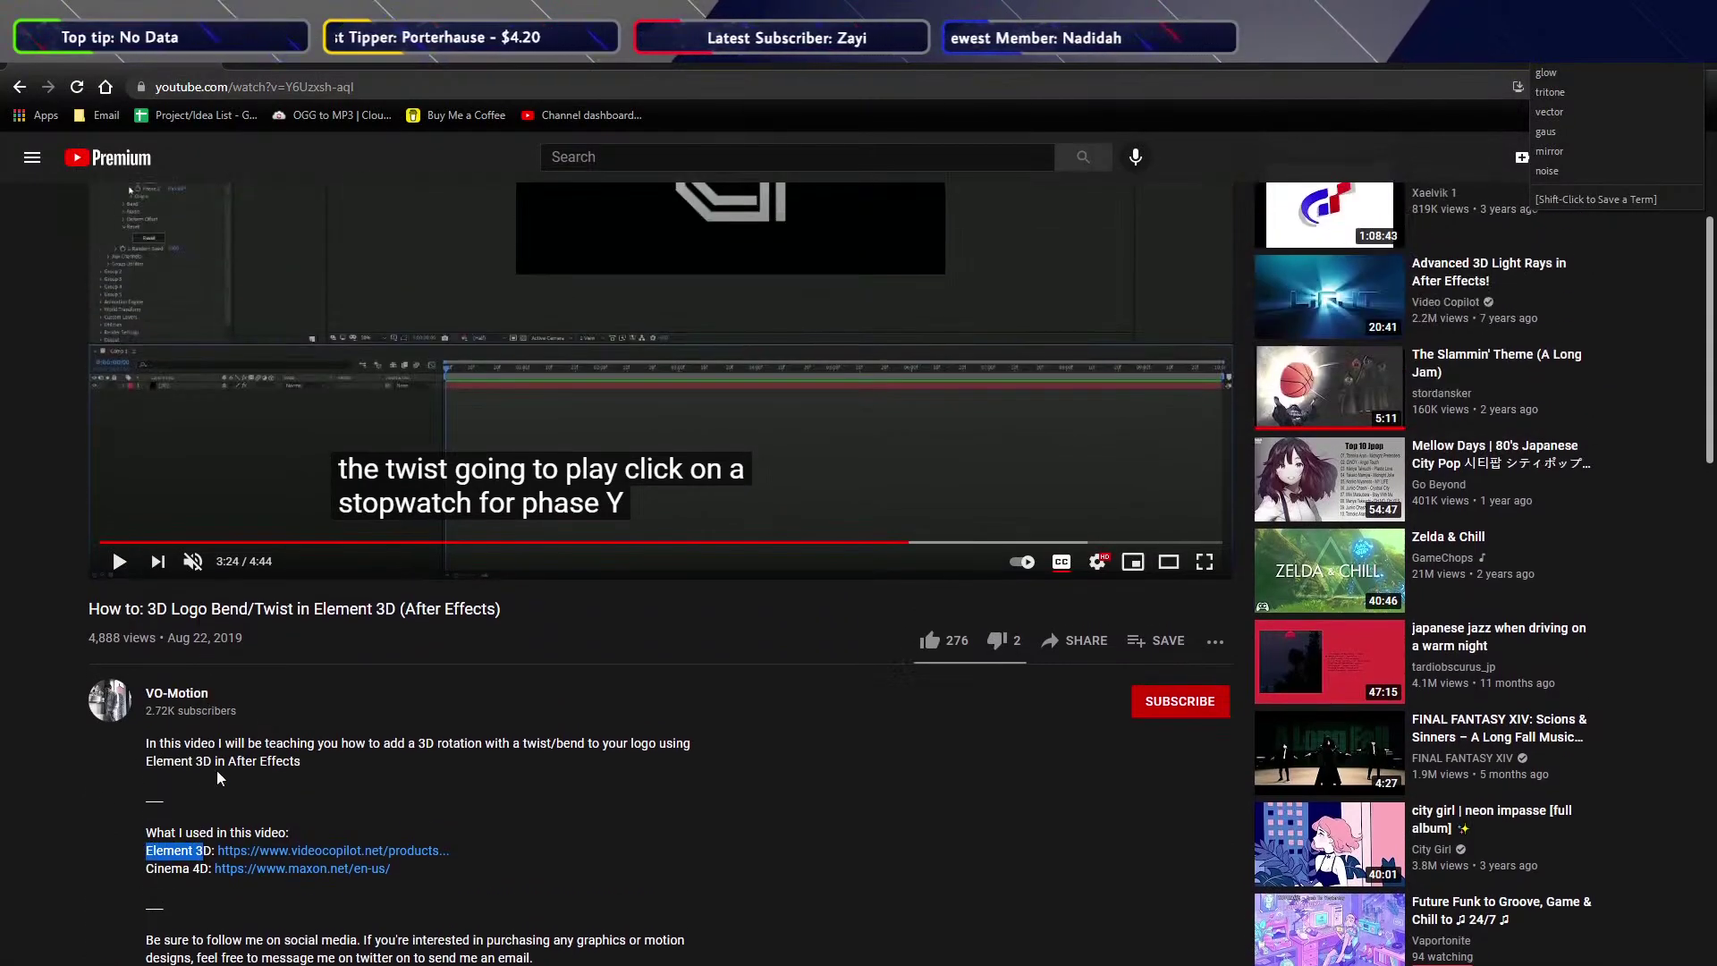
scroll(219, 770, "down", 5)
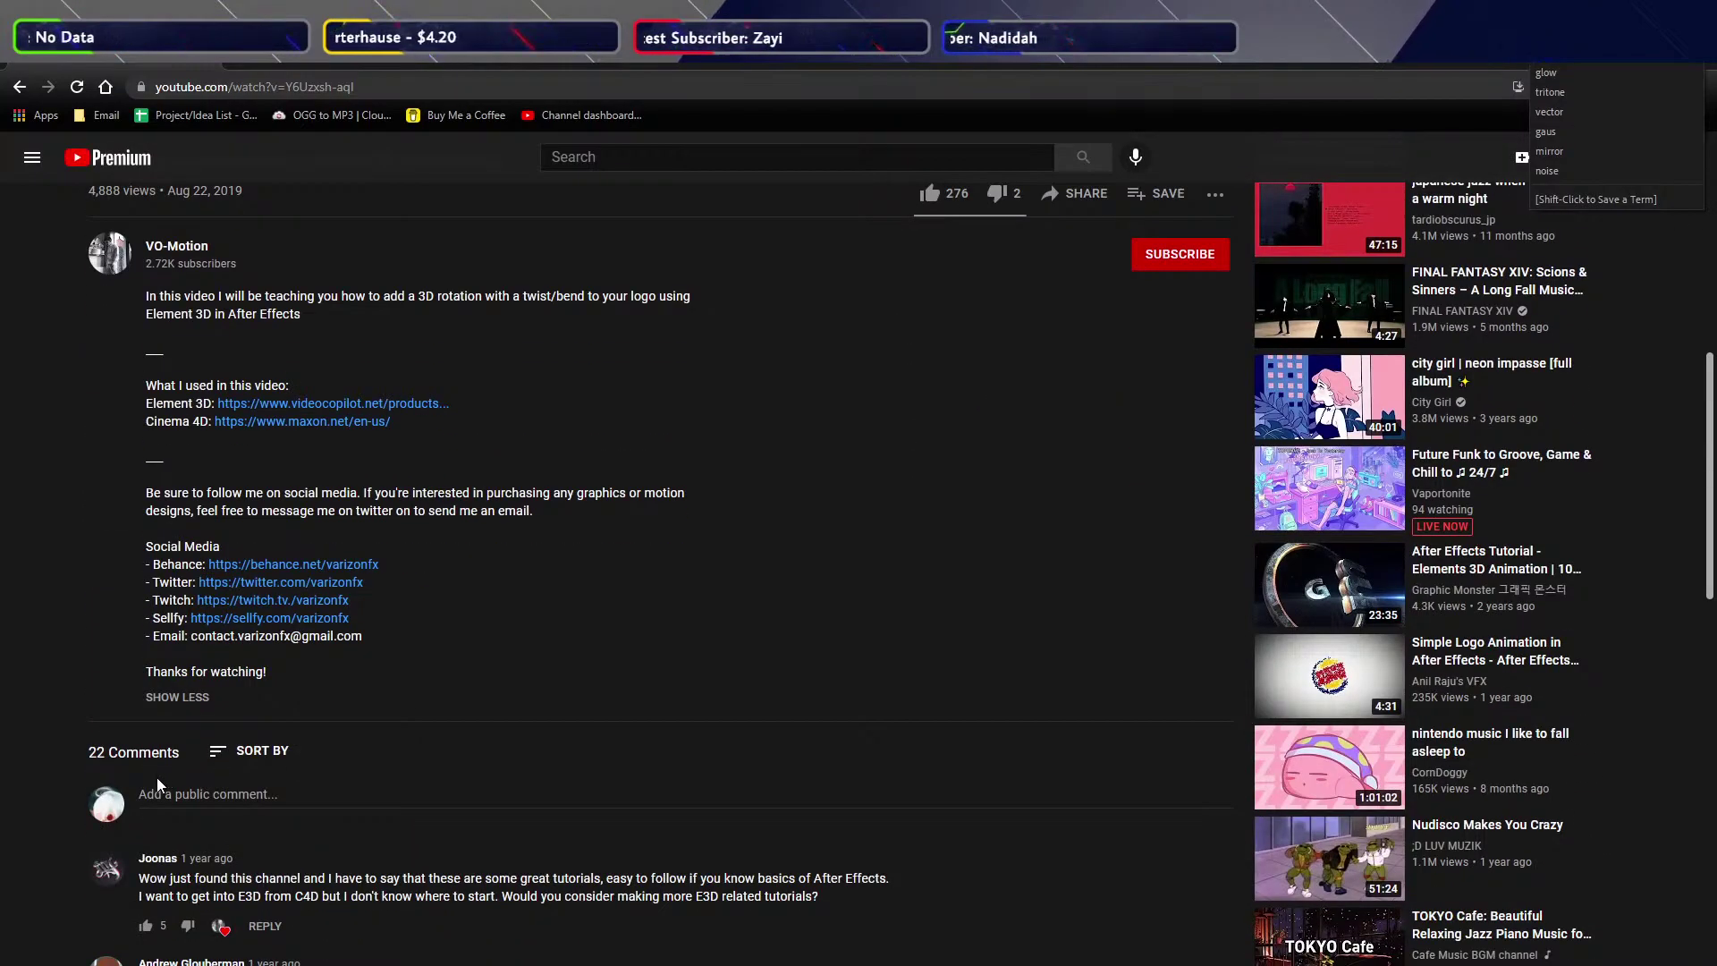
scroll(158, 784, "down", 3)
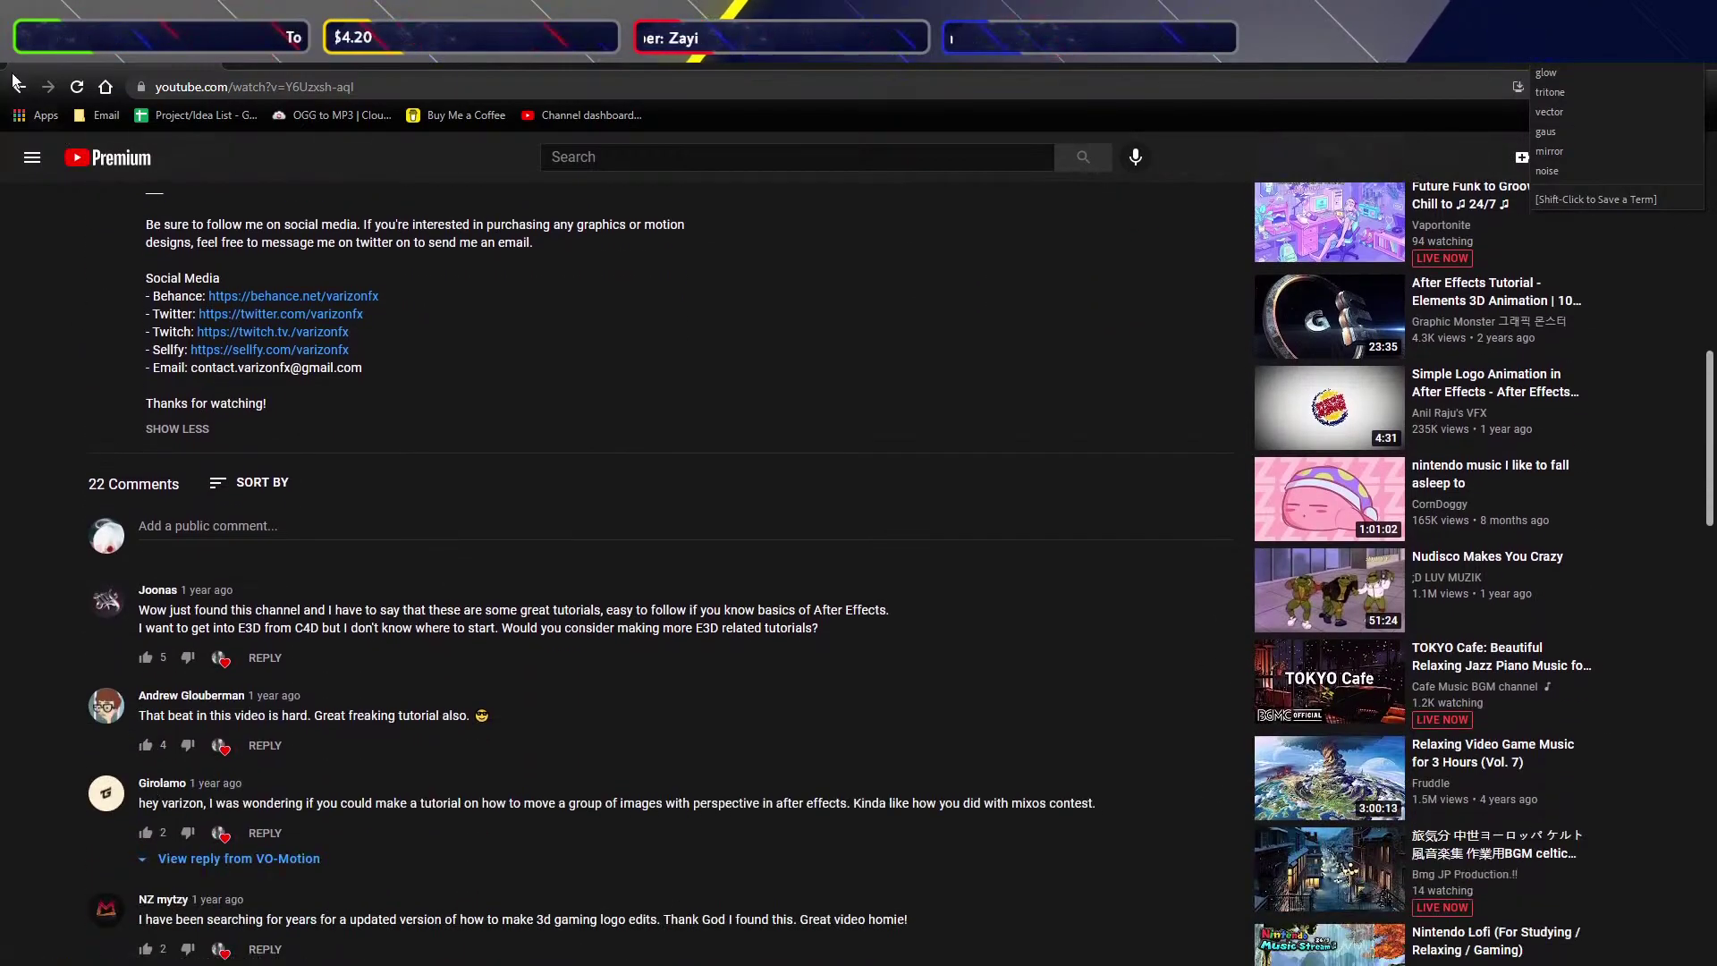
left_click(19, 88)
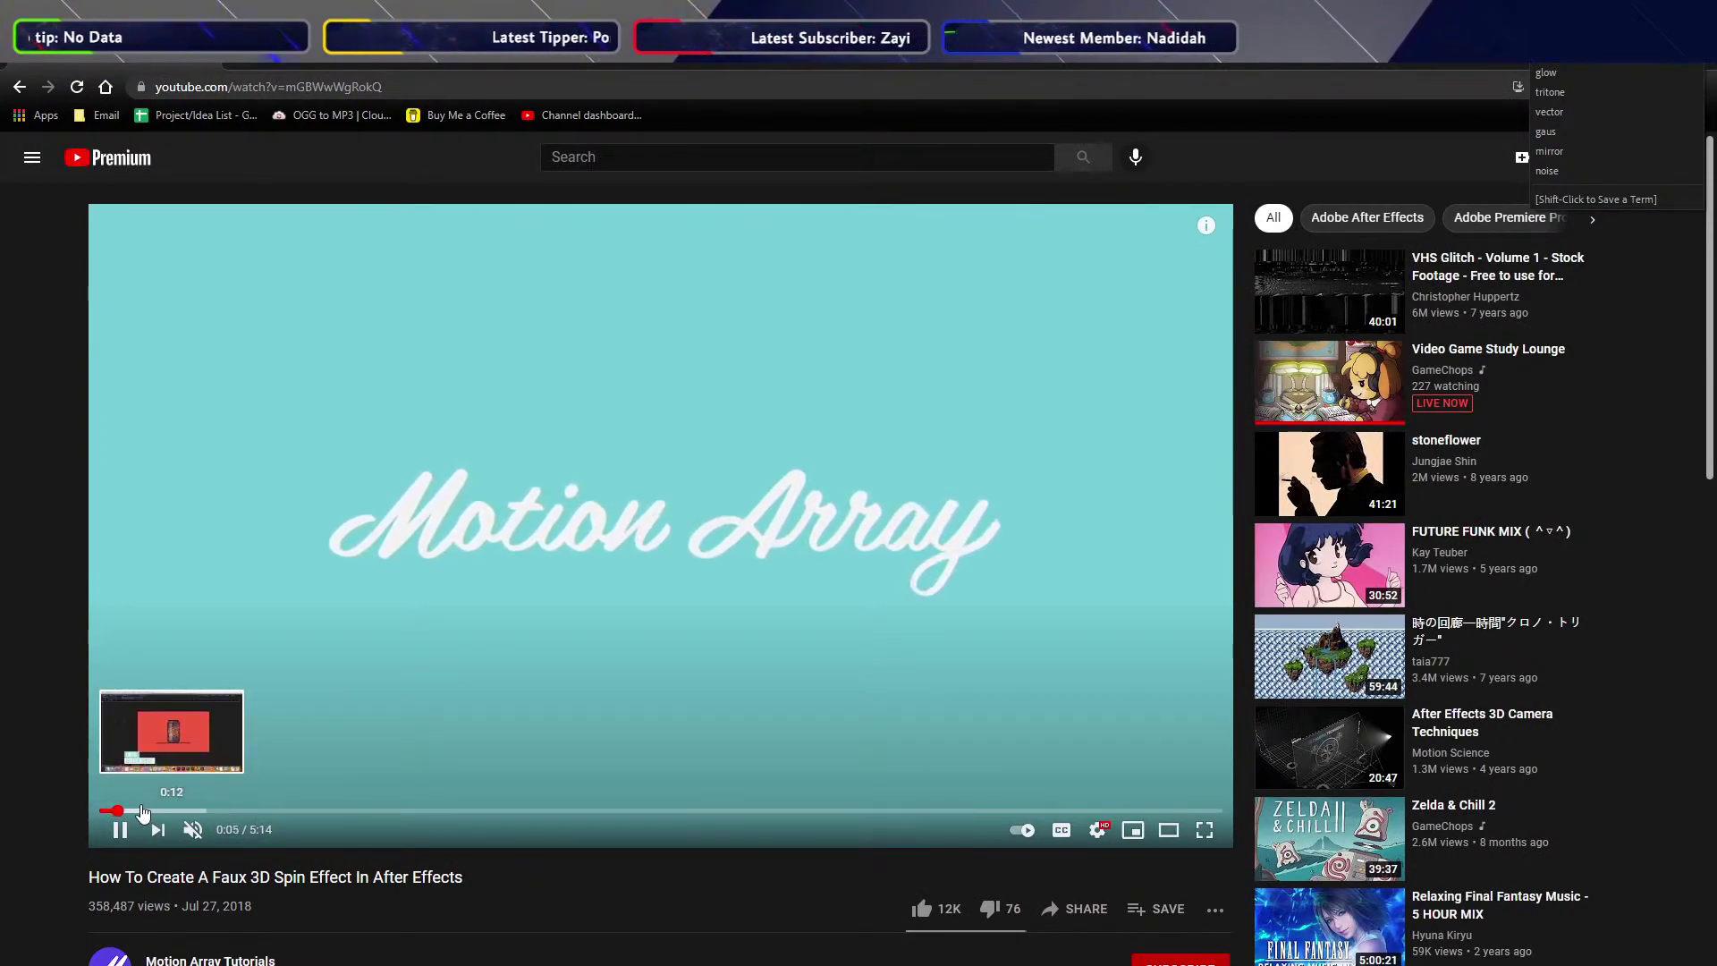
left_click(142, 810)
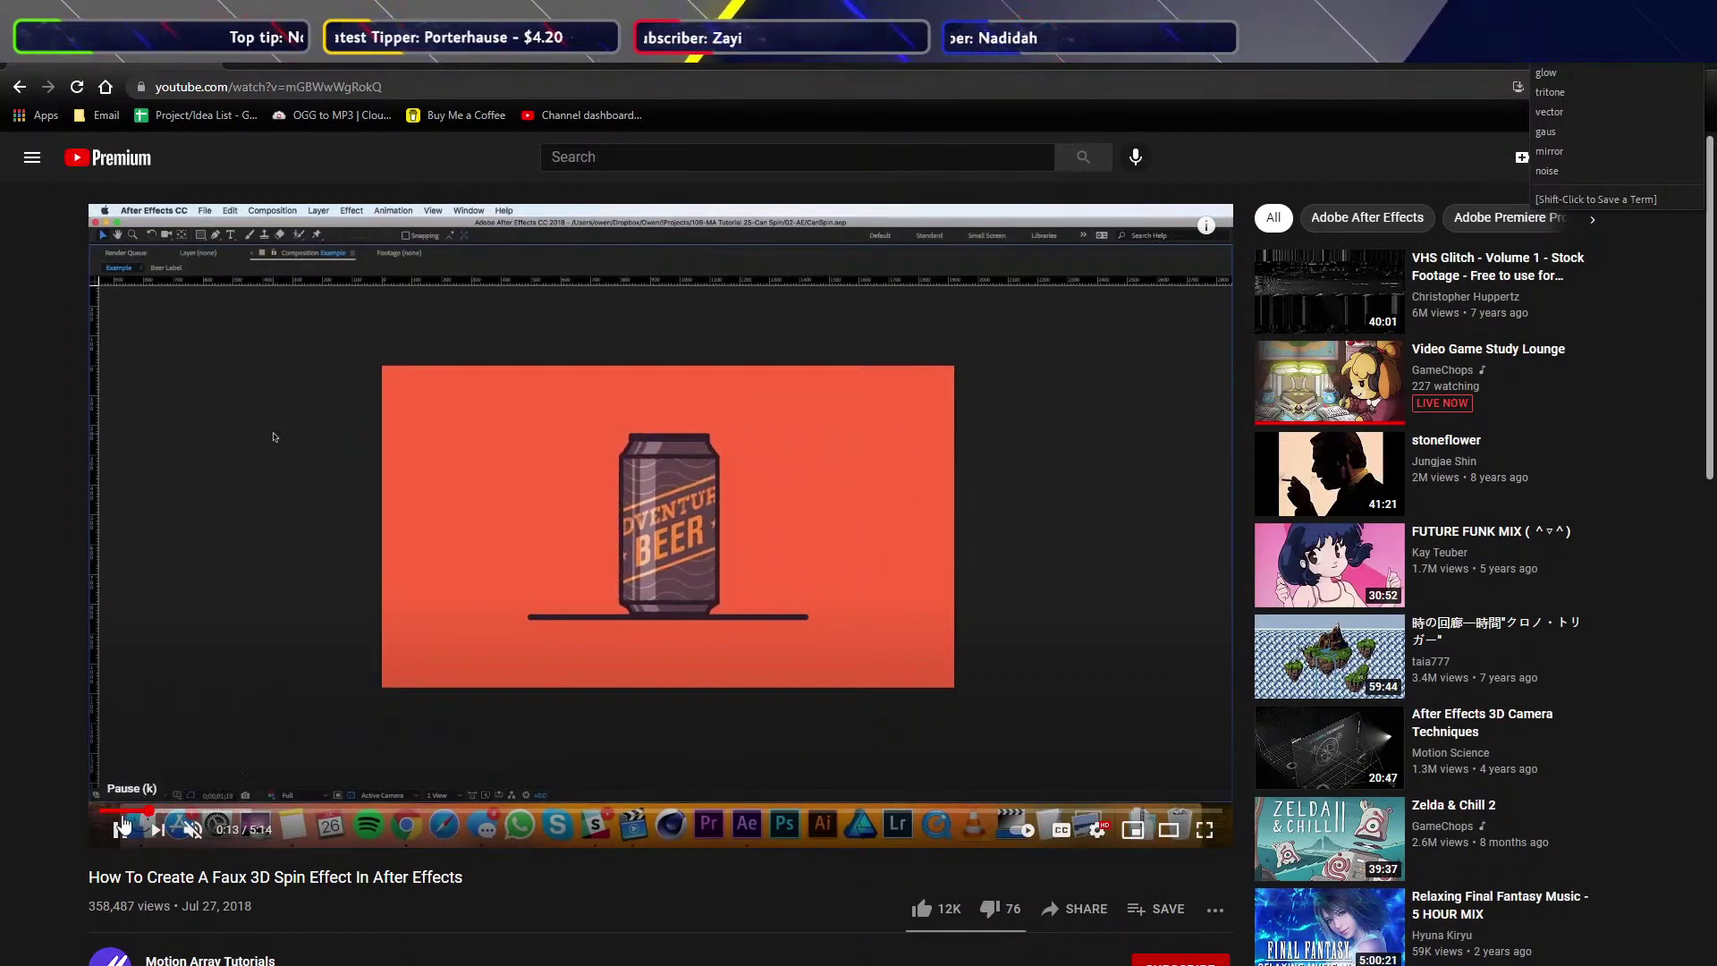
left_click(124, 825)
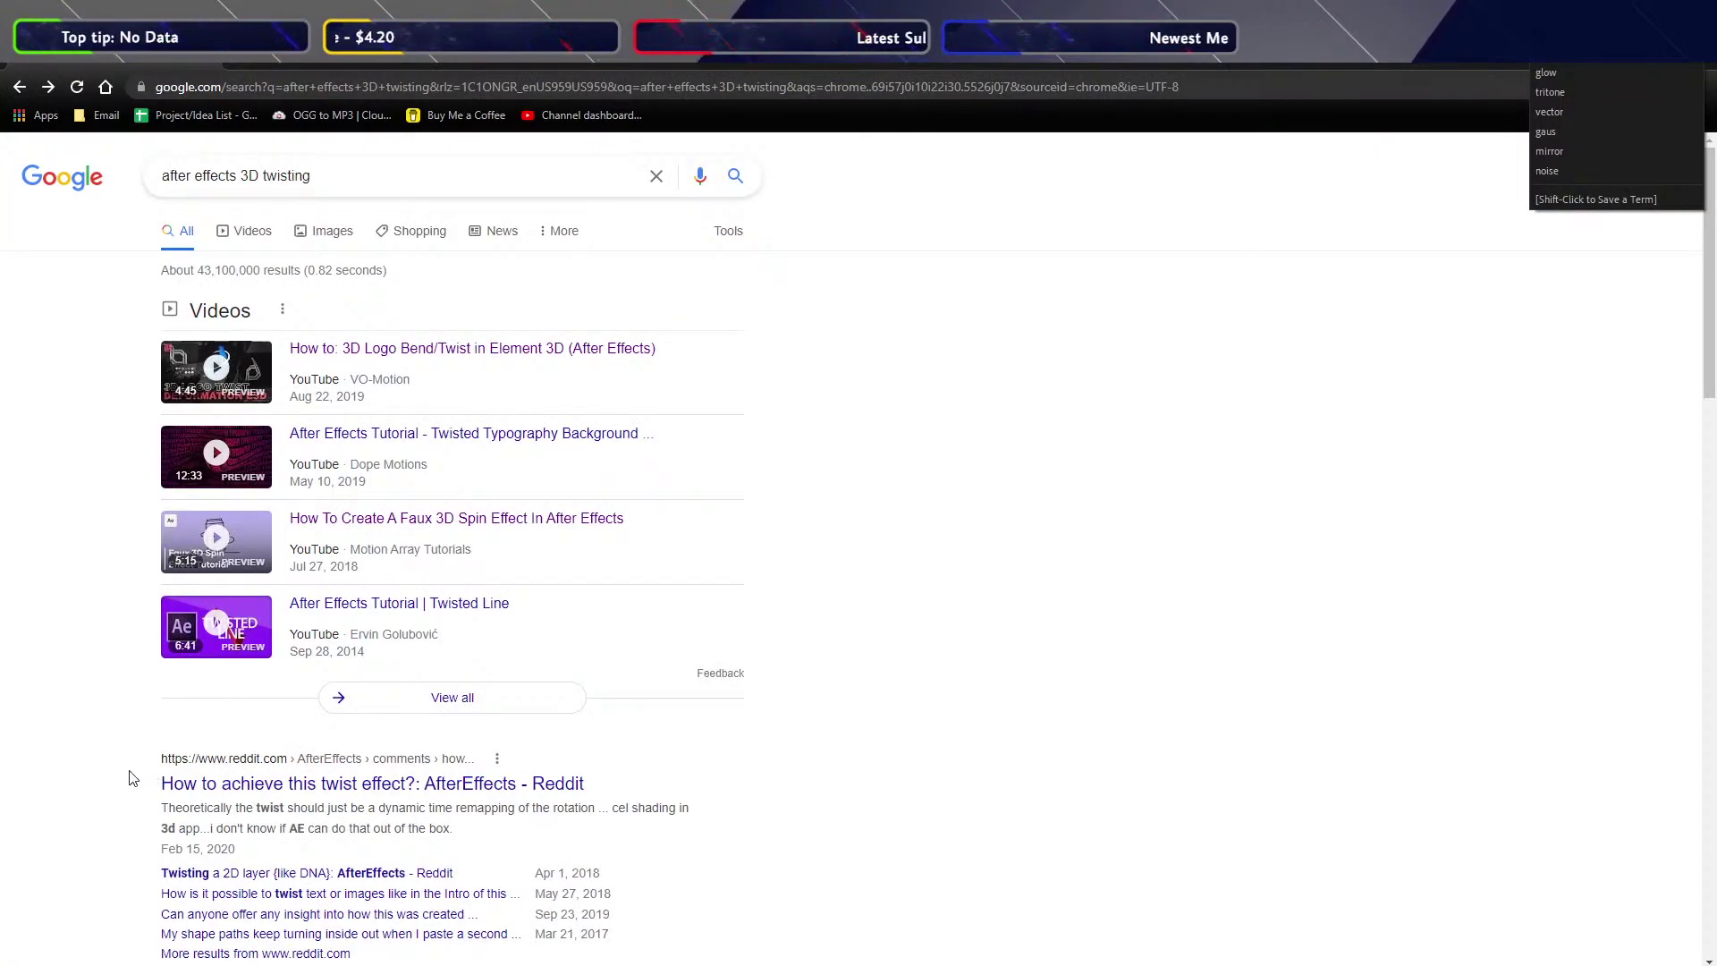
Open the "After Effects Tutorial | Twisted Line" video from the search results and skim through to near its end
scroll(132, 778, "down", 1)
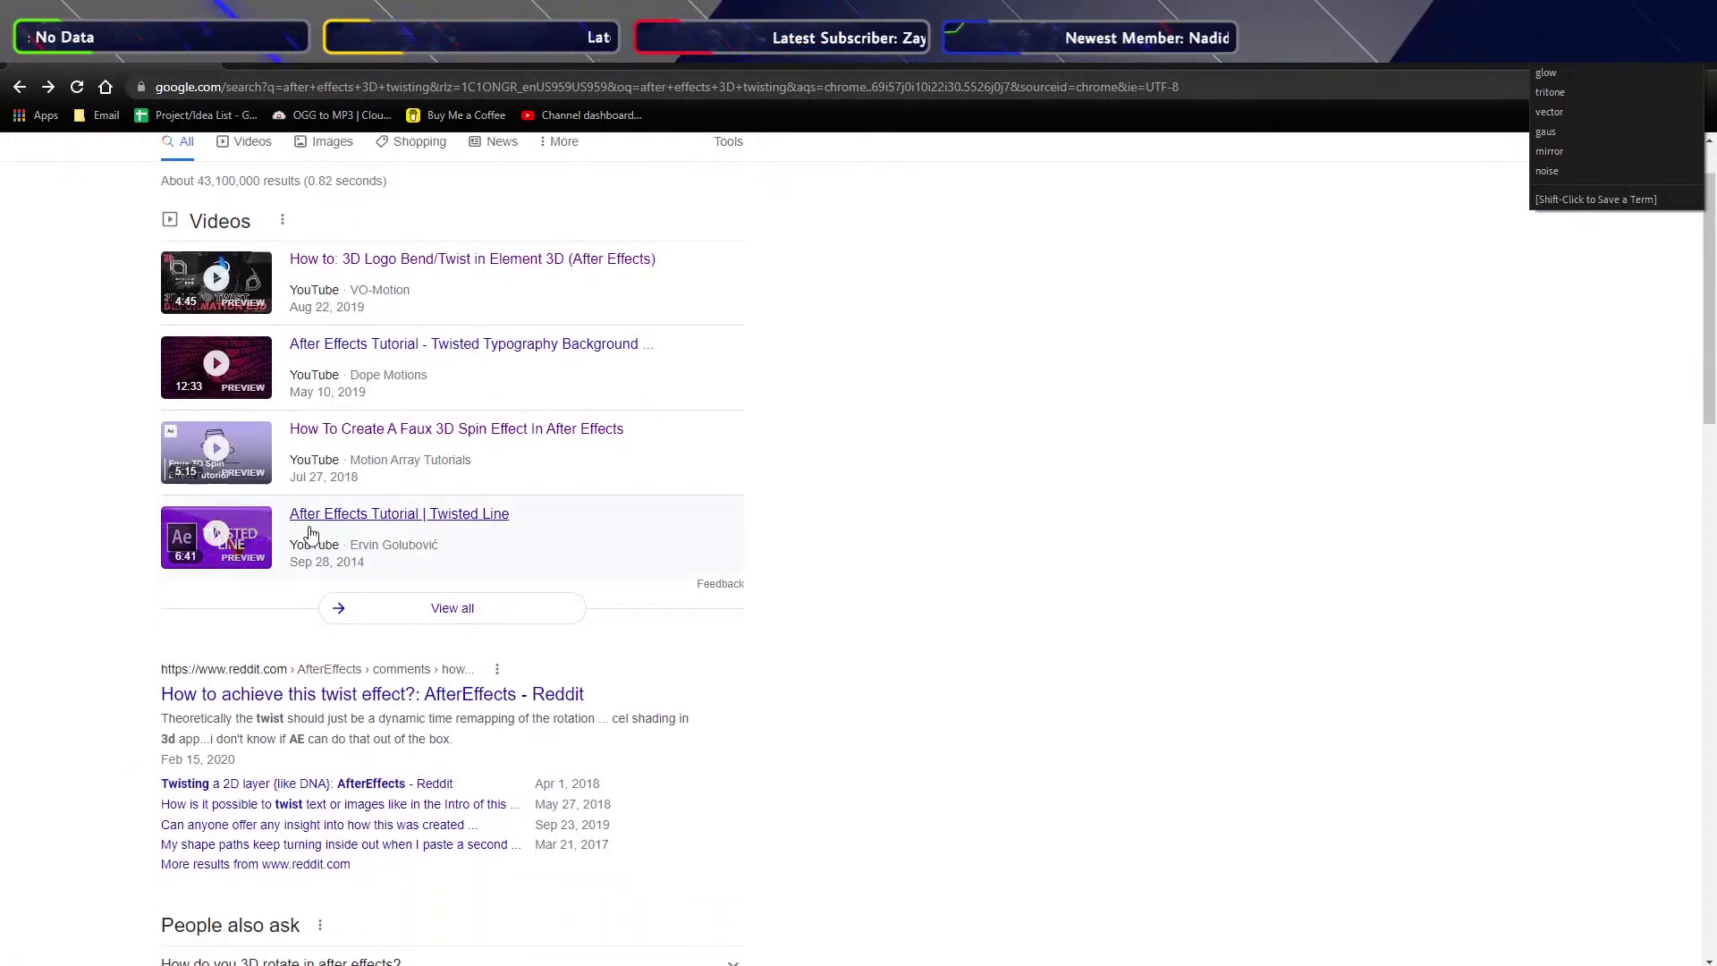
left_click(338, 514)
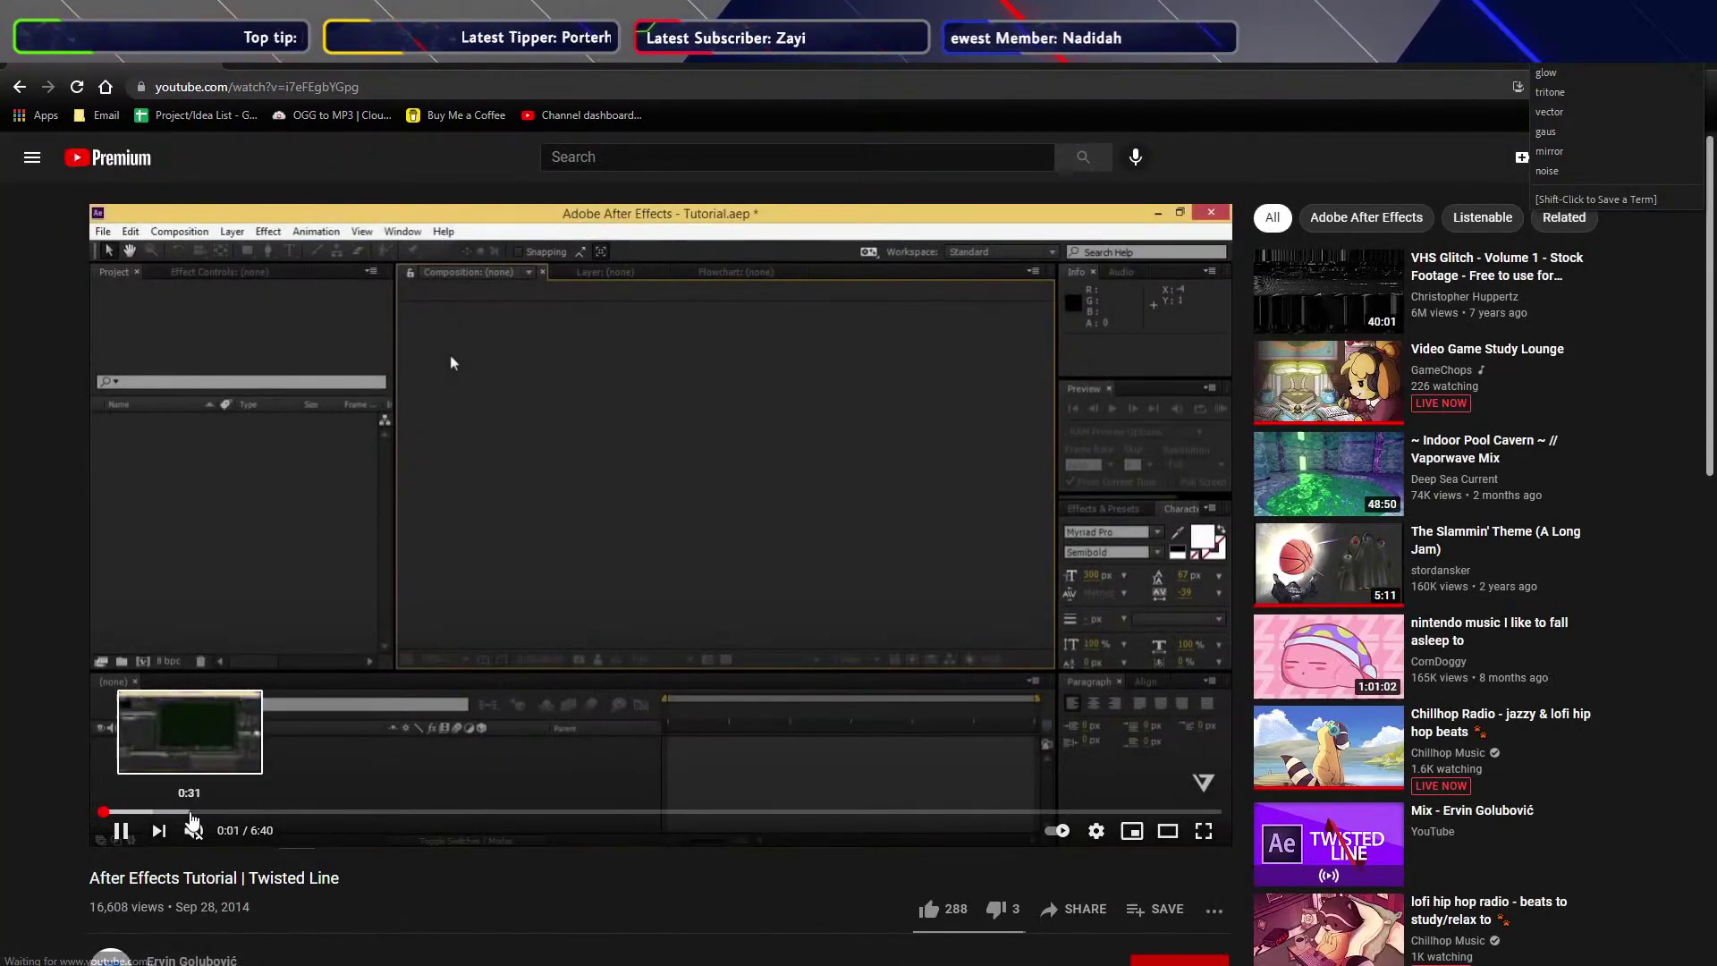
left_click(191, 812)
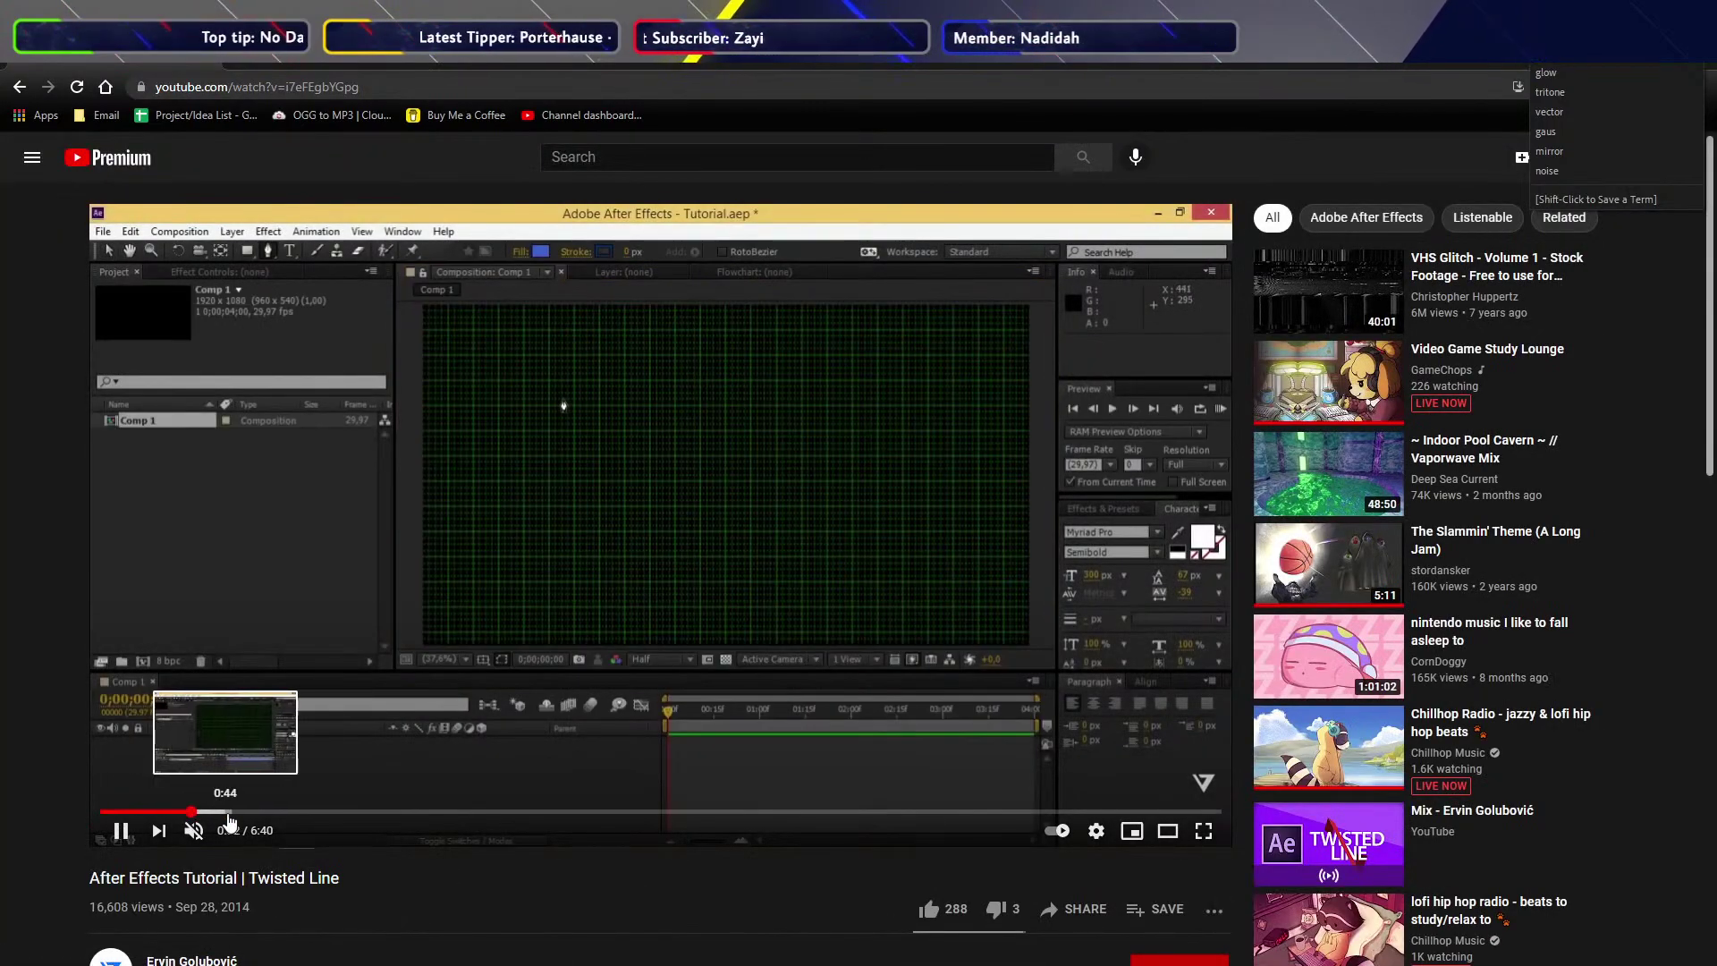
left_click(286, 812)
left_click(336, 812)
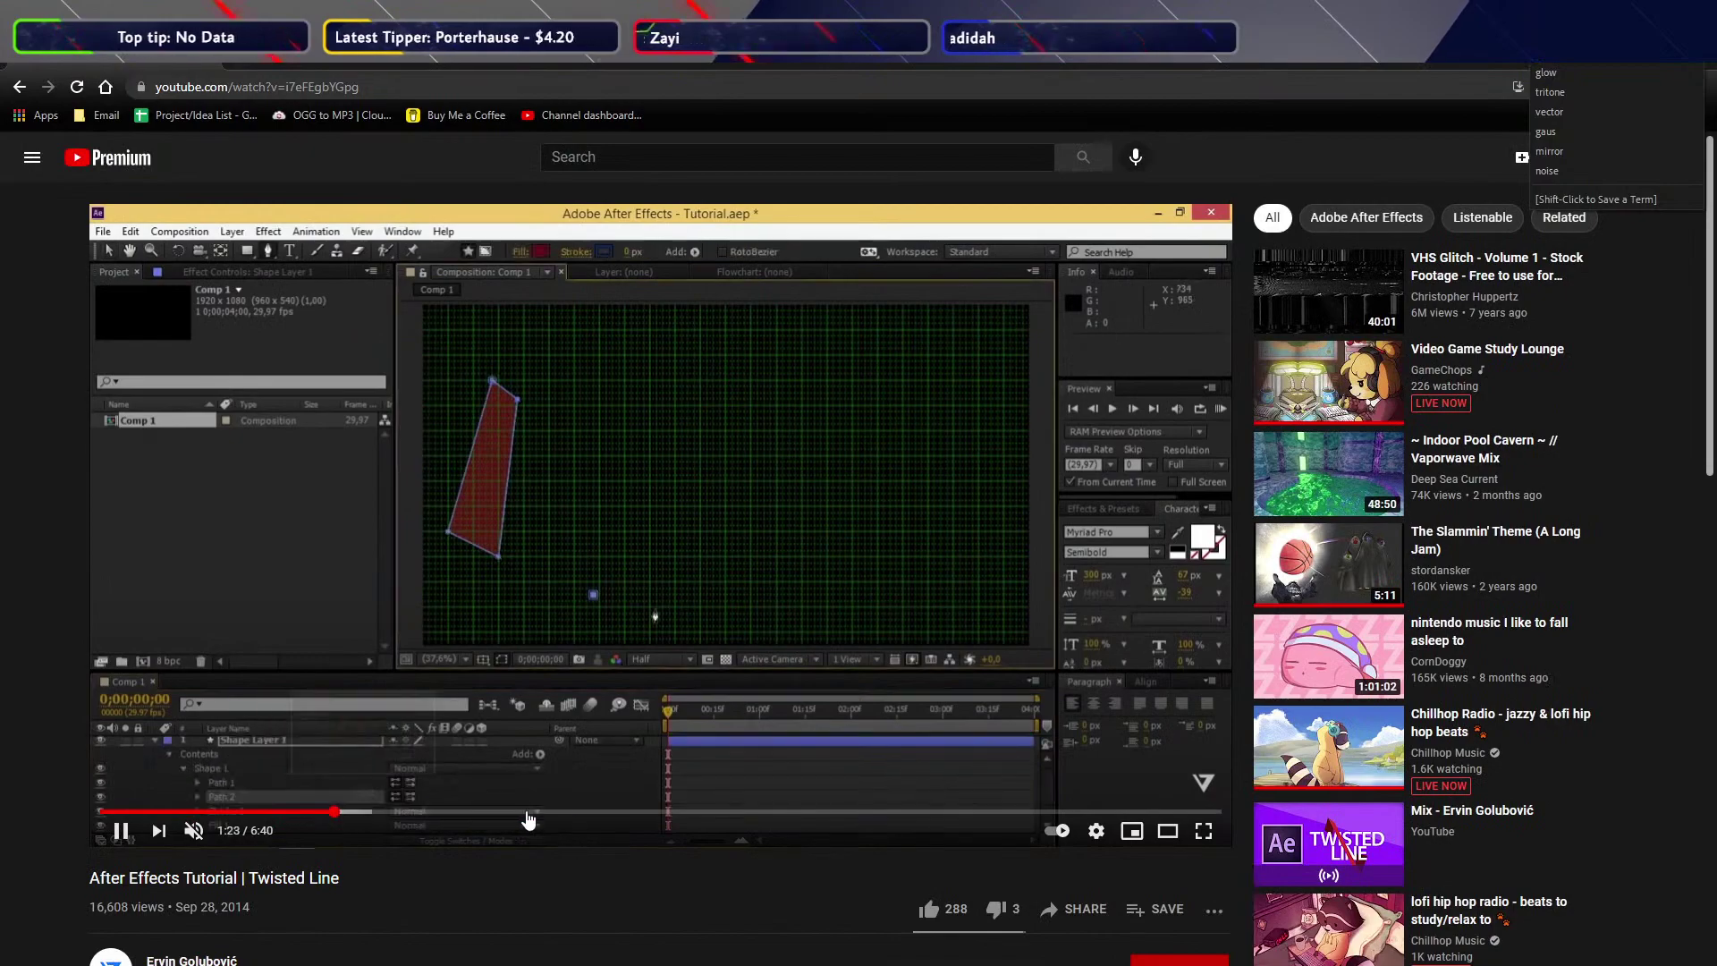
left_click(1028, 812)
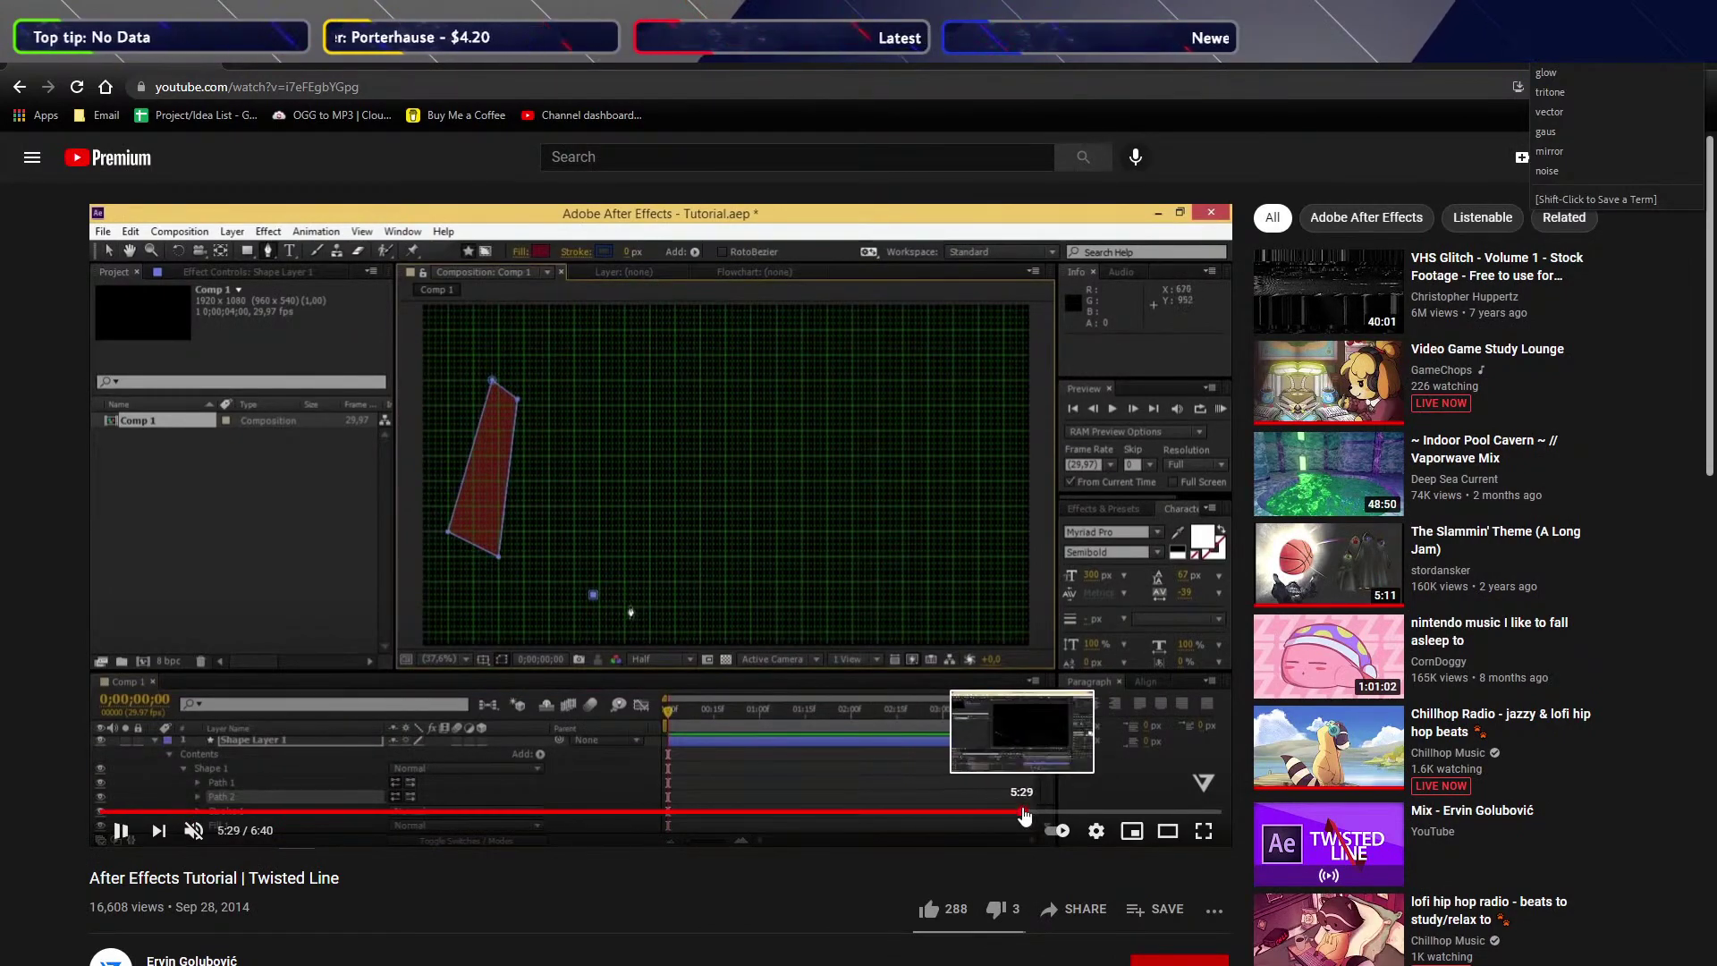
left_click(1131, 812)
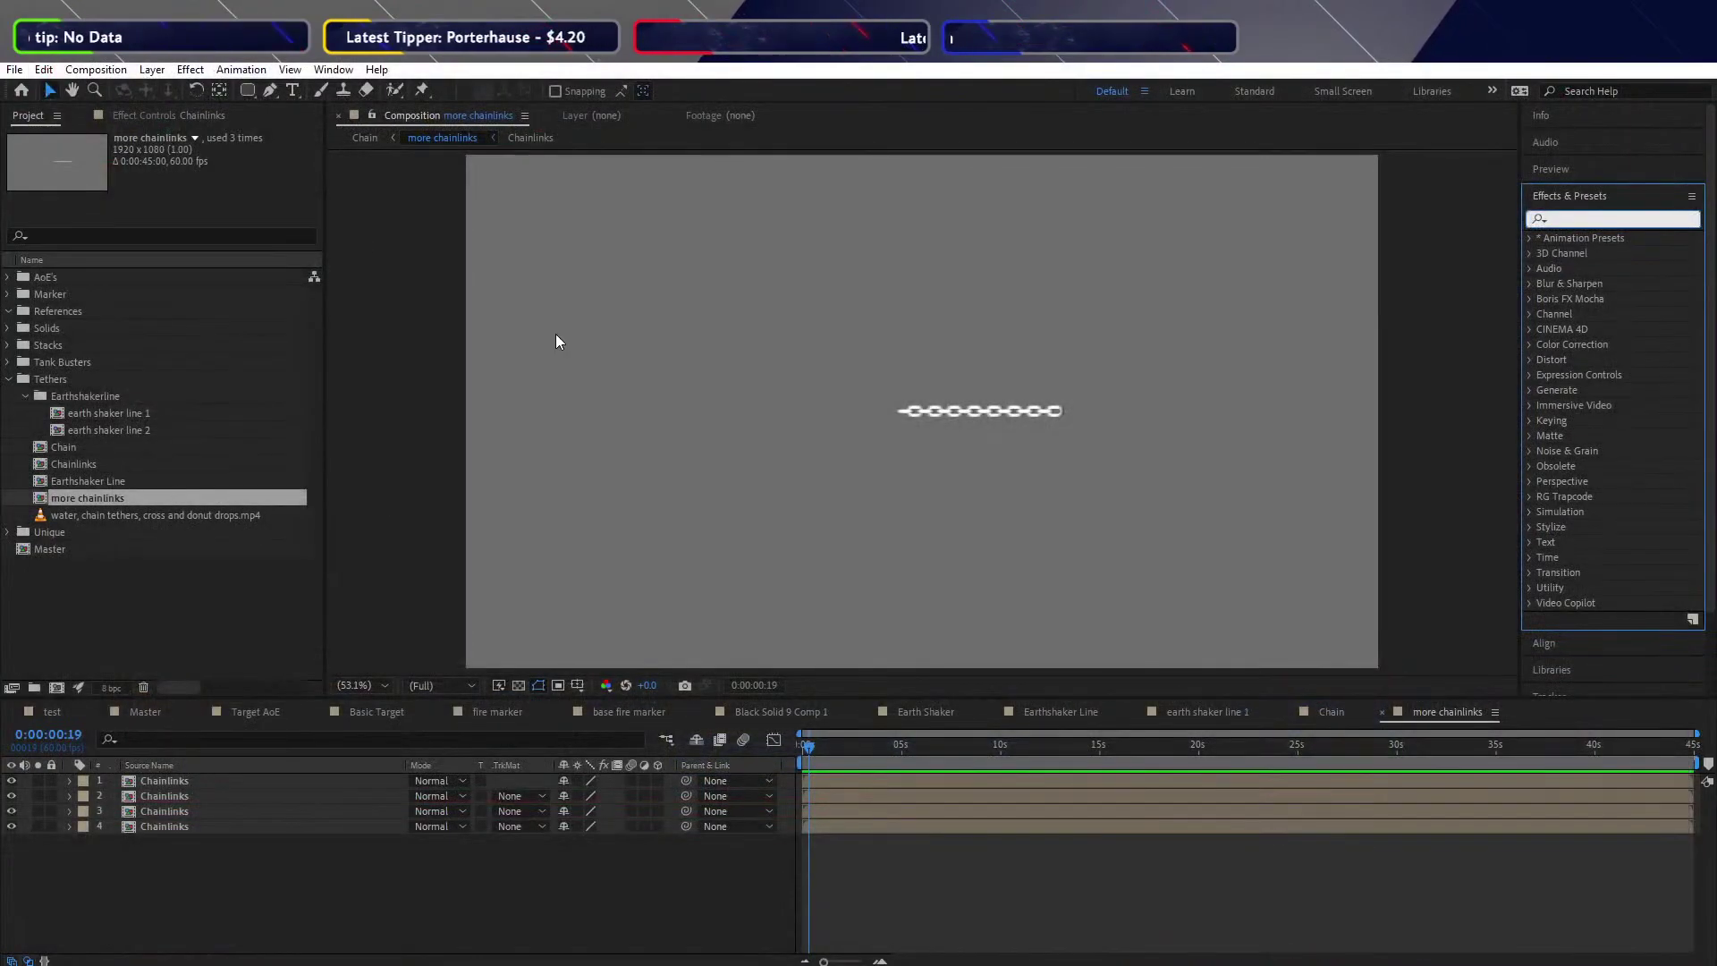
Return to After Effects, open the Chainlinks composition from the more chainlinks layers, and set the current time to 0:00:00:00
left_click(345, 925)
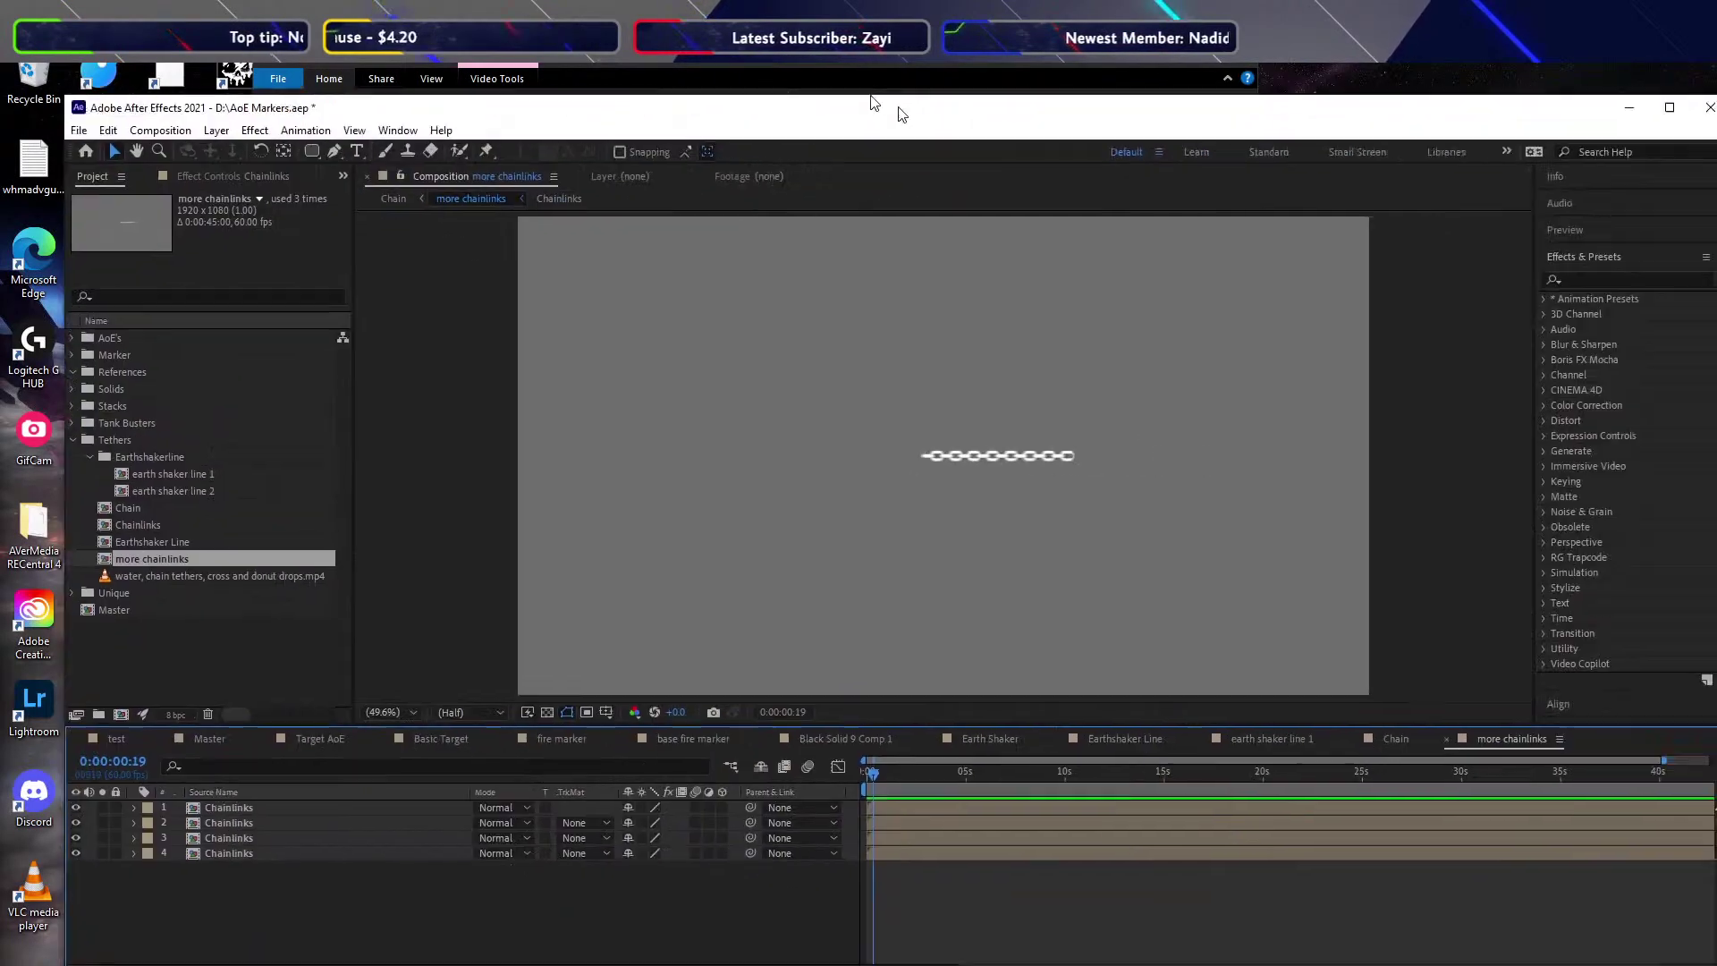
double_click(900, 107)
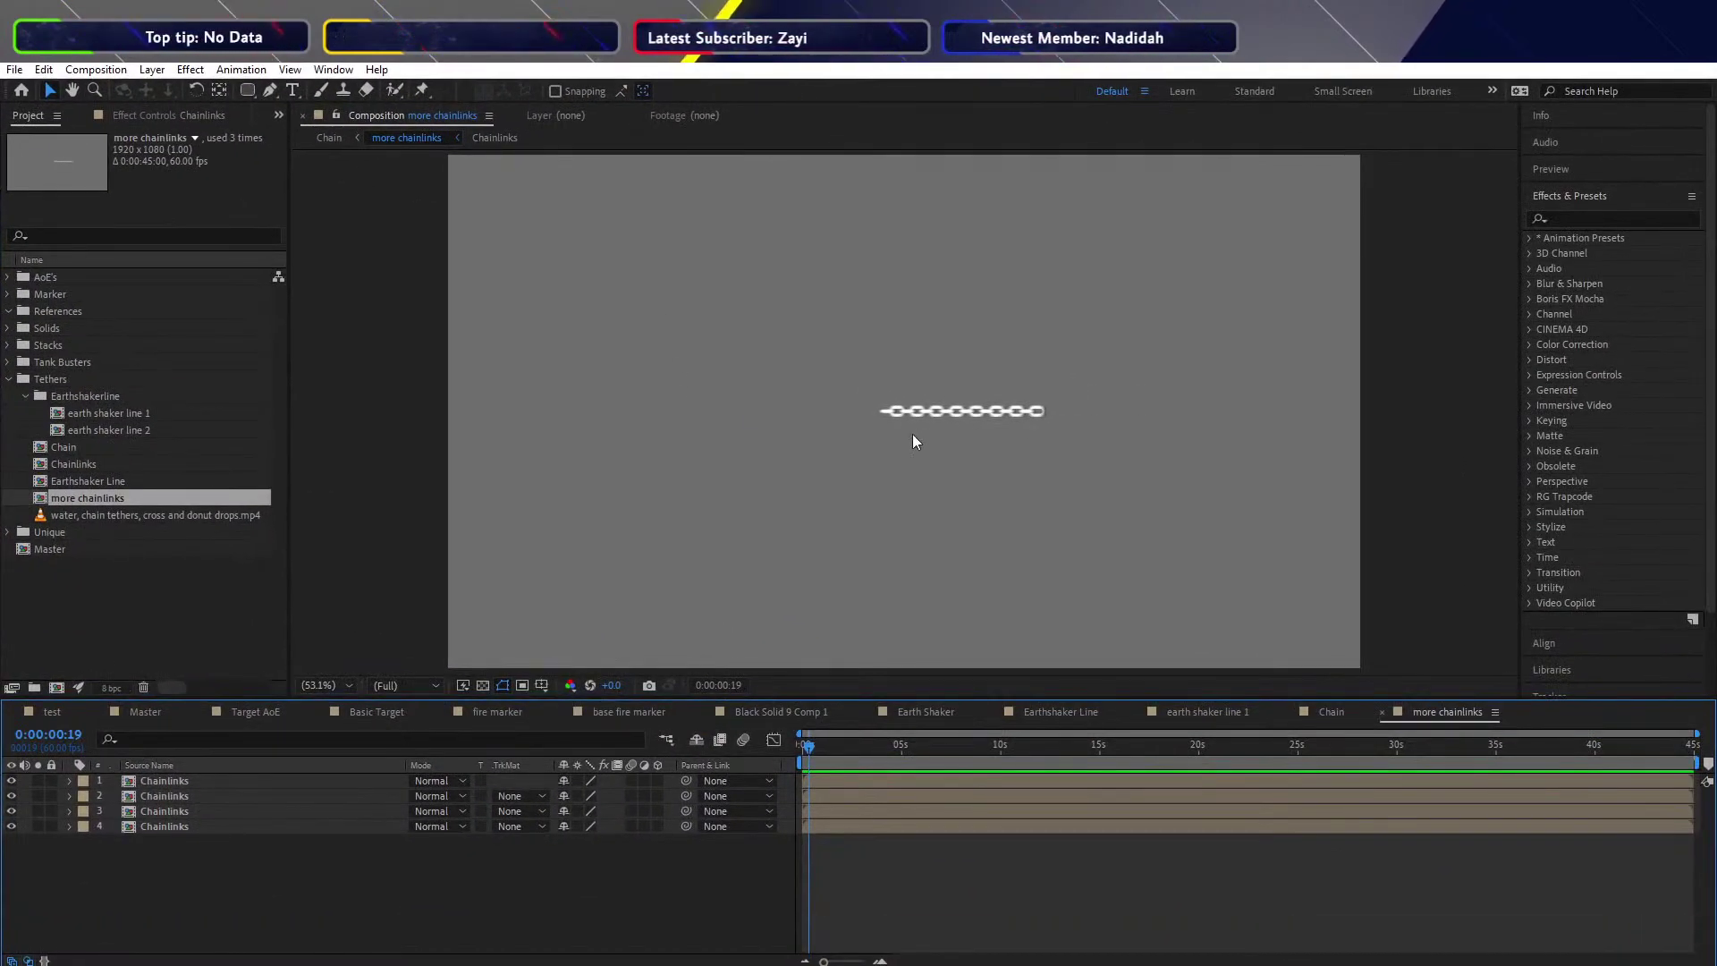
double_click(180, 830)
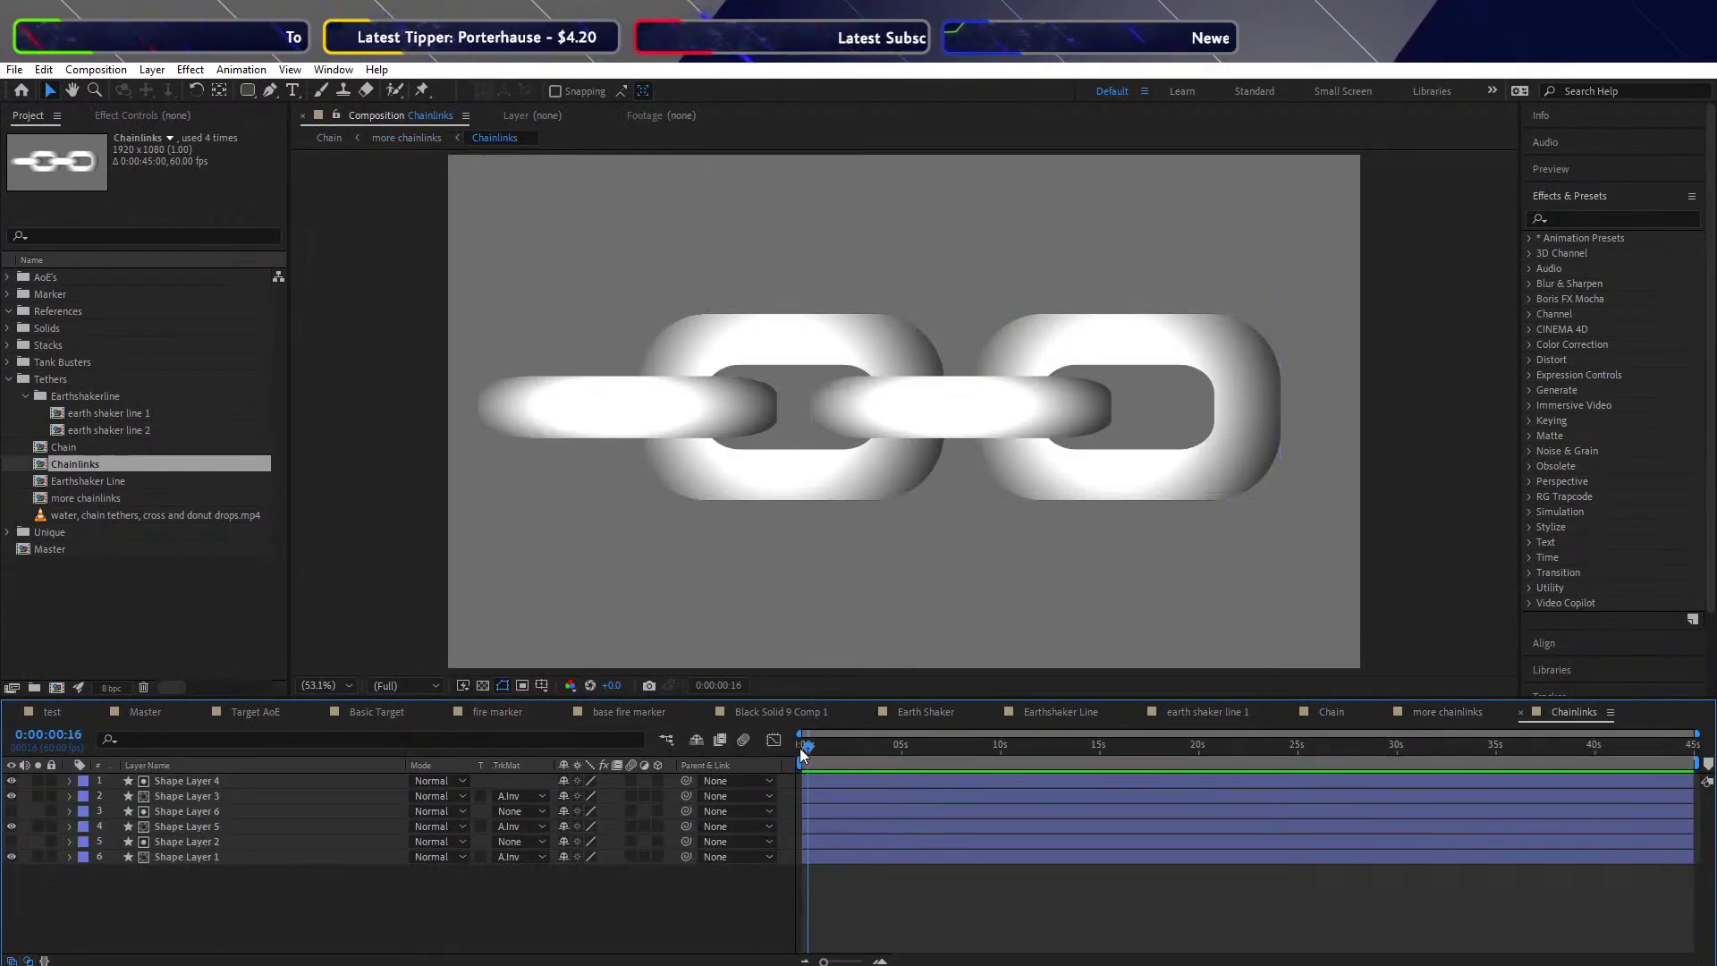
mouse_move(803, 751)
left_mouse_down()
mouse_move(1666, 708)
mouse_move(792, 744)
left_mouse_up()
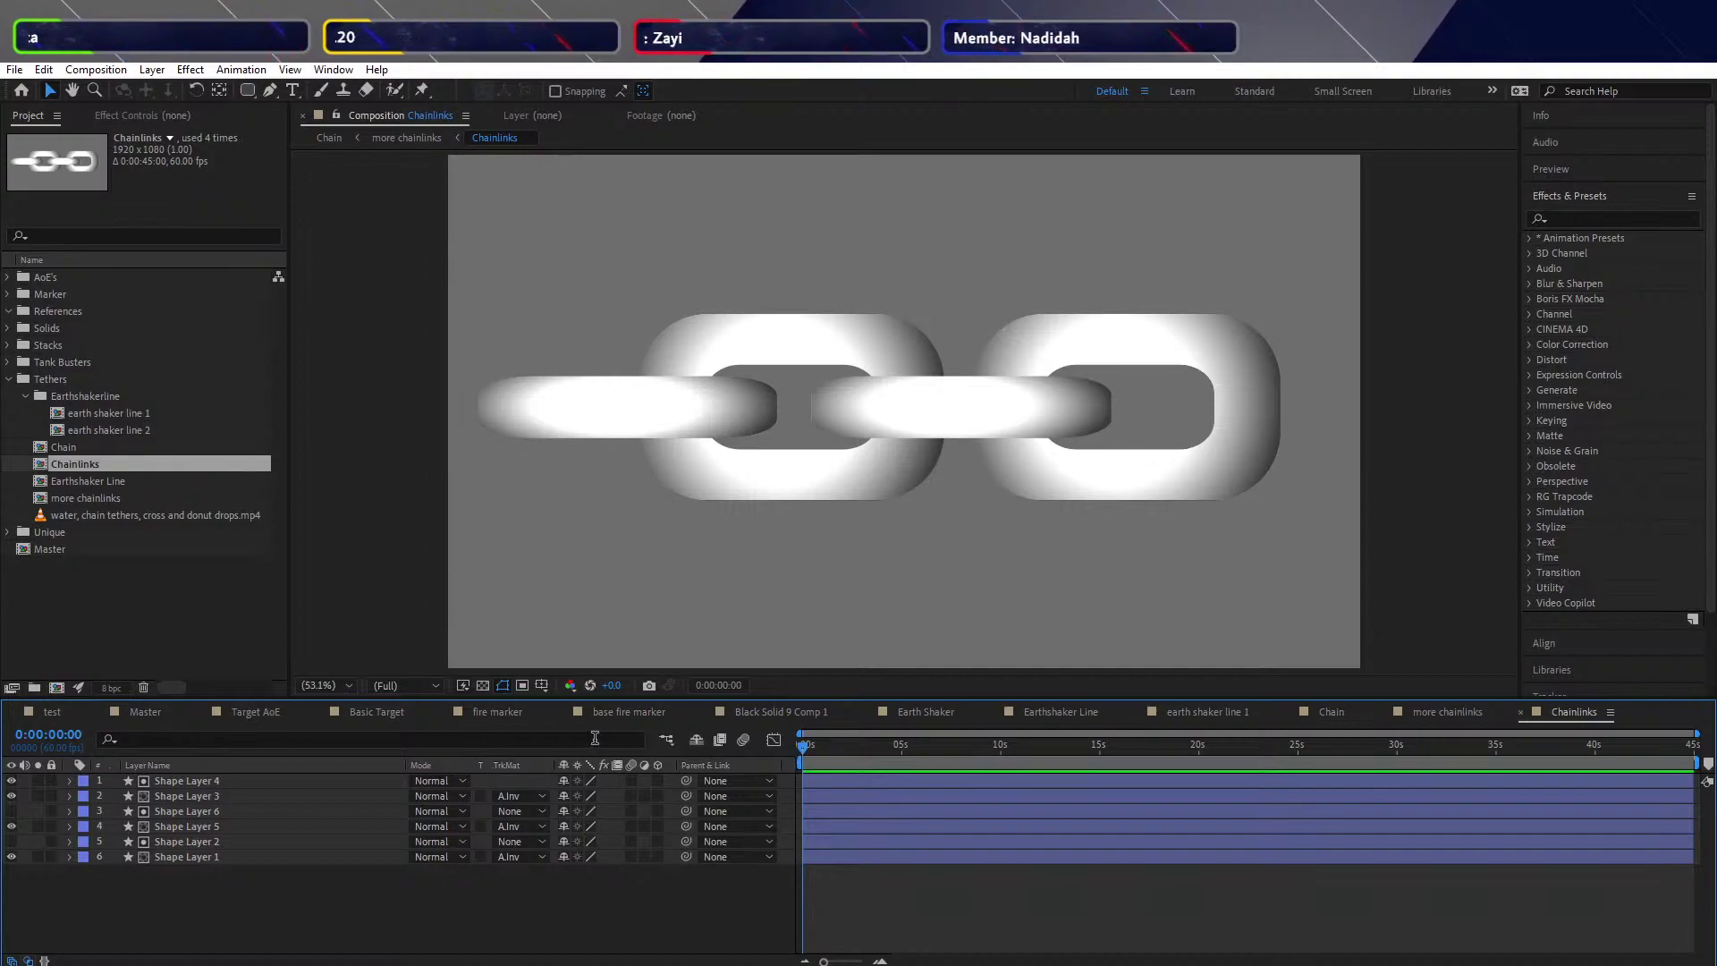
left_click(564, 828)
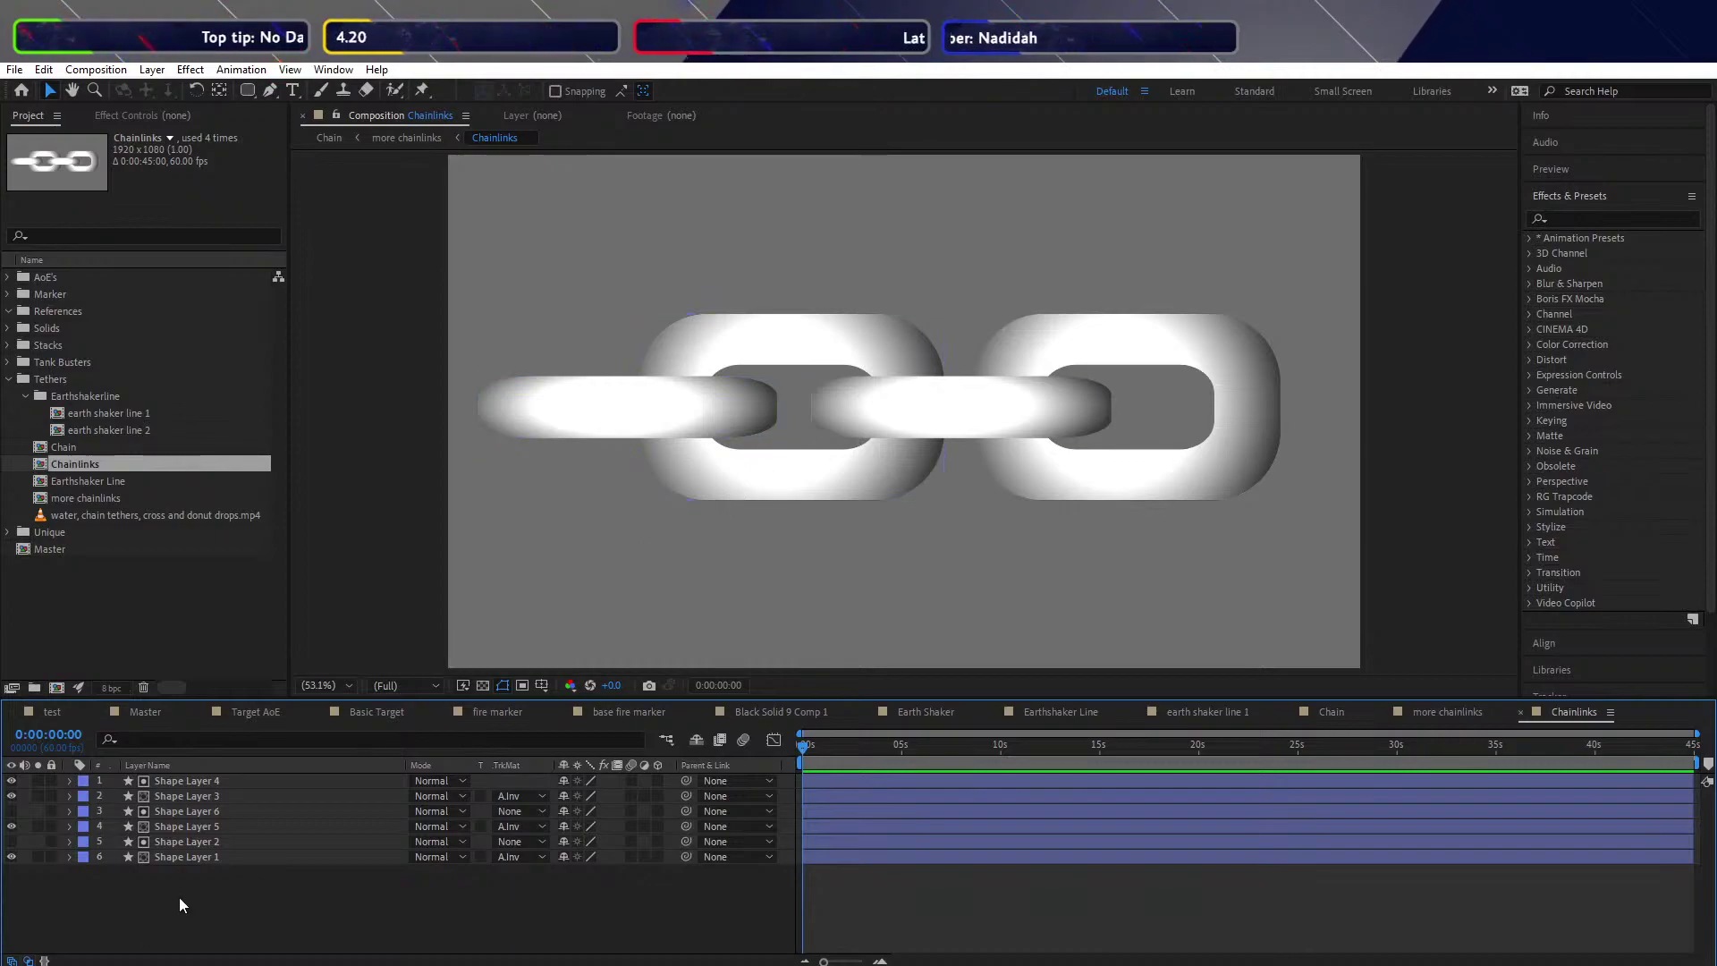
Pre-compose Shape Layer 6 and Shape Layer 5 into a new composition named "single chain"
left_click(173, 782)
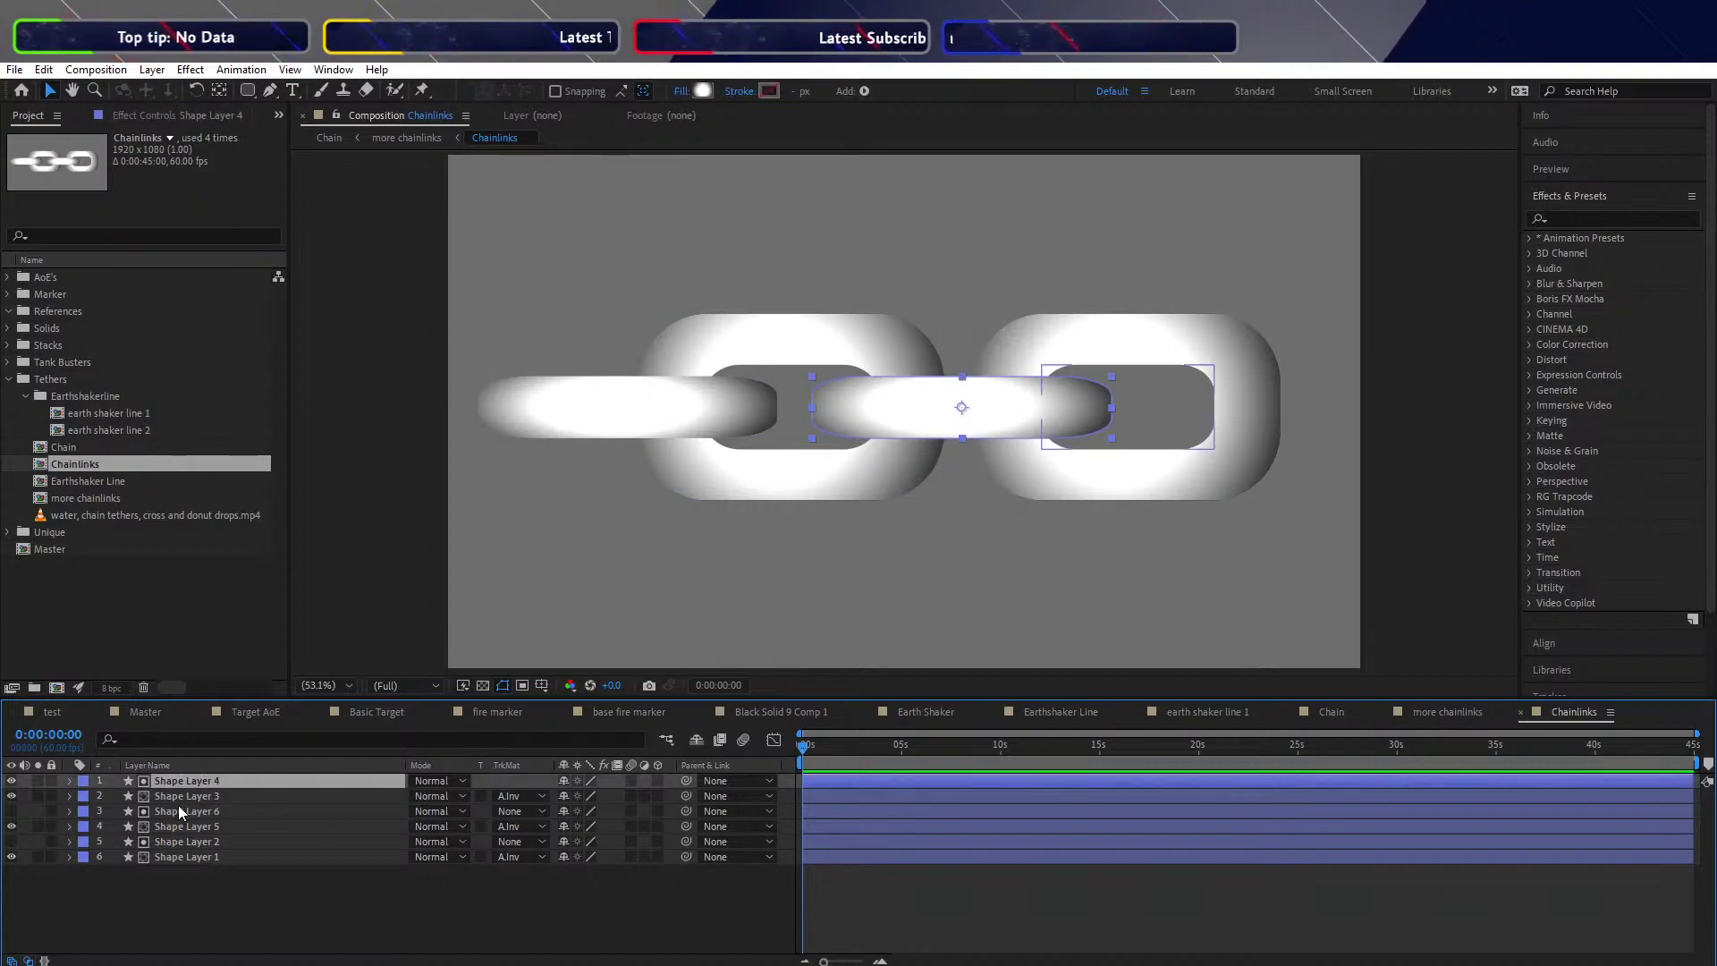
left_click(191, 809)
left_click(184, 828, "ctrl")
right_click(185, 816)
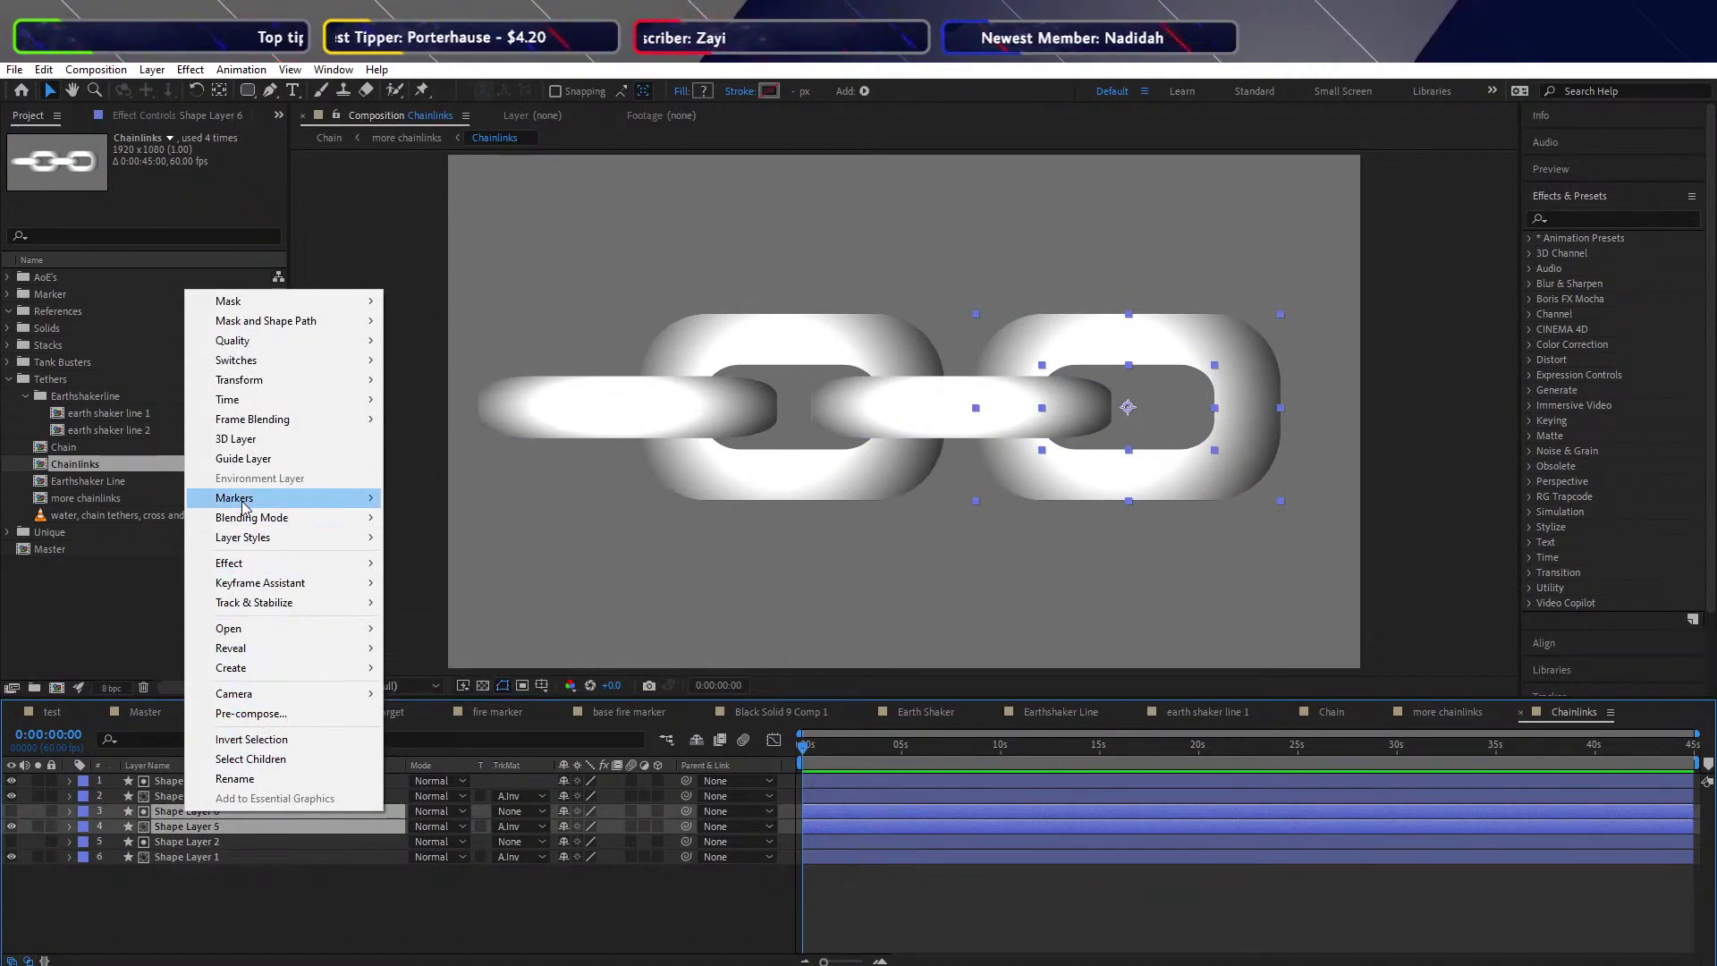
left_click(235, 712)
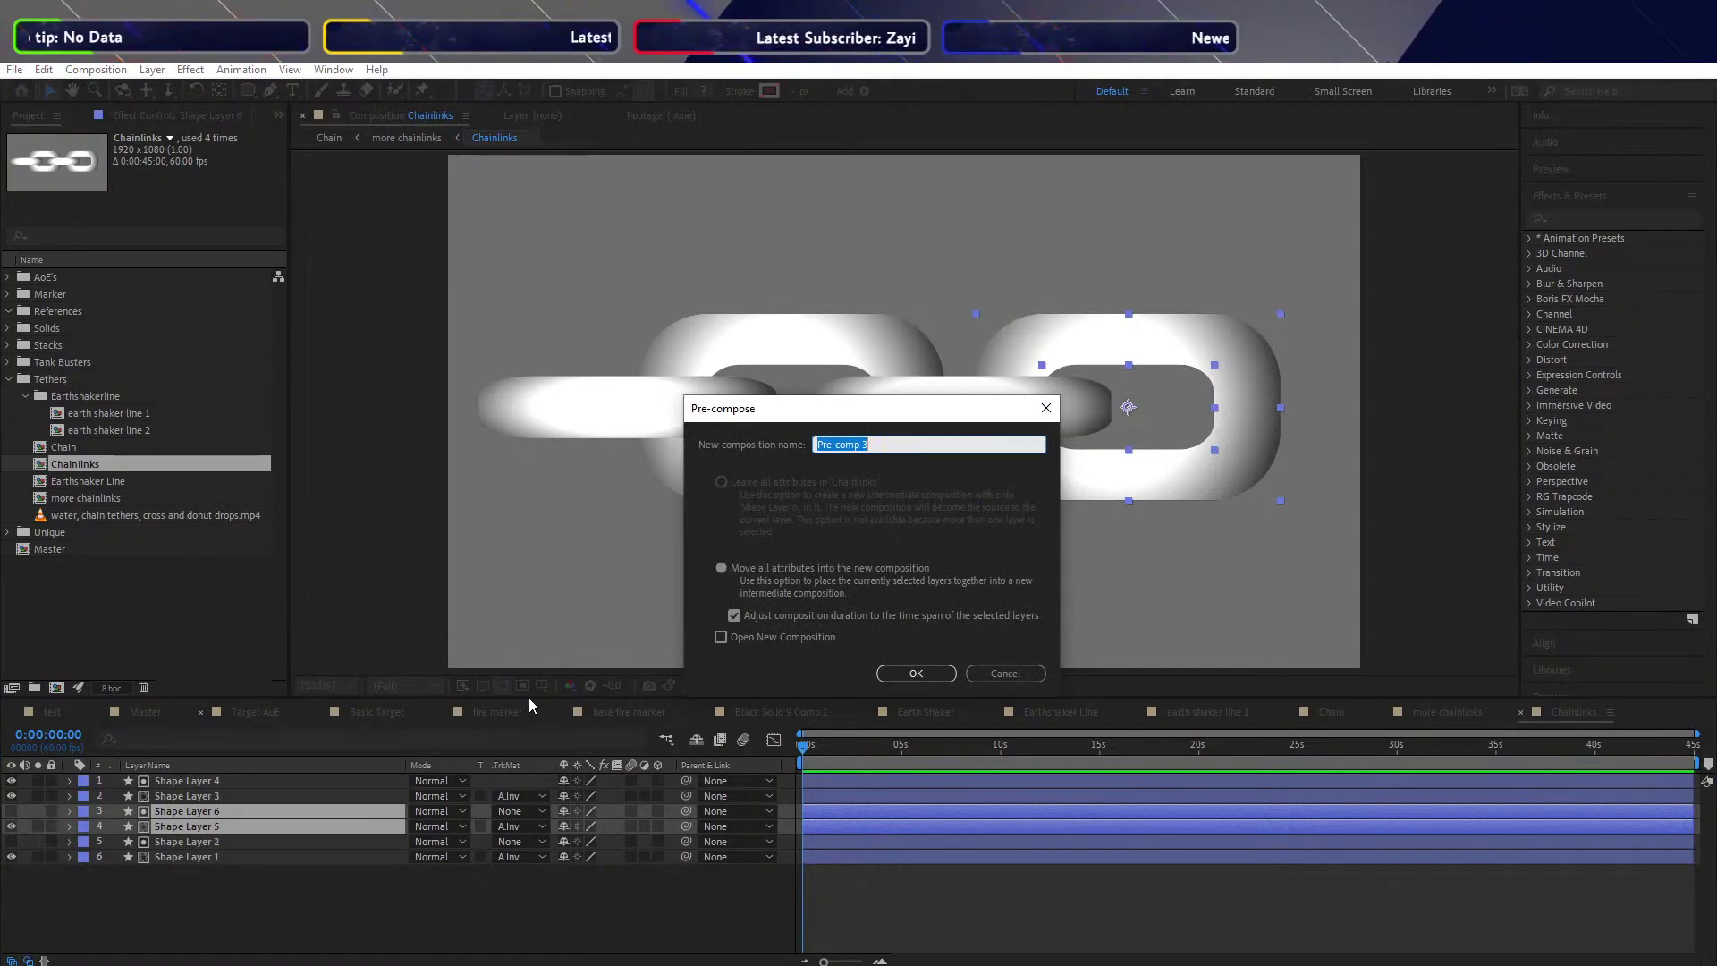
type("single chain")
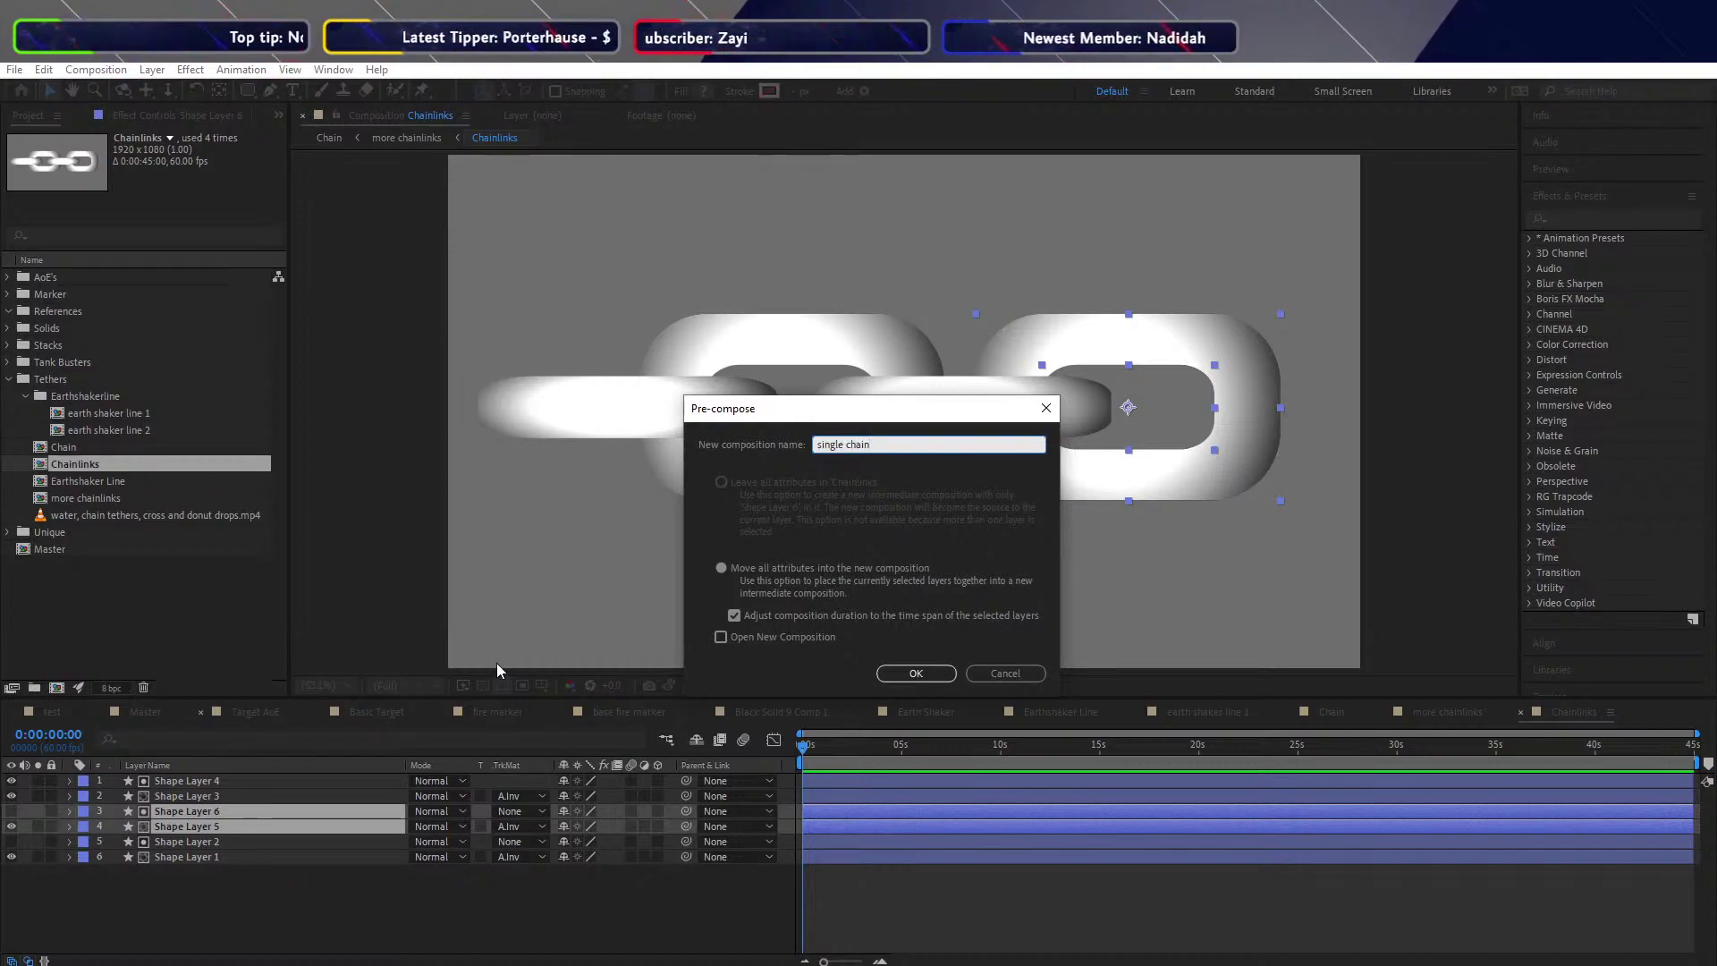
key("Return")
Delete Shape Layer 2 and Shape Layer 1, which form the other wide link
left_click(184, 824)
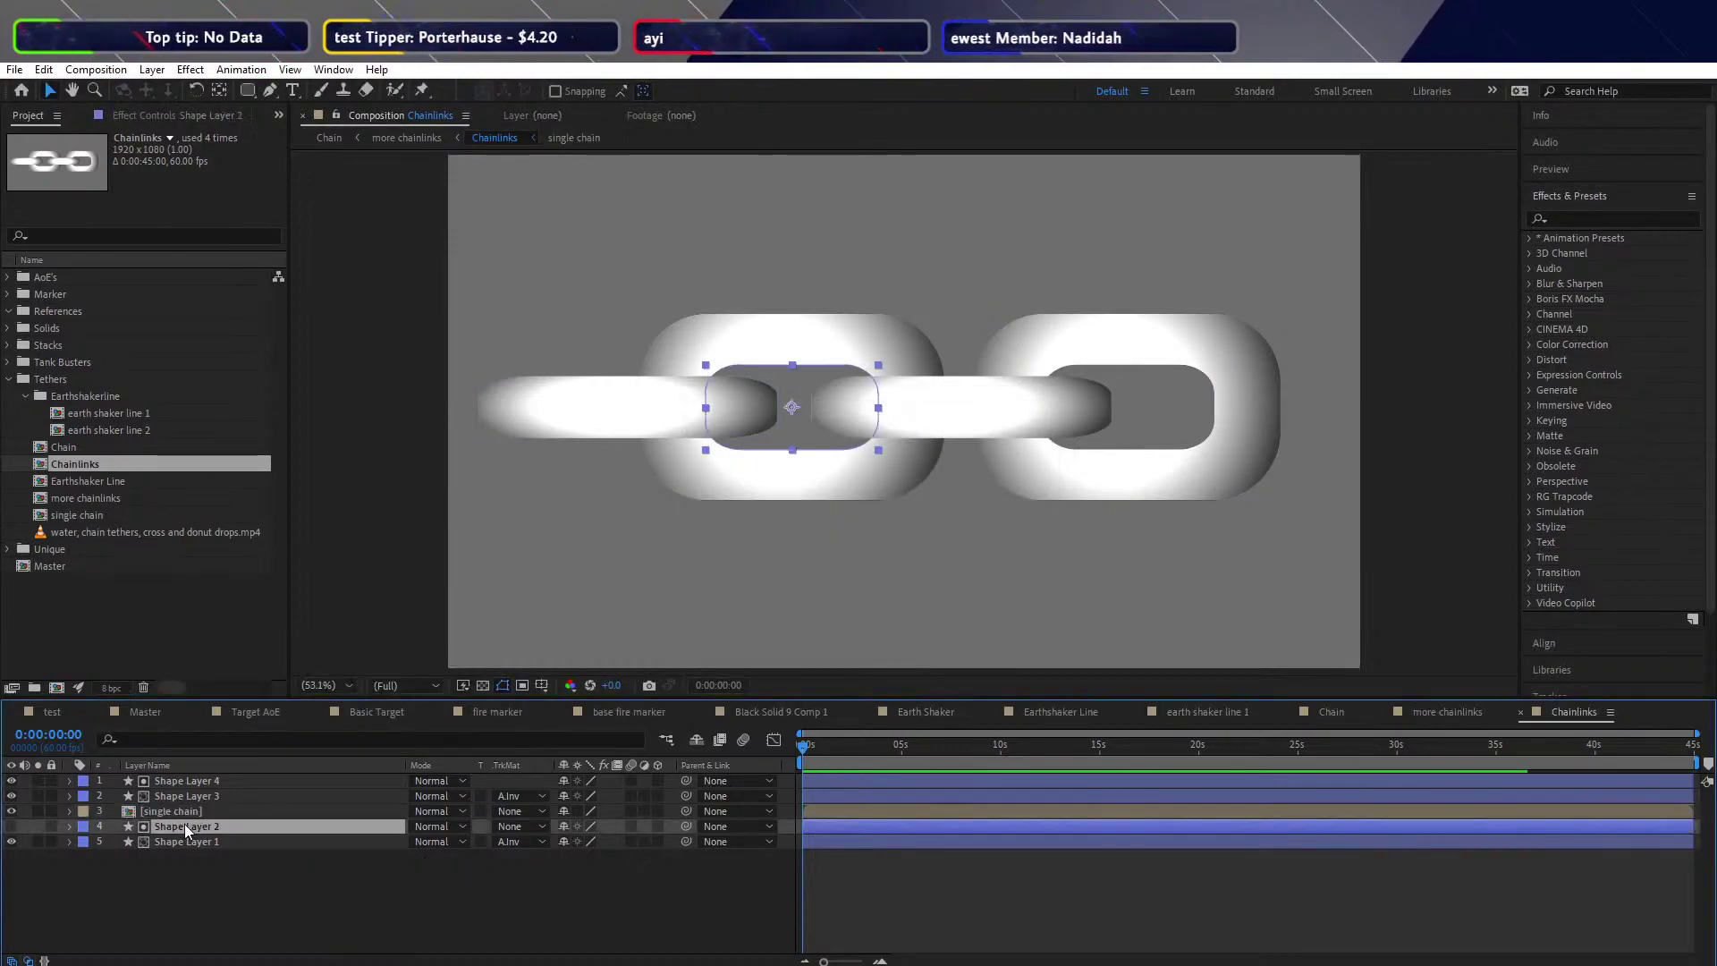
left_click(187, 840, "shift")
key("Delete")
Duplicate the single chain layer and shift the copy's position to 254.0, 540.0 to replace the deleted link
left_click(178, 810)
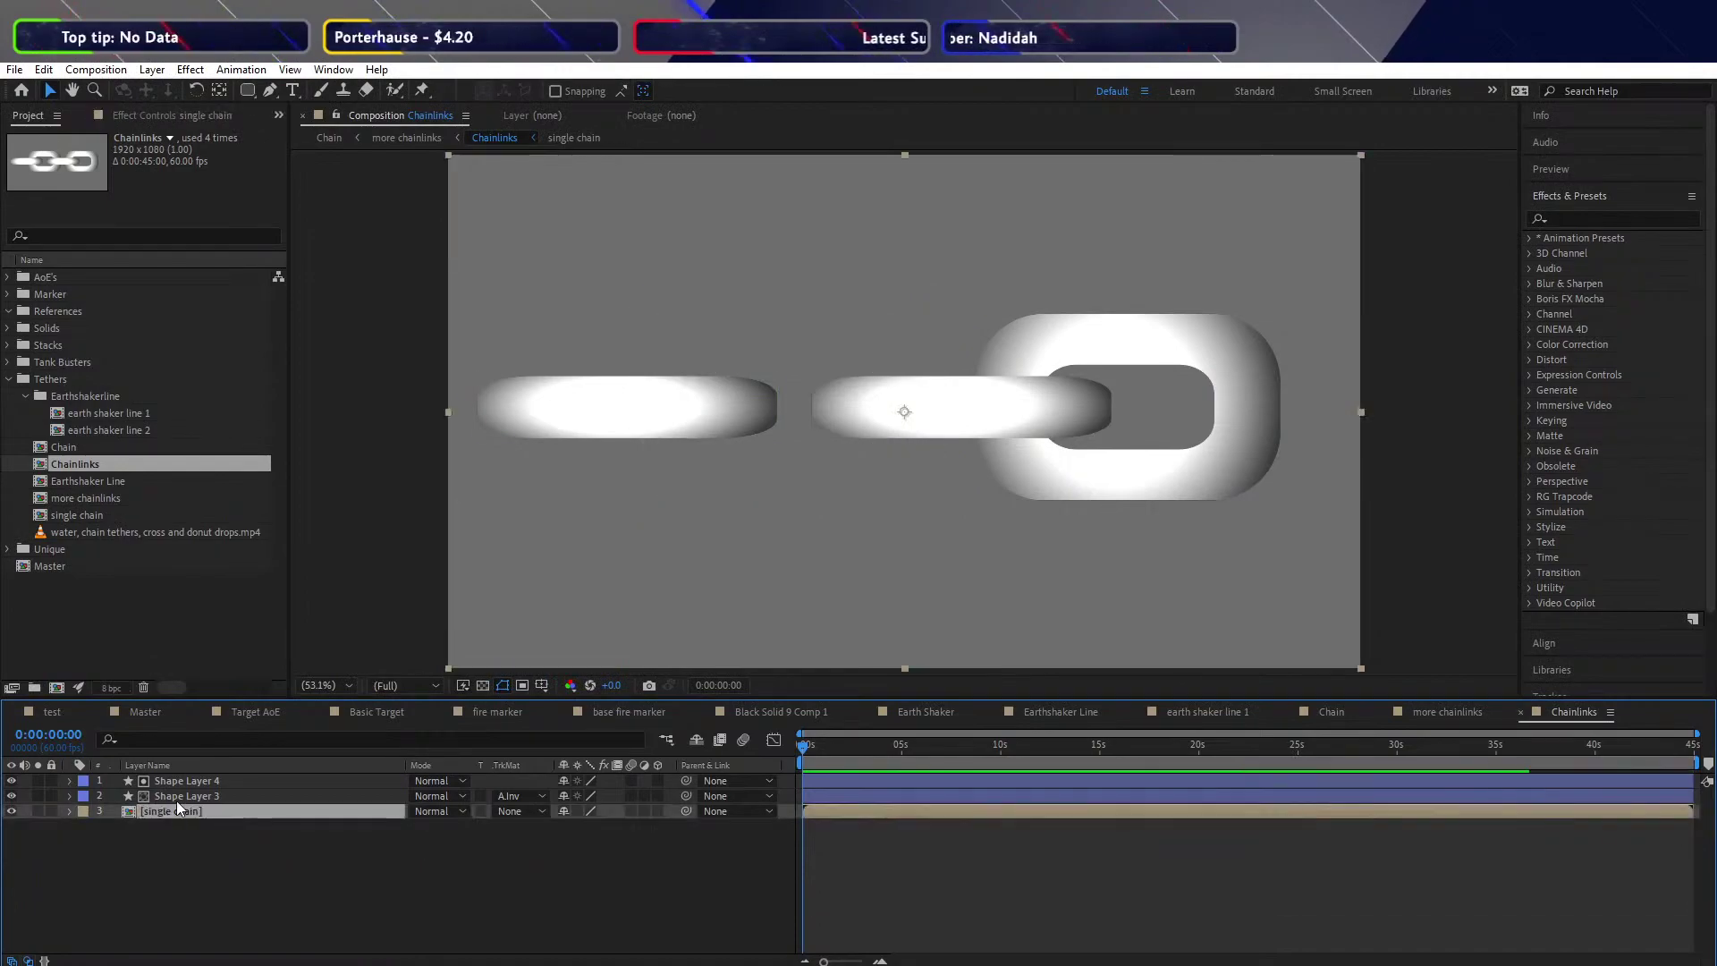
left_click(174, 794)
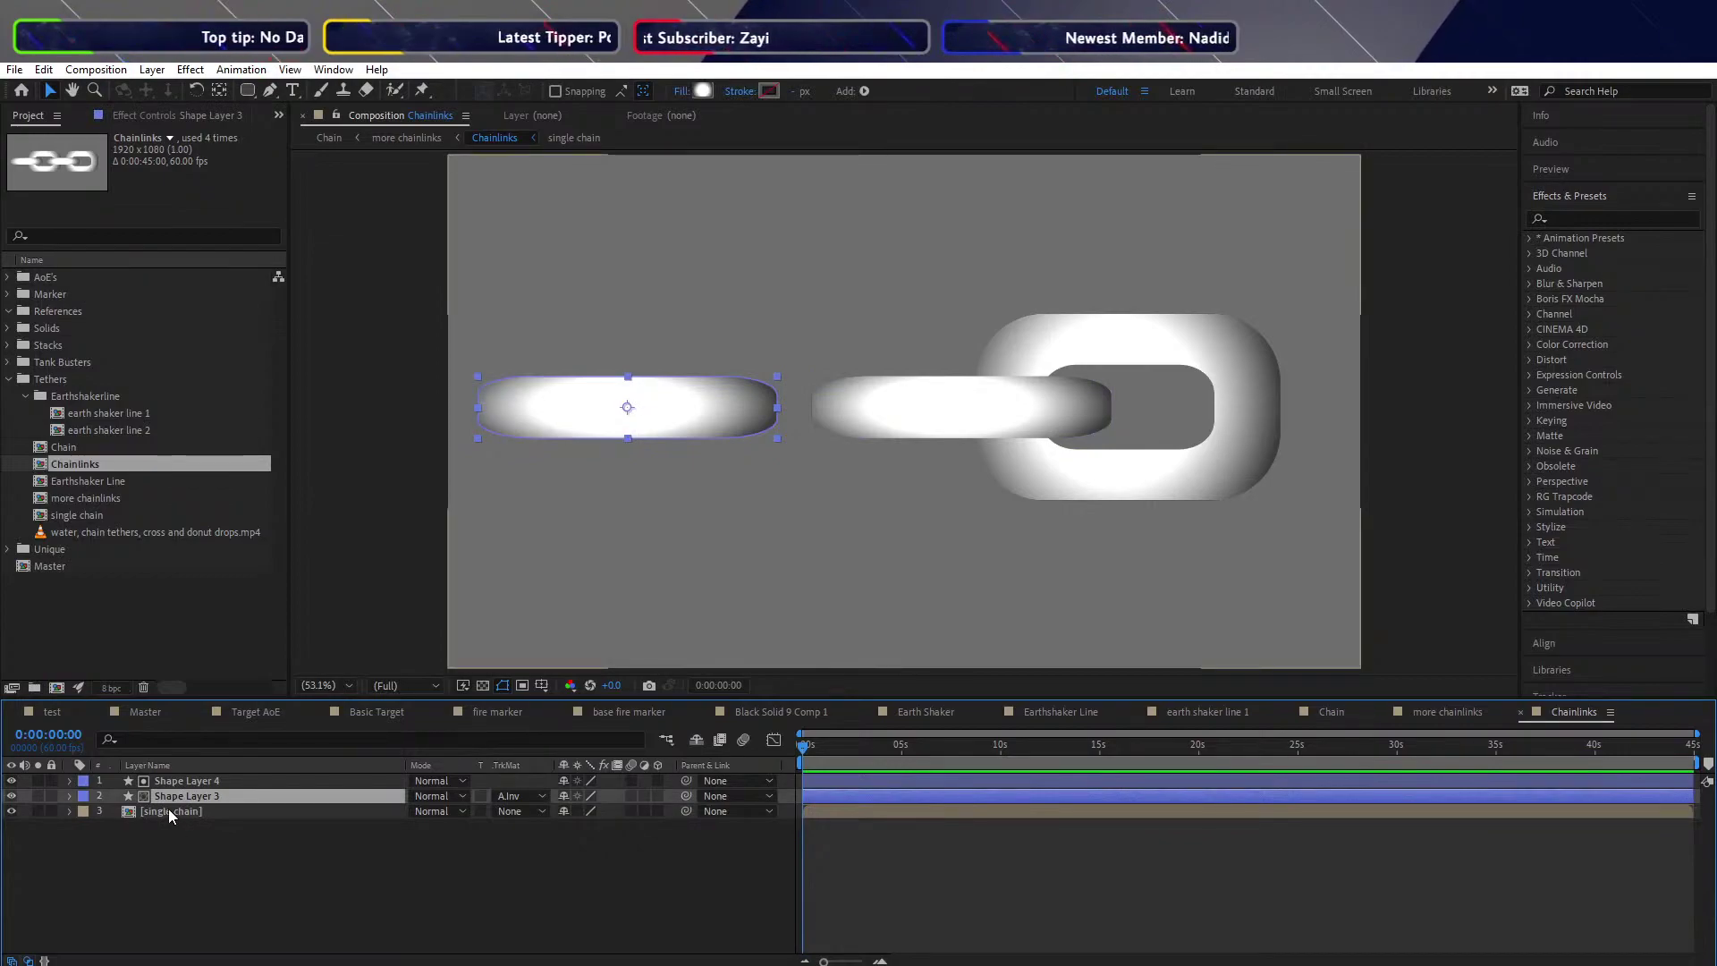
left_click(166, 781)
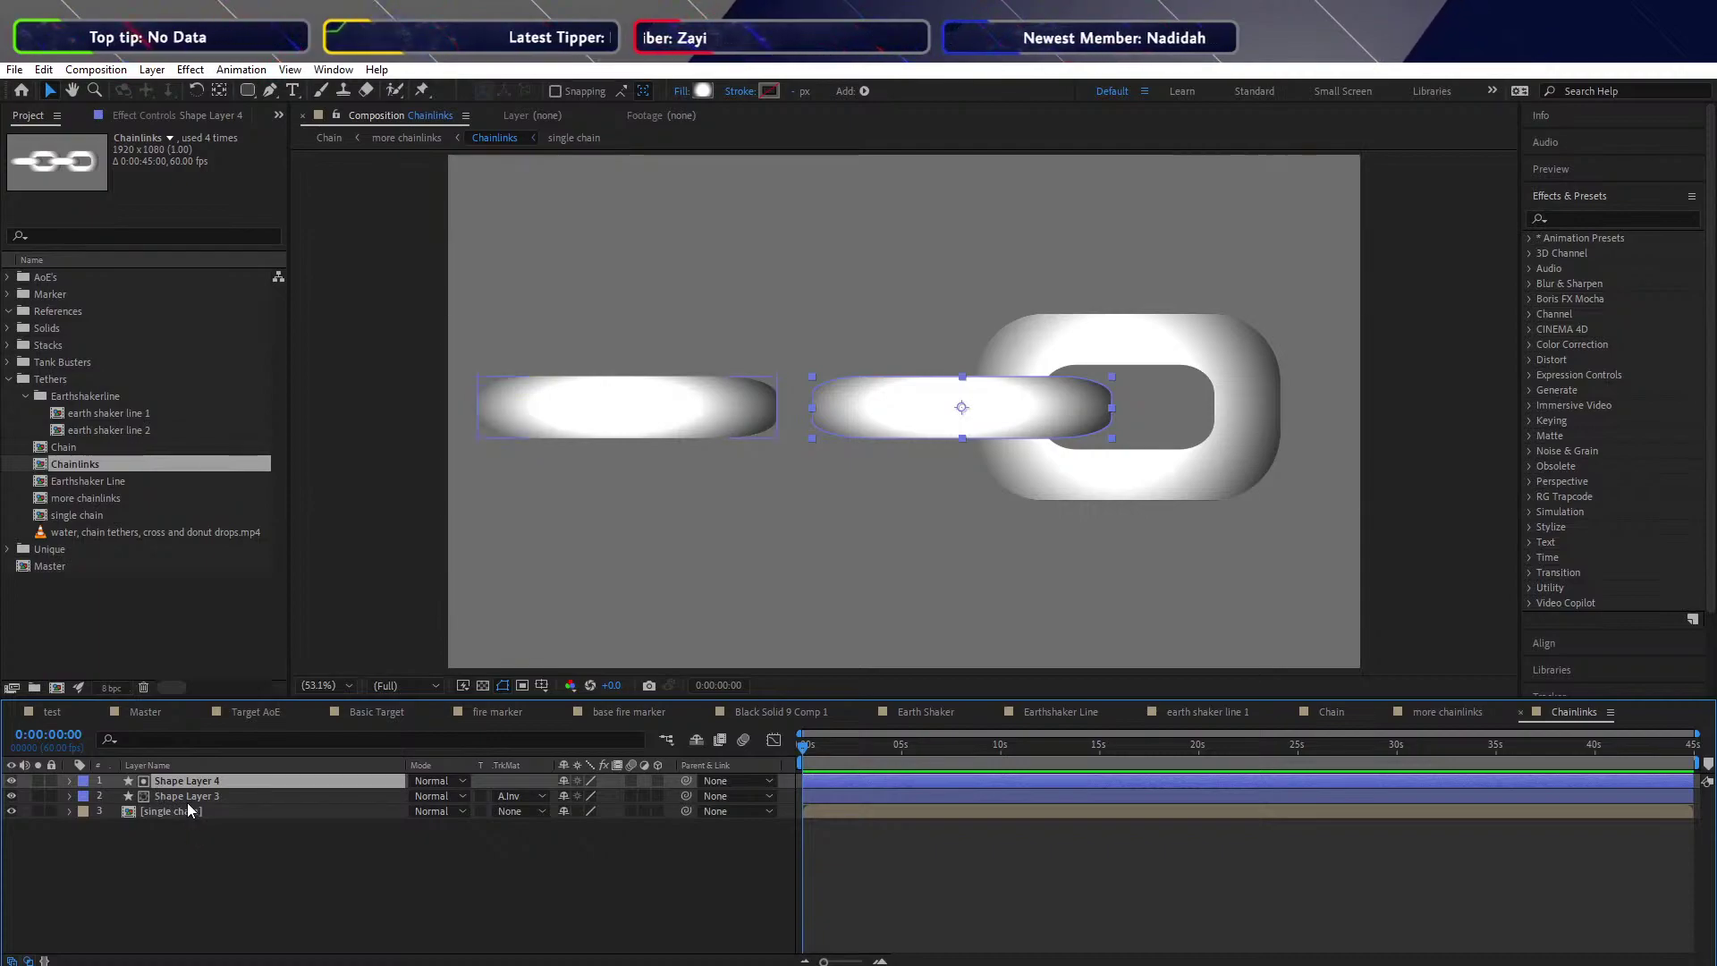
left_click(172, 815)
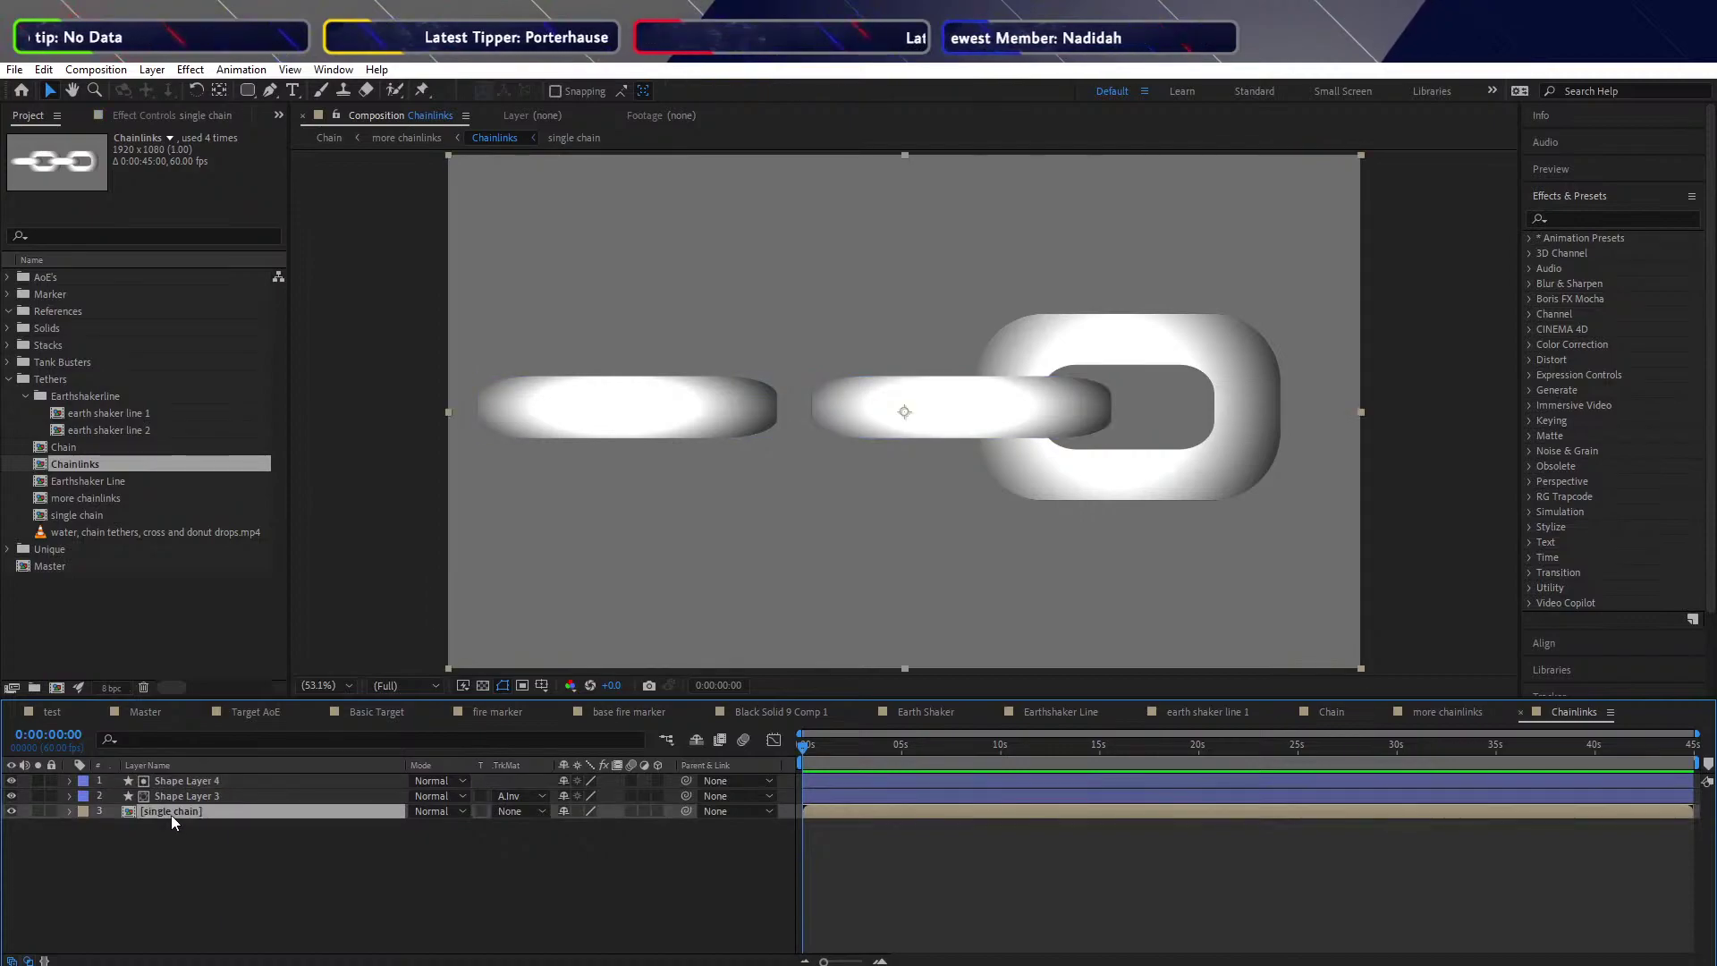
key("ctrl+d")
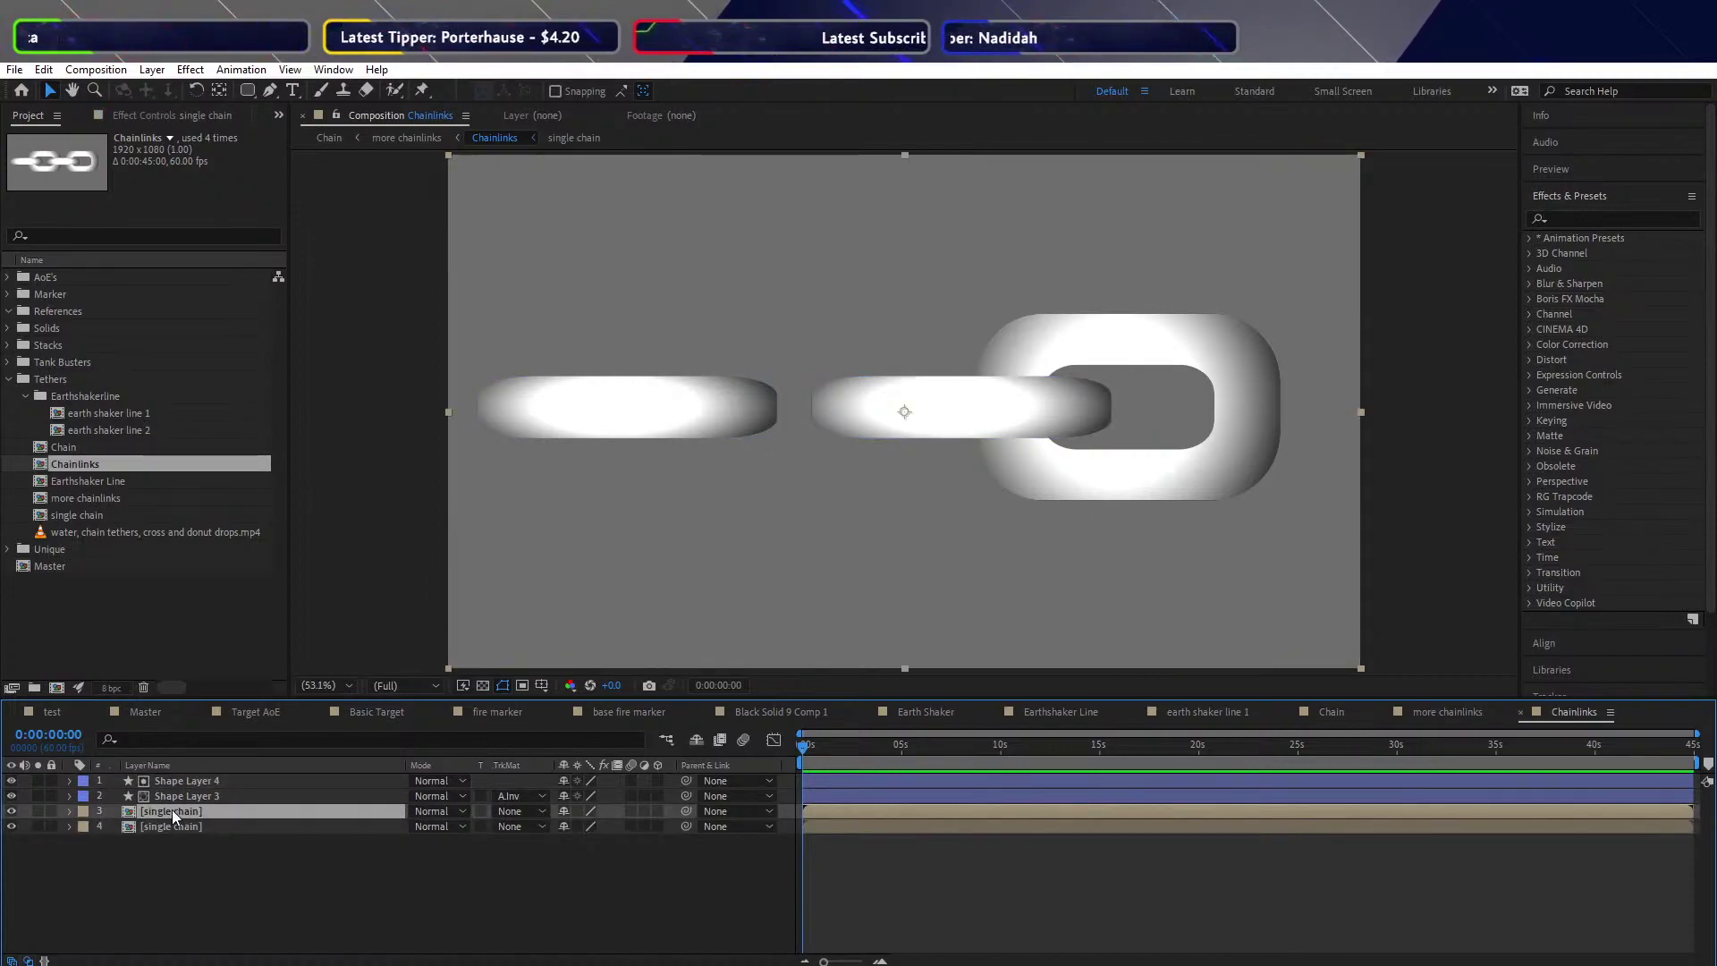
key("p")
left_click_drag(566, 824, 346, 824)
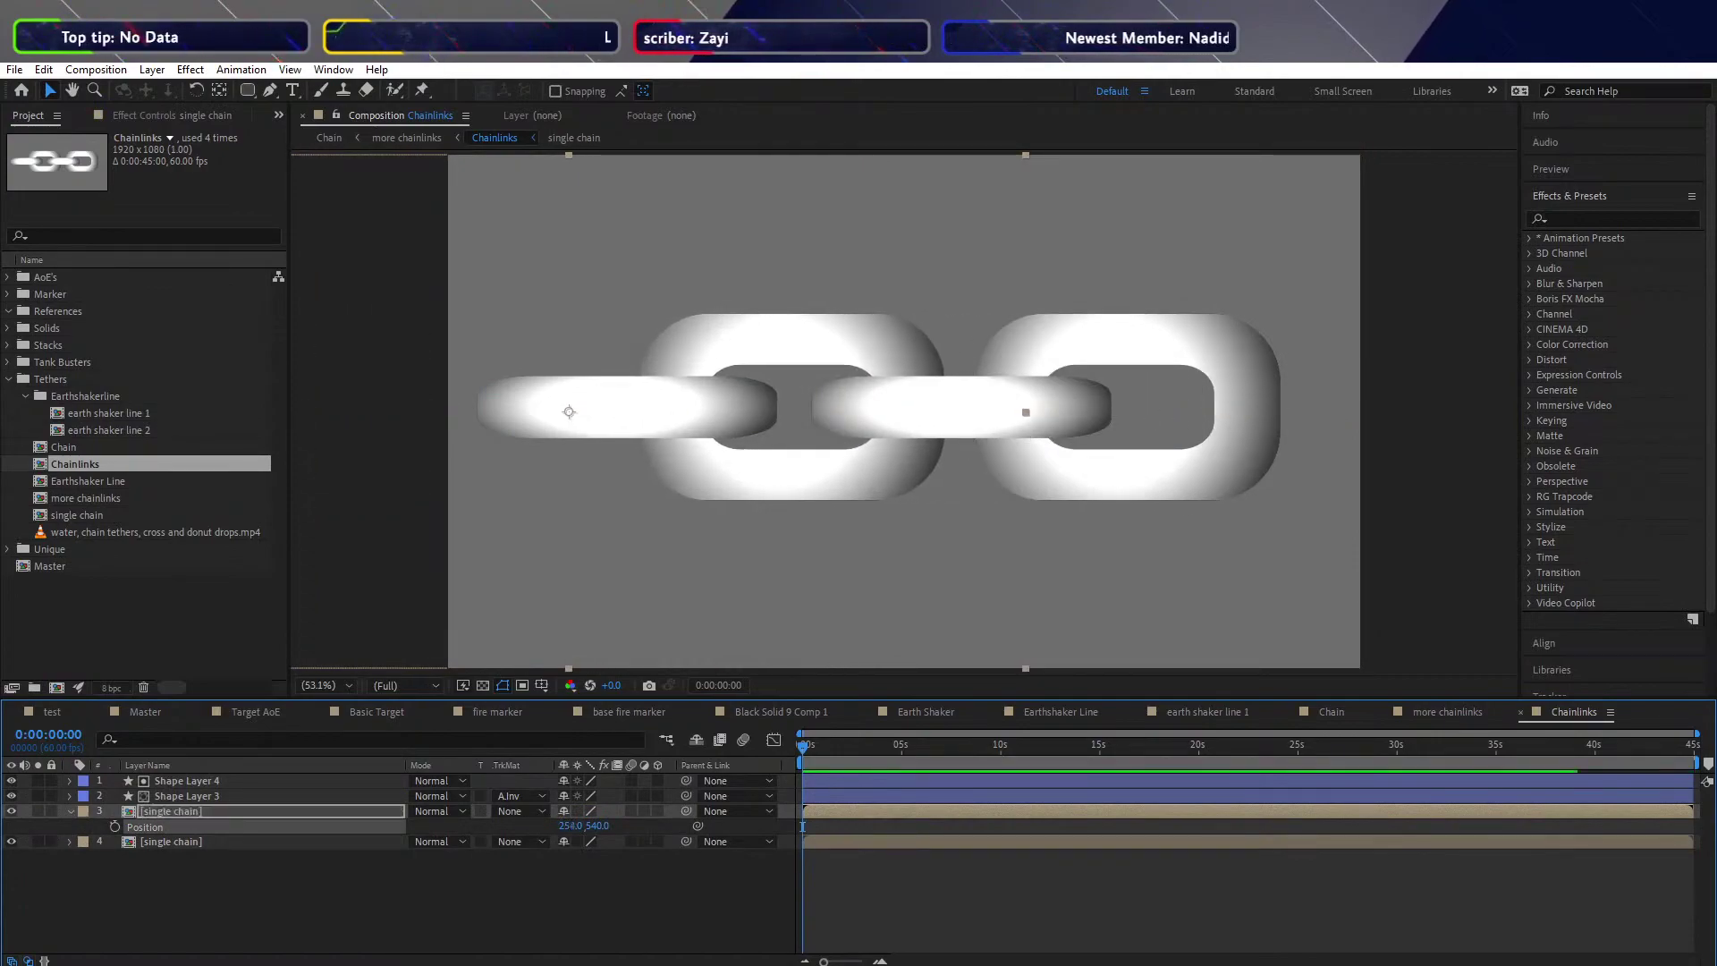
left_click(254, 925)
left_click_drag(177, 799, 180, 845)
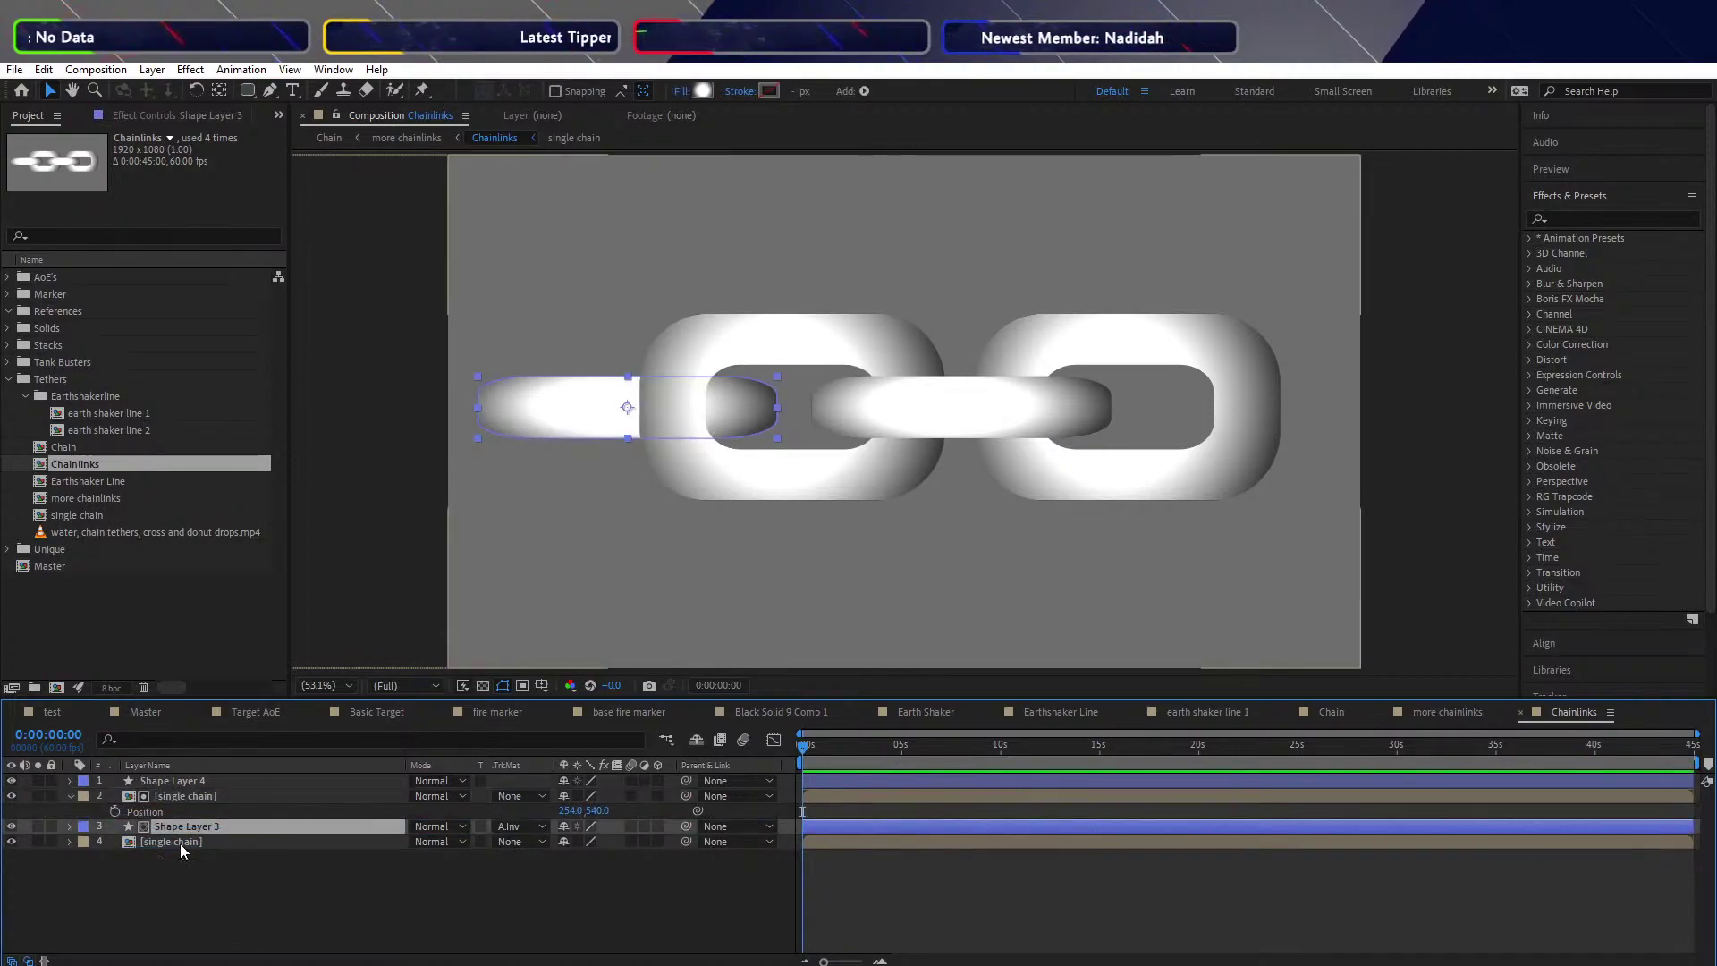
key("ctrl+z")
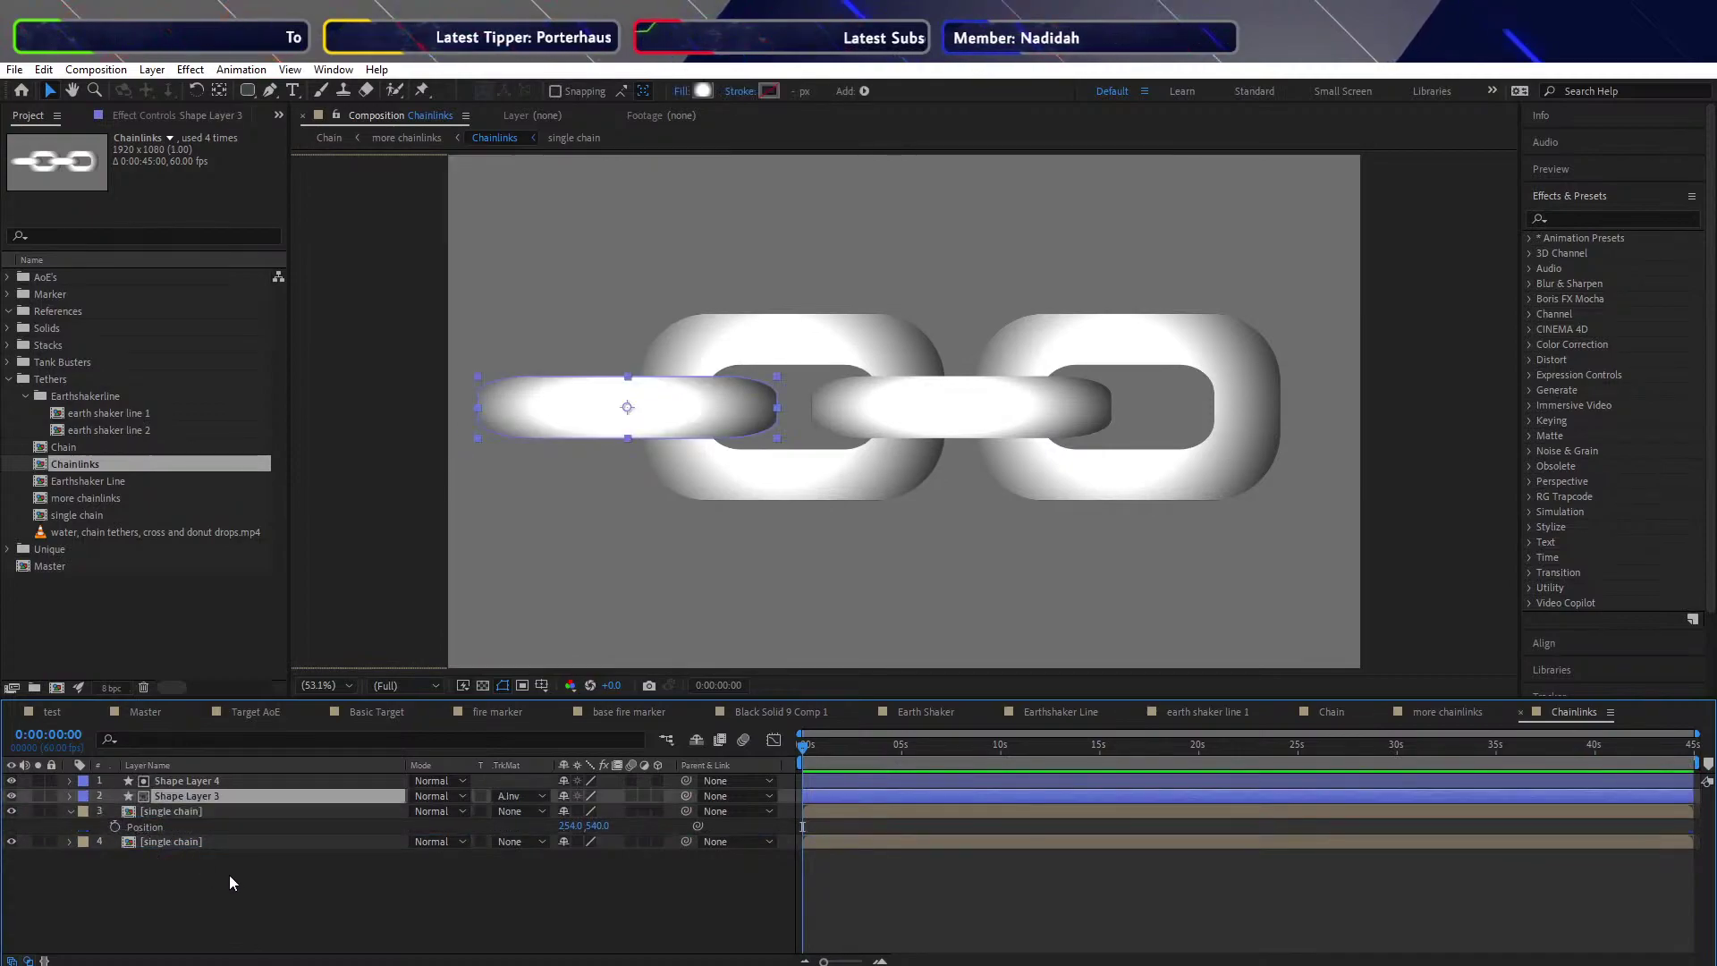
mouse_move(181, 784)
left_mouse_down()
mouse_move(177, 846)
mouse_move(174, 776)
left_mouse_up()
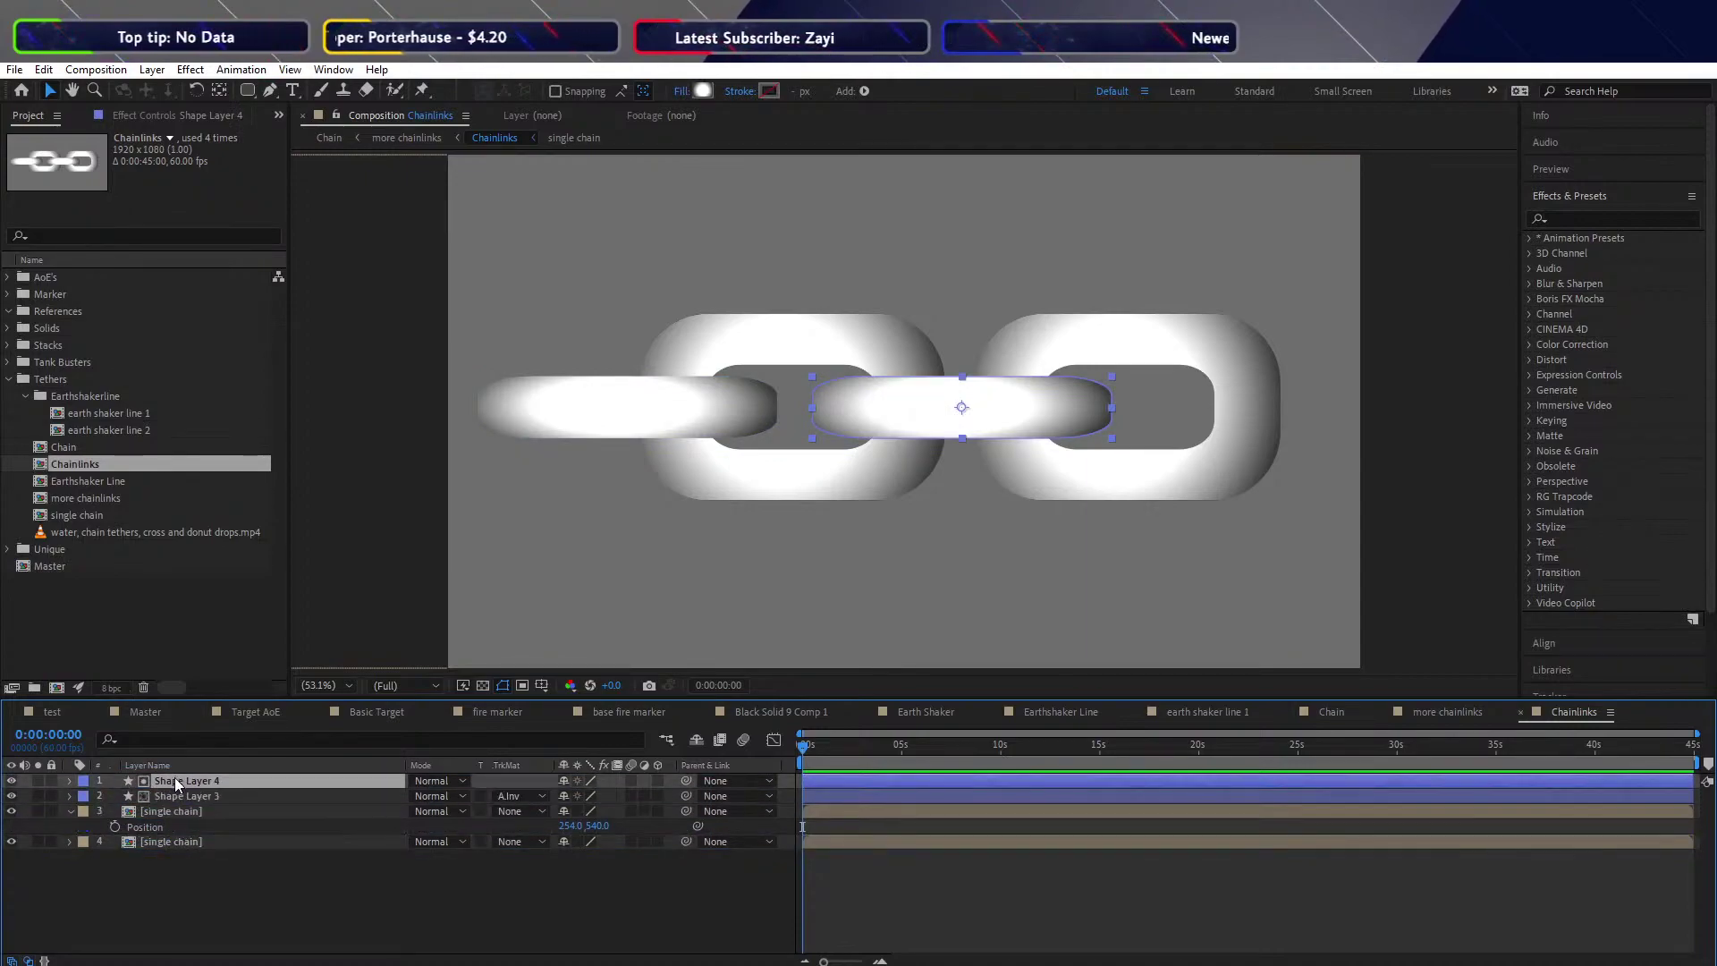
left_click(313, 918)
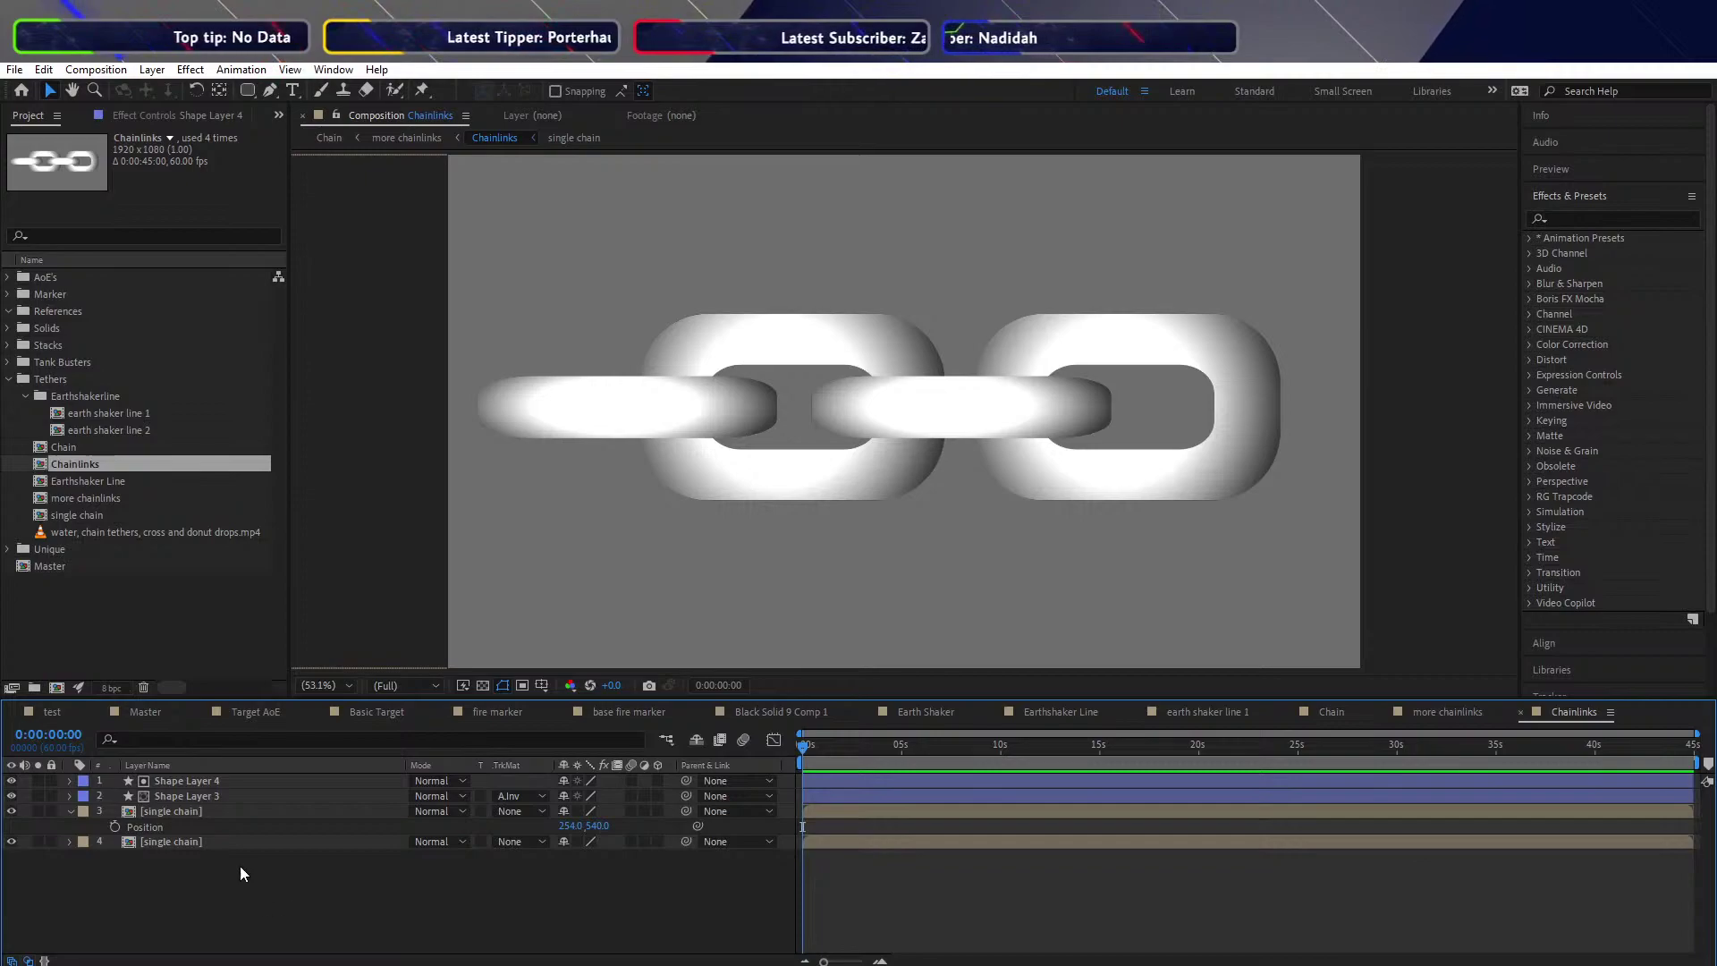
Make the bottom single chain layer 3D and move Shape Layer 3 directly above it in the layer stack
left_click(182, 811)
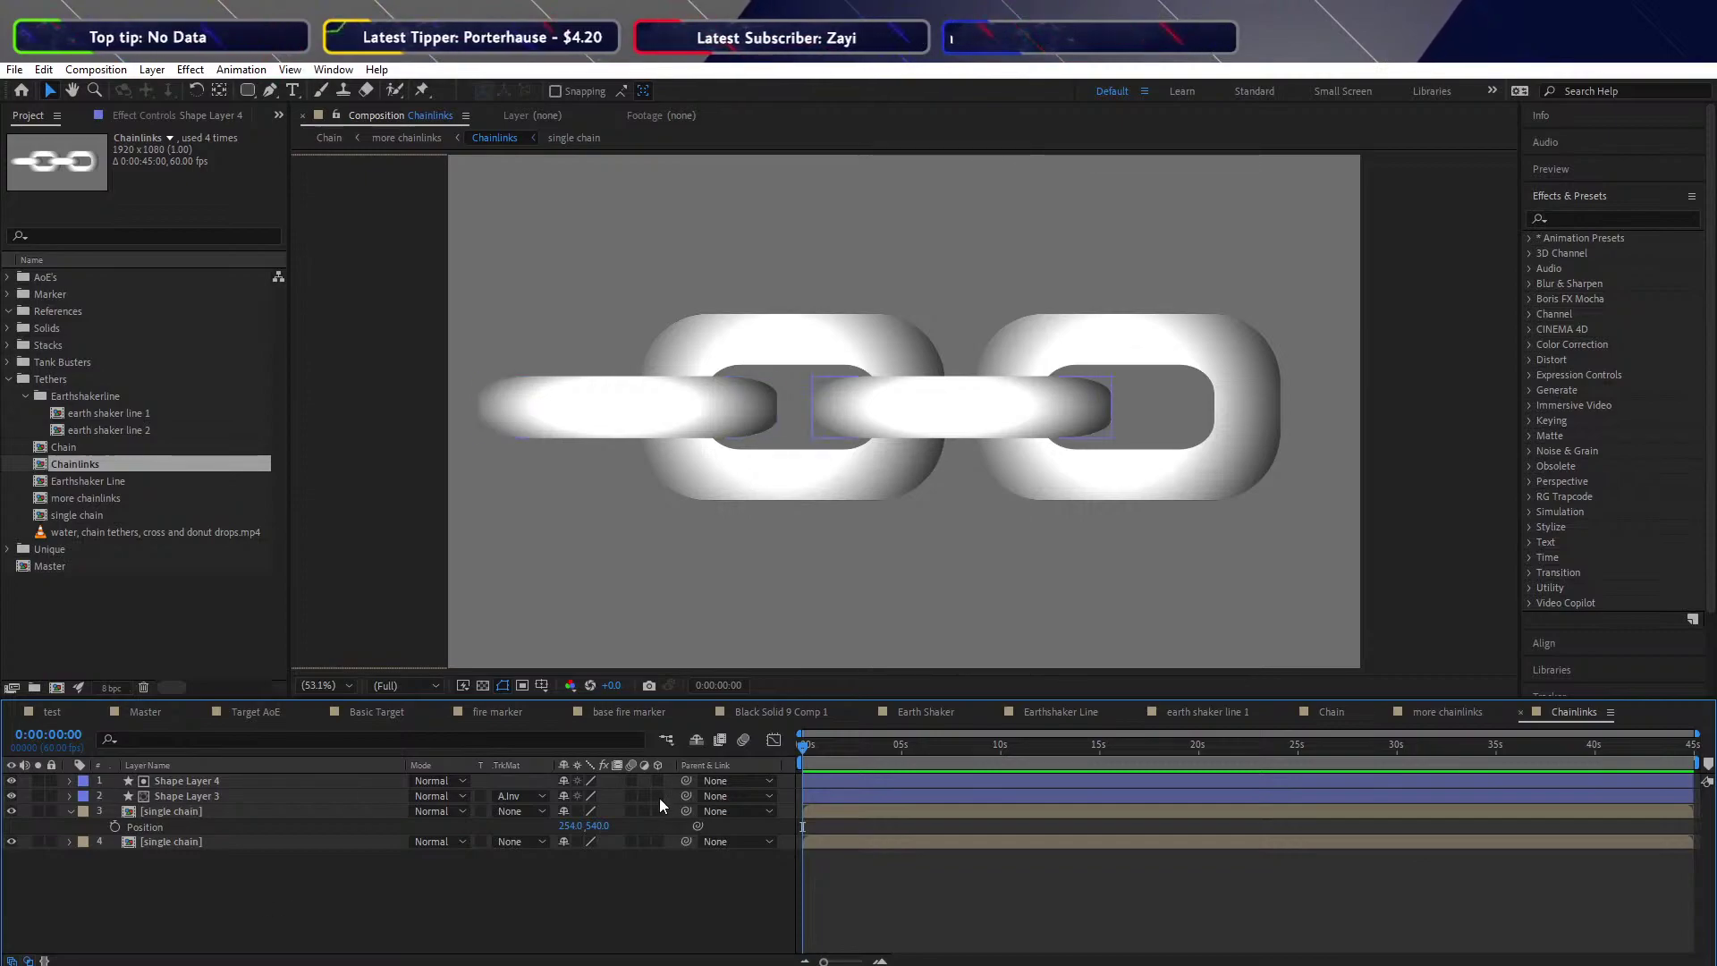
left_click(659, 842)
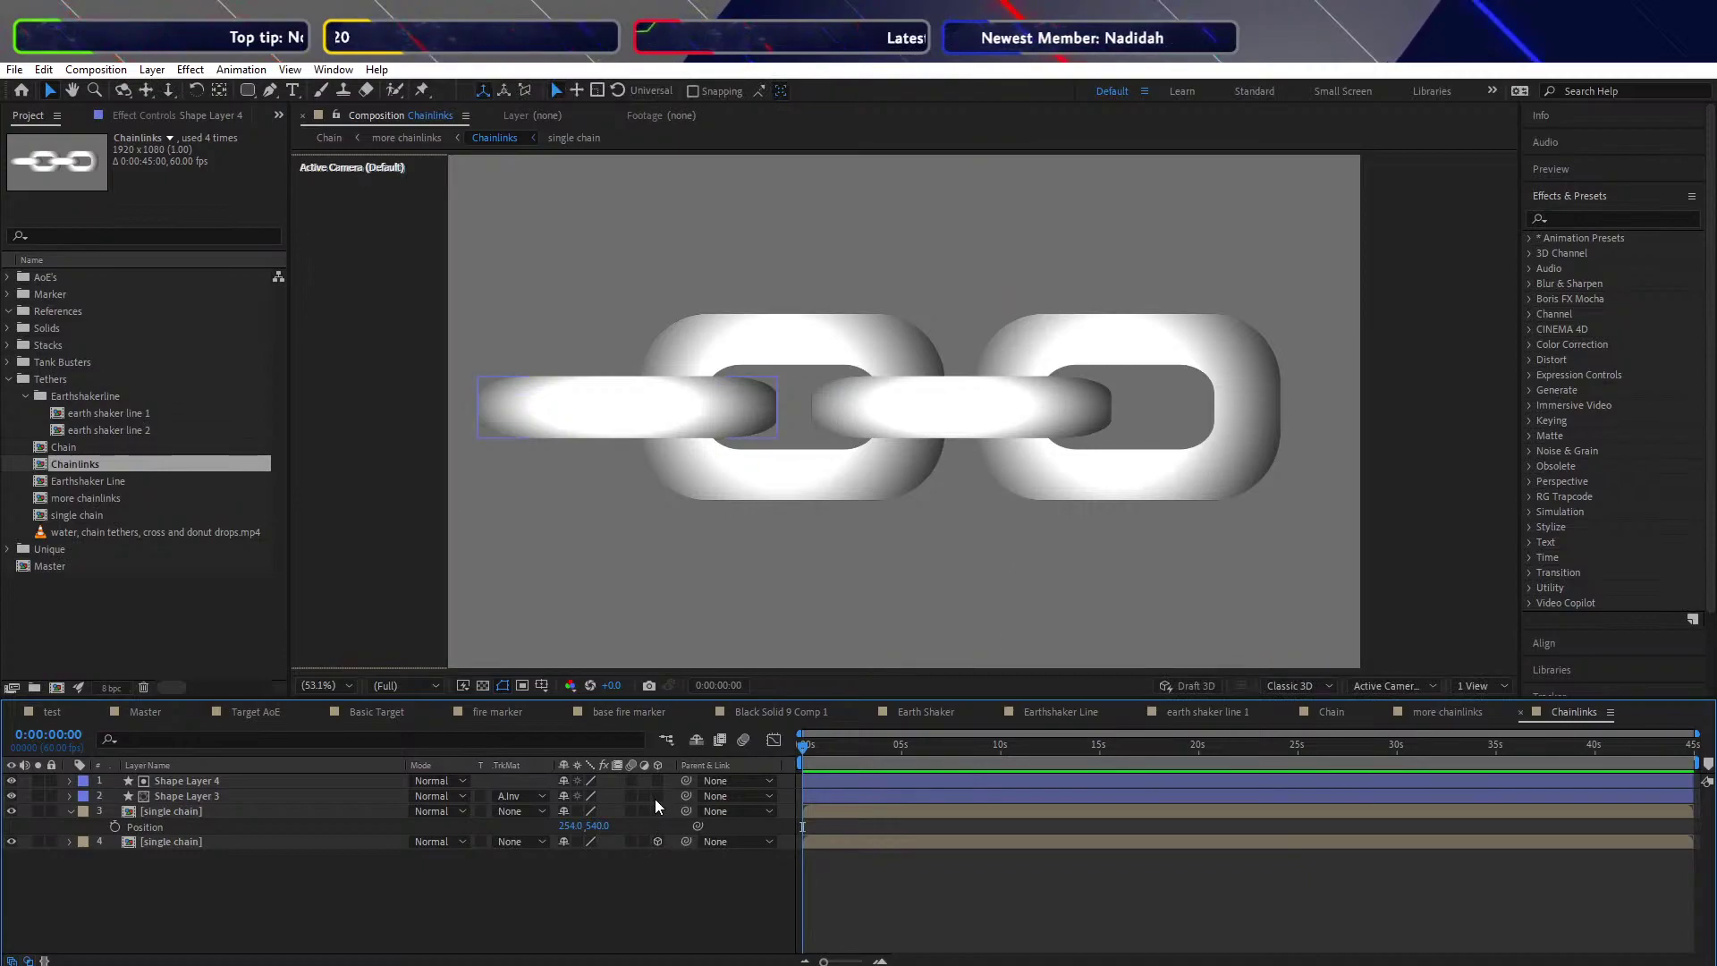
left_click(193, 812)
left_click_drag(175, 796, 174, 836)
left_click(211, 882)
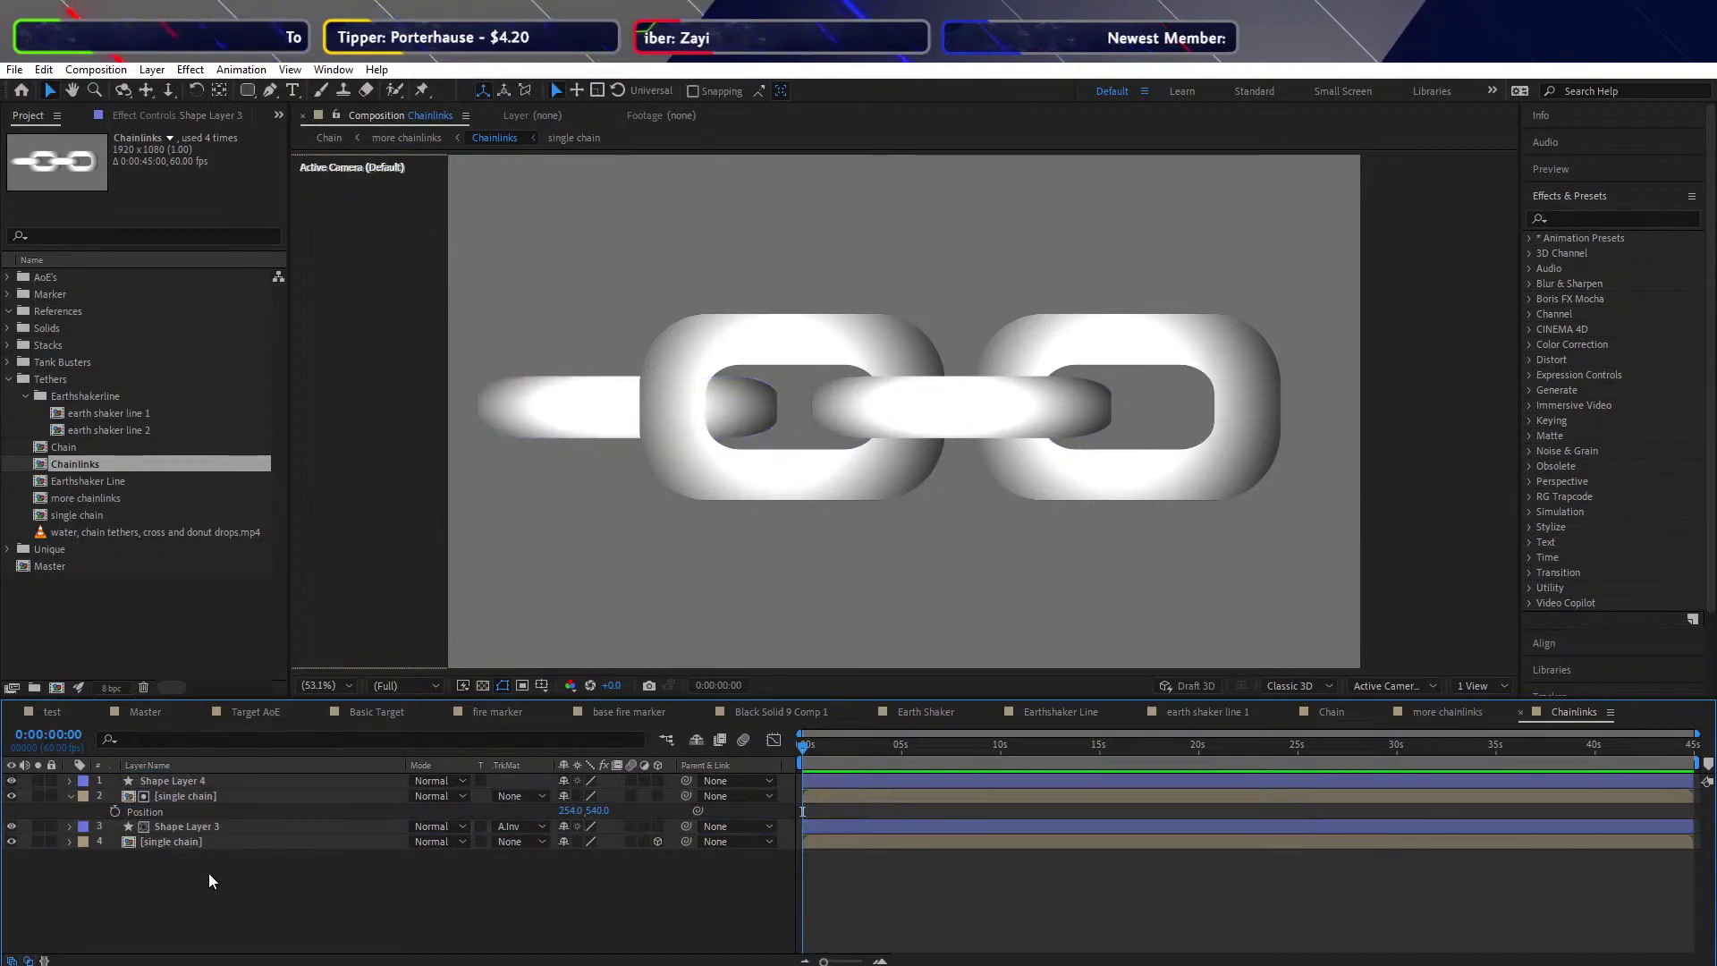
Try to move Shape Layer 4 directly beneath the upper single chain layer
left_click(177, 798)
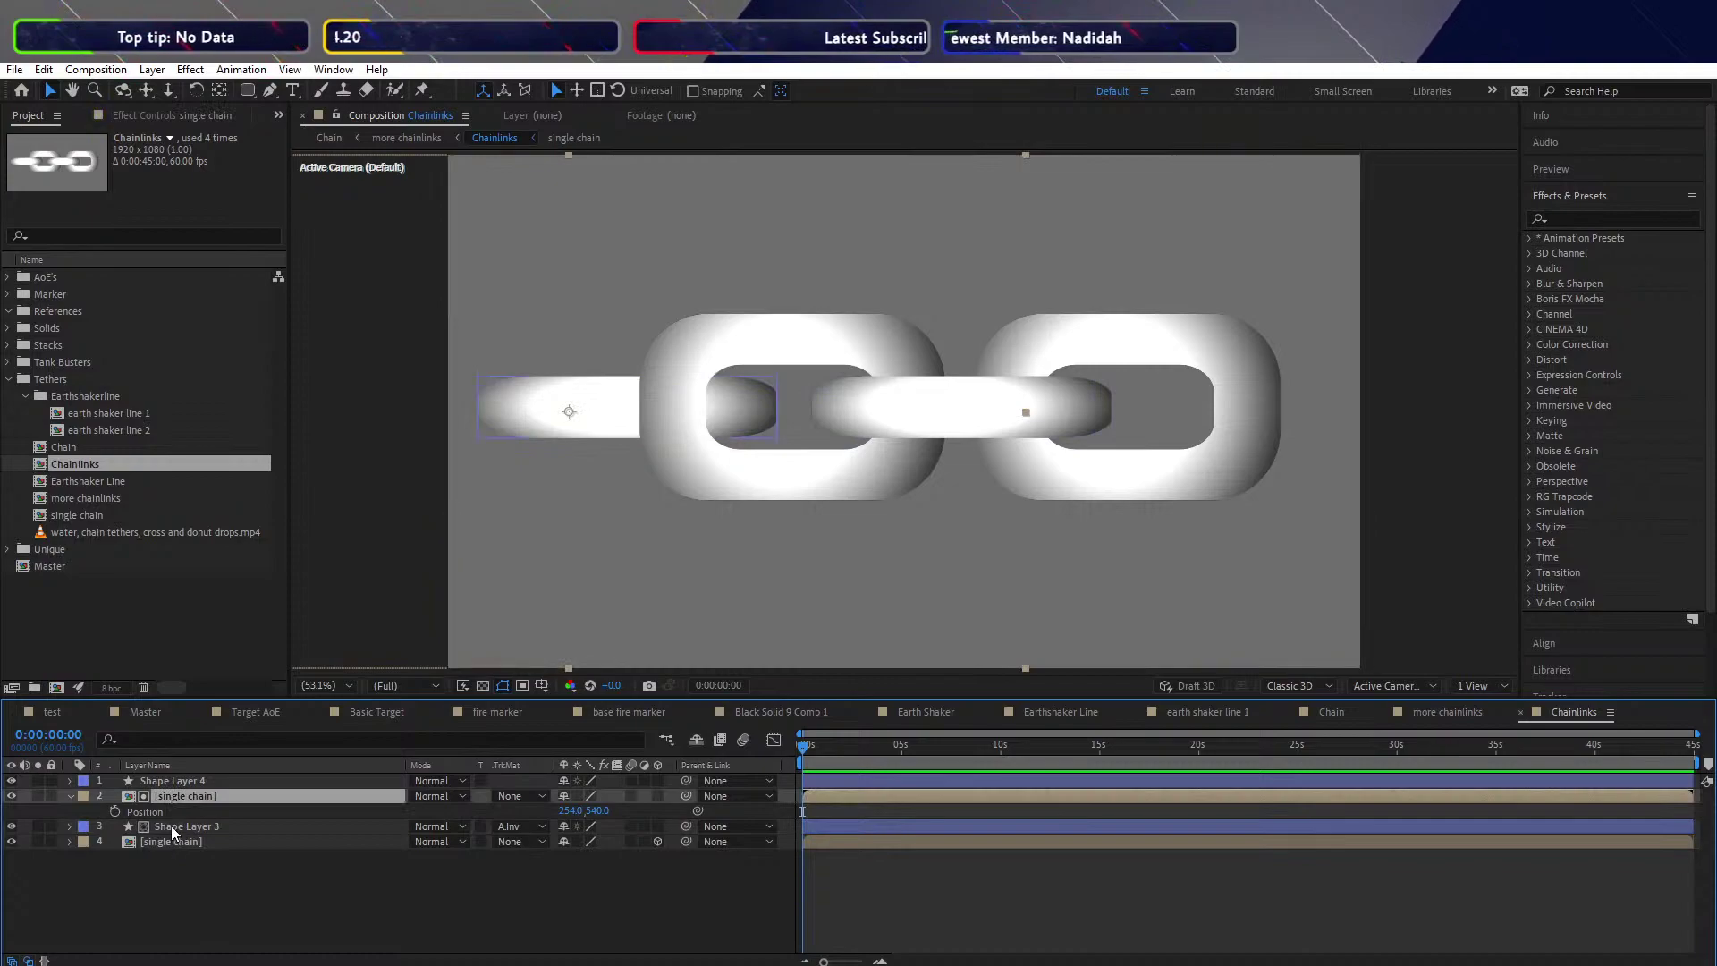
left_click(175, 826)
left_click(173, 799)
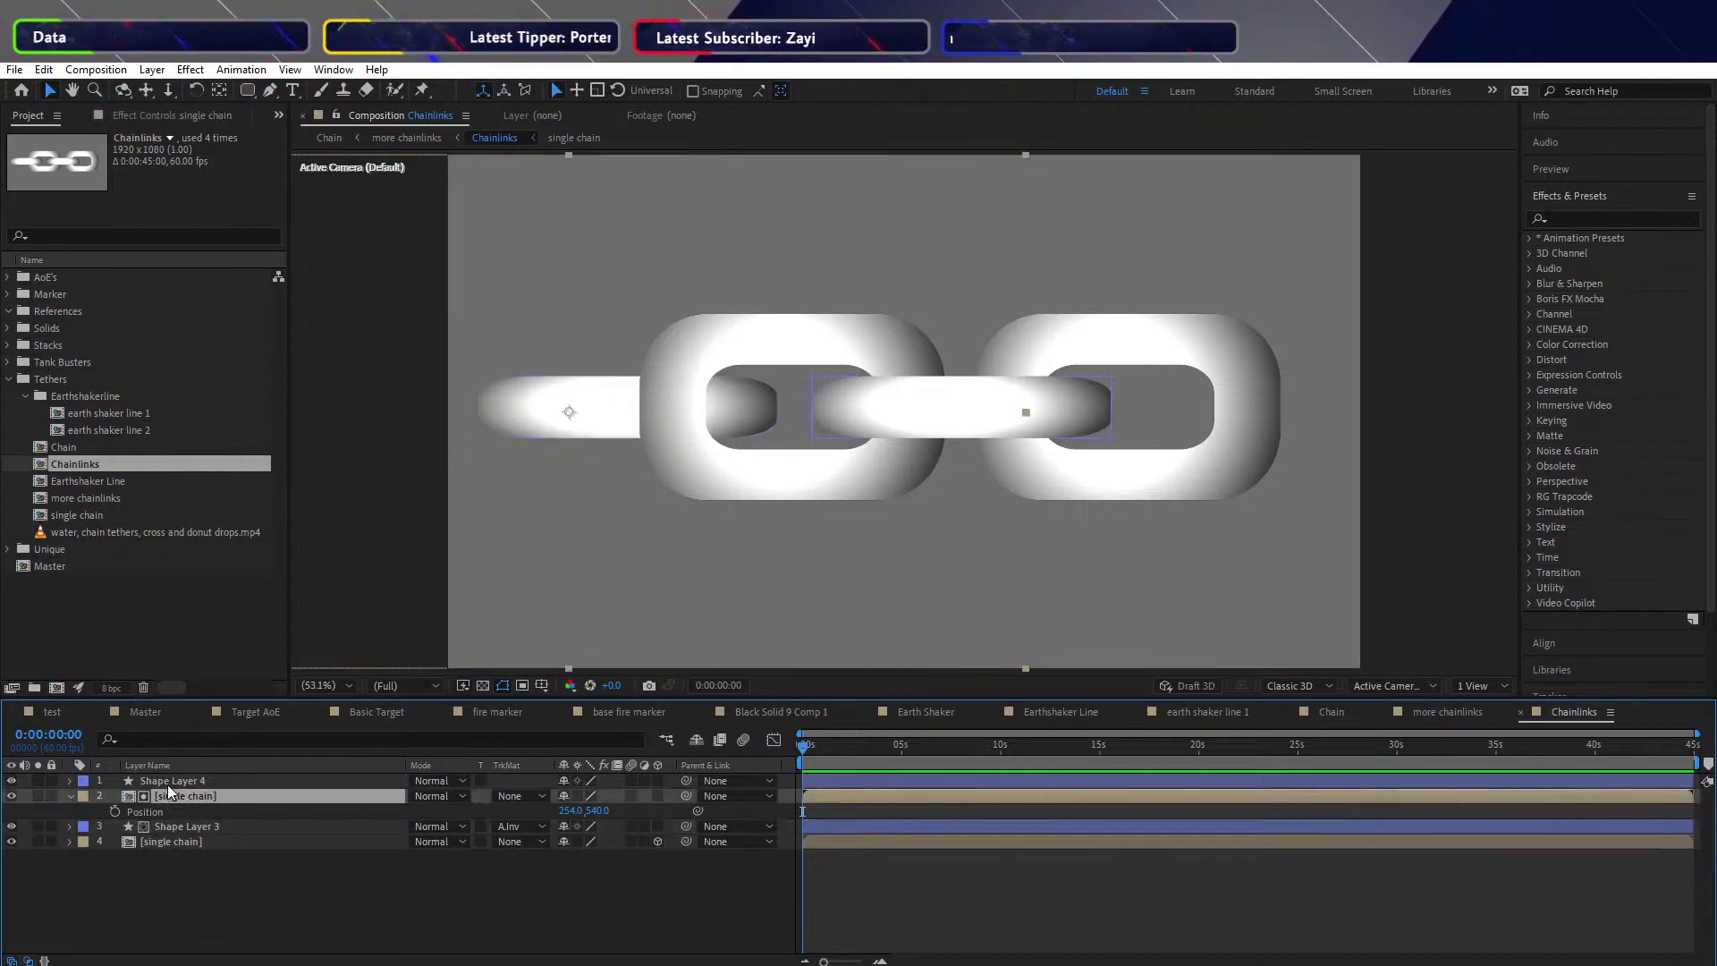
left_click_drag(170, 781, 170, 816)
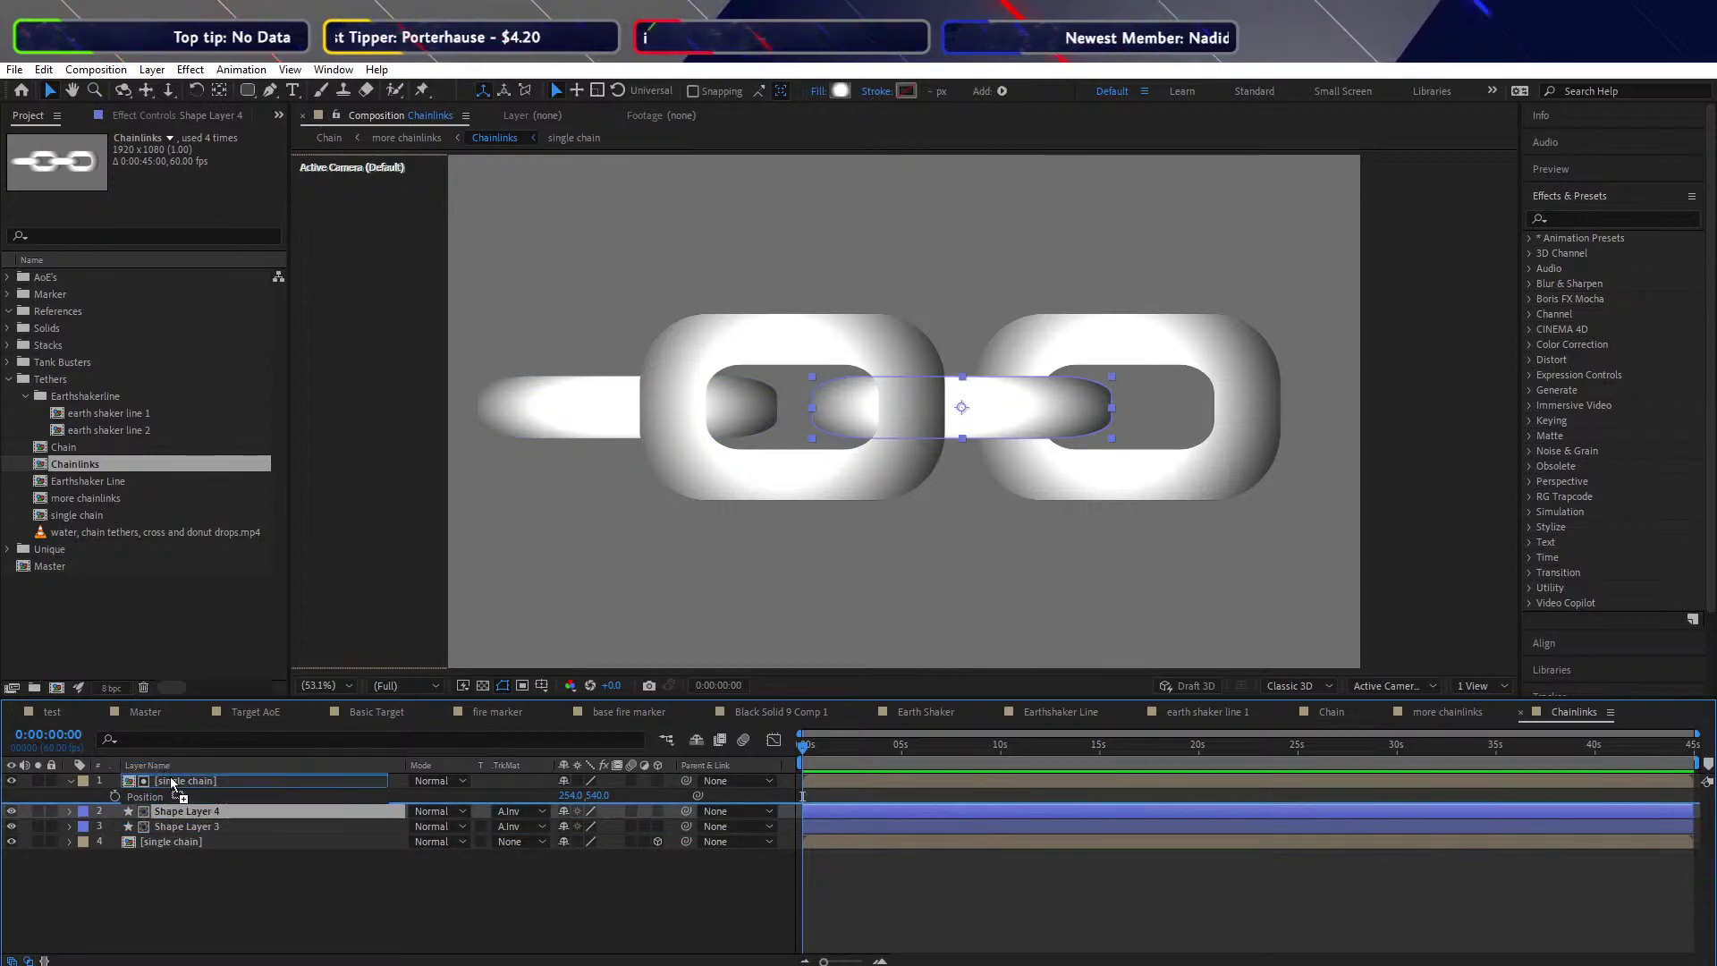
key("ctrl+z")
key("ctrl+z")
Reorder the layers so the 3D single chain sits below Shape Layer 4 and the shifted copy below Shape Layer 3
left_click_drag(170, 795, 170, 832)
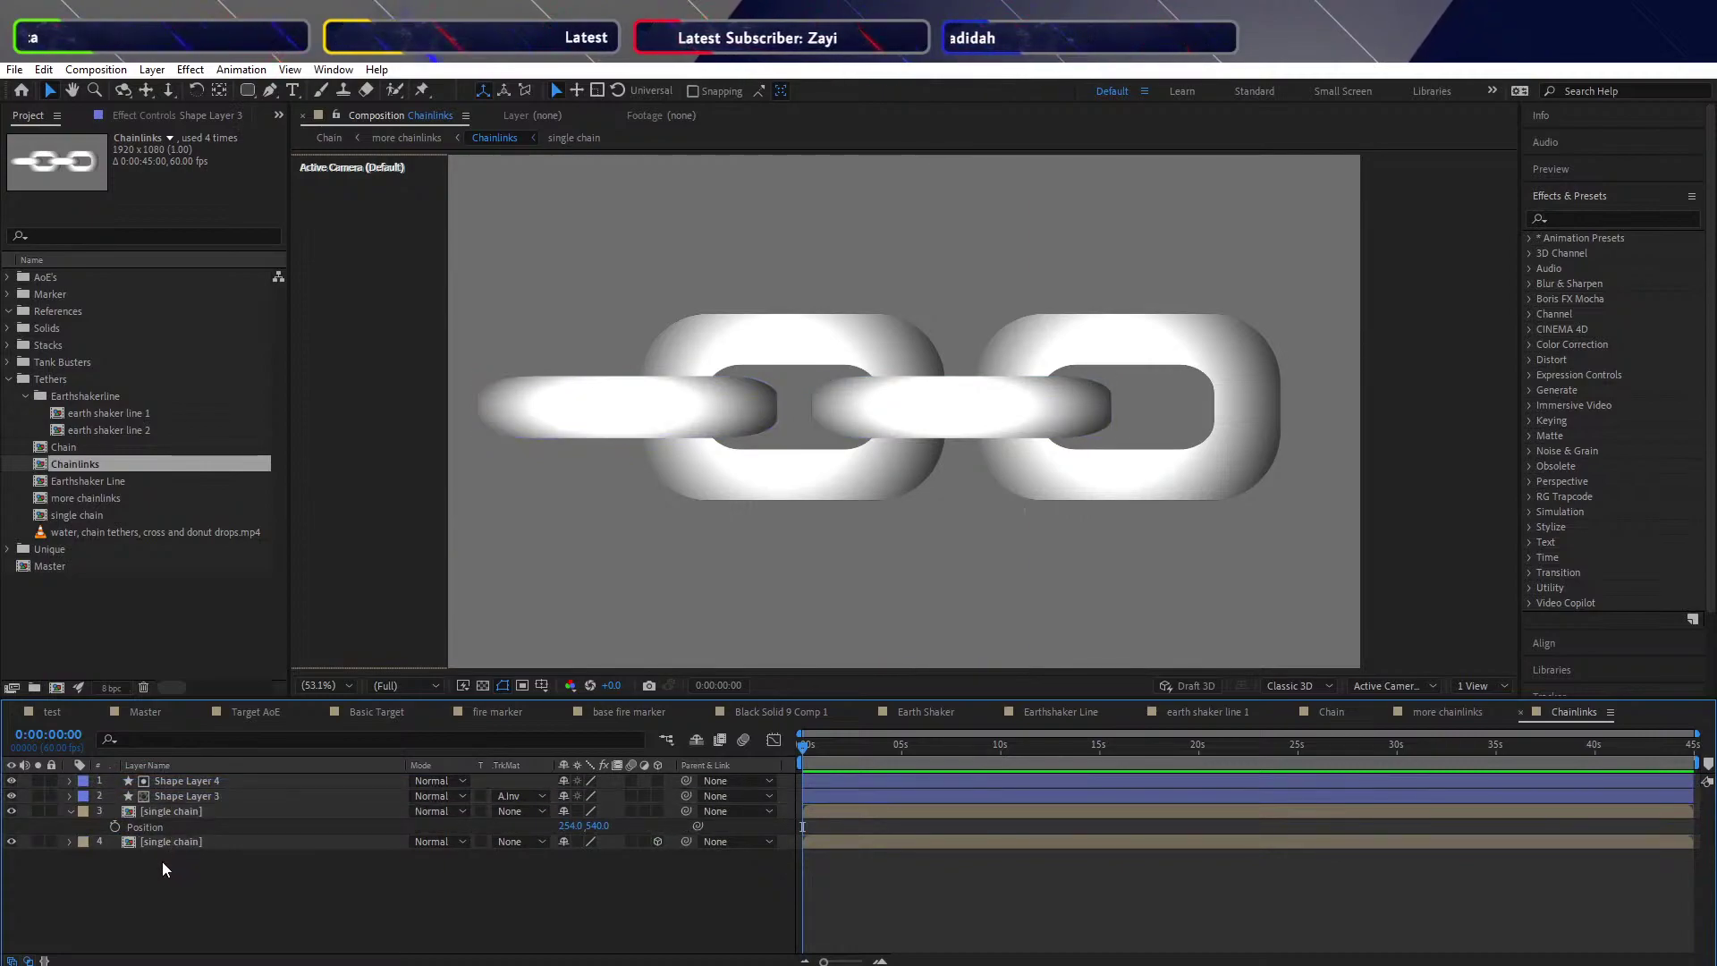
left_click_drag(161, 841, 165, 796)
left_click(215, 911)
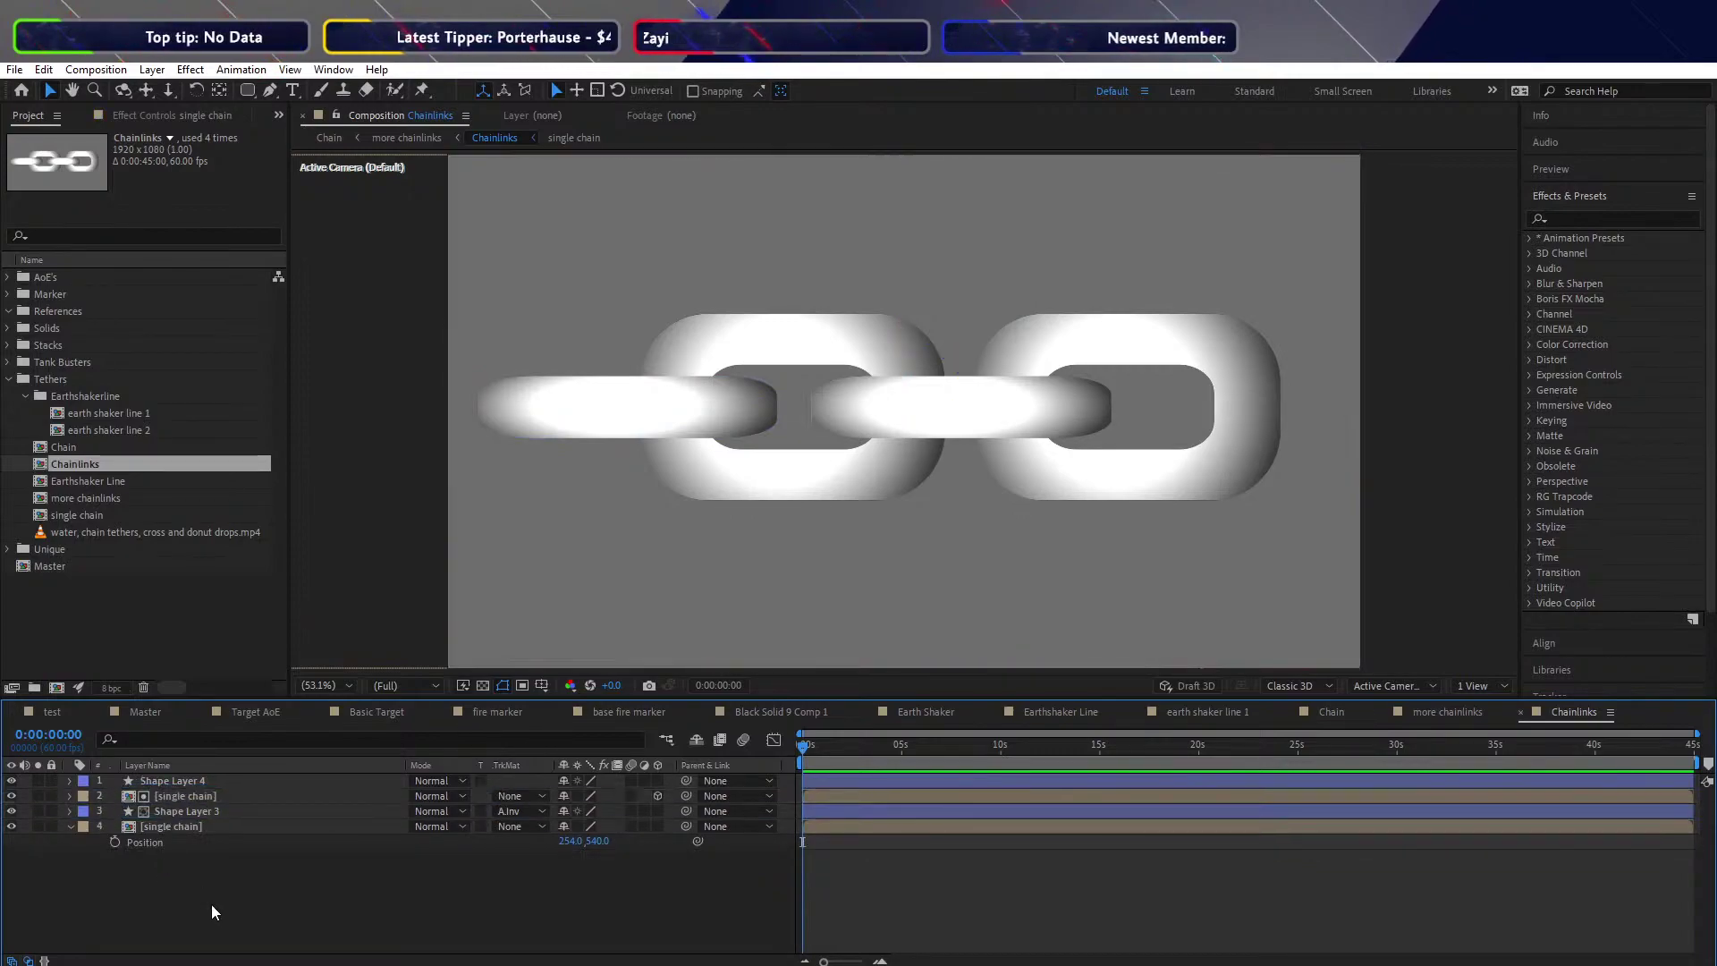
Pre-compose Shape Layer 3 and the single chain layer below it into a new composition named "Chainlink"
left_click(183, 811)
left_click(179, 827, "shift")
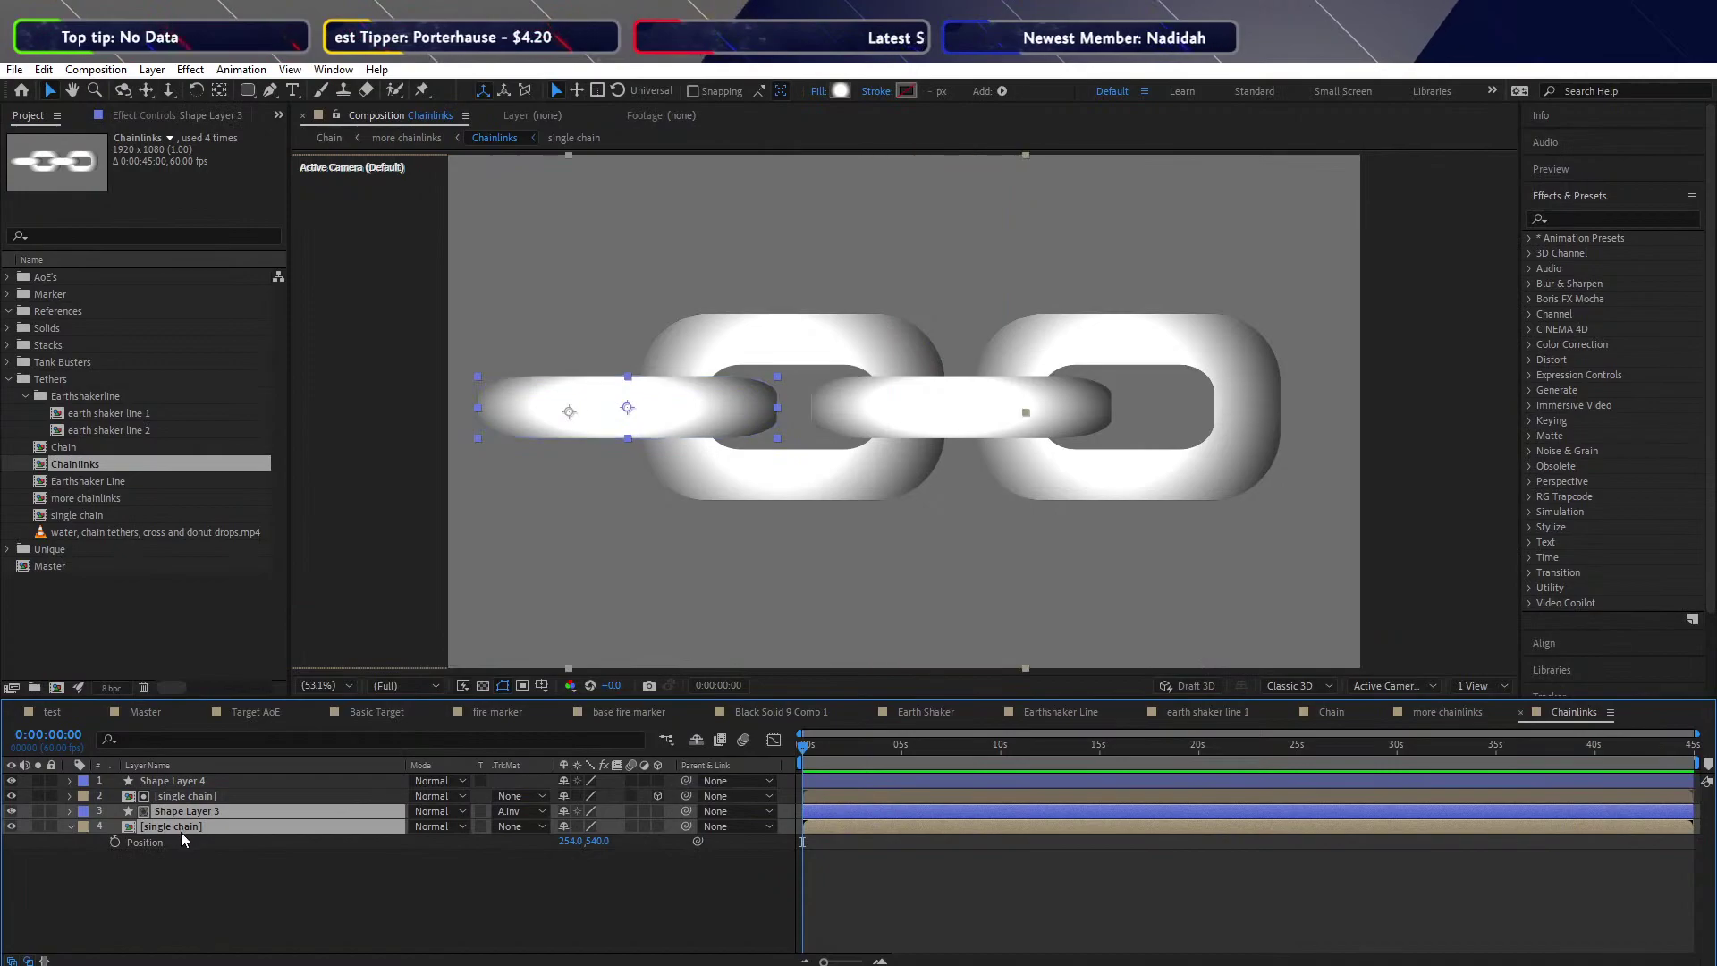
right_click(168, 830)
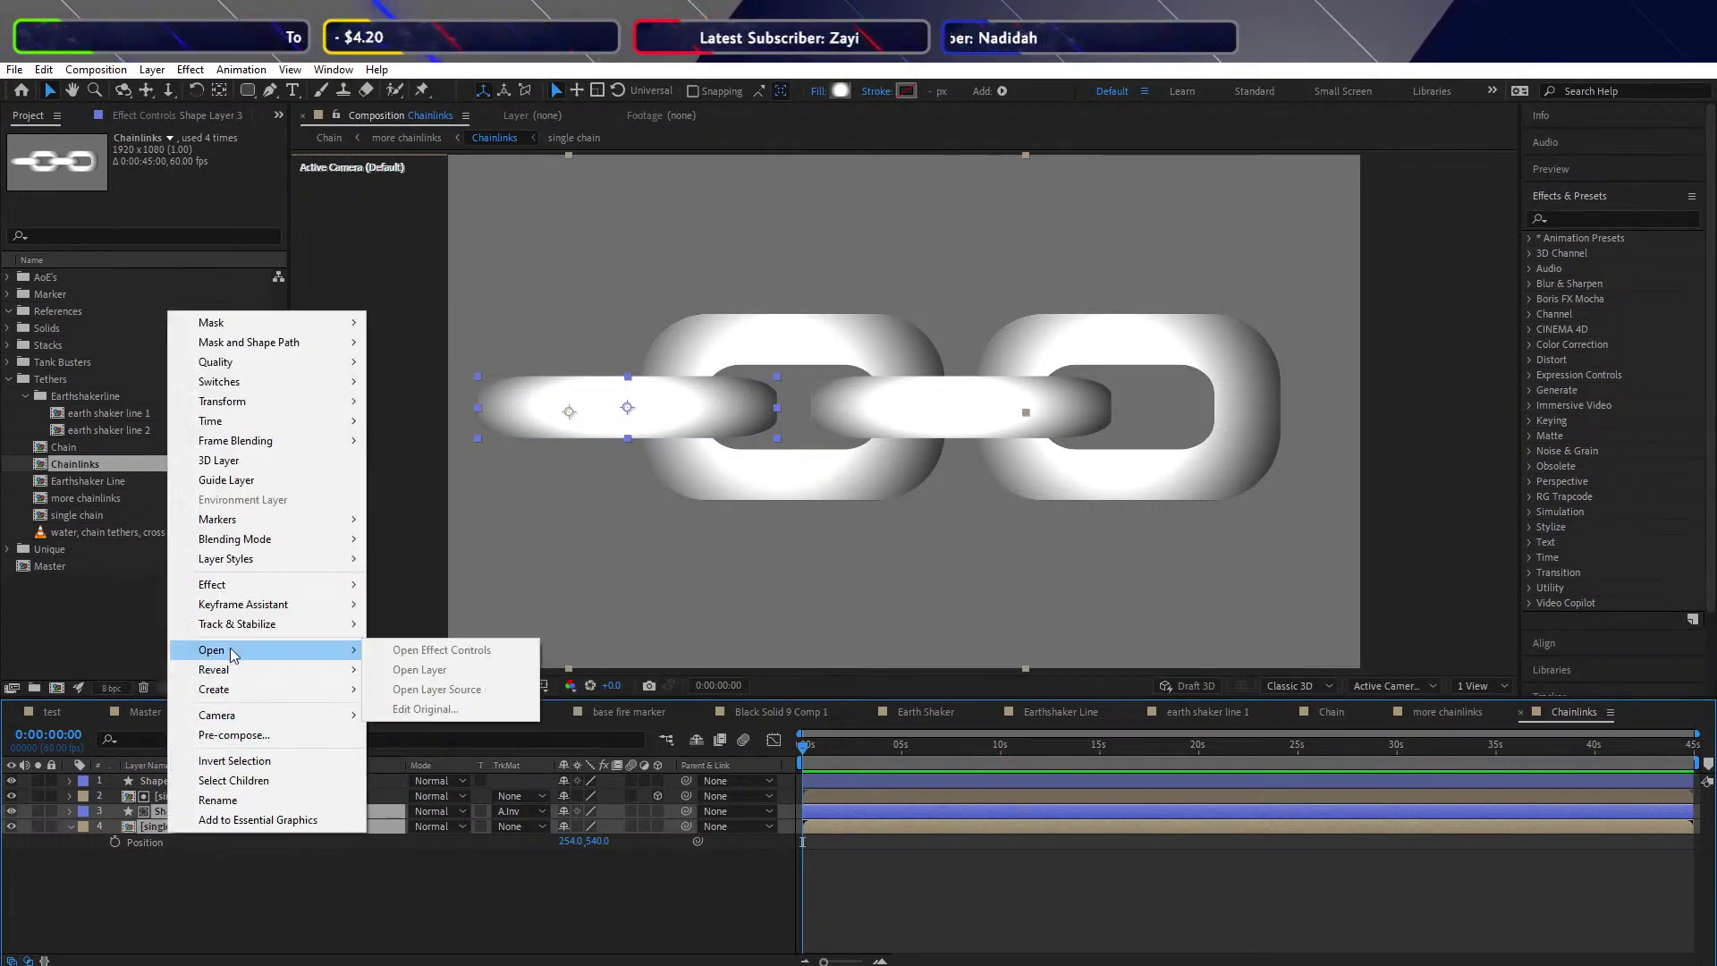
left_click(247, 743)
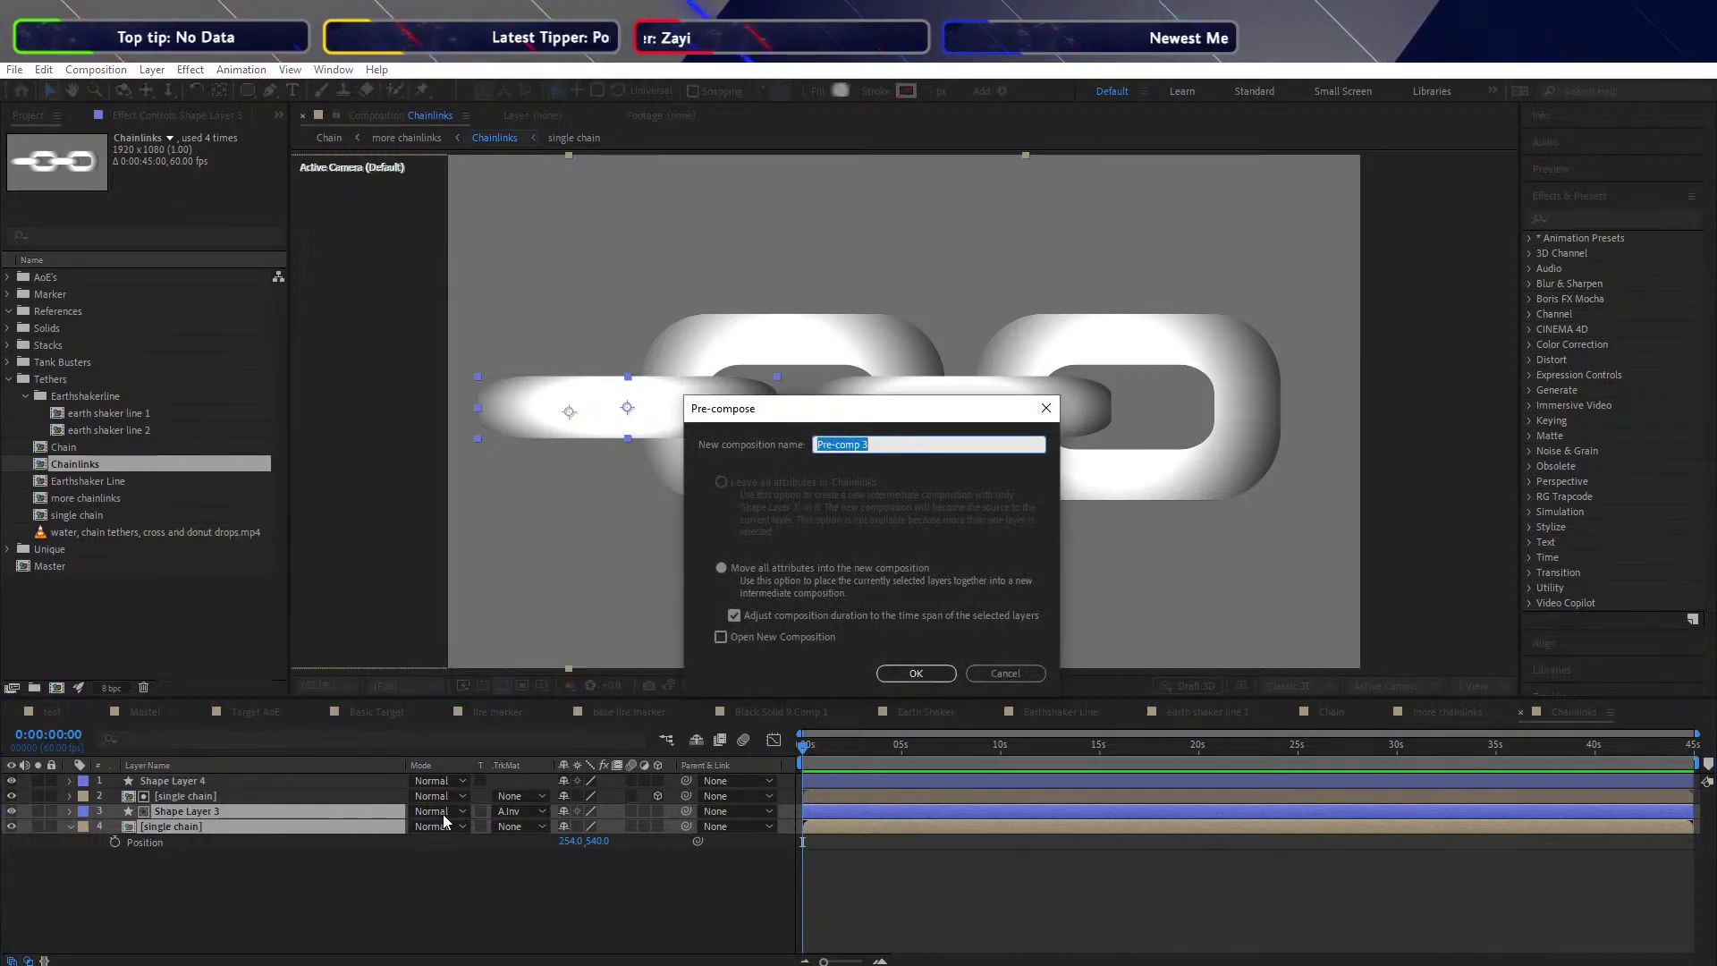
type("Chainlink")
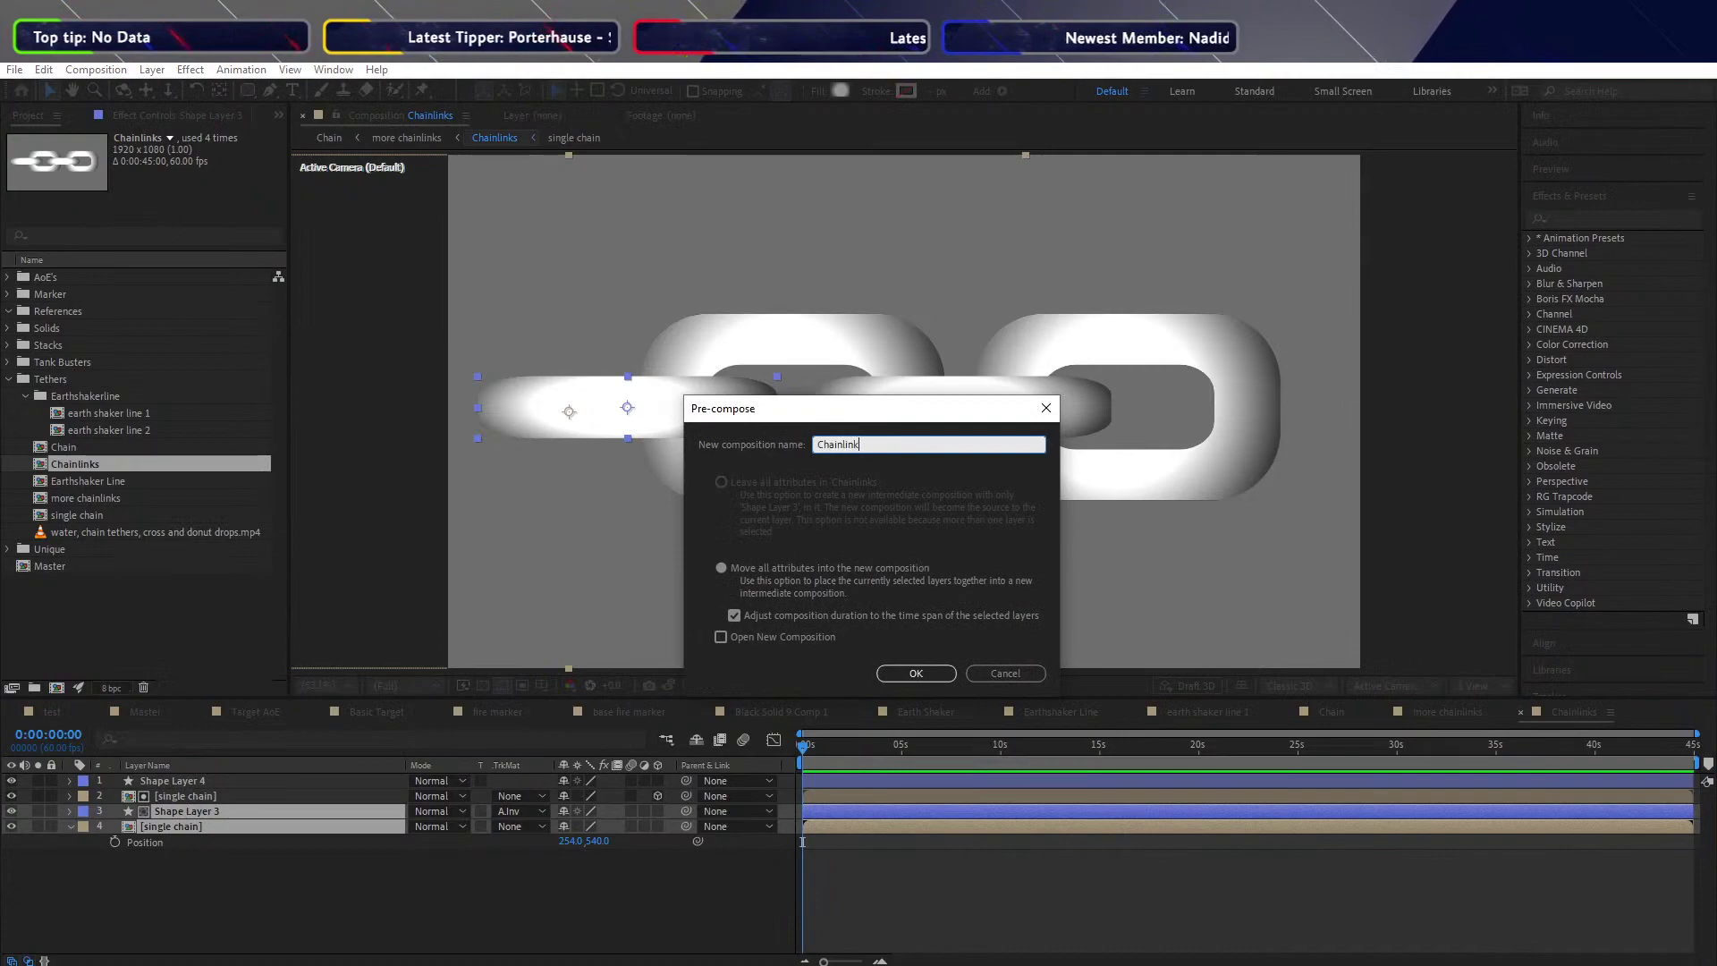
left_click(895, 673)
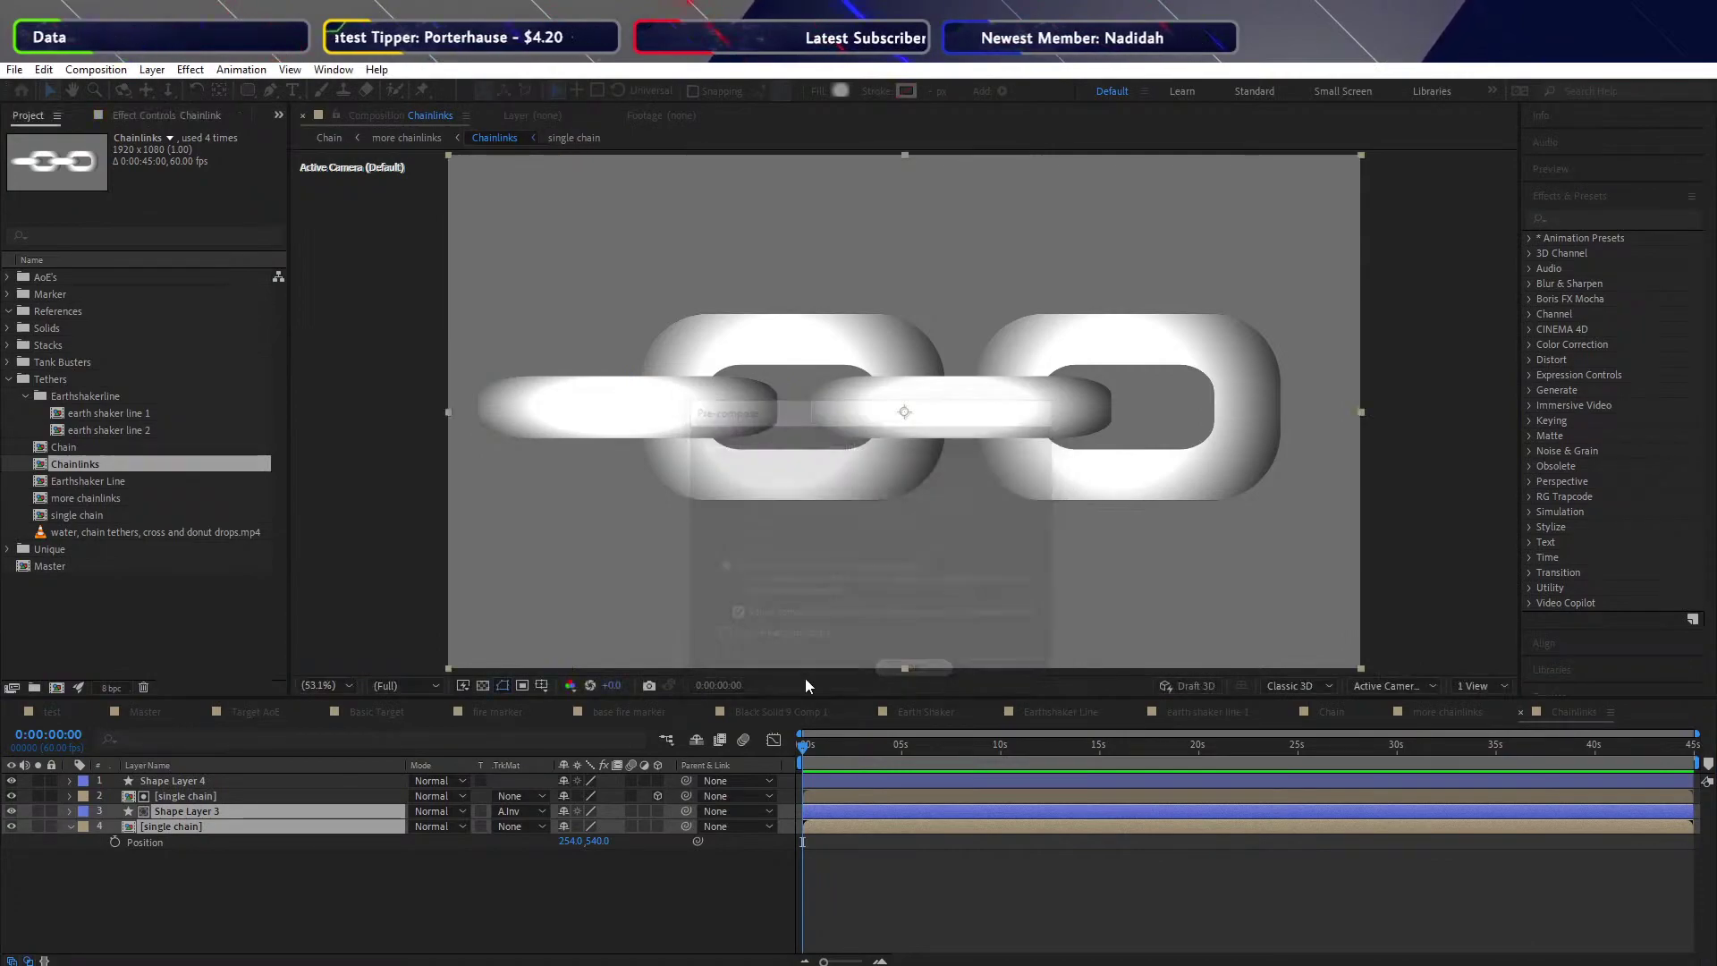
Delete the remaining single chain layer and Shape Layer 4, keeping only the Chainlink layer
left_click(190, 796)
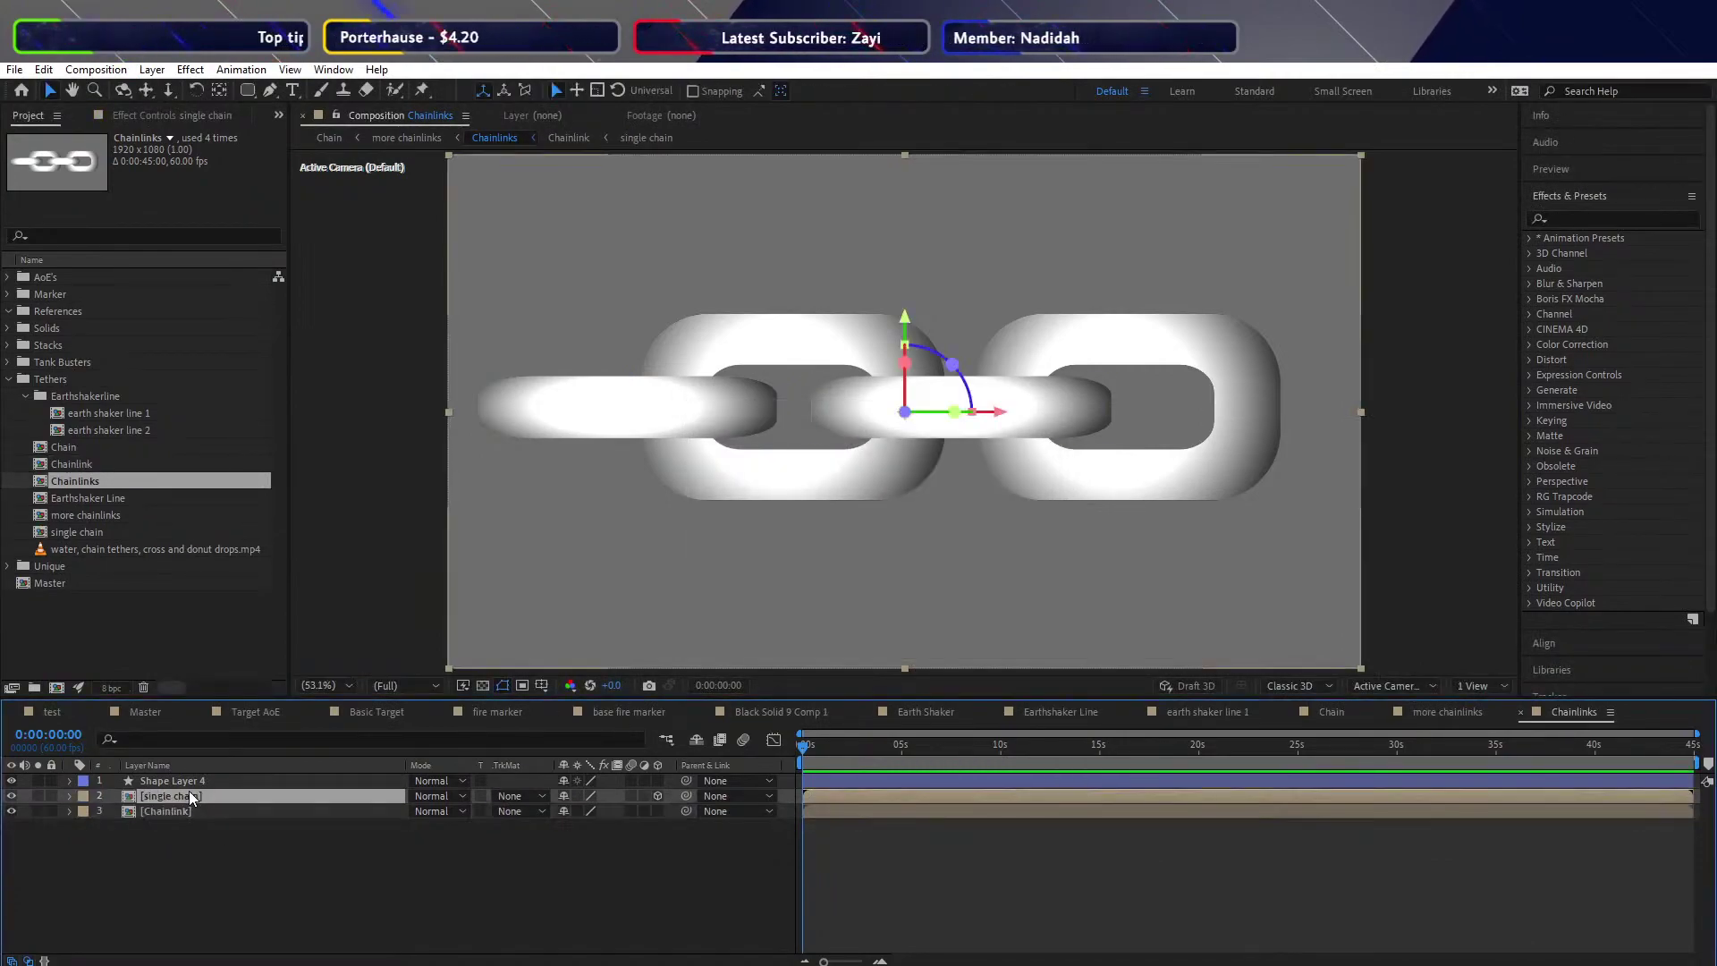
key("Delete")
left_click(180, 783)
key("Delete")
Duplicate the Chainlink layer and shift the copy's position to 1647.0, 540.0 to continue the chain
left_click(170, 782)
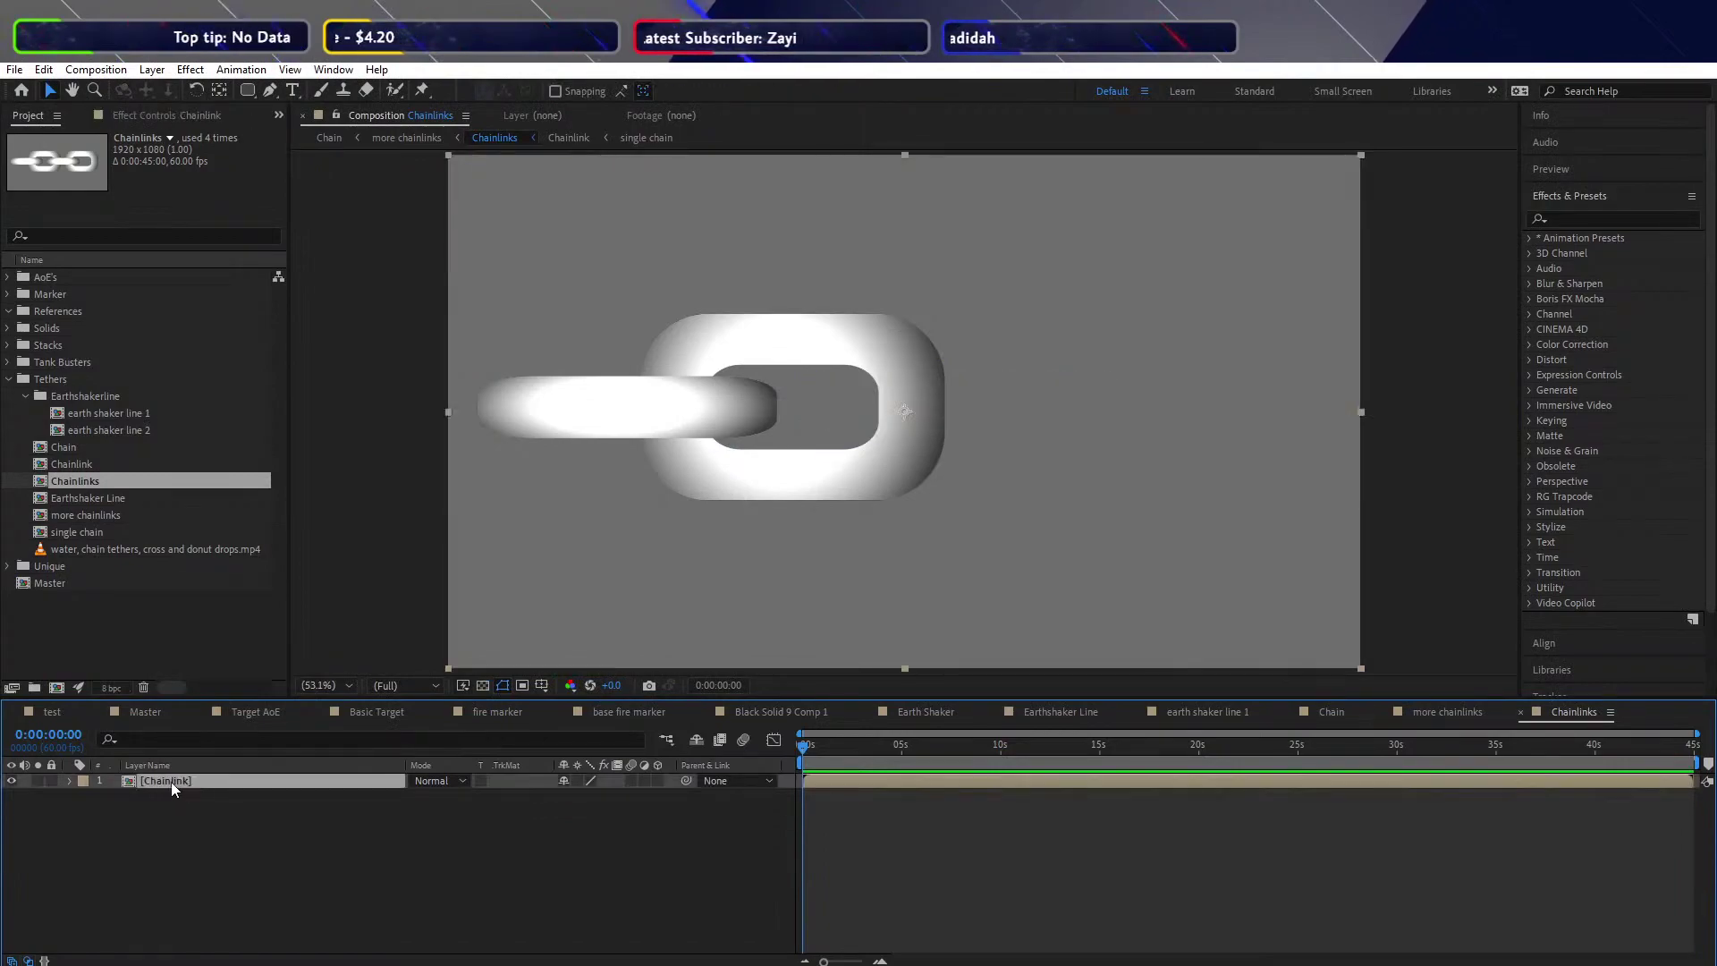
key("ctrl+d")
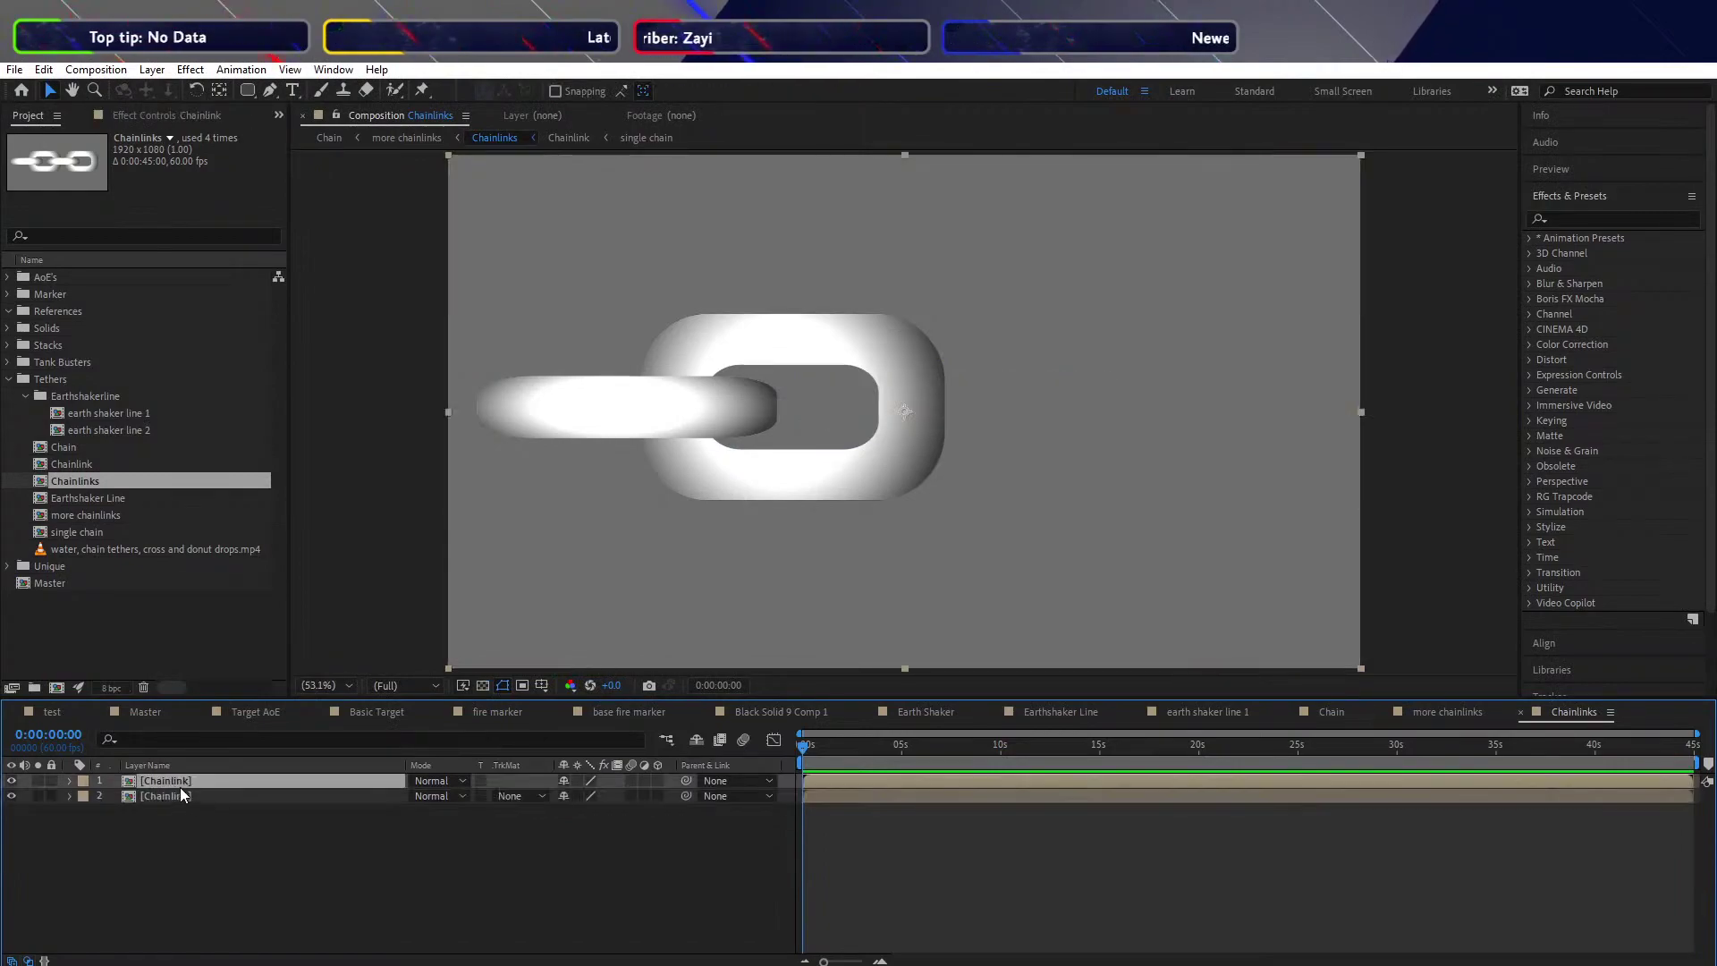
key("p")
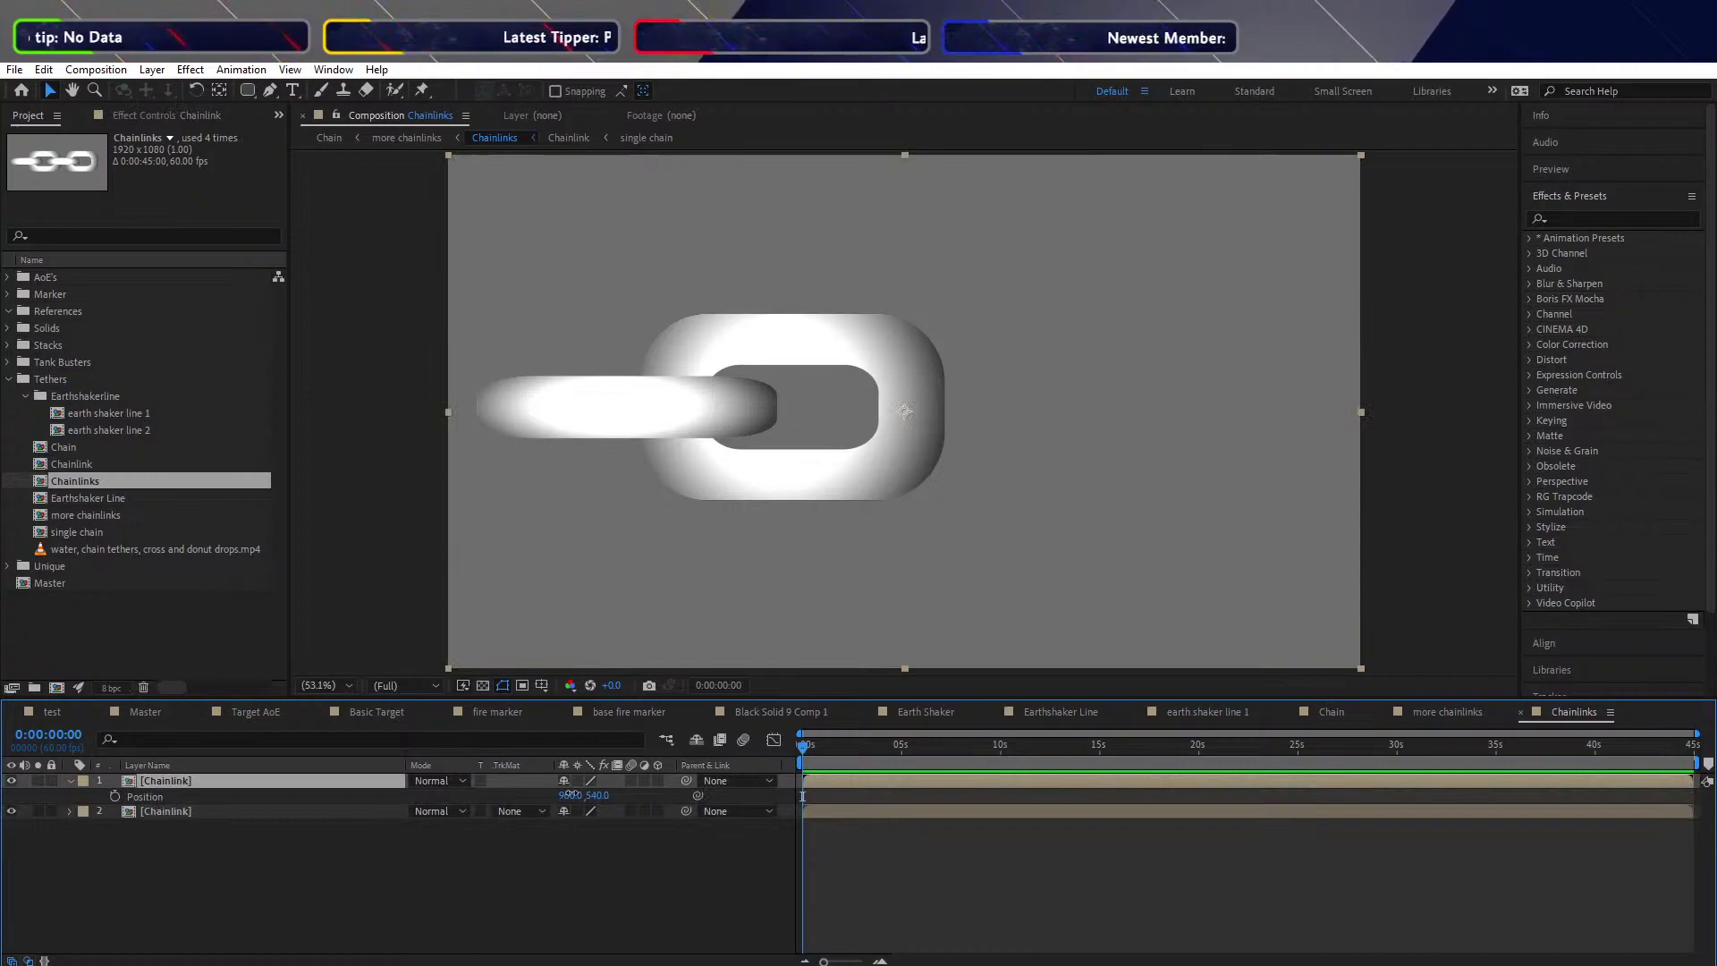
left_click_drag(573, 795, 1159, 772)
left_click(453, 895)
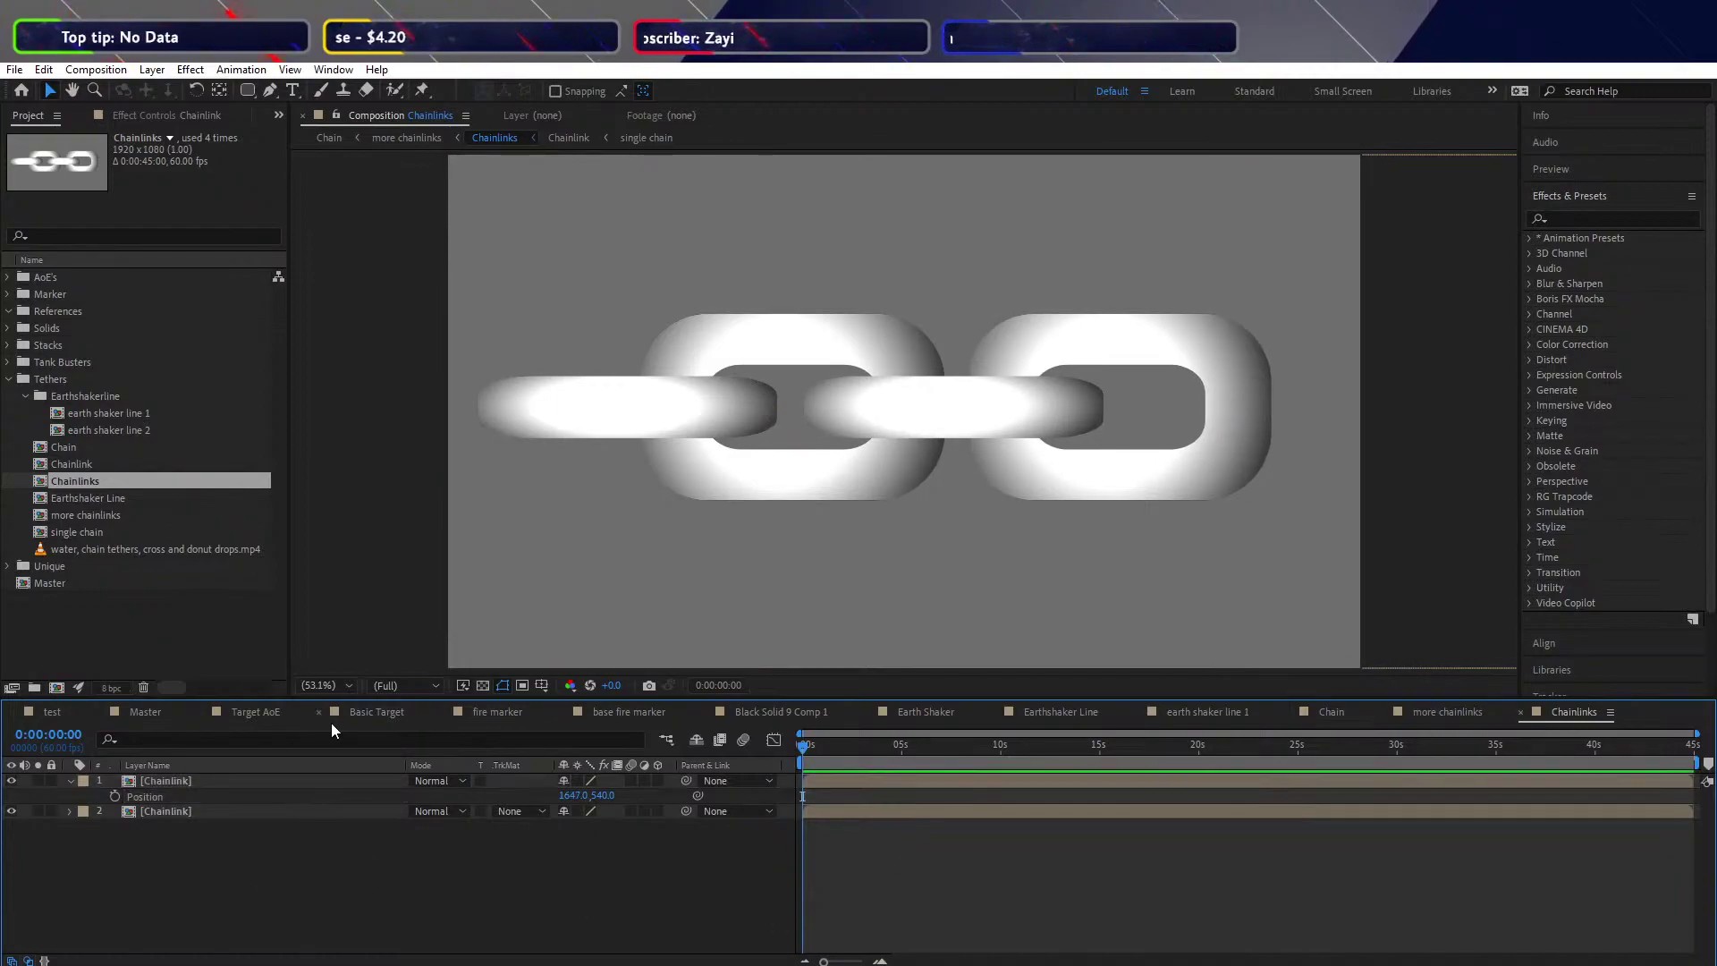
Make both Chainlink layers 3D
left_click(138, 796)
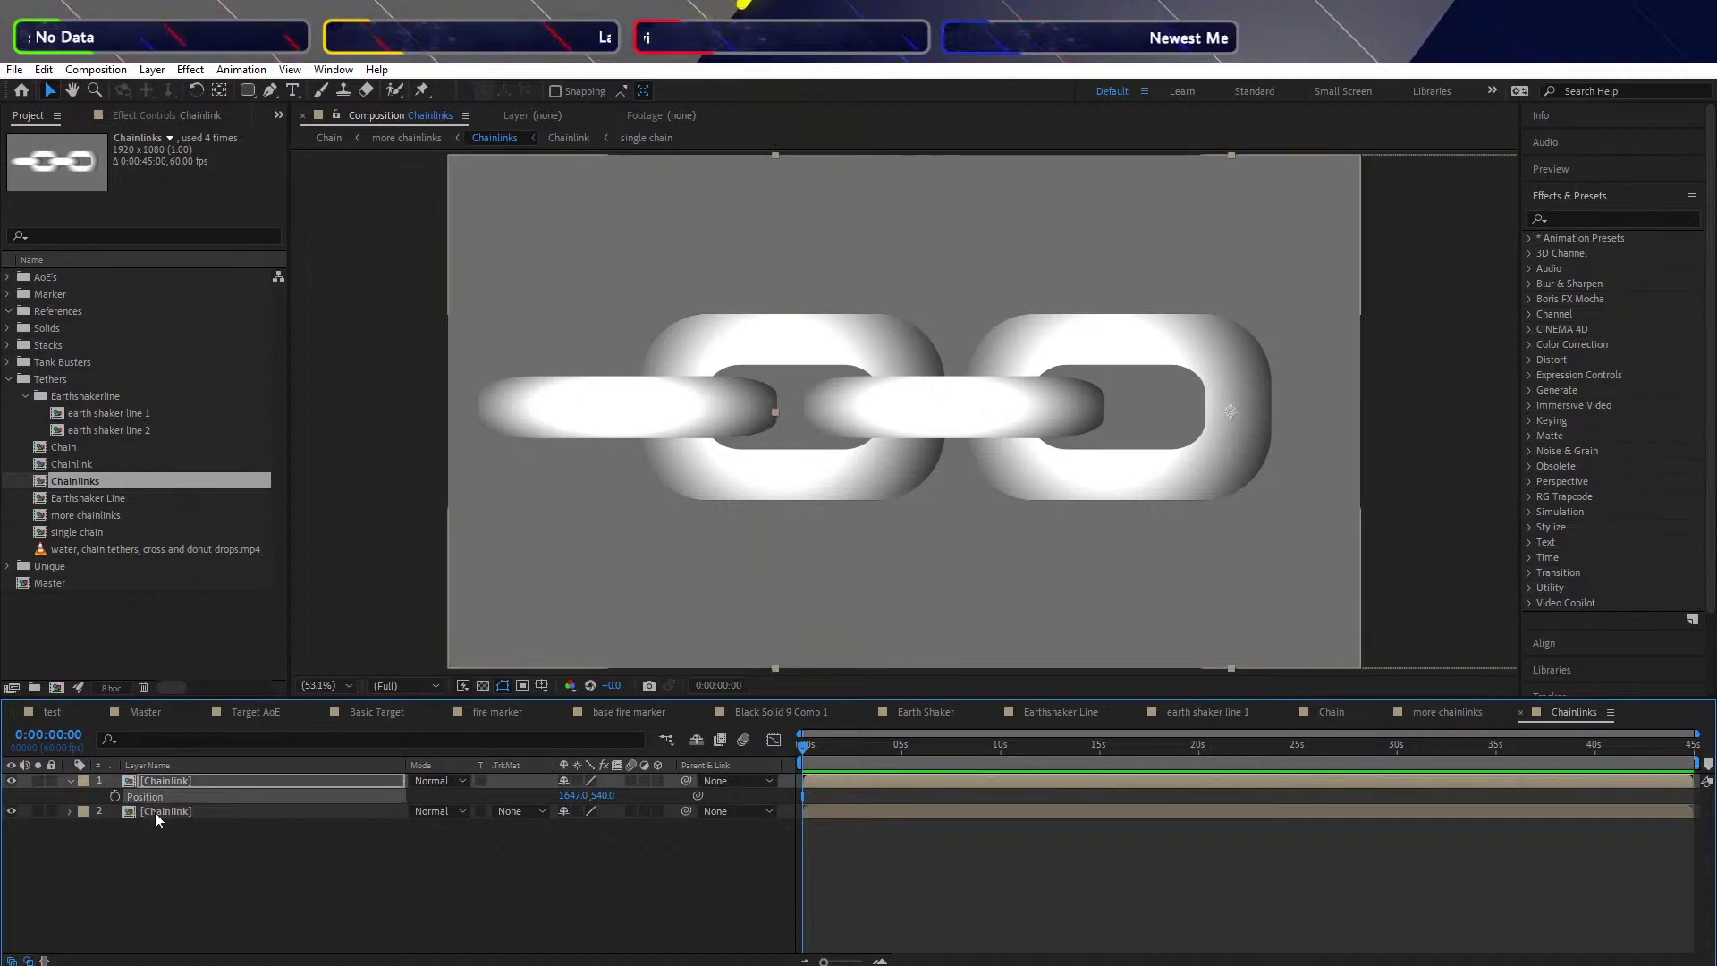
left_click(156, 814)
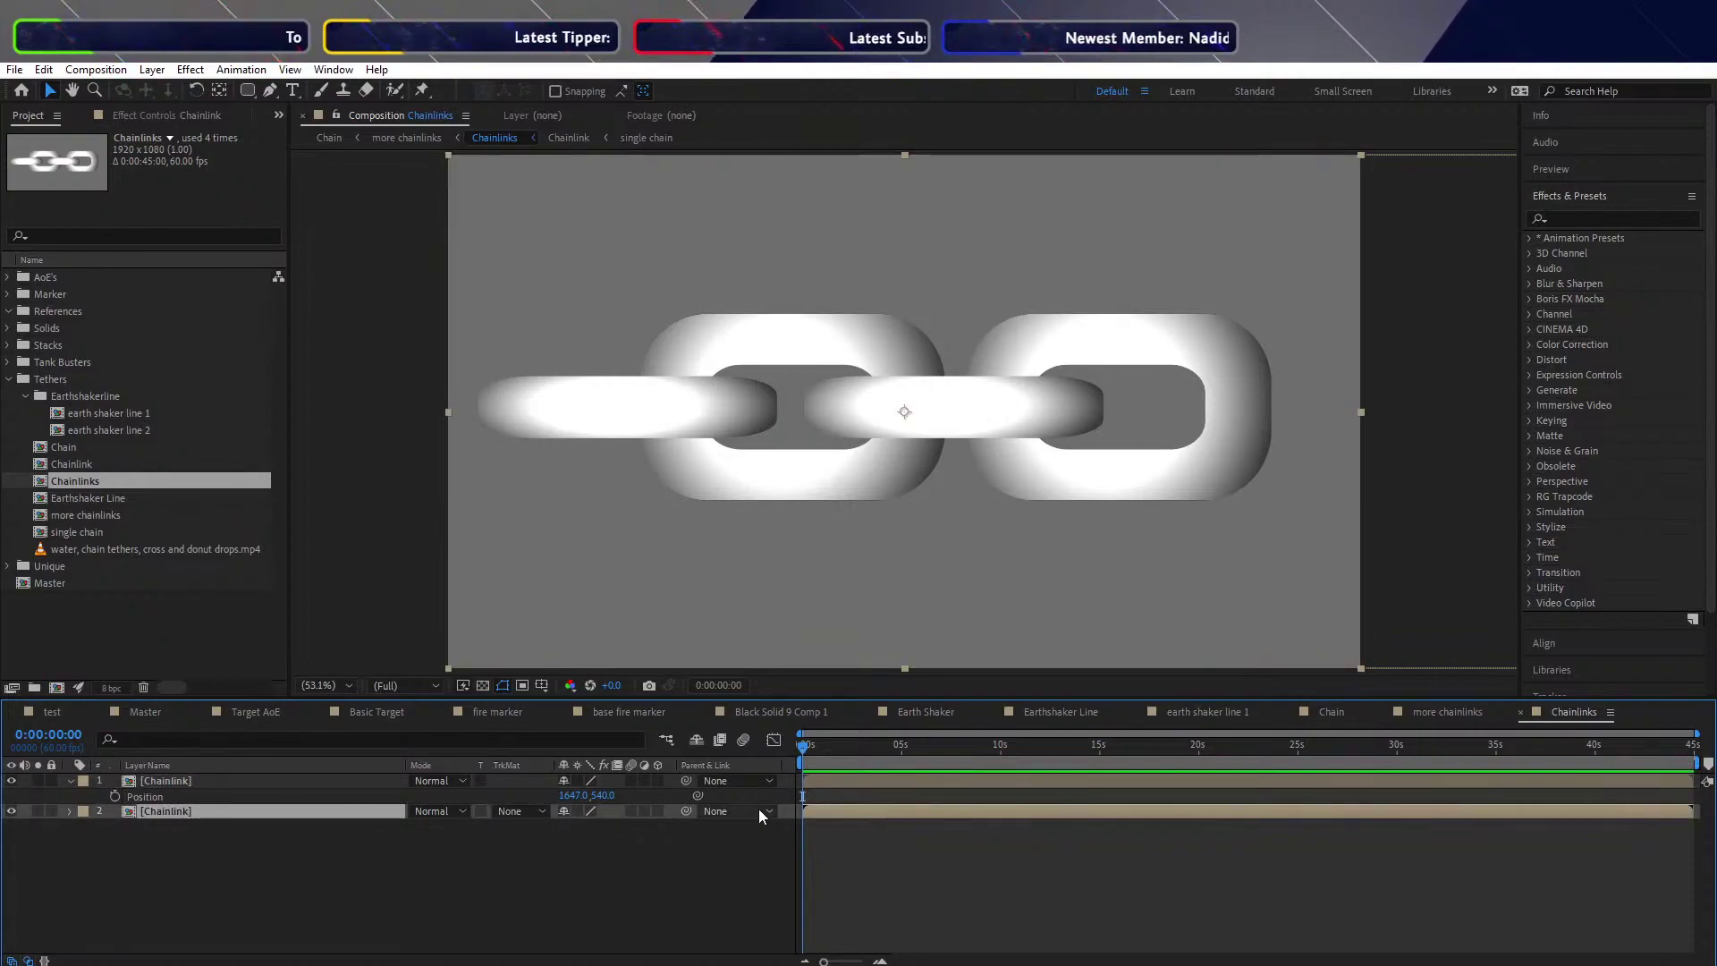
left_click(656, 781)
left_click(659, 888)
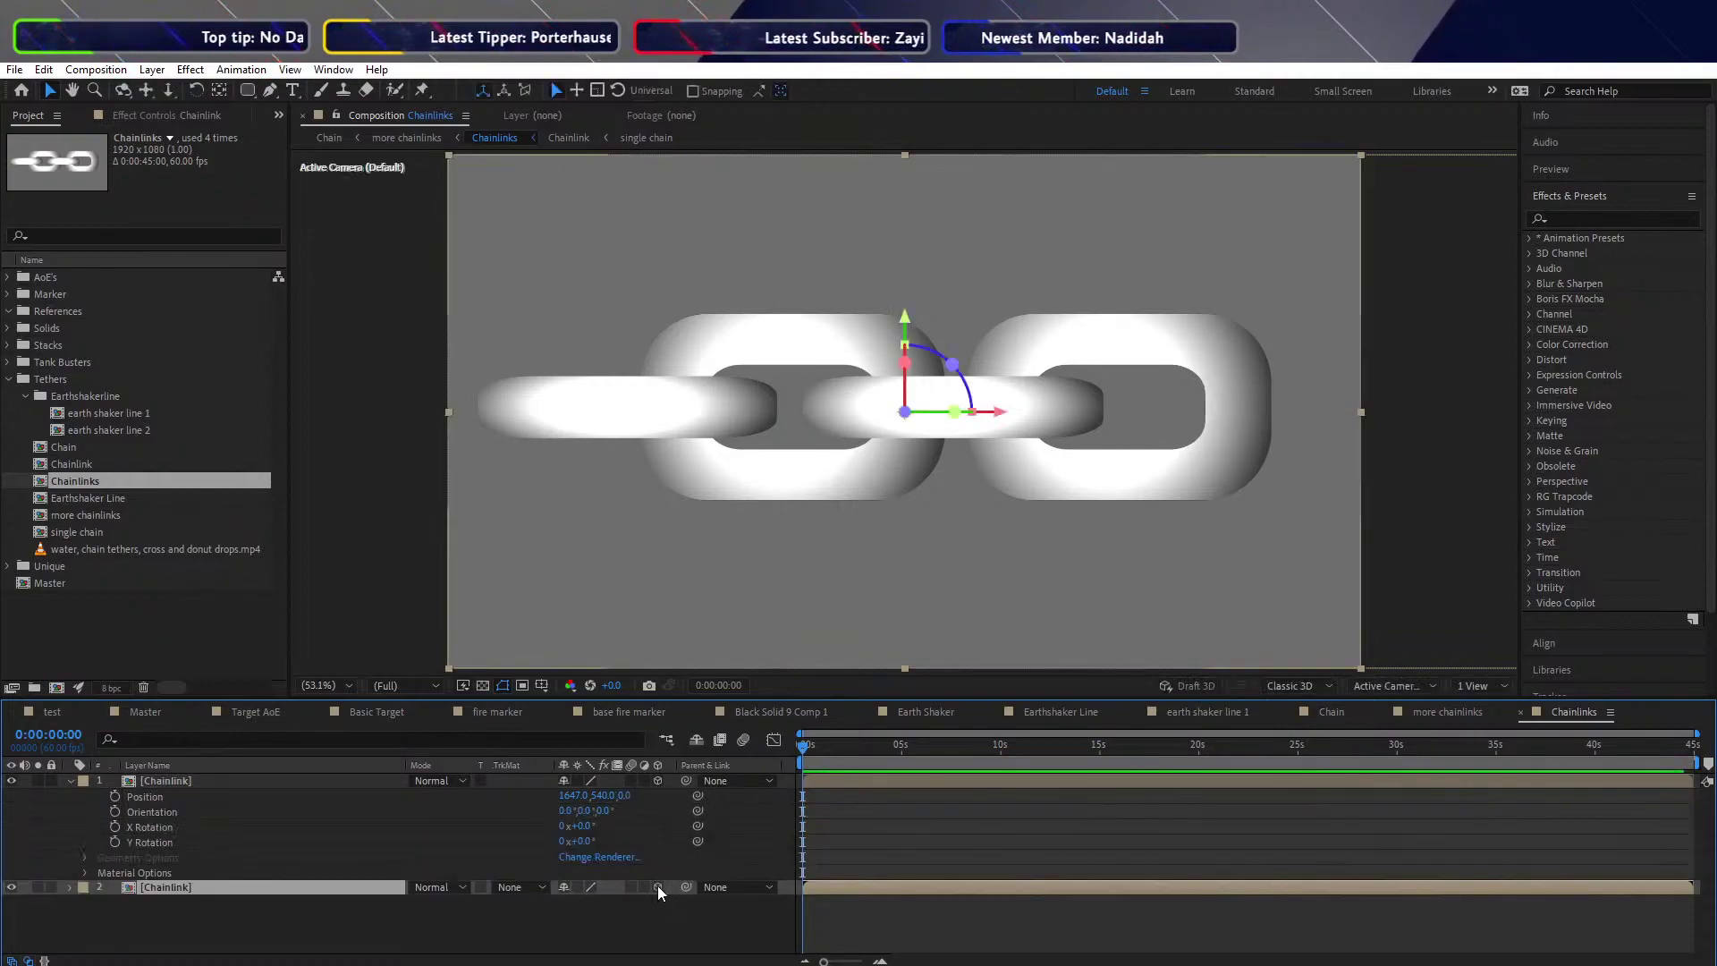
Try tilting the upper Chainlink layer around its X axis in 3D
left_click(175, 780)
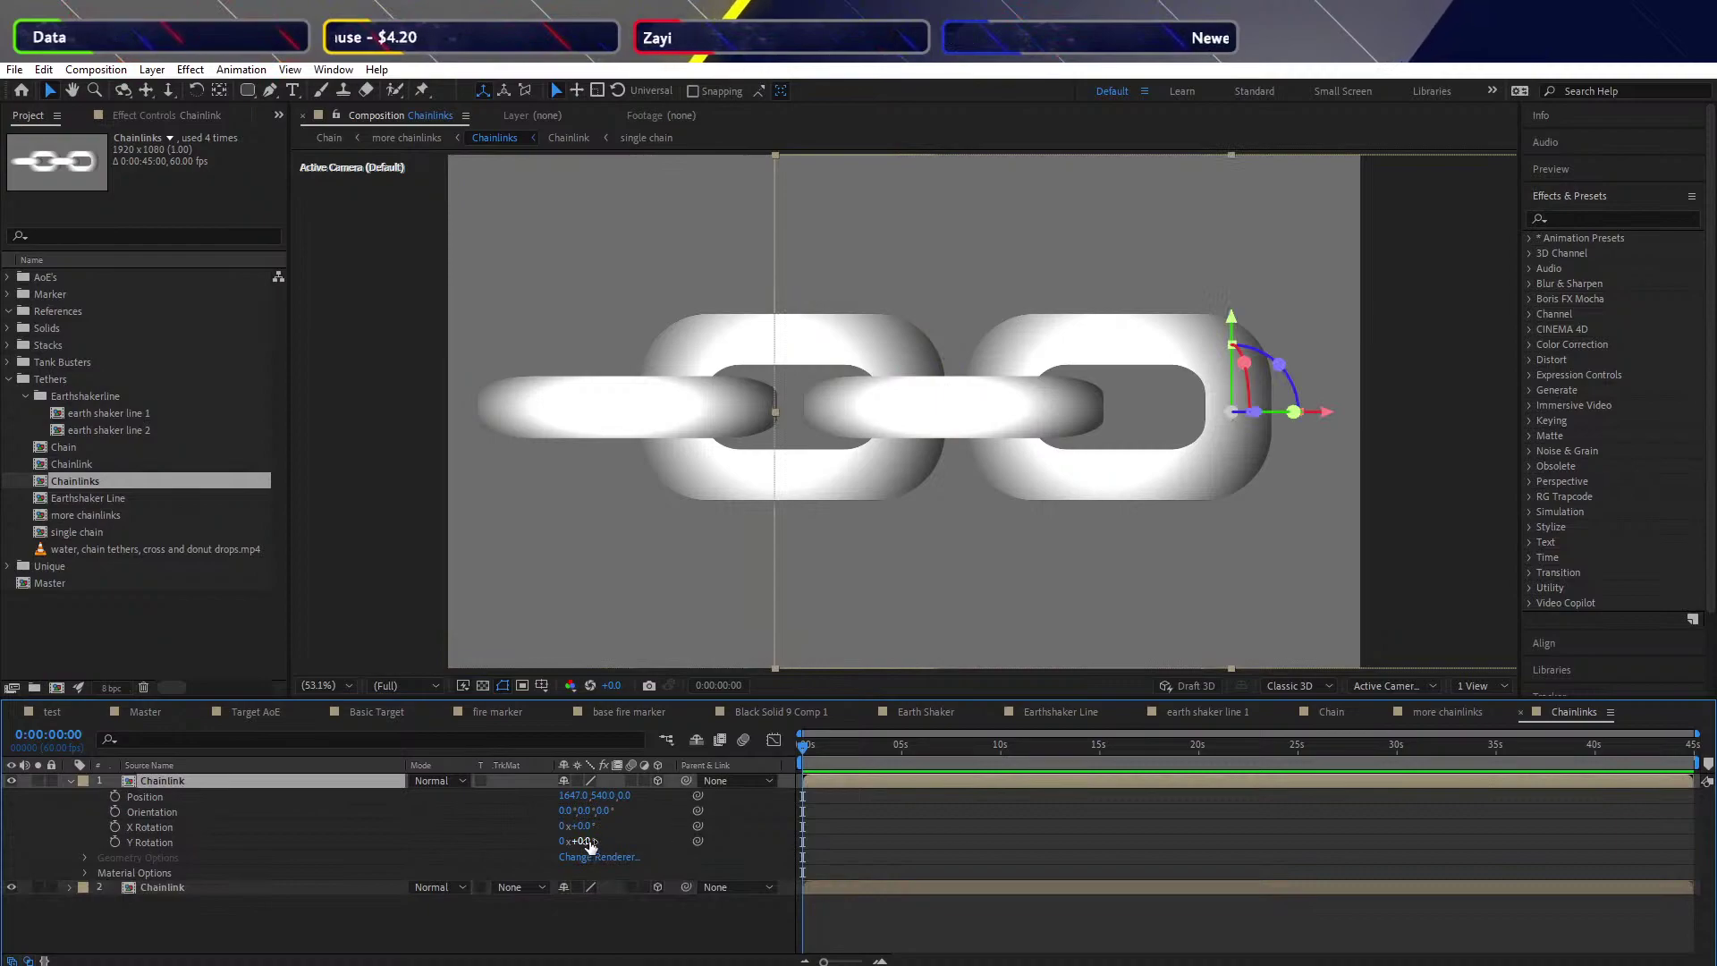
mouse_move(577, 826)
left_mouse_down()
mouse_move(463, 816)
mouse_move(555, 810)
left_mouse_up()
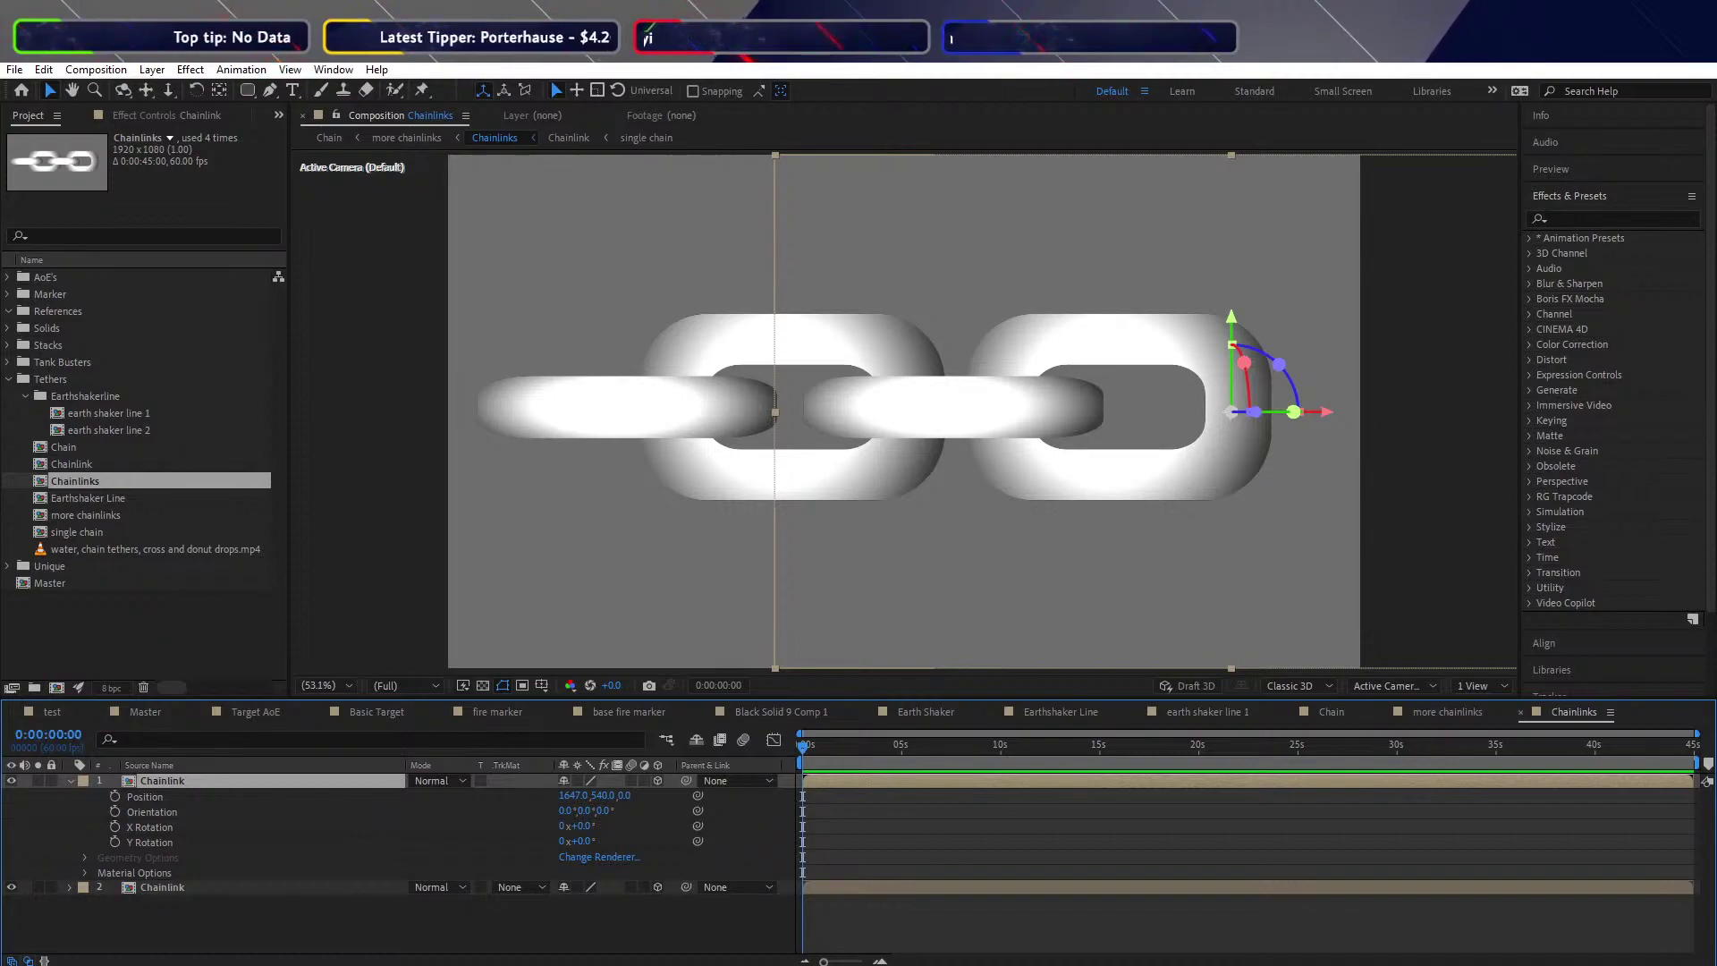
key("F2")
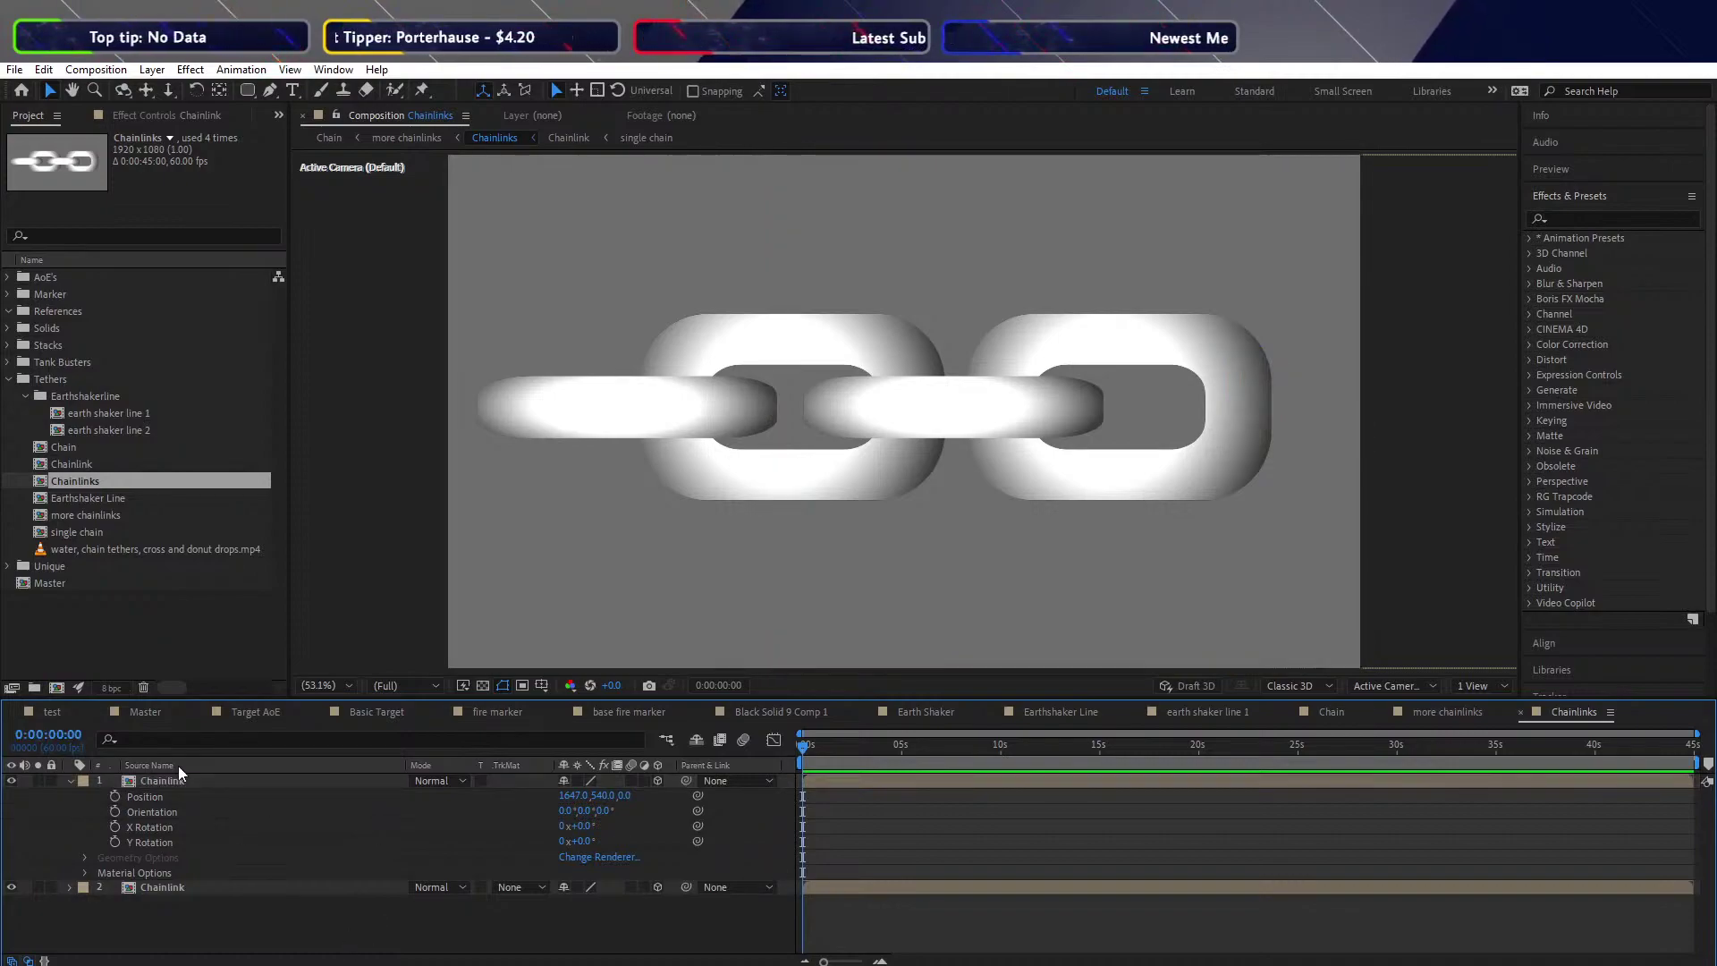
left_click(148, 765)
left_click(1243, 421)
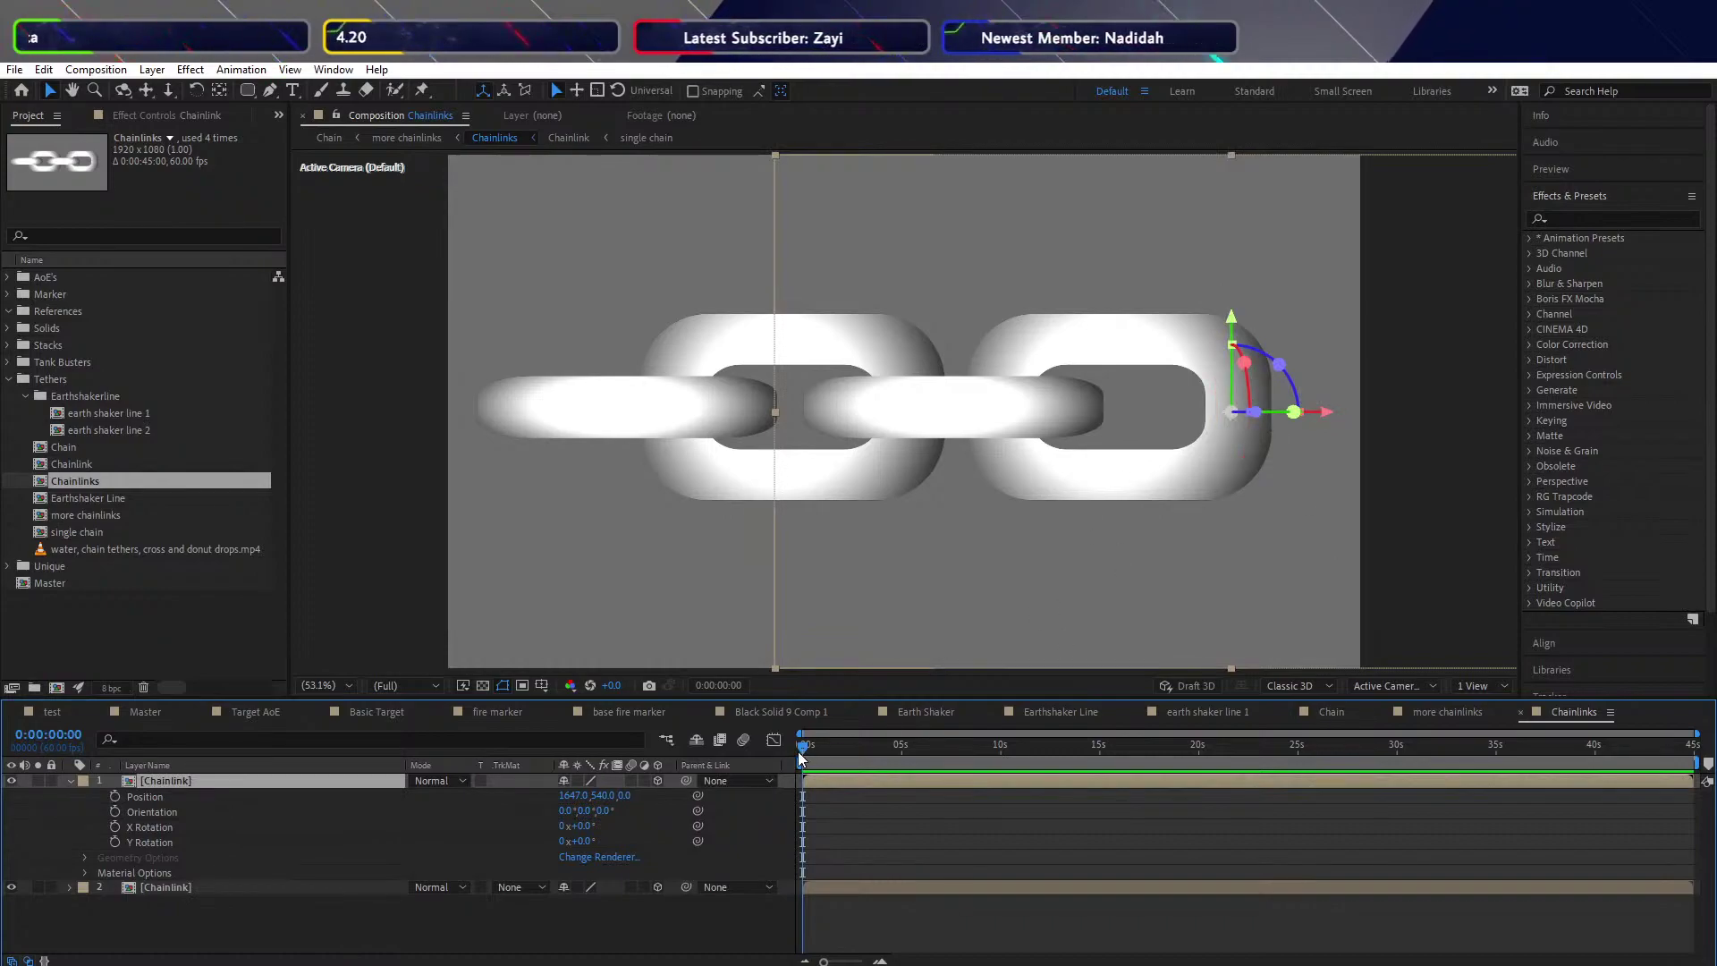
mouse_move(814, 752)
left_mouse_down()
mouse_move(1017, 763)
mouse_move(803, 756)
left_mouse_up()
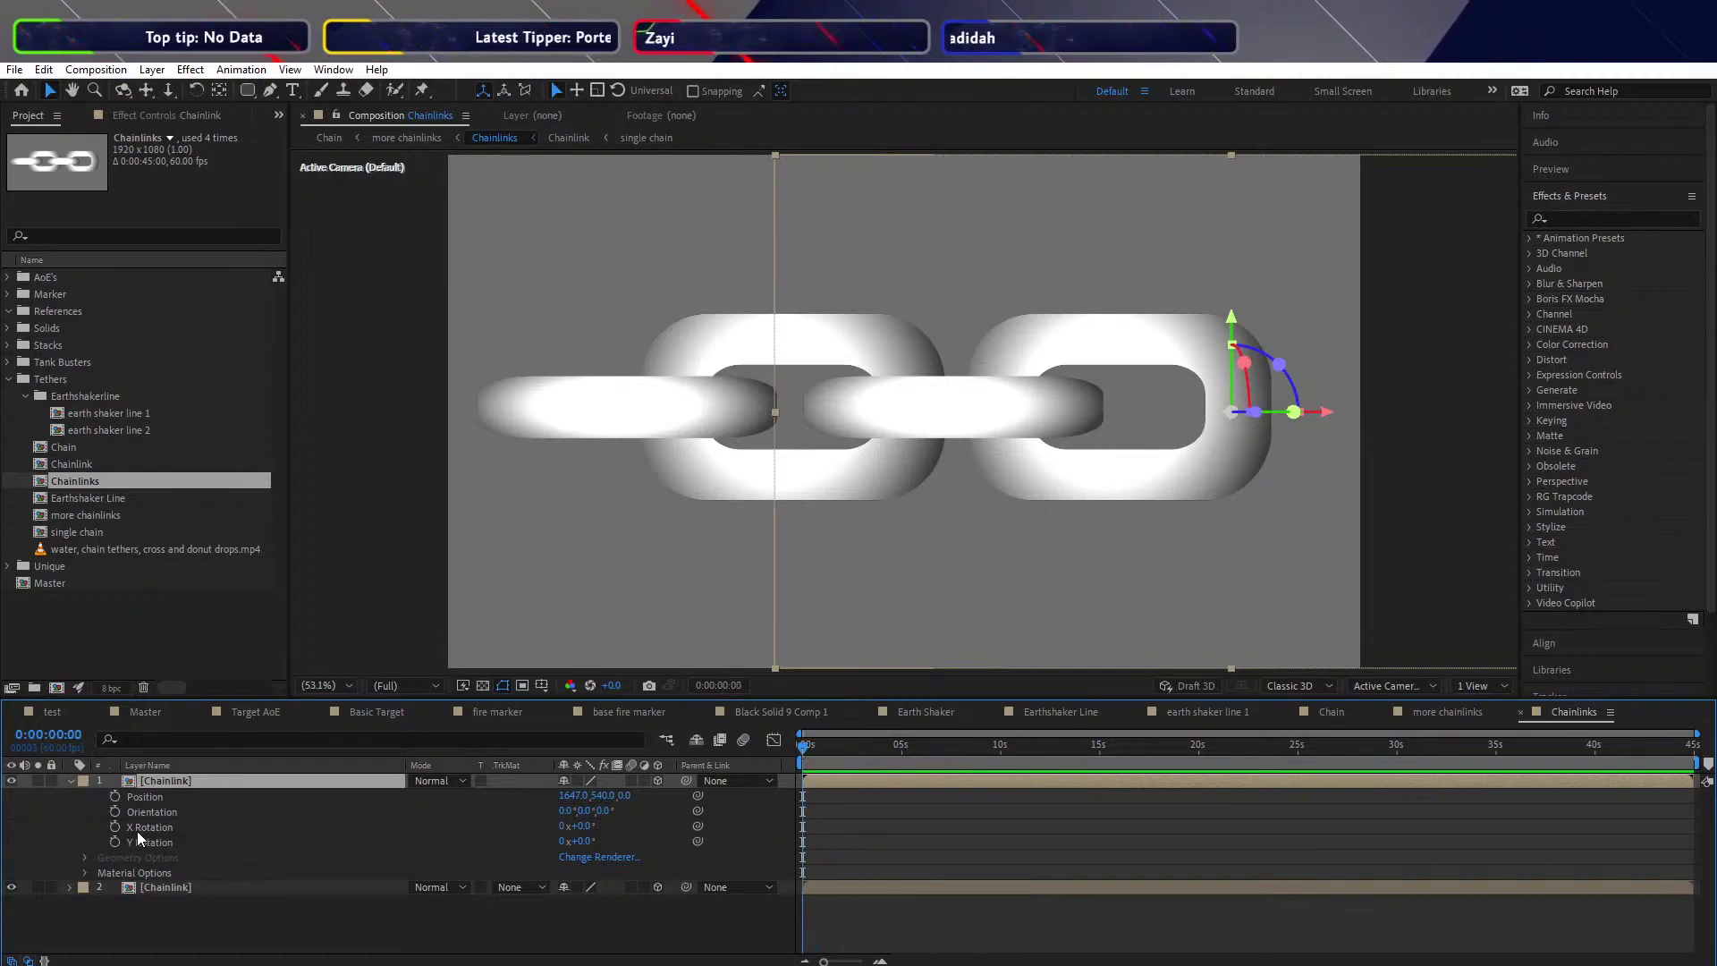
left_click_drag(1246, 366, 1249, 395)
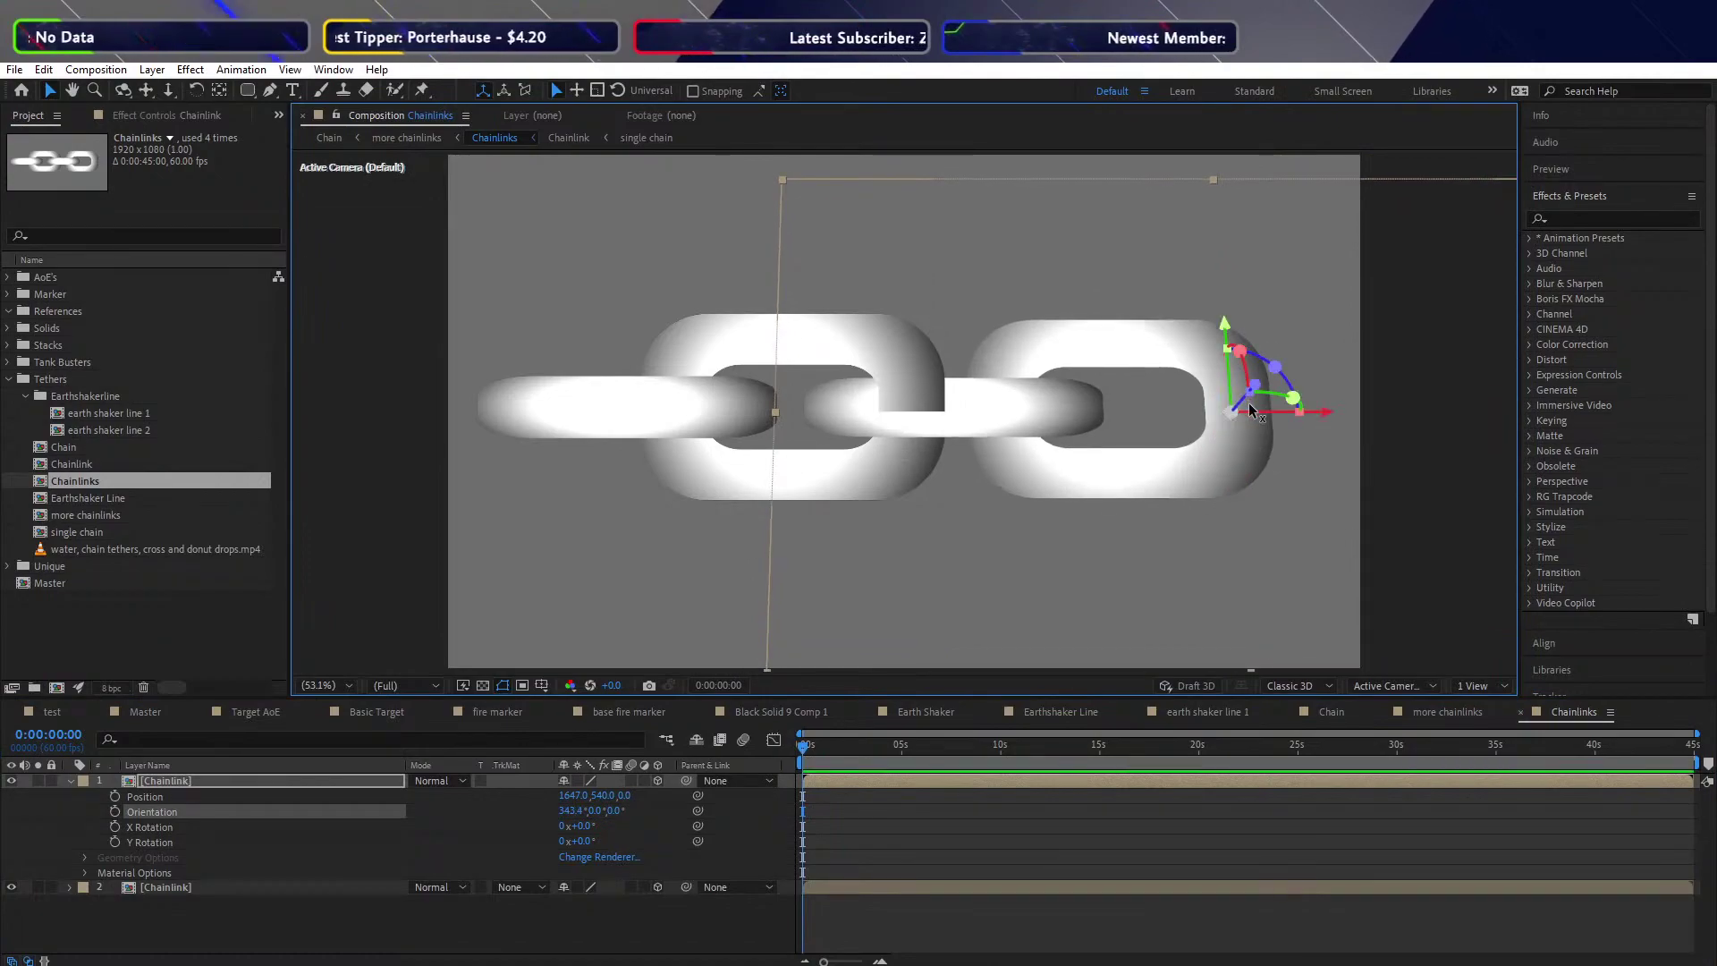
key("ctrl+z")
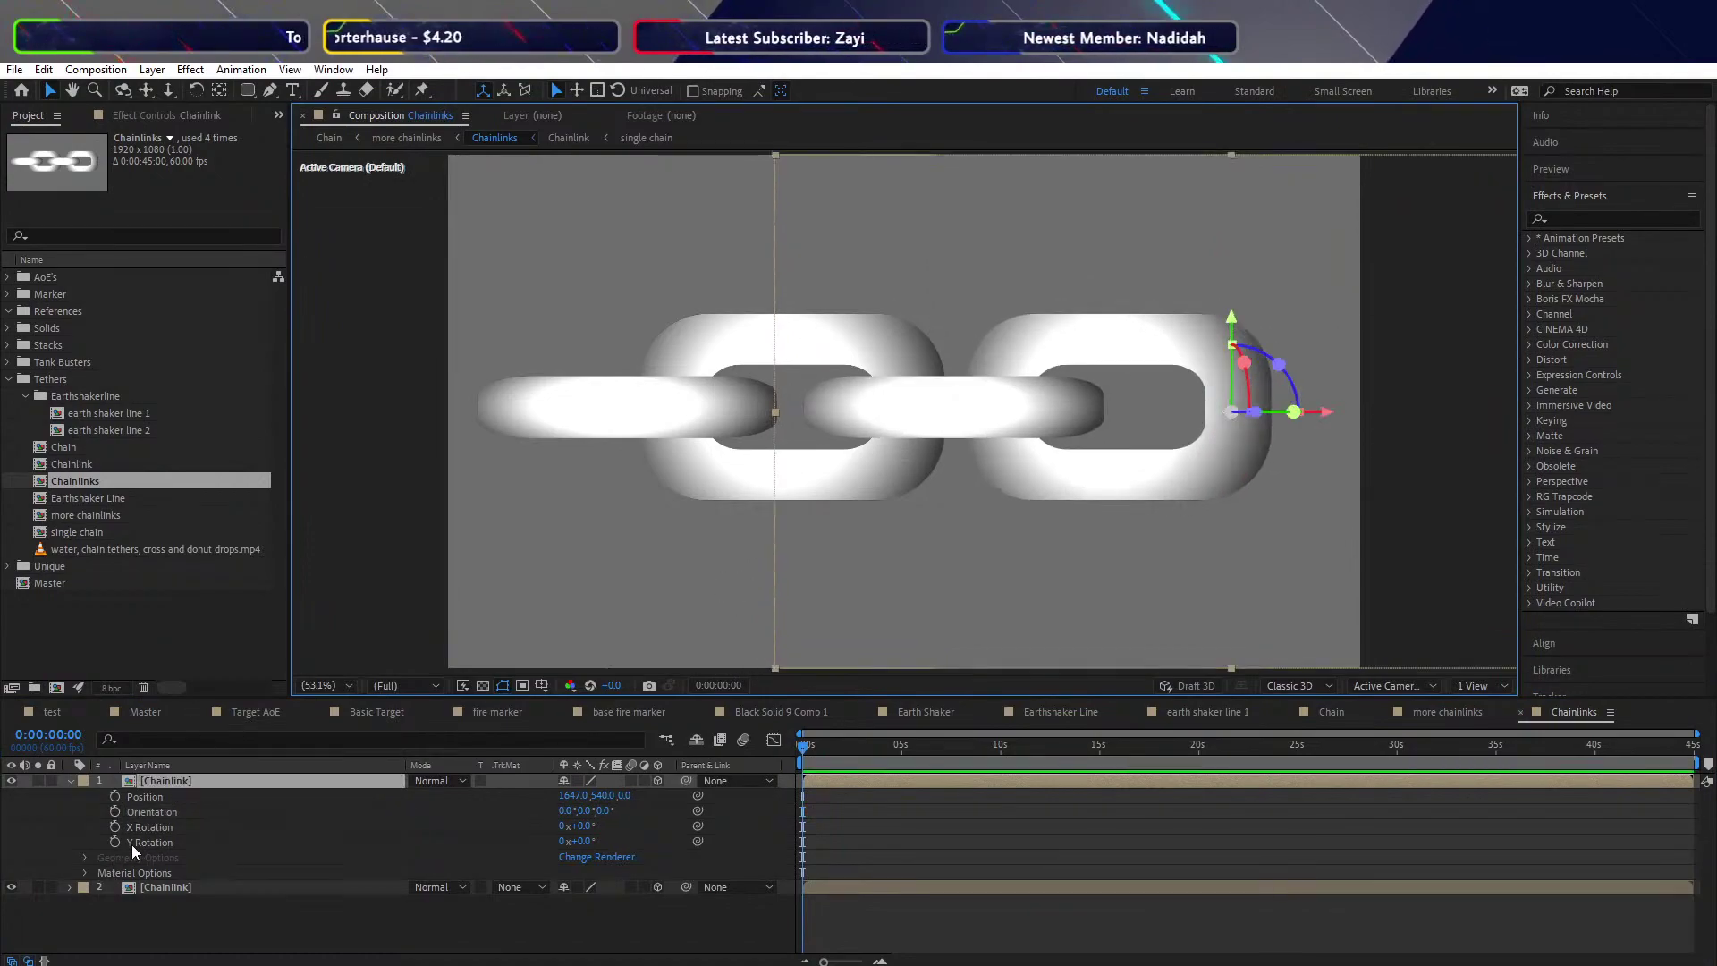
Expand the upper Chainlink layer's transform properties and keyframe its X Rotation at 0x+0.0° on the first frame
left_click(70, 782)
left_click(69, 781)
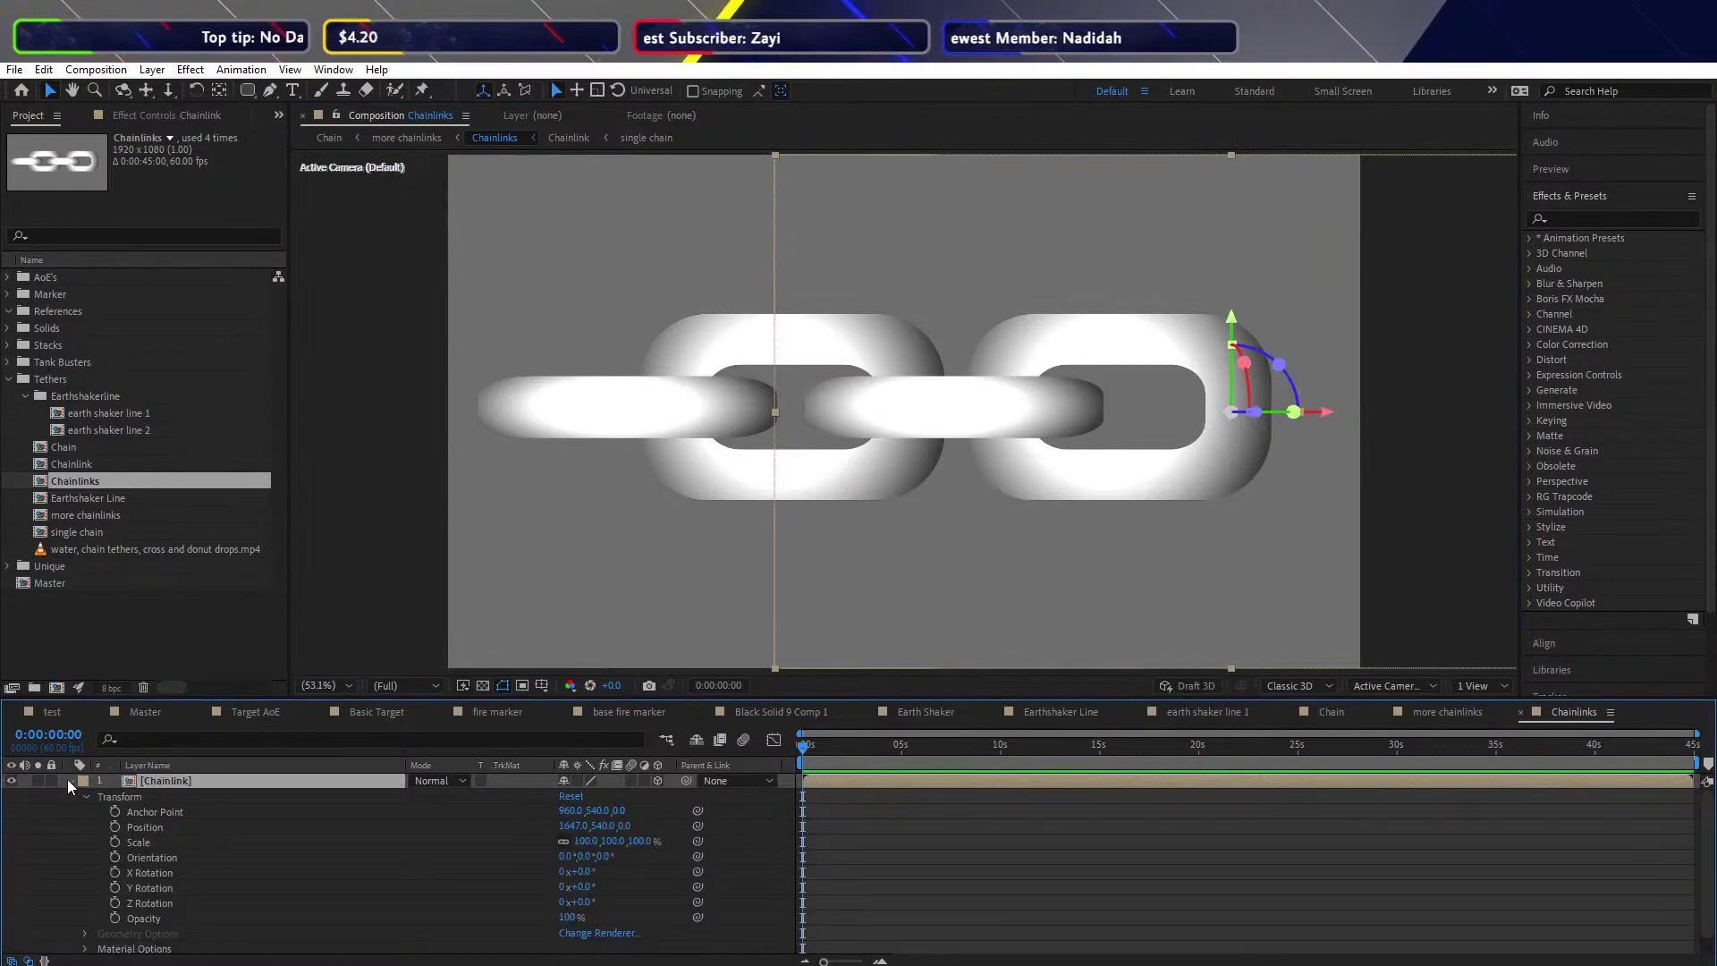
left_click_drag(590, 903, 569, 871)
key("ctrl+z")
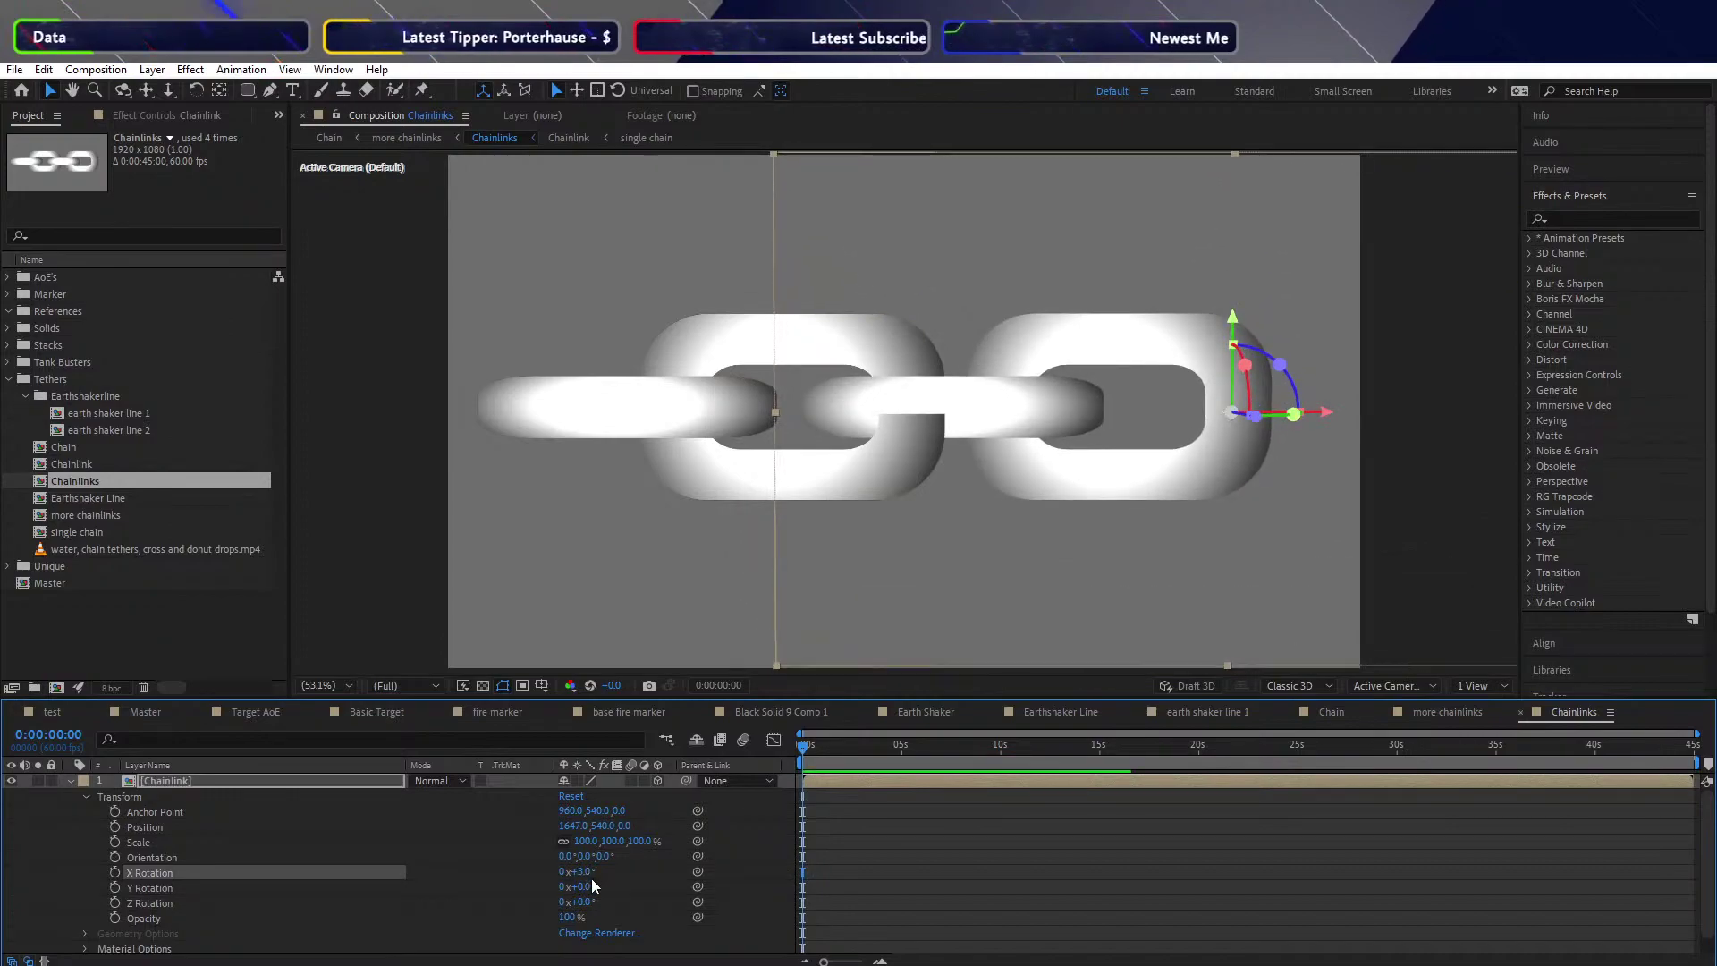
left_click(115, 873)
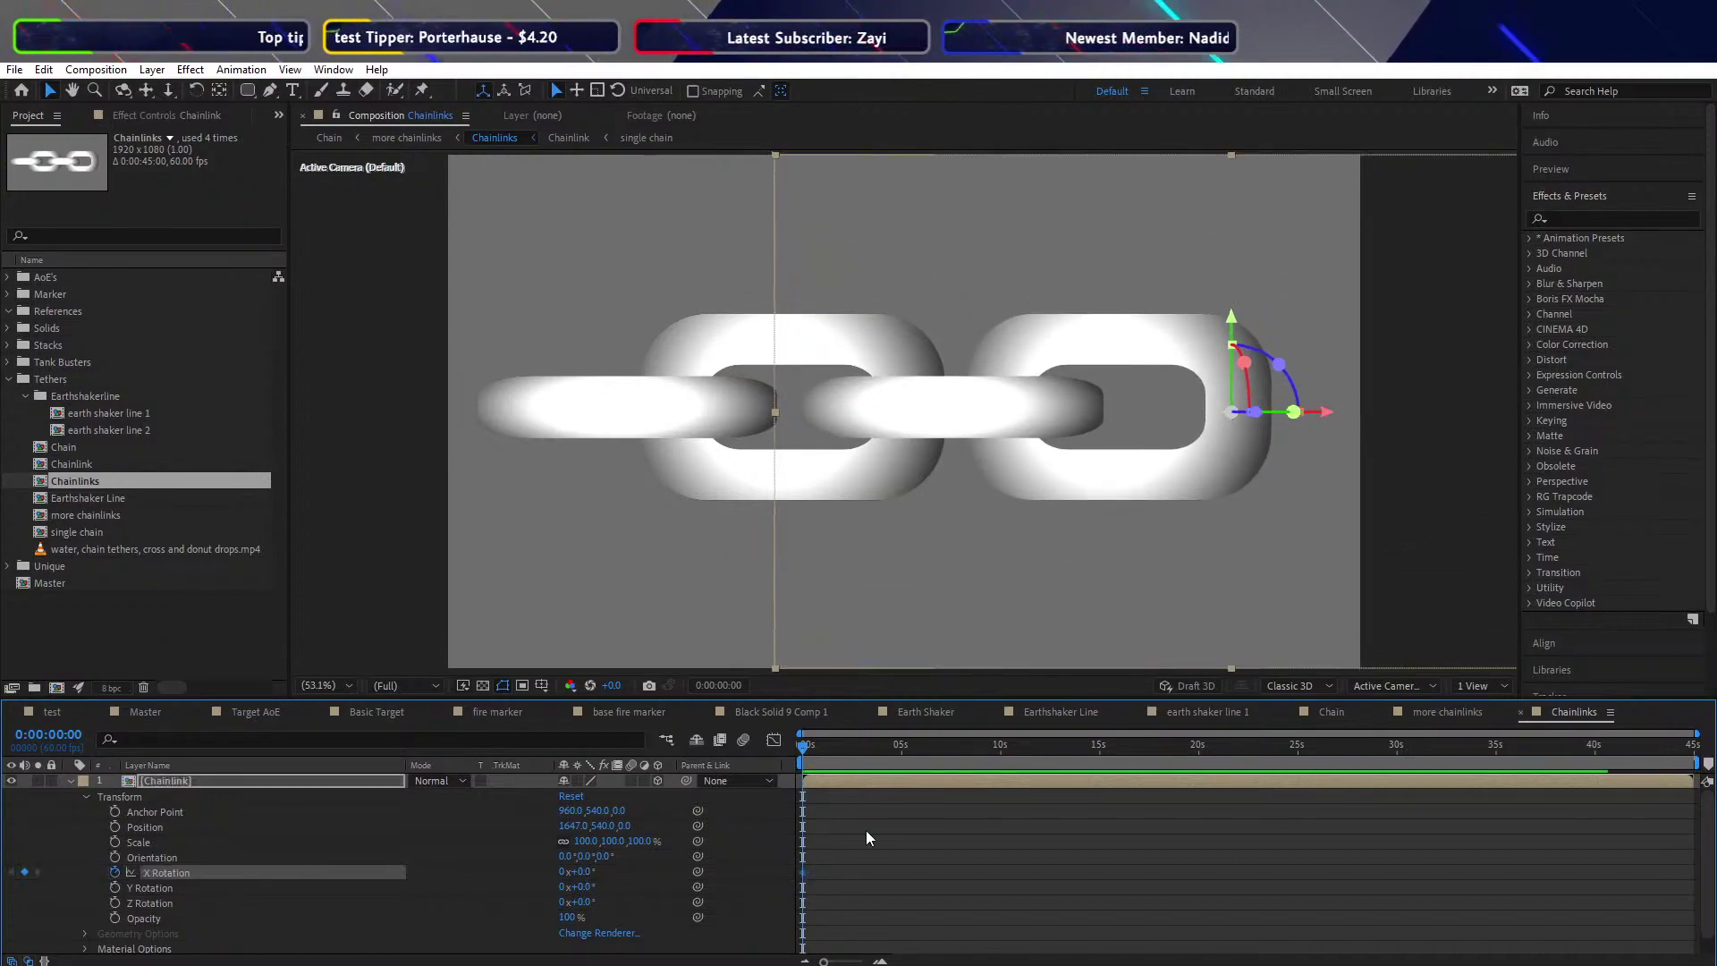
Add an X Rotation keyframe of one full revolution (1x+0.0°) at frame 30 on the upper Chainlink layer
left_click(809, 746)
mouse_move(812, 753)
left_mouse_down()
mouse_move(839, 753)
mouse_move(824, 753)
left_mouse_up()
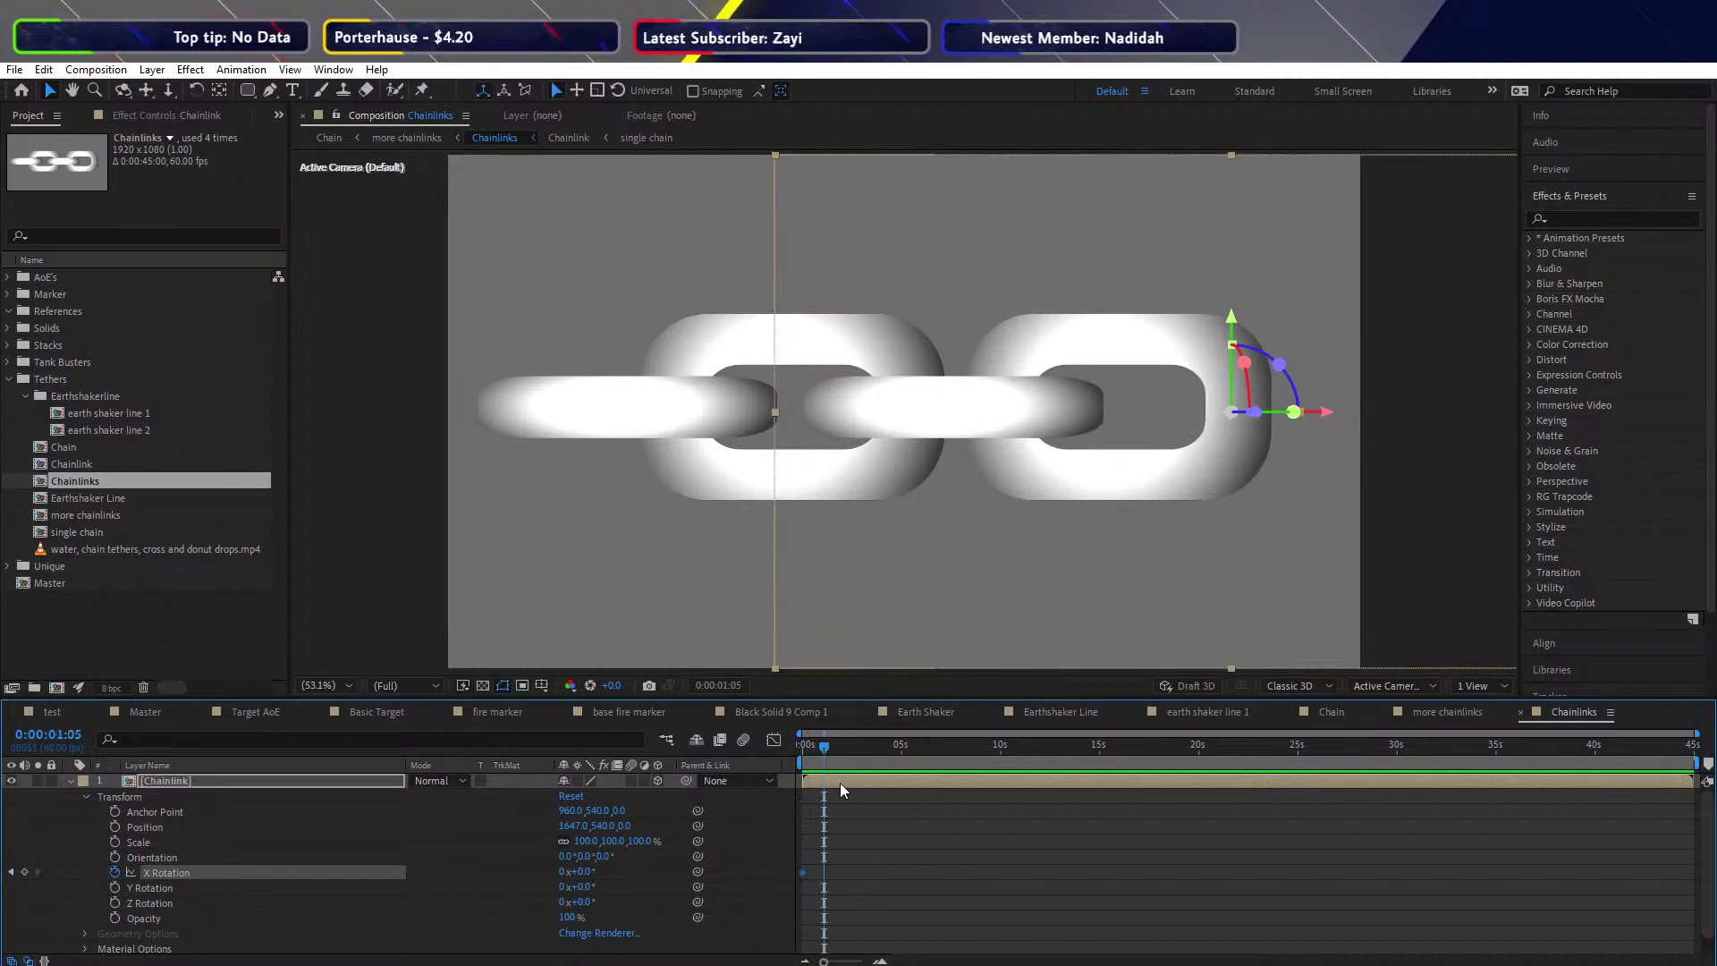
key("semicolon")
left_click_drag(936, 962, 854, 962)
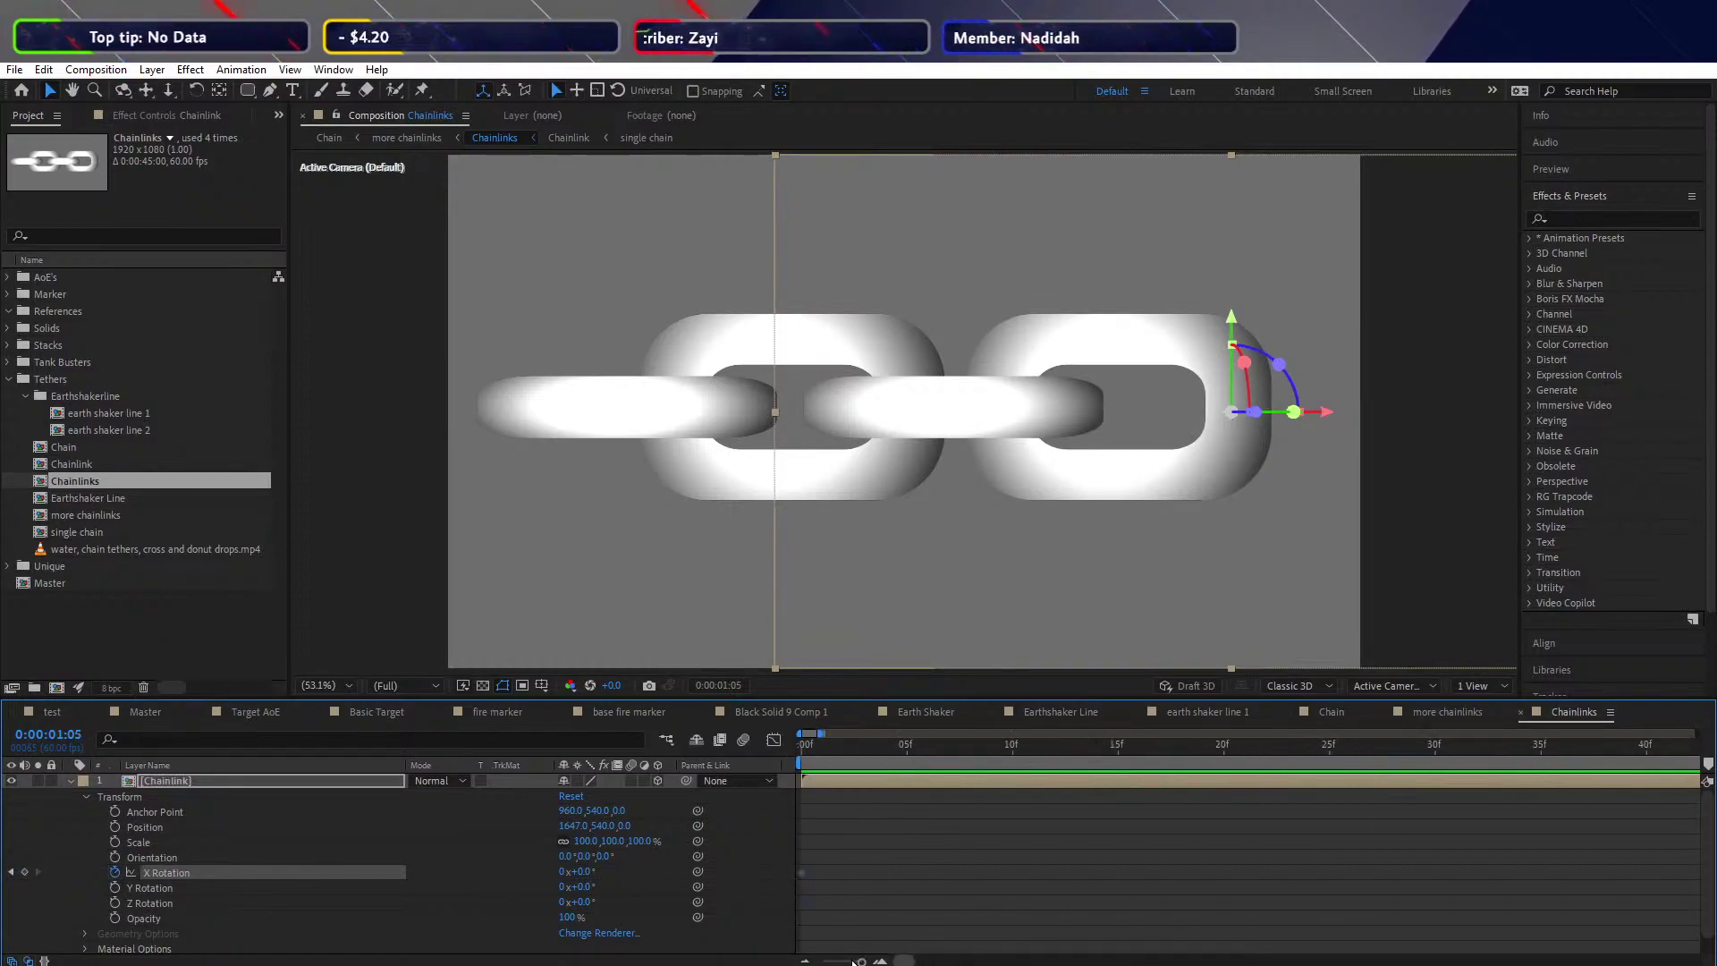
left_click_drag(843, 756, 1217, 763)
key("minus")
key("minus")
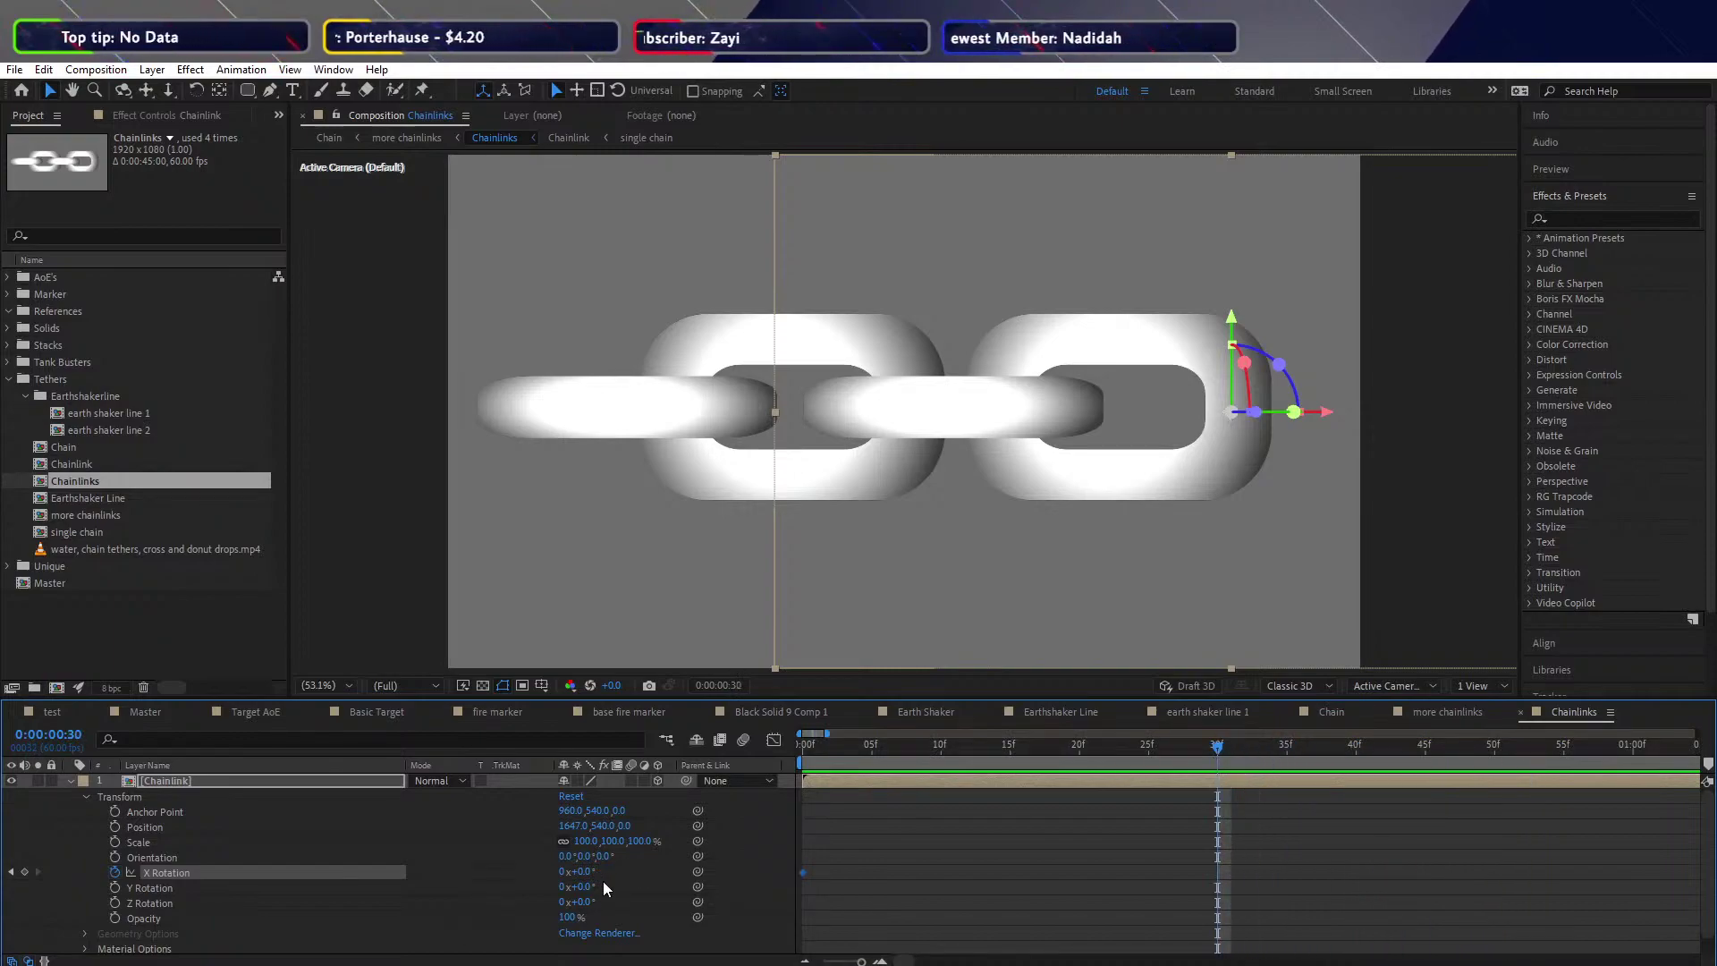
left_click(564, 872)
type("1")
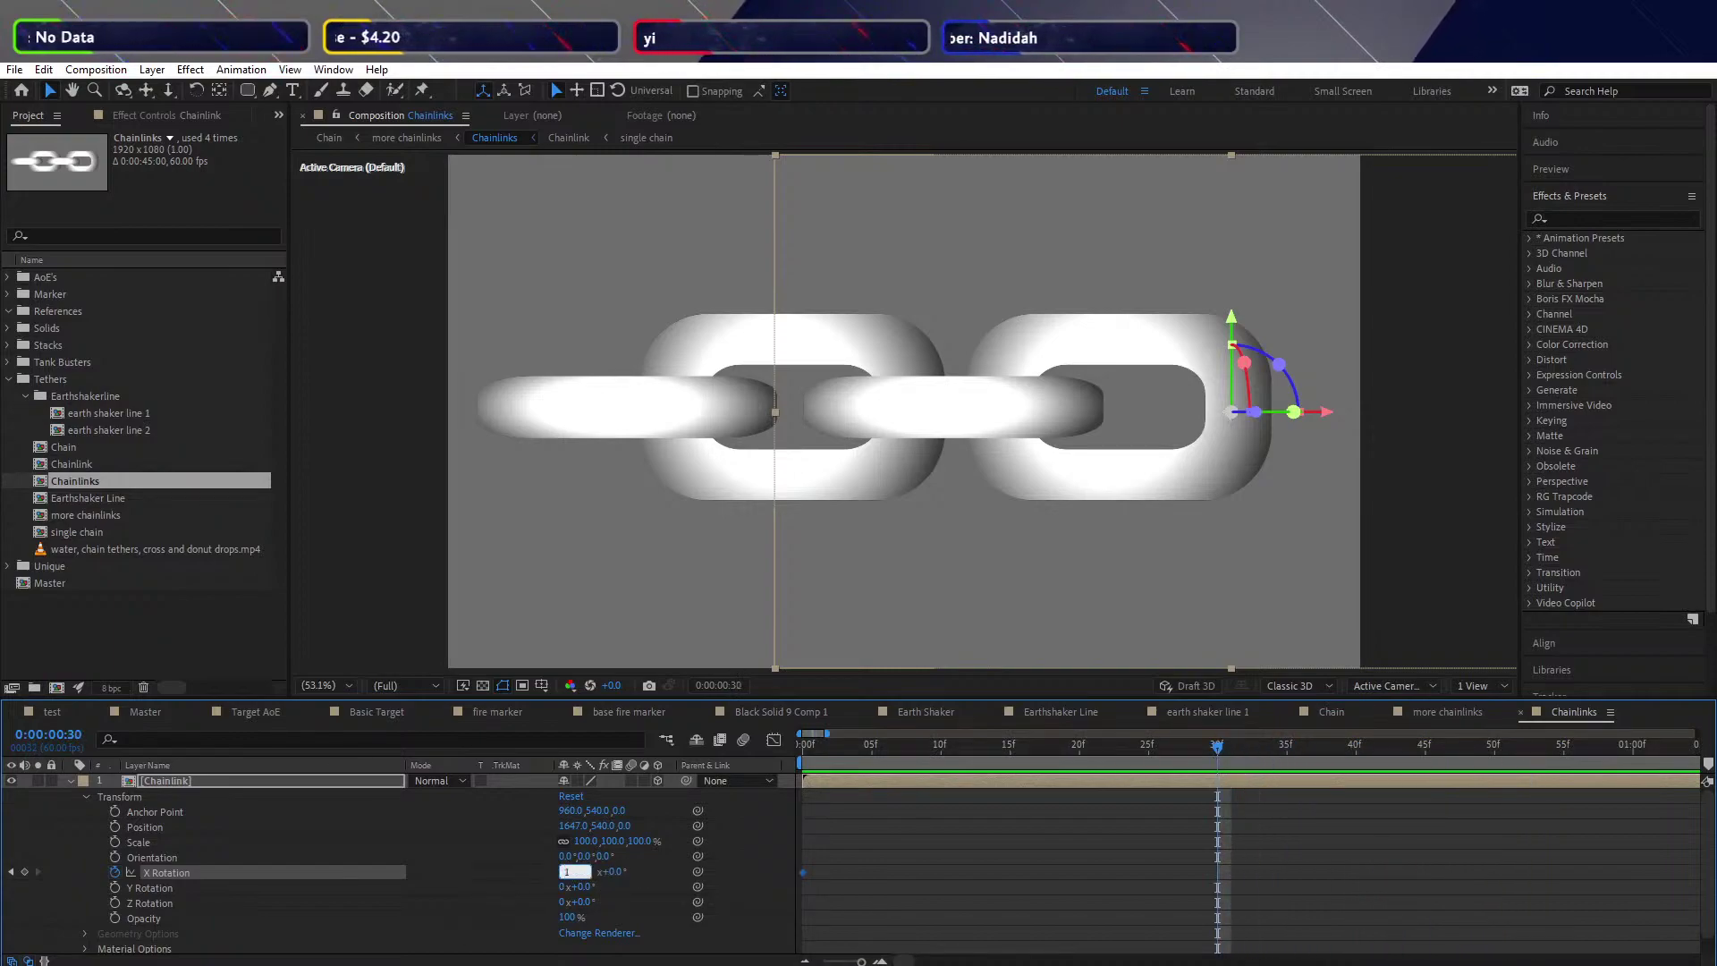
key("Return")
Preview the upper Chainlink's rotation from the first frame to frame 30
left_click_drag(1218, 763, 793, 775)
key("w")
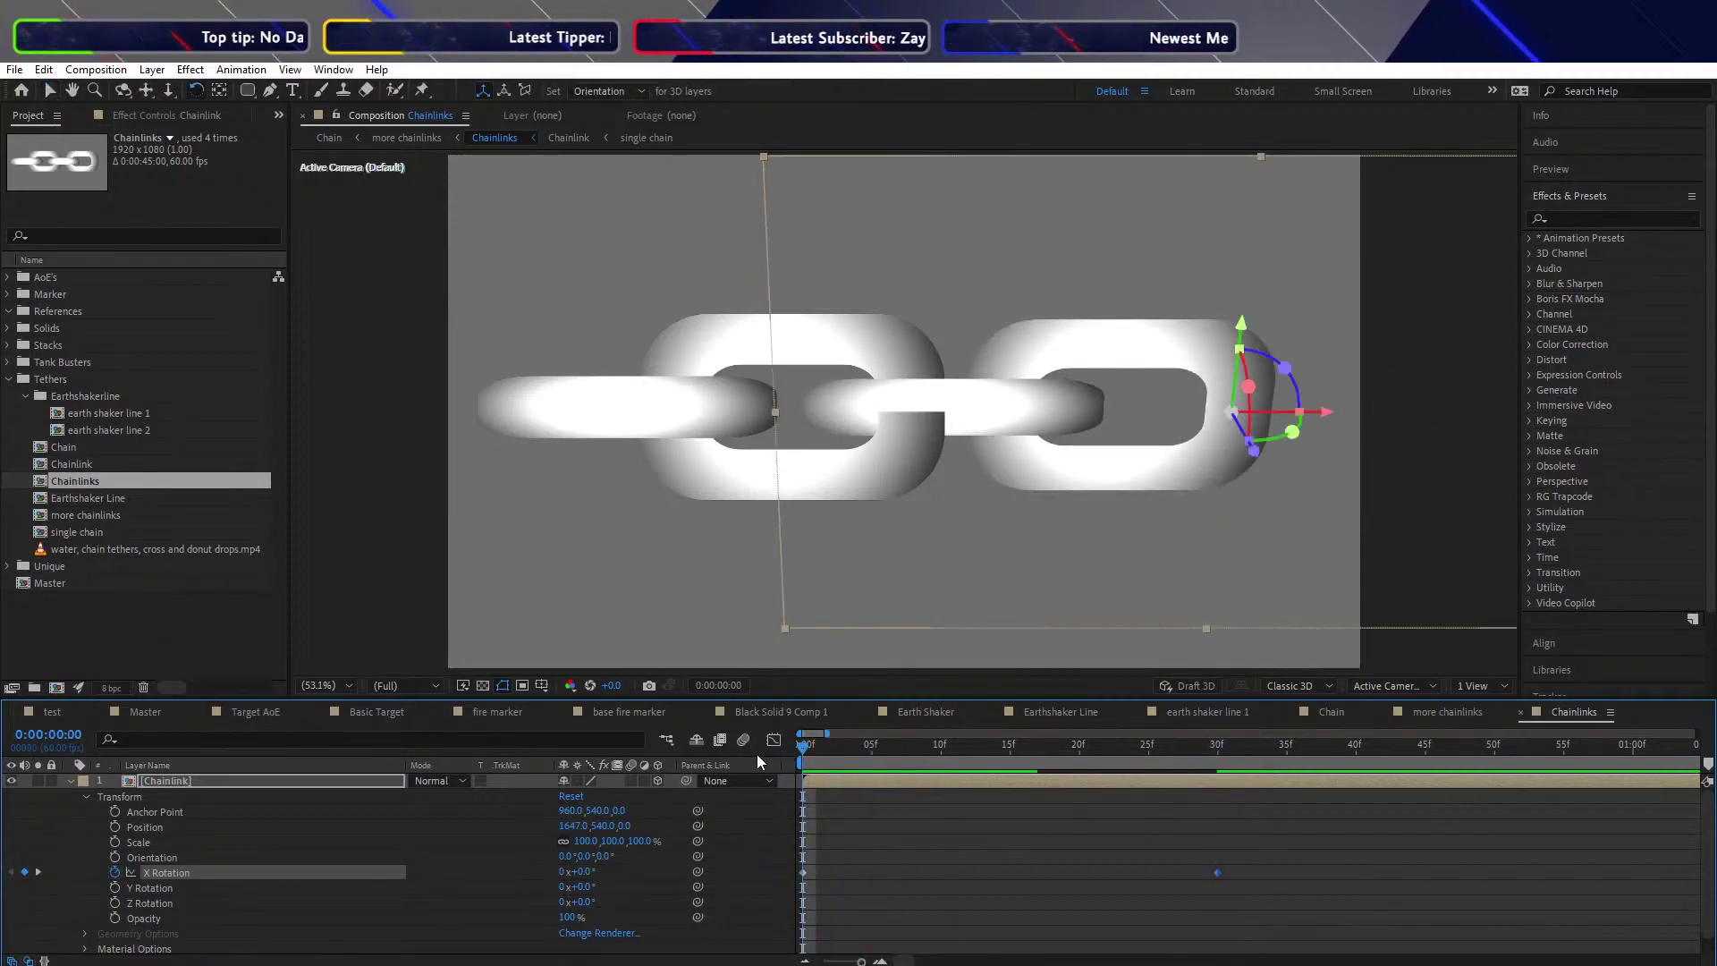
key("space")
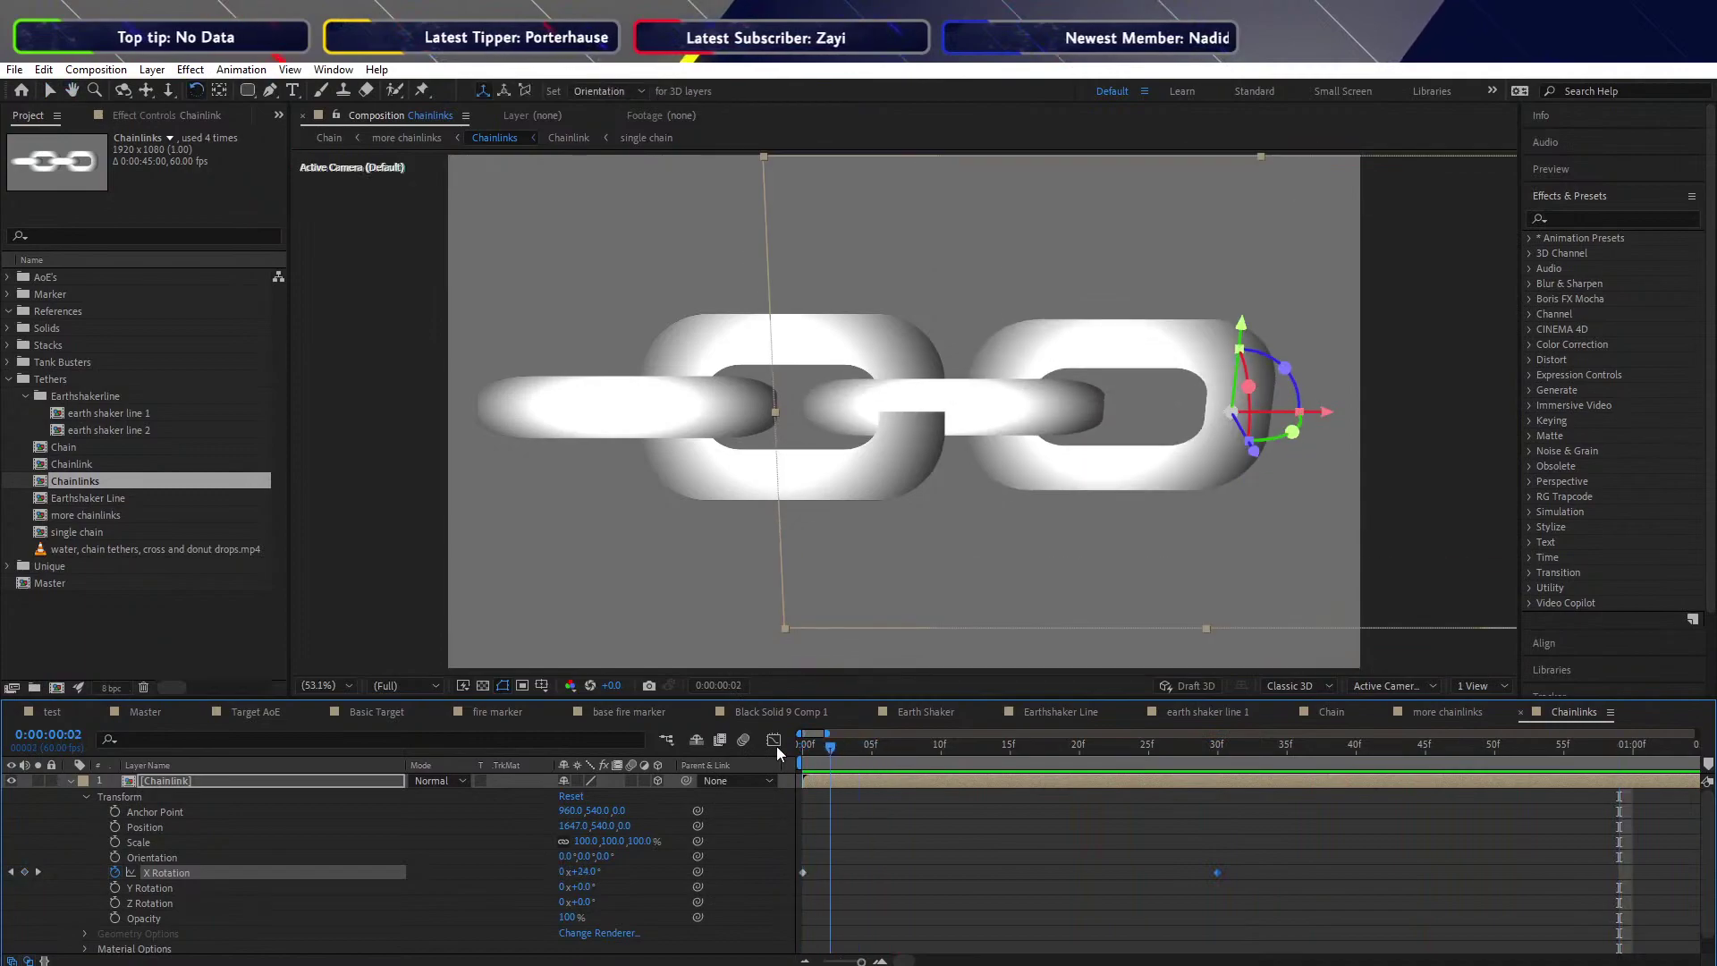
left_click_drag(792, 746, 1220, 717)
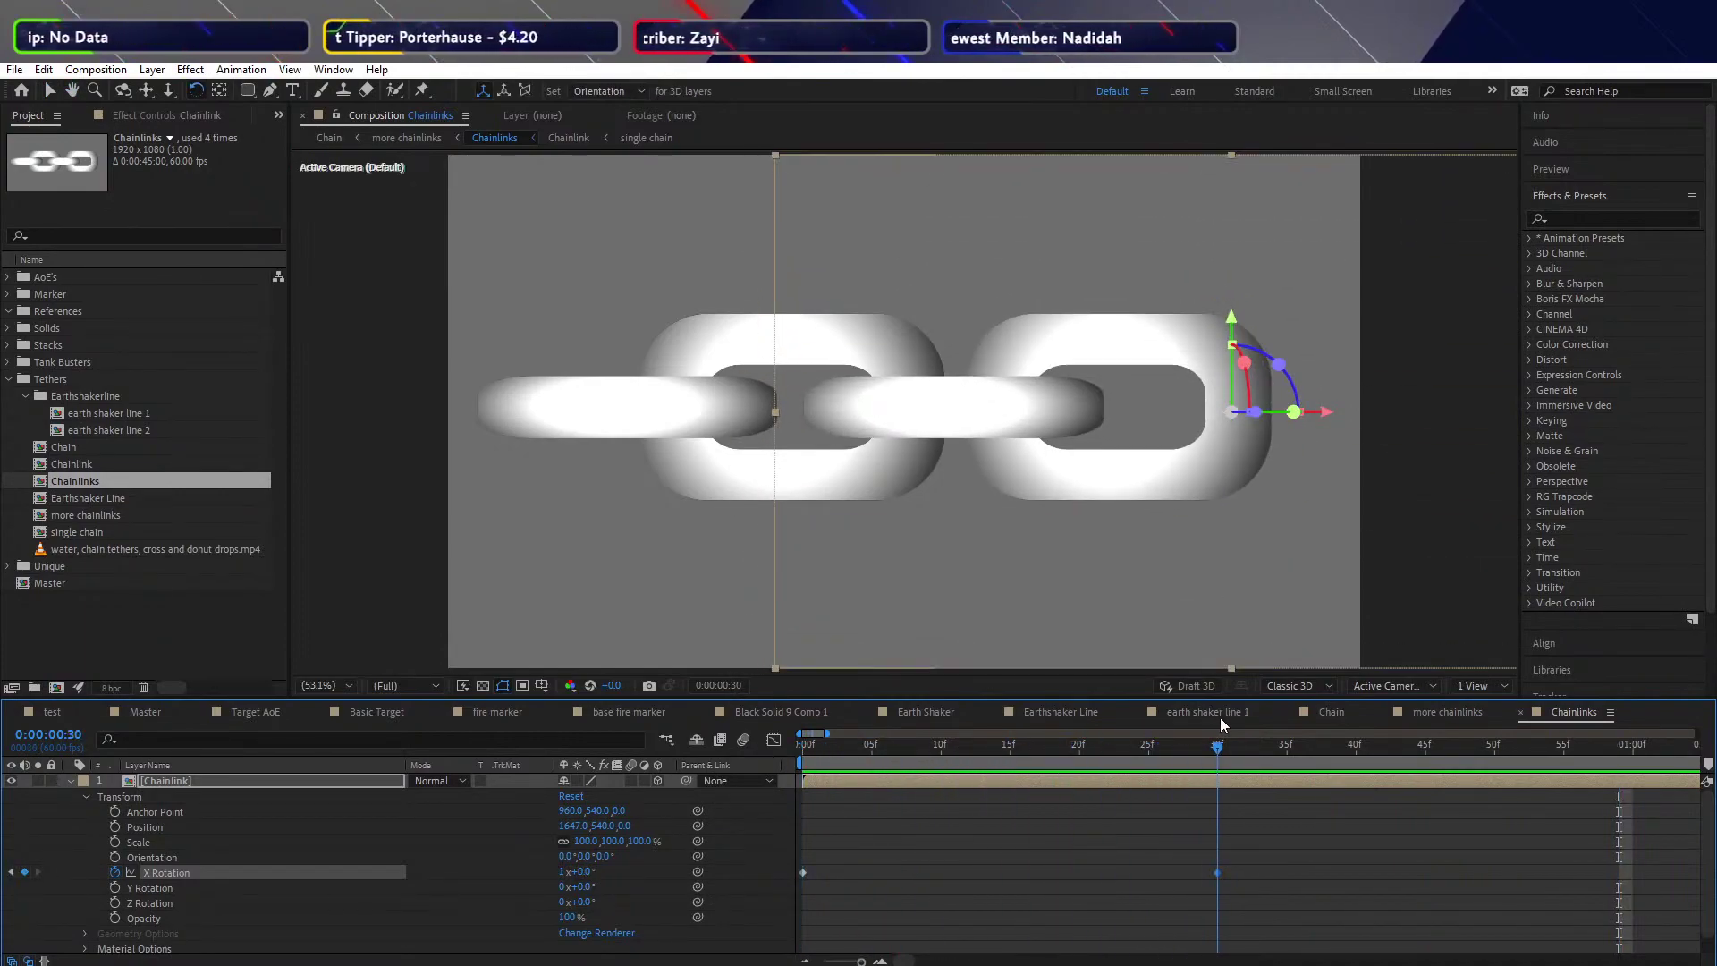
Set the upper Chainlink's X Rotation keyframe at frame 30 to 0x+180°, ease both rotation keyframes, and preview the turn
left_click(562, 872)
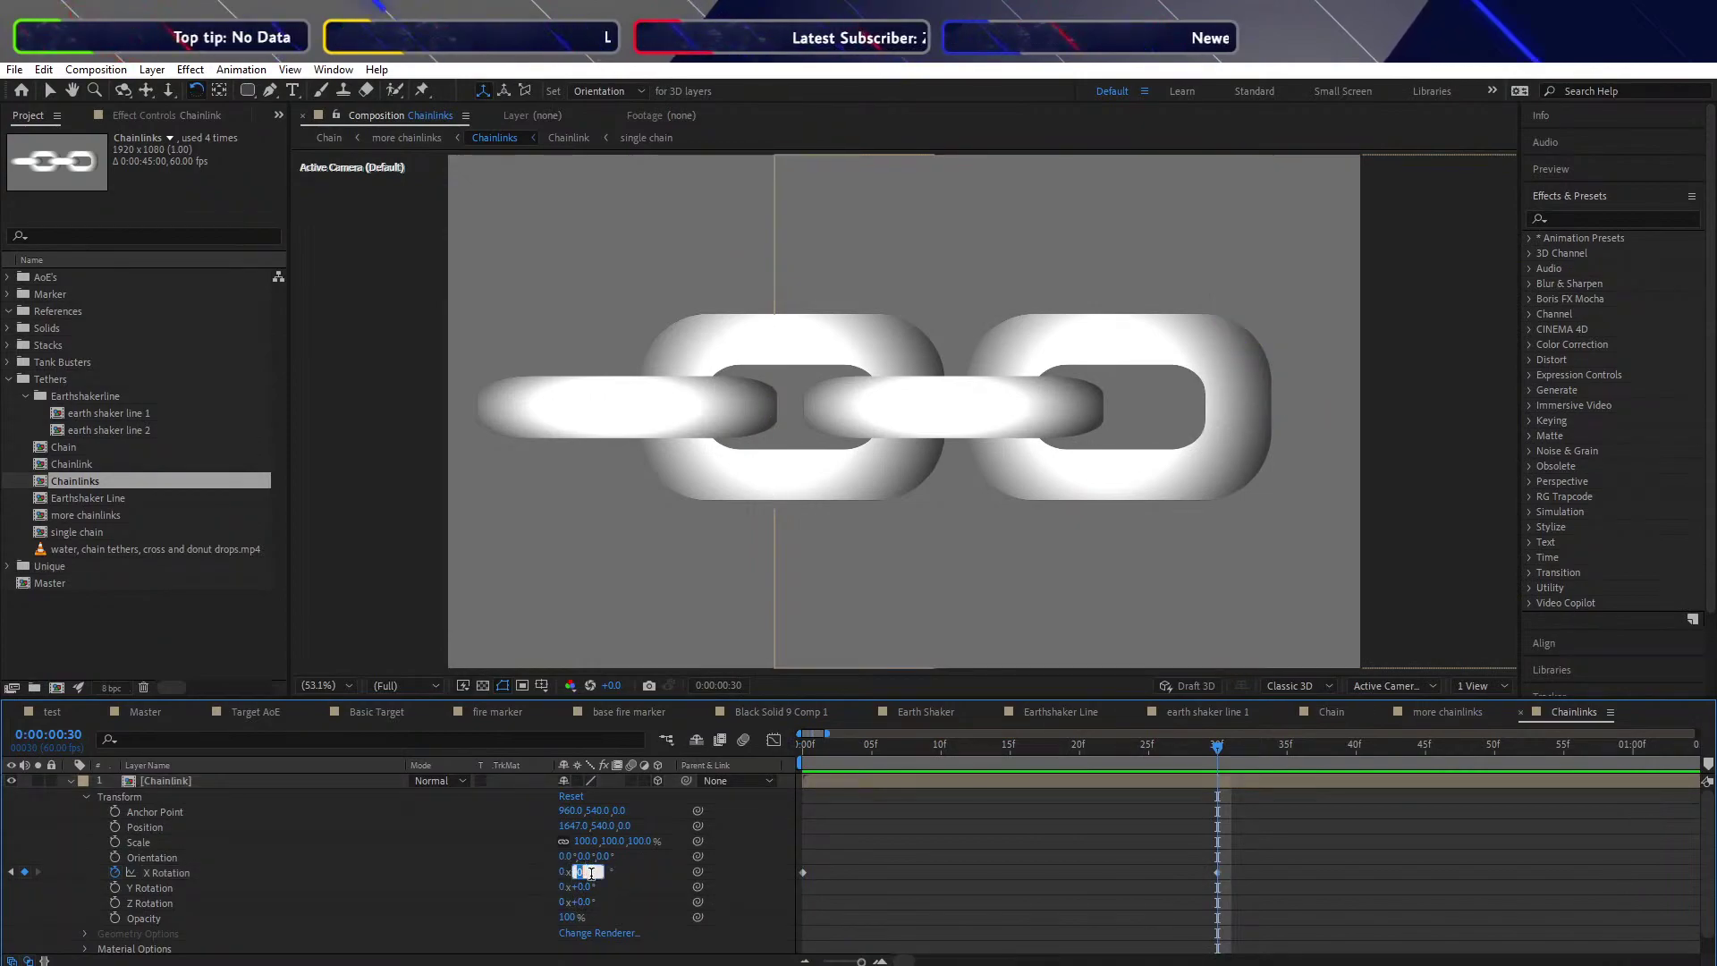
type("180")
key("Return")
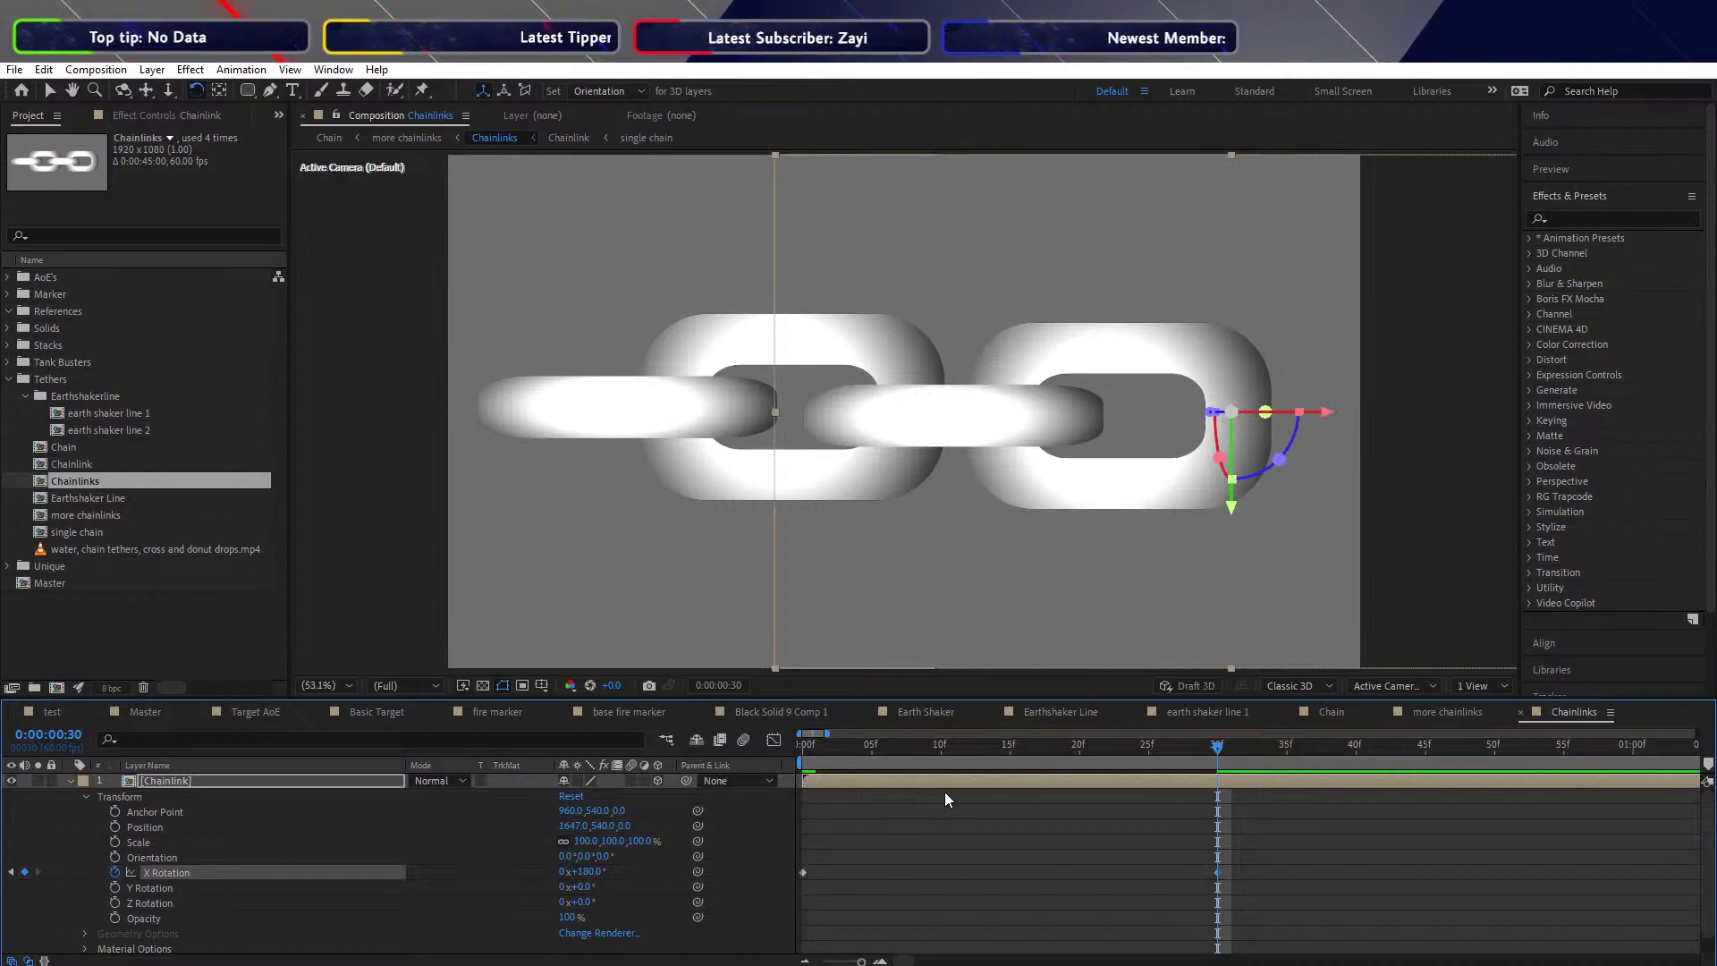
key("Home")
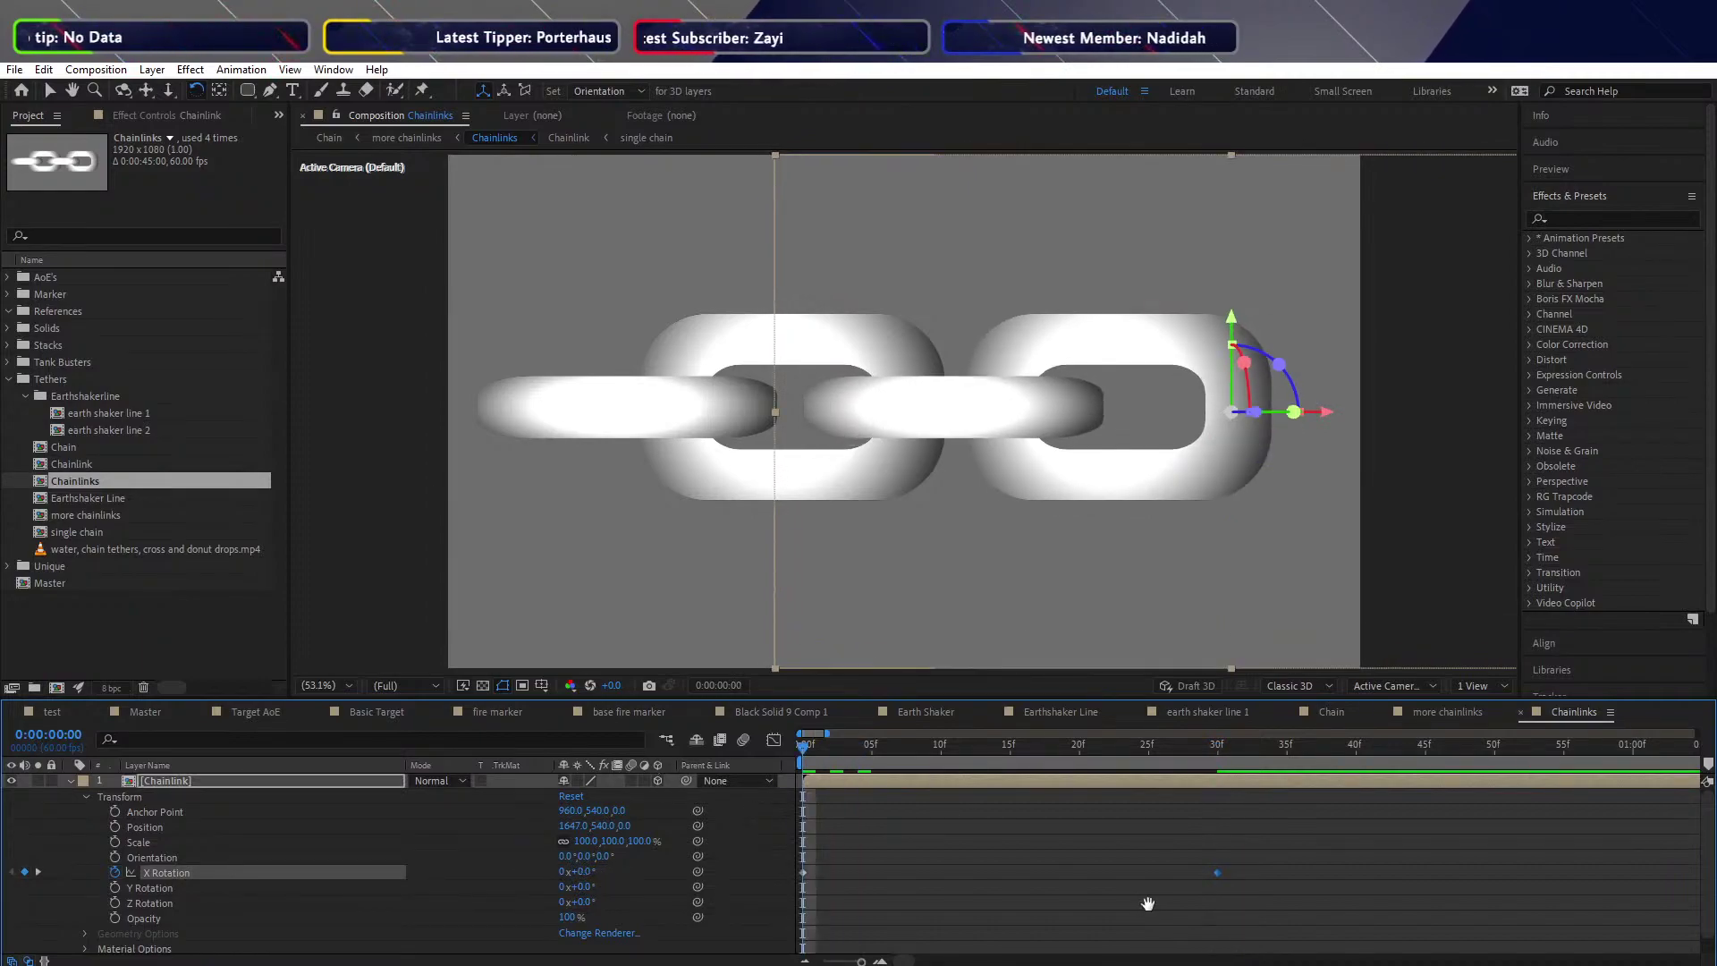
key("space")
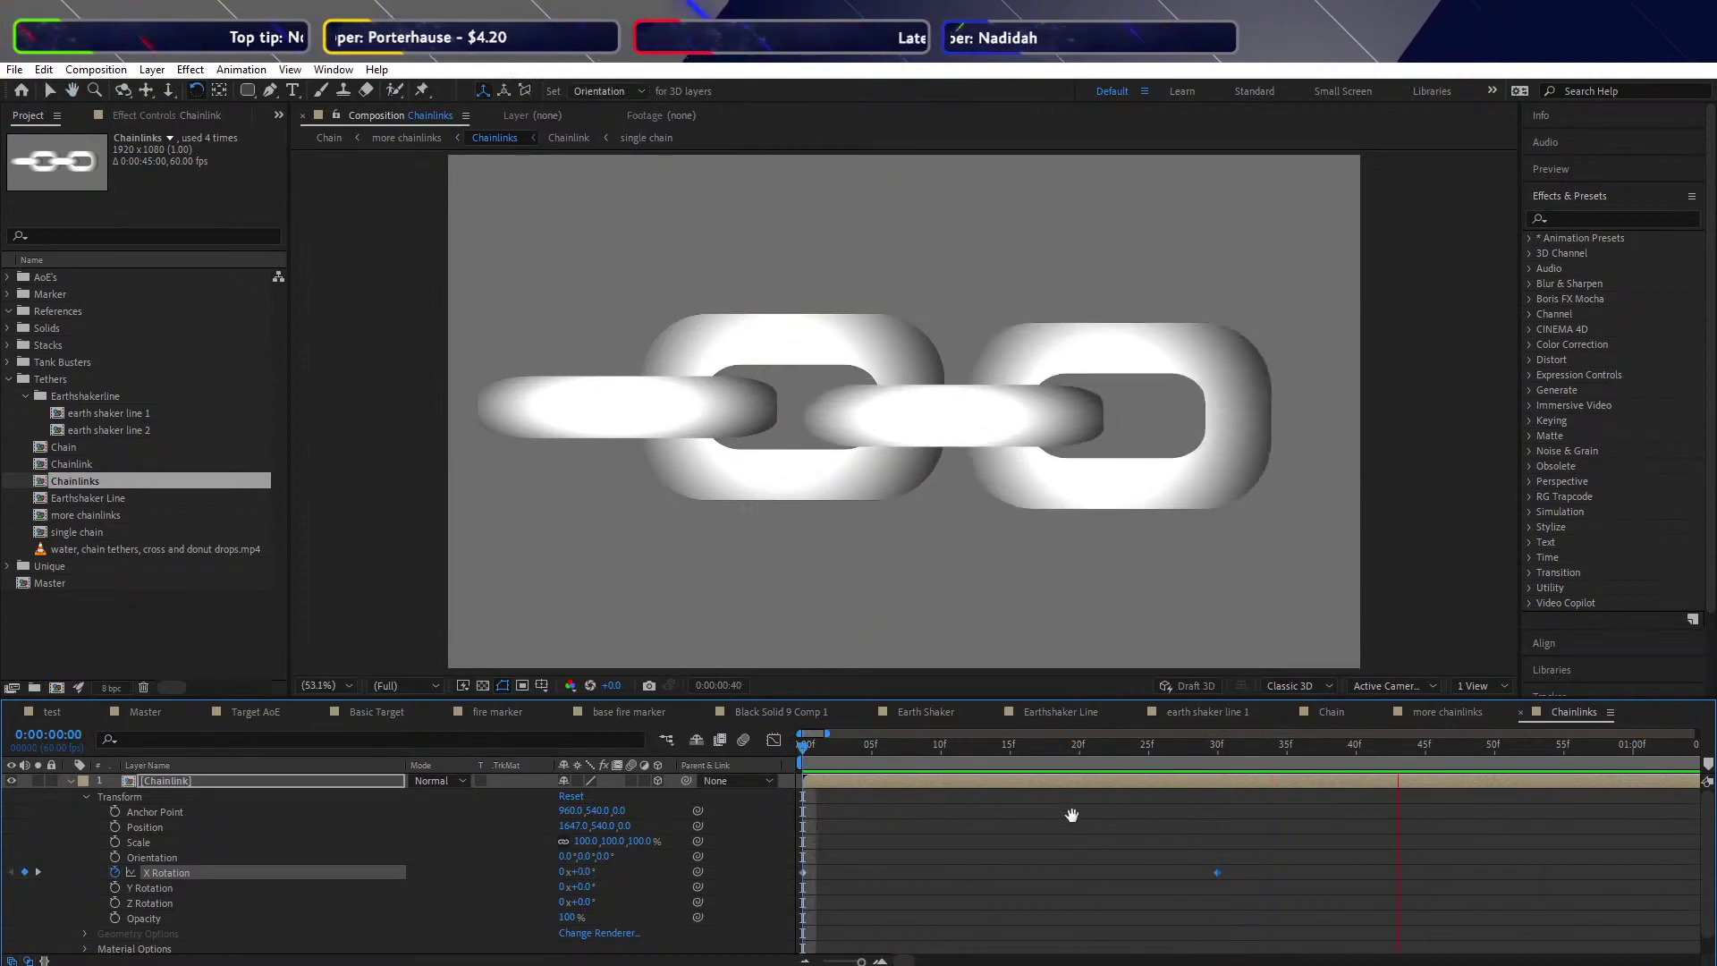
key("space")
left_click_drag(1327, 850, 747, 933)
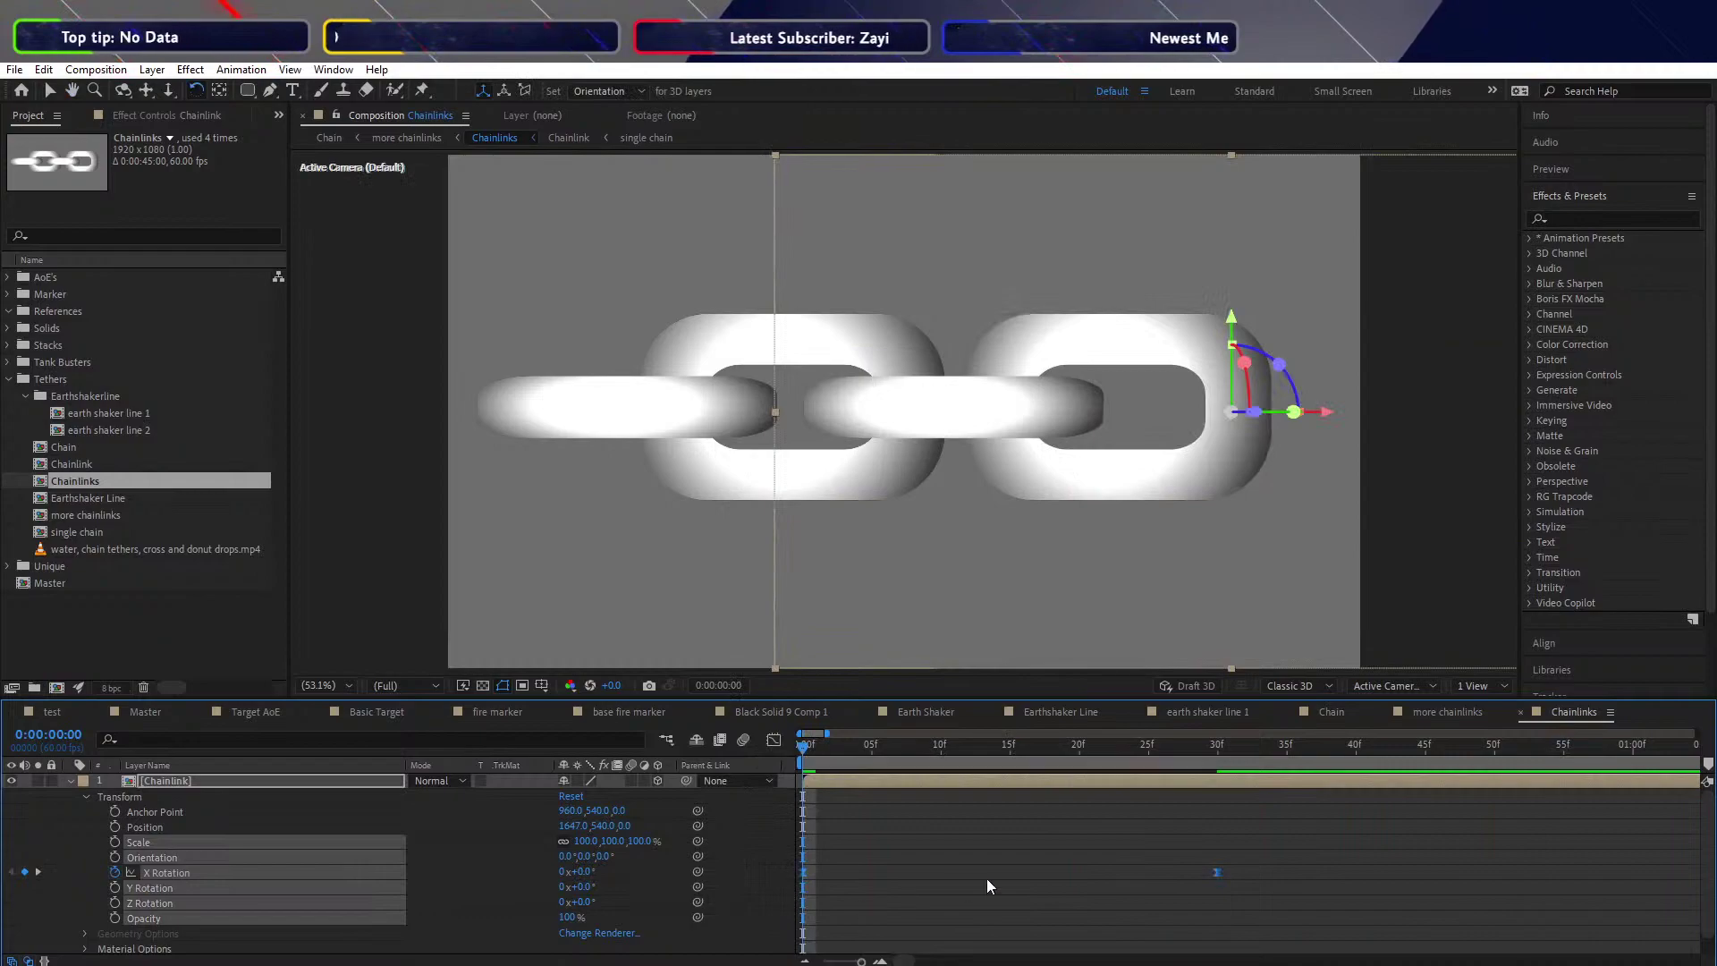
key("space")
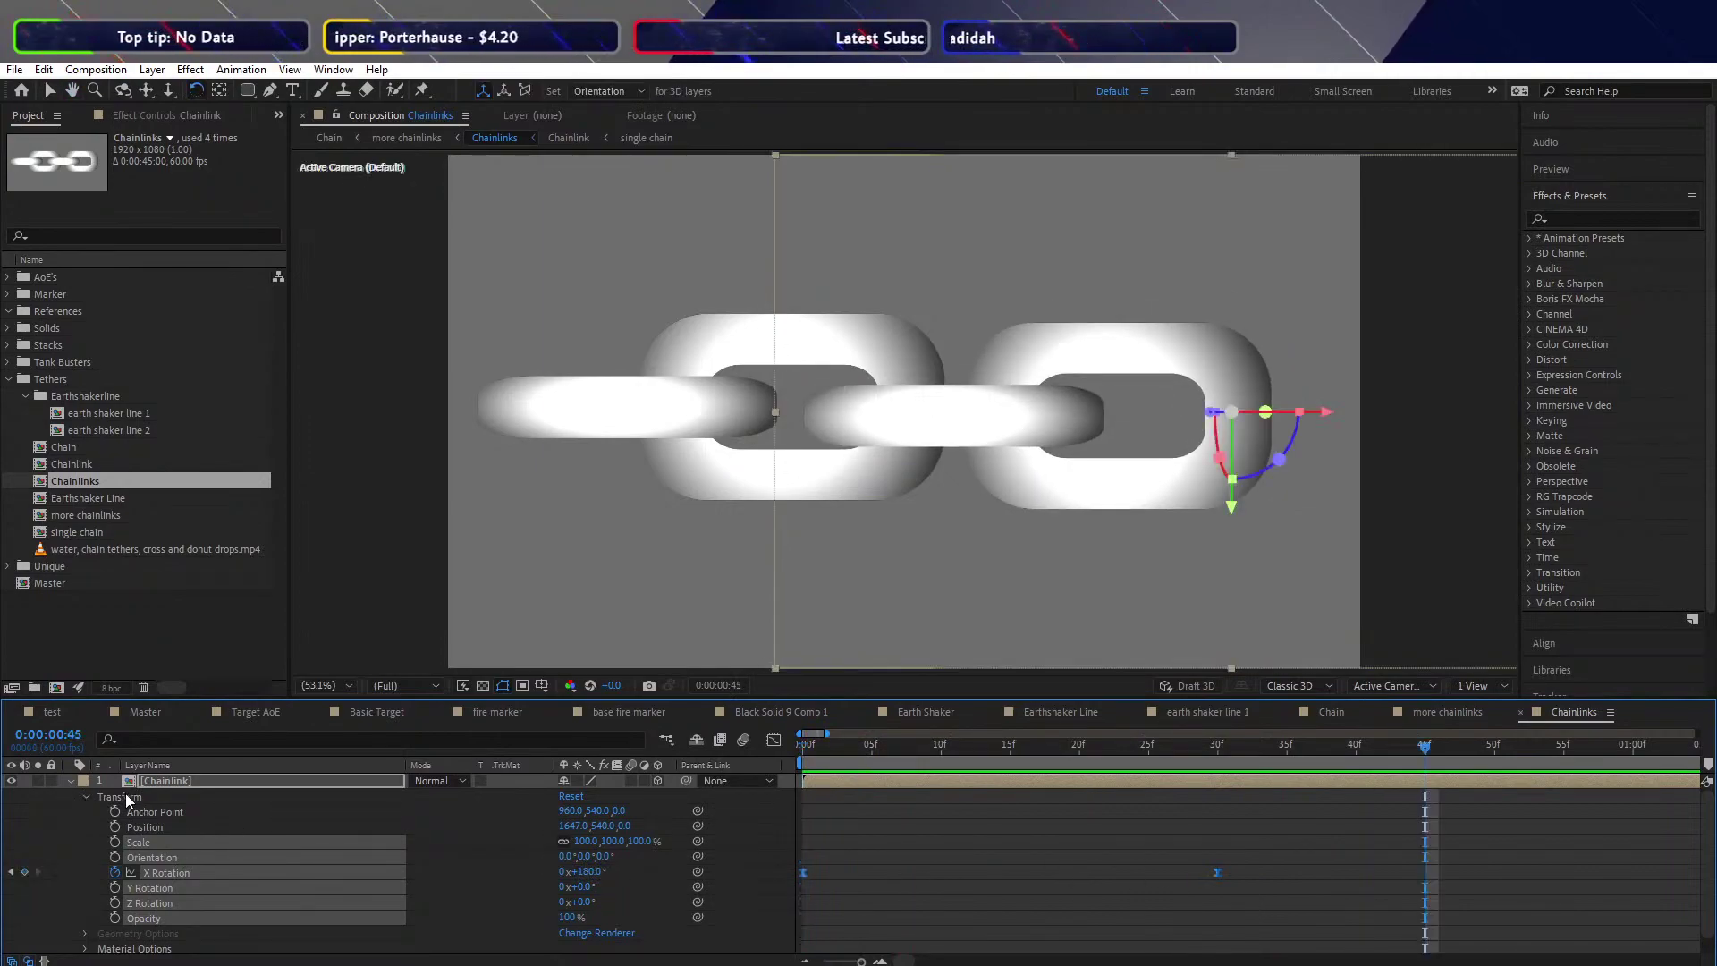
Copy the upper Chainlink's eased X Rotation keyframes onto the lower Chainlink layer, starting at the first frame
left_click_drag(1317, 807, 780, 905)
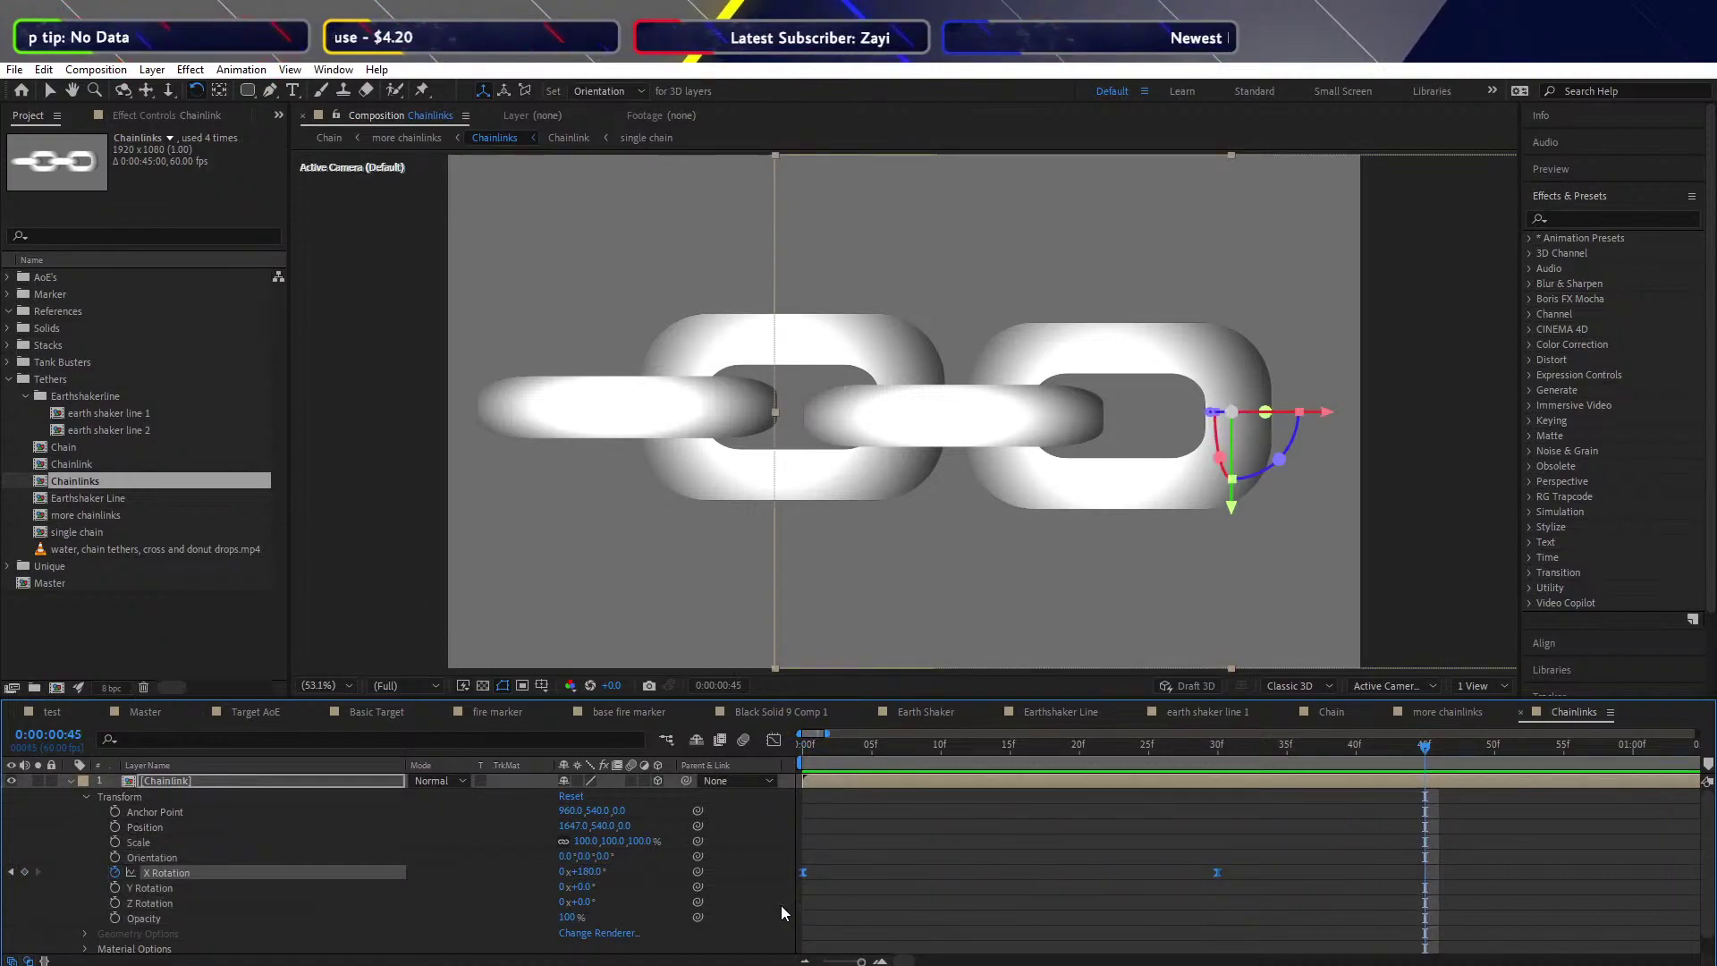
left_click(87, 797)
left_click(148, 839)
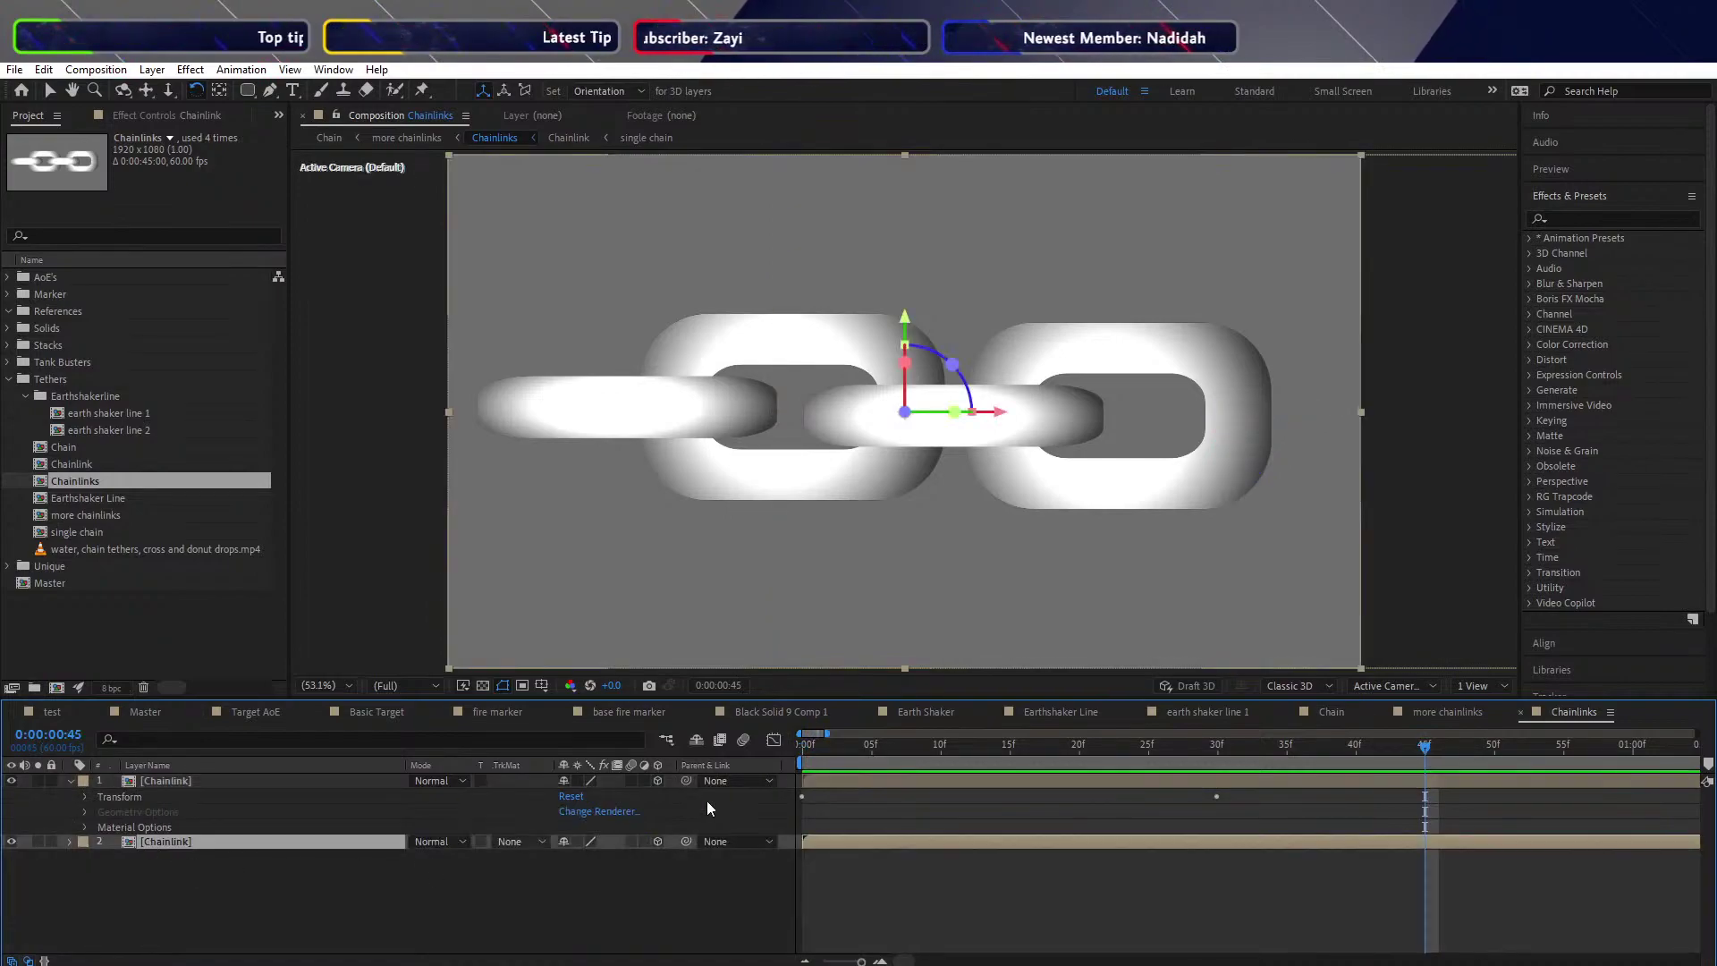
key("Home")
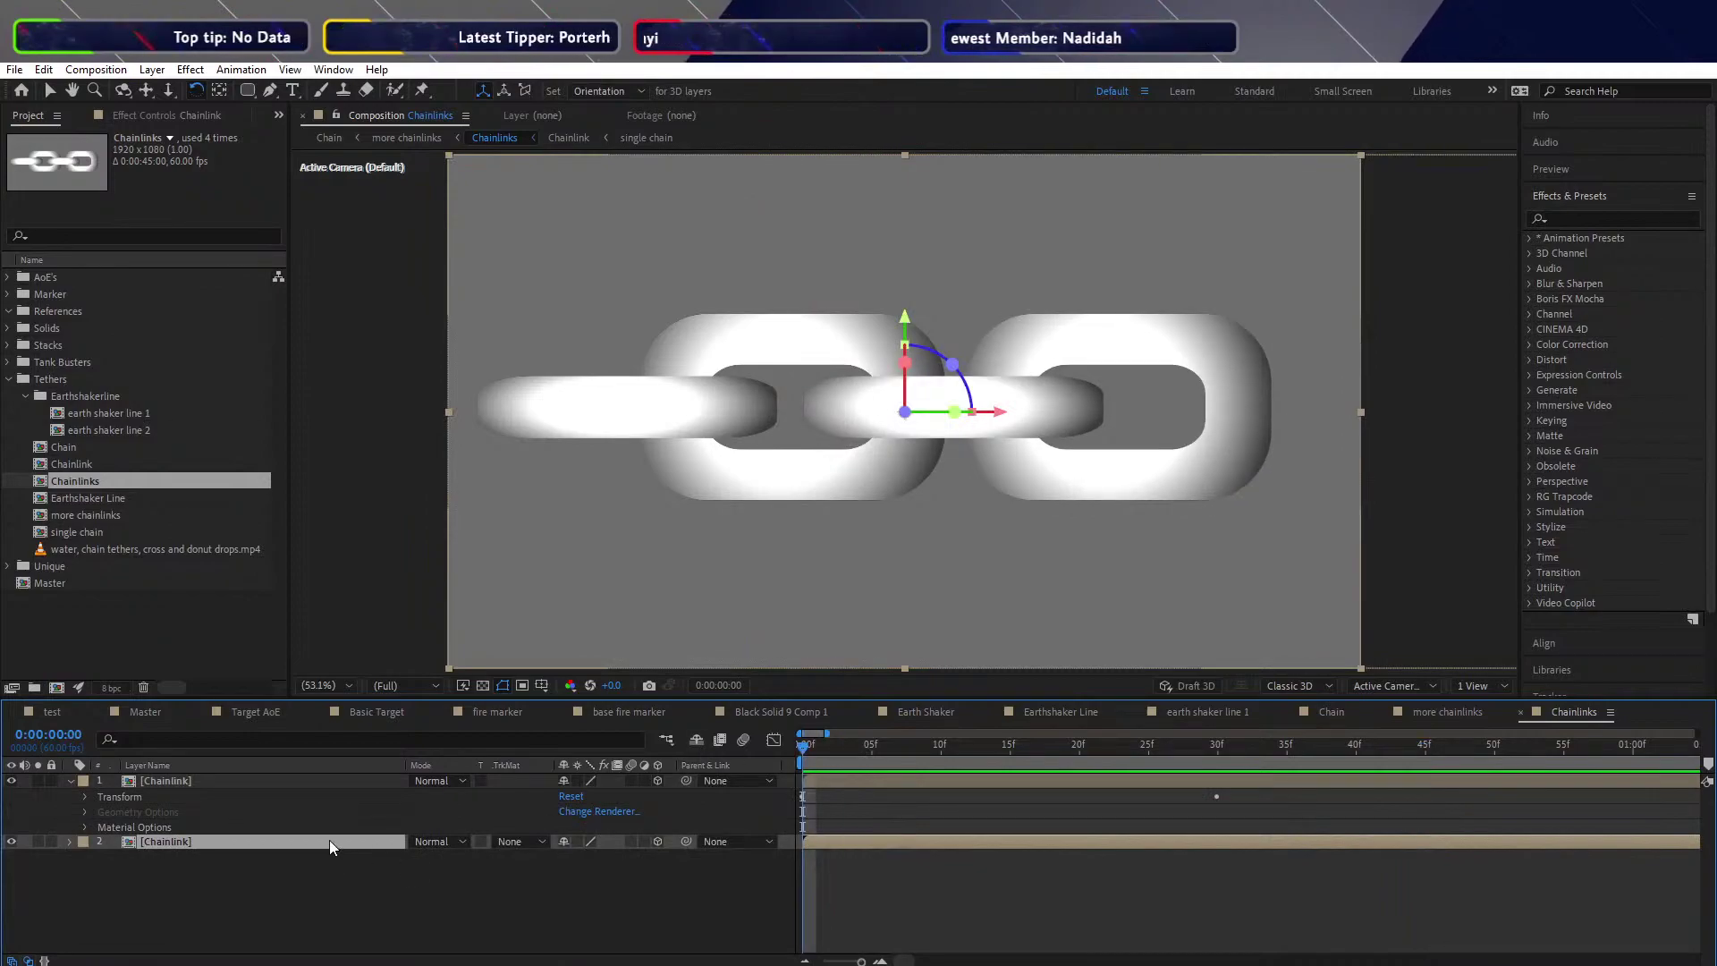
key("Return")
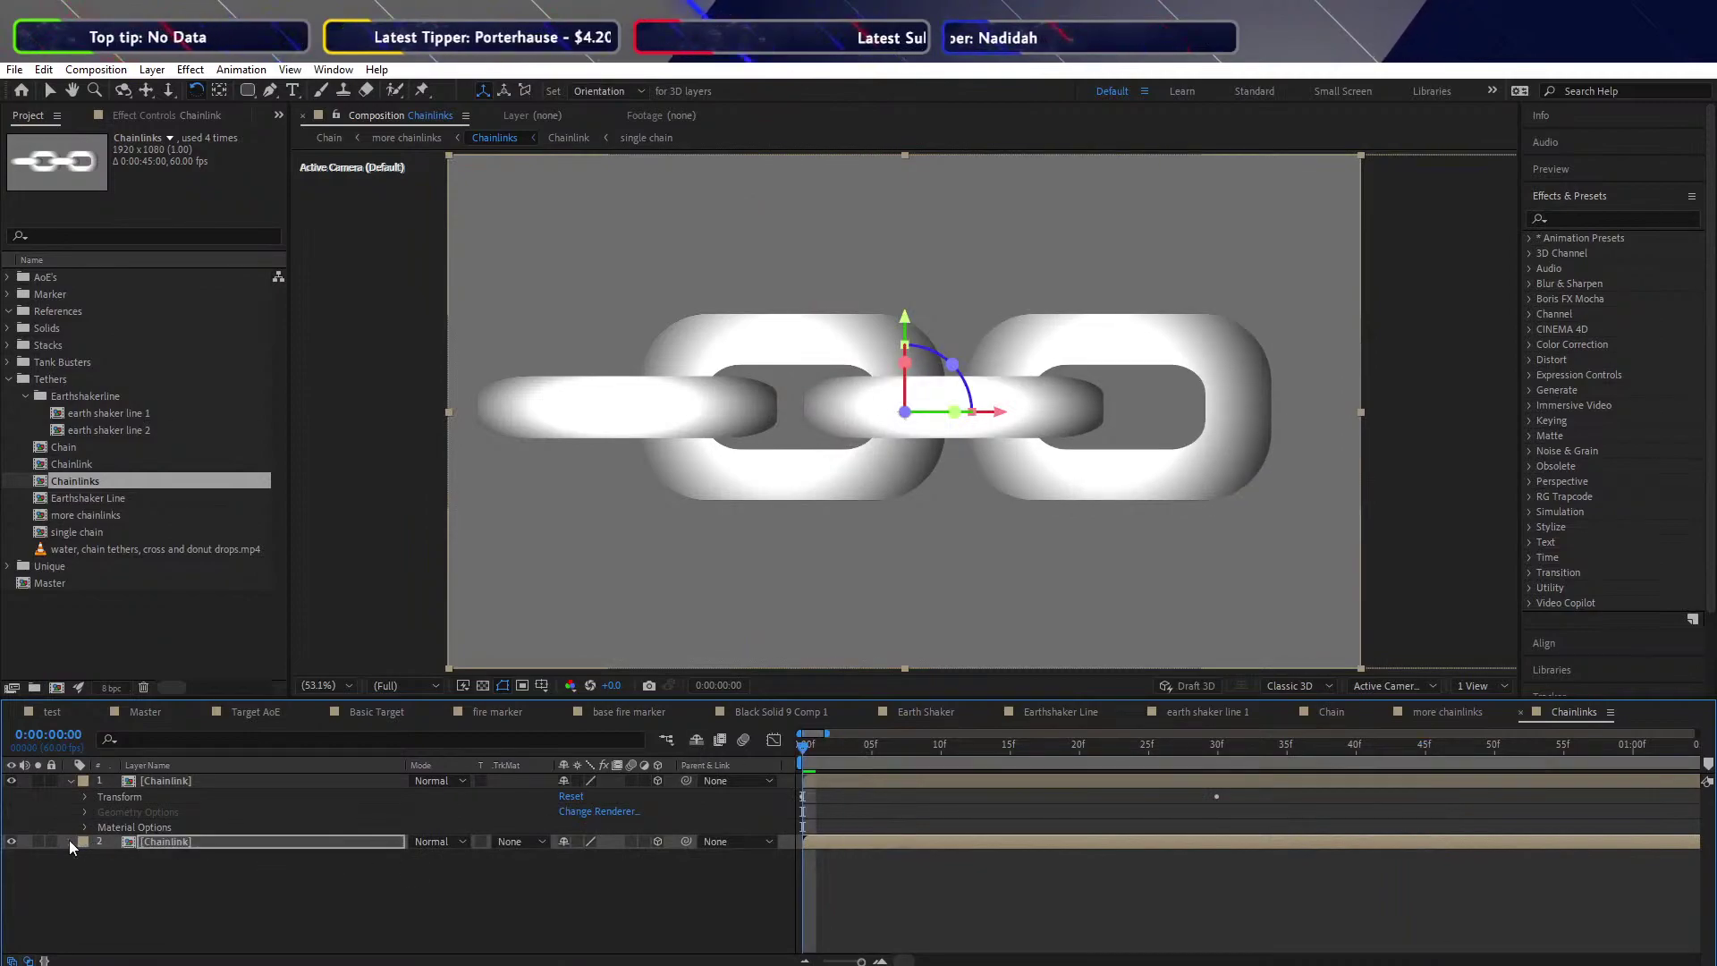
left_click(70, 841)
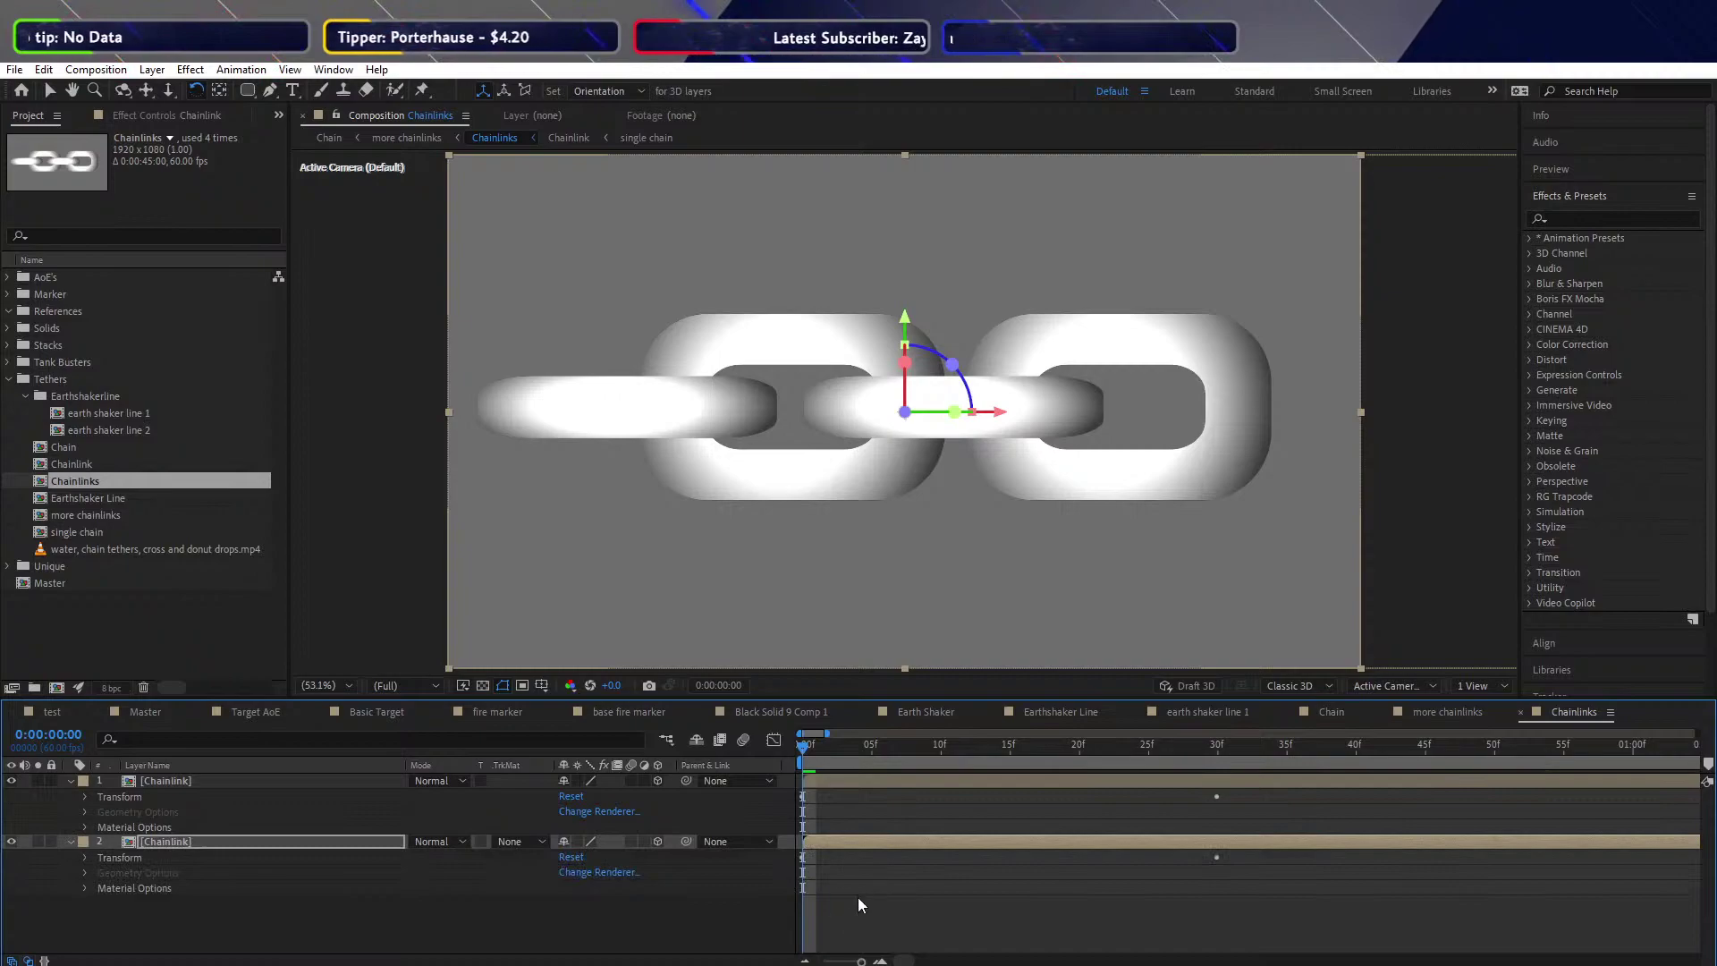
Shift the lower Chainlink layer five frames earlier so its rotation ends at frame 25, and preview the staggered motion
left_click(840, 844)
left_click_drag(803, 748, 762, 737)
left_click_drag(888, 848, 817, 835)
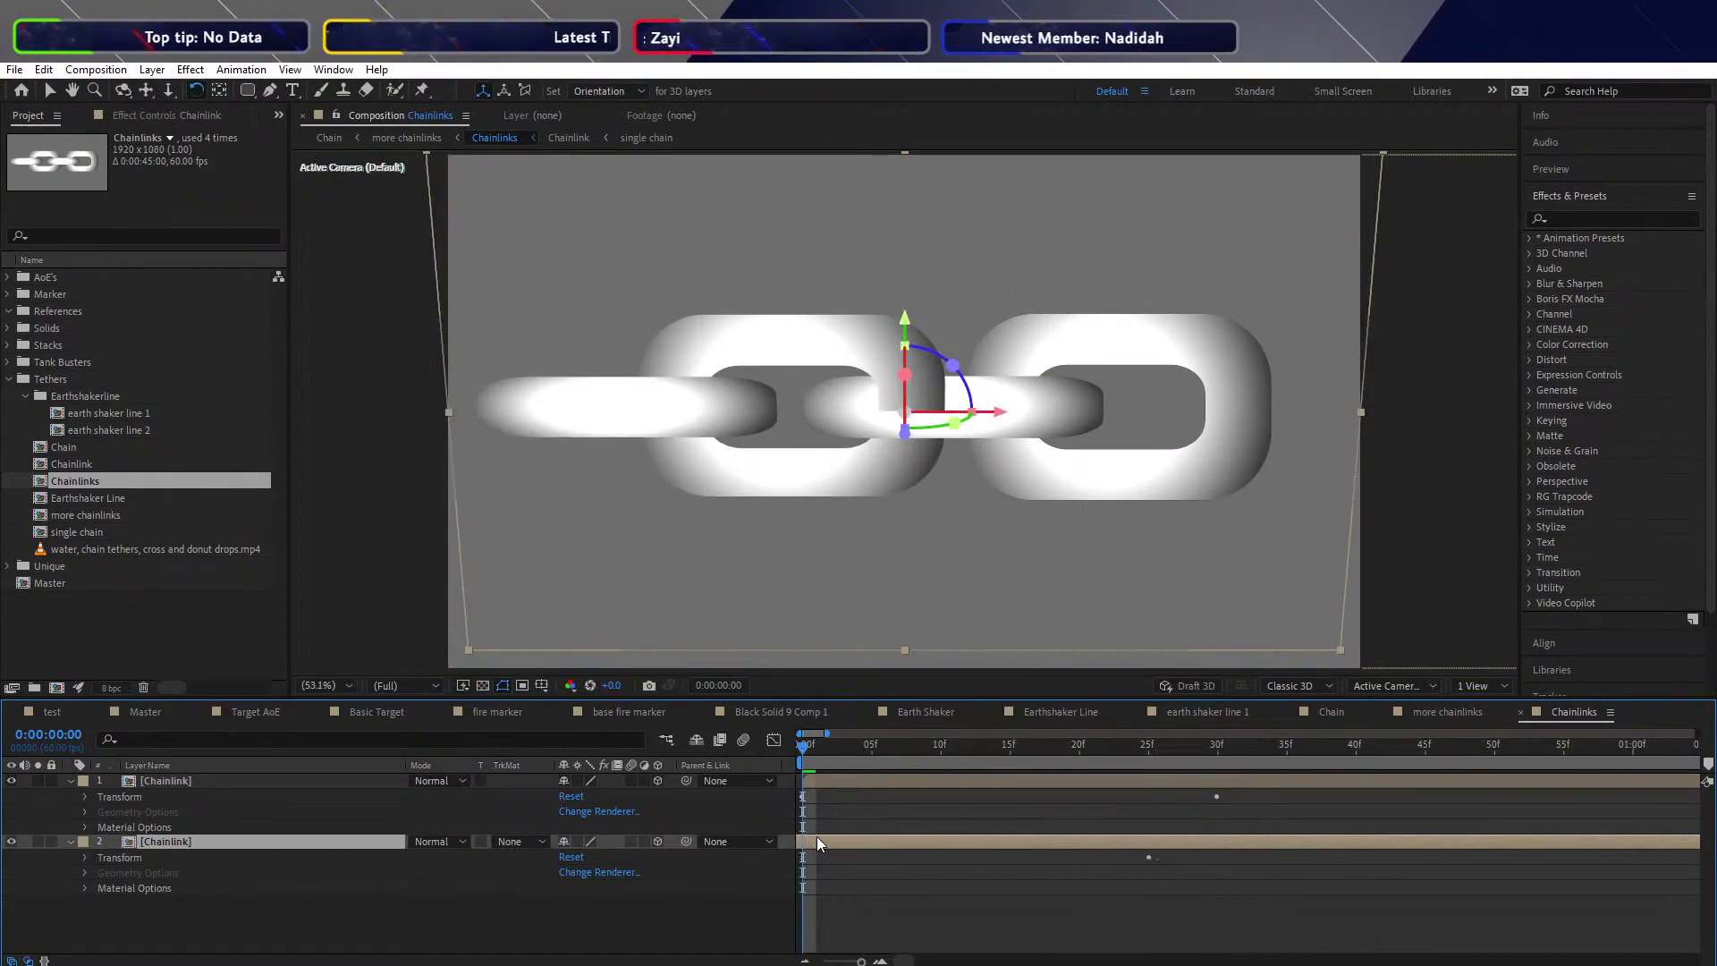
key("space")
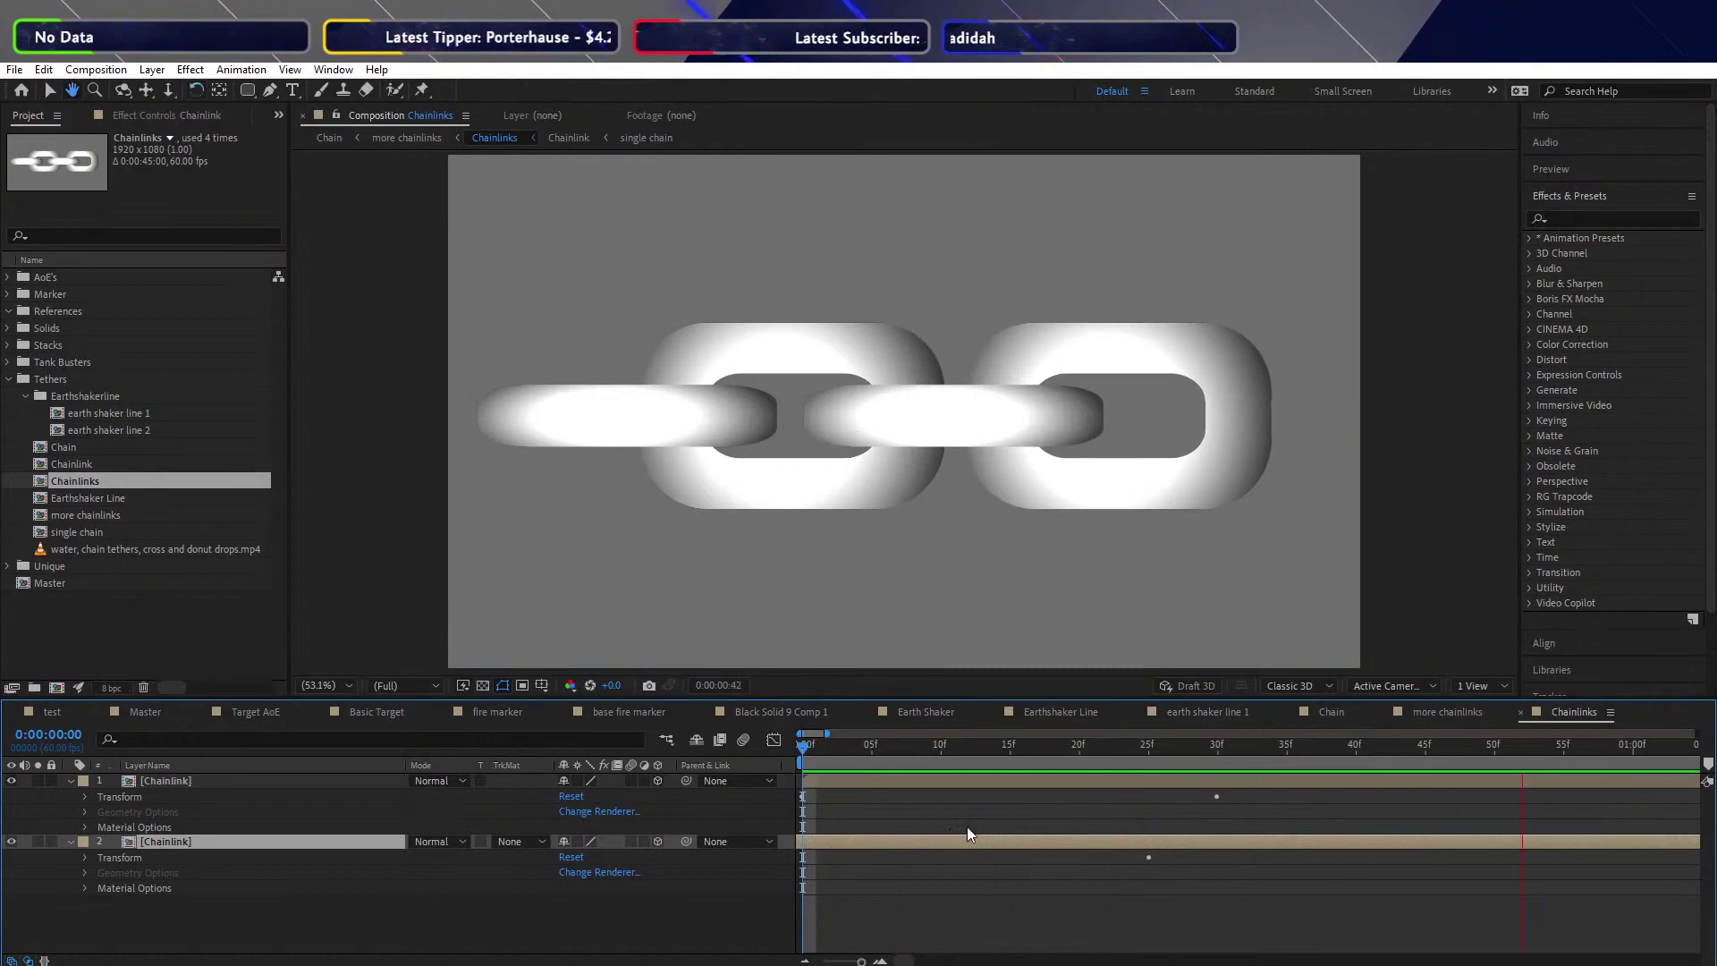
key("space")
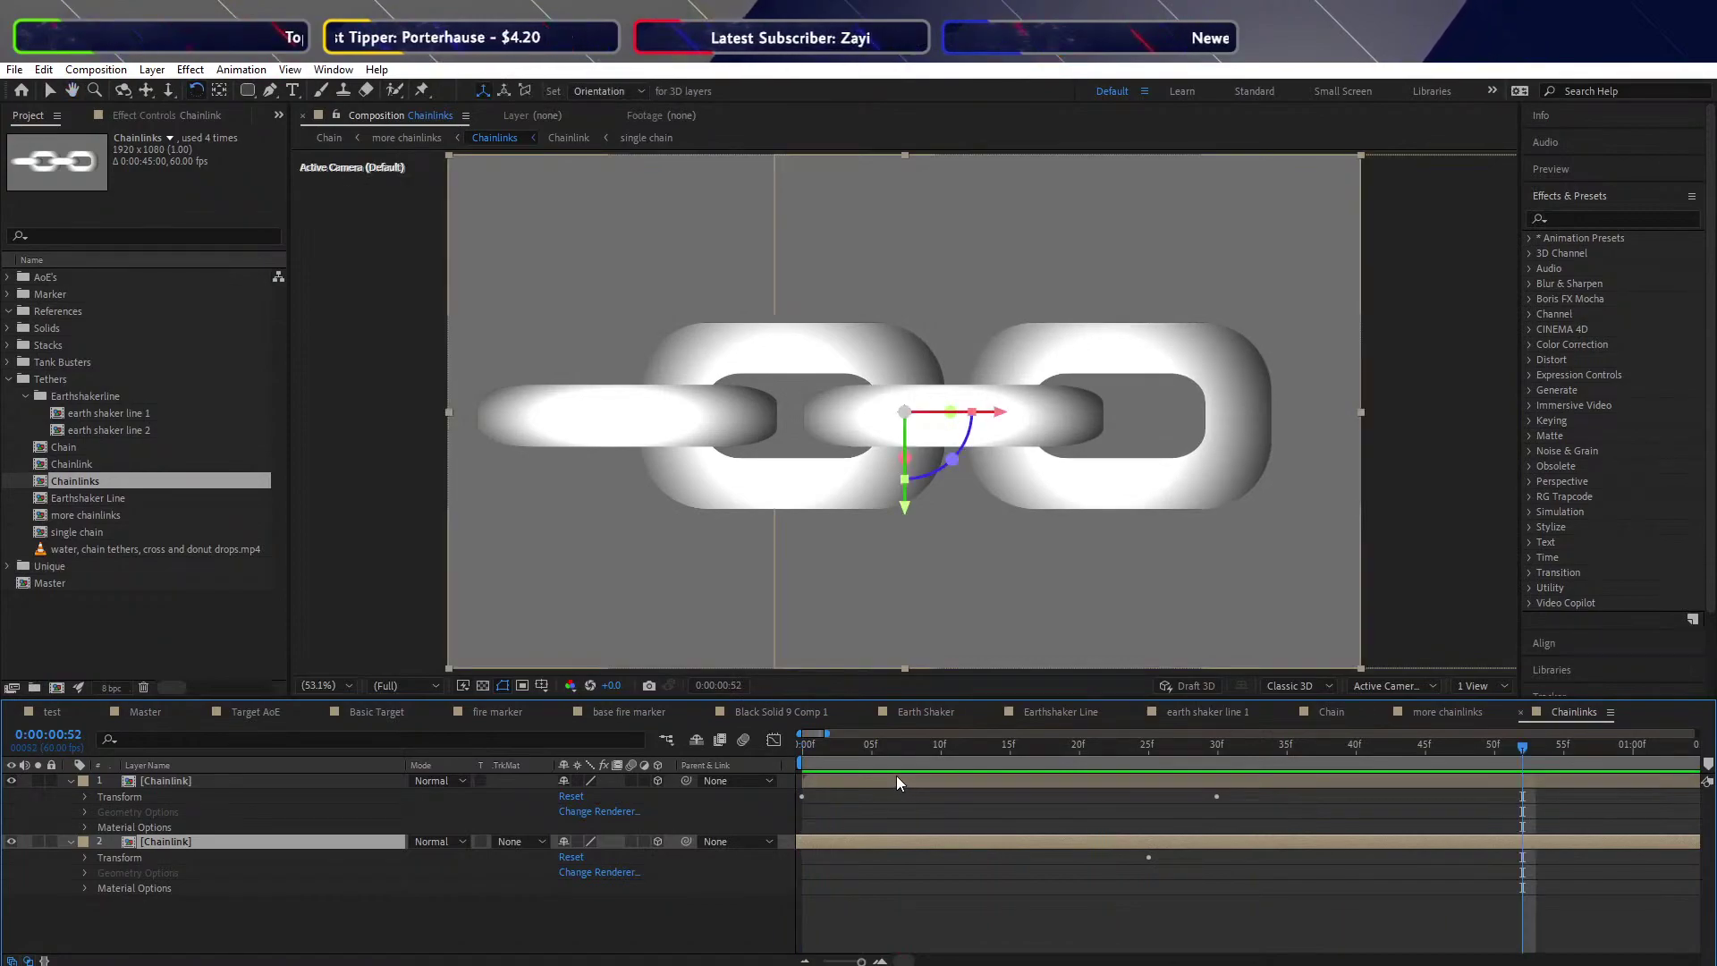
Try moving both Chainlink layers five frames later so the upper one starts at frame 5
left_click(864, 783)
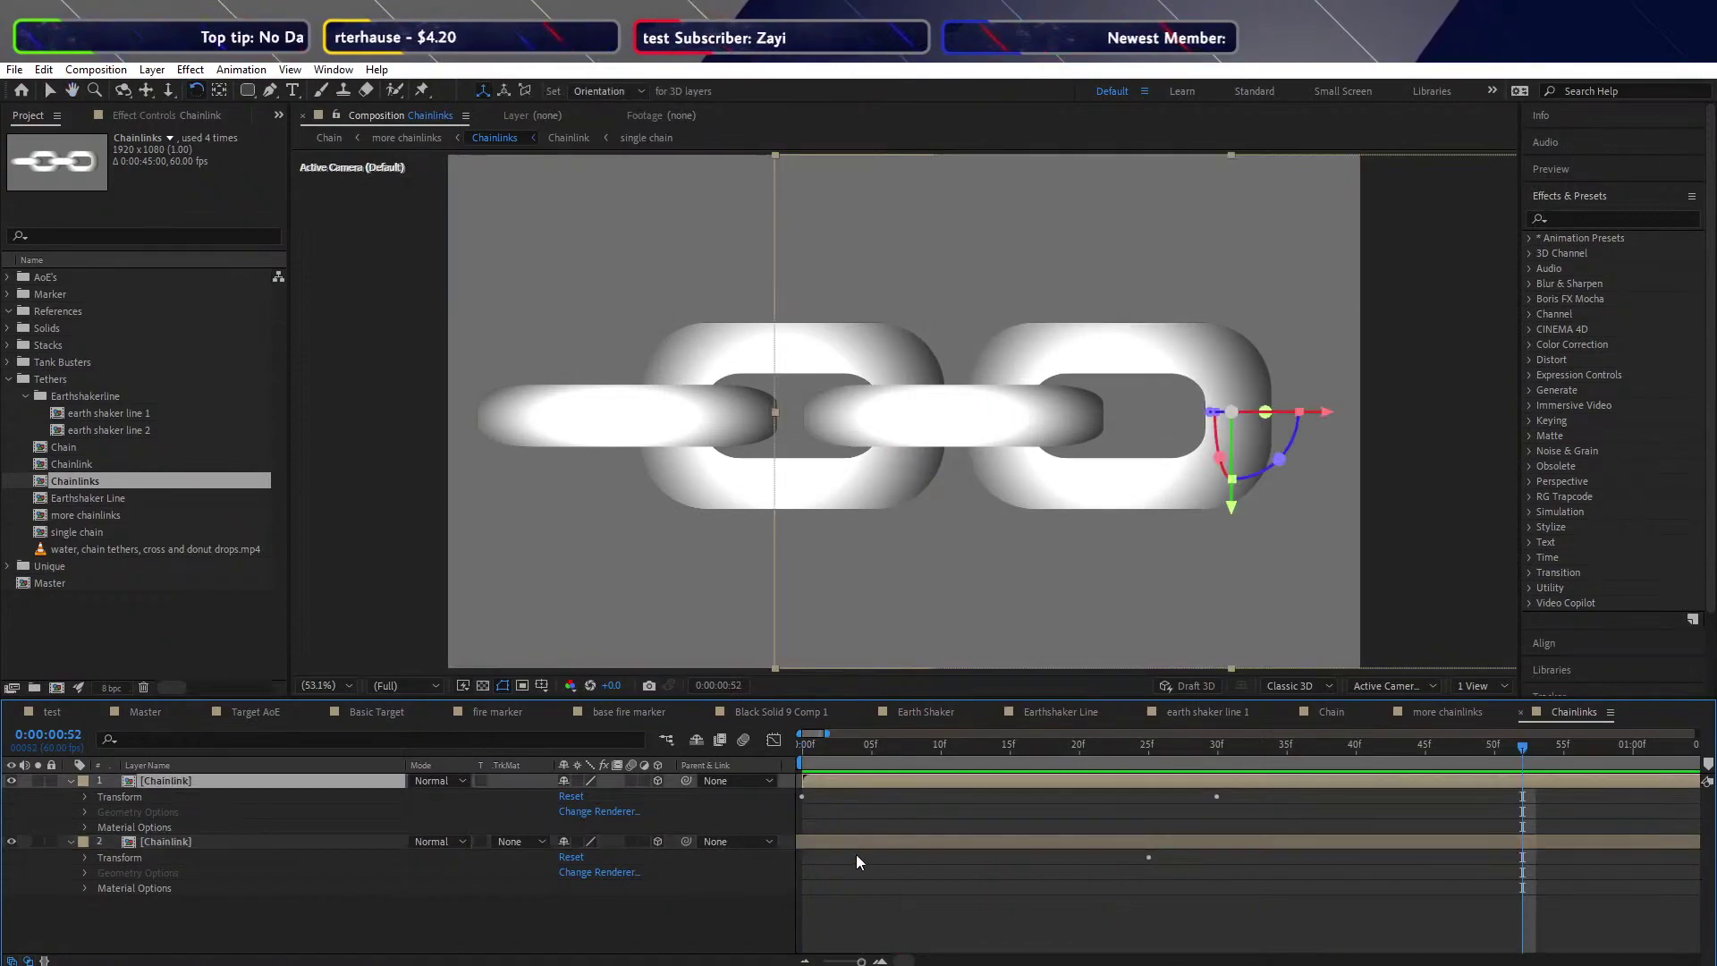
left_click(844, 844, "shift")
left_click_drag(844, 844, 907, 839)
left_click(912, 782)
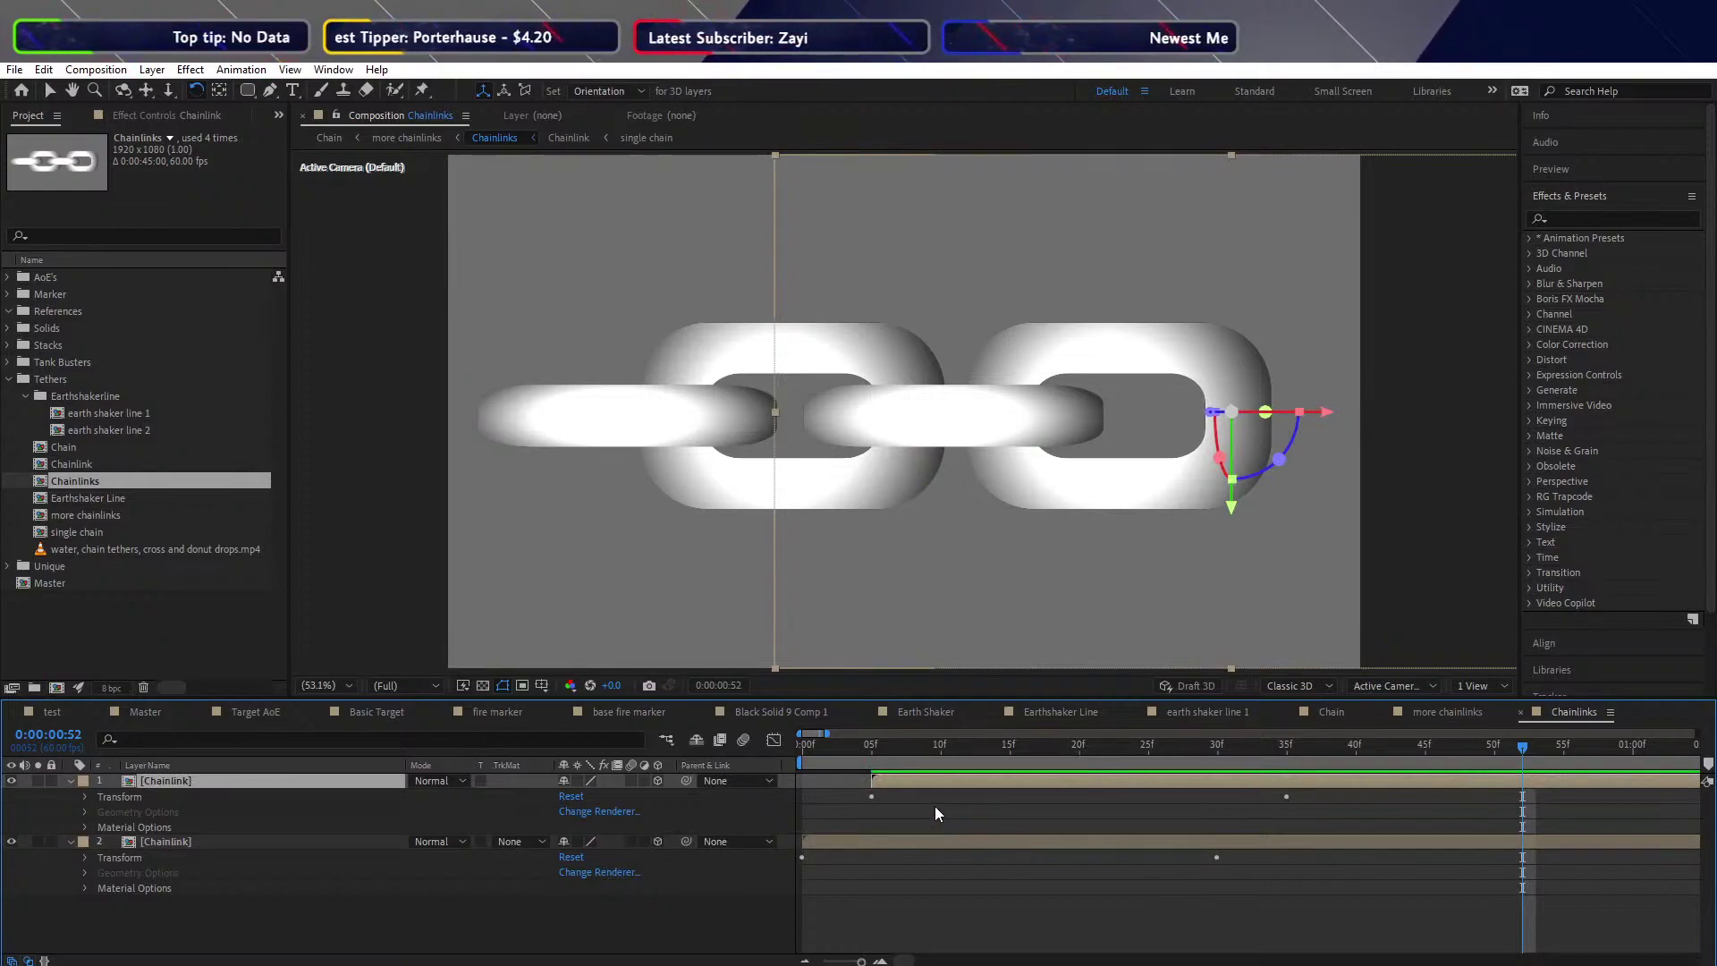
Play back and scrub through the shifted Chainlink rotations from the first frame to check their timing
left_click_drag(873, 748, 733, 750)
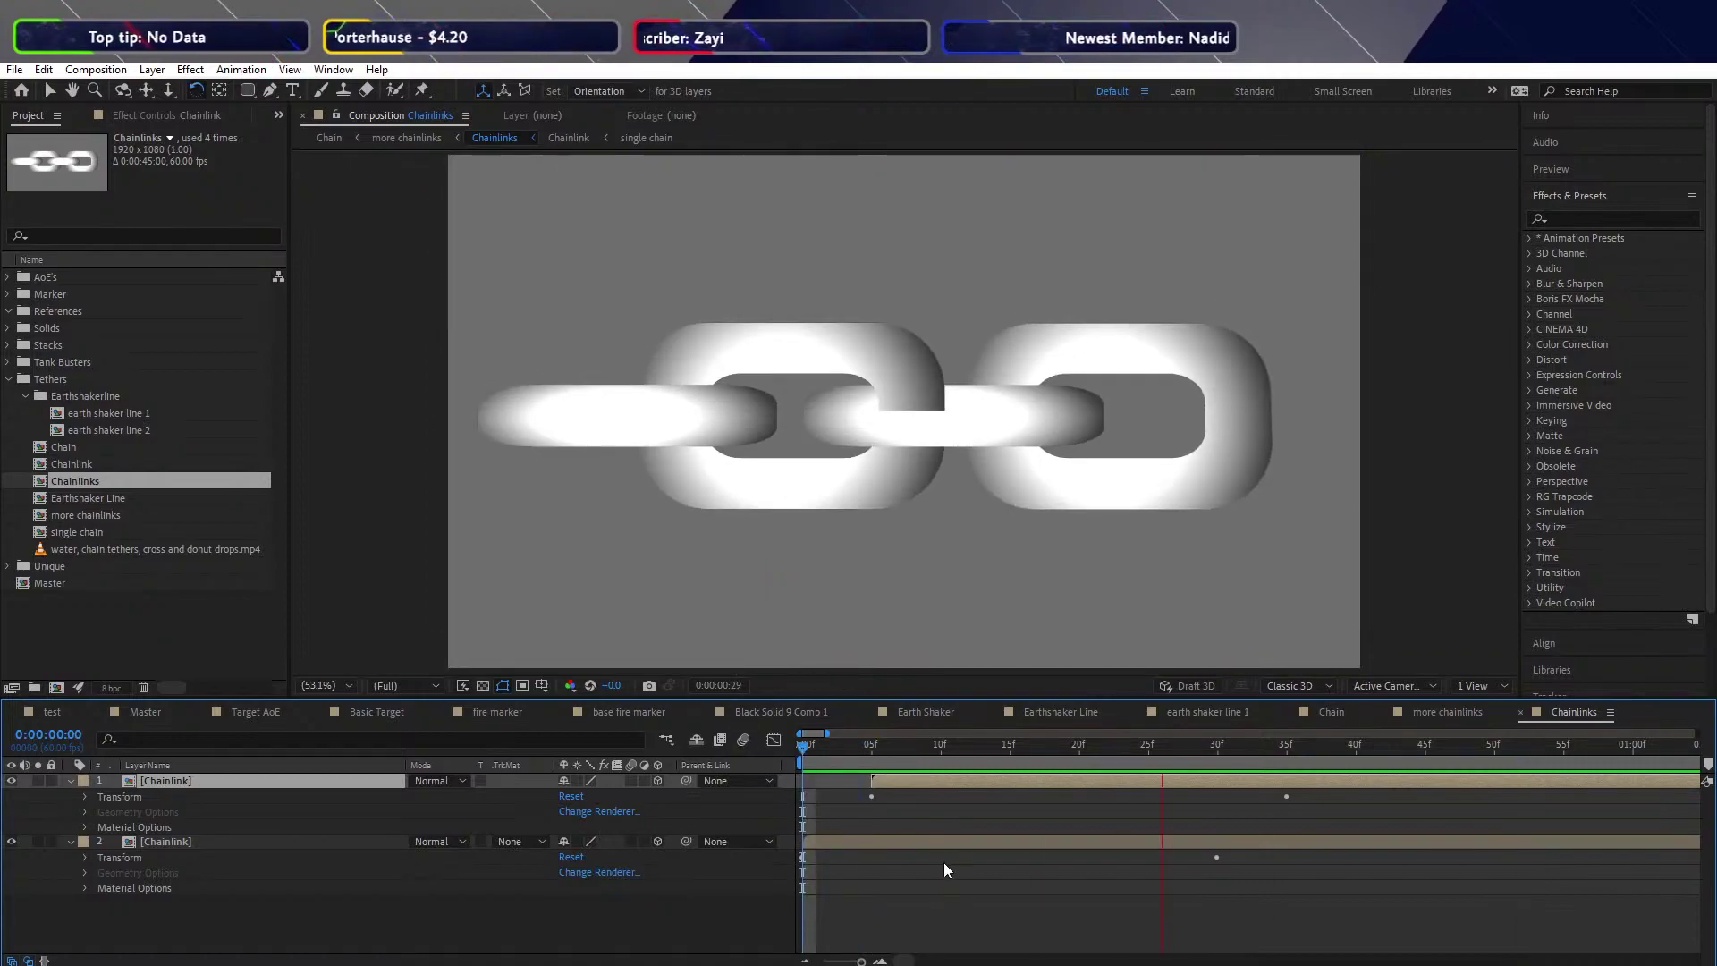
key("Page_Down")
key("Page_Down")
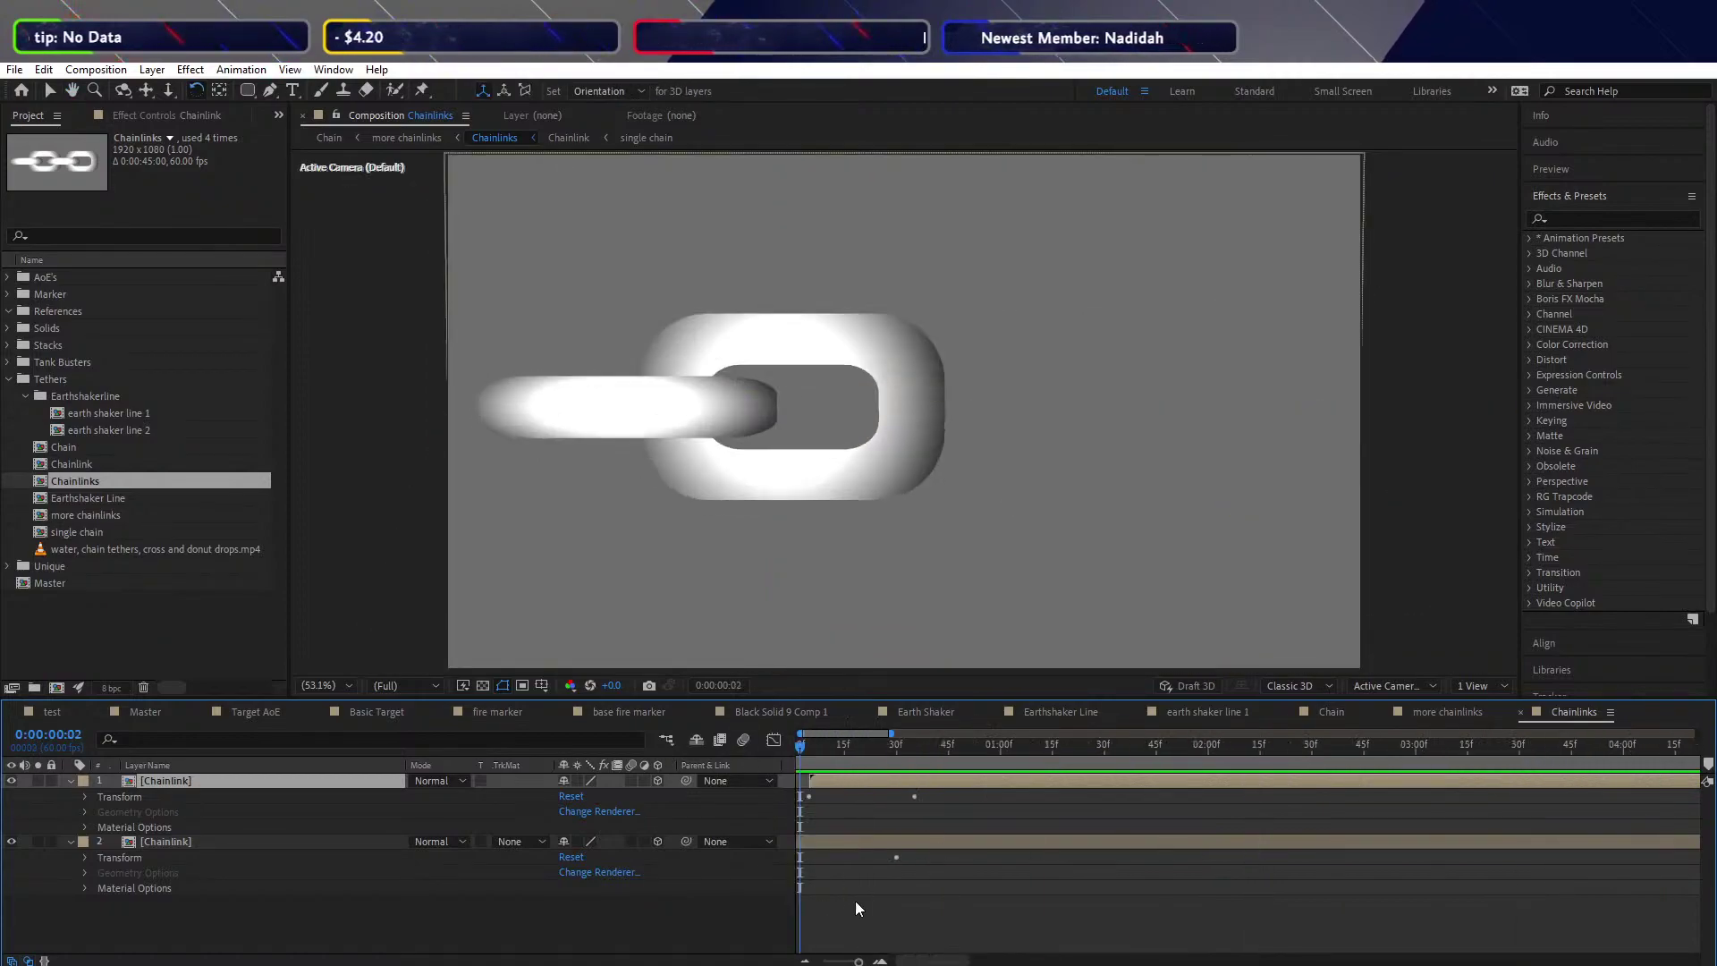
key("semicolon")
key("Home")
key("space")
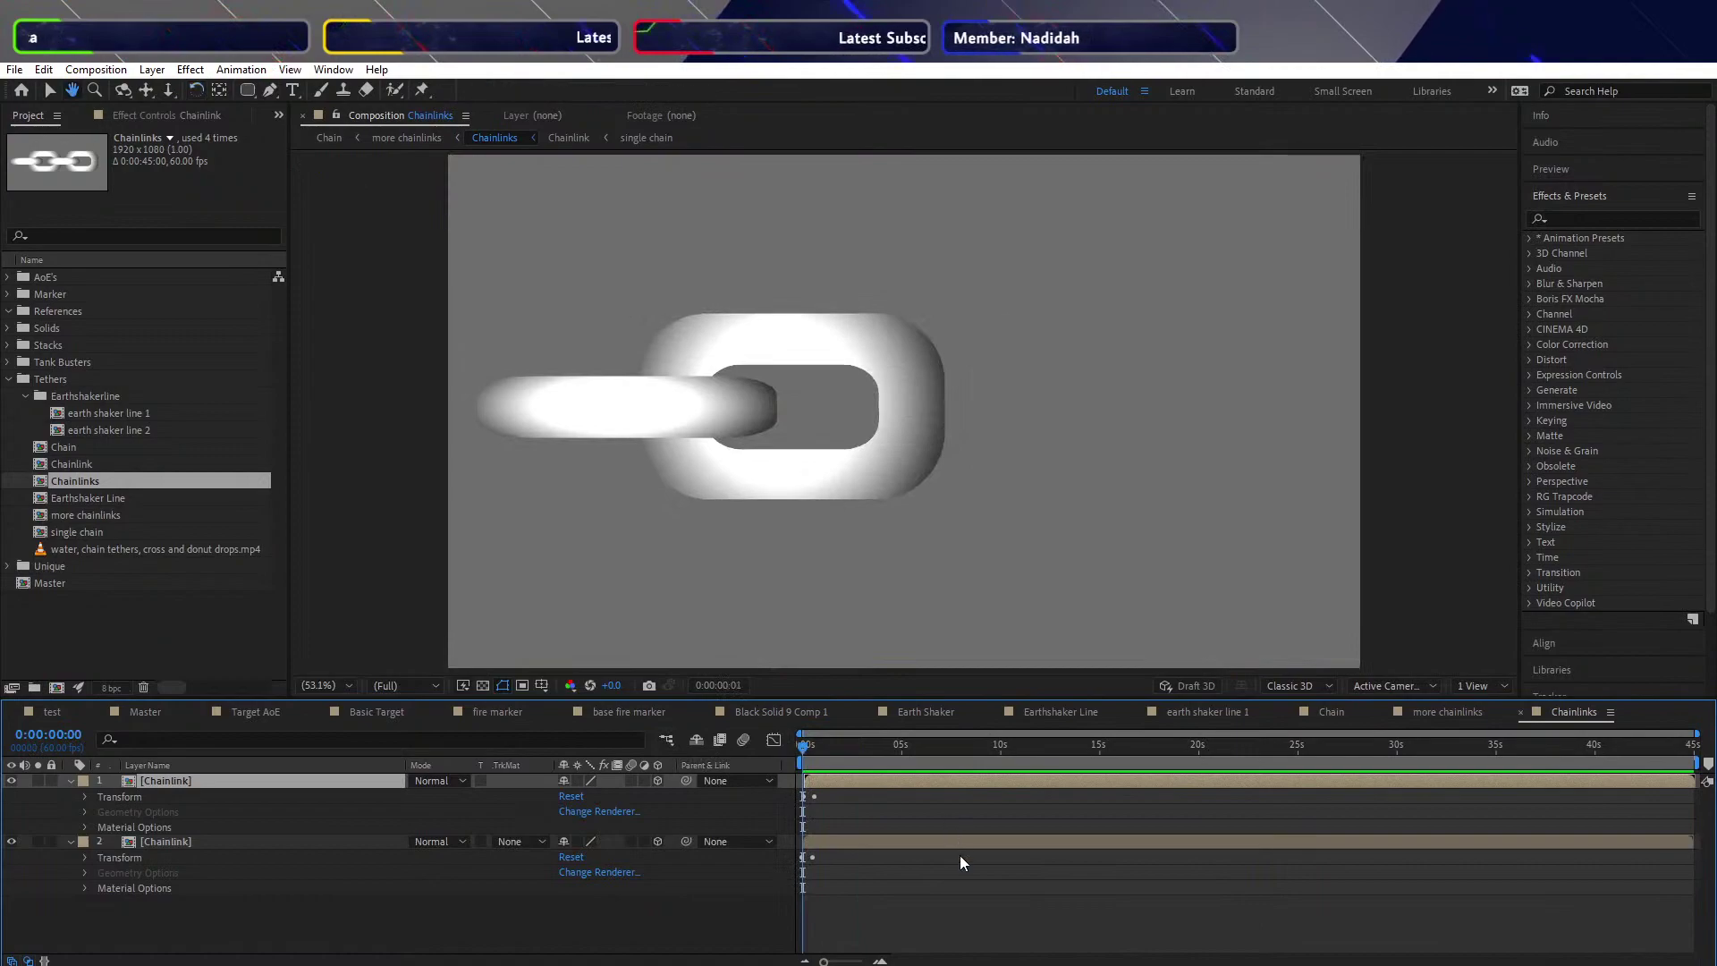
key("space")
key("Home")
key("space")
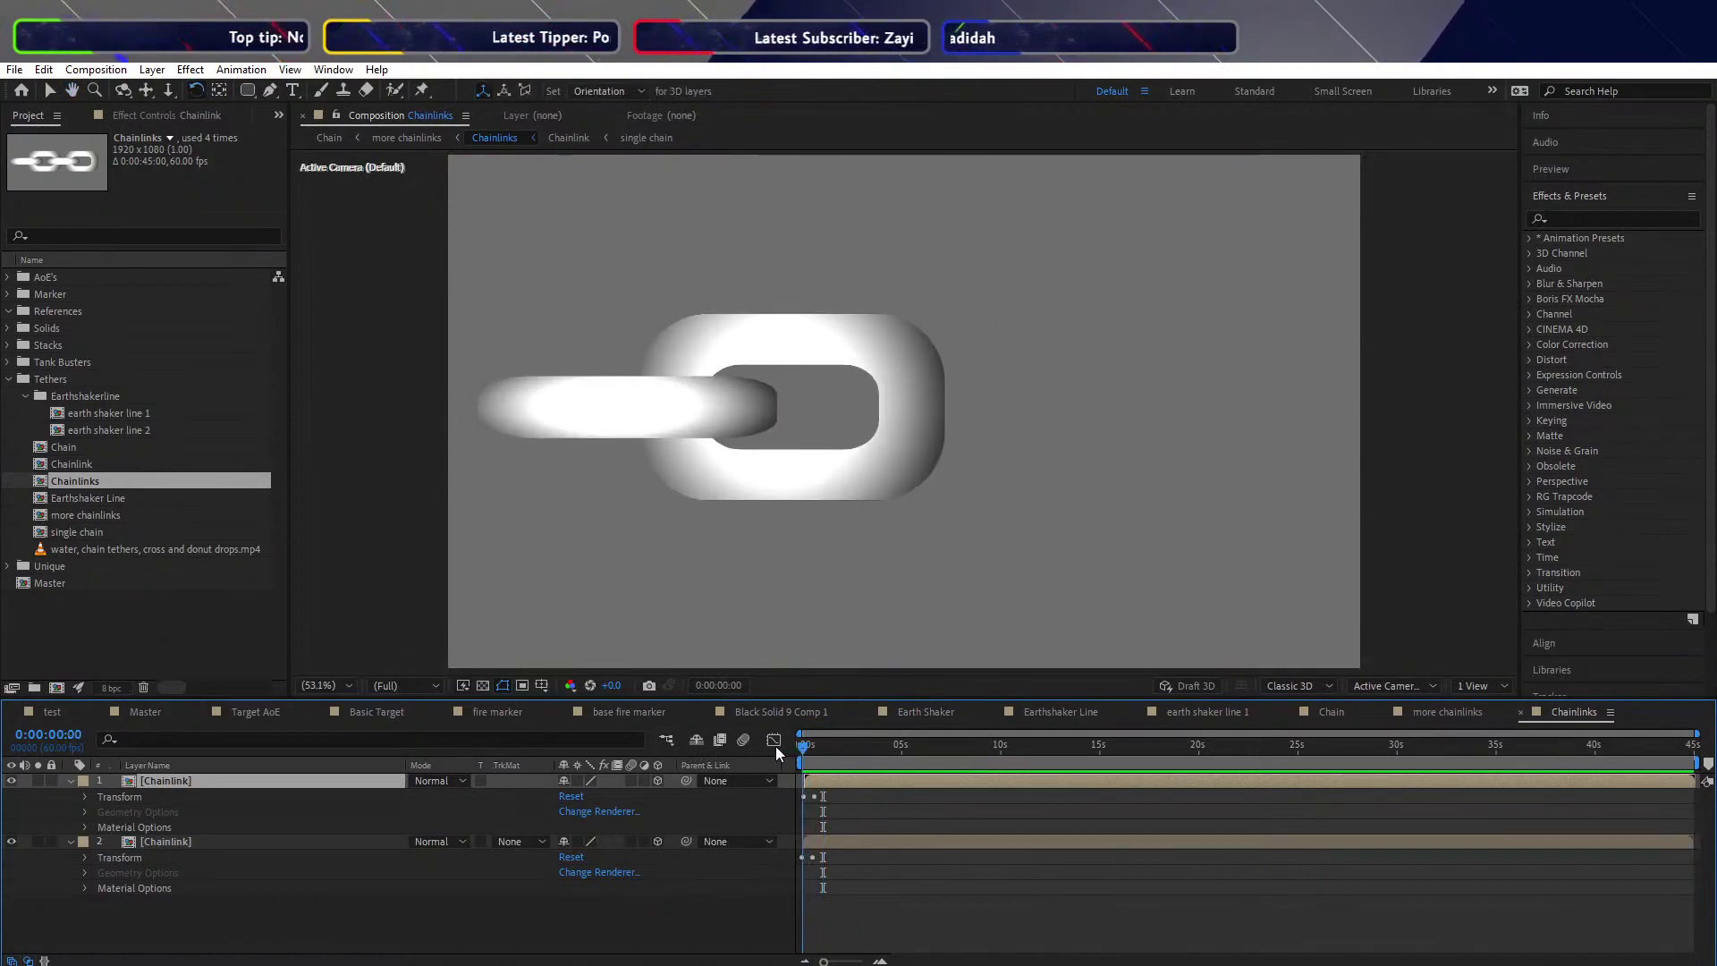
key("space")
left_click_drag(808, 750, 824, 746)
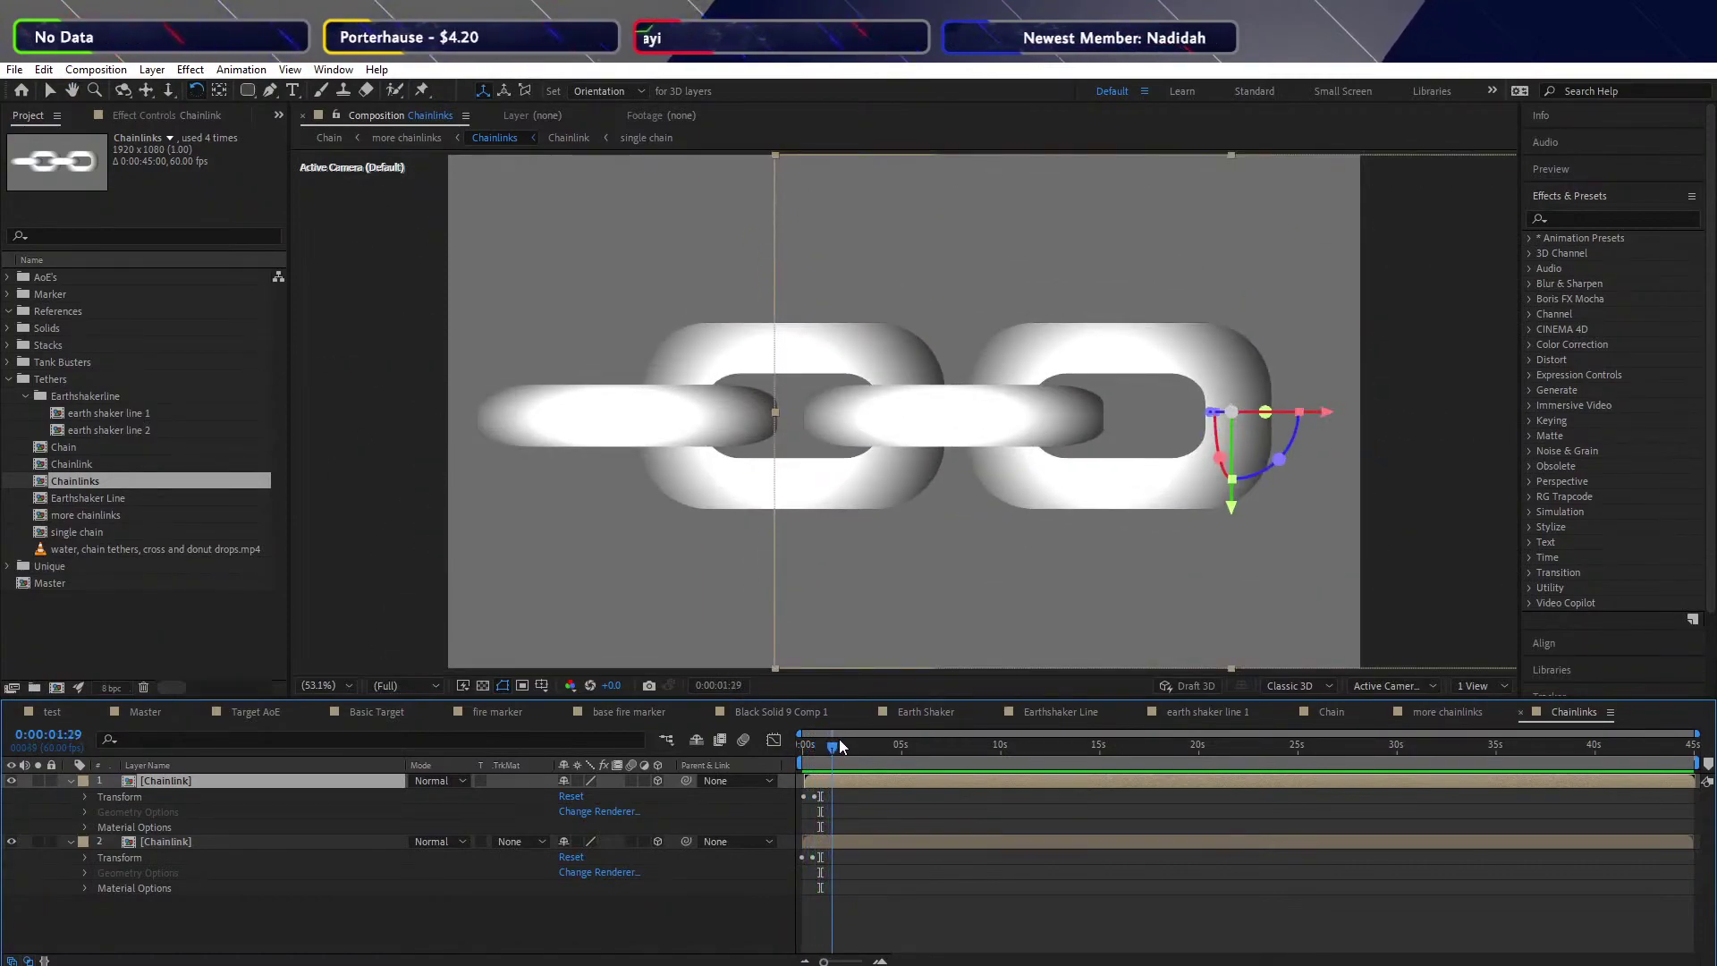
Move both Chainlink layers back five frames so the upper one starts at the first frame, and preview the rotation
key("Home")
key("semicolon")
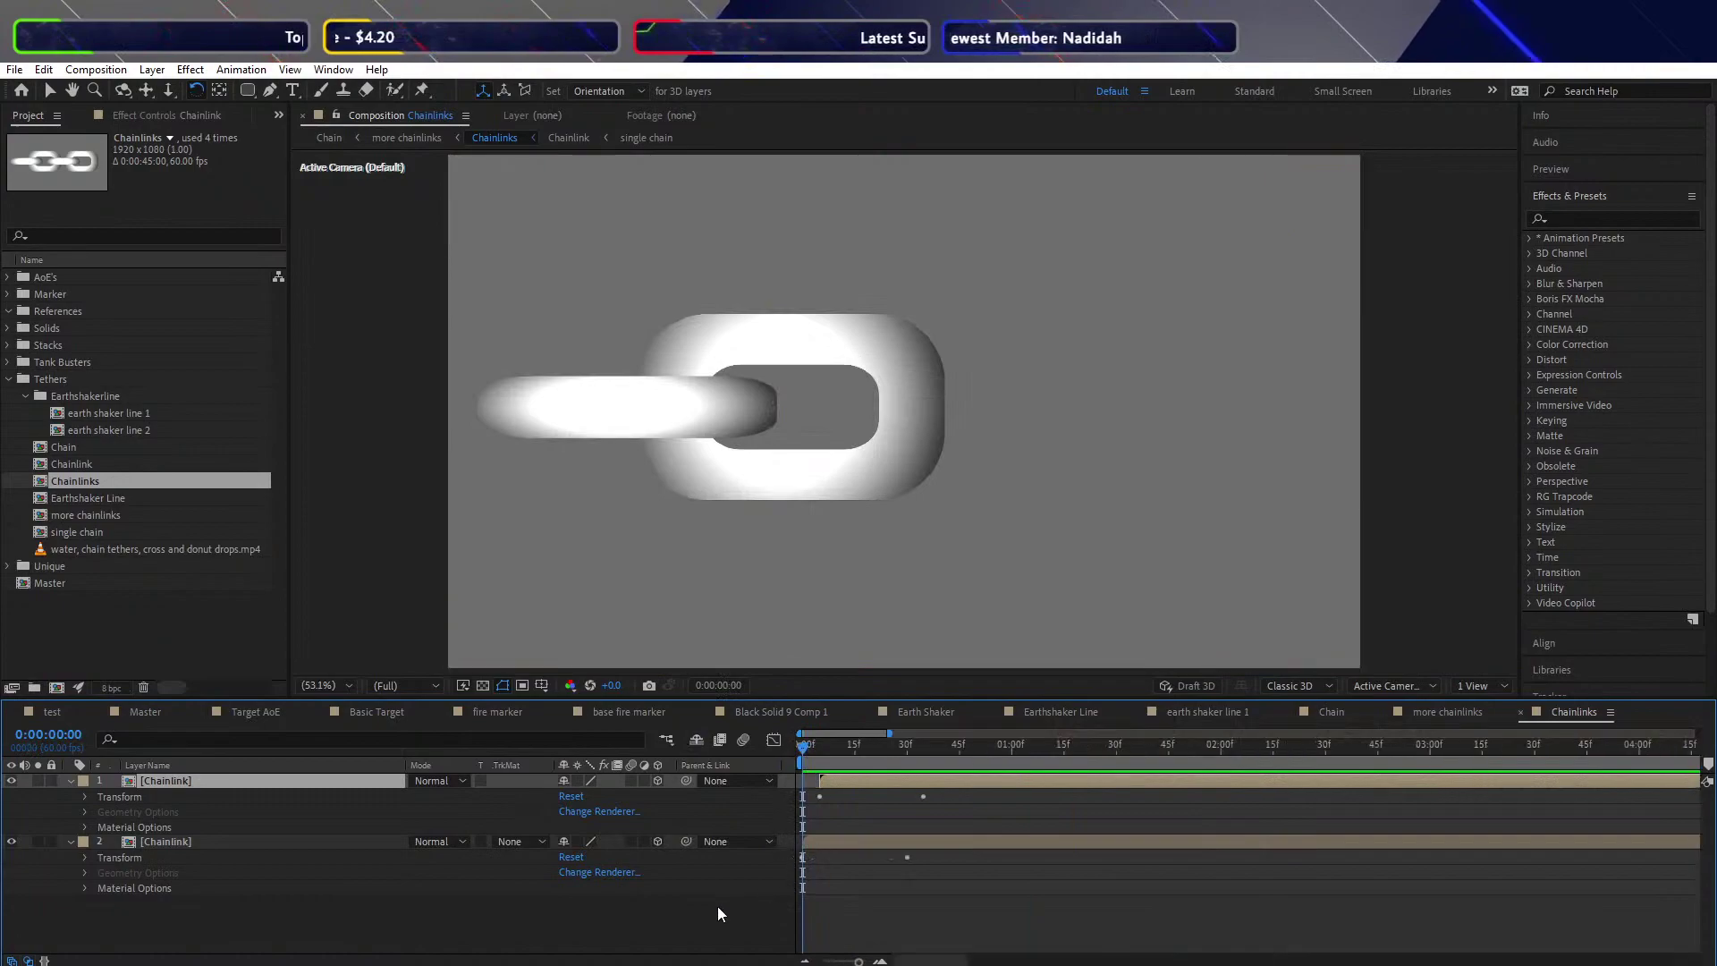
left_click(870, 843)
left_click(905, 782, "shift")
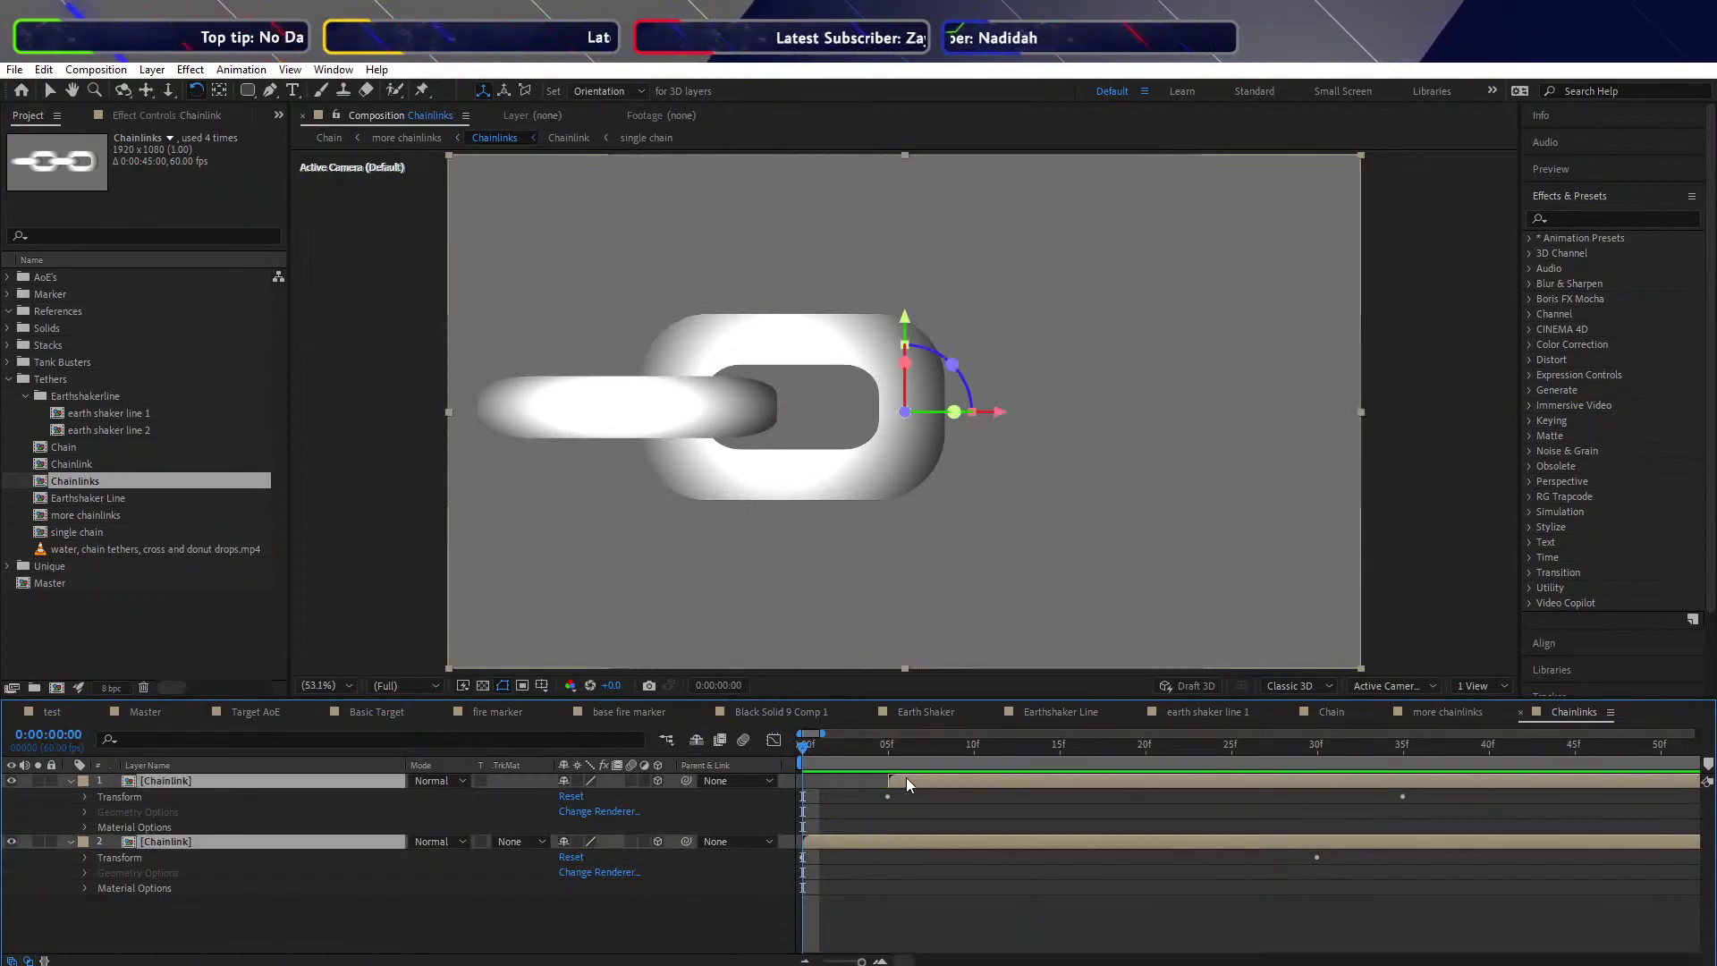
left_click_drag(971, 781, 893, 776)
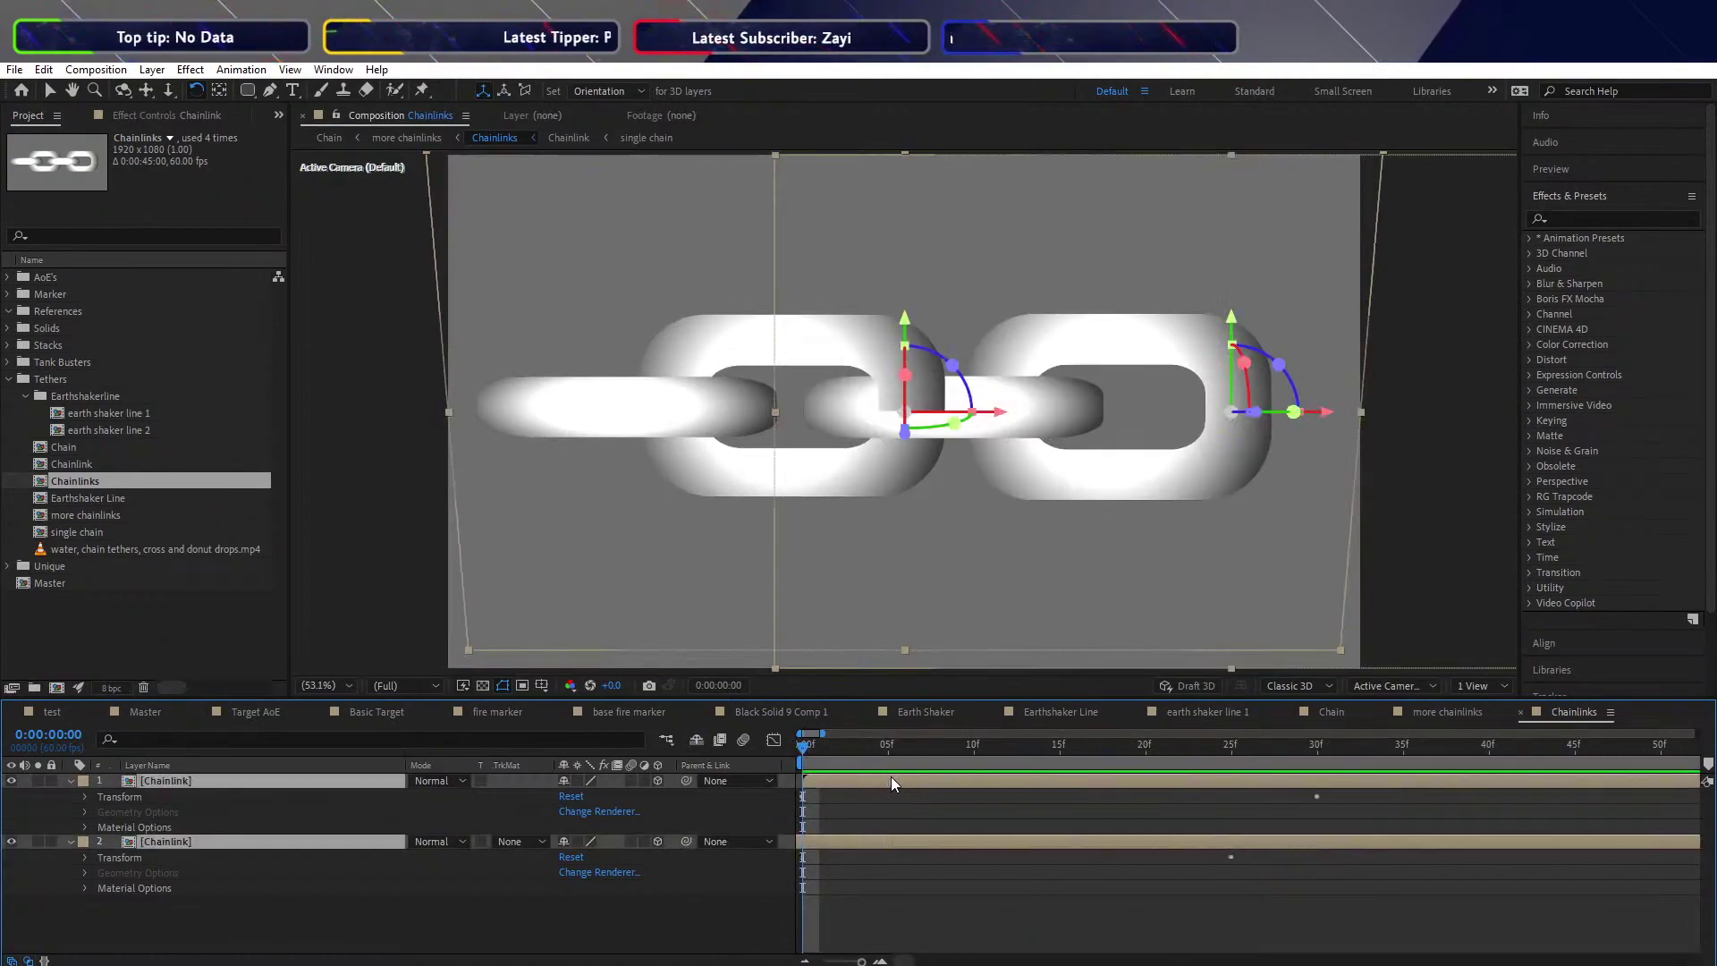
key("space")
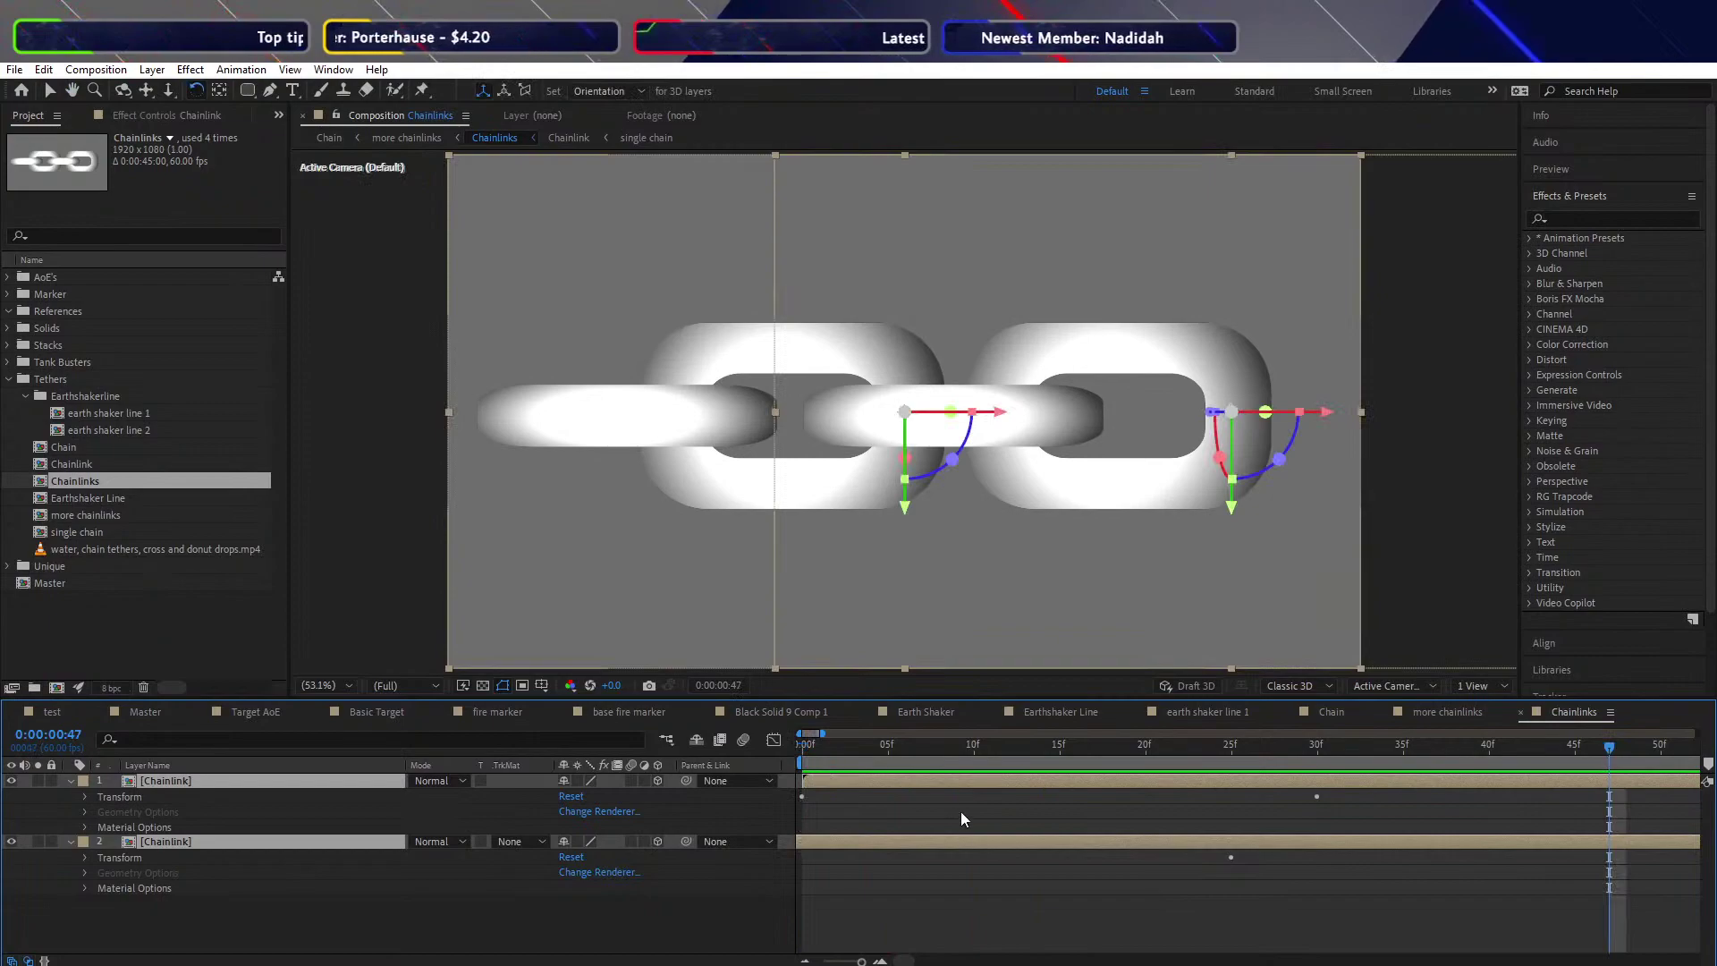
left_click_drag(845, 749, 753, 724)
Duplicate both Chainlink layers at the first frame
left_click(554, 909)
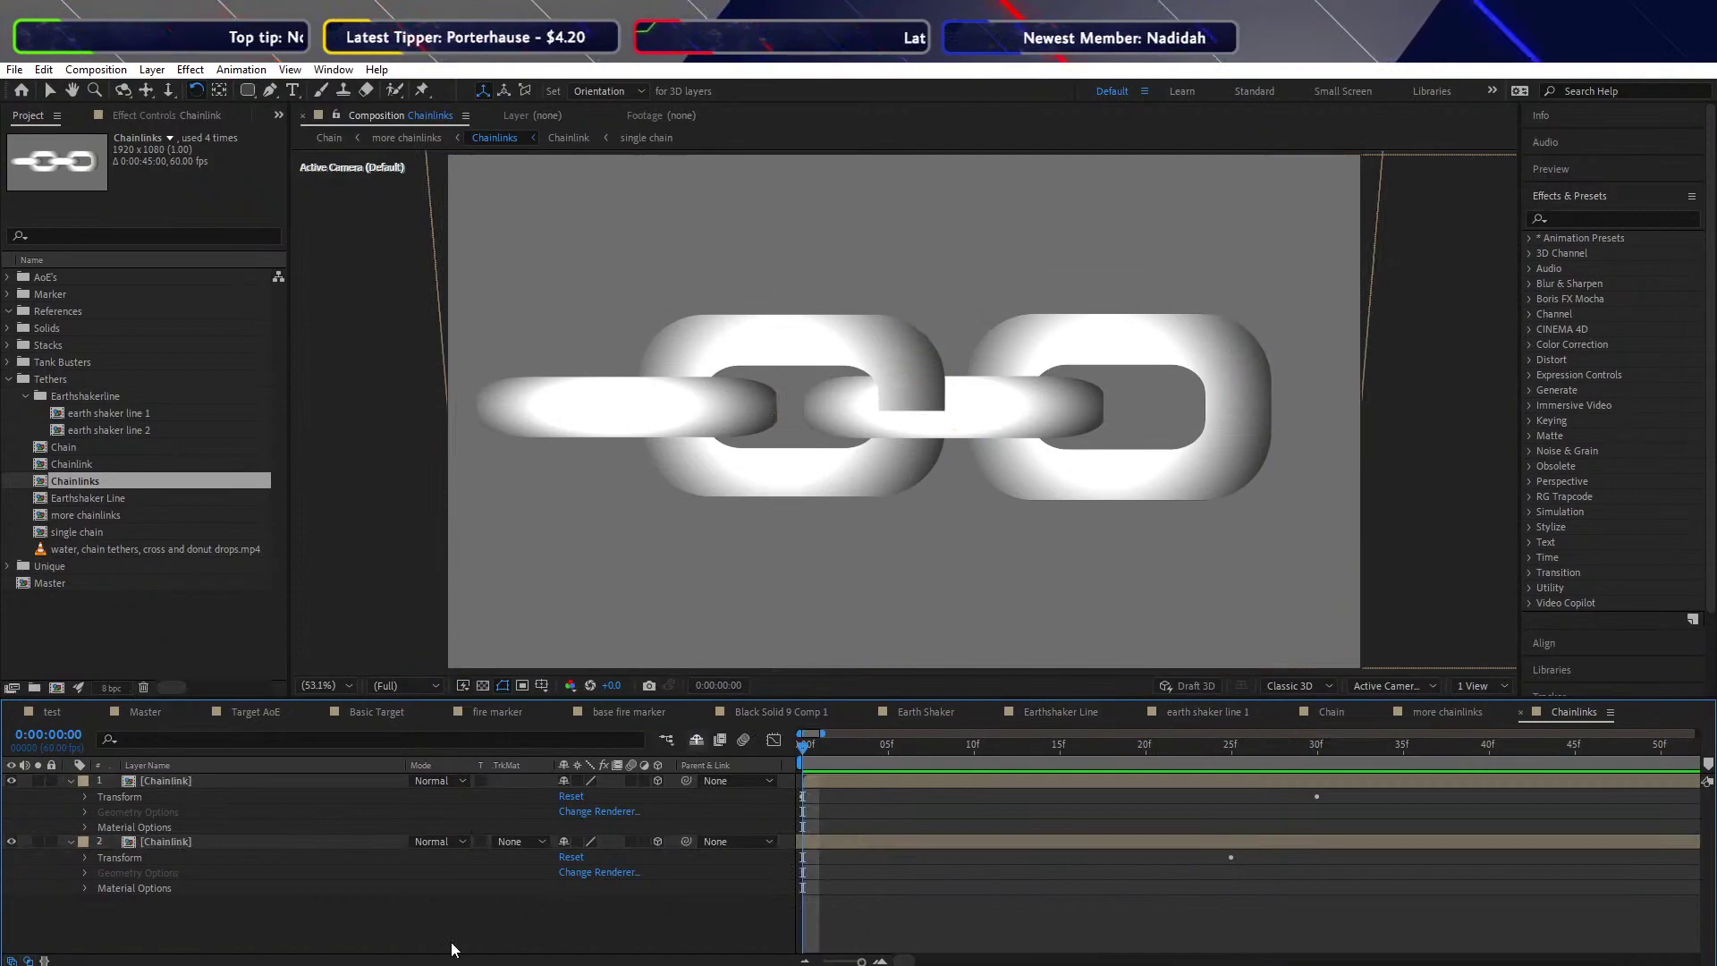
left_click(155, 842)
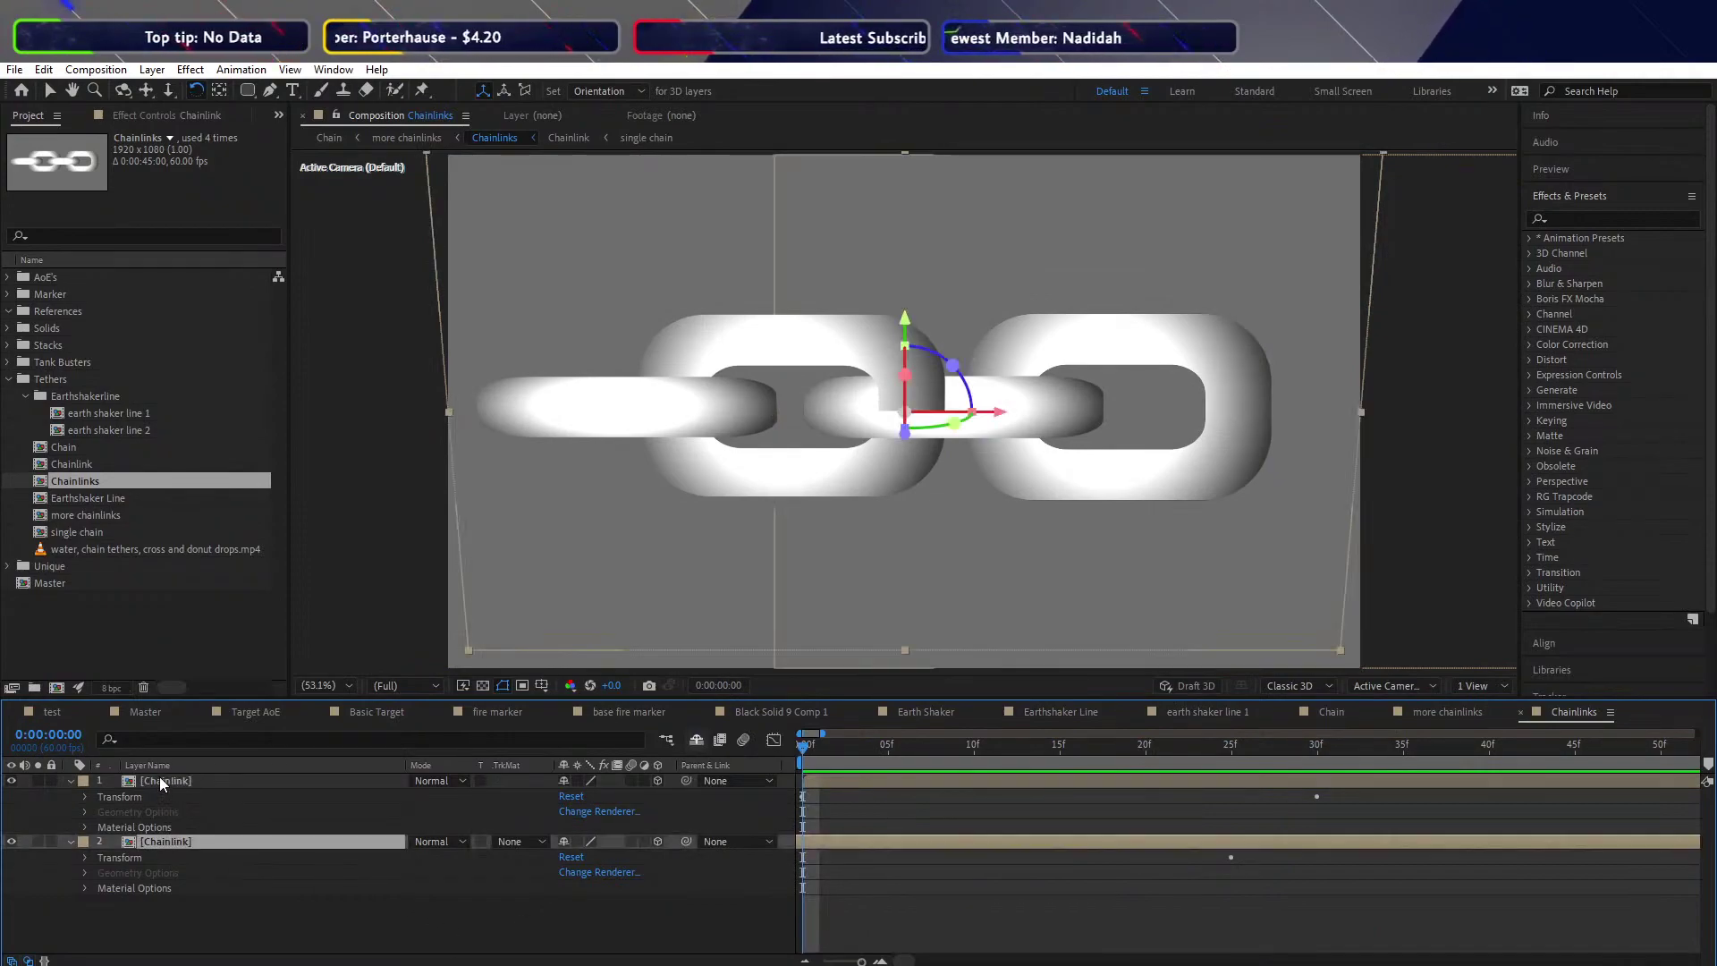
left_click(161, 783, "shift")
key("ctrl+d")
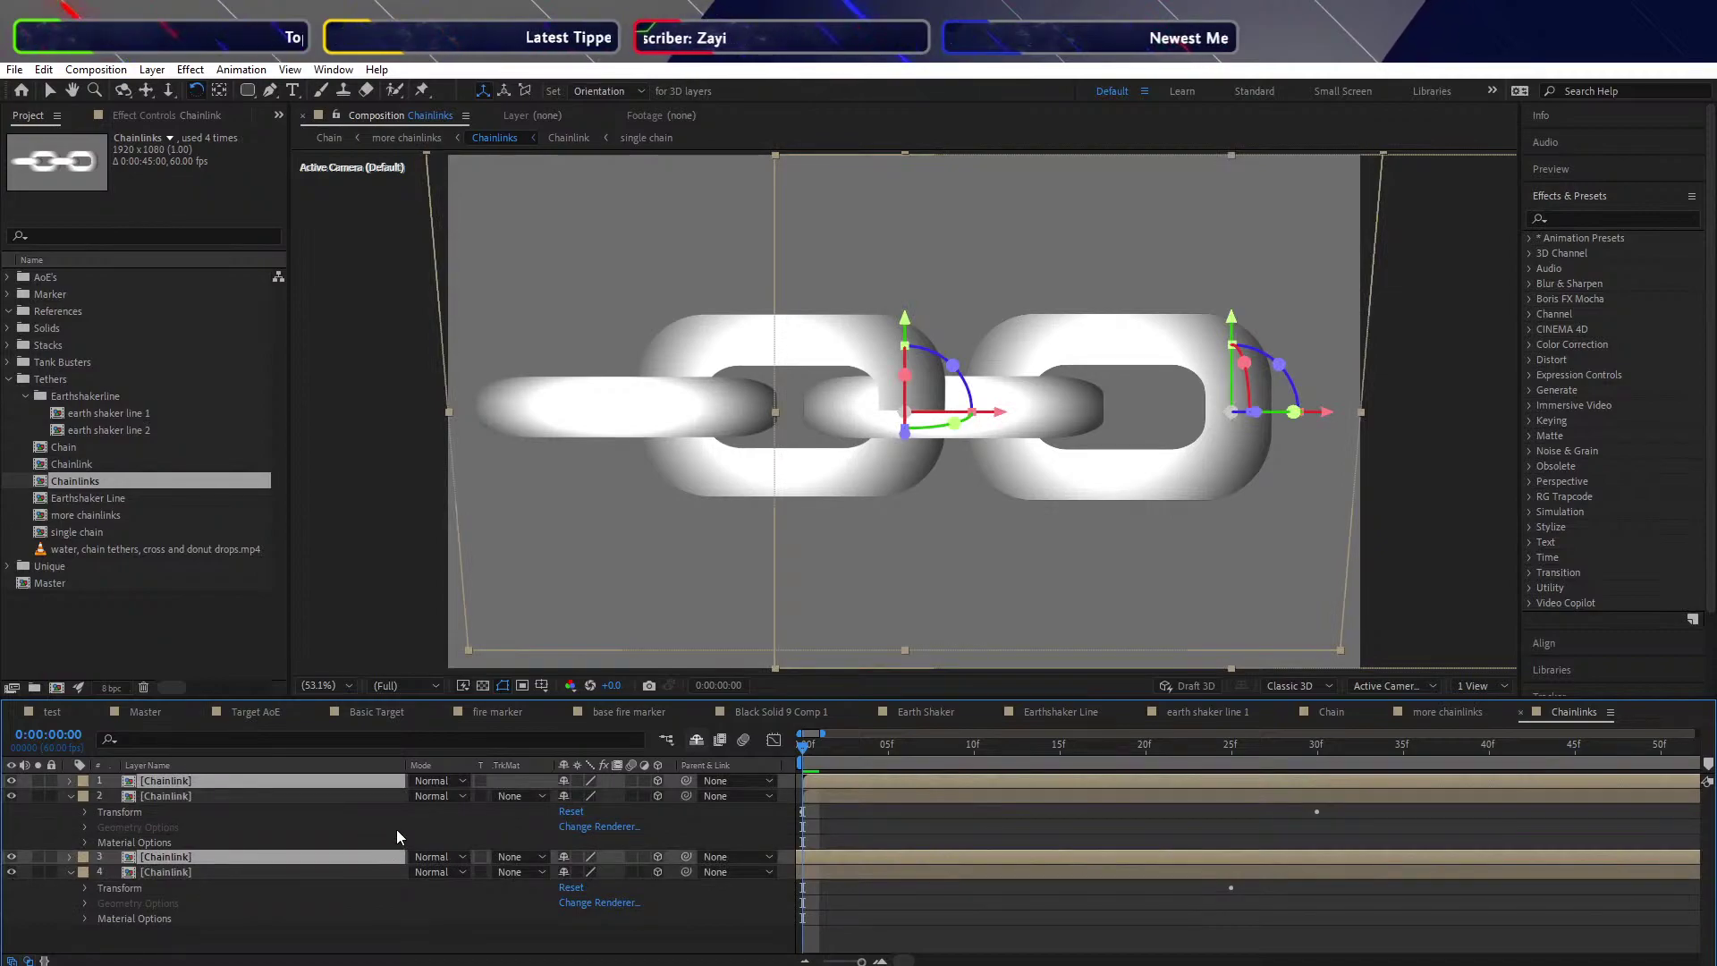
Reveal the rotation properties of the first and third Chainlink layers and set their X Rotation to 90° at frame 0
key("p")
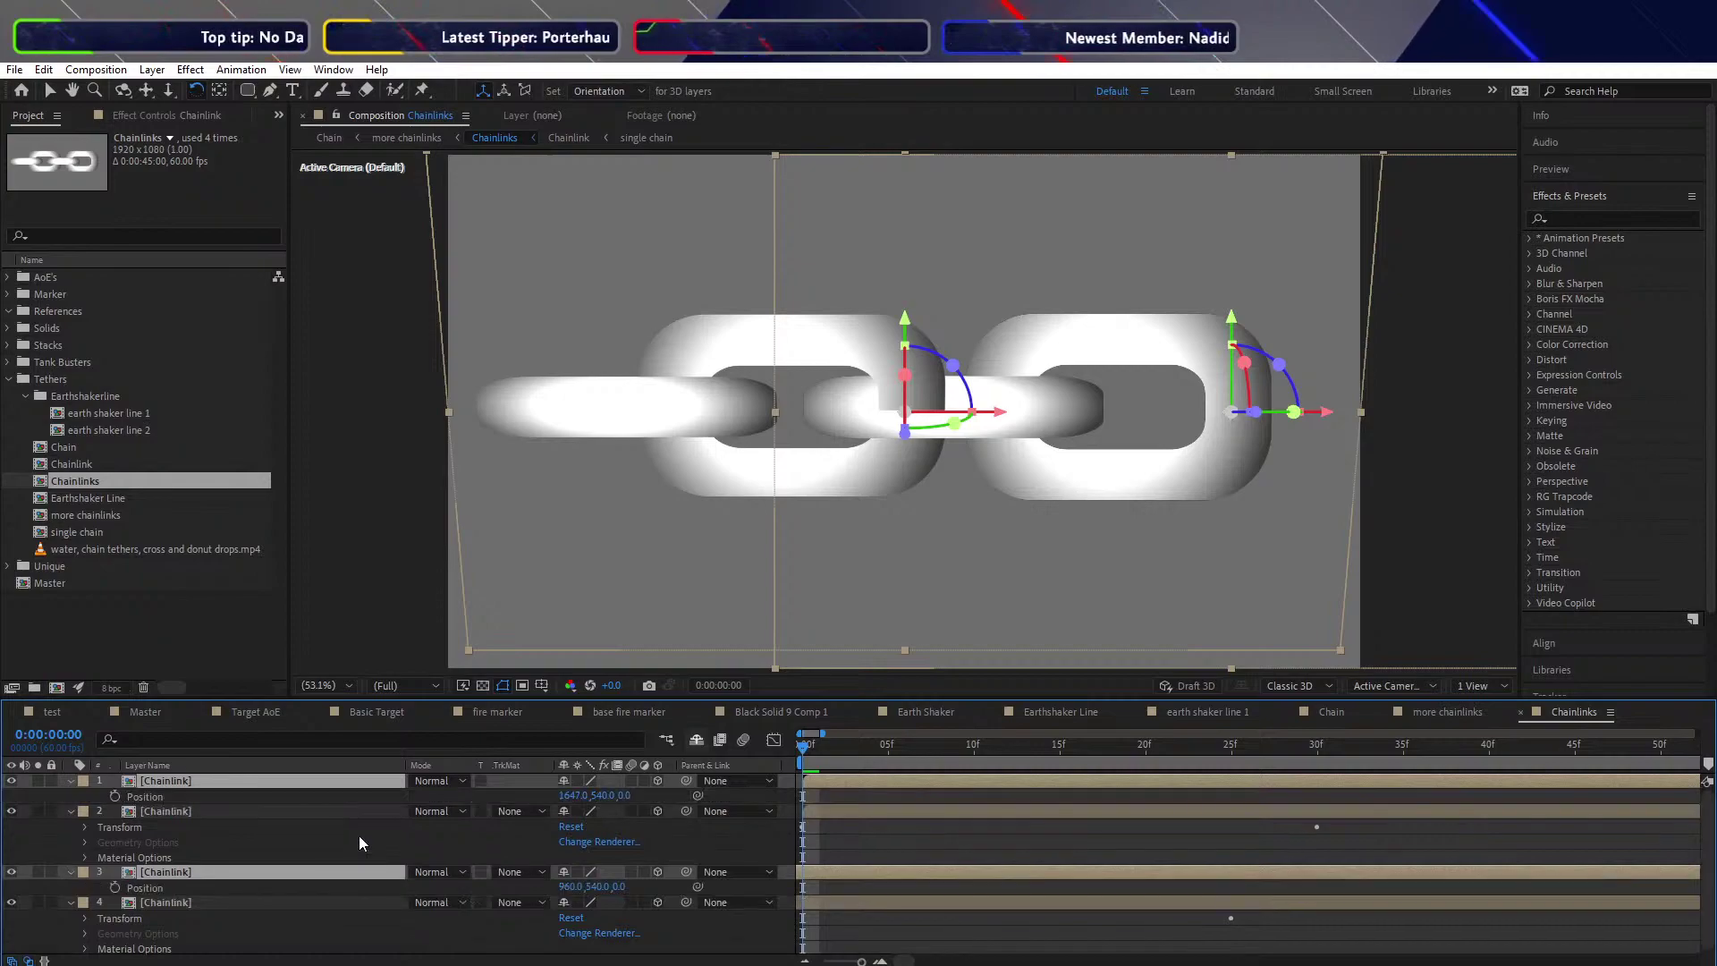
key("p")
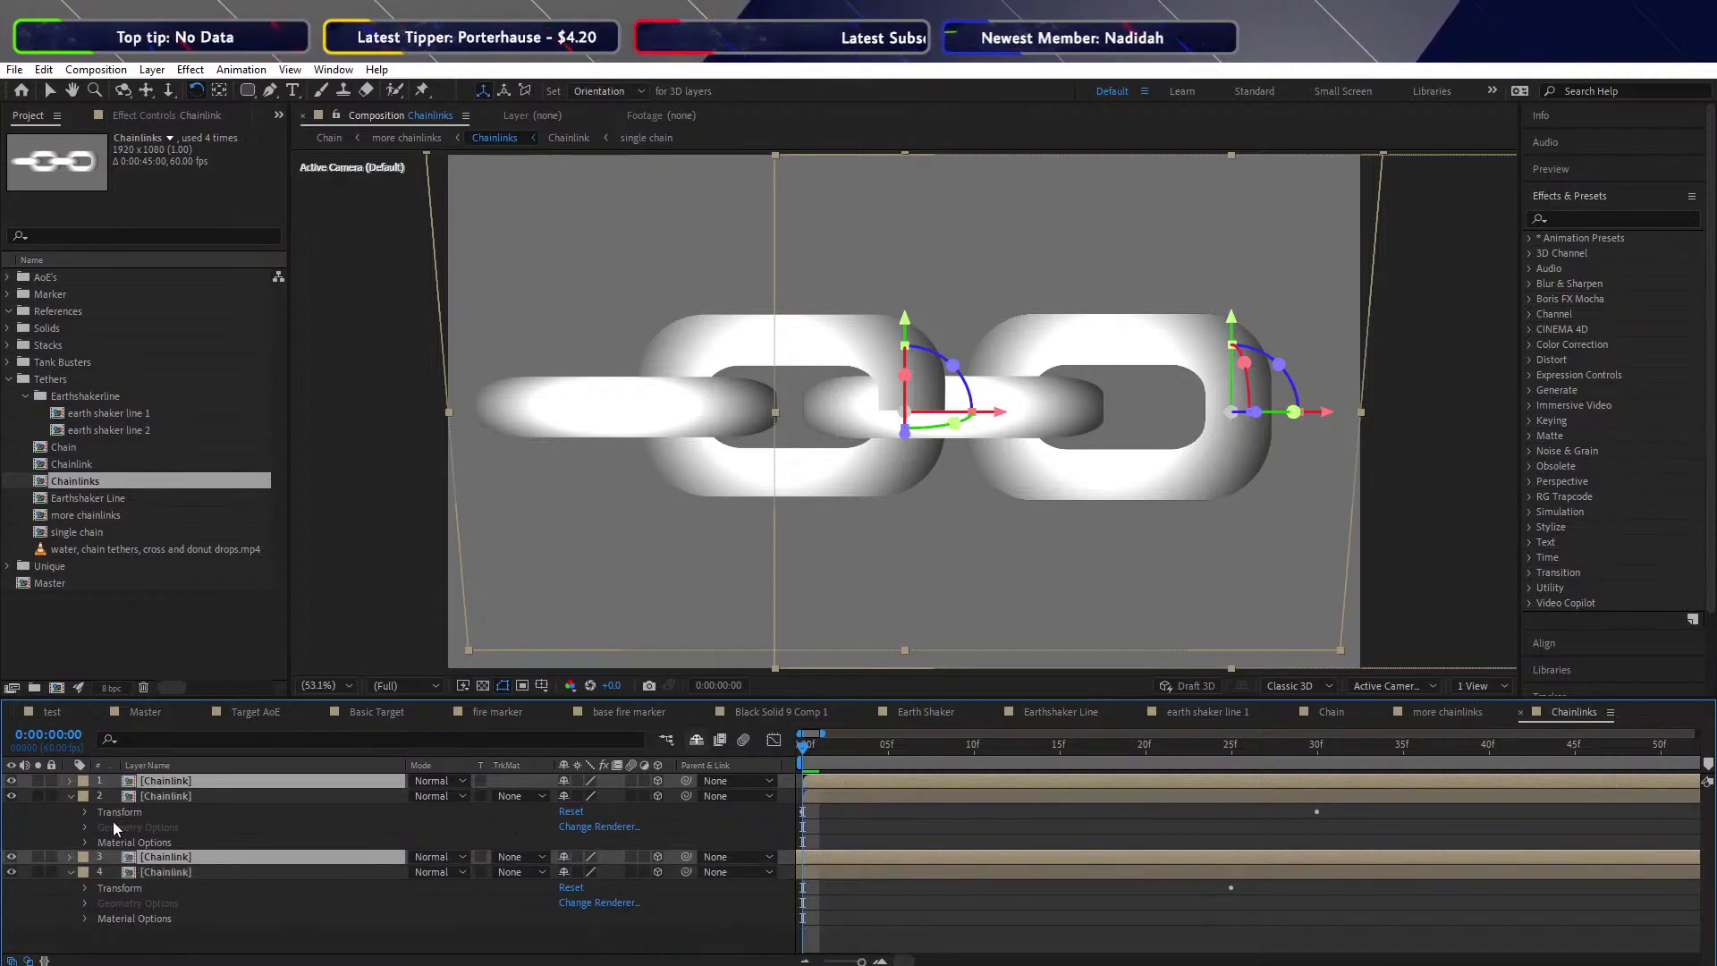
key("r")
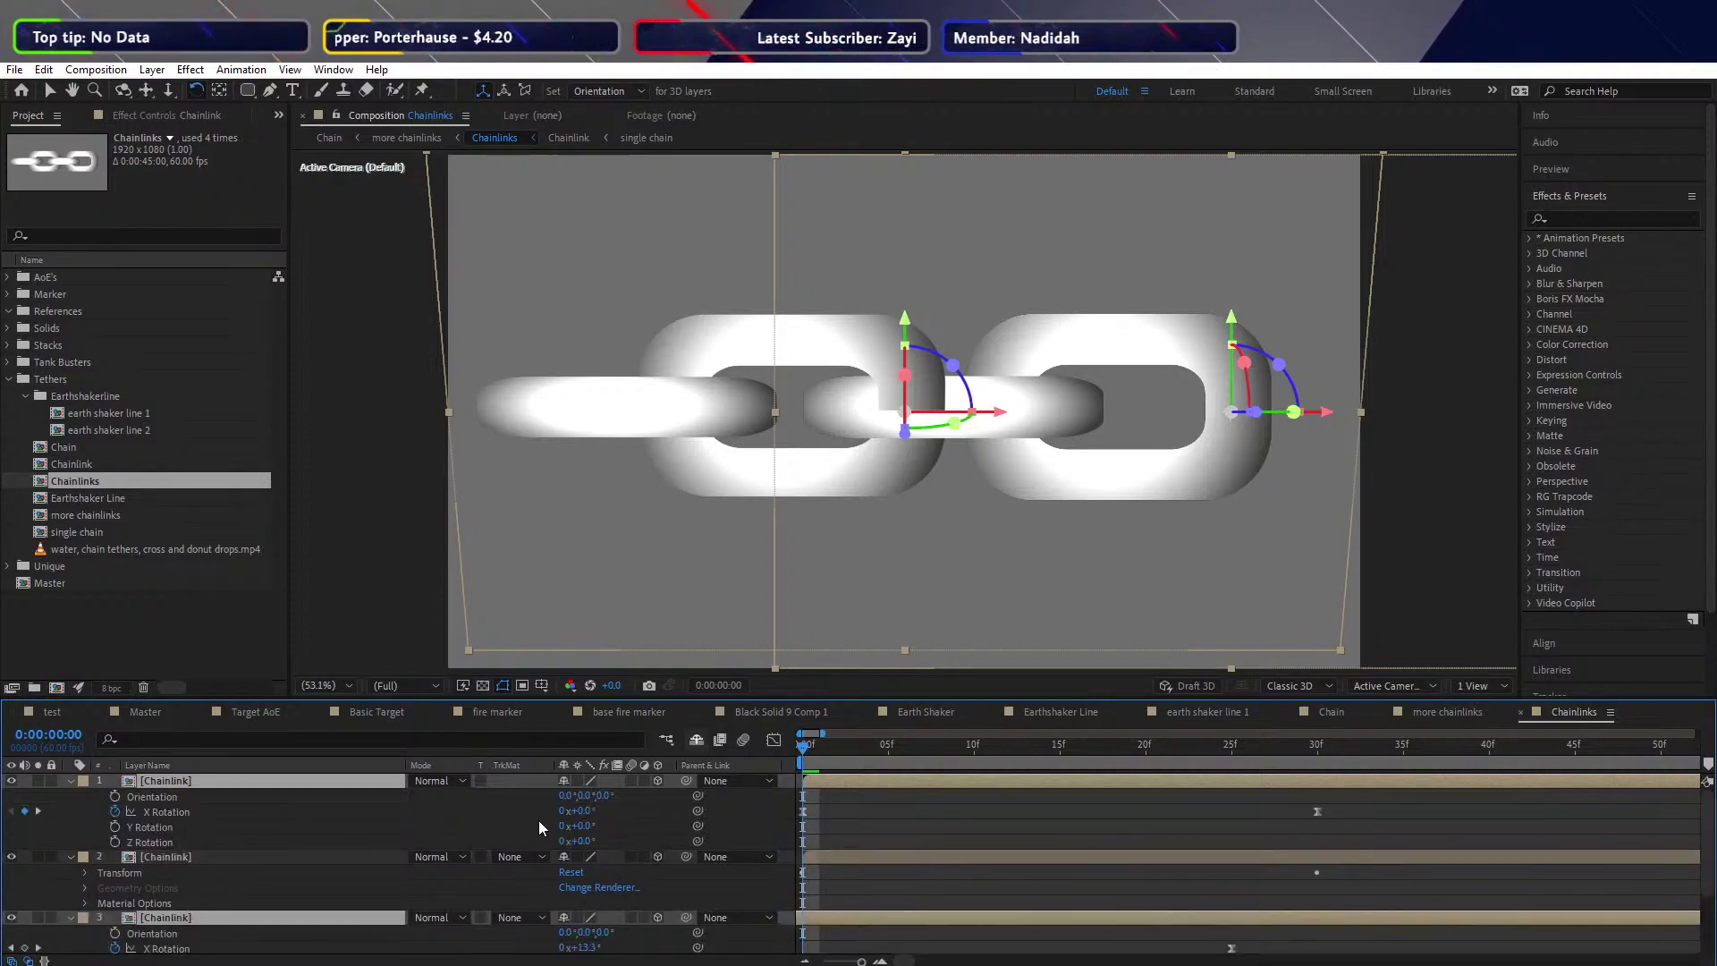
left_click(580, 811)
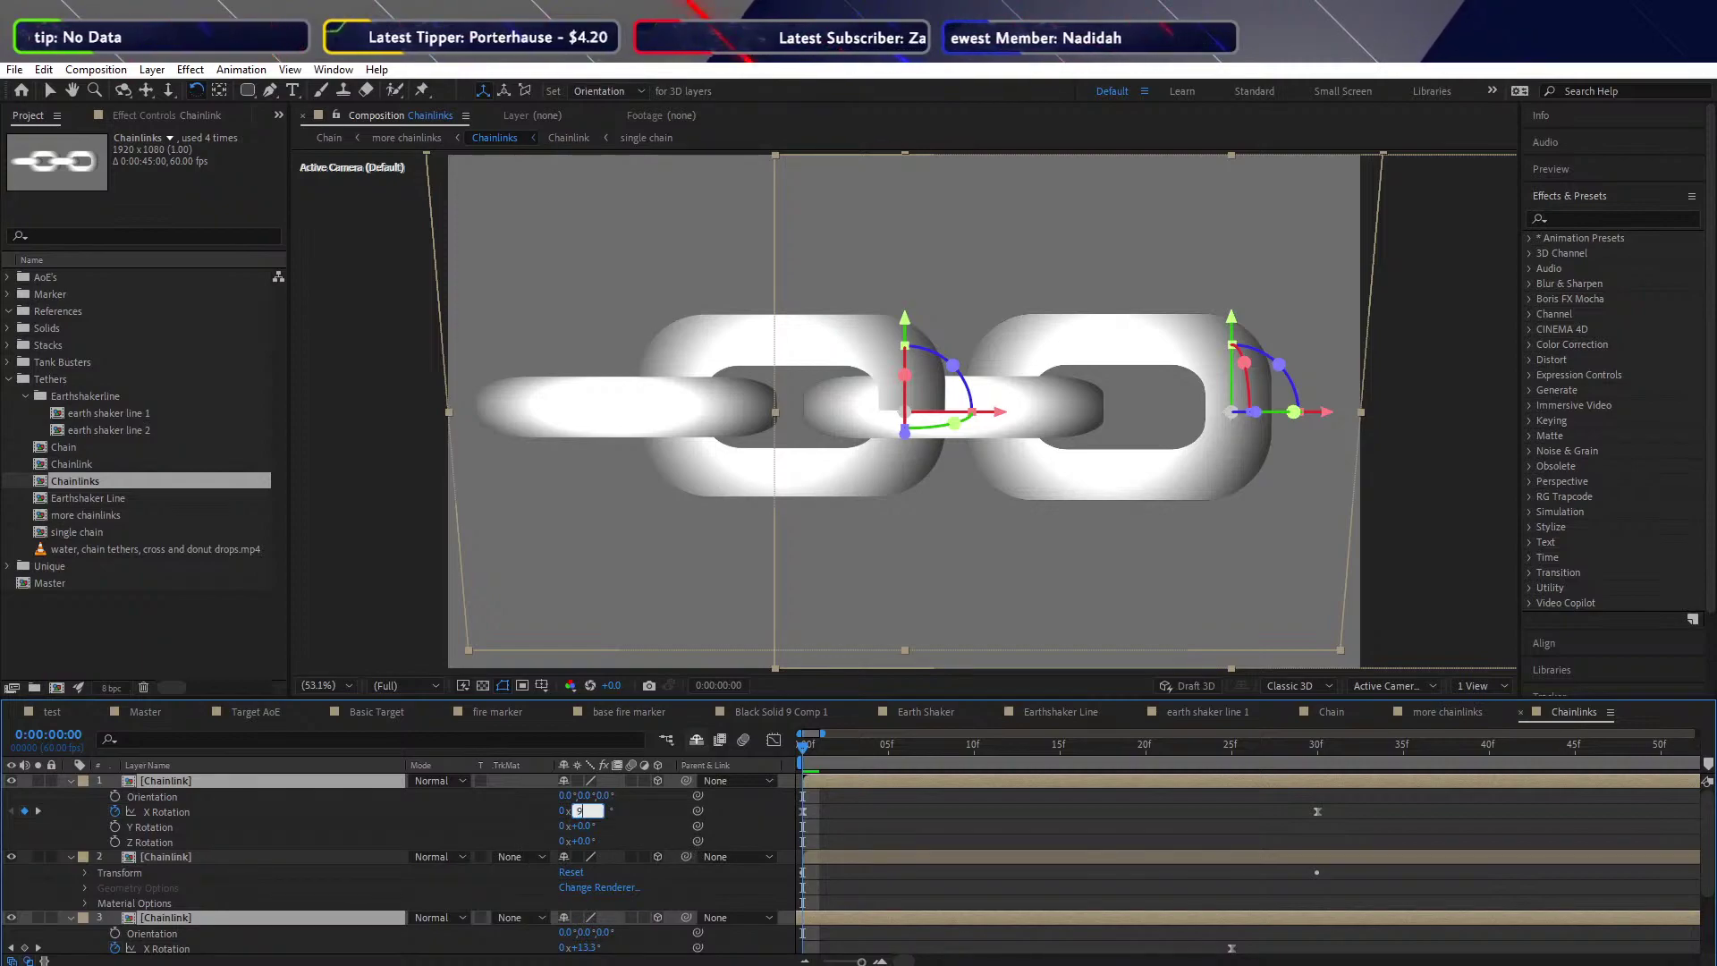
type("90")
left_click(437, 823)
scroll(786, 879, "down", 1)
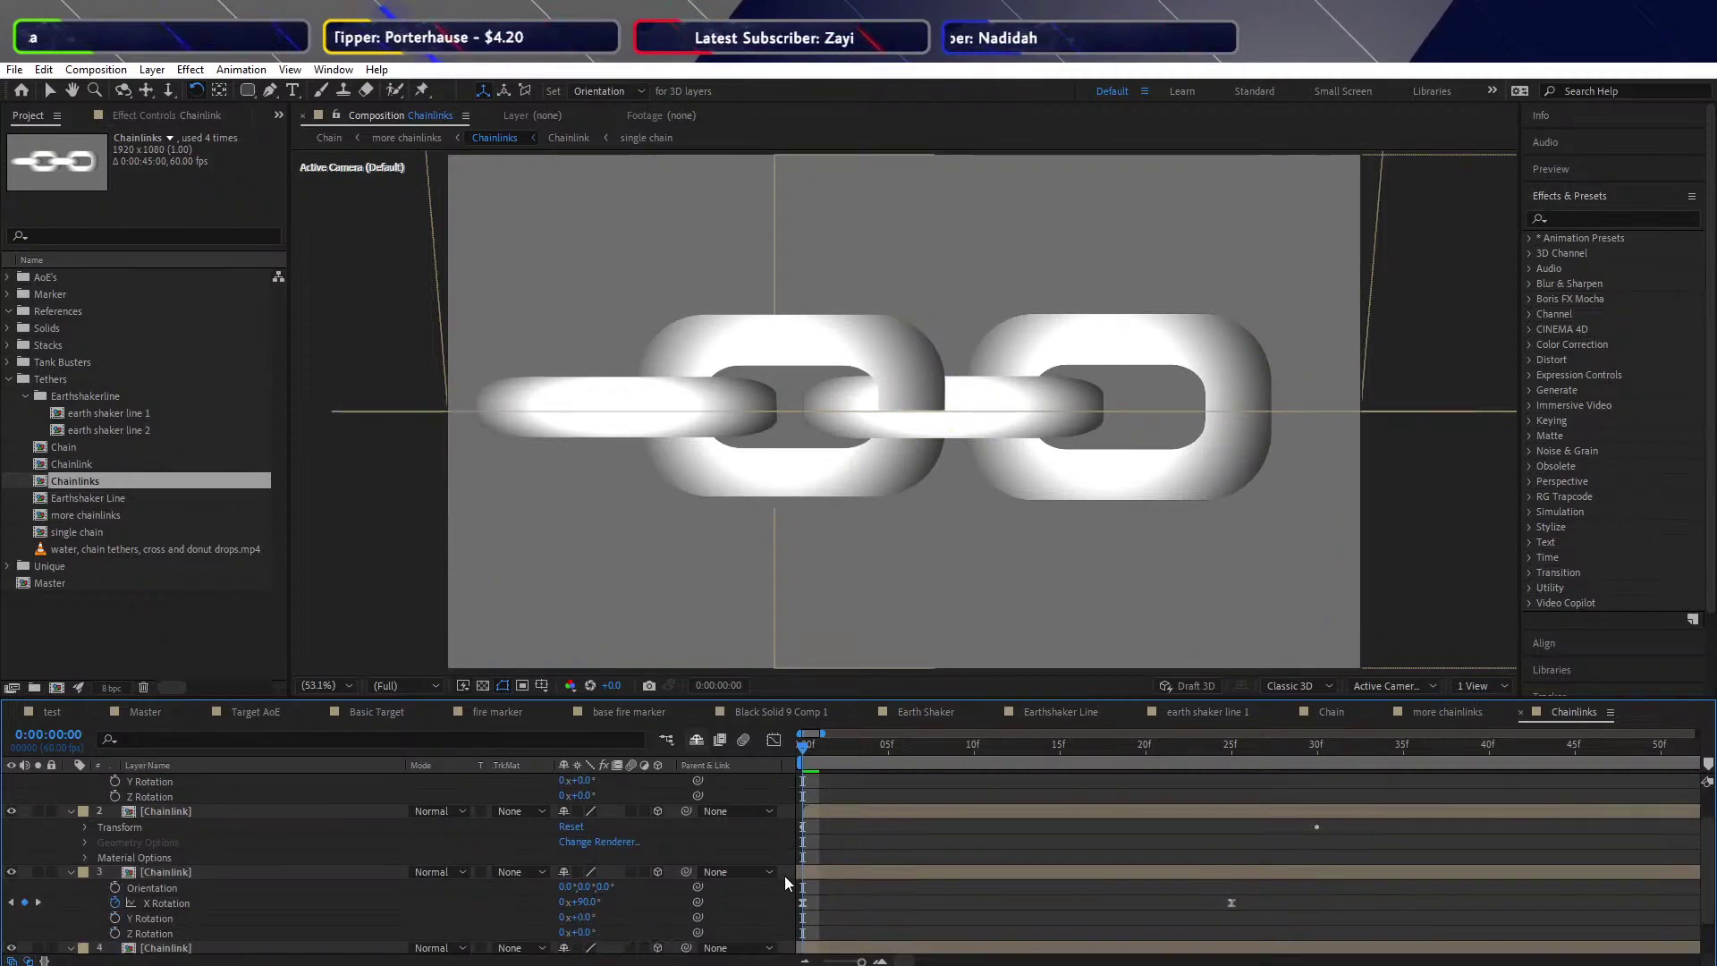
Check layer 3's next X Rotation keyframe at frame 25, and undo the 90° change on both Chainlink layers
scroll(787, 858, "up", 1)
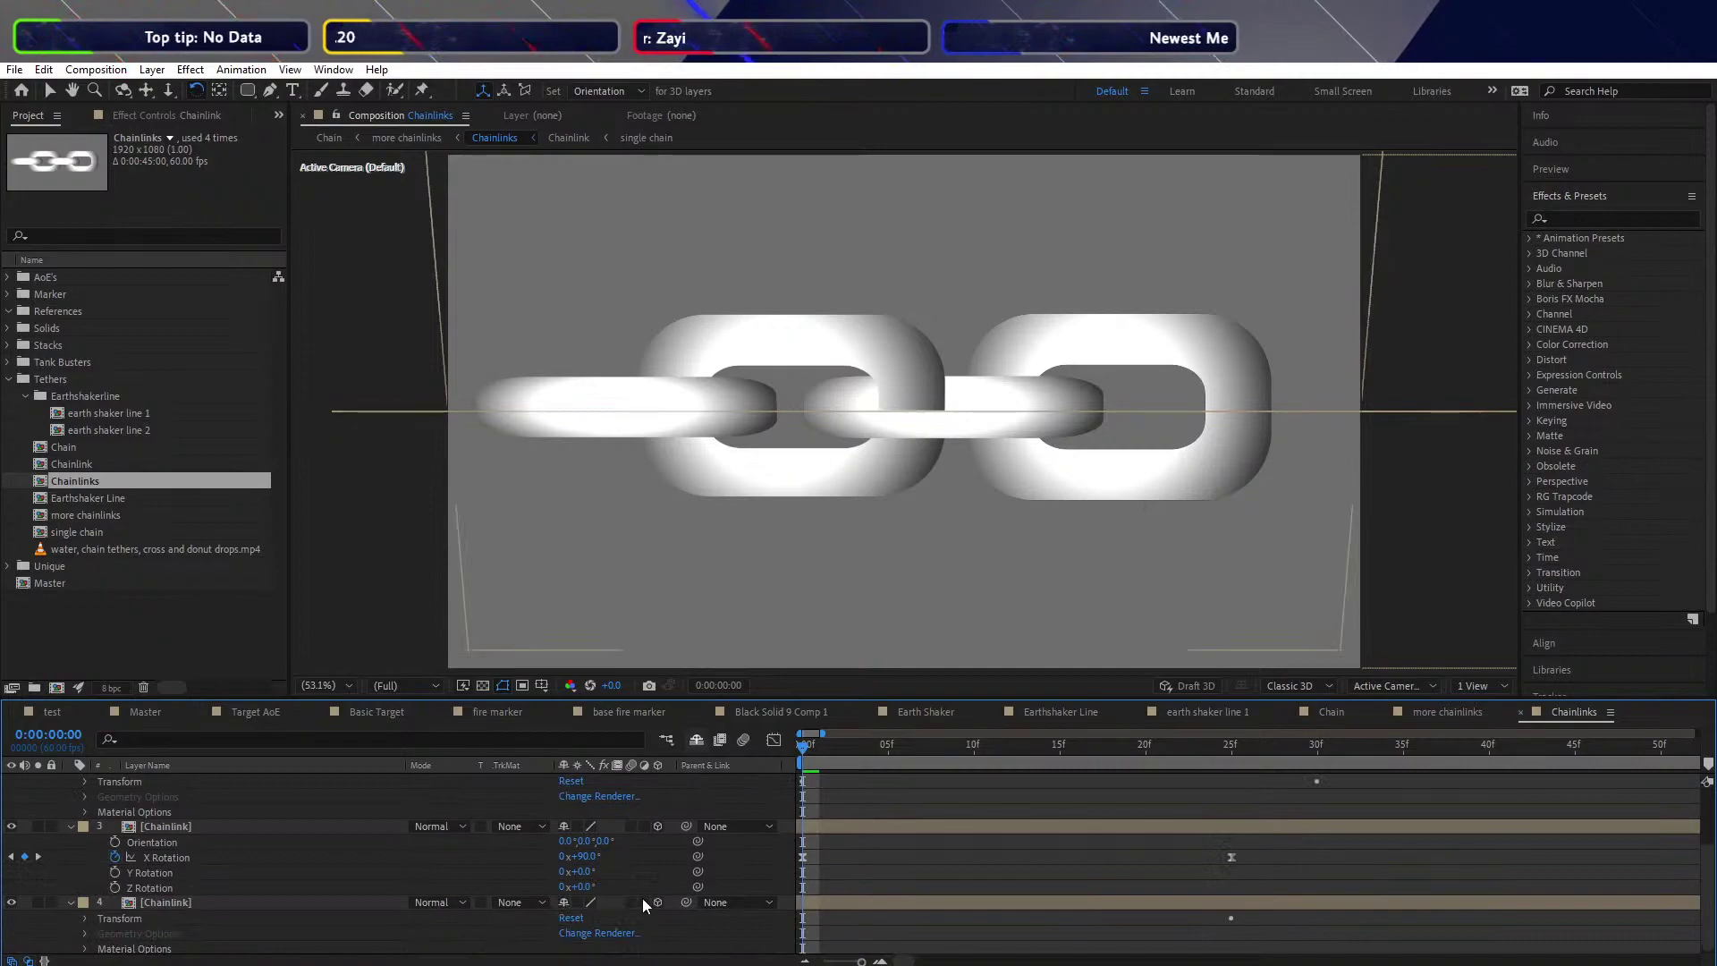
left_click(39, 858)
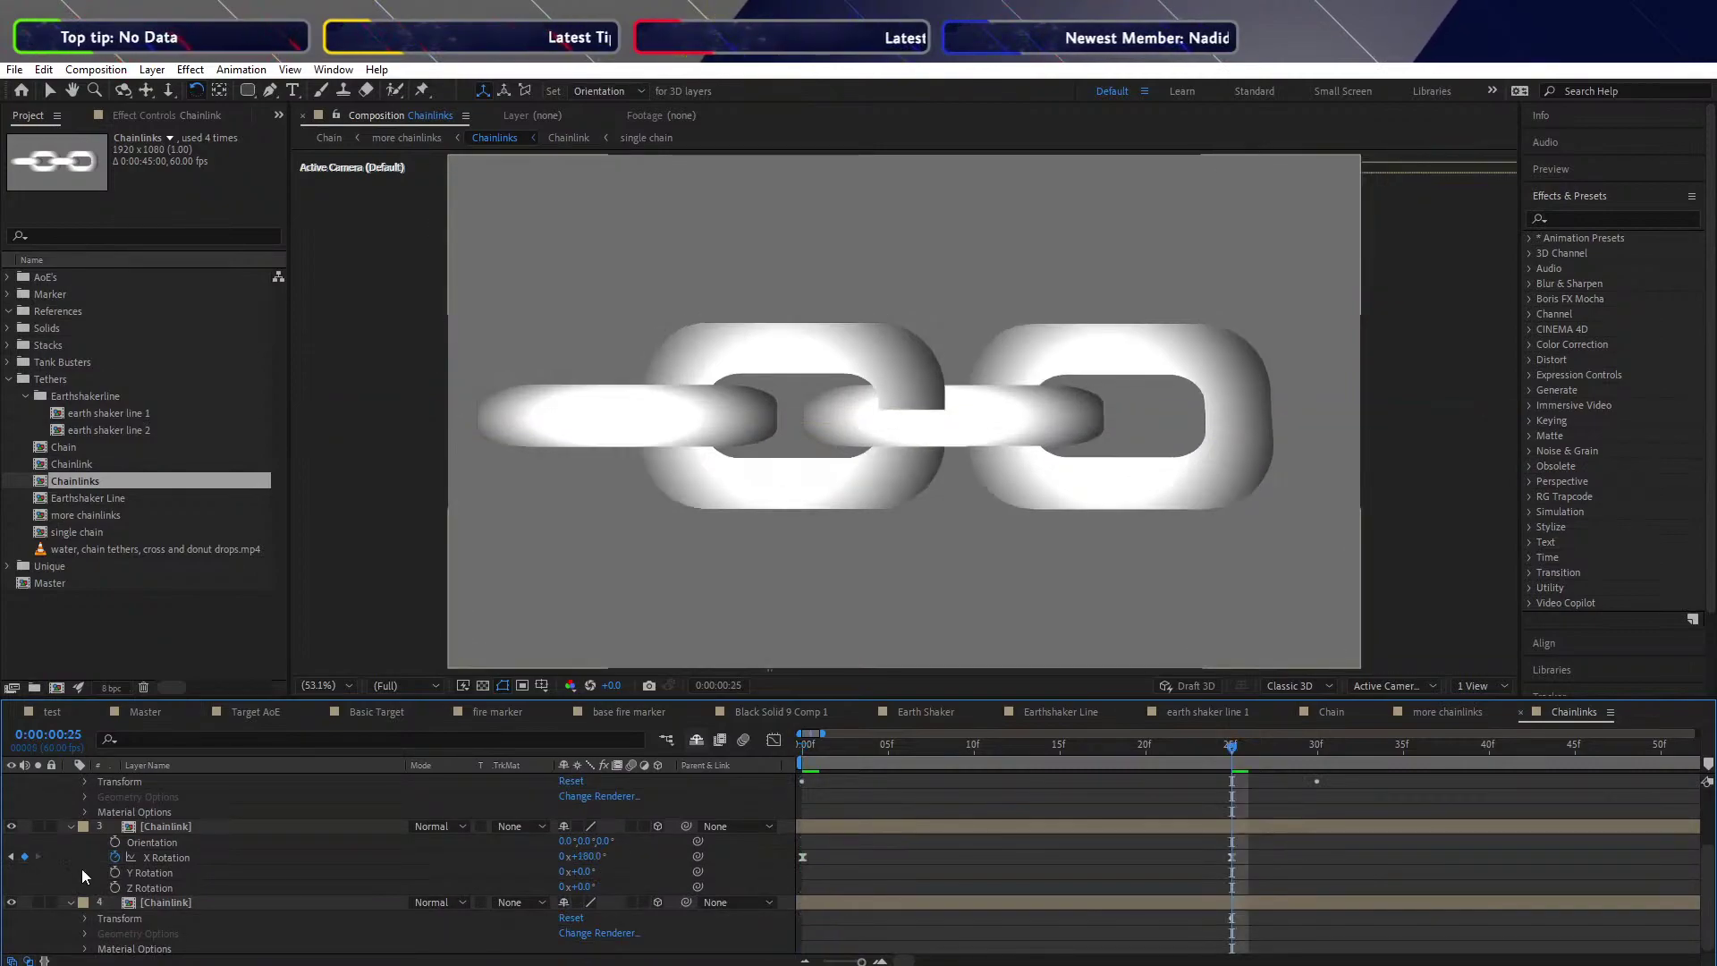
scroll(1229, 862, "up", 2)
scroll(1230, 861, "up", 2)
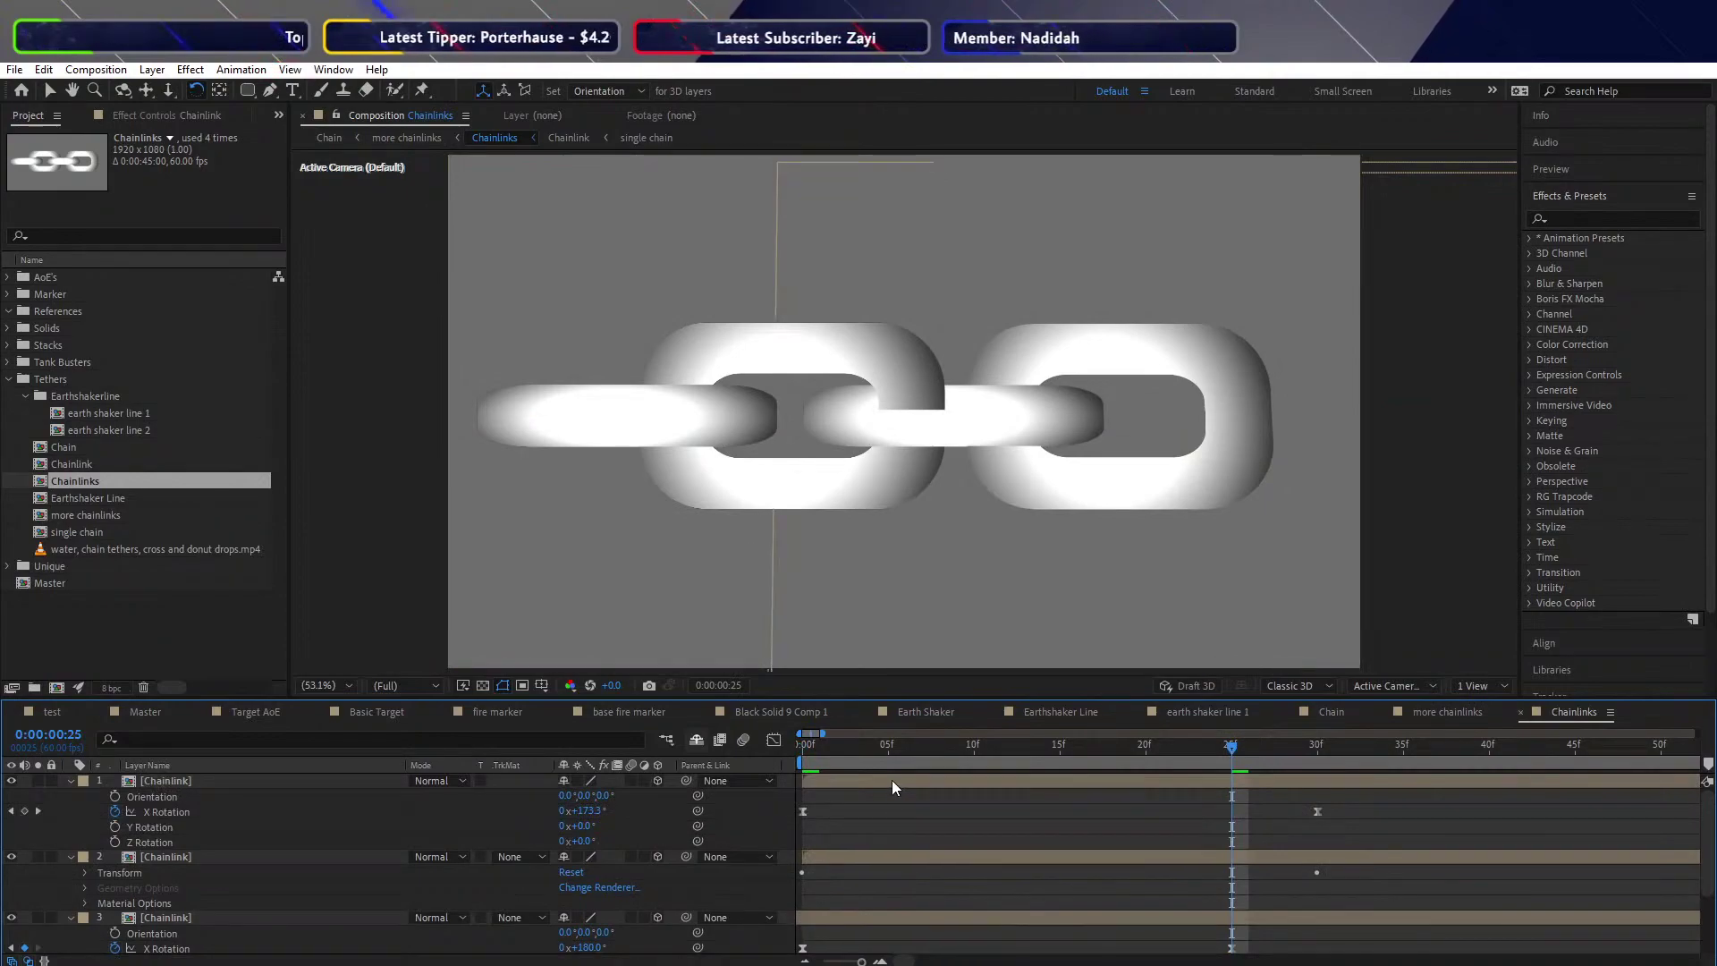
key("ctrl+a")
key("Home")
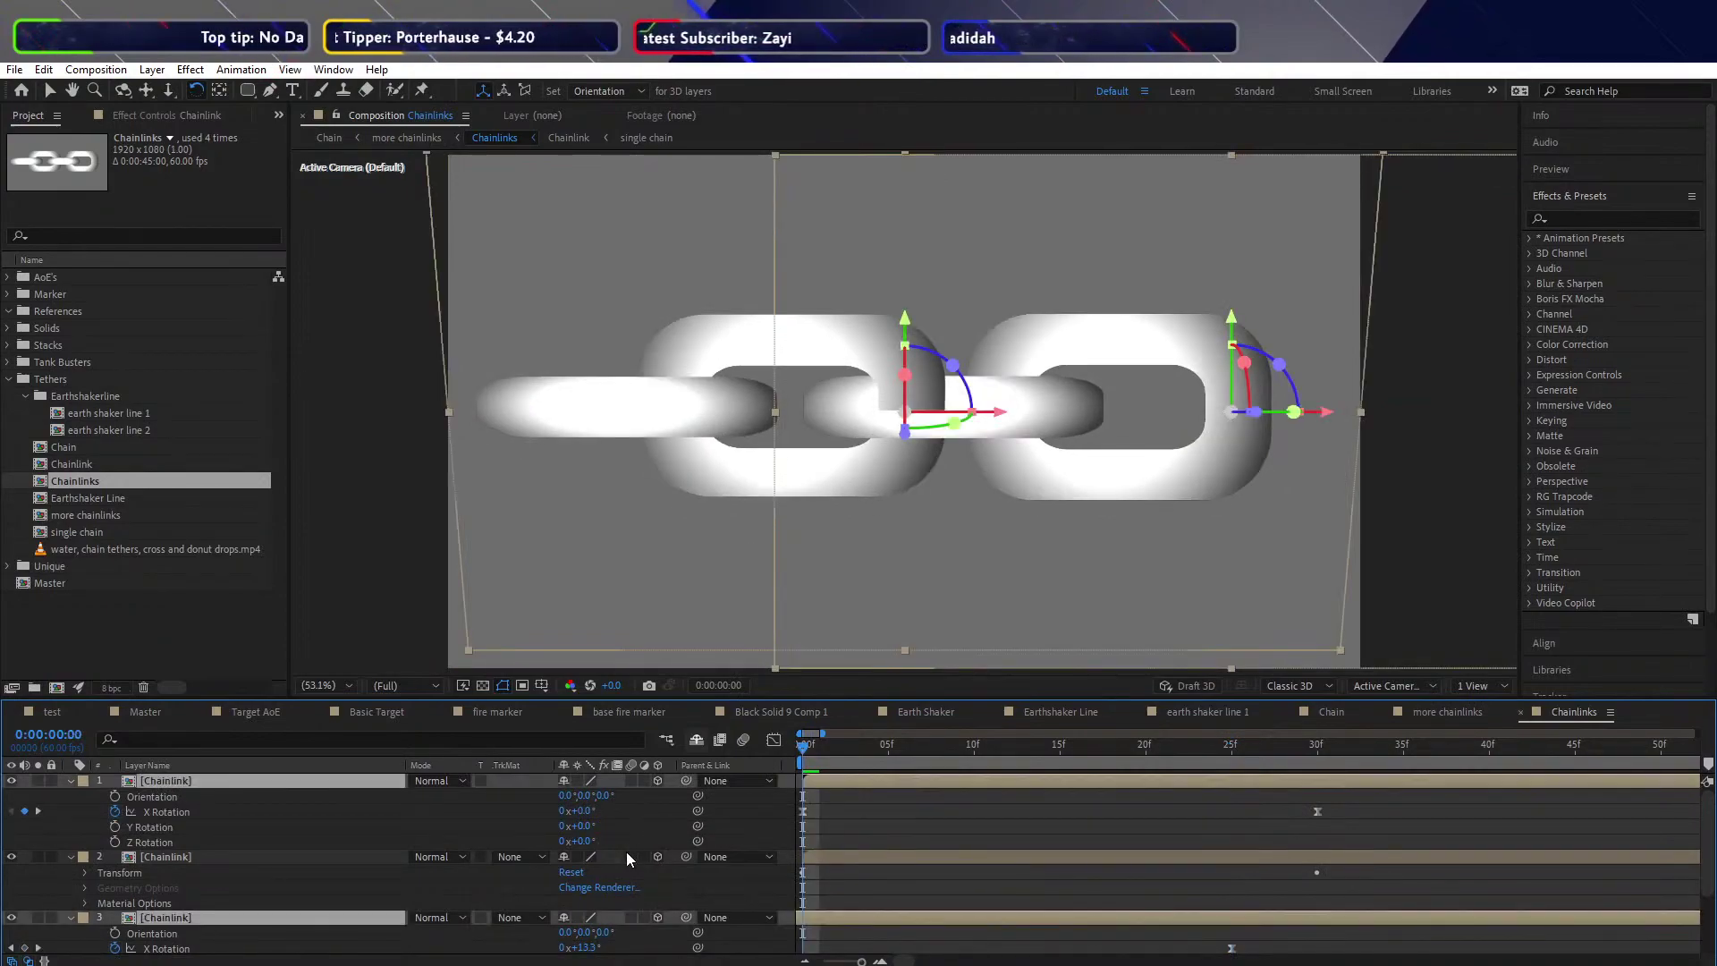
Set the starting X Rotation keyframe of the top Chainlink layer to 90°
left_click(991, 823)
key("minus")
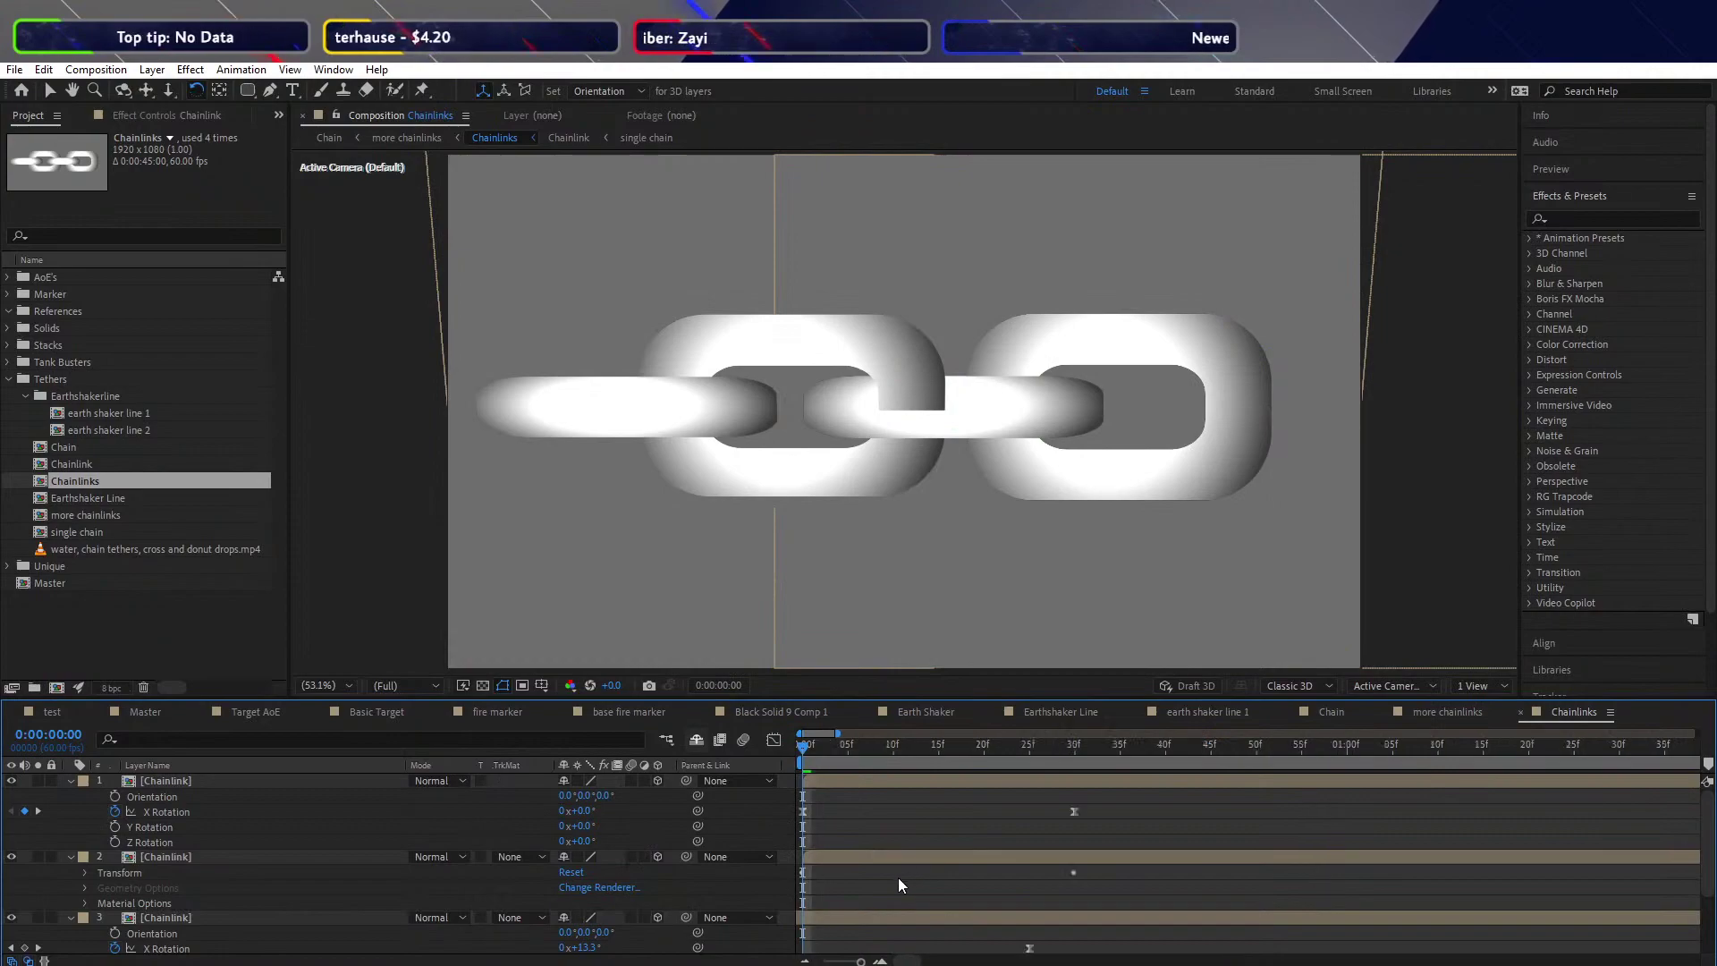
left_click(807, 809)
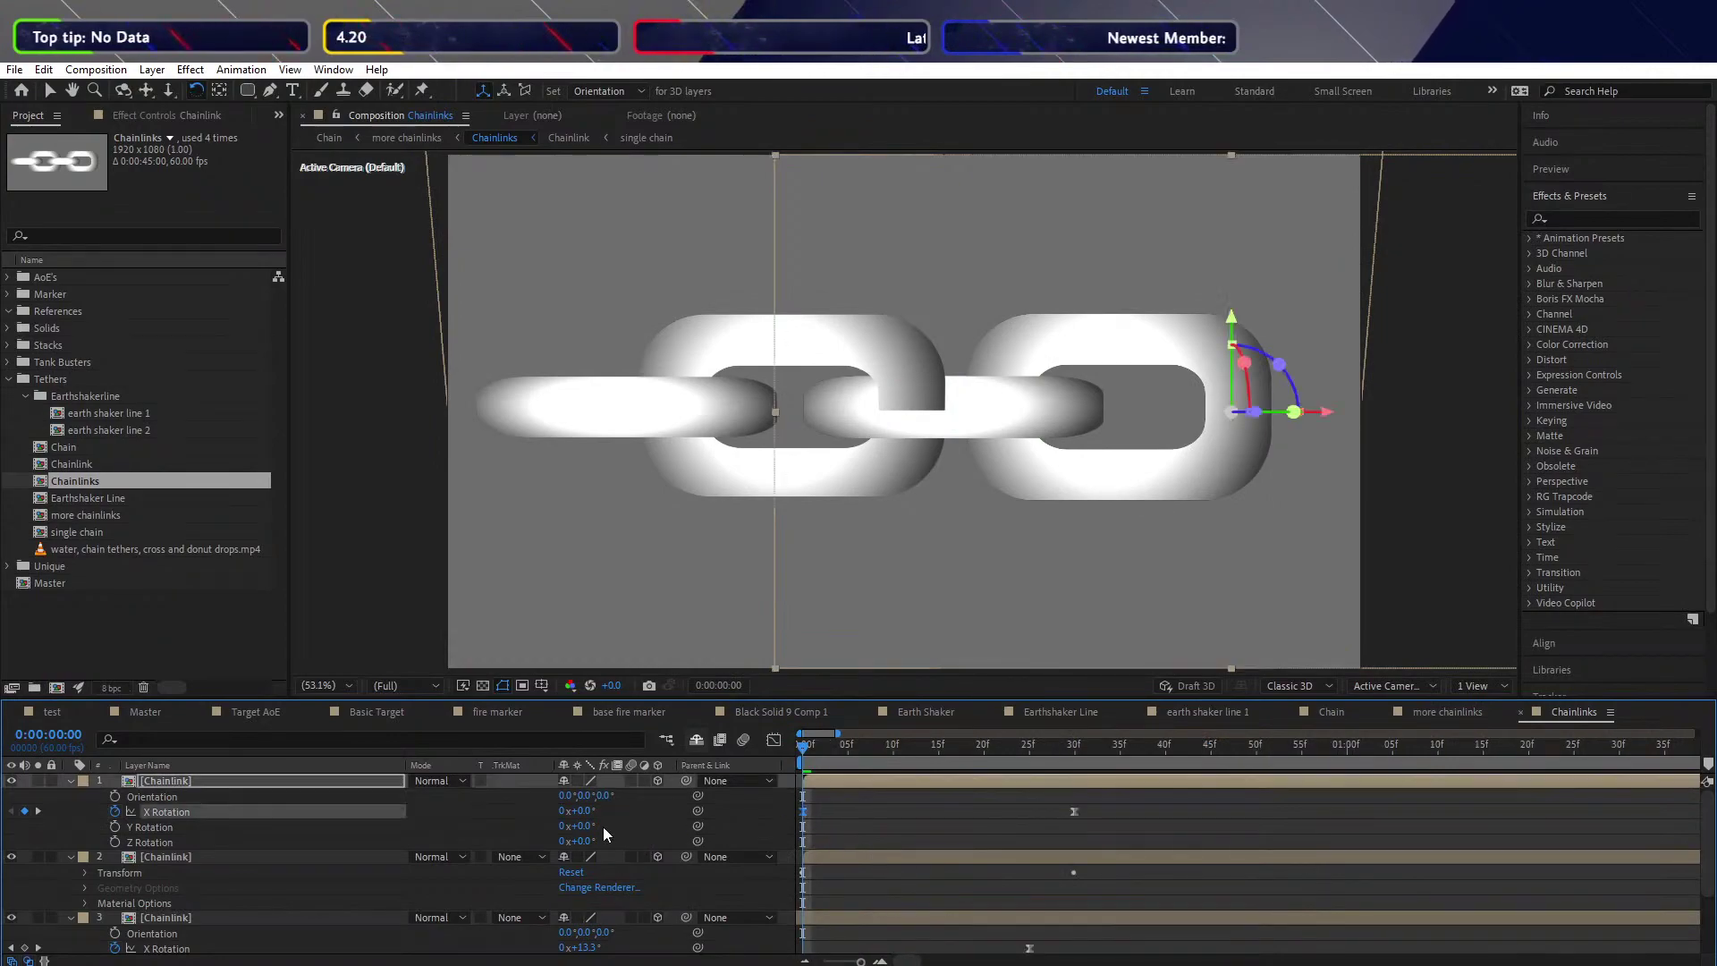
left_click(582, 810)
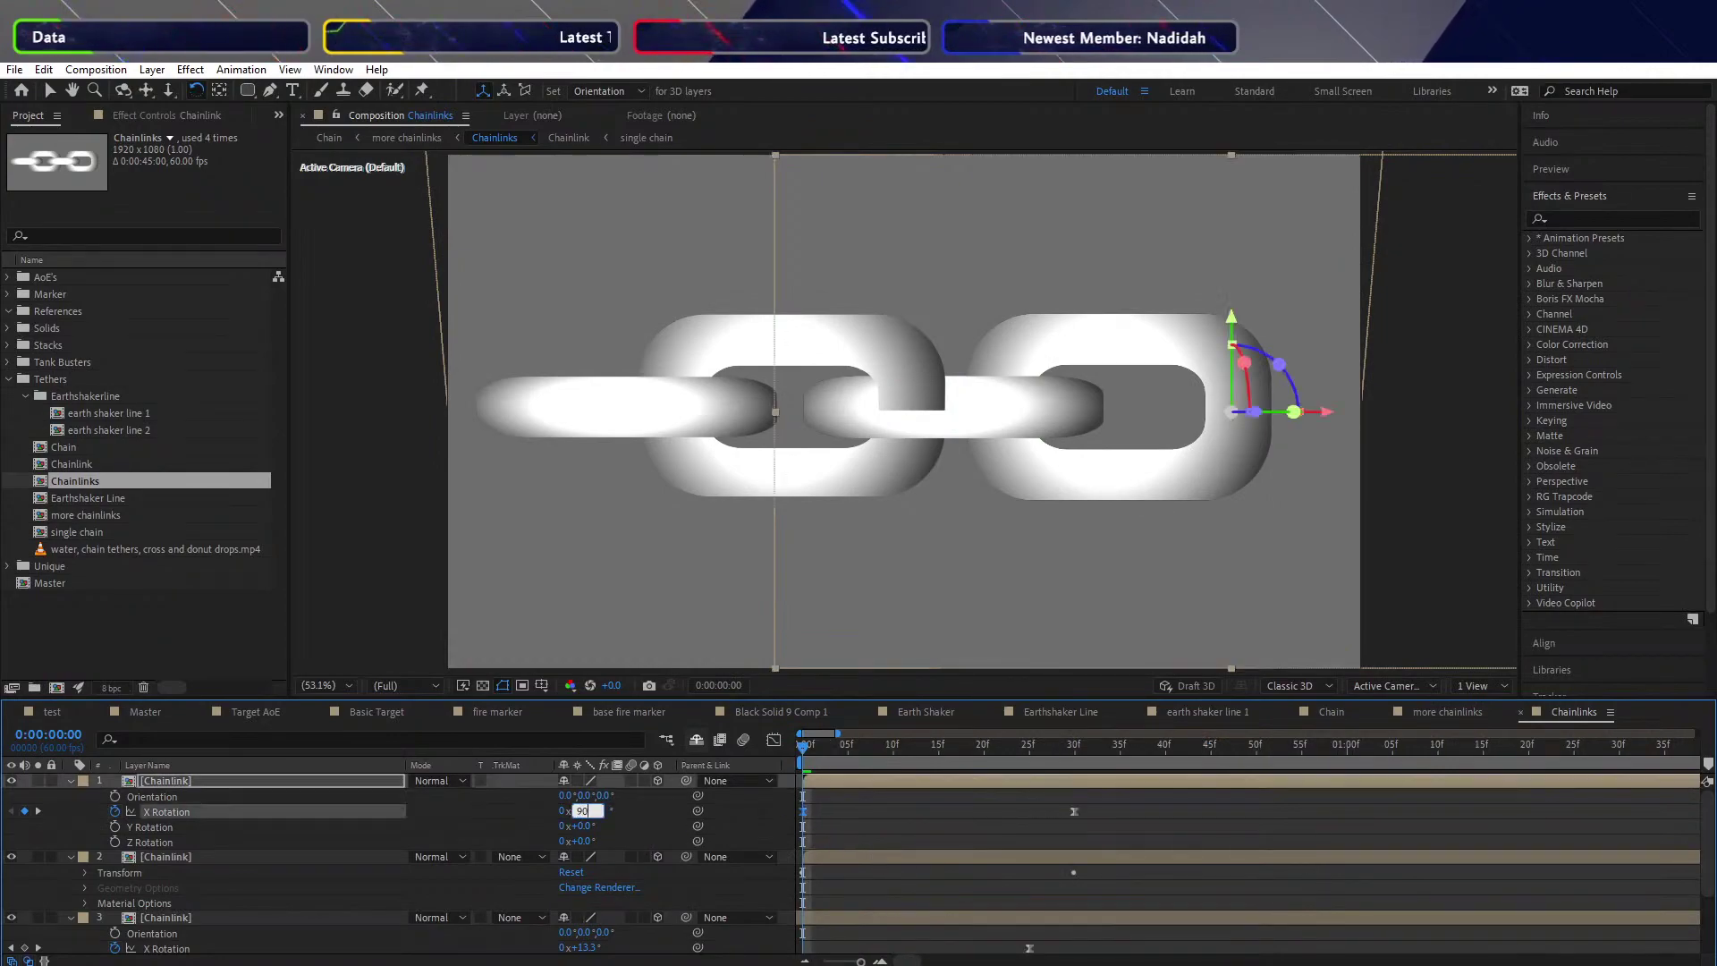
key("Return")
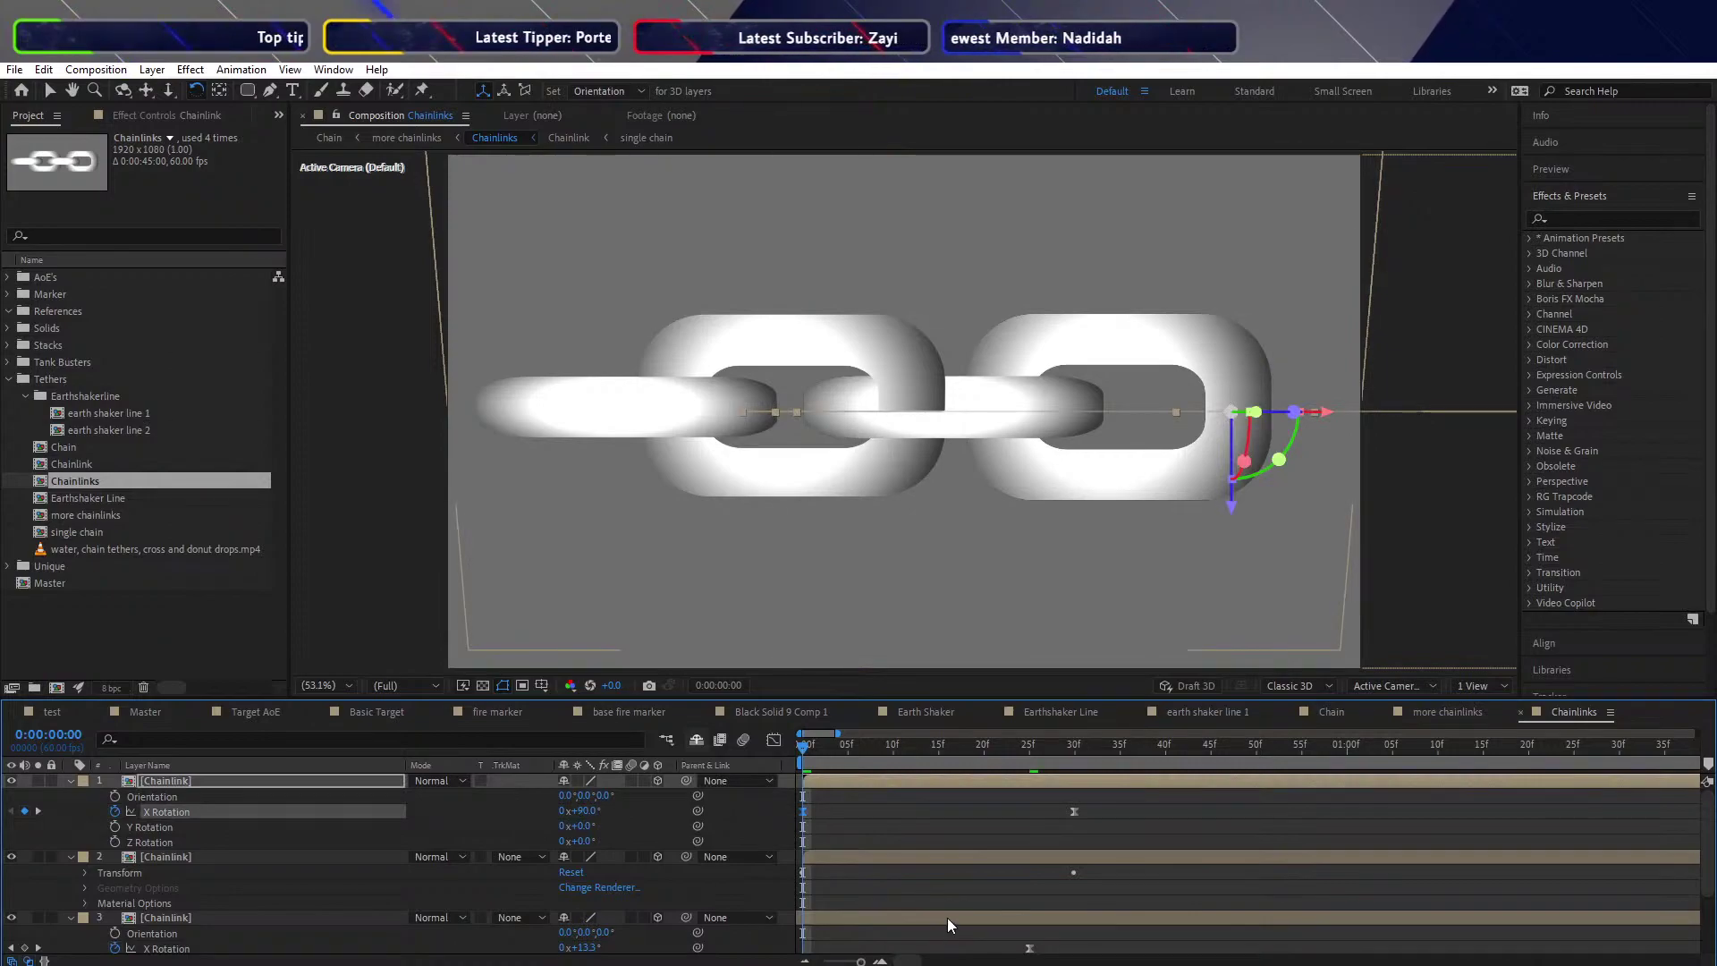
Try shifting the third Chainlink layer 5 frames later, and undo back past the layer duplication to the original two layers
left_click_drag(878, 915, 925, 915)
scroll(925, 915, "down", 2)
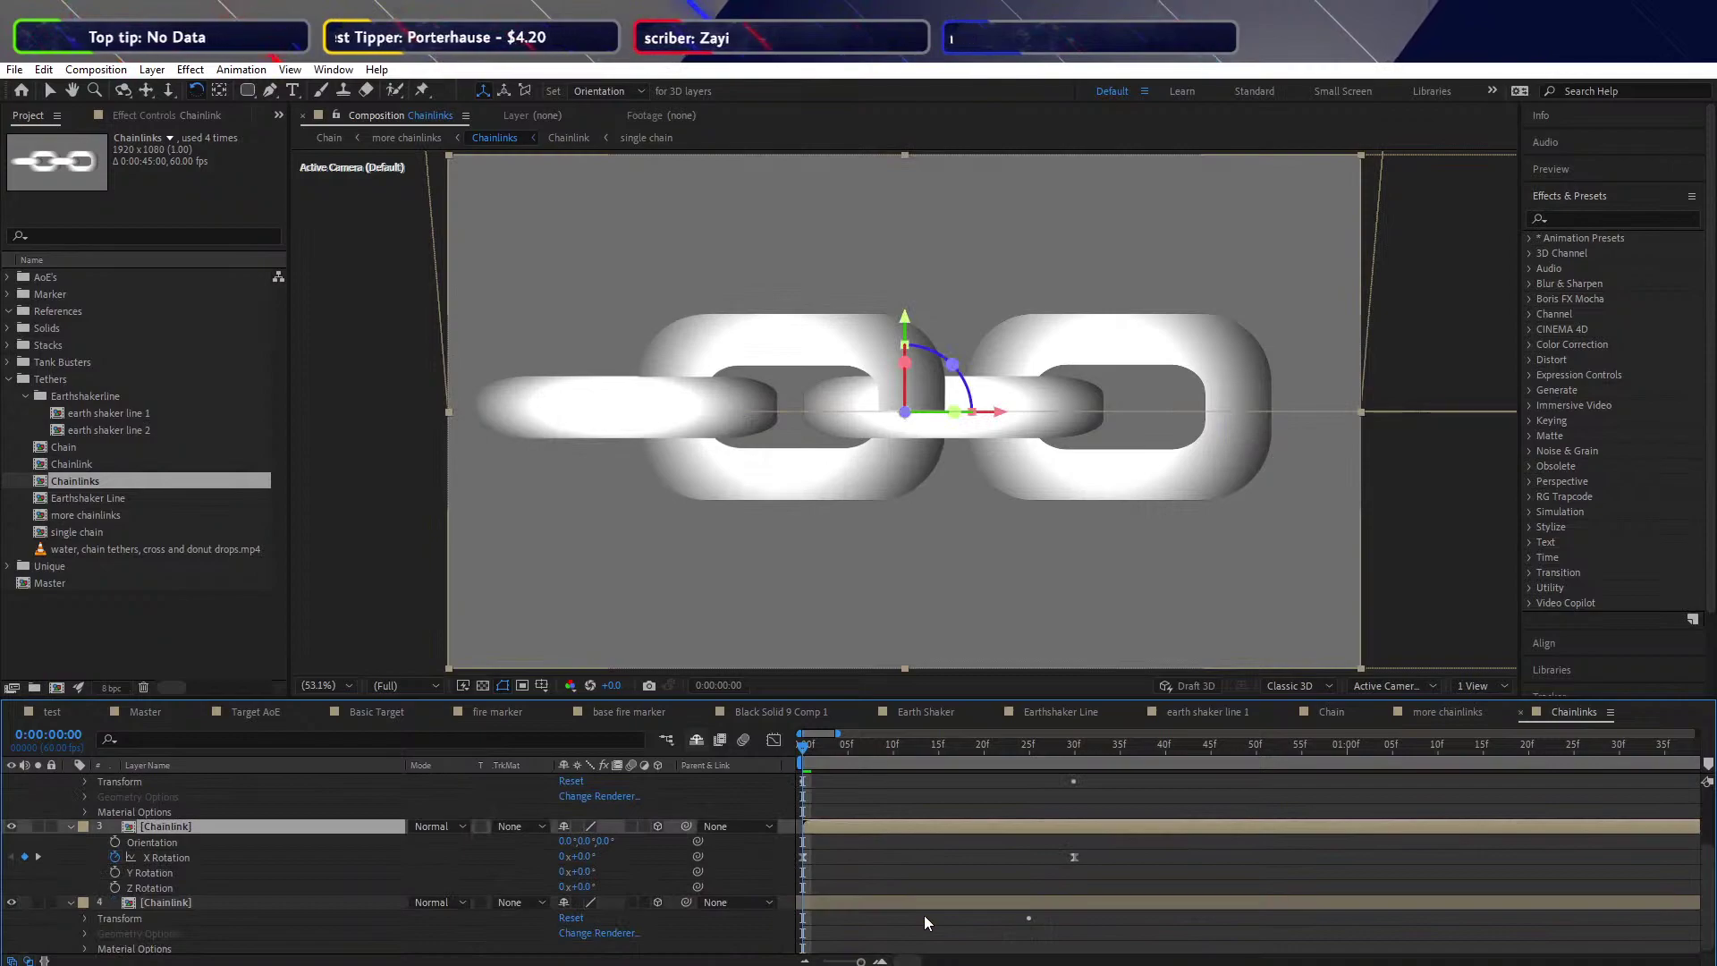
scroll(924, 915, "up", 2)
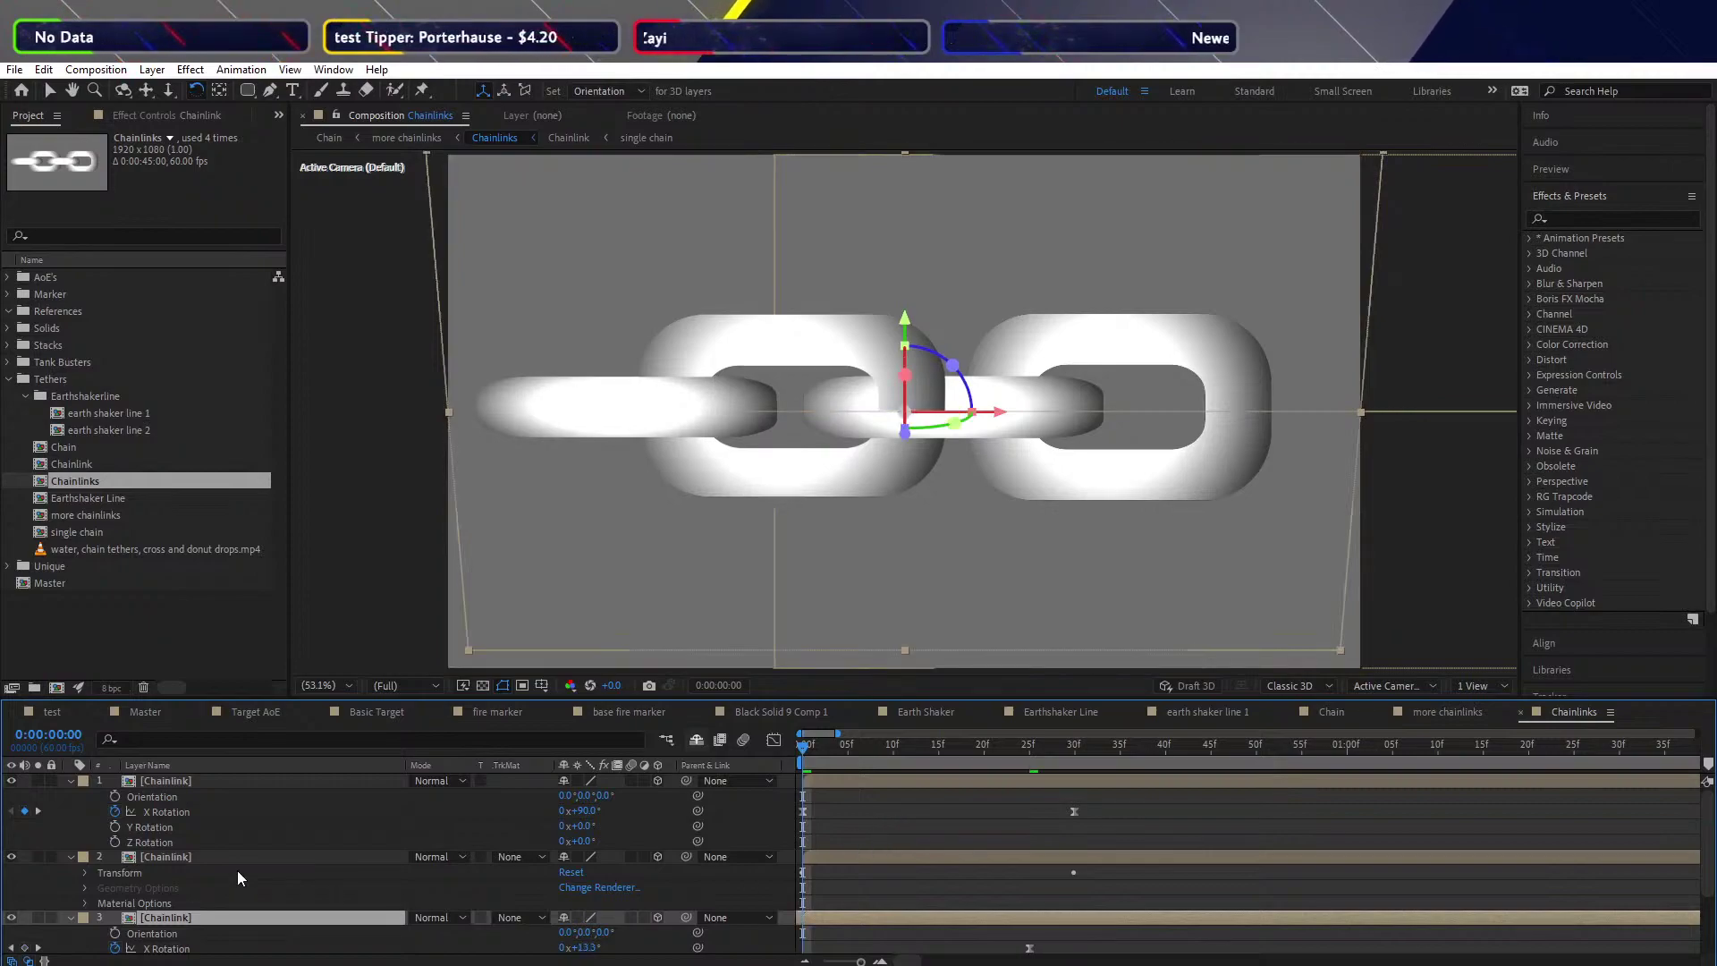
key("ctrl+z")
key("ctrl+z")
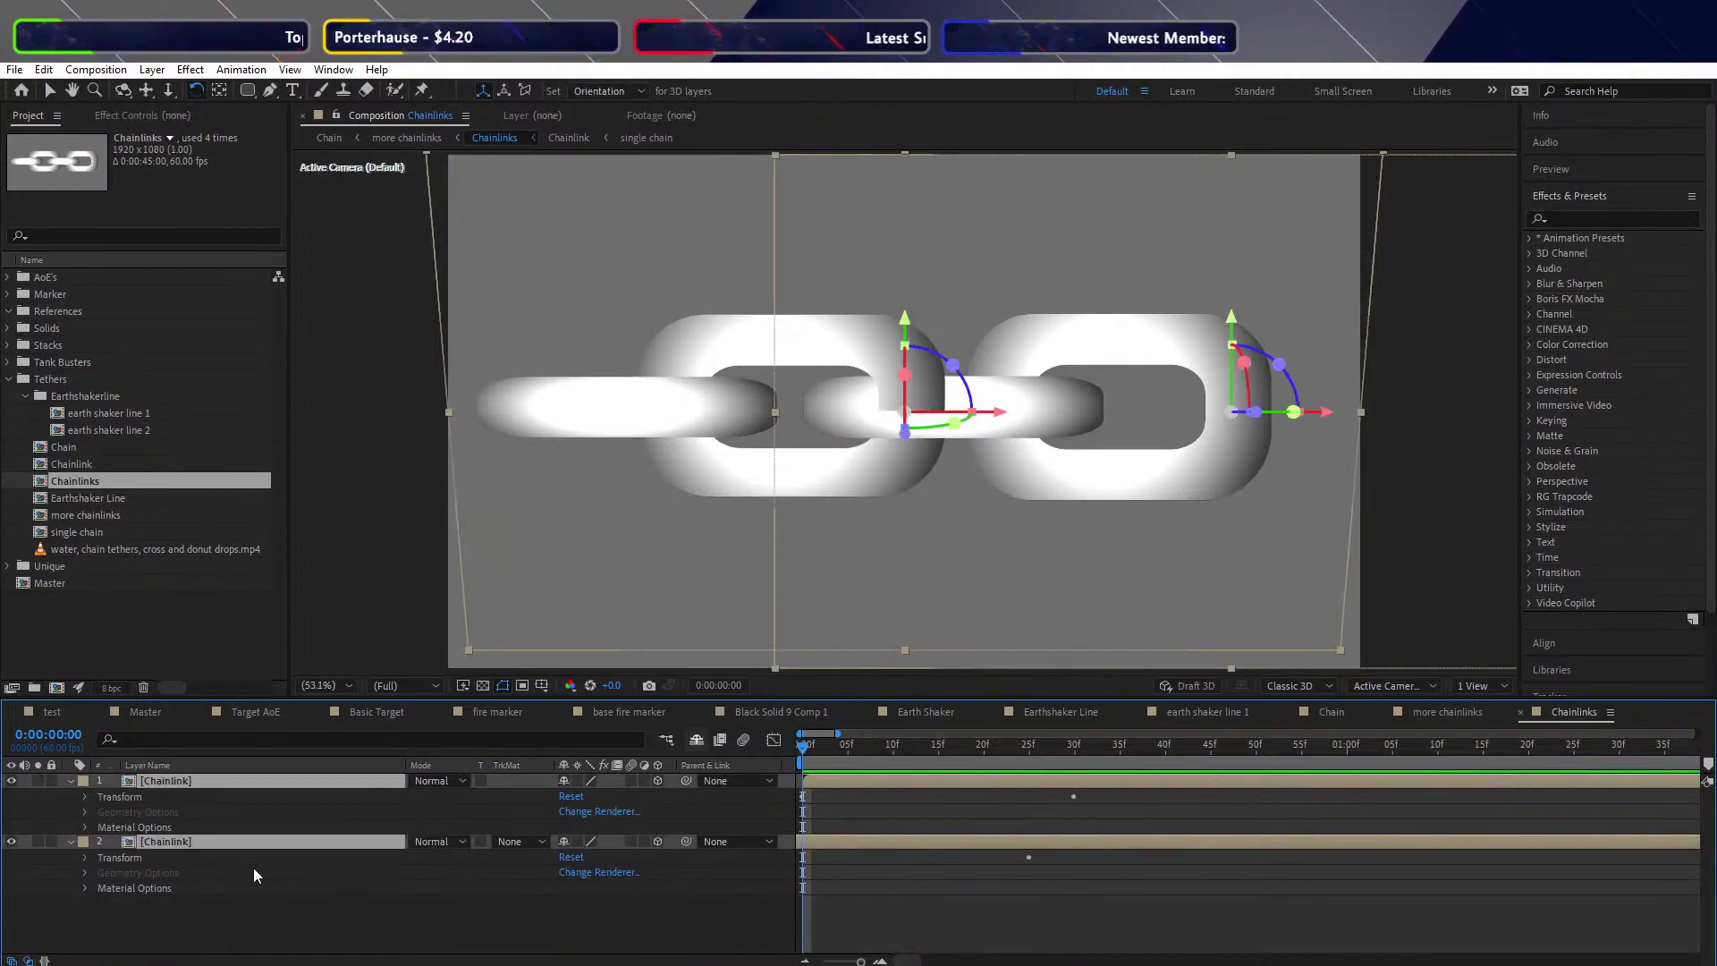
Shift both Chainlink layers 5 frames later and extend the top layer's start back to frame 0
left_click(384, 949)
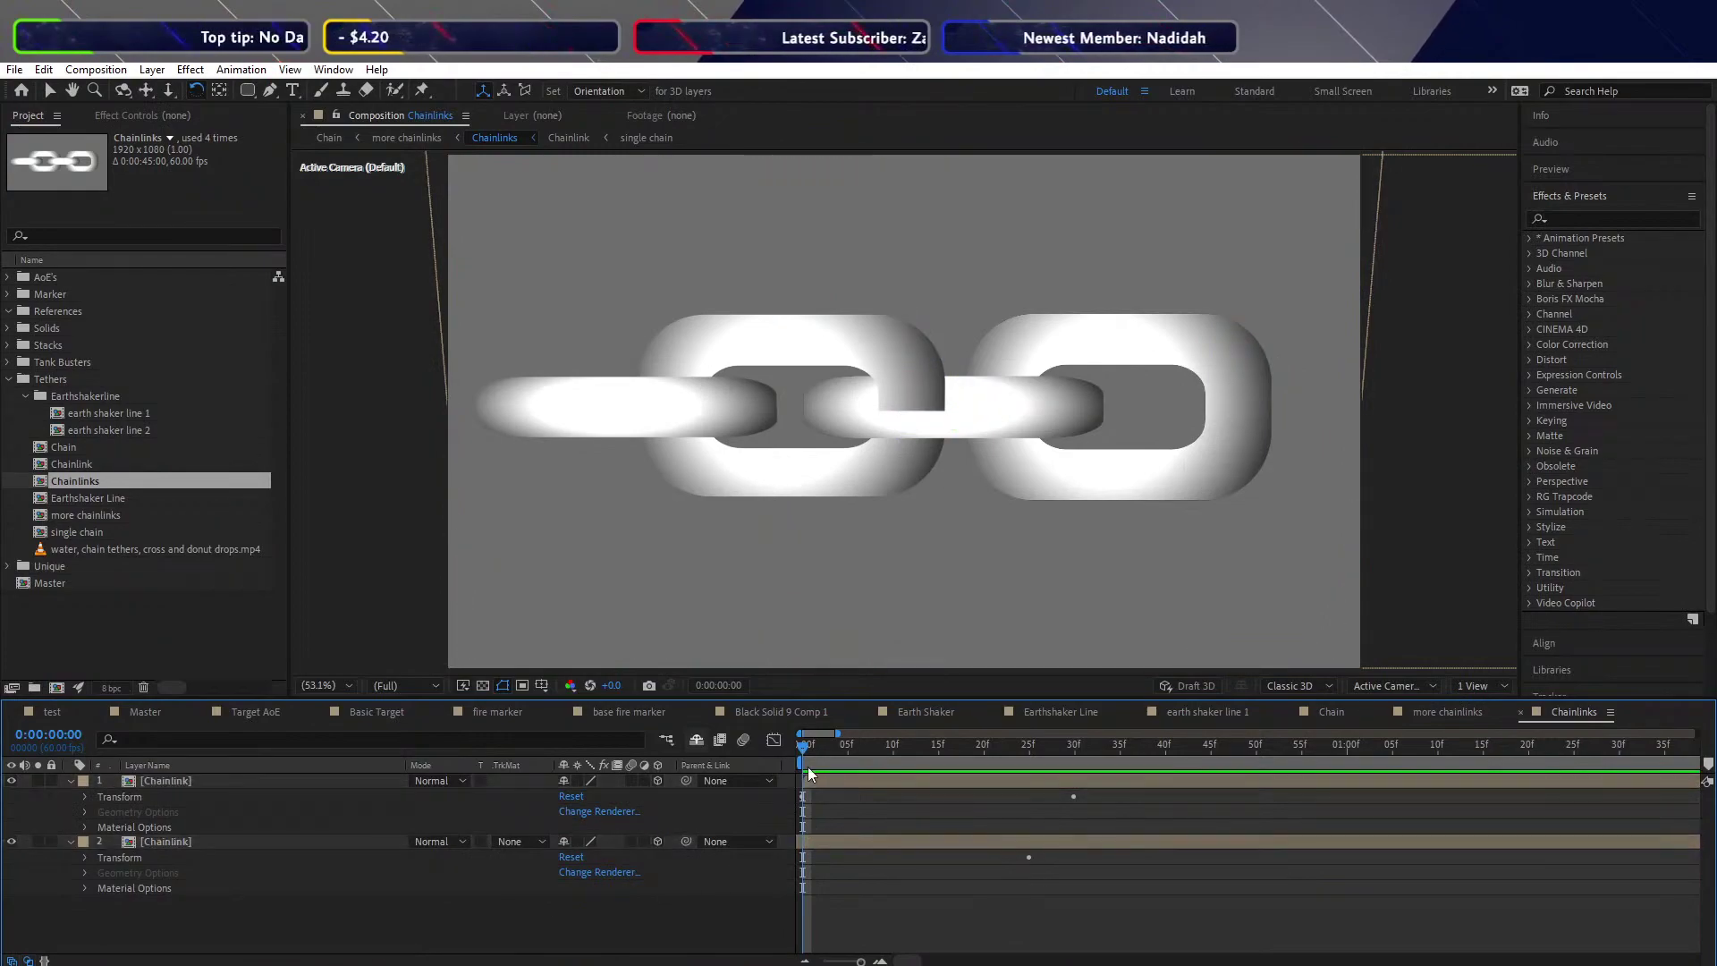
left_click(802, 751)
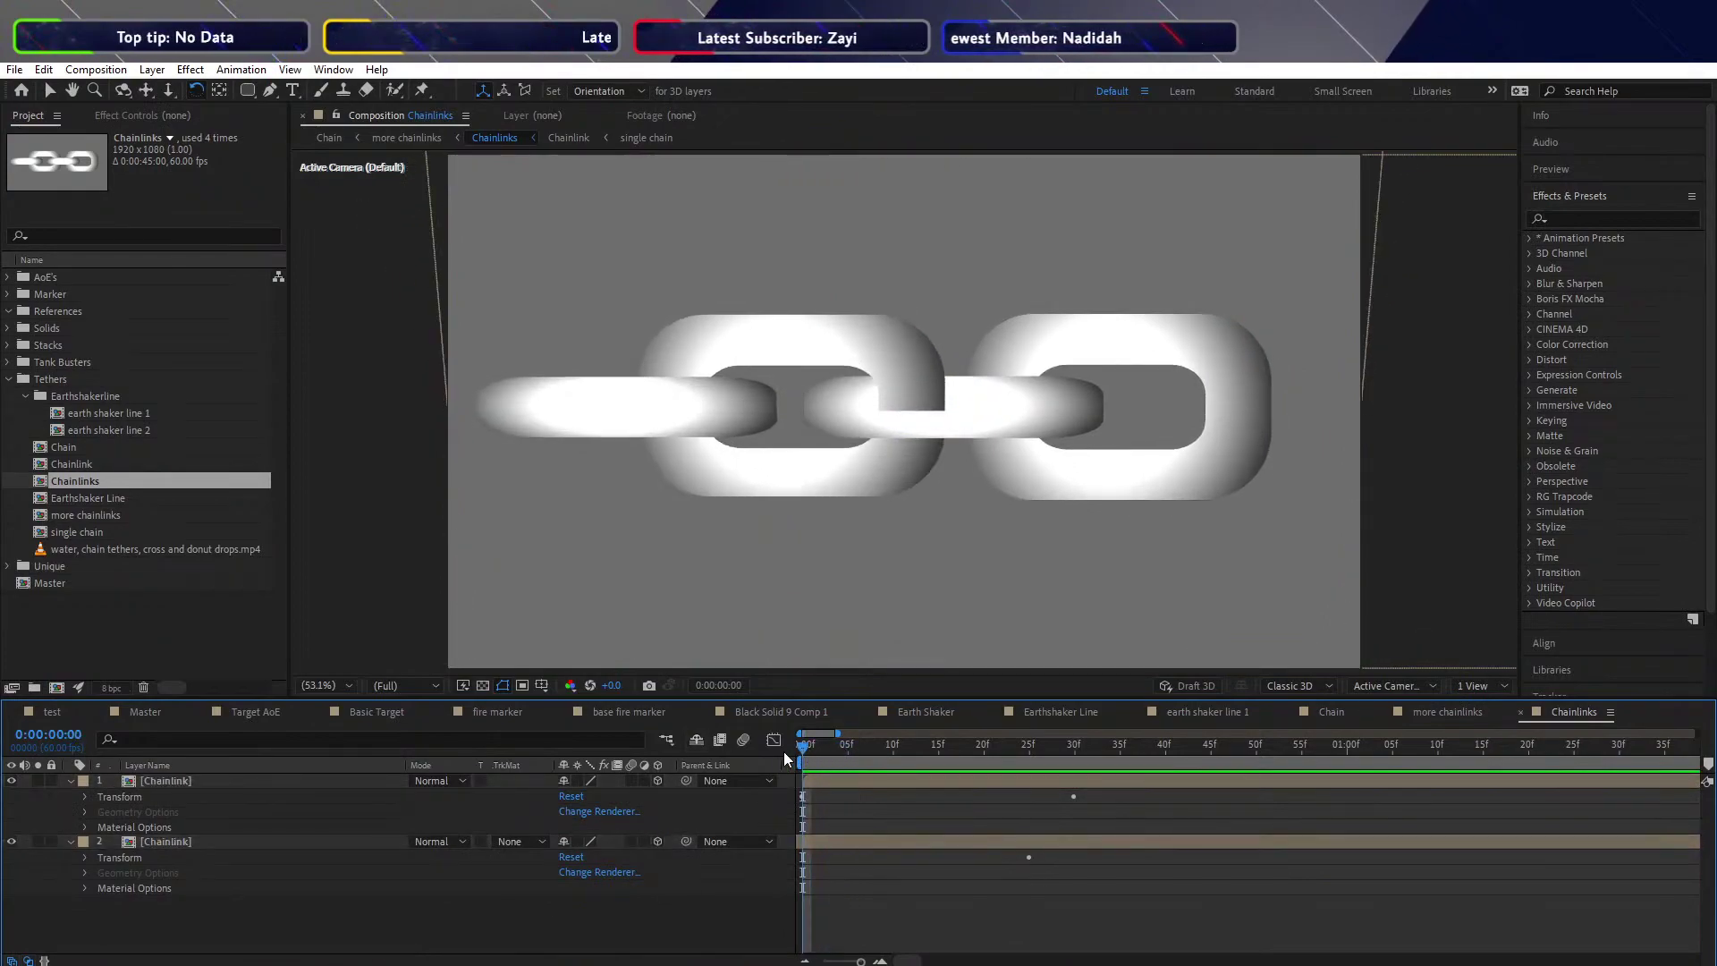
left_click(875, 782)
left_click(848, 845, "shift")
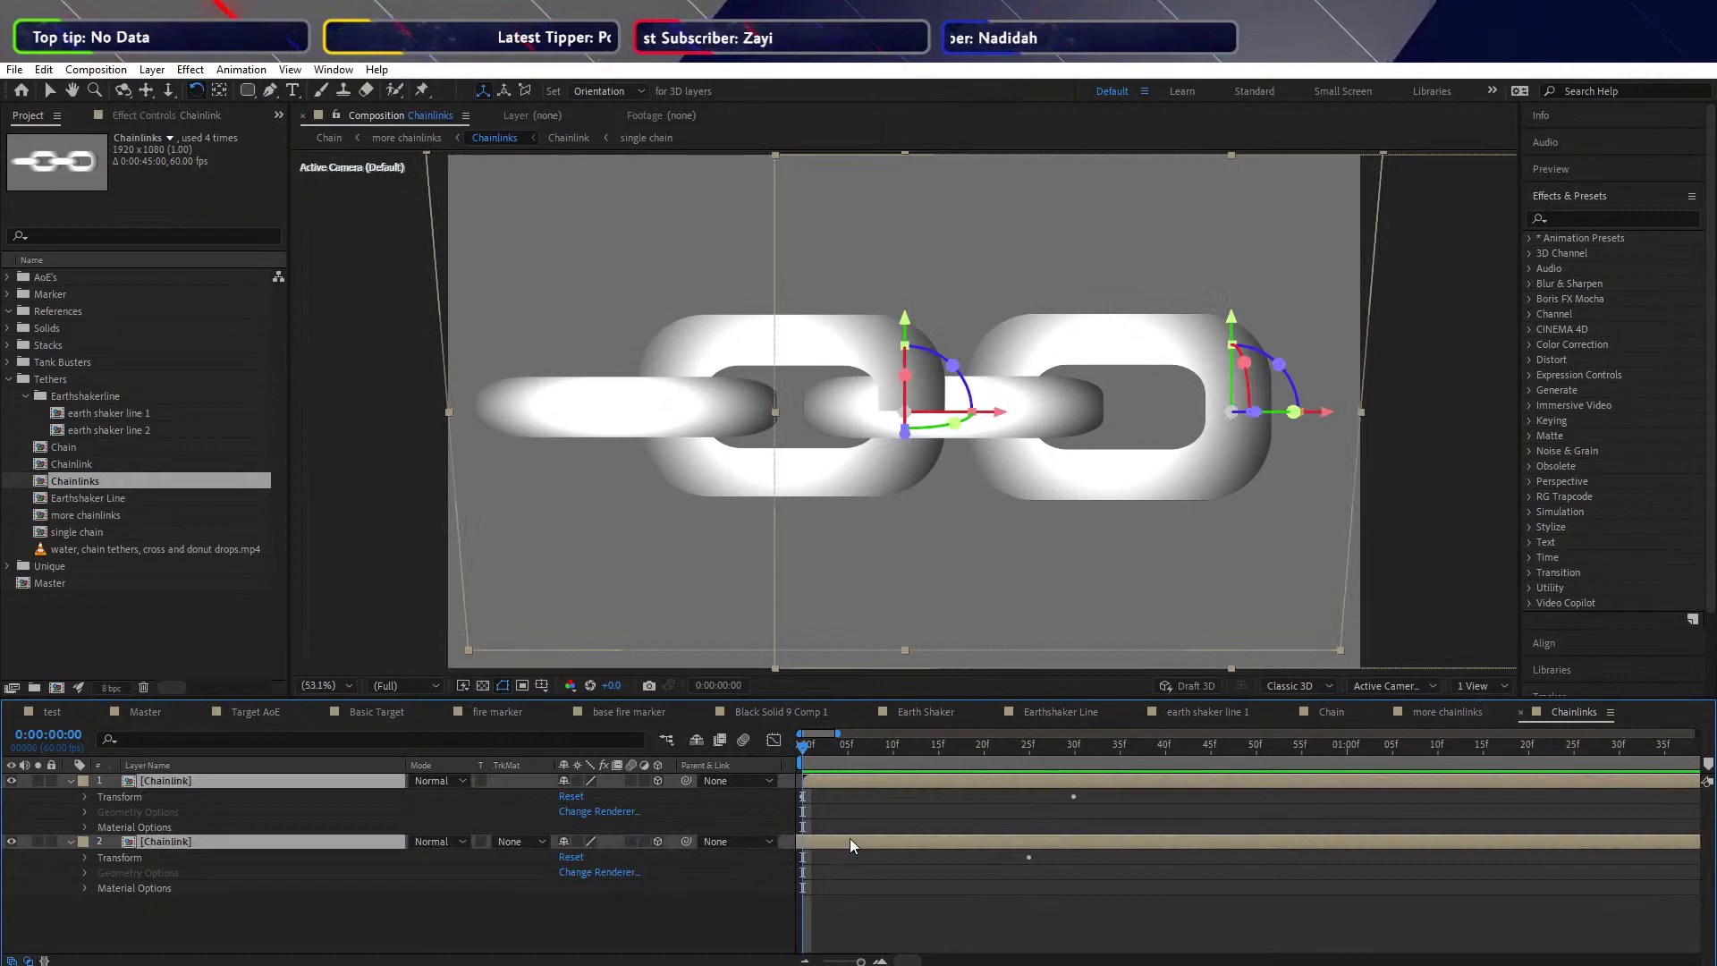
left_click_drag(850, 839, 886, 837)
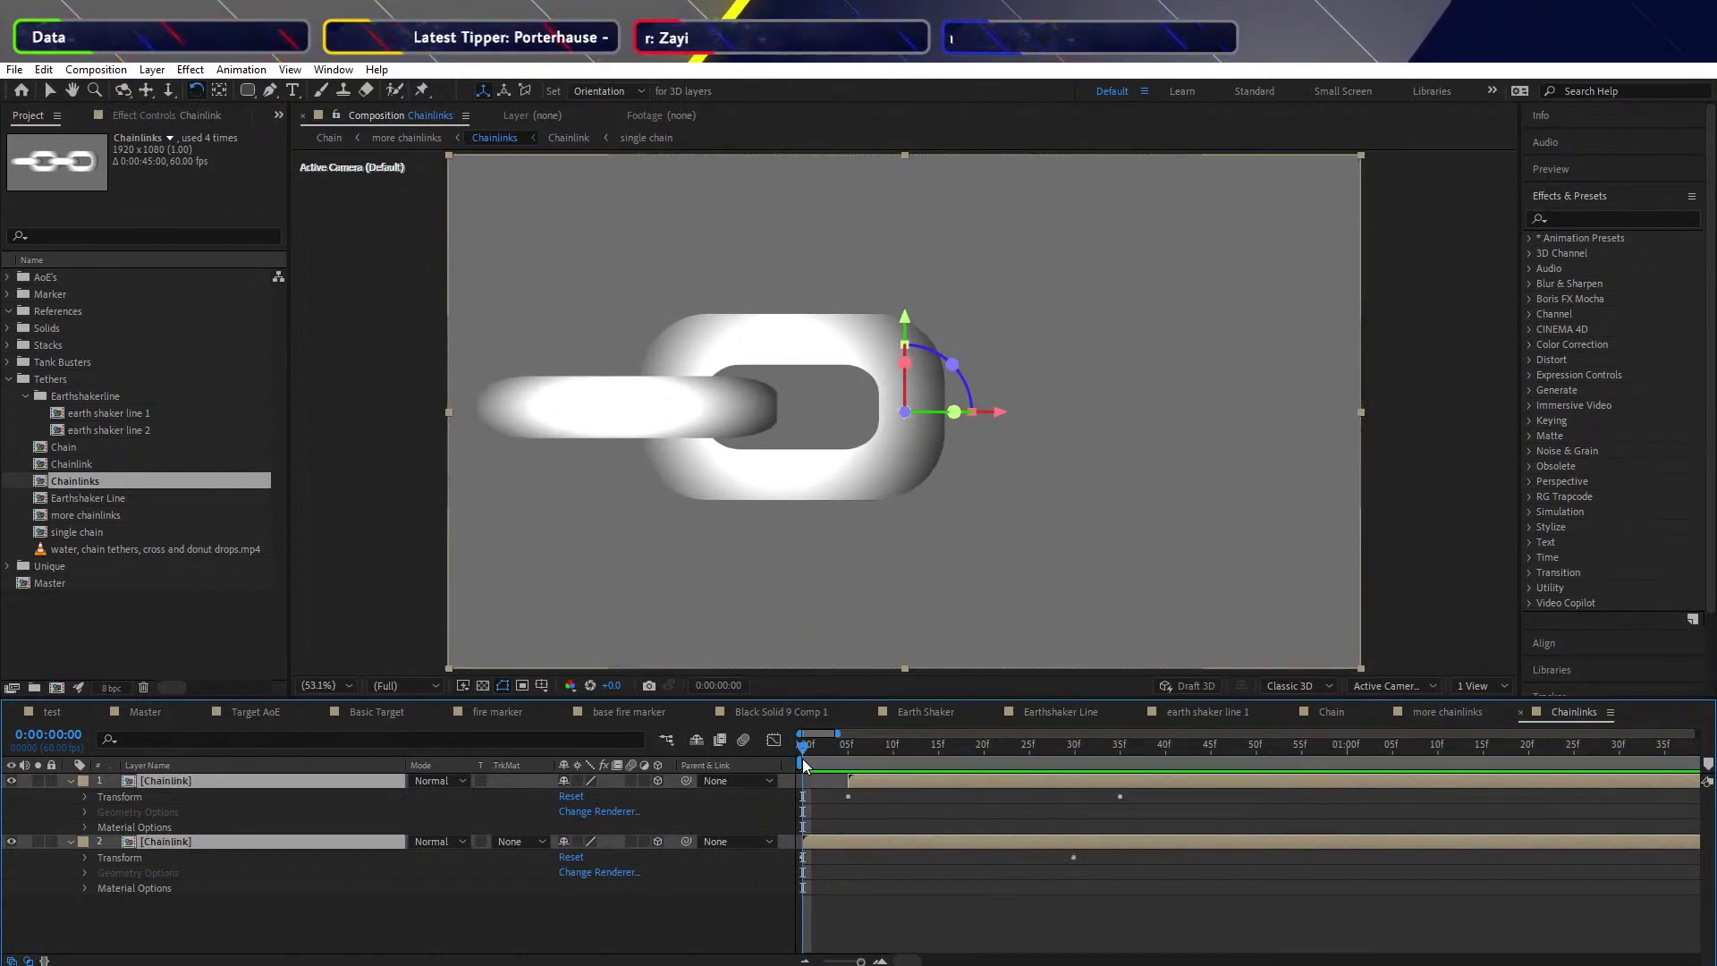
mouse_move(803, 765)
left_mouse_down()
mouse_move(1116, 738)
mouse_move(796, 735)
left_mouse_up()
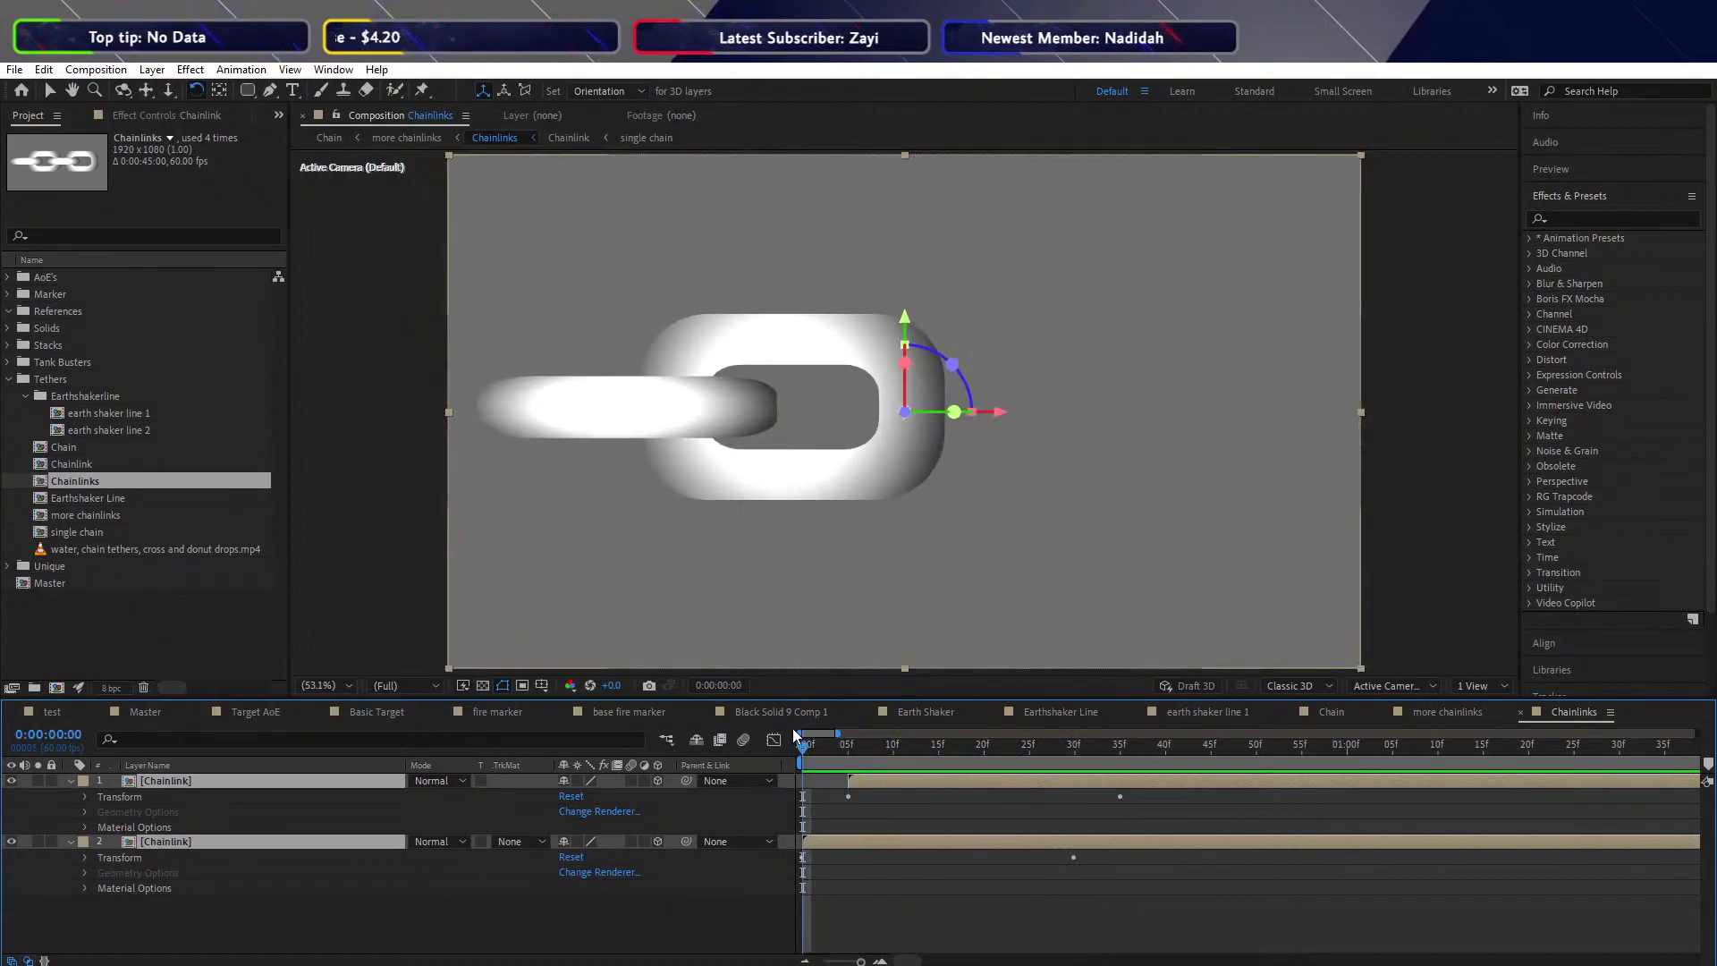
left_click_drag(899, 784, 853, 780)
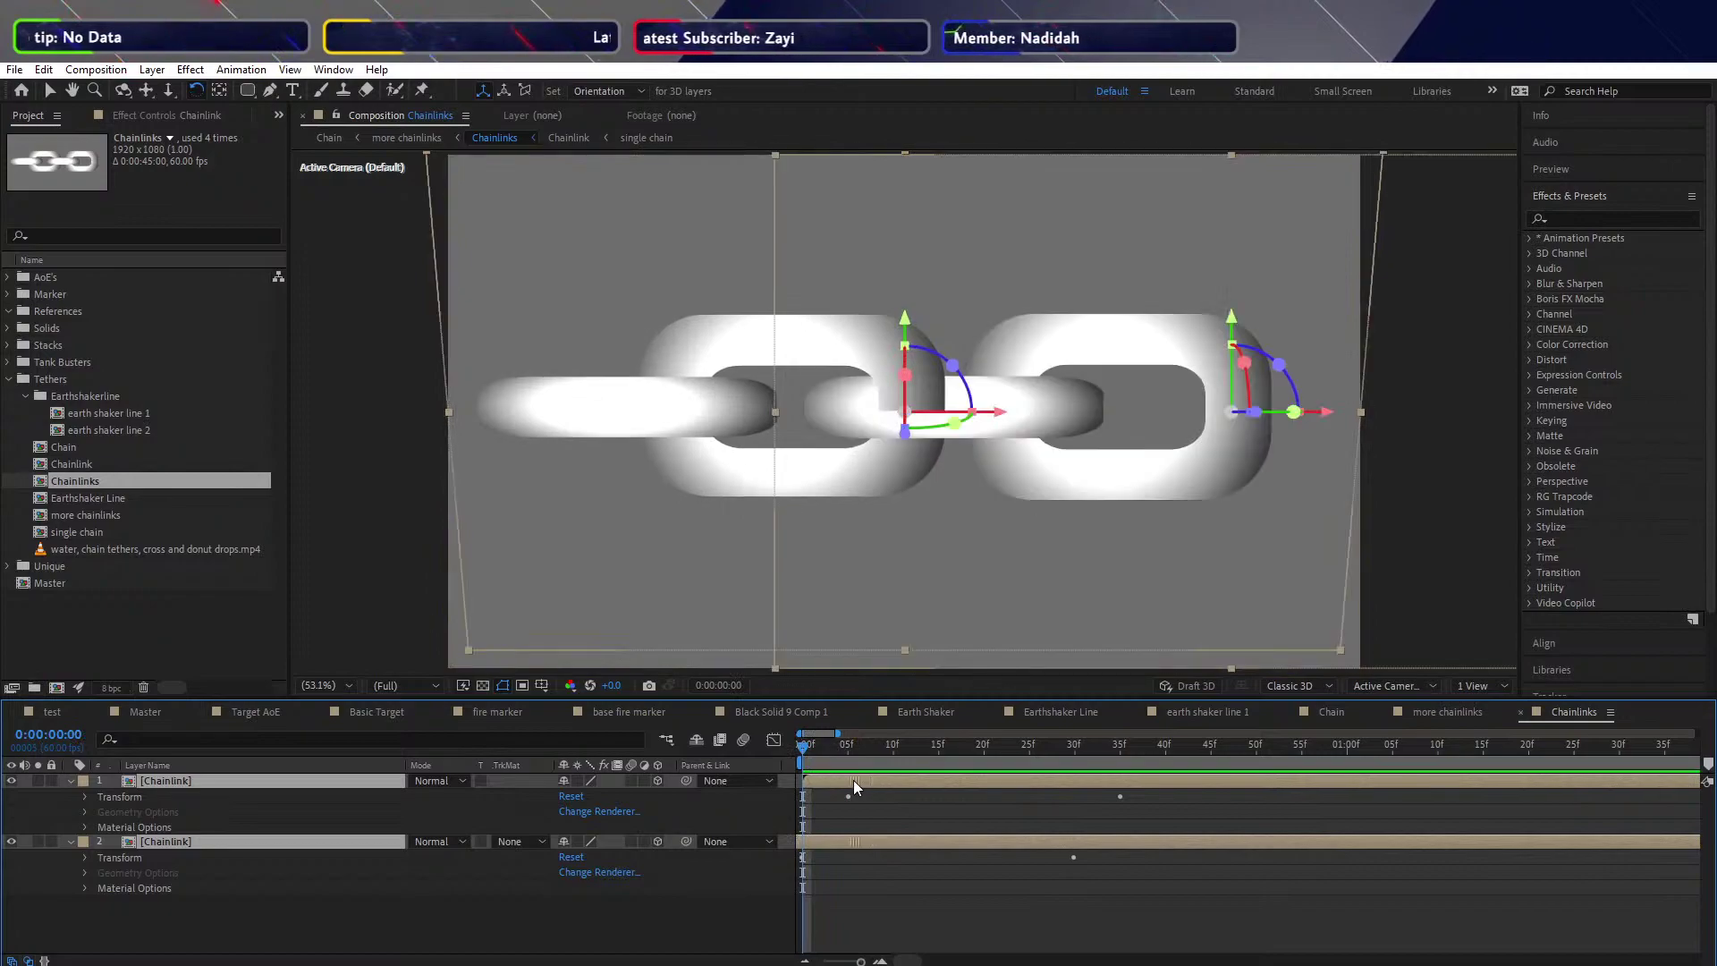
Align the two Chainlink layers' timing so both have rotation keyframes at frames 0 and 30
left_click(840, 842)
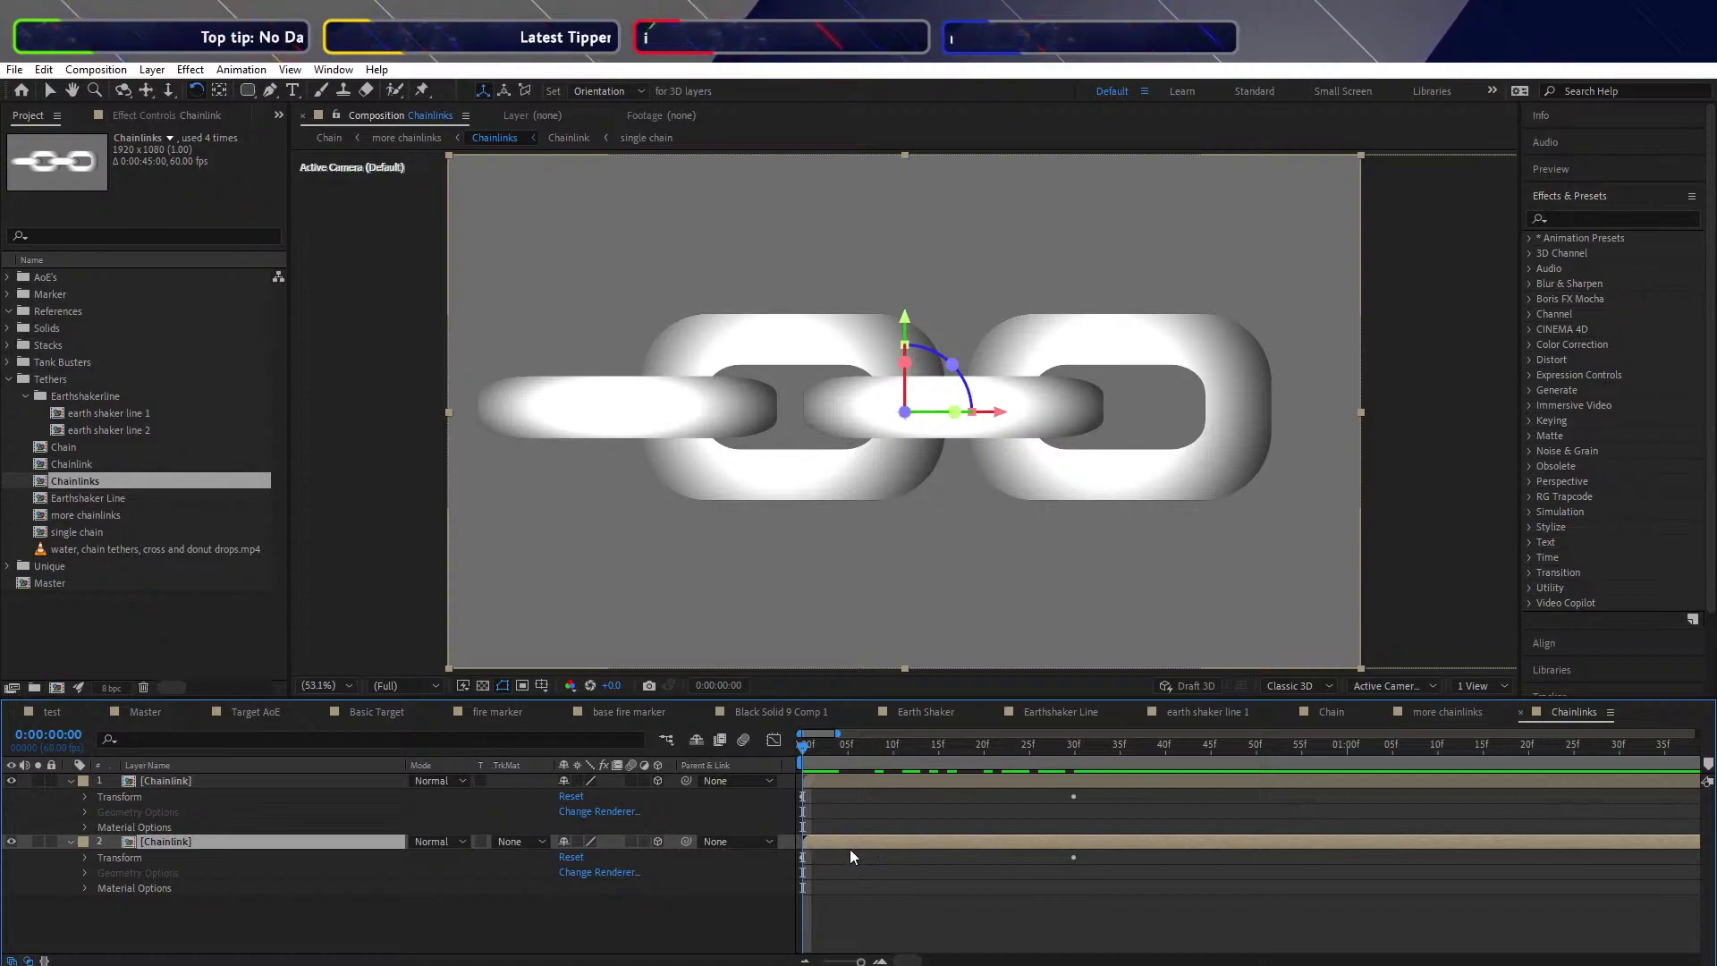
left_click(841, 923)
left_click(841, 843)
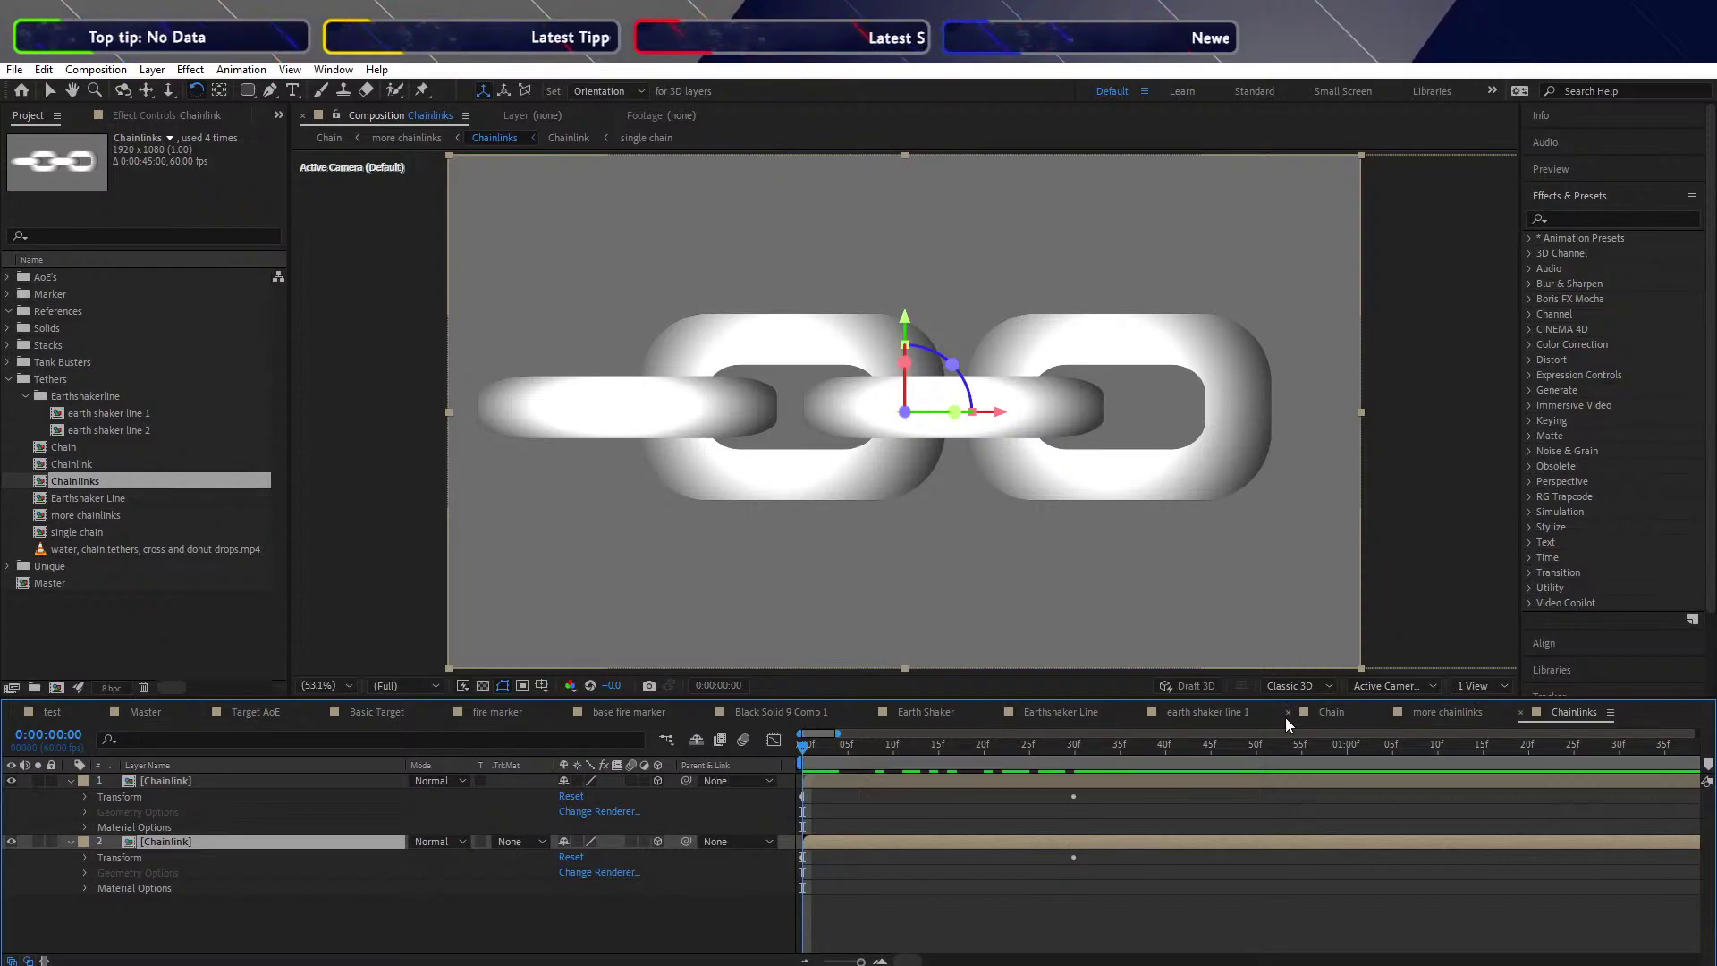
Open the Chain composition and try rotating the third more chainlinks layer and the reference video, undoing both attempts
left_click(1337, 712)
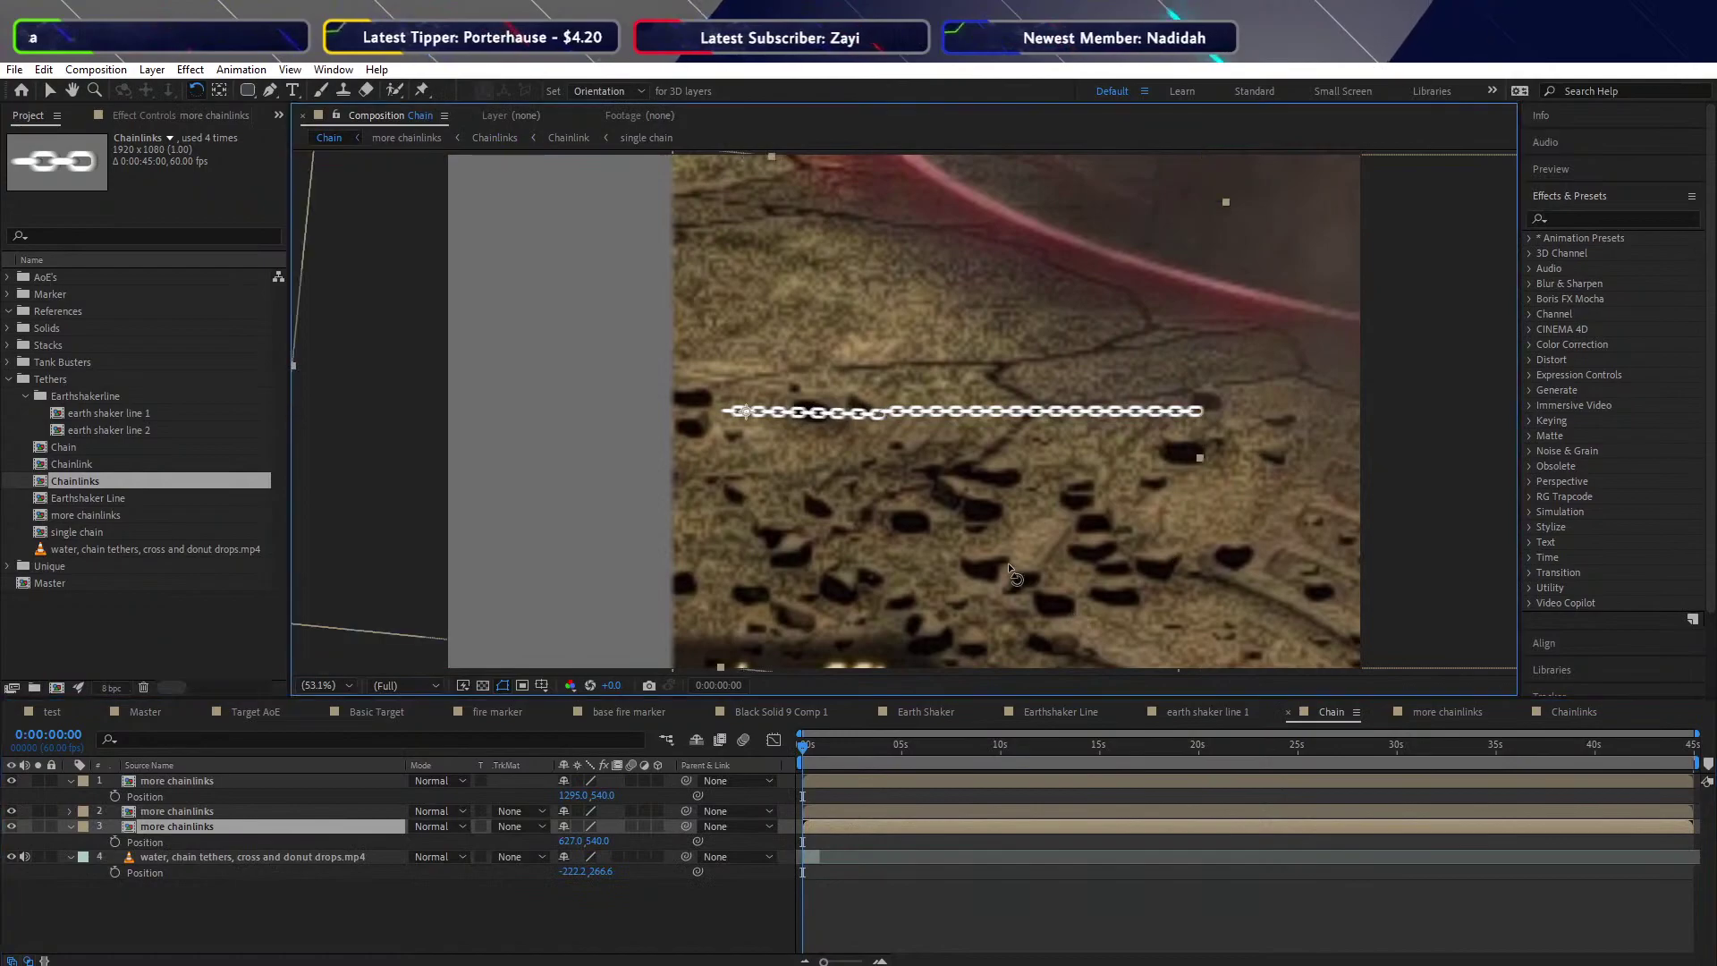
left_click_drag(1008, 562, 975, 551)
key("ctrl+z")
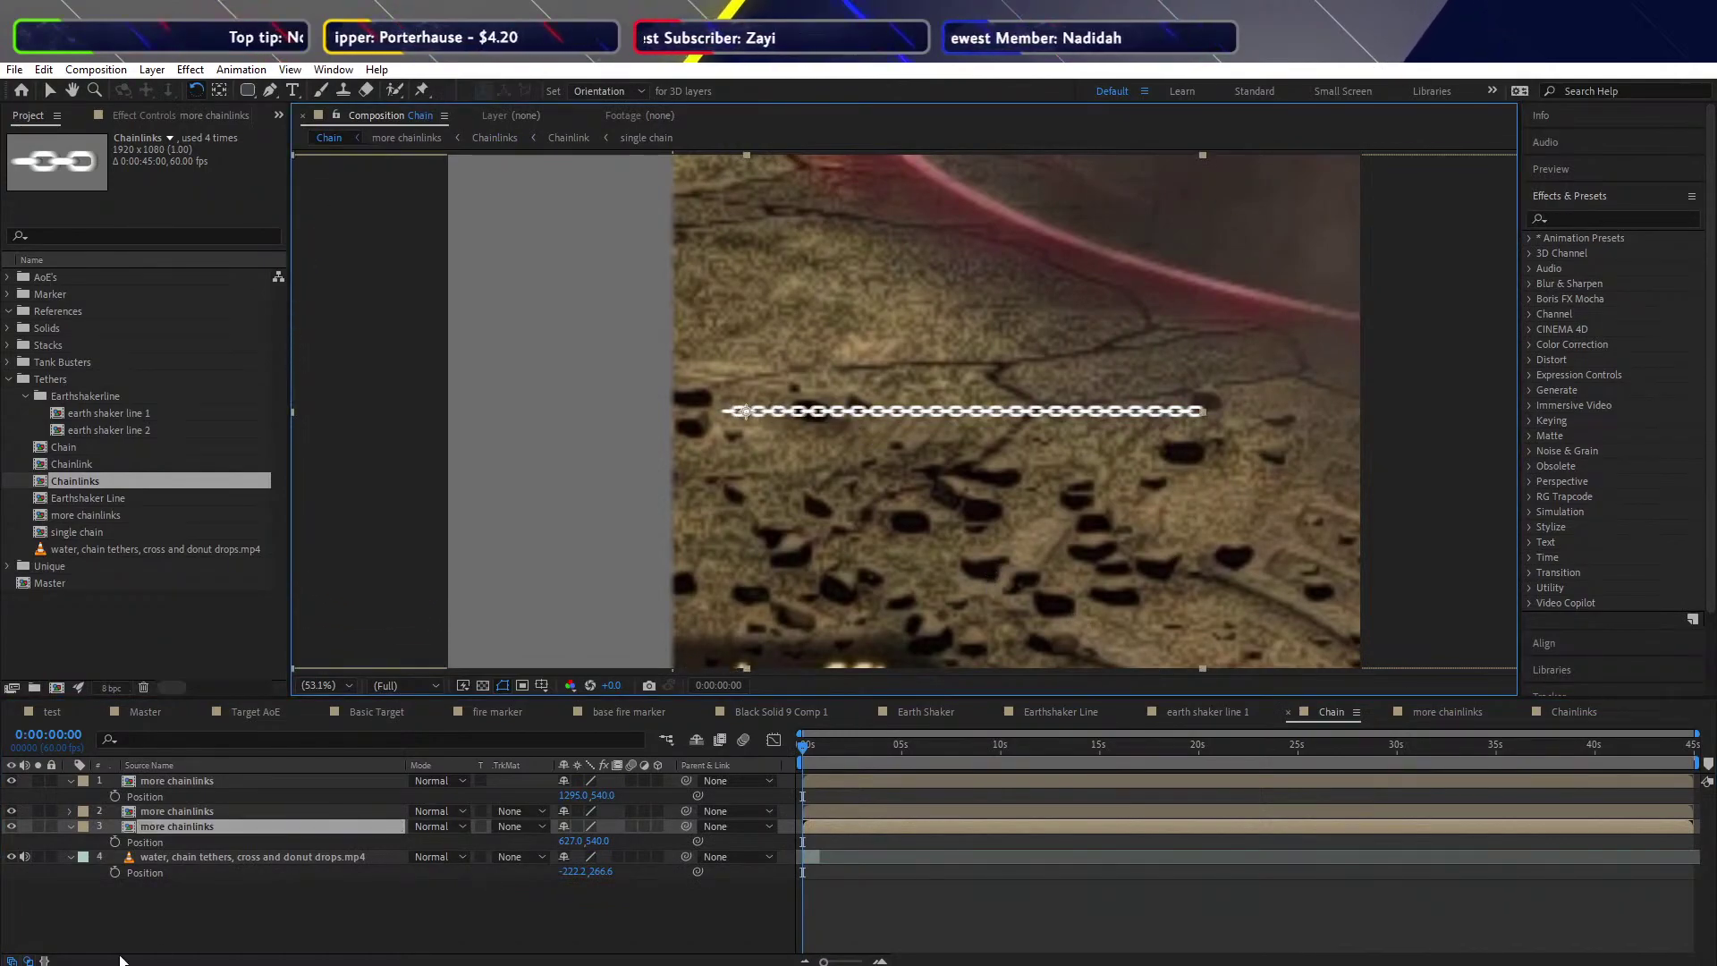
left_click(191, 857)
left_click_drag(1339, 581, 1098, 578)
key("ctrl+z")
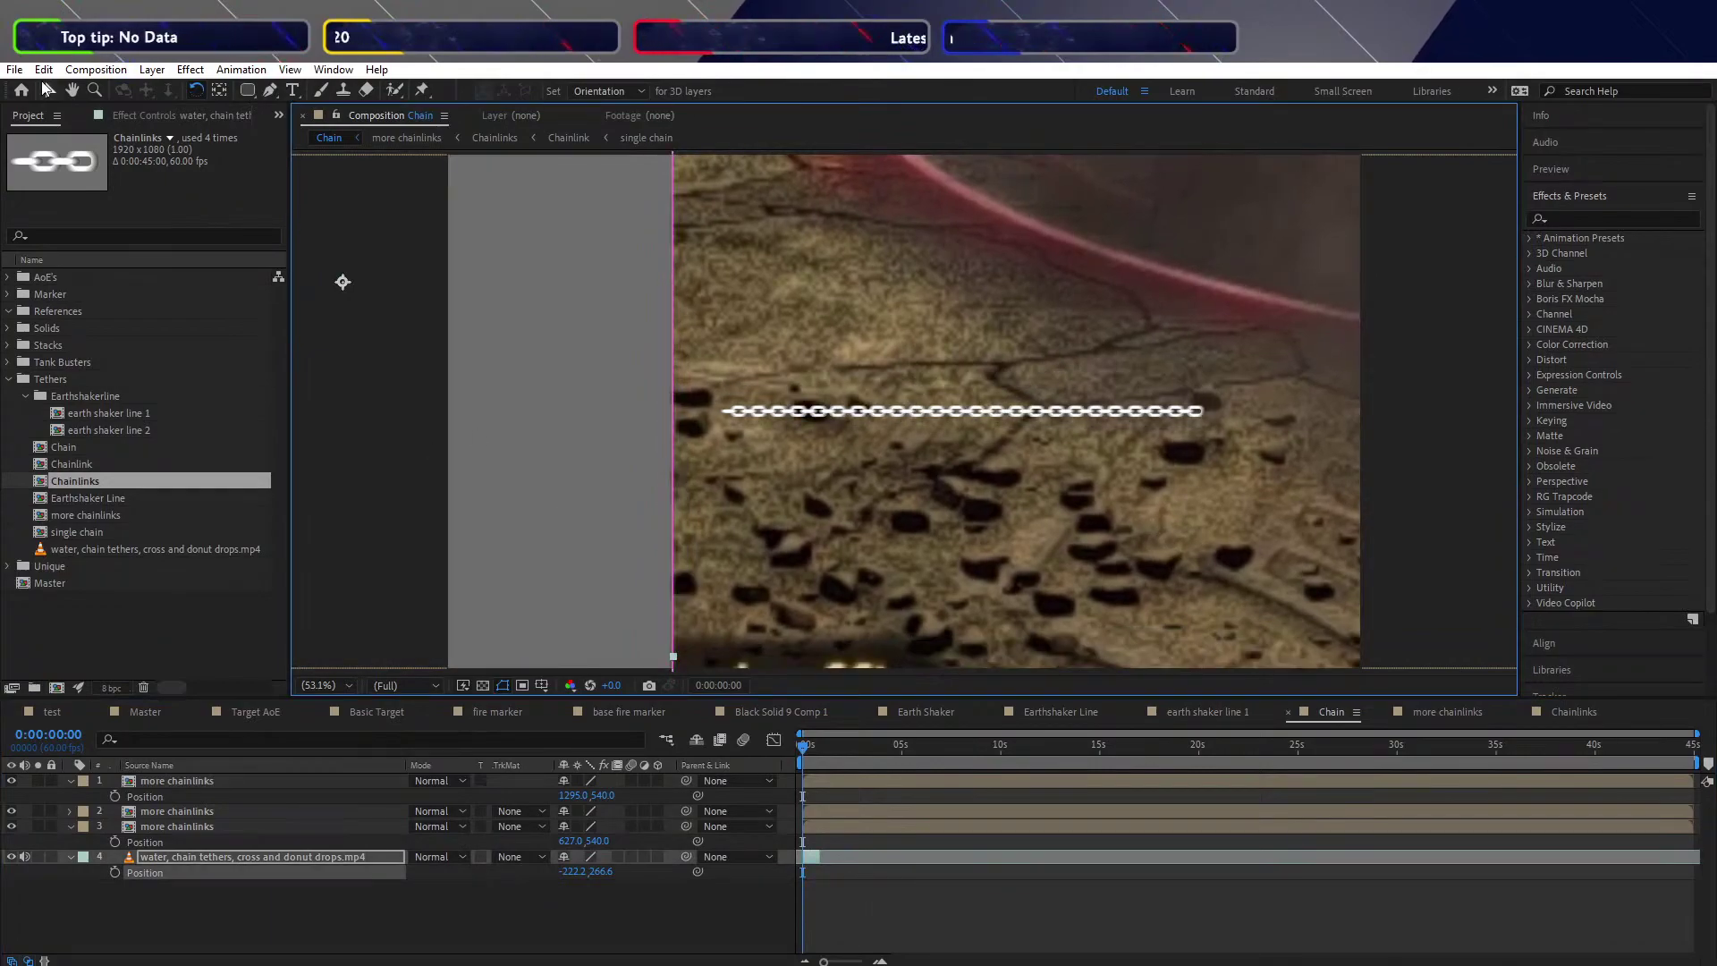
Move the reference video to about -1430, 419 and go to frame 16 to compare its chain
key("v")
left_click_drag(1402, 610, 1136, 659)
left_click_drag(1127, 764, 810, 745)
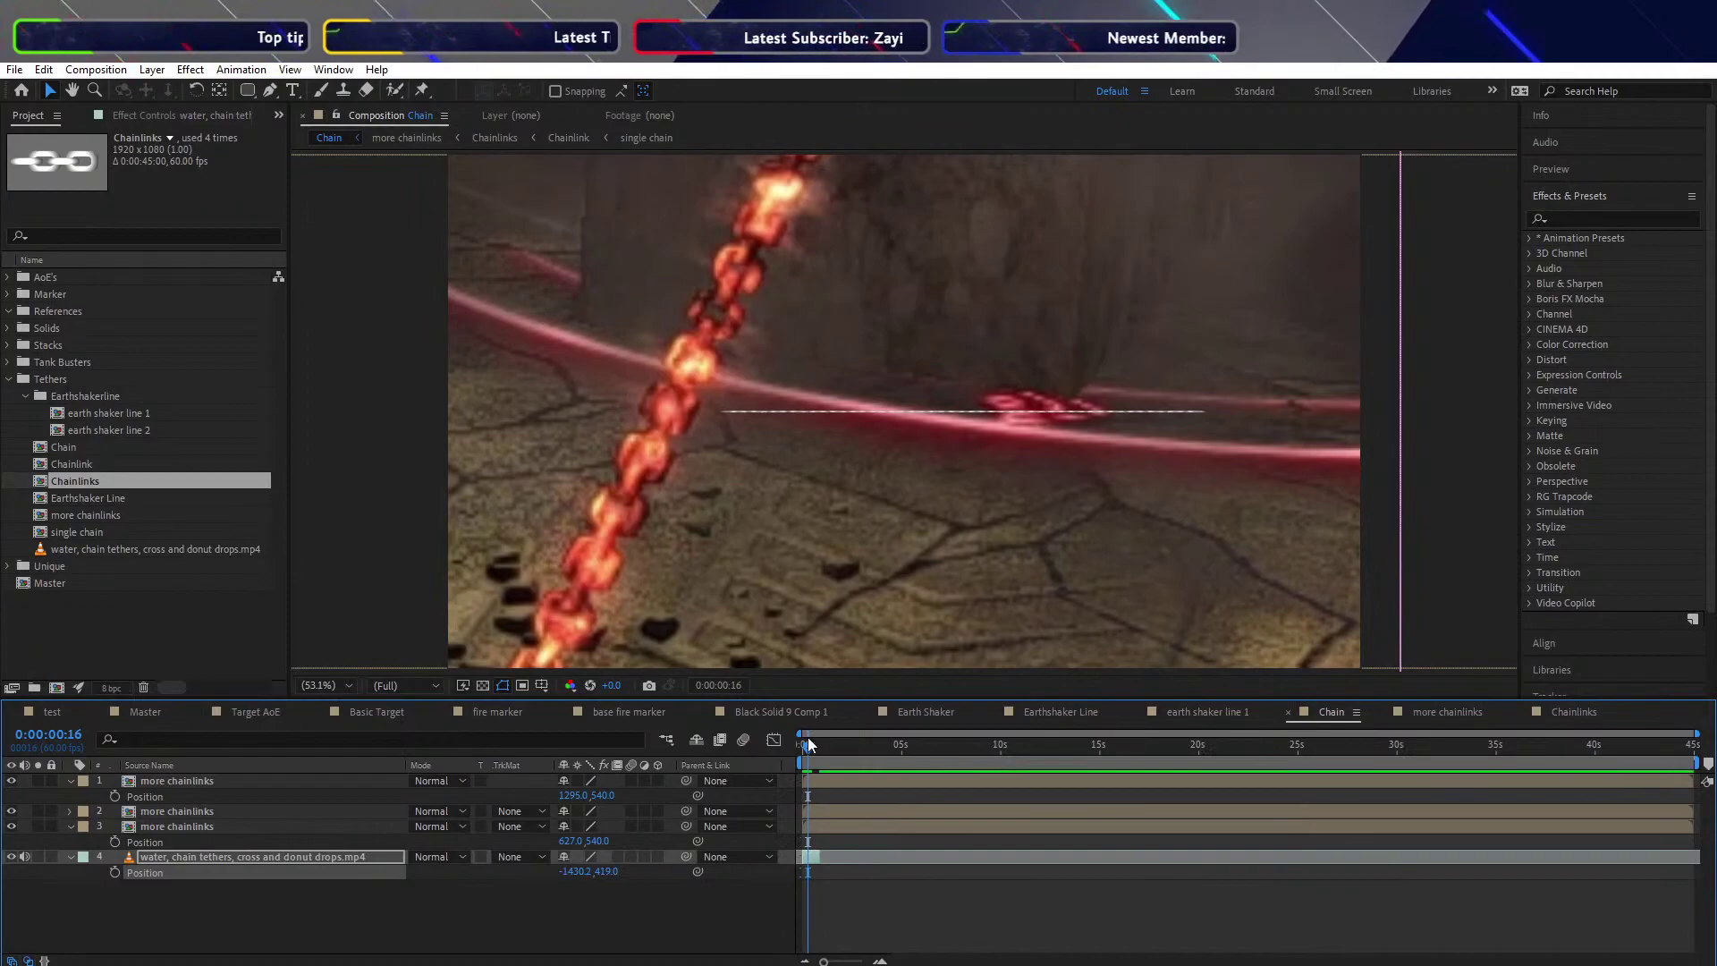
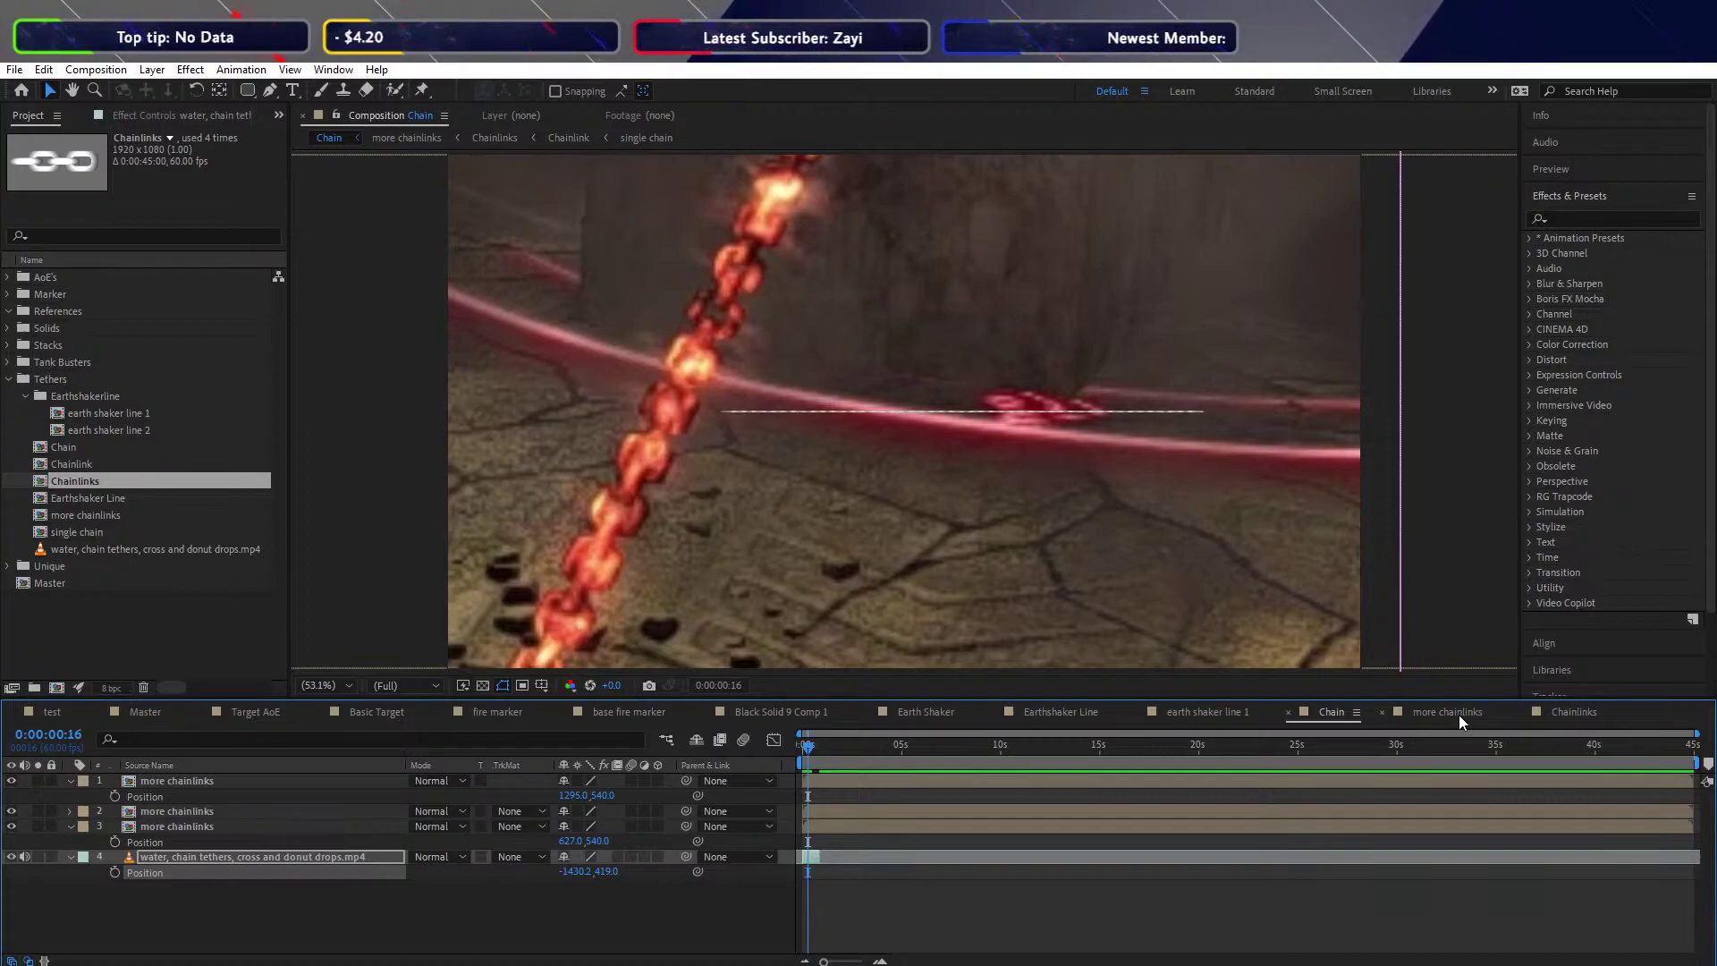
View the more chainlinks composition, return to the Chainlinks composition and go to its first frame
left_click(1456, 713)
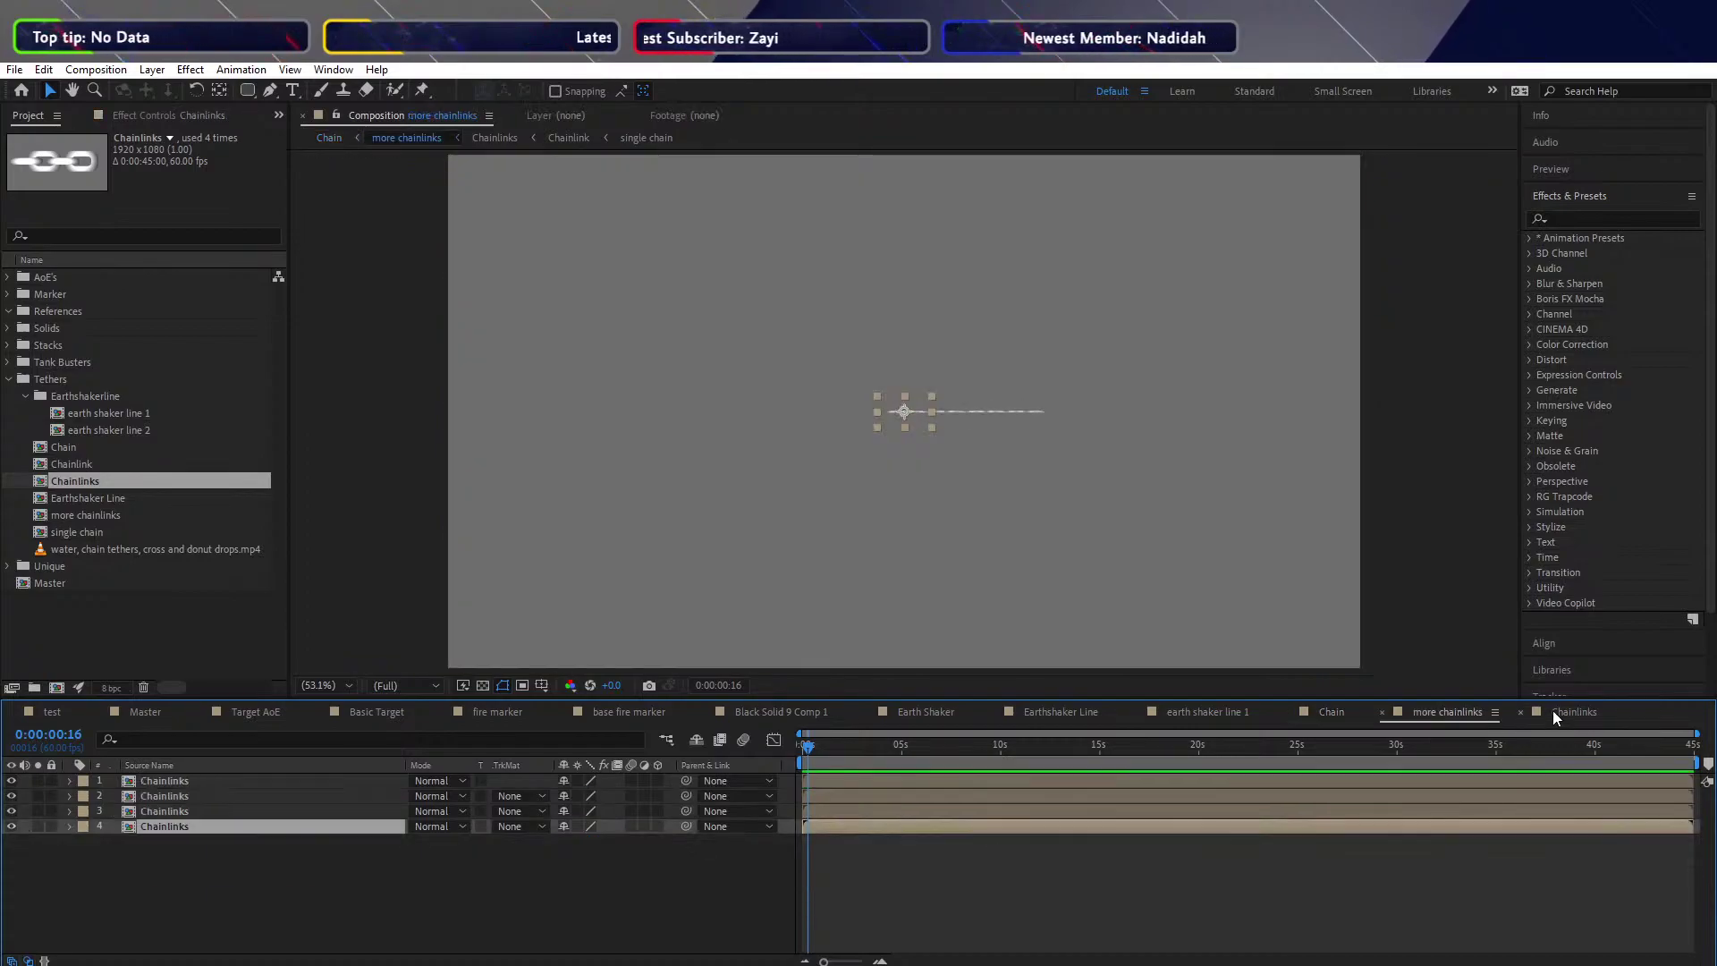
left_click(1552, 713)
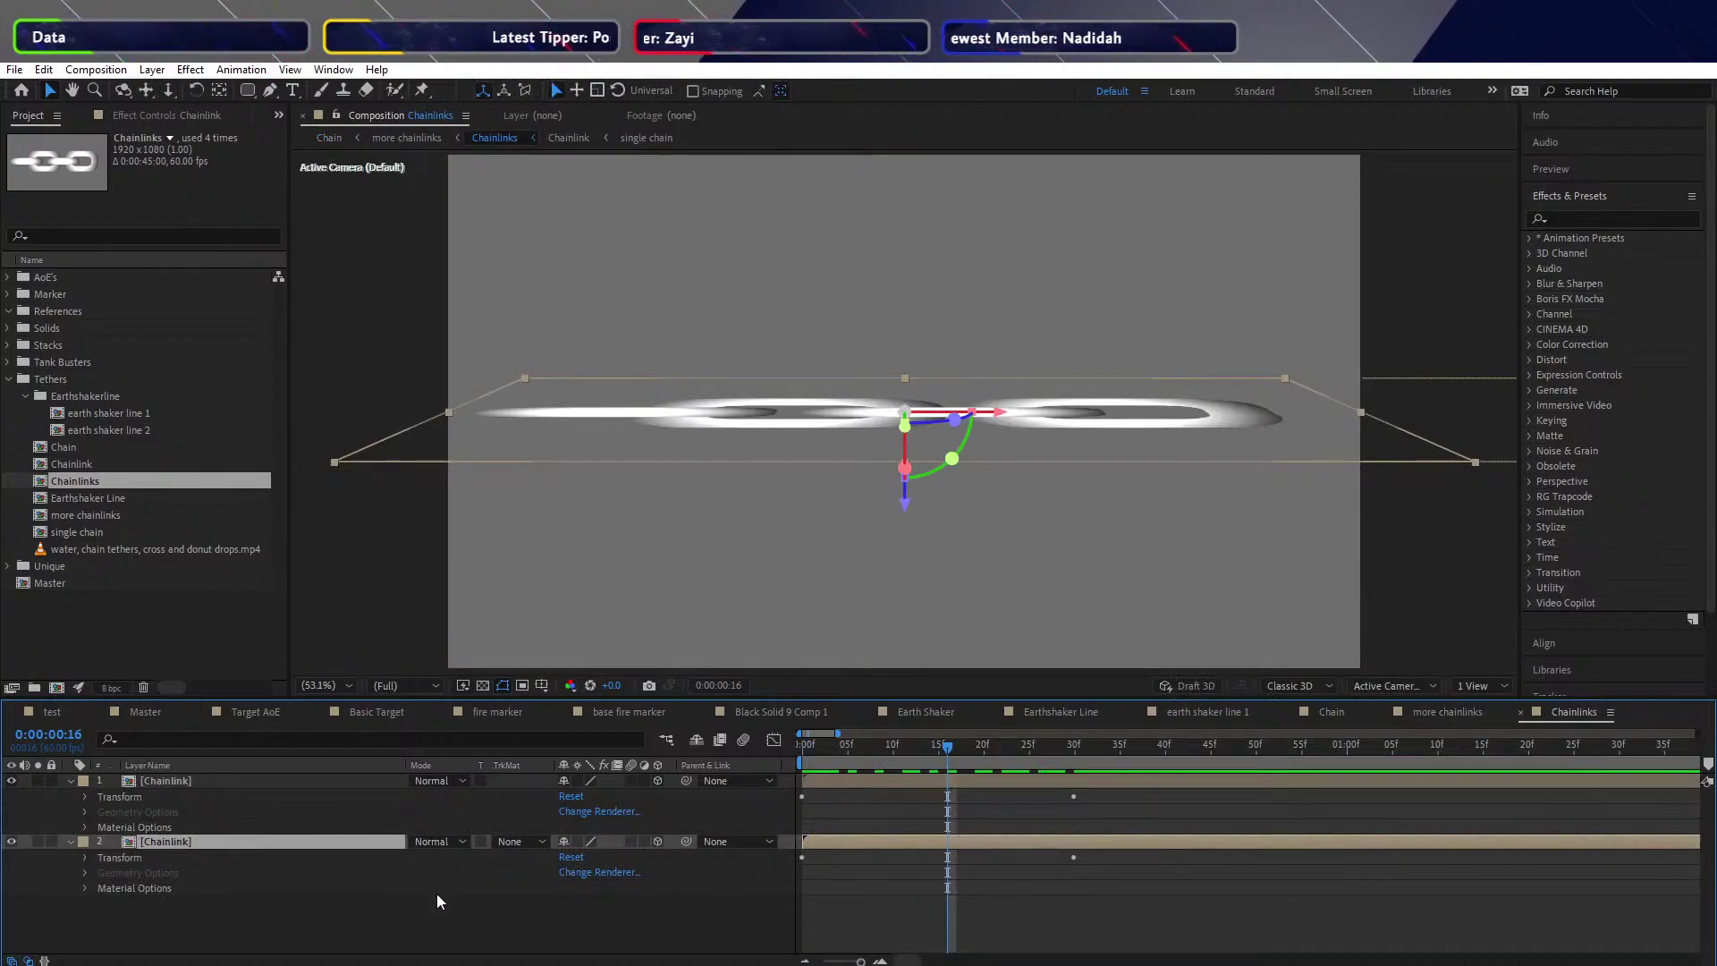
key("Home")
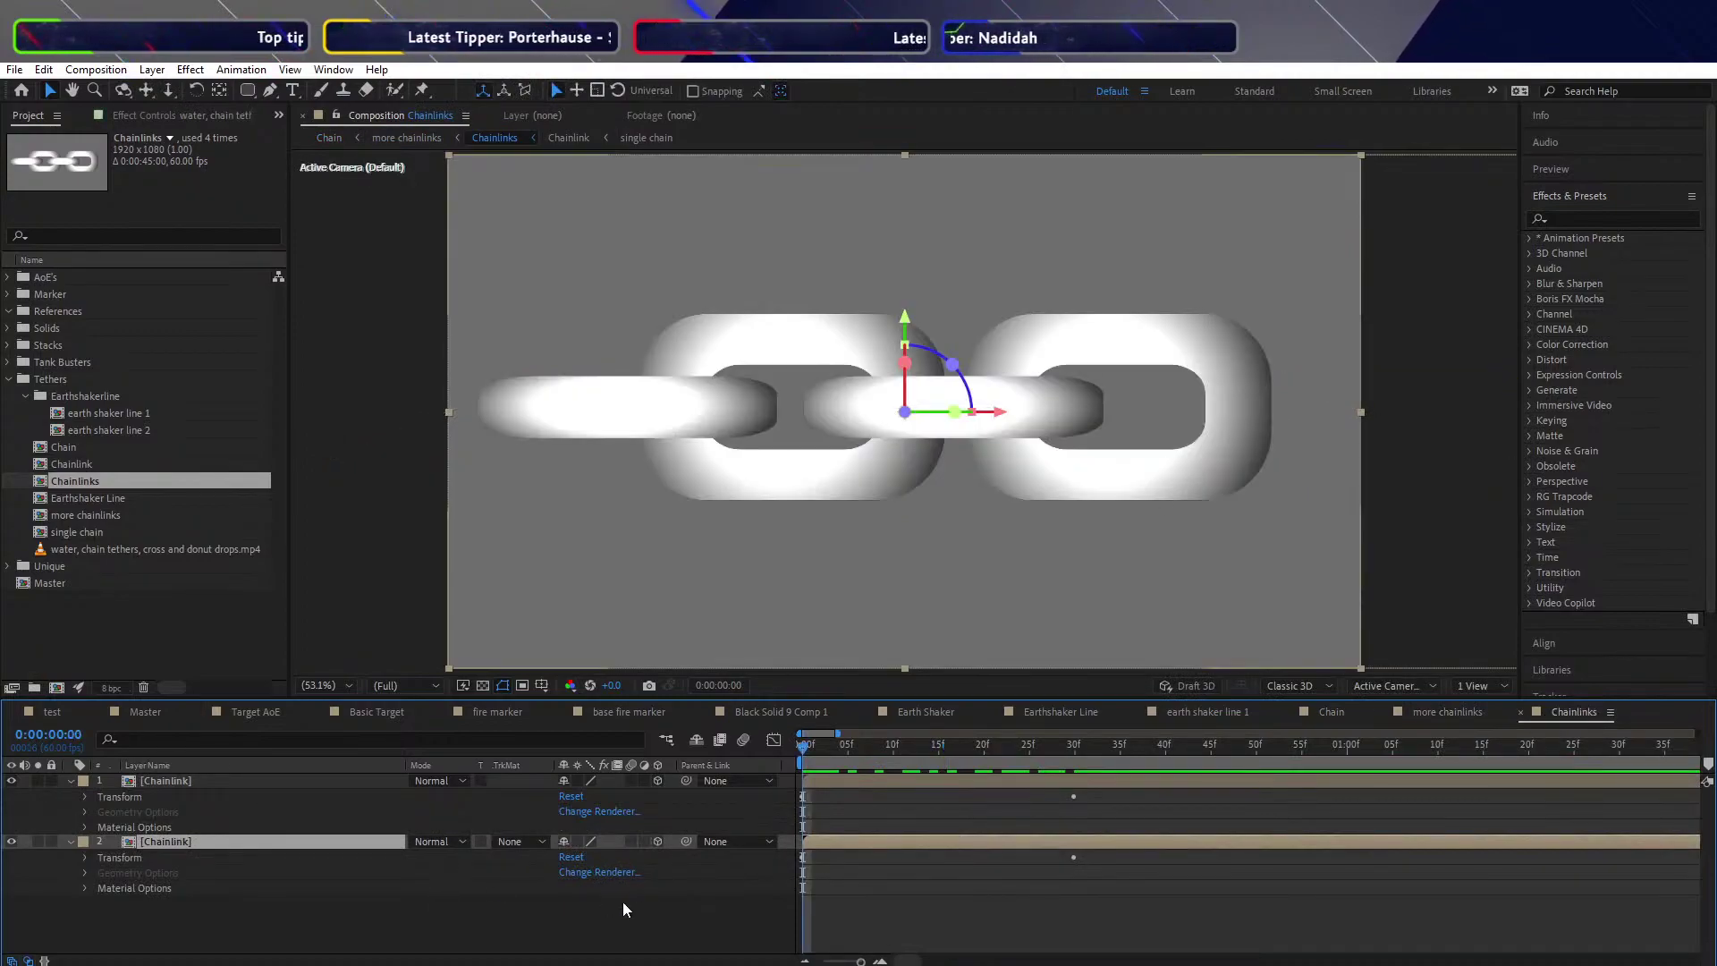
Step back and forth through the edit history and undo the recent timing changes to the Chainlink layers
key("ctrl+z")
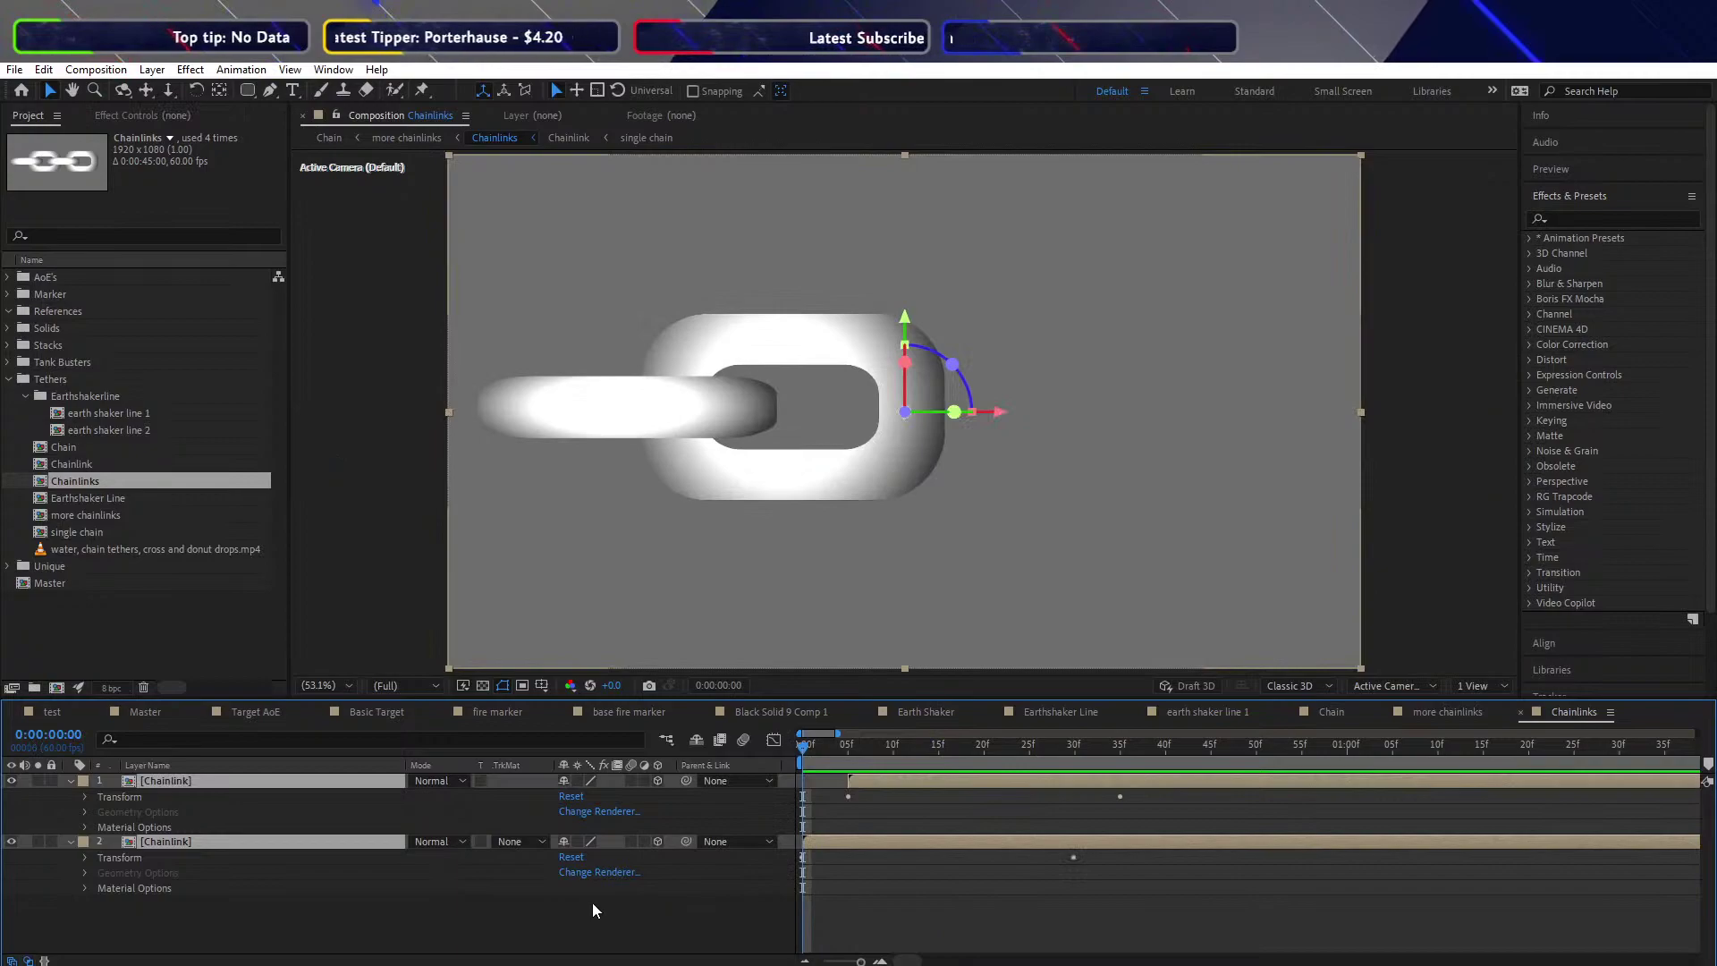
key("ctrl+shift+z")
key("ctrl+z")
key("ctrl+shift+z")
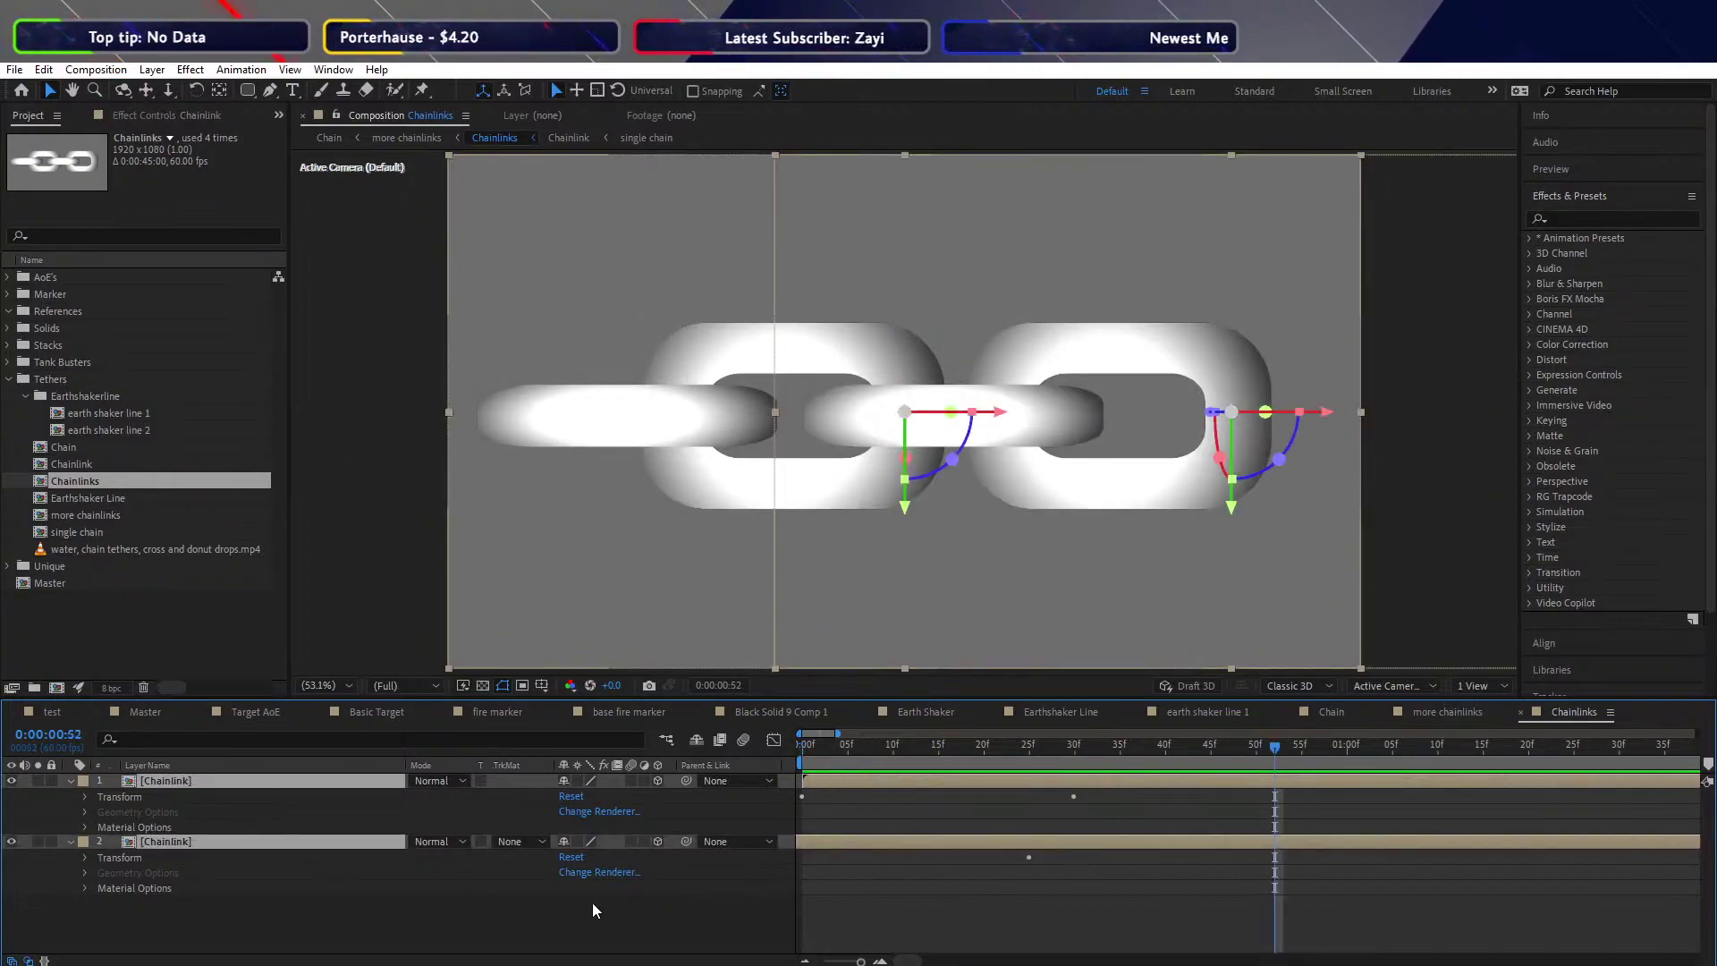
key("ctrl+shift+z")
key("ctrl+z")
key("ctrl+z")
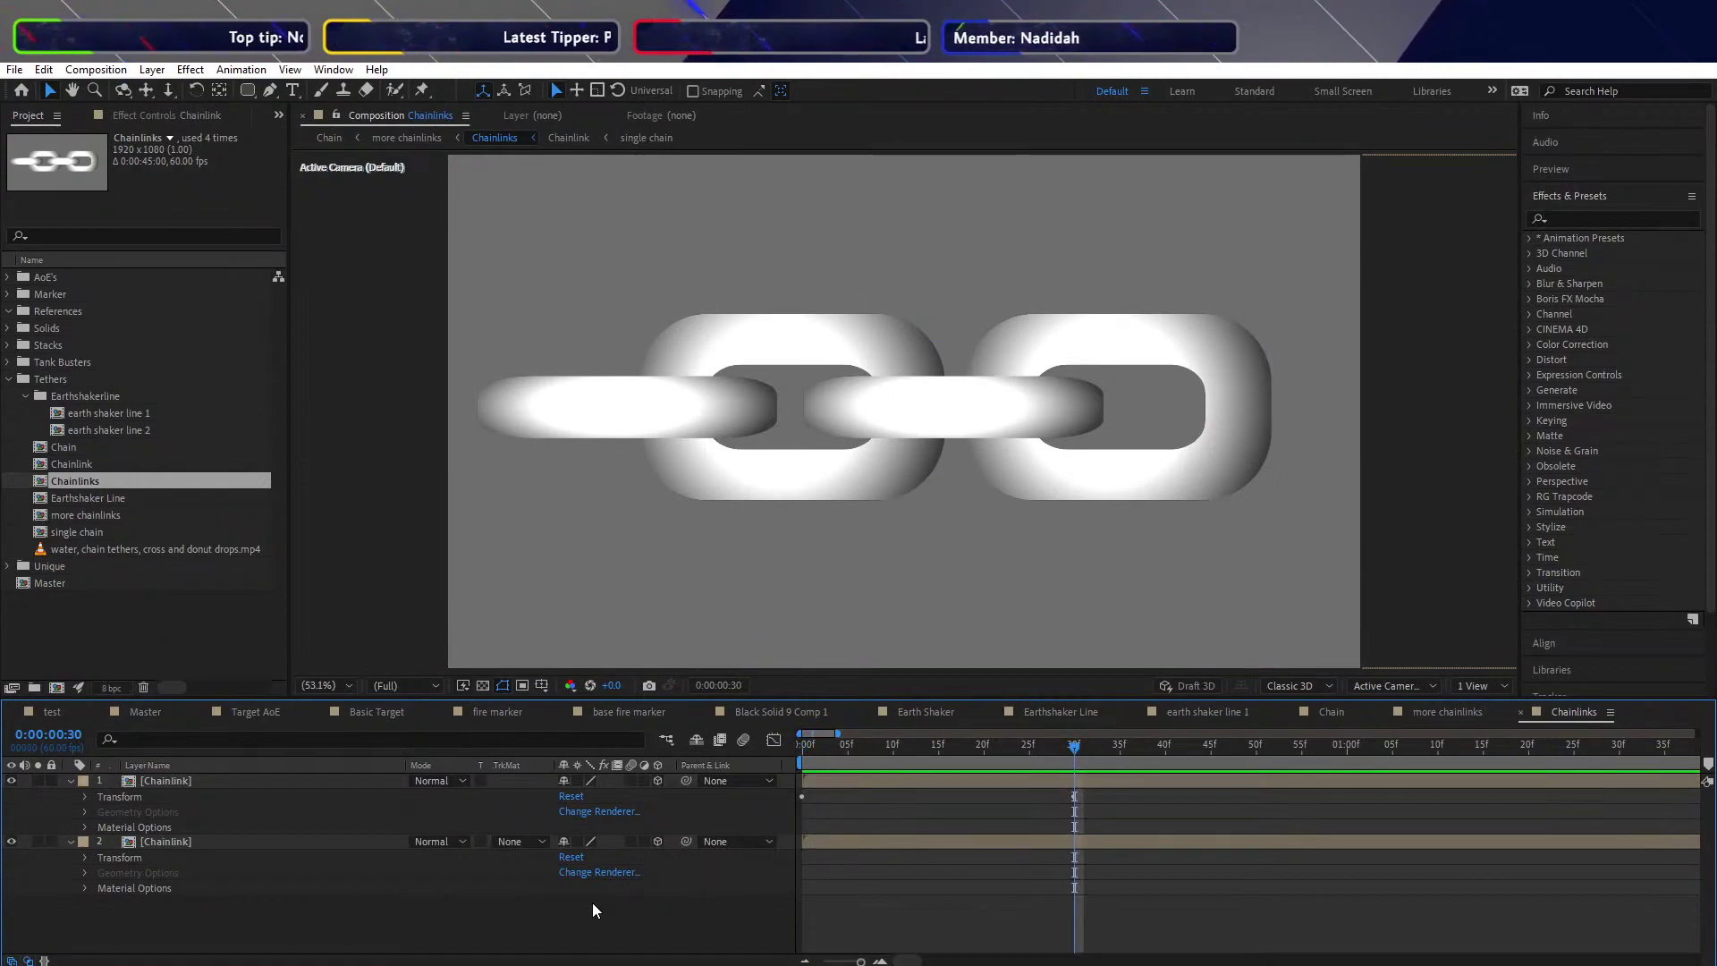
Step through the edit history of the Chainlinks composition, undo the recent Chainlink layer changes and go to frame 5
key("ctrl+shift+z")
key("ctrl+shift+z")
key("ctrl+z")
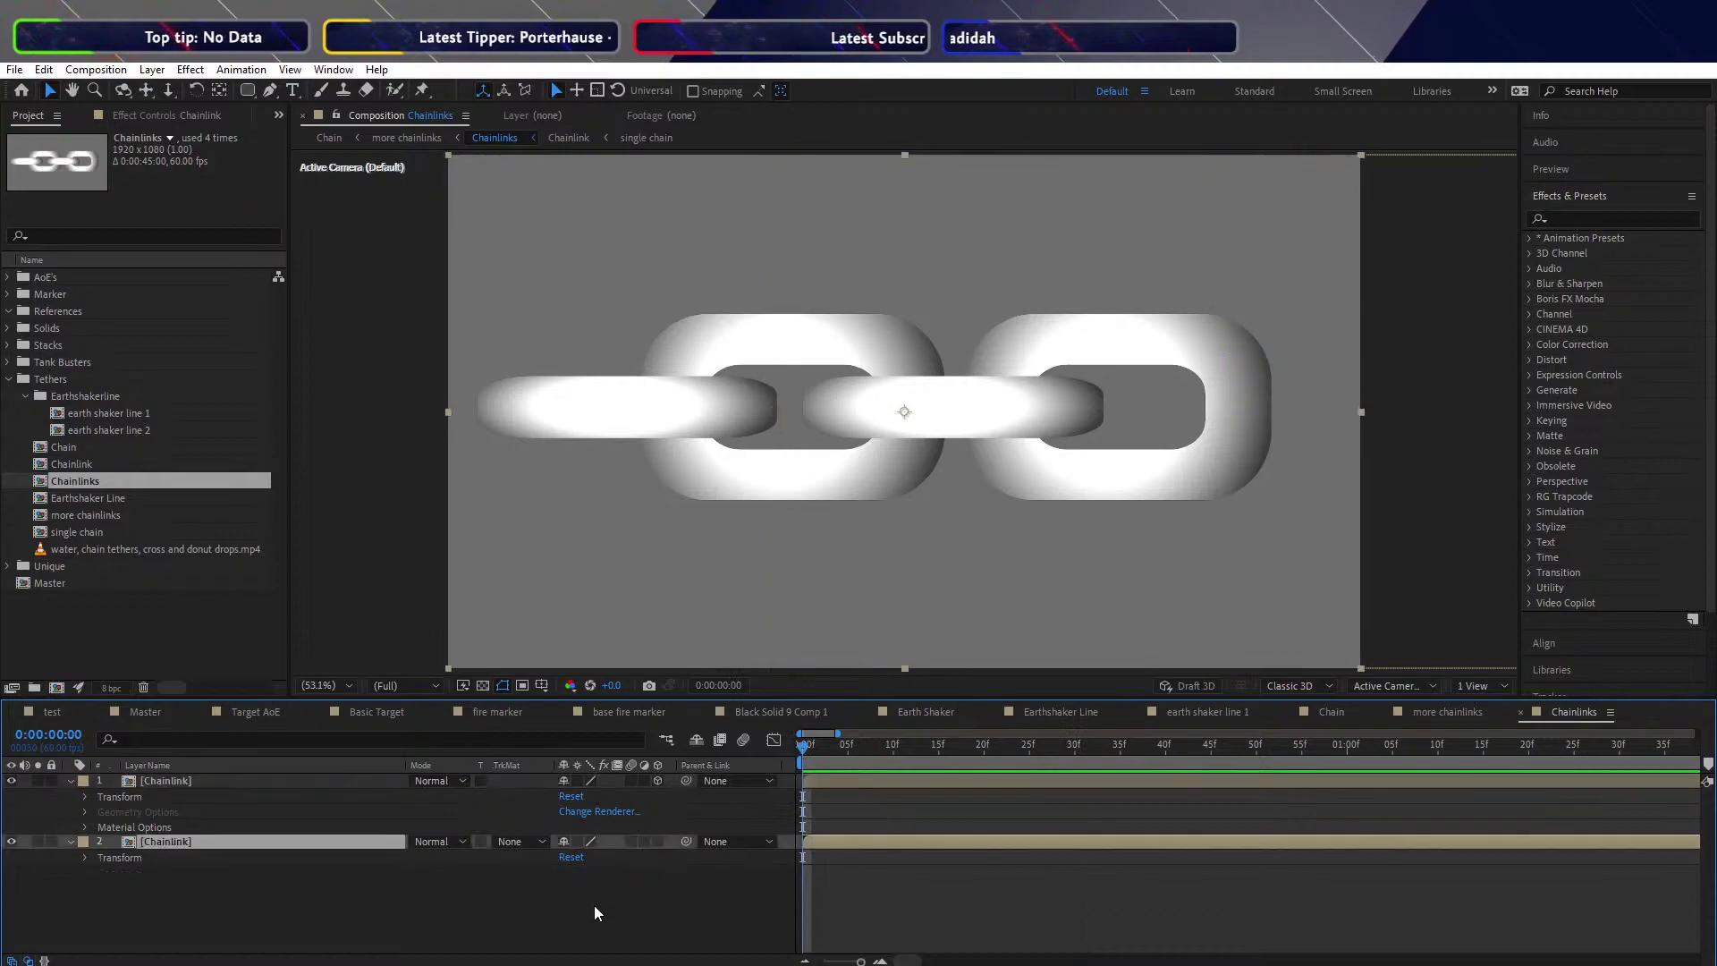
key("ctrl+z")
key("ctrl+z")
left_click(846, 749)
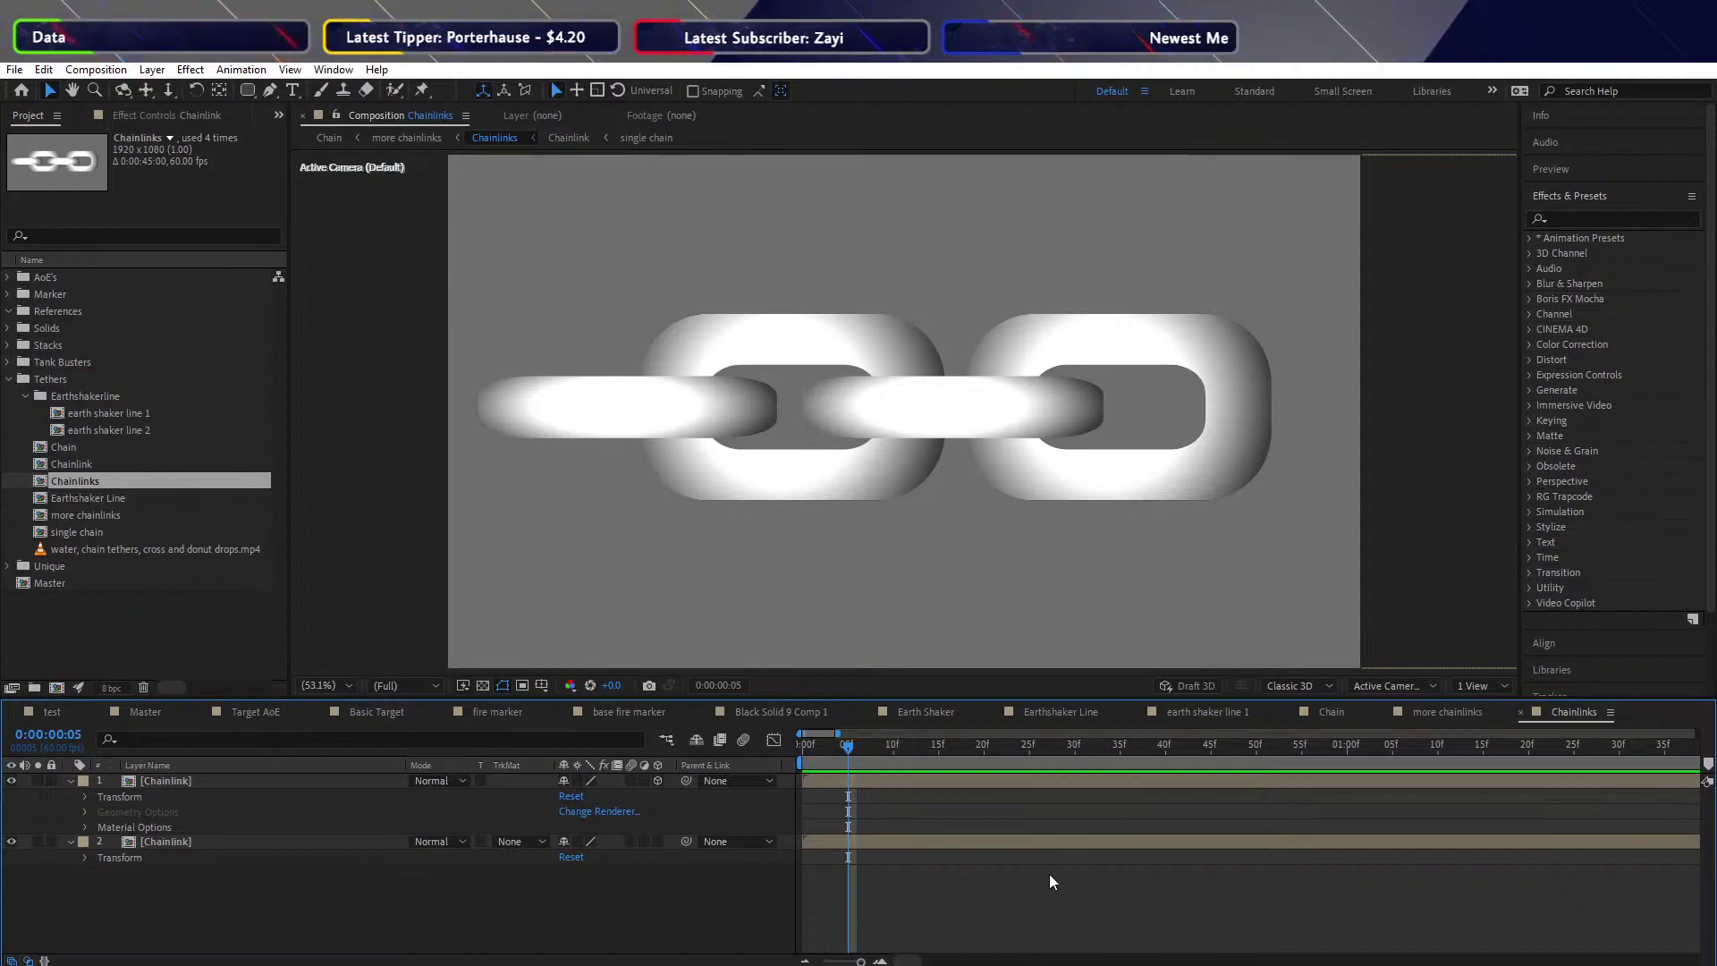
Return to the Chain composition and collapse the properties of its more chainlinks layers
left_click(1442, 711)
left_click(1333, 713)
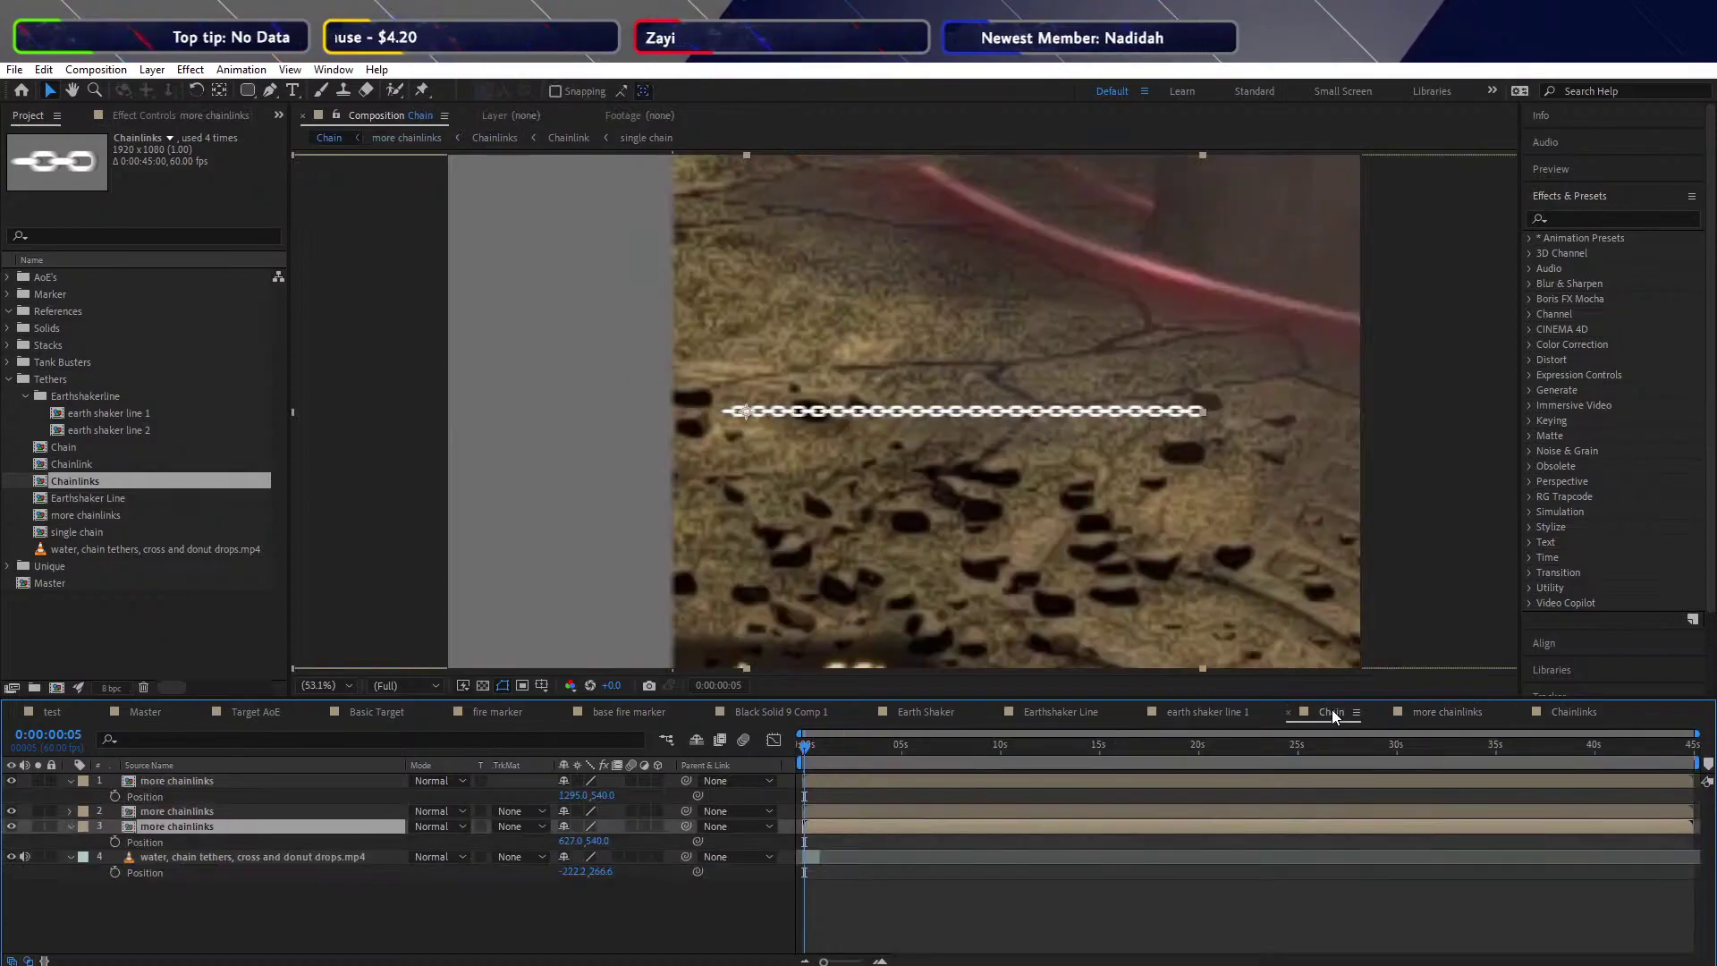
left_click(1191, 714)
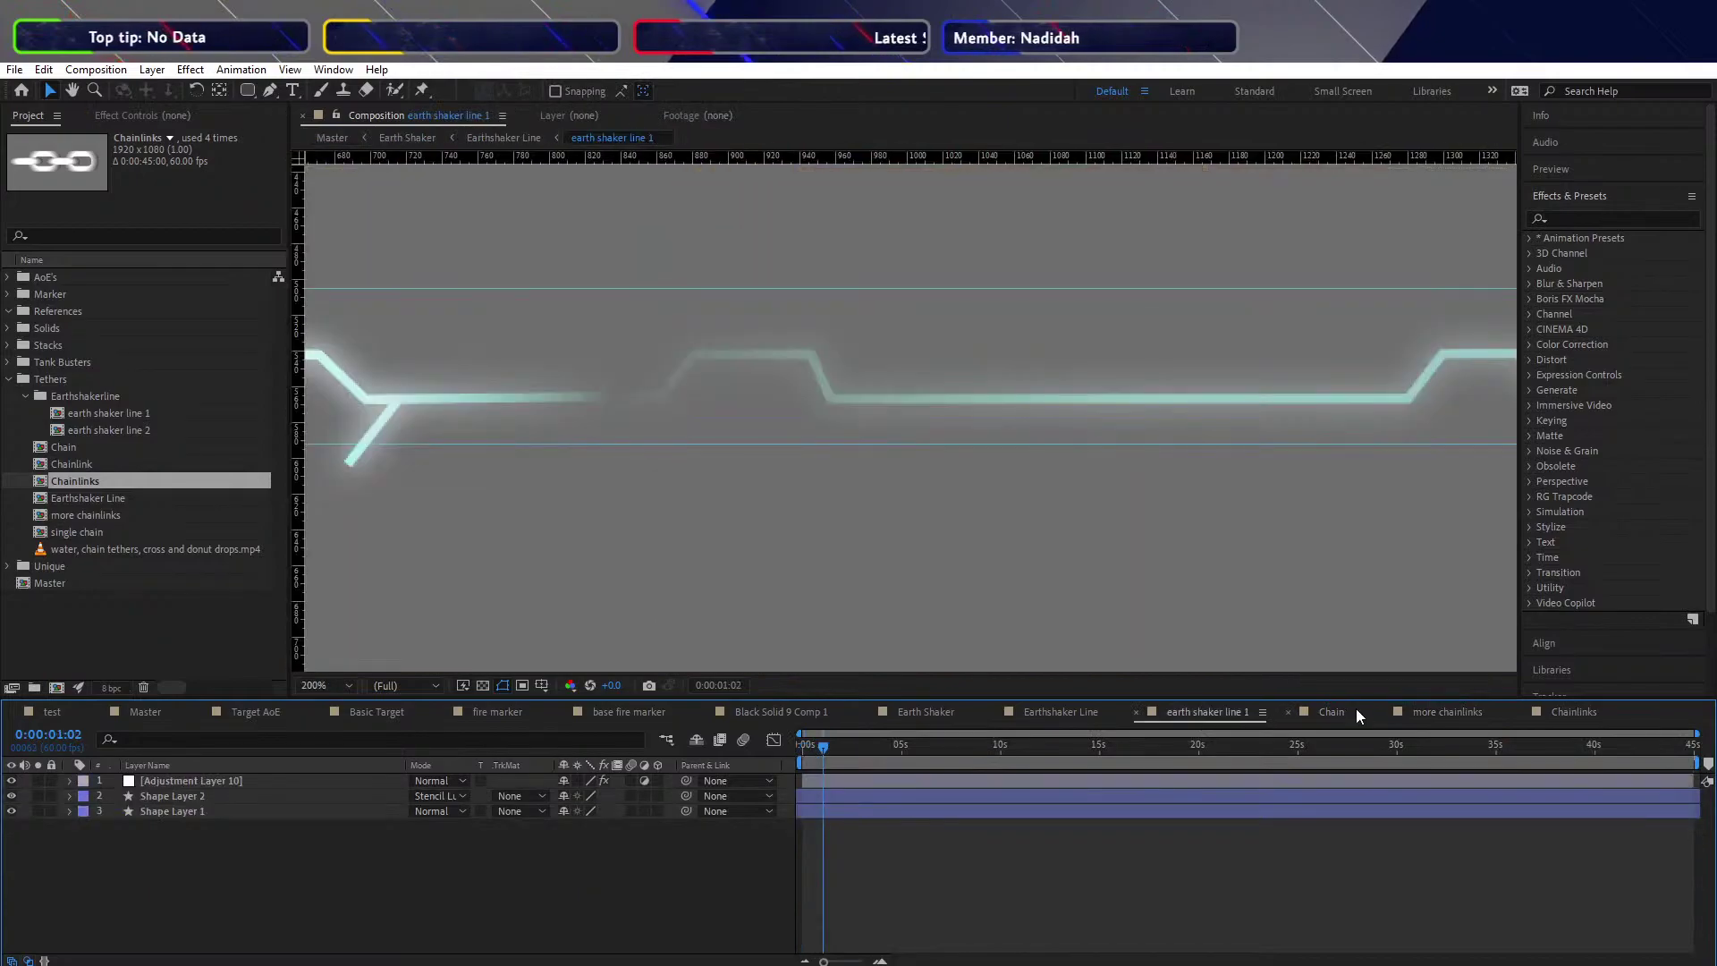
left_click(1338, 712)
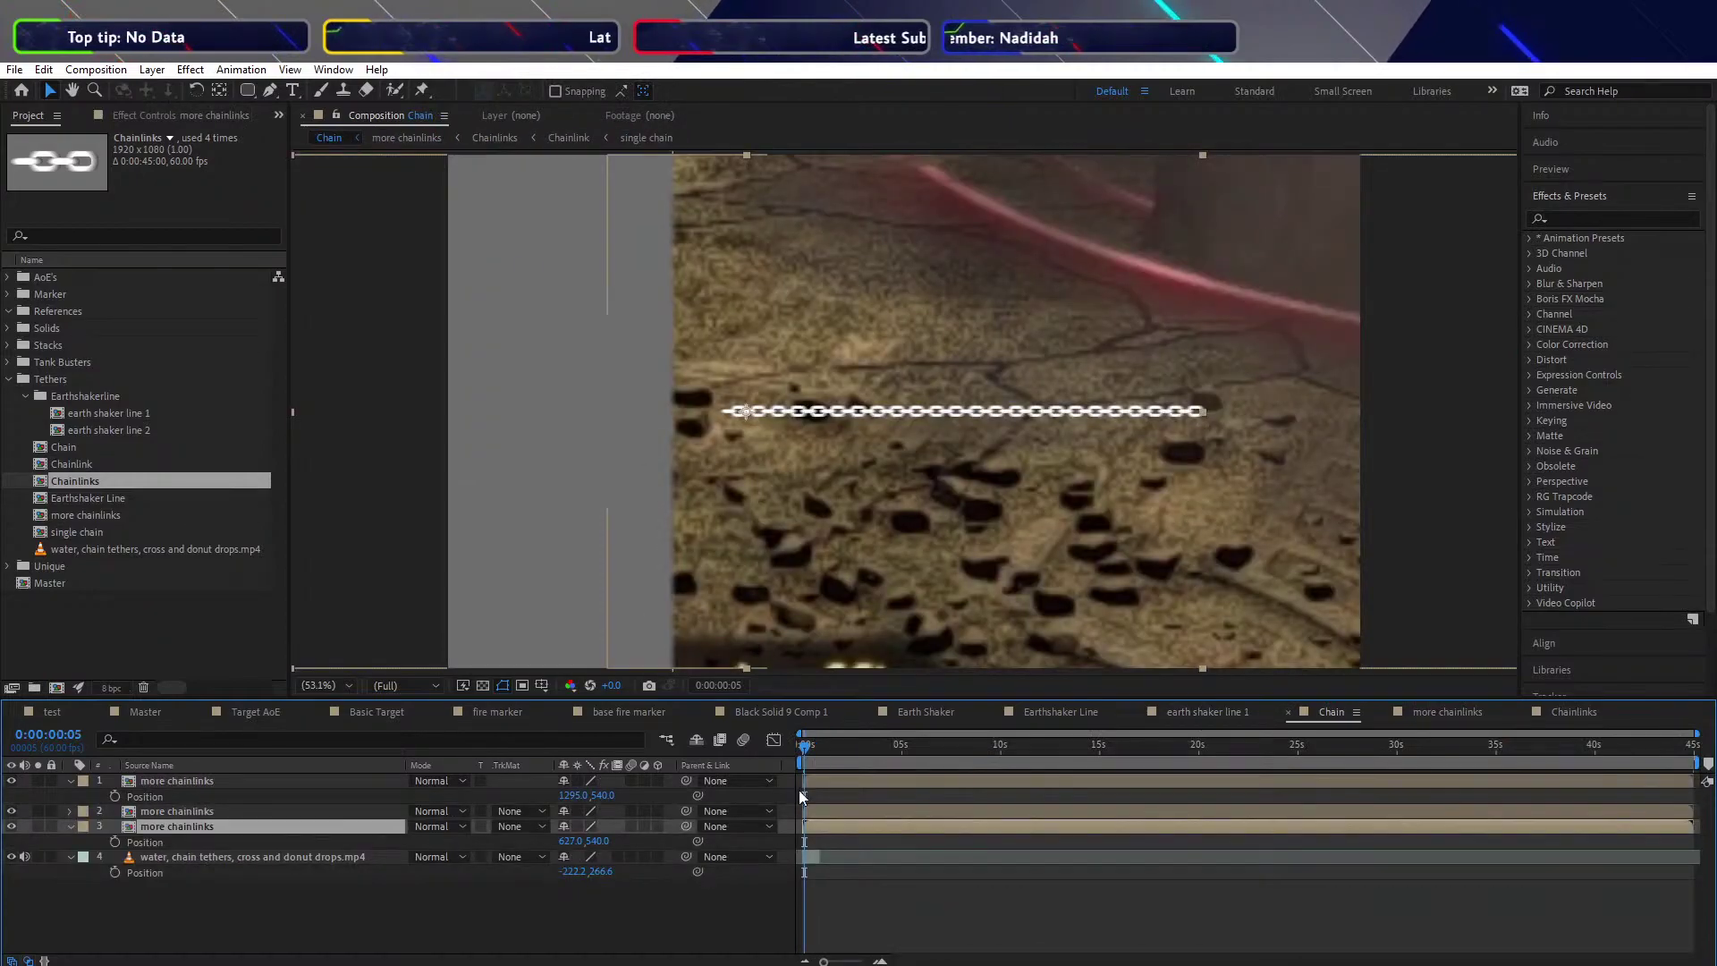
left_click(70, 780)
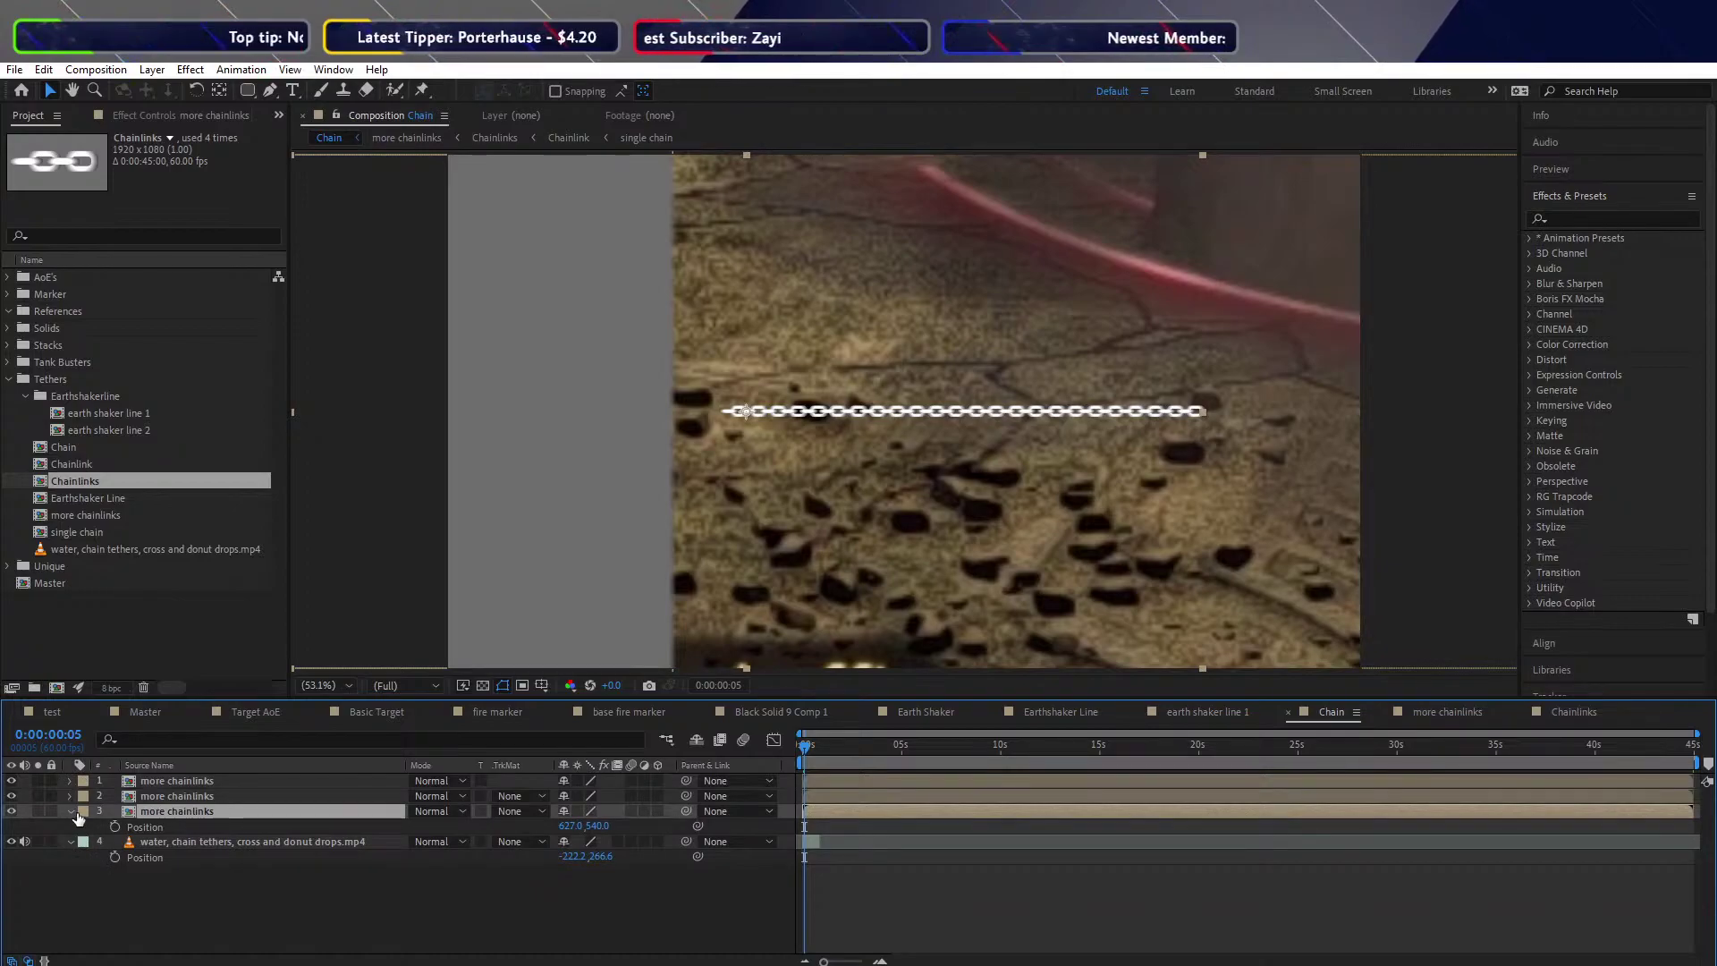
left_click(73, 851)
left_click(70, 811)
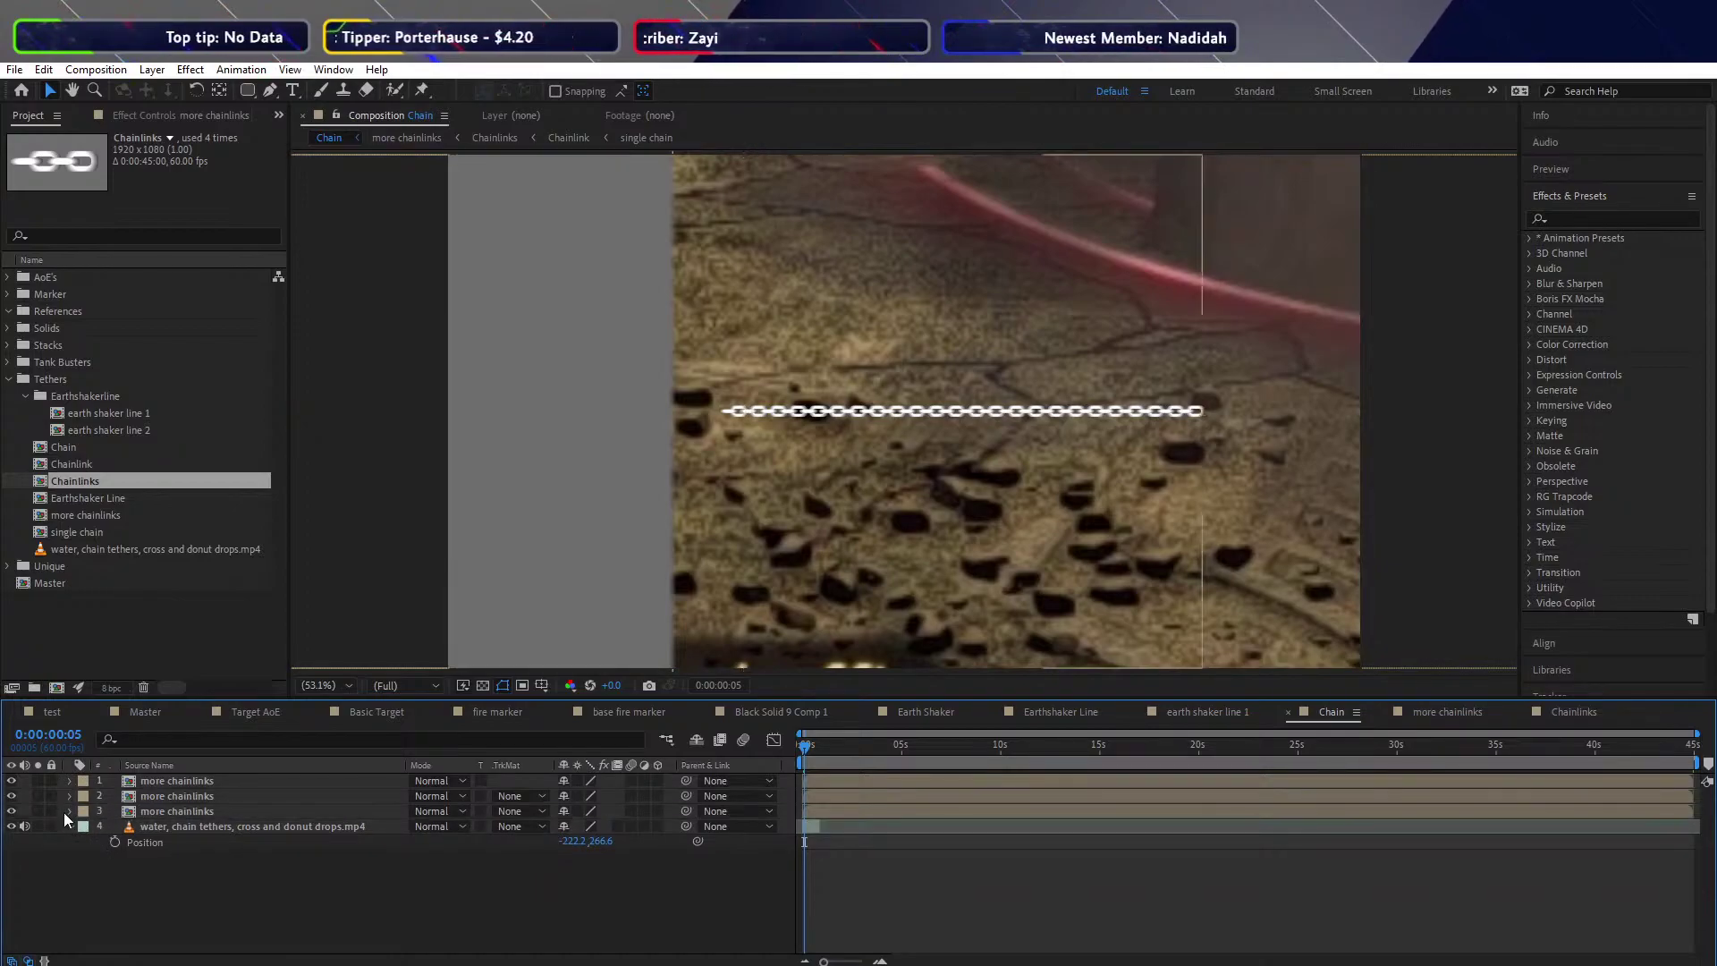
left_click(150, 776)
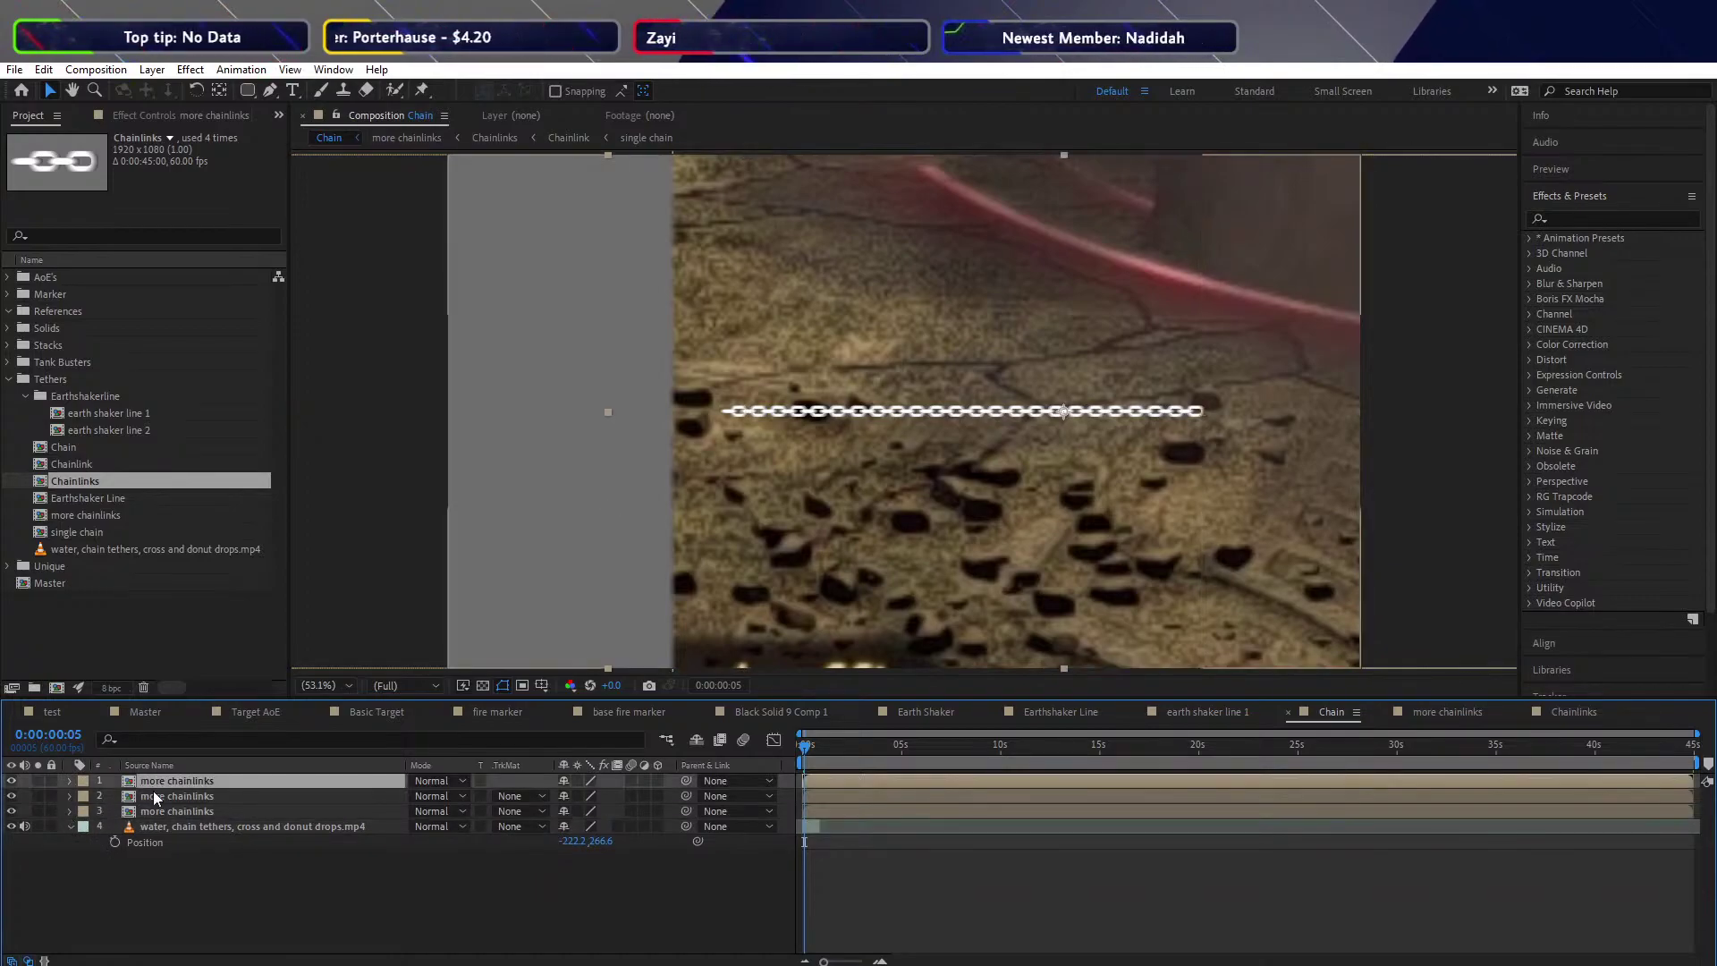
left_click(335, 742)
left_click(197, 887)
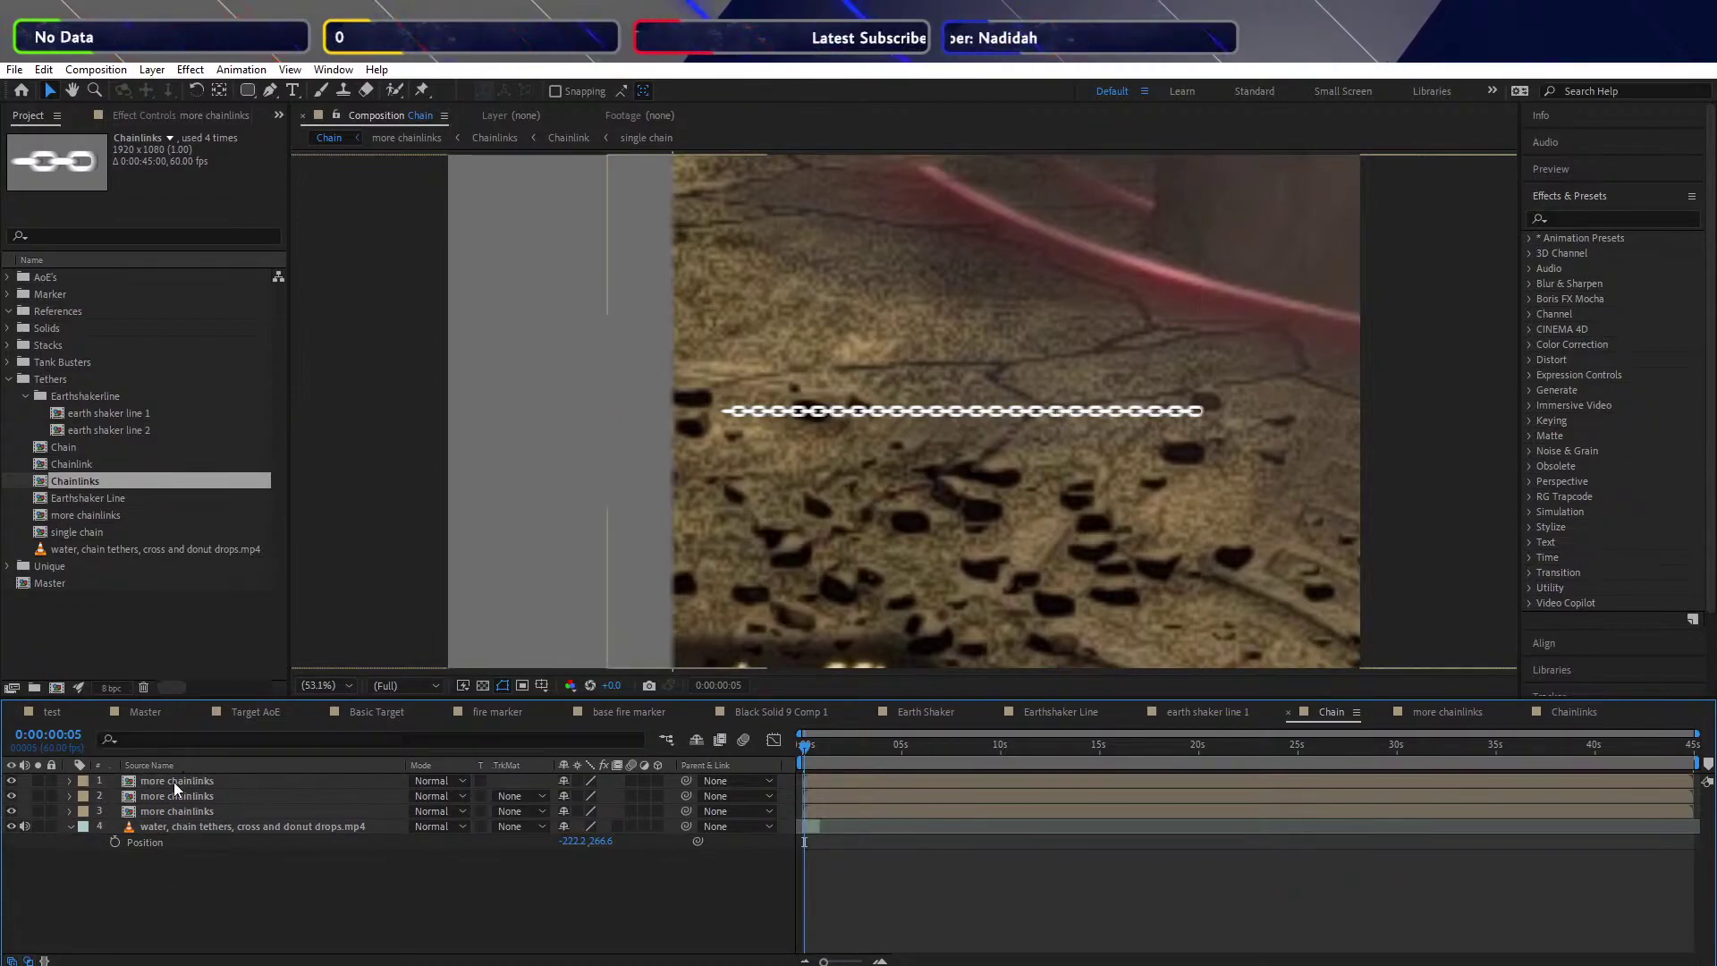
Duplicate the top more chainlinks layer, position the copy at 295, 540 and place it below the other chain layers
left_click(174, 781)
key("ctrl+d")
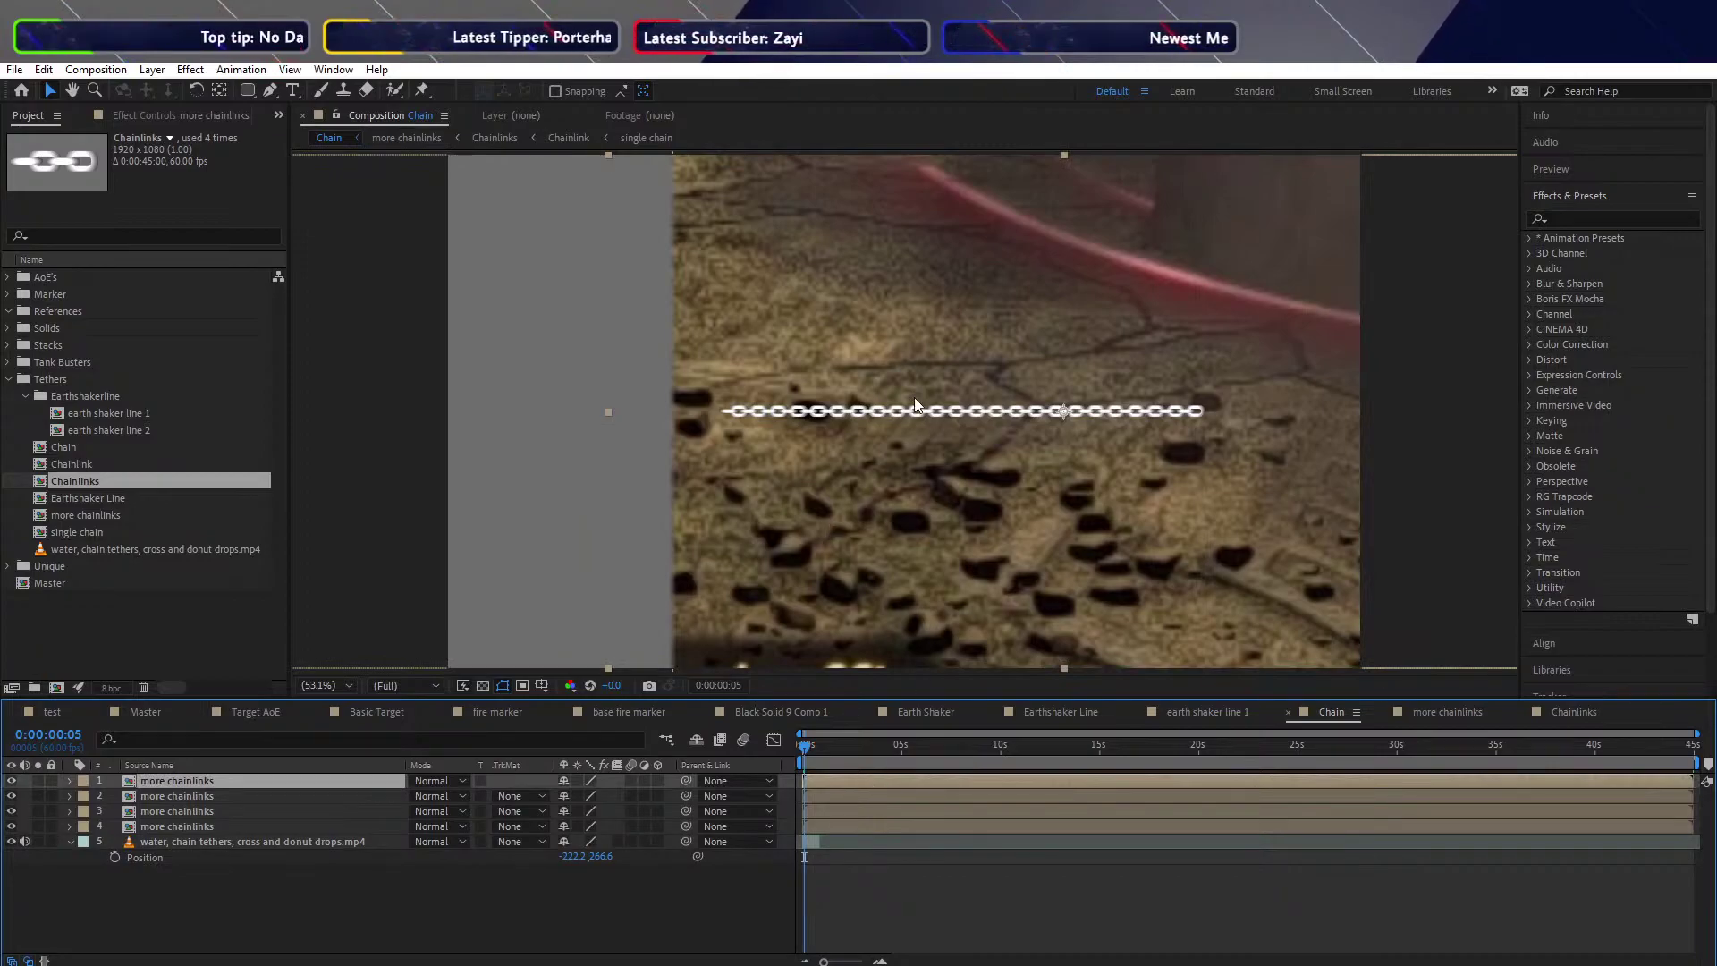
key("p")
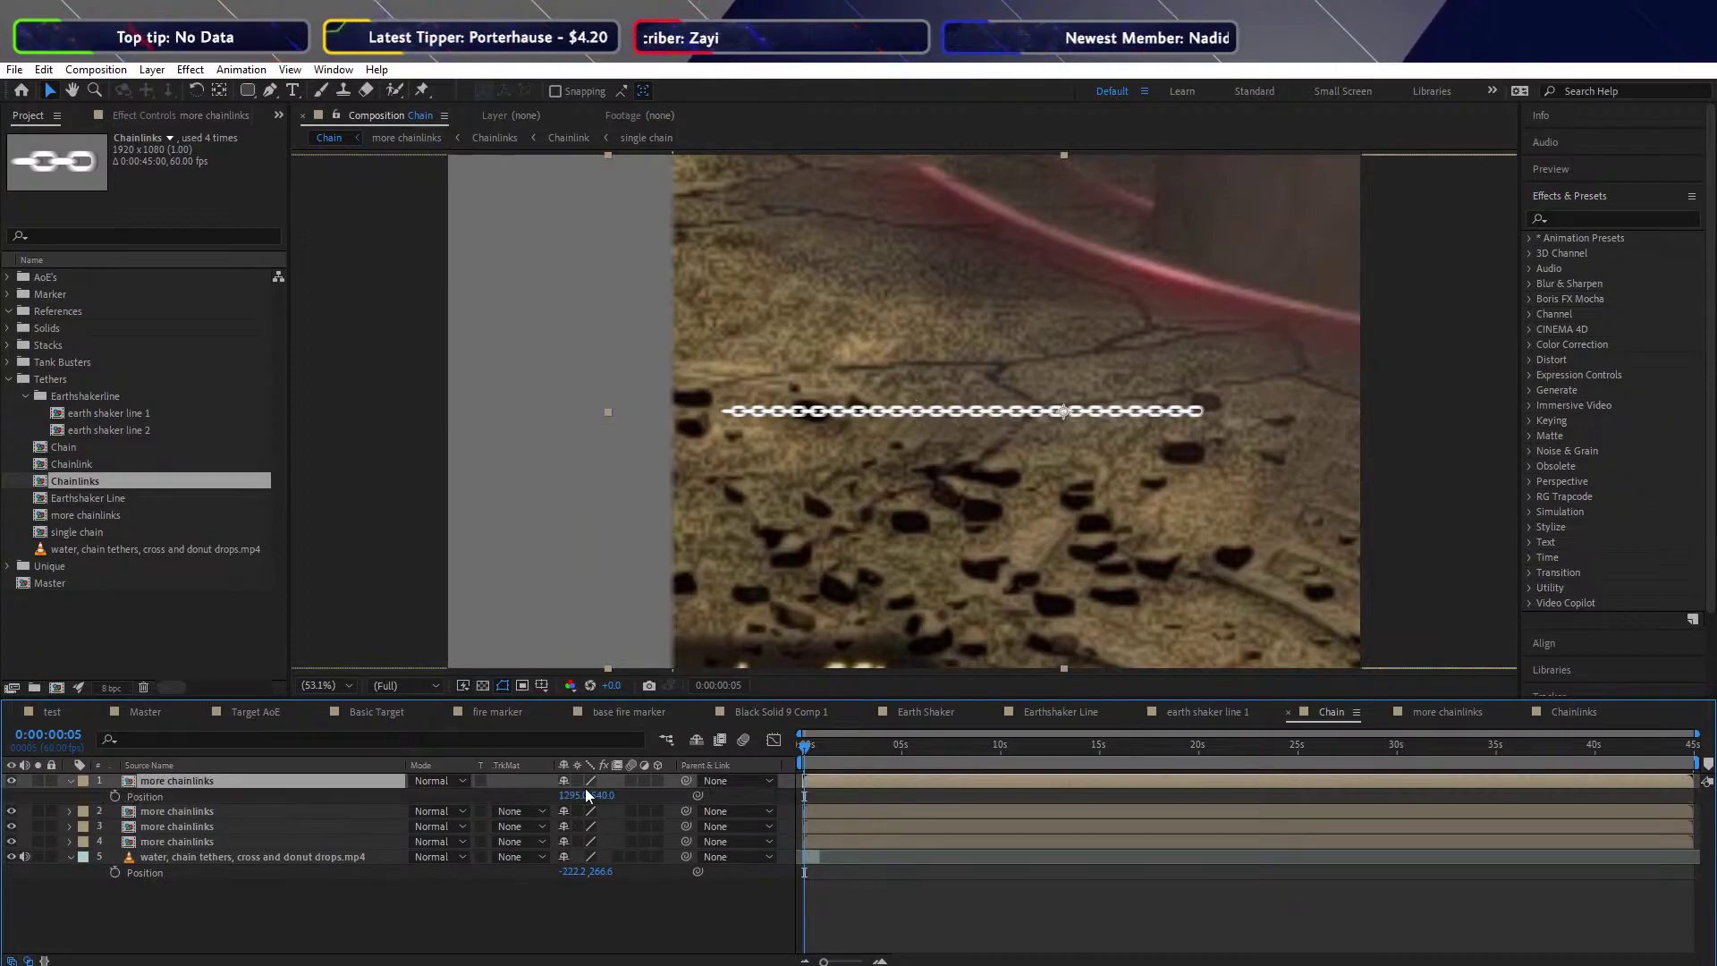
left_click_drag(585, 791, 281, 790)
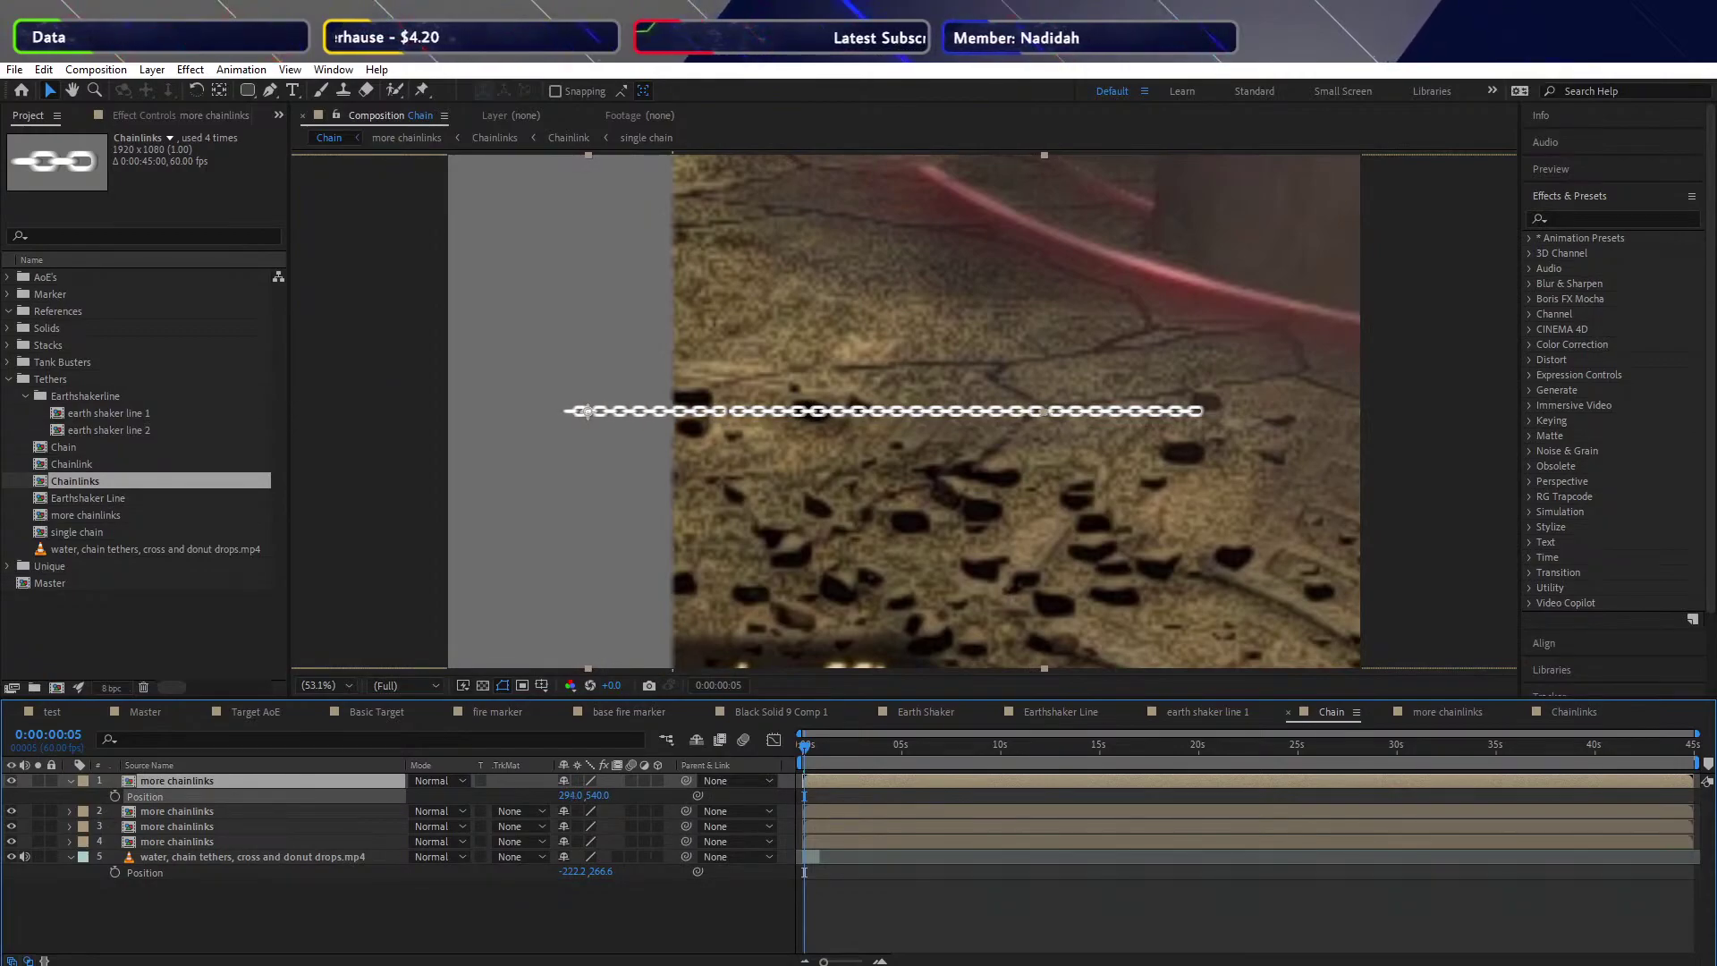
key("Return")
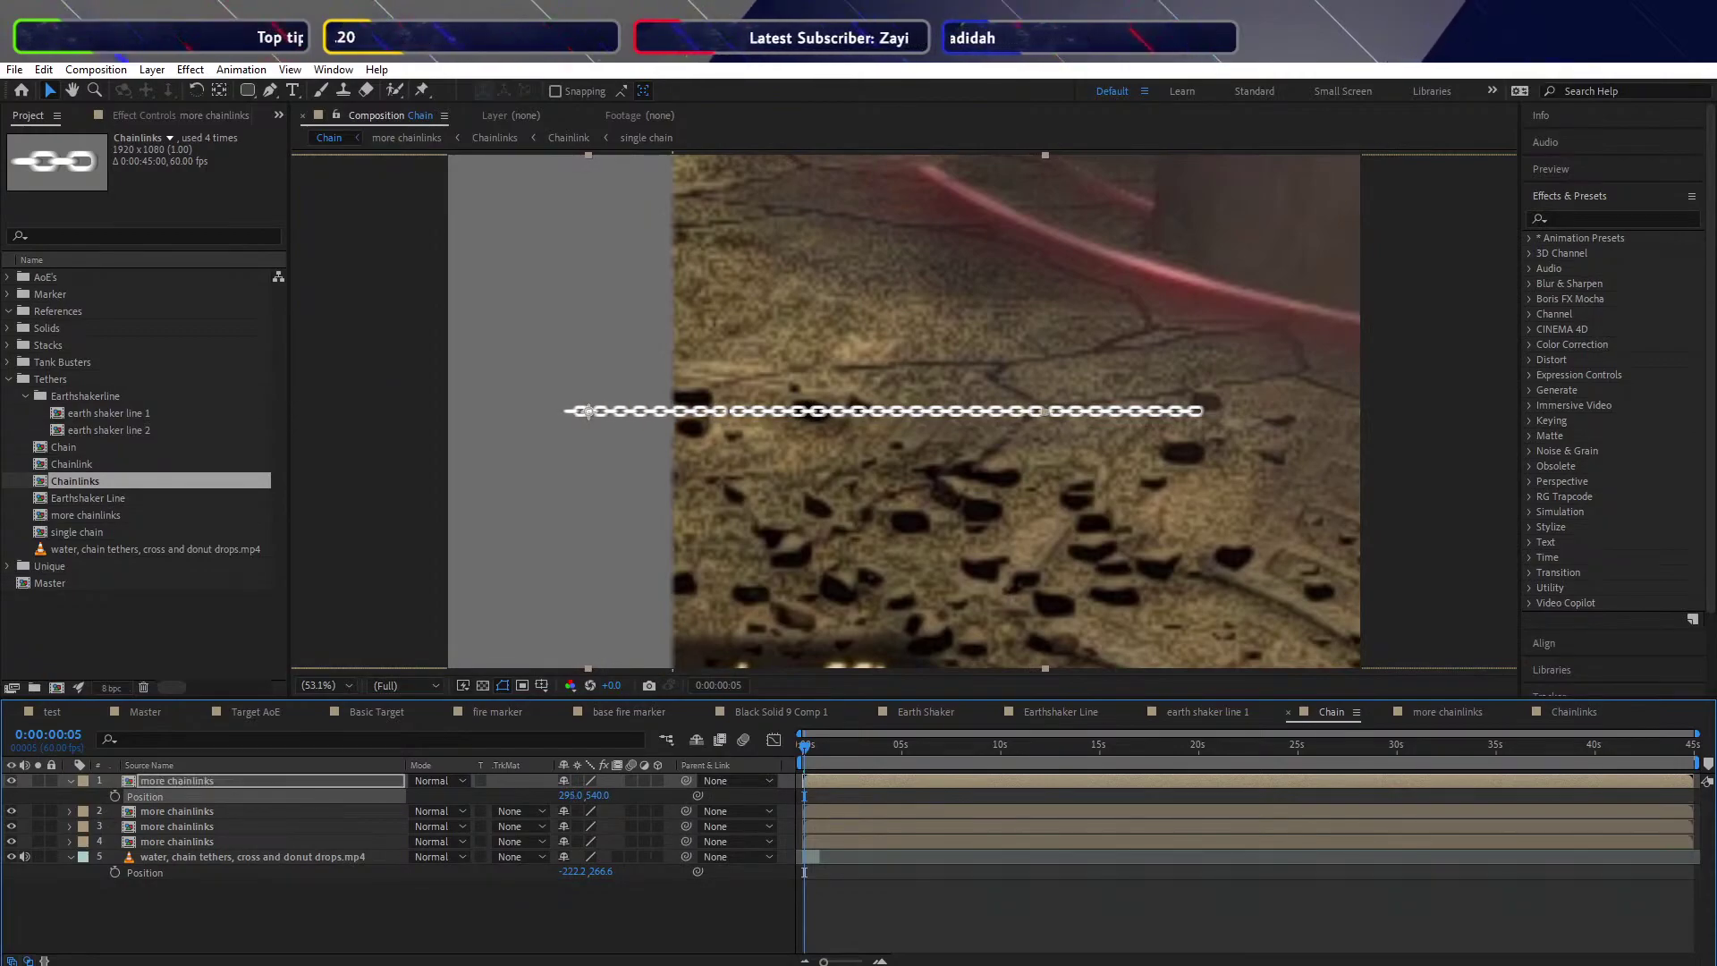
key("Return")
left_click_drag(173, 781, 174, 842)
left_click(562, 892)
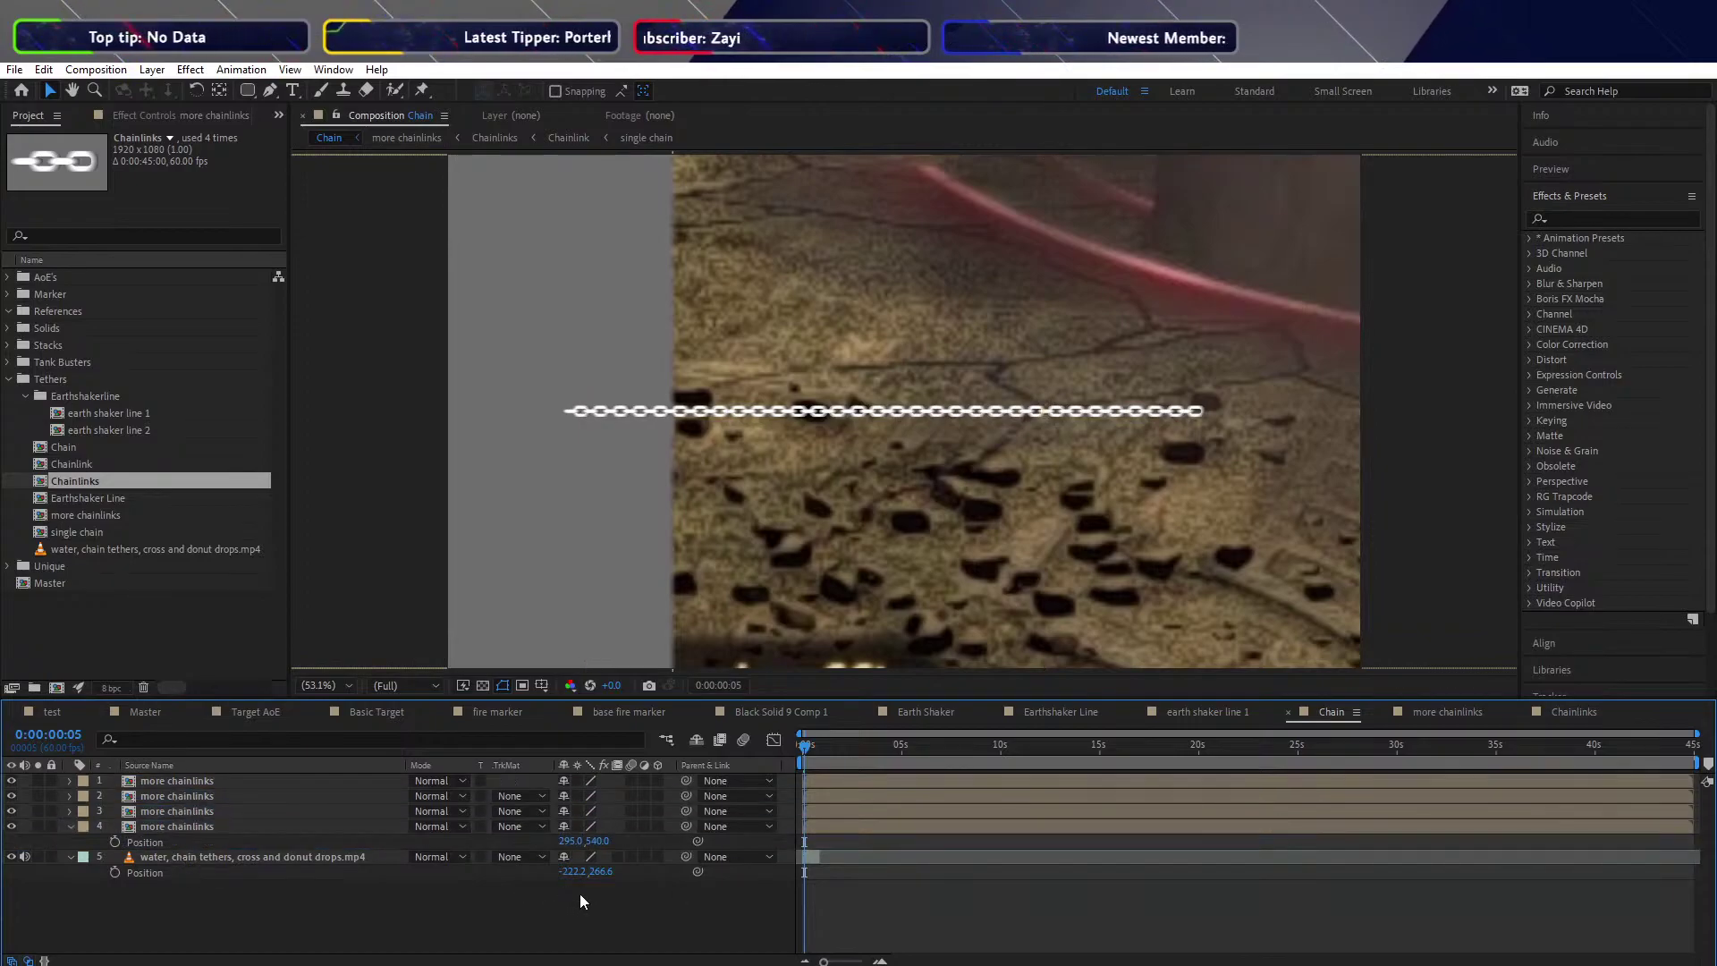
Duplicate the top more chainlinks layer again and try moving the copy to 1295, 27
left_click(169, 779)
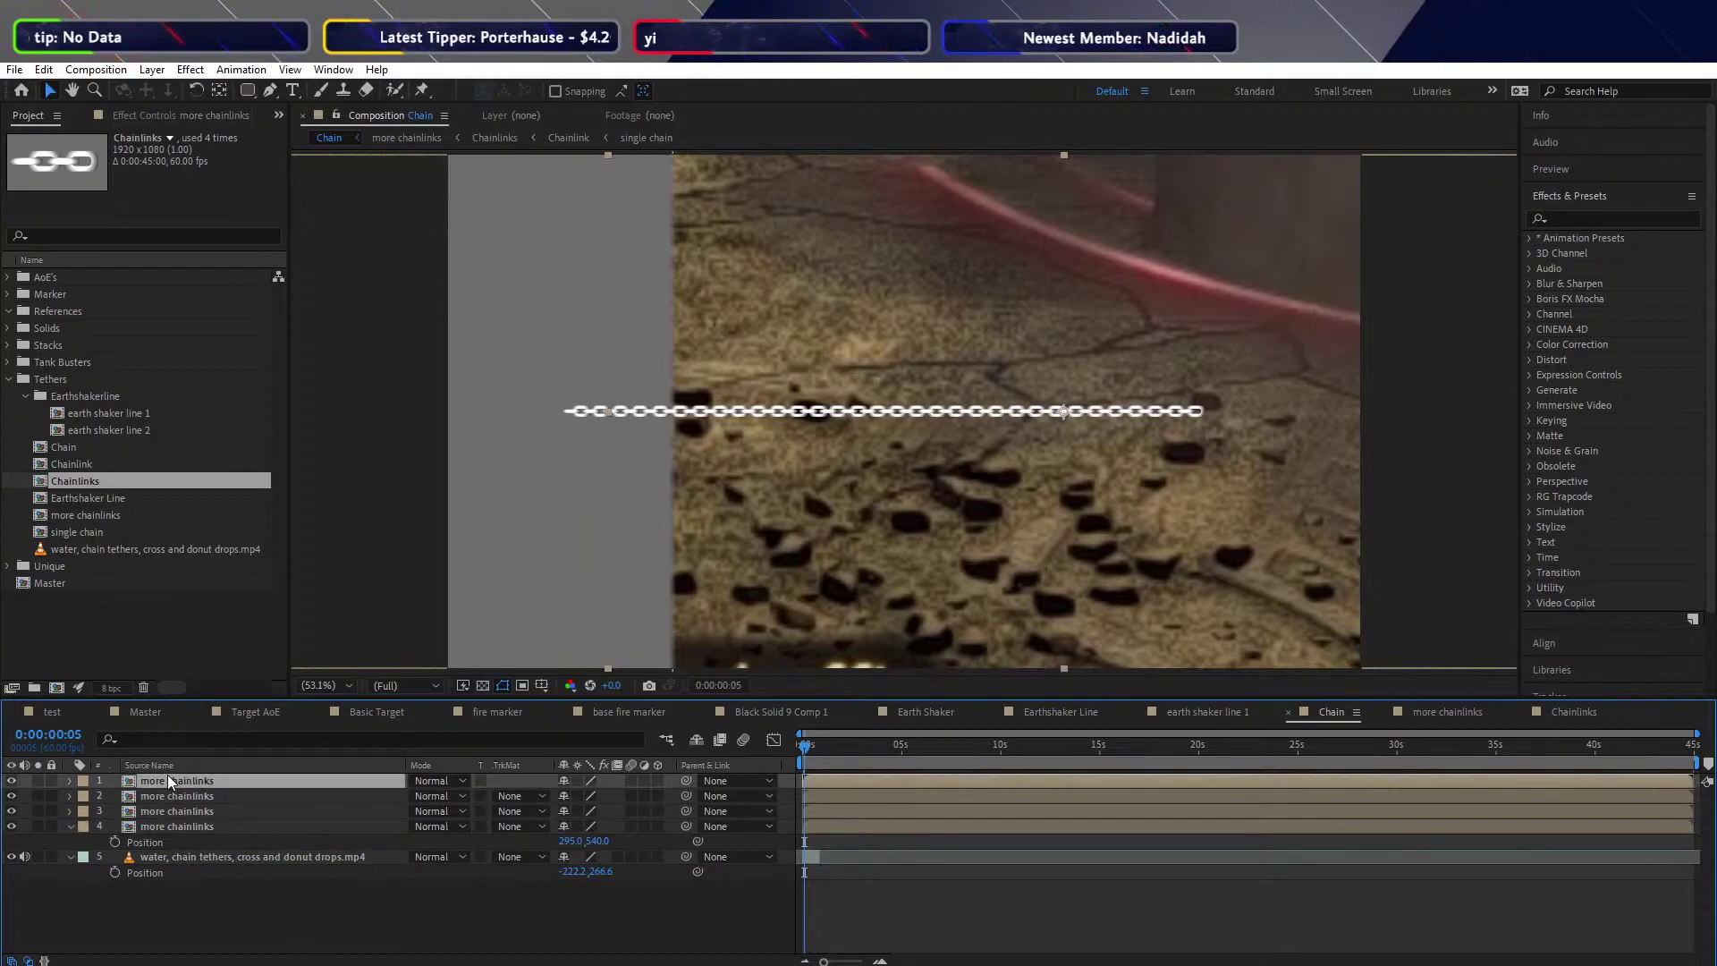
key("ctrl+f")
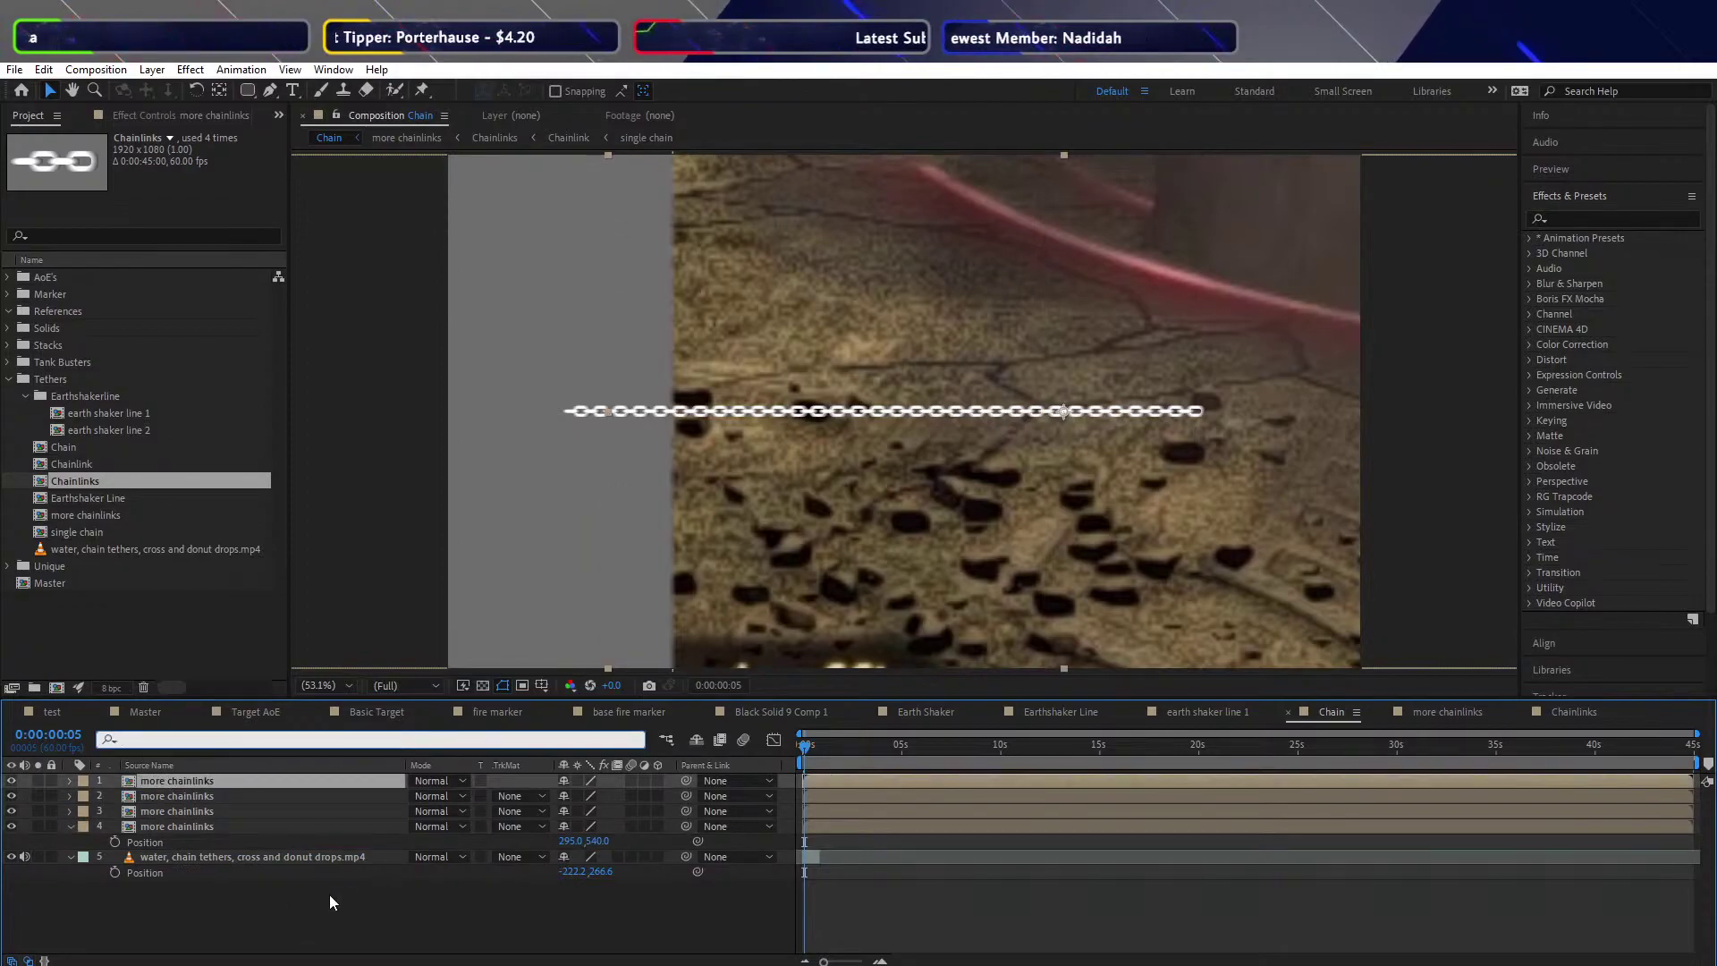
left_click(209, 781)
key("ctrl+d")
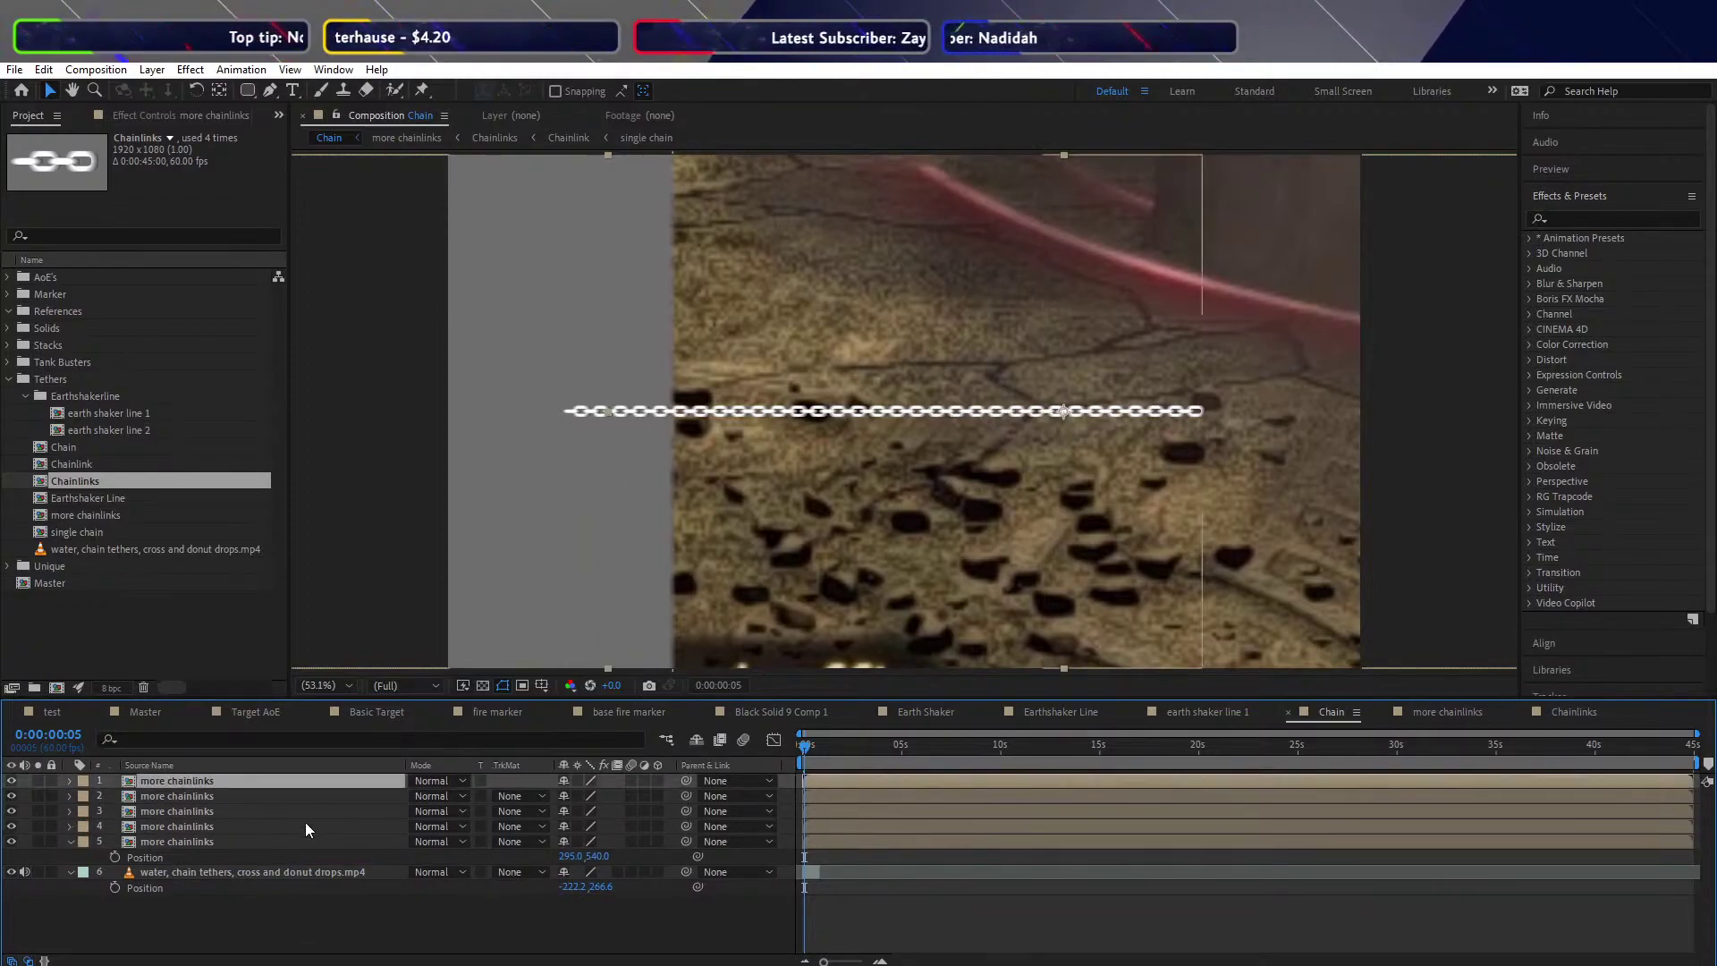
key("p")
key("ctrl+v")
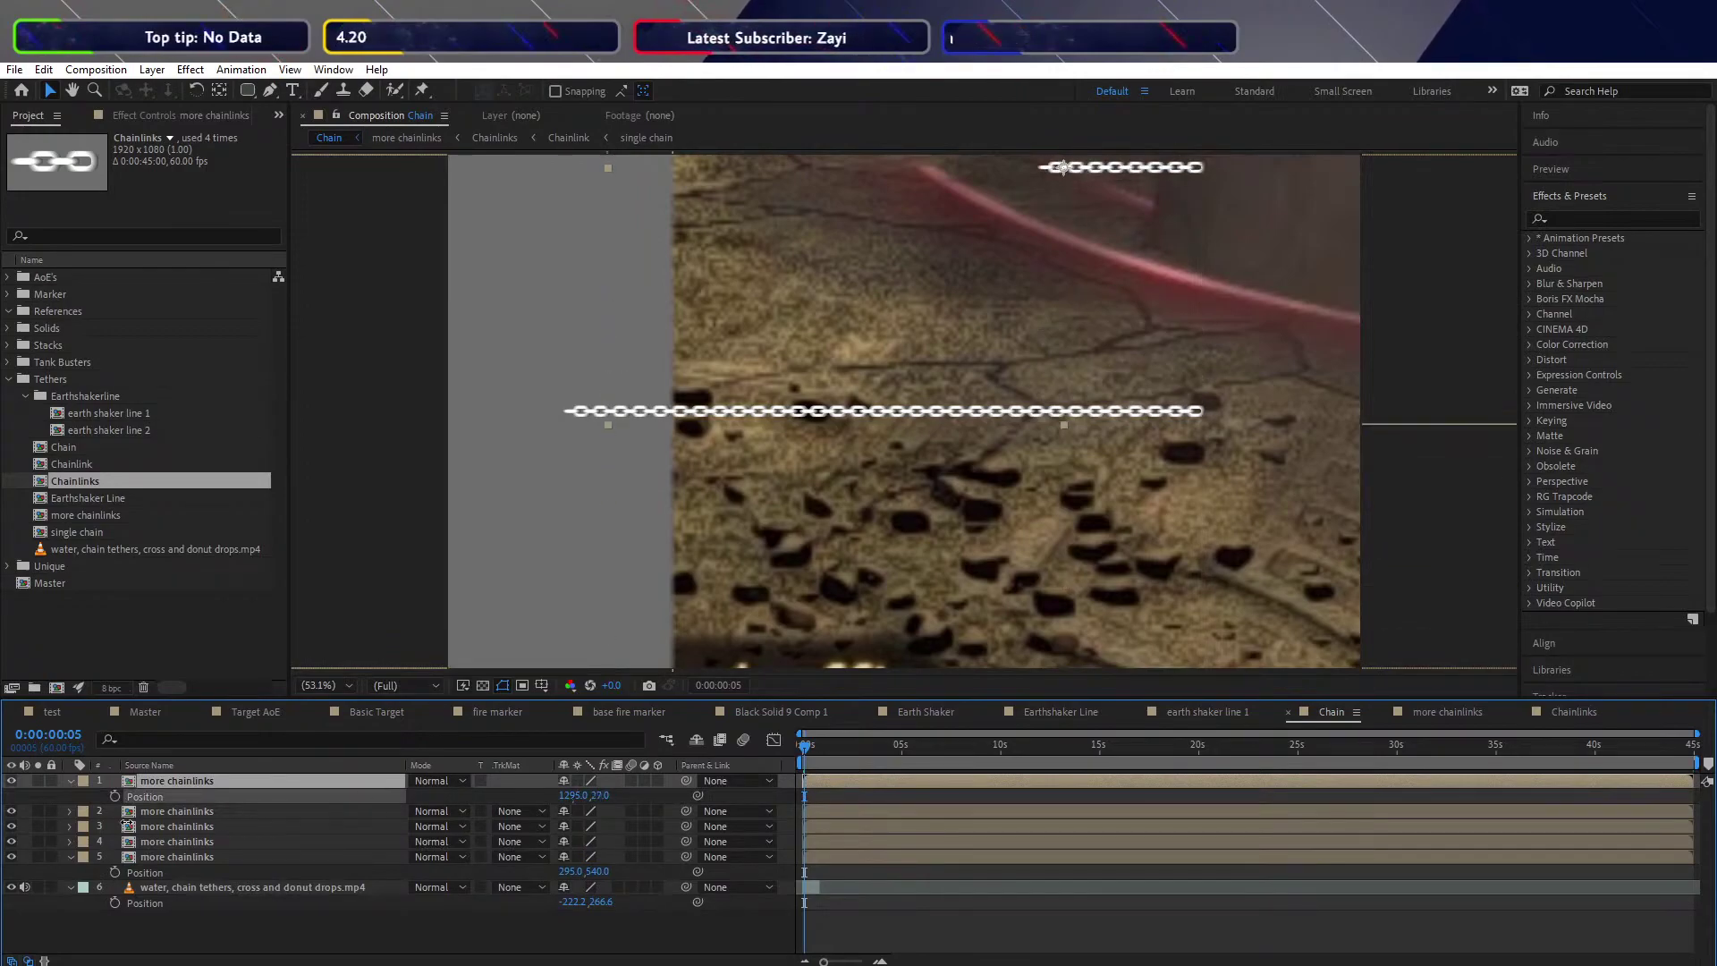
key("ctrl+z")
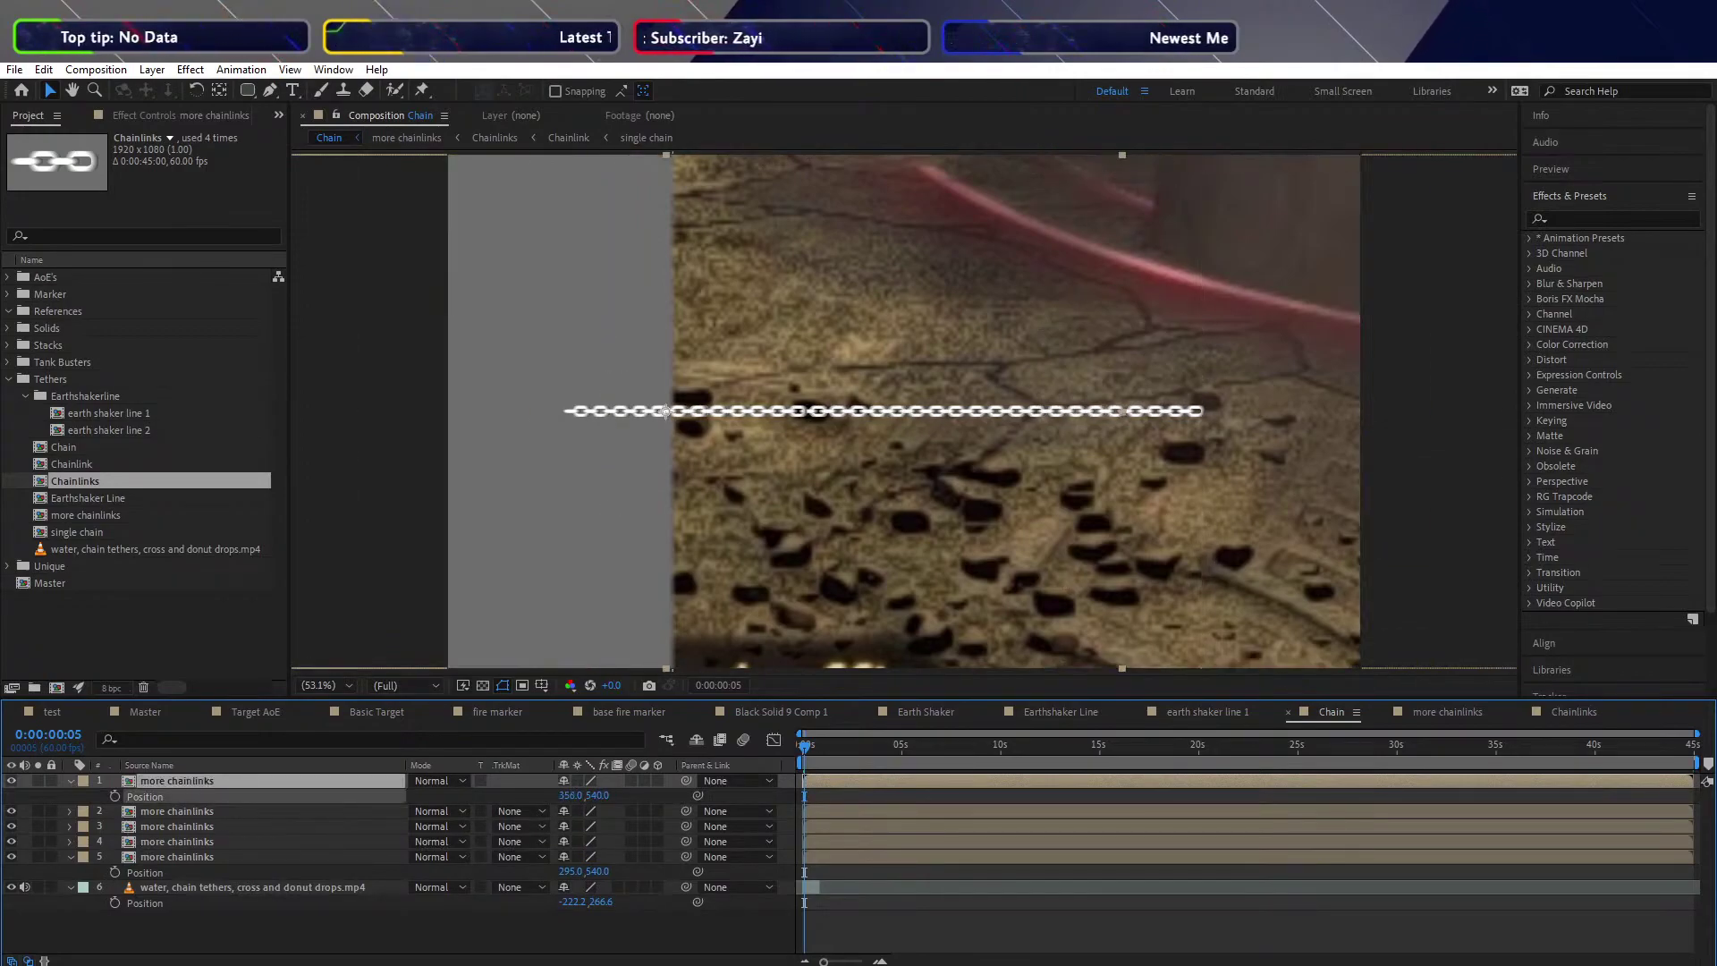
Extend the chain further by moving the new copy to about -37, 540 and placing it directly above the reference video
left_click_drag(570, 795, 317, 796)
key("shift+Right")
key("shift+Right")
key("shift+Right")
key("Right")
key("Right")
key("Right")
key("Right")
key("Right")
key("Right")
key("Right")
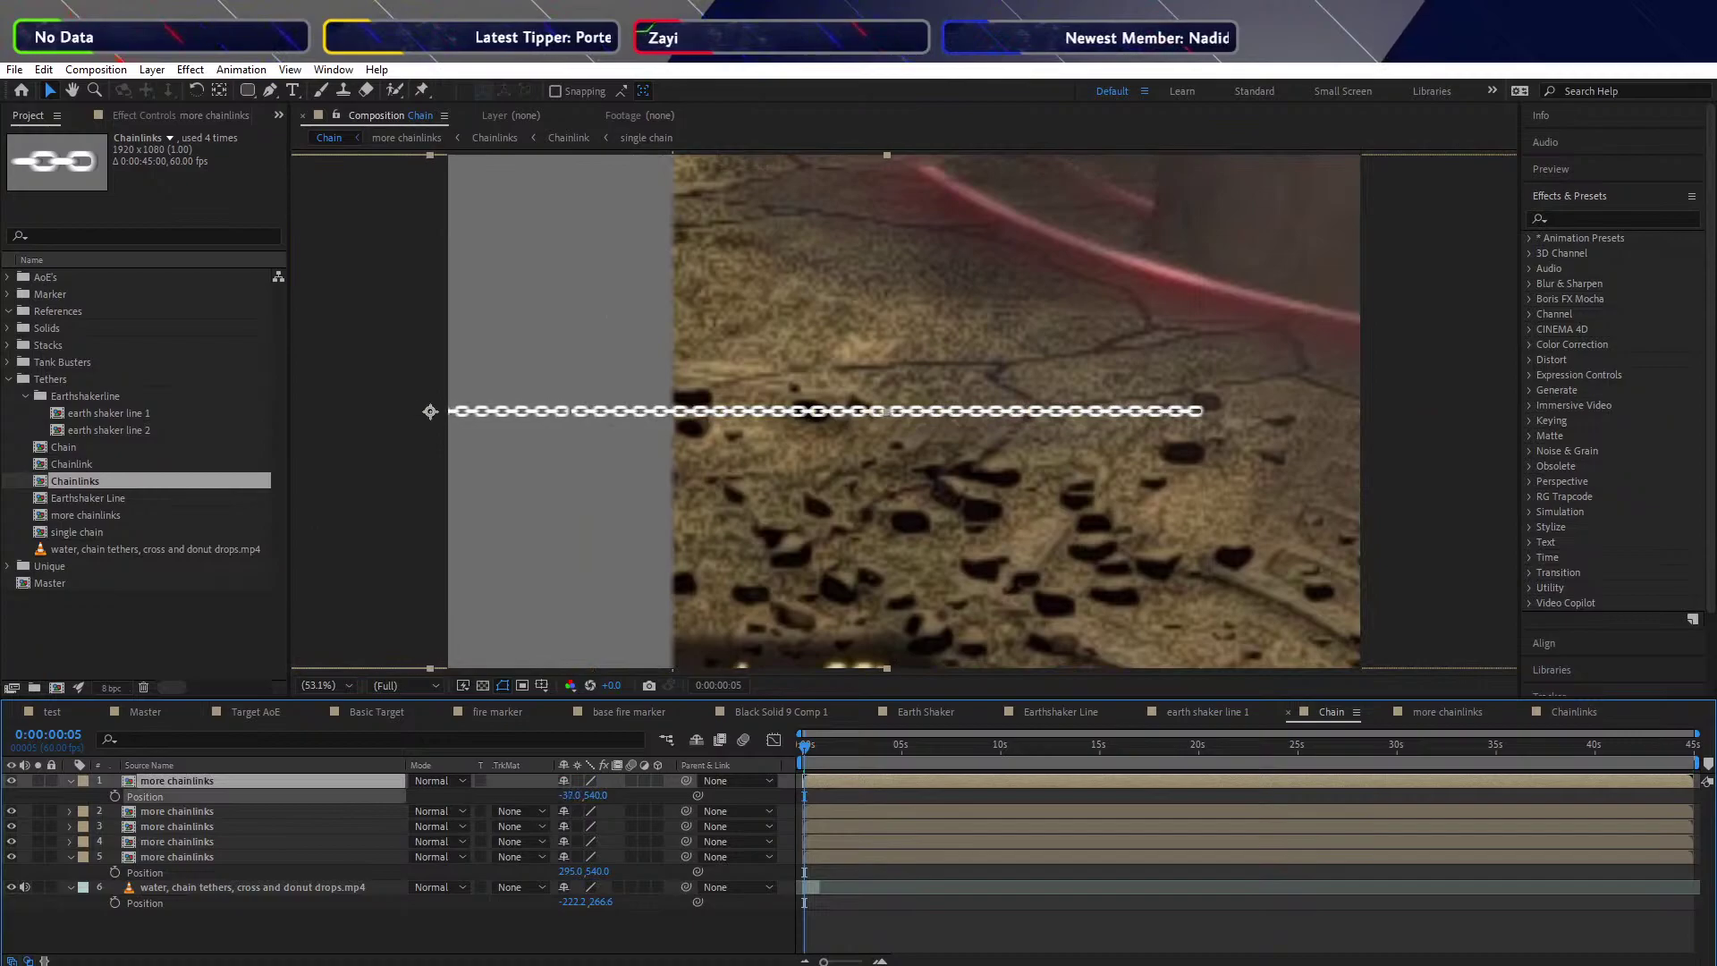
key("Return")
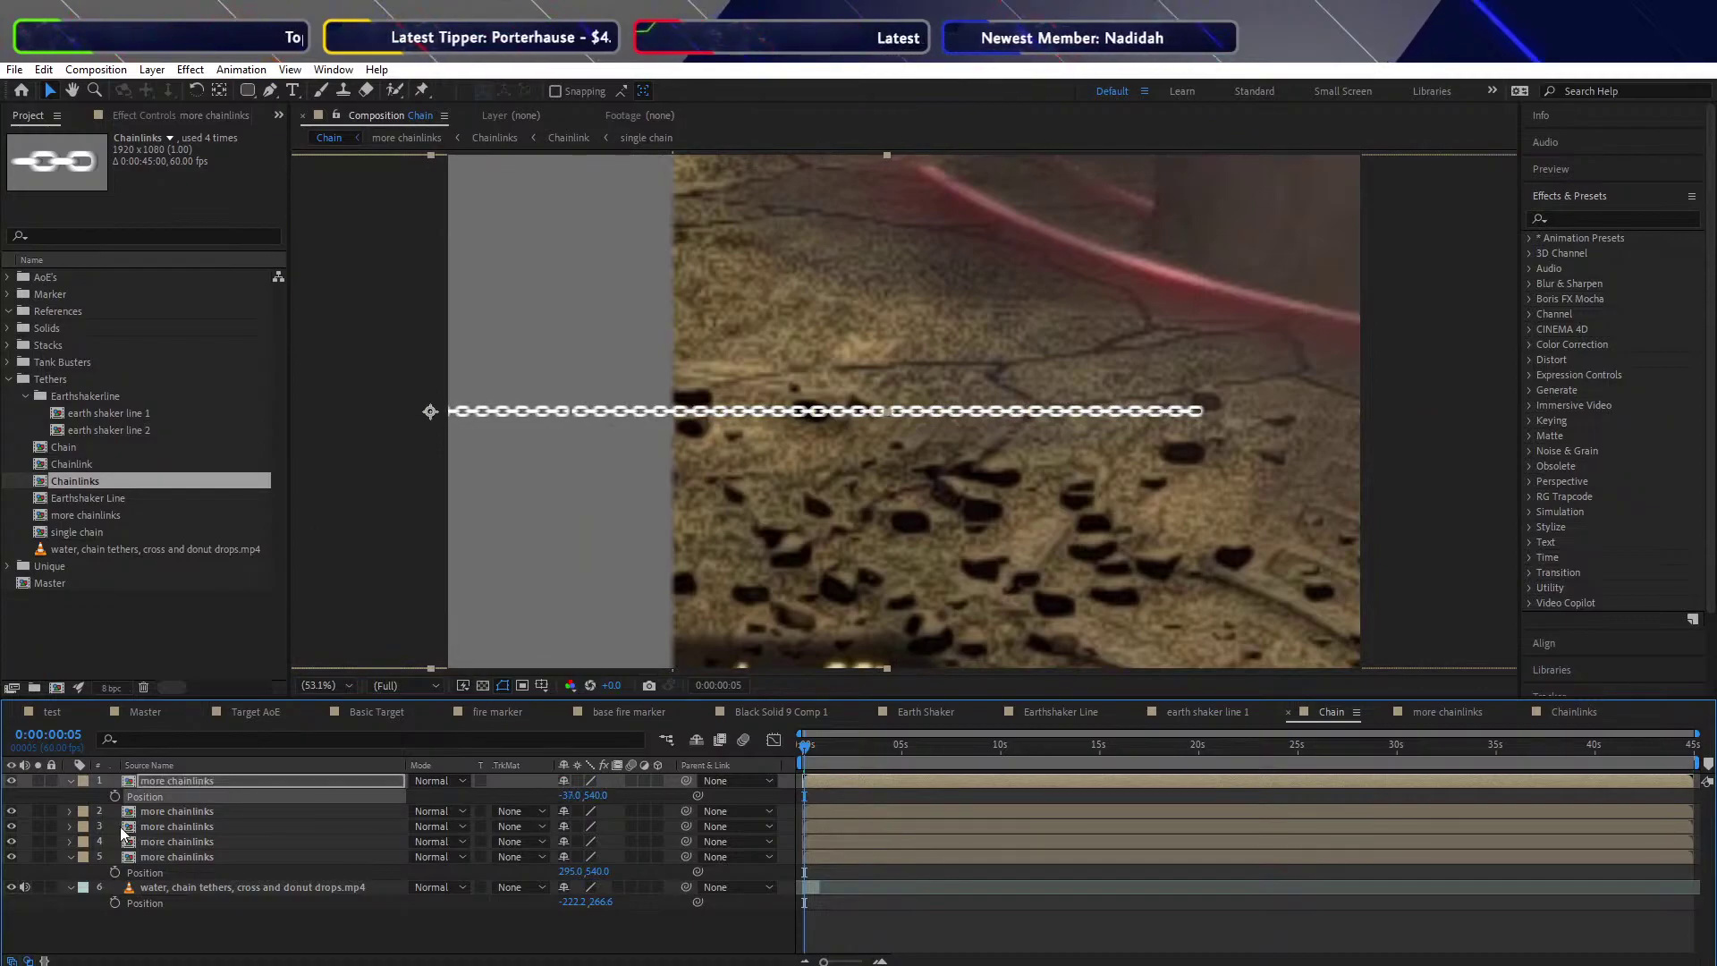
left_click_drag(161, 785, 195, 873)
left_click(261, 931)
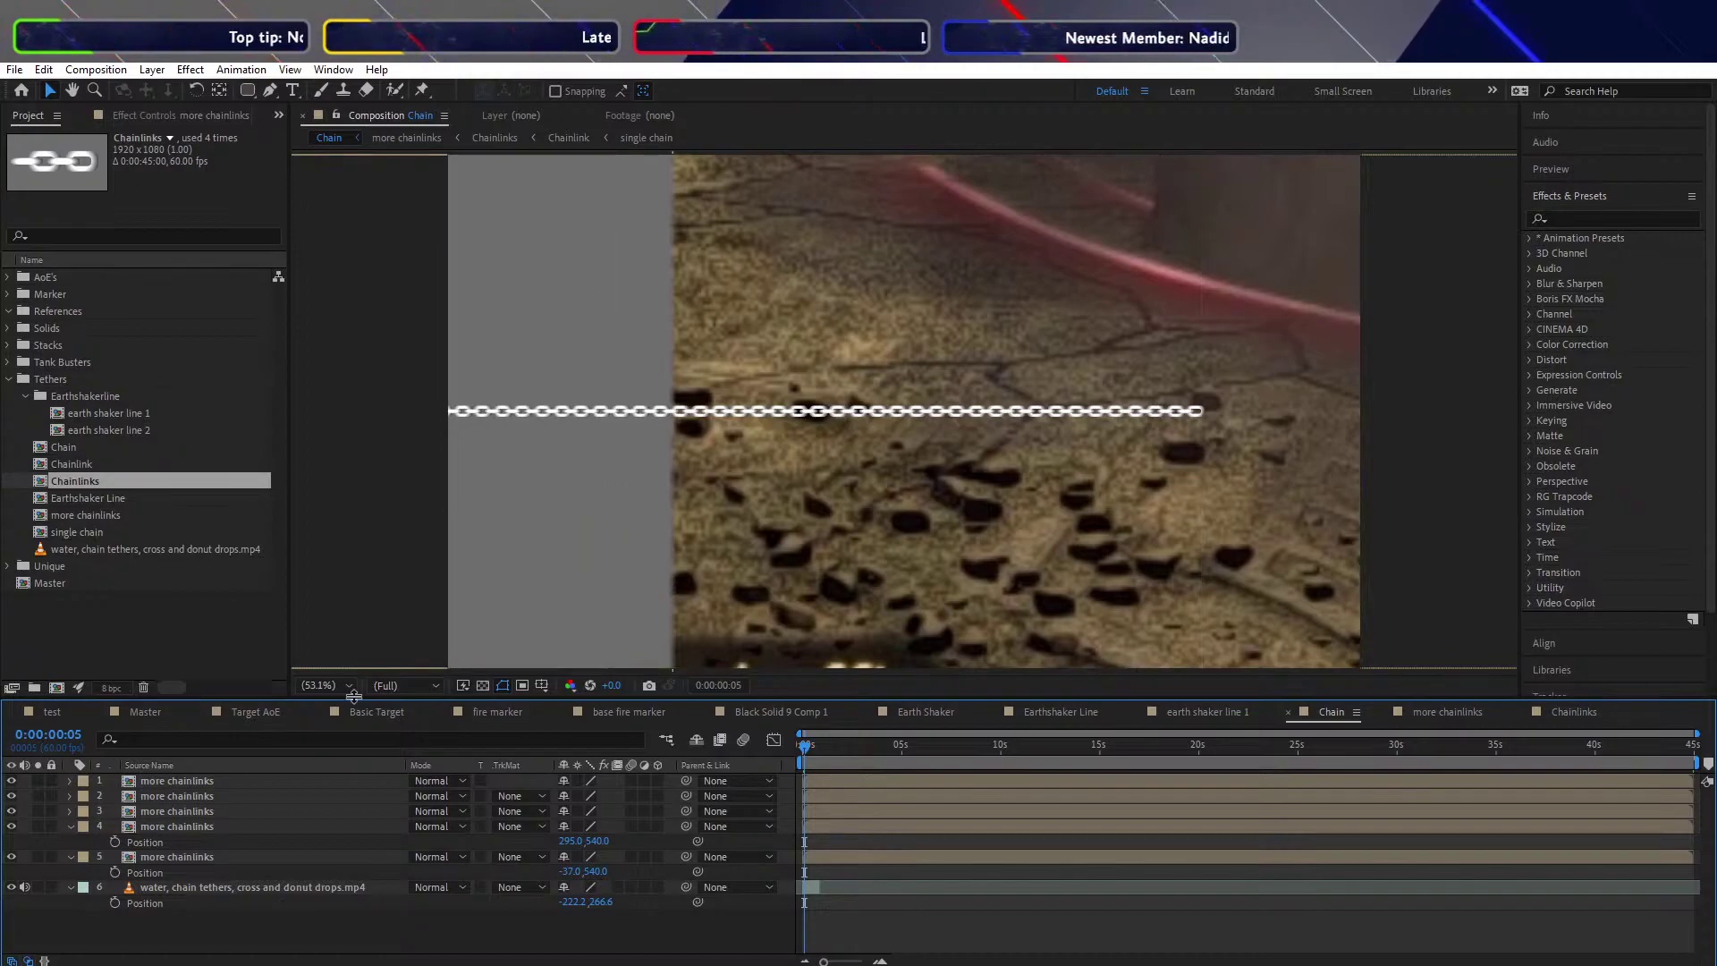
Delete the lowest more chainlinks layer, directly above the reference video
left_click(150, 783)
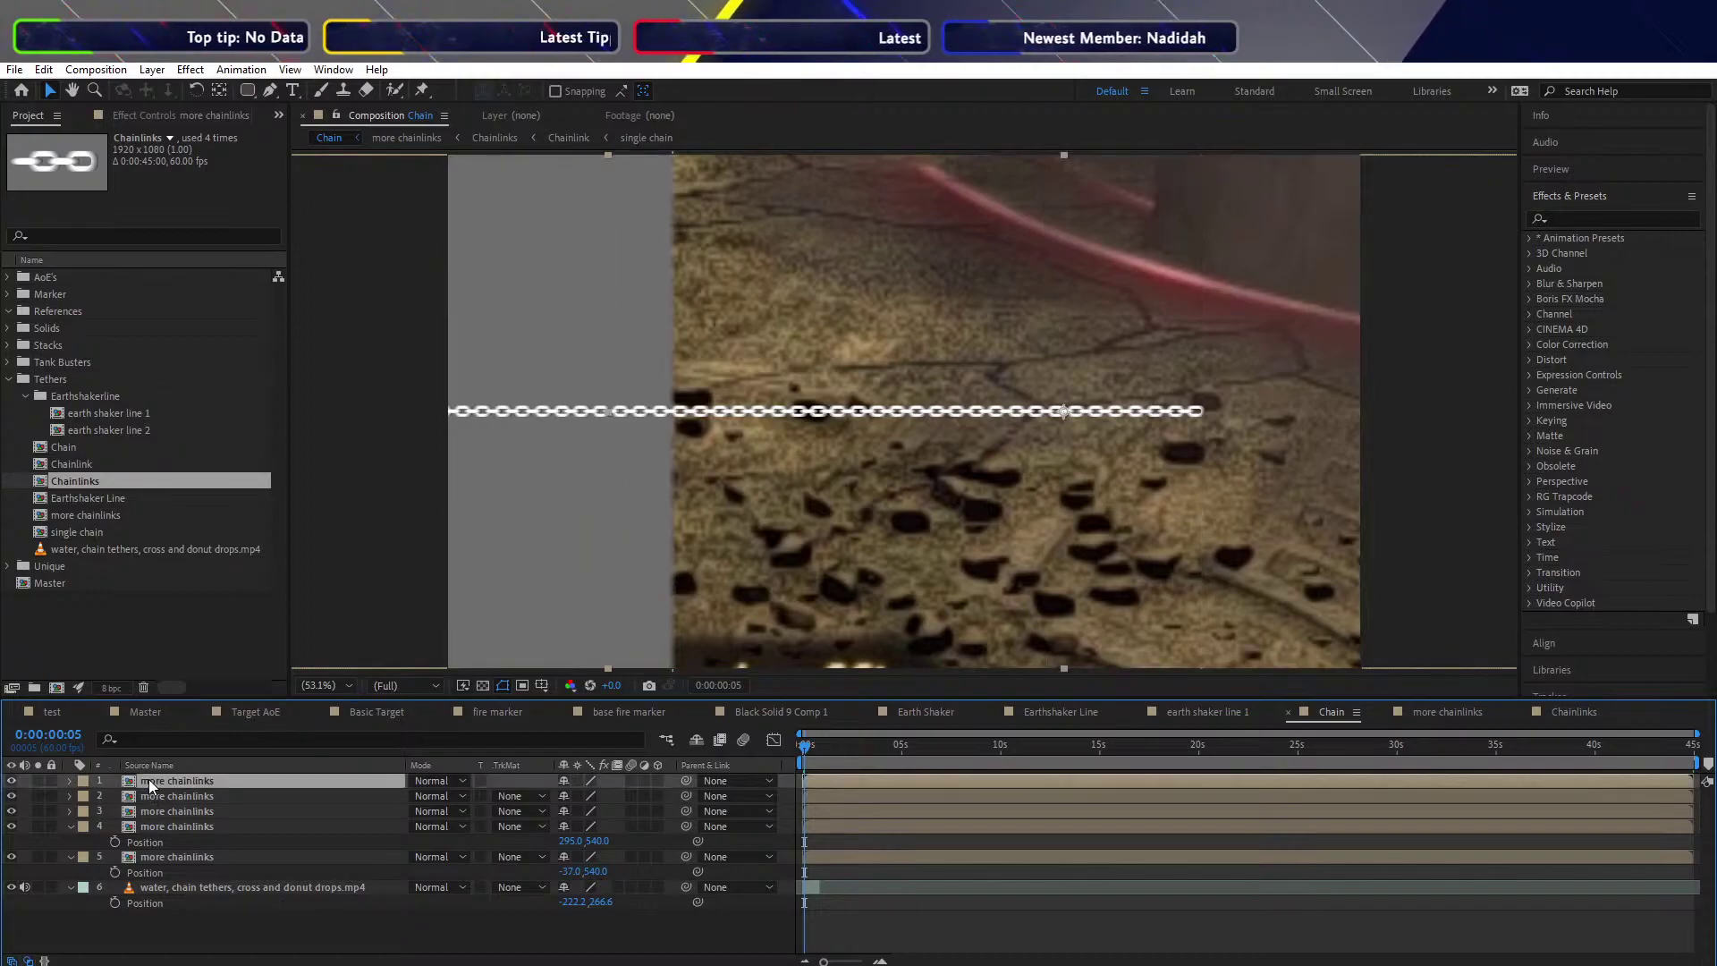
left_click(176, 857)
key("Delete")
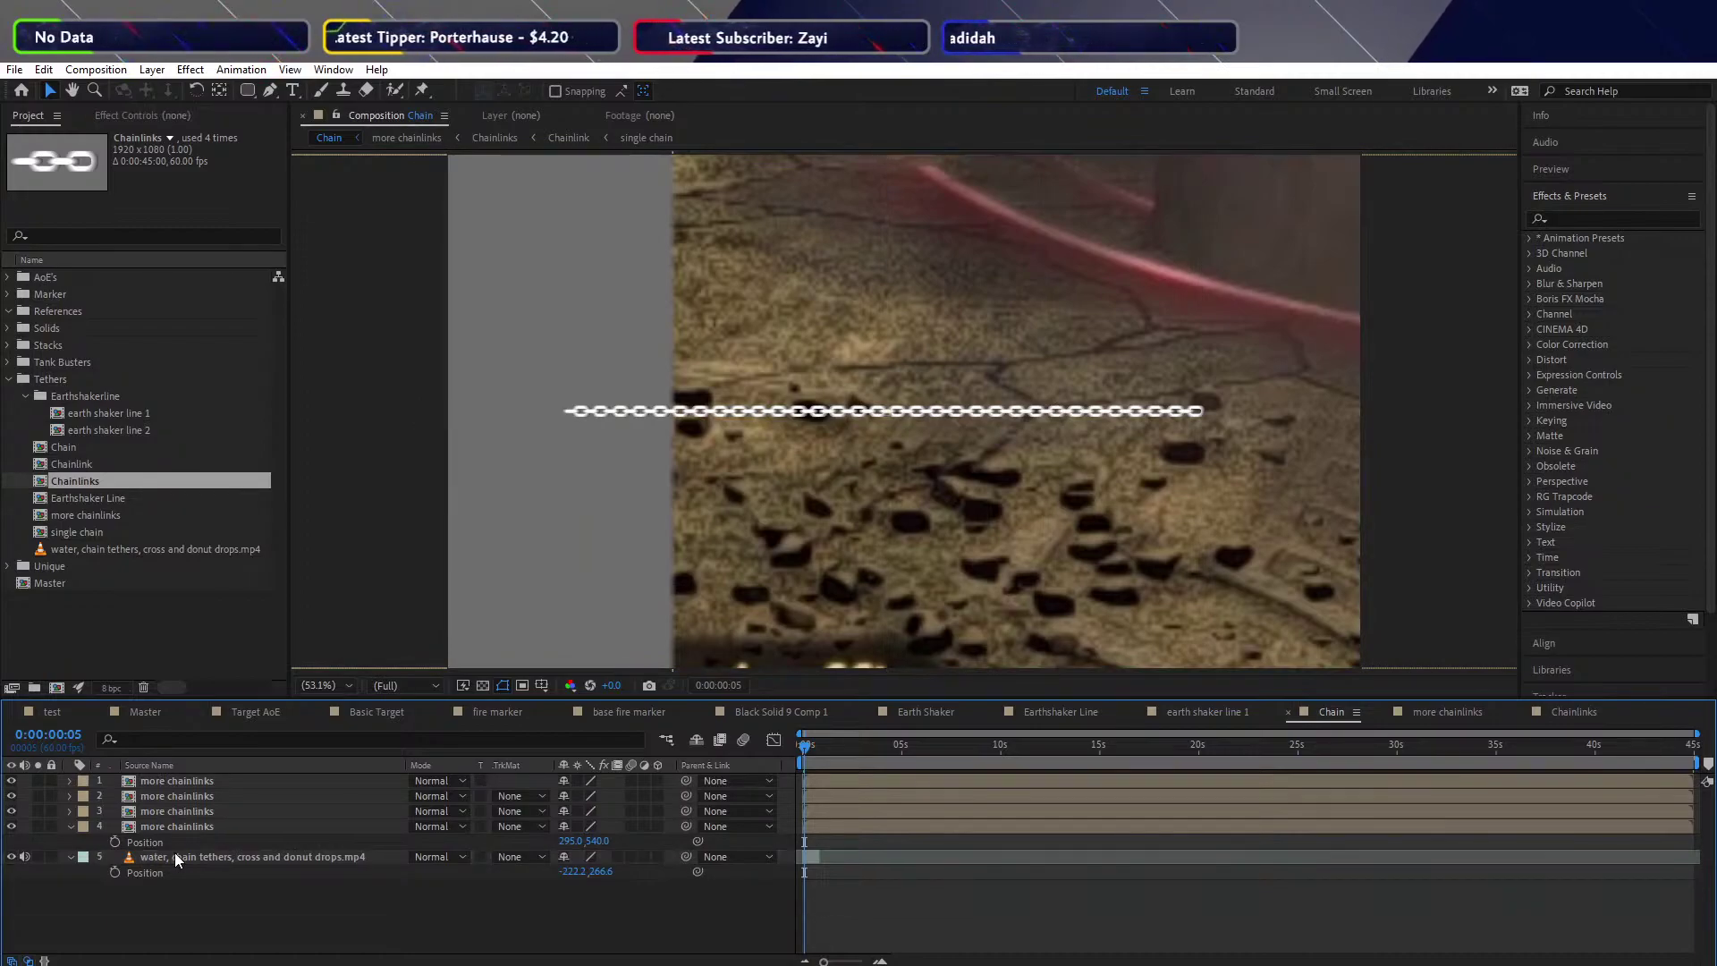
Pre-compose the four more chainlinks layers into a new composition named even more chainlinks
left_click(173, 820)
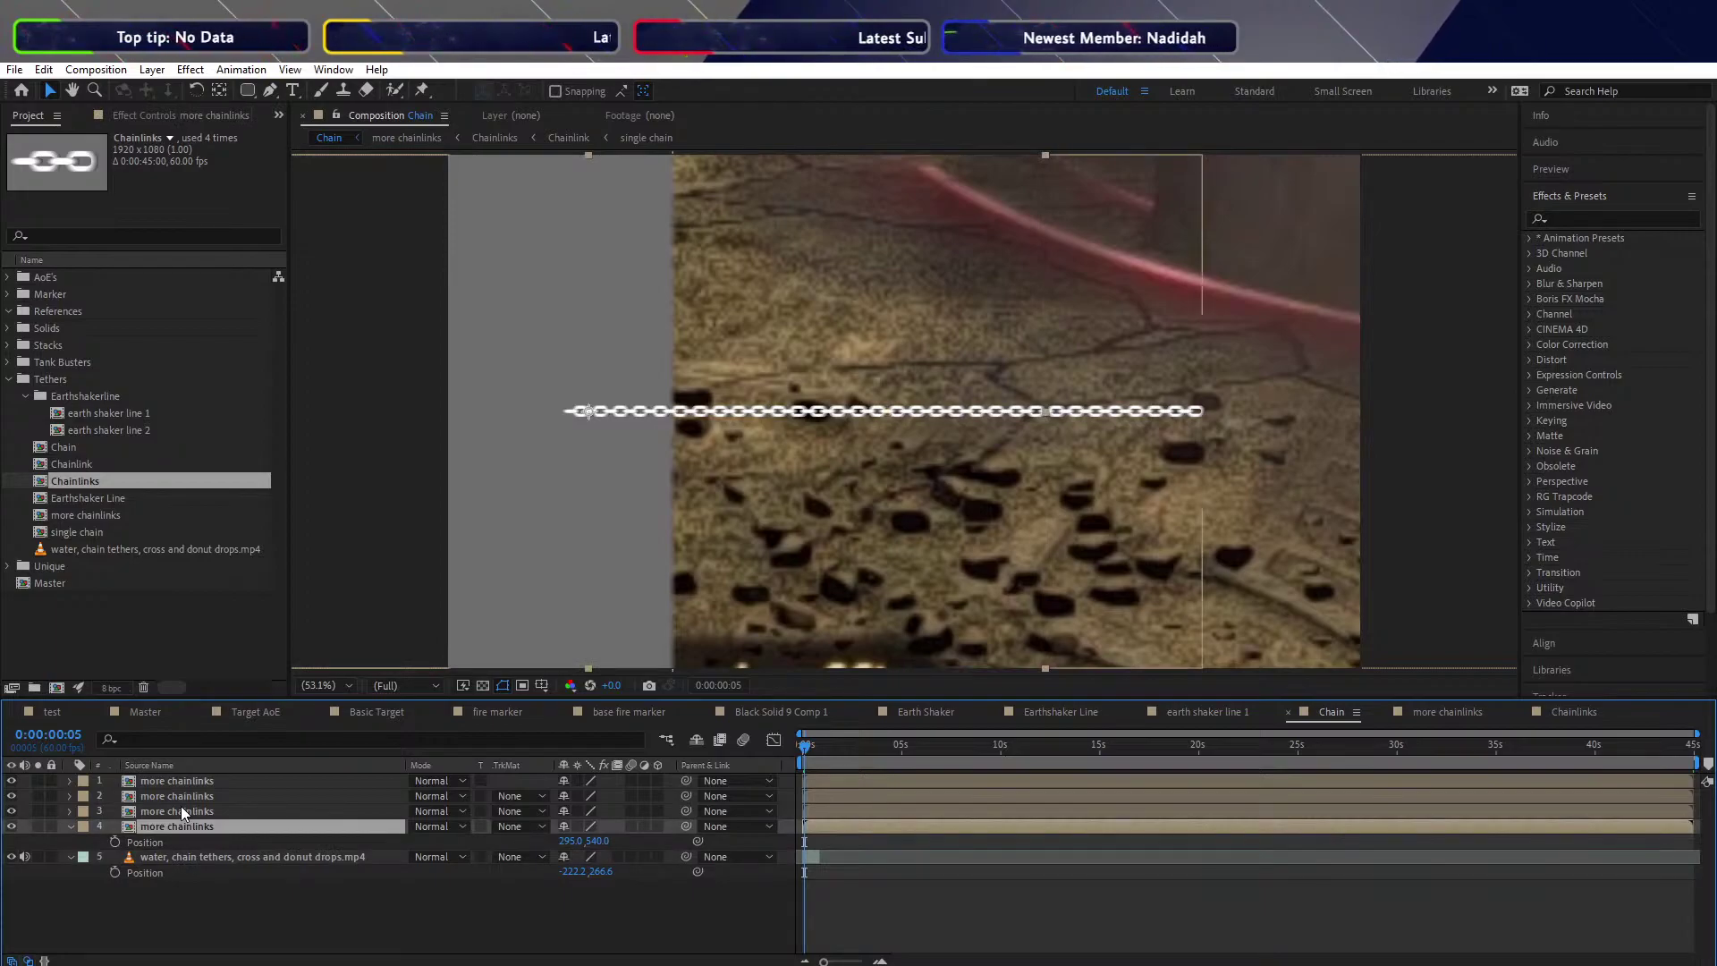
left_click(69, 827)
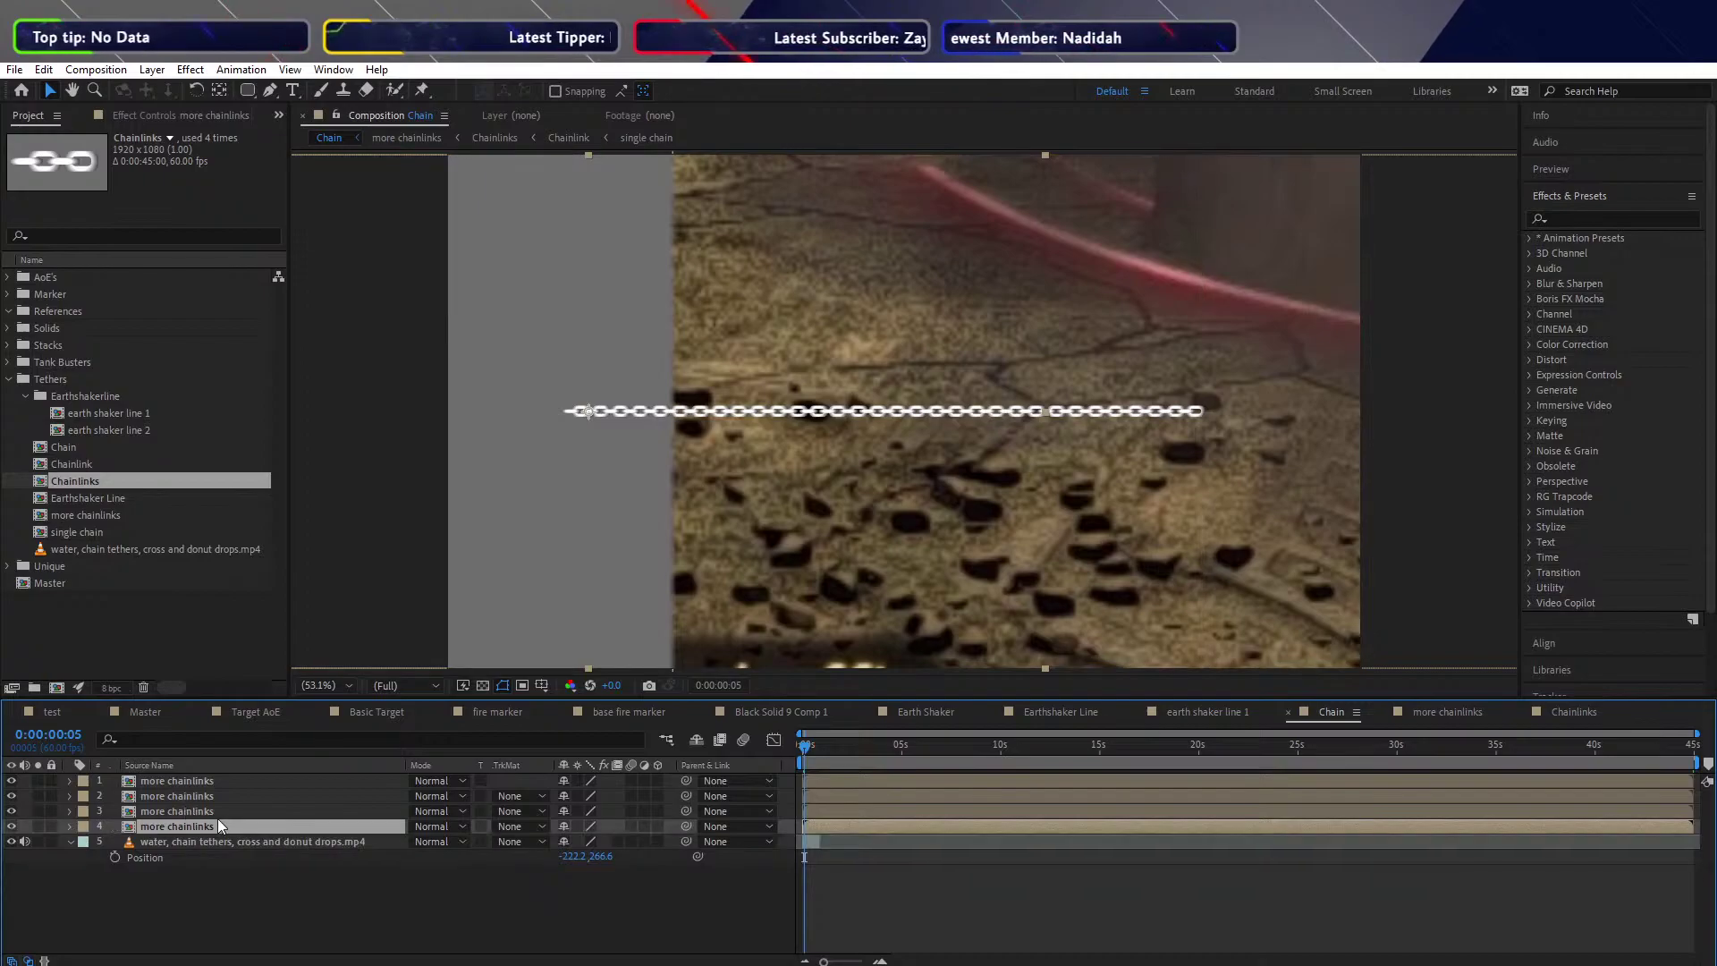
left_click(196, 781, "shift")
right_click(177, 786)
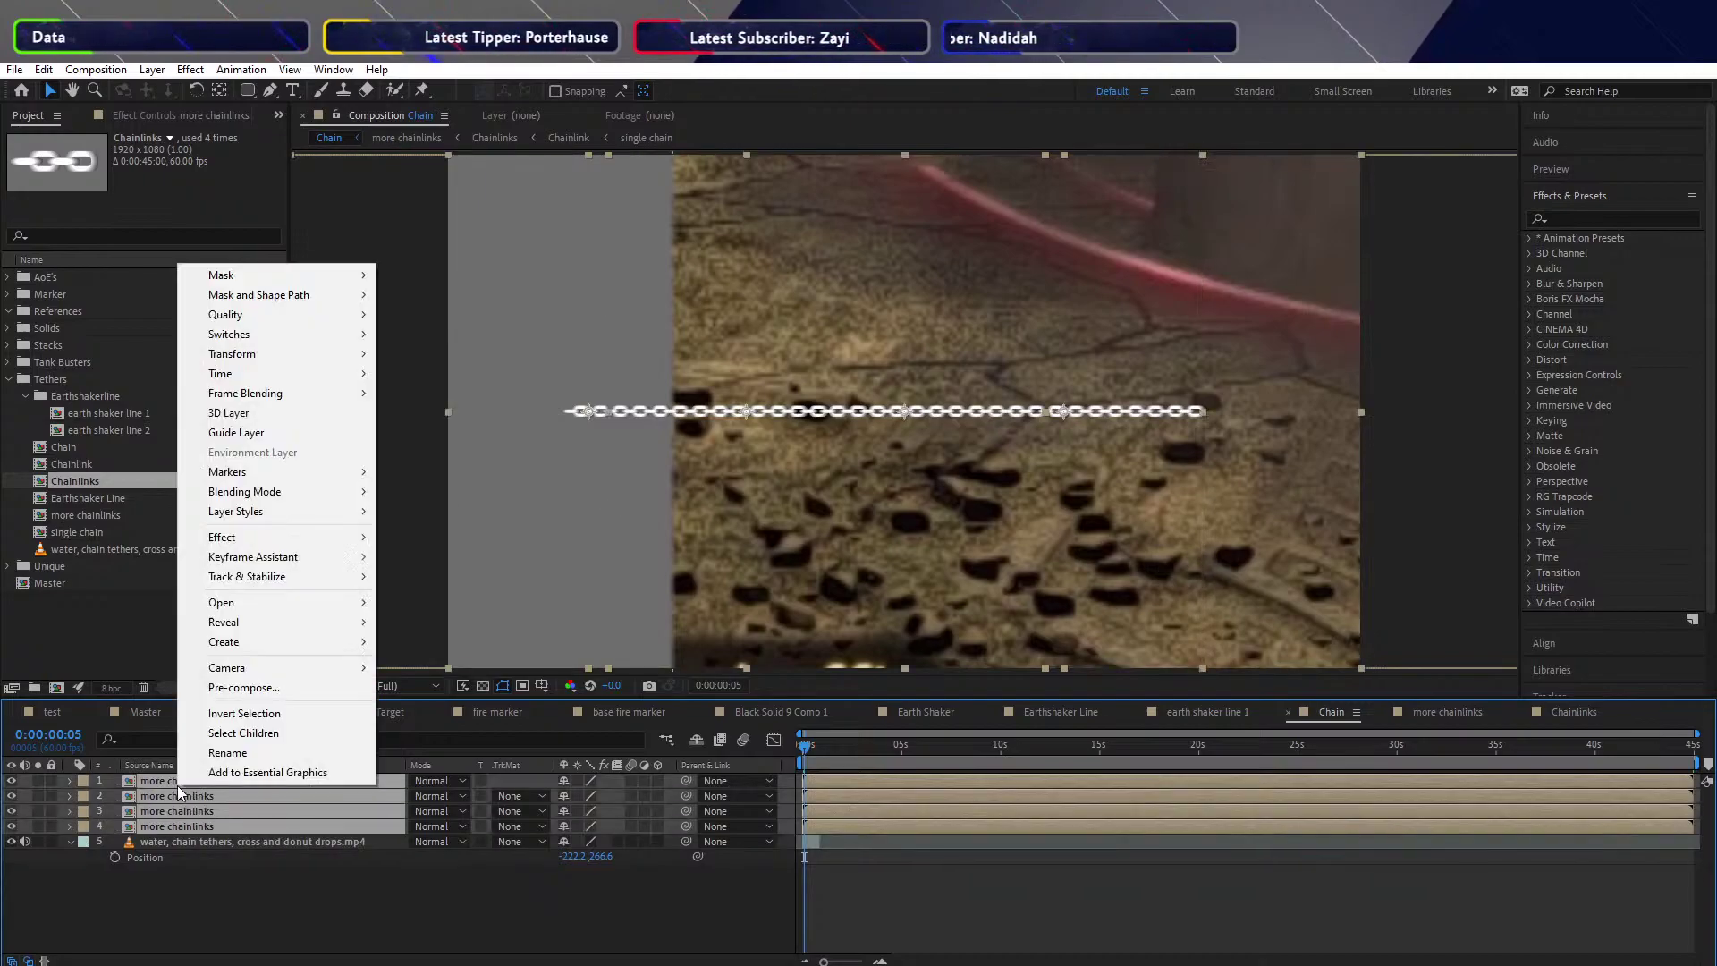
left_click(269, 687)
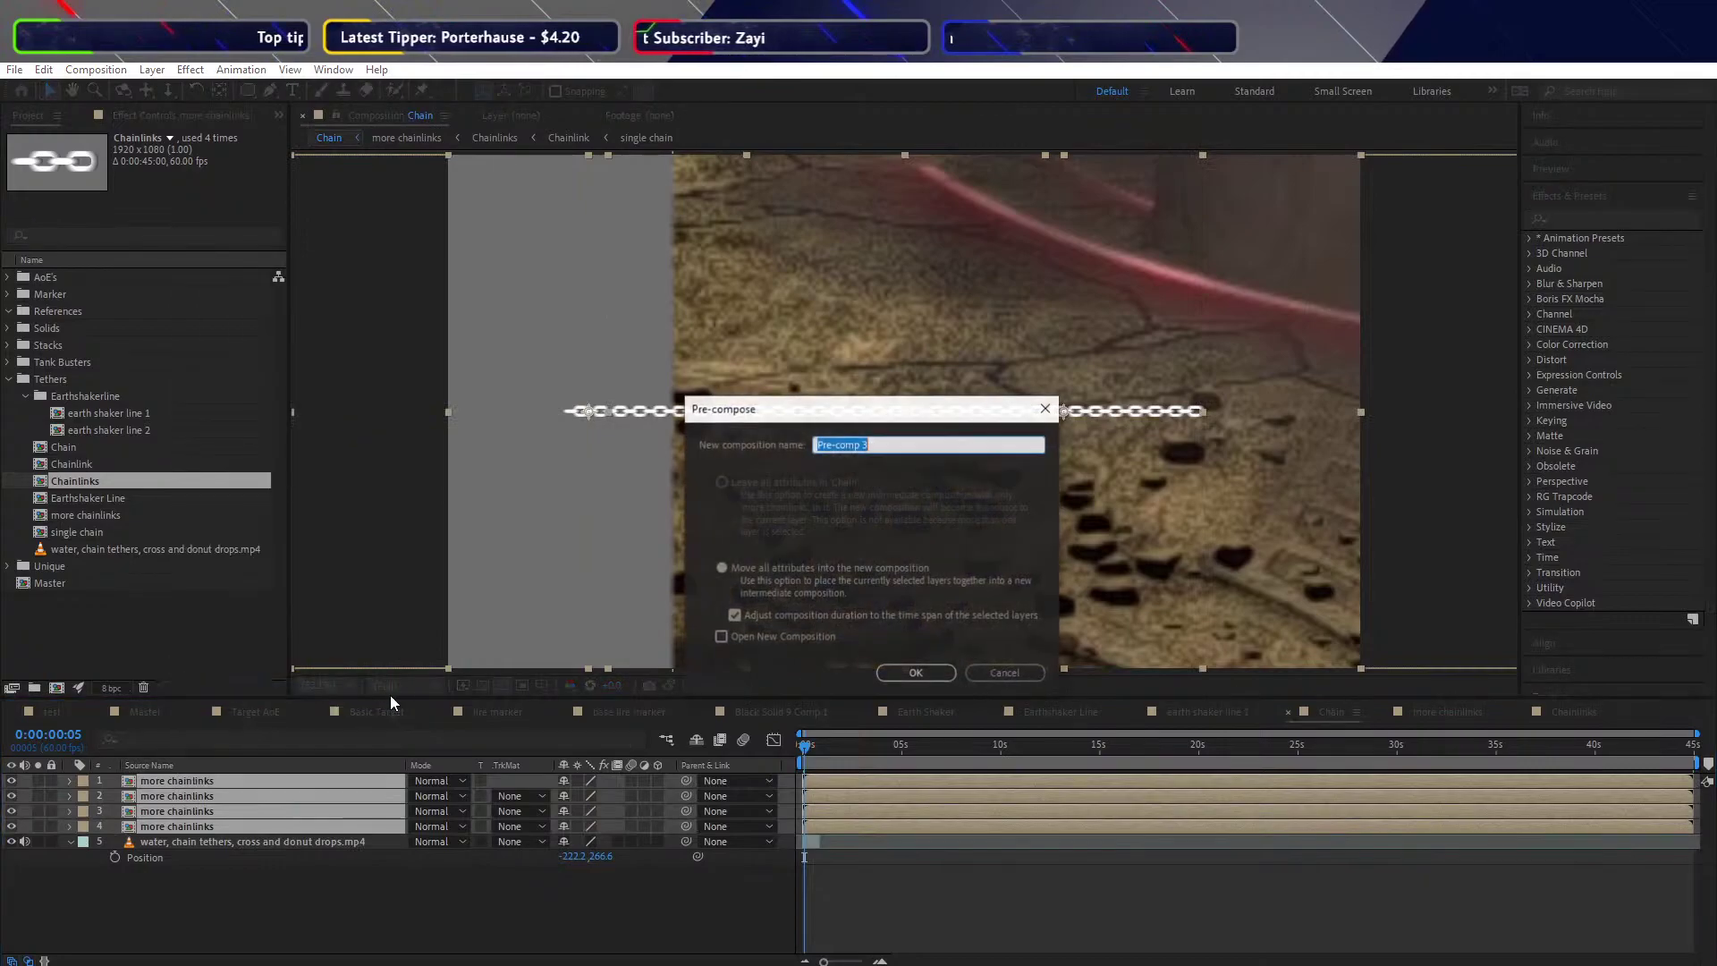
type("eve")
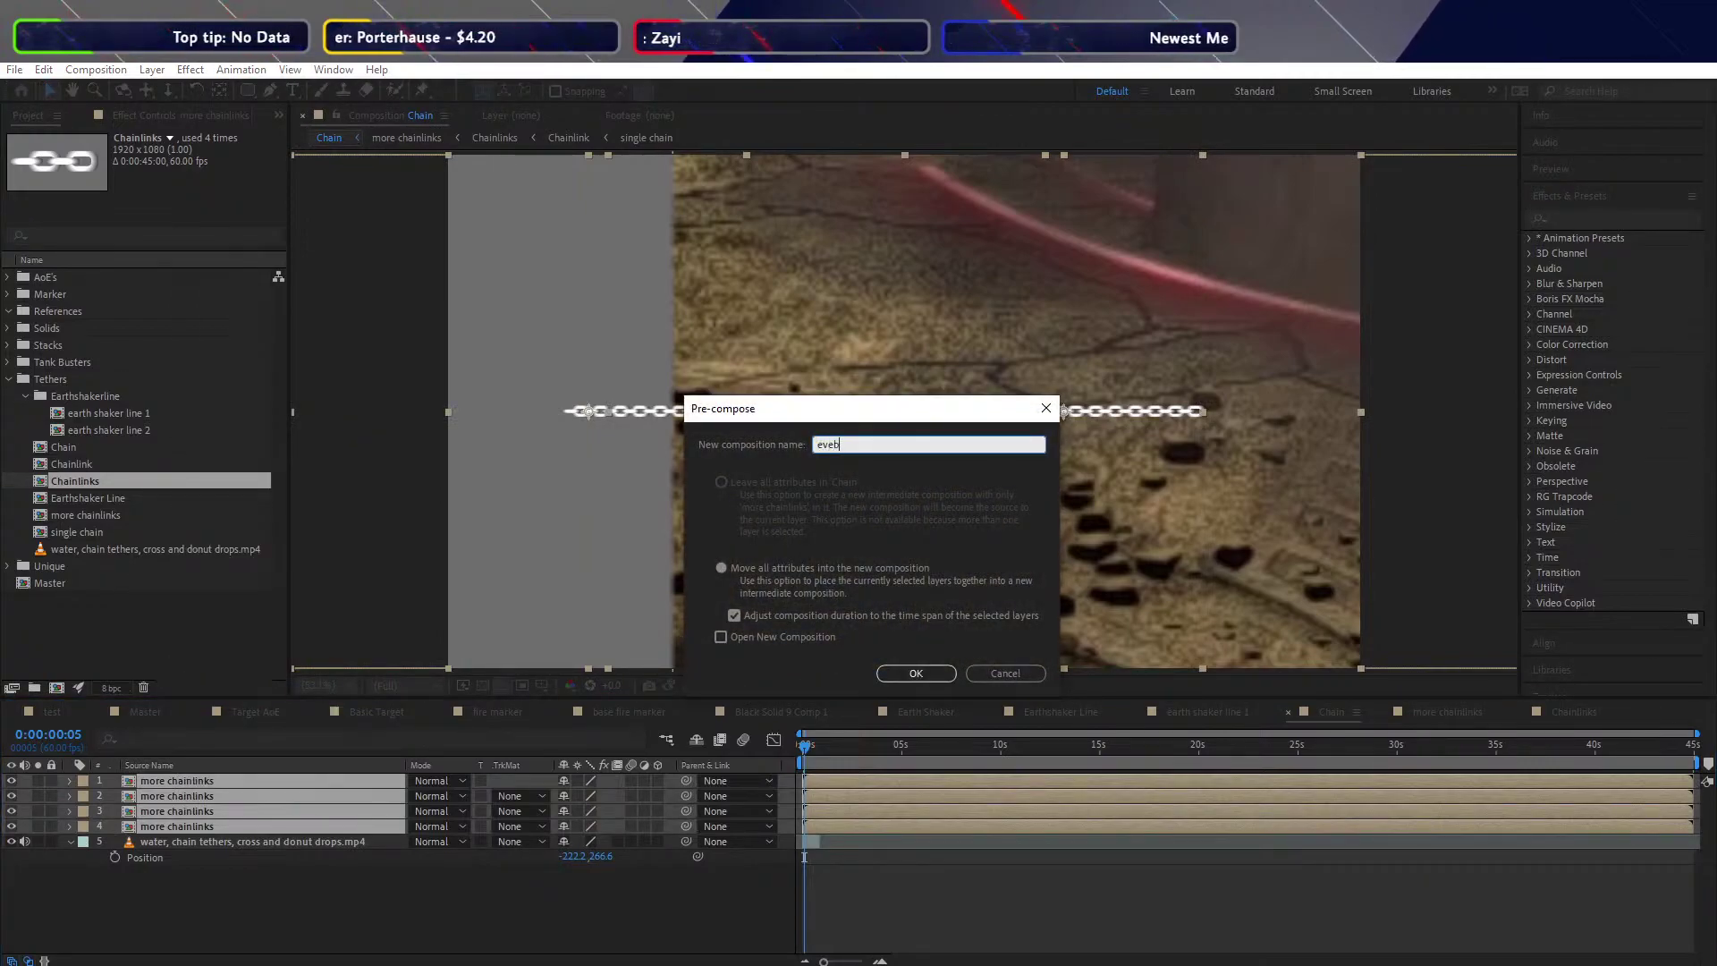
type("b")
key("BackSpace")
type("n more chain")
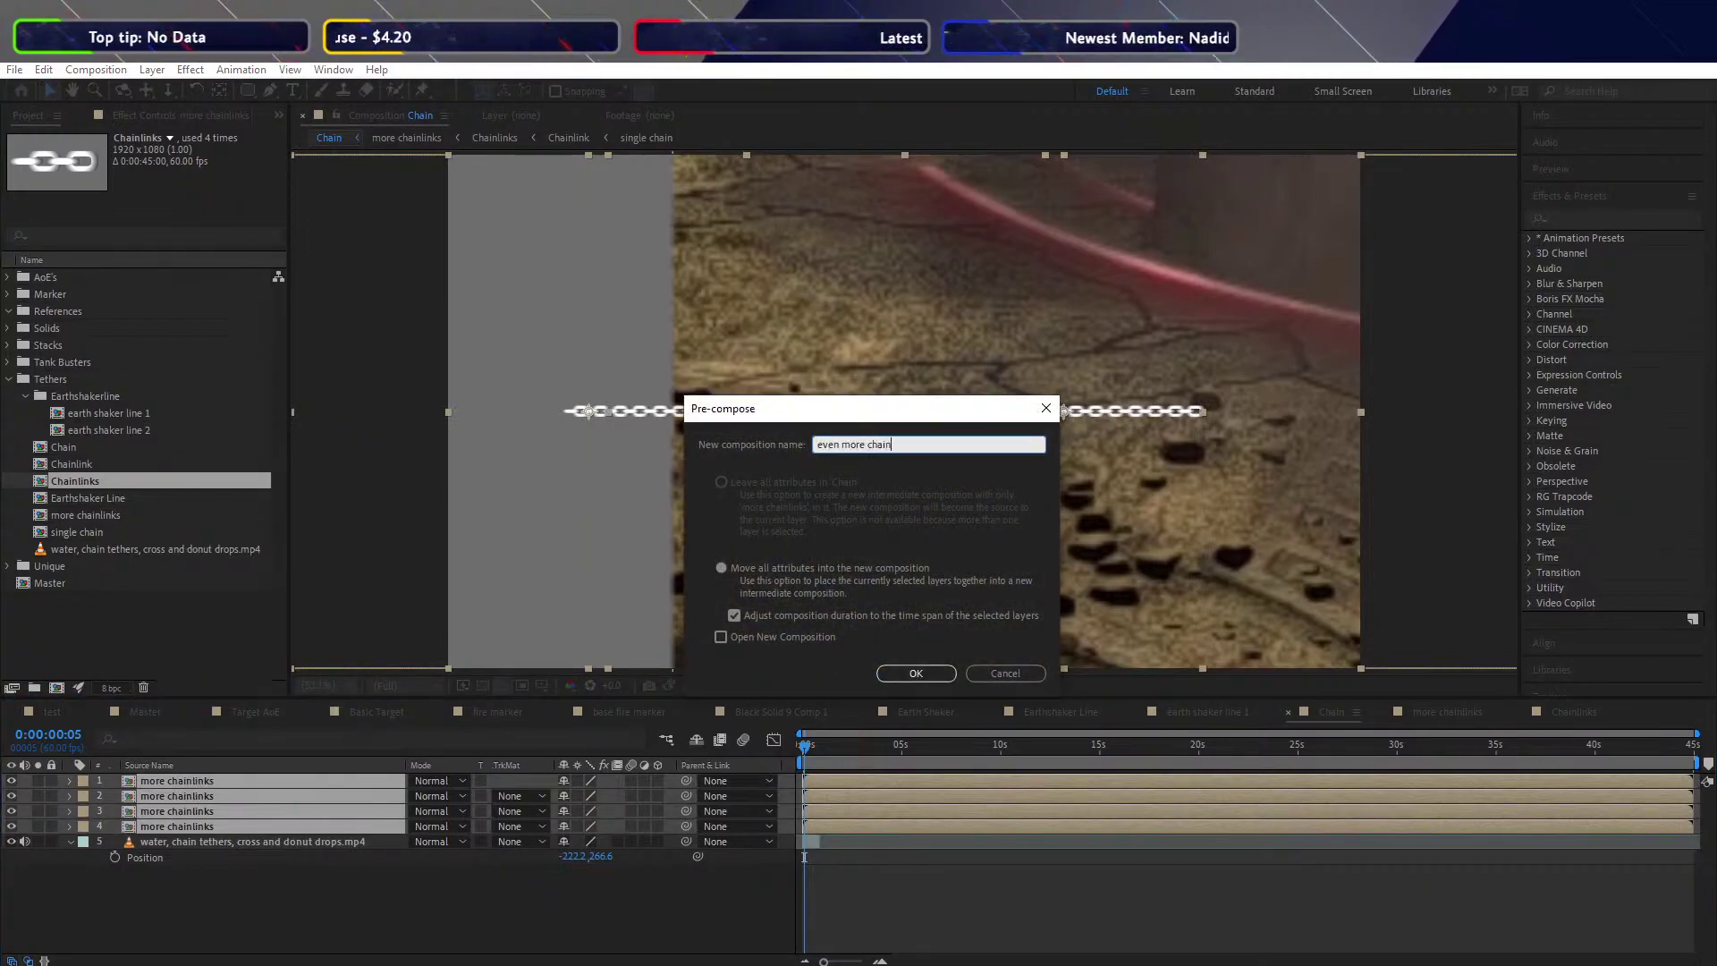
type("links")
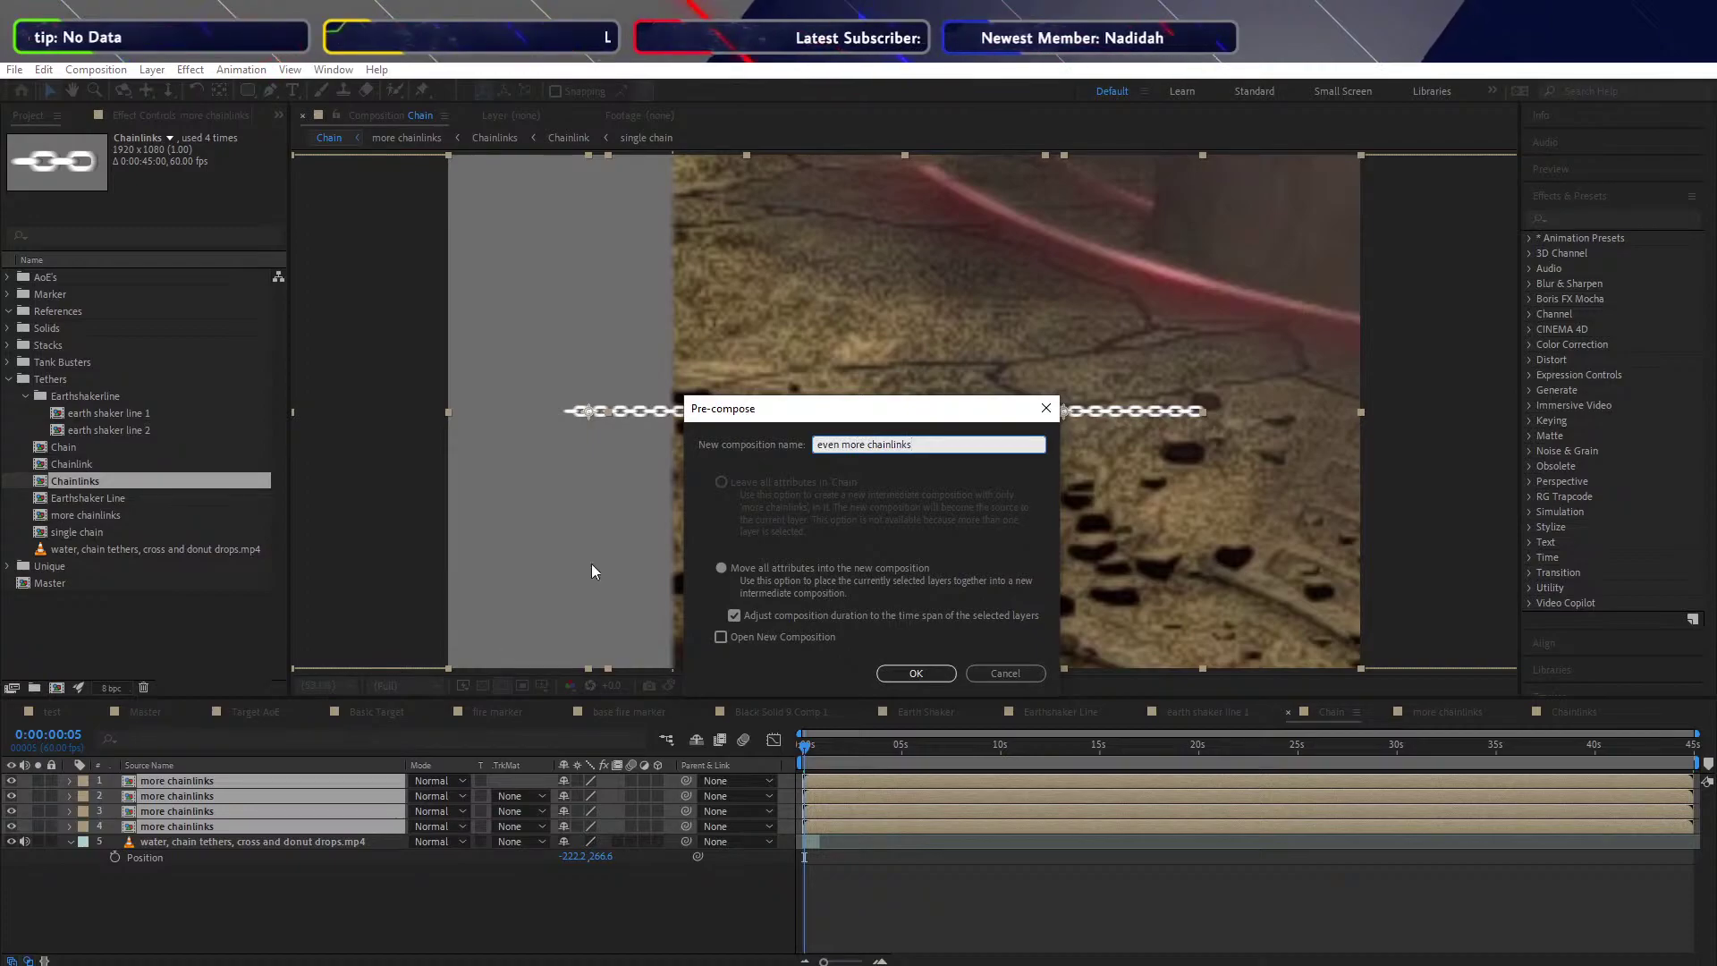
left_click(914, 674)
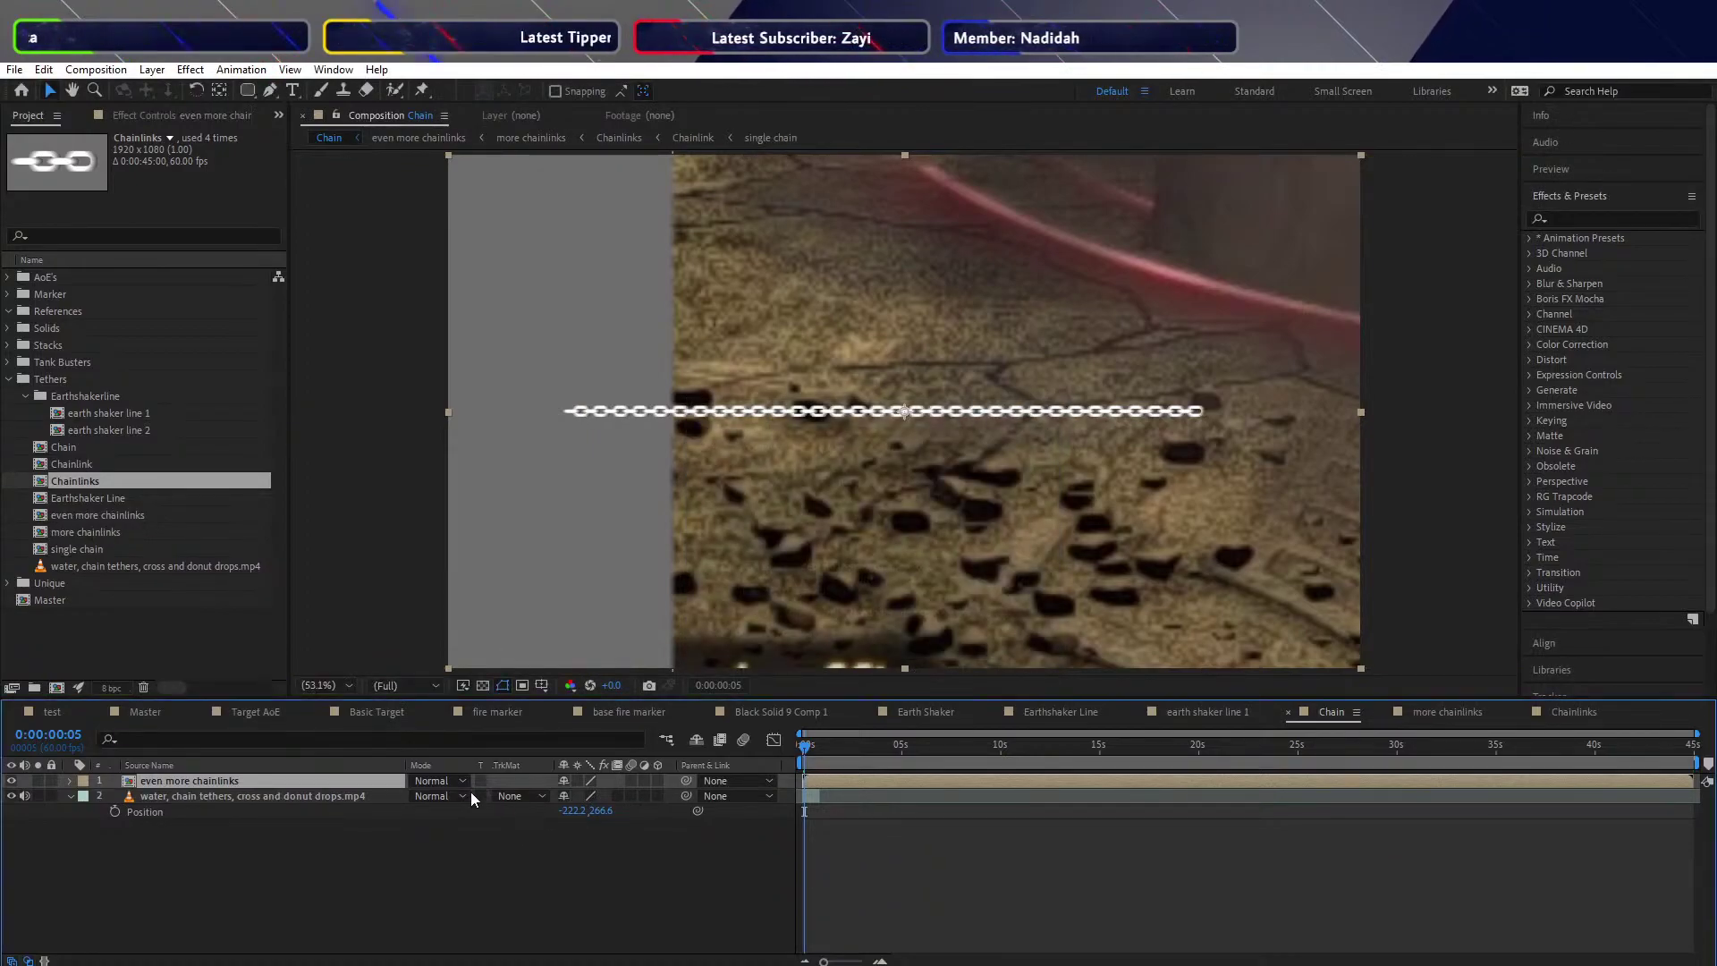
Set the width of the Chainlinks composition to 2500 px in its composition settings
right_click(72, 482)
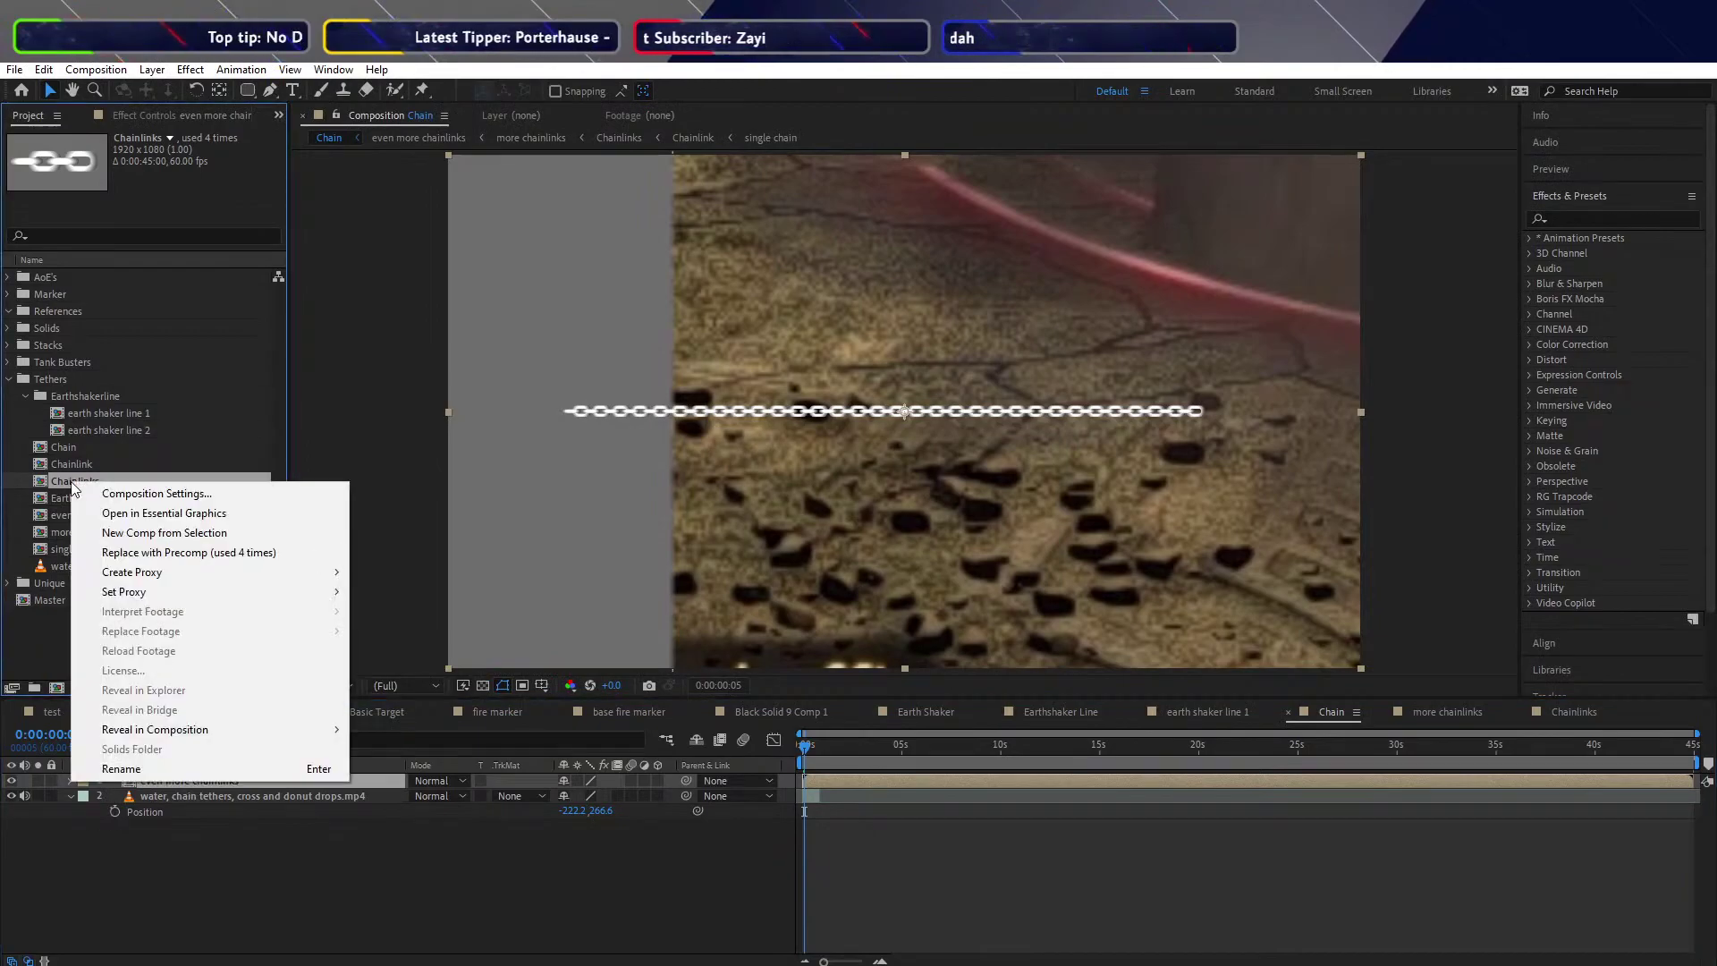
left_click(153, 493)
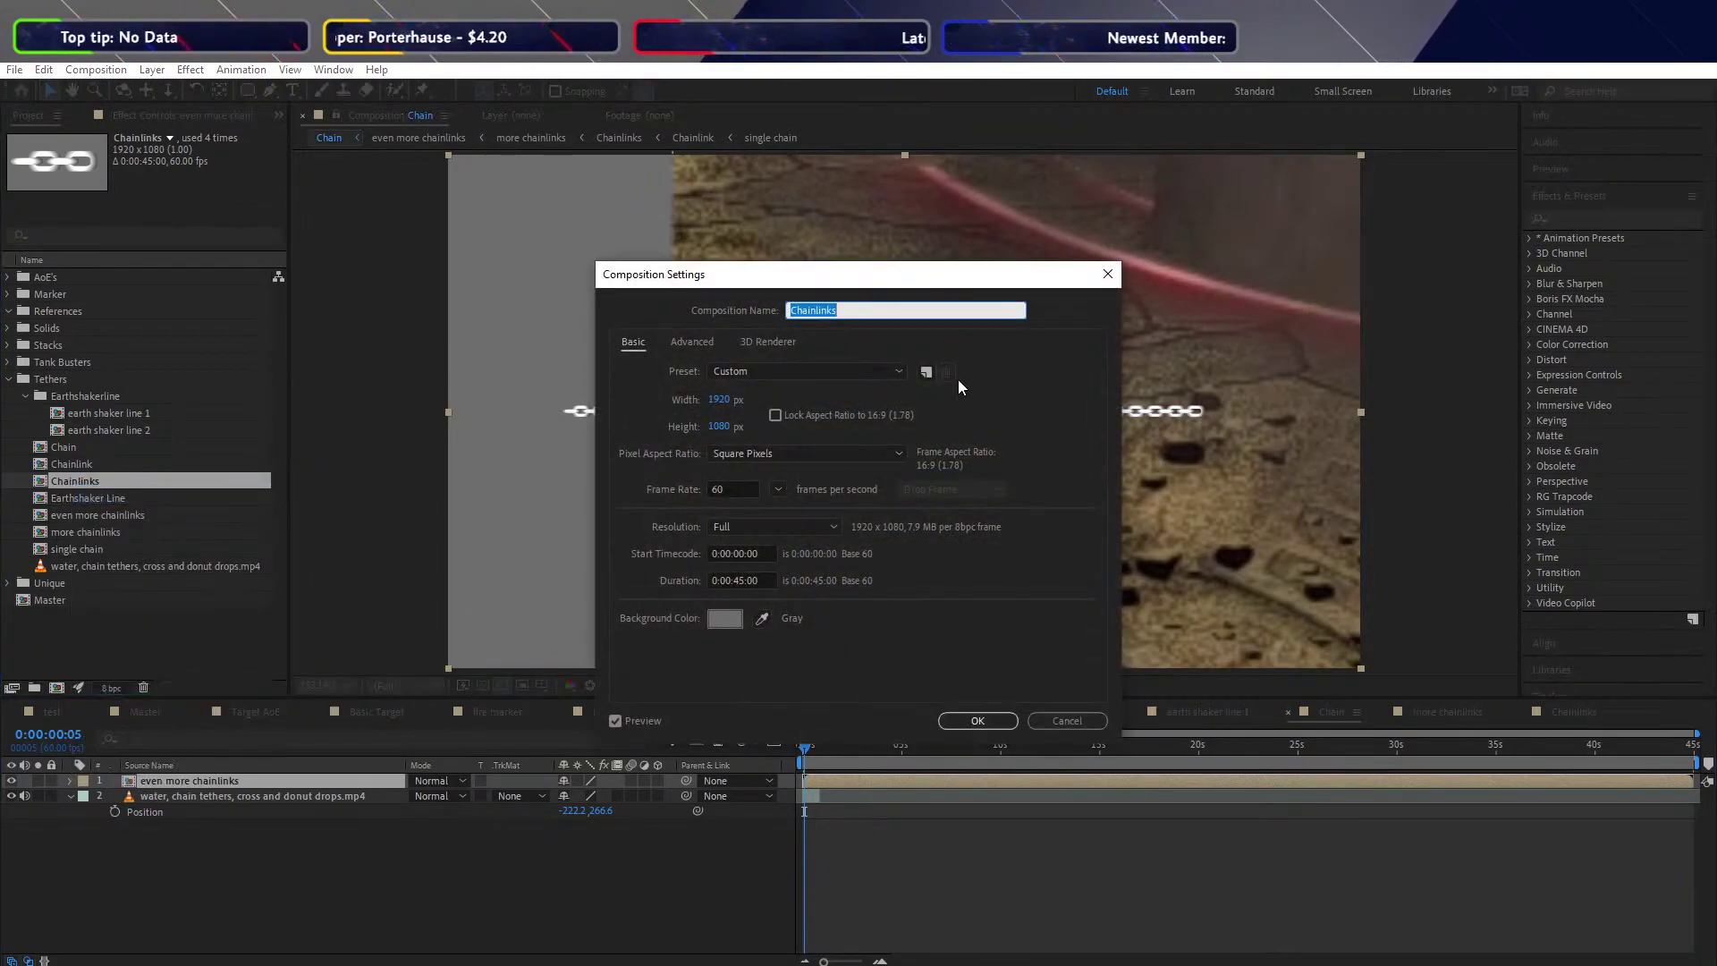
left_click(718, 400)
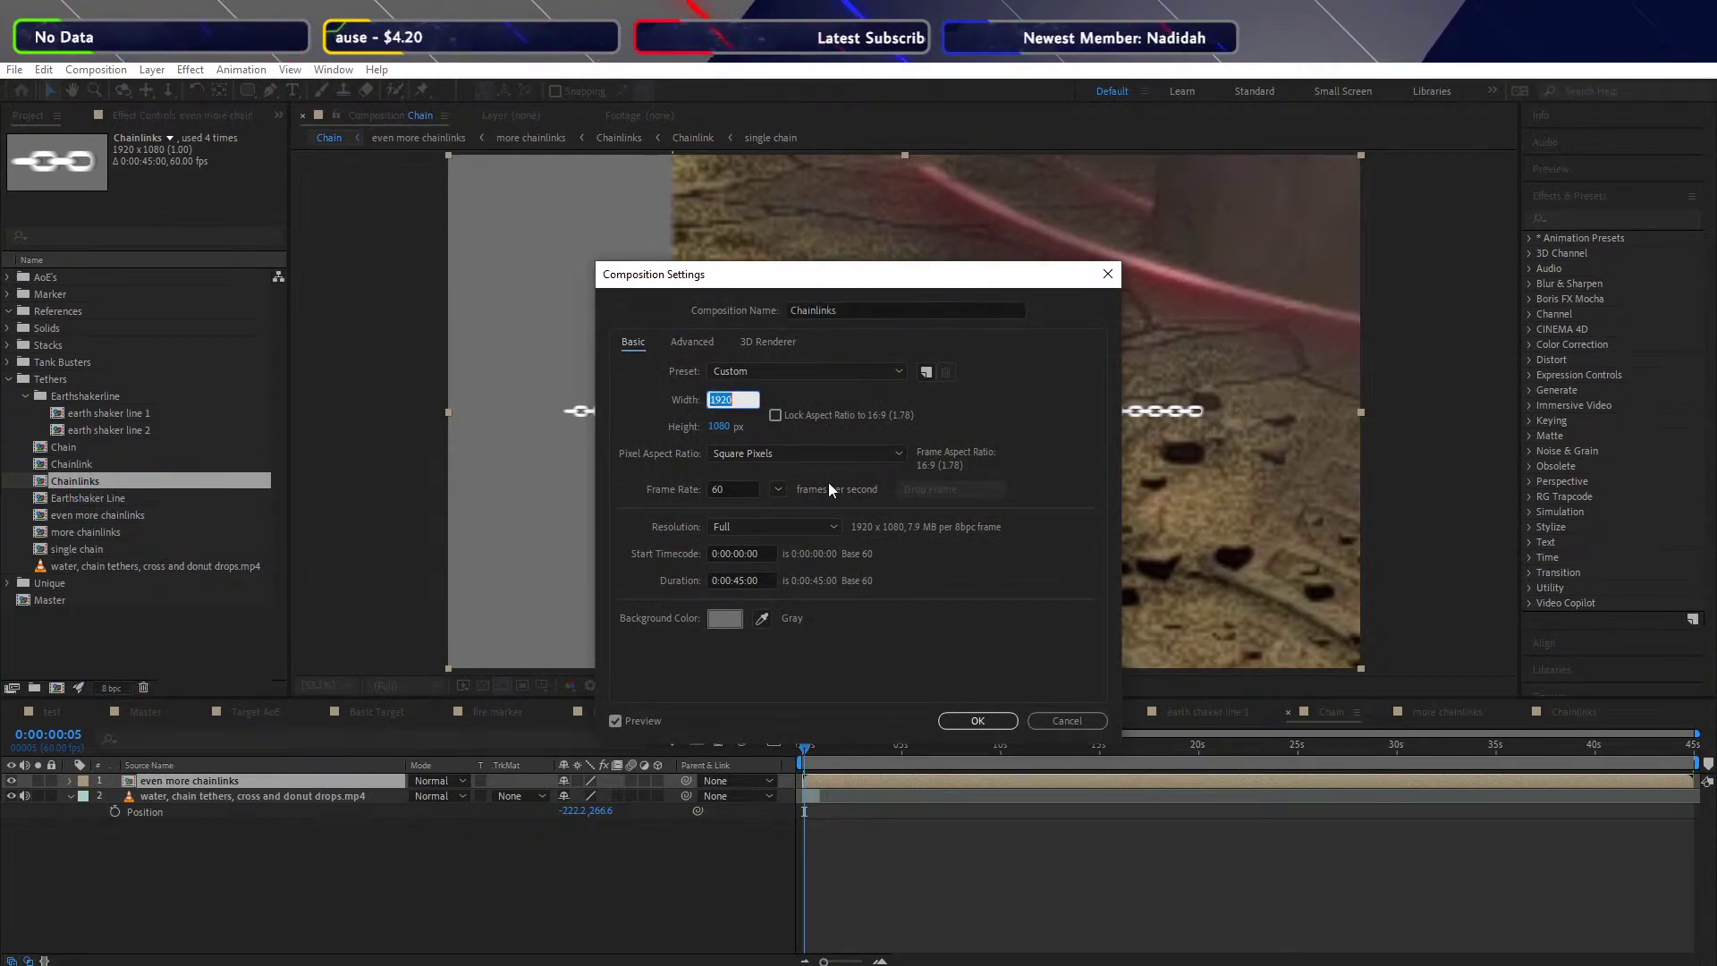
type("2500")
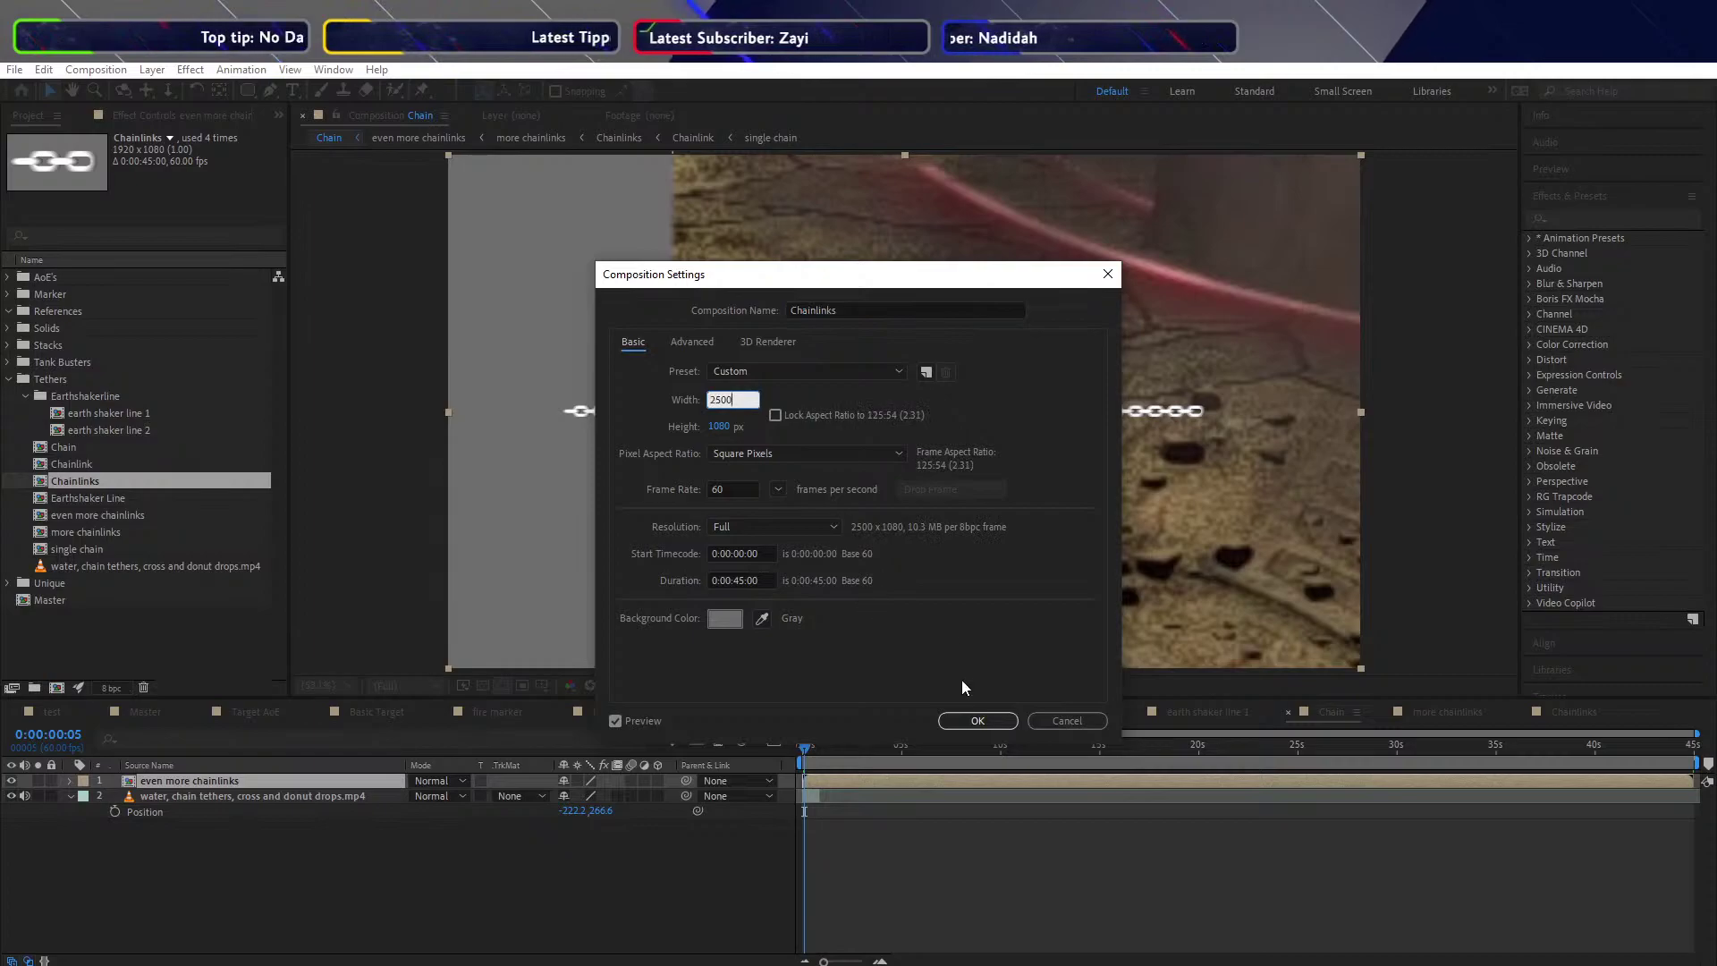
left_click(970, 723)
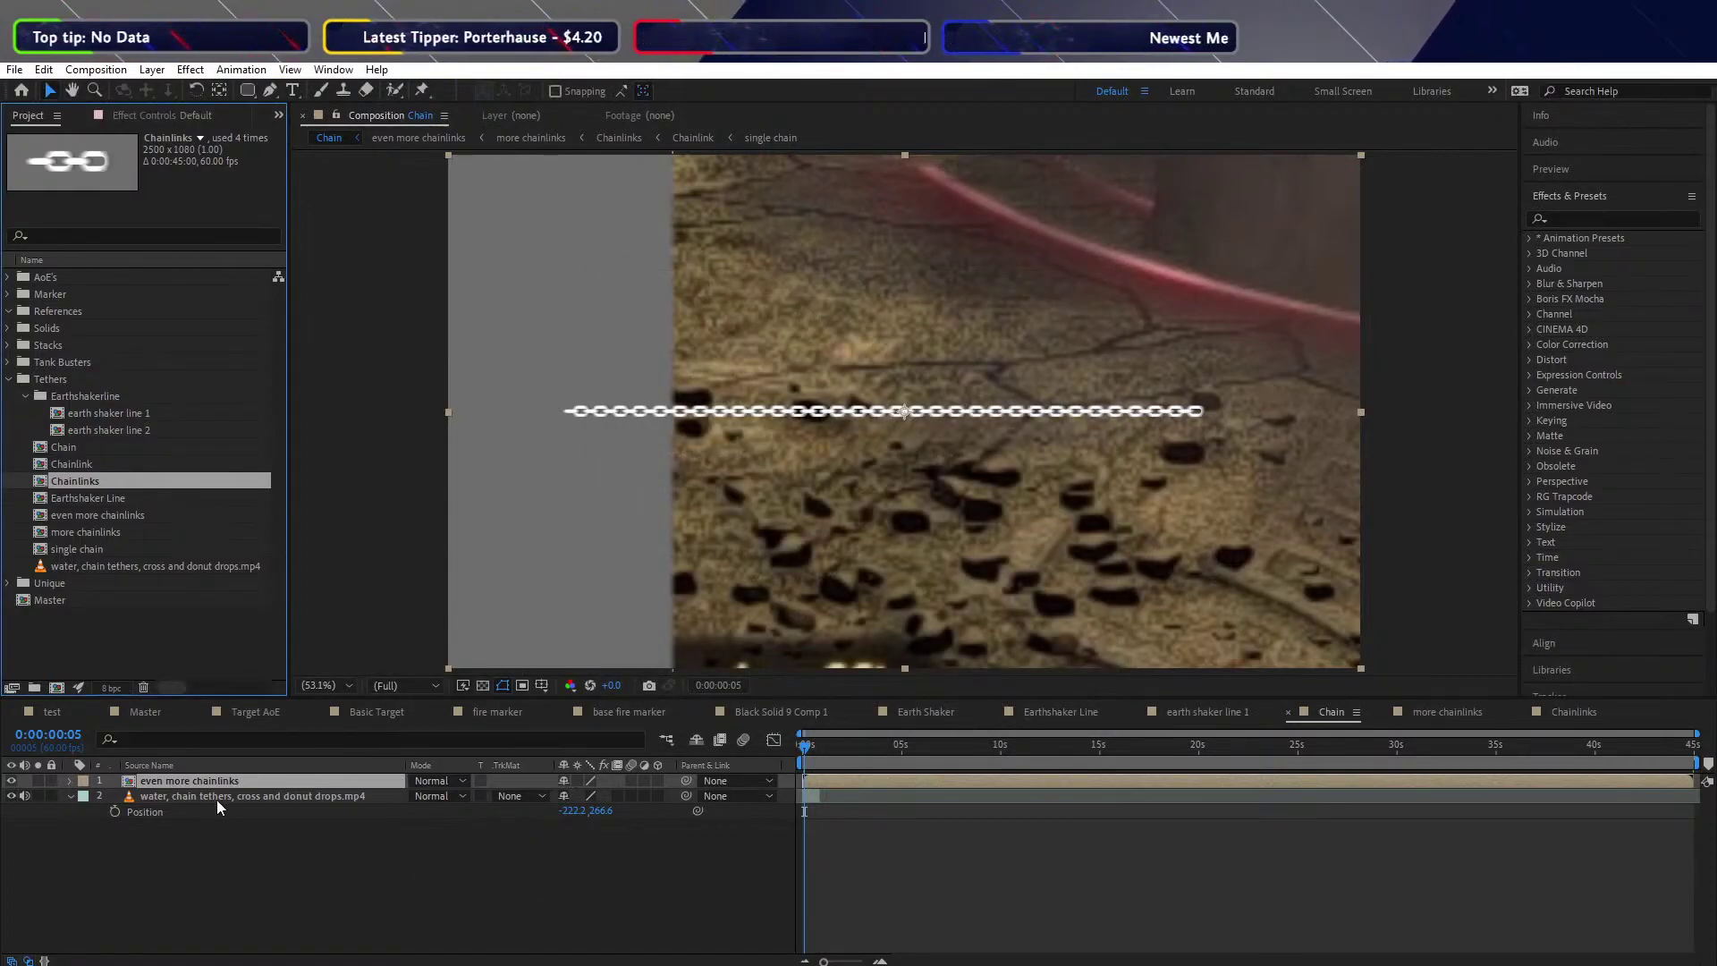
Set the width of the Chain composition to 2500 px and fit it in the viewer
left_click(57, 446)
right_click(56, 447)
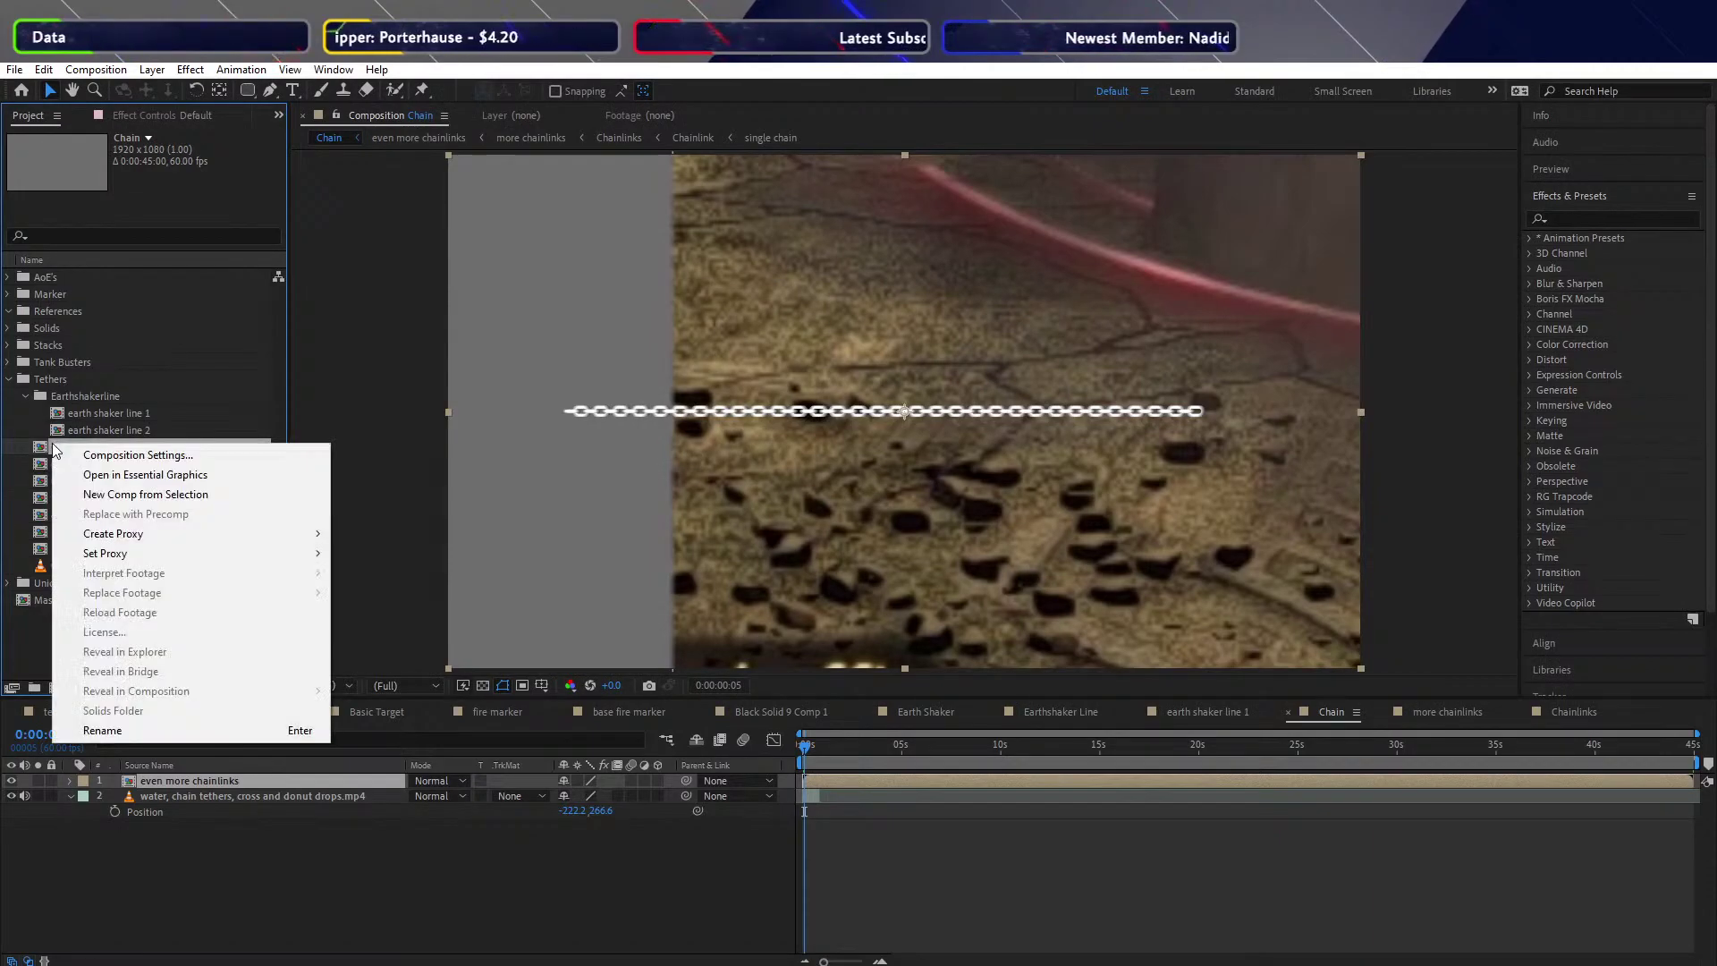
left_click(148, 454)
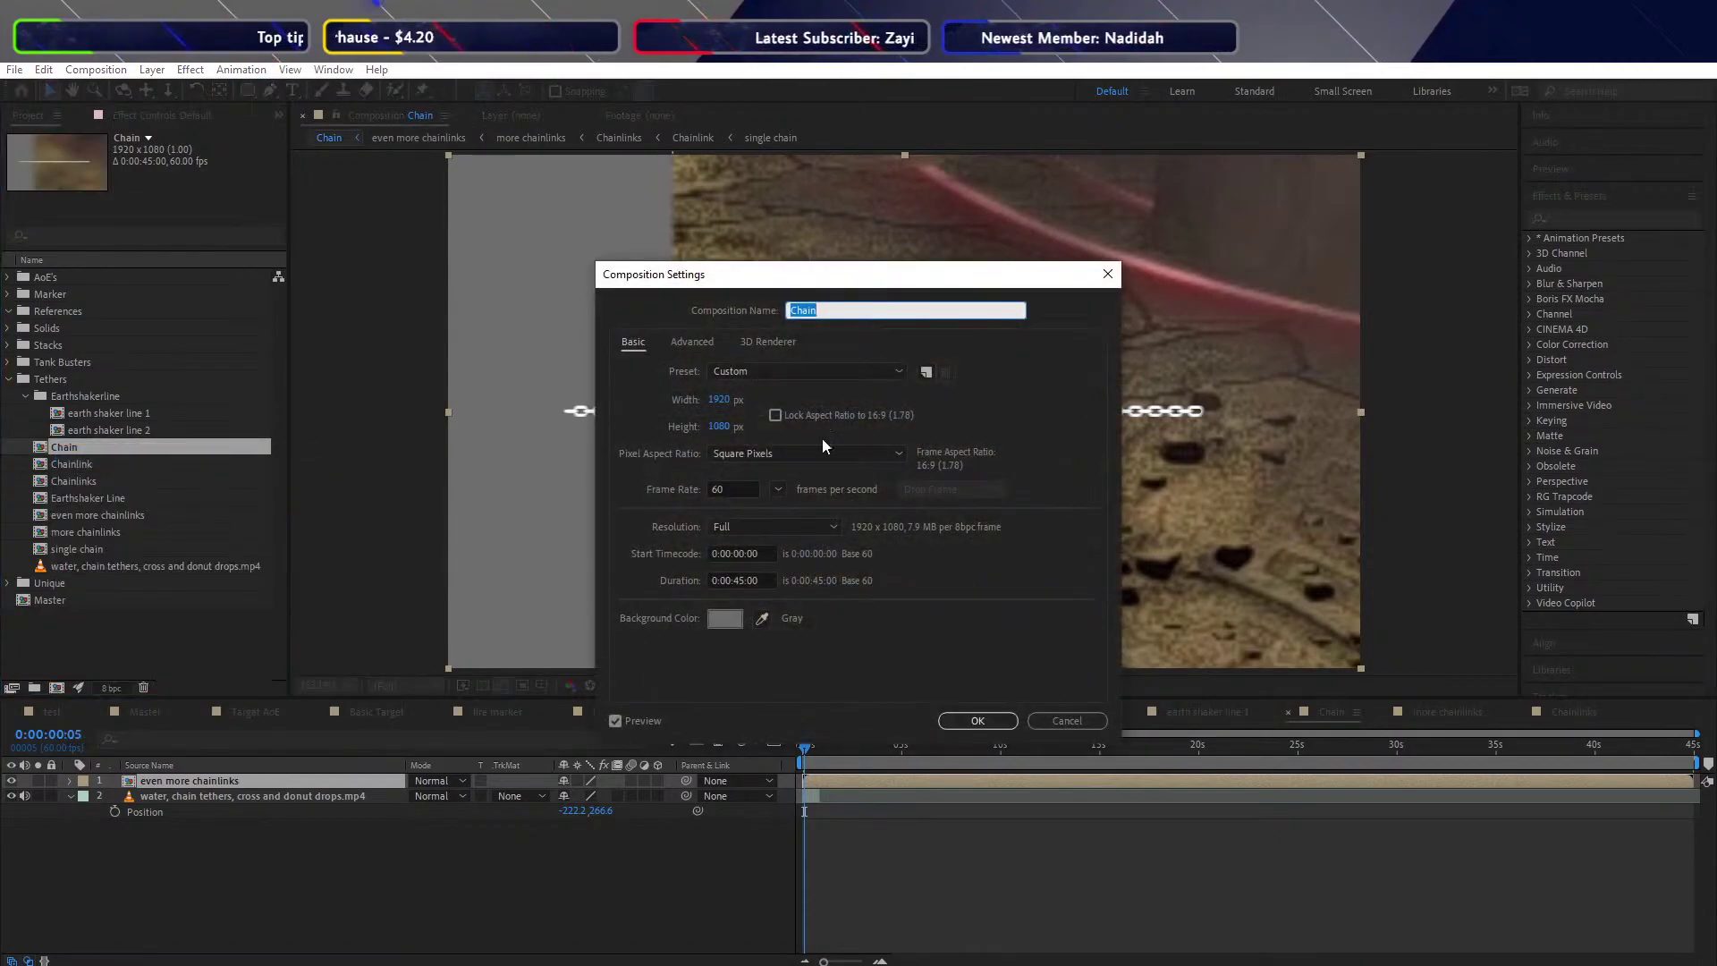
left_click(723, 399)
type("2500")
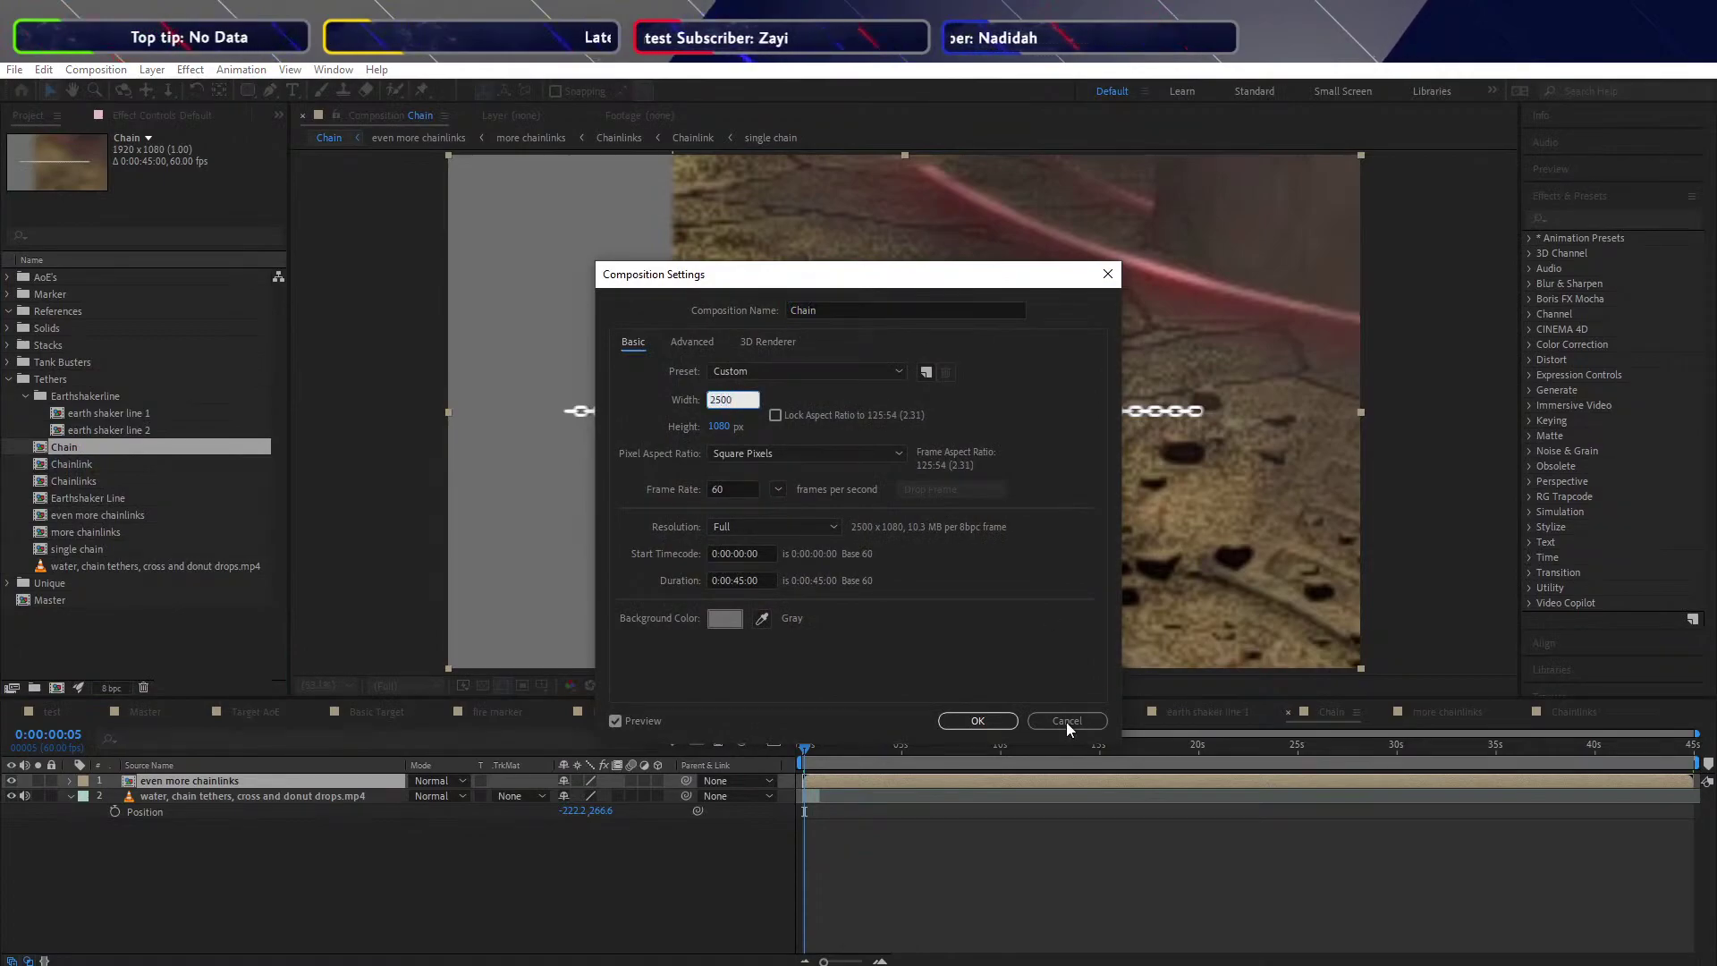
left_click(1001, 722)
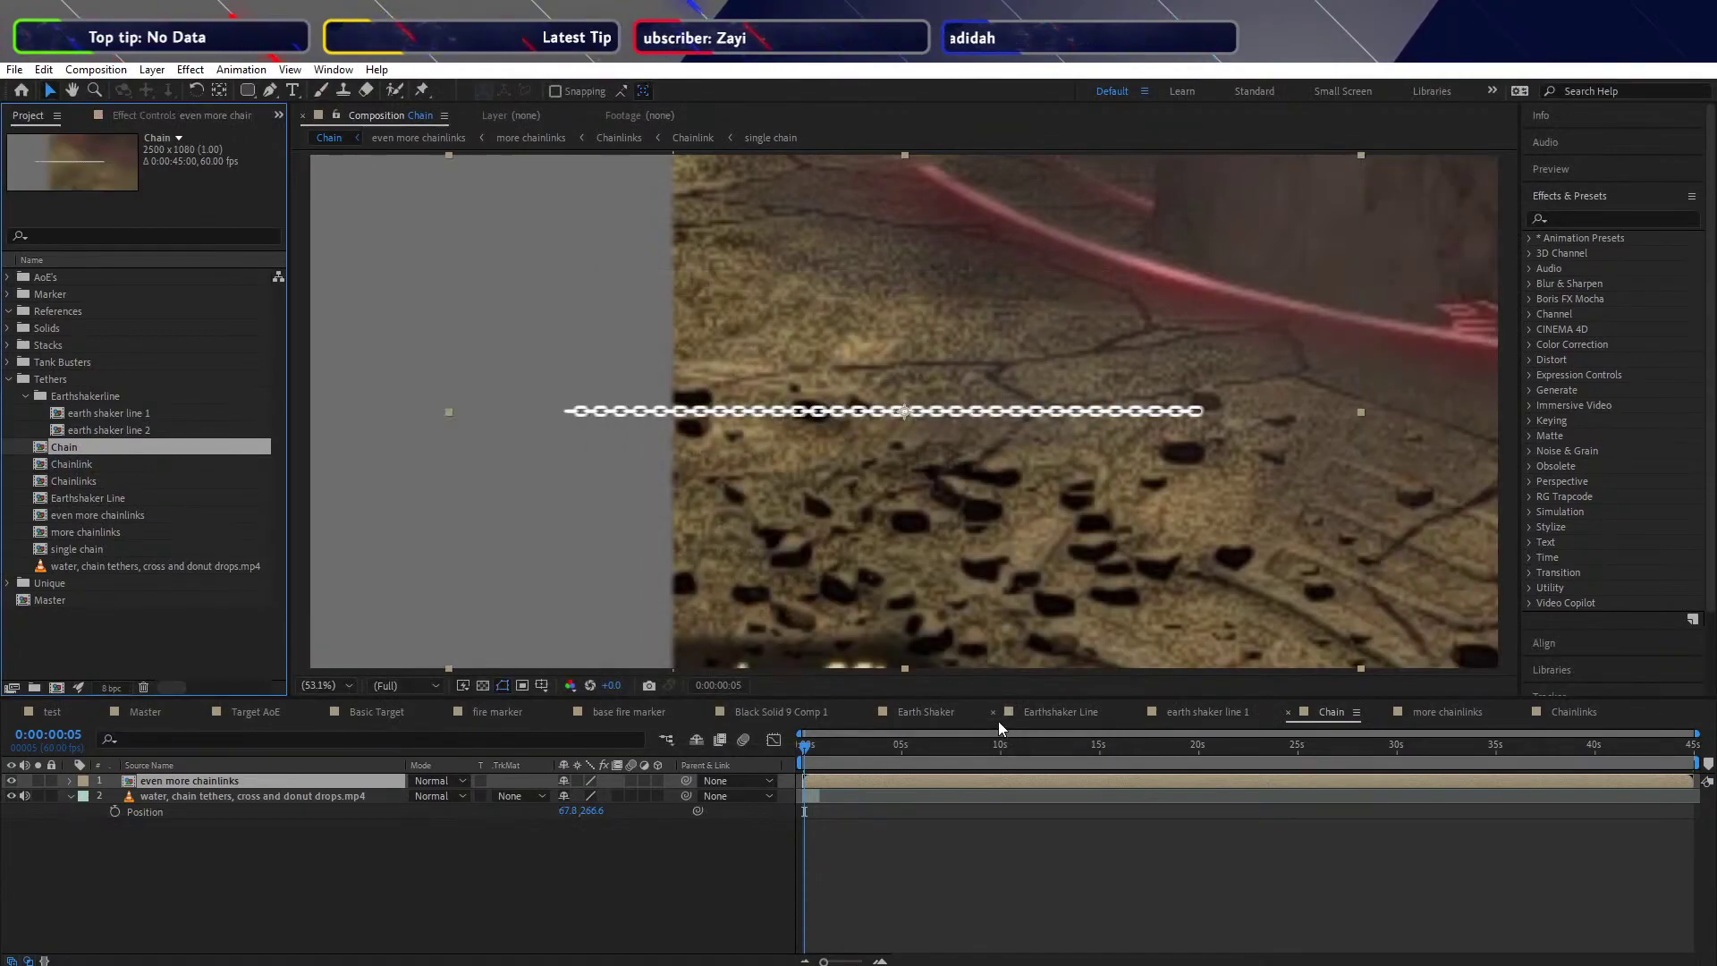
left_click(416, 685)
left_click(336, 685)
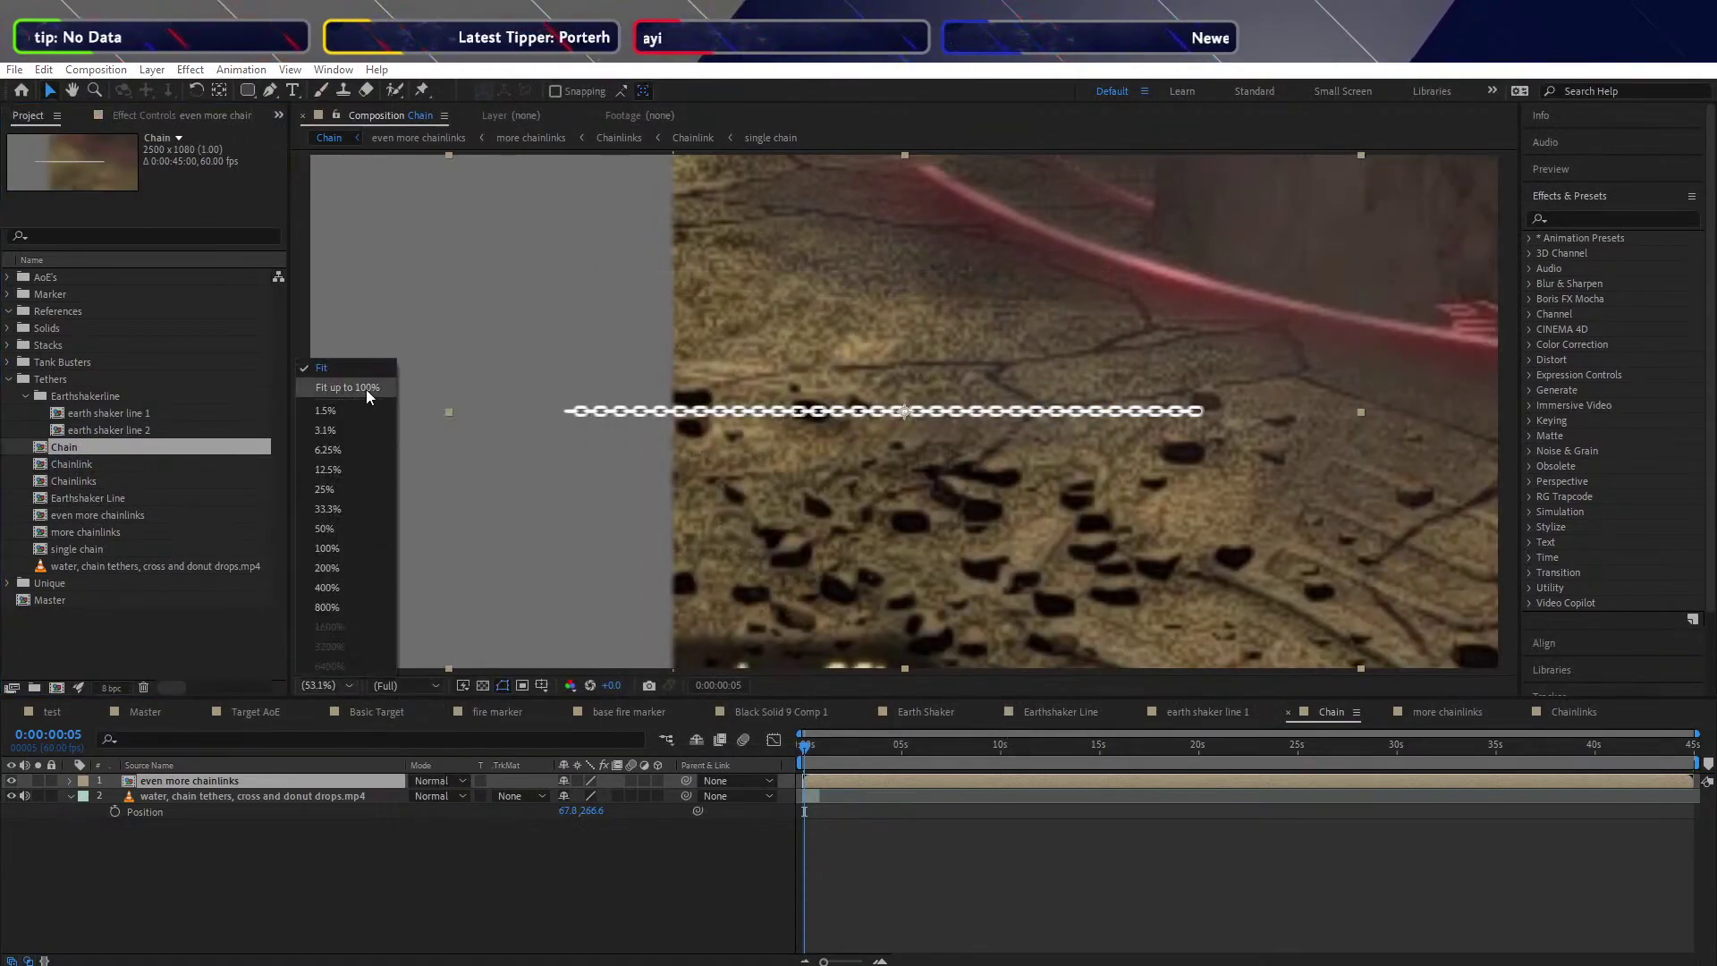
left_click(340, 374)
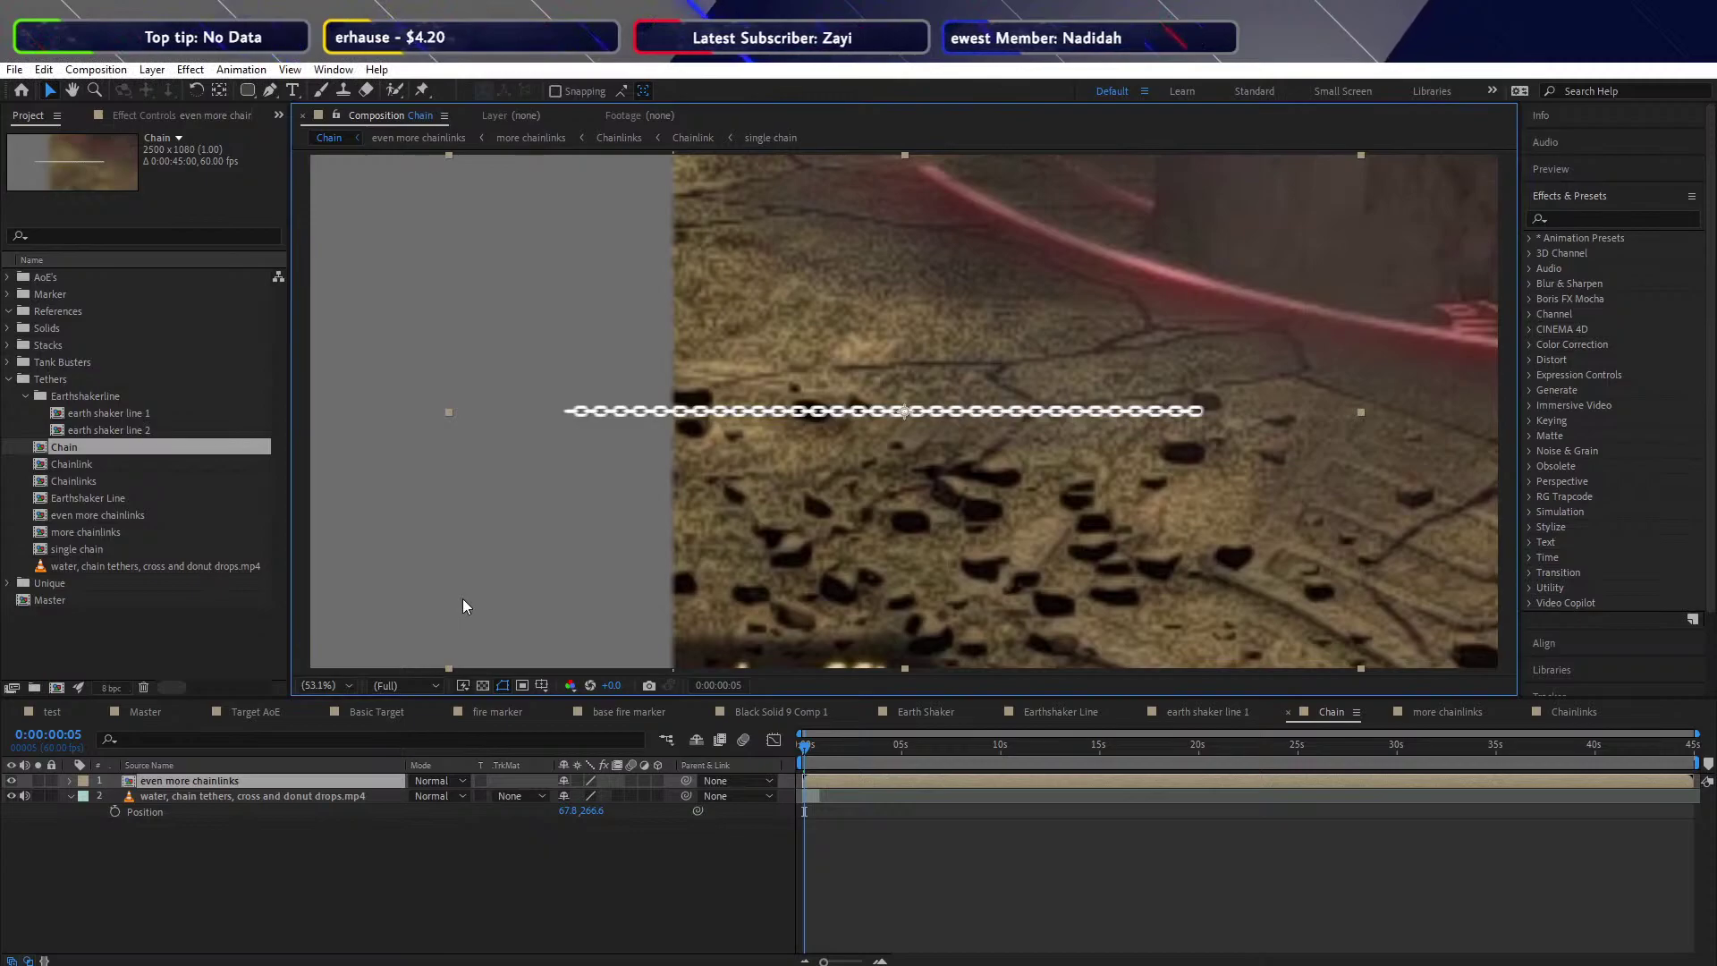
Try scaling the even more chainlinks layer down to 64%
key("s")
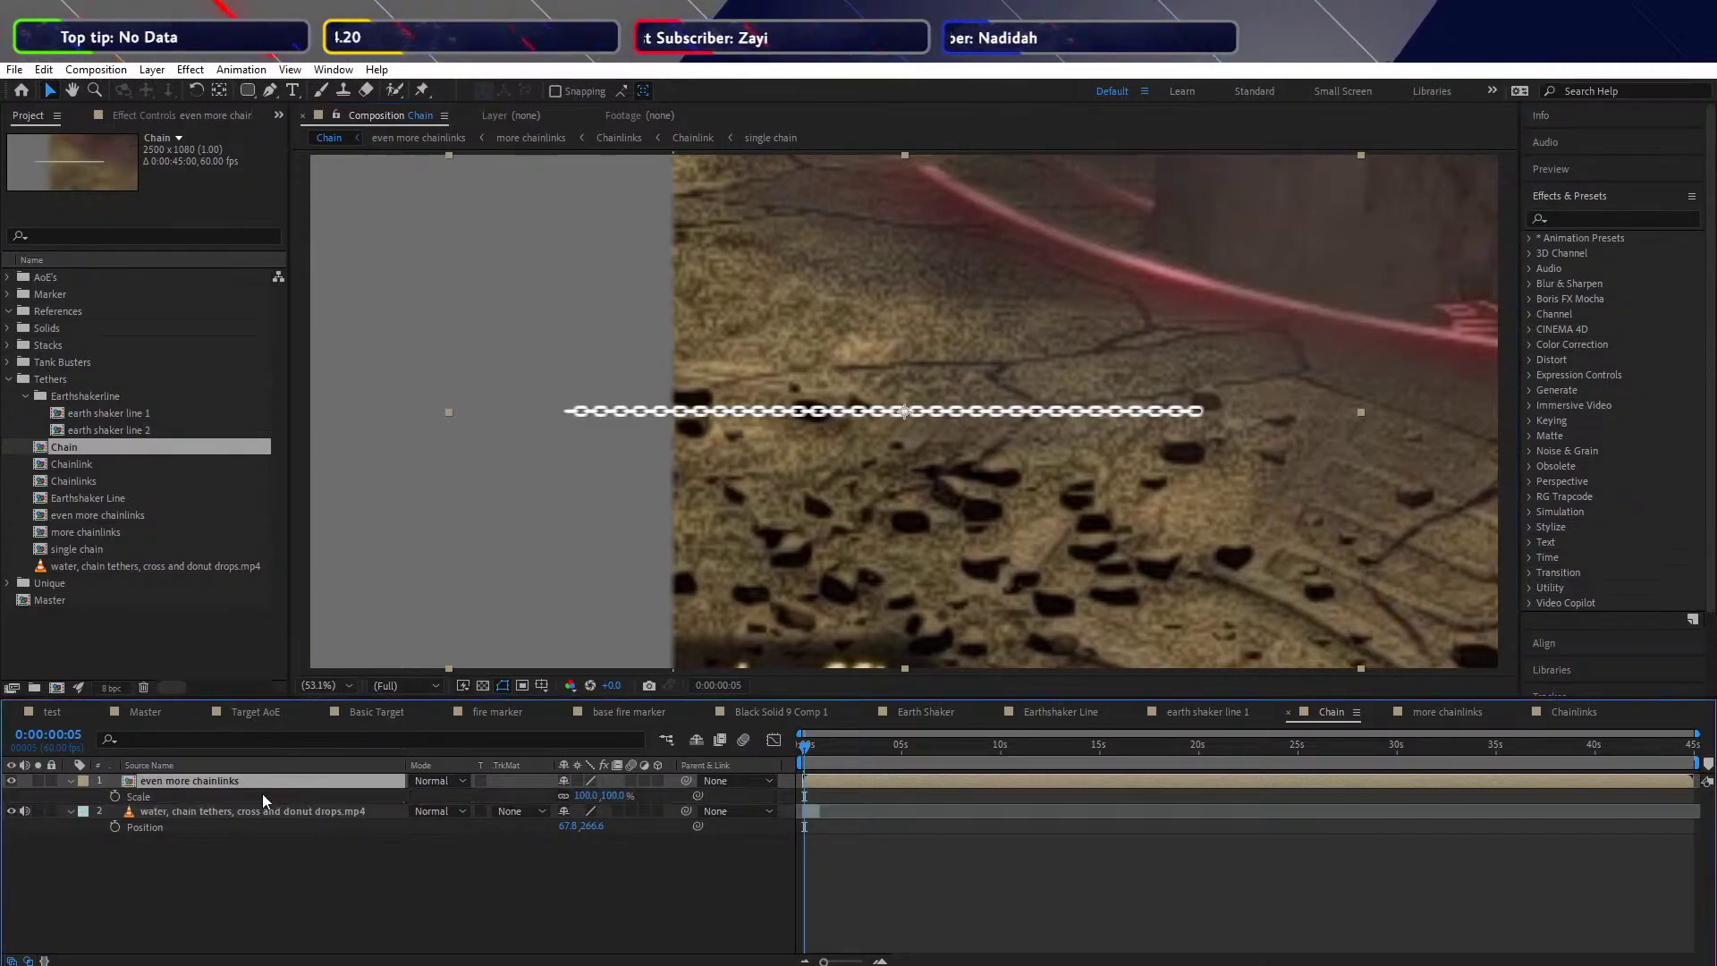
left_click_drag(595, 799, 563, 803)
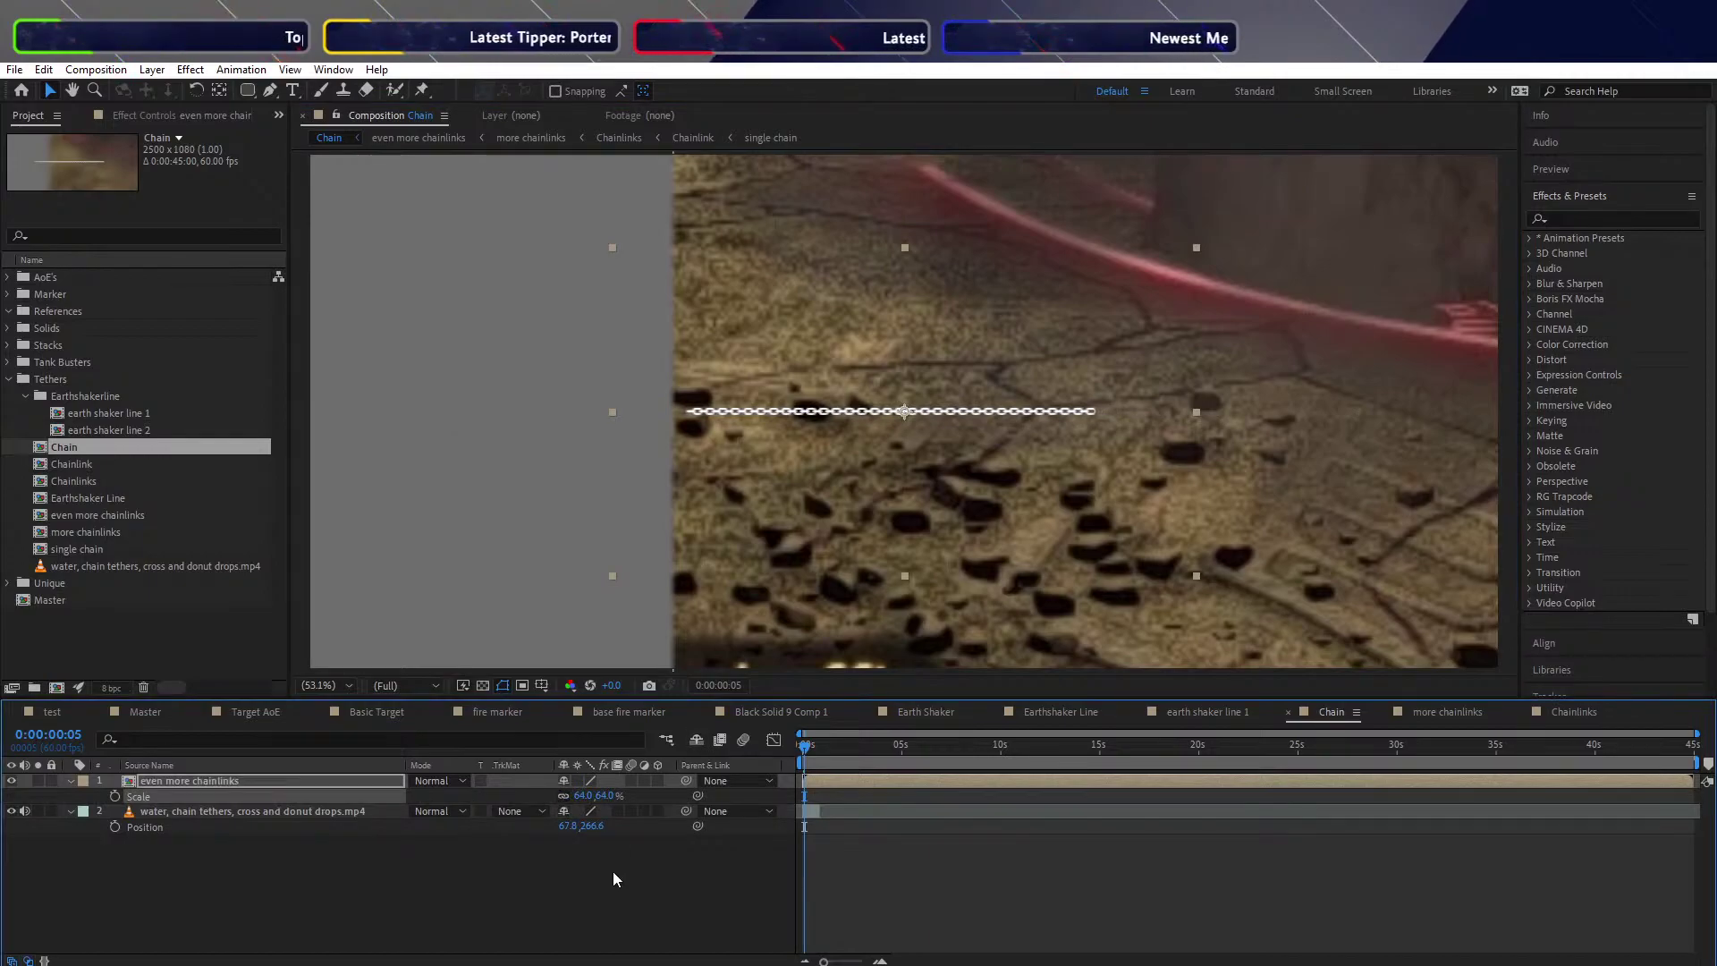
key("ctrl+z")
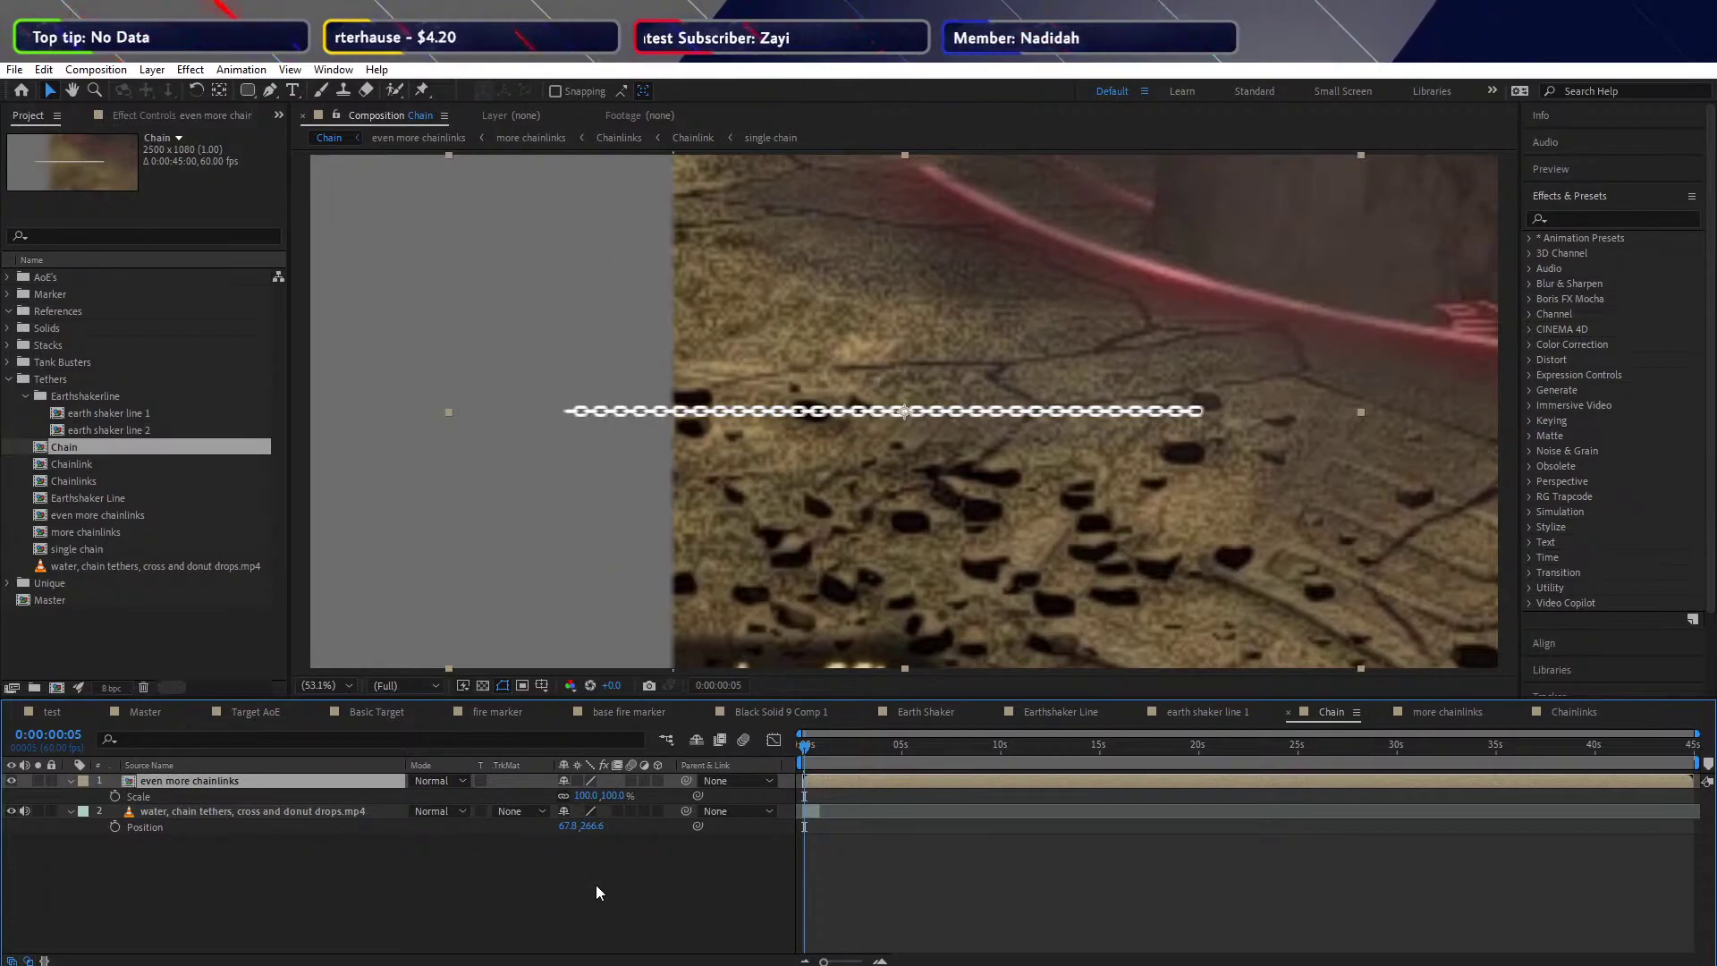
left_click(596, 884)
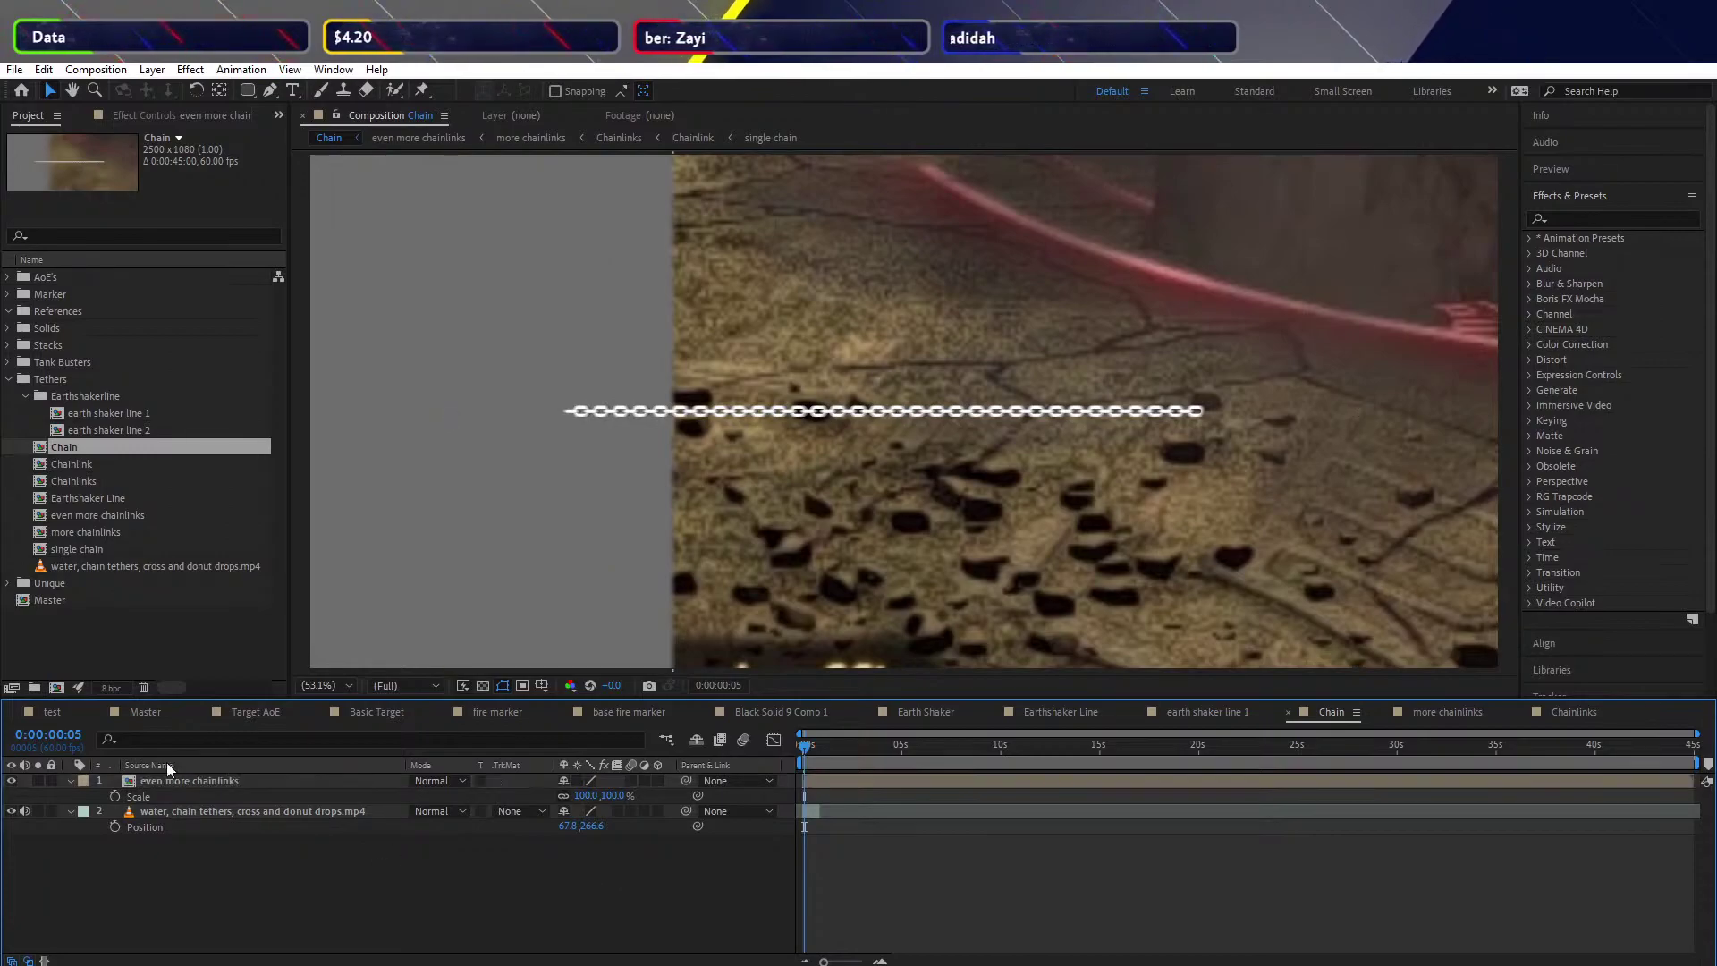
Duplicate the even more chainlinks layer, move the copy to -83, 540 and place it directly above the reference video
left_click(184, 780)
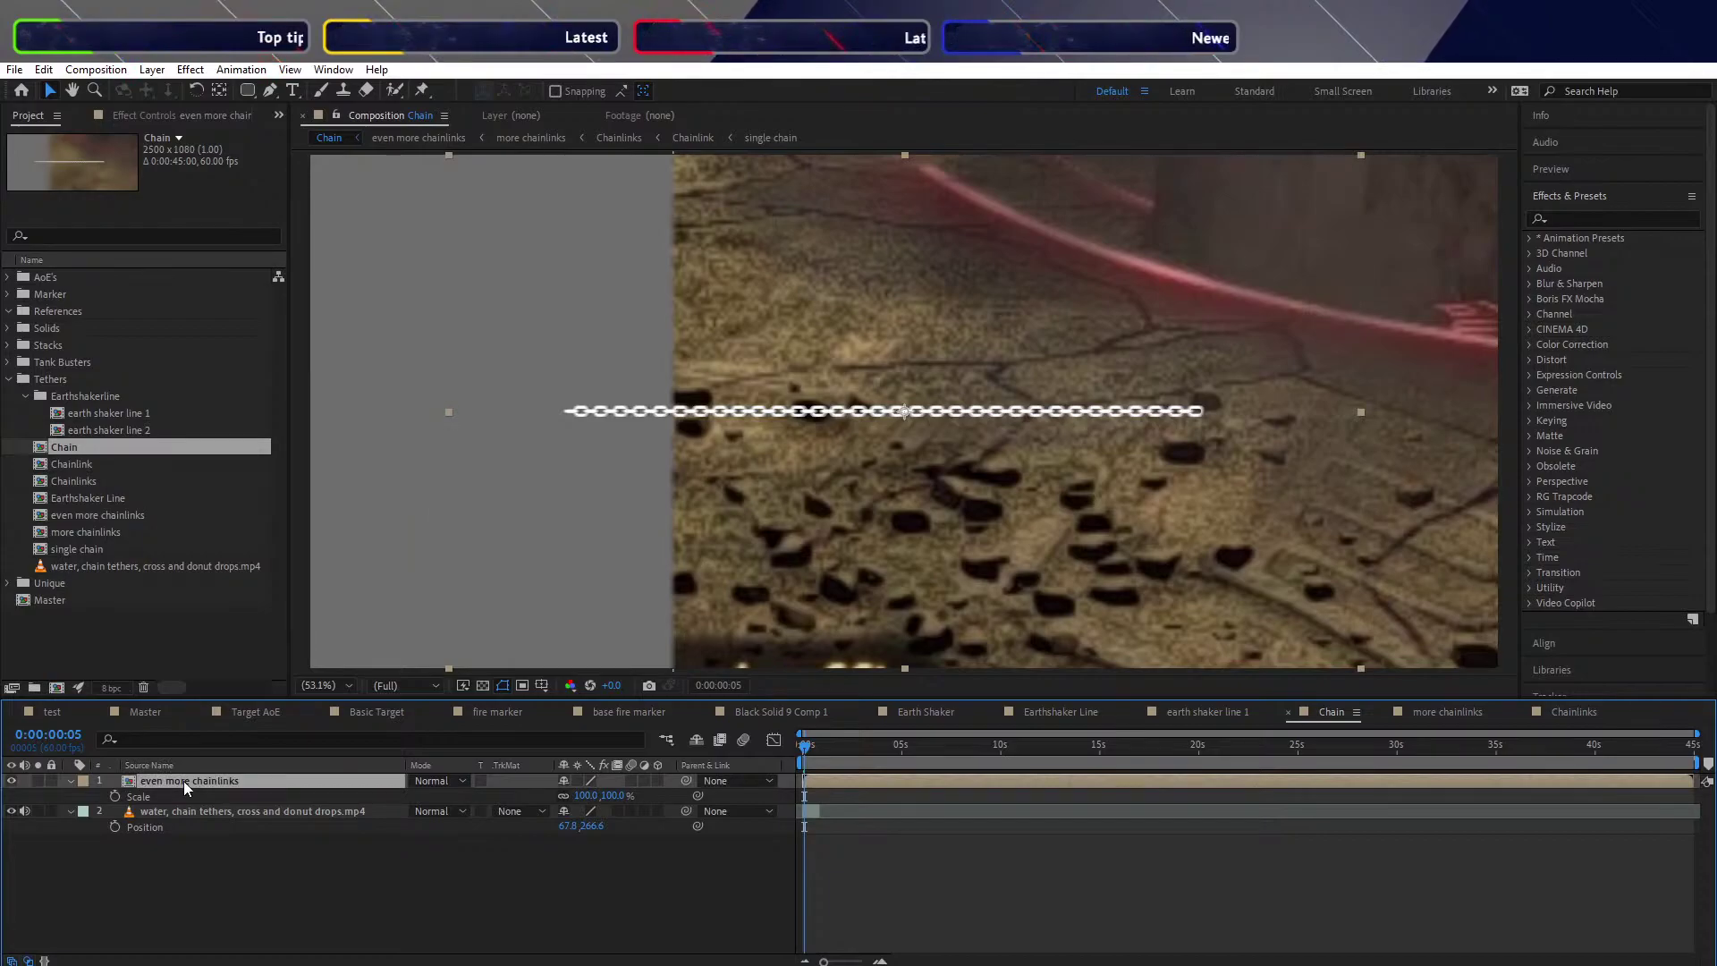
key("ctrl+d")
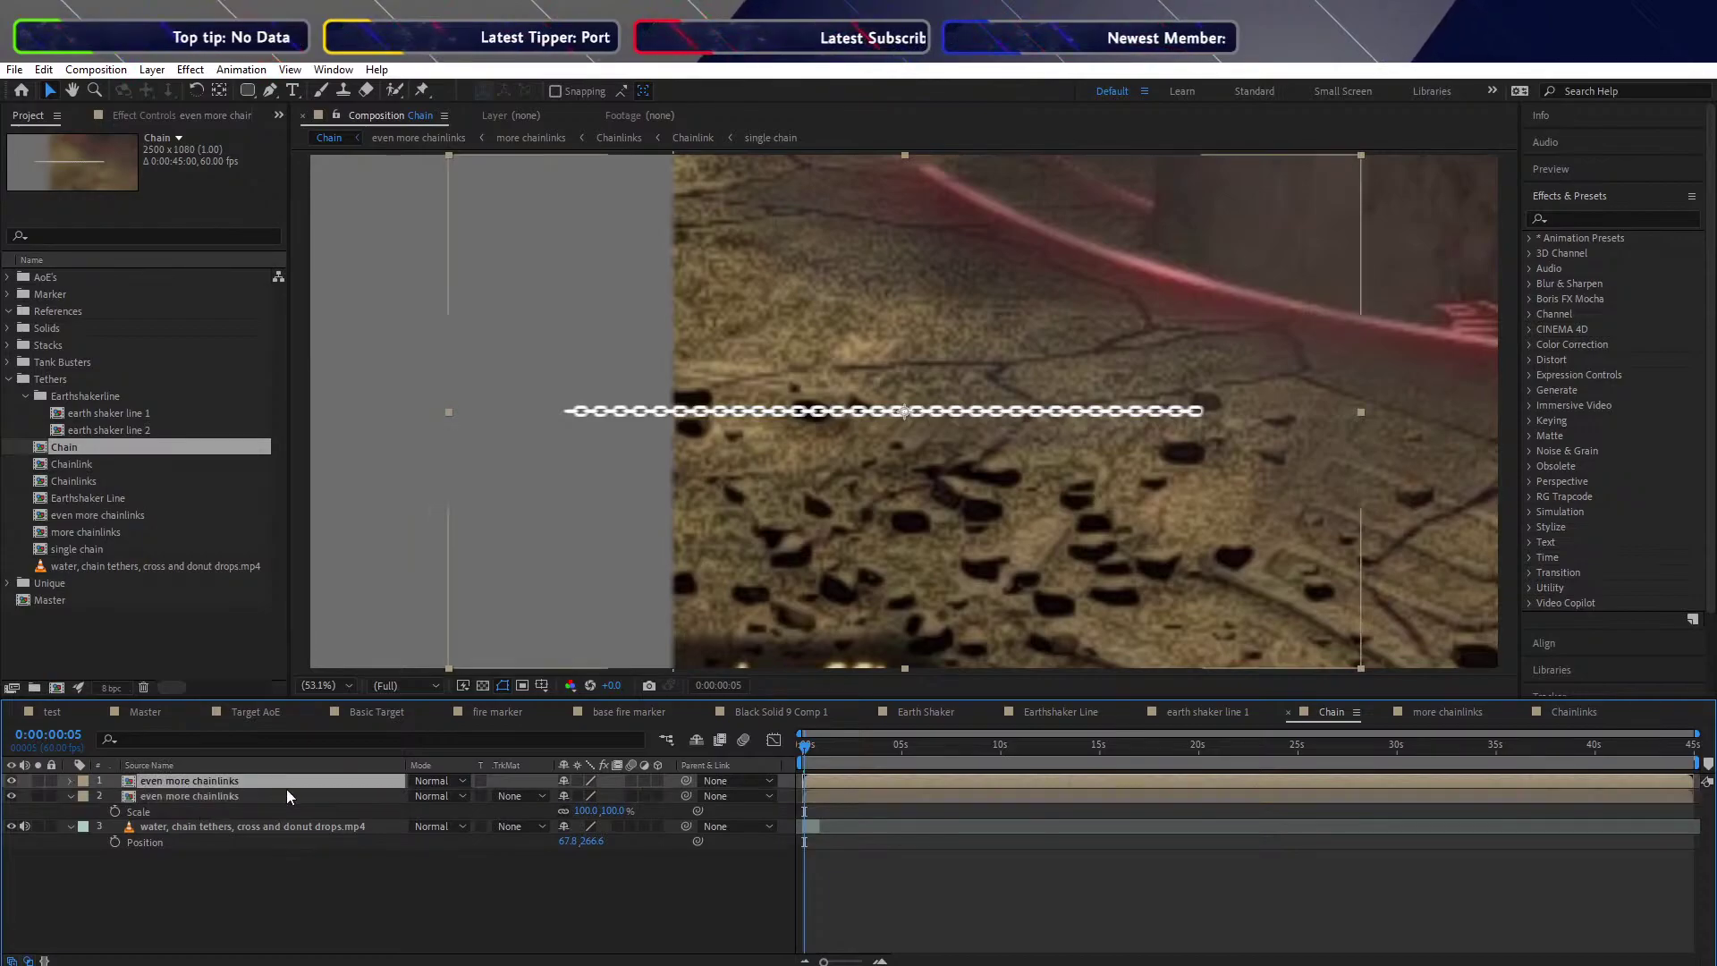
key("p")
left_click_drag(569, 796, 418, 795)
key("Return")
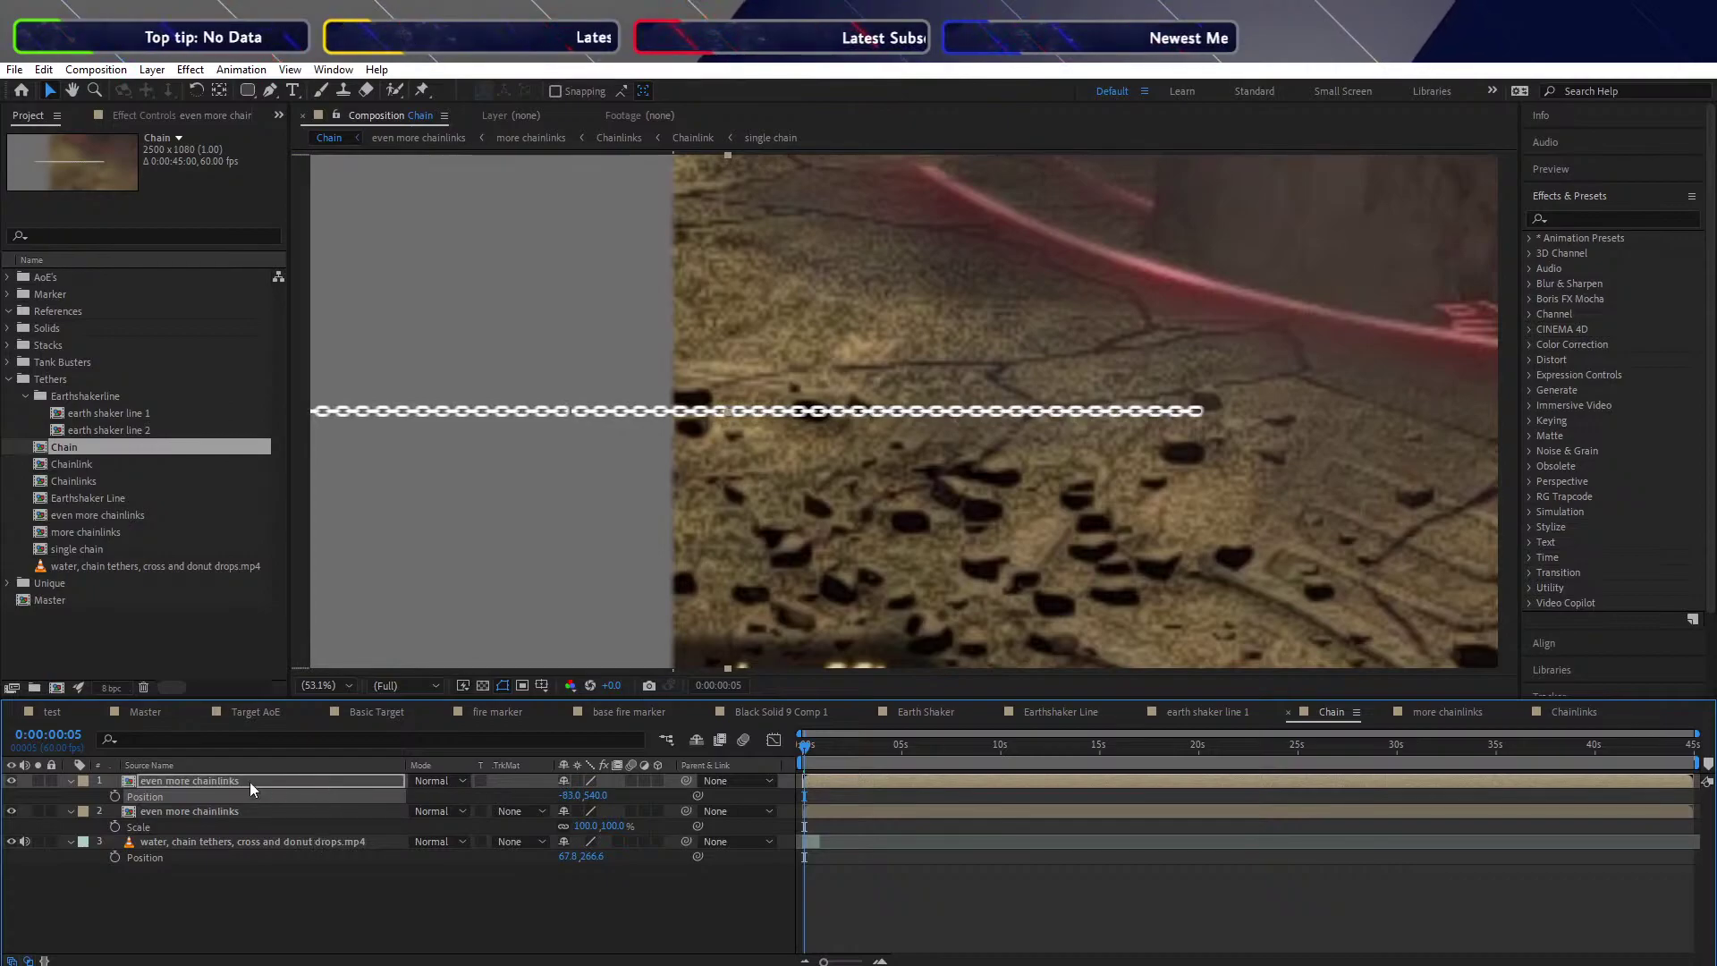
key("Return")
left_click_drag(249, 781, 220, 839)
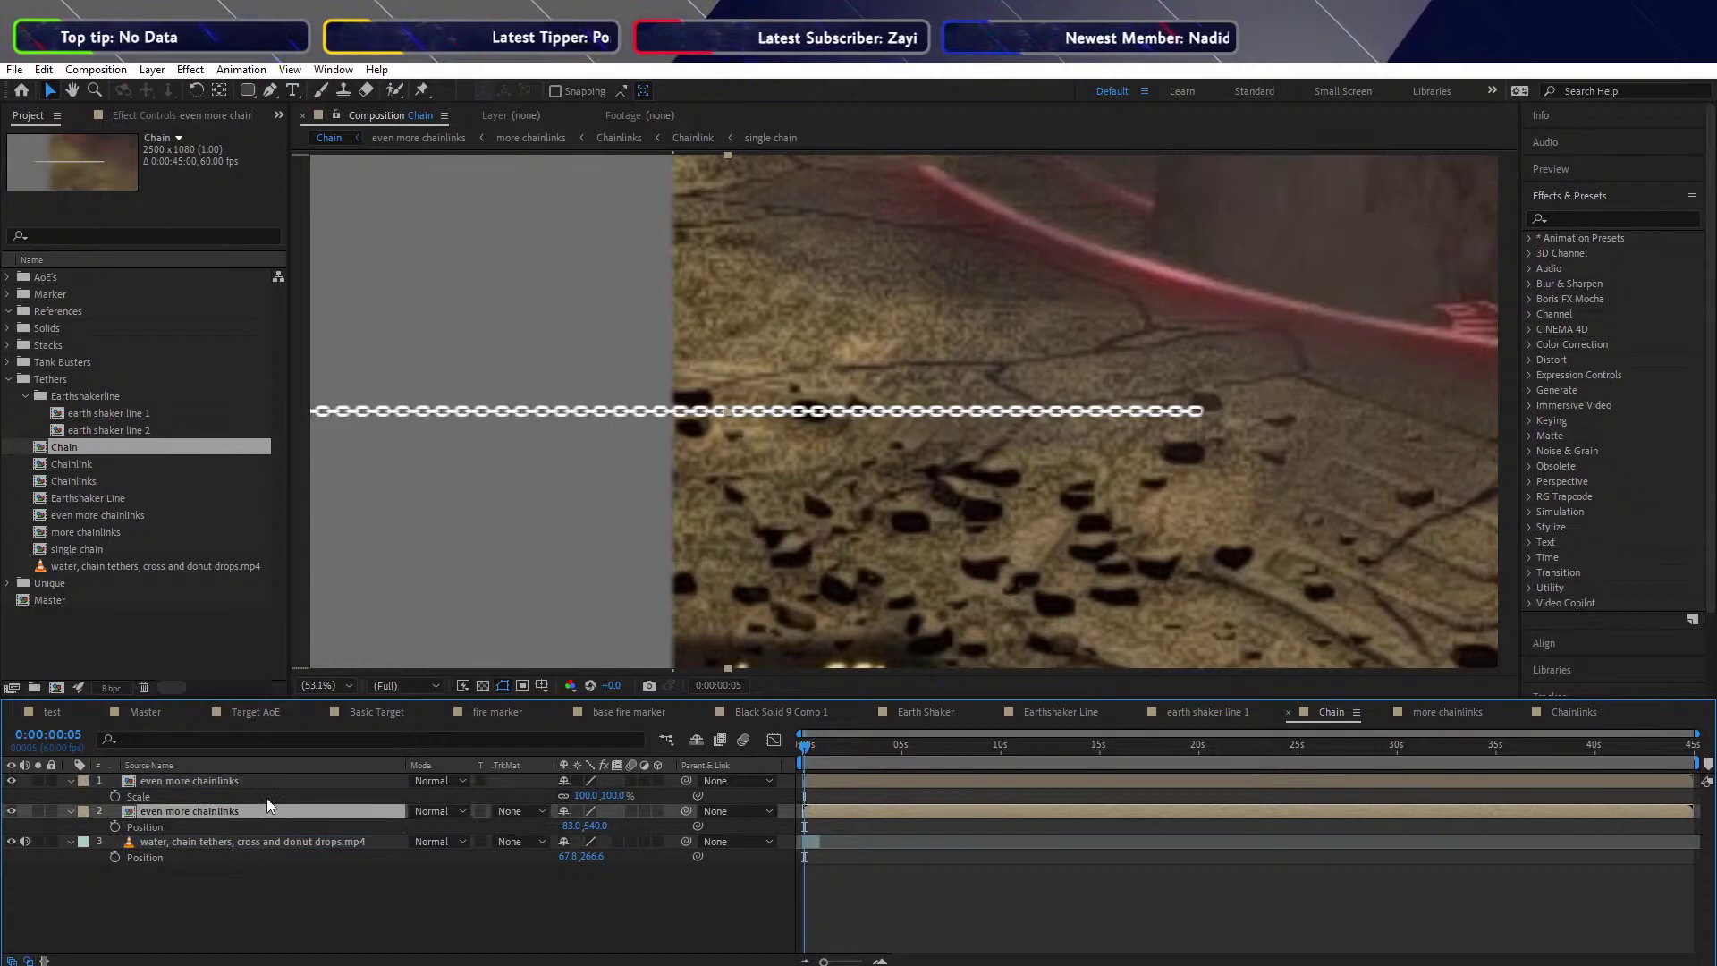
Duplicate the top even more chainlinks layer, move the copy to 2584, 540 and place it at the top of the stack
left_click(249, 779)
key("ctrl+d")
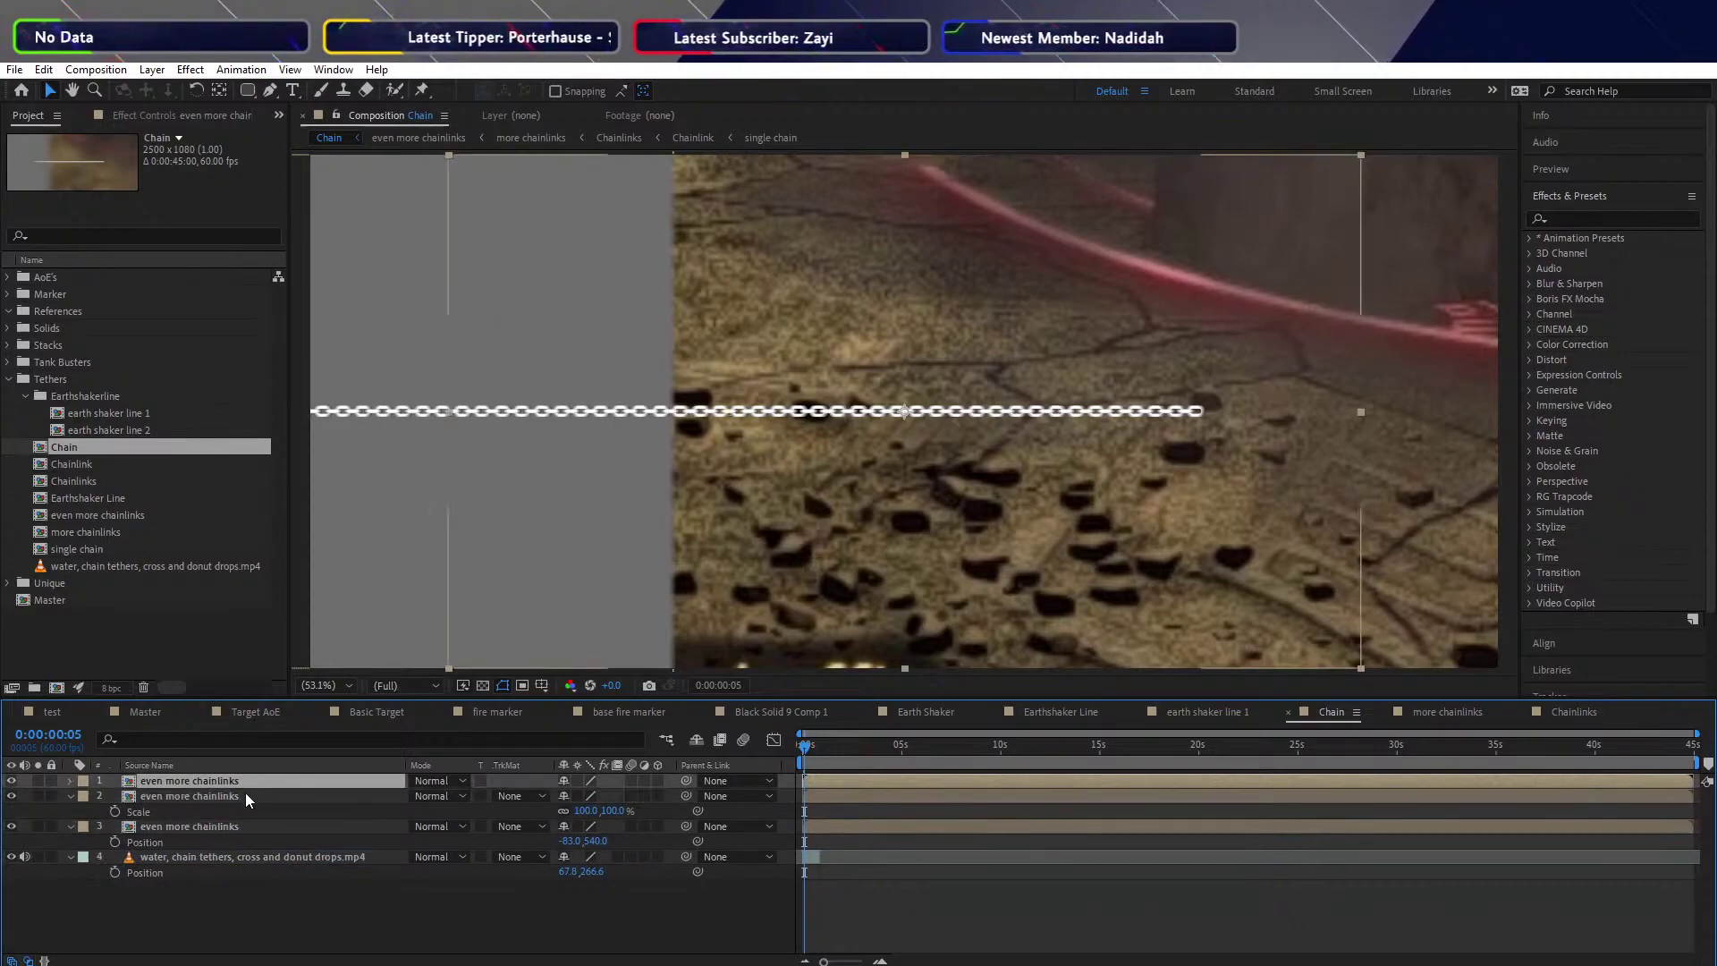
left_click_drag(228, 775, 206, 814)
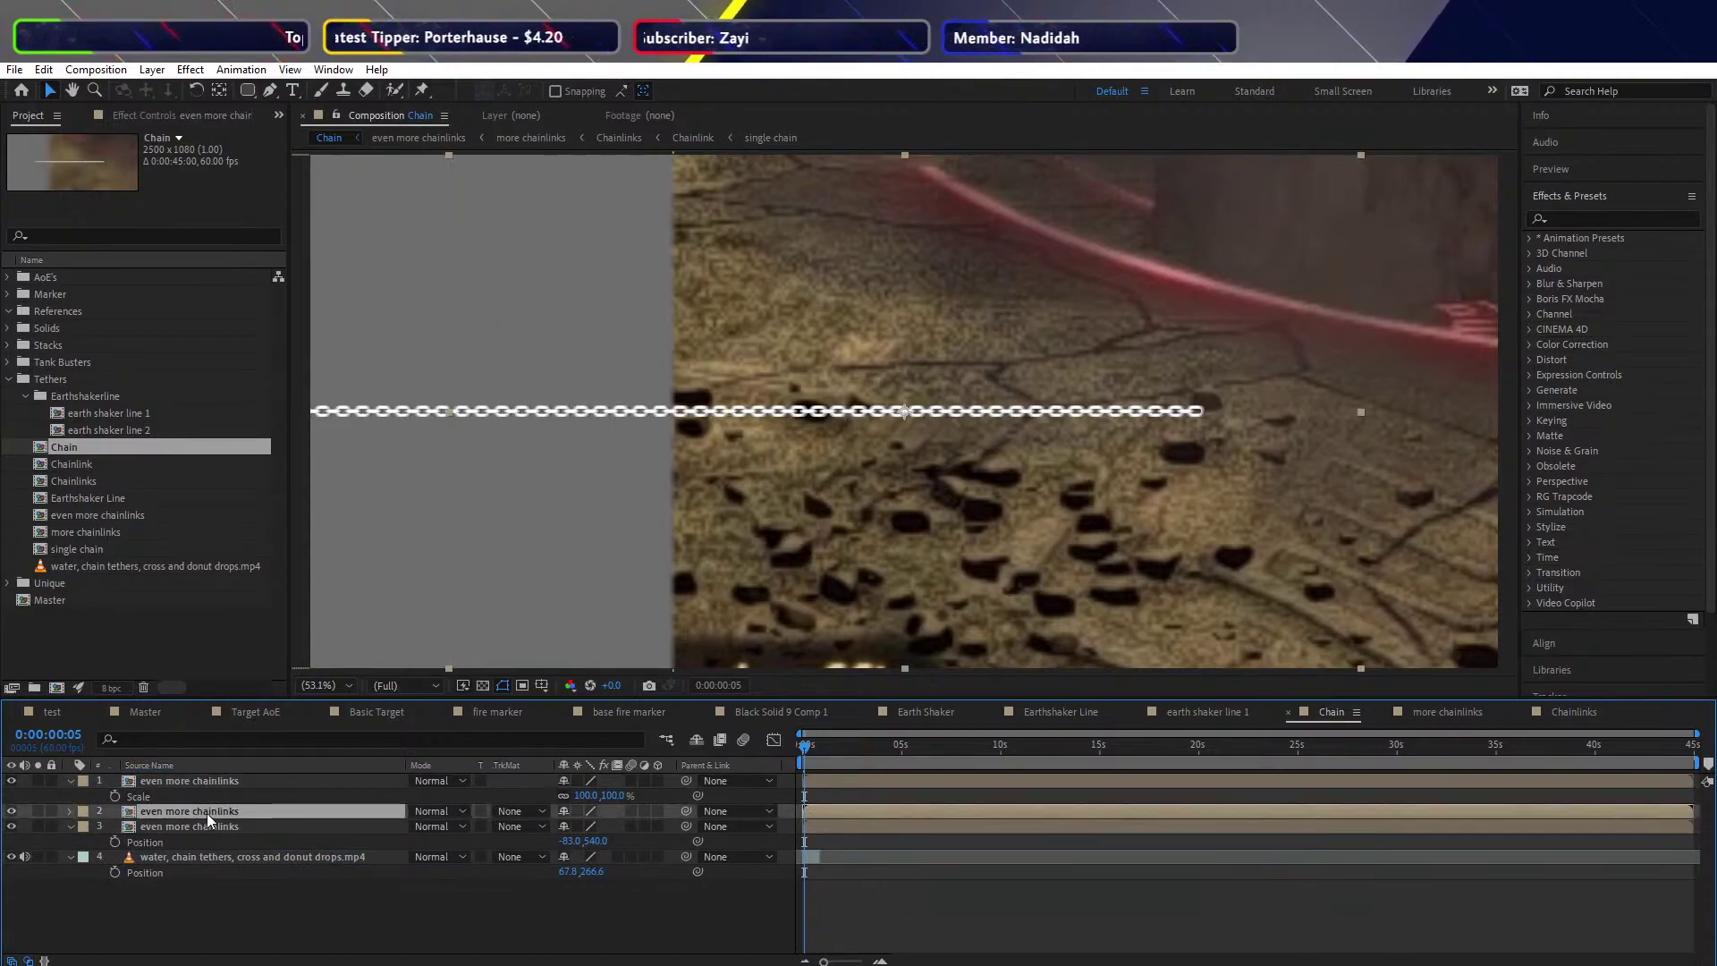
key("p")
left_click_drag(571, 825, 867, 825)
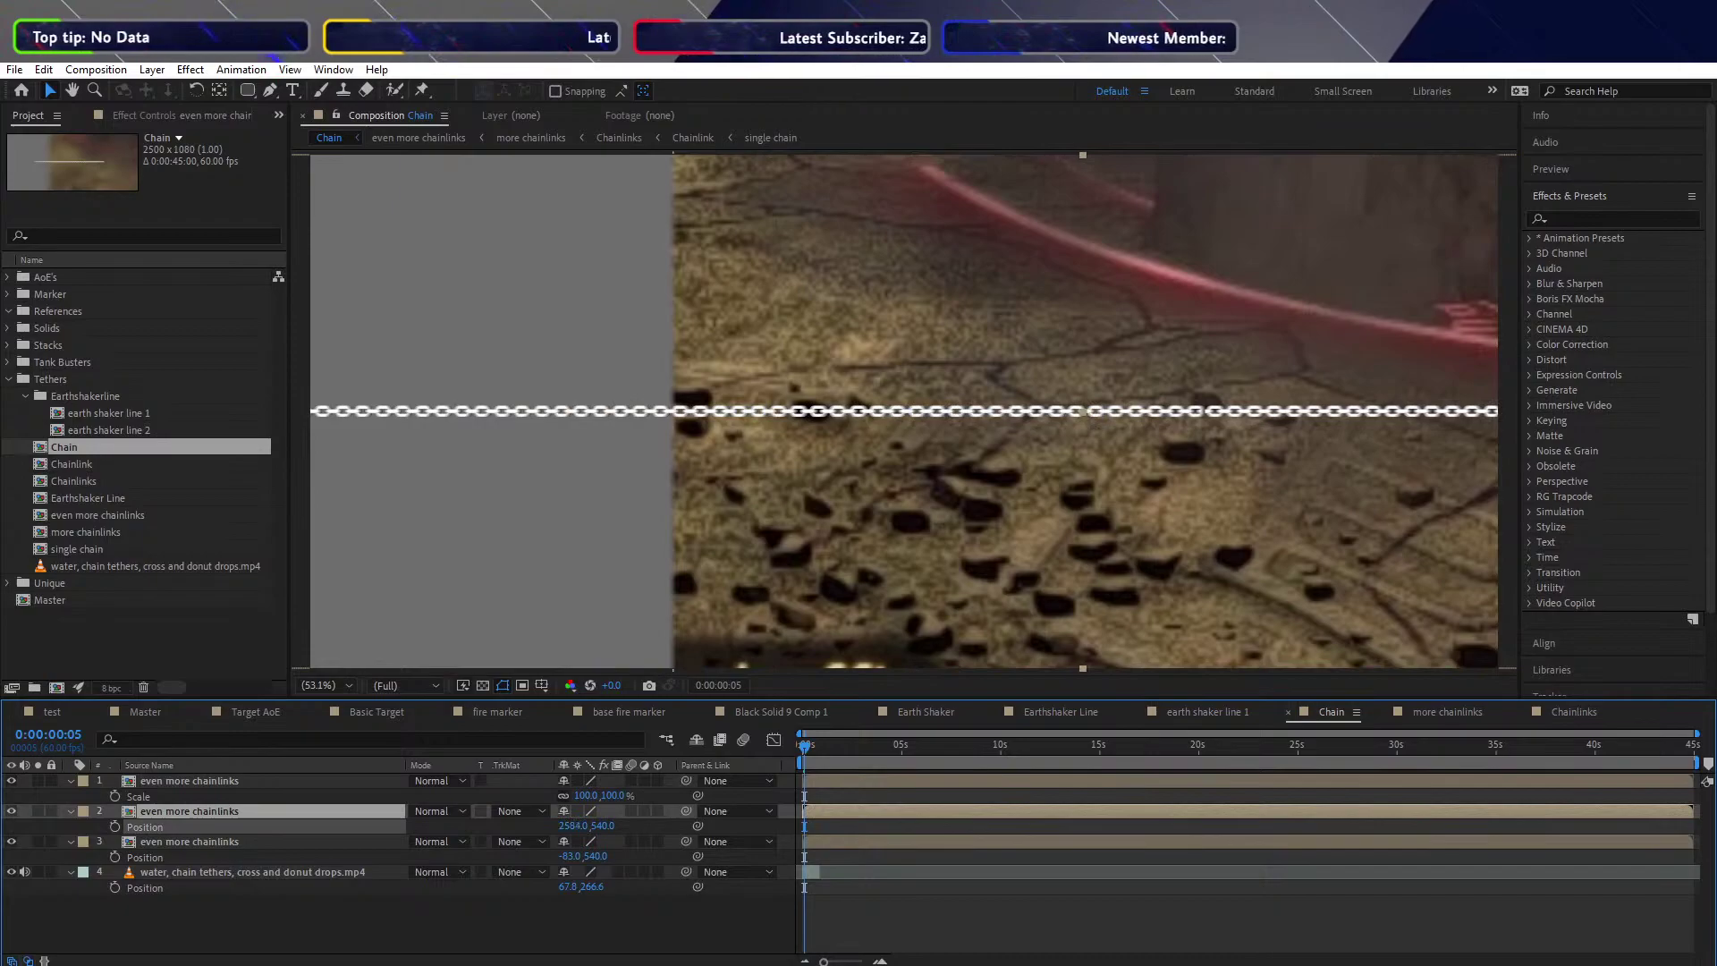
key("Return")
key("Return")
left_click_drag(209, 807, 218, 775)
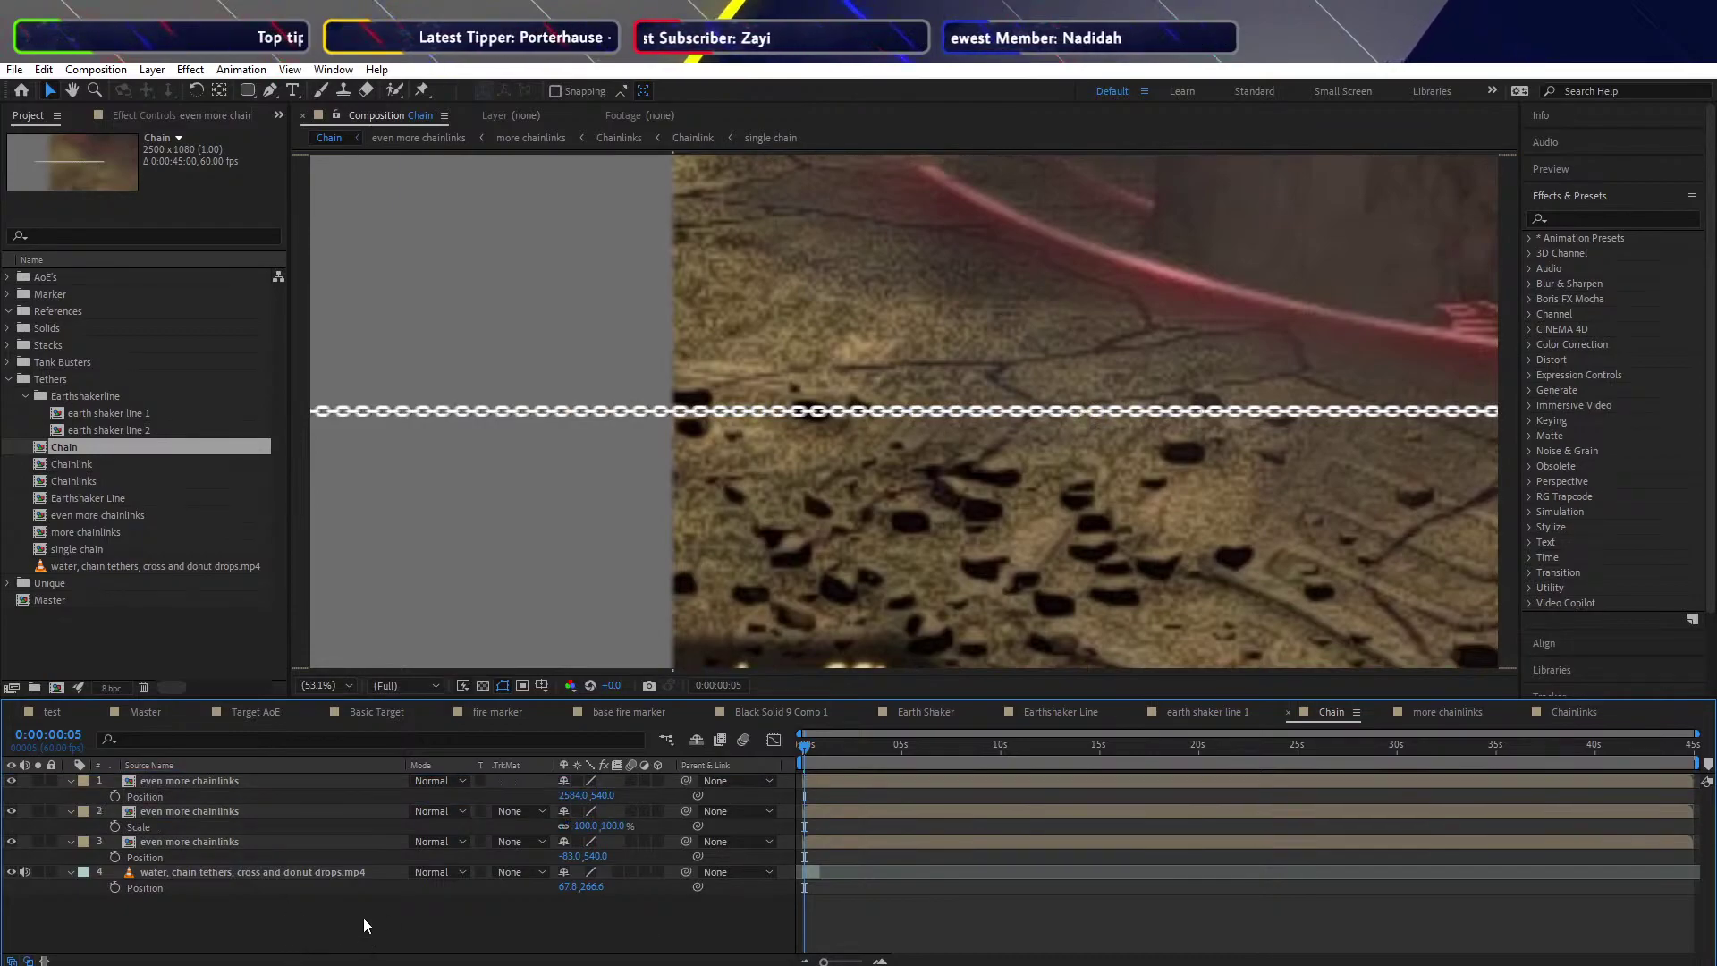
Collapse the properties of all four Chain layers and hide the reference video layer
left_click(72, 783)
left_click(70, 797)
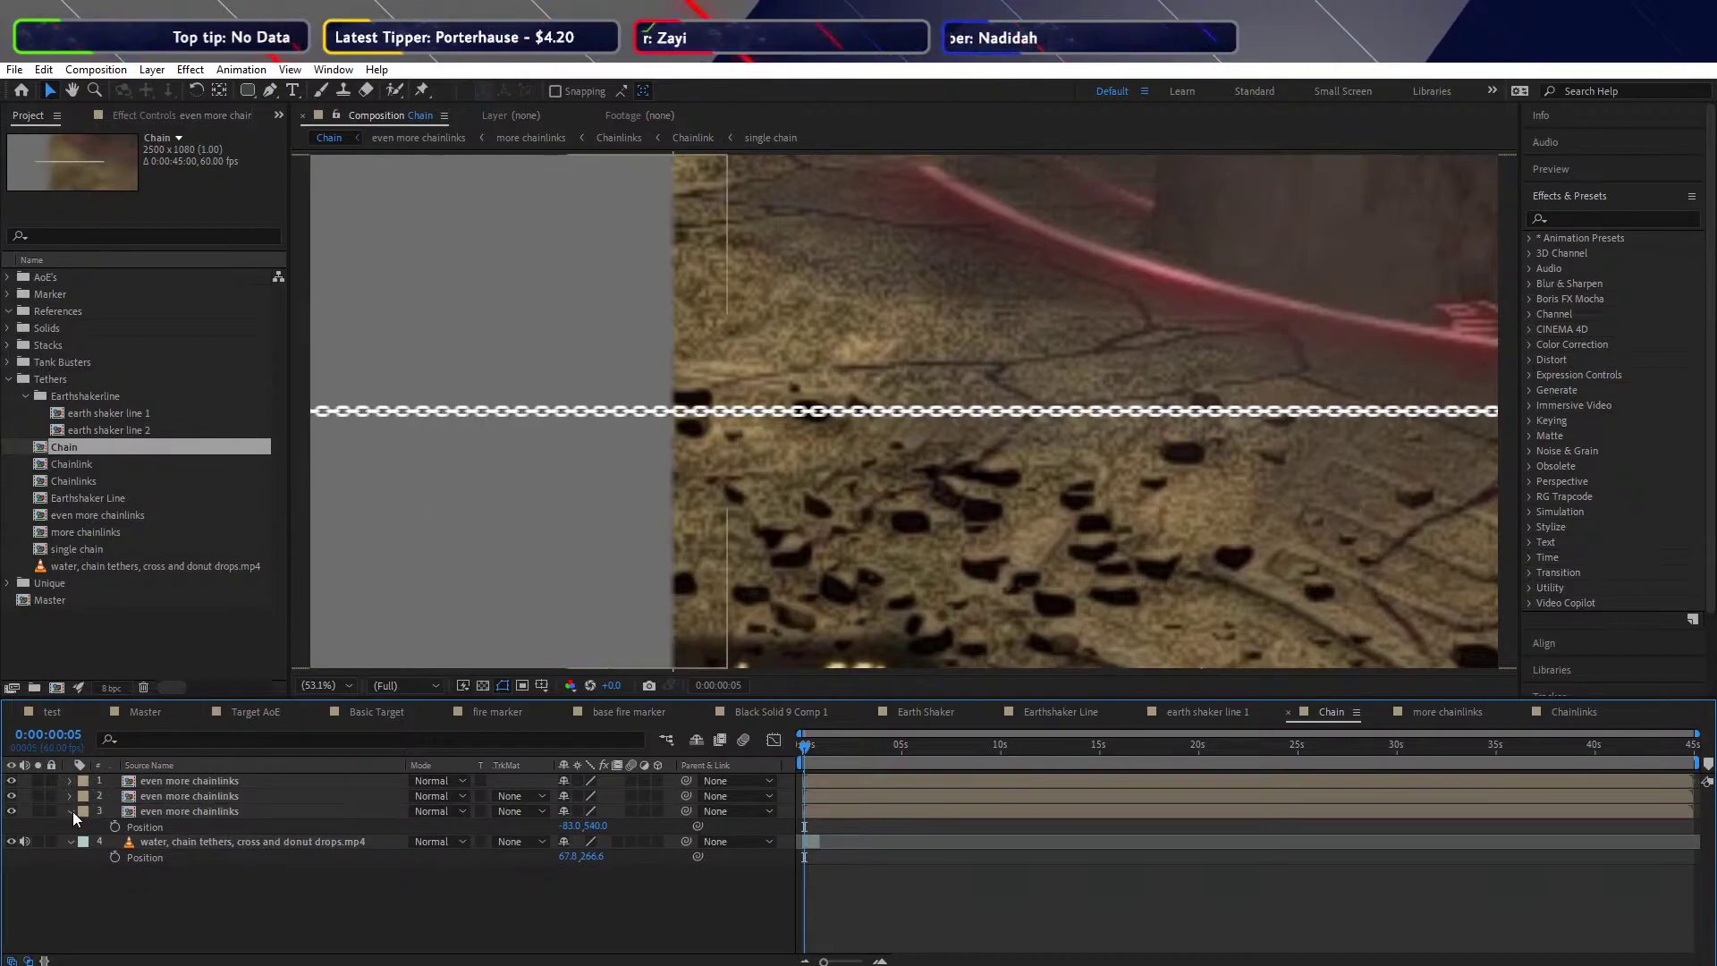
left_click(72, 812)
left_click(71, 828)
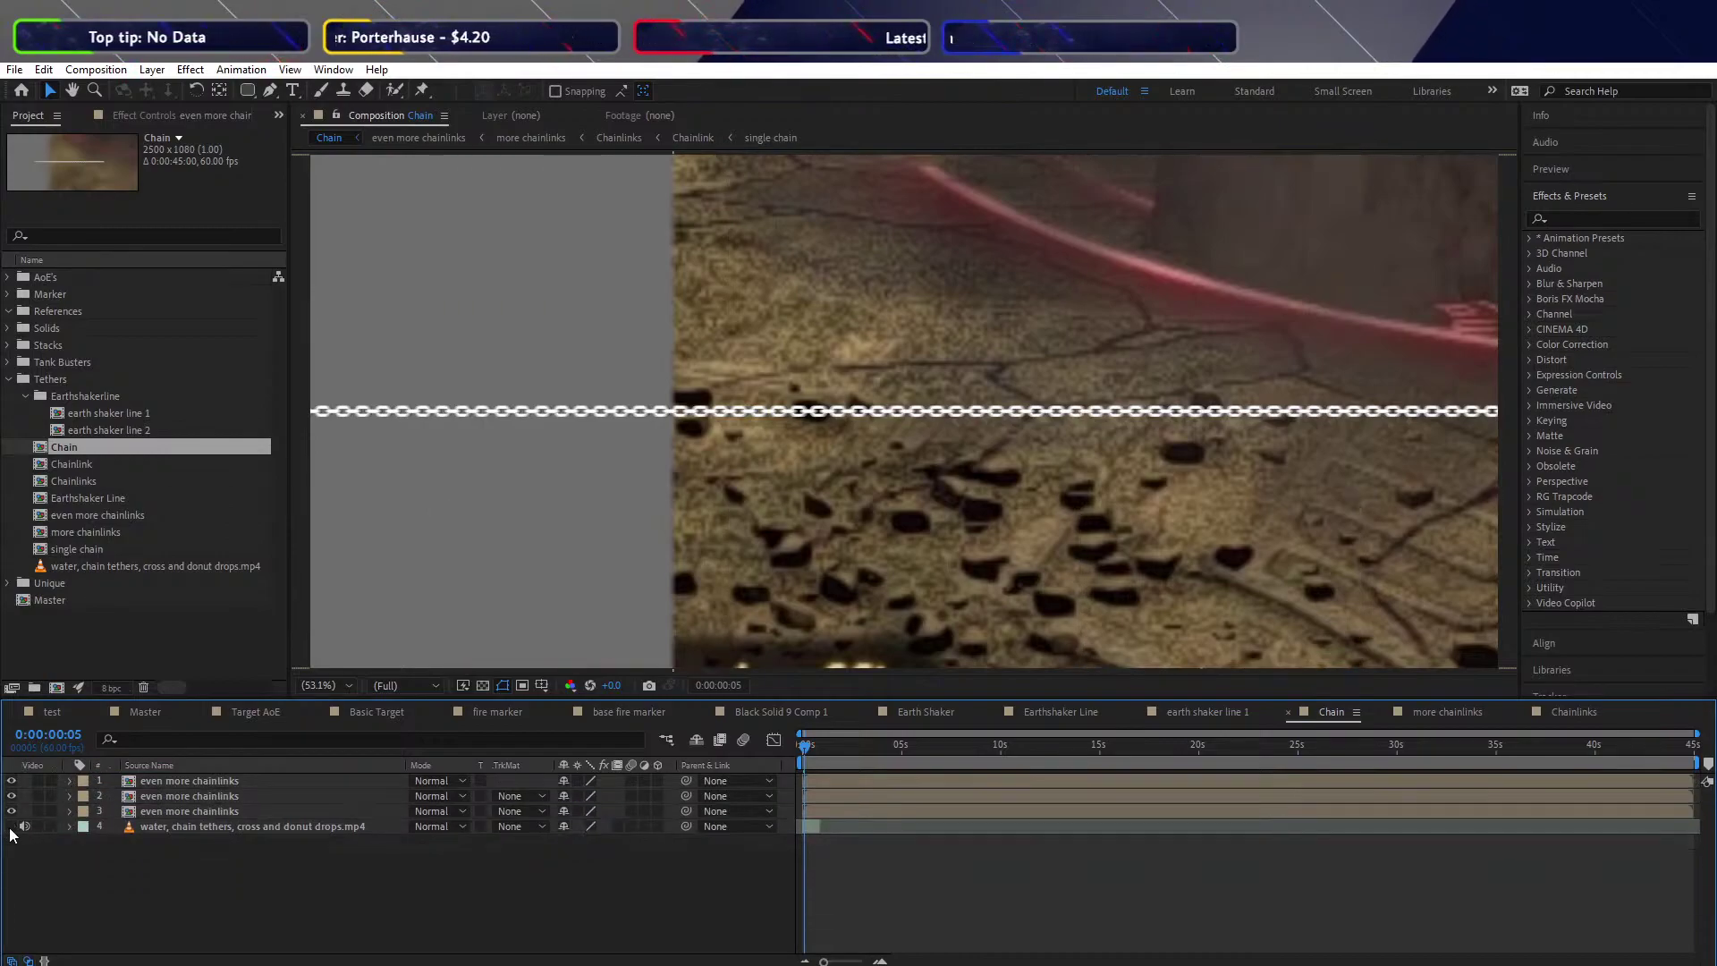
left_click(11, 827)
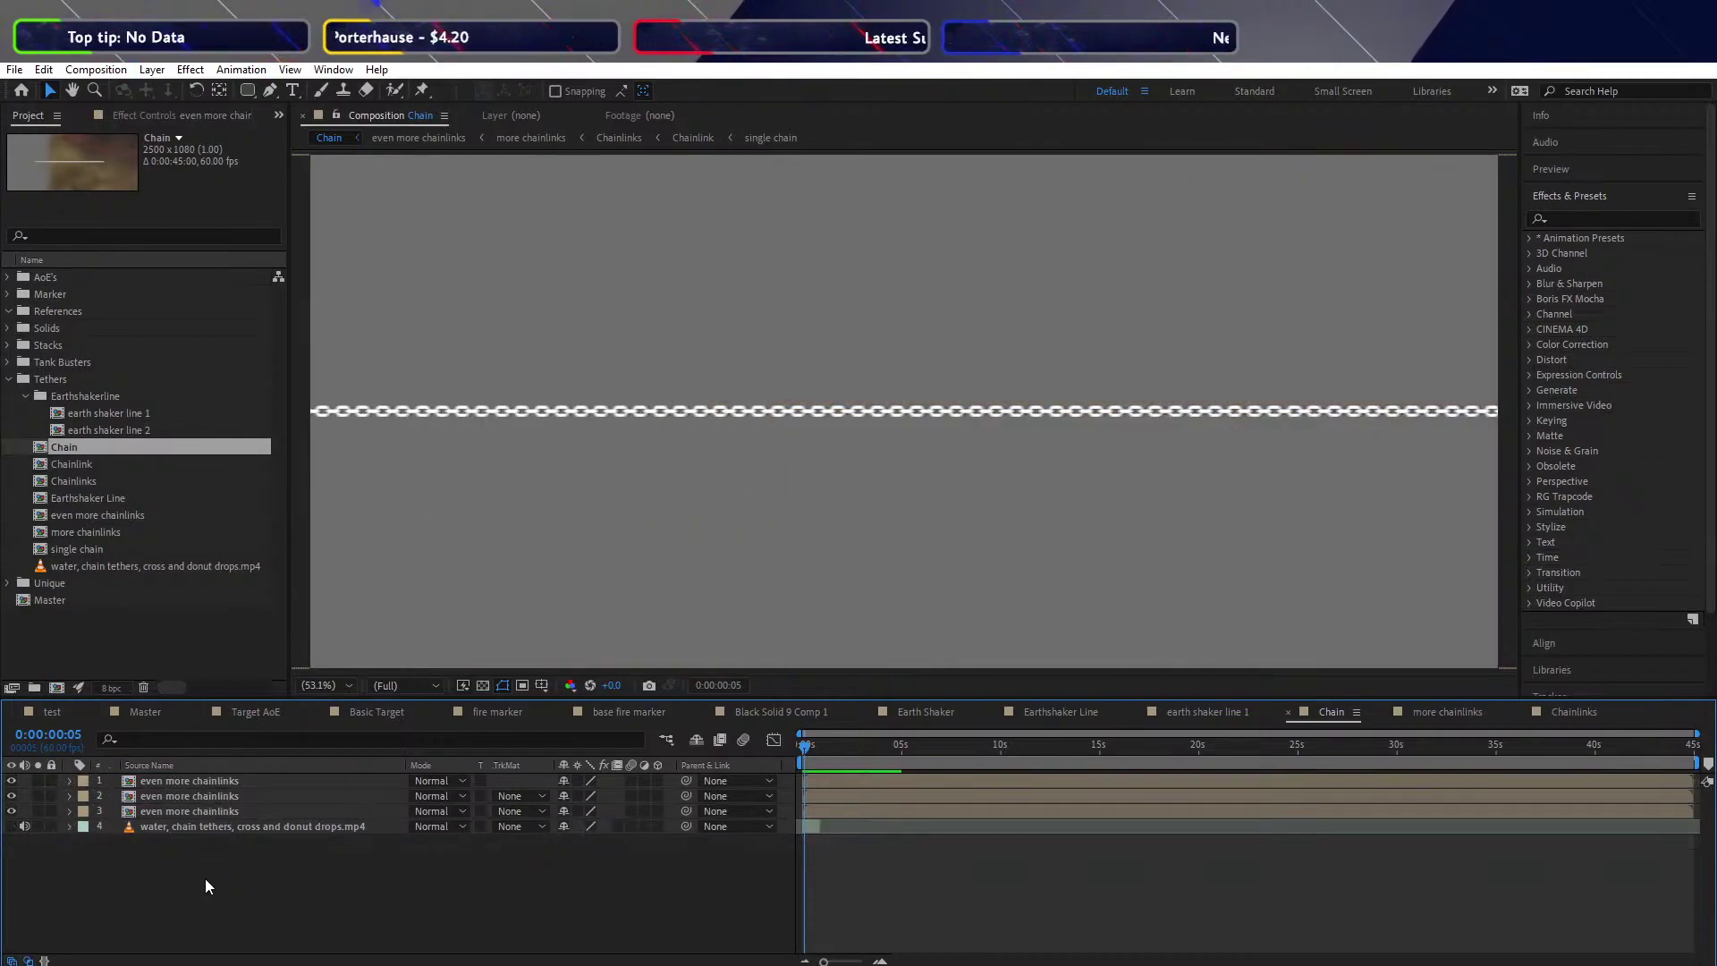
left_click(347, 686)
left_click(358, 913)
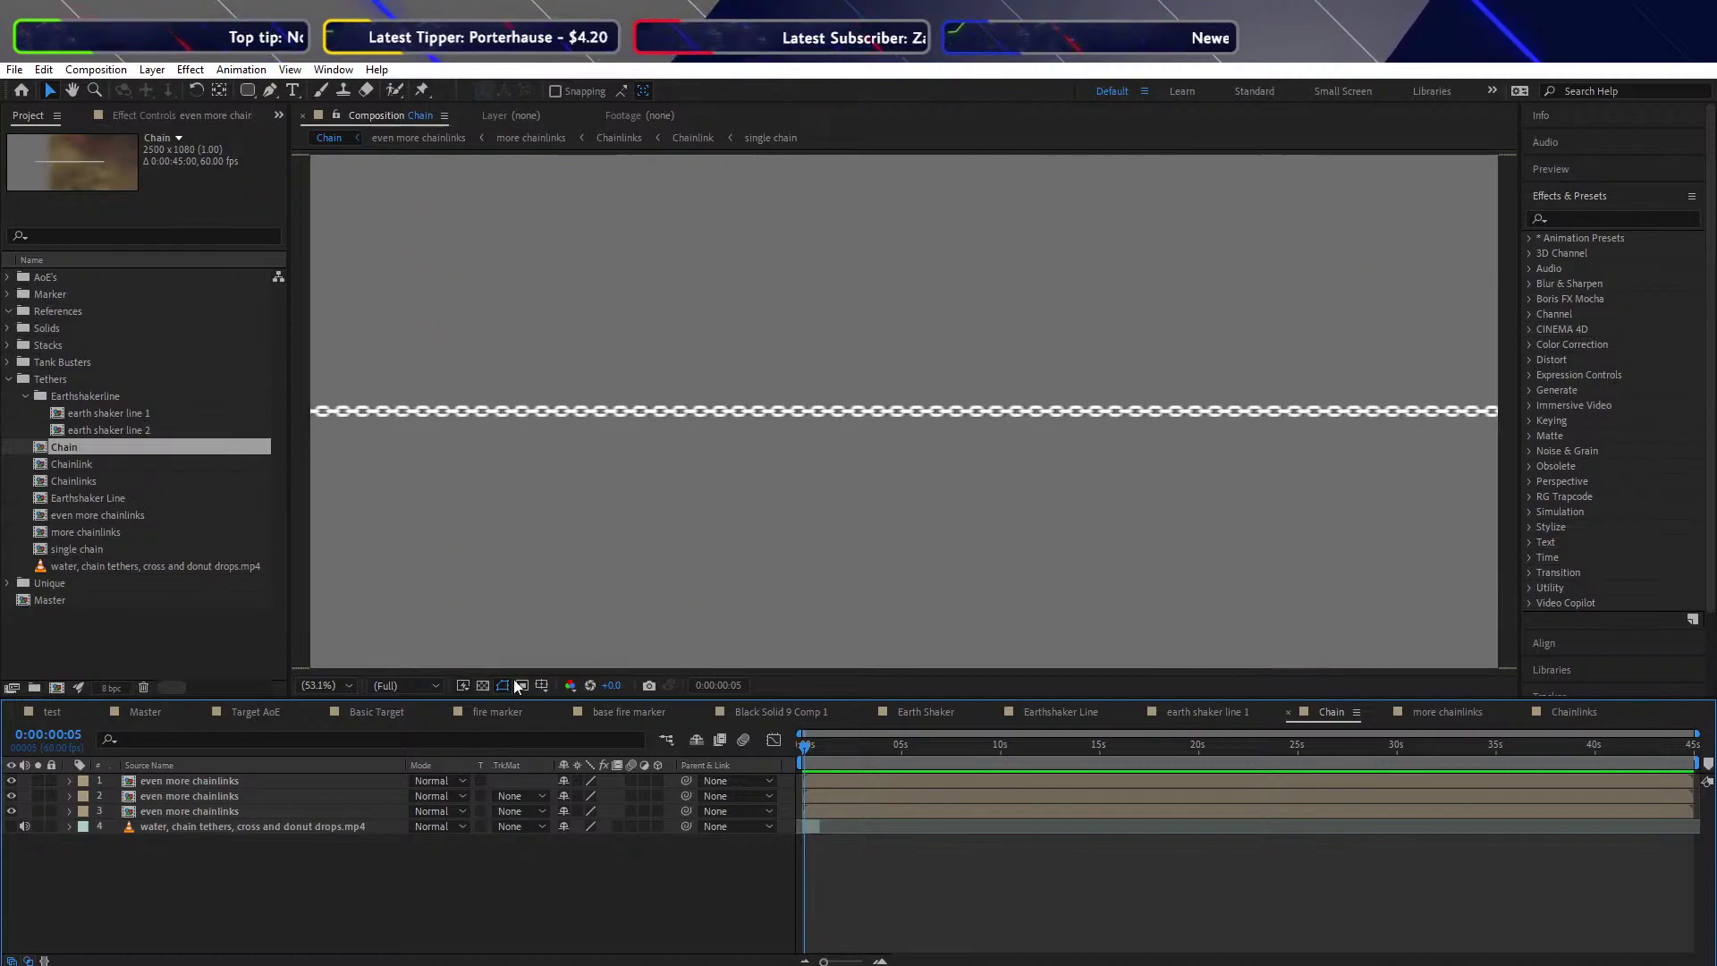
left_click(163, 816)
left_click(166, 784, "shift")
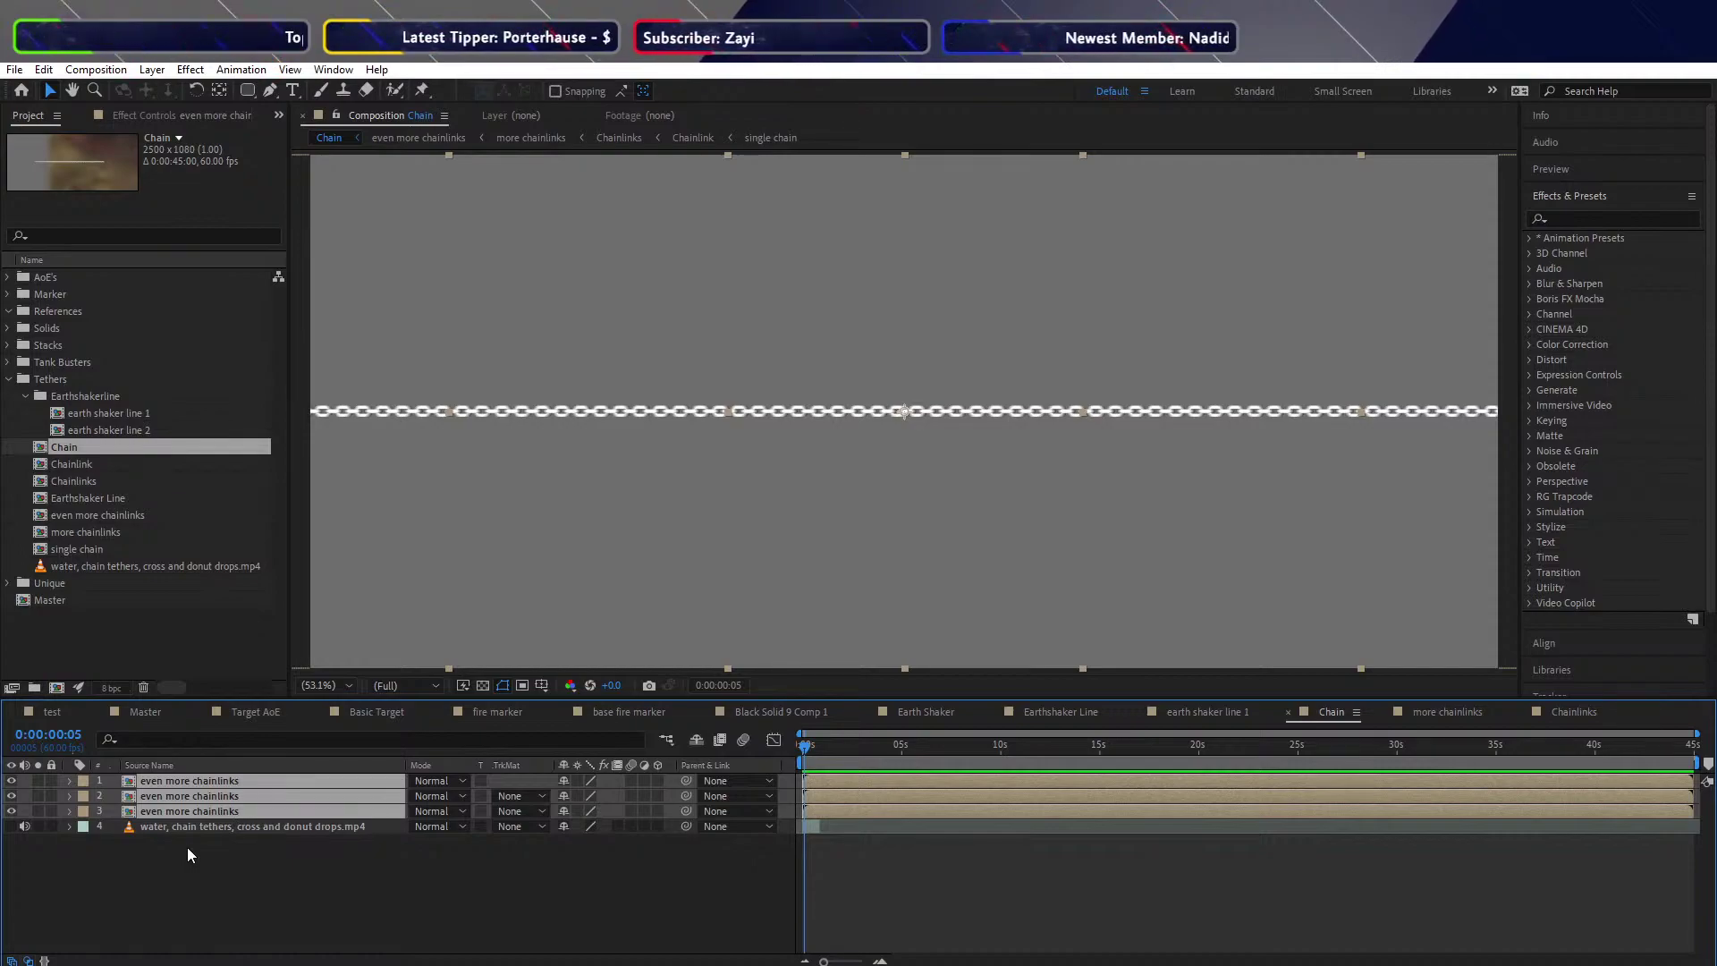
left_click(206, 859)
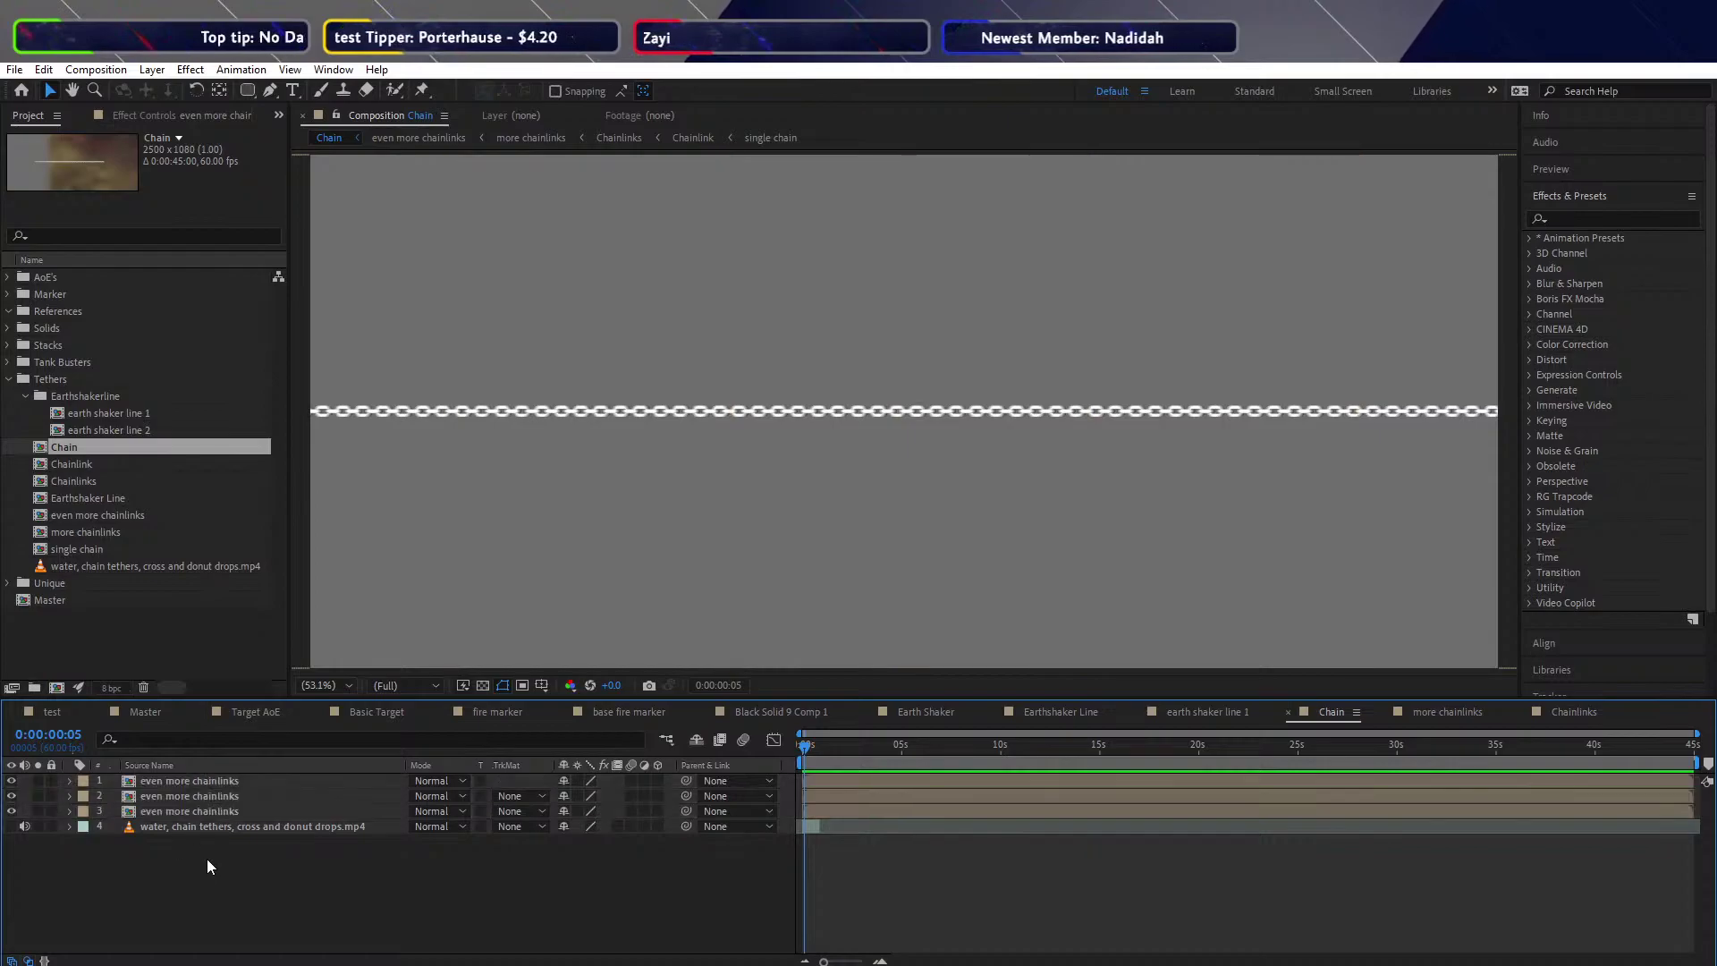
left_click(174, 807)
left_click(170, 780, "shift")
right_click(170, 780)
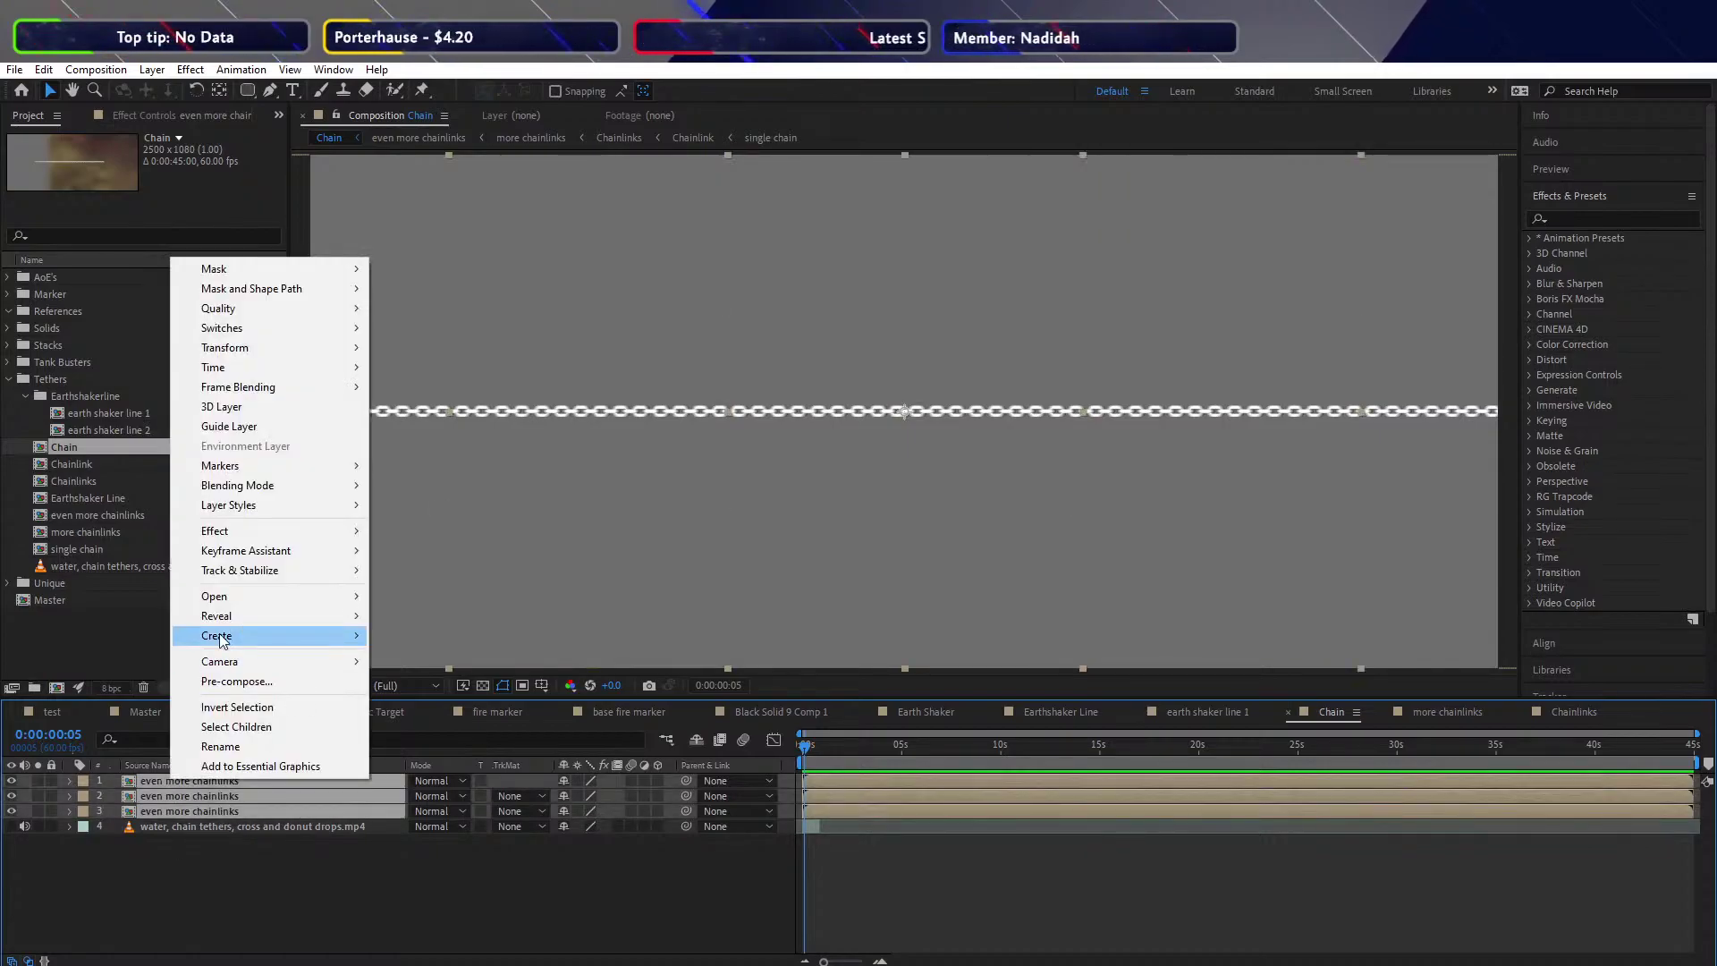
left_click(235, 682)
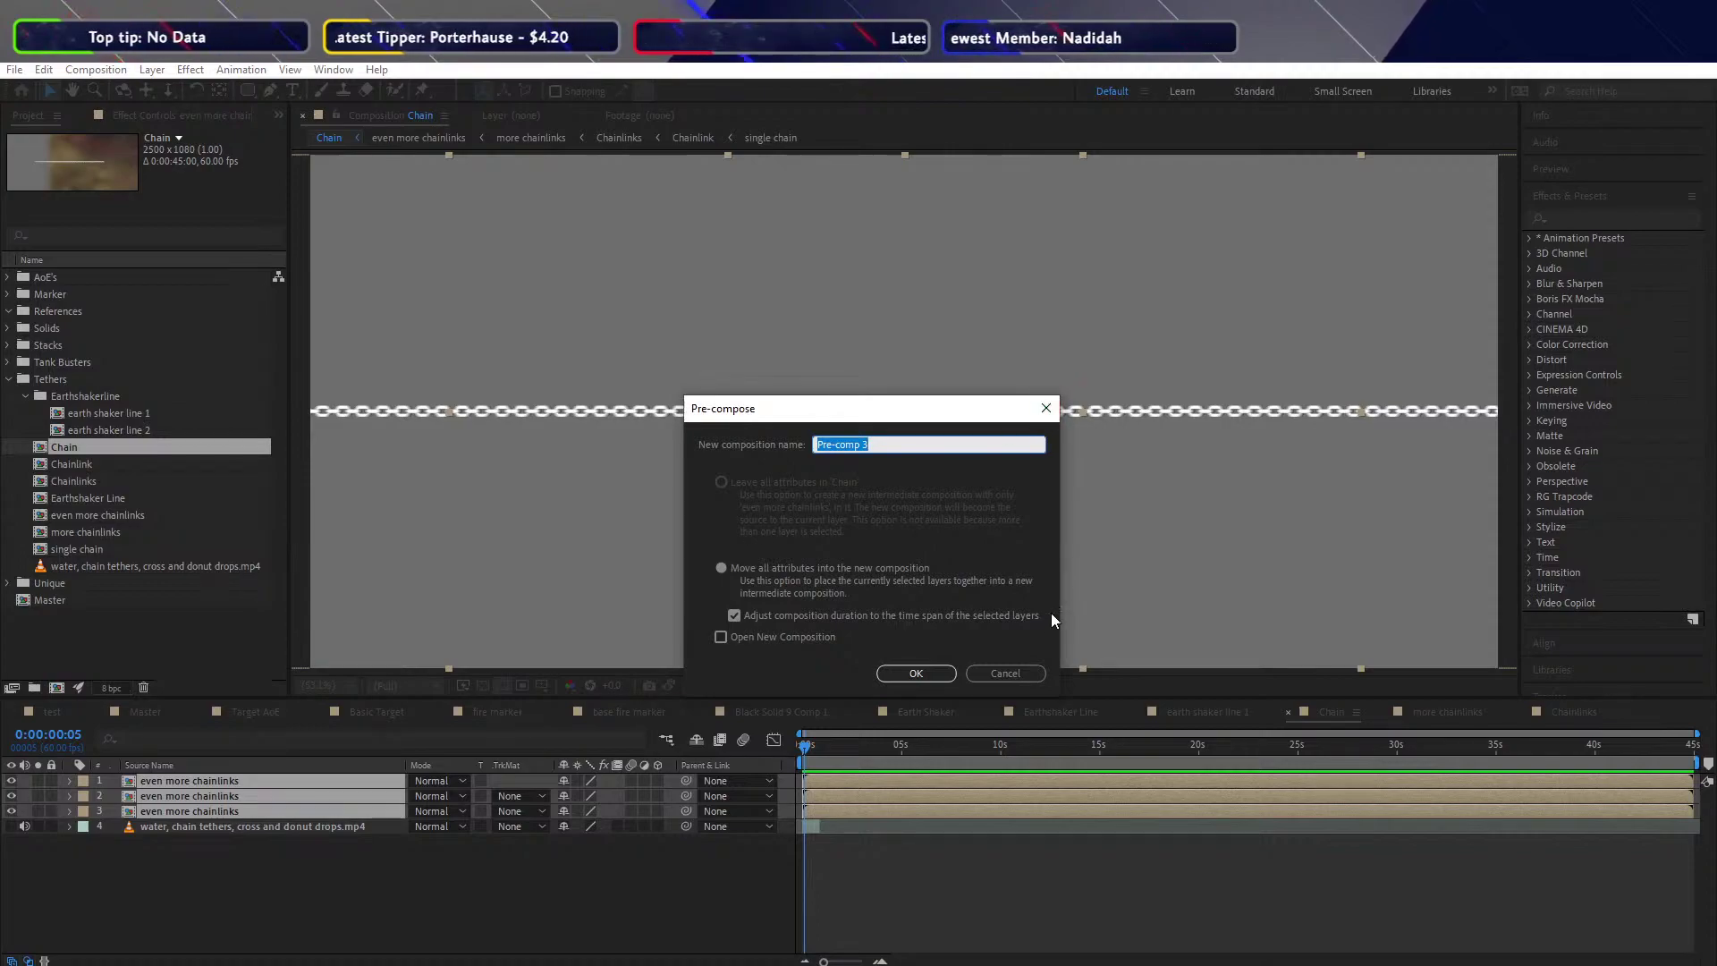
left_click(1006, 674)
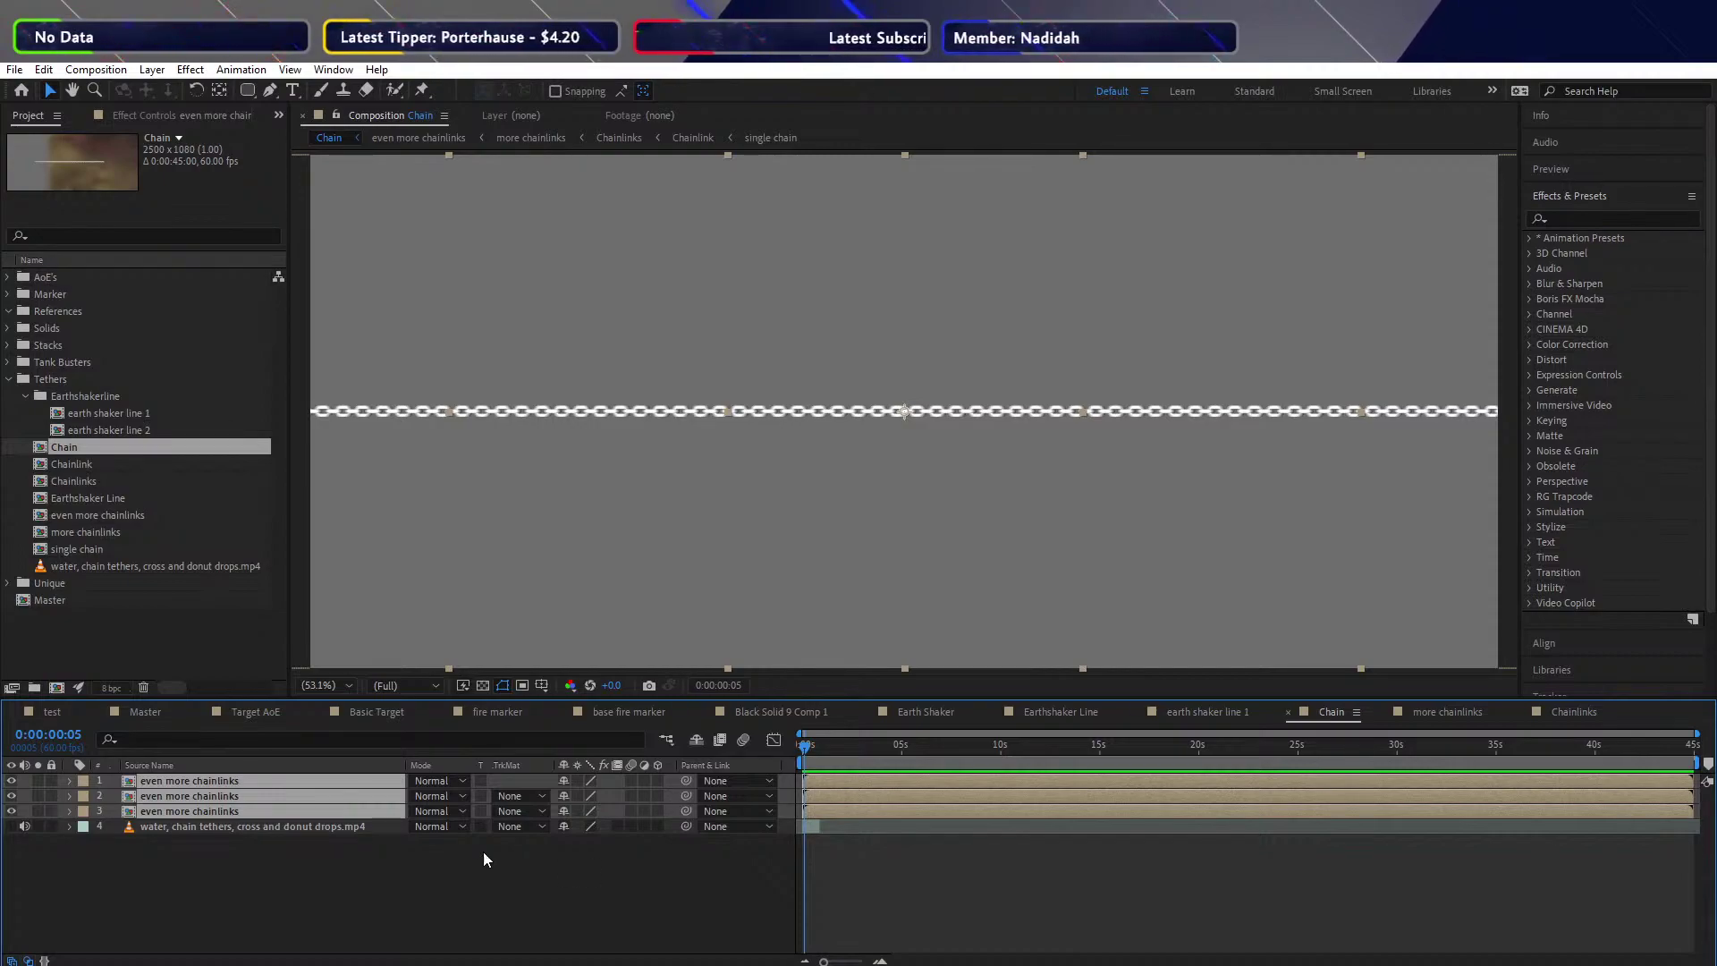
Open the Chainlinks composition, return to its first frame, and clear the layer selection
left_click(1549, 714)
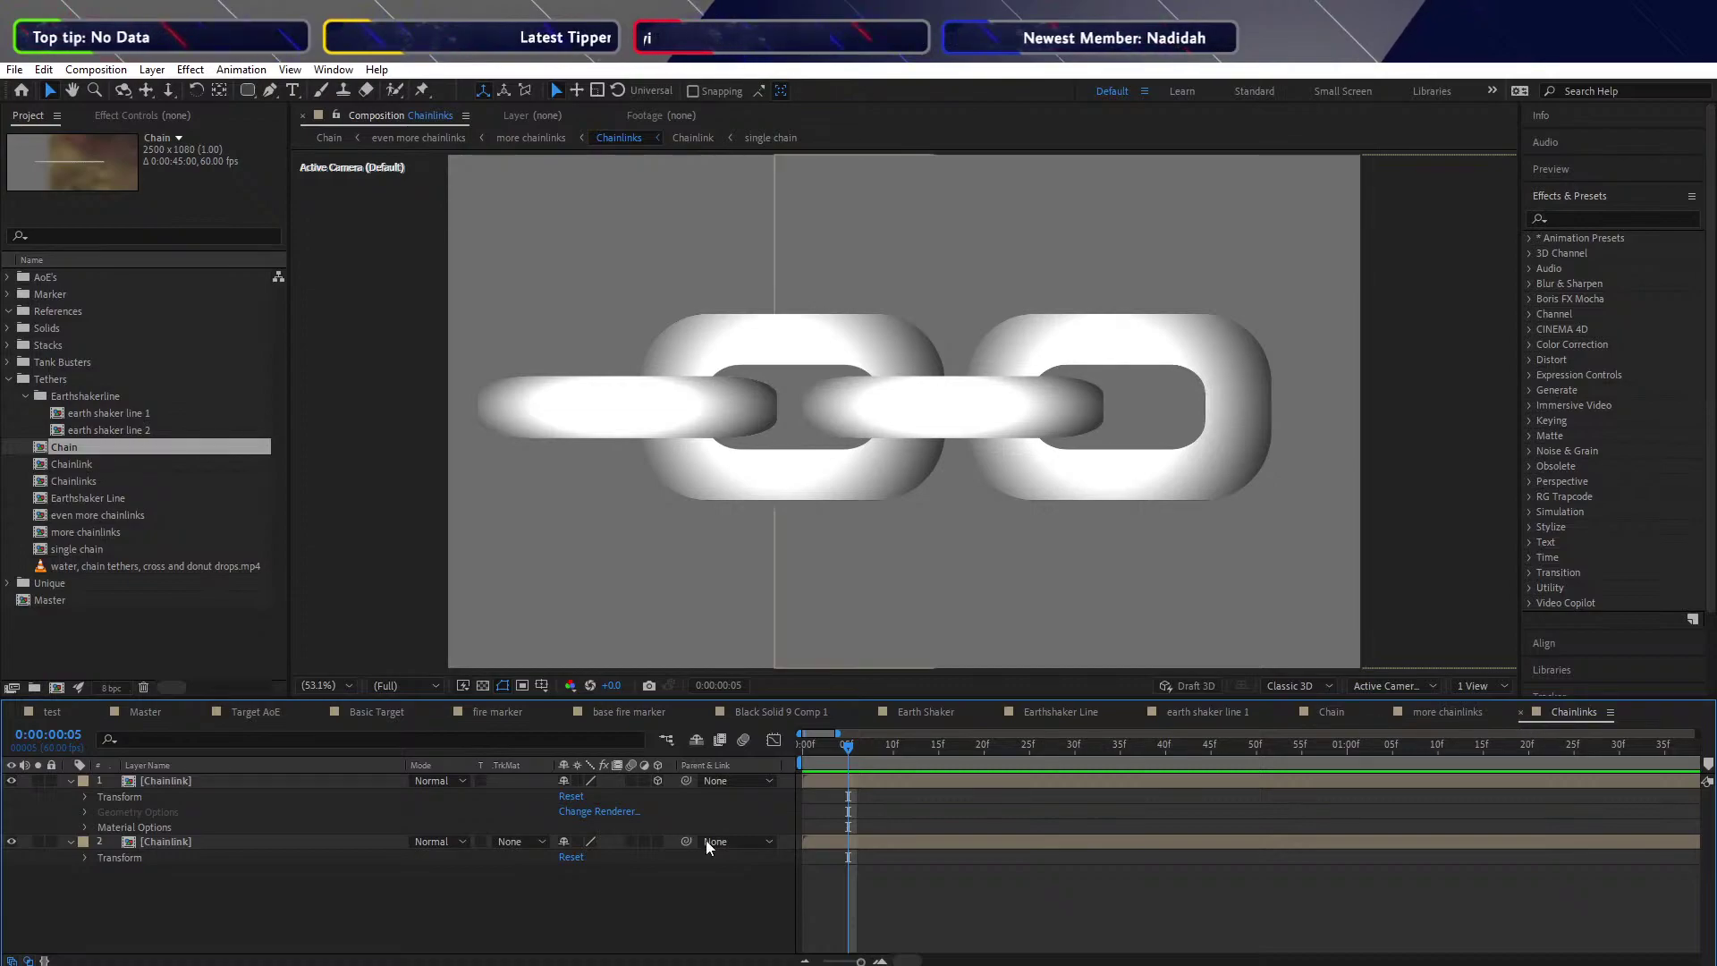
key("Home")
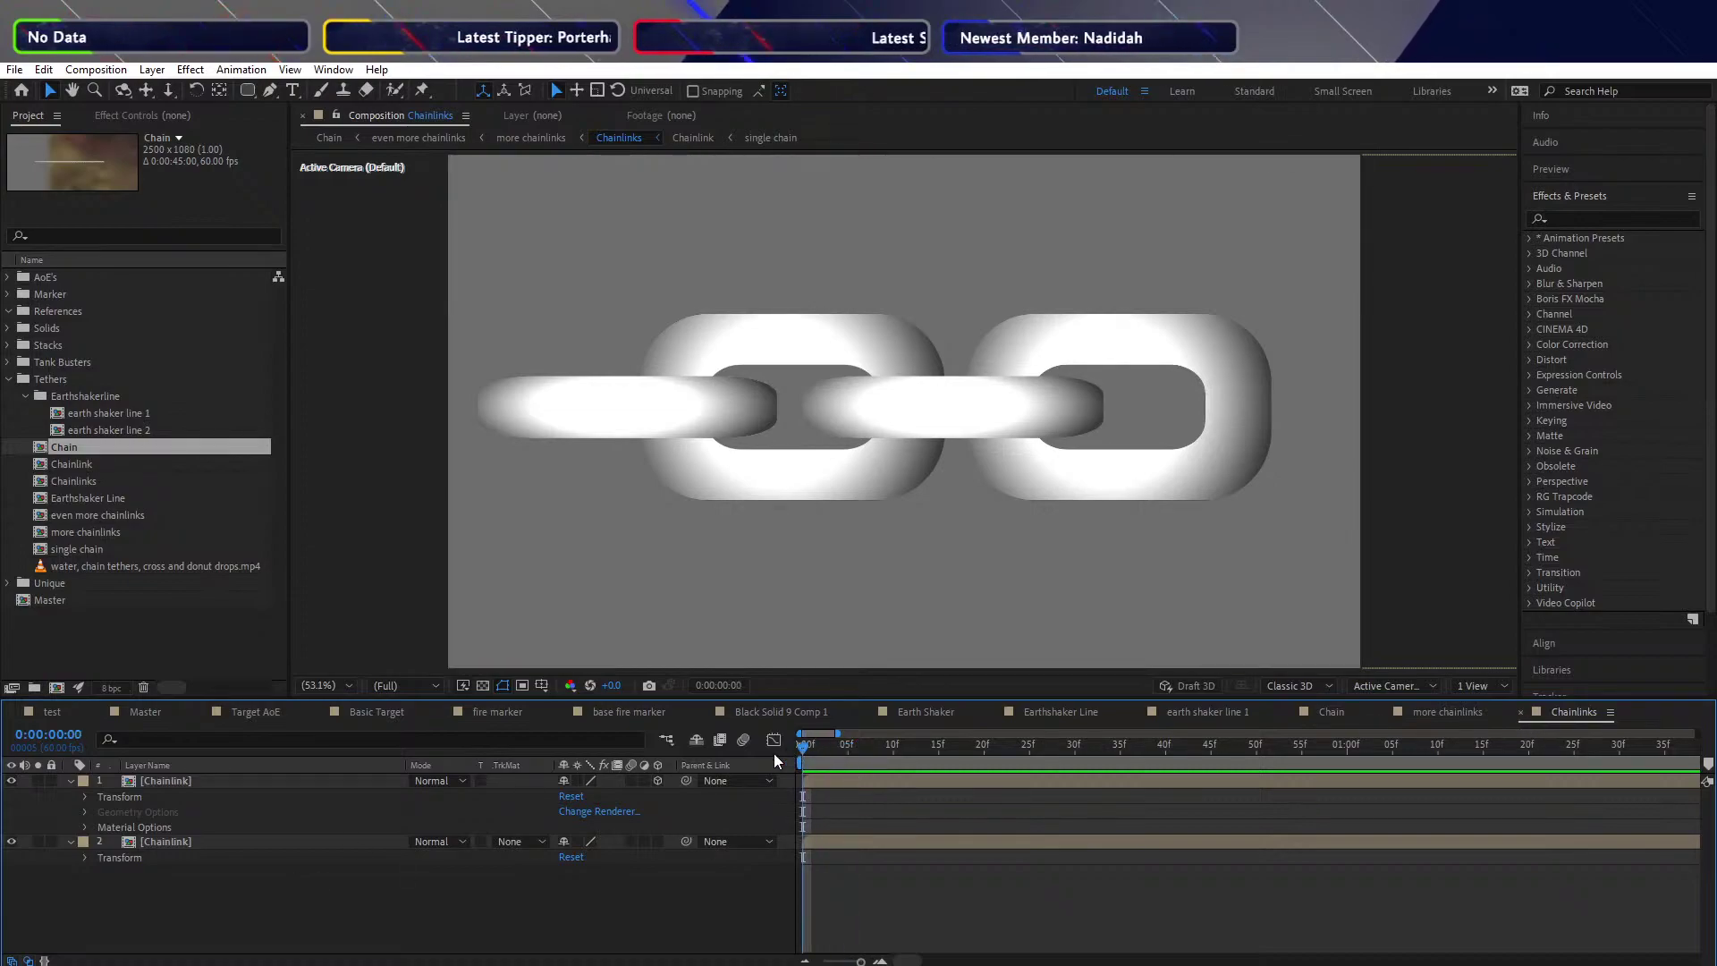
left_click(157, 810)
left_click(166, 842, "shift")
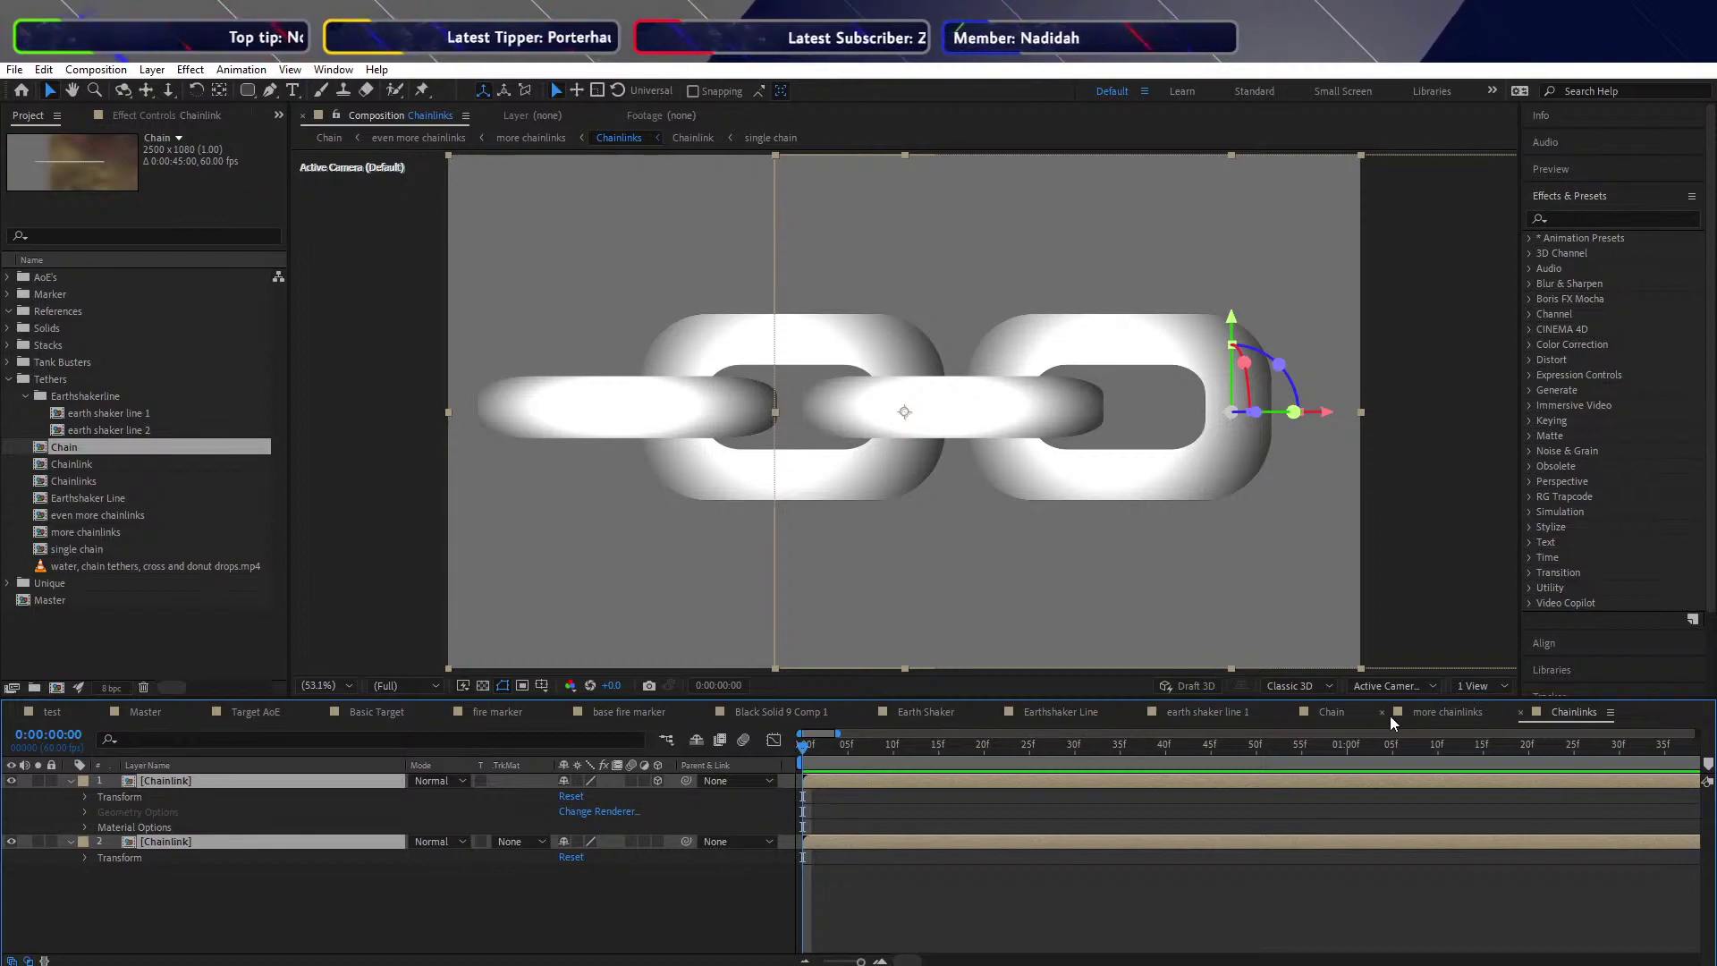
left_click(1335, 714)
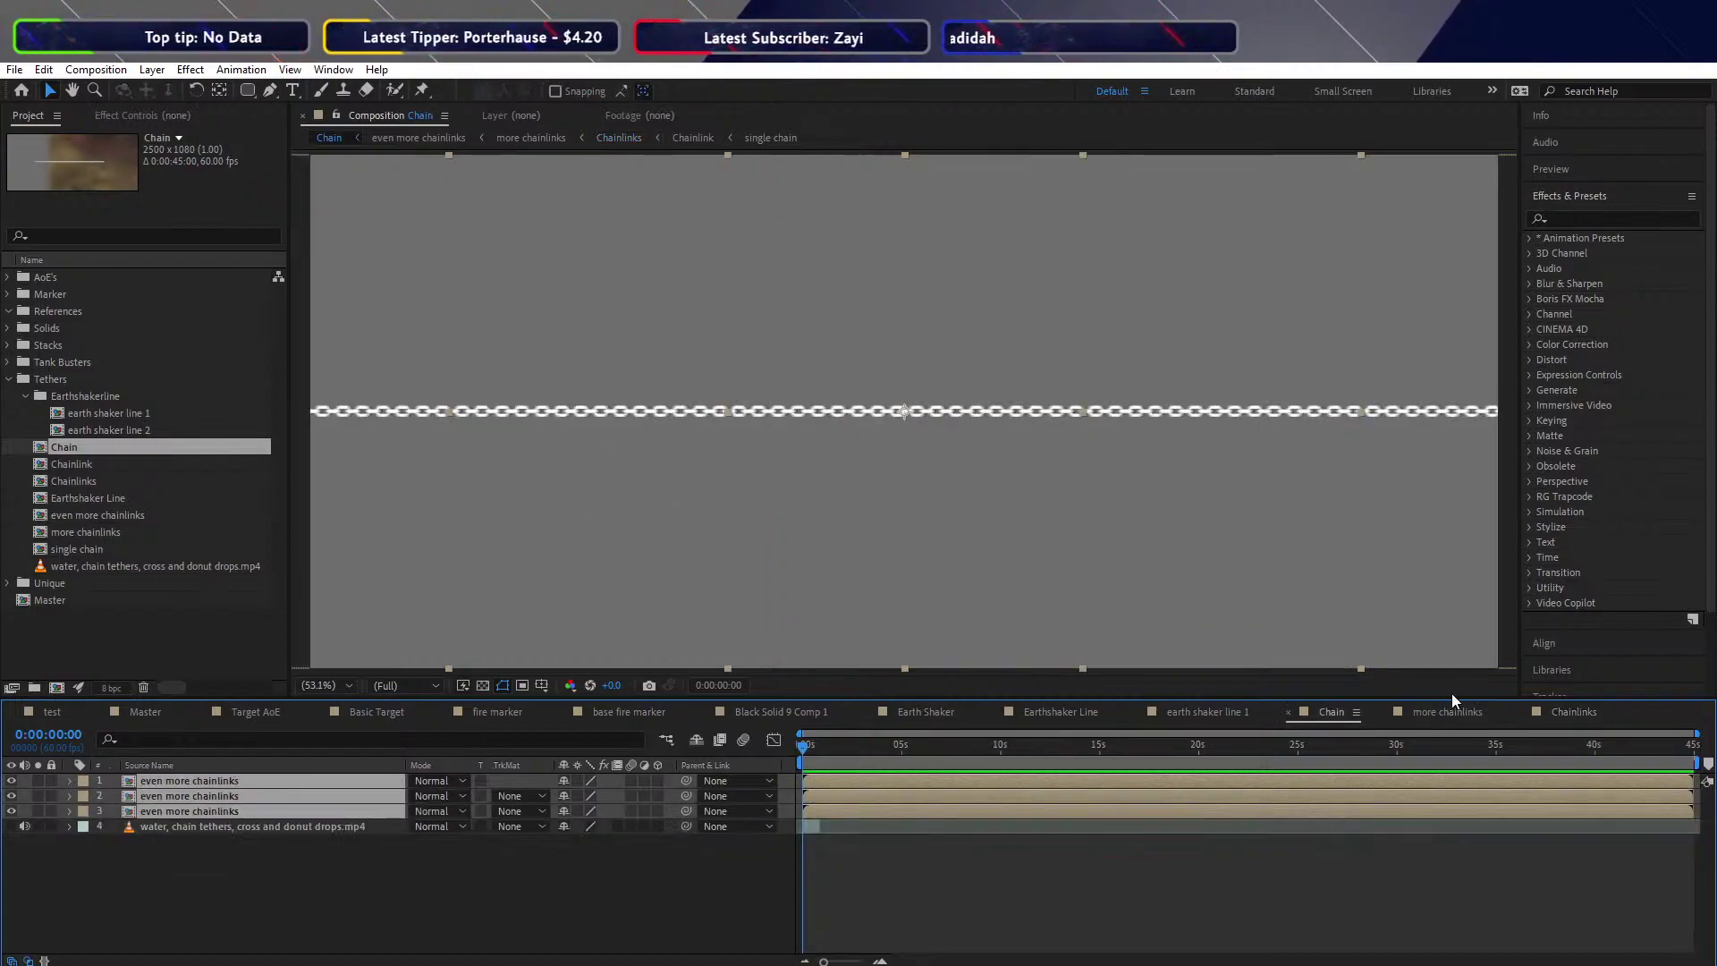
left_click(1571, 721)
left_click(663, 502)
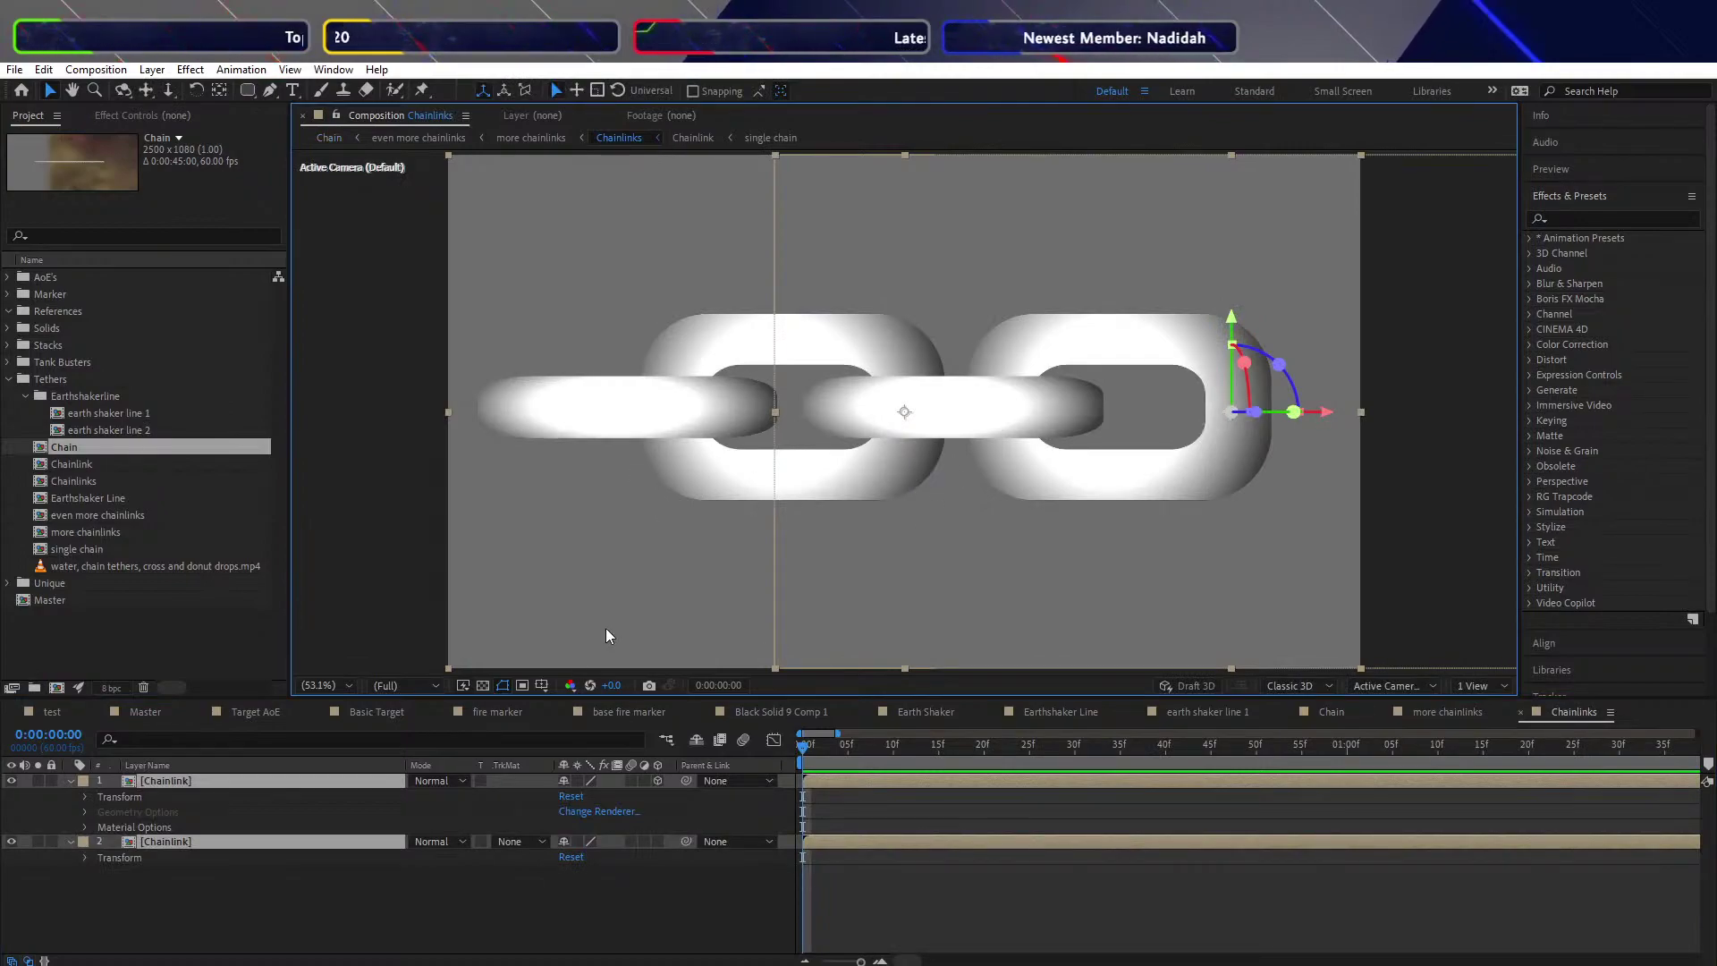
left_click(531, 938)
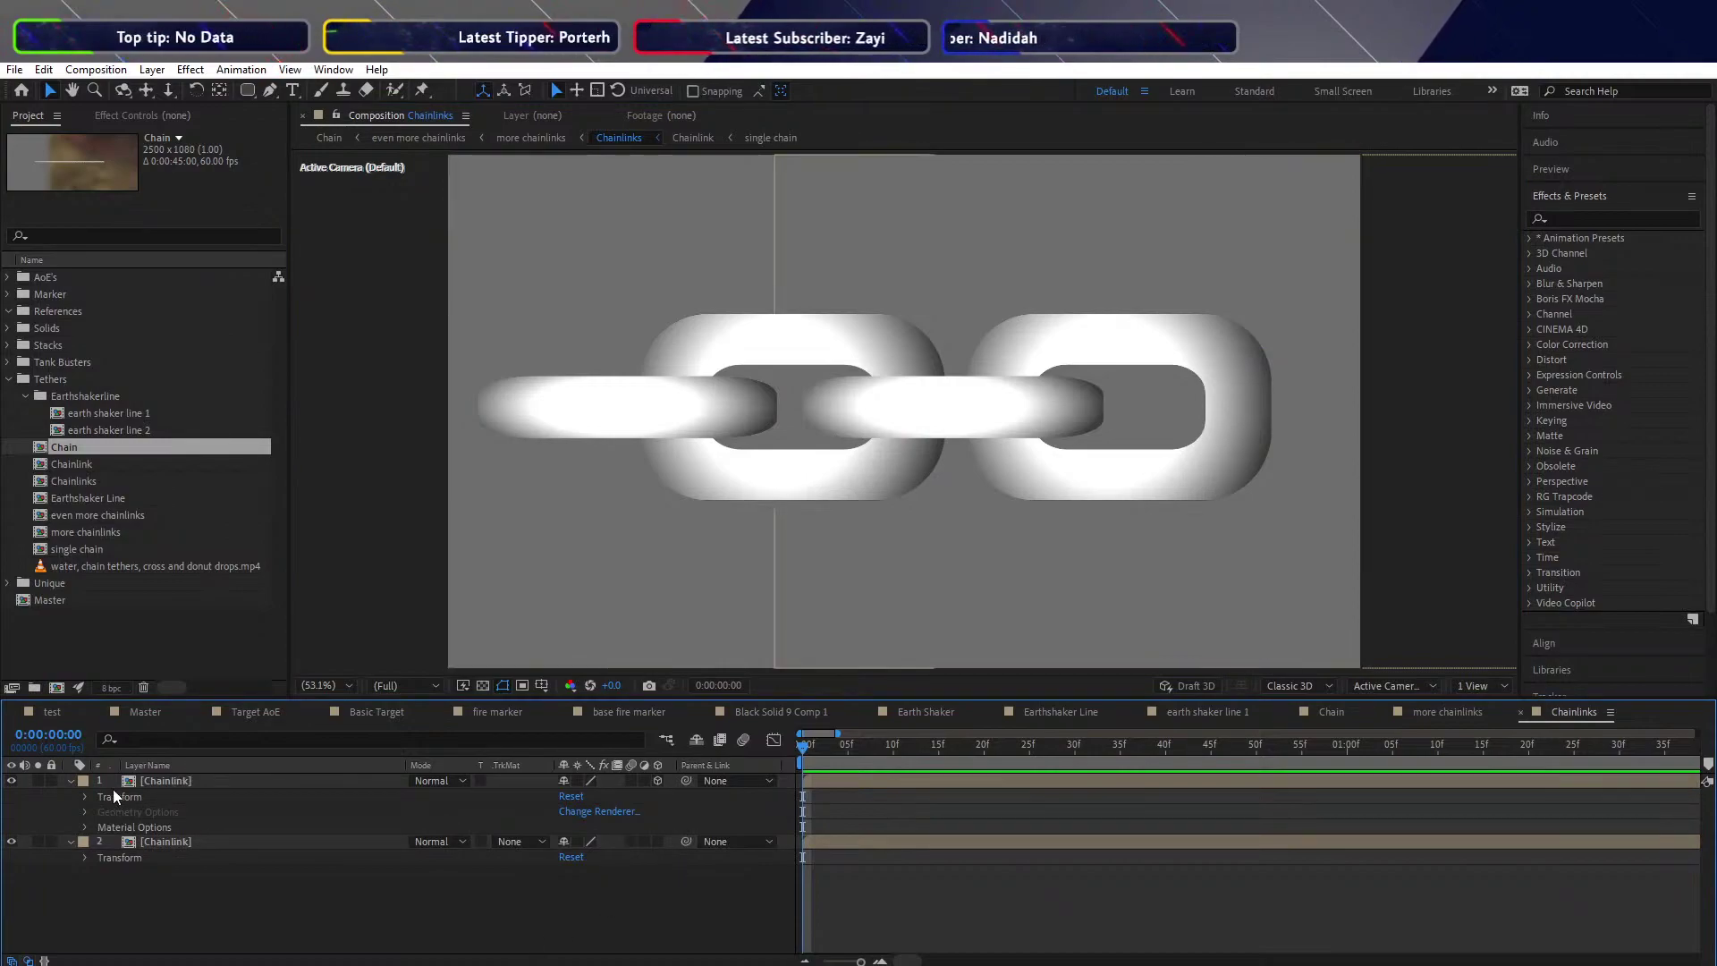
Turn off 3D for the top Chainlink layer in the Chainlinks composition
left_click(161, 781)
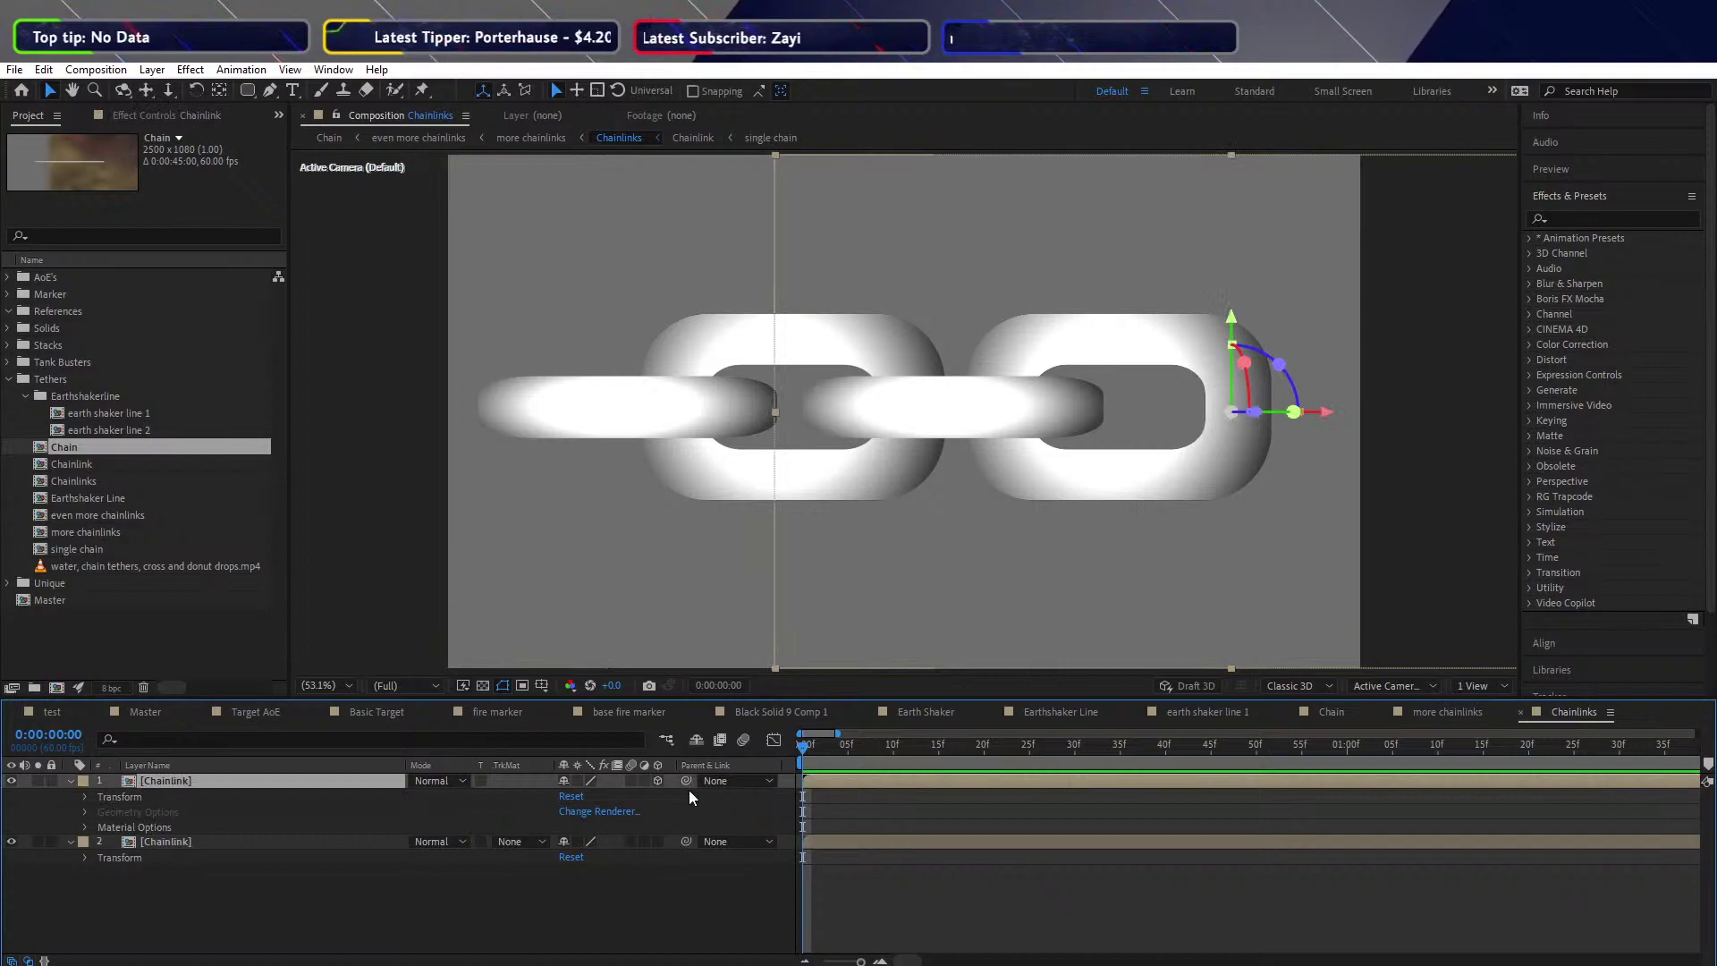
left_click(658, 781)
left_click(597, 888)
Reveal the Position property of both Chainlink layers and set a Position keyframe on each at 0:00:00:00
left_click(182, 786)
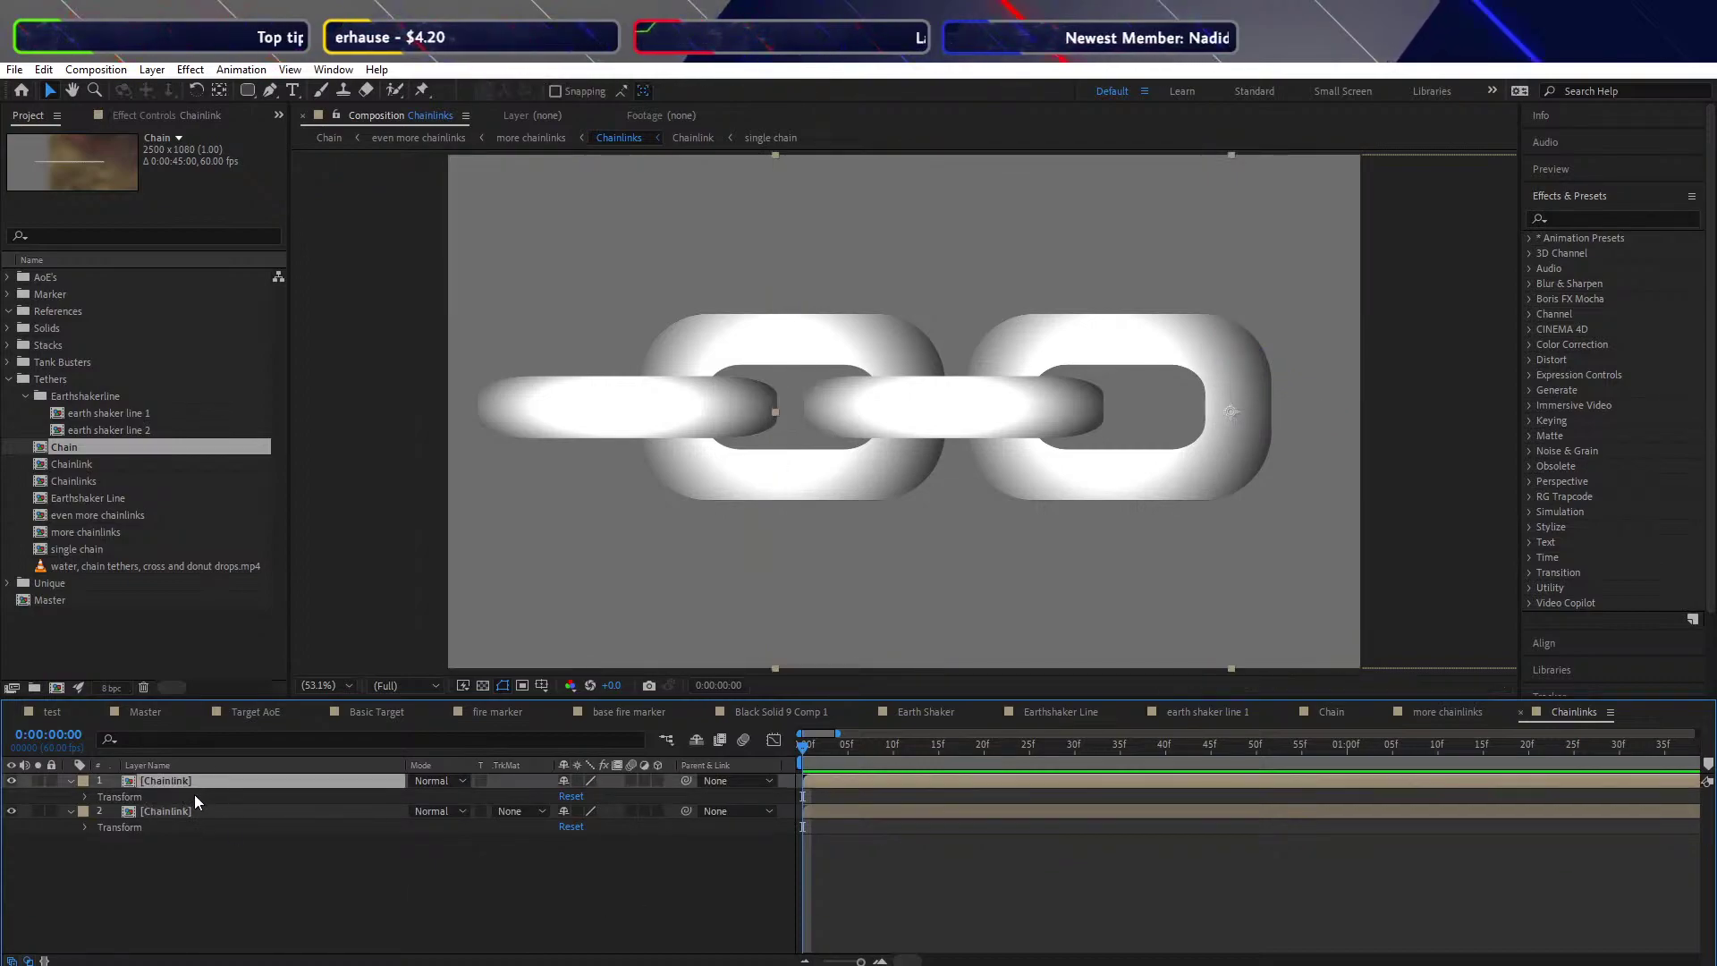
key("p")
left_click(243, 808)
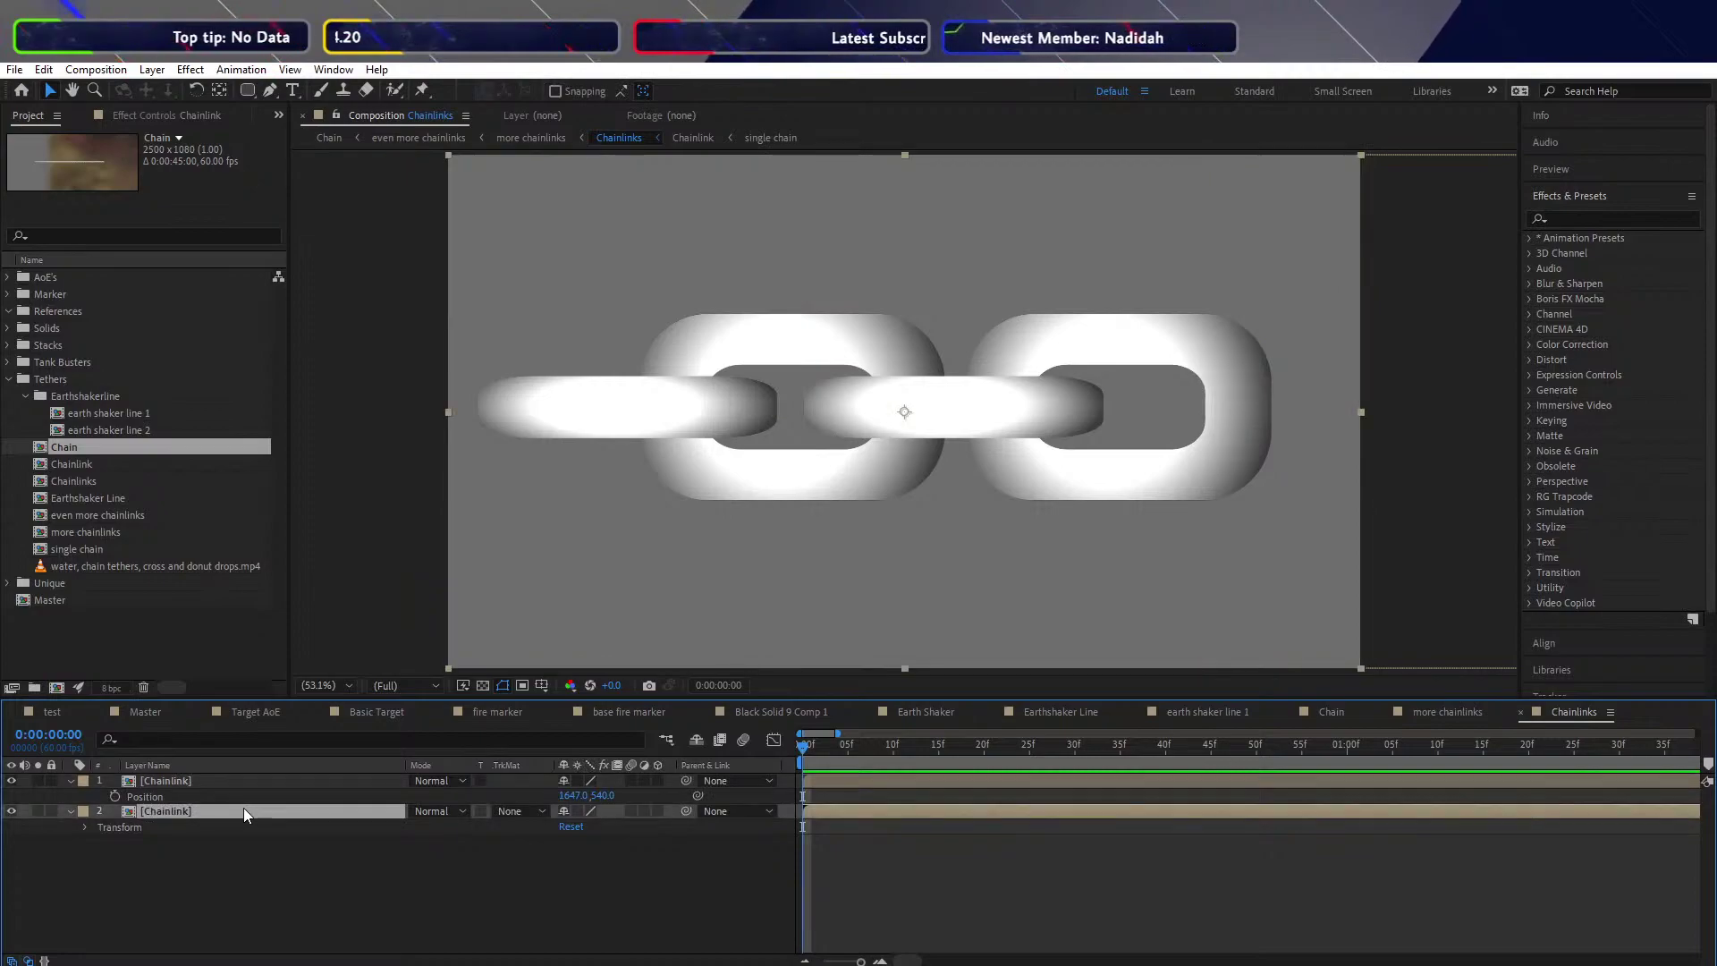
key("p")
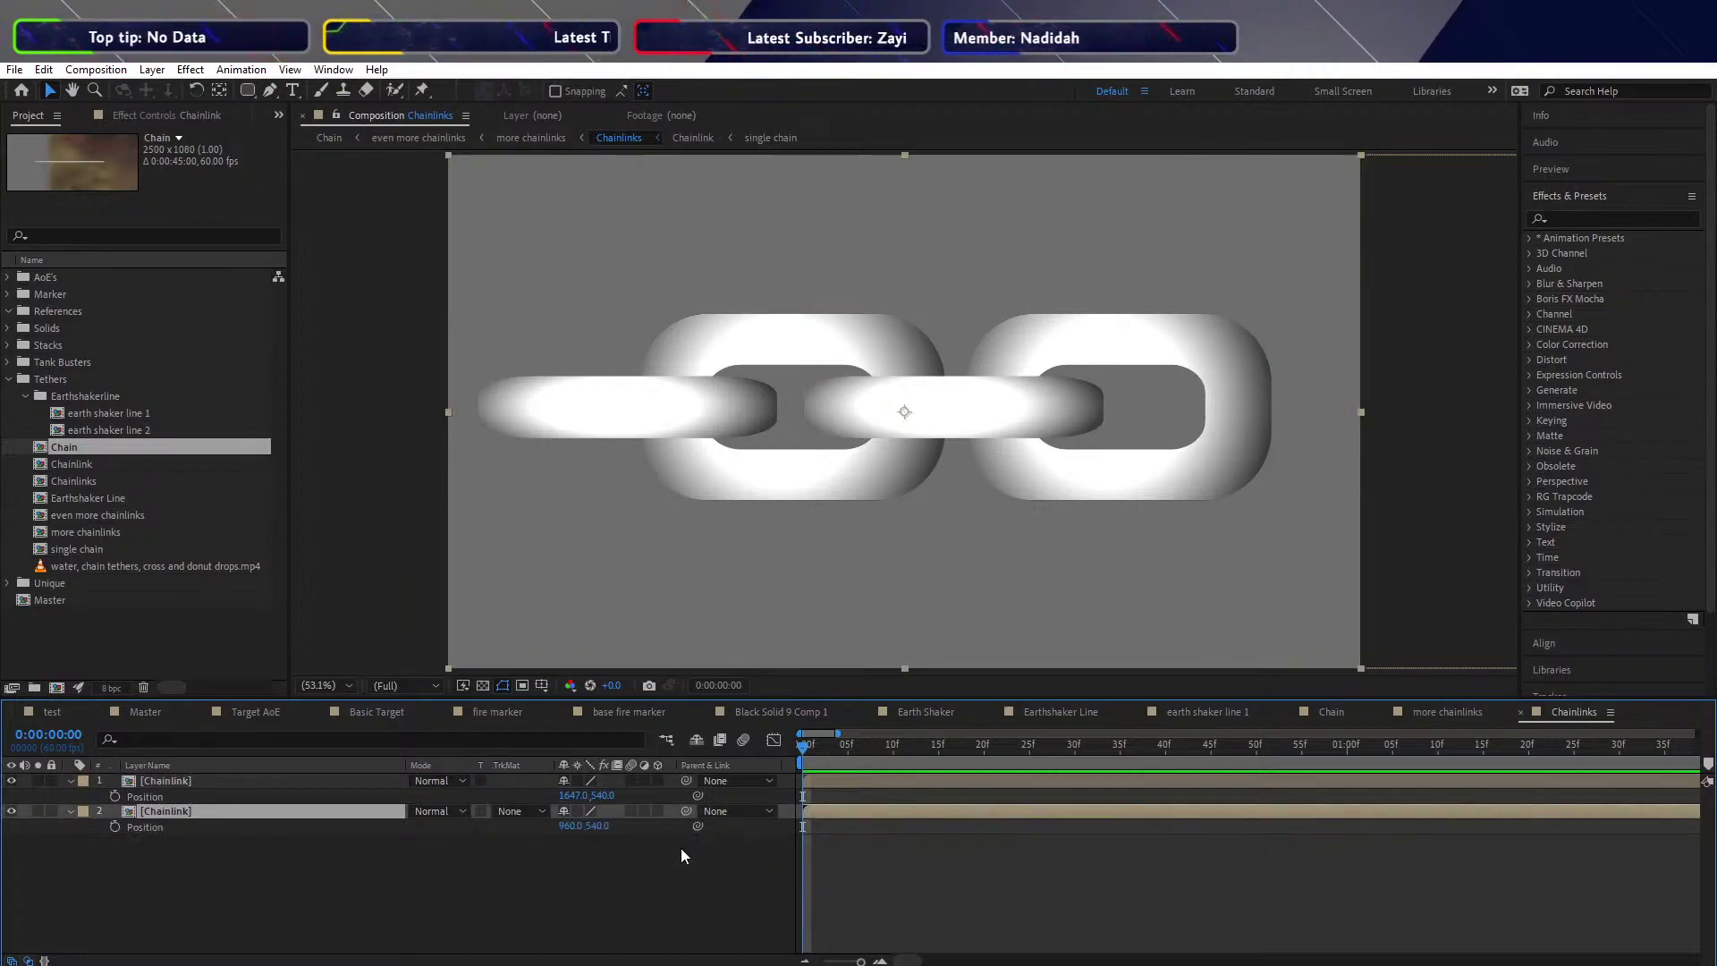
key("ctrl+a")
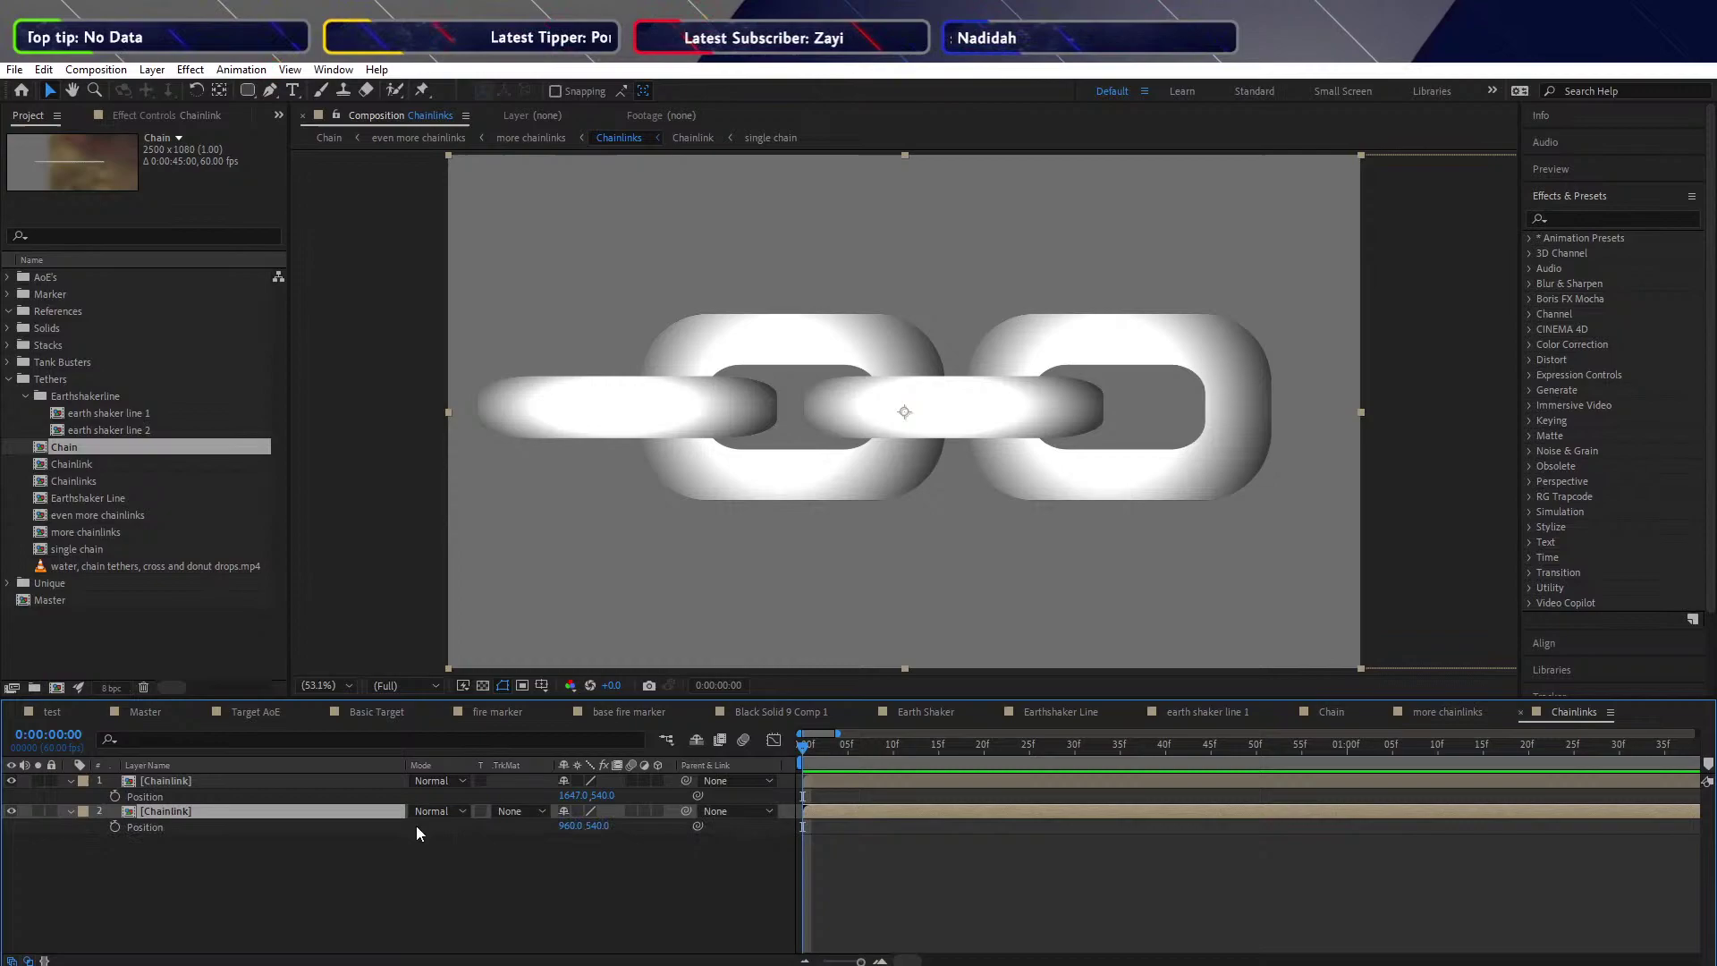
left_click(115, 796)
left_click(120, 830)
Set the current time of the Chainlinks composition to 0:00:01:00
key(";")
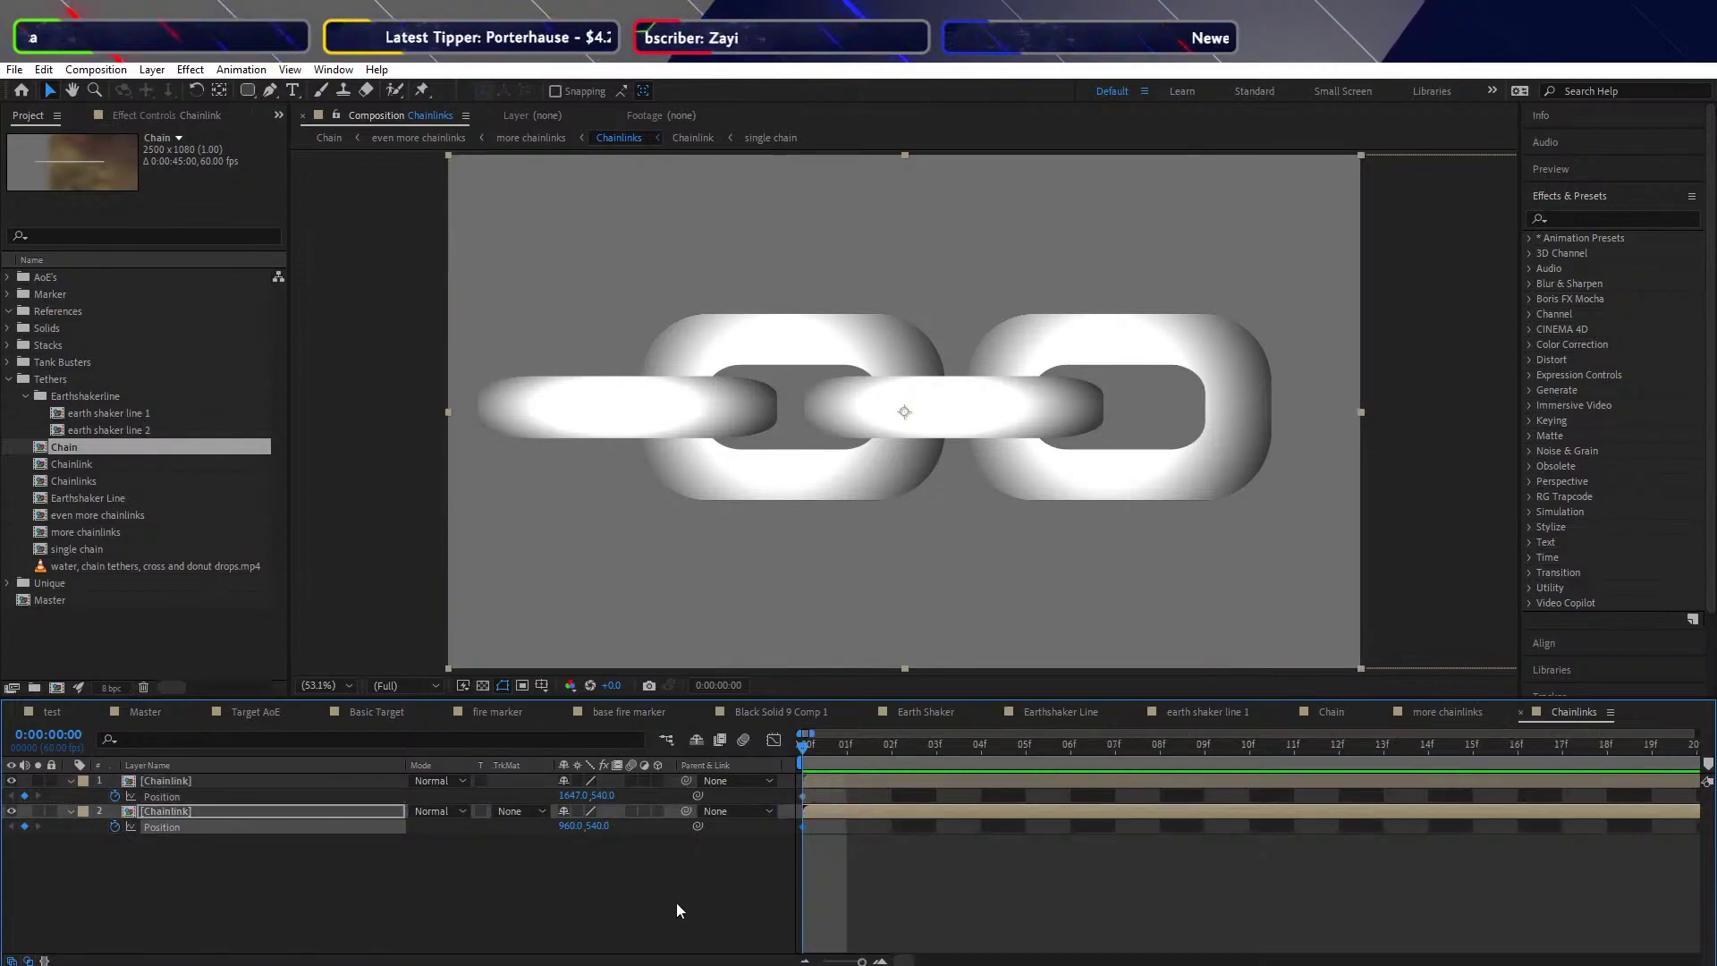
left_click(829, 753)
left_click_drag(830, 753, 1061, 765)
key(";")
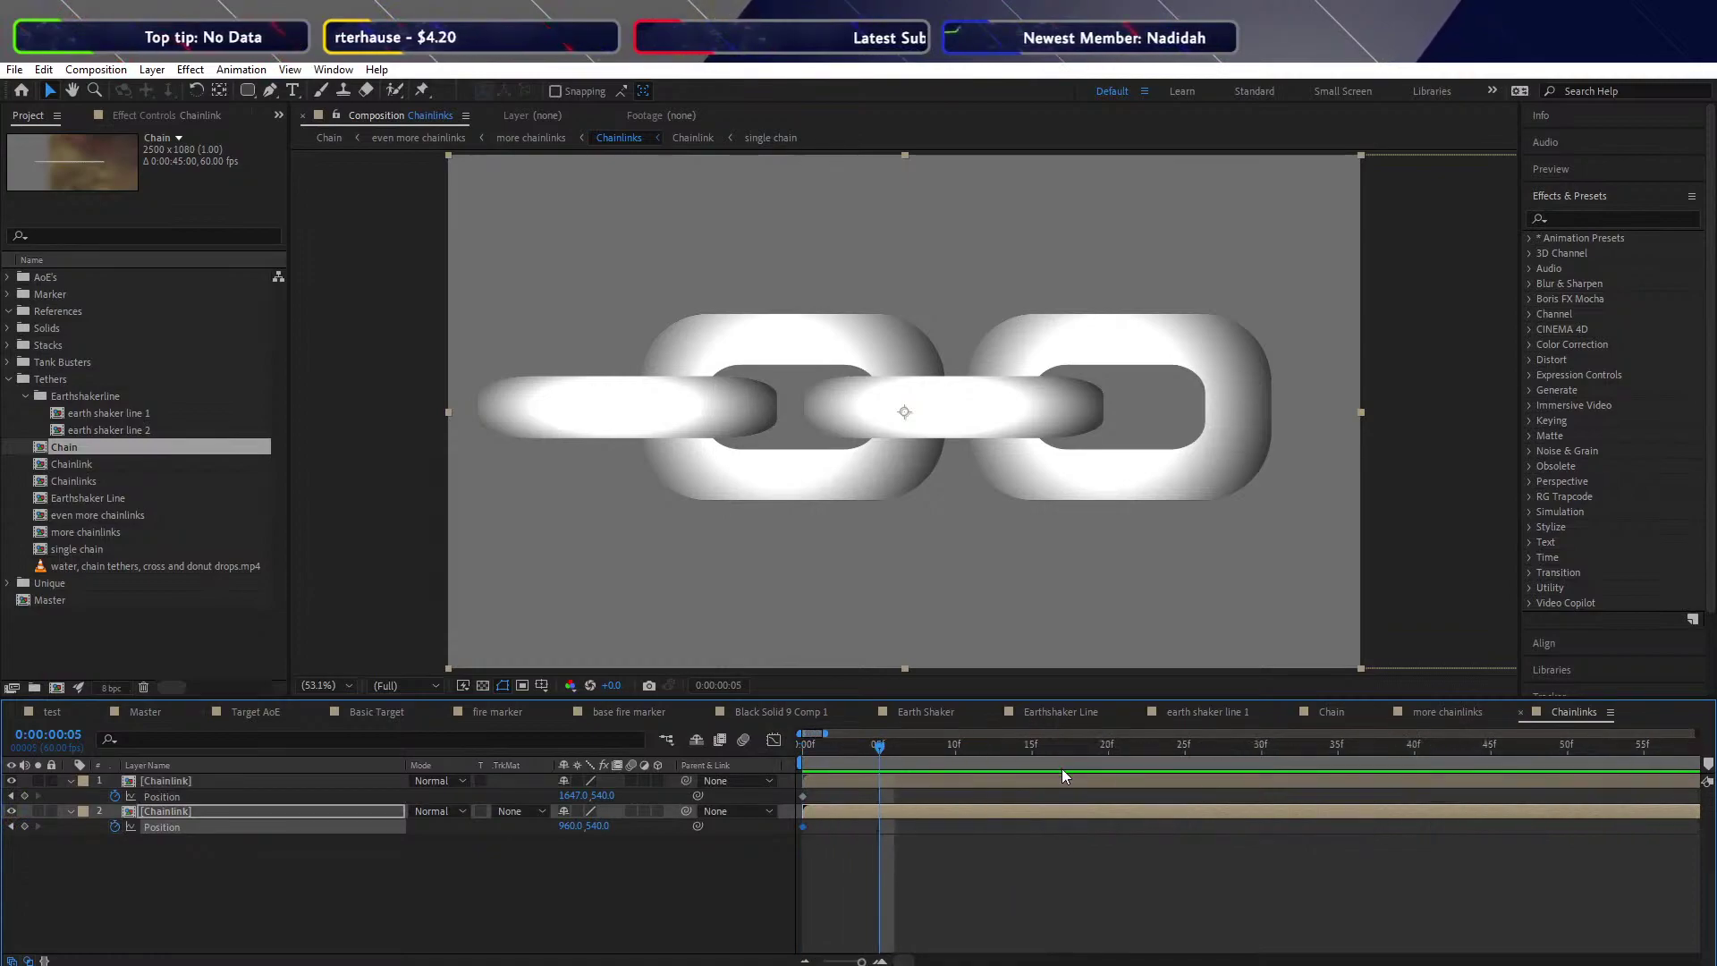
key("minus")
key("minus")
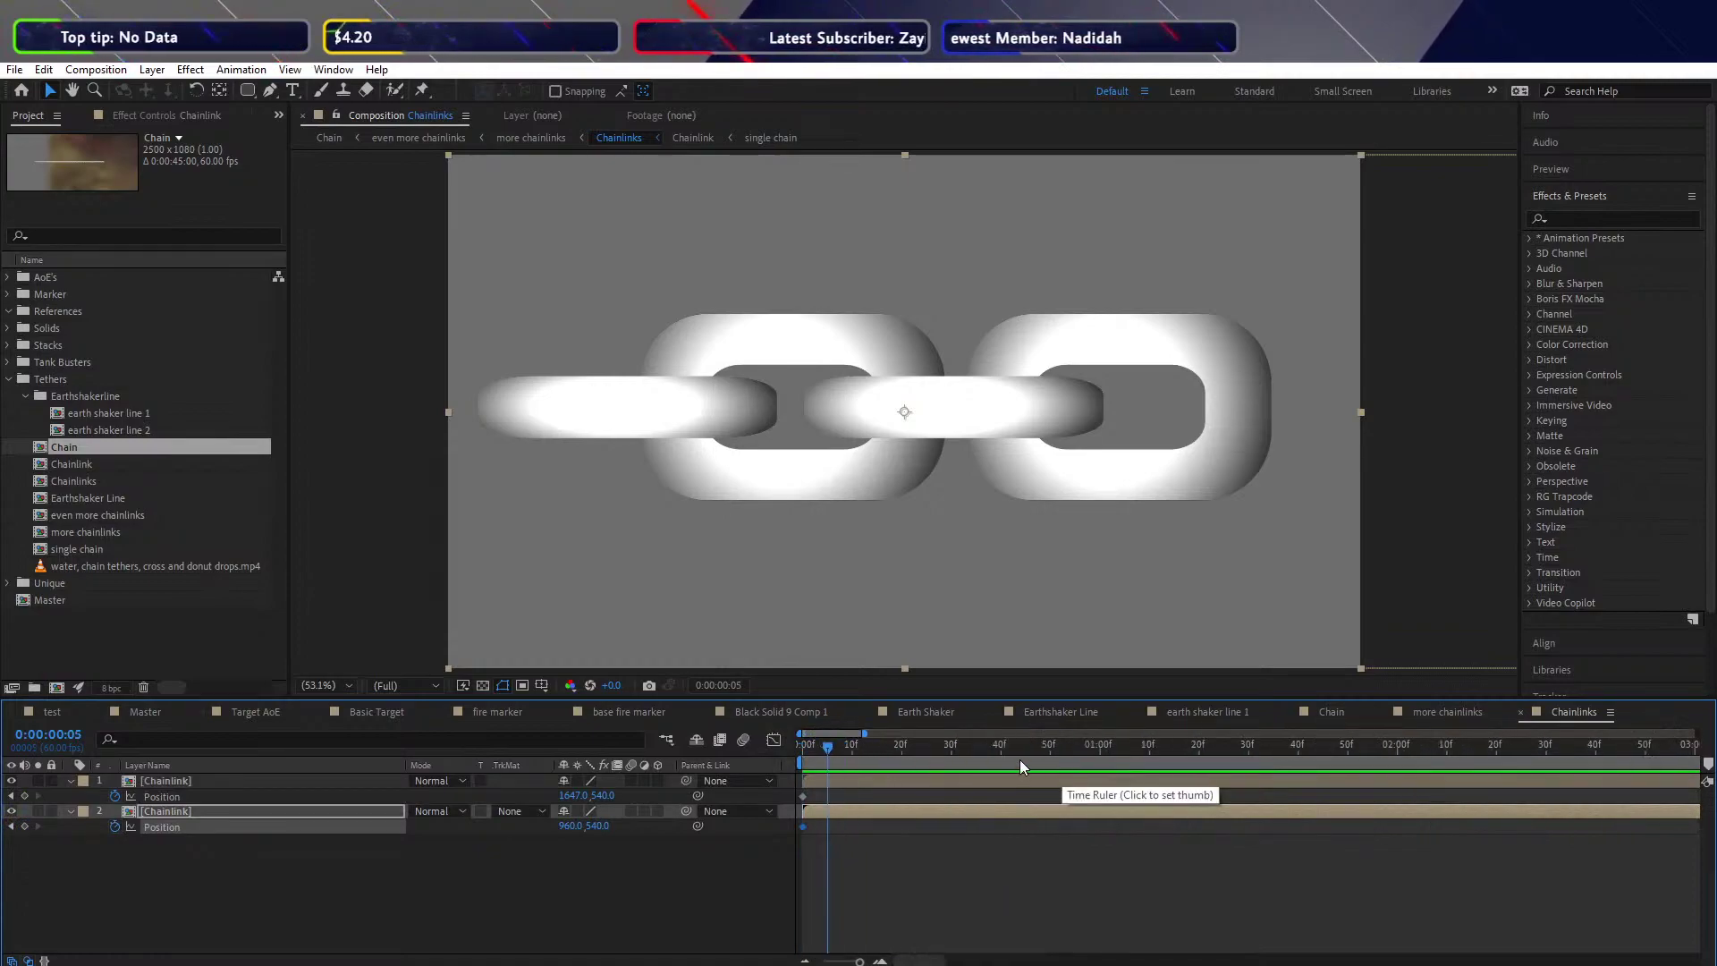
left_click_drag(1020, 756, 1366, 750)
key("minus")
key("minus")
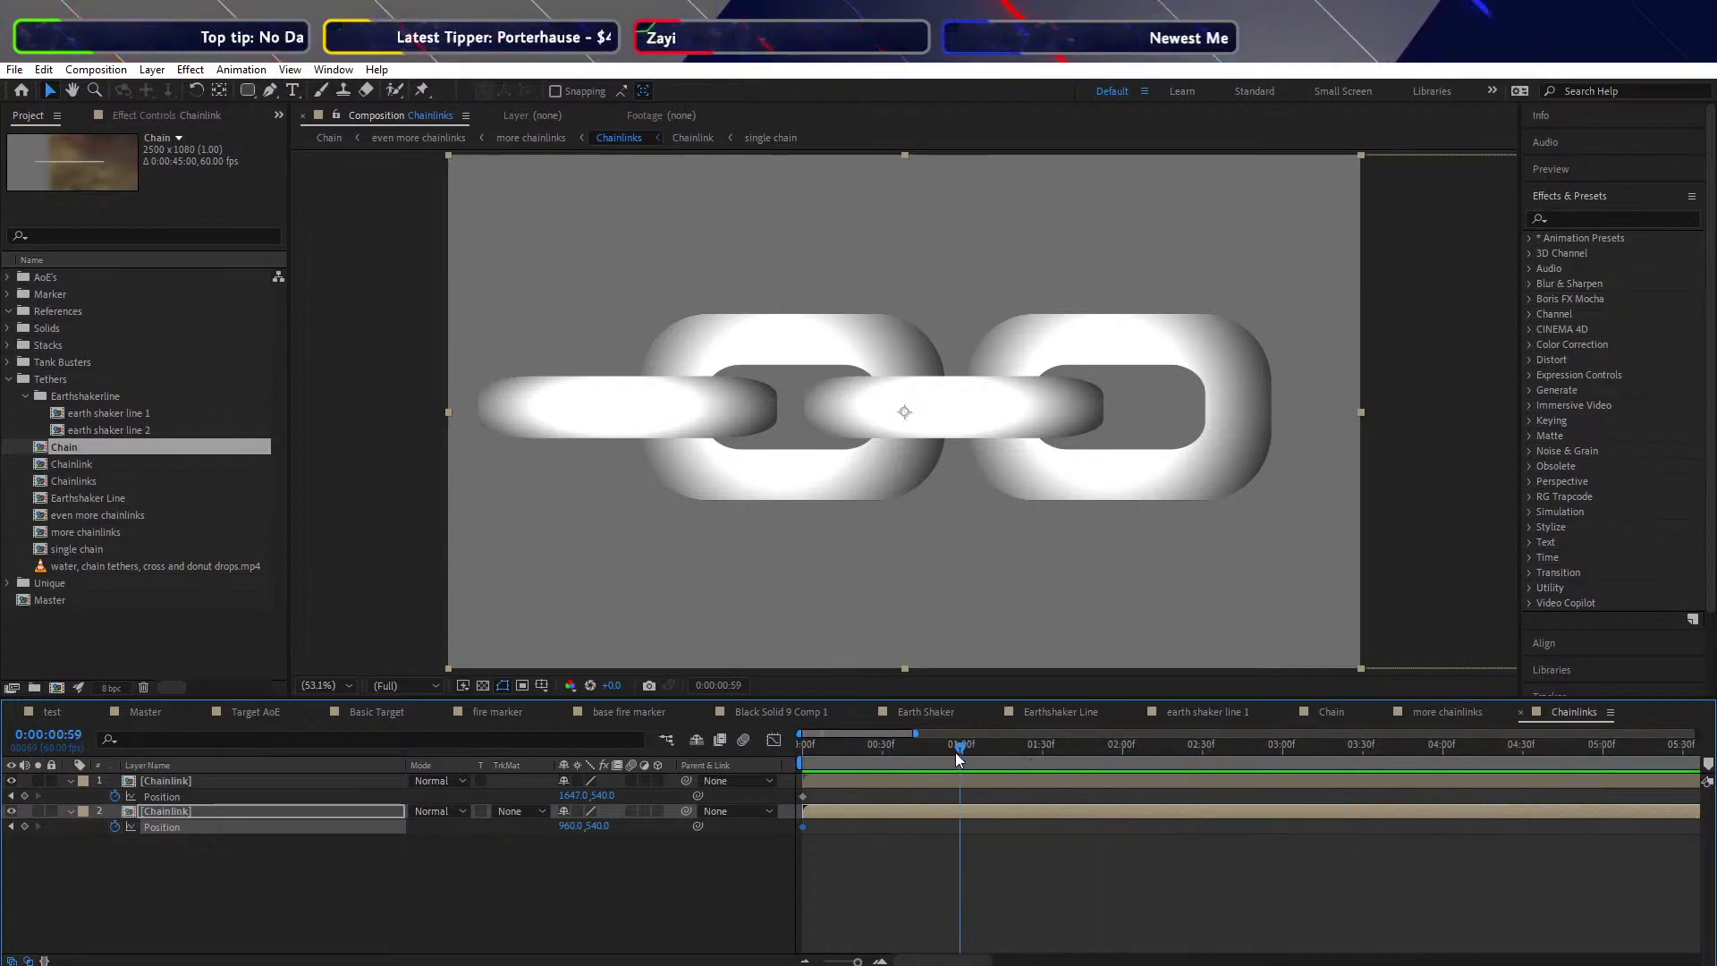
left_click_drag(955, 753, 964, 761)
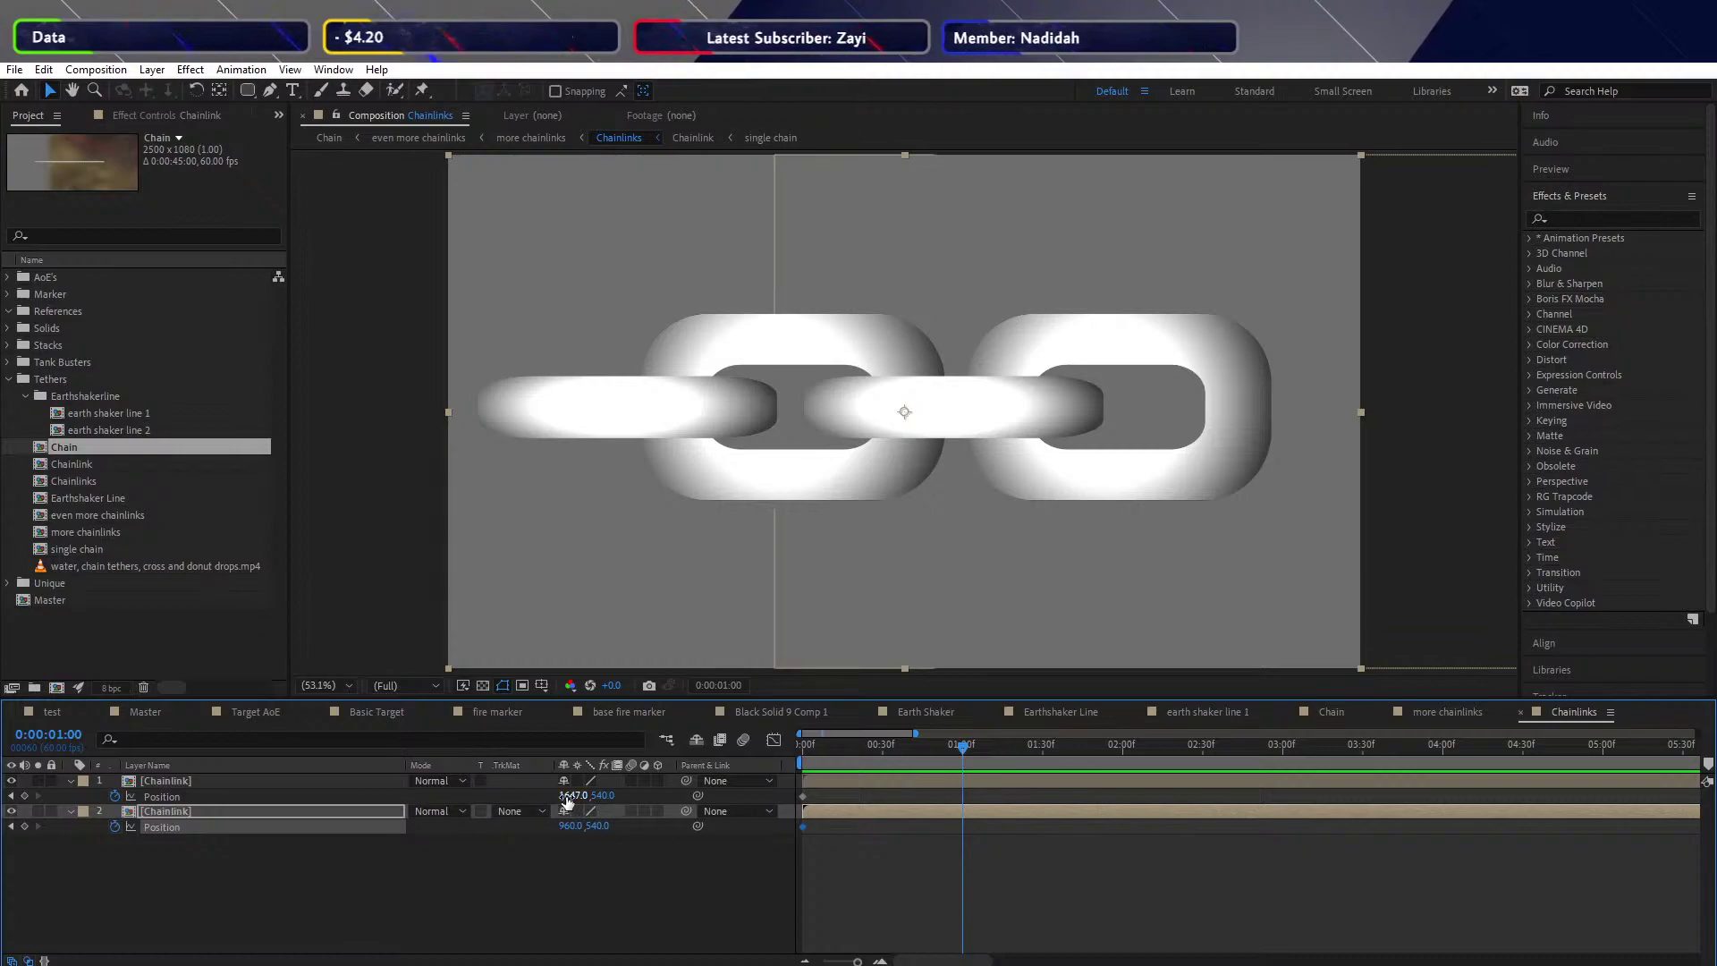
Try shifting the Chainlink layers along X at one second, with both moved together to 1749, 540 and 1062, 540
left_click_drag(586, 795, 644, 794)
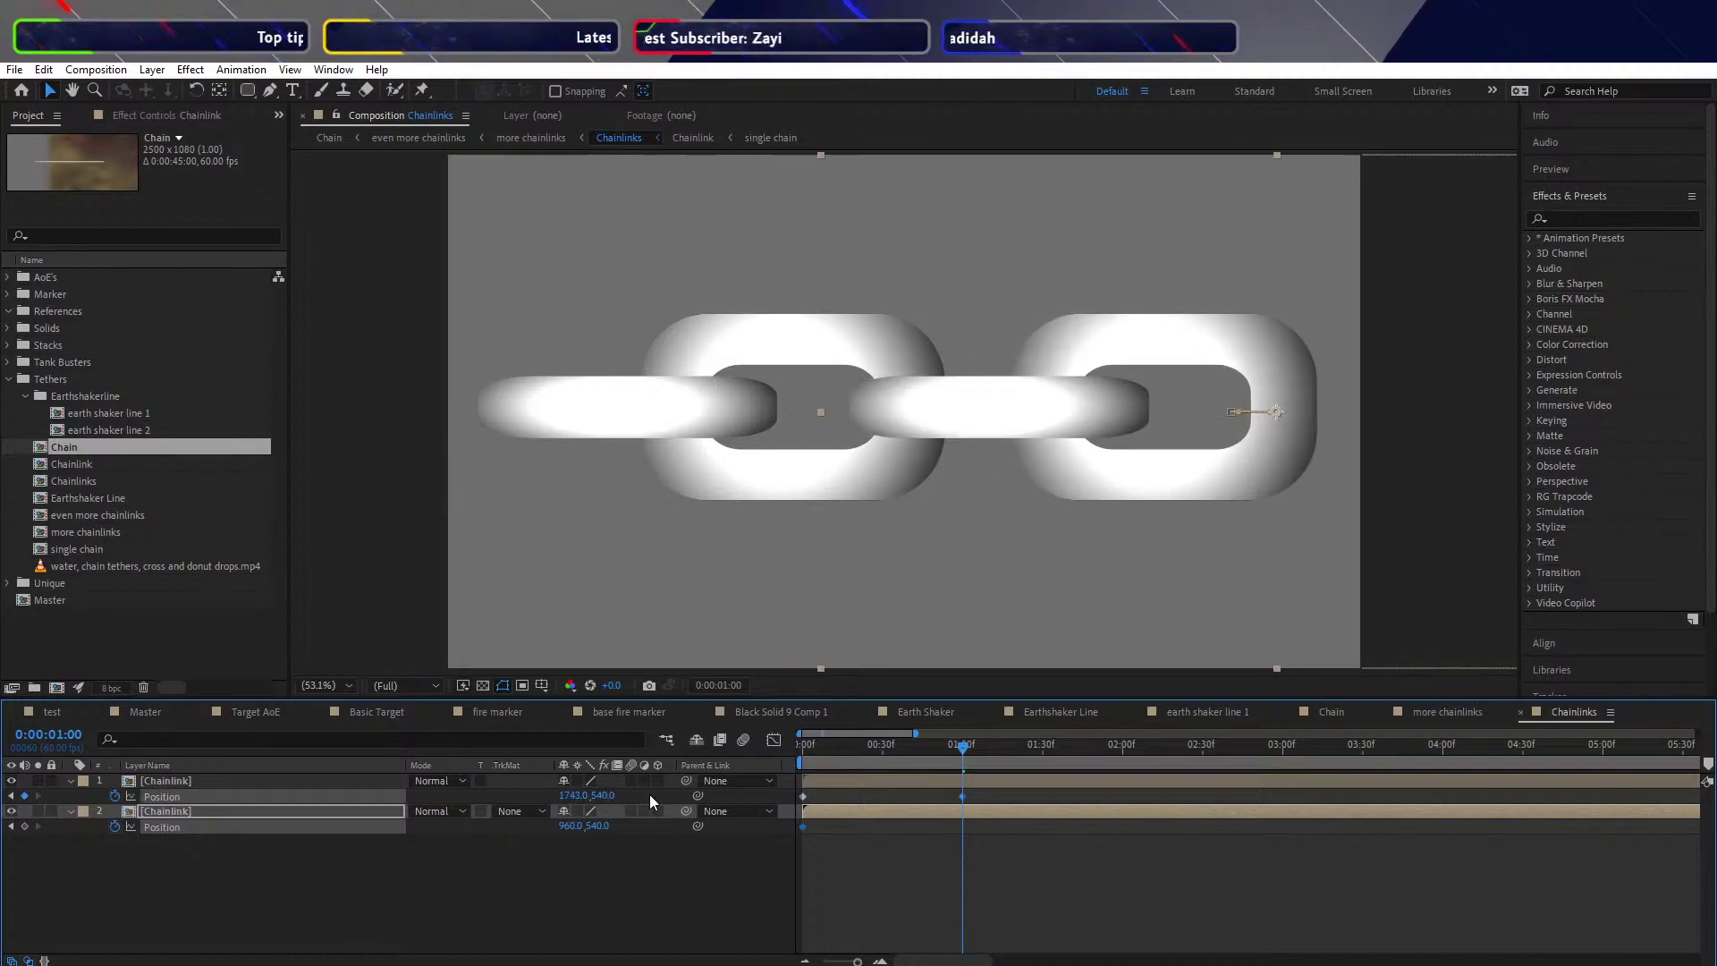
key("ctrl+z")
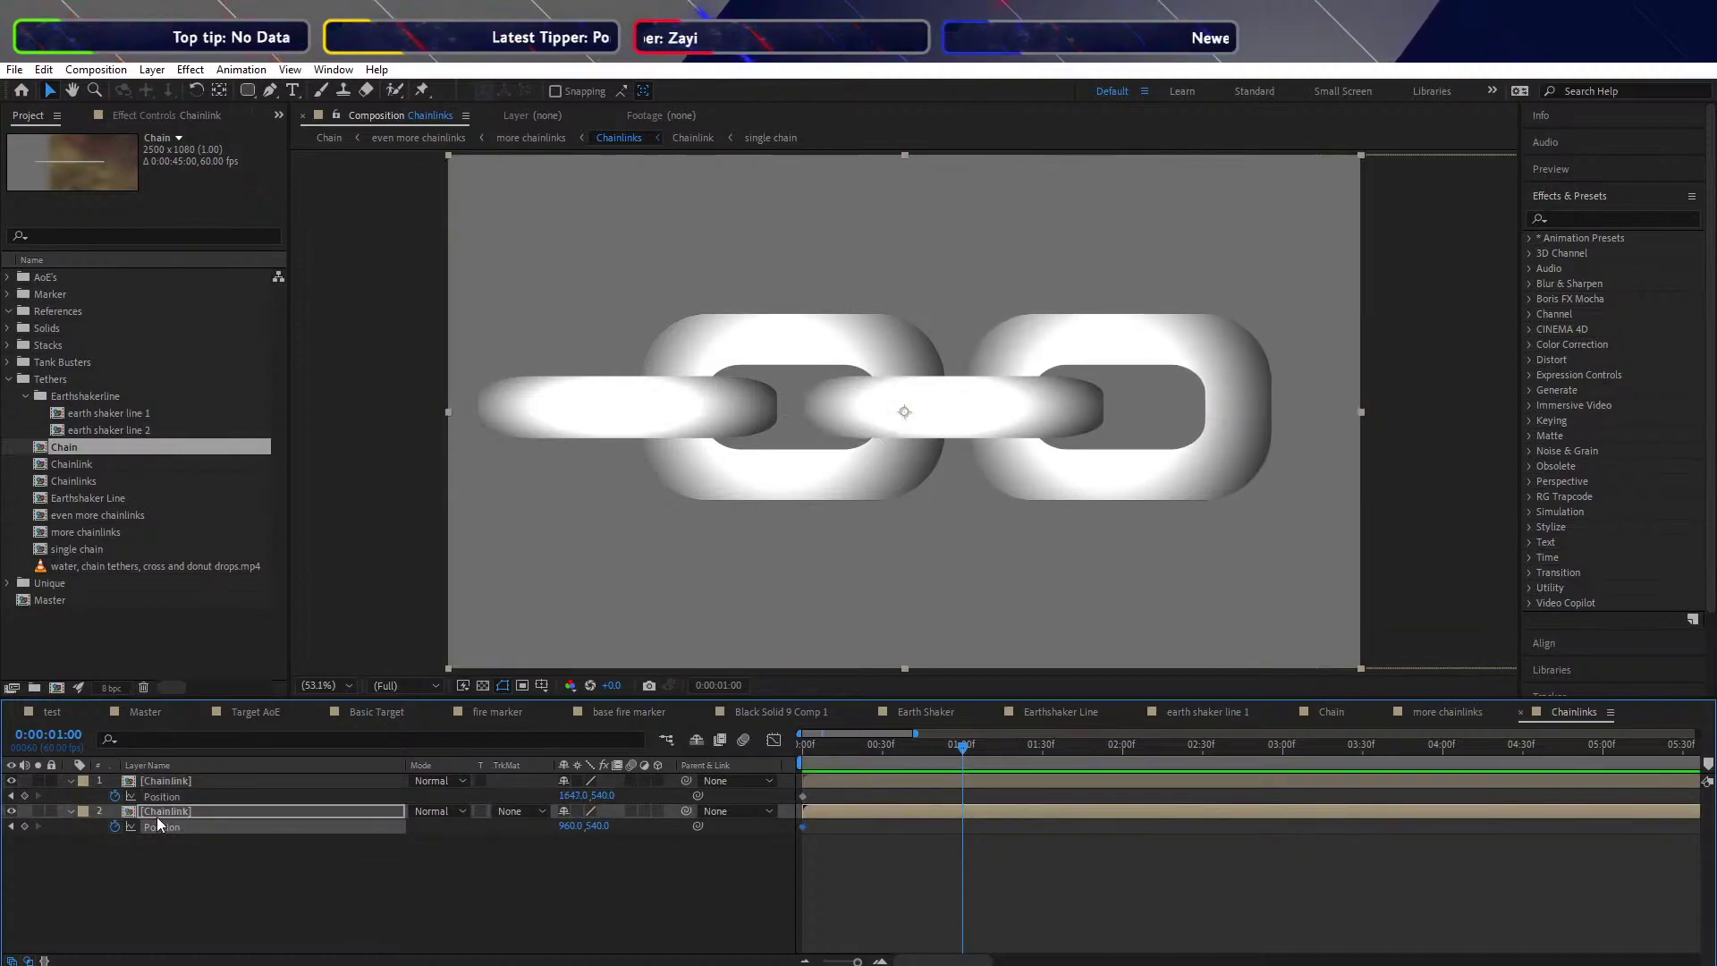
left_click(161, 792, "shift")
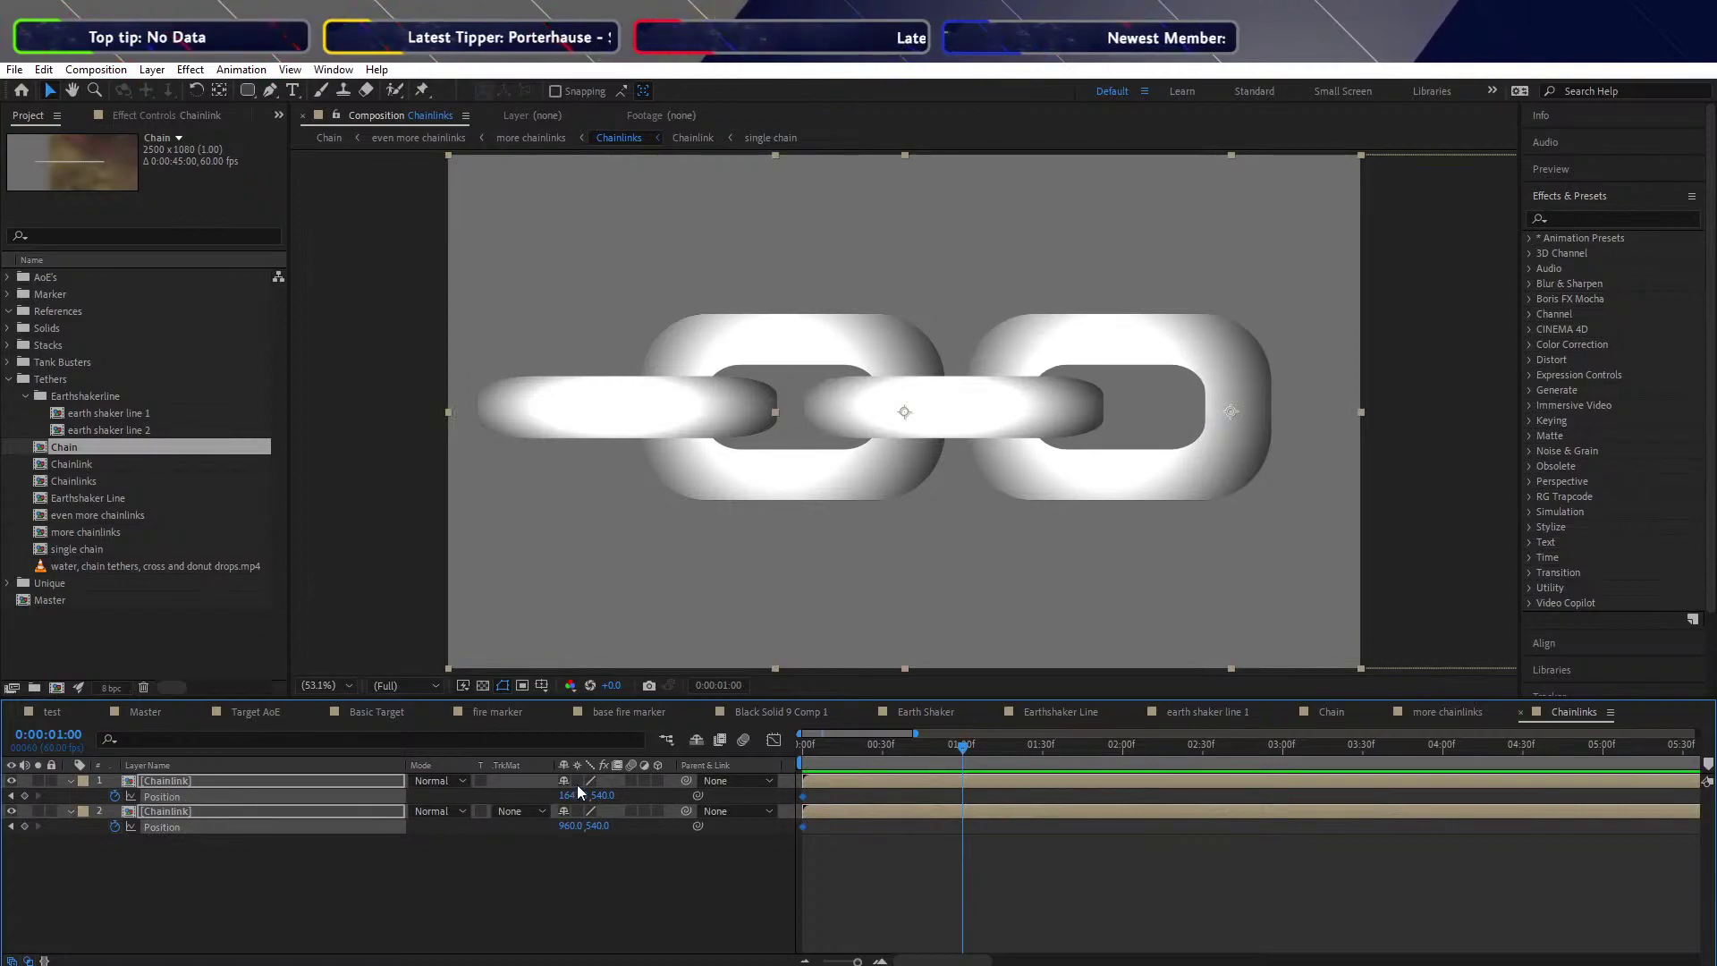
left_click_drag(583, 800, 667, 797)
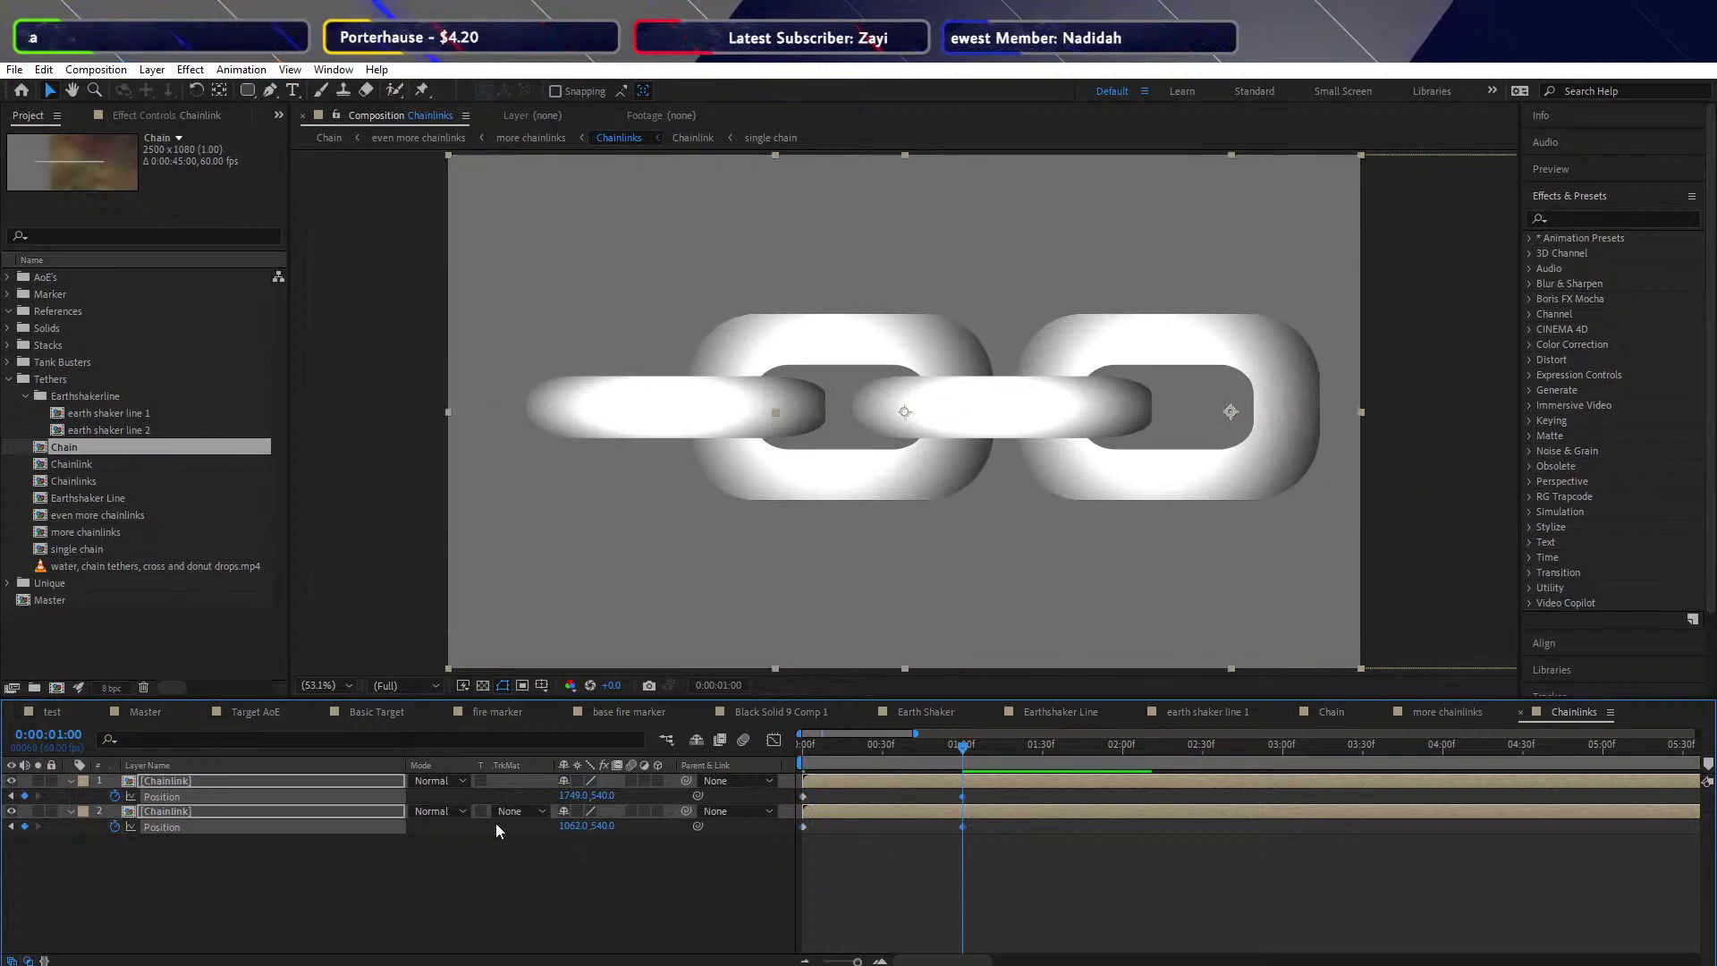
key("ctrl+z")
Duplicate the lower Chainlink layer and place the copy at the bottom of the stack
left_click(211, 886)
left_click(164, 810)
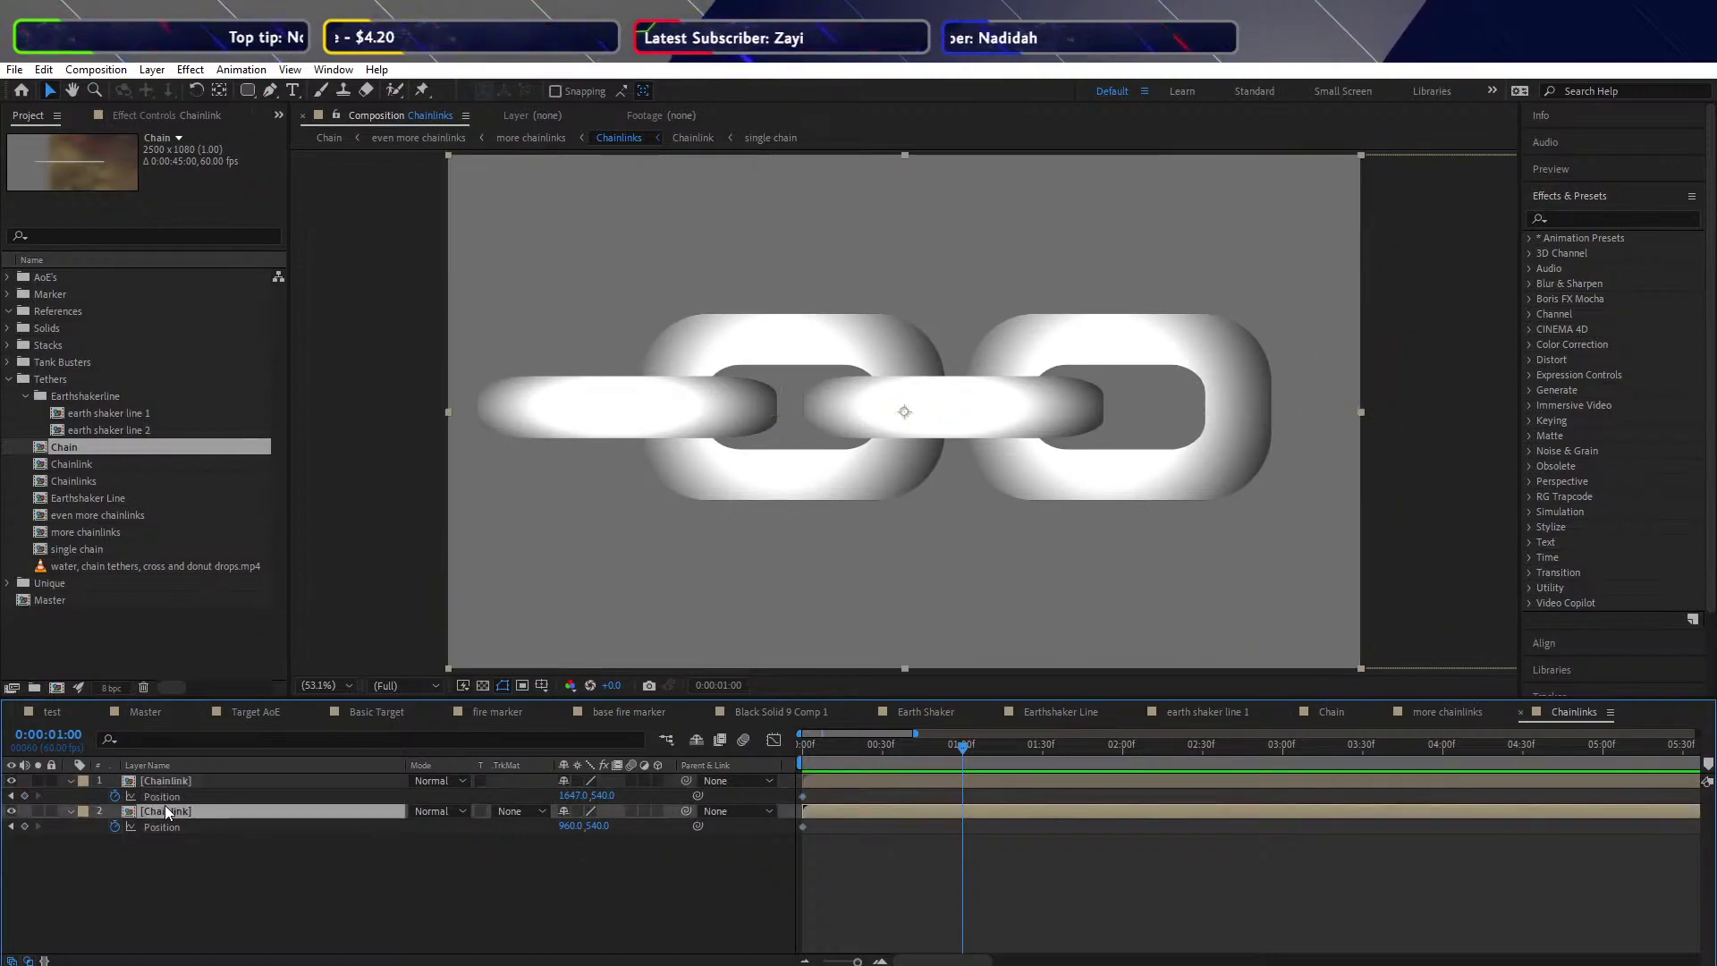
key("ctrl+d")
left_click_drag(179, 814, 179, 844)
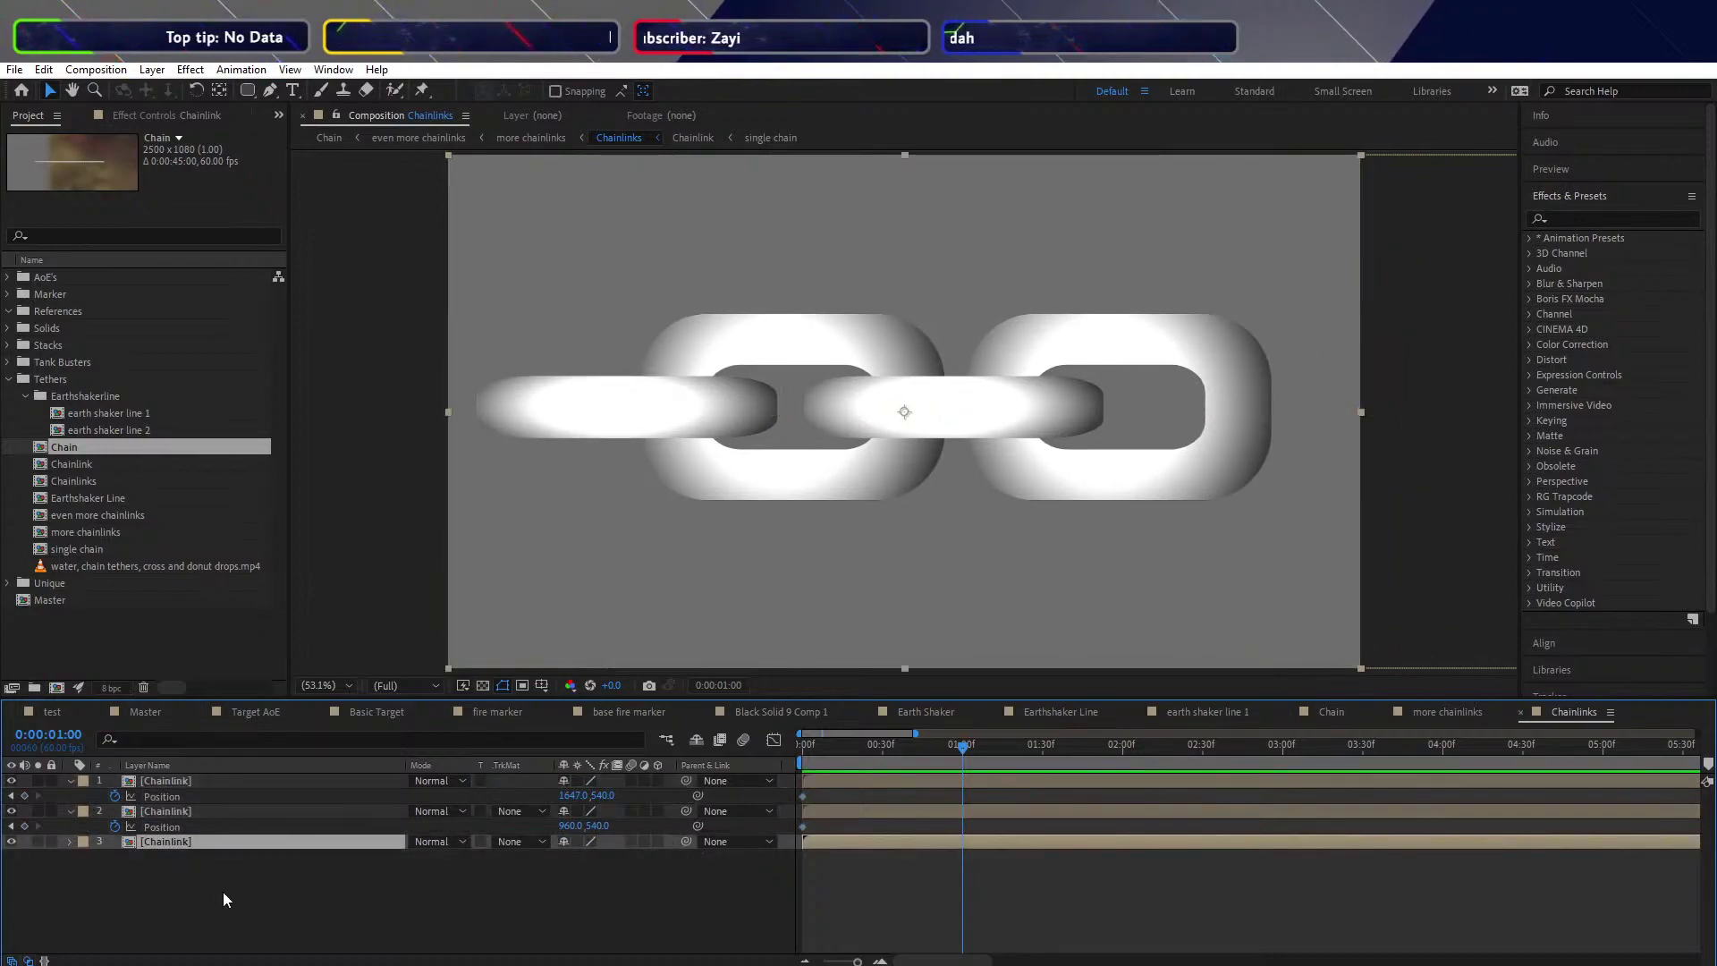
Keyframe both animated Chainlink layers together at one second, setting their positions to 2329, 540 and 1642, 540
left_click(182, 810)
left_click(176, 780, "ctrl")
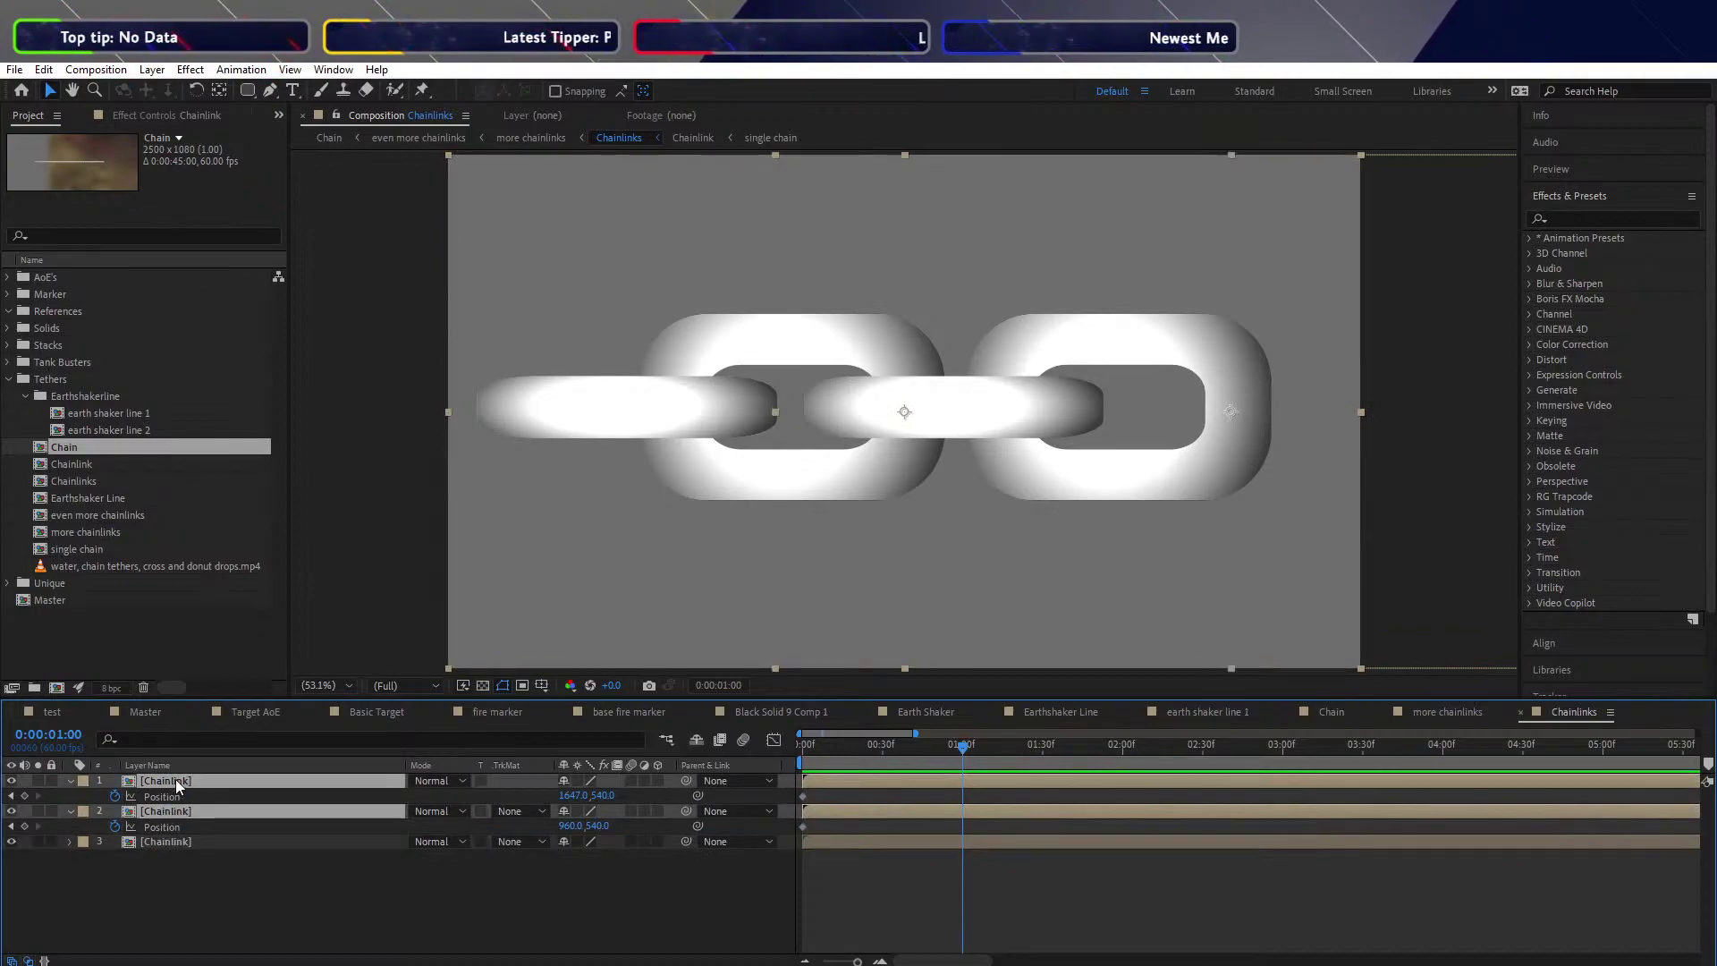
left_click(172, 828)
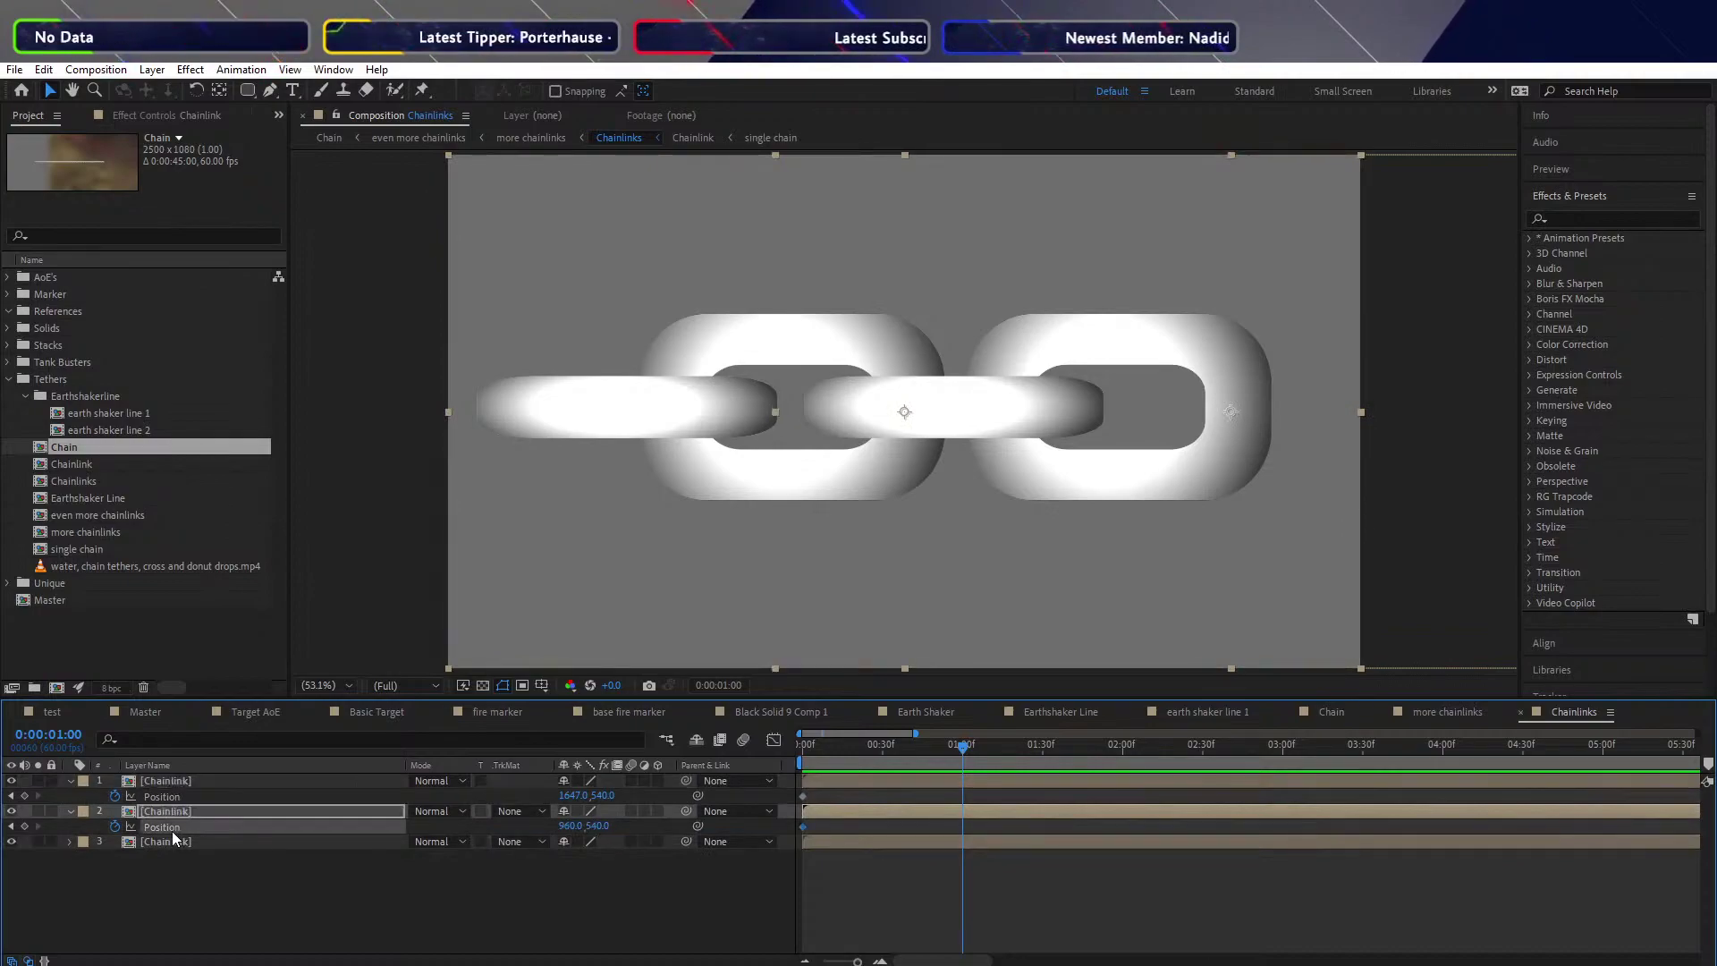
left_click(173, 797, "ctrl")
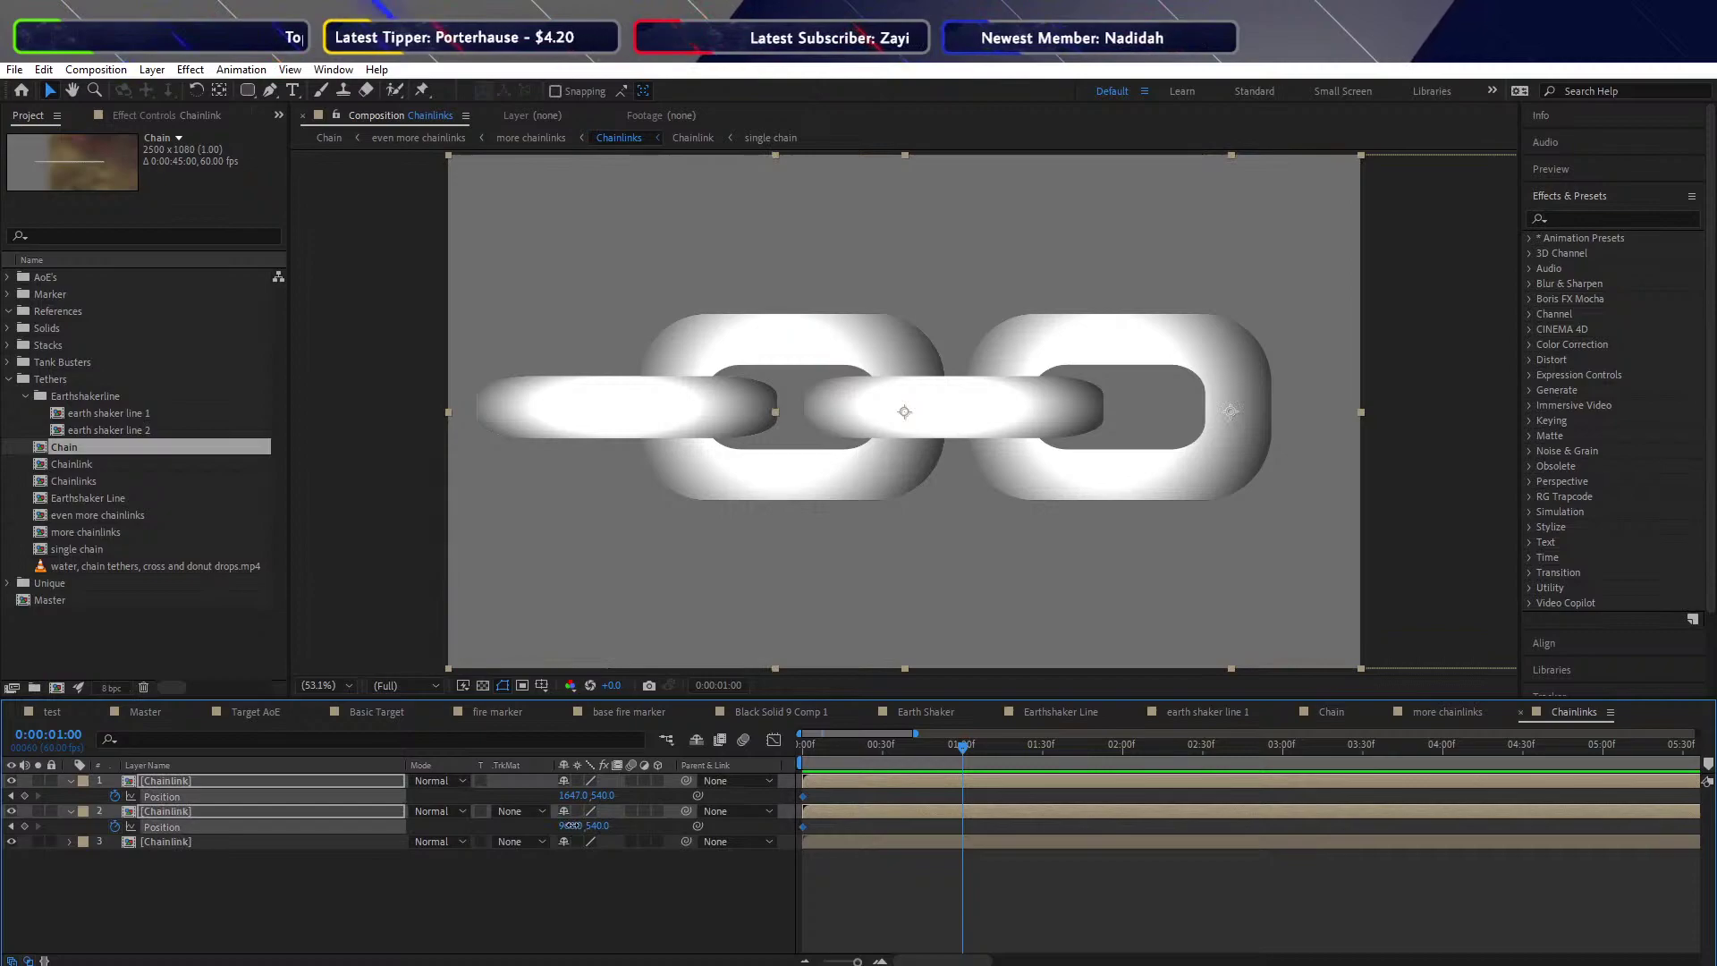
left_click_drag(572, 826, 1154, 812)
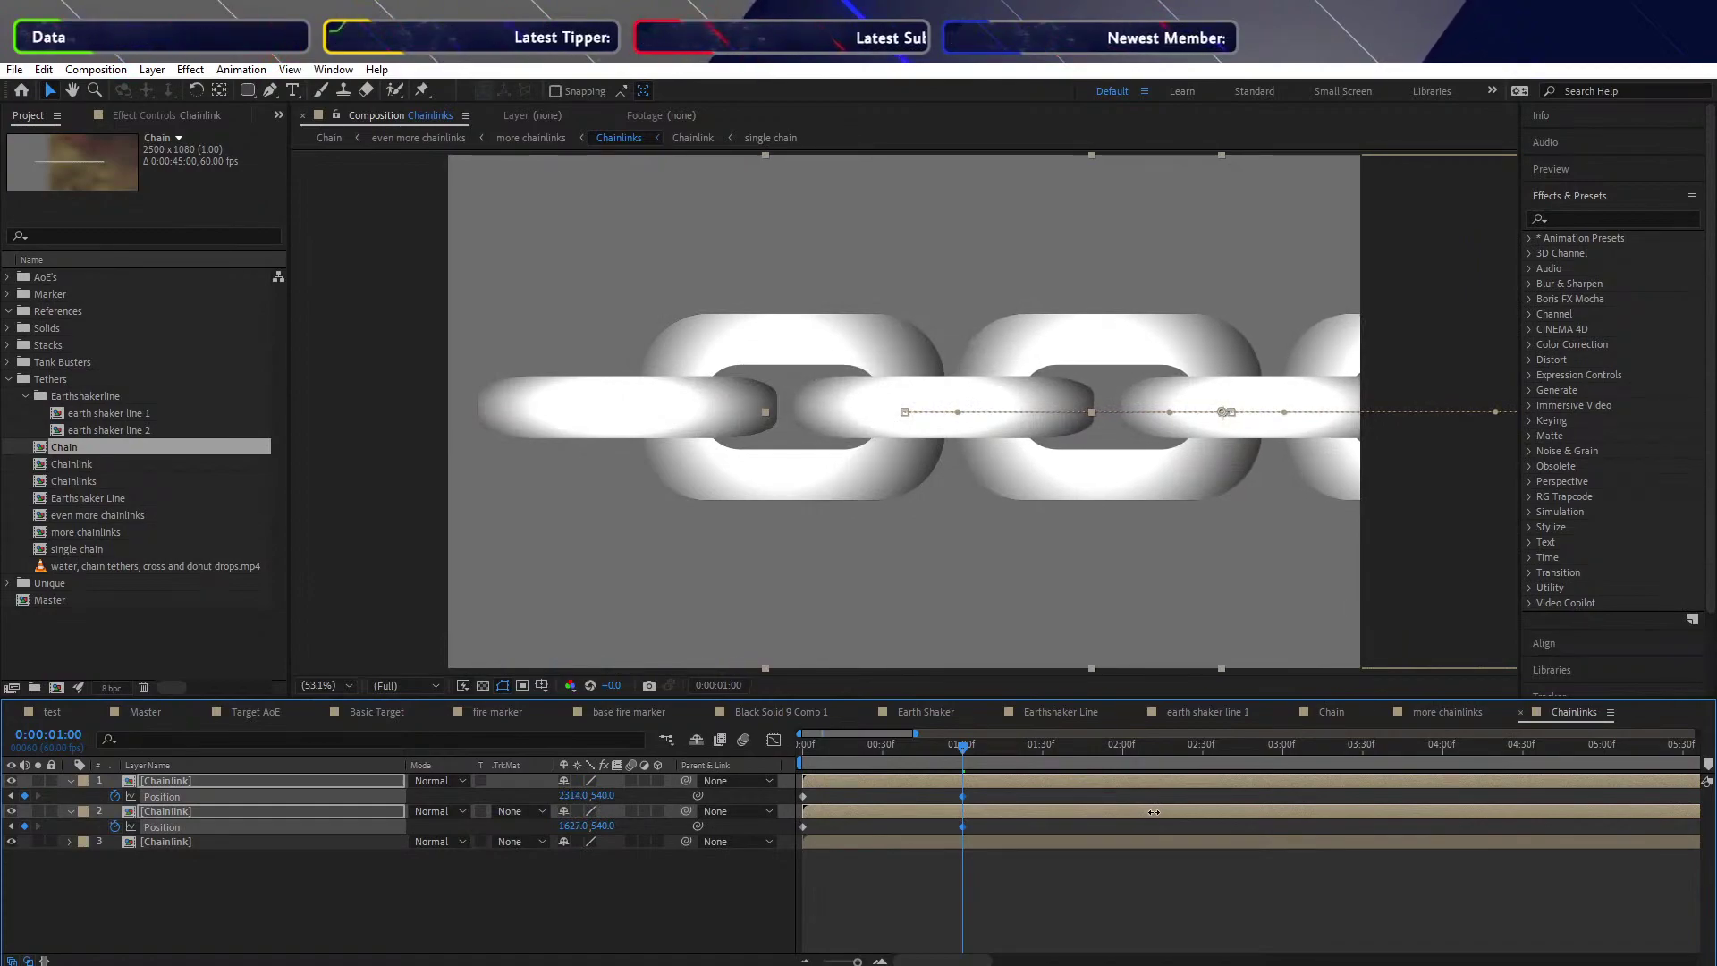
left_click_drag(1152, 812, 1169, 811)
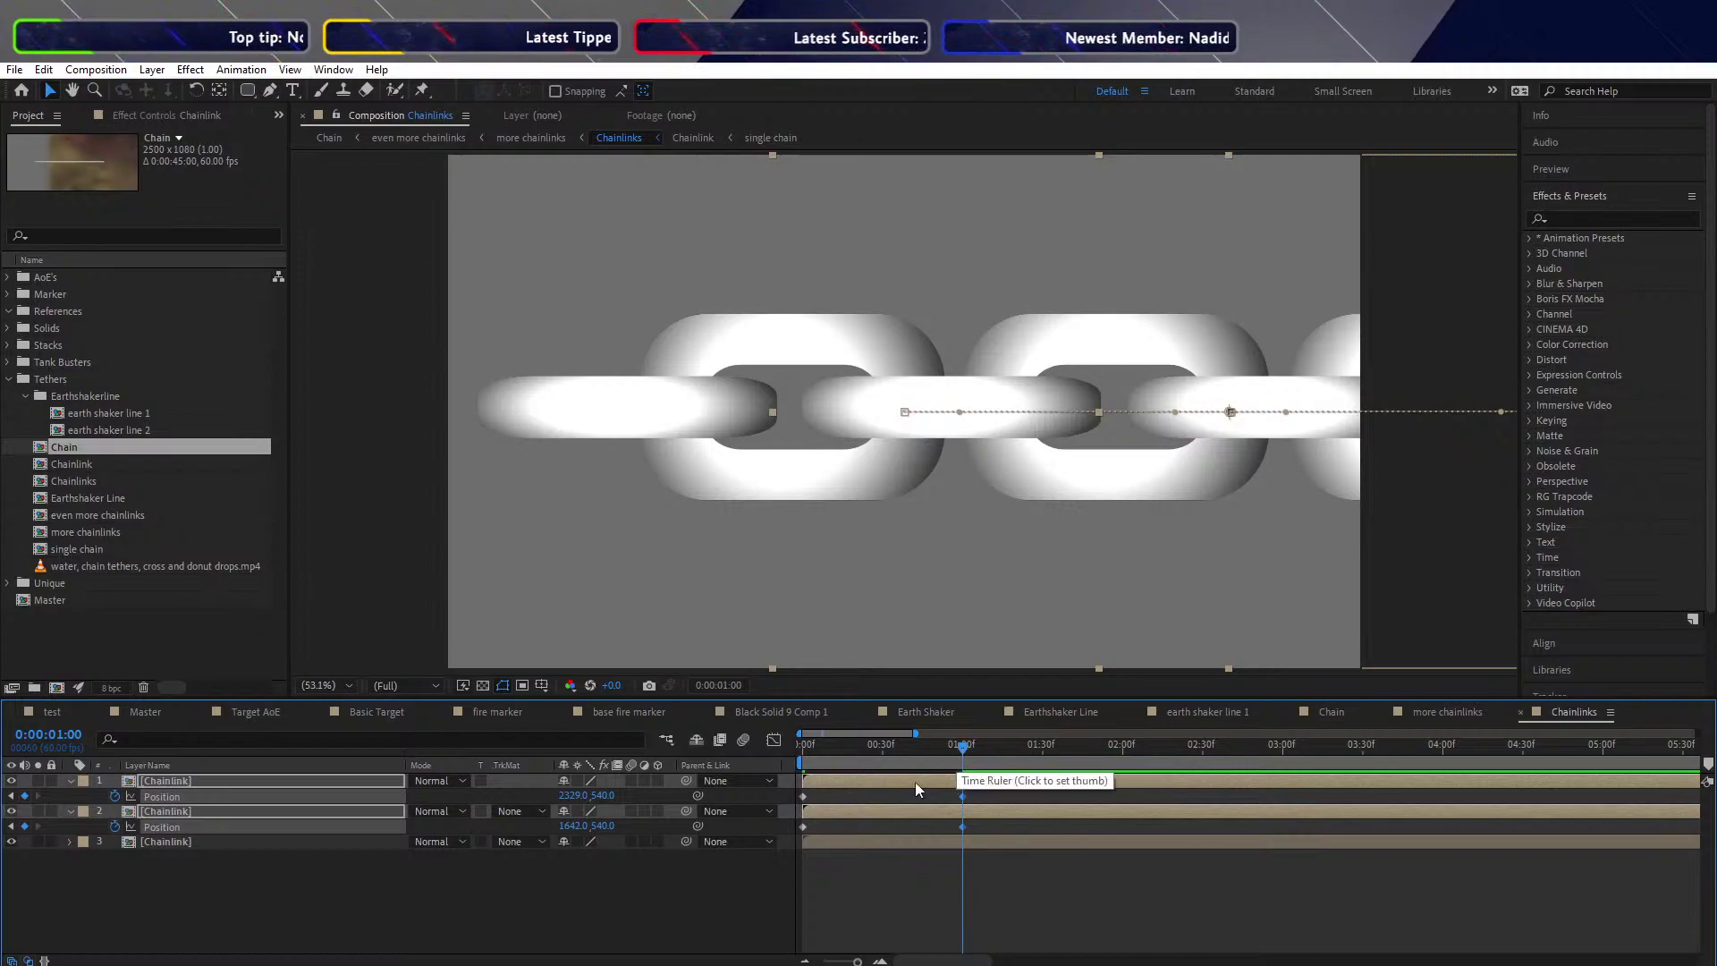
Delete the duplicate Chainlink layer at the bottom of the stack and preview the animation from the start
left_click(562, 923)
left_click(185, 840)
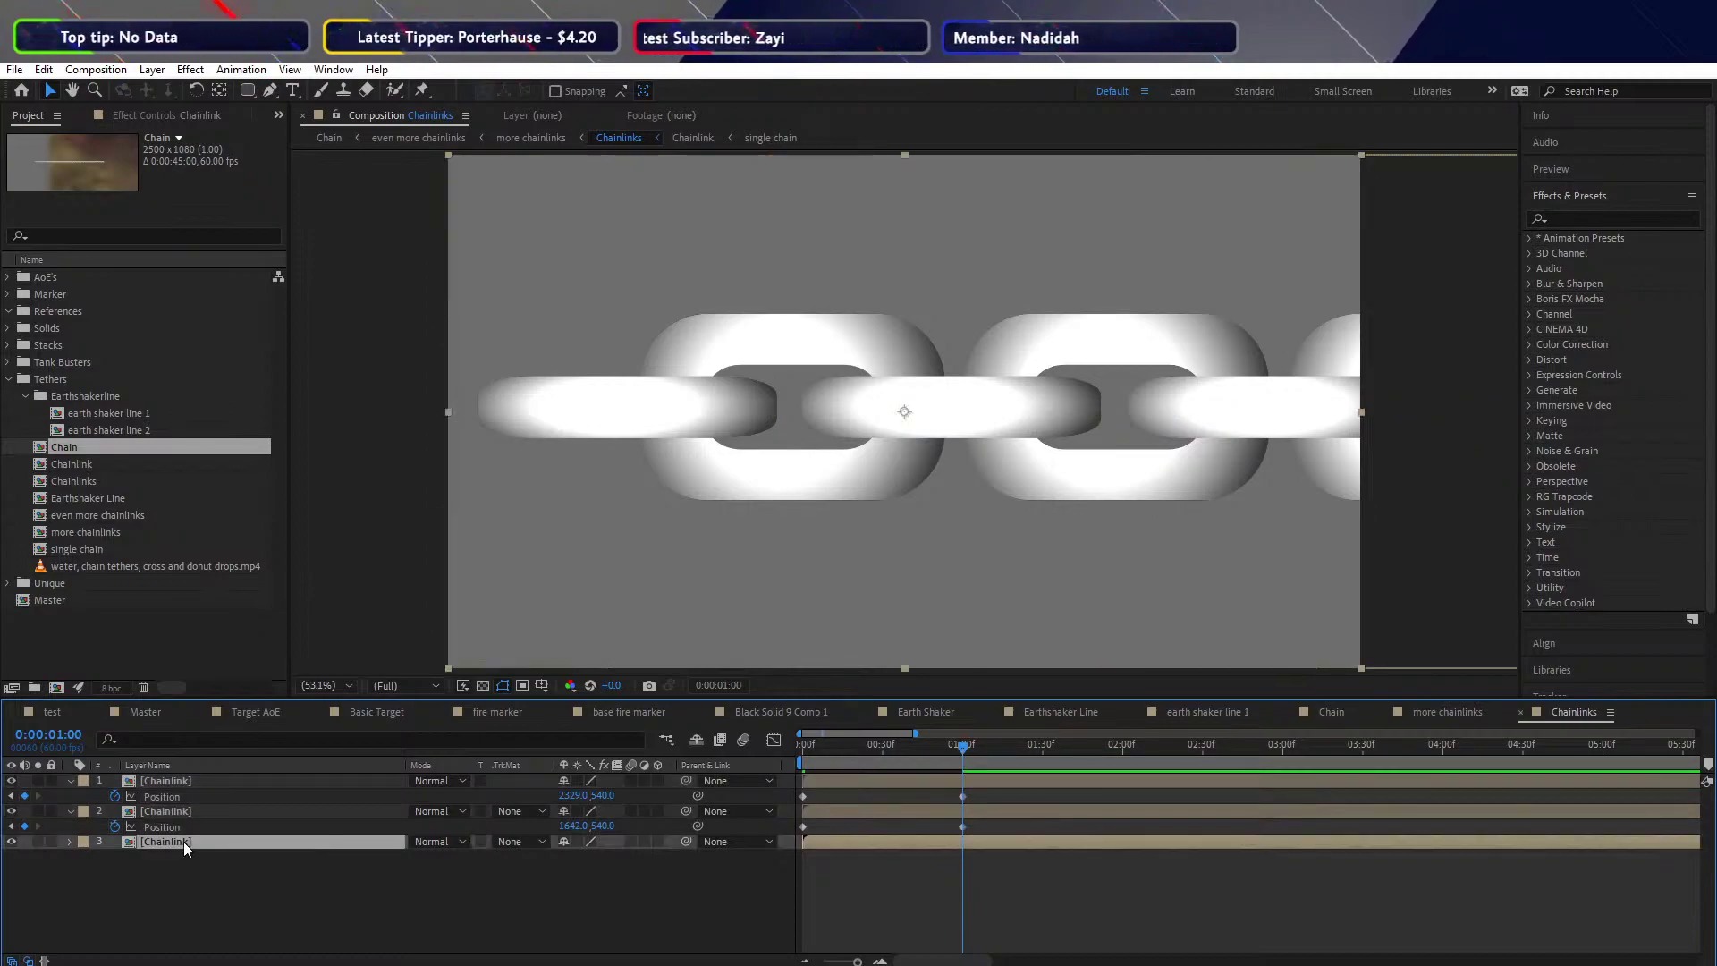
key("Delete")
left_click_drag(837, 744, 796, 750)
key("space")
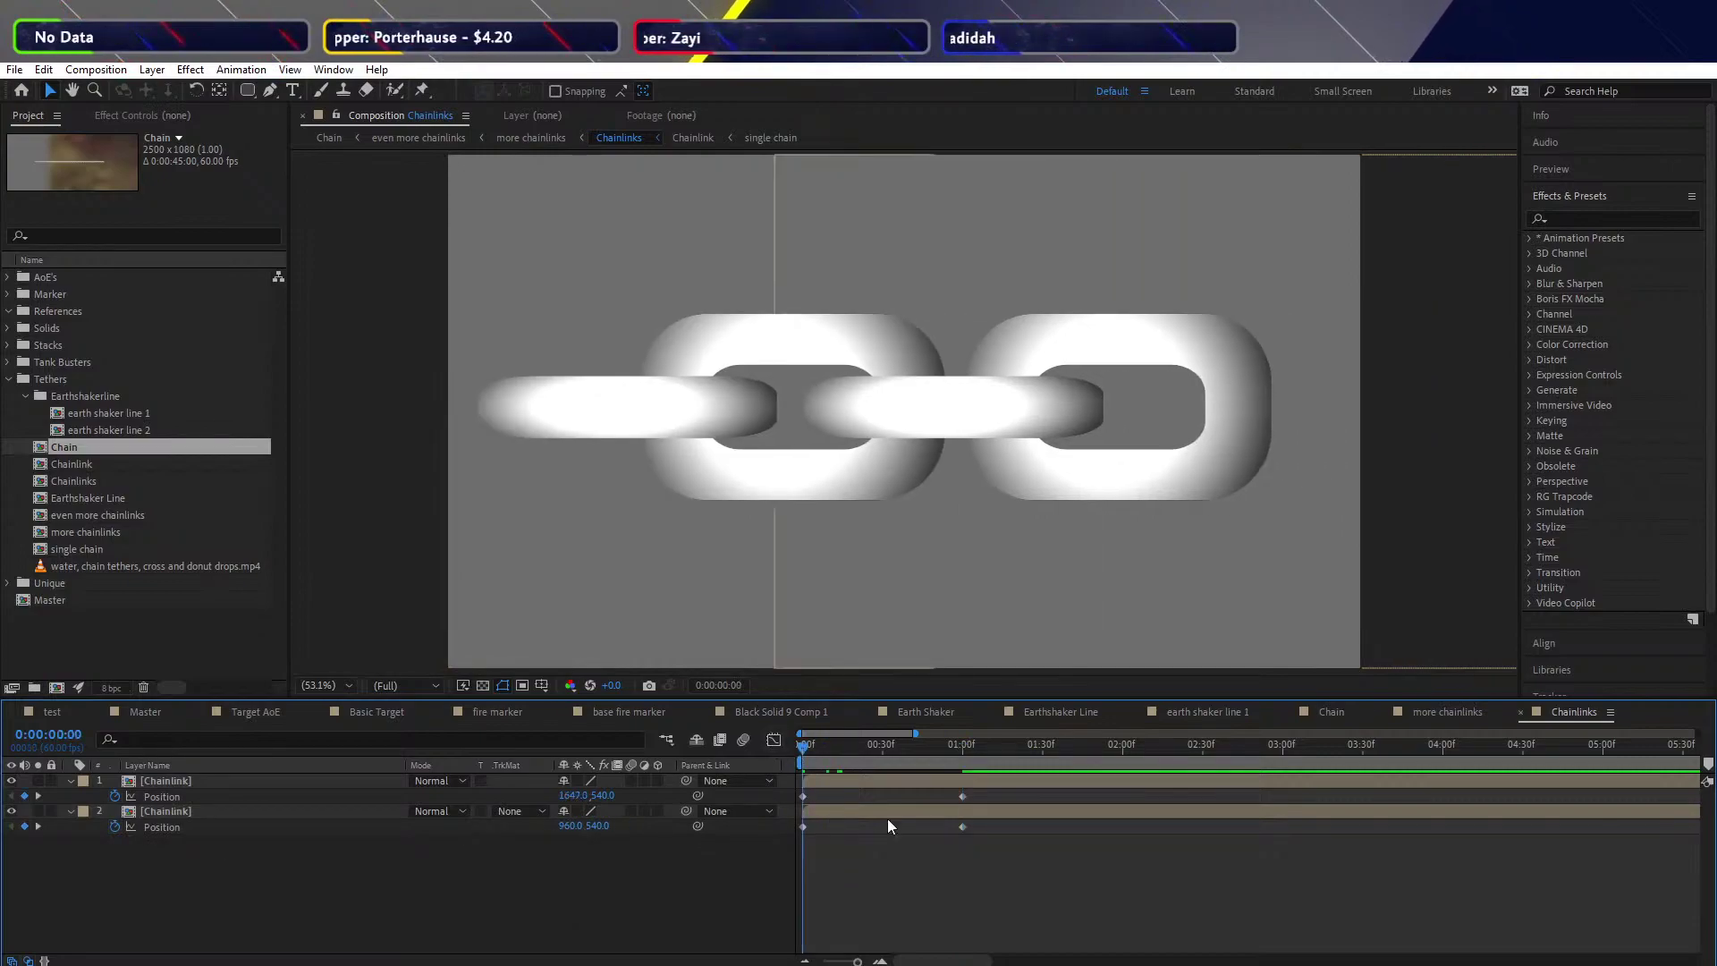
Move the ending Position keyframes of both Chainlink layers to the three-second mark
left_click(1018, 747)
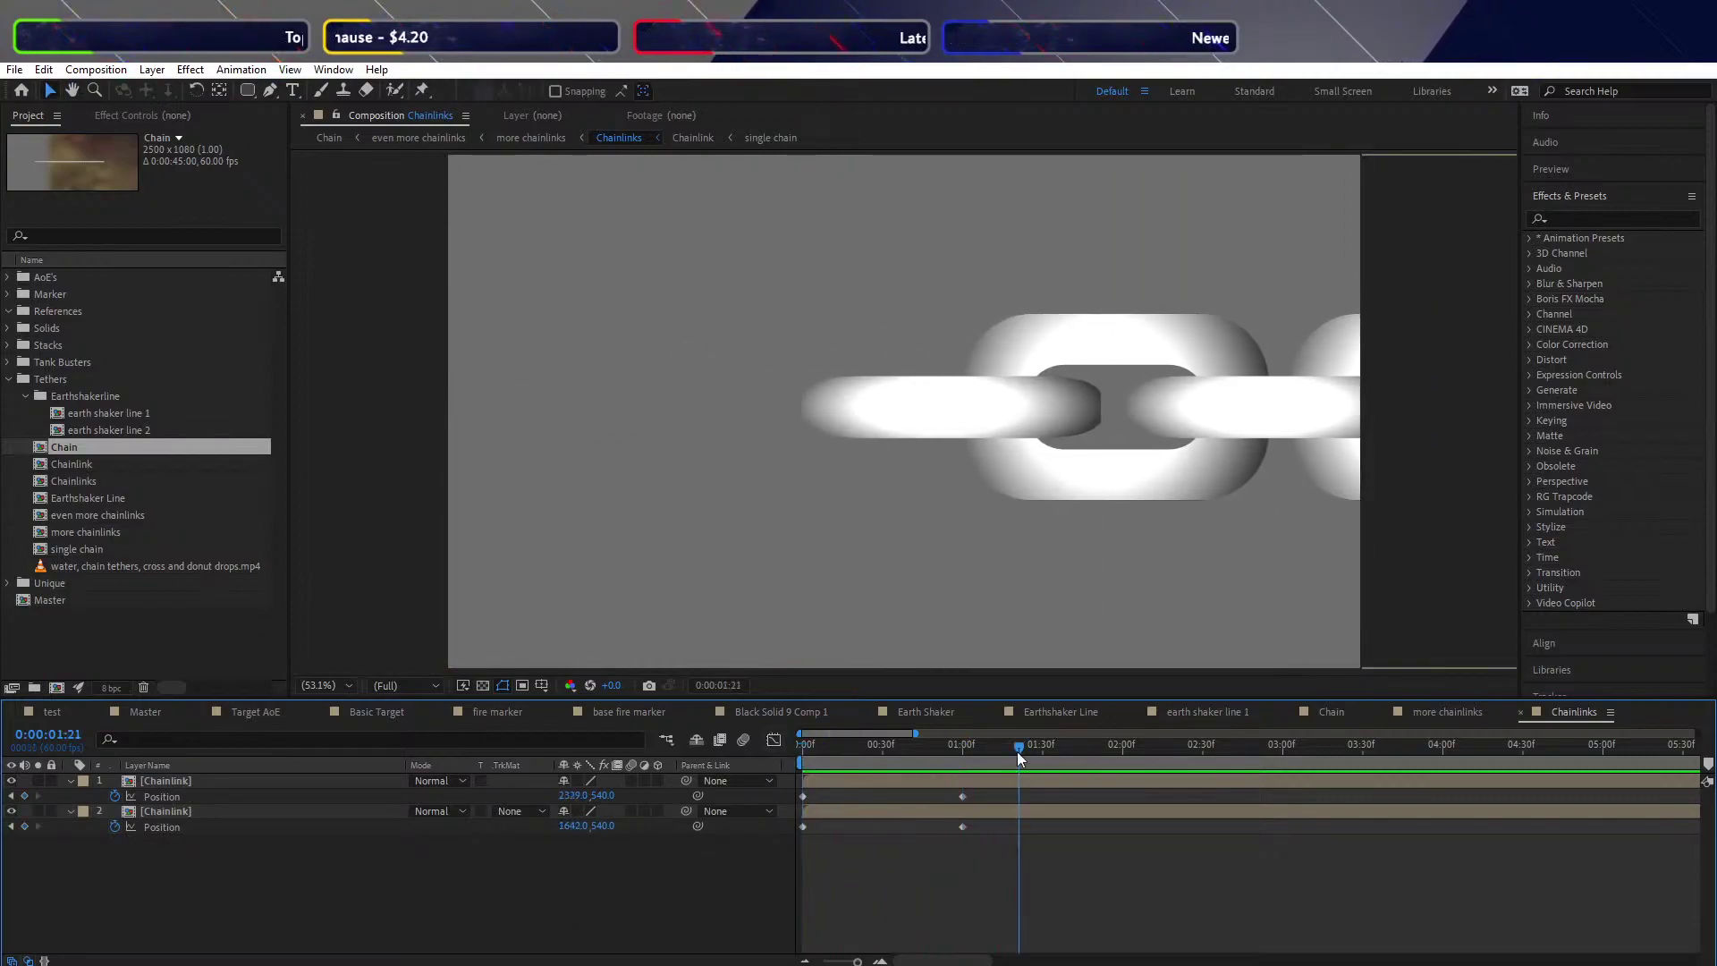
left_click(1024, 782)
left_click_drag(1013, 862, 1286, 791)
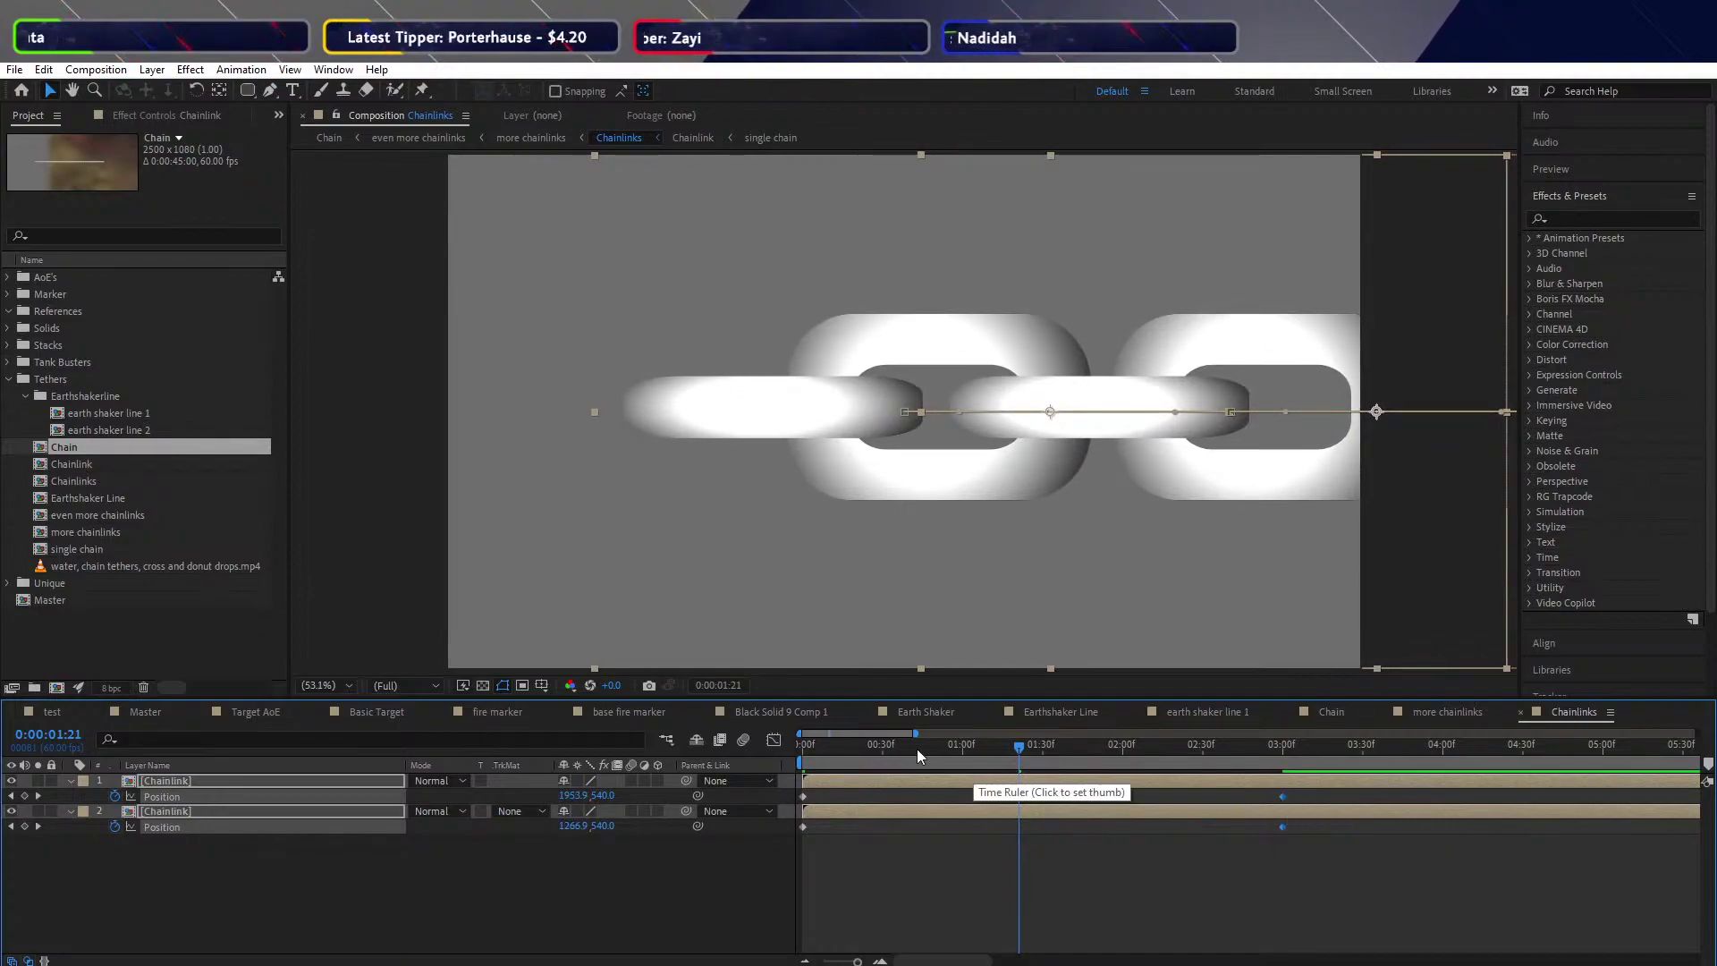
Preview the retimed chain movement in the Chainlinks composition from the first frame
key("Home")
key("space")
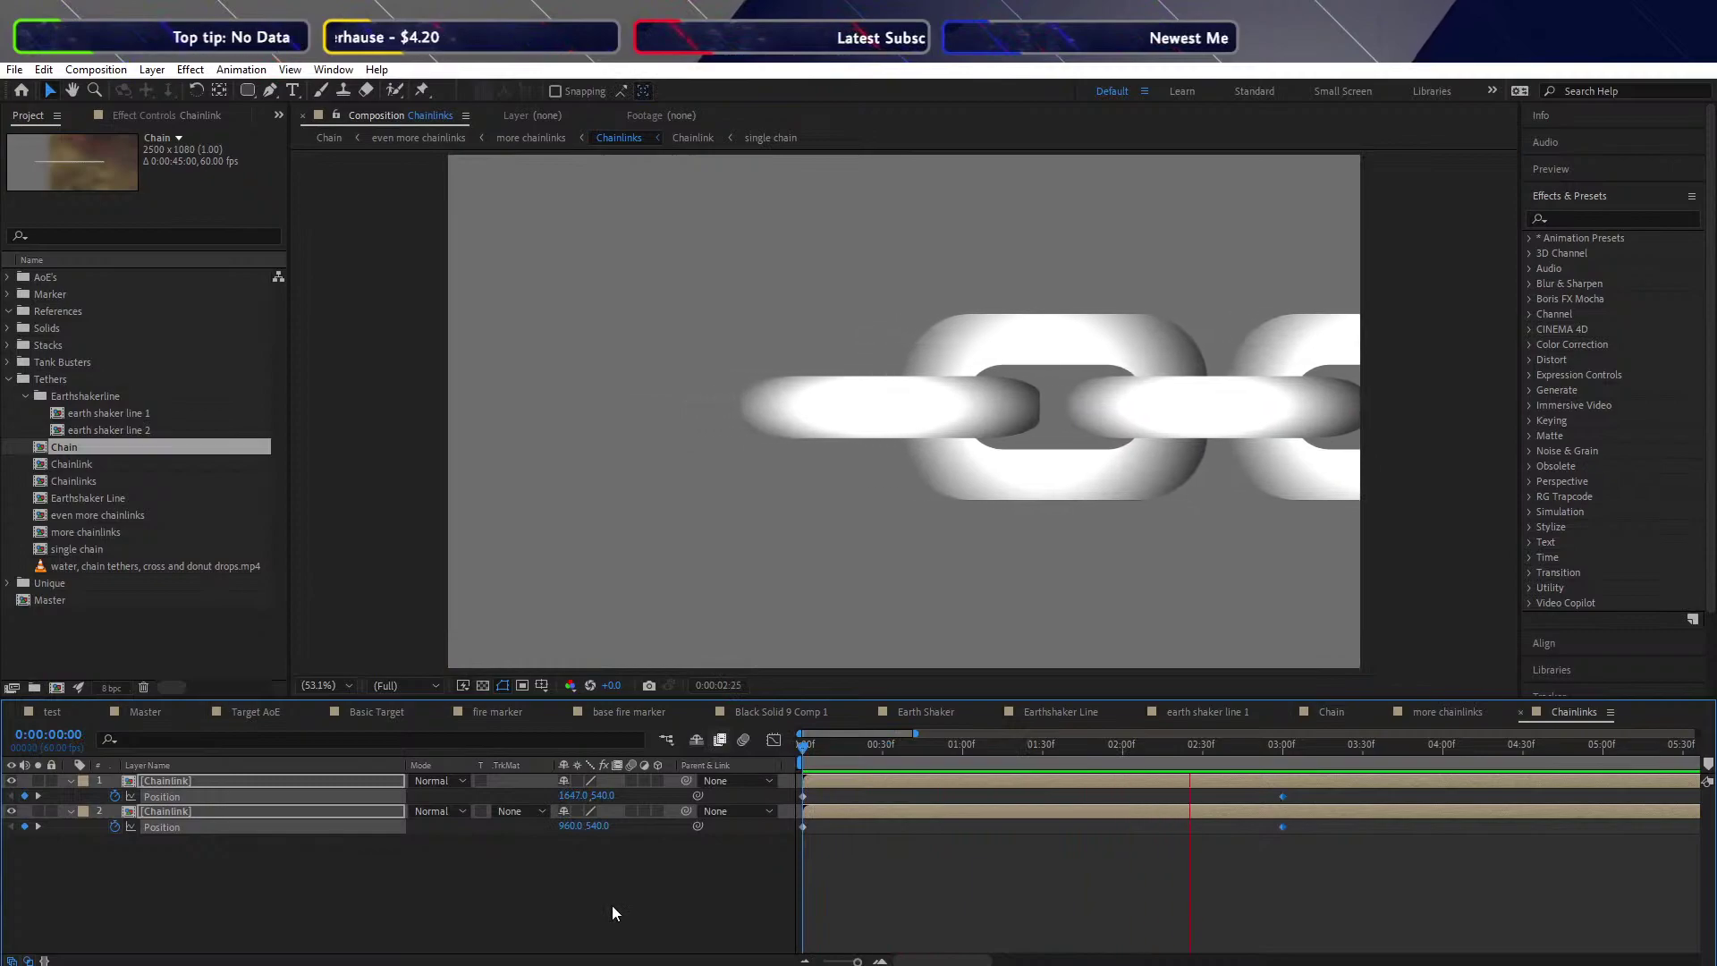
key("space")
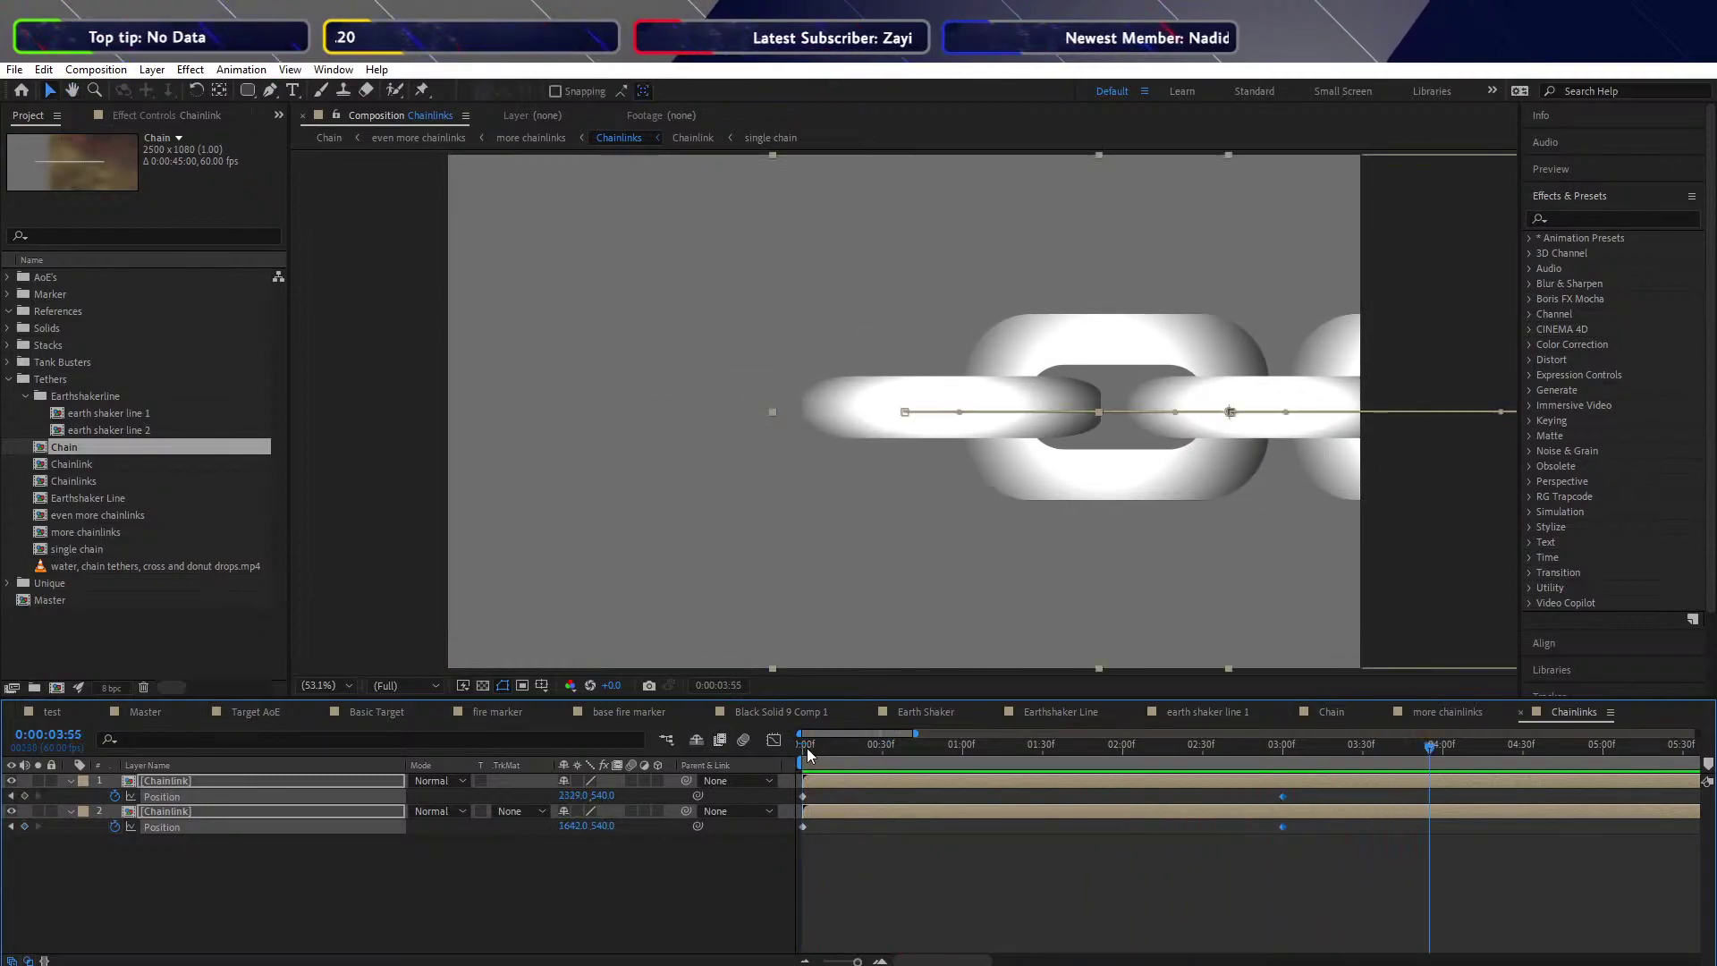
key("space")
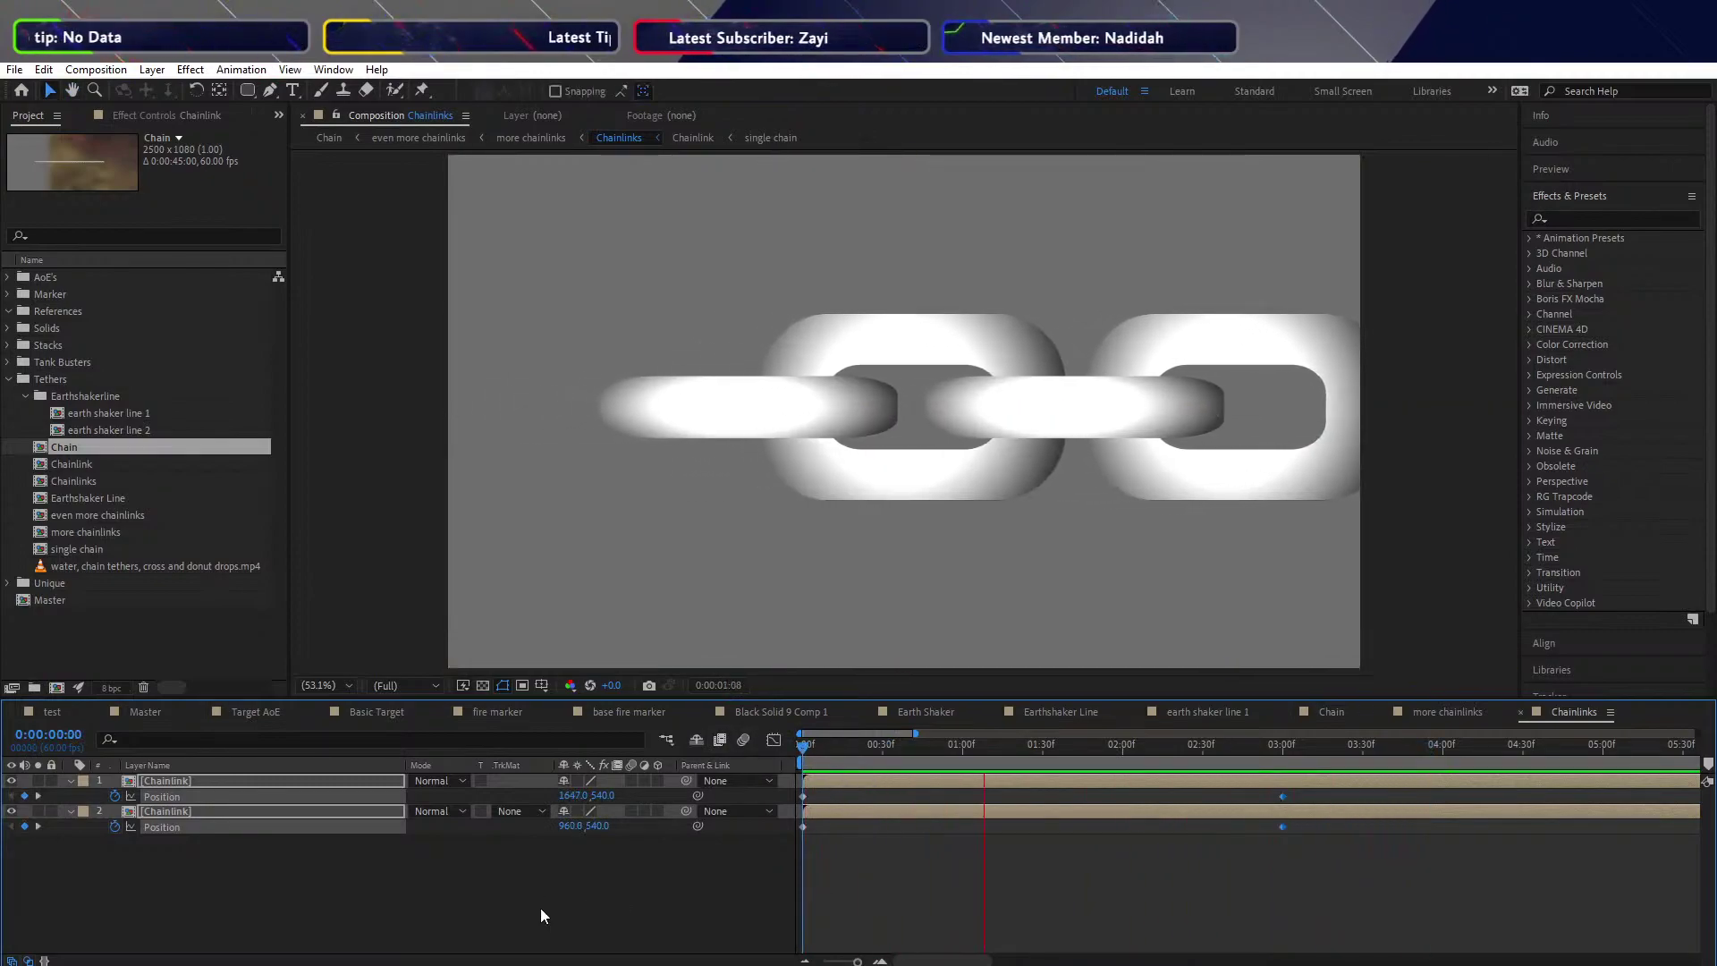
key("space")
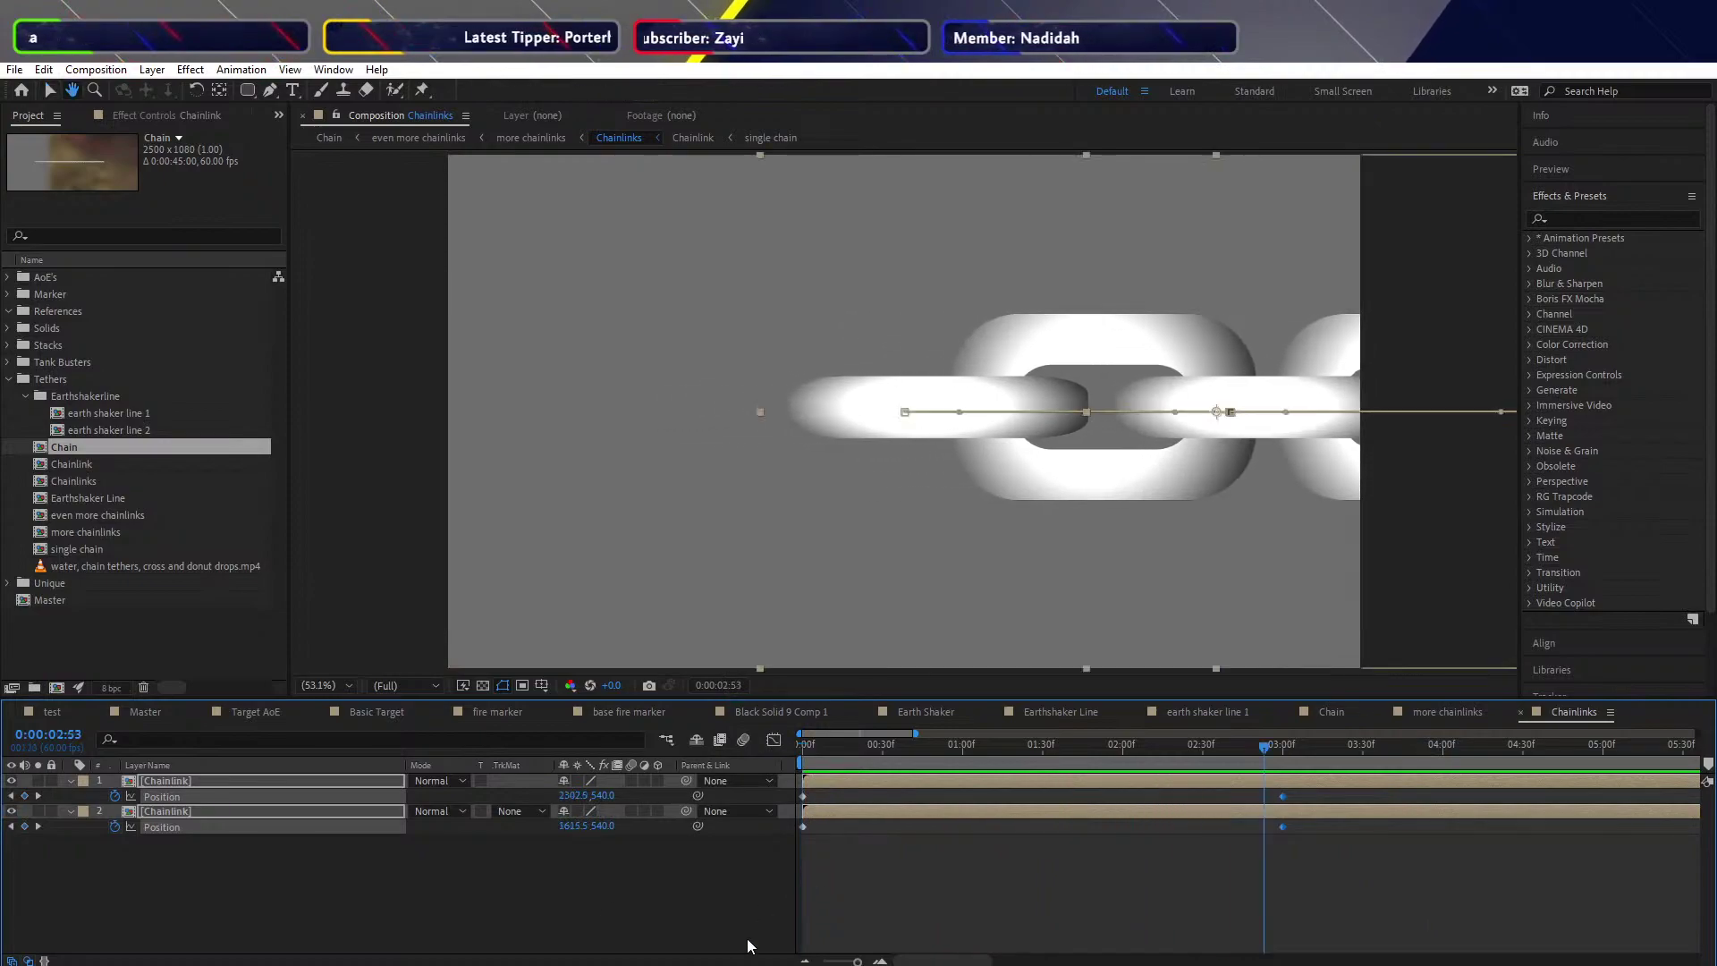
Undo the three-second keyframe retiming and the deletion of the bottom Chainlink layer
left_click(304, 854)
left_click(169, 828)
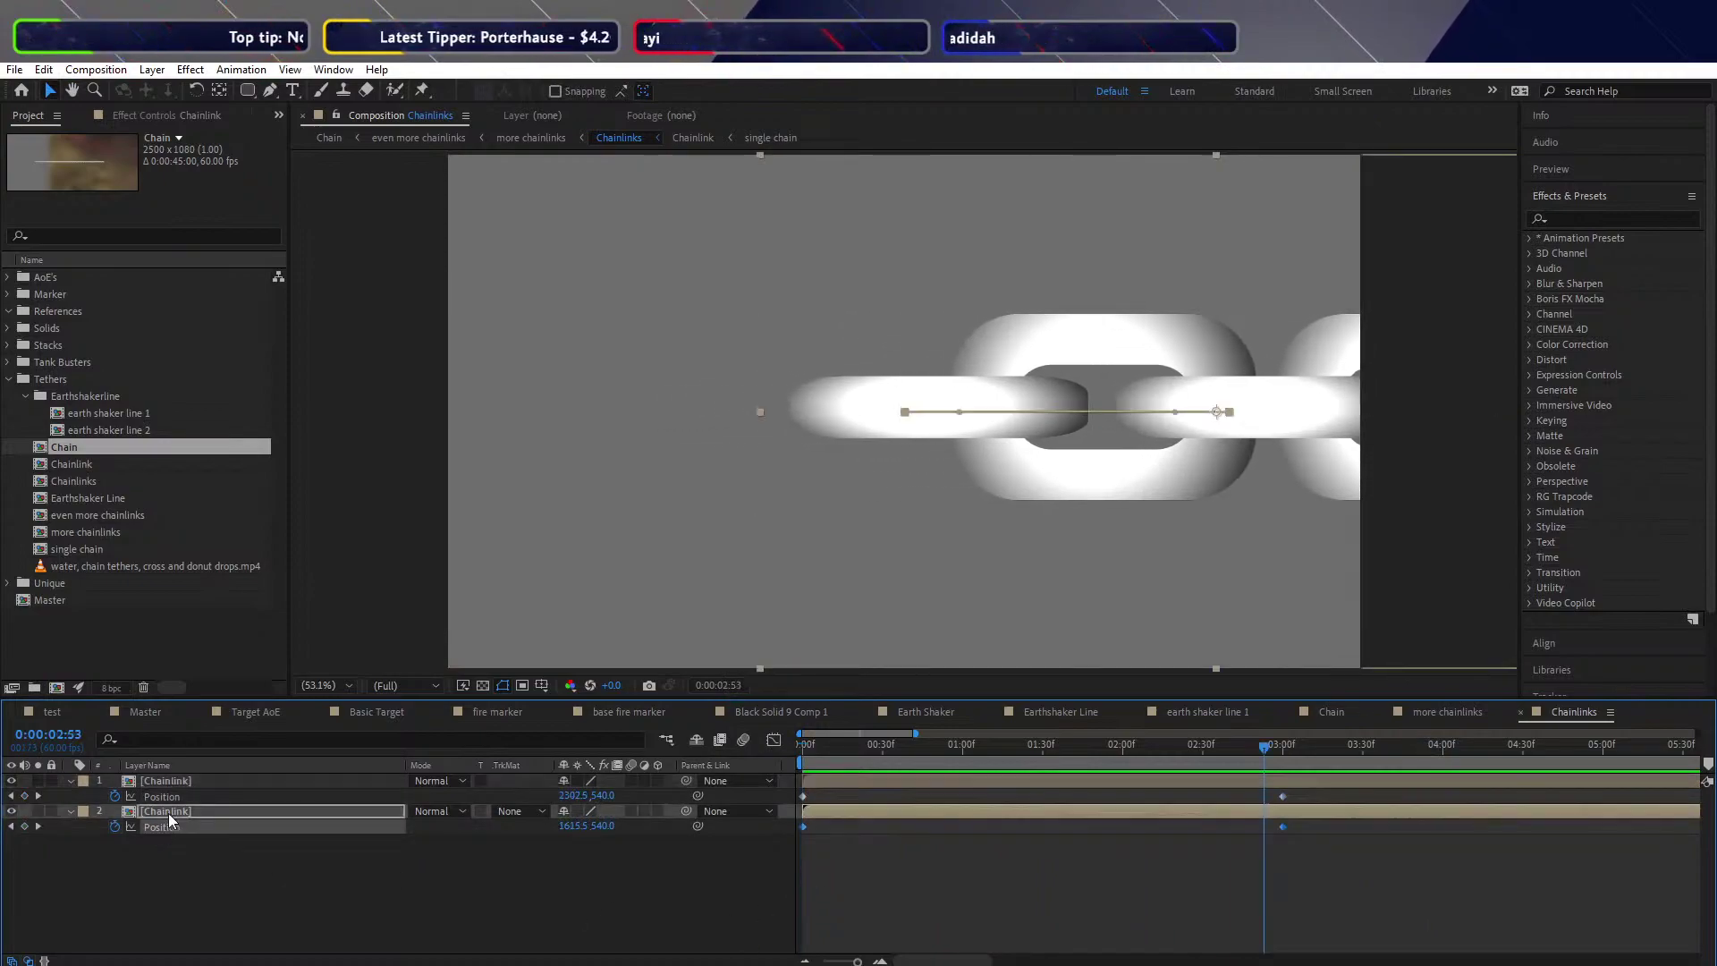
left_click(163, 796, "shift")
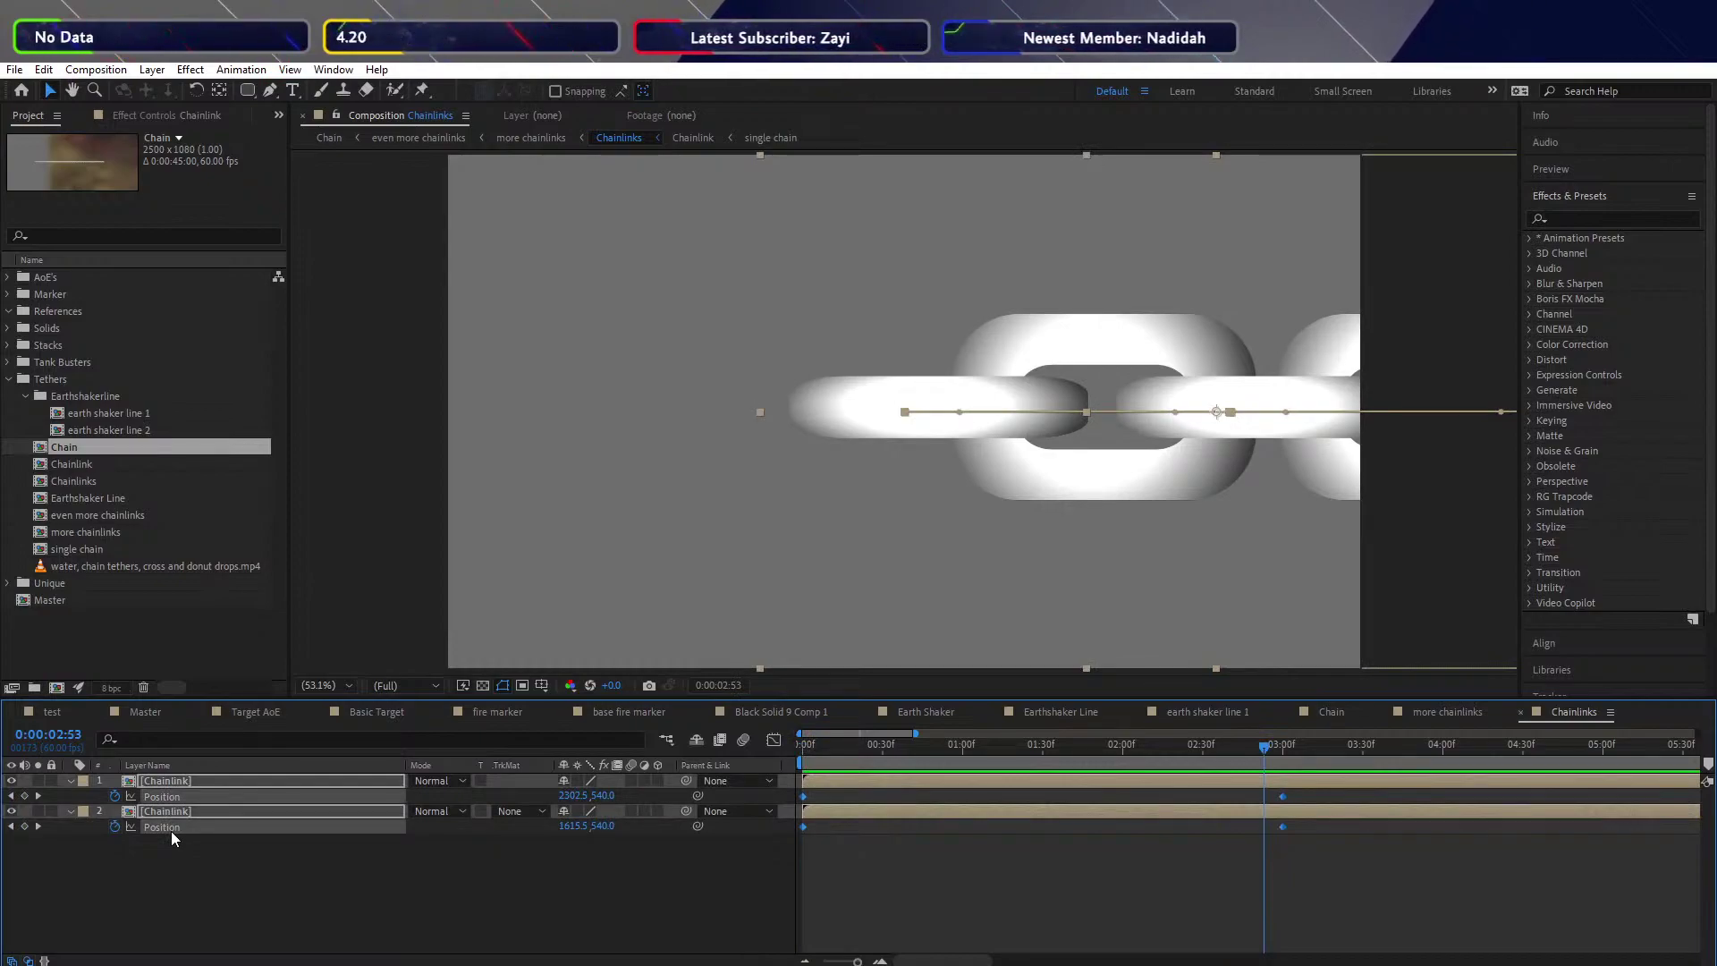
left_click(332, 866)
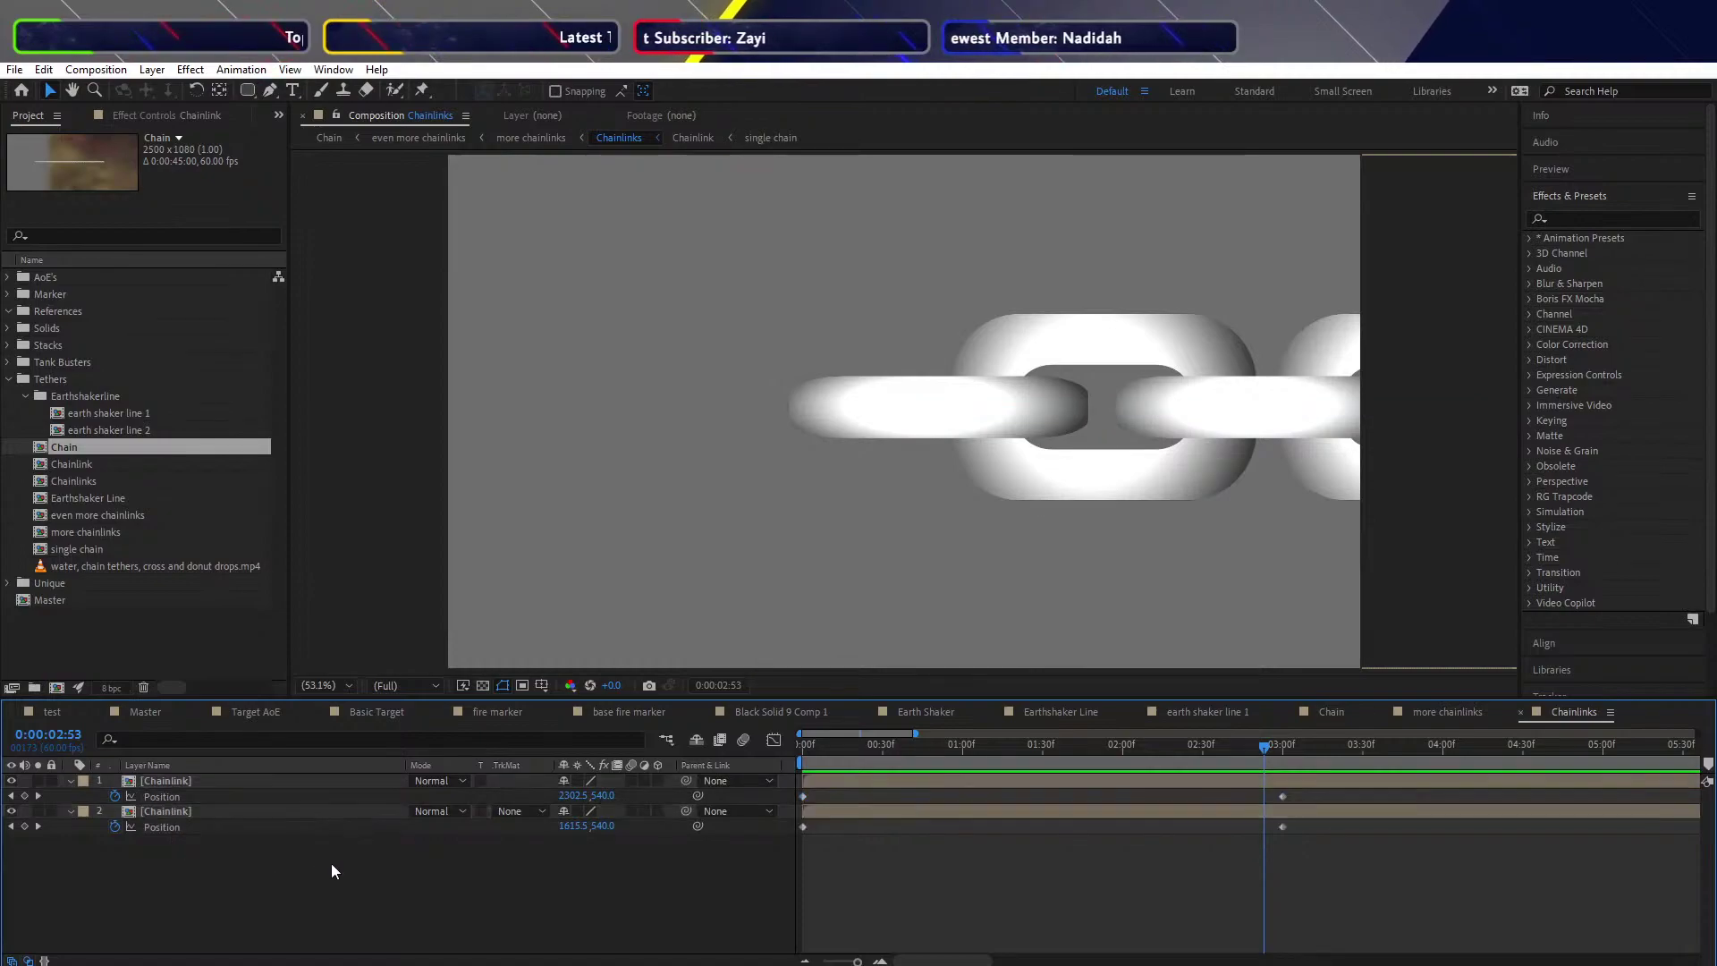
key("ctrl+z")
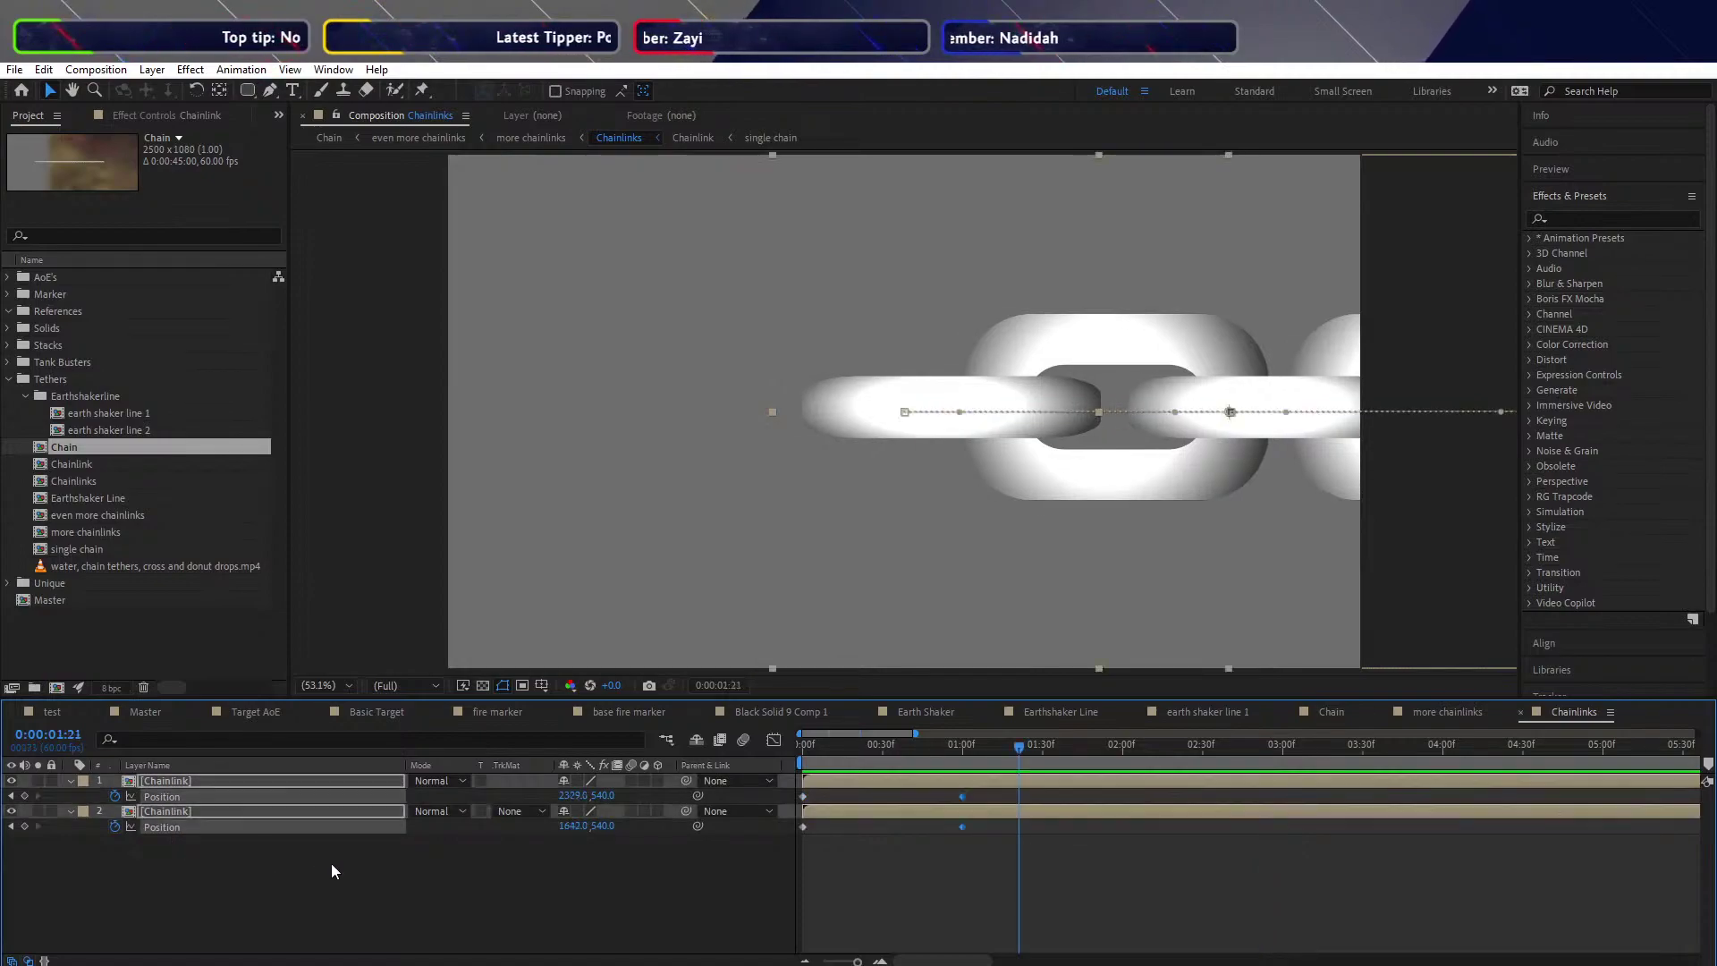
key("ctrl+z")
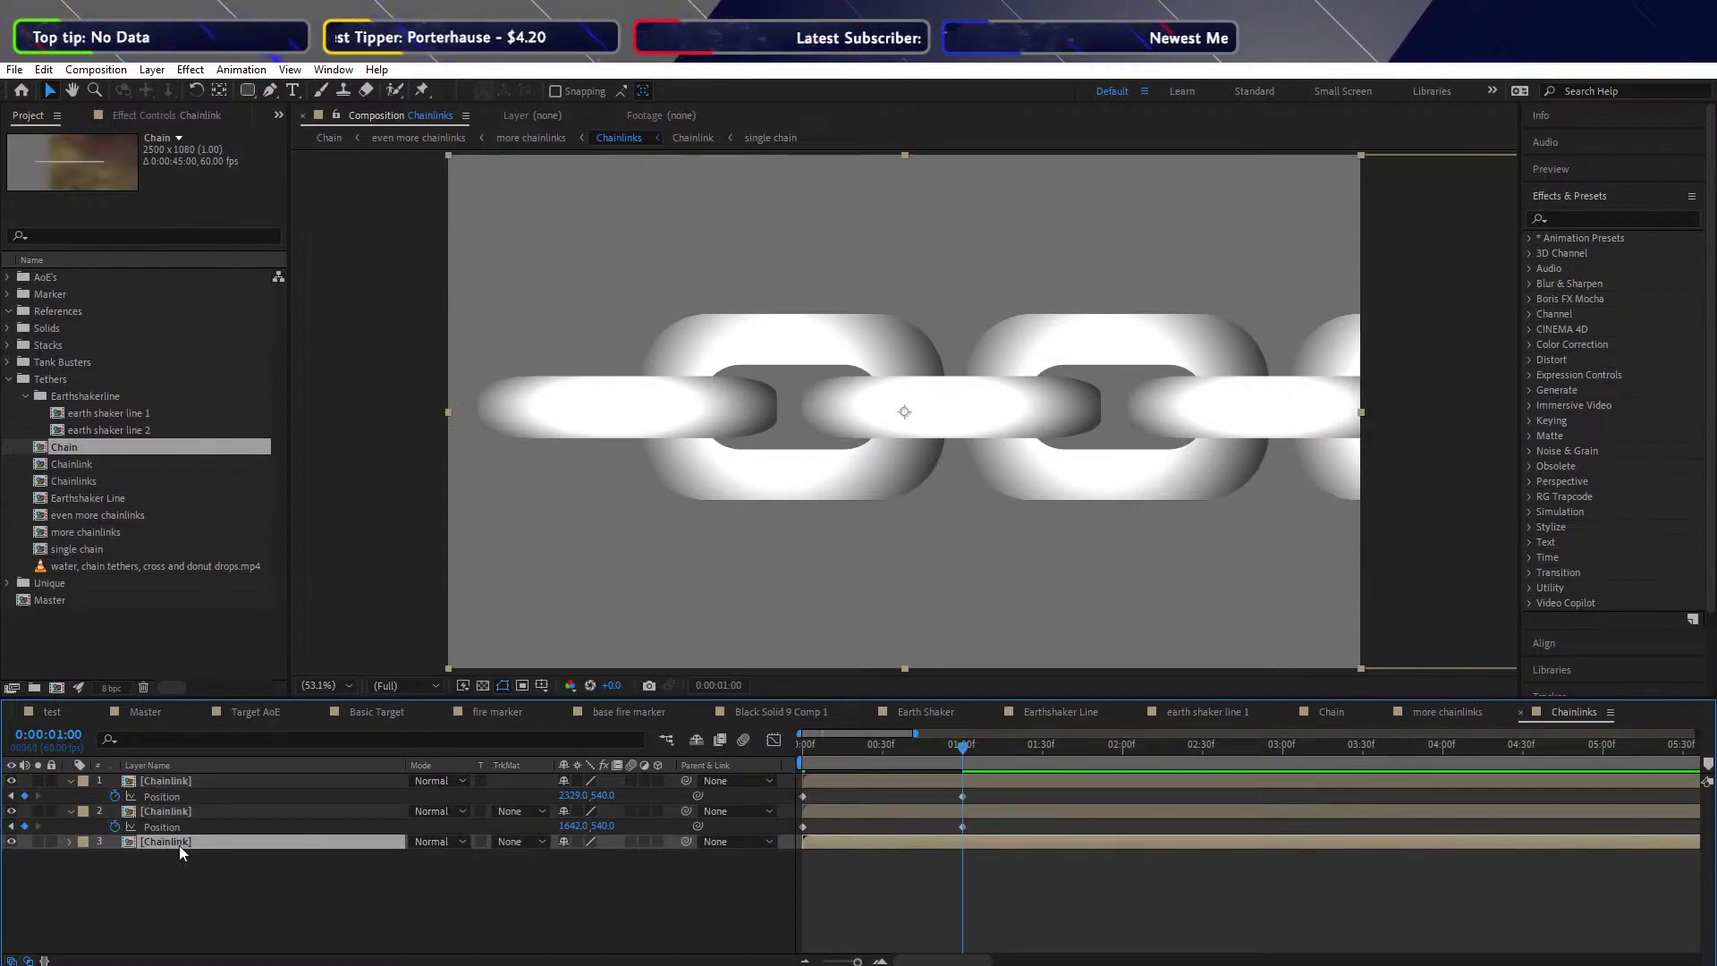
Reveal the bottom Chainlink layer's transform properties and move its starting Position keyframe to the one-second mark
left_click(68, 842)
left_click(85, 859)
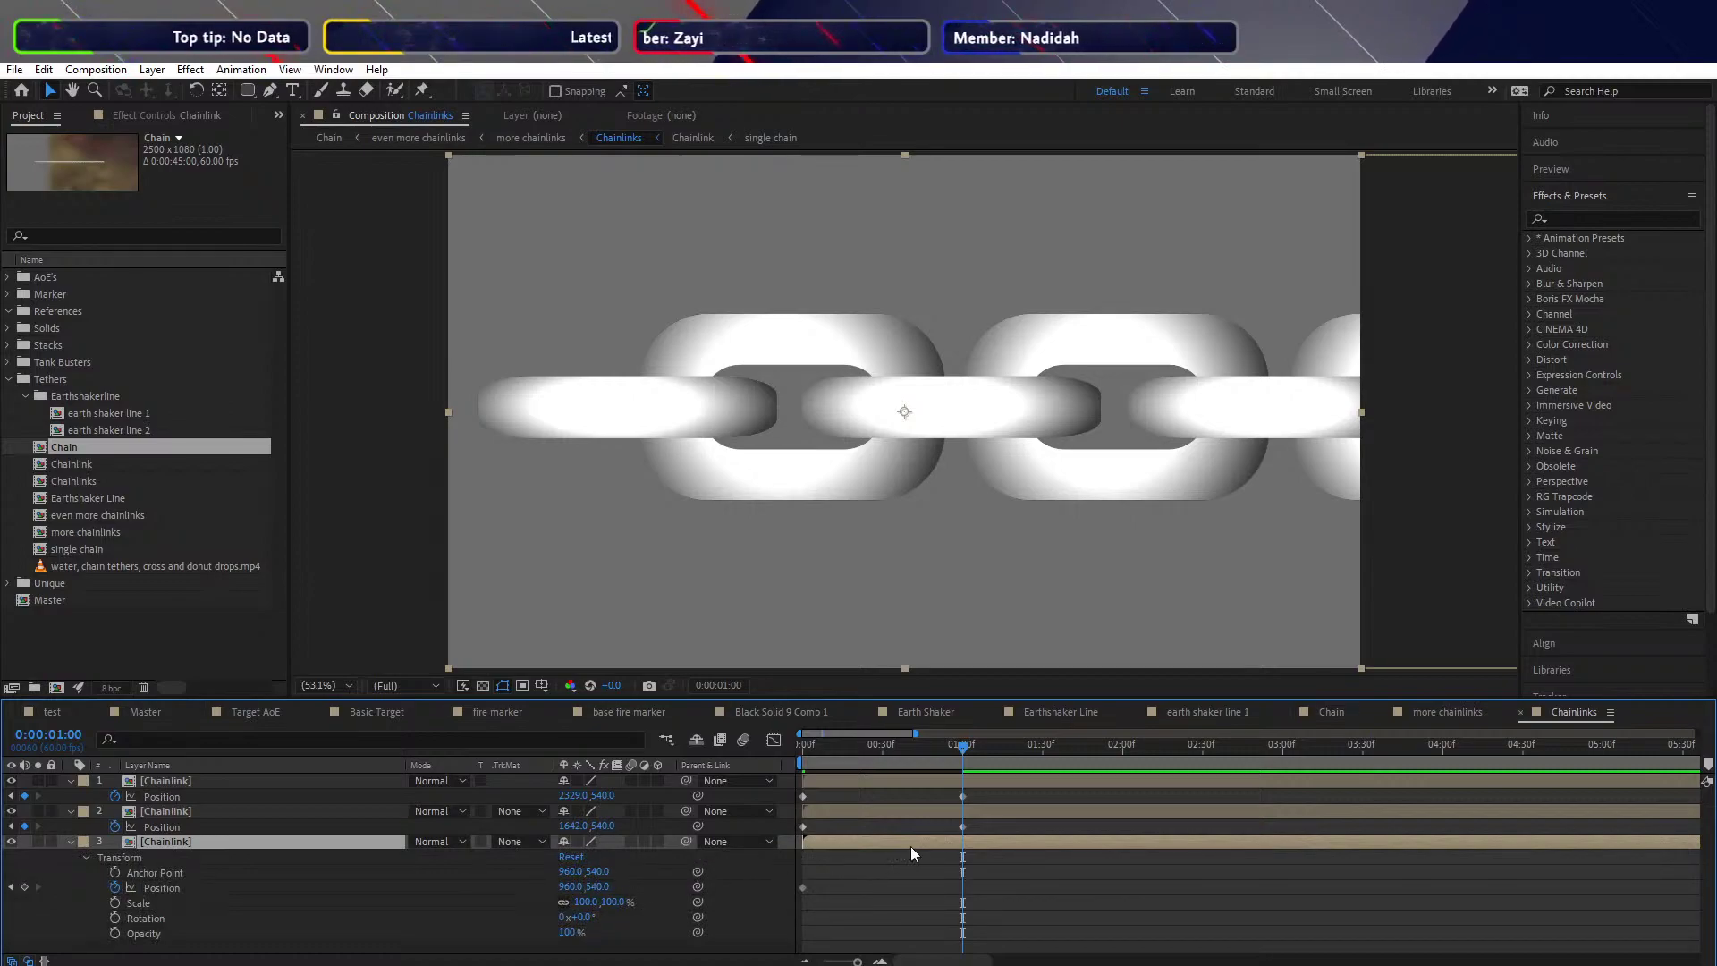
mouse_move(962, 754)
left_mouse_down()
mouse_move(744, 761)
mouse_move(959, 761)
left_mouse_up()
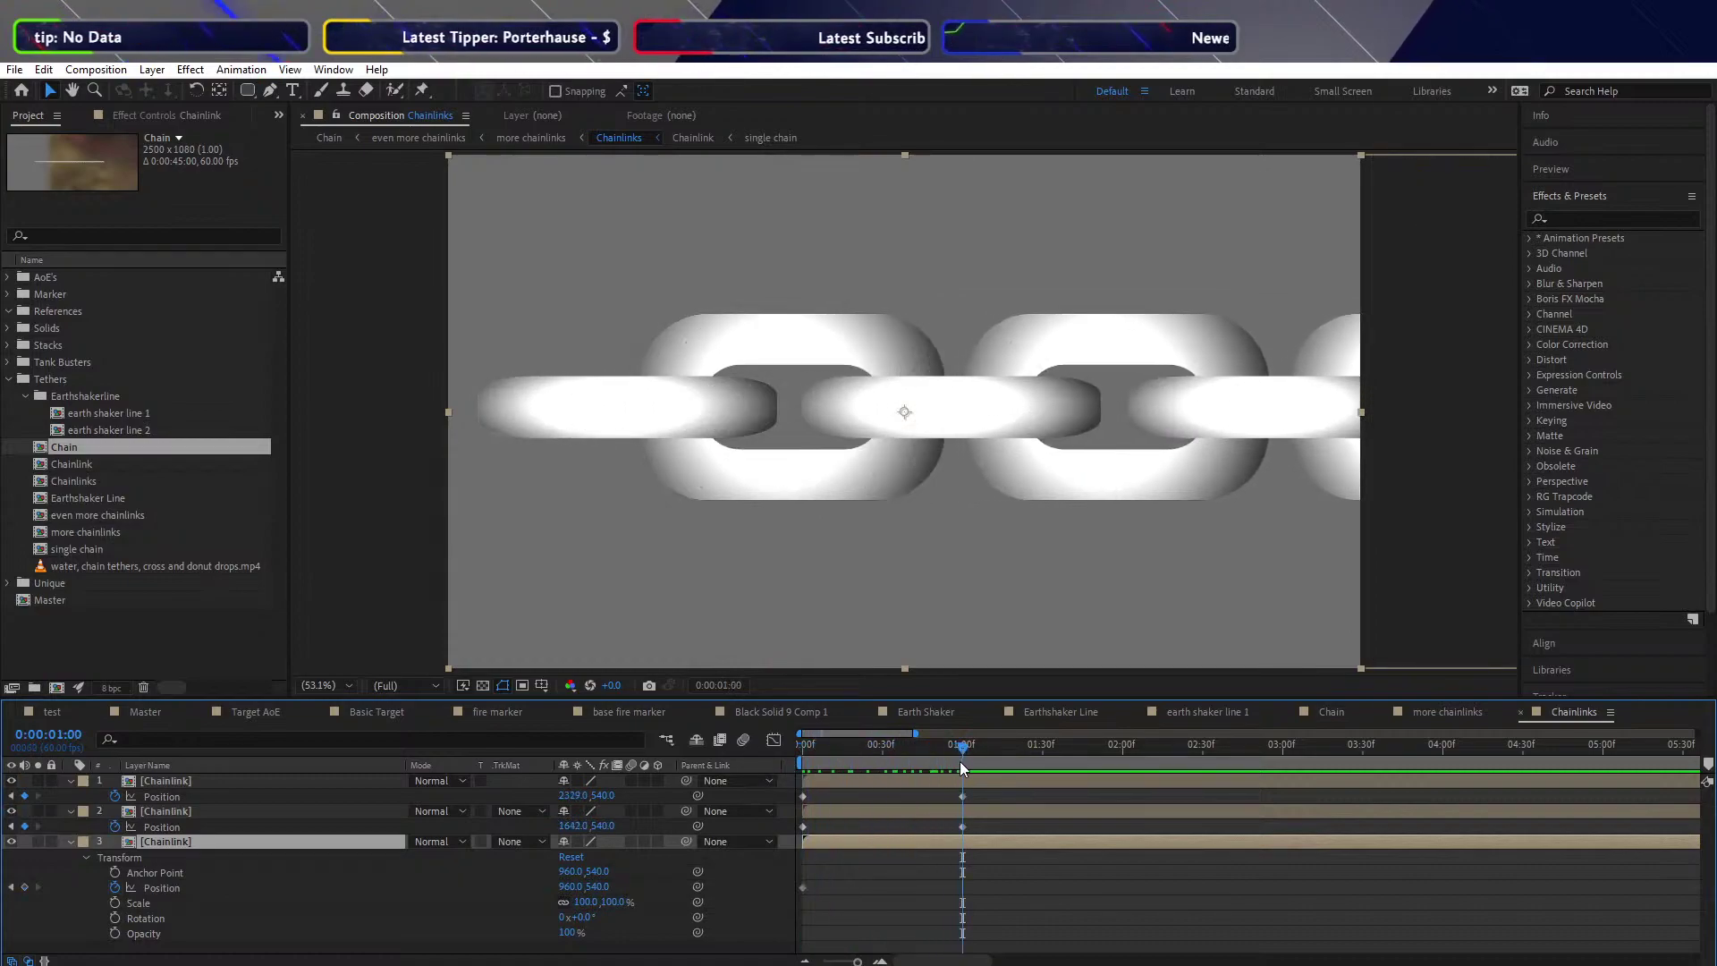
left_click(803, 887)
left_click_drag(814, 891, 964, 900)
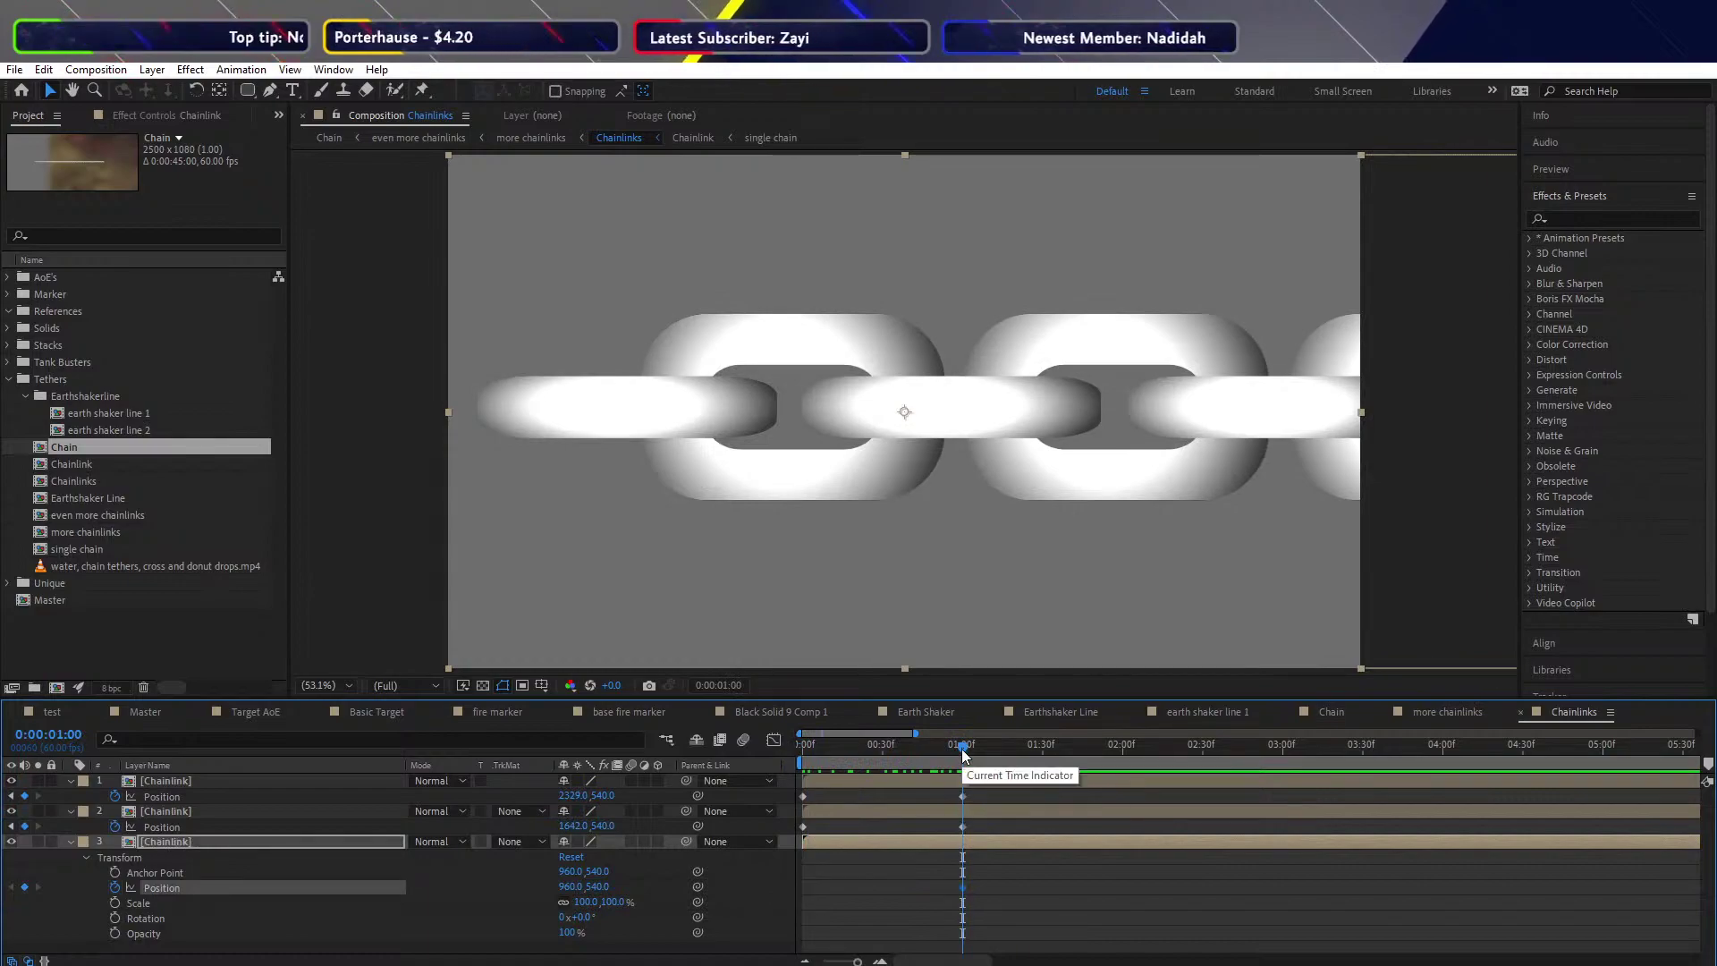
Keyframe the bottom Chainlink layer's Position at the first frame to 270, 540
mouse_move(964, 747)
left_mouse_down()
mouse_move(841, 748)
mouse_move(967, 757)
left_mouse_up()
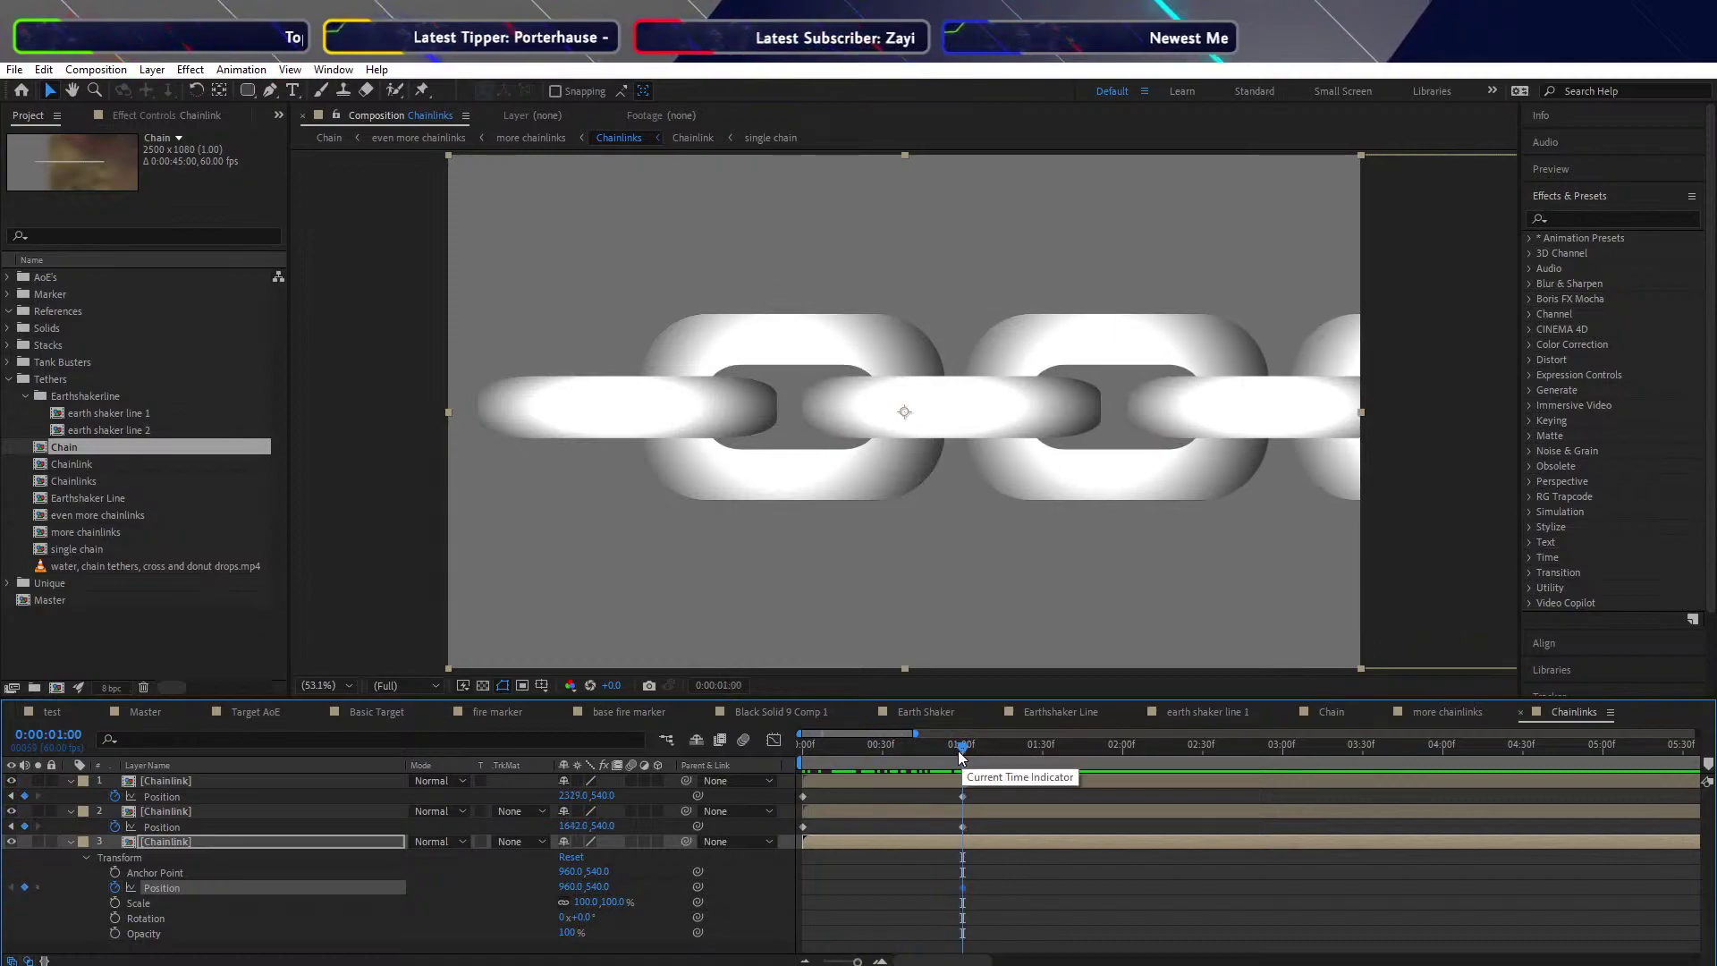
left_click_drag(958, 750, 767, 751)
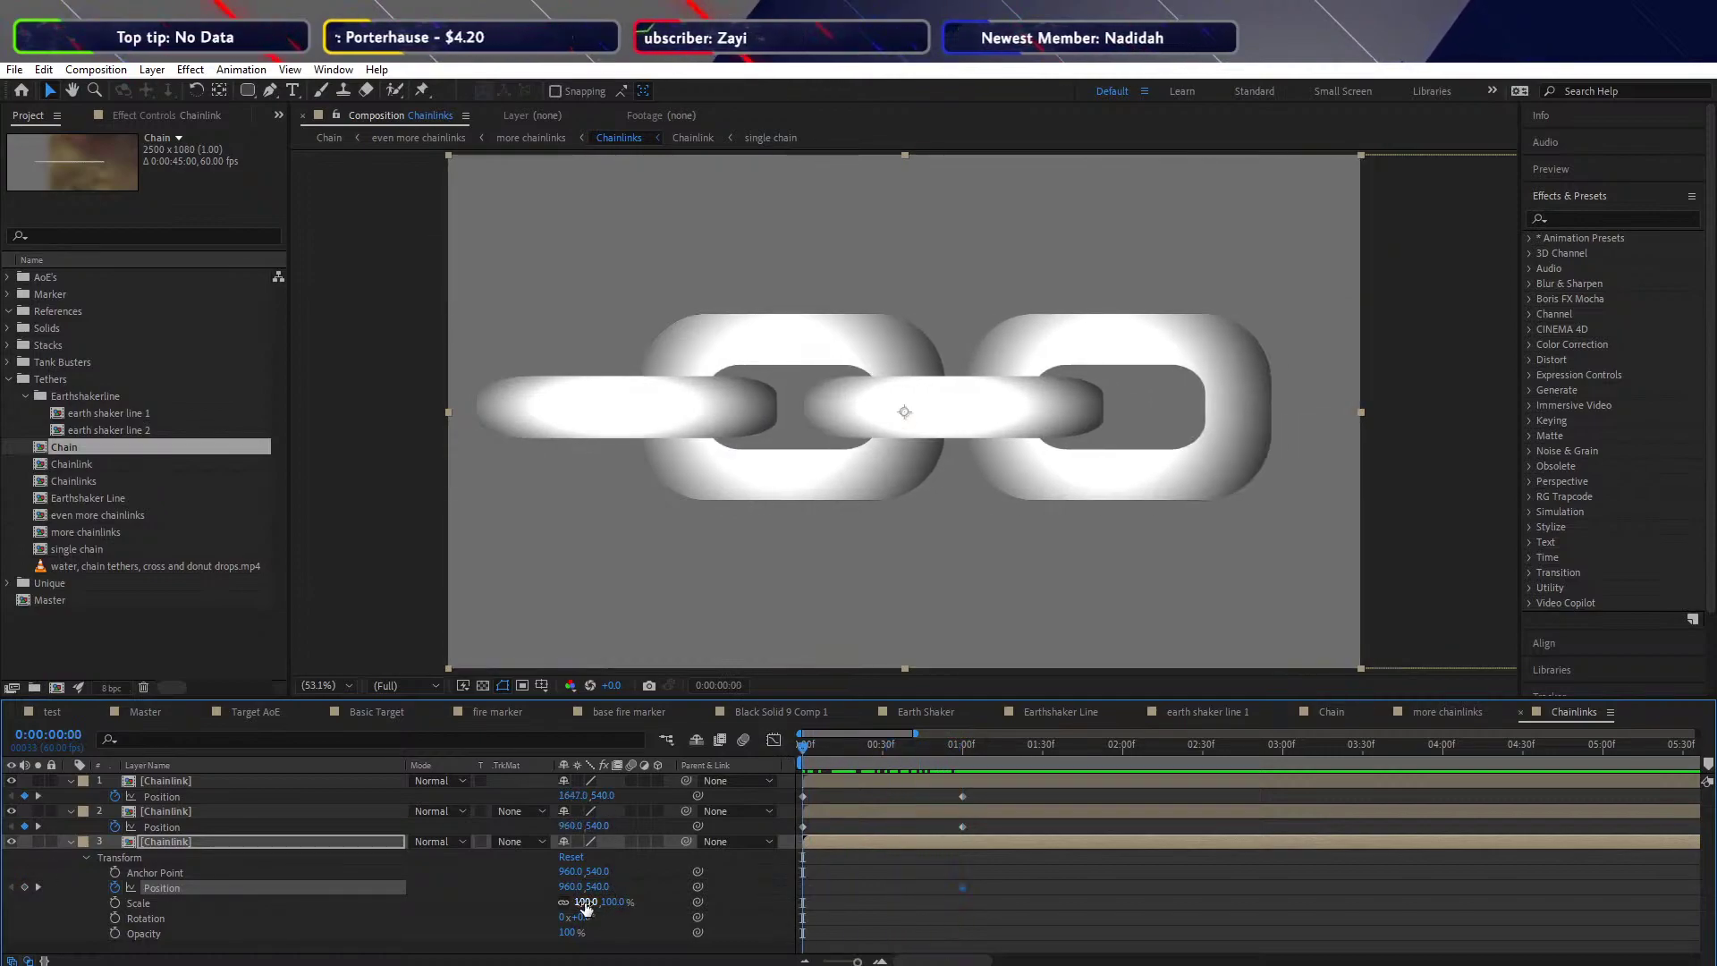
left_click_drag(573, 887, 522, 885)
left_click_drag(195, 897, 88, 898)
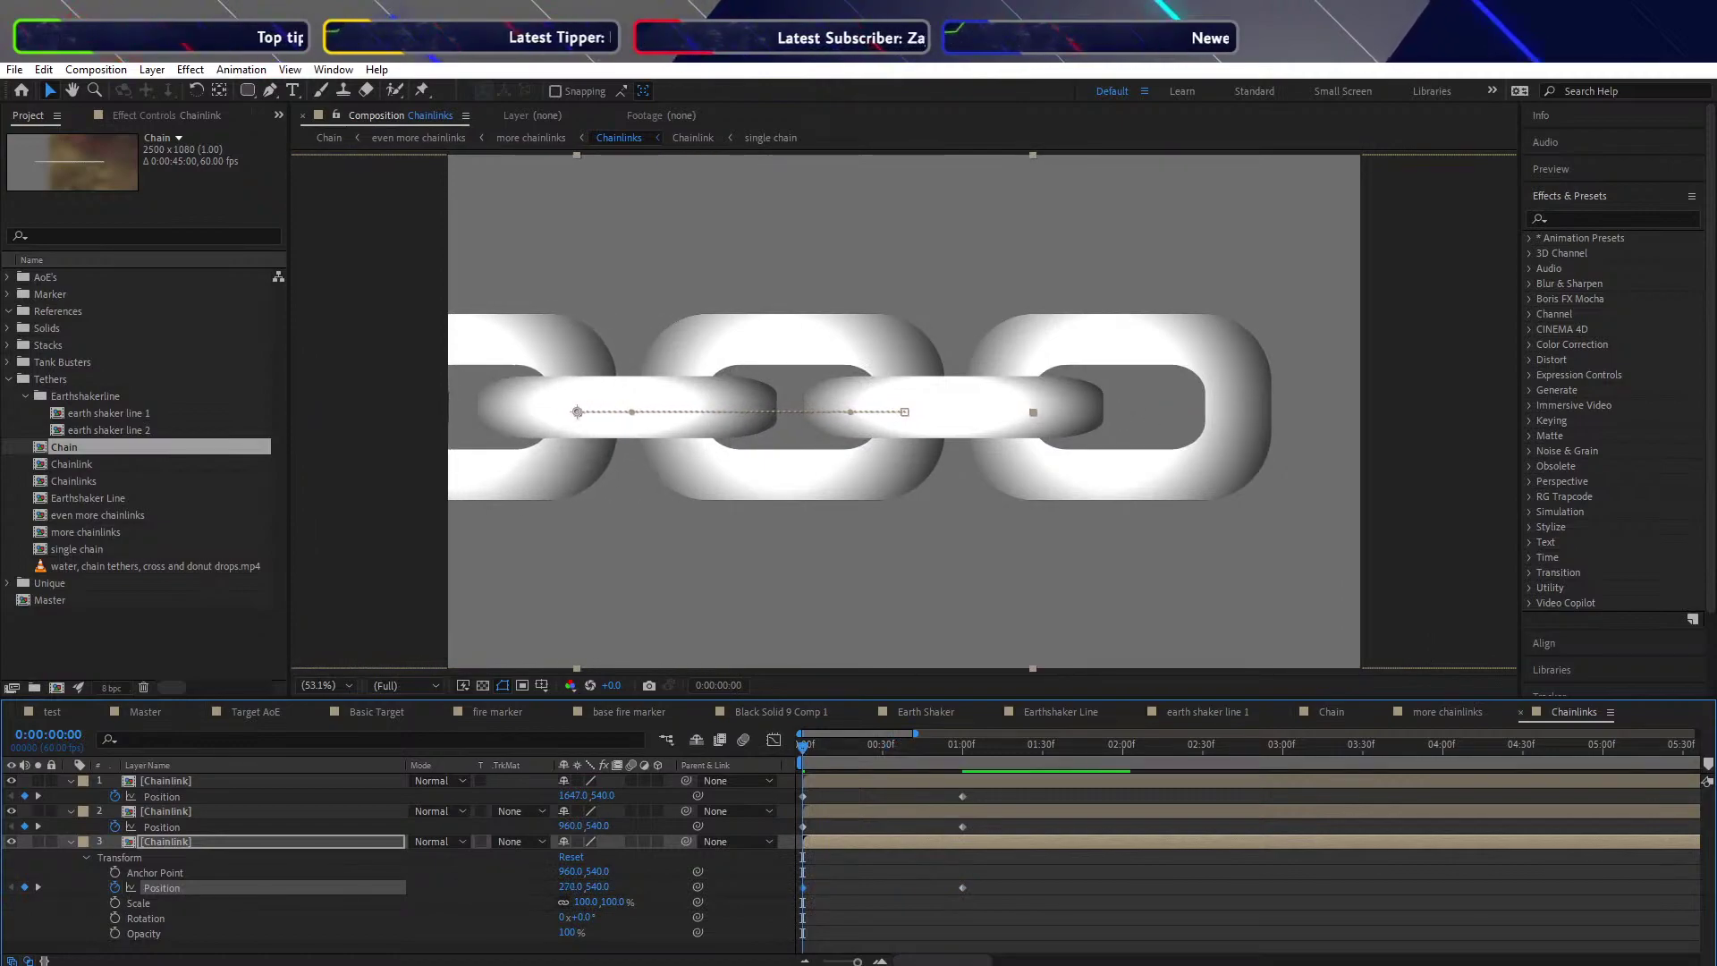
Check the three Chainlink layers' movement over the first second, and collapse the bottom layer's properties
left_click_drag(808, 744, 942, 754)
key("space")
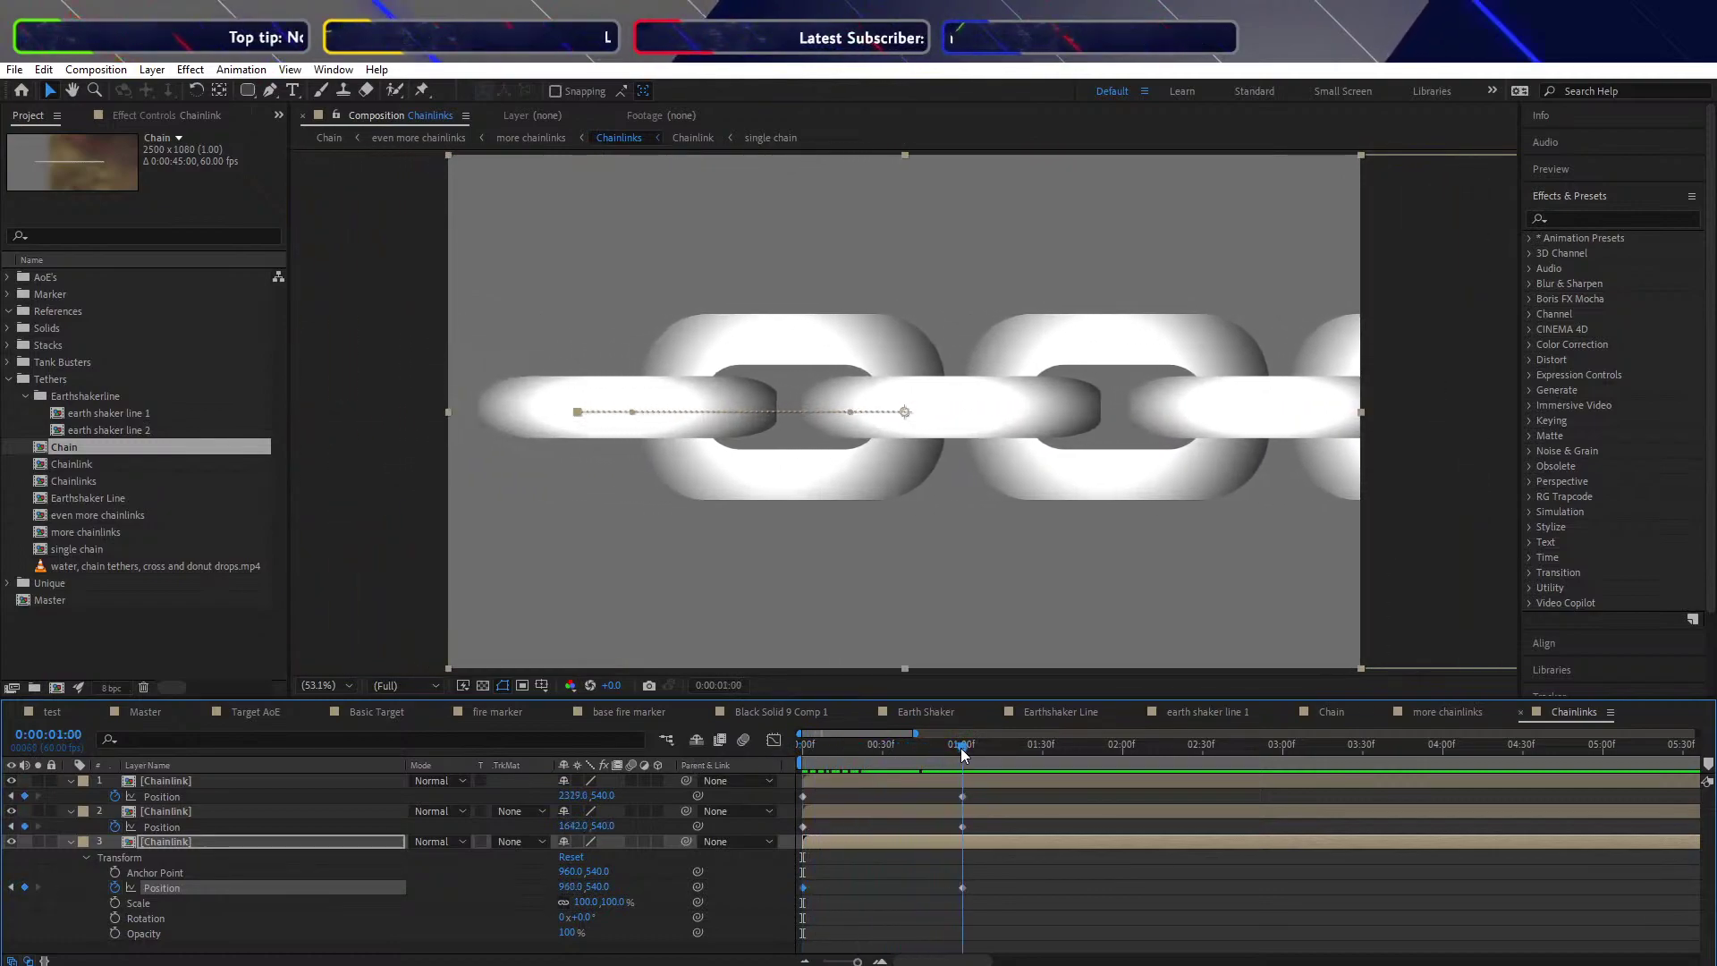
left_click(809, 743)
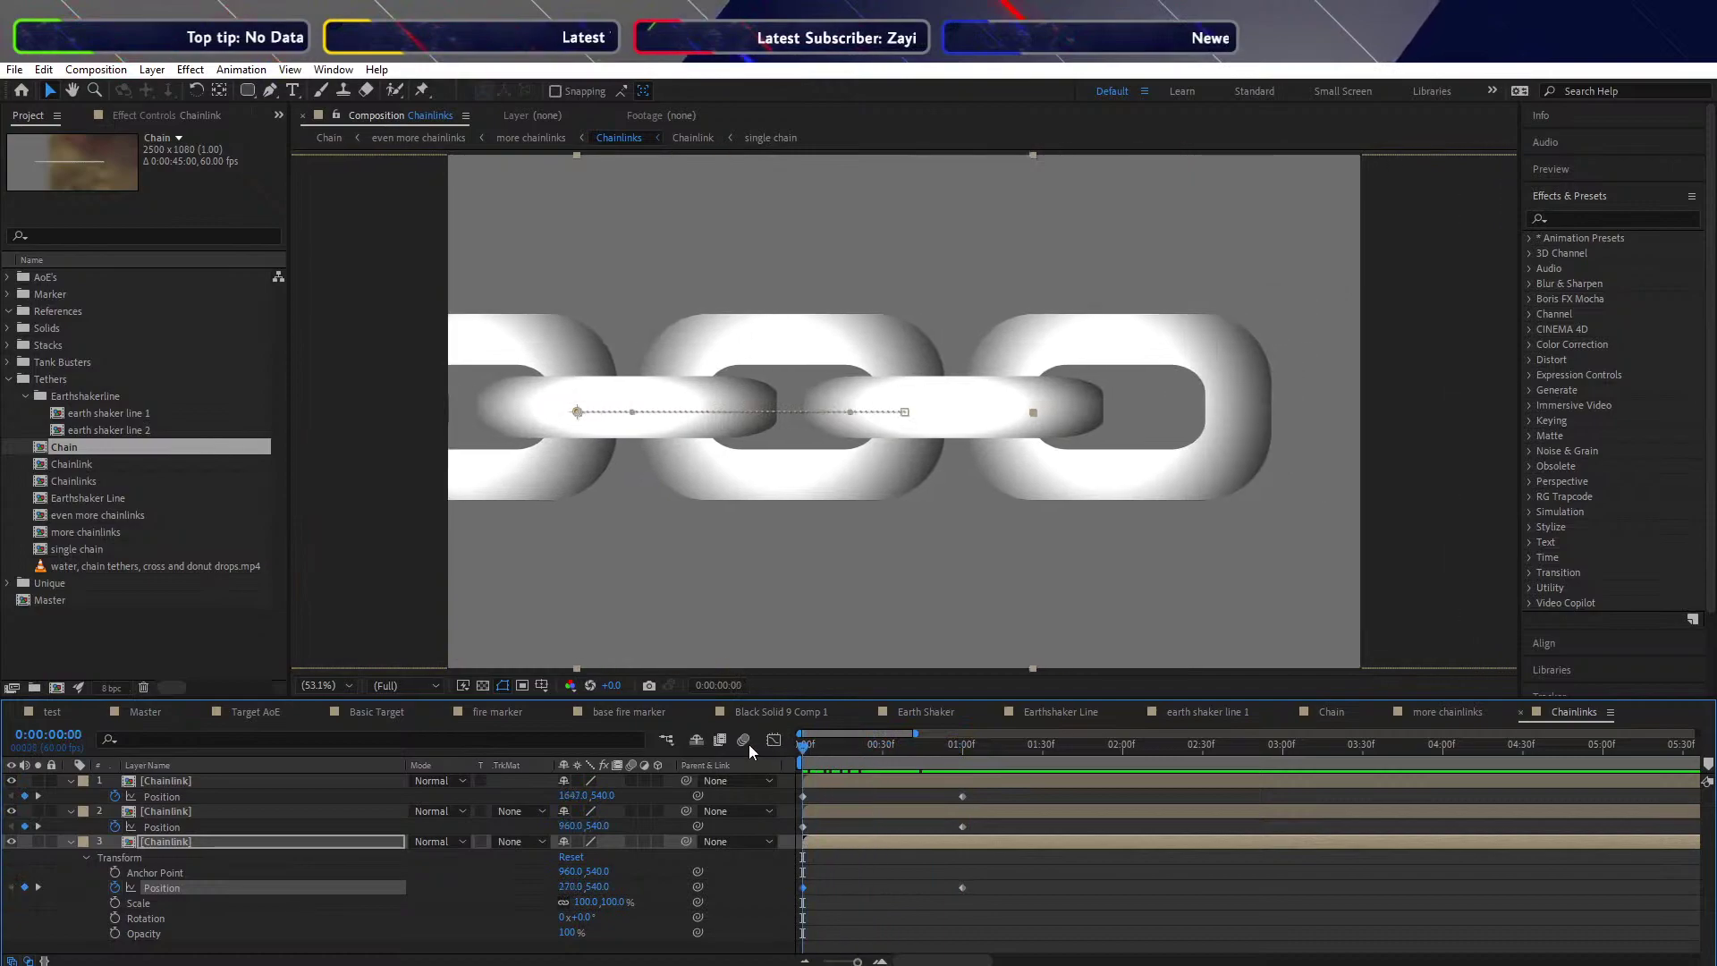
left_click(72, 843)
left_click(392, 916)
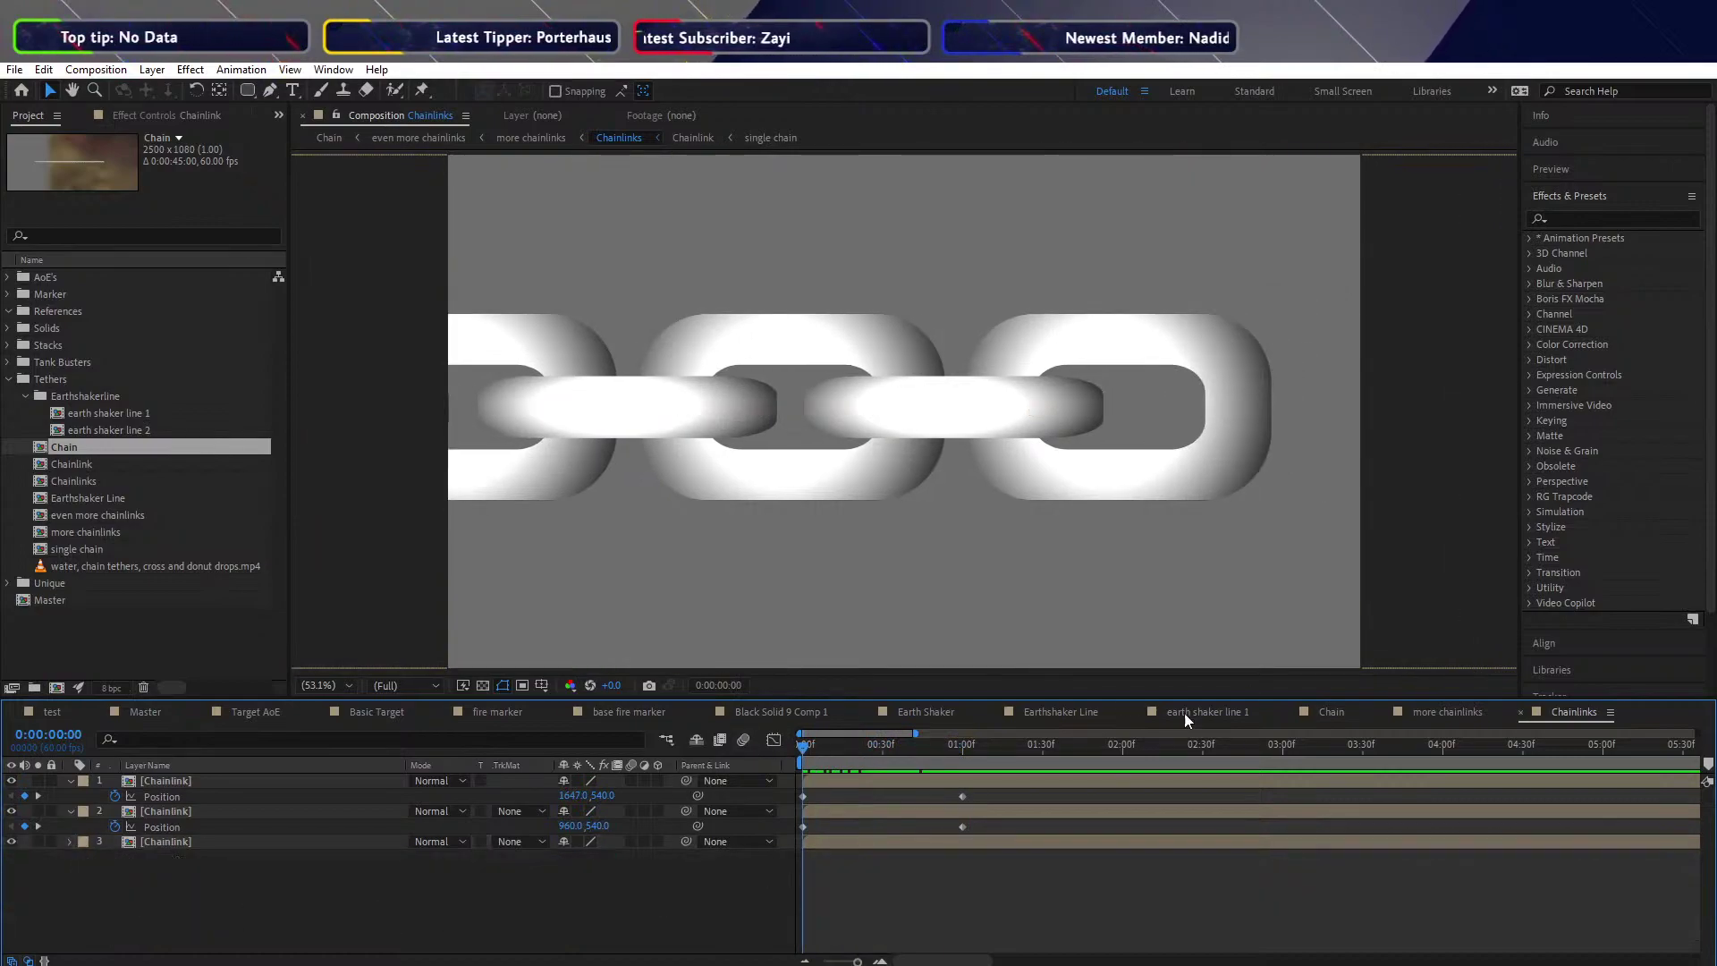
Preview the full-width chain movement in the Chain composition from the first frame
left_click(1335, 712)
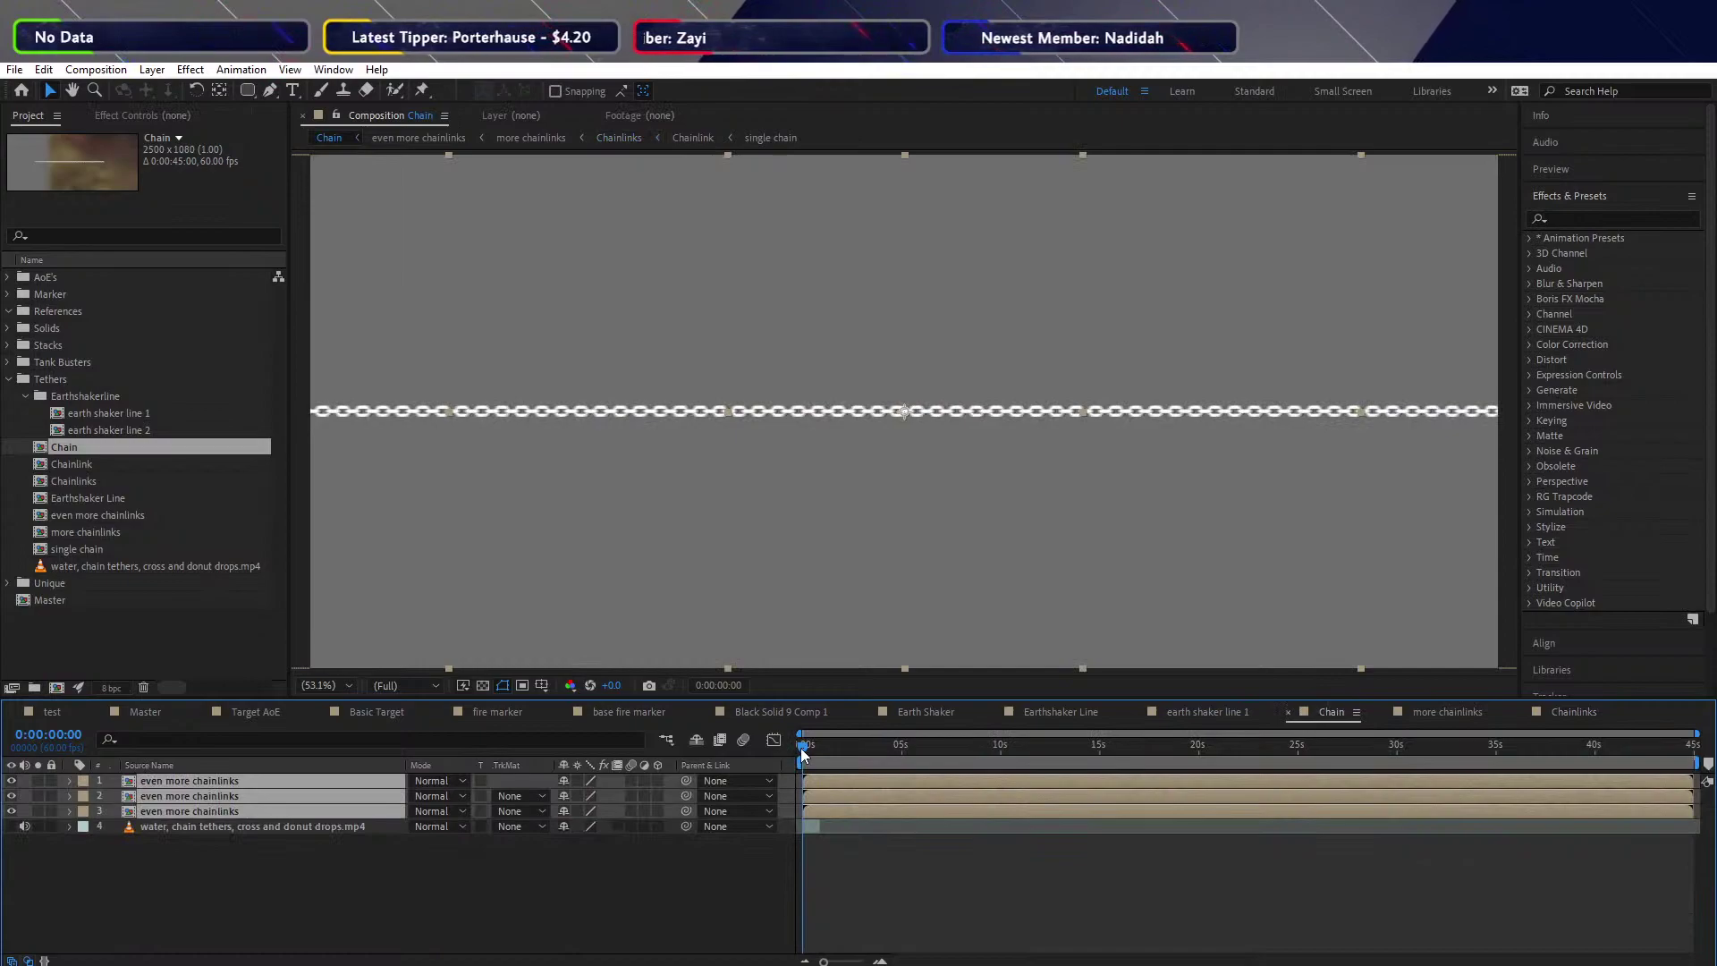
key("space")
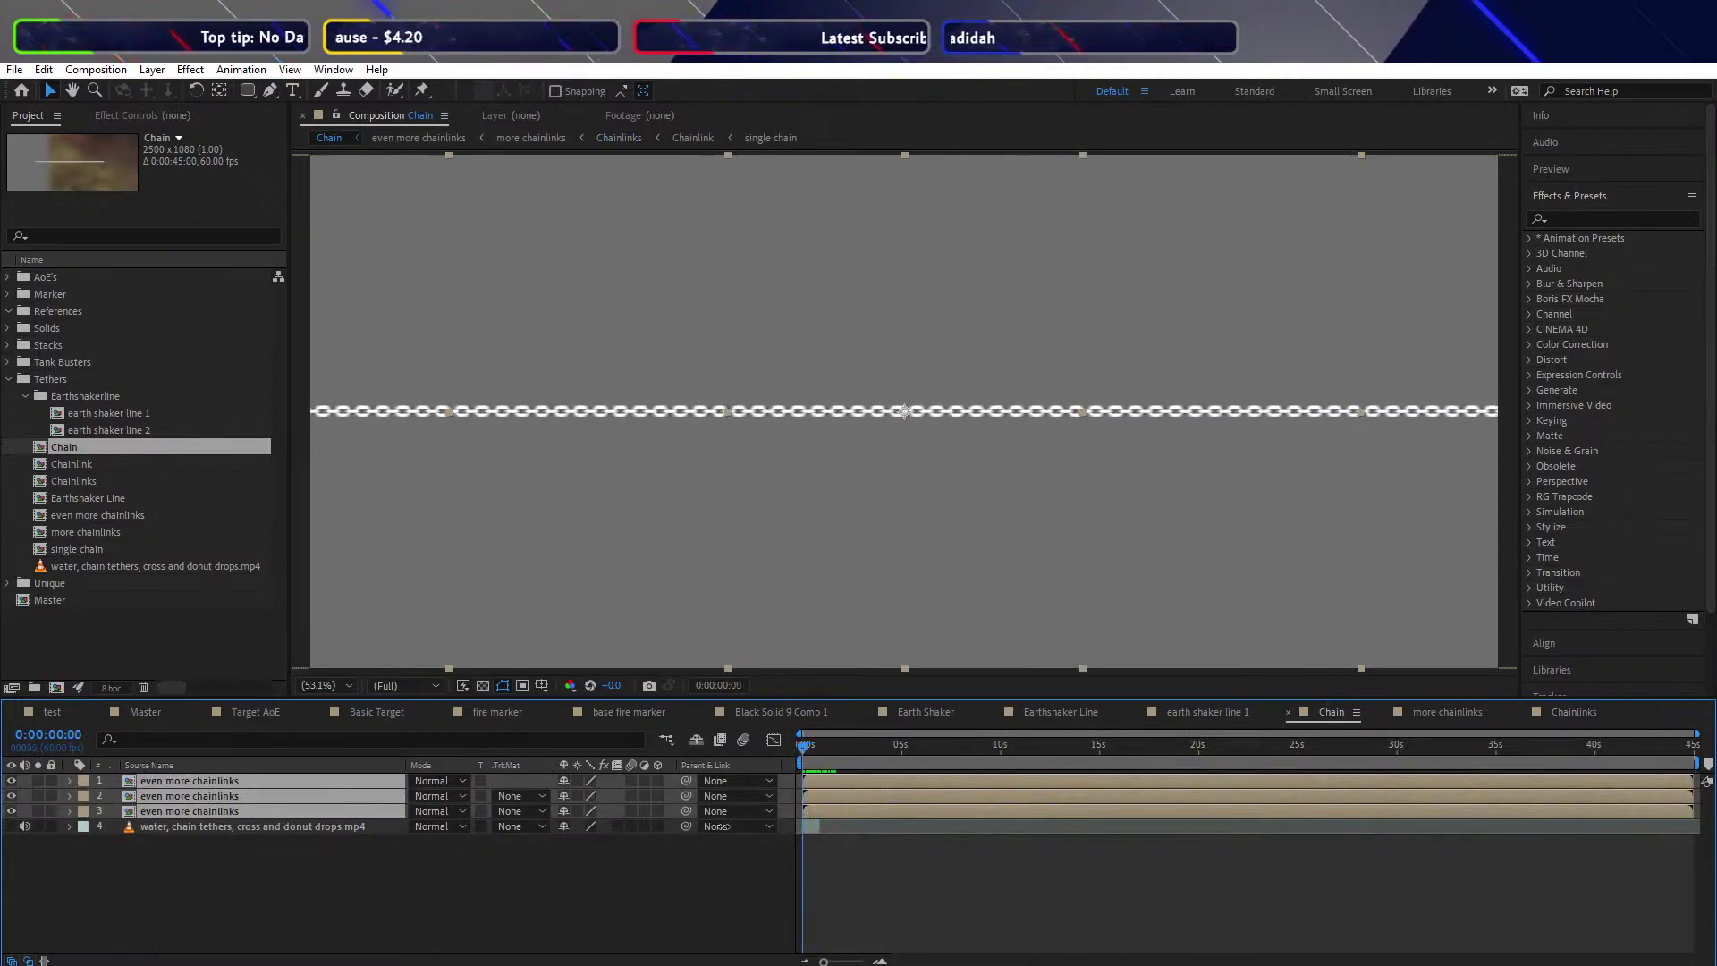
left_click(589, 894)
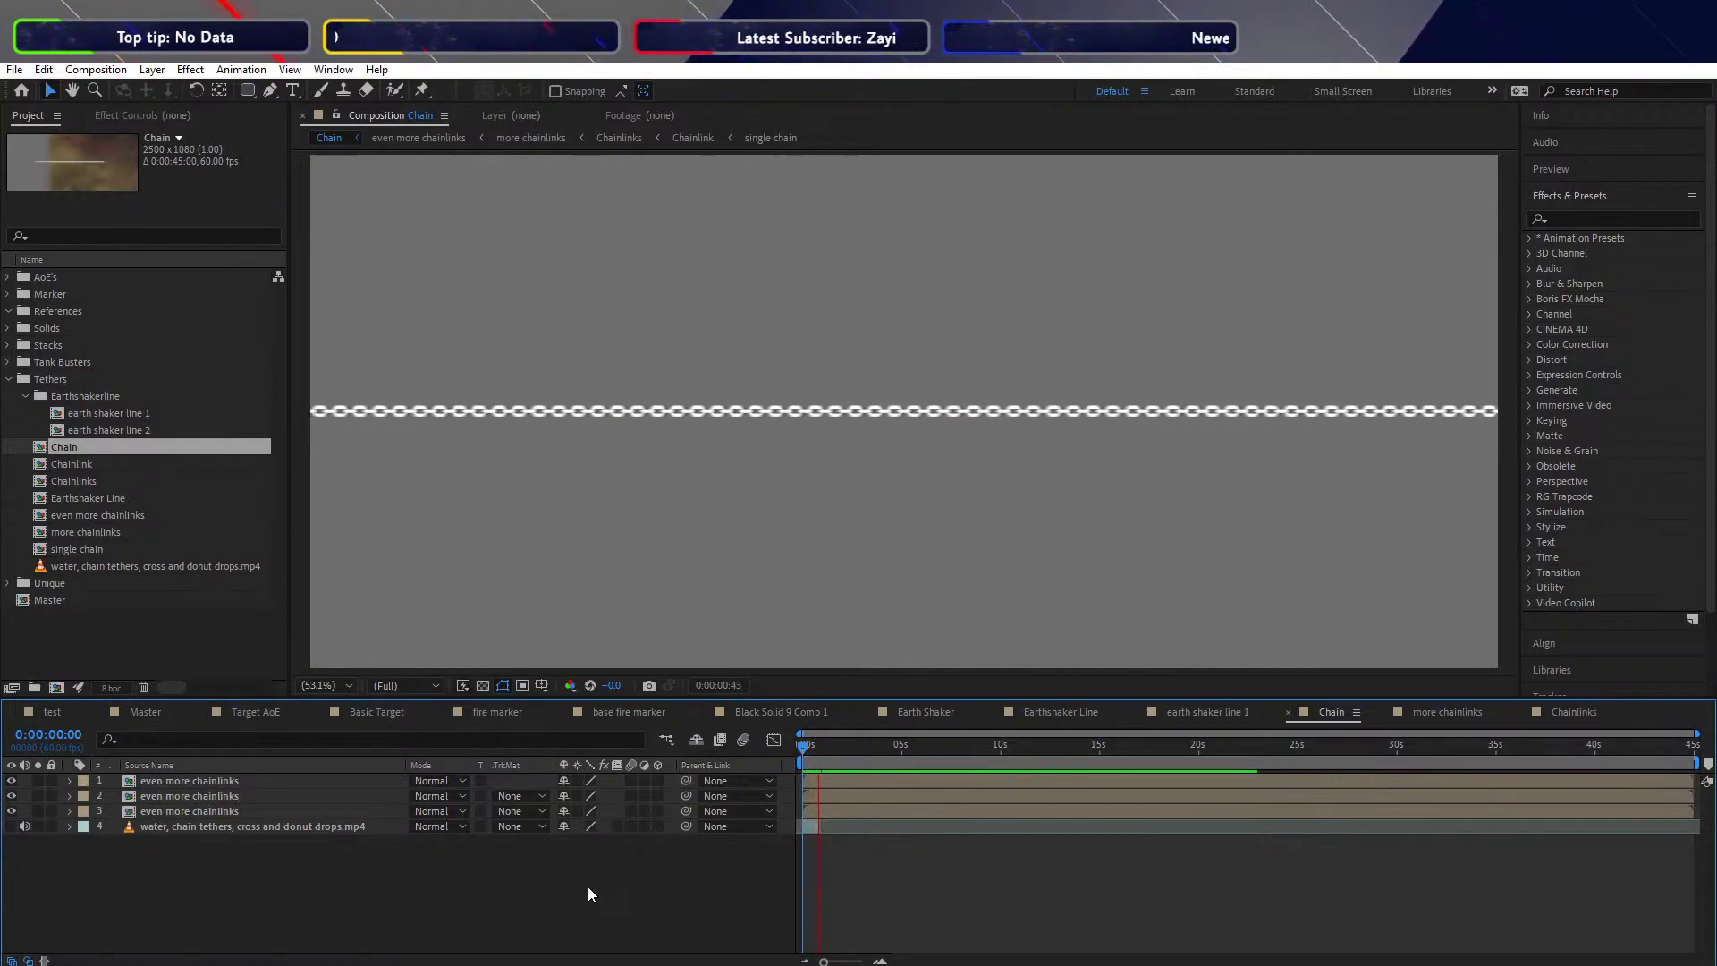
left_click(805, 753)
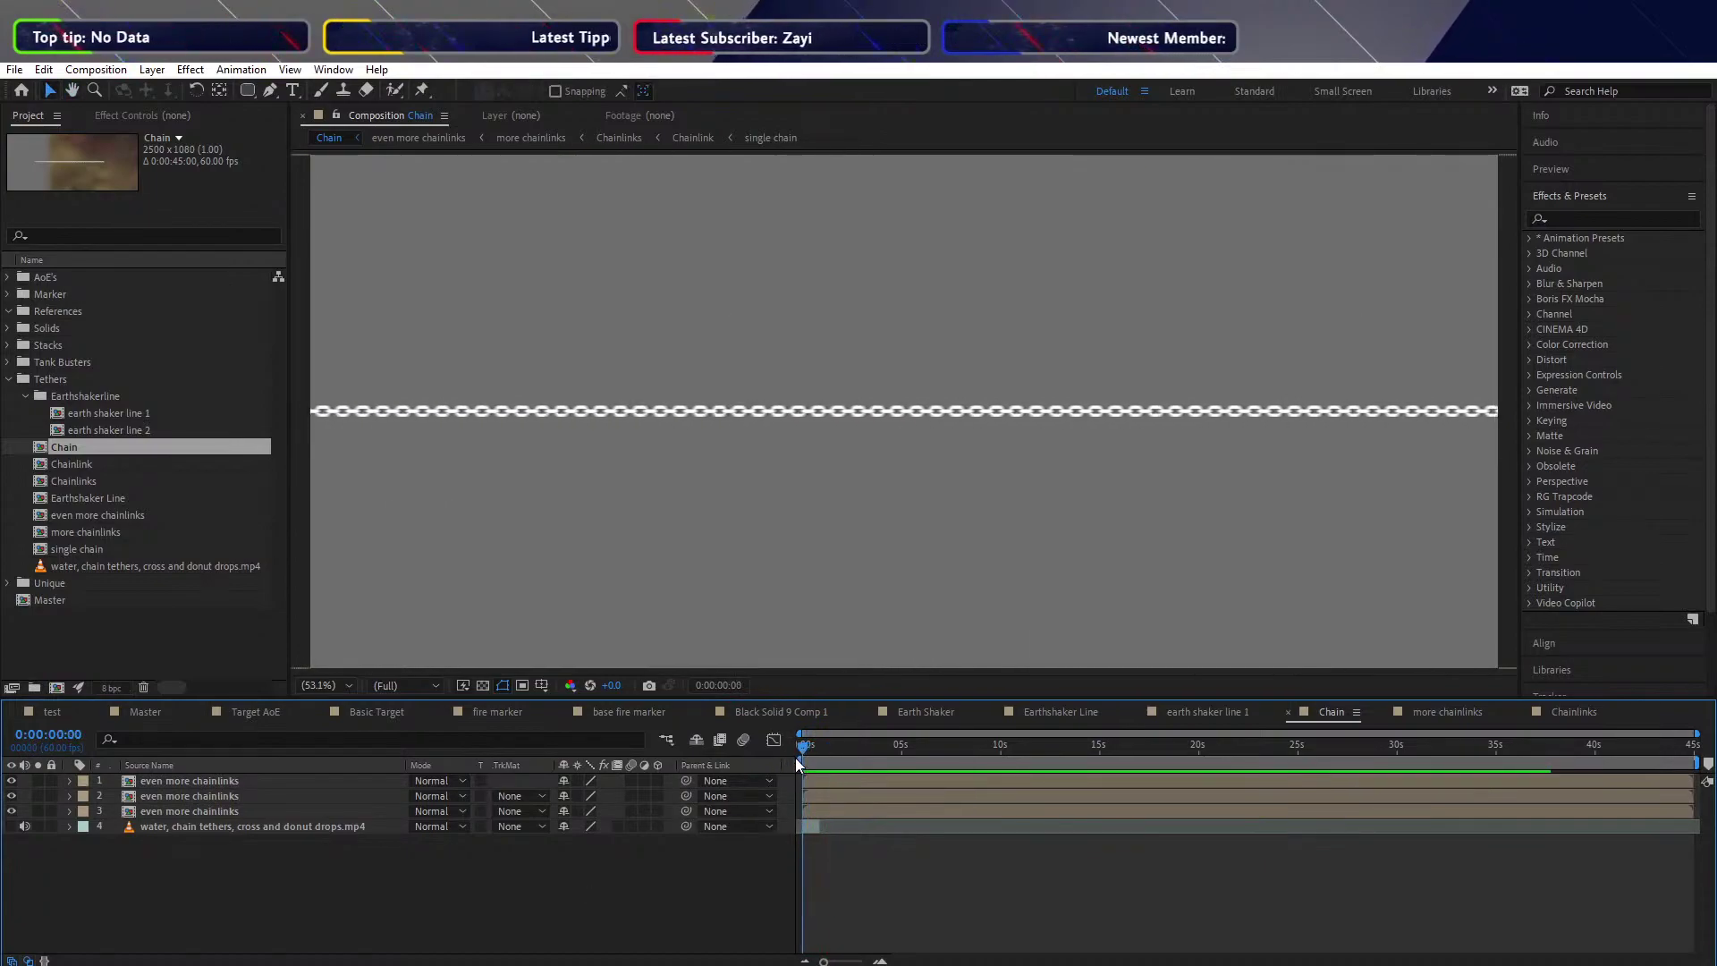
key("space")
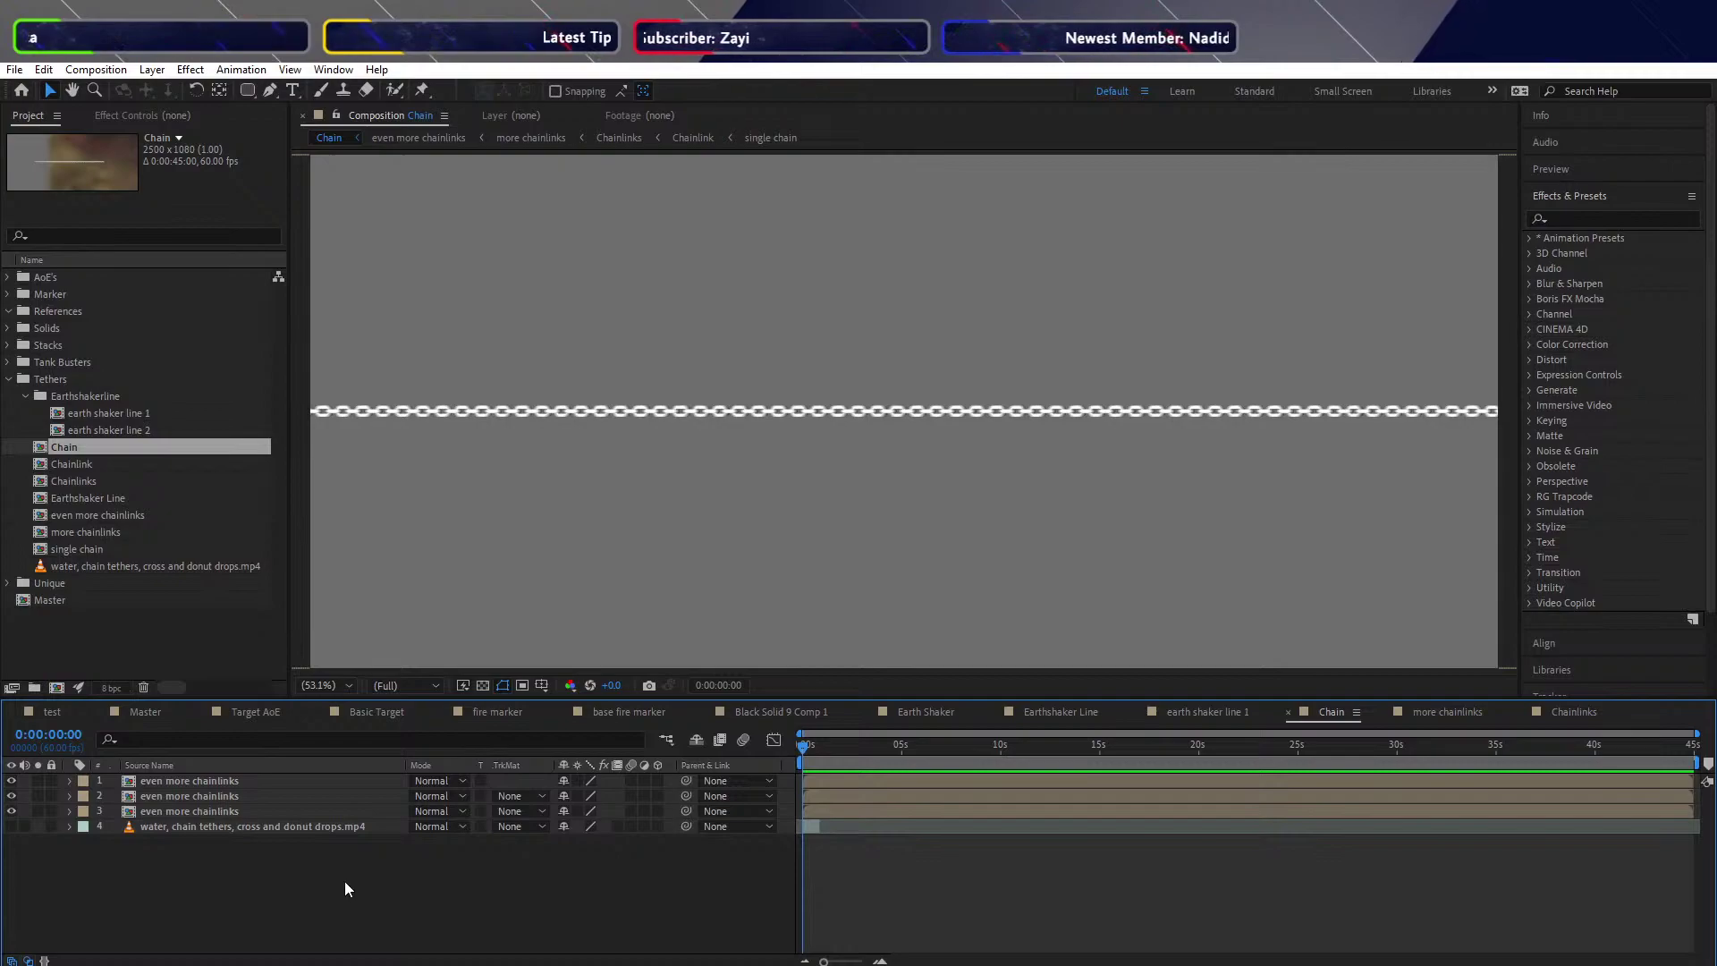
In the Chainlinks composition, enable Position expressions on the upper two Chainlink layers and set the top layer's to loopOut("cycle",0);
left_click(1478, 713)
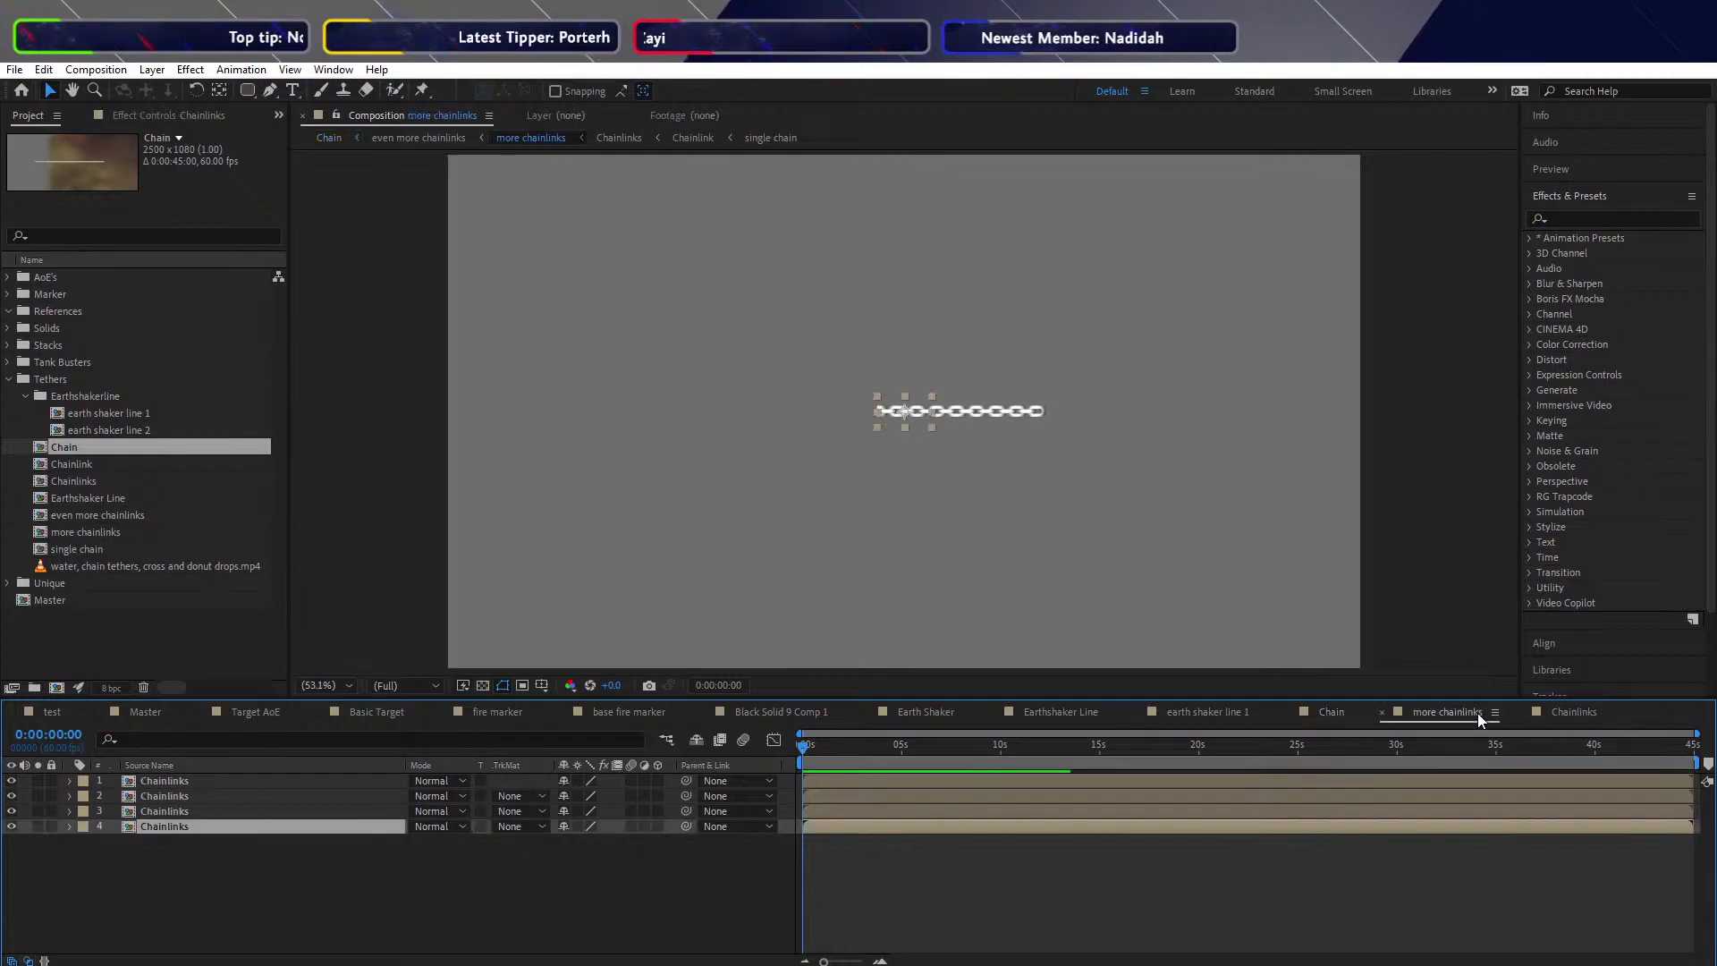
left_click(1558, 706)
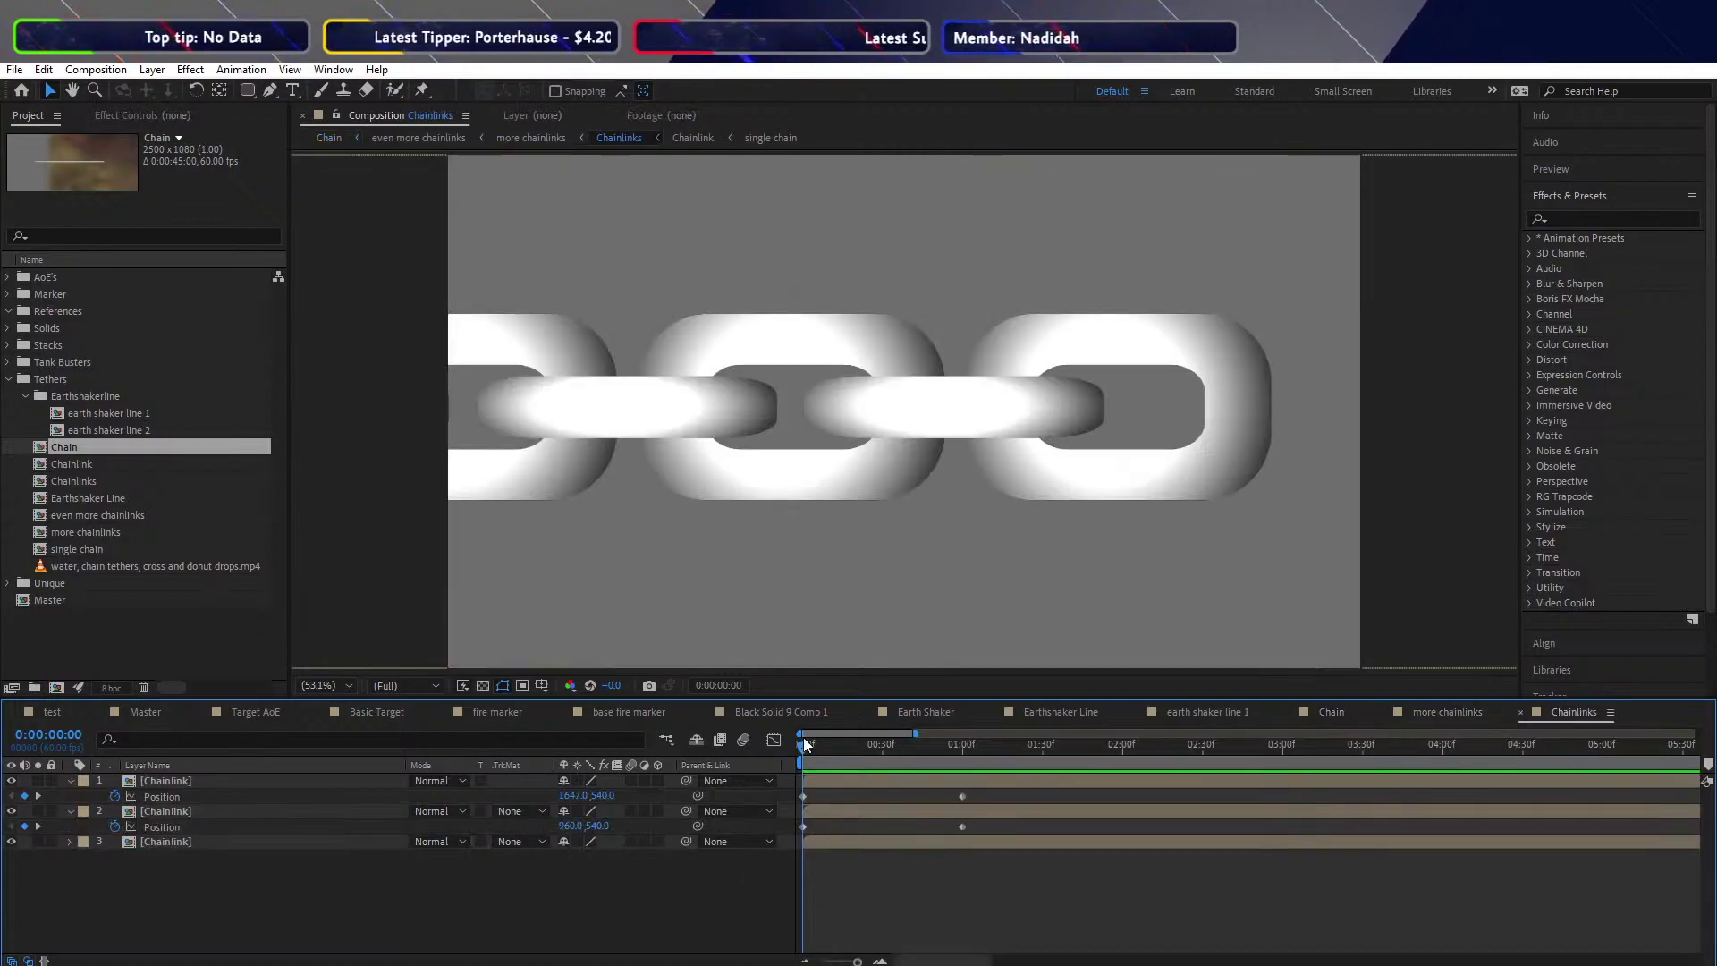
mouse_move(803, 743)
left_mouse_down()
mouse_move(963, 744)
mouse_move(799, 744)
mouse_move(962, 729)
mouse_move(946, 725)
mouse_move(786, 727)
left_mouse_up()
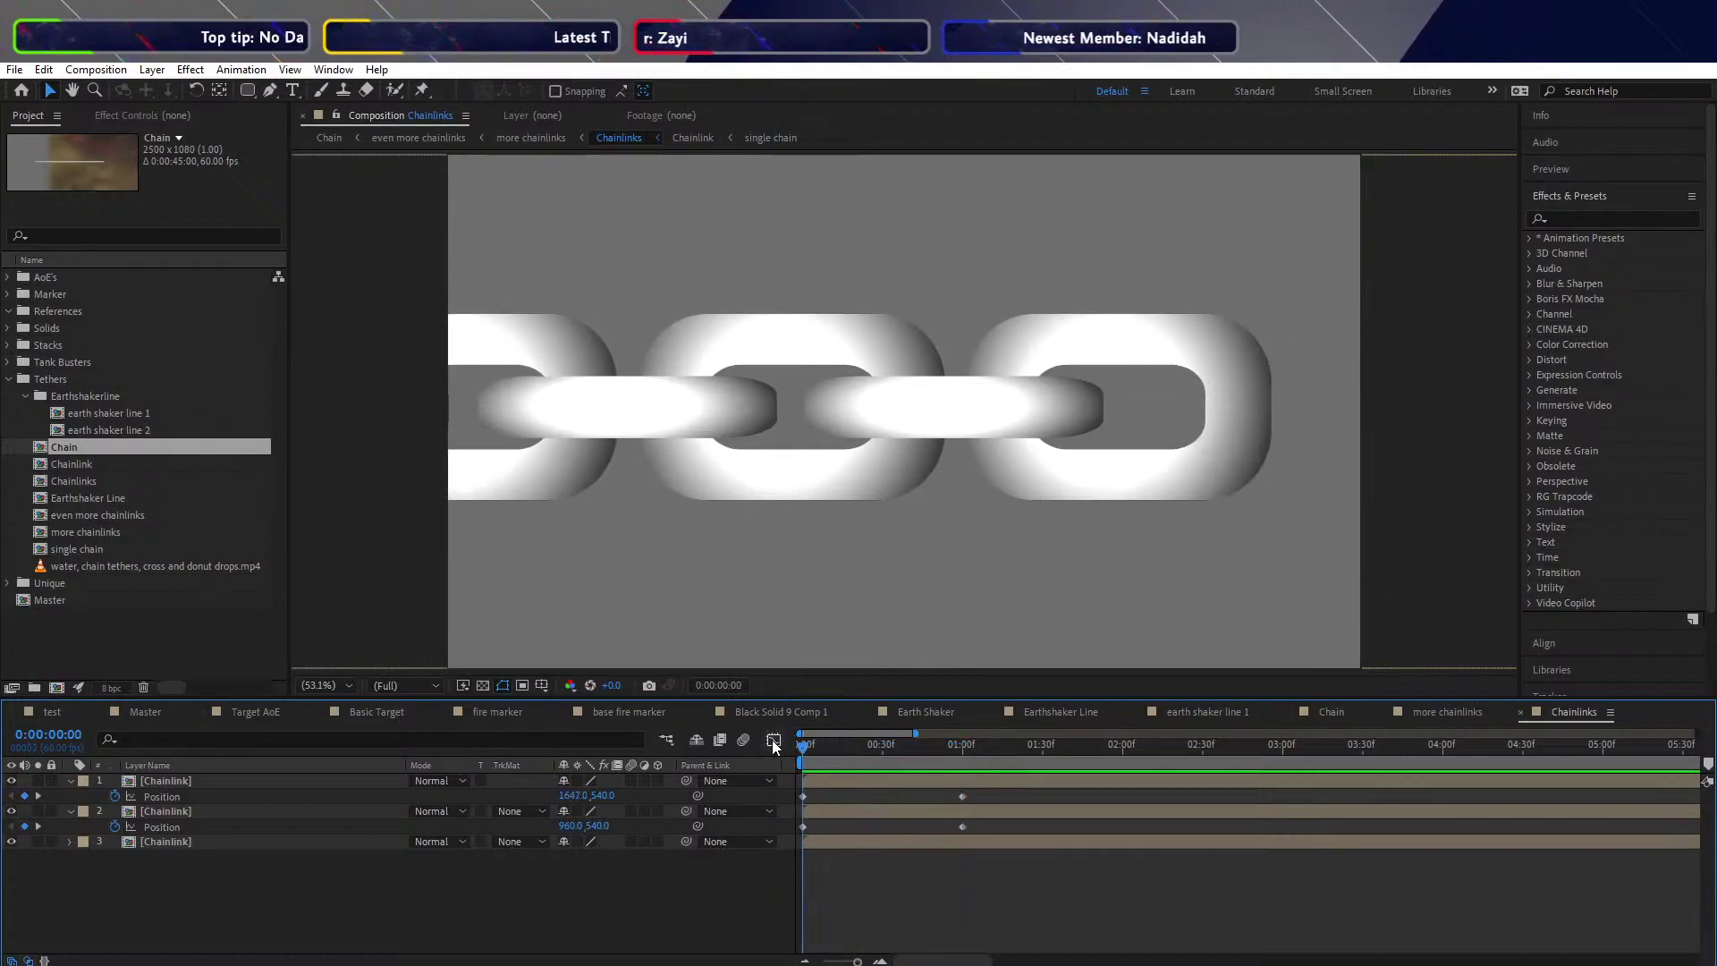
left_click(115, 827, "alt")
left_click(114, 796, "alt")
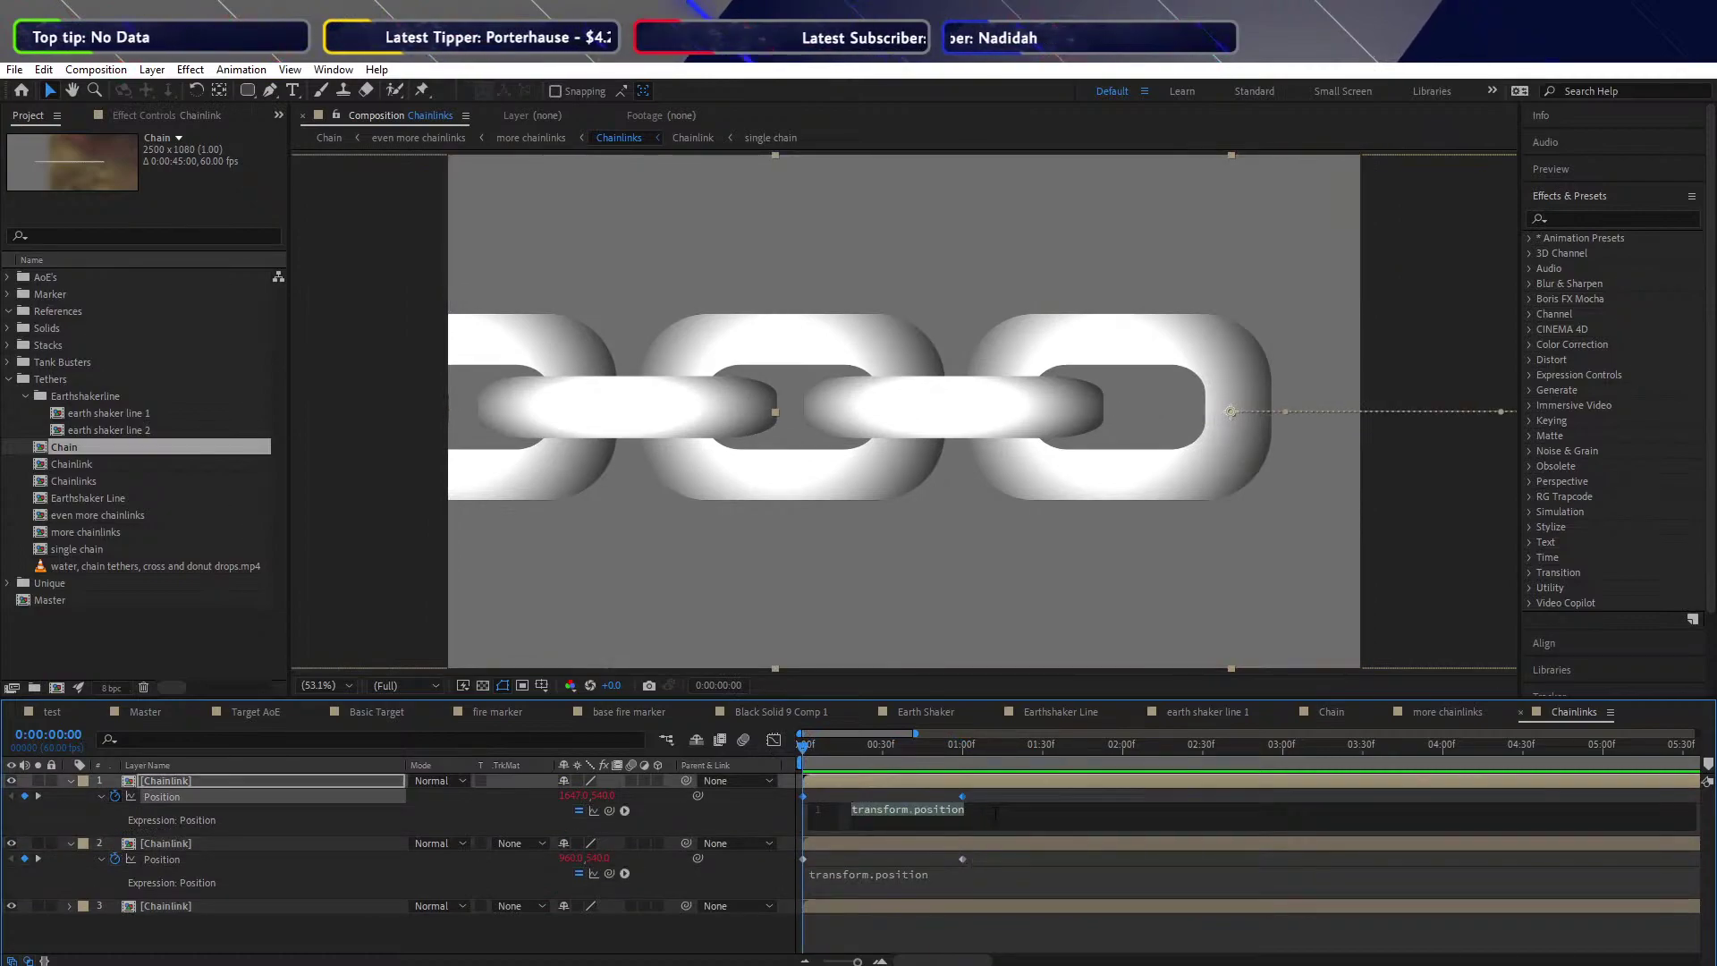
type("loo")
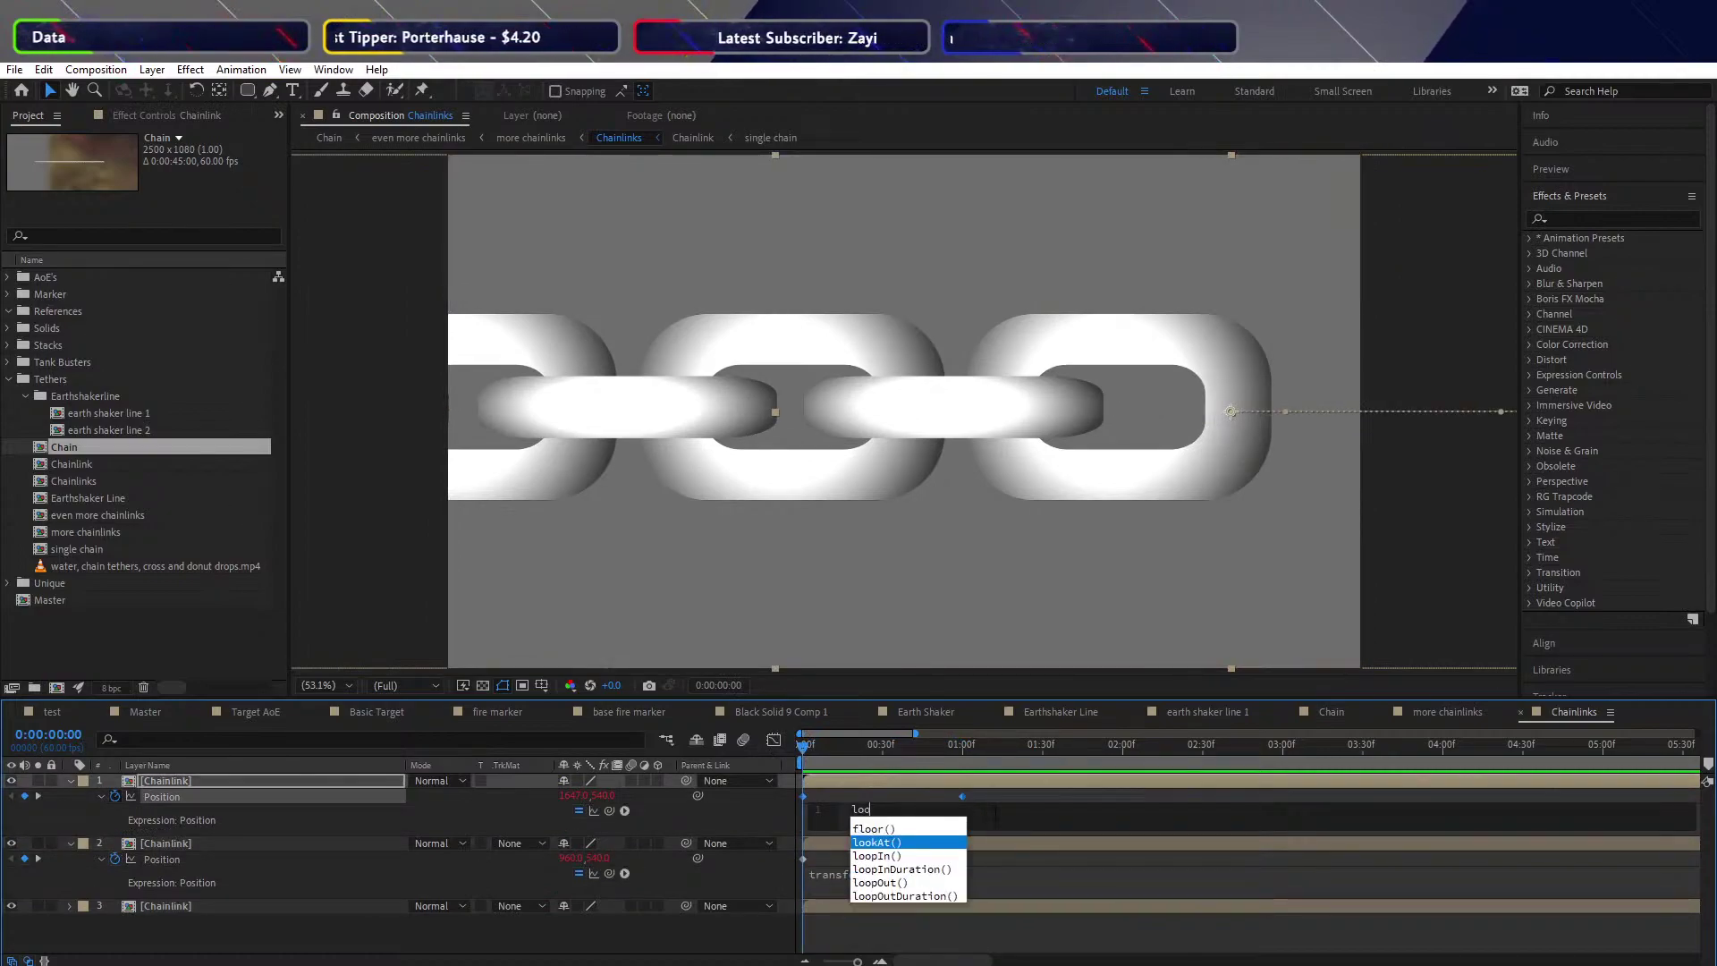
type("pOu")
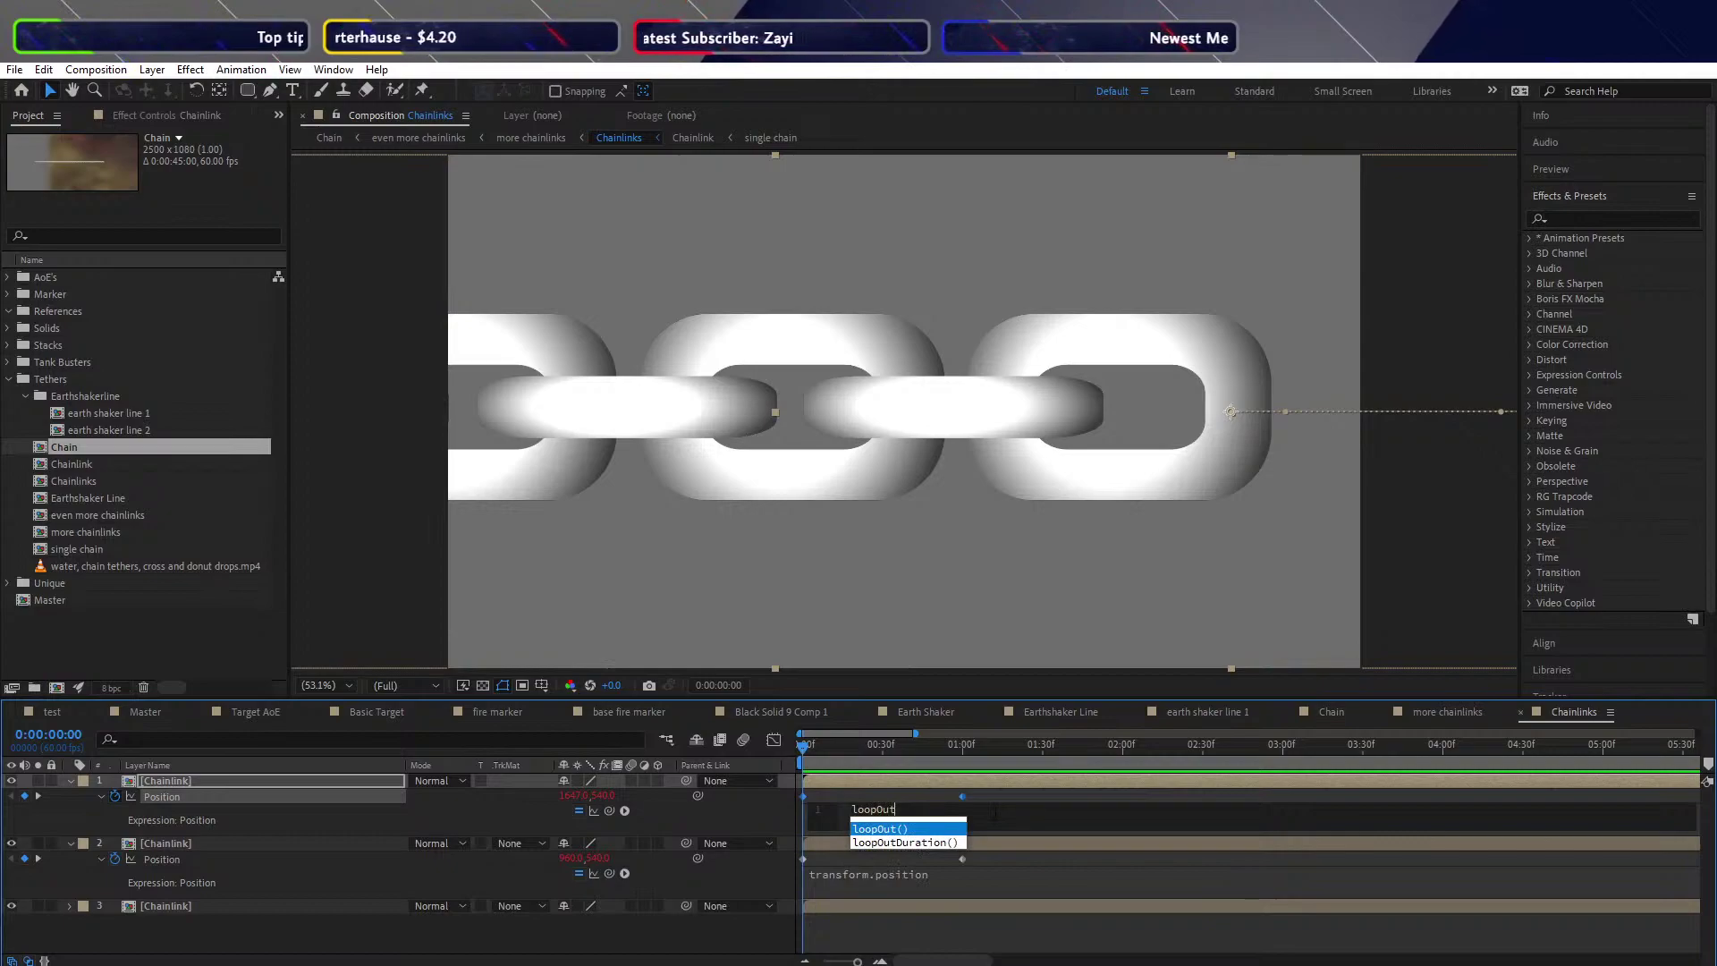
type("t")
key("Return")
type("\"cycle")
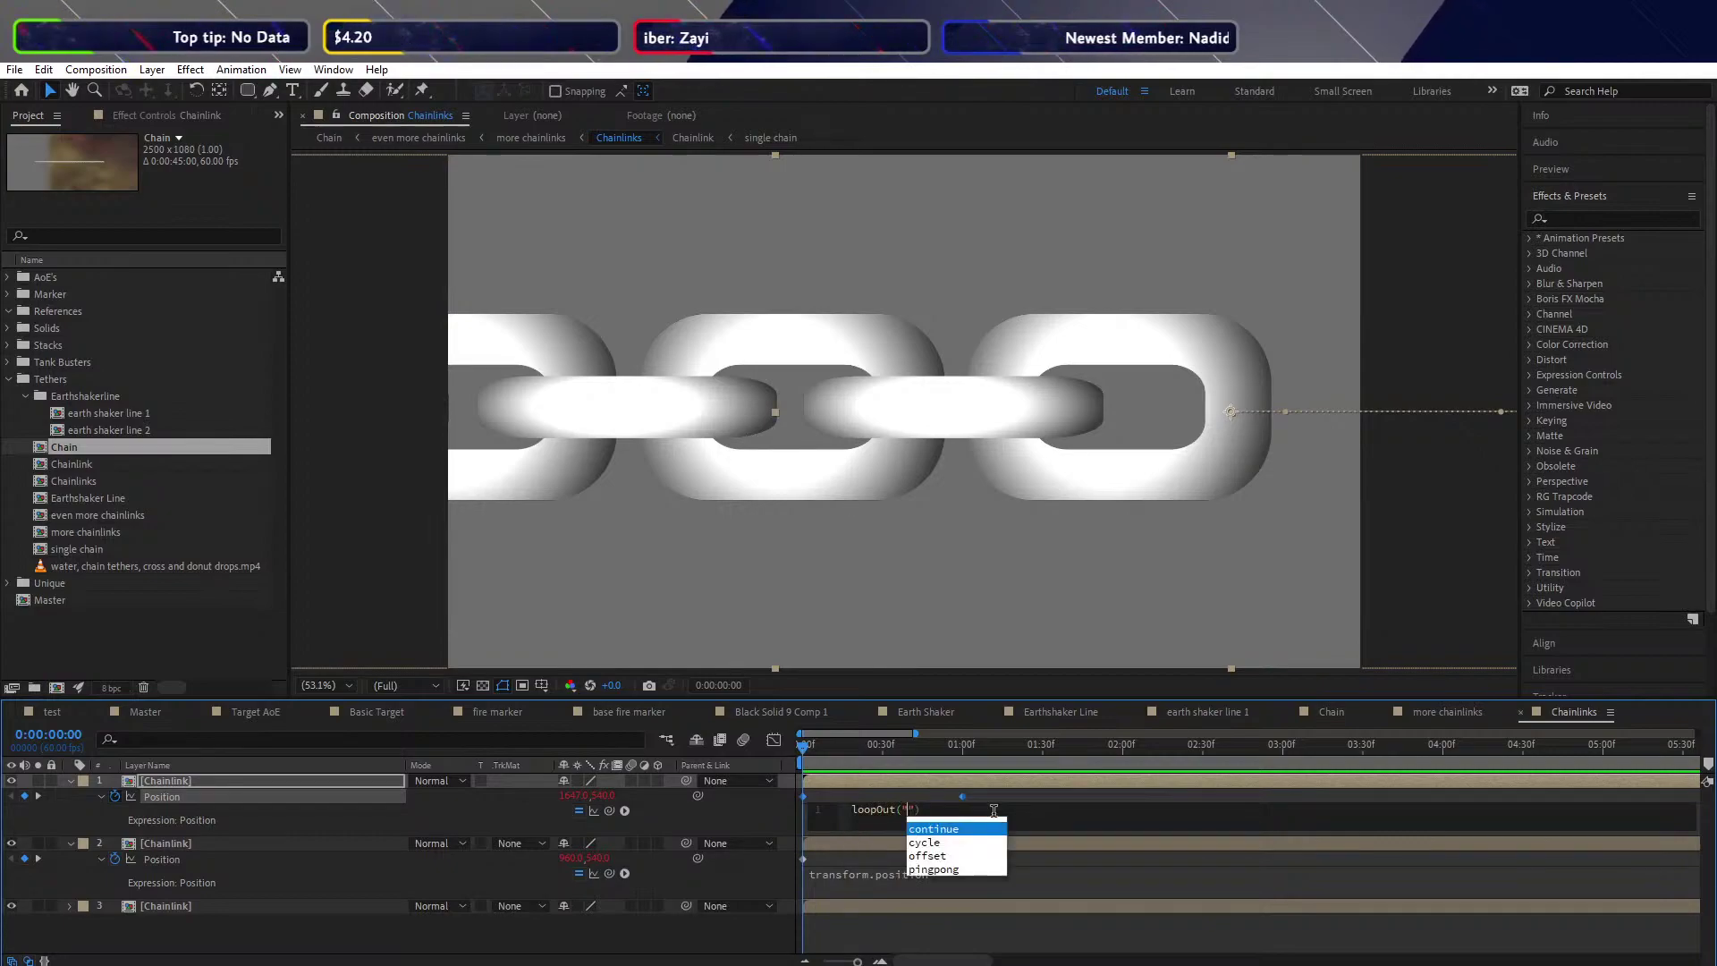
type("\"")
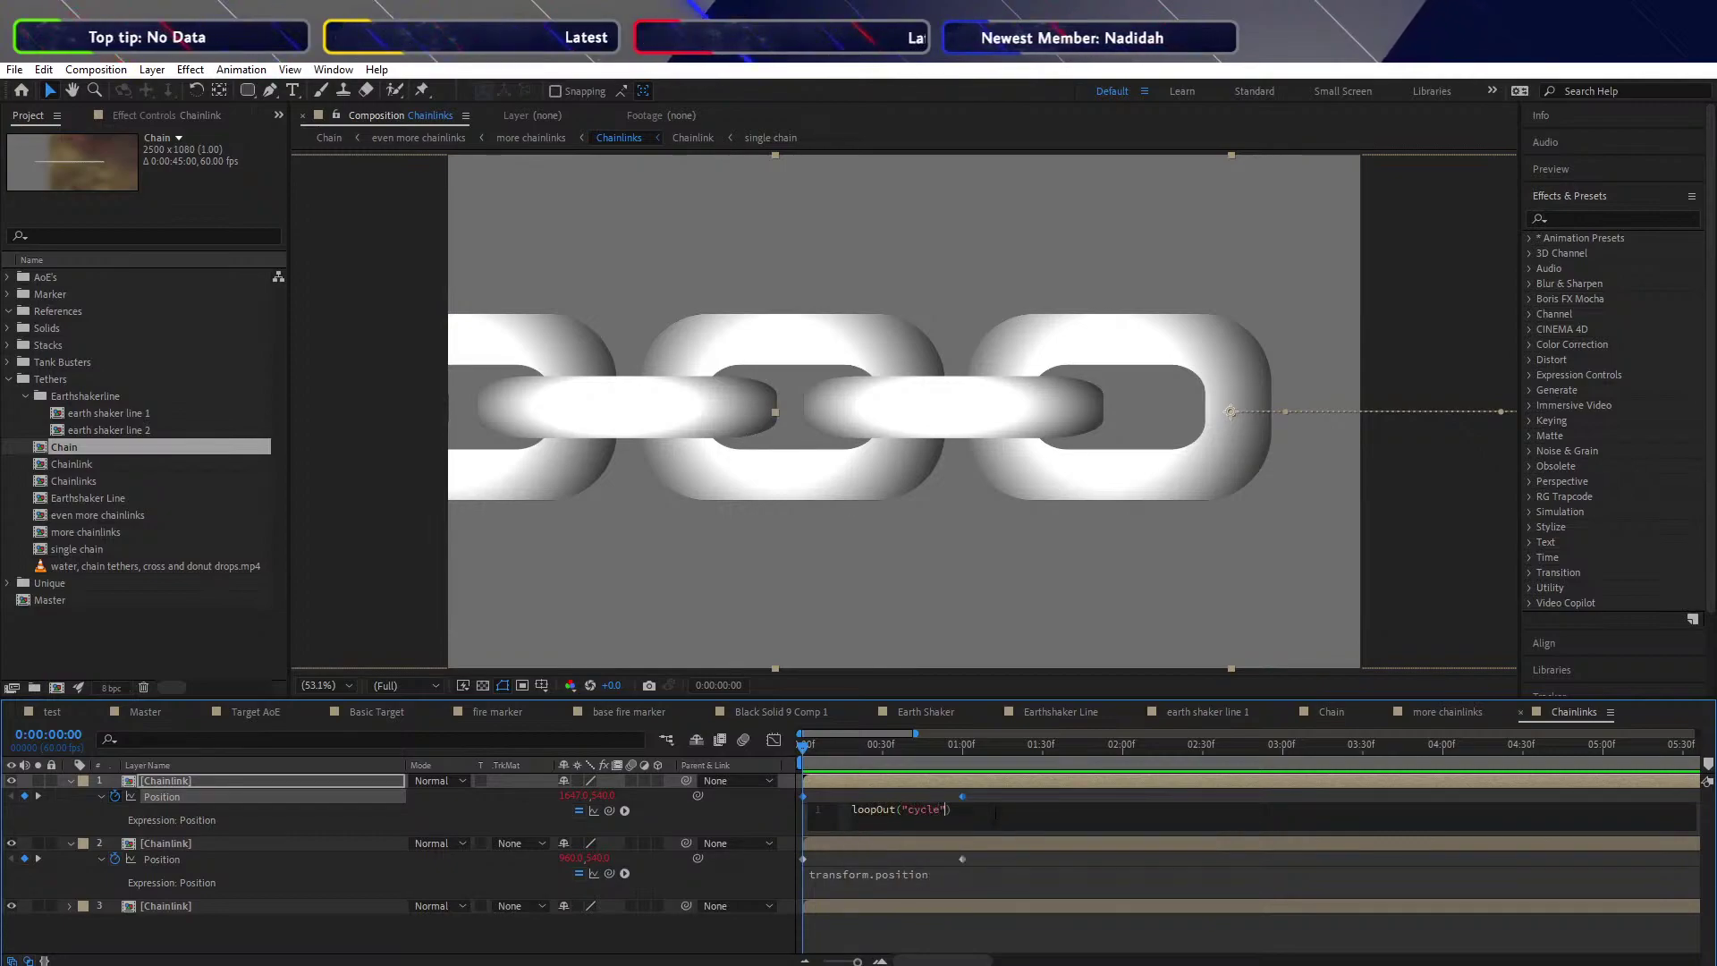
type(",0)")
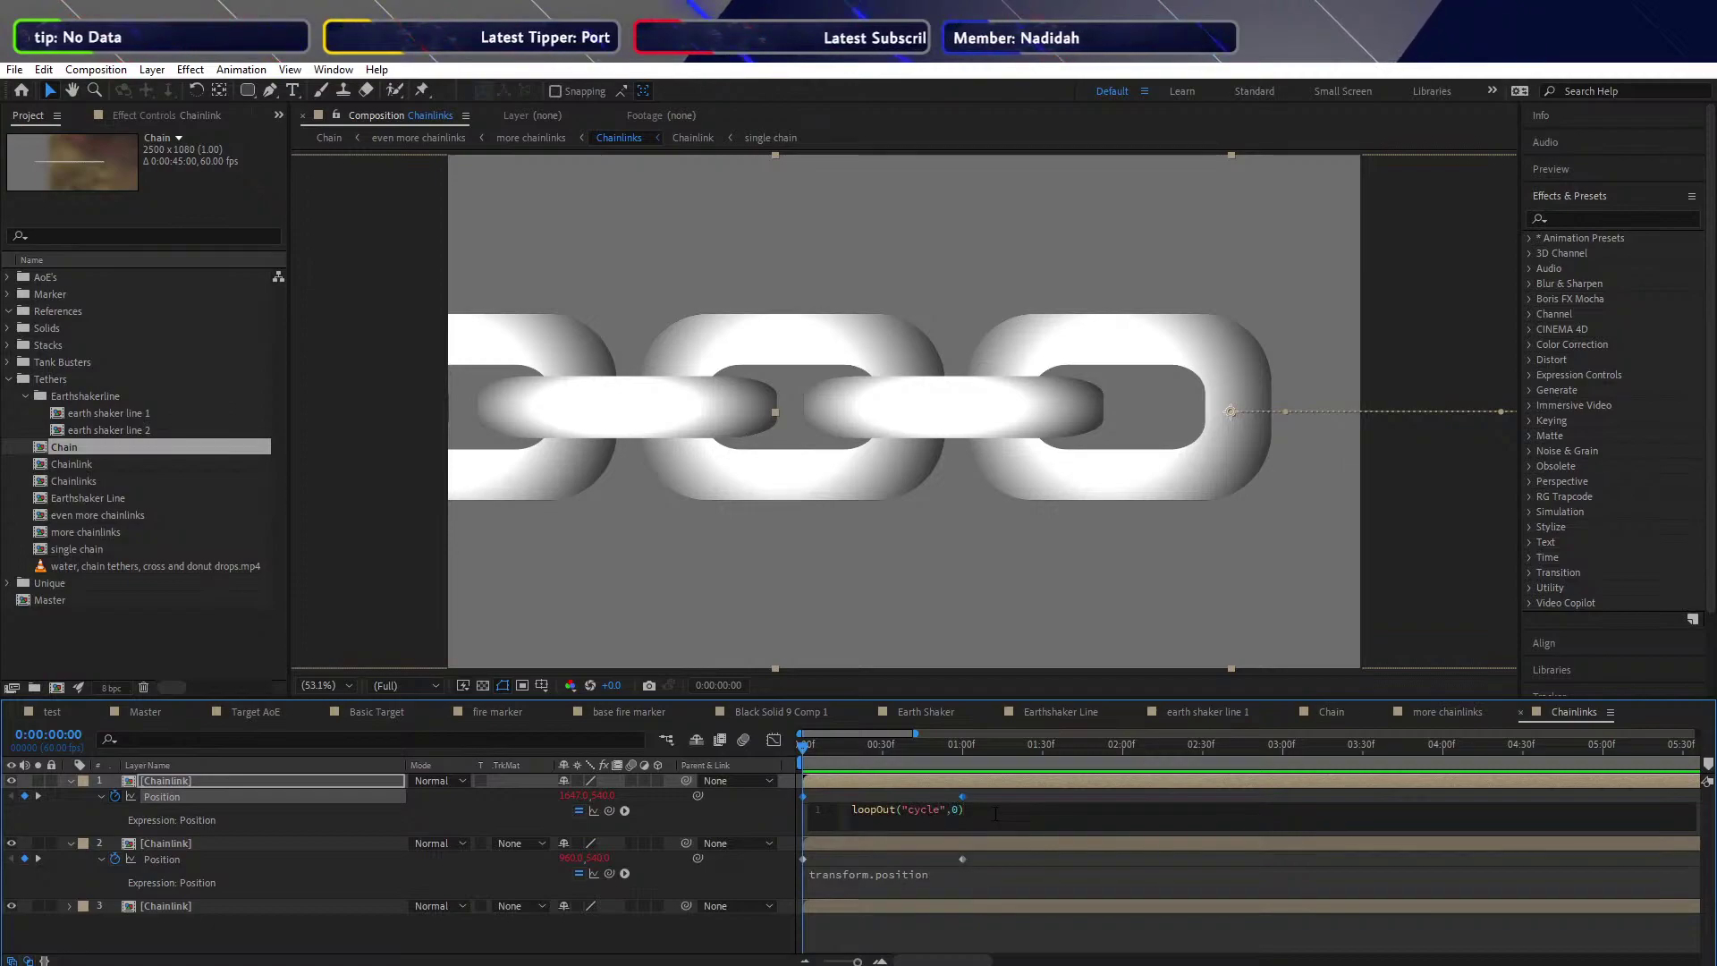
type(";")
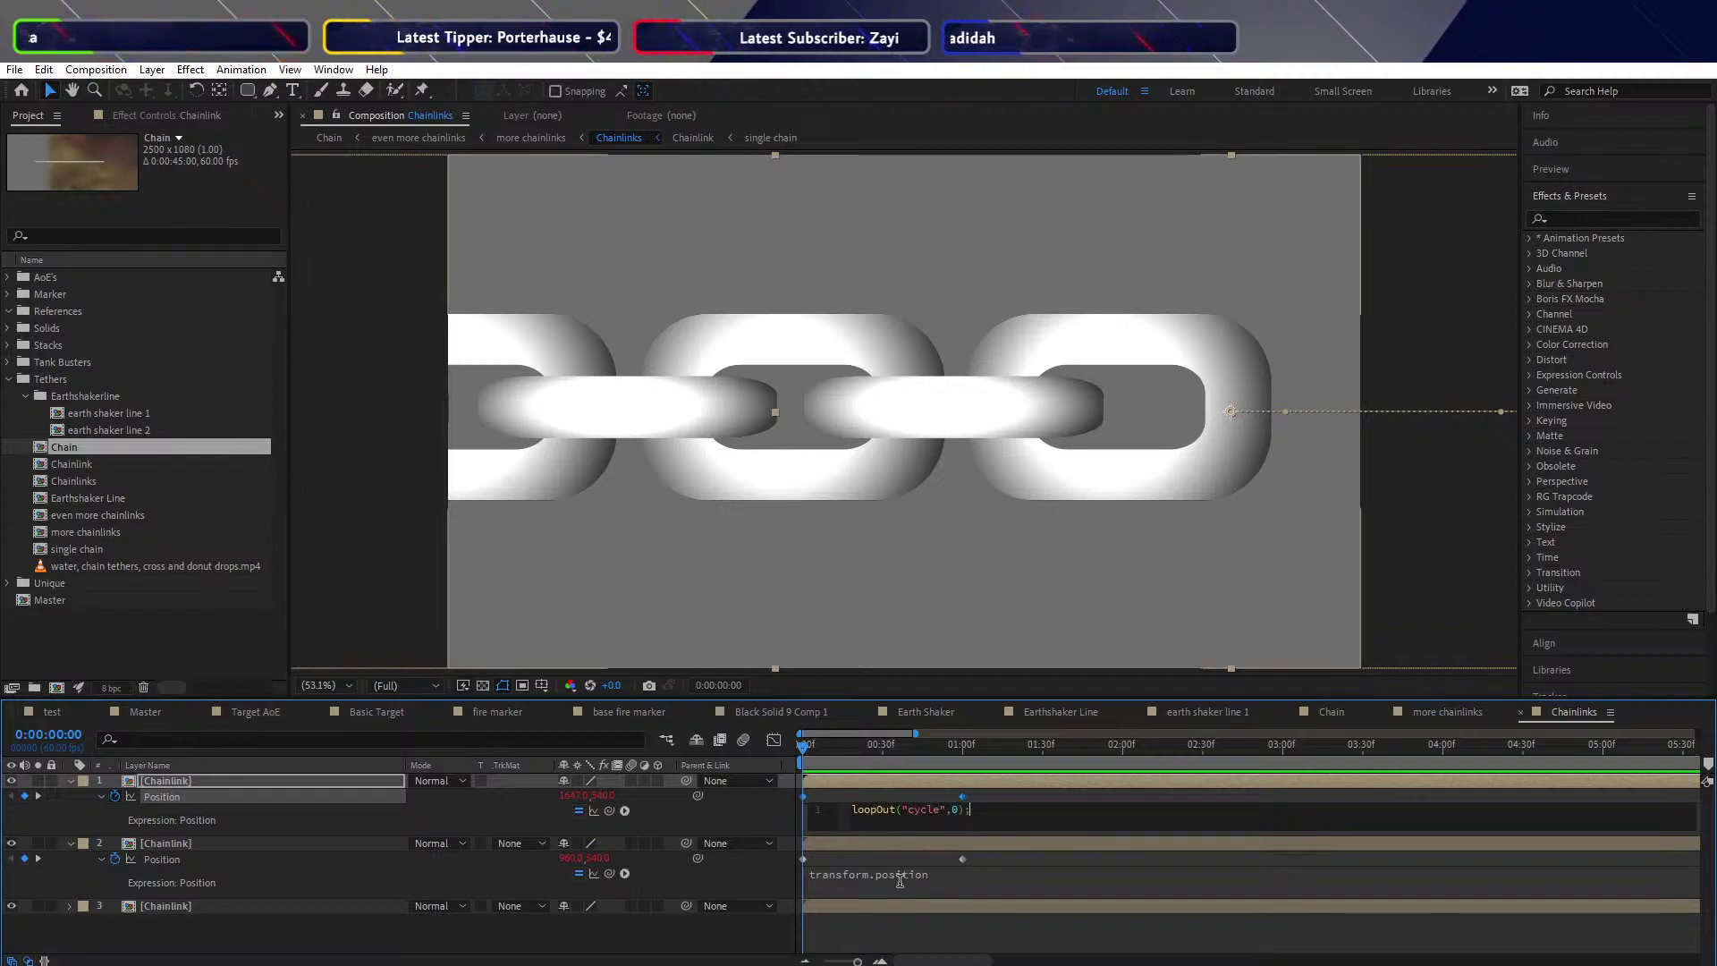
left_click(739, 891)
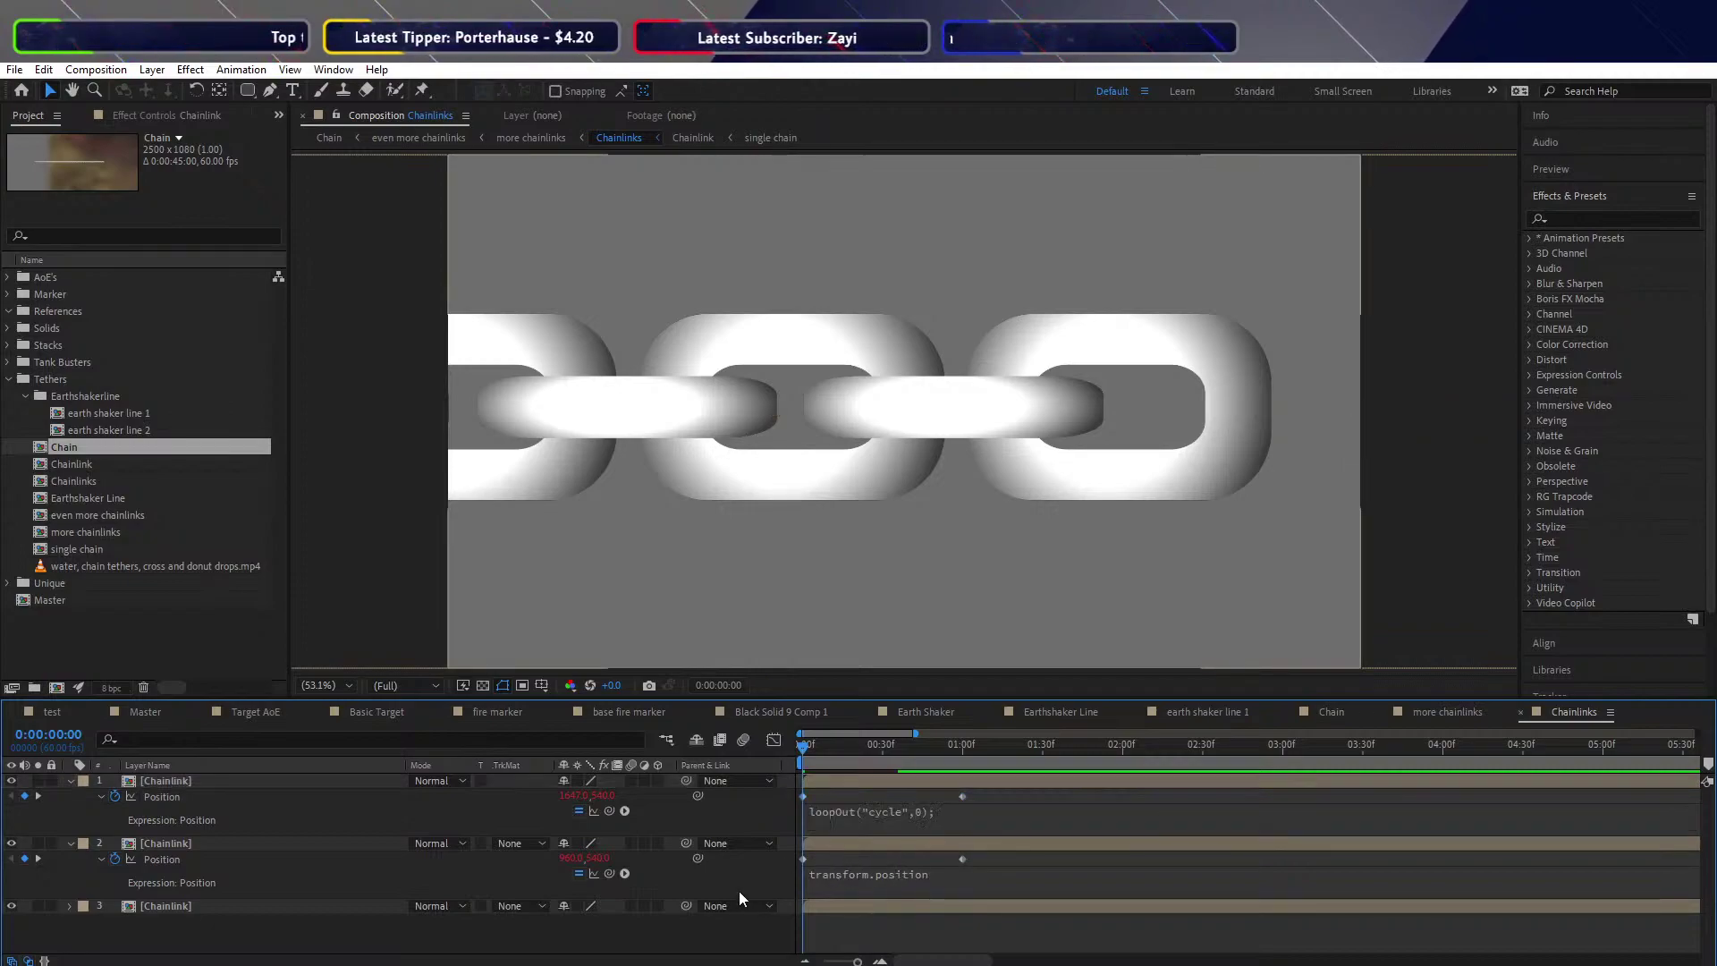
Set the middle Chainlink layer's Position expression to loopOut("cycle",0); and preview the looping movement in the Chainlinks composition
left_click(113, 860, "alt")
left_click(116, 859, "alt")
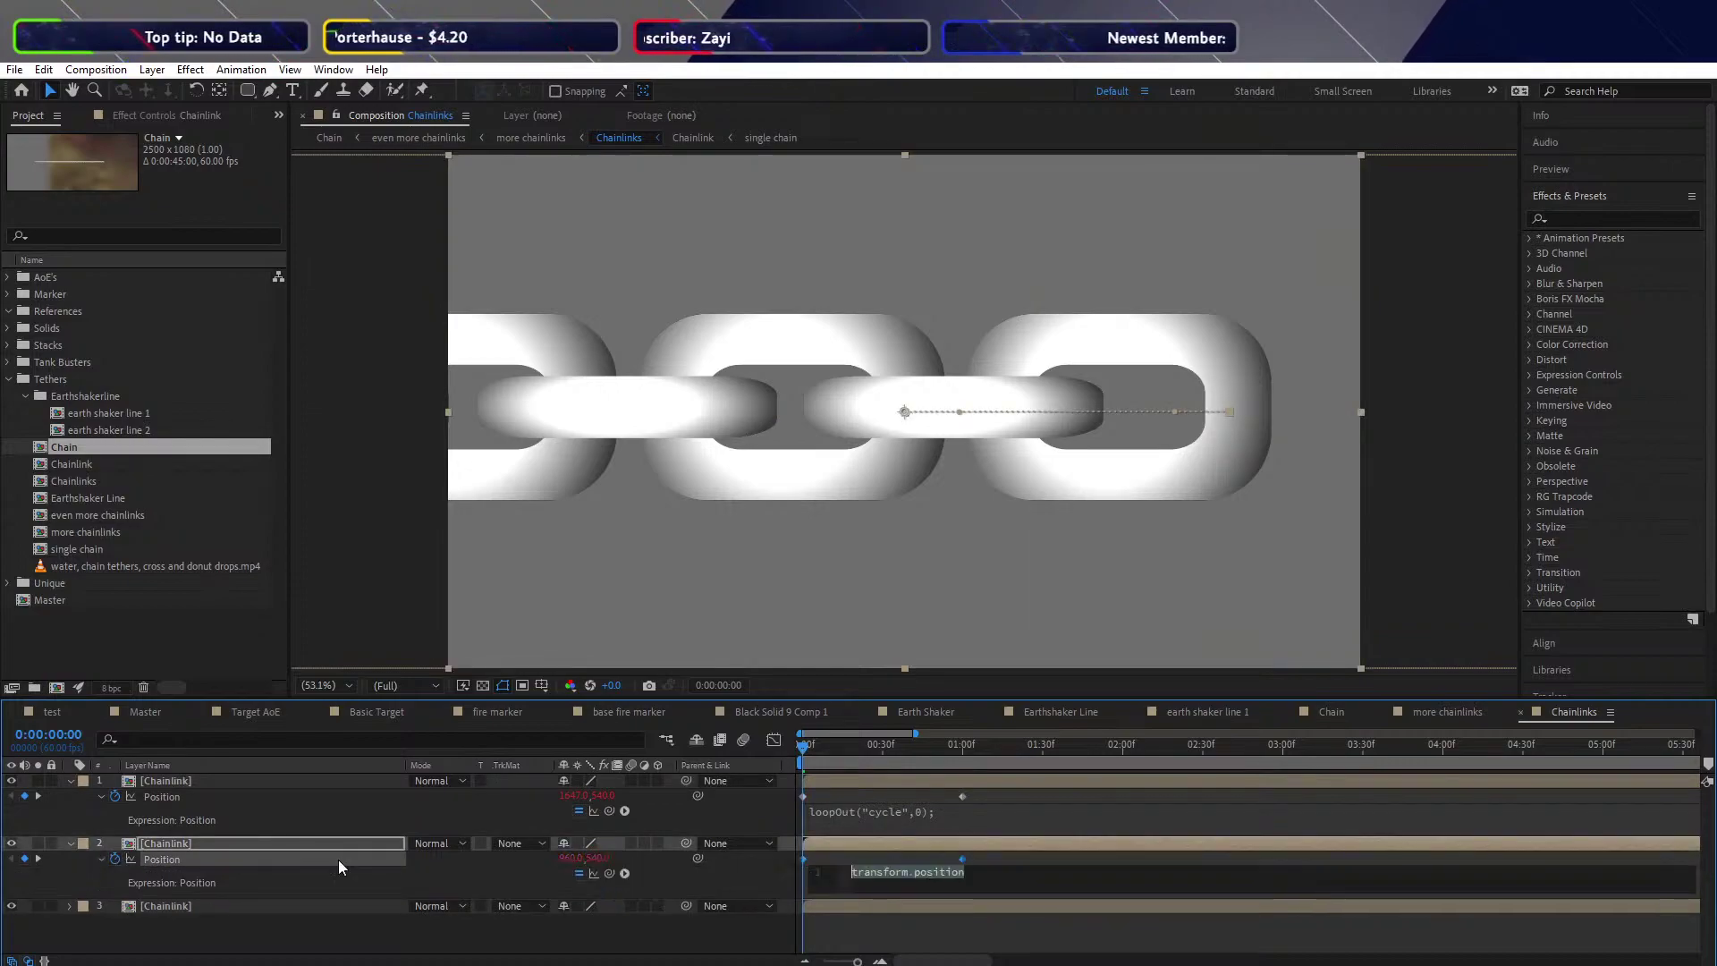
type("loop")
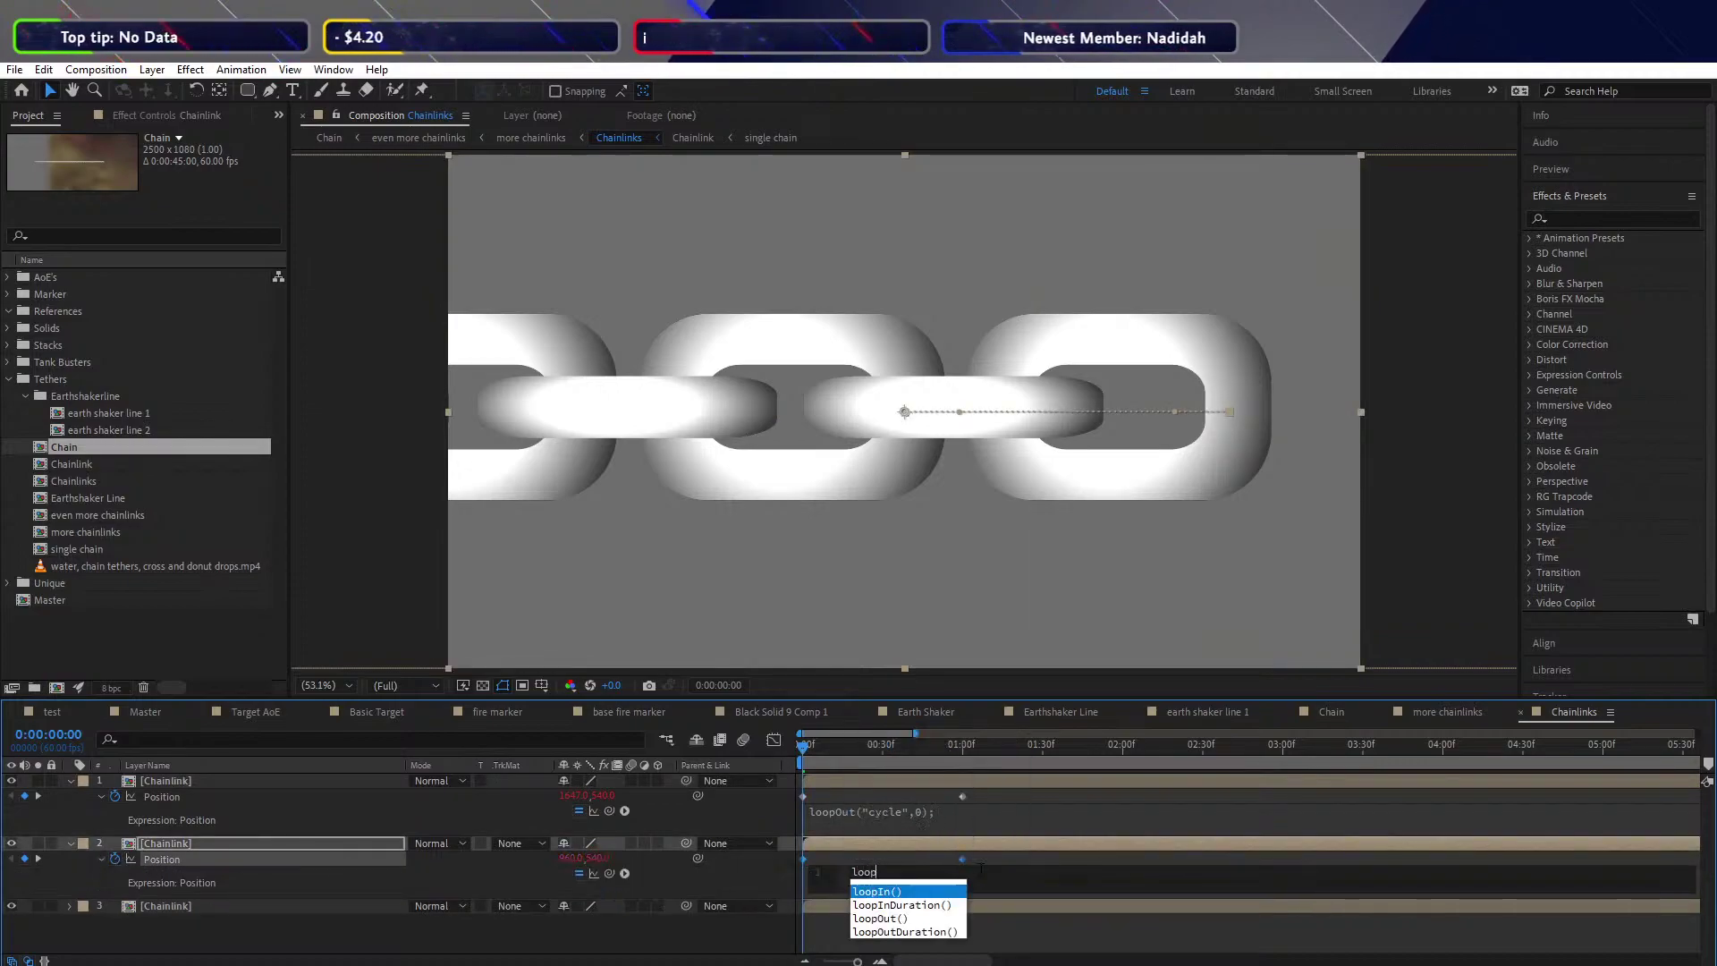
type("Out")
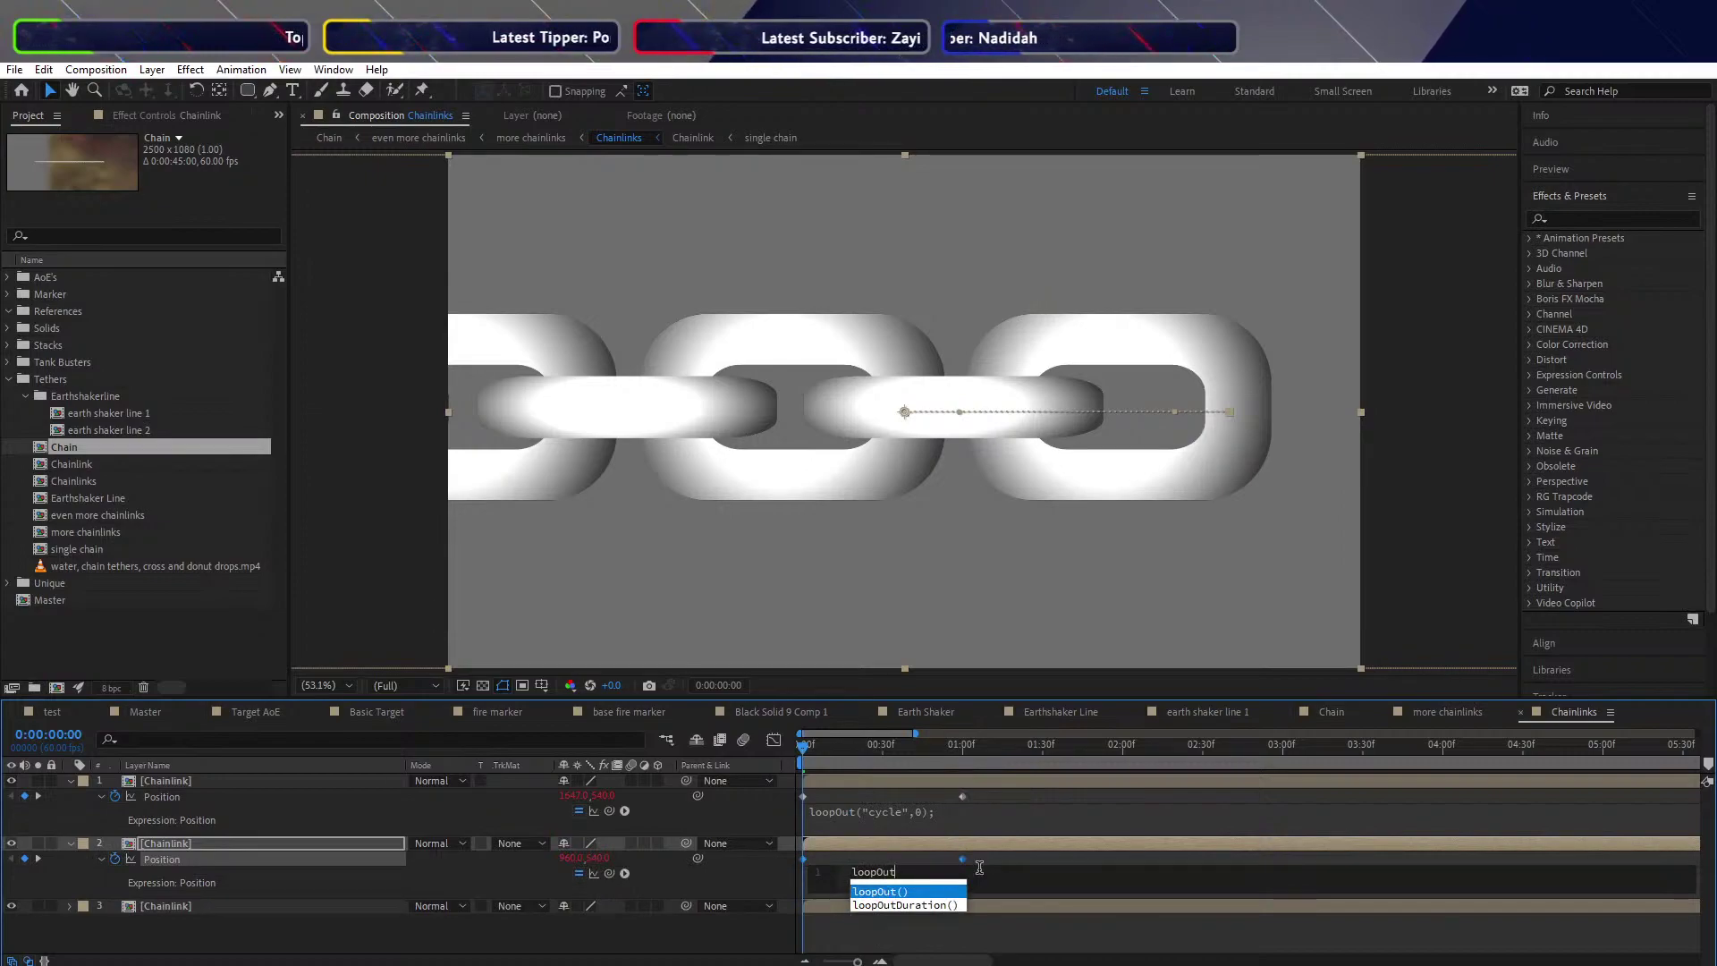
key("Return")
type("\"cy")
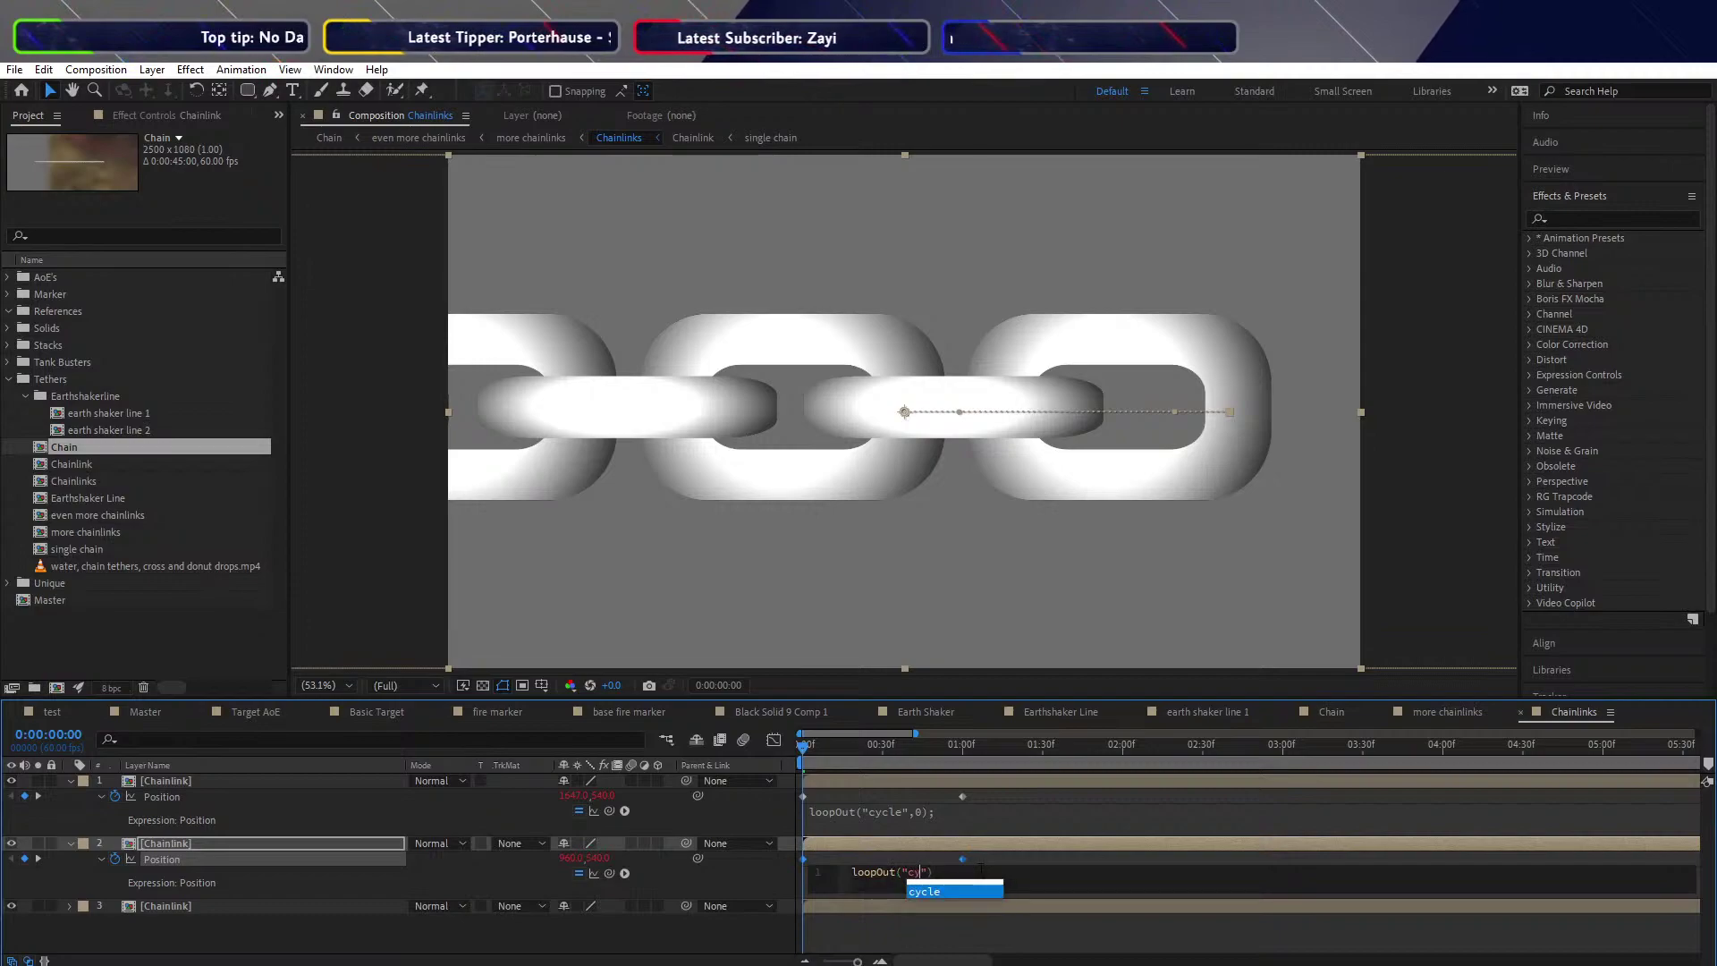
type("cle")
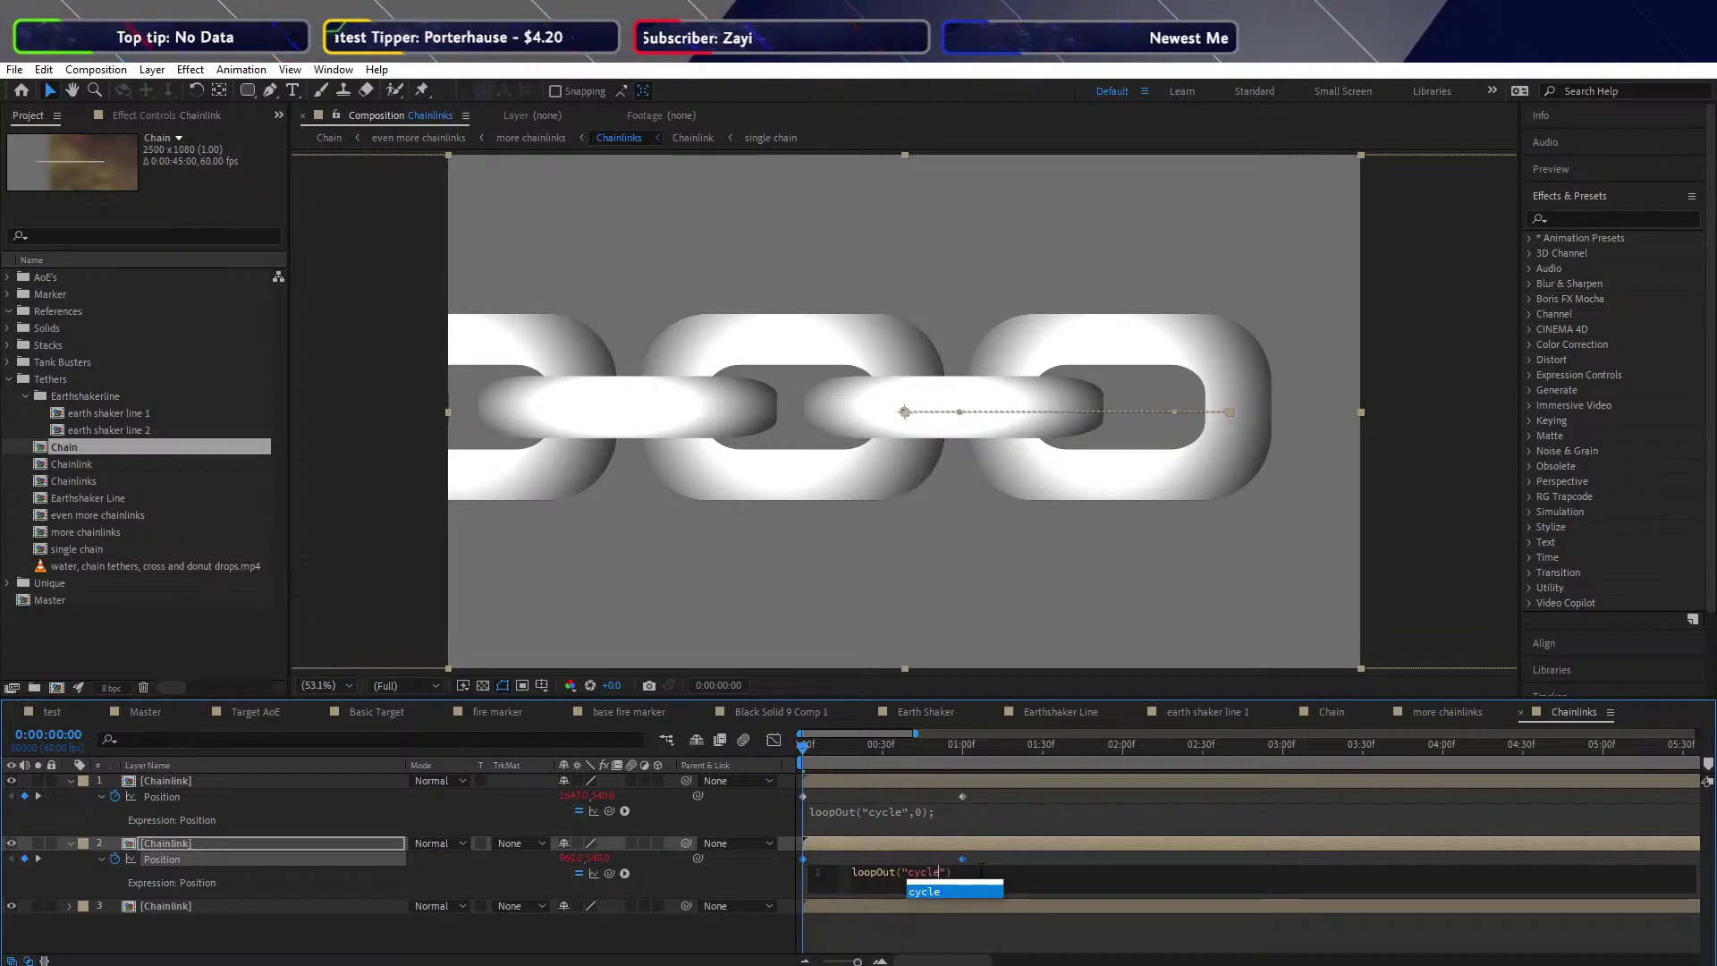
type("\",0)")
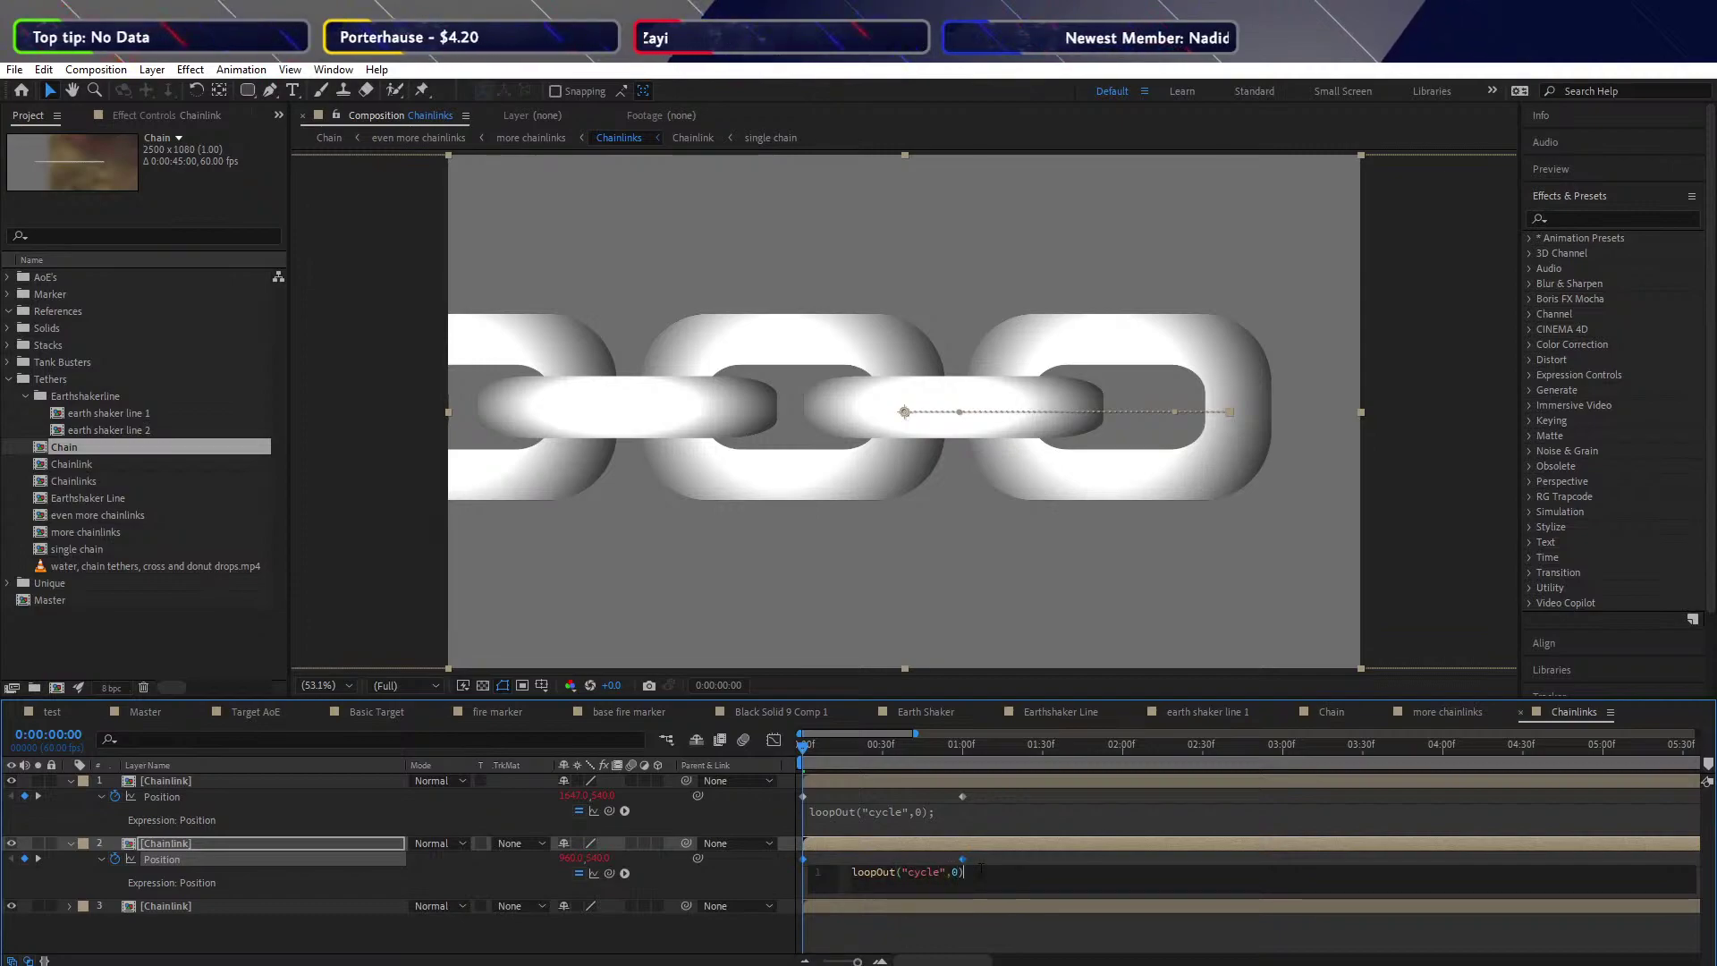
type(";")
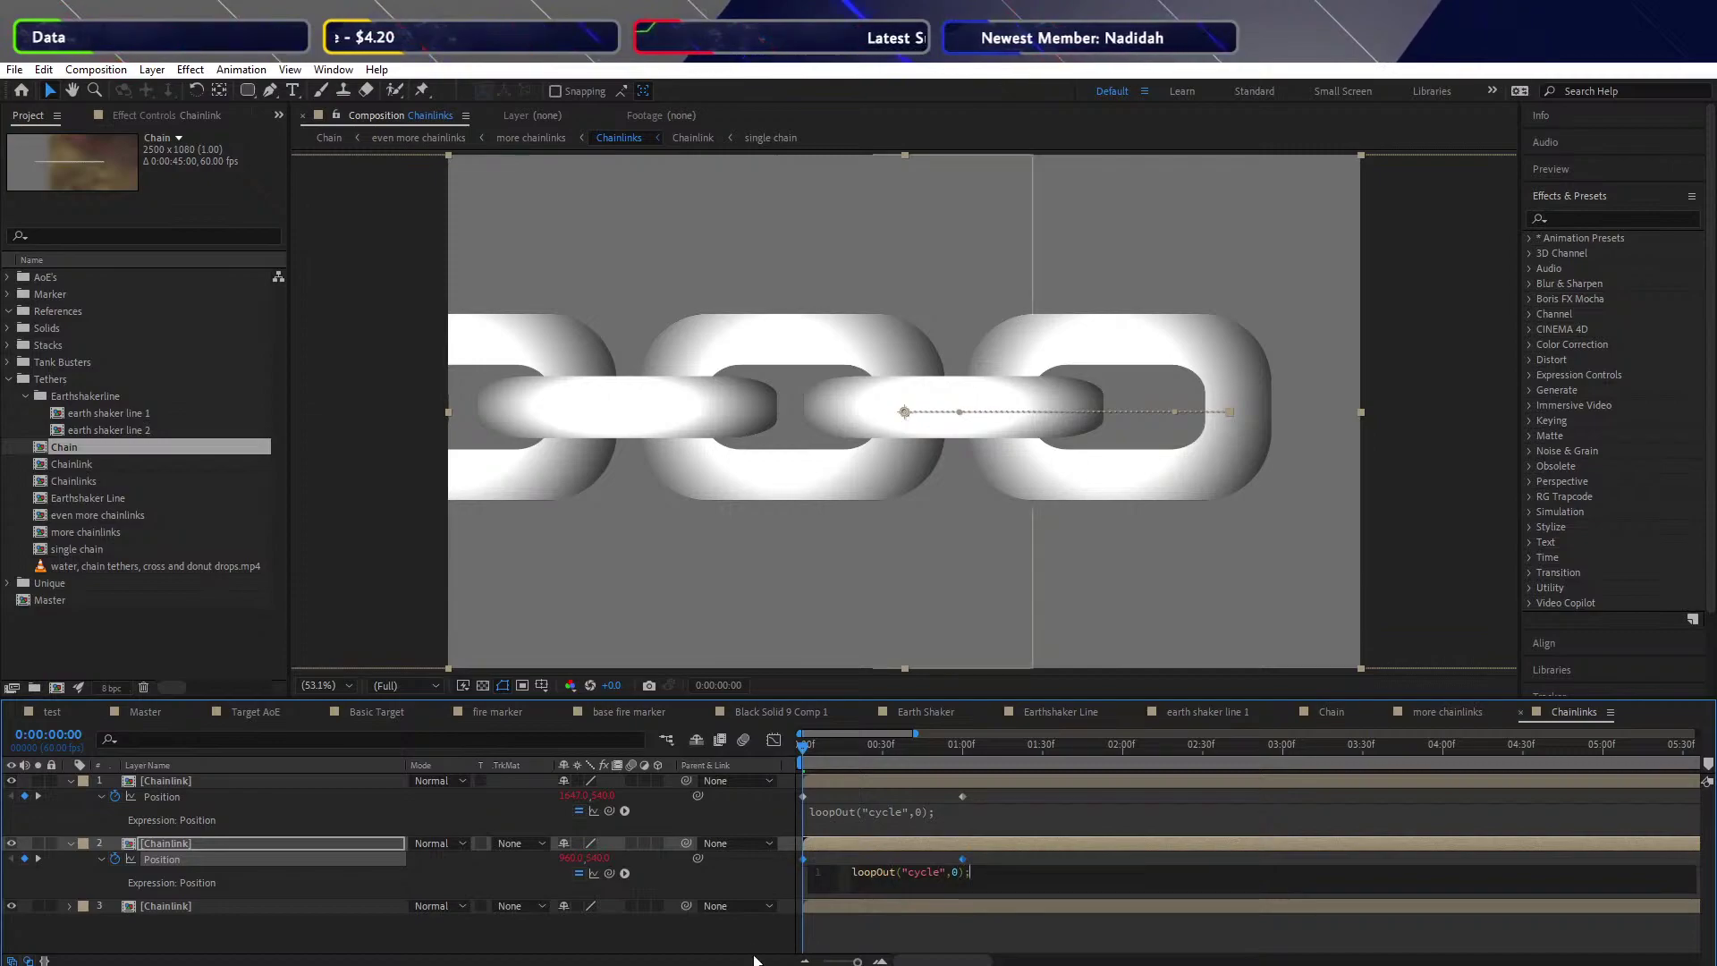
left_click(891, 786)
key("space")
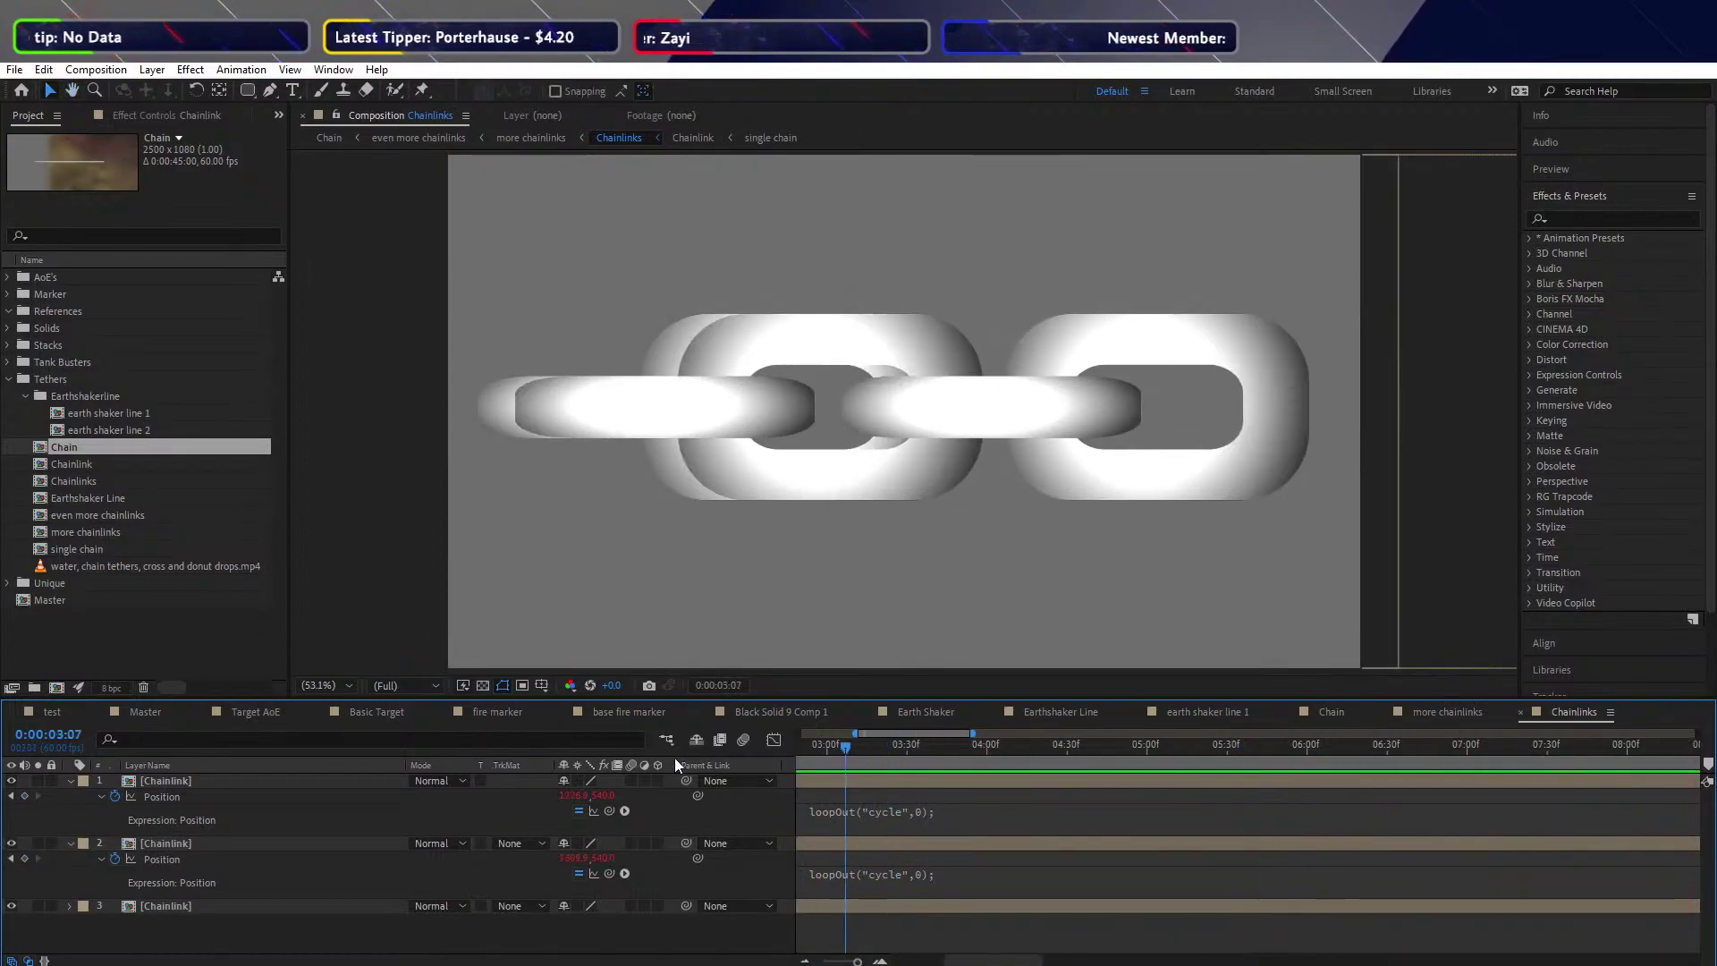
key("space")
Copy the middle layer's loopOut("cycle",0); expression to the bottom Chainlink layer's Position, and collapse that layer
left_click(70, 906)
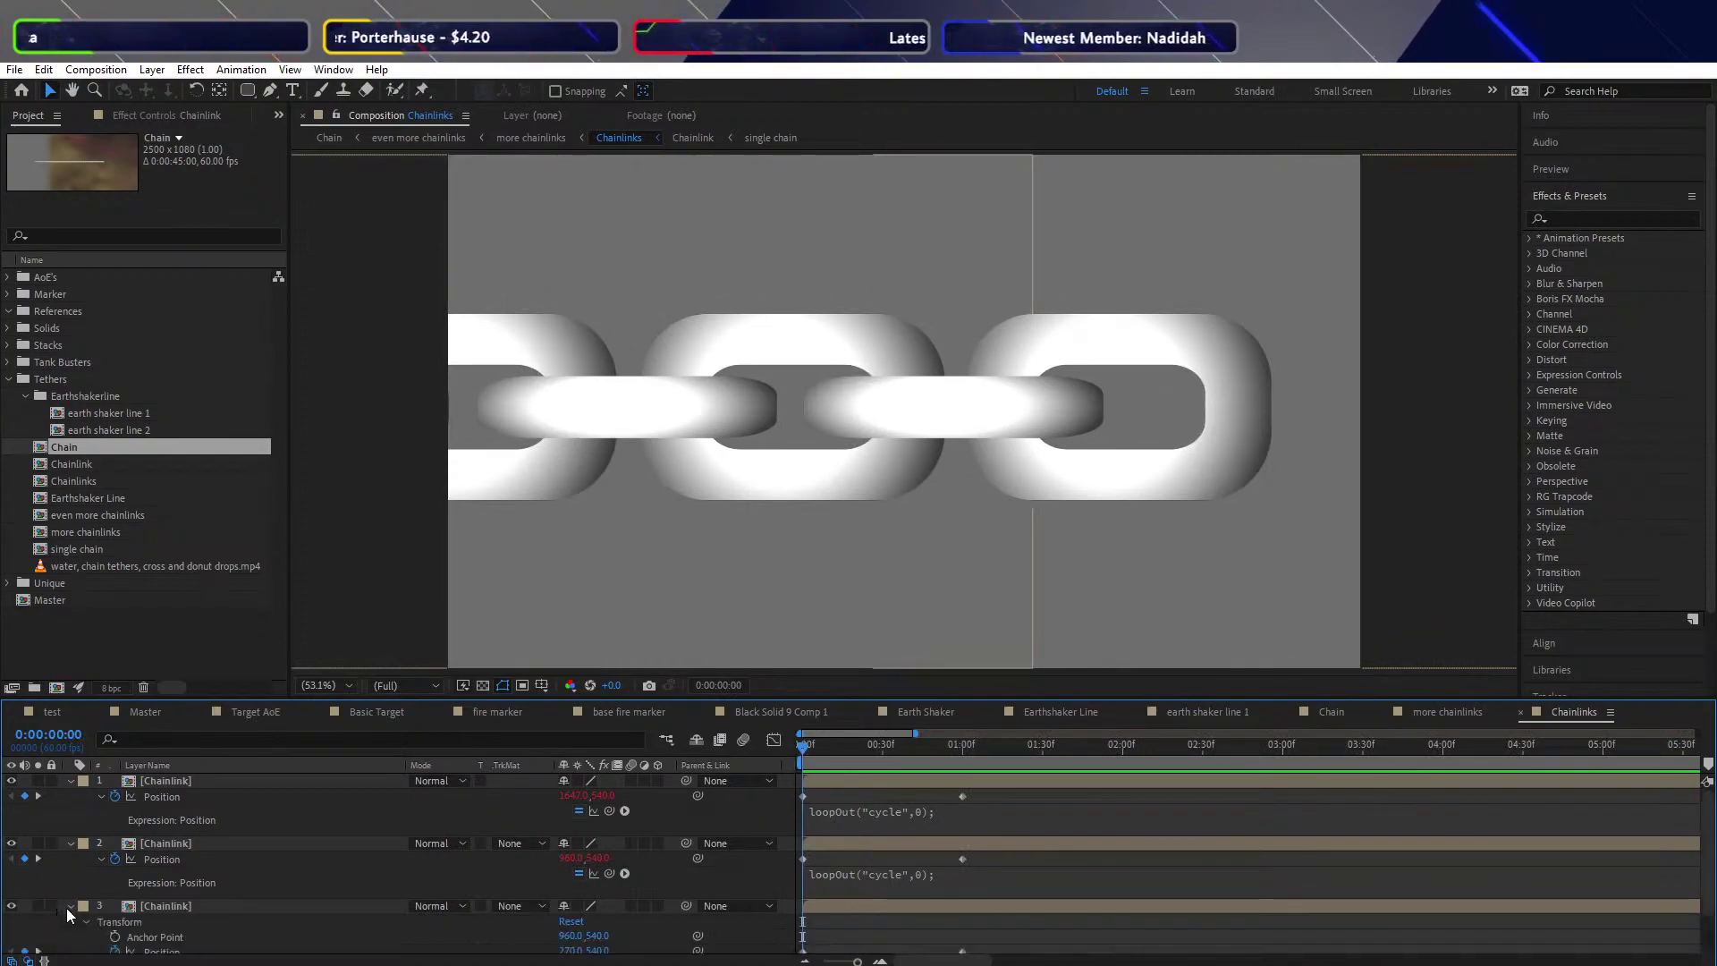
scroll(66, 908, "down", 1)
left_click(164, 854)
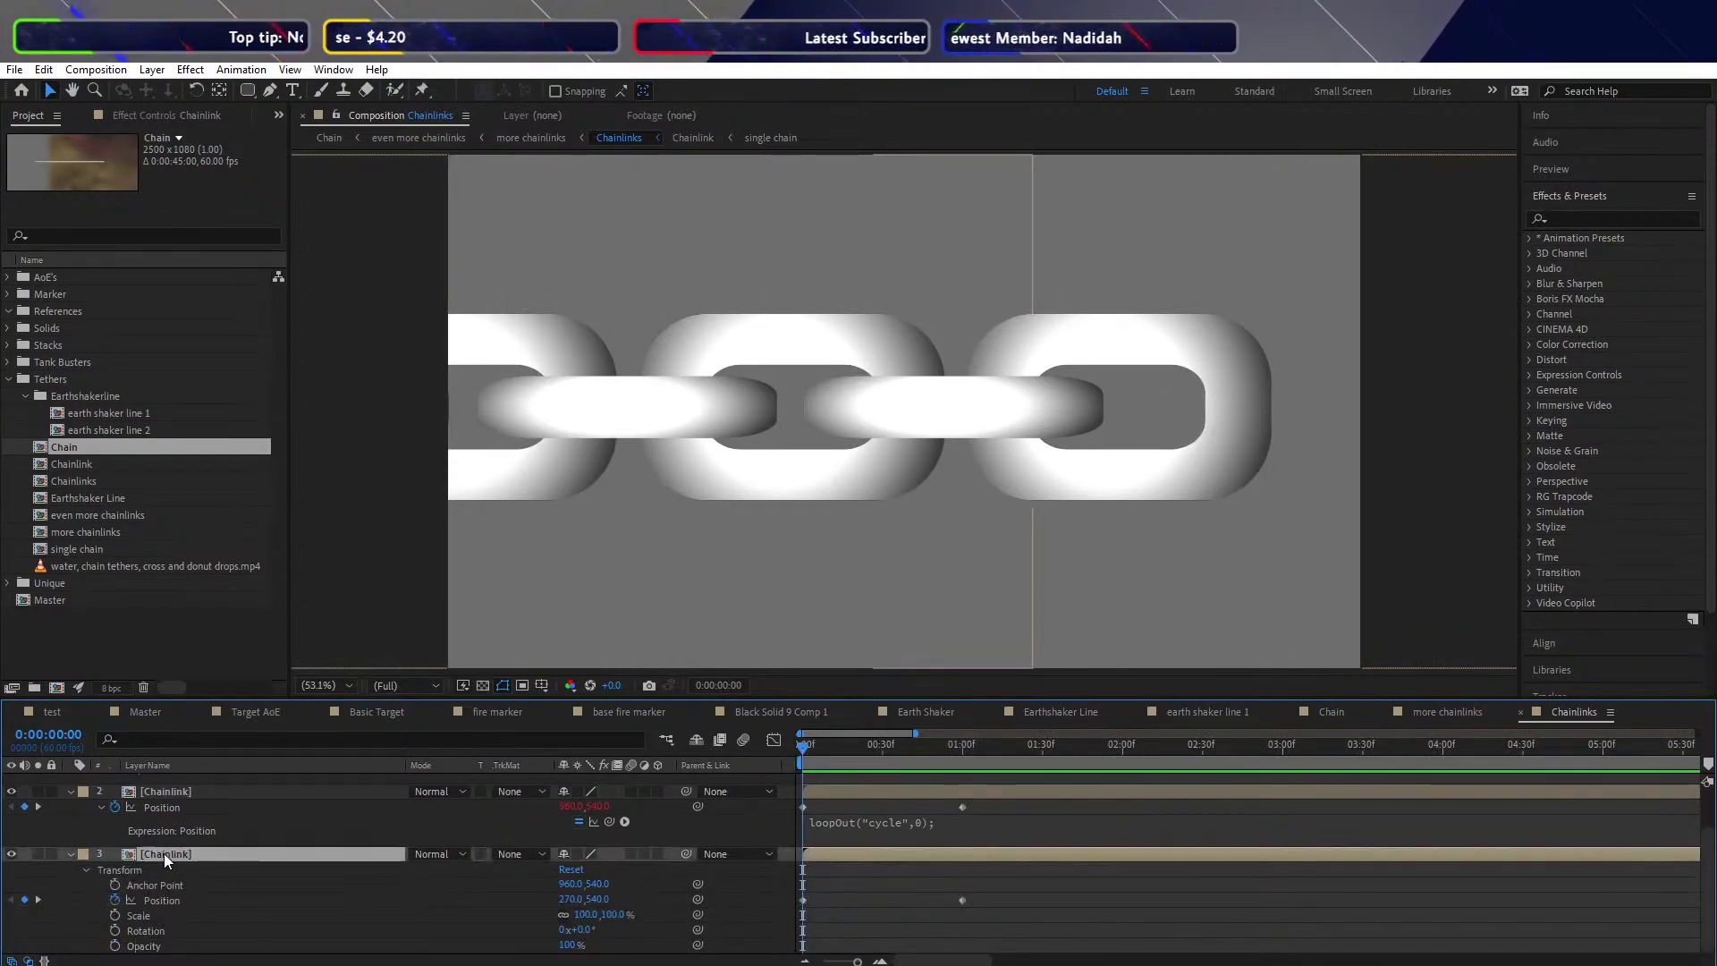
left_click(836, 827)
key("ctrl+c")
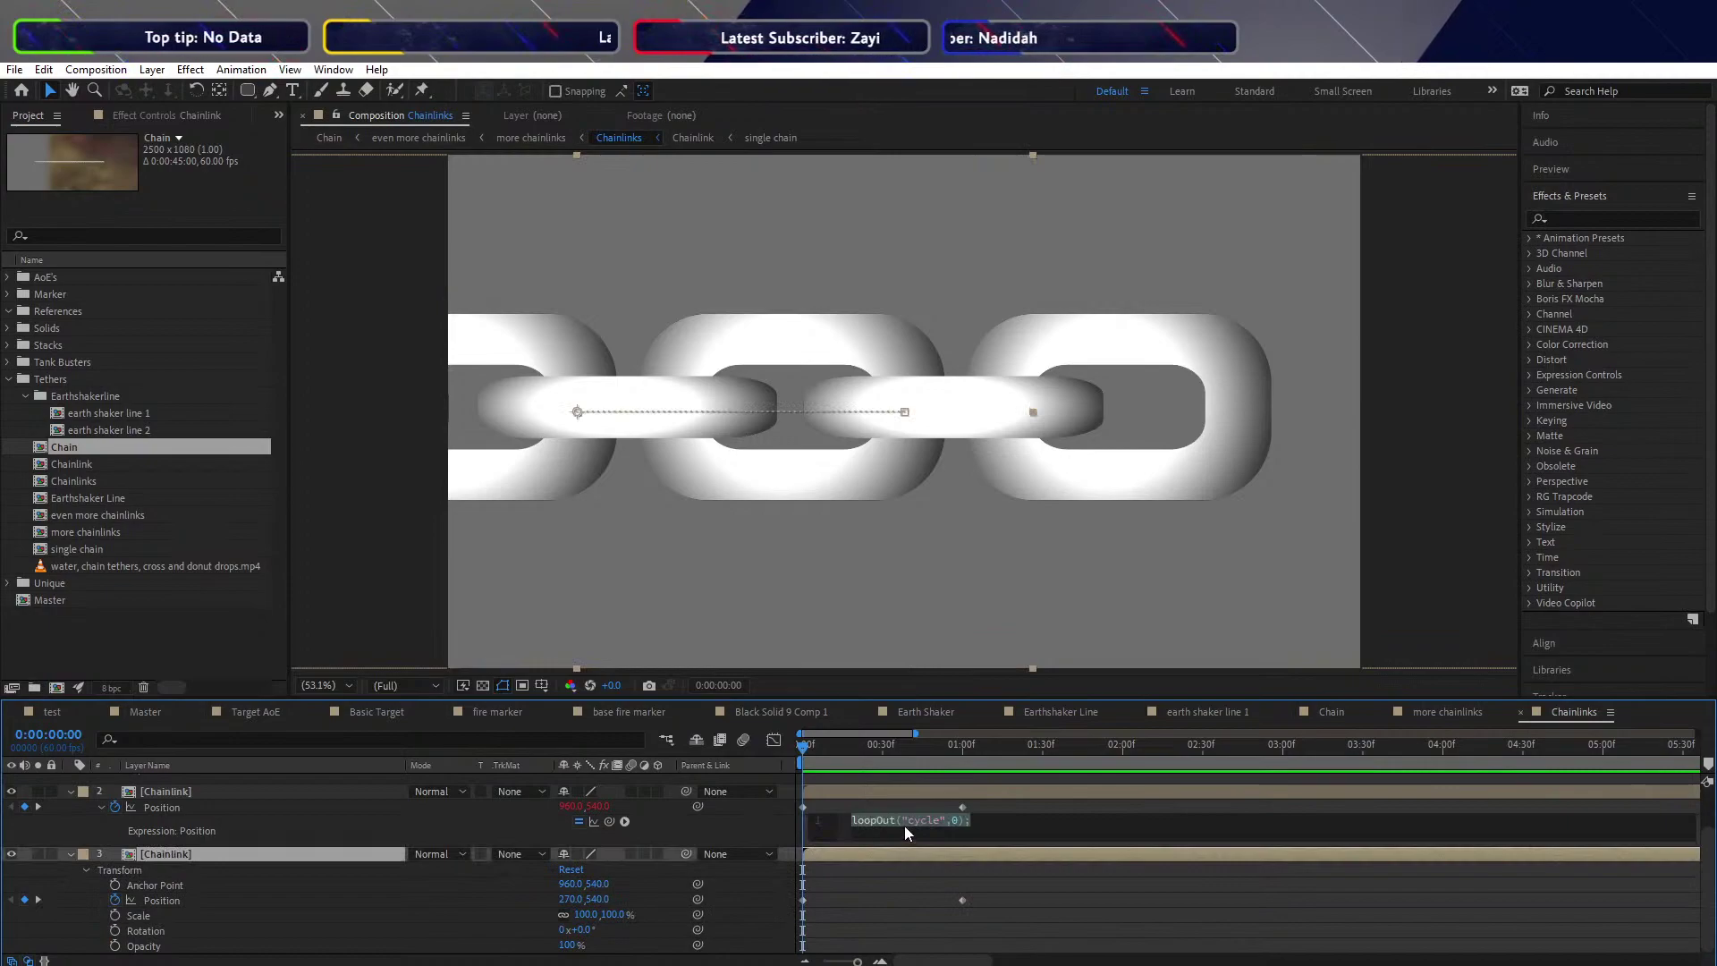
left_click(115, 899, "alt")
left_click(965, 913)
key("ctrl+a")
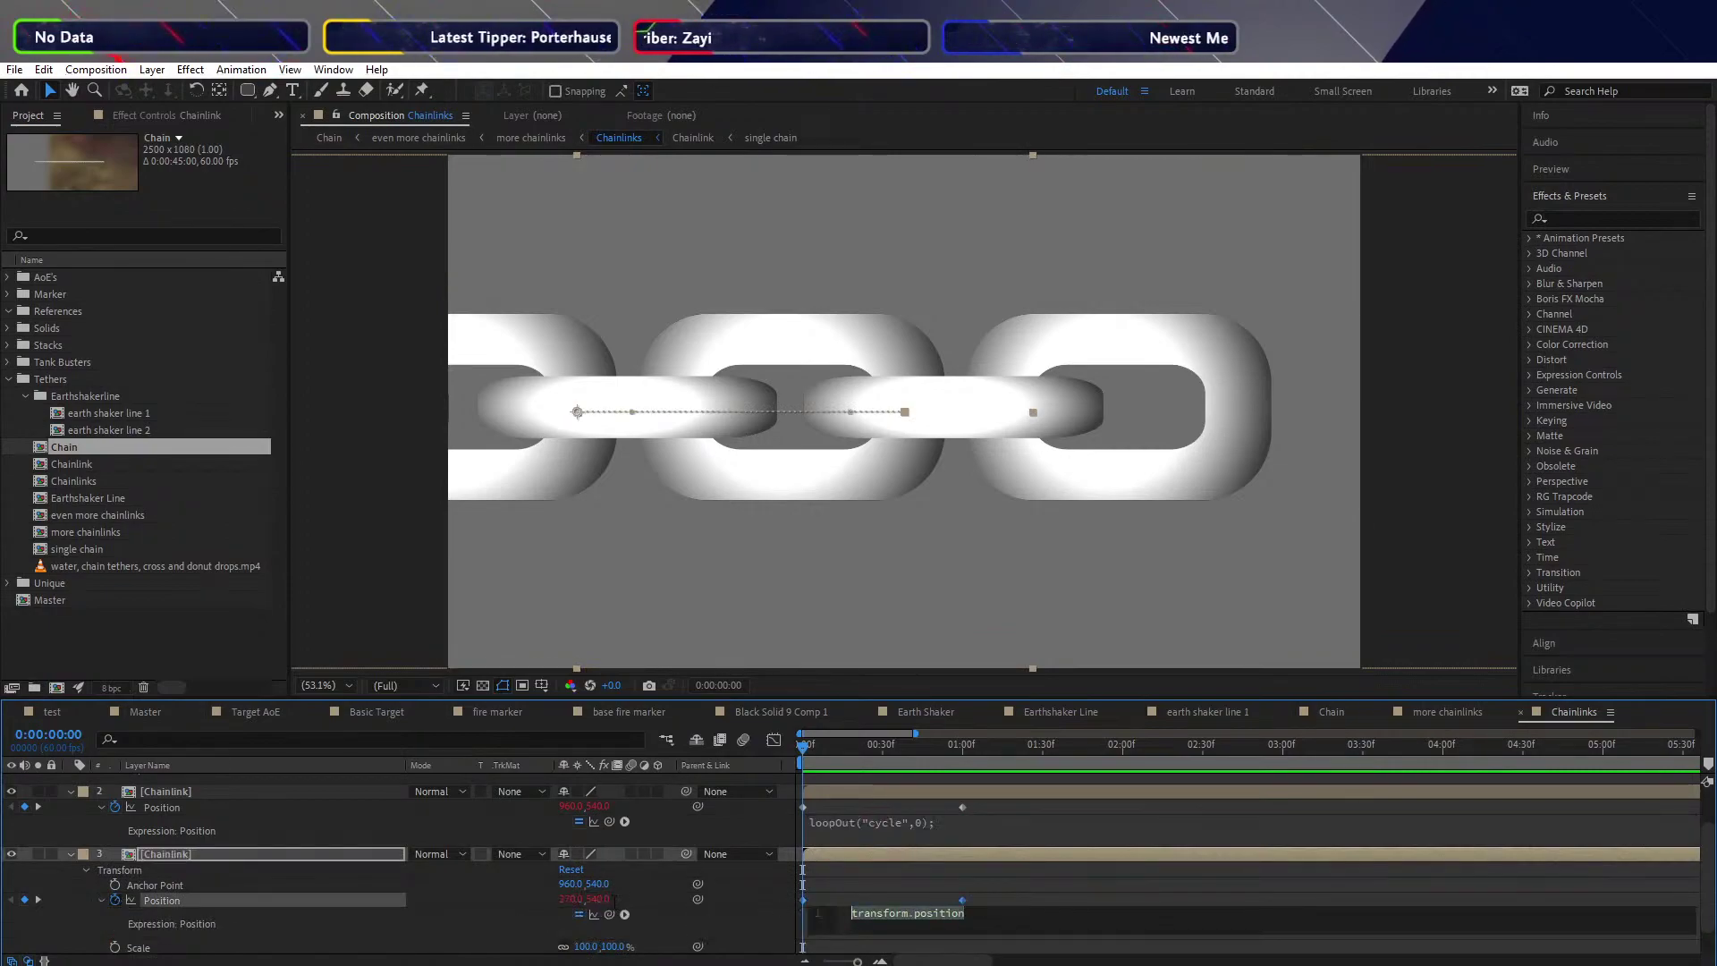
key("ctrl+v")
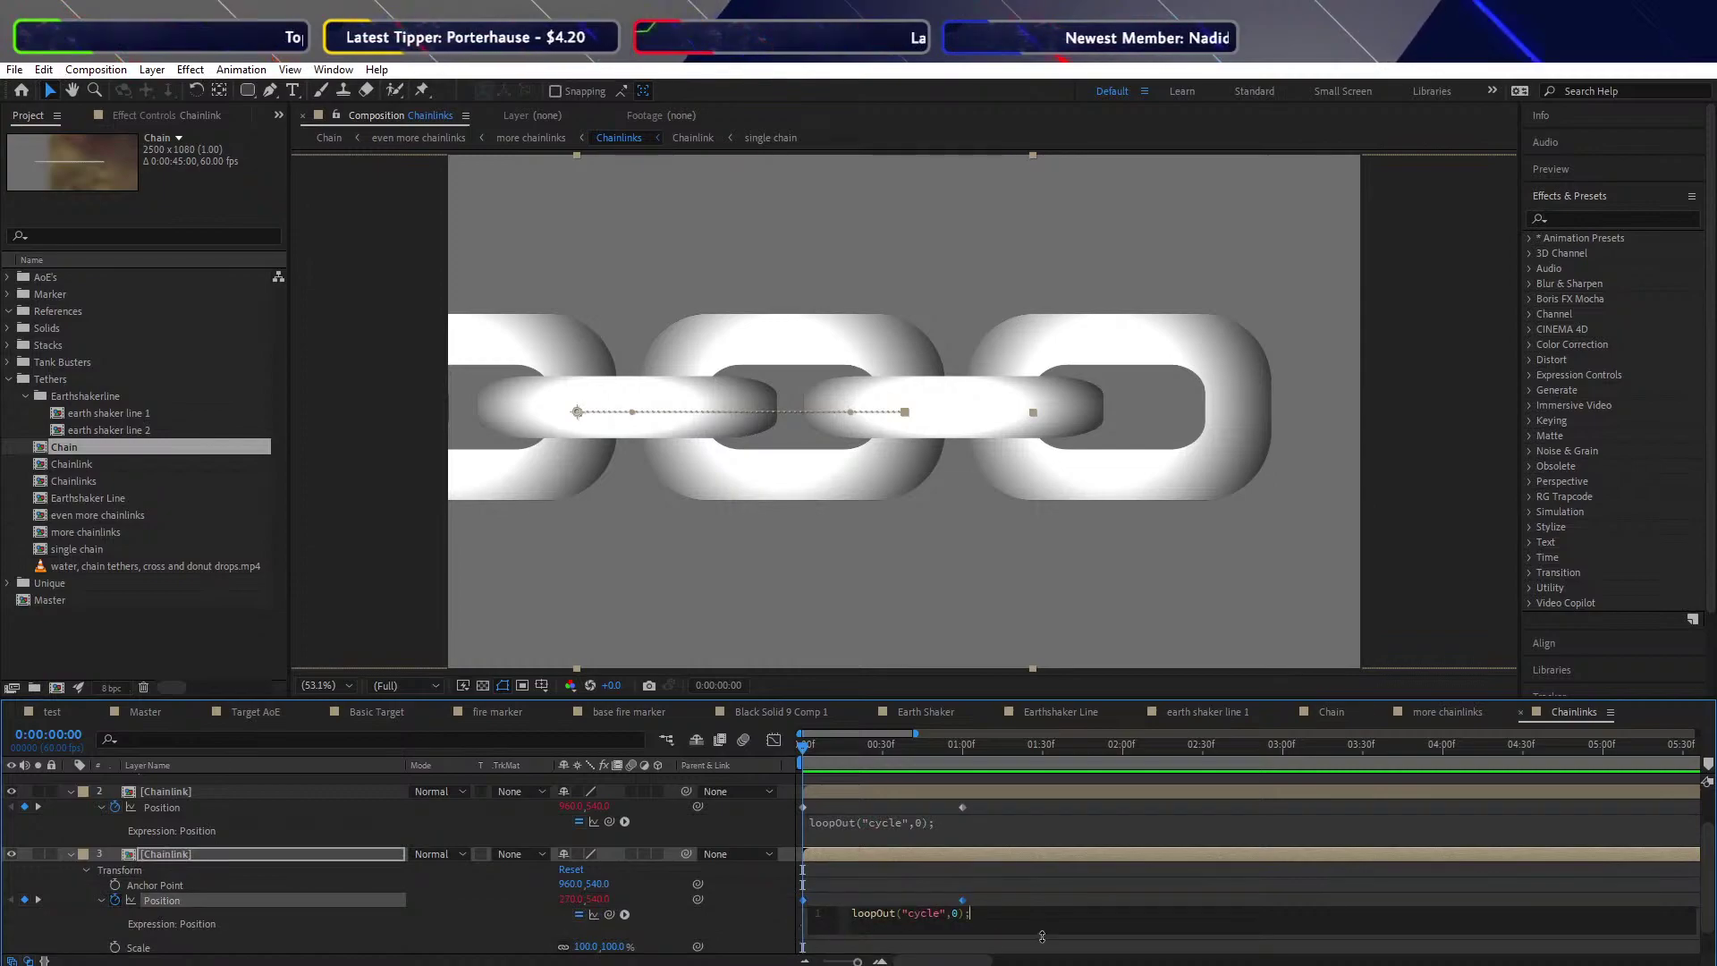
left_click(70, 853)
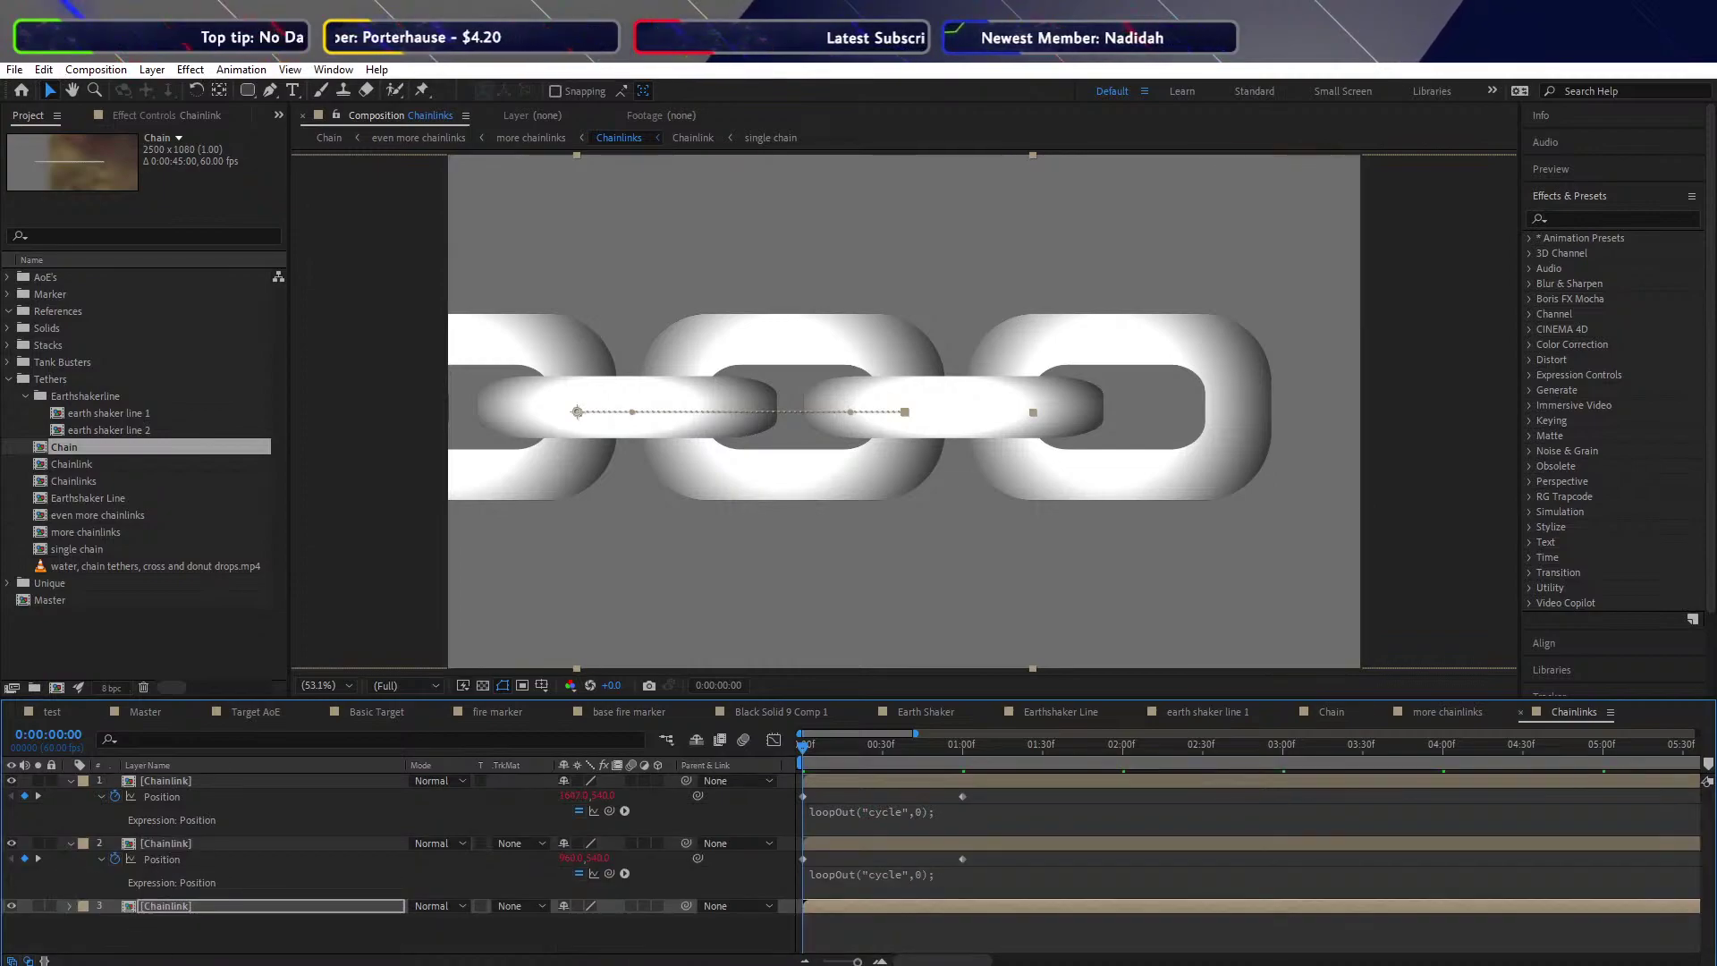
left_click(186, 920)
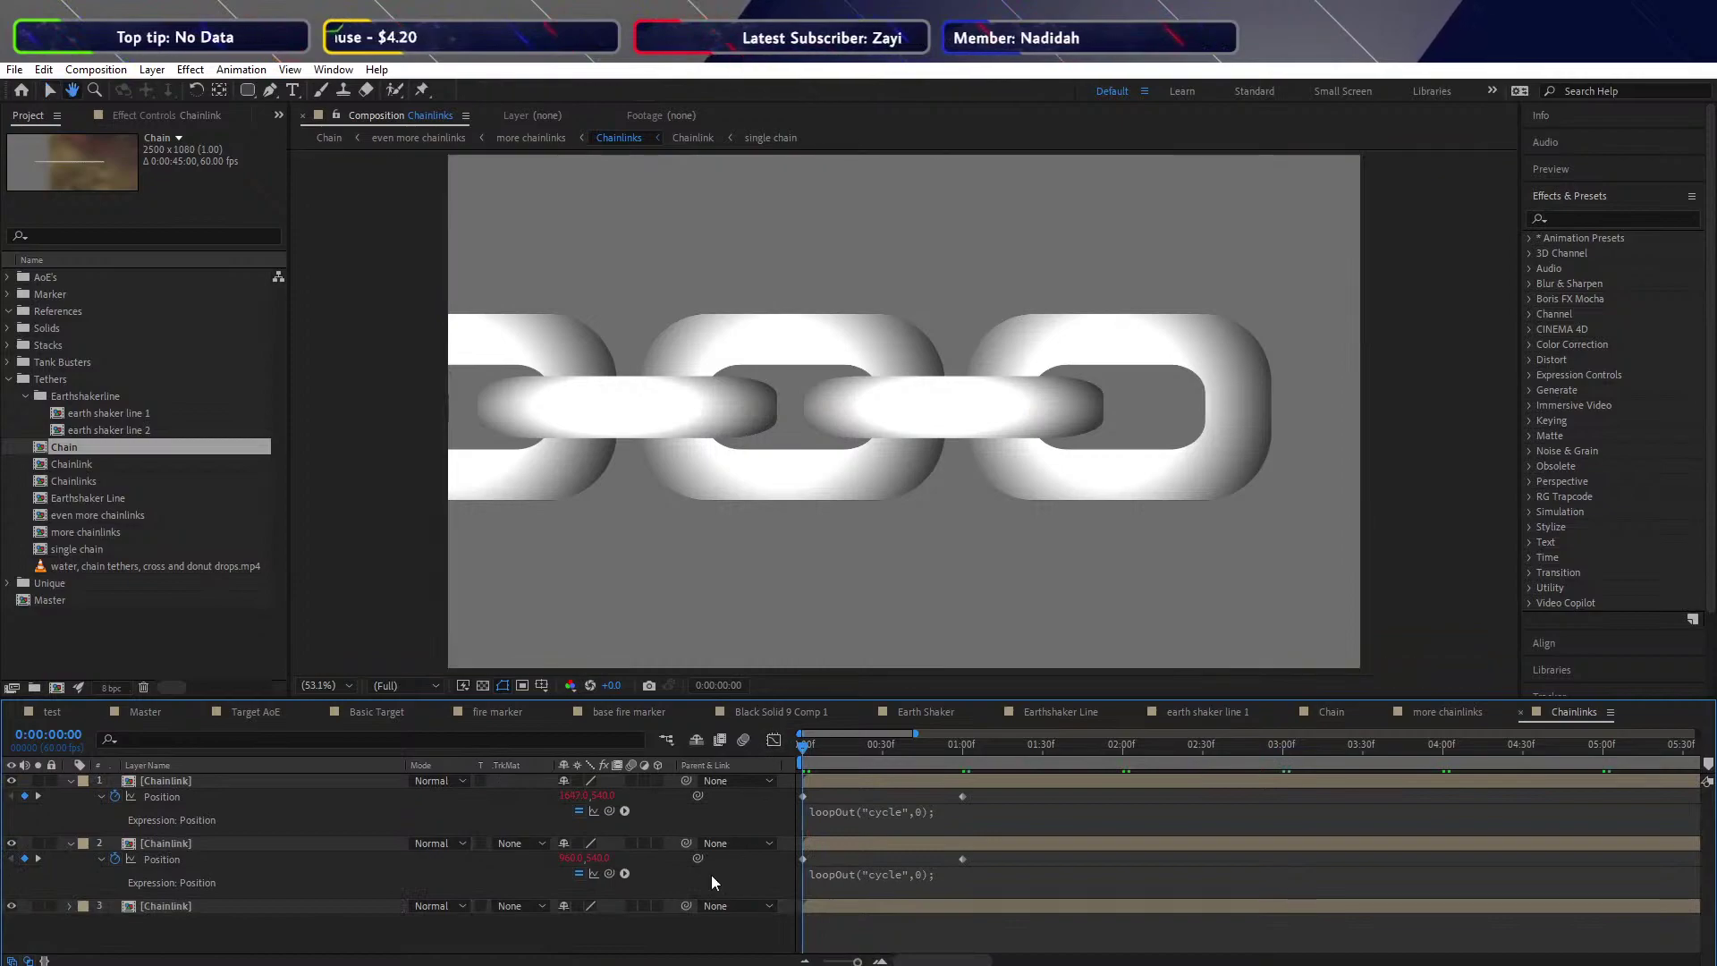
Preview the looping movement in the Chainlinks composition and across the full-width Chain composition
key("space")
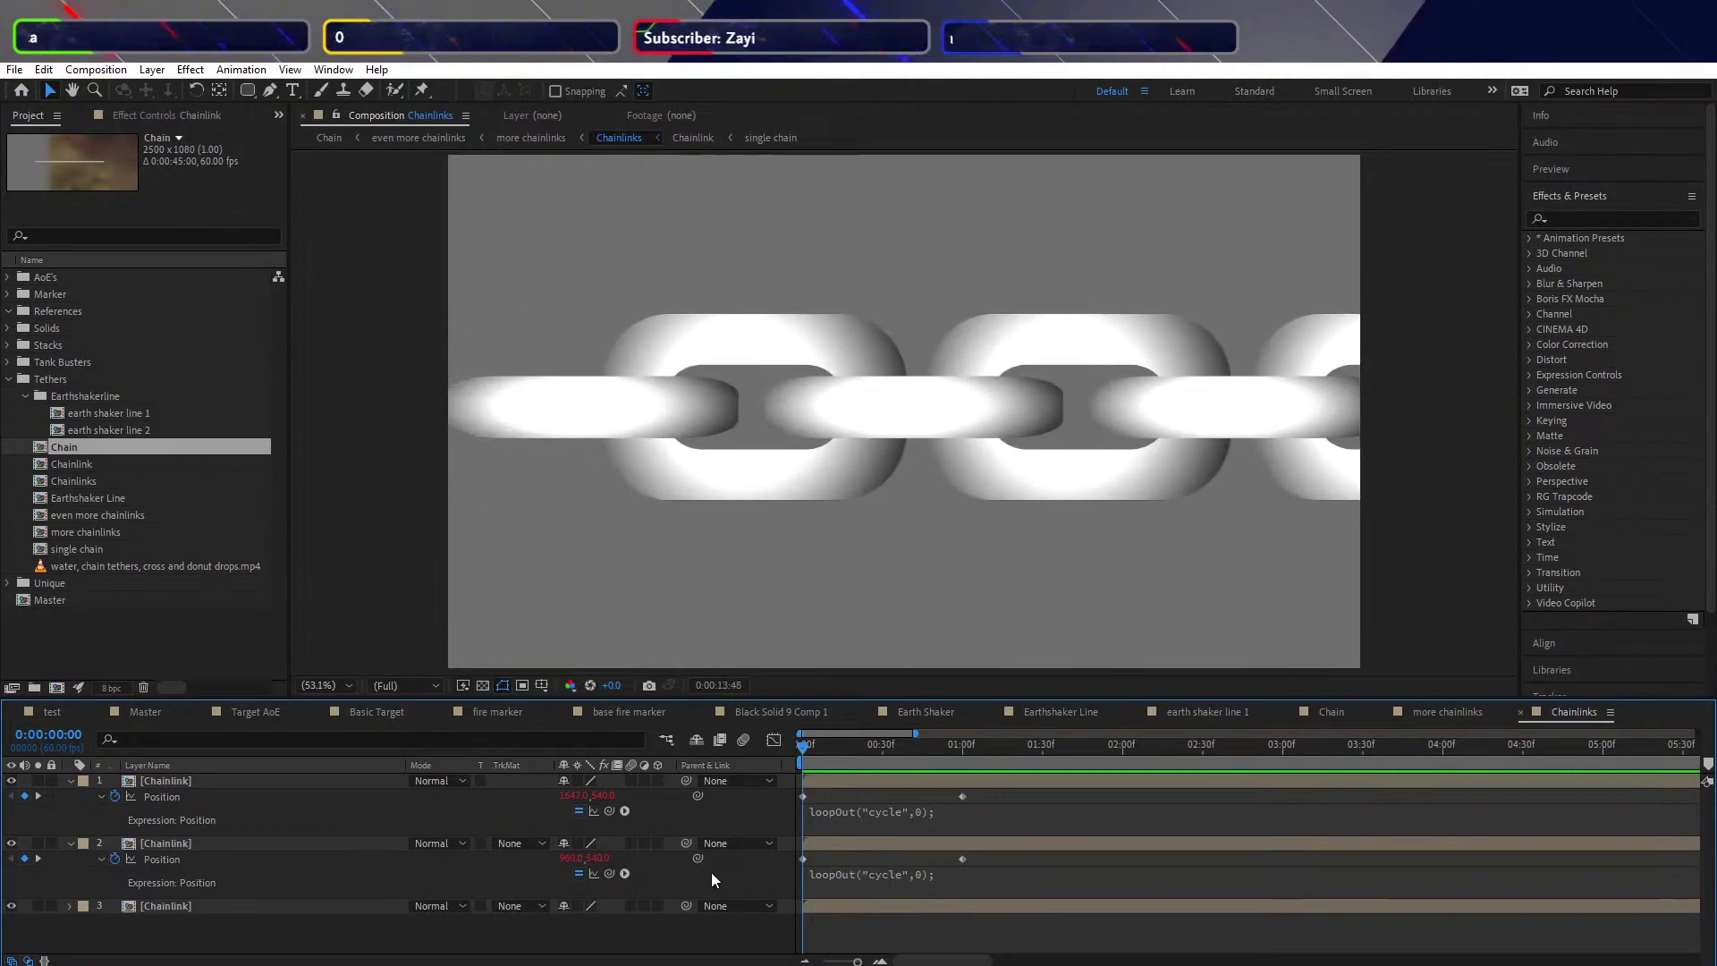
left_click(1328, 712)
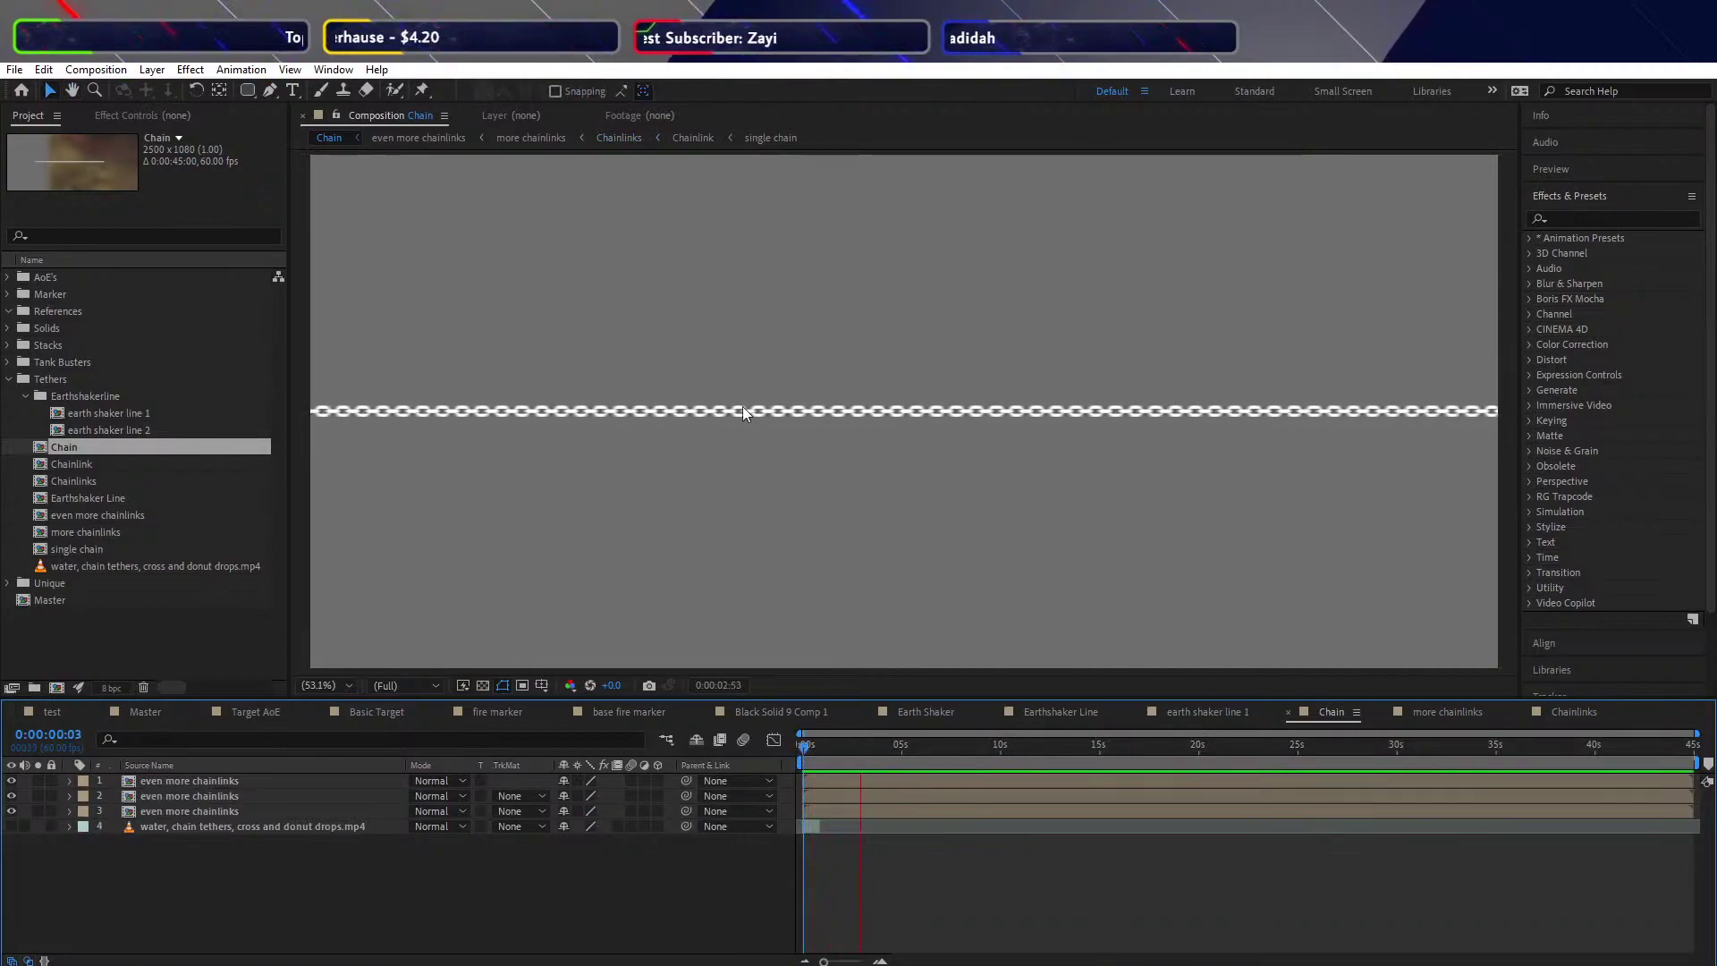
key("space")
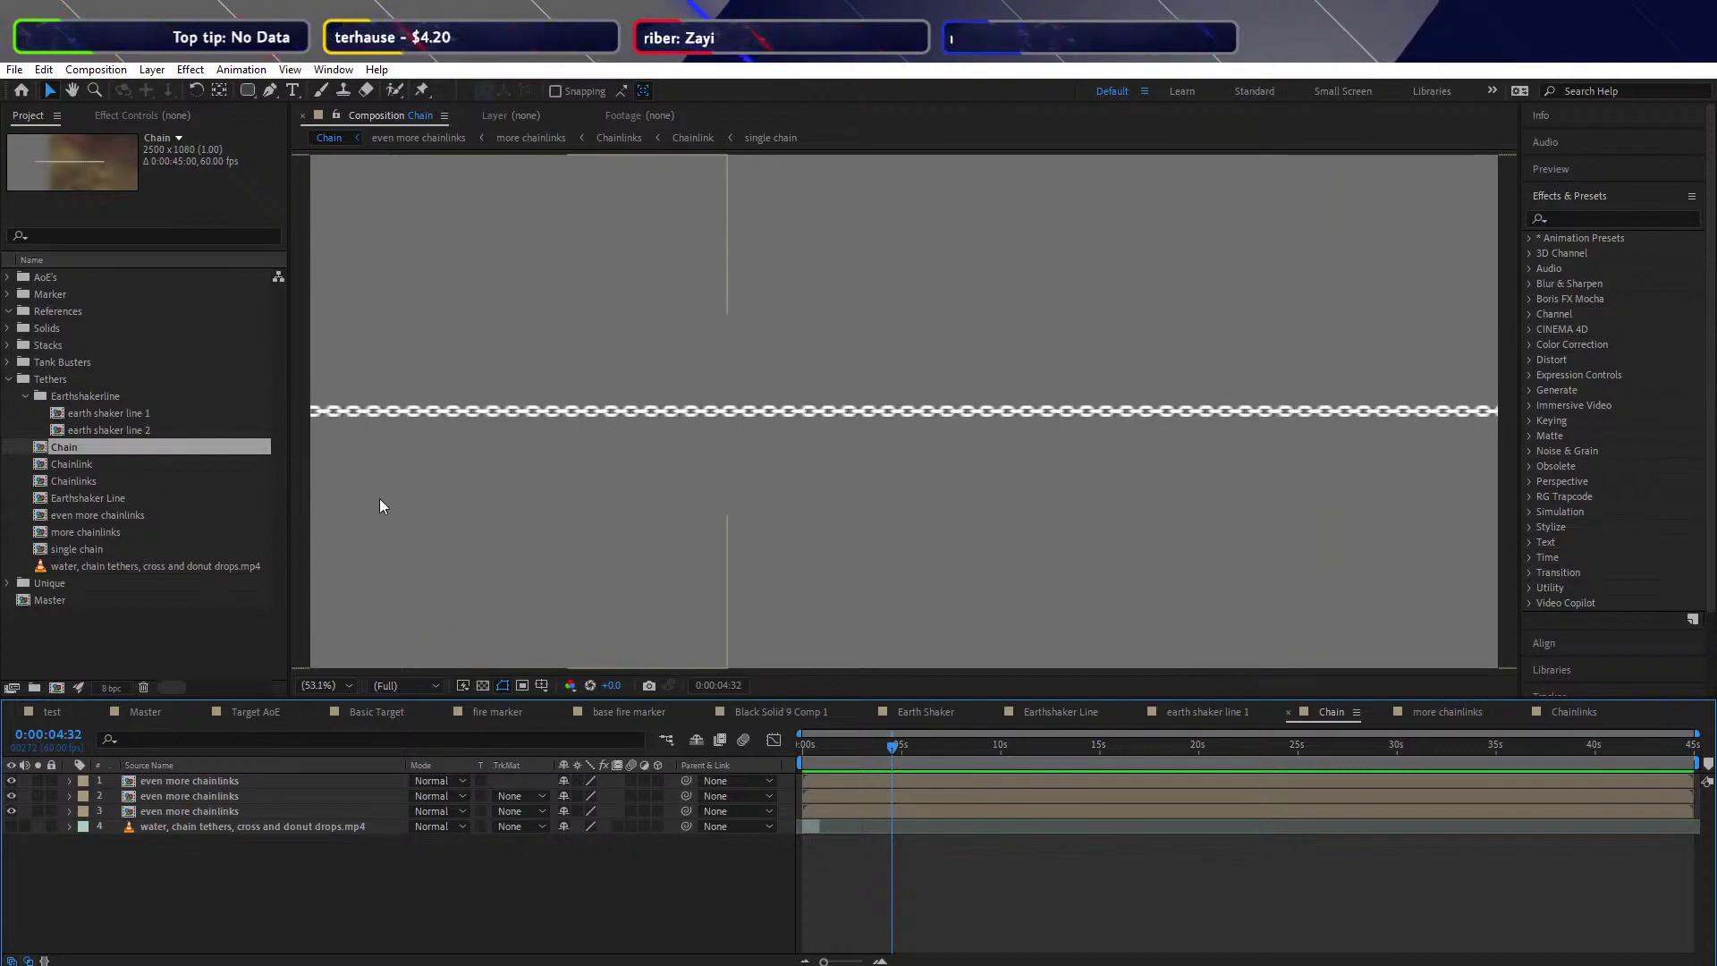
right_click(180, 849)
mouse_move(242, 636)
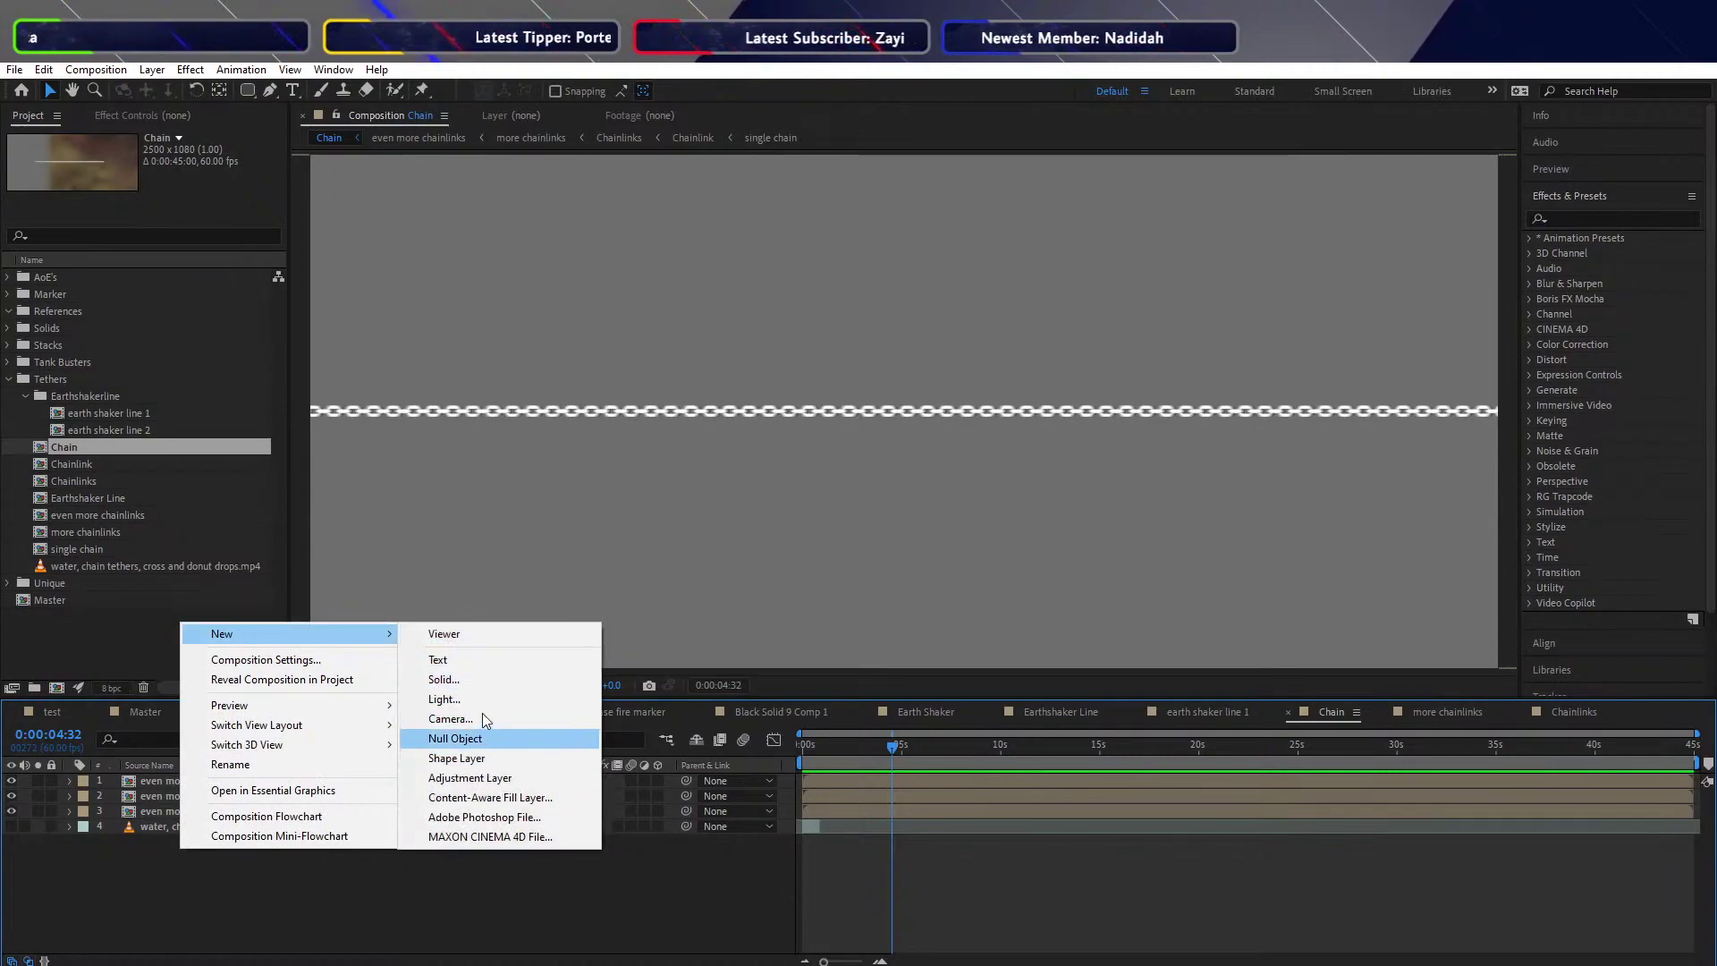
left_click(480, 680)
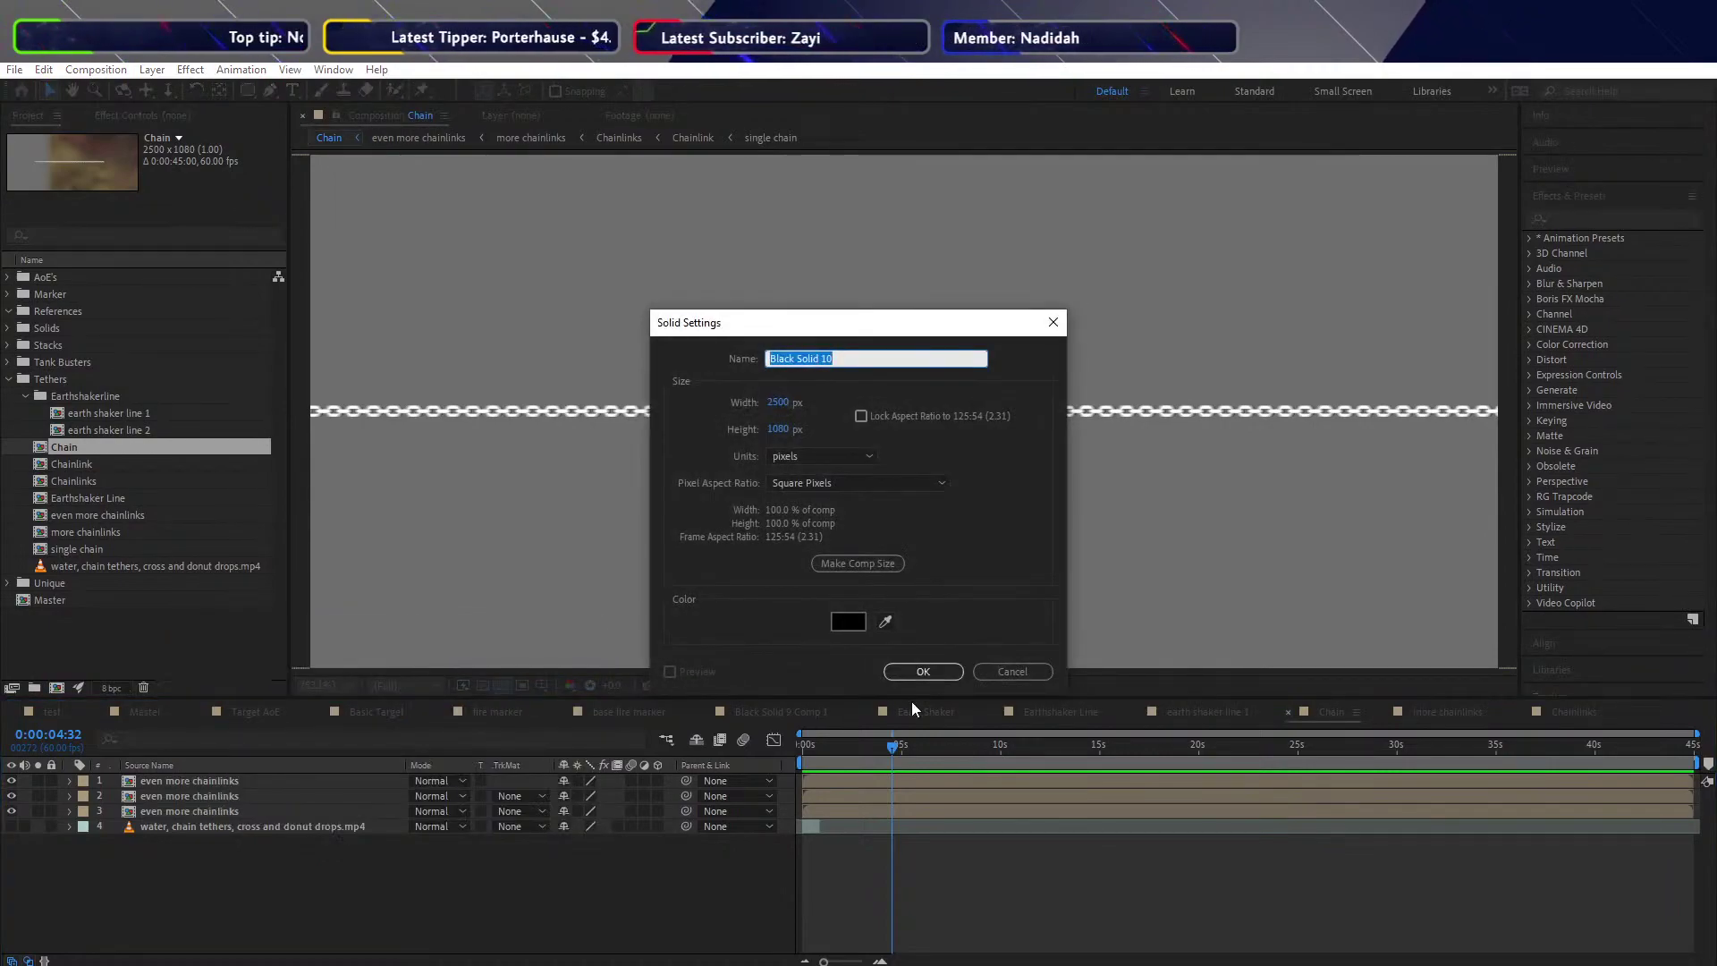
left_click(1022, 674)
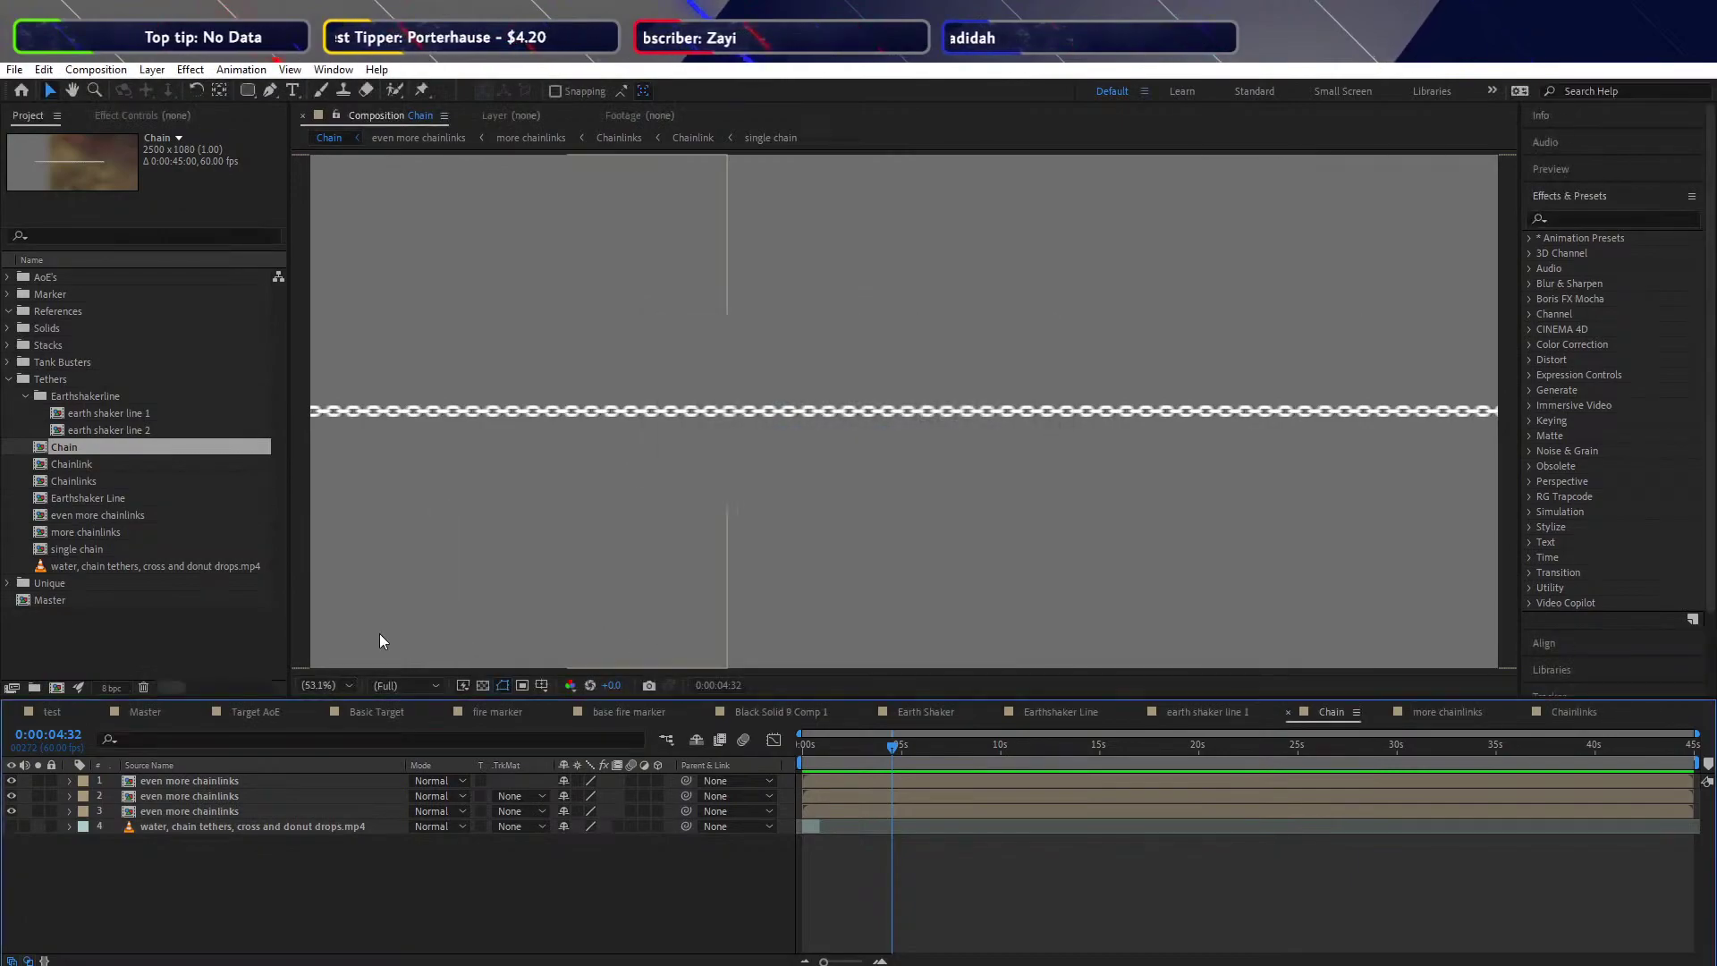
Collapse the Tethers folder, expand the Marker folder, and open the Target AoE composition
left_click(160, 619)
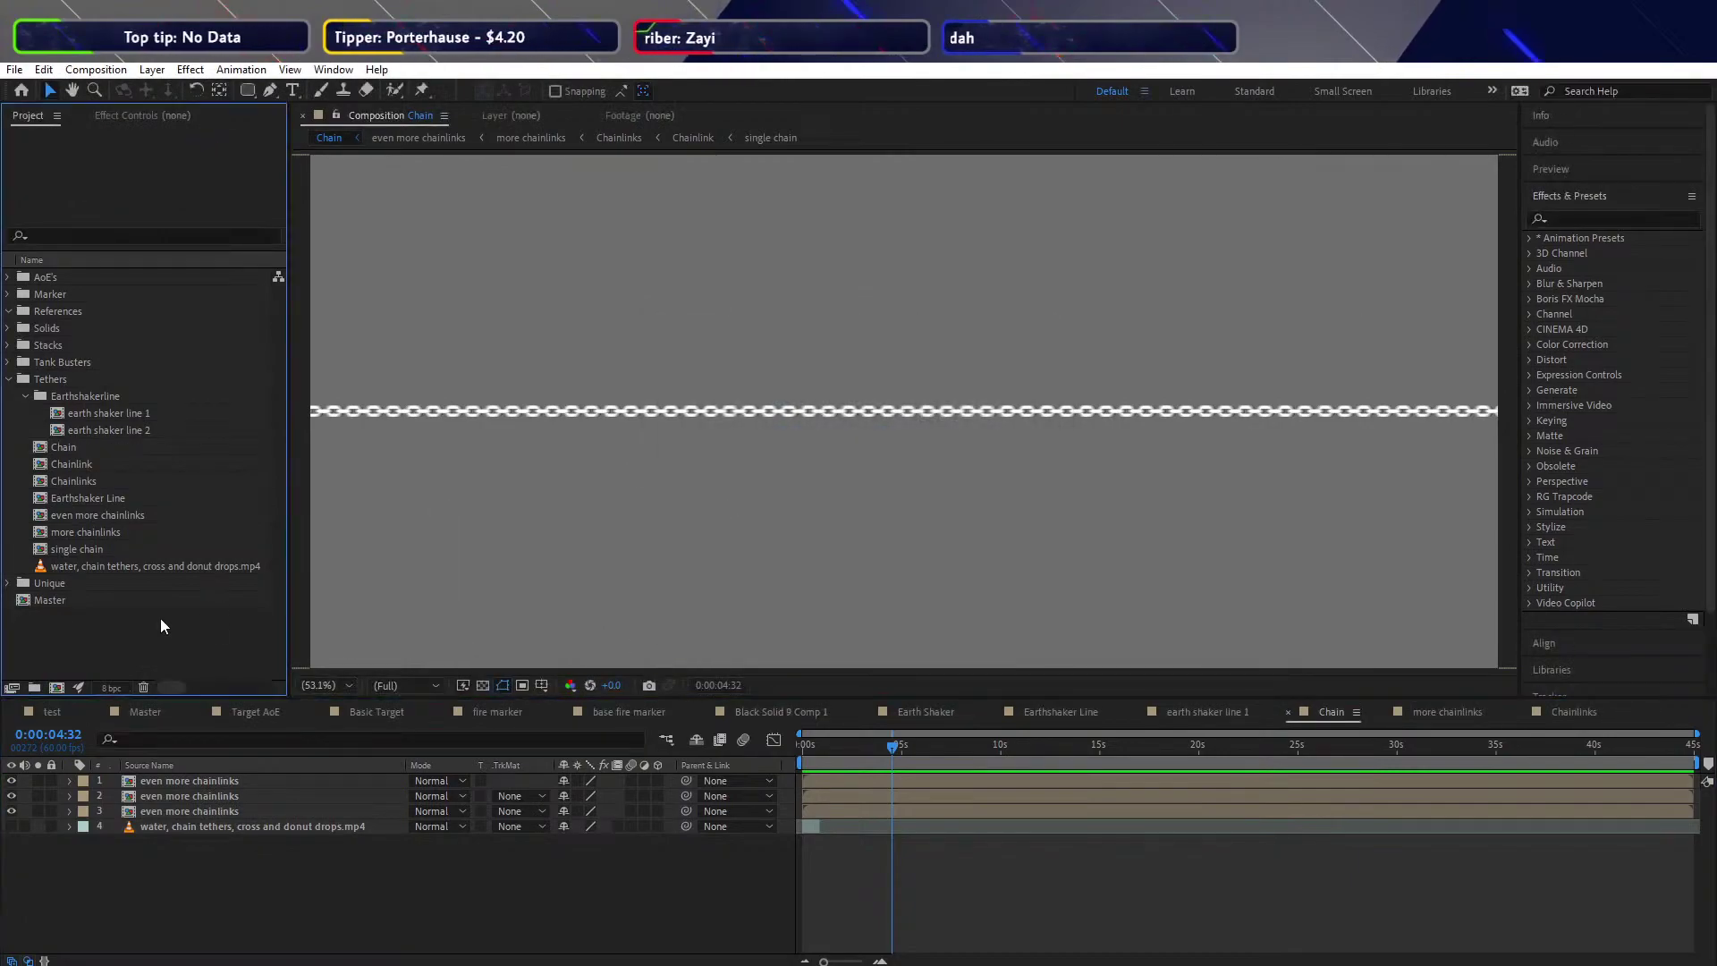
left_click(10, 380)
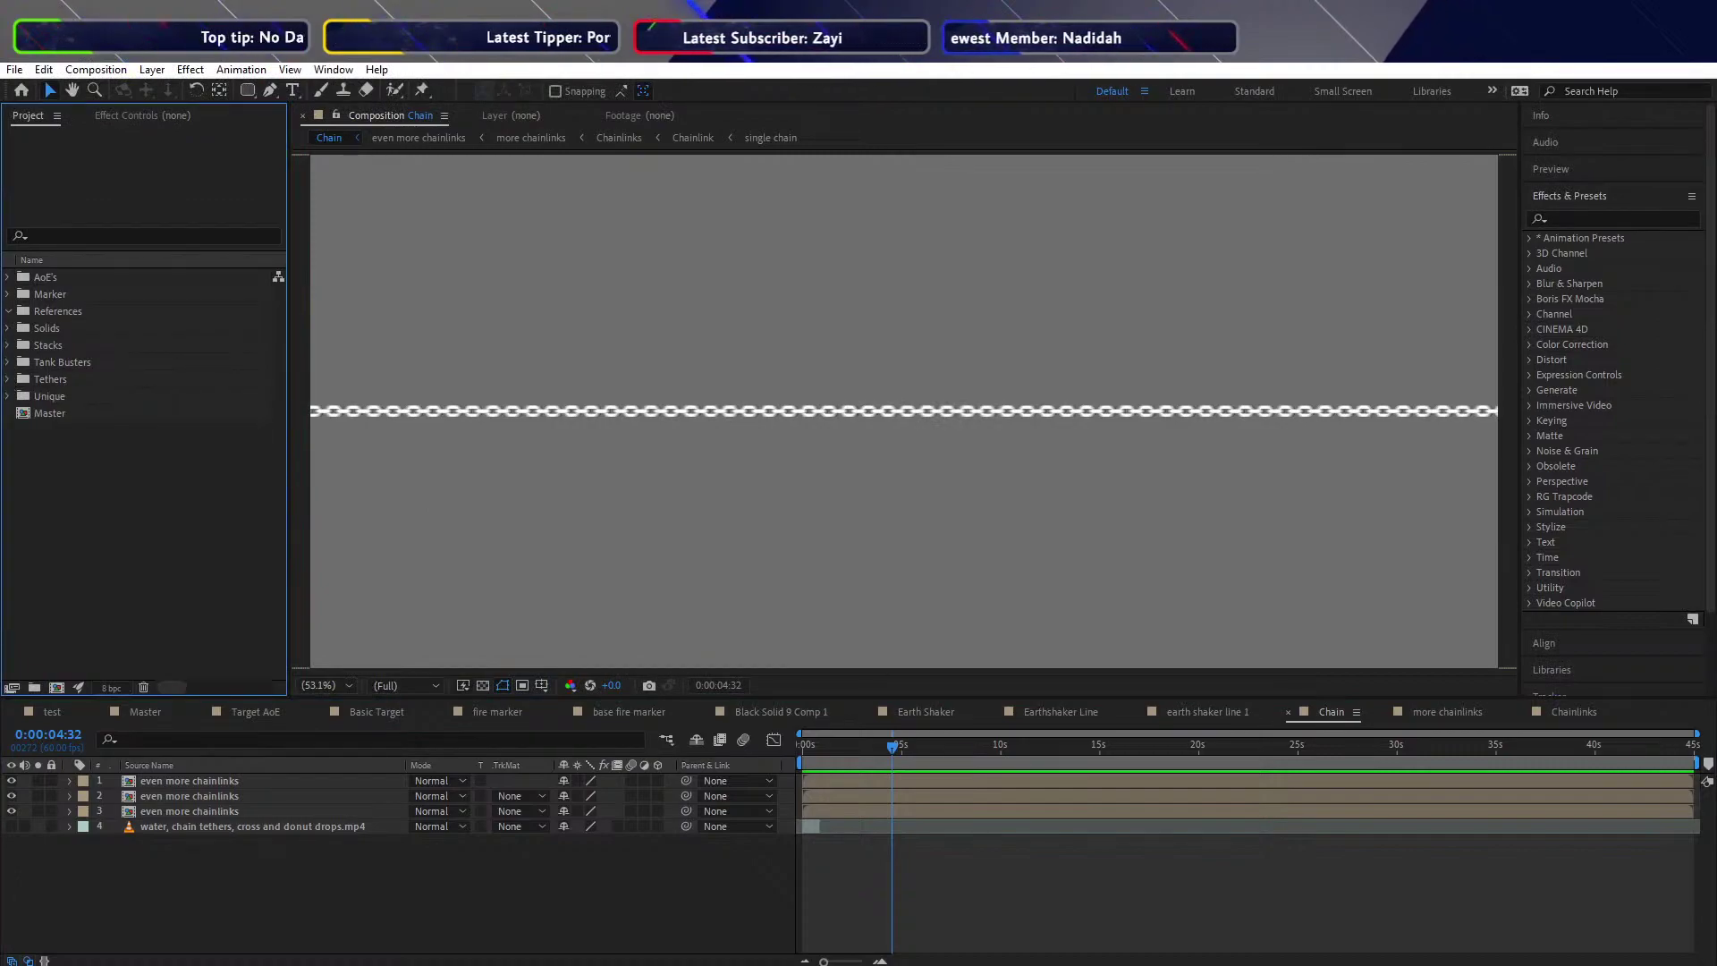
left_click(9, 297)
left_click(9, 297)
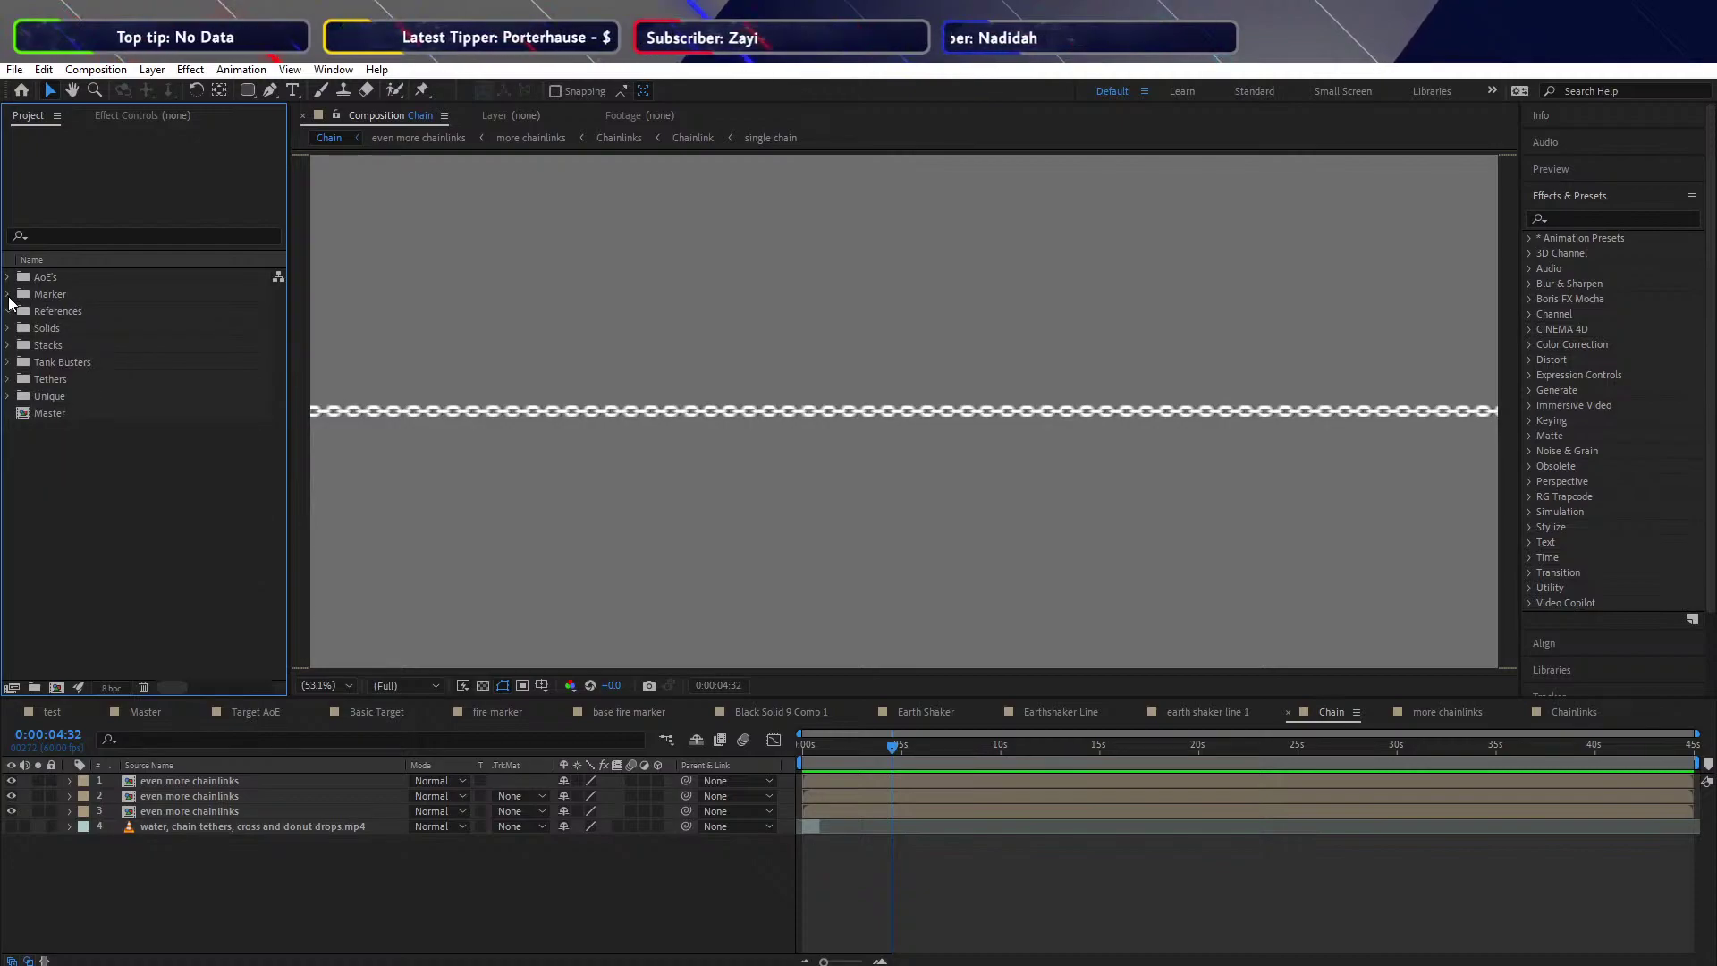
left_click(9, 297)
left_click(42, 396)
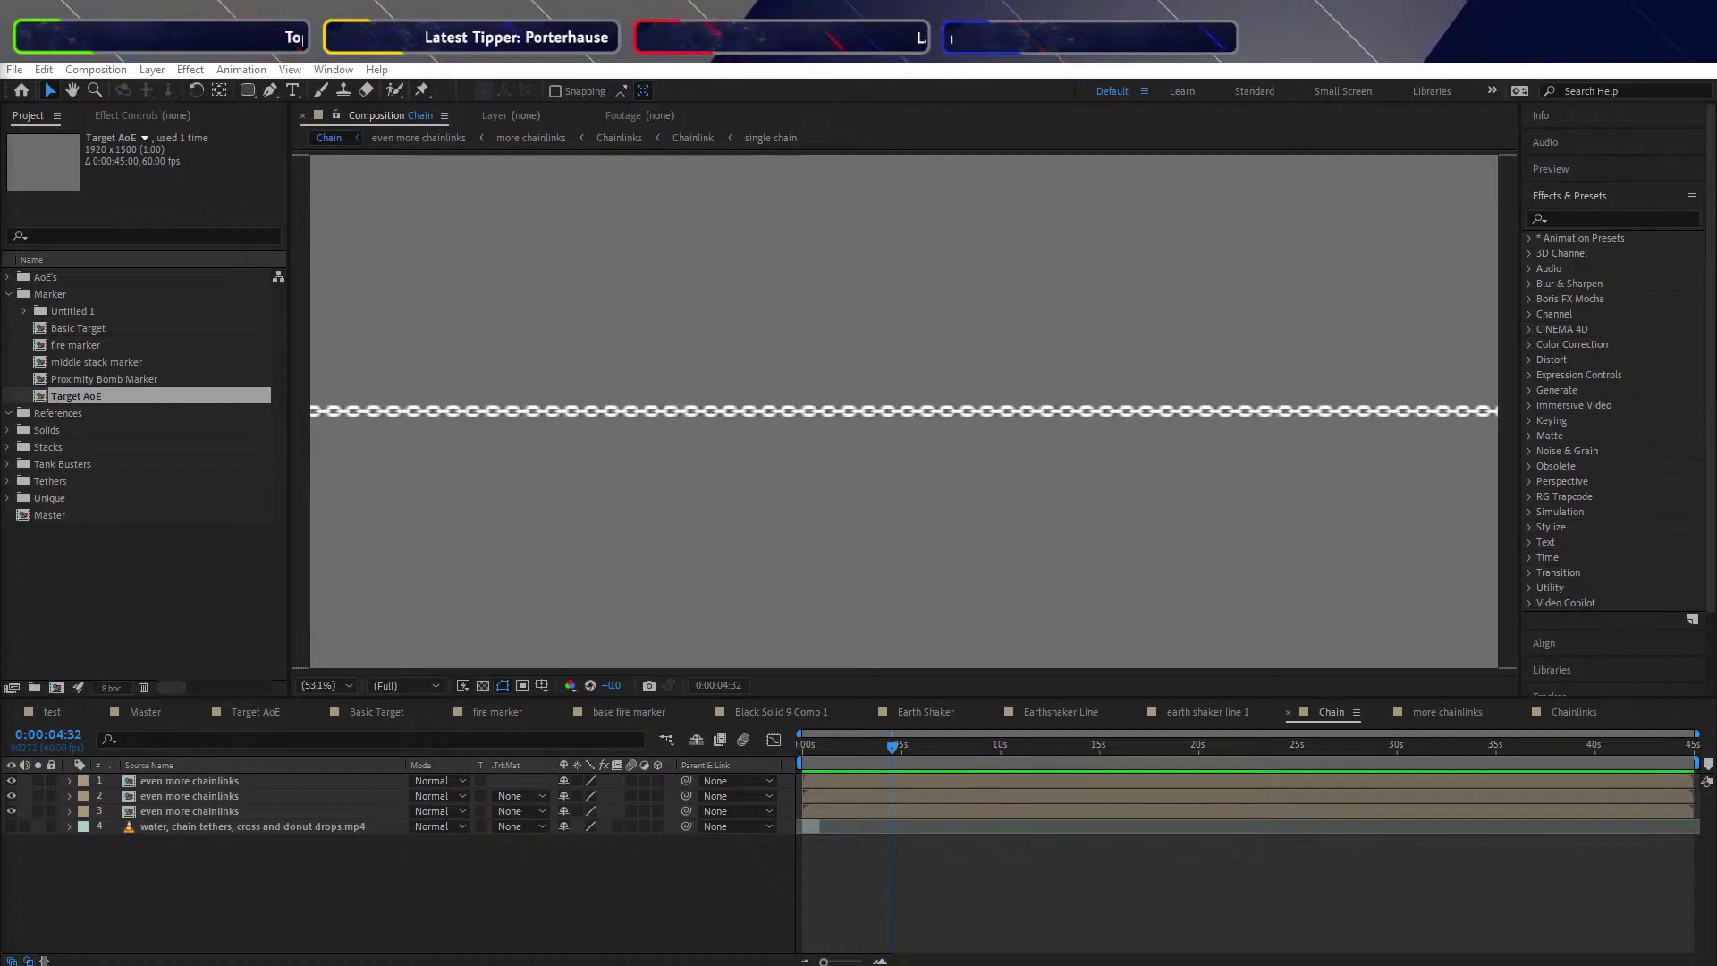
left_click(394, 899)
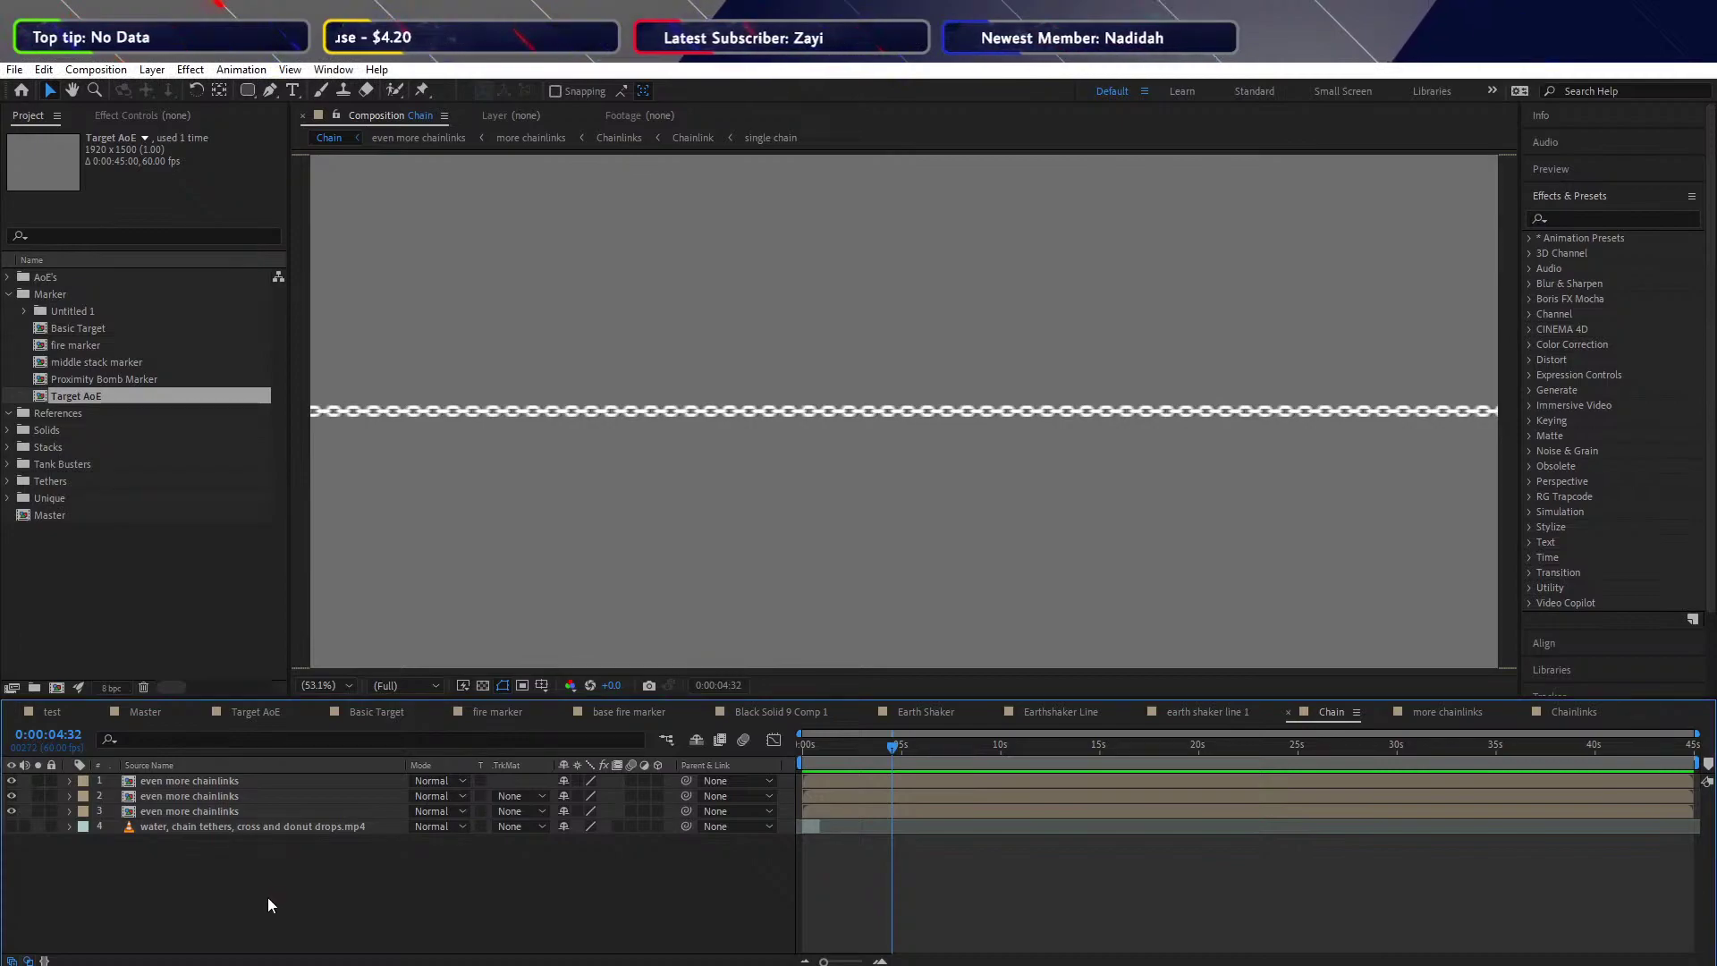
double_click(41, 396)
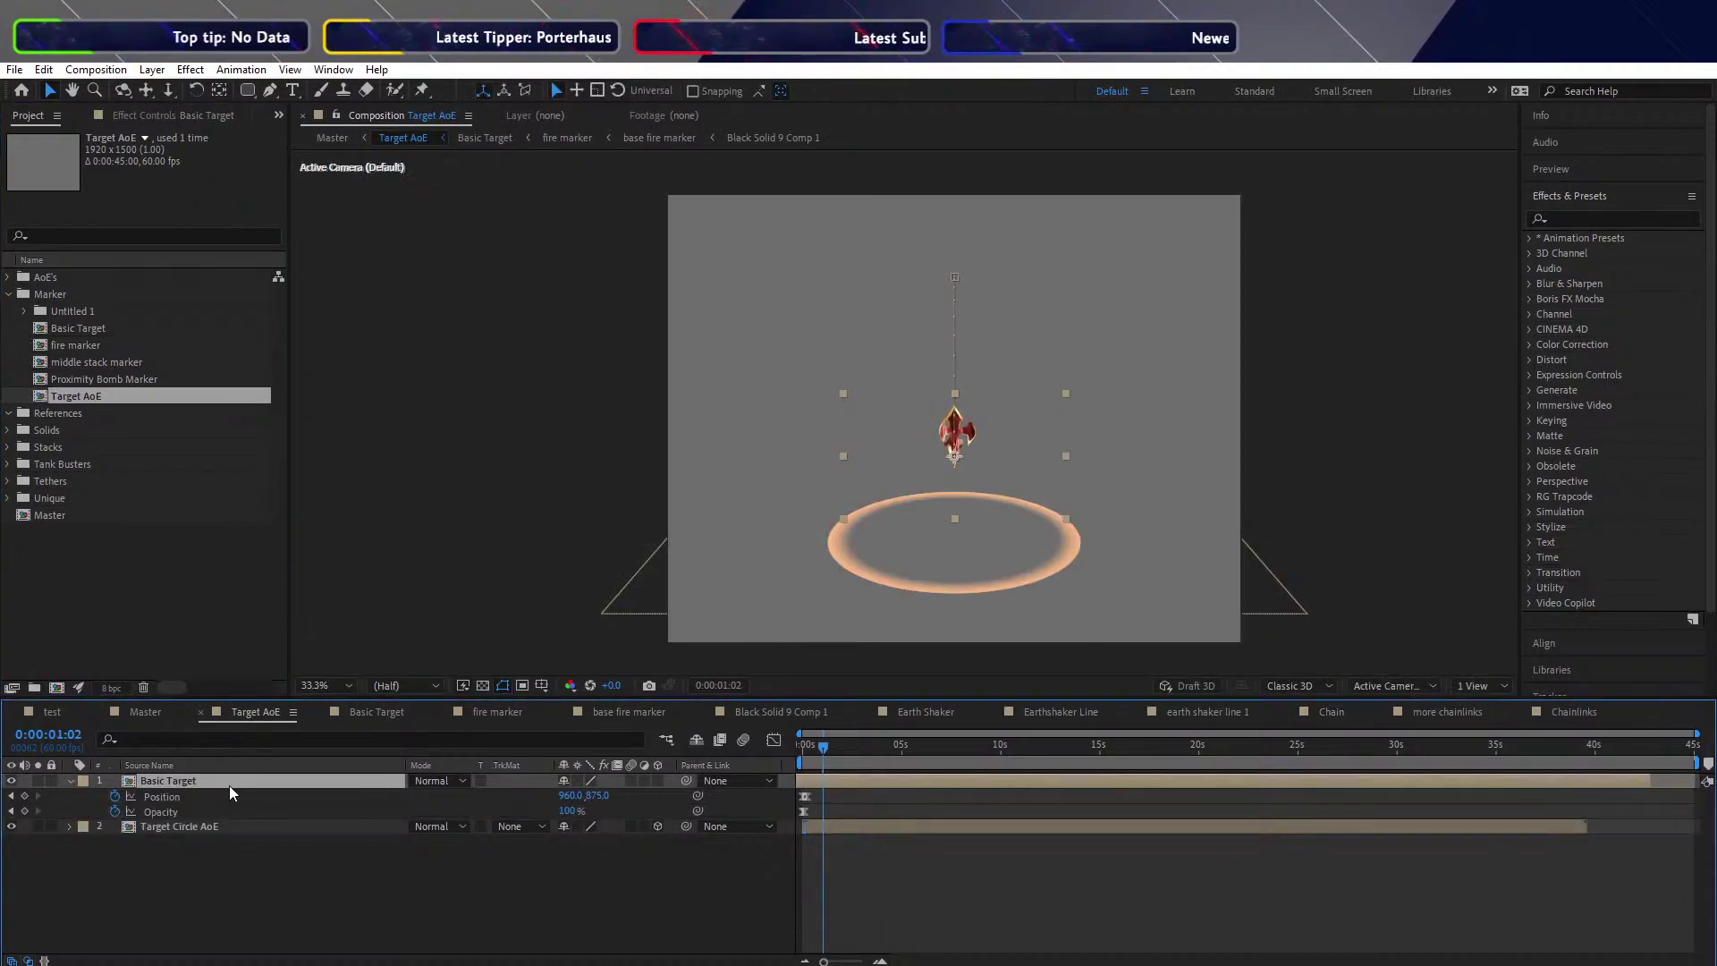
Open the nested compositions Basic Target, fire marker and base fire marker down to Black Solid 9 Comp 1 with the Fractal Noise texture
double_click(164, 781)
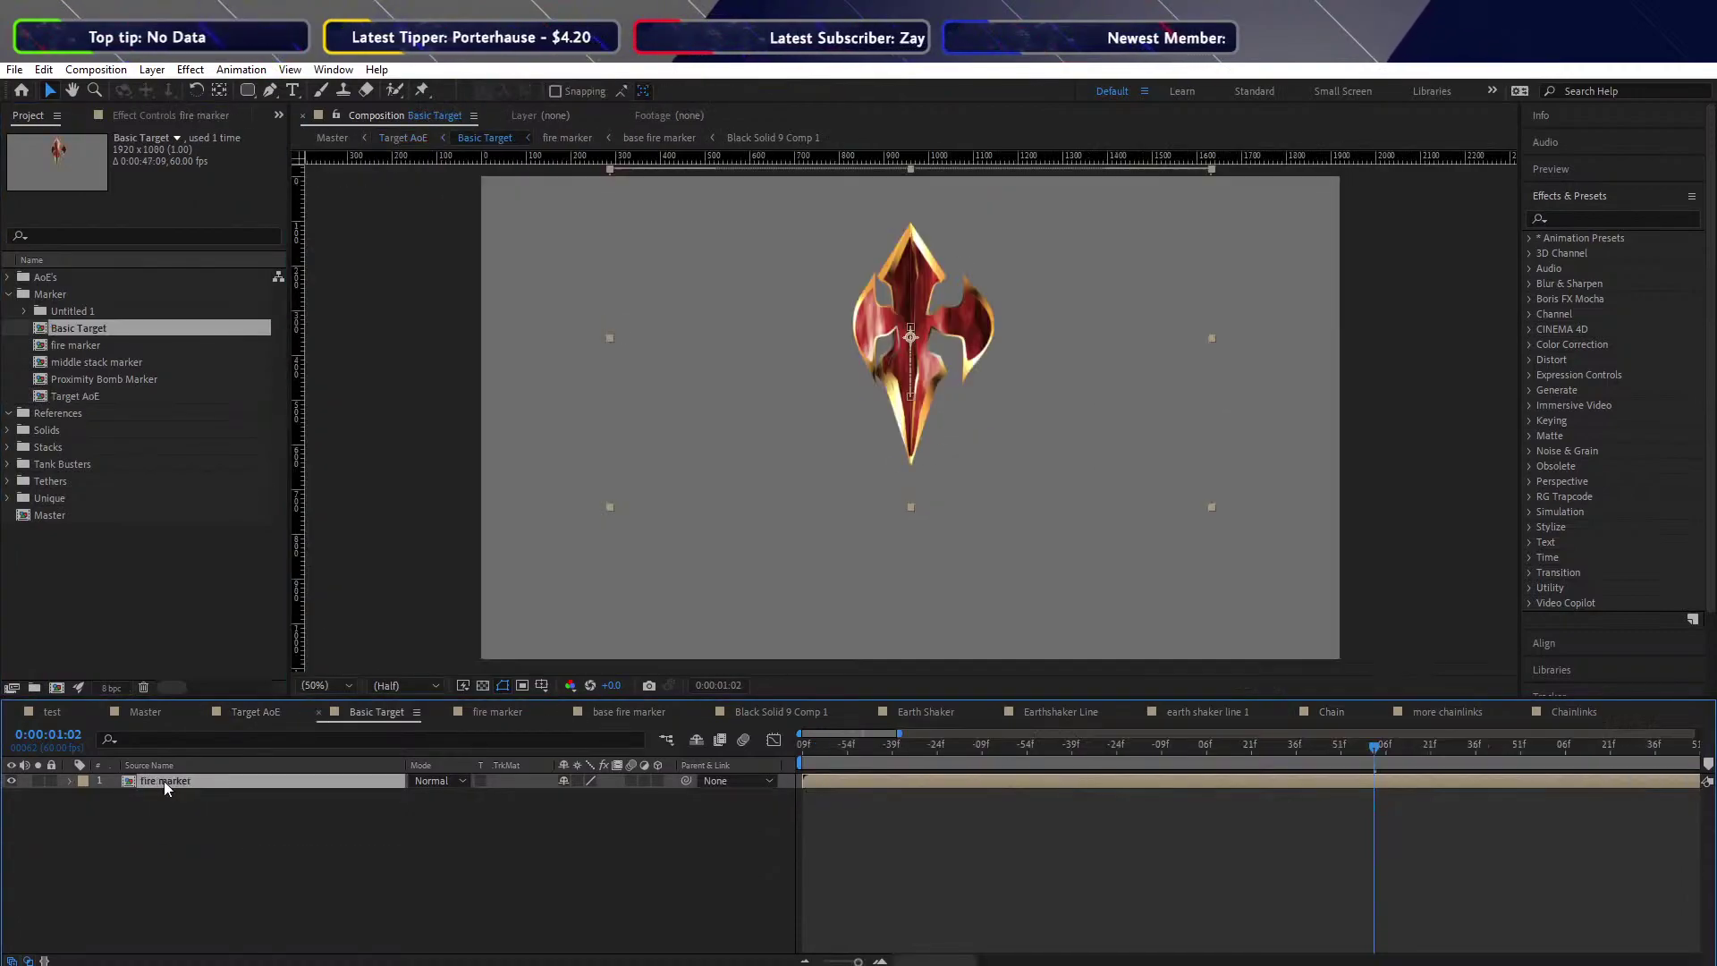
double_click(163, 787)
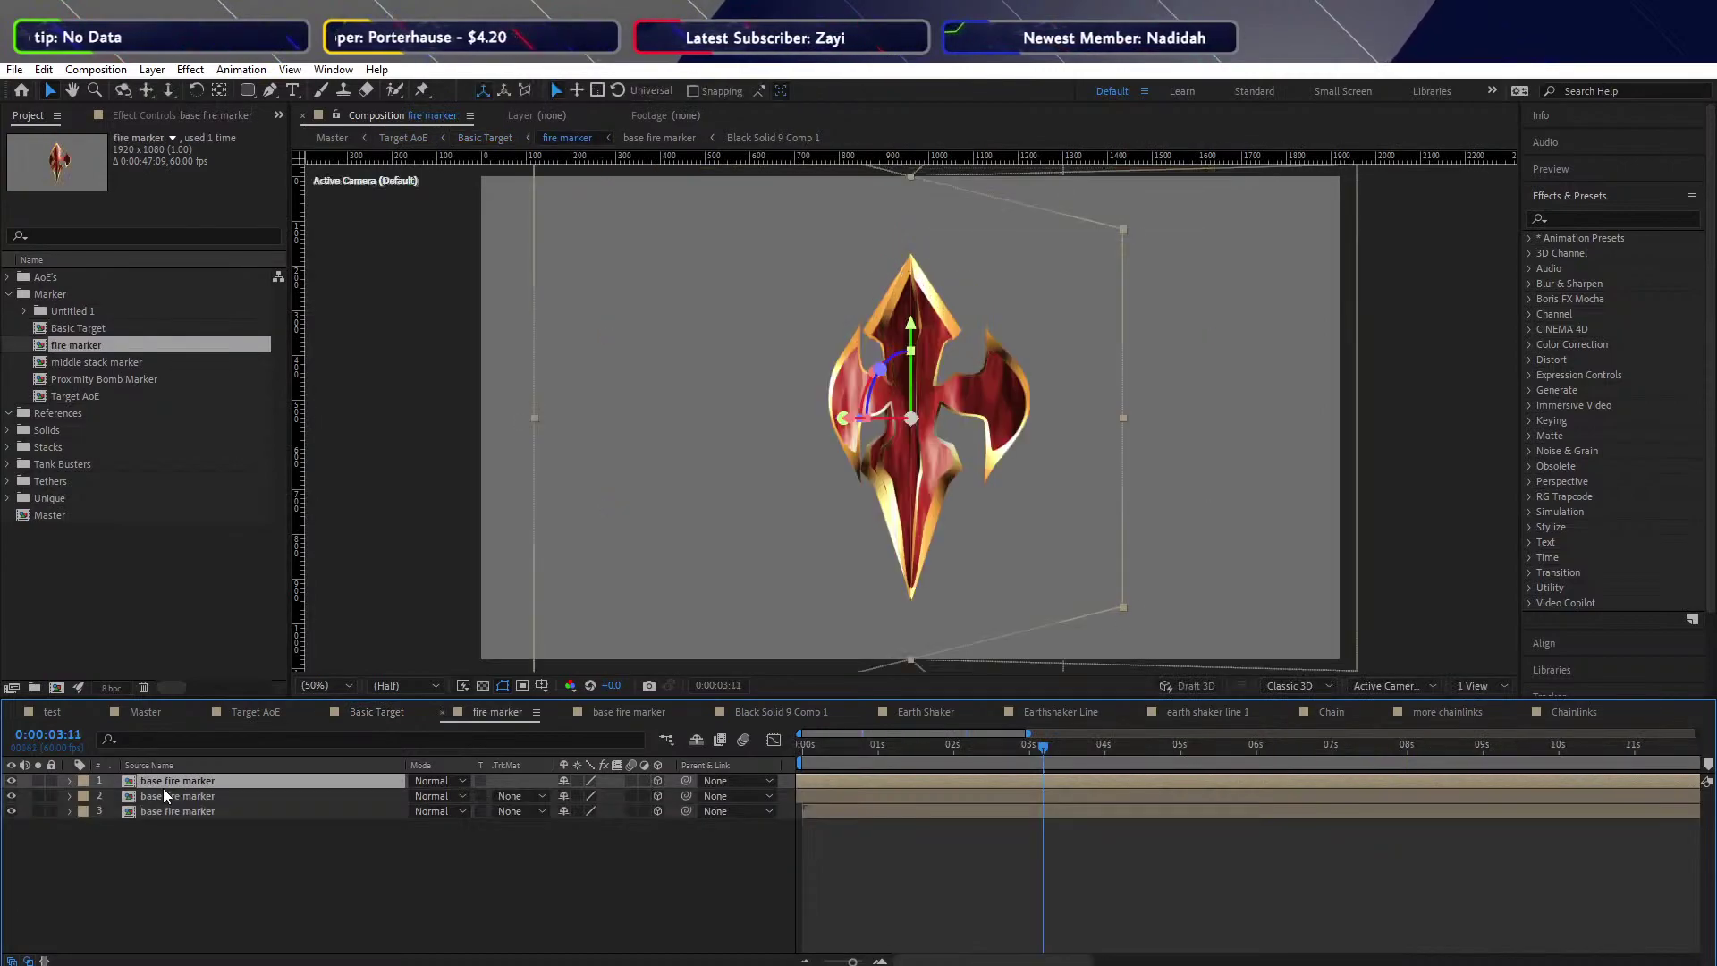
double_click(163, 798)
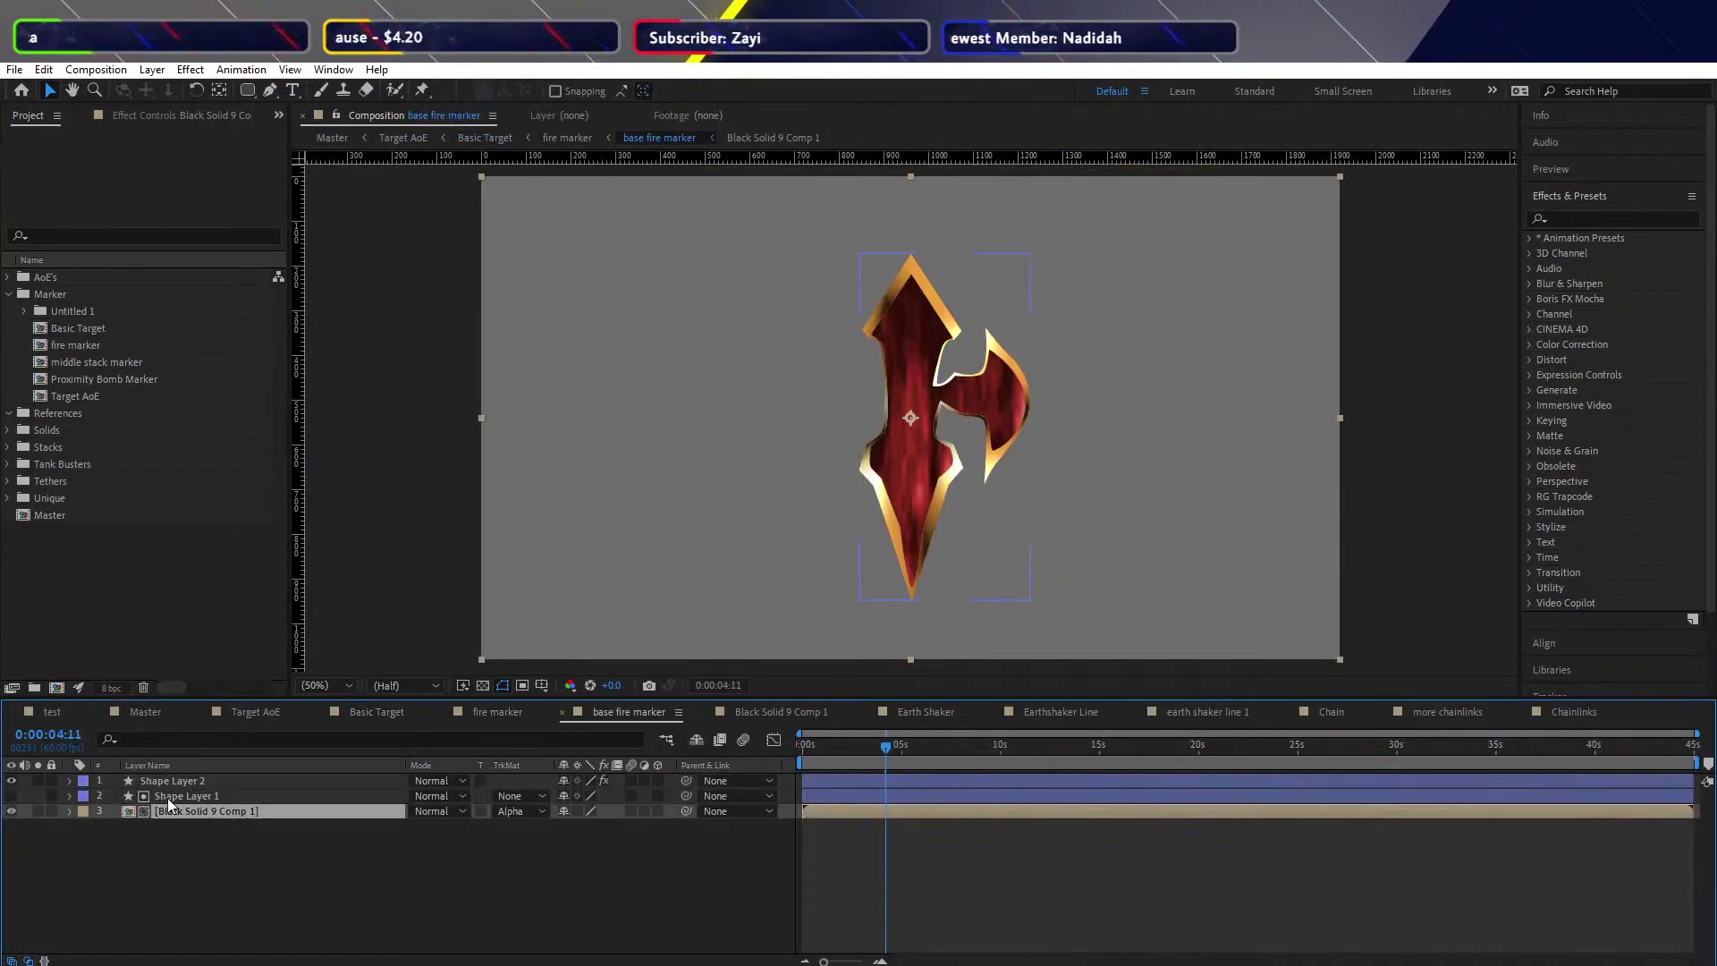
double_click(175, 812)
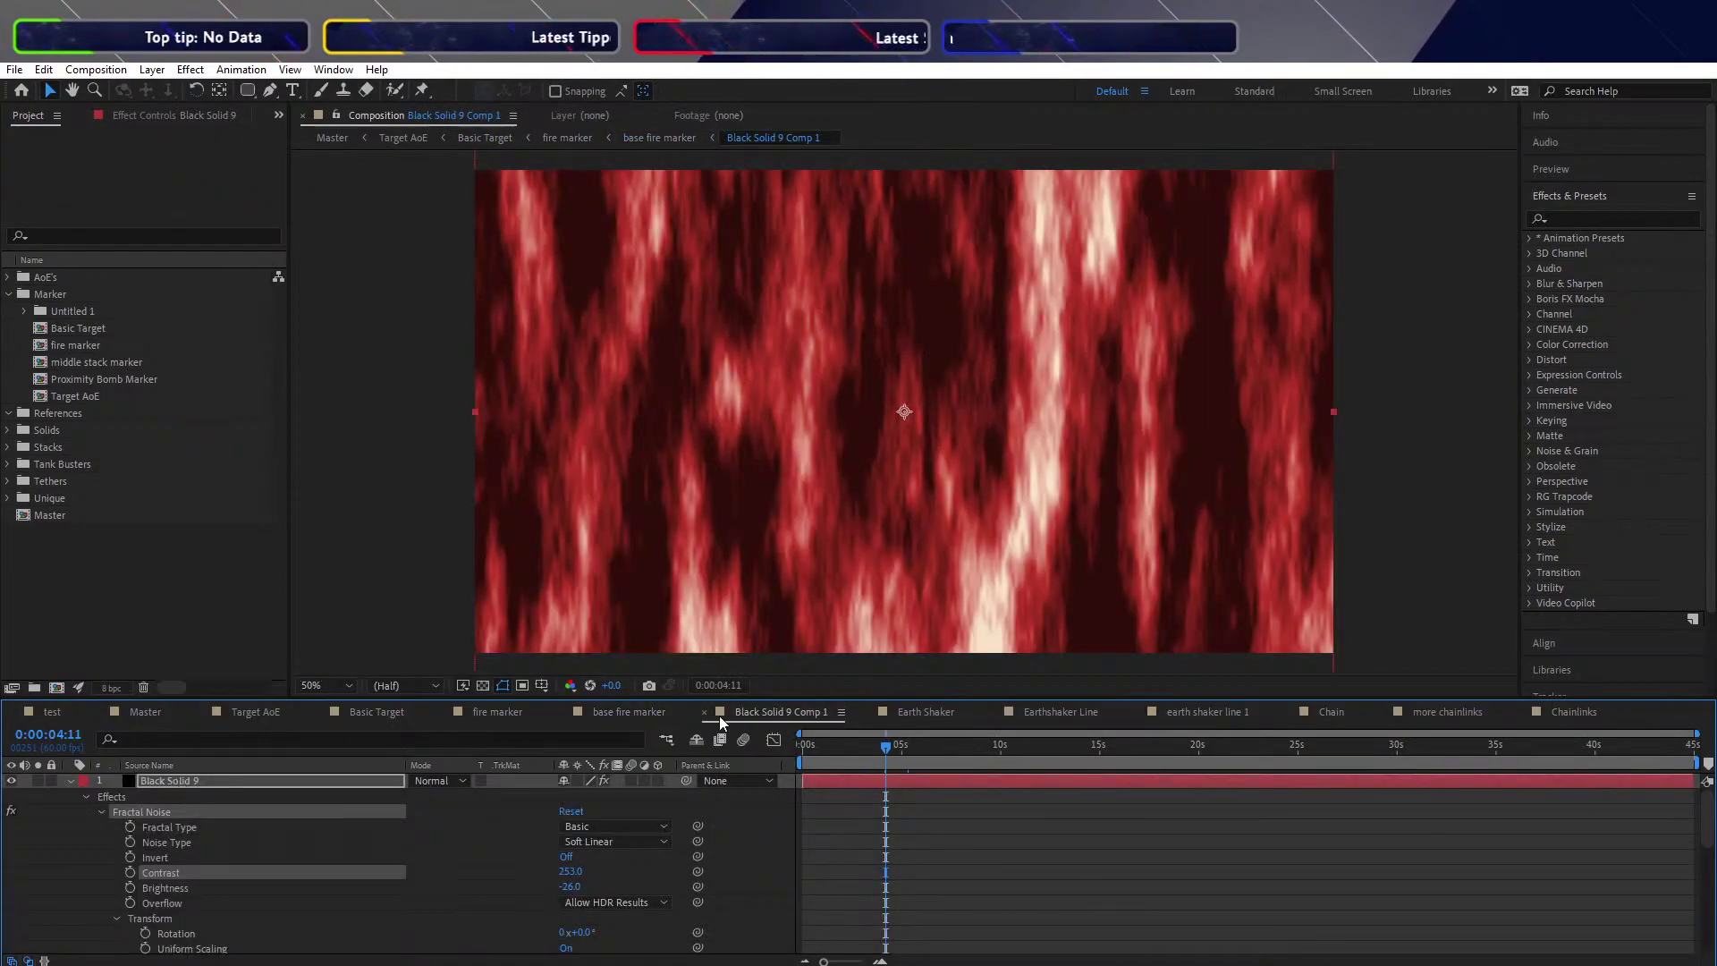
Duplicate Black Solid 9 Comp 1 inside the Marker folder's Untitled 1 subfolder
left_click(24, 311)
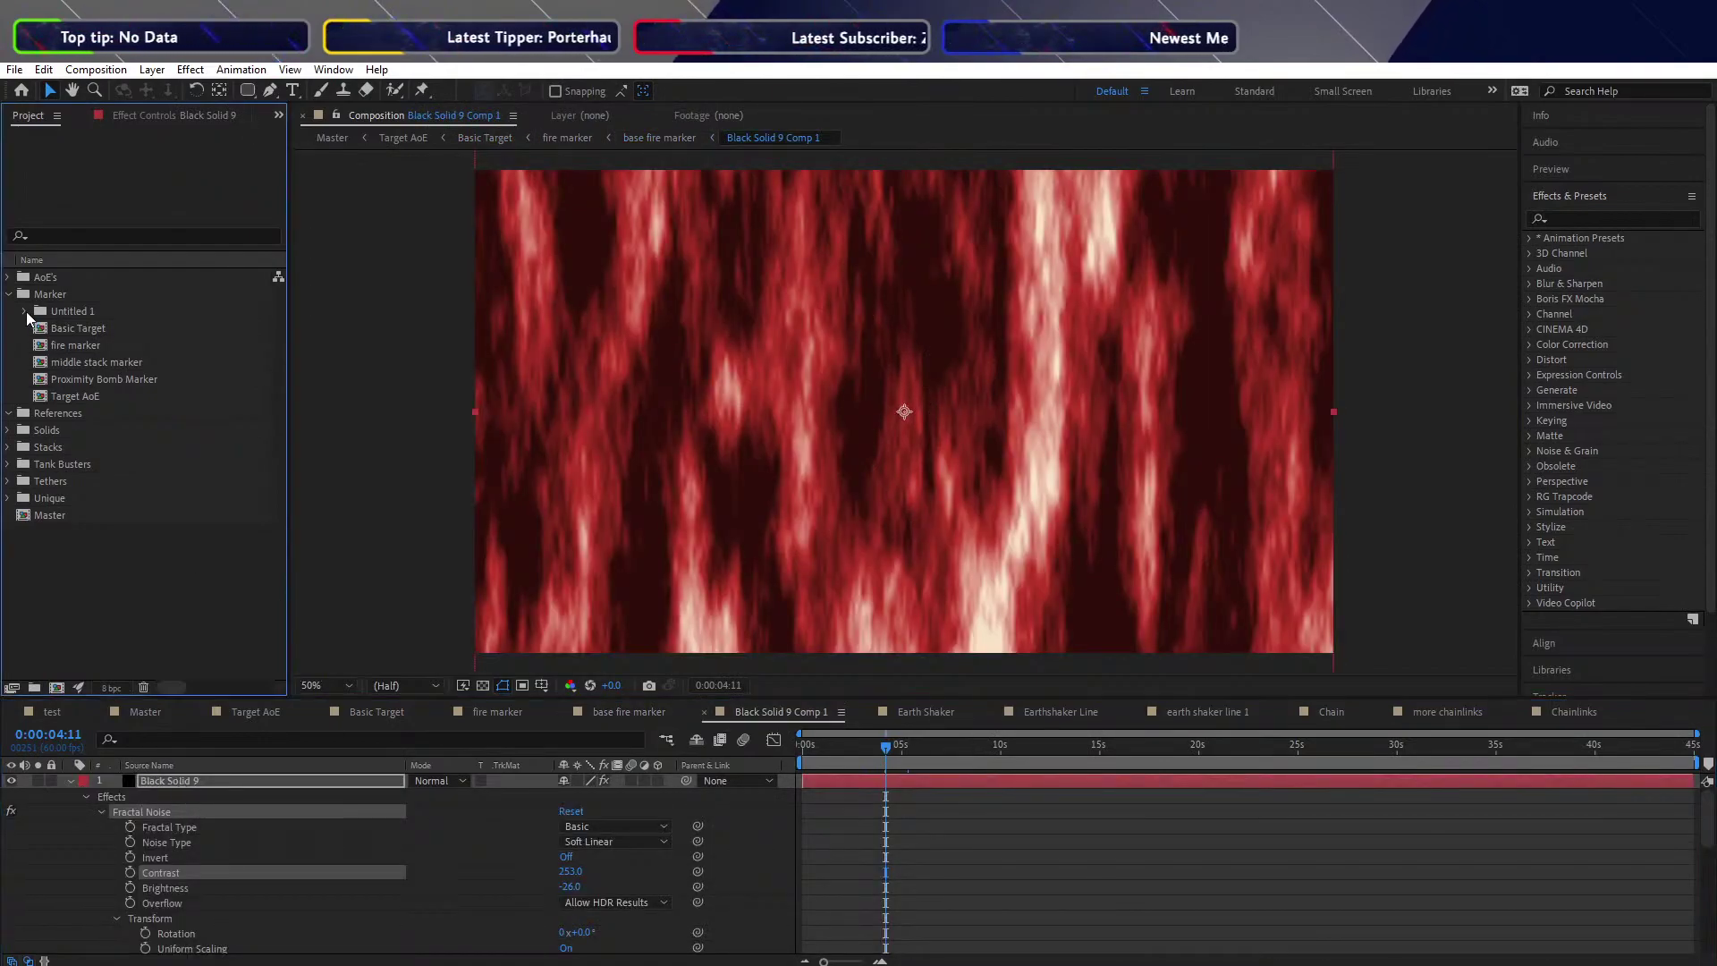
left_click(59, 347)
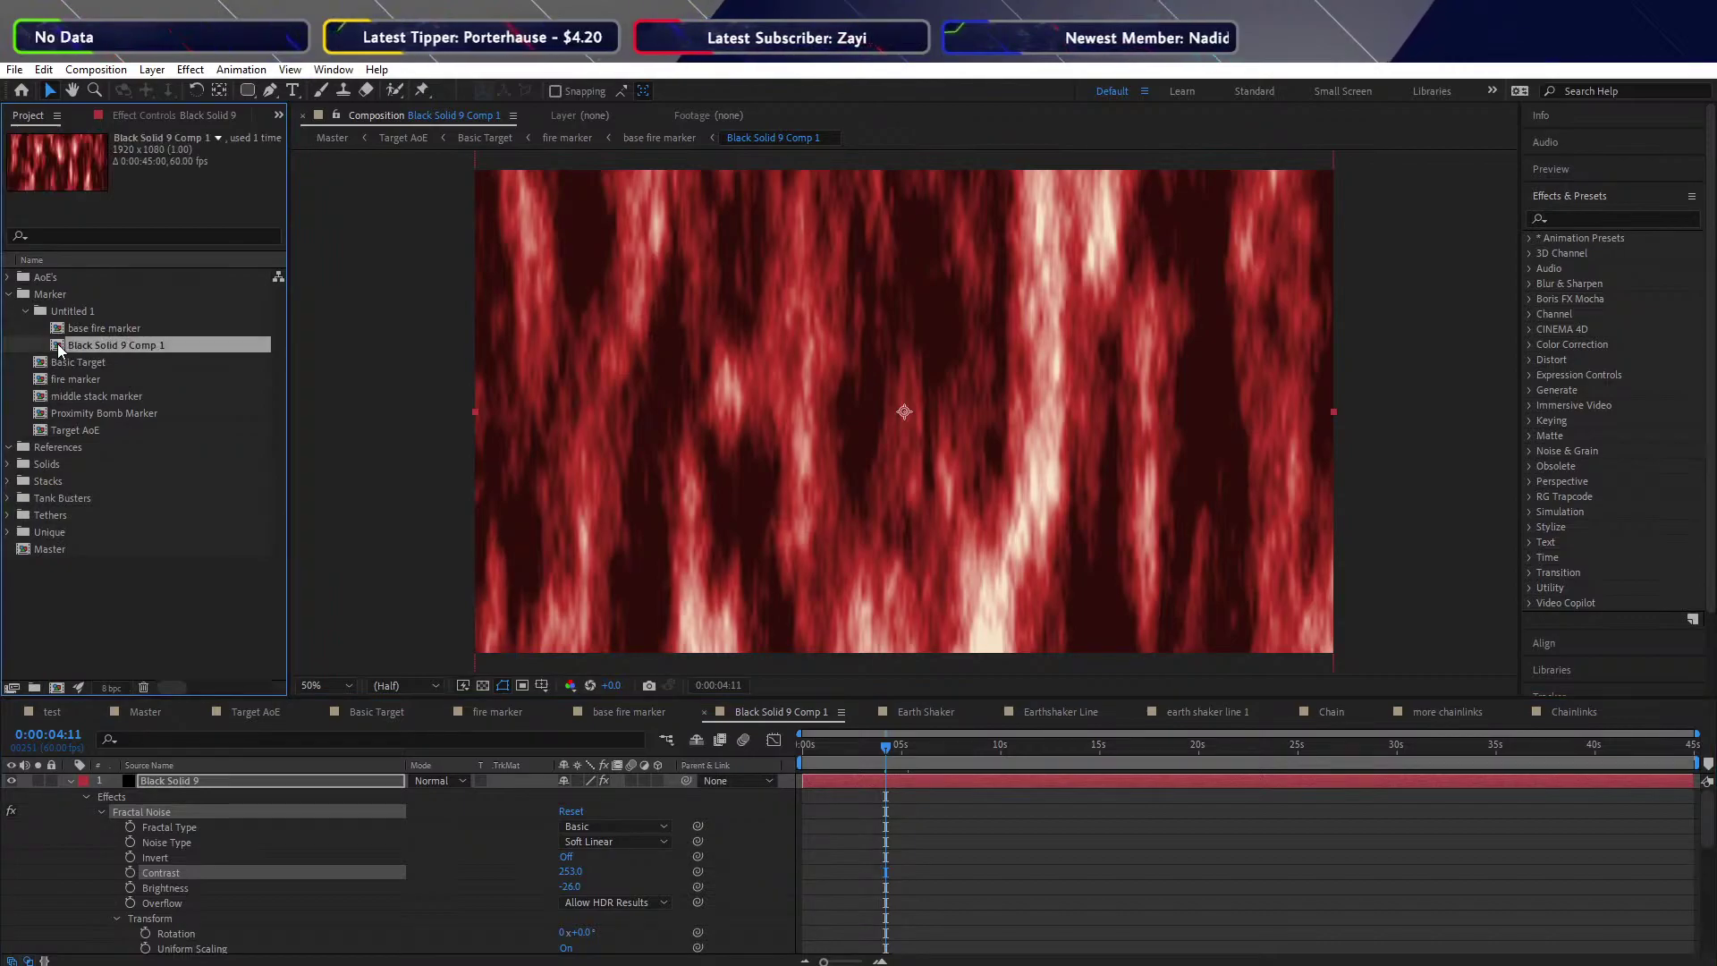
key("ctrl+d")
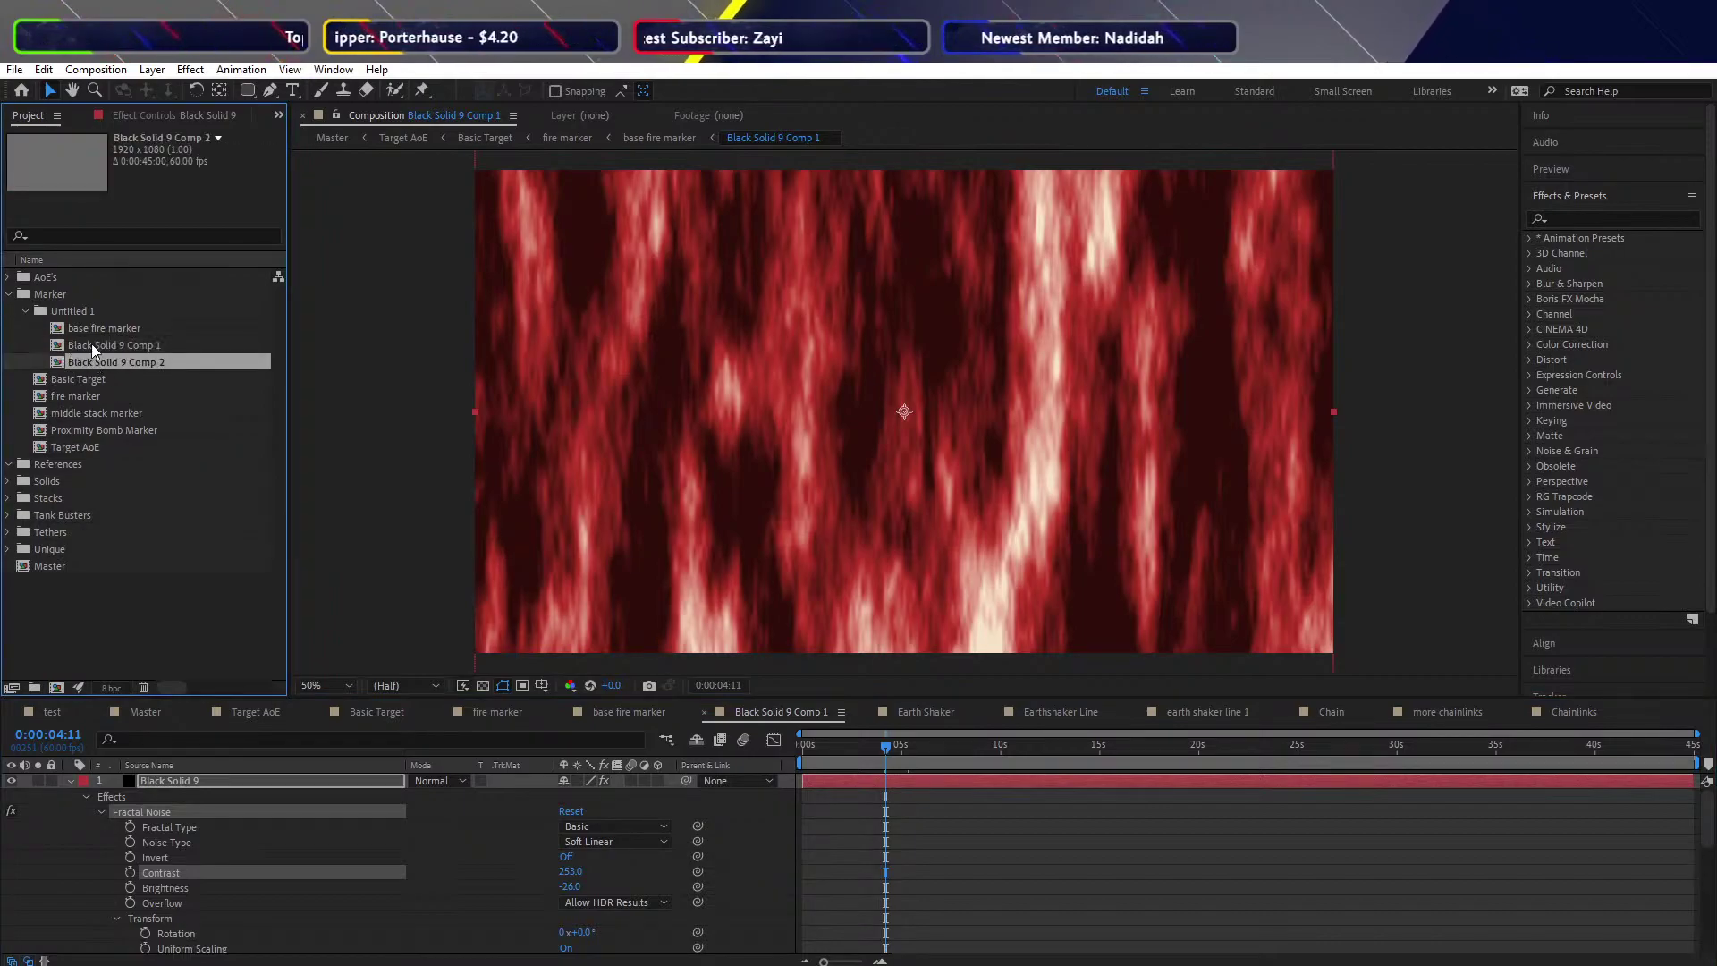
Rename Black Solid 9 Comp 1 in the Untitled 1 subfolder as Fire rising
right_click(91, 344)
left_click(155, 633)
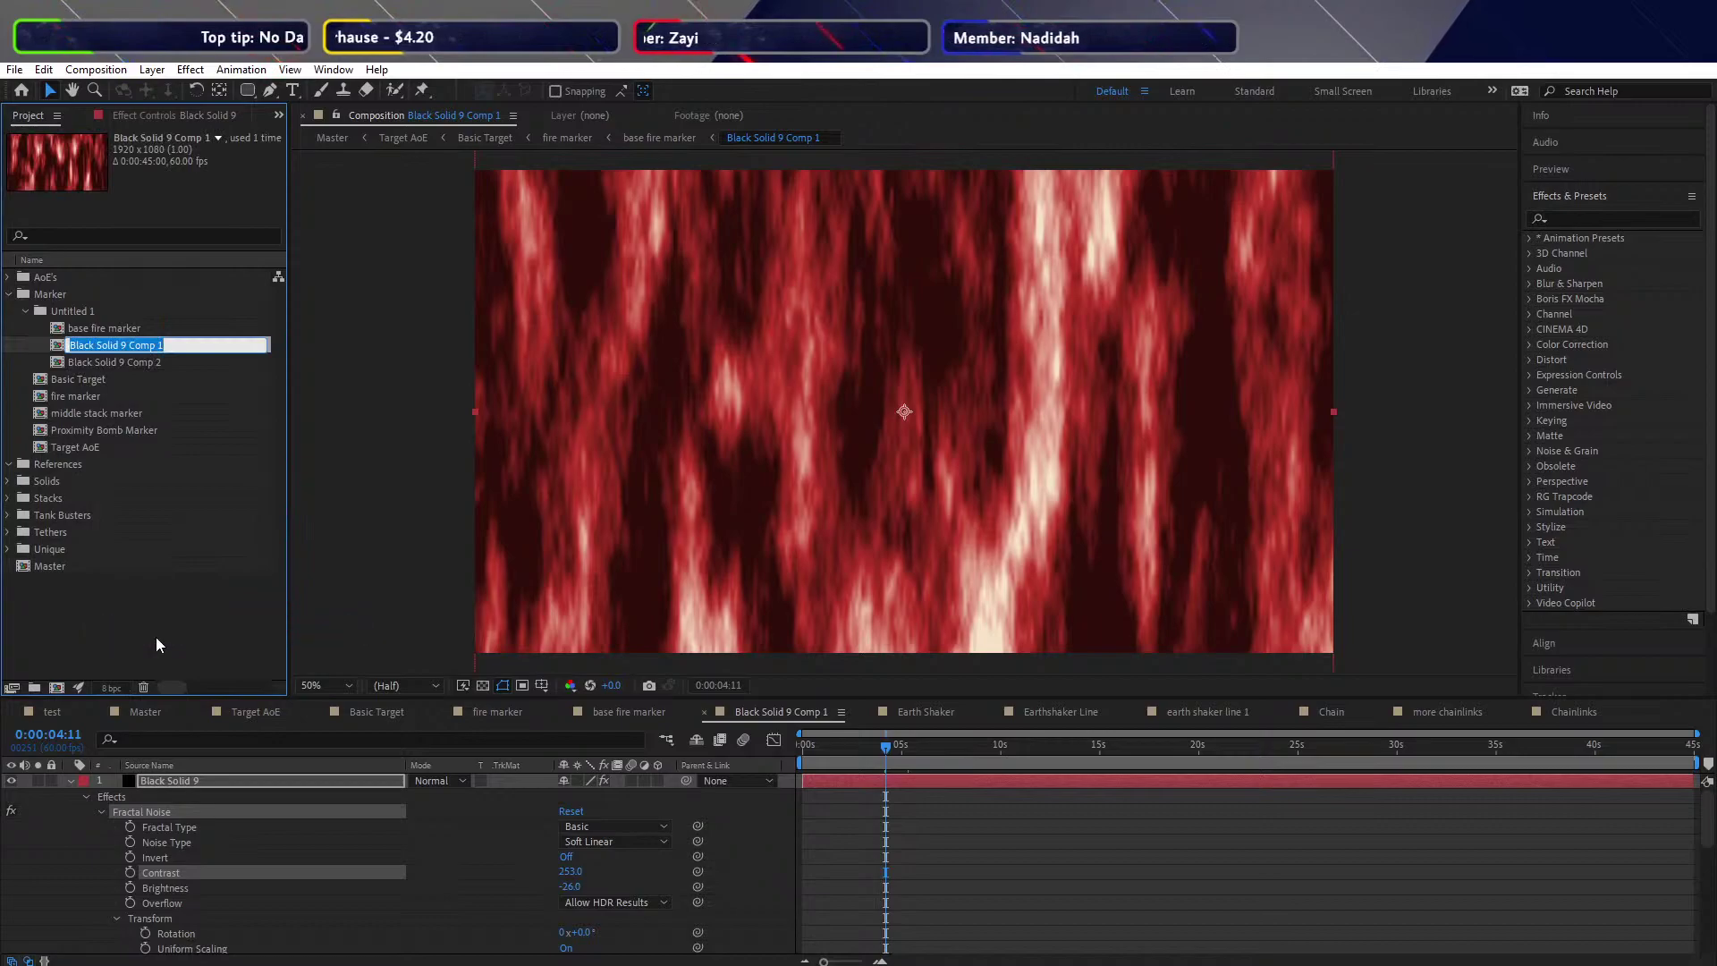
type("F")
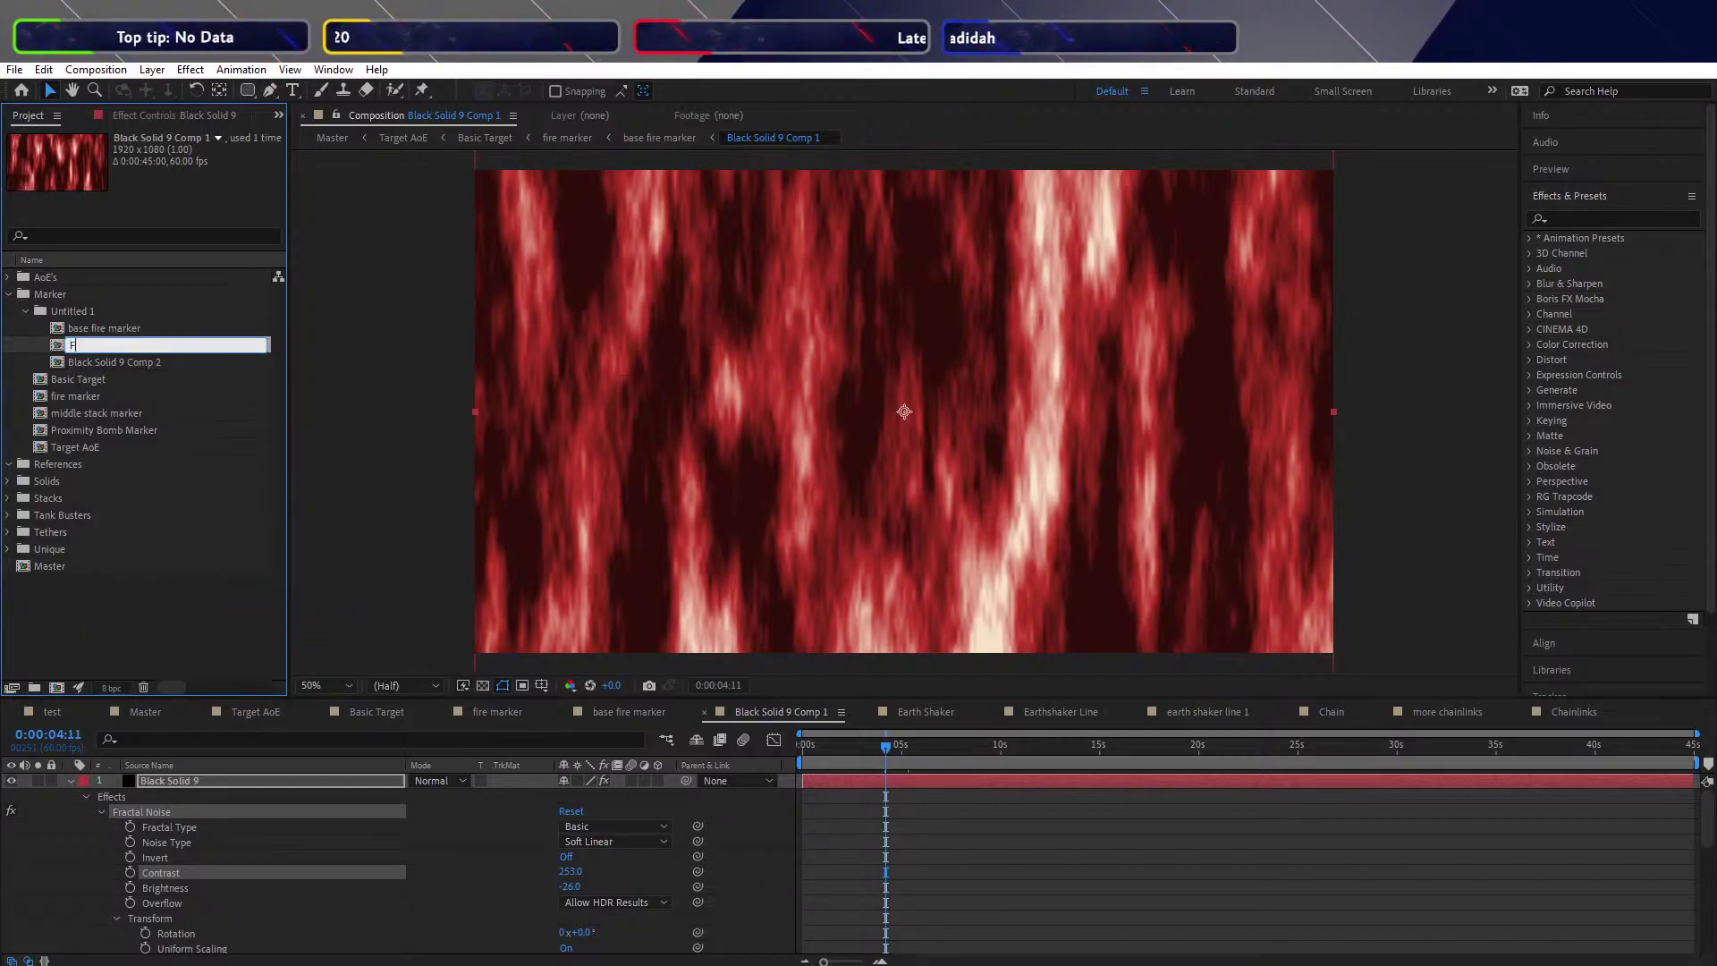
type("ire rising")
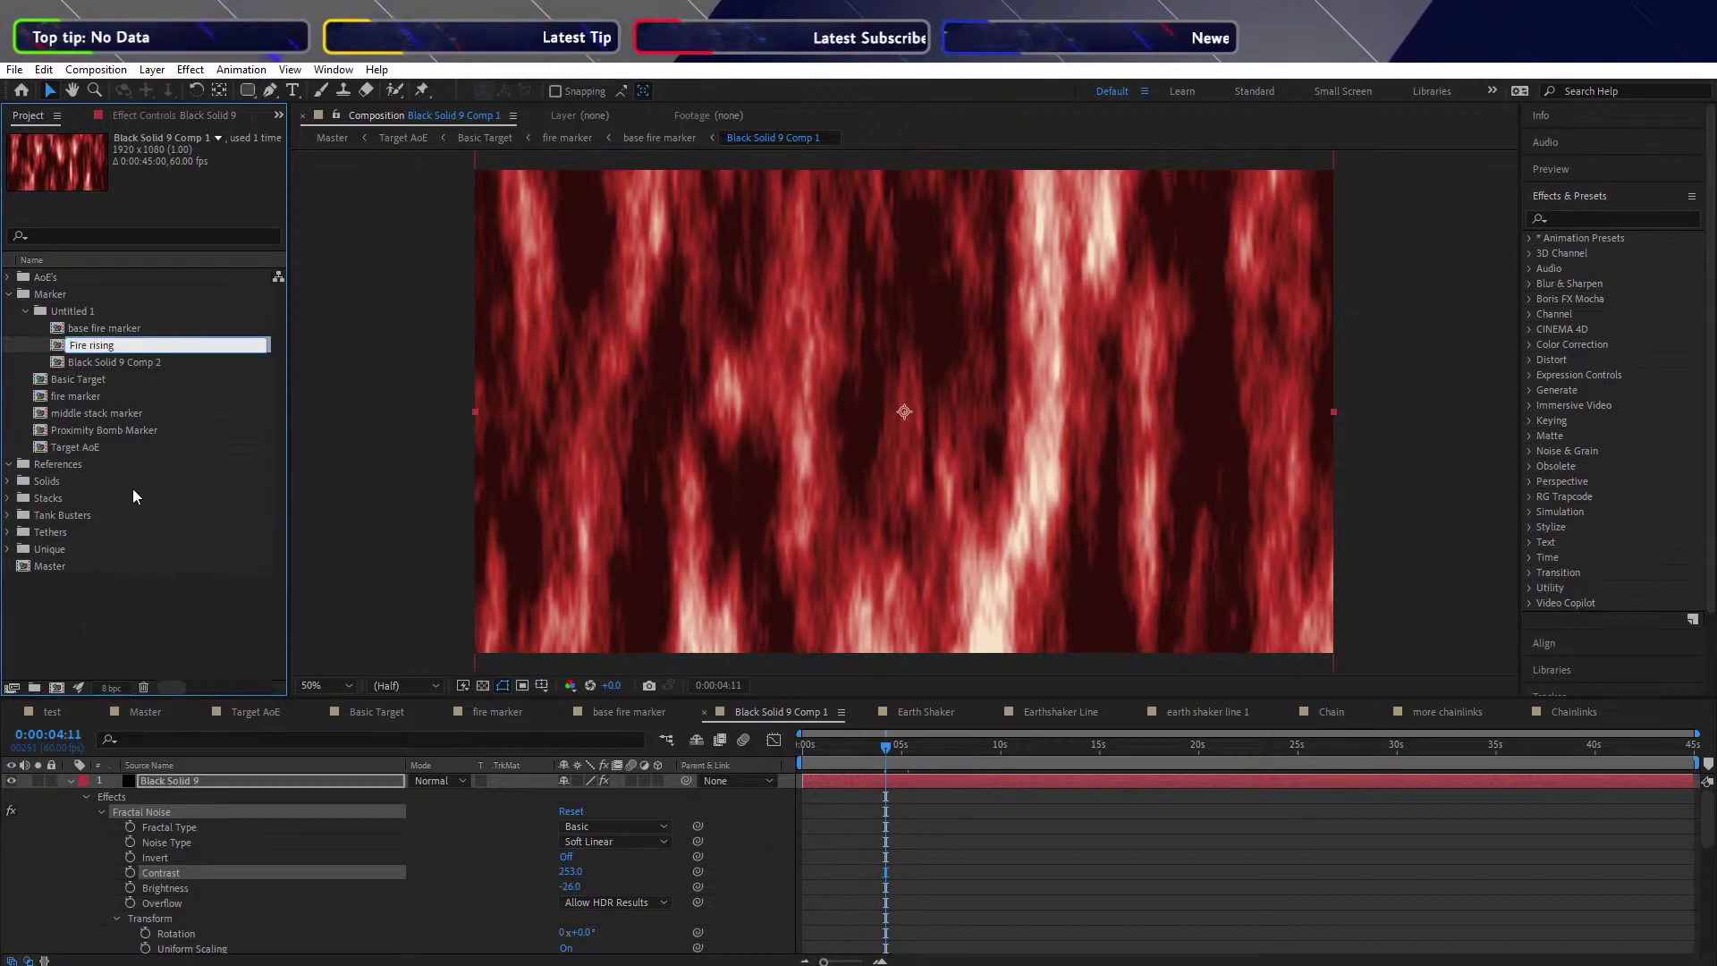
left_click(100, 632)
Move Black Solid 9 Comp 2 into the Tethers folder, collapse the Earthshakerline subfolder, and open the moved composition
left_click_drag(108, 345, 27, 517)
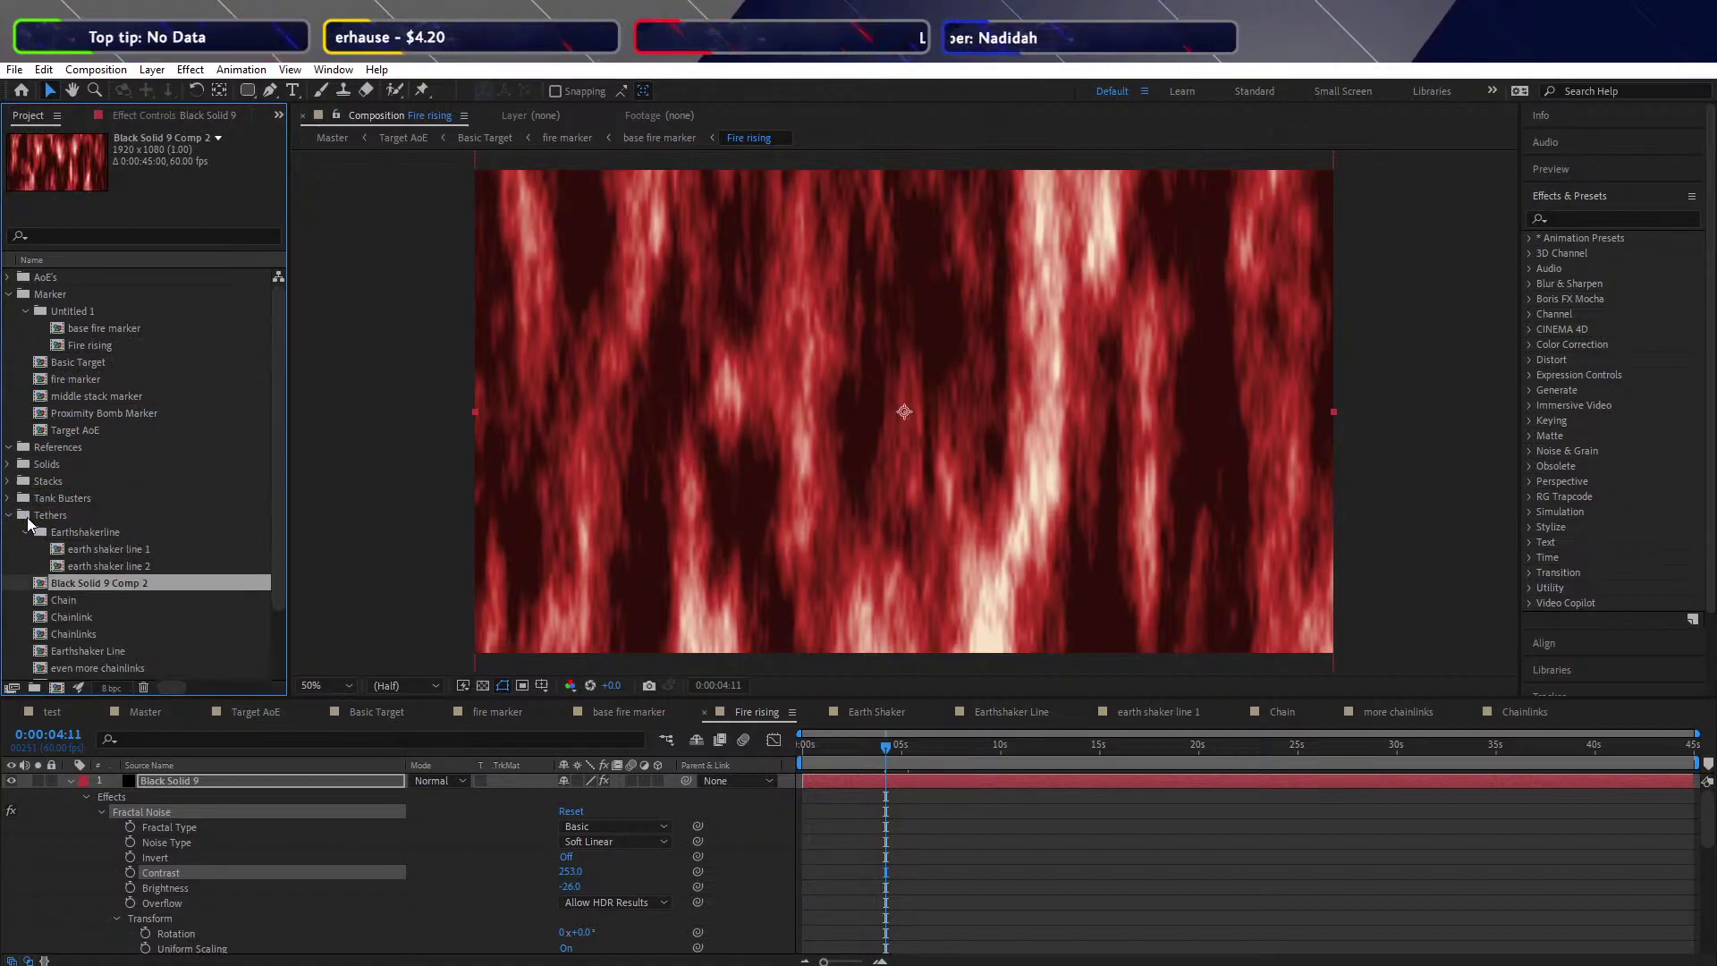
left_click(26, 531)
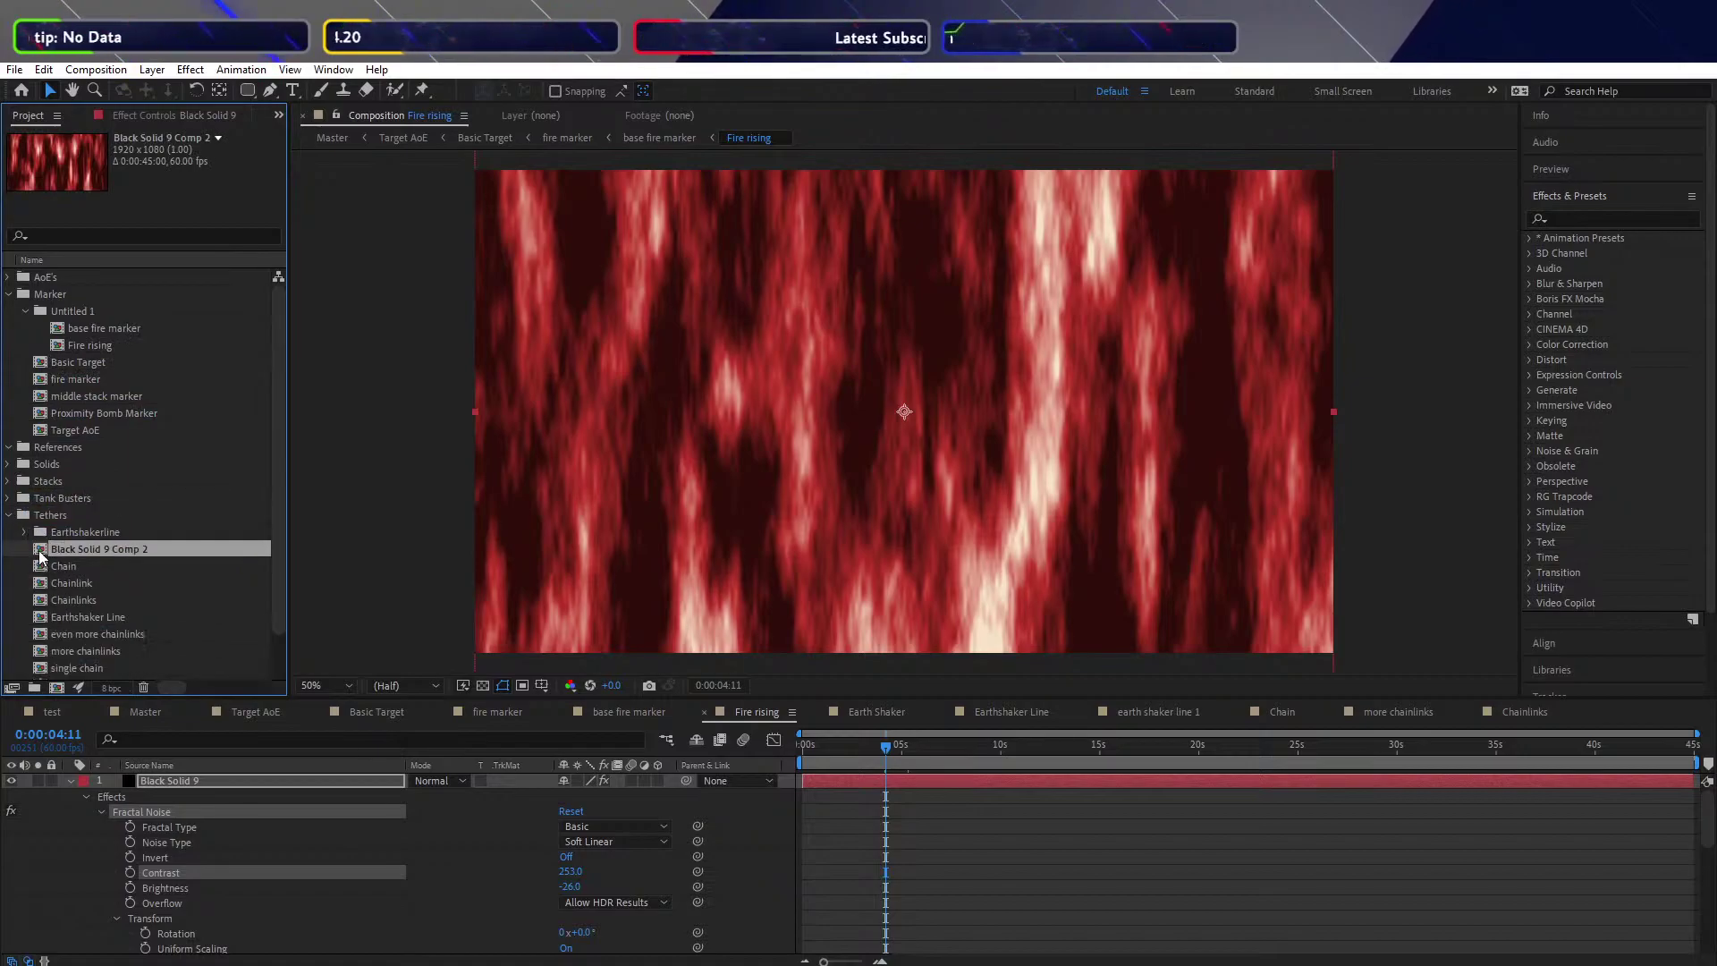
double_click(40, 550)
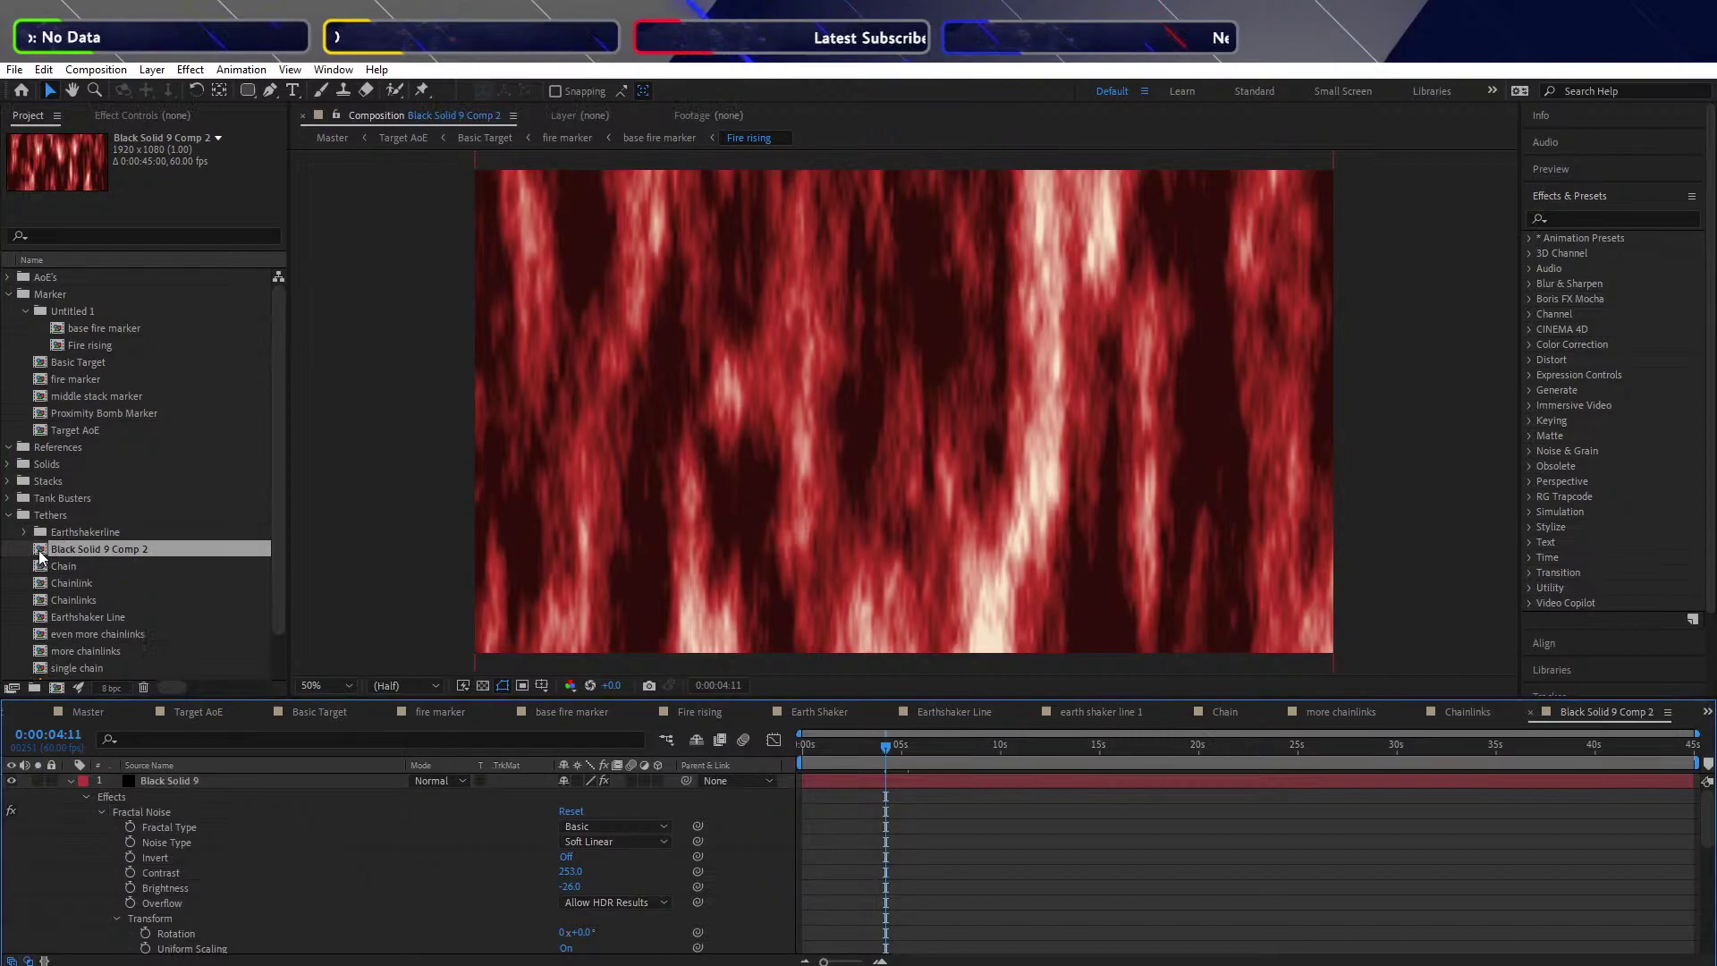
Close the open marker, Fire rising and earth shaker compositions, keeping test, Master, the chain compositions and Black Solid 9 Comp 2
left_click(143, 710)
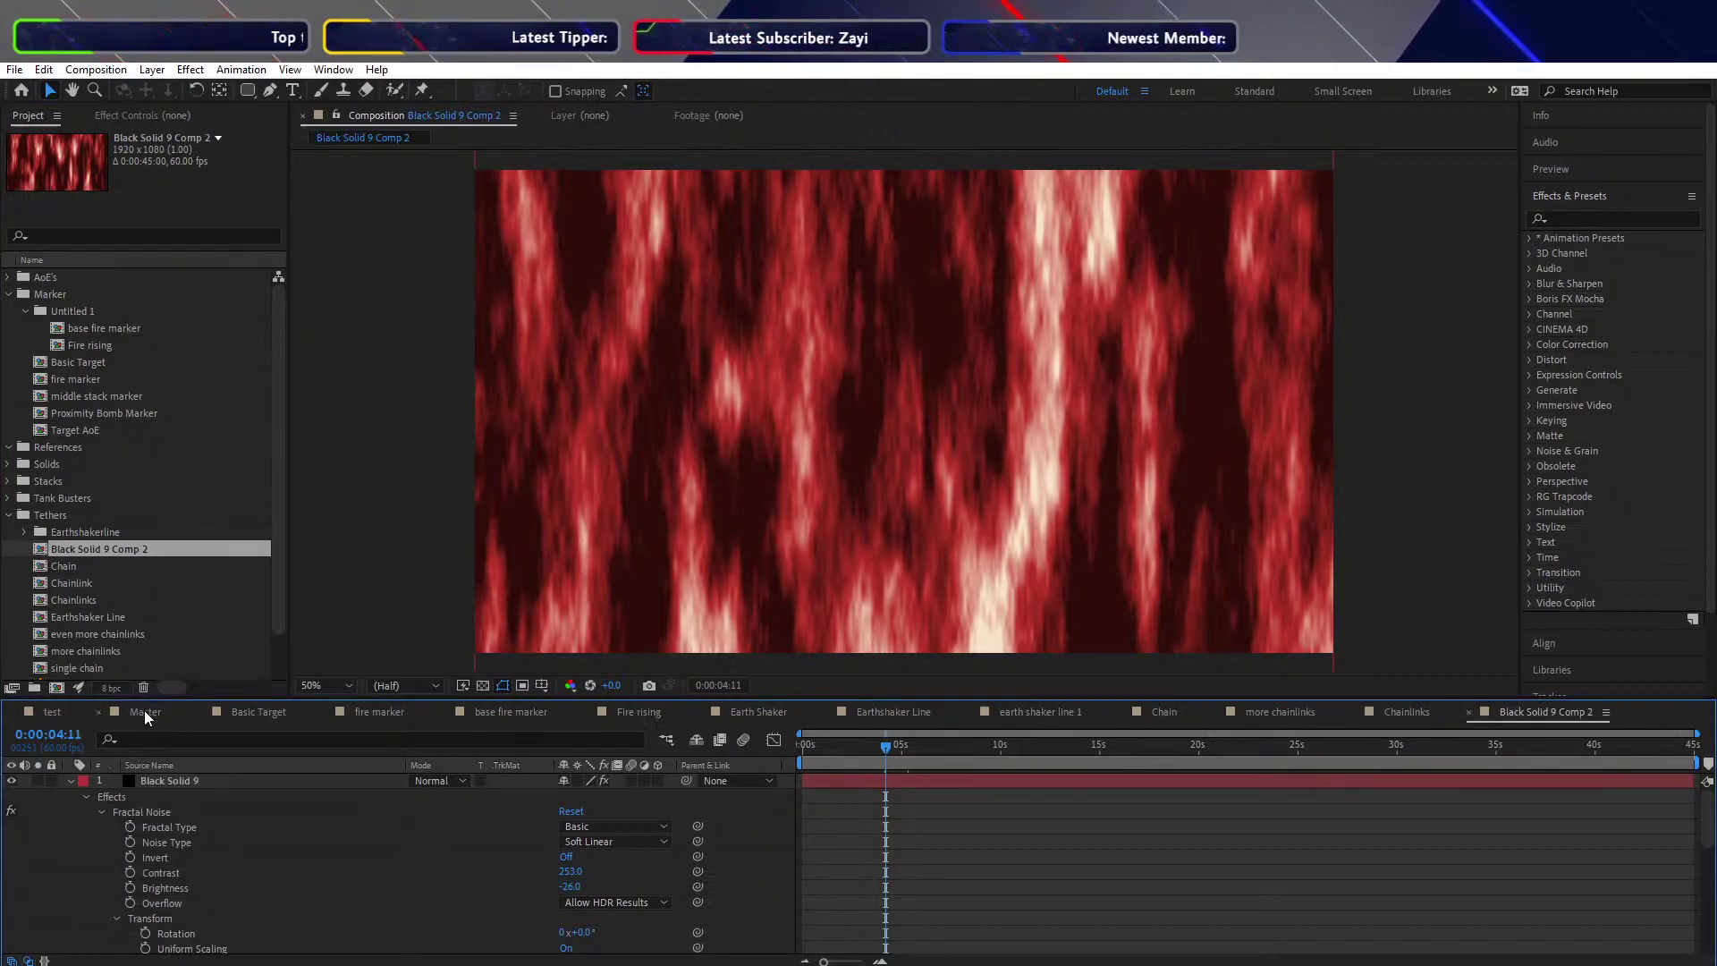
left_click(201, 713)
left_click(201, 713)
left_click(201, 713)
left_click(202, 716)
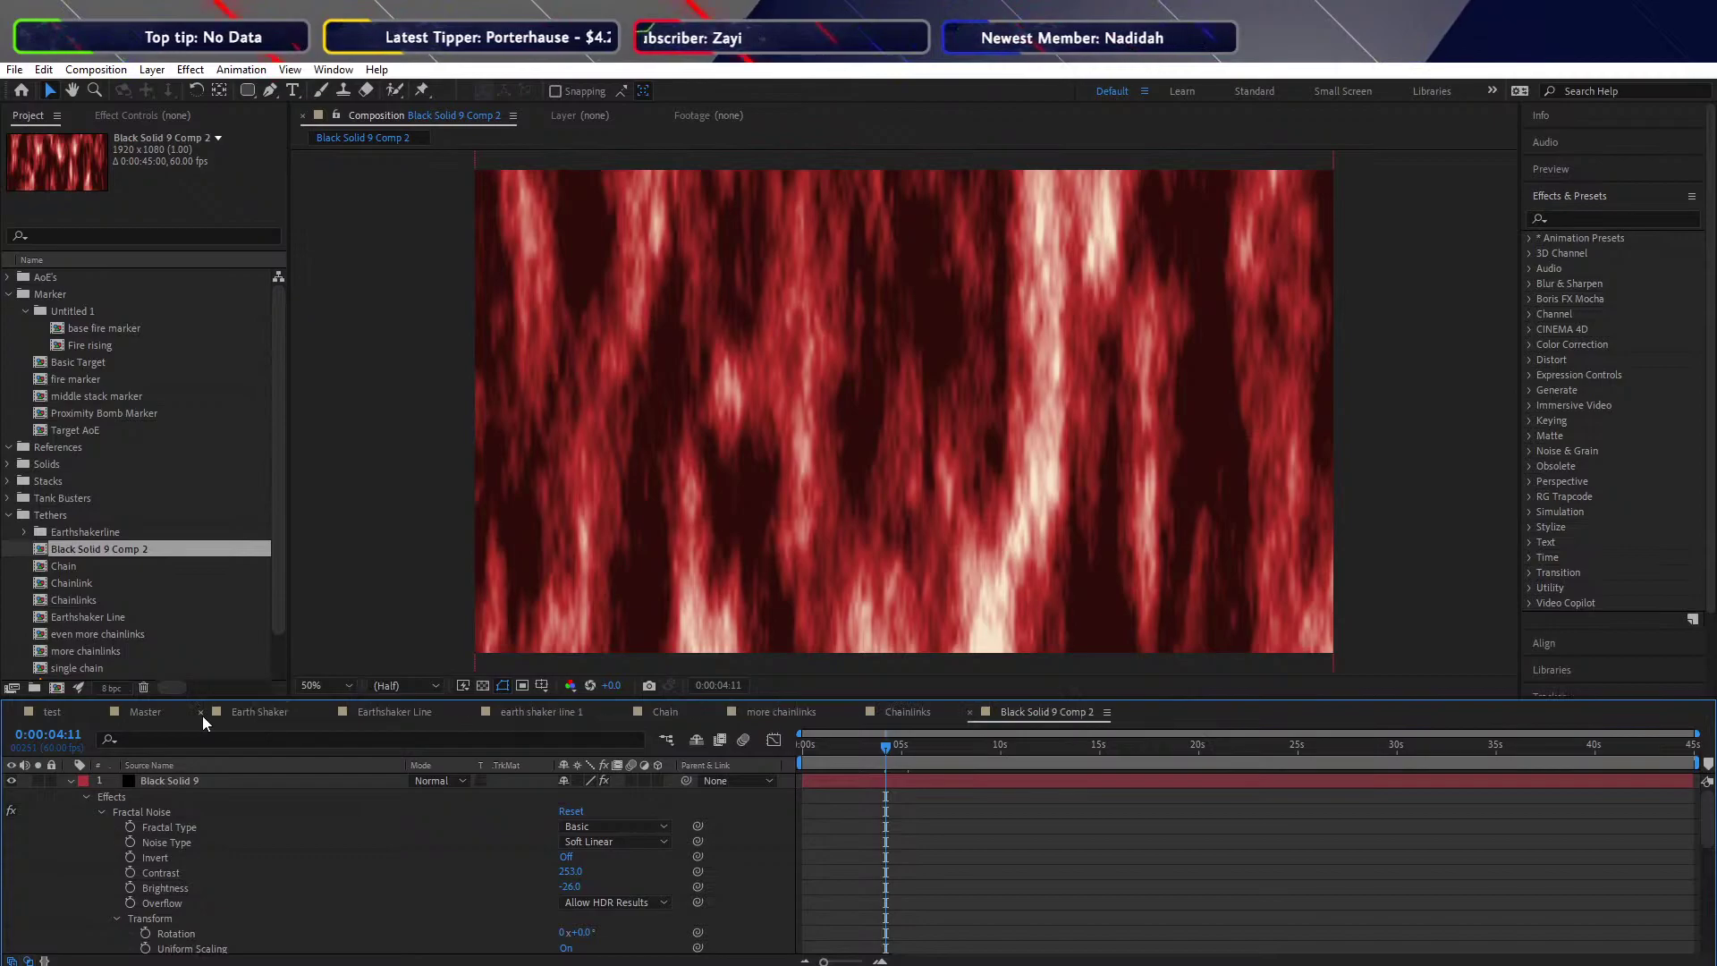
left_click(202, 715)
left_click(202, 715)
left_click(203, 716)
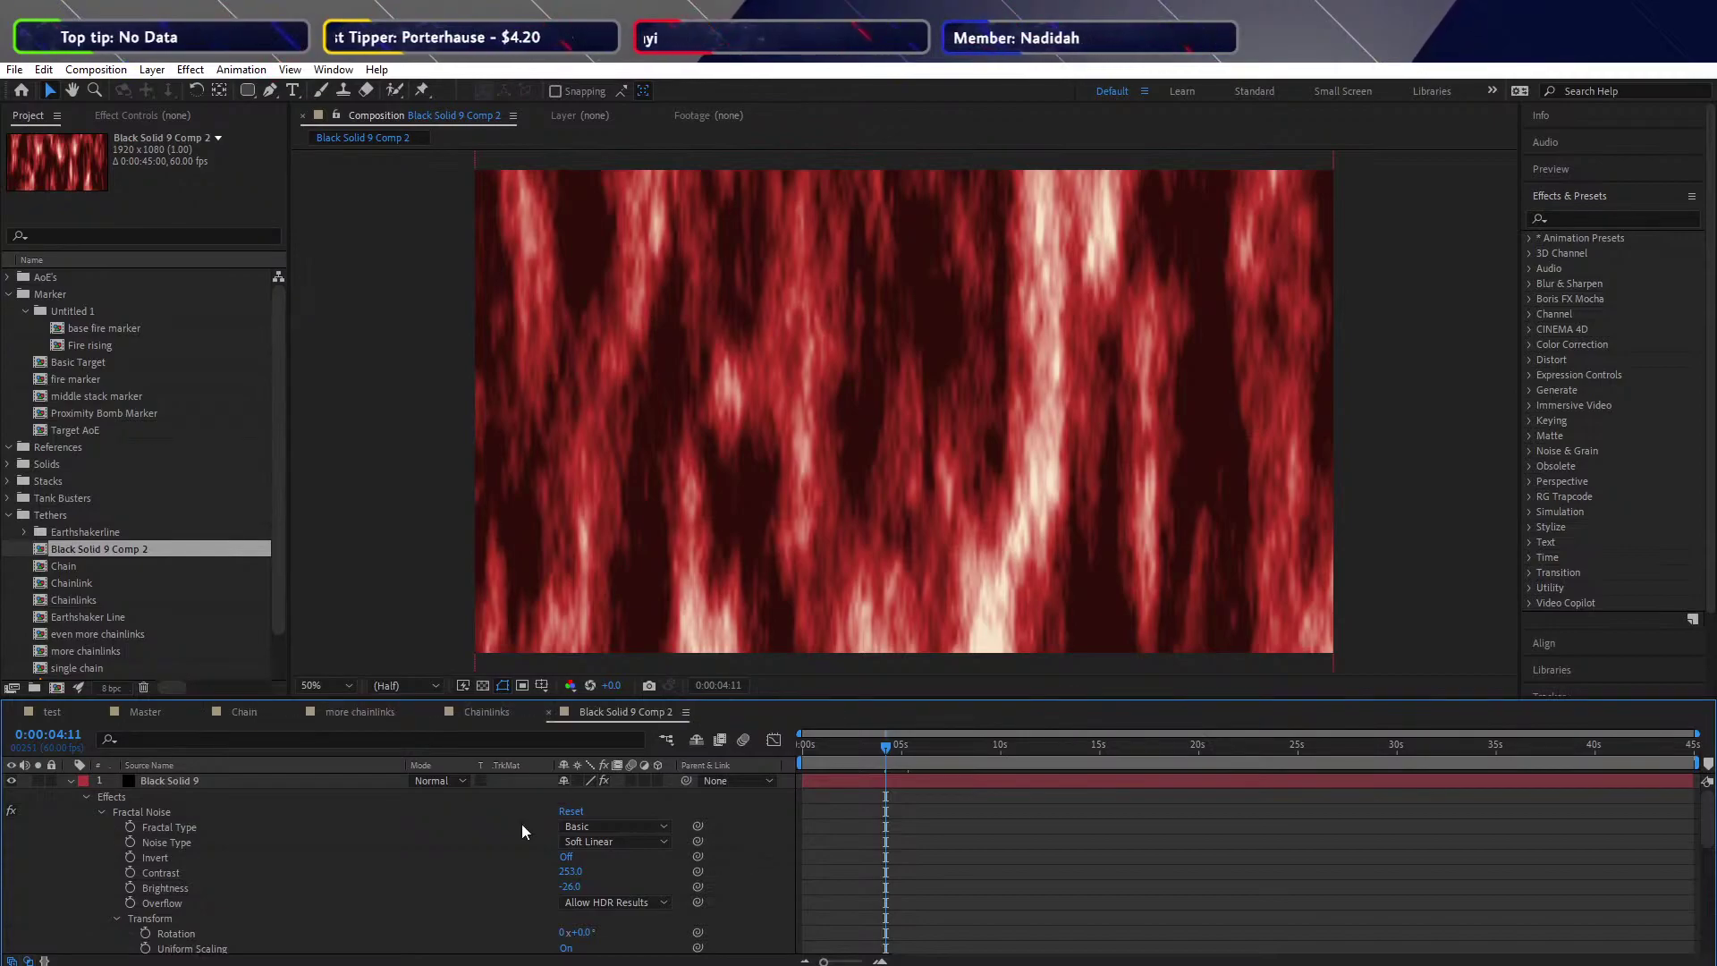
Show the effect settings of the Black Solid 9 layer and set the Fractal Noise type to Dynamic Progressive
left_click(70, 782)
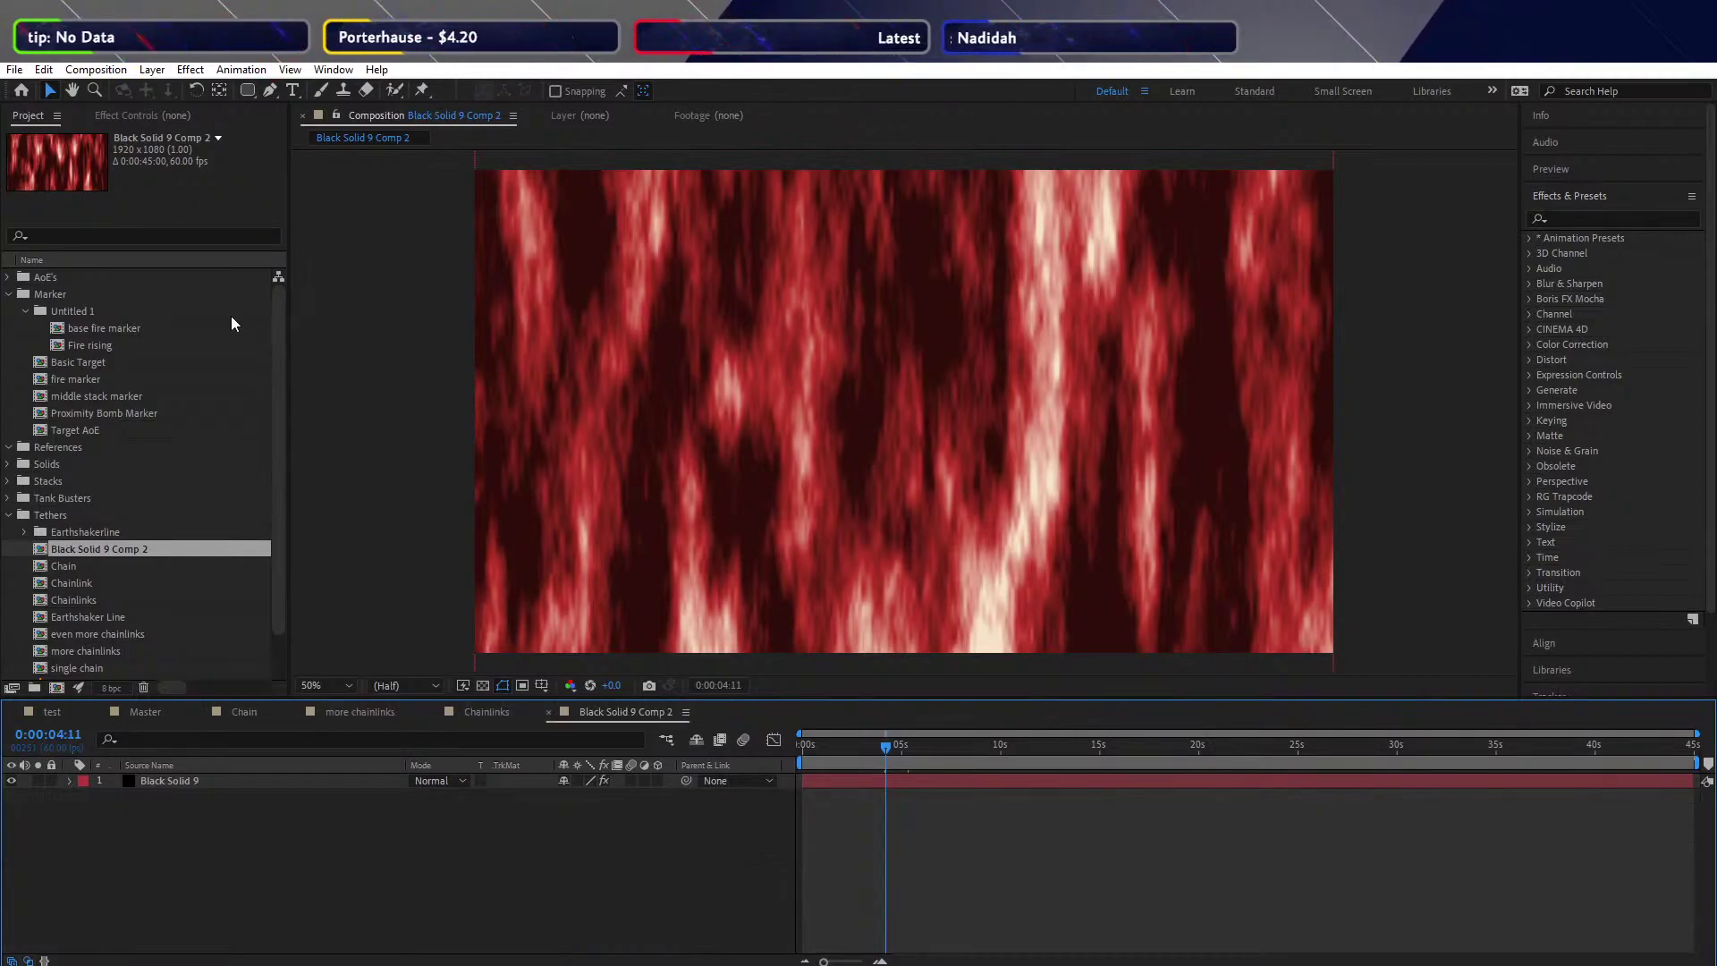
left_click(134, 116)
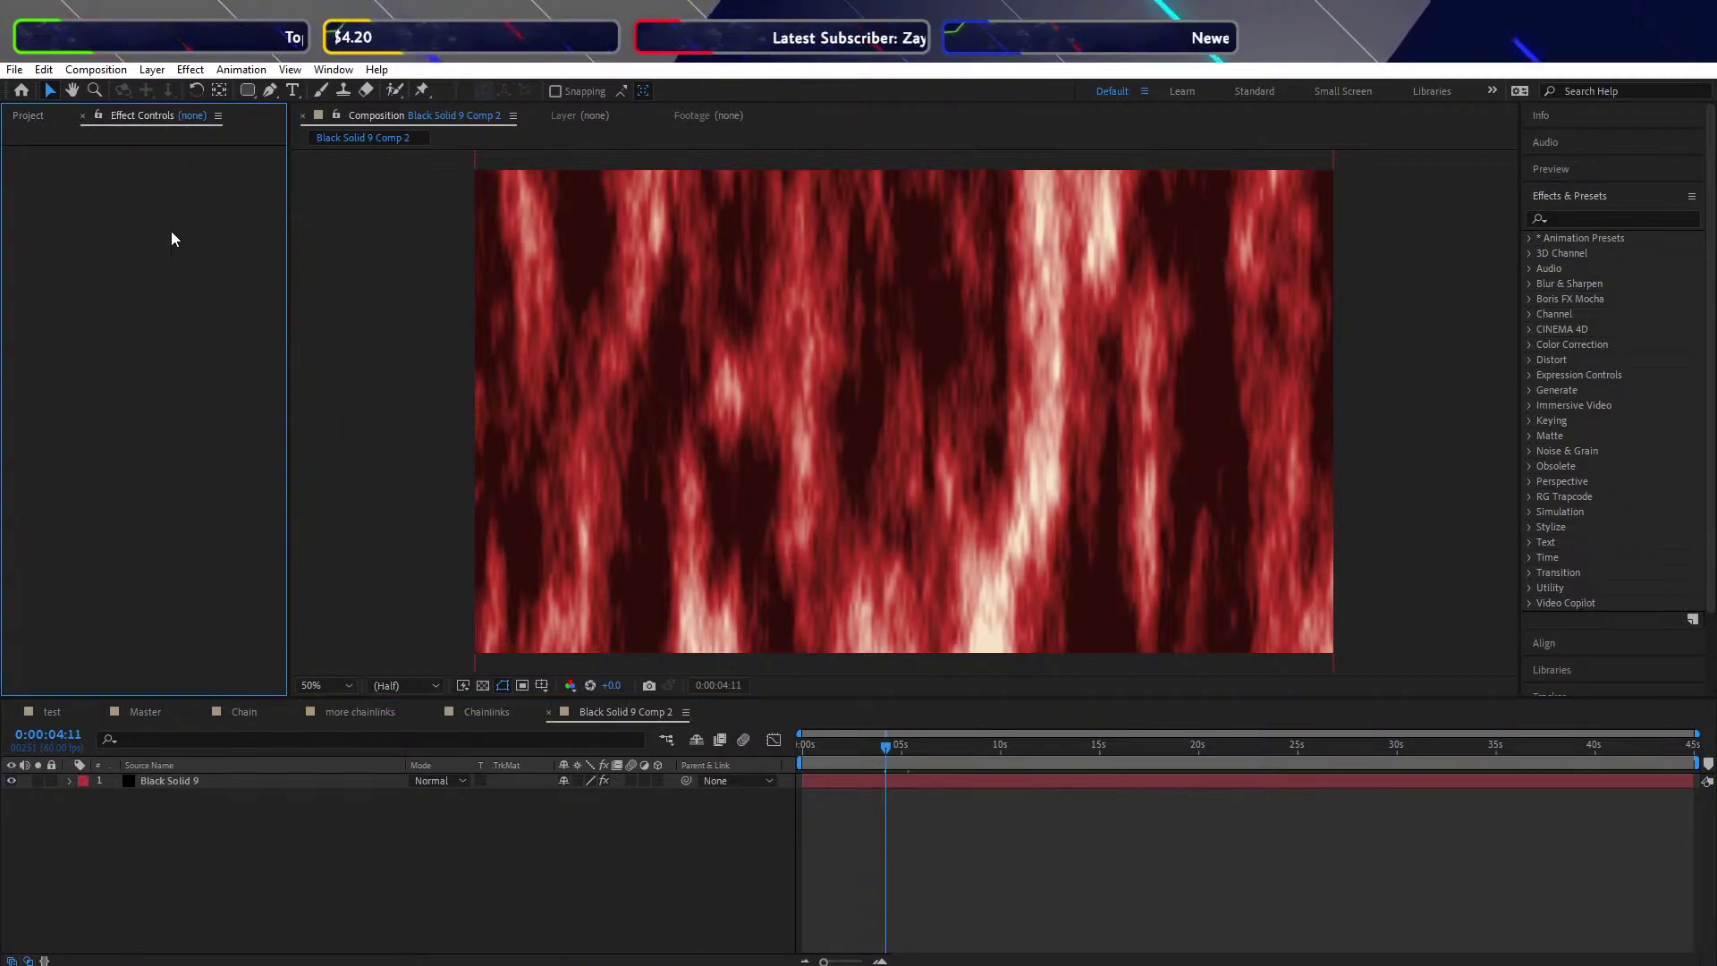
left_click(185, 781)
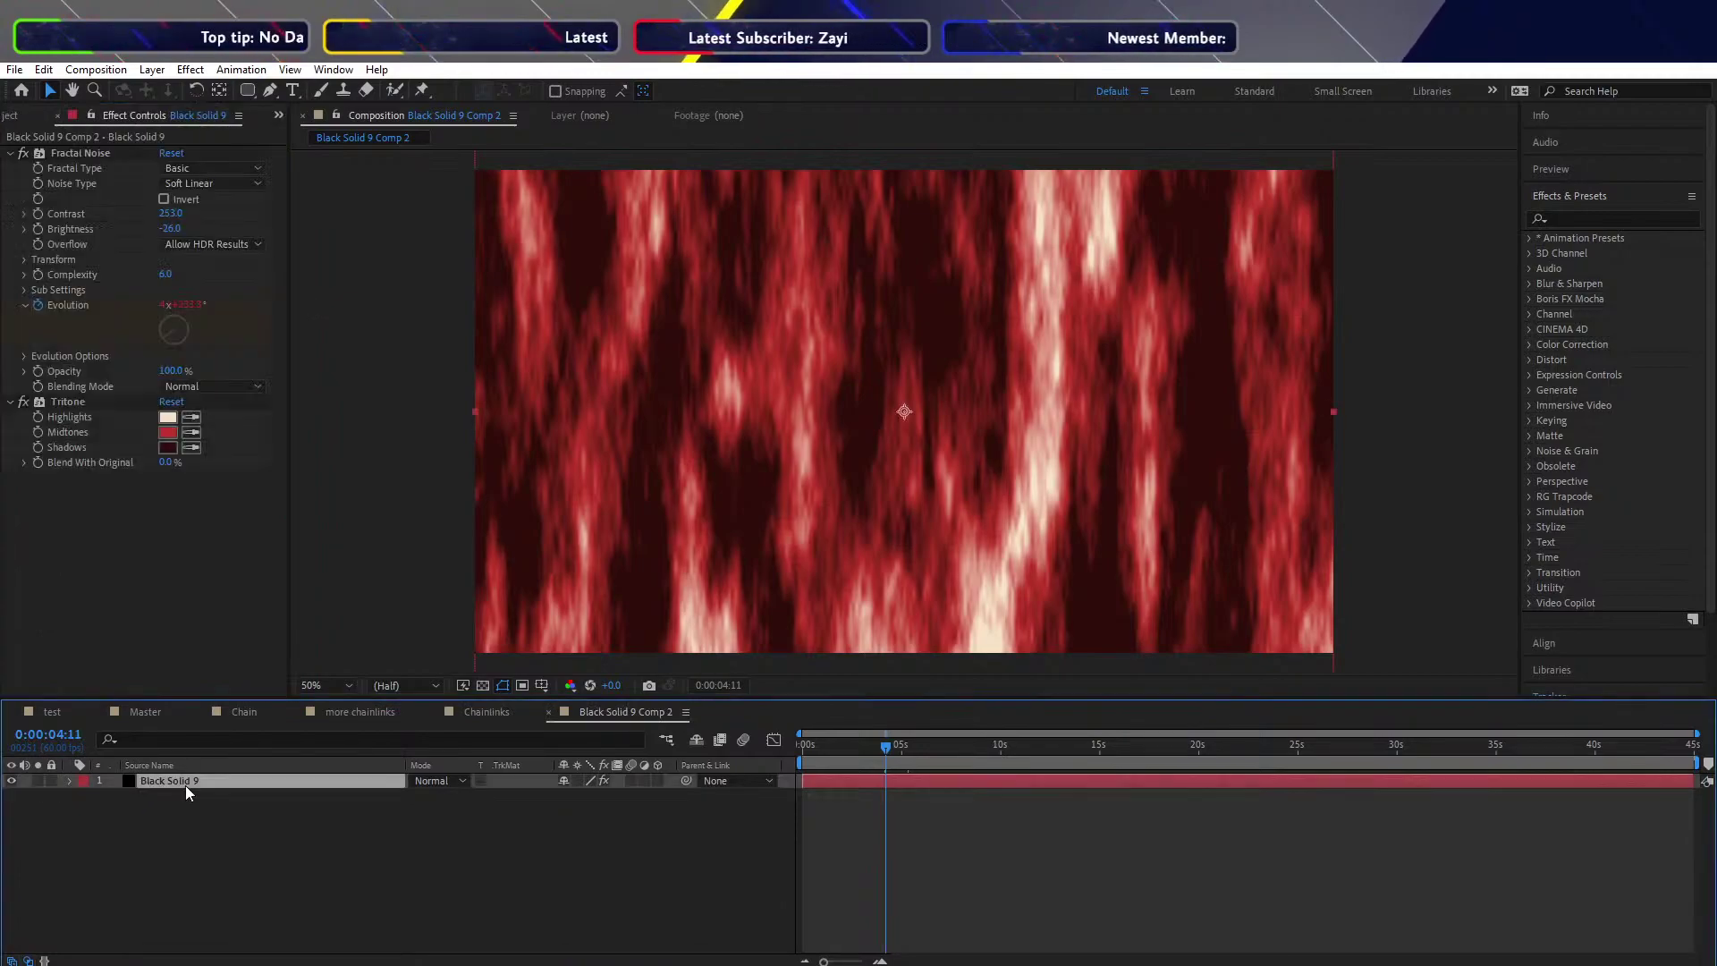
left_click(209, 168)
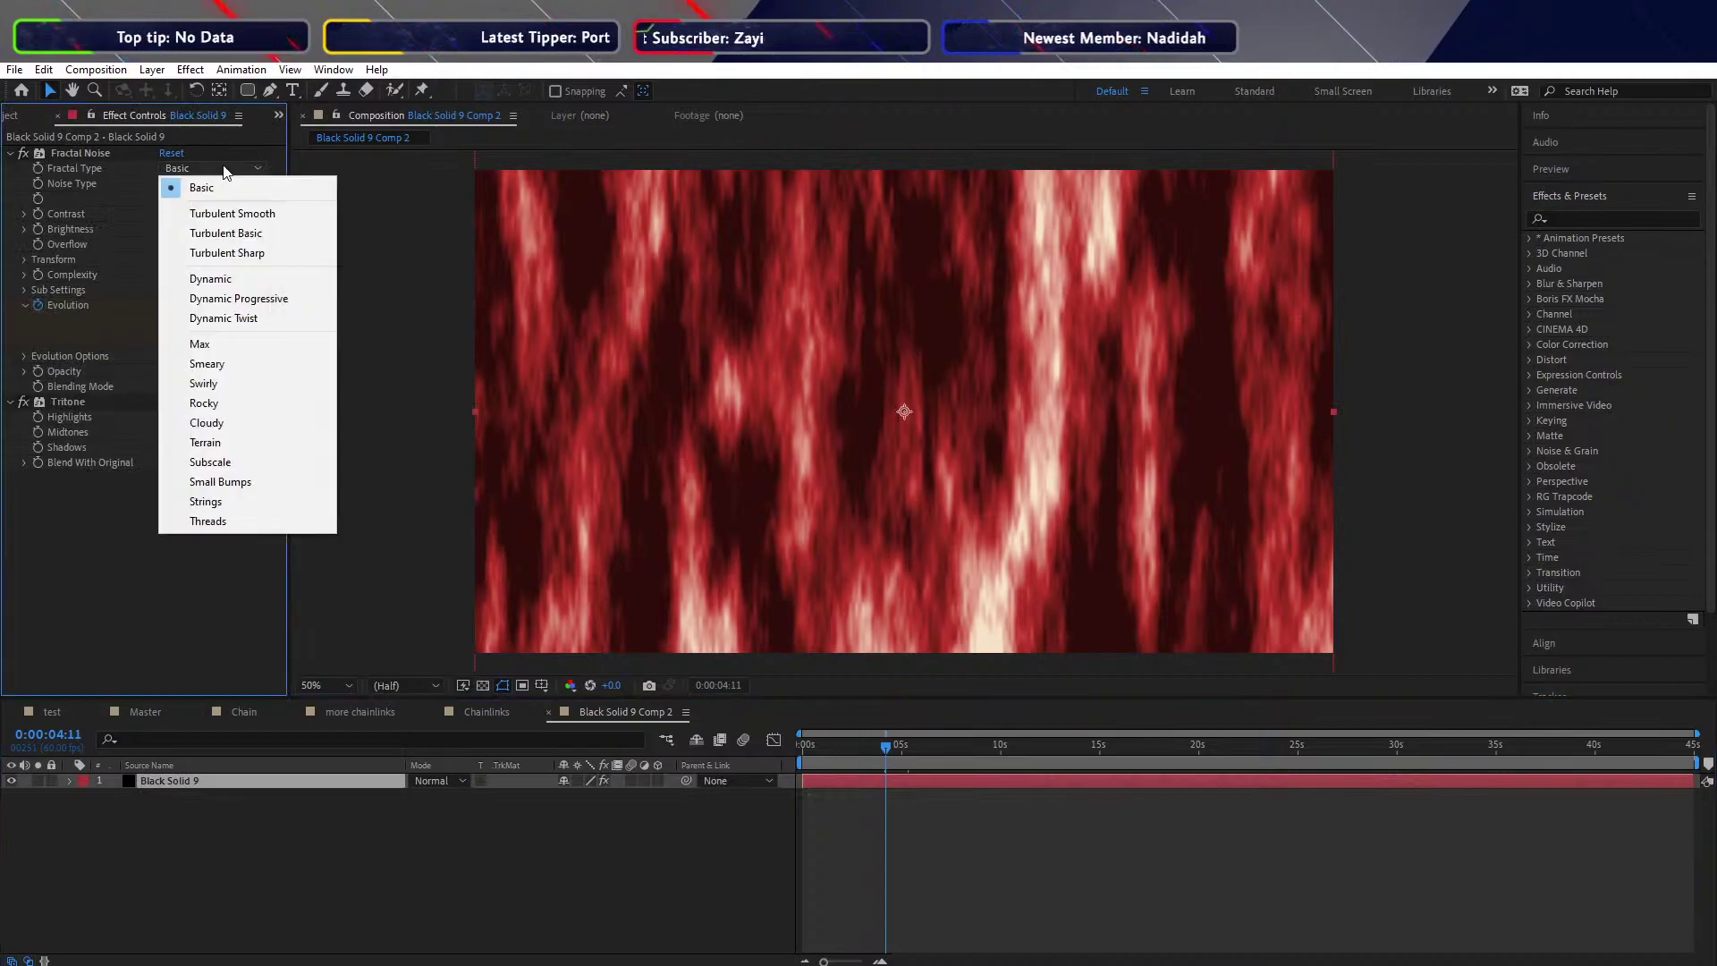
left_click(226, 278)
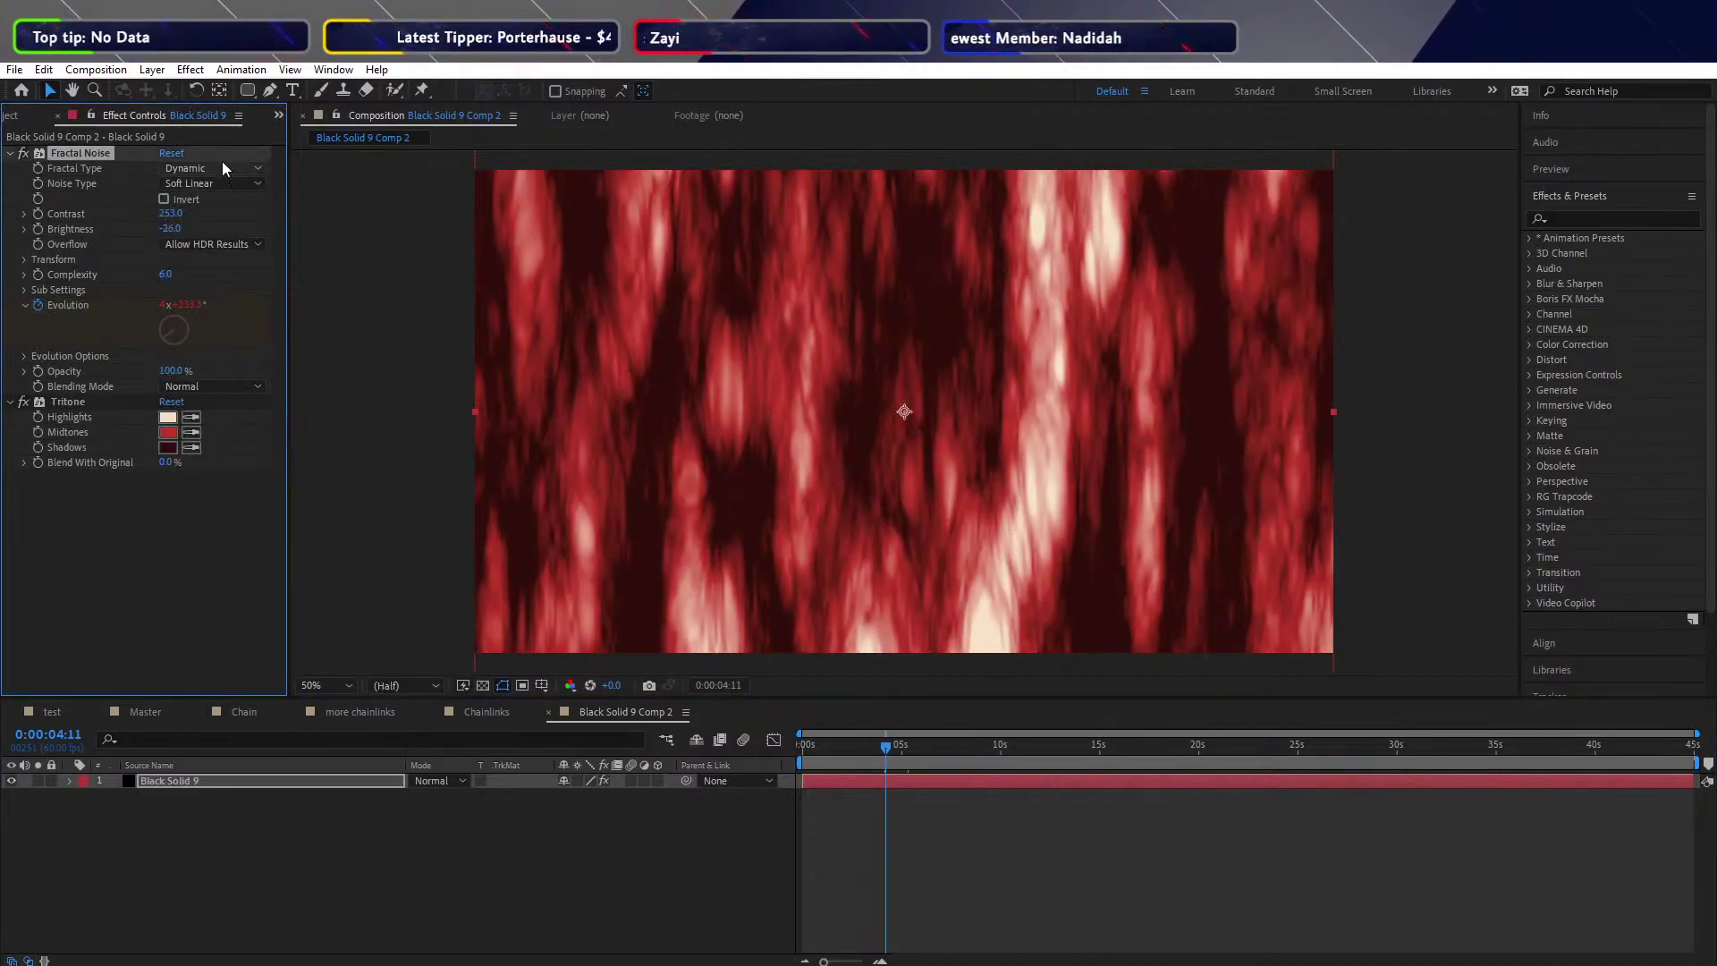
left_click(222, 165)
left_click(225, 302)
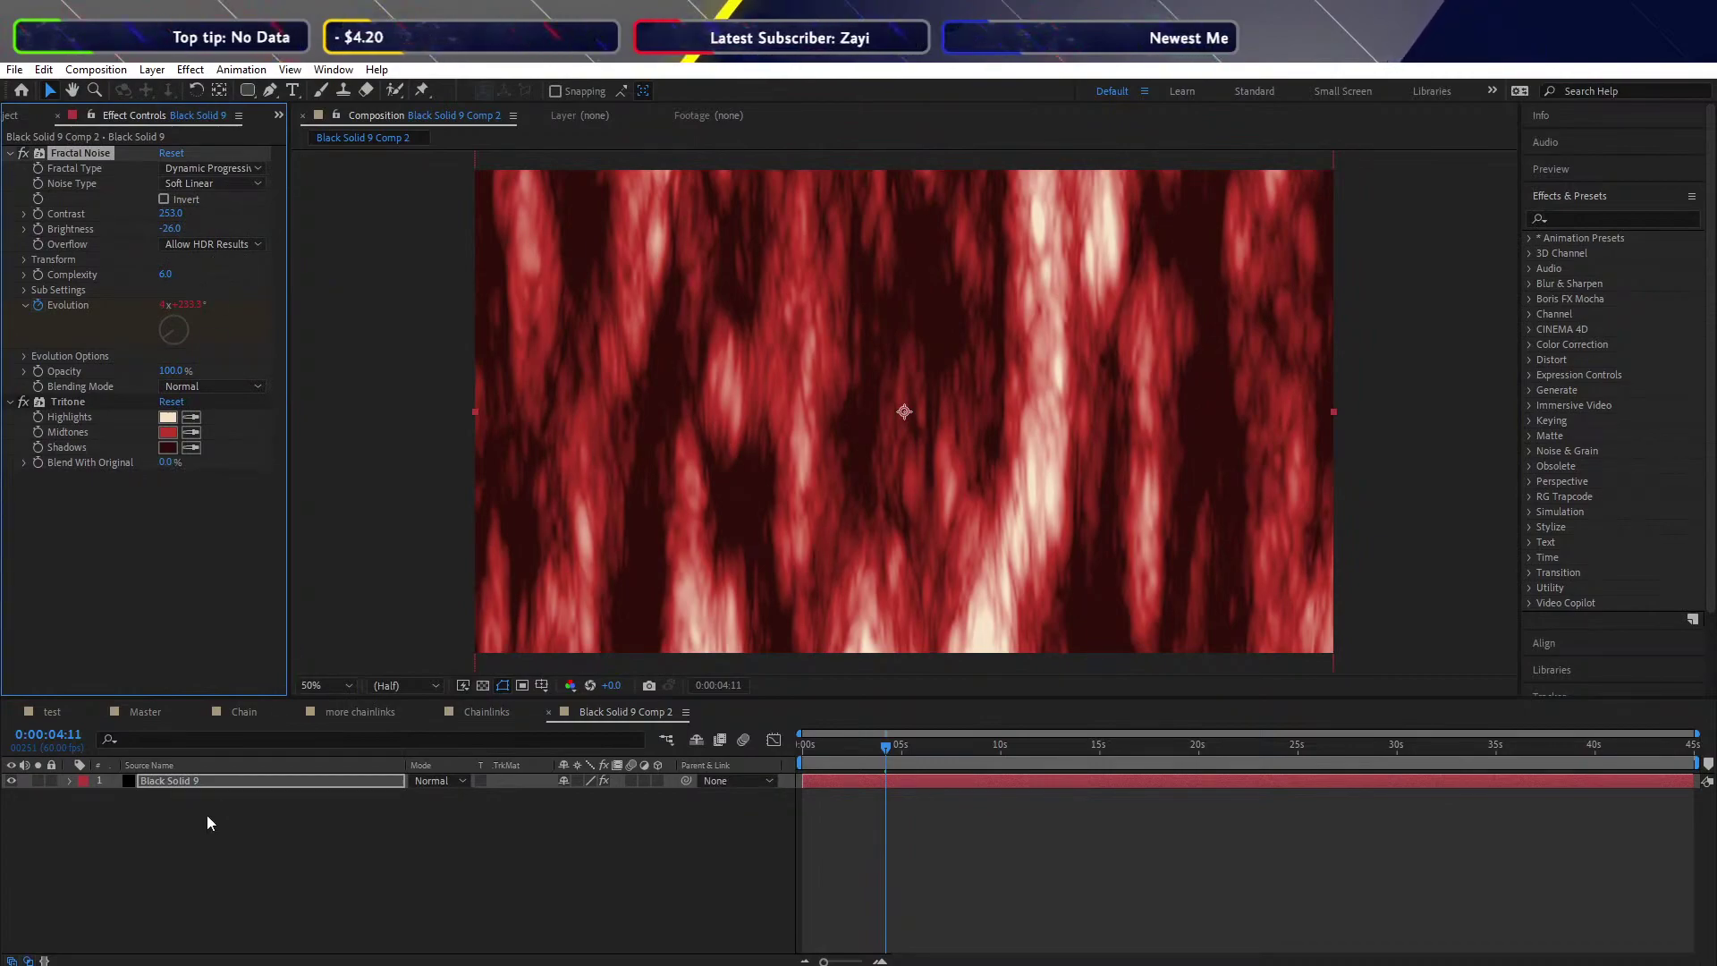
Set the vertical scale of the Black Solid 9 layer to 100%
left_click(159, 780)
key("s")
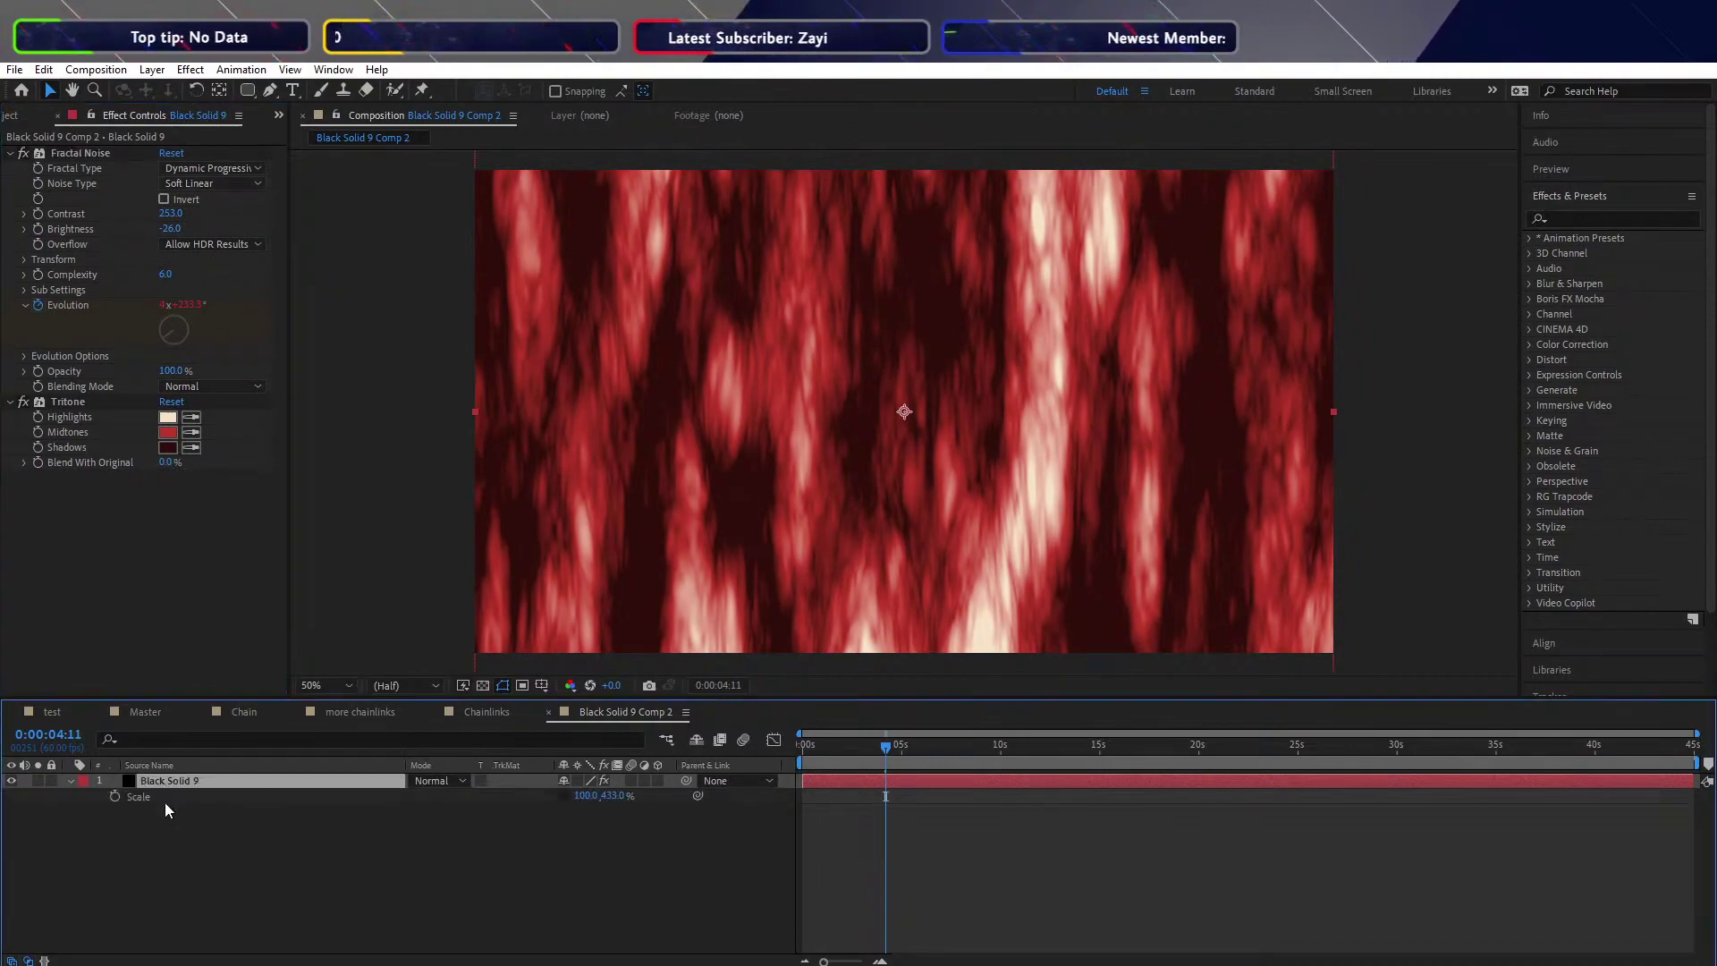
left_click(563, 795)
left_click(614, 795)
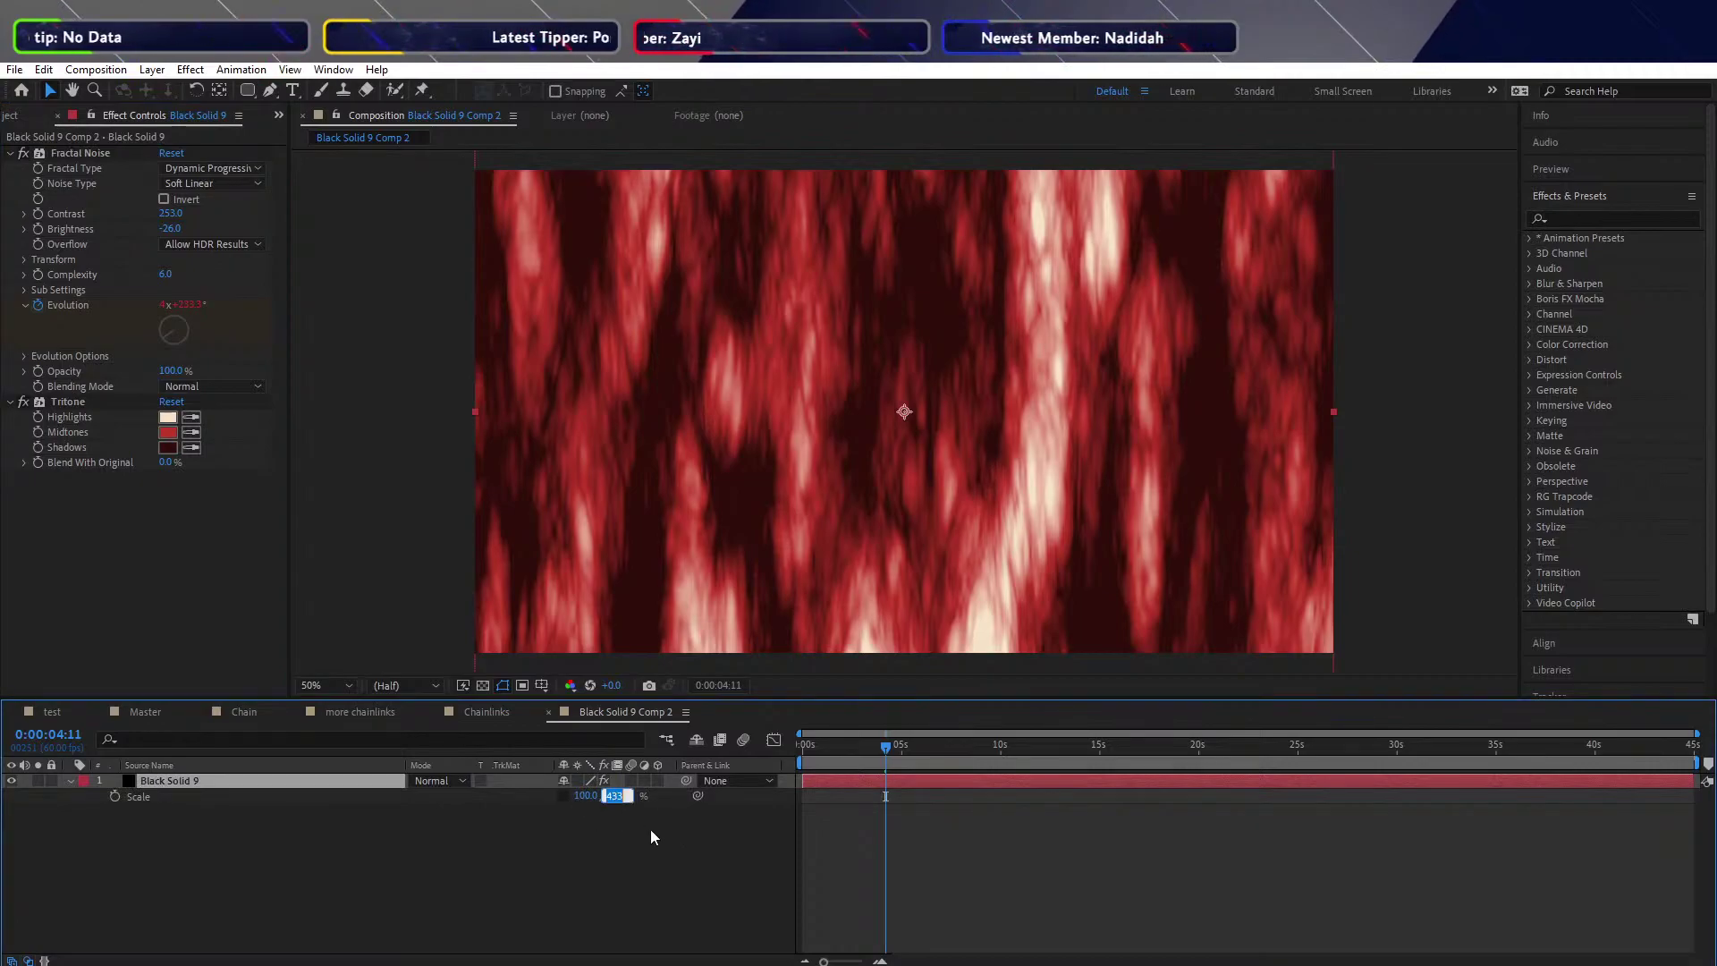
type("100")
key("Return")
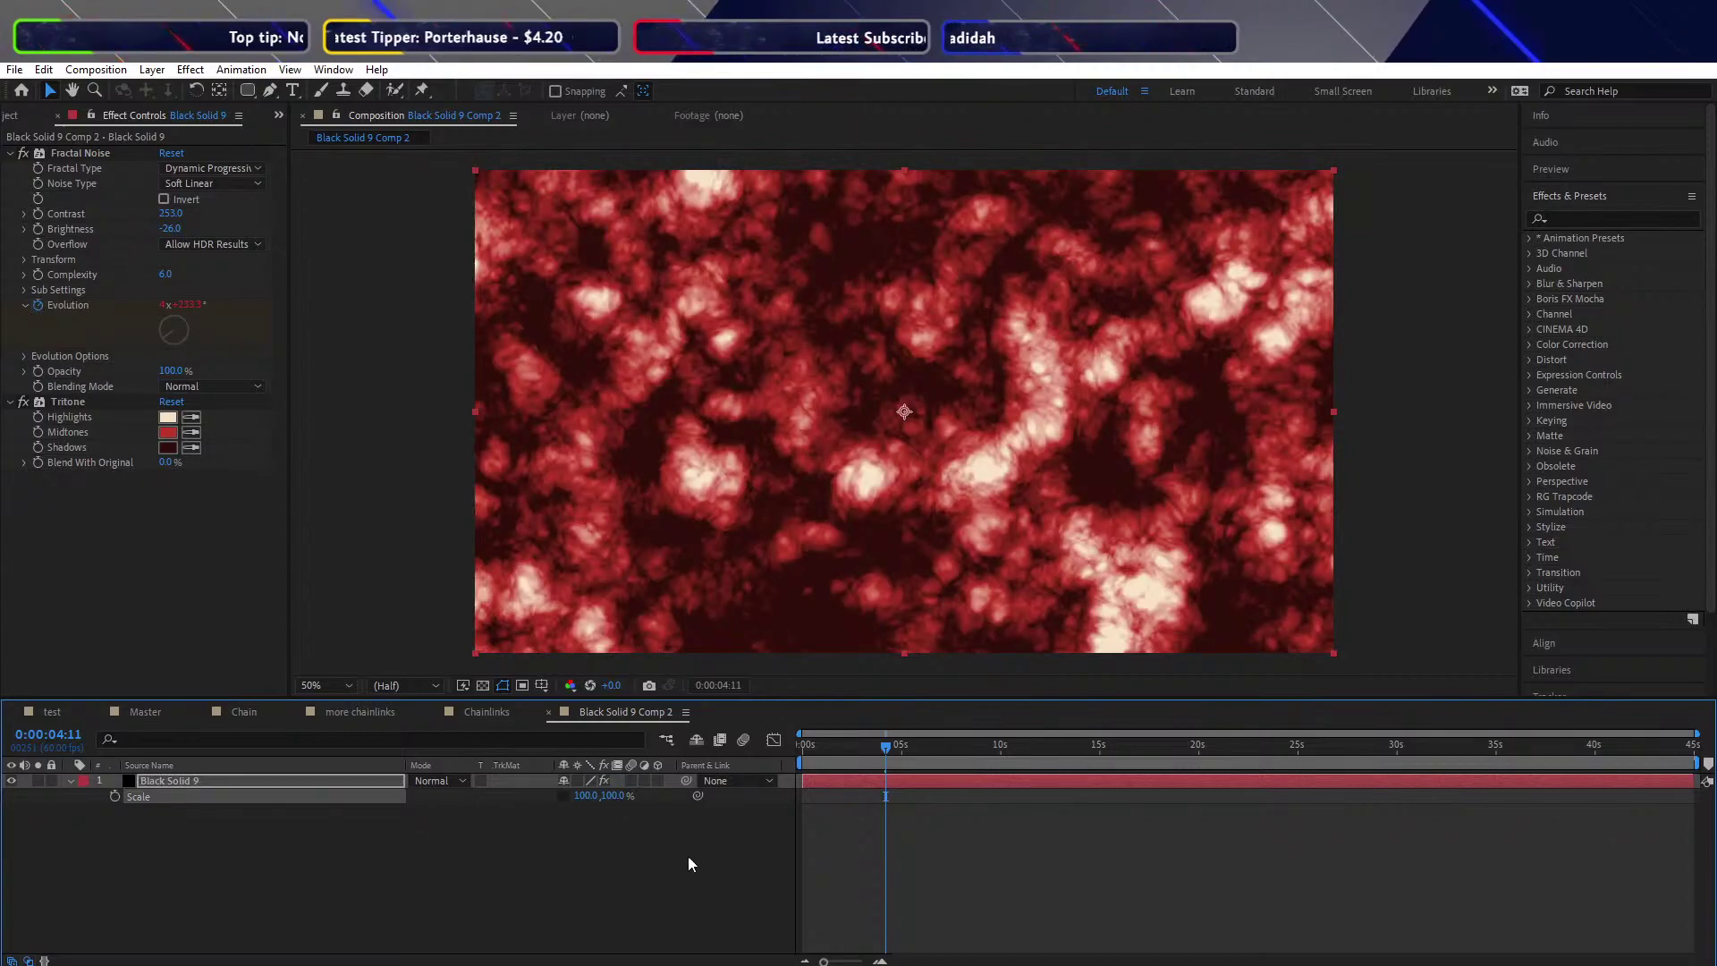
left_click(659, 836)
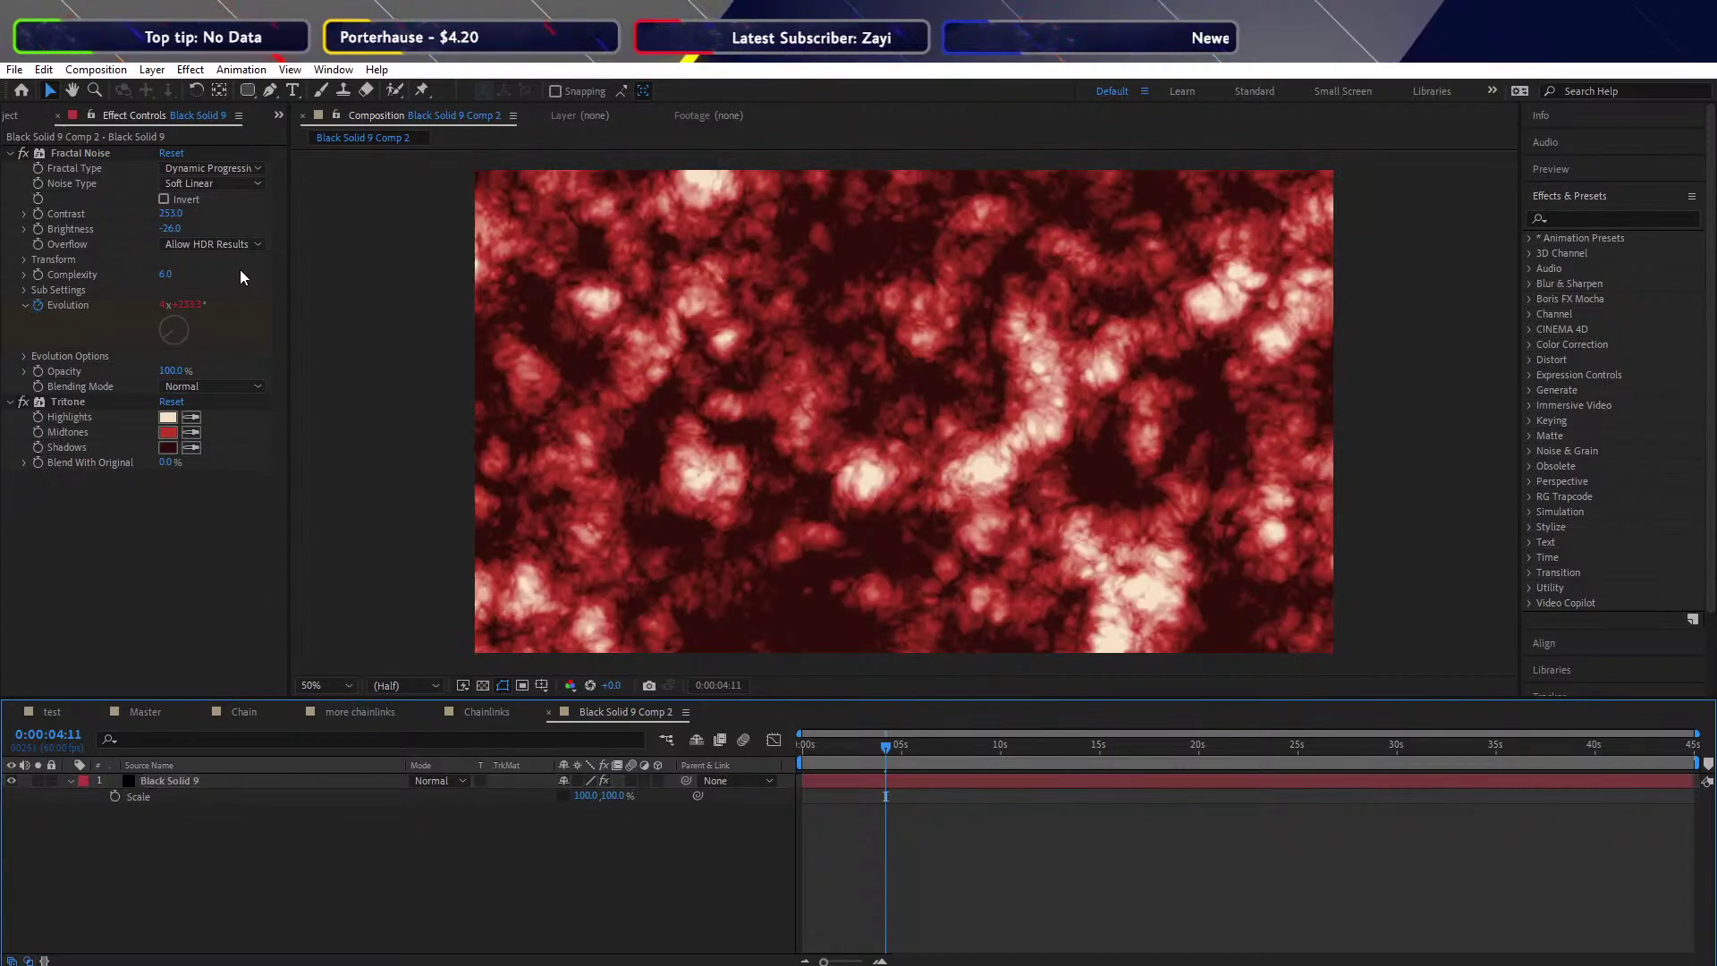
Try inverting the Fractal Noise, turn the inversion back off, and set its Contrast to 262
left_click(166, 205)
left_click(165, 200)
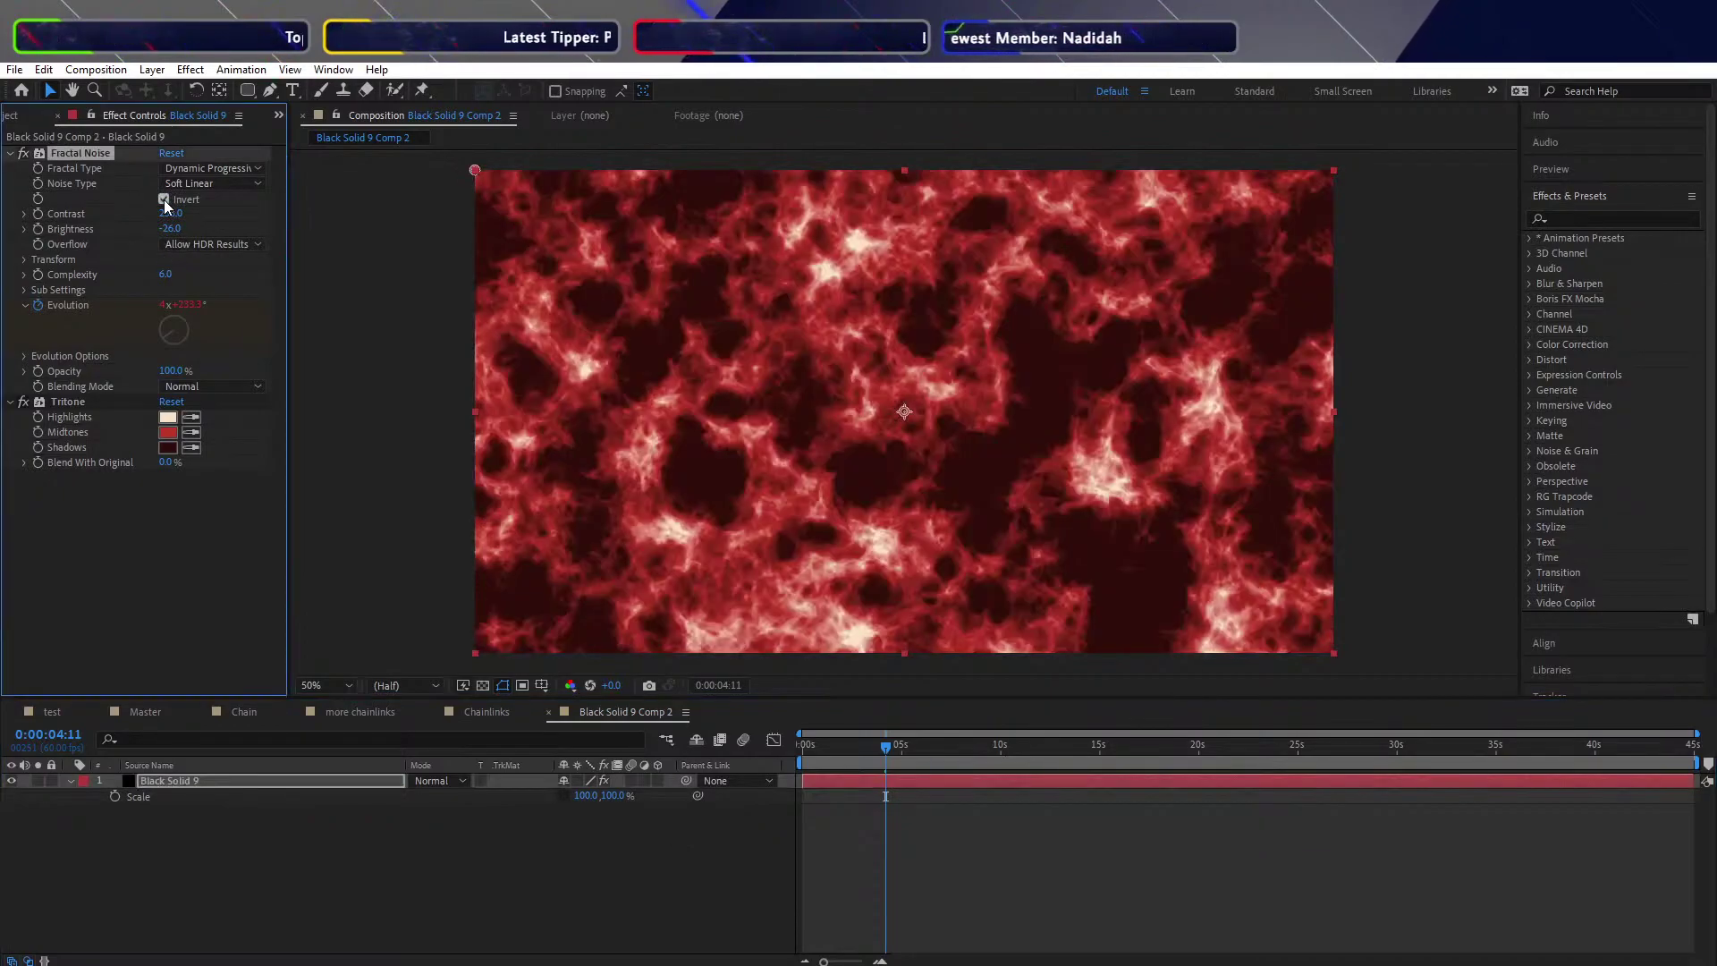
left_click(164, 201)
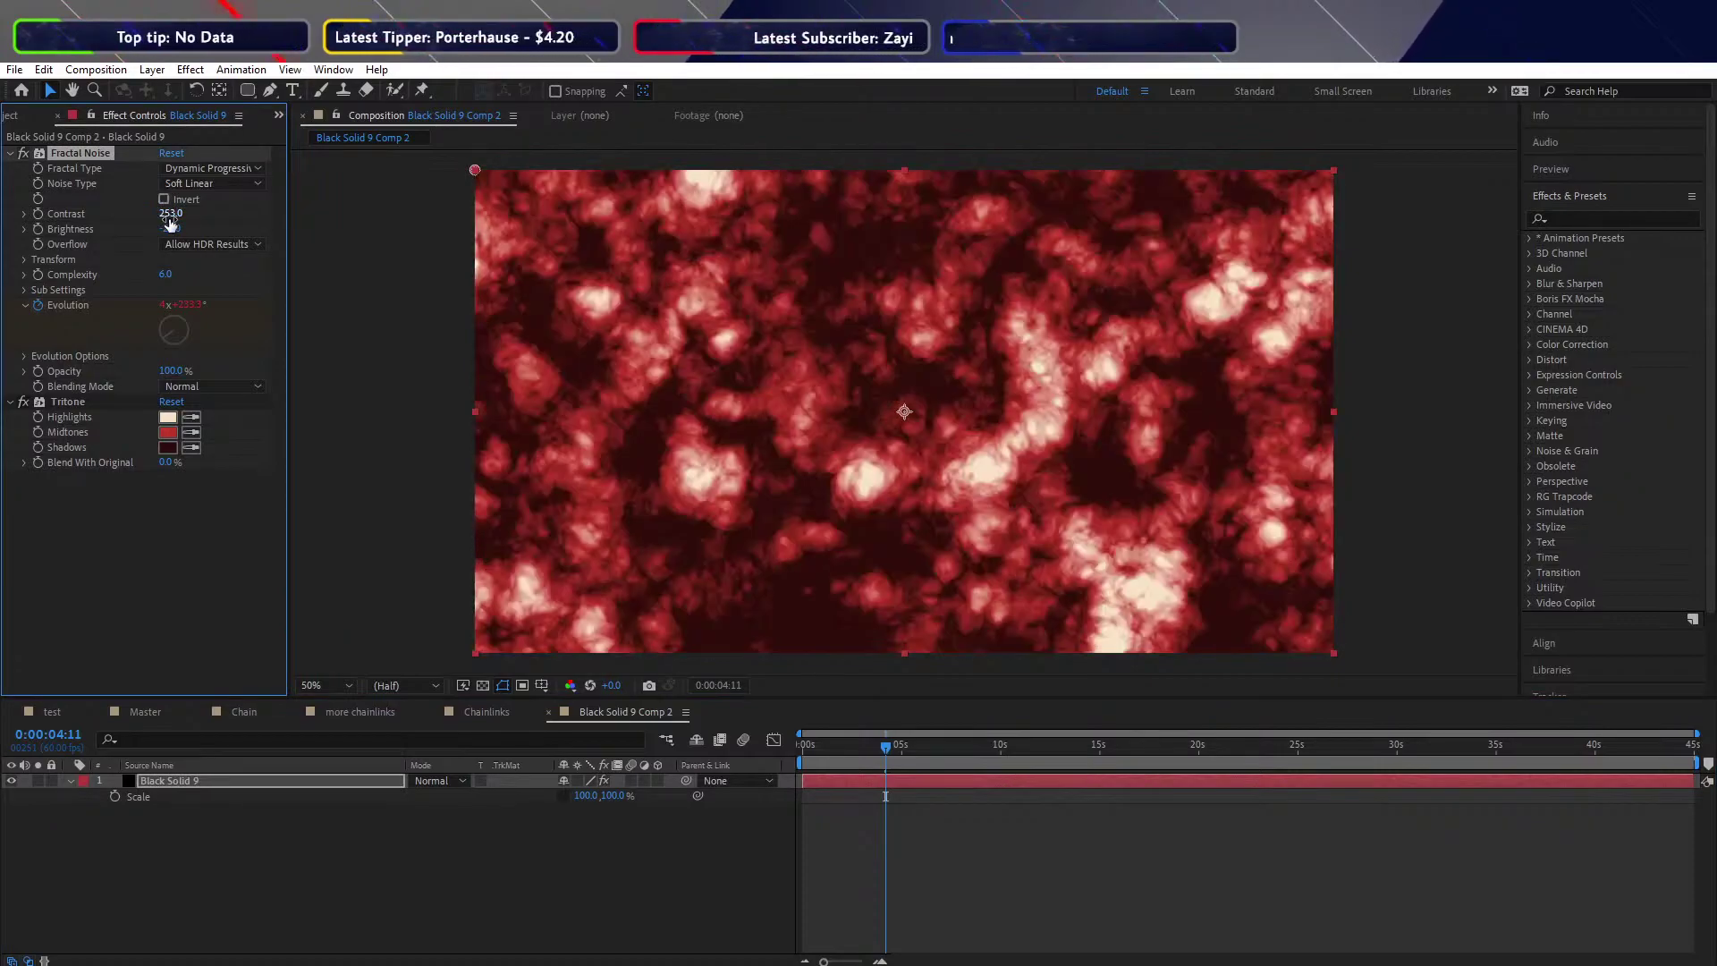
mouse_move(171, 231)
left_mouse_down()
mouse_move(134, 231)
mouse_move(233, 231)
mouse_move(156, 229)
mouse_move(241, 214)
mouse_move(192, 223)
left_mouse_up()
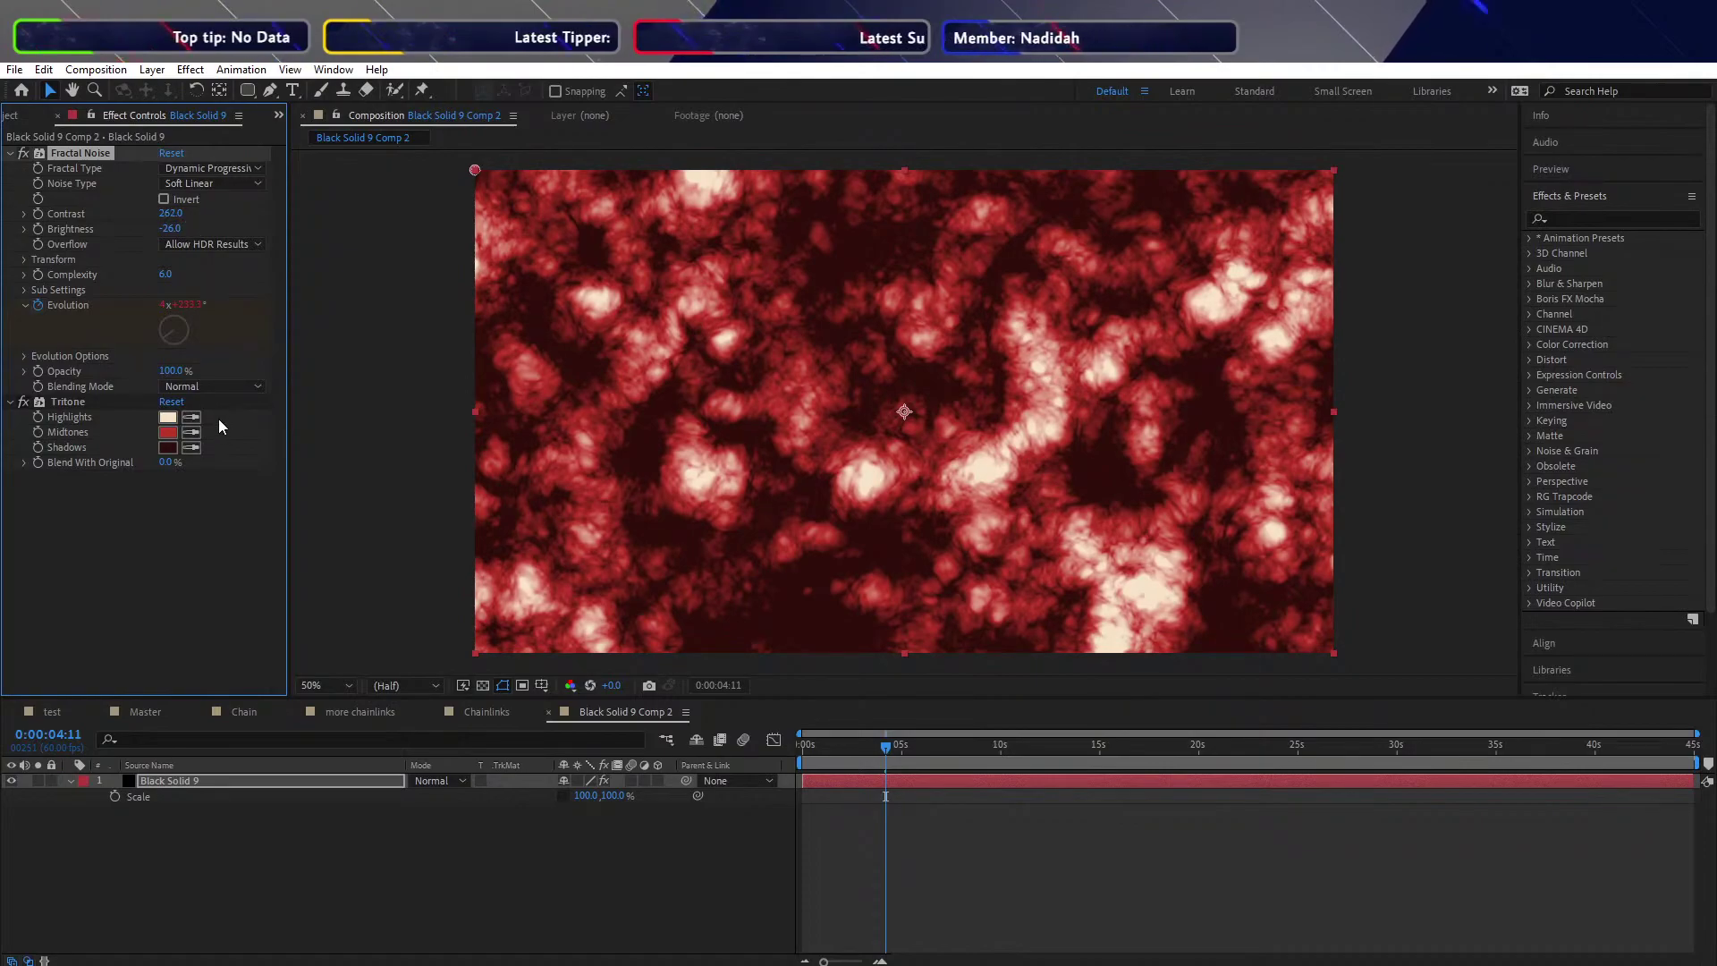
Change the Tritone Midtones to a burnt orange and the Shadows to dark red 390000
left_click(167, 432)
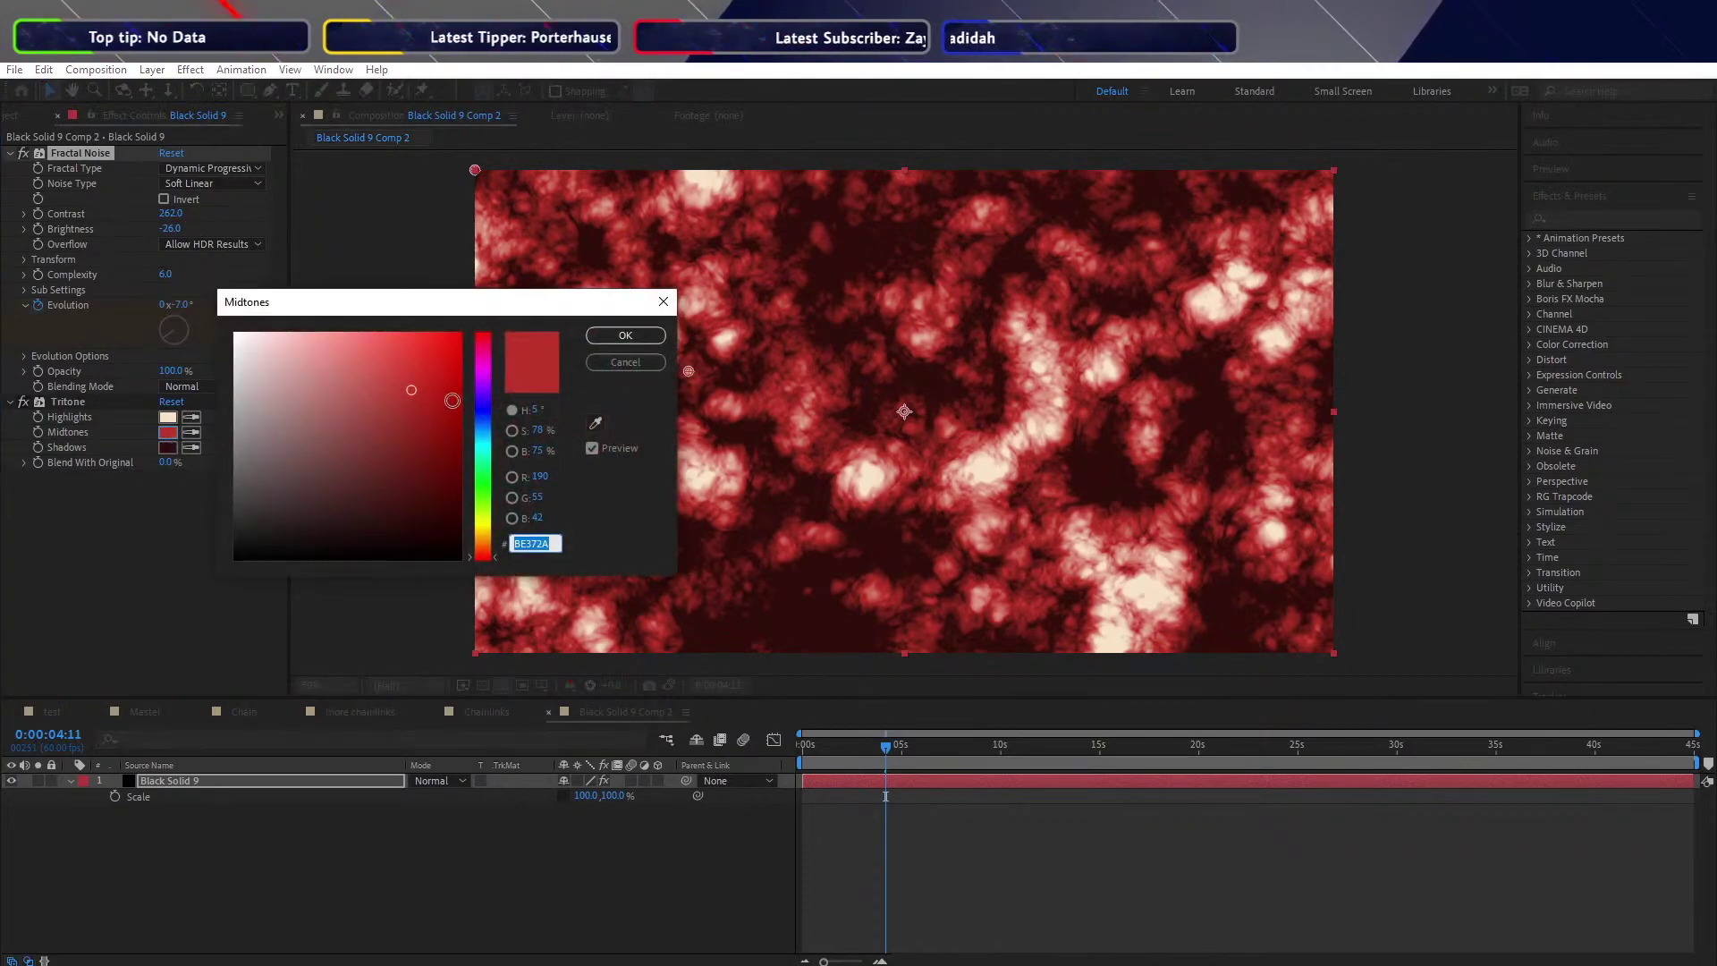
left_click(491, 549)
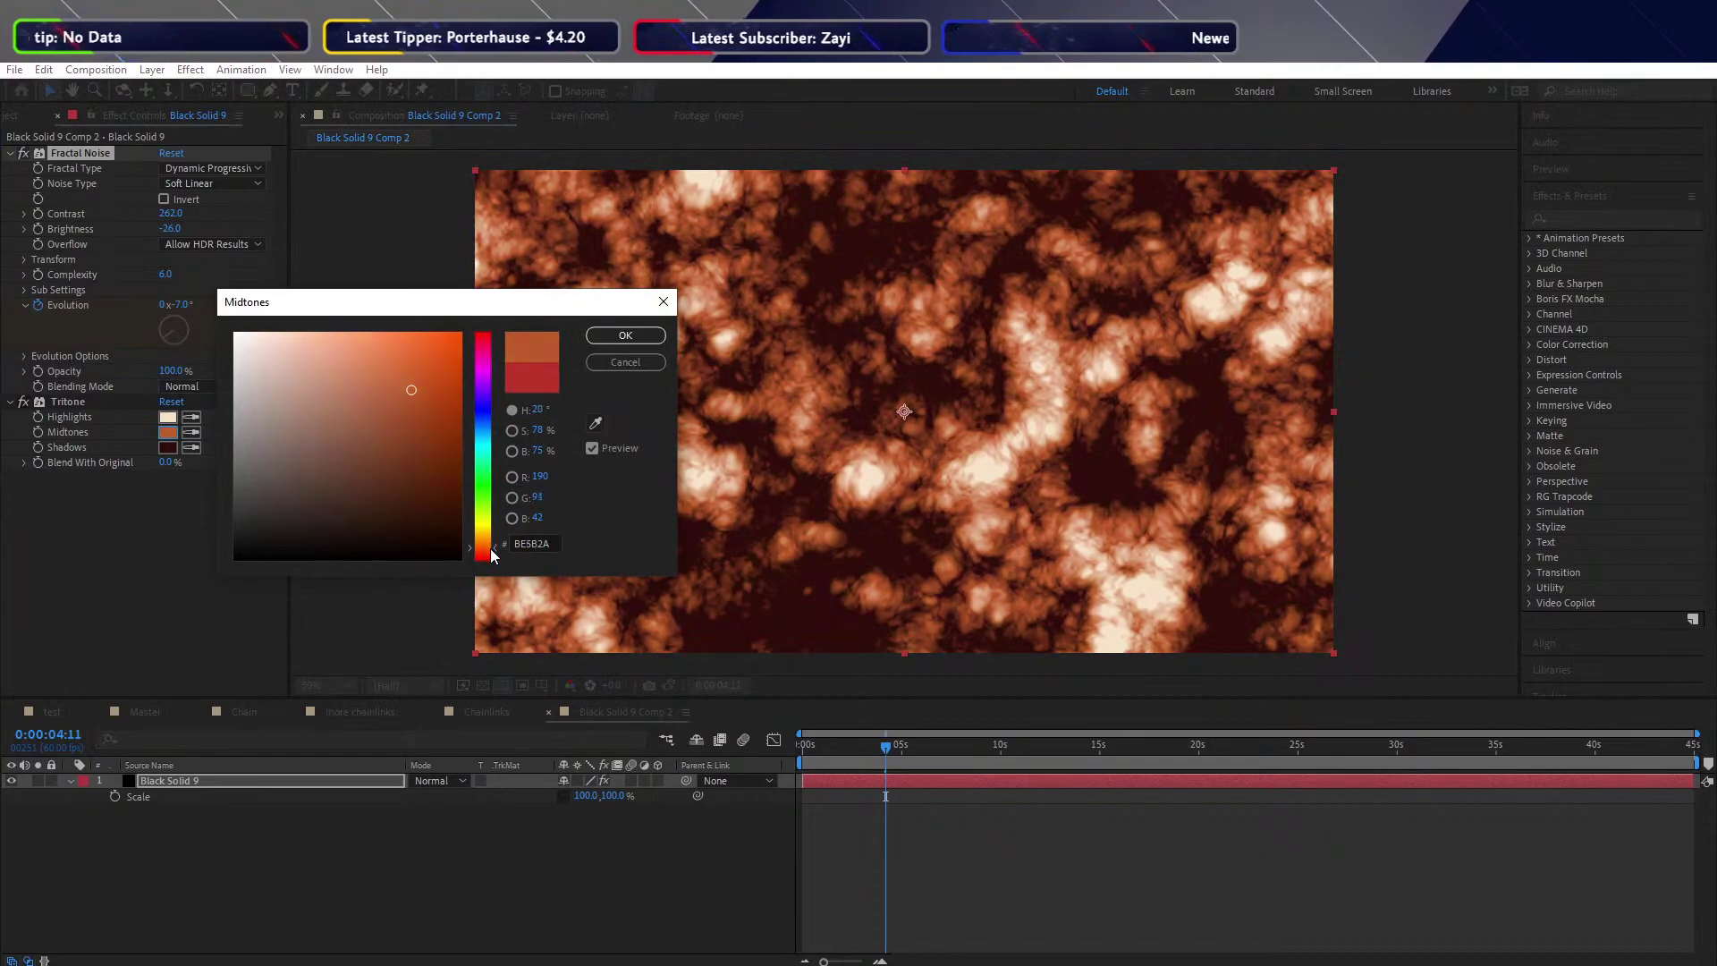
left_click(646, 336)
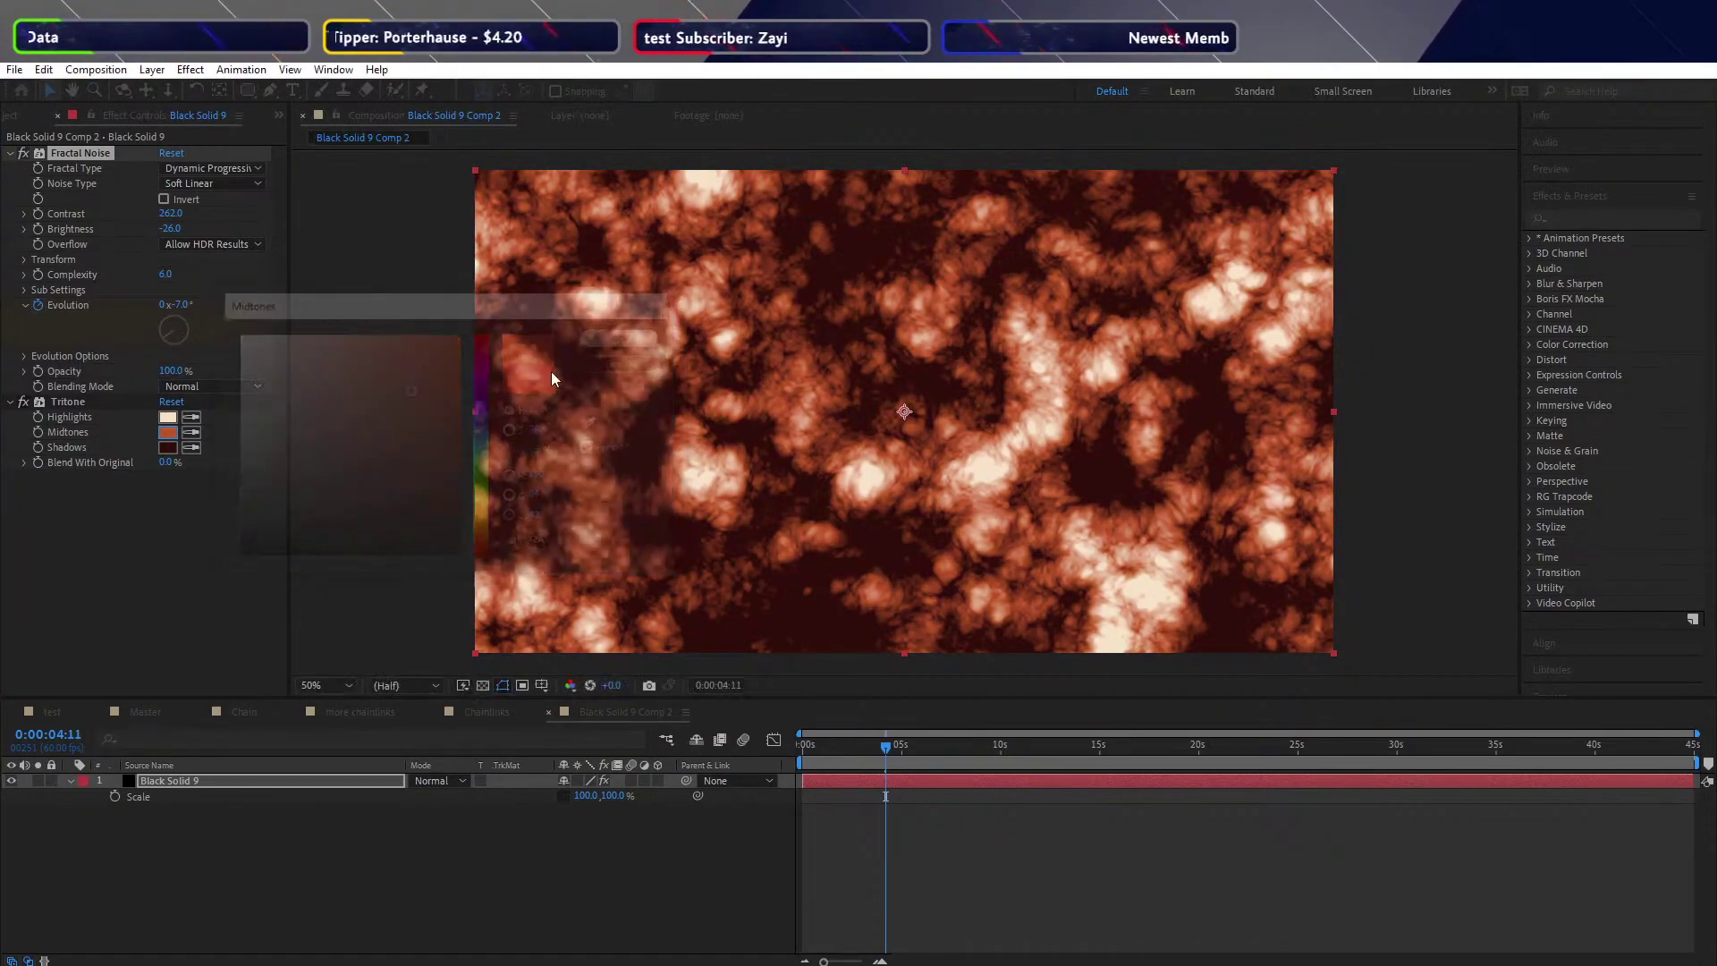
left_click(167, 447)
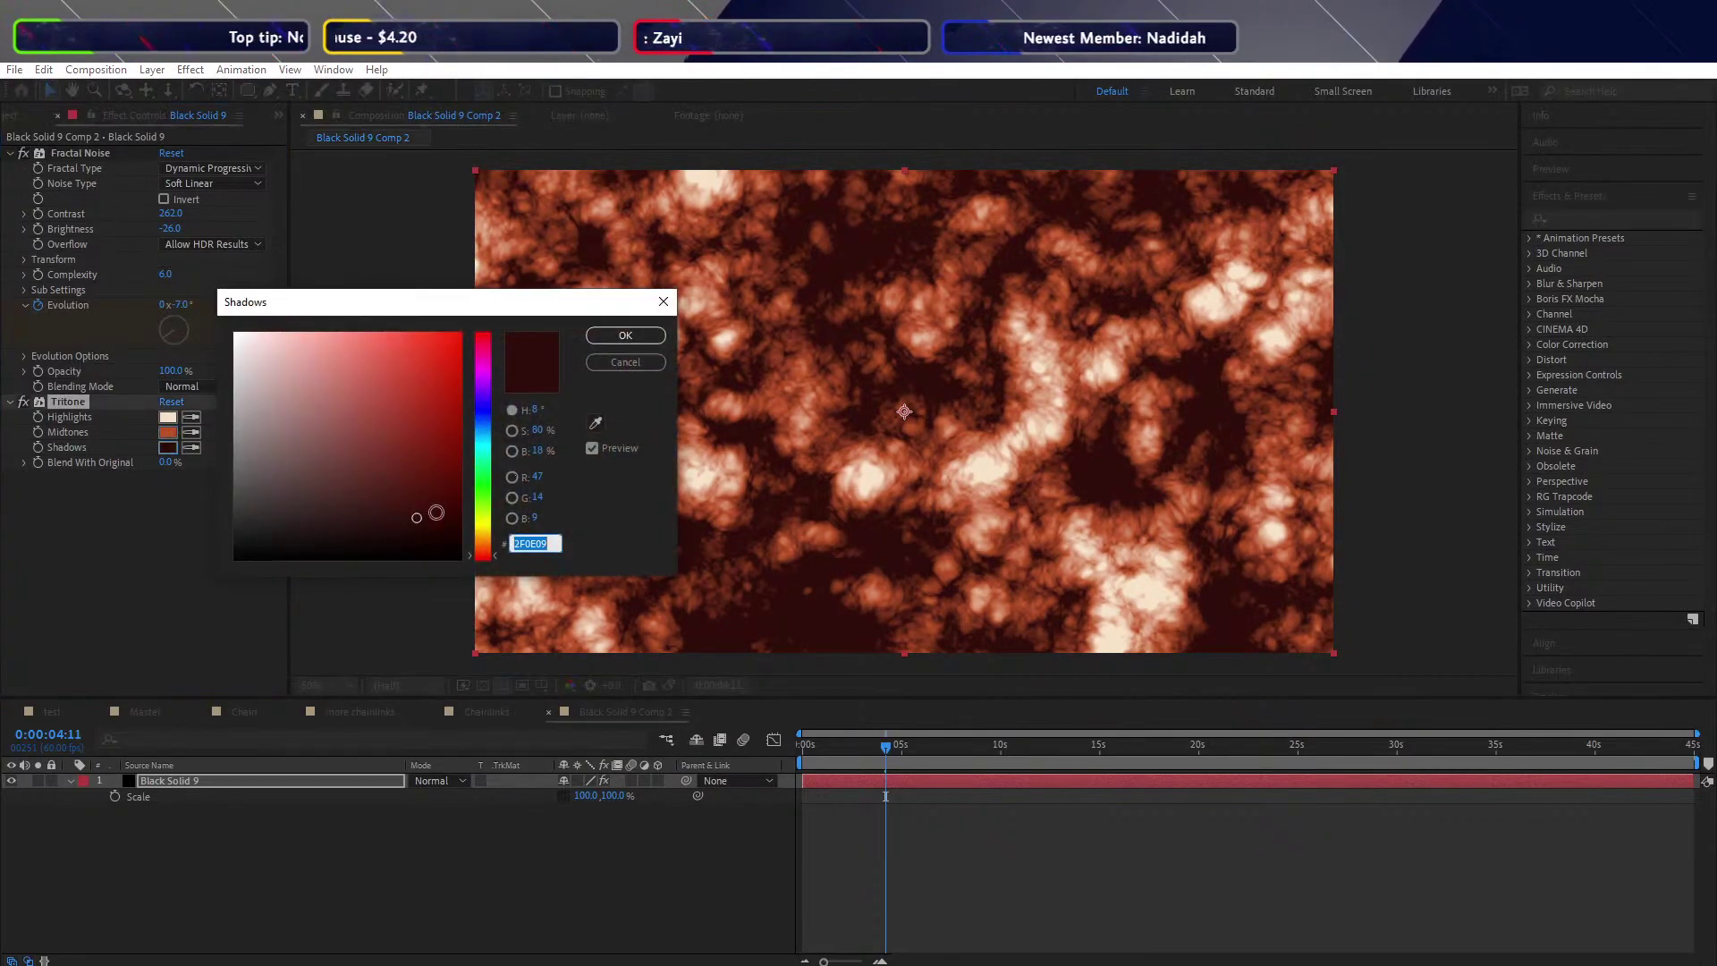
mouse_move(436, 513)
left_mouse_down()
mouse_move(480, 519)
mouse_move(480, 548)
left_mouse_up()
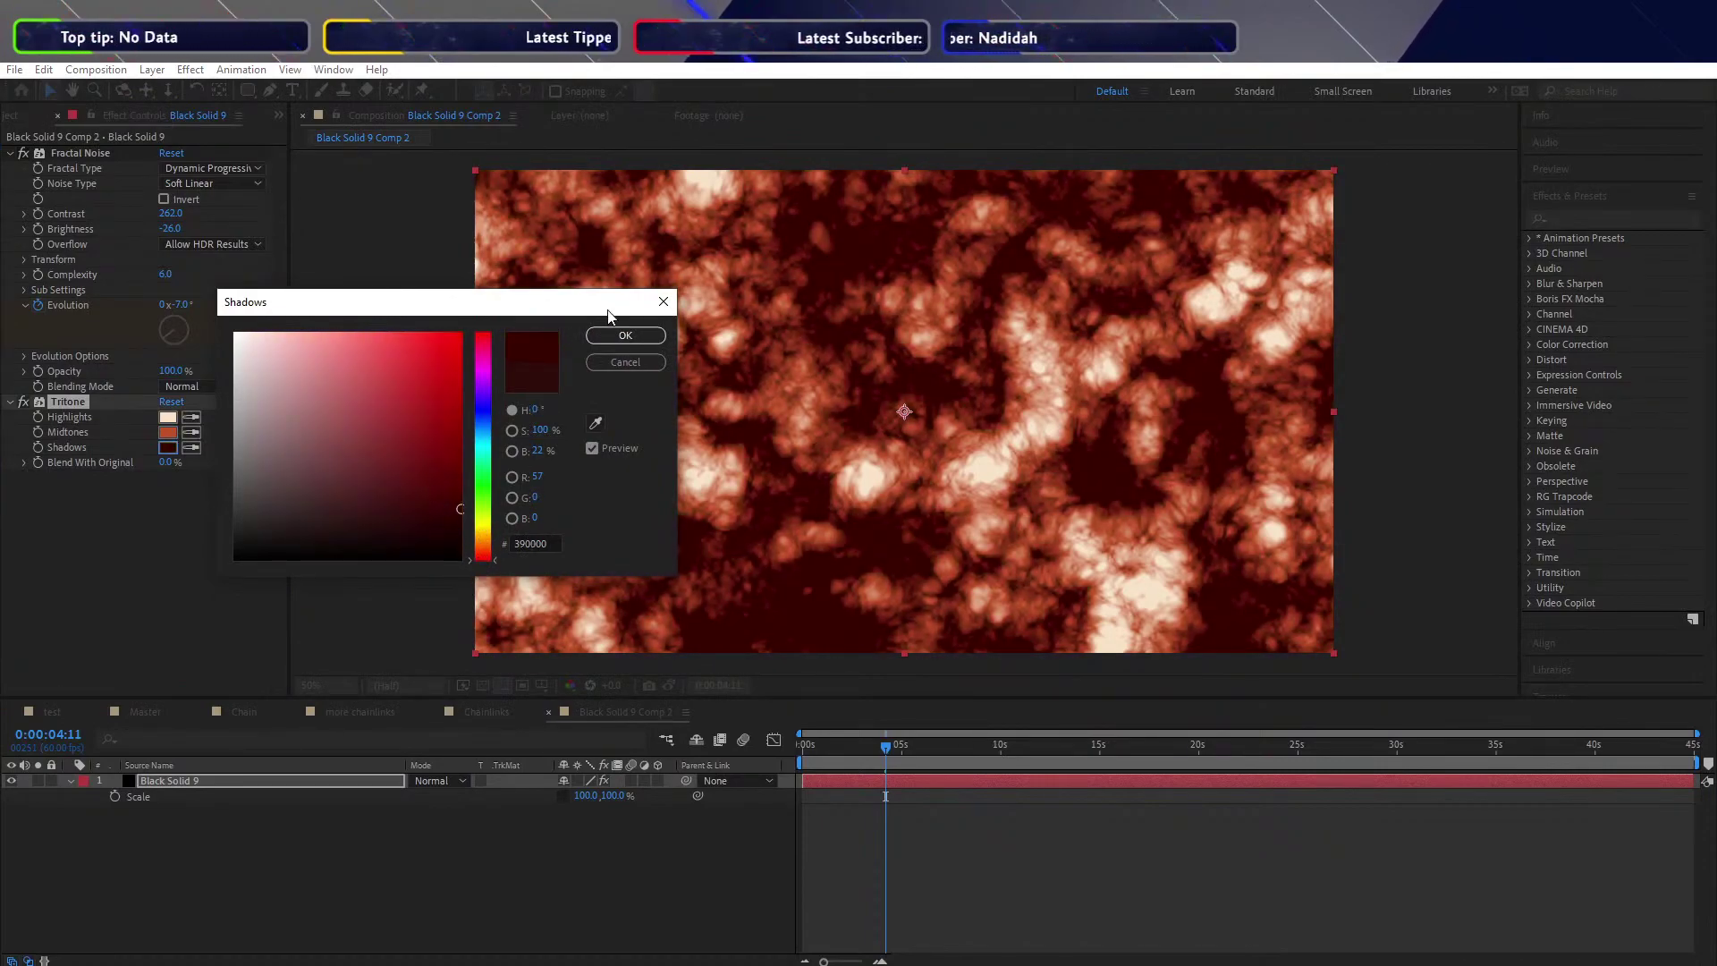
left_click(617, 336)
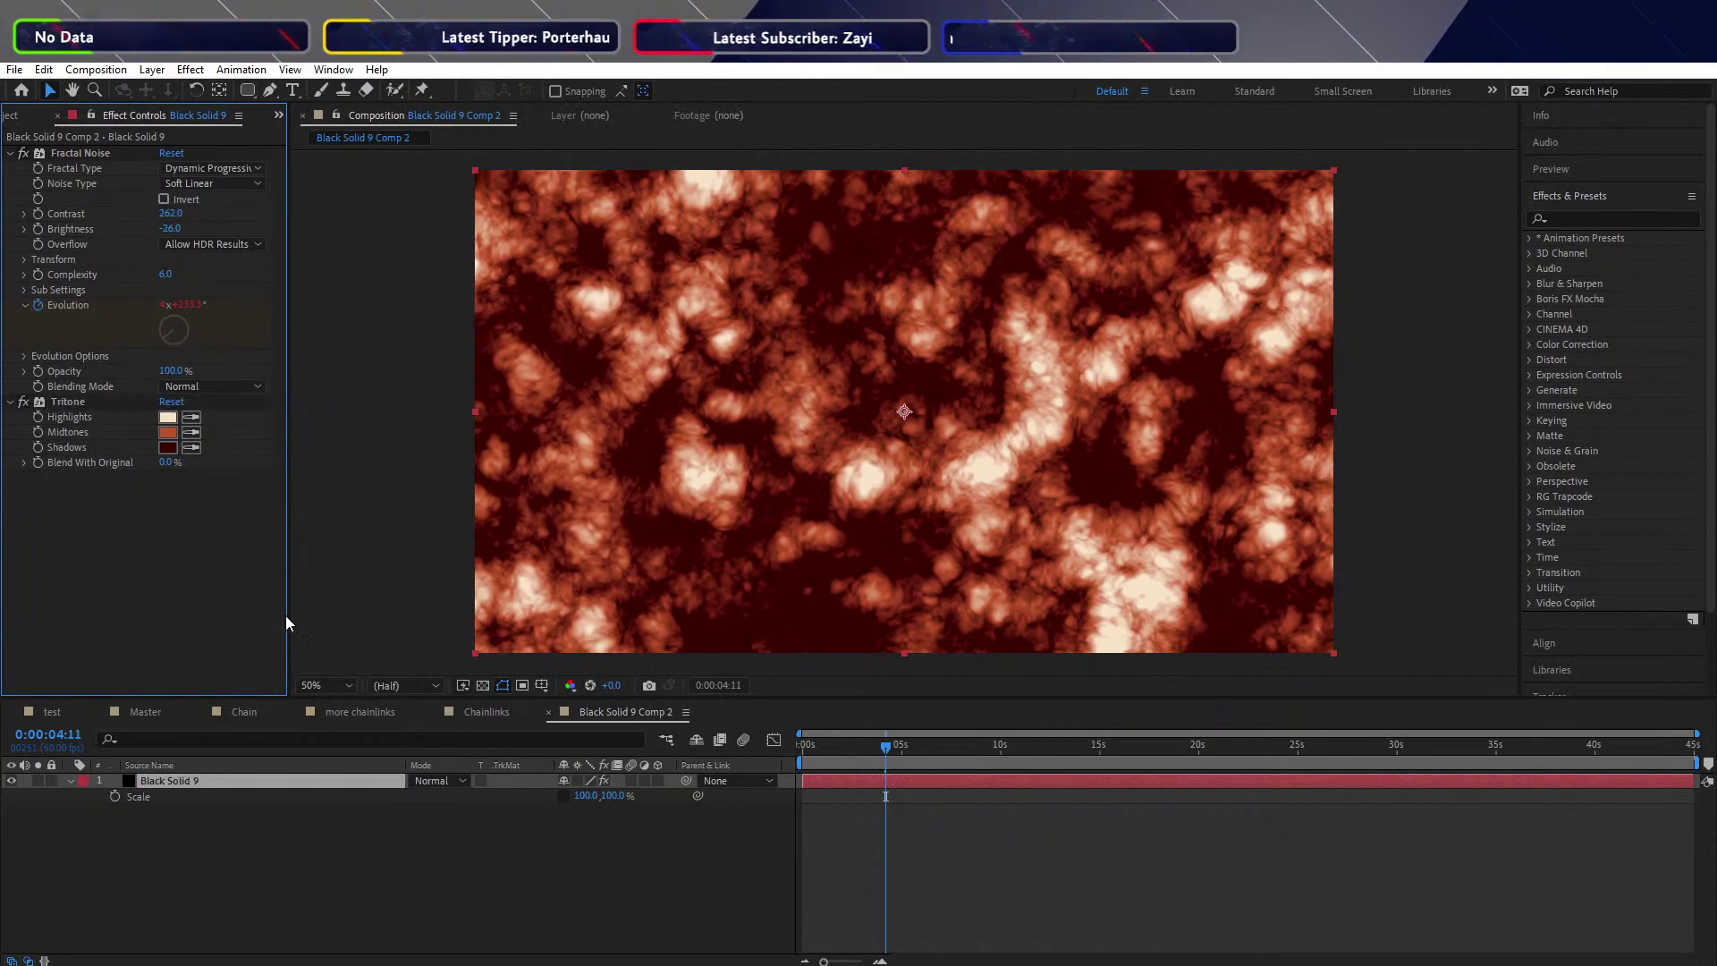
Preview the noise animation from the start of the composition and reveal the layer's keyframed properties
mouse_move(805, 746)
left_mouse_down()
mouse_move(890, 753)
mouse_move(784, 764)
left_mouse_up()
left_click(195, 529)
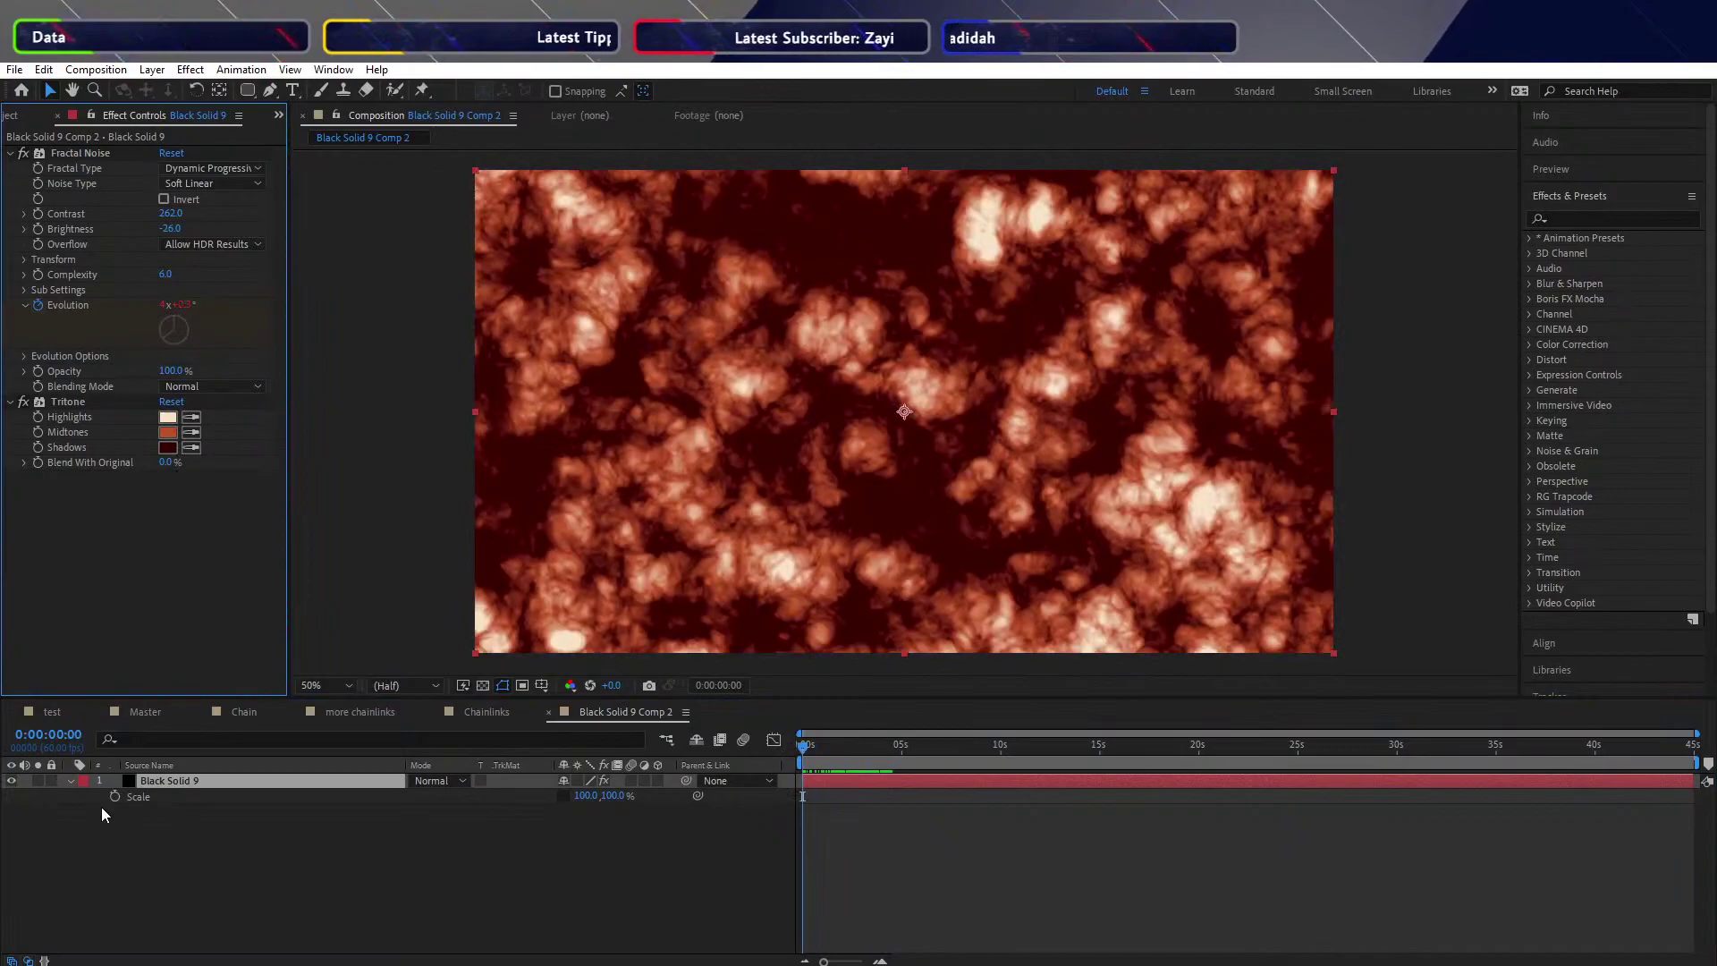
key("u")
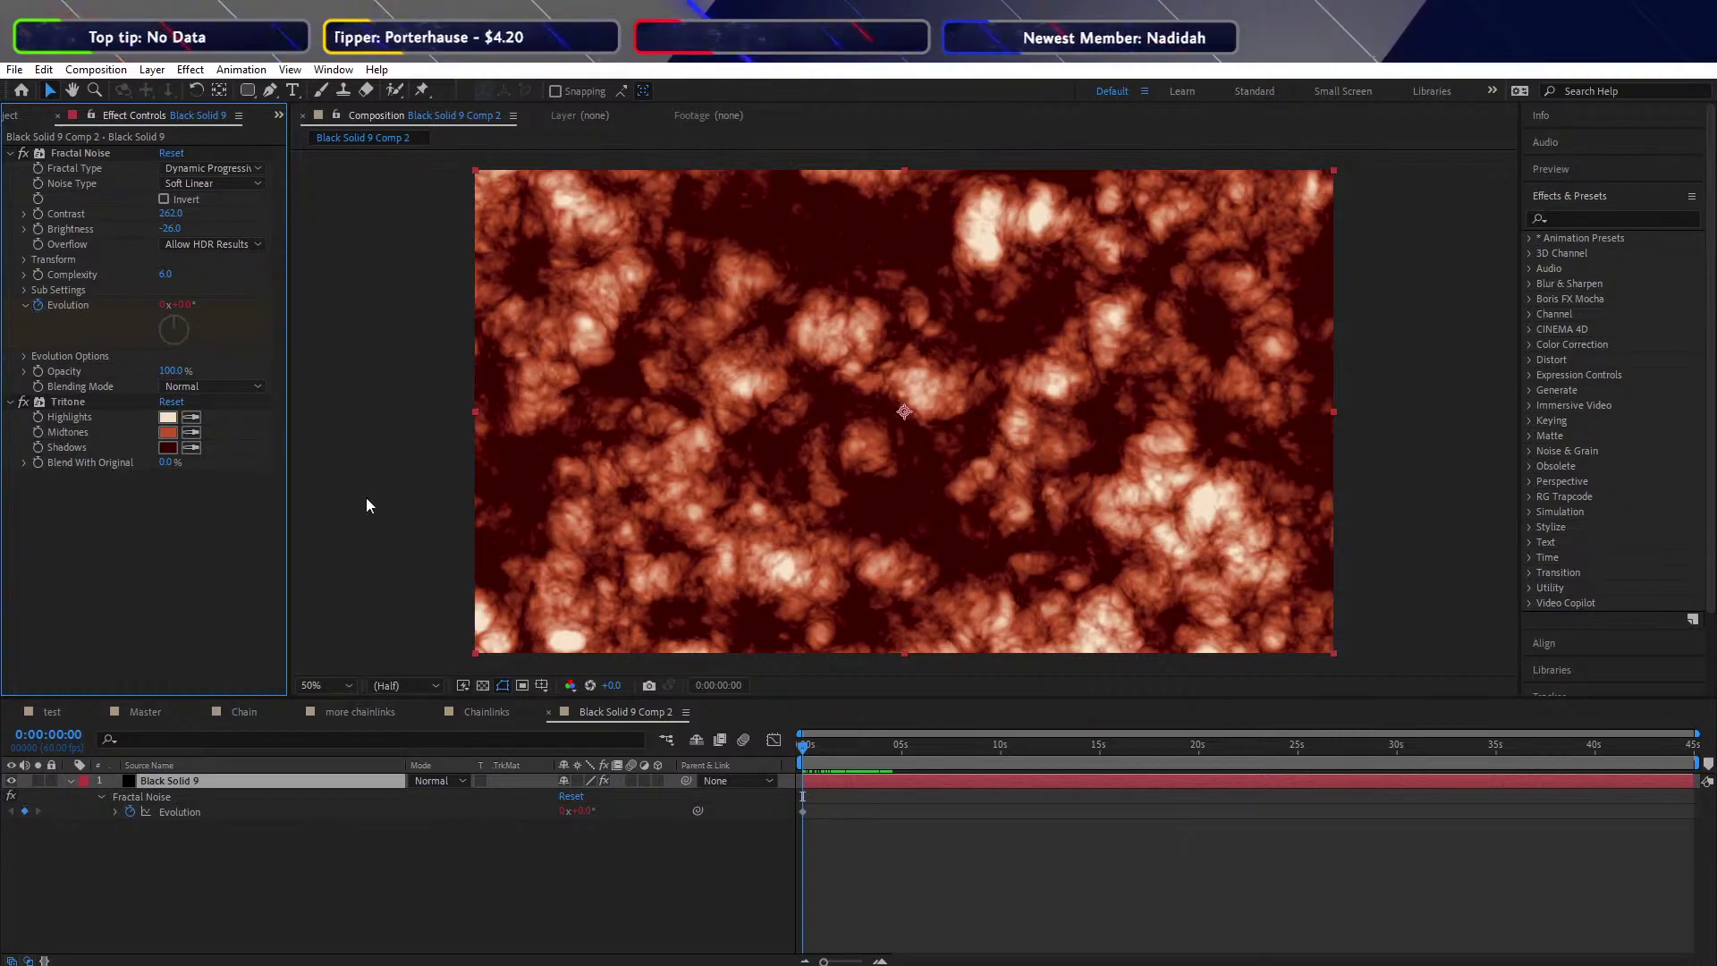
left_click_drag(845, 742, 783, 747)
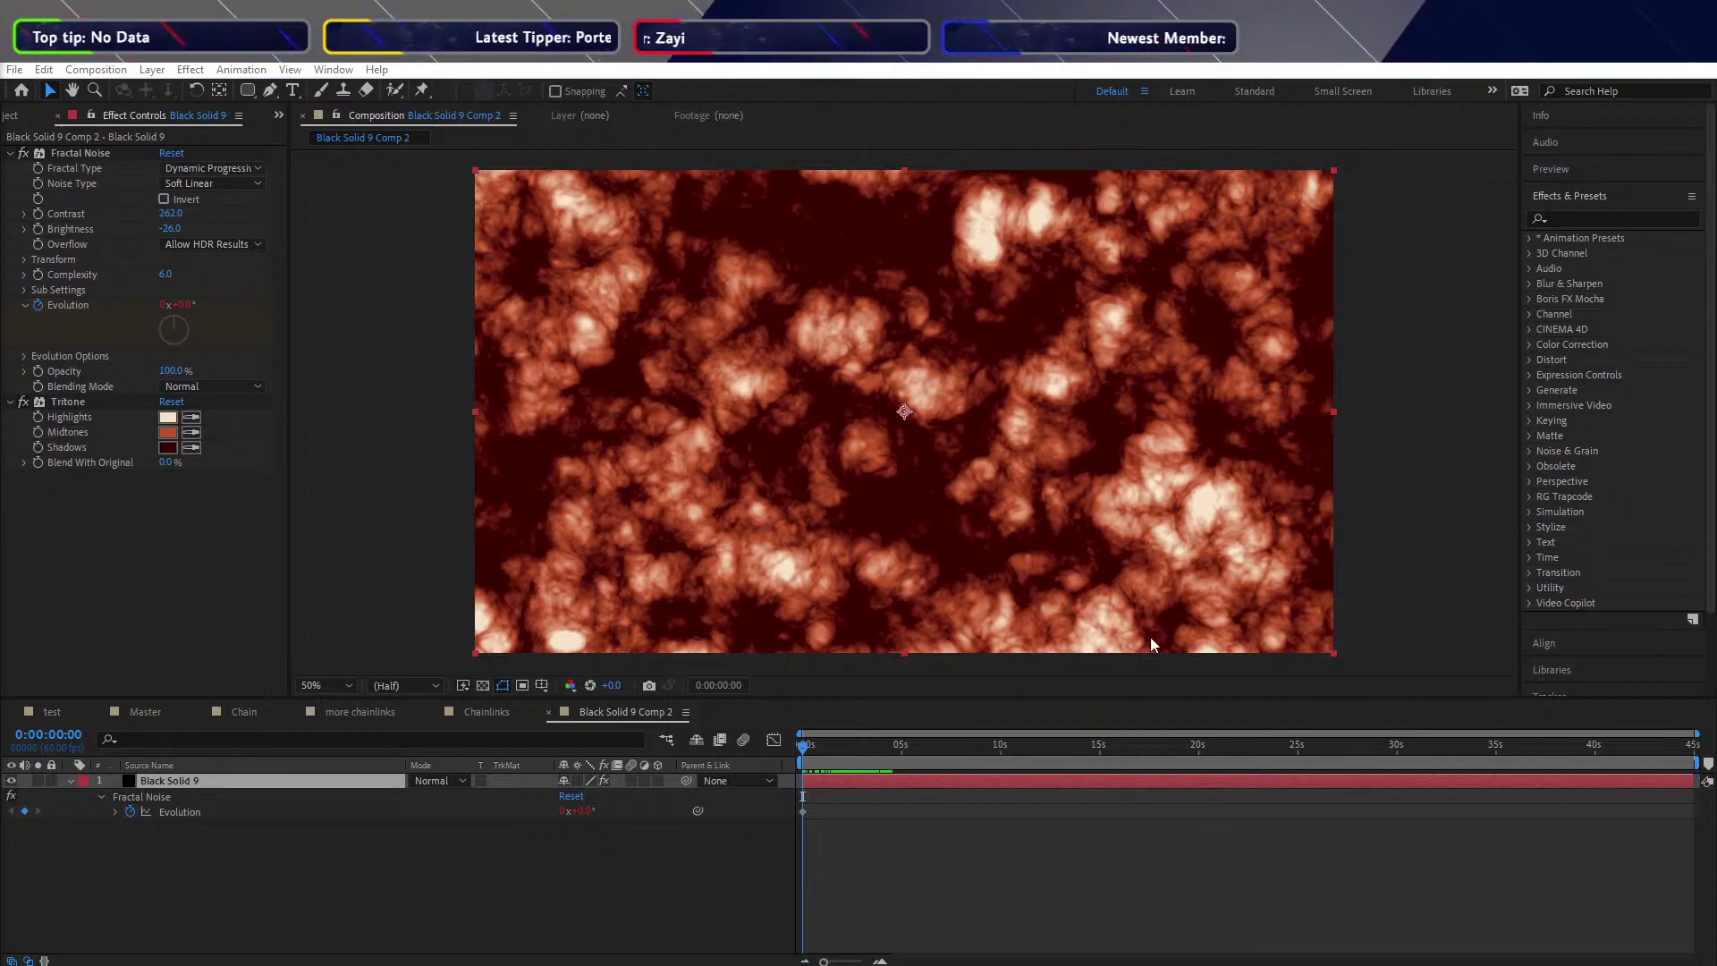
Reveal the Fractal Noise's Offset Turbulence expression on the Black Solid 9 layer and scrub the first few seconds to examine the noise movement
left_click(550, 861)
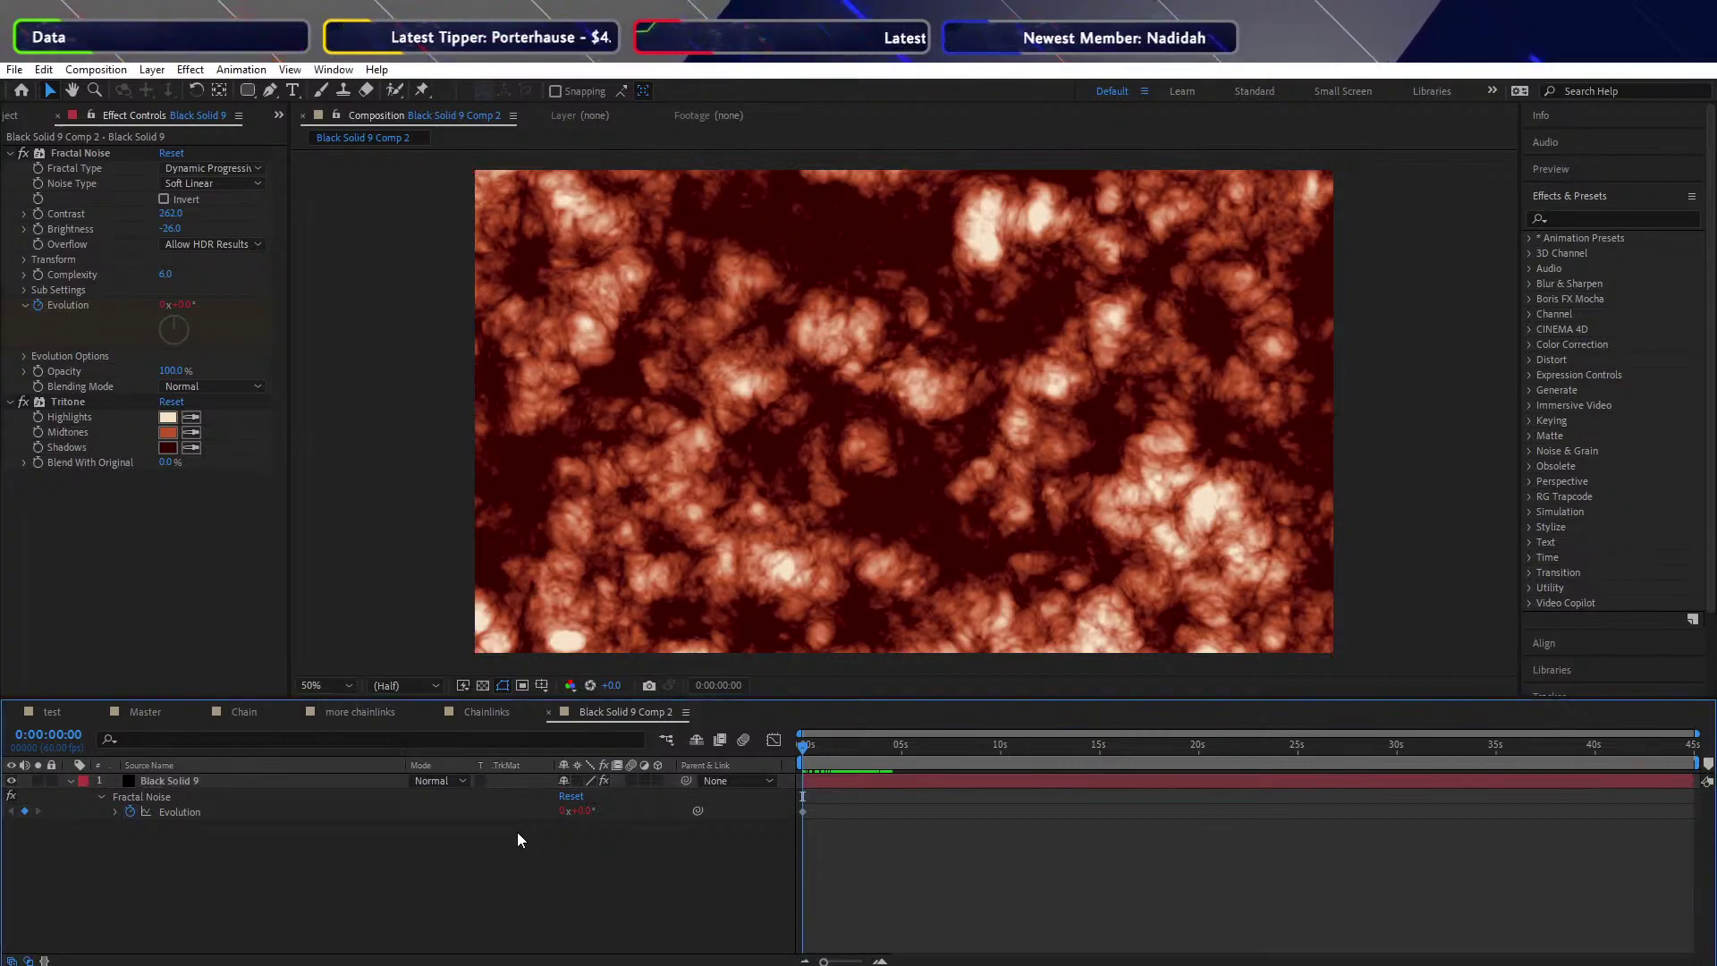
left_click(175, 505)
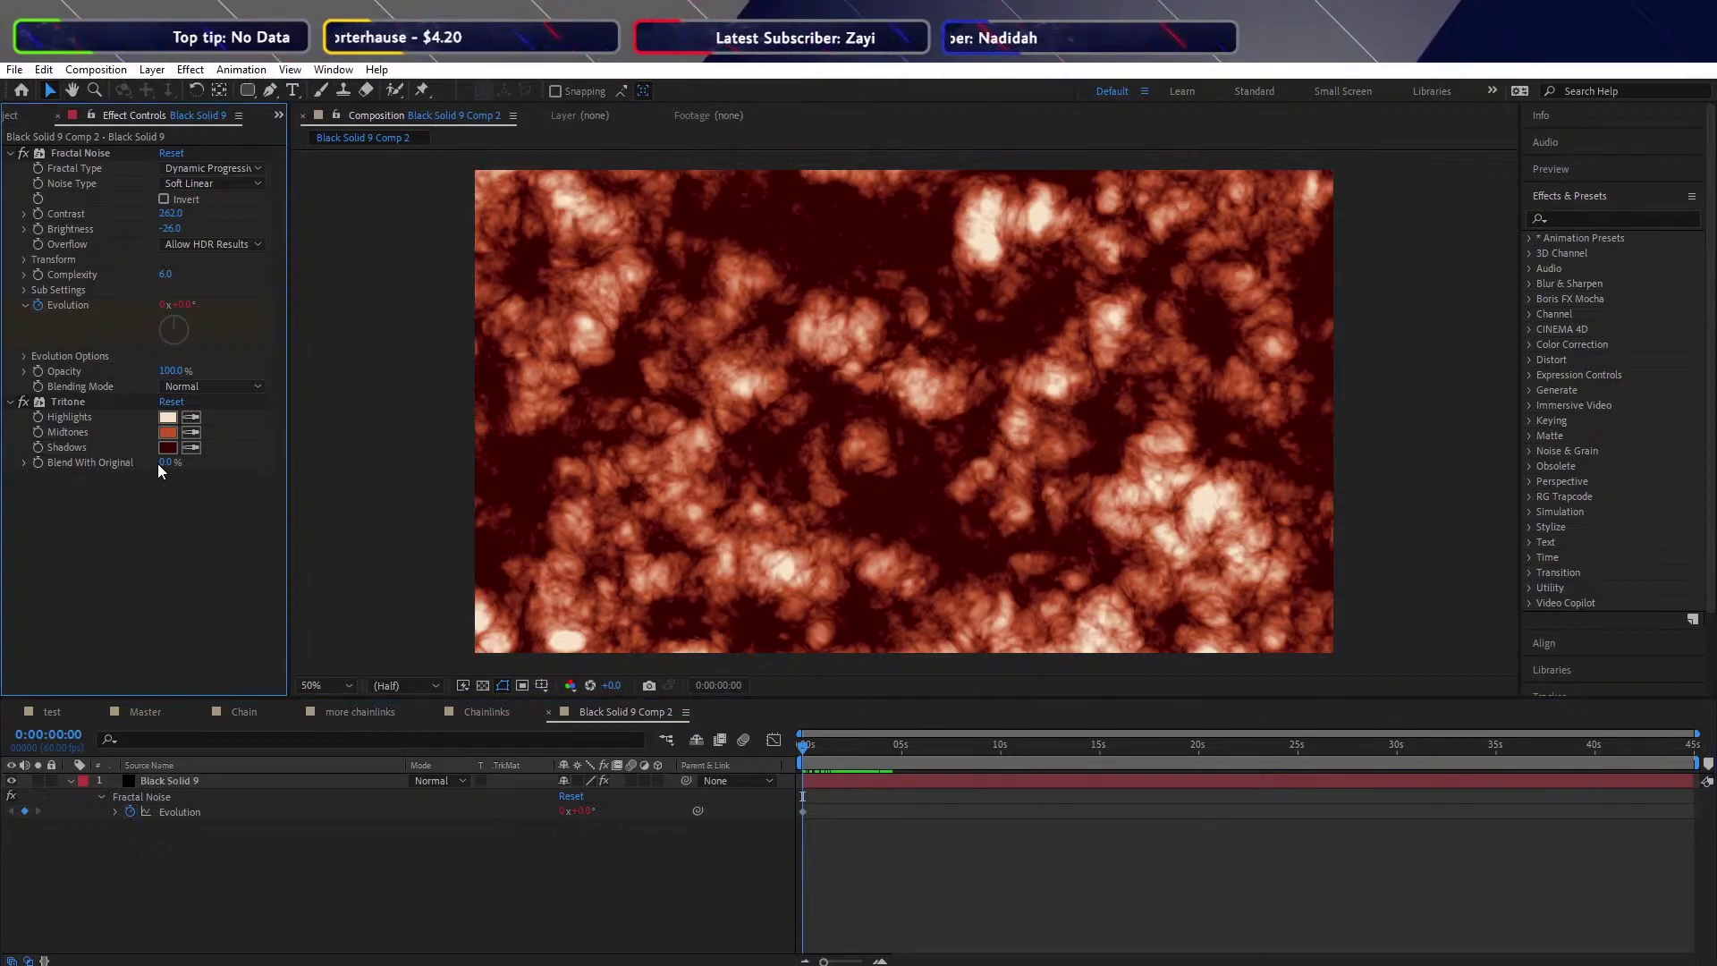
left_click(24, 259)
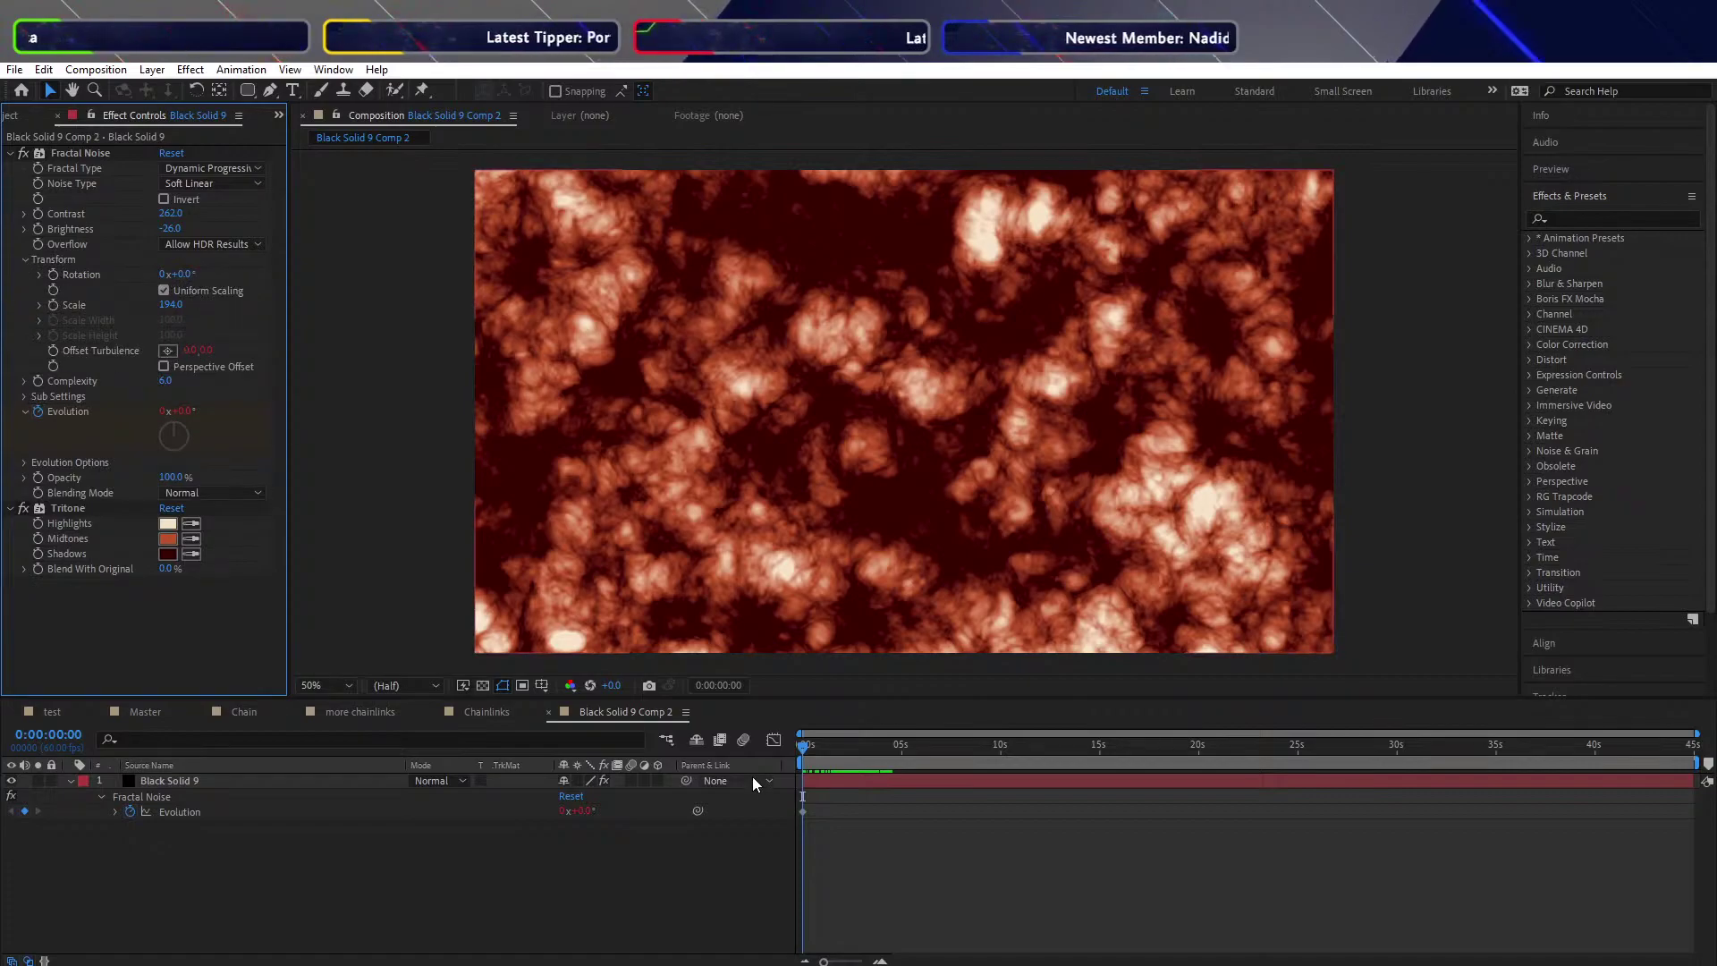
left_click(101, 797)
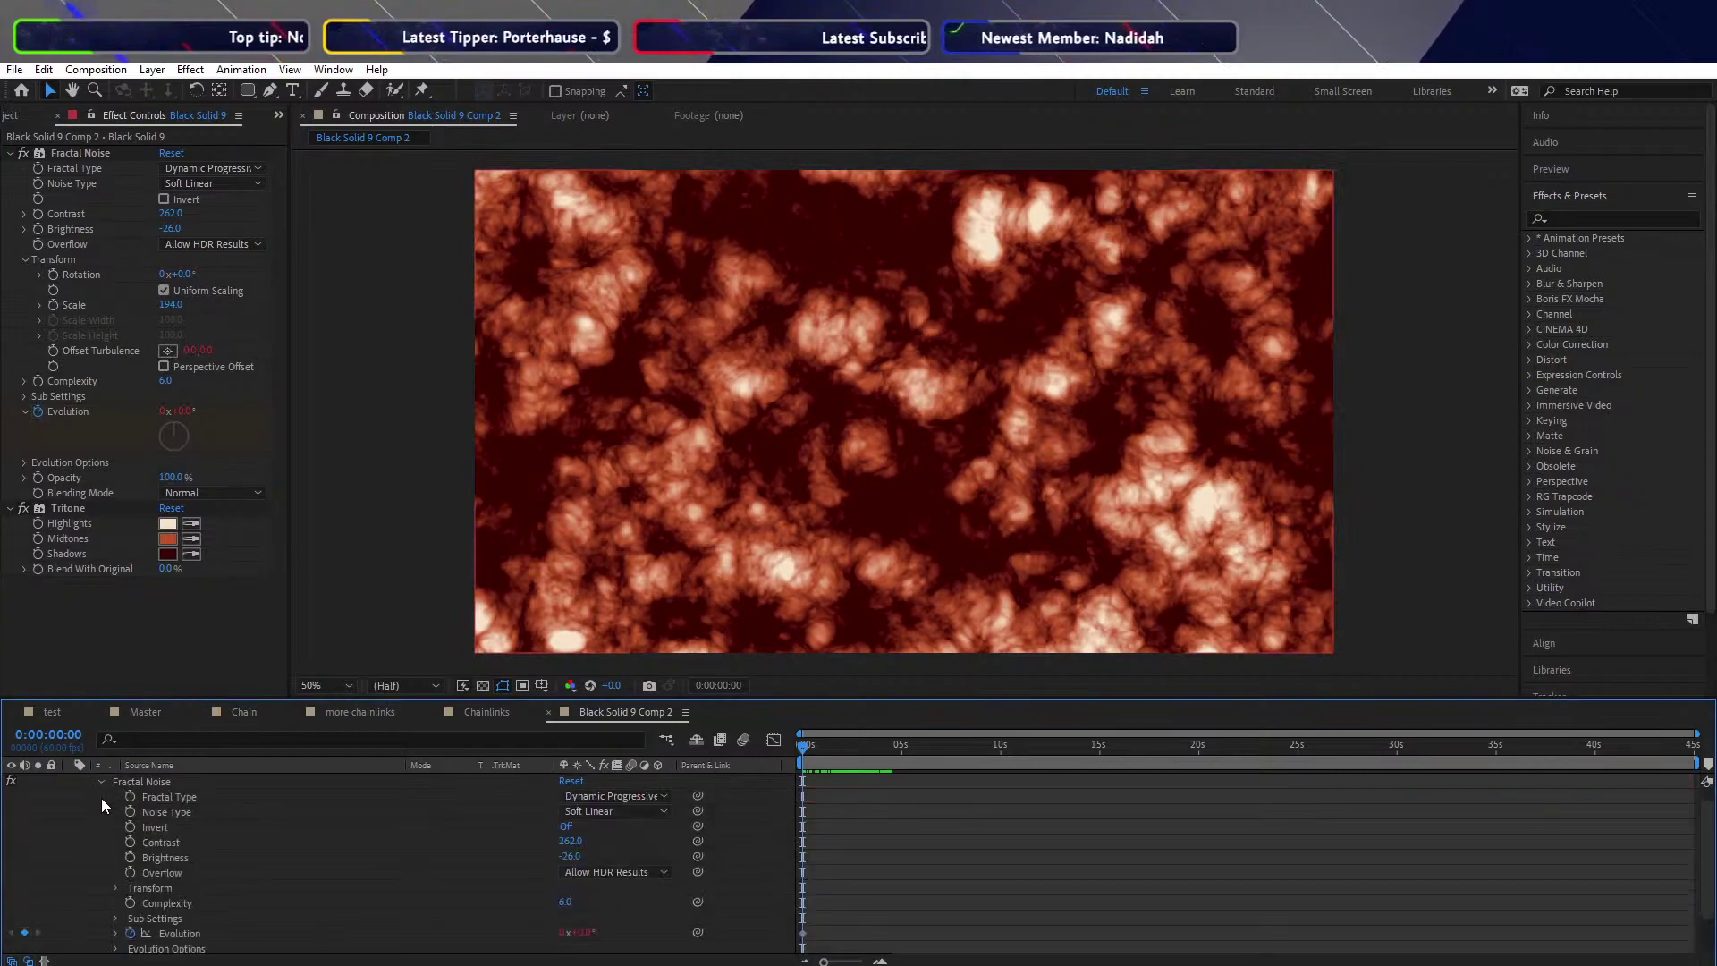
scroll(212, 869, "up", 1)
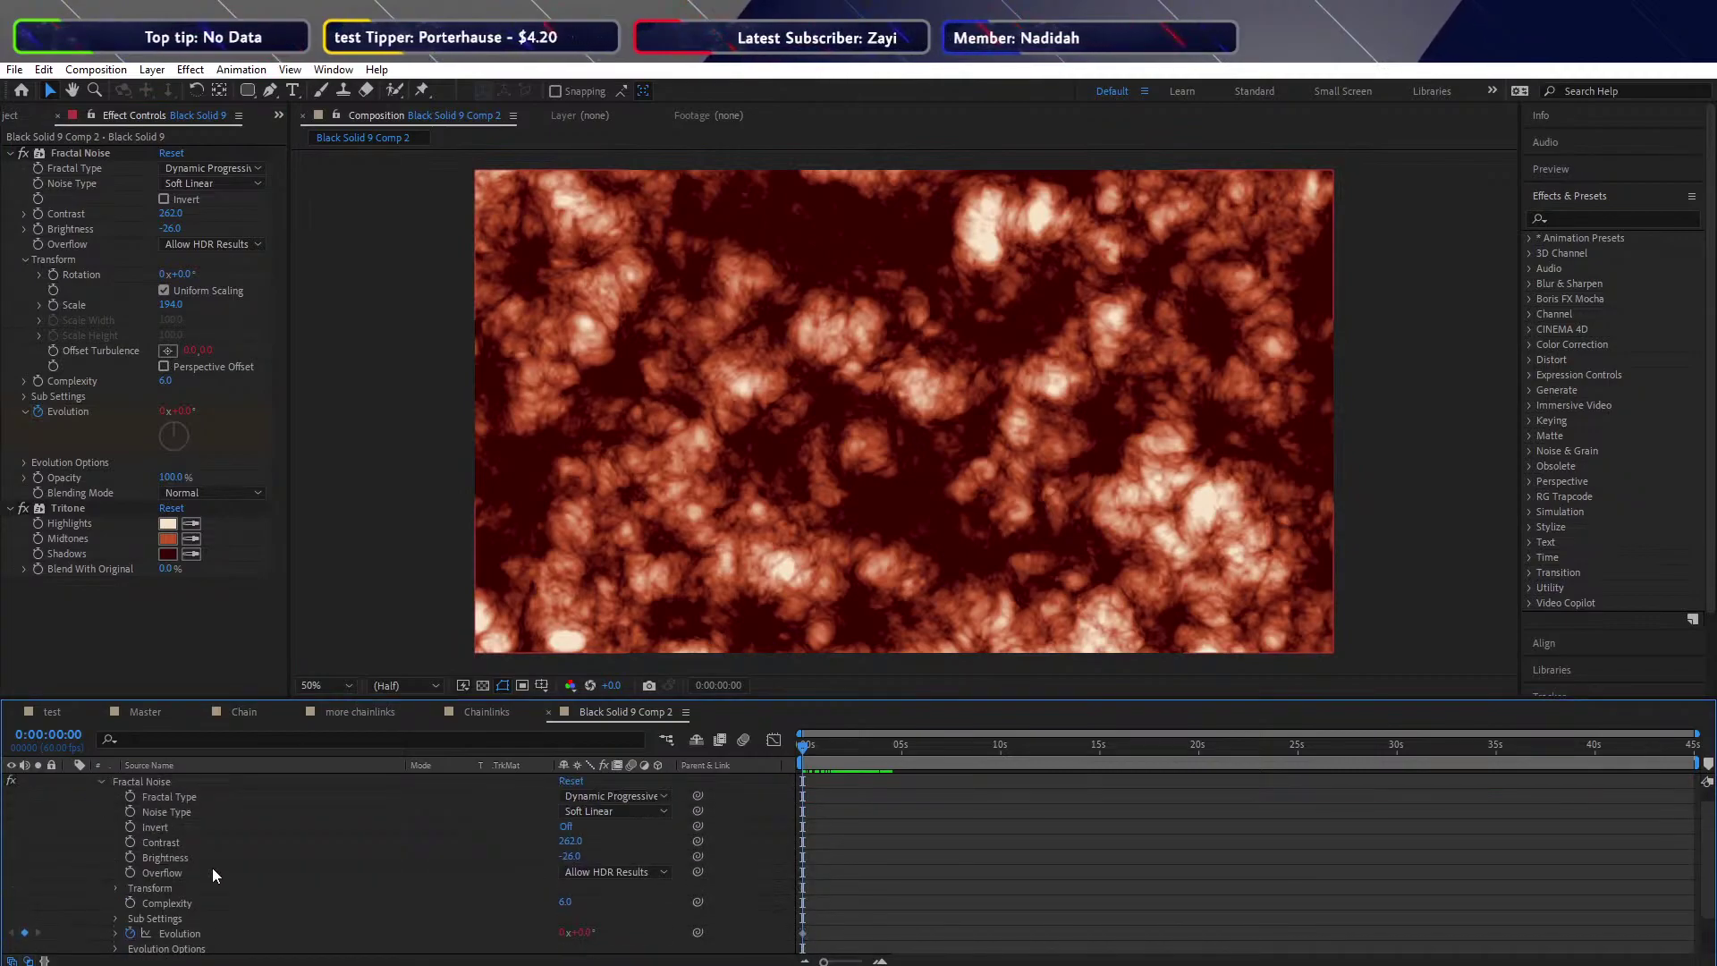
left_click(117, 903)
scroll(115, 900, "down", 3)
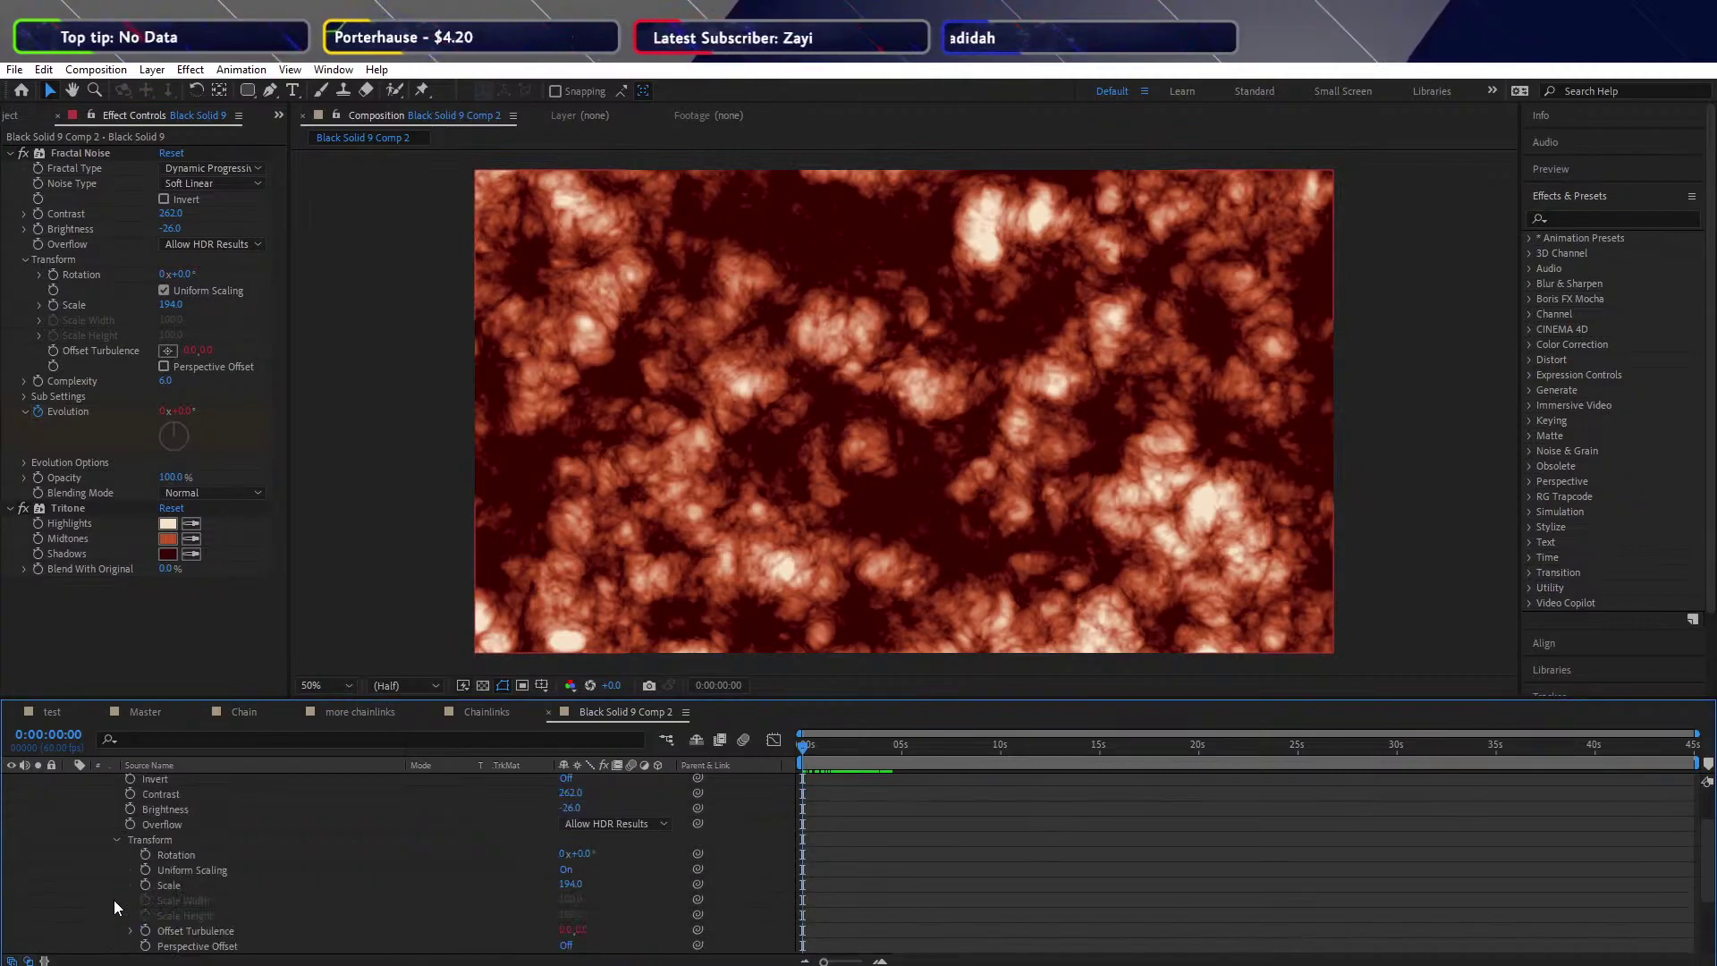
left_click(174, 888)
left_click(130, 886)
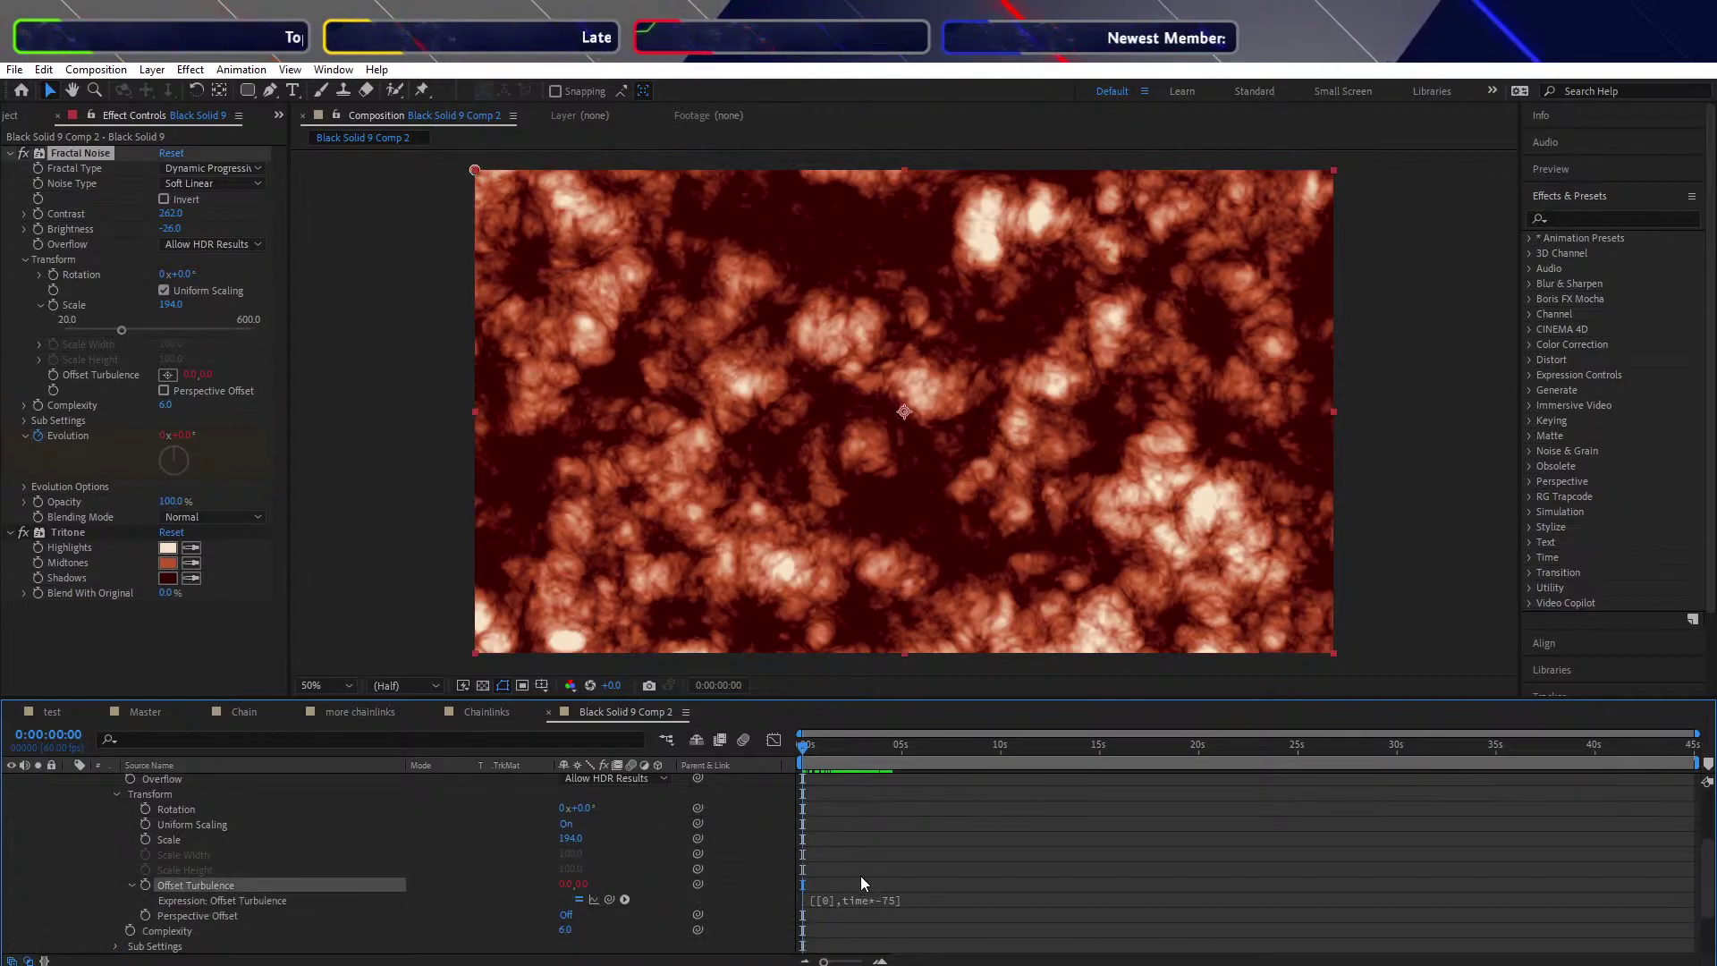
left_click_drag(814, 753, 872, 852)
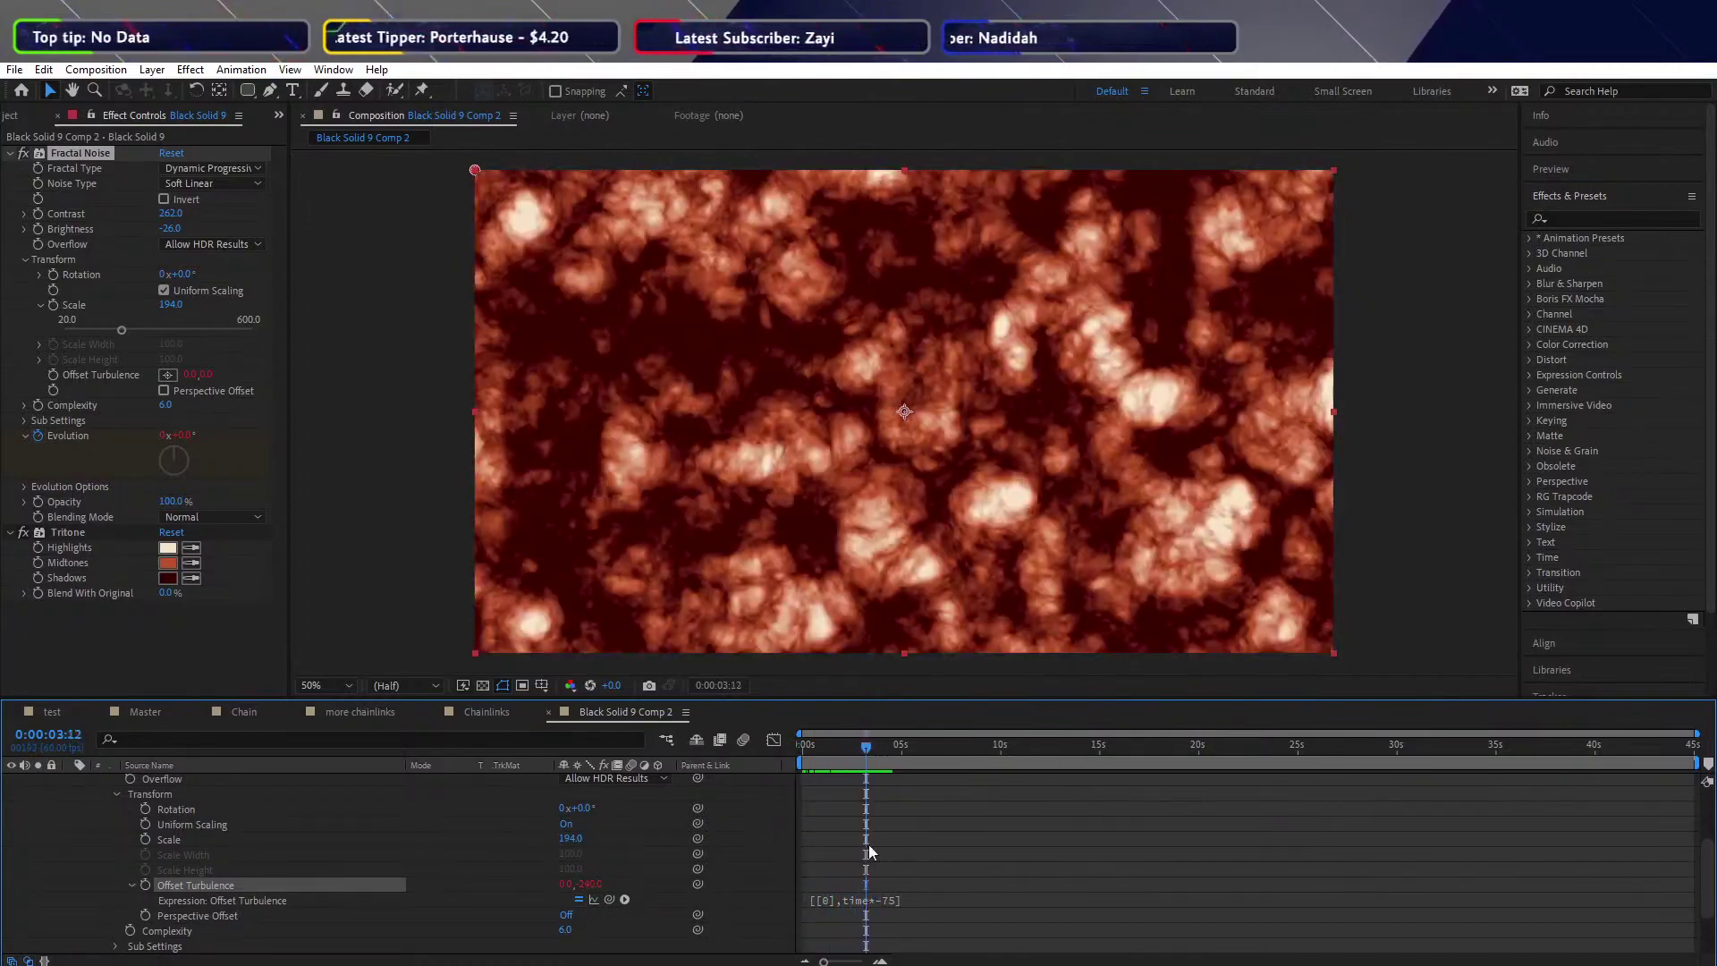
Rewrite the Offset Turbulence expression as [time*-75,[1]] for horizontal noise movement and preview it from the start of the composition
left_click(893, 901)
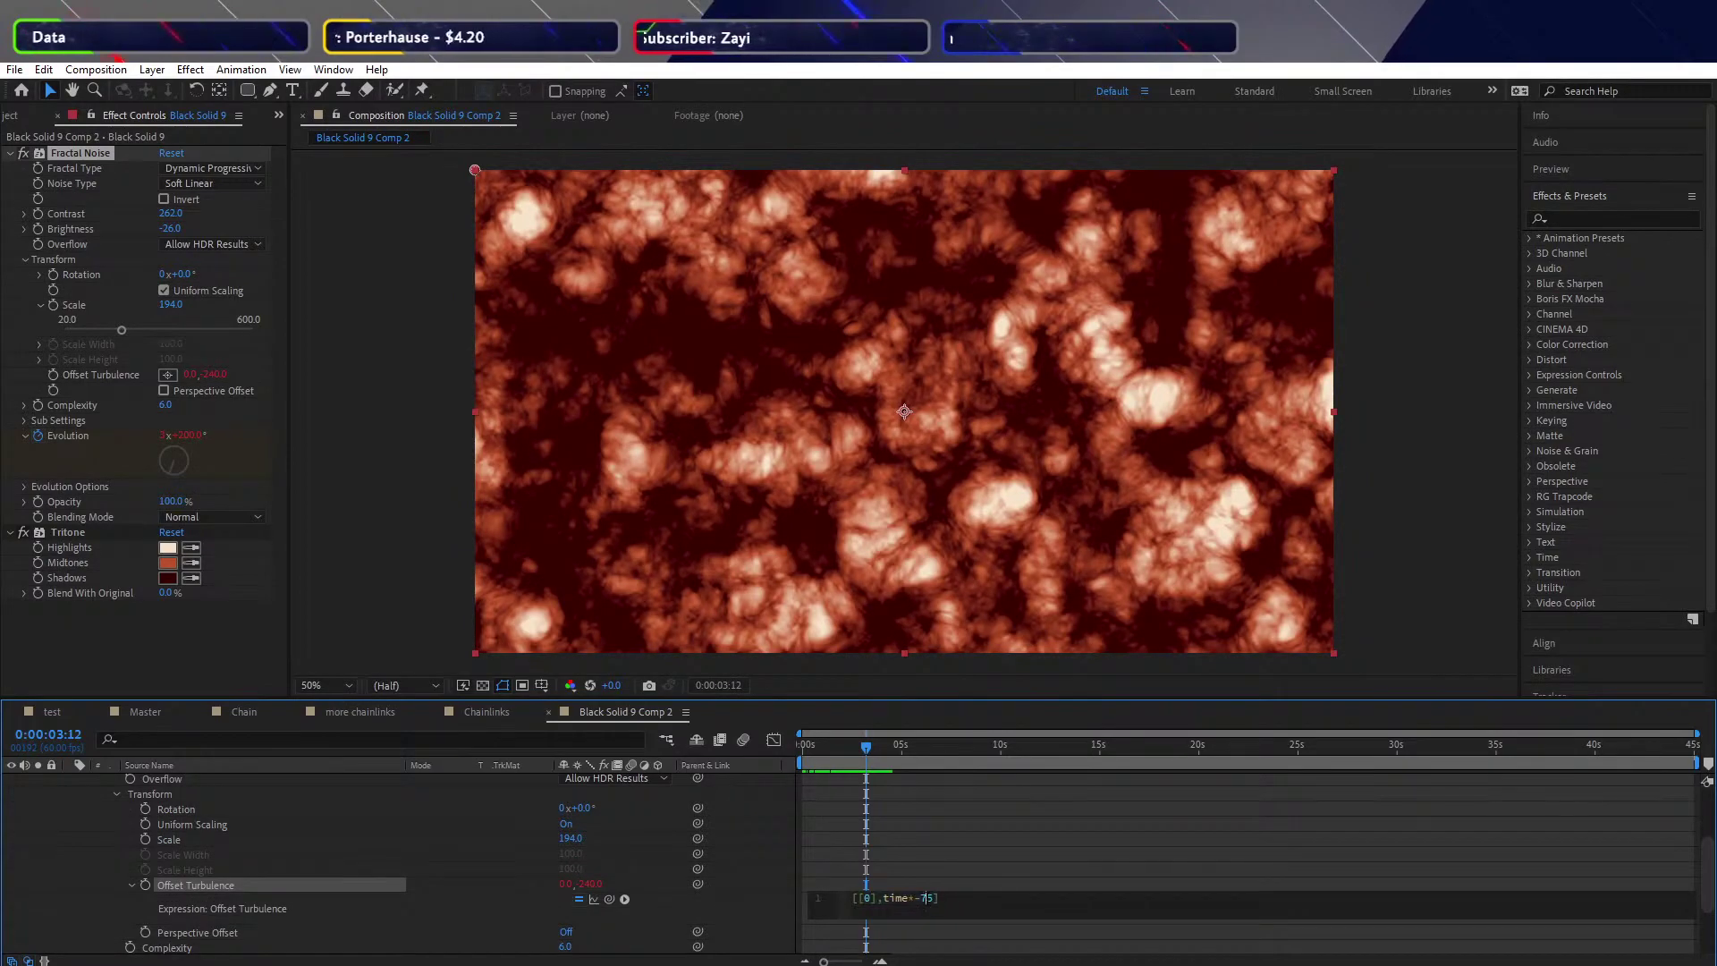
left_click_drag(934, 898, 885, 898)
key("ctrl+c")
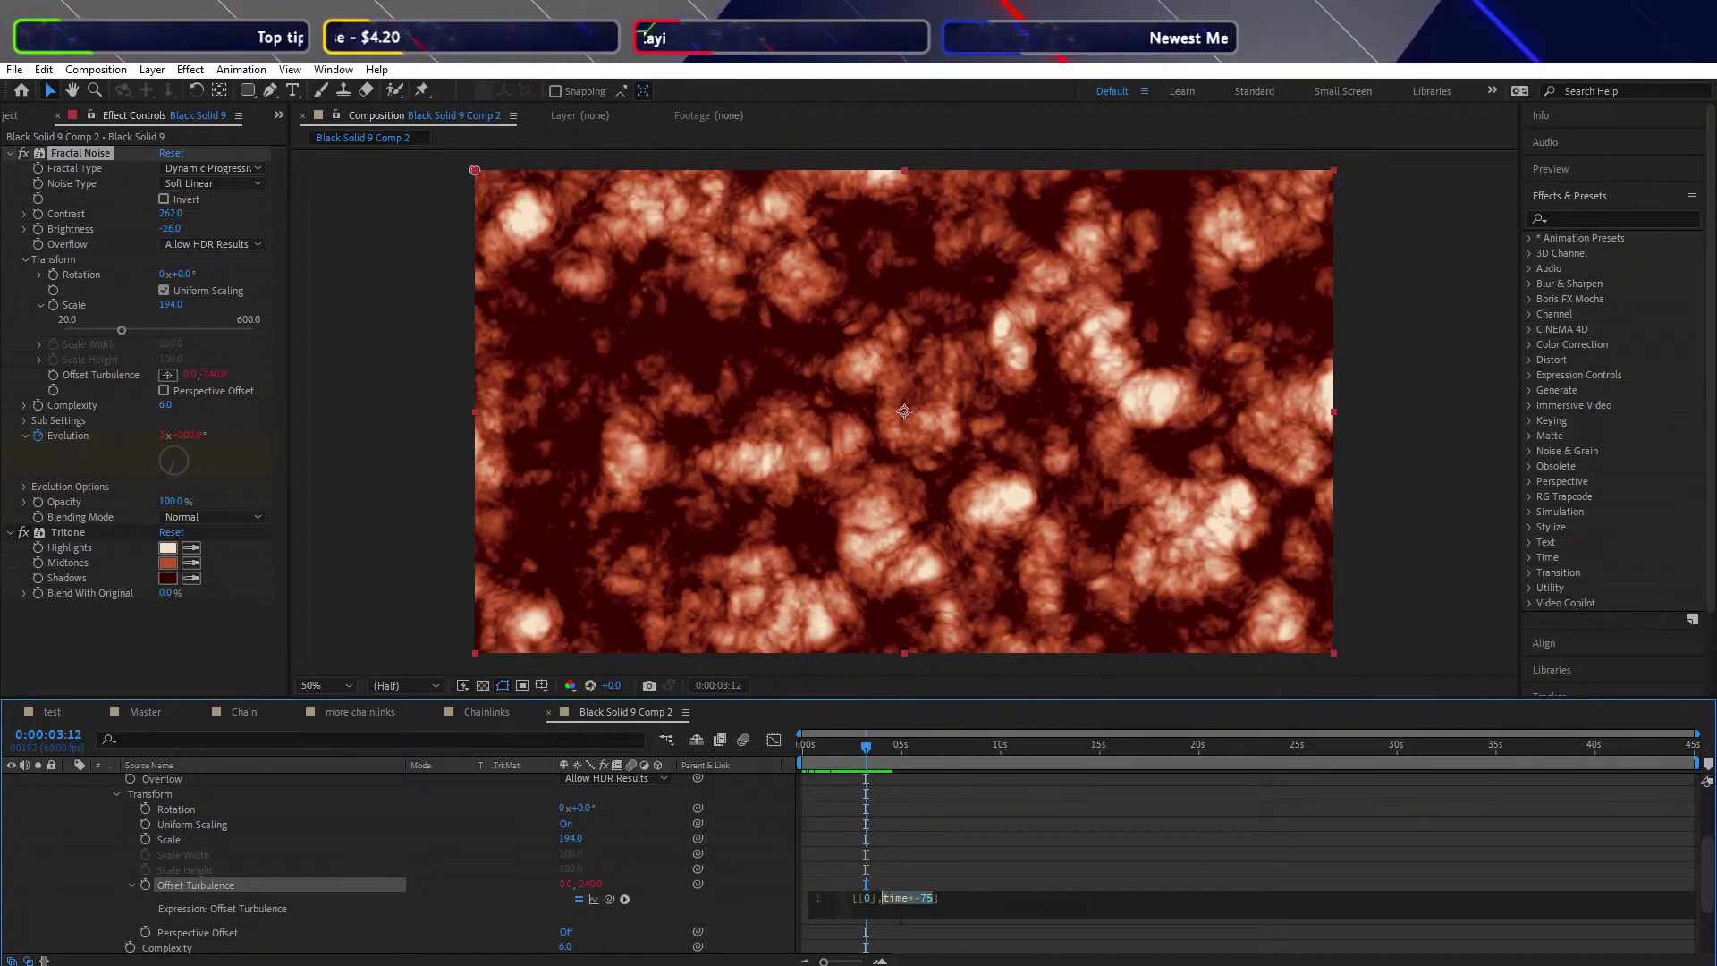
key("BackSpace")
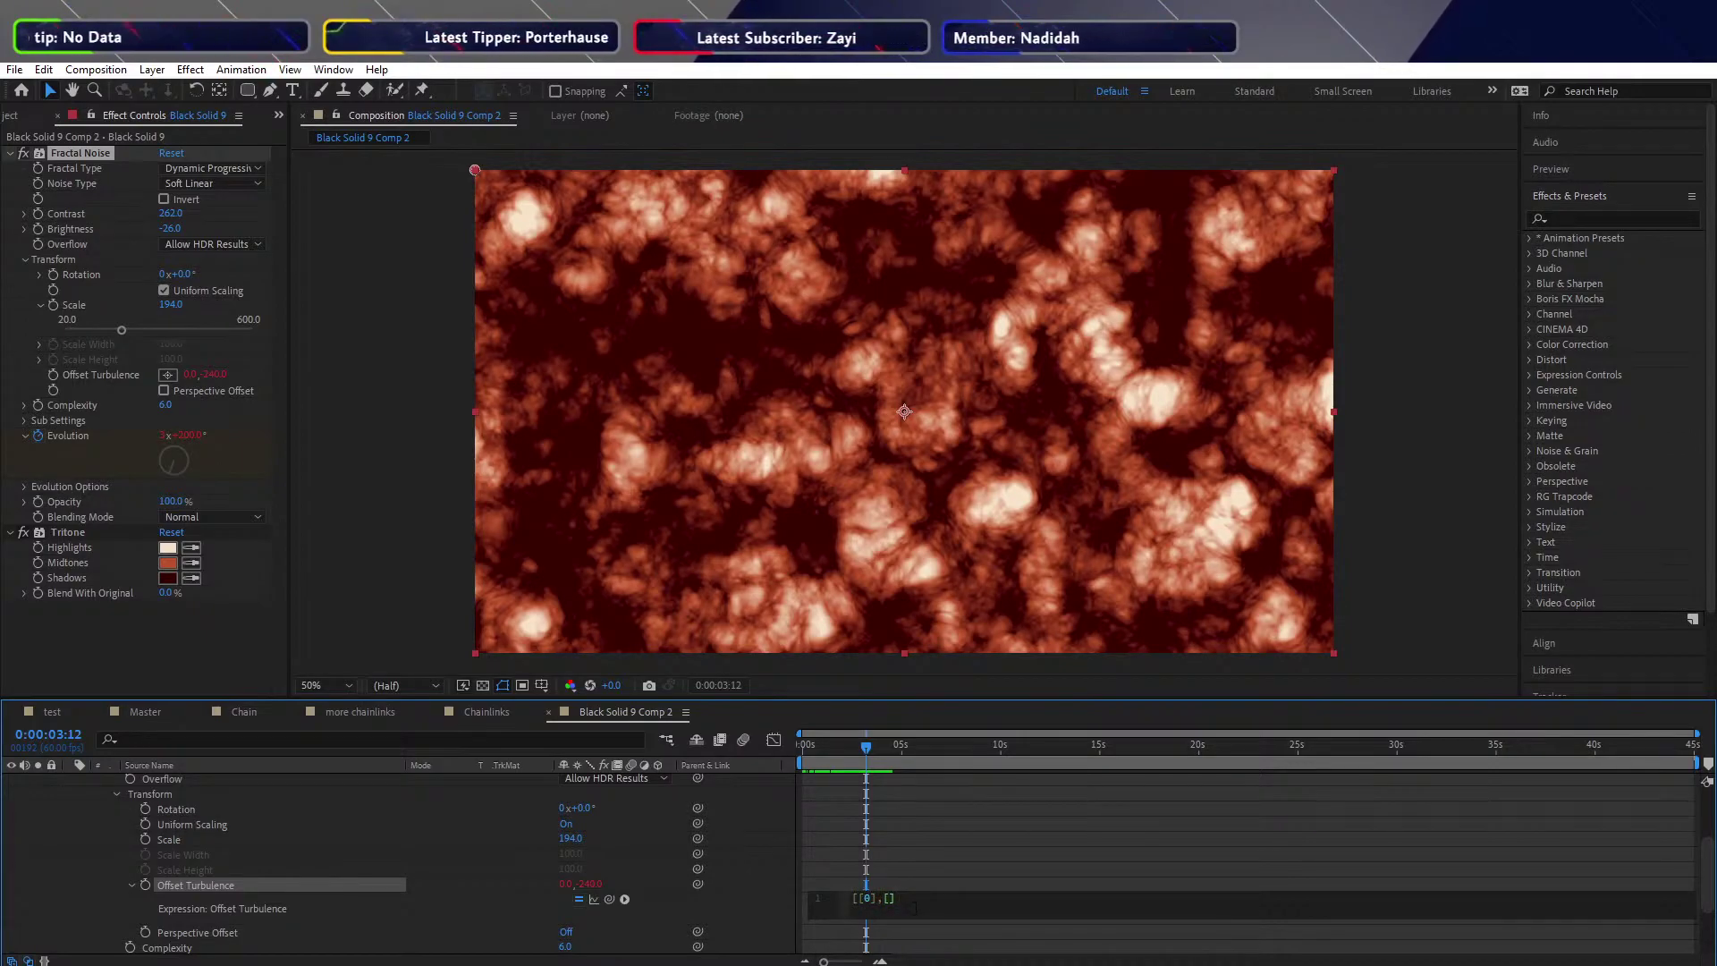
key("ctrl+z")
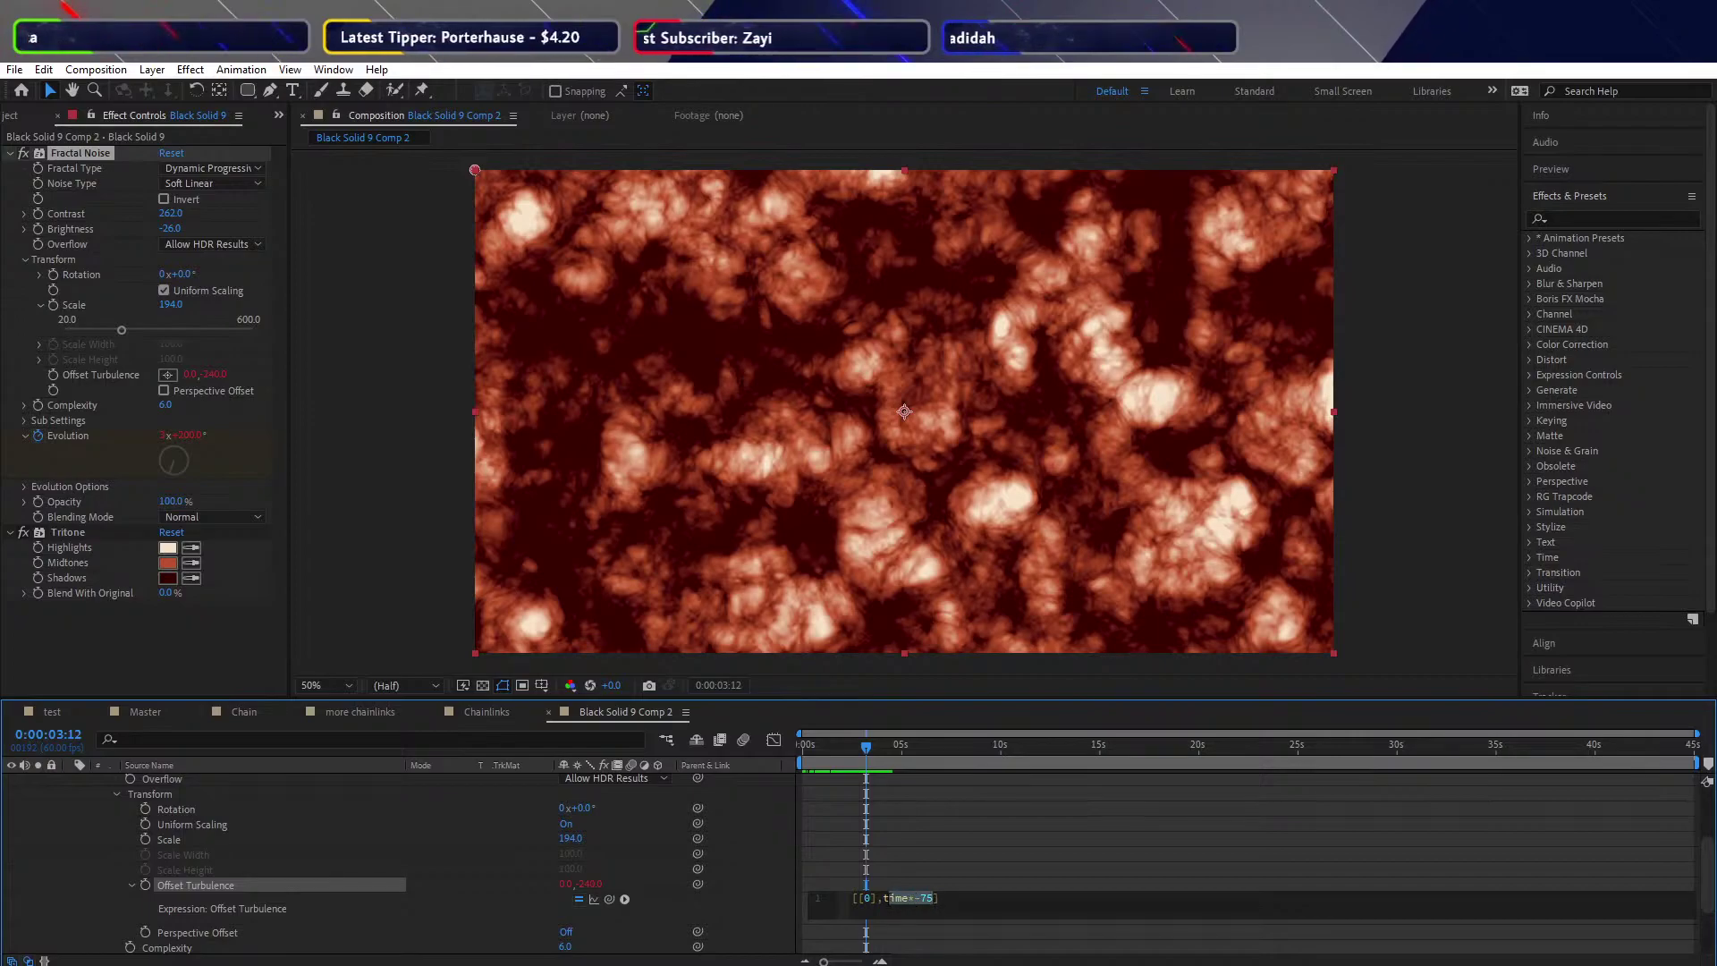
key("BackSpace")
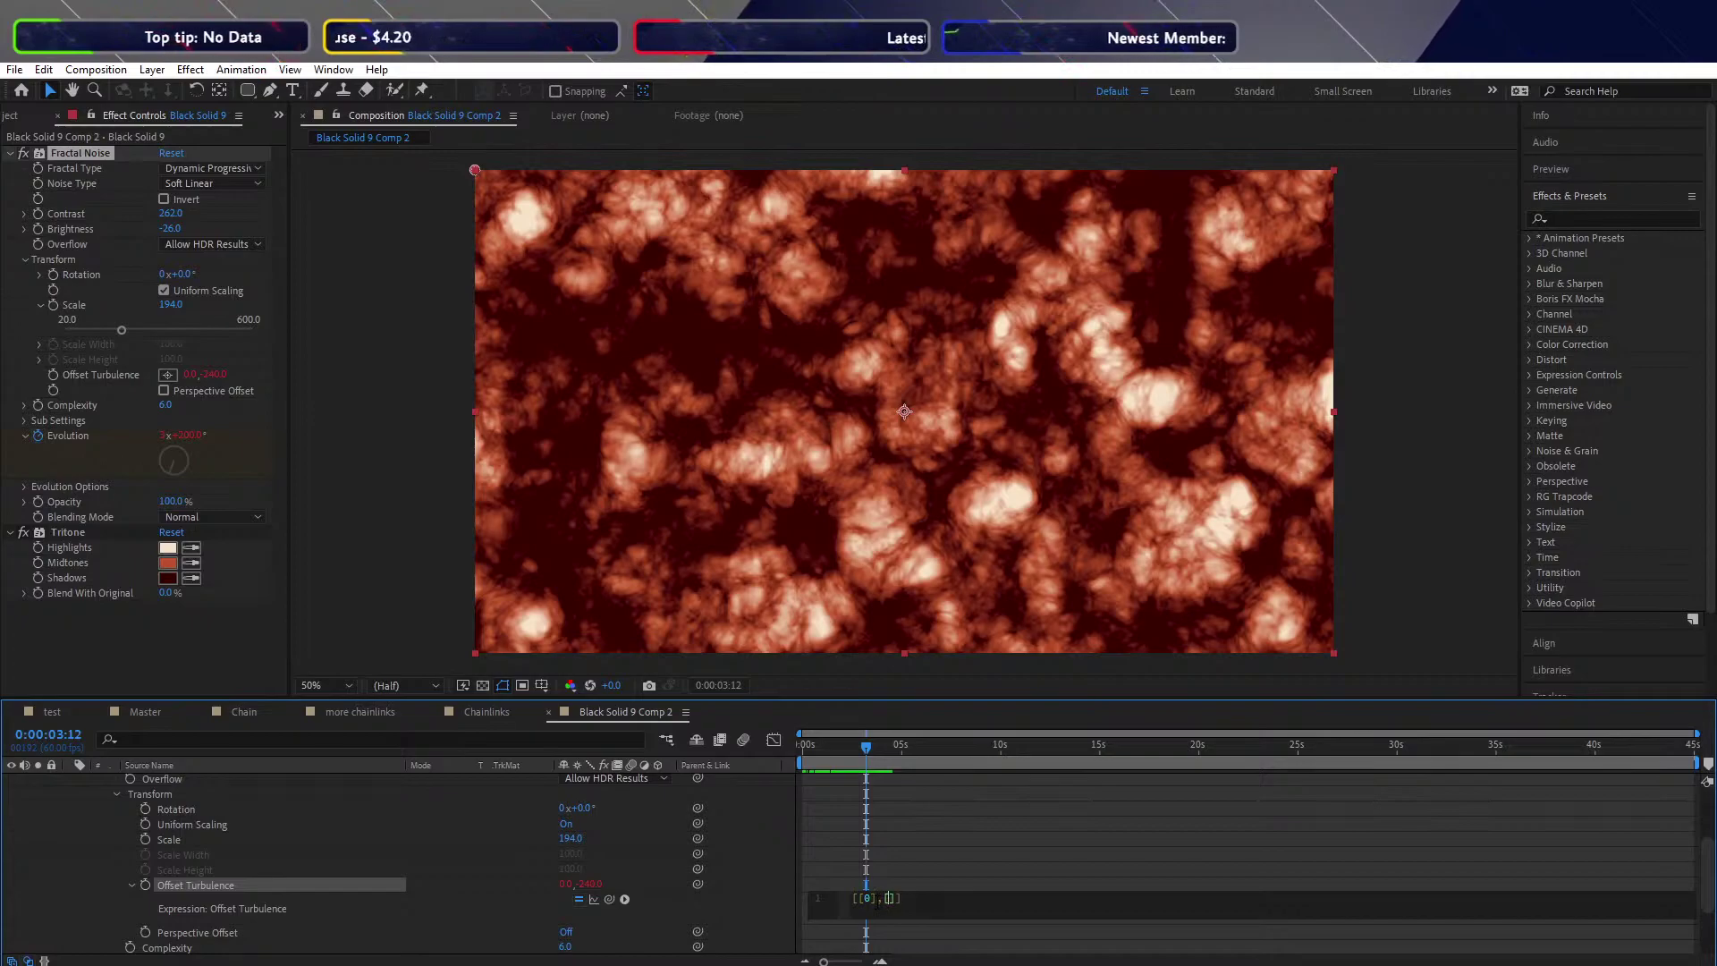
type("[1")
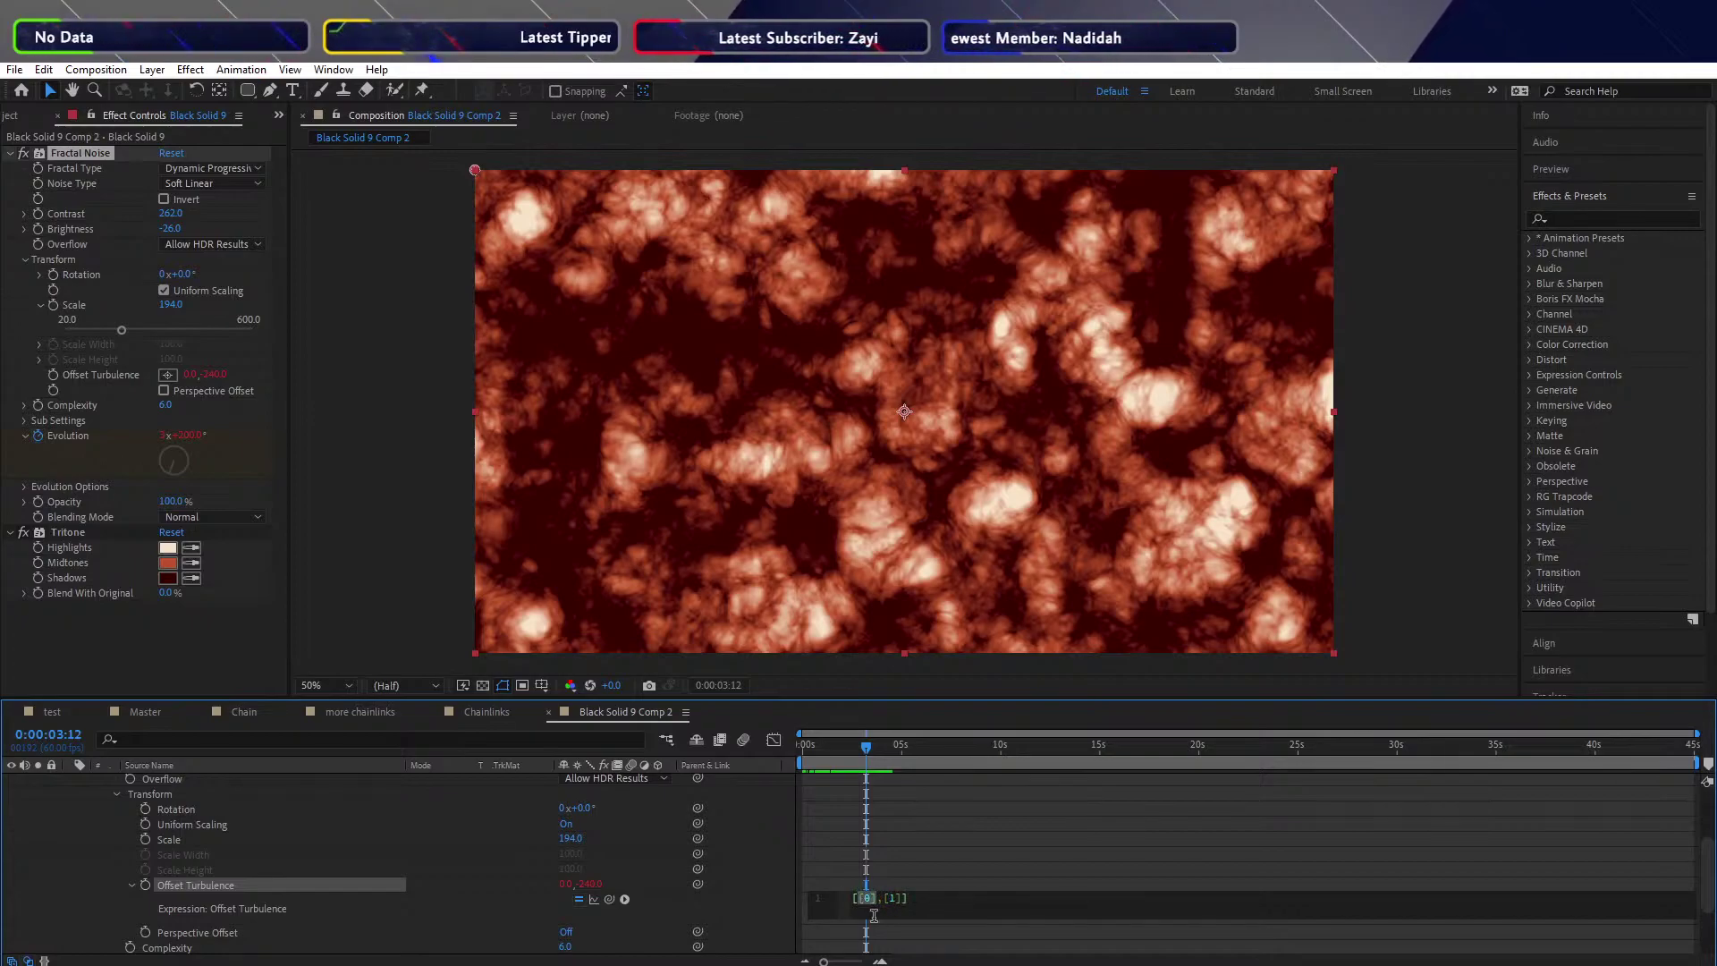
key("ctrl+v")
left_click(762, 921)
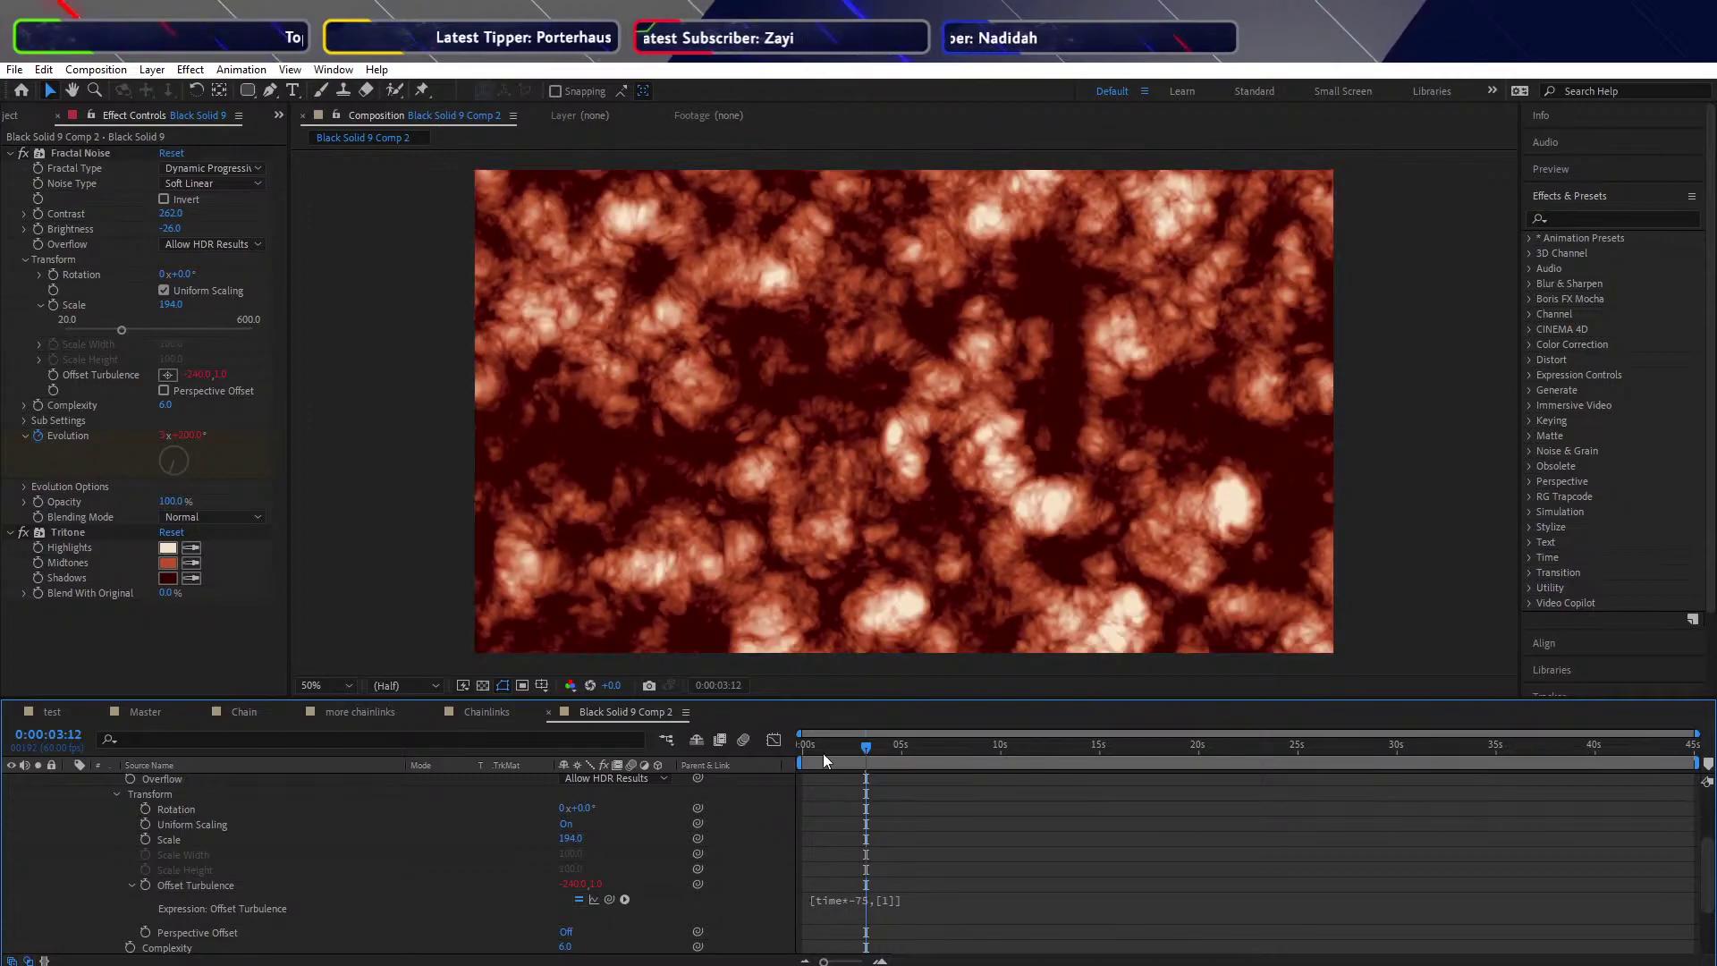
key("space")
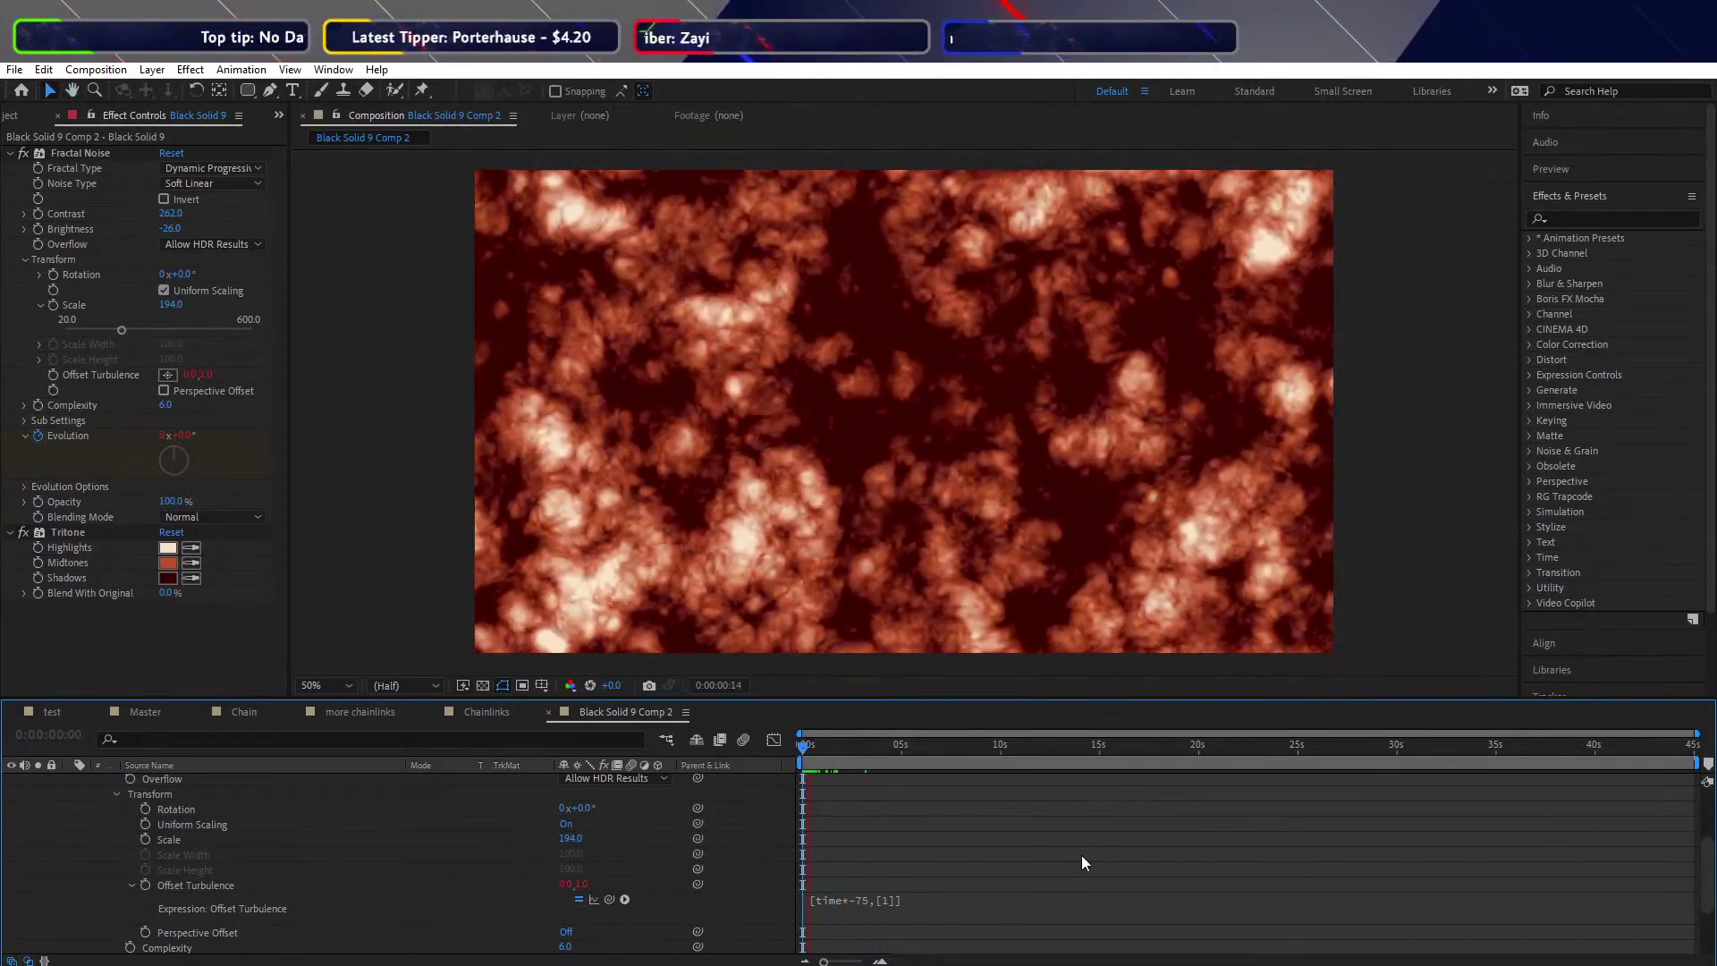
key("space")
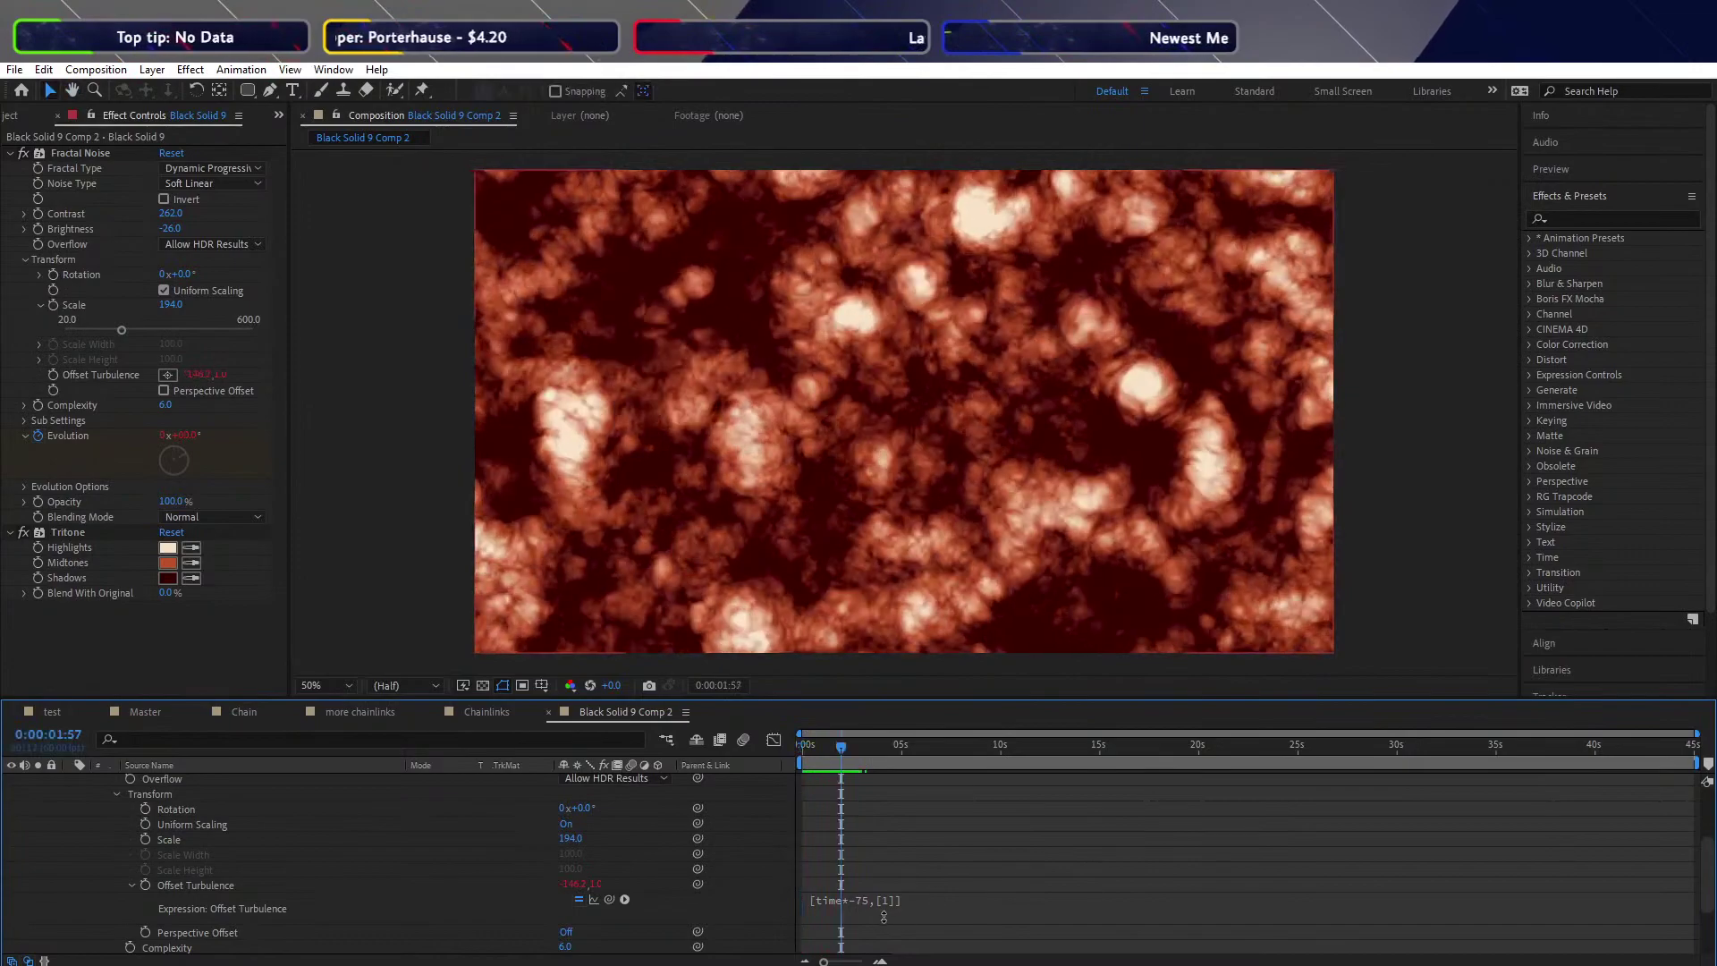
Reverse the horizontal noise movement by changing the Offset Turbulence expression to [time*=75,[1]], and preview the animation from the start
left_click(853, 902)
left_click(889, 898)
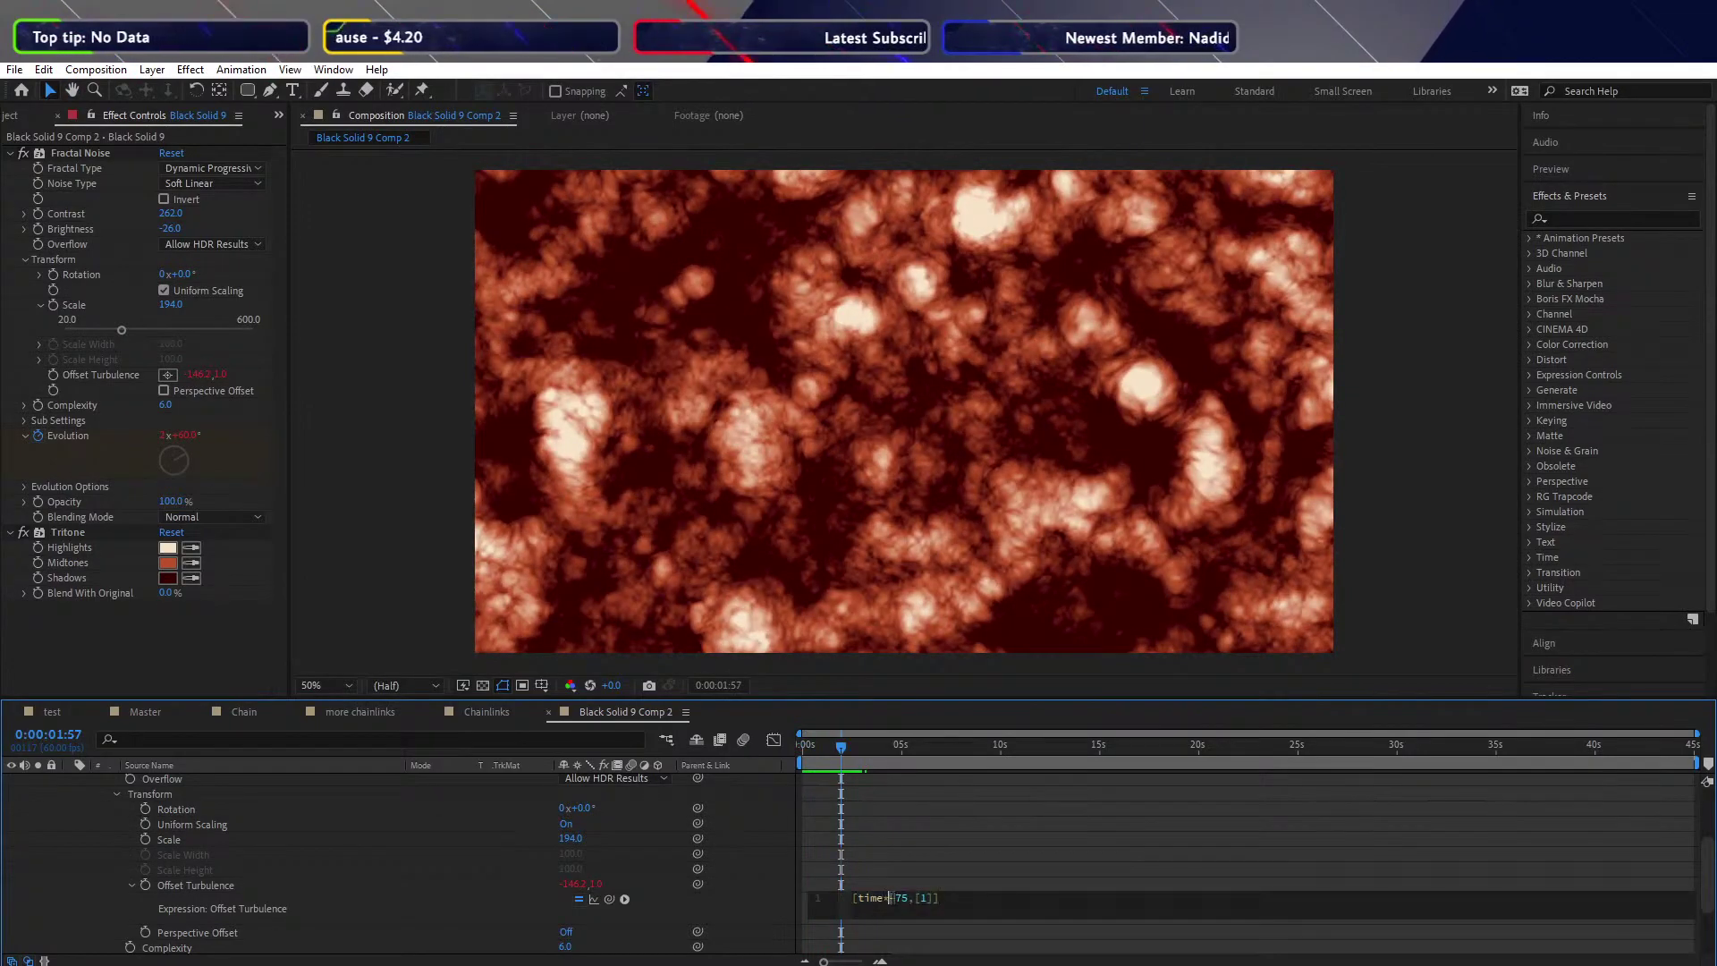
left_click(780, 916)
left_click_drag(814, 742, 763, 742)
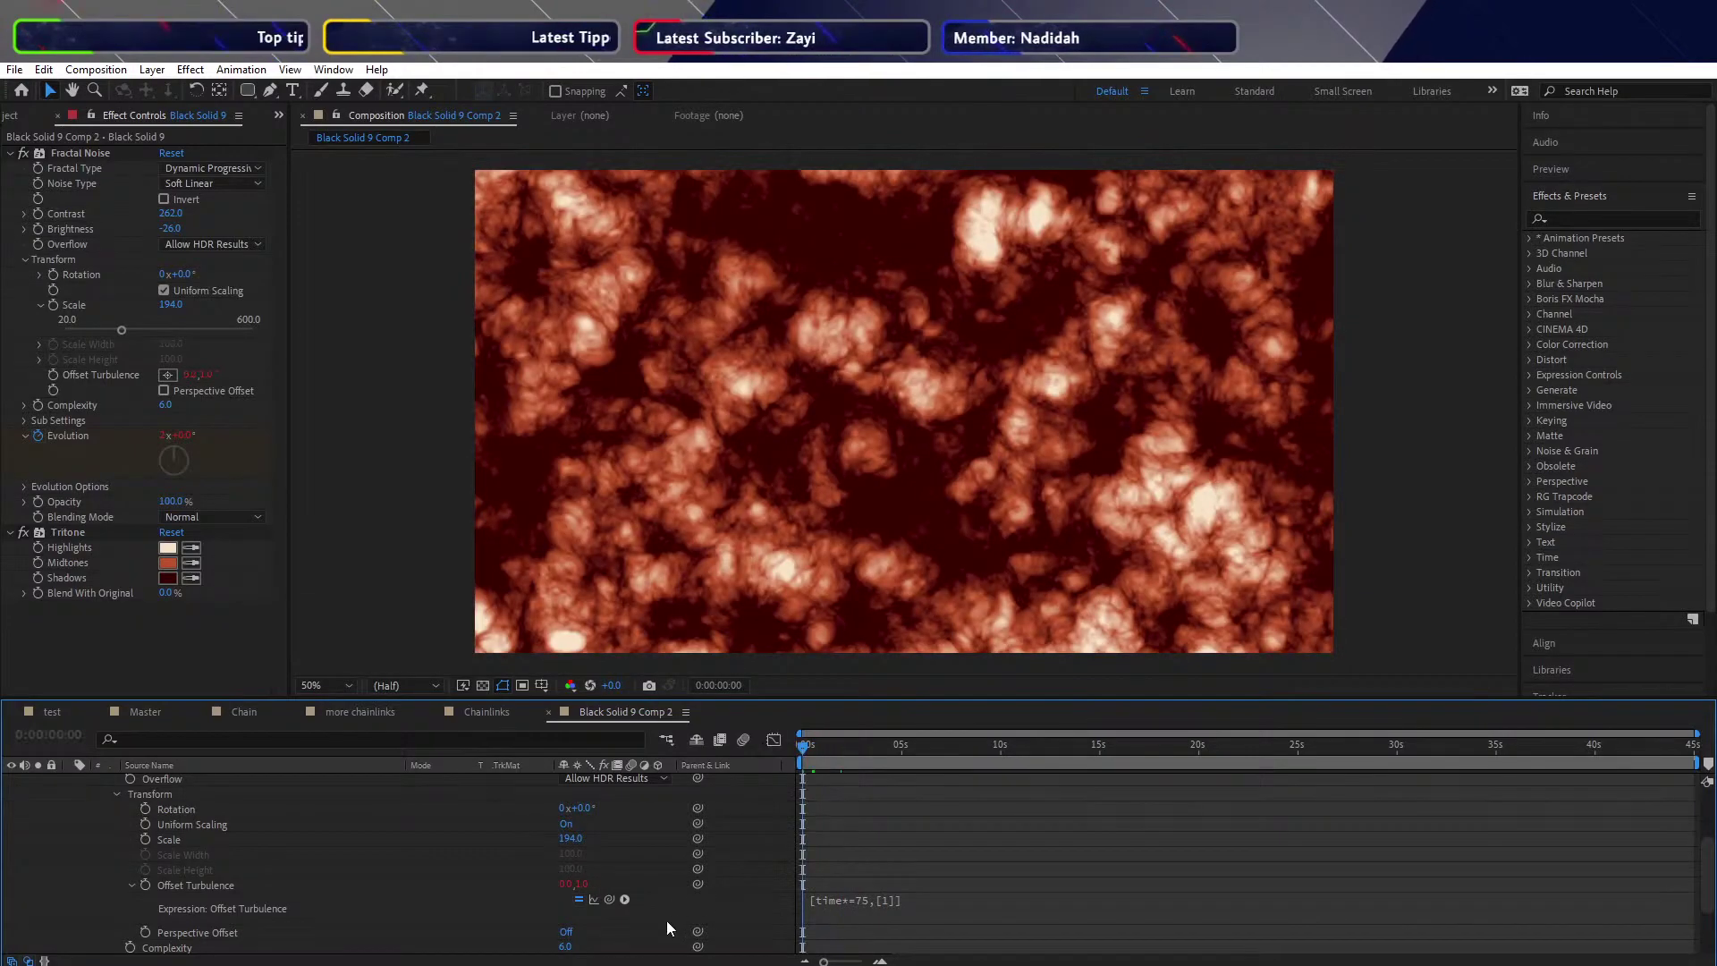
key("space")
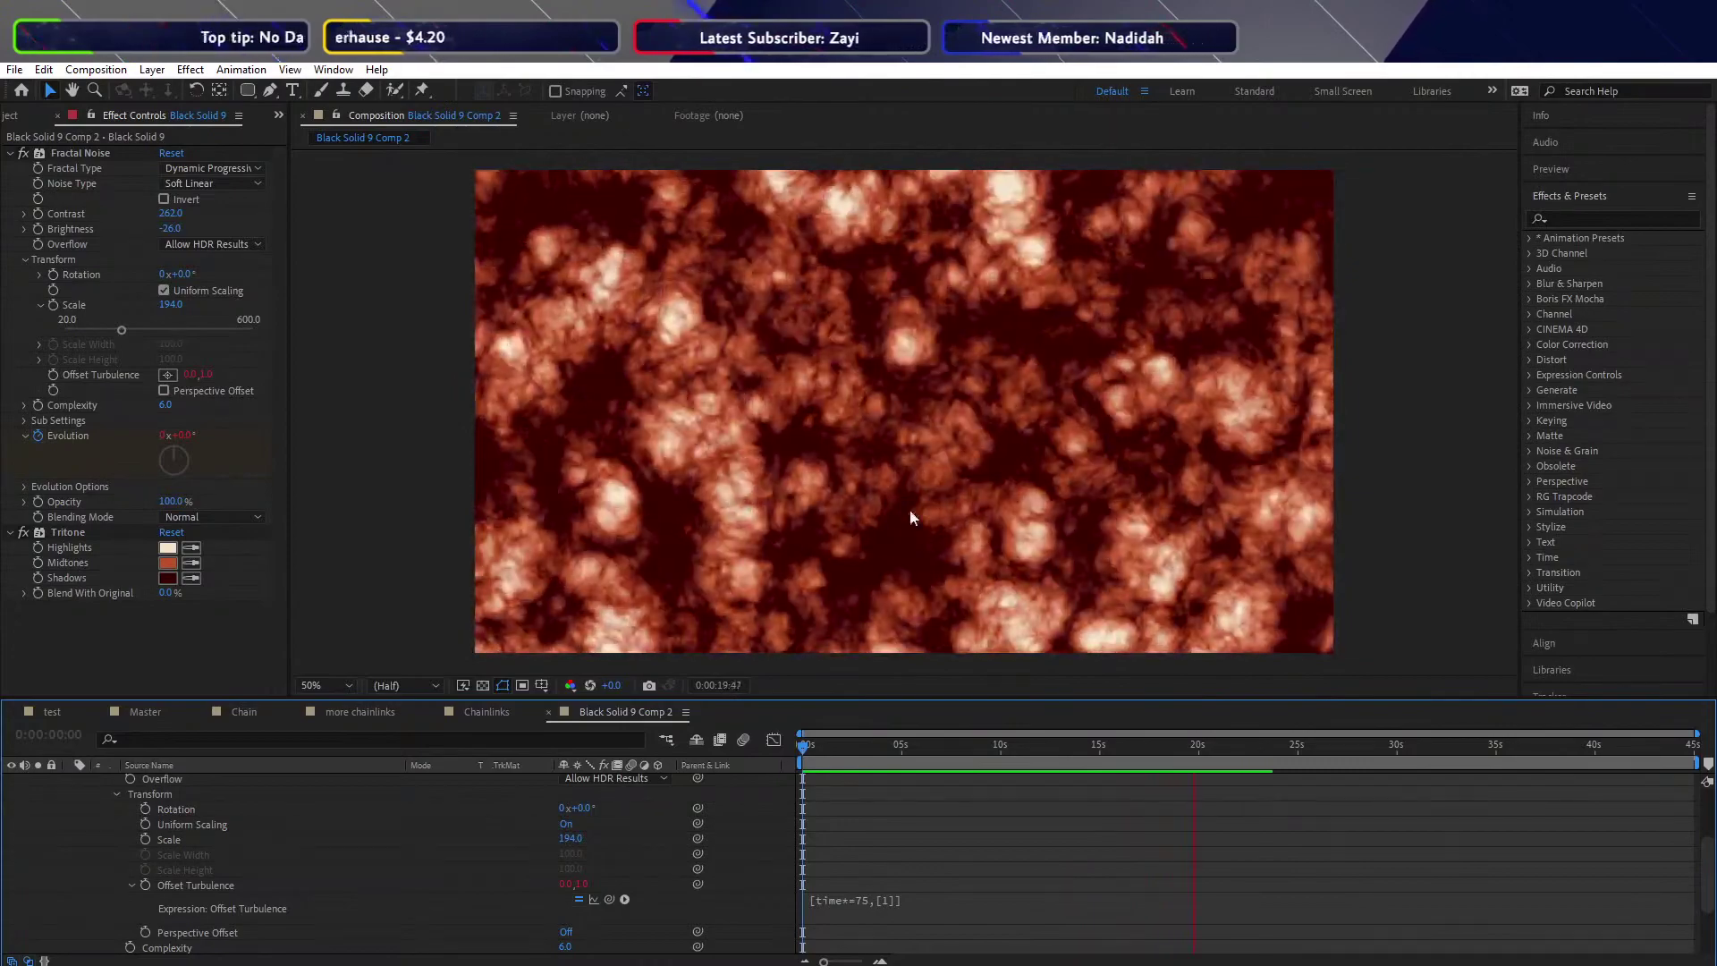
key("space")
left_click_drag(805, 745, 871, 746)
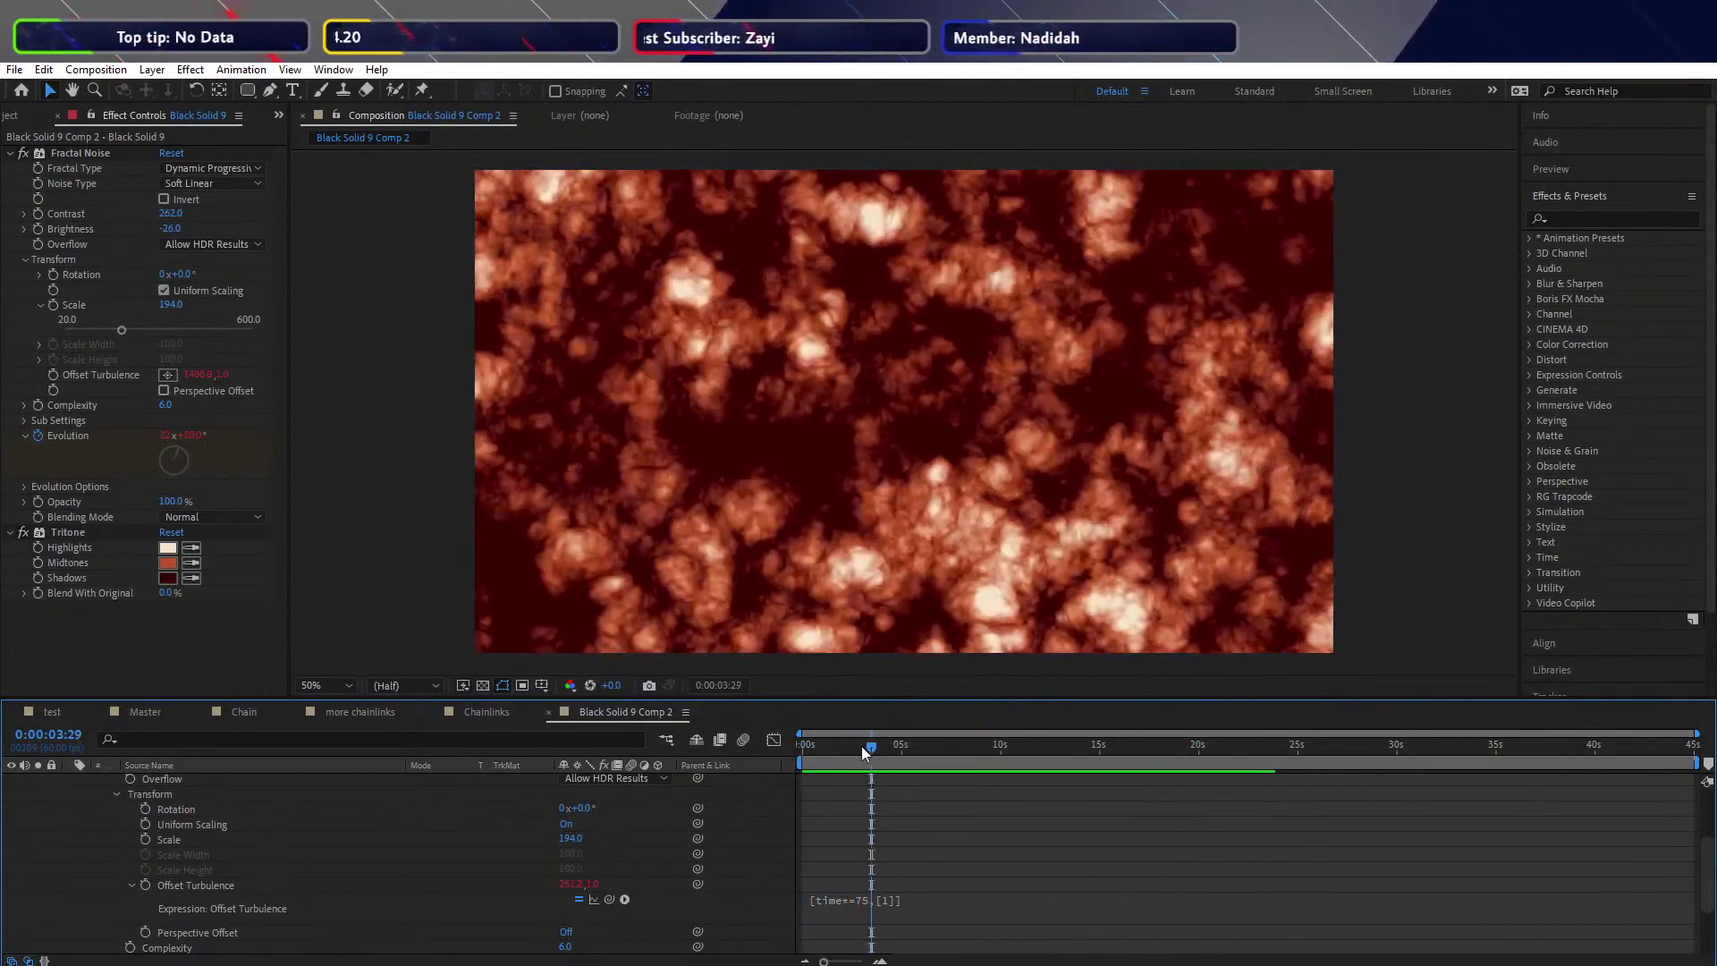
left_click(72, 149)
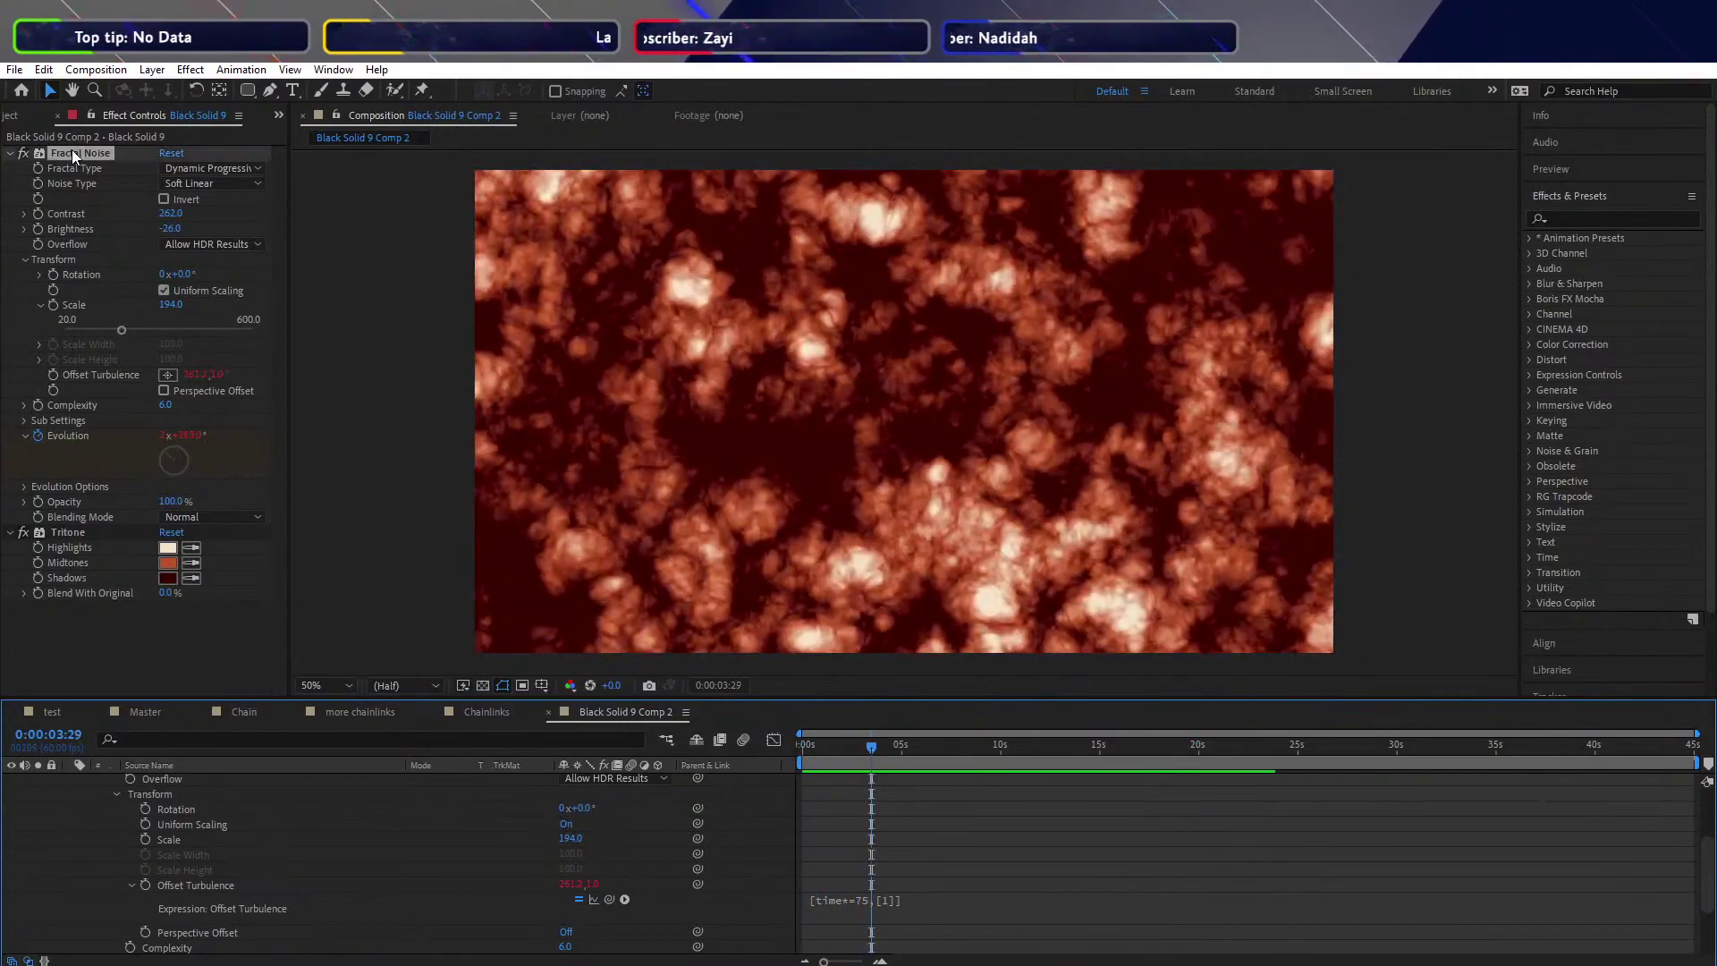
left_click(475, 721)
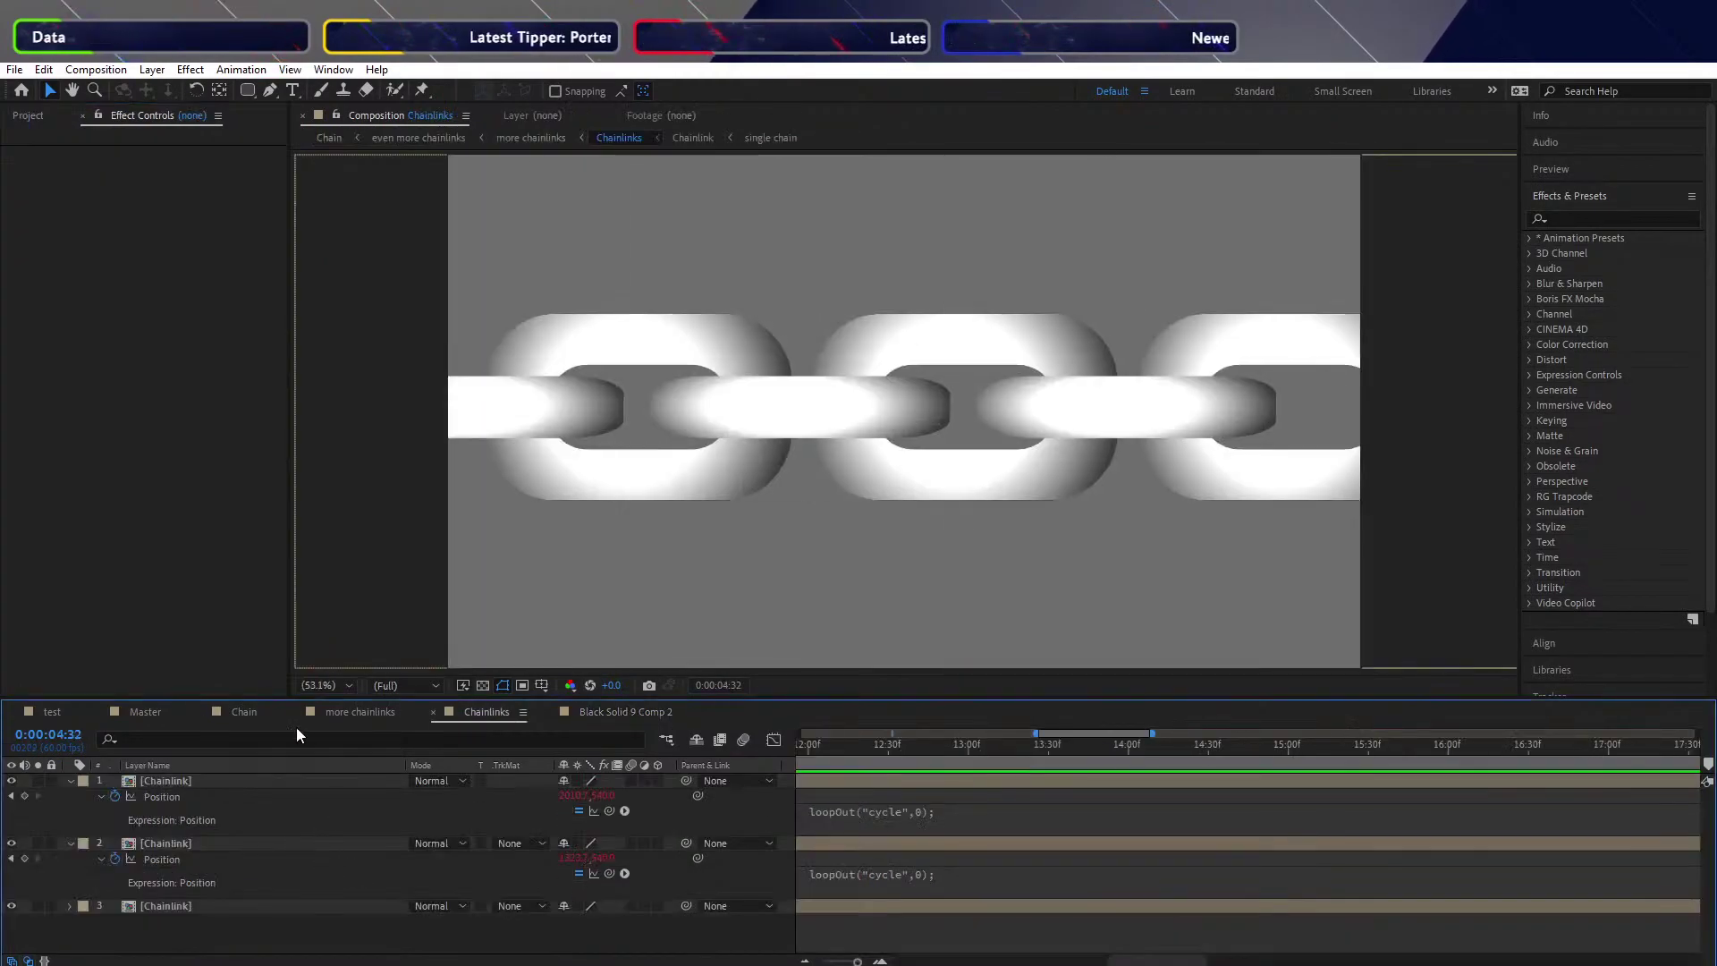
left_click(337, 711)
left_click(248, 714)
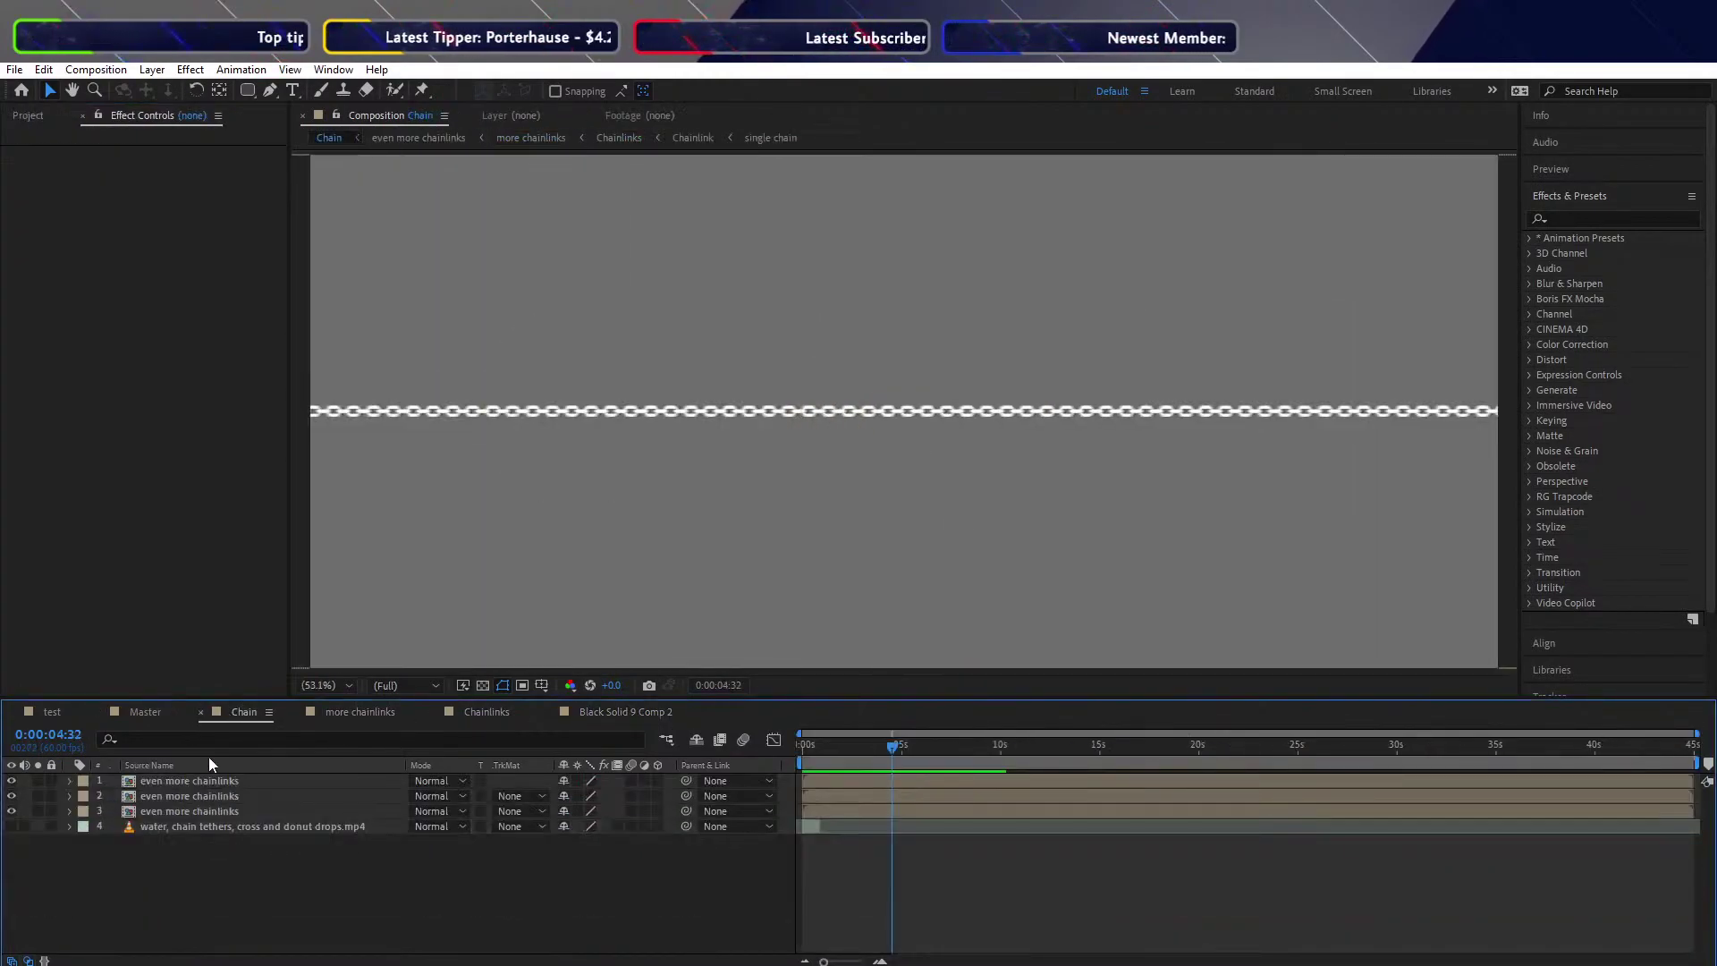
left_click(601, 713)
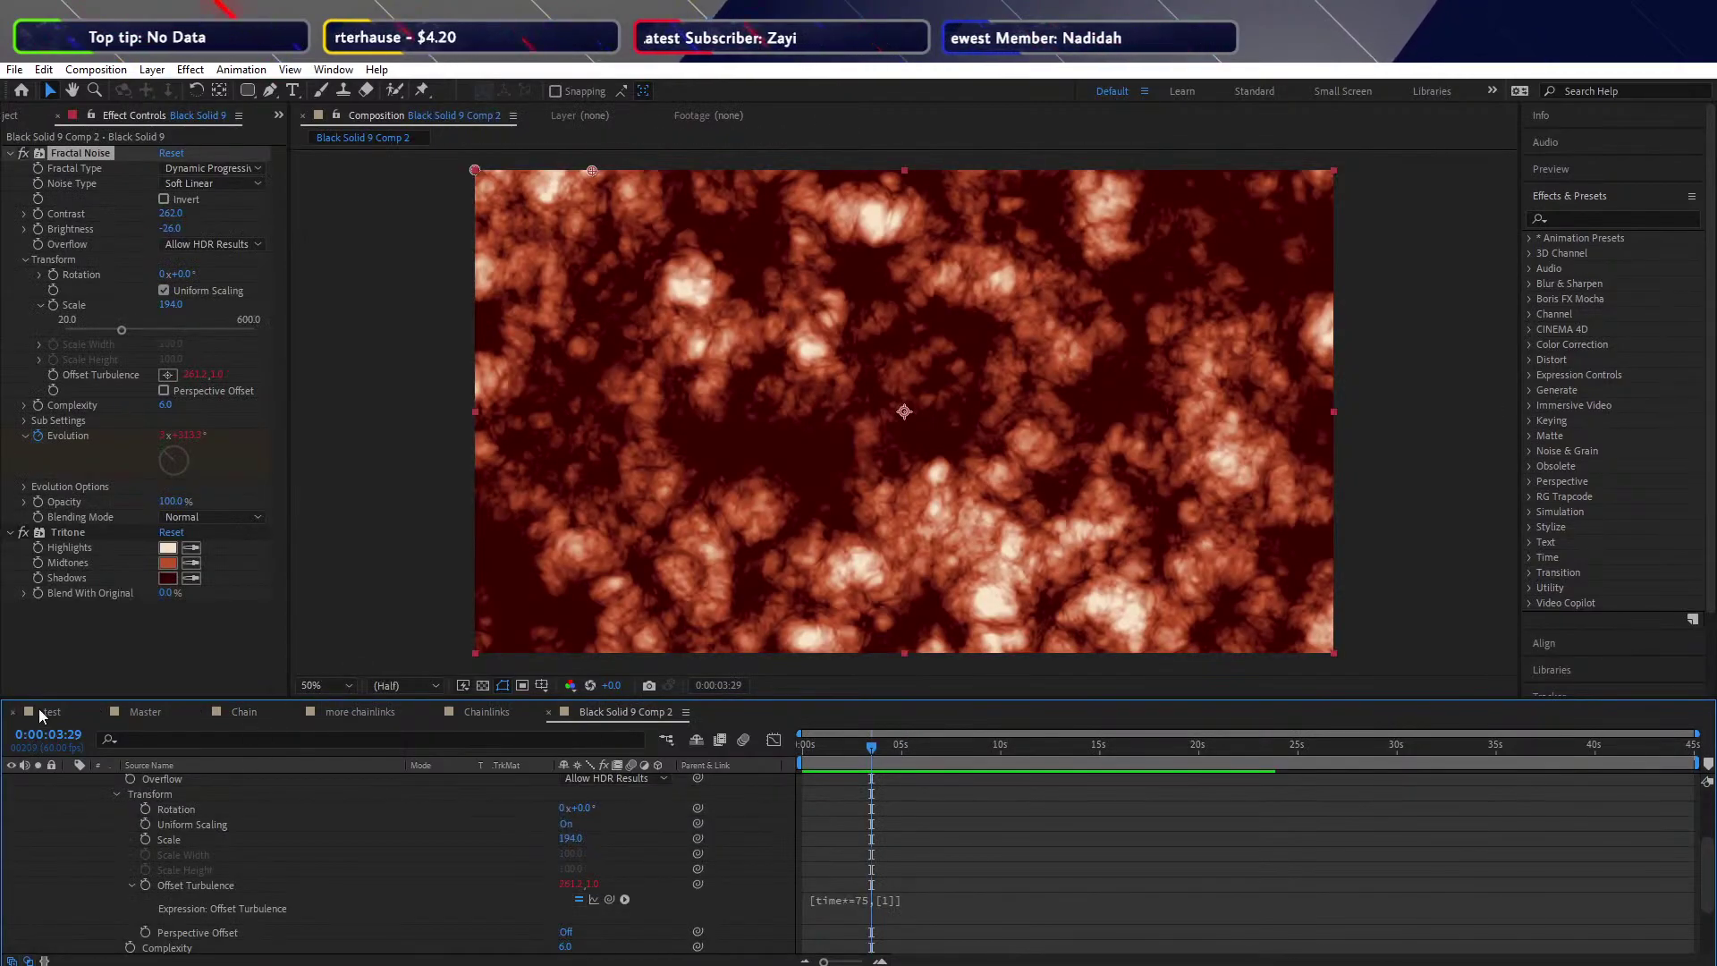
Try placing Black Solid 9 Comp 2 above the even more chainlinks layers in the Chain composition, and delete it again
left_click(13, 116)
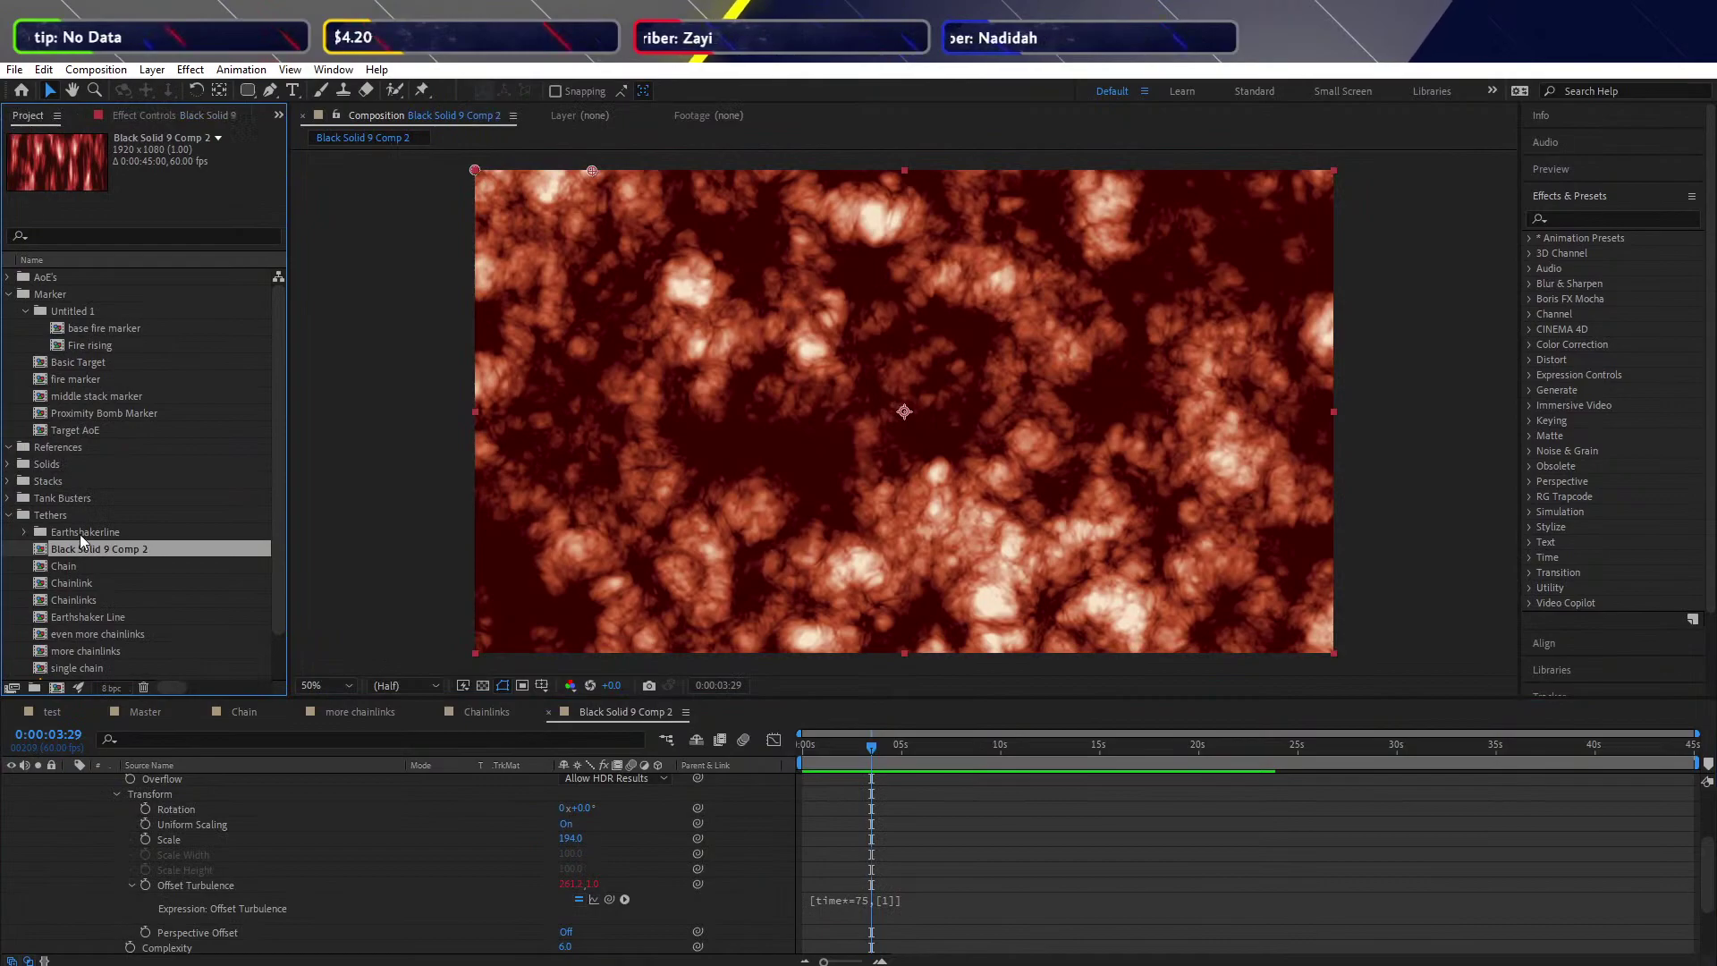
left_click(226, 715)
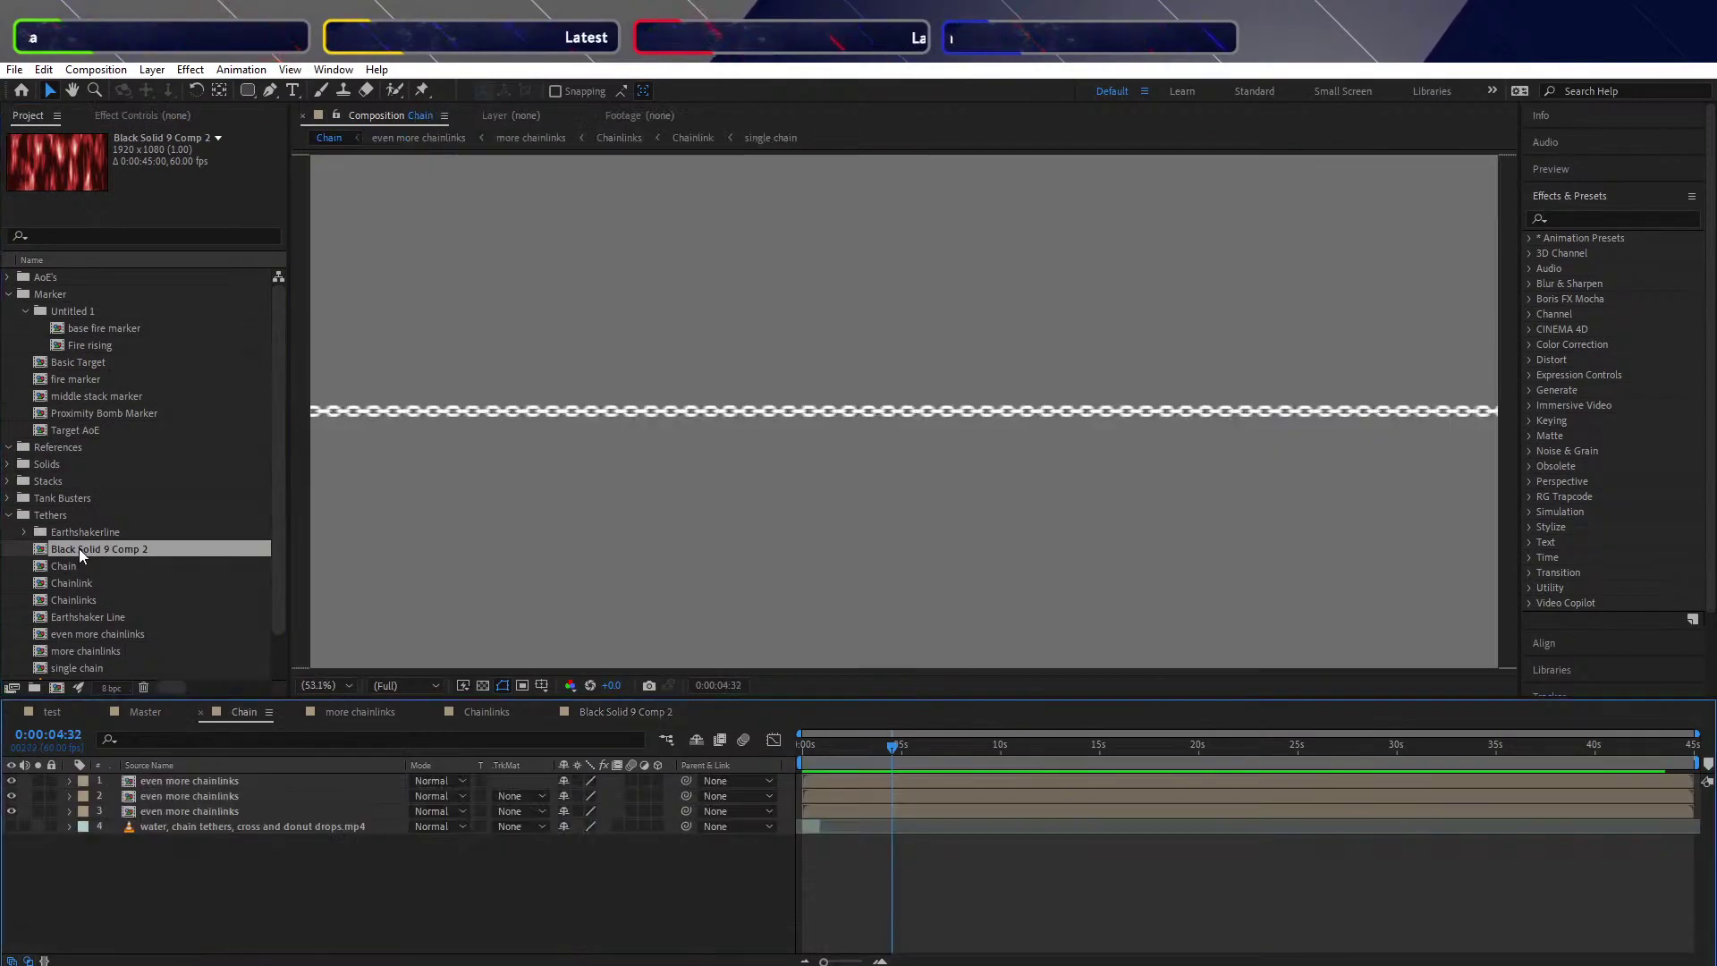
left_click_drag(79, 550, 131, 780)
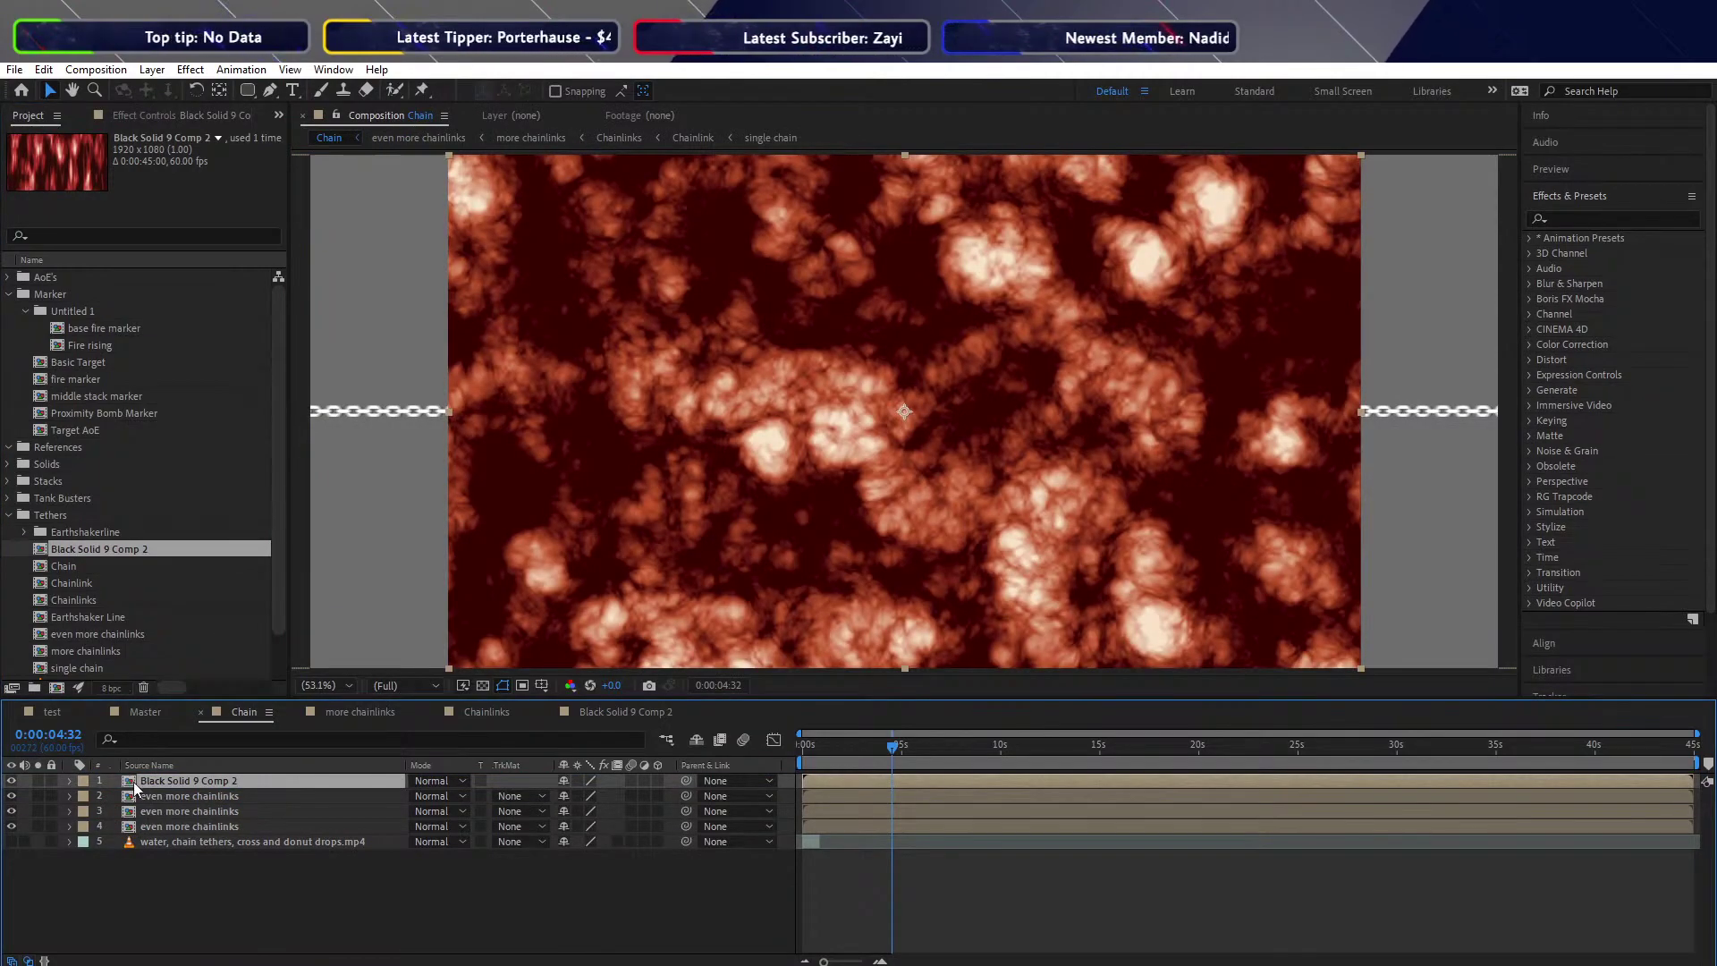
left_click(207, 802)
left_click(207, 829)
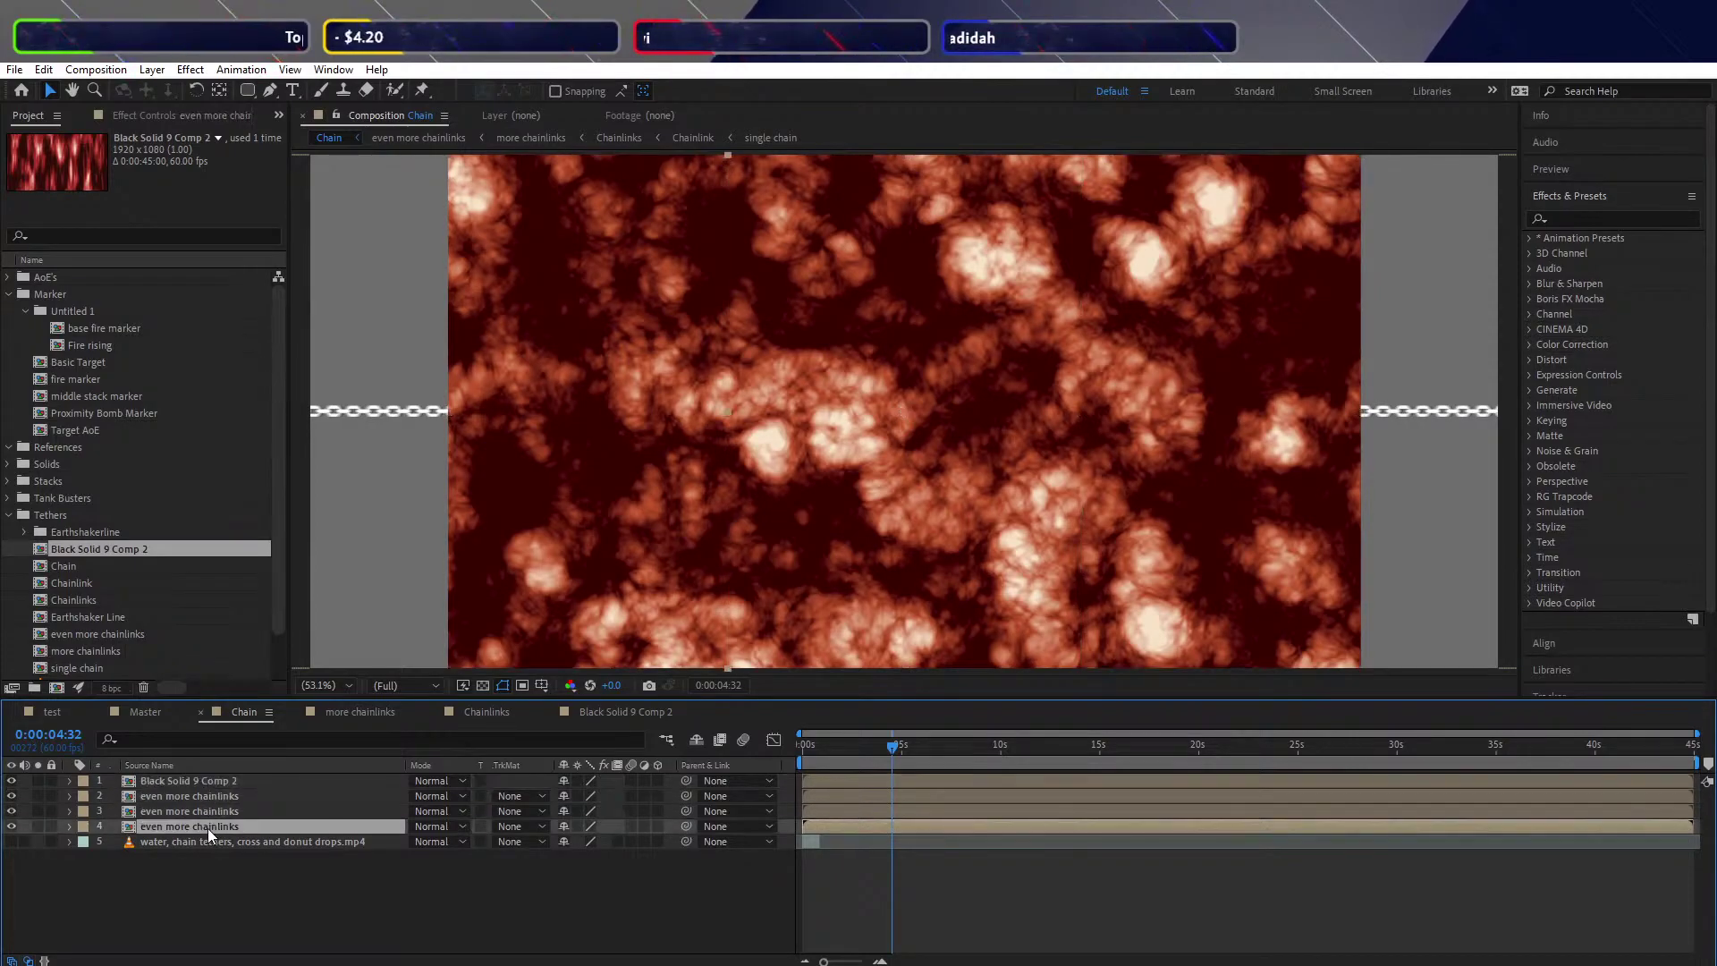
left_click(191, 796, "shift")
right_click(191, 797)
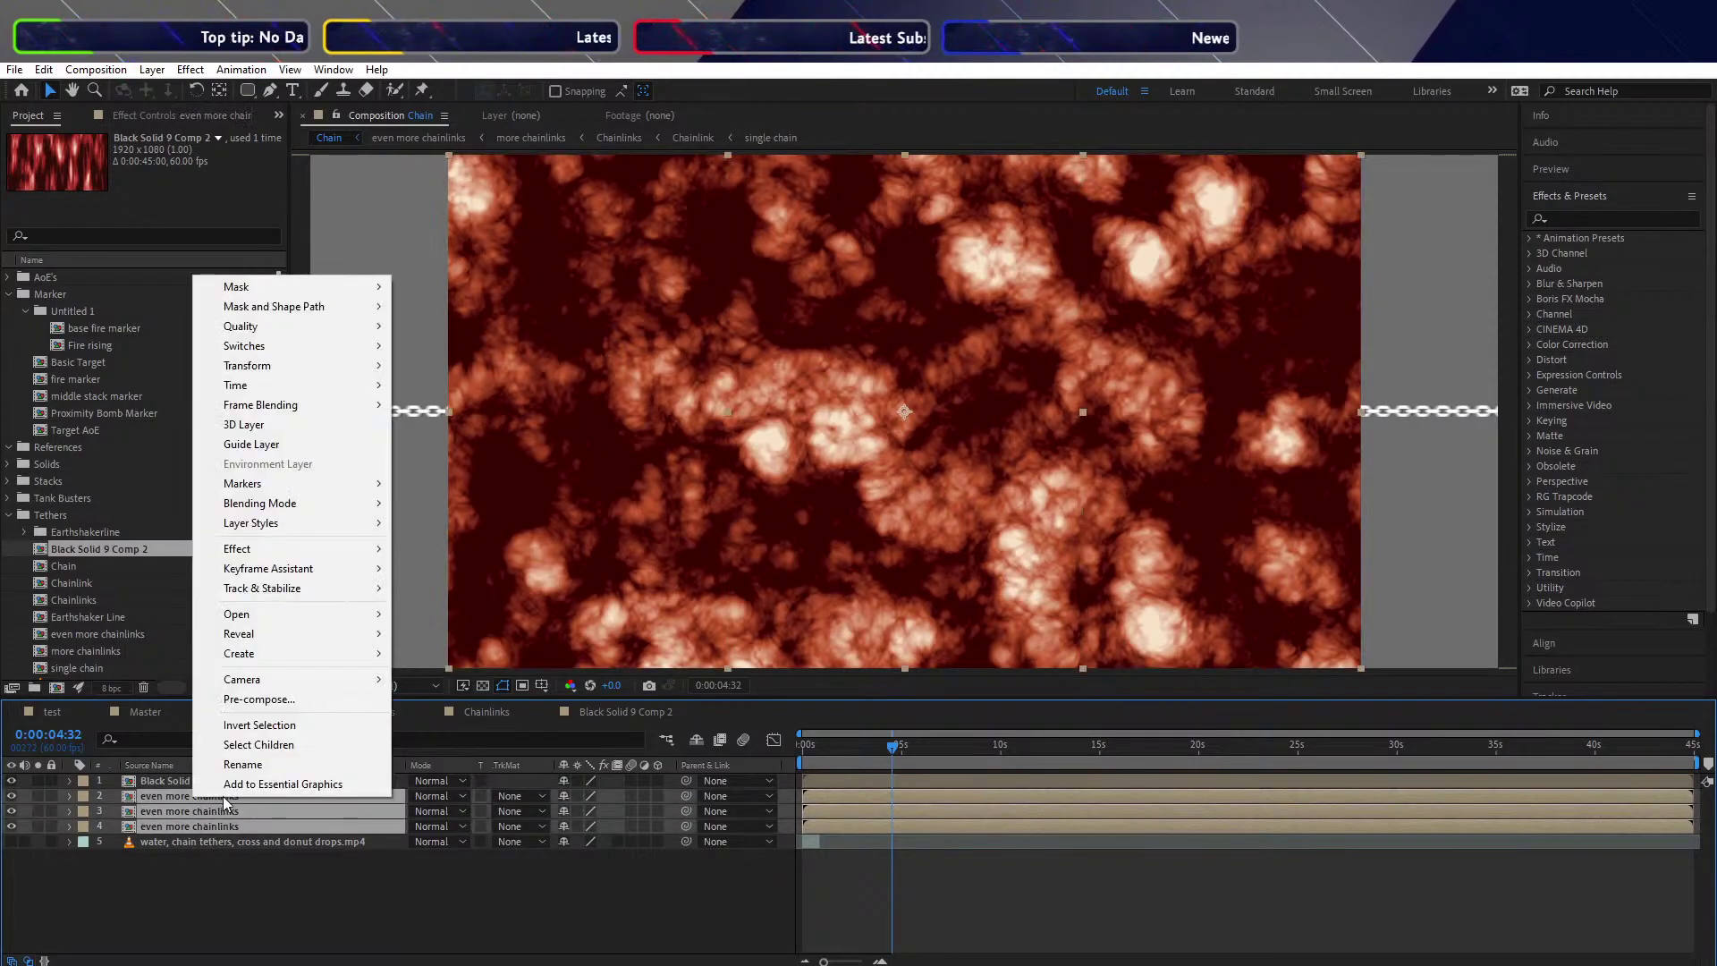
left_click(205, 903)
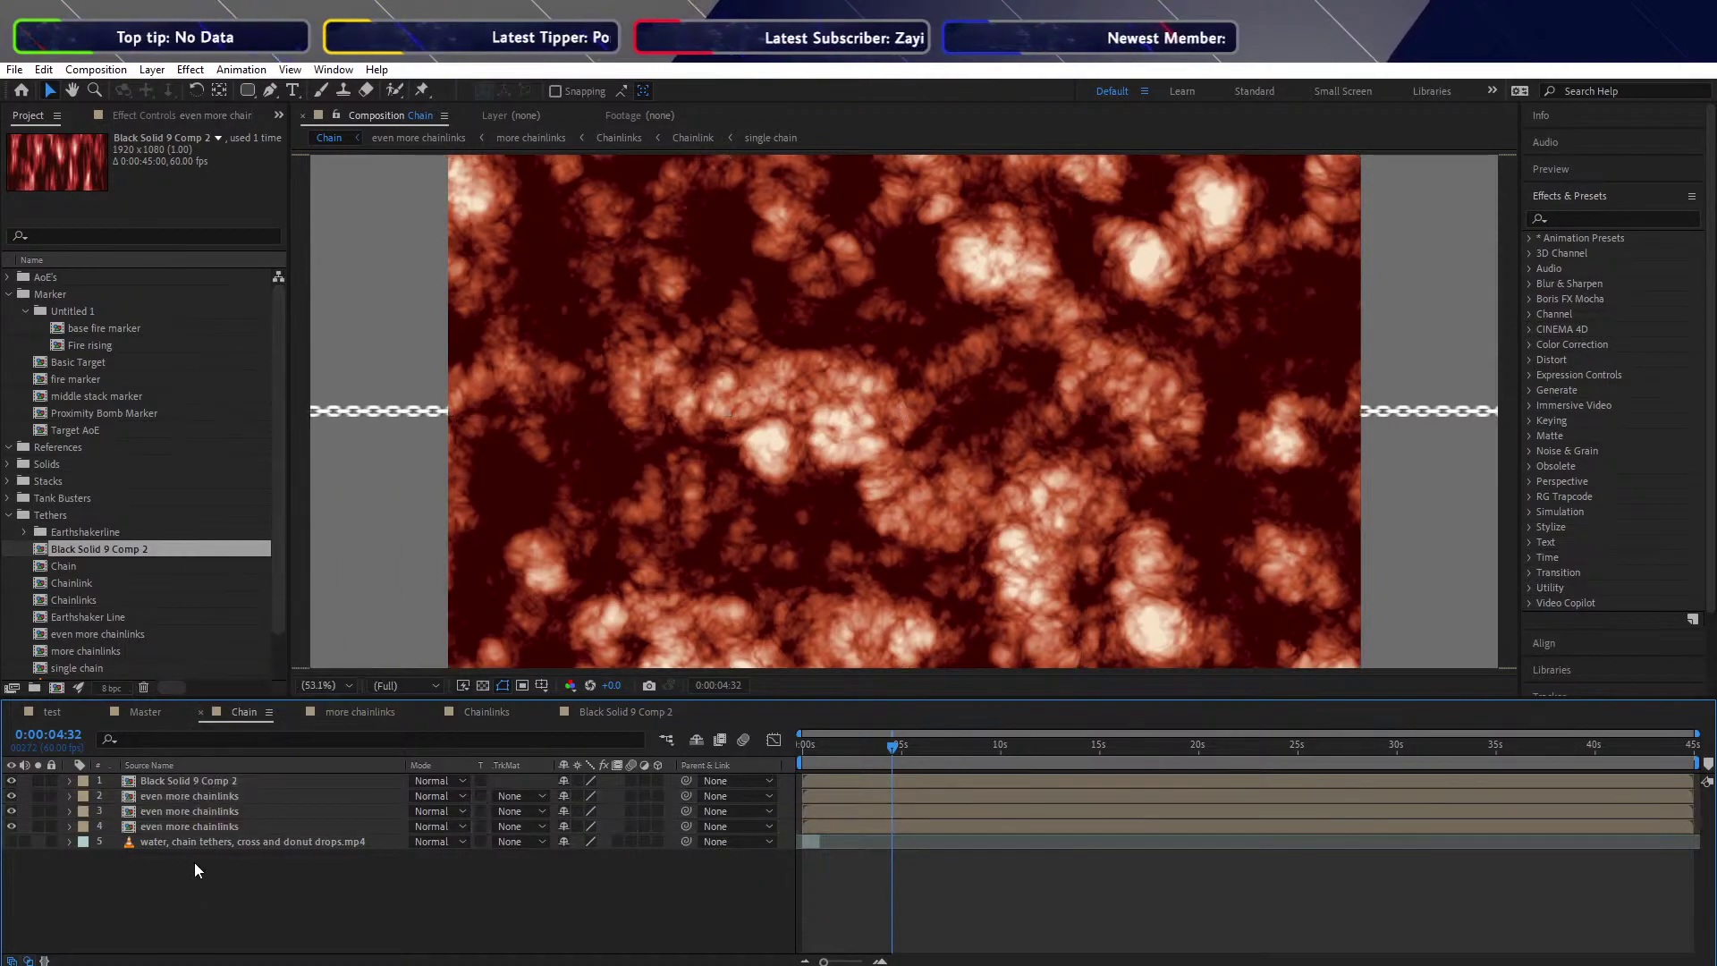
left_click(163, 782)
key("Delete")
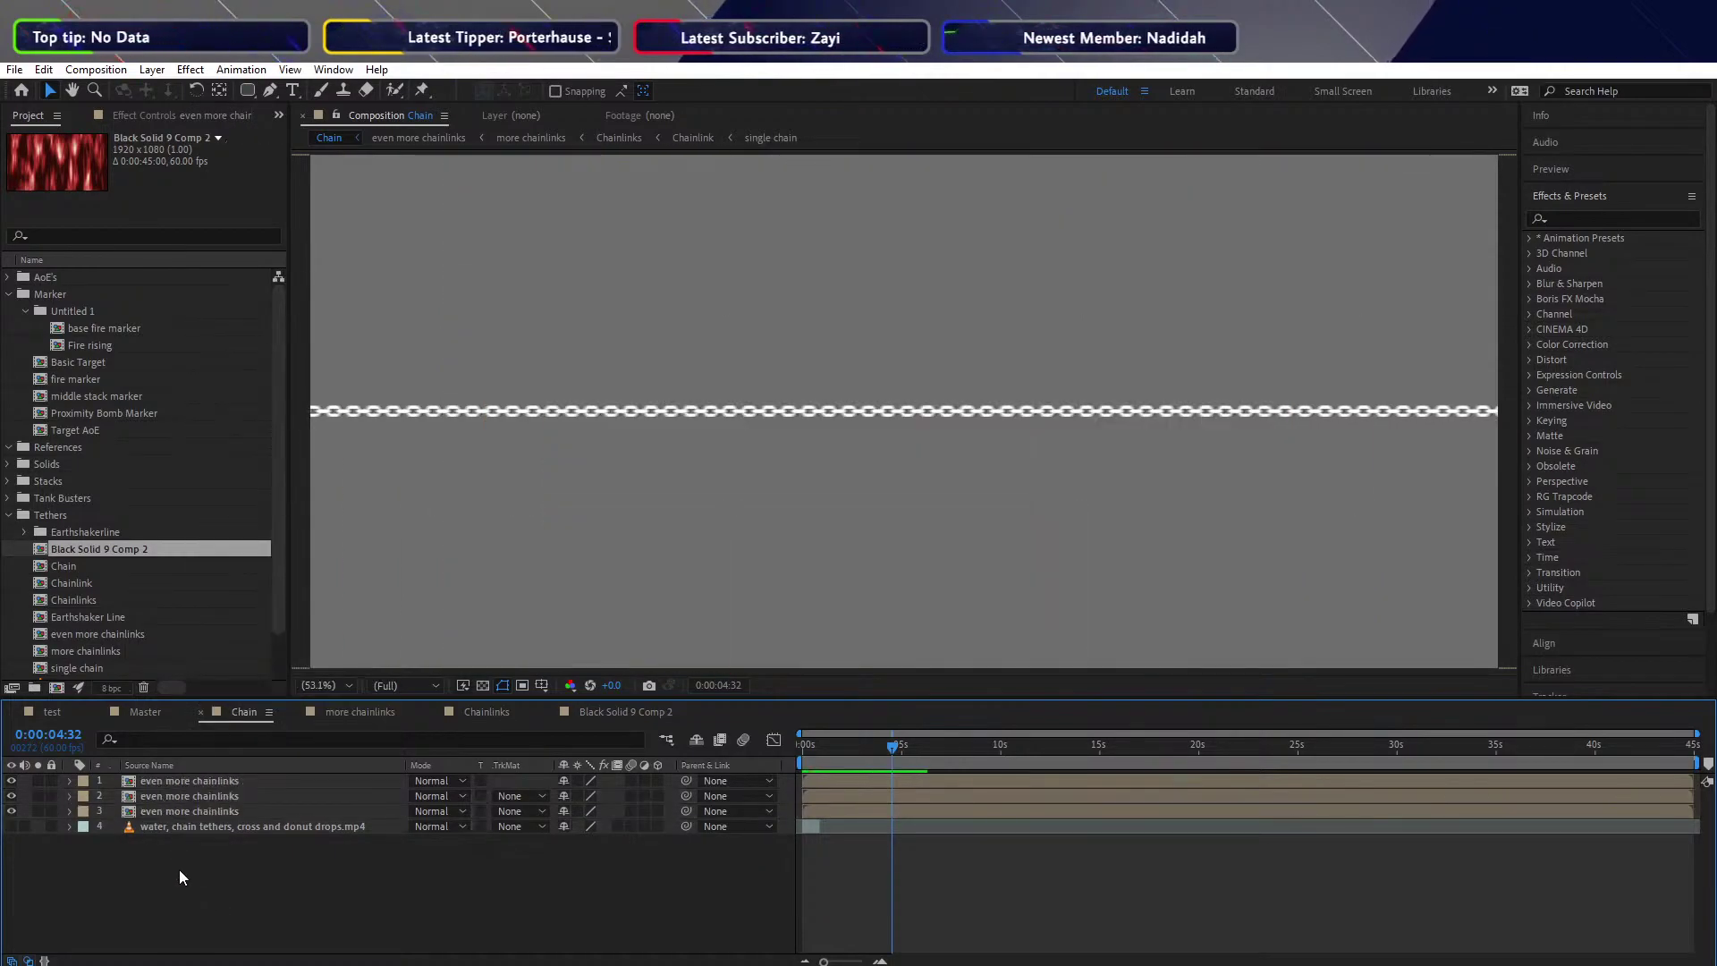
Create a composition named Chain Tether in the Tethers folder, 2500 x 1080 px at 60 fps and 45 seconds long
left_click(28, 518)
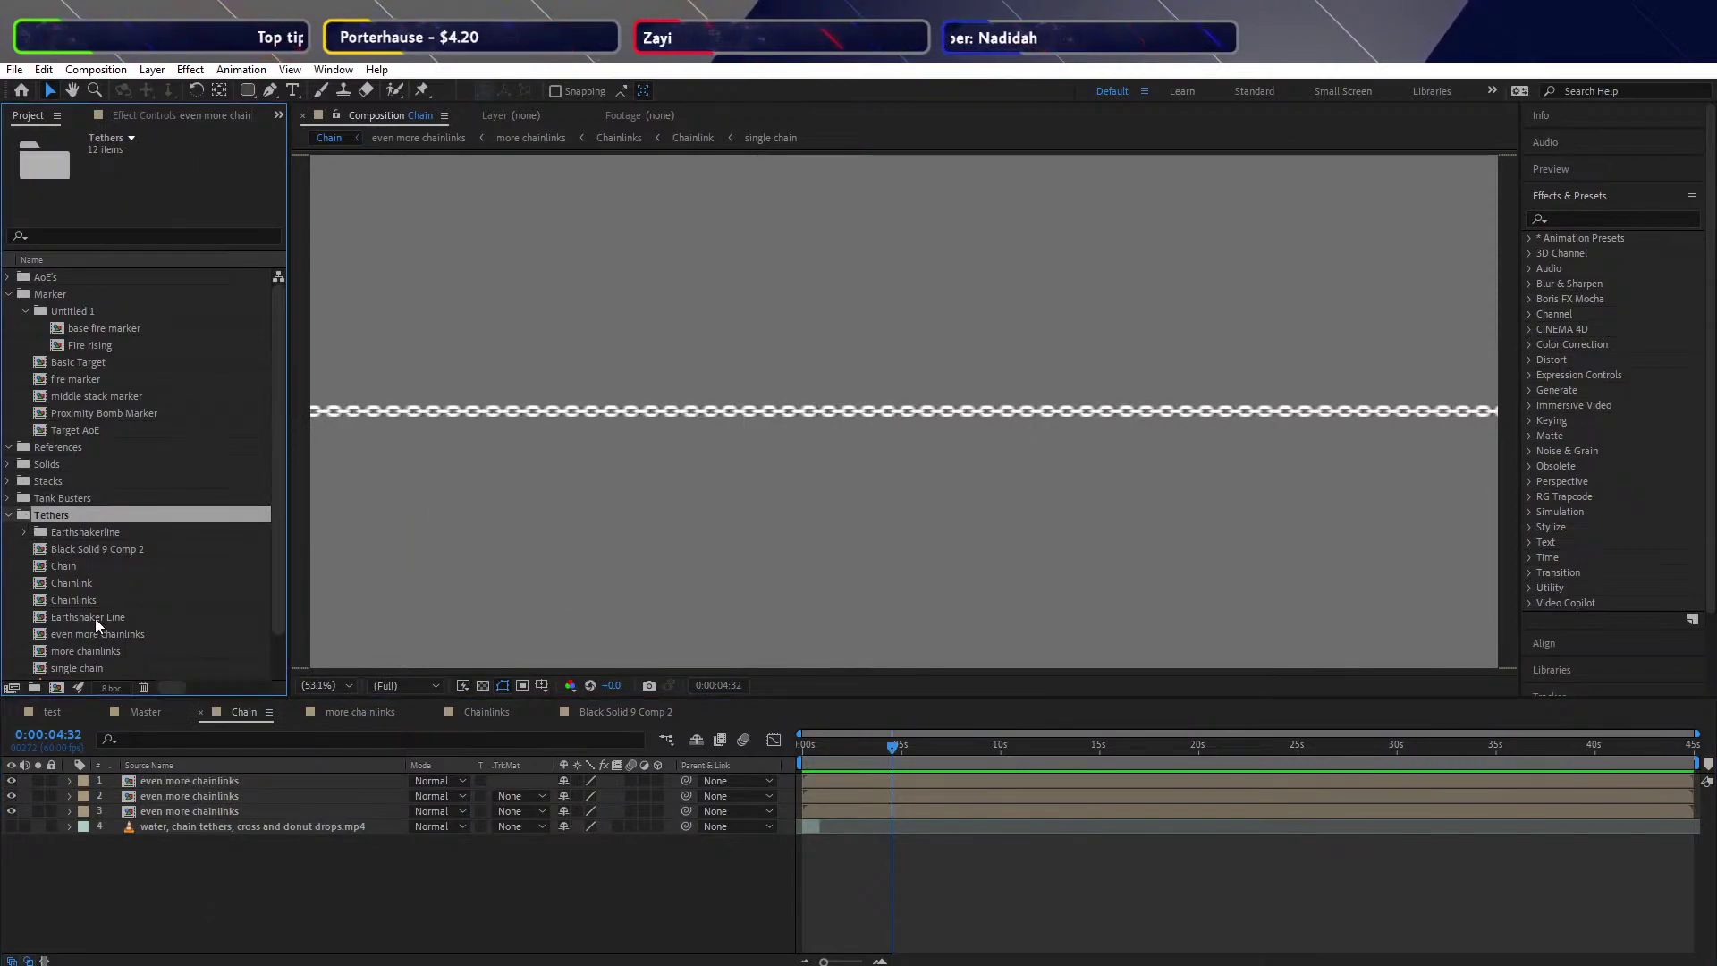
left_click(56, 688)
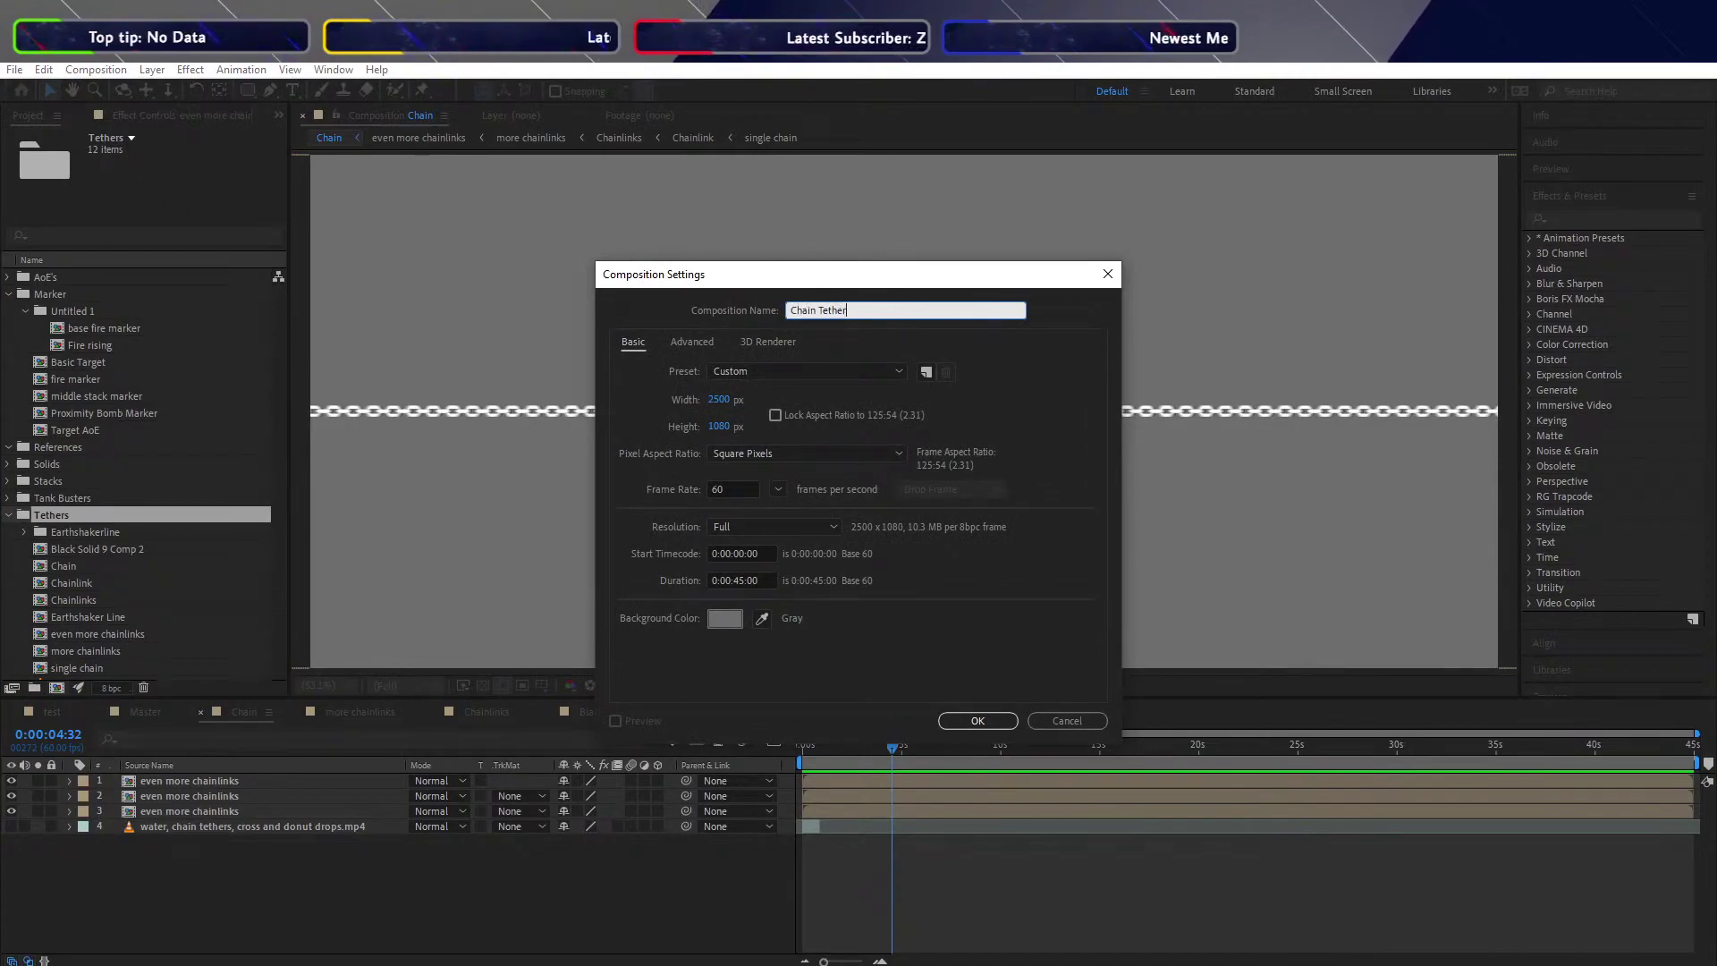
left_click(977, 721)
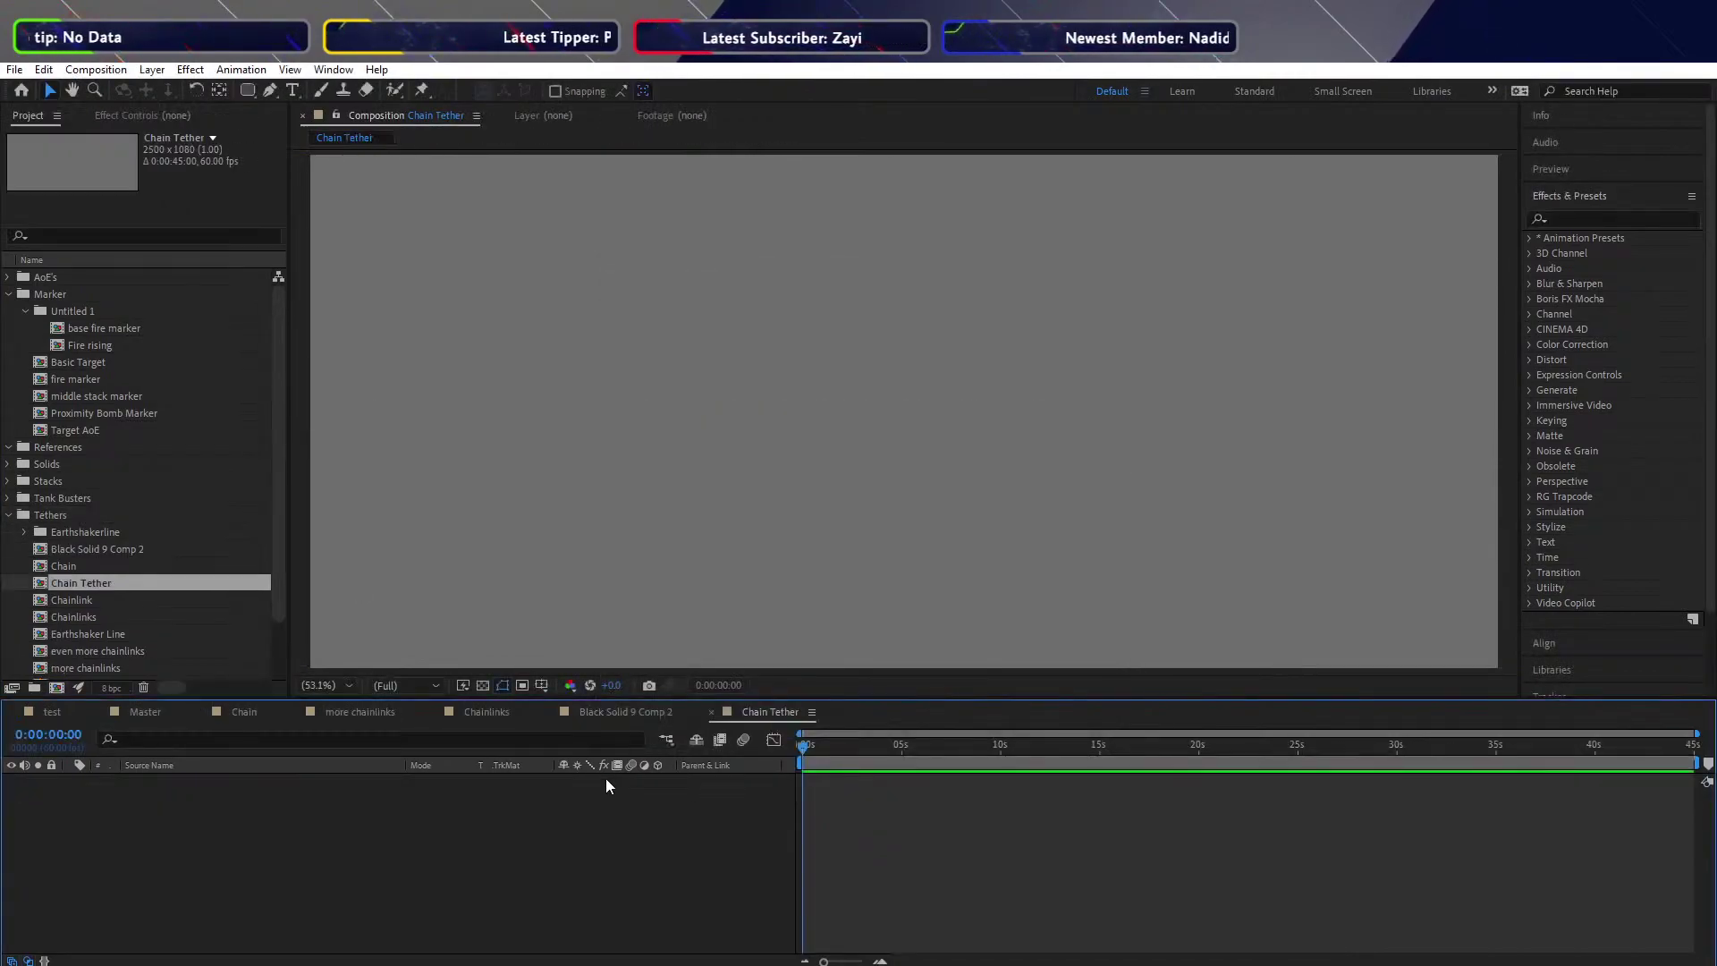
Set the width of the Chain Tether composition to 1920 px
right_click(117, 583)
left_click(145, 598)
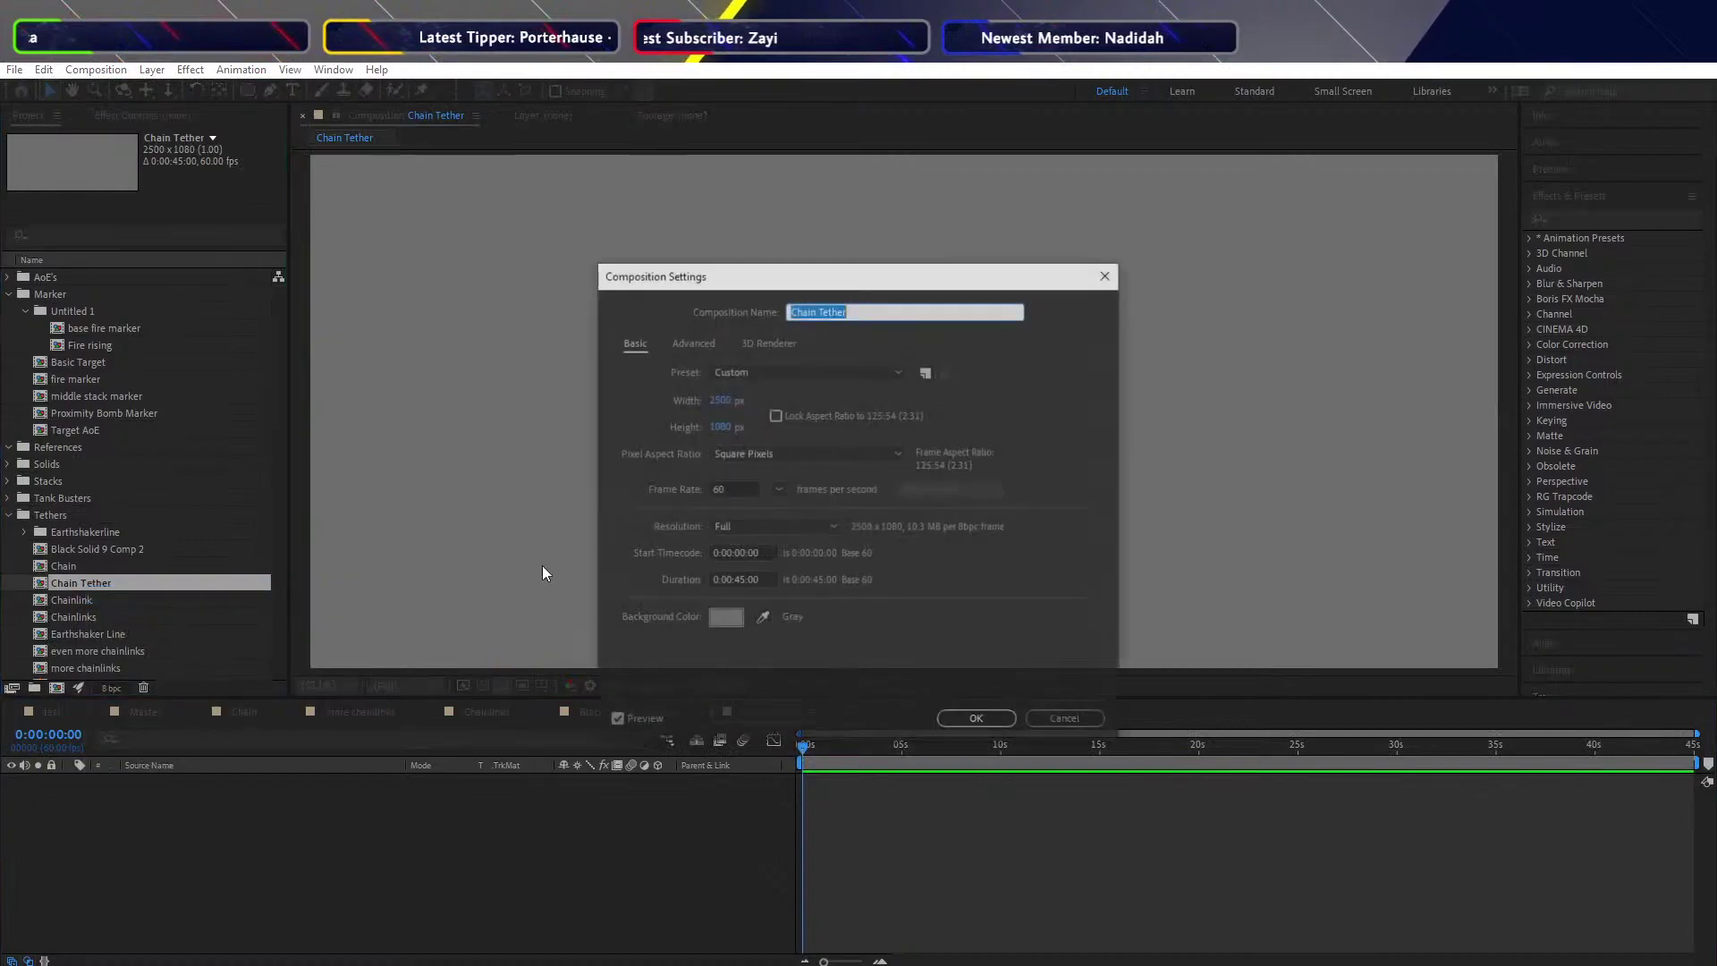
left_click(720, 400)
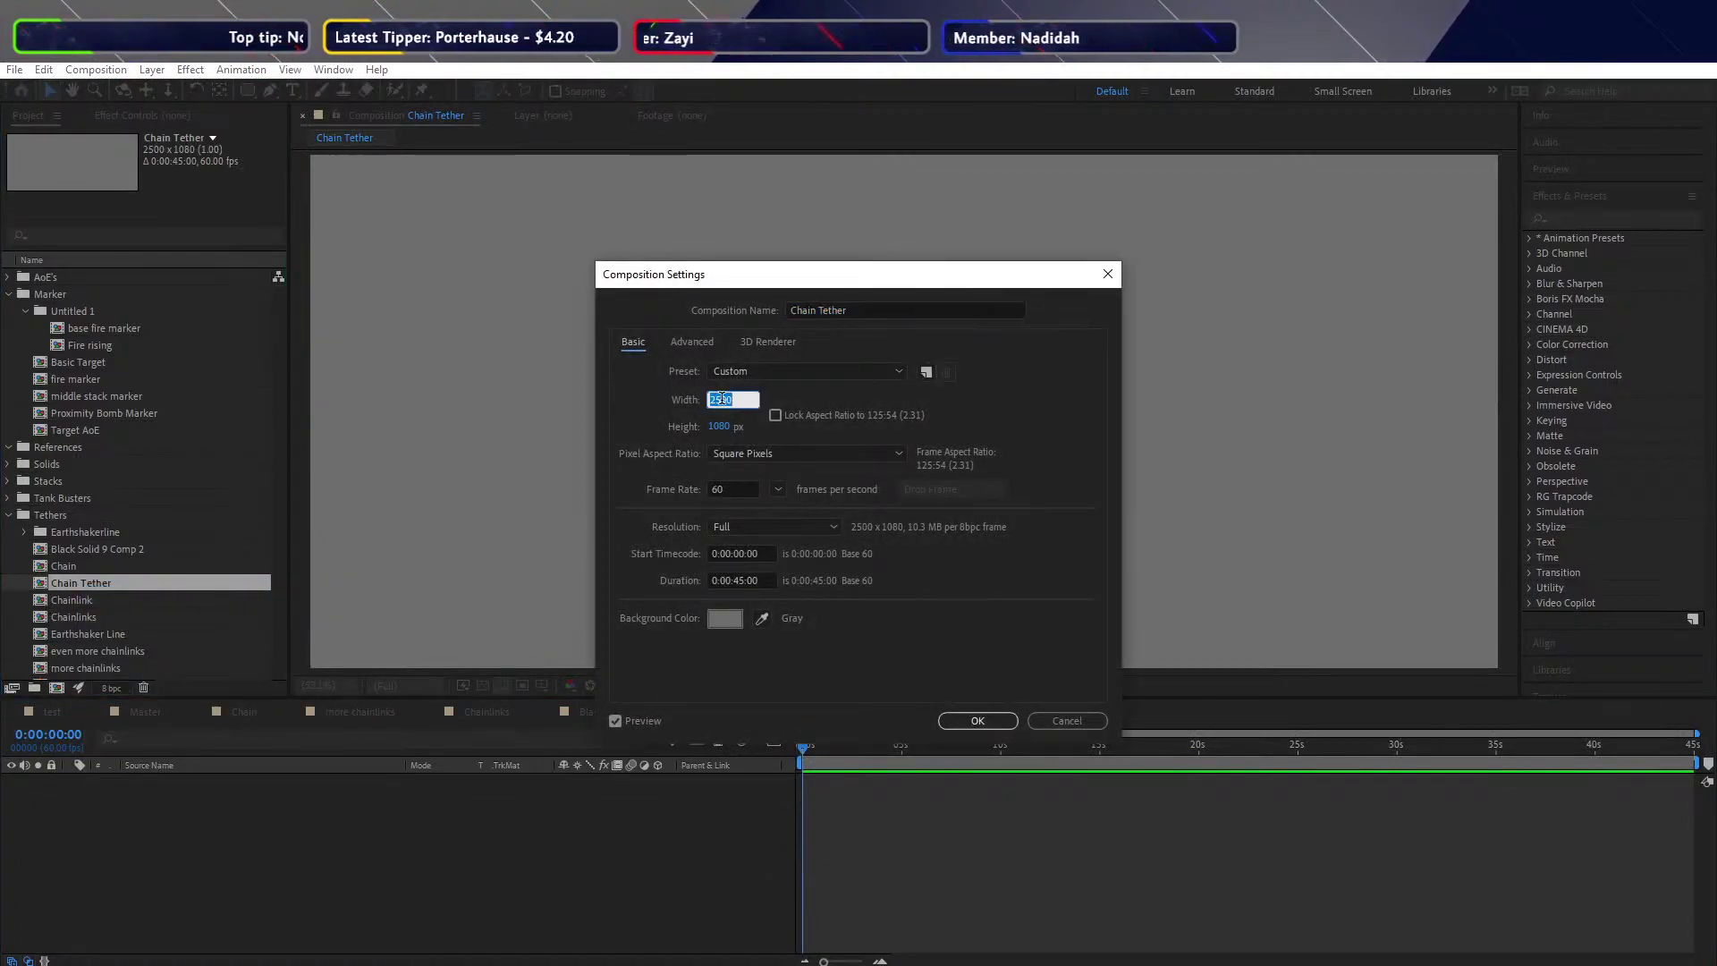
type("1920")
key("Return")
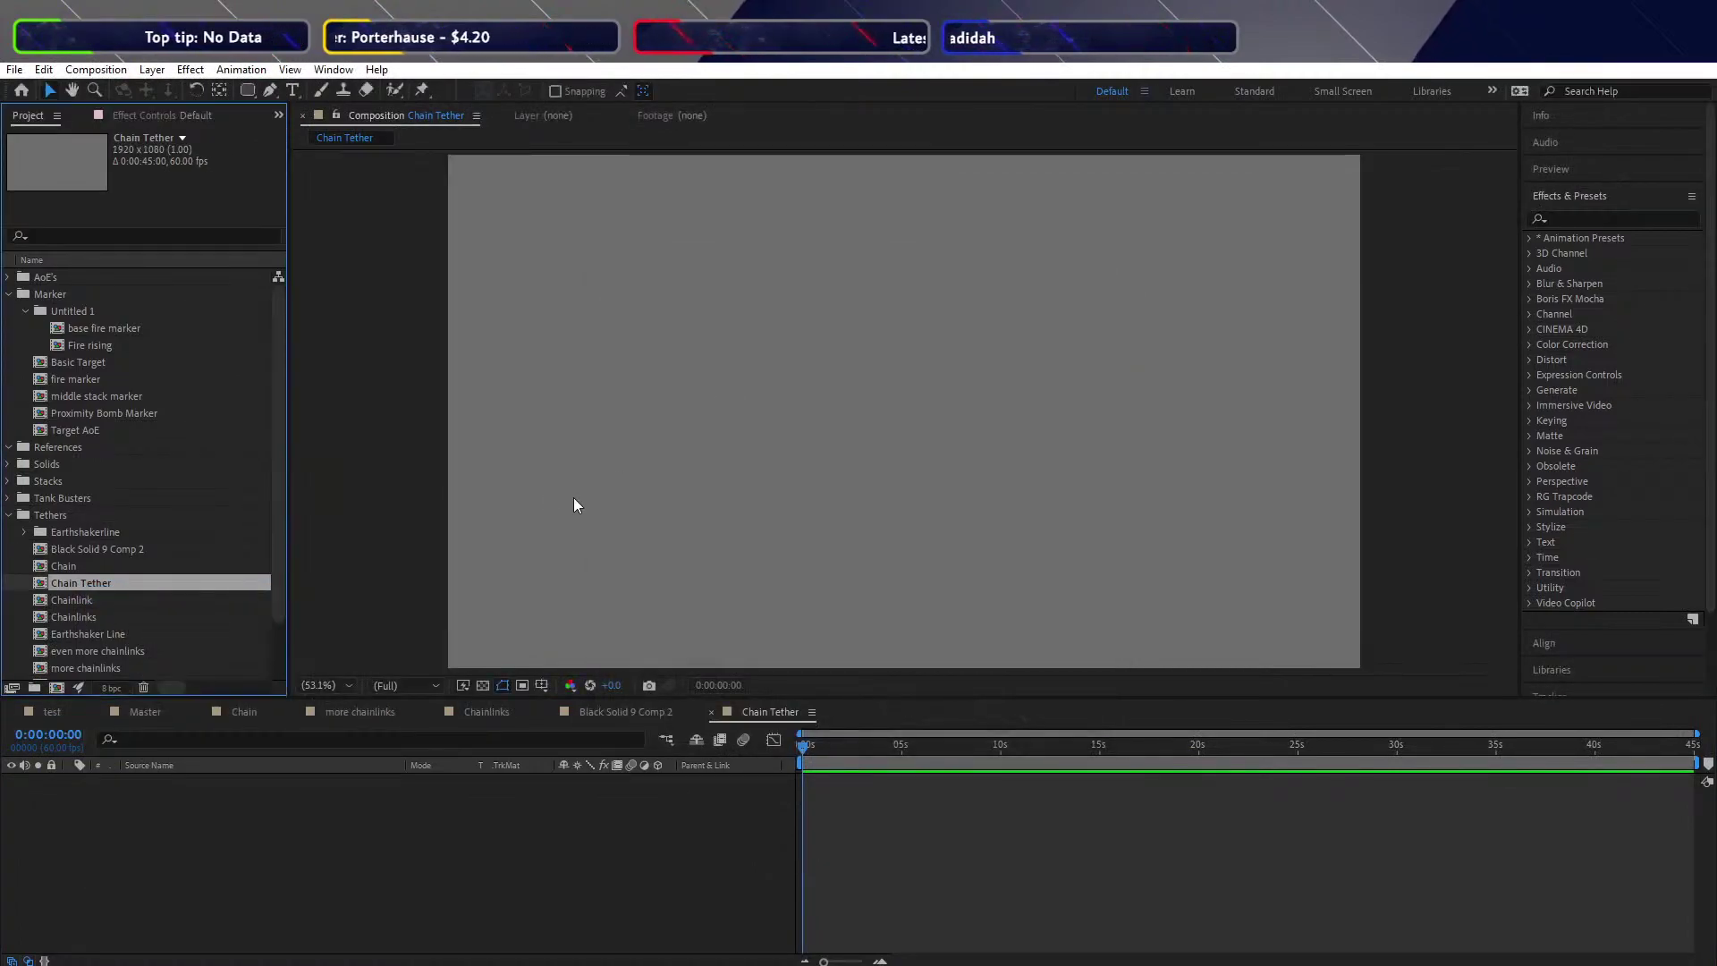
Add Chain to the Chain Tether composition with Black Solid 9 Comp 2 below it, using Chain as the texture's alpha matte
left_click_drag(48, 565, 120, 786)
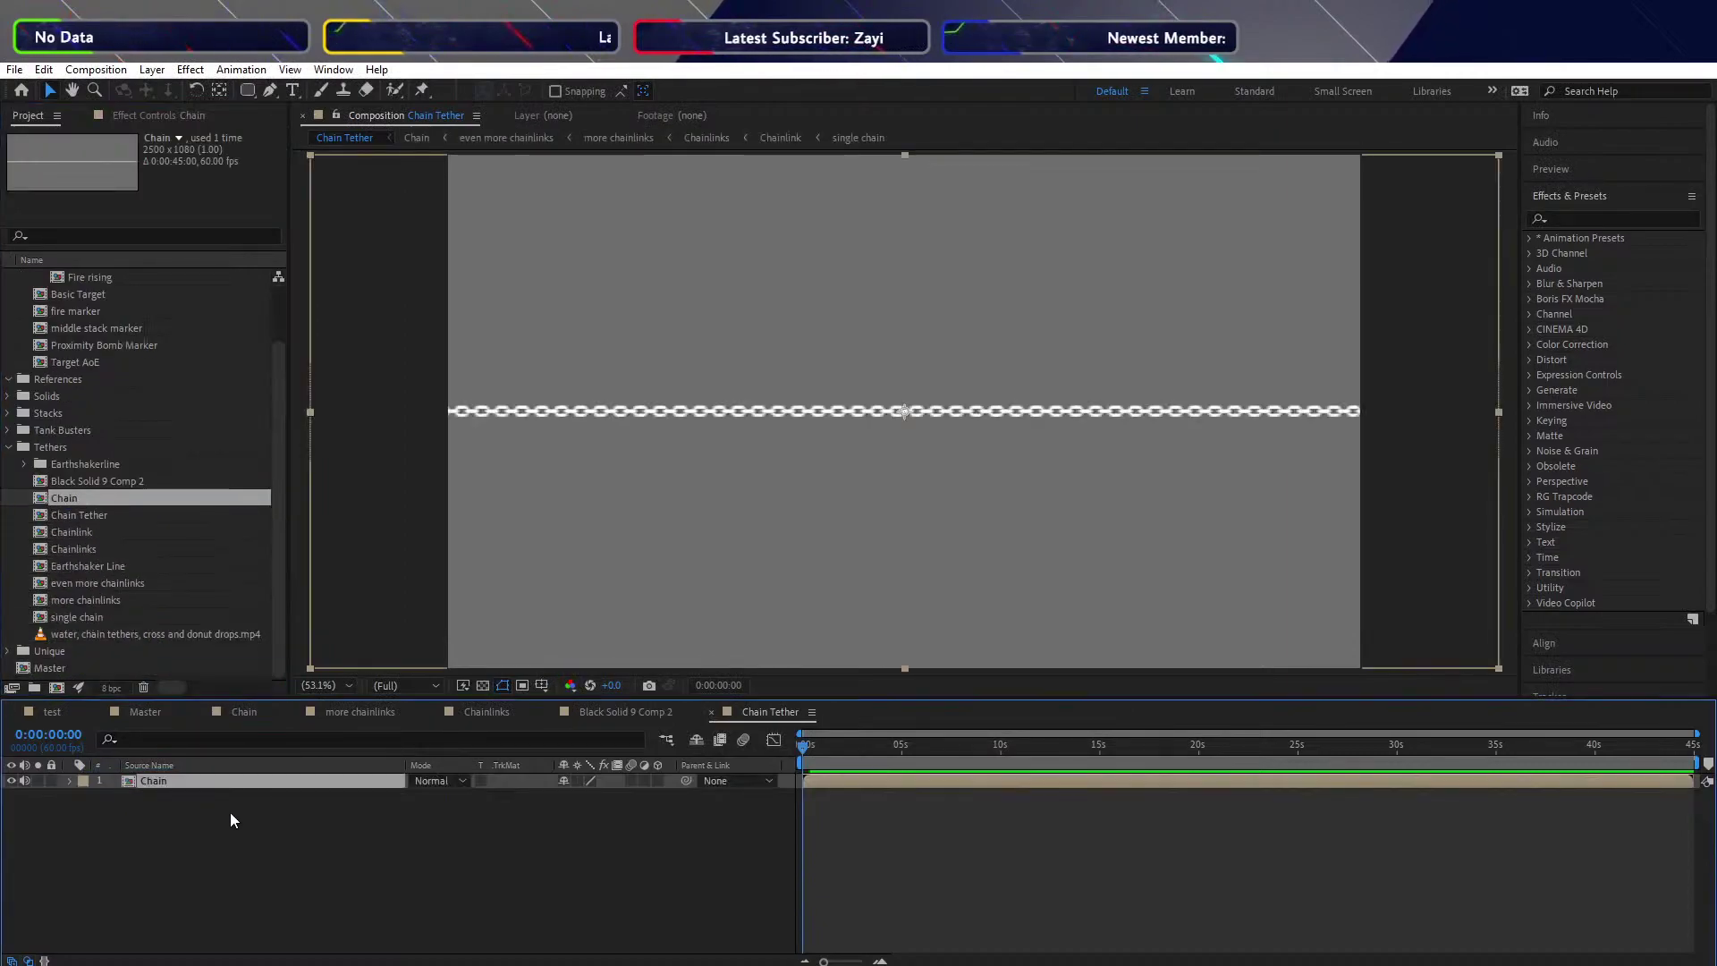
left_click_drag(68, 485, 175, 816)
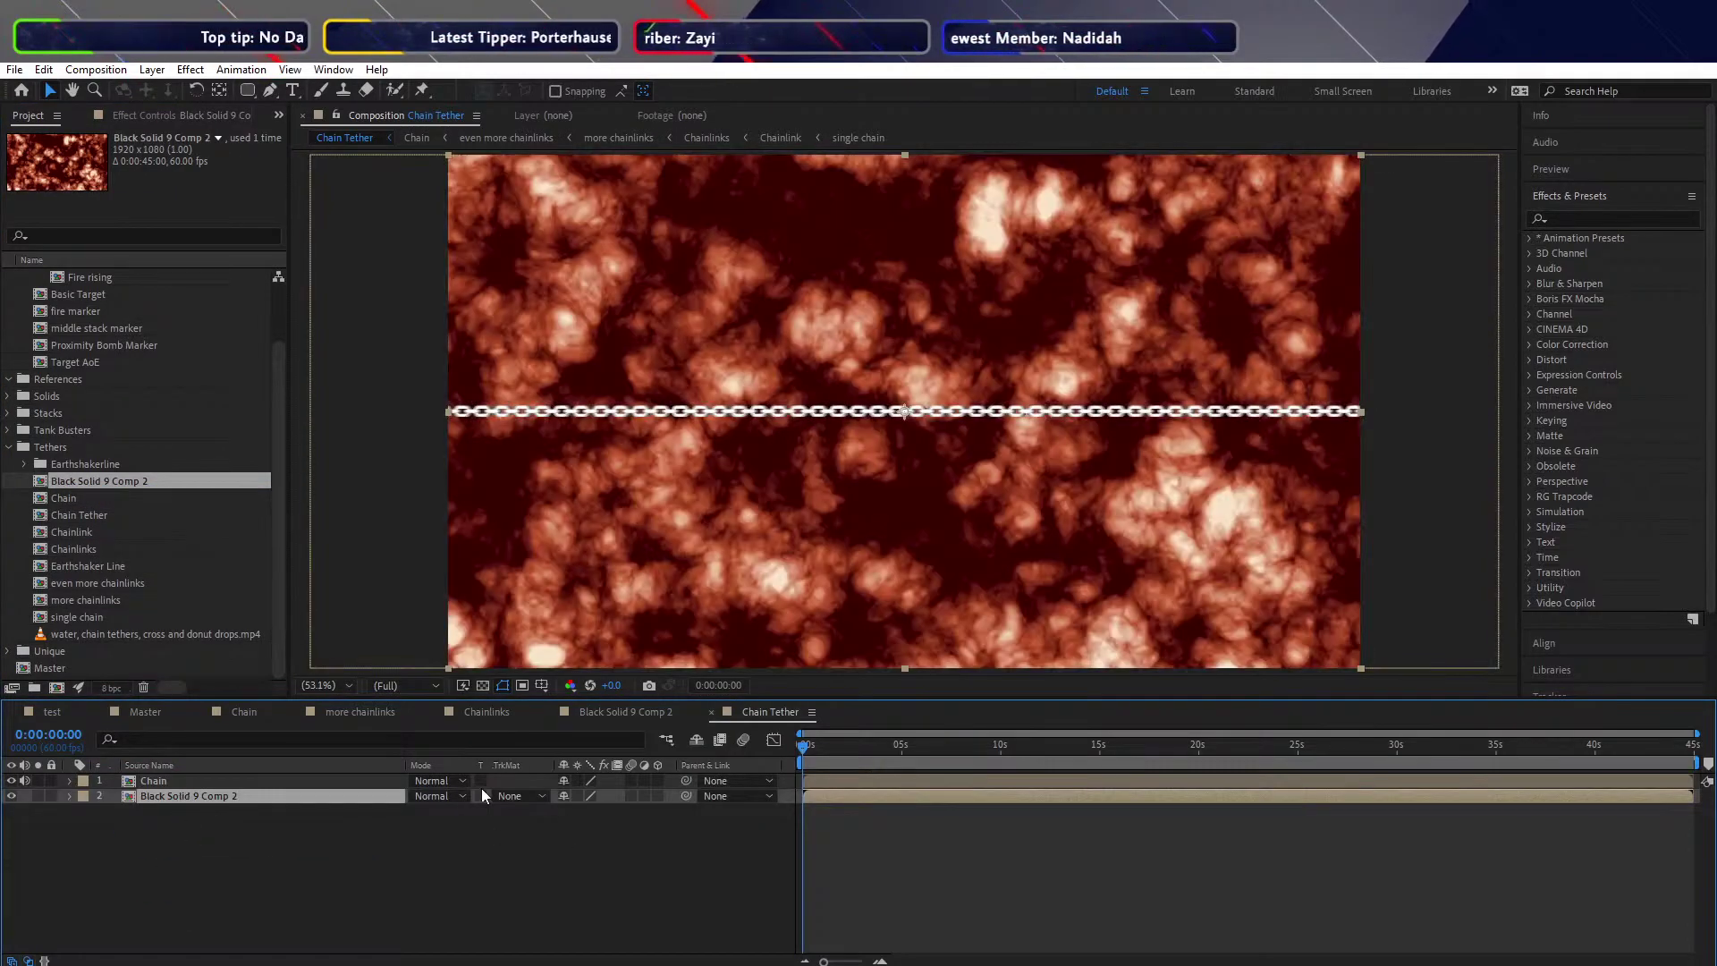
left_click(517, 797)
left_click(548, 841)
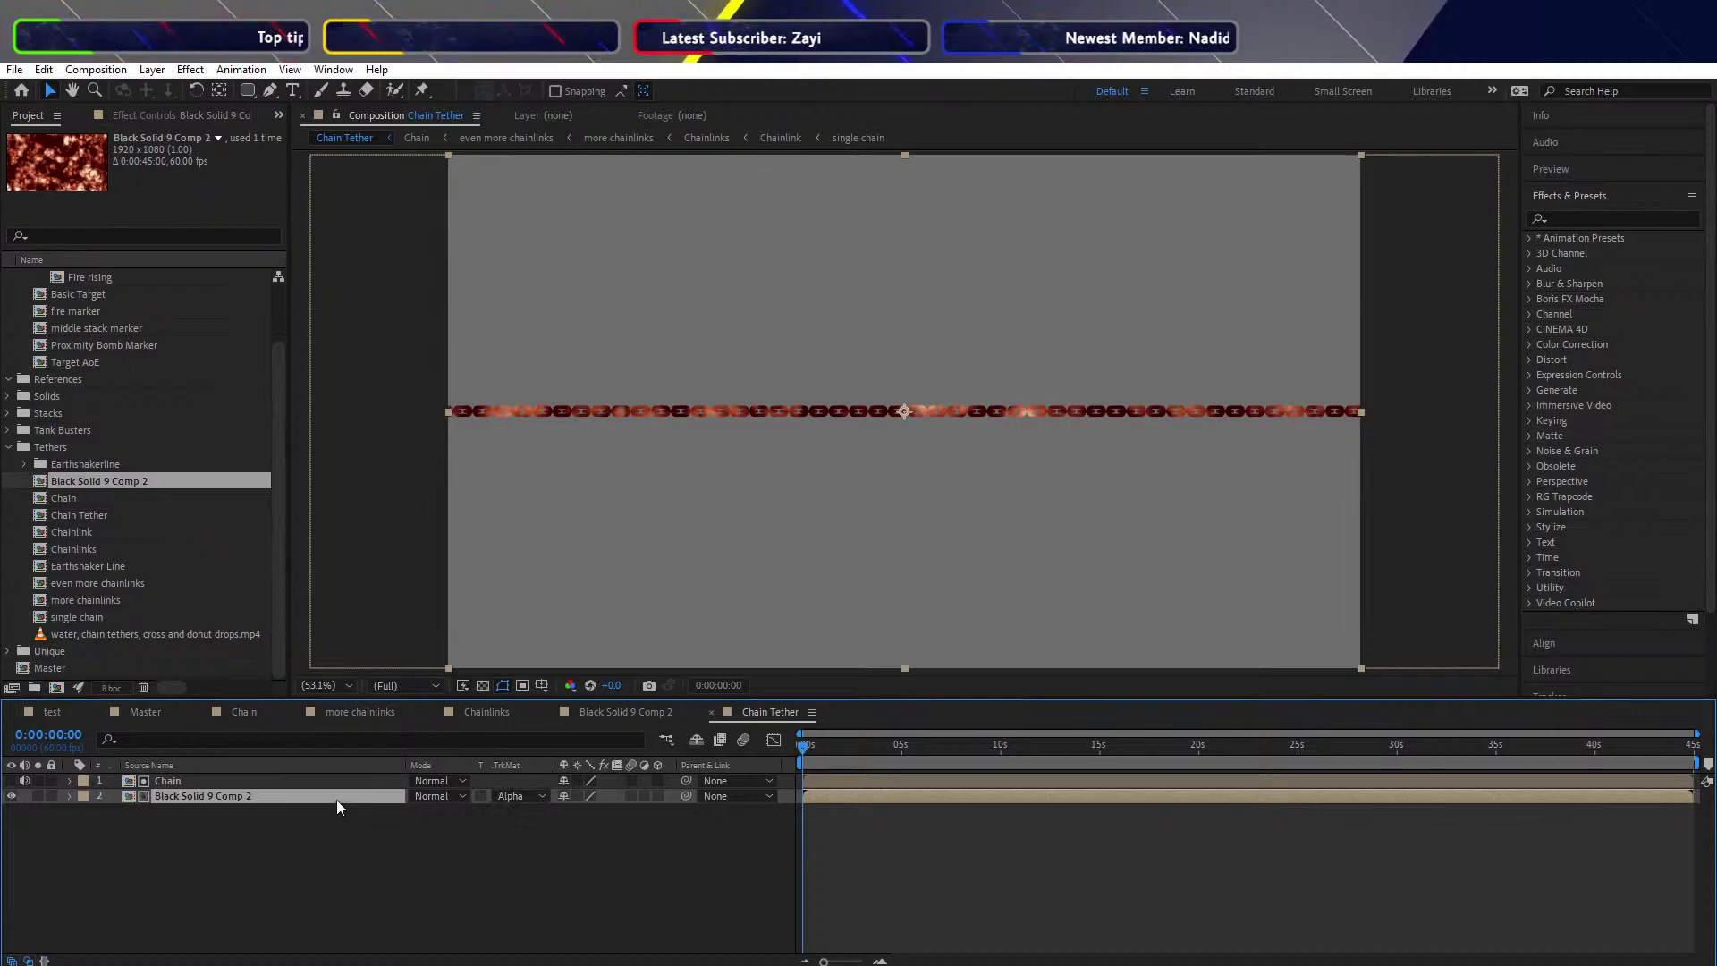
Make the Chain matte layer visible, try the Add blending mode on it, and set its mode to Multiply
left_click(542, 795)
left_click(5, 789)
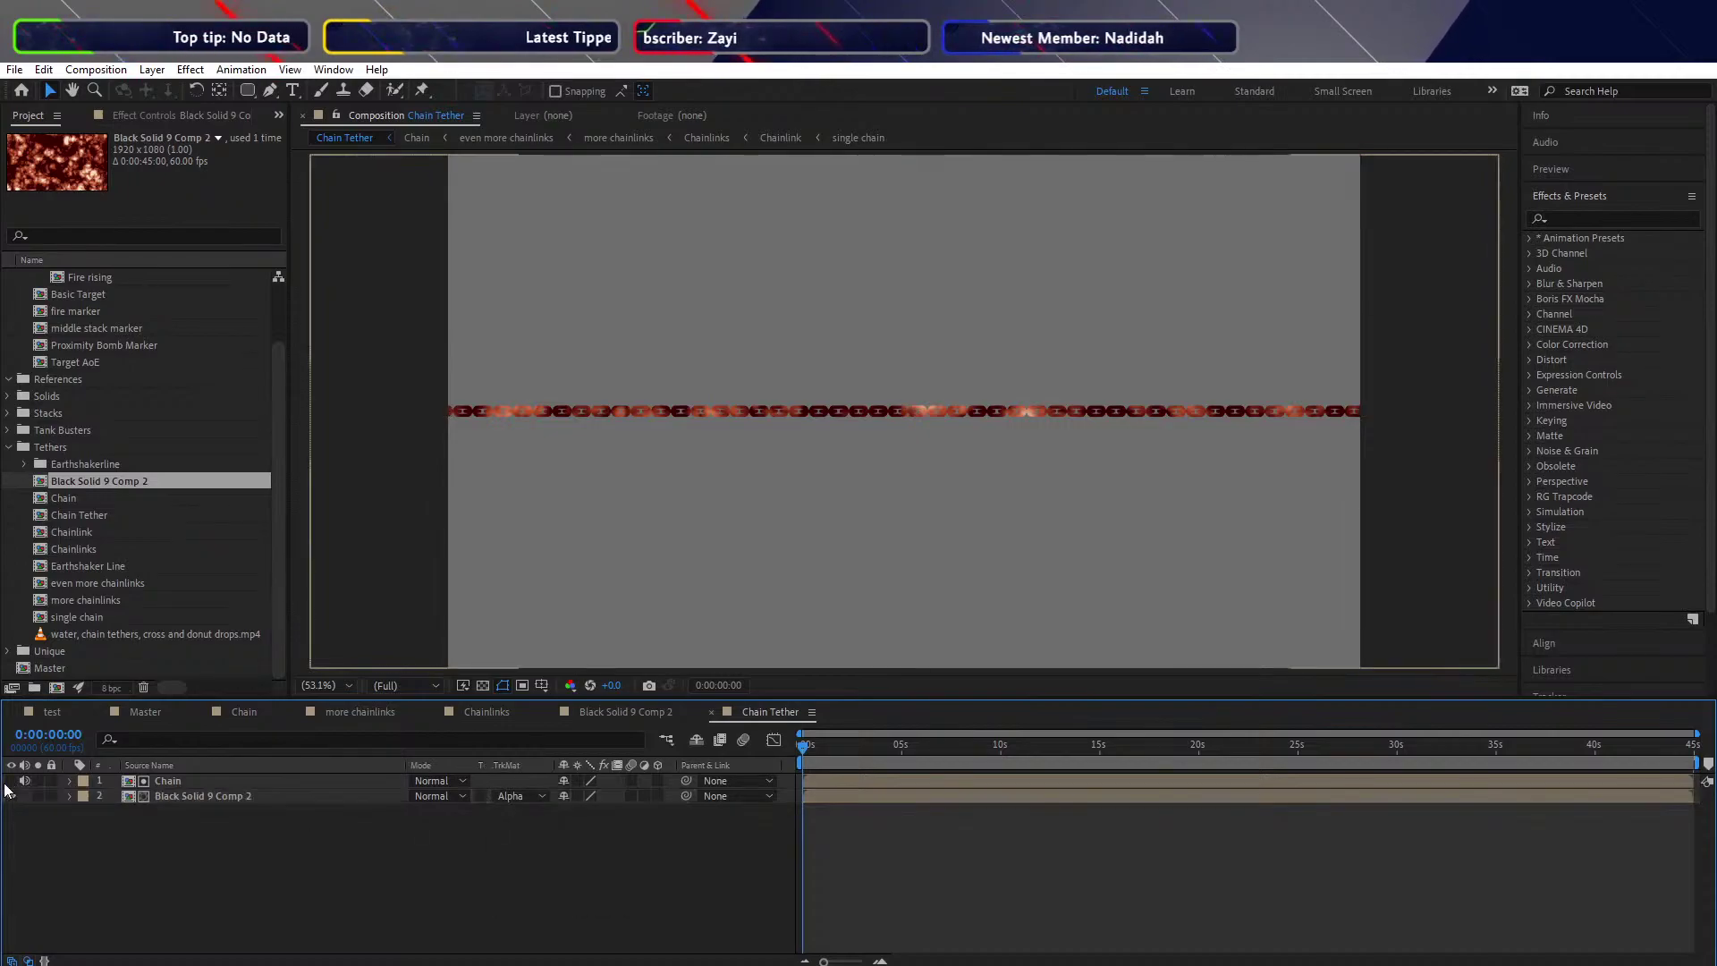
left_click(7, 788)
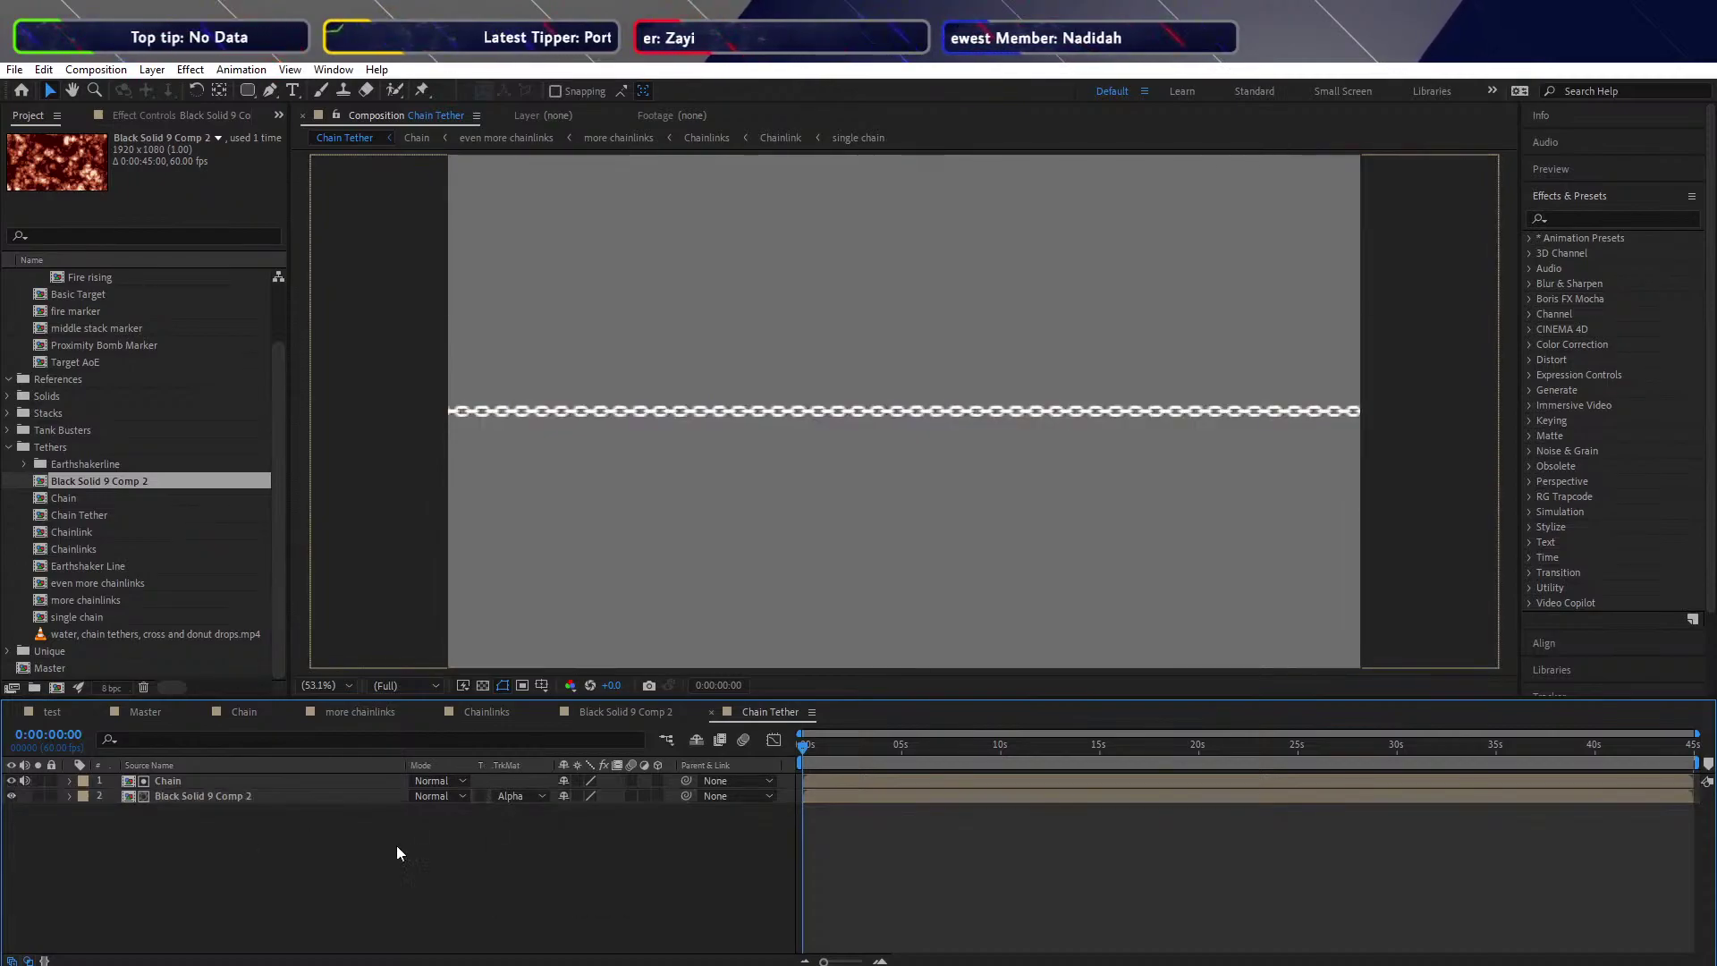
left_click(454, 781)
left_click(516, 375)
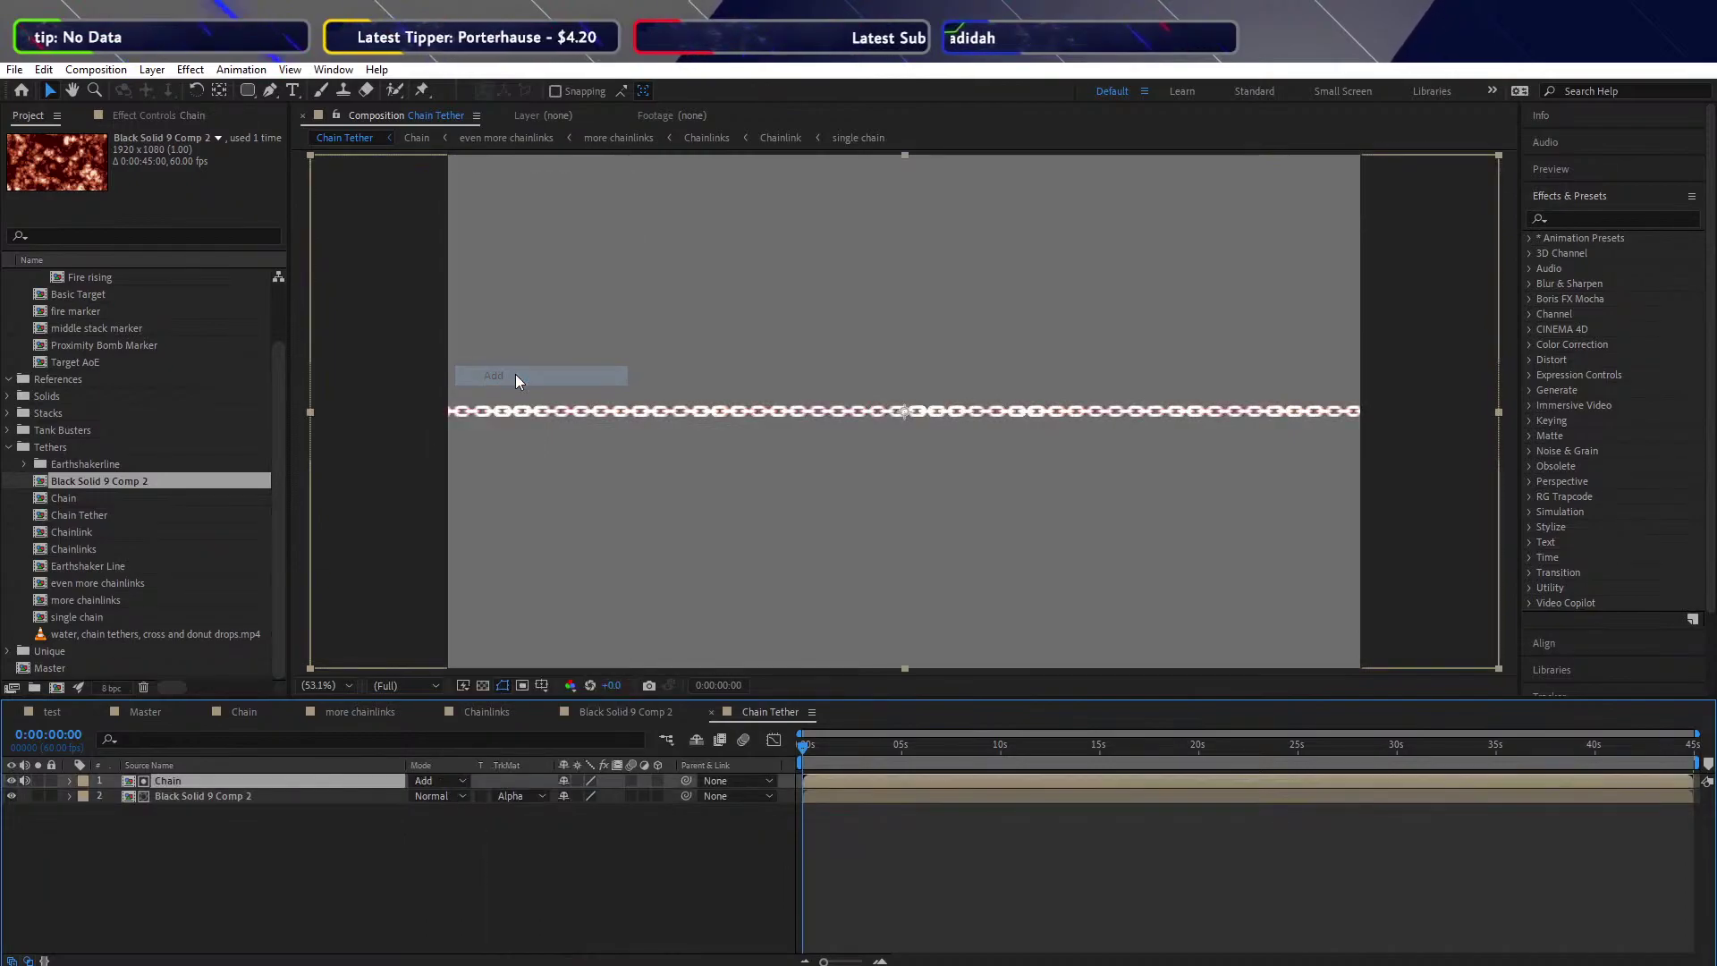
left_click(442, 780)
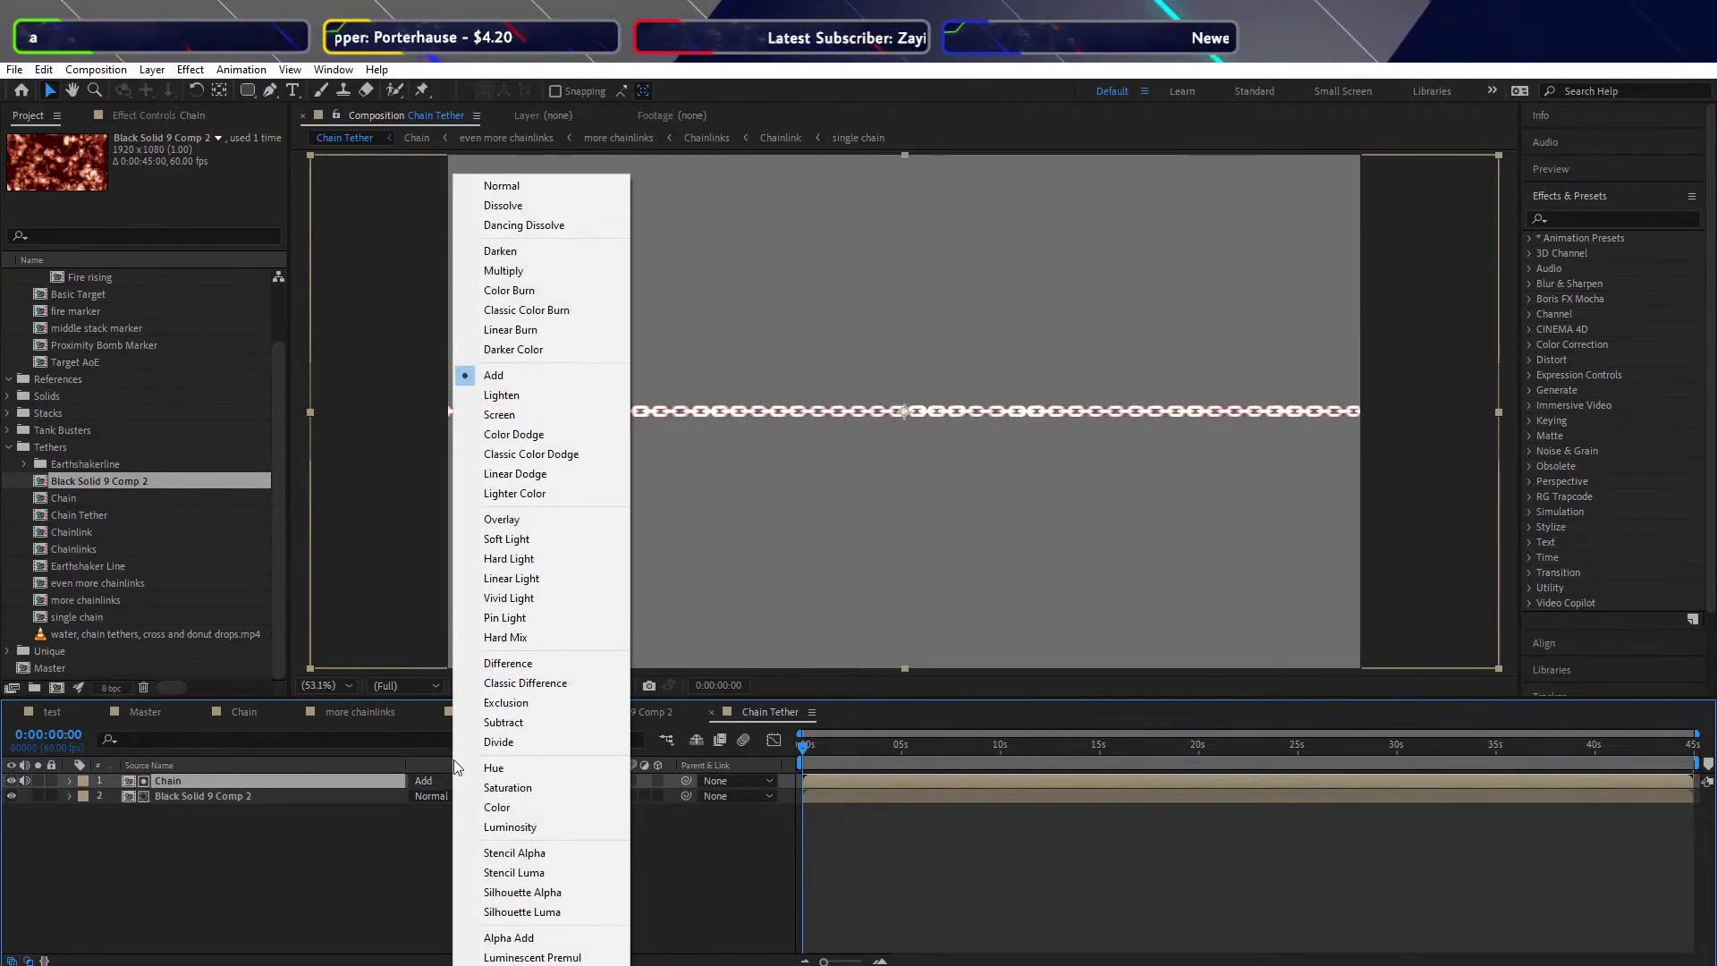
left_click(515, 270)
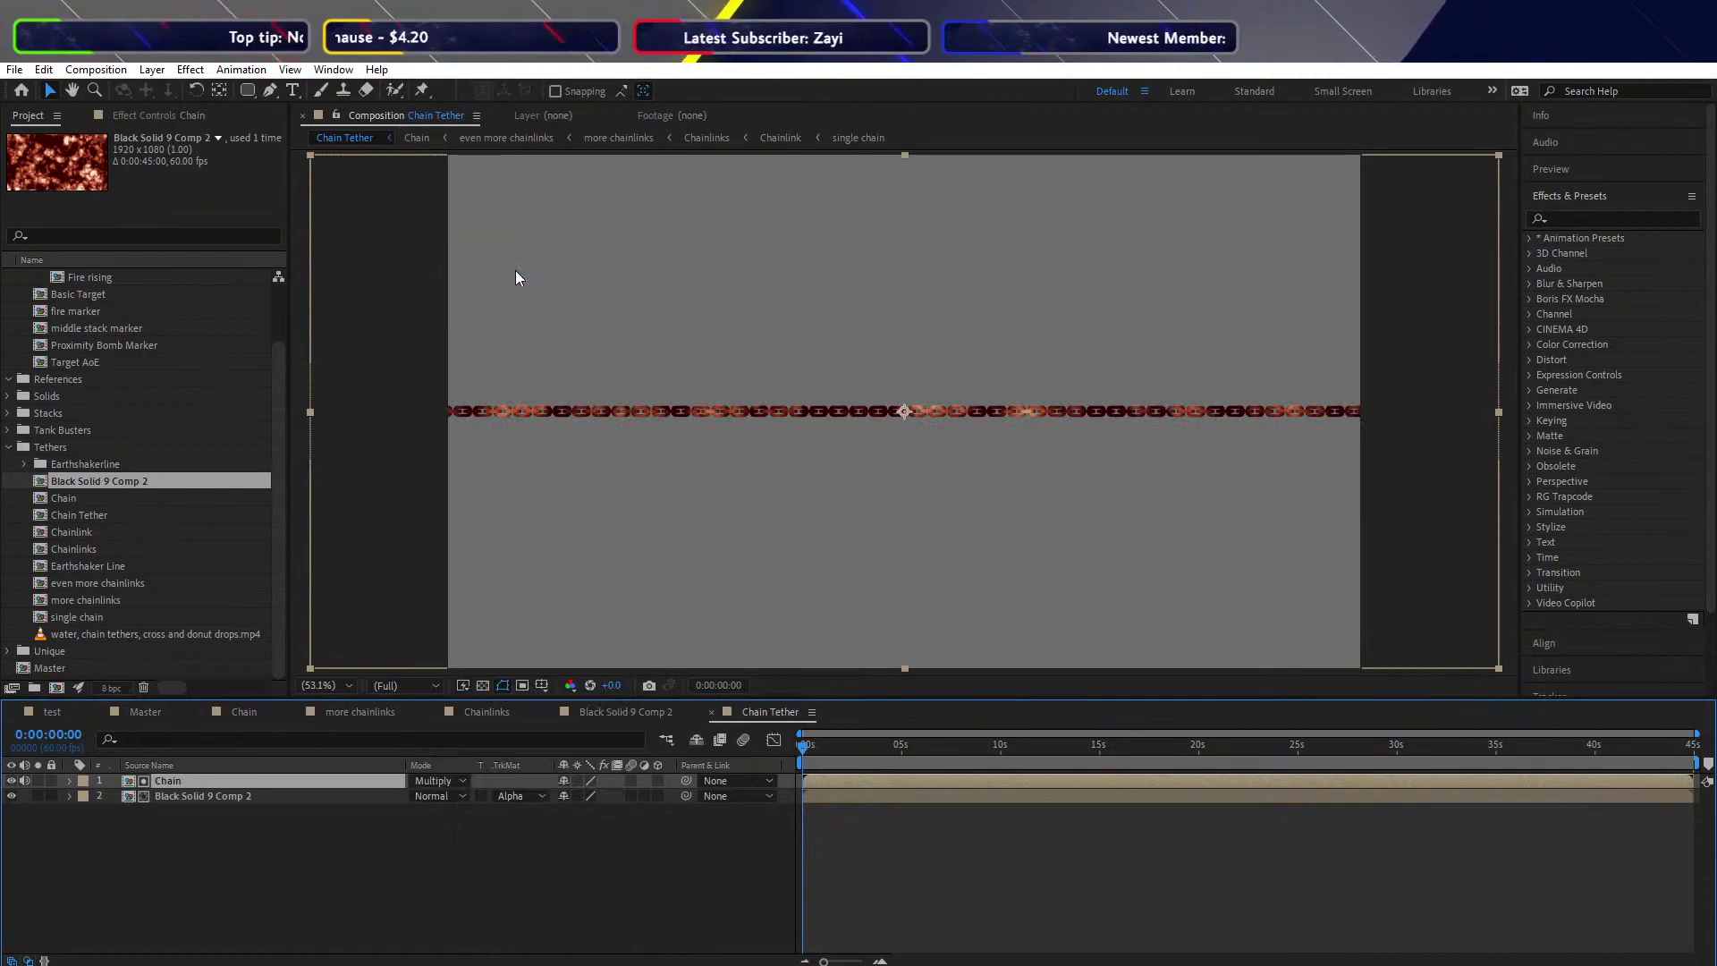
Preview the fire-textured chain animation from the start of the Chain Tether composition and scrub through its first second
left_click_drag(805, 747, 614, 895)
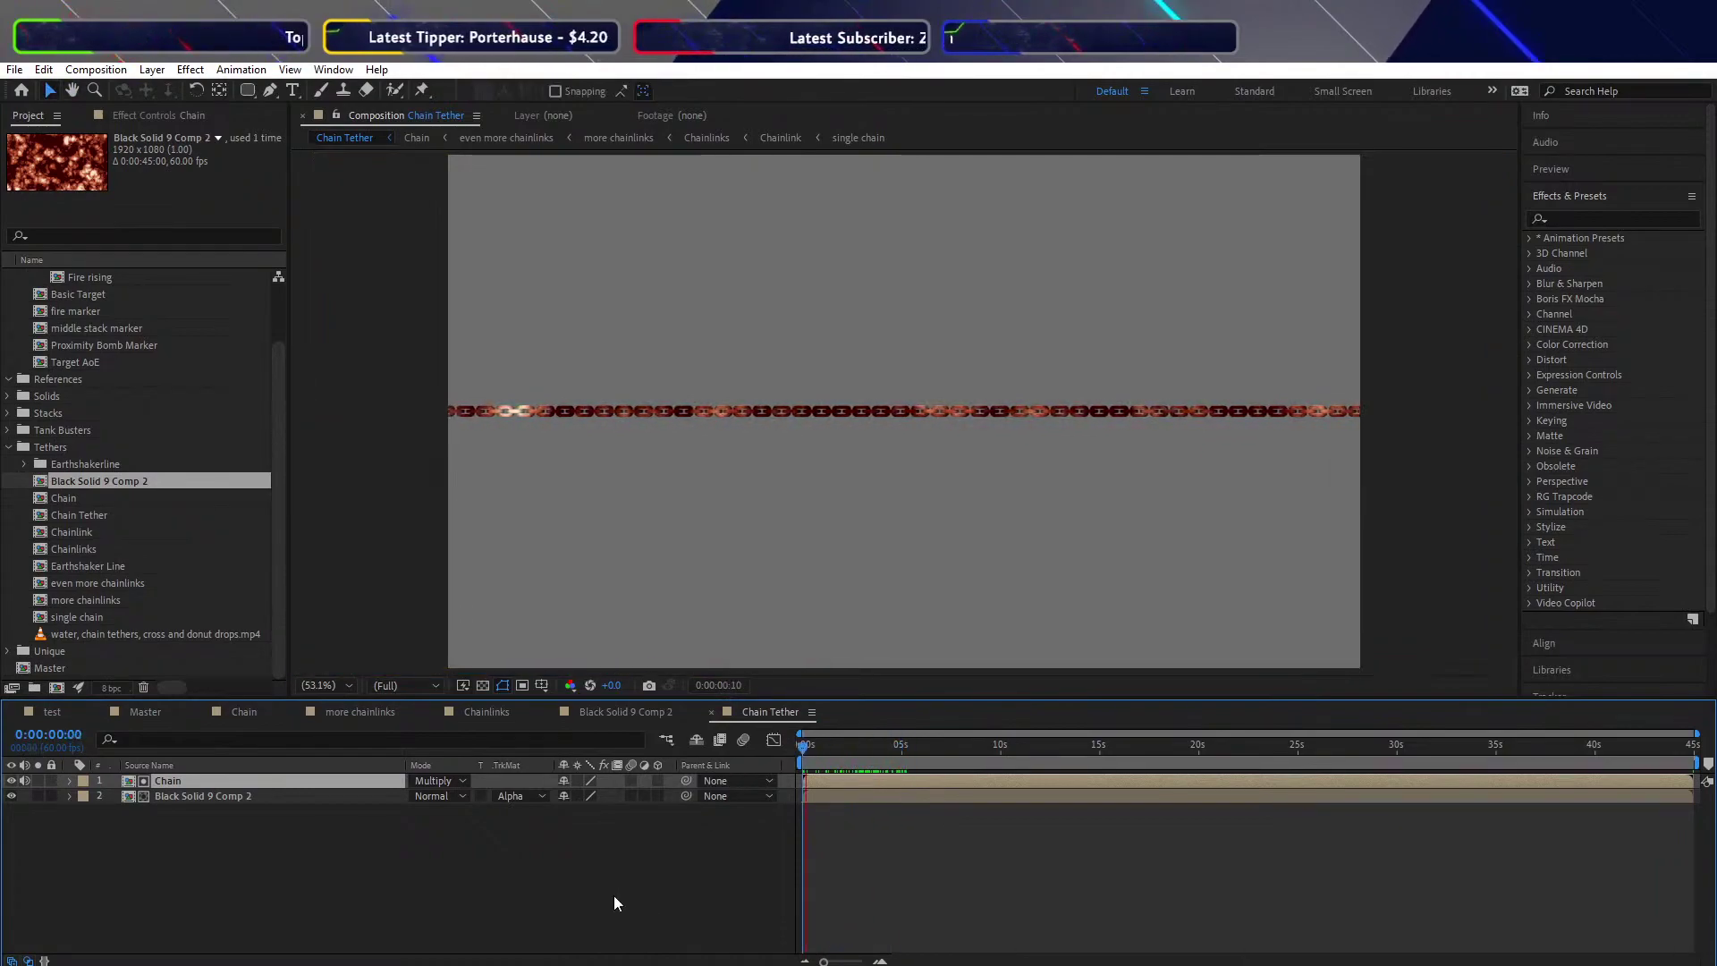
key("space")
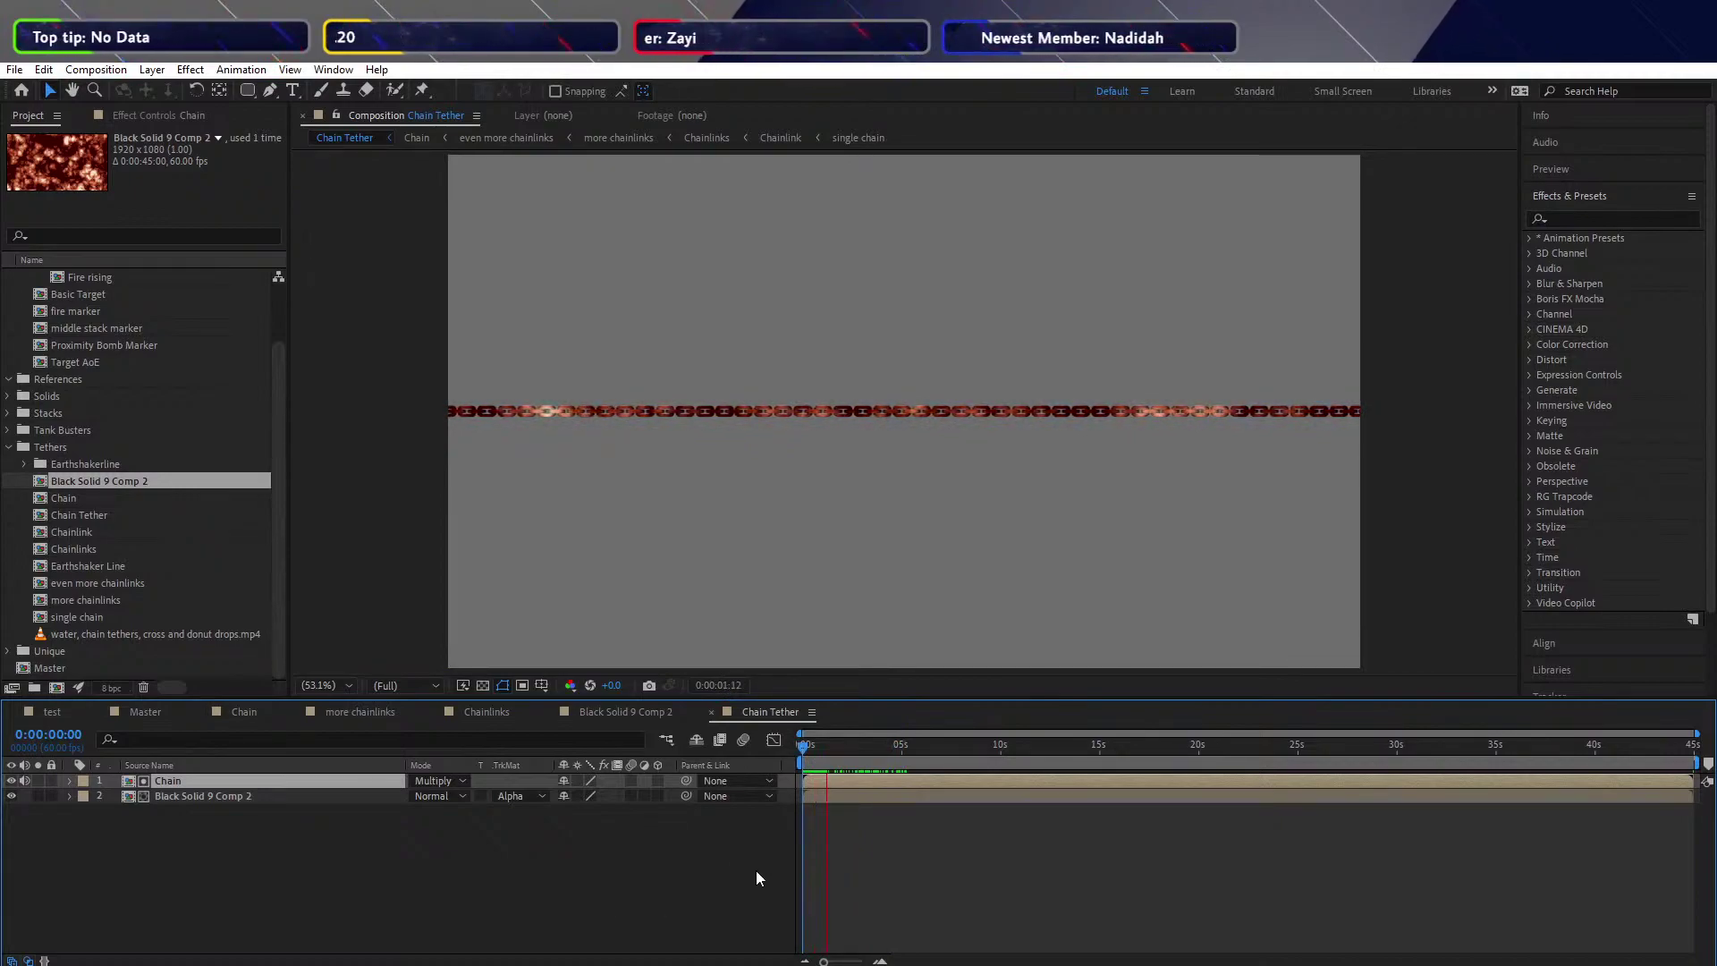
scroll(836, 850, "up", 3)
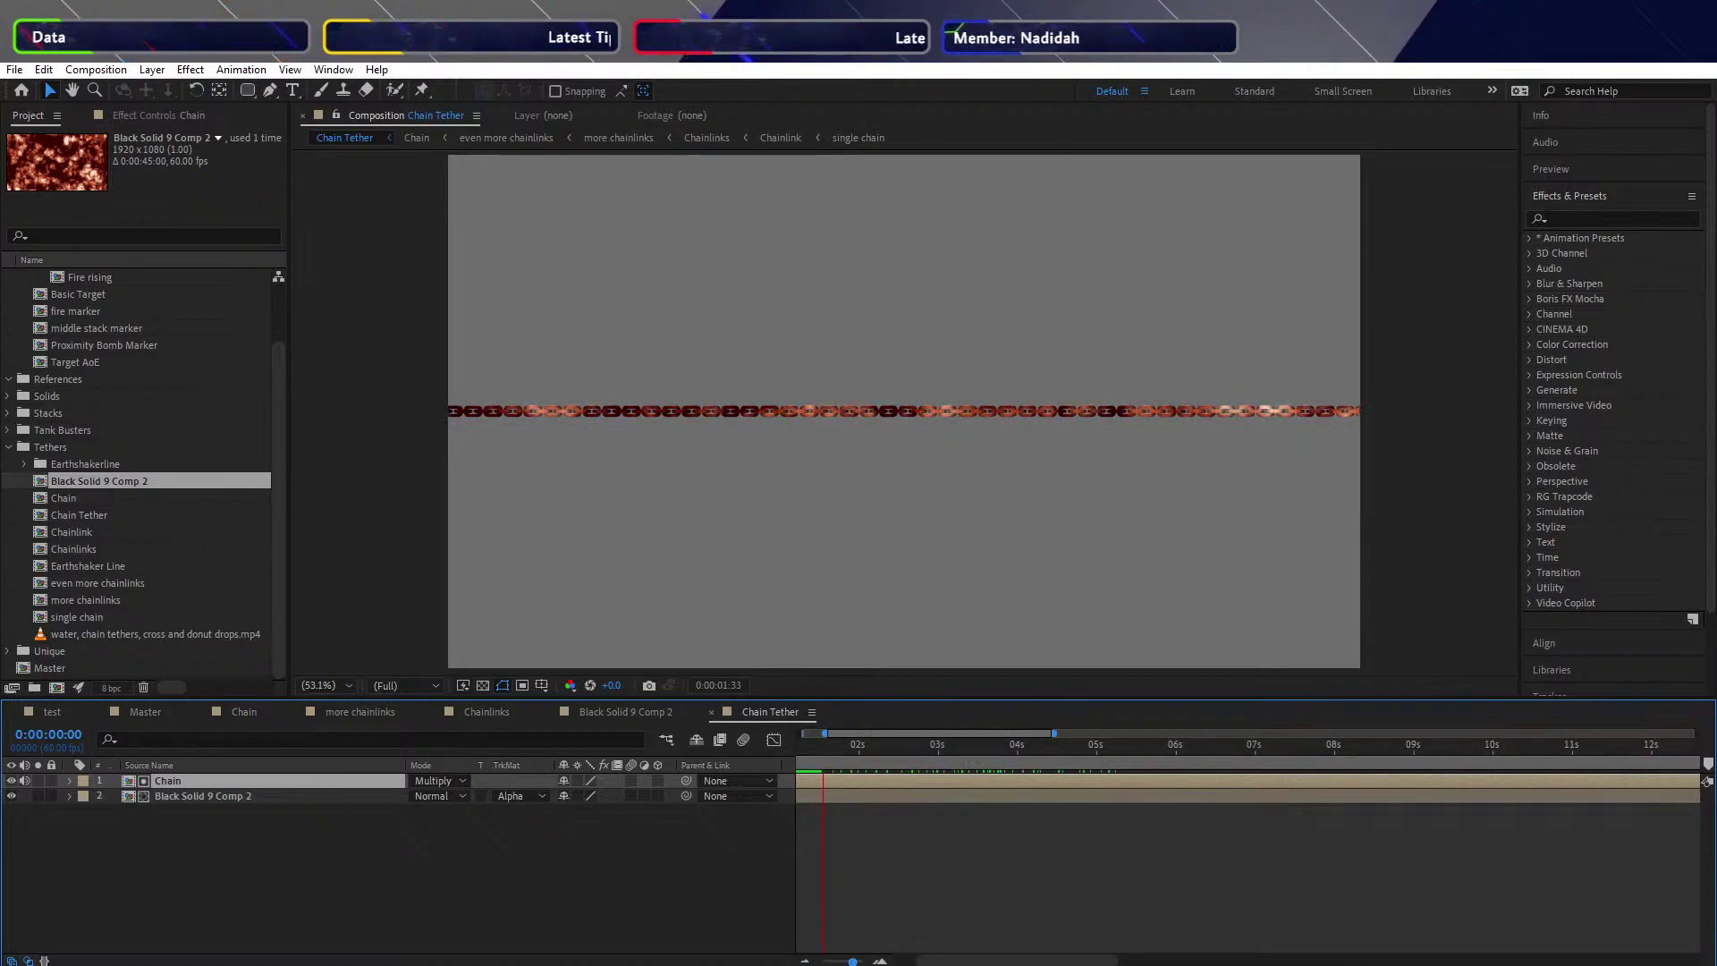
scroll(787, 859, "left", 2)
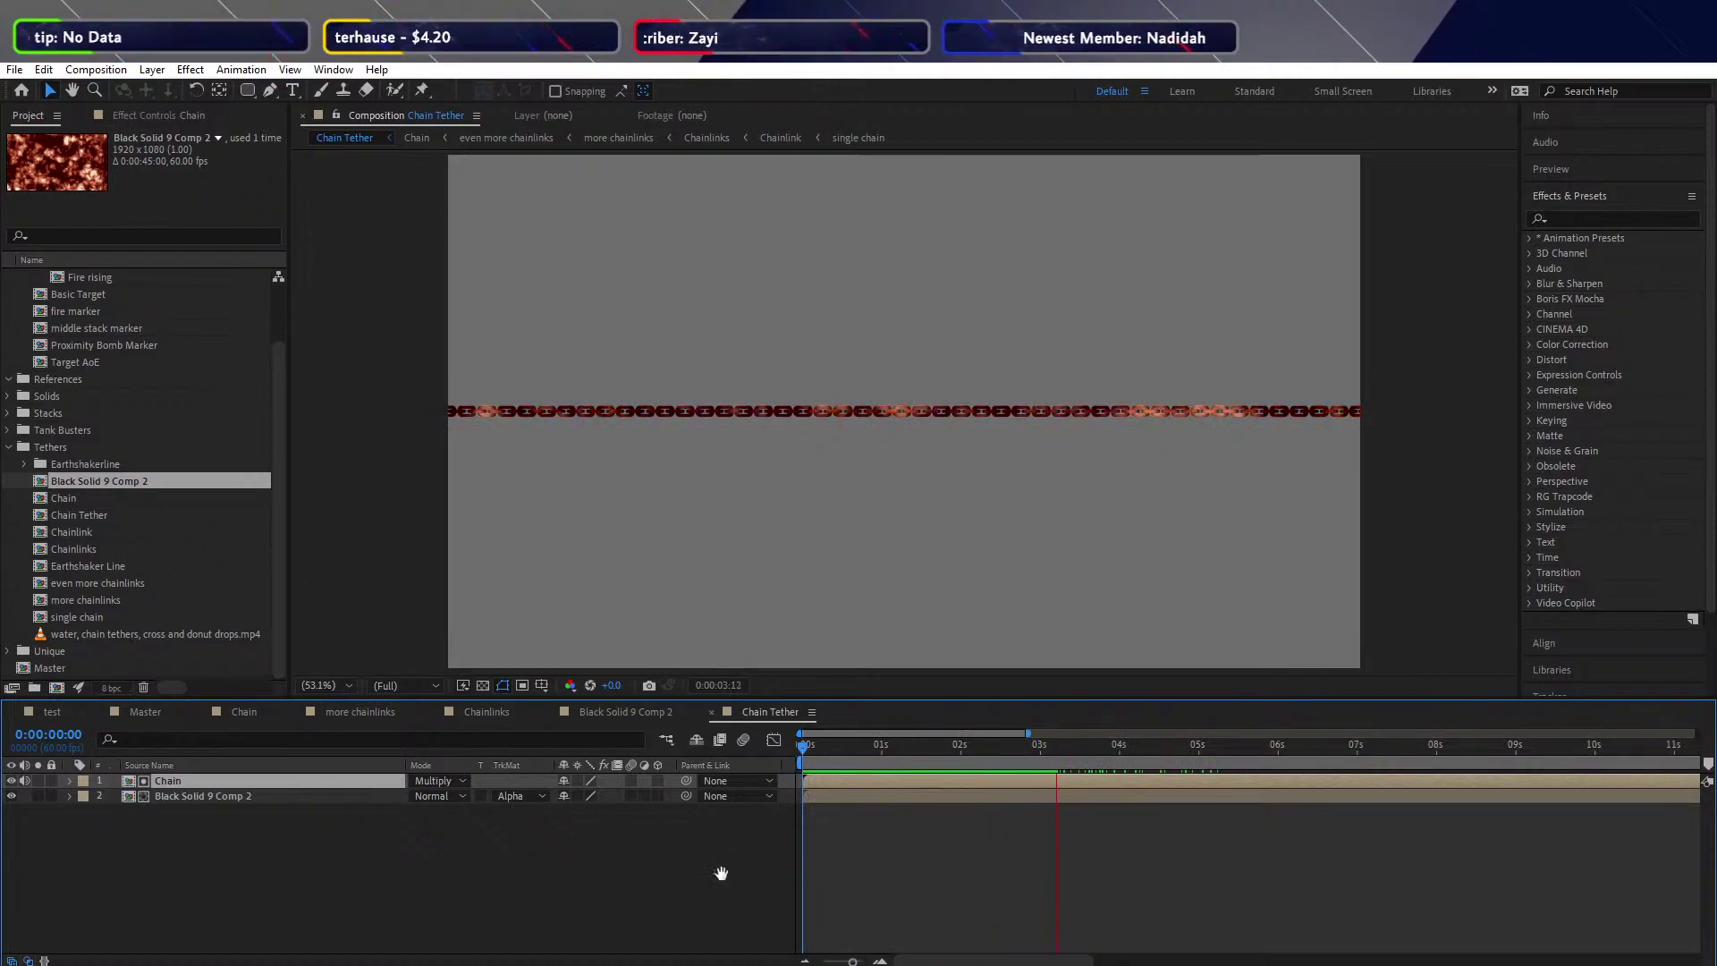
key("space")
left_click(812, 757)
left_click_drag(812, 757, 841, 757)
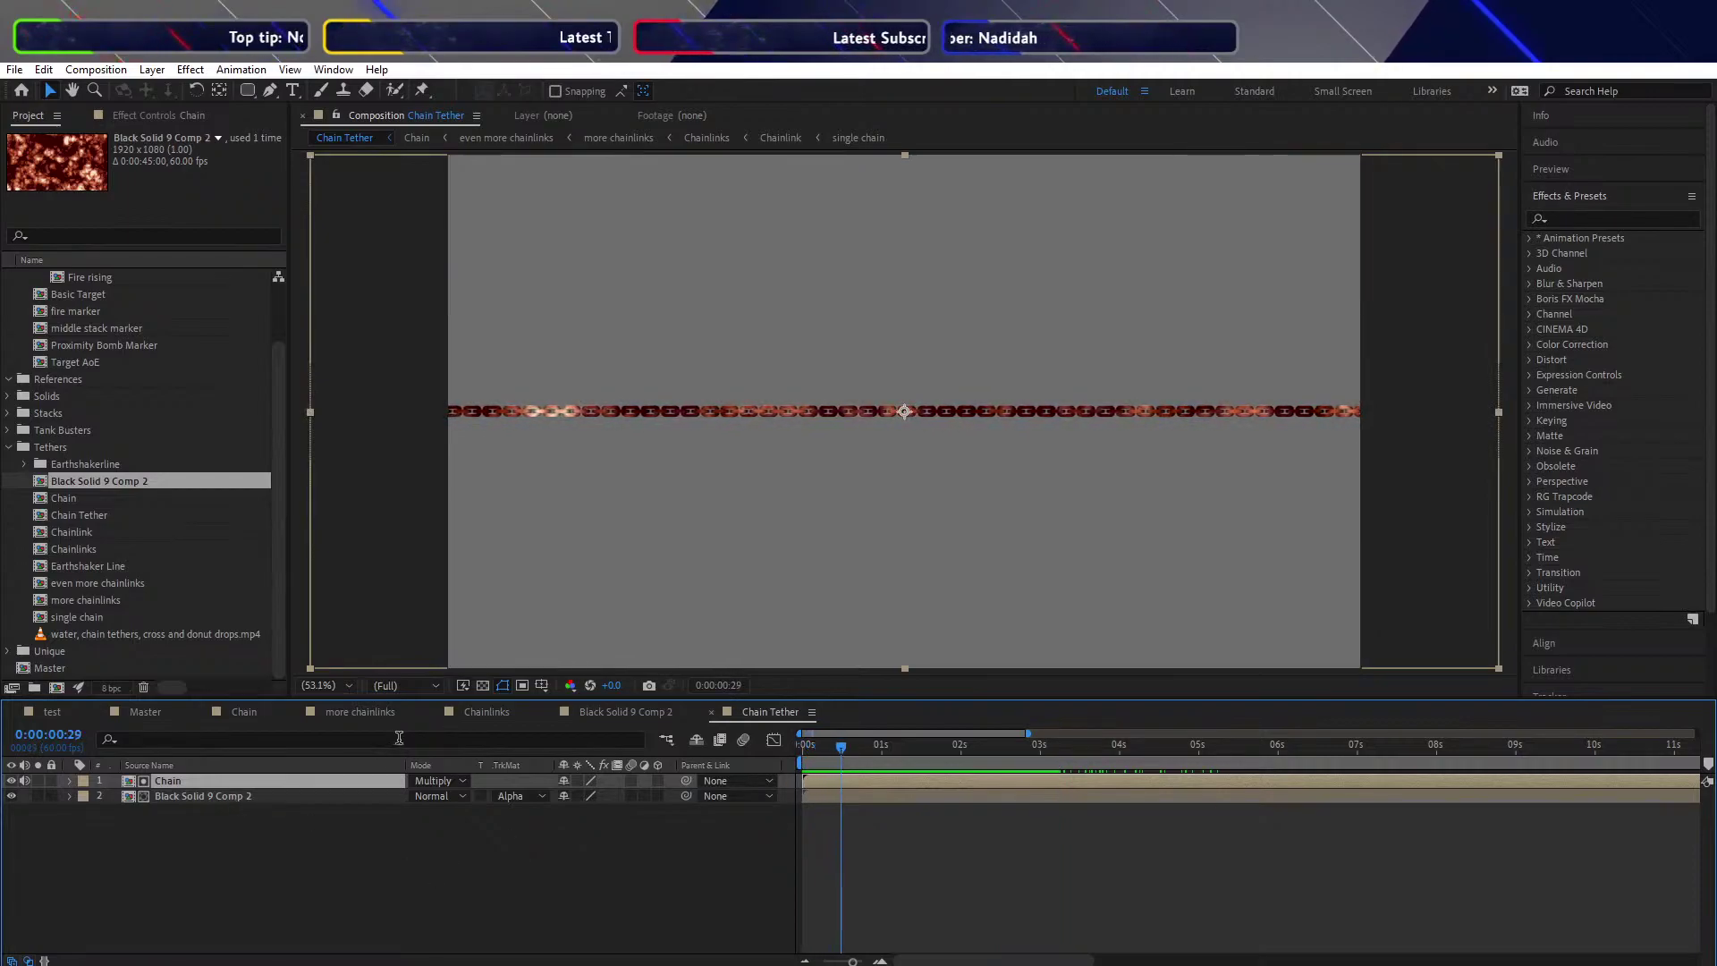
Try adding the water, chain tethers, cross and donut drops.mp4 footage to the single chain composition, and undo it
left_click(626, 716)
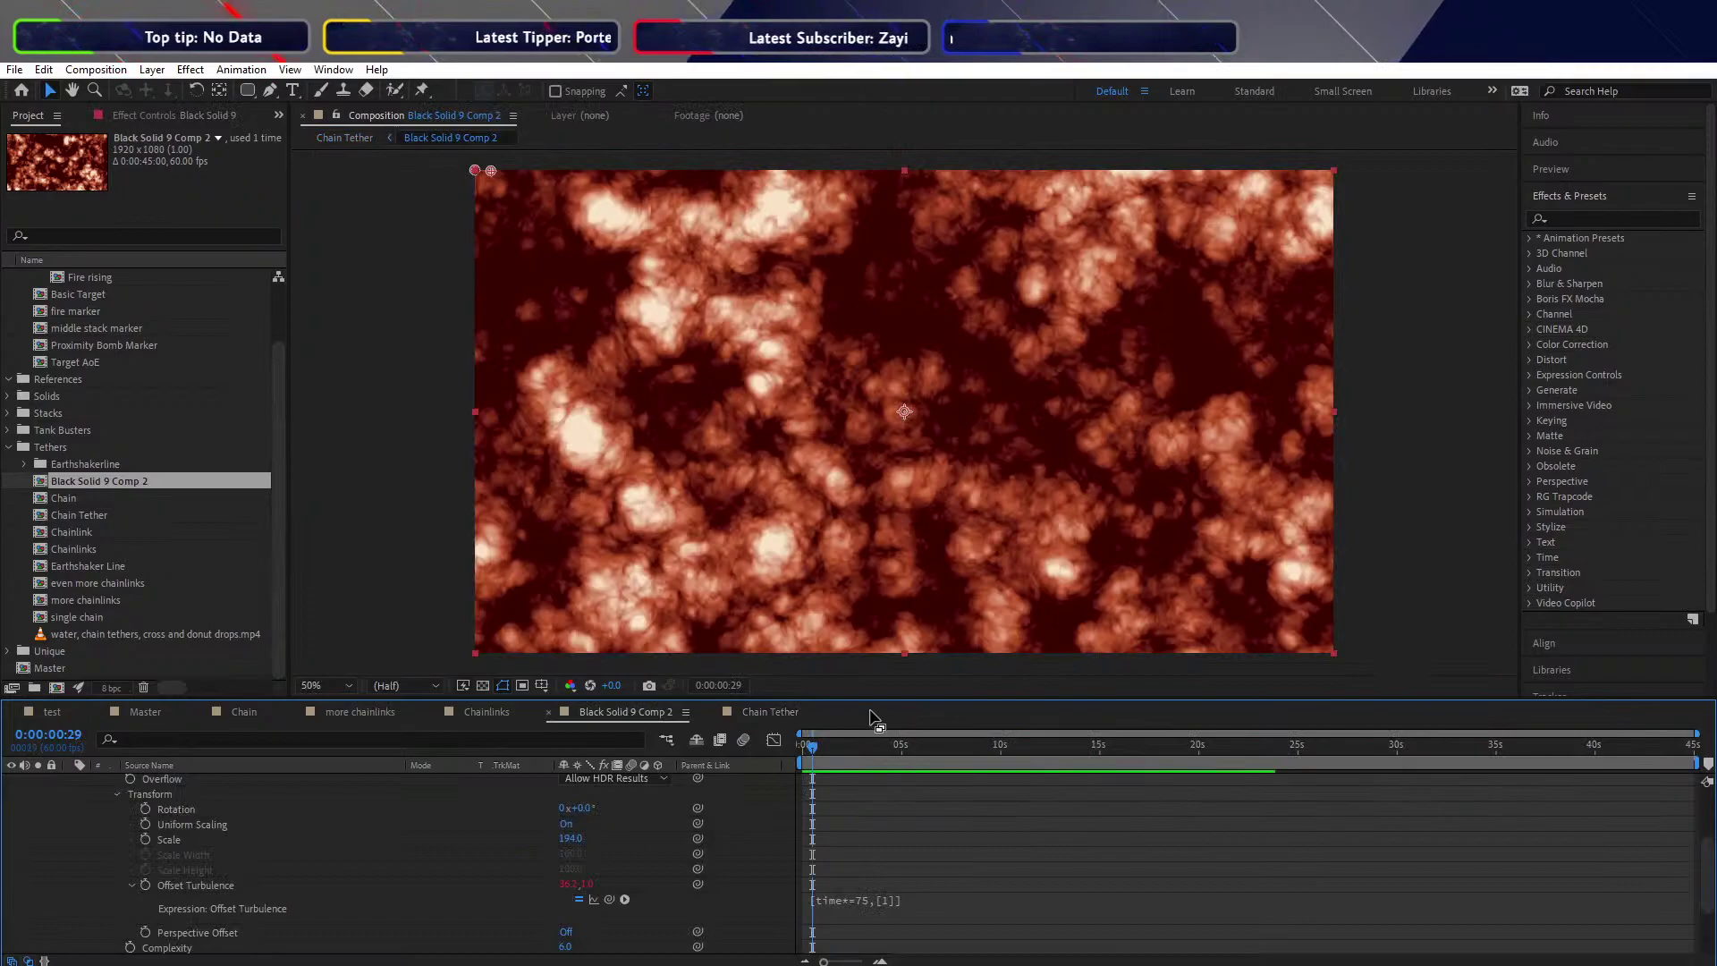
left_click_drag(813, 762, 832, 756)
left_click_drag(115, 628, 78, 614)
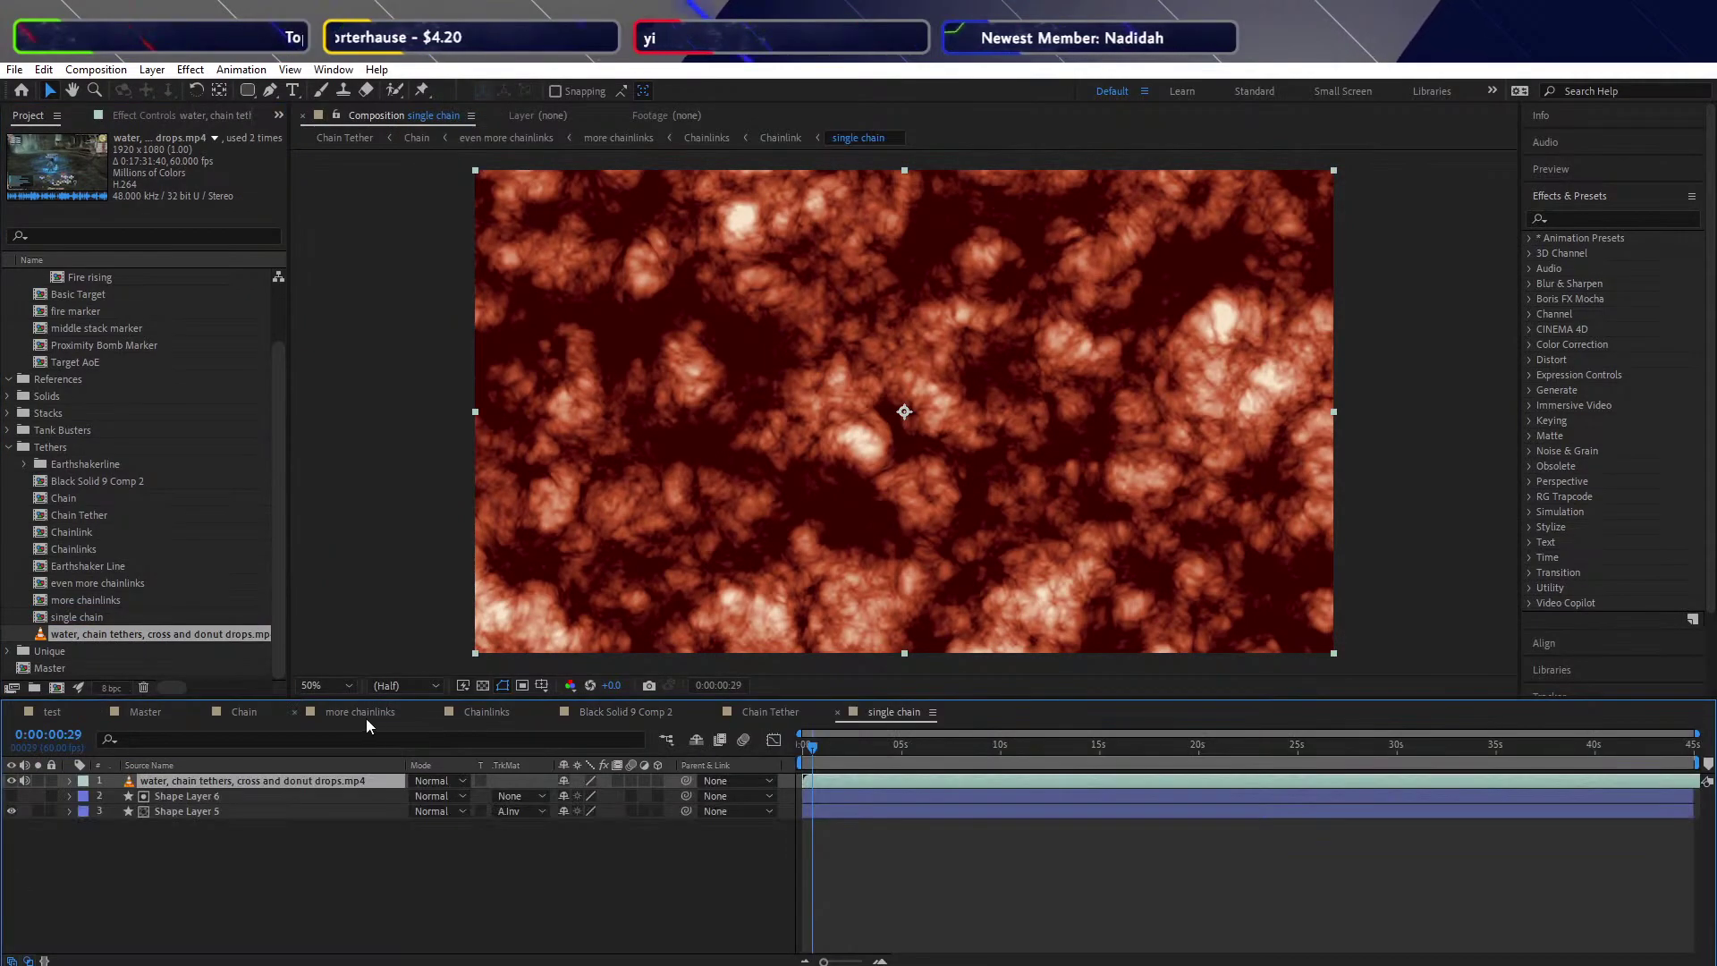
key("ctrl+z")
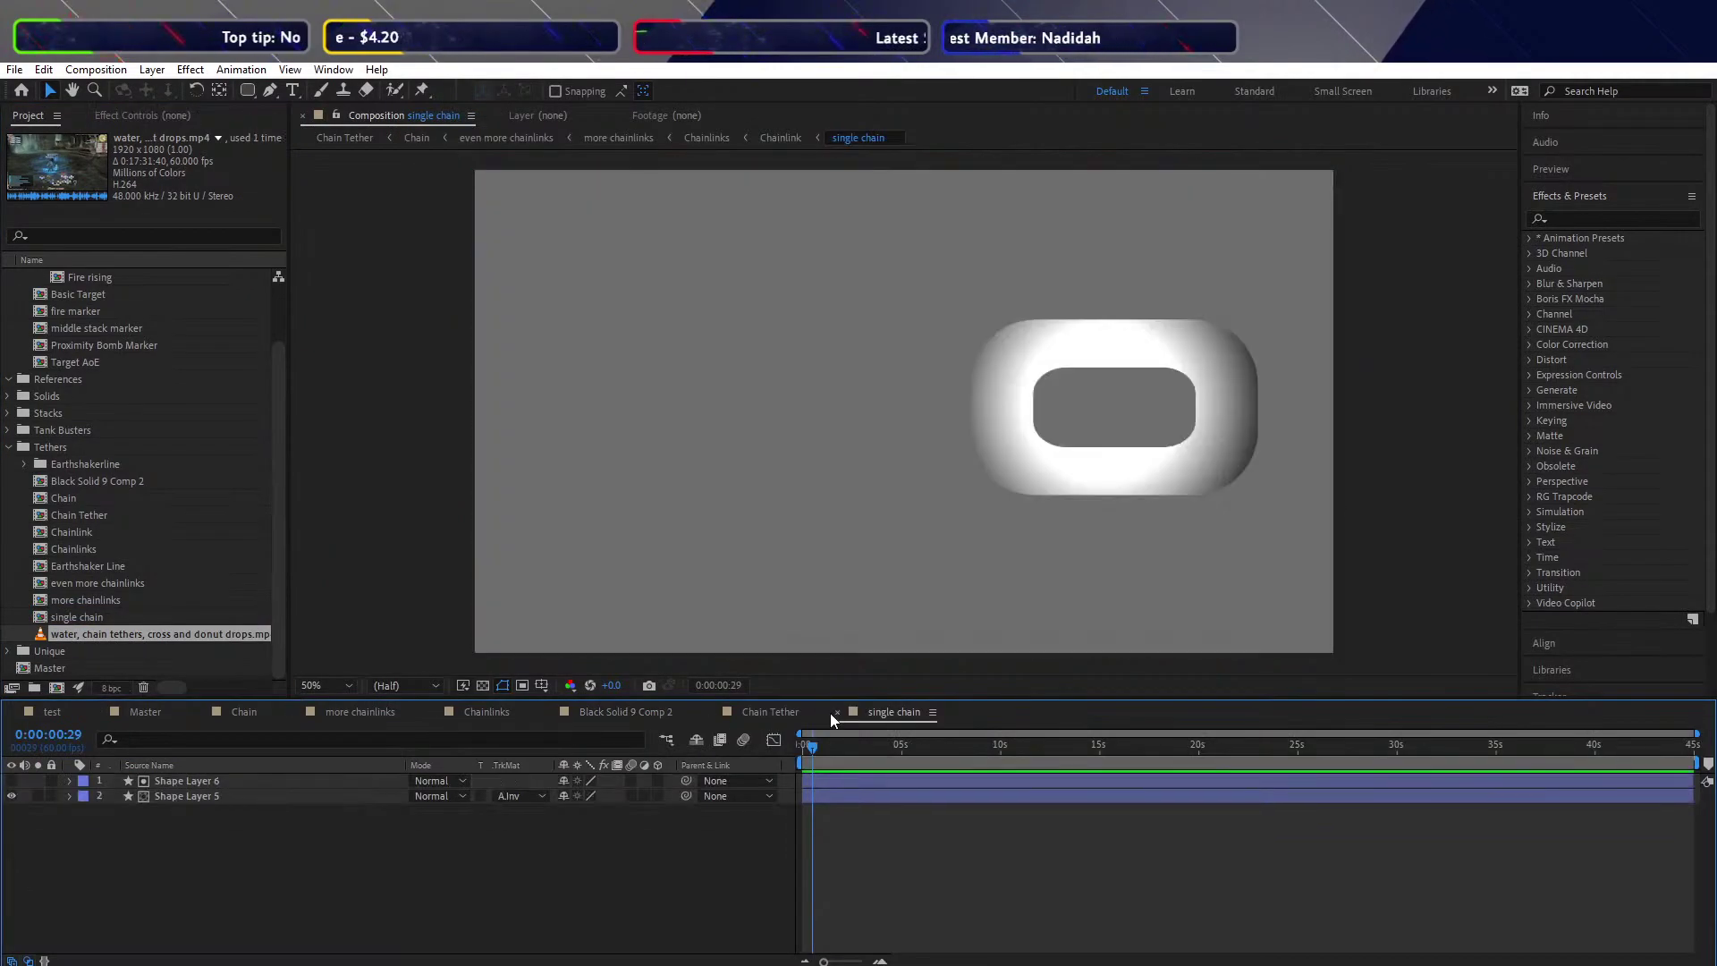
Cut the water, chain tethers, cross and donut drops.mp4 reference layer out of the Chain composition
left_click(250, 711)
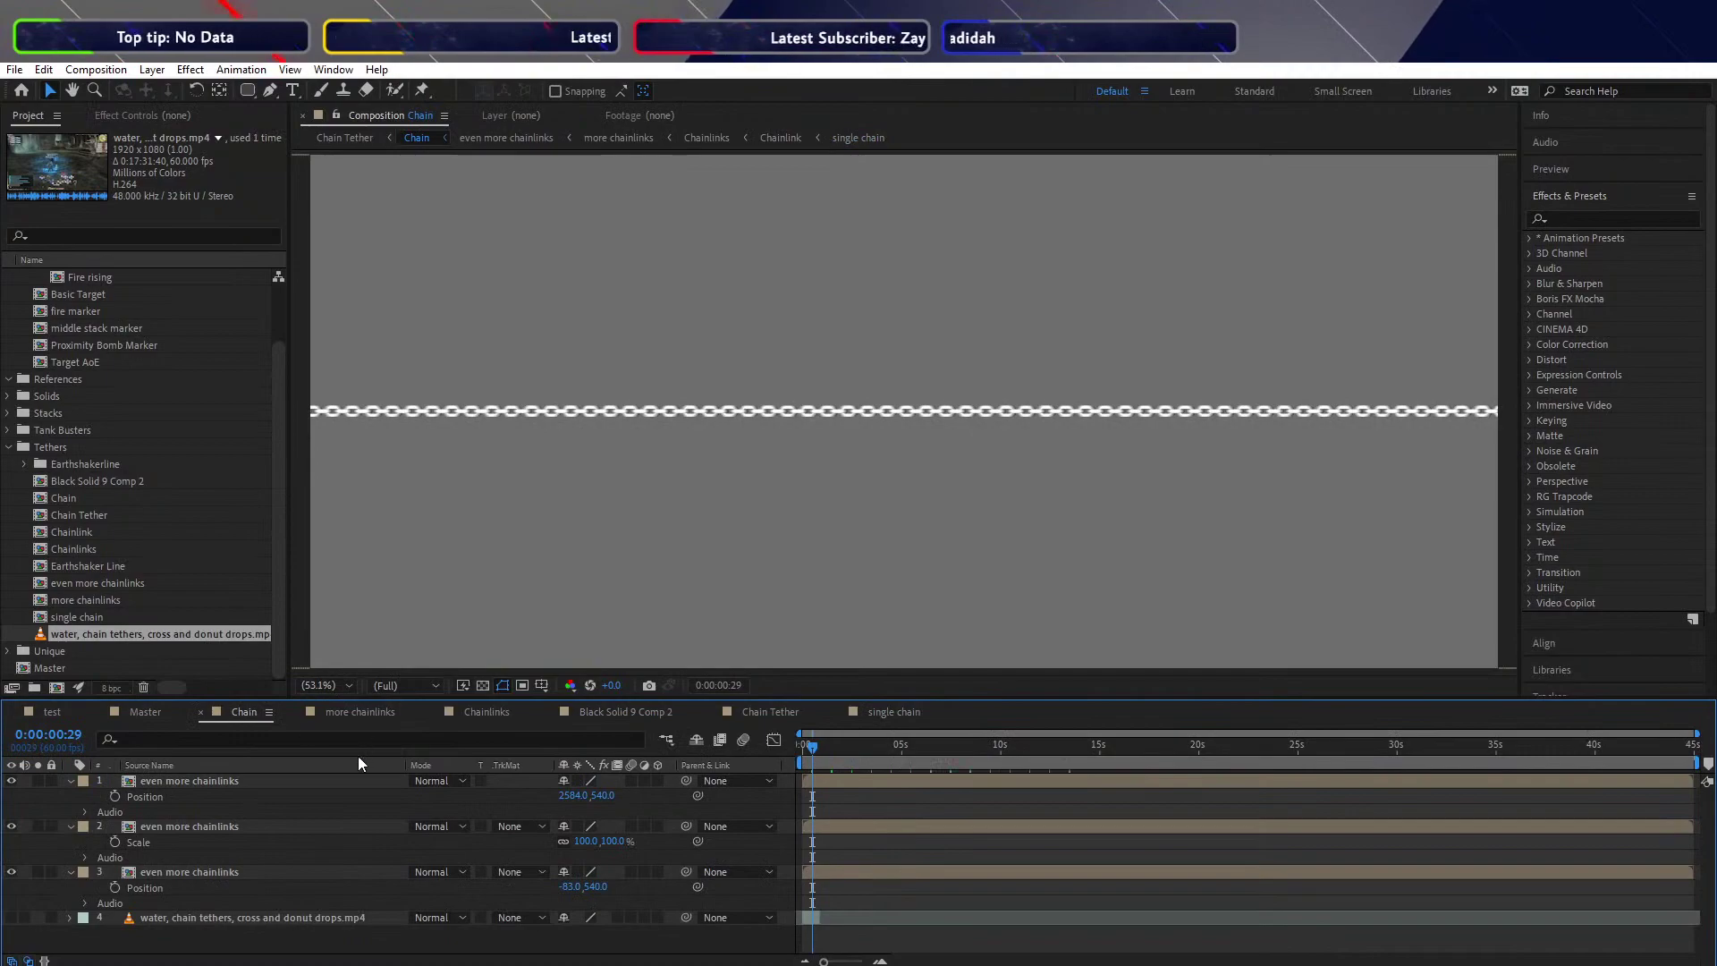
left_click(229, 914)
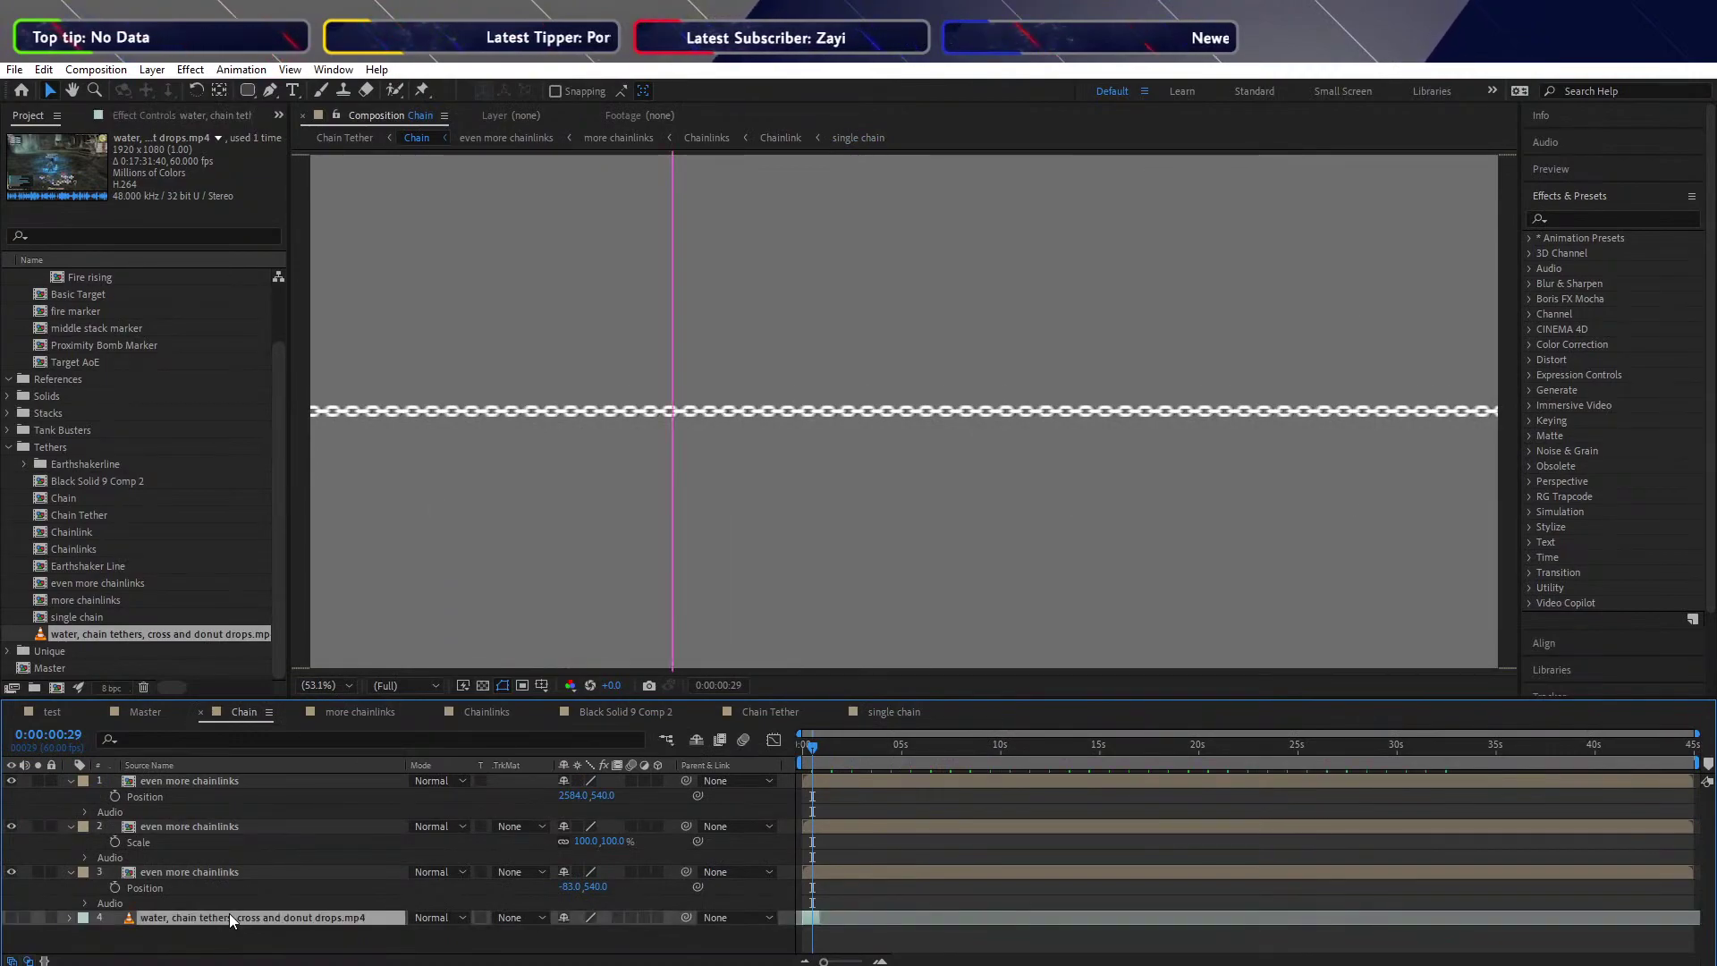
key("Delete")
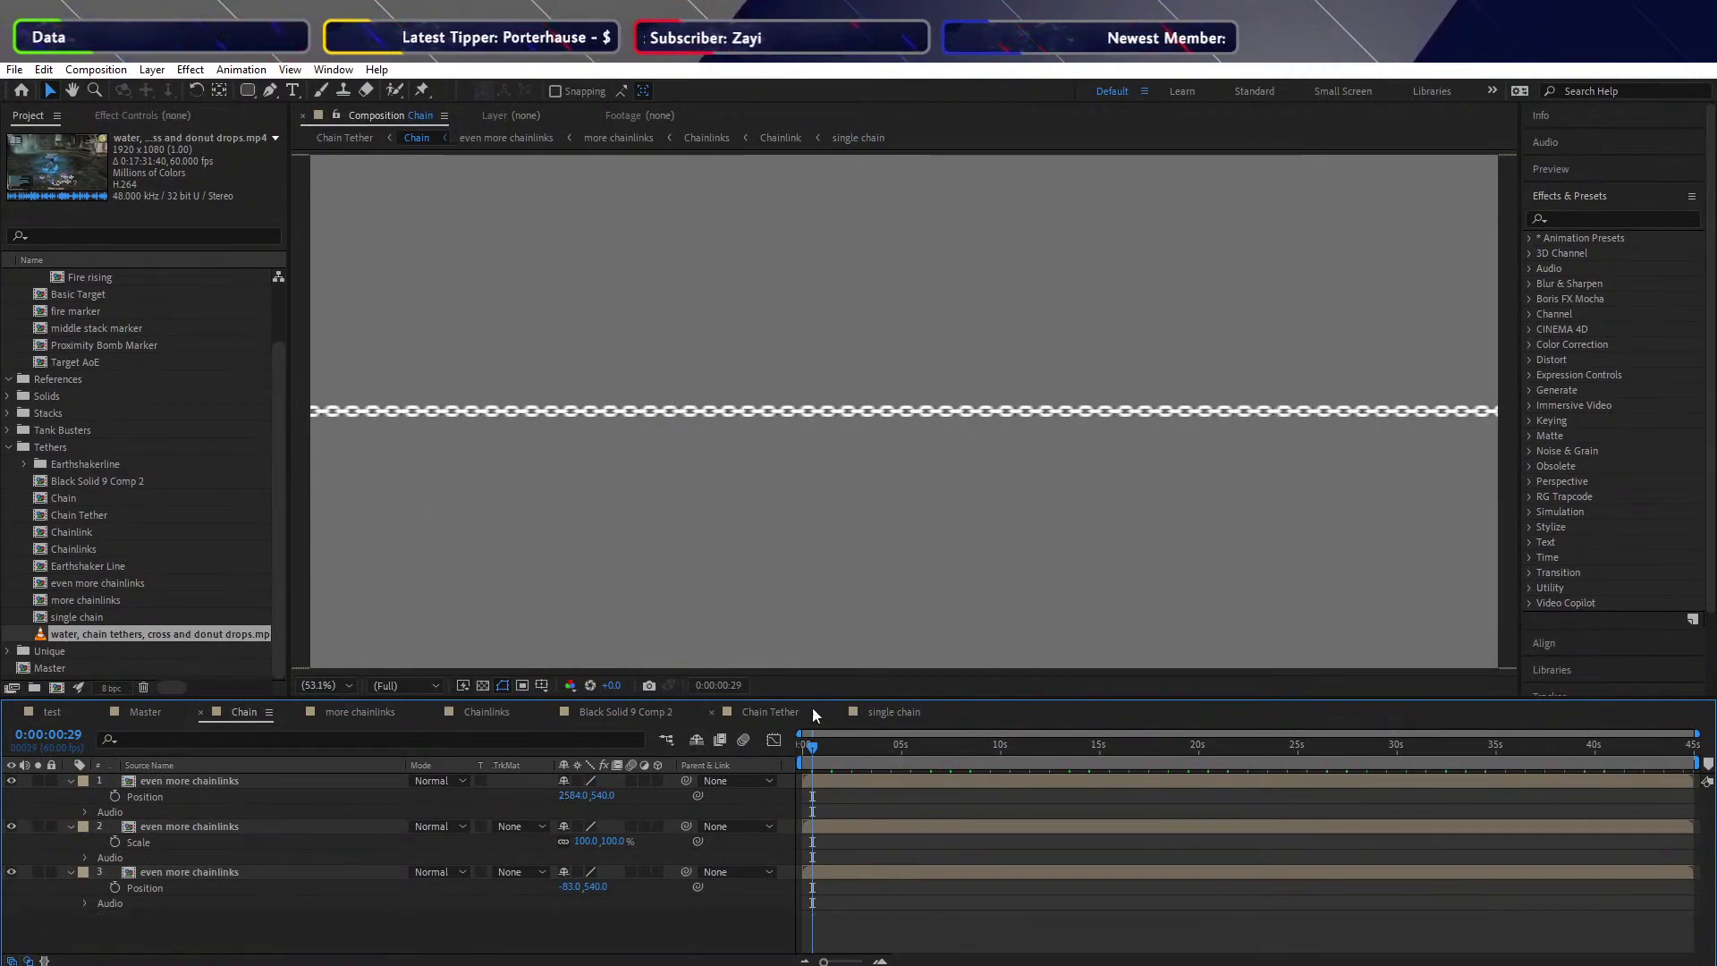
Paste the reference video layer into Chain Tether below the other layers, make it visible, and go to frame 0:00:00:26
left_click(346, 713)
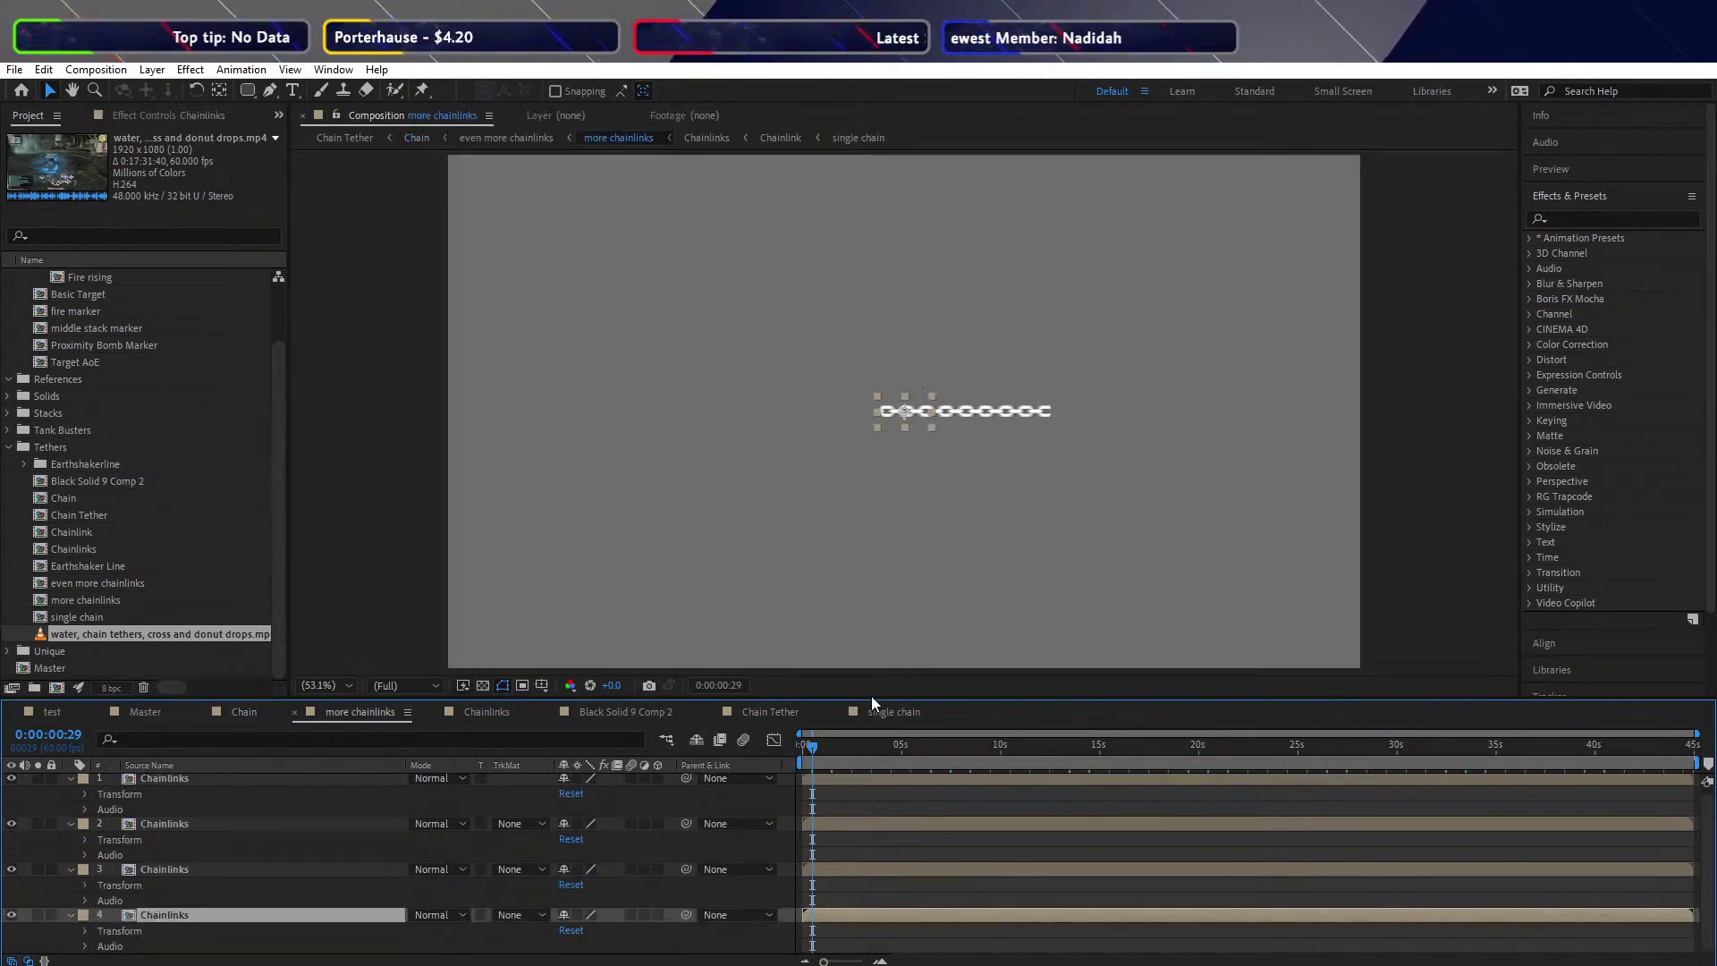
left_click(729, 717)
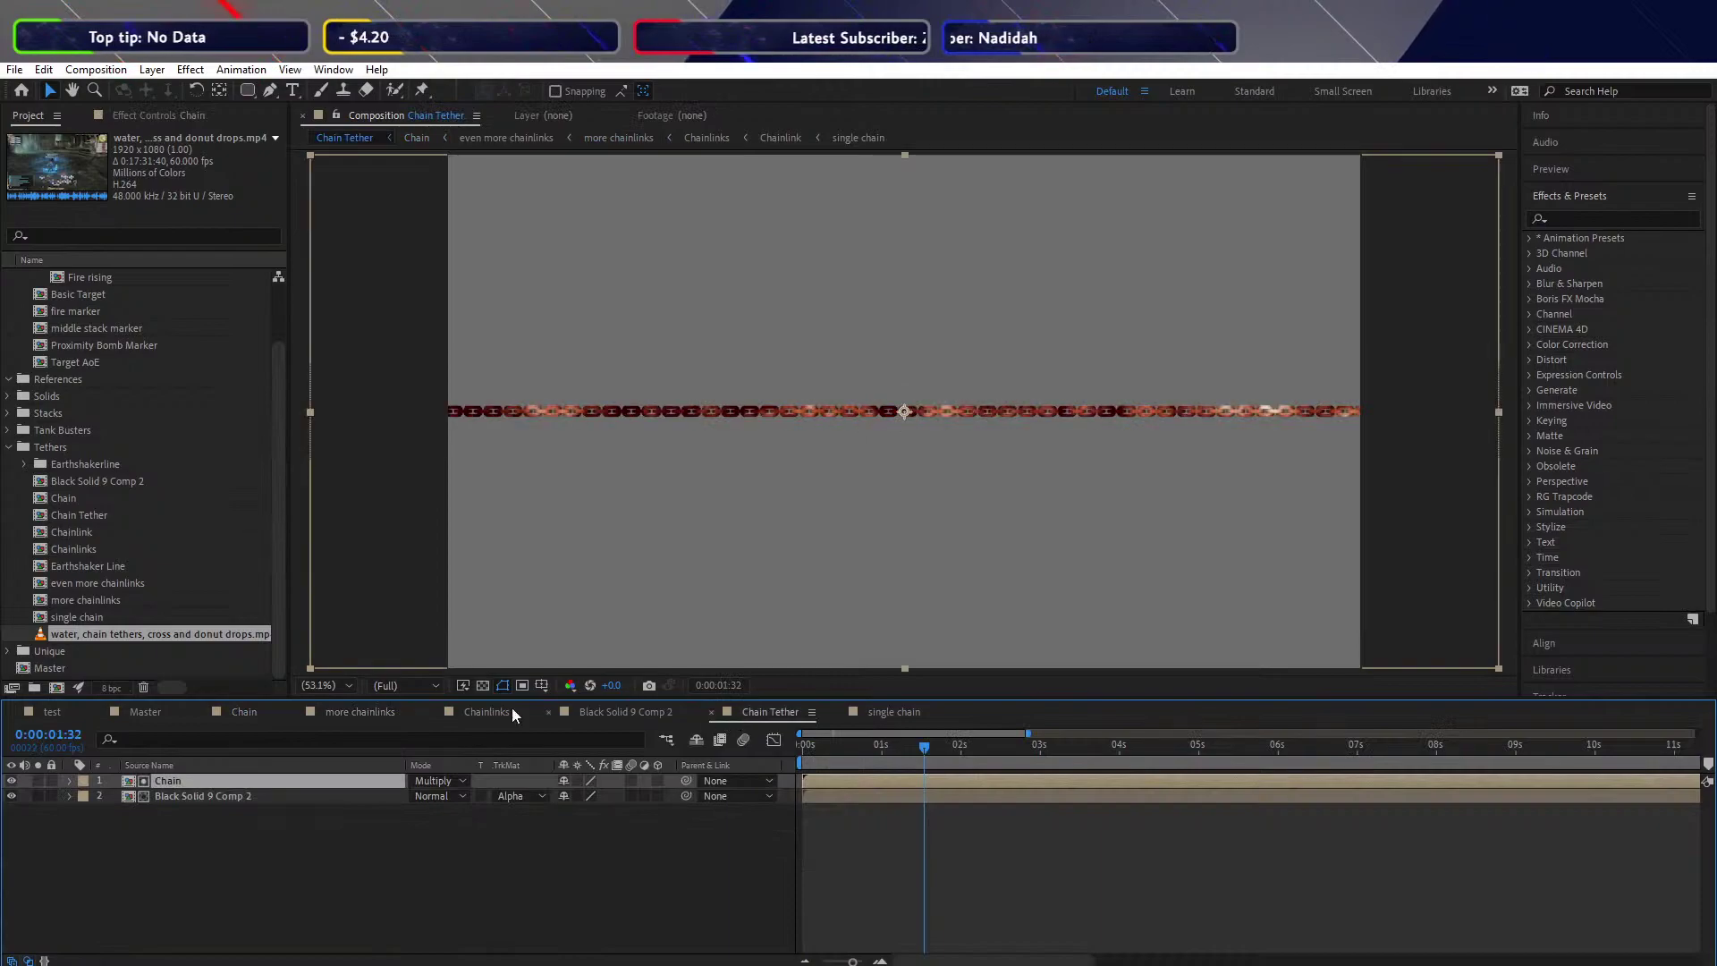
left_click(429, 876)
key("ctrl+/")
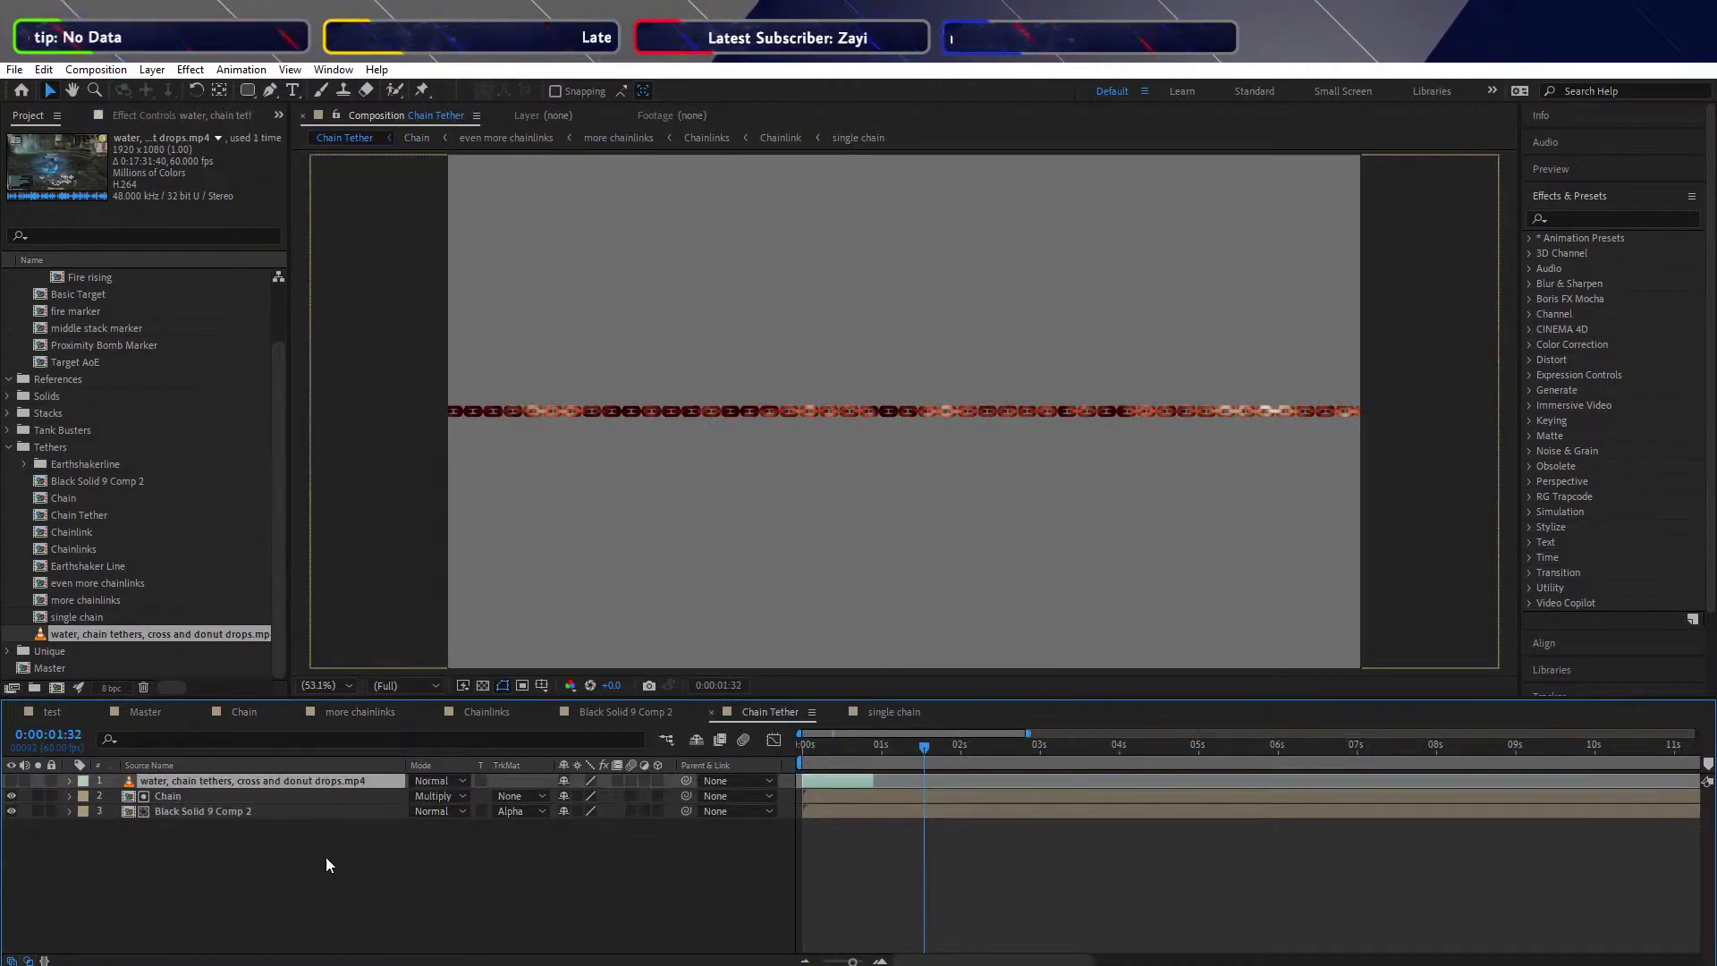
left_click_drag(228, 781, 136, 846)
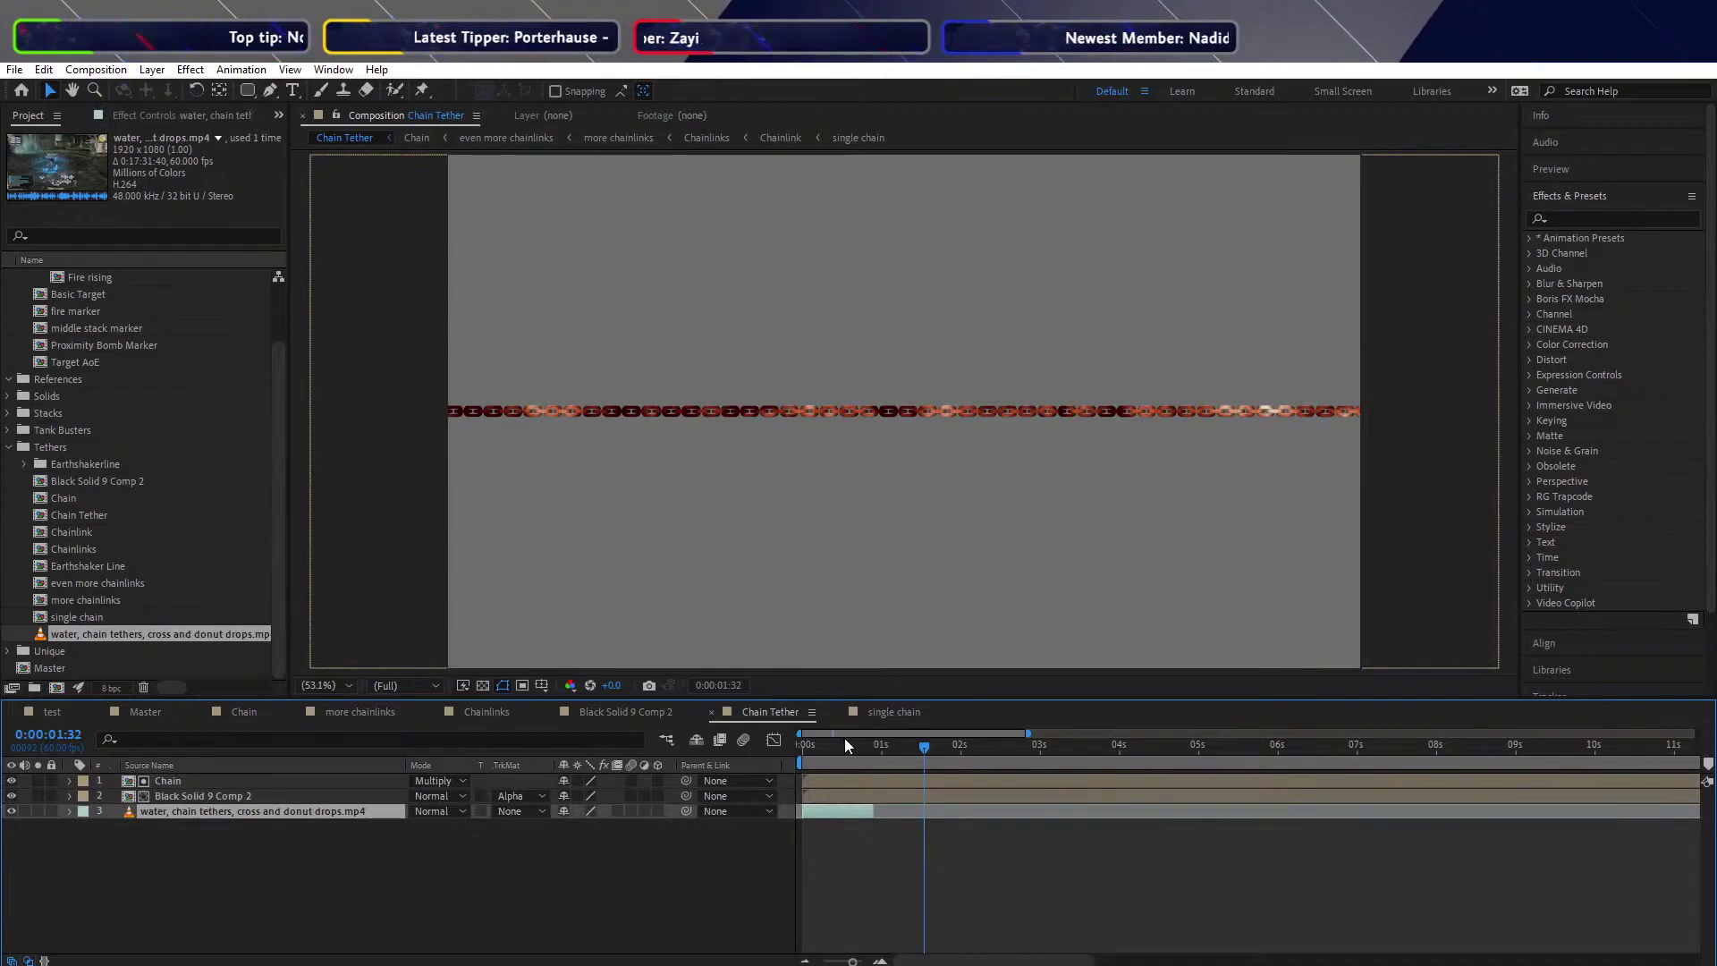
left_click_drag(845, 740, 837, 743)
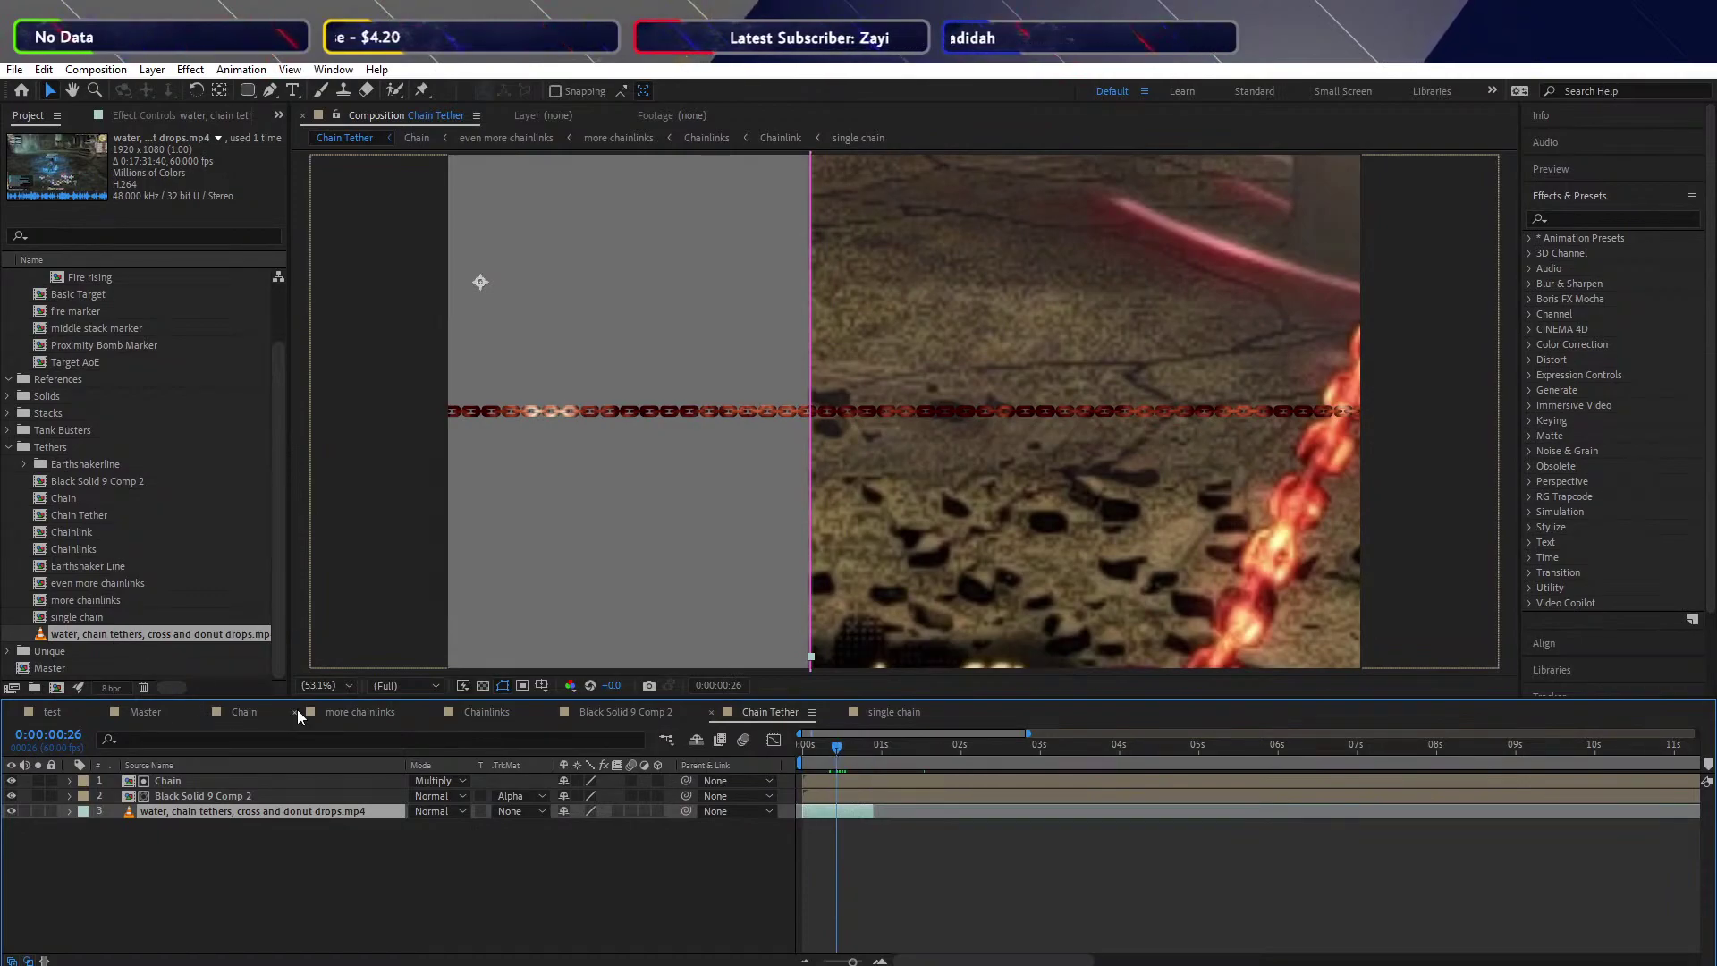
Cut the Black Solid 9 layer out of Black Solid 9 Comp 2 and delete that composition from the project
left_click(204, 795)
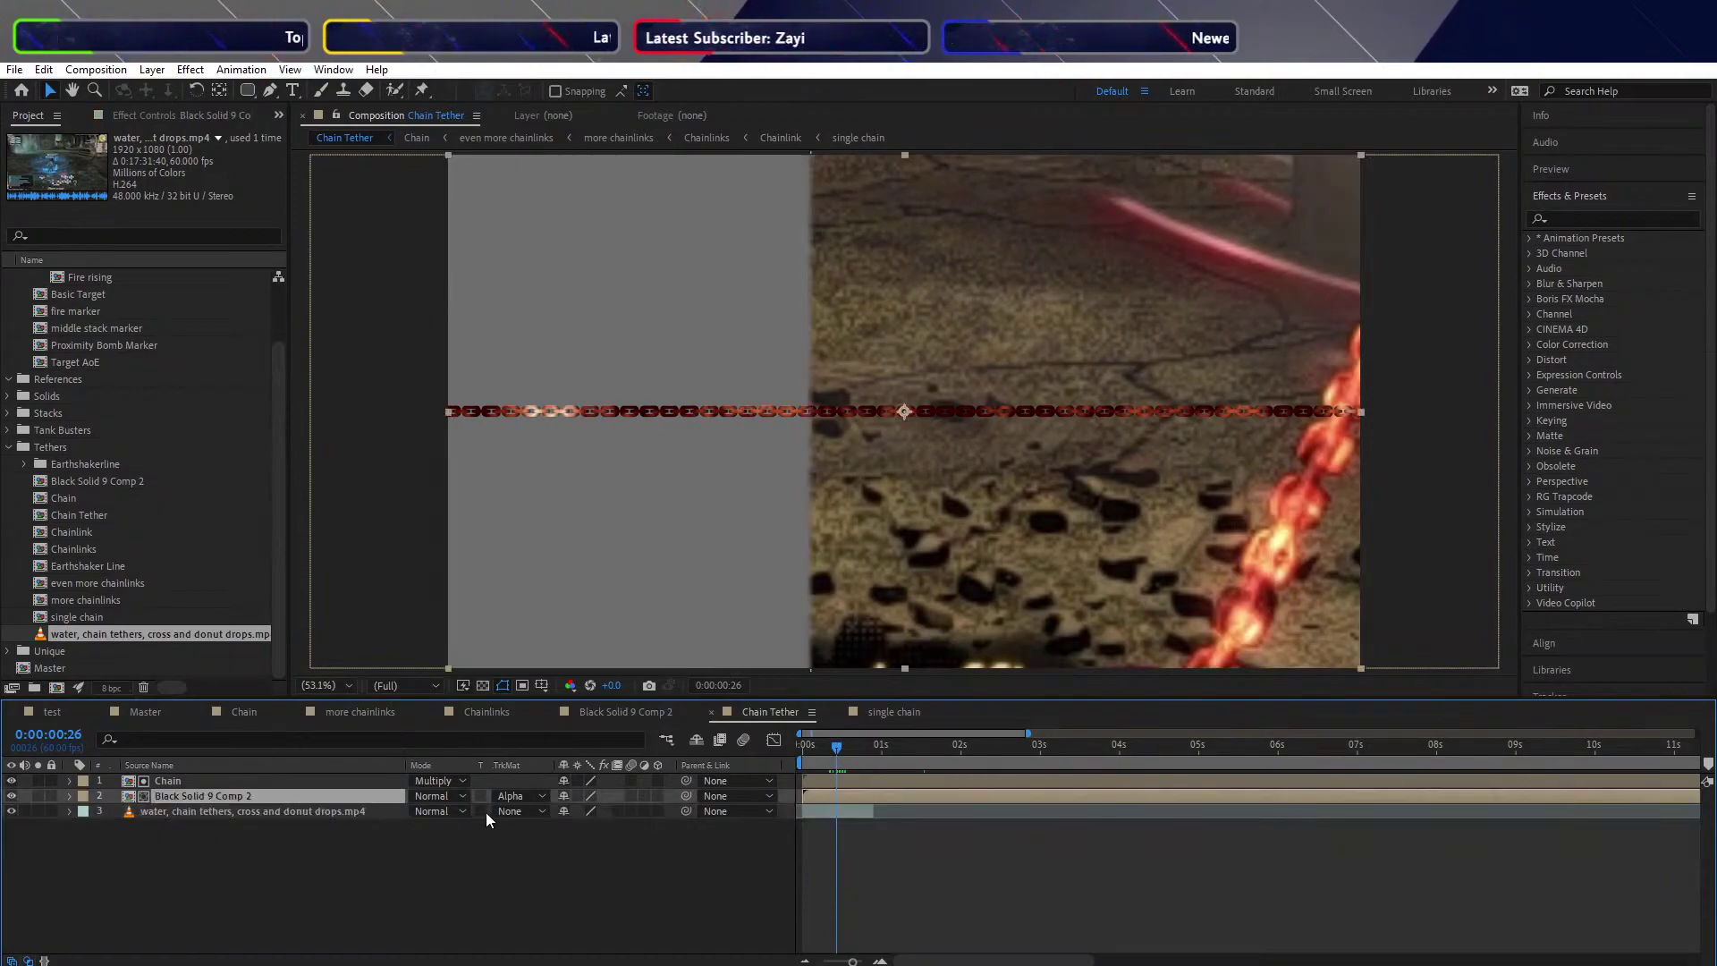
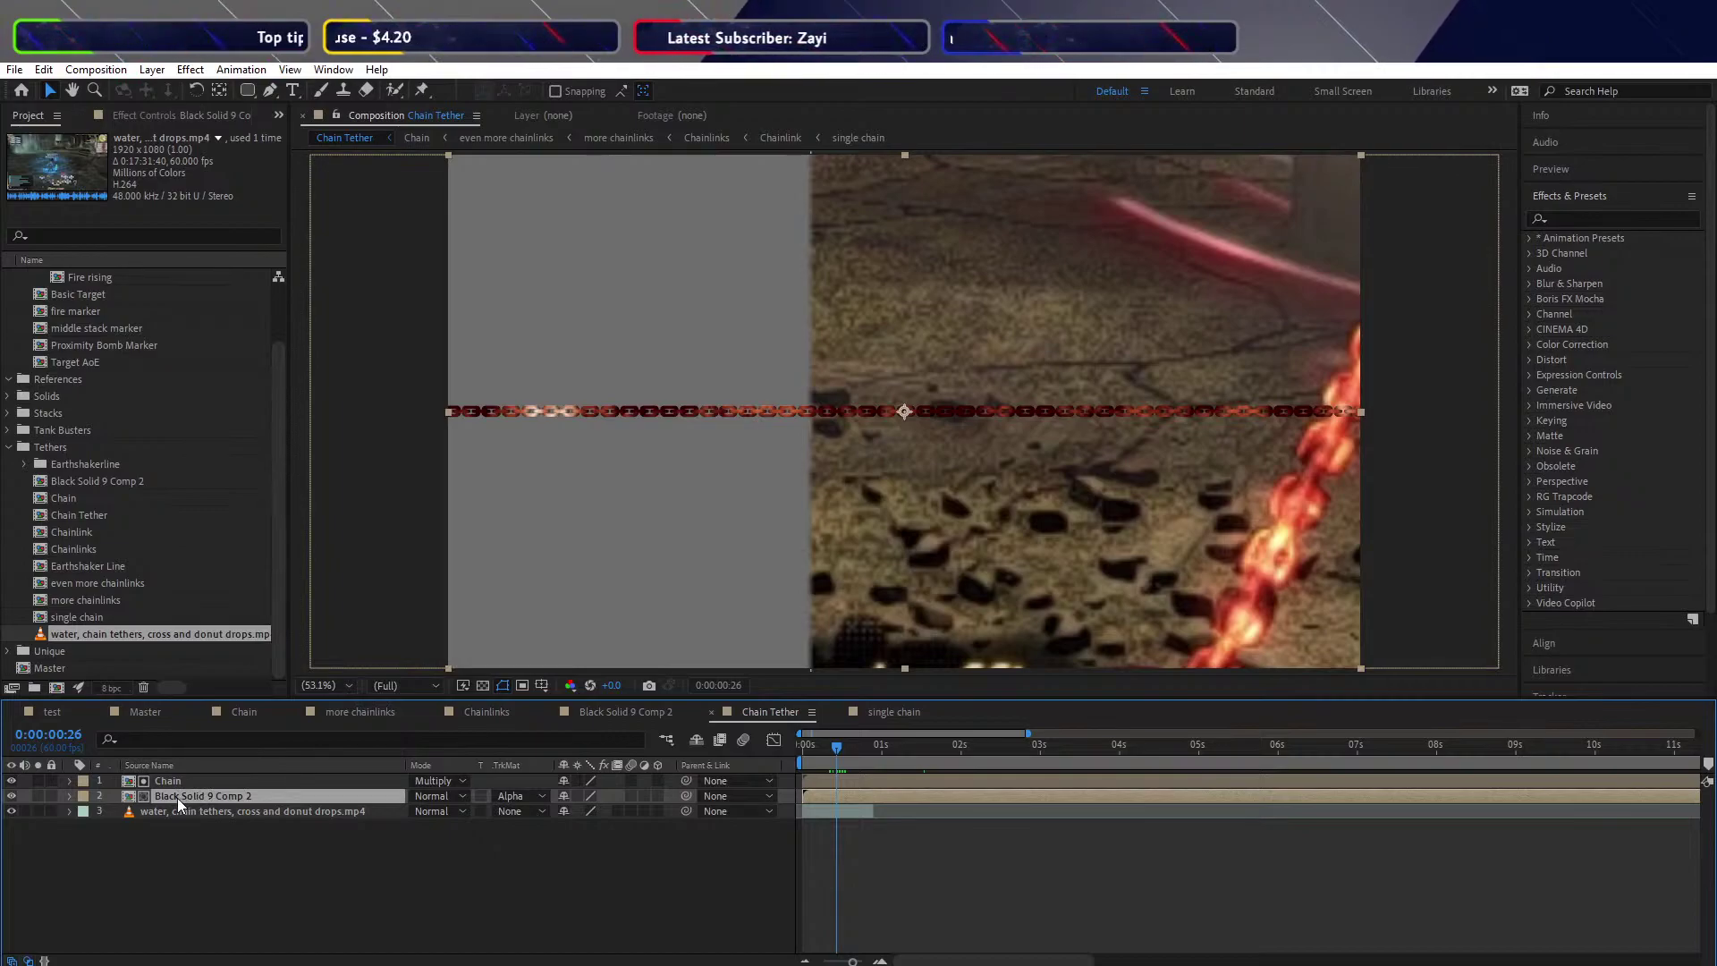
double_click(177, 796)
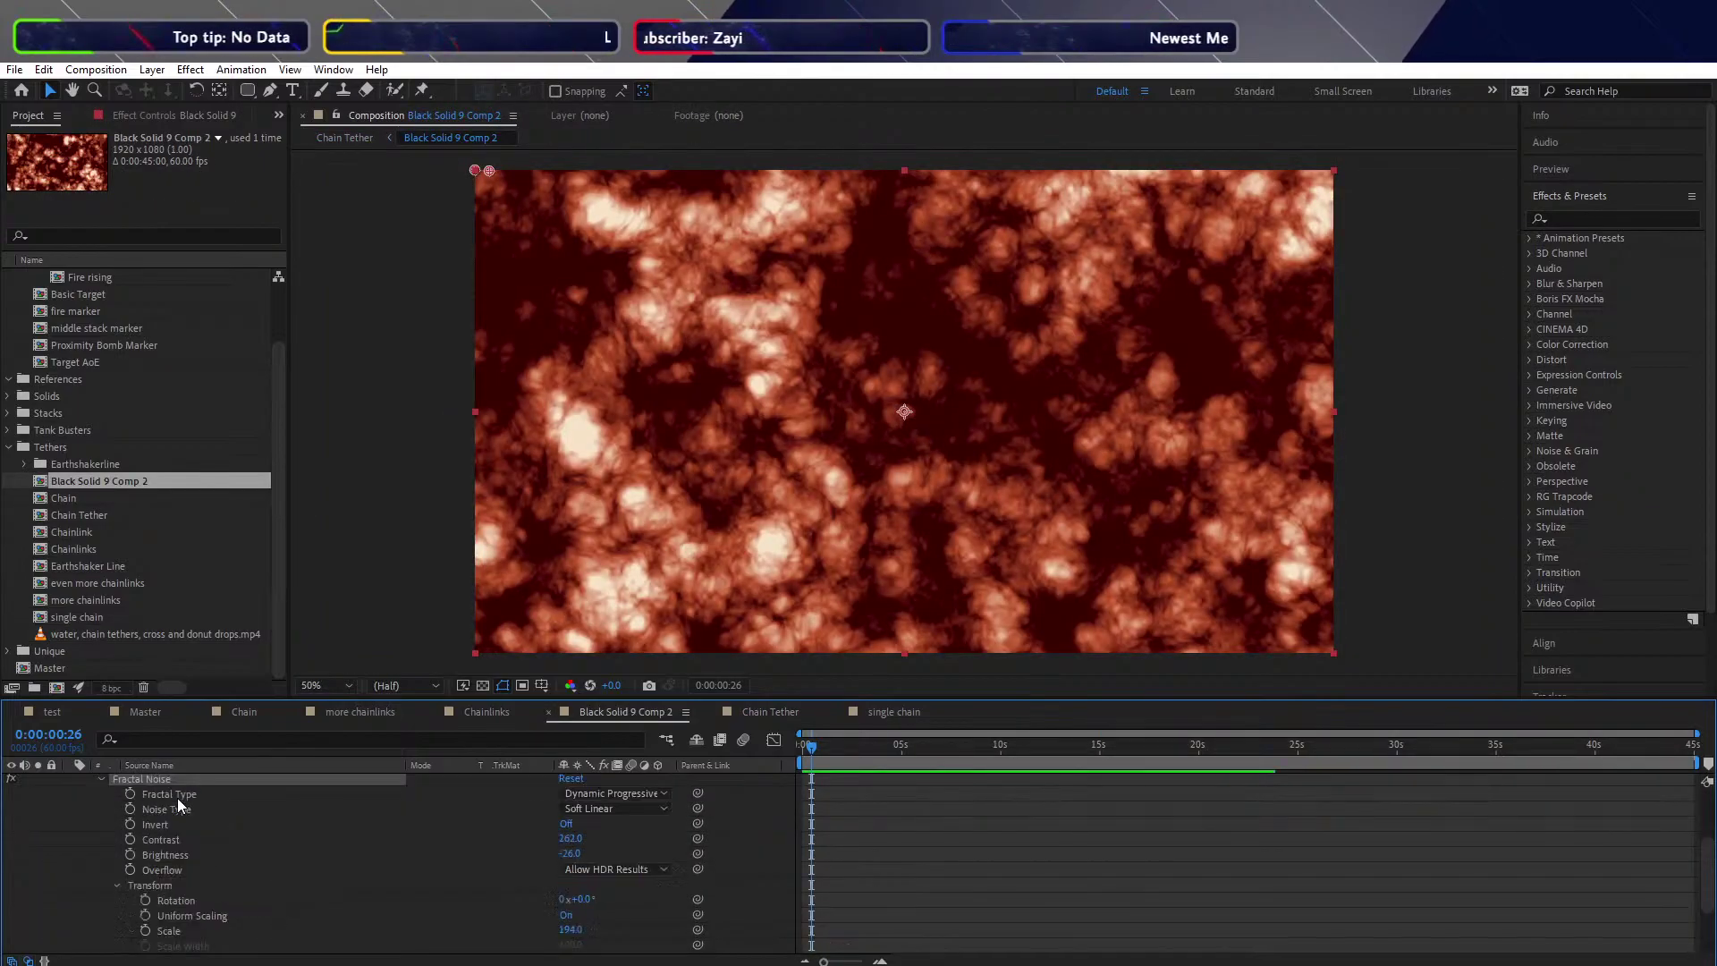
left_click(174, 783)
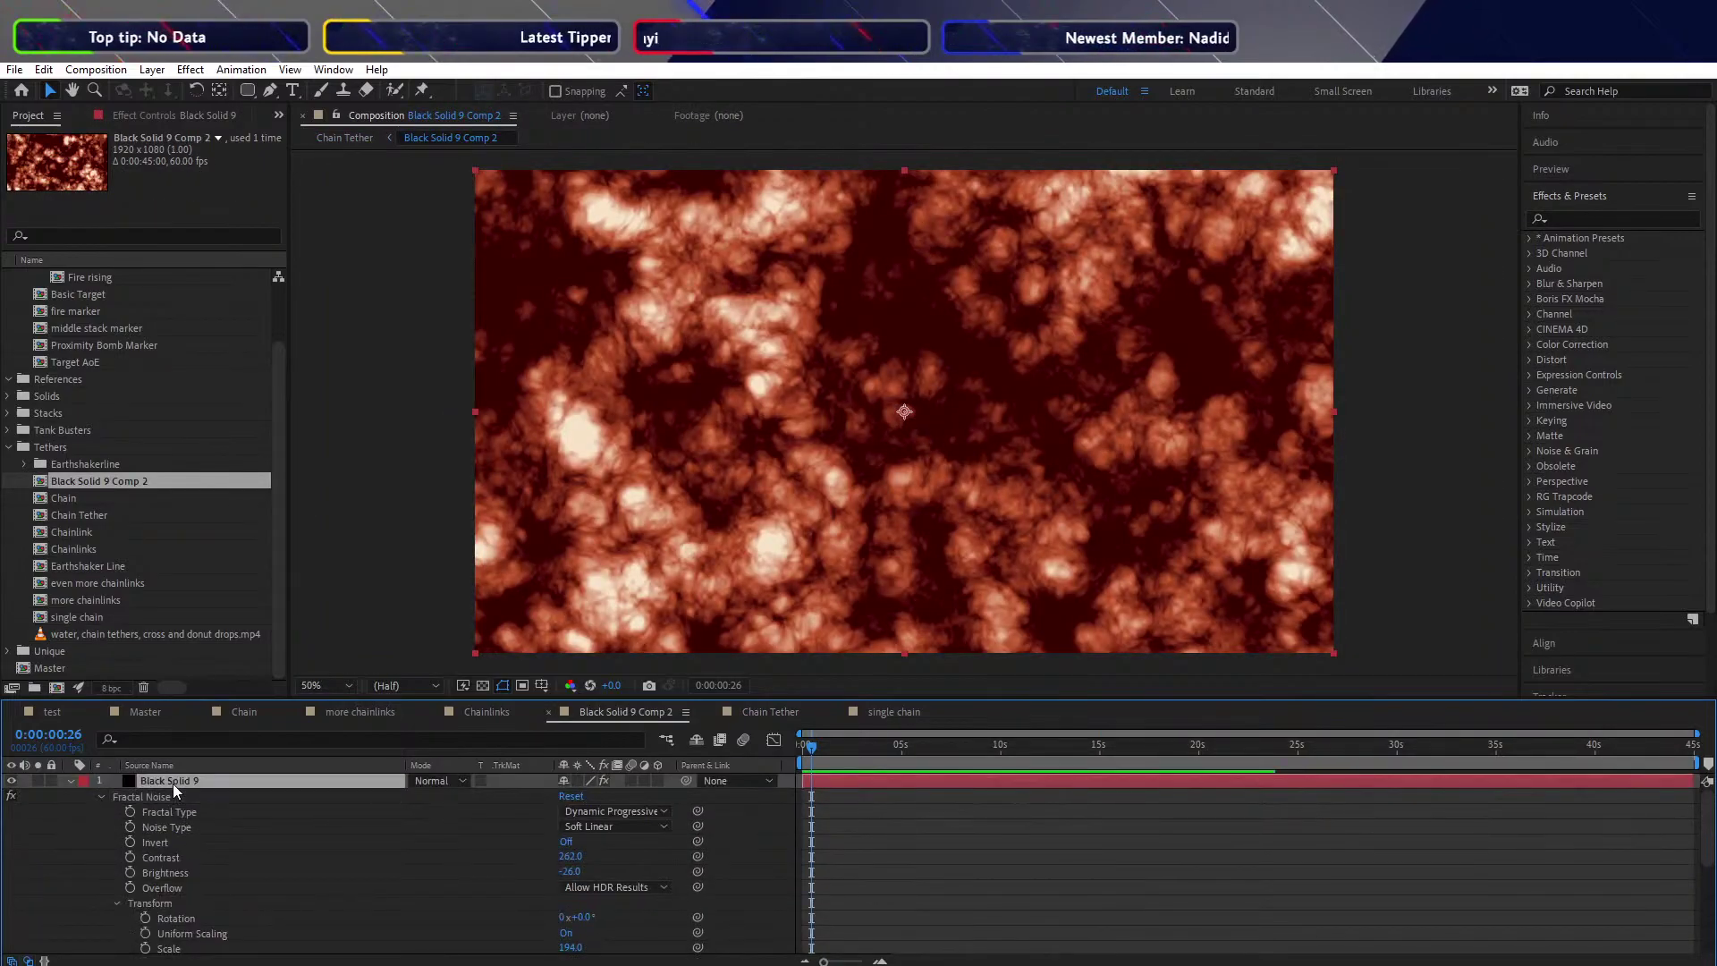
key("Delete")
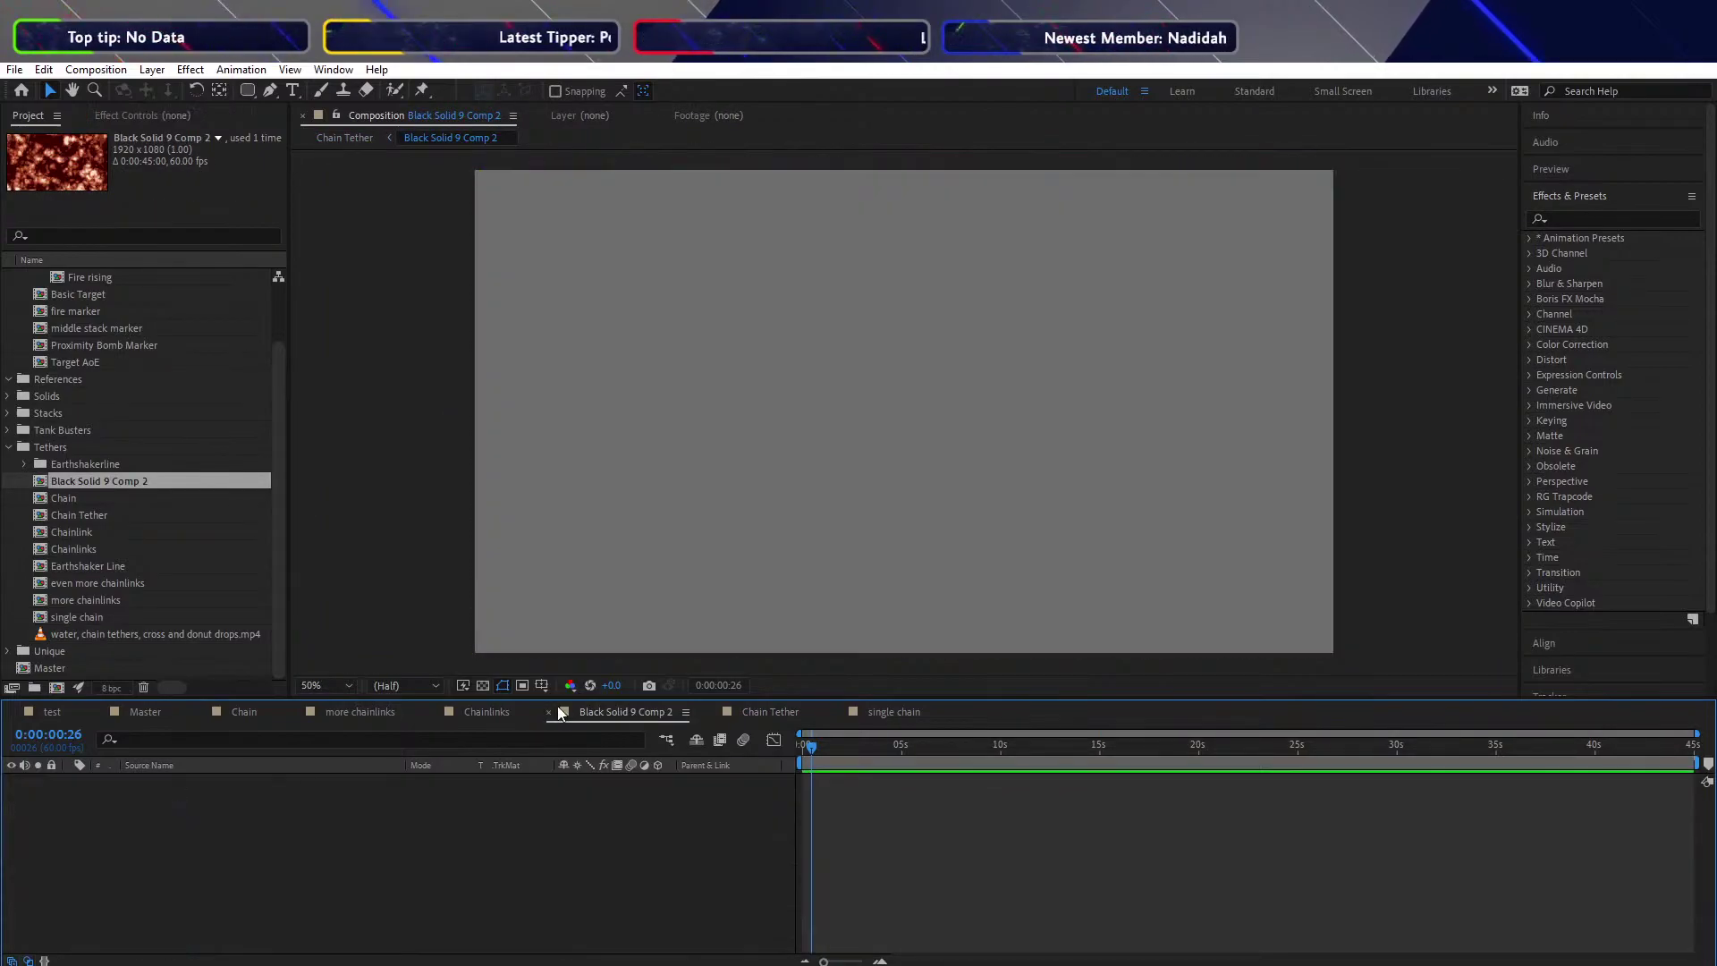
left_click(51, 484)
left_click(45, 483)
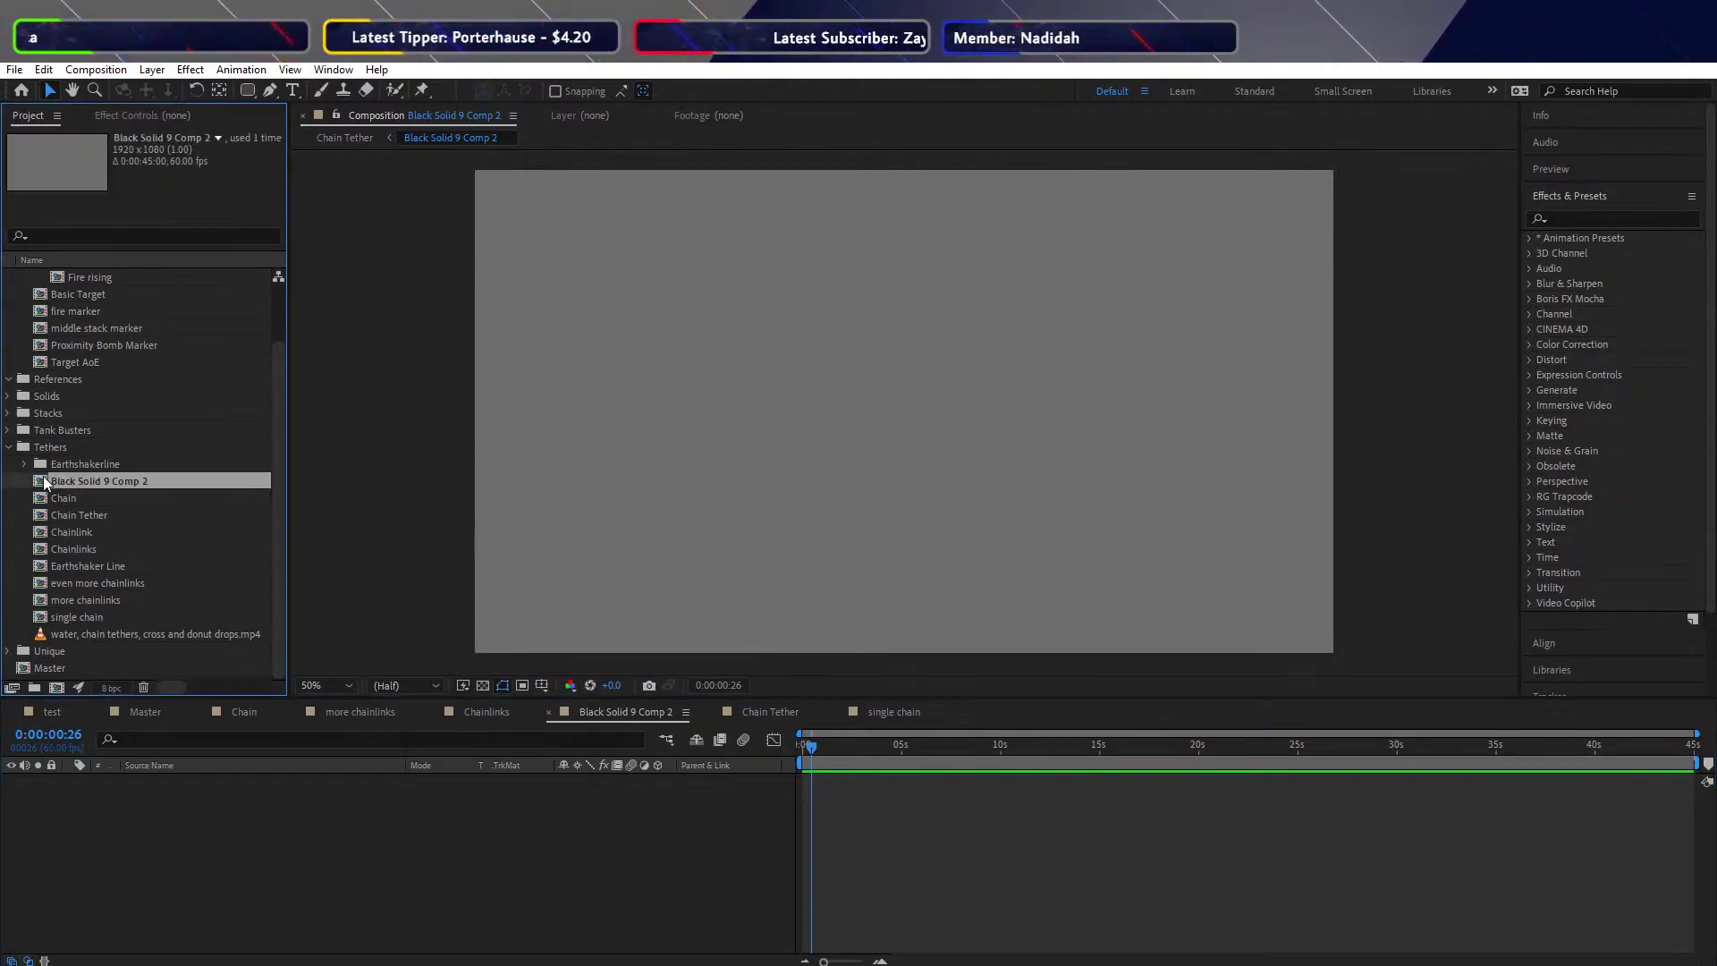
key("Delete")
left_click(935, 534)
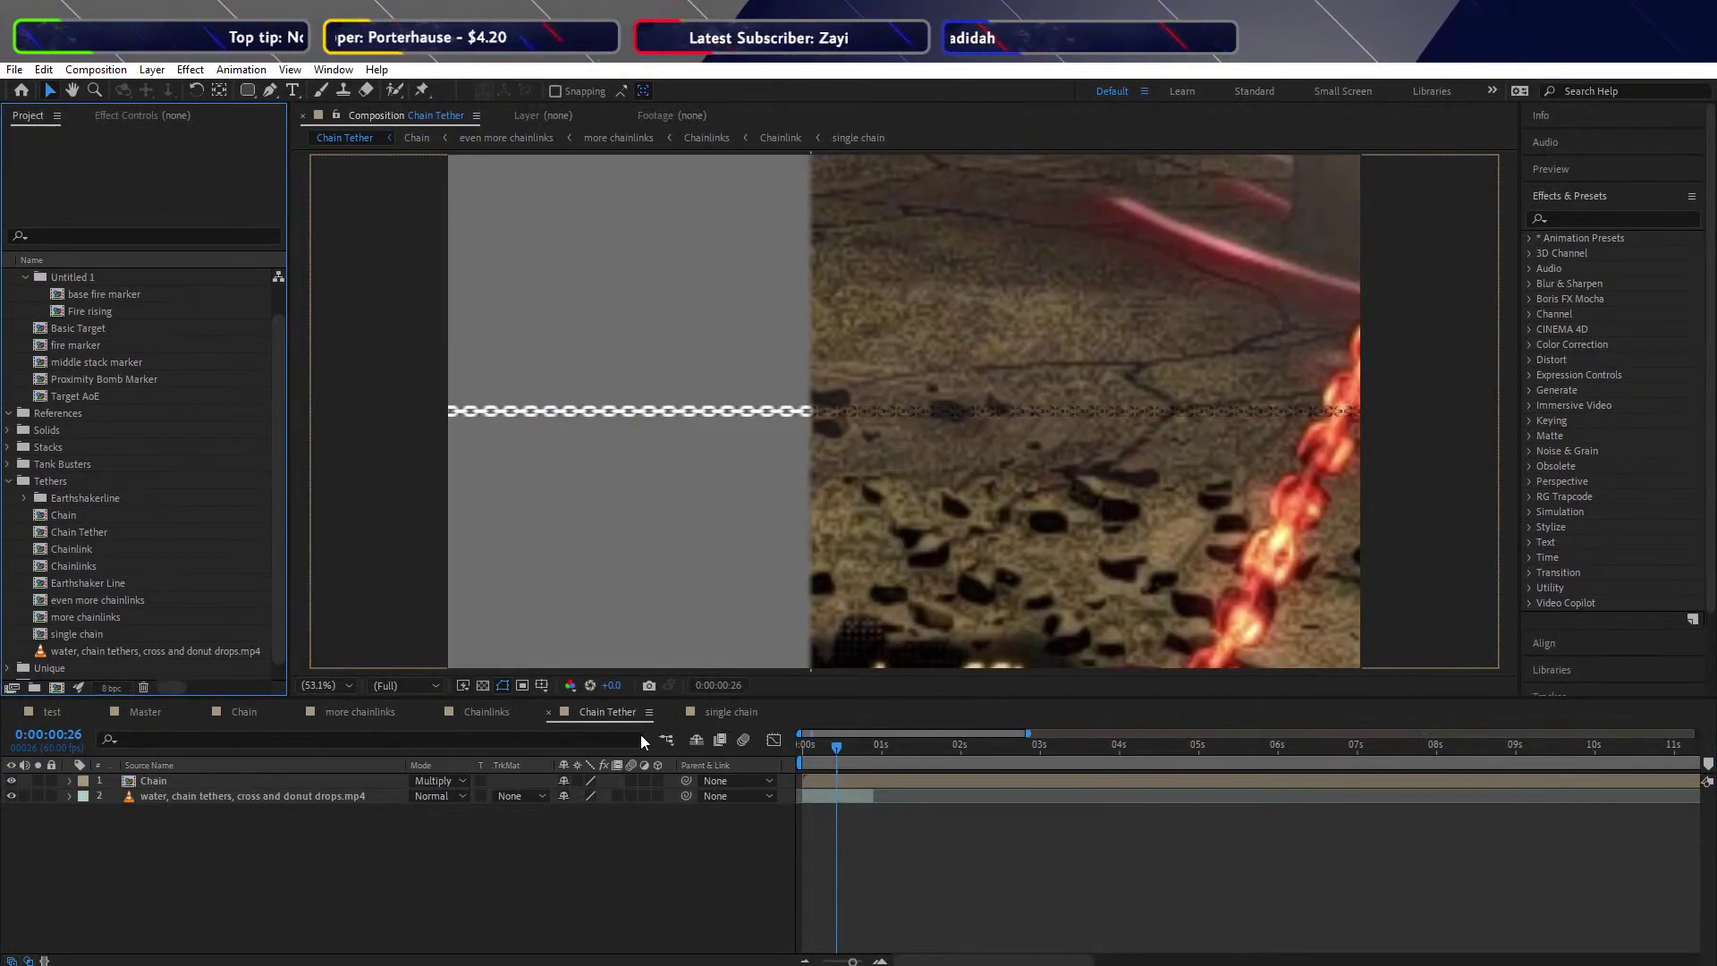
Paste Black Solid 9 into Chain Tether, place it directly below Chain, and set its track matte to Alpha Matte "Chain"
key("ctrl+z")
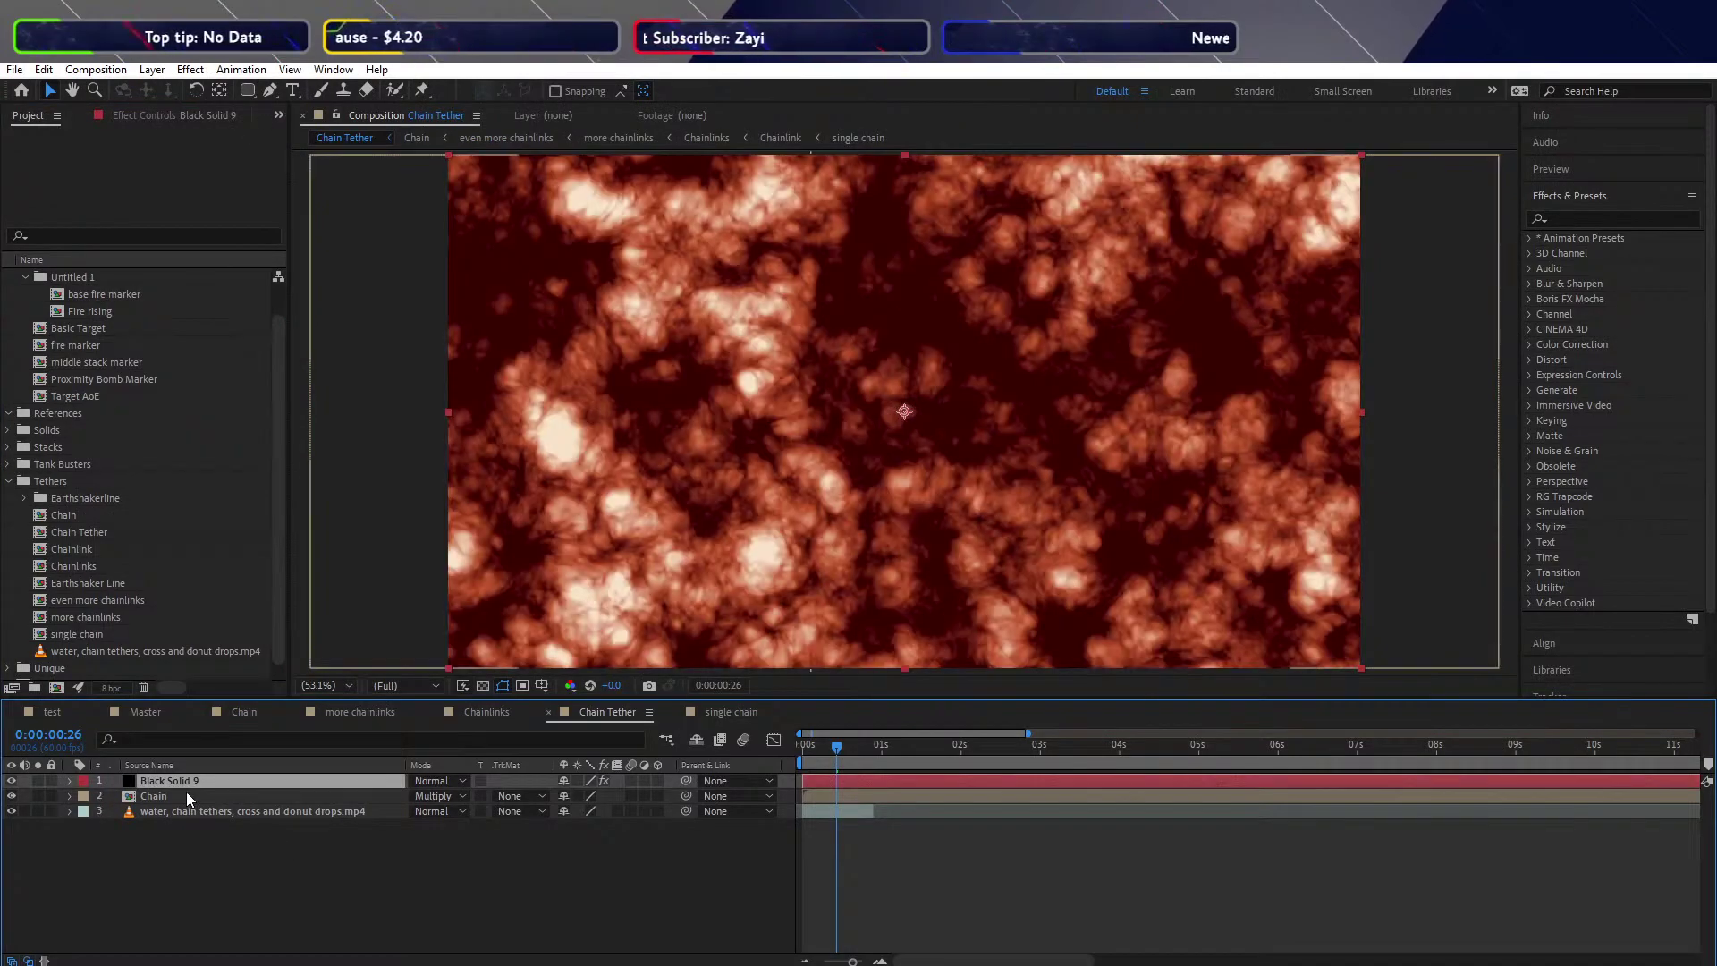
left_click(500, 800)
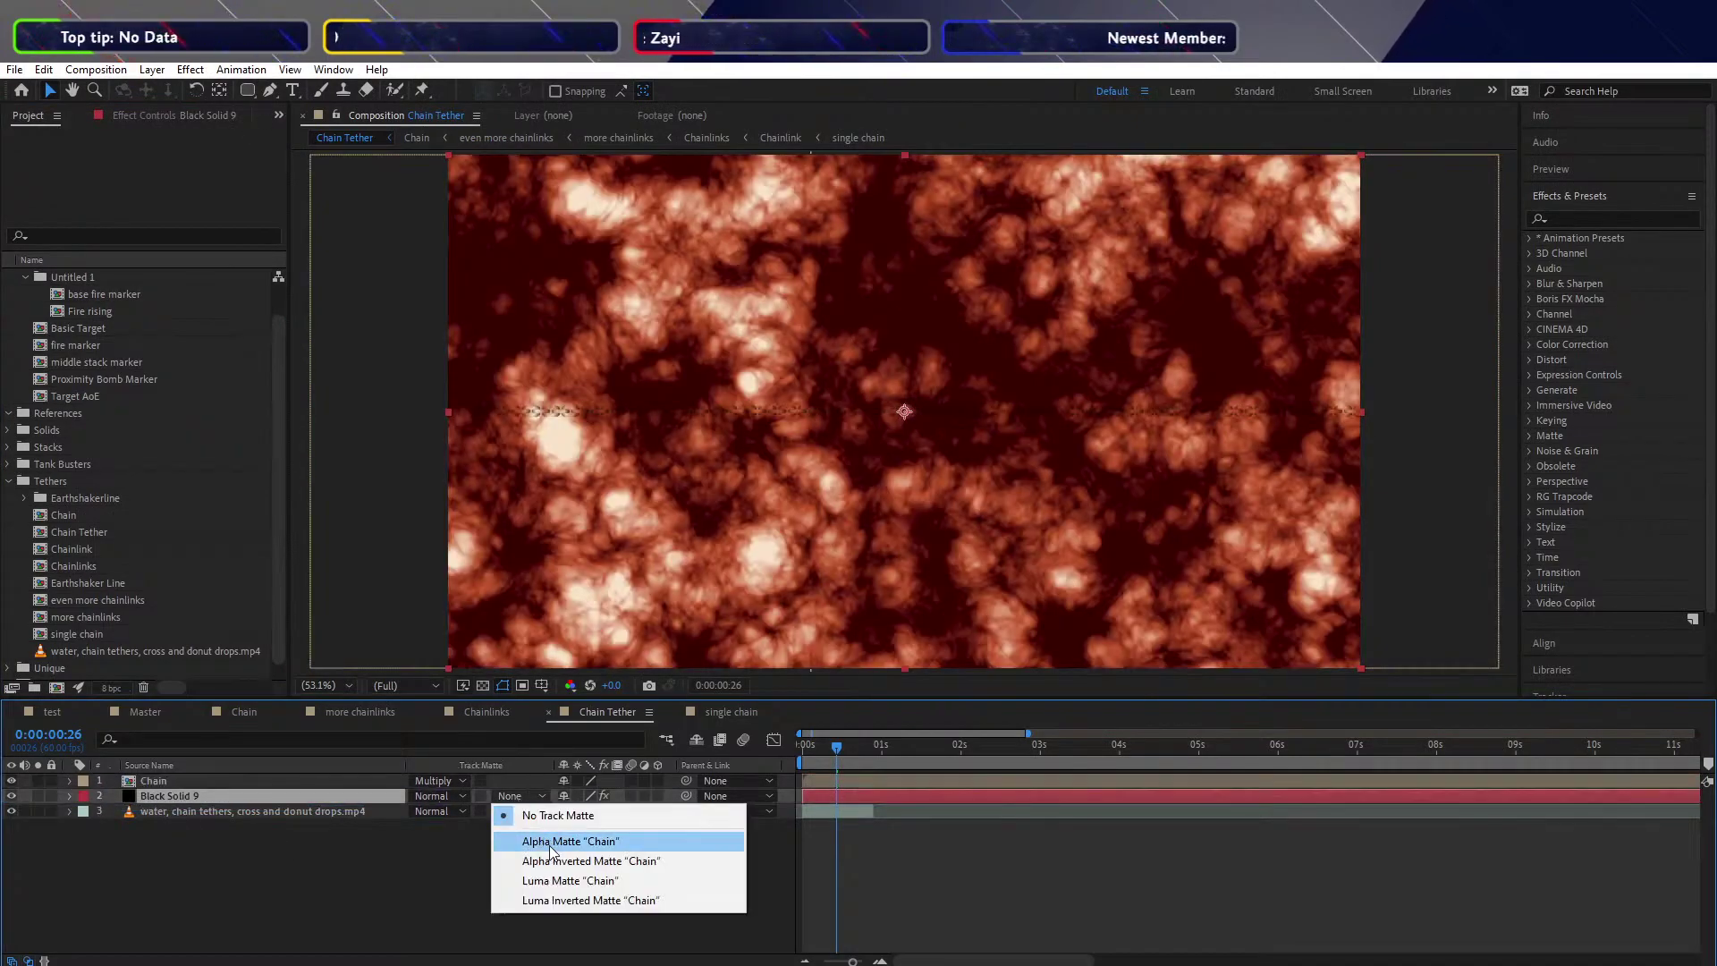
left_click(542, 836)
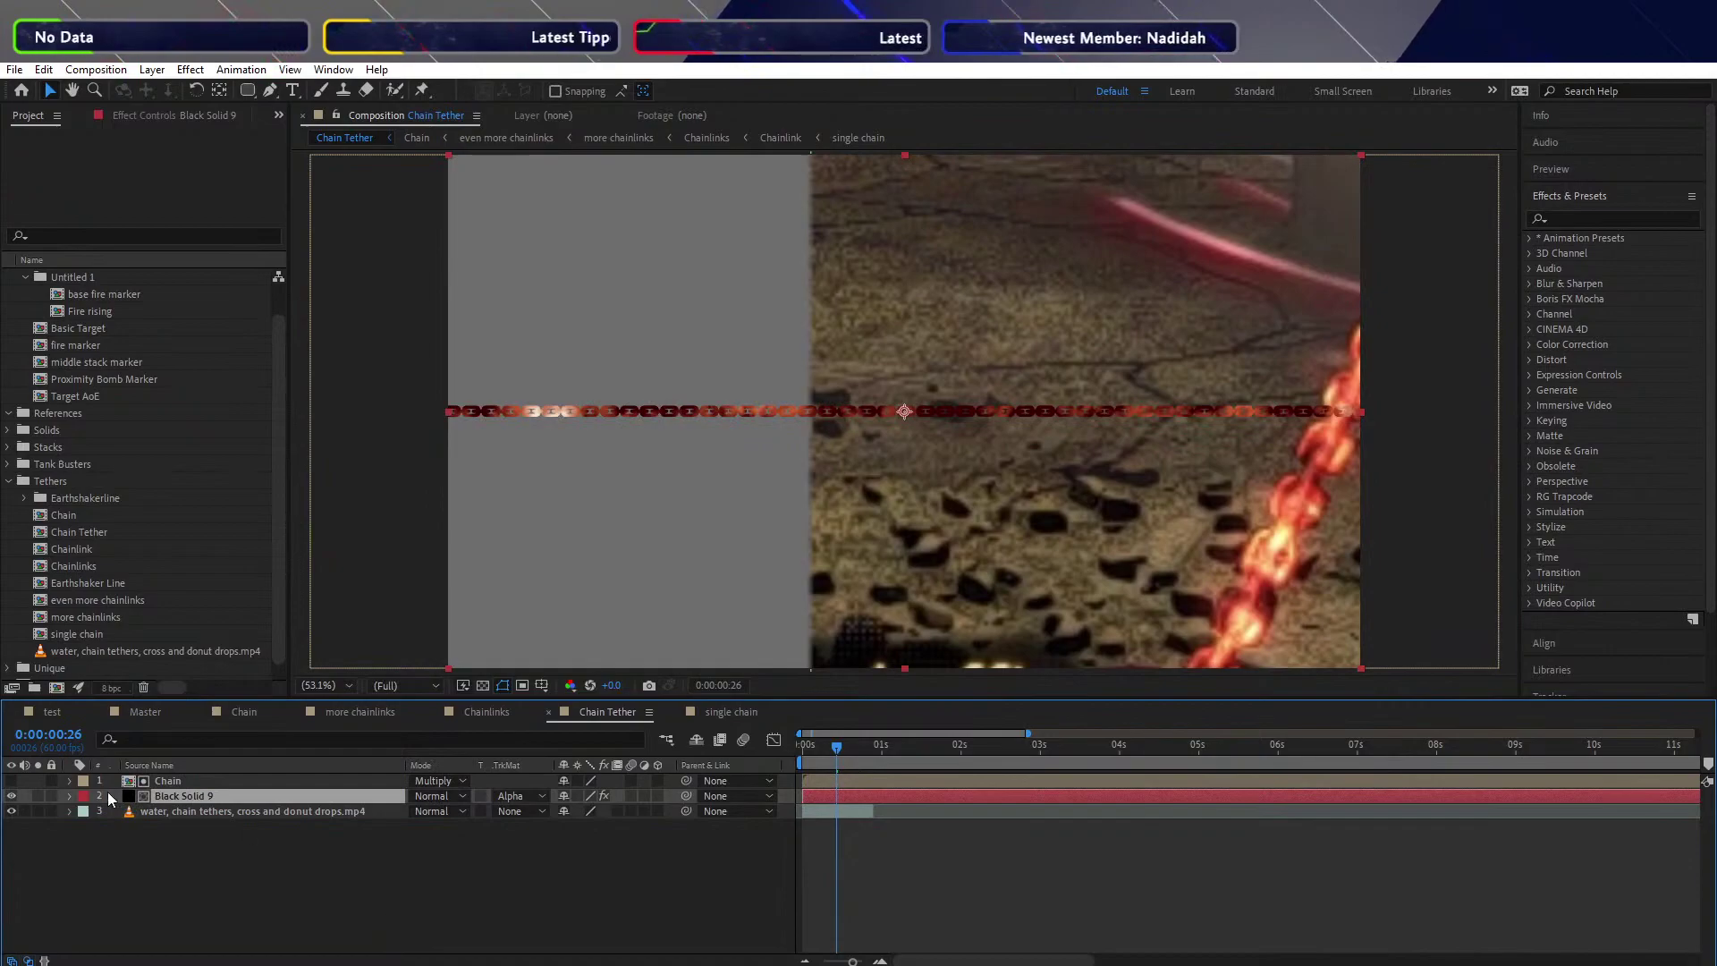
Open the effect settings of the Black Solid 9 layer
left_click(116, 122)
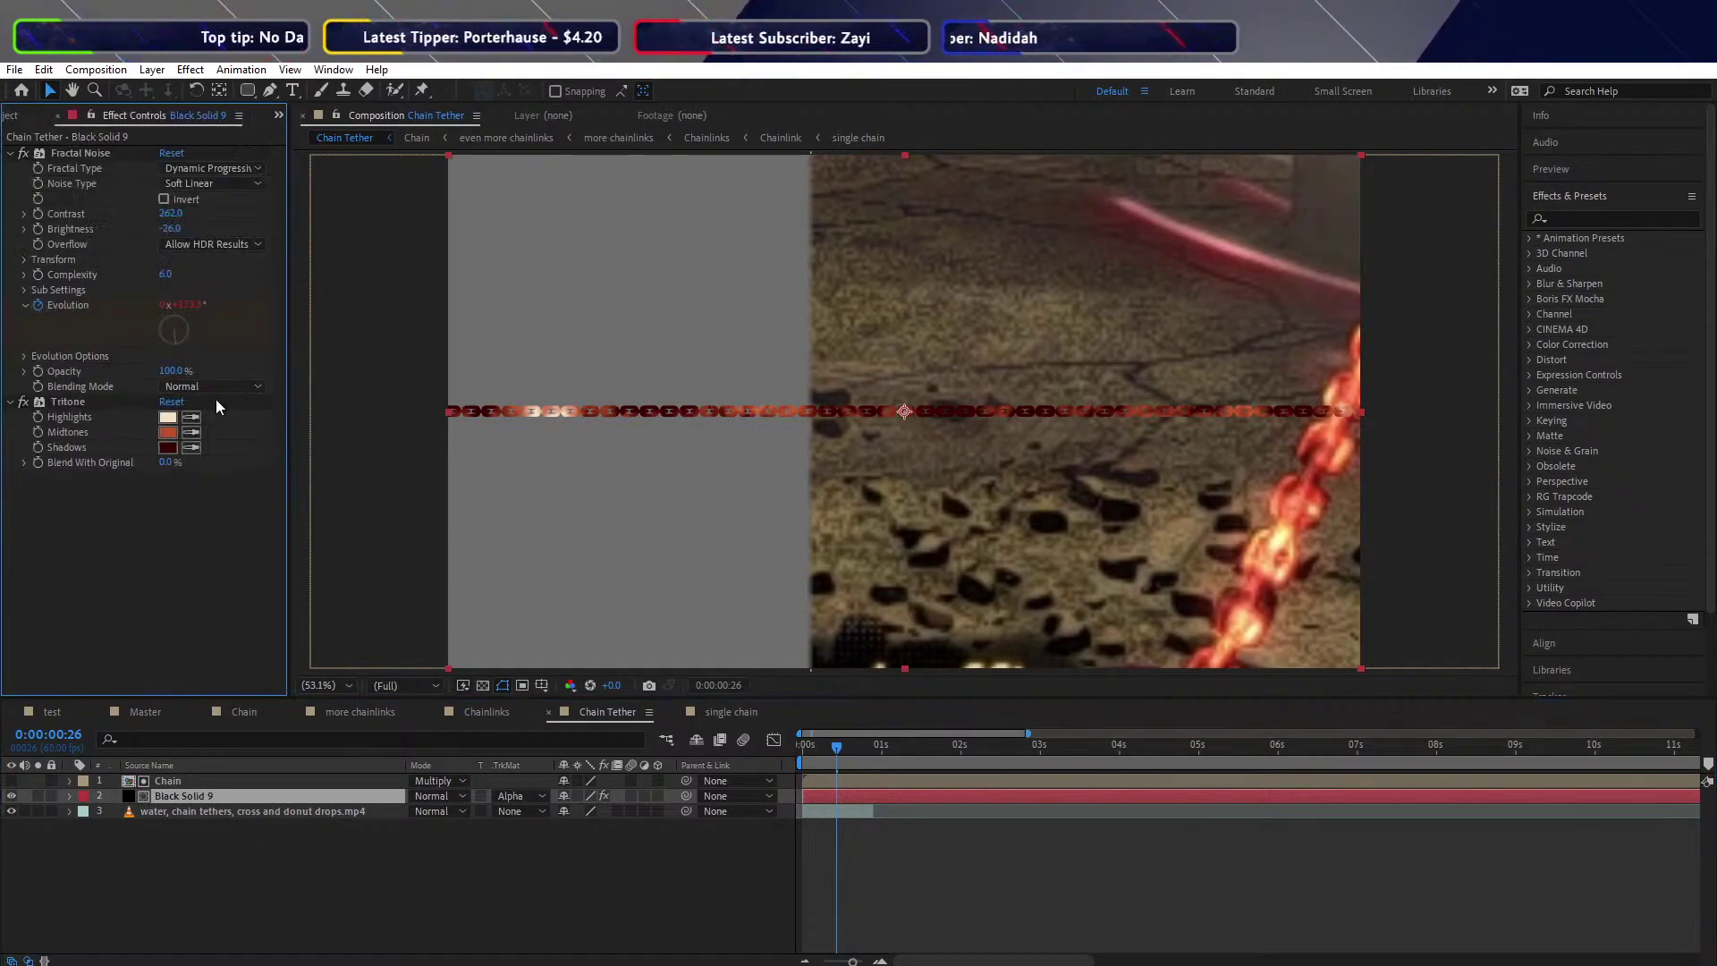
Sample new Tritone highlights, shadows and midtones colours for Black Solid 9 from the glowing chains in the composition
left_click(191, 417)
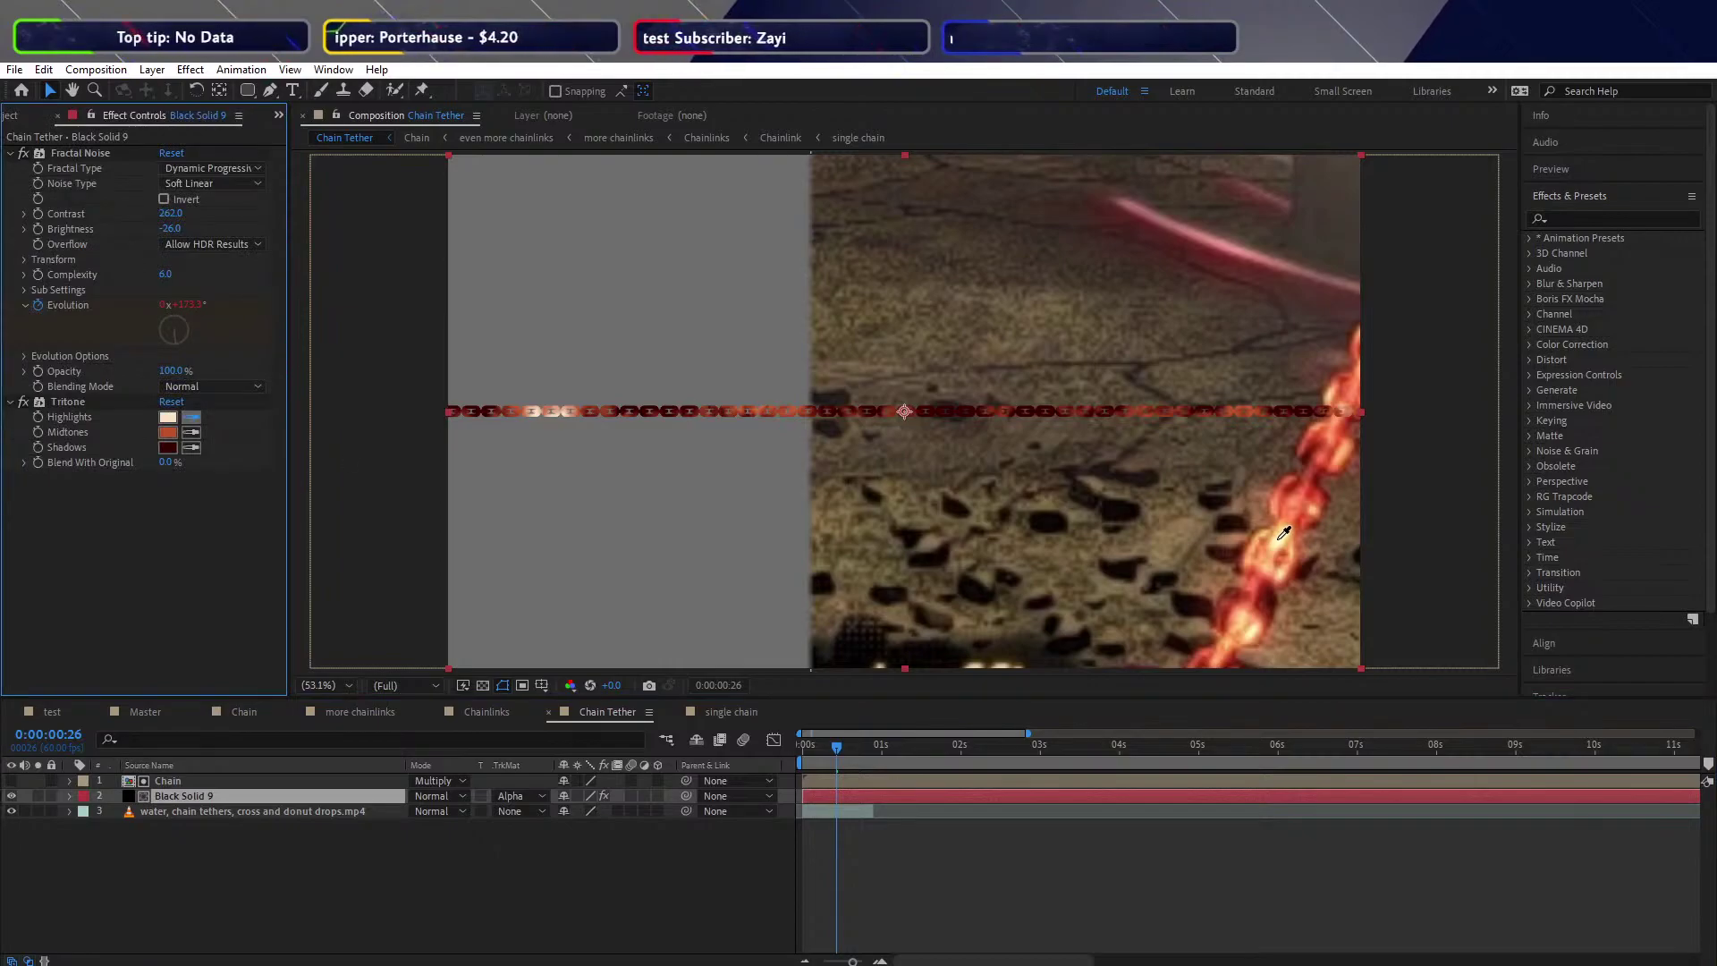
left_click(1285, 537)
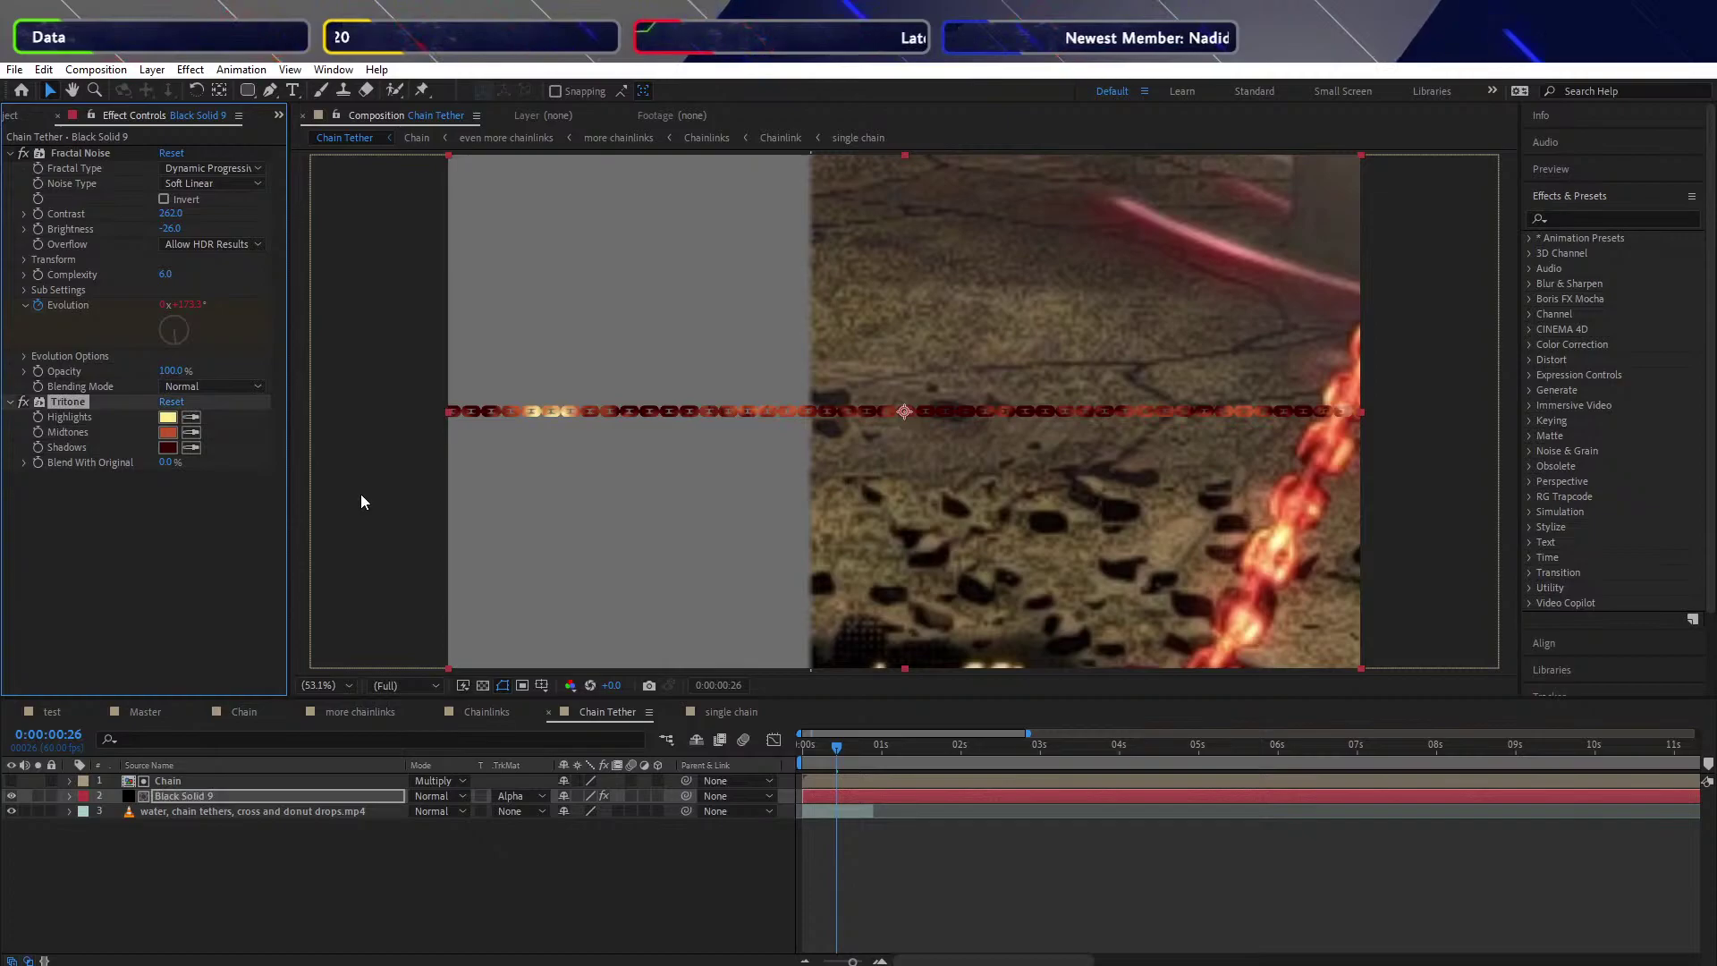
left_click(190, 447)
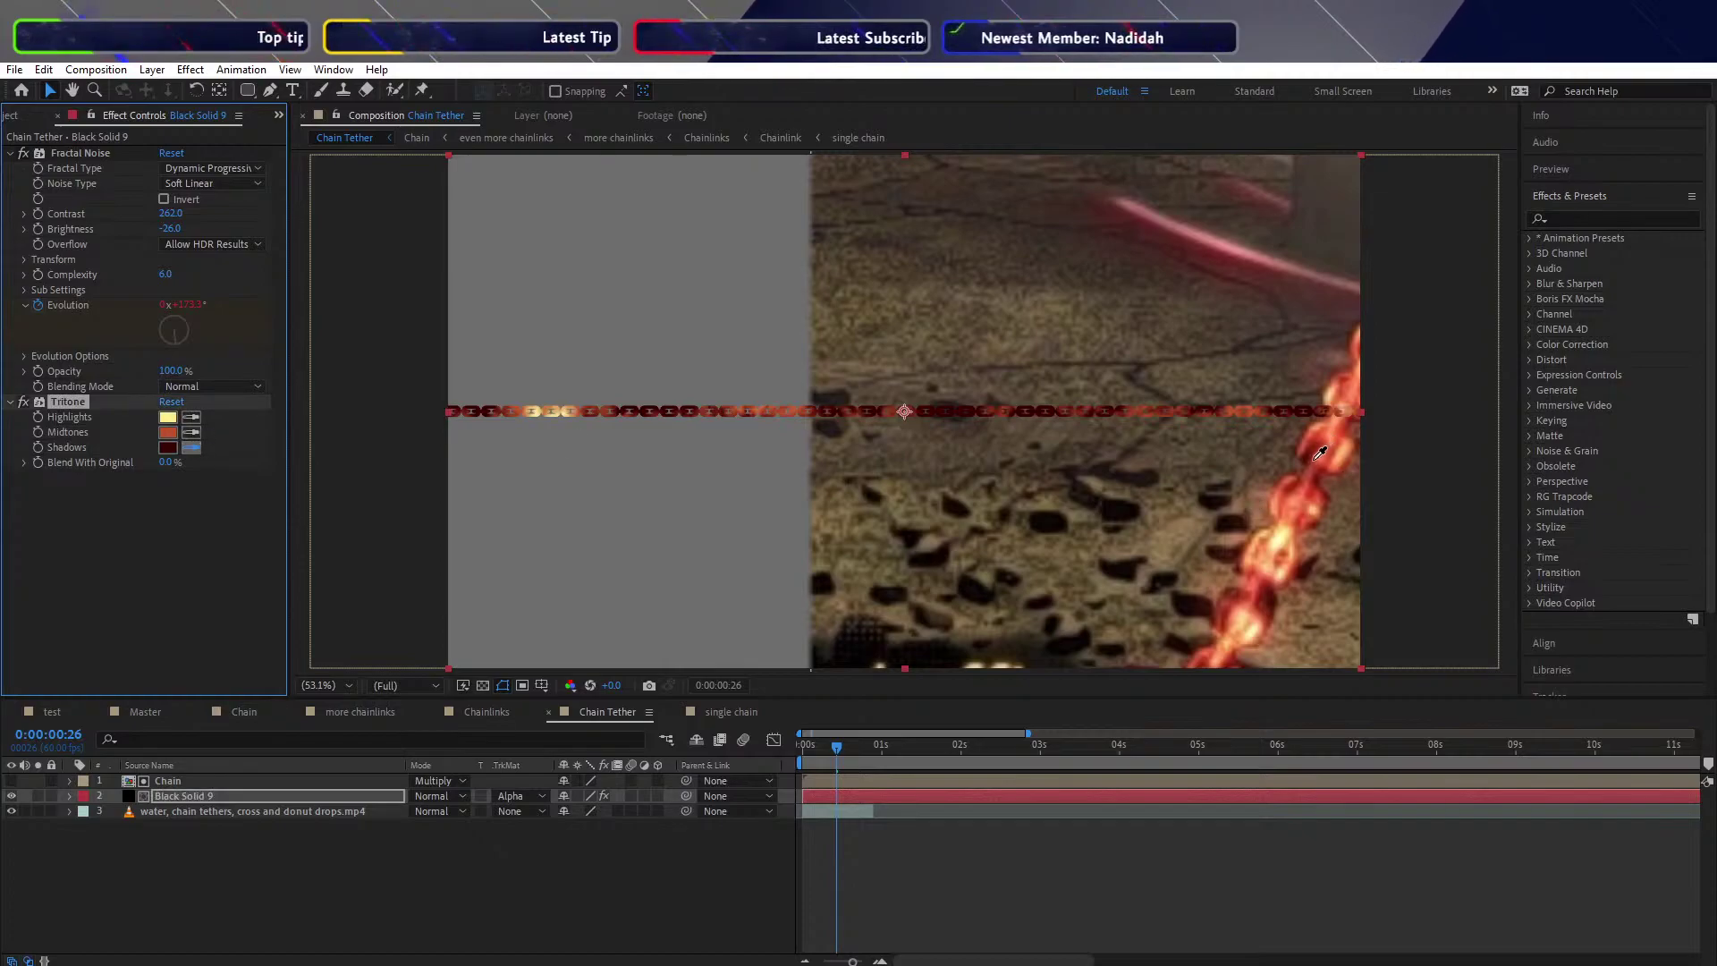
left_click(664, 411)
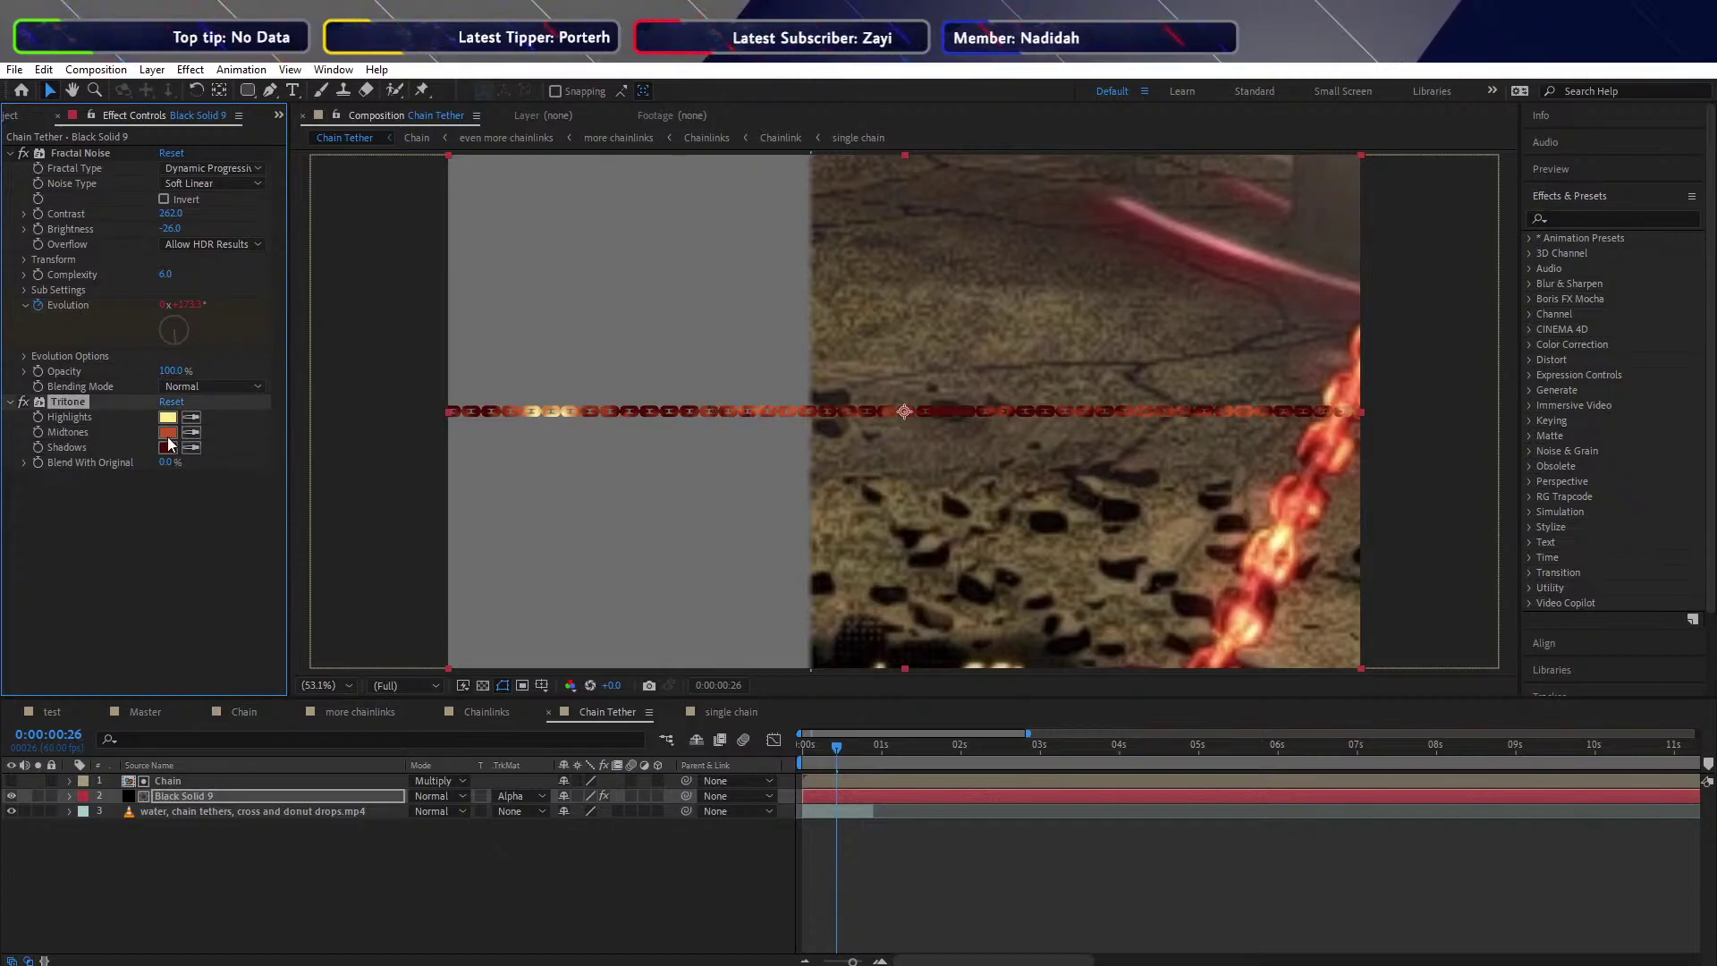
left_click(191, 432)
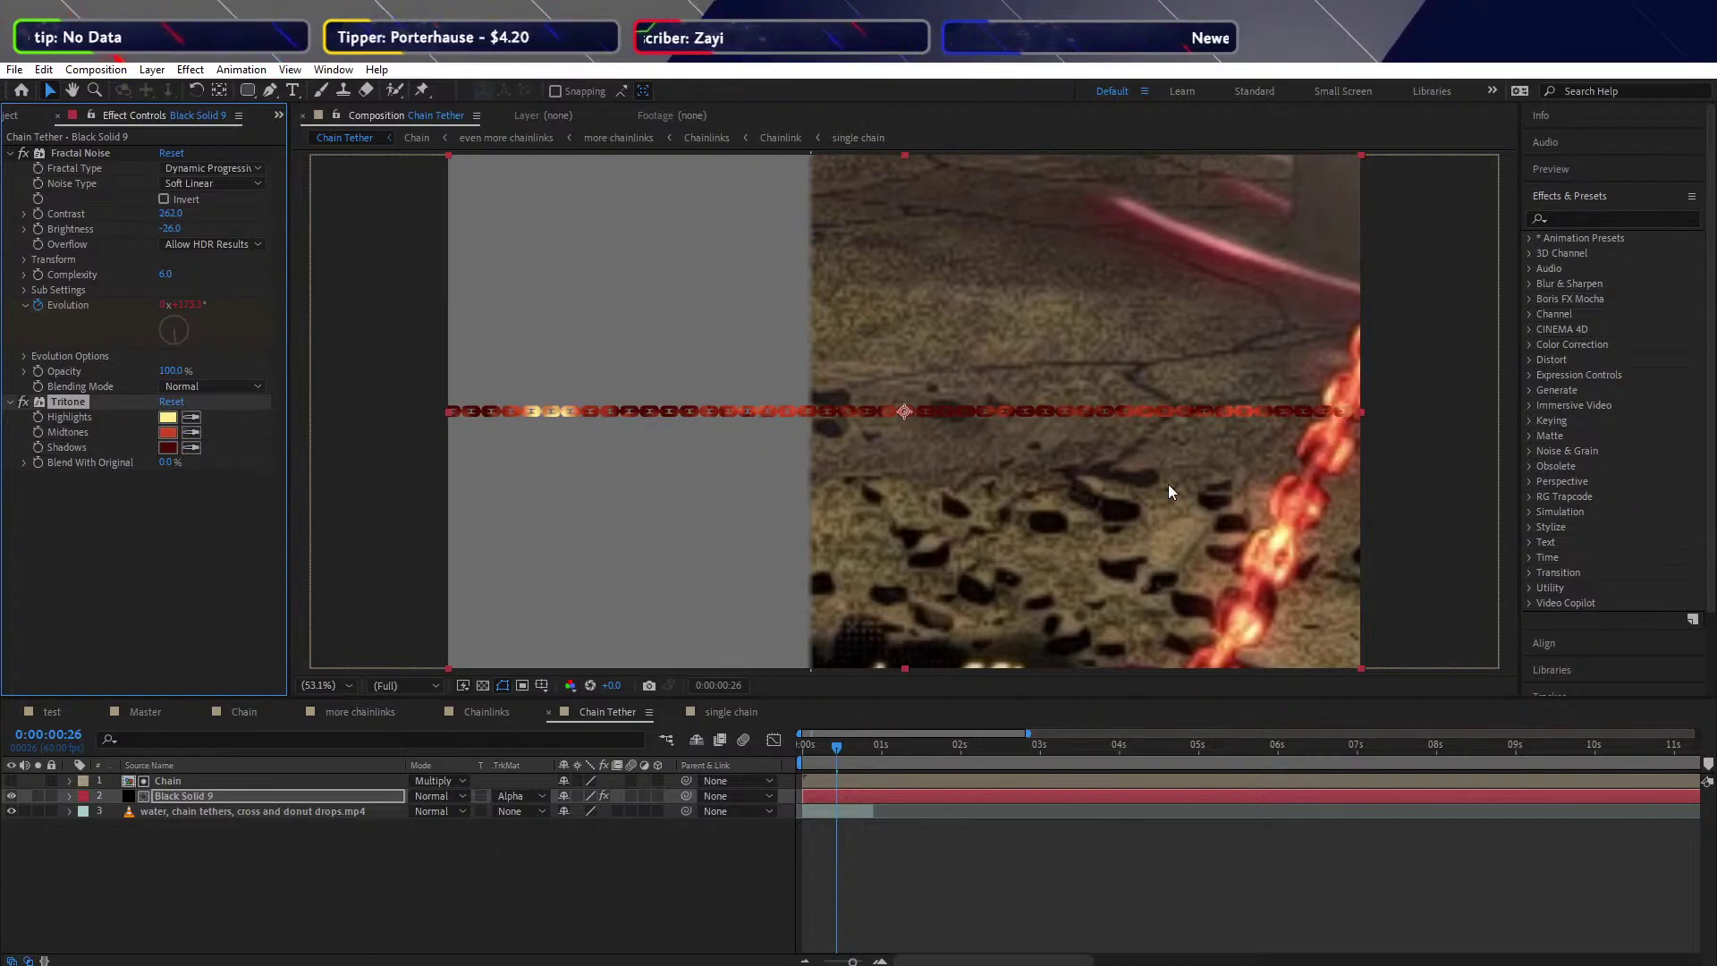
left_click(164, 602)
Squash Black Solid 9 vertically to a scale of 100, 17% and preview the animation from the start
left_click(838, 804)
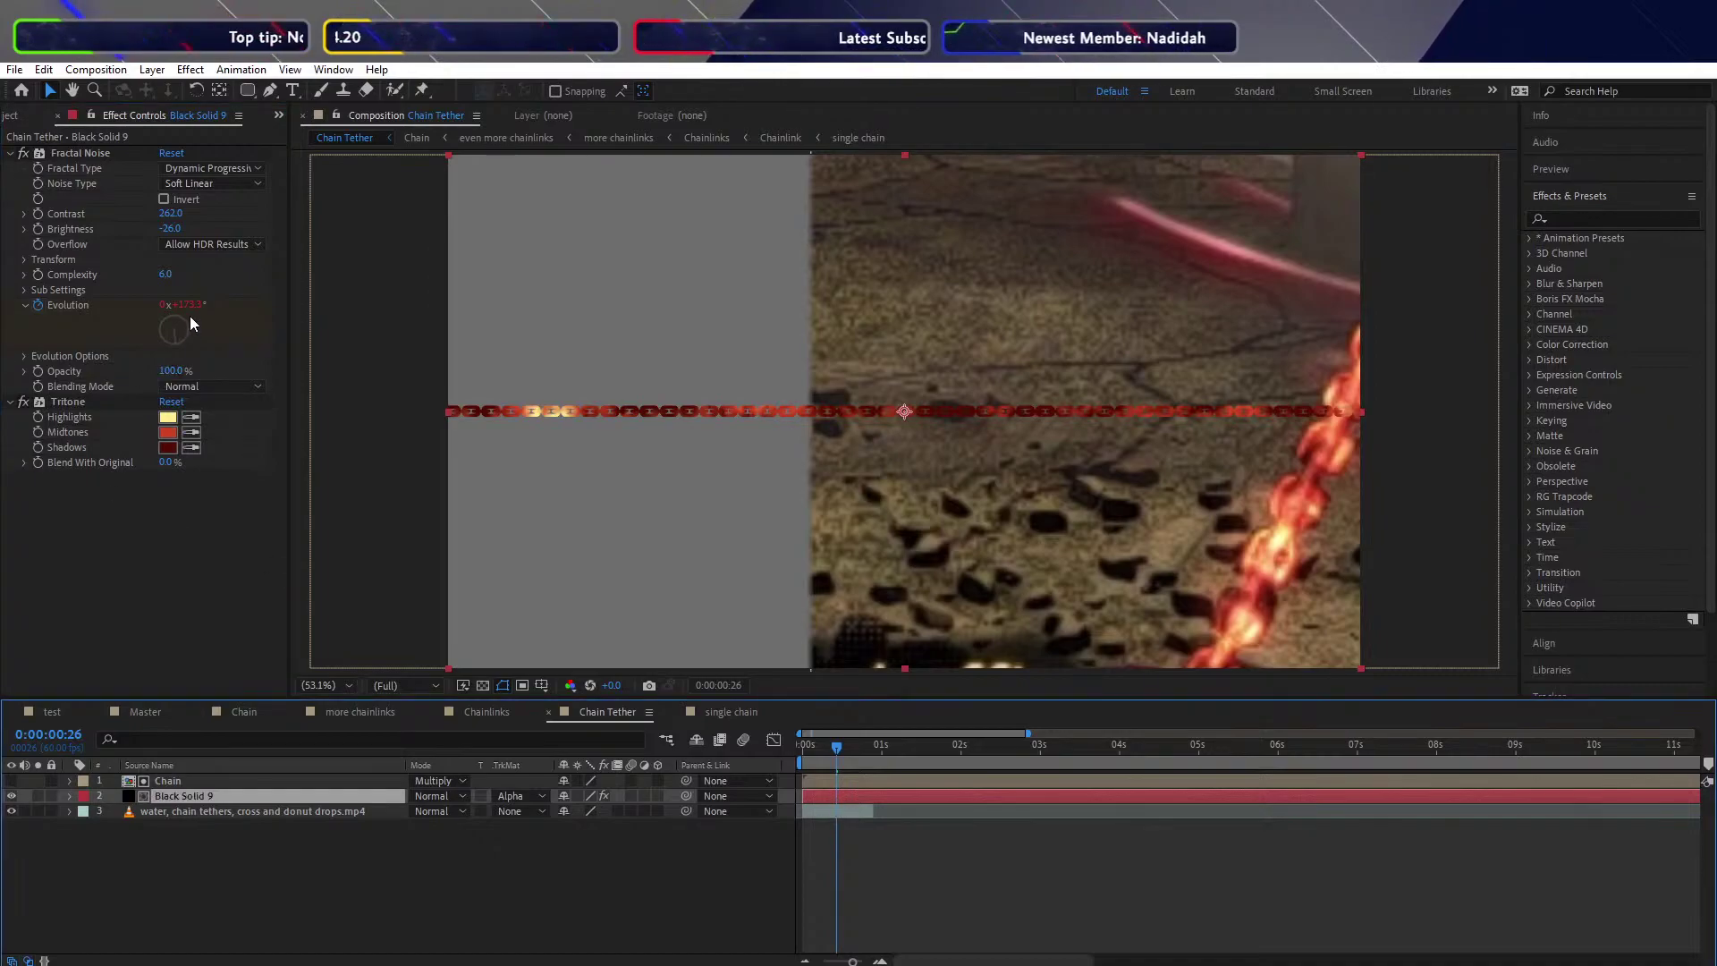
key("s")
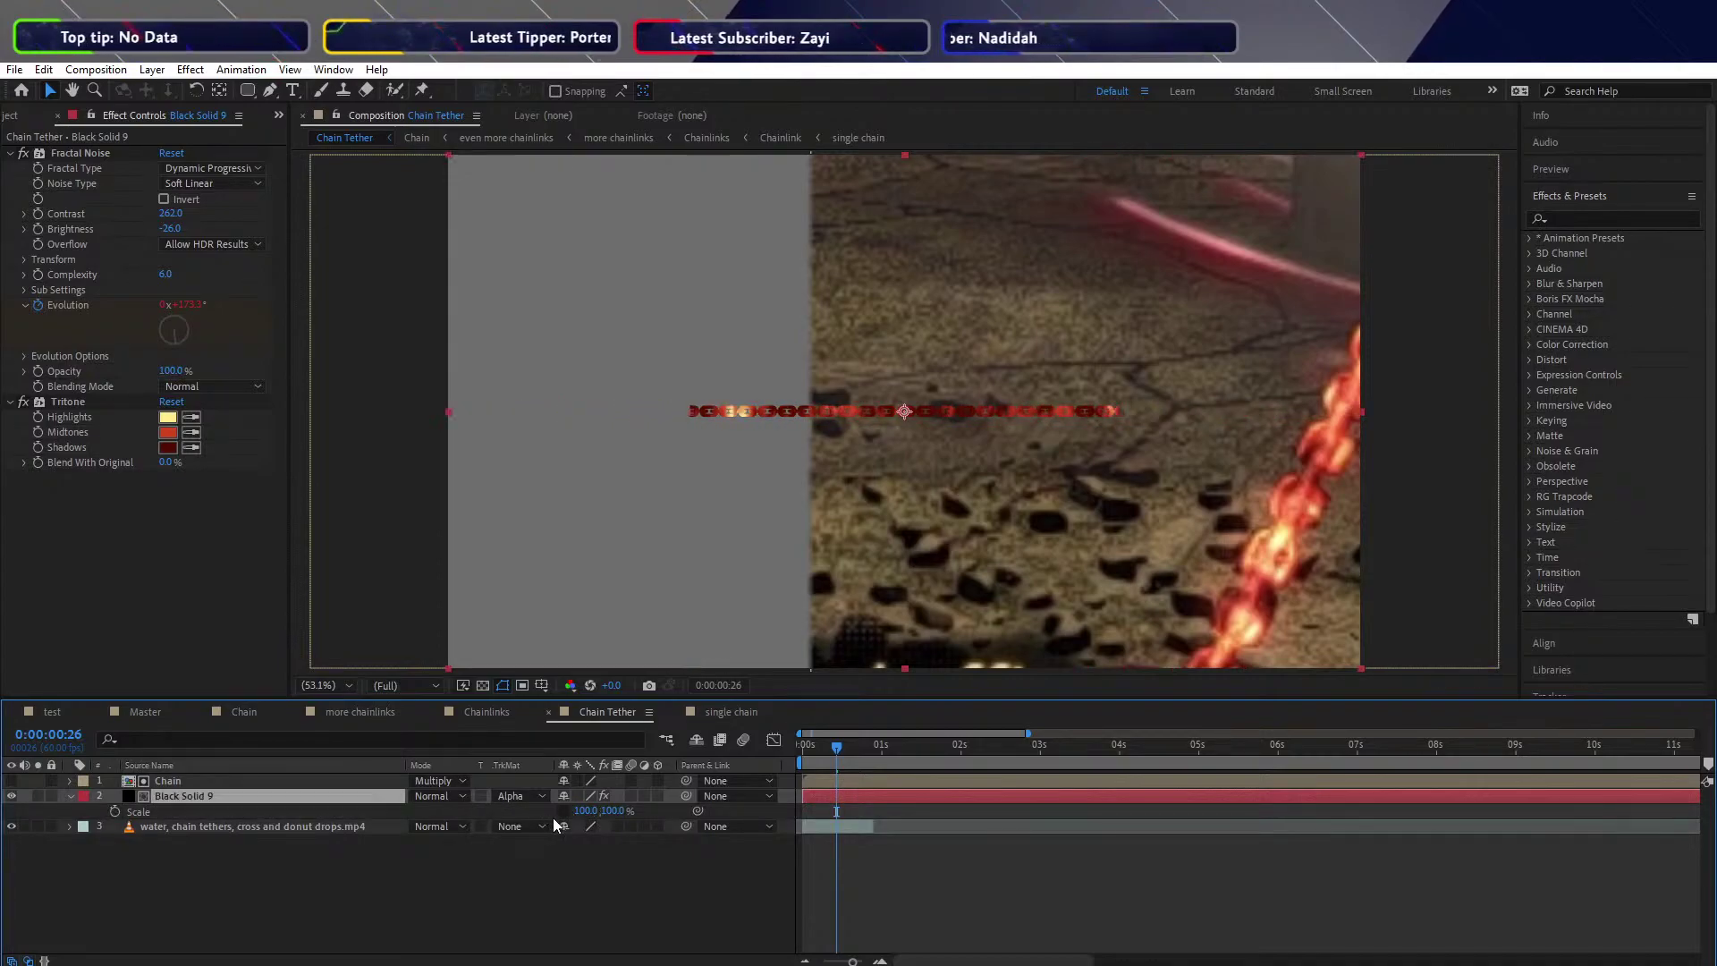
left_click_drag(617, 818, 528, 796)
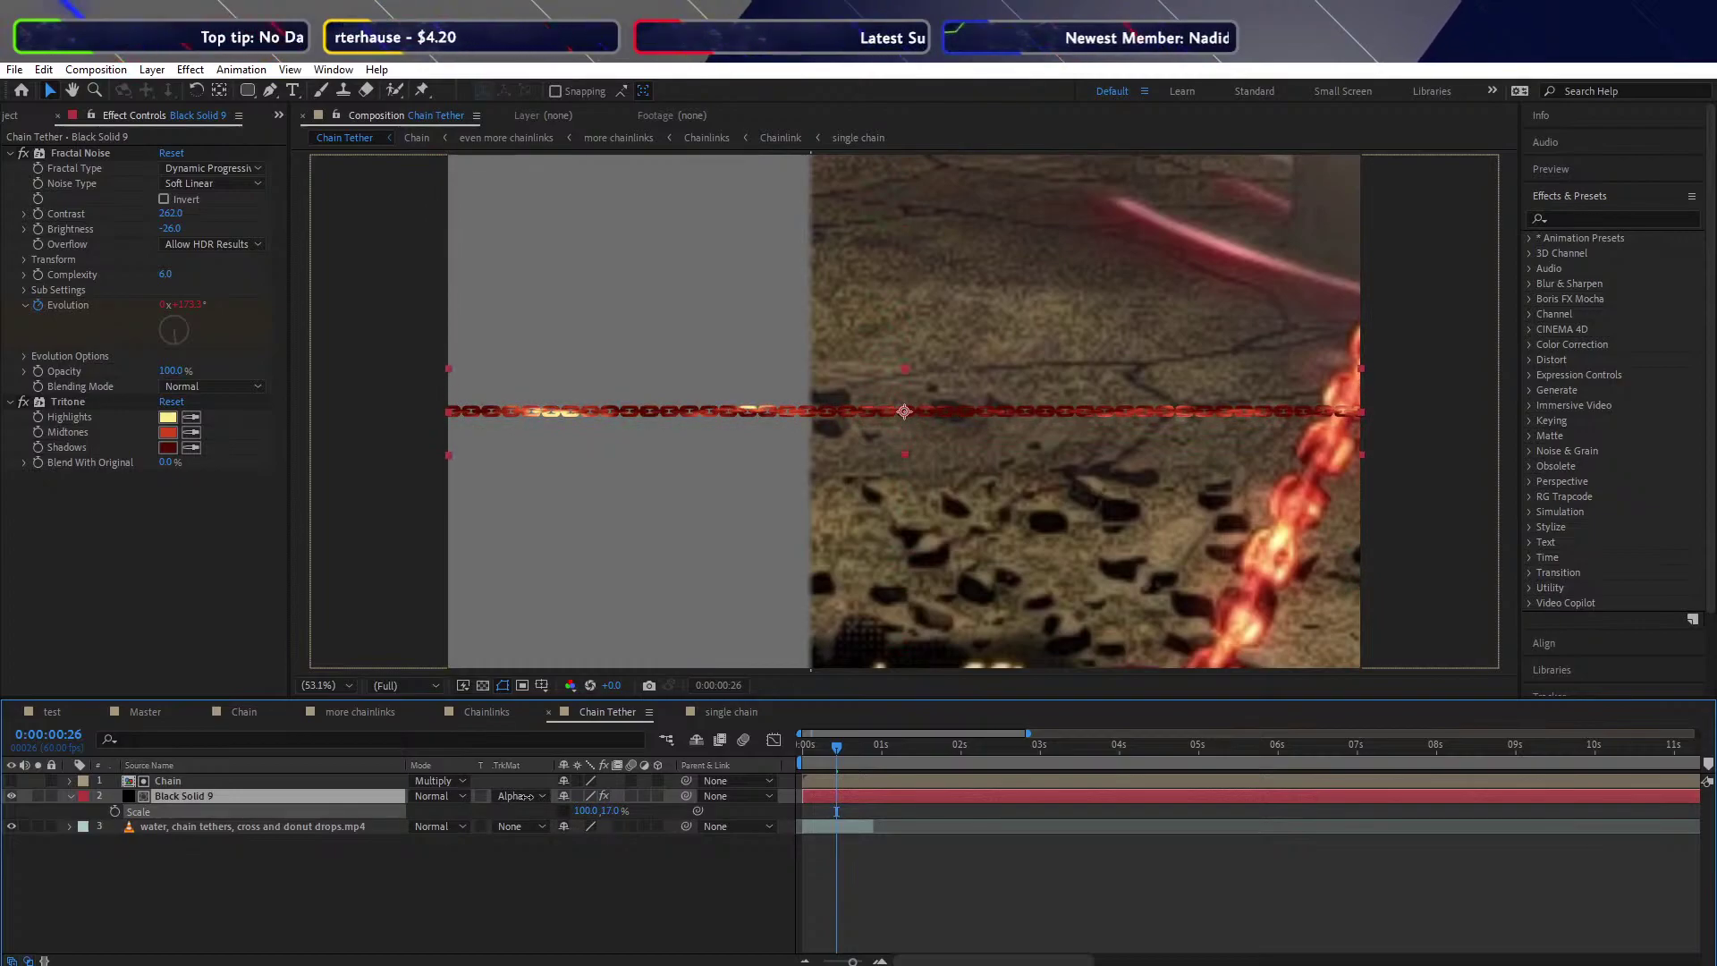
key("Return")
key("space")
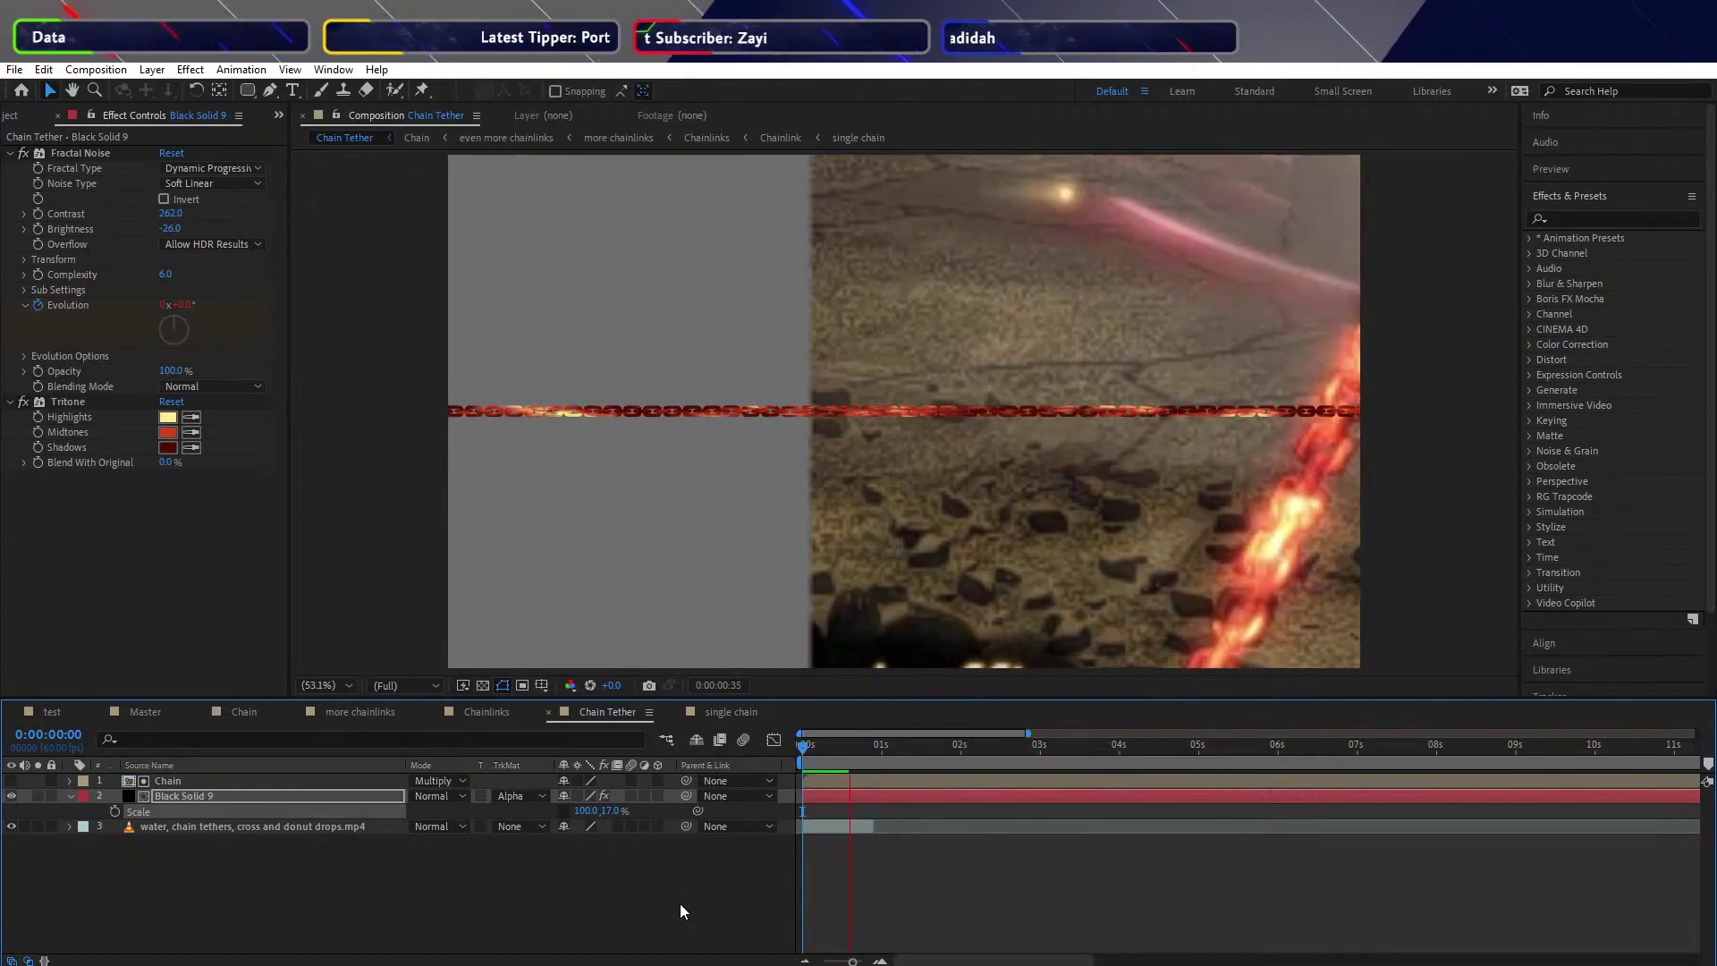
key("space")
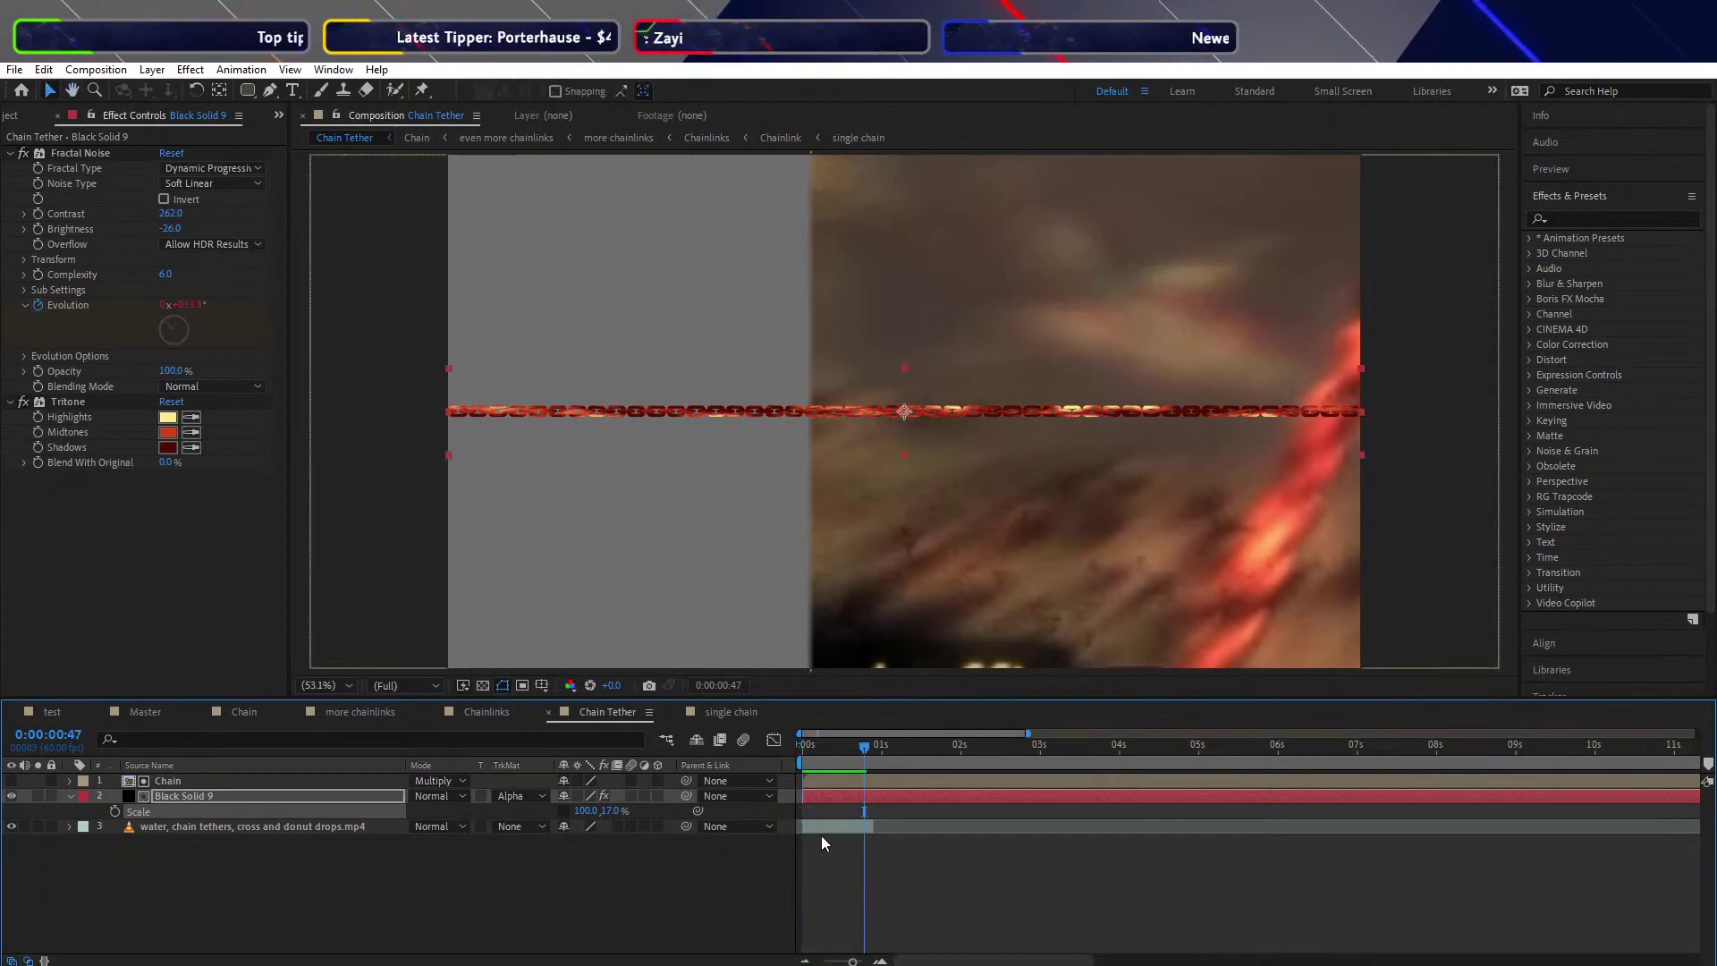
Paste the copied time-based expression containing 75 onto Offset Turbulence in the Fractal Noise transform of Black Solid 9
left_click(823, 796)
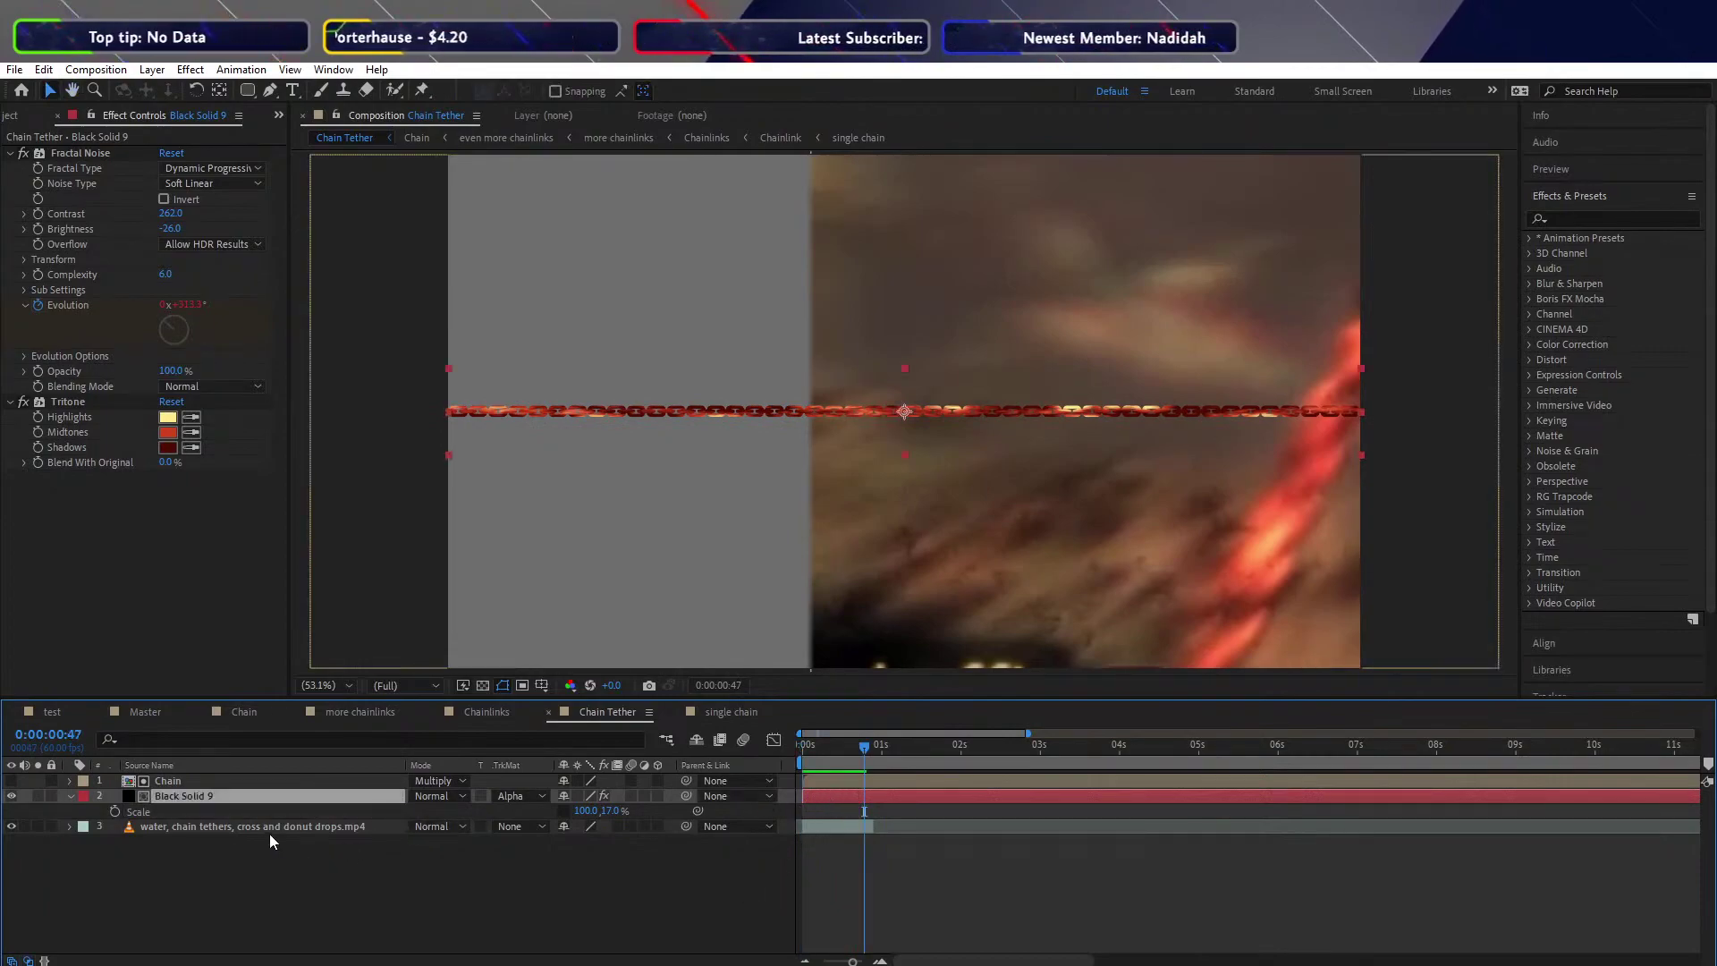
left_click(71, 796)
left_click(69, 796)
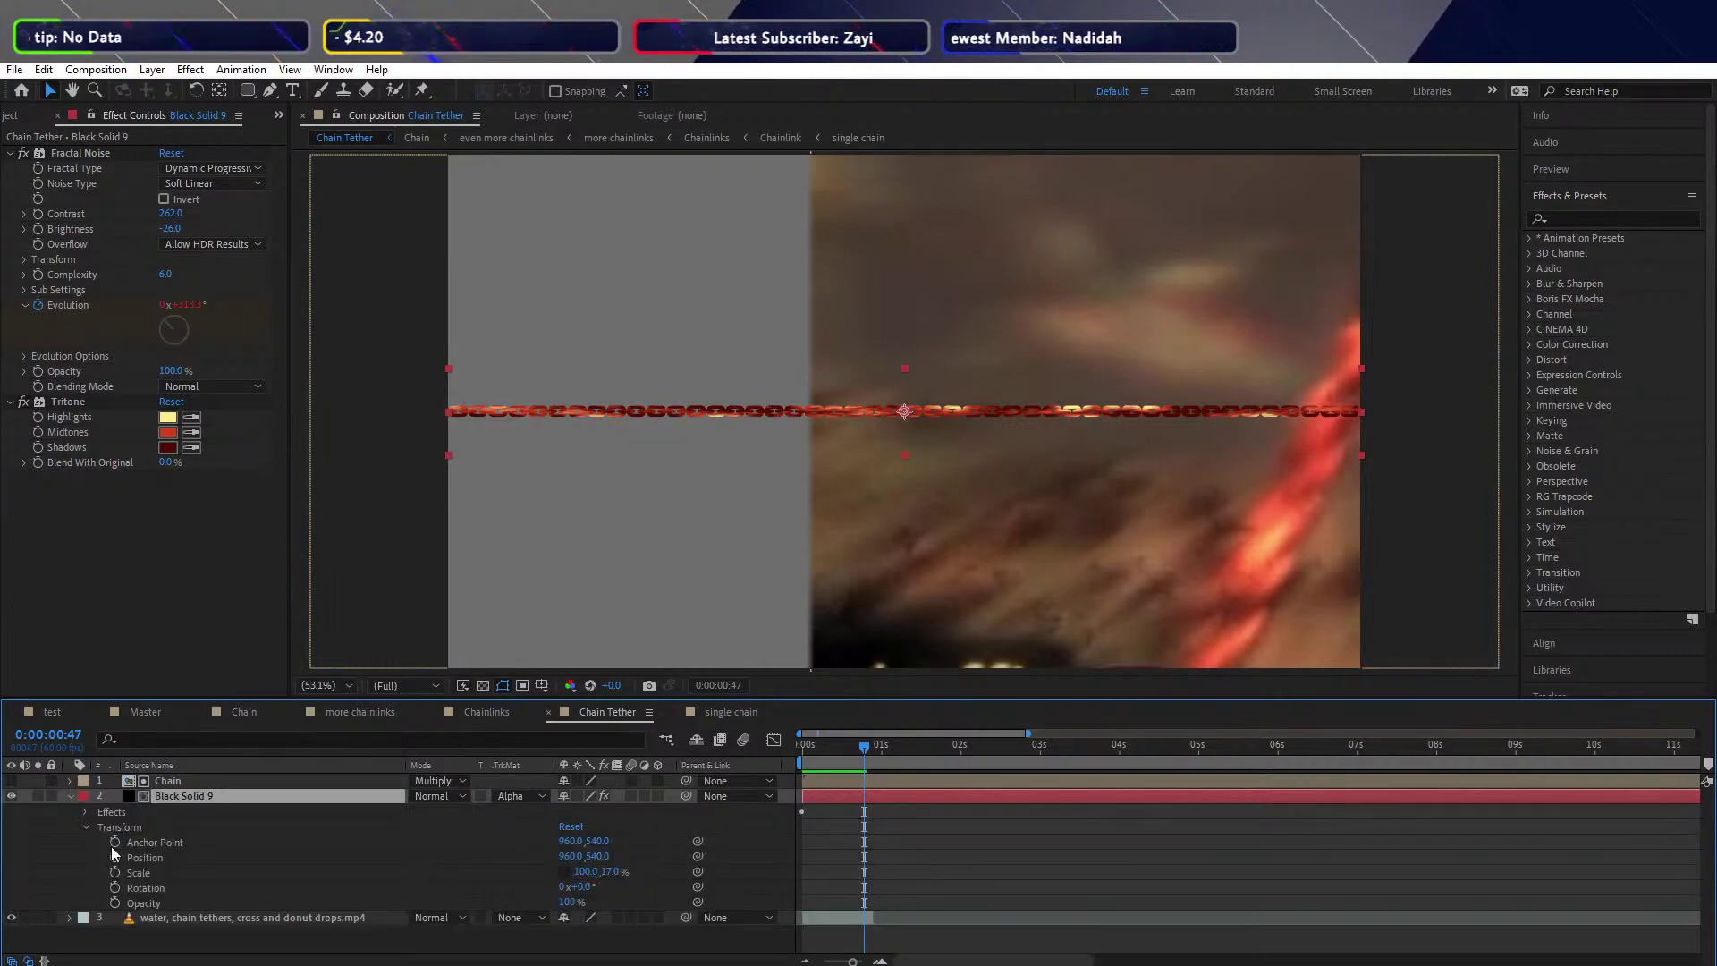
left_click(85, 811)
left_click(88, 859)
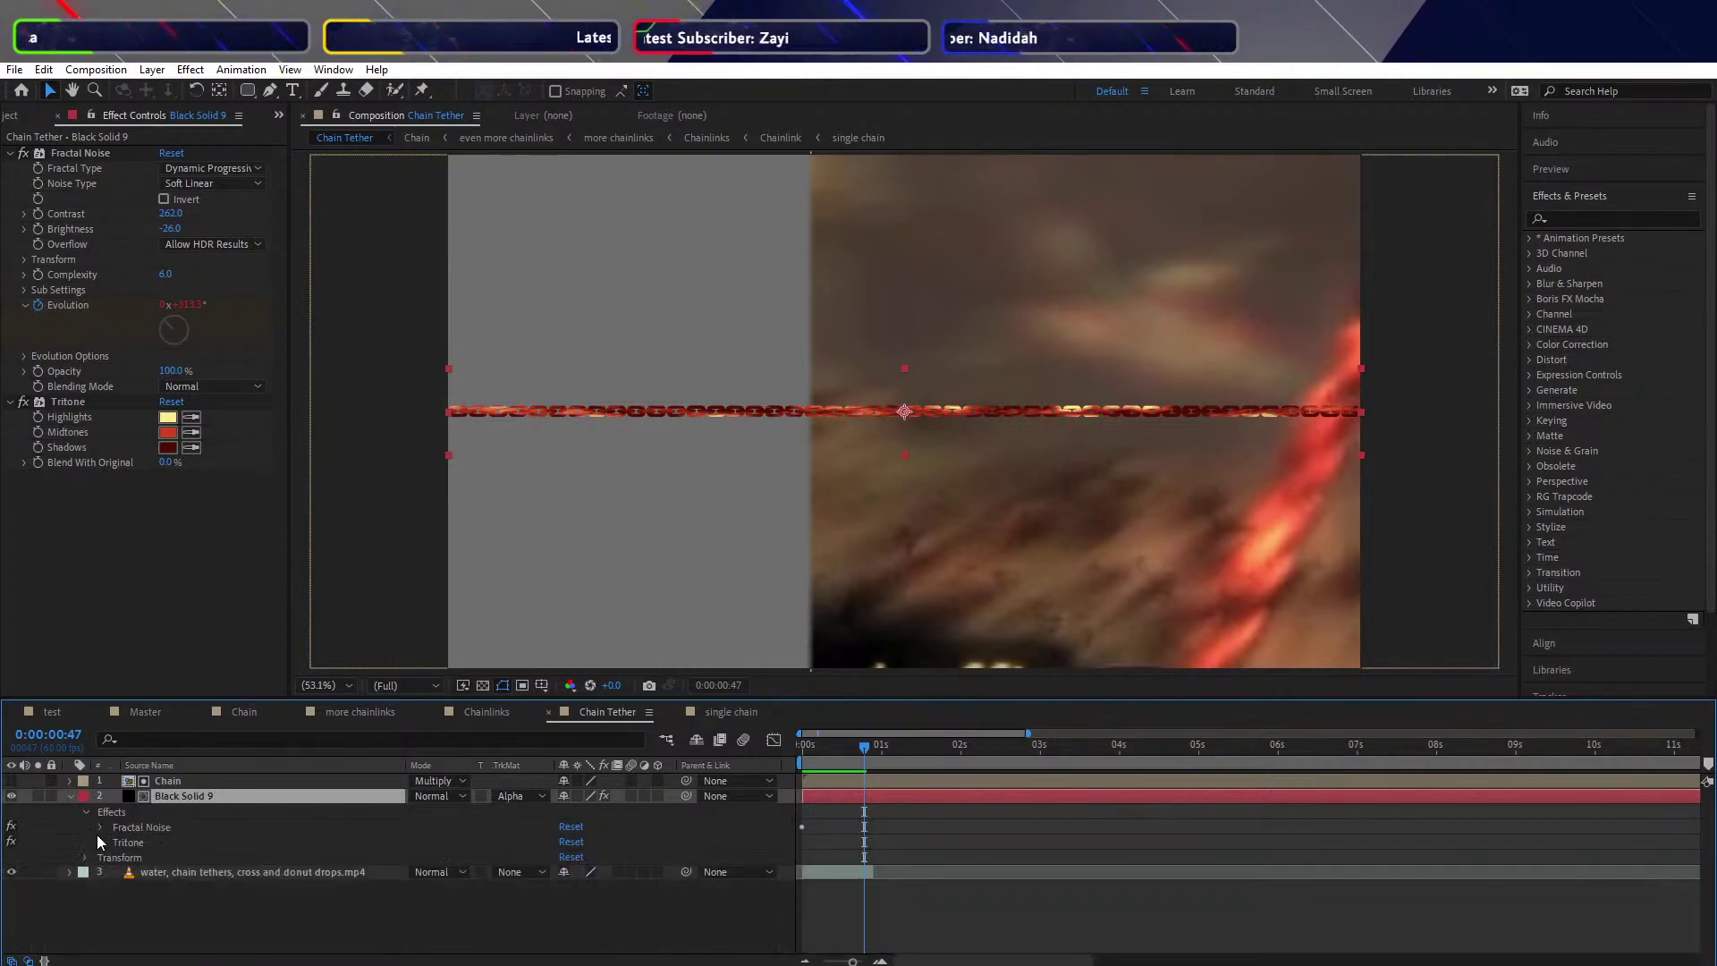
left_click(100, 826)
scroll(99, 827, "down", 1)
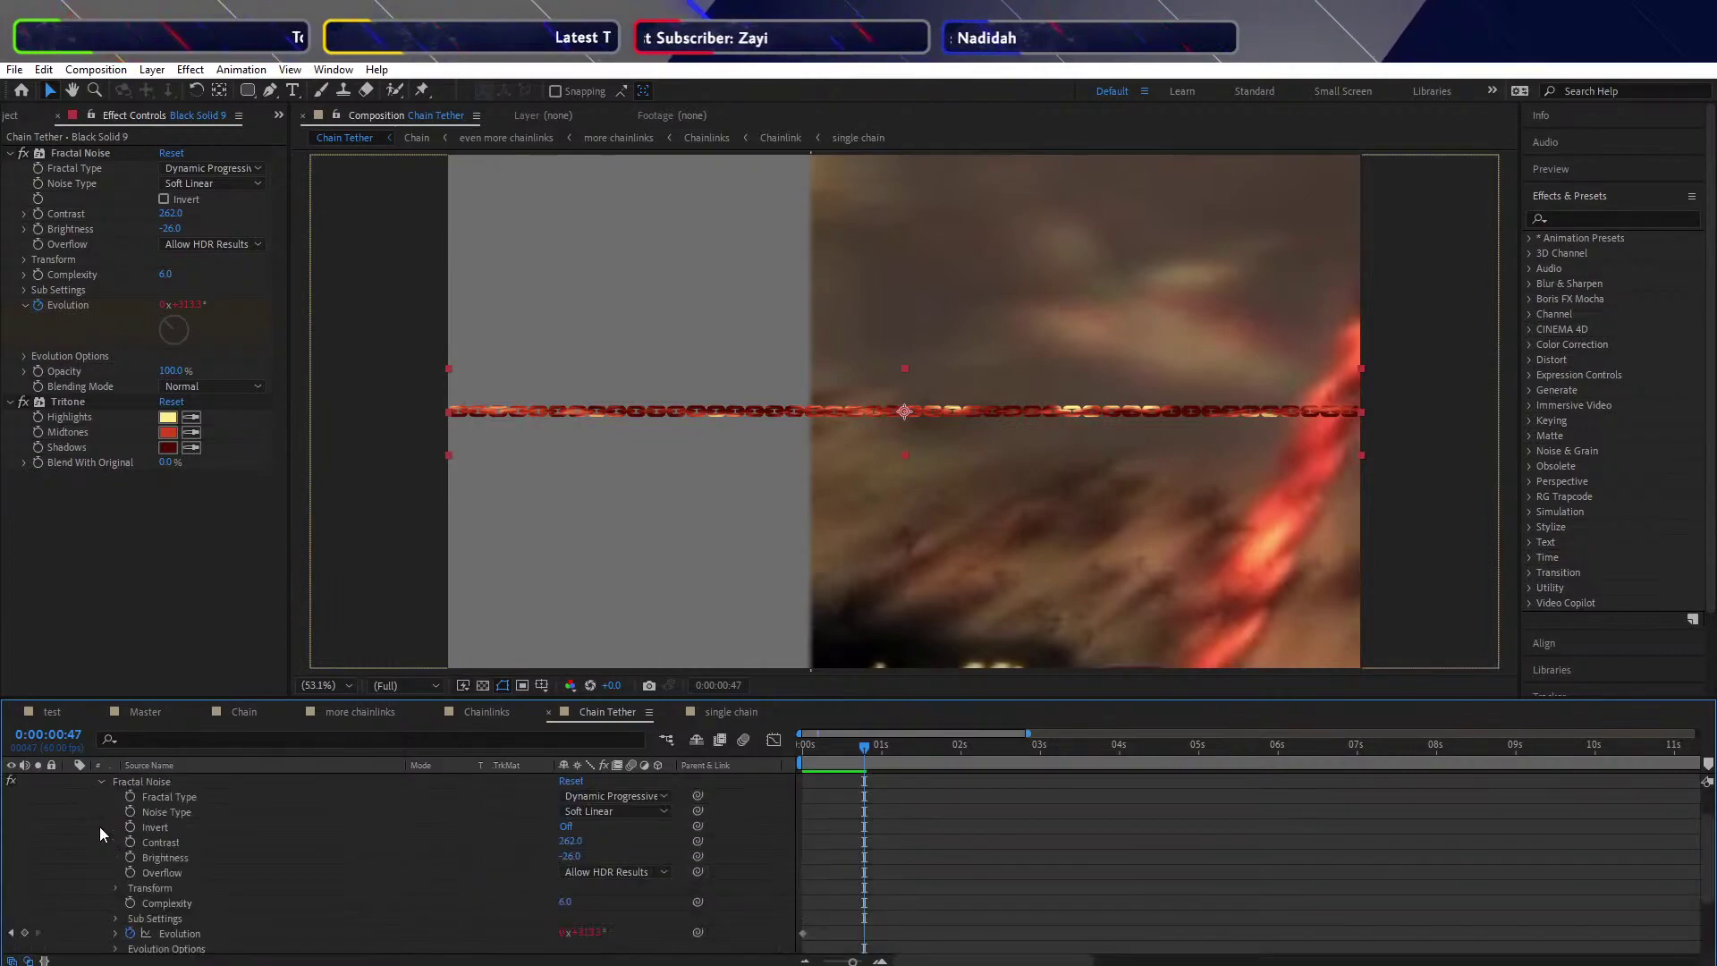
left_click(115, 889)
scroll(116, 886, "down", 2)
left_click(193, 886)
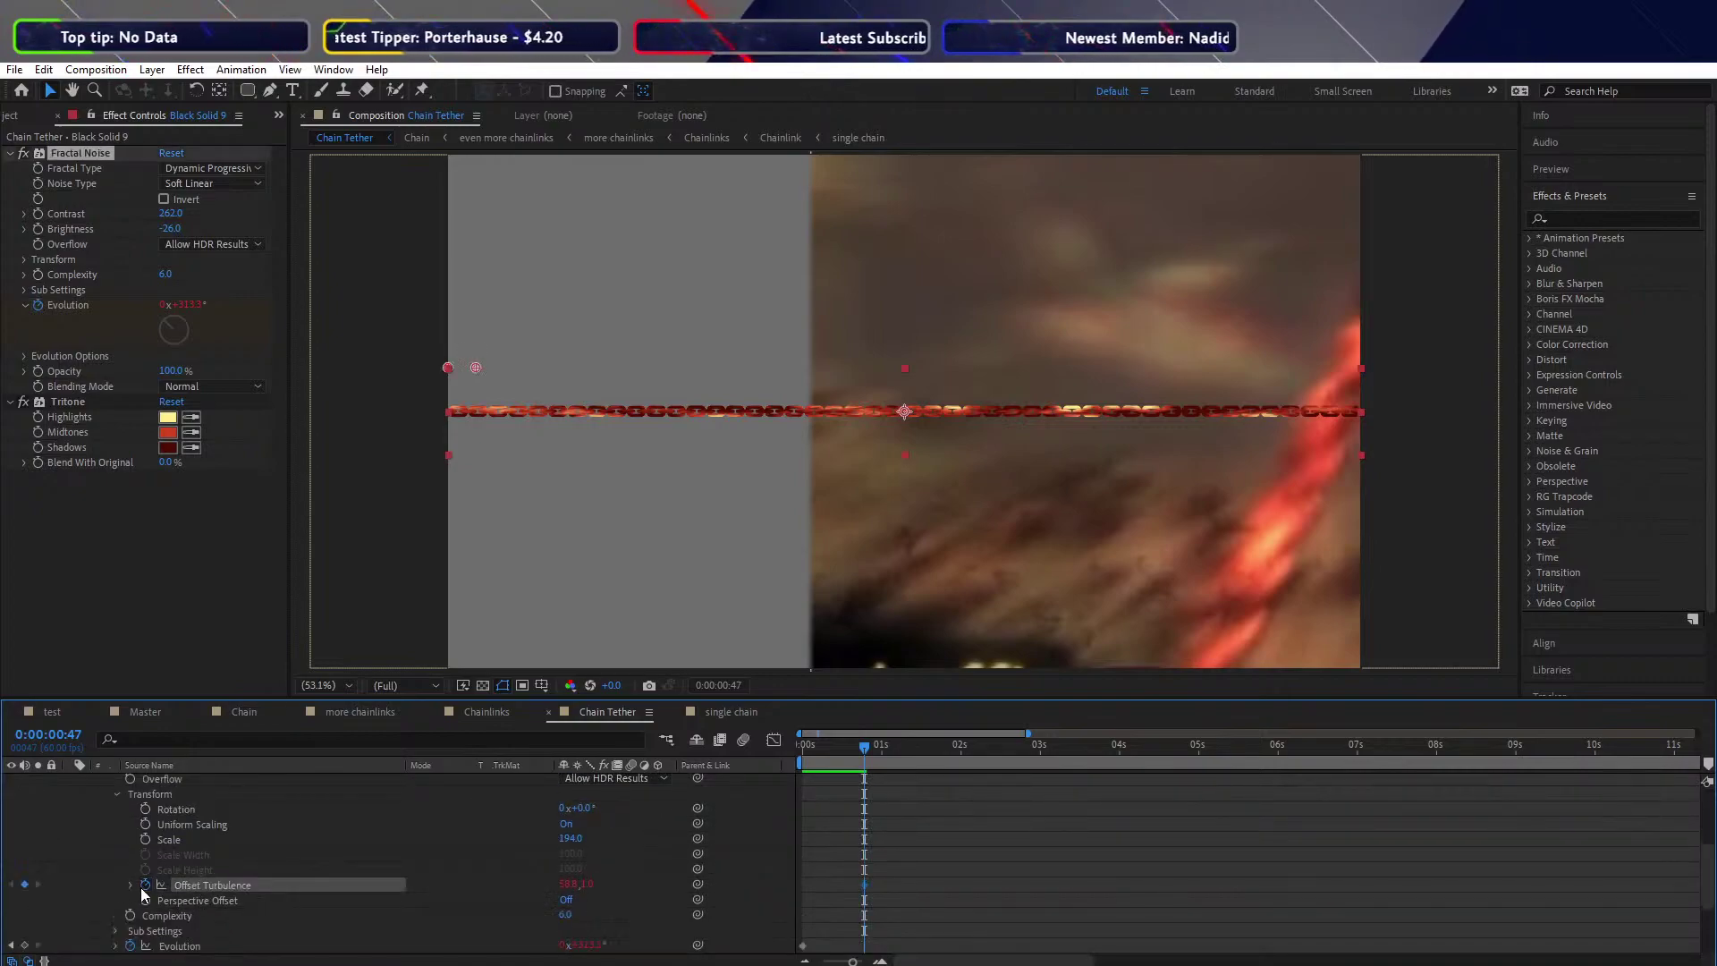
key("ctrl+v")
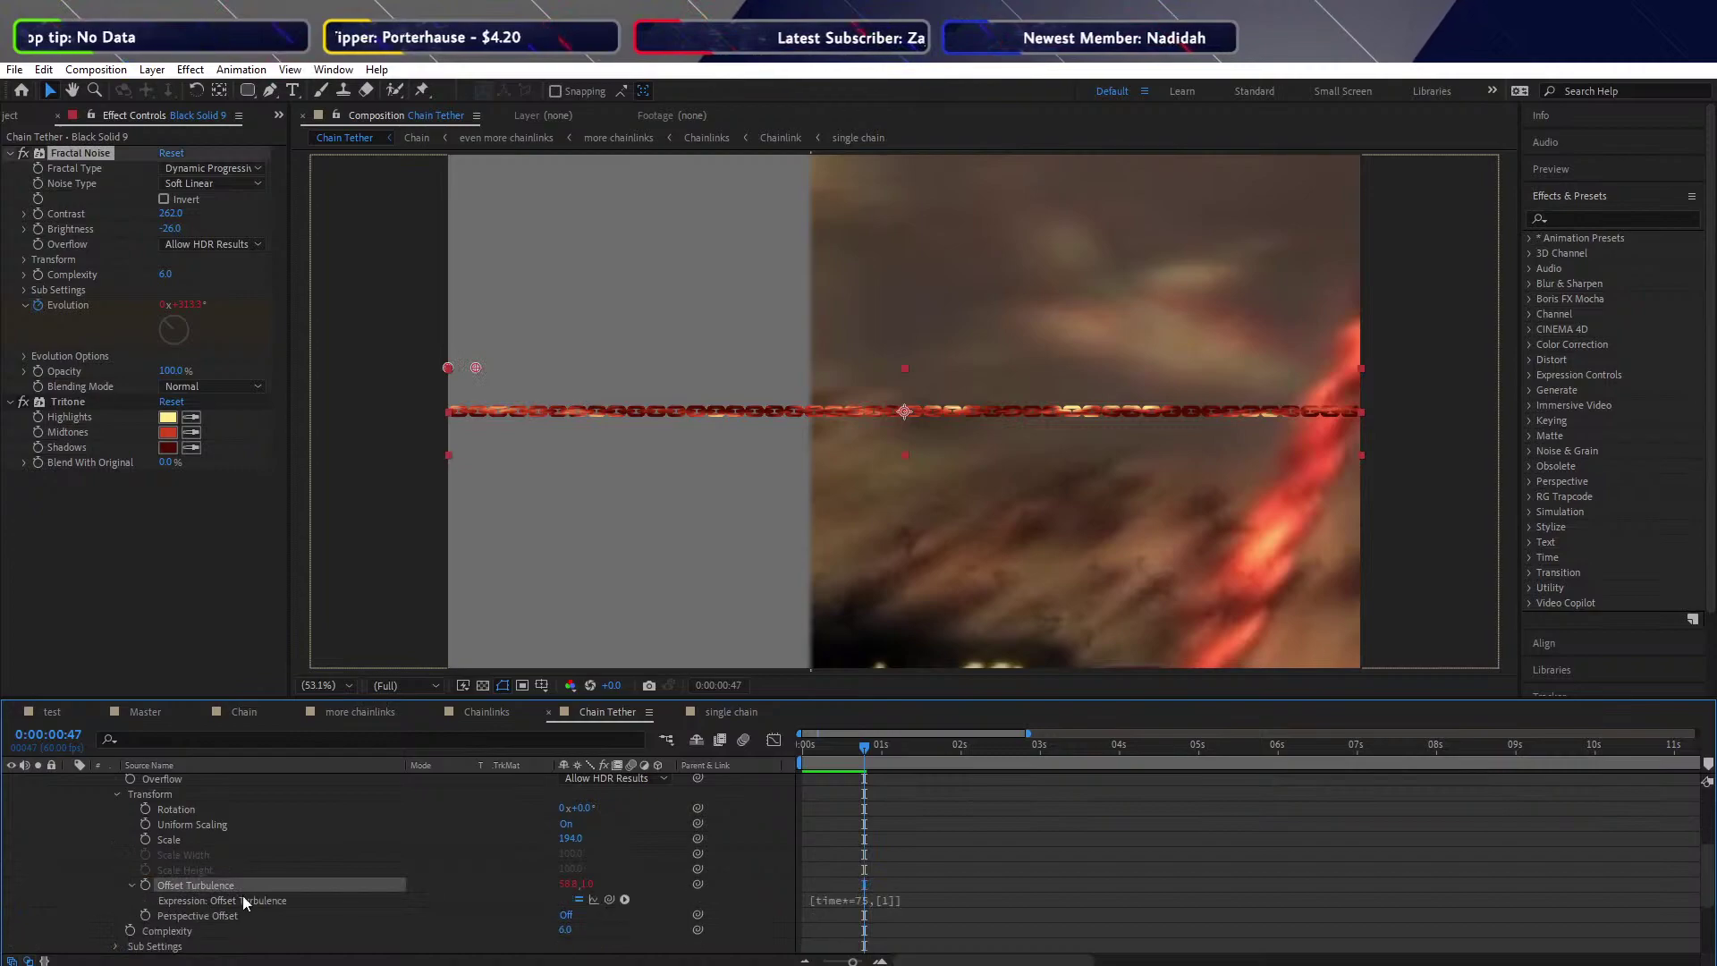
Change the Offset Turbulence expression to [time*200,[1]] and preview the chain animation from the start
left_click(845, 899)
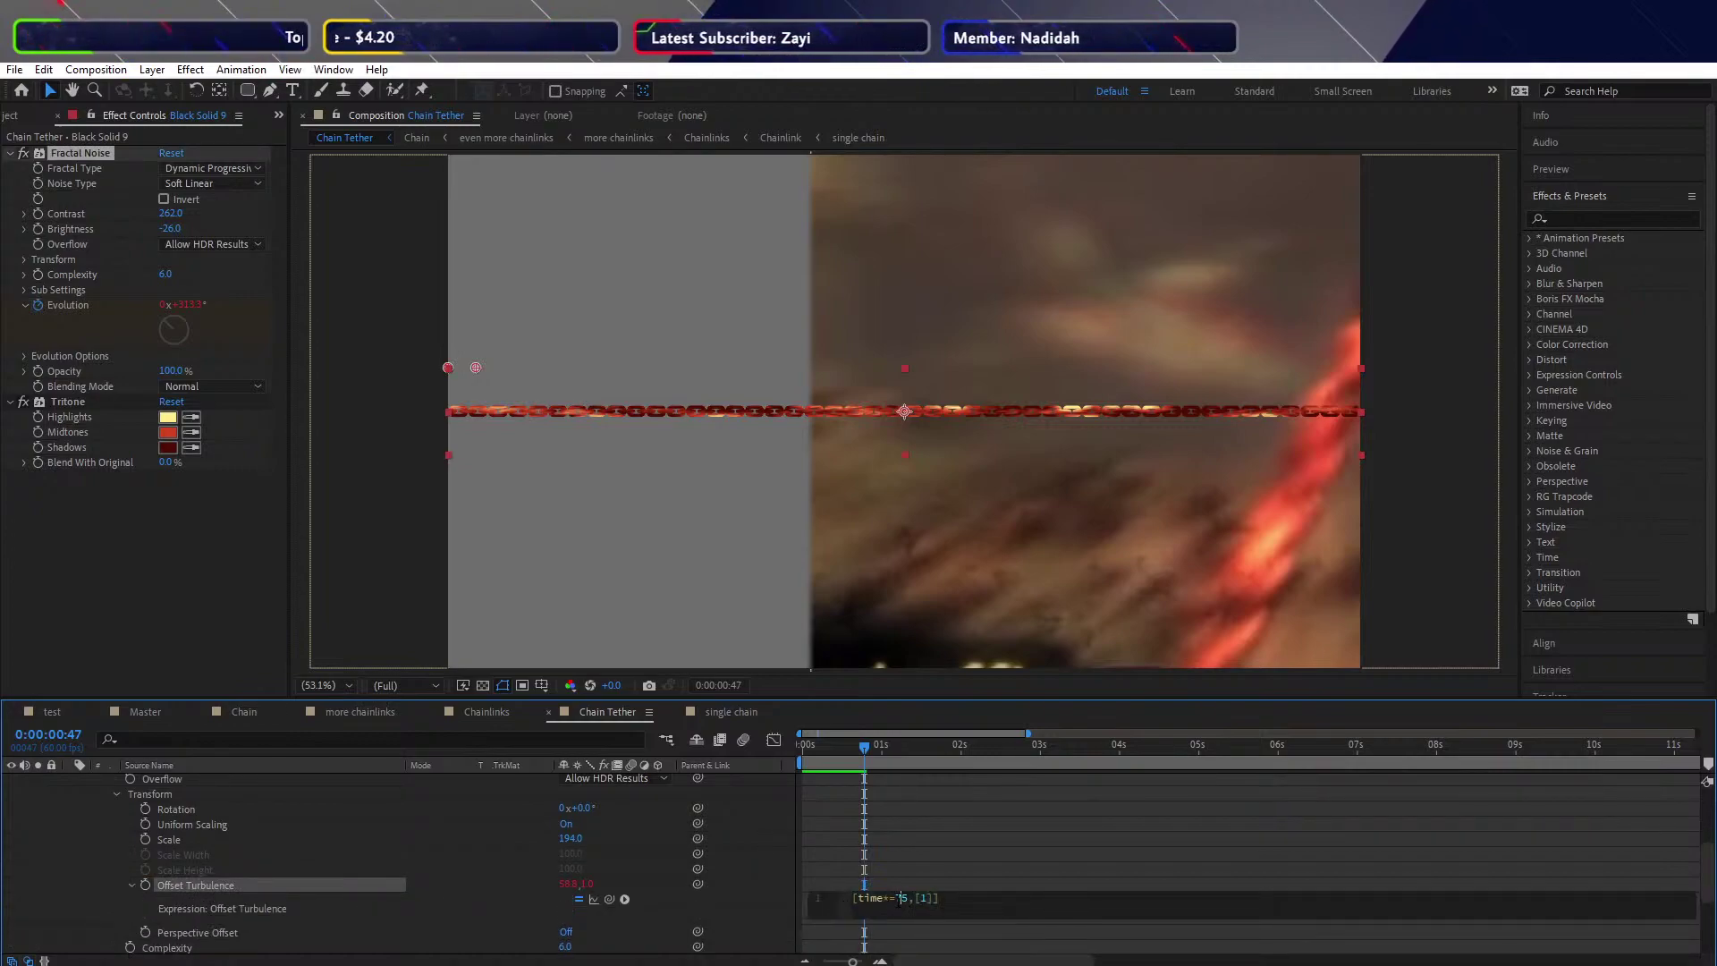
key("BackSpace")
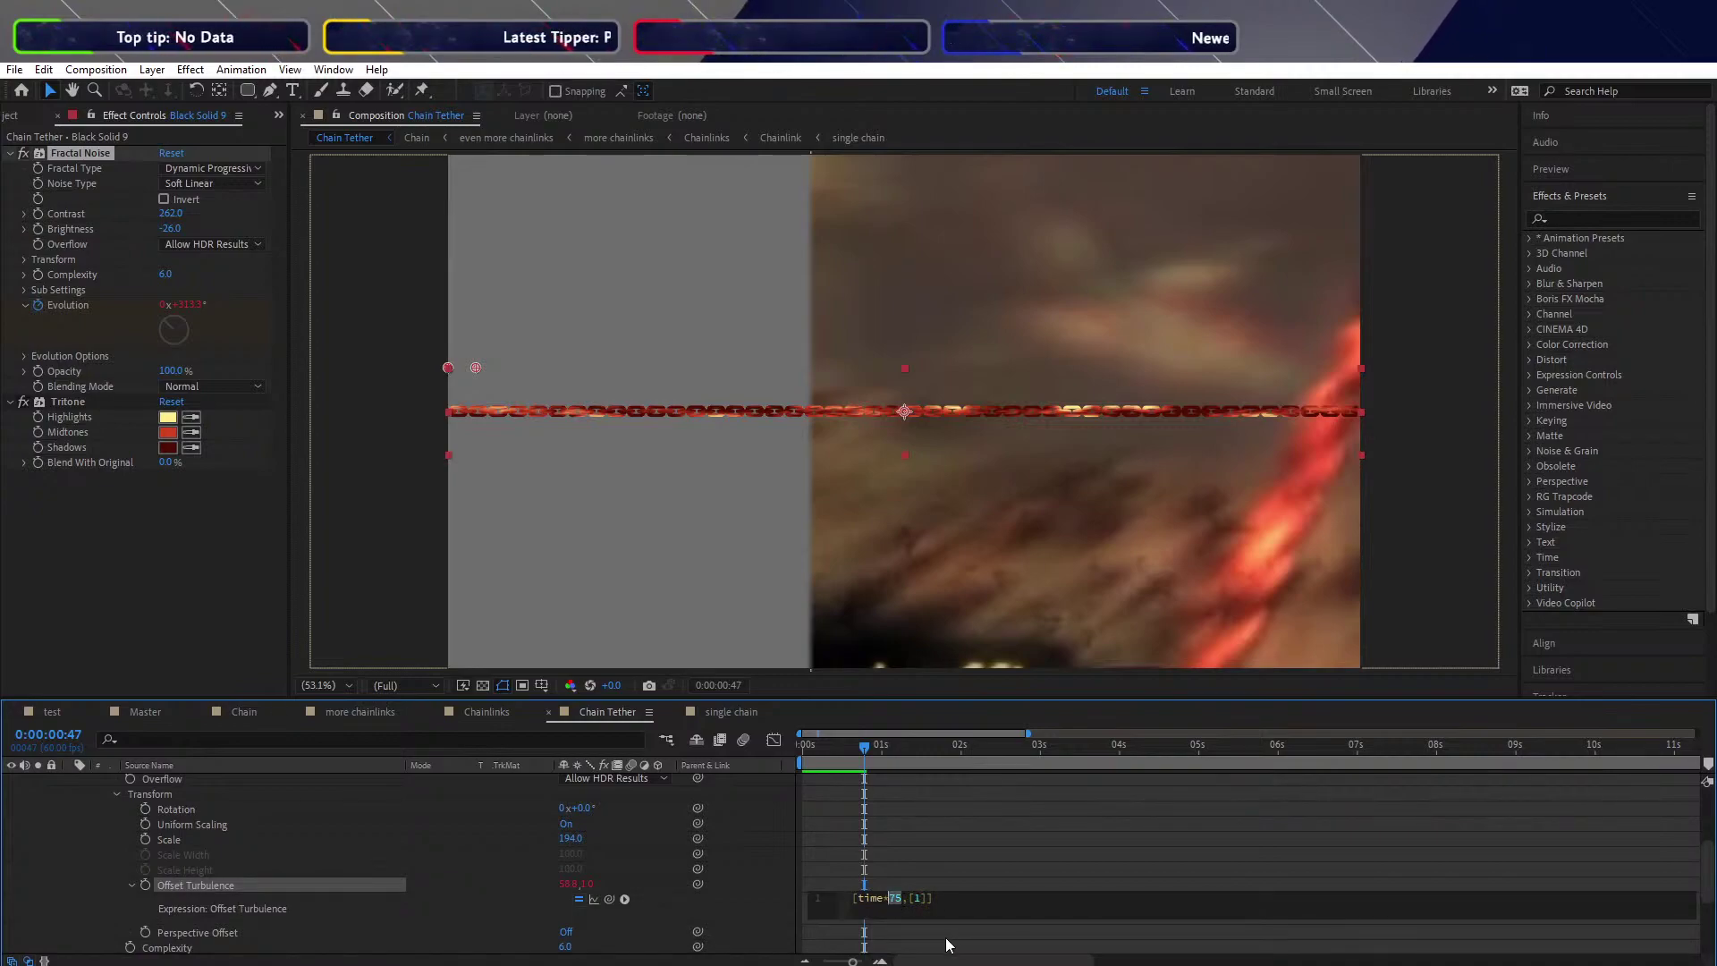
type("200")
left_click(891, 947)
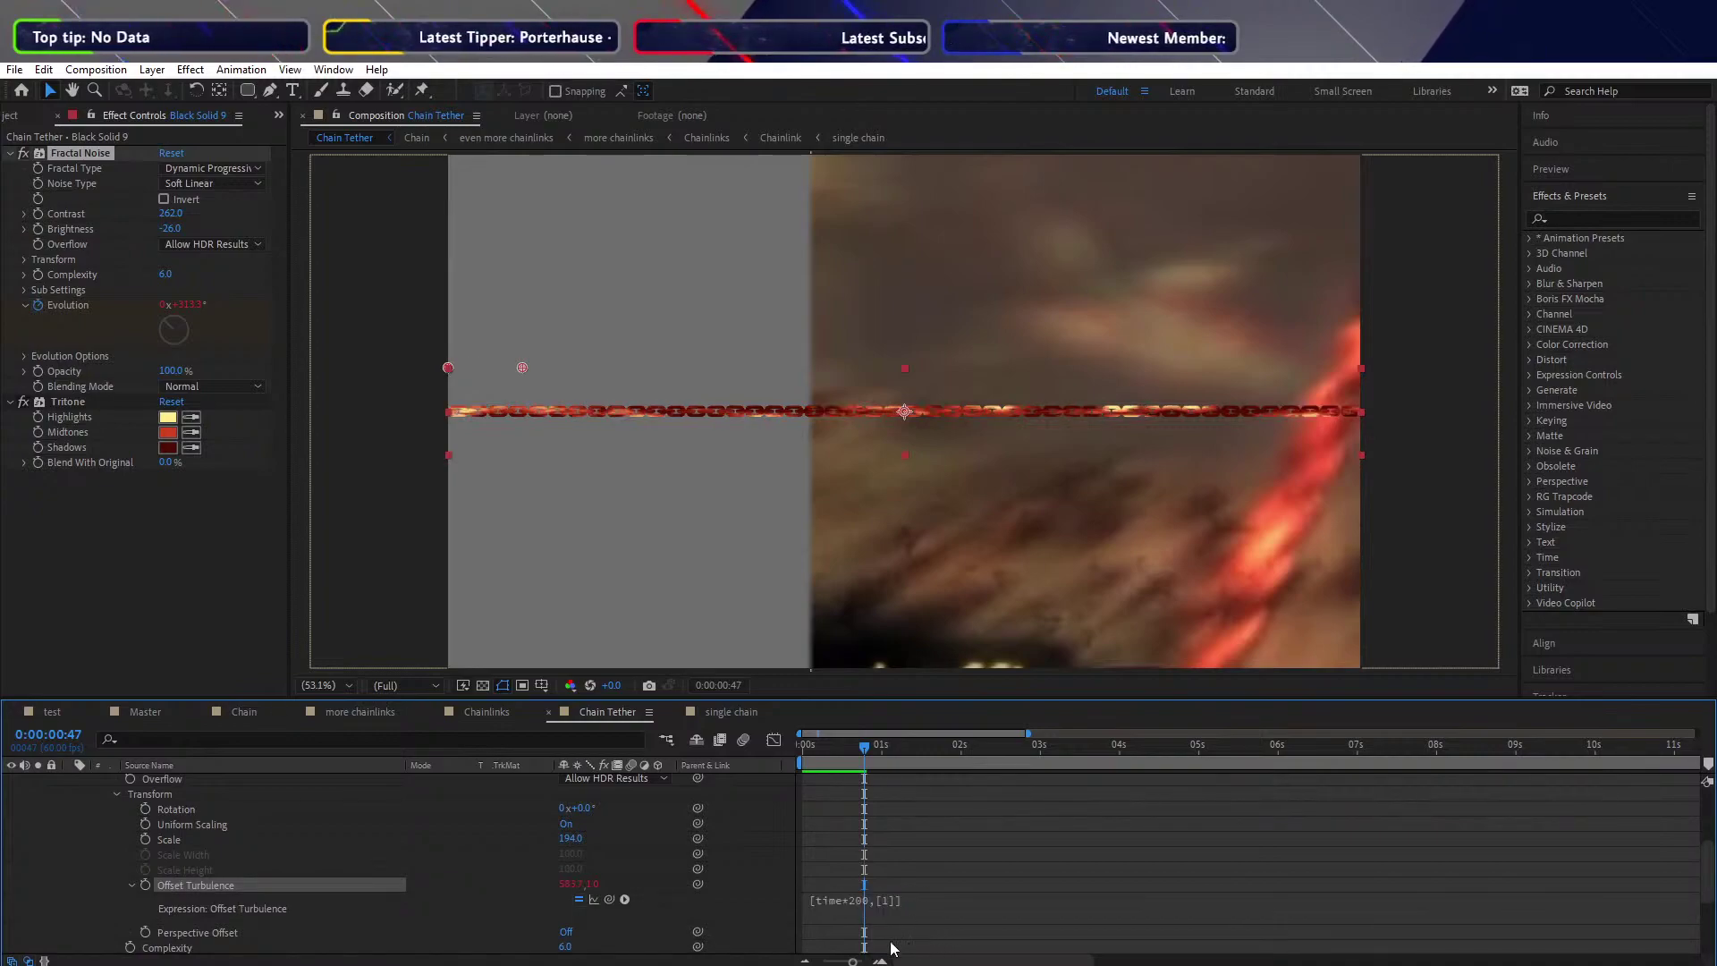
left_click(737, 906)
key("Home")
key("space")
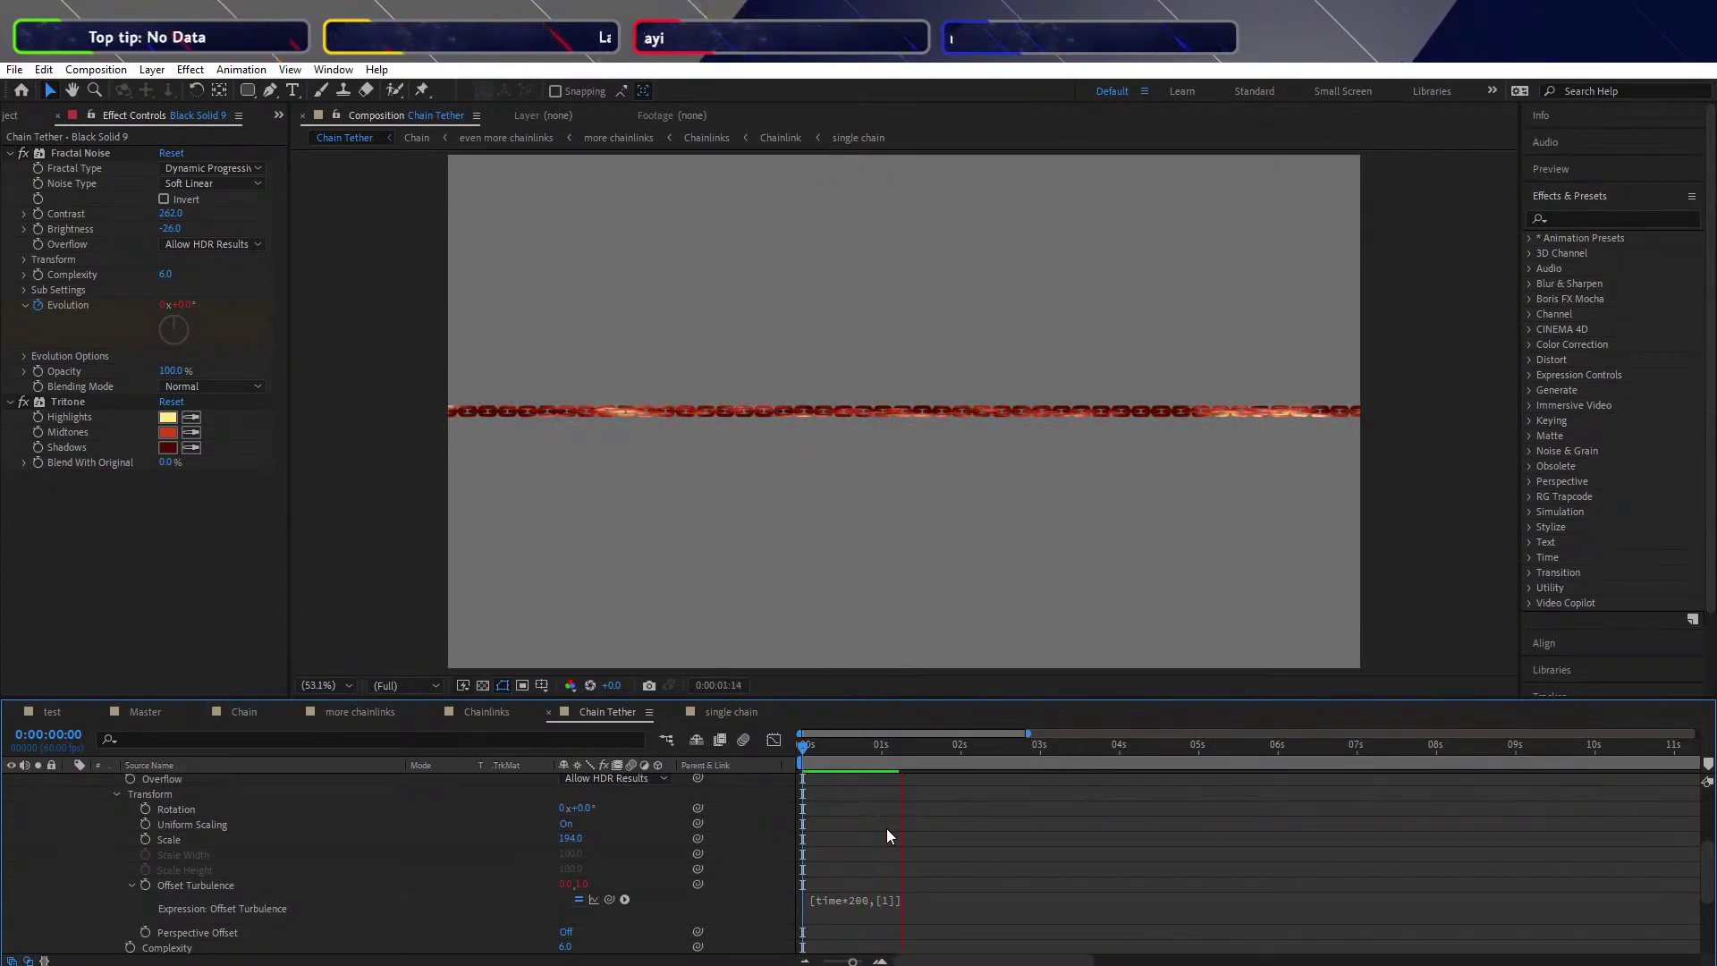
key("space")
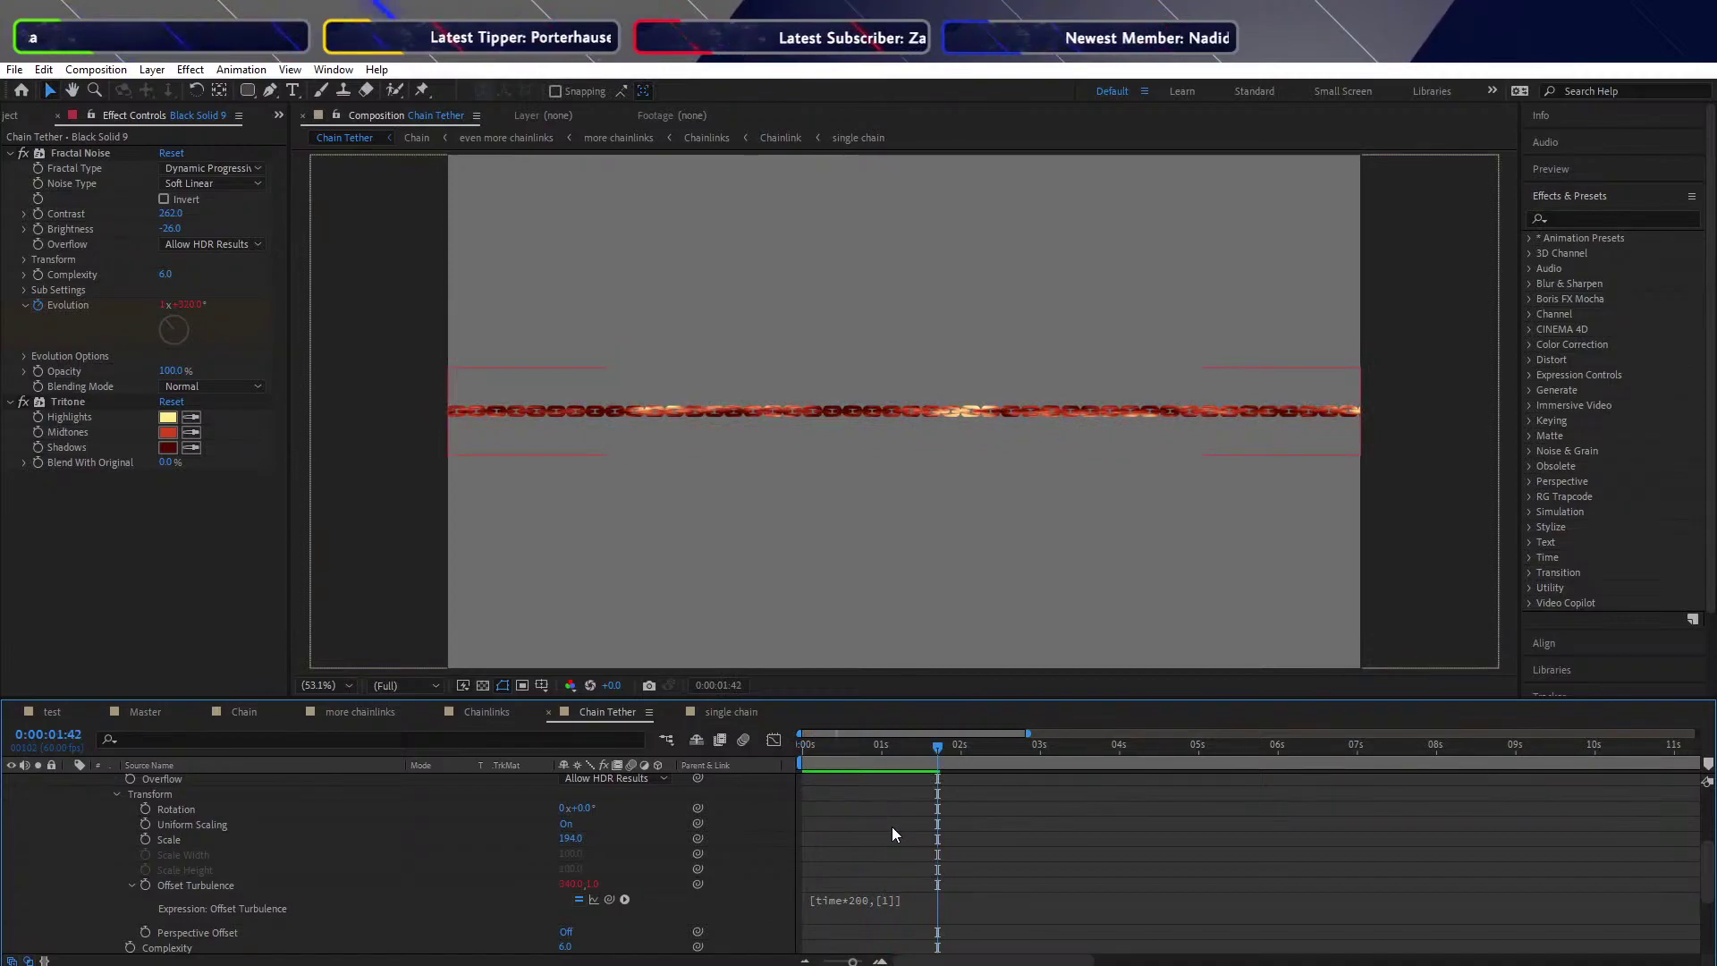
Restore the scale of Black Solid 9 to 100, 100%
scroll(349, 894, "up", 5)
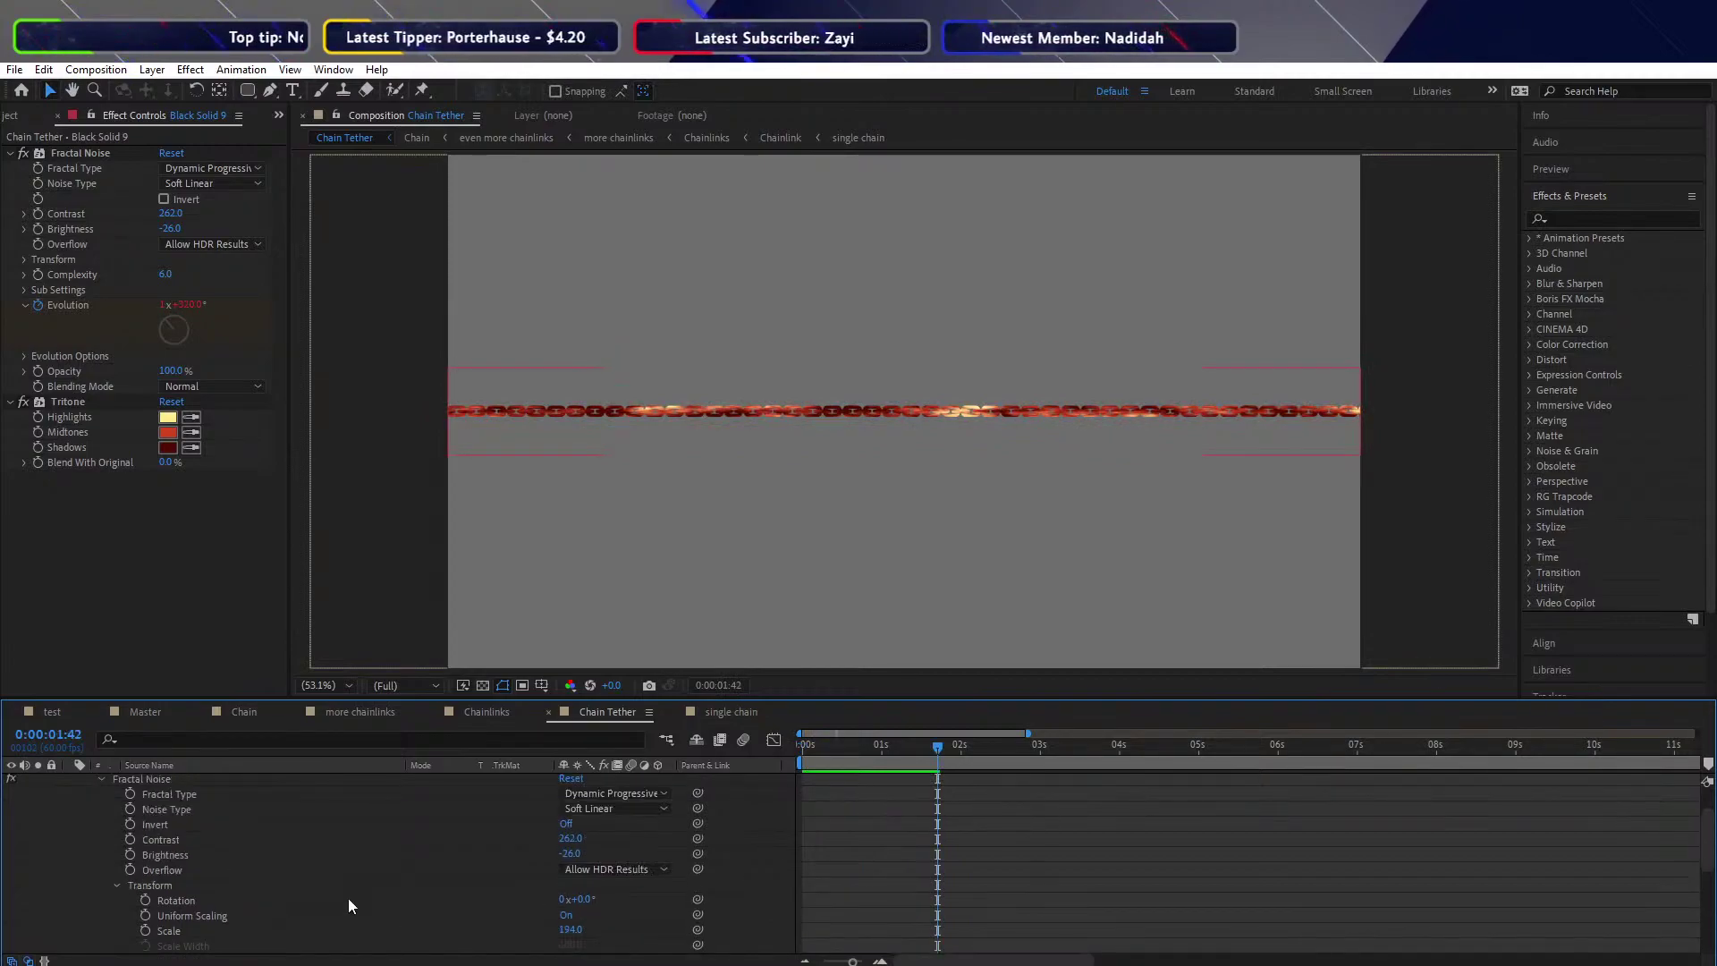
left_click(83, 811)
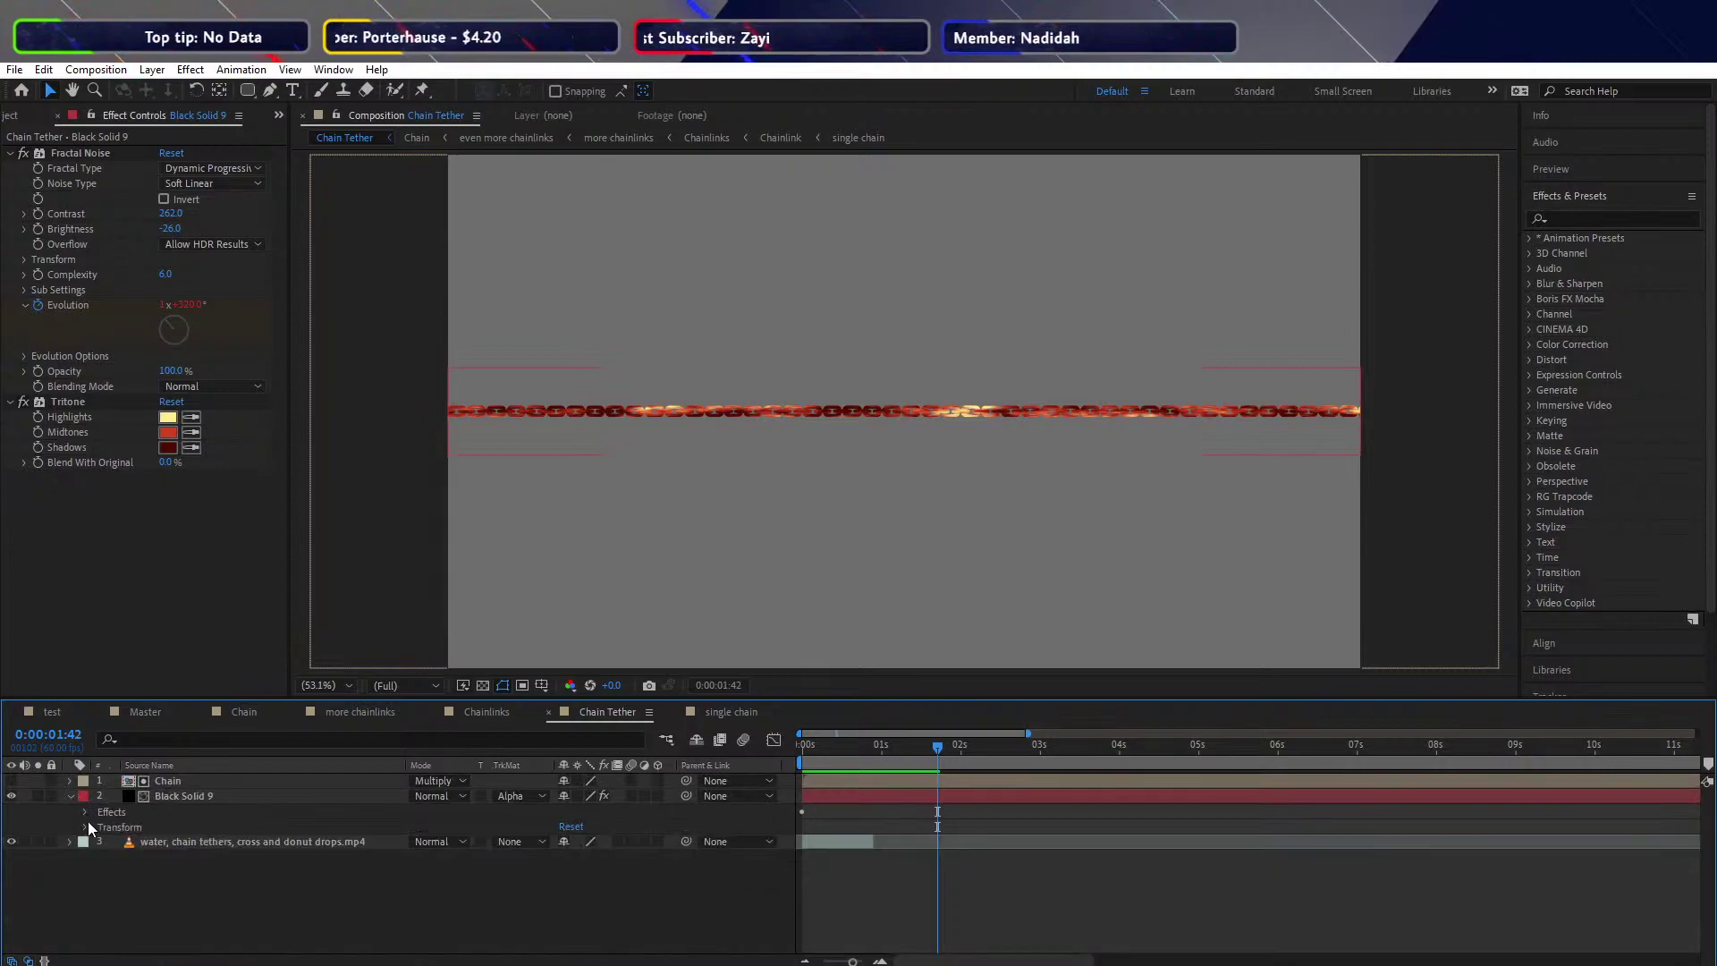
left_click(86, 827)
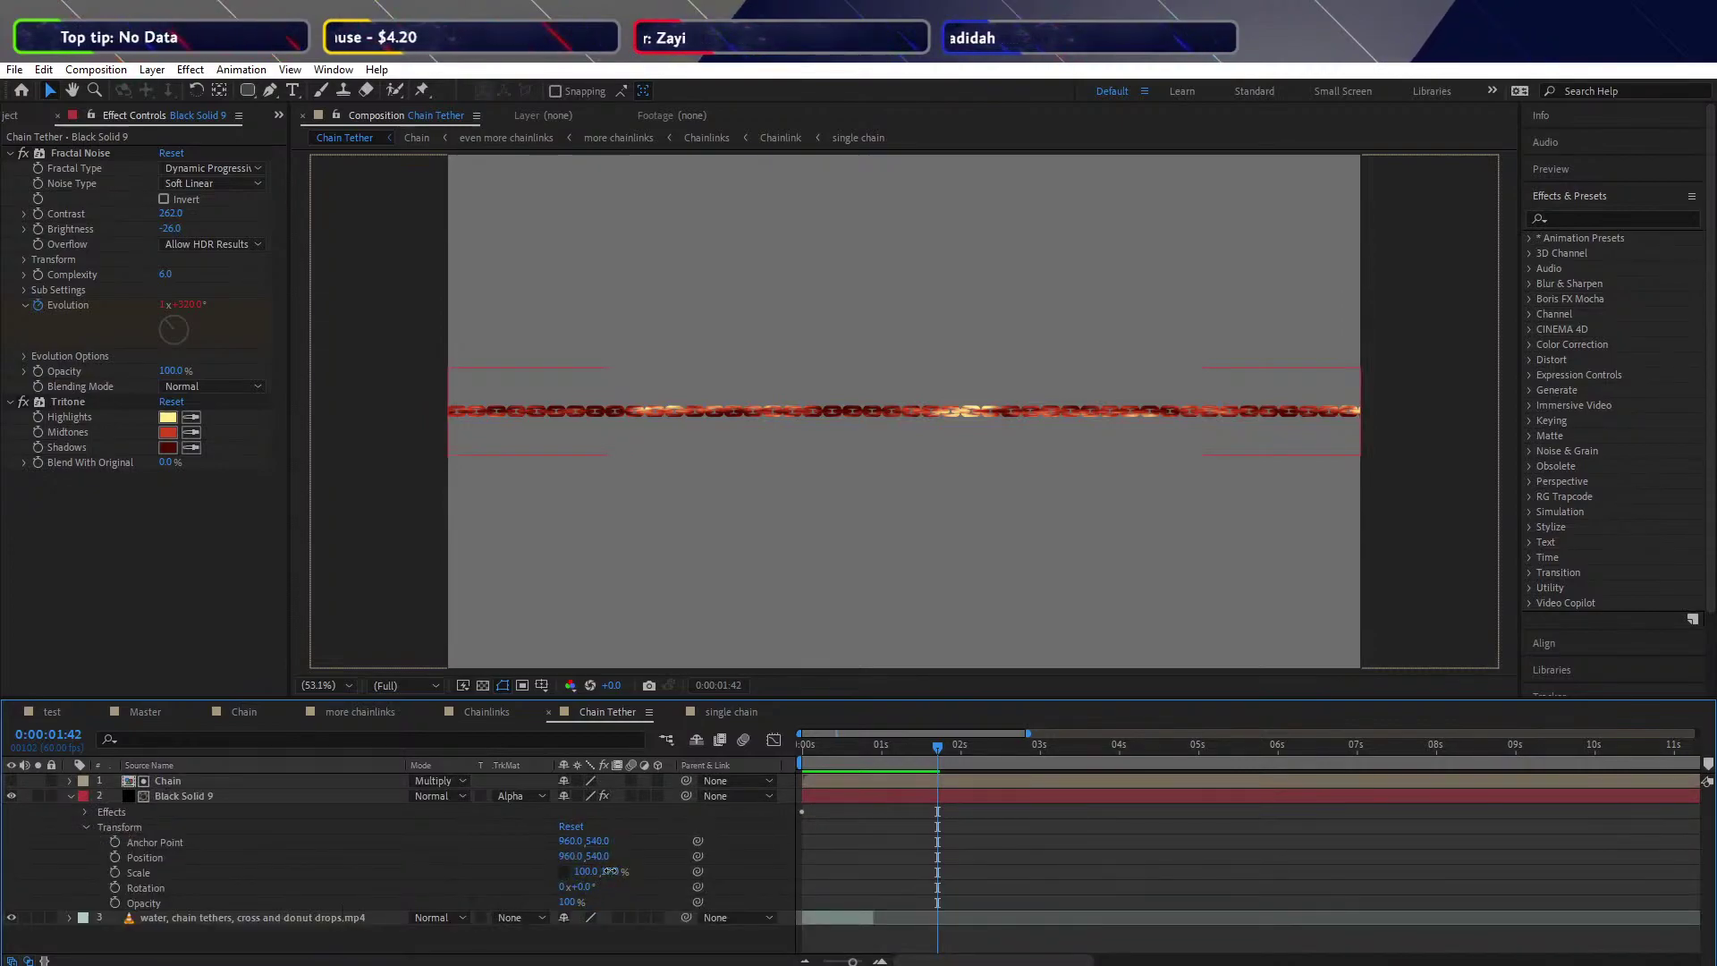
left_click_drag(608, 871, 675, 863)
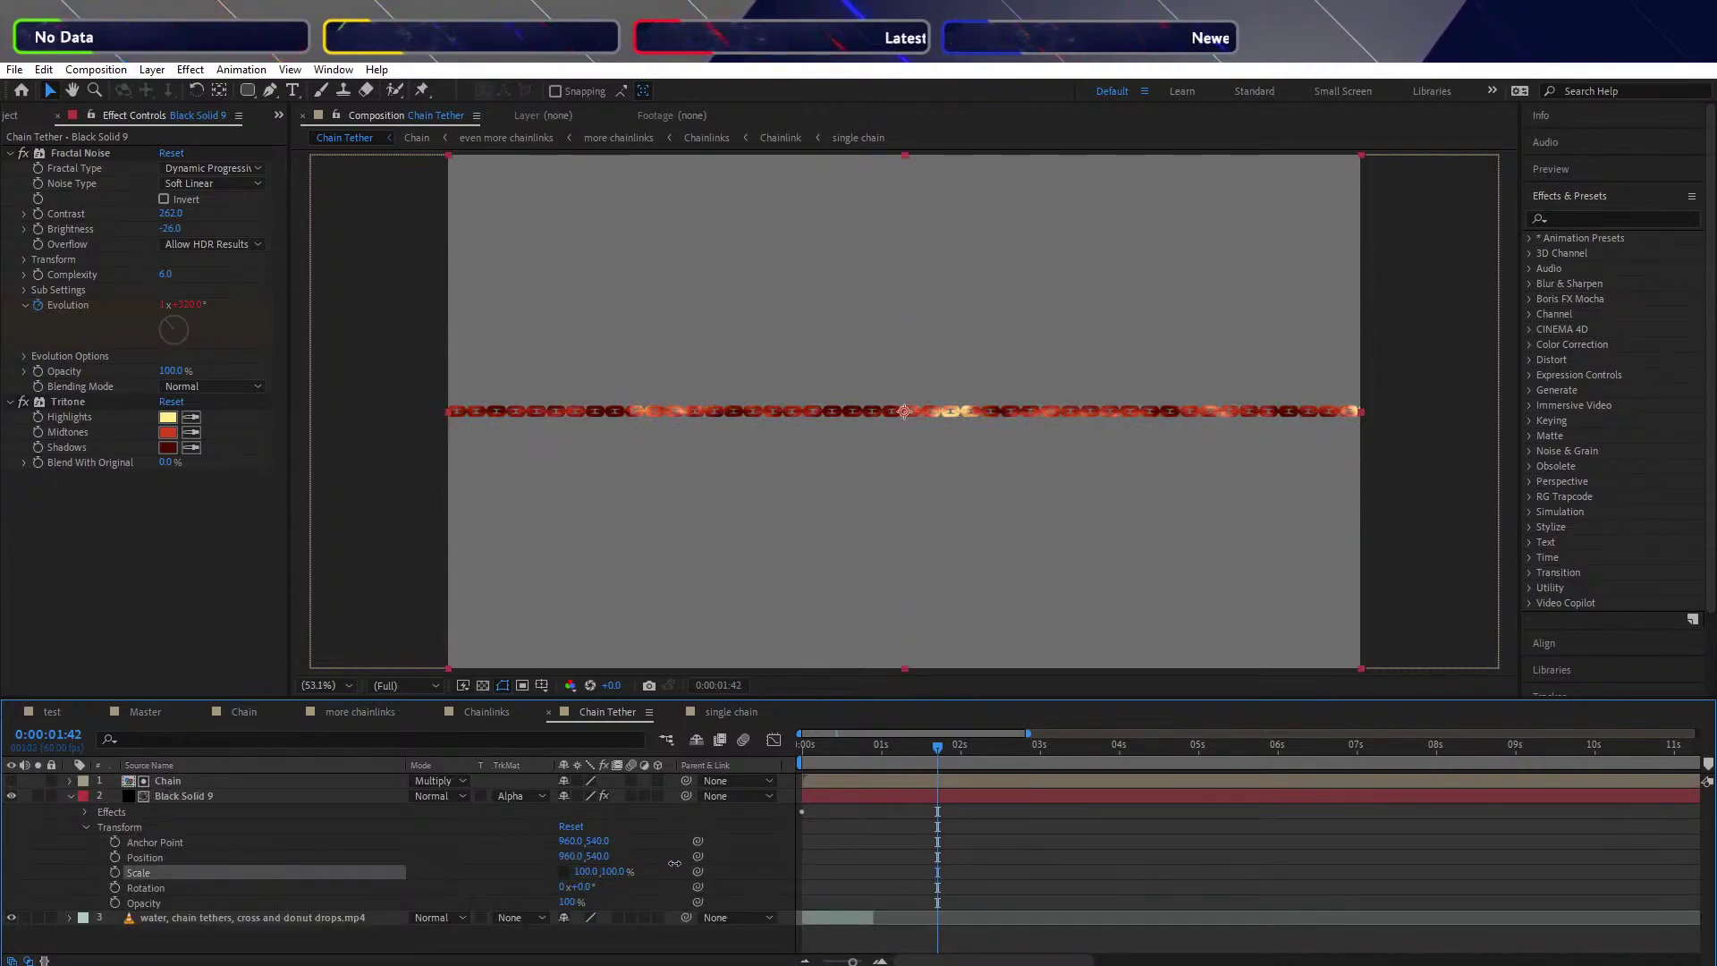
left_click(667, 882)
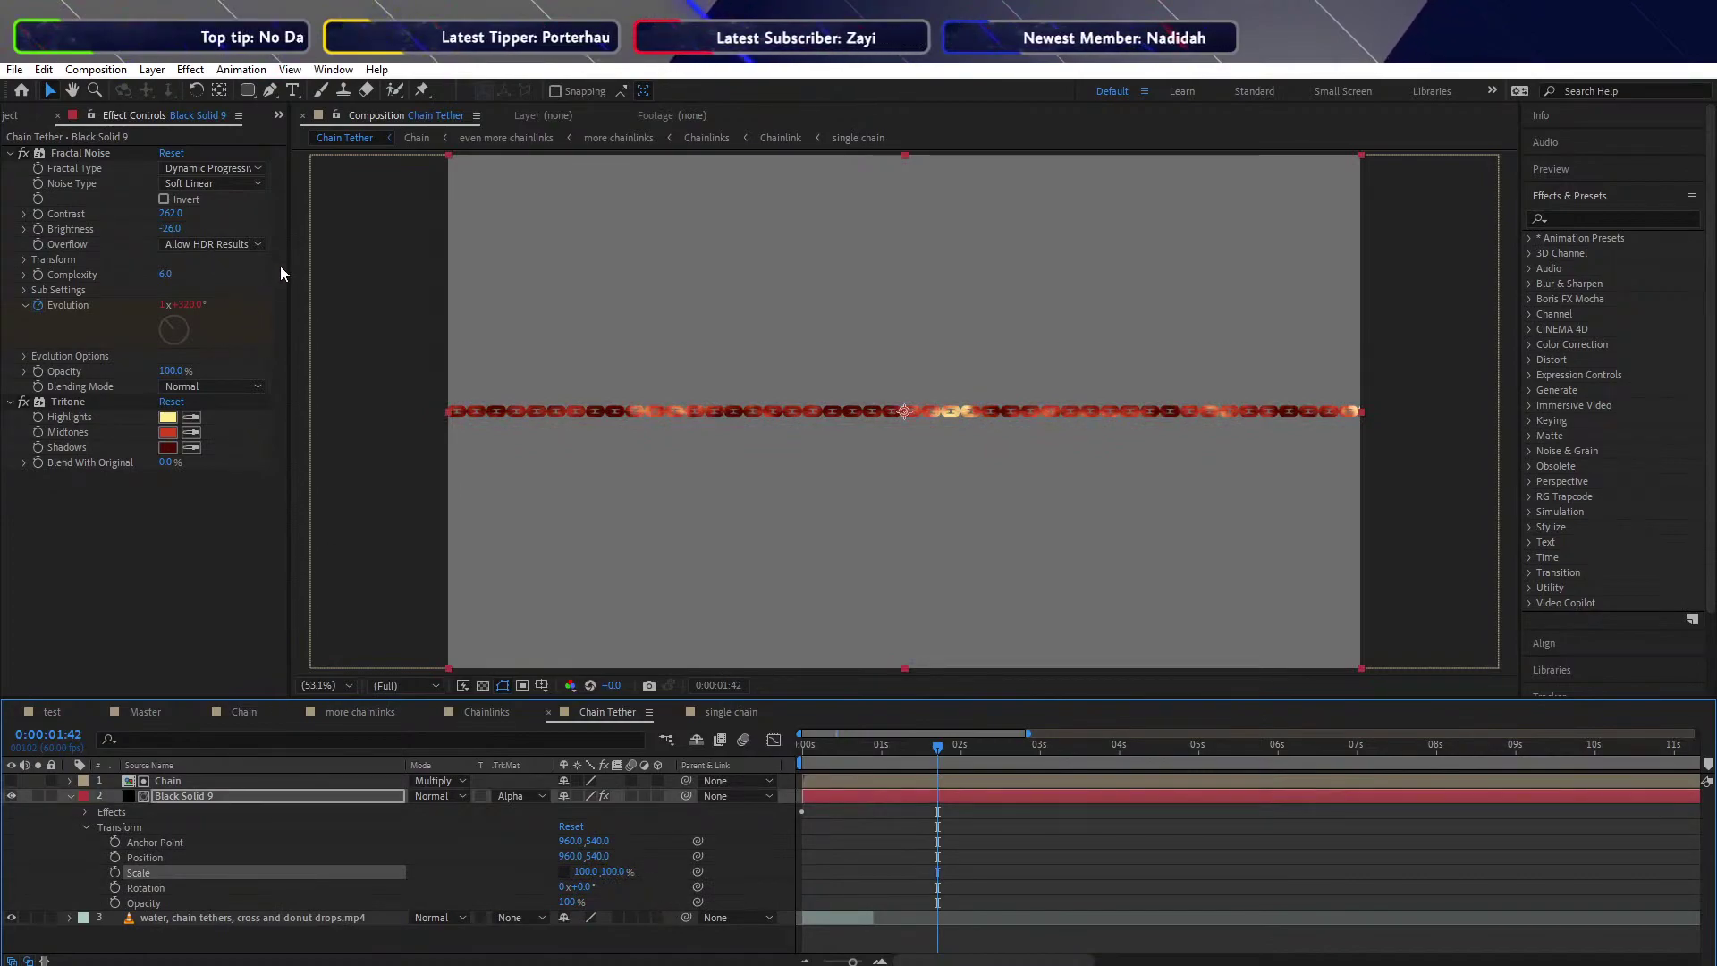
Set the Fractal Noise type to Dynamic Twist, with contrast 286 and brightness 4
left_click(233, 168)
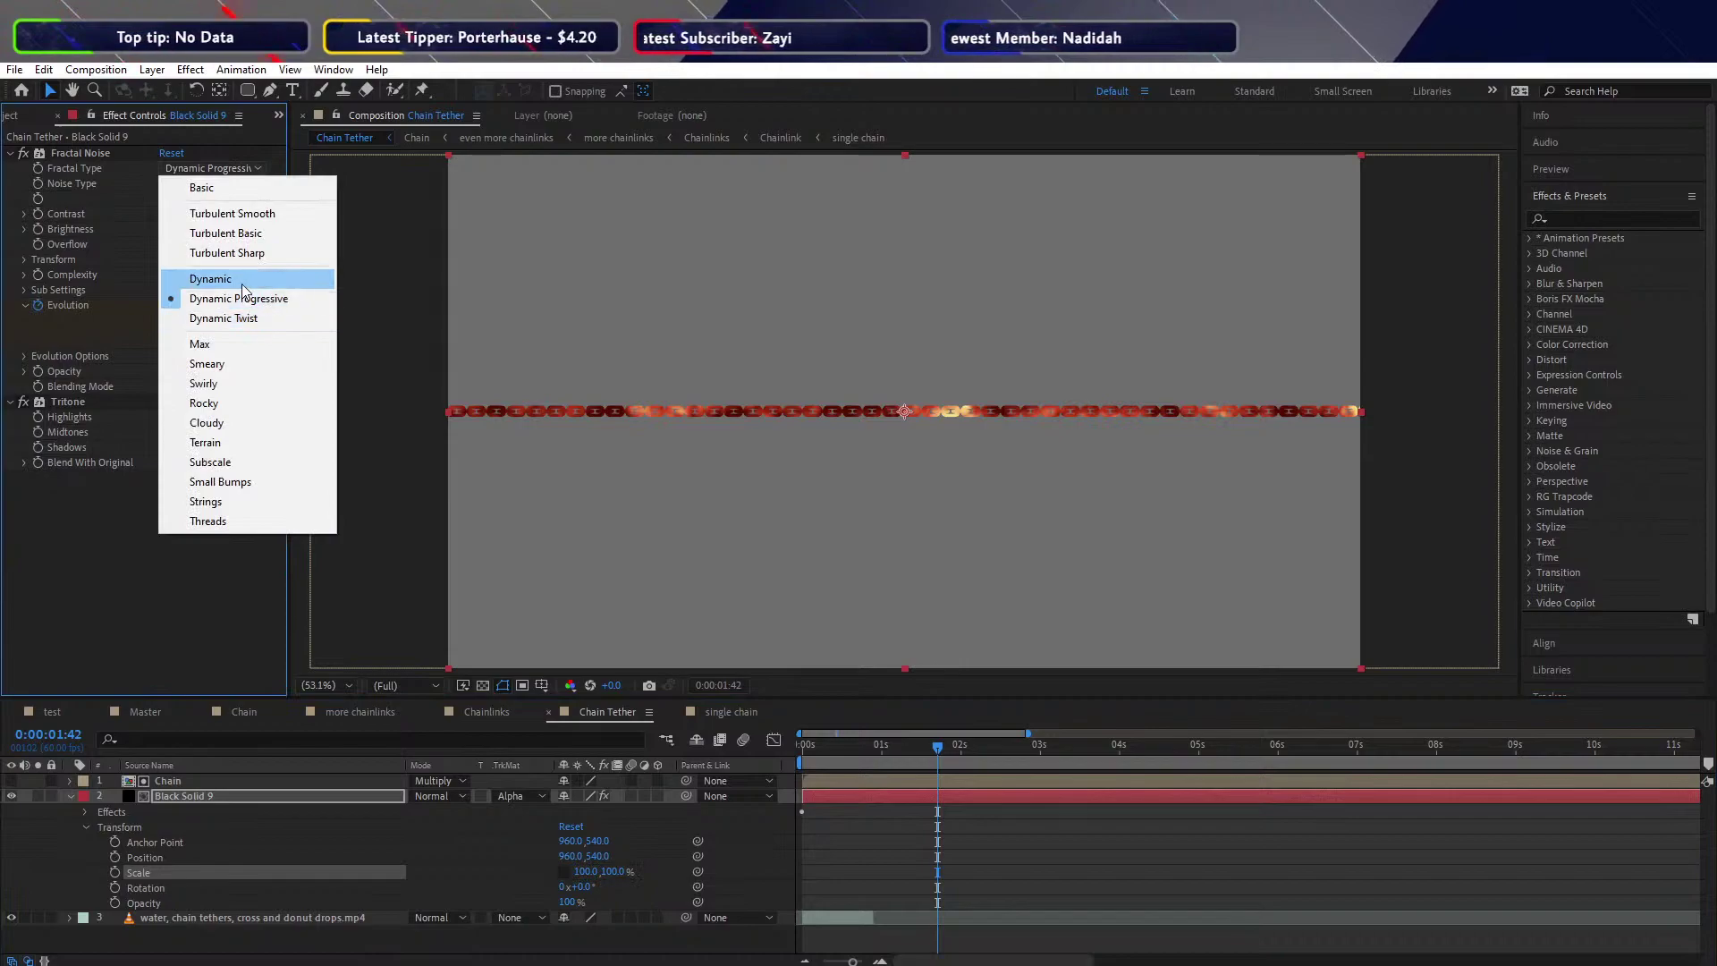
left_click(242, 283)
left_click(226, 170)
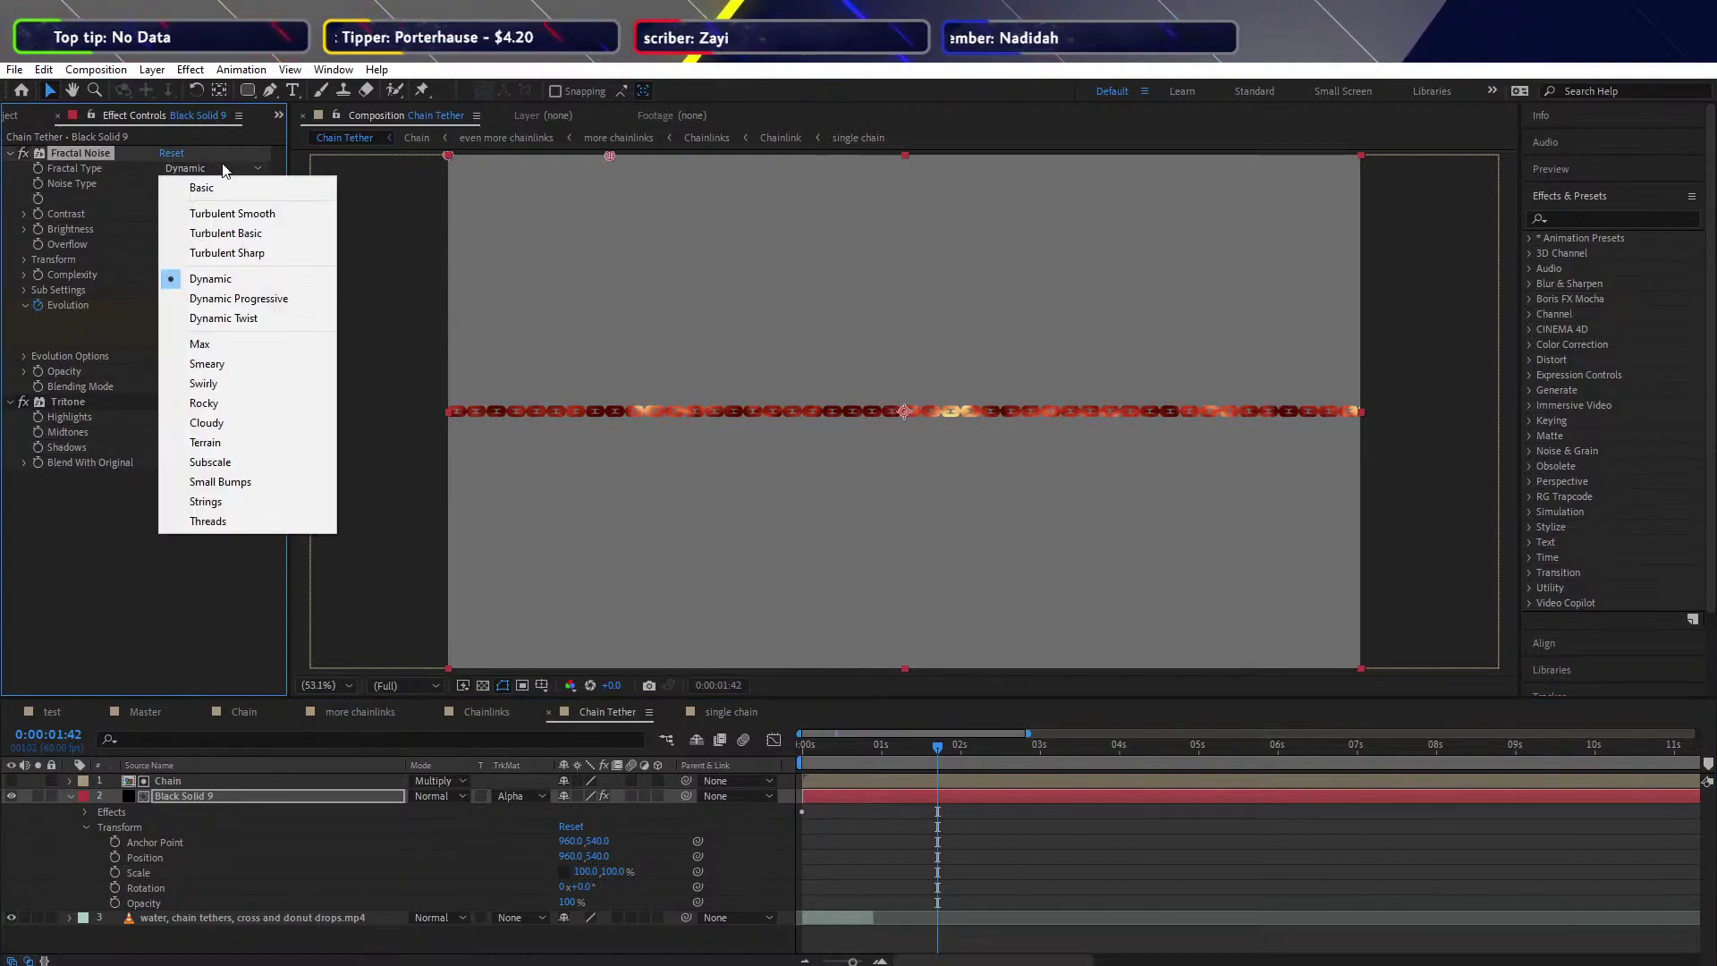
left_click(231, 320)
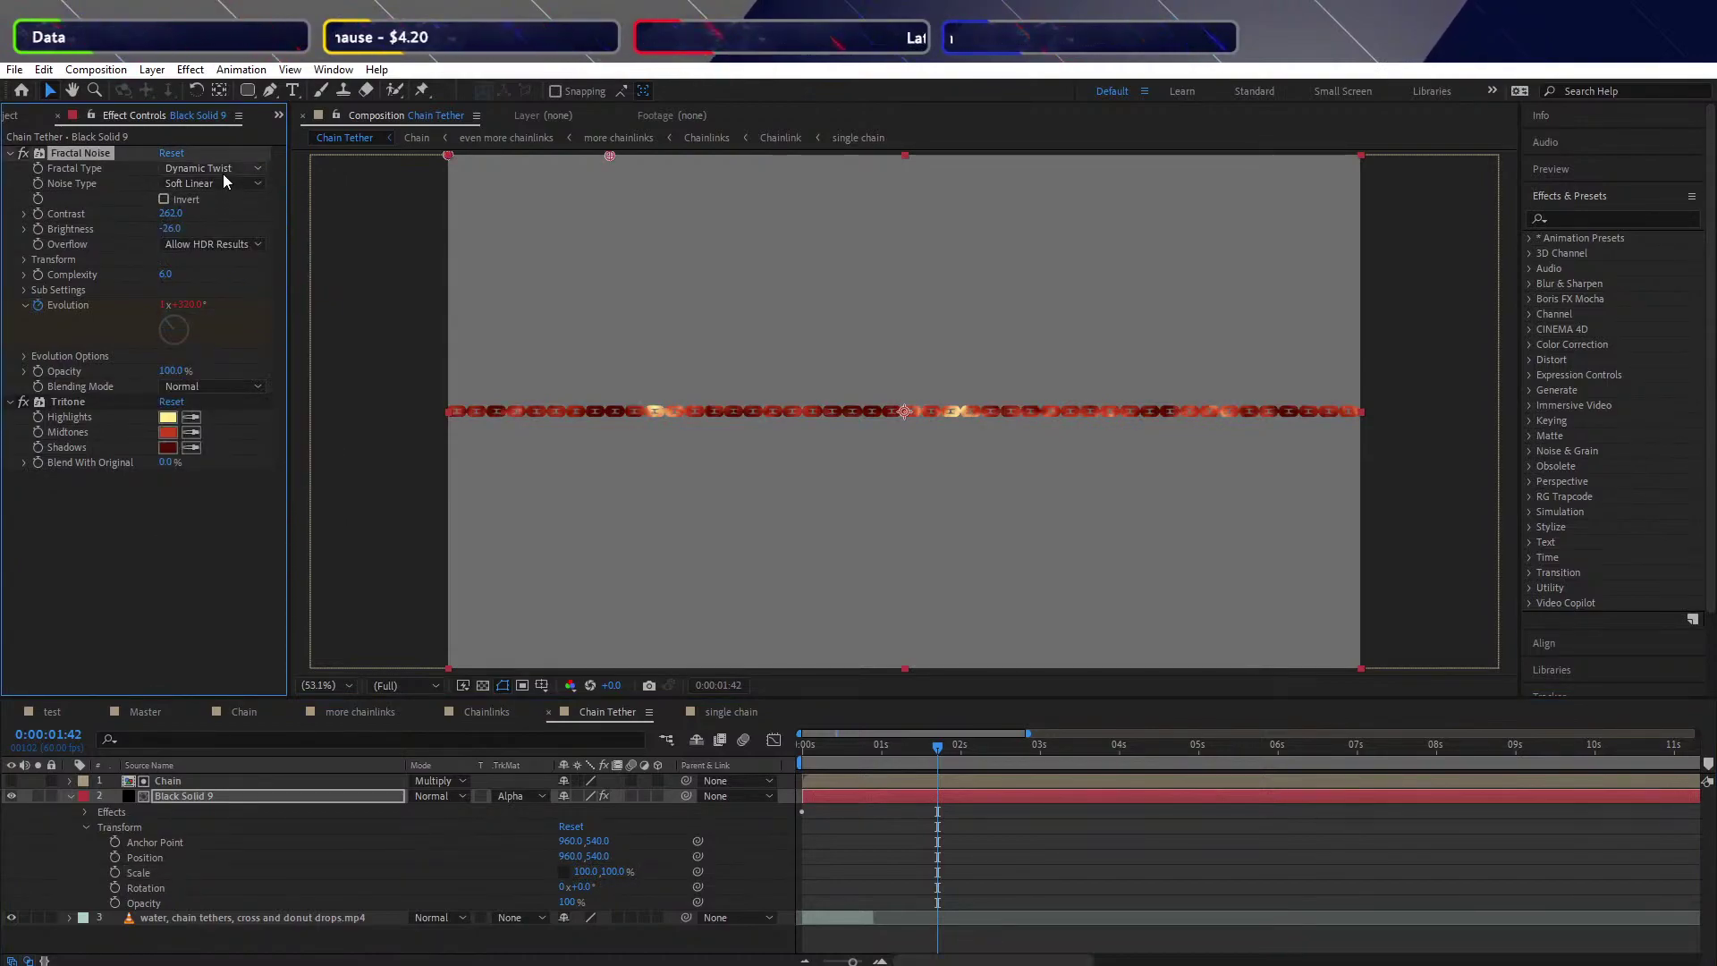
mouse_move(168, 213)
left_mouse_down()
mouse_move(96, 217)
mouse_move(232, 212)
mouse_move(189, 225)
left_mouse_up()
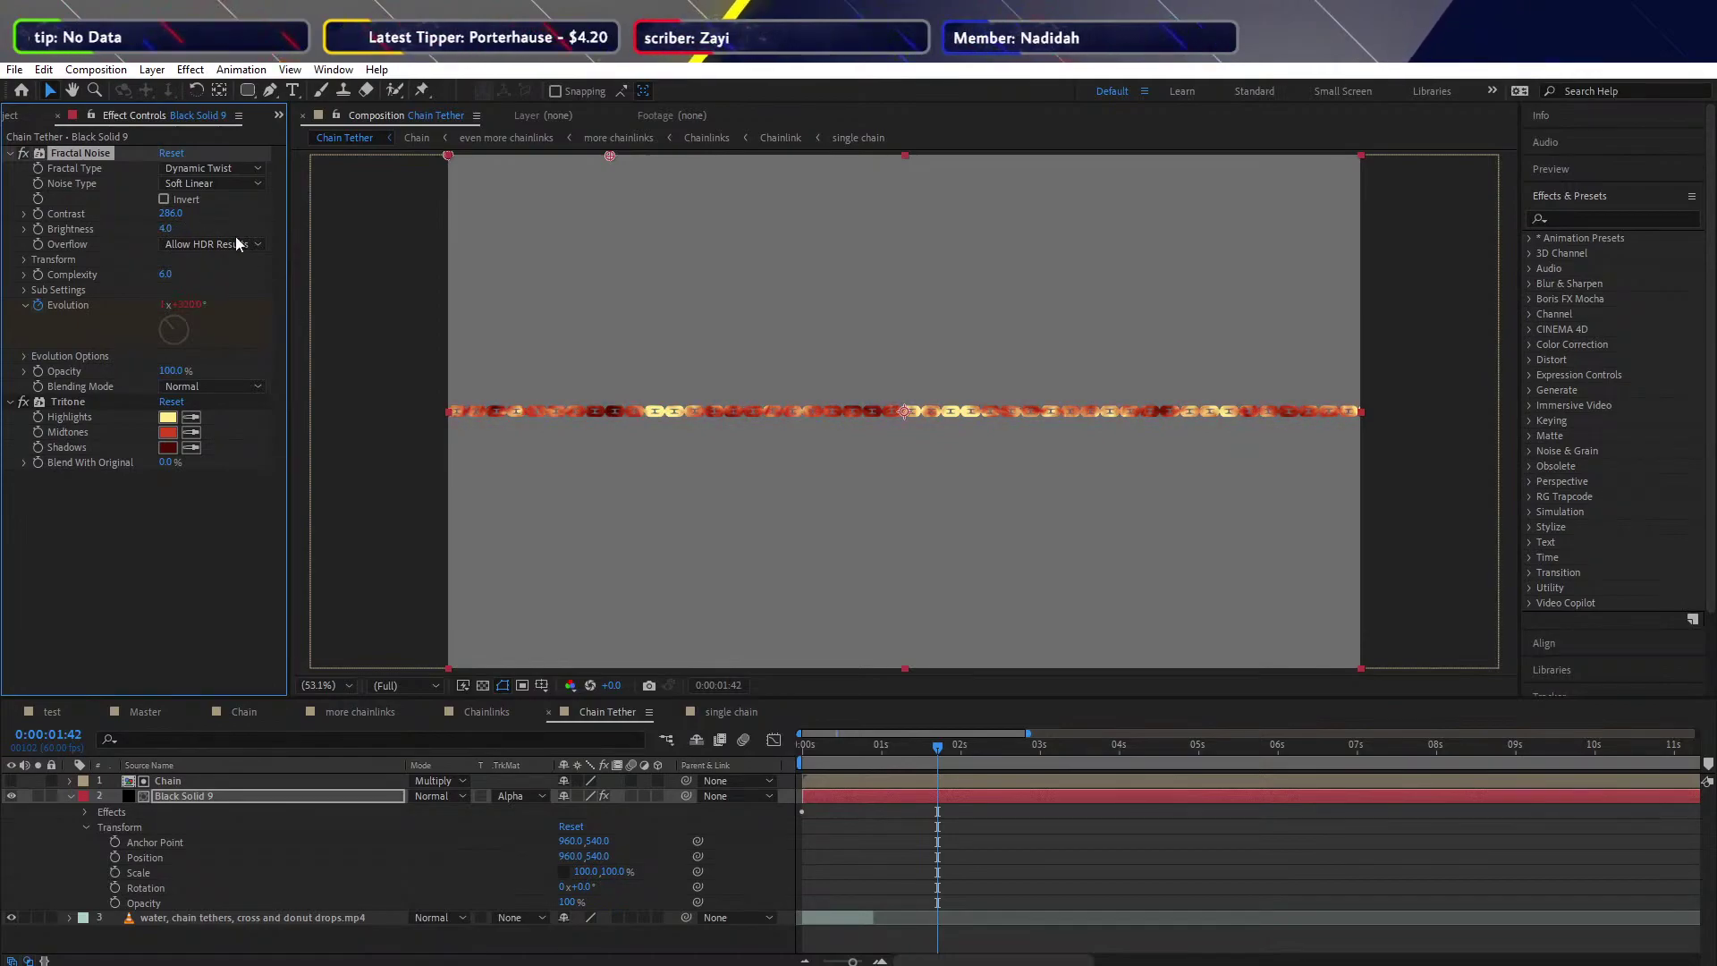
Preview the chain animation from the start and inspect the coloured links up close at 200%
left_click_drag(833, 742, 758, 744)
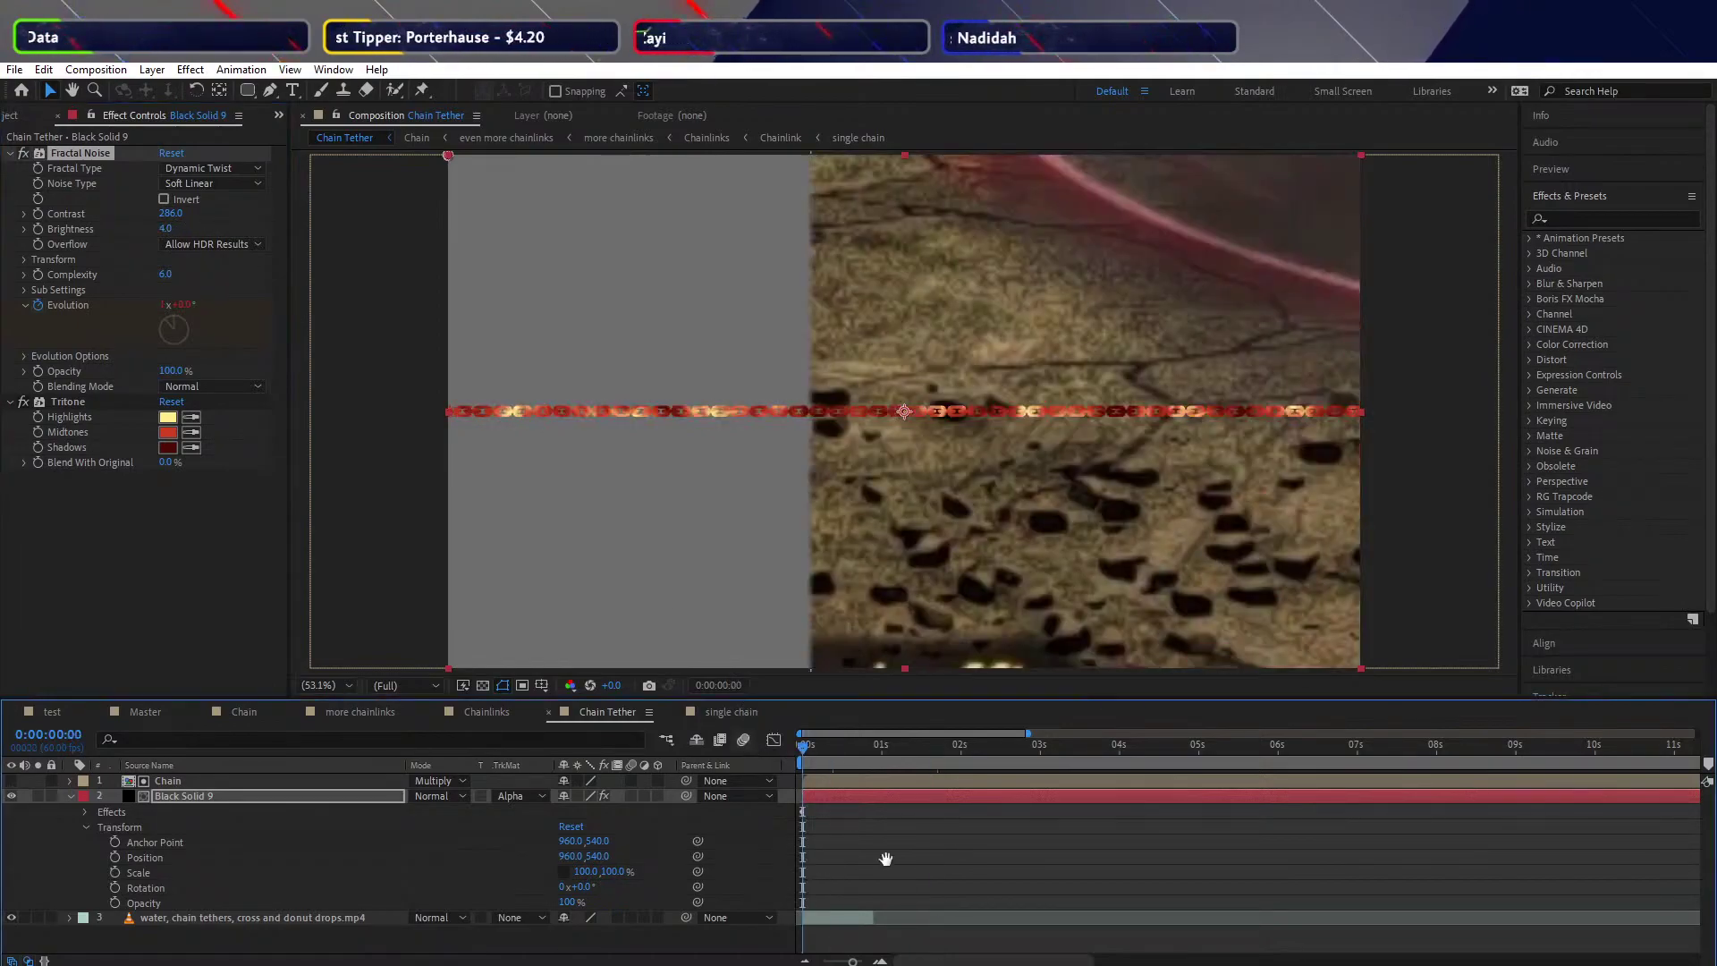
key("space")
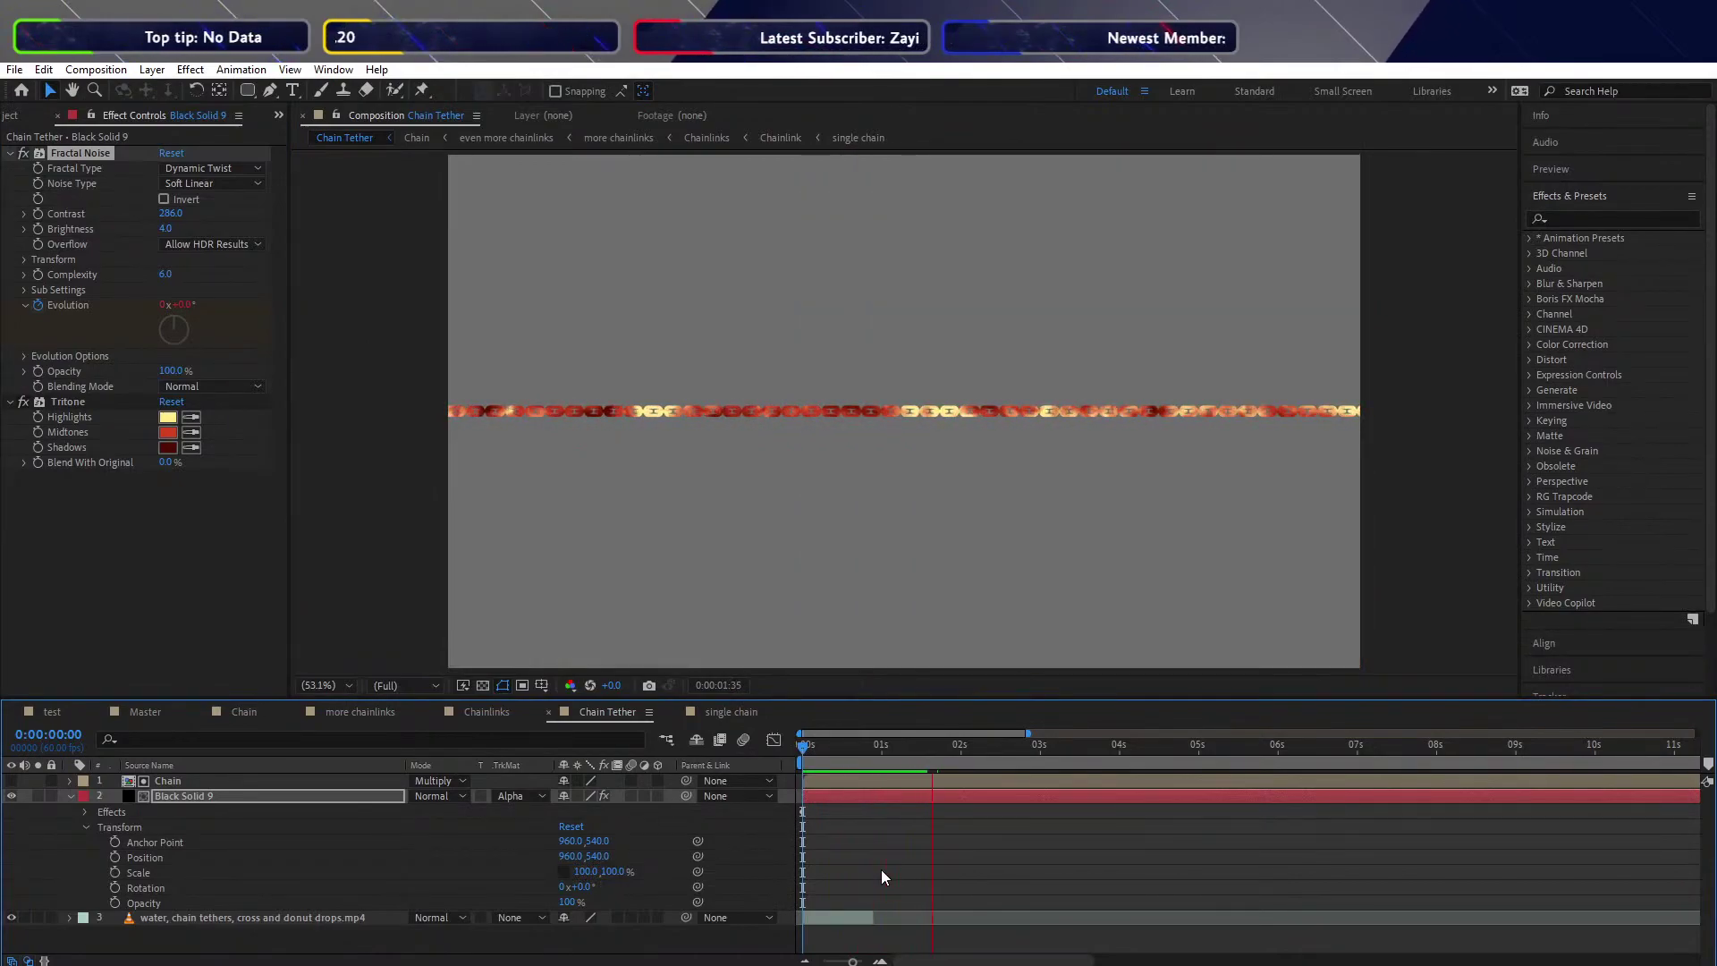
key("space")
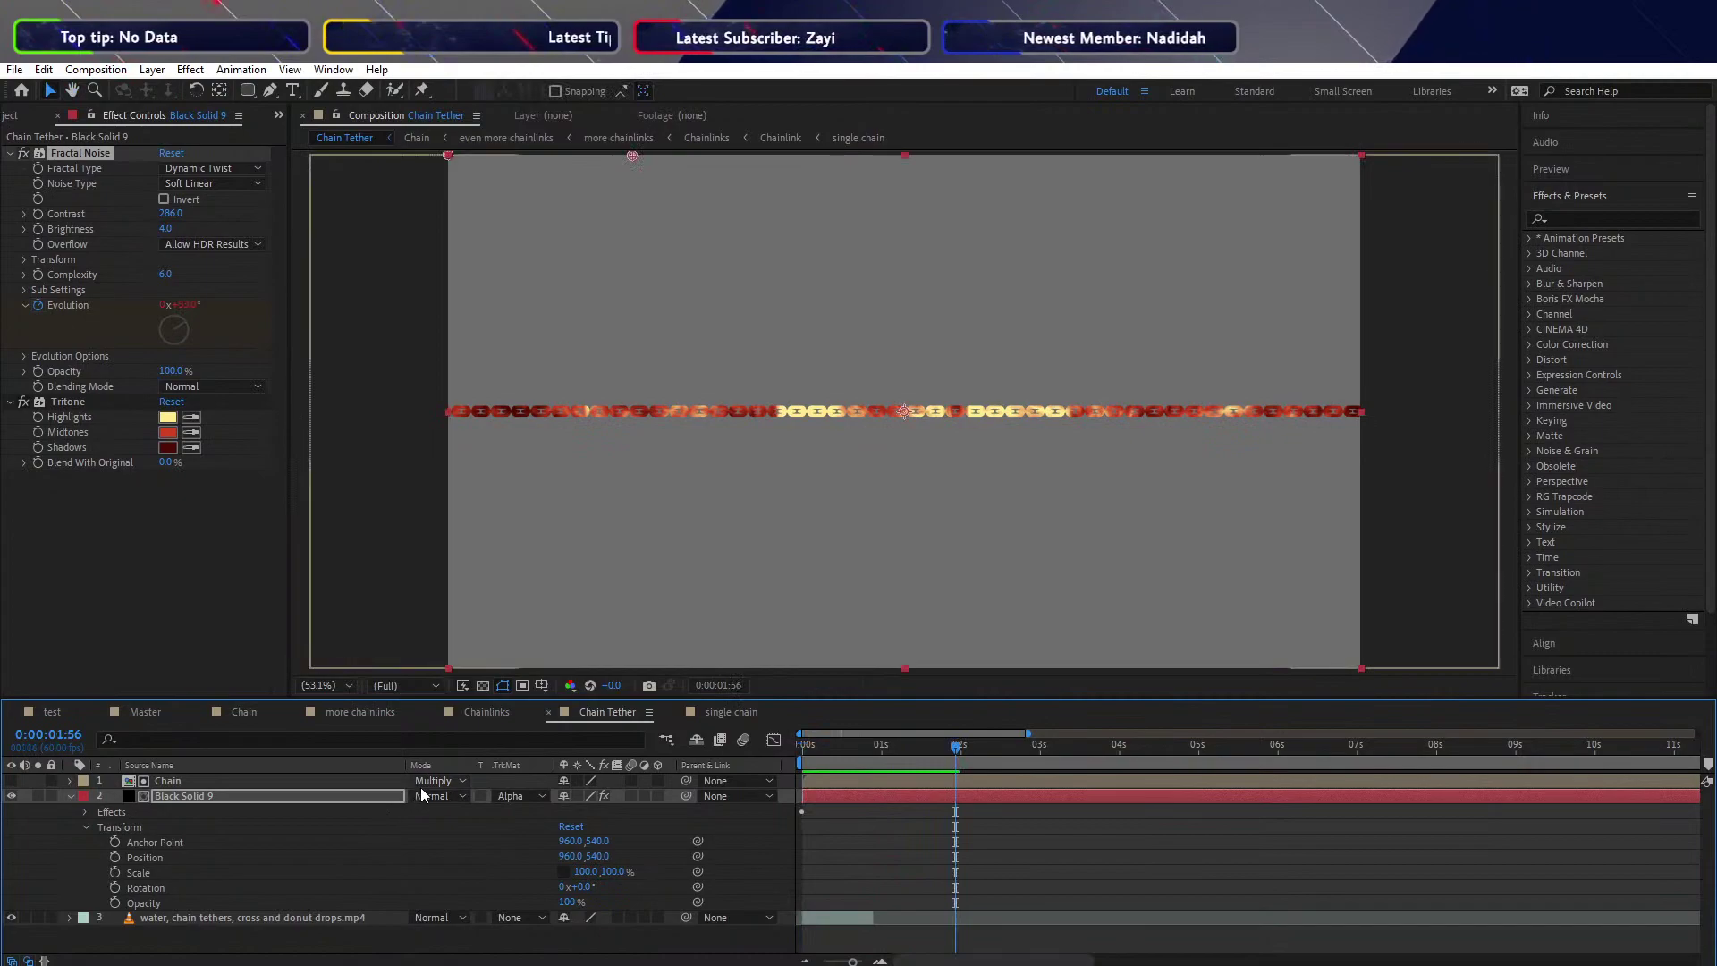
scroll(795, 466, "up", 2)
scroll(793, 460, "up", 2)
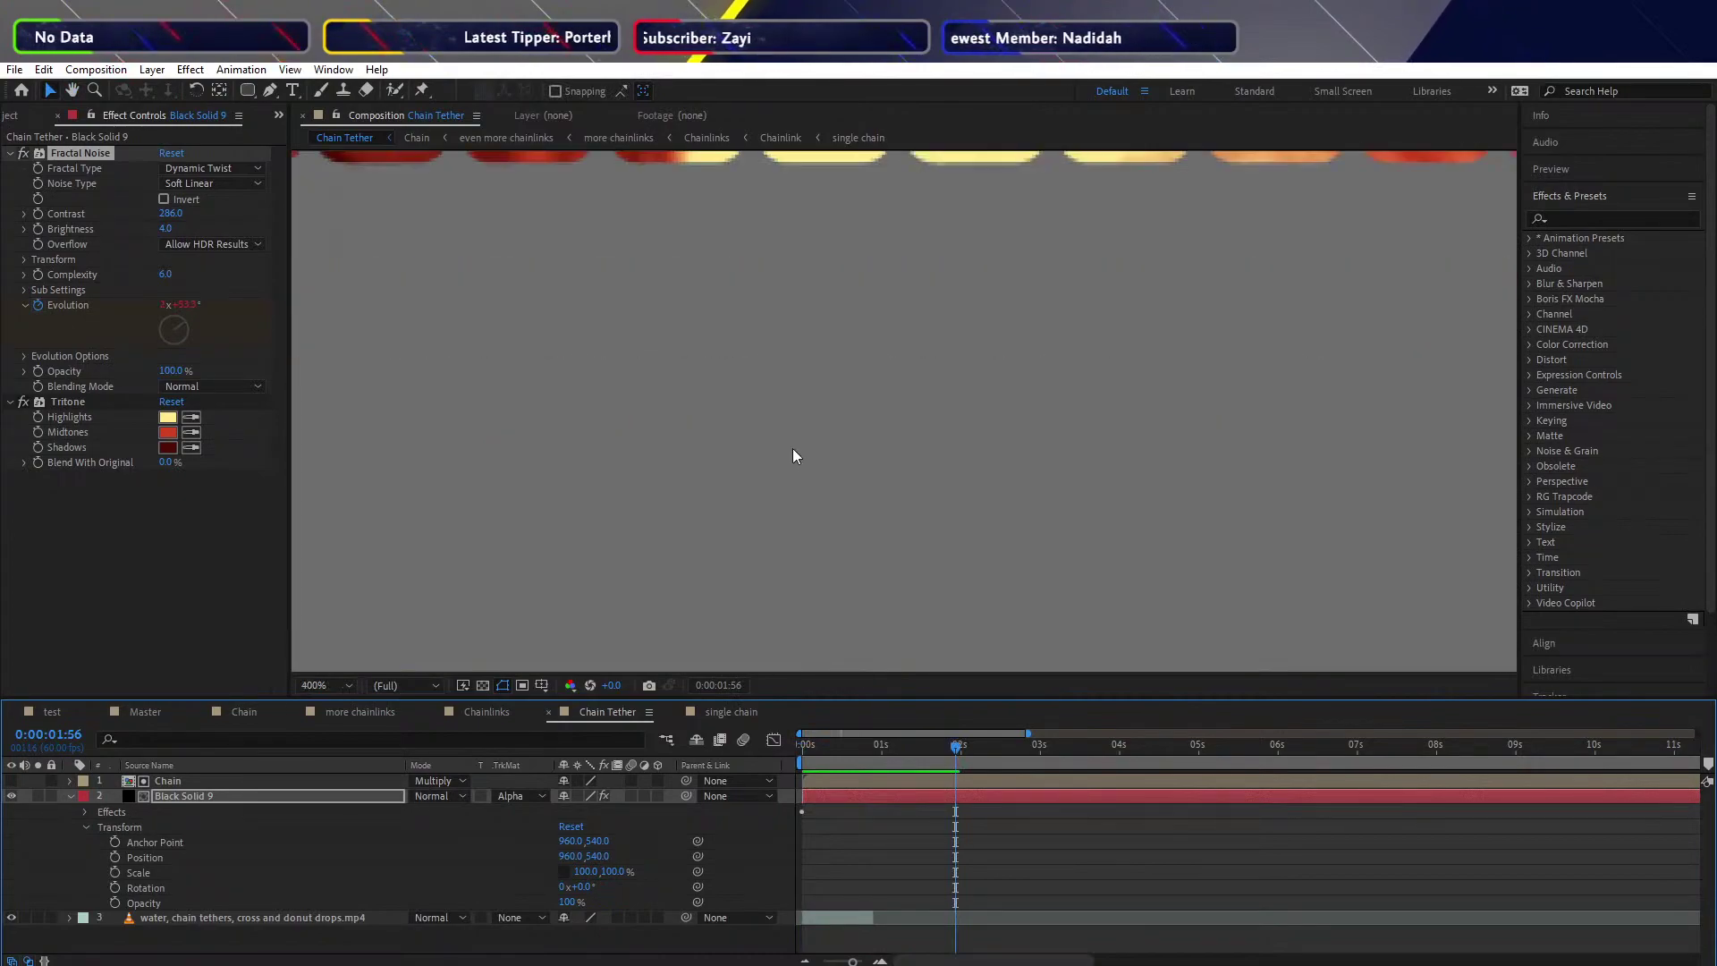
scroll(793, 446, "down", 1)
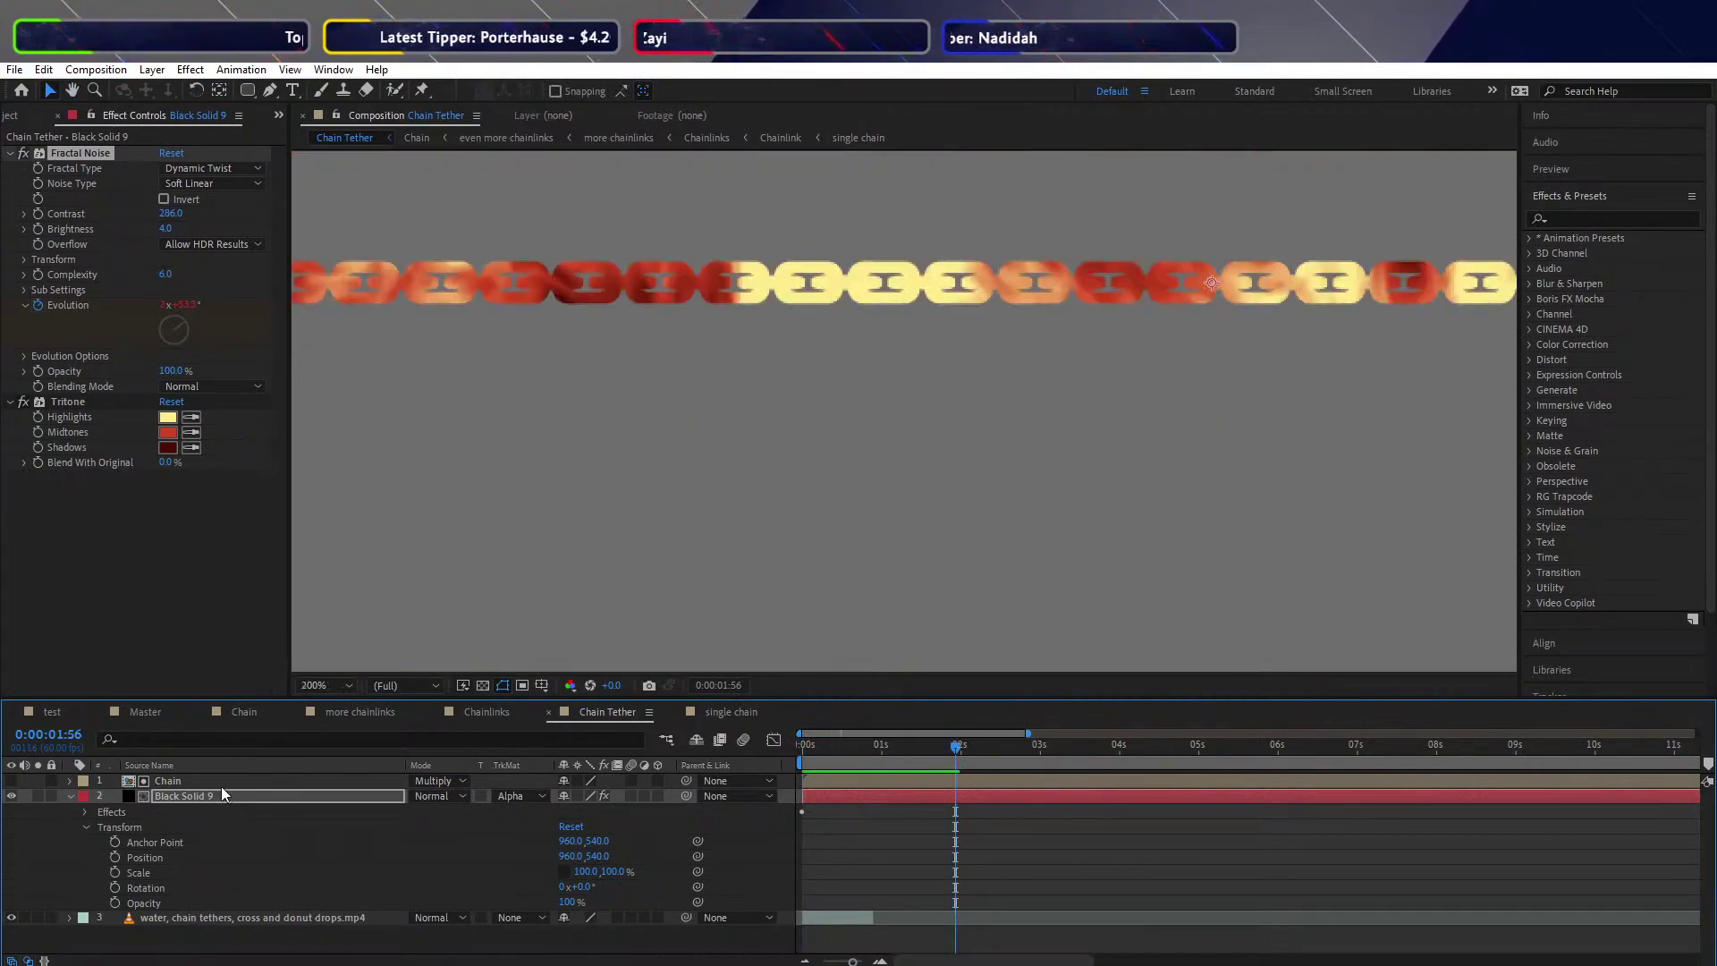
Make the Chain layer visible again above Black Solid 9 and preview the combined chain from the start
left_click(143, 765)
left_click(302, 784)
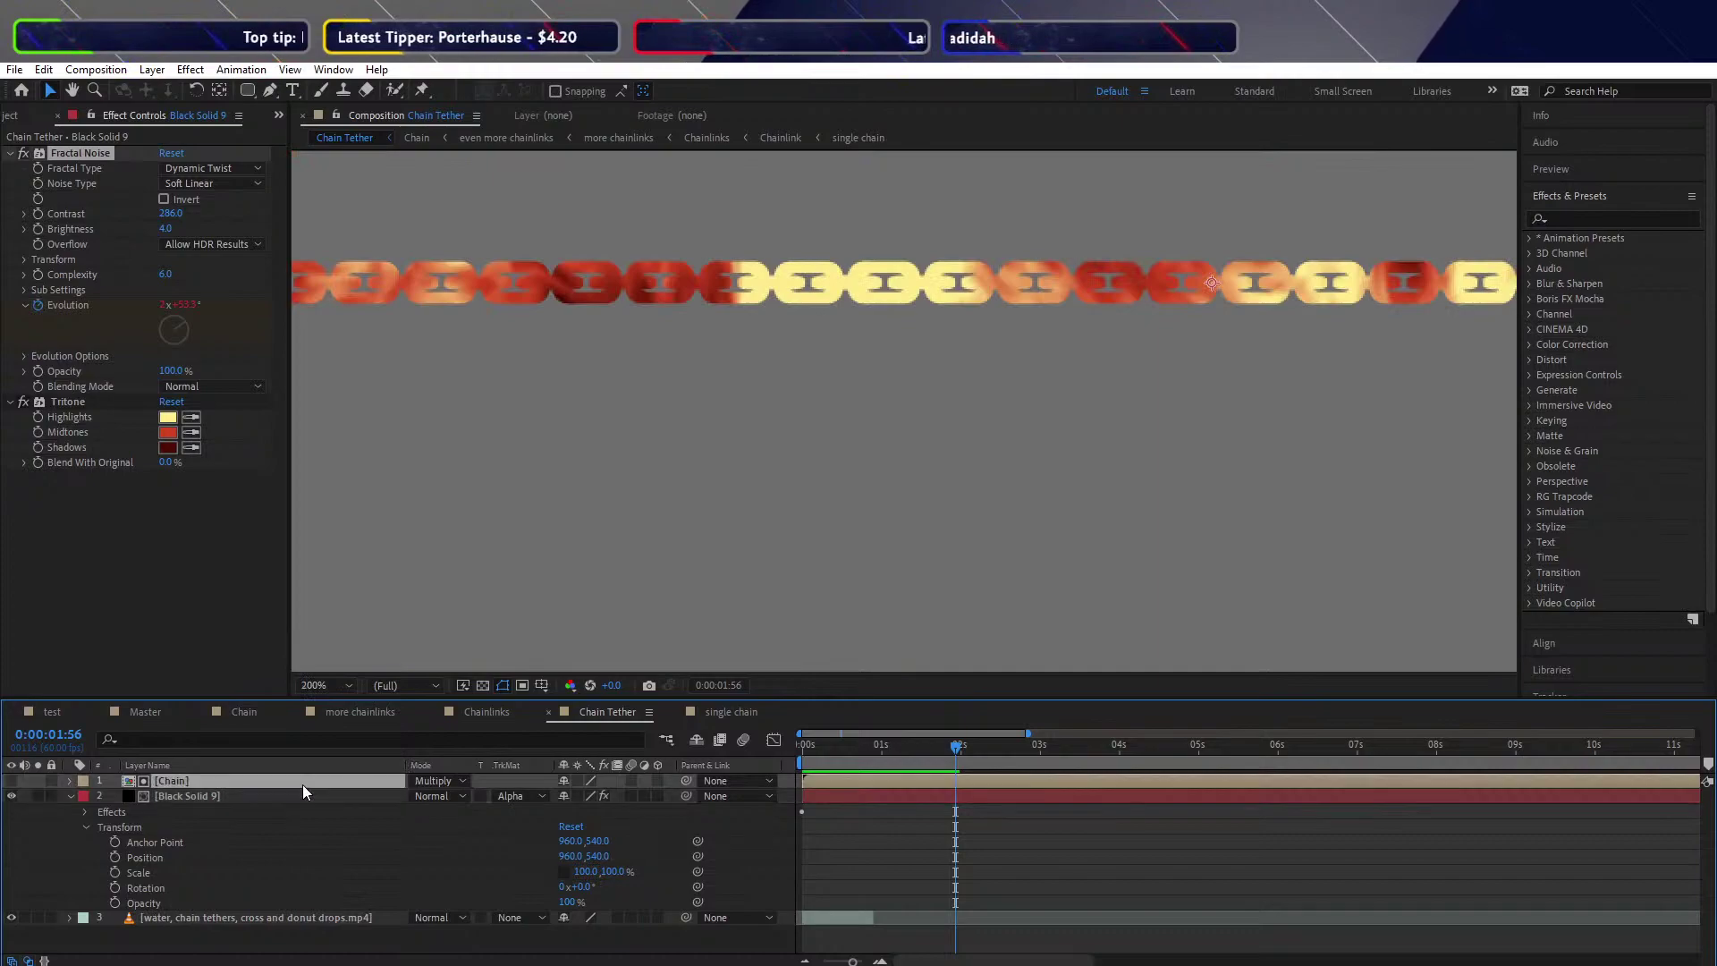
left_click(11, 782)
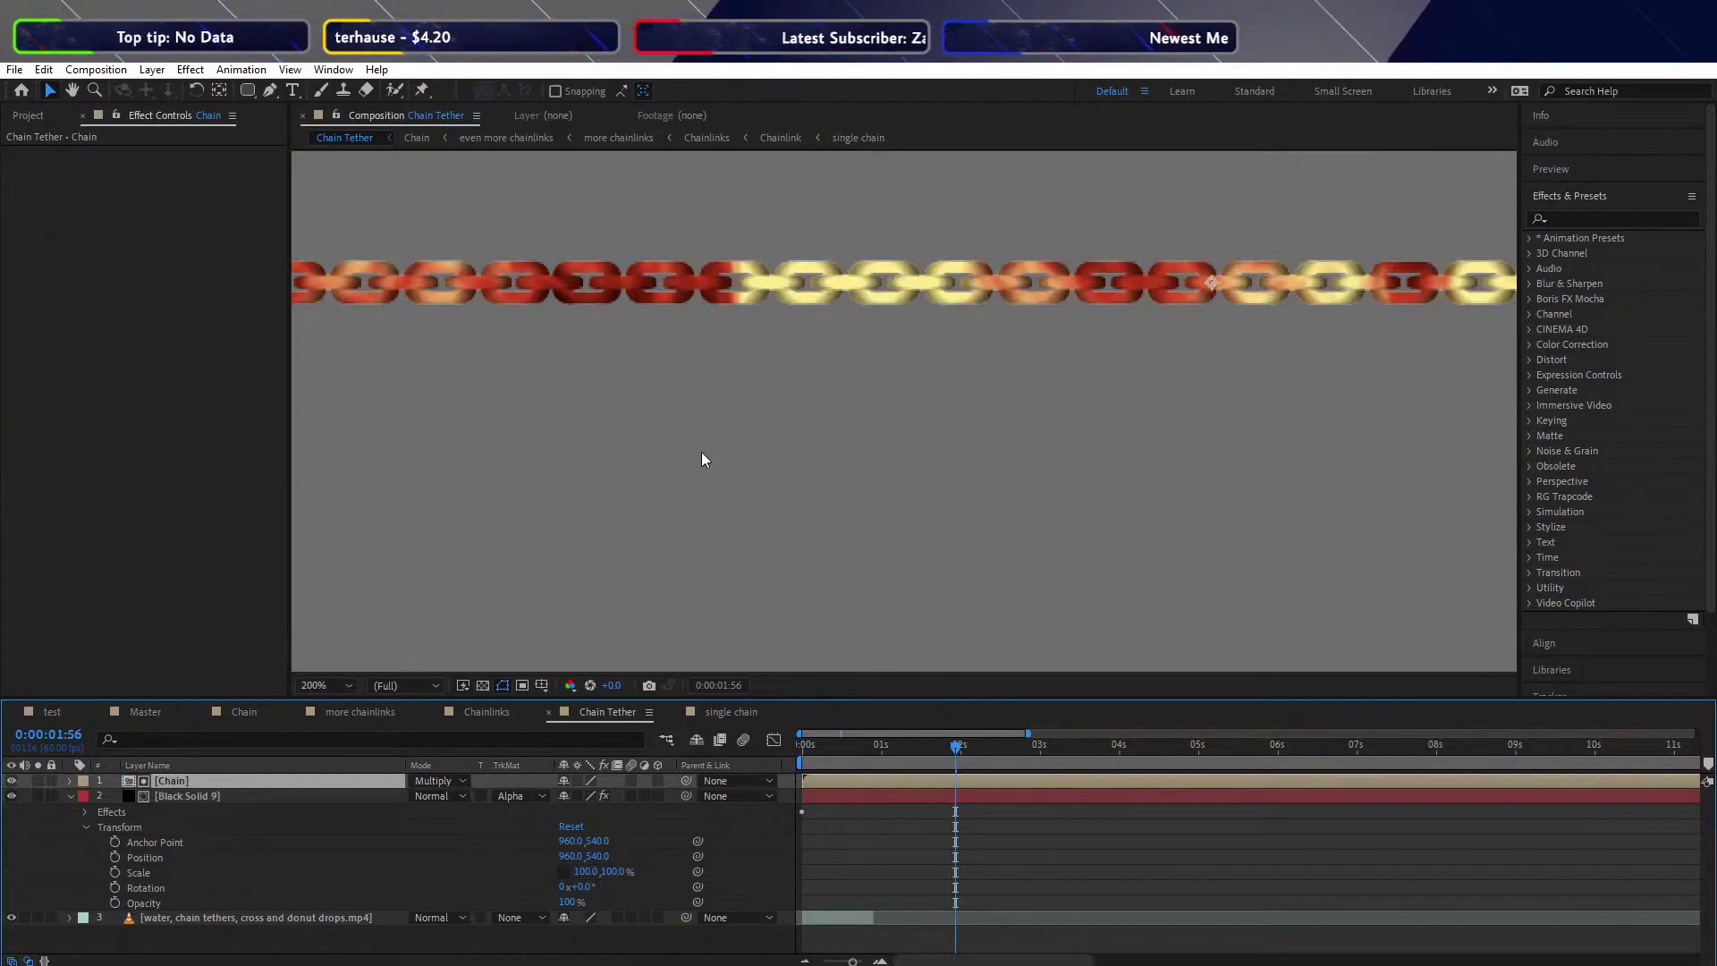
left_click(828, 745)
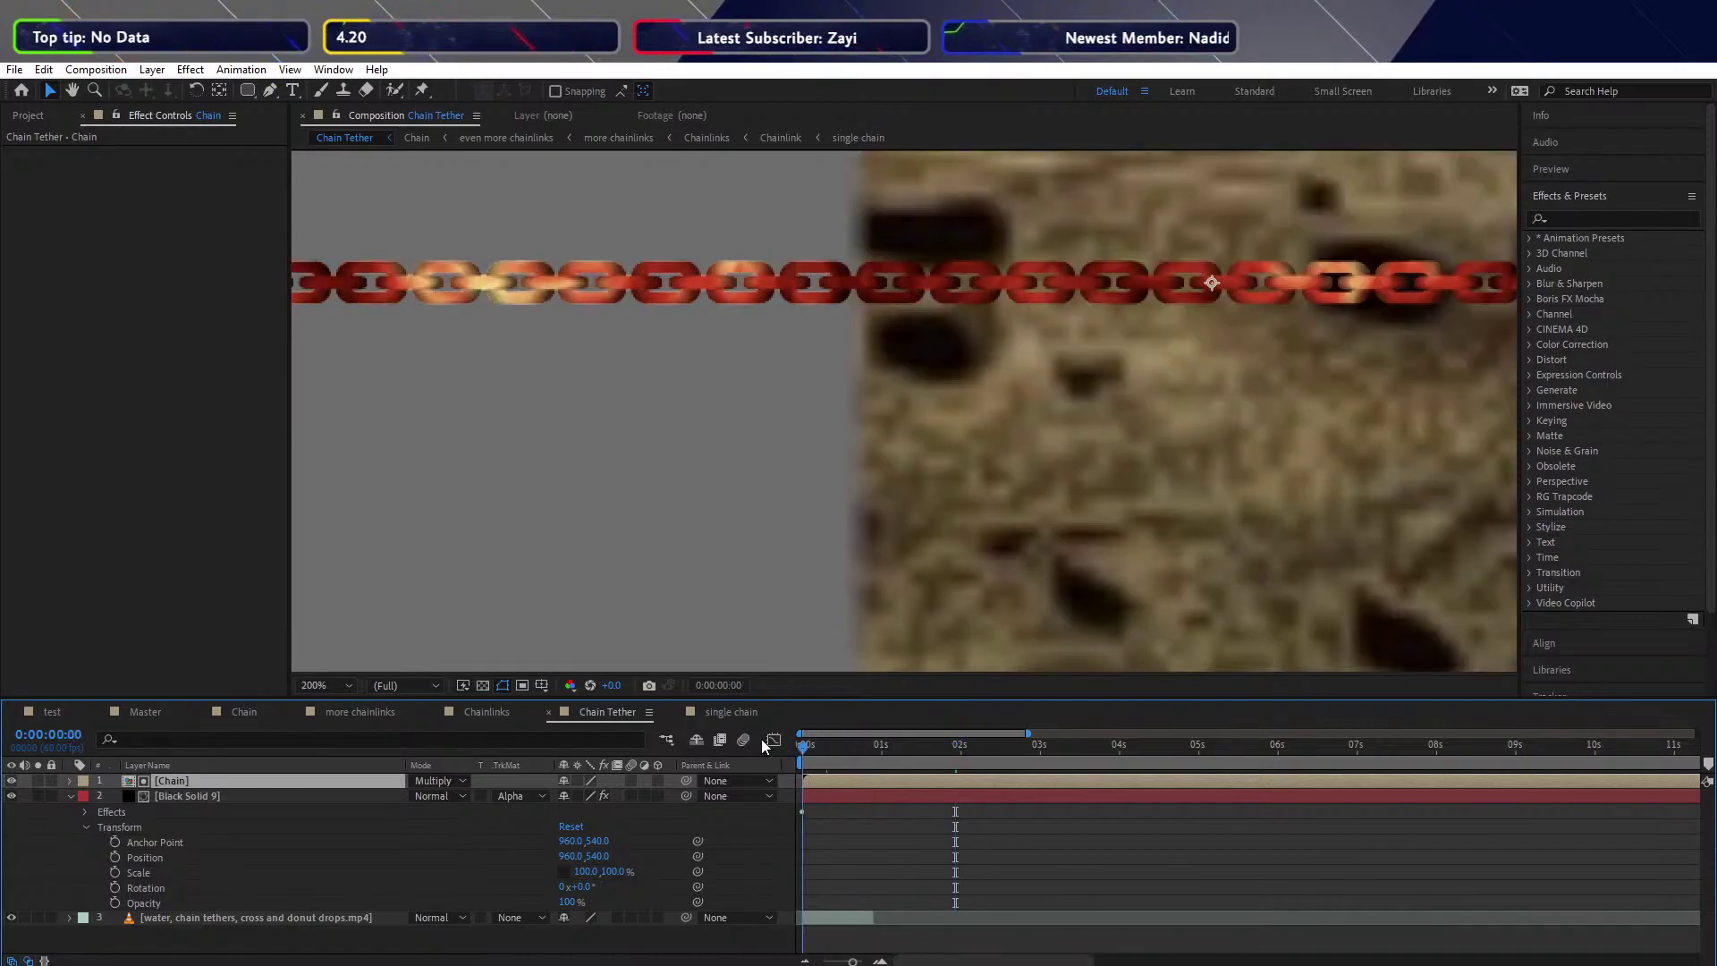
left_click_drag(829, 739, 143, 748)
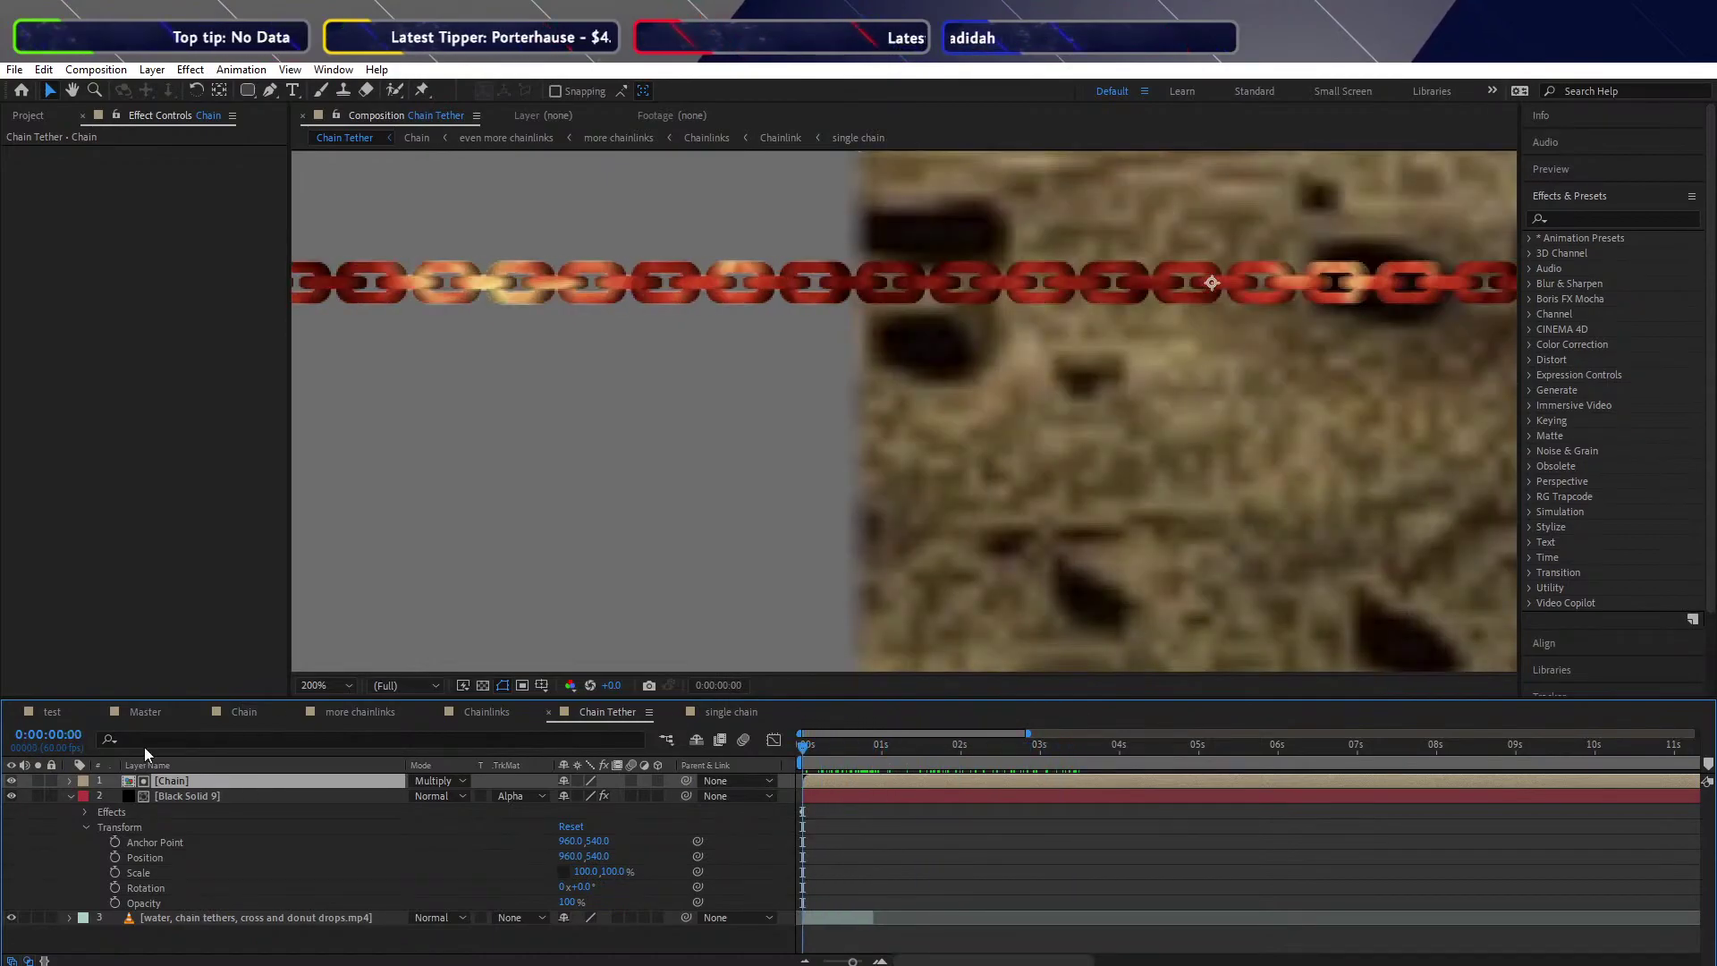
Collapse Black Solid 9's properties, fit the whole composition in the viewer and preview the shaded chain animation
left_click(70, 796)
scroll(458, 561, "down", 4)
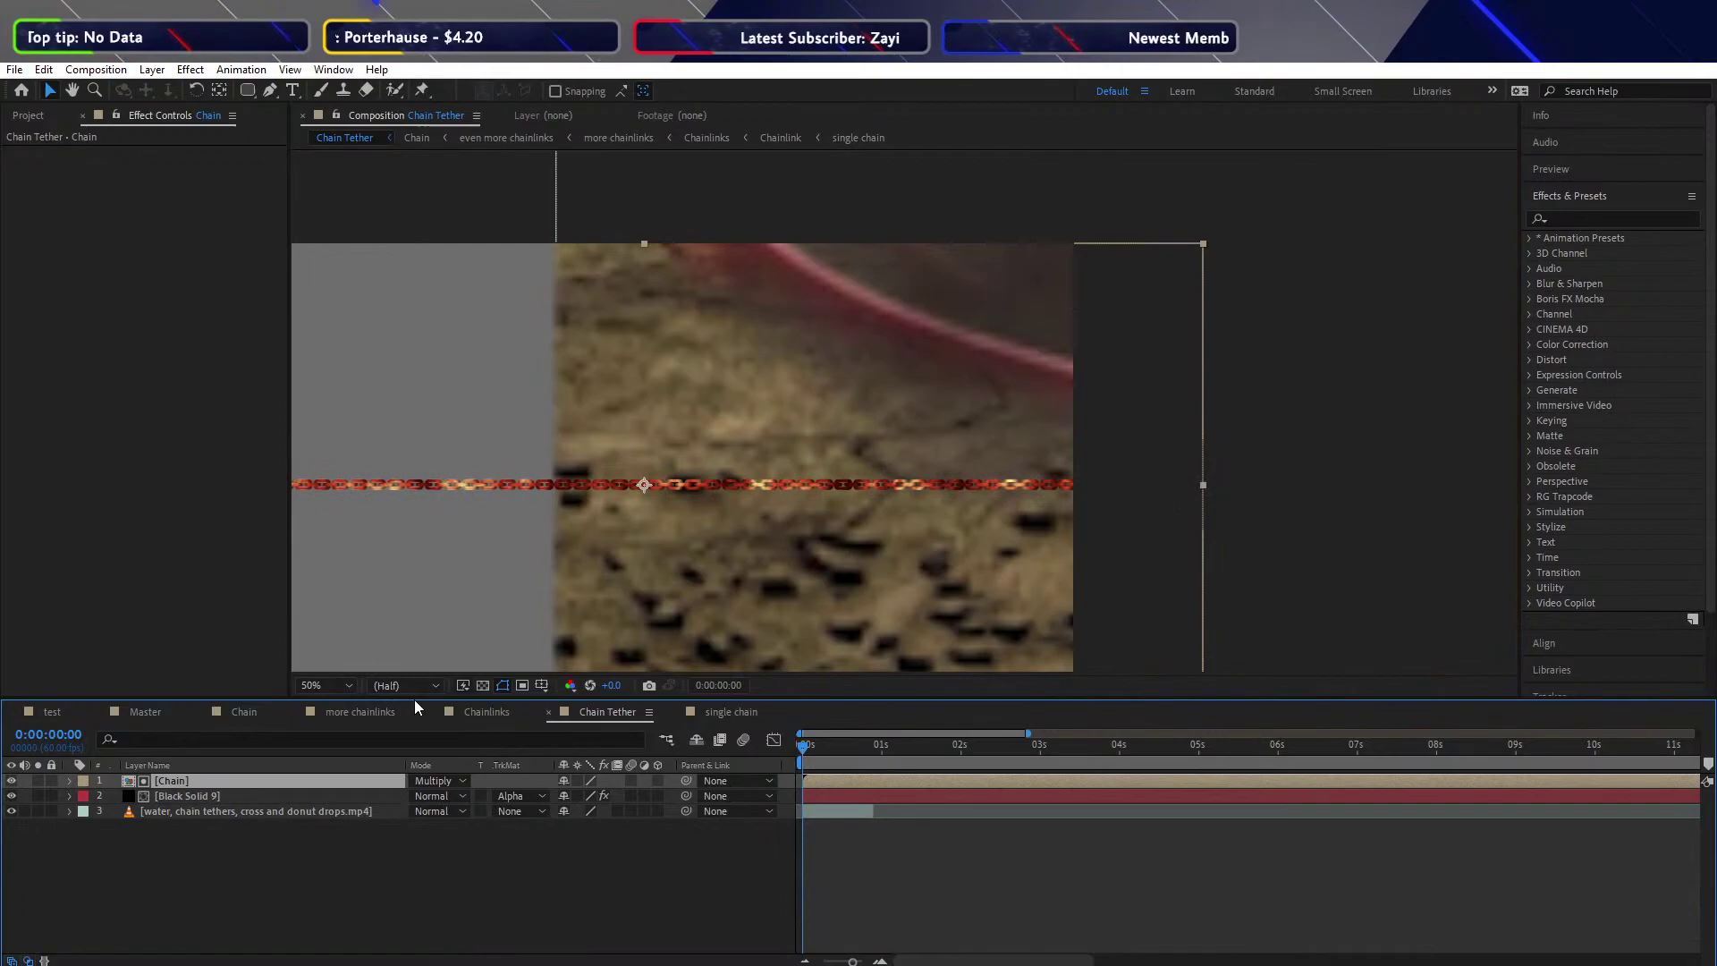
left_click(340, 685)
left_click(331, 374)
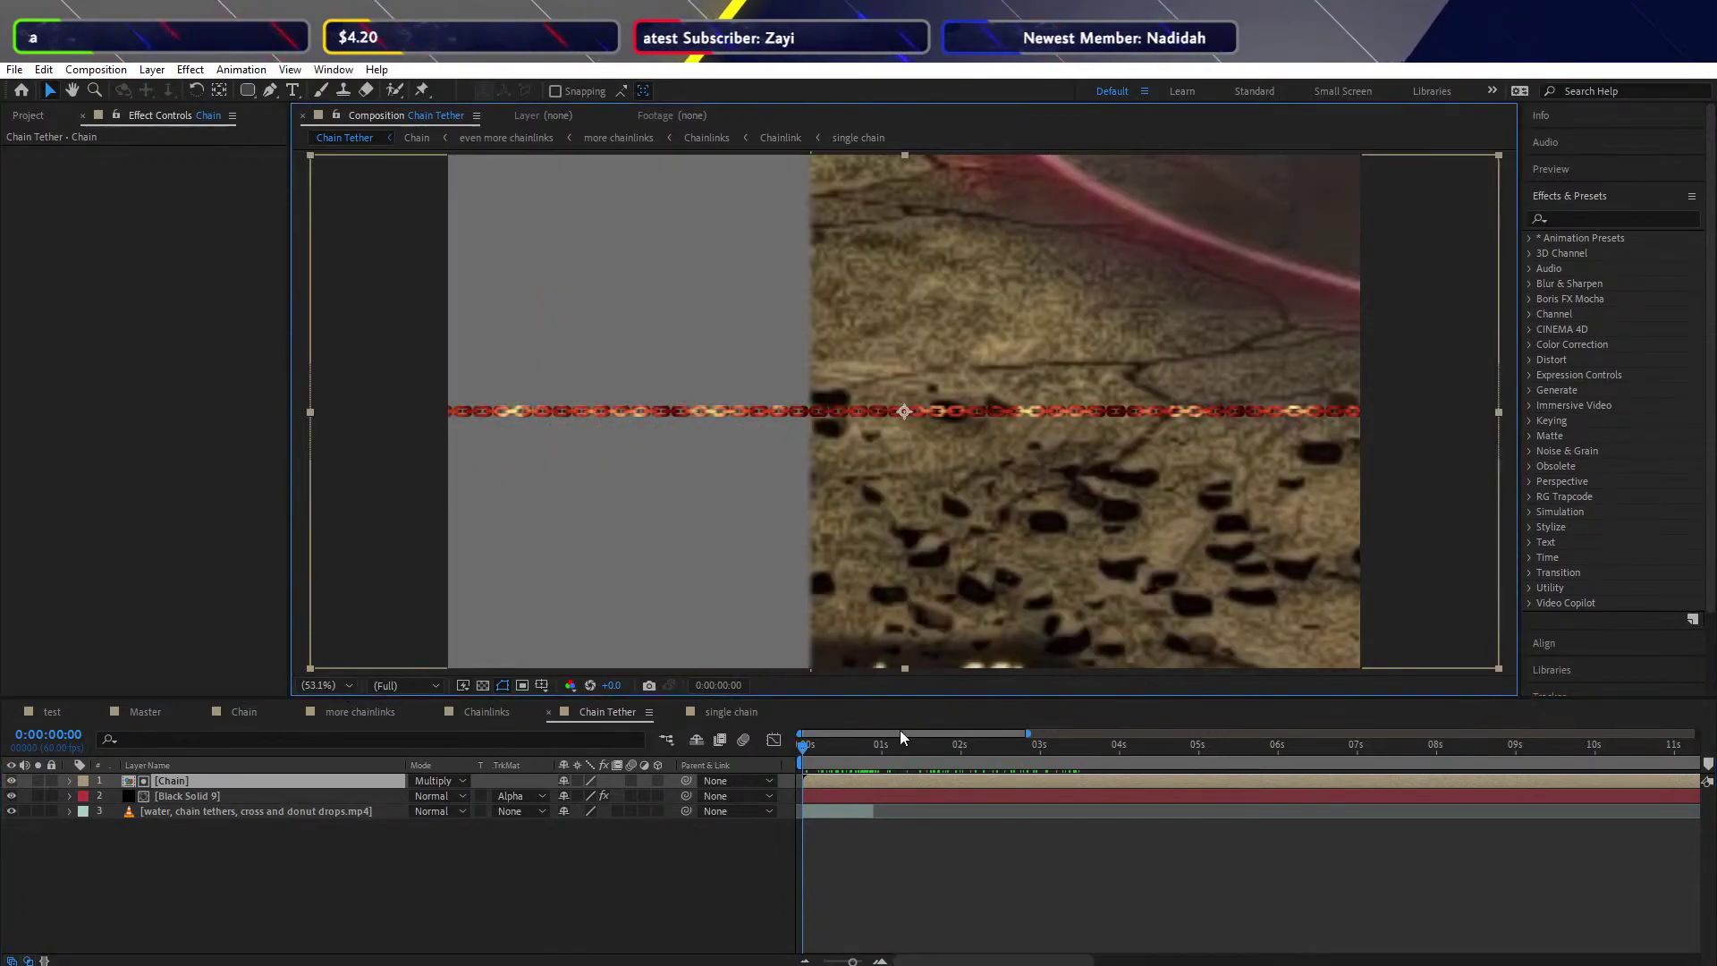
key("space")
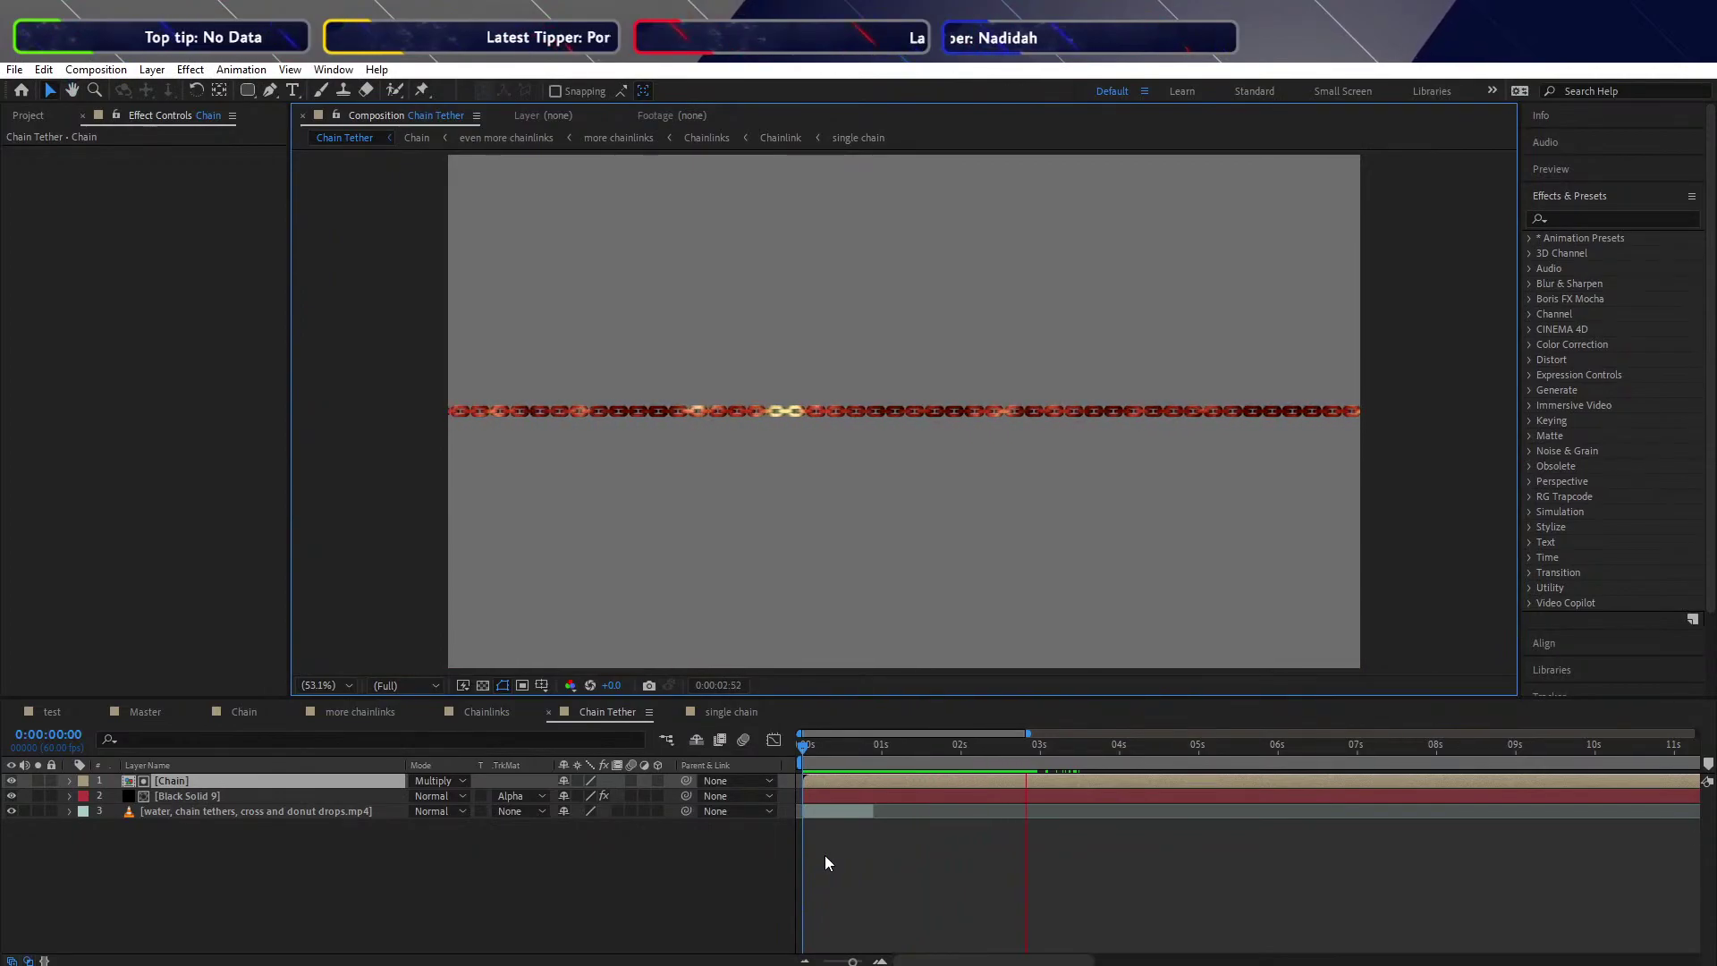
left_click_drag(805, 745, 897, 746)
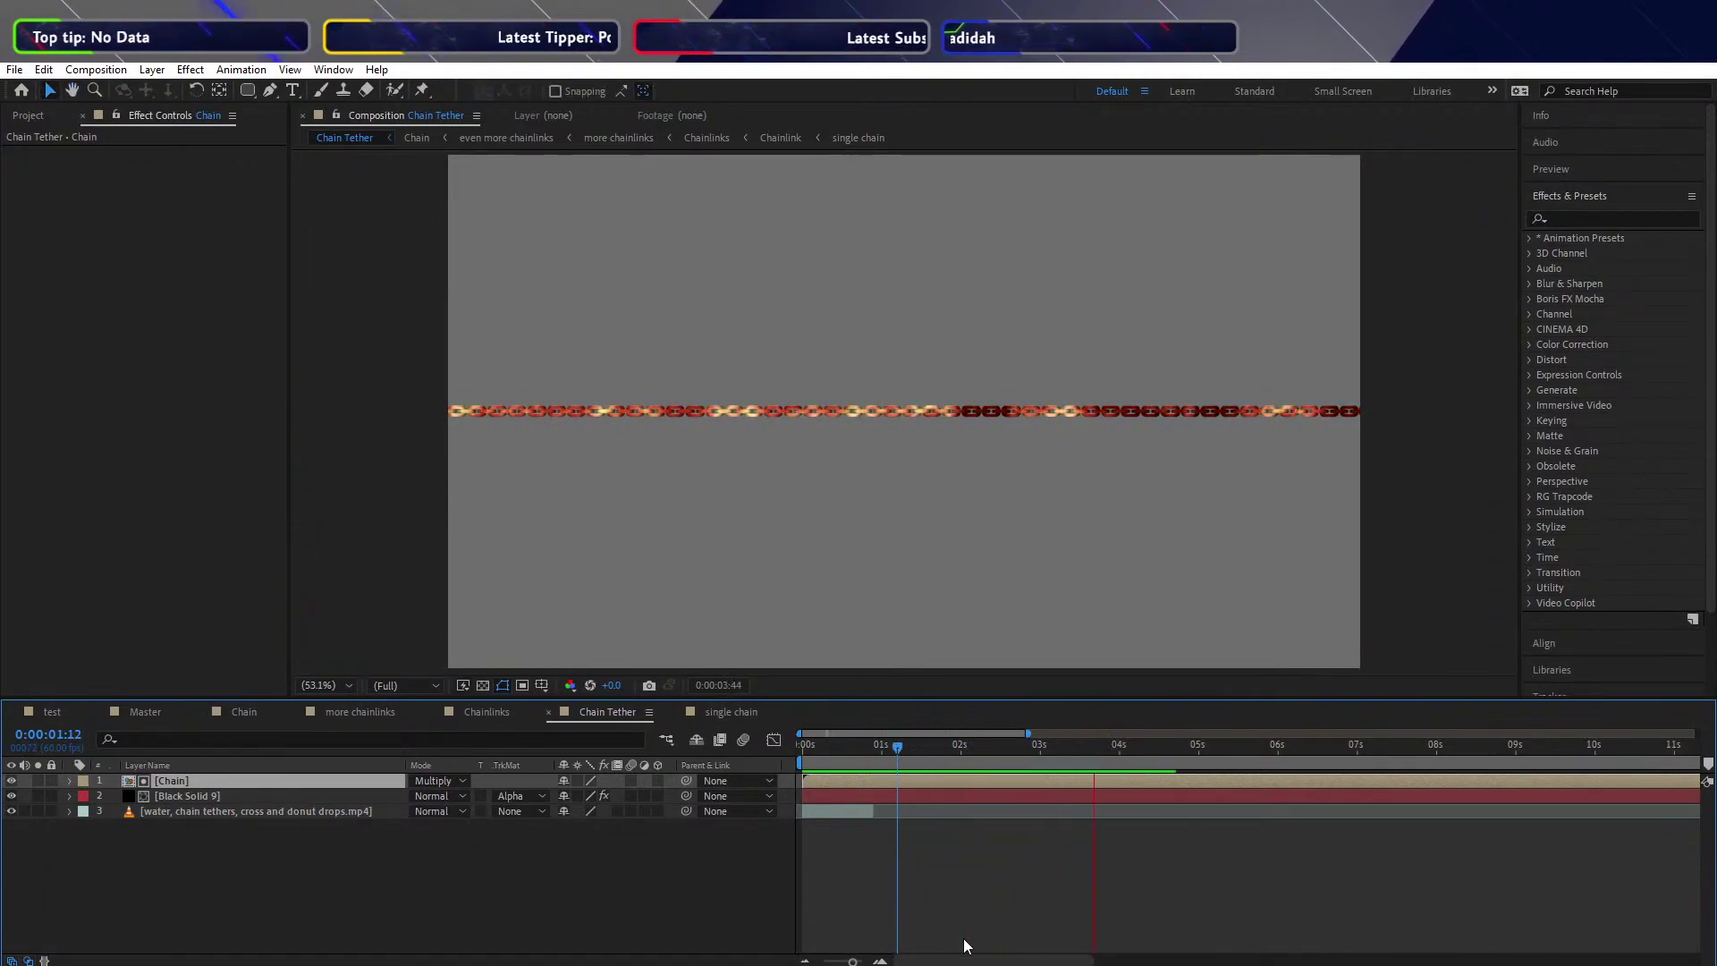
key("space")
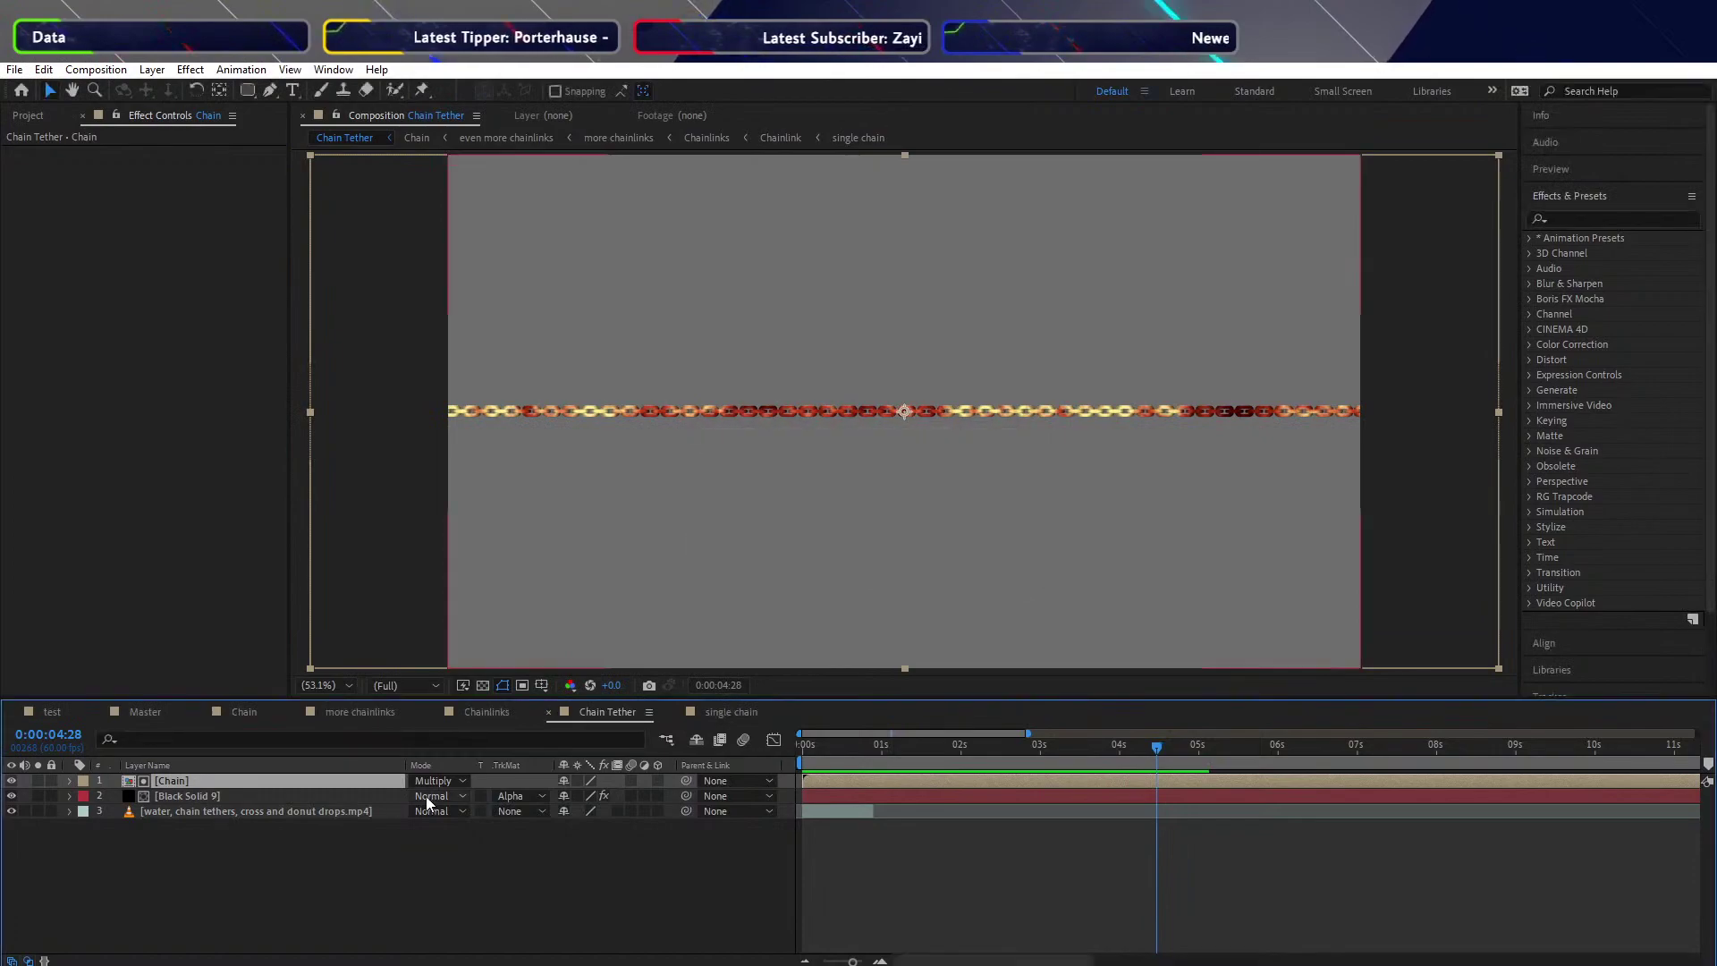
Add an adjustment layer above the Chain layer and apply the Glow effect to it
left_click(195, 839)
right_click(192, 854)
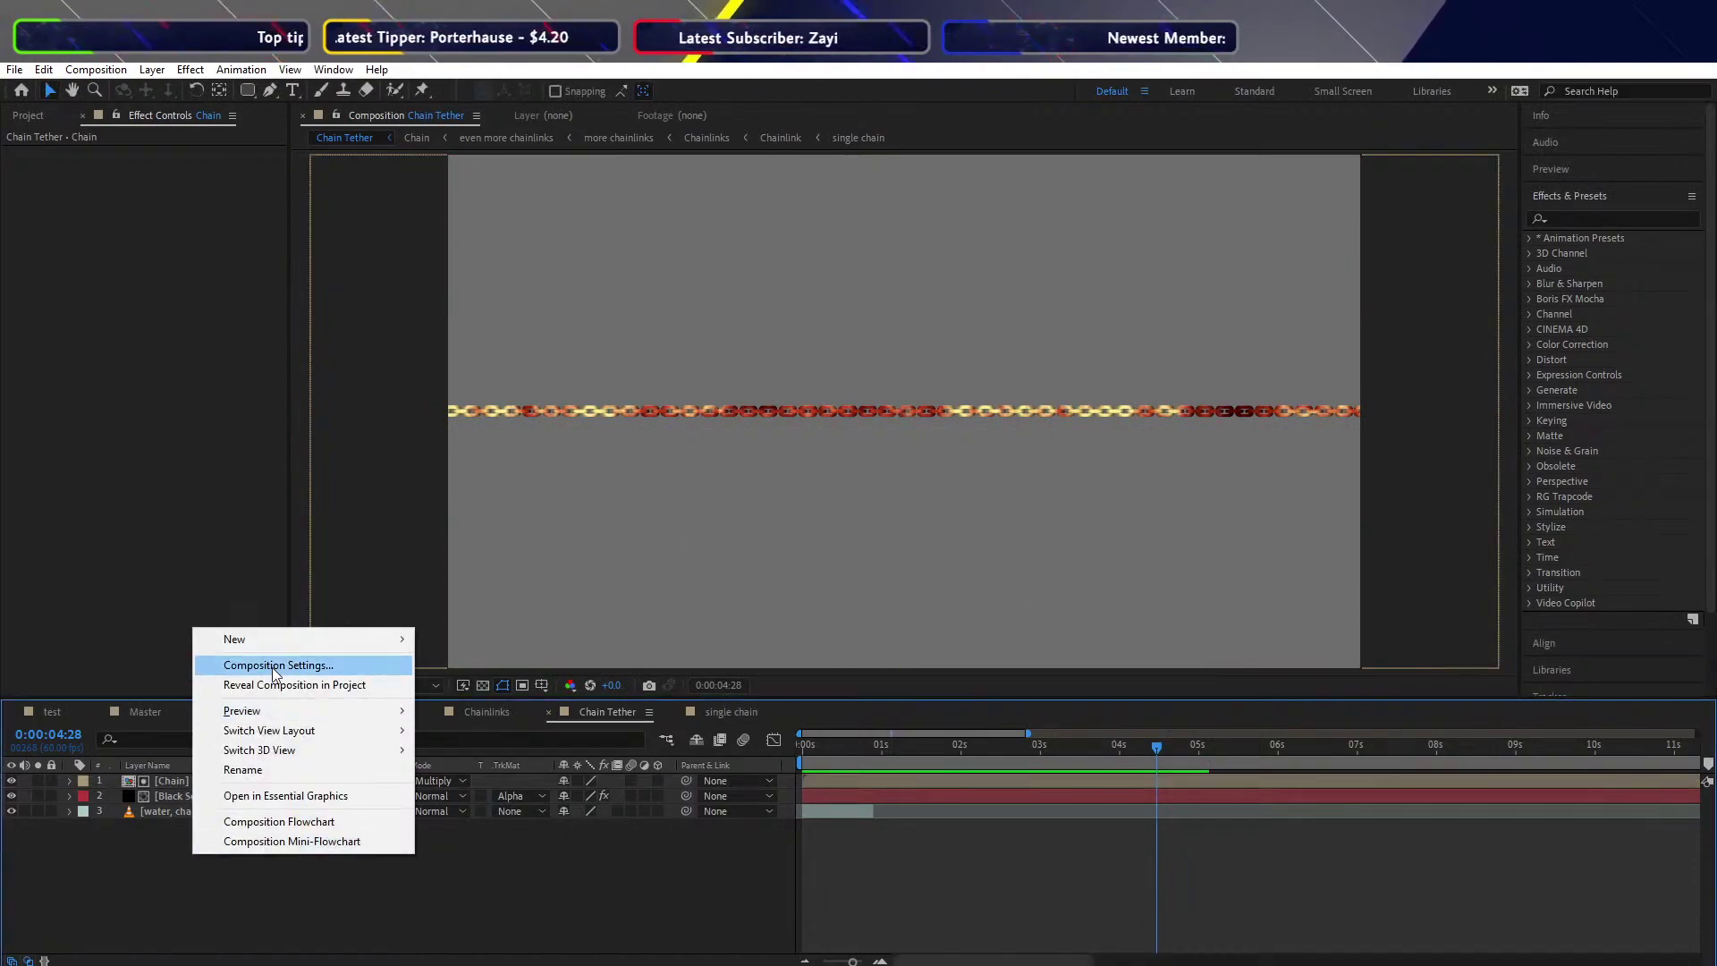
mouse_move(237, 640)
left_click(475, 765)
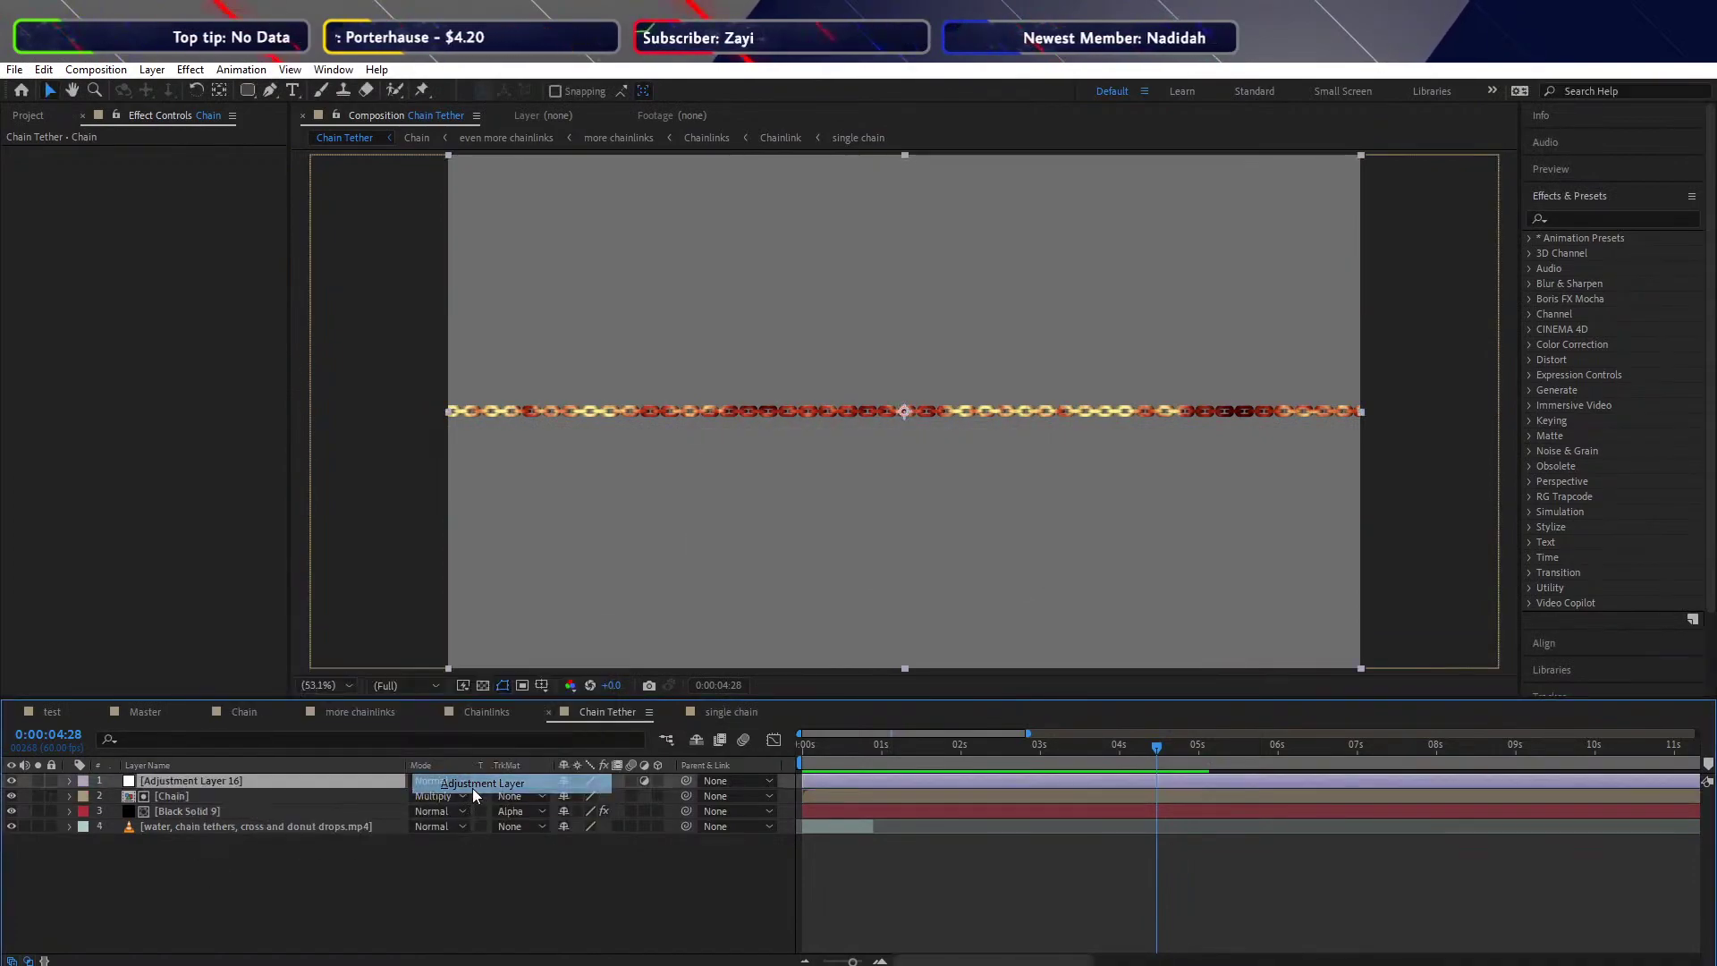
left_click(1587, 231)
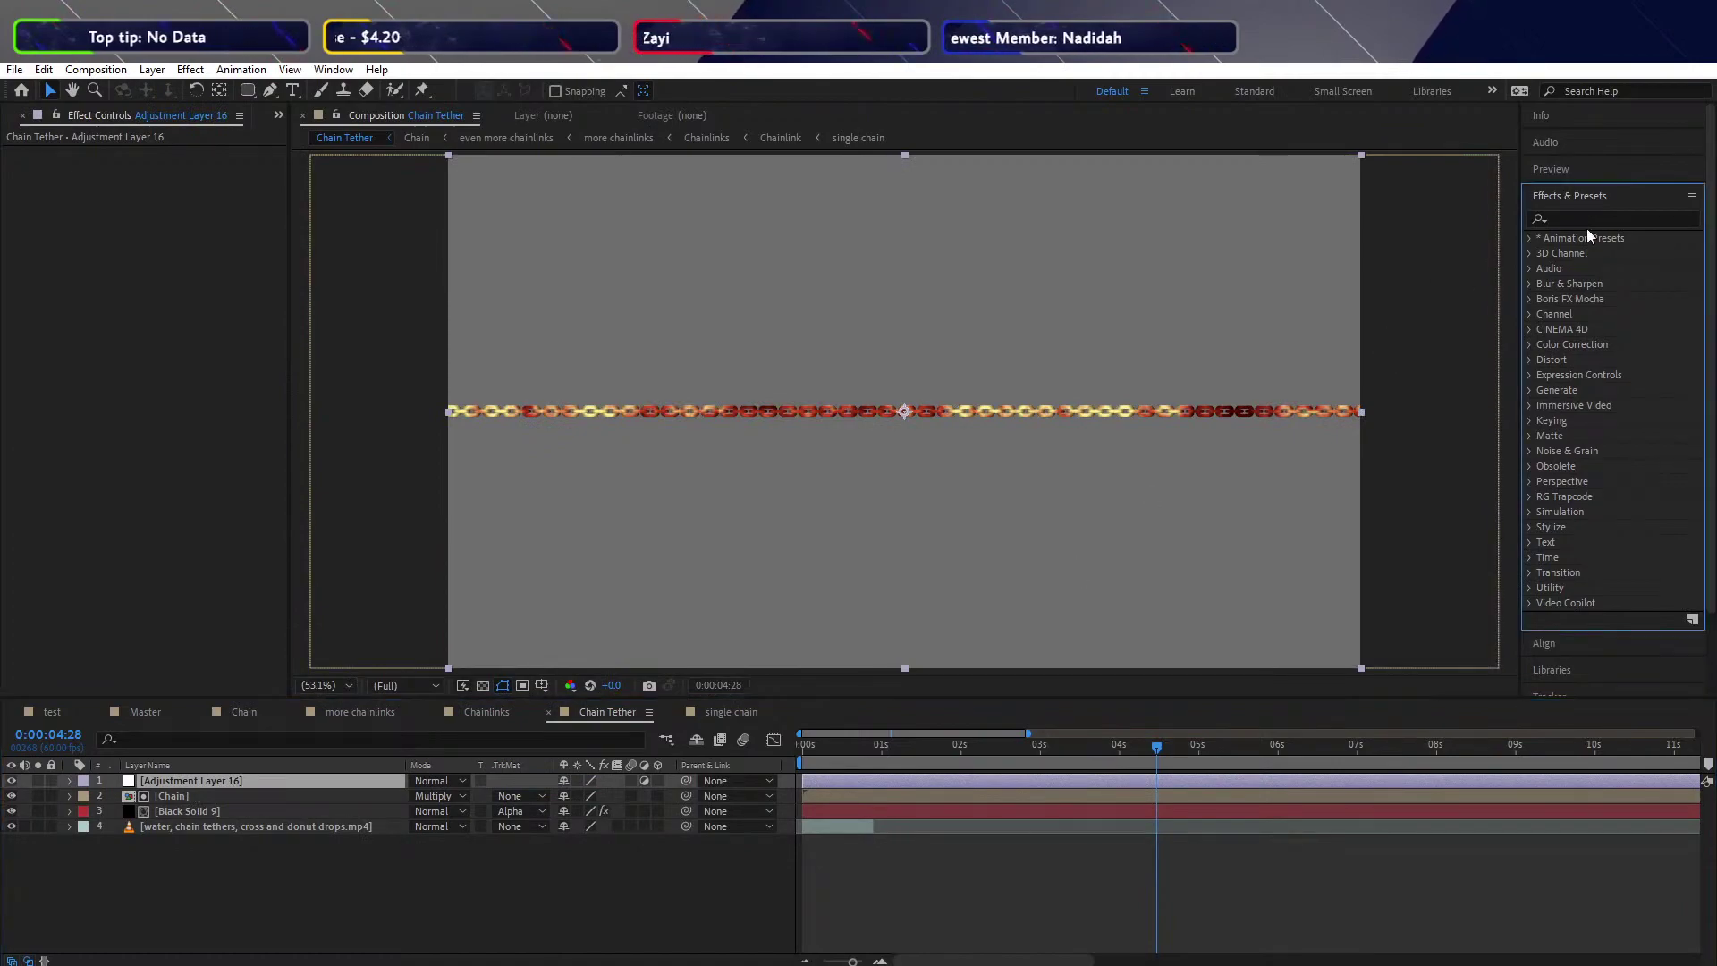
left_click(1581, 220)
type("glow")
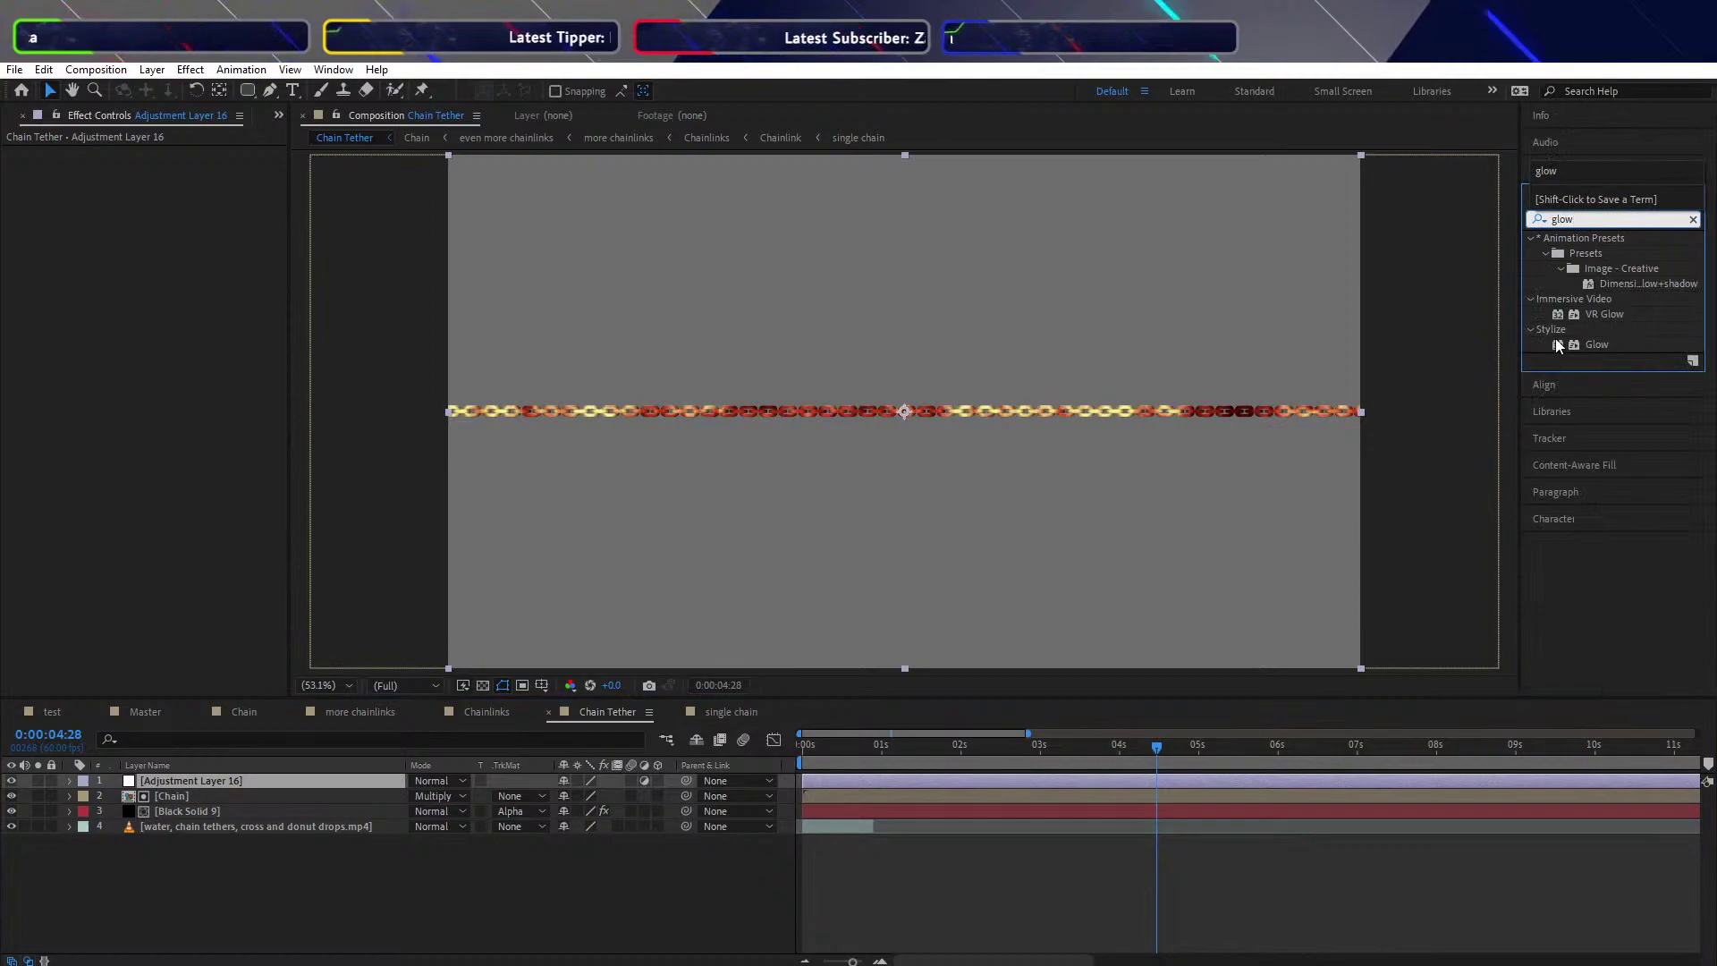
left_click_drag(1561, 344, 173, 784)
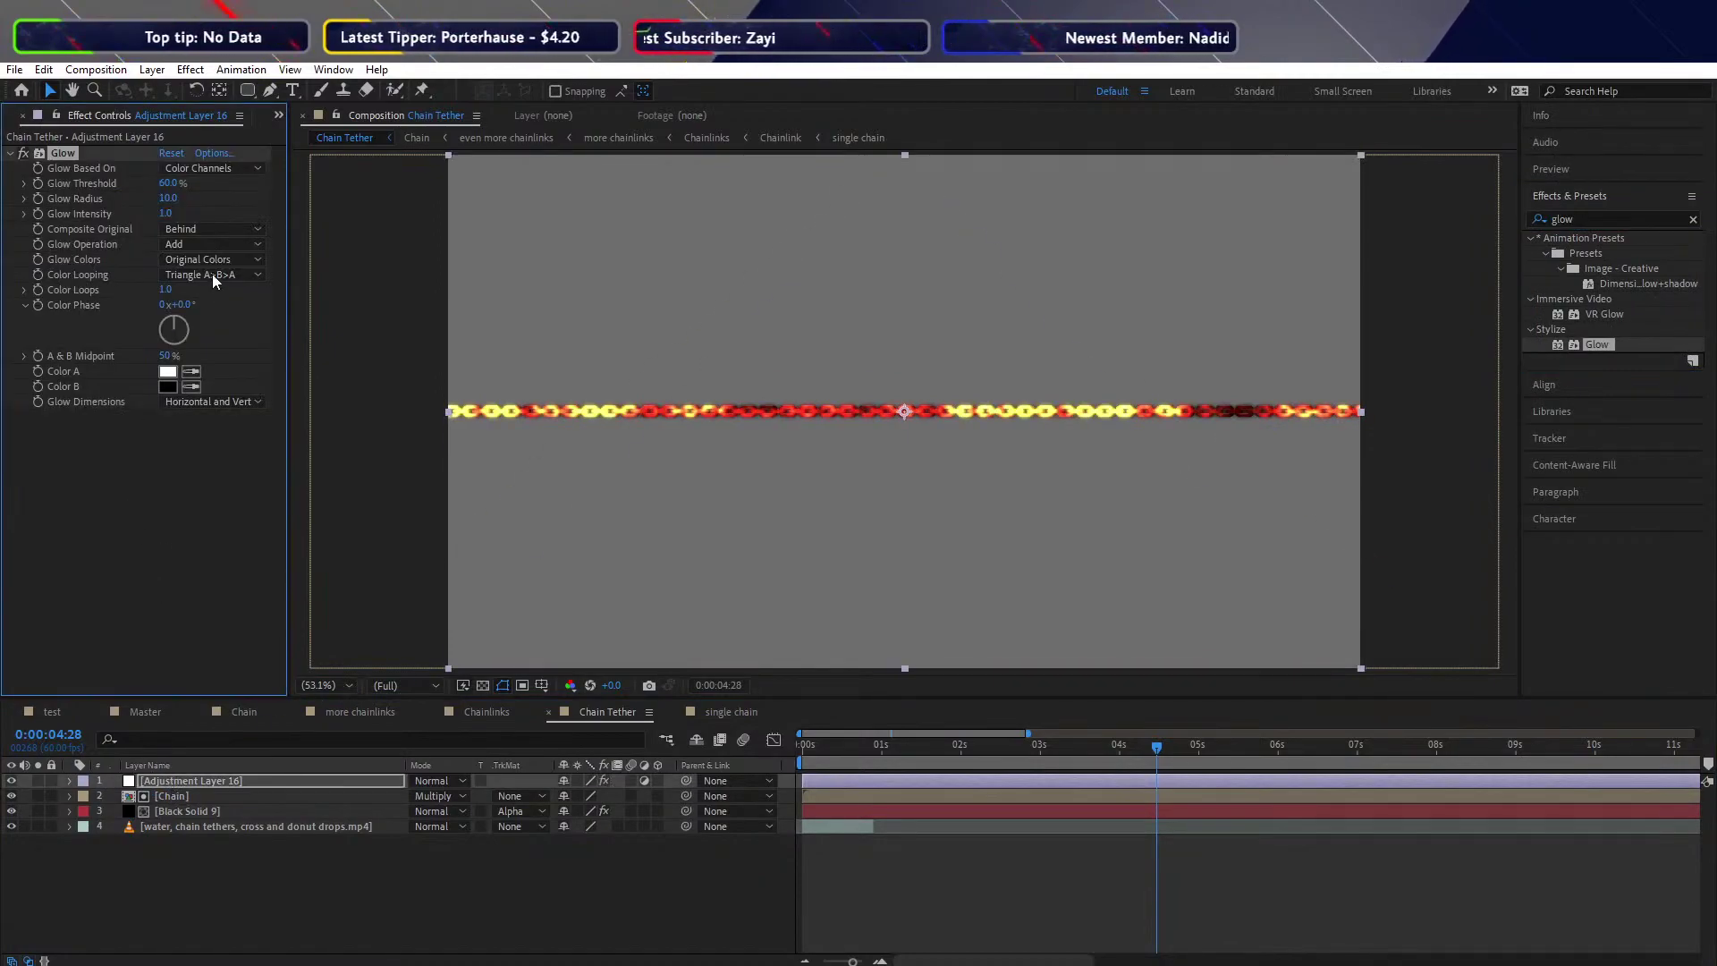
Set the Glow radius to 47, intensity to 1.5 and threshold to 74.5%, with the original composited On Top
left_click_drag(169, 199, 207, 197)
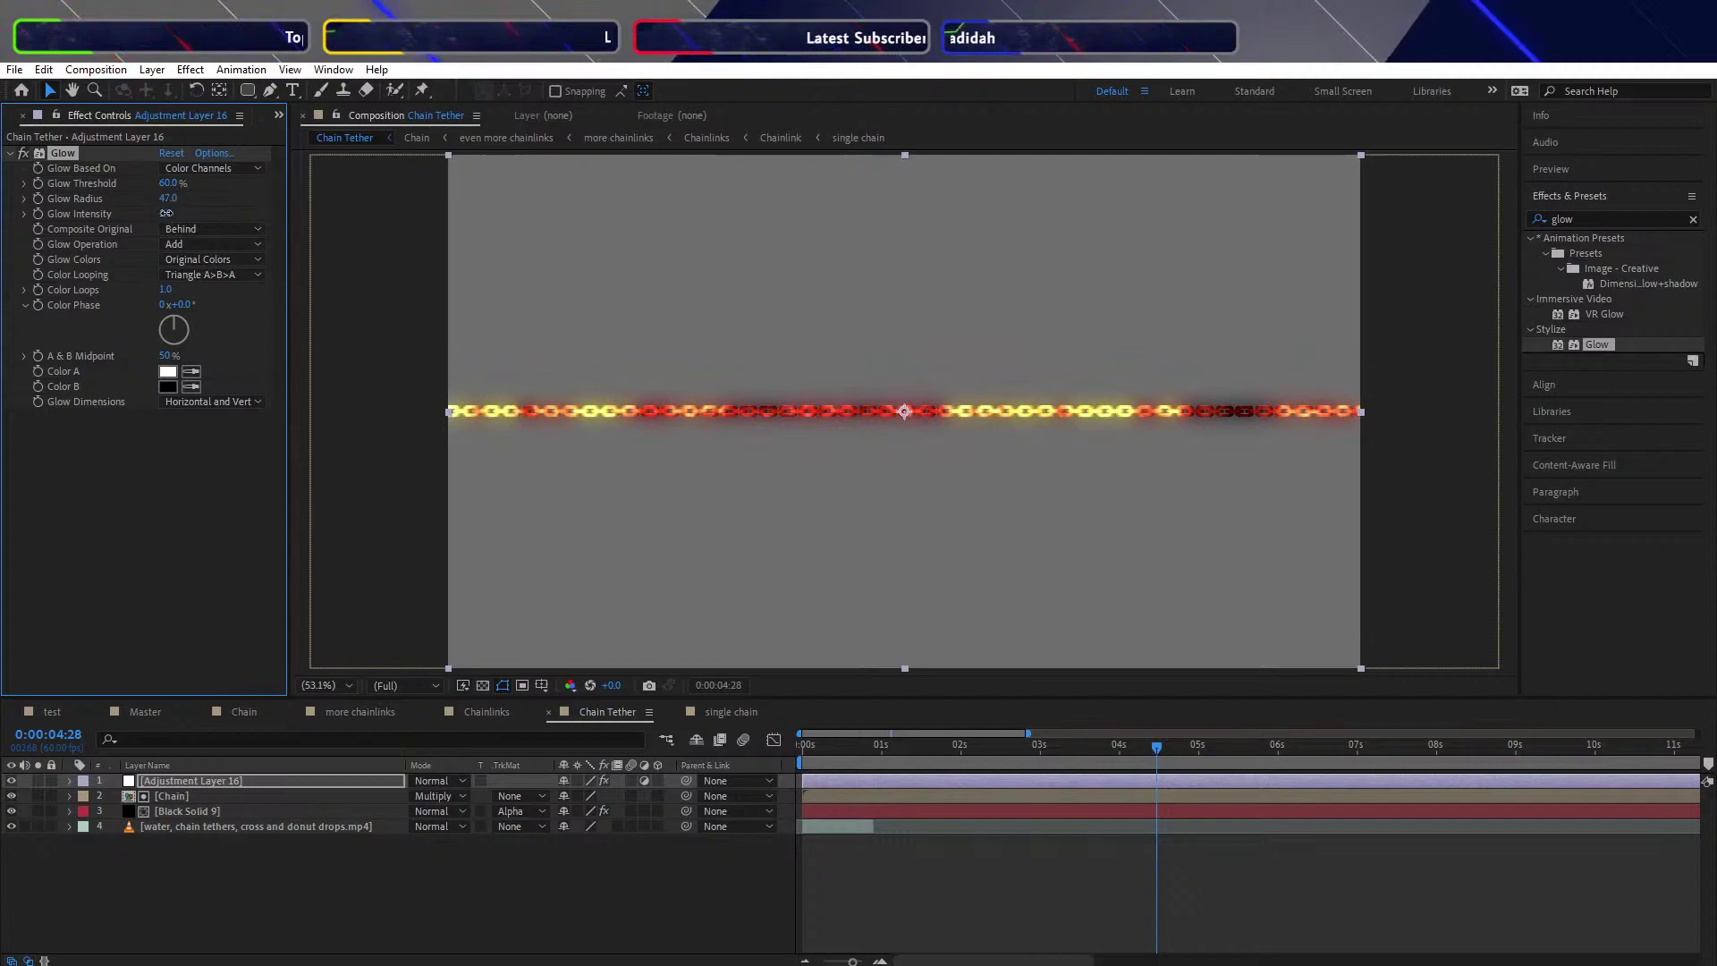
left_click_drag(166, 213, 202, 182)
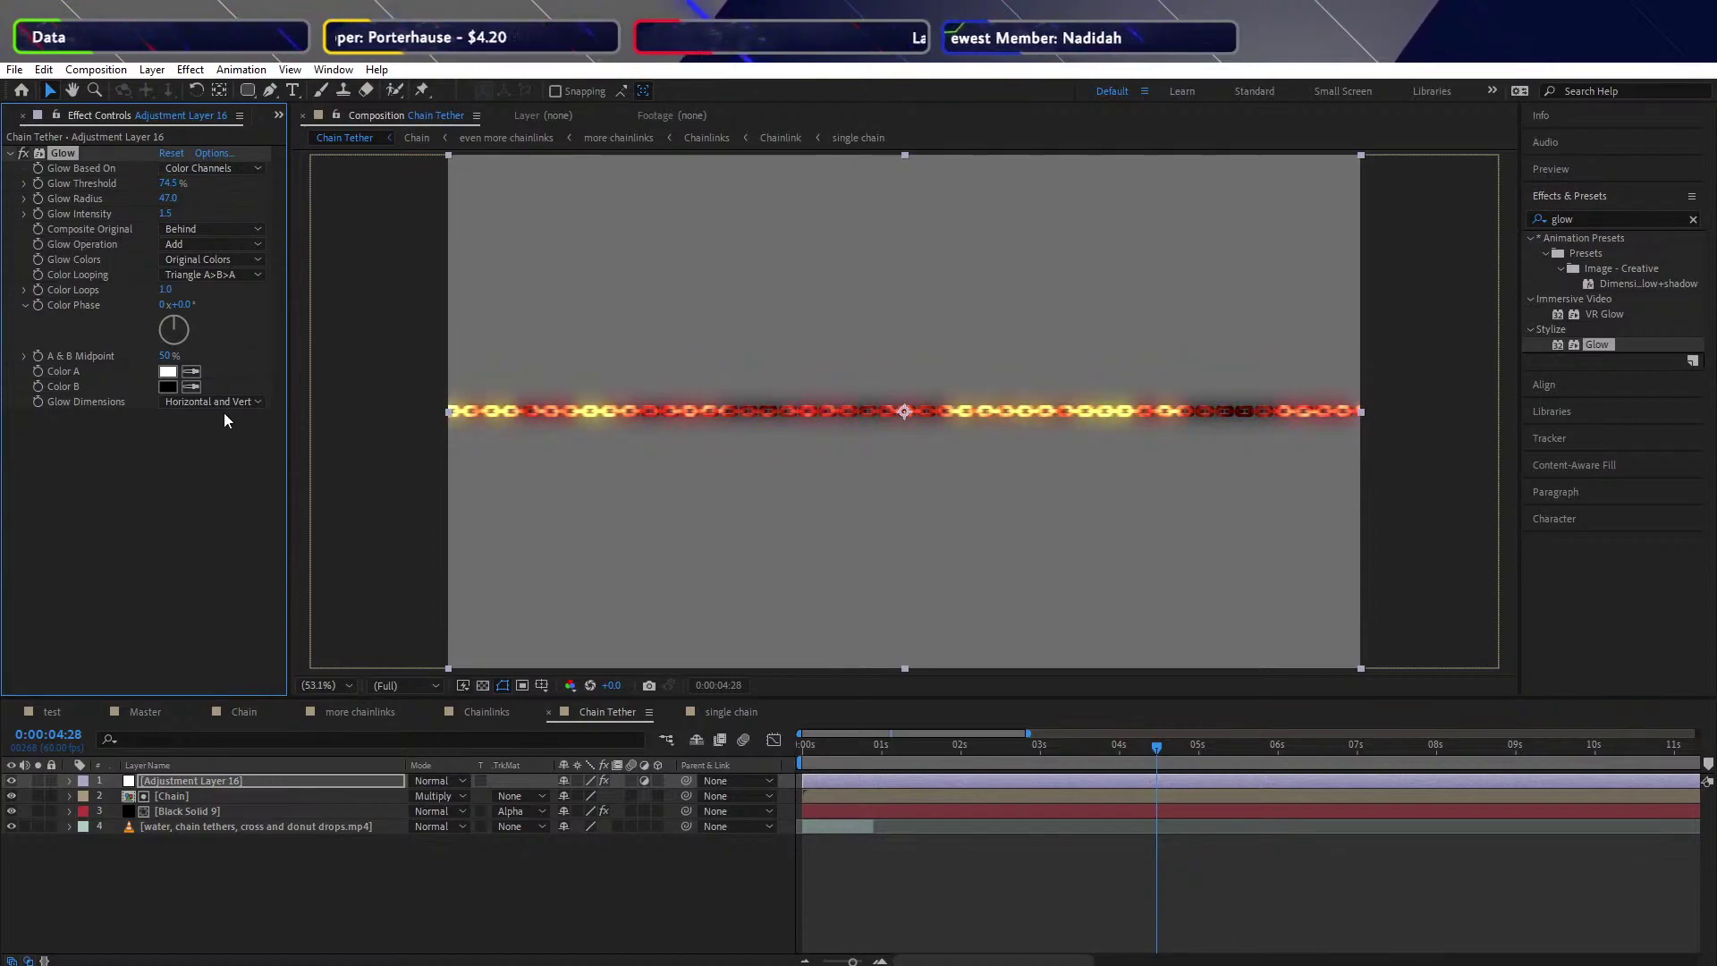
left_click(229, 229)
left_click(220, 251)
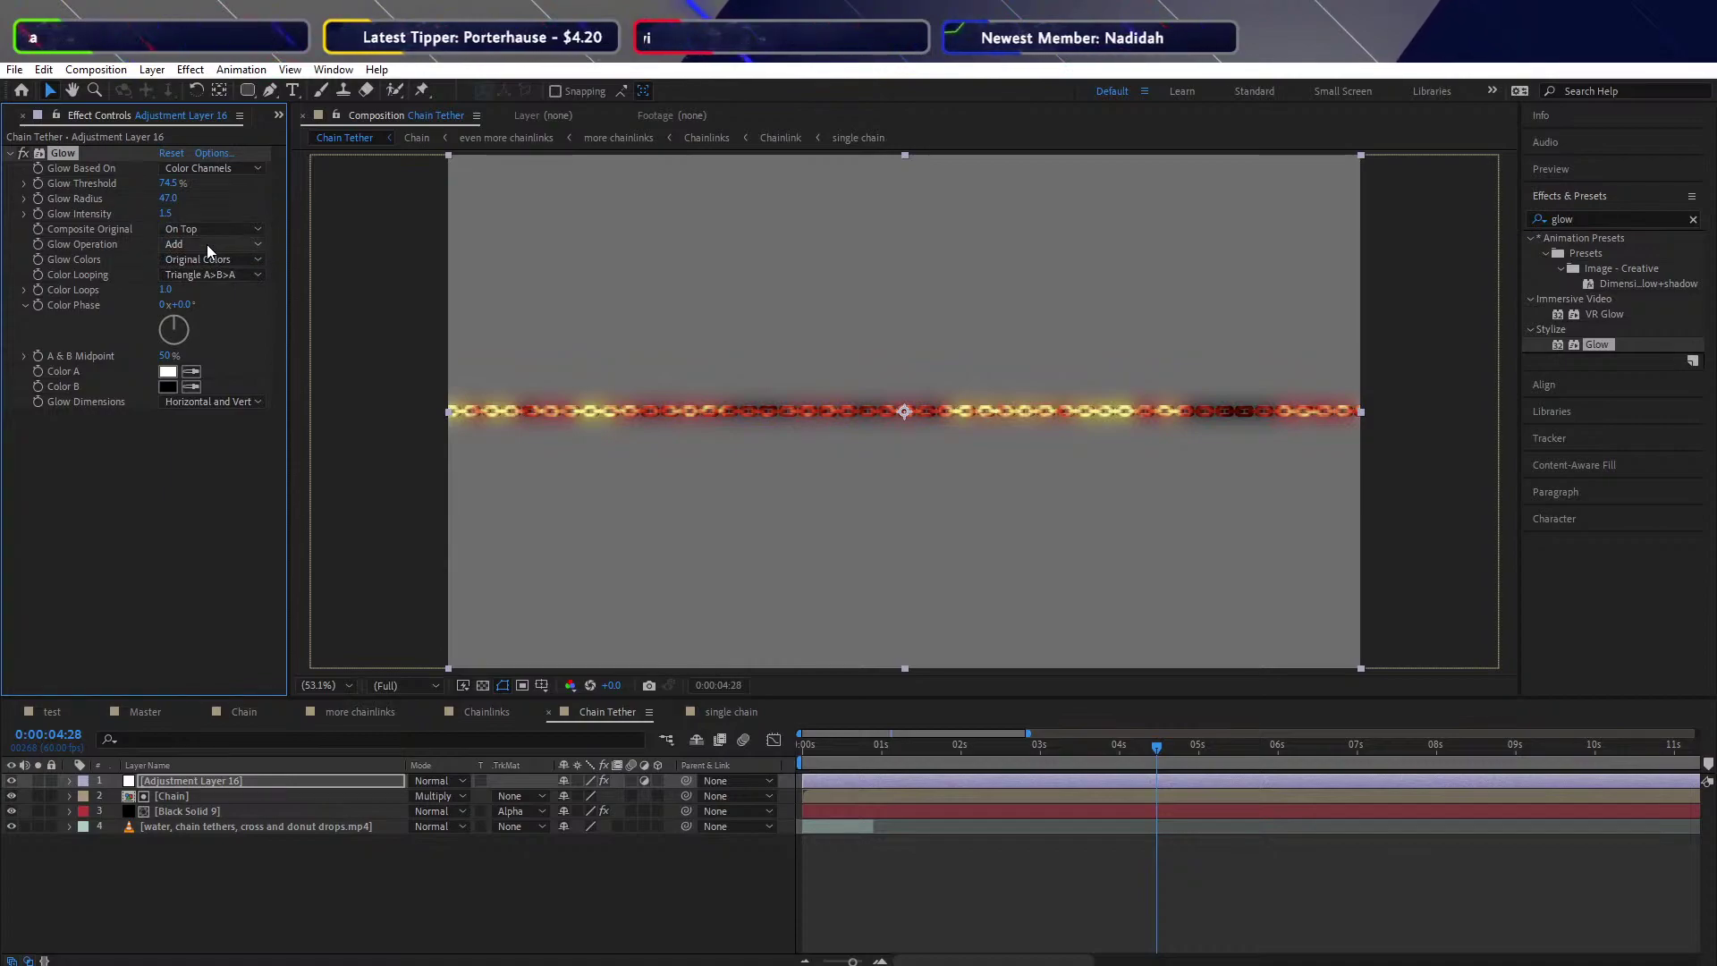
left_click(211, 229)
left_click(216, 268)
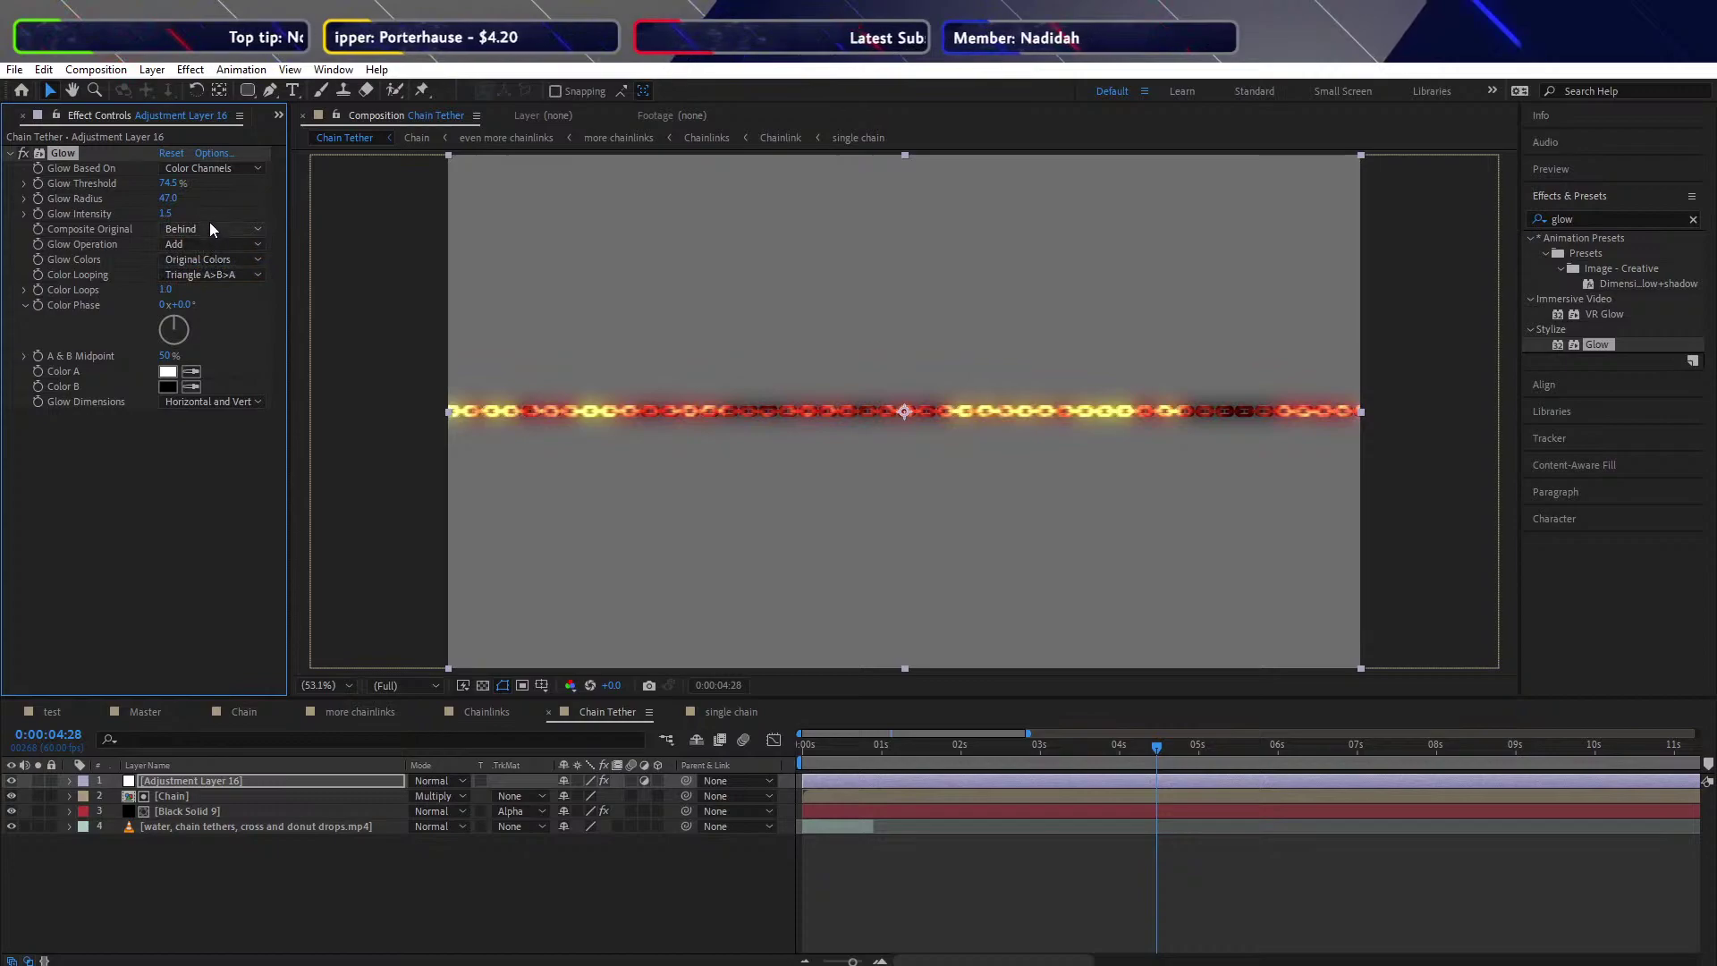
left_click(211, 229)
left_click(213, 251)
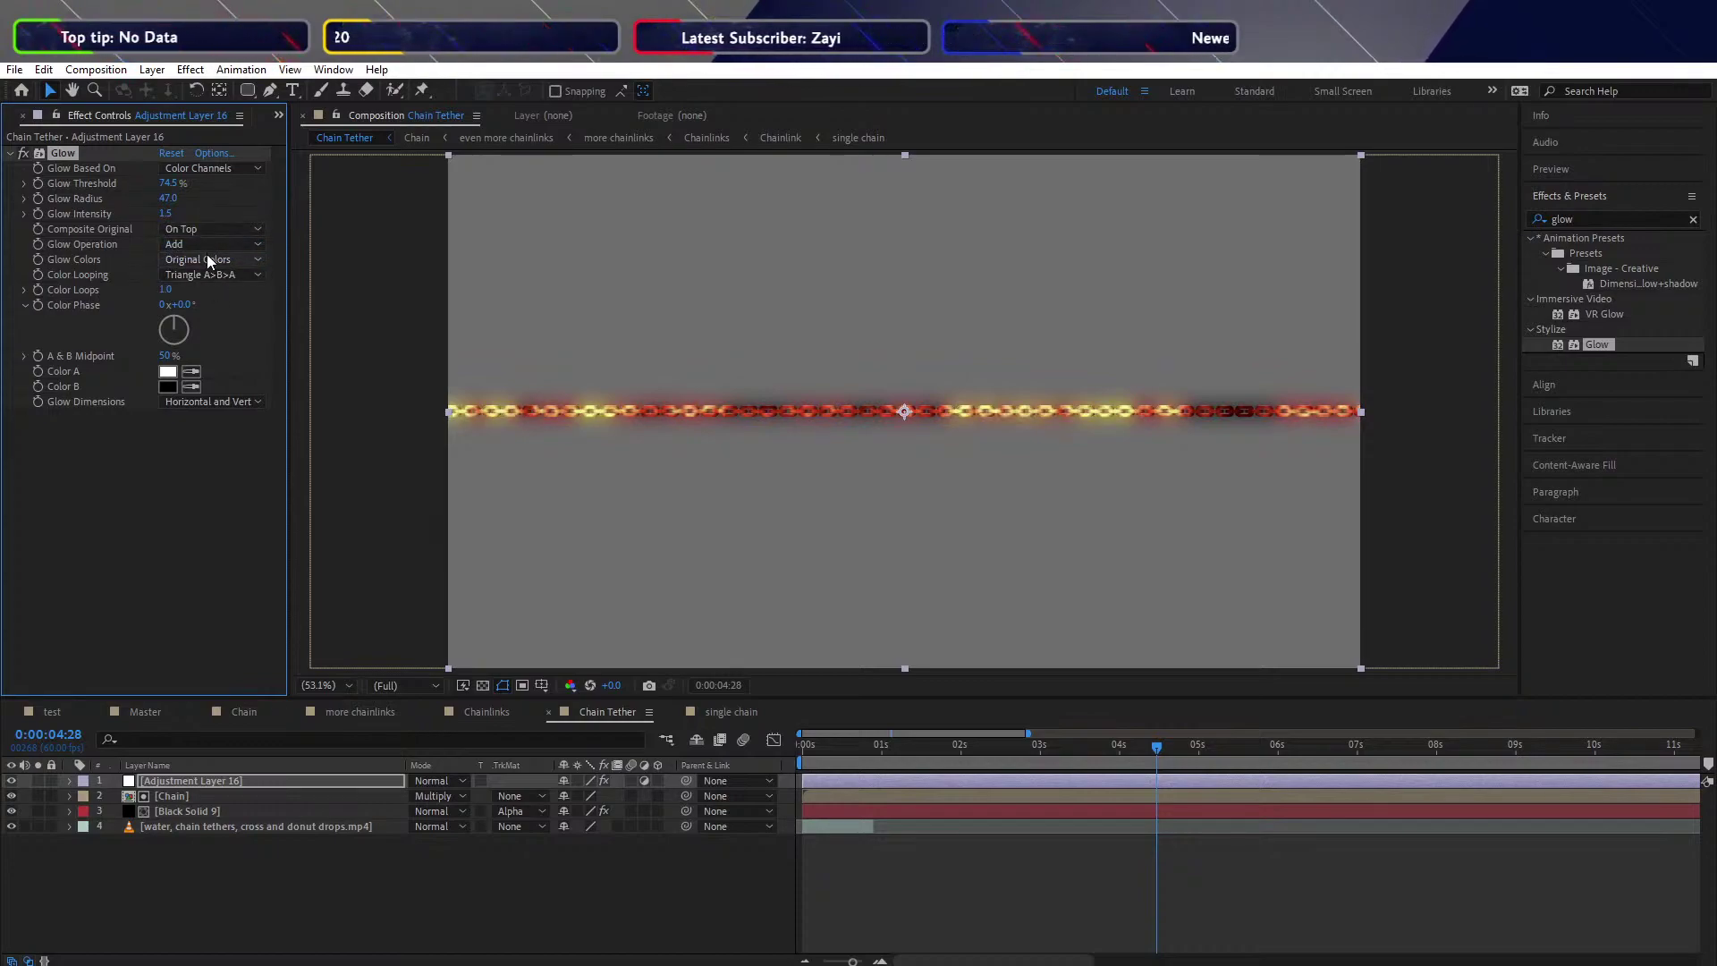
Set the Glow colour phase to -7° with Original Colors kept, and preview the glowing chain from the start
left_click(208, 260)
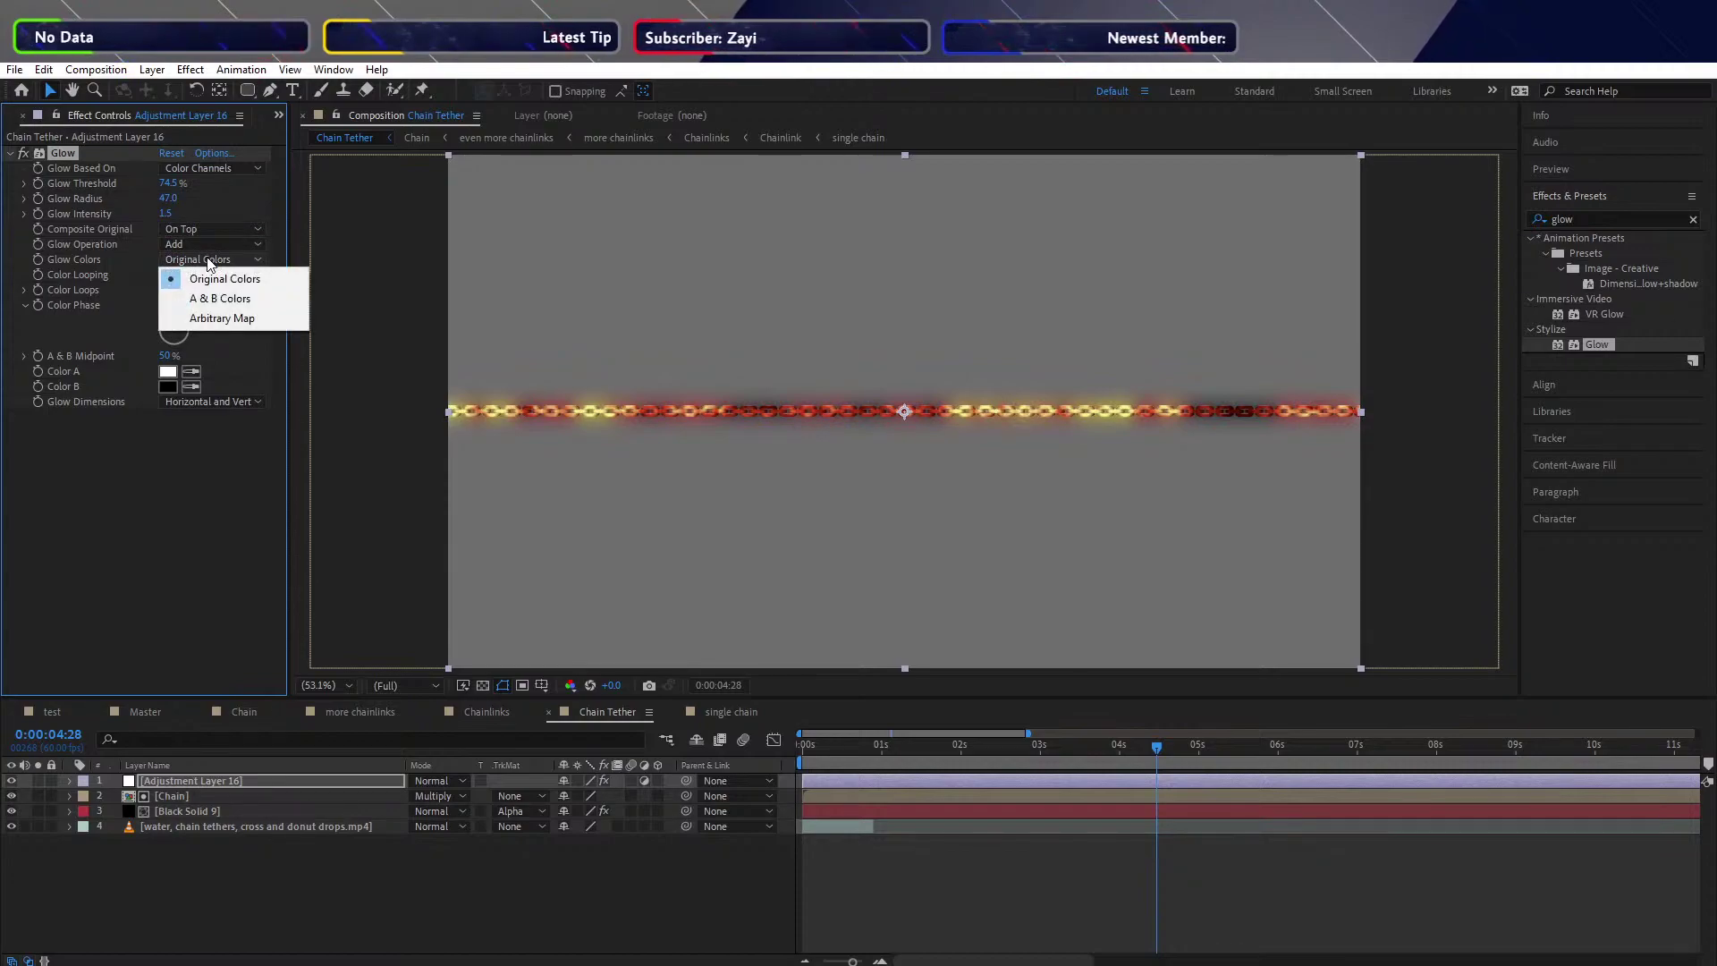
left_click(185, 485)
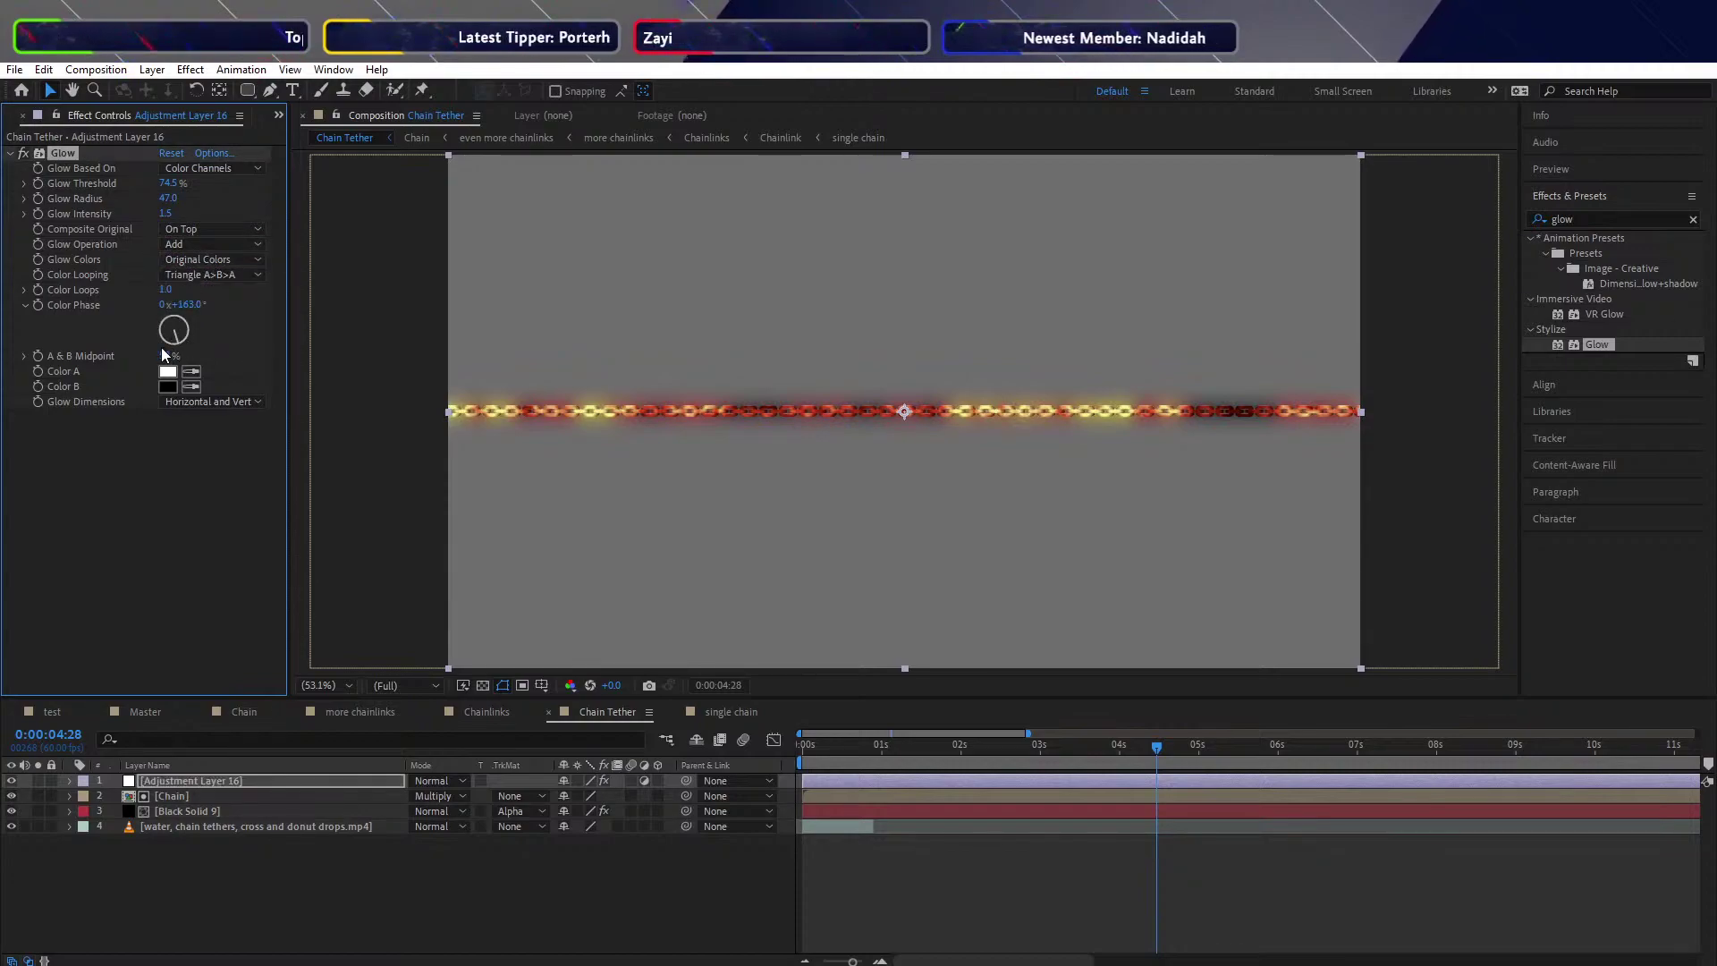
left_click_drag(198, 316, 169, 288)
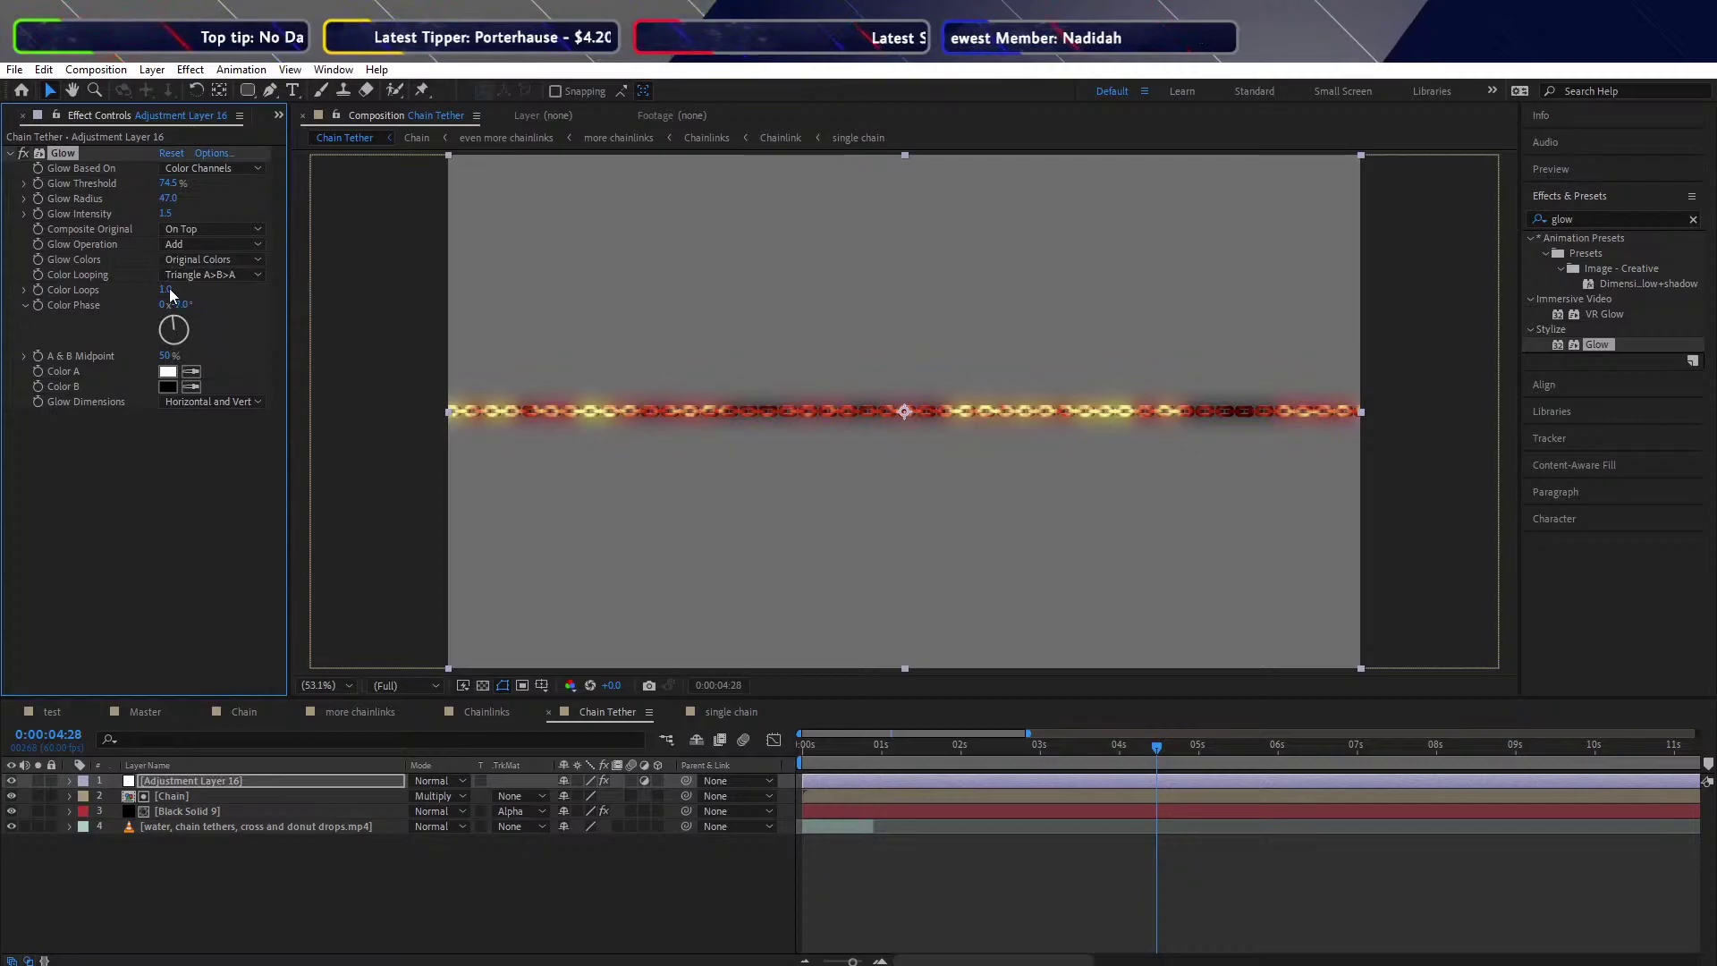
left_click(260, 868)
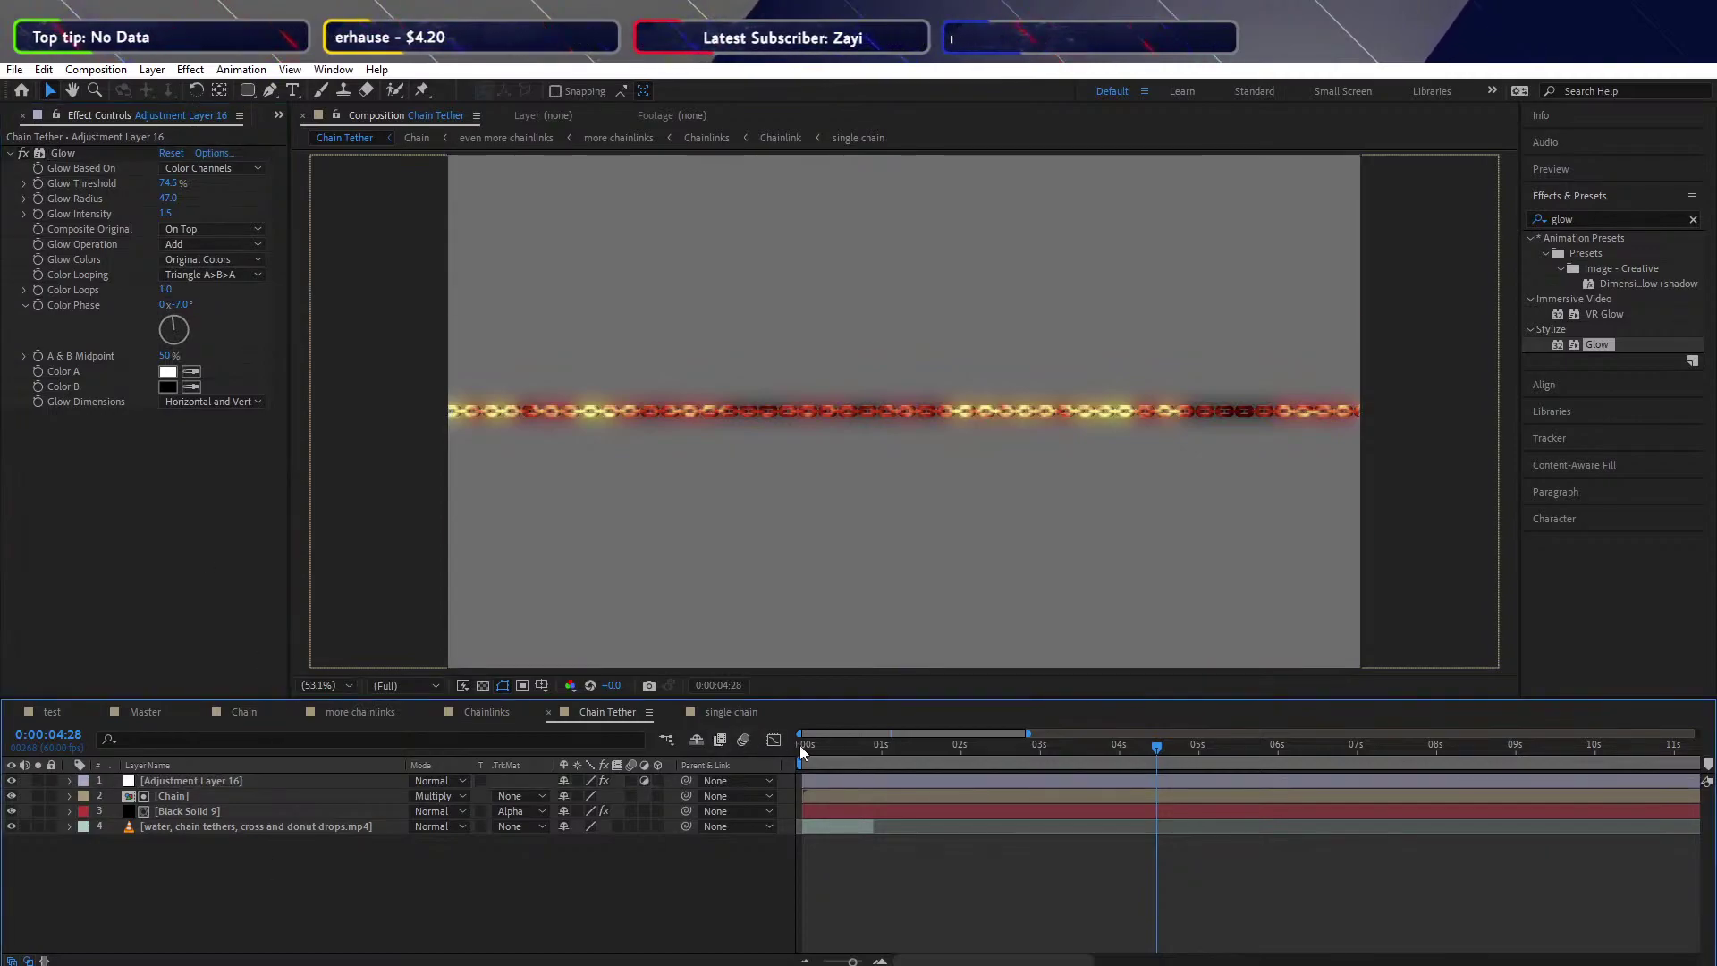
left_click_drag(807, 746, 972, 735)
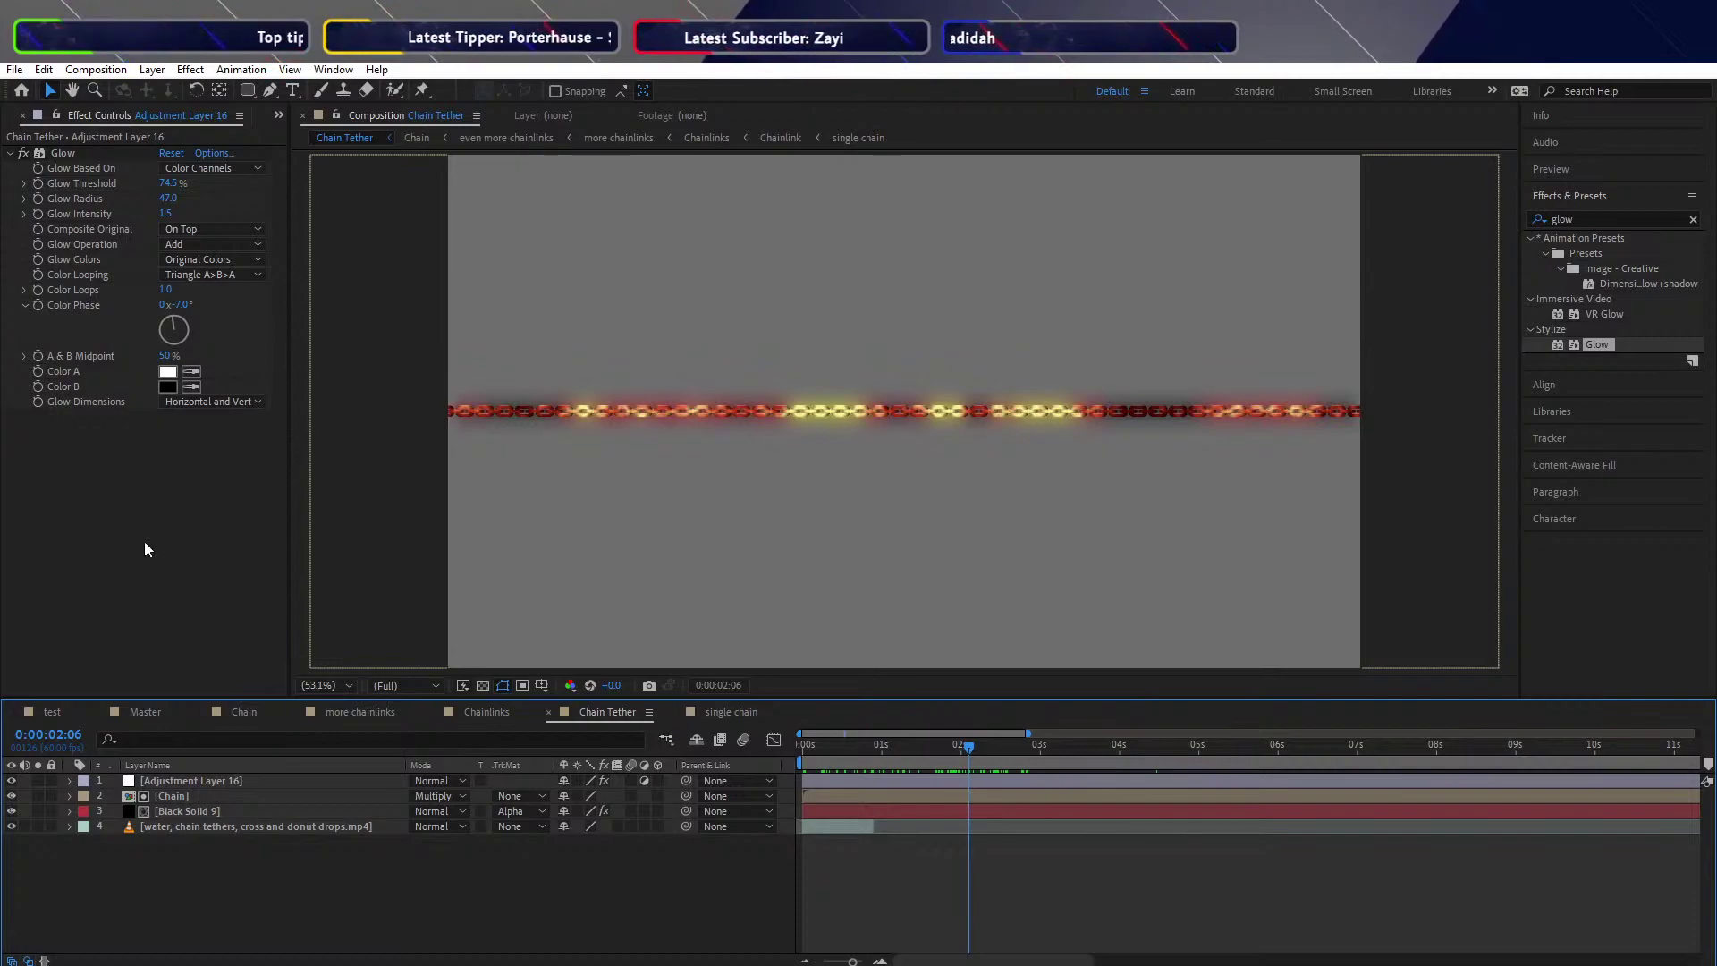
Try a duplicate of the Glow effect on the adjustment layer and undo it
left_click(166, 562)
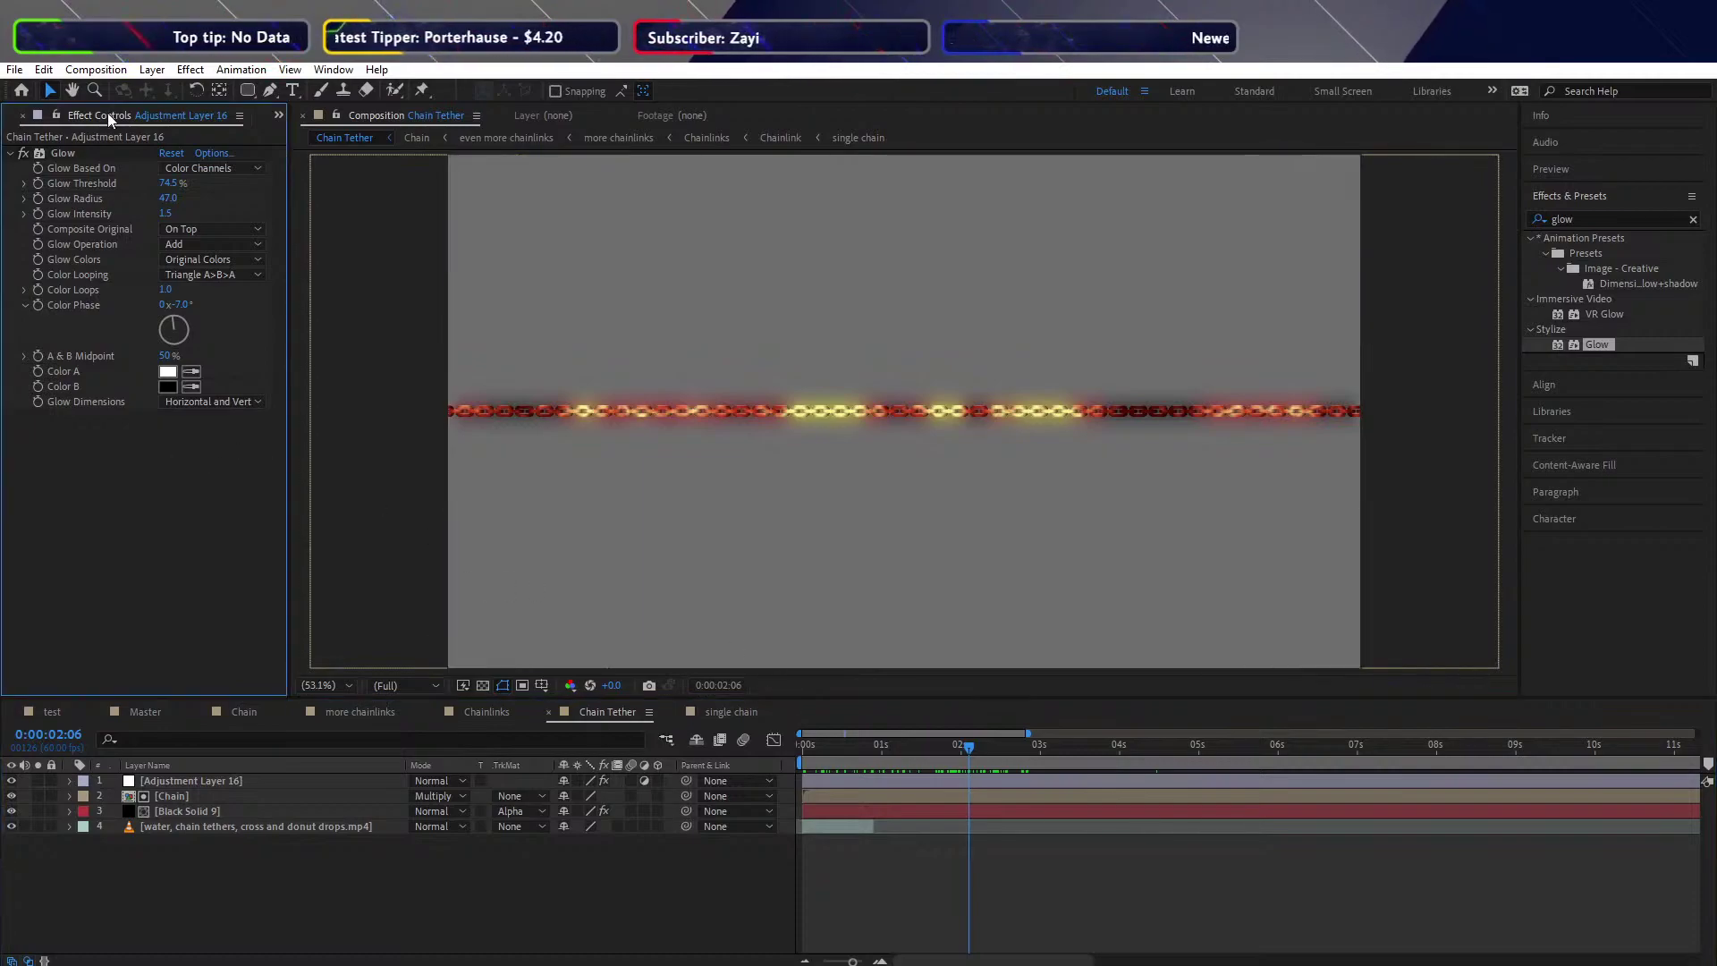
left_click(68, 153)
key("ctrl+d")
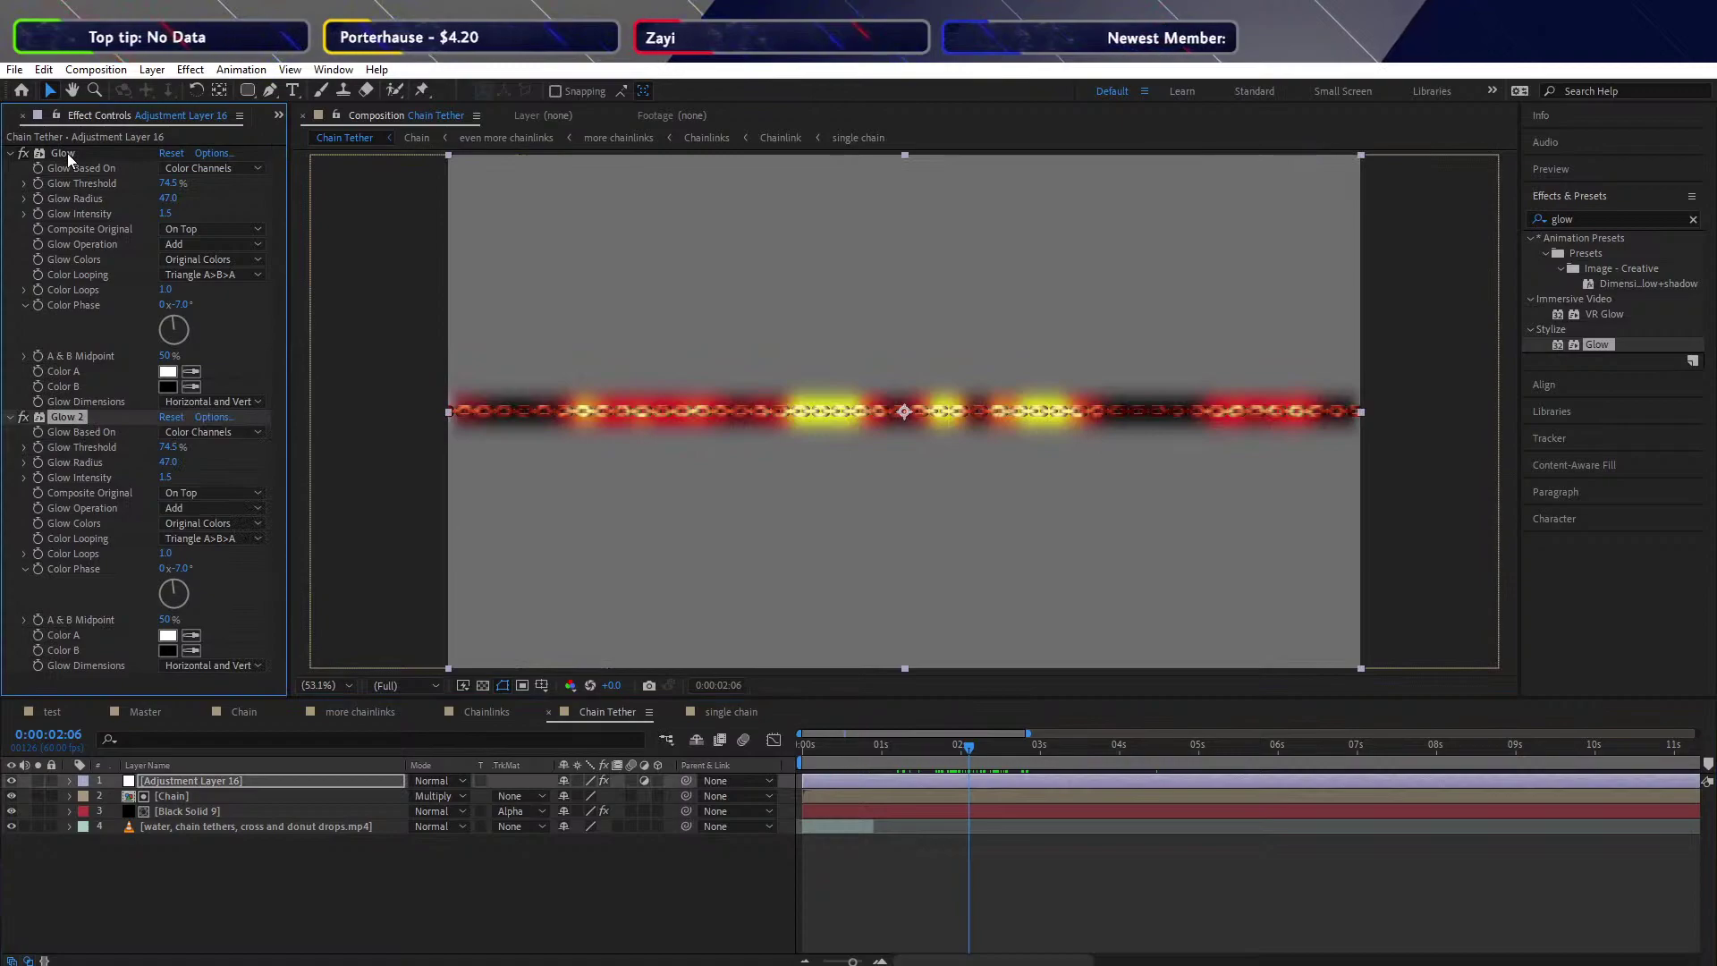
key("ctrl+z")
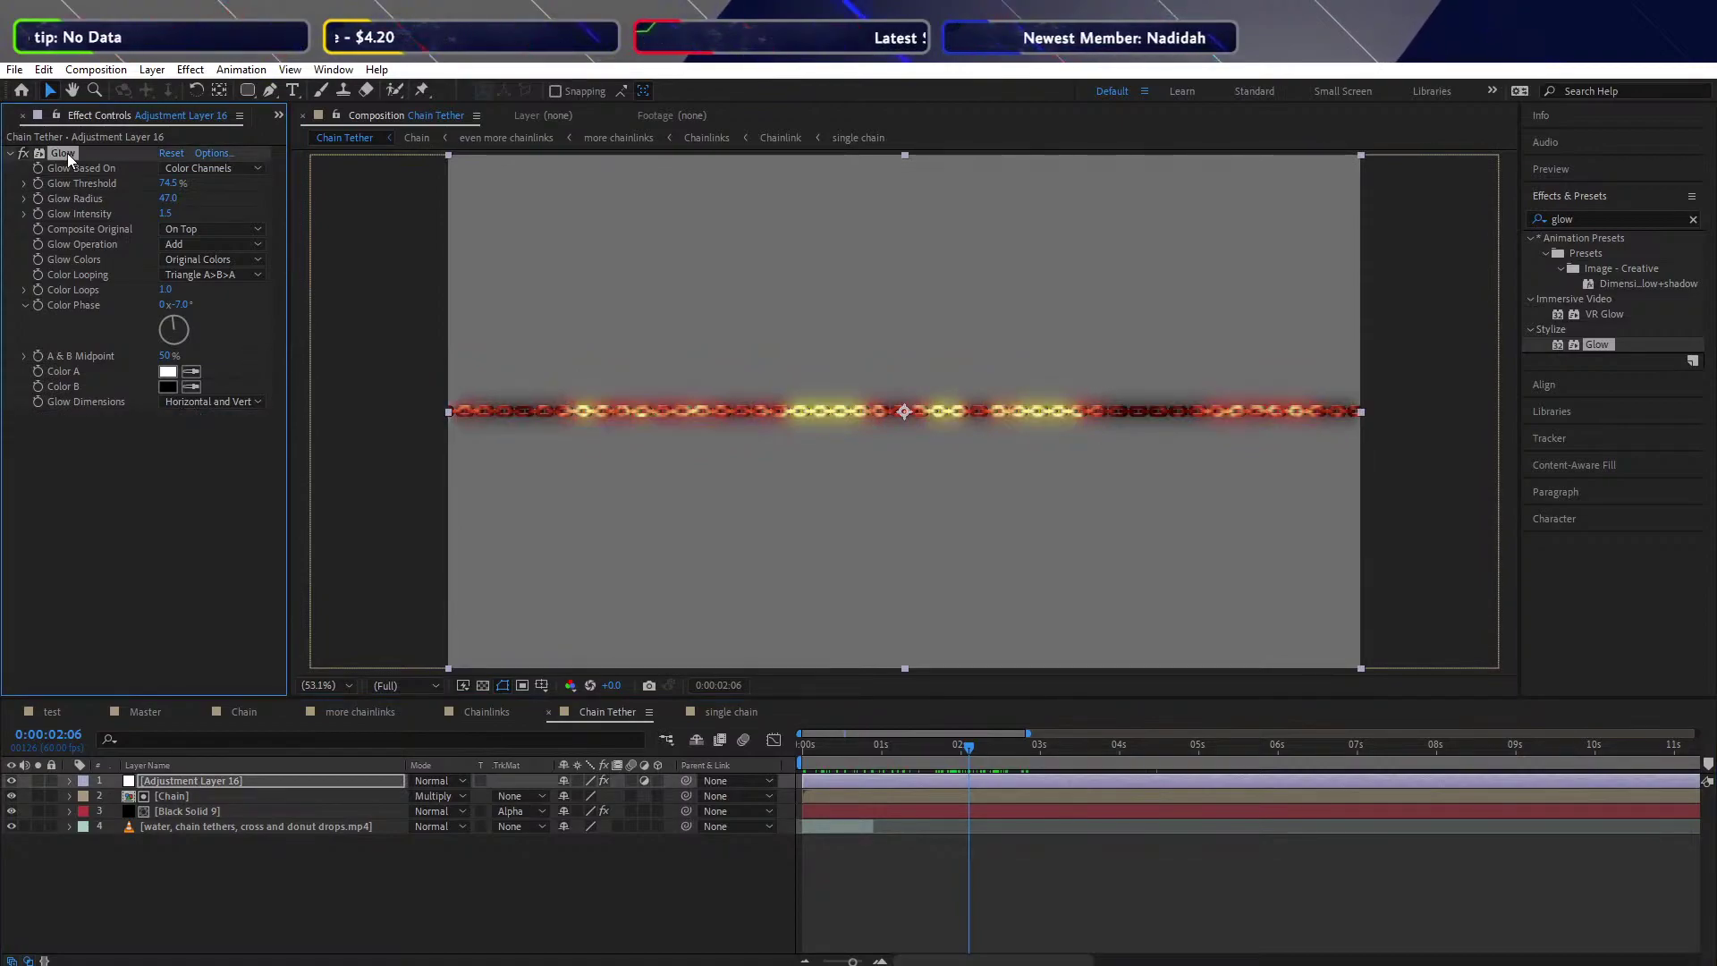
Set the Glow radius on the adjustment layer to 21
left_click(168, 198)
type("12")
key("Return")
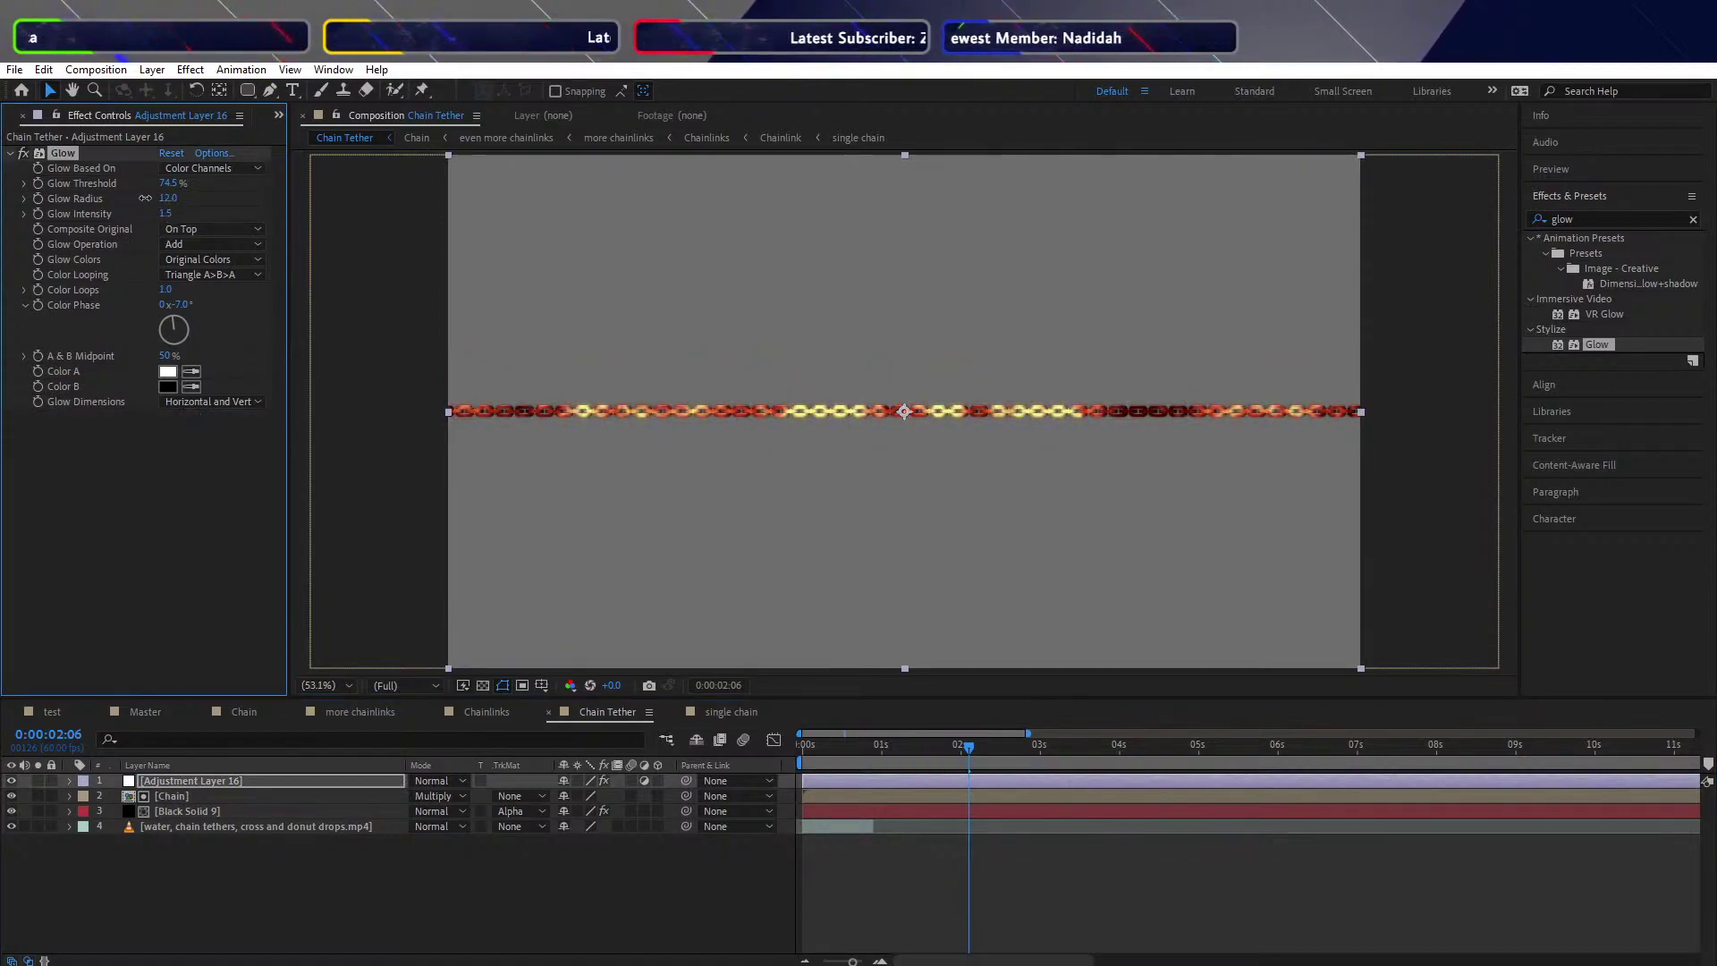
left_click_drag(144, 198, 146, 197)
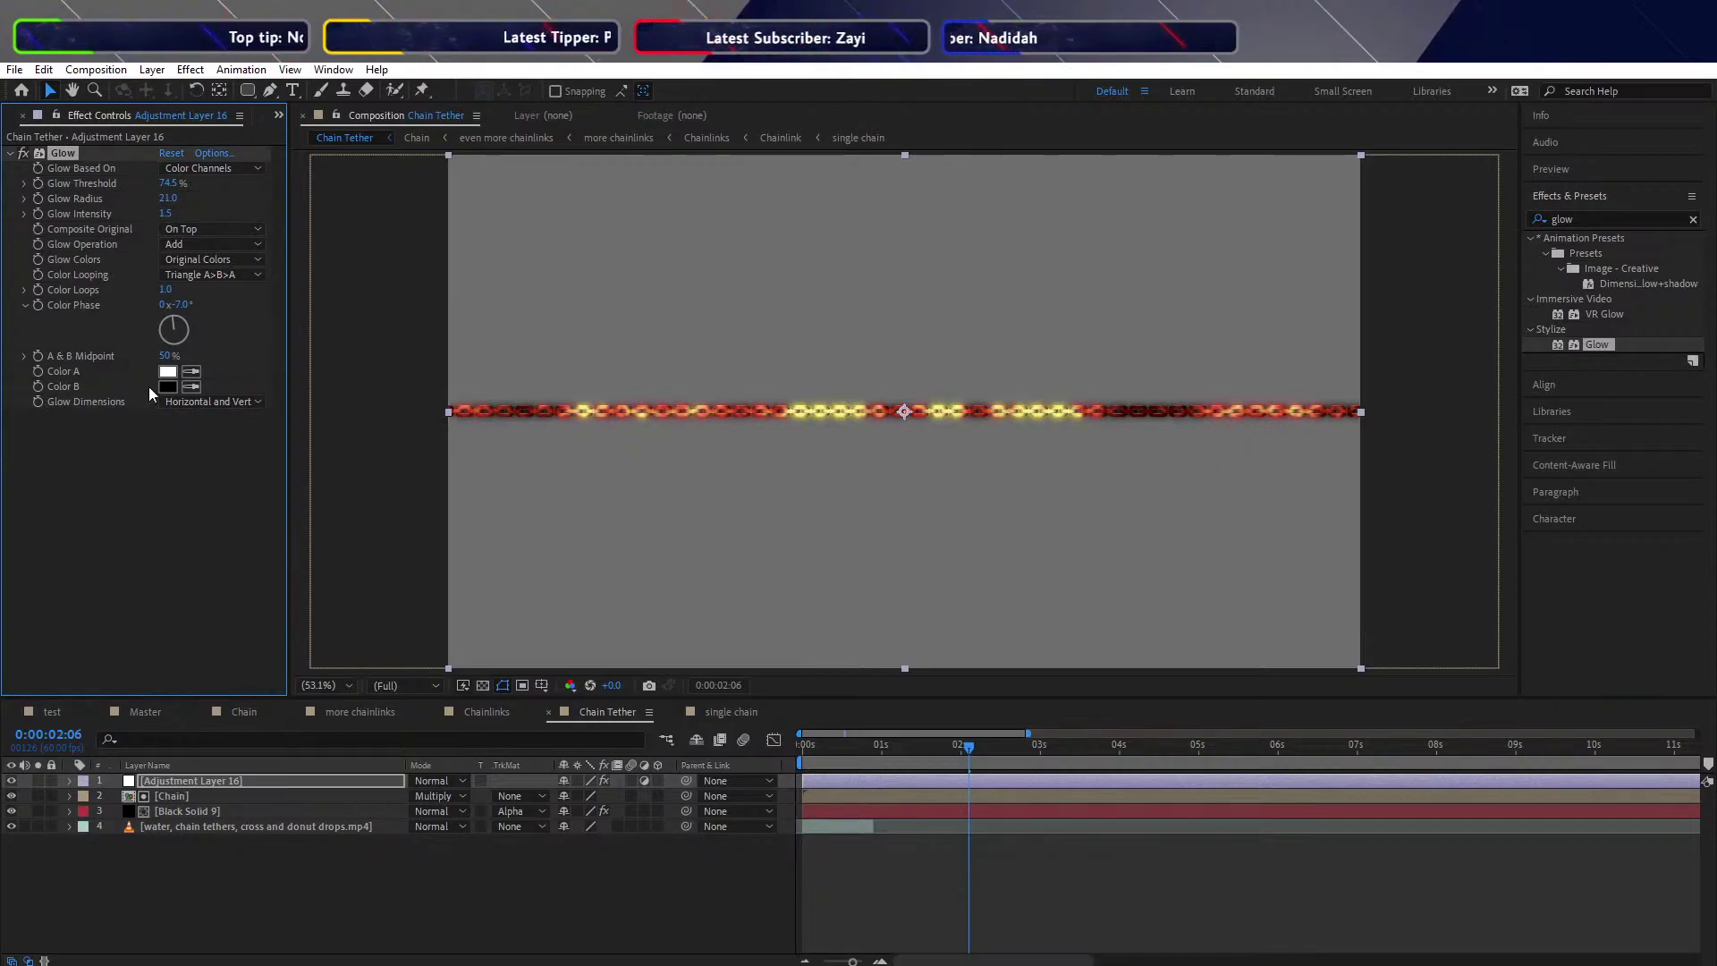
Compare the glowing chain with the chain in the reference footage between 0:00:00:27 and 0:00:00:32
left_click(143, 460)
left_click_drag(825, 750, 839, 750)
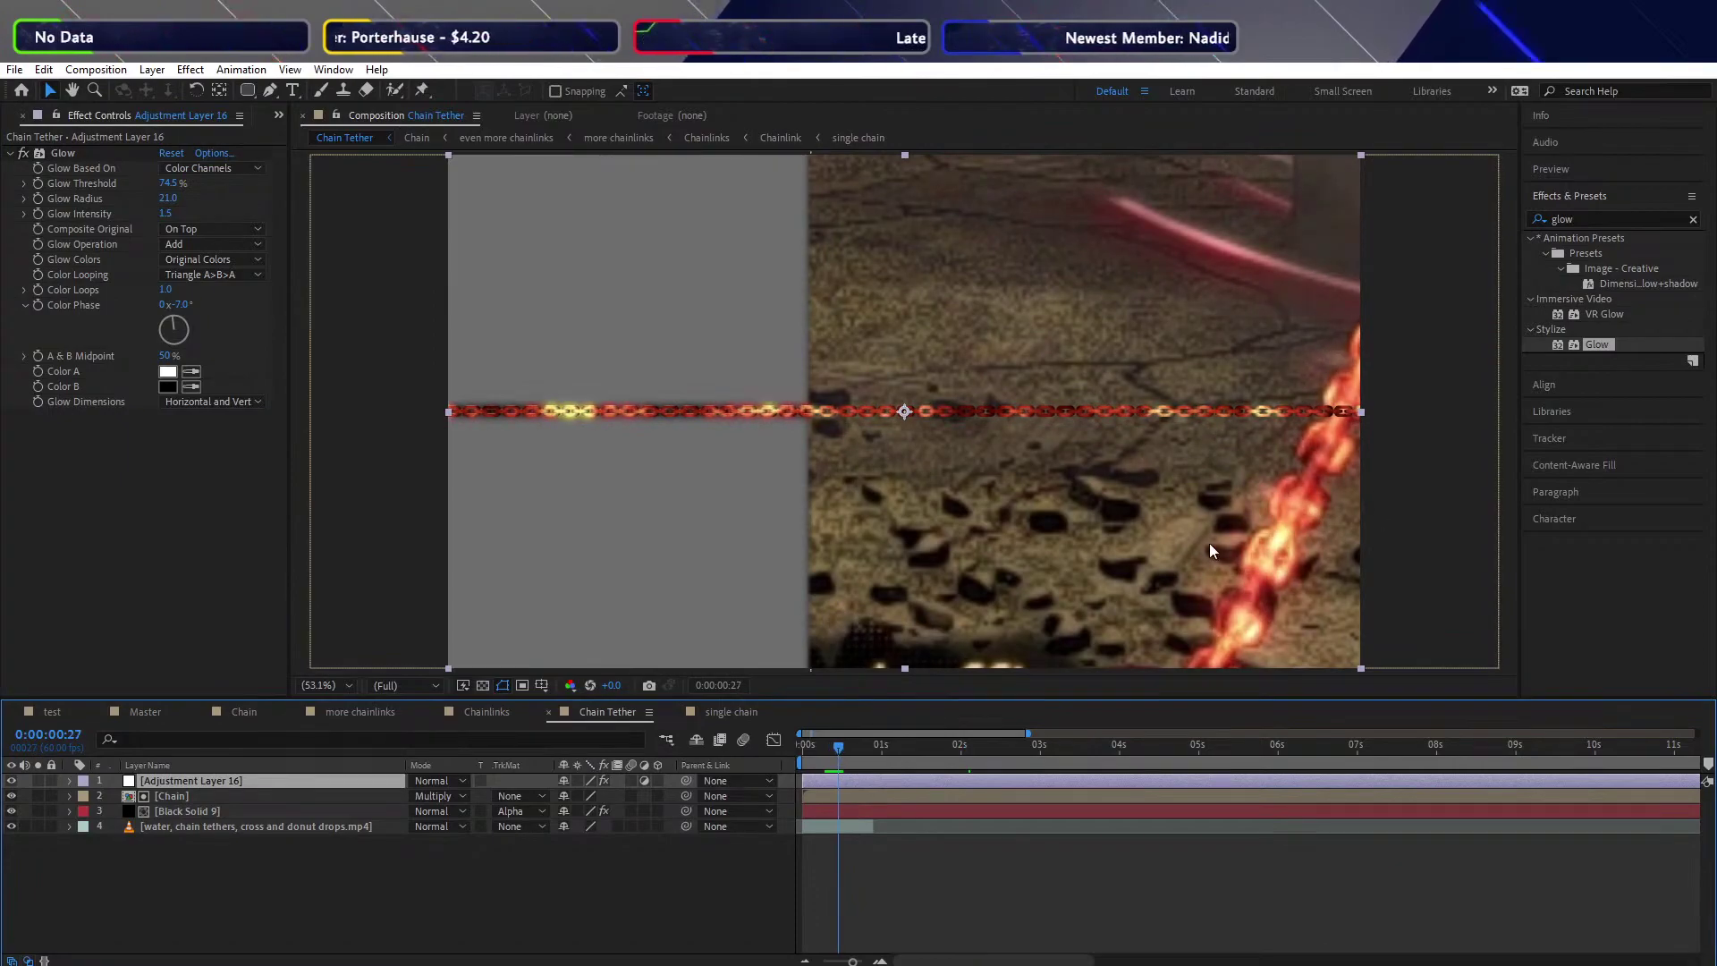
mouse_move(843, 744)
left_mouse_down()
mouse_move(855, 735)
mouse_move(825, 730)
mouse_move(873, 726)
mouse_move(846, 728)
left_mouse_up()
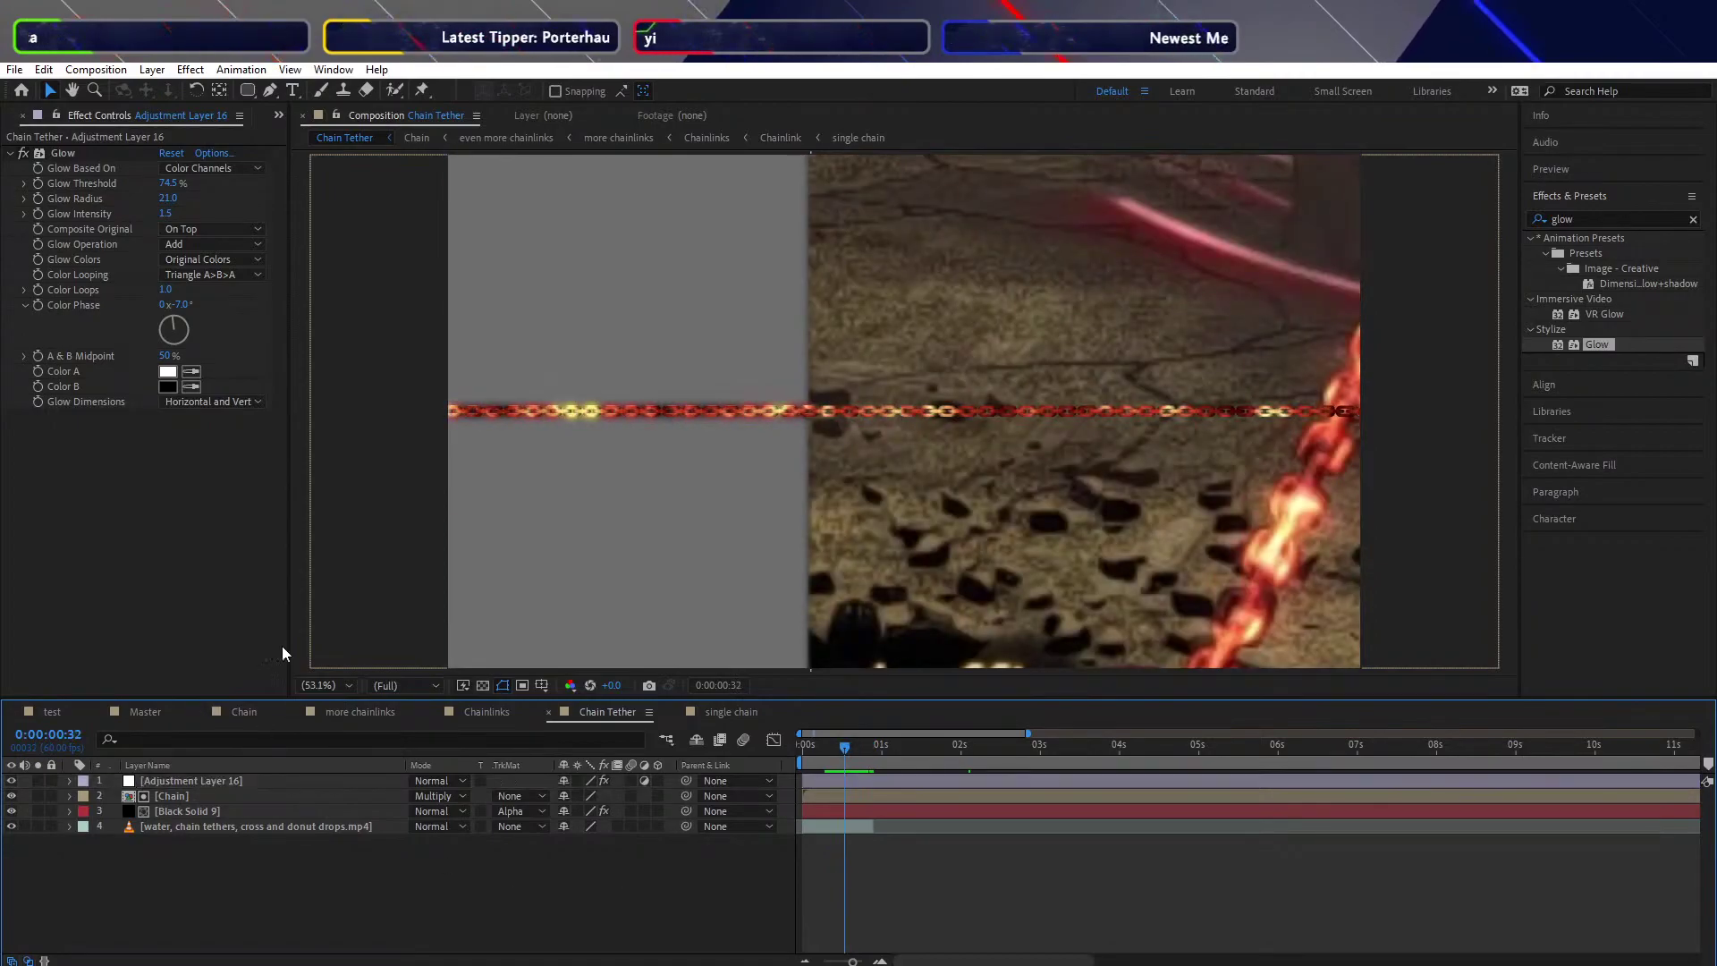
Browse the marker compositions in the project and open the Fire rising composition
left_click(21, 156)
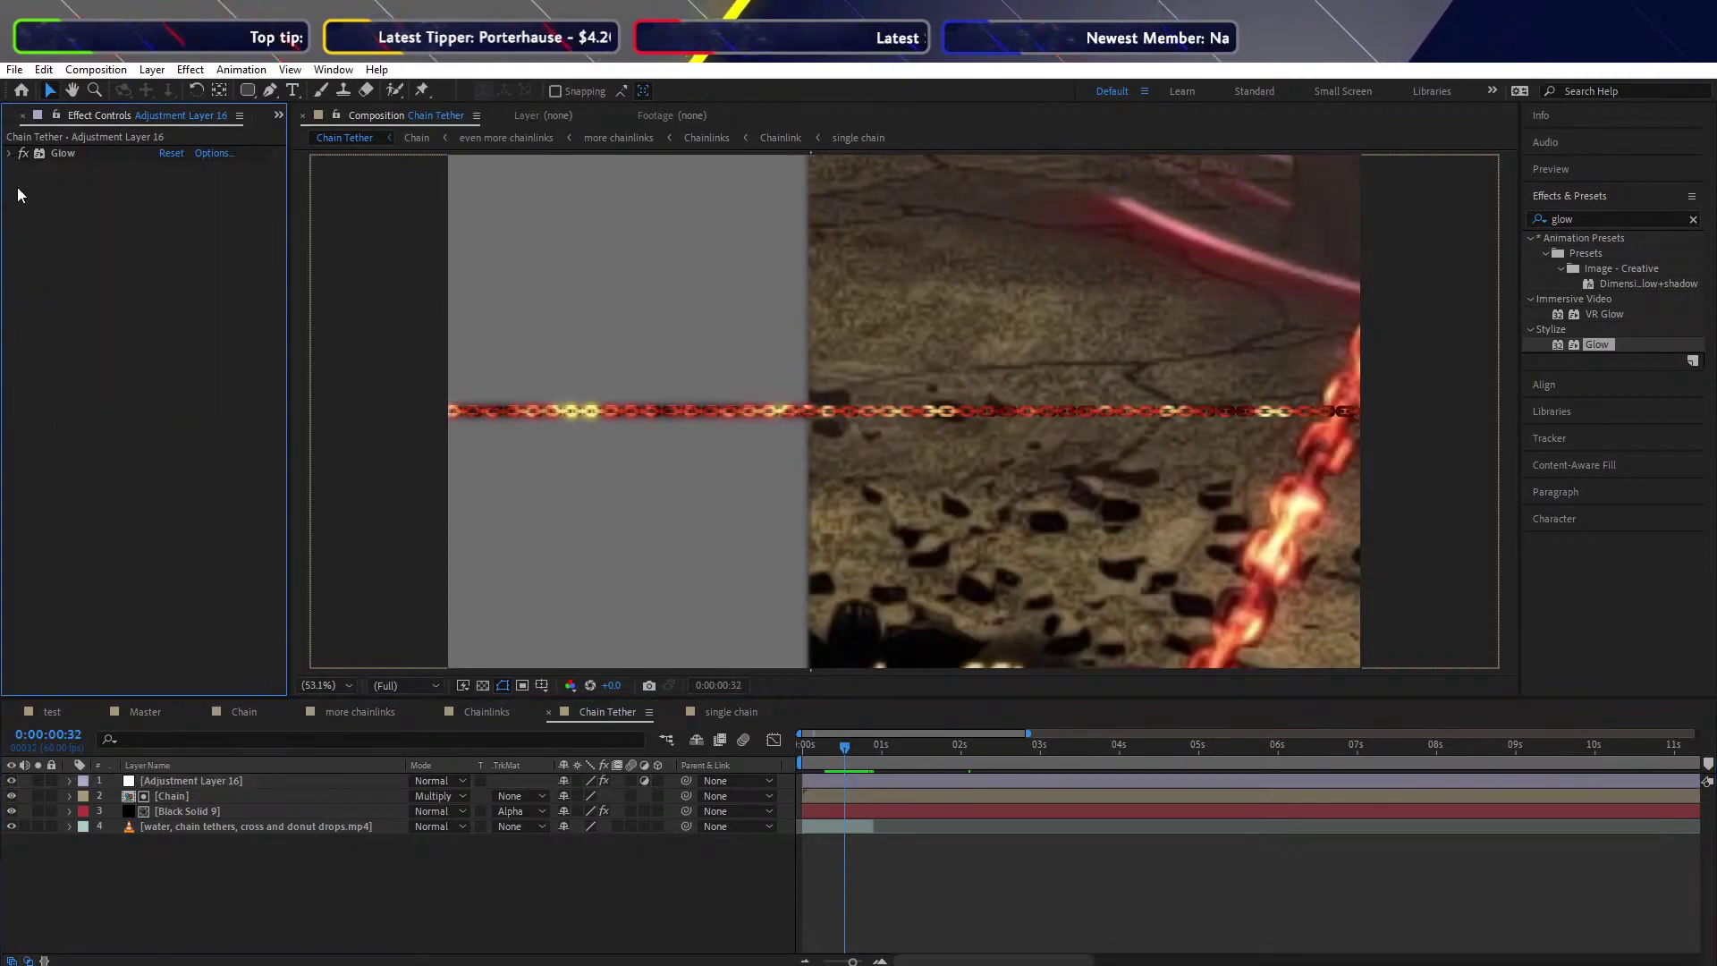
left_click(4, 116)
scroll(85, 461, "up", 1)
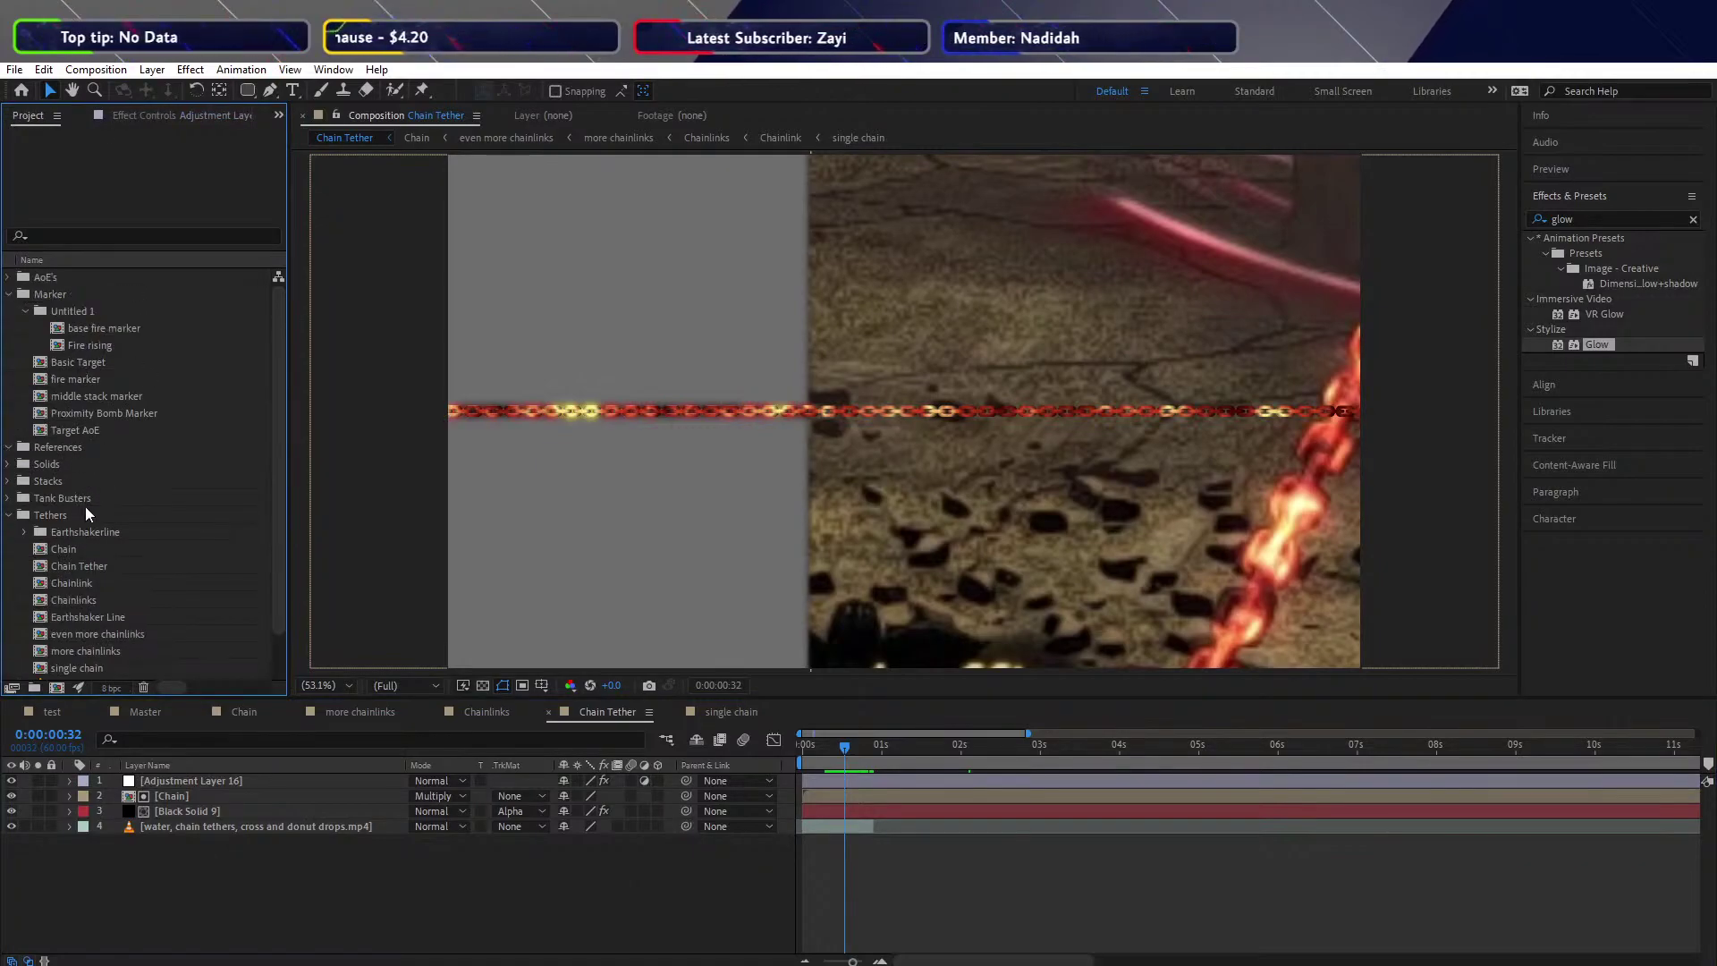
left_click(44, 378)
left_click(40, 411)
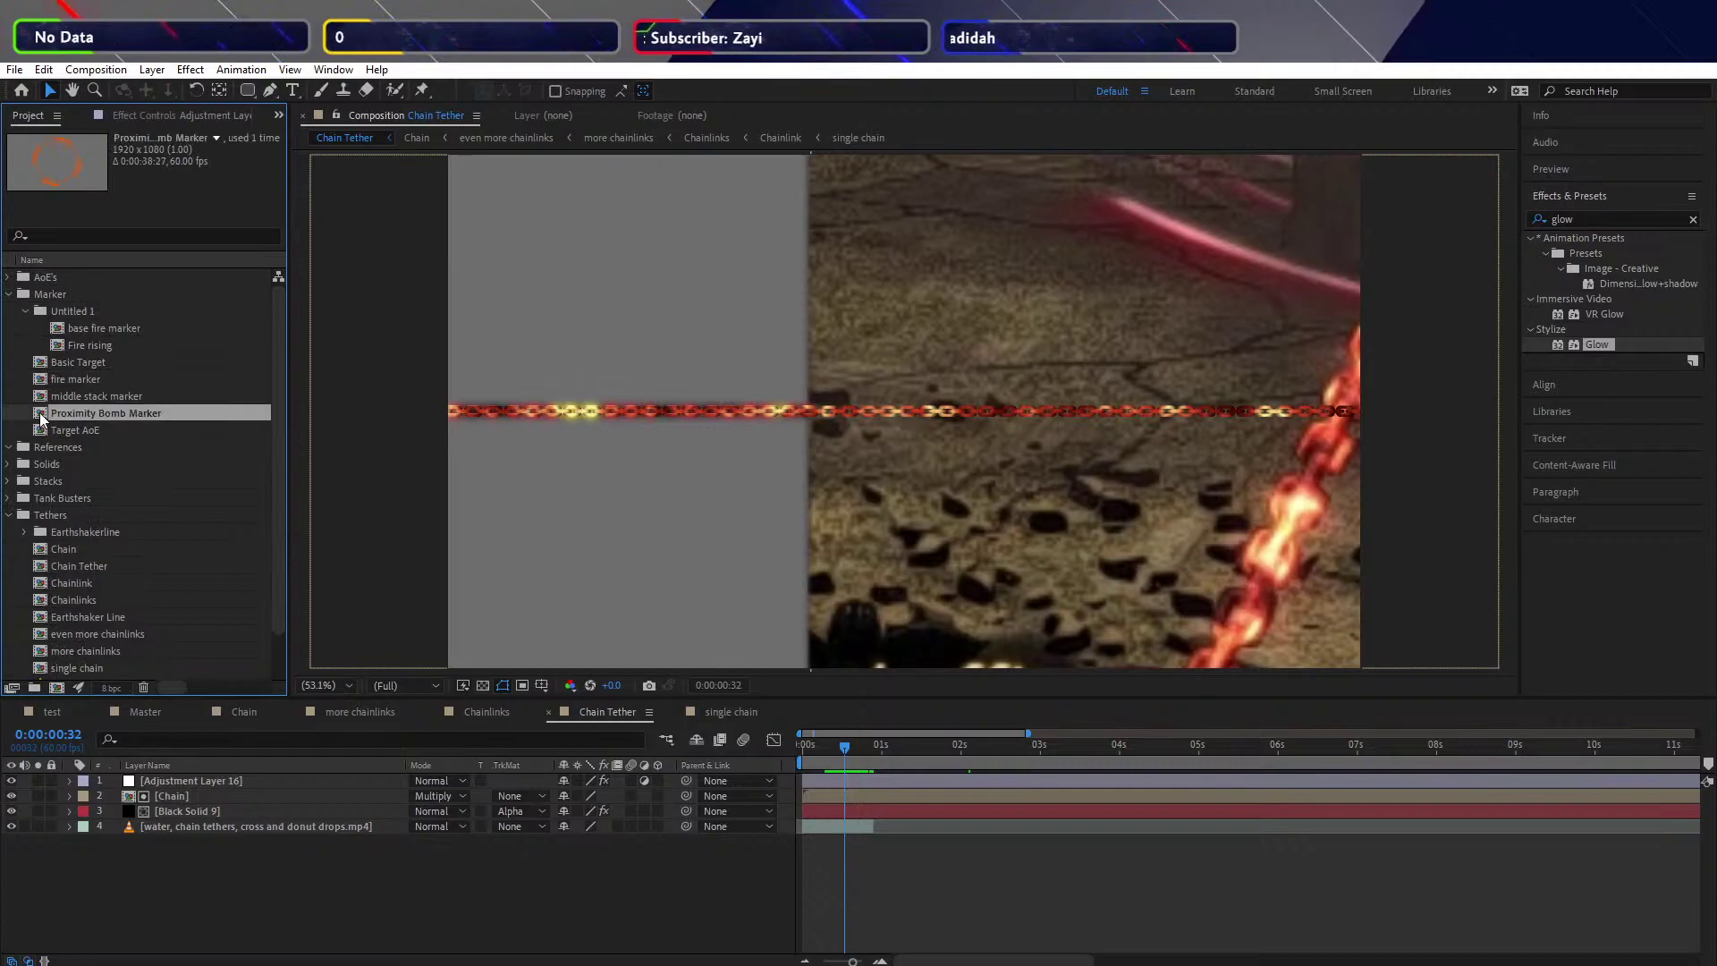
left_click(39, 384)
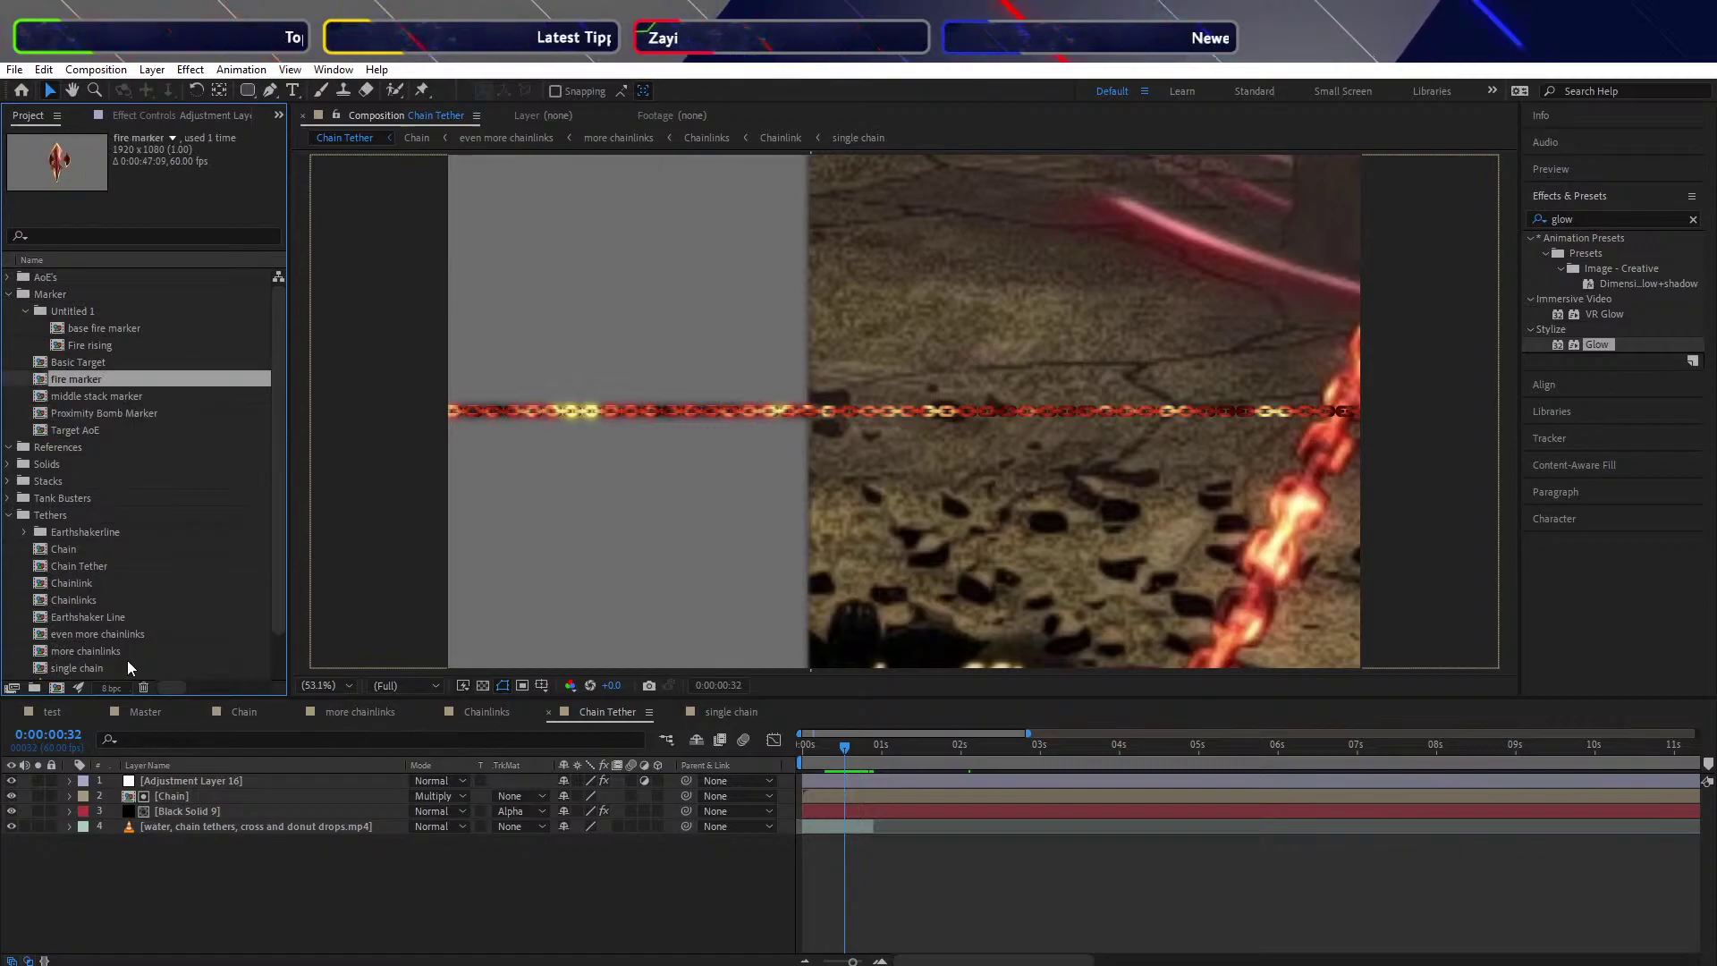
left_click(39, 431)
left_click(58, 330)
left_click(57, 343)
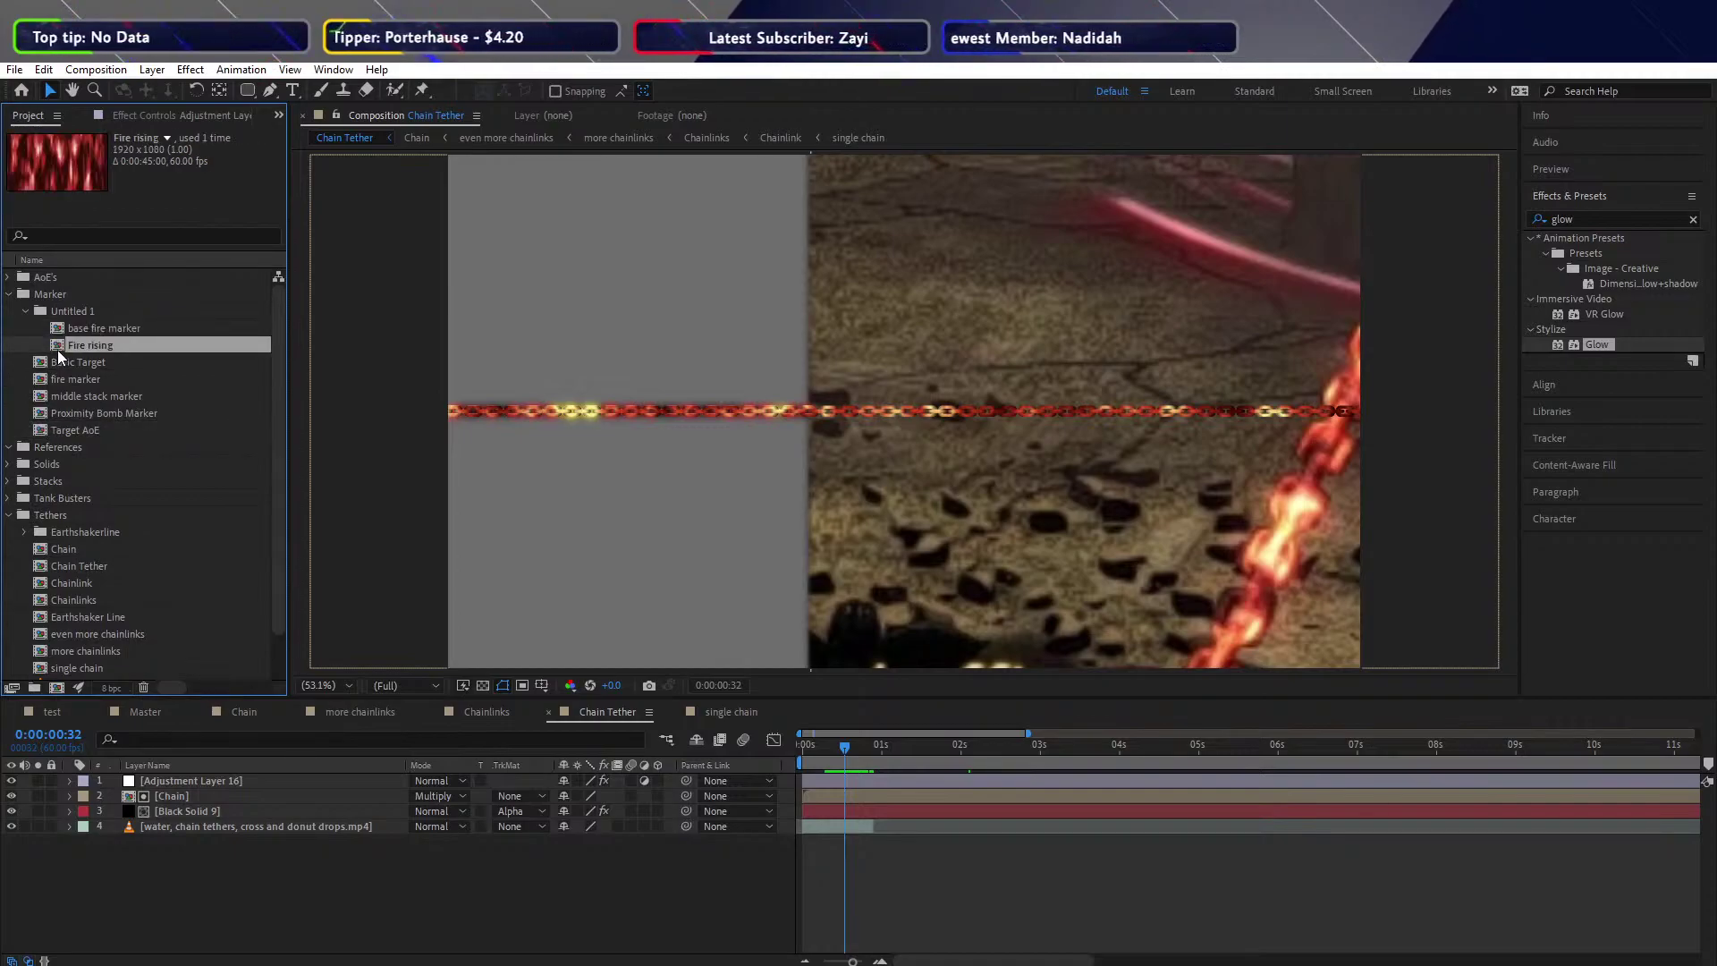
double_click(56, 347)
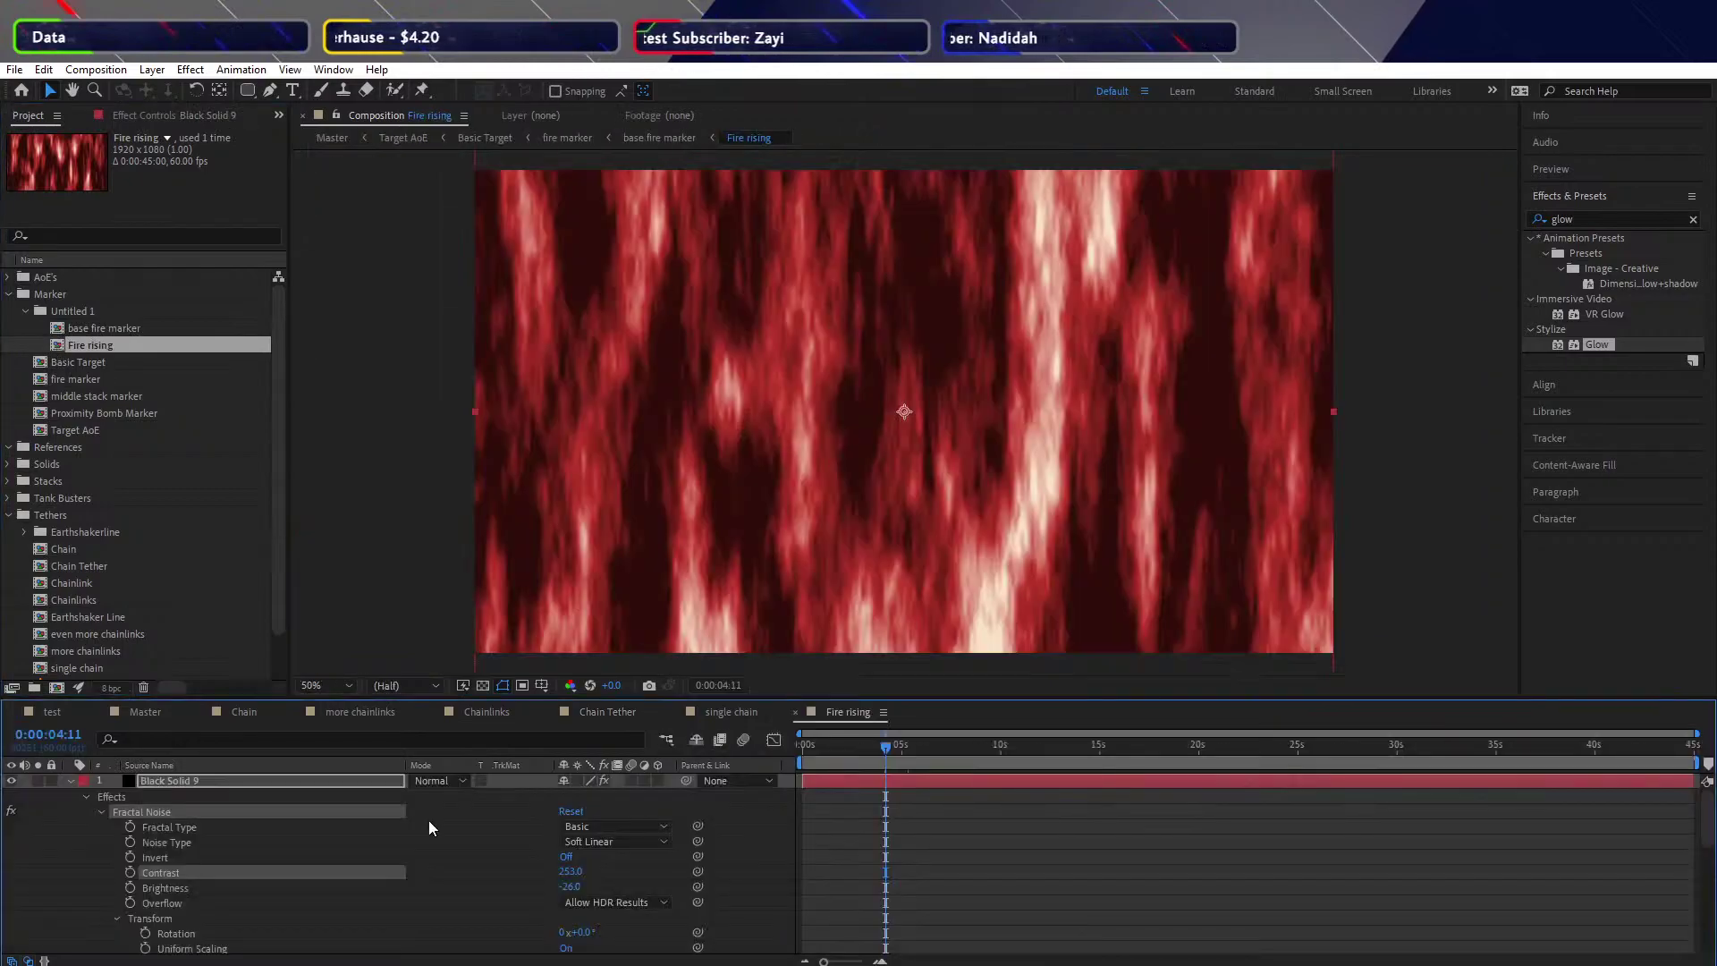
Copy the Black Solid 9 layer from Fire rising and paste it above all layers in Chain Tether
left_click(99, 811)
left_click(177, 780)
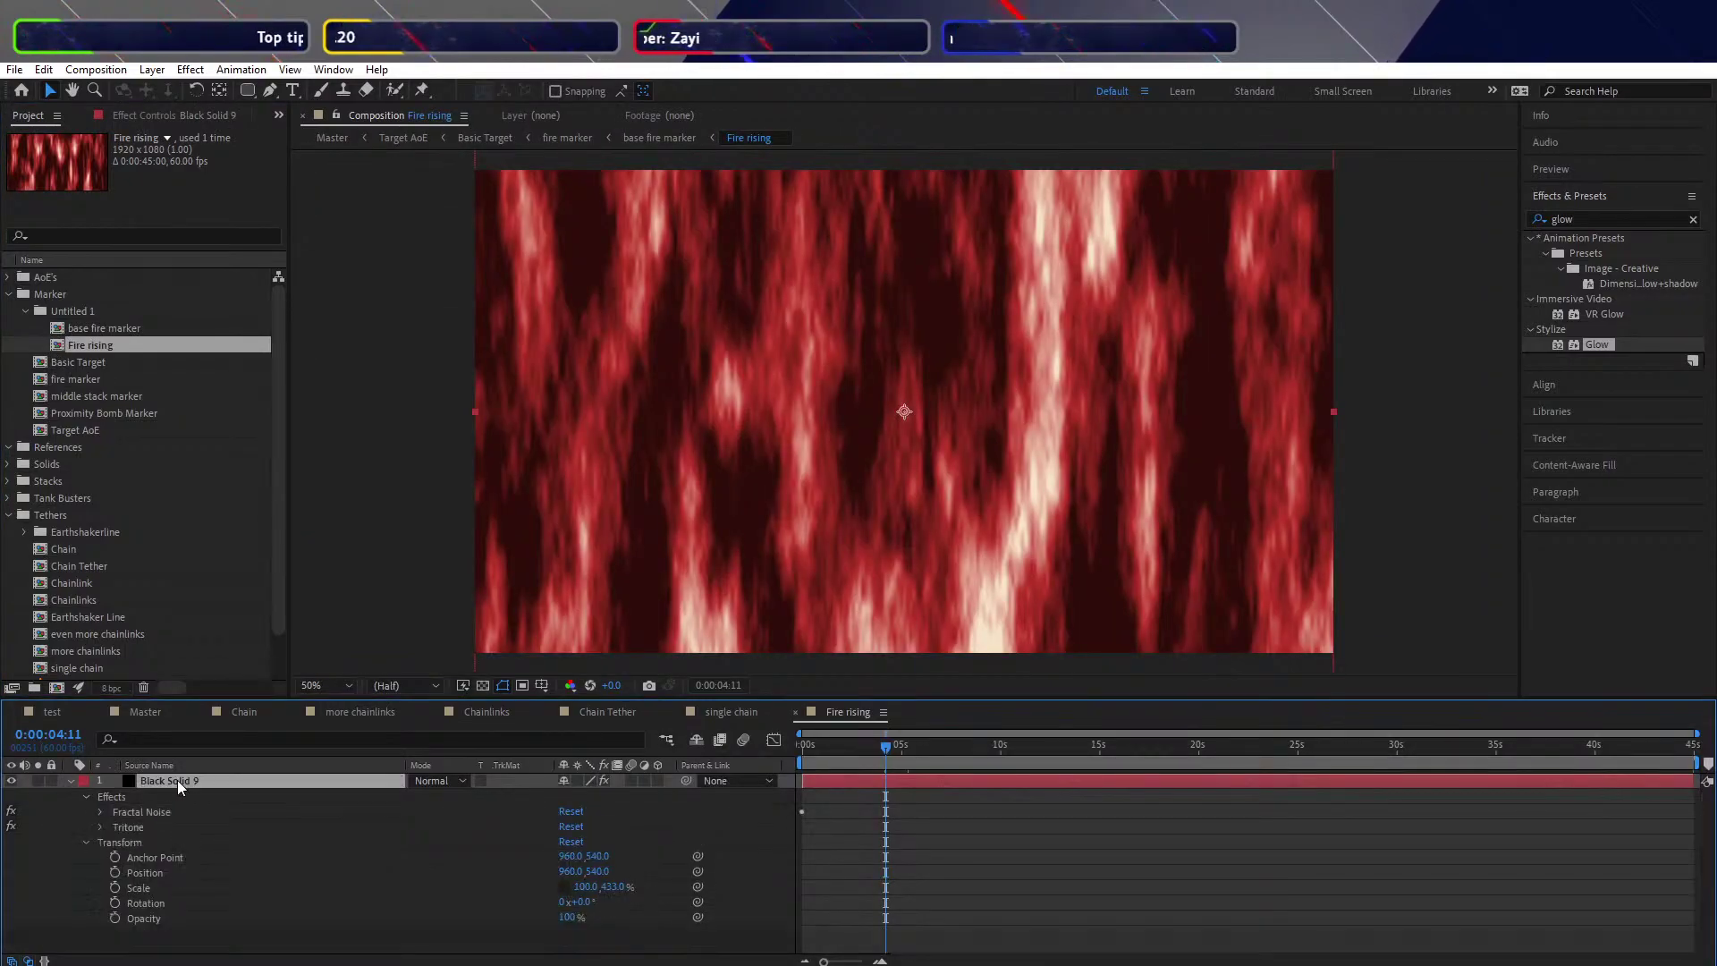
left_click(234, 711)
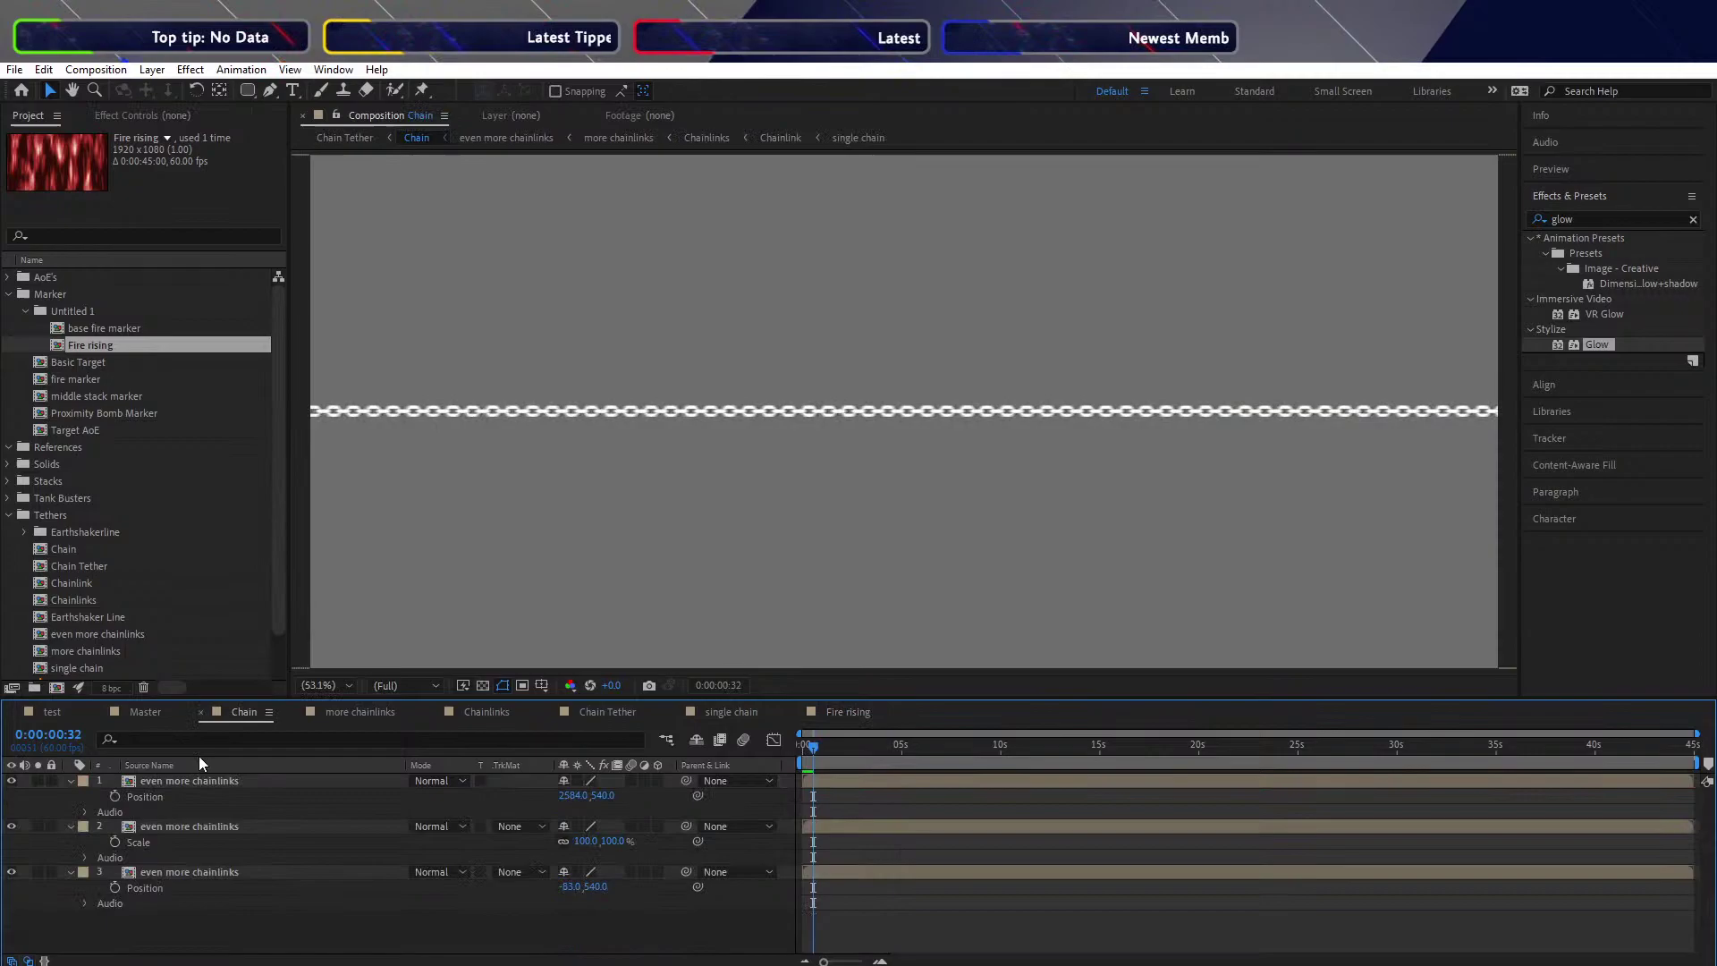
left_click(845, 711)
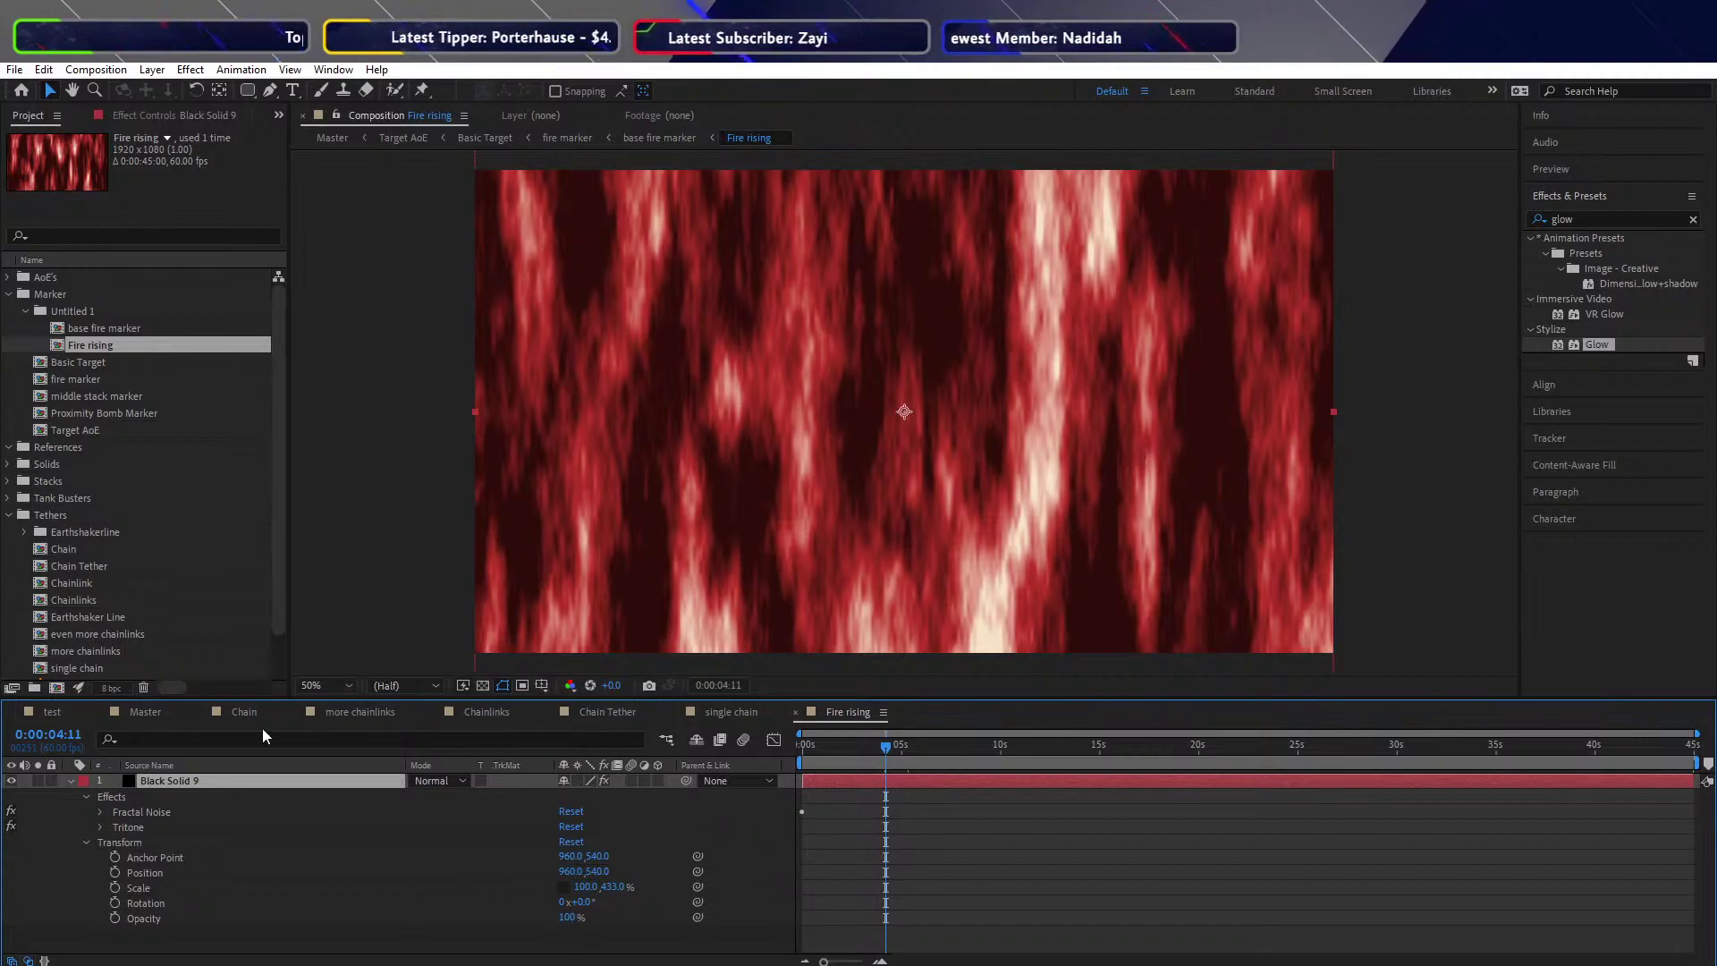
left_click(234, 715)
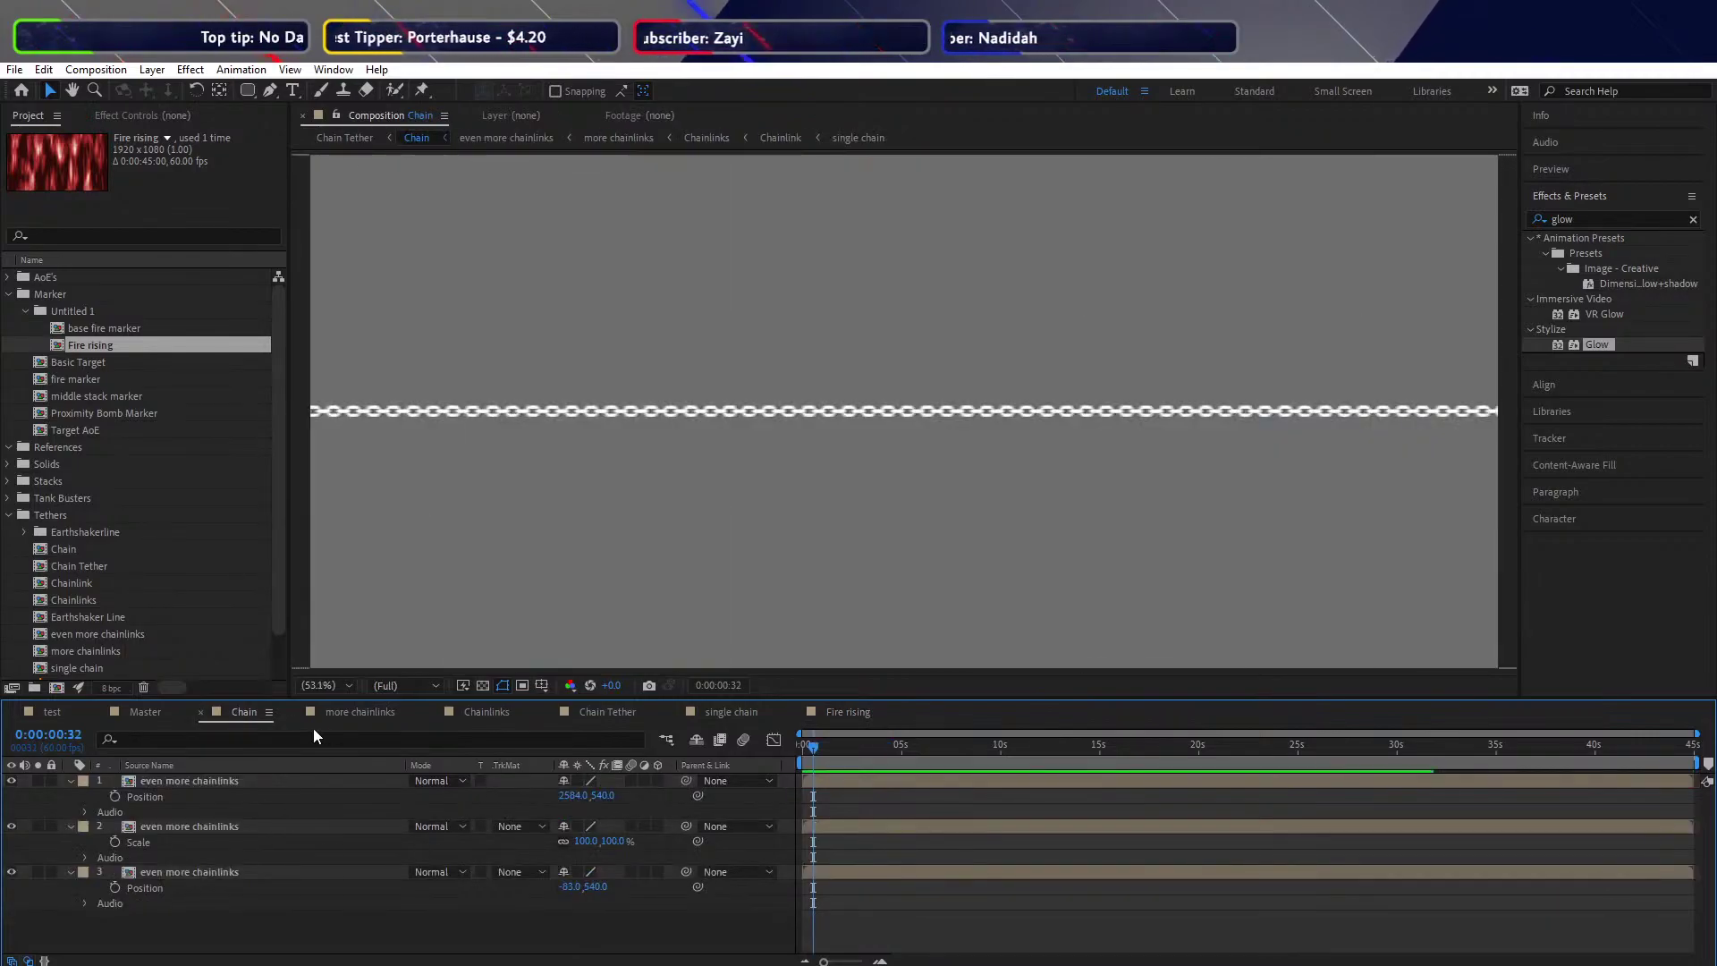
left_click(624, 712)
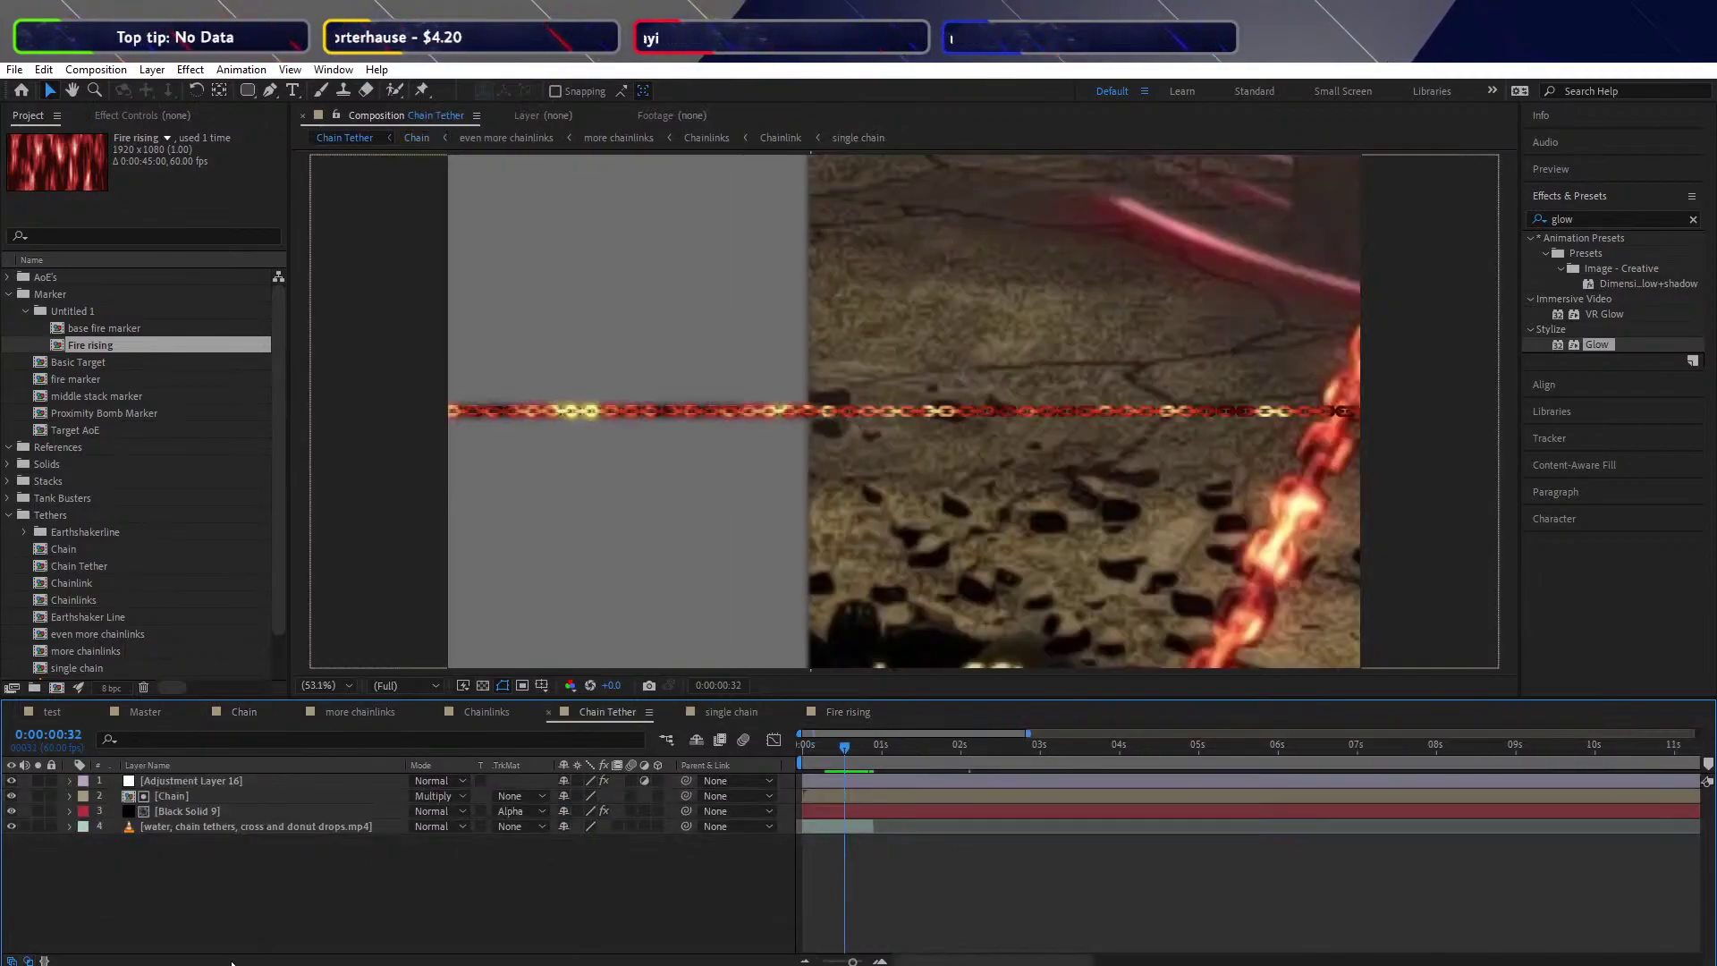
key("ctrl+b")
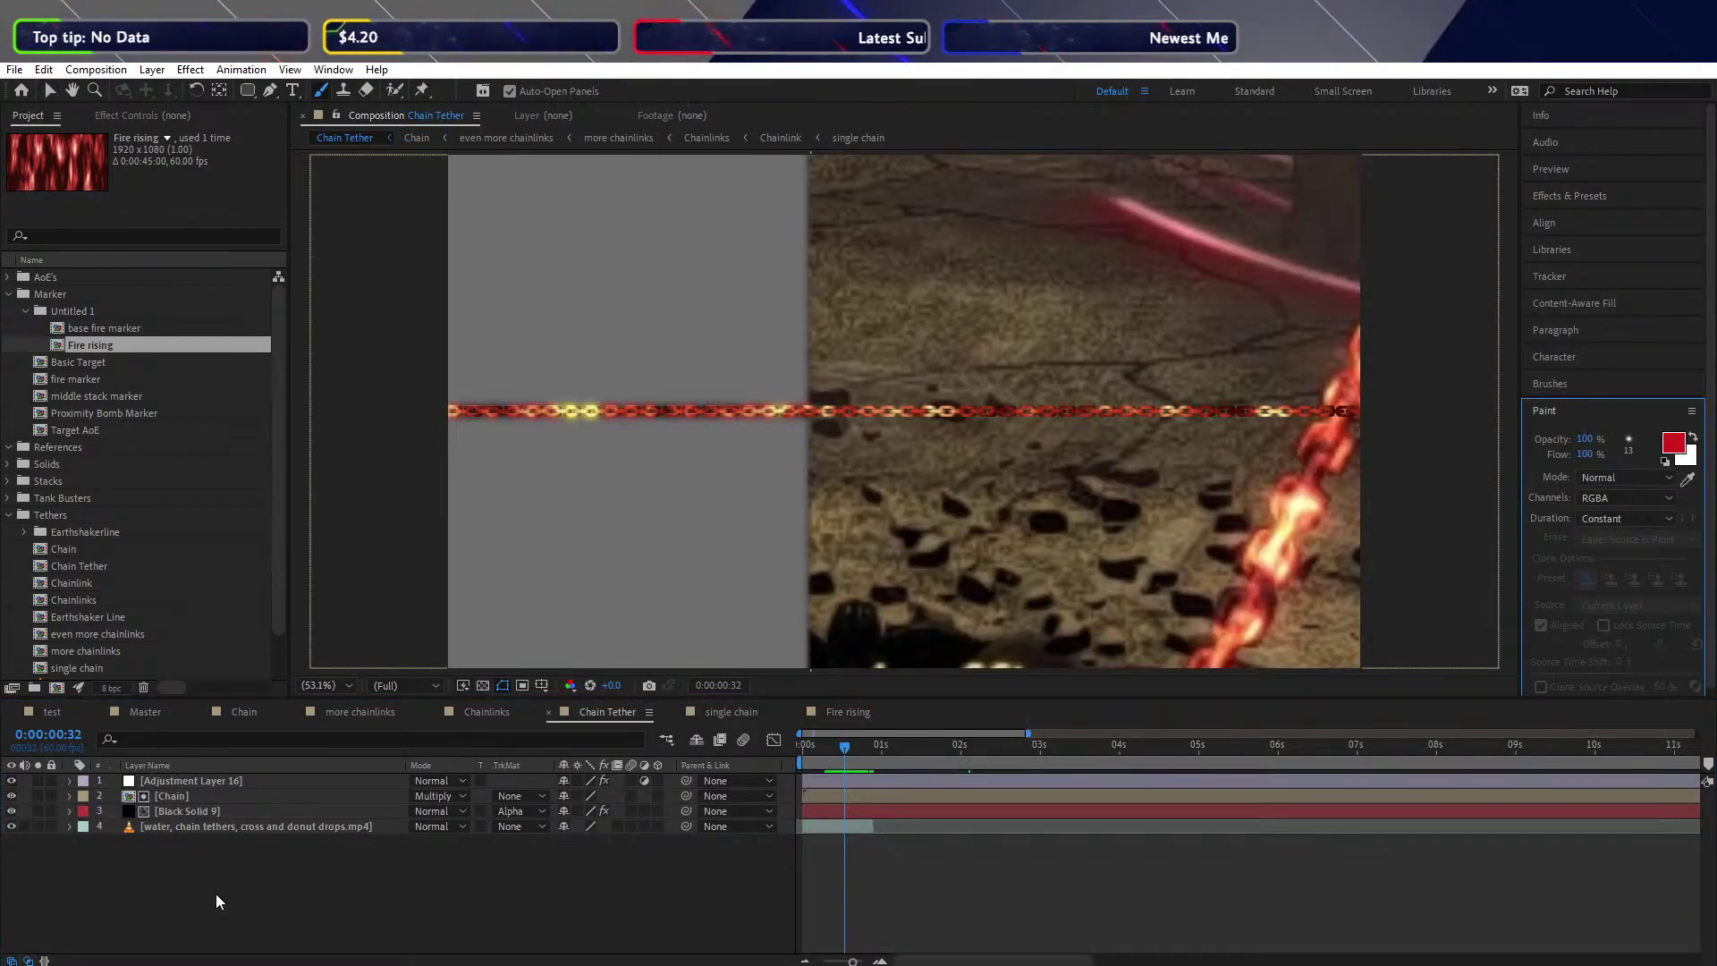
key("ctrl+v")
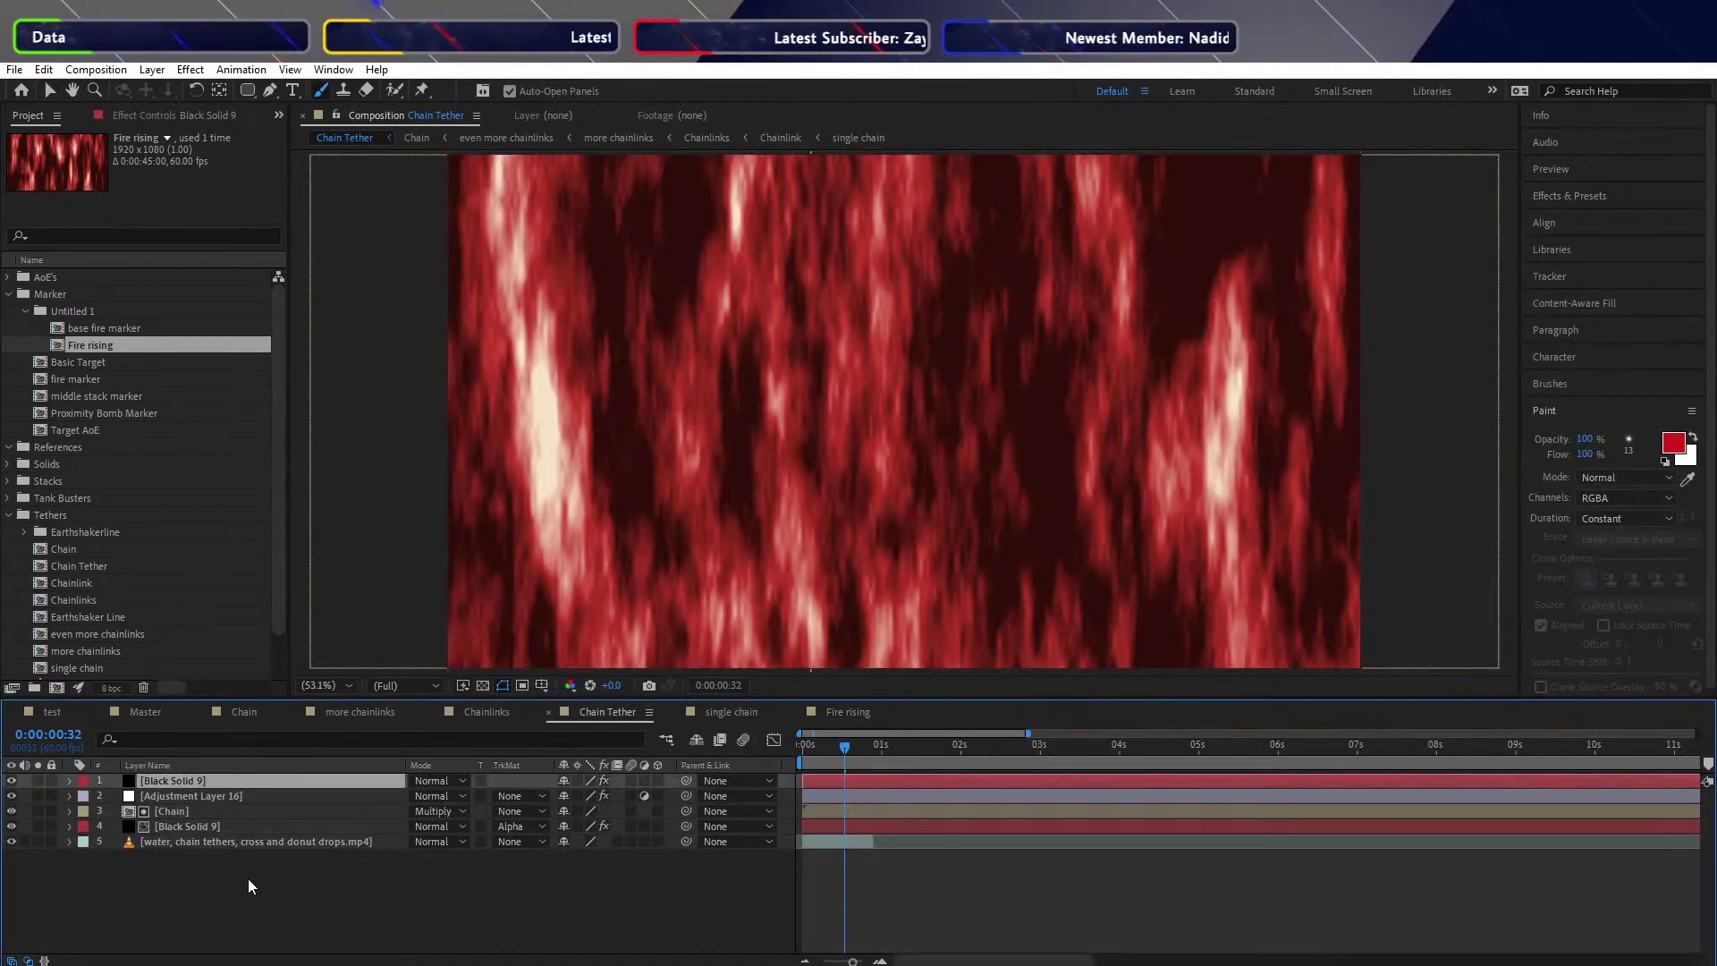
Examine the pasted Black Solid 9's motion, Fractal Noise settings and Evolution expression
left_click(190, 780)
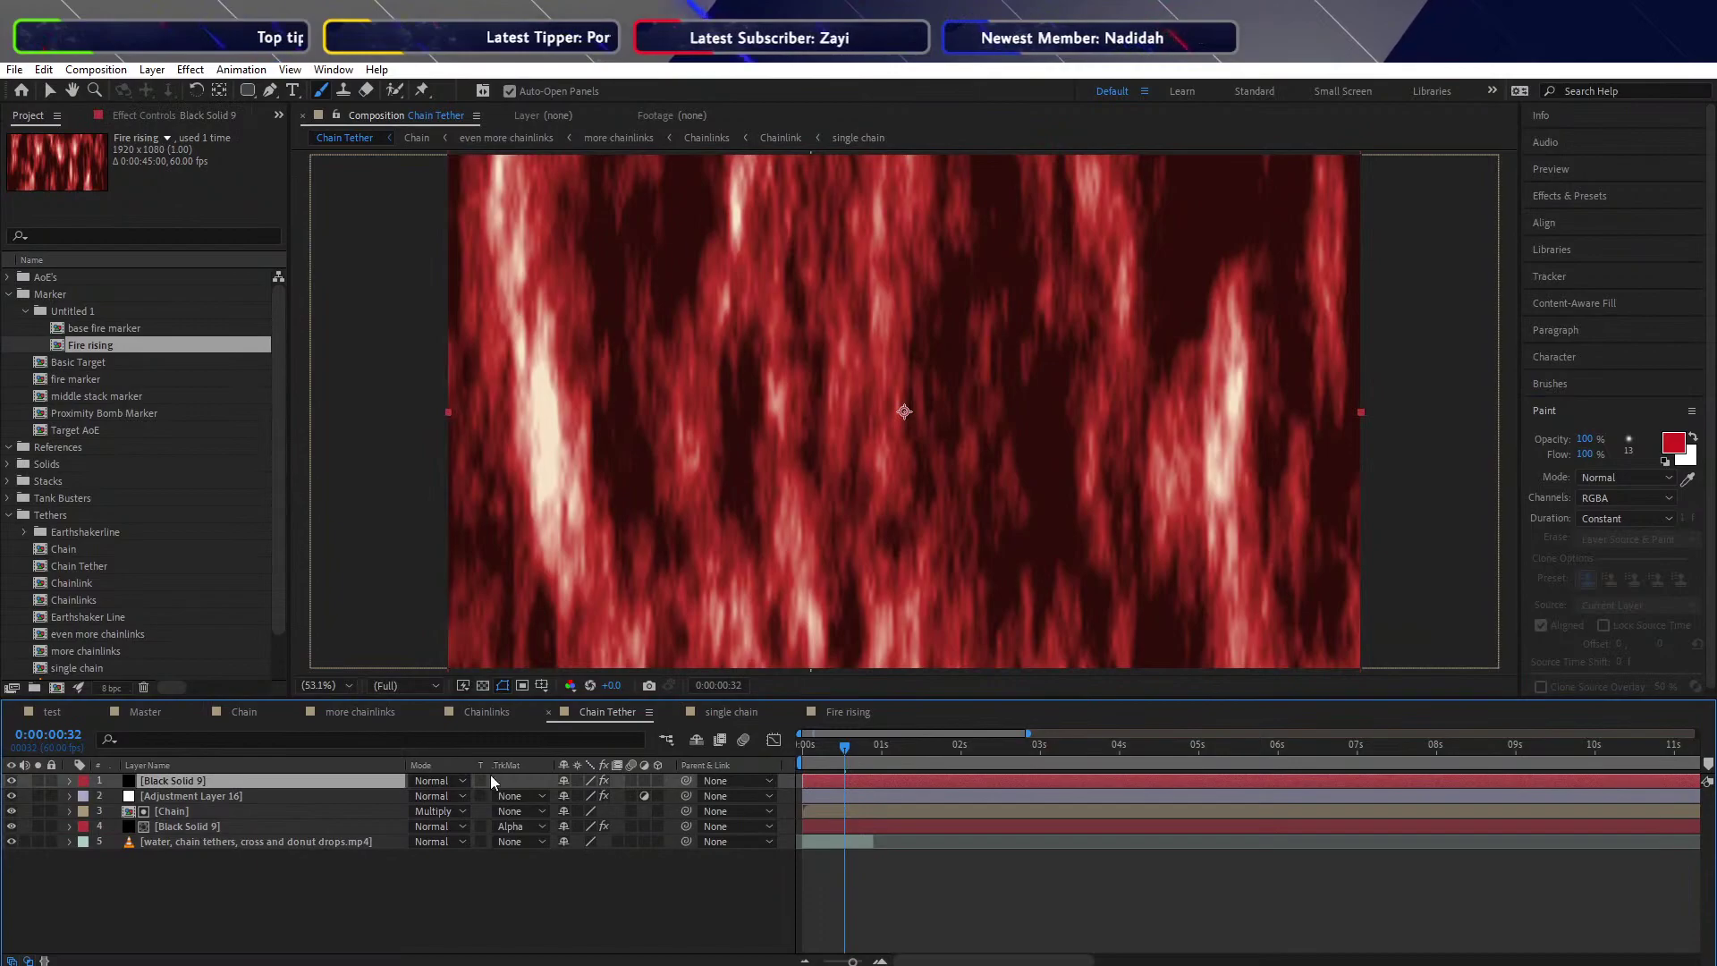
key("p")
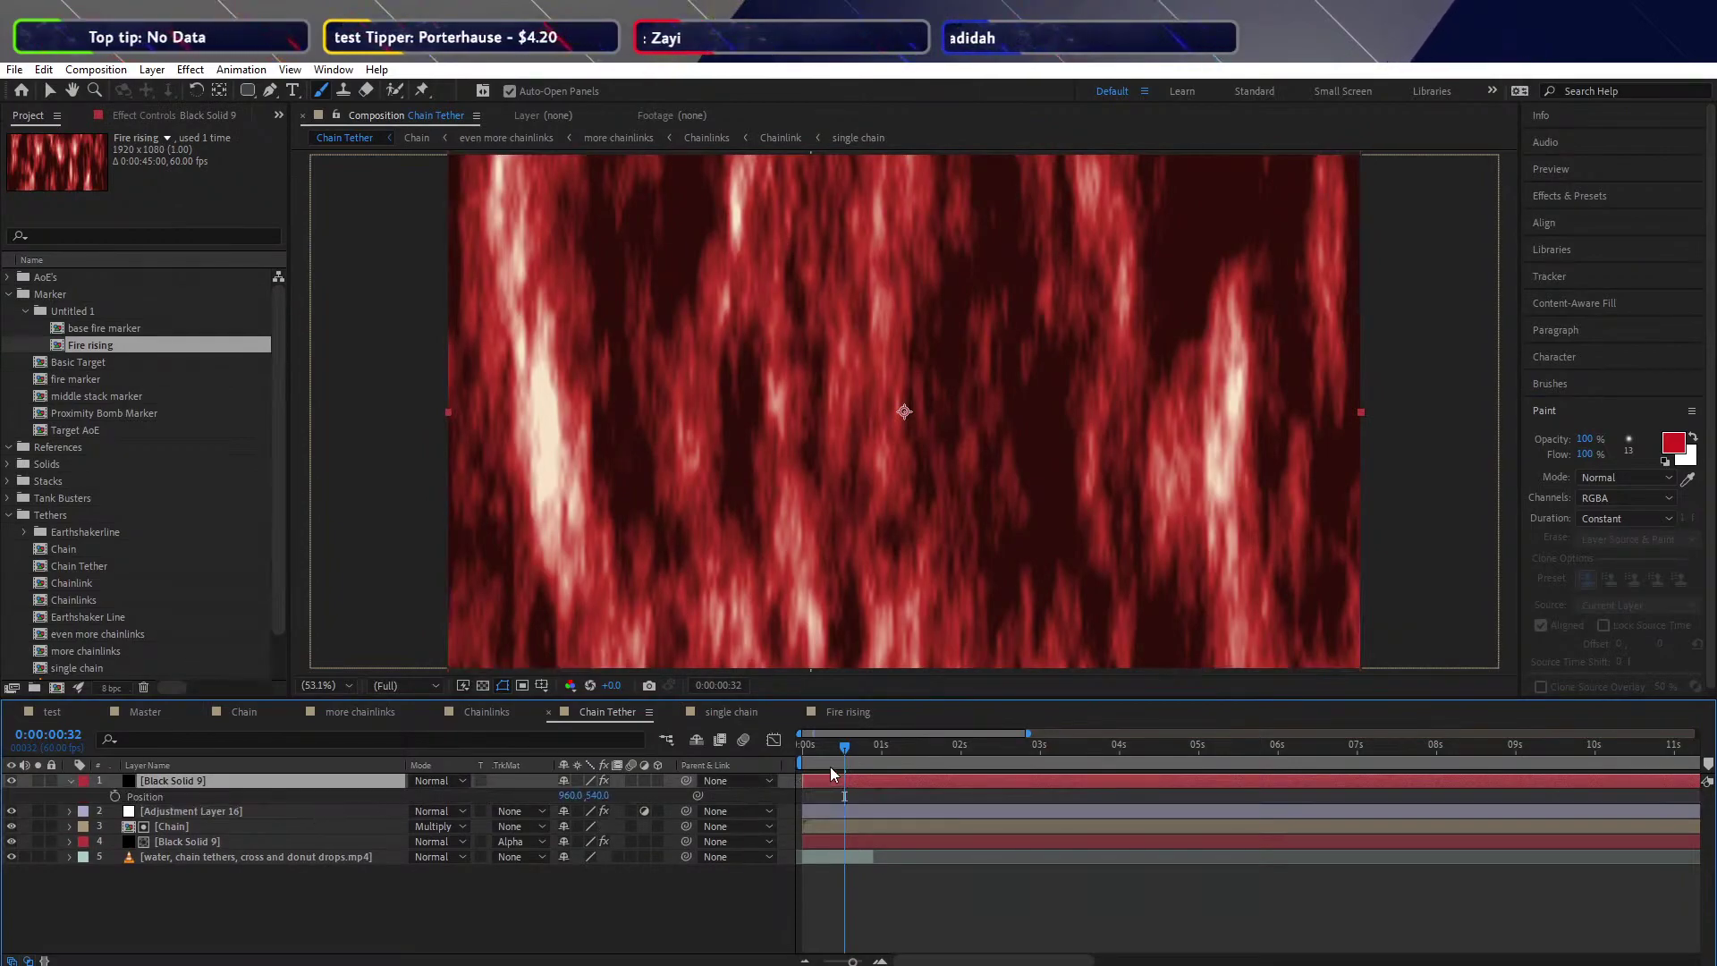
mouse_move(844, 748)
left_mouse_down()
mouse_move(810, 748)
mouse_move(824, 749)
left_mouse_up()
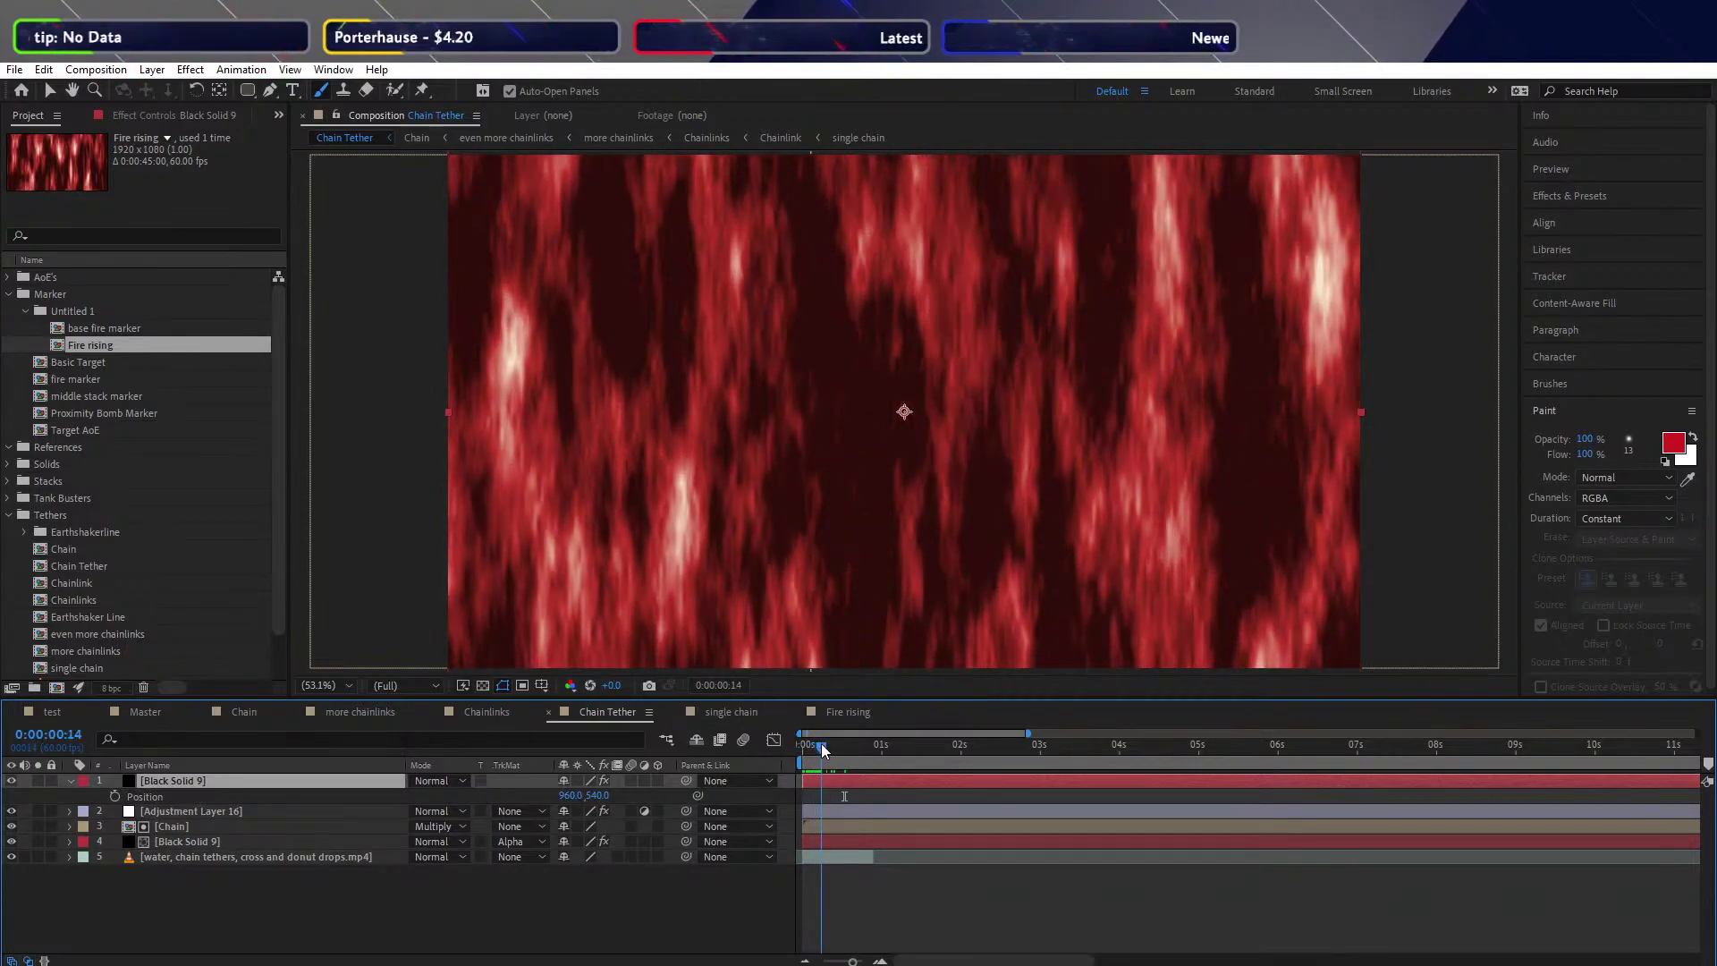
left_click(68, 781)
left_click(68, 781)
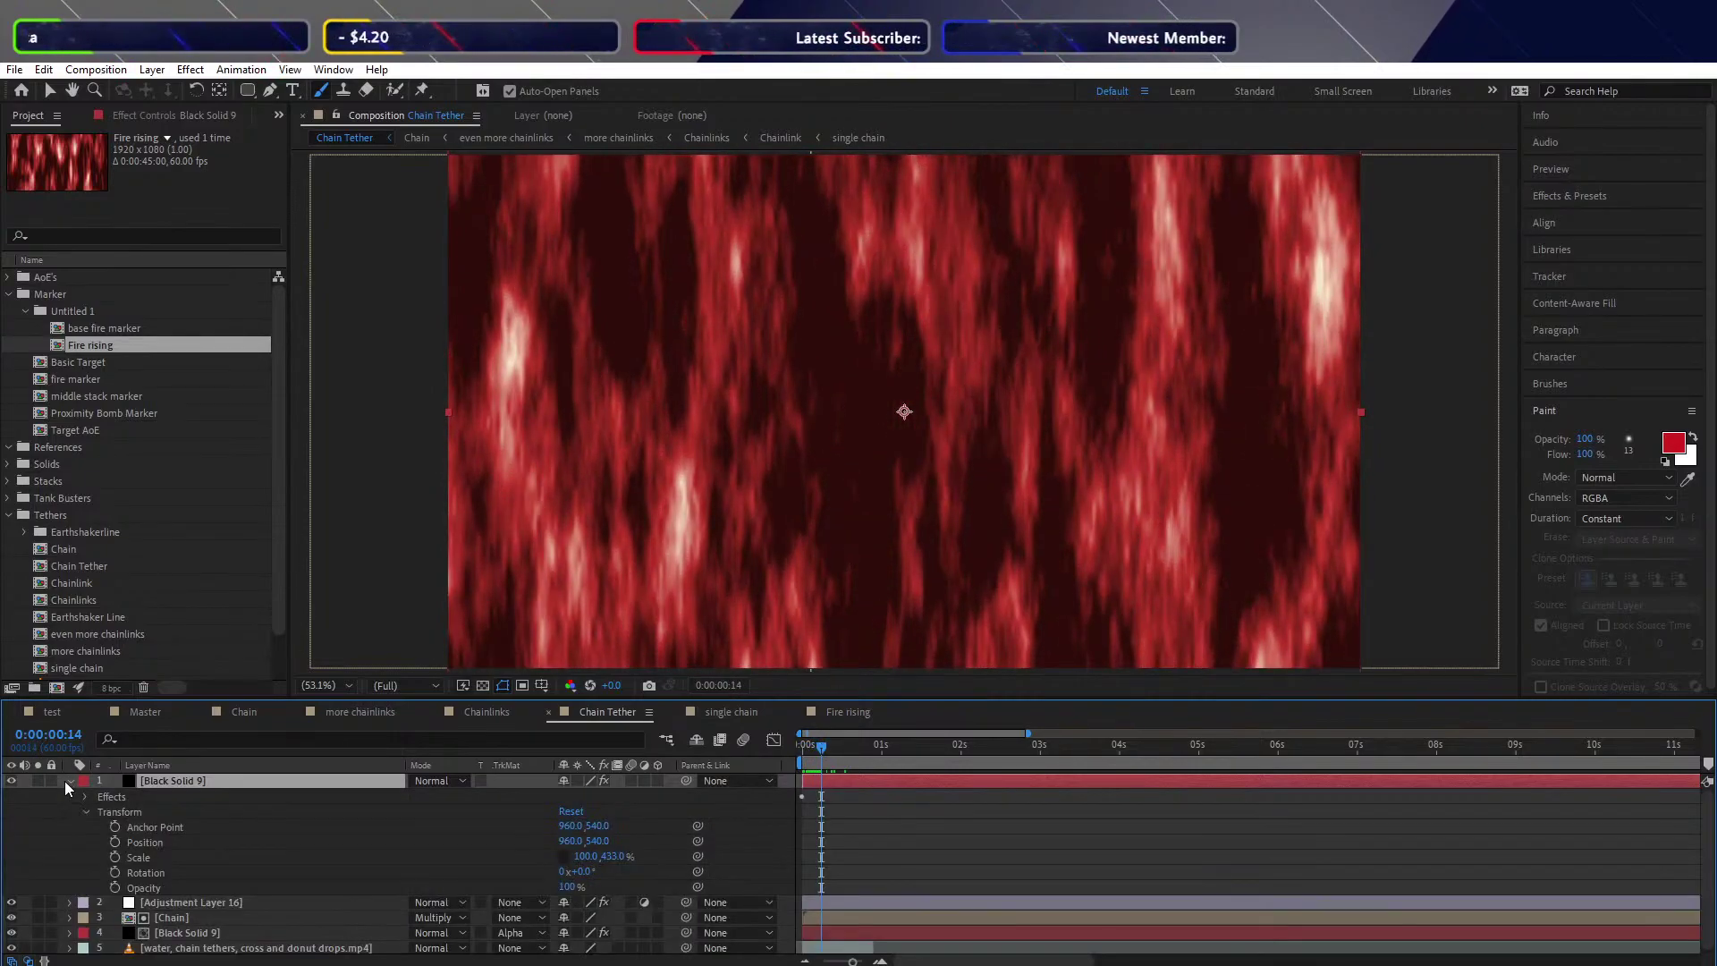
left_click(86, 812)
left_click(83, 797)
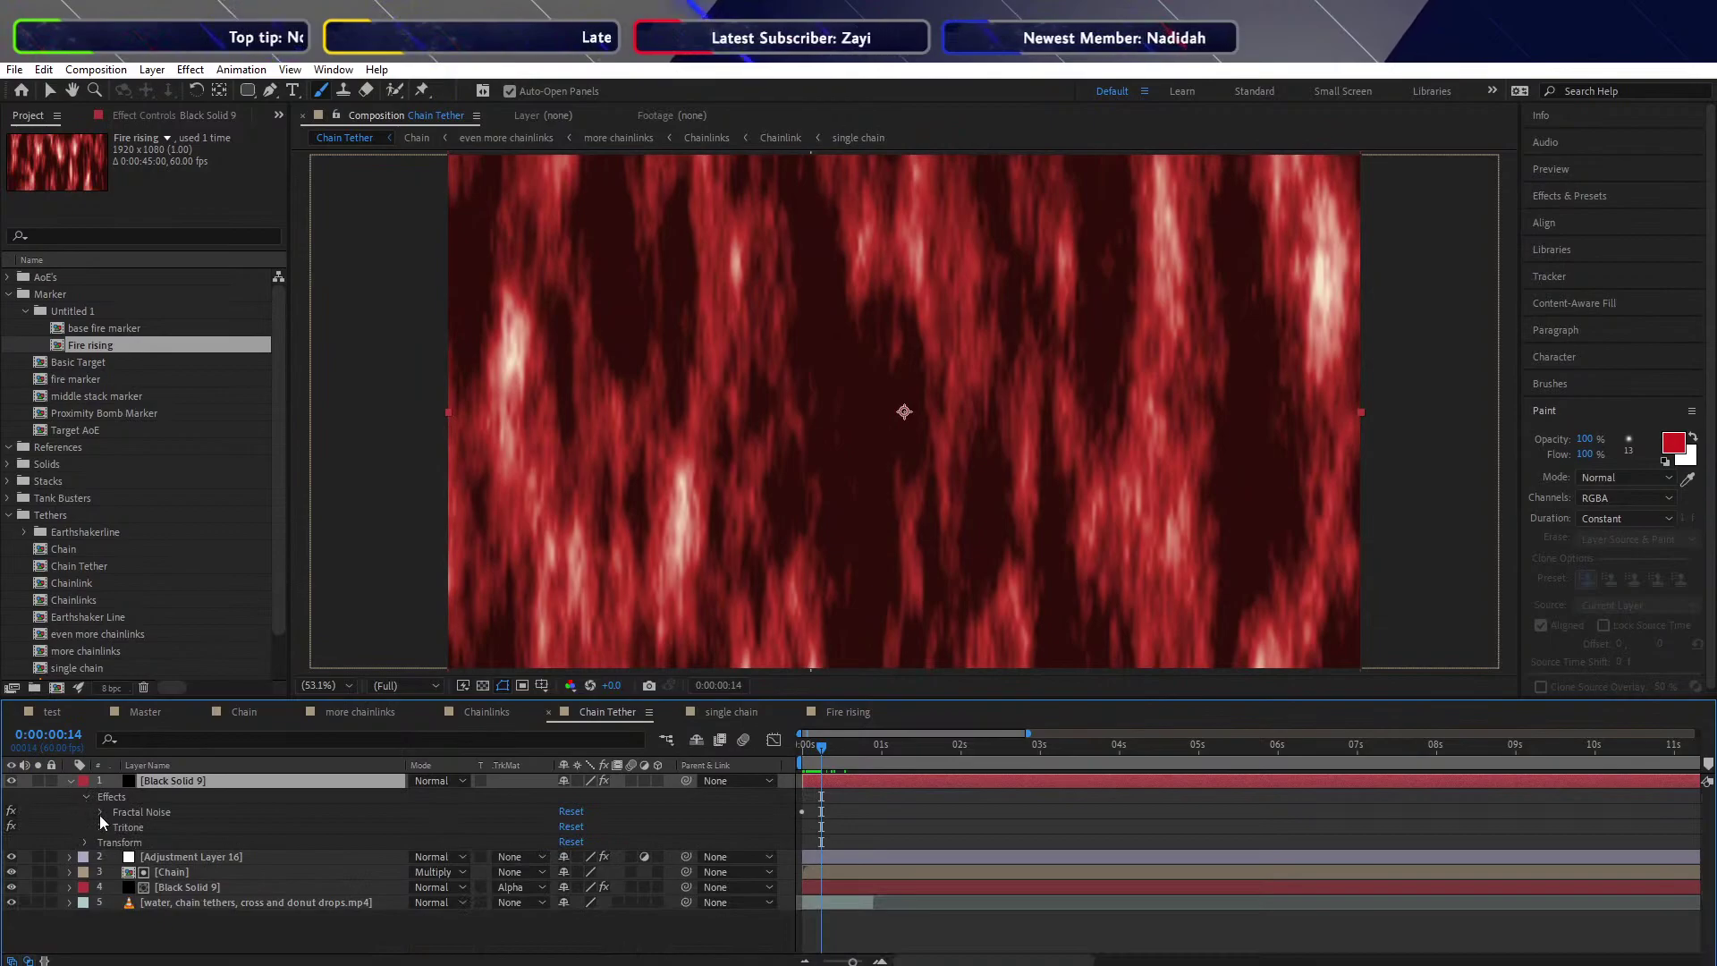
left_click(100, 812)
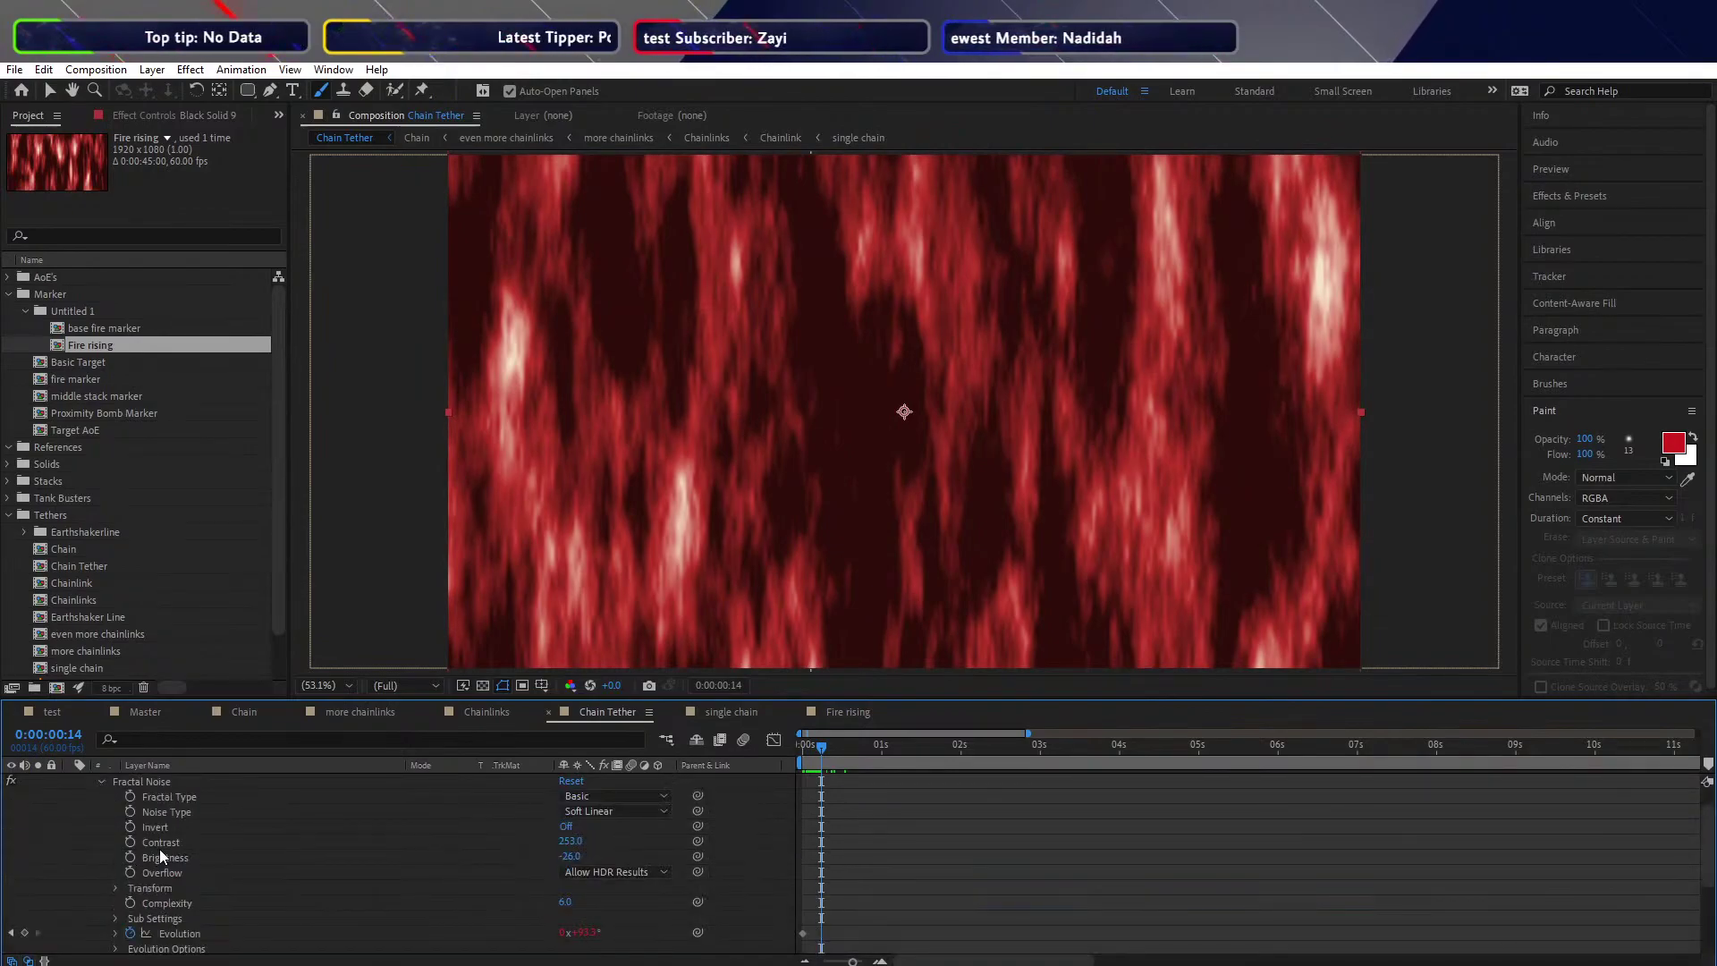
scroll(175, 877, "down", 1)
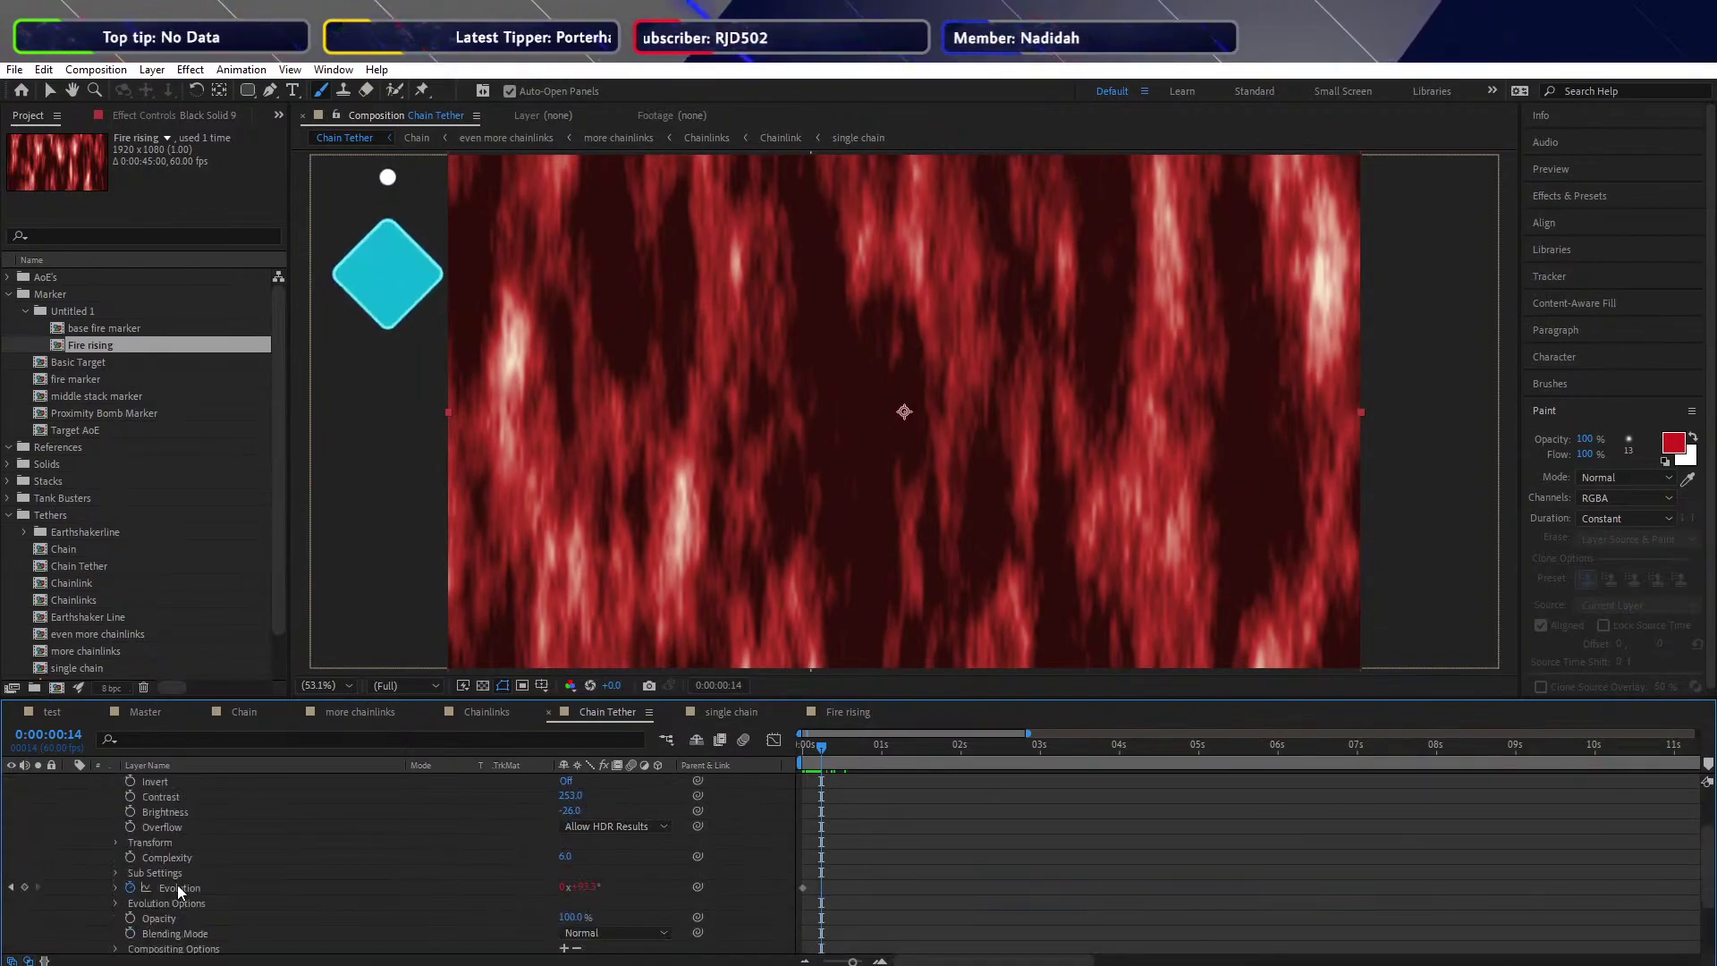
left_click(116, 888)
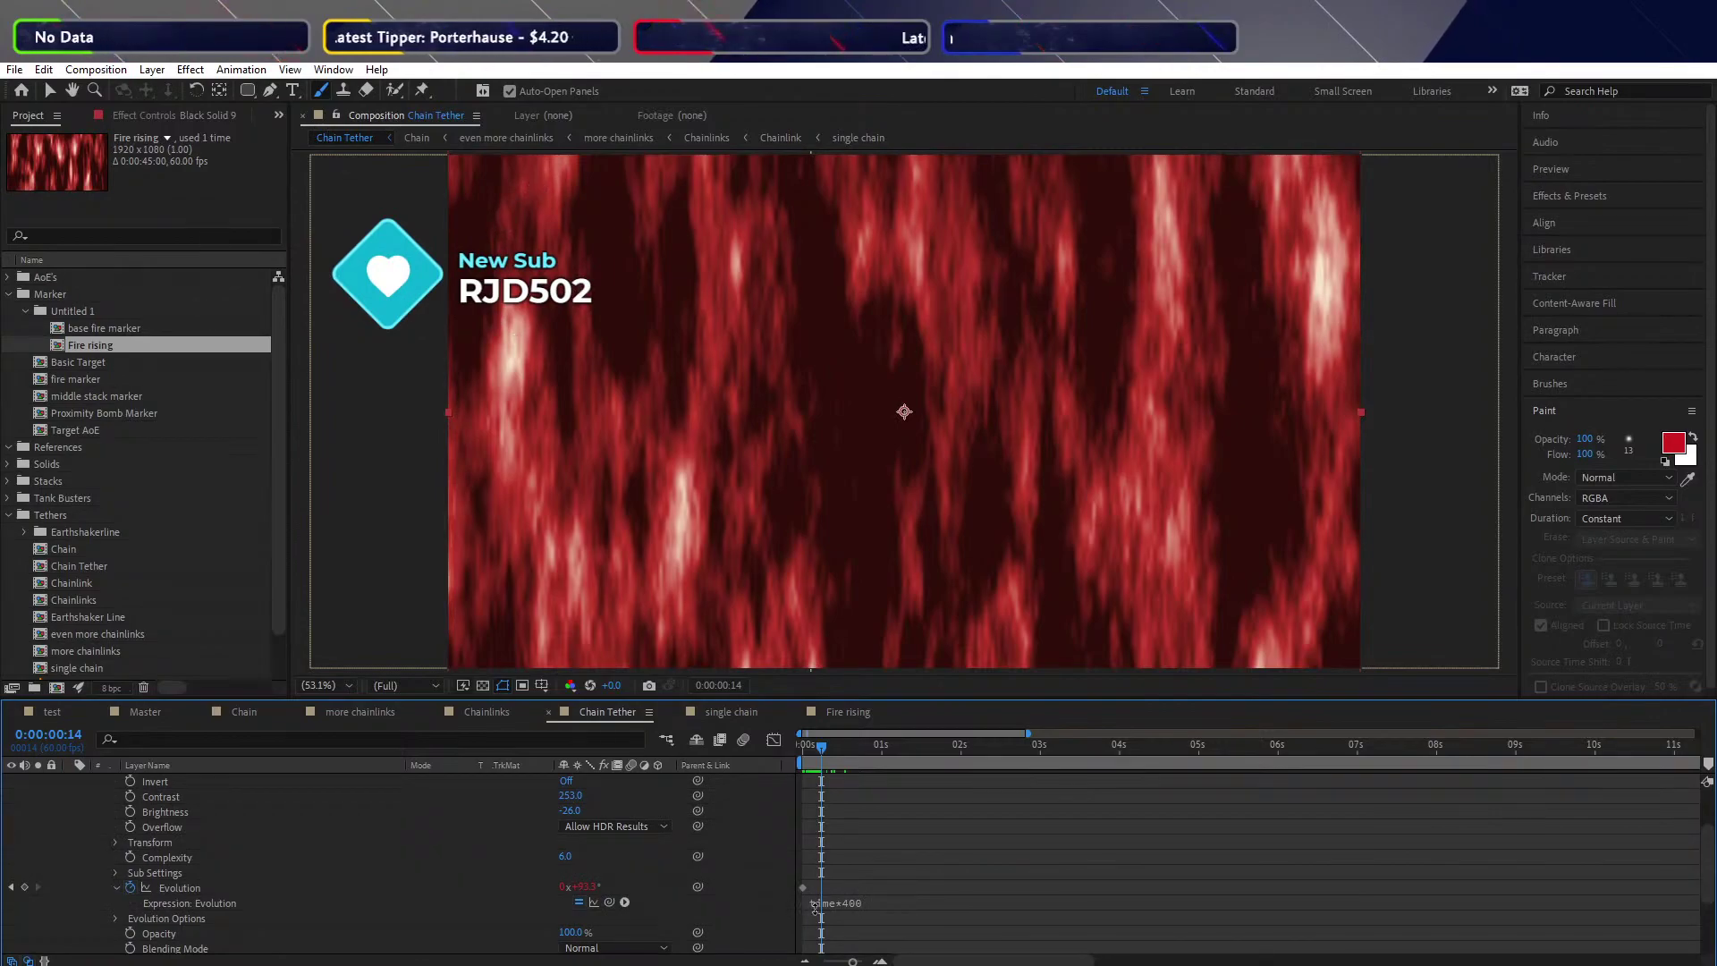
left_click(116, 889)
Change the pasted solid's Fractal Noise Offset Turbulence expression to [time*60,time*75] and scrub through the moving noise
left_click(111, 845)
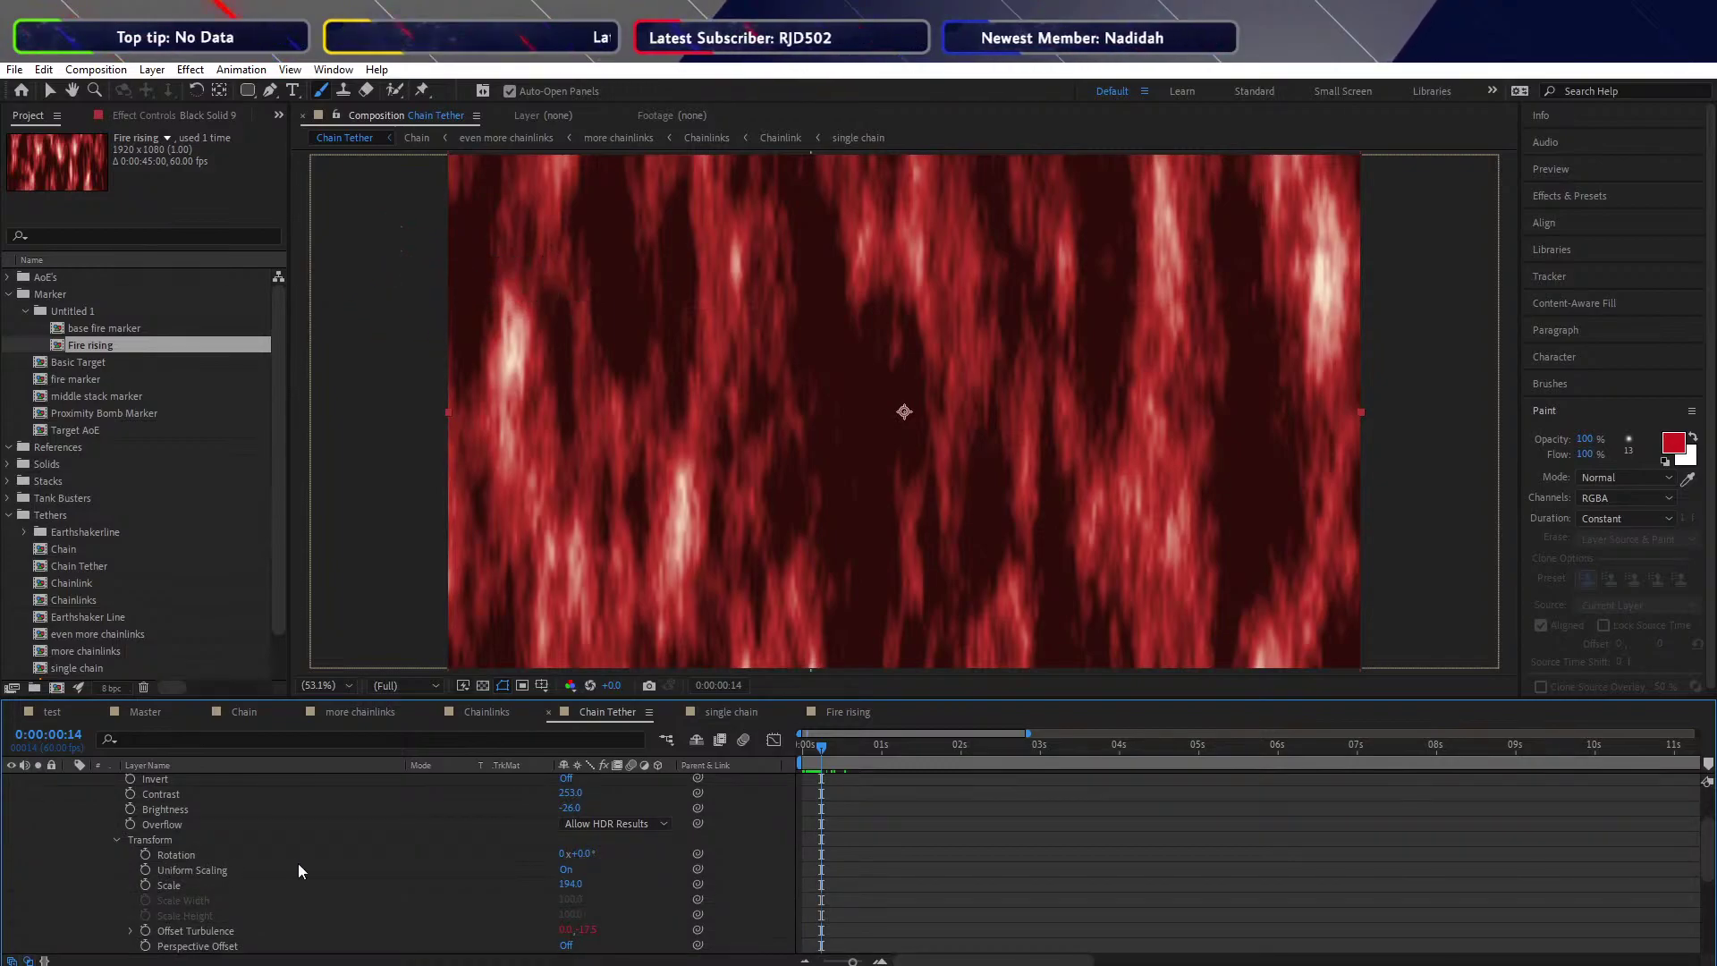
left_click(236, 930)
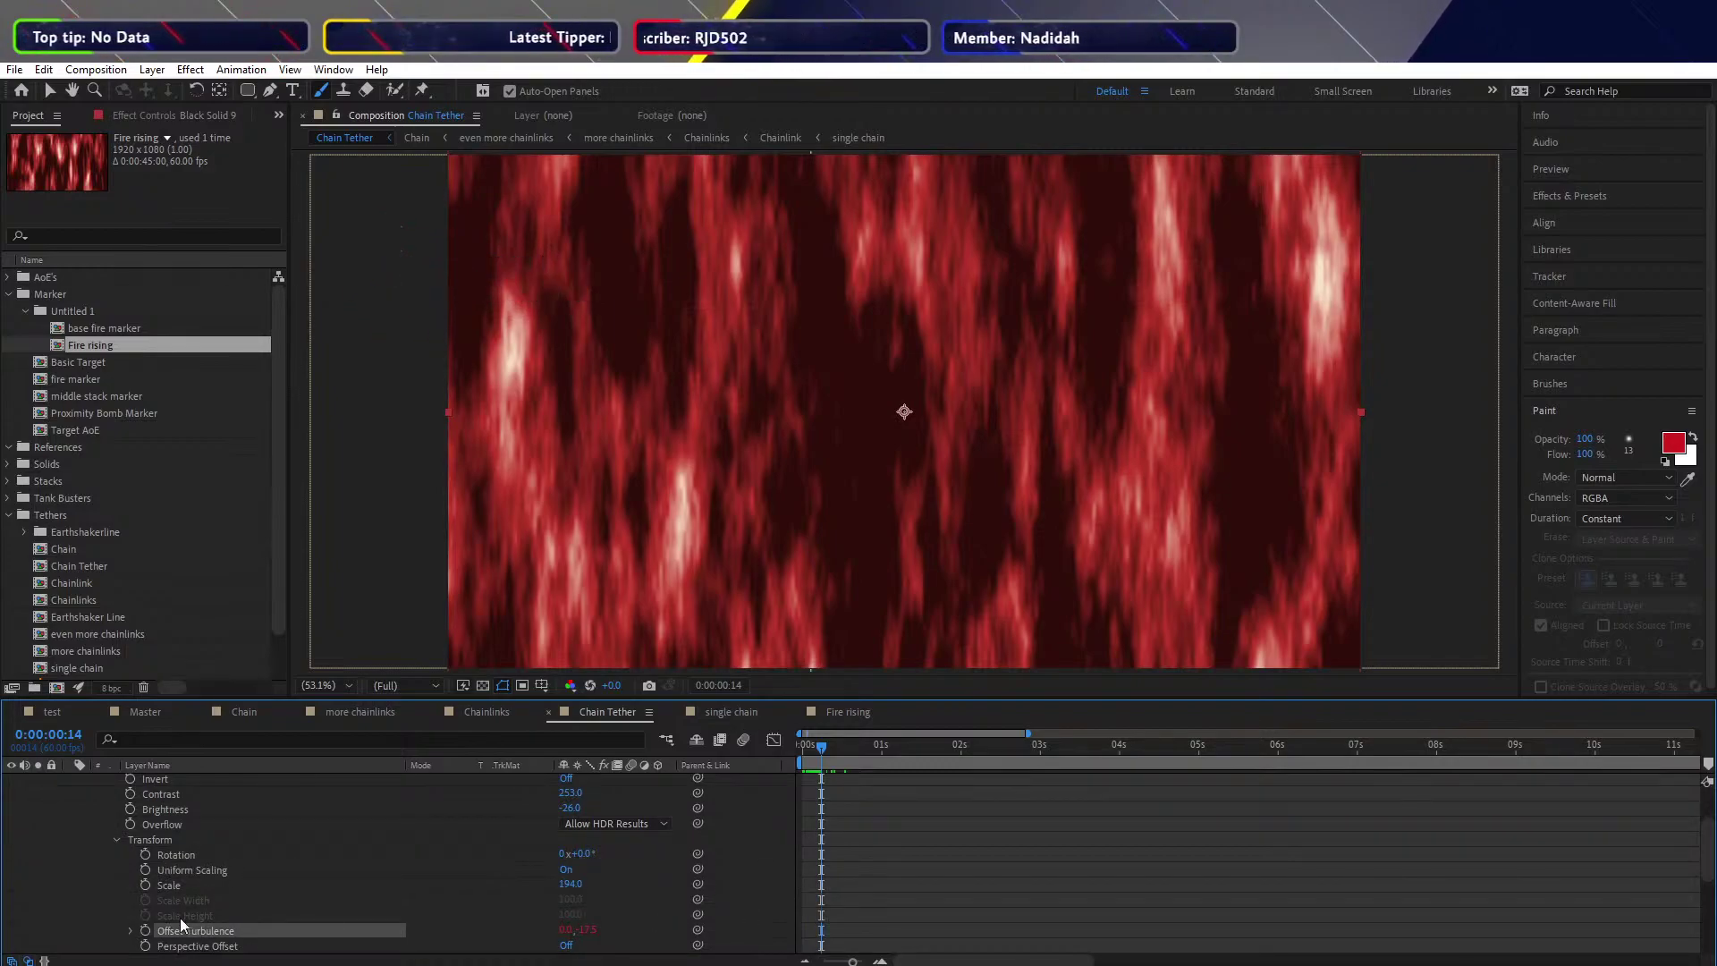
left_click(132, 930)
scroll(277, 922, "down", 1)
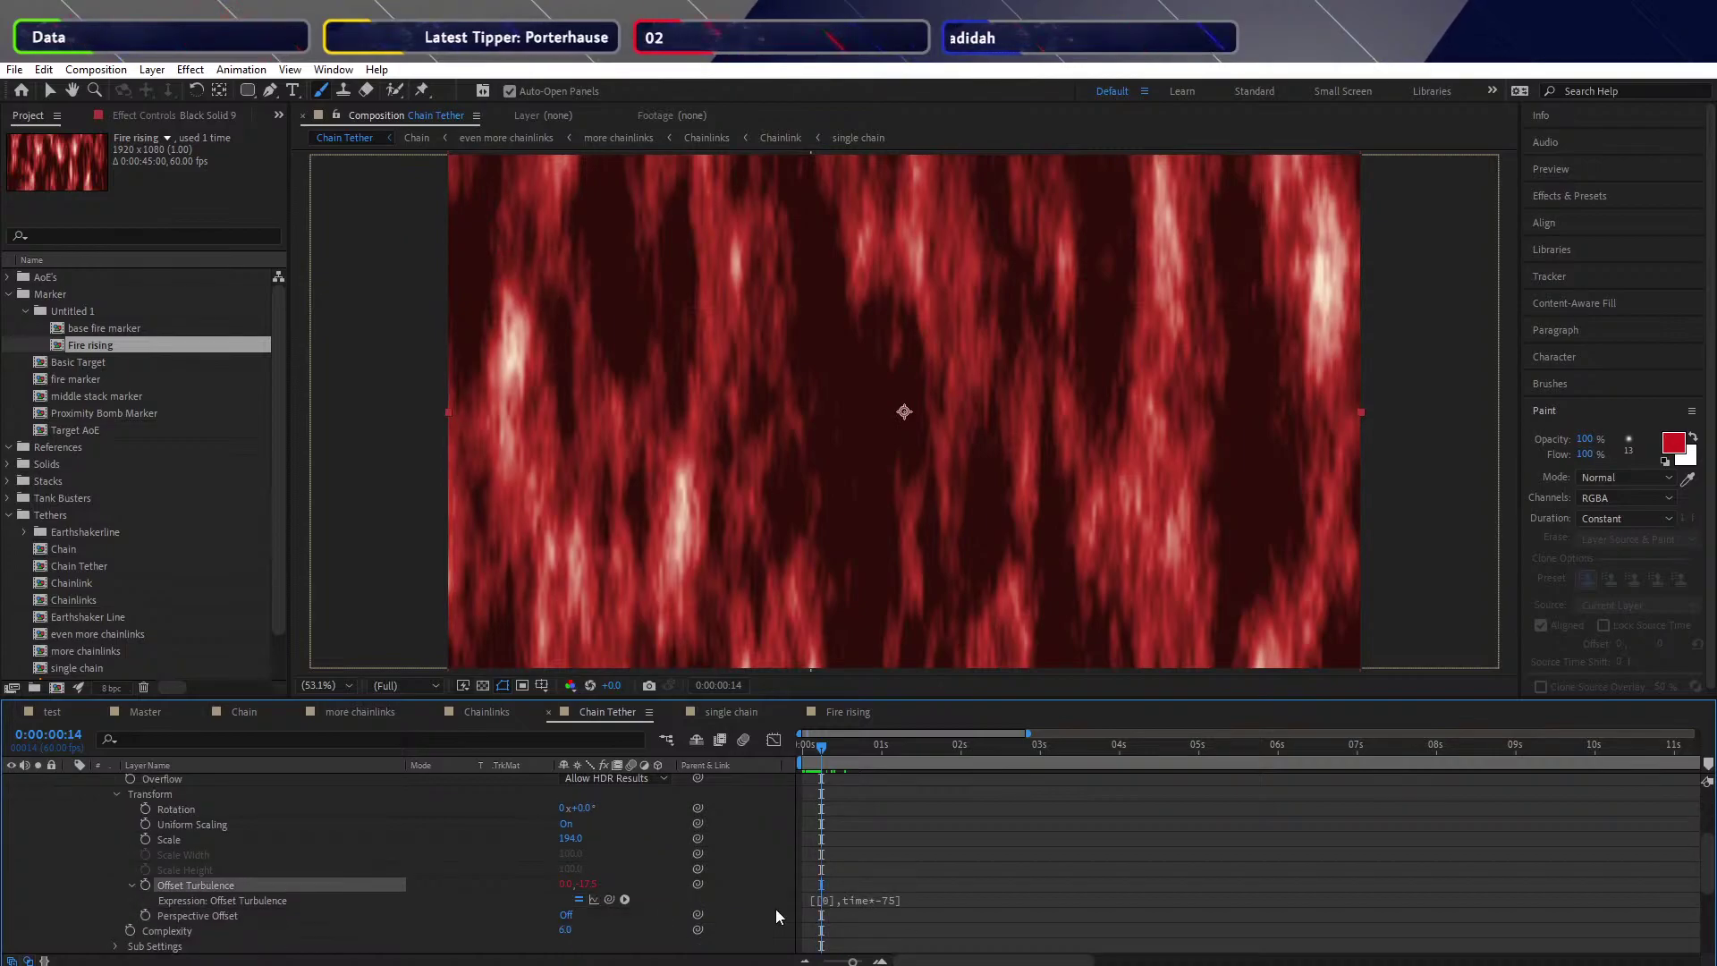
left_click(851, 901)
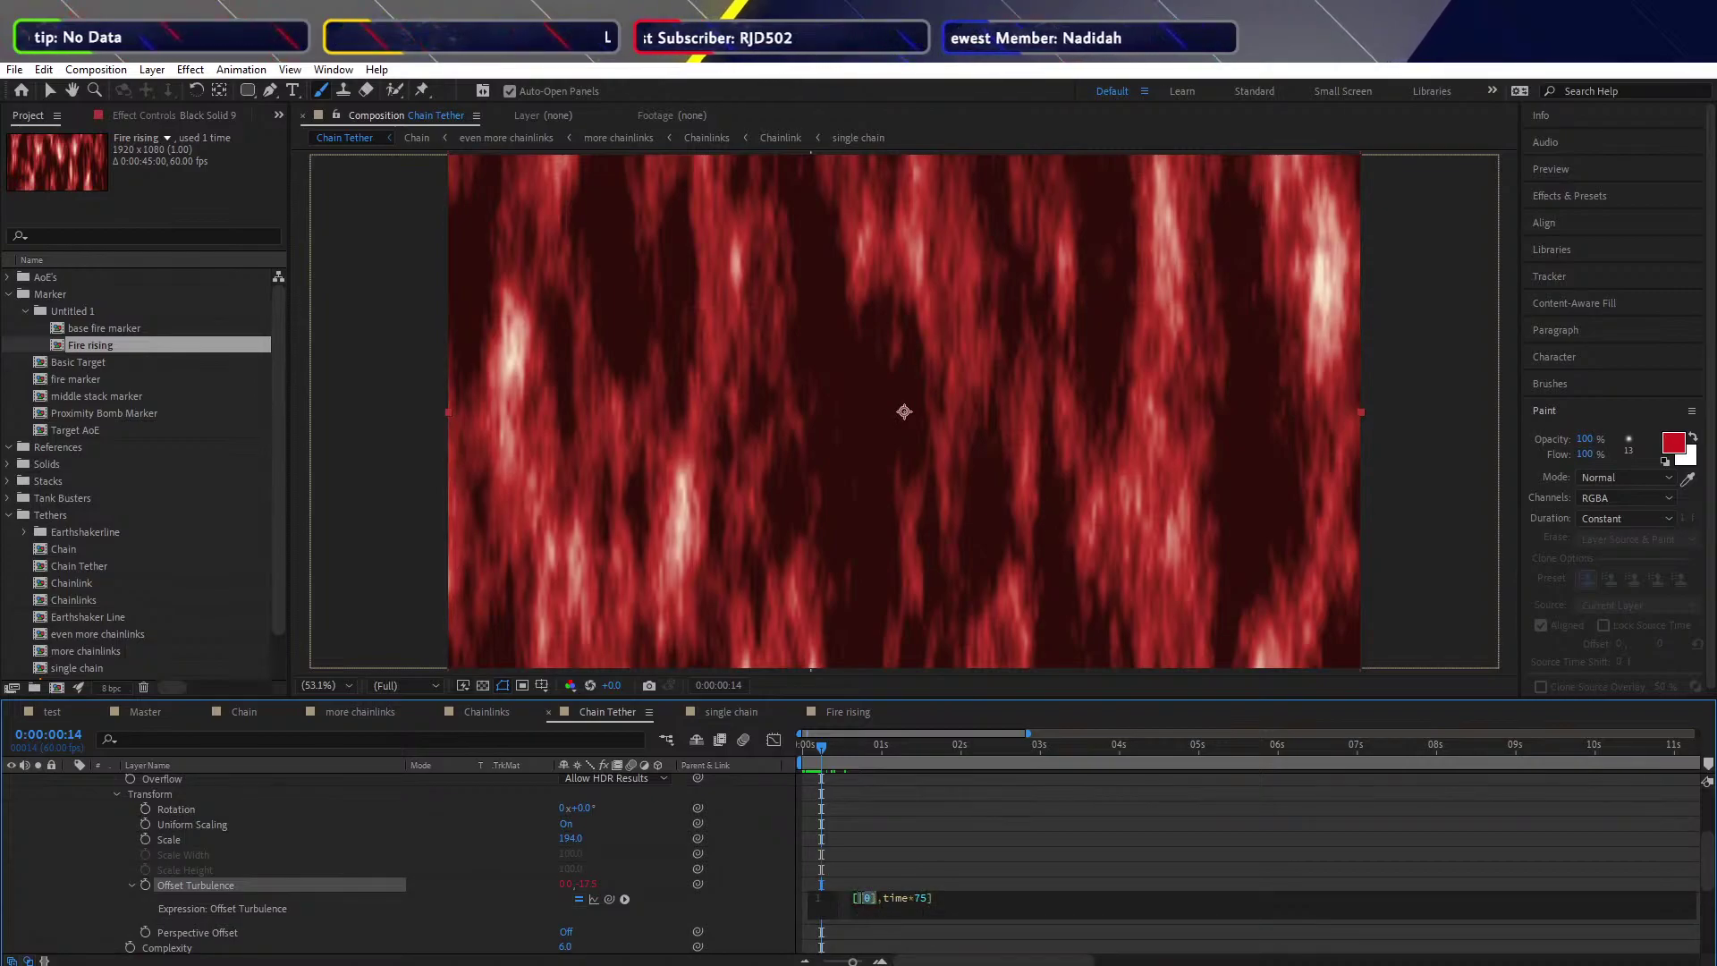
type("time")
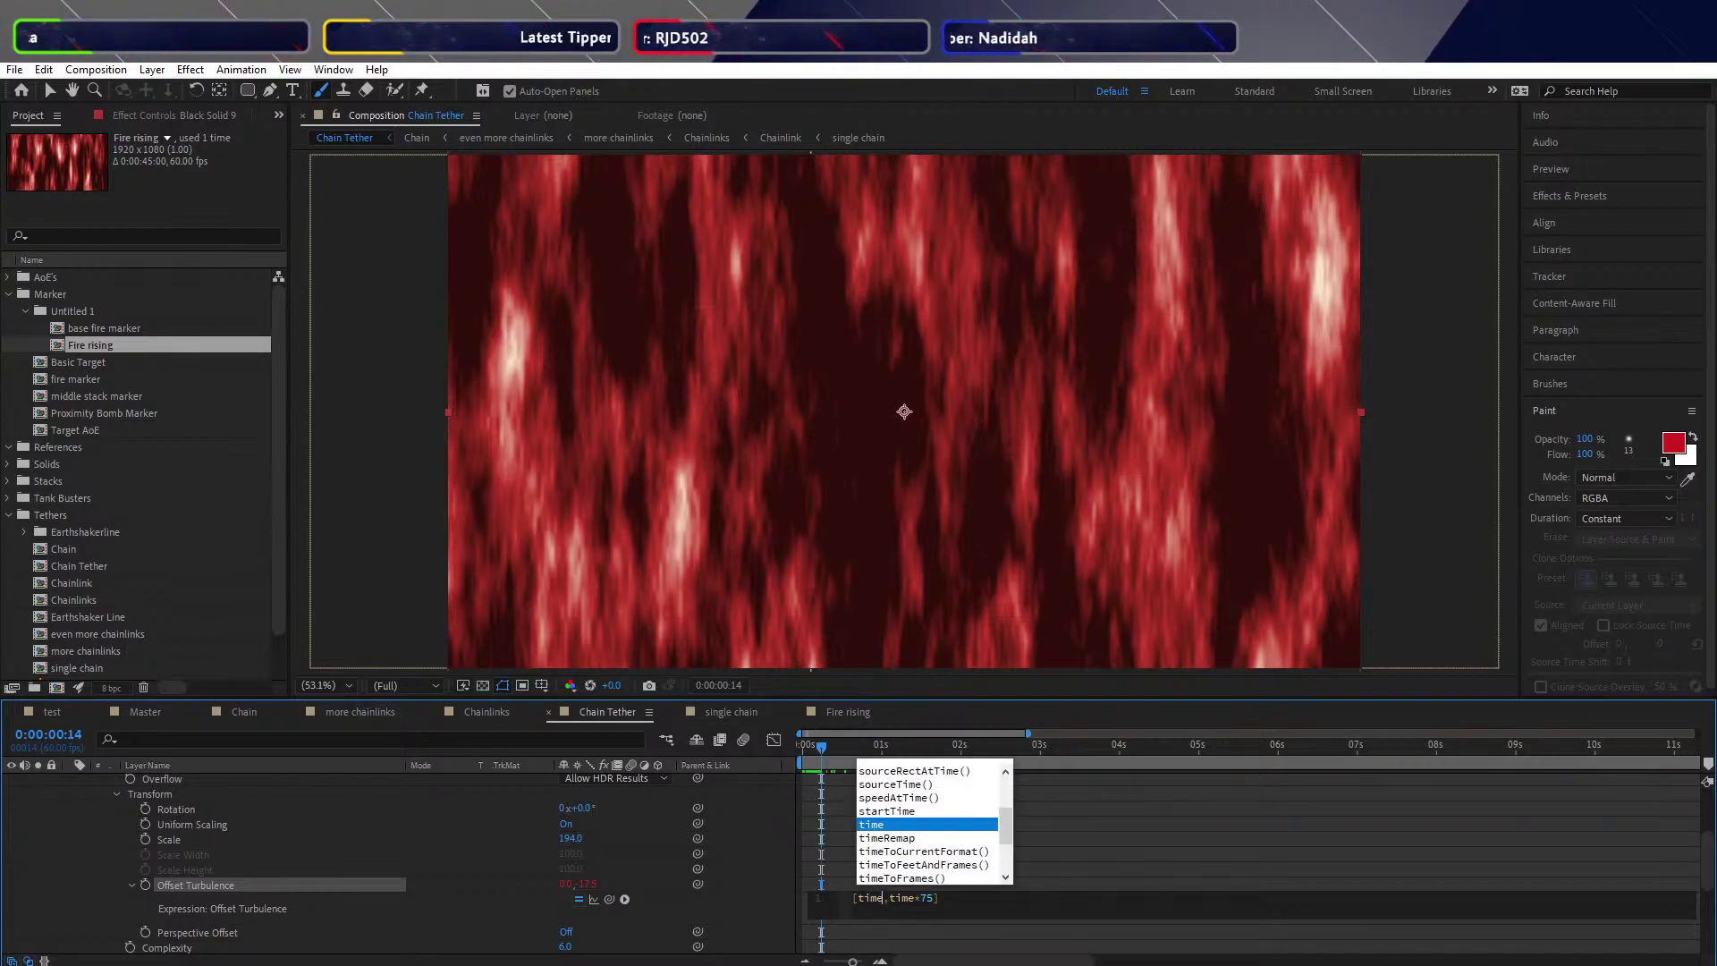
type("*")
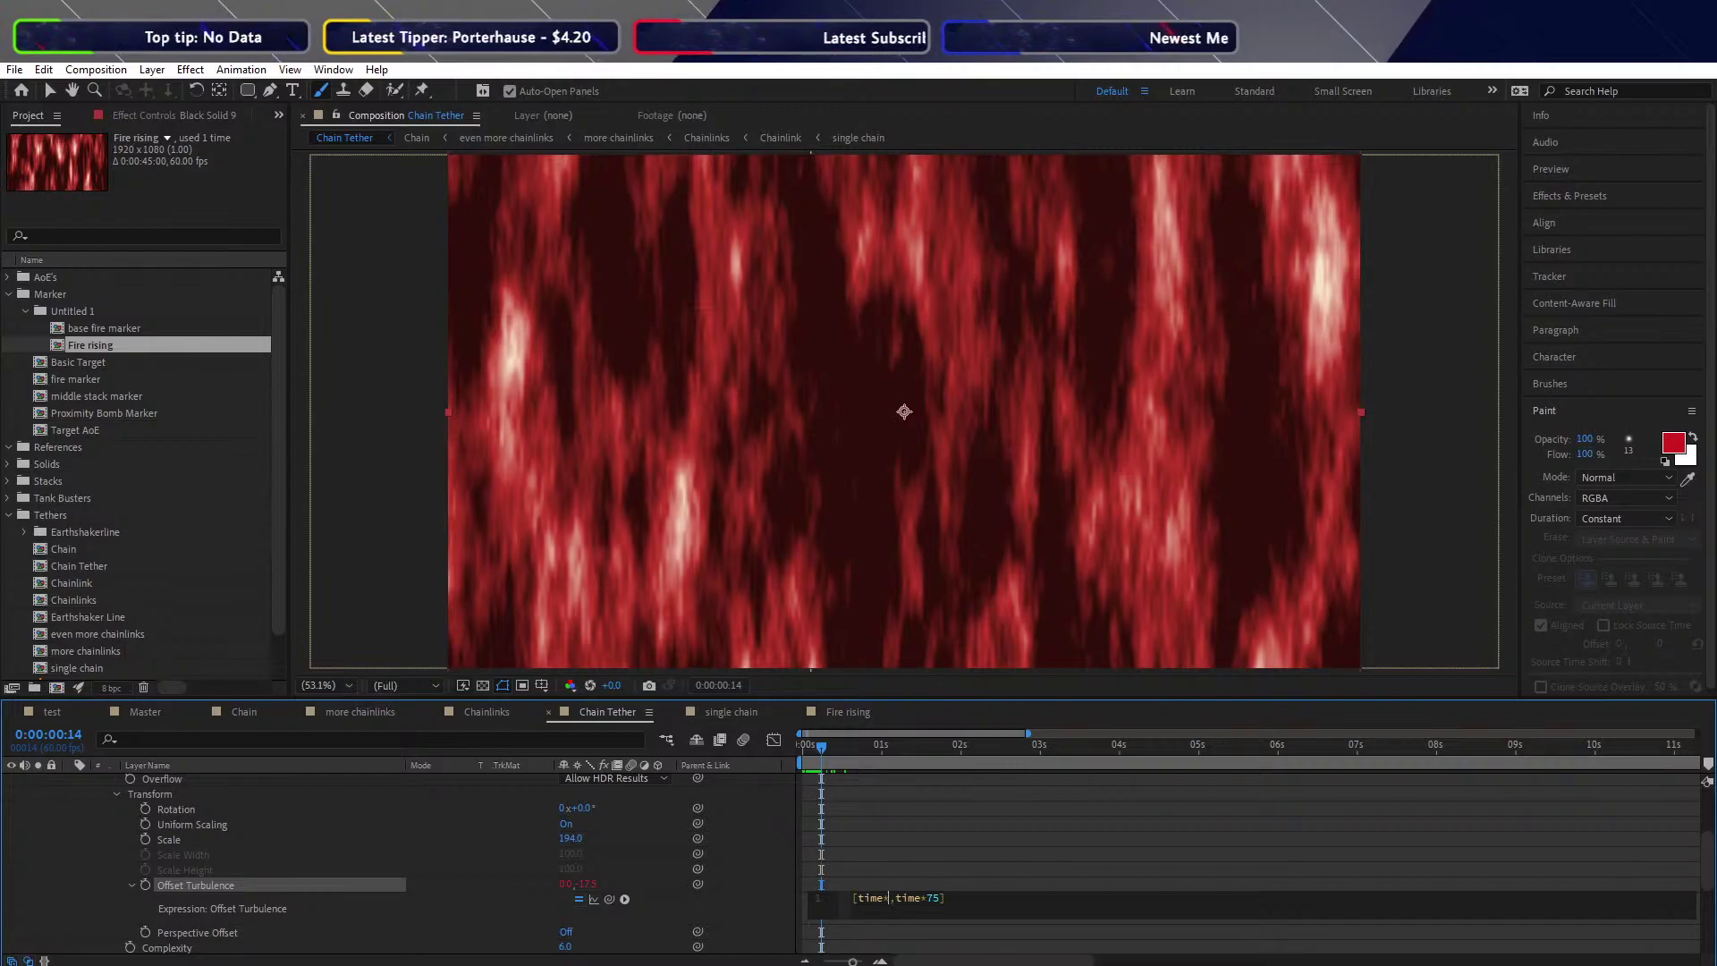
type("60")
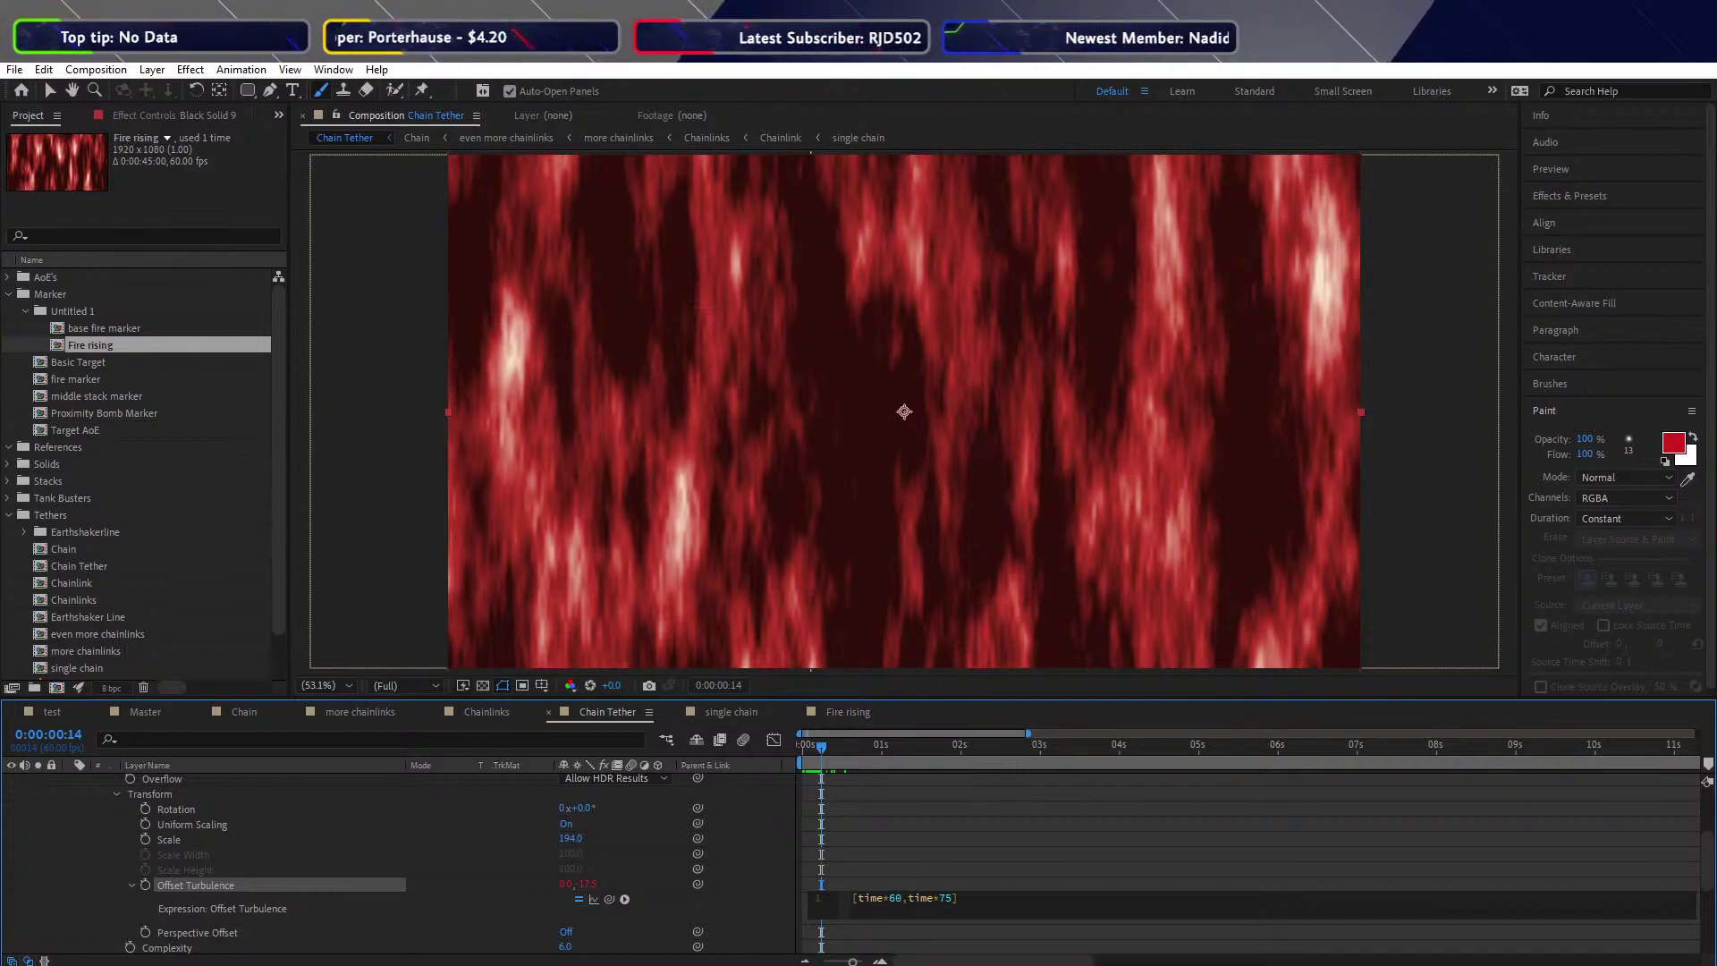
left_click(757, 901)
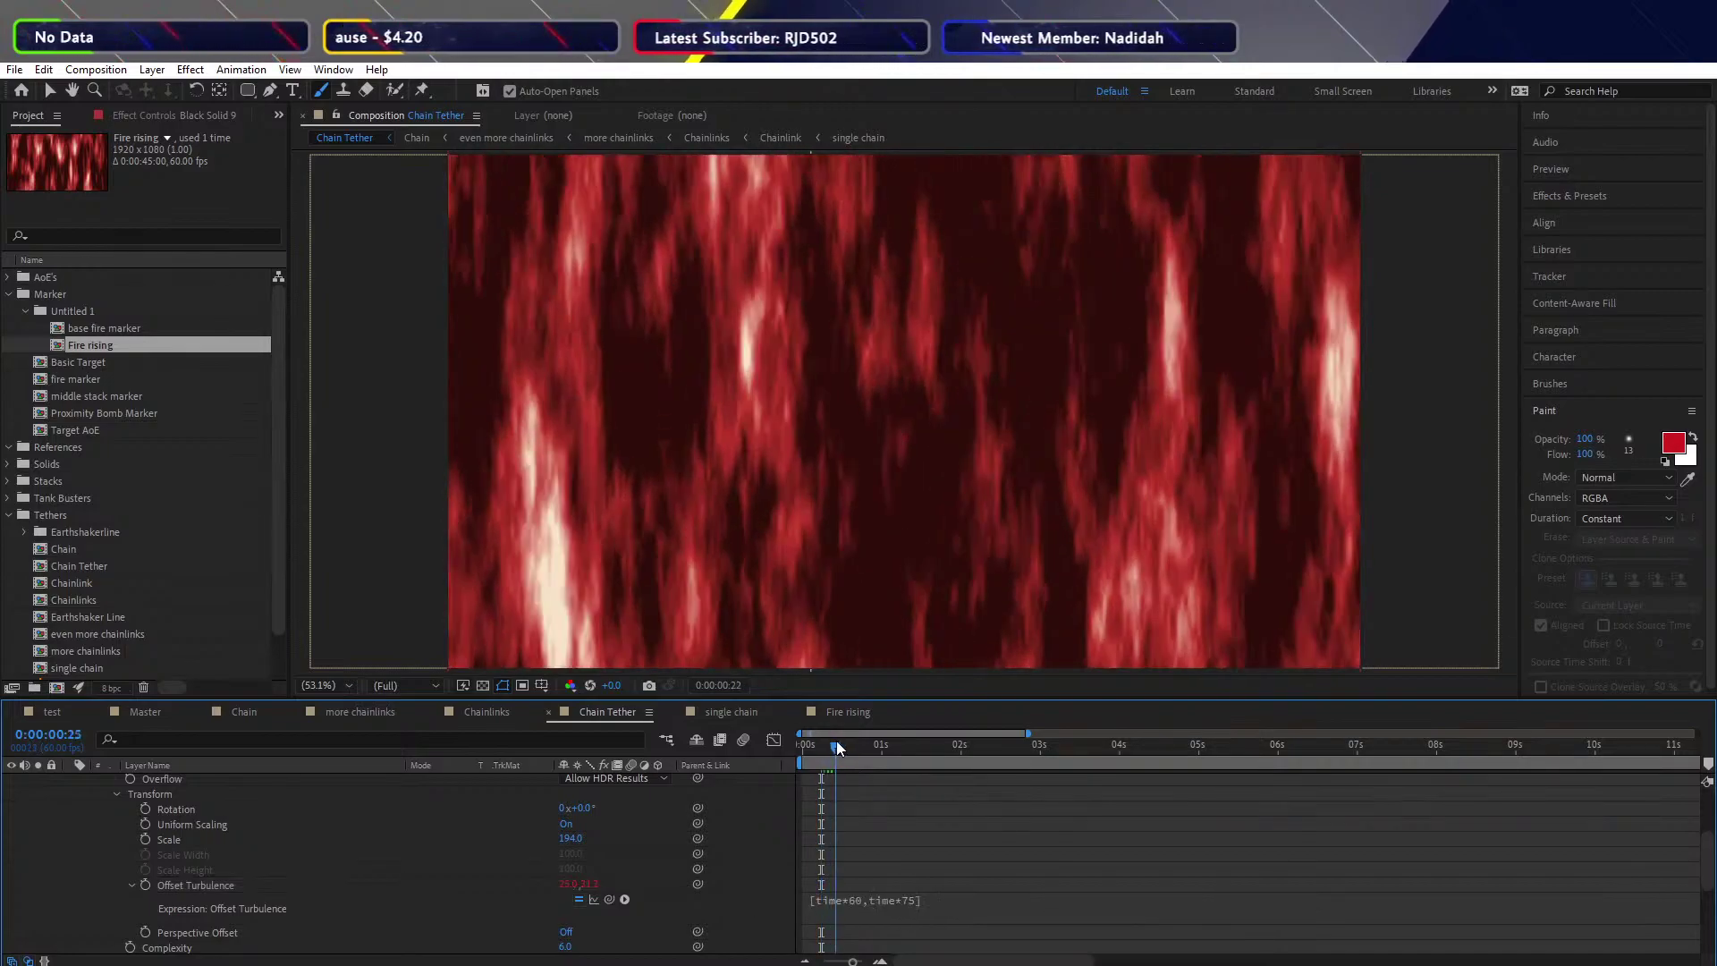
left_click_drag(836, 741, 854, 742)
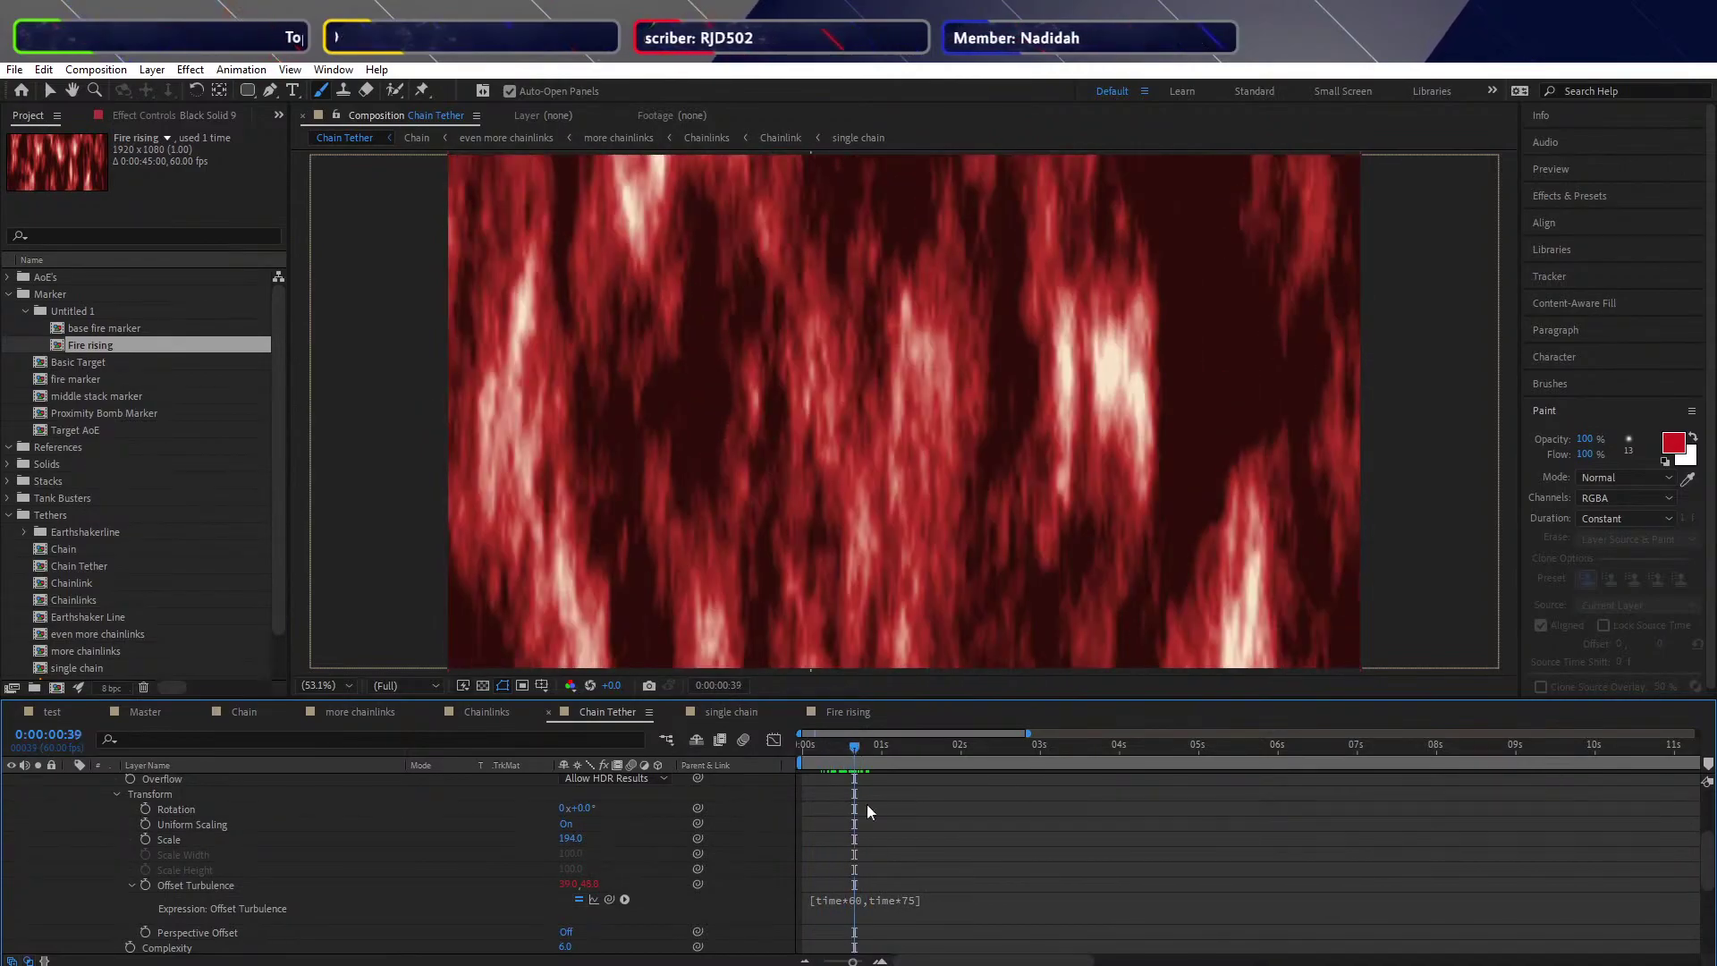
Set the Offset Turbulence expression to [time*75,time*75] and preview the noise from the start
left_click(872, 903)
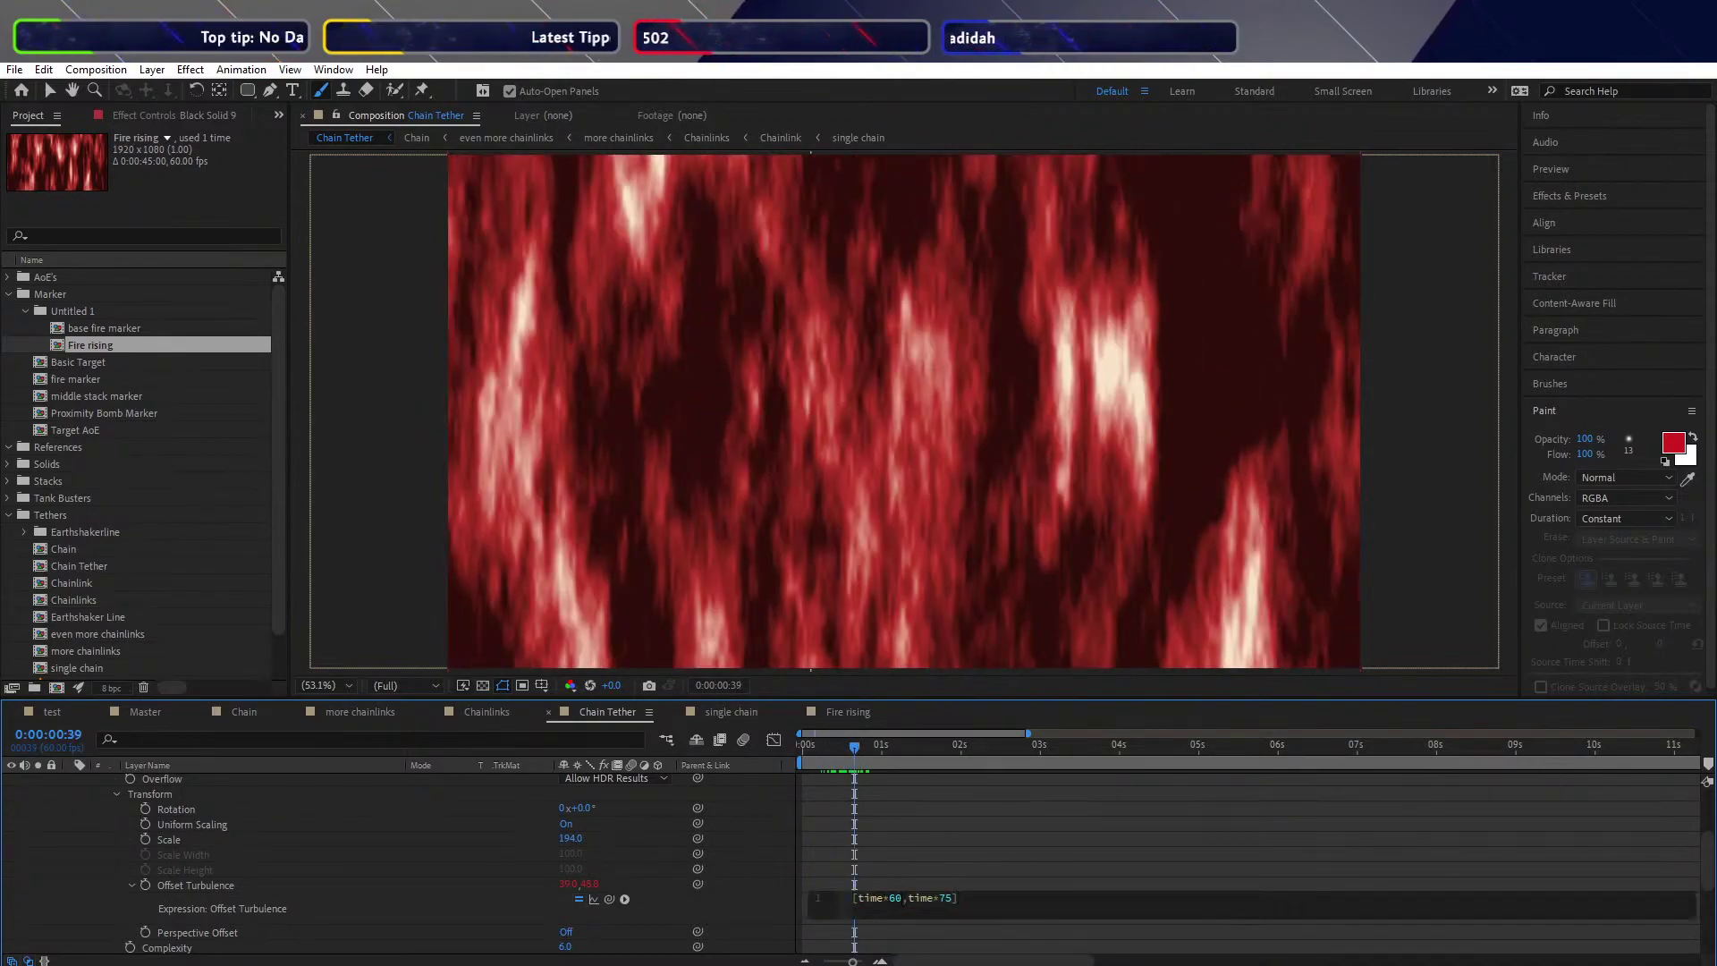
type("75")
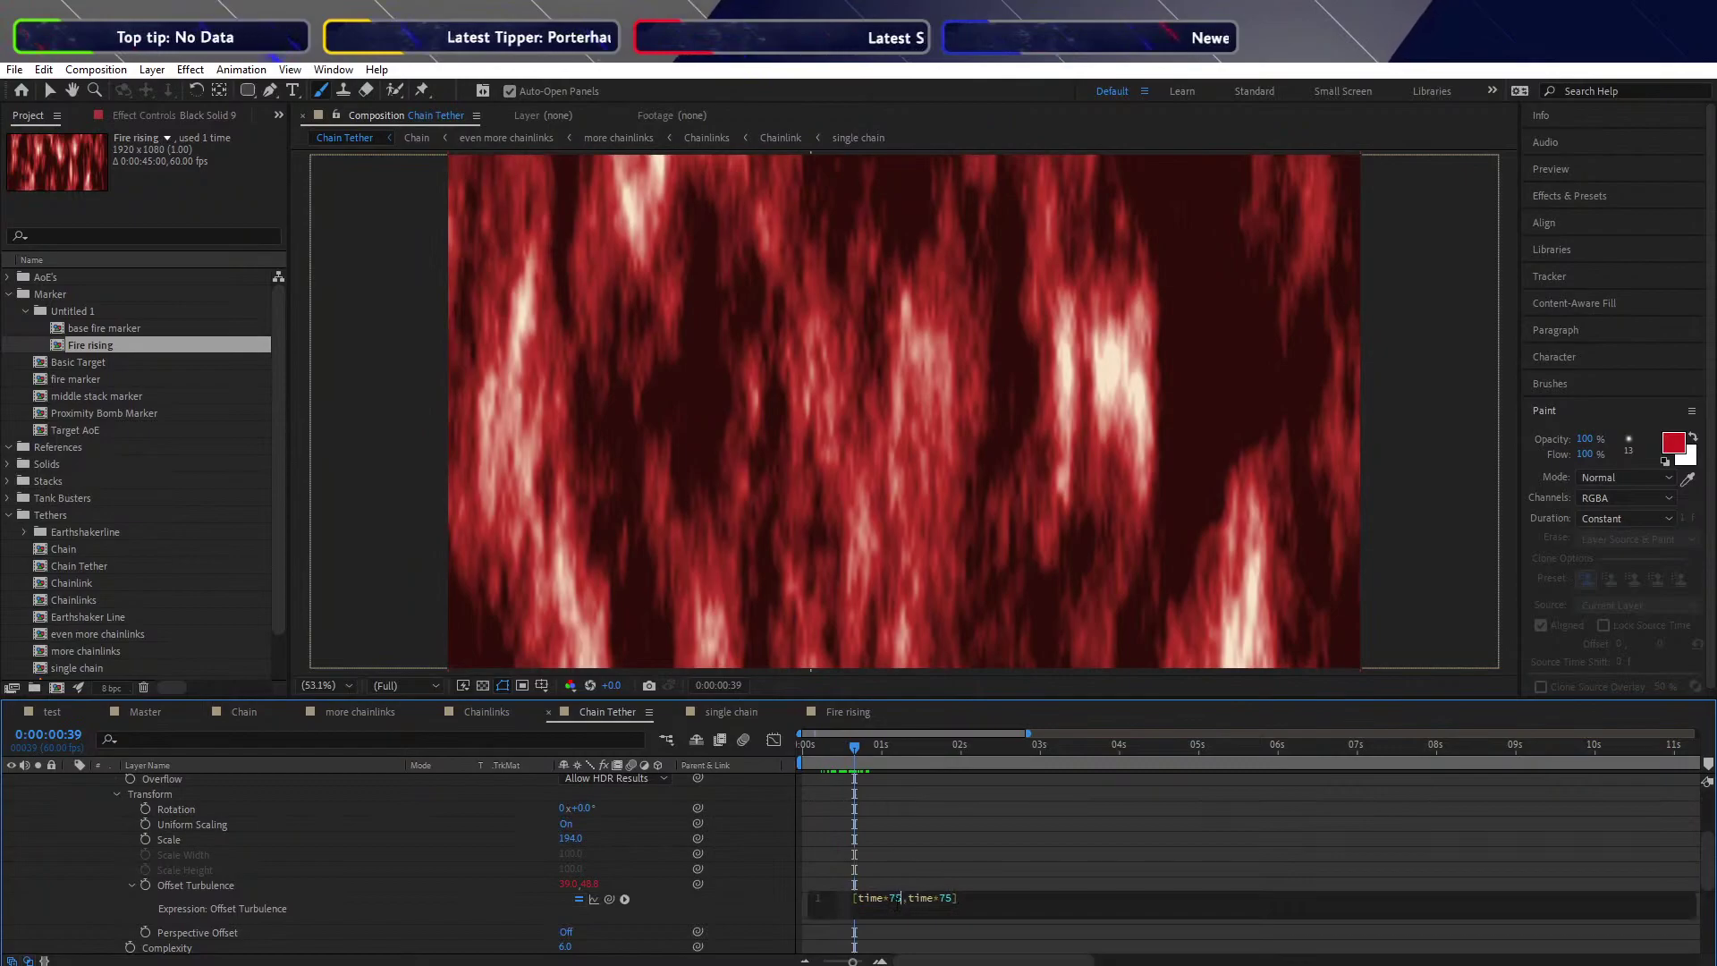
left_click(859, 872)
mouse_move(812, 748)
left_mouse_down()
mouse_move(926, 746)
mouse_move(793, 748)
left_mouse_up()
key("space")
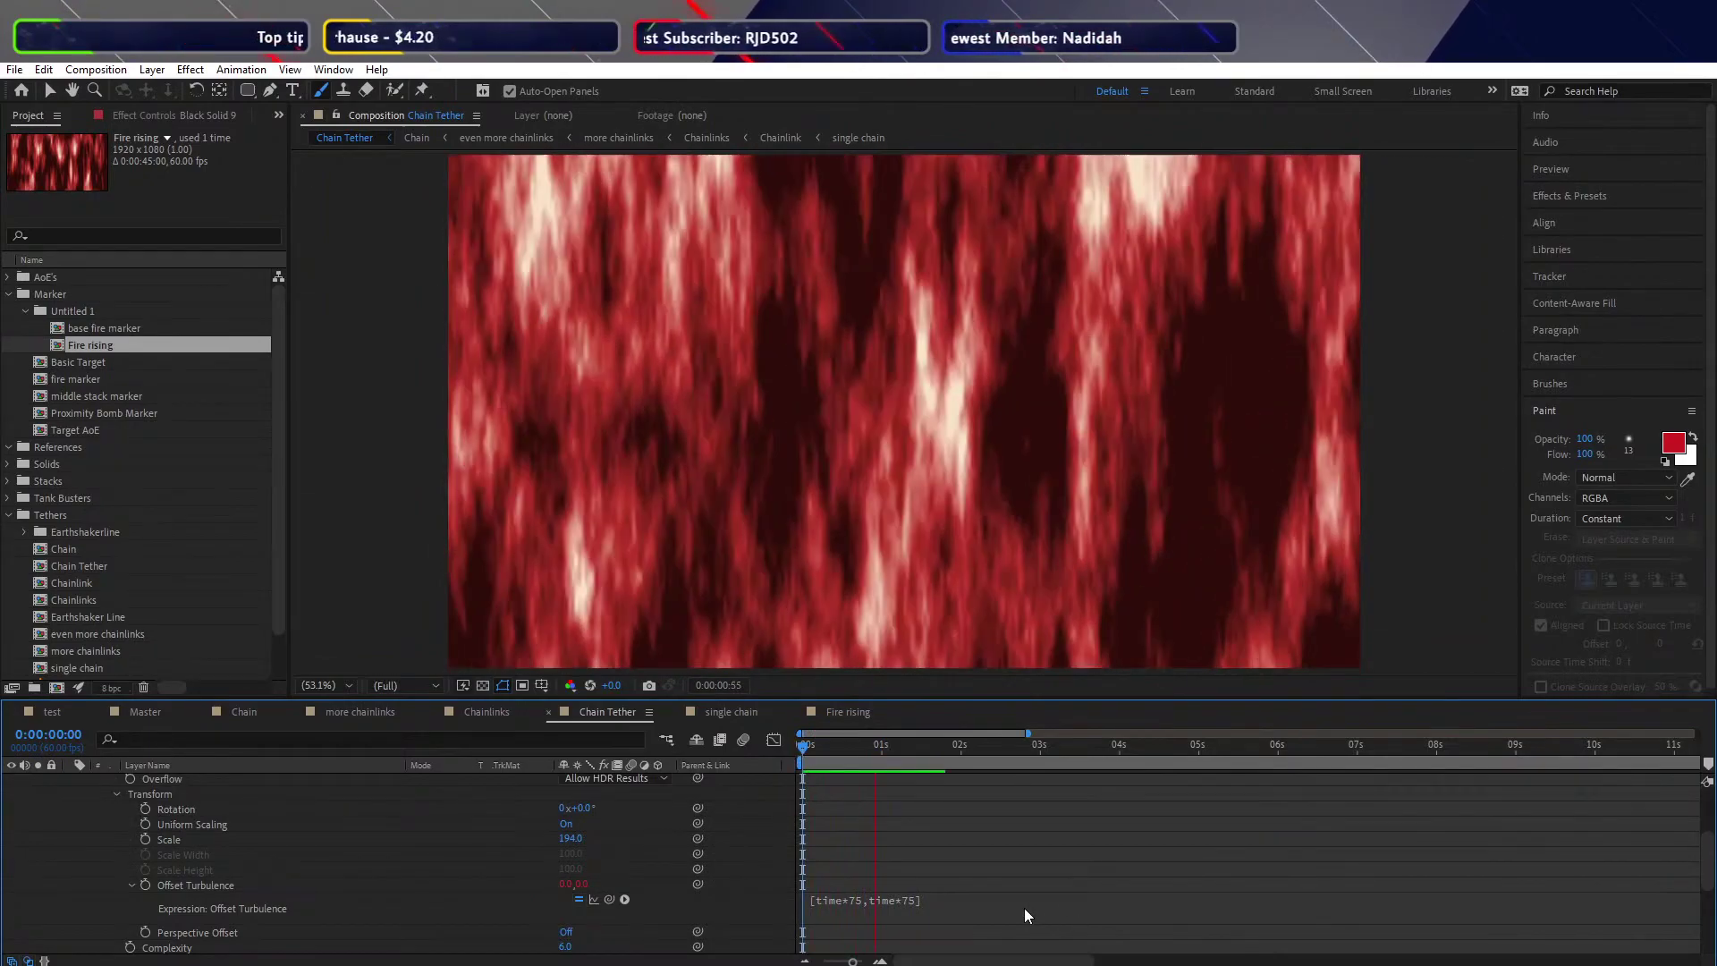
Set the horizontal multiplier of the Offset Turbulence expression to 100, giving [time*100,time*75]
left_click(881, 903)
left_click(880, 901)
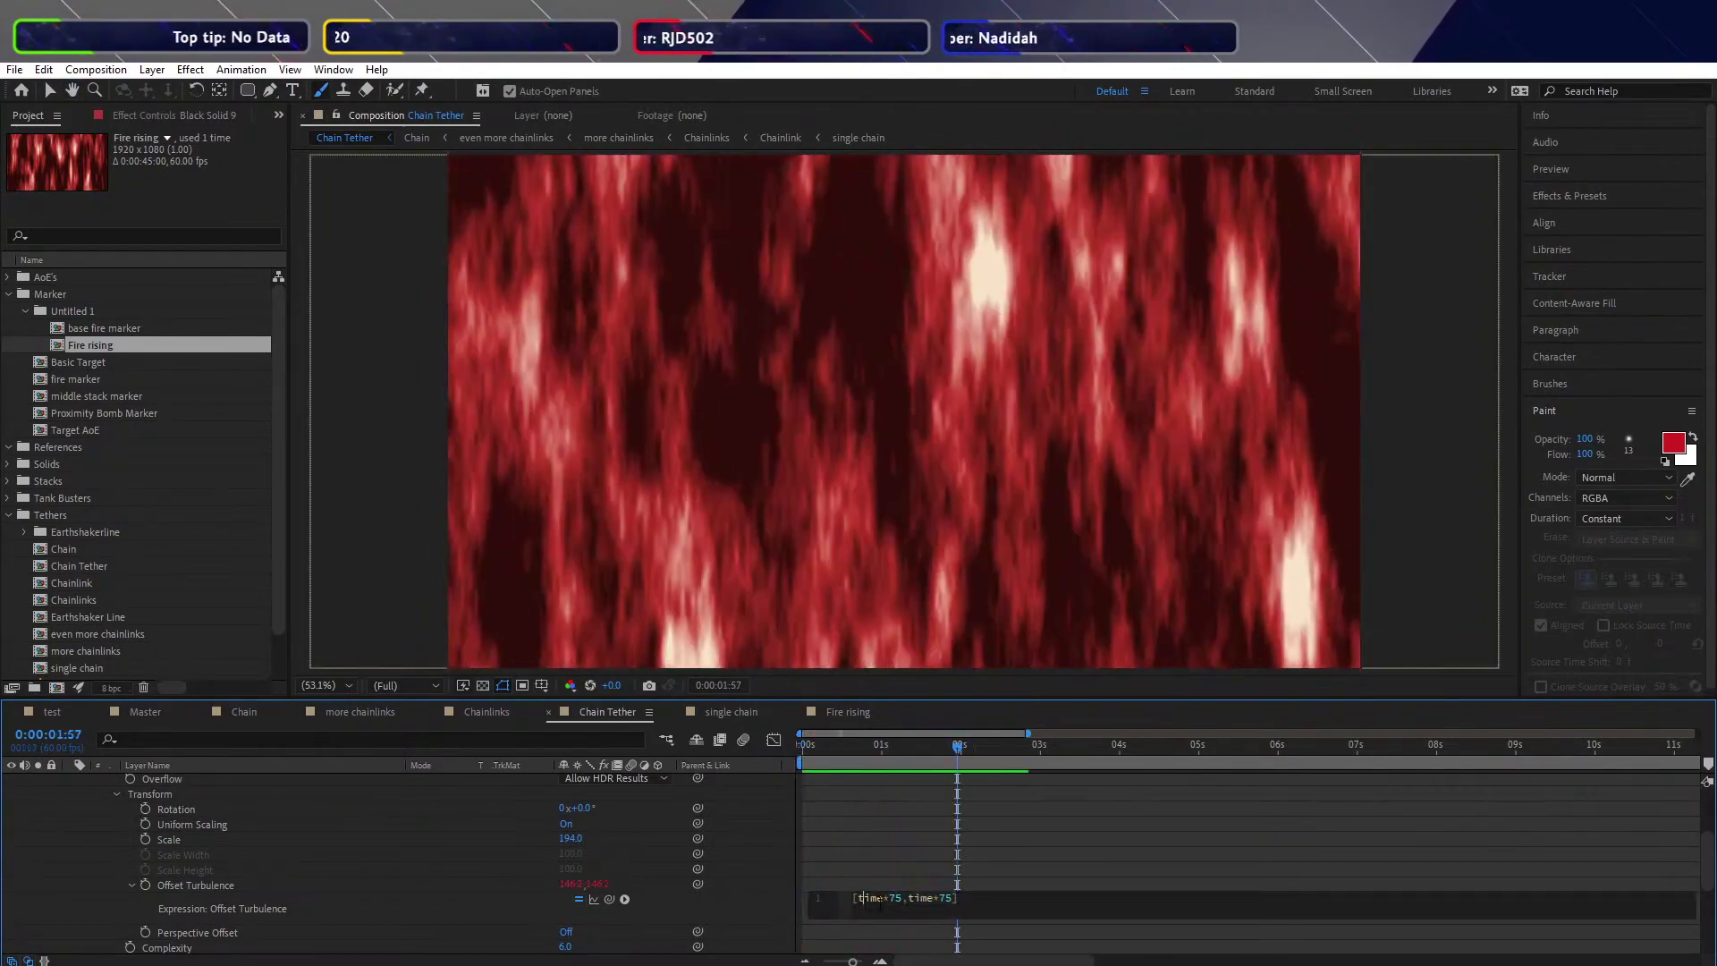
type("100")
left_click(916, 939)
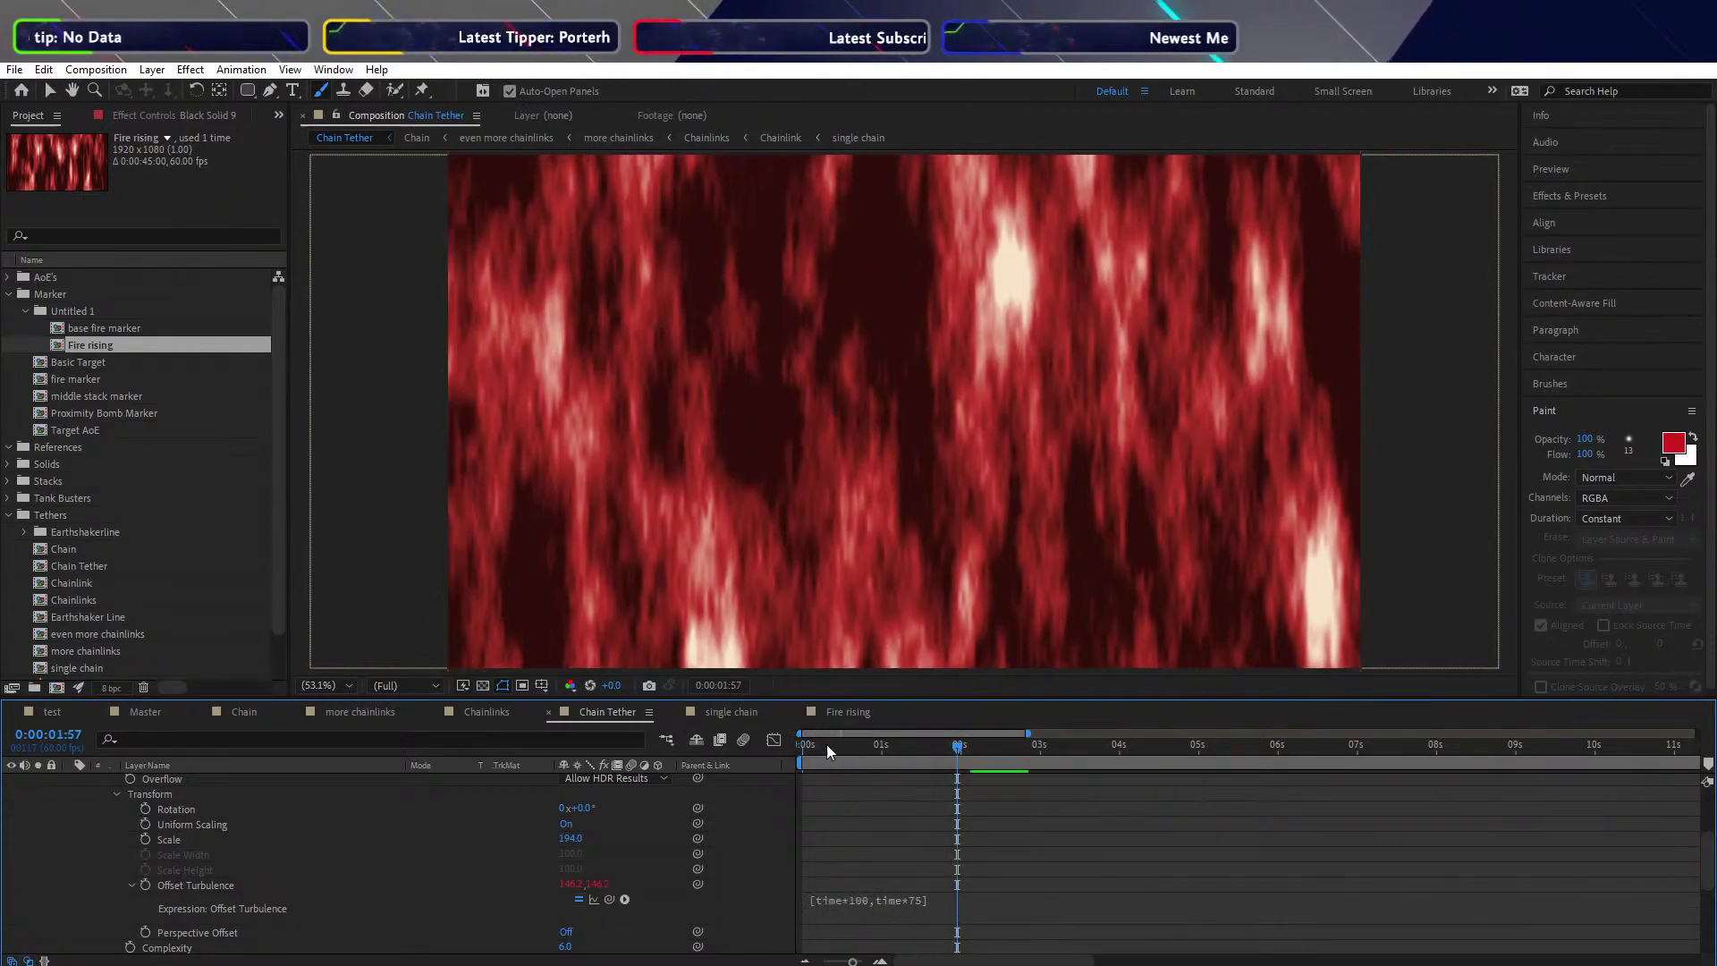
Set the Offset Turbulence expression to [time*200,time*75] and preview the noise movement from the start
mouse_move(826, 744)
left_mouse_down()
mouse_move(782, 748)
mouse_move(914, 744)
mouse_move(836, 759)
left_mouse_up()
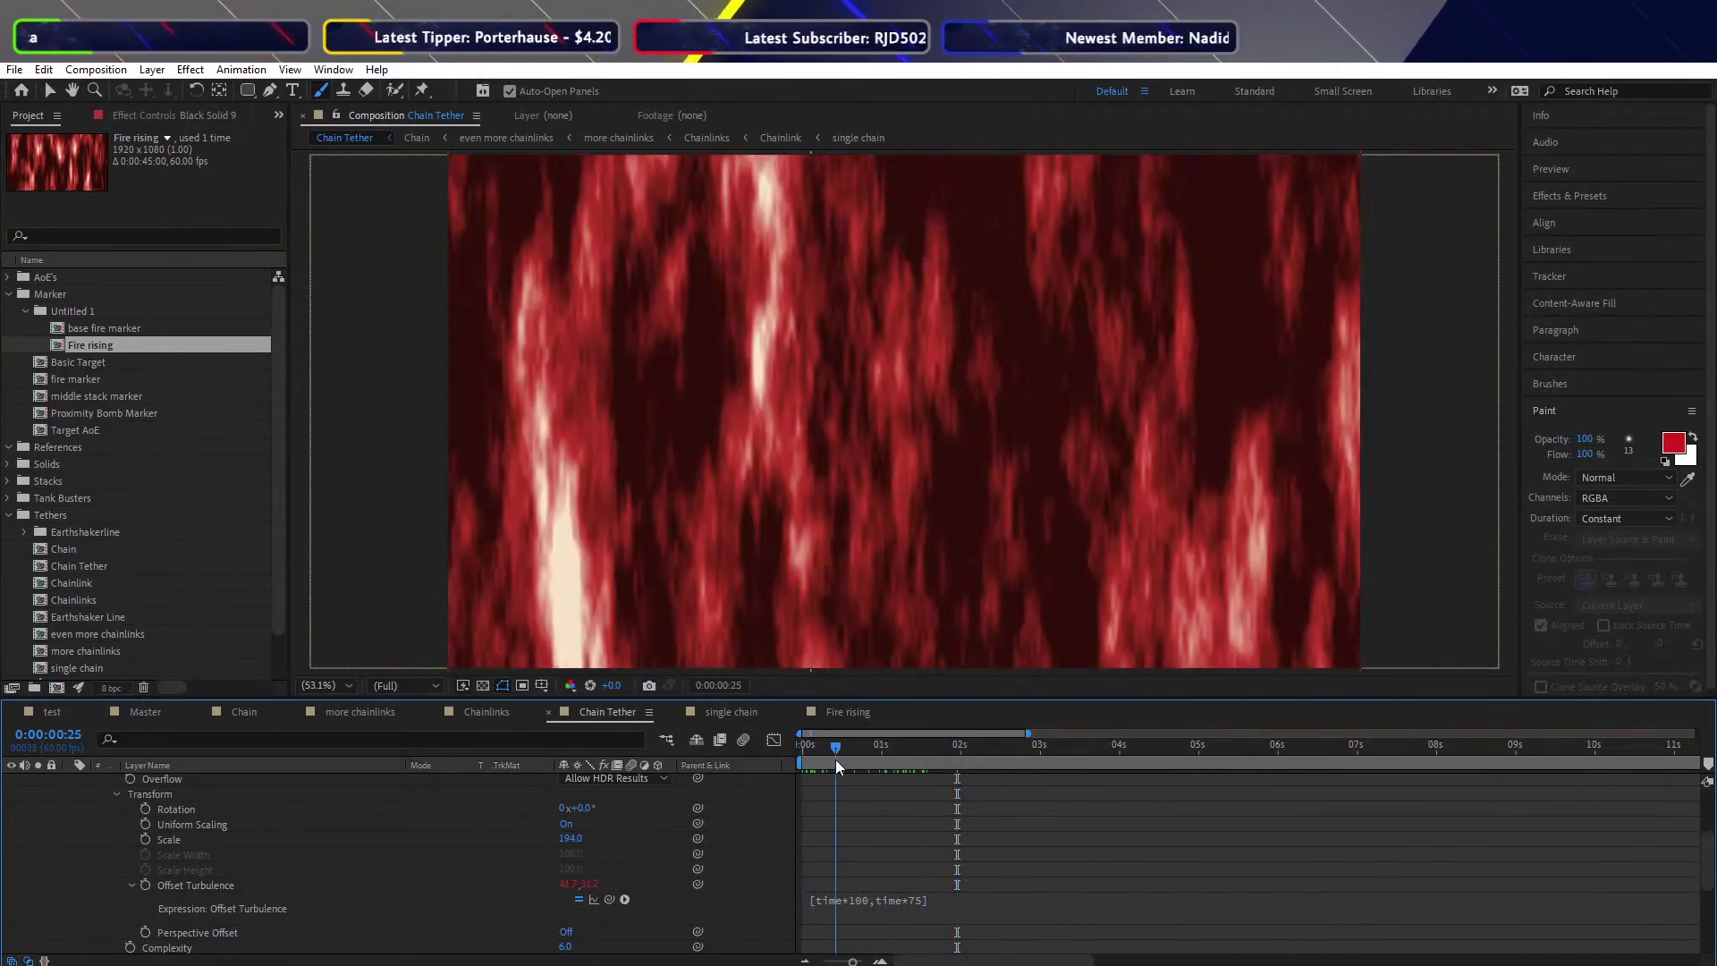
left_click(873, 902)
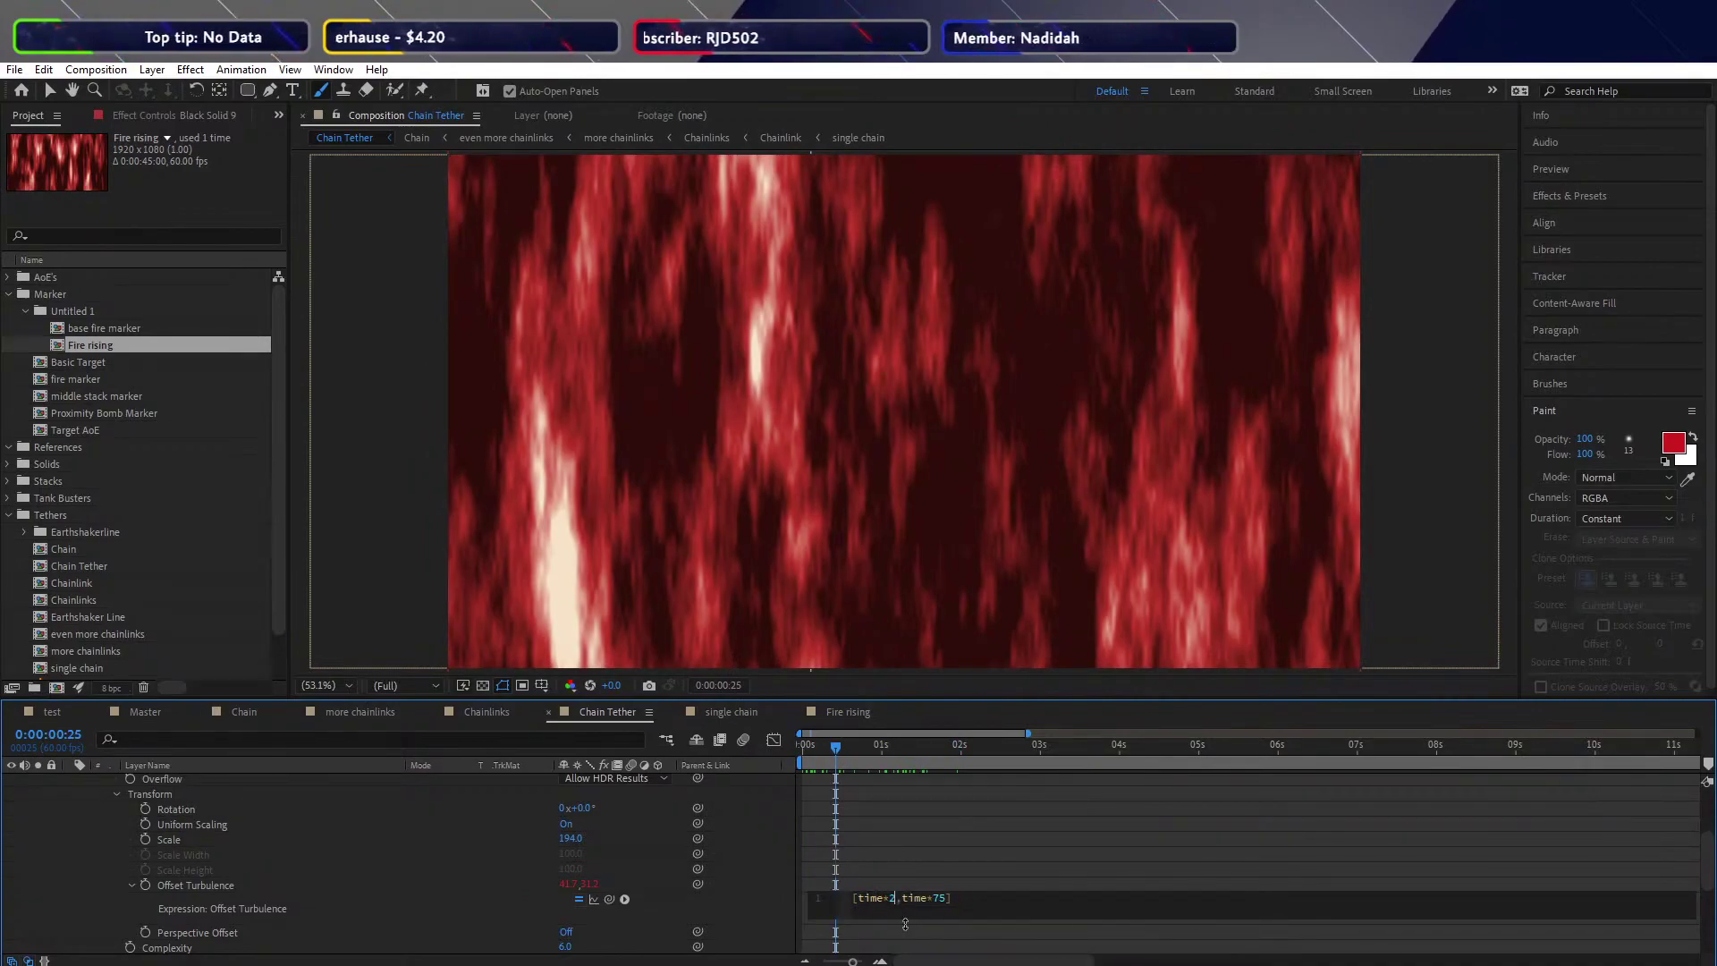
type("200")
left_click(915, 939)
key("space")
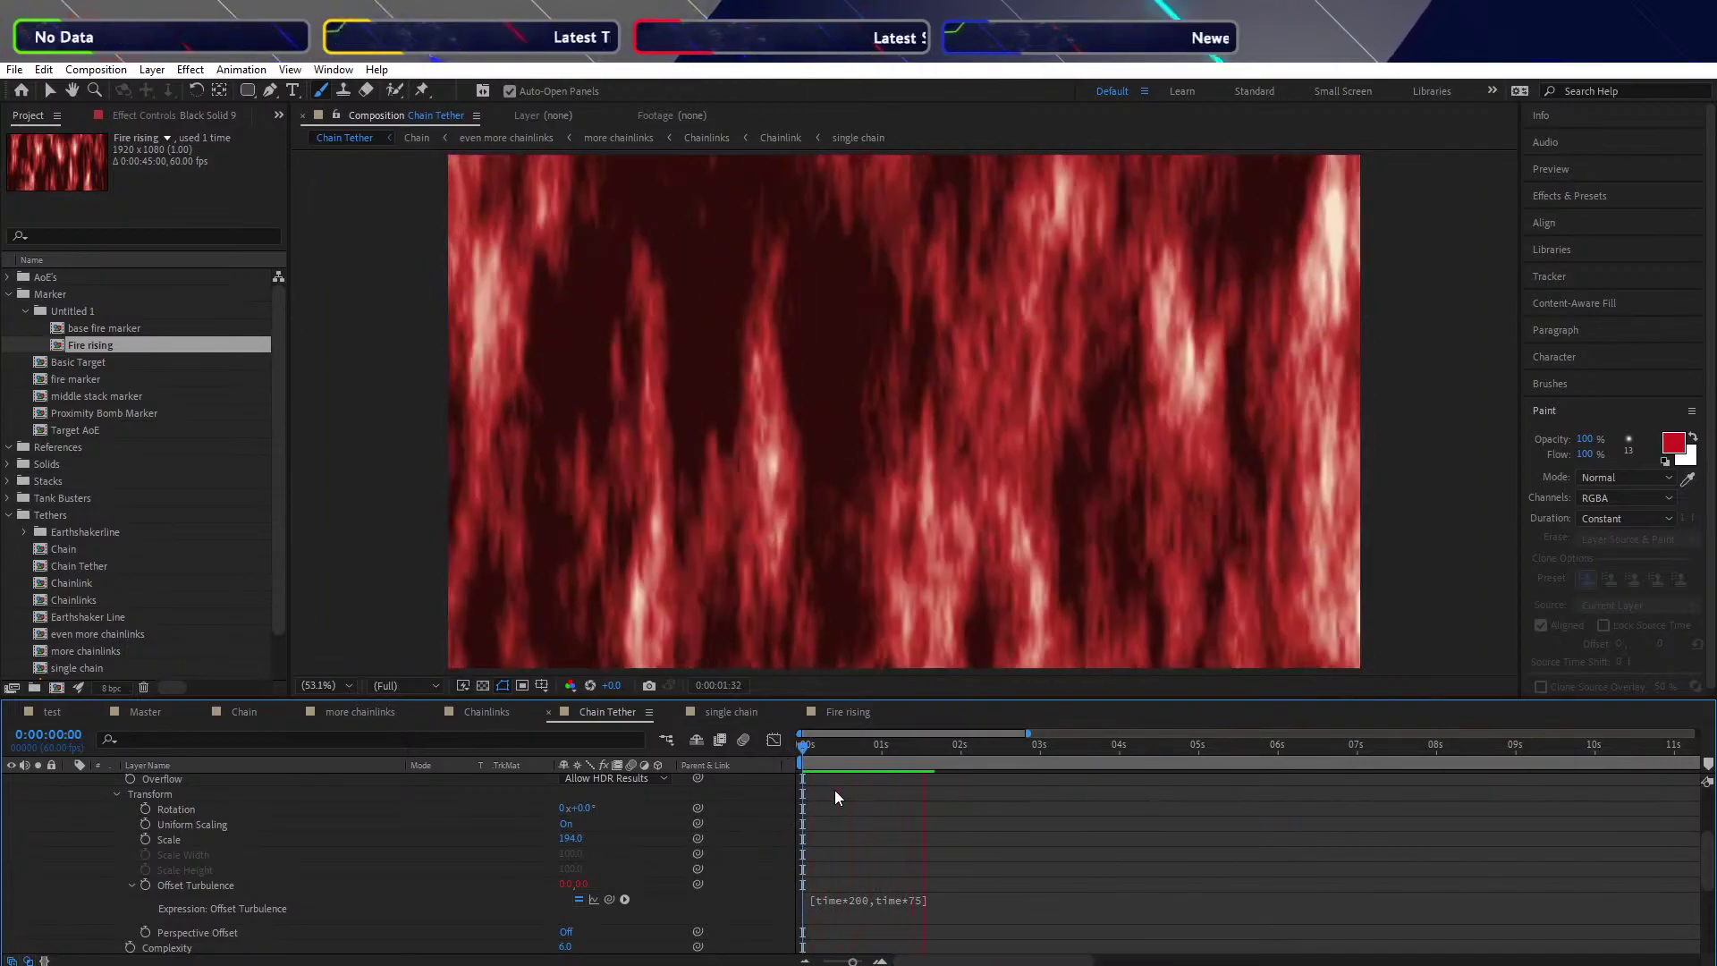
key("space")
left_click(805, 746)
left_click(802, 747)
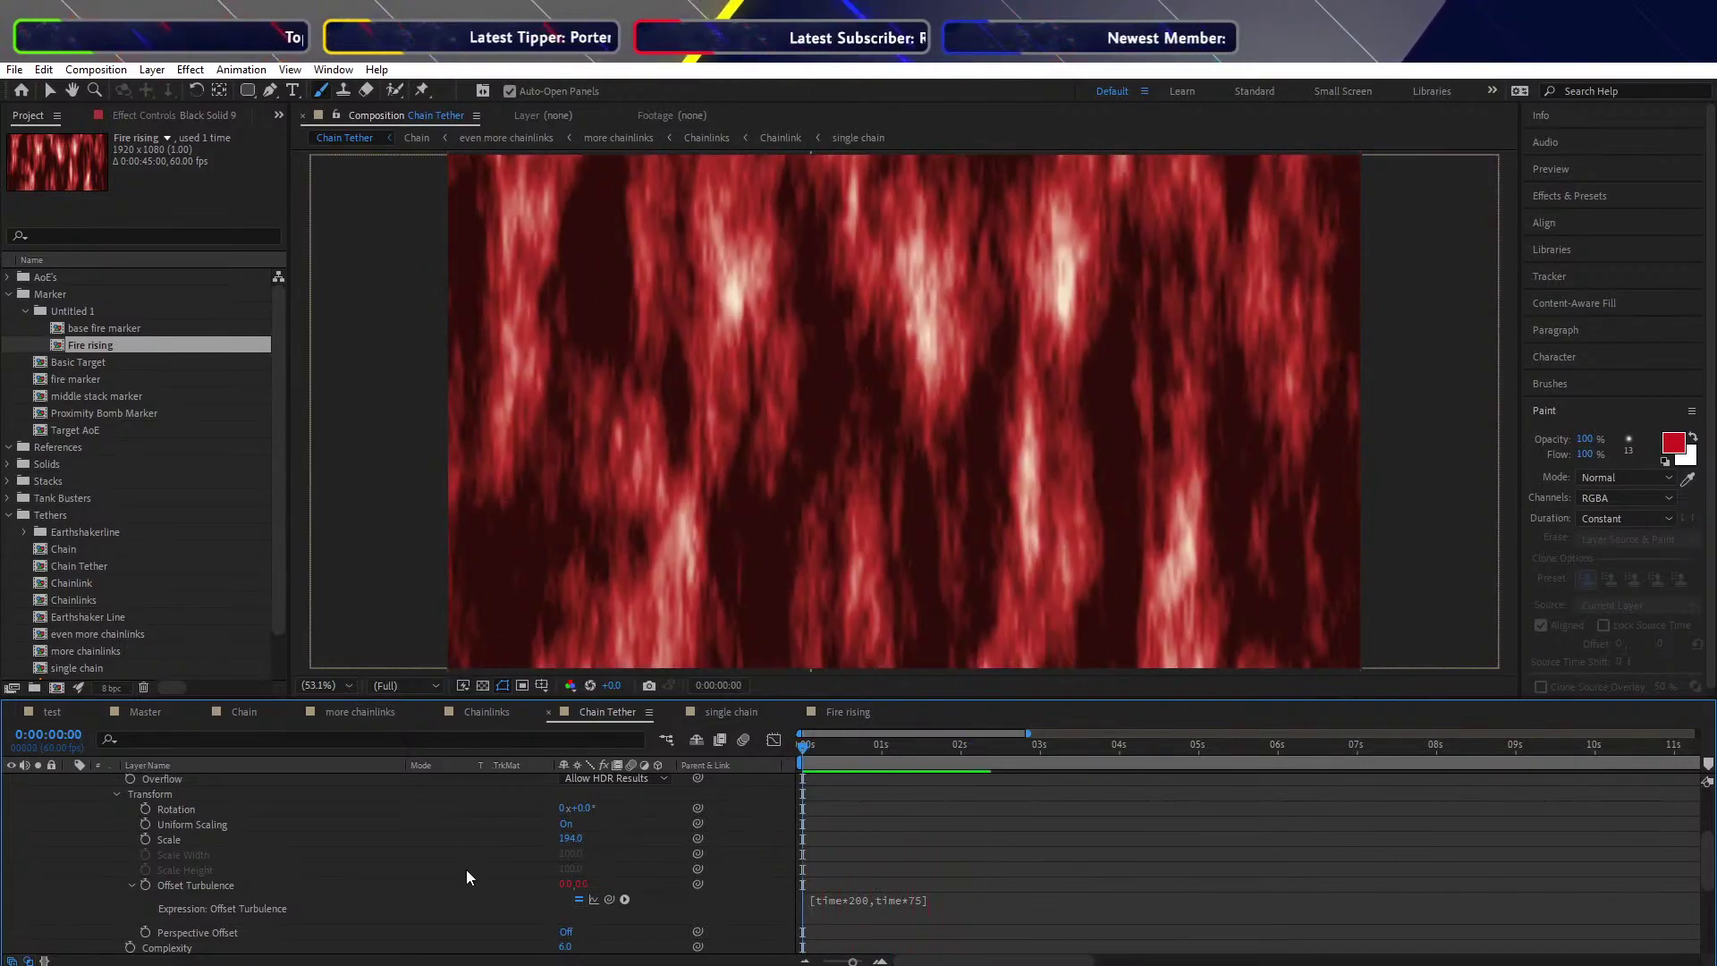
Set the vertical scale of the topmost Black Solid 9 to 174% and preview the noise from the start
scroll(206, 817, "up", 3)
left_click(102, 812)
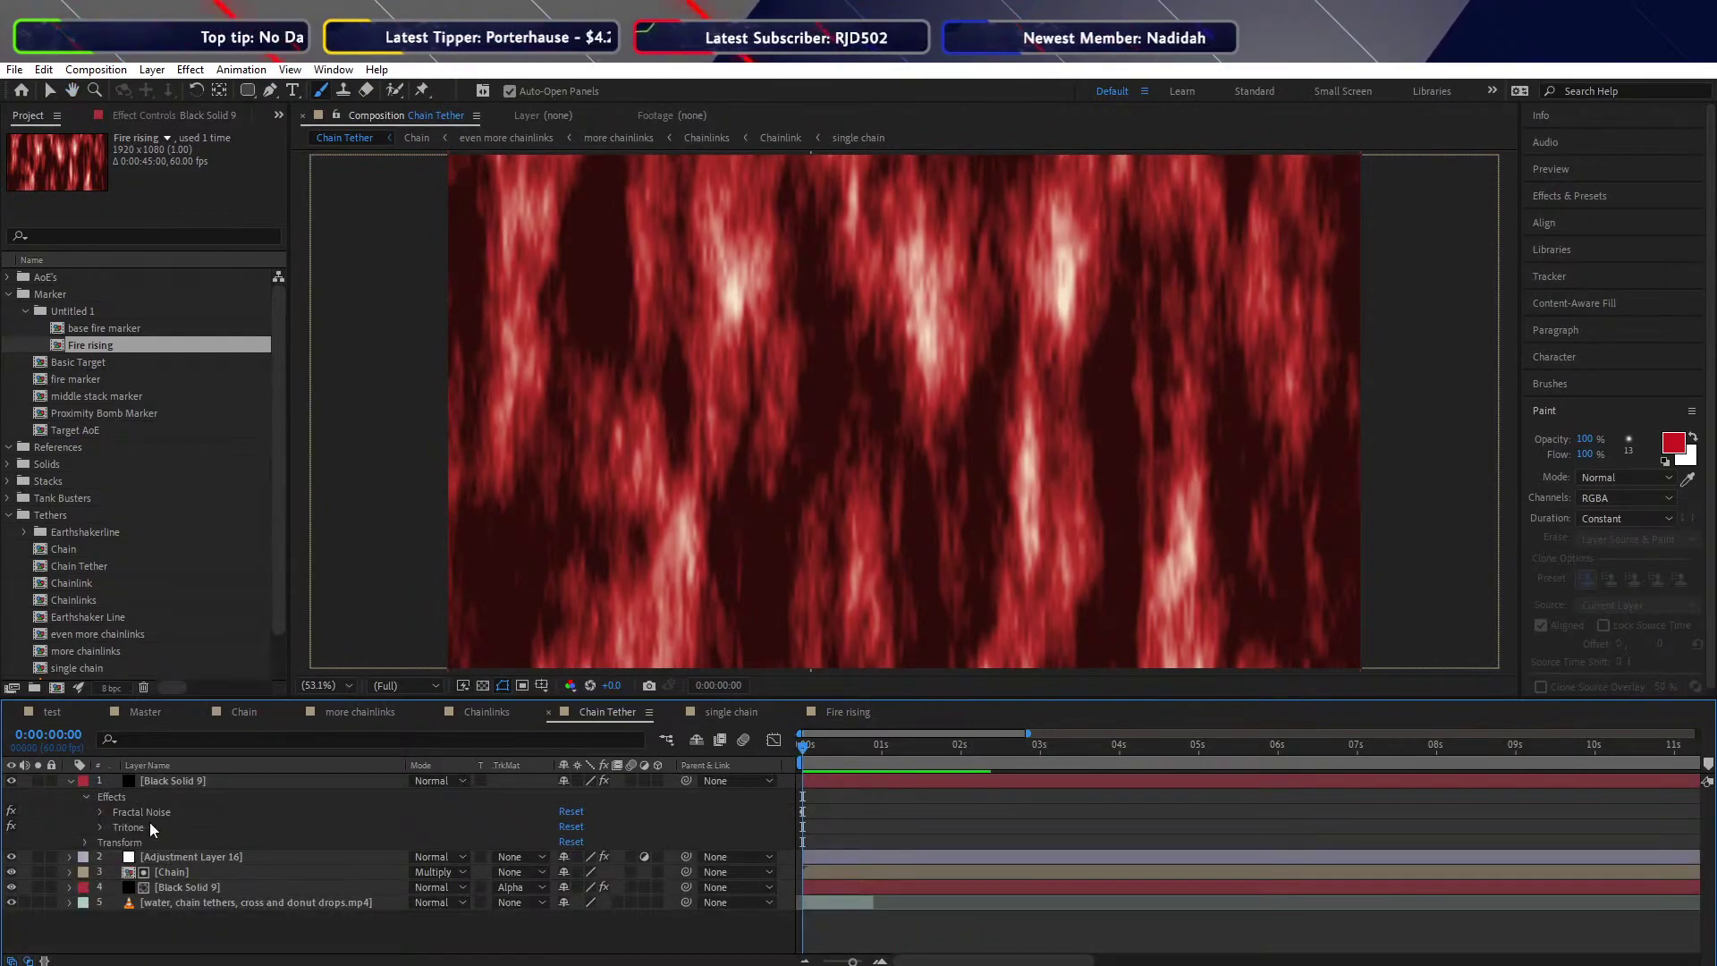
left_click(88, 844)
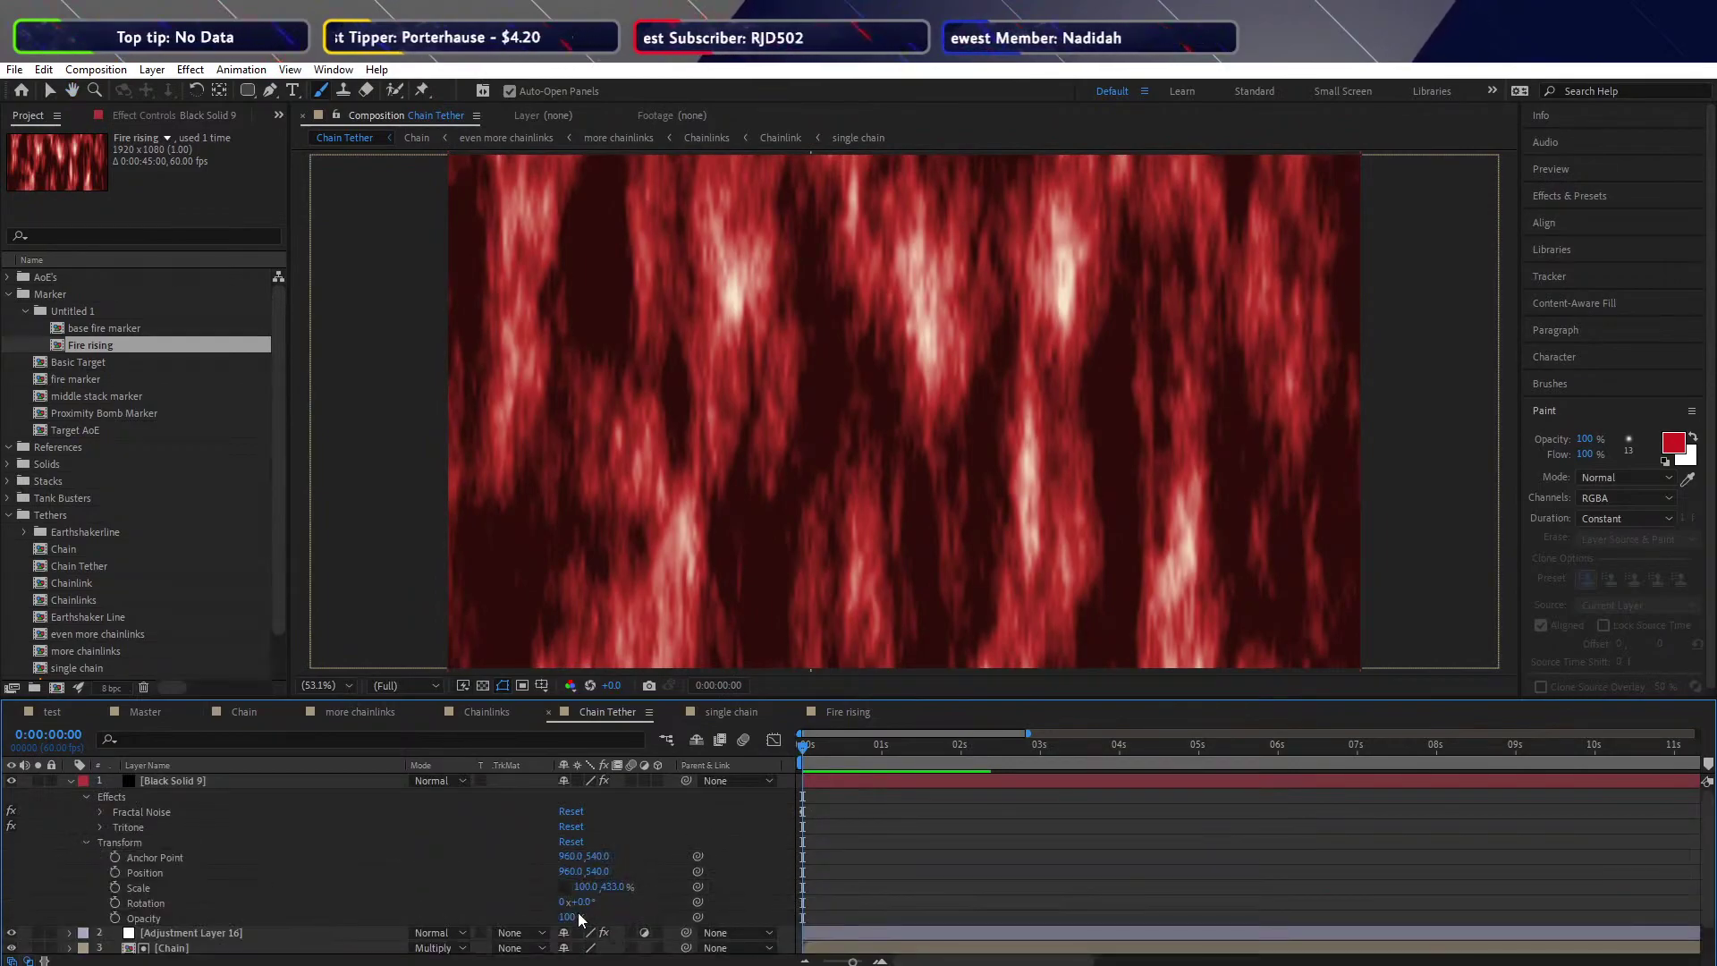
left_click_drag(619, 894, 313, 872)
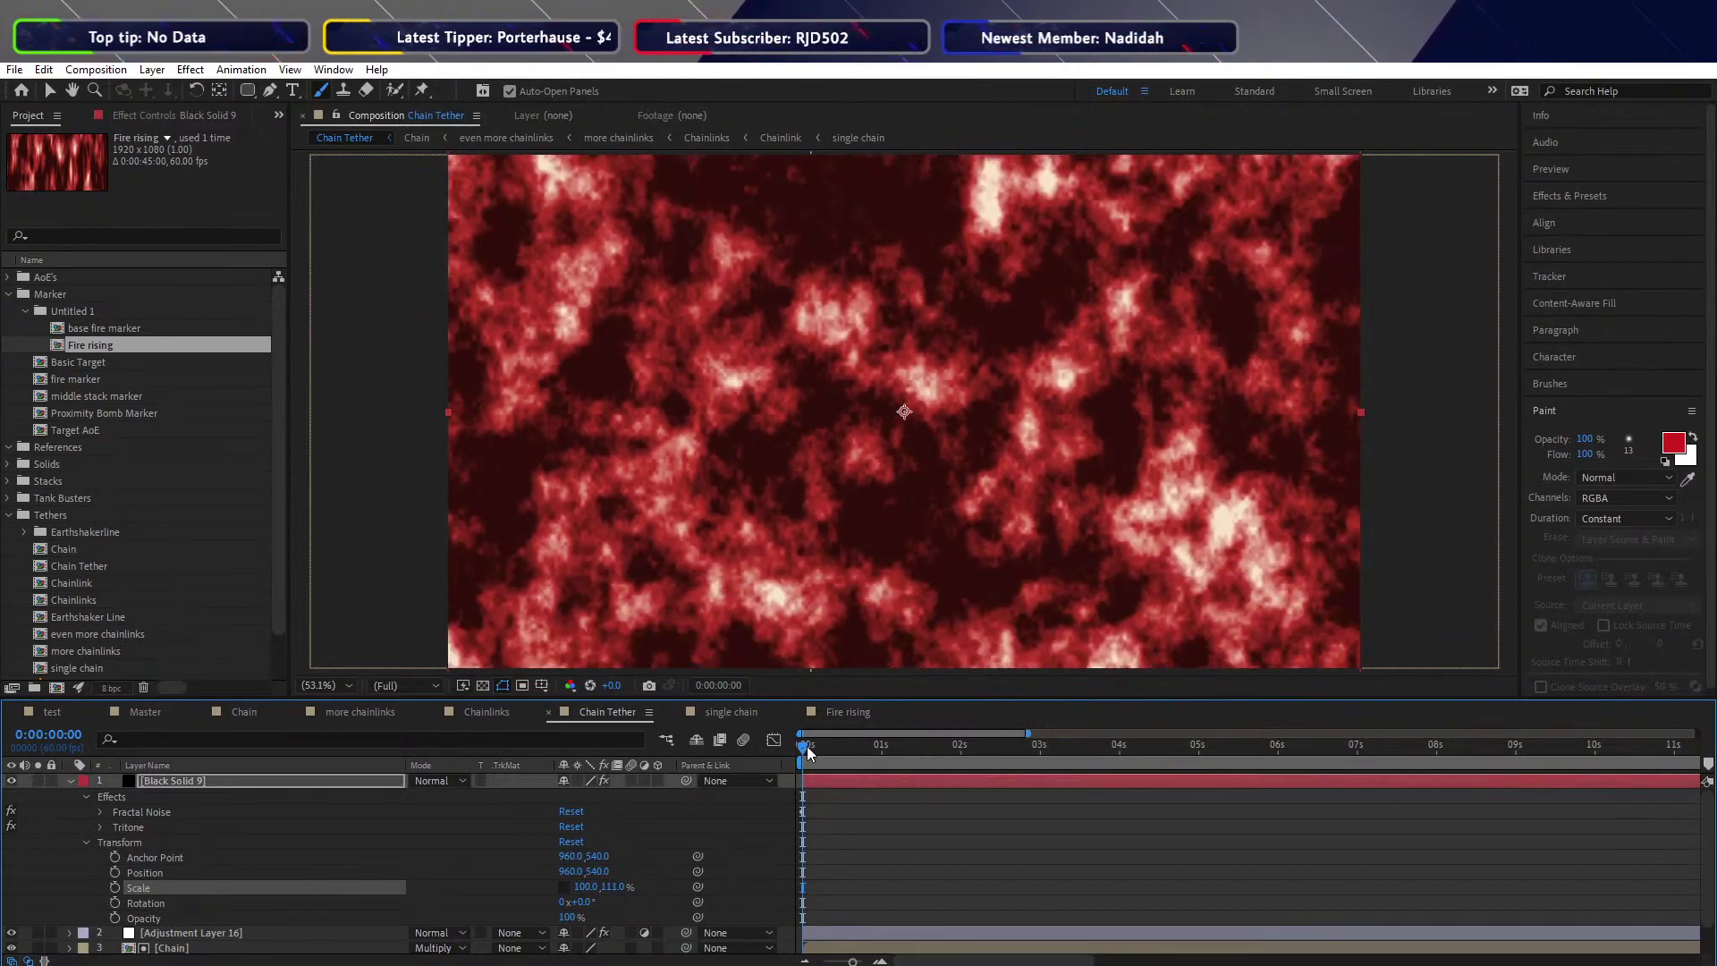
mouse_move(803, 745)
left_mouse_down()
mouse_move(924, 748)
mouse_move(784, 750)
left_mouse_up()
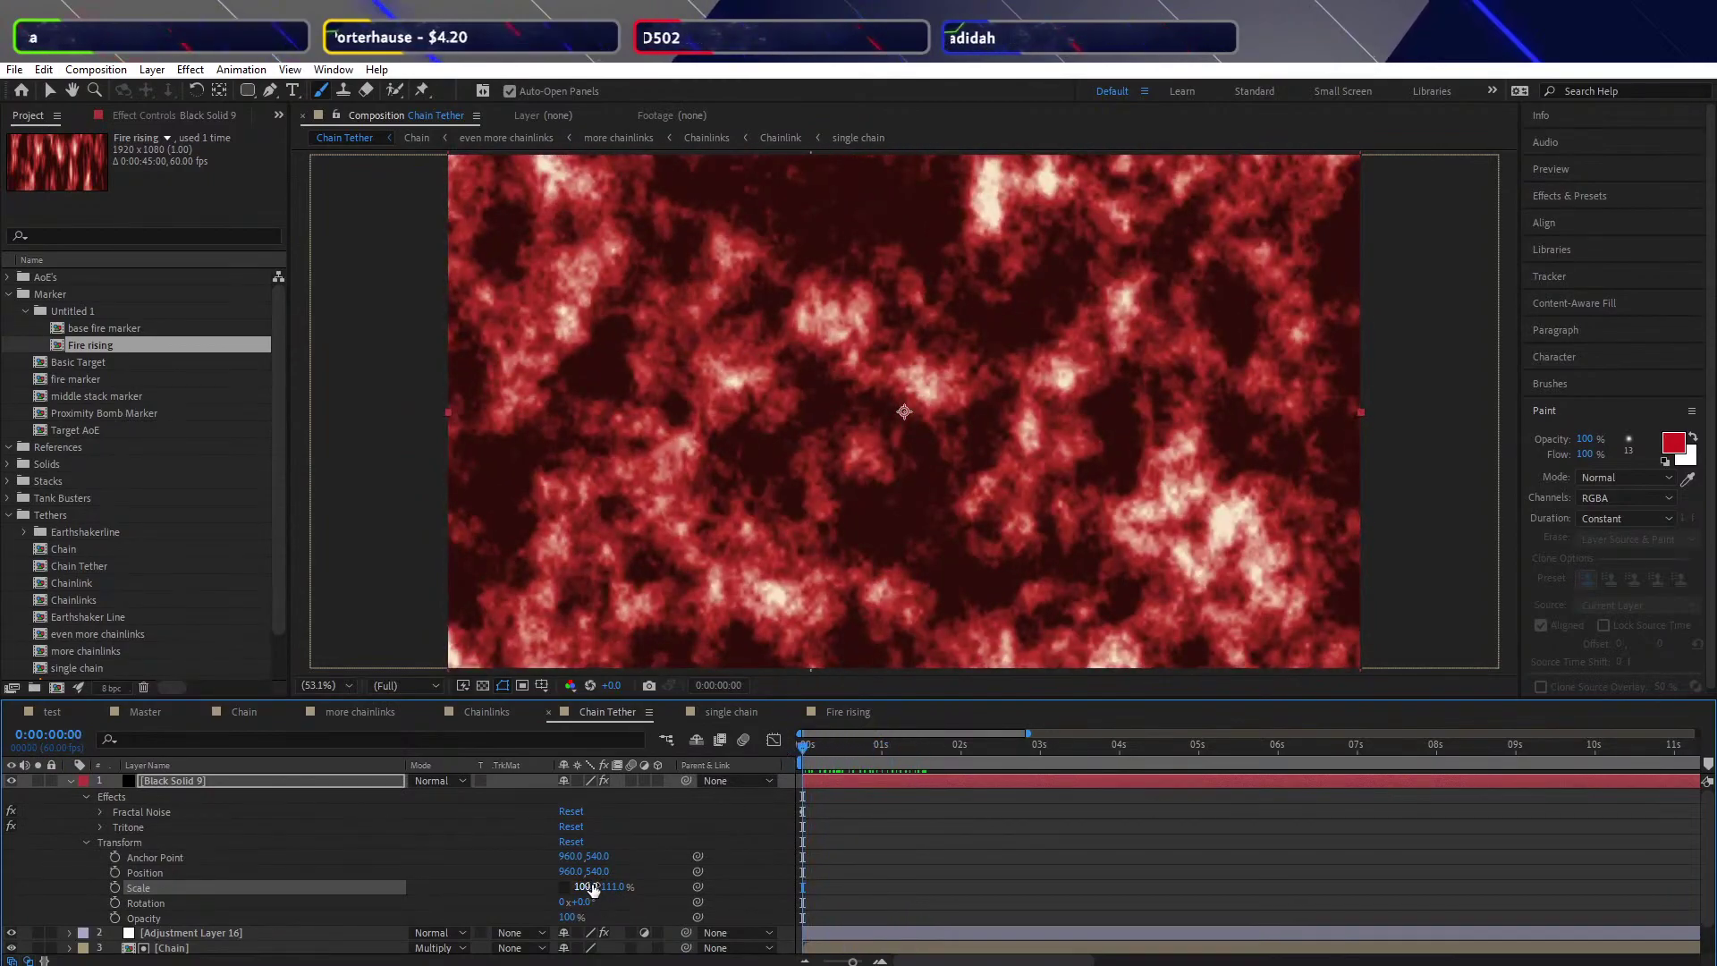
left_click_drag(595, 886, 653, 863)
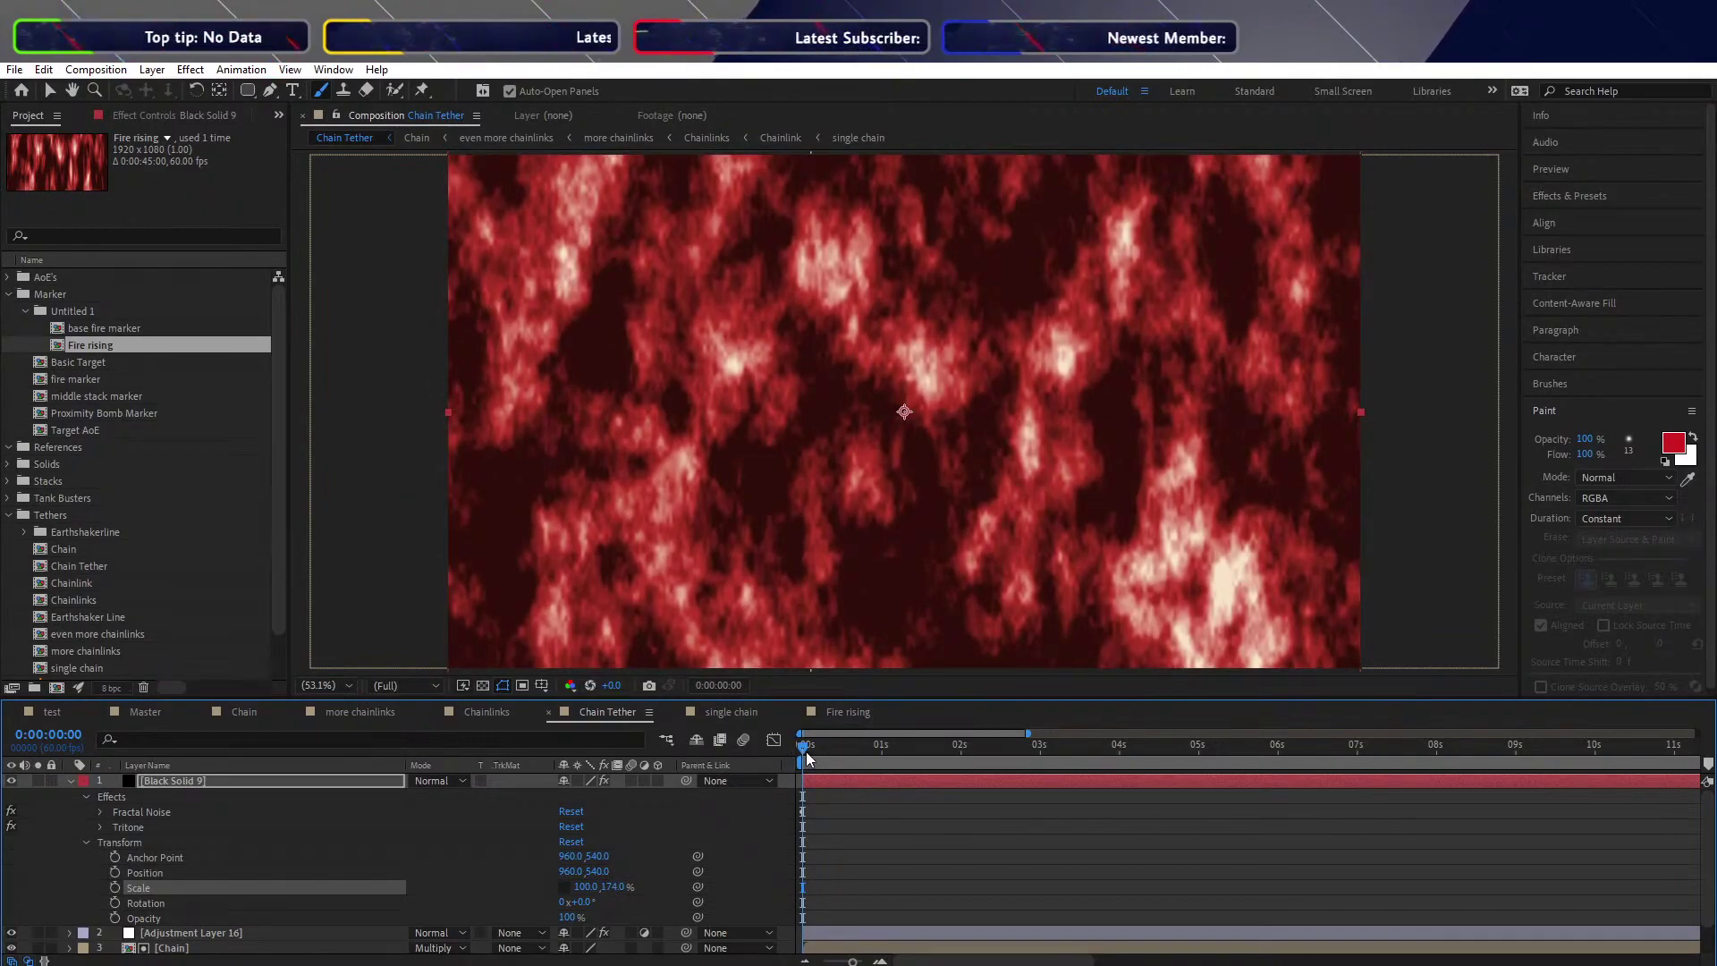
left_click_drag(554, 886, 595, 881)
left_click_drag(632, 871, 567, 889)
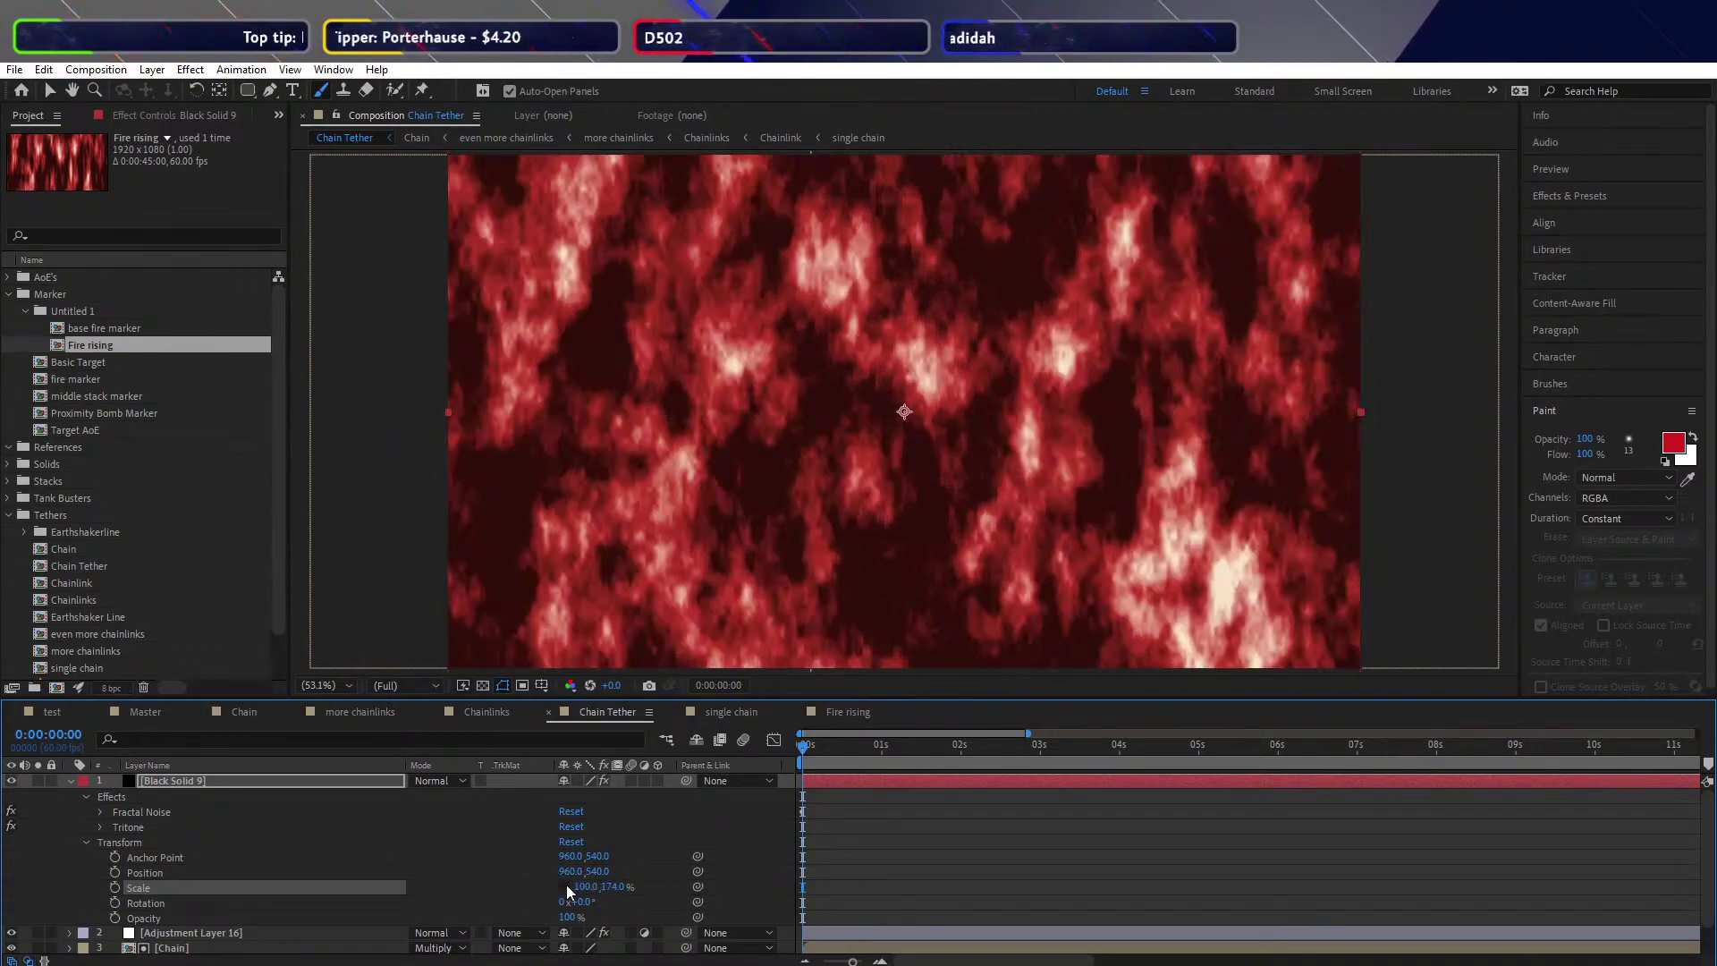
left_click(805, 748)
left_click_drag(827, 754, 926, 727)
key("space")
key("Home")
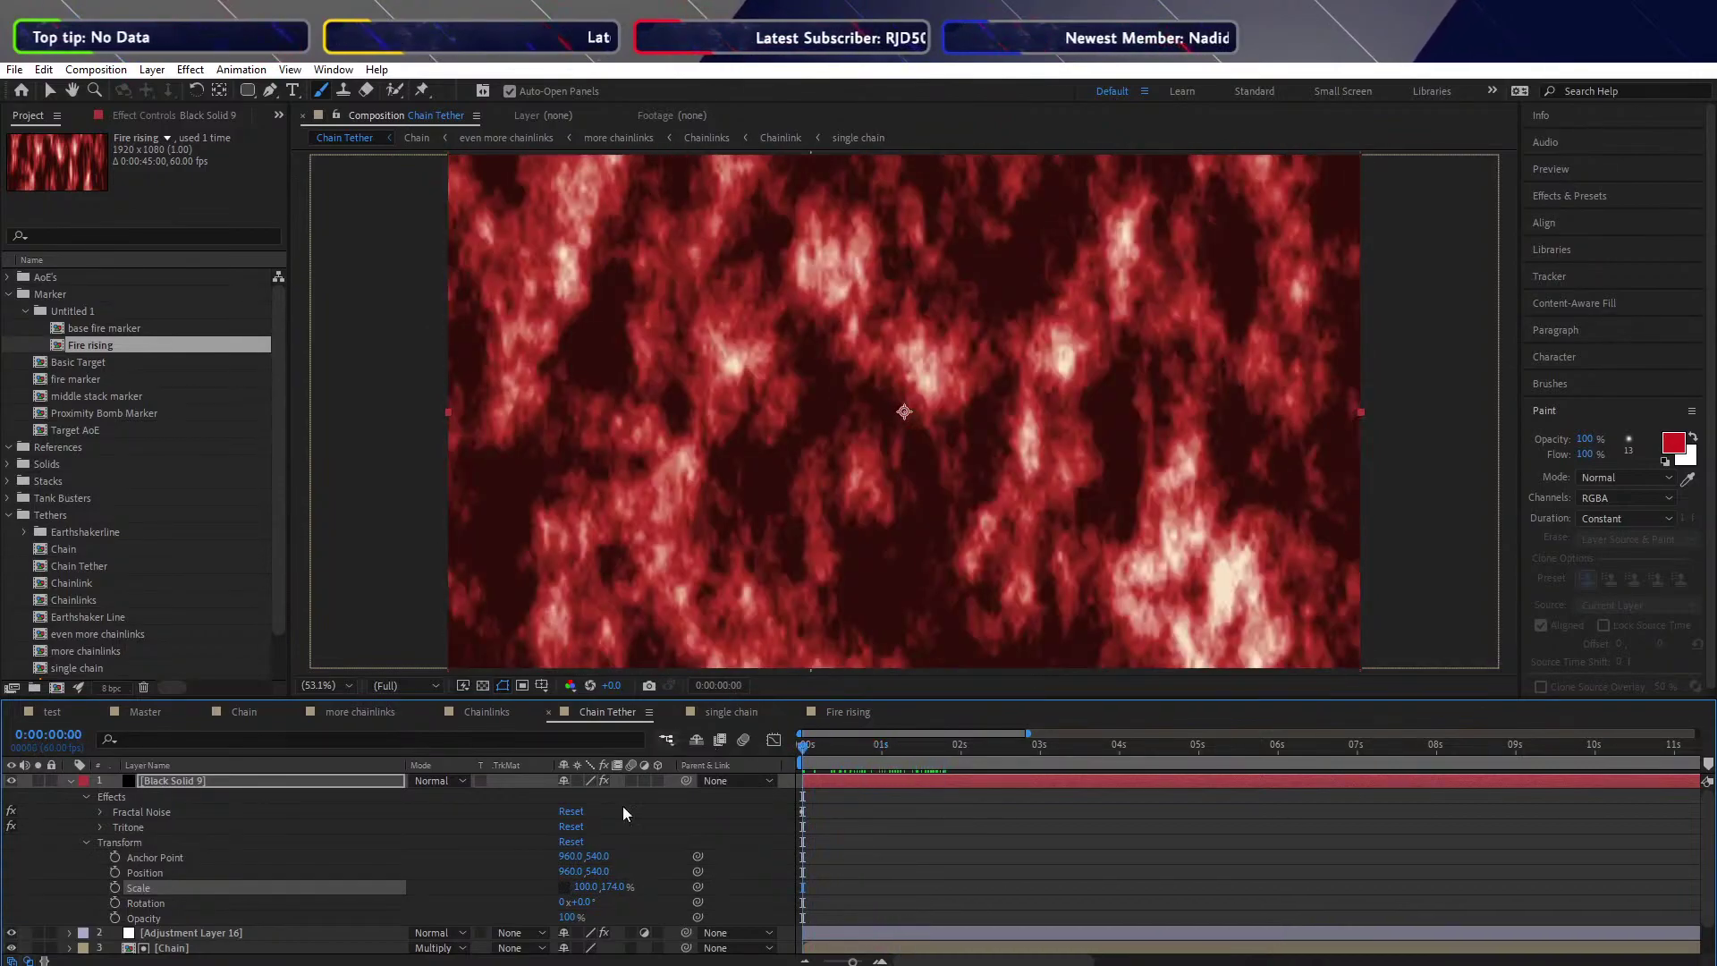
Try masking the topmost Black Solid 9 to a wide horizontal band with a rounded rectangle
left_click(87, 842)
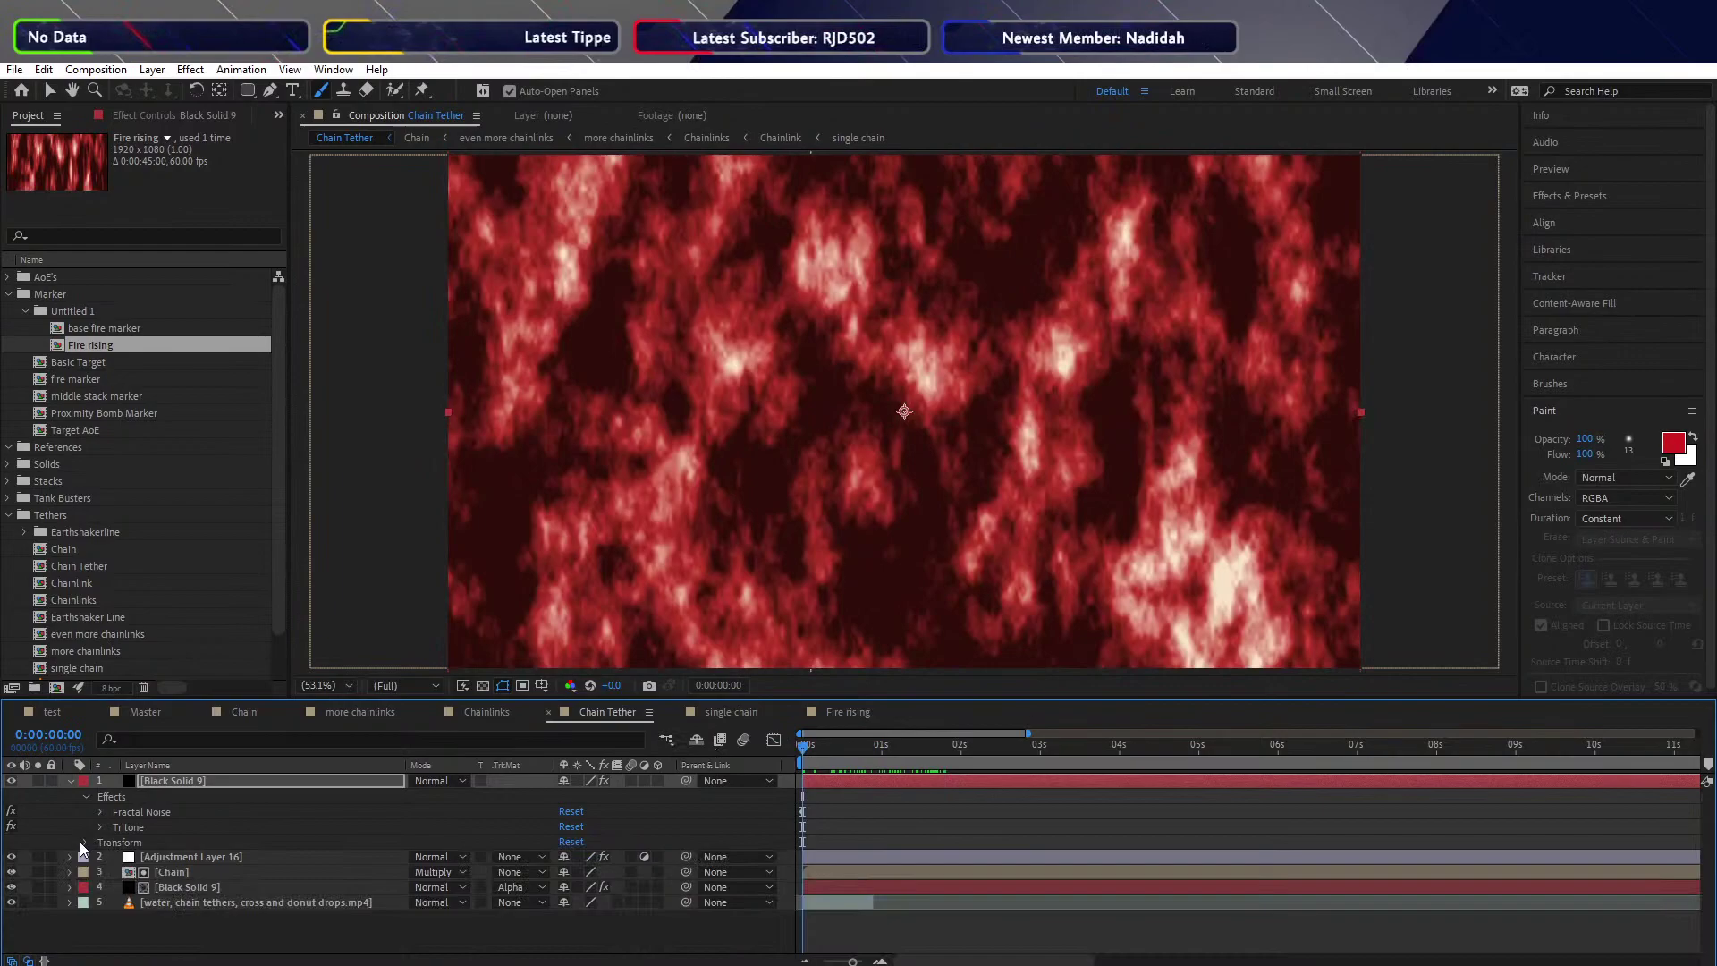
left_click(85, 797)
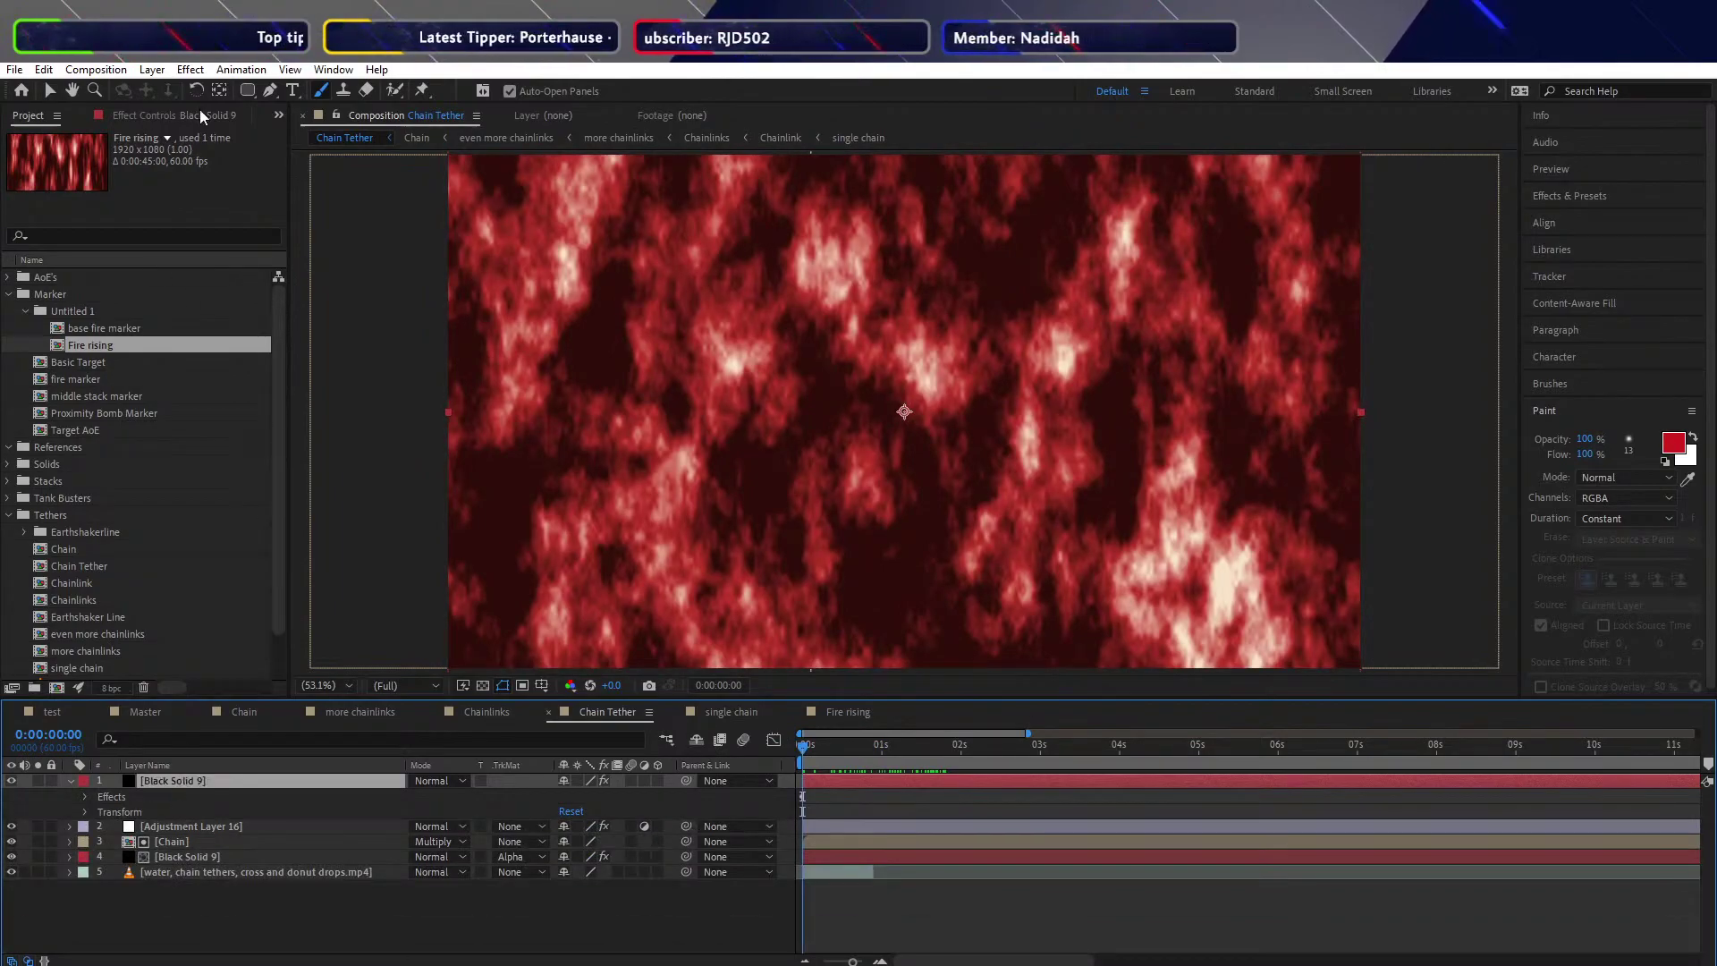
left_click(248, 89)
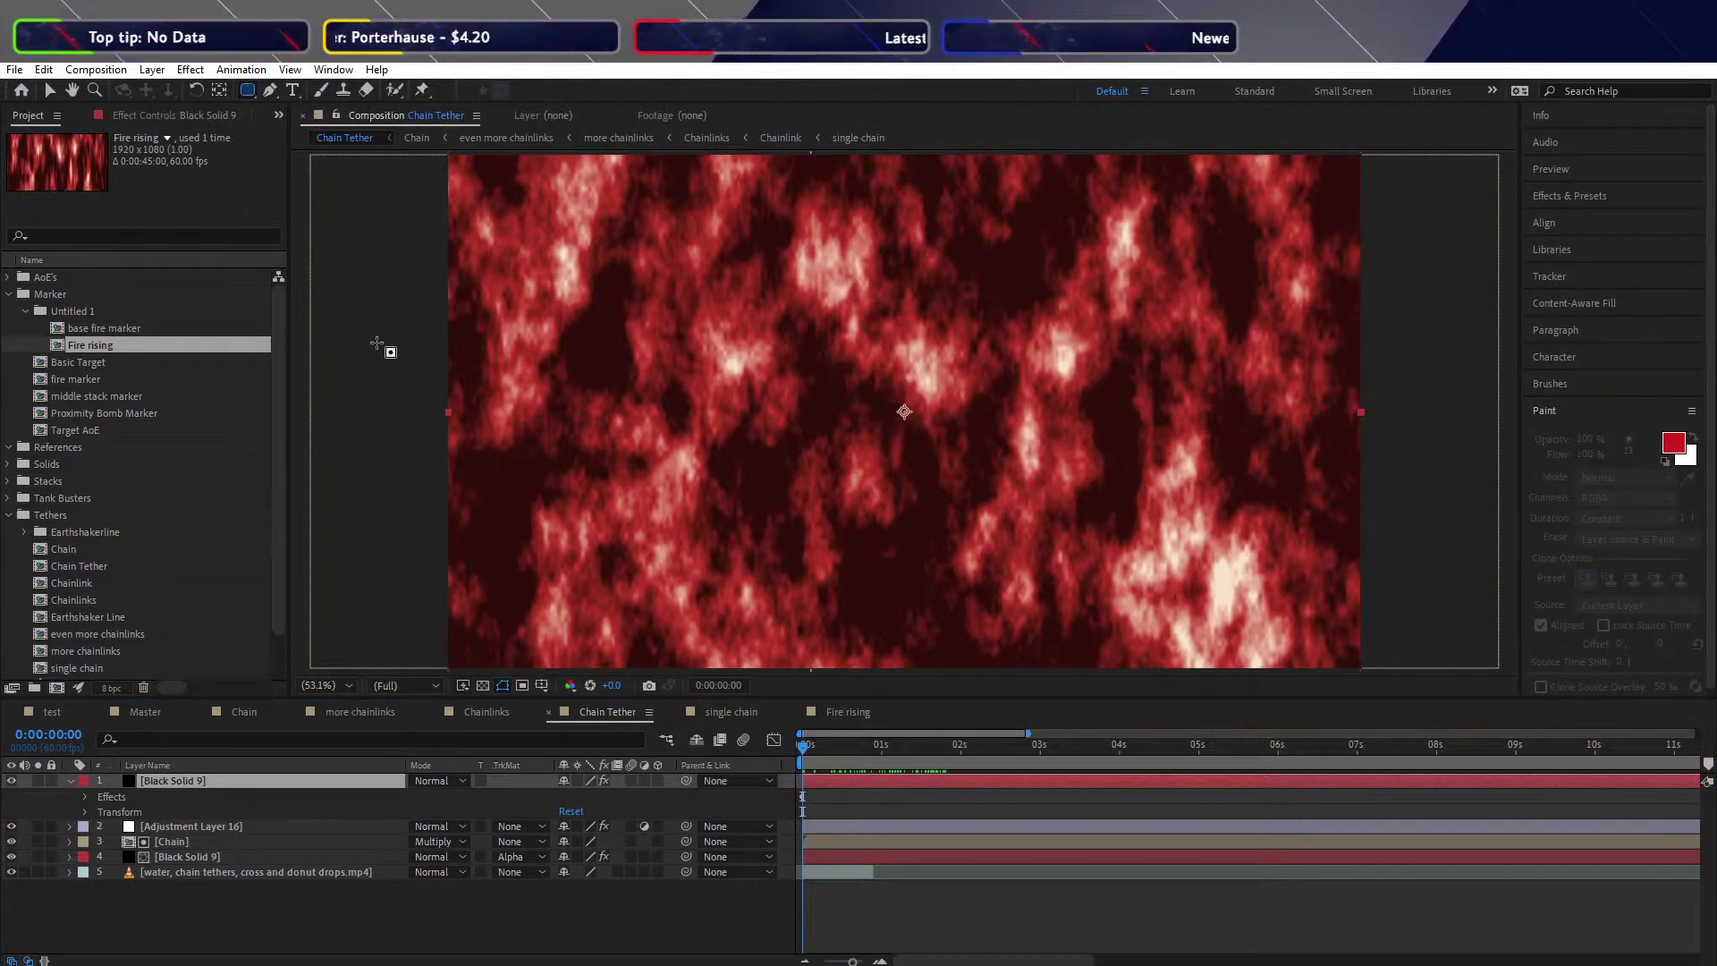
left_click_drag(376, 343, 1426, 452)
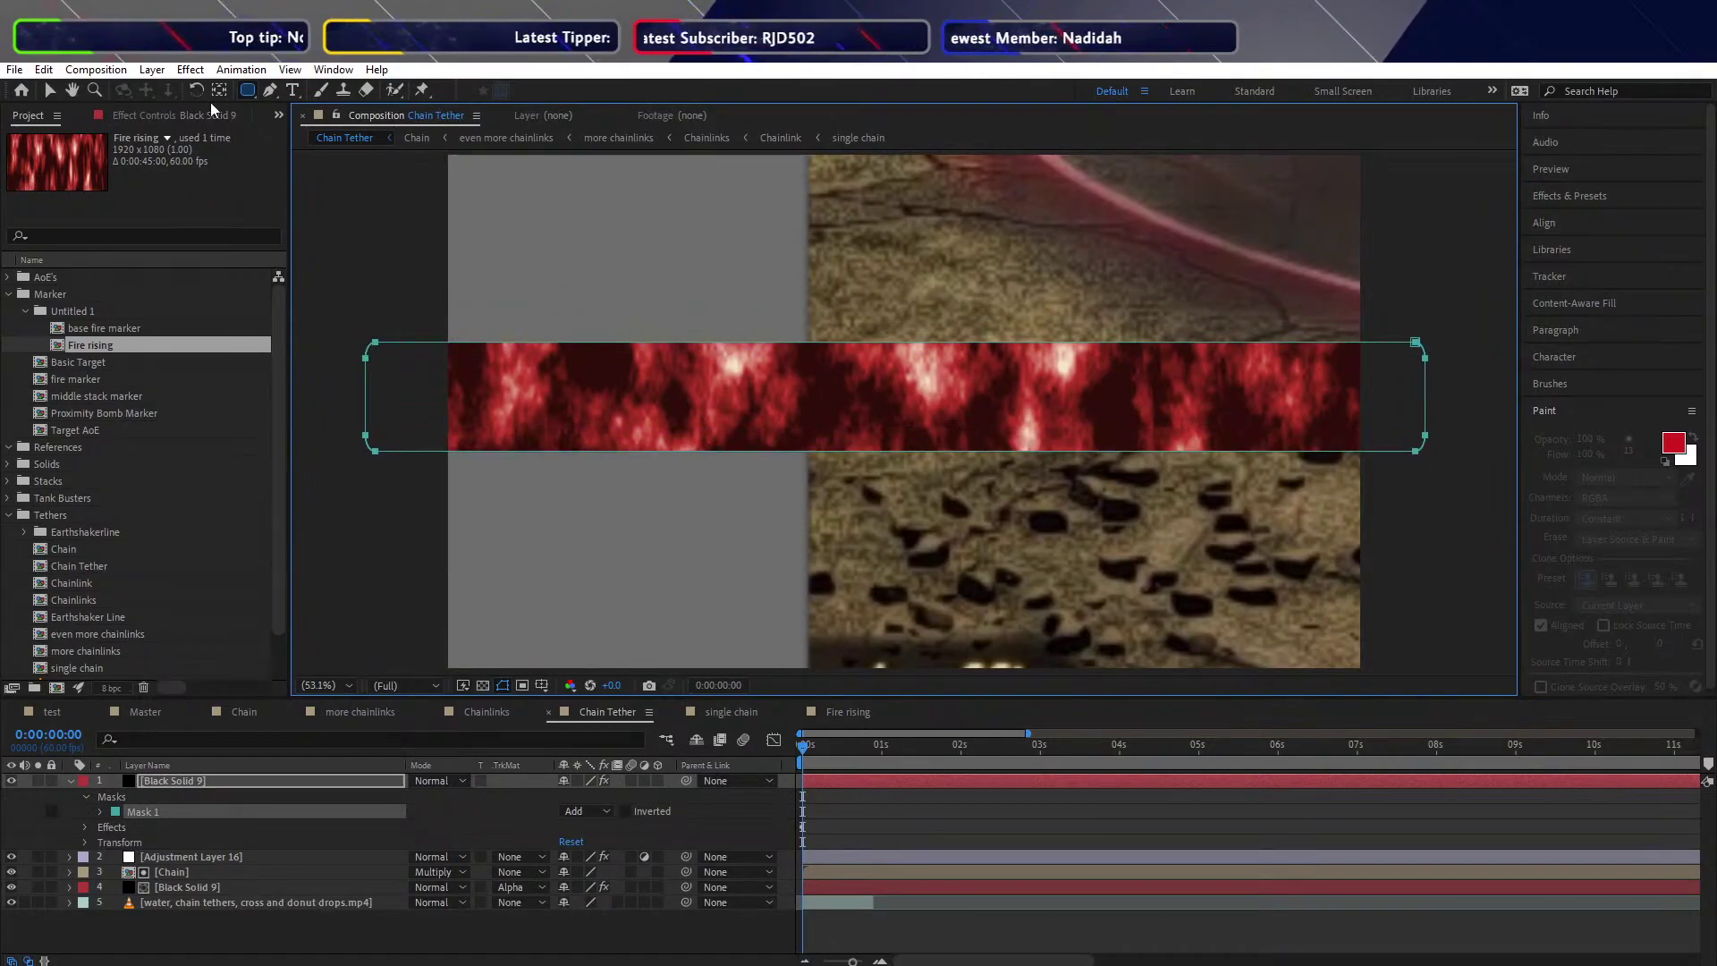
Replace the rounded mask with a rectangular mask forming a narrow band across the middle, and center the layer vertically in the composition
left_click_drag(249, 96, 290, 90)
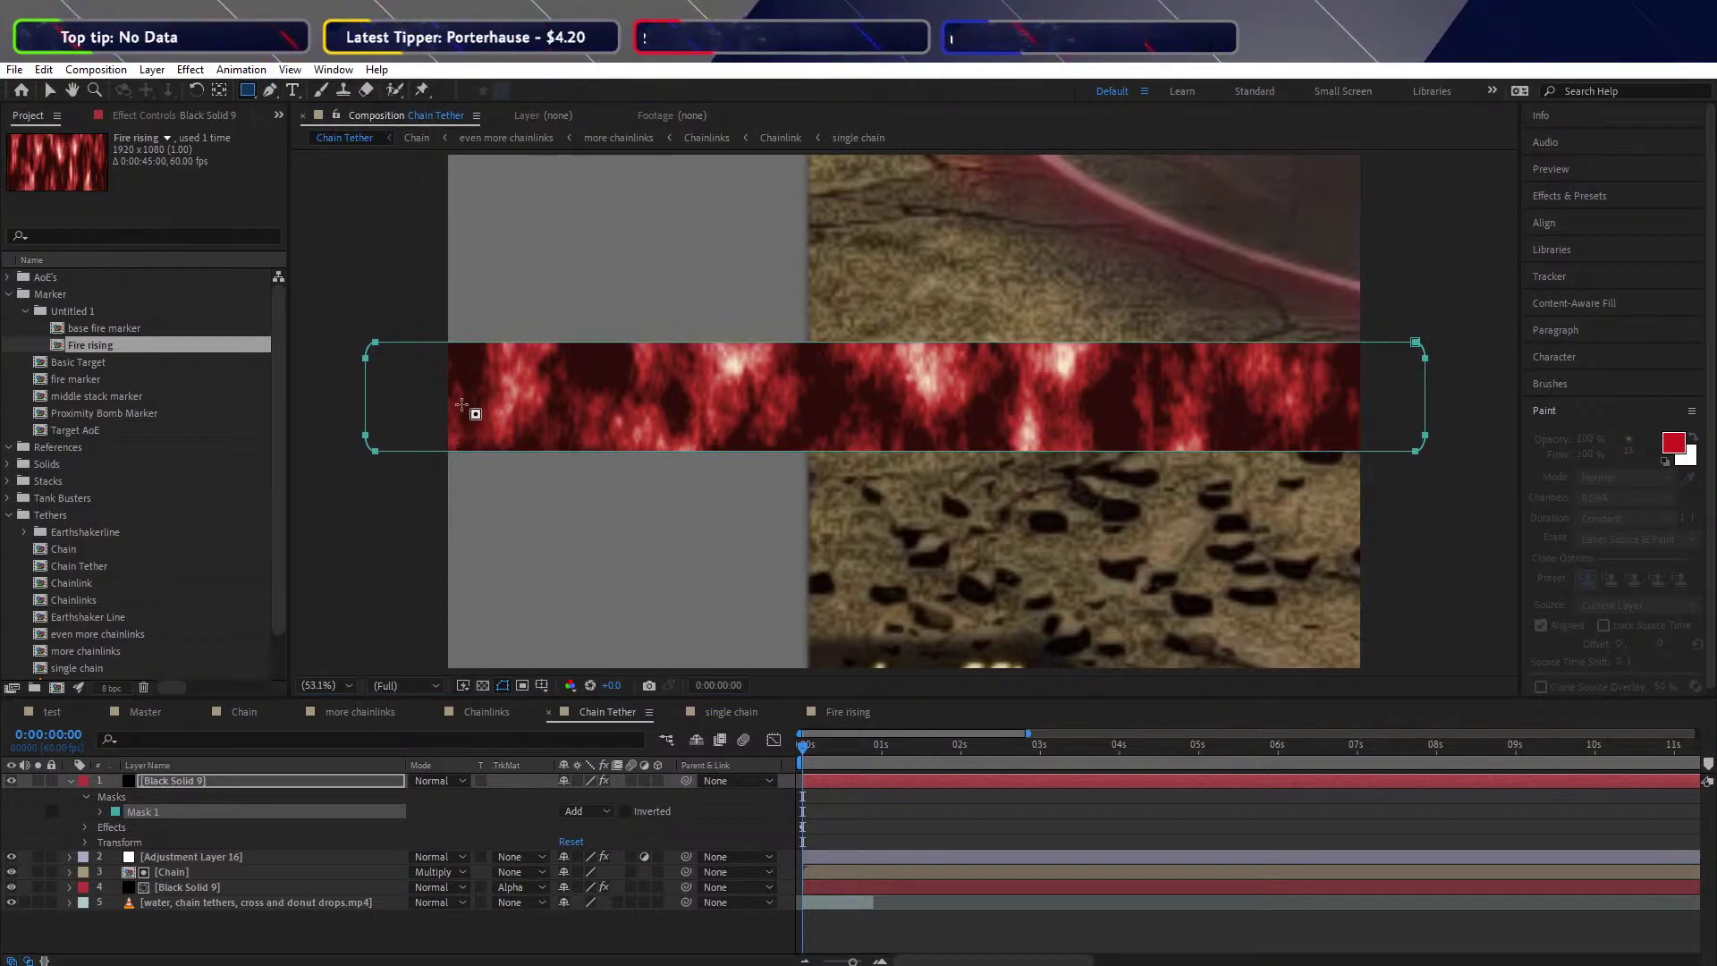
left_click(127, 812)
key("Delete")
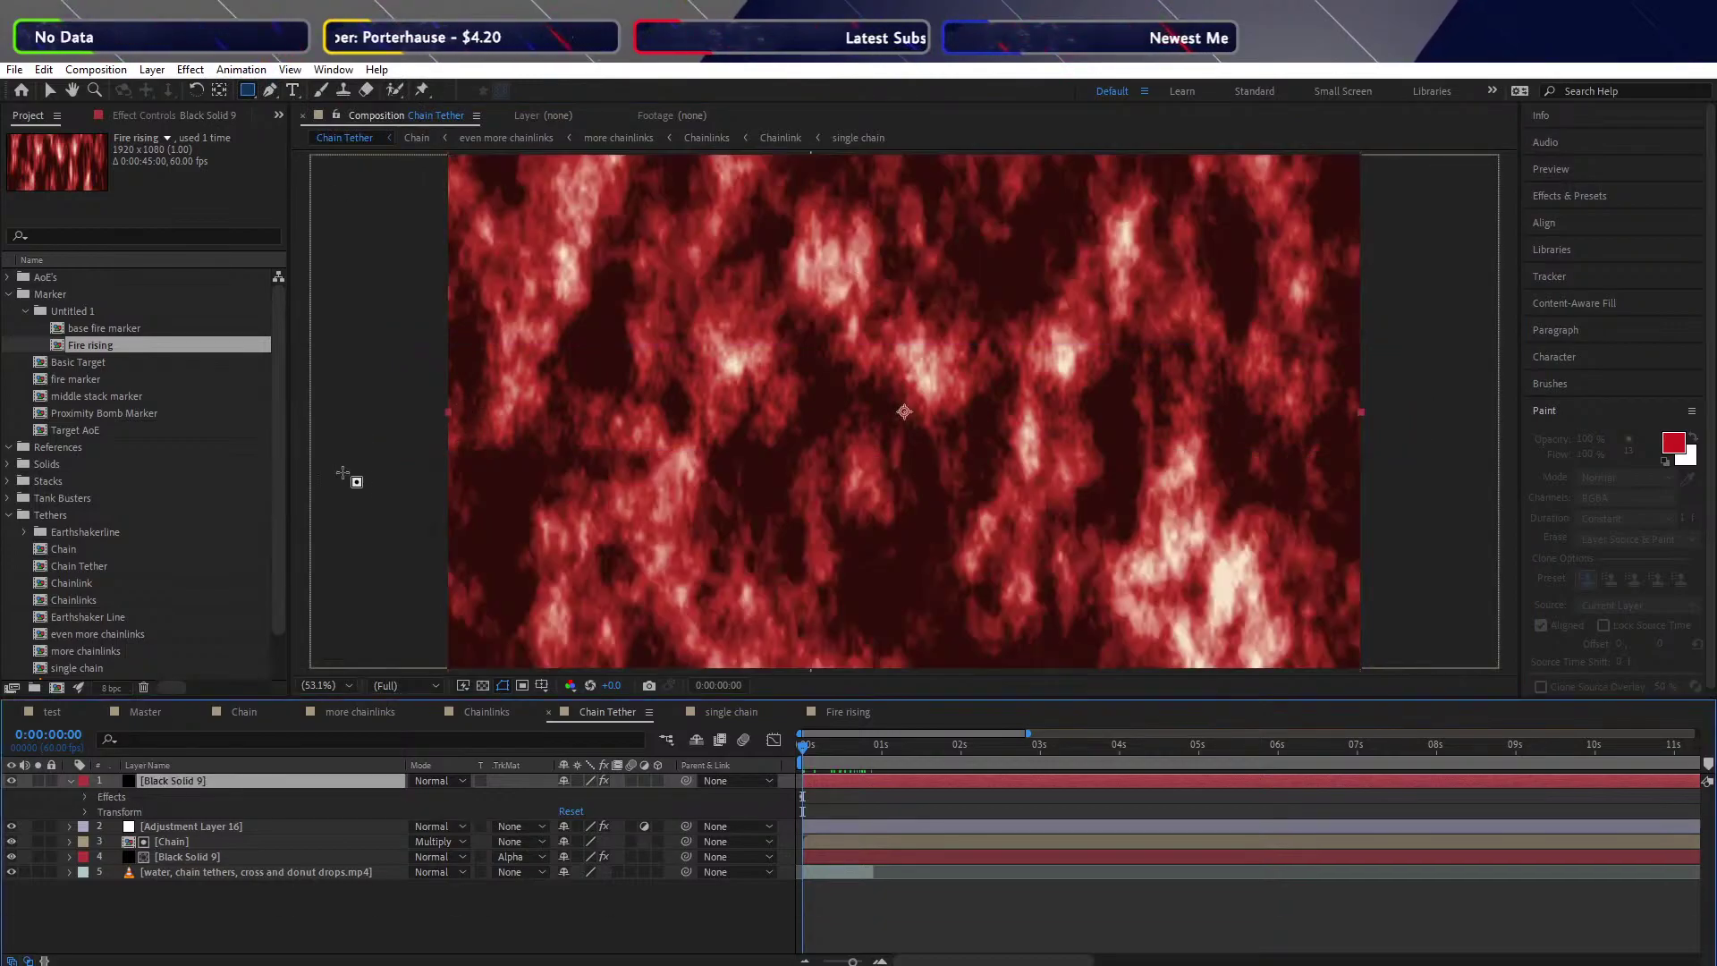
mouse_move(401, 367)
left_mouse_down()
mouse_move(1101, 484)
mouse_move(1251, 449)
mouse_move(1400, 446)
left_mouse_up()
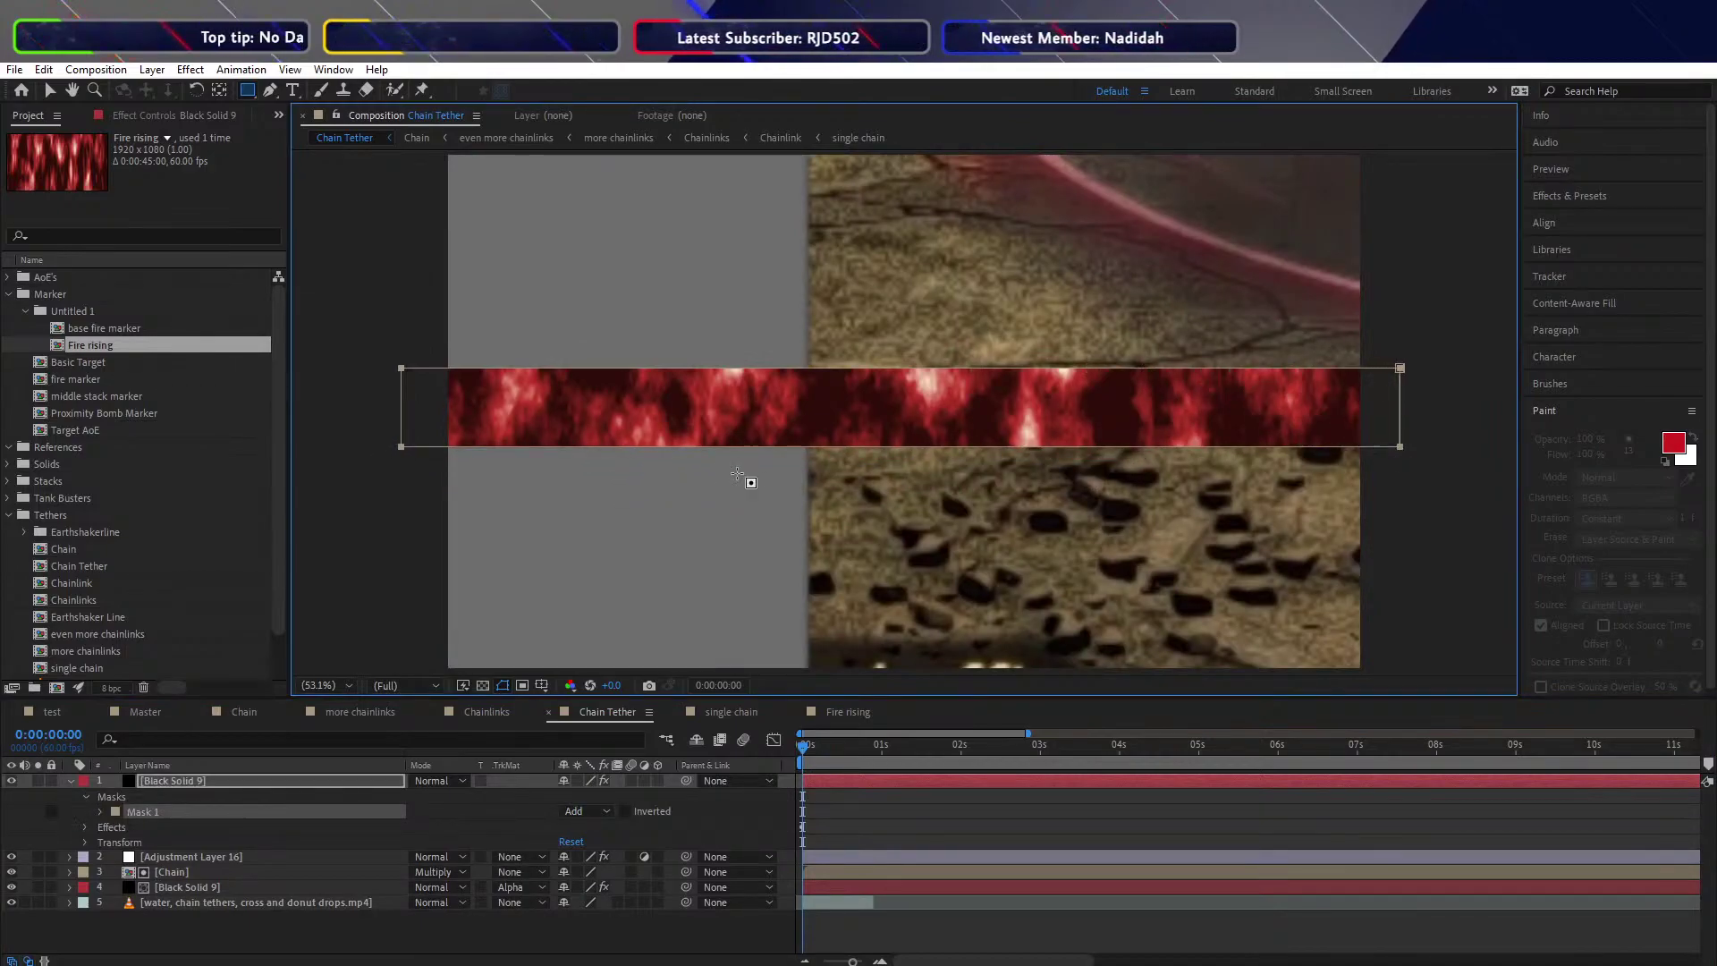
left_click(1544, 222)
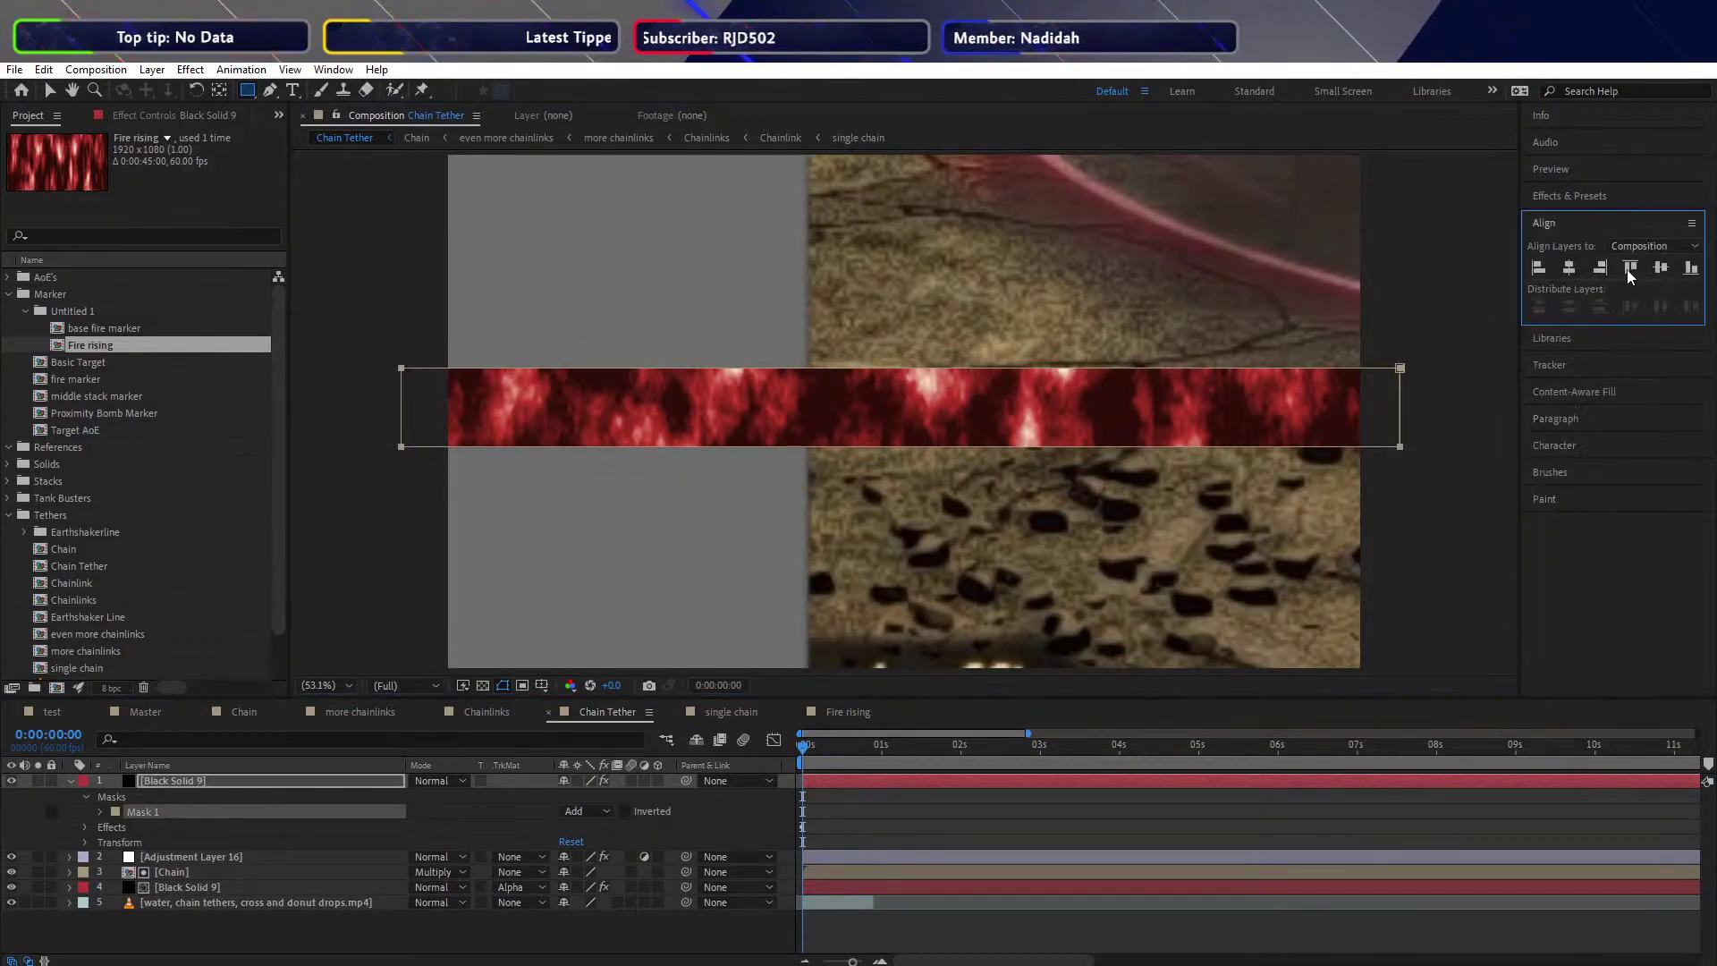
left_click(1660, 266)
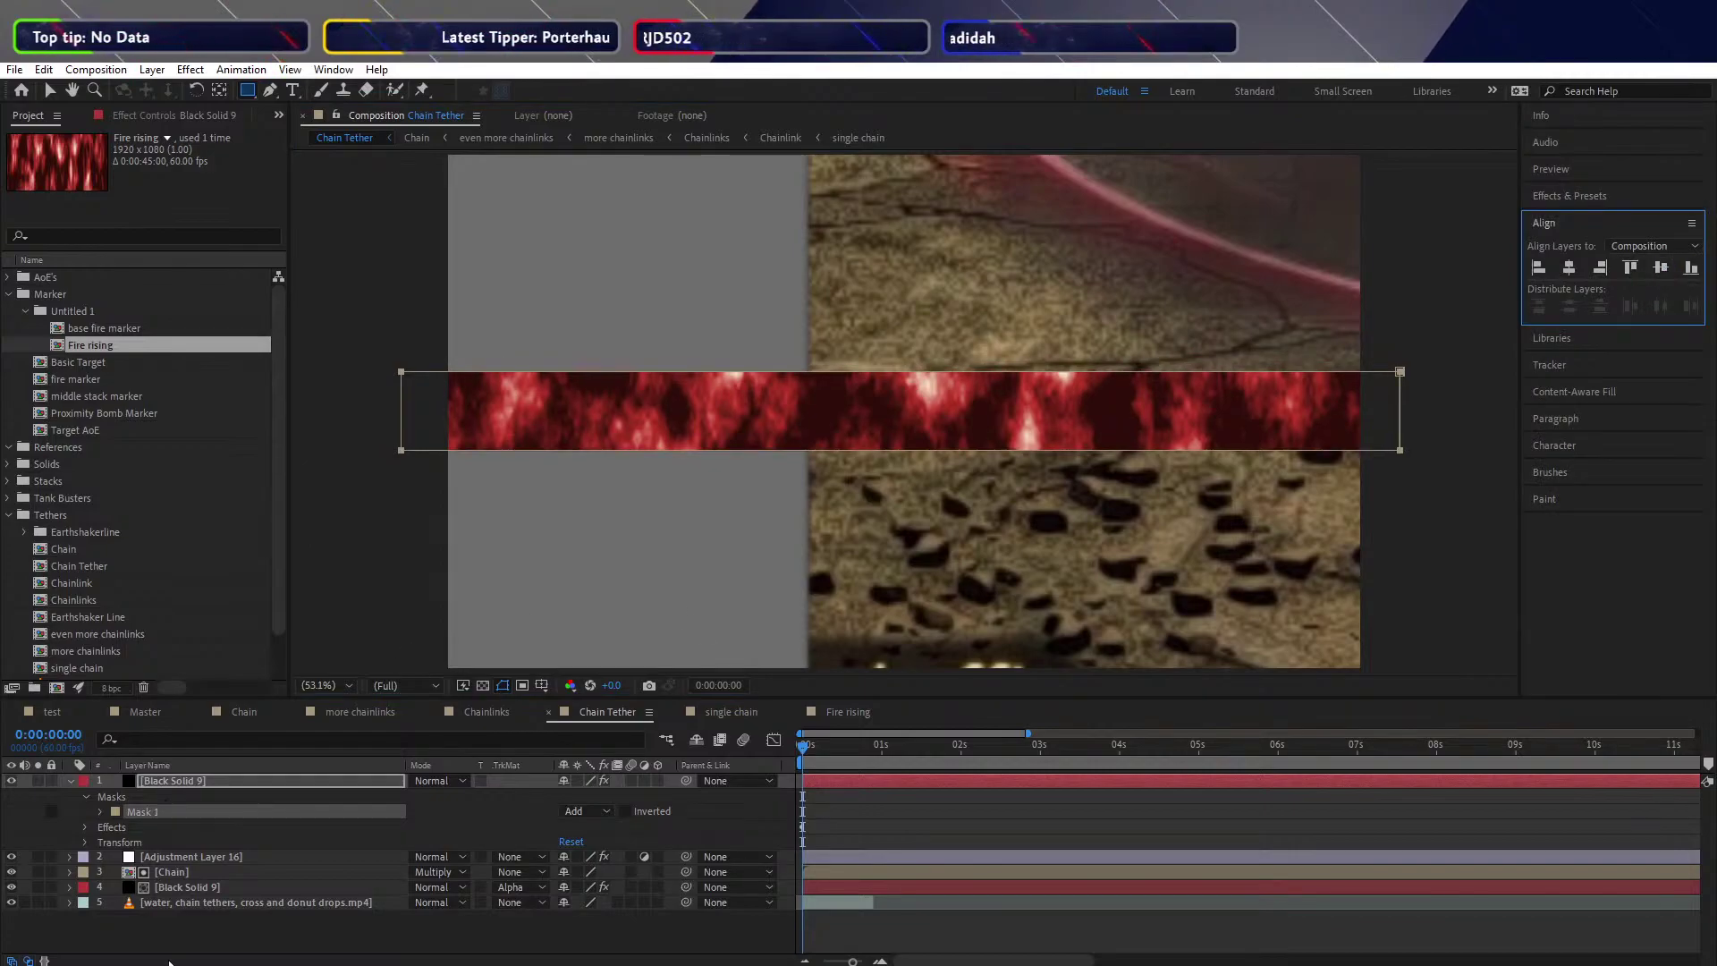
left_click(170, 962)
key("space")
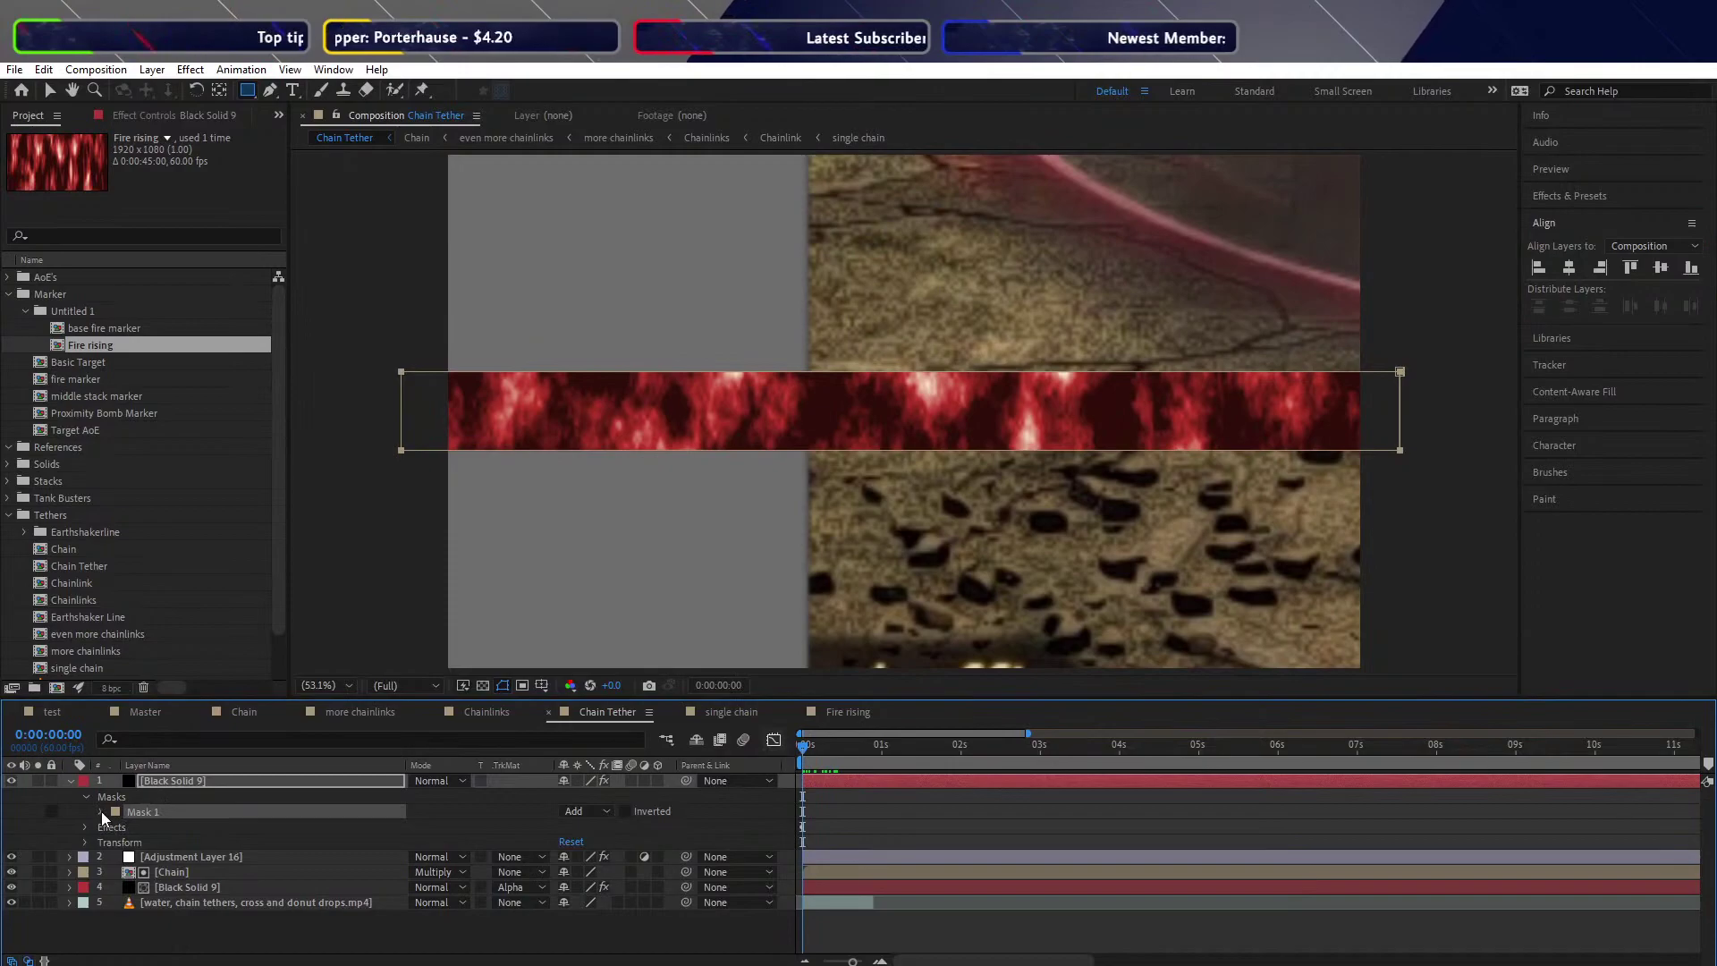
Set Mask 1's feather to 45 pixels and its expansion to -35 pixels
left_click(101, 812)
left_click_drag(586, 842, 698, 828)
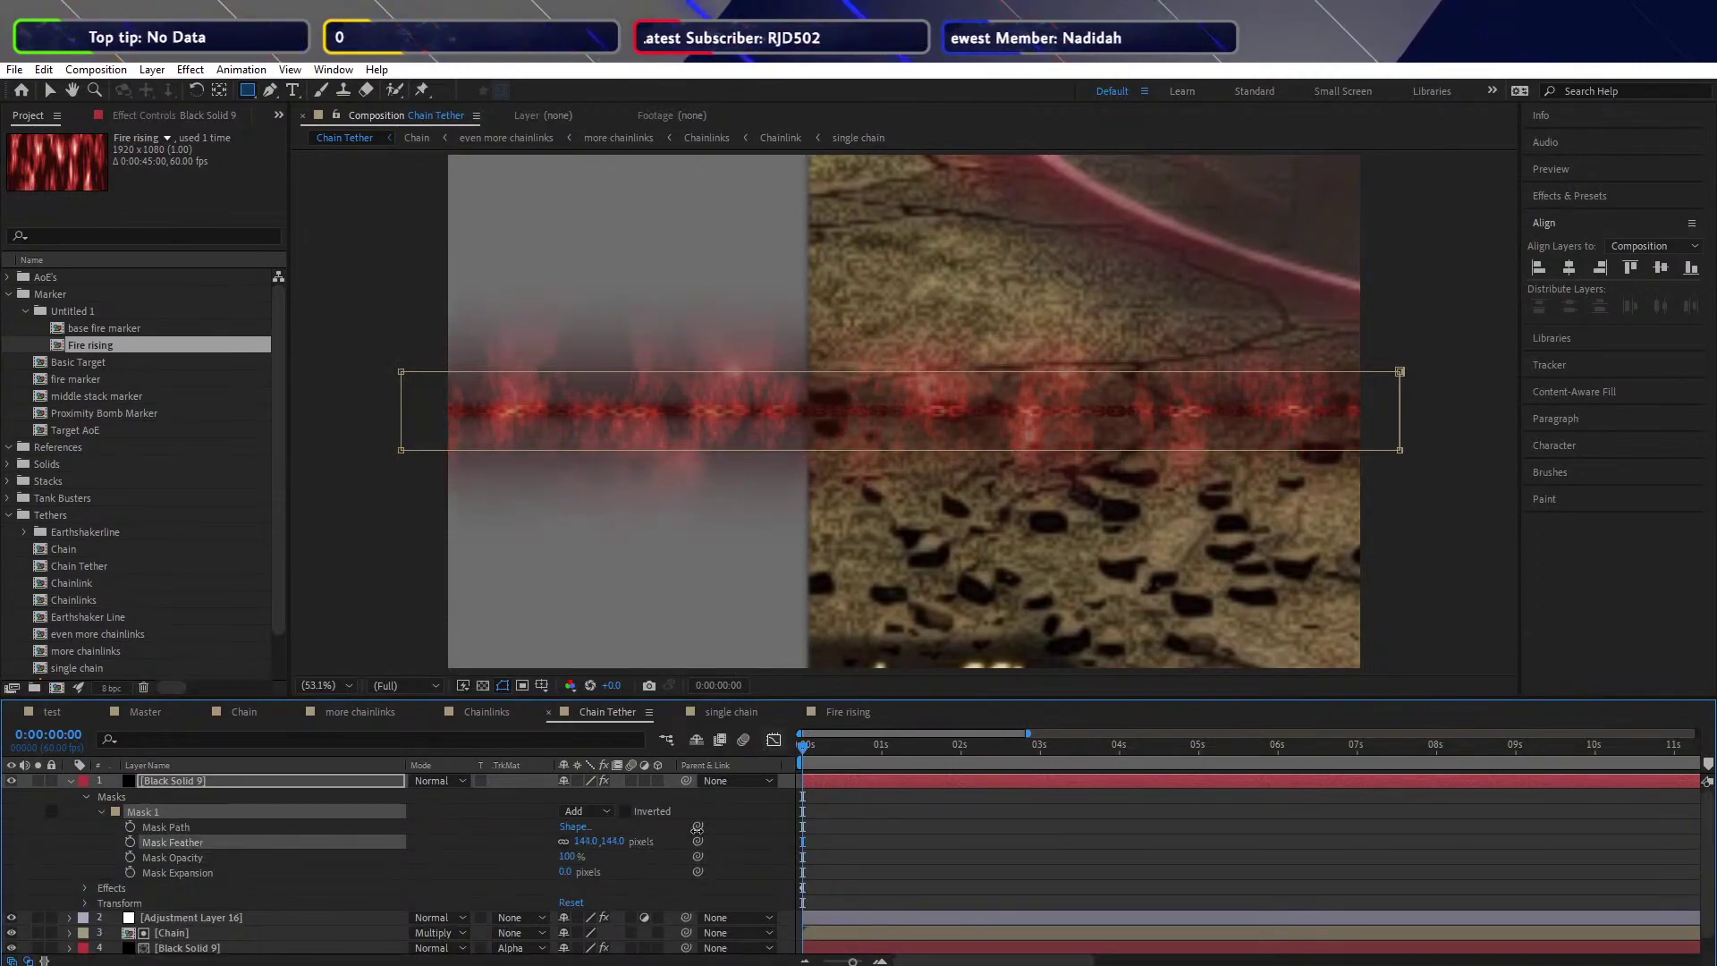
left_click_drag(565, 872, 507, 847)
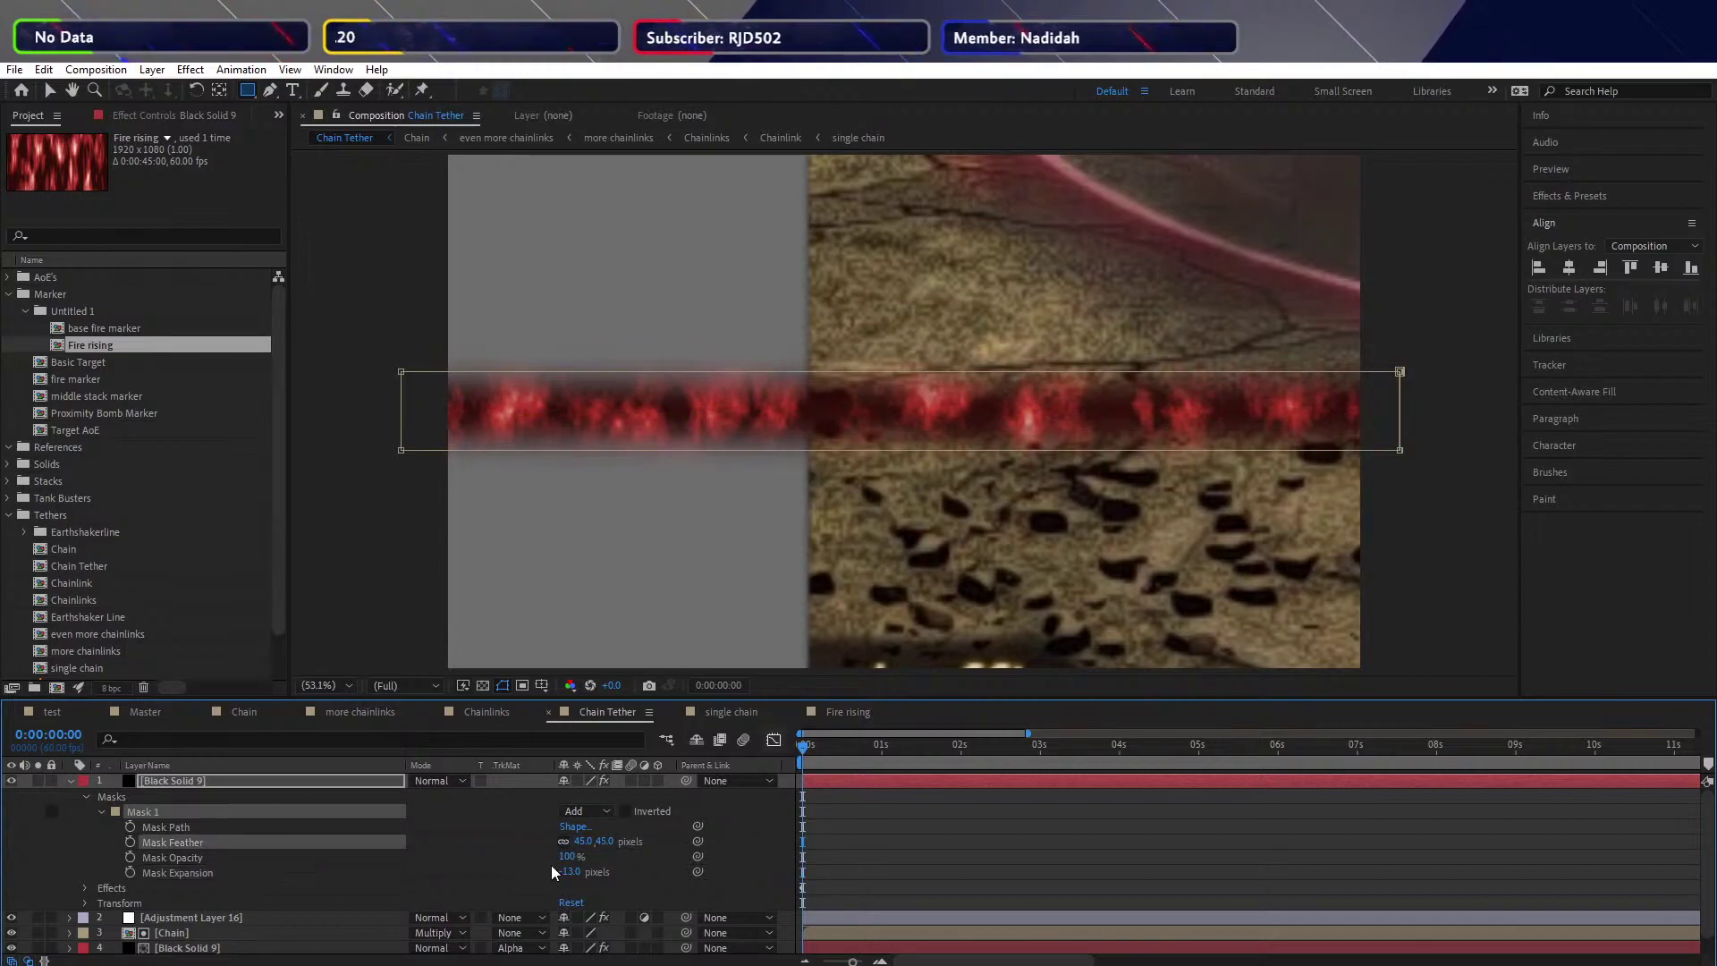
left_click_drag(572, 880, 554, 873)
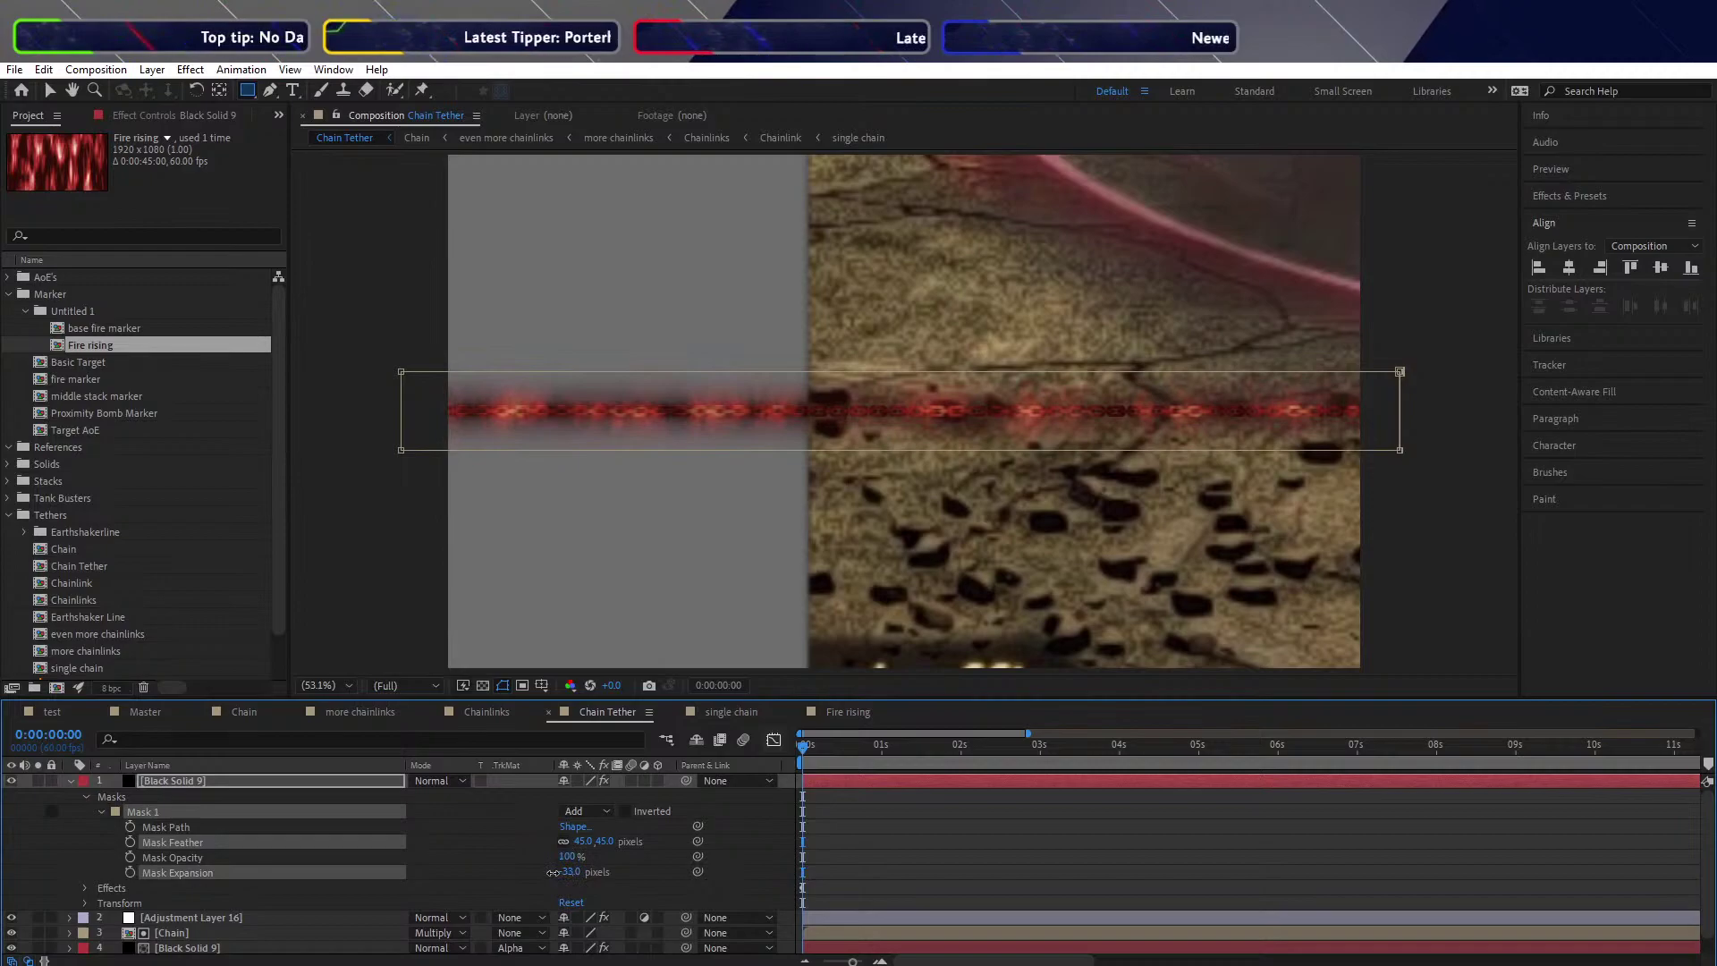
left_click_drag(552, 872, 549, 873)
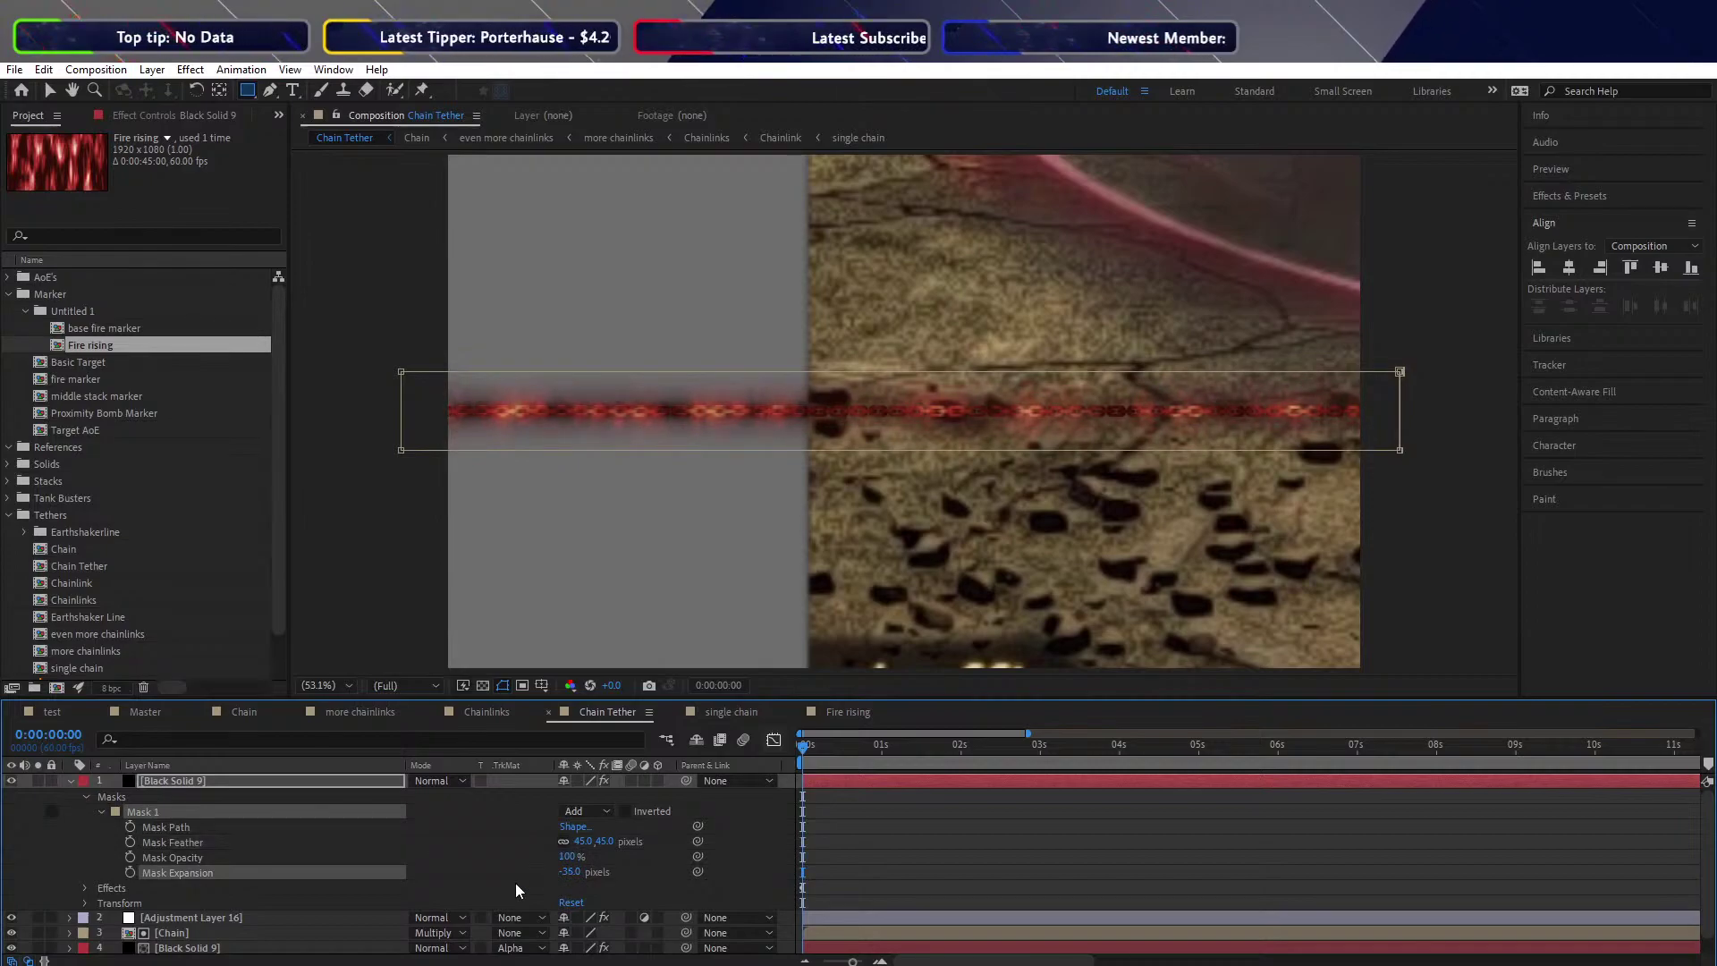
Set the topmost Black Solid 9's blending mode to Add, preview the effect and collapse the layer's properties
left_click(438, 781)
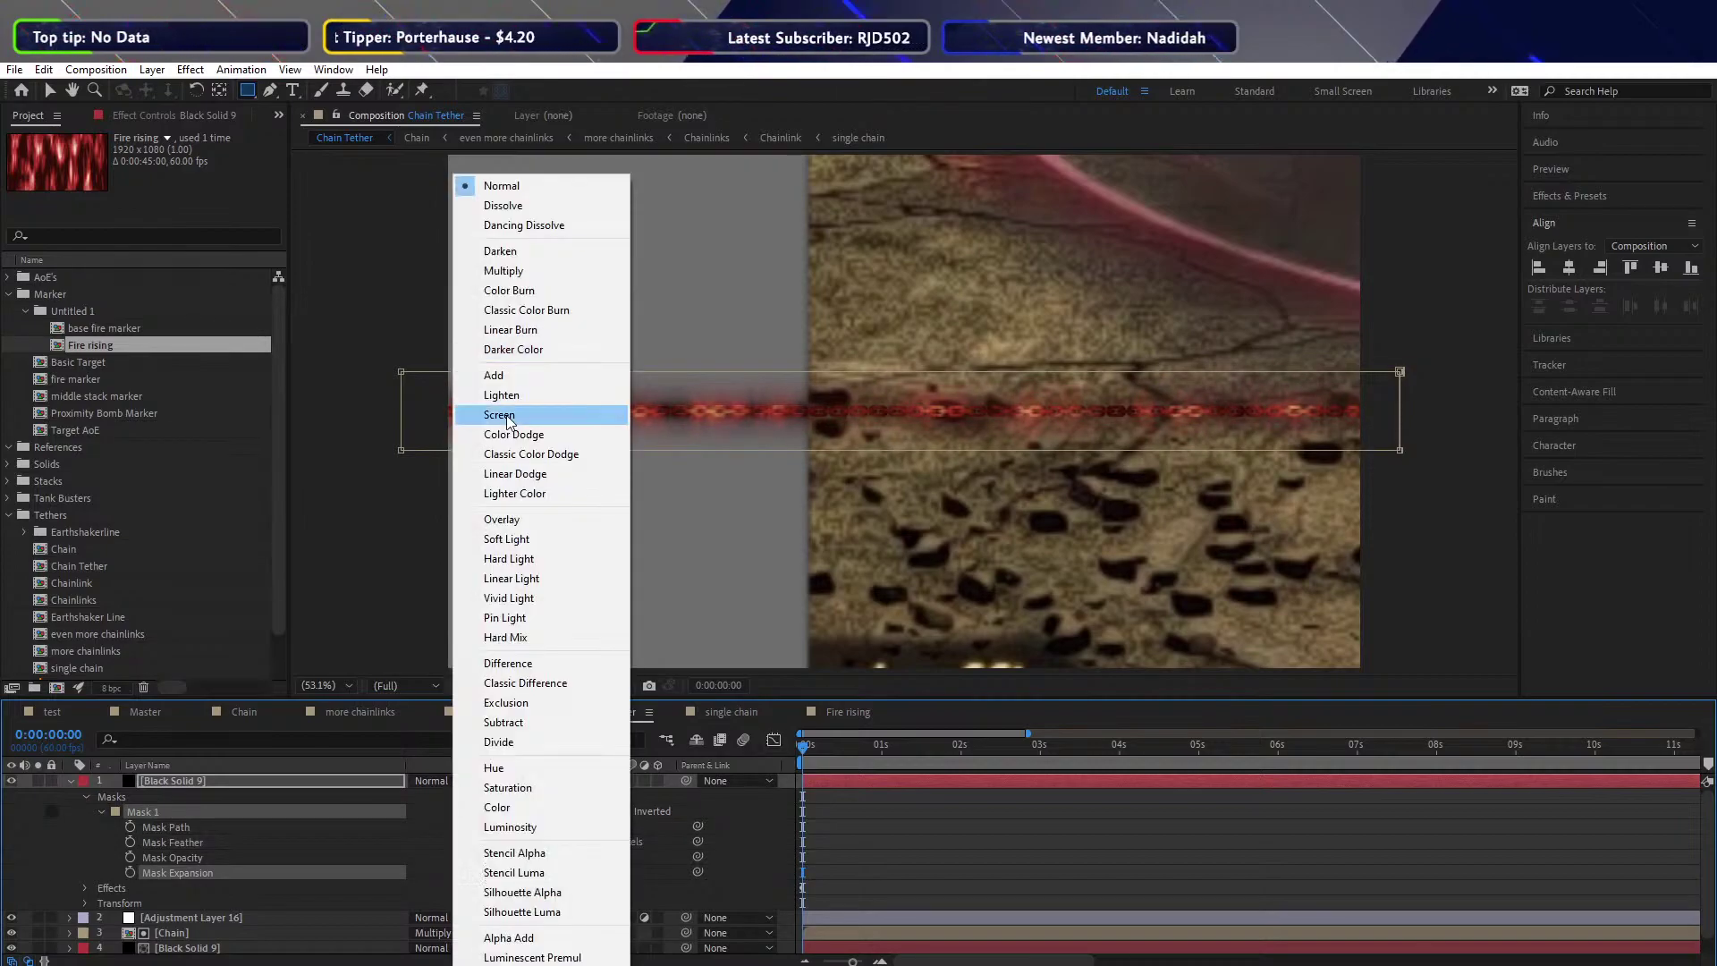
left_click(497, 375)
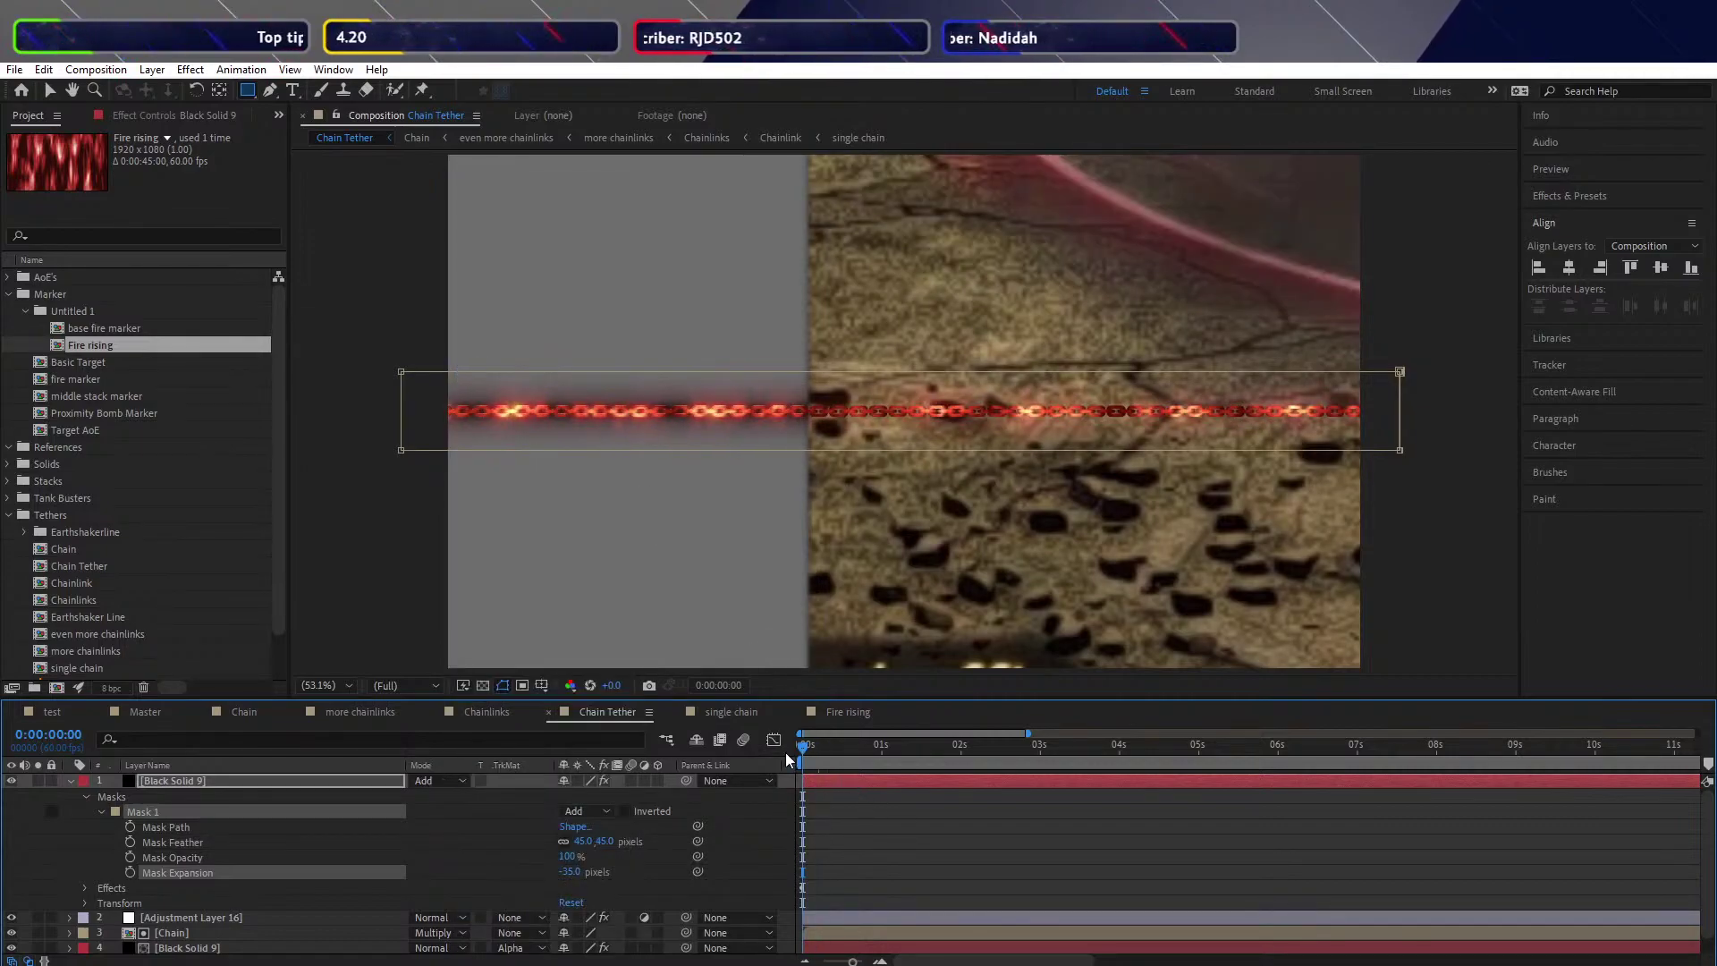
key("space")
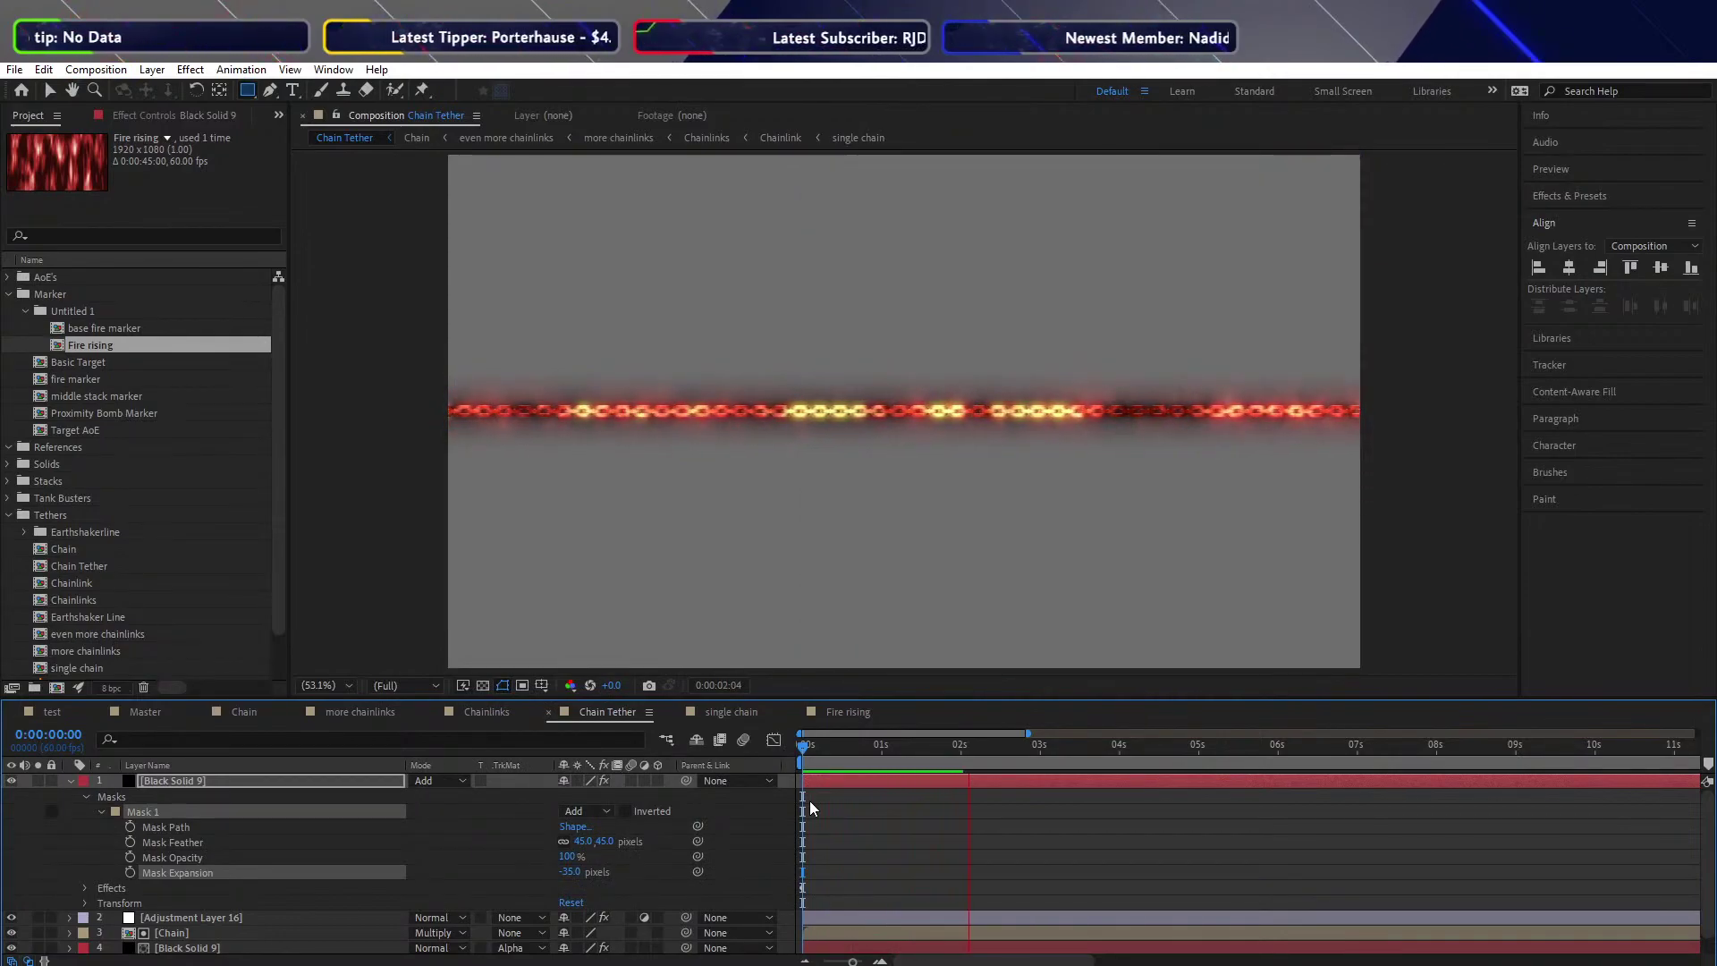
left_click(101, 813)
left_click(86, 797)
left_click(164, 930)
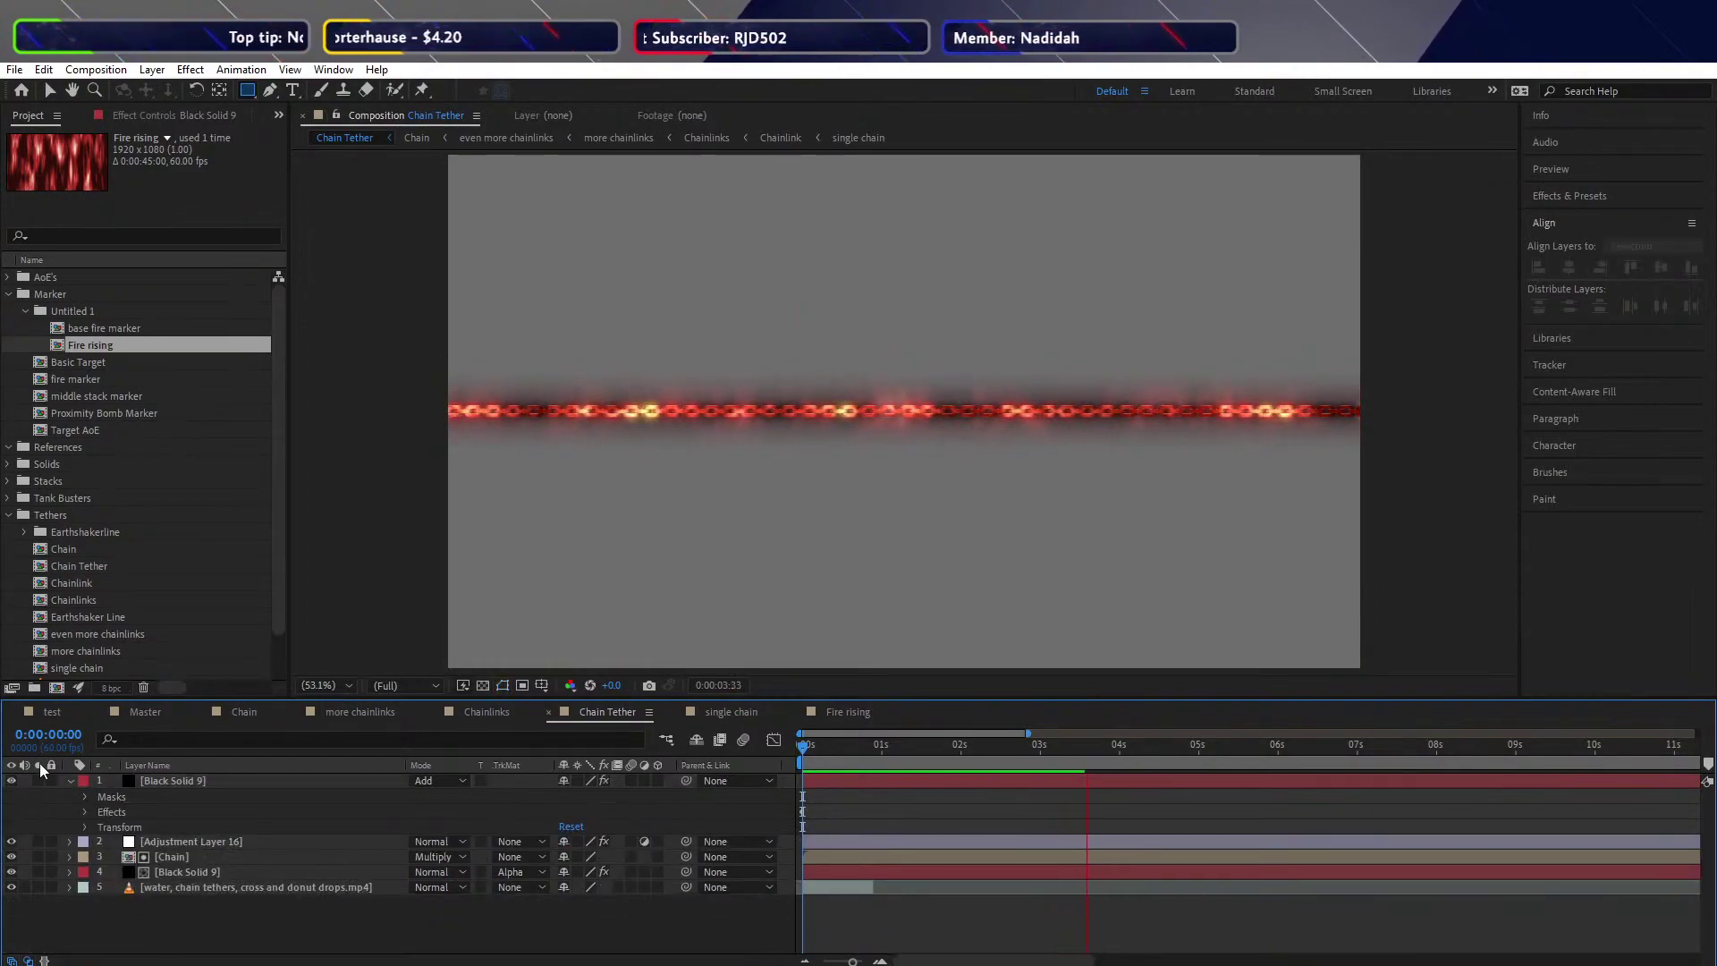
left_click(71, 781)
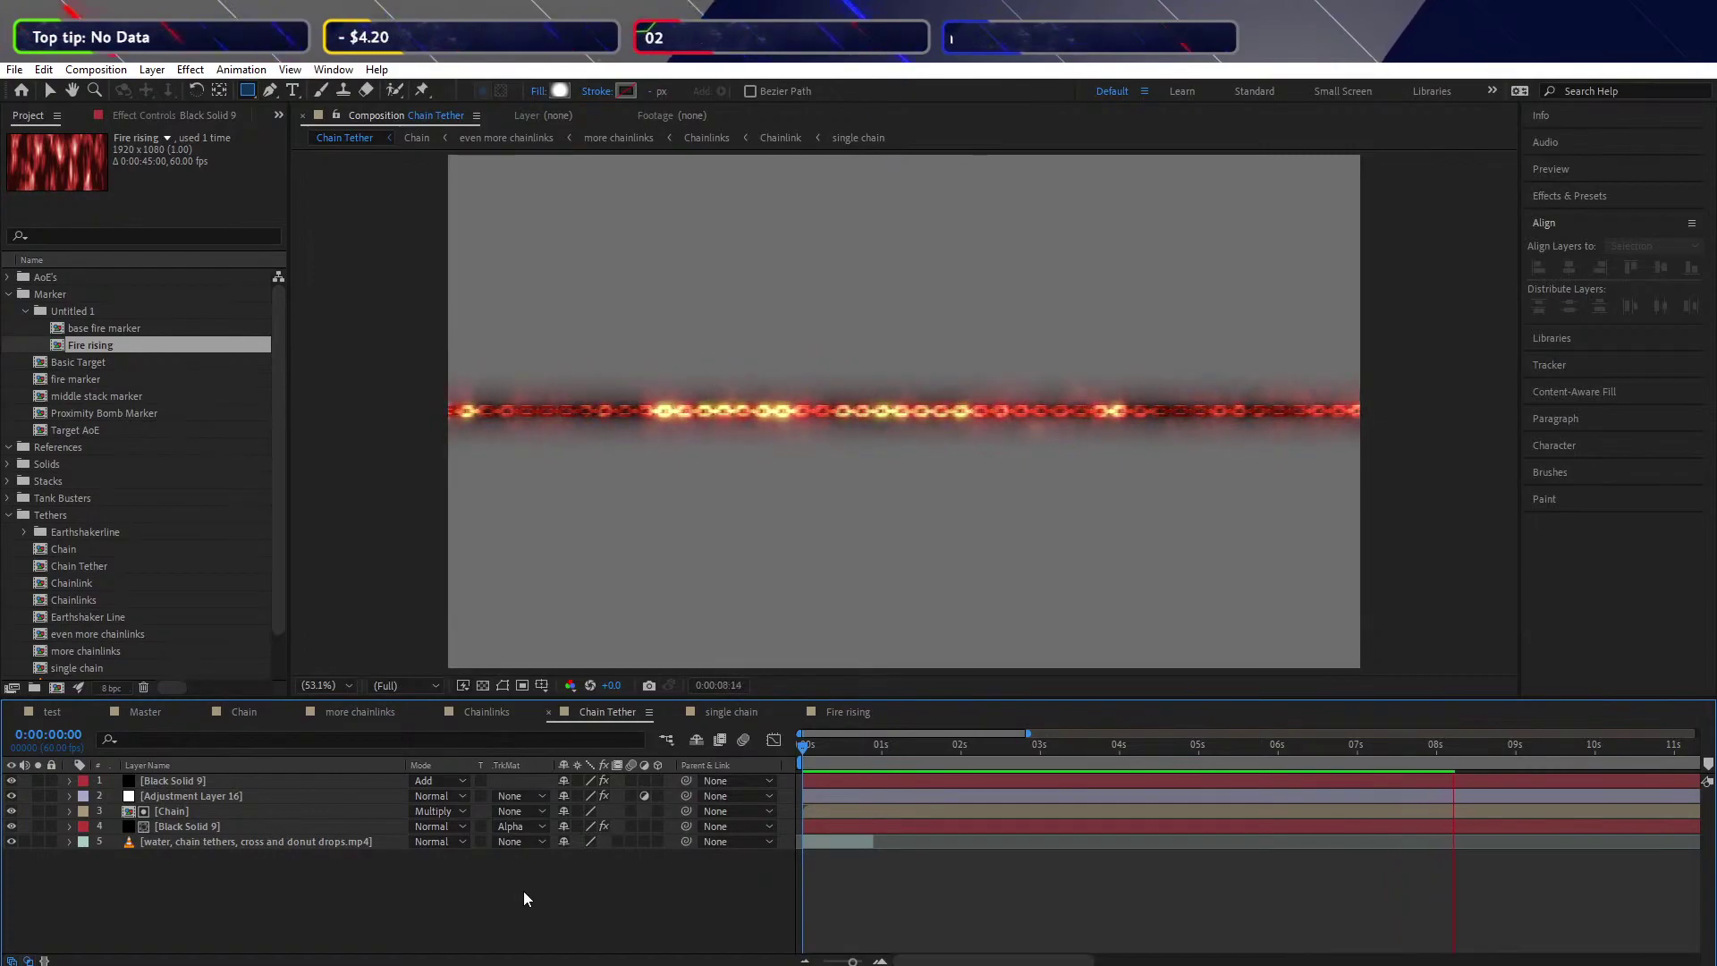
Stop the preview, return to the start of the Chain Tether composition and save the project
left_click(807, 746)
key("space")
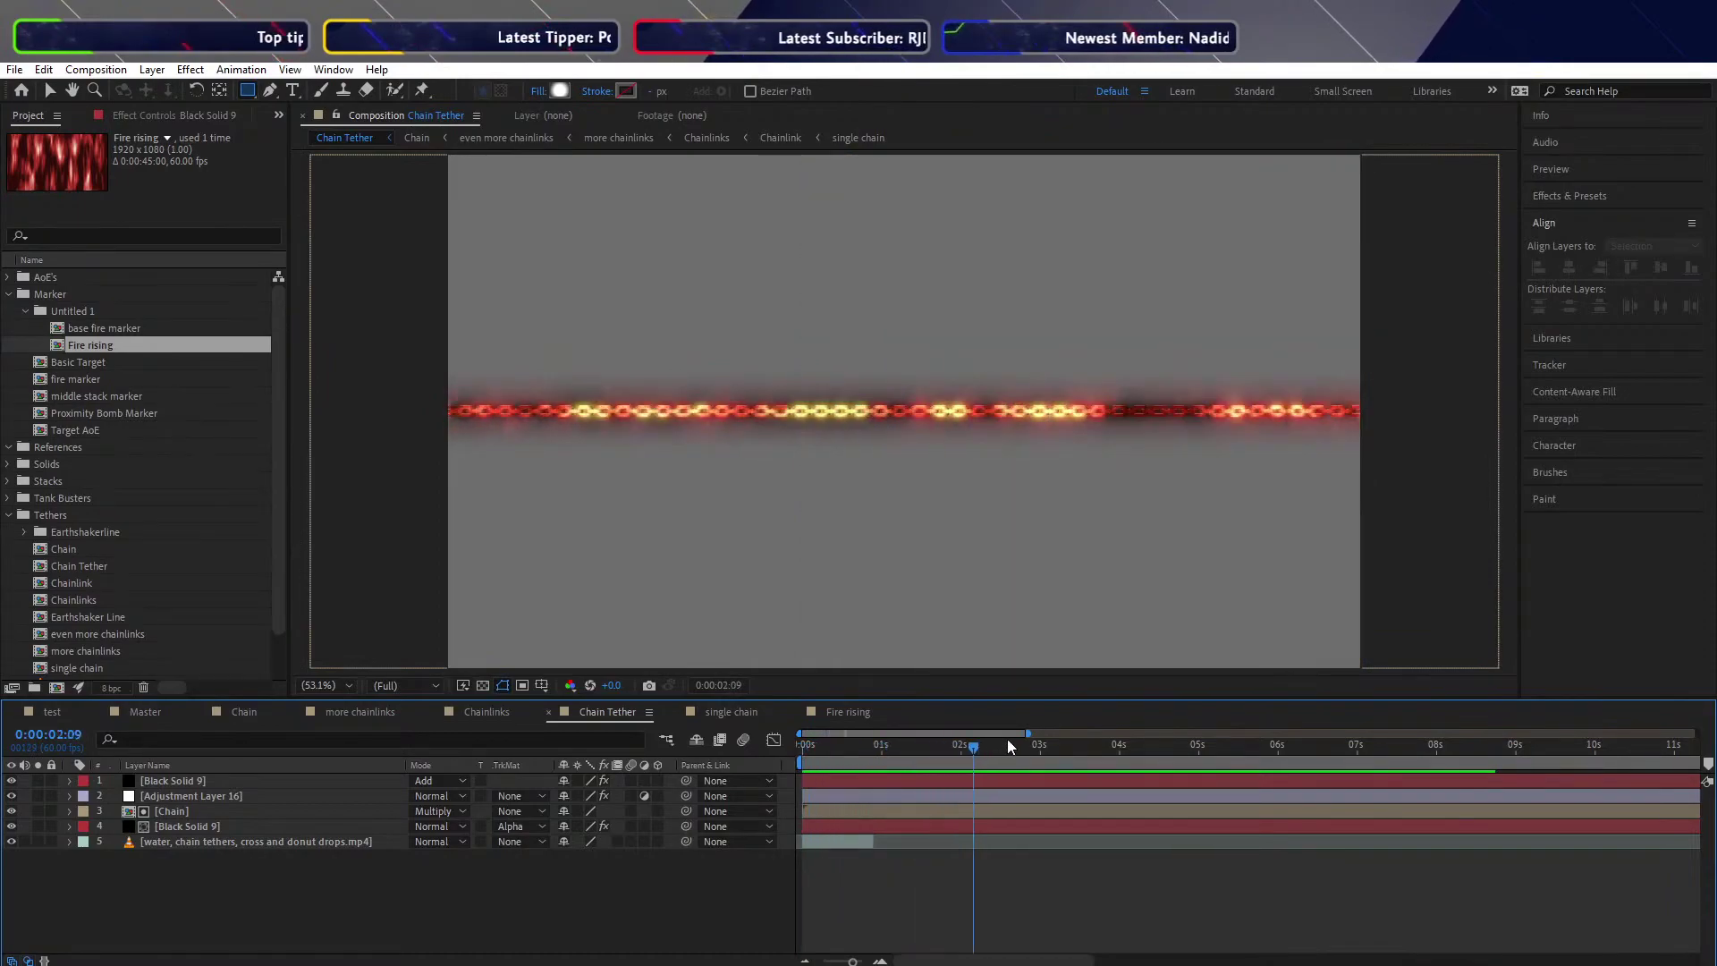
key("Home")
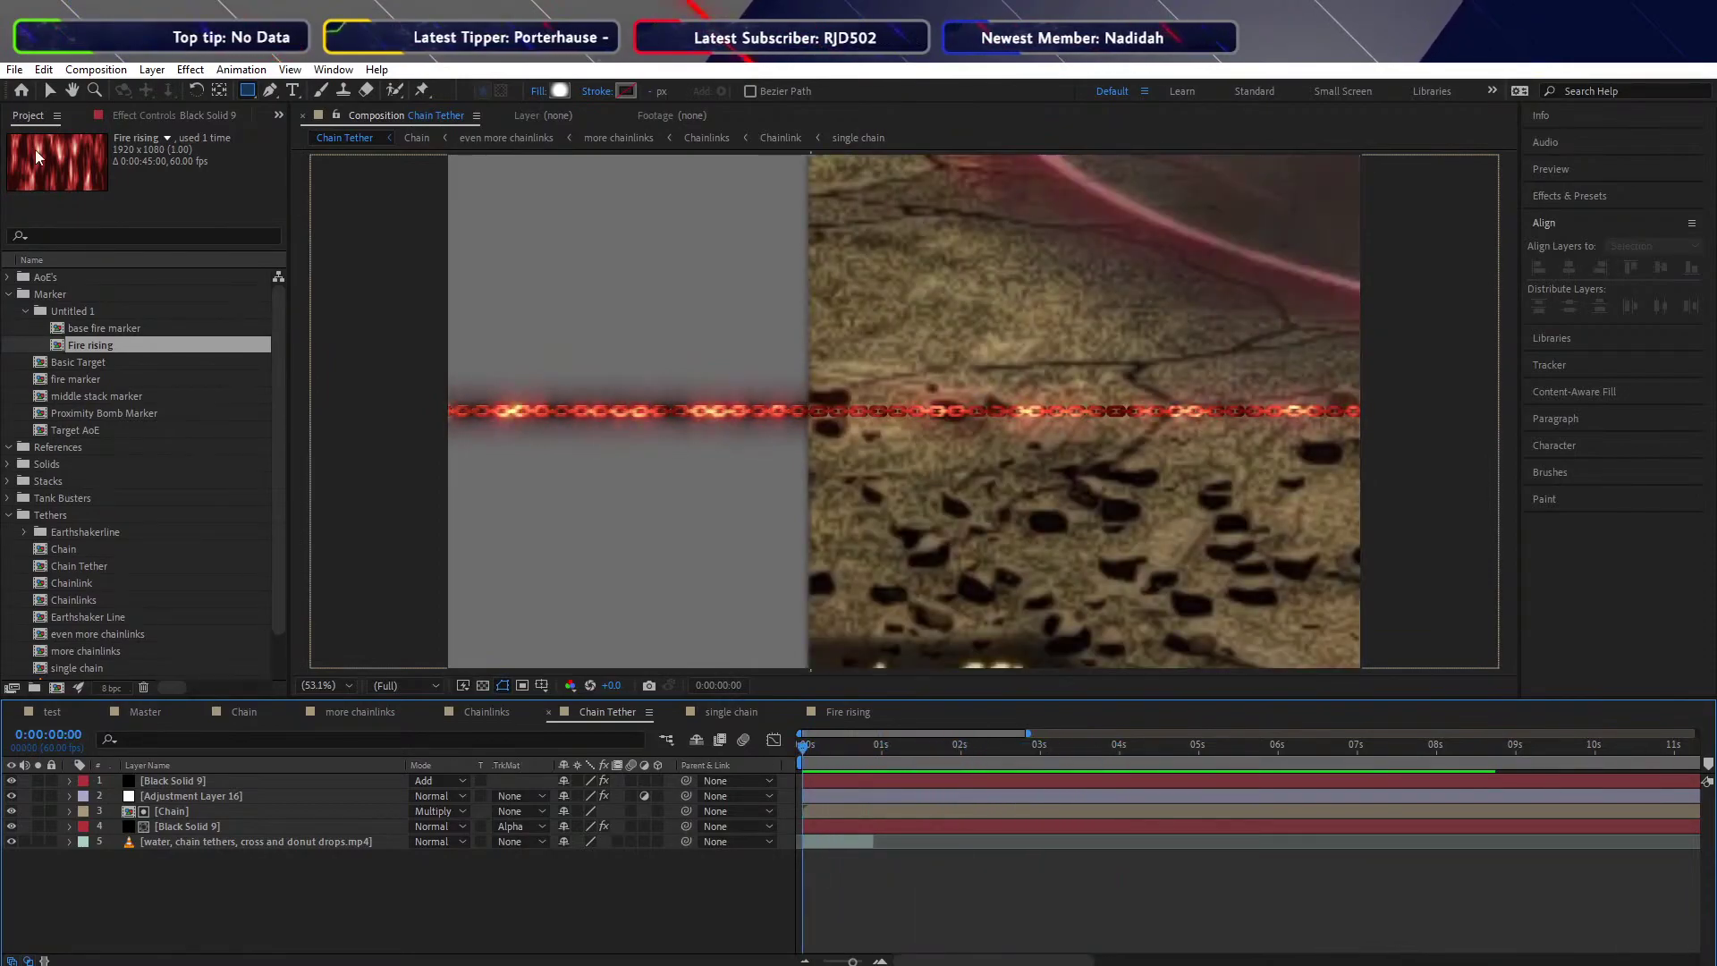
left_click(14, 69)
left_click(107, 234)
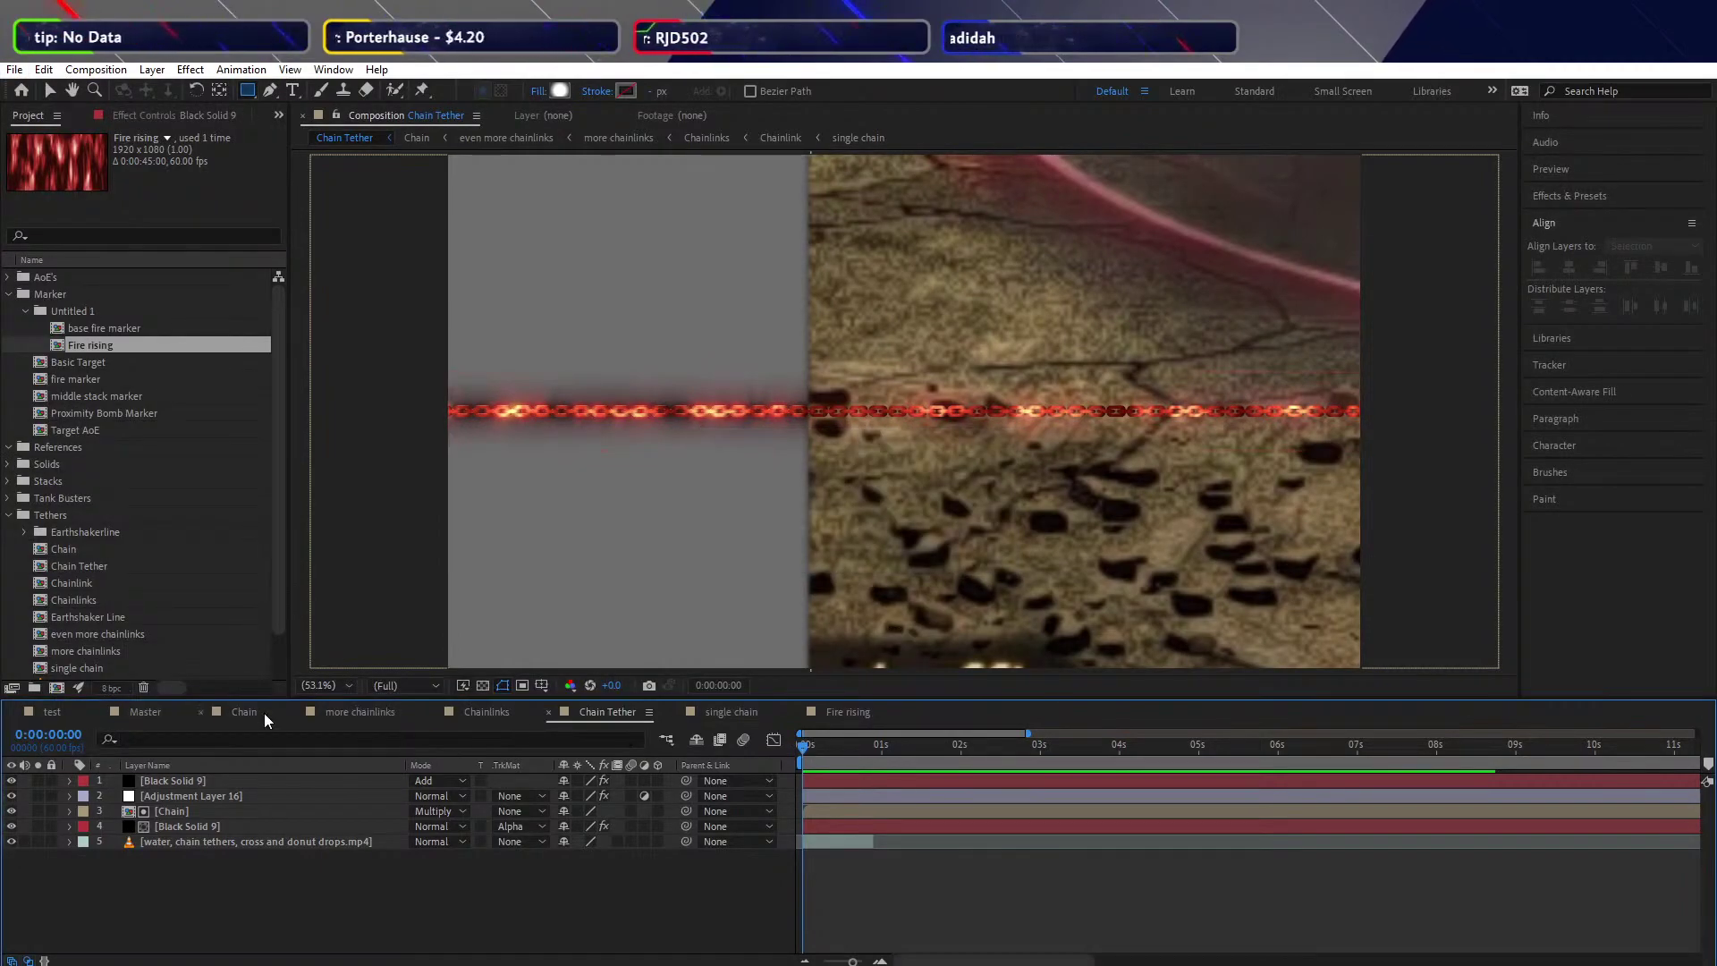
Scale the water, chain tethers, cross and donut drops.mp4 reference layer down to 196%
left_click(238, 841)
key("s")
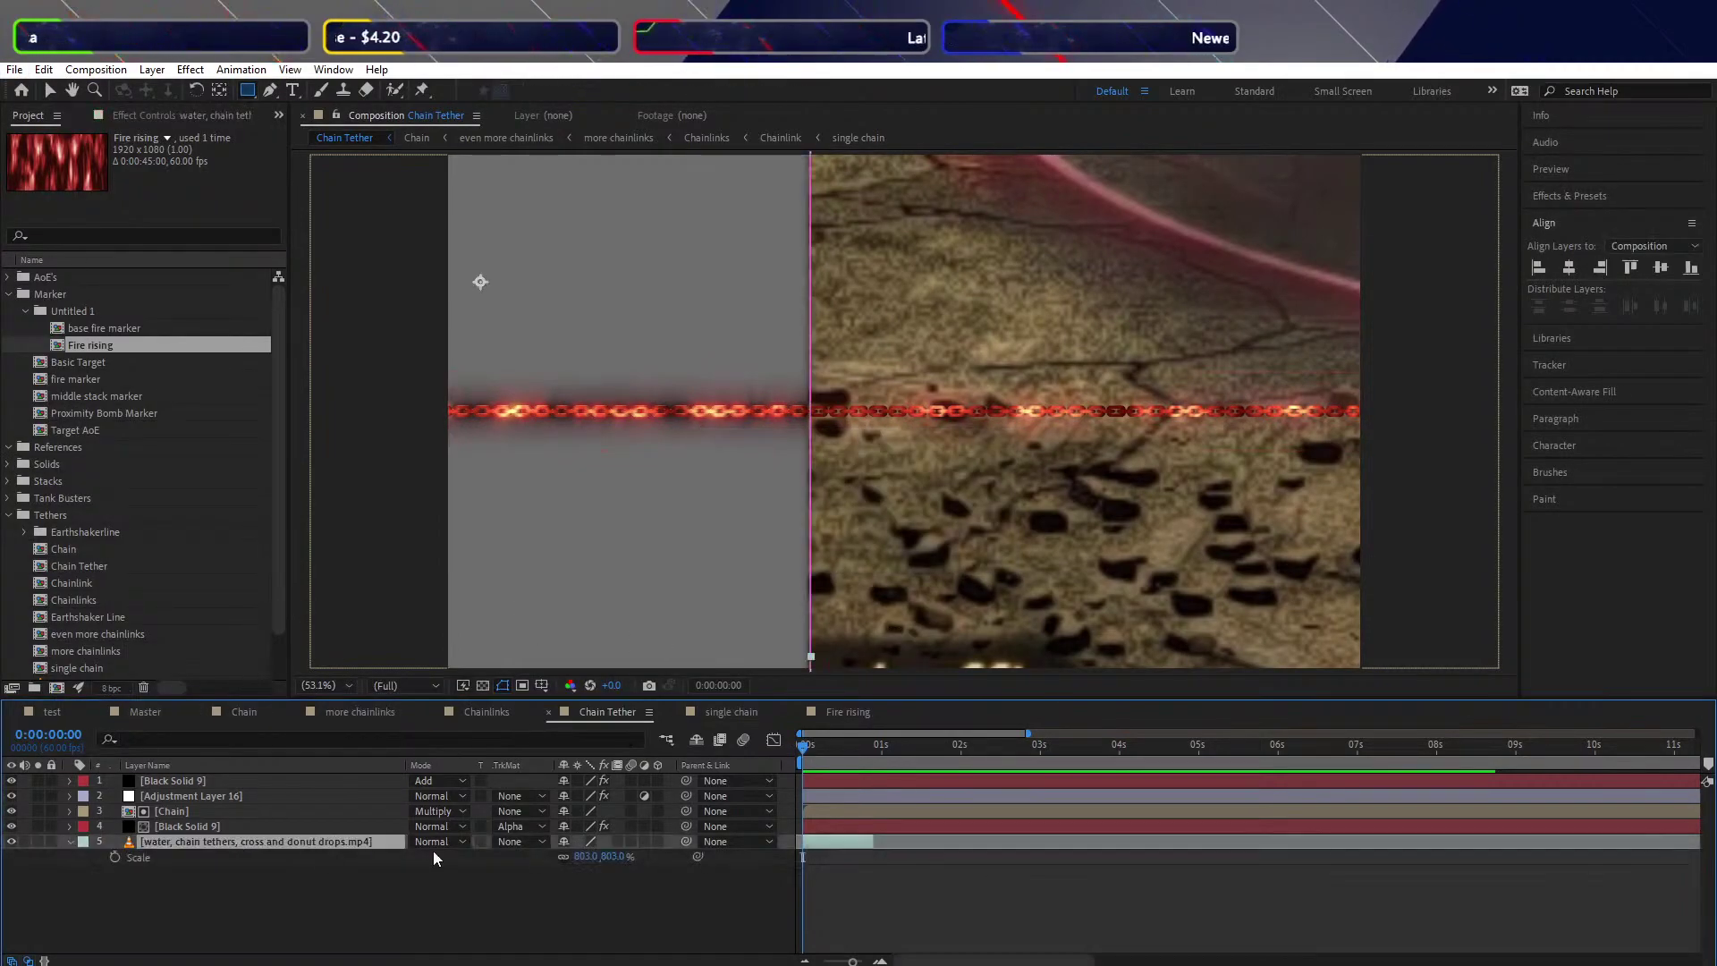
left_click_drag(605, 859, 68, 861)
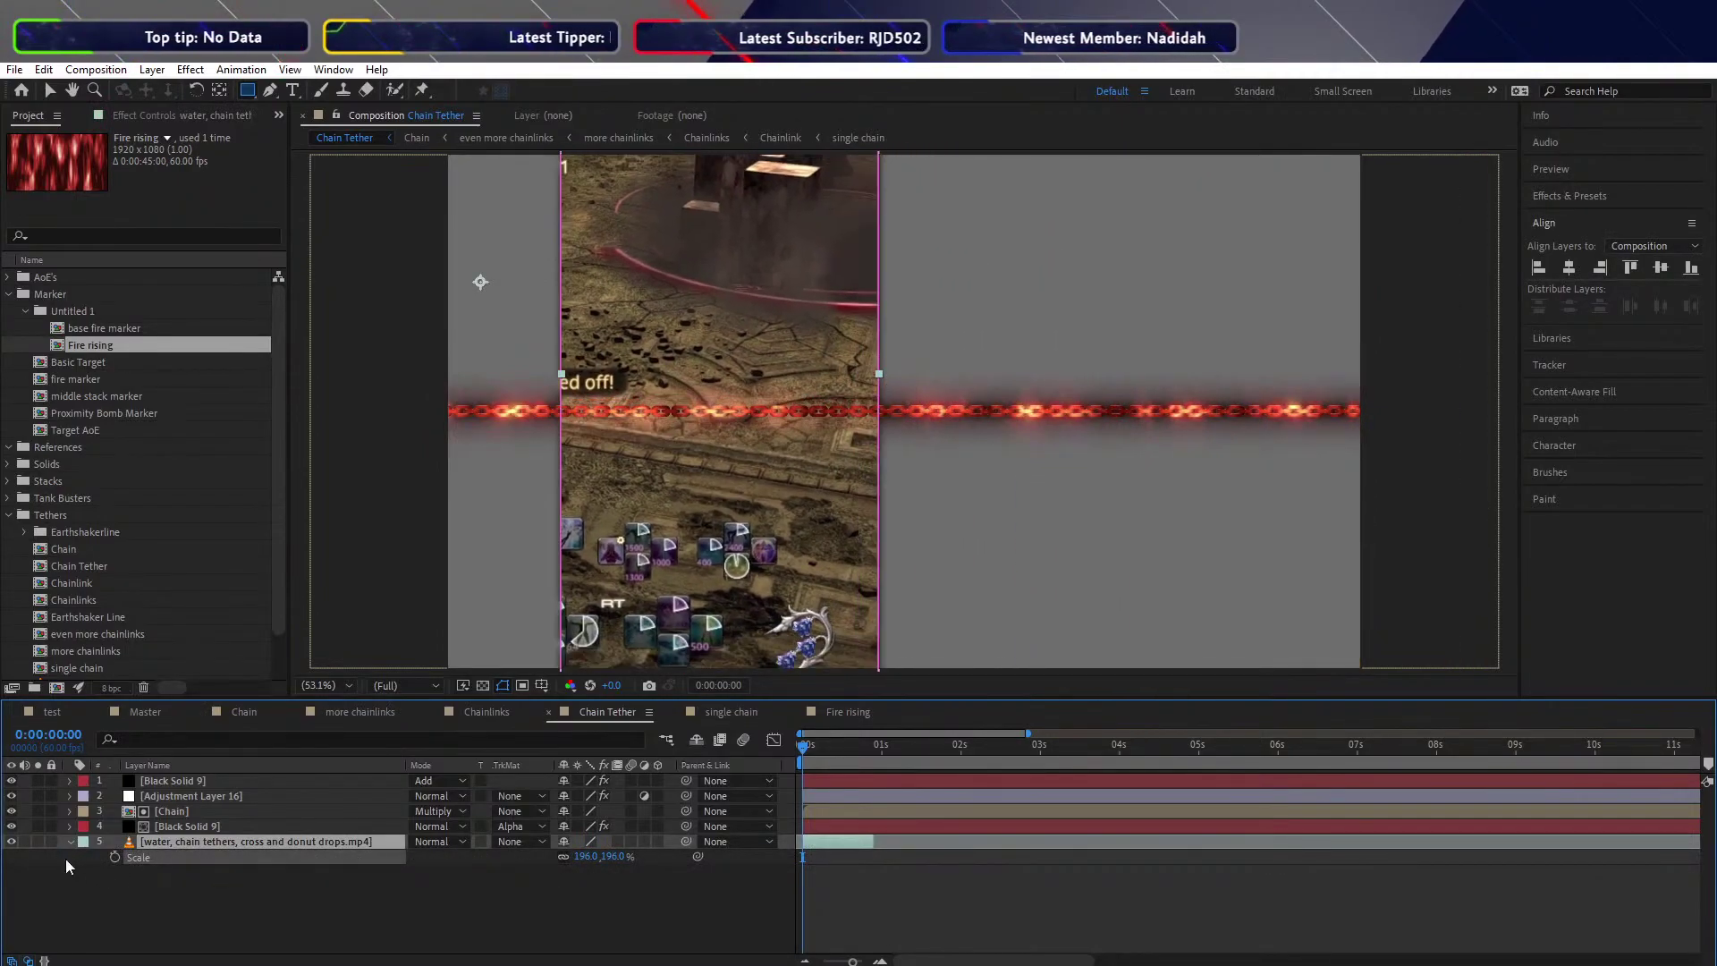
Pre-compose both Black Solid 9 layers, Adjustment Layer 16 and Chain into a new composition named chain on fire
left_click(821, 750)
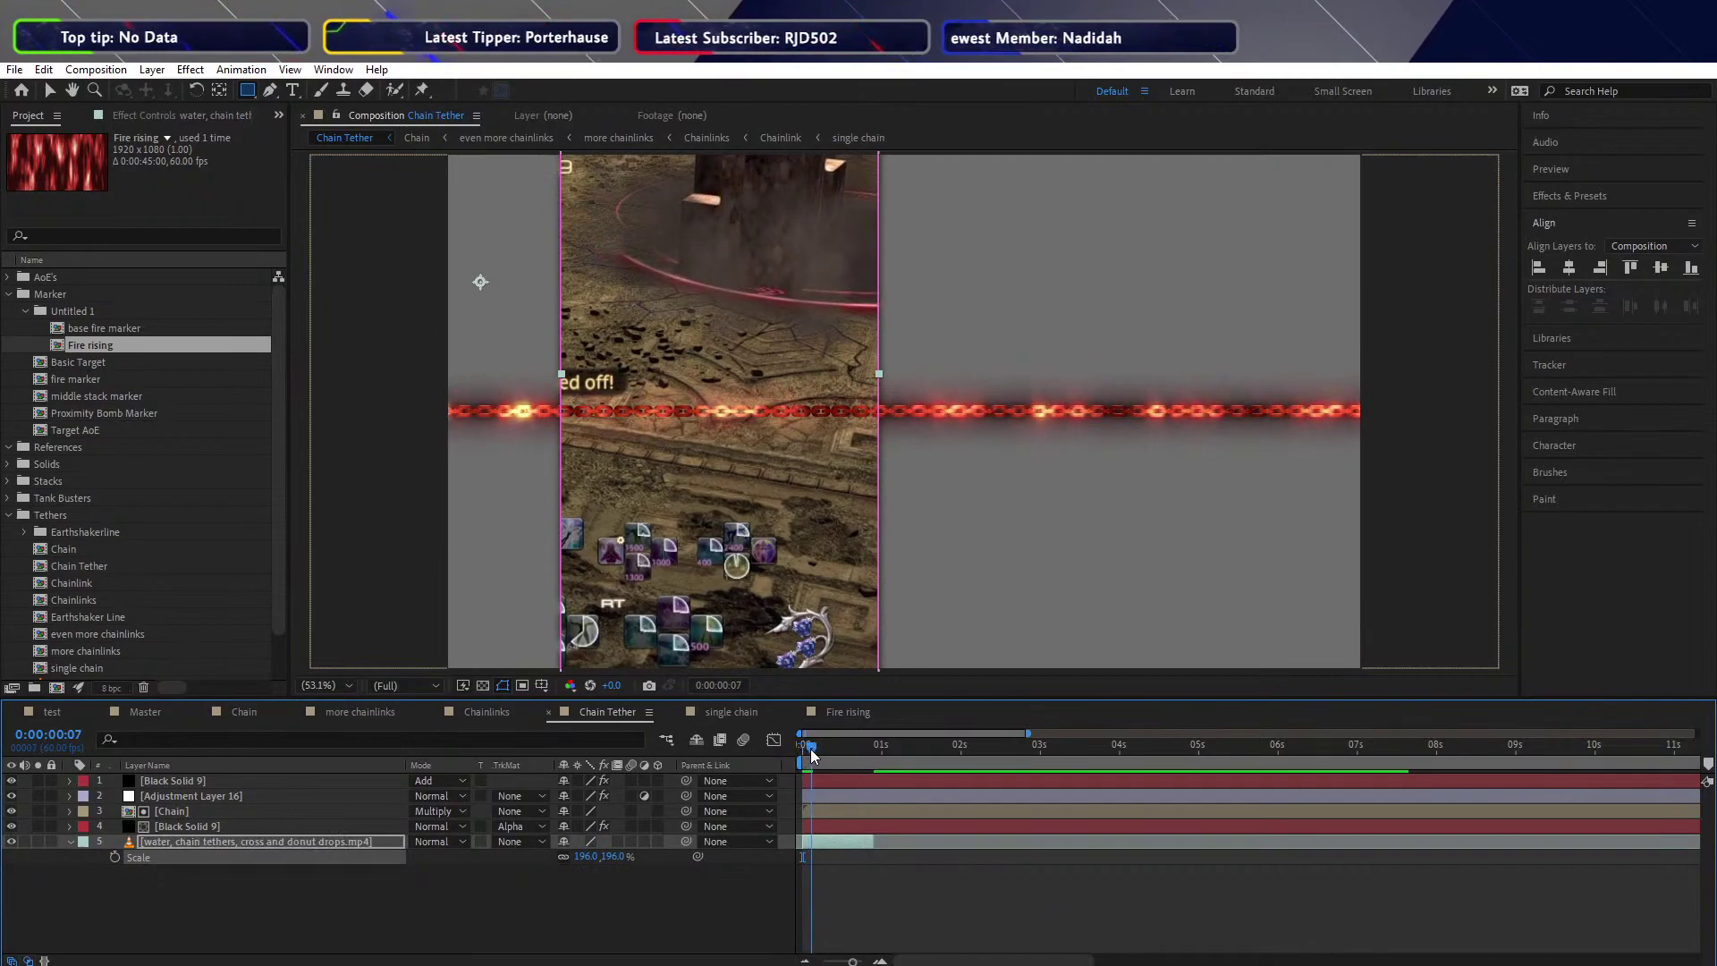
mouse_move(821, 756)
left_mouse_down()
mouse_move(805, 746)
mouse_move(842, 751)
left_mouse_up()
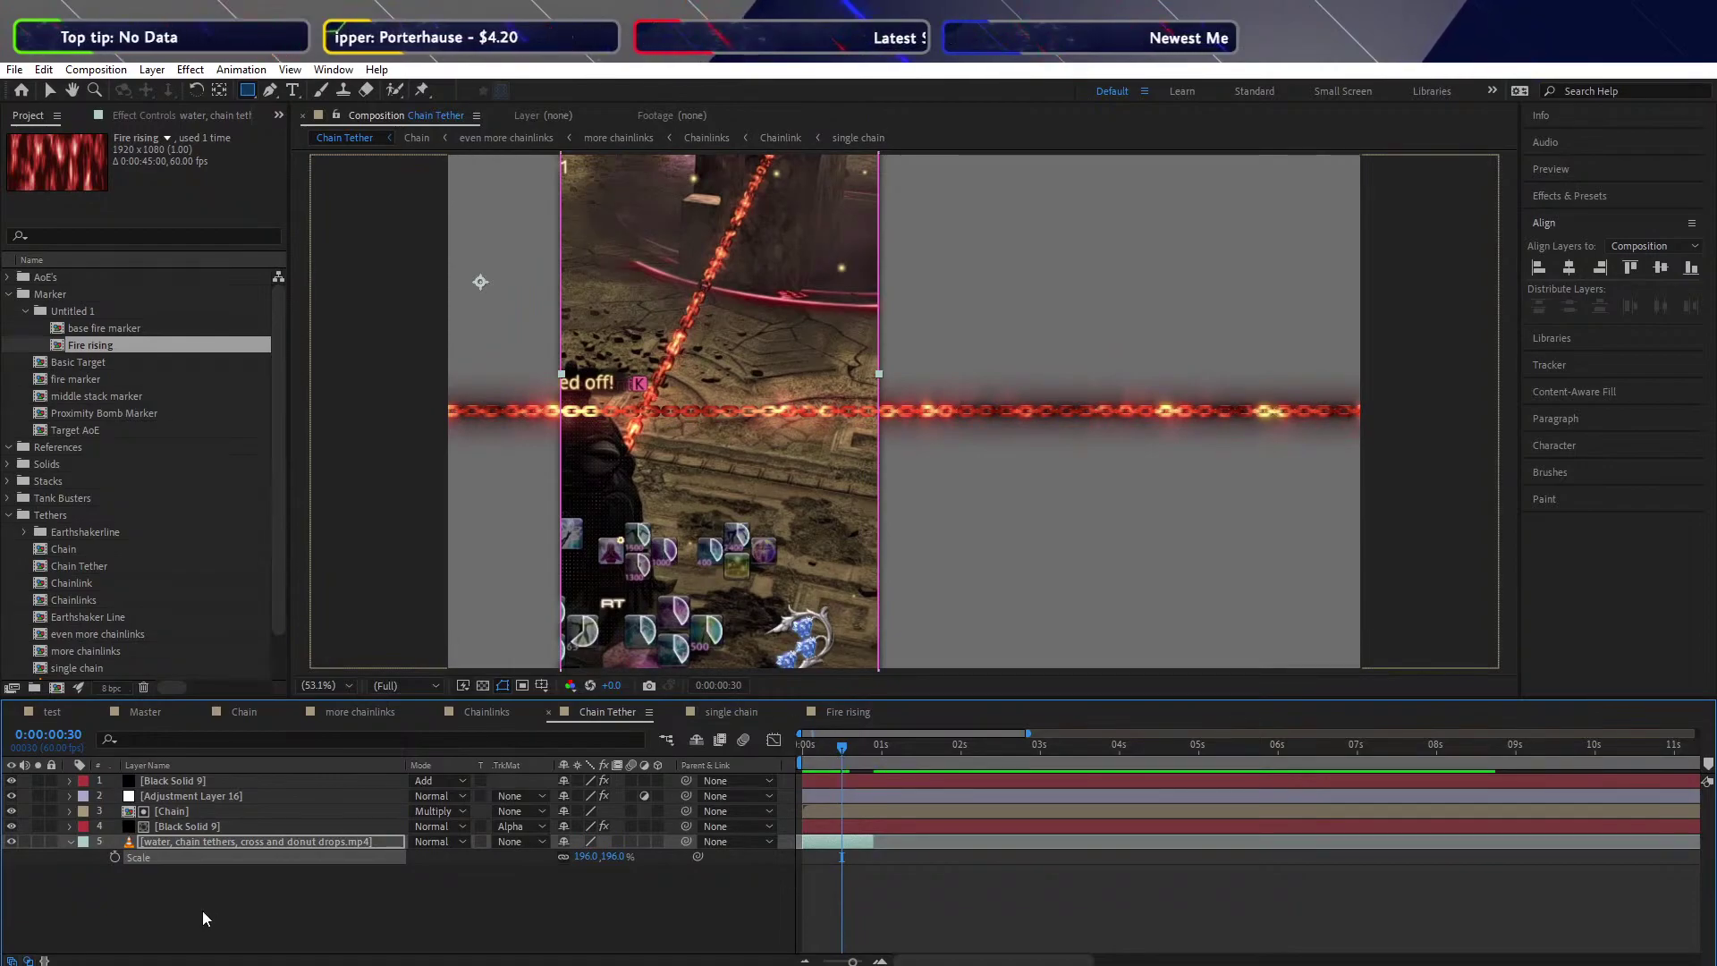
left_click(192, 886)
left_click(177, 827)
left_click(170, 778, "shift")
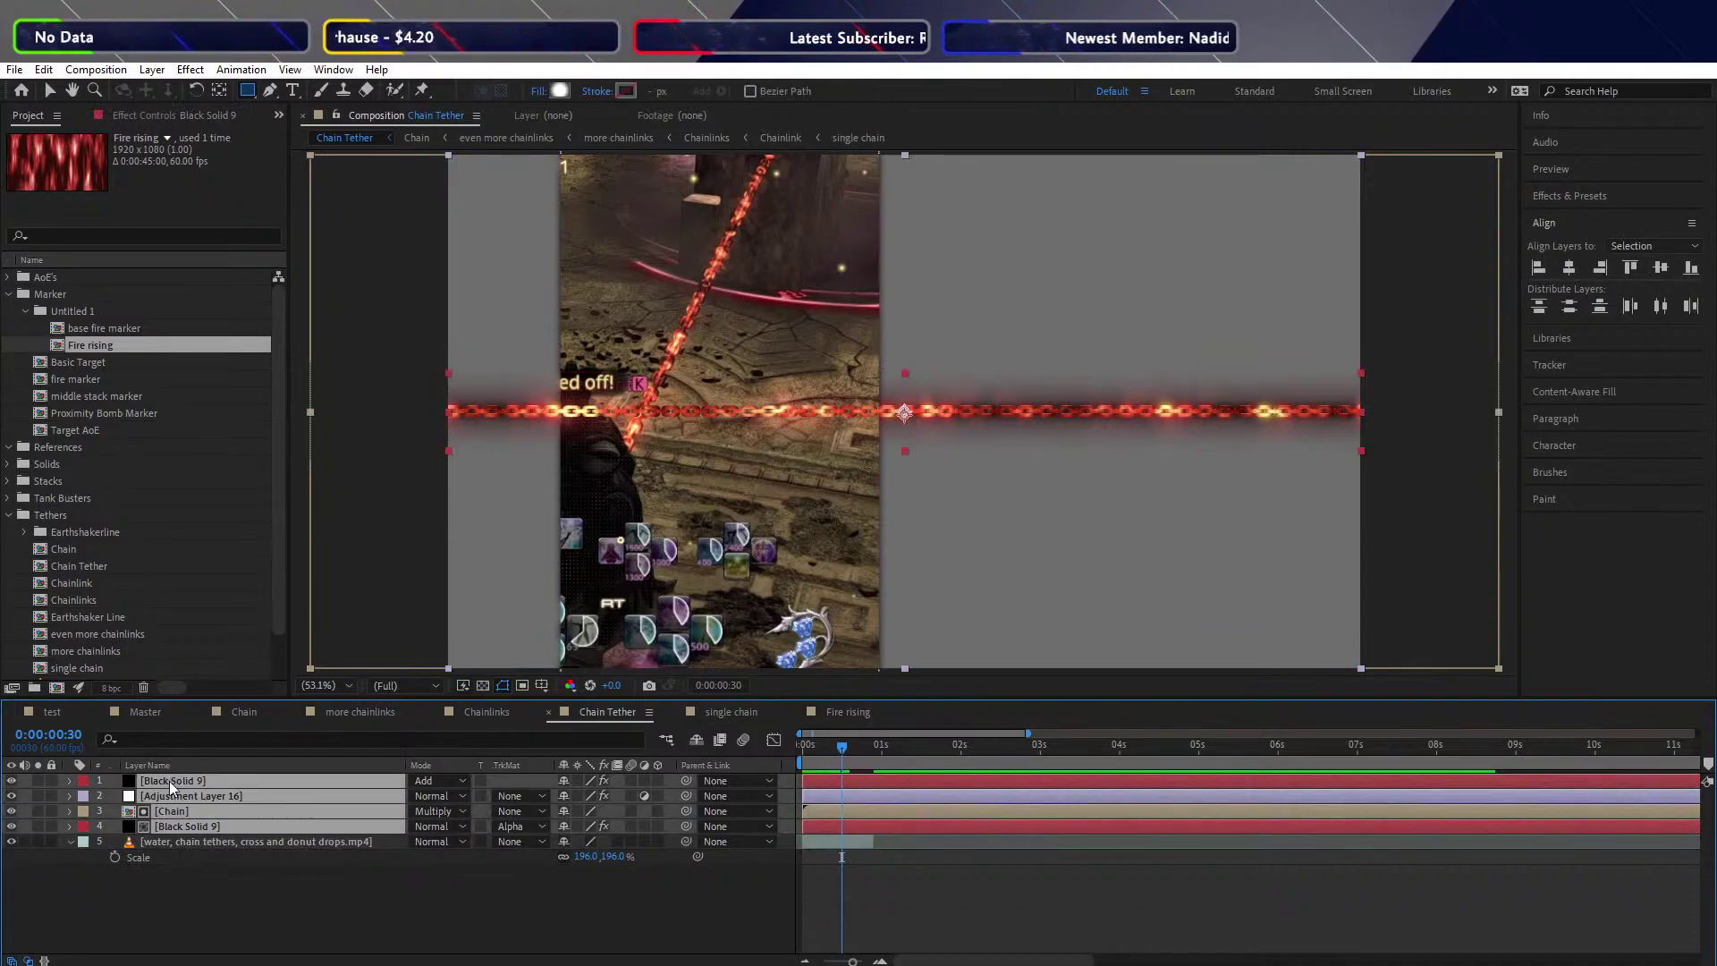
right_click(169, 780)
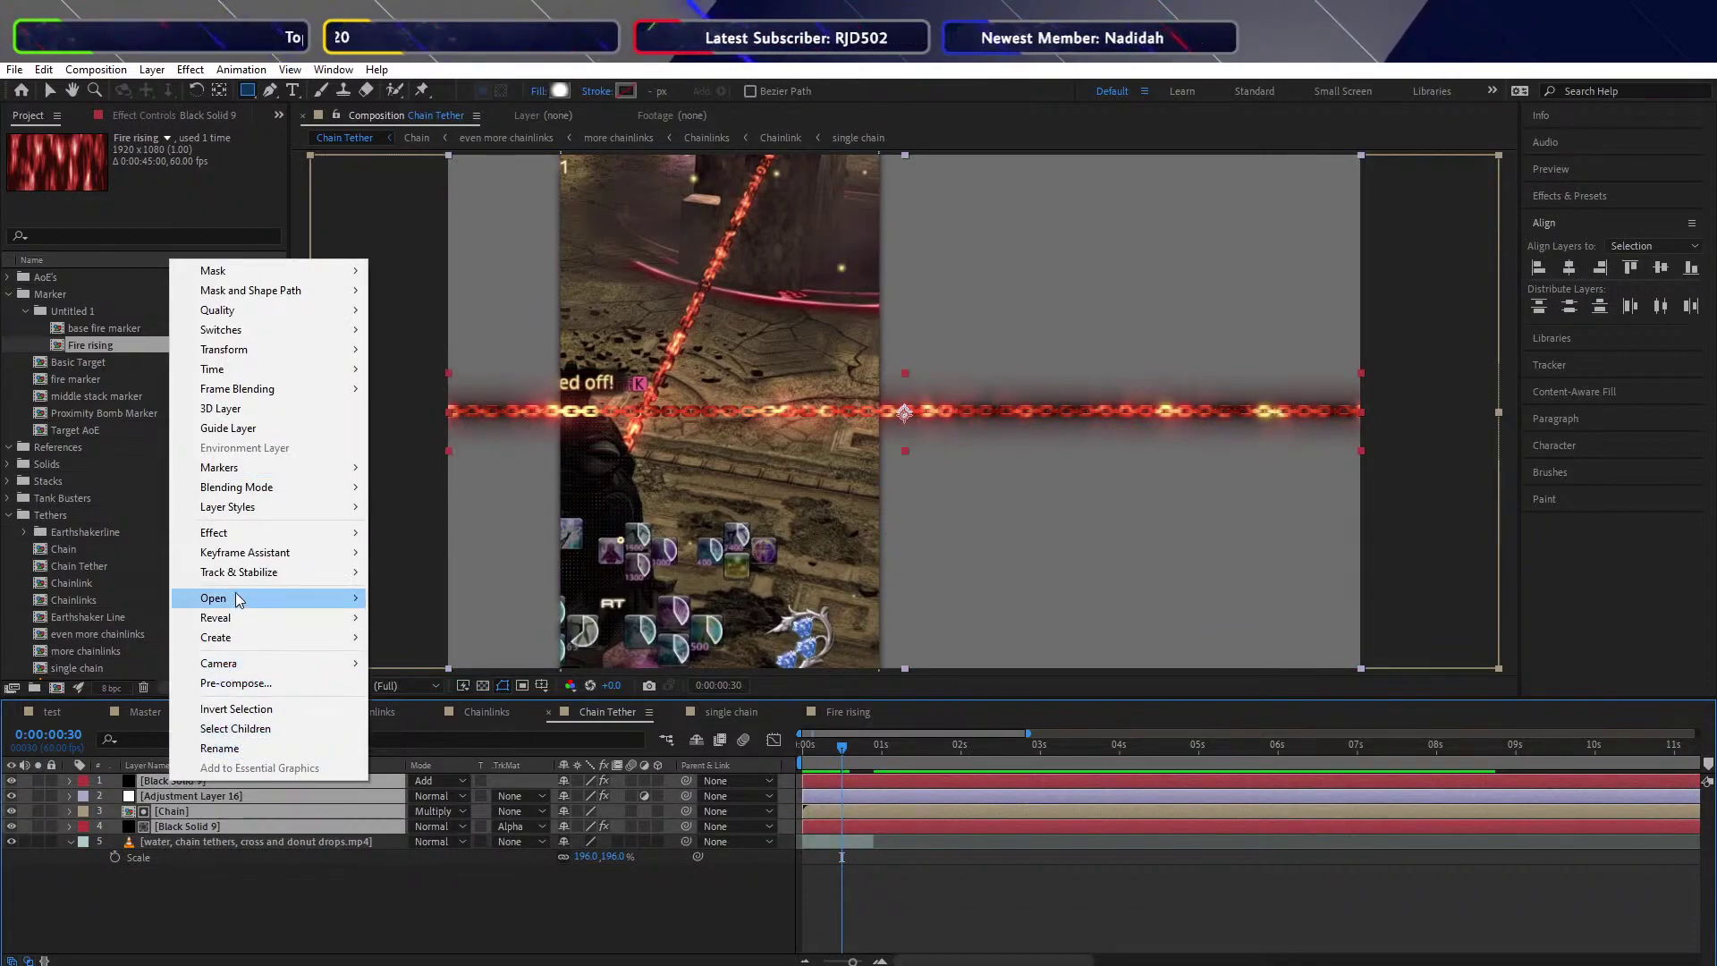
left_click(235, 683)
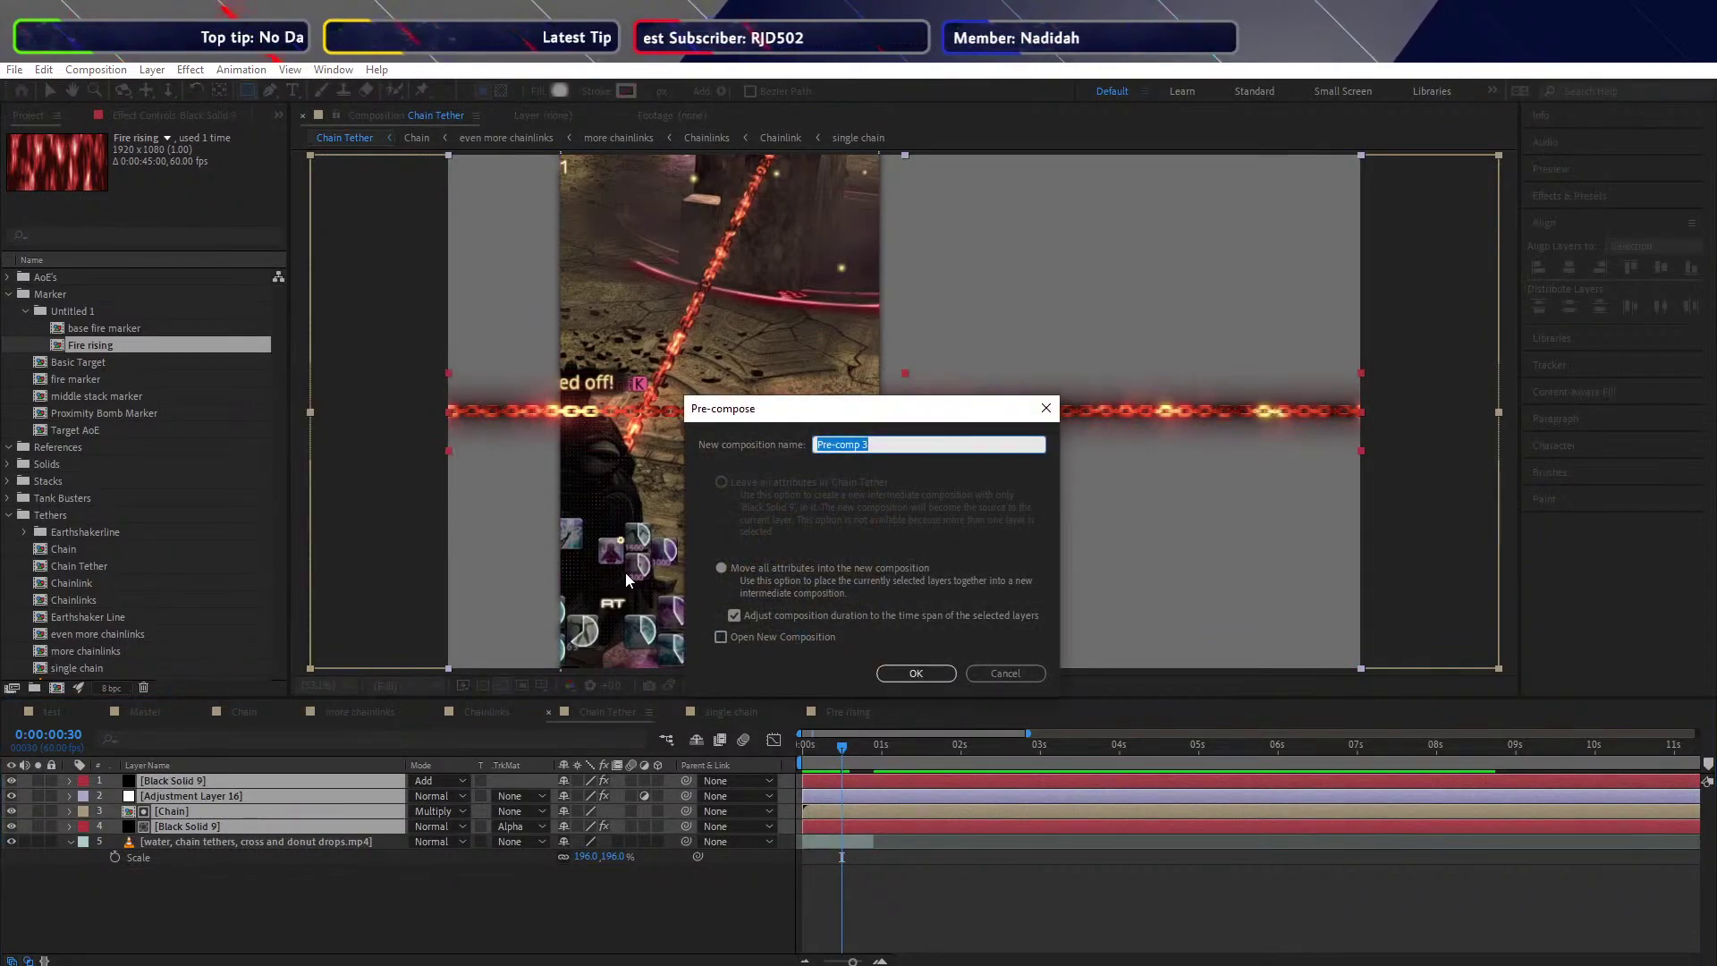
type("chain on fai")
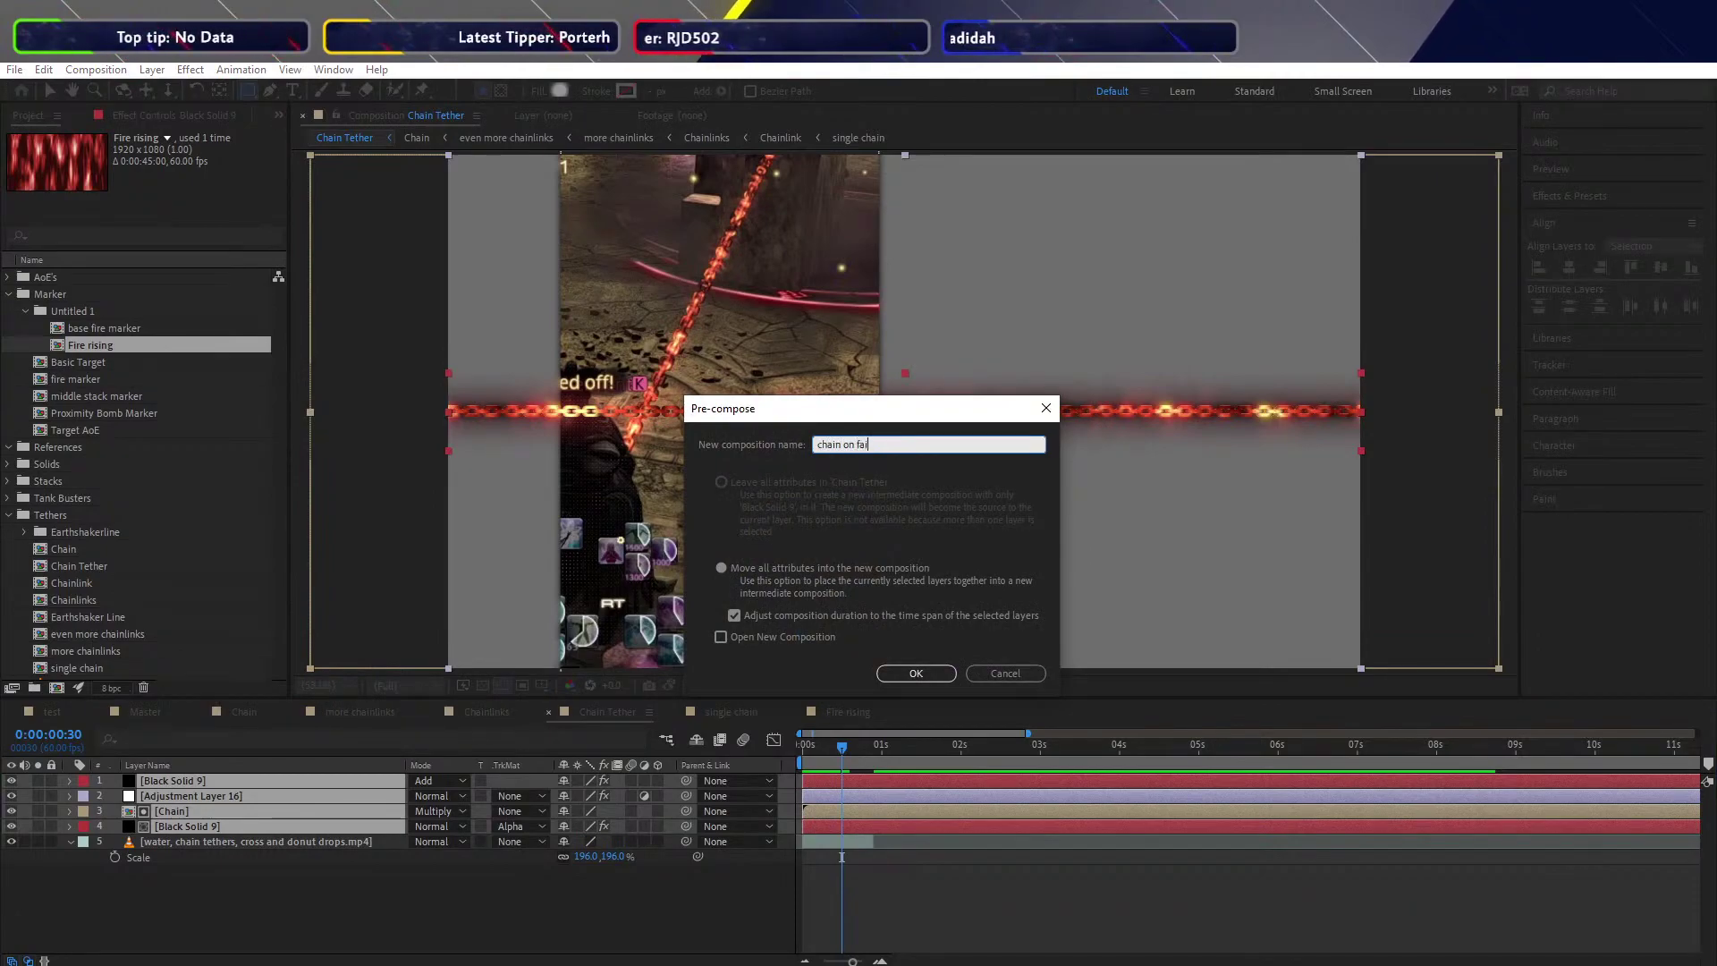
type("re")
key("Return")
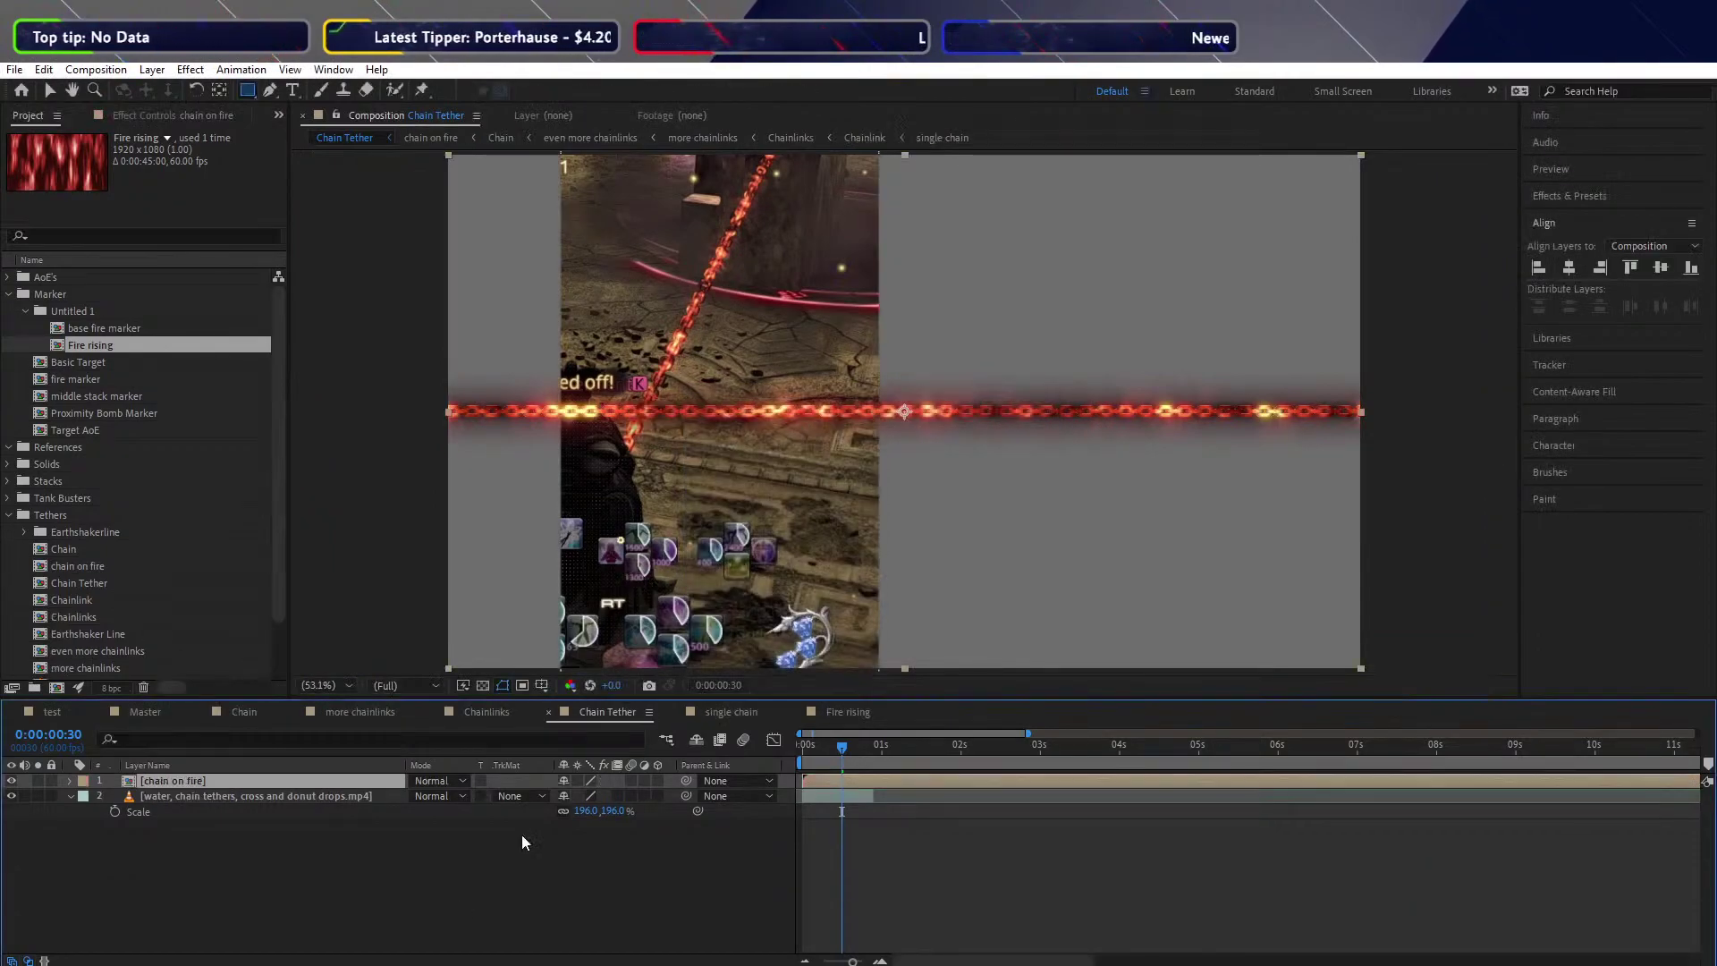
Go to frame 9 of the Chain Tether composition and reveal the chain on fire layer's Scale property
left_click(344, 884)
left_click(217, 802)
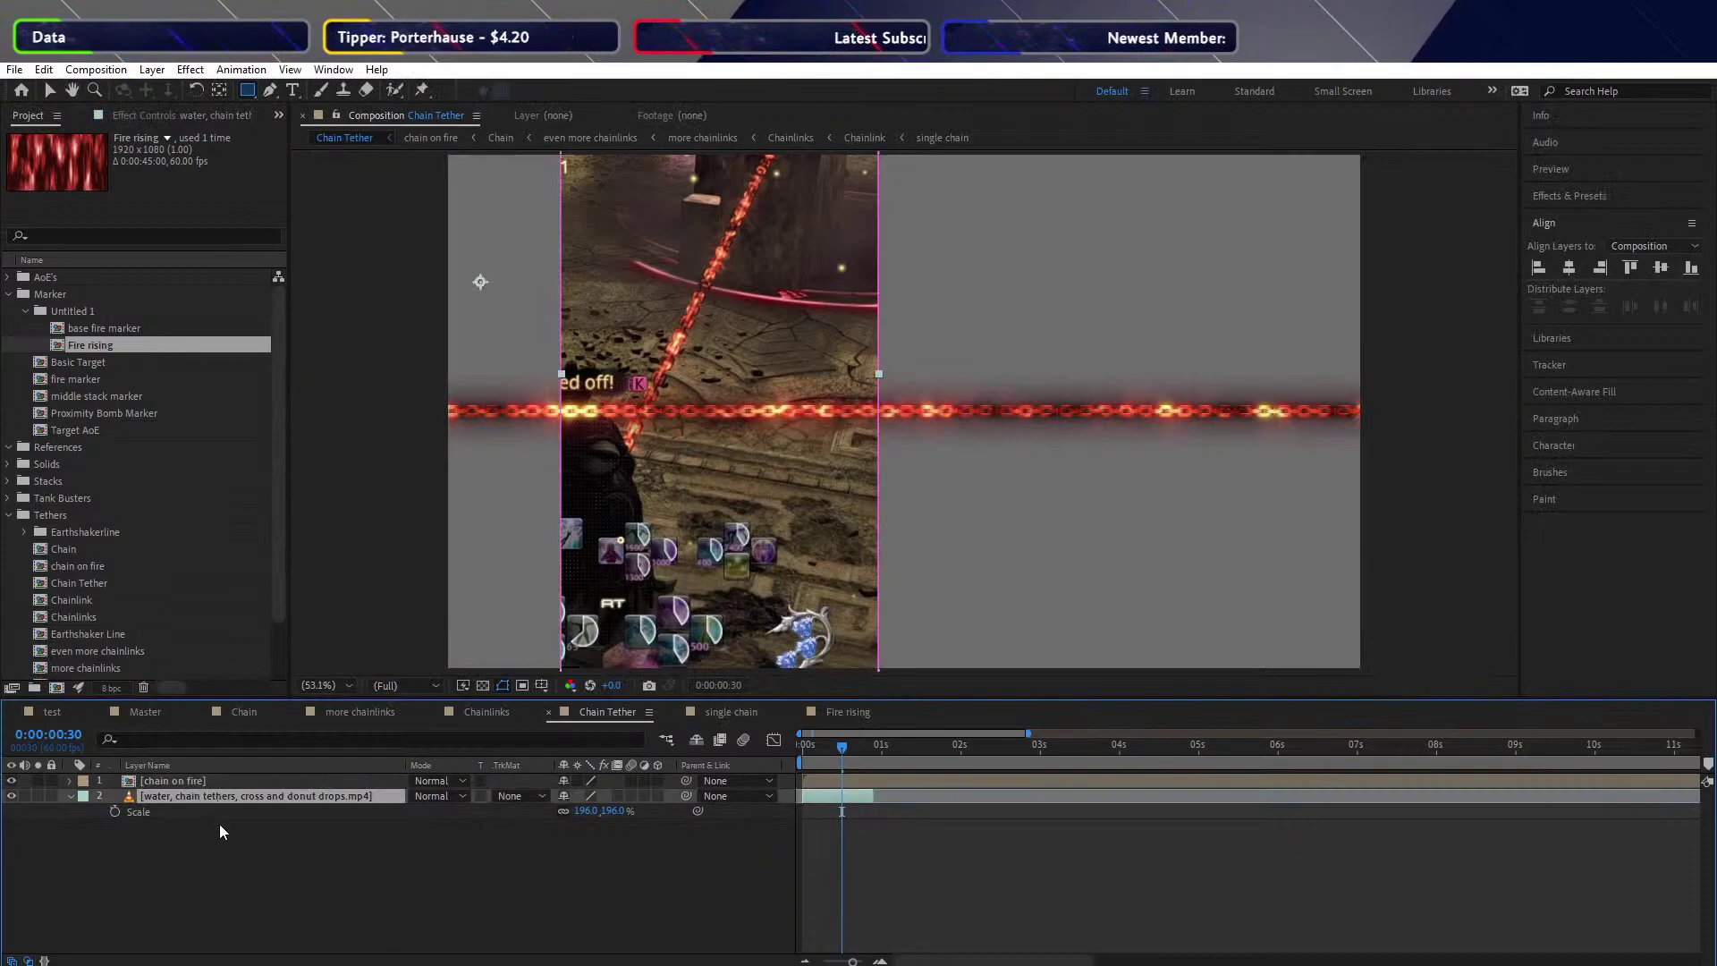
left_click_drag(838, 739, 814, 743)
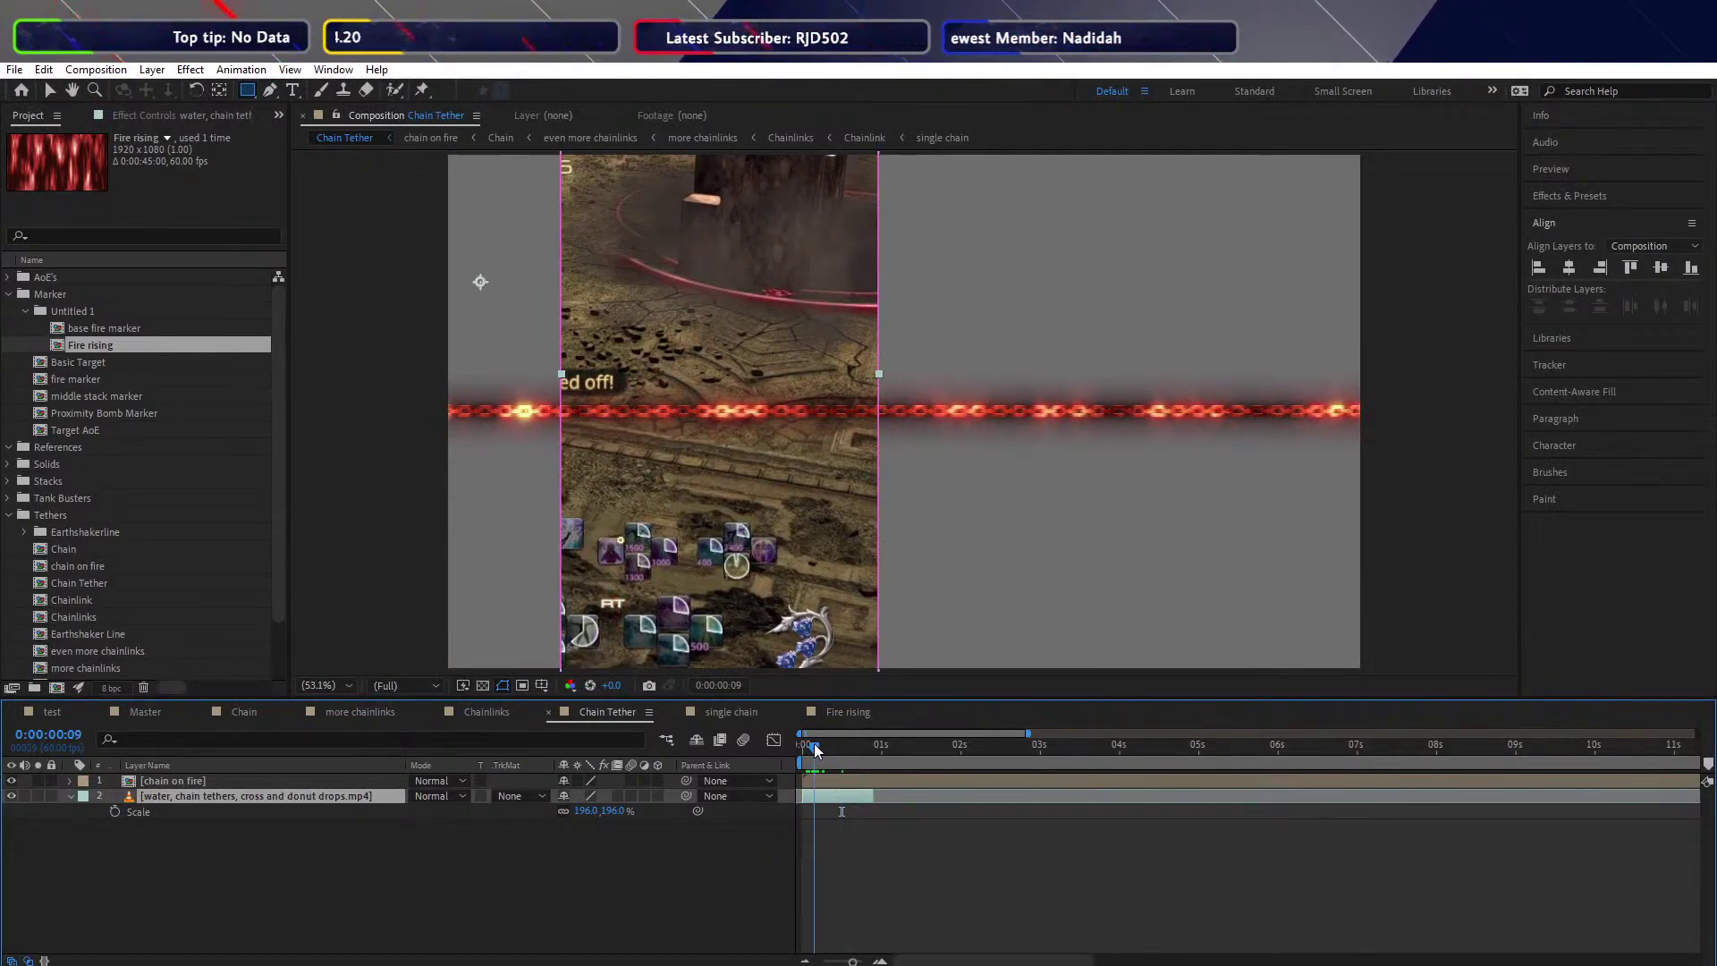
left_click(821, 780)
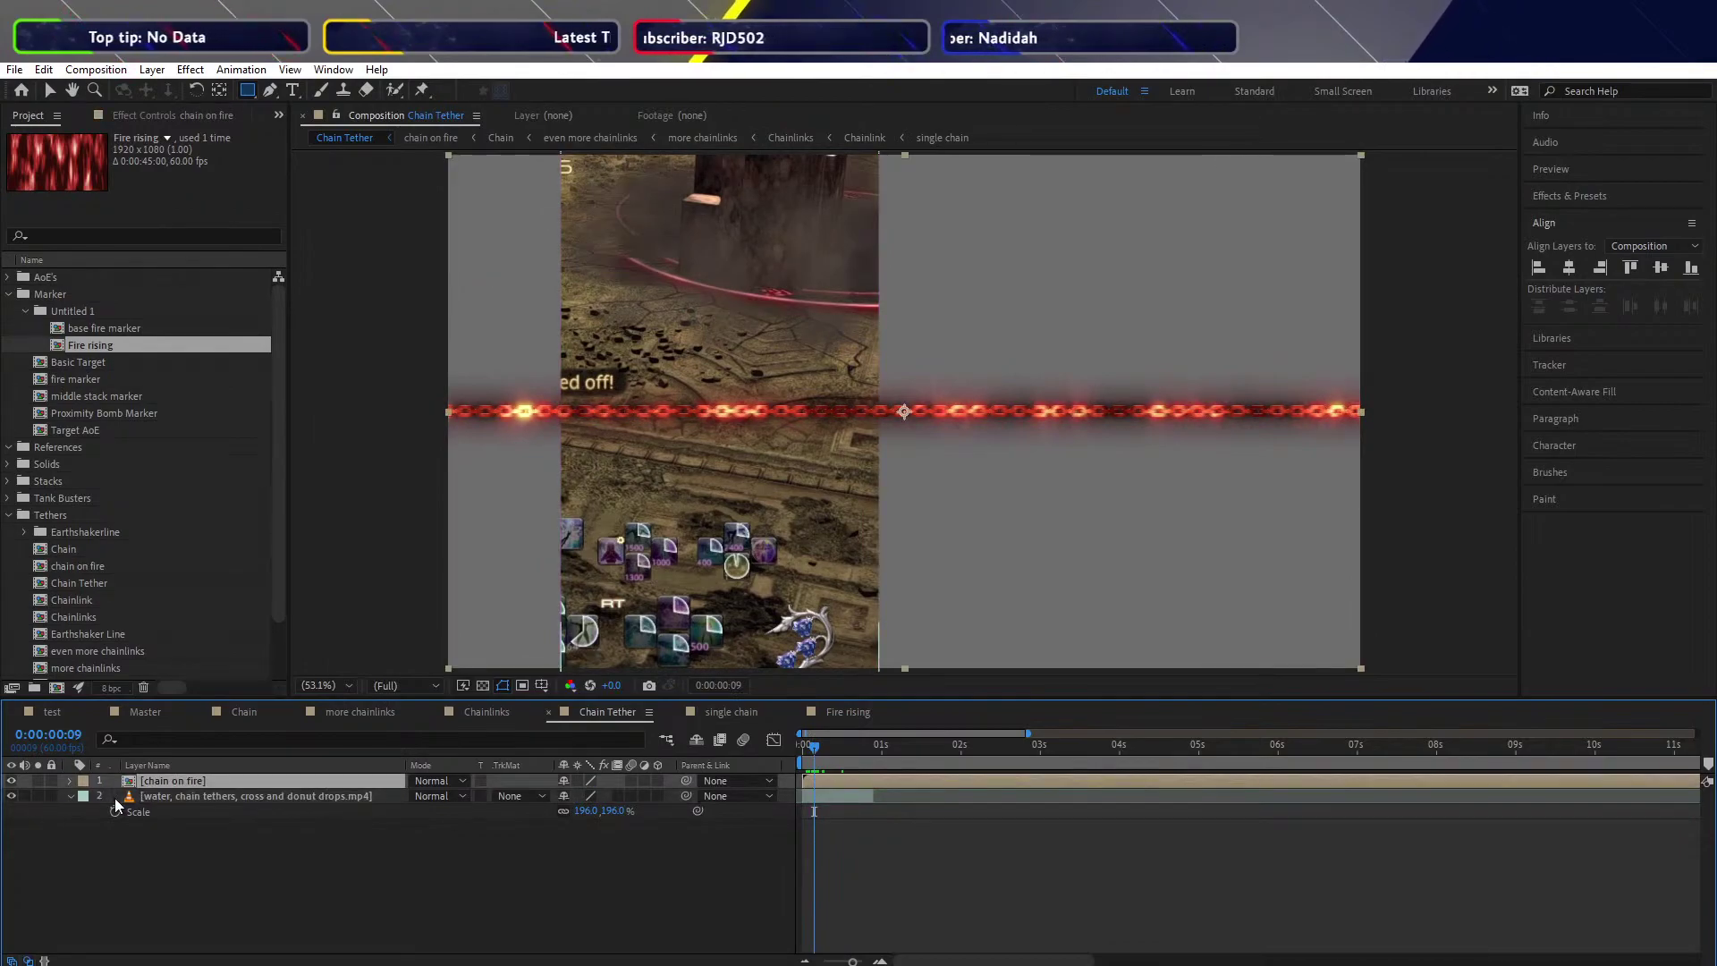
key("s")
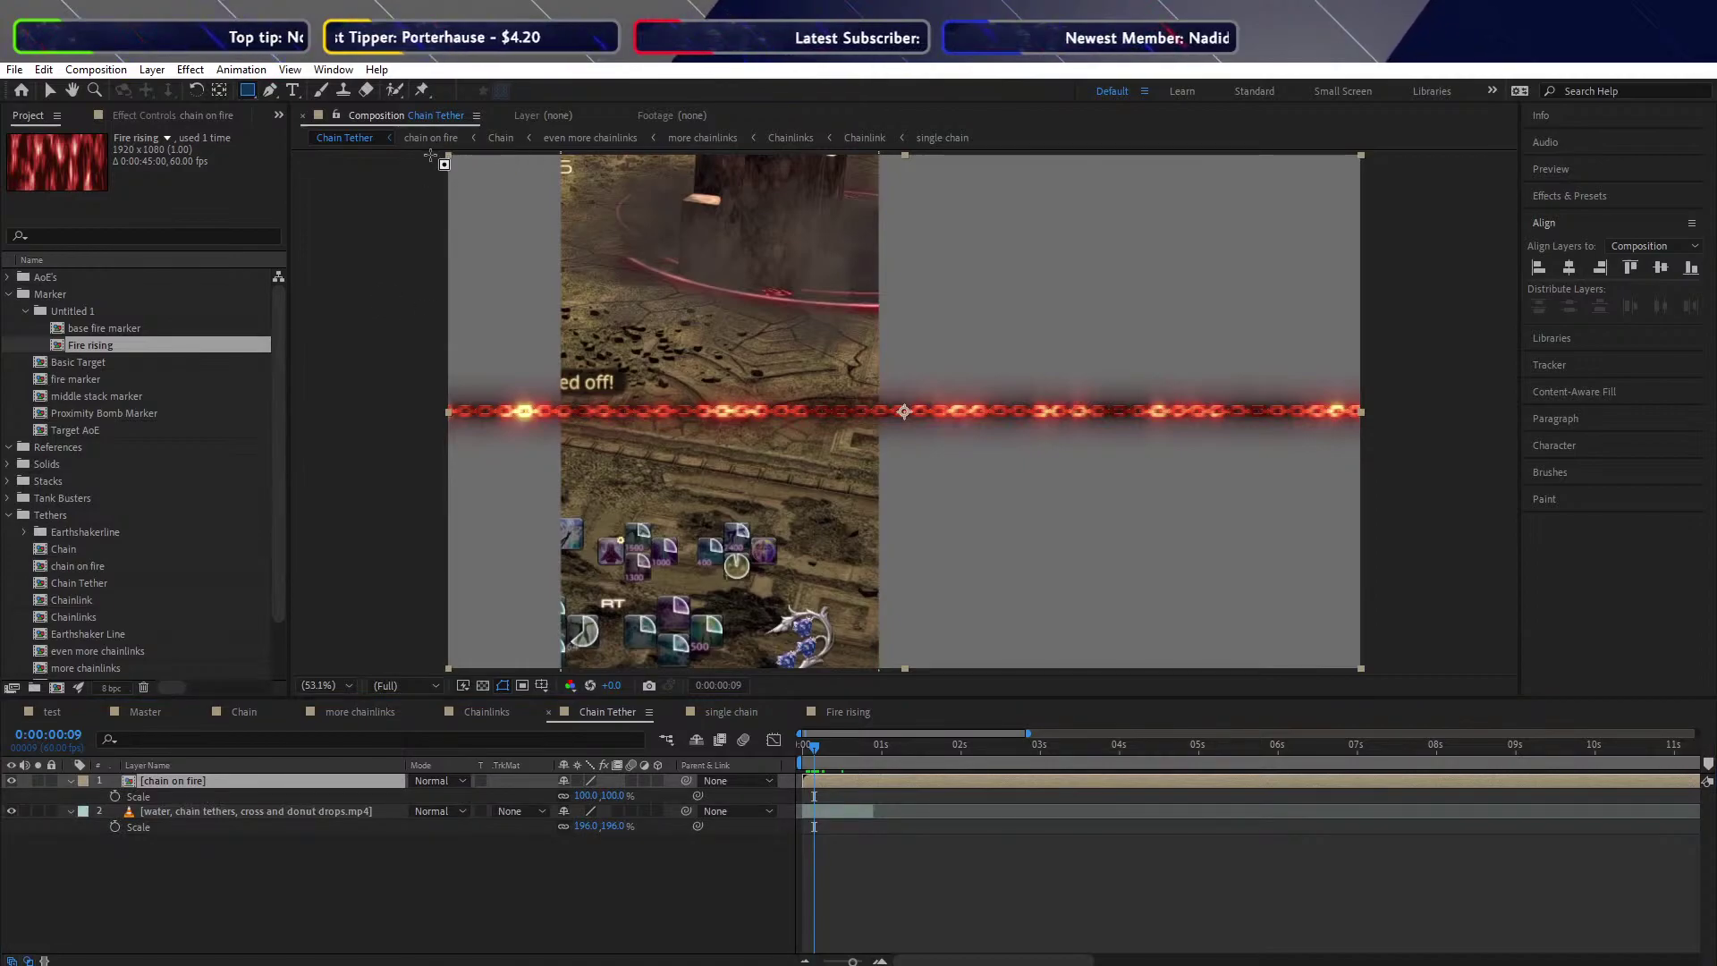
left_click_drag(430, 156, 1364, 668)
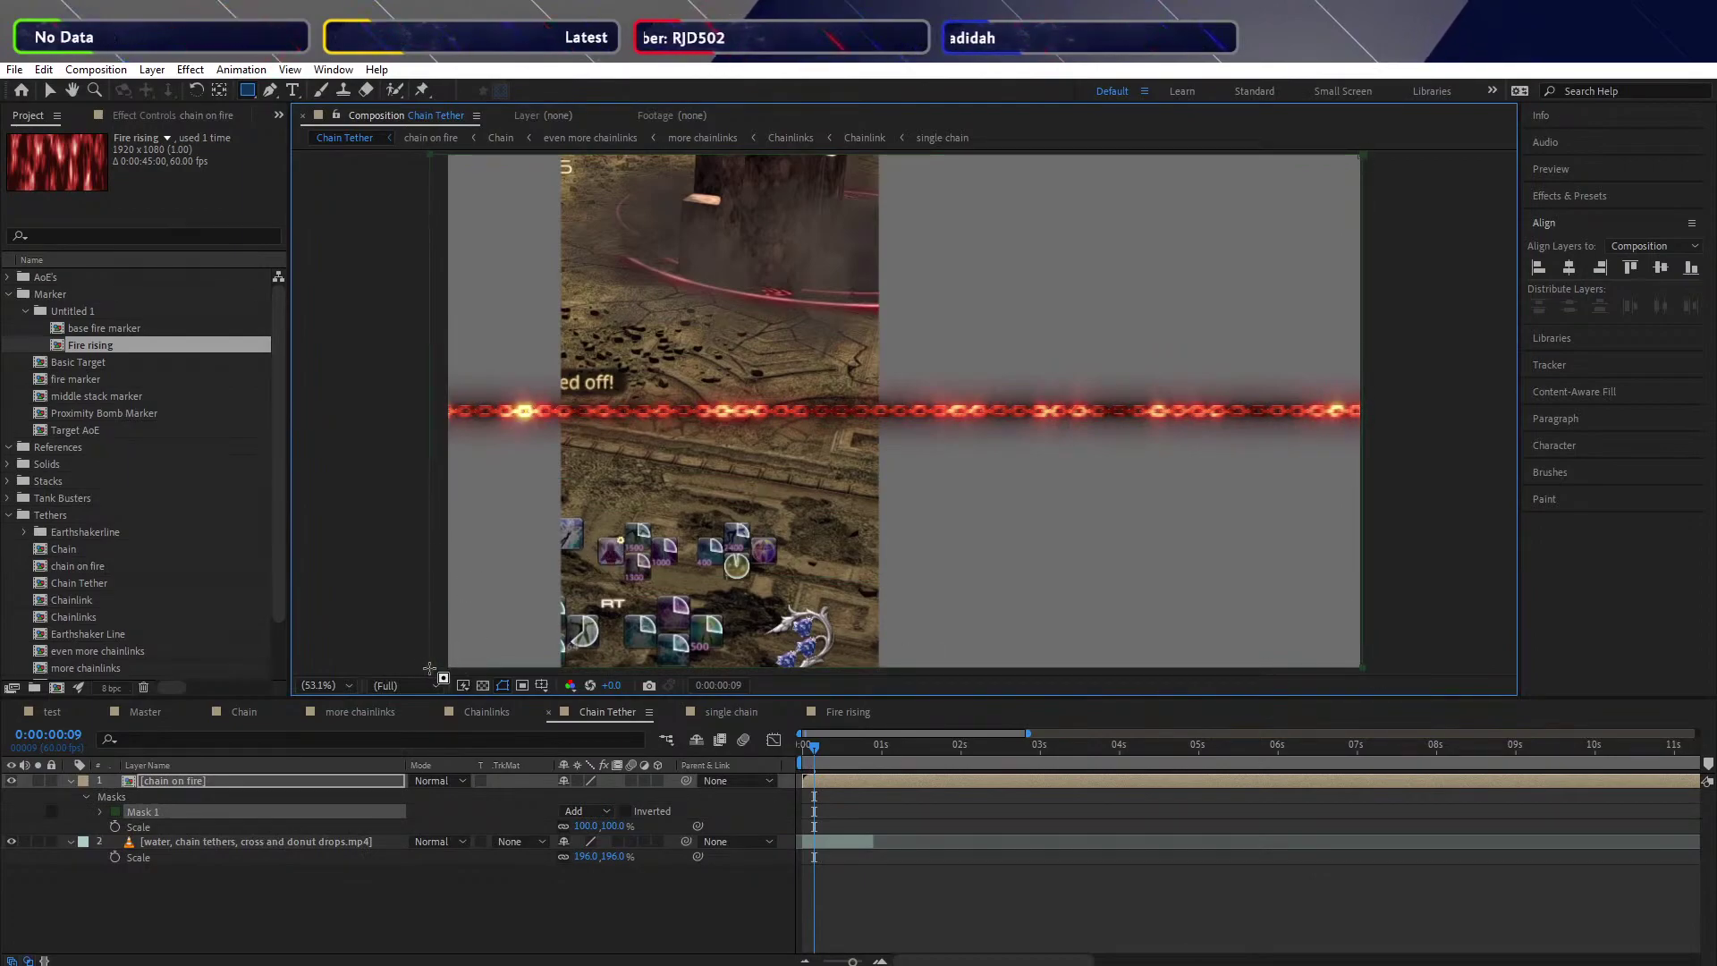
left_click(51, 92)
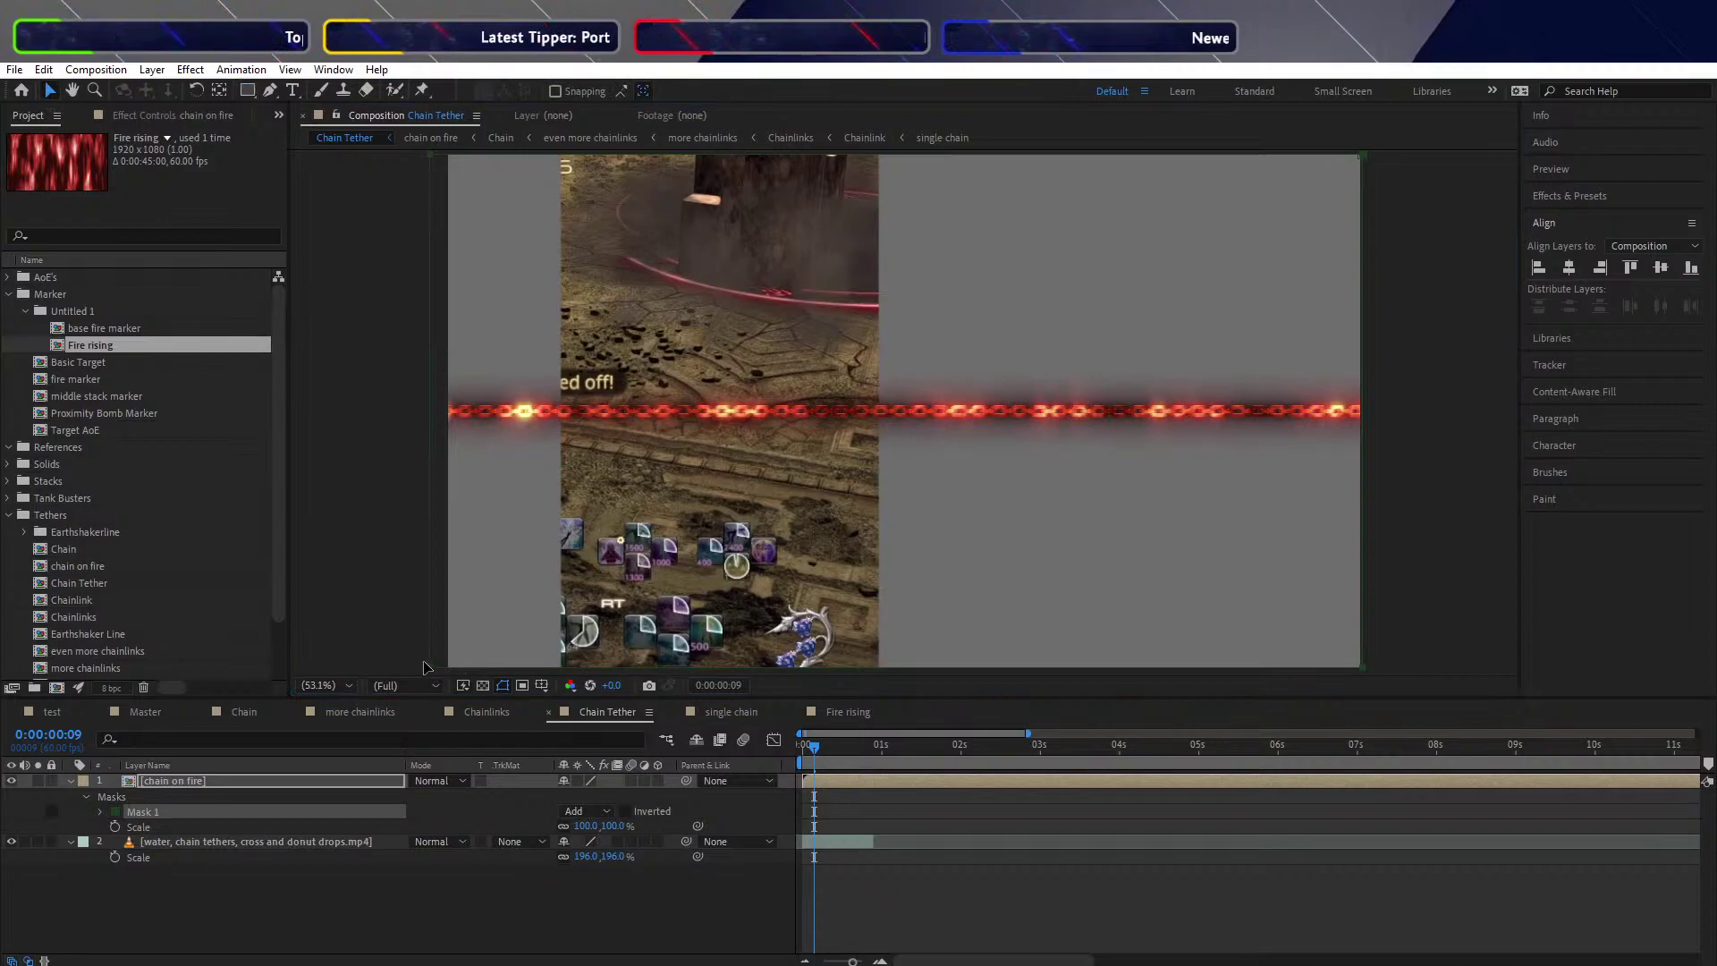
mouse_move(426, 667)
left_mouse_down()
mouse_move(450, 676)
mouse_move(430, 683)
left_mouse_up()
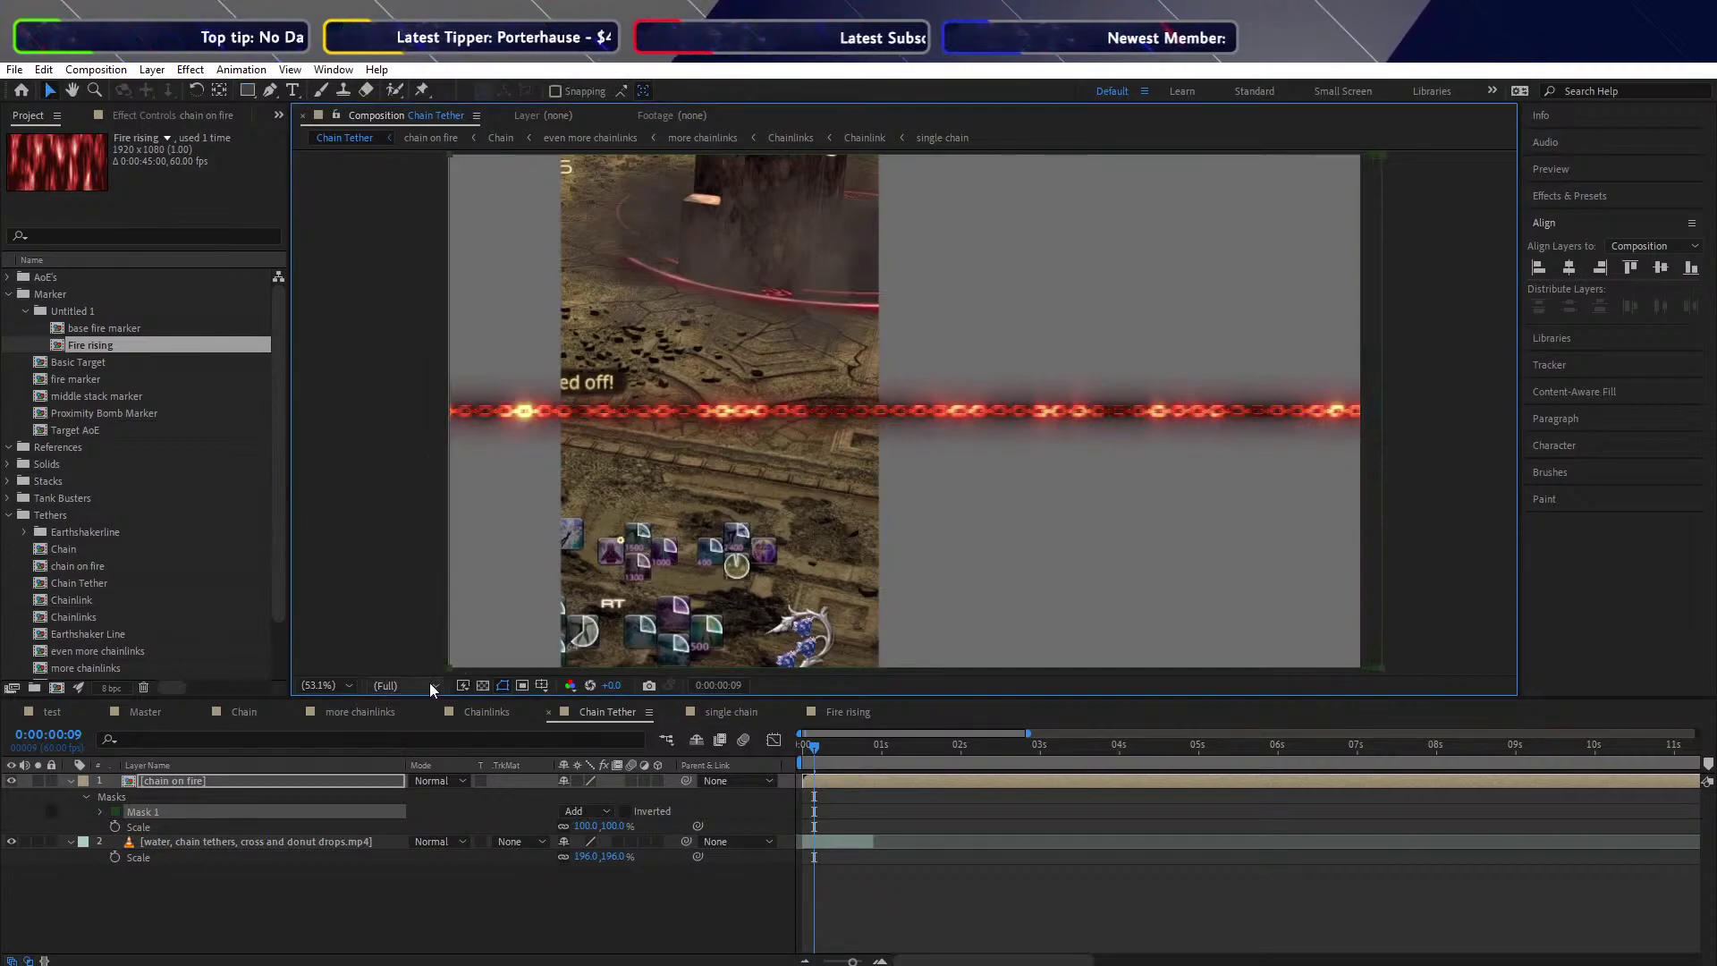
left_click(138, 814)
key("Delete")
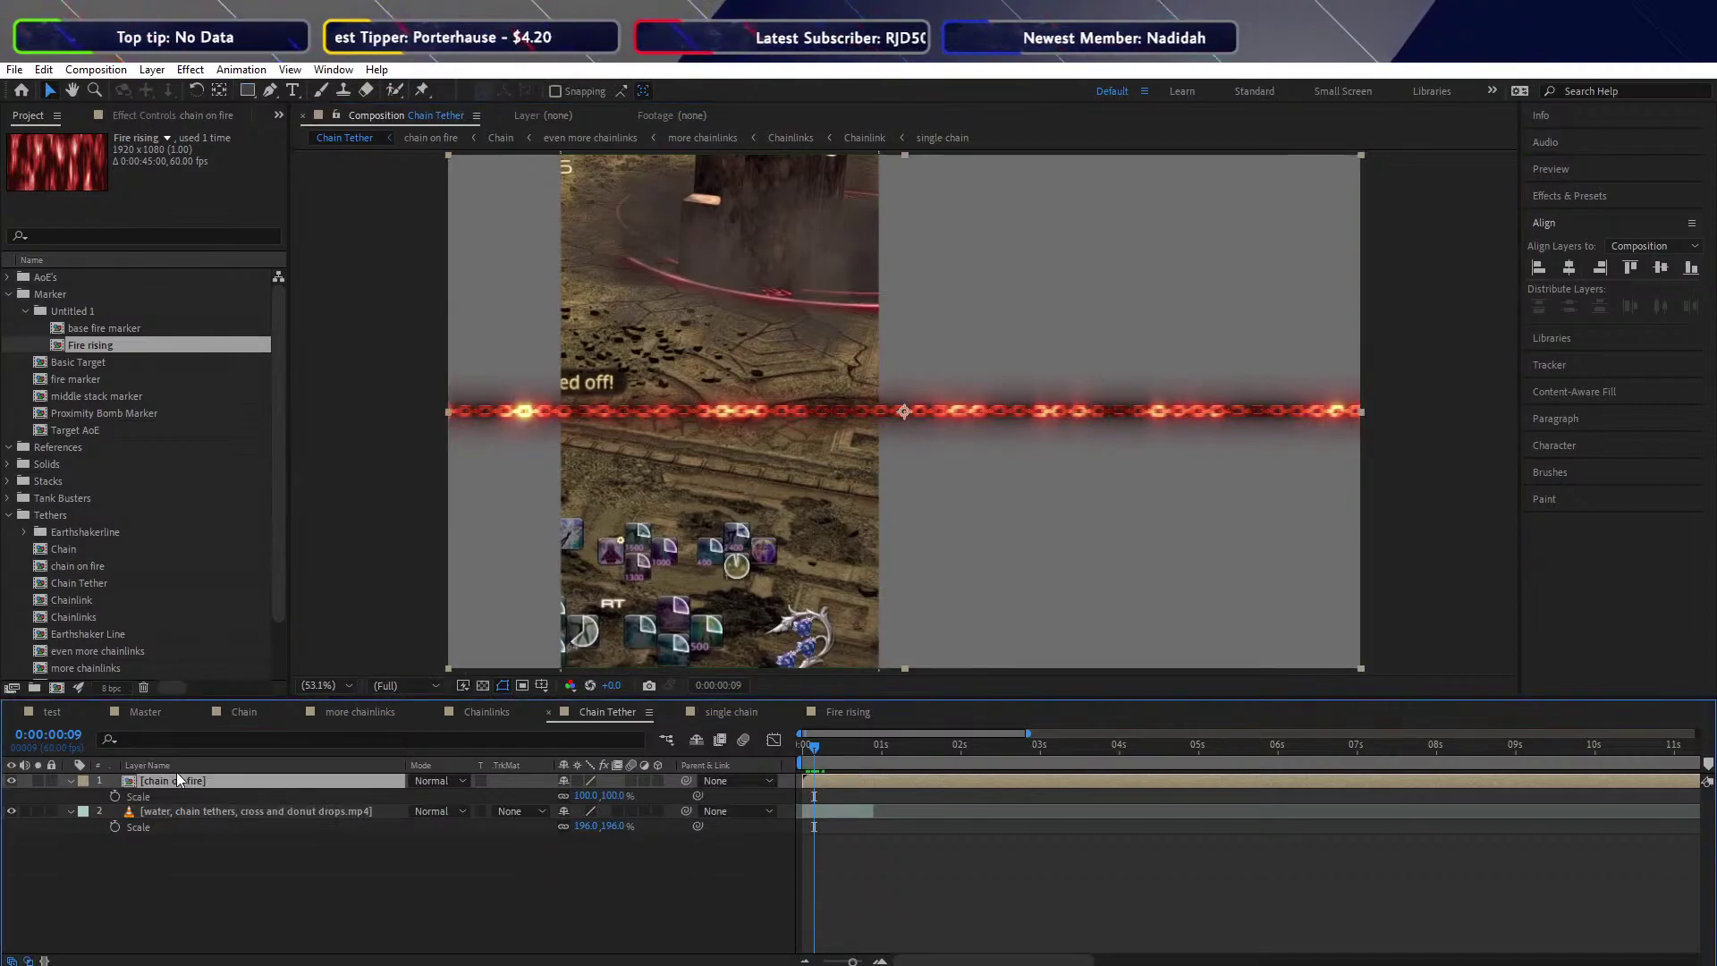
Add a full-size rectangular mask to the chain on fire layer and set a Mask Path keyframe at frame 9
left_click(250, 90)
double_click(248, 90)
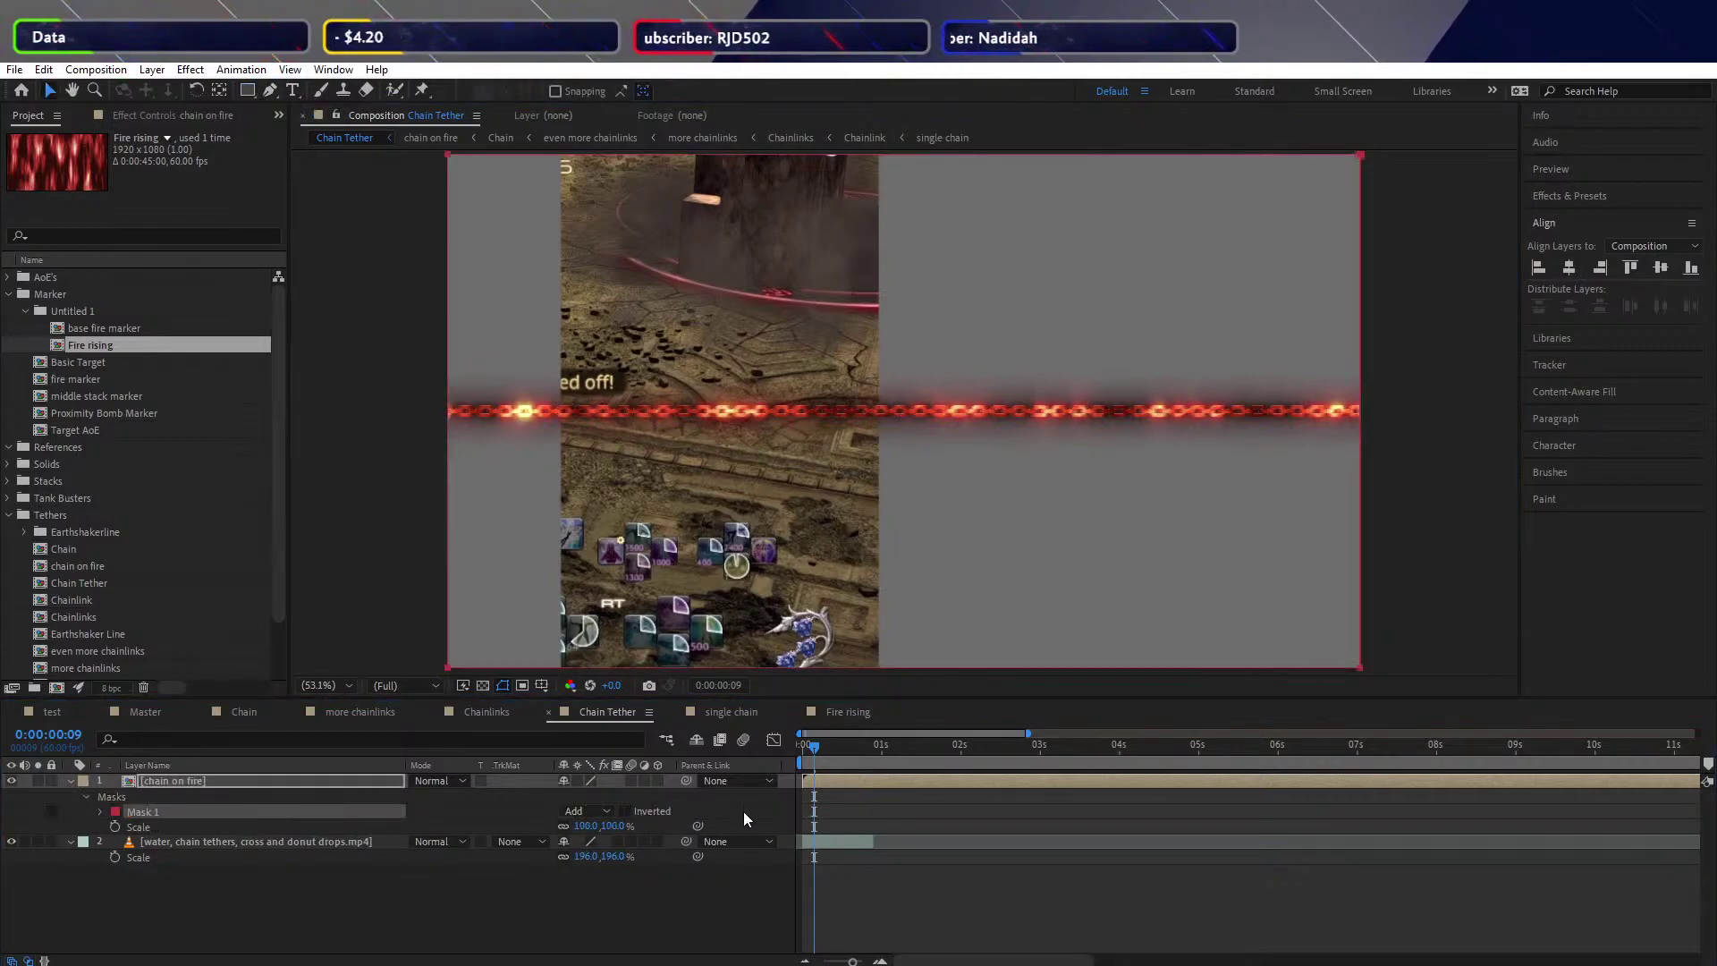
left_click(100, 811)
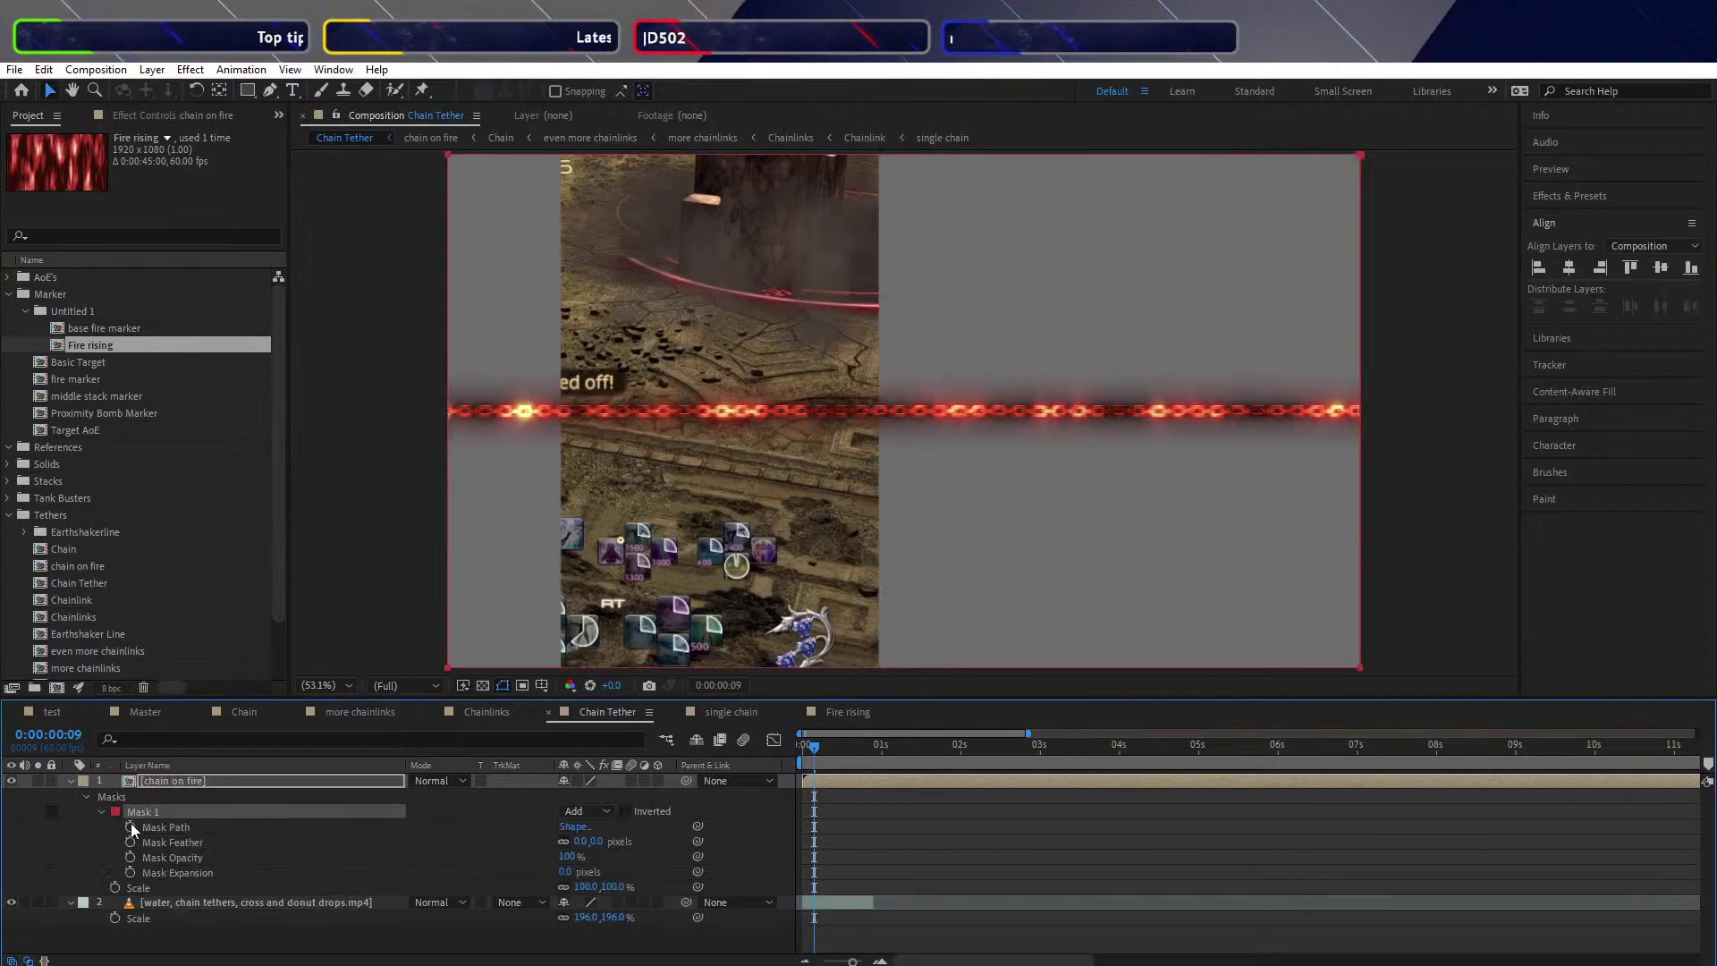
left_click(129, 828)
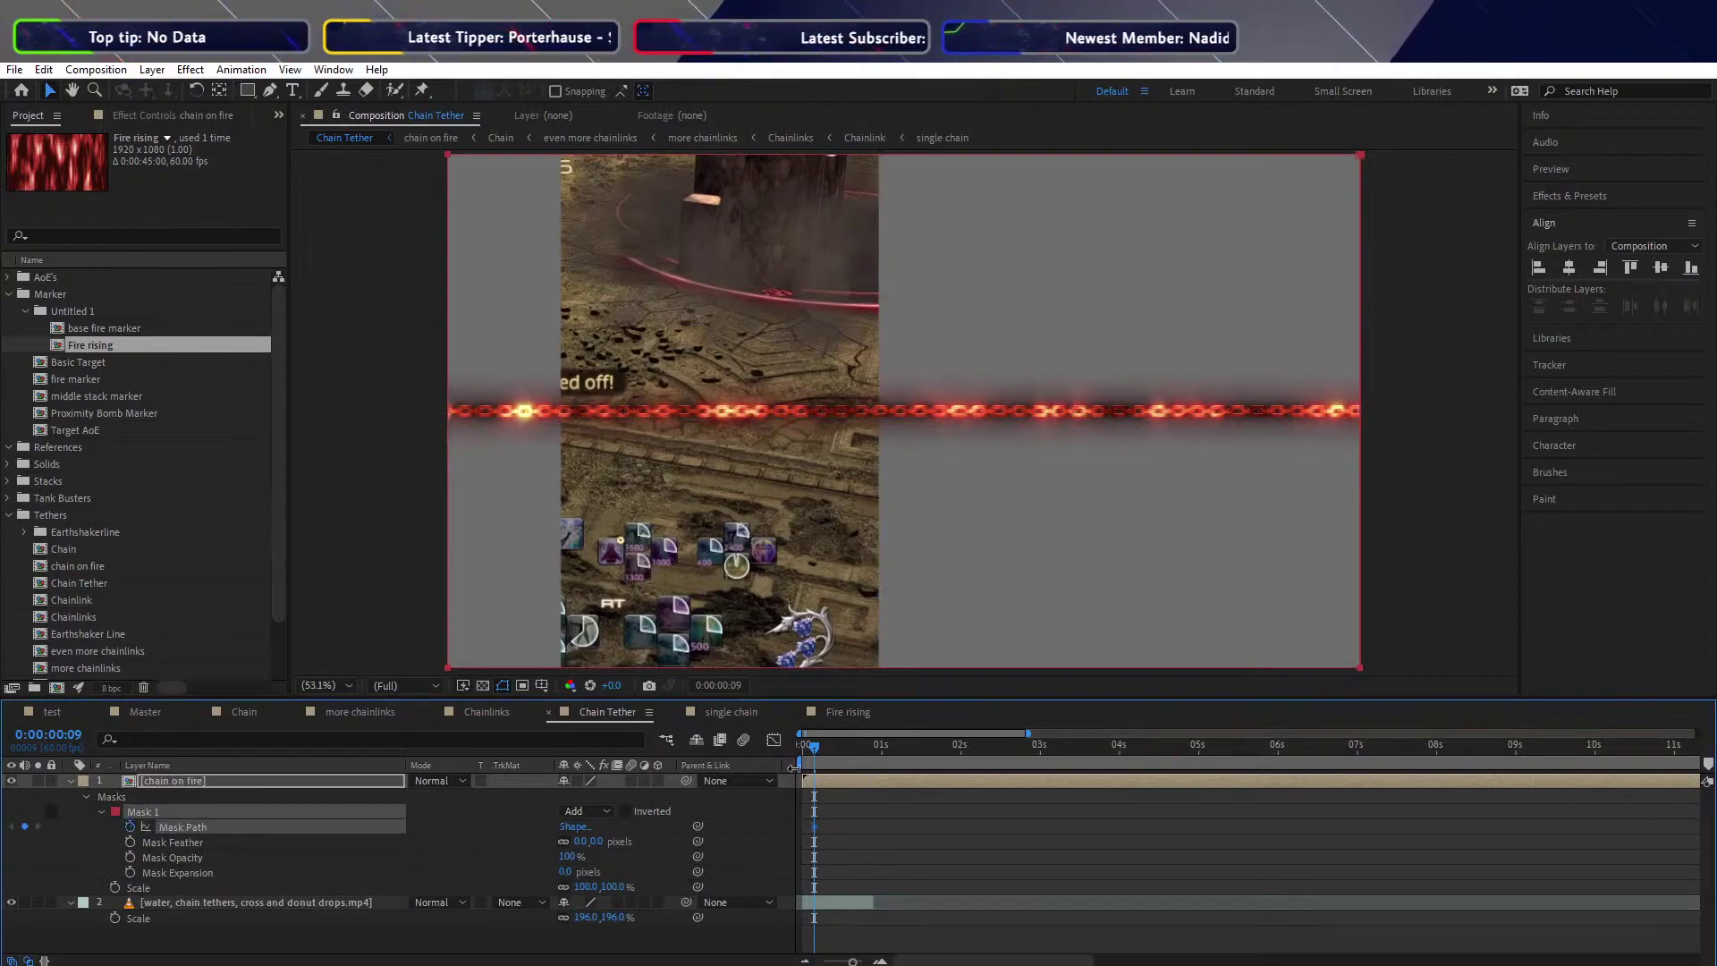
Move the mp4 reference layer down to position 77.2, 622.2 and advance the composition to frame 20
left_click_drag(814, 746, 822, 748)
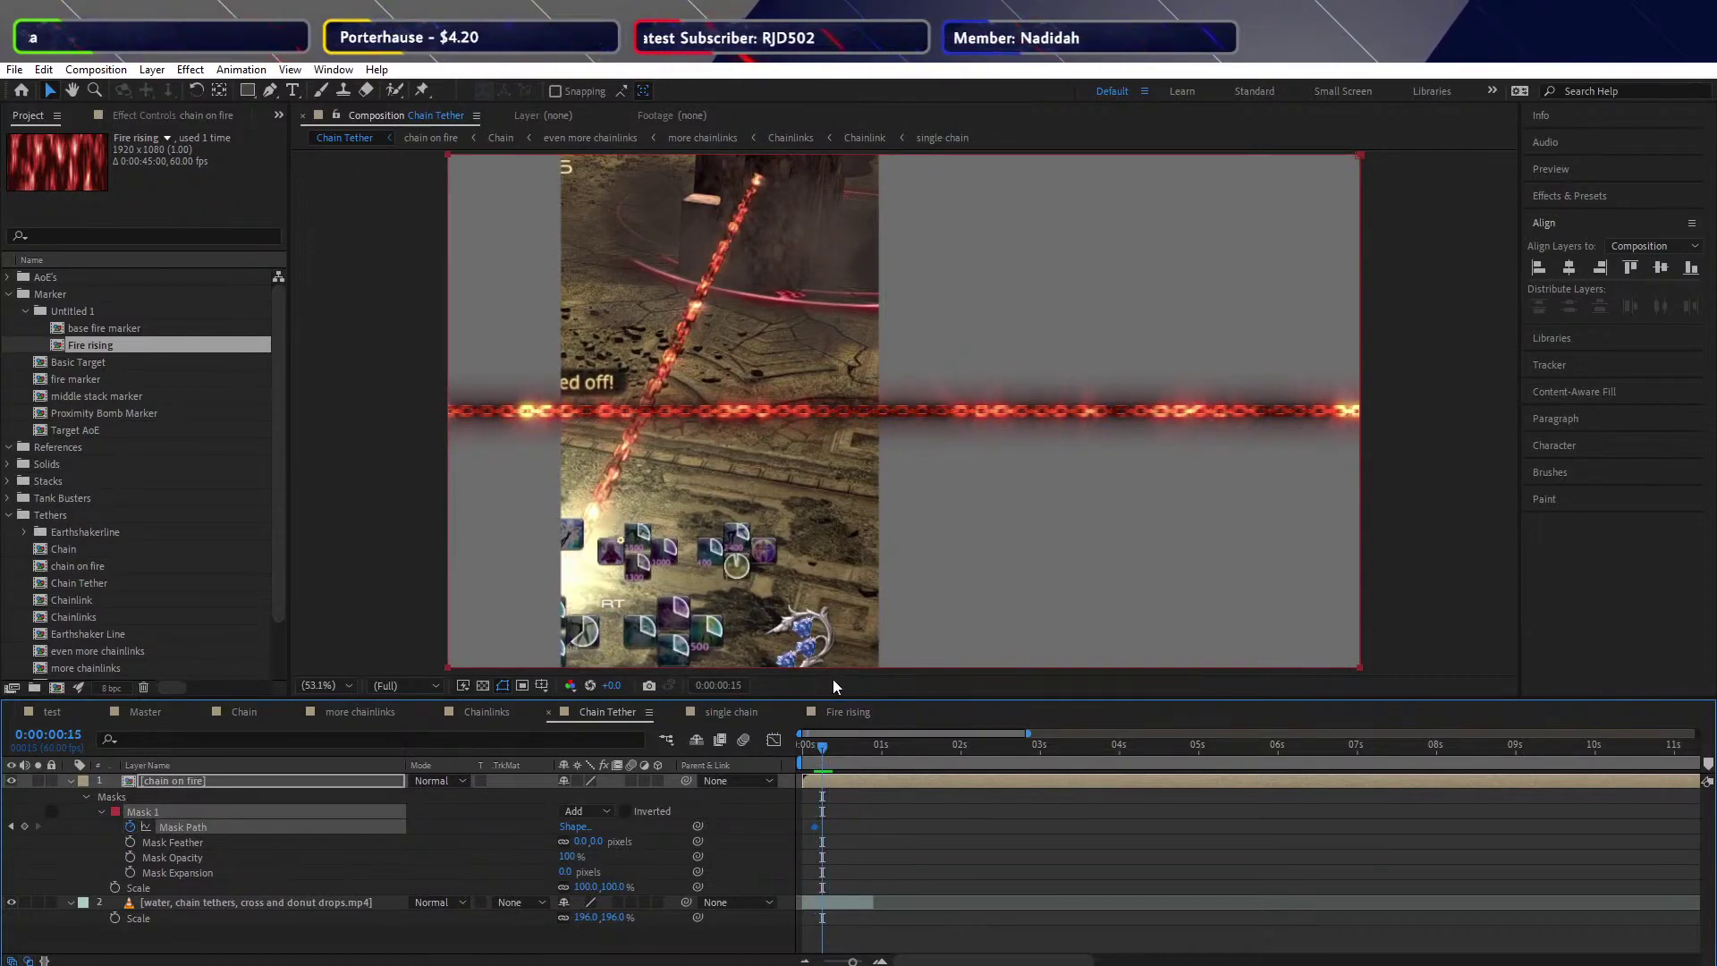
left_click(165, 903)
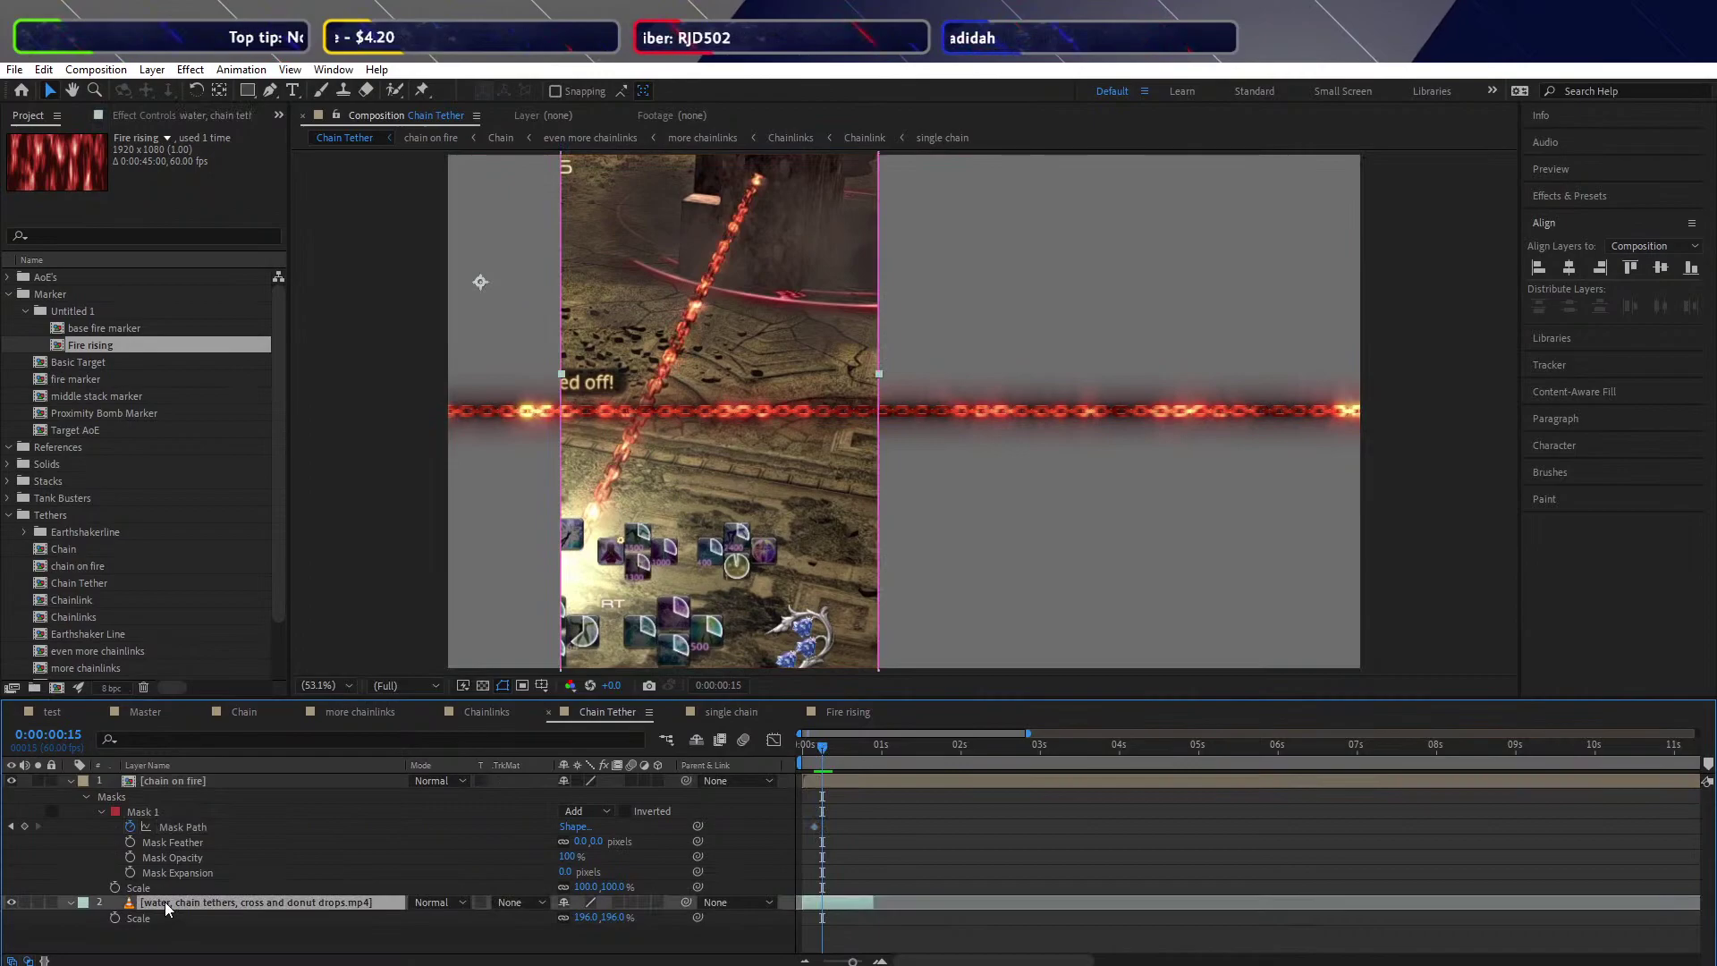
key("p")
left_click_drag(786, 334, 791, 487)
left_click_drag(820, 744, 828, 742)
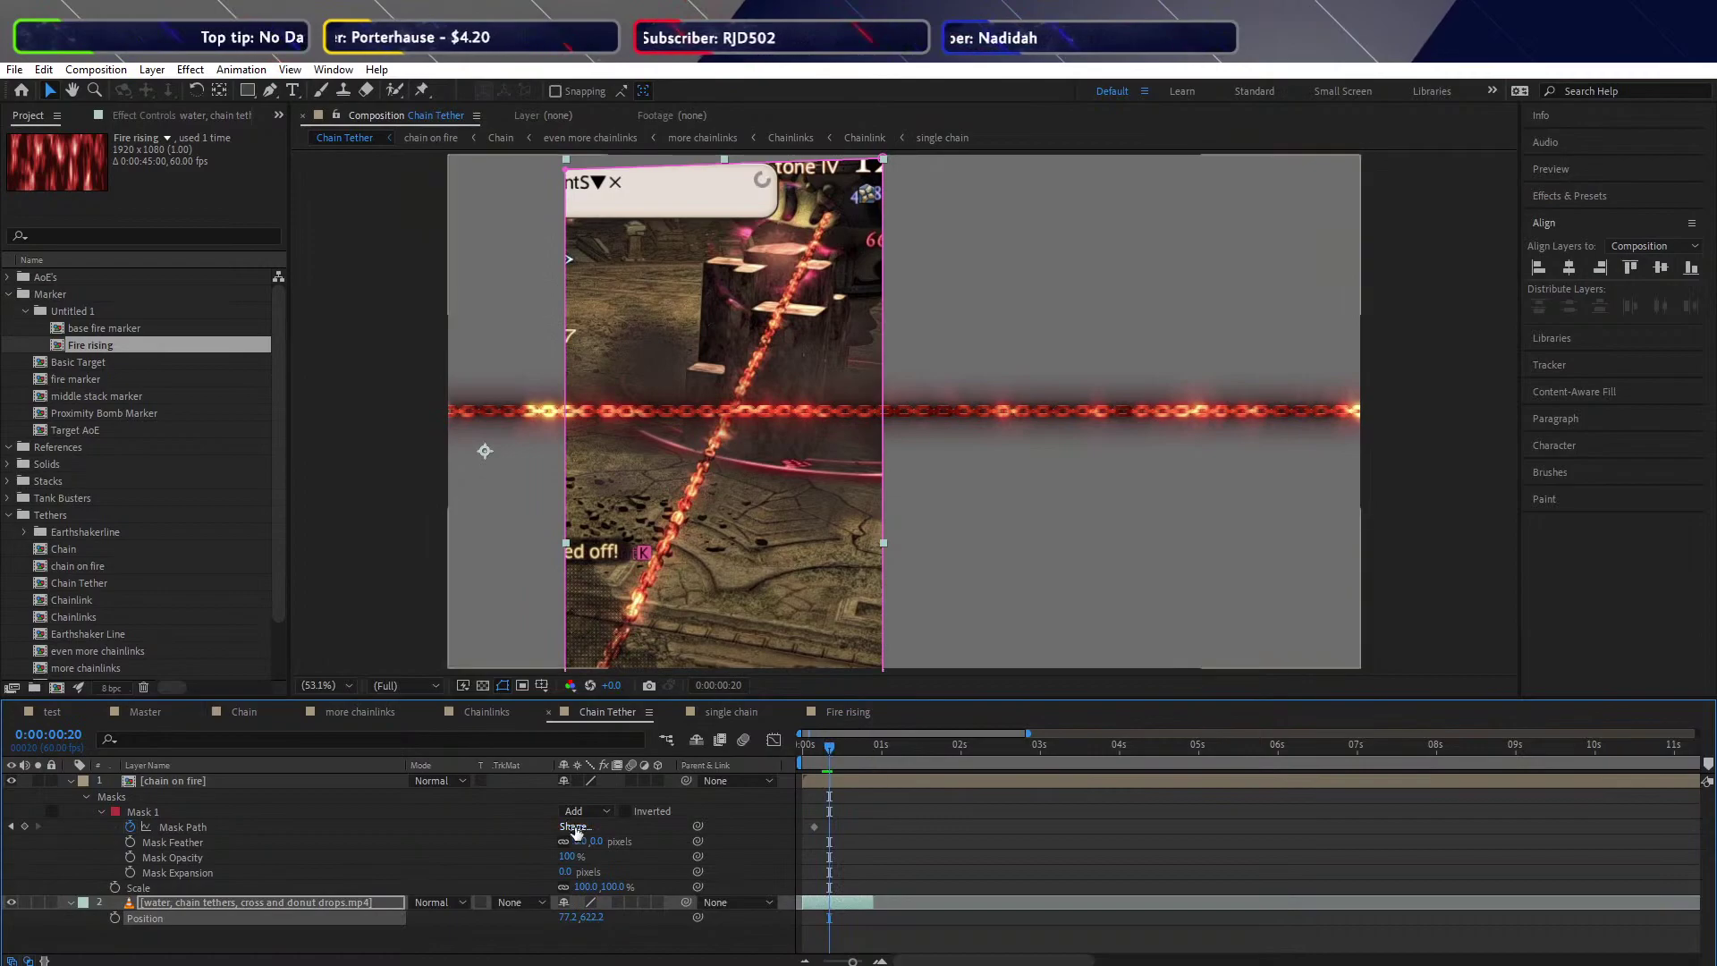
Keyframe Mask 1's path at frame 20 by collapsing its left-hand points onto the composition's right edge
left_click(159, 806)
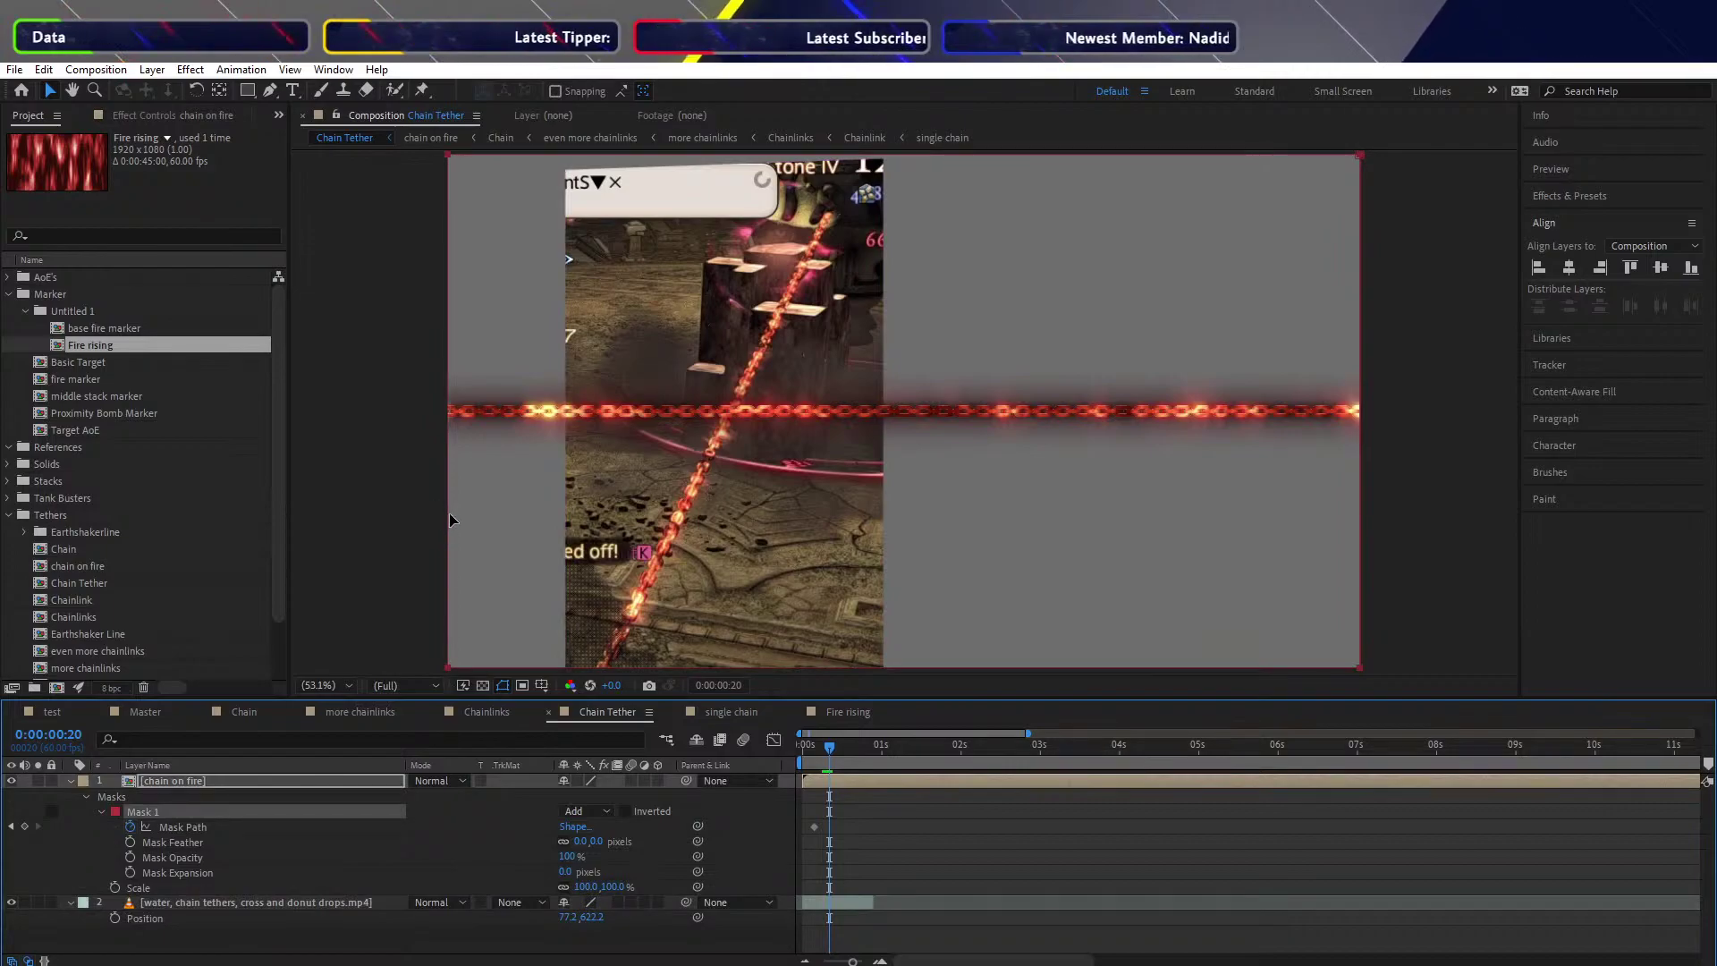
left_click_drag(448, 519, 526, 520)
key("ctrl+z")
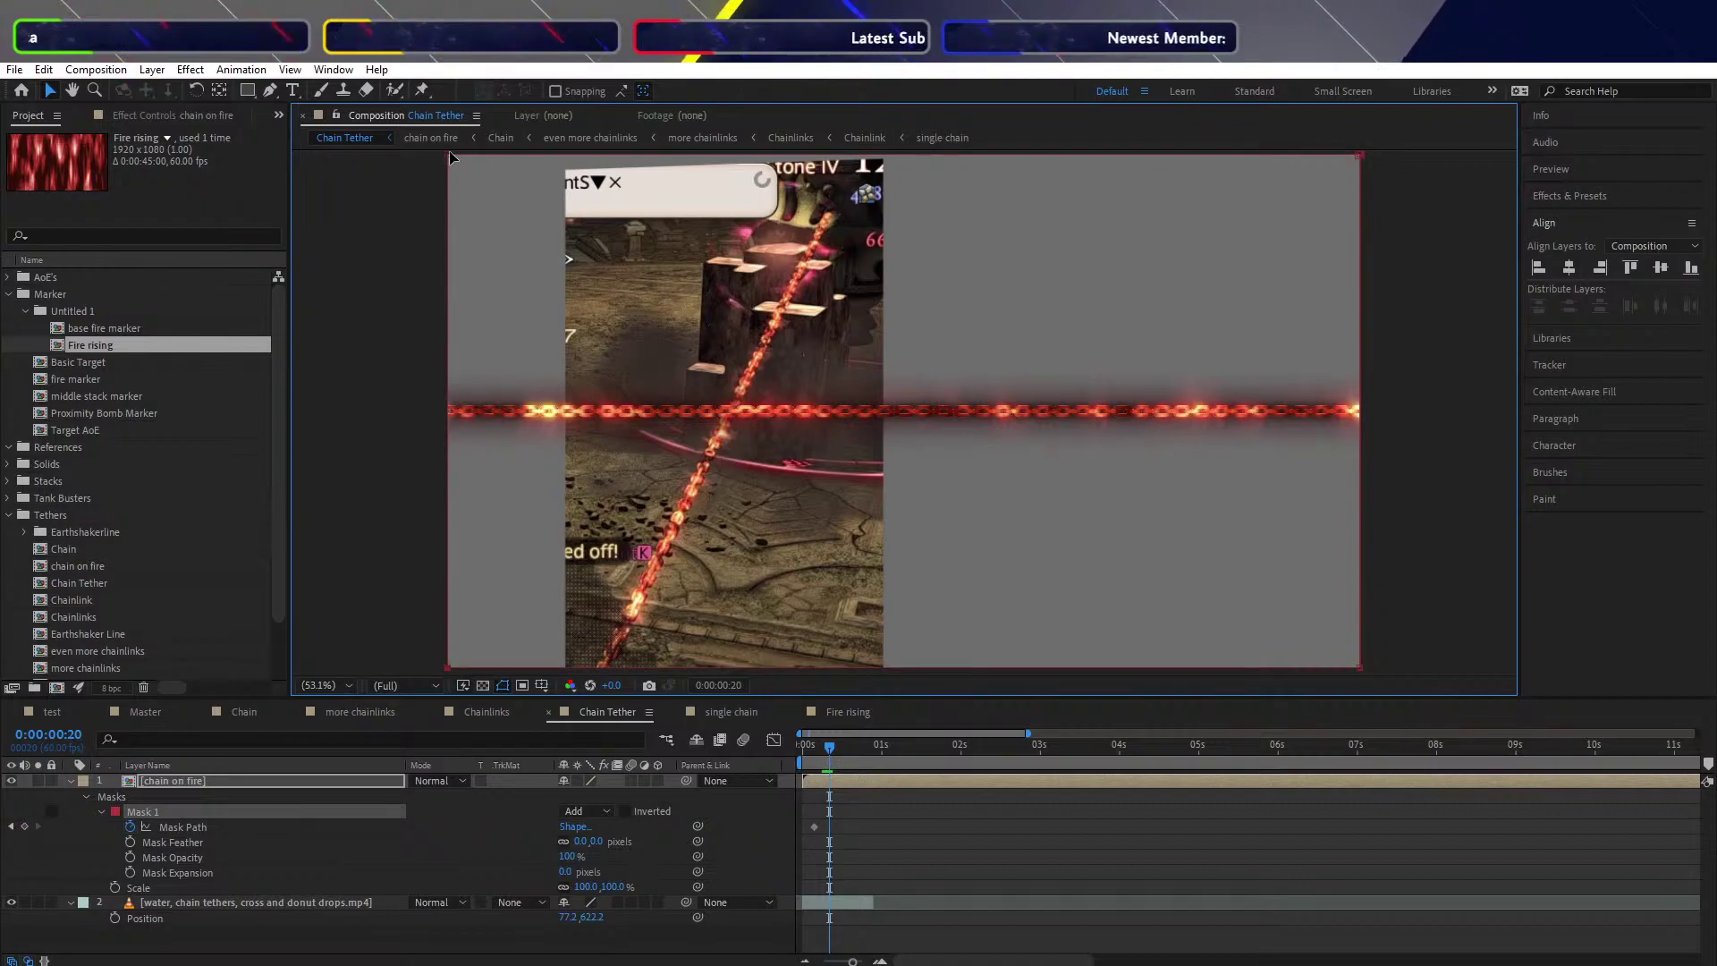
left_click_drag(449, 161, 1360, 177)
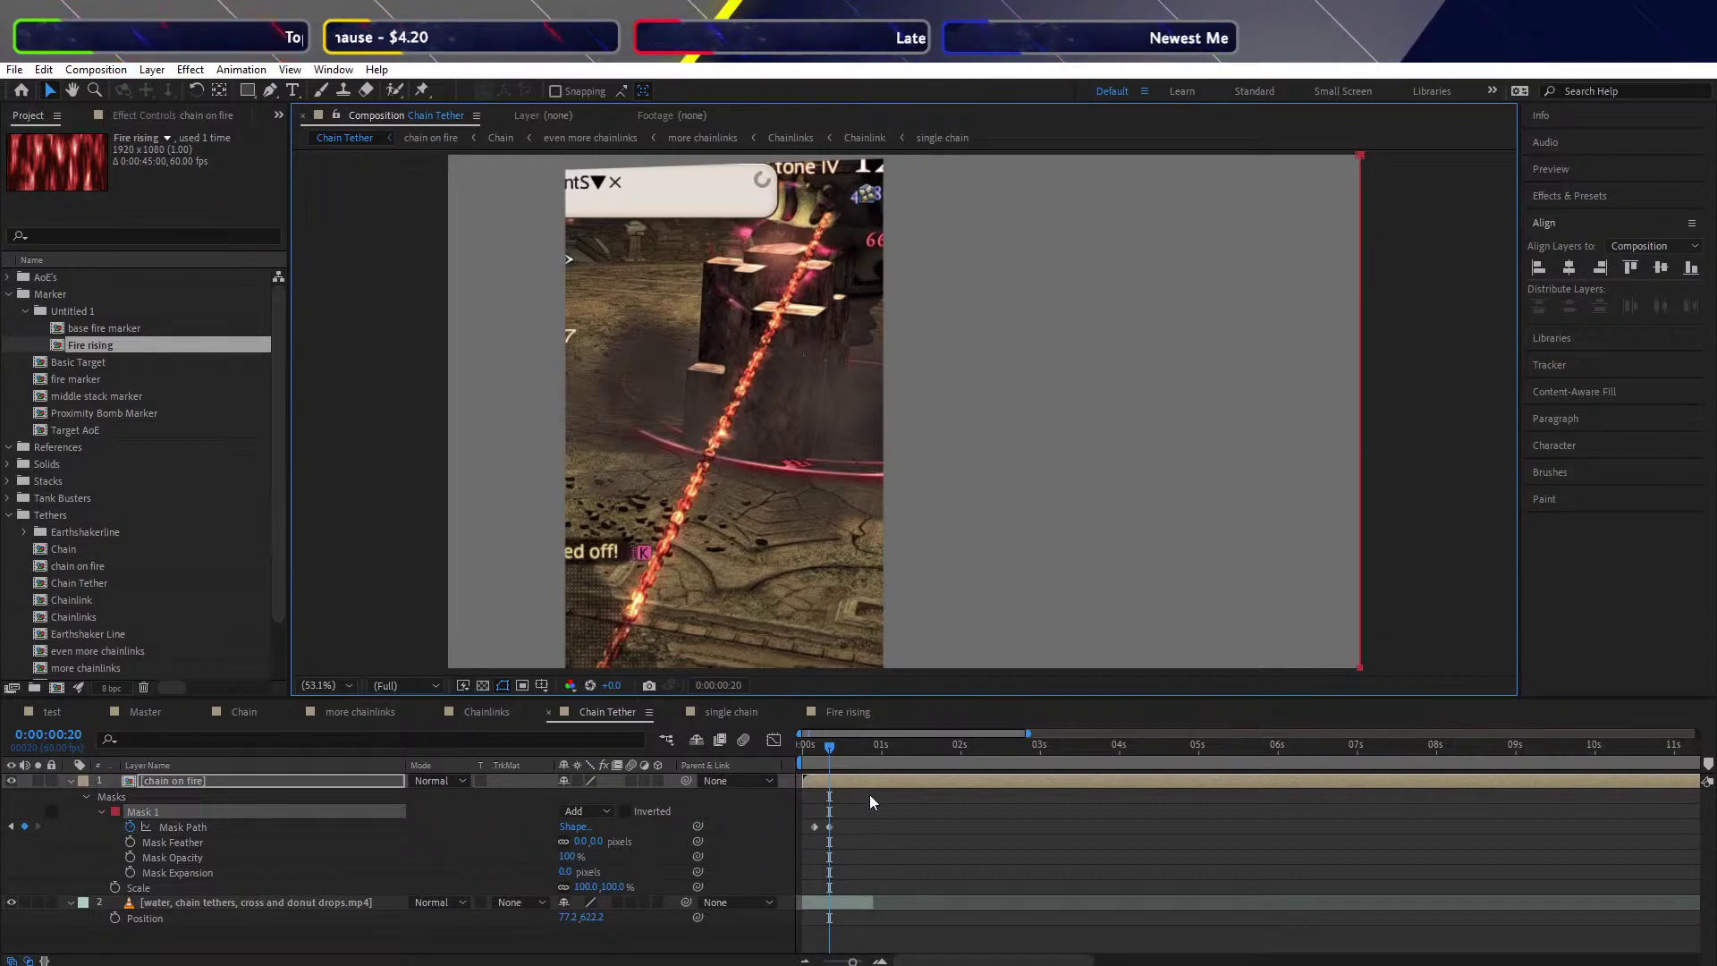
Delete the water, chain tethers, cross and donut drops.mp4 reference layer from the Chain Tether composition
left_click_drag(873, 780, 784, 759)
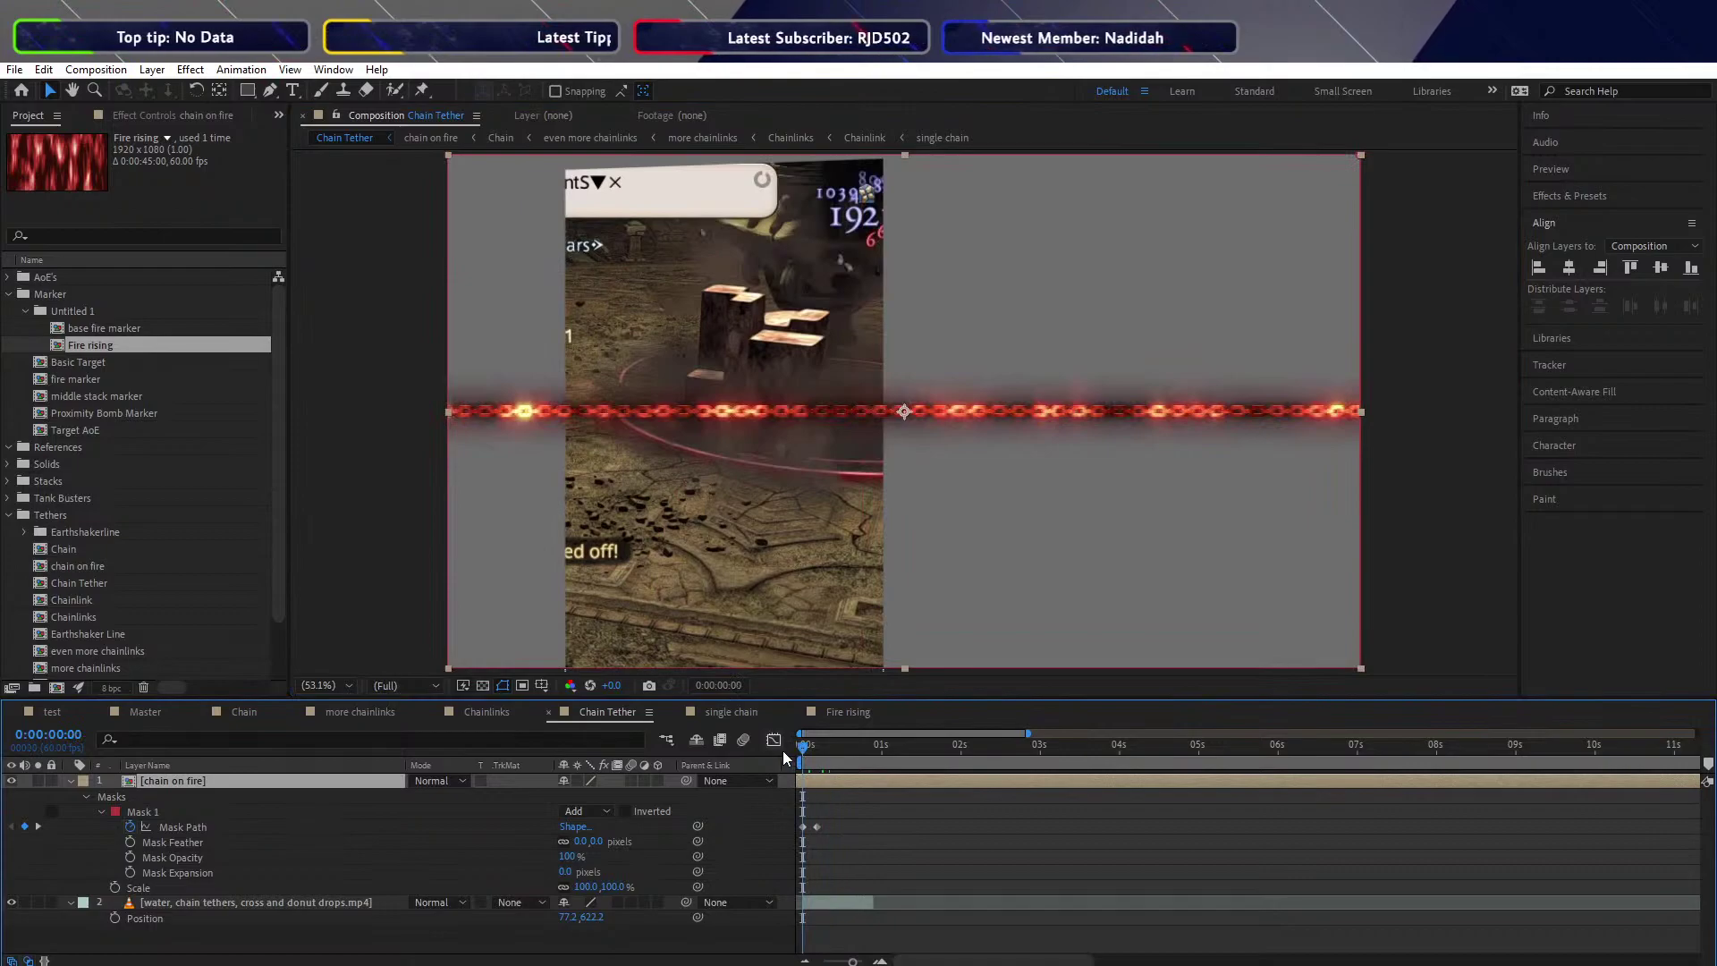
key("k")
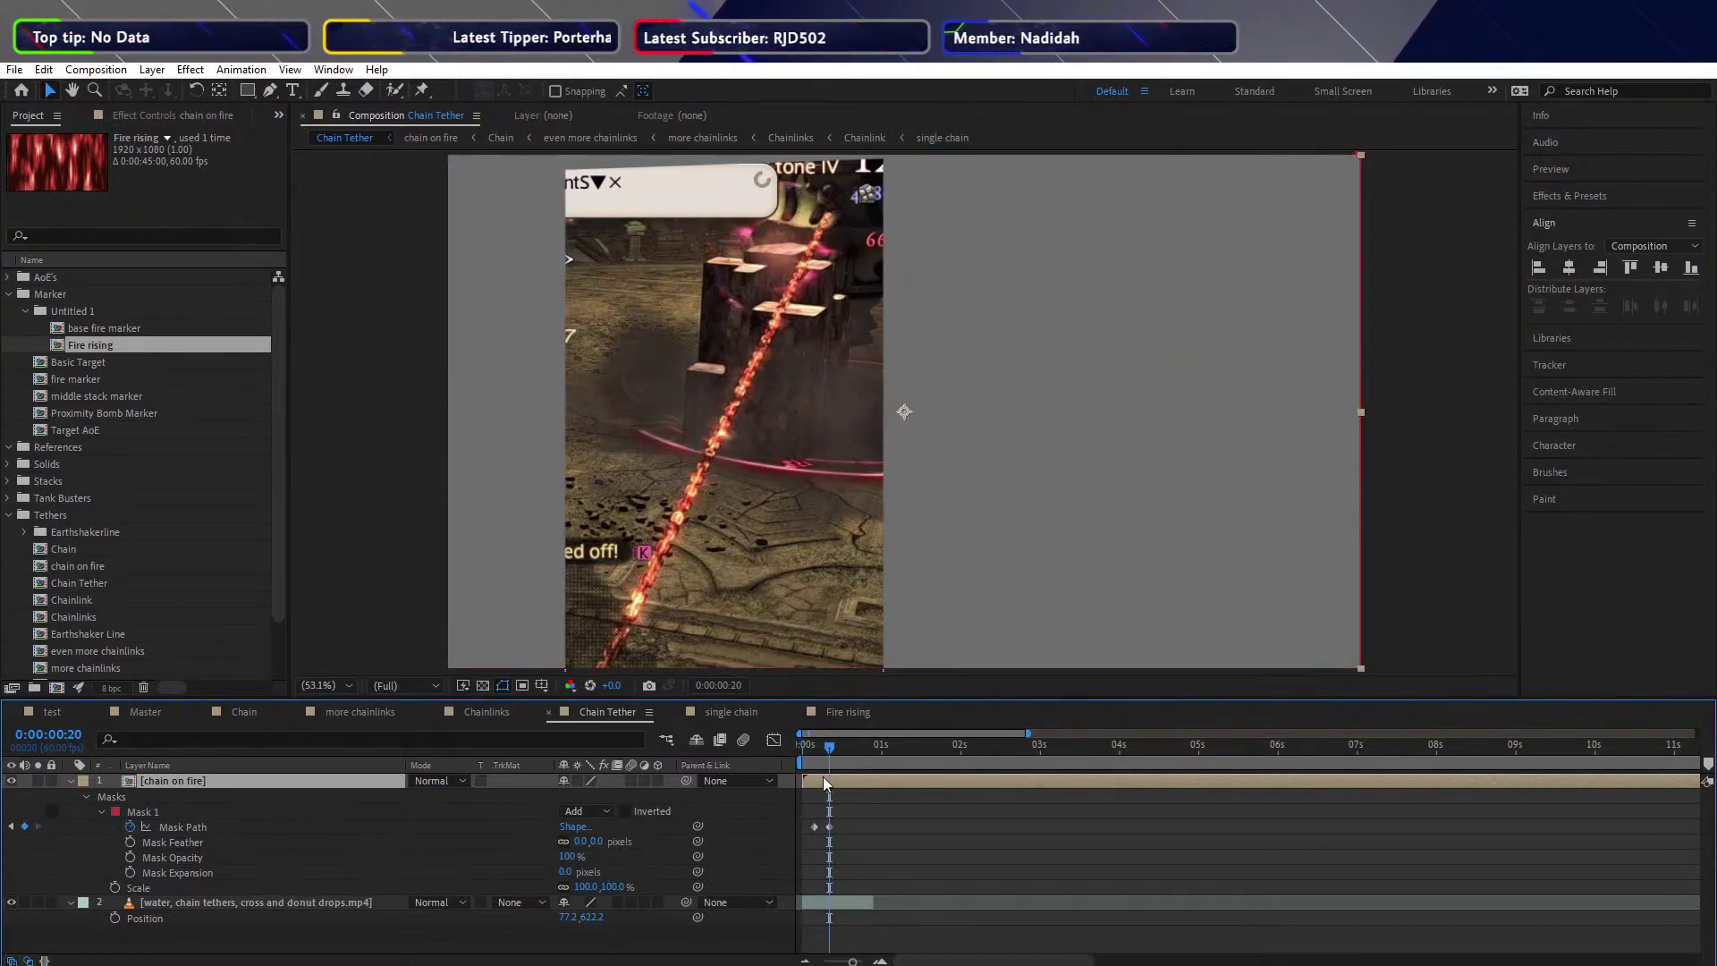
key("semicolon")
key("equal")
left_click(848, 907)
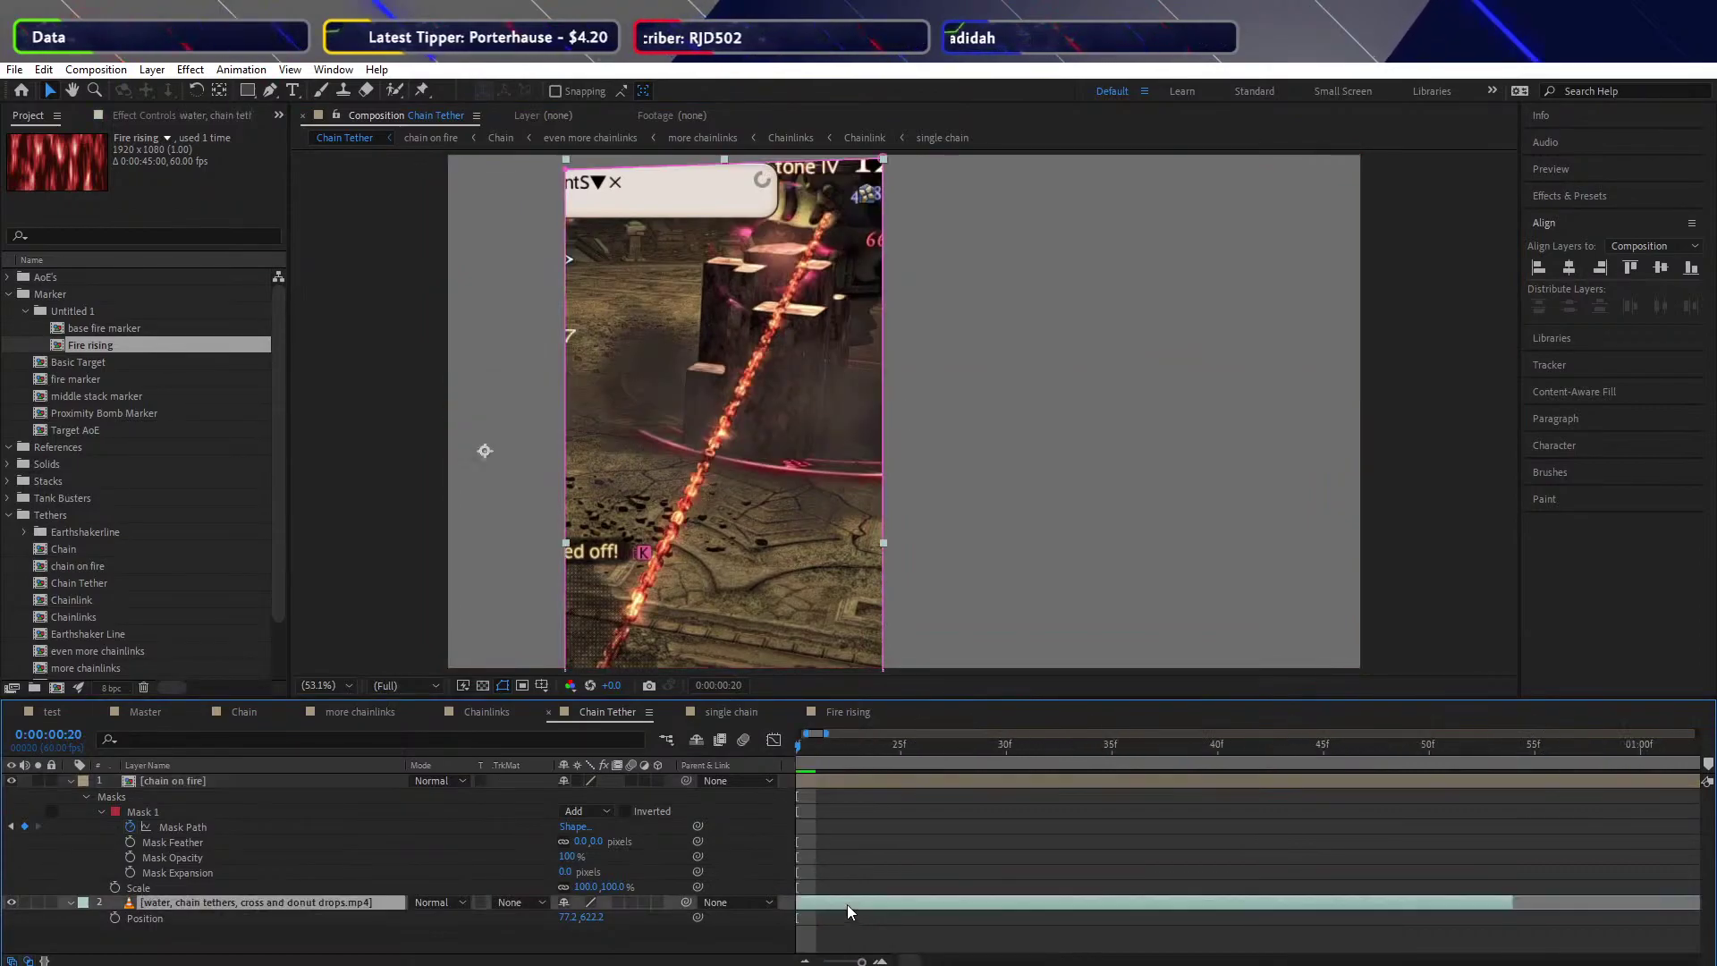
key("Delete")
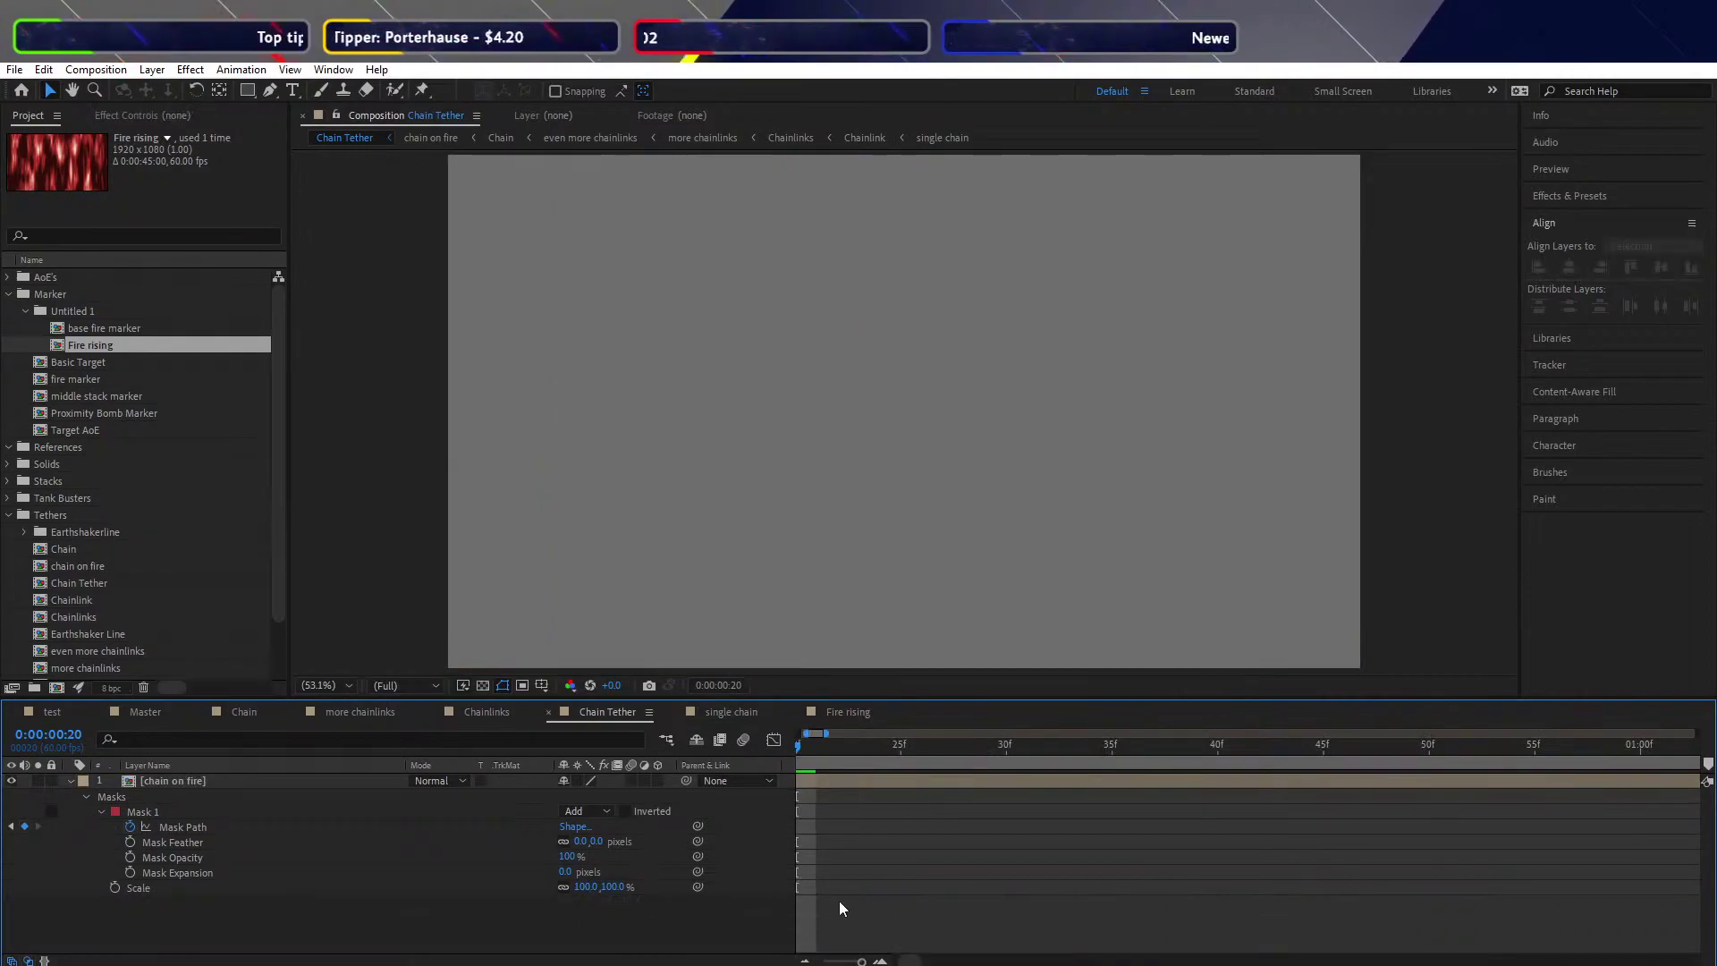
Apply Easy Ease to both Mask Path keyframes and shift them so they sit at frames 0 and 11
left_click_drag(936, 823, 1228, 857)
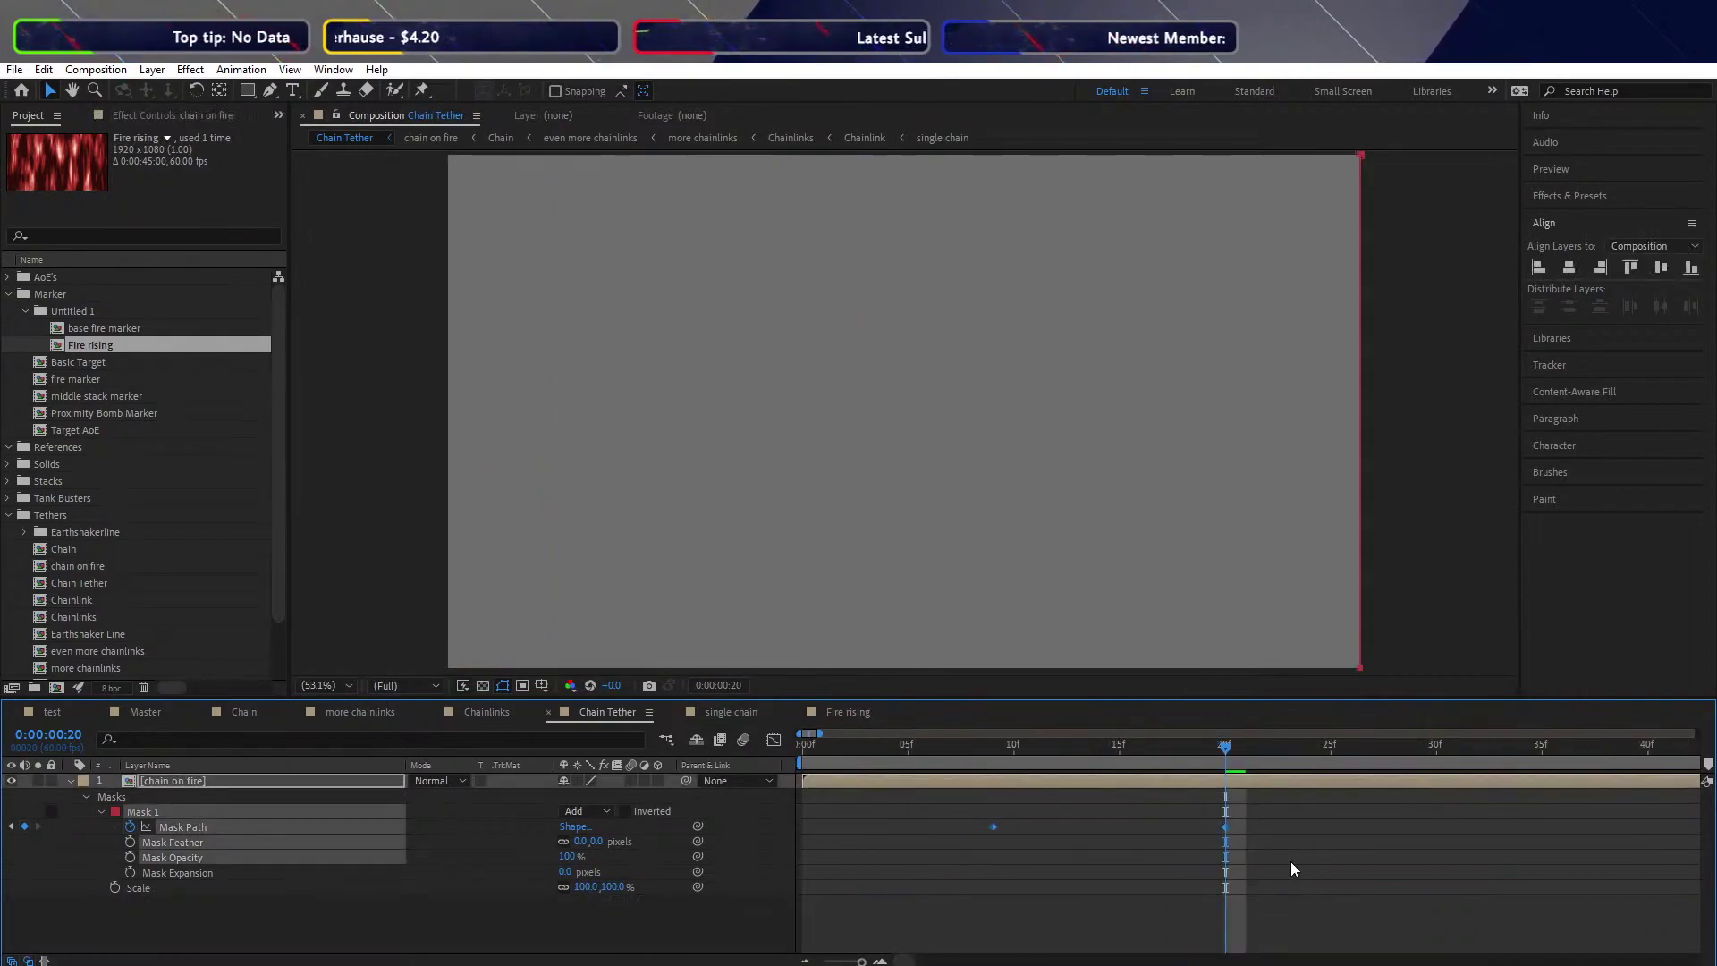
left_click(979, 833)
left_click_drag(956, 812, 1118, 861)
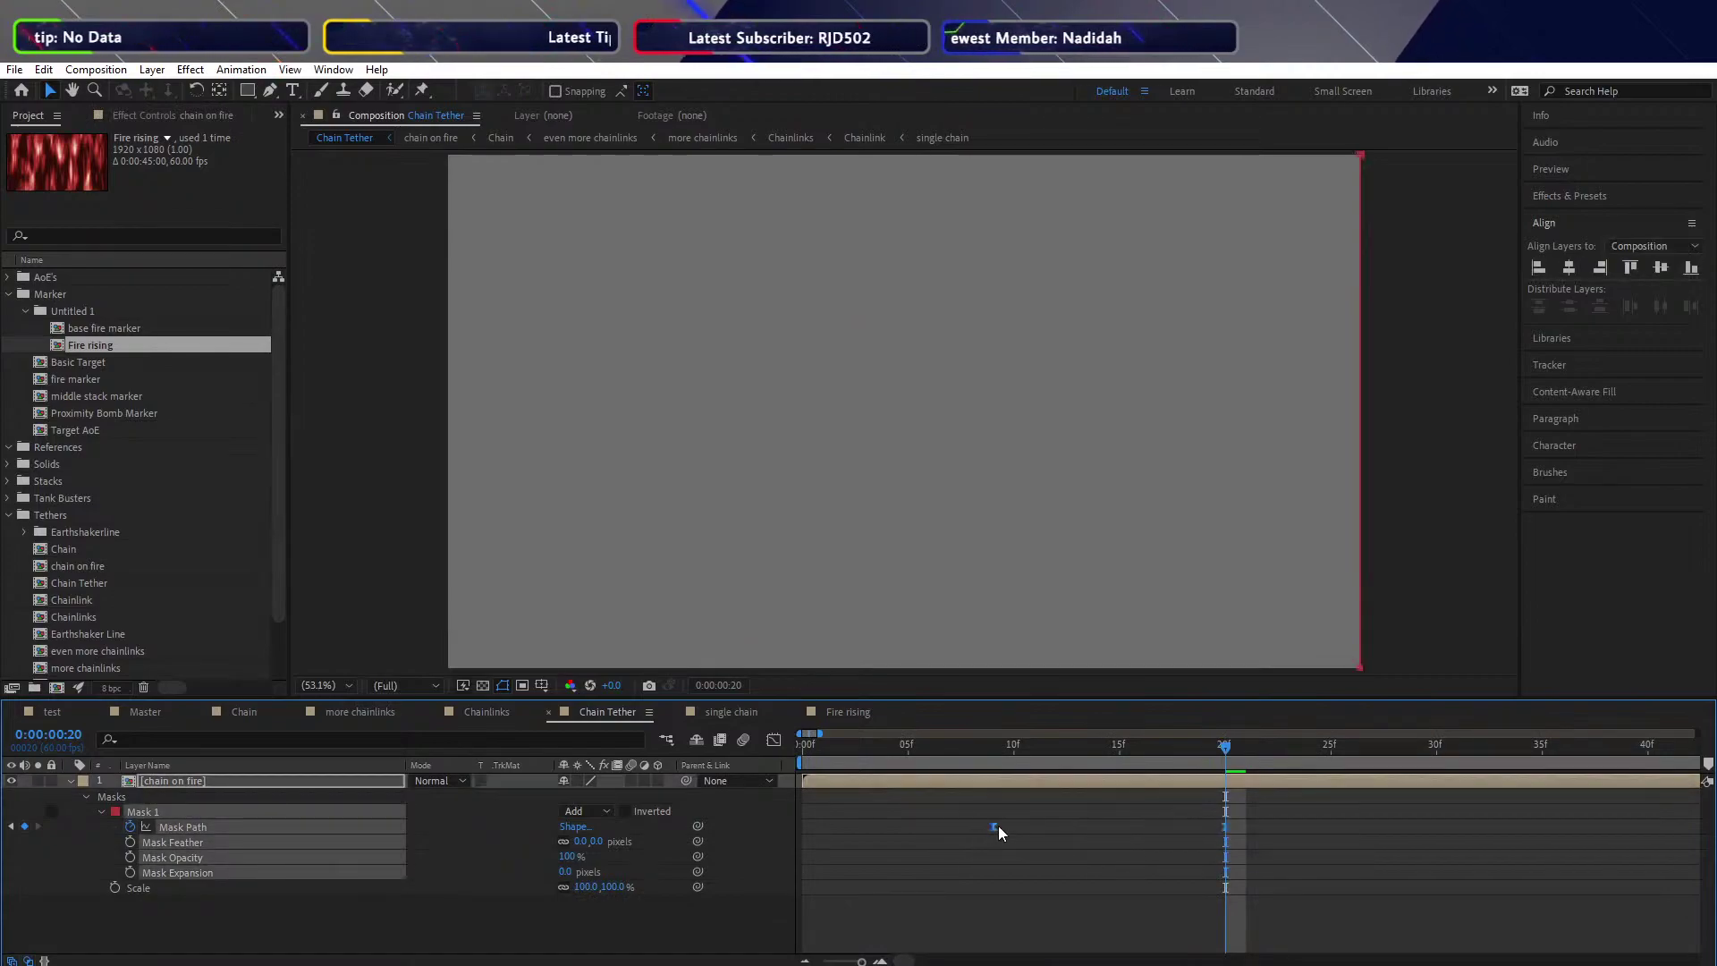
left_click_drag(994, 826, 1035, 826)
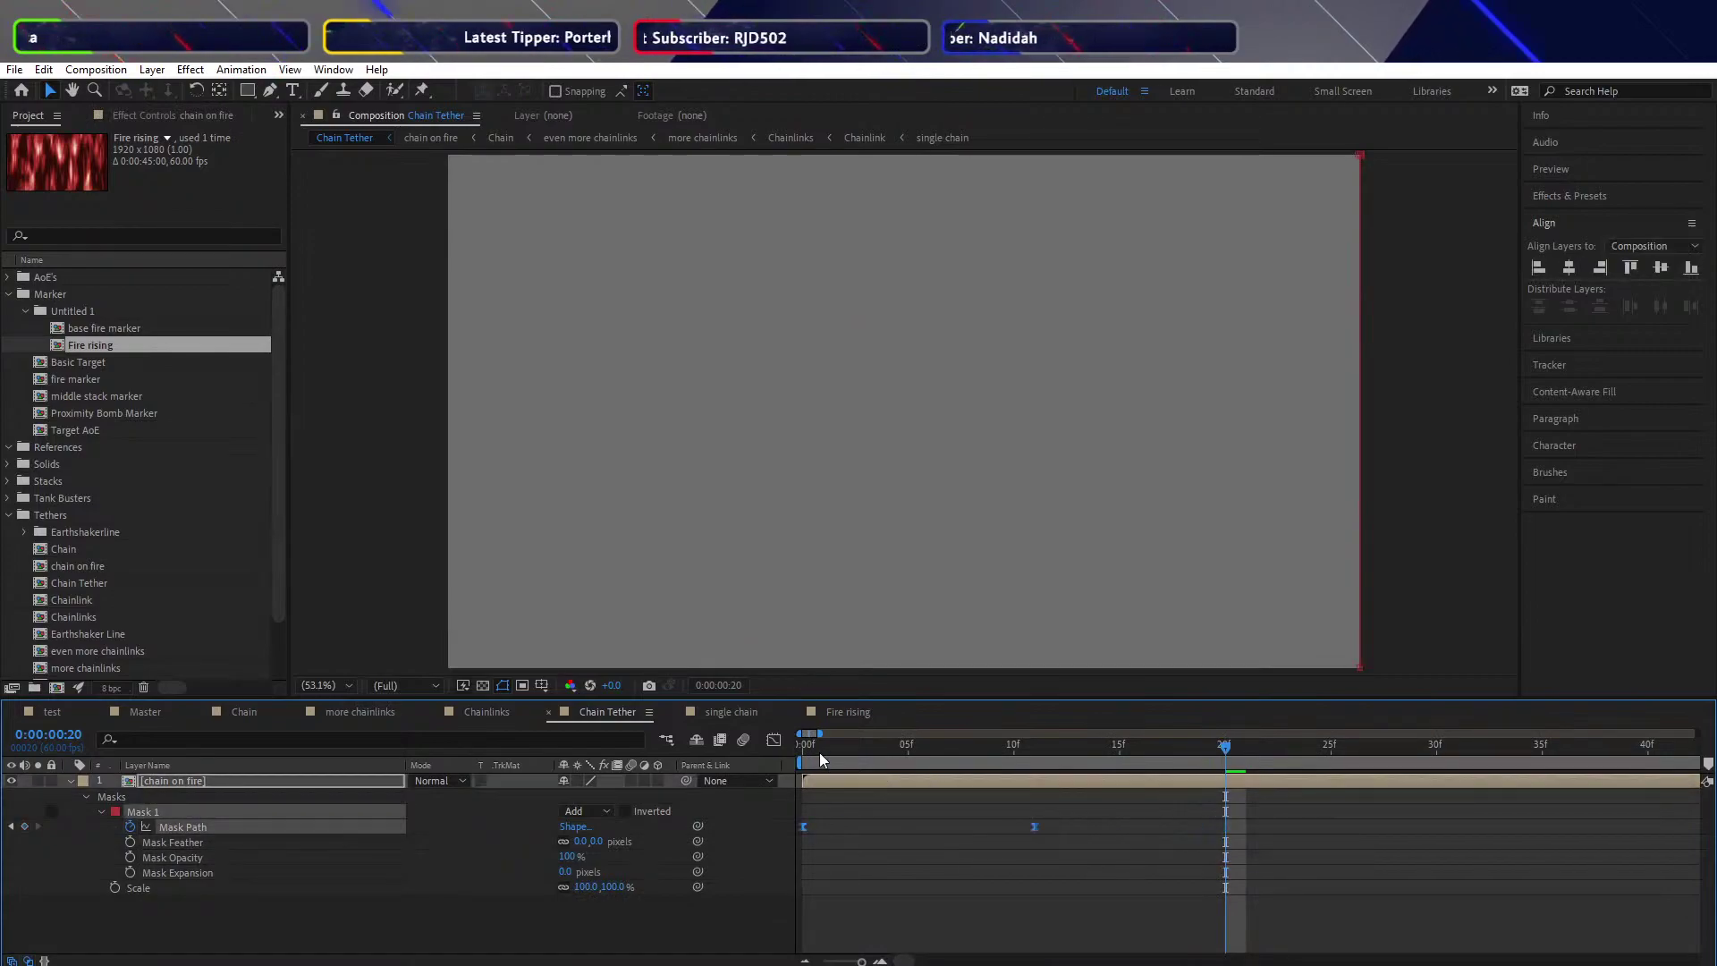
Preview the mask wipe from the composition's start and invert Mask 1 on the chain on fire layer
left_click_drag(819, 754, 771, 759)
left_click(842, 793)
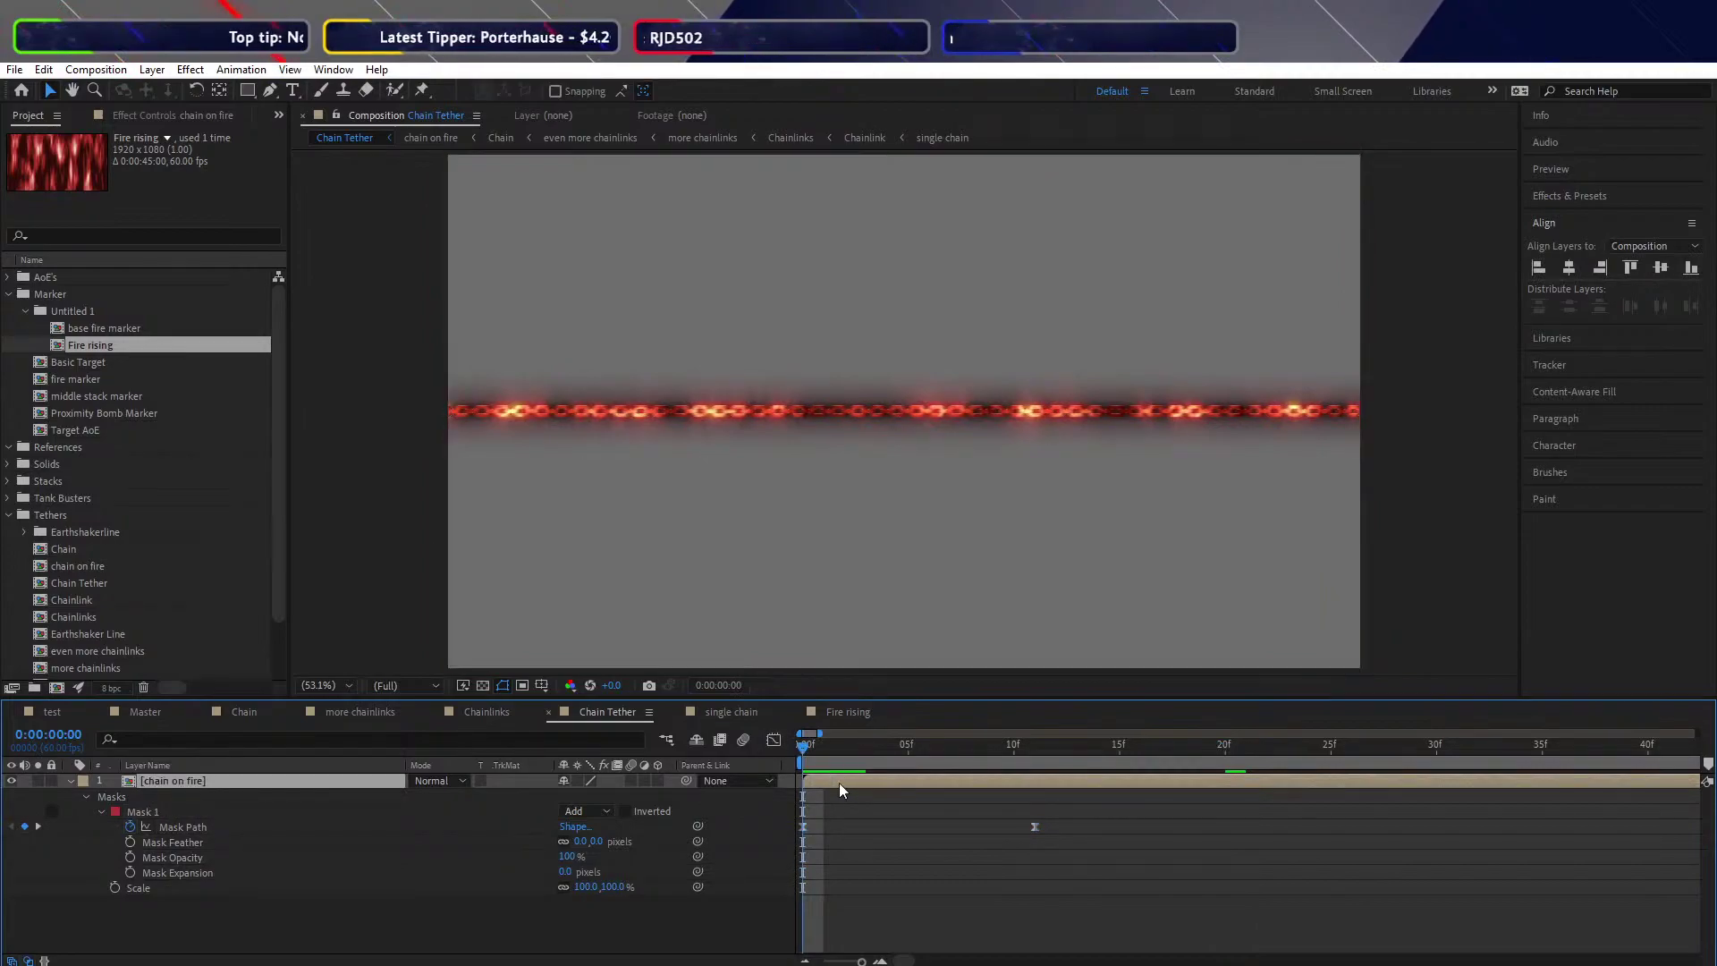
key("space")
left_click(839, 781)
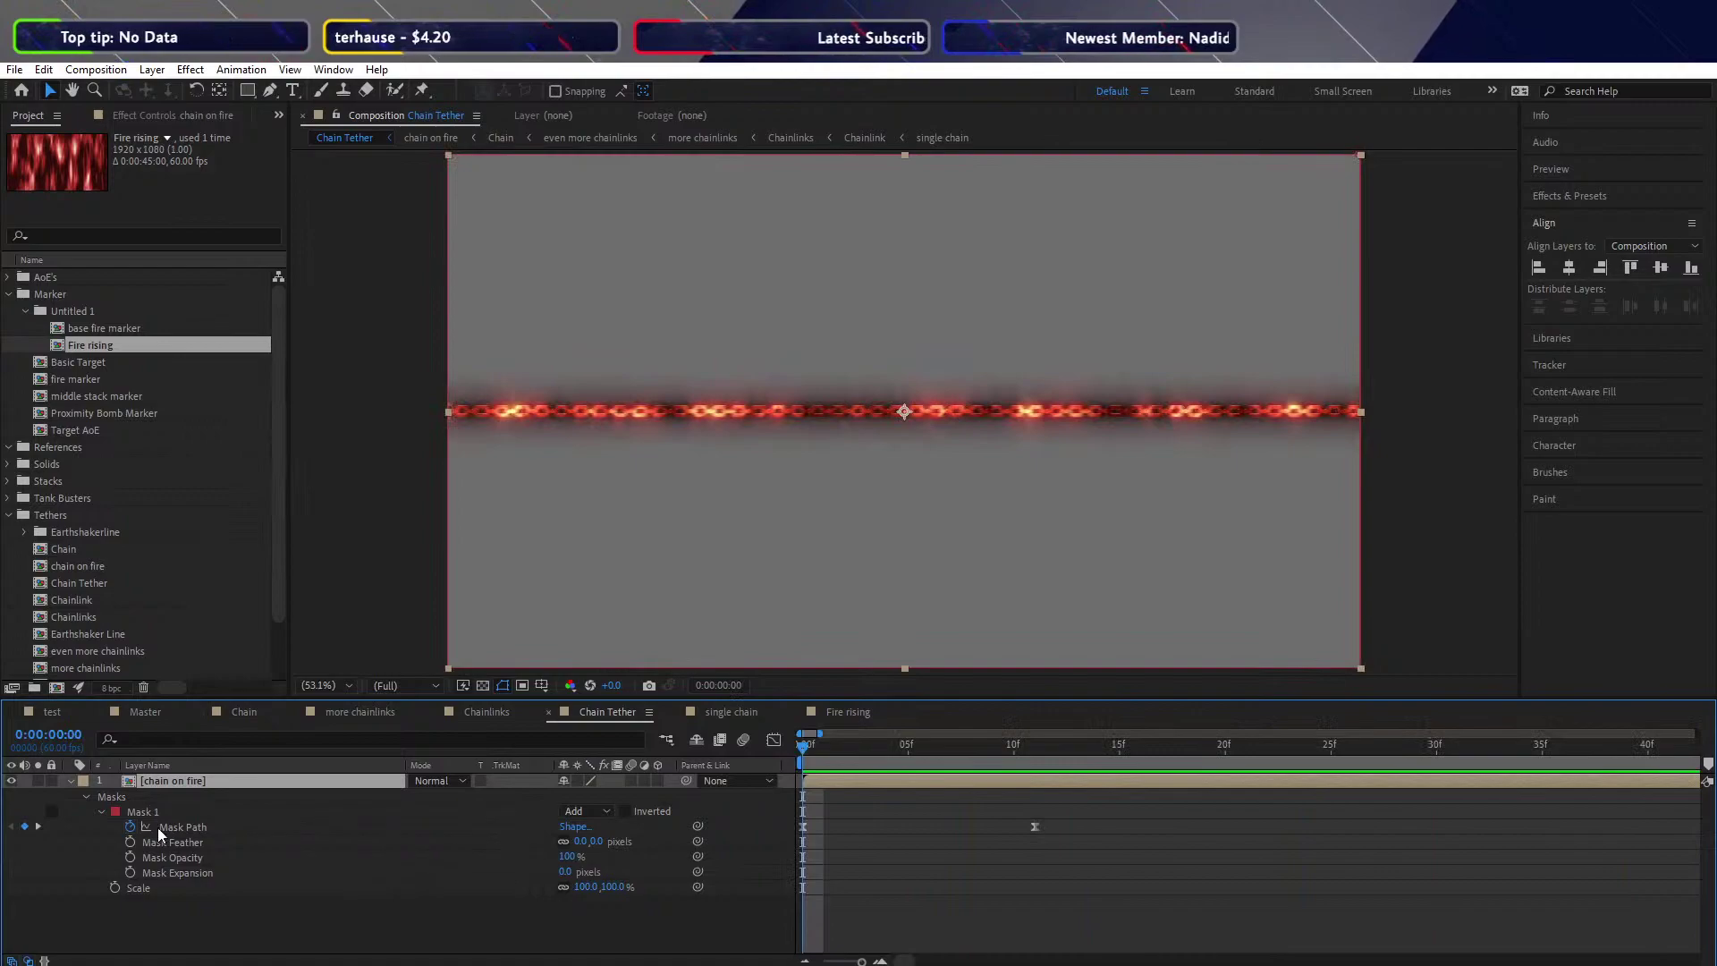
left_click(626, 811)
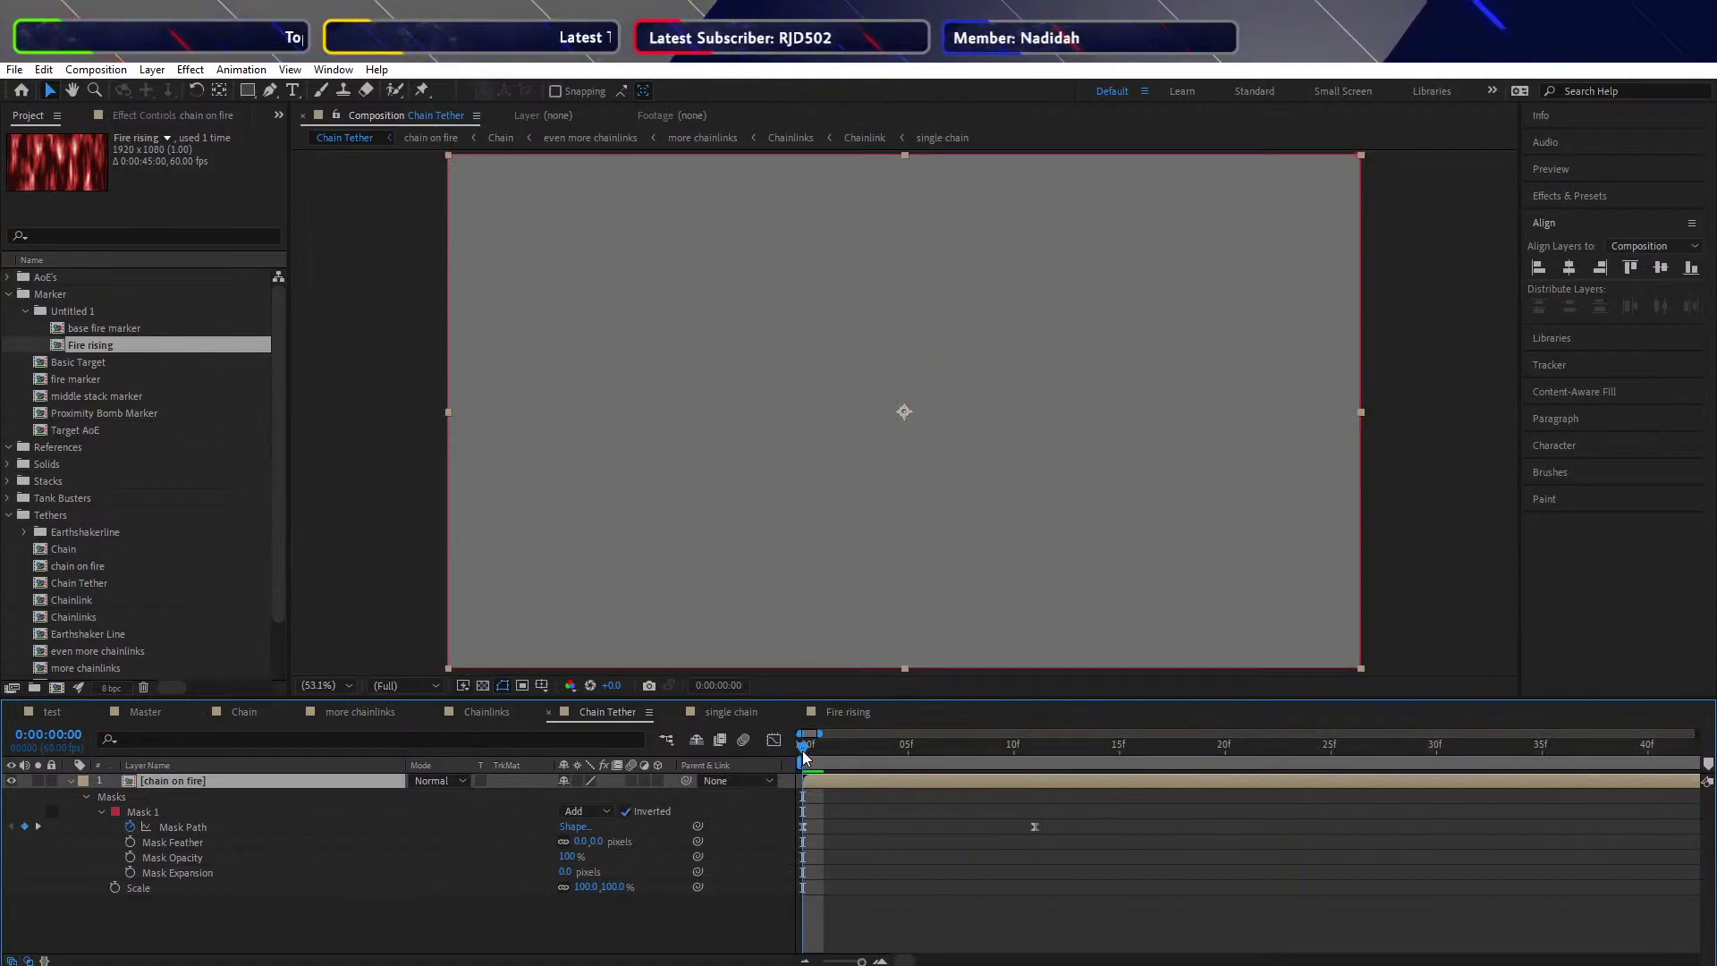
mouse_move(809, 747)
left_mouse_down()
mouse_move(1028, 749)
mouse_move(804, 747)
left_mouse_up()
left_click(589, 920)
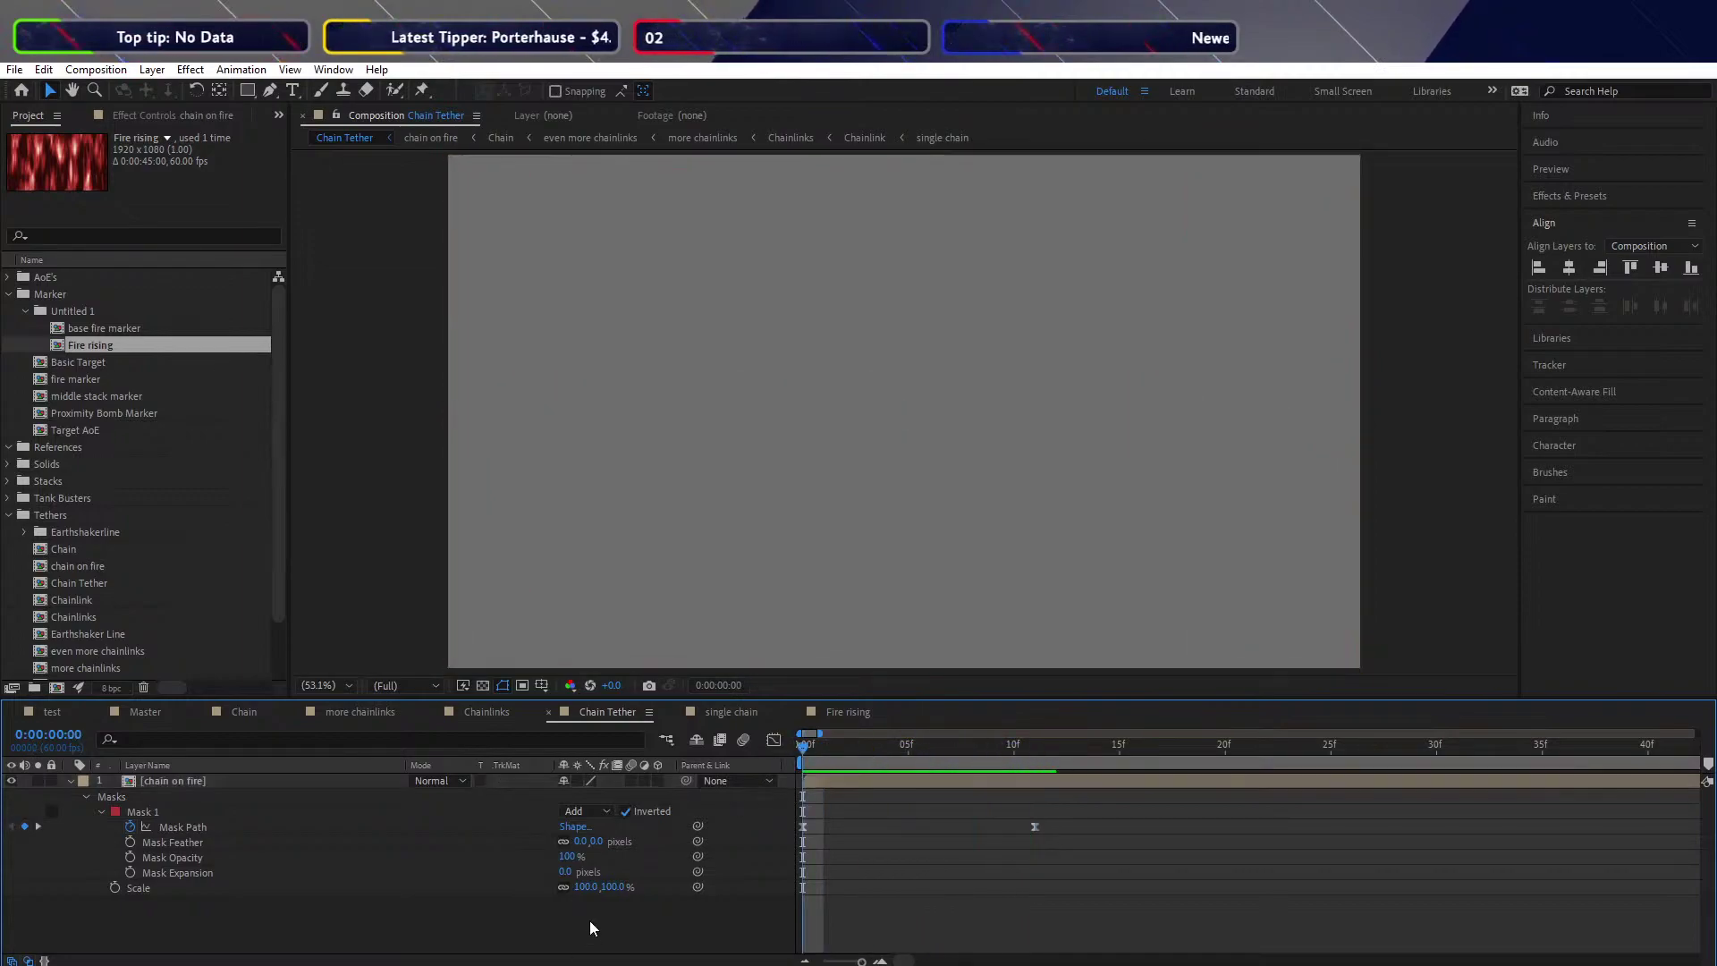
Preview the masked chain reveal in the Chain Tether composition and check the glow further along, around 0:00:03:45
key("space")
key("minus")
key("minus")
key("minus")
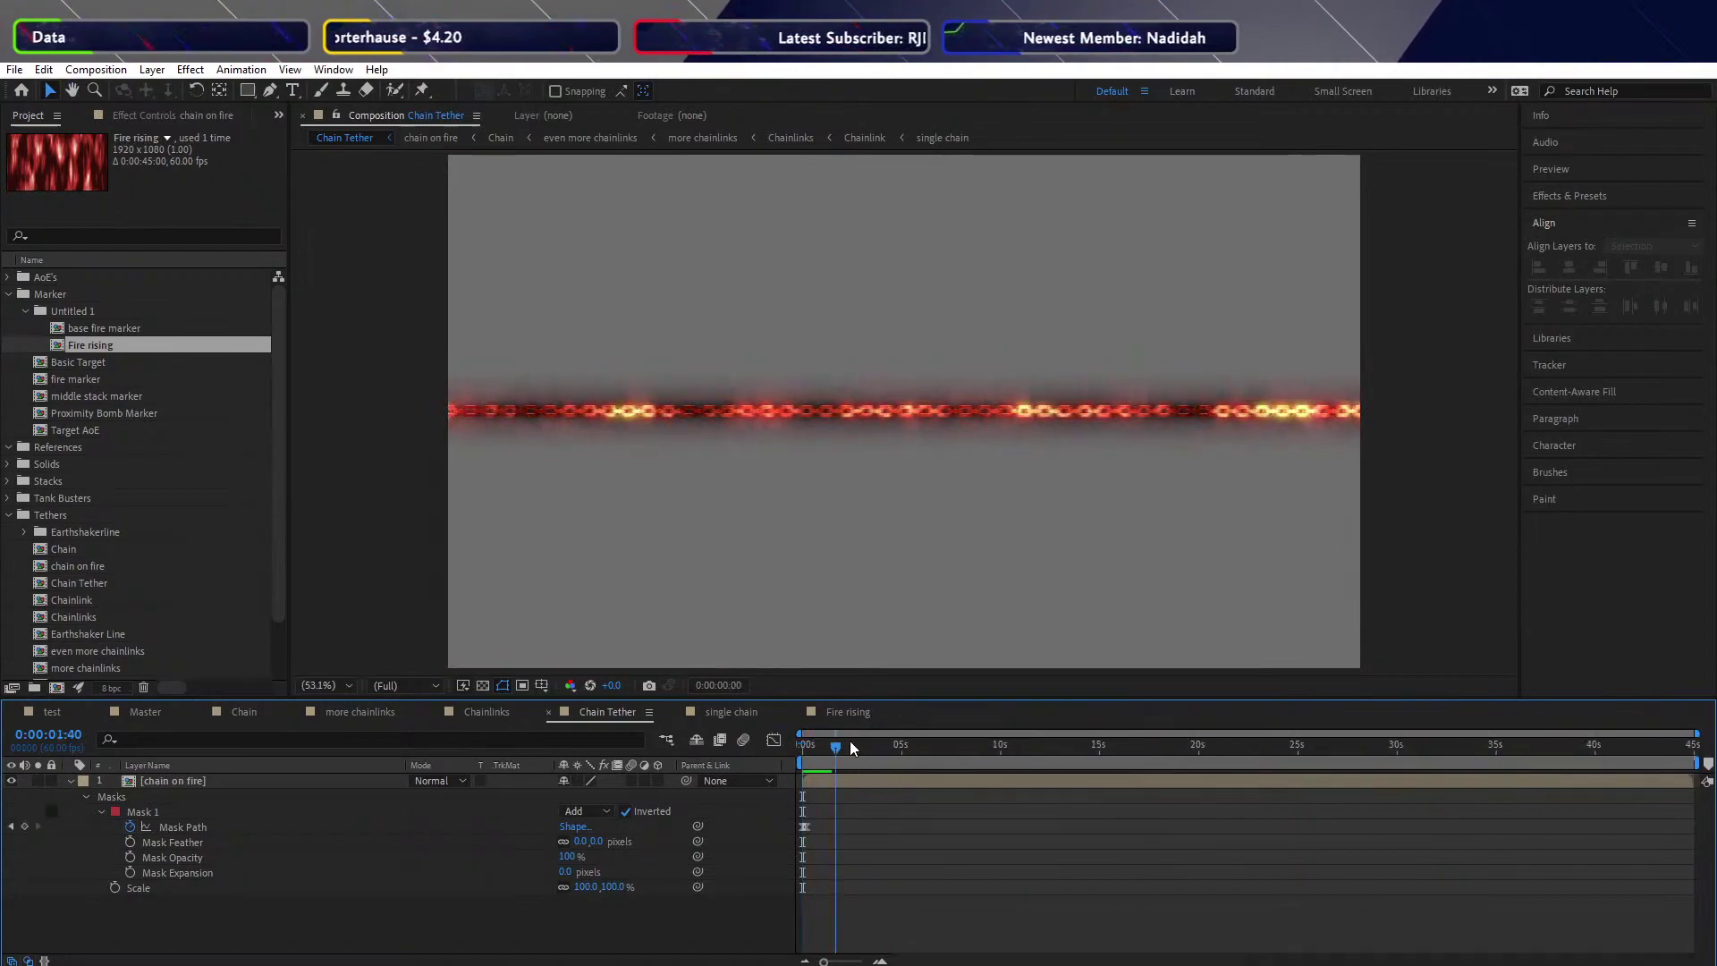
mouse_move(850, 741)
left_mouse_down()
mouse_move(978, 750)
mouse_move(780, 759)
mouse_move(874, 762)
left_mouse_up()
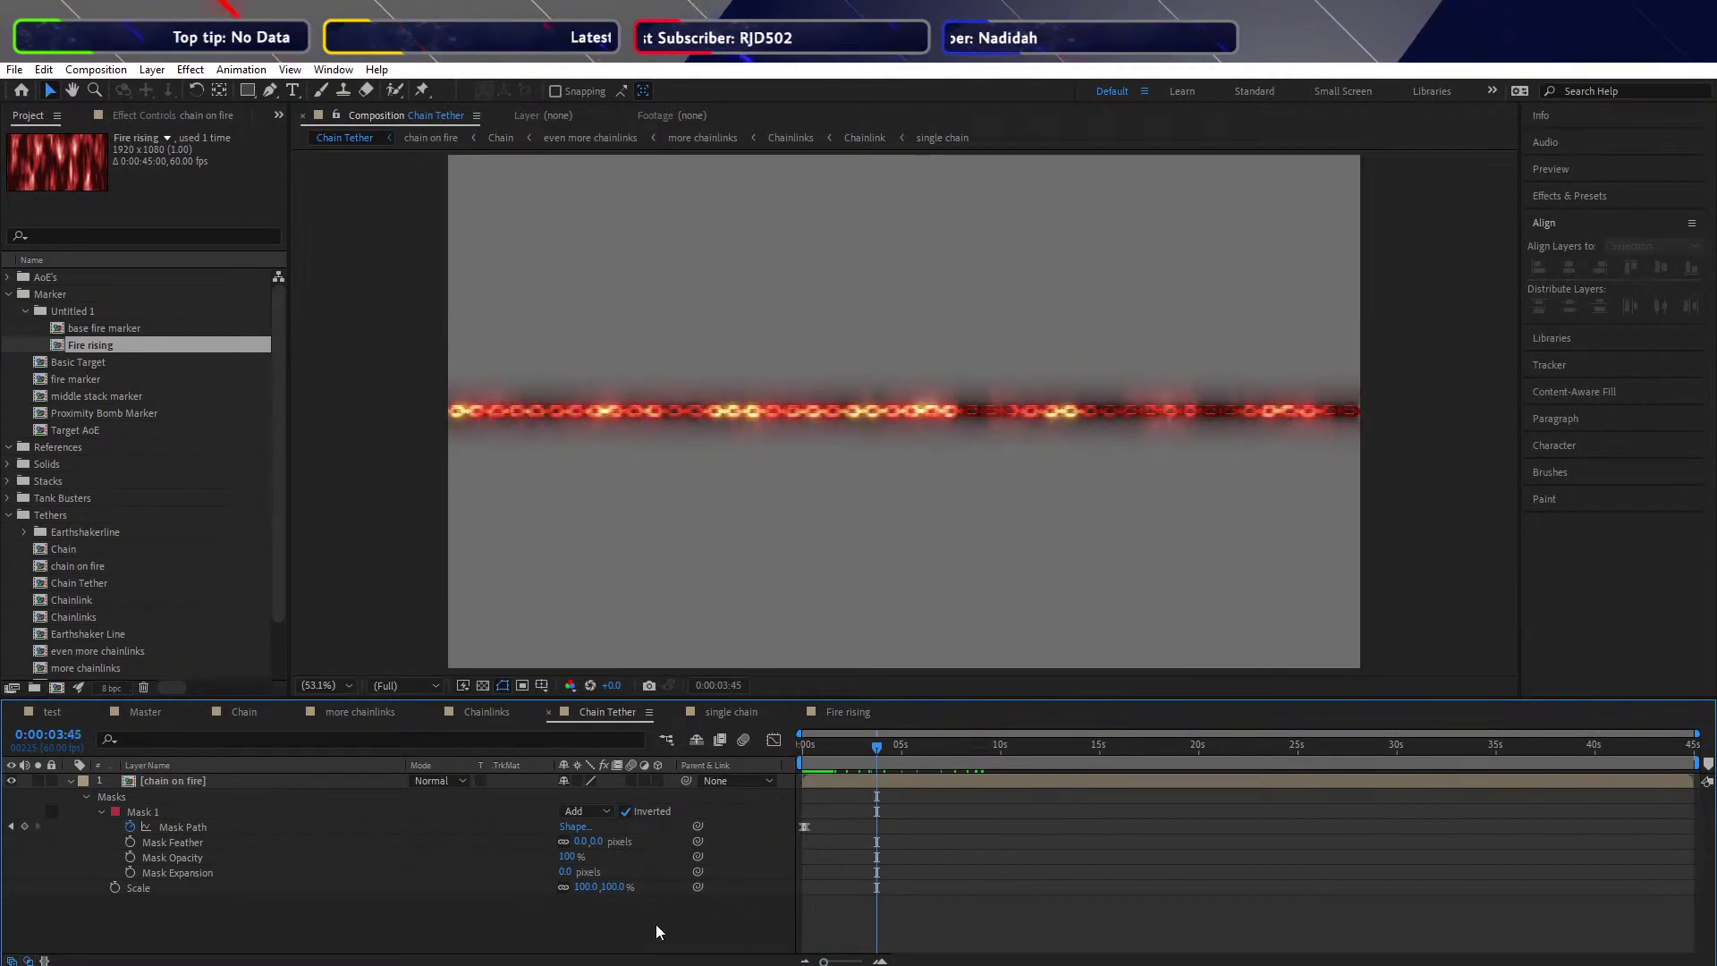
key("space")
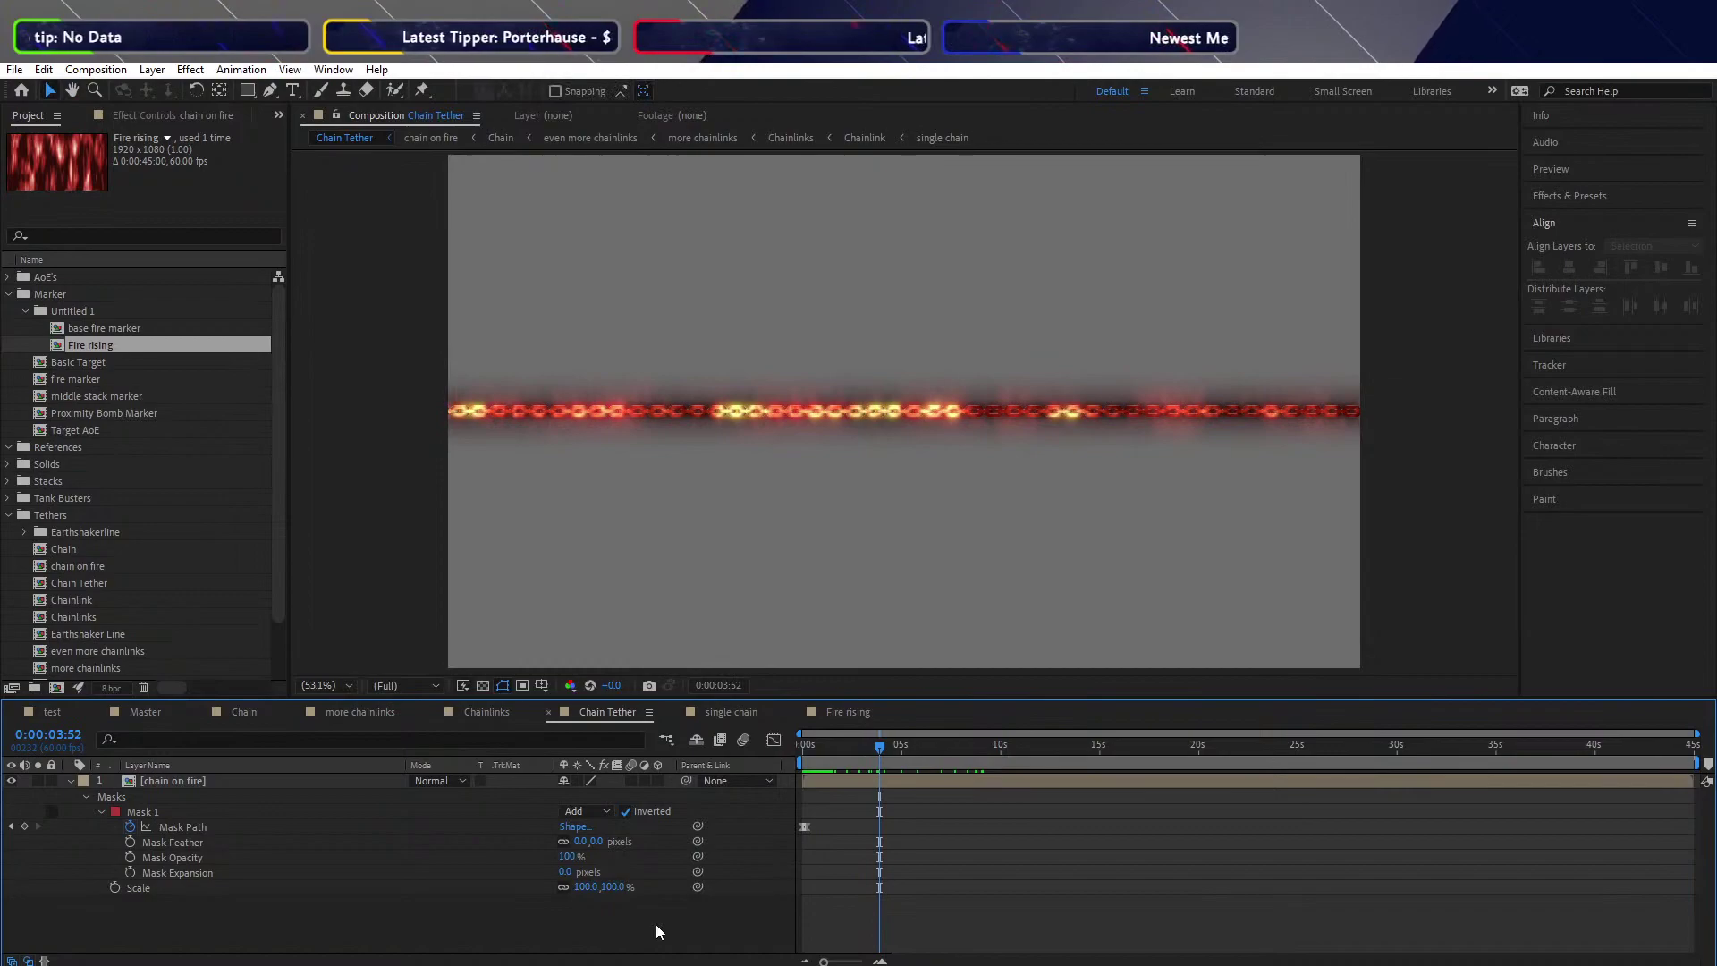
double_click(184, 781)
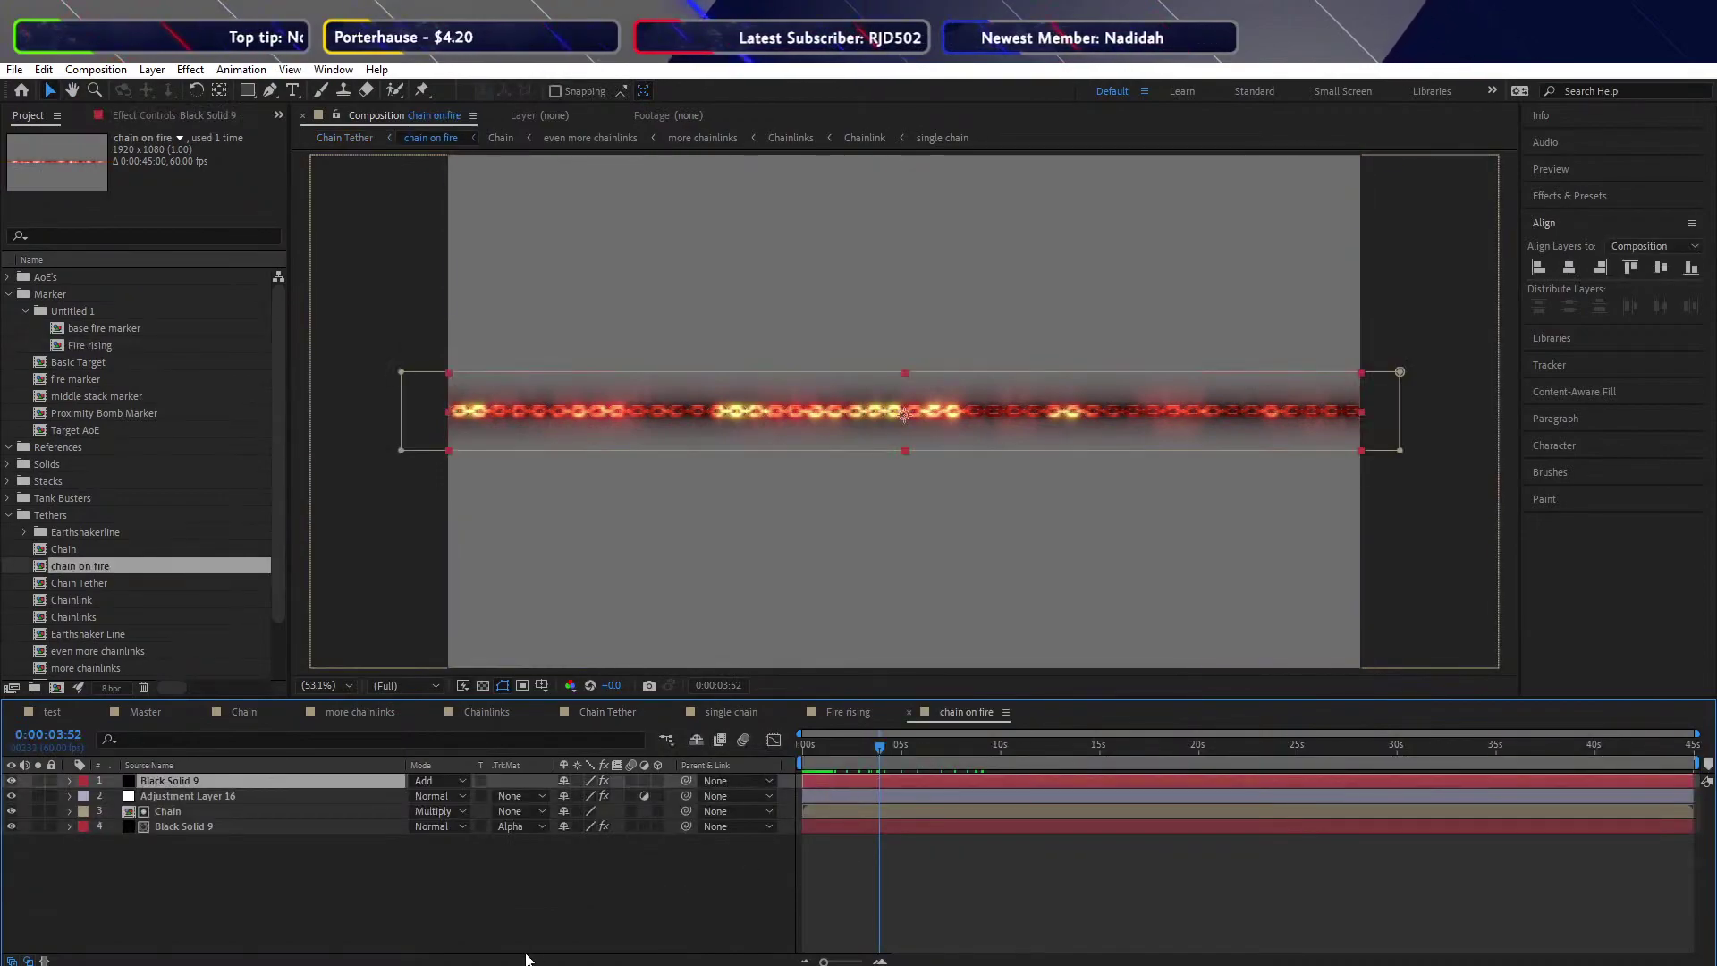
right_click(350, 916)
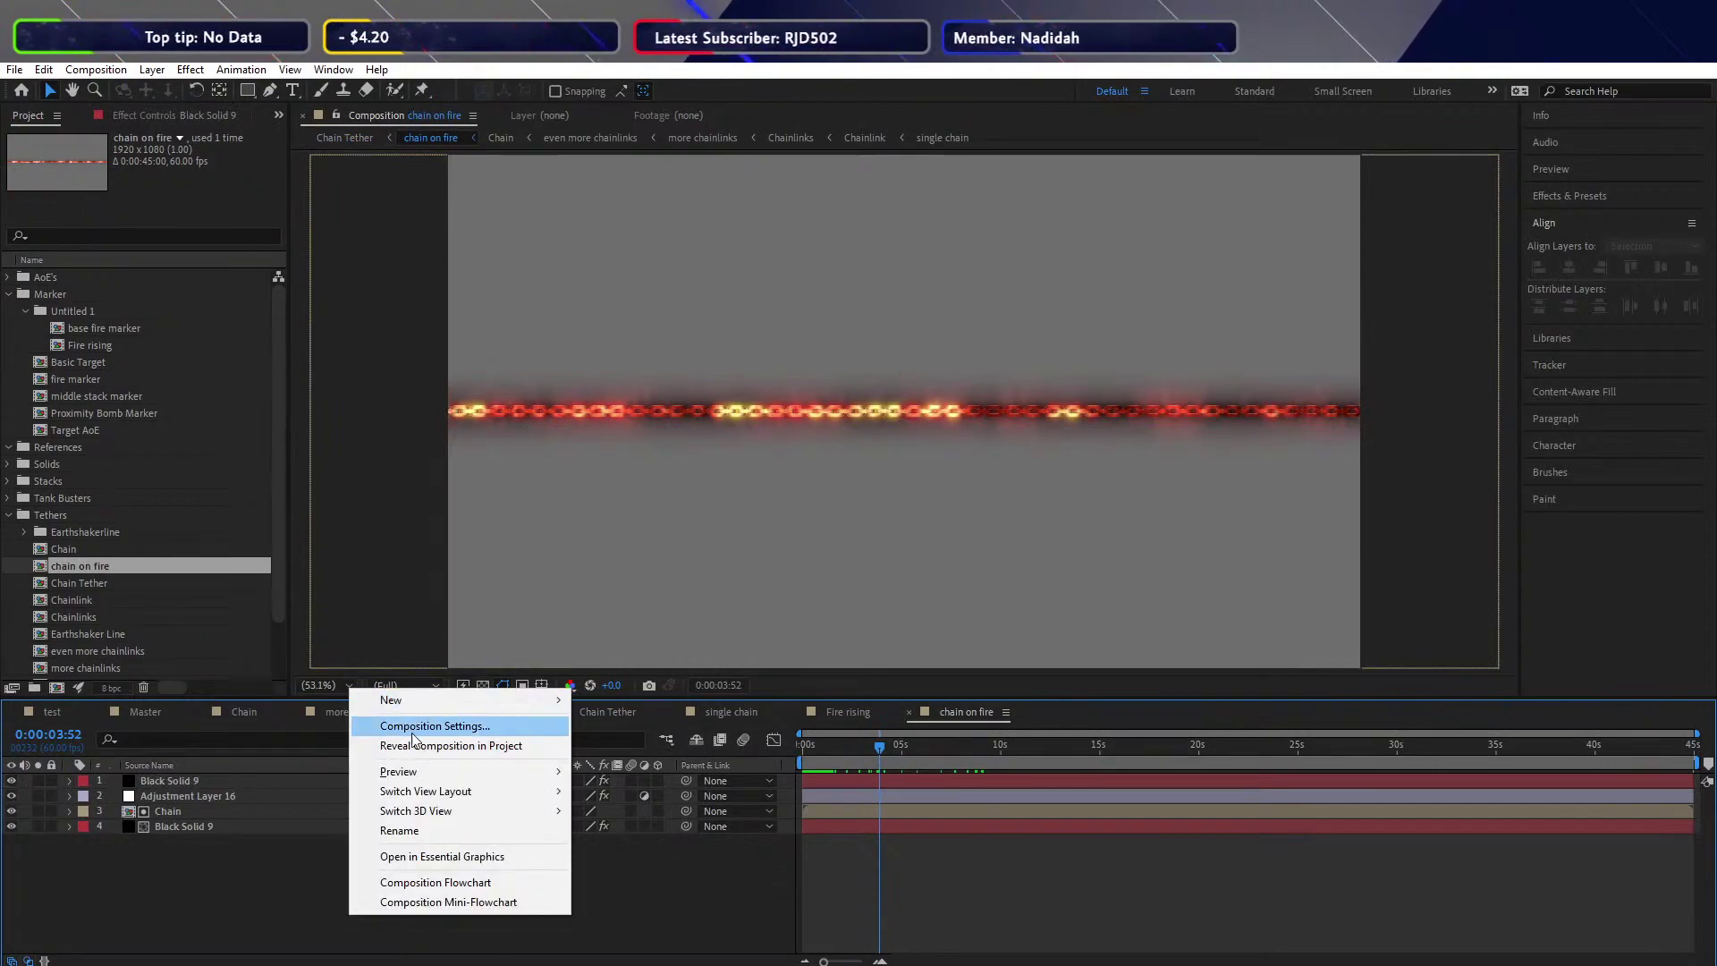
mouse_move(394, 700)
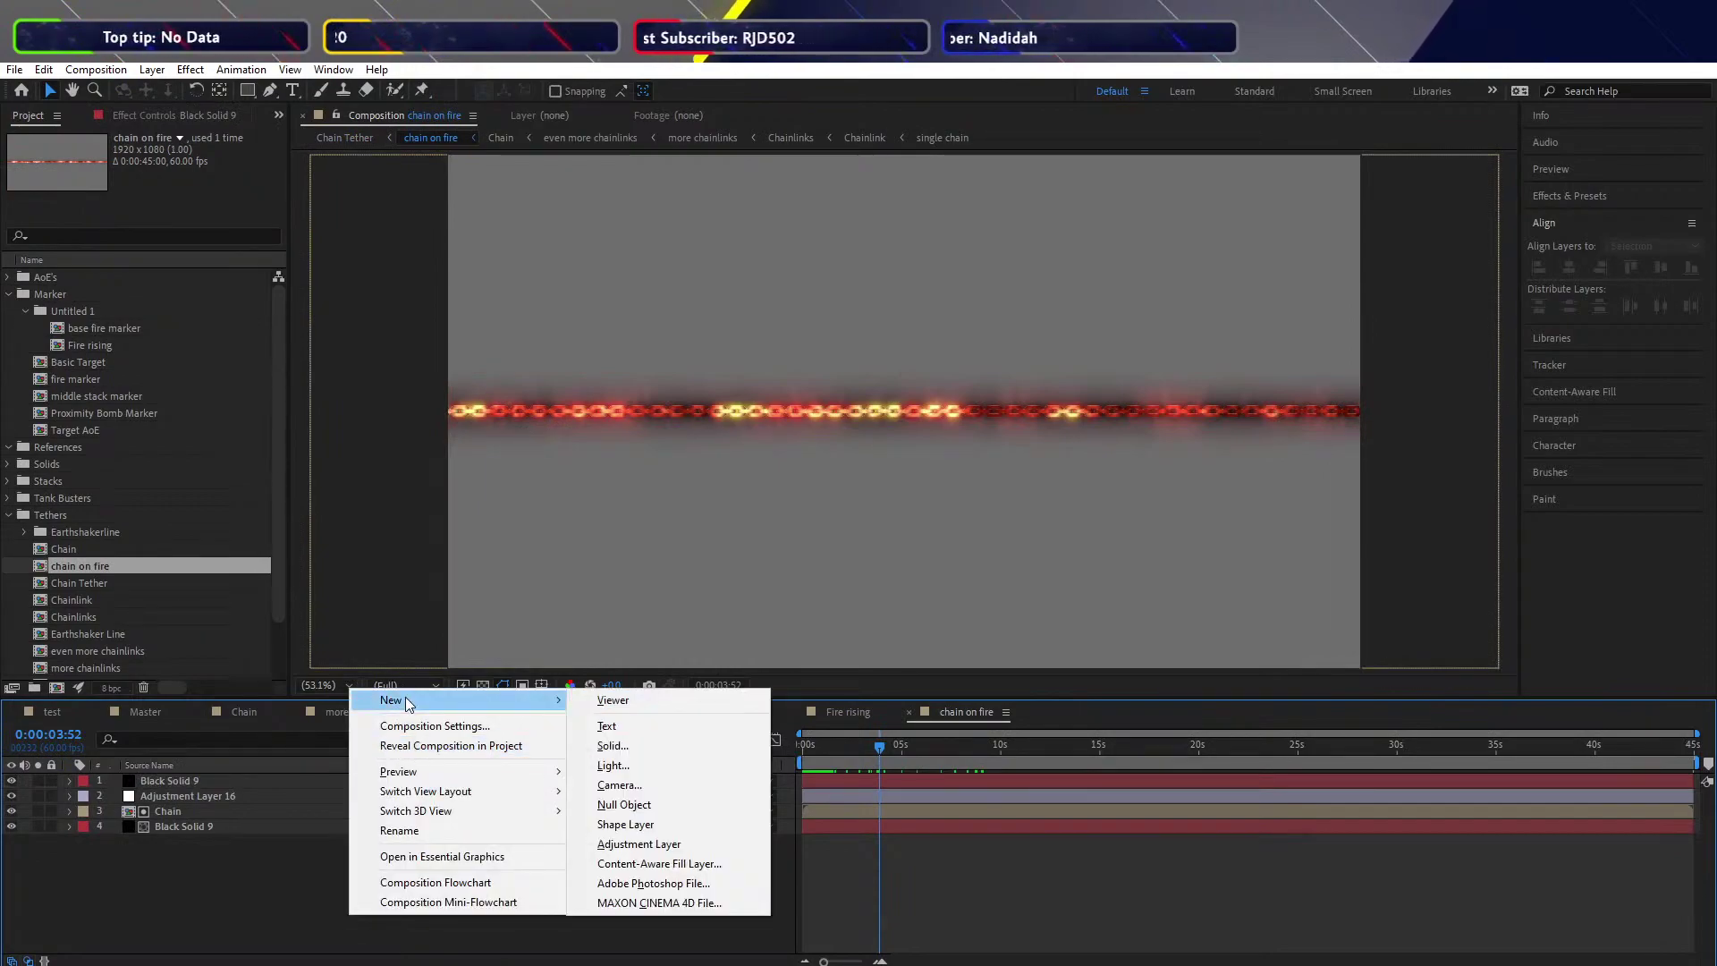
left_click(630, 844)
left_click(264, 910)
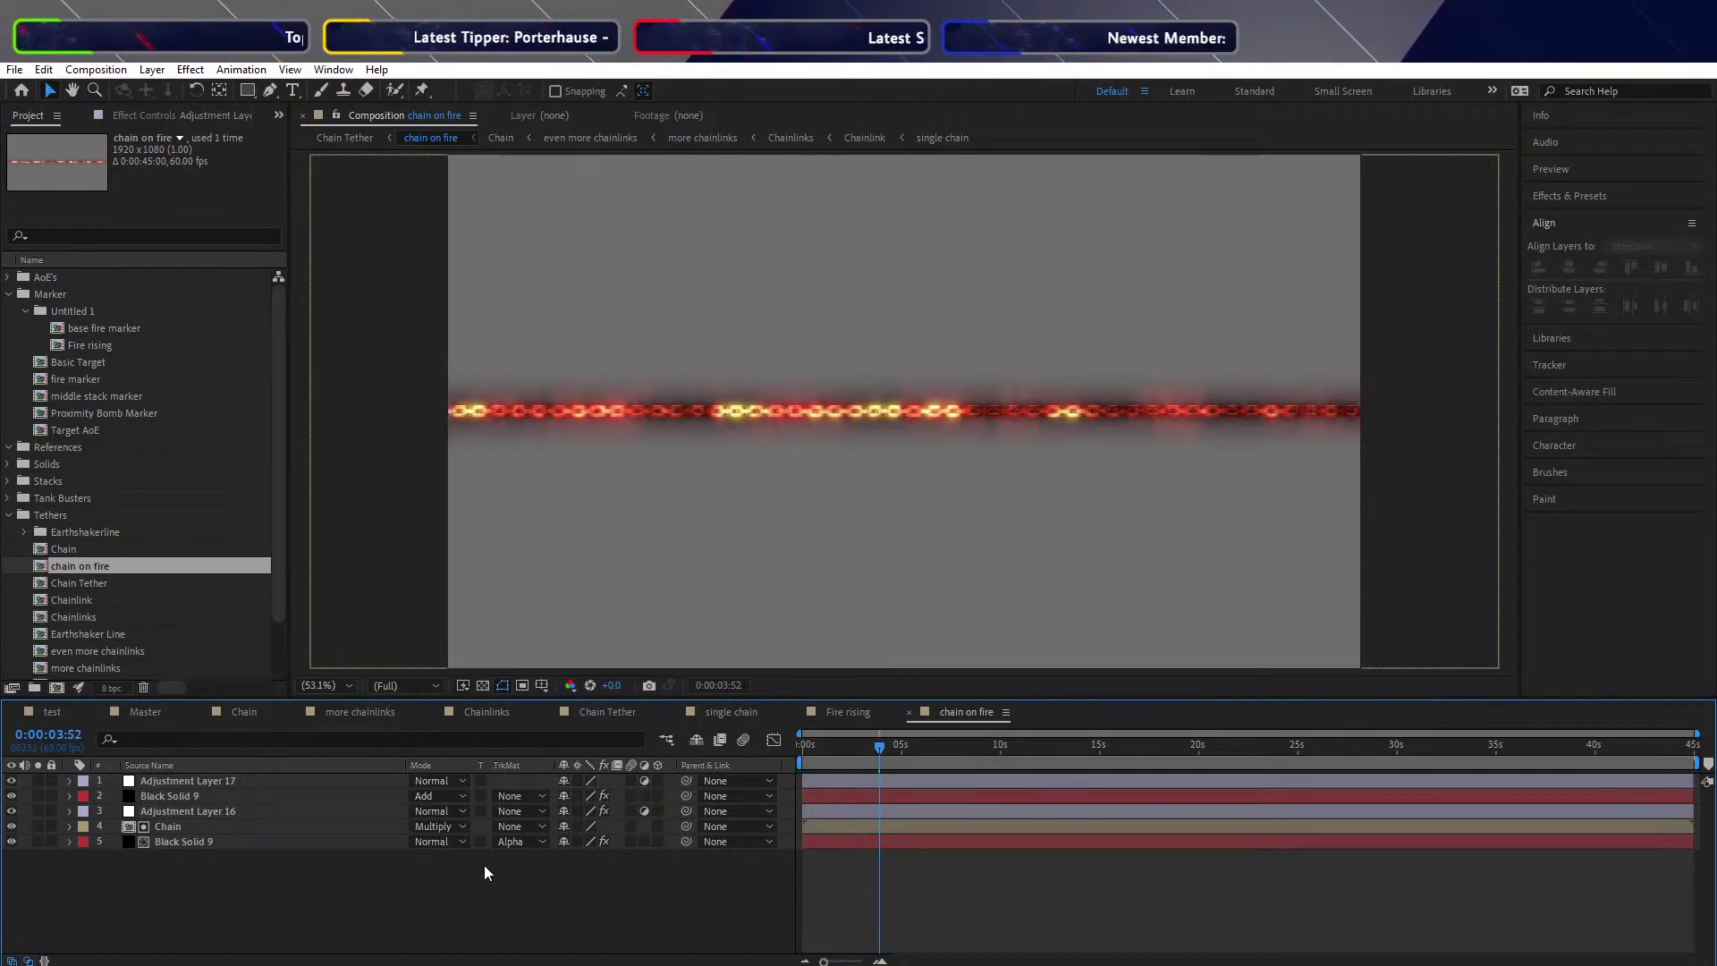
left_click(195, 781)
key("Delete")
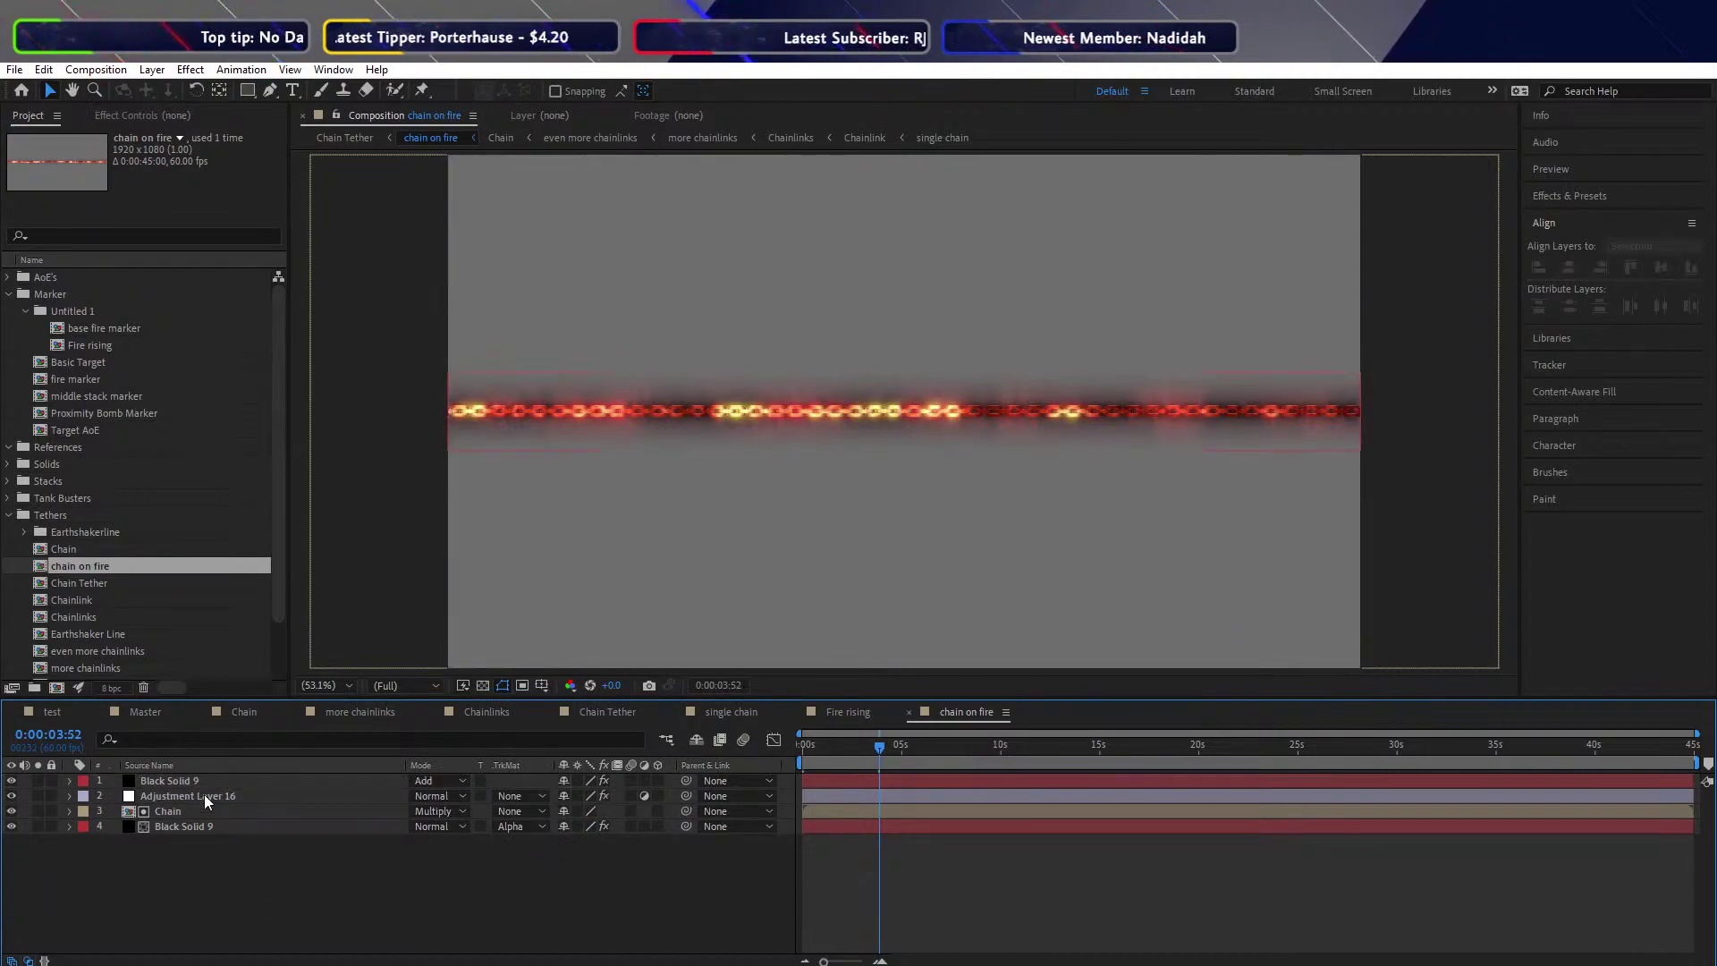
Return to the Chain Tether composition and collapse the chain on fire layer's mask and transform properties
left_click(61, 566)
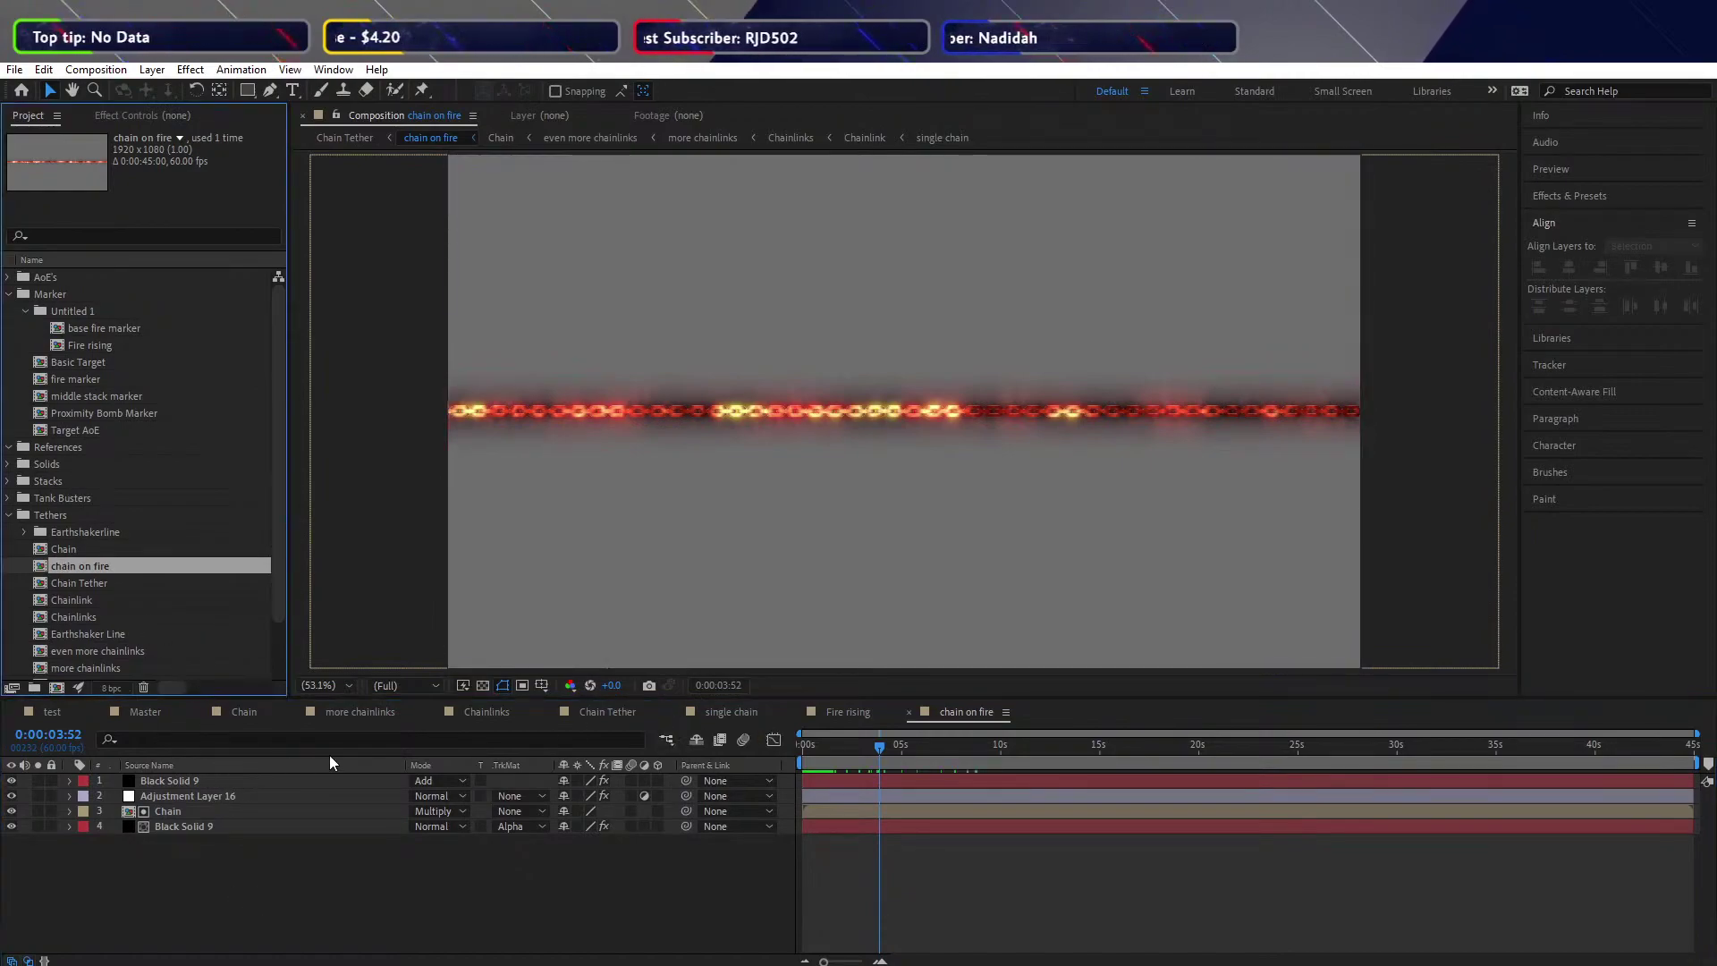
left_click(745, 712)
left_click(613, 714)
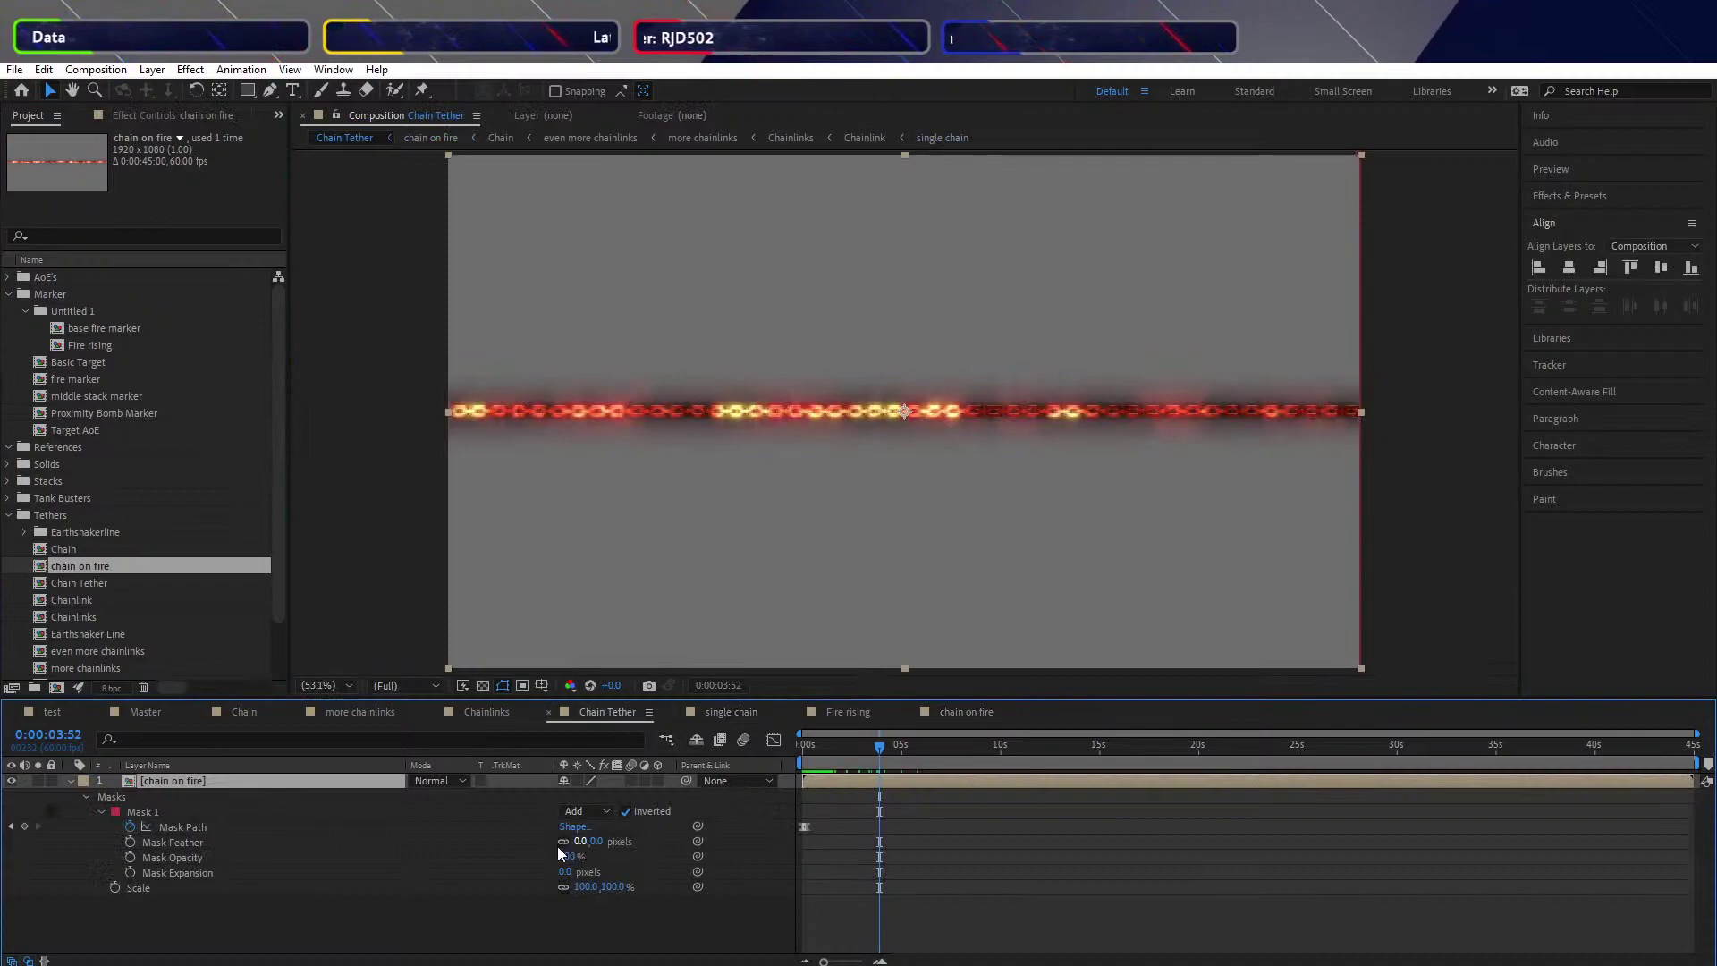
left_click(86, 798)
left_click(157, 857)
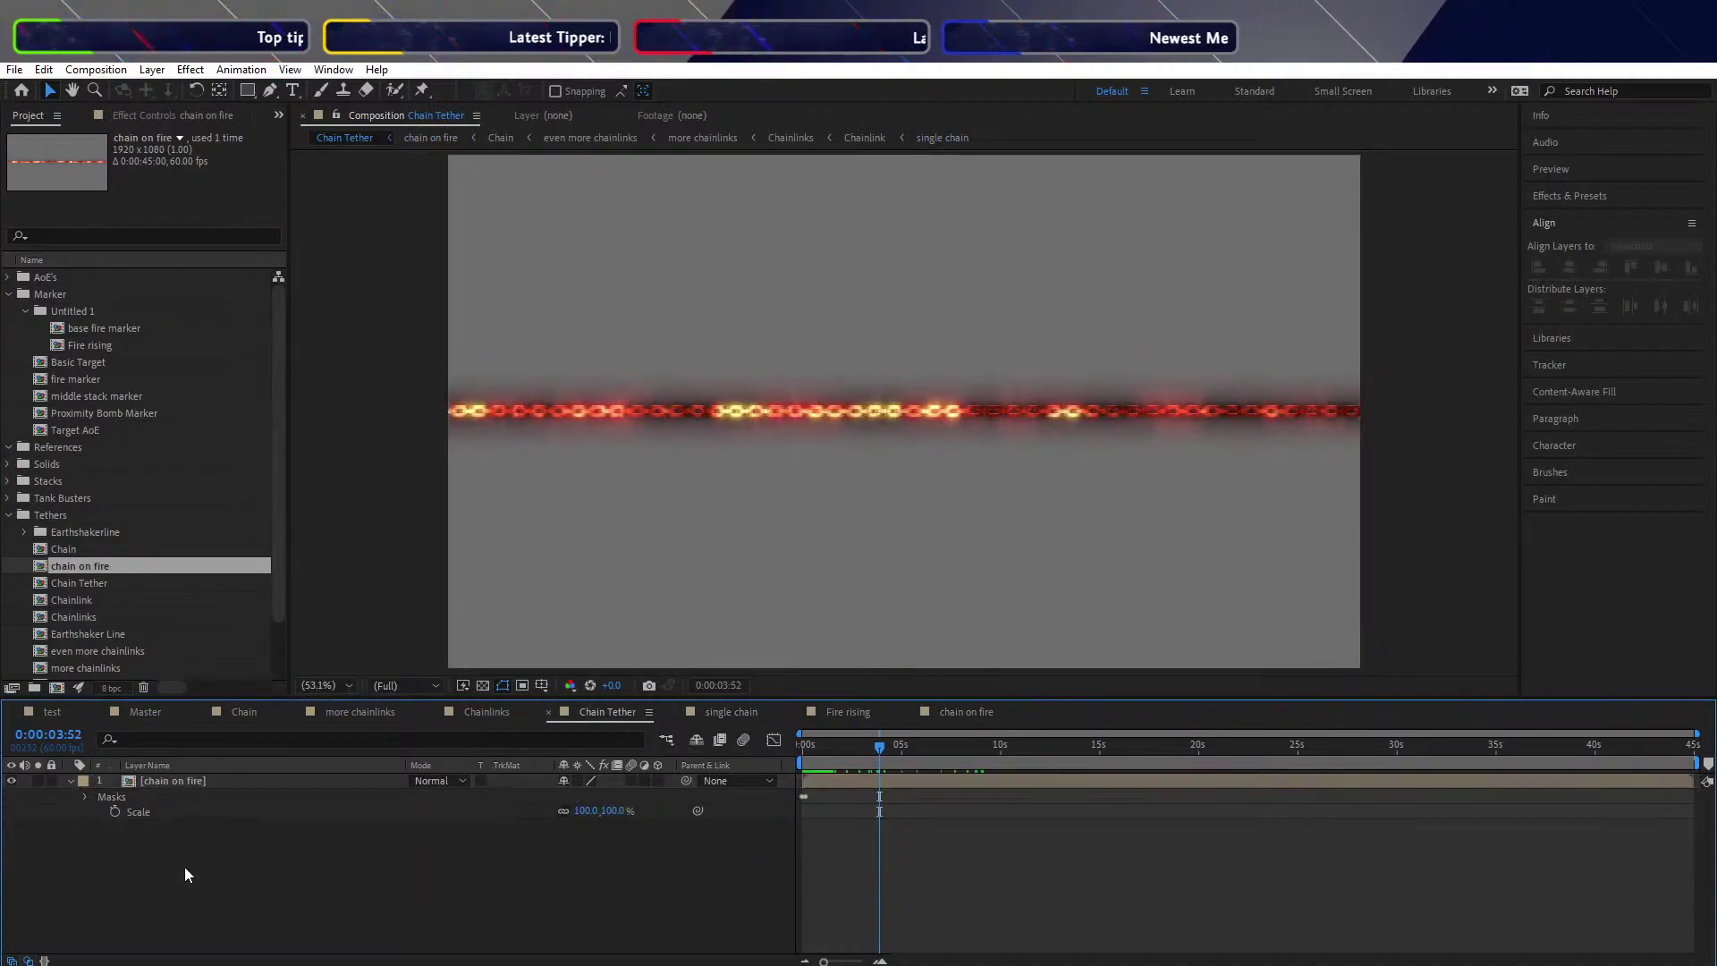
left_click(71, 780)
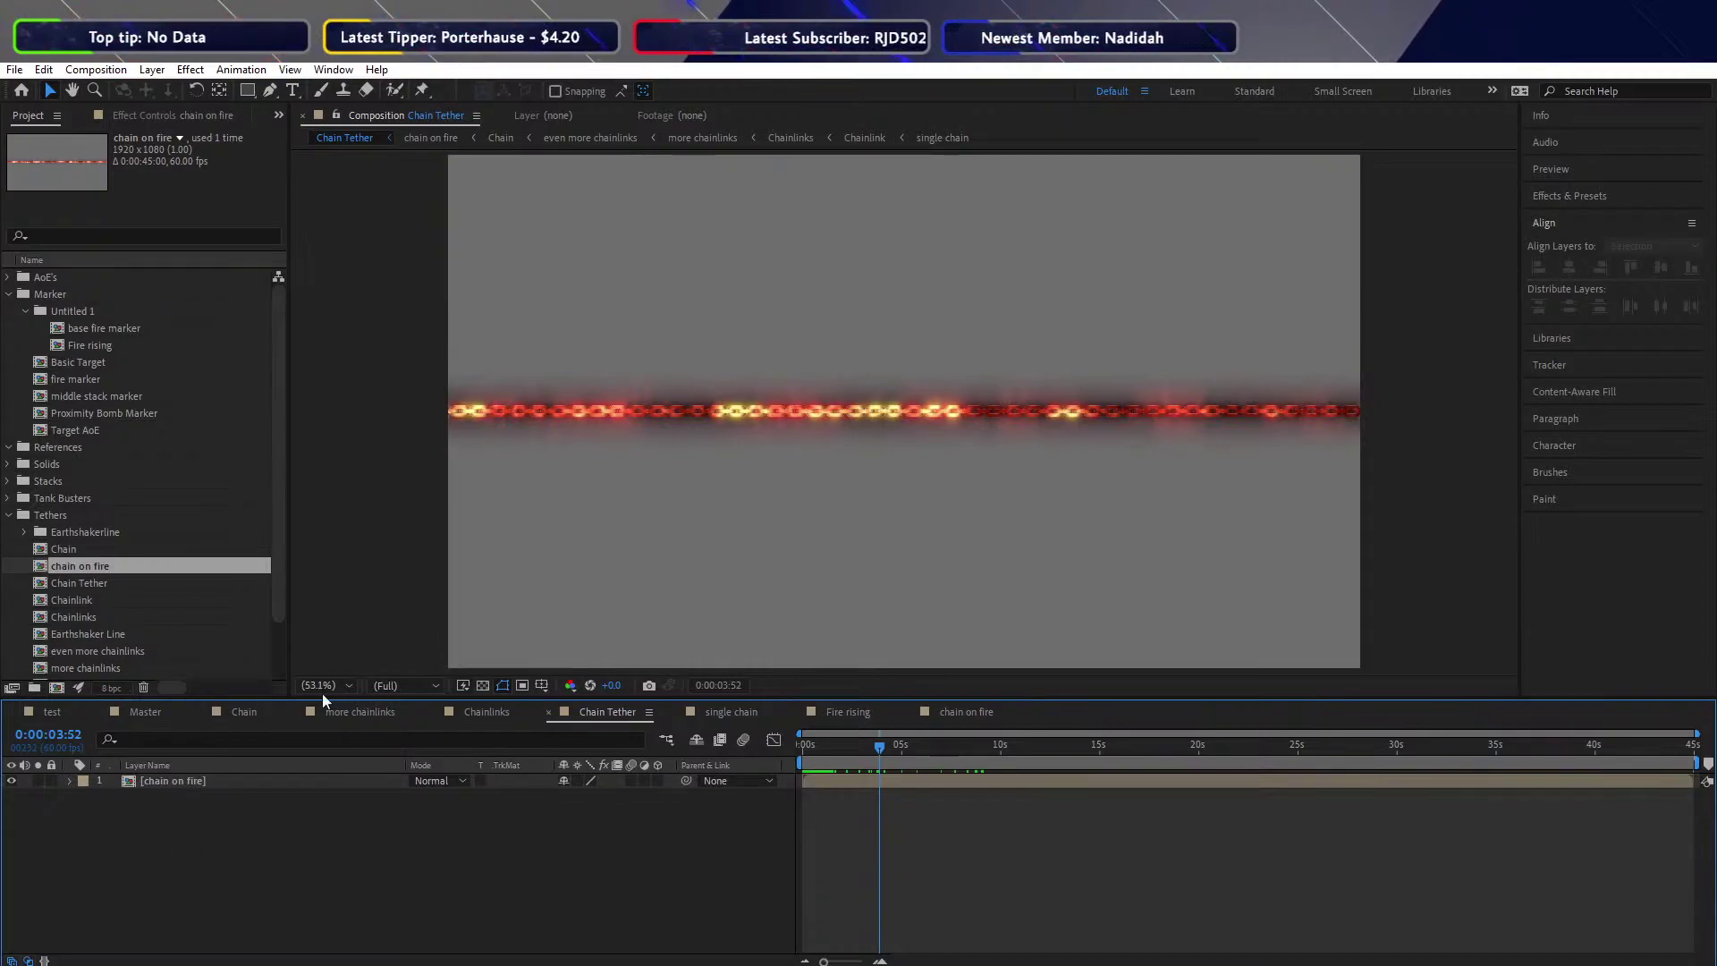
Save the project with the Chain Tether composition selected
left_click(44, 583)
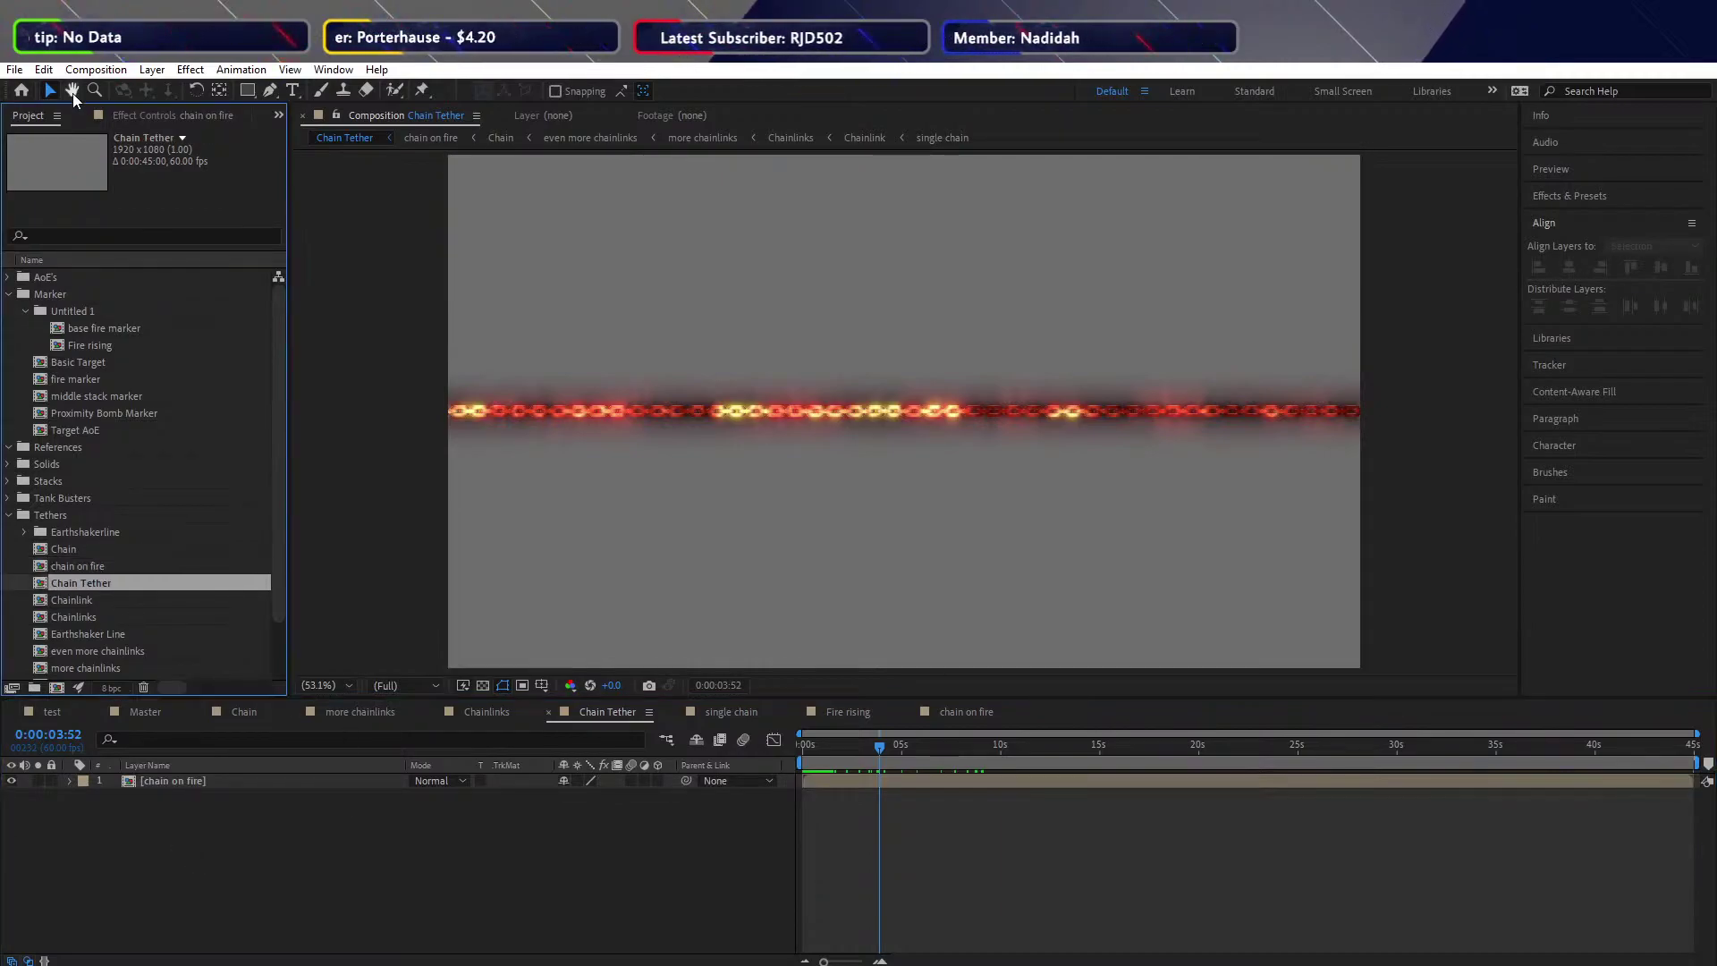
left_click(17, 70)
left_click(54, 235)
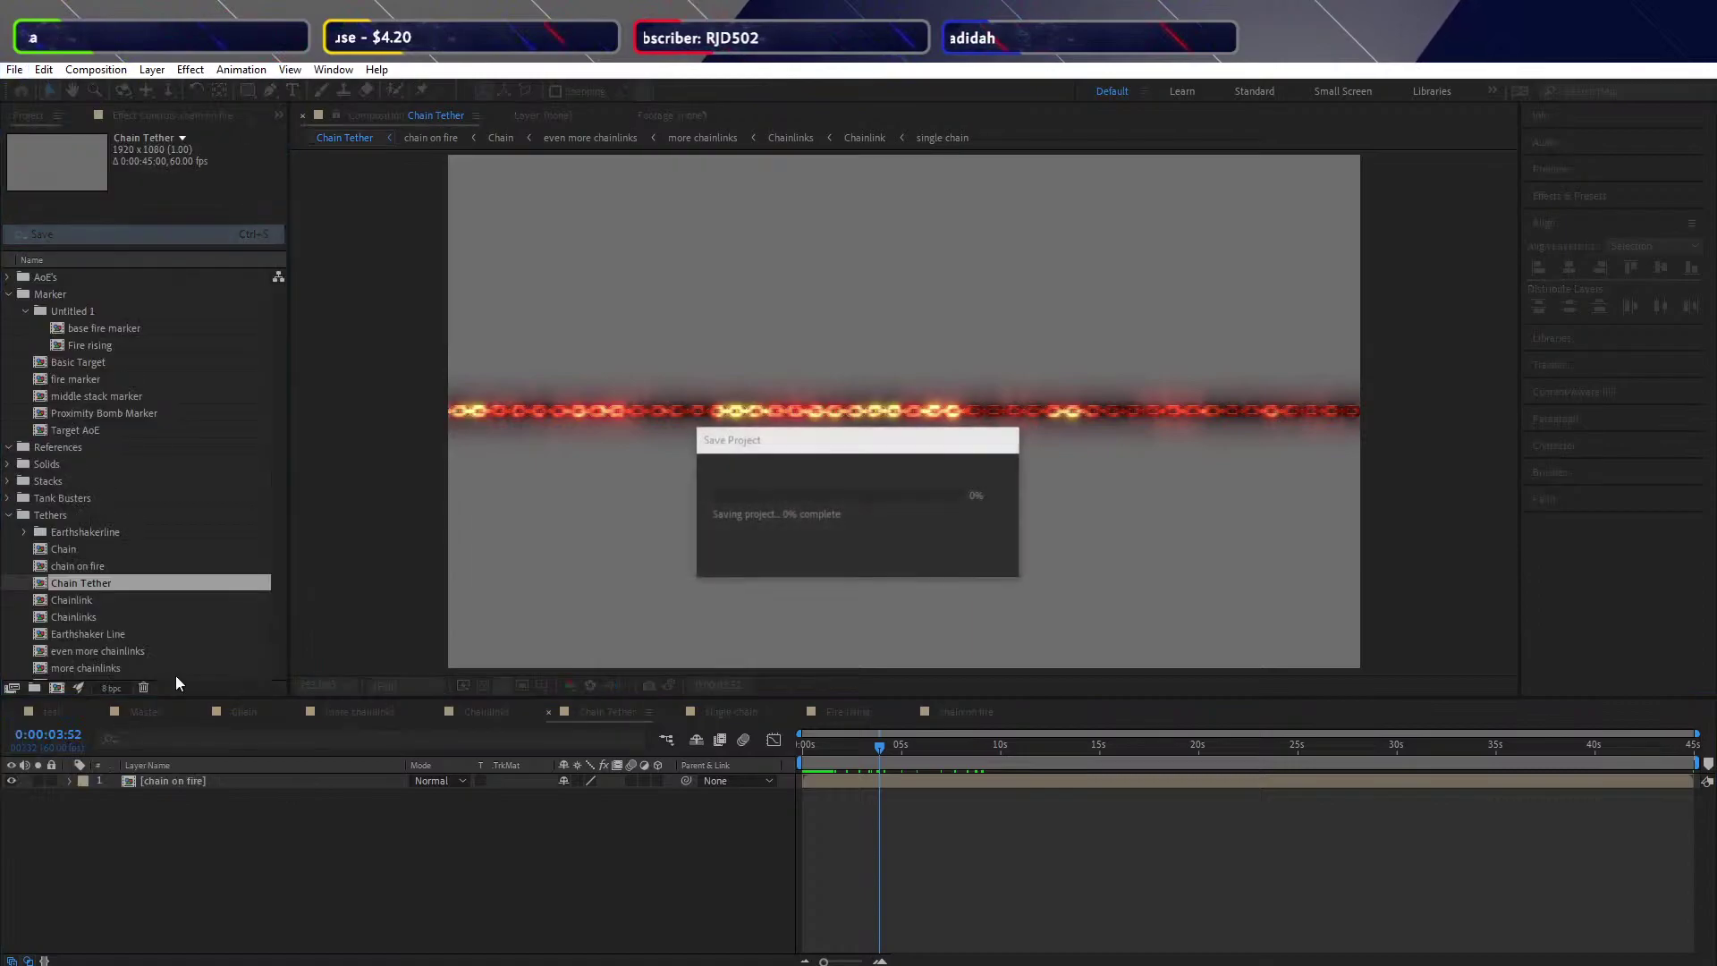
Duplicate the chain on fire composition in the Tethers folder and rename the copy wavy chain
left_click(172, 781)
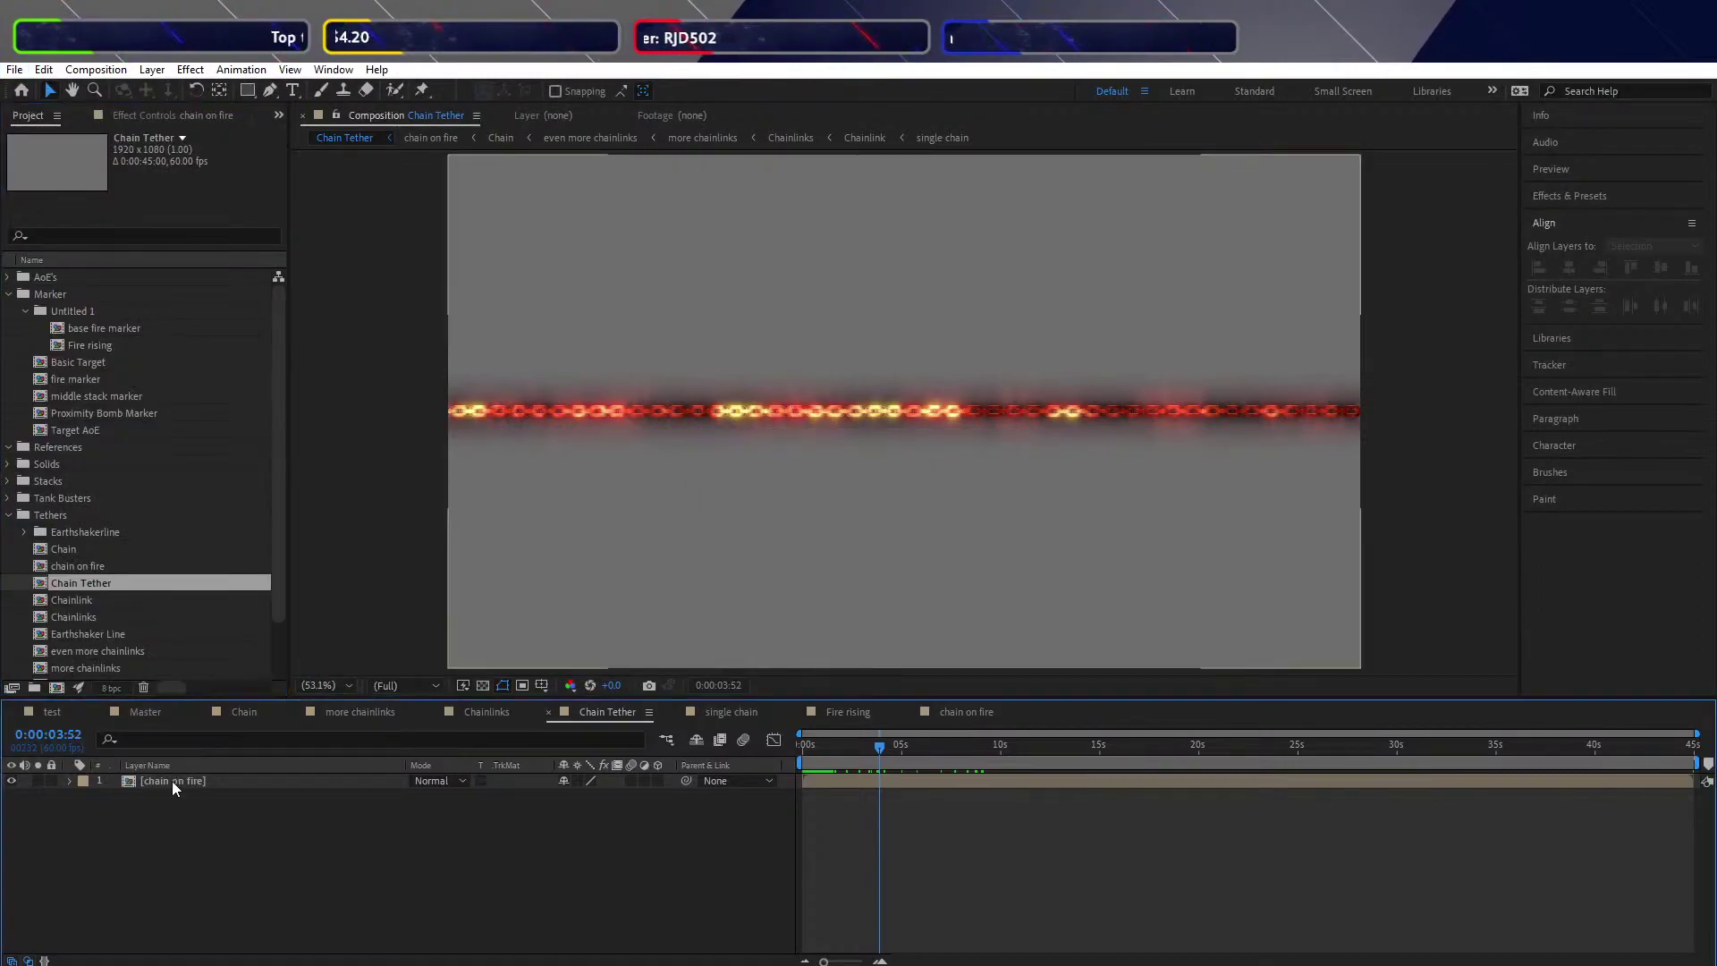
left_click(65, 569)
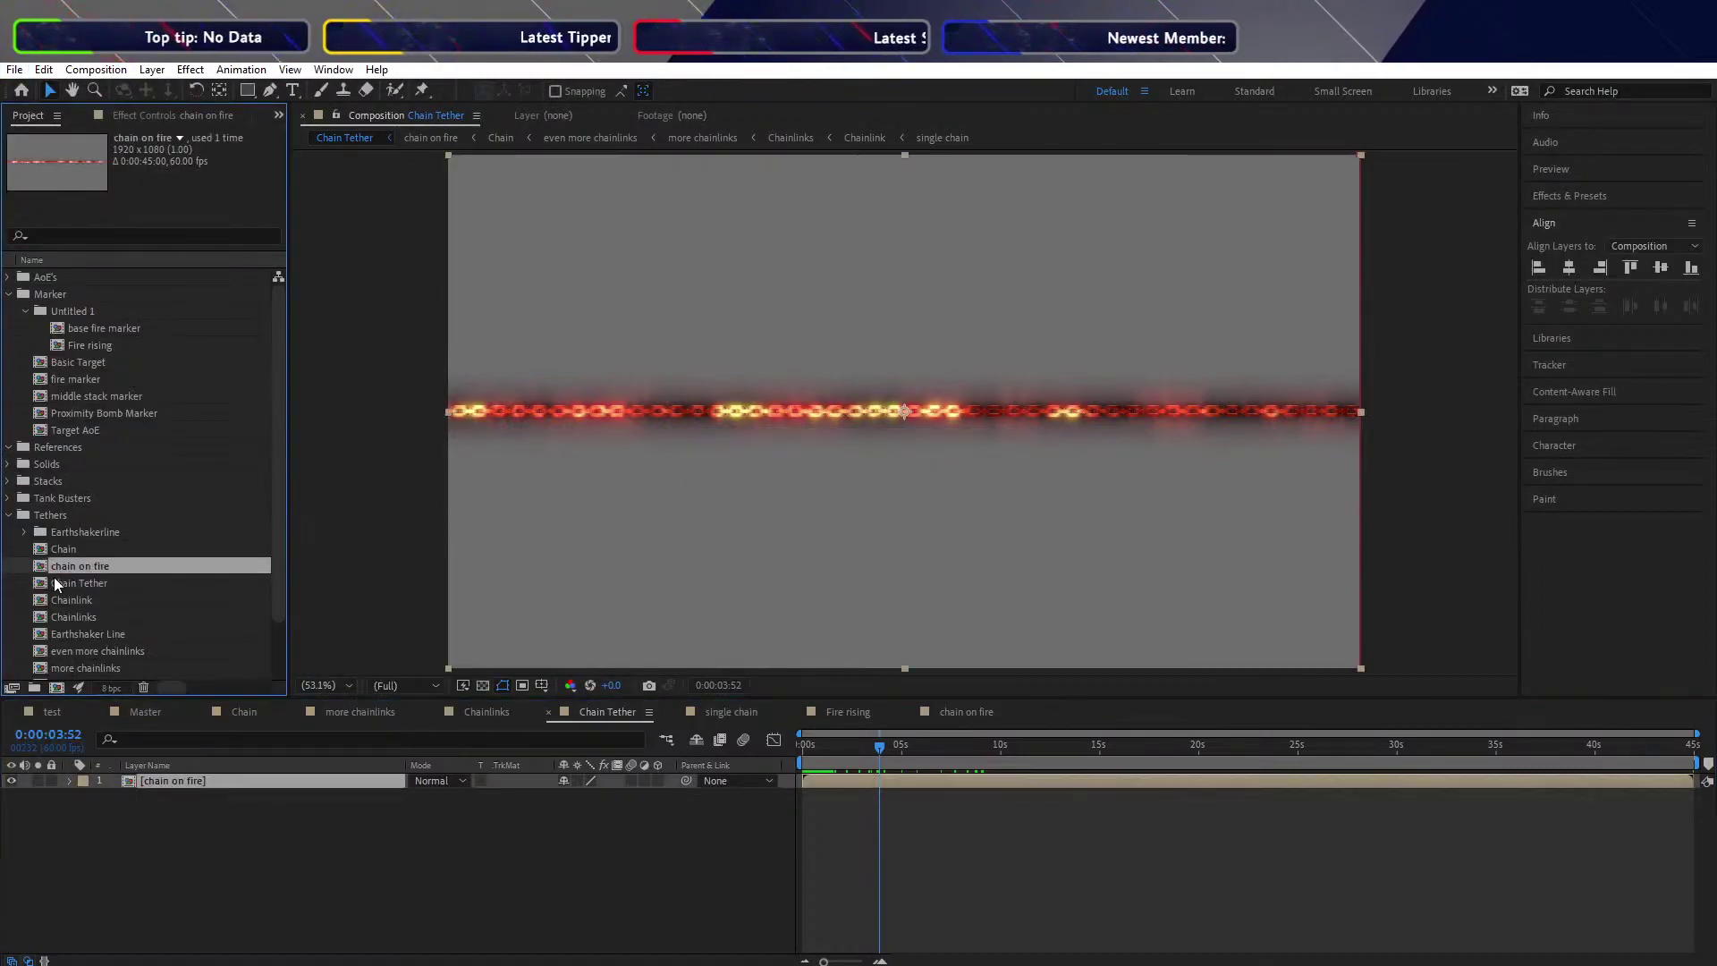
right_click(47, 569)
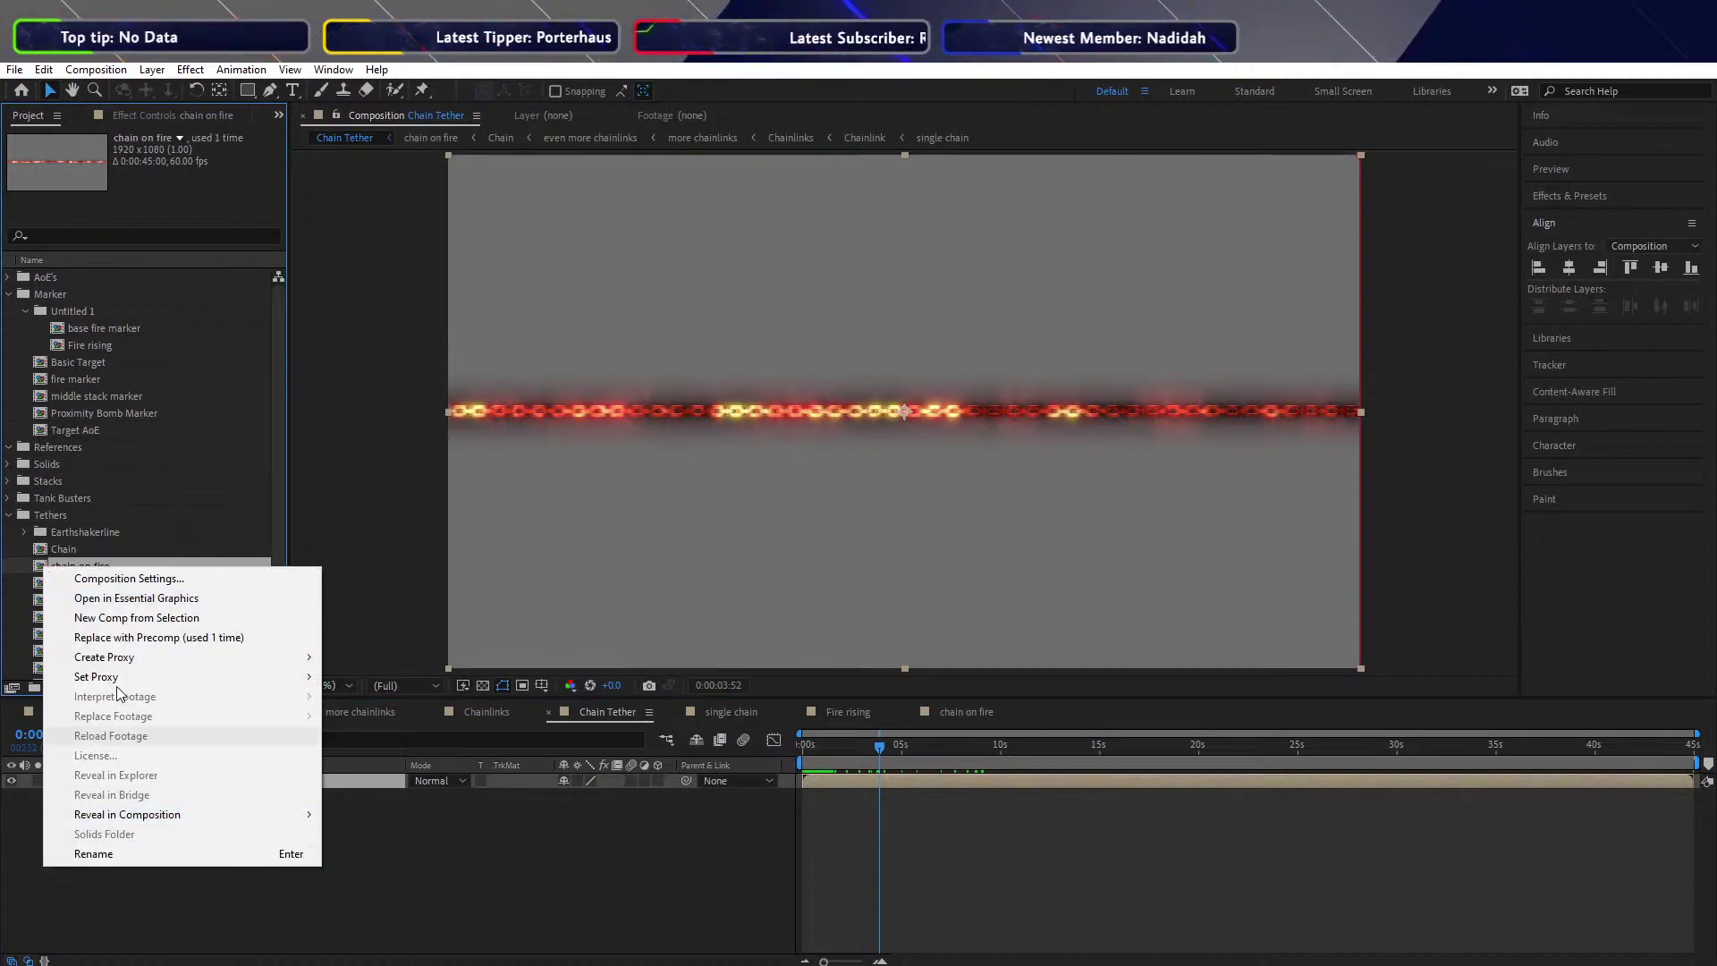
right_click(41, 568)
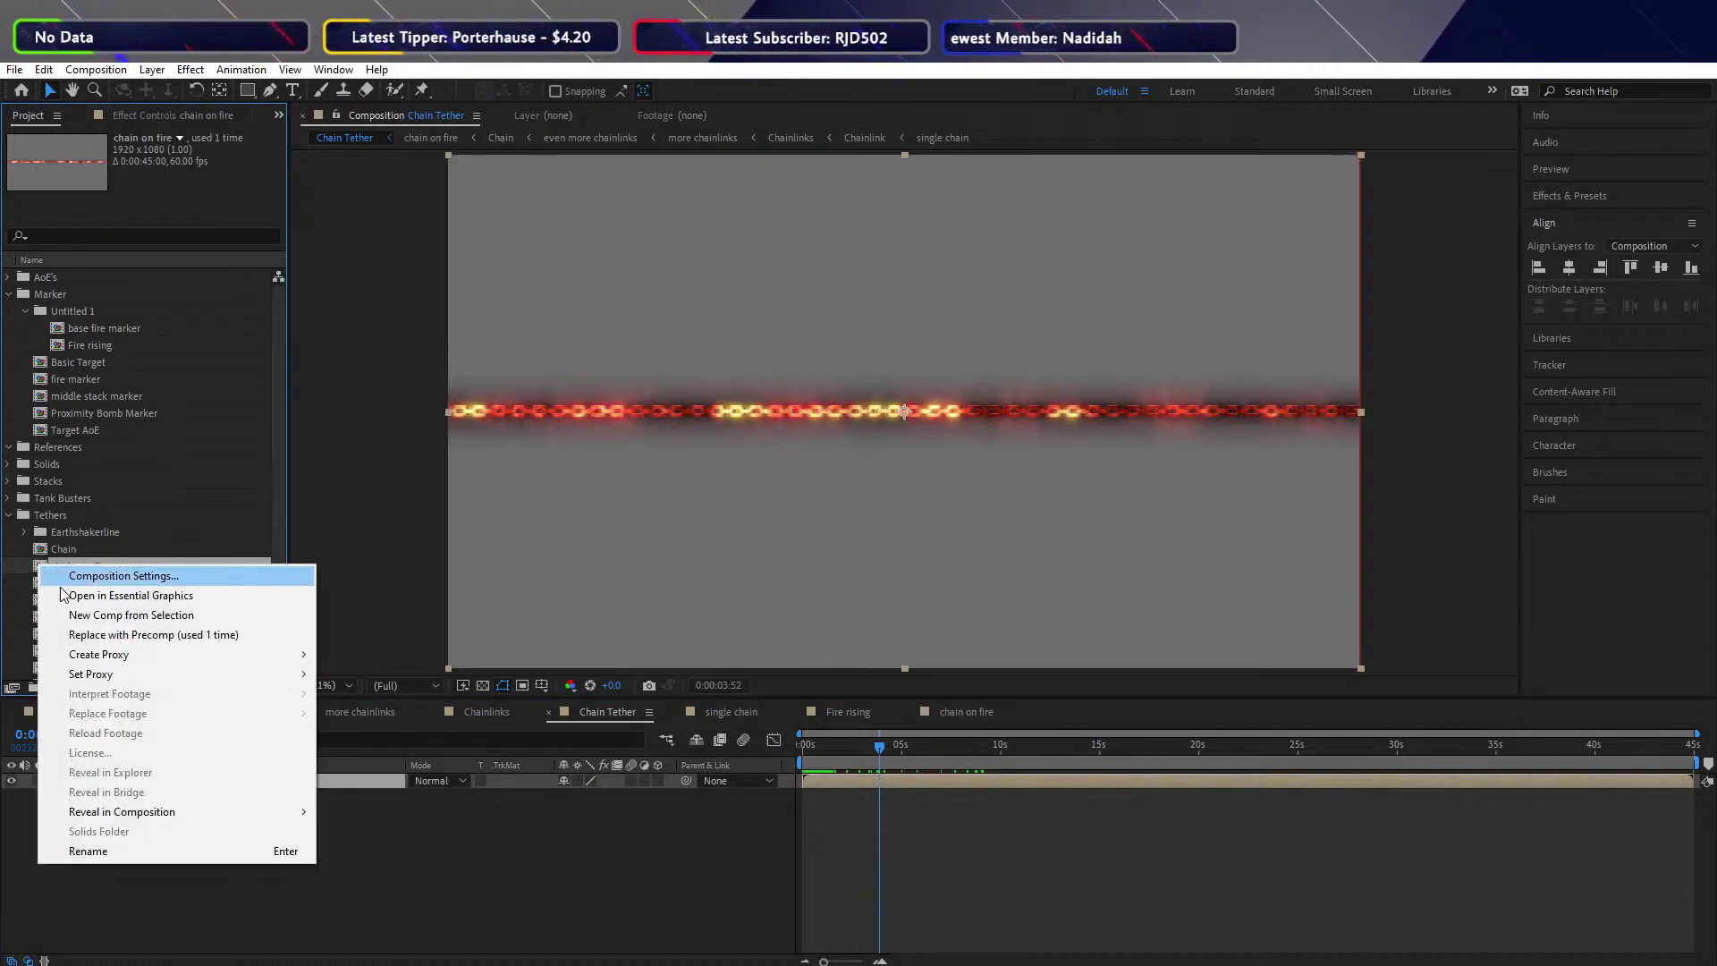
left_click(80, 873)
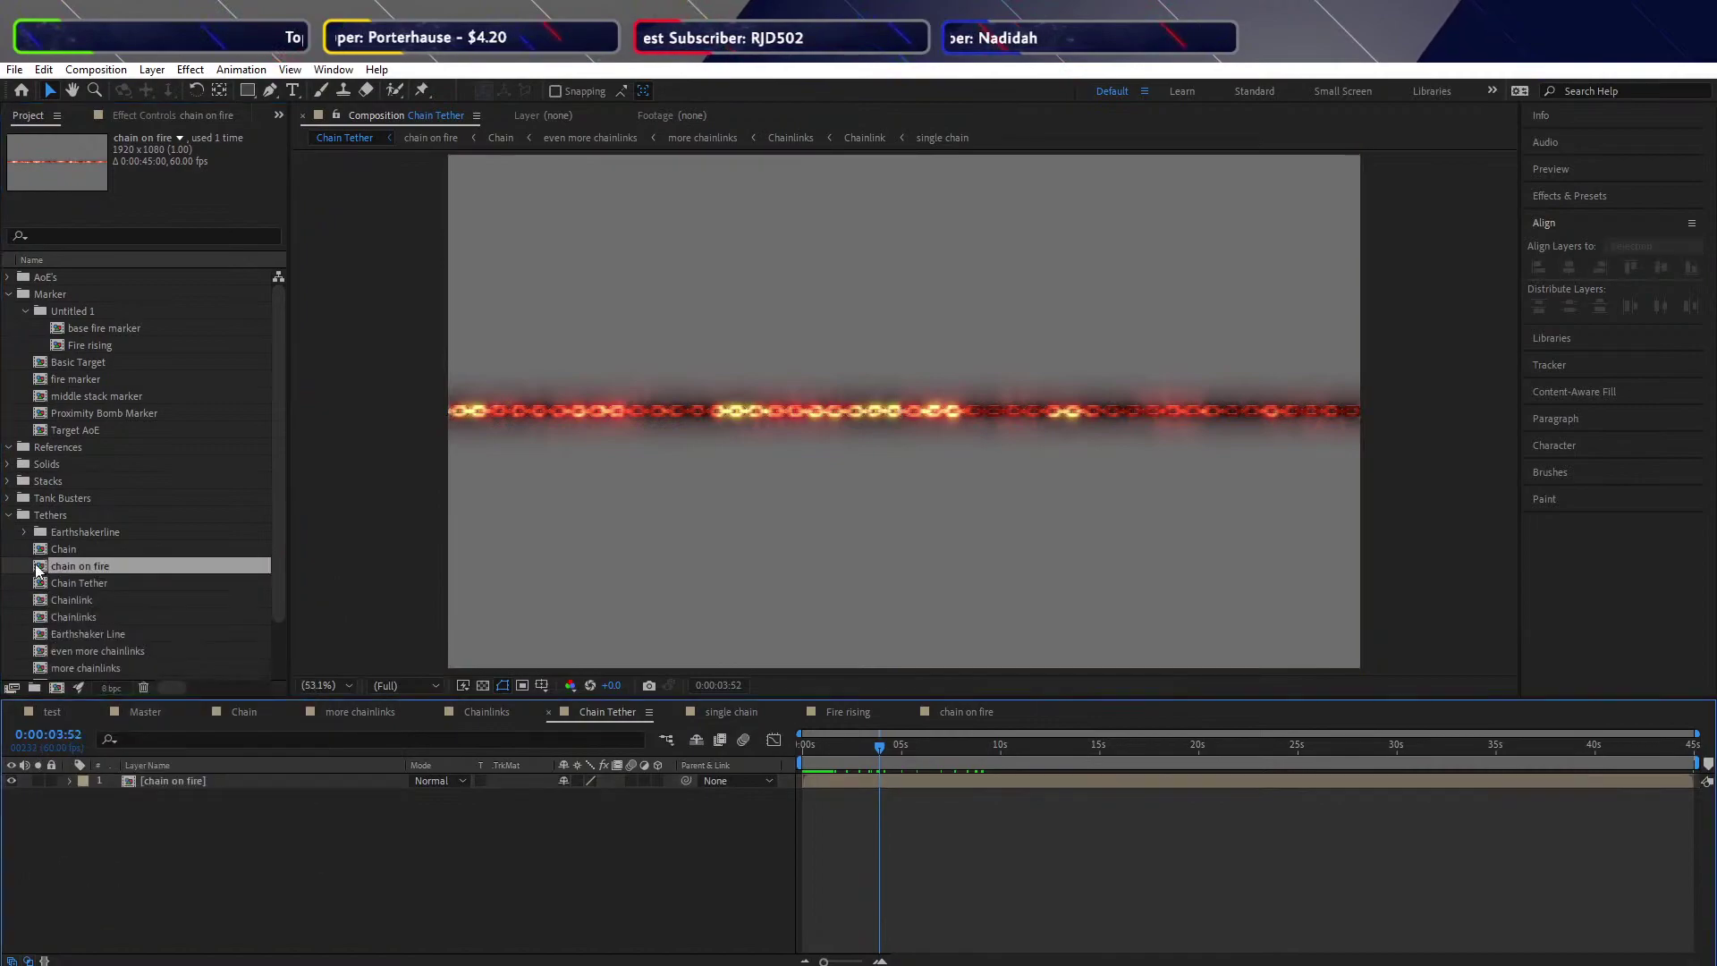
key("ctrl+d")
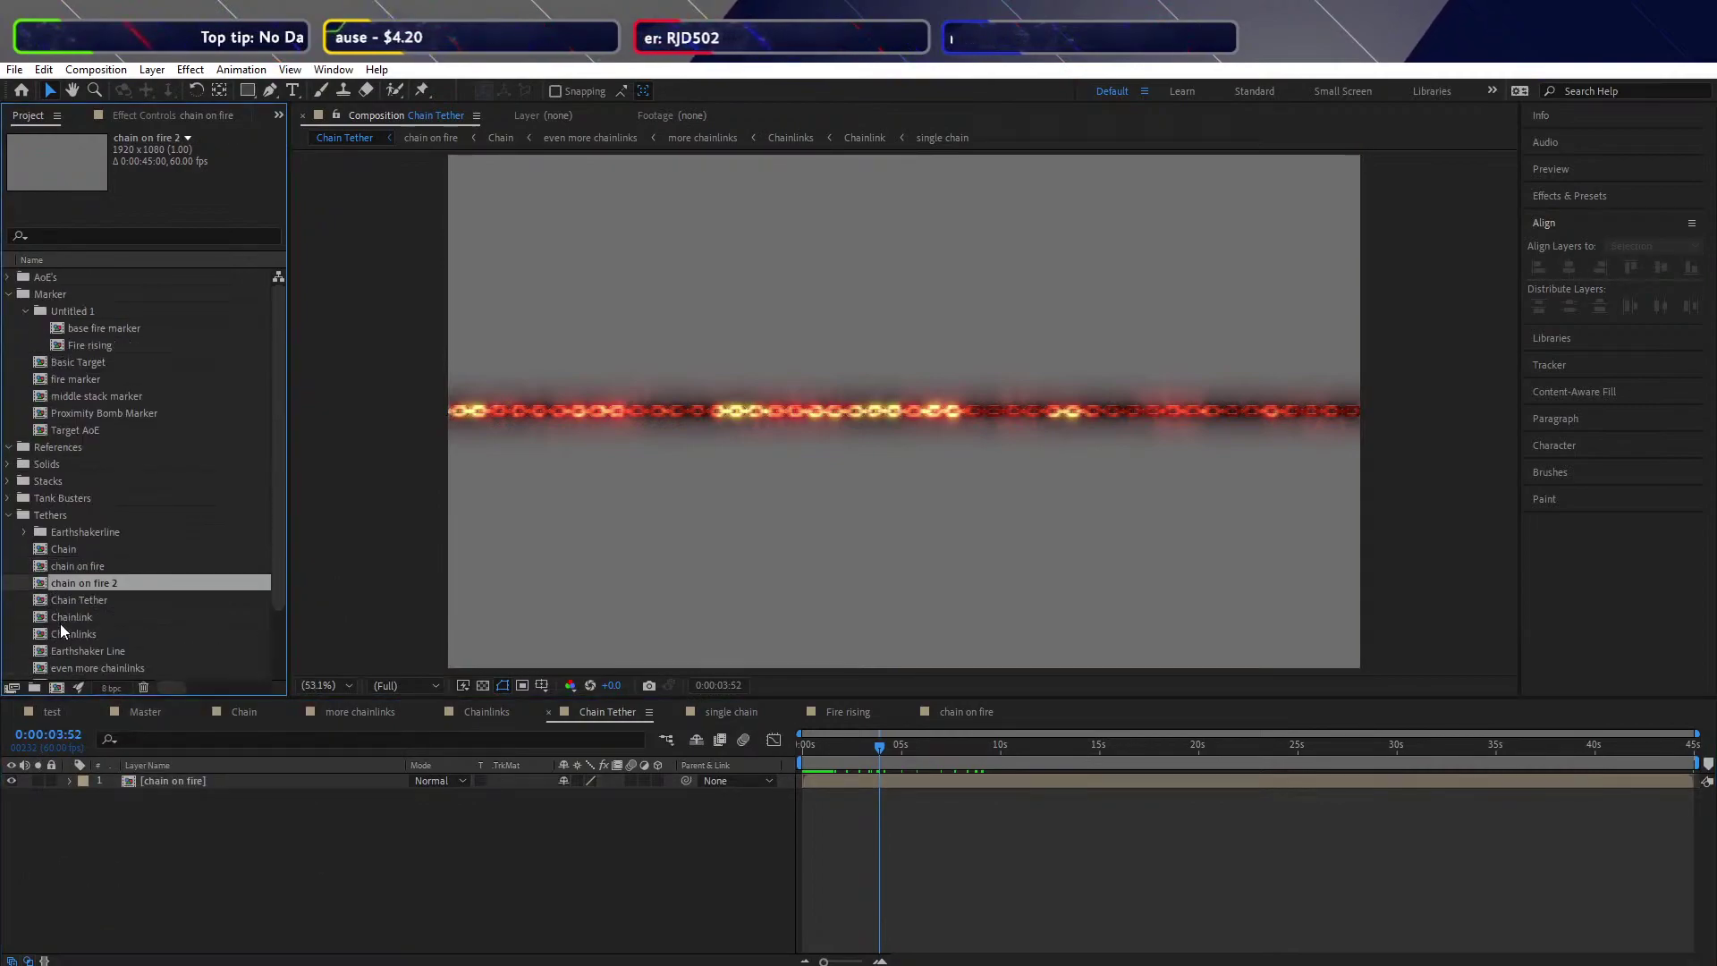
right_click(63, 582)
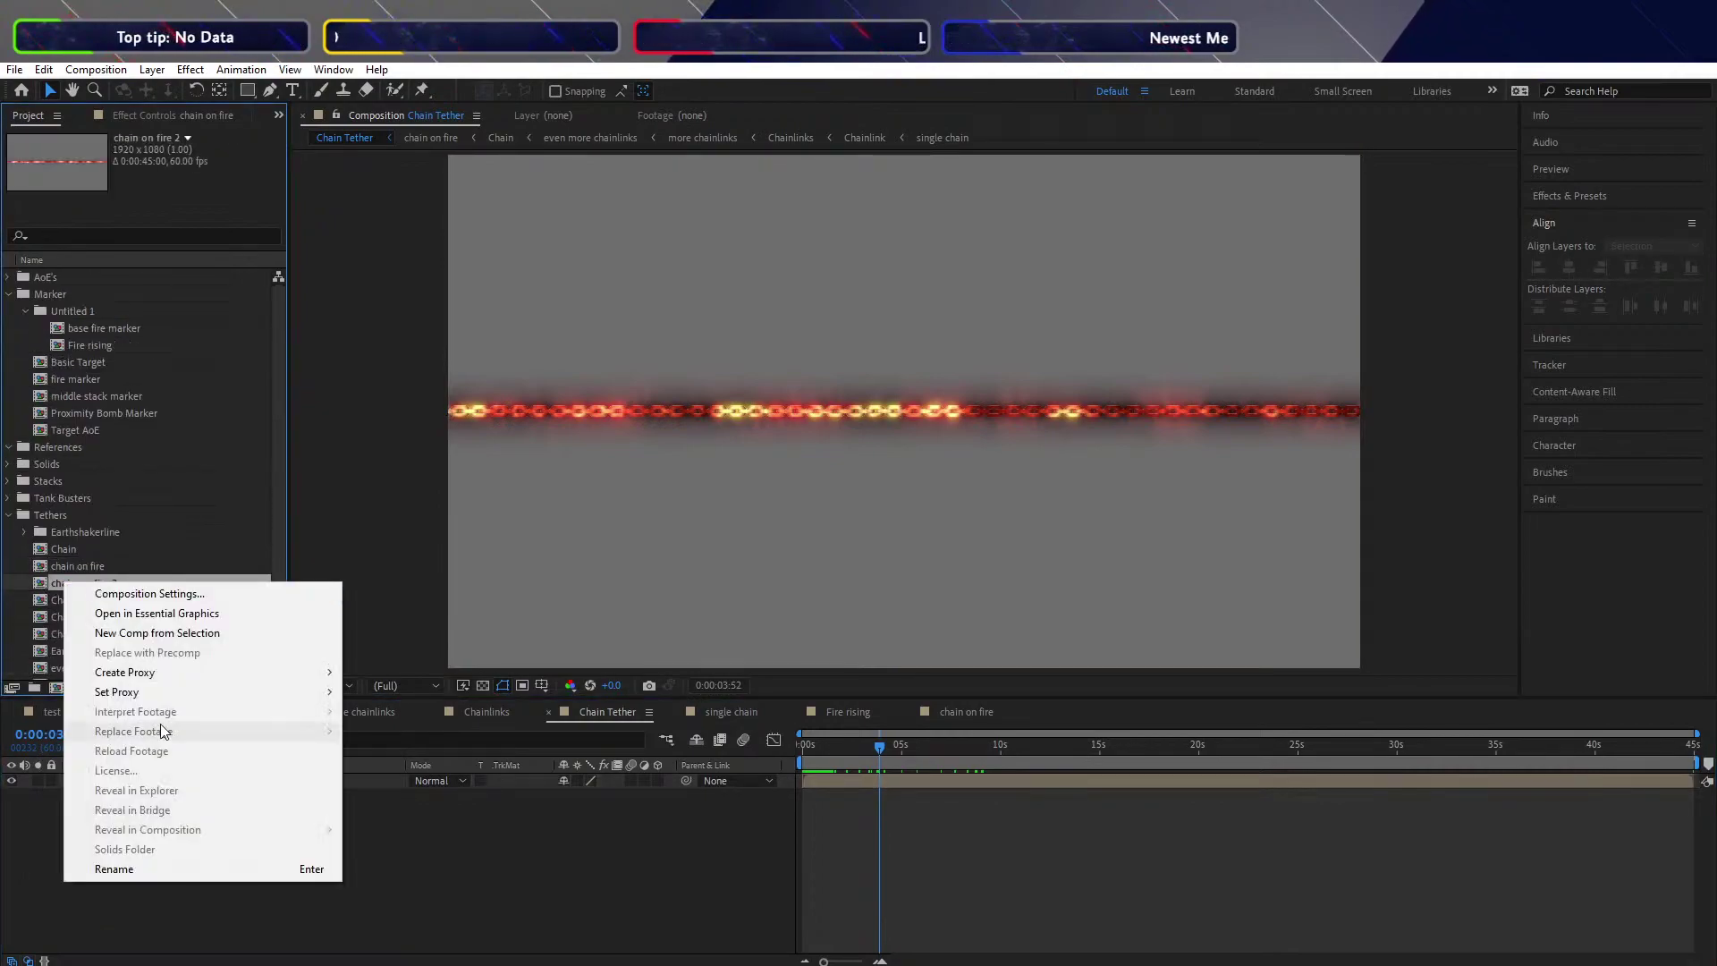
left_click(155, 870)
type("wayv")
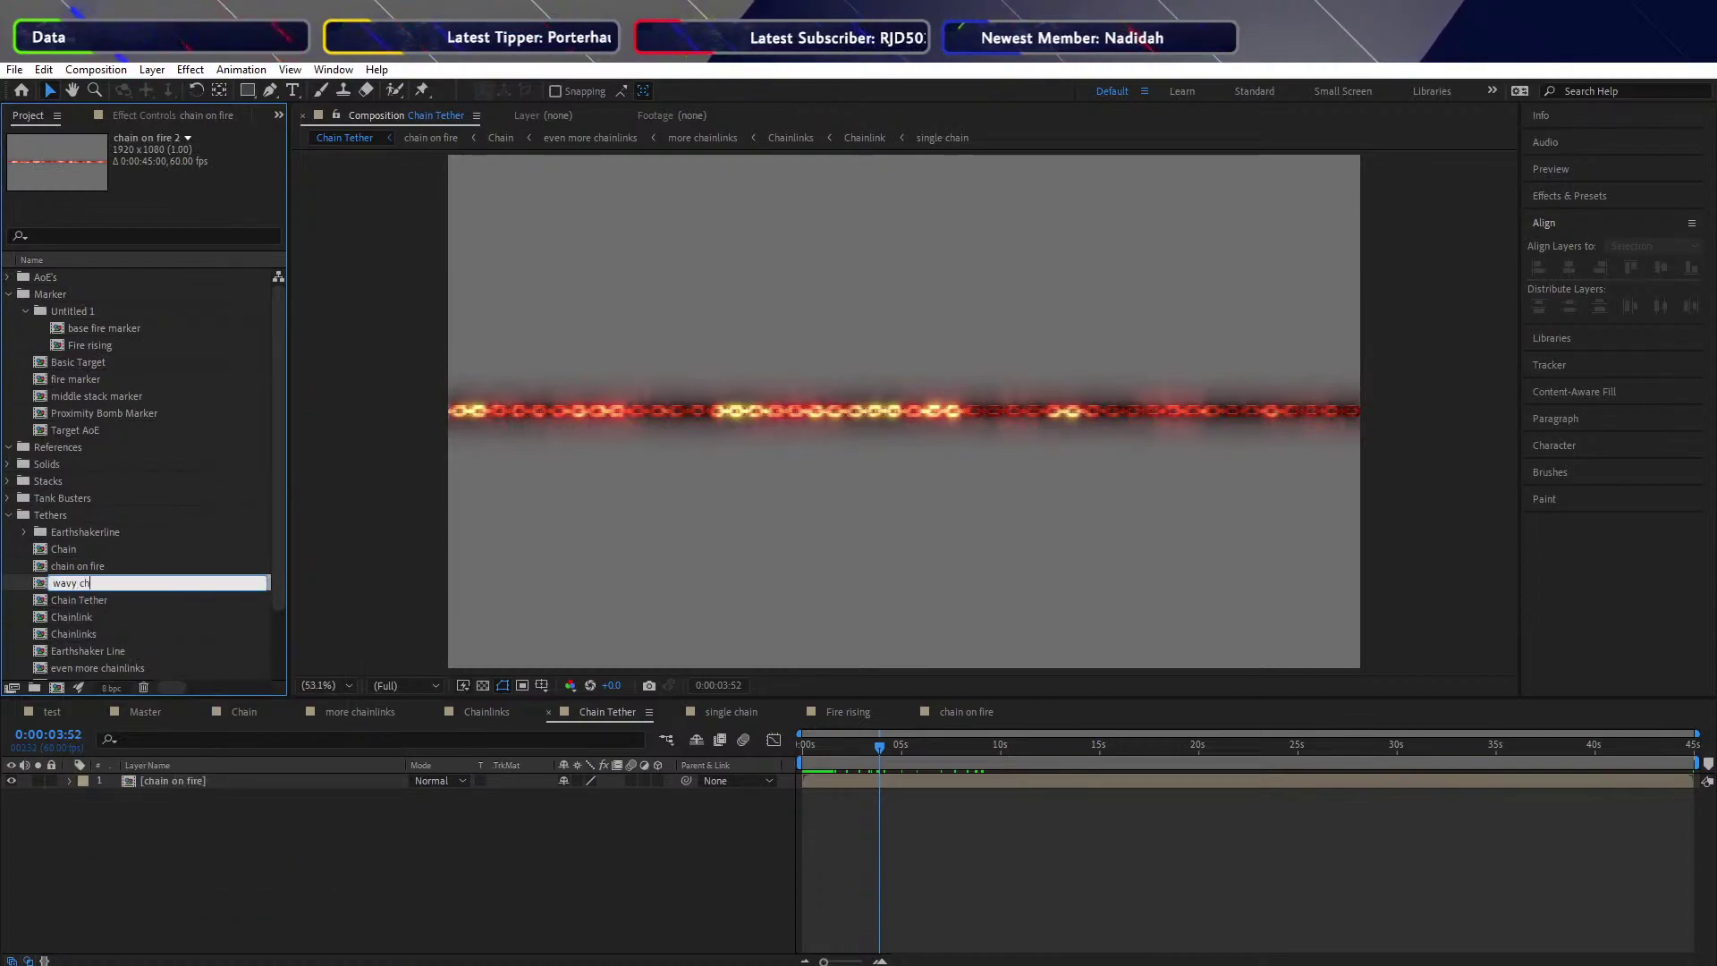
left_click(281, 878)
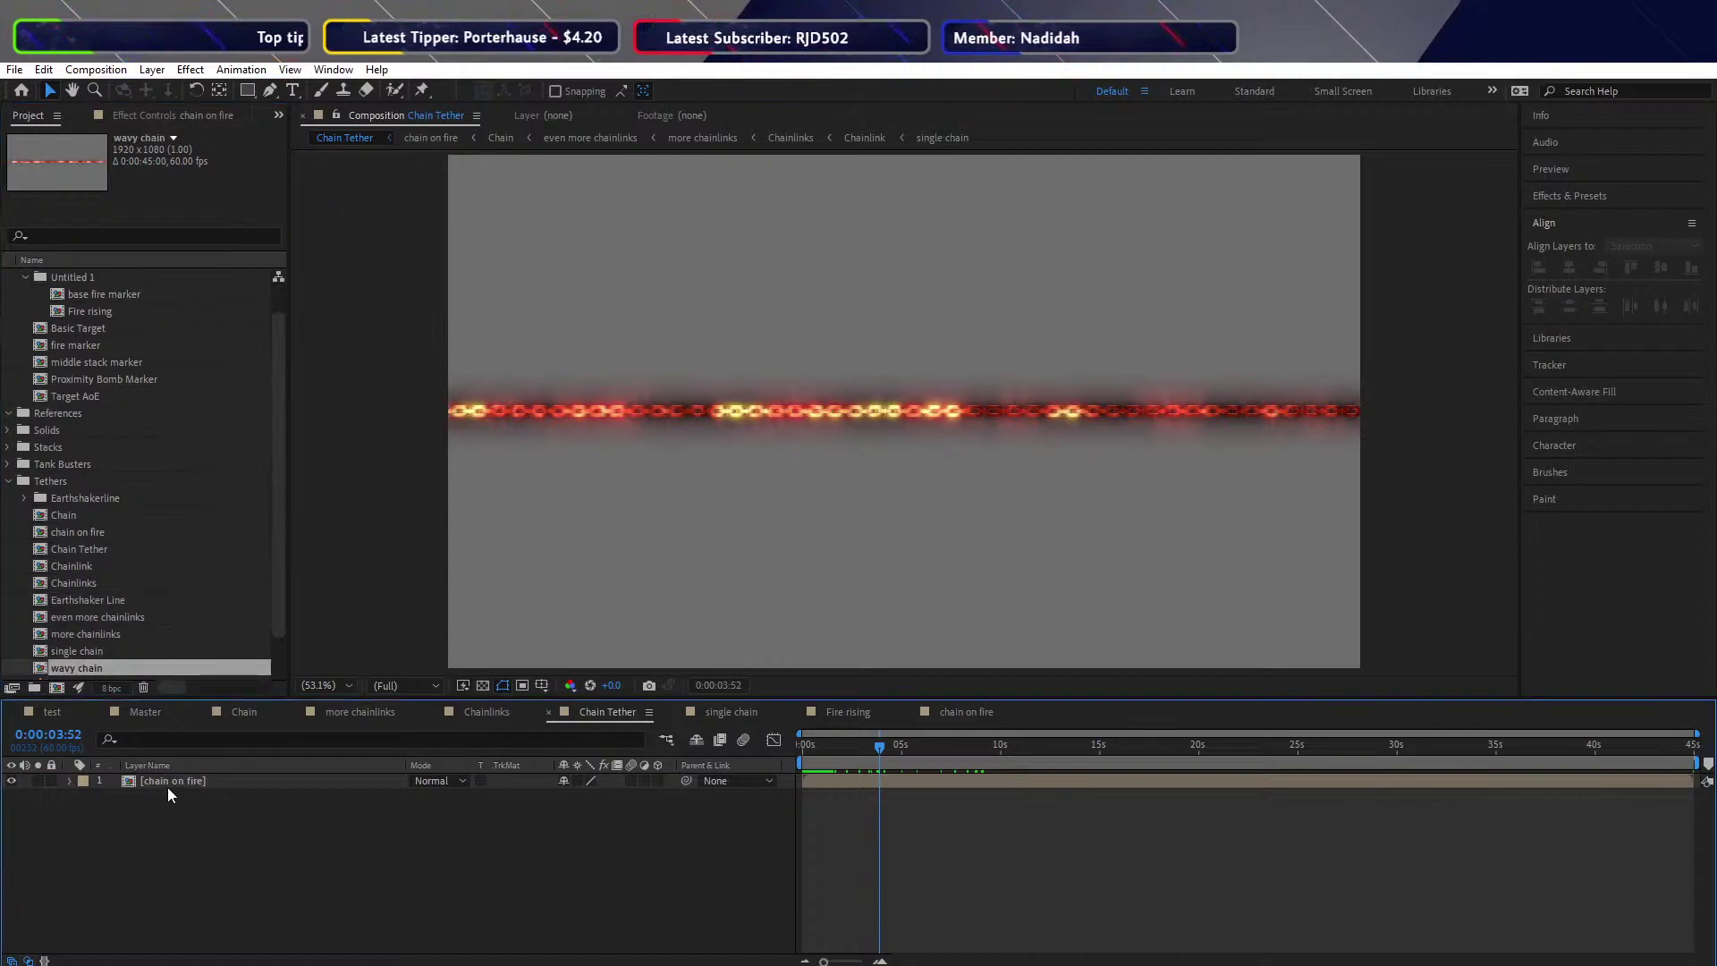
Open the wavy chain composition and add a new adjustment layer above its other layers
left_click(37, 664)
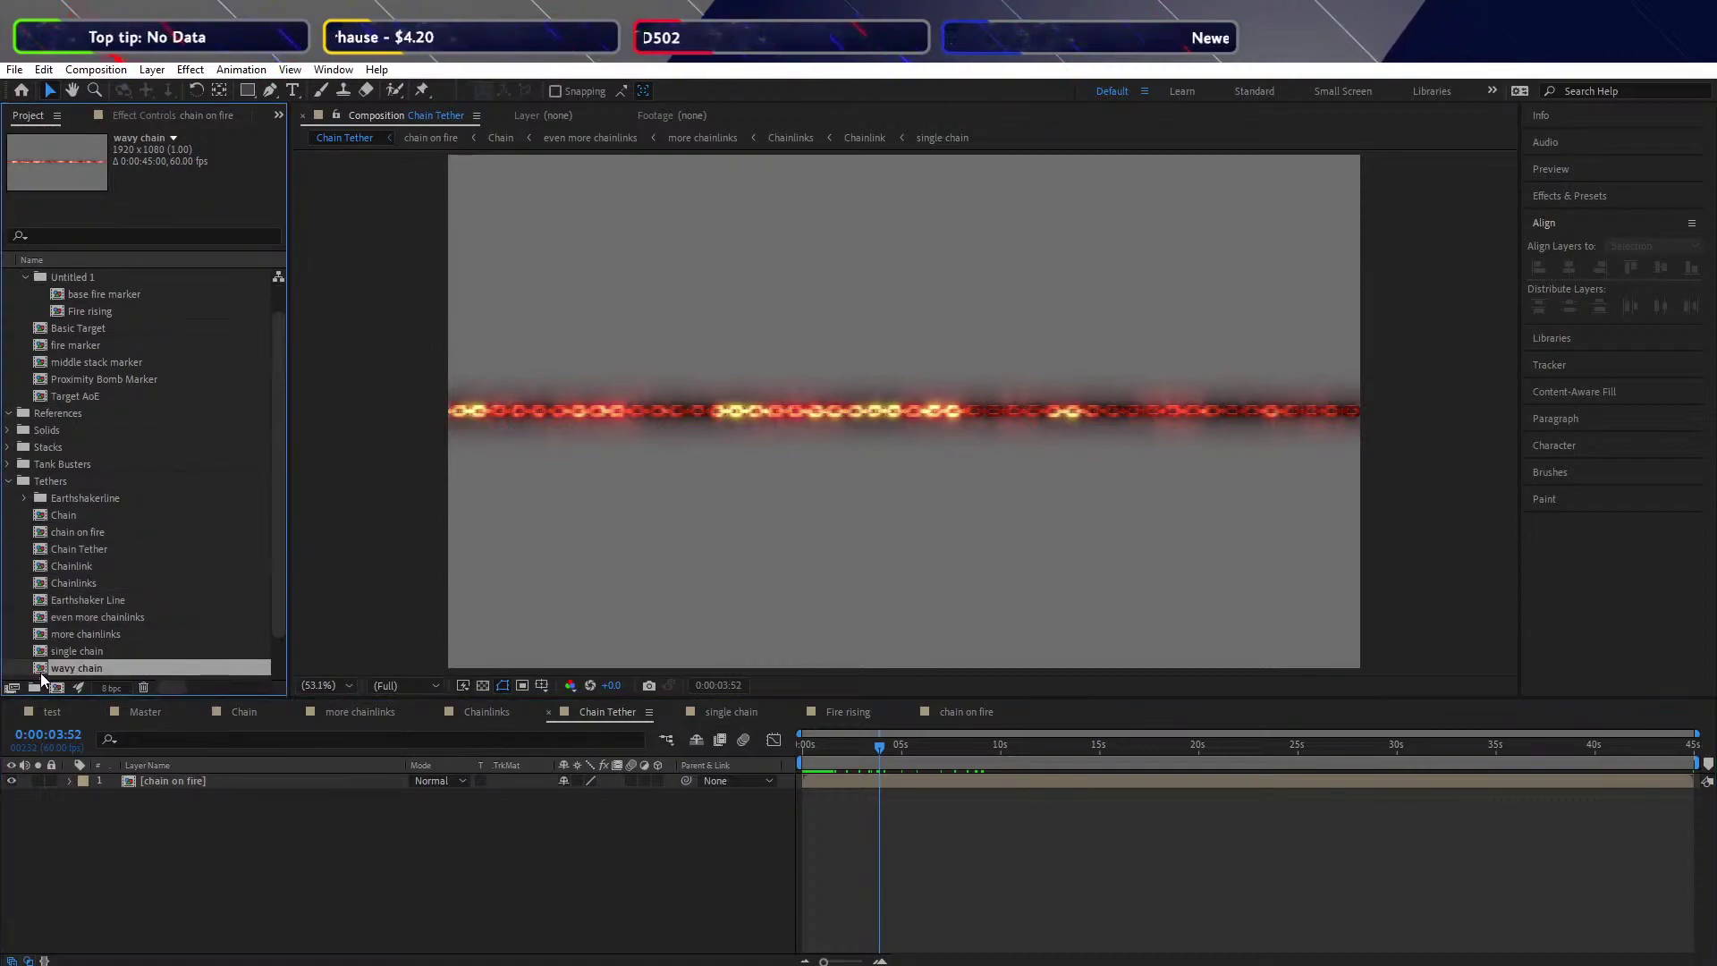
double_click(40, 671)
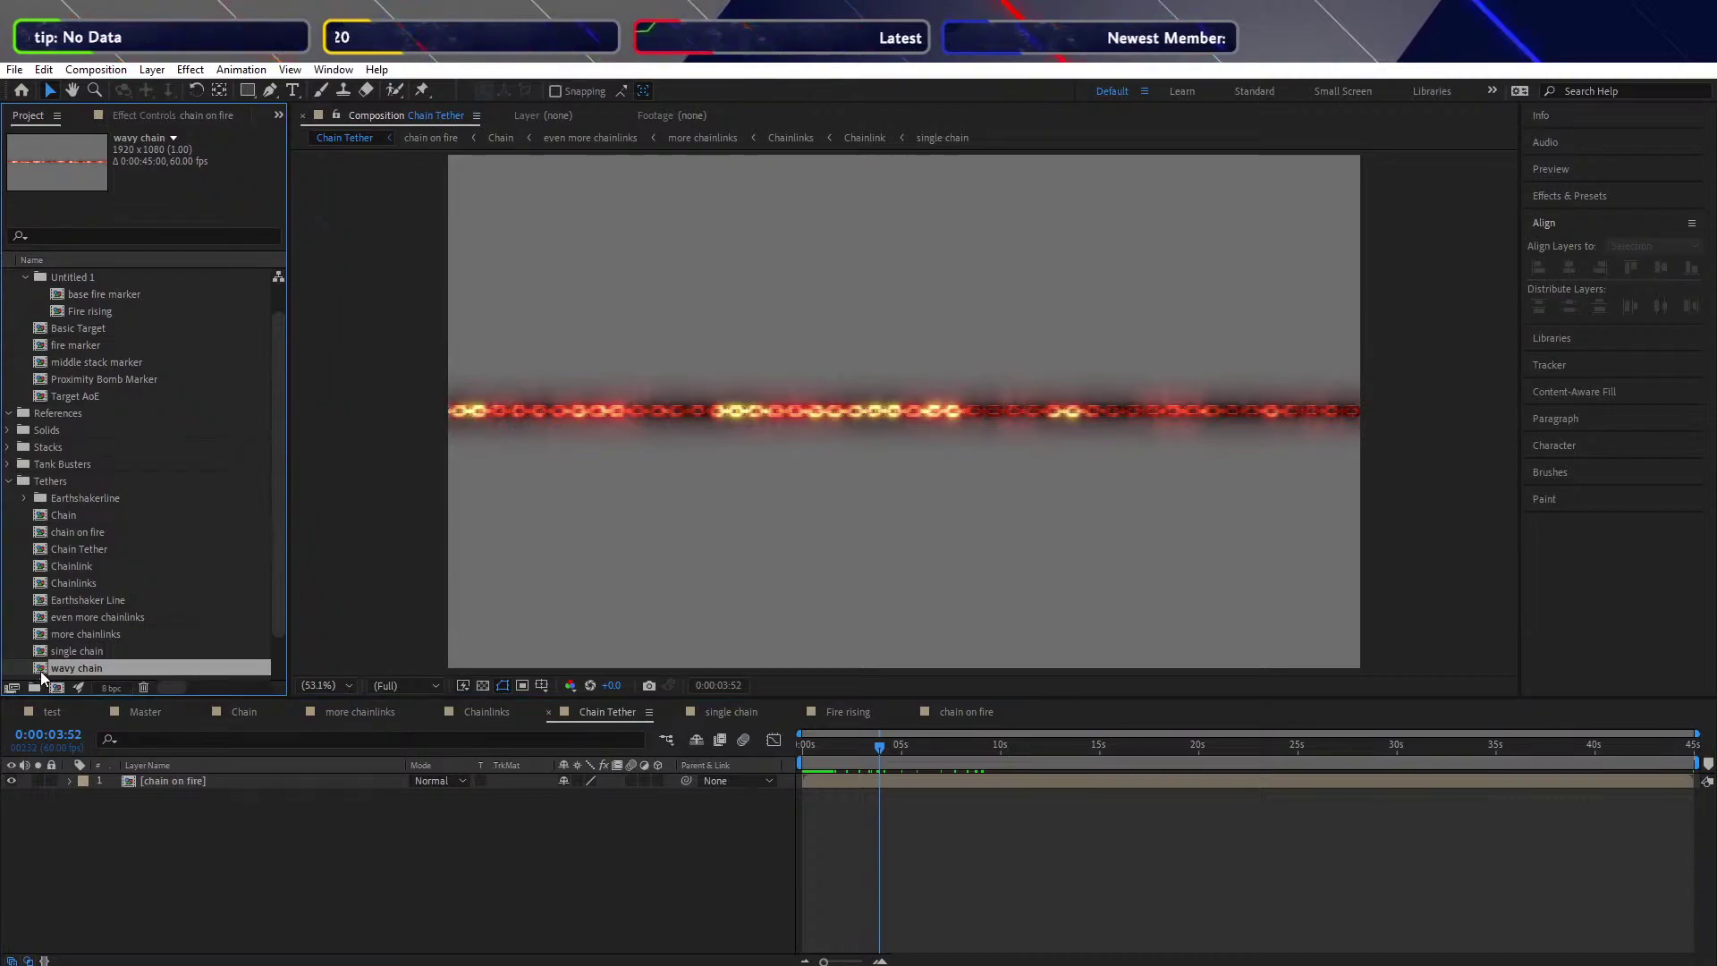
right_click(218, 889)
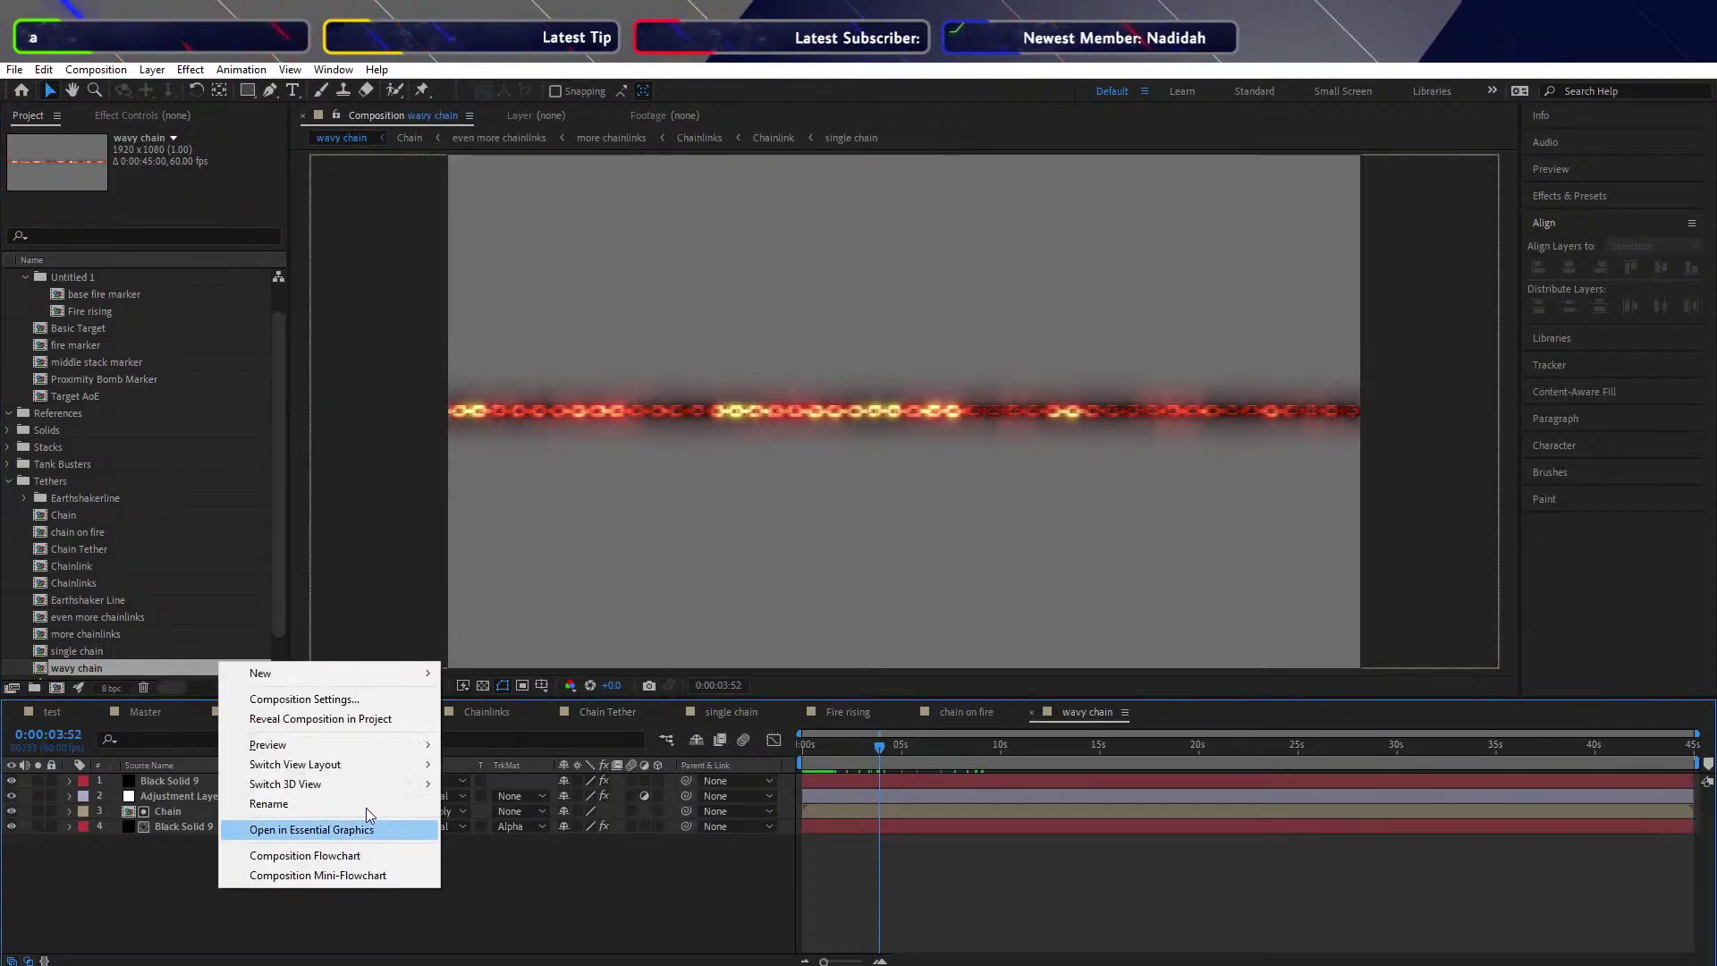
mouse_move(331, 673)
left_click(508, 812)
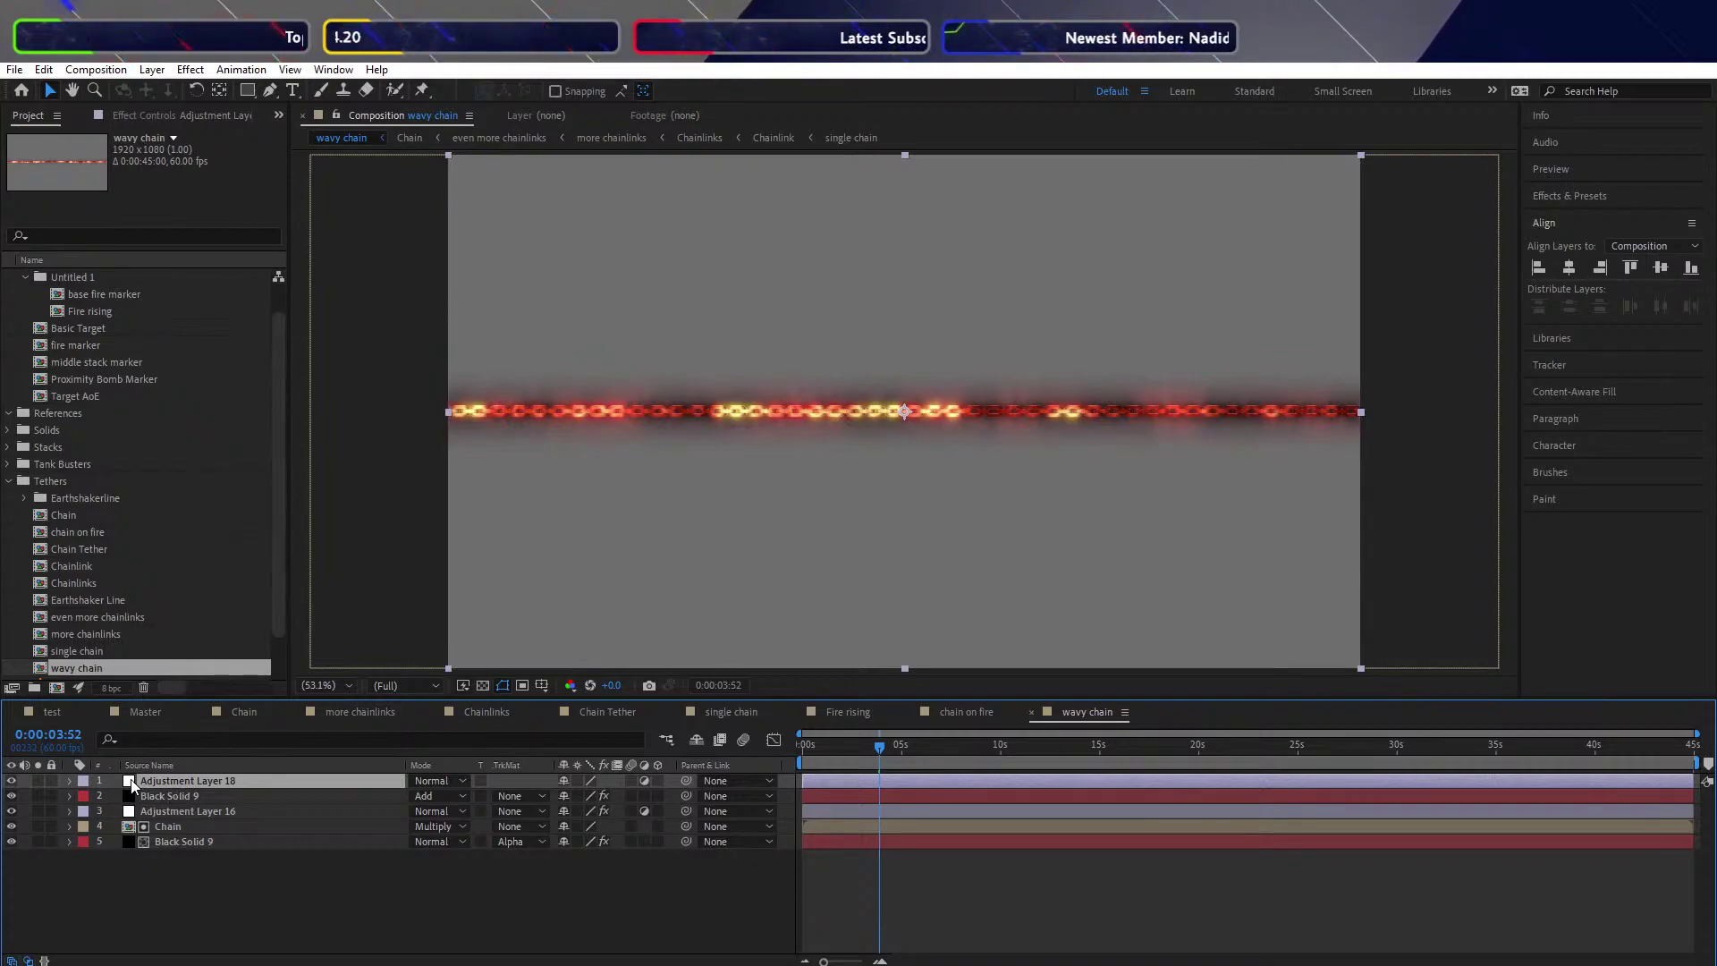
Search the effects for wave and apply Wave Warp to the topmost adjustment layer in the wavy chain composition
right_click(132, 785)
left_click(181, 906)
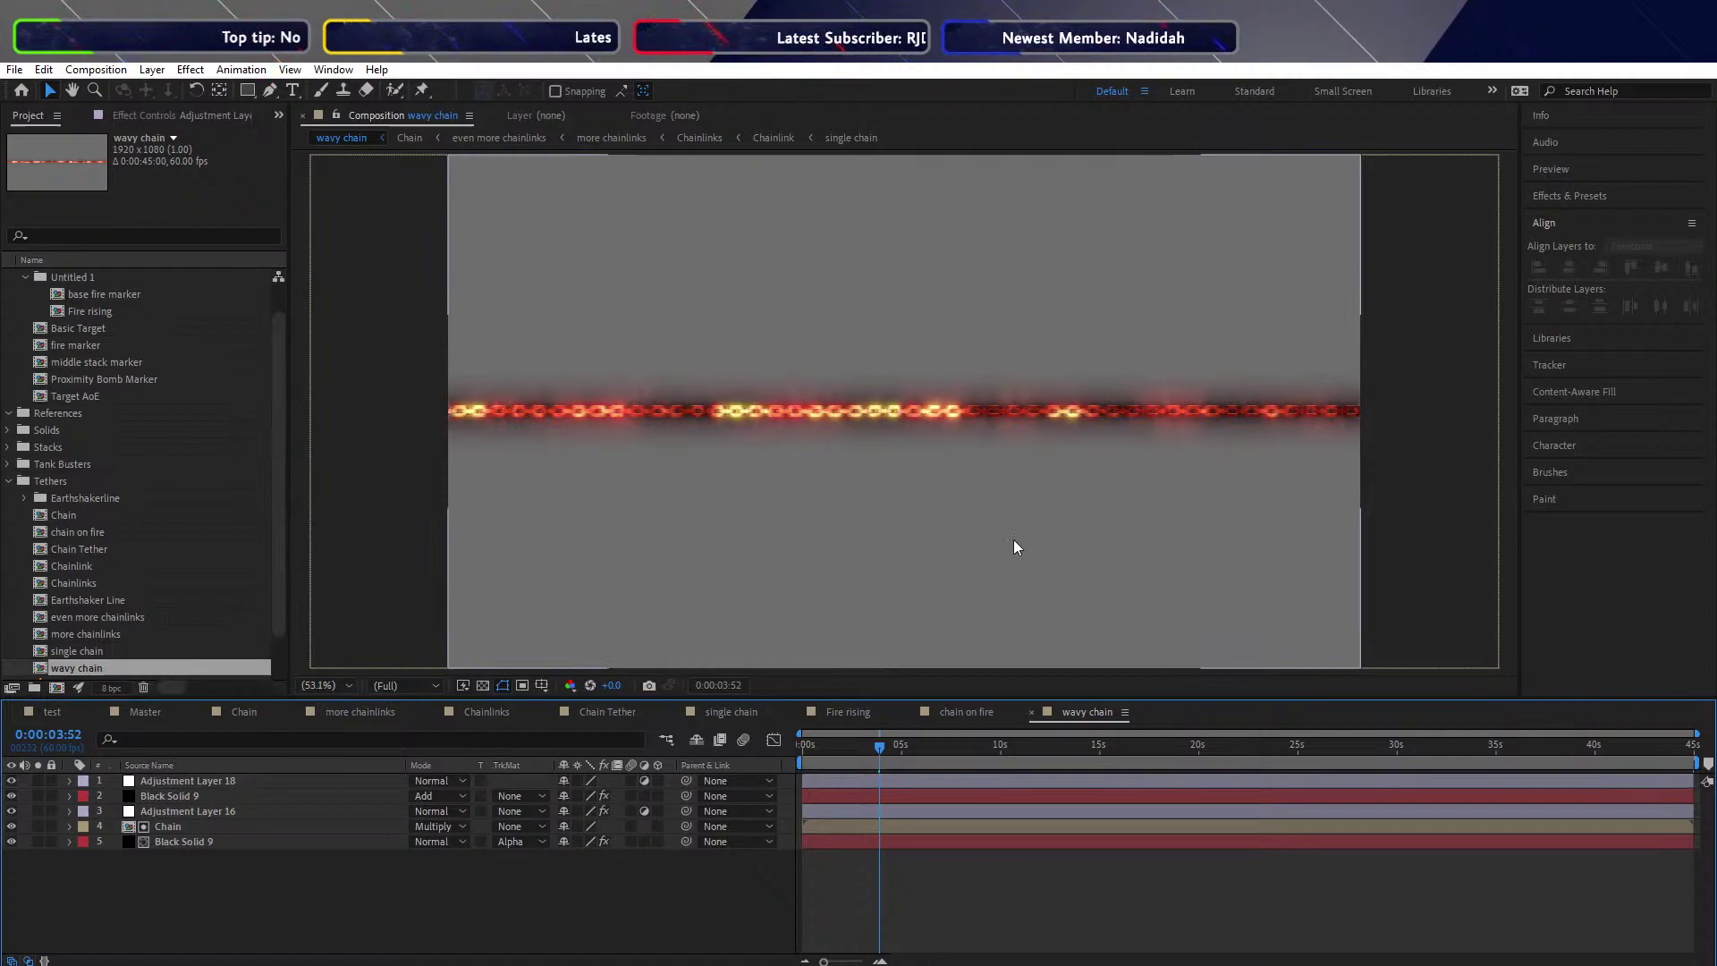
left_click(1567, 195)
key("ctrl+f")
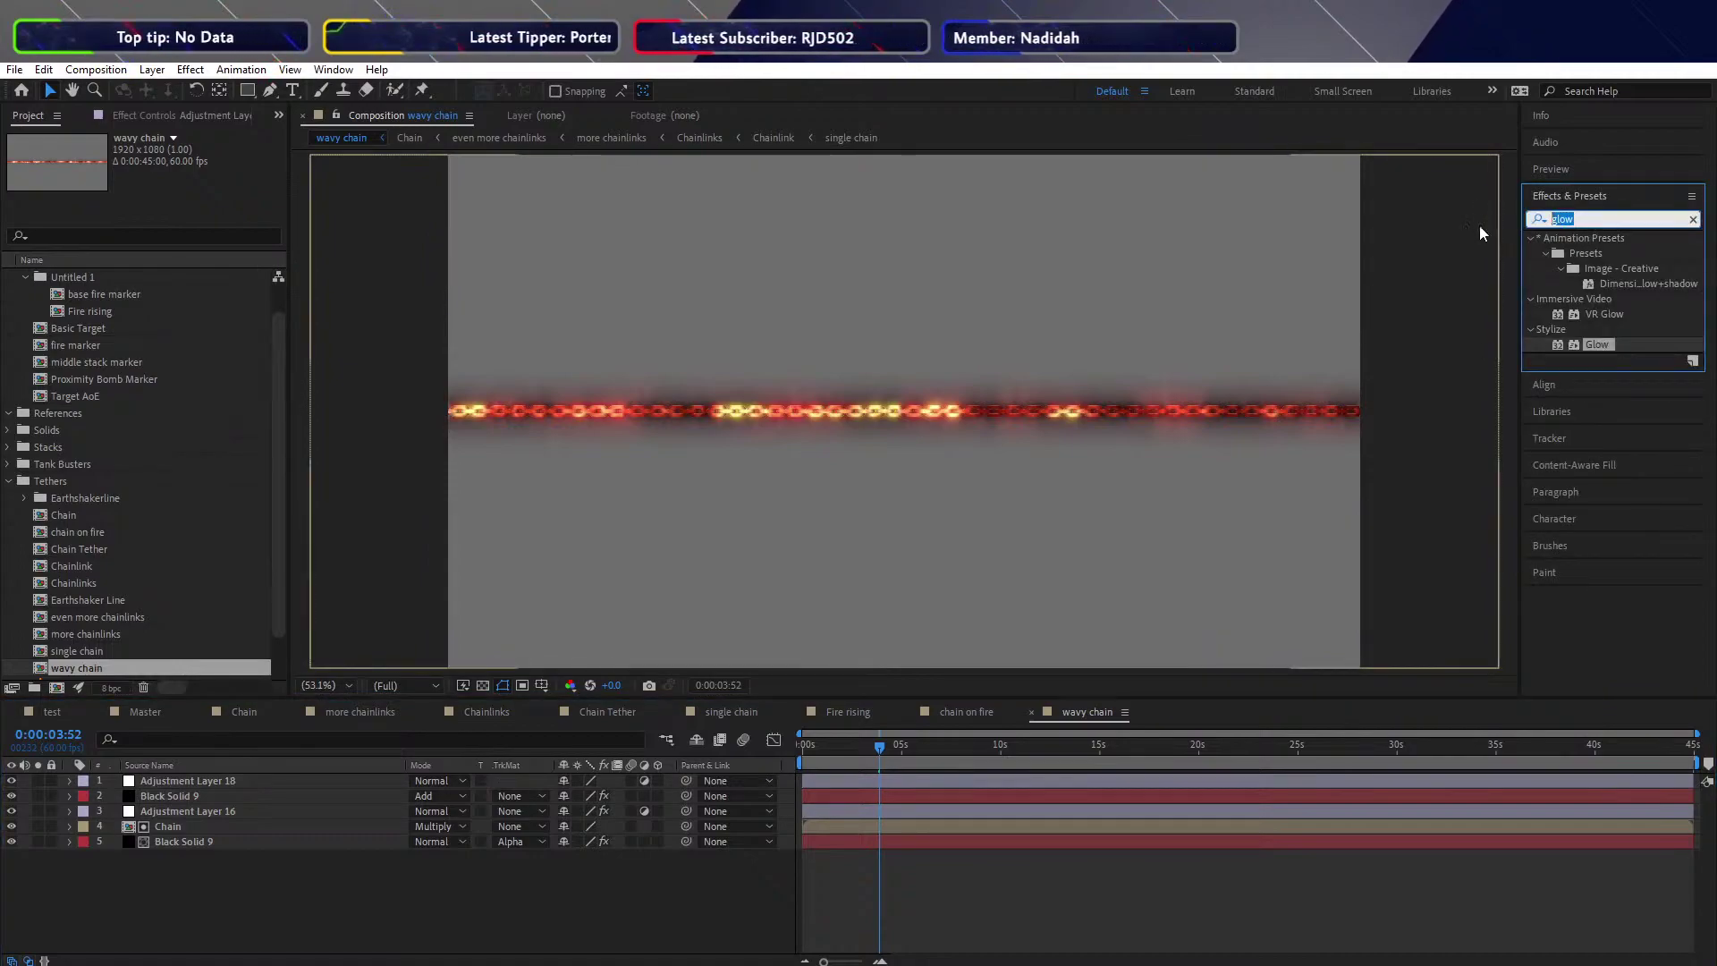
type("wave")
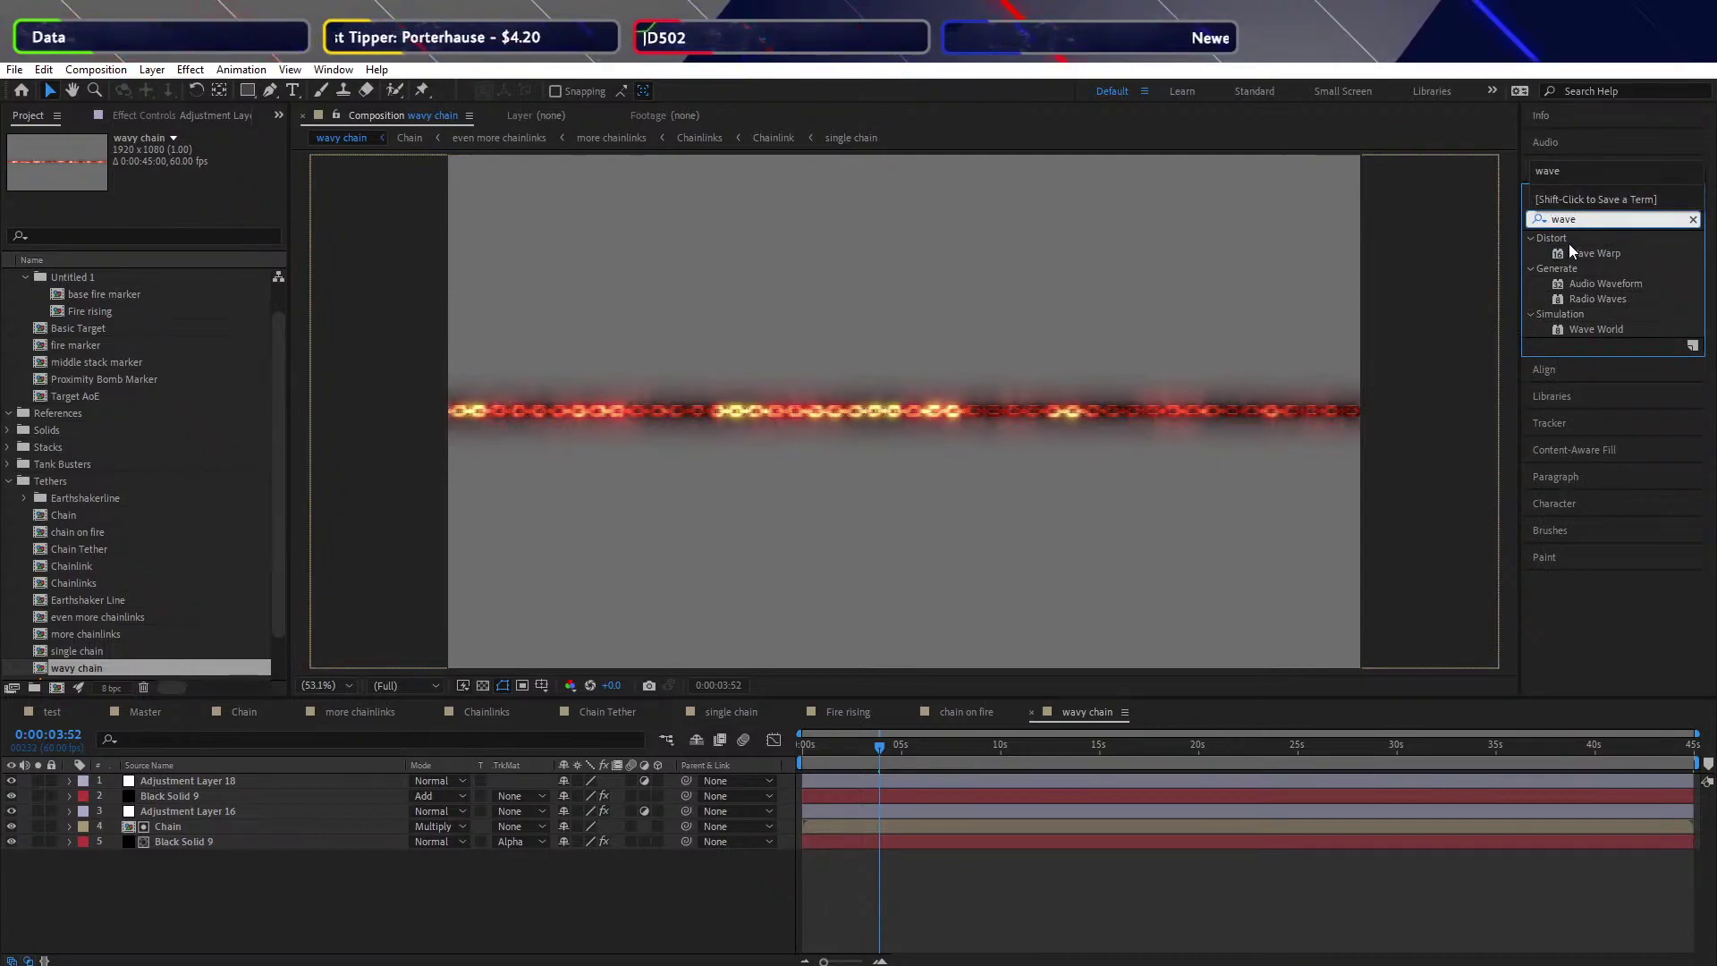
left_click(1574, 253)
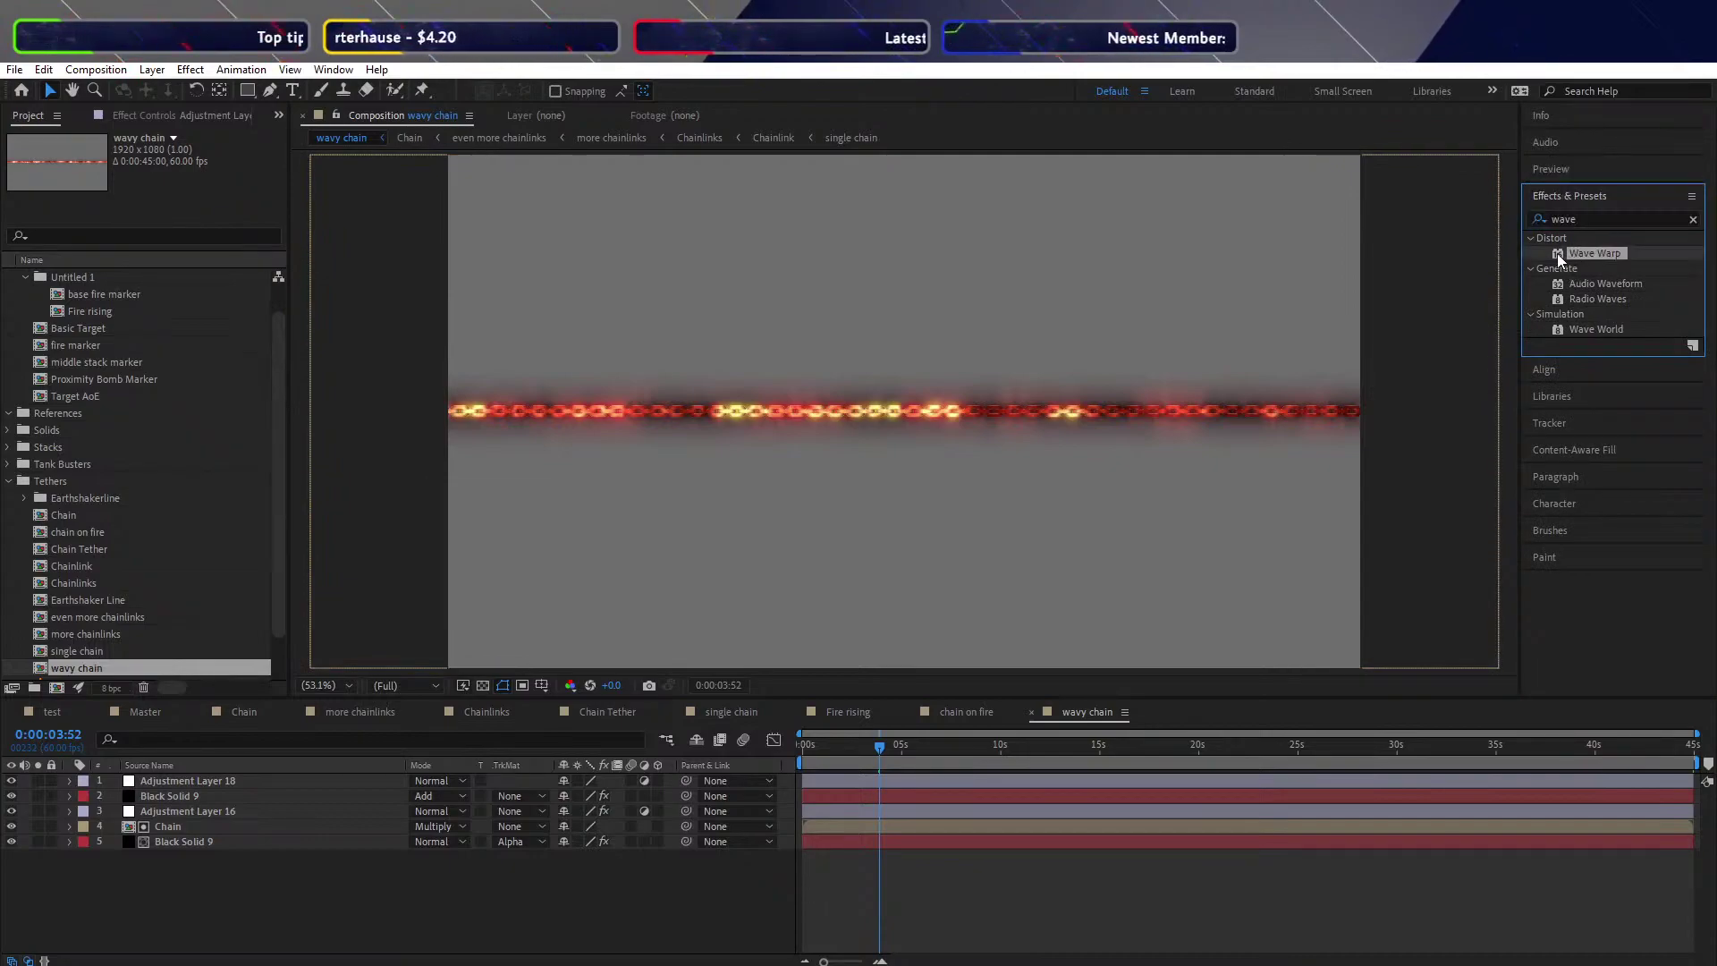
left_click_drag(1558, 254, 186, 780)
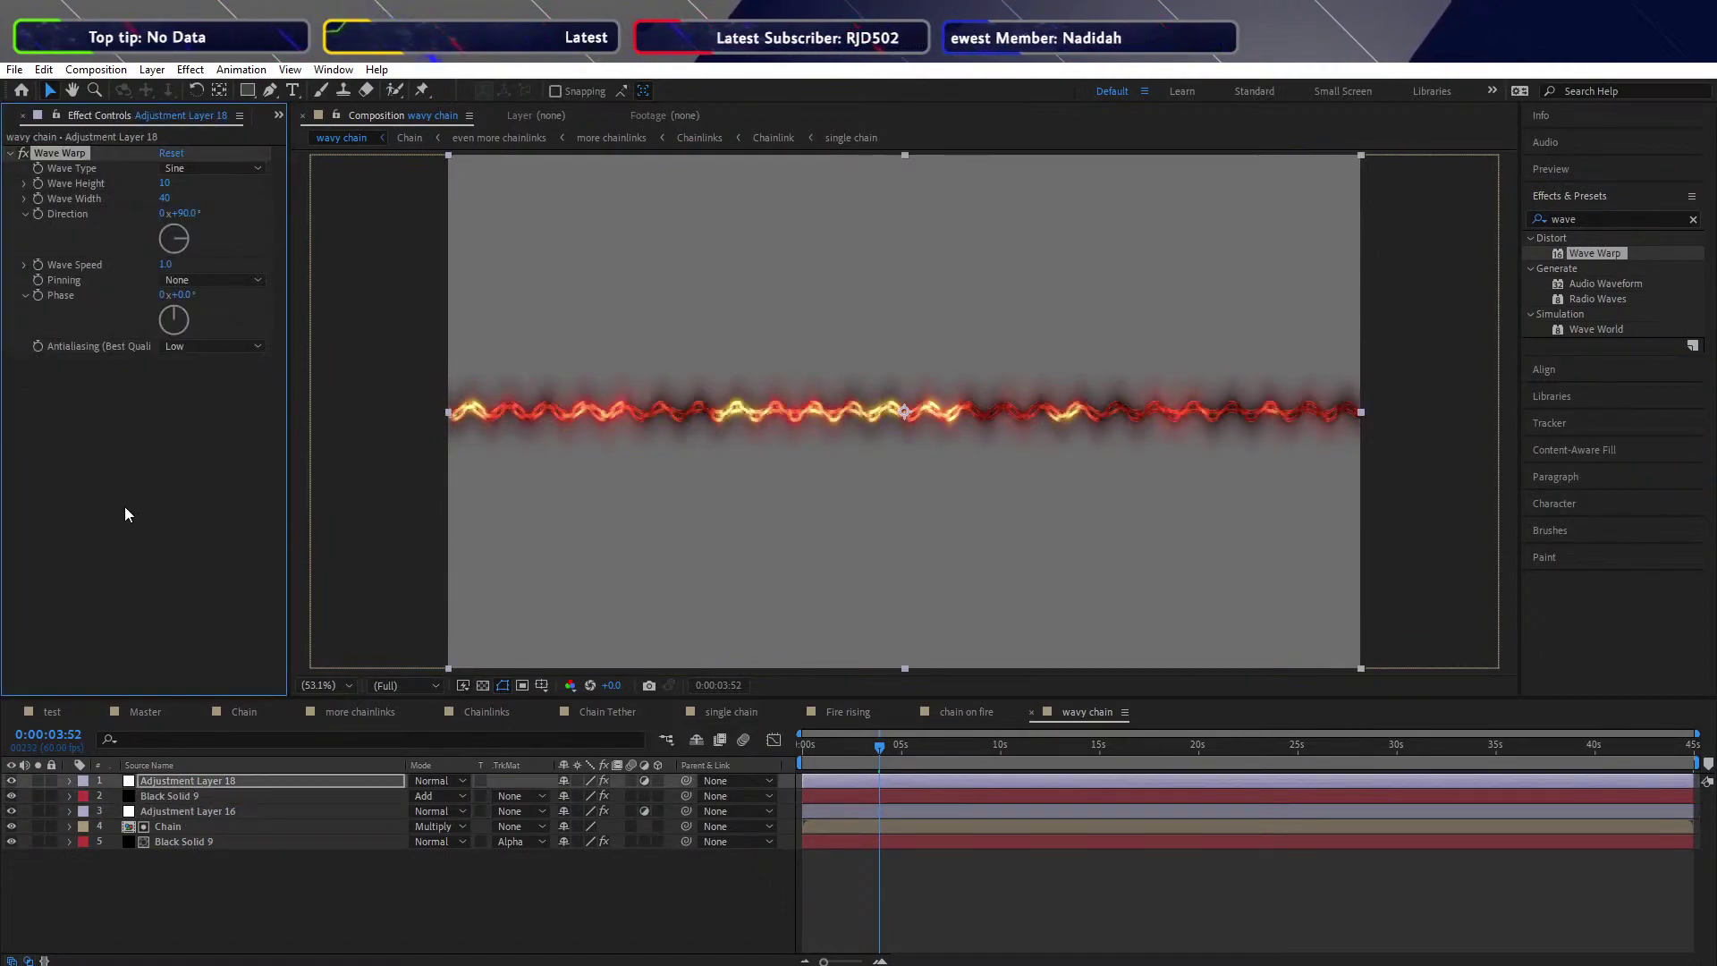
Set the Wave Warp effect to Wave Height 10 and Wave Width 235, and preview the waving chain from the start
left_click_drag(163, 183, 165, 188)
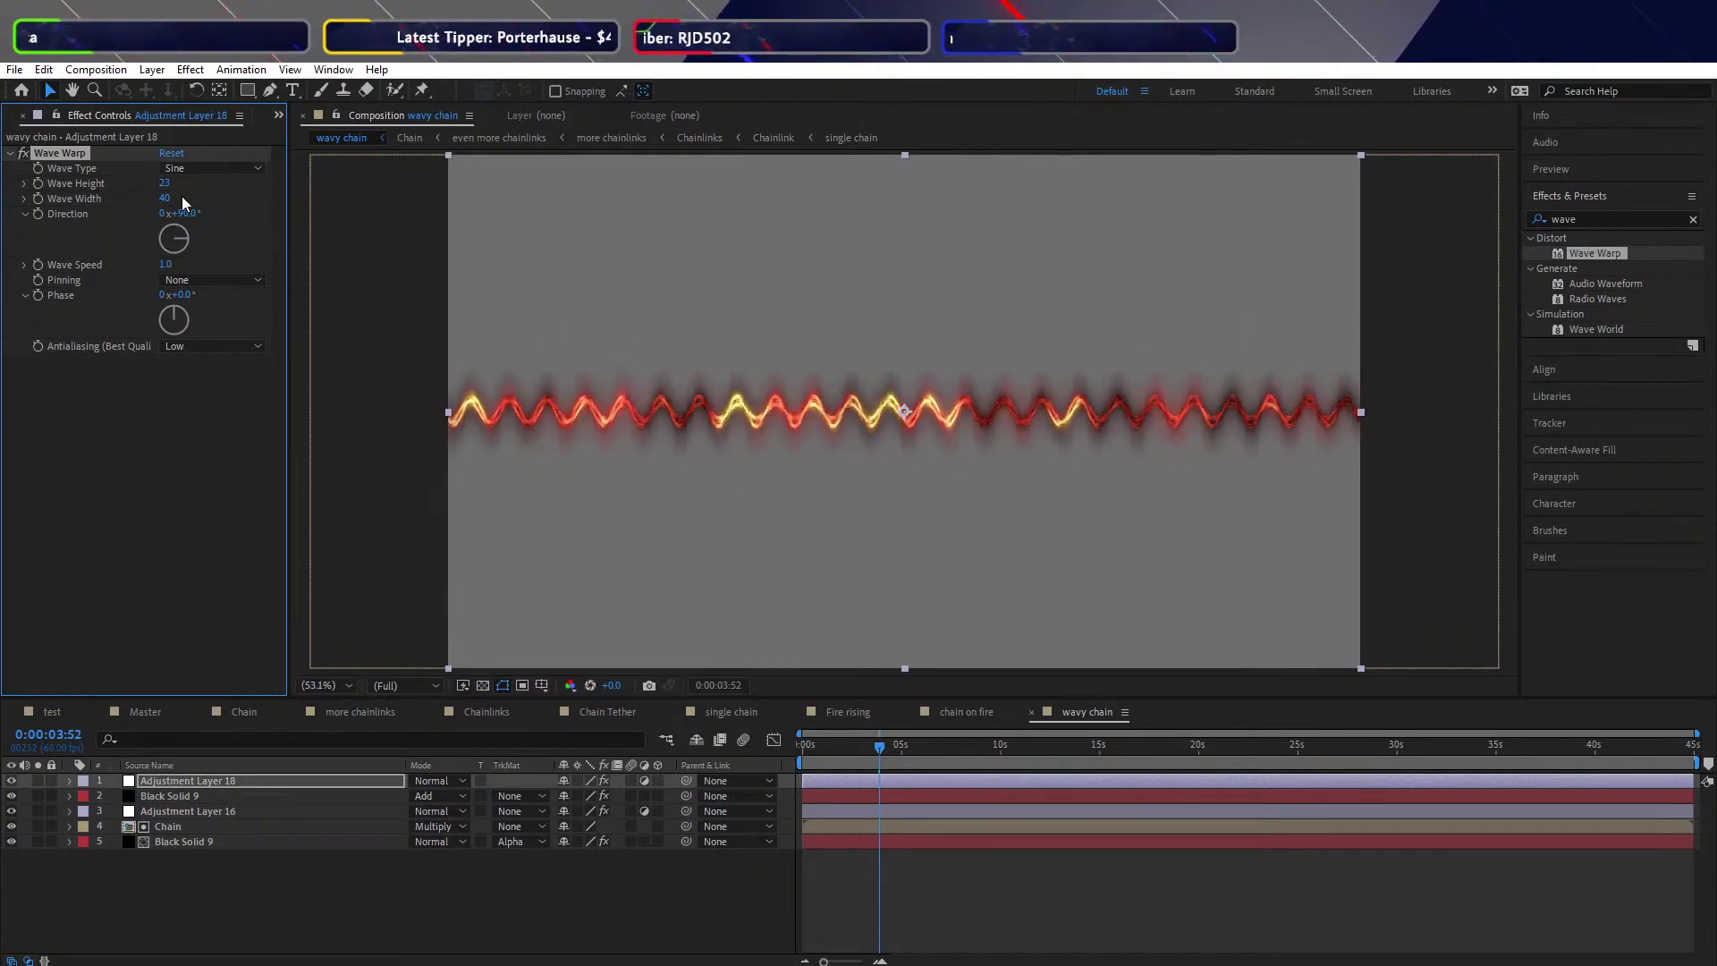
left_click_drag(296, 195, 1716, 165)
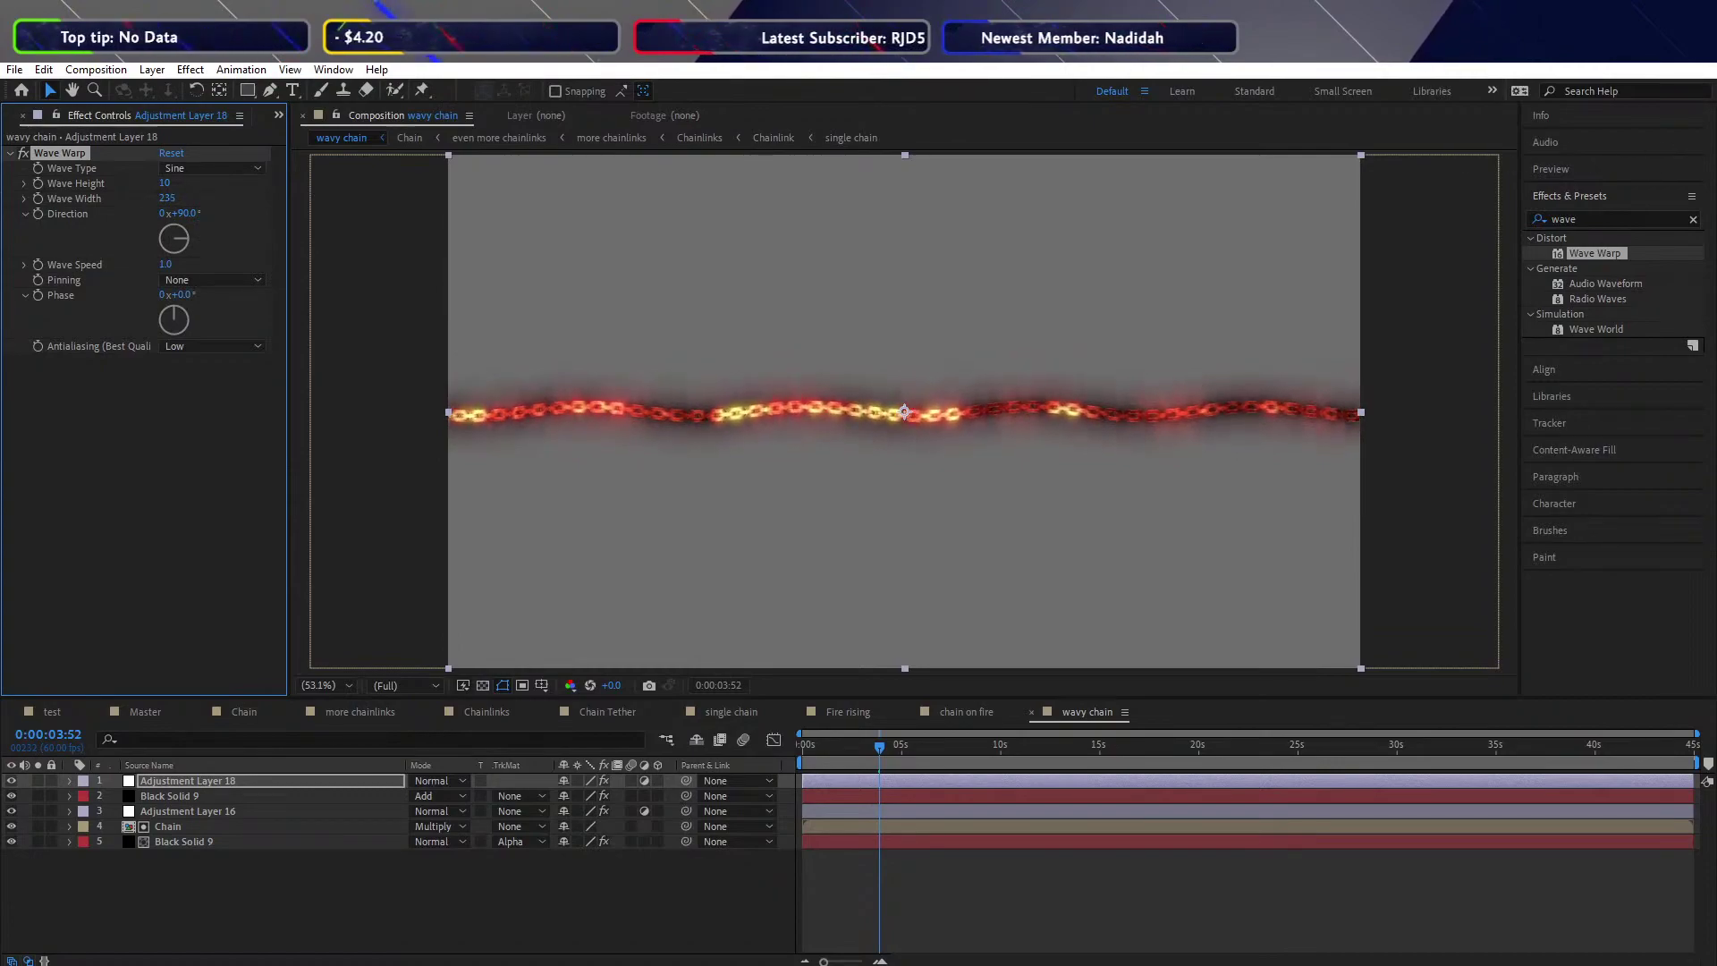
key("space")
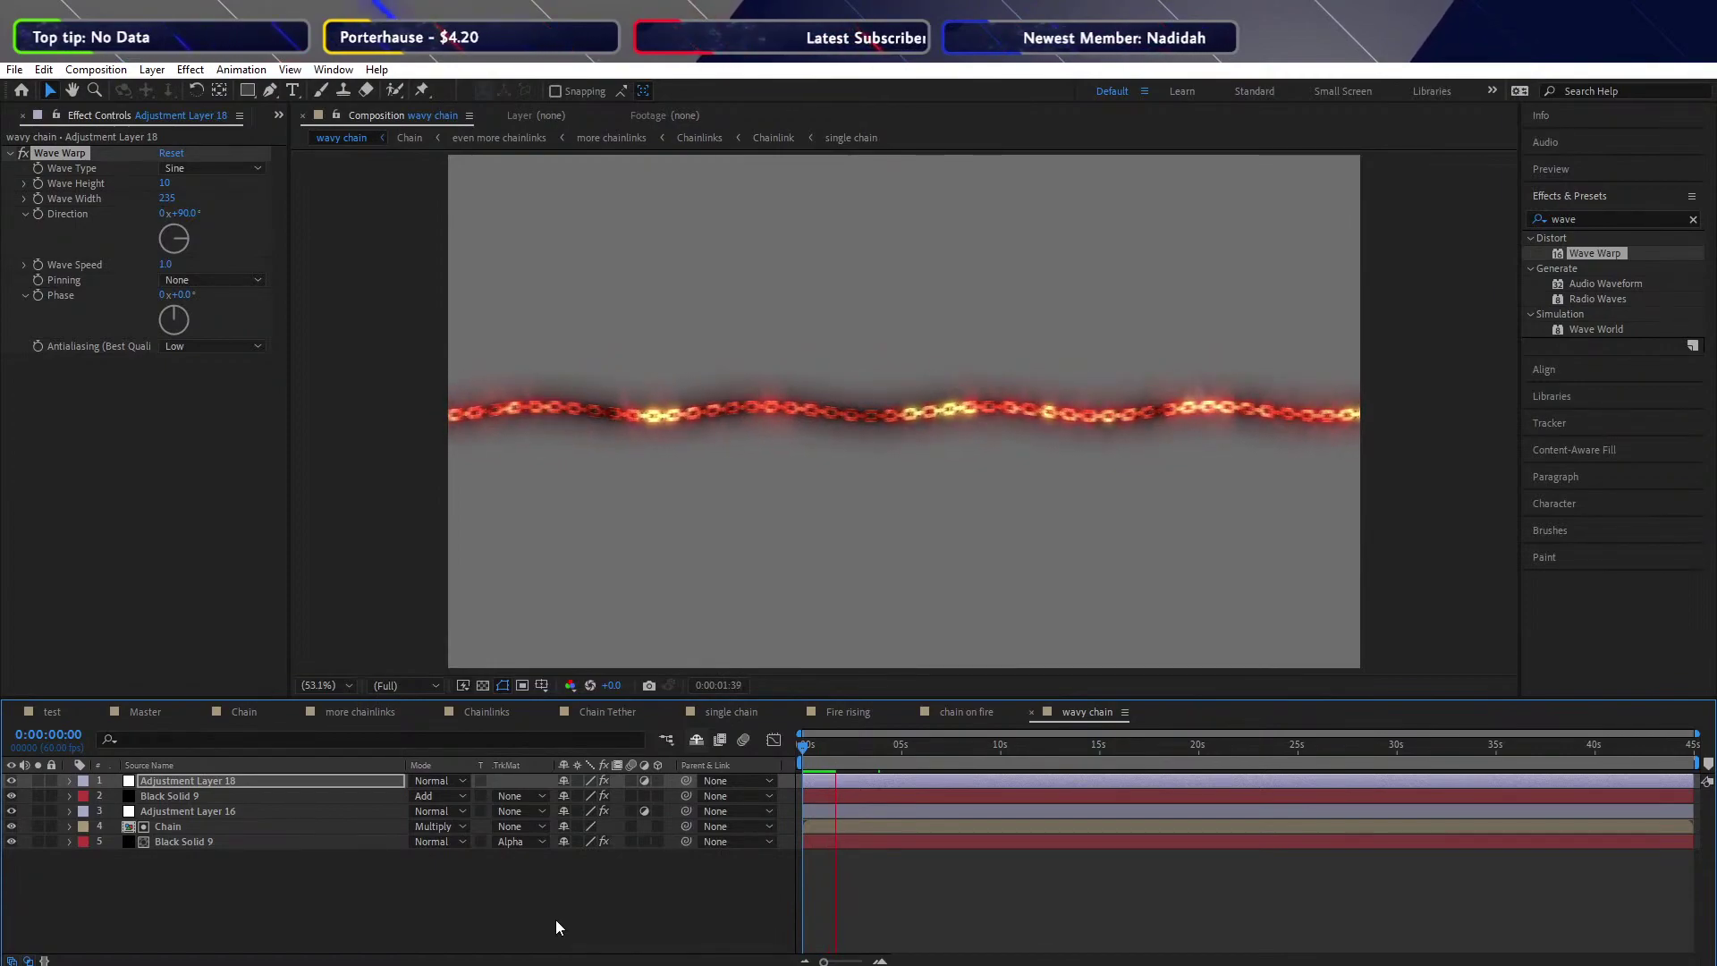
Try a Curves effect on the topmost adjustment layer of the wavy chain composition
key("space")
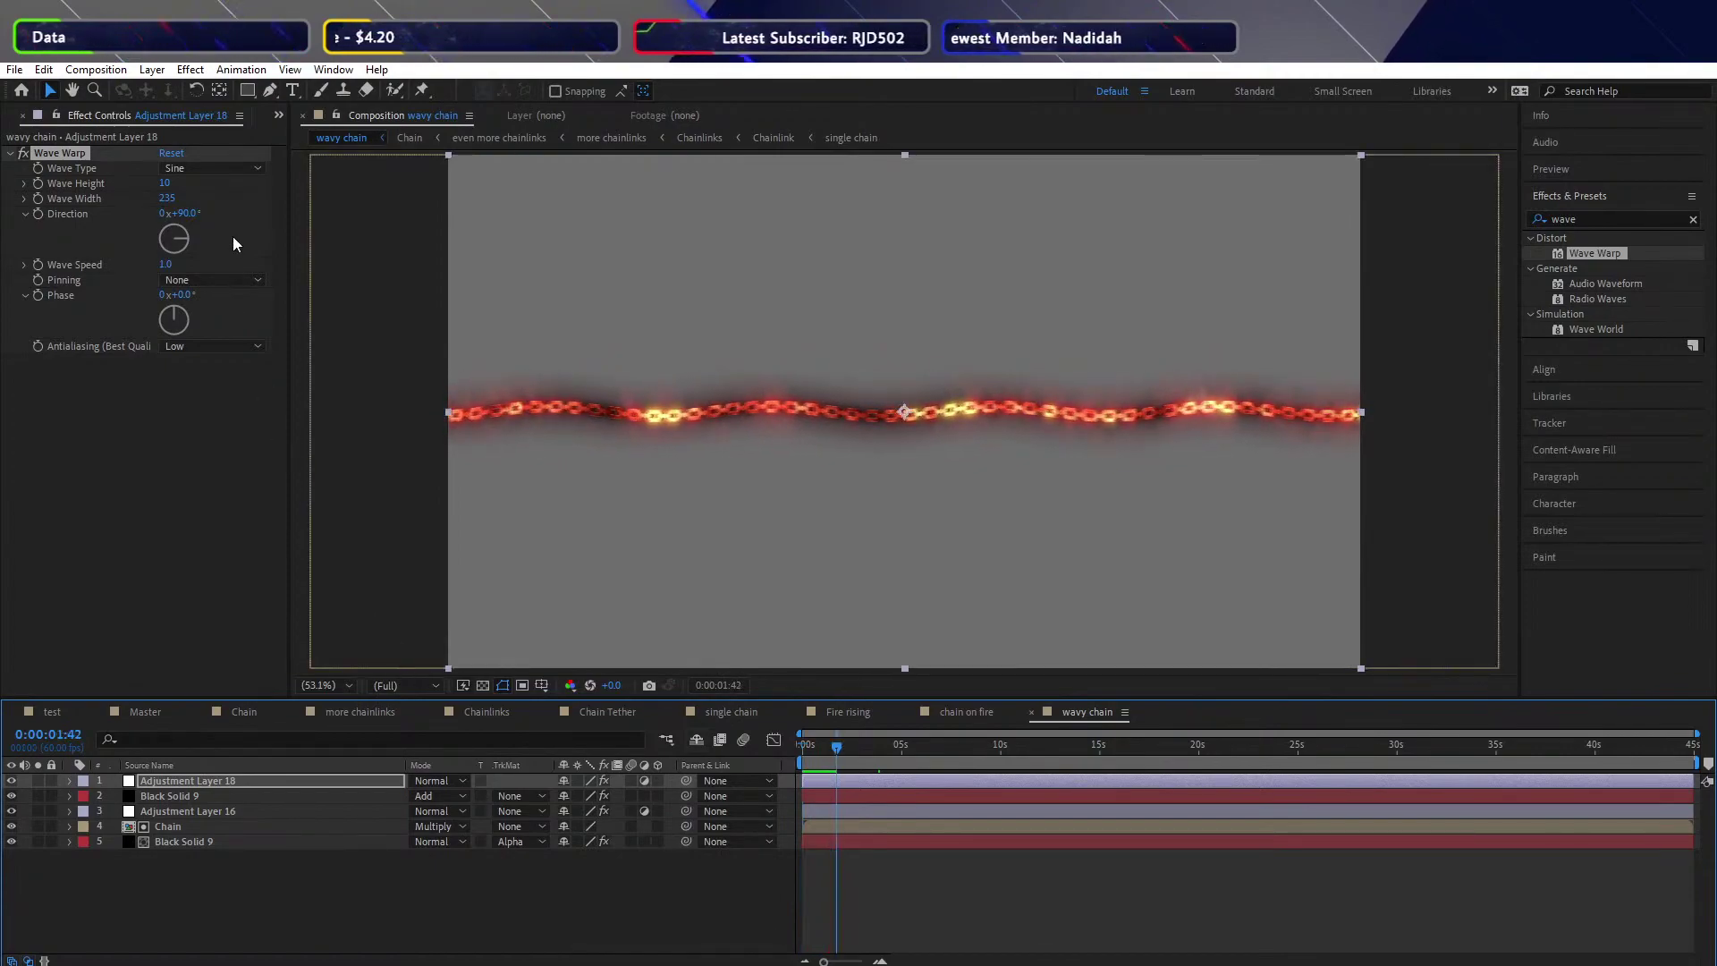
left_click(193, 796)
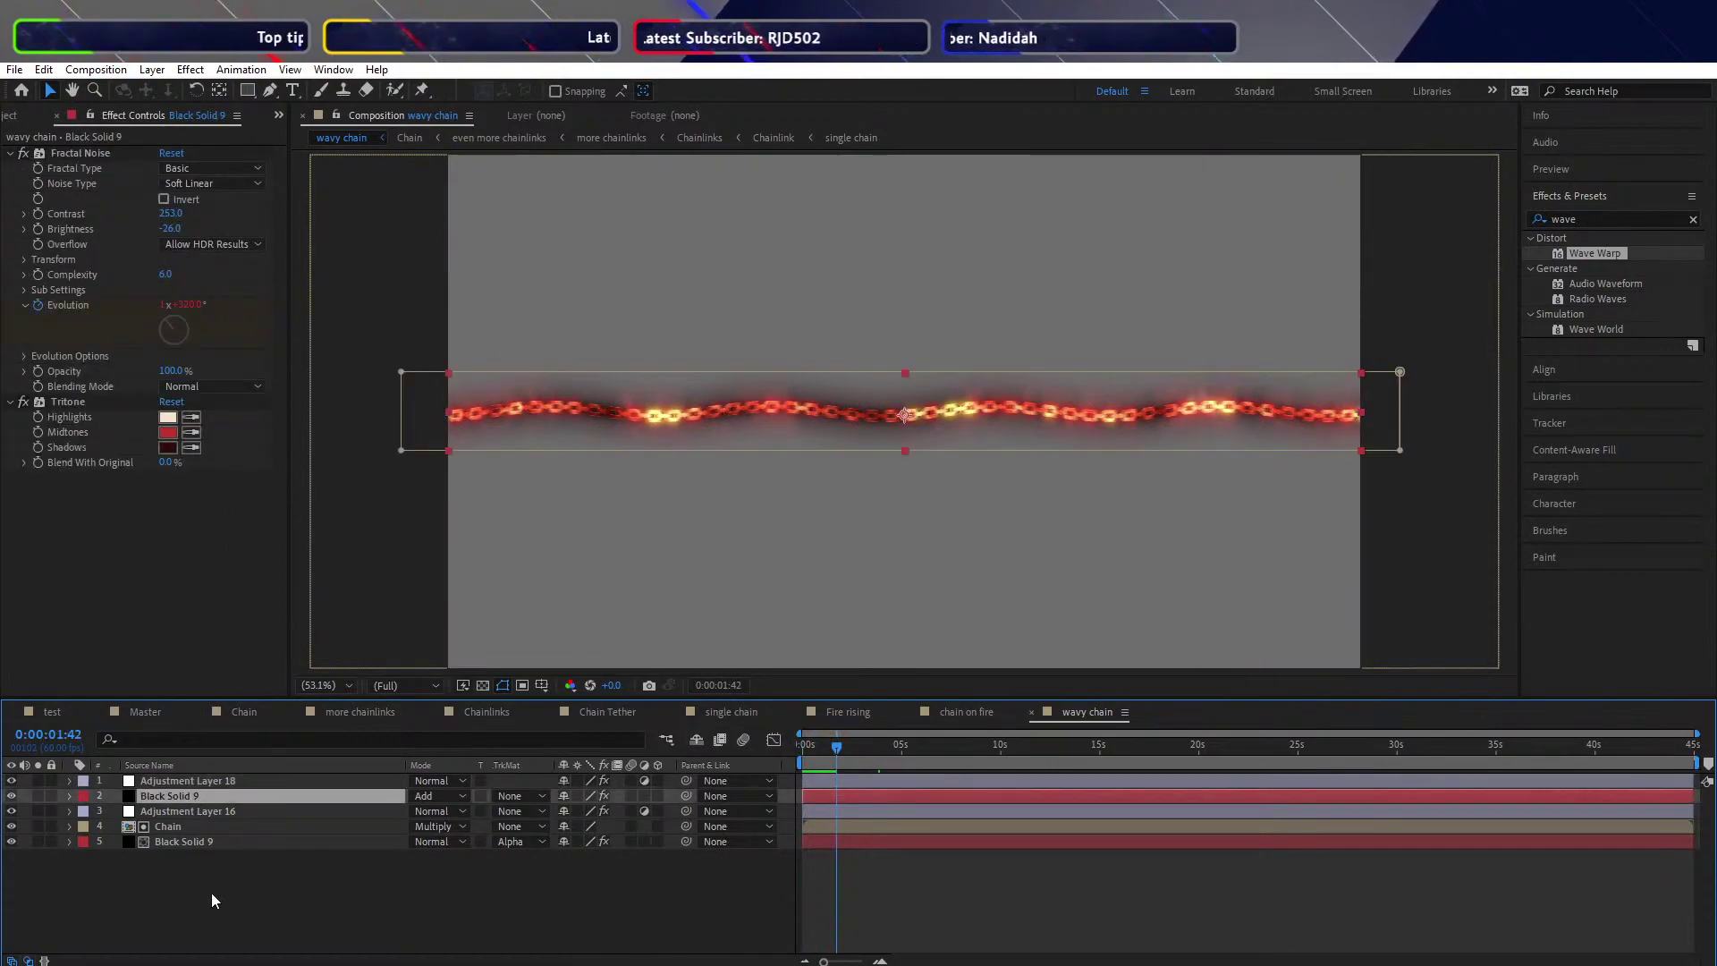
left_click(211, 892)
left_click(168, 778)
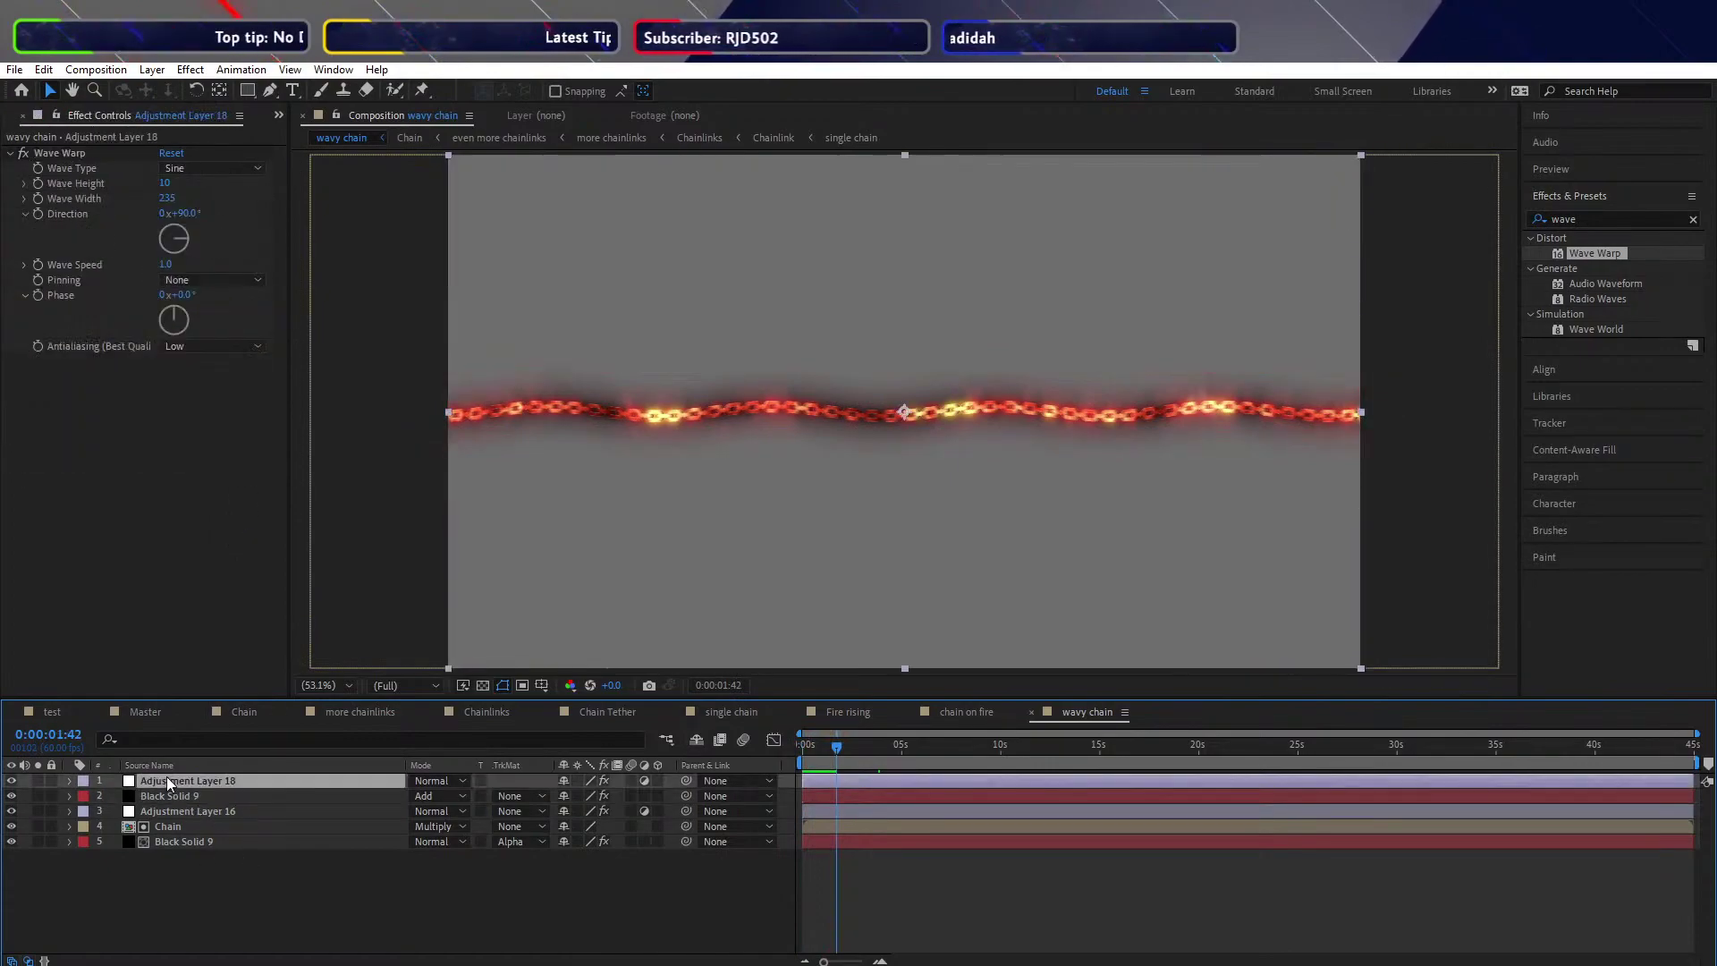
left_click(1625, 218)
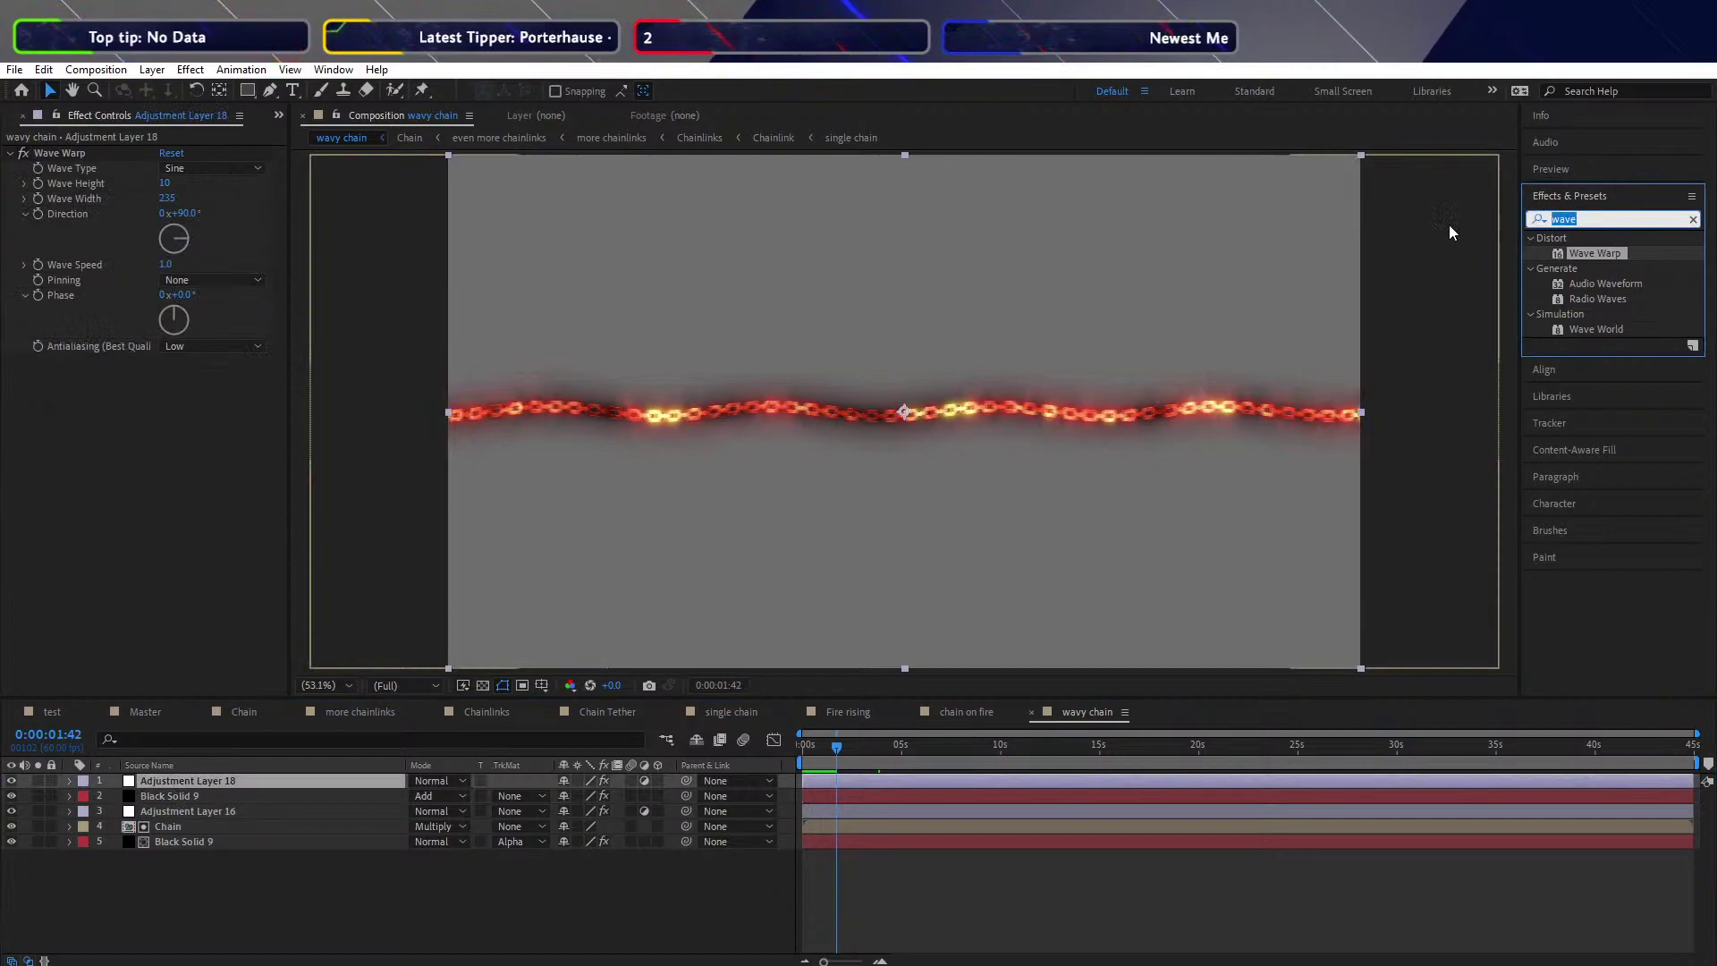
type("curv")
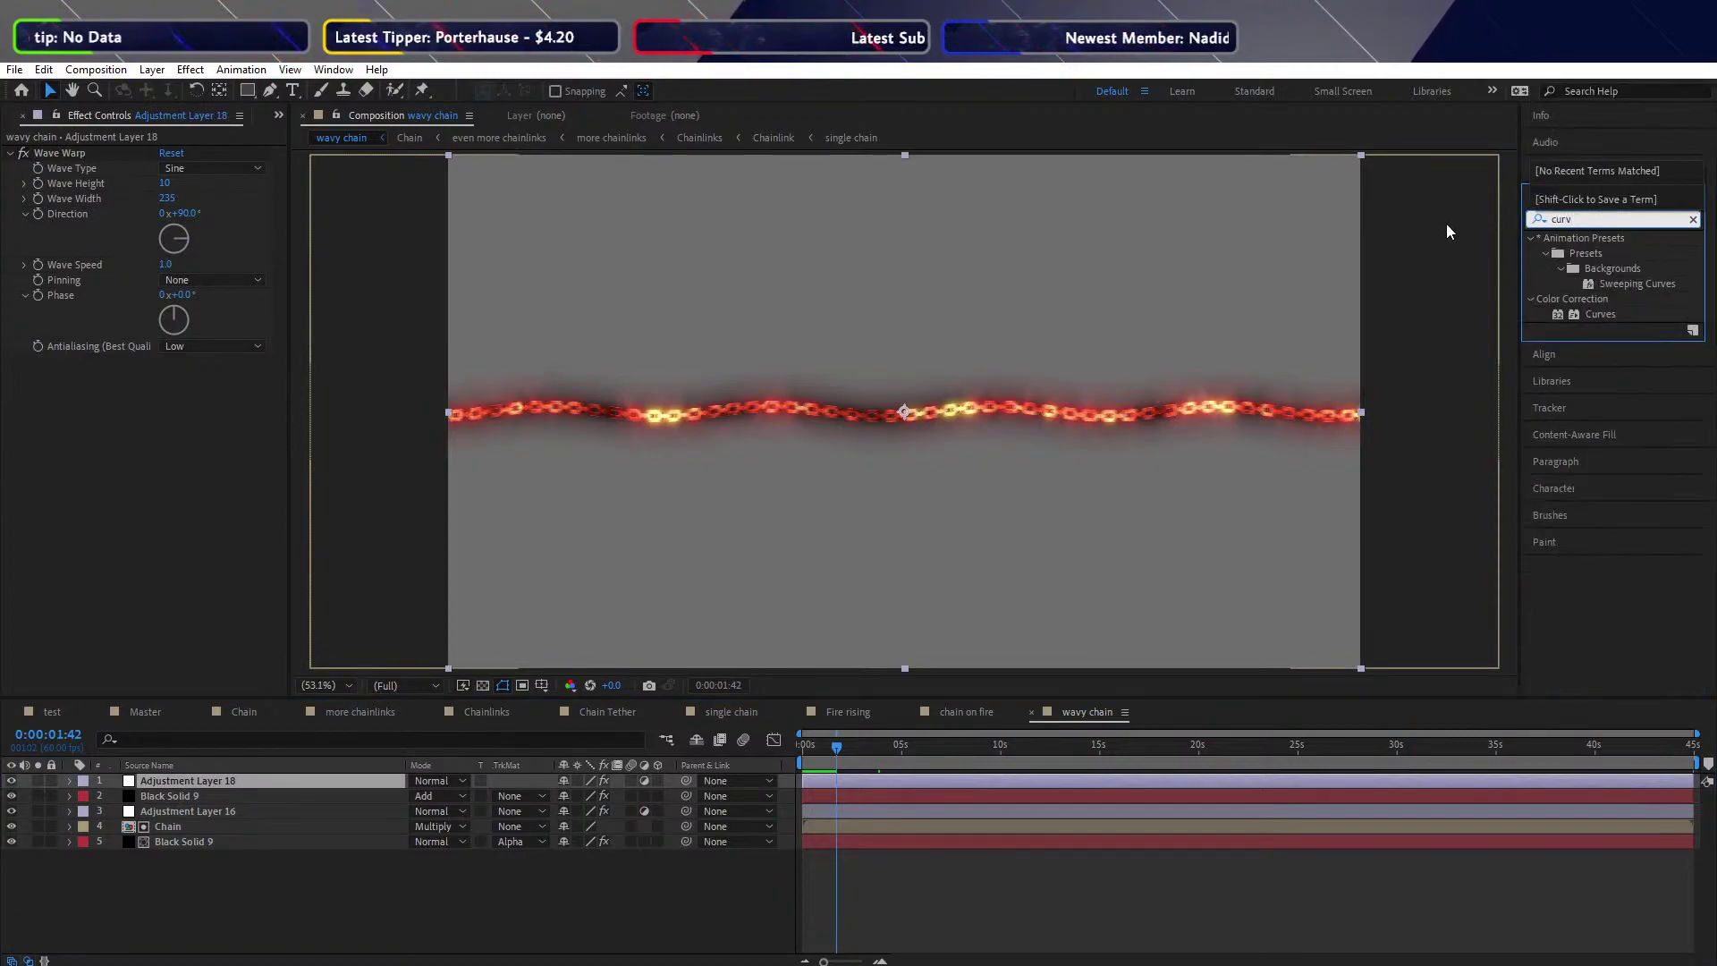
left_click_drag(1600, 314, 200, 530)
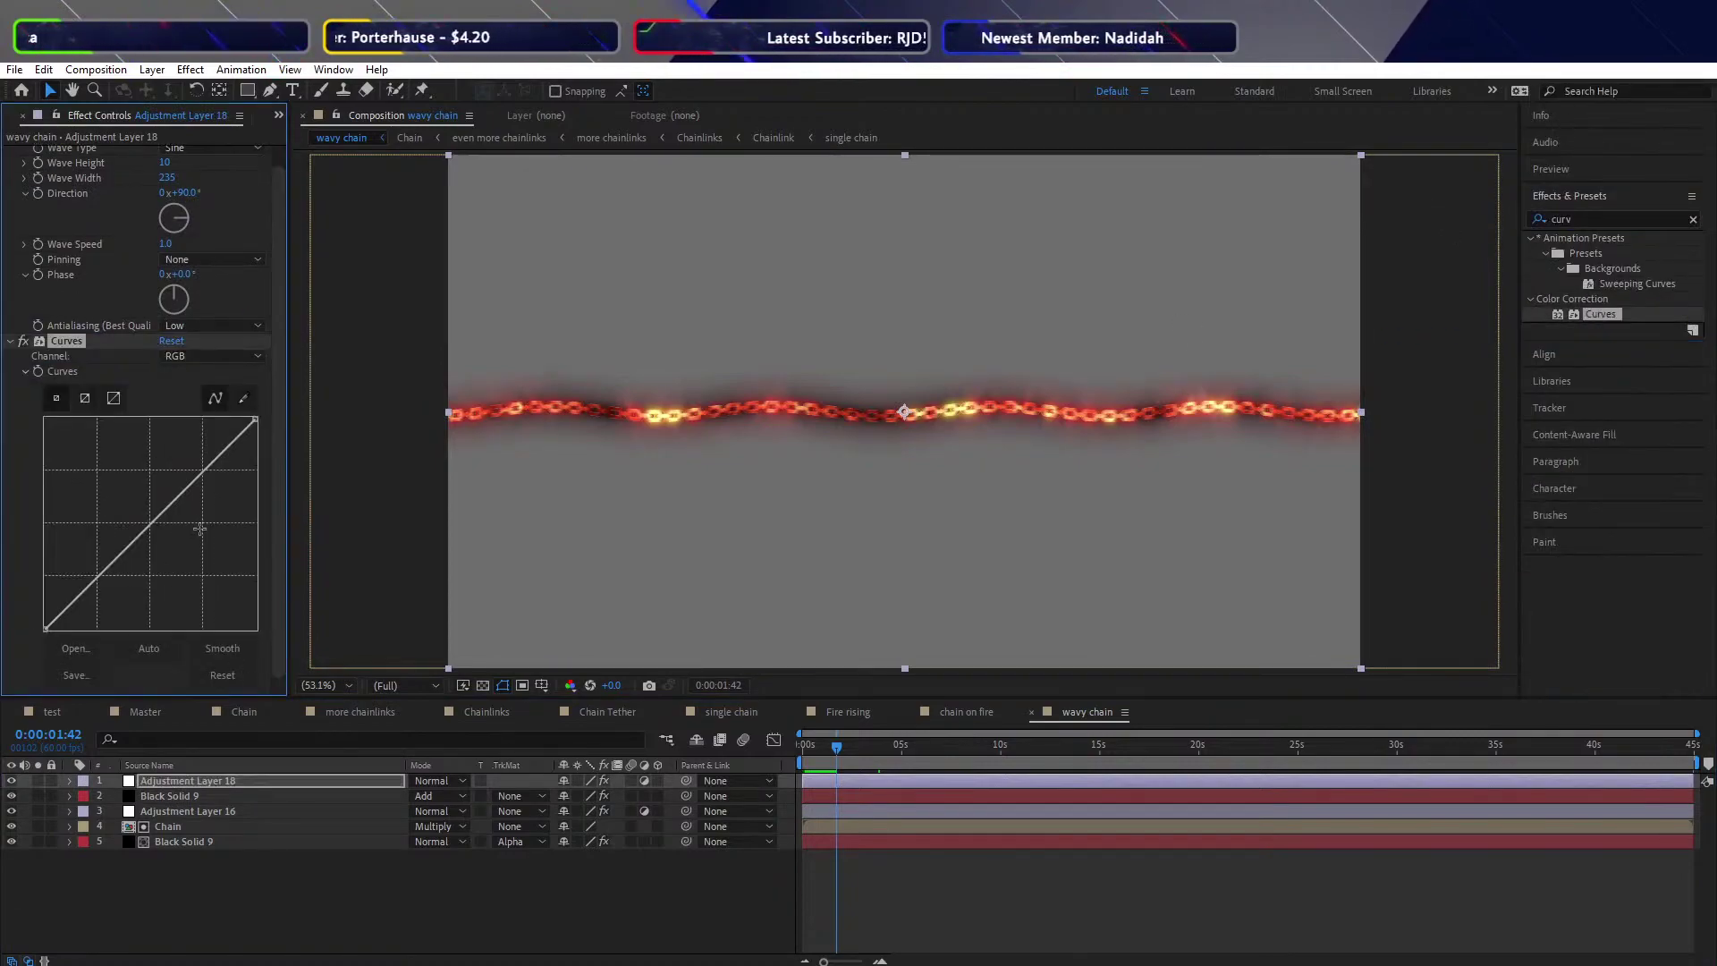
Bend the green channel's curve downward and the blue channel's curve upward in the Curves effect
left_click(211, 356)
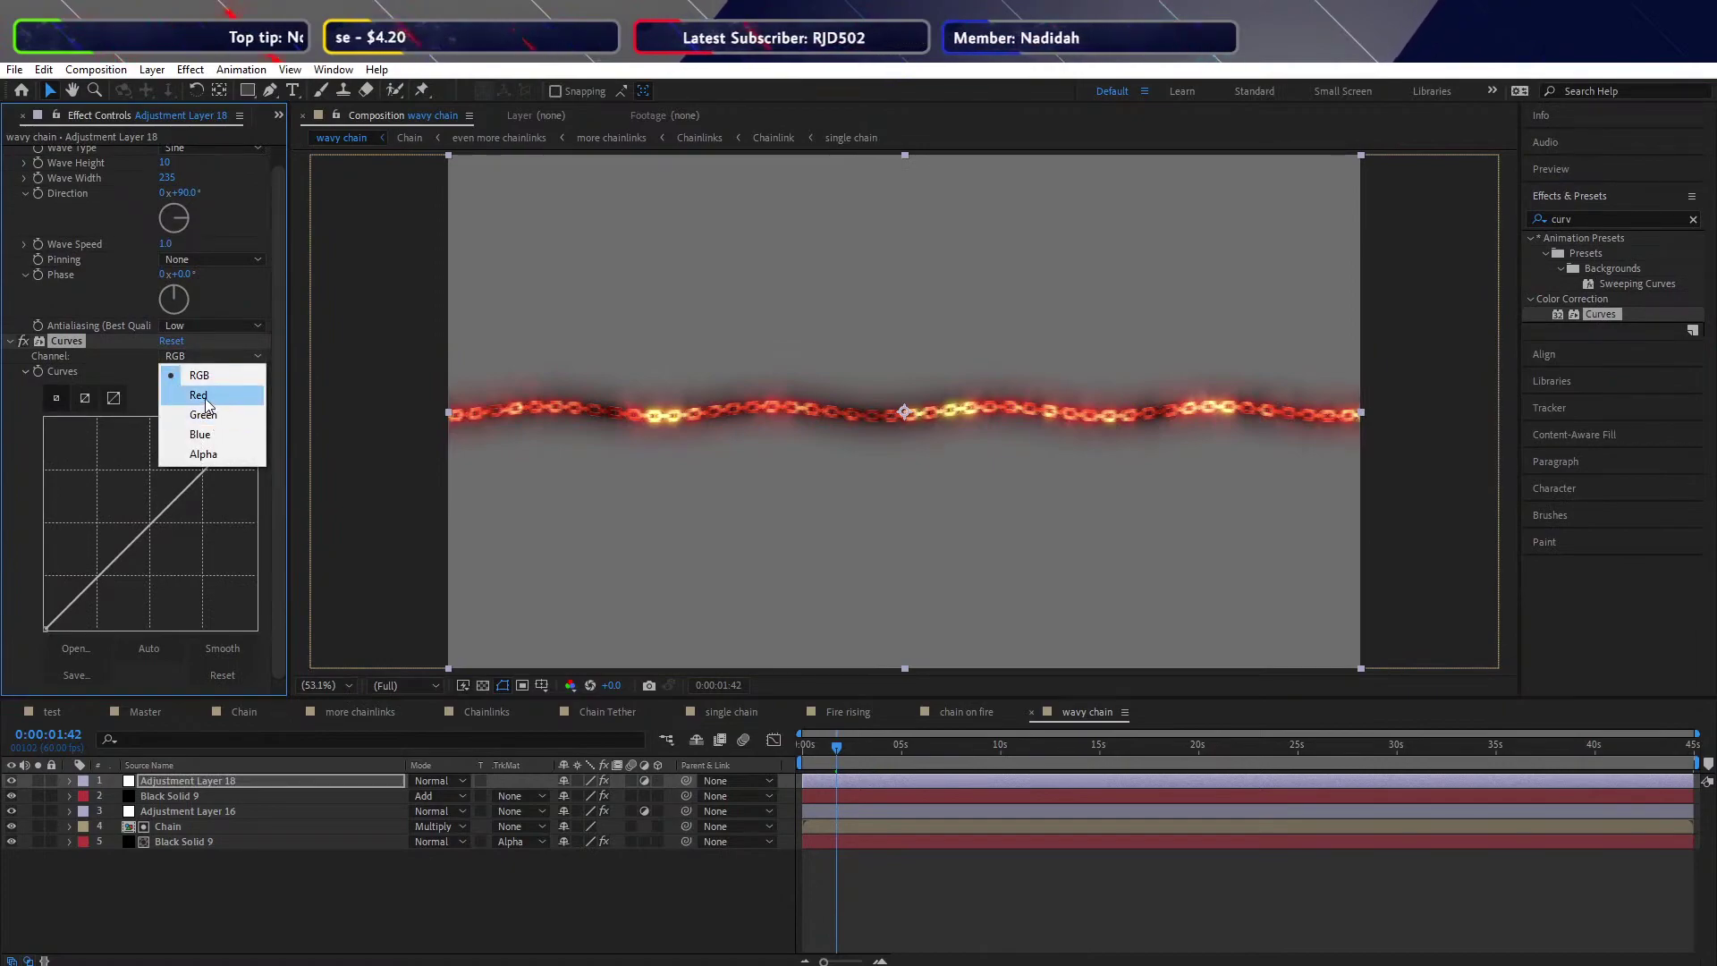
left_click(211, 416)
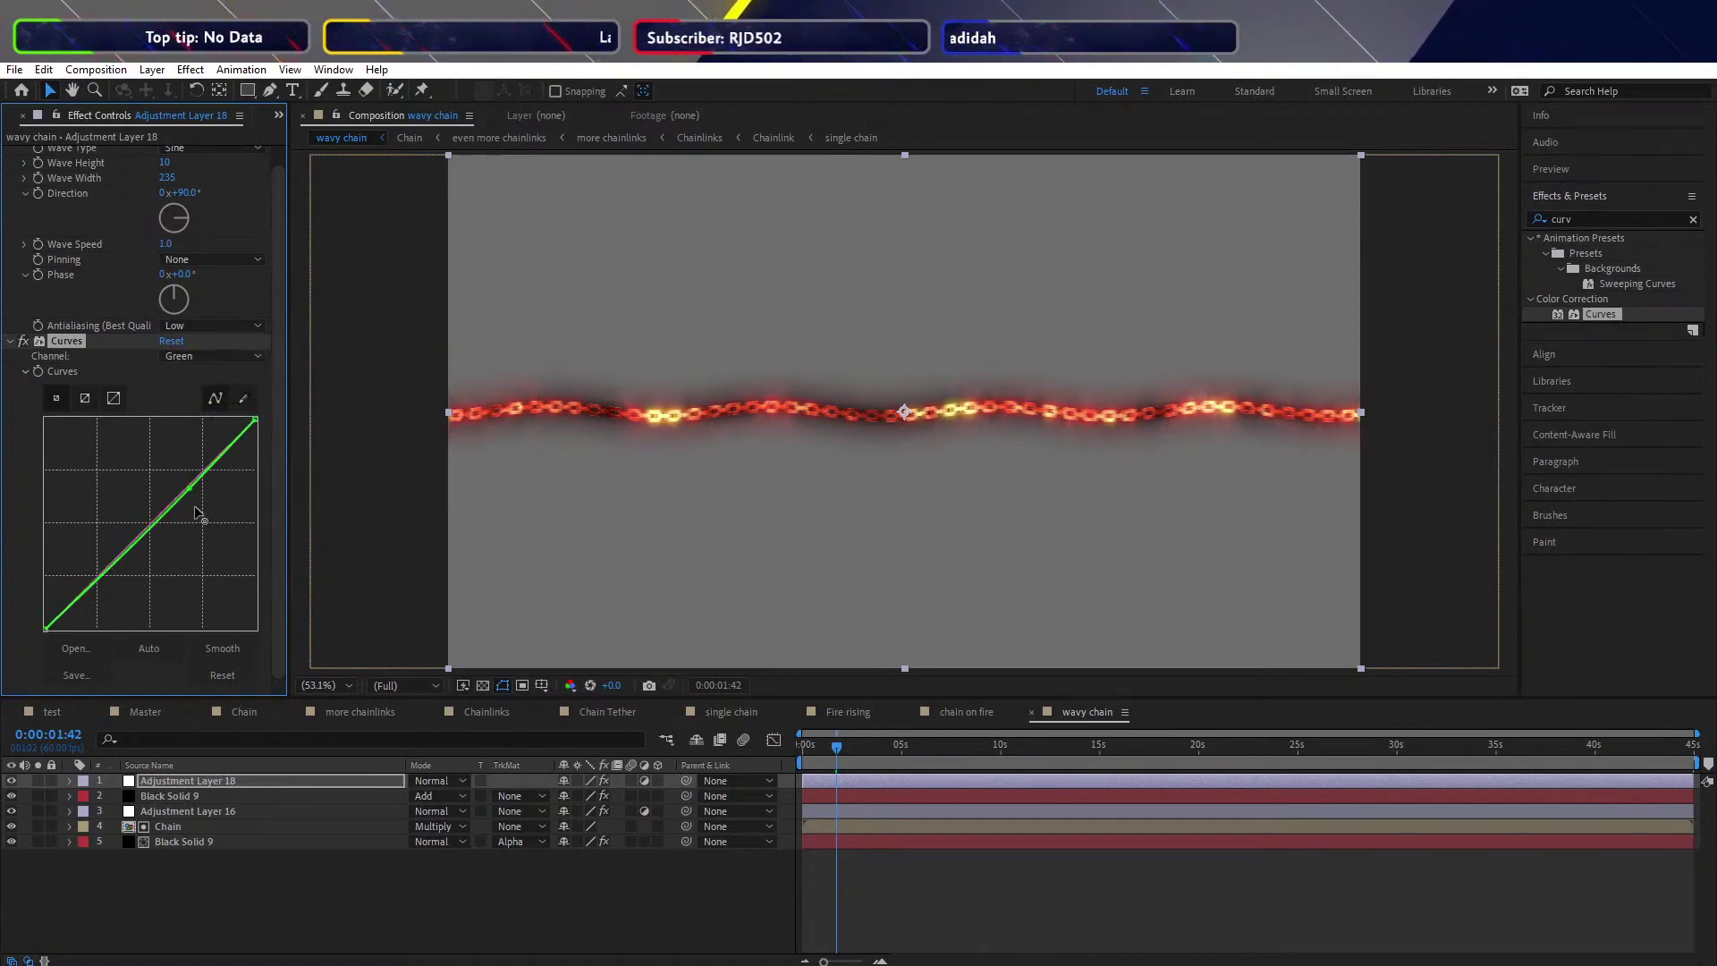
mouse_move(186, 490)
left_mouse_down()
mouse_move(219, 536)
mouse_move(212, 510)
left_mouse_up()
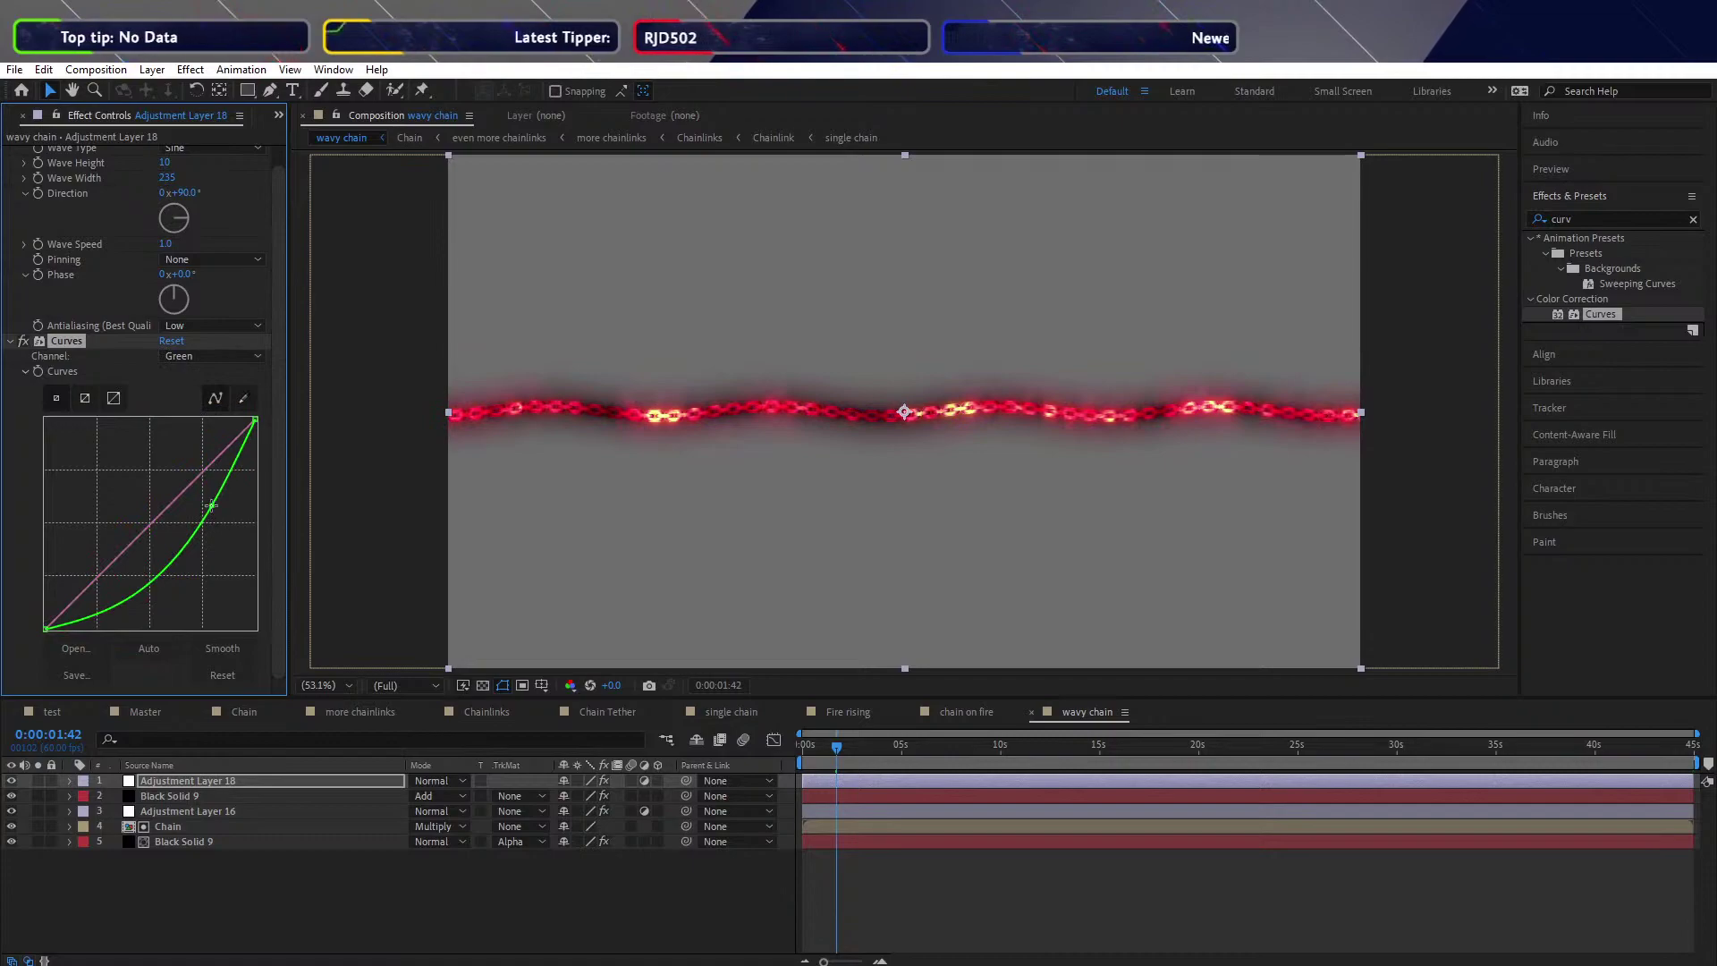
left_click(211, 356)
left_click(204, 433)
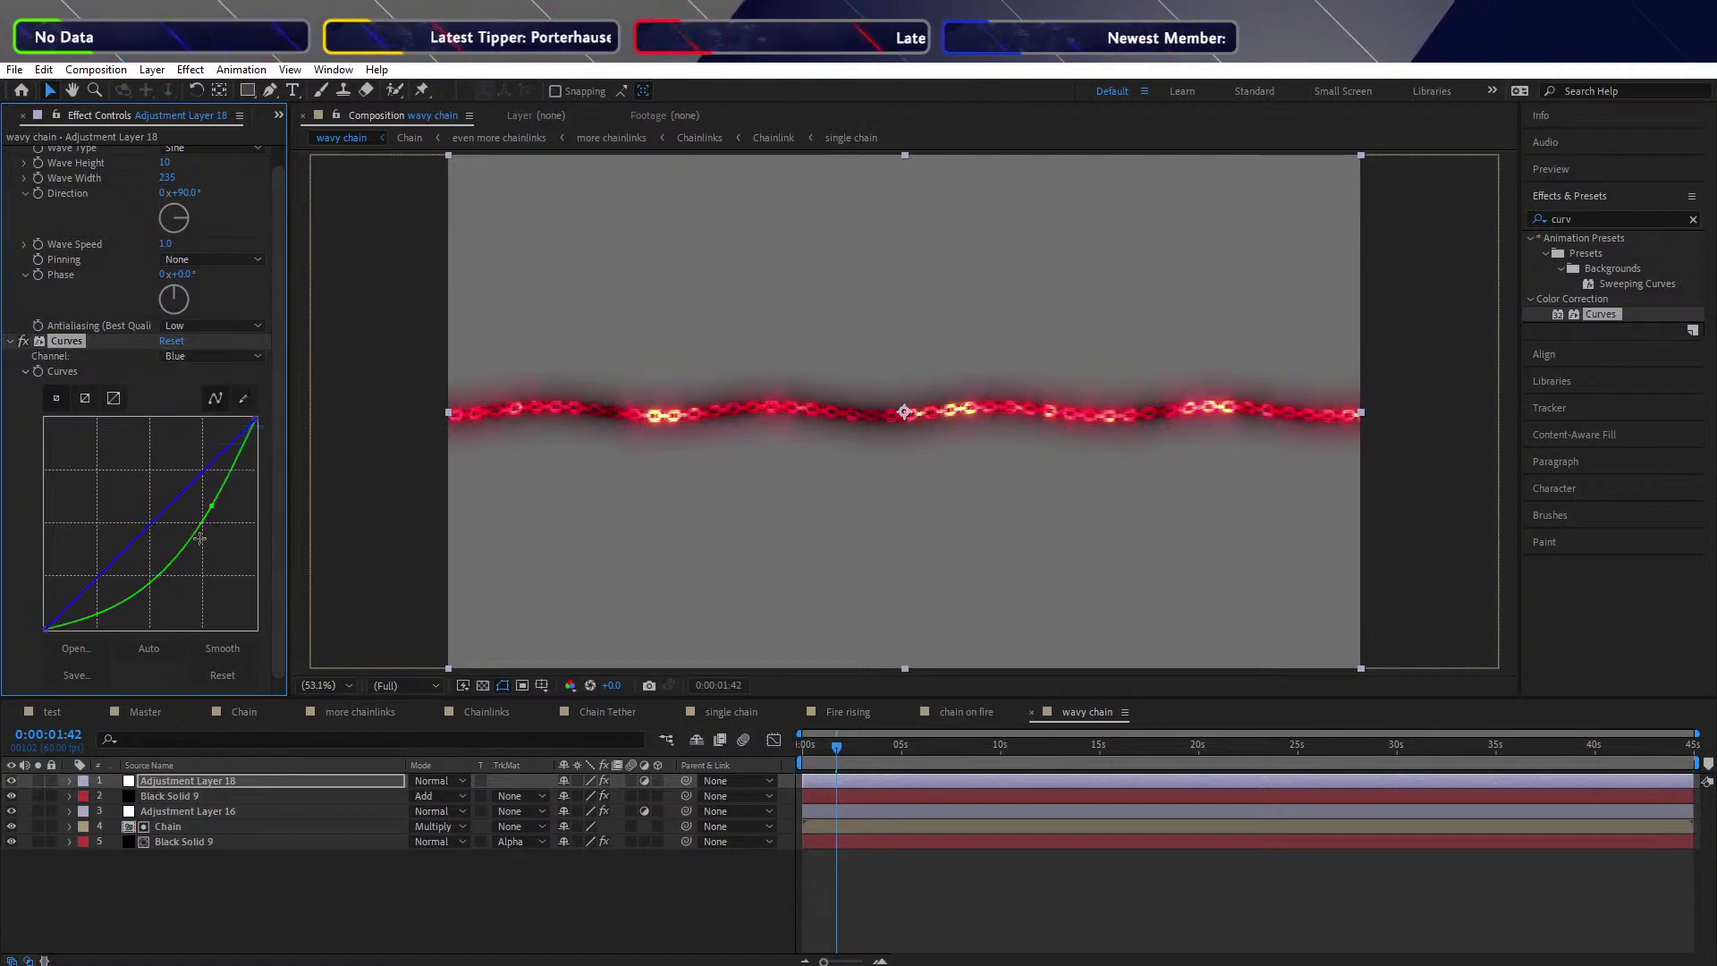
left_click_drag(185, 492, 170, 476)
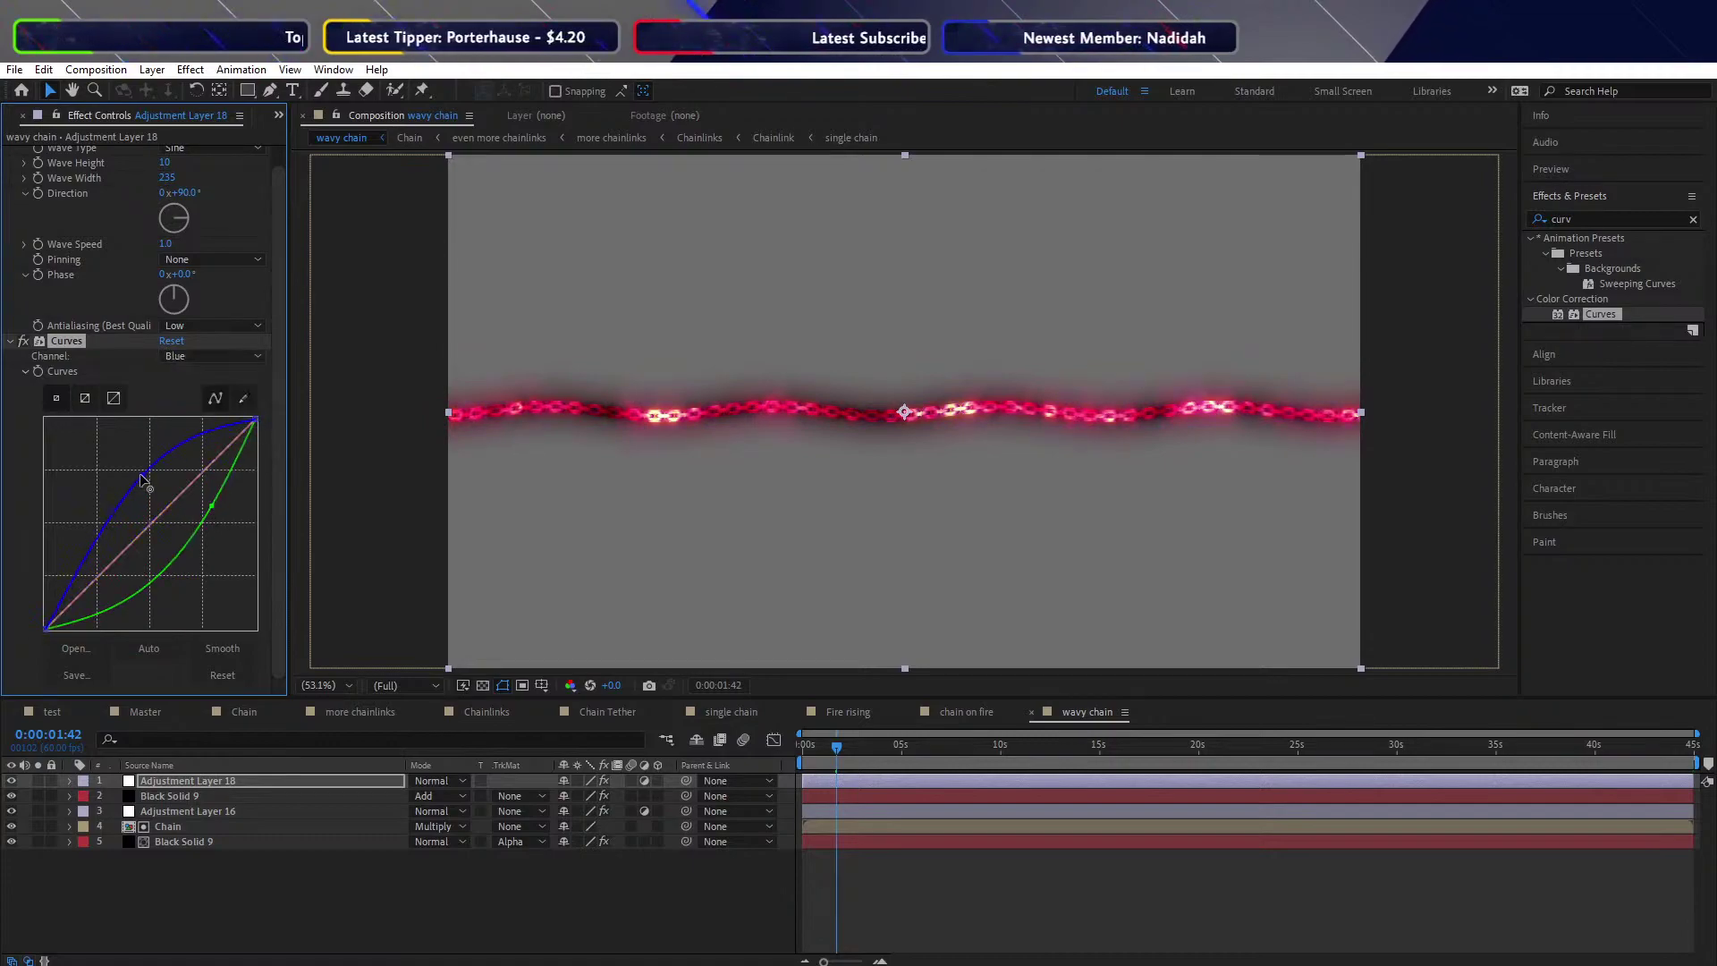
Try further adjustments to the red, blue and green channel curves, and remove the Curves effect from the adjustment layer
left_click(210, 356)
left_click(203, 393)
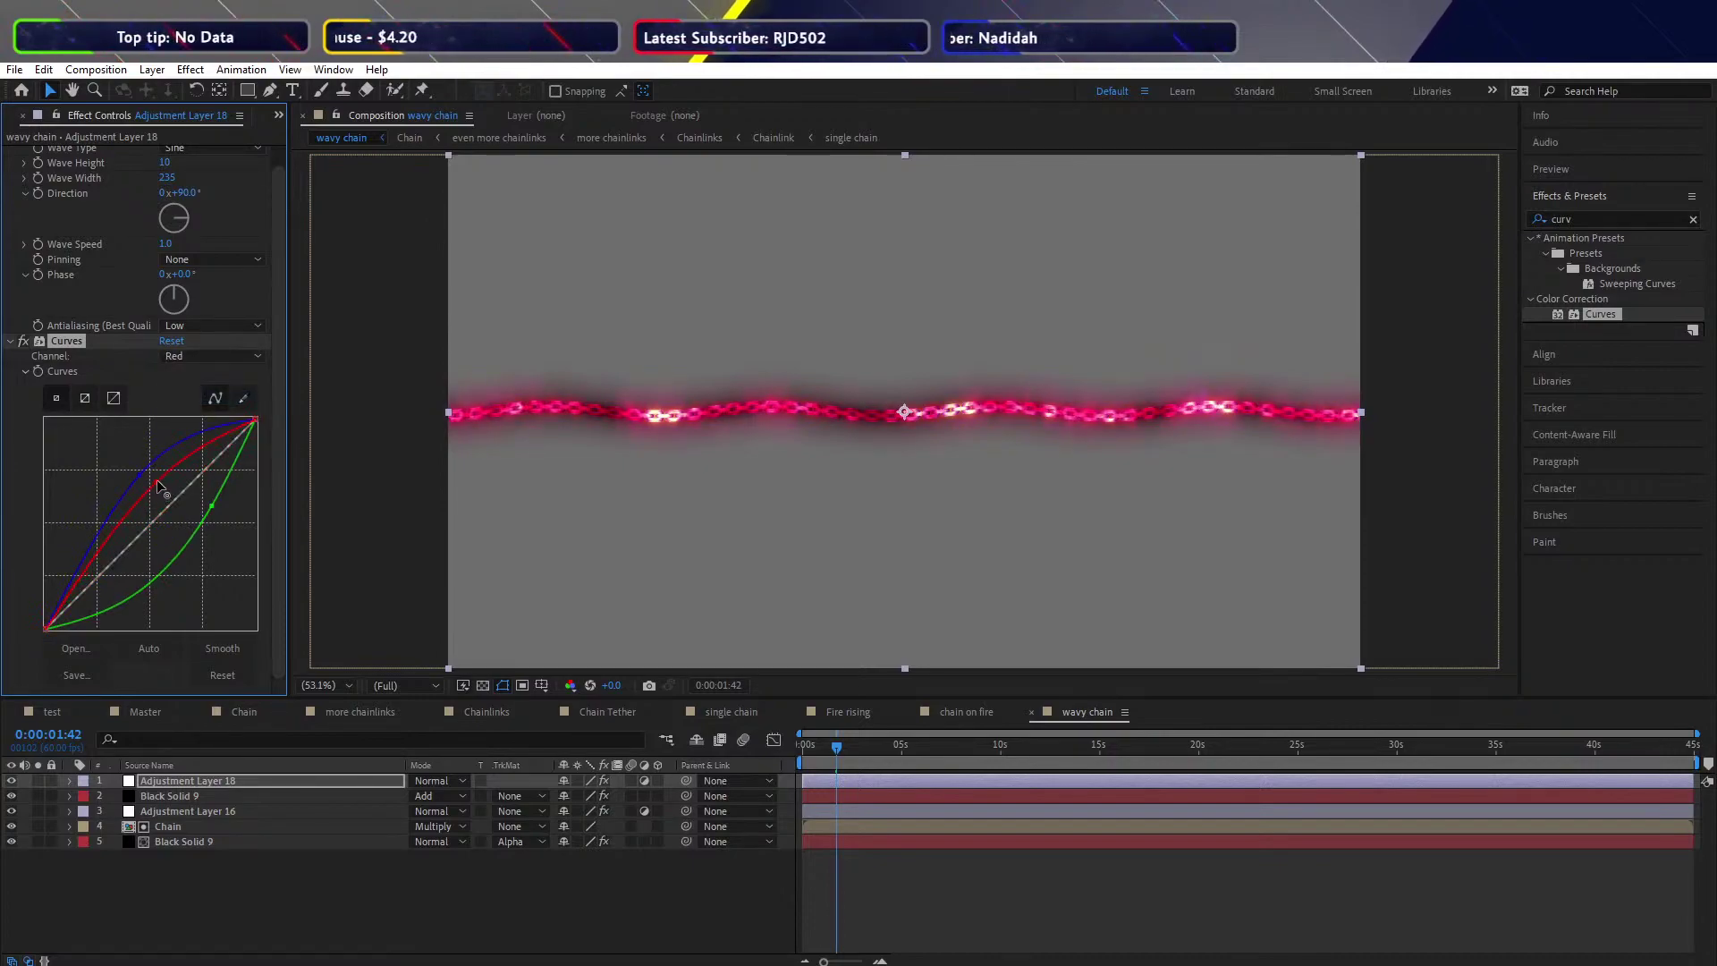
left_click_drag(189, 509, 197, 476)
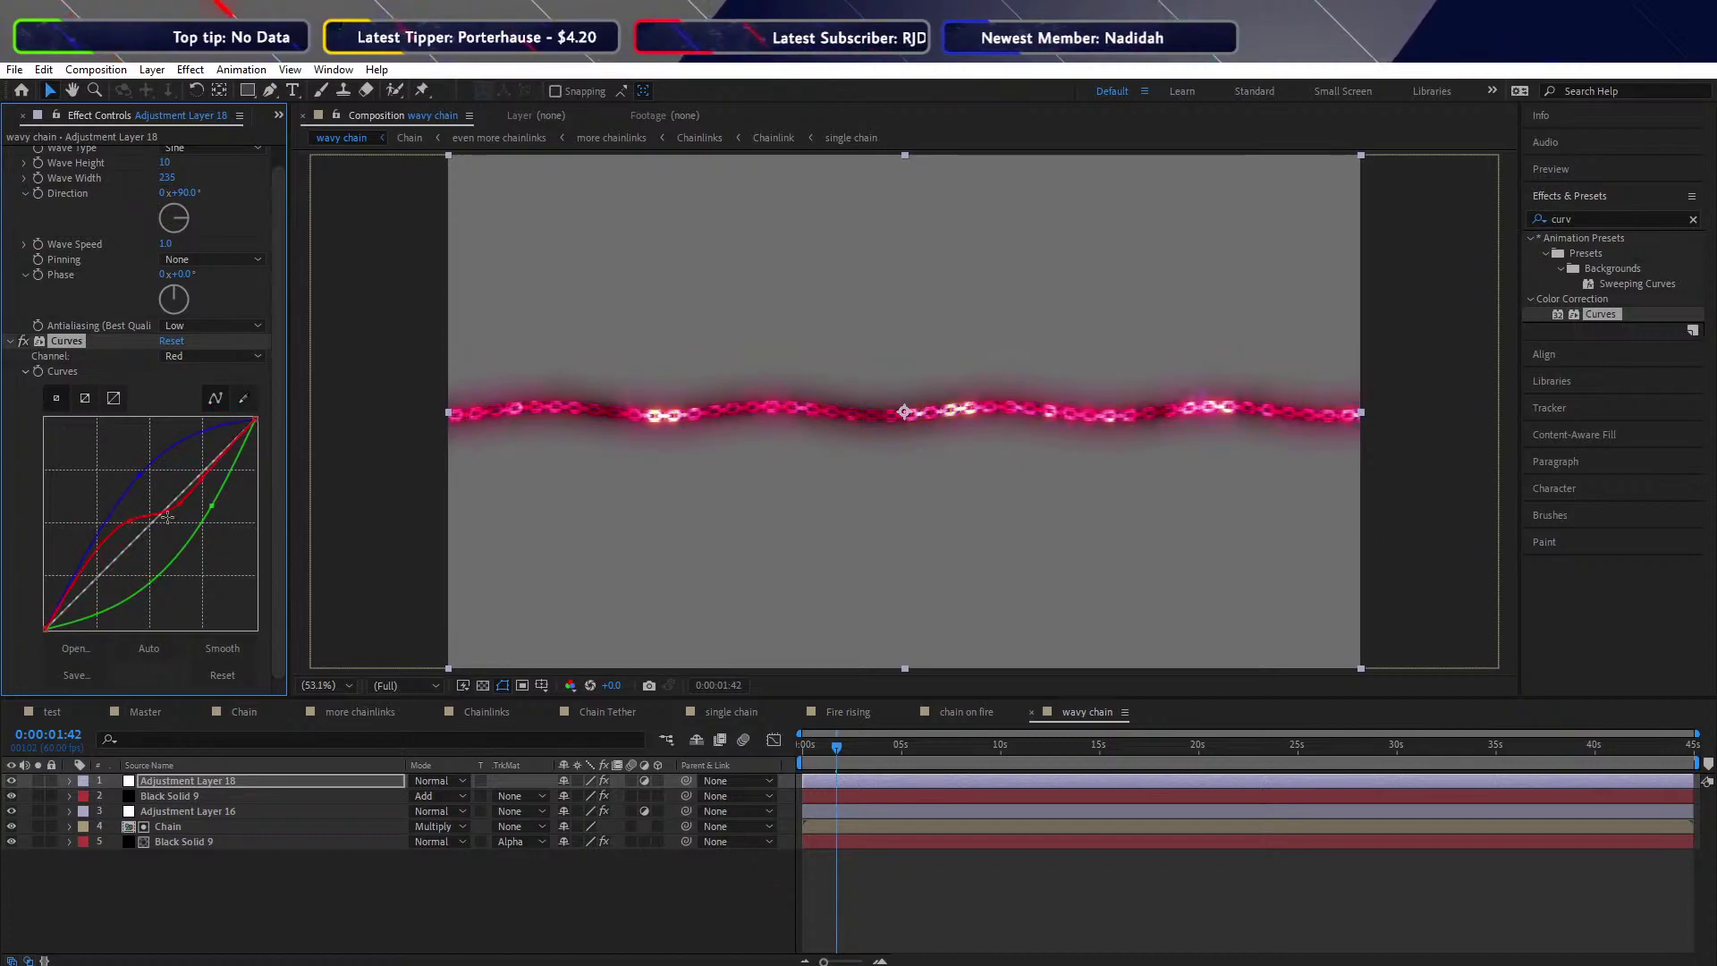
mouse_move(170, 512)
left_mouse_down()
mouse_move(194, 463)
mouse_move(136, 483)
mouse_move(97, 537)
left_mouse_up()
left_click(212, 356)
left_click(212, 371)
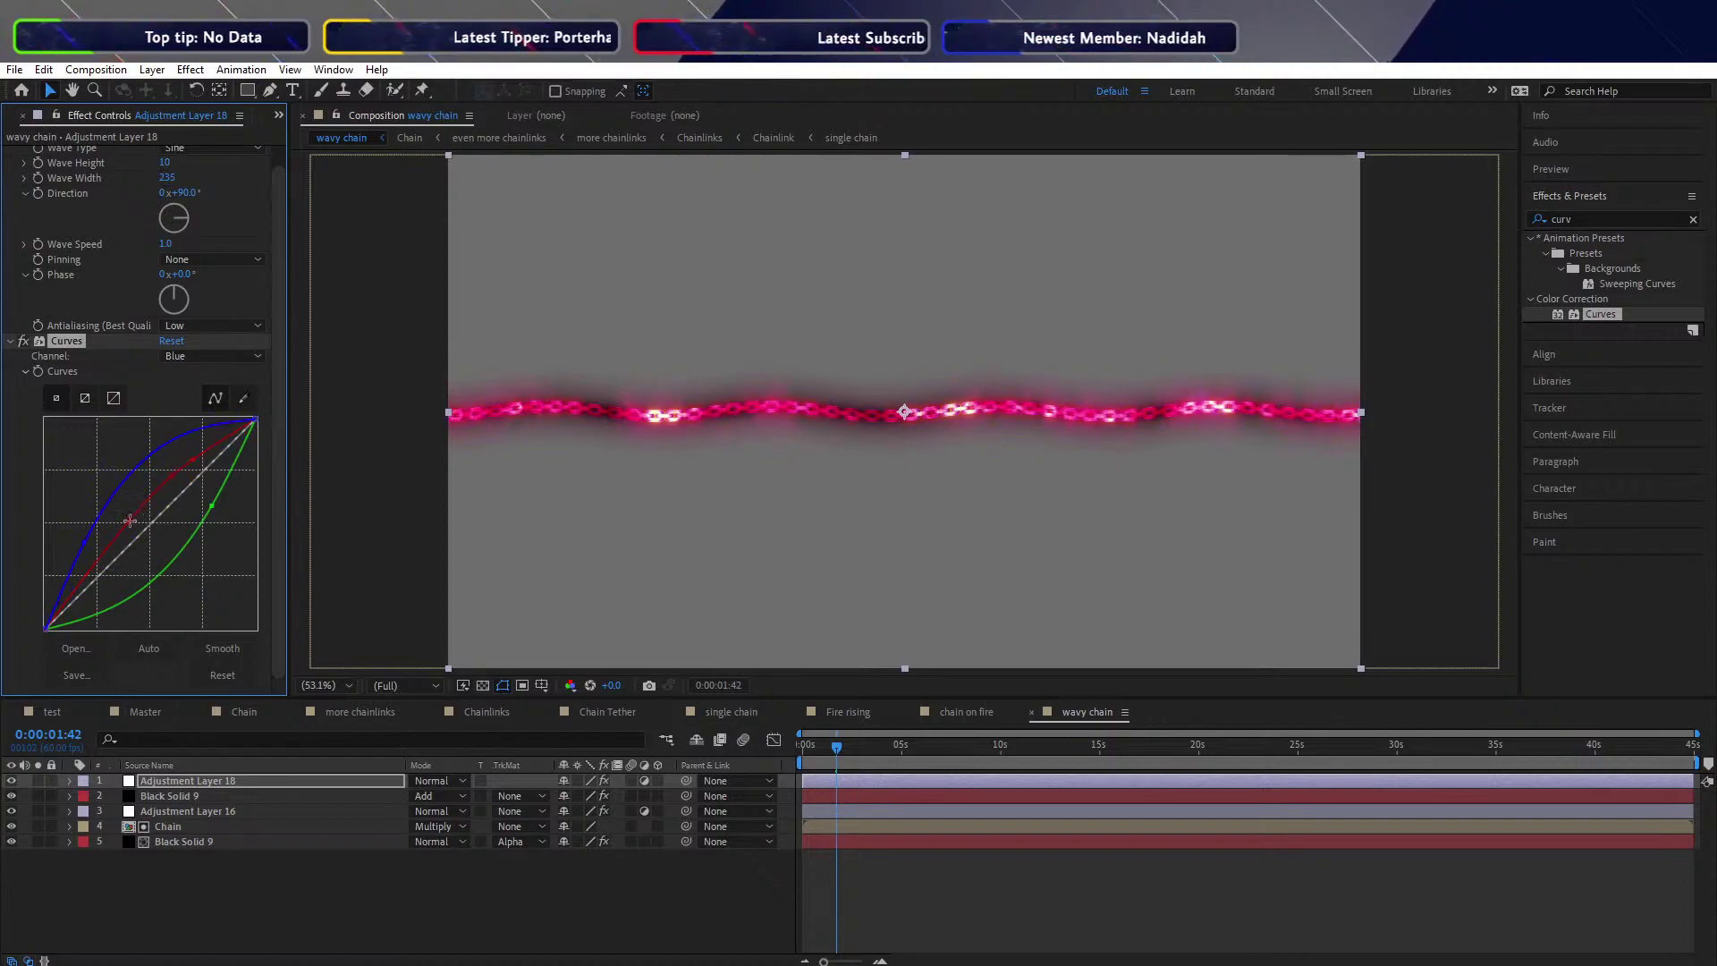
mouse_move(188, 547)
left_mouse_down()
mouse_move(201, 573)
mouse_move(168, 558)
left_mouse_up()
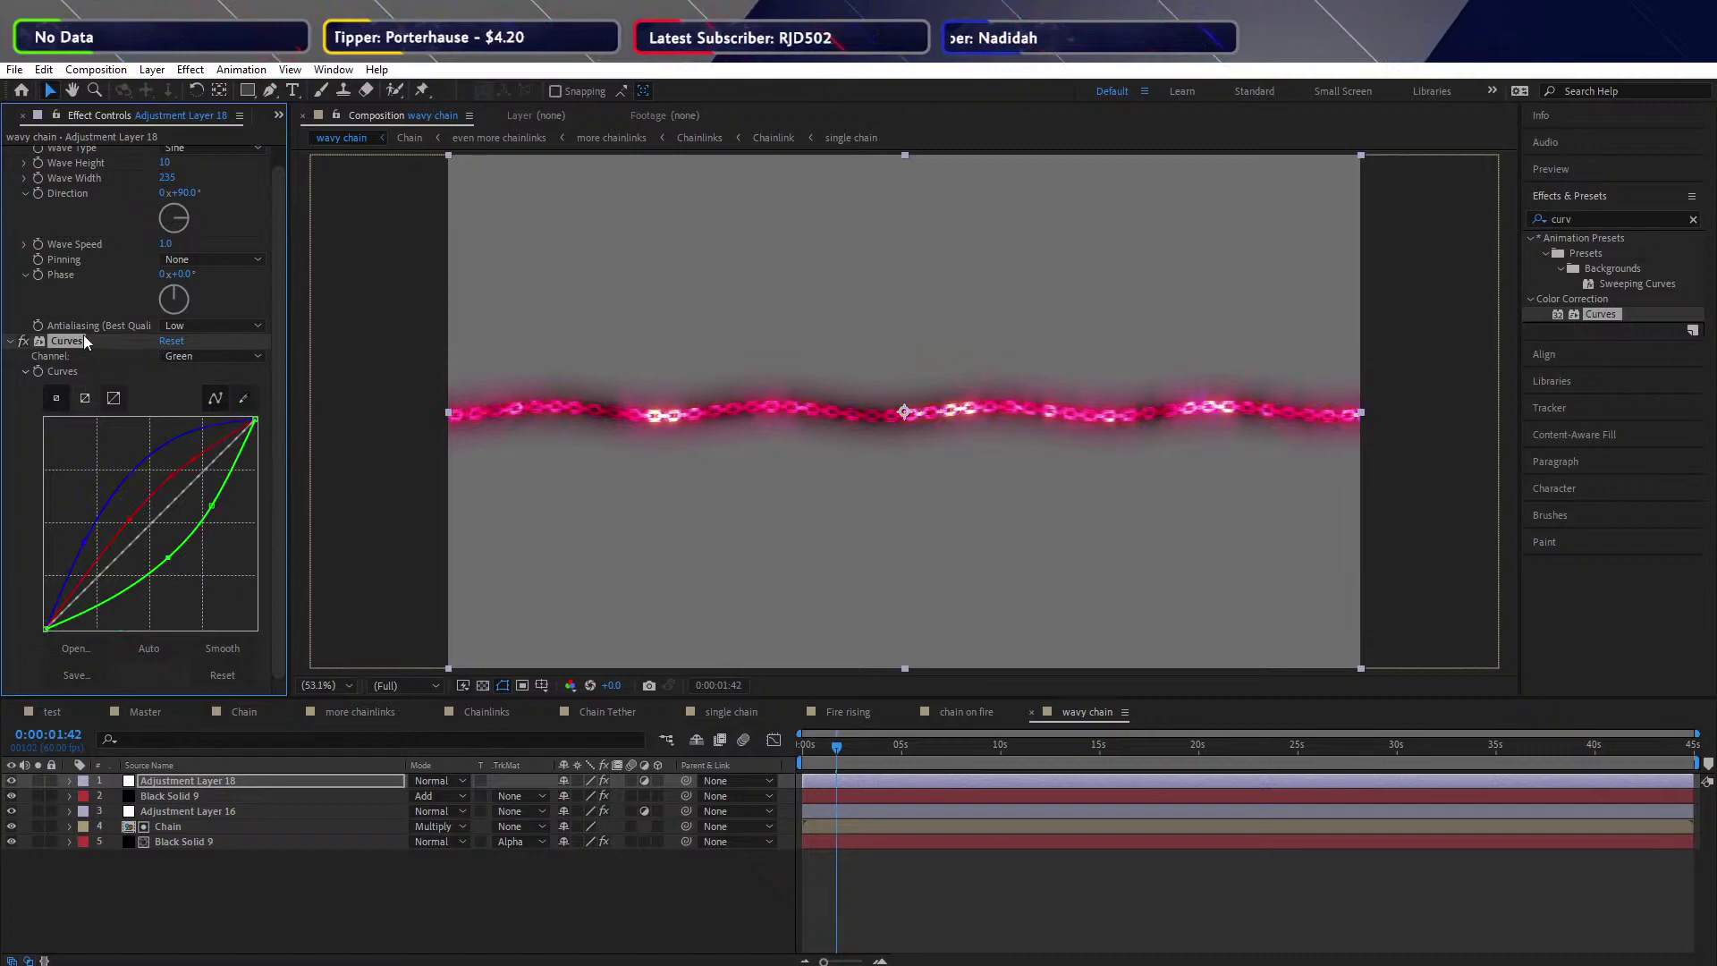
key("Delete")
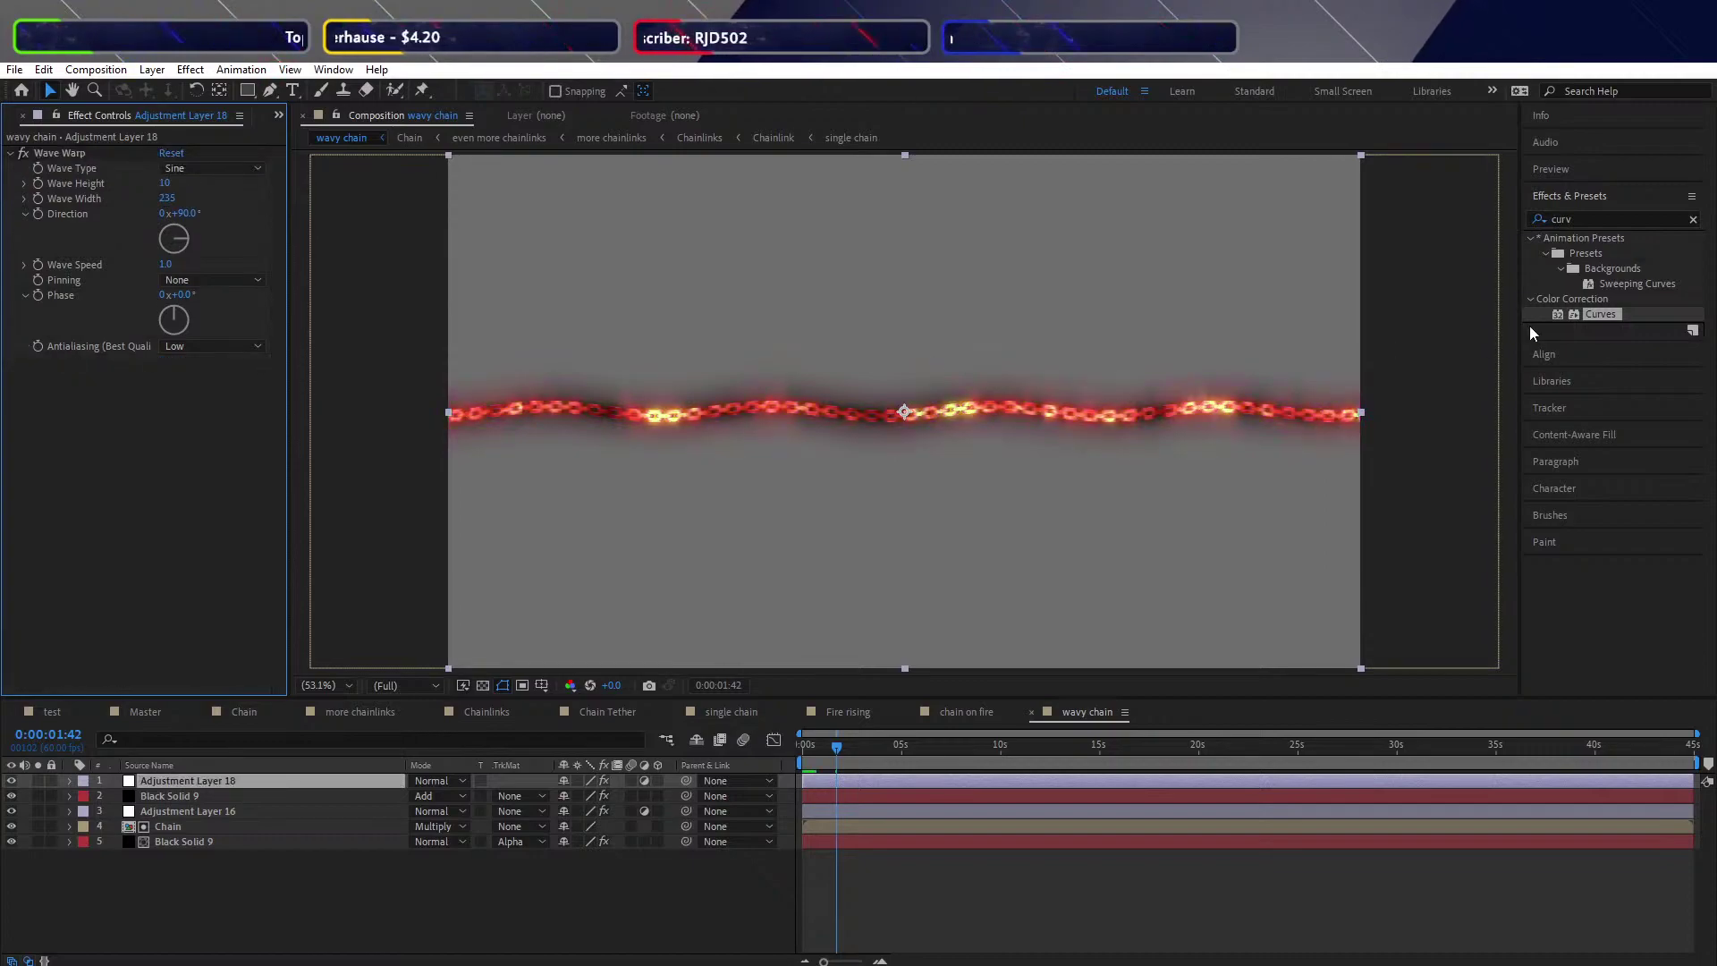
Apply Hue/Saturation to the topmost adjustment layer and set its Master Hue to 266° for a purple chain
left_click(1575, 219)
key("ctrl+a")
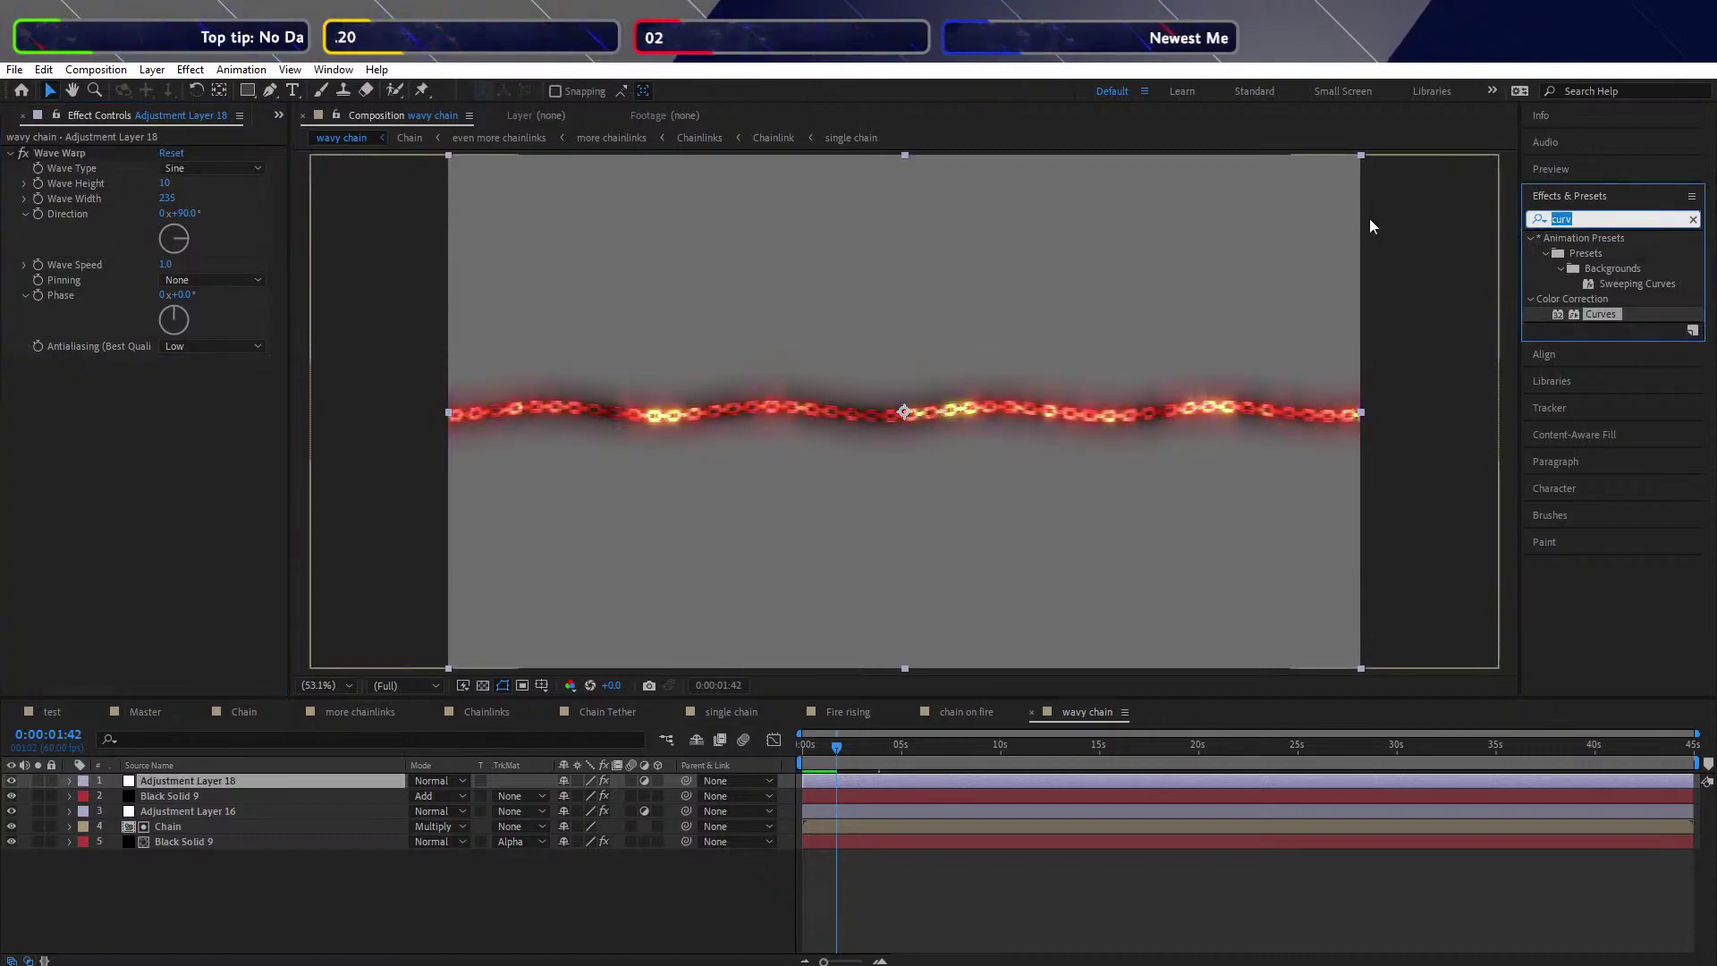
type("hue")
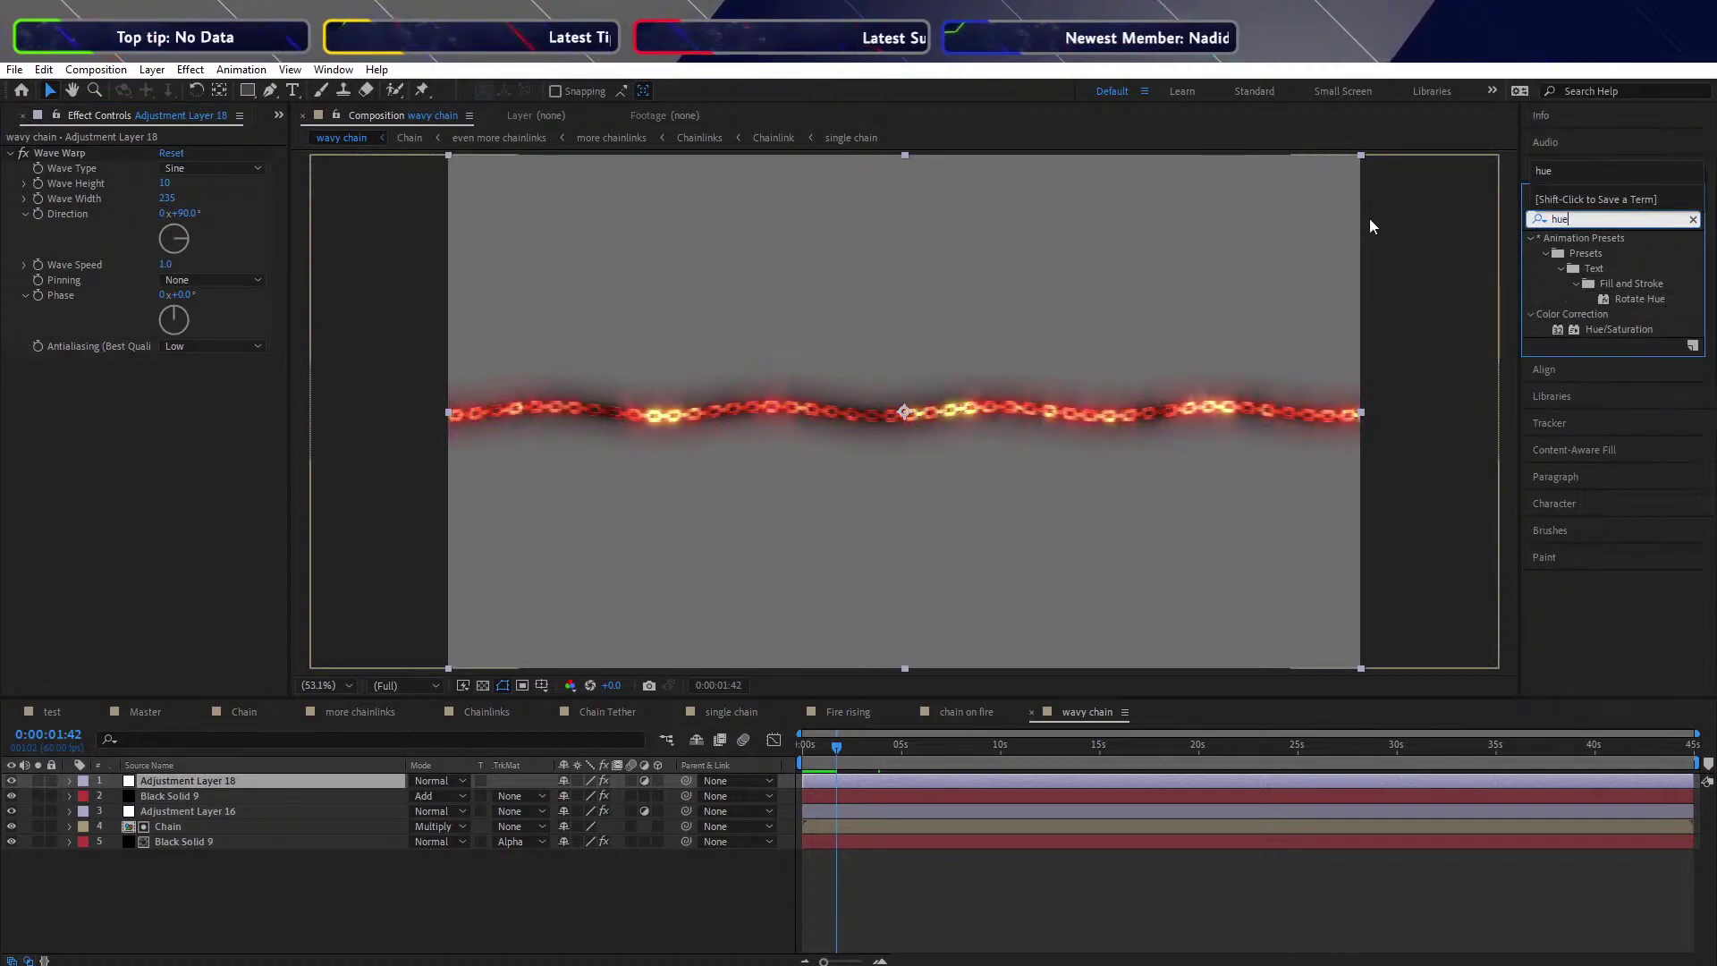
left_click_drag(1586, 327, 142, 475)
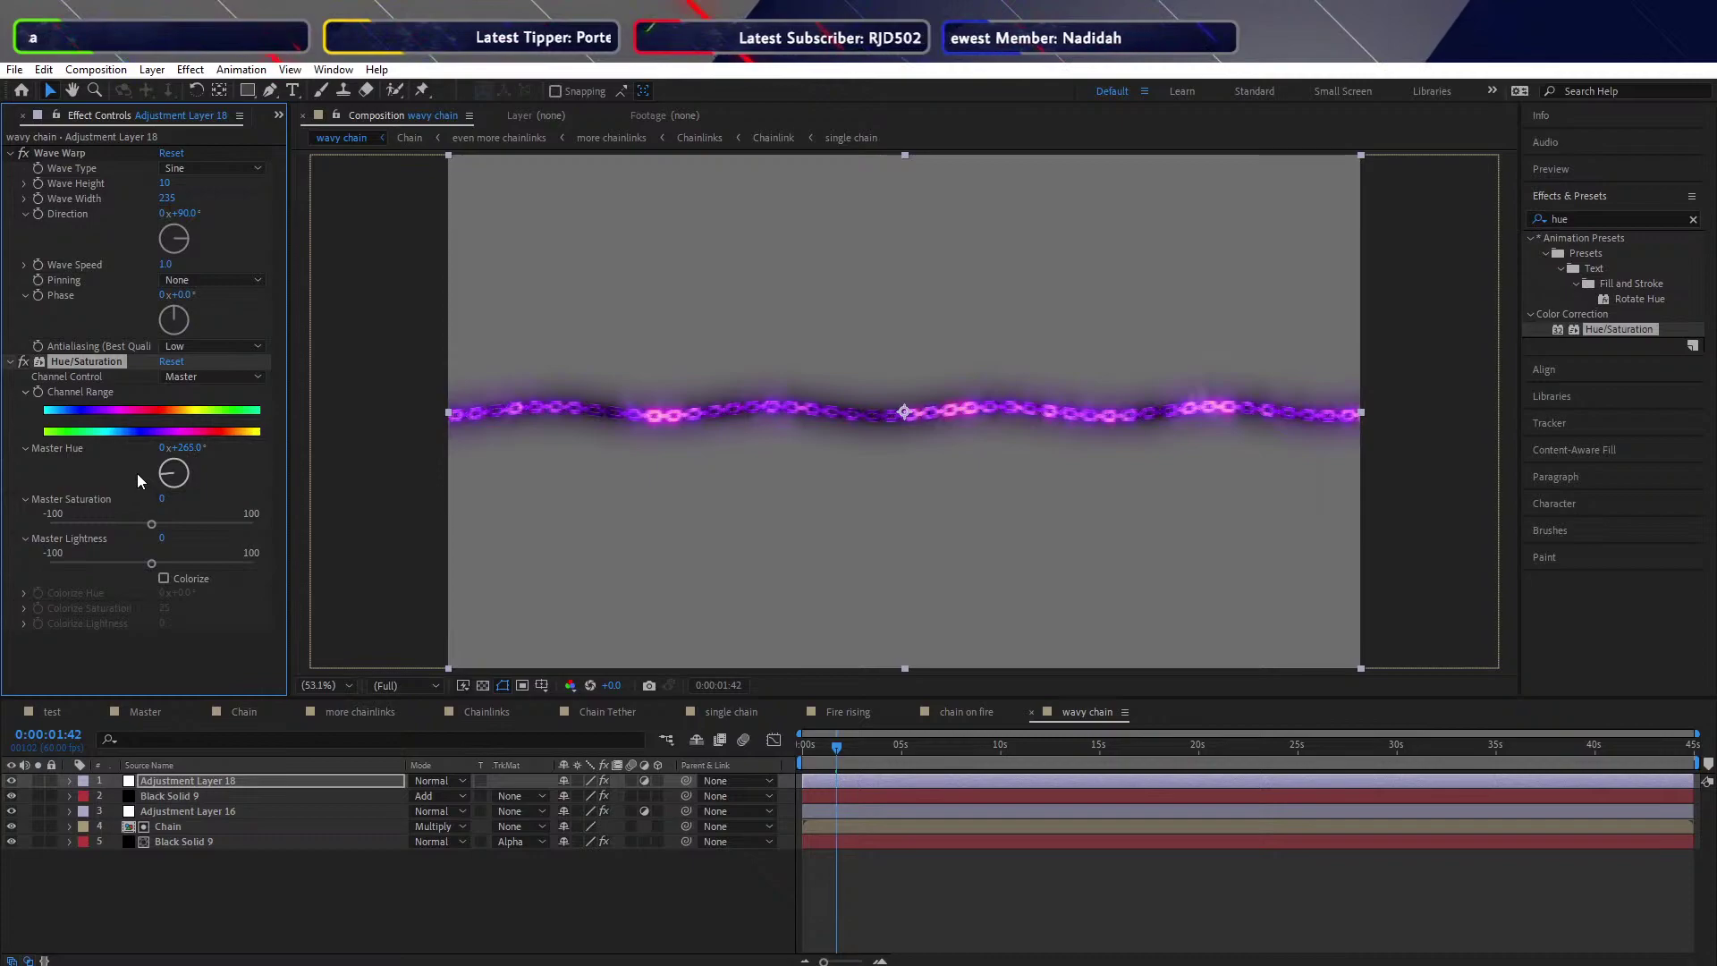
left_click_drag(137, 474, 138, 475)
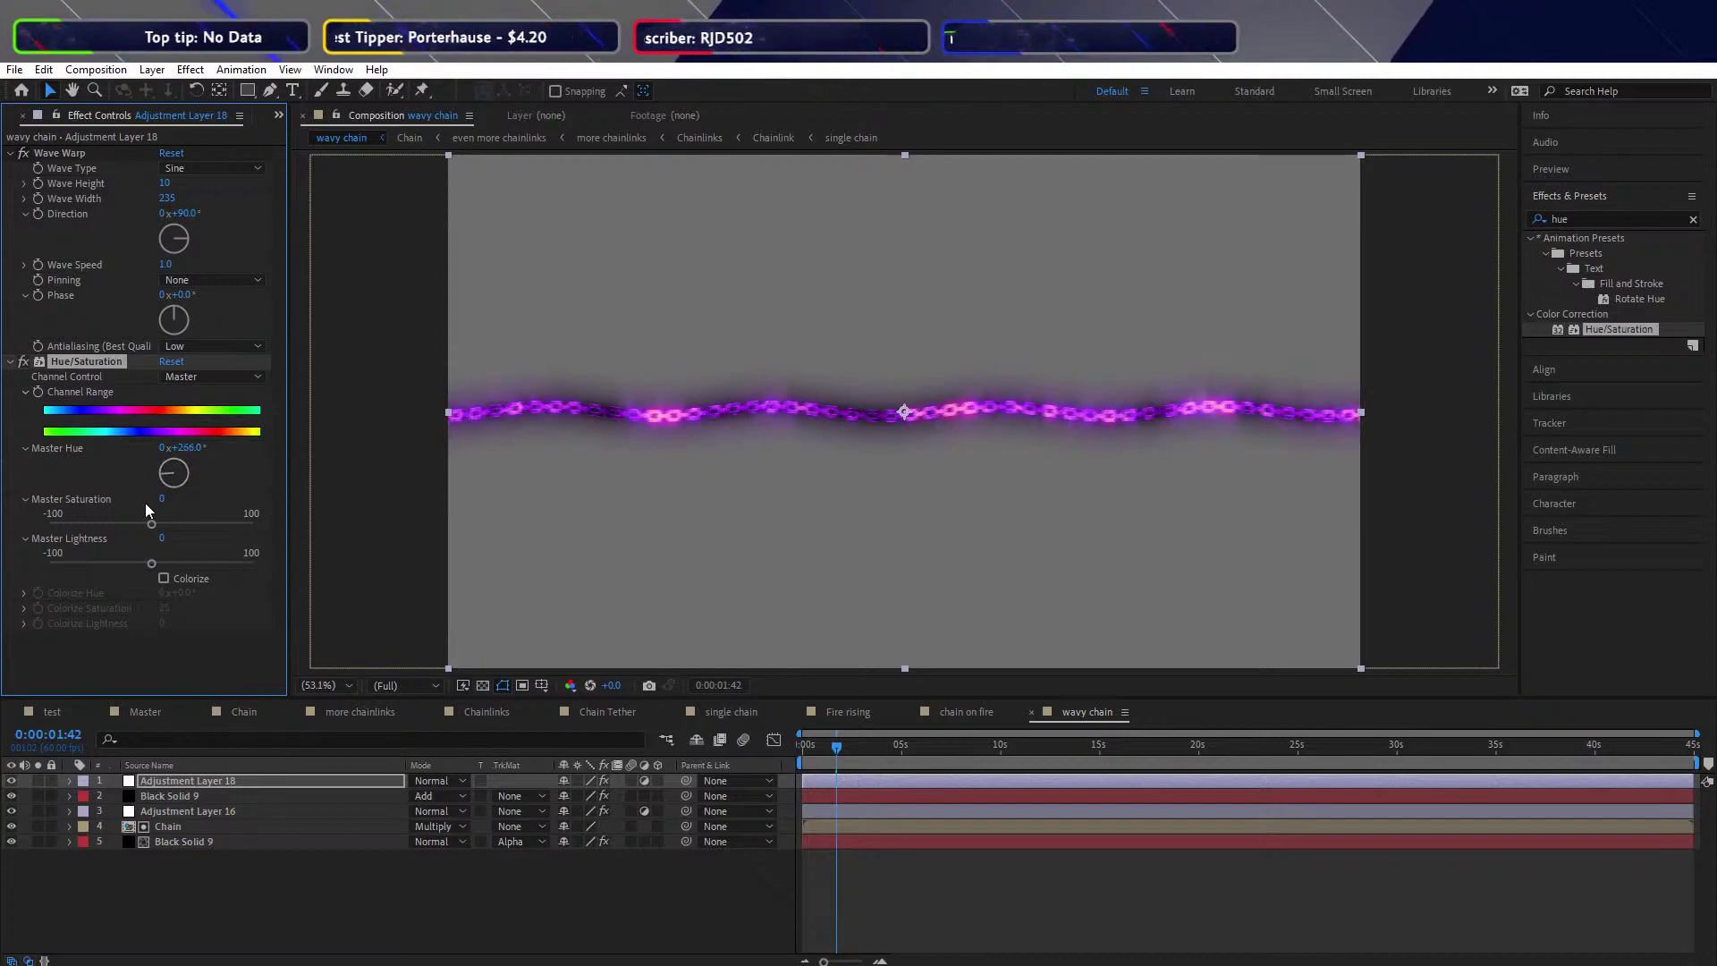
Preview the recoloured wavy chain from the start and collapse the Wave Warp and Hue/Saturation settings
left_click(497, 885)
key("Home")
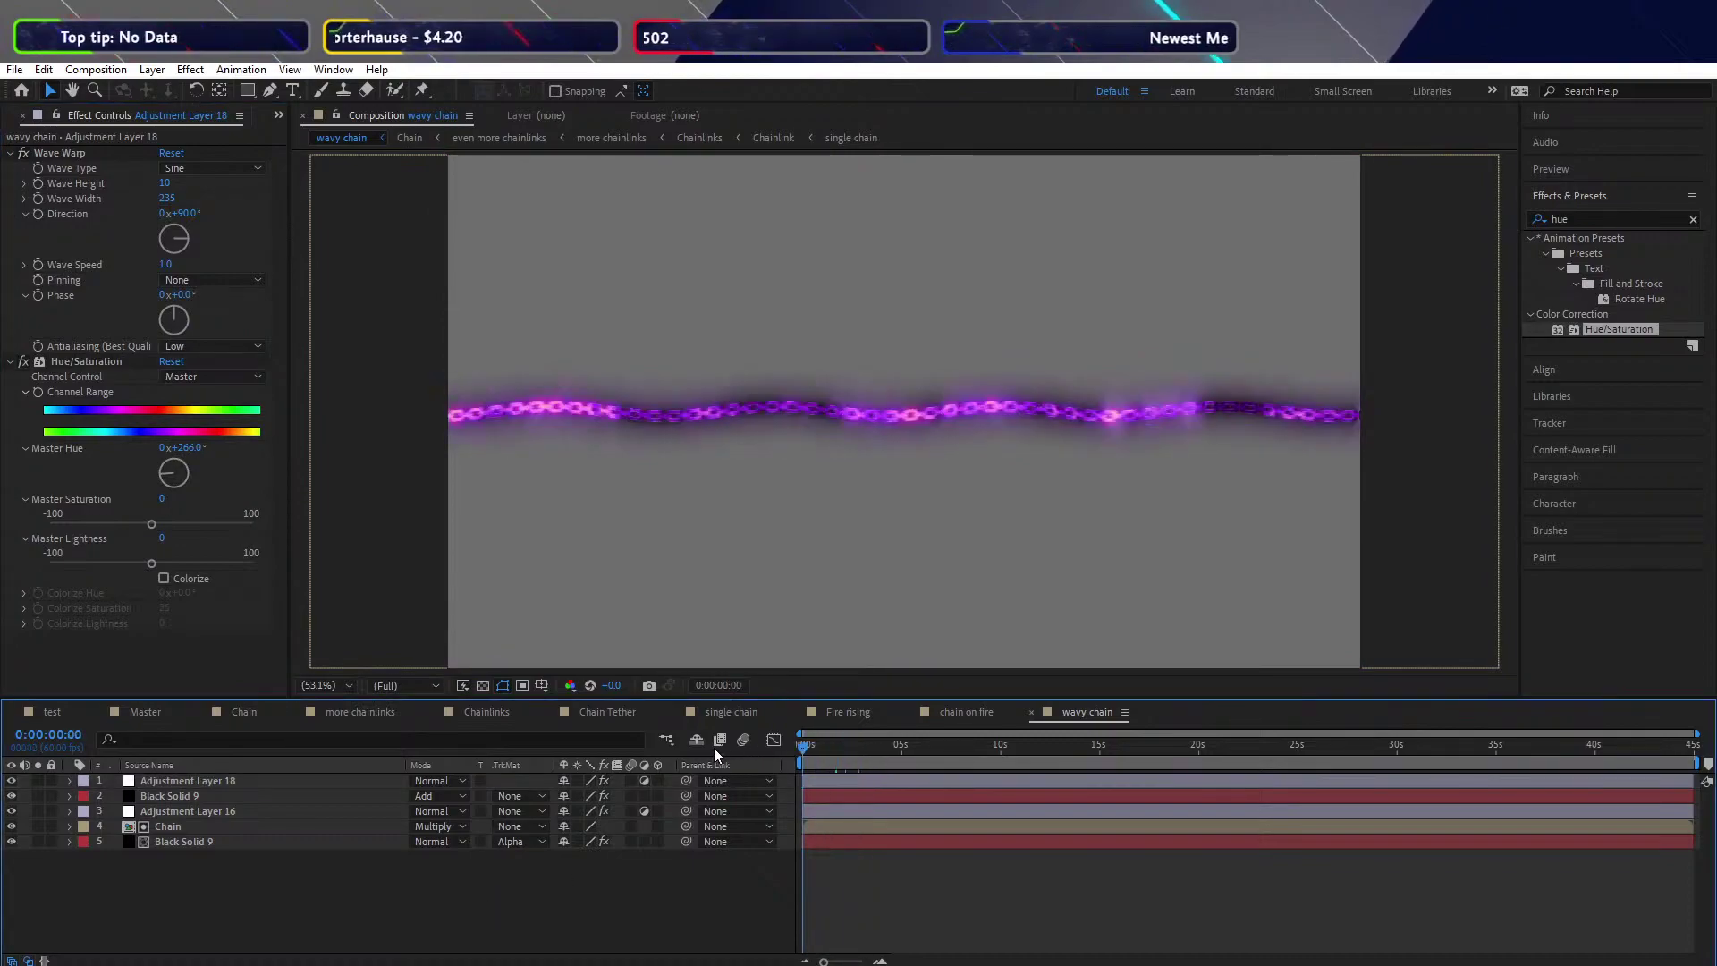
key("space")
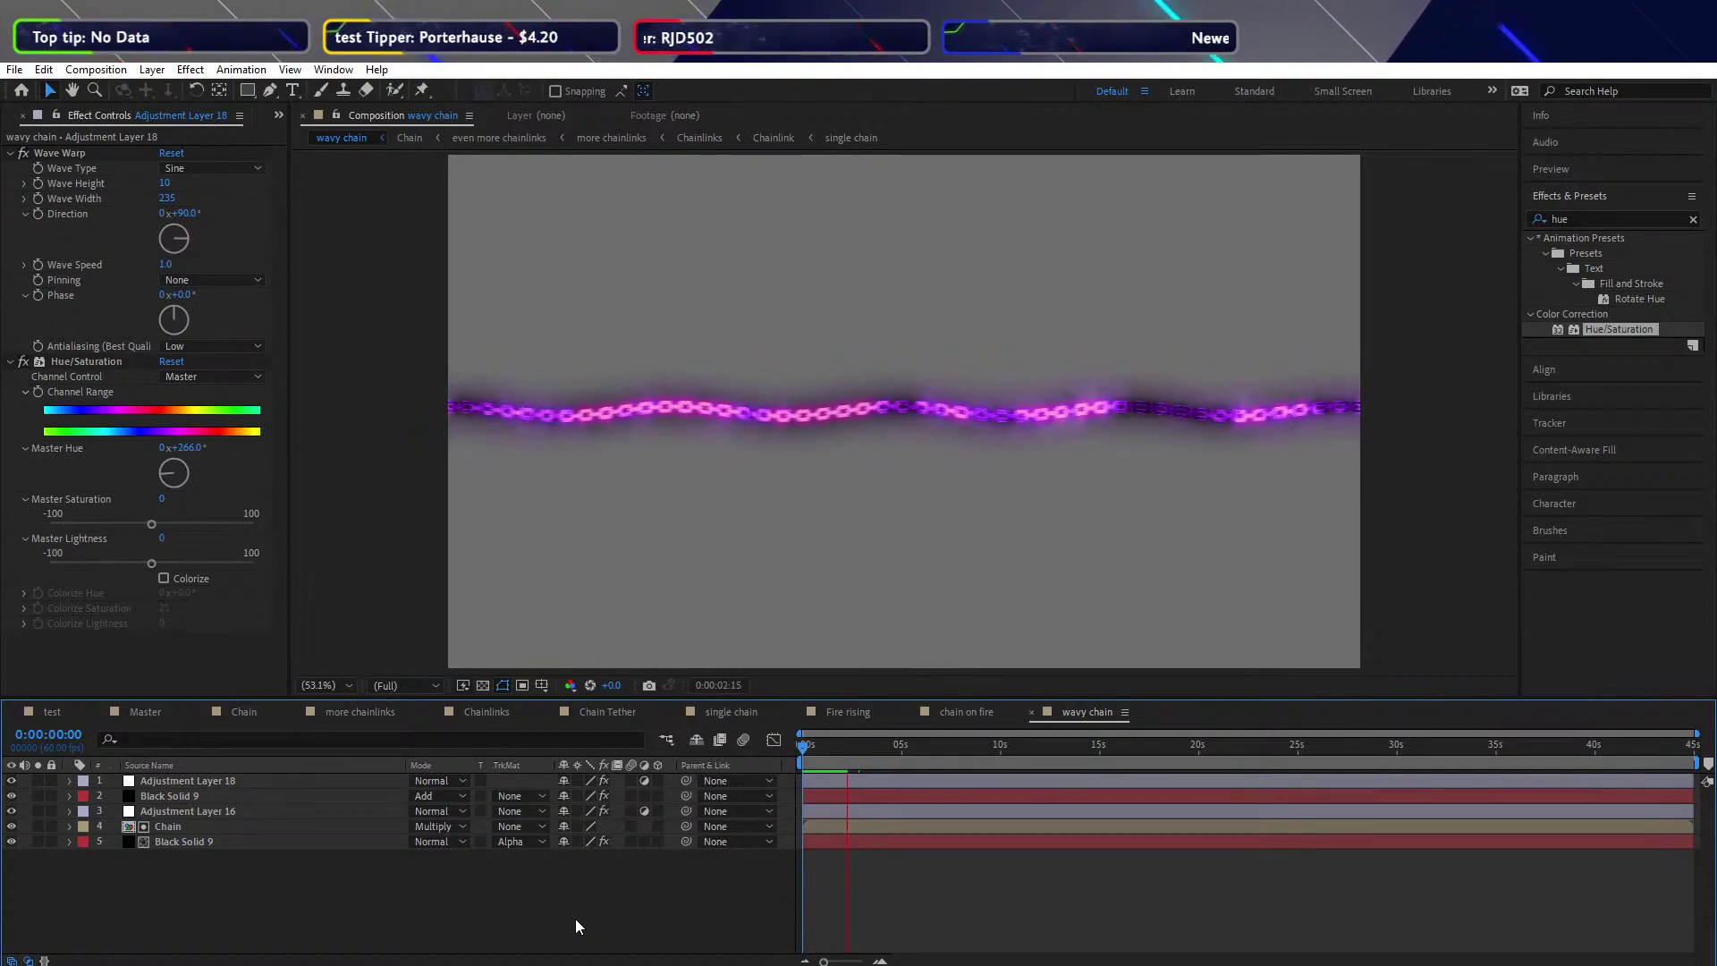
key("space")
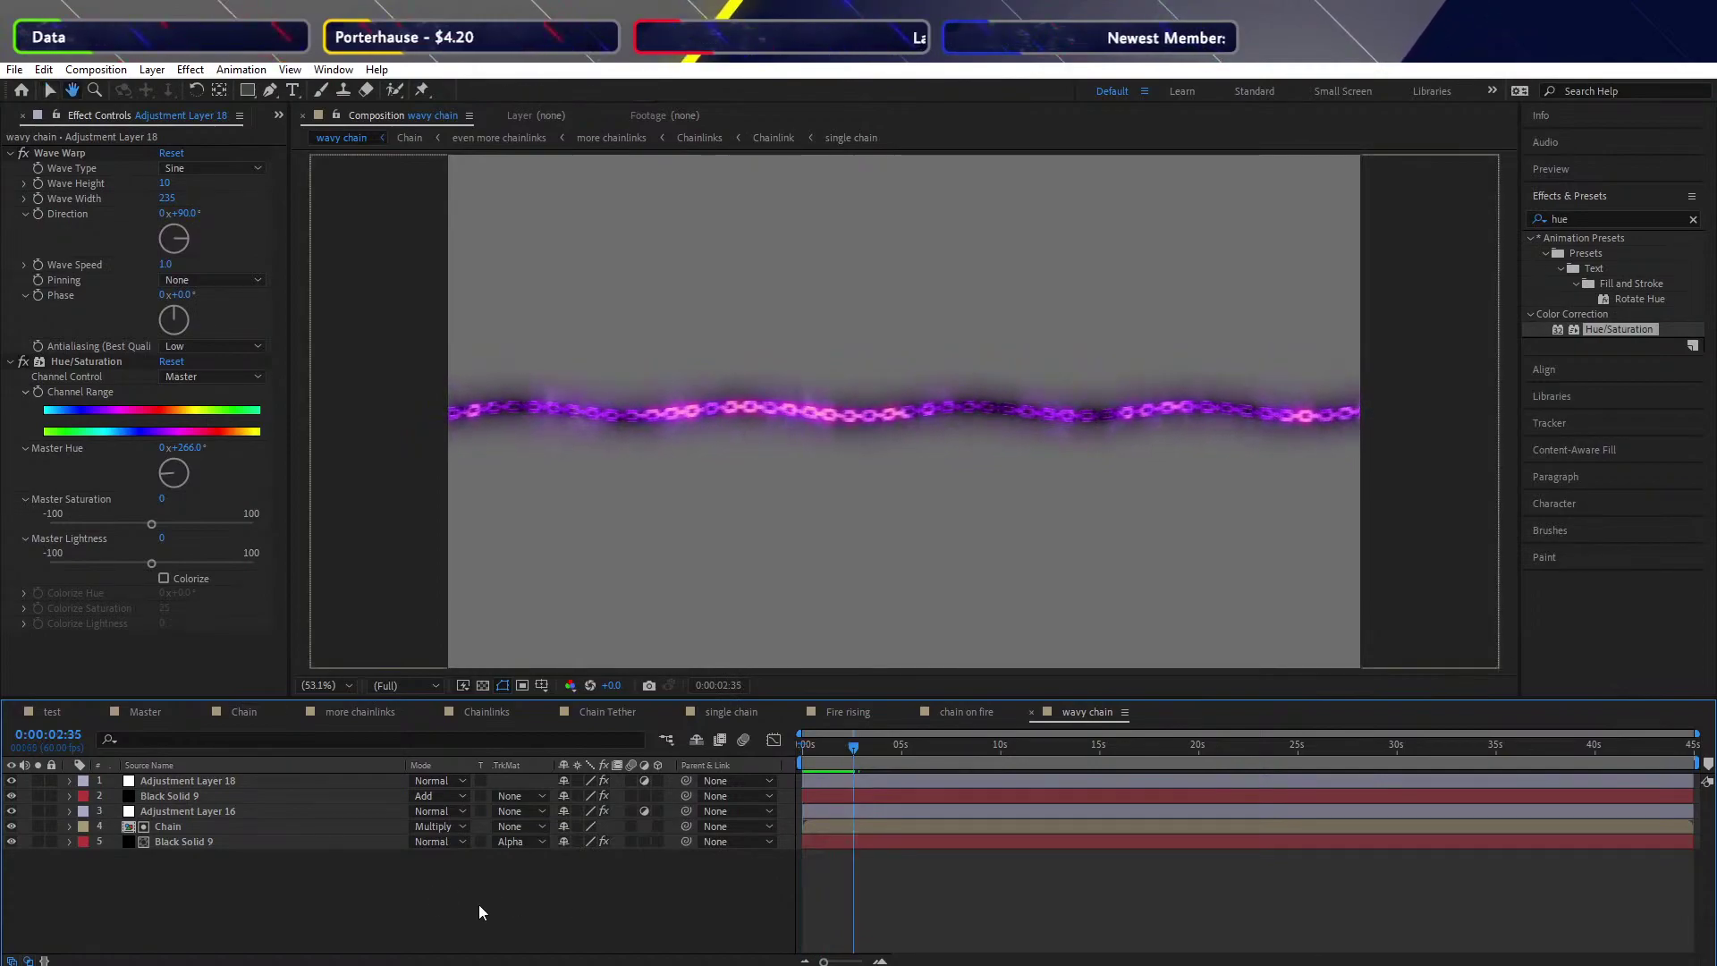
left_click(11, 153)
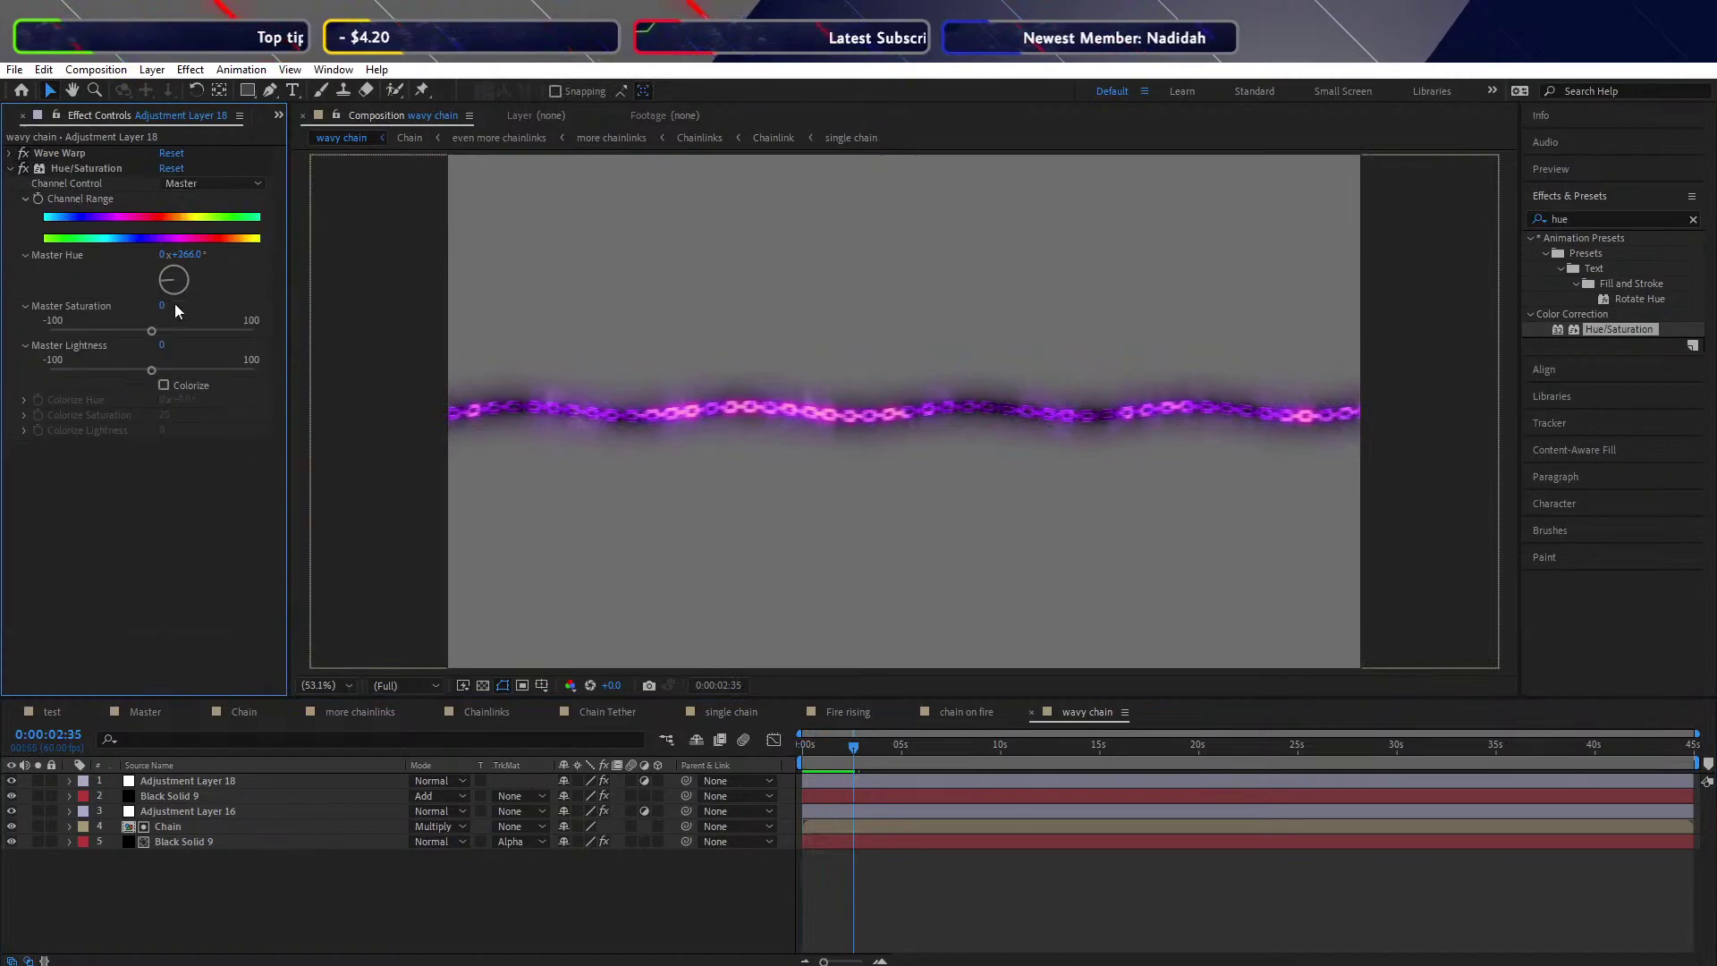
left_click(11, 169)
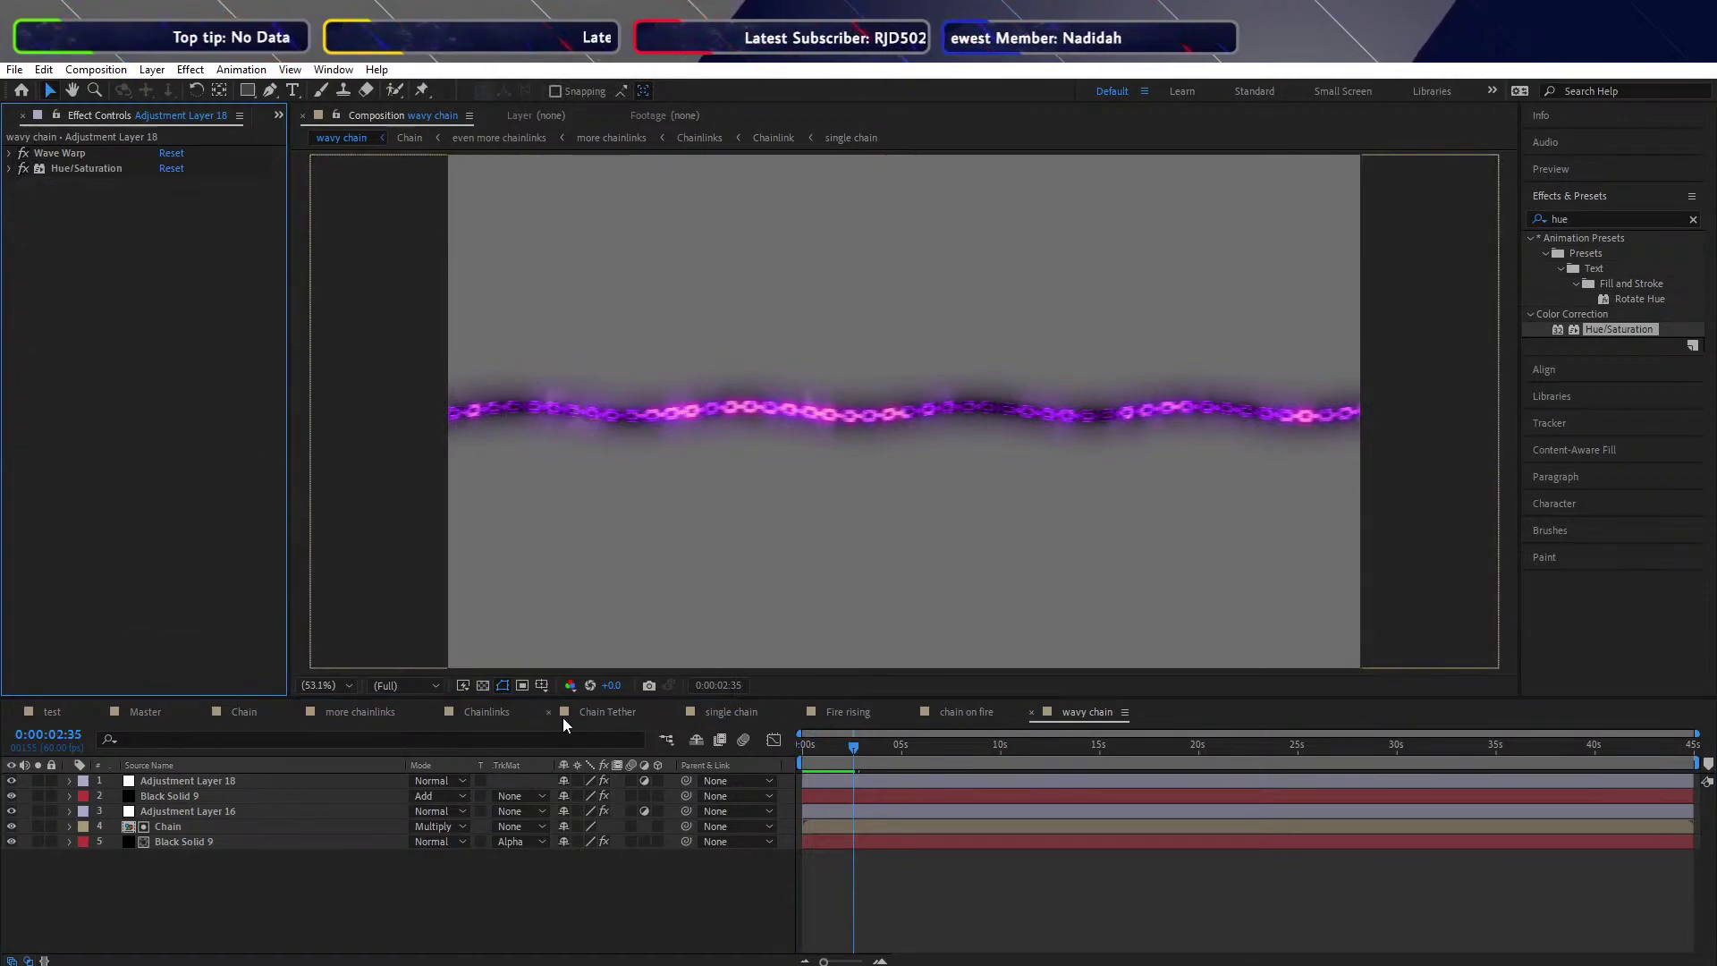
Duplicate the Chain Tether composition in the Tethers folder and rename the copy Wavy Chain Tether
left_click(608, 712)
key("ctrl+0")
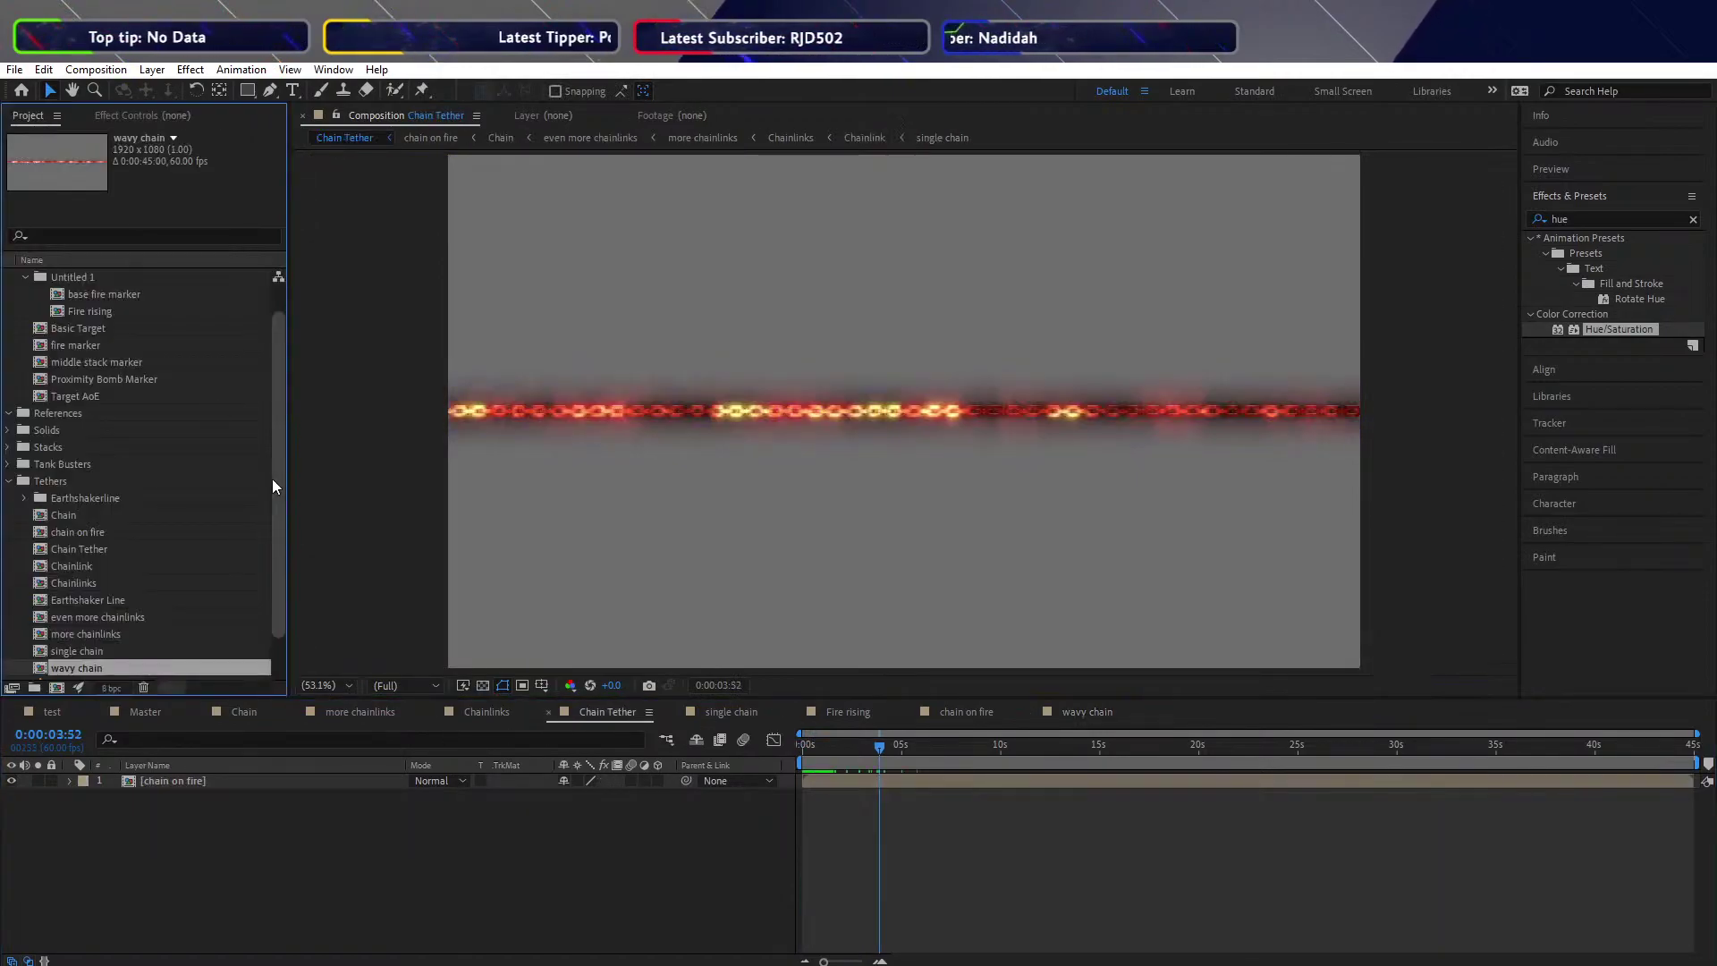
scroll(272, 483, "down", 1)
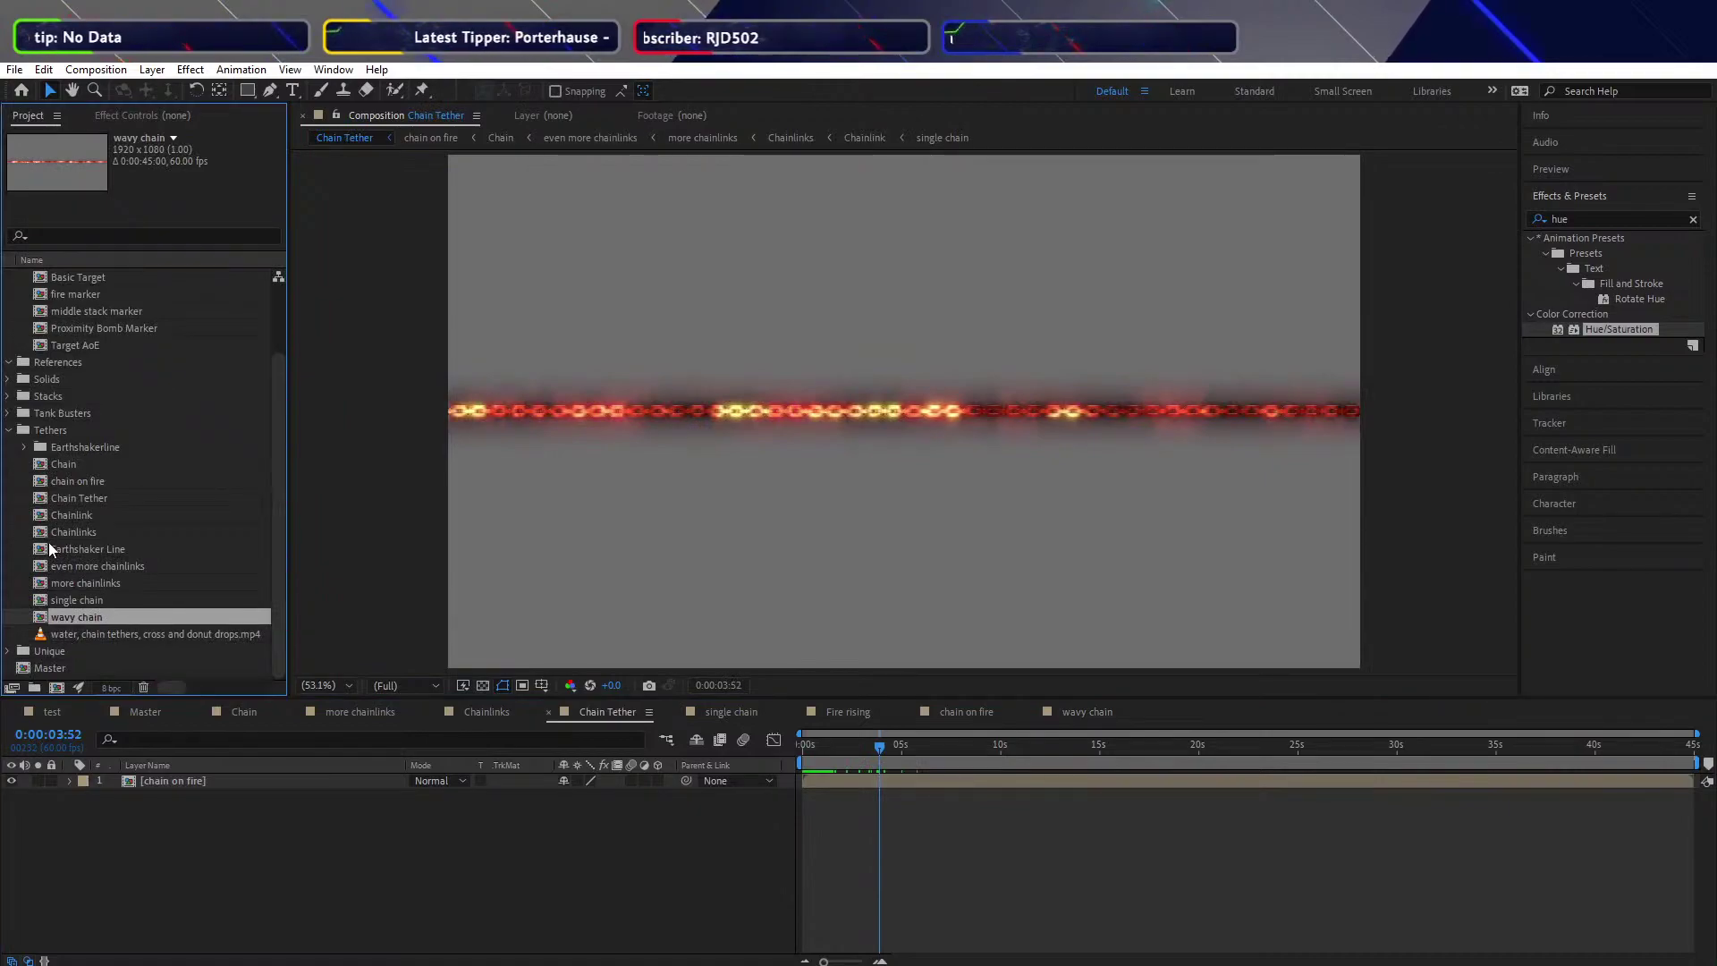
left_click(36, 498)
key("ctrl+d")
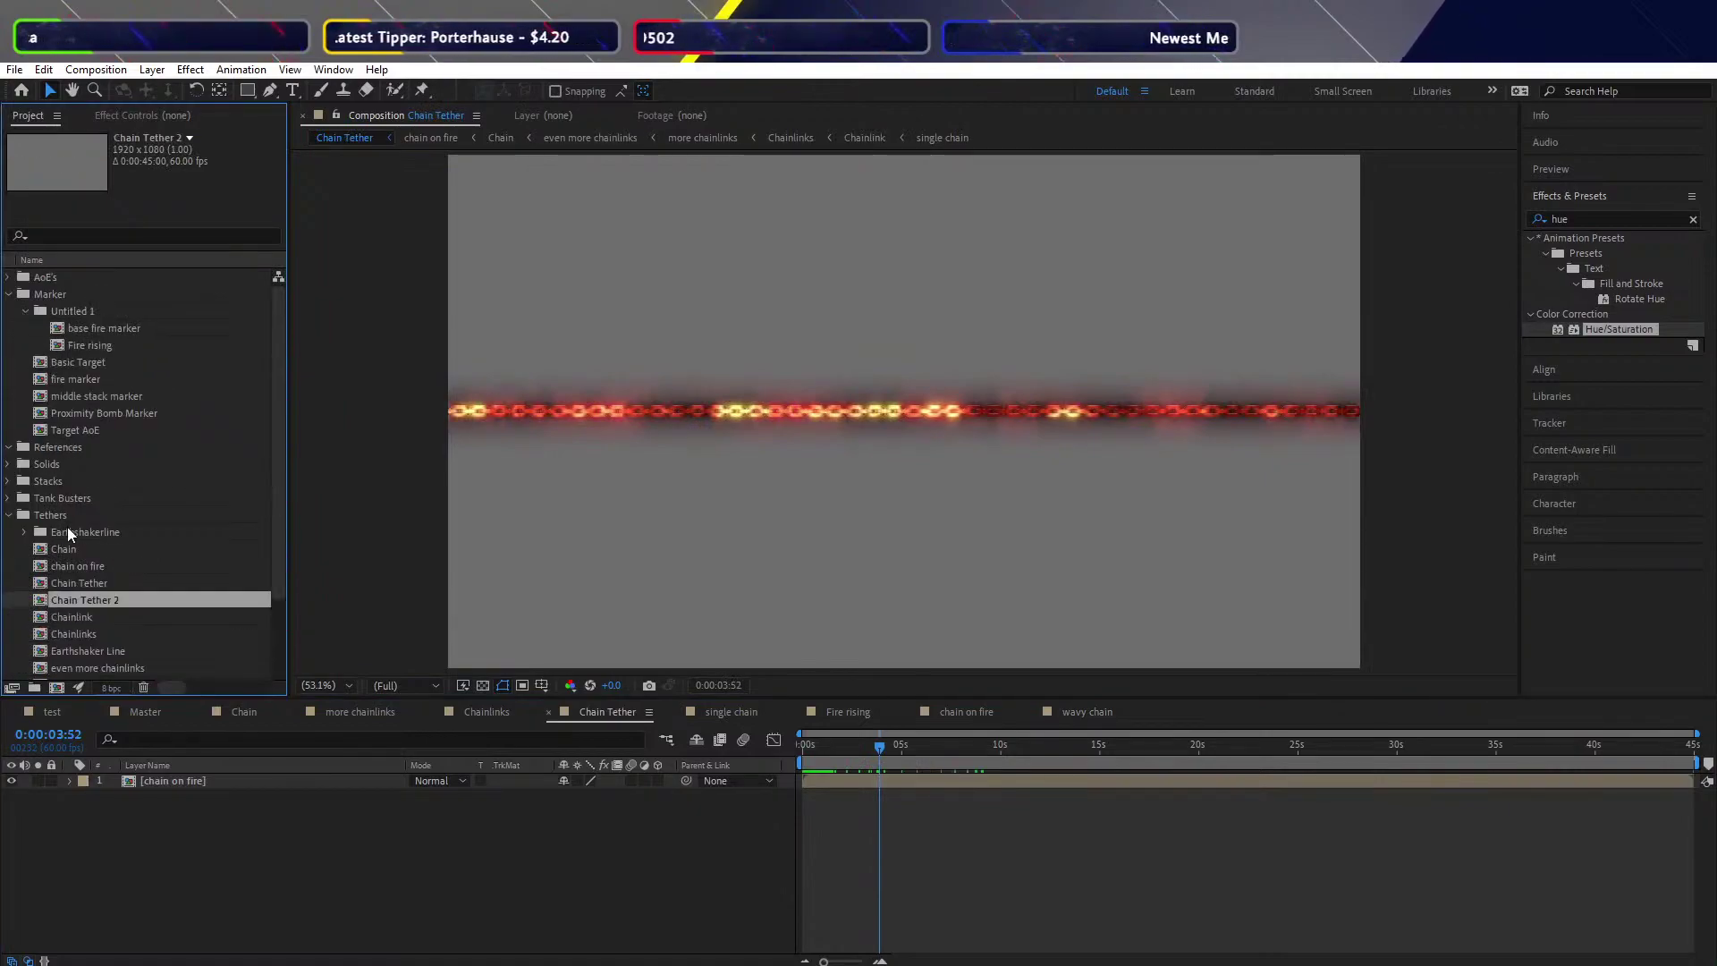
right_click(78, 595)
left_click(133, 884)
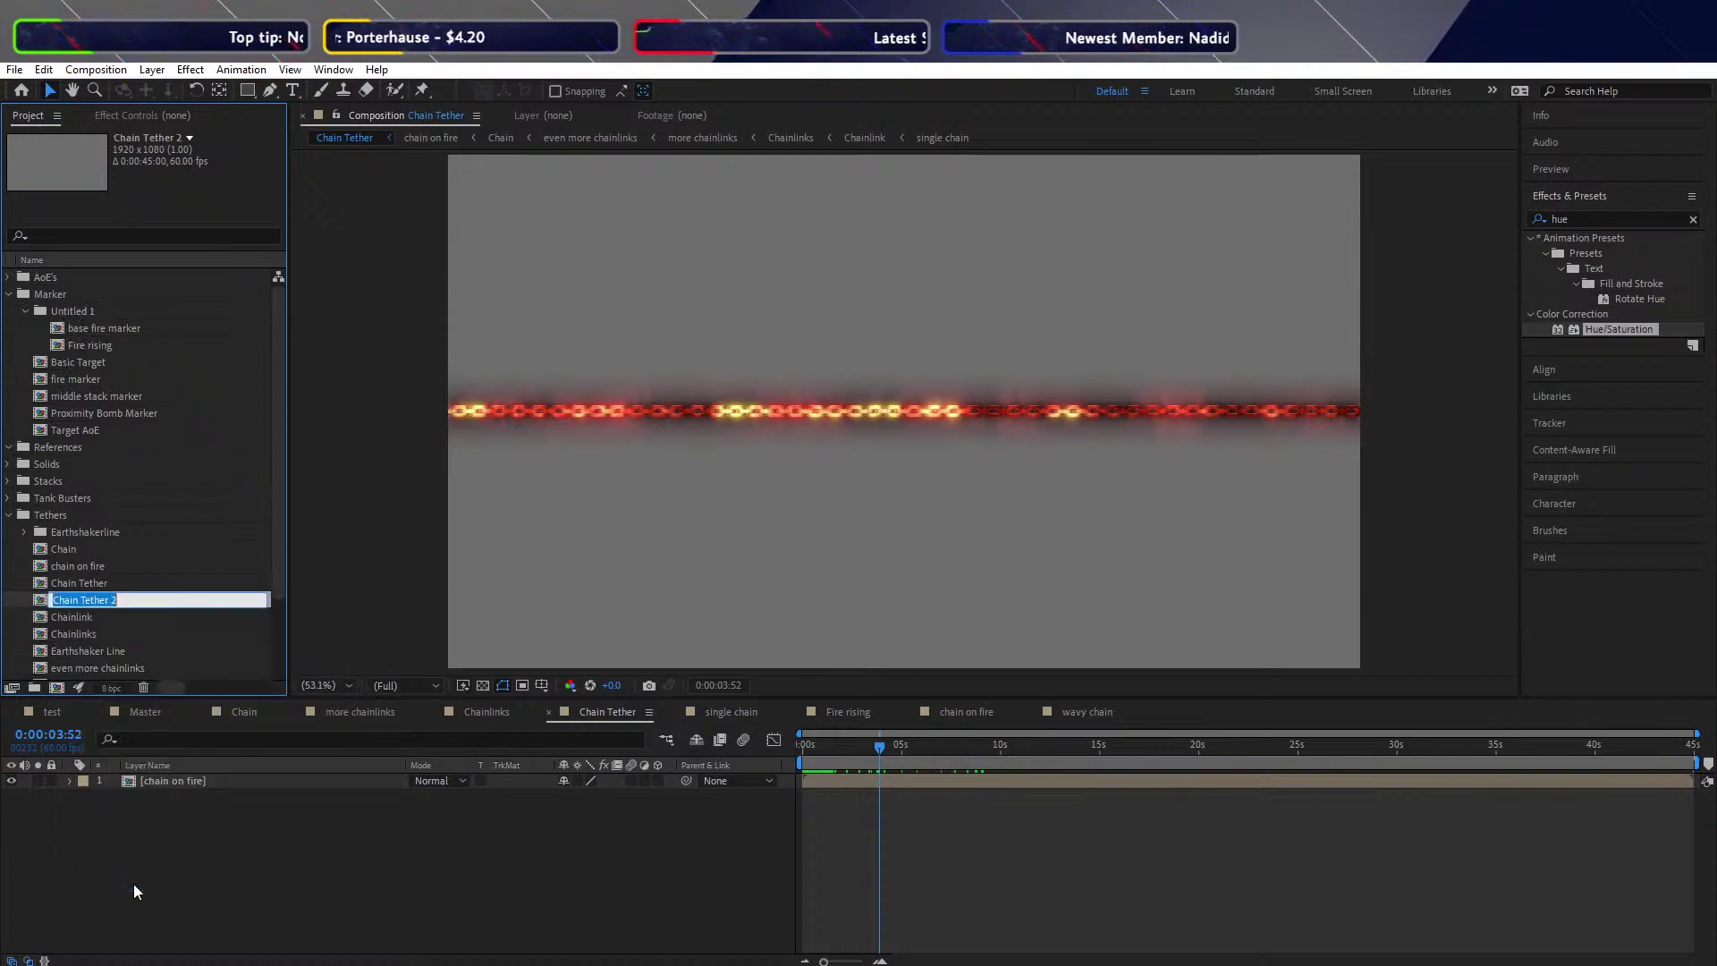
type("Wavy Chain ")
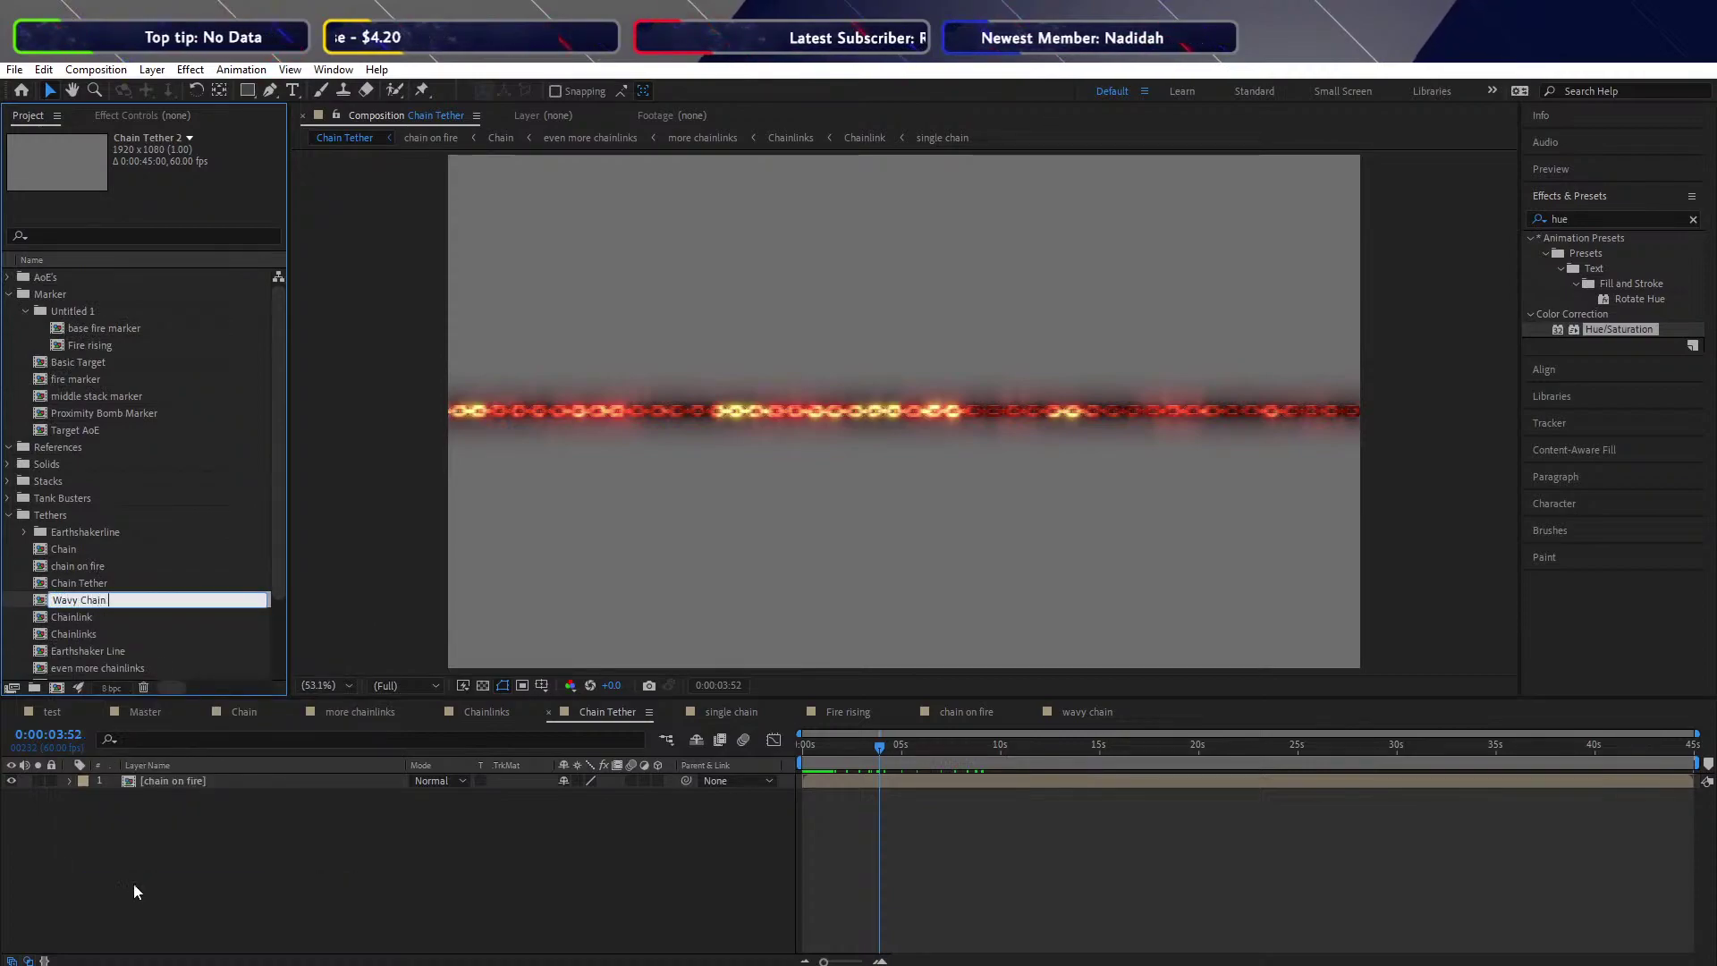
type("Tether")
key("Return")
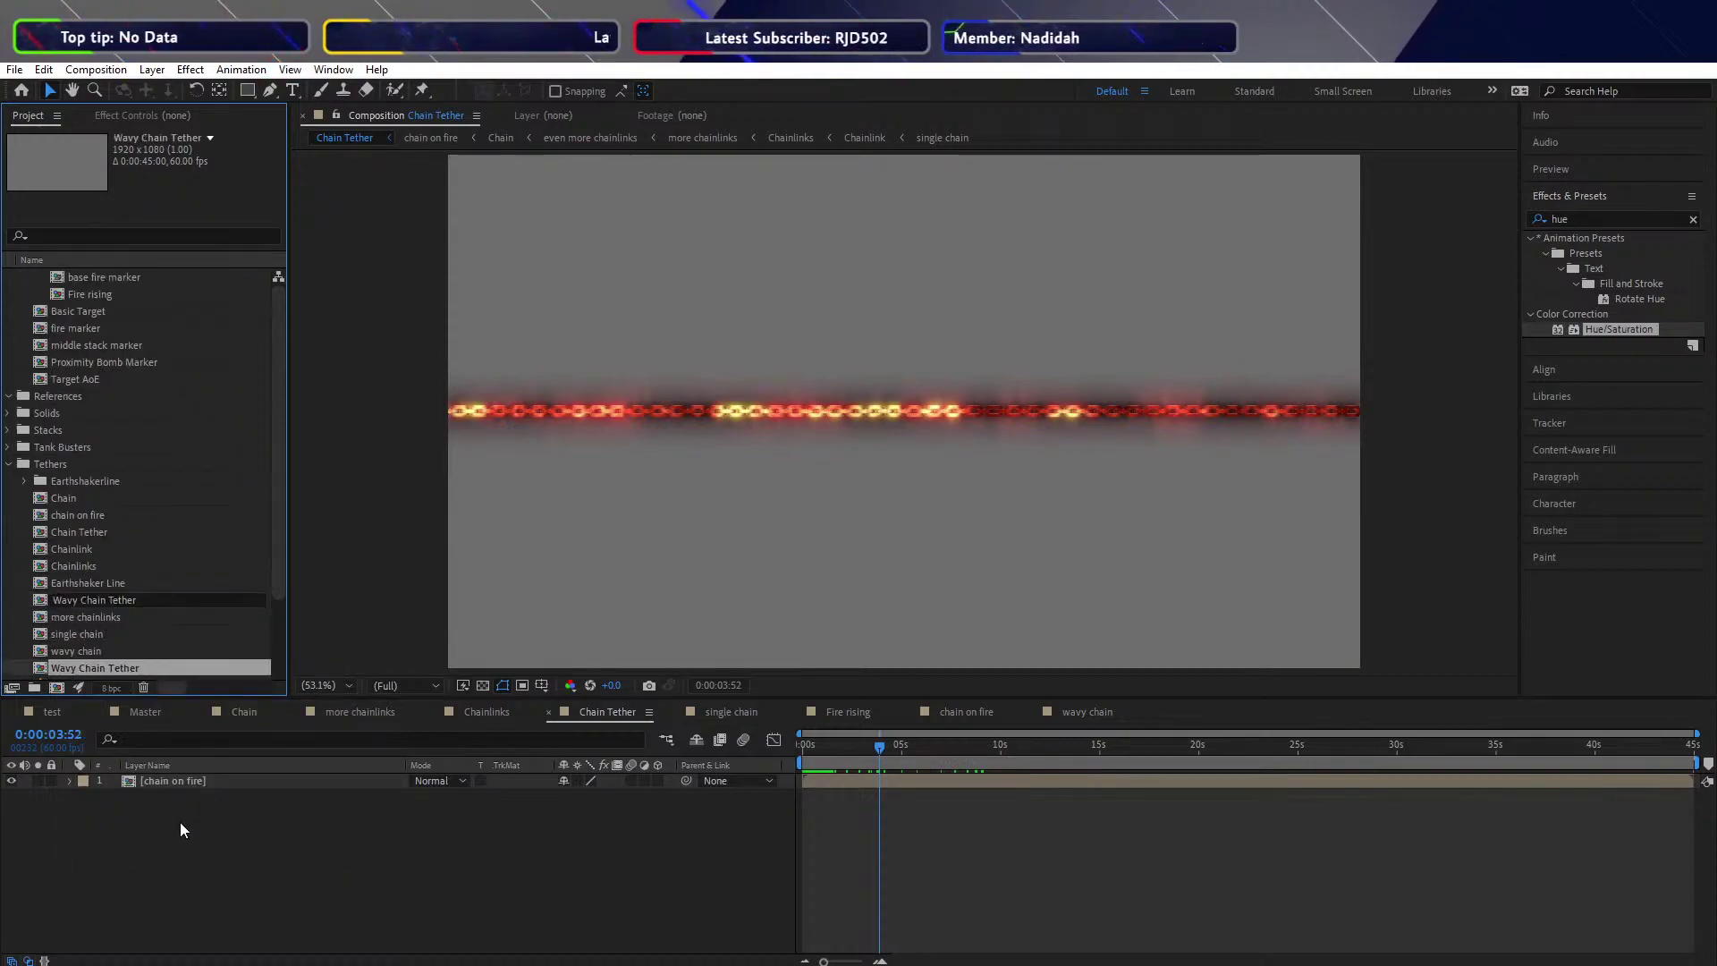
Open the Wavy Chain Tether composition and add the wavy chain composition beneath its chain on fire layer
scroll(122, 610, "down", 3)
double_click(81, 617)
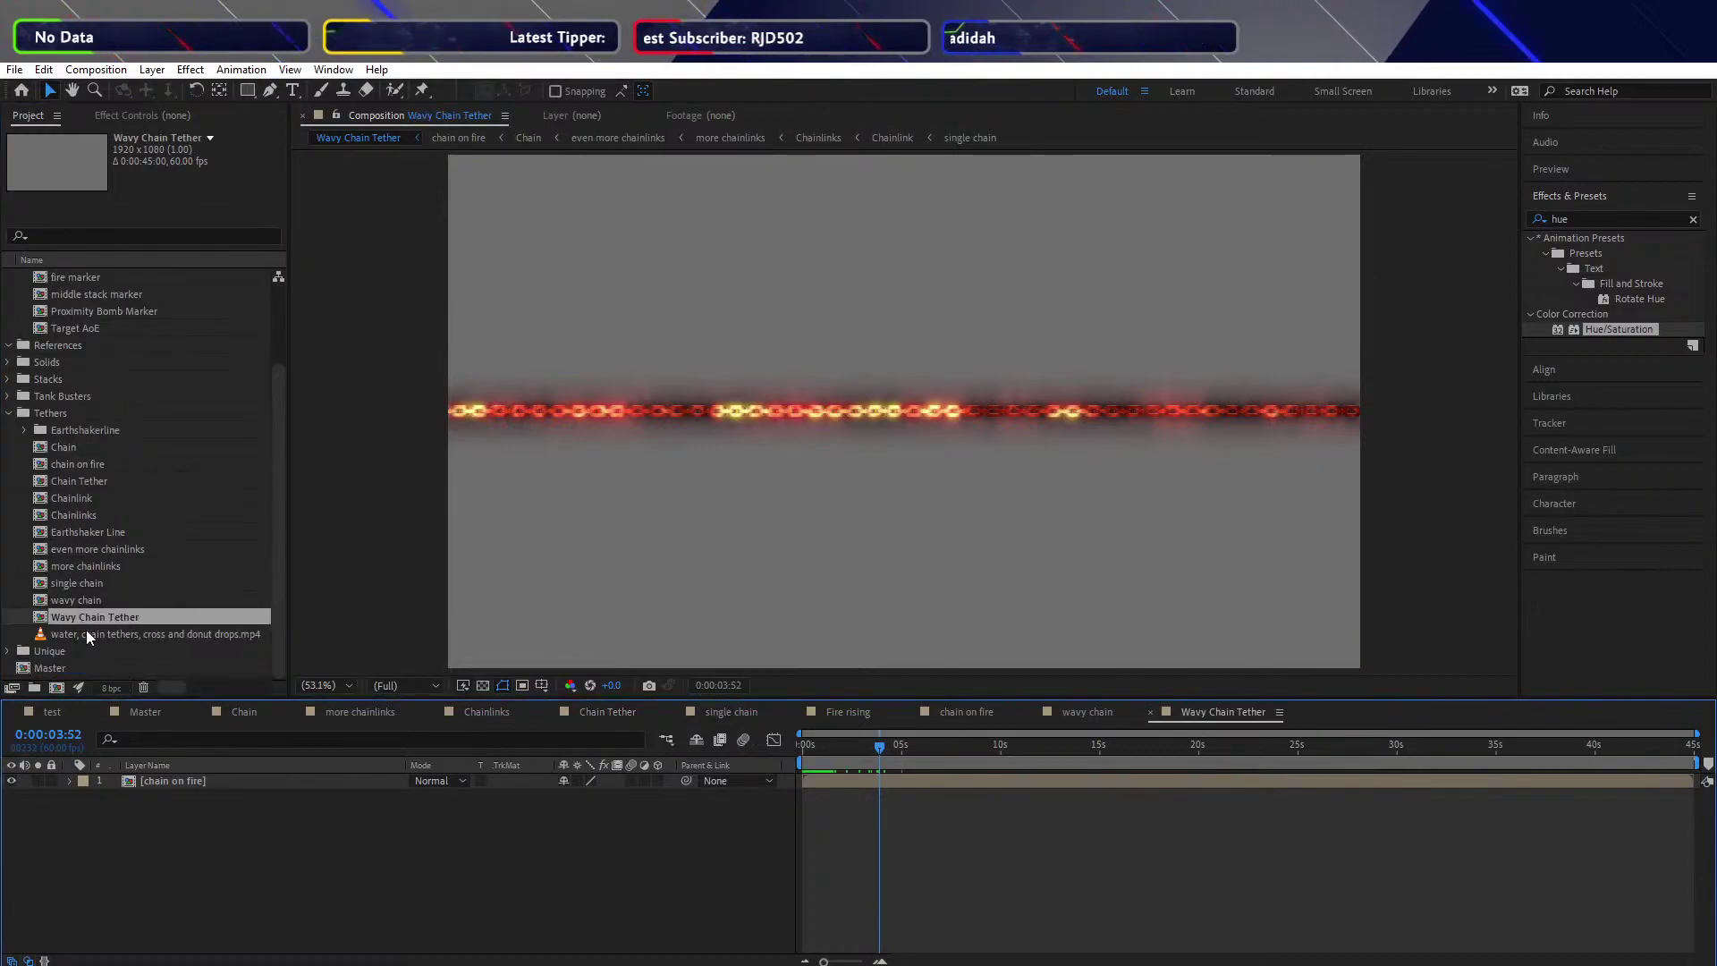
mouse_move(57, 599)
left_mouse_down()
mouse_move(153, 839)
mouse_move(163, 787)
left_mouse_up()
Copy the mask with its animation from the chain on fire layer to the wavy chain layer and reveal its mask path
left_click(163, 782)
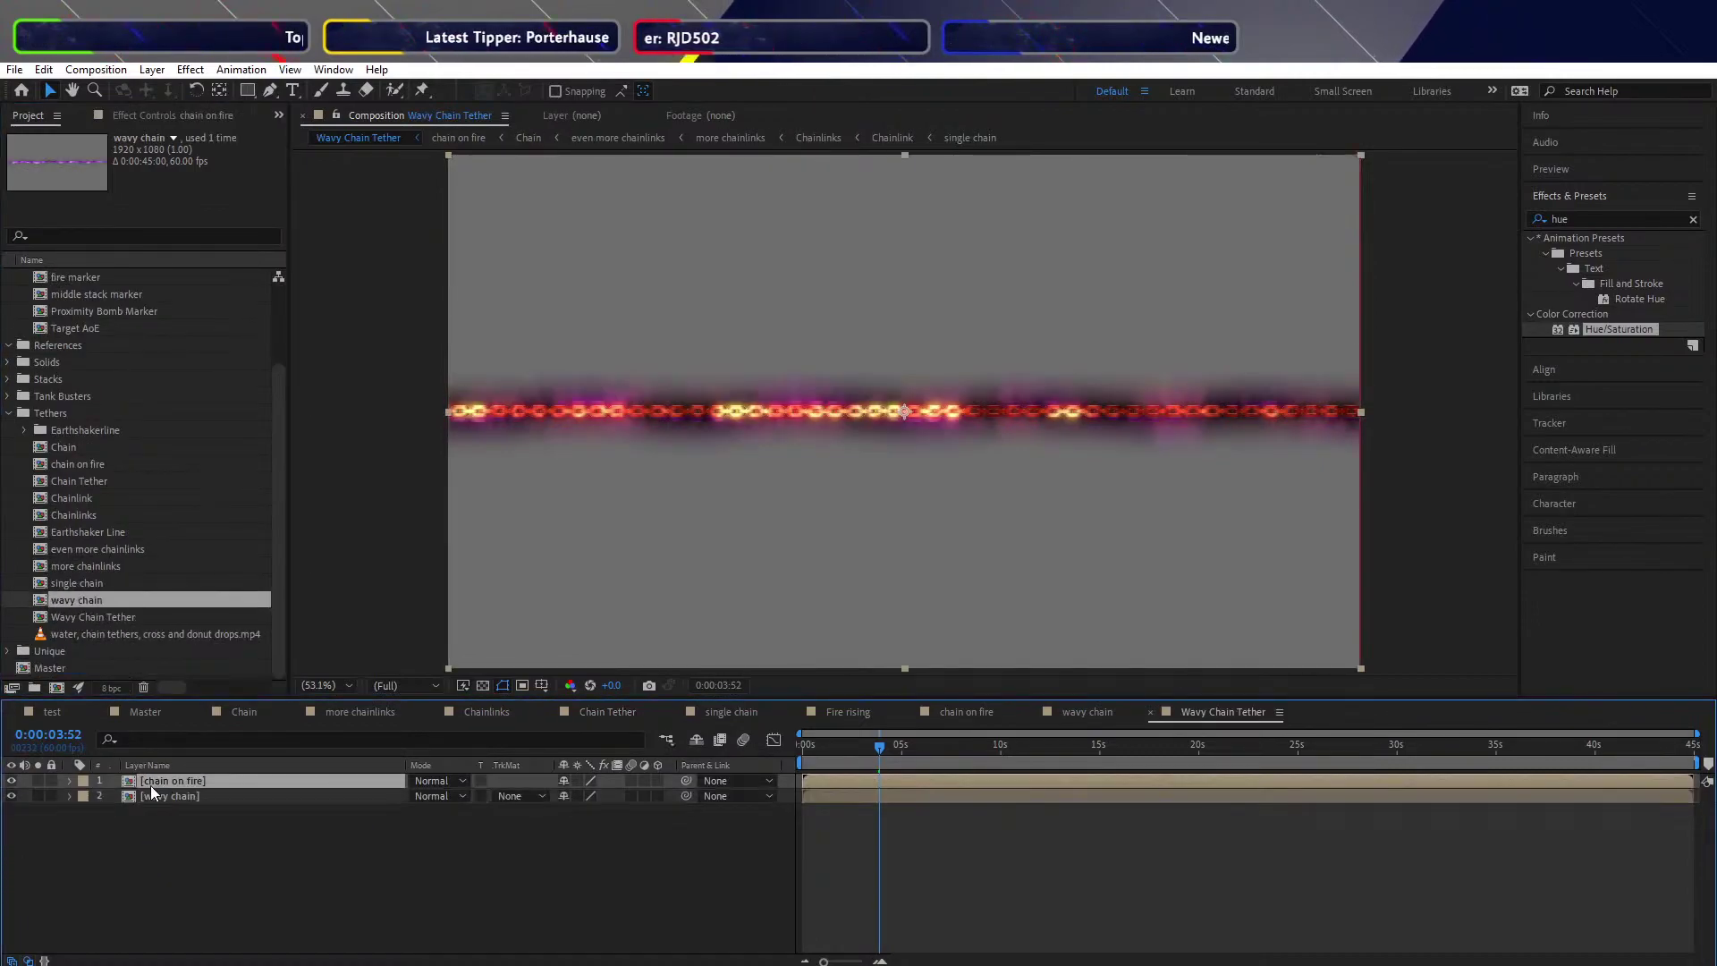
left_click(70, 781)
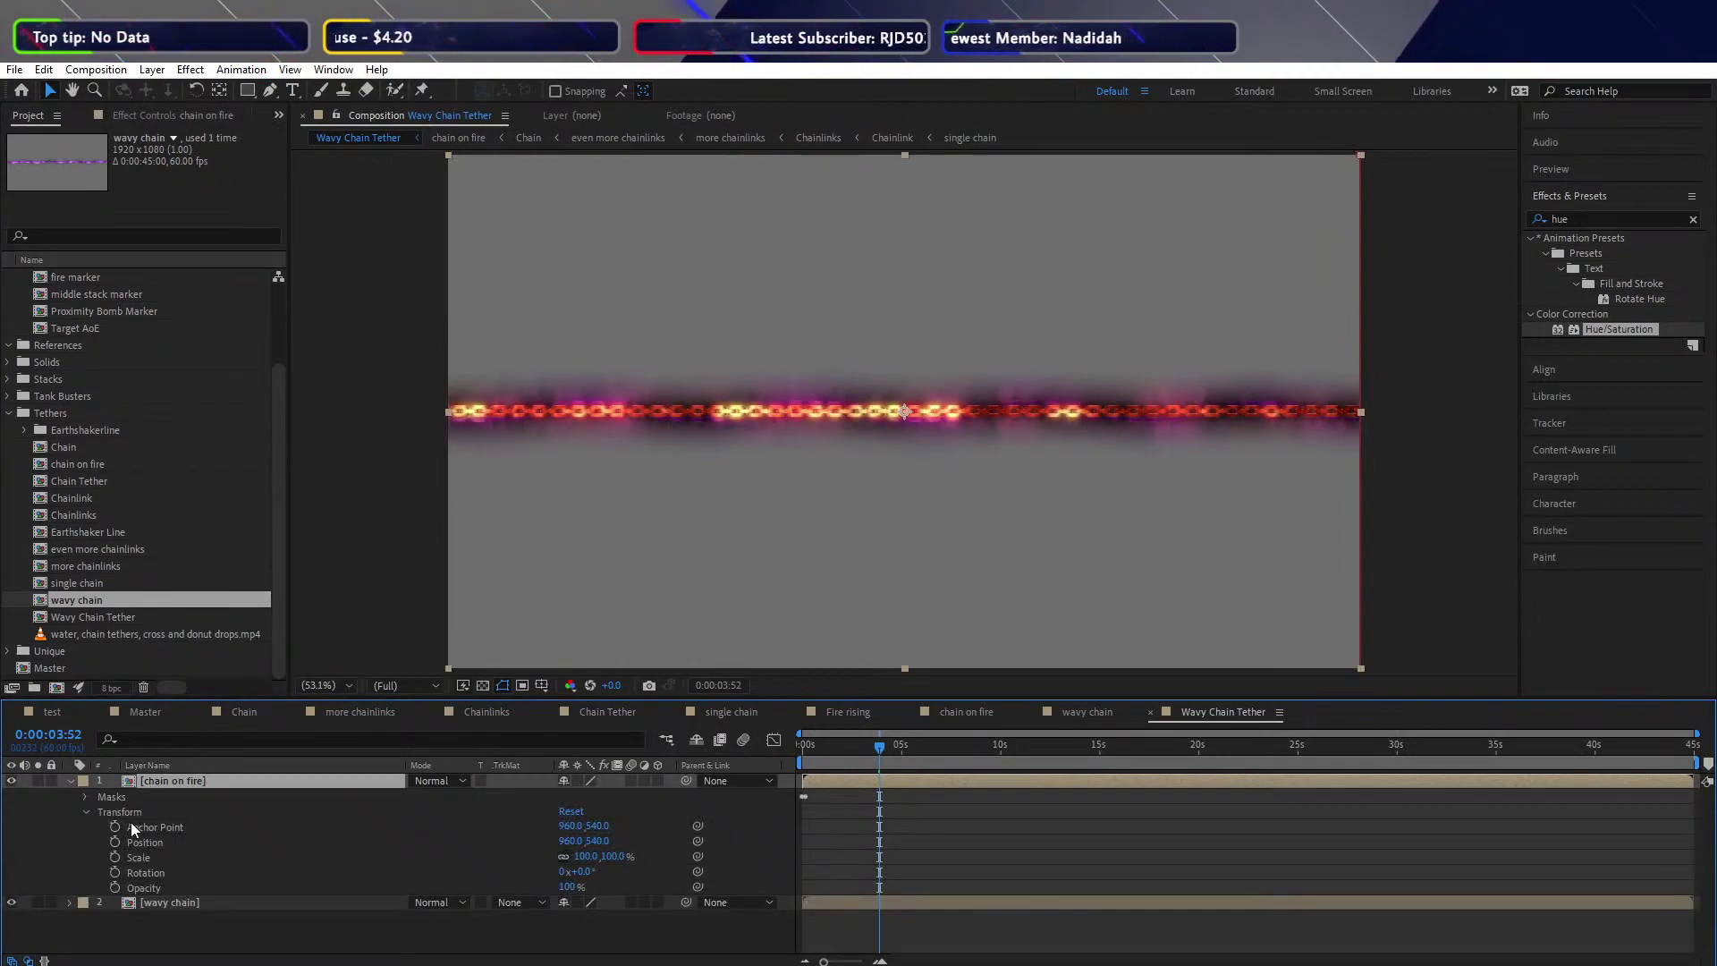
left_click(109, 801)
left_click(85, 812)
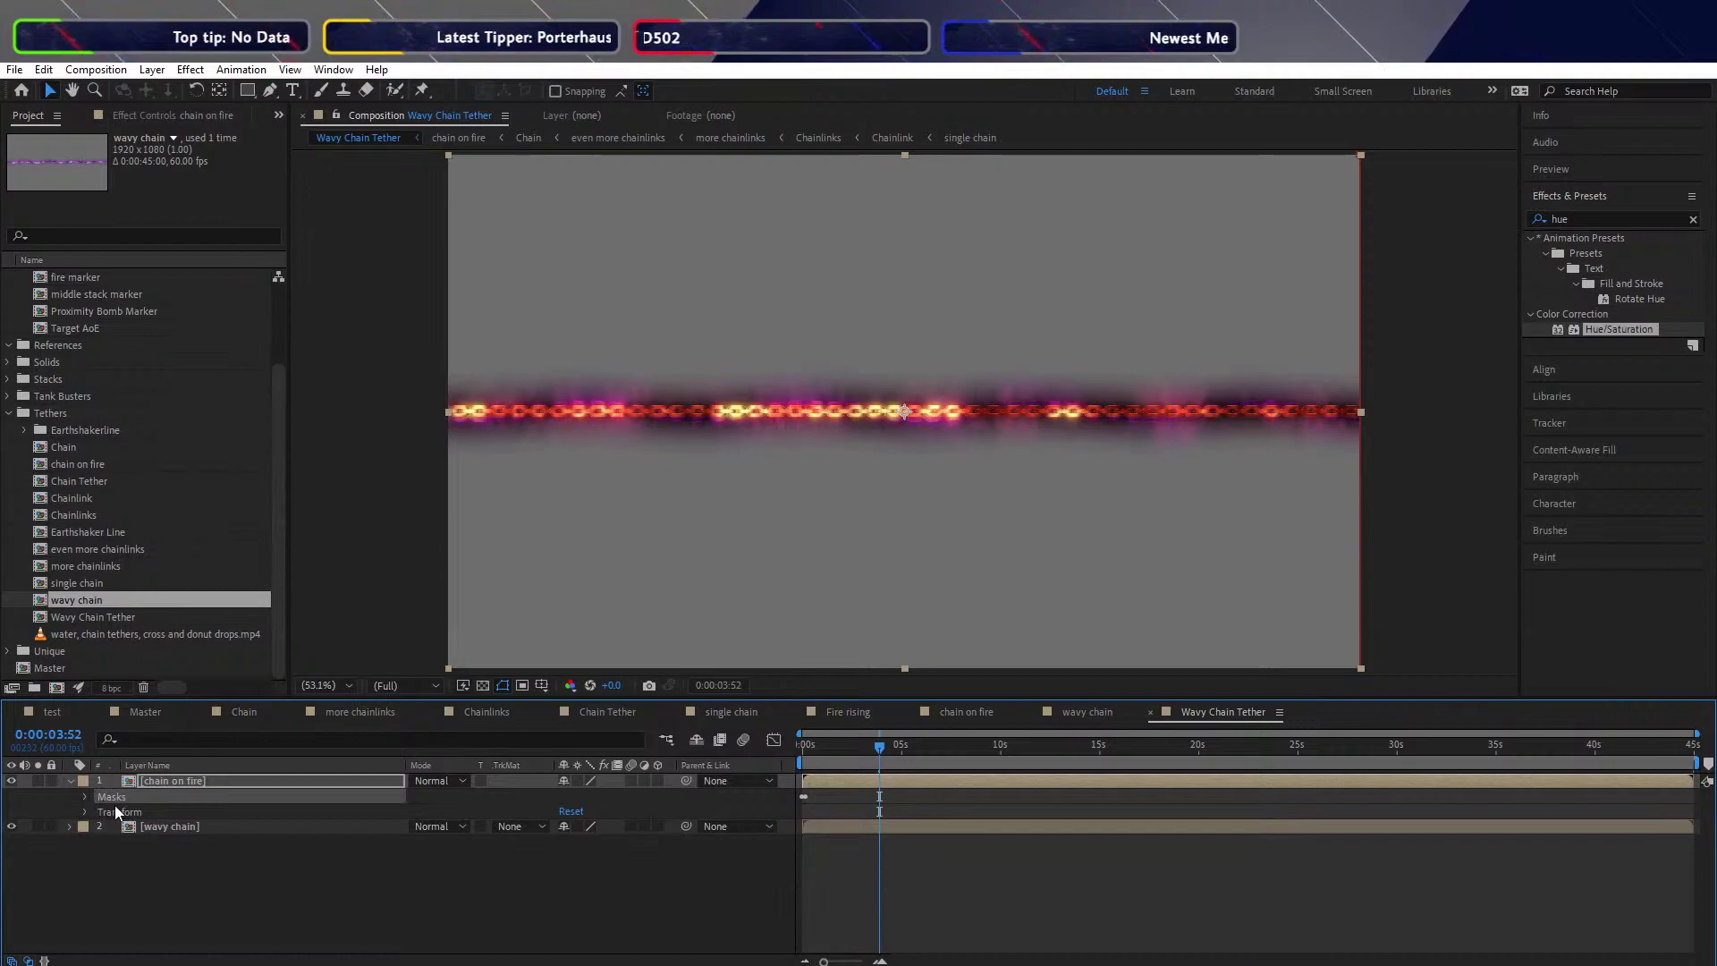
left_click(178, 825)
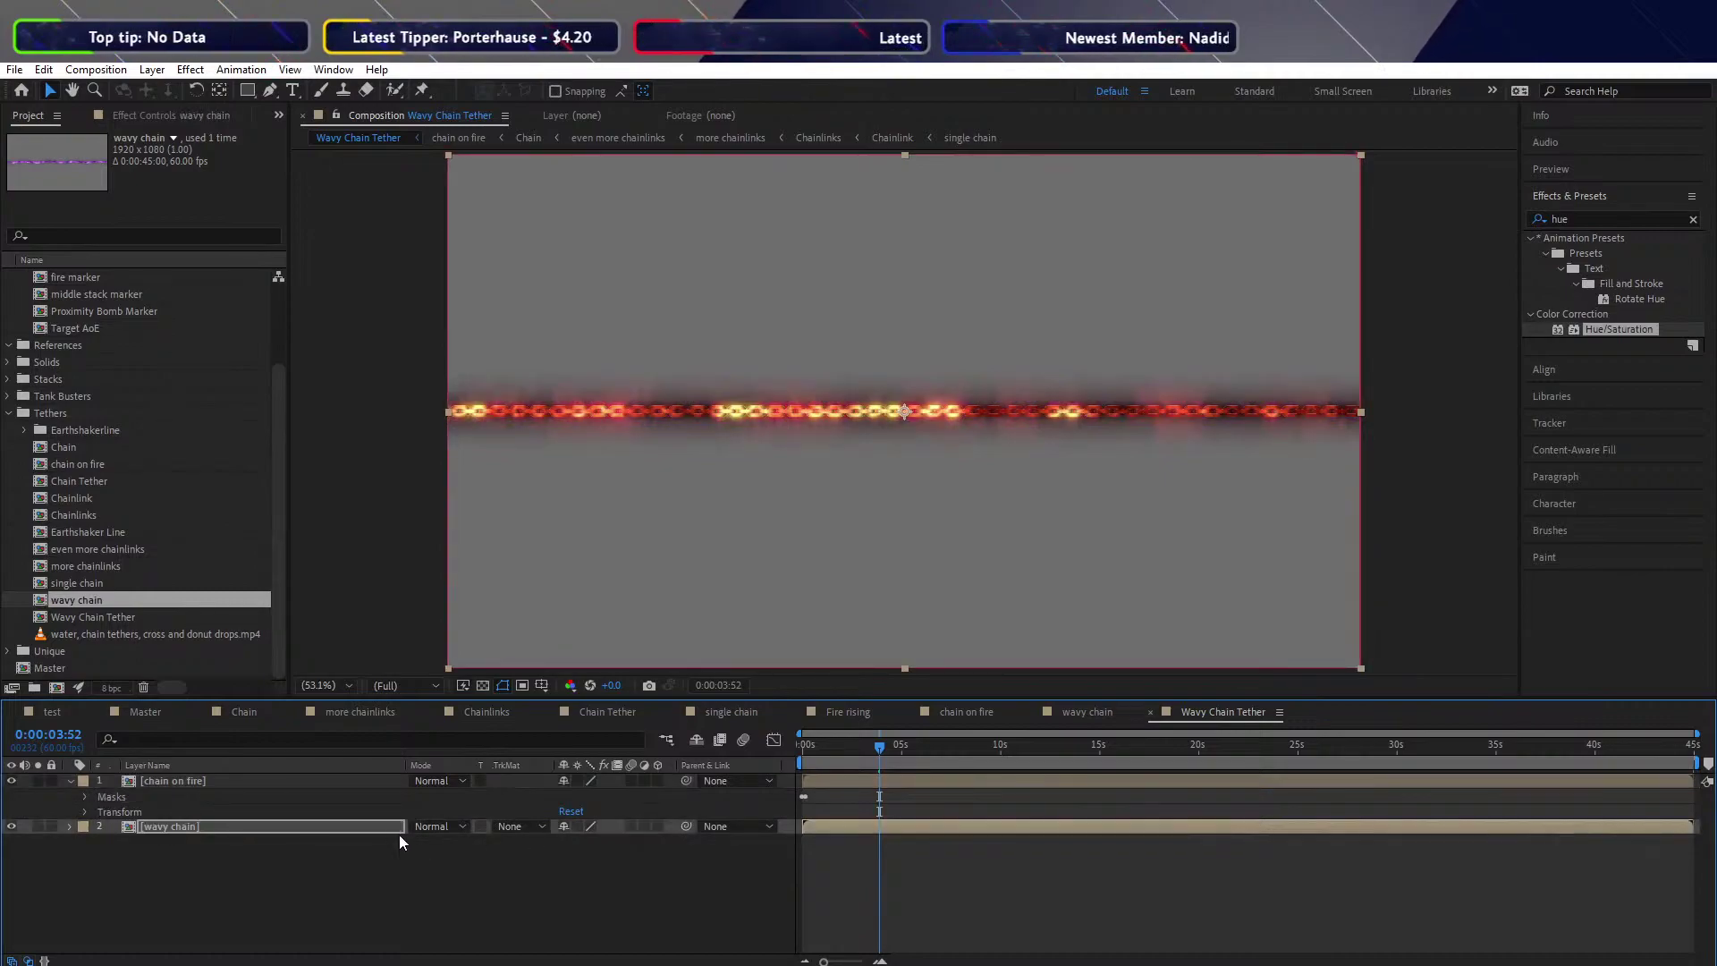
key("m")
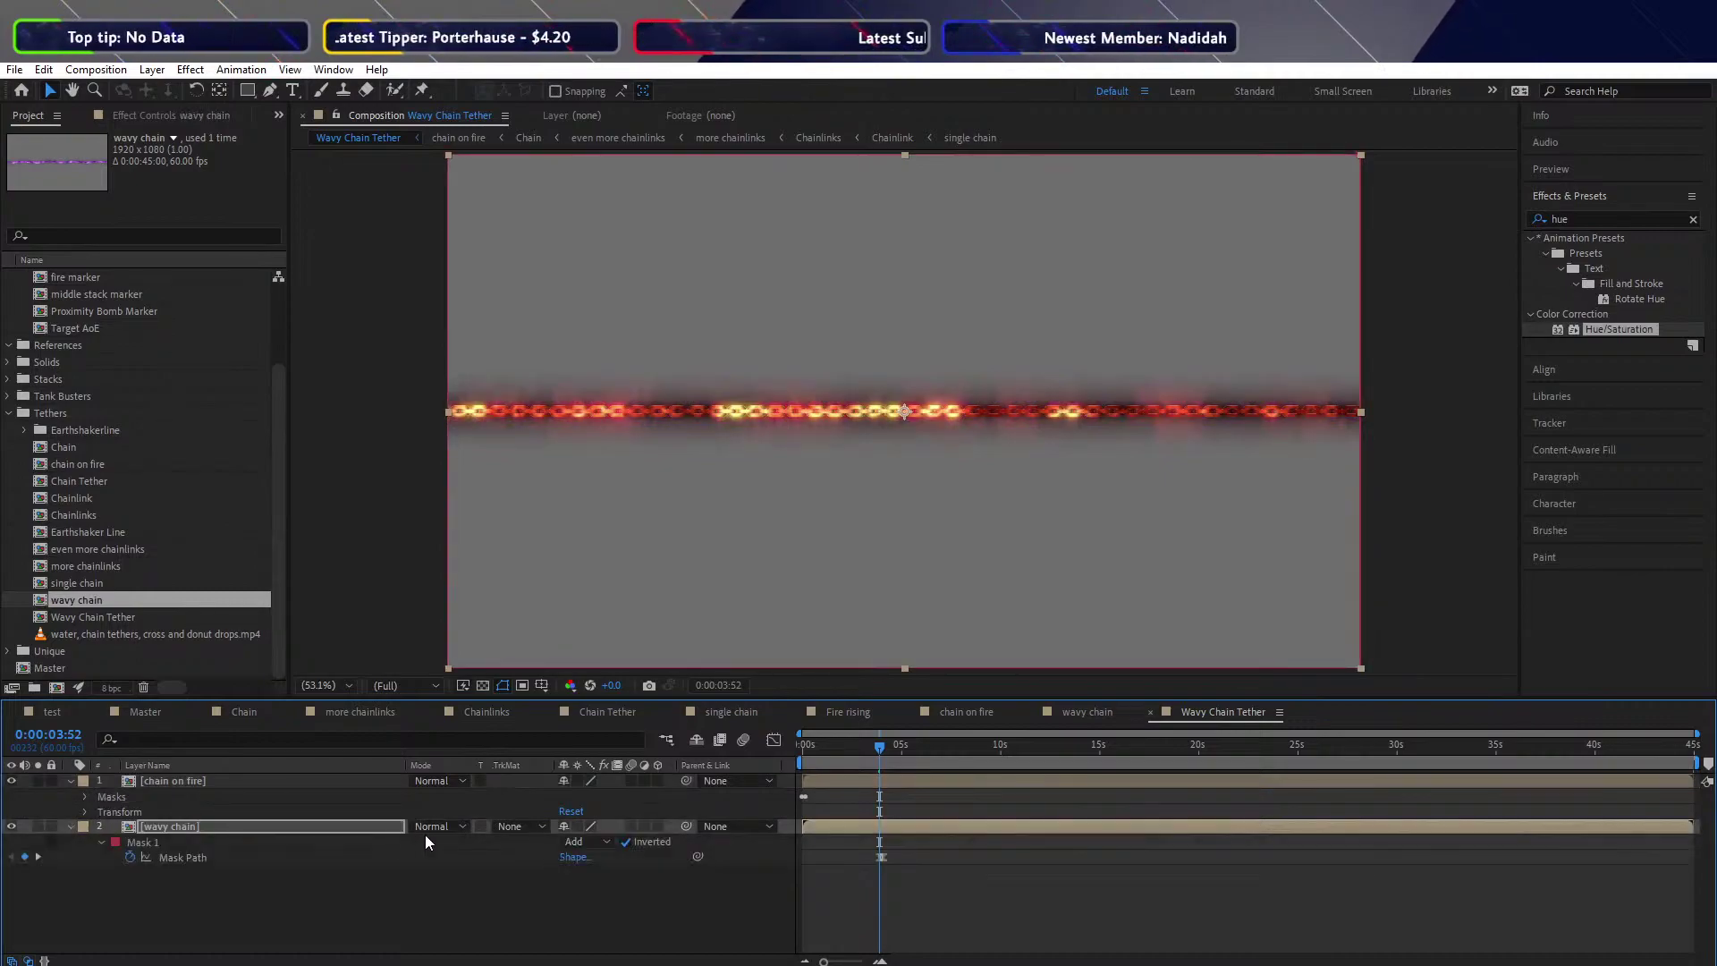
Move the wavy chain layer's Mask Path keyframes back to the beginning of the timeline
left_click(152, 857)
left_click(898, 853)
left_click(881, 857)
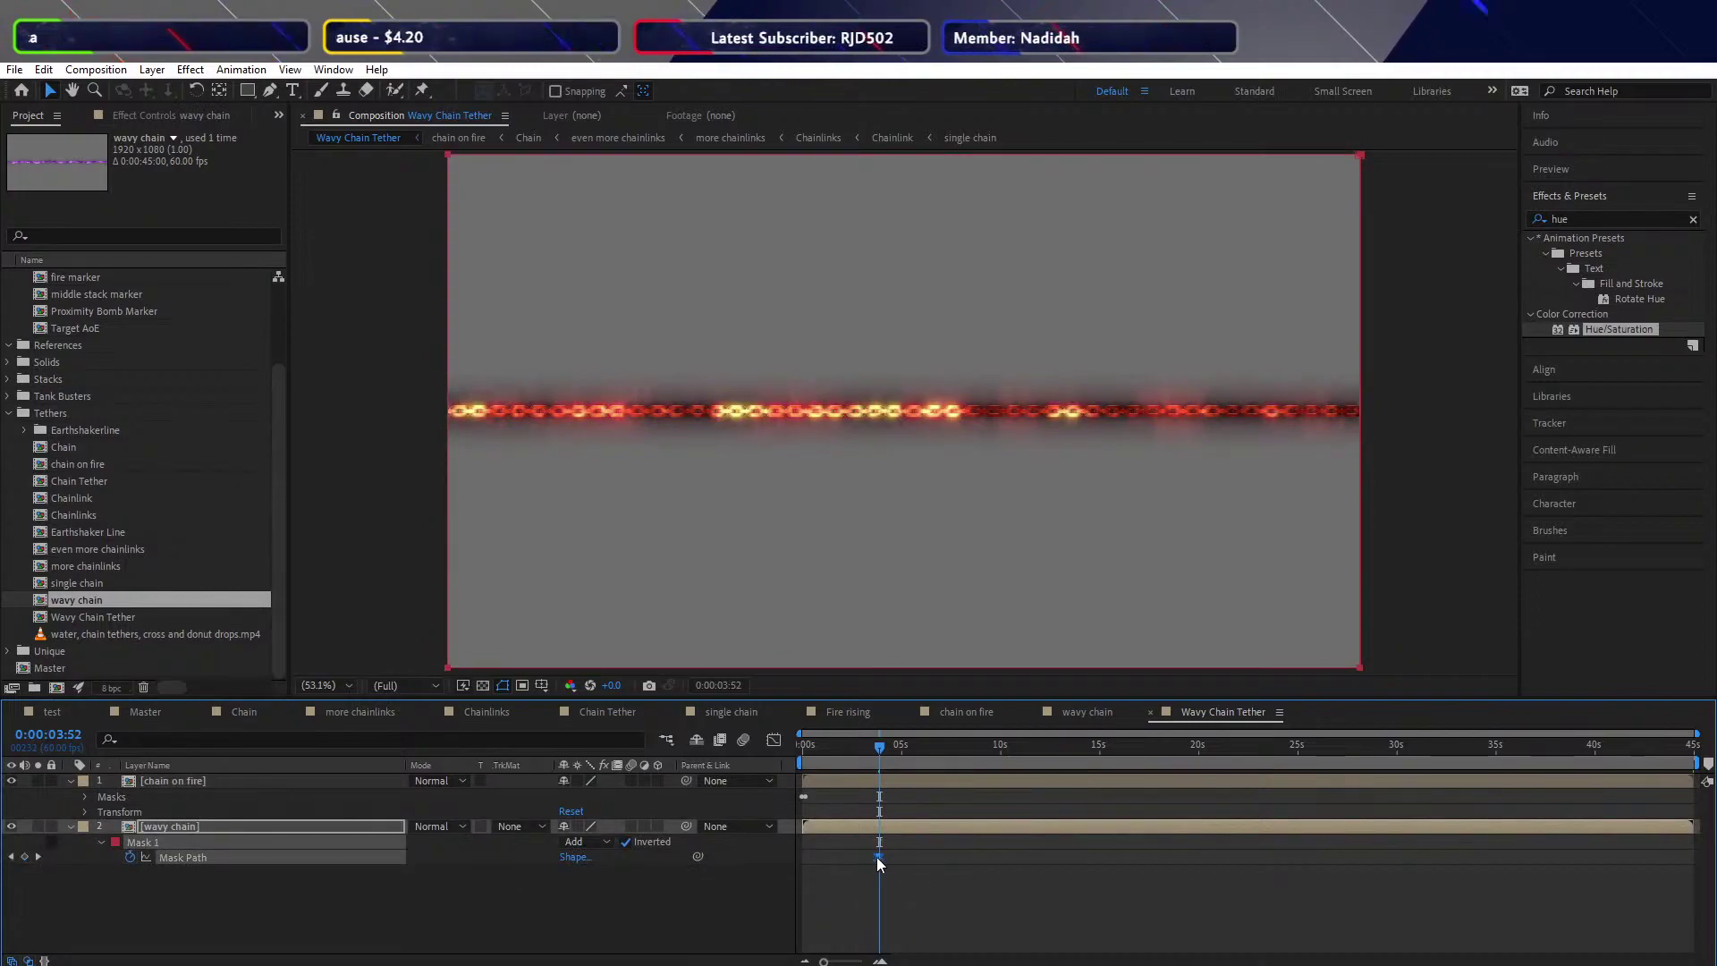
left_click_drag(878, 858, 819, 864)
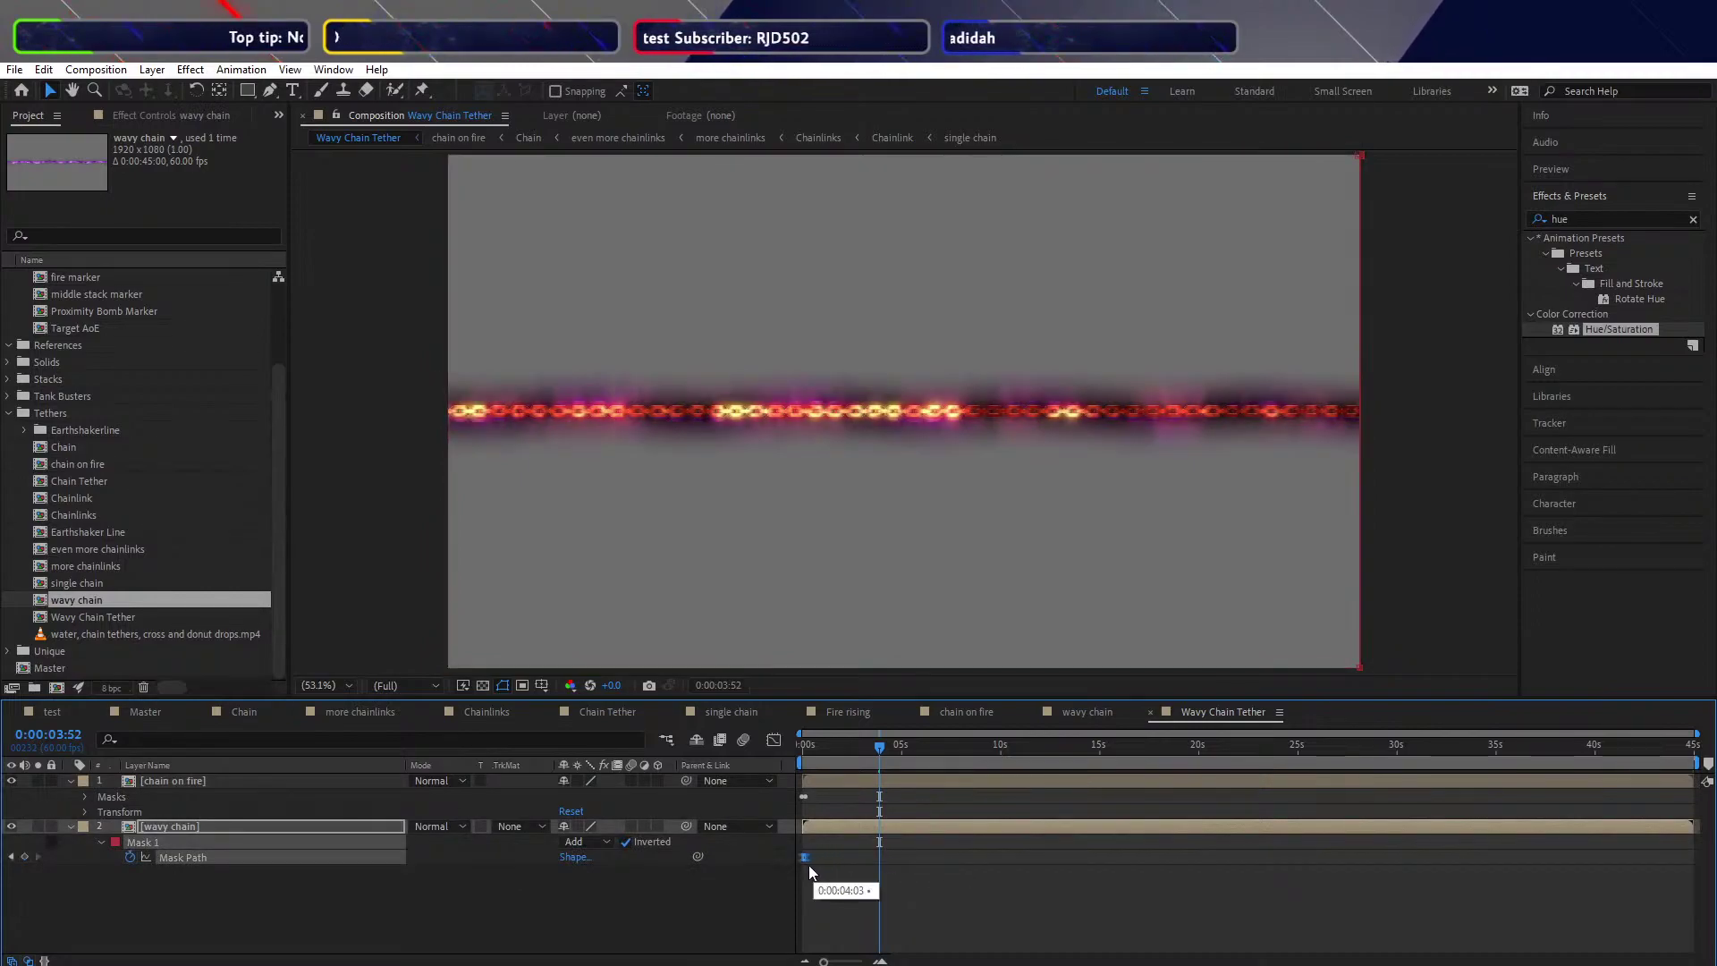
Delete the chain on fire layer and preview the purple chain's mask reveal from the first frame
left_click(141, 782)
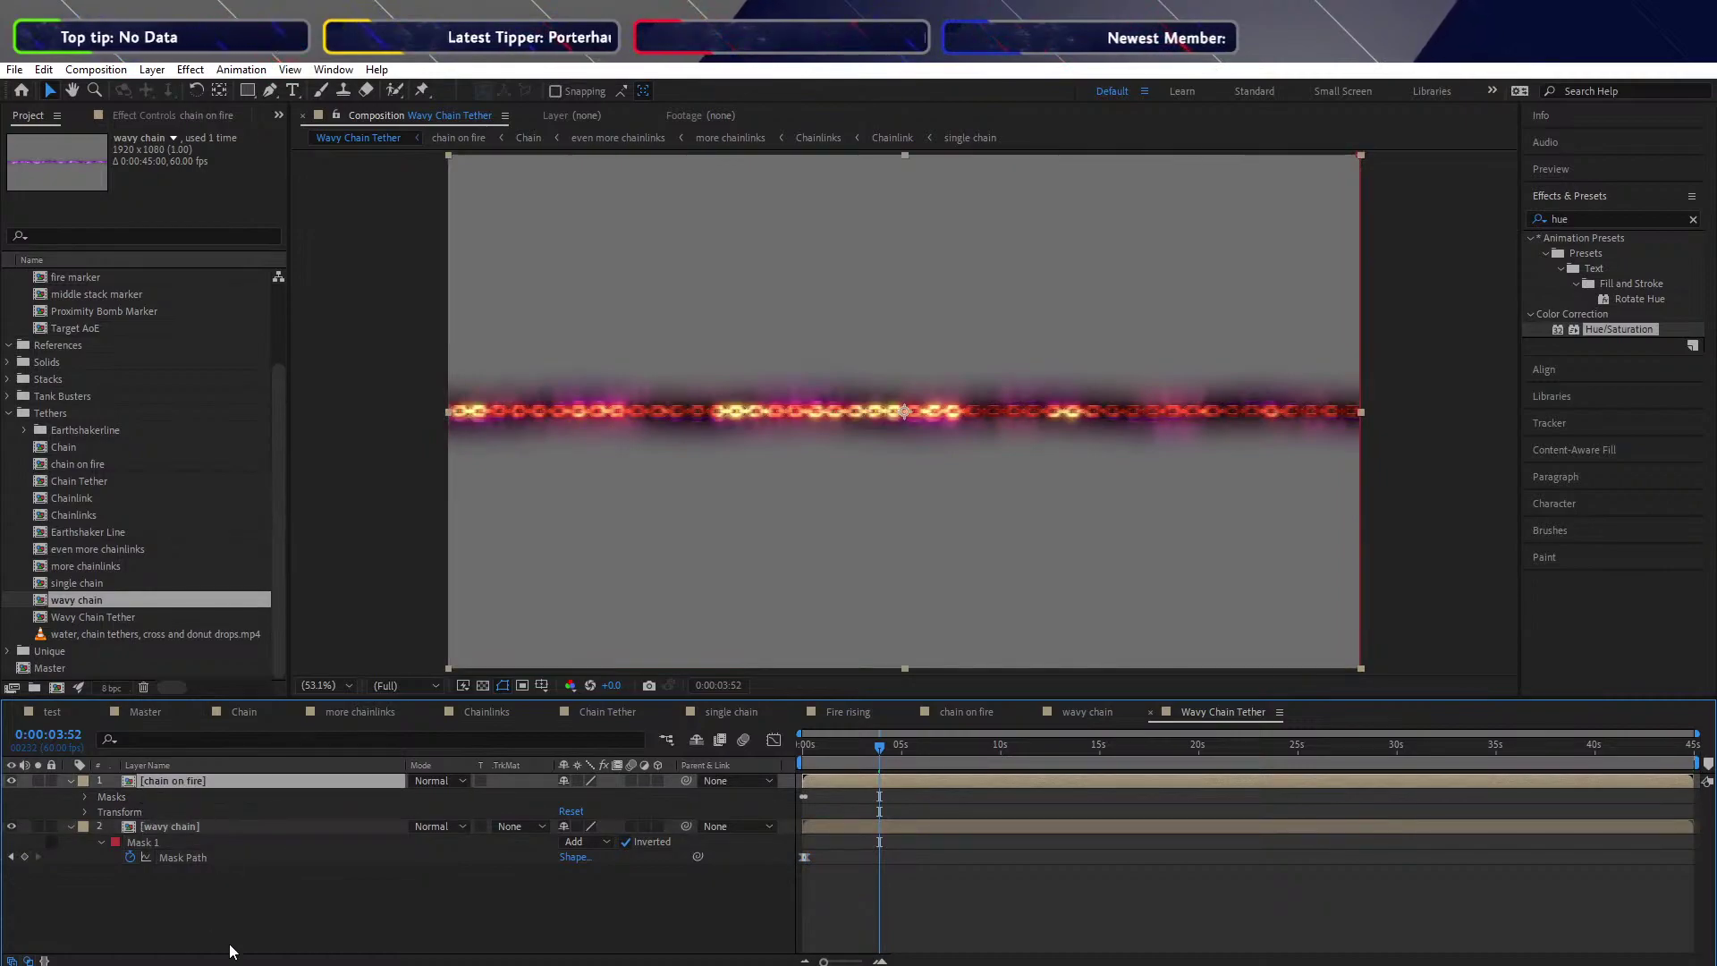
key("Delete")
left_click_drag(879, 747, 777, 753)
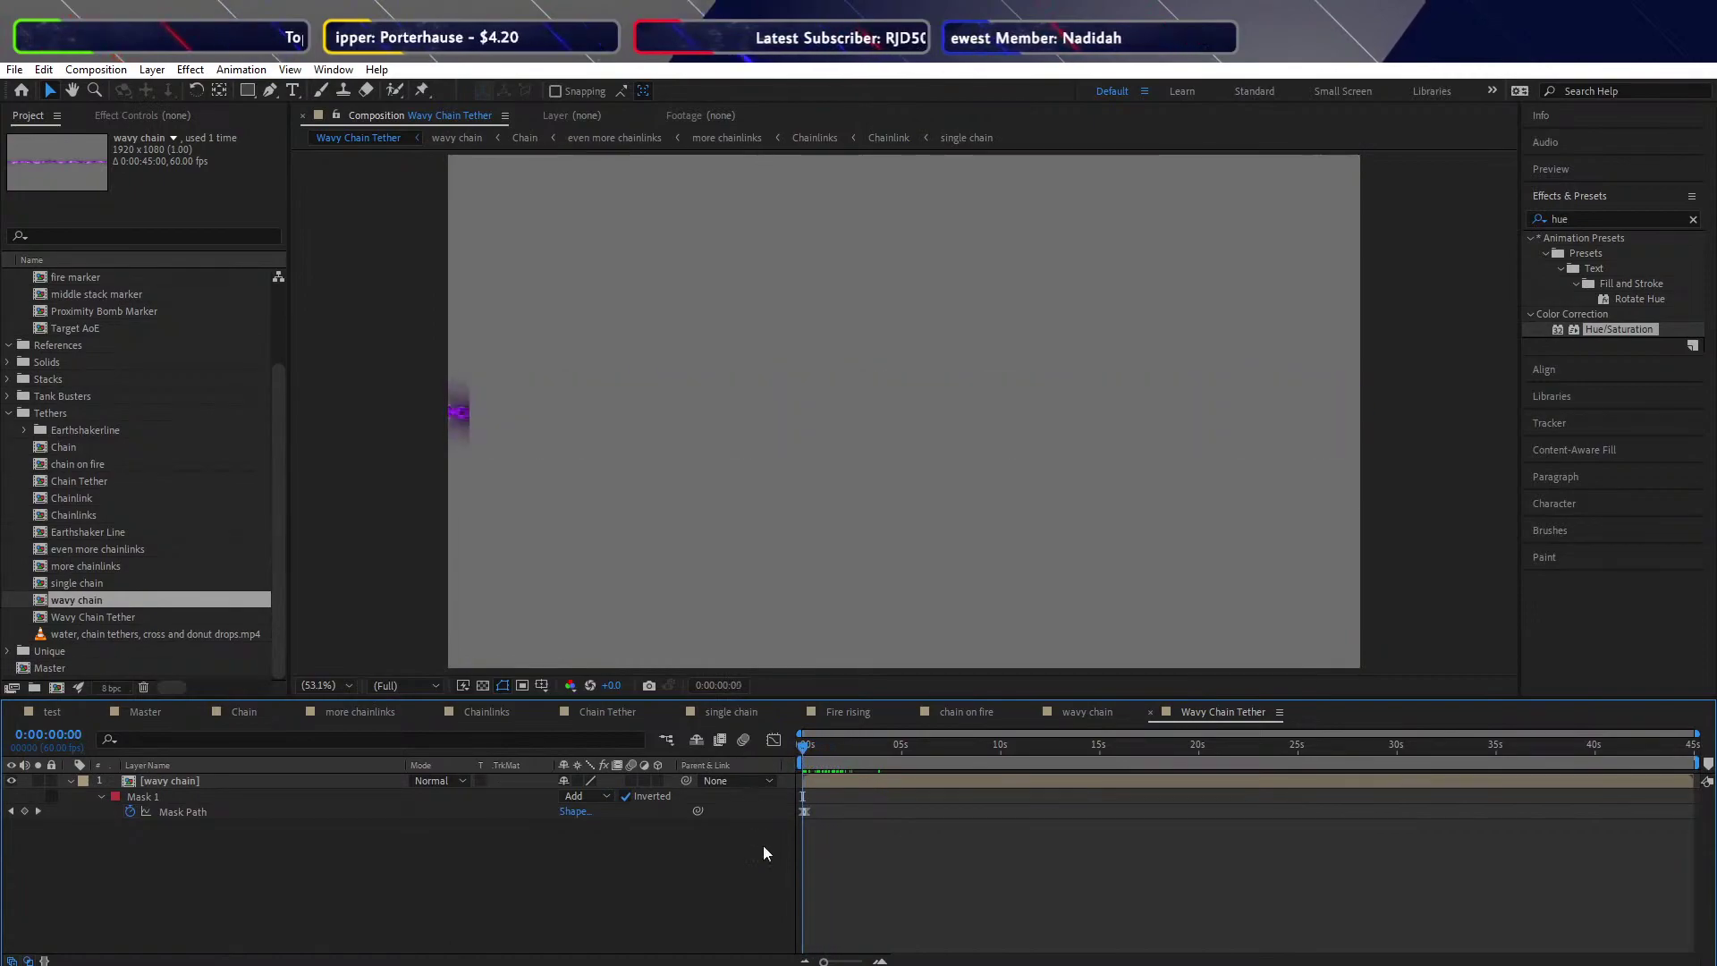
key("space")
key("=")
key("=")
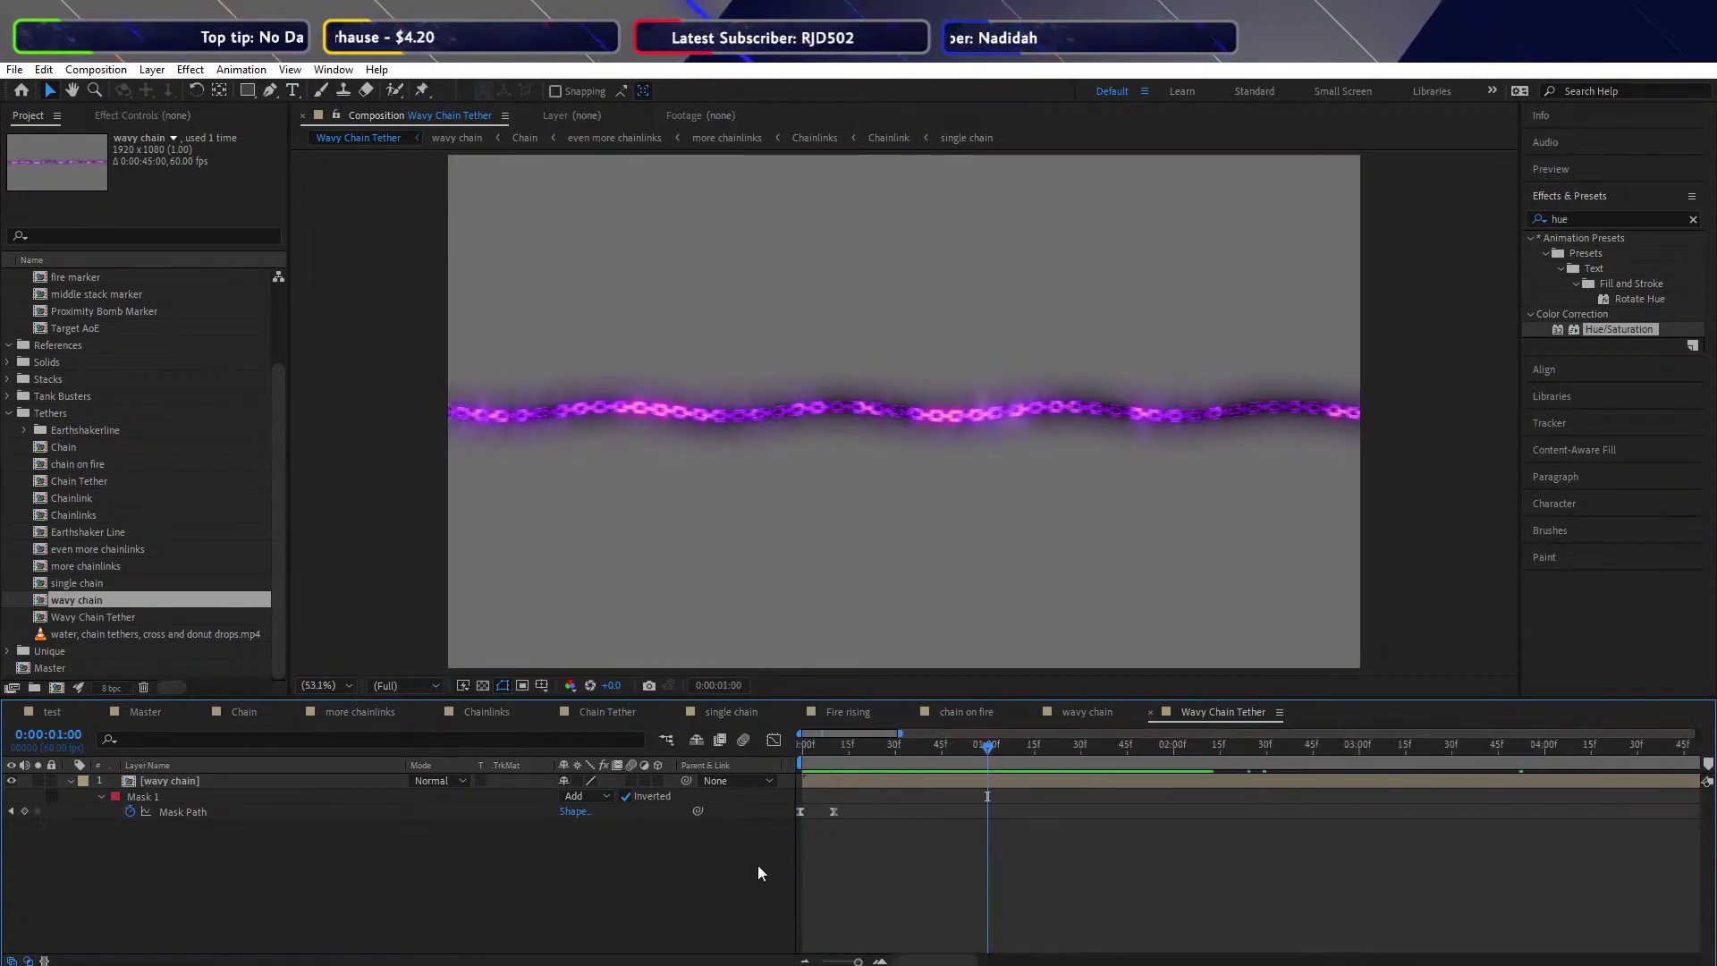
Shift both Mask Path keyframes slightly so the reveal starts exactly at frame 0, and play it back
left_click_drag(932, 799, 654, 857)
left_click_drag(800, 813, 807, 813)
left_click(784, 760)
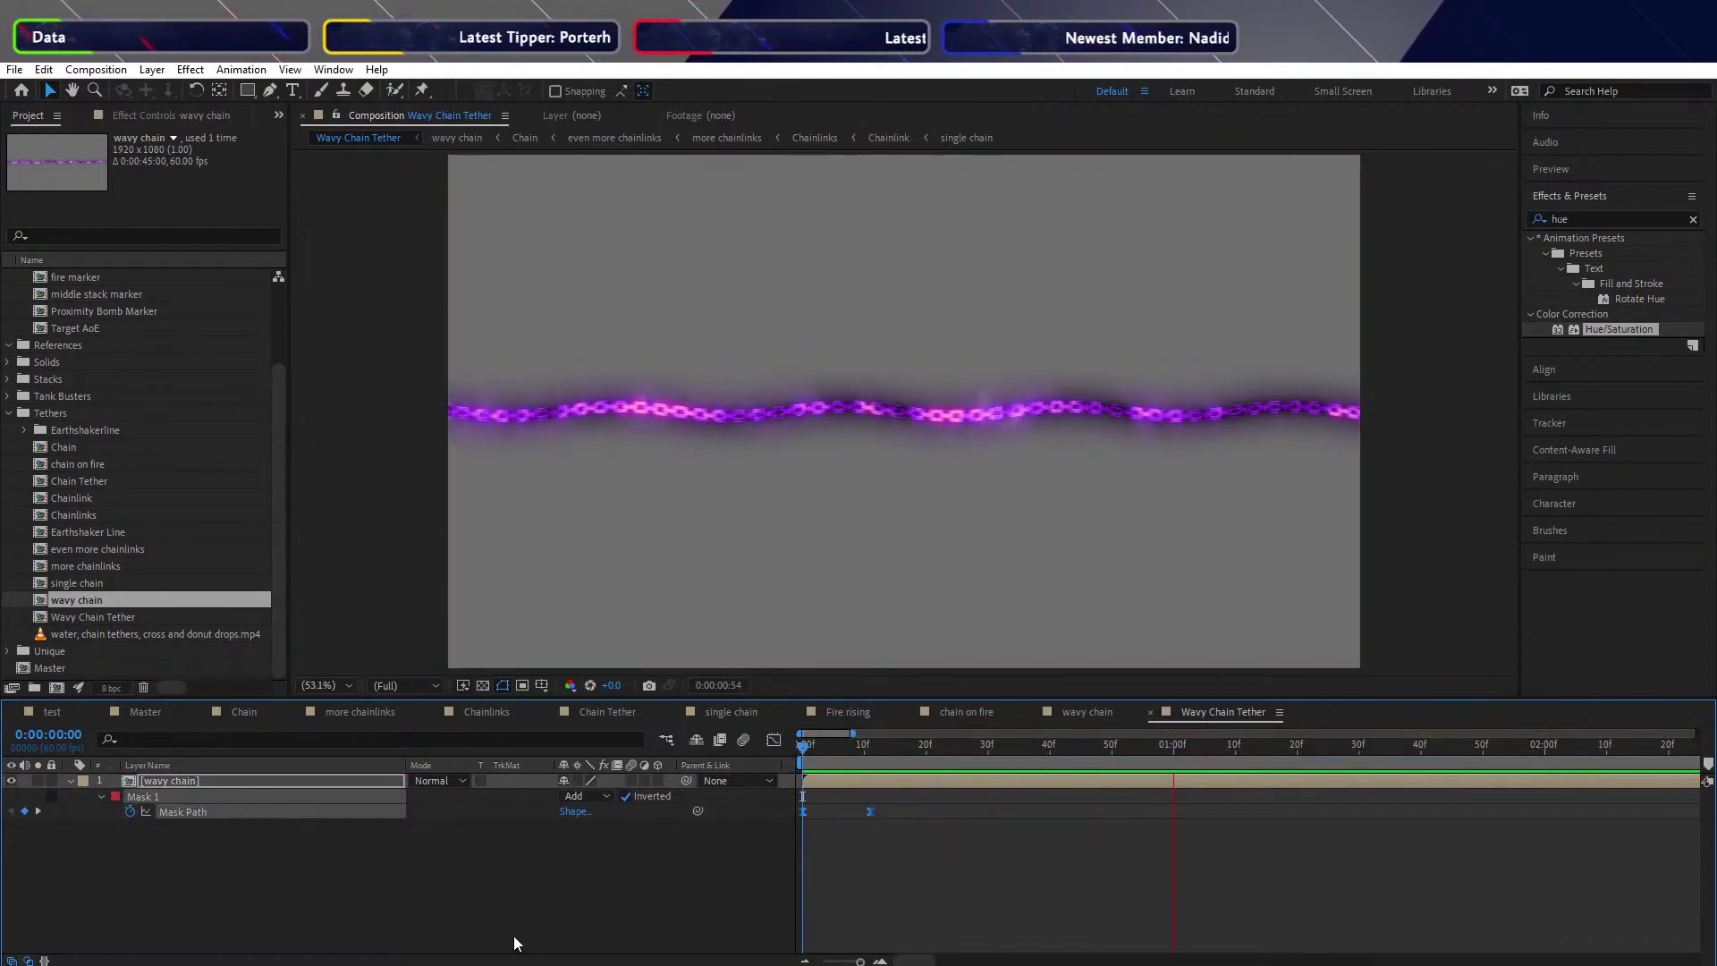
scroll(536, 901, "down", 5)
scroll(537, 901, "up", 2)
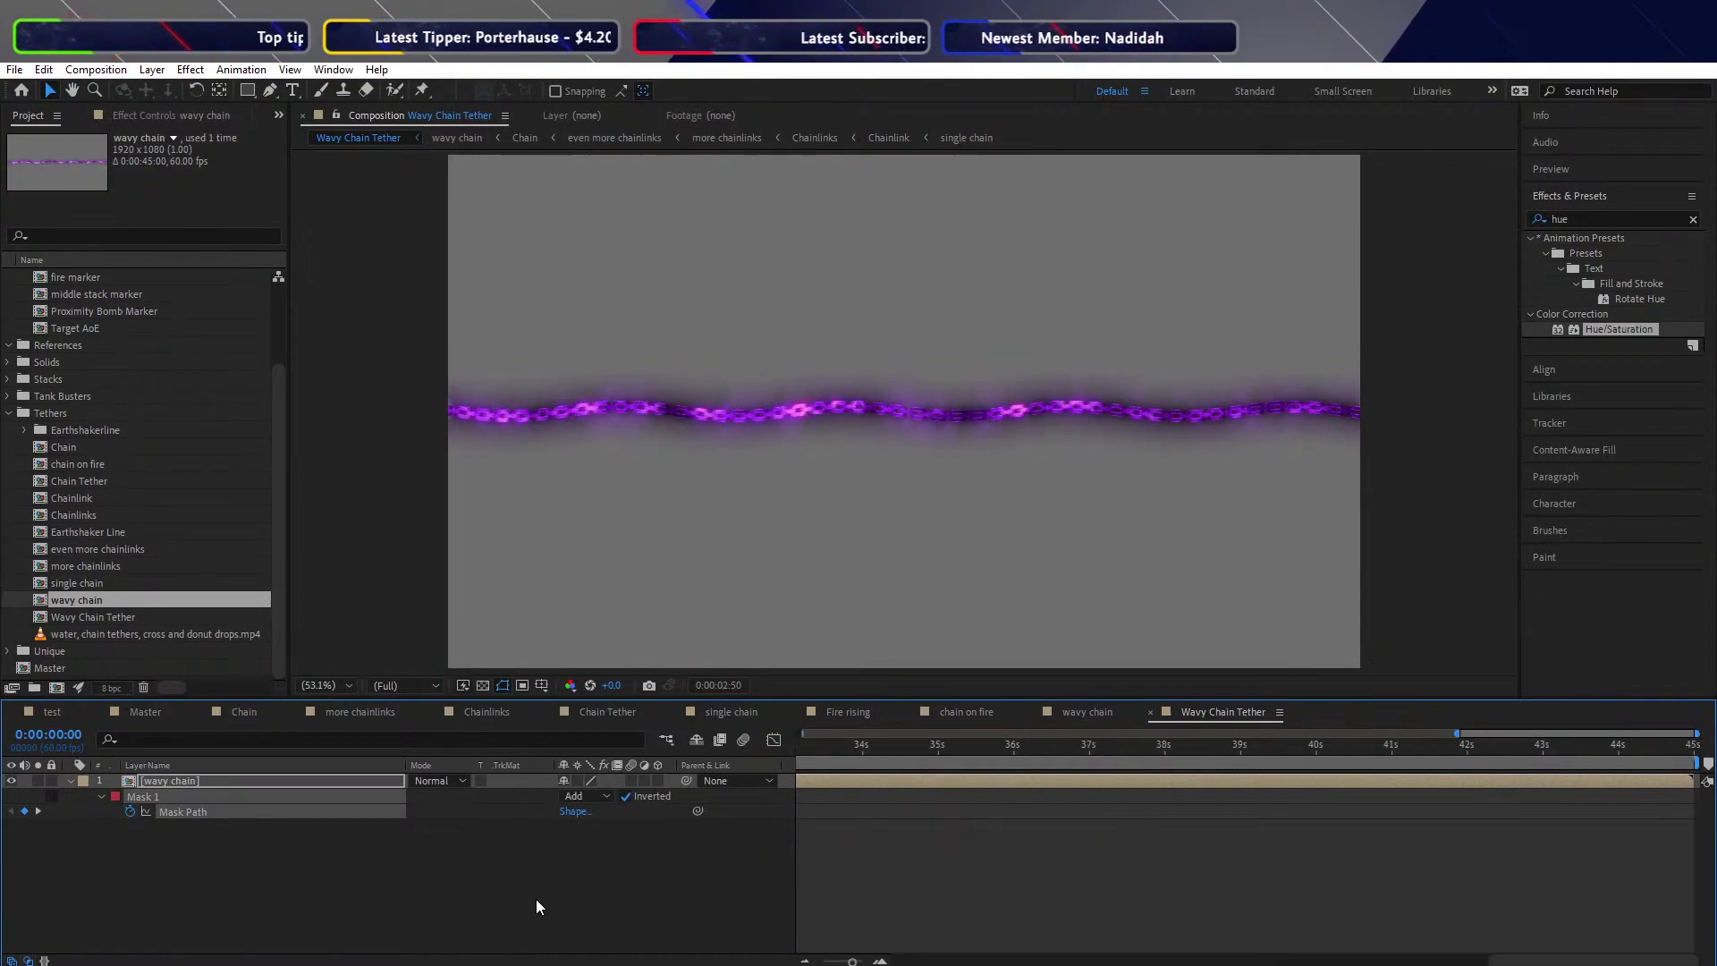
key("space")
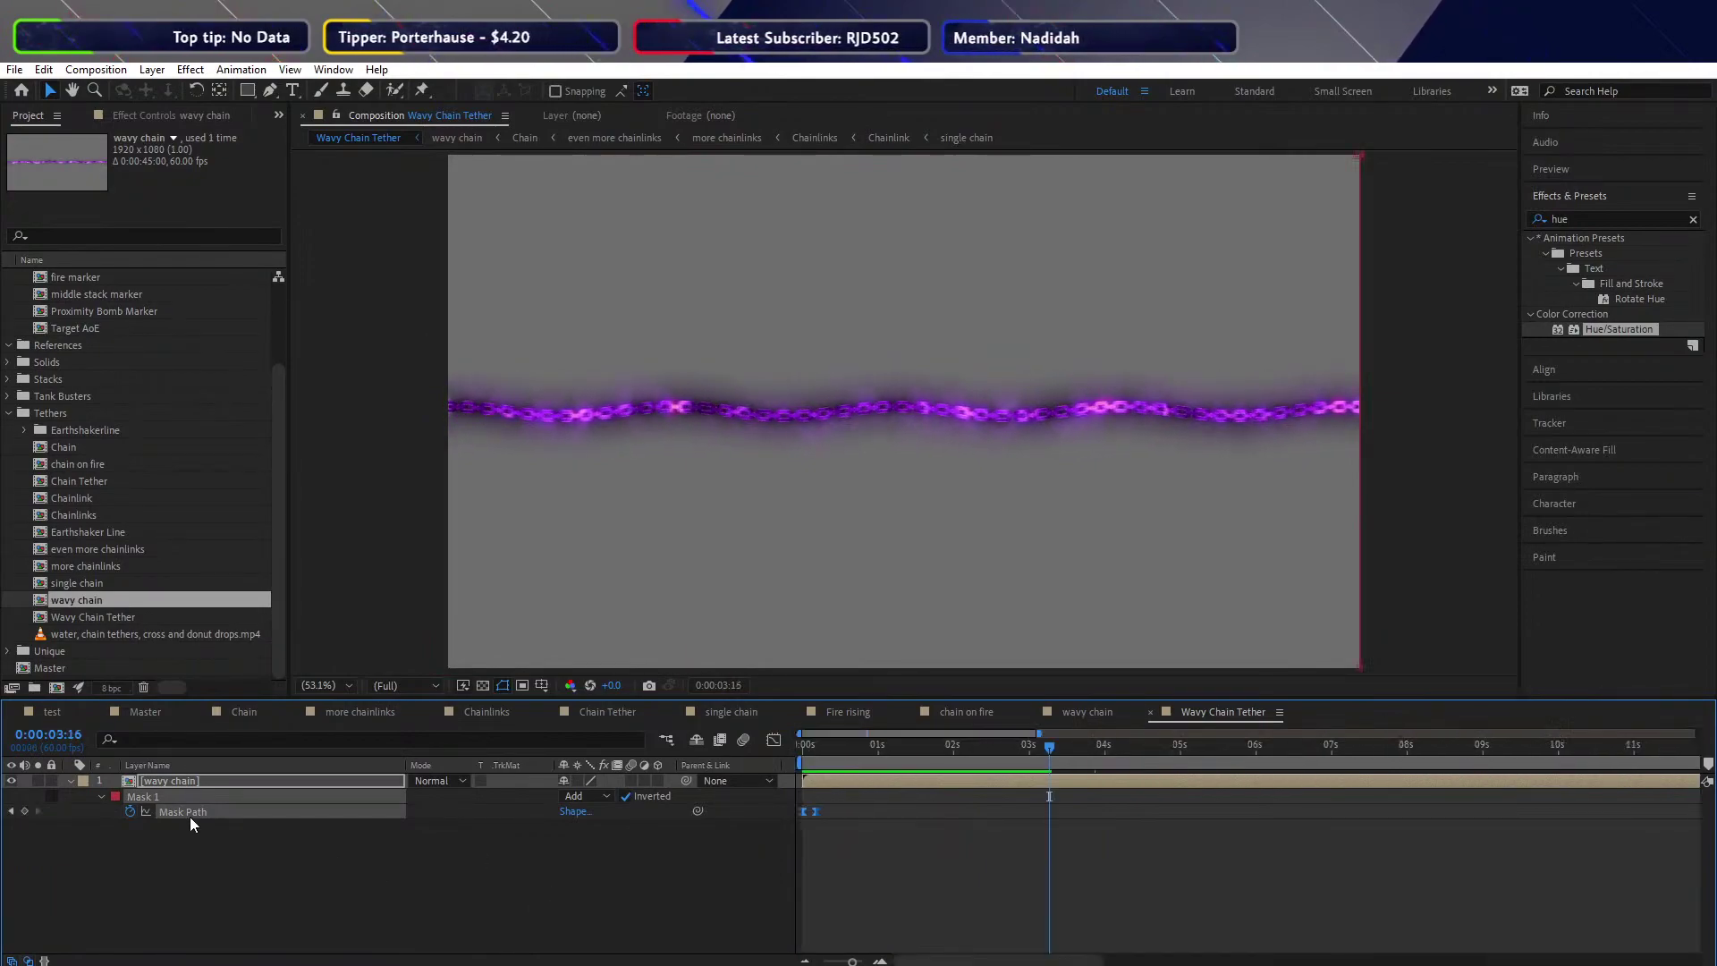
Create a project folder named Chains and place it inside the Tethers folder
right_click(13, 451)
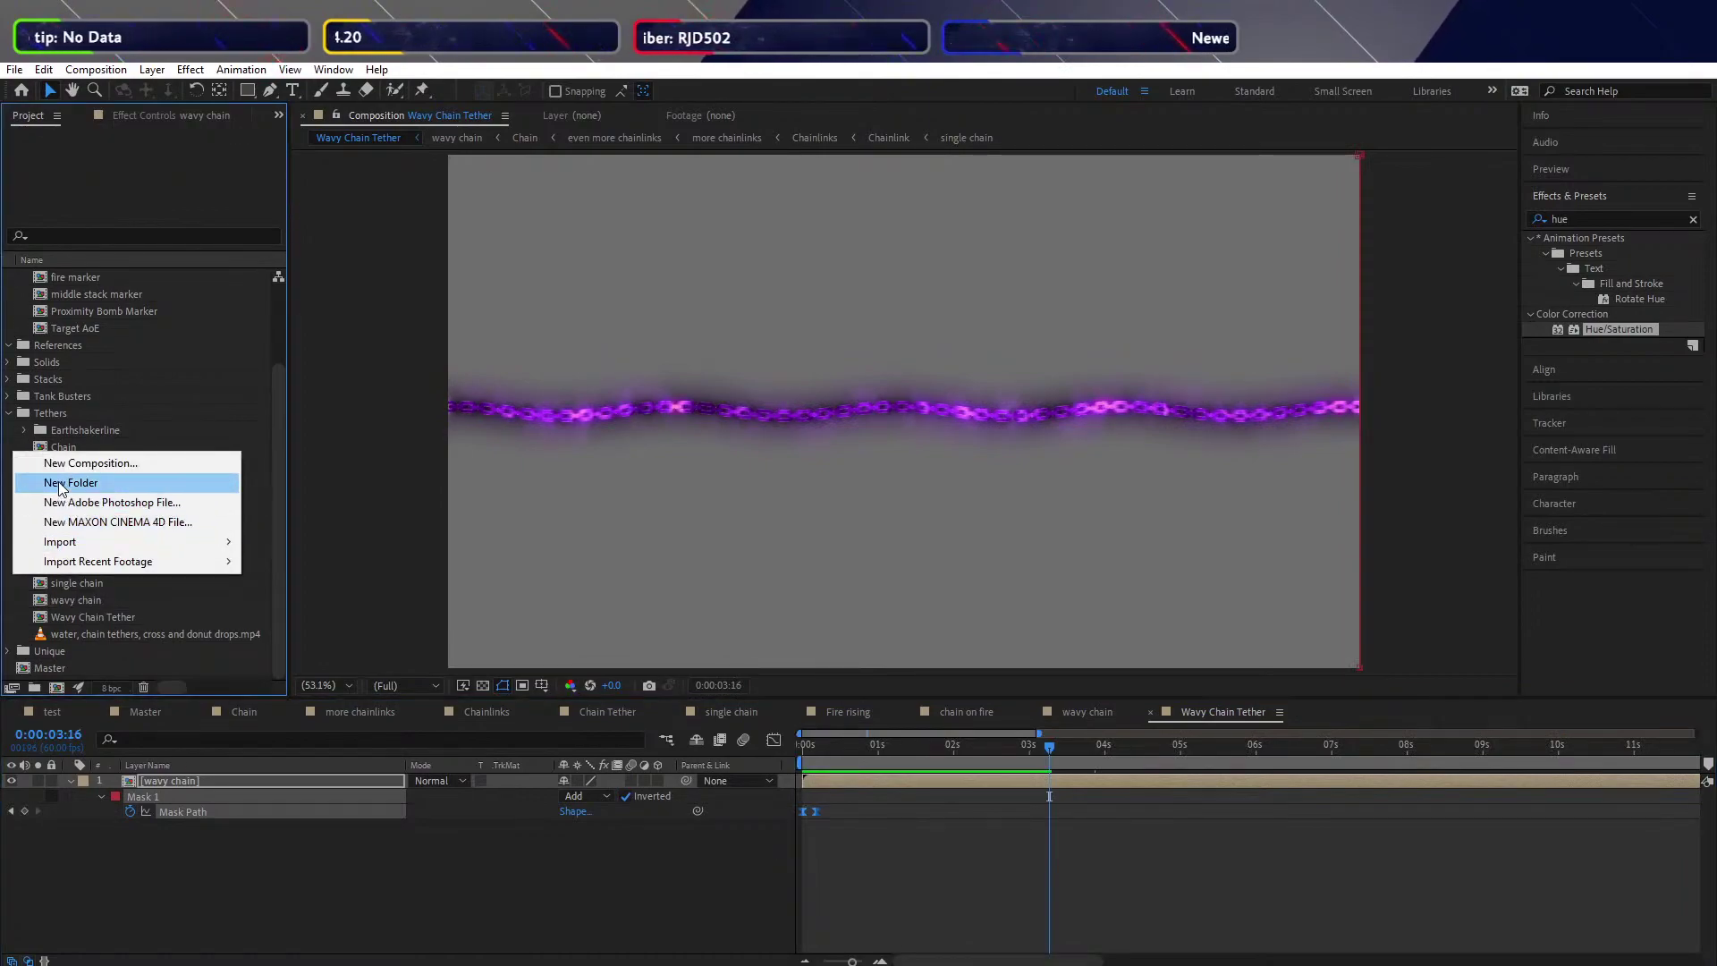
left_click(60, 485)
type("Chains")
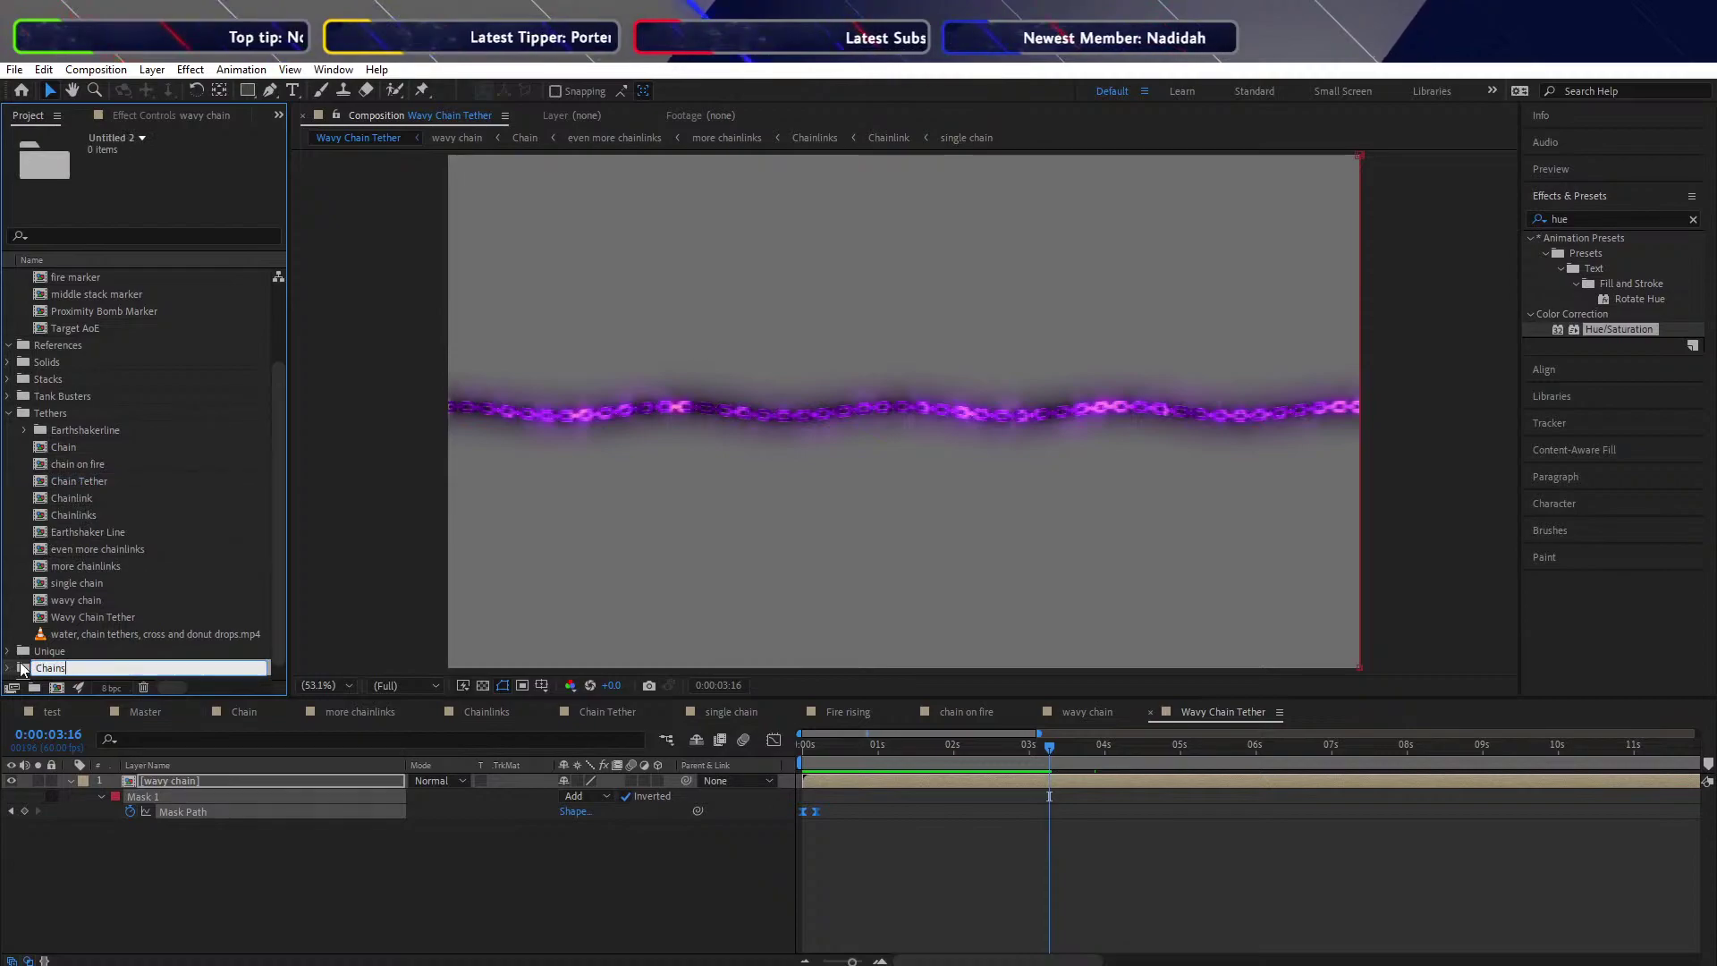
key("Return")
scroll(22, 662, "up", 3)
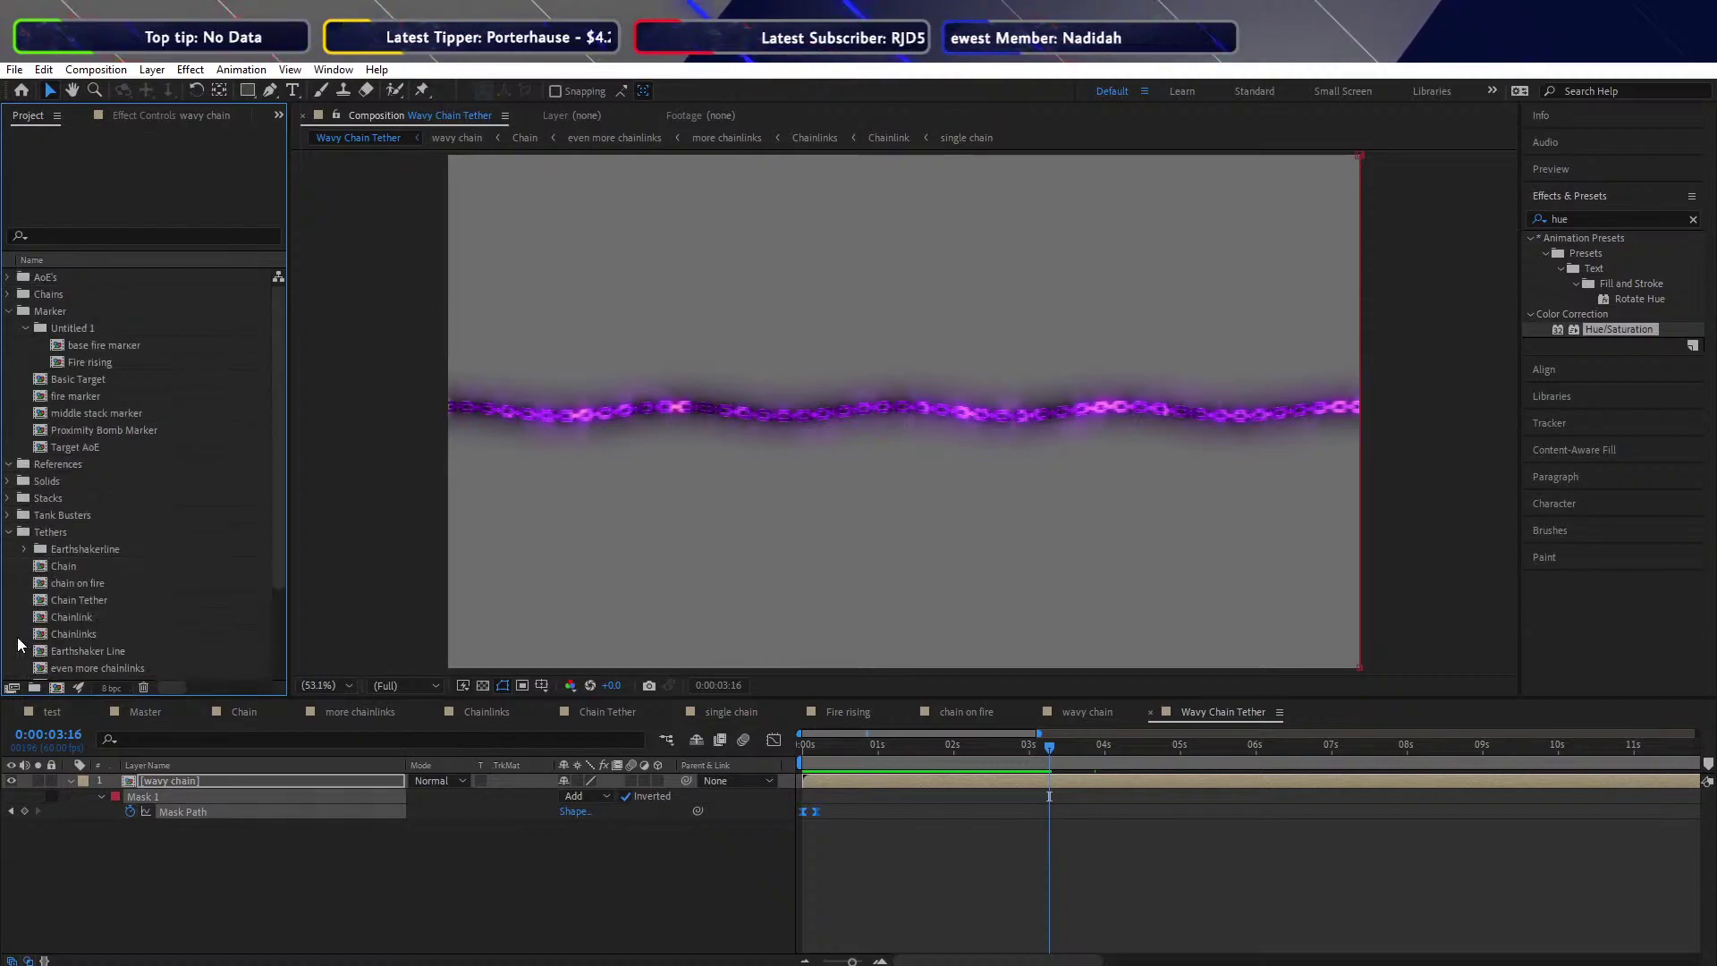
scroll(19, 648, "down", 3)
scroll(30, 660, "up", 3)
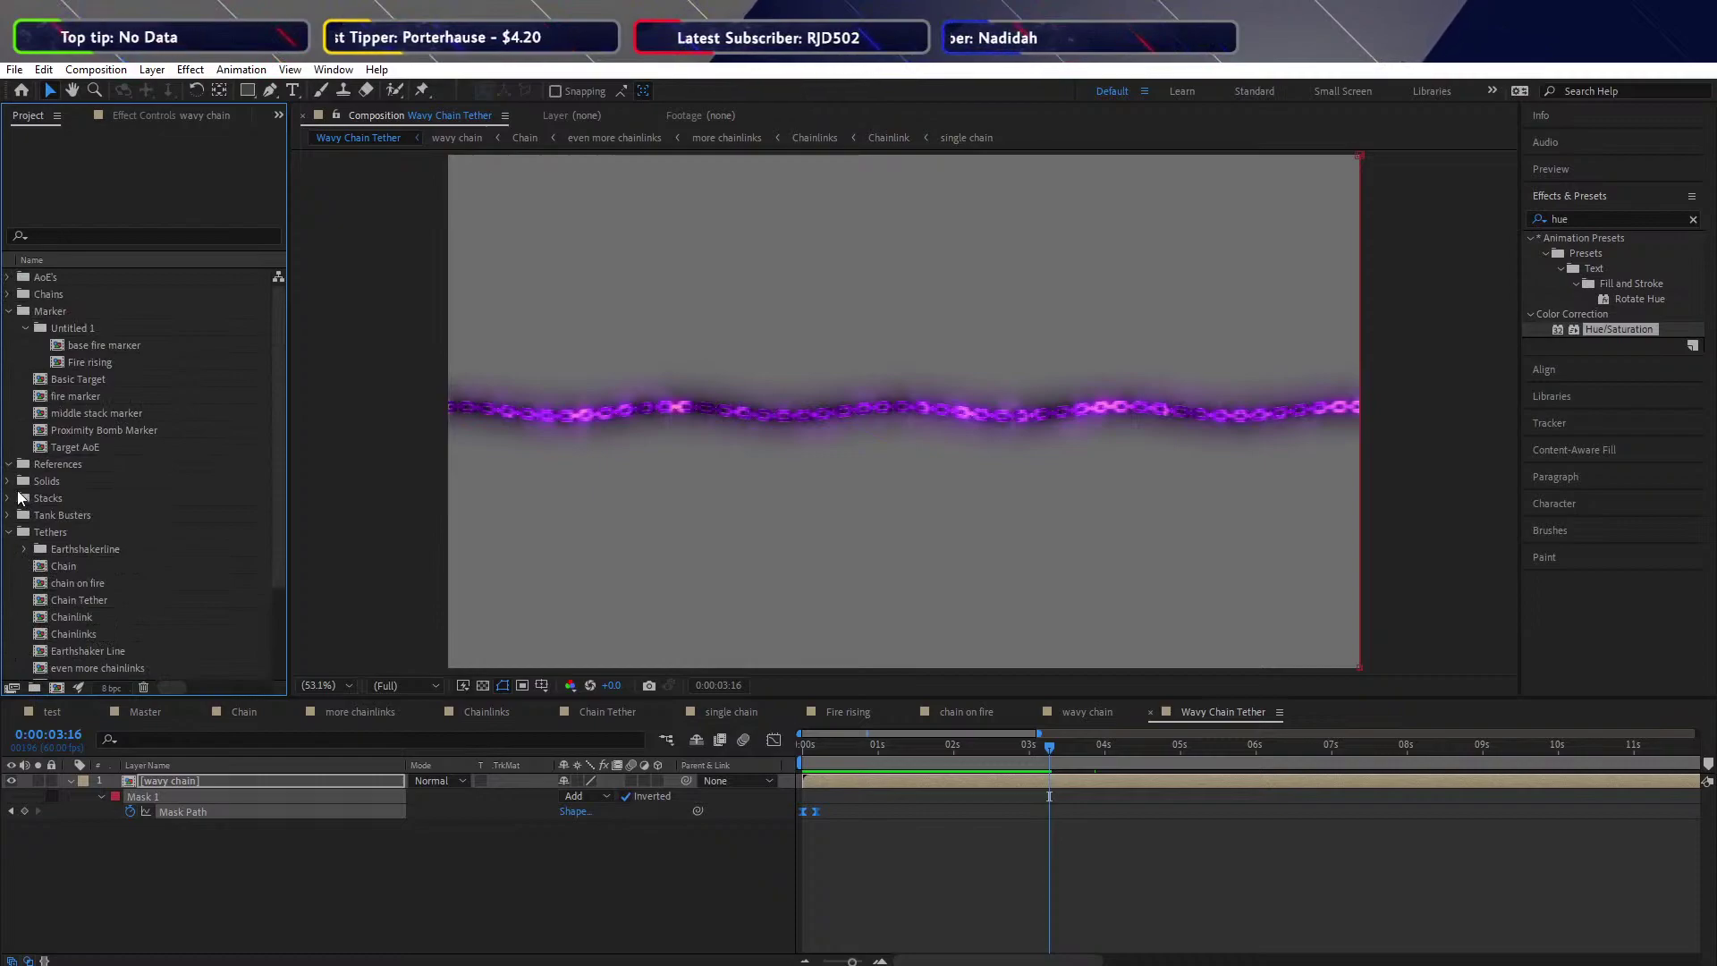
left_click_drag(25, 298, 36, 533)
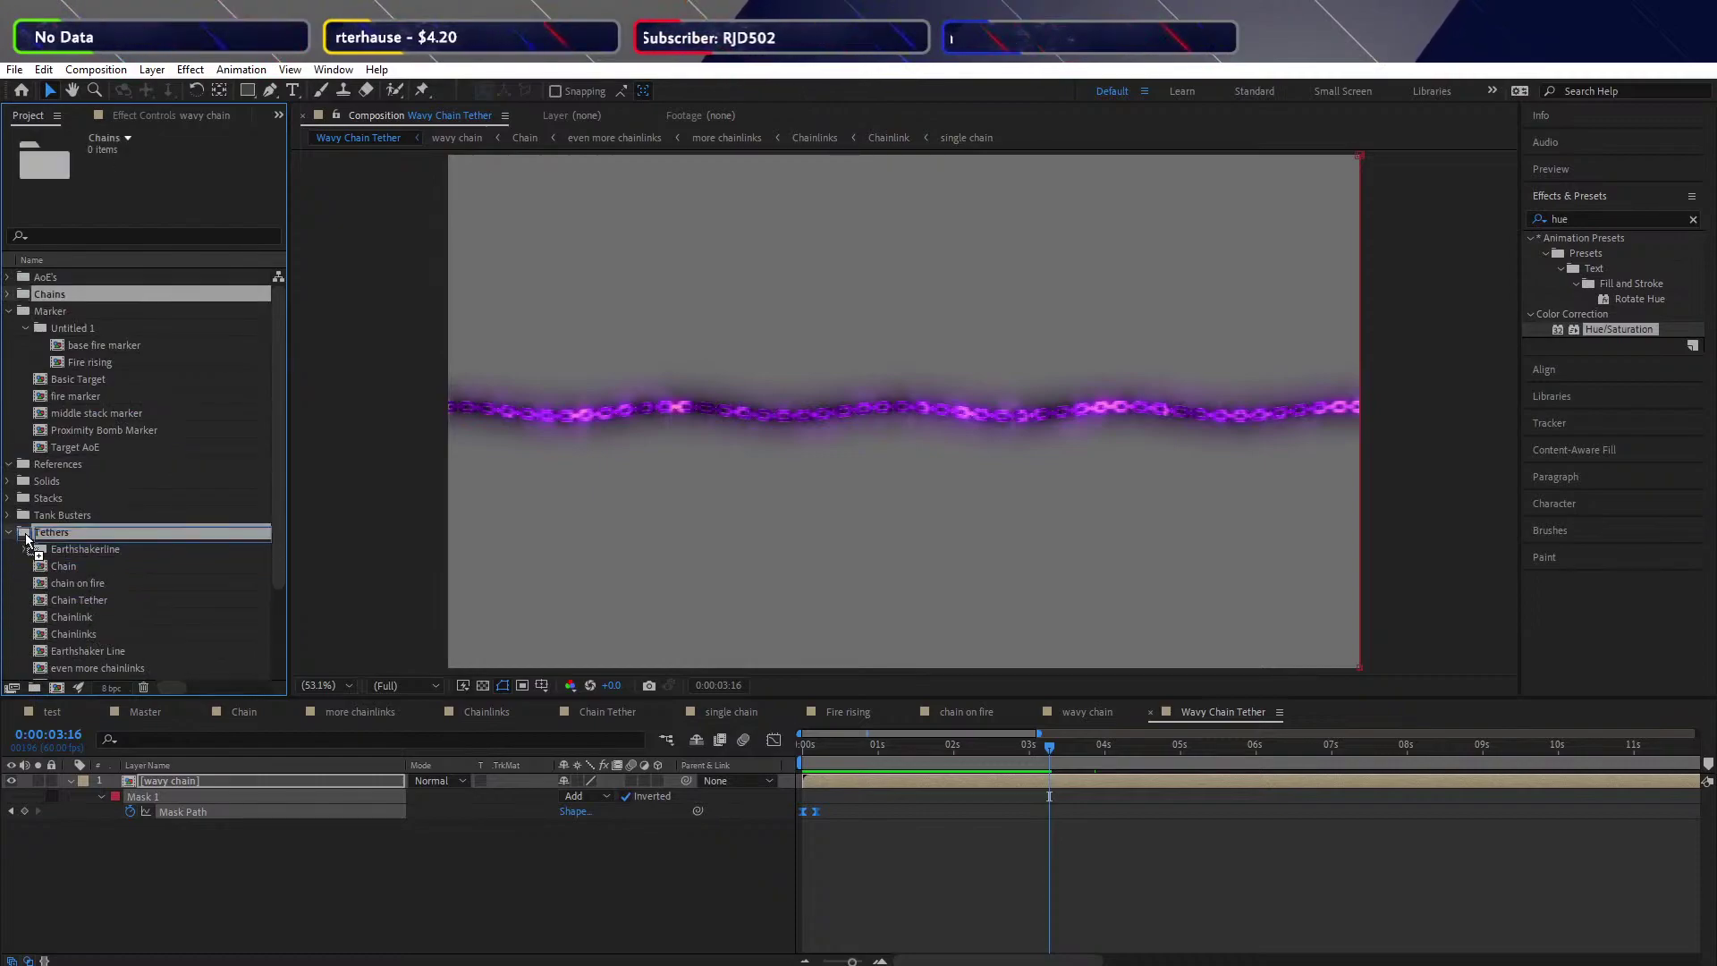
scroll(41, 618, "down", 3)
Move Chain, chain on fire, Chainlink, Chainlinks, even more chainlinks, more chainlinks, single chain and wavy chain into the Chains folder
left_click(54, 447)
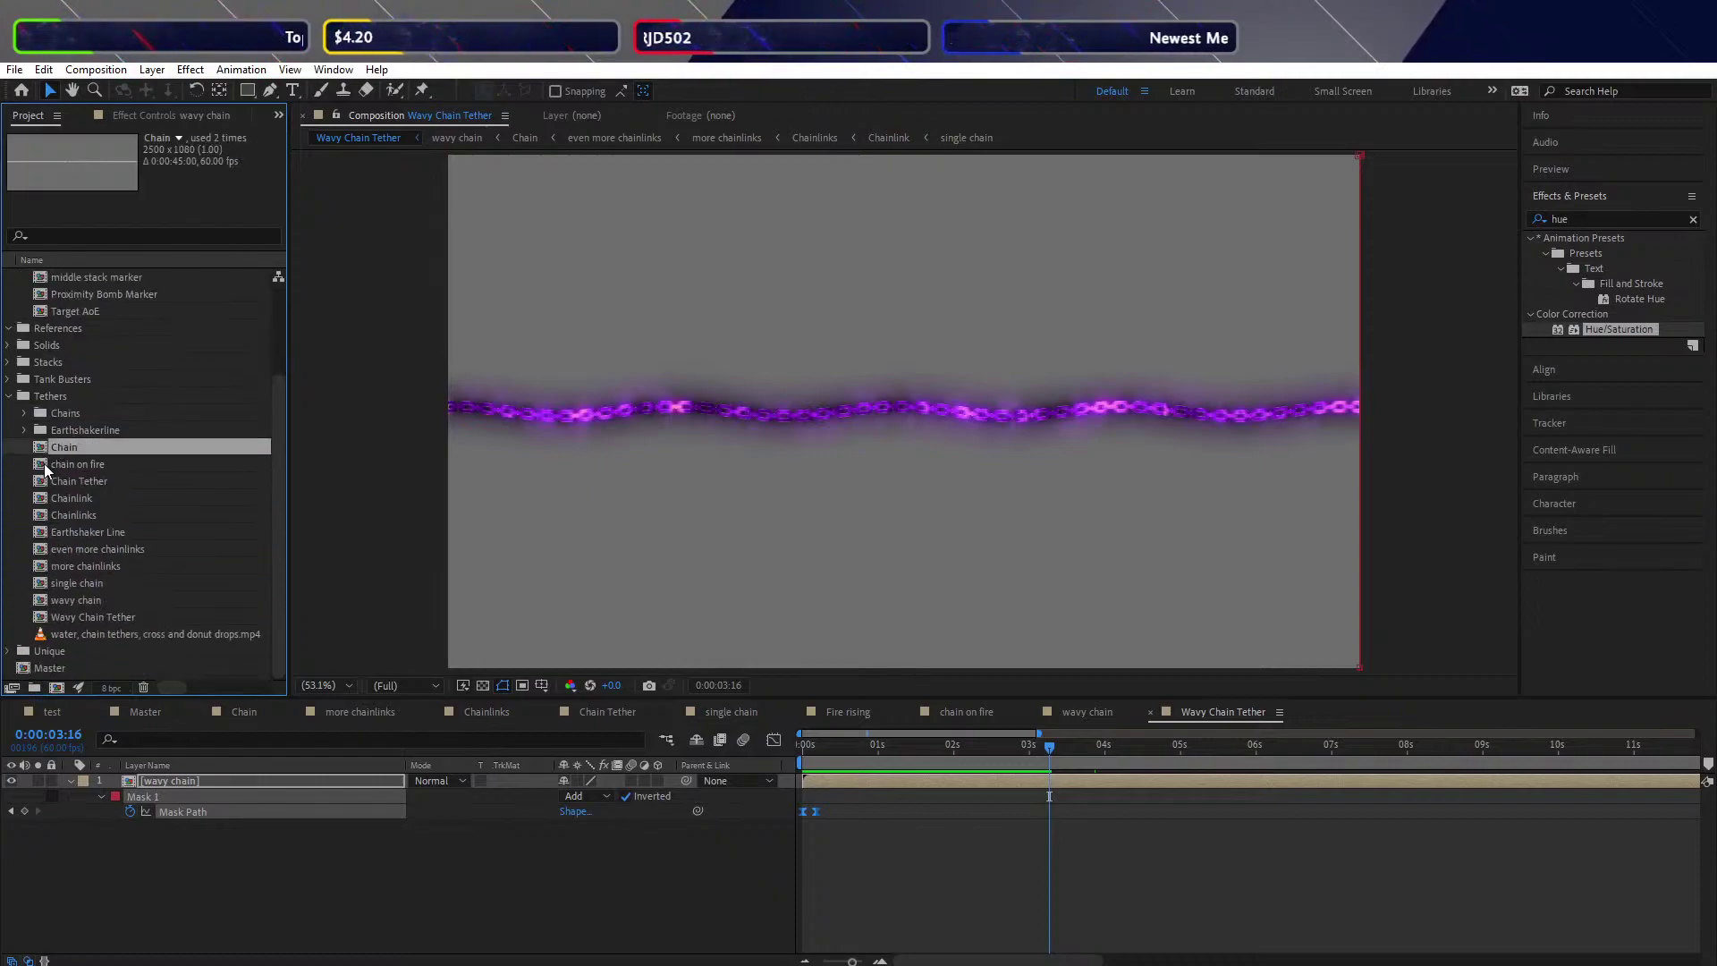
left_click(54, 464, "ctrl")
left_click(46, 498, "ctrl")
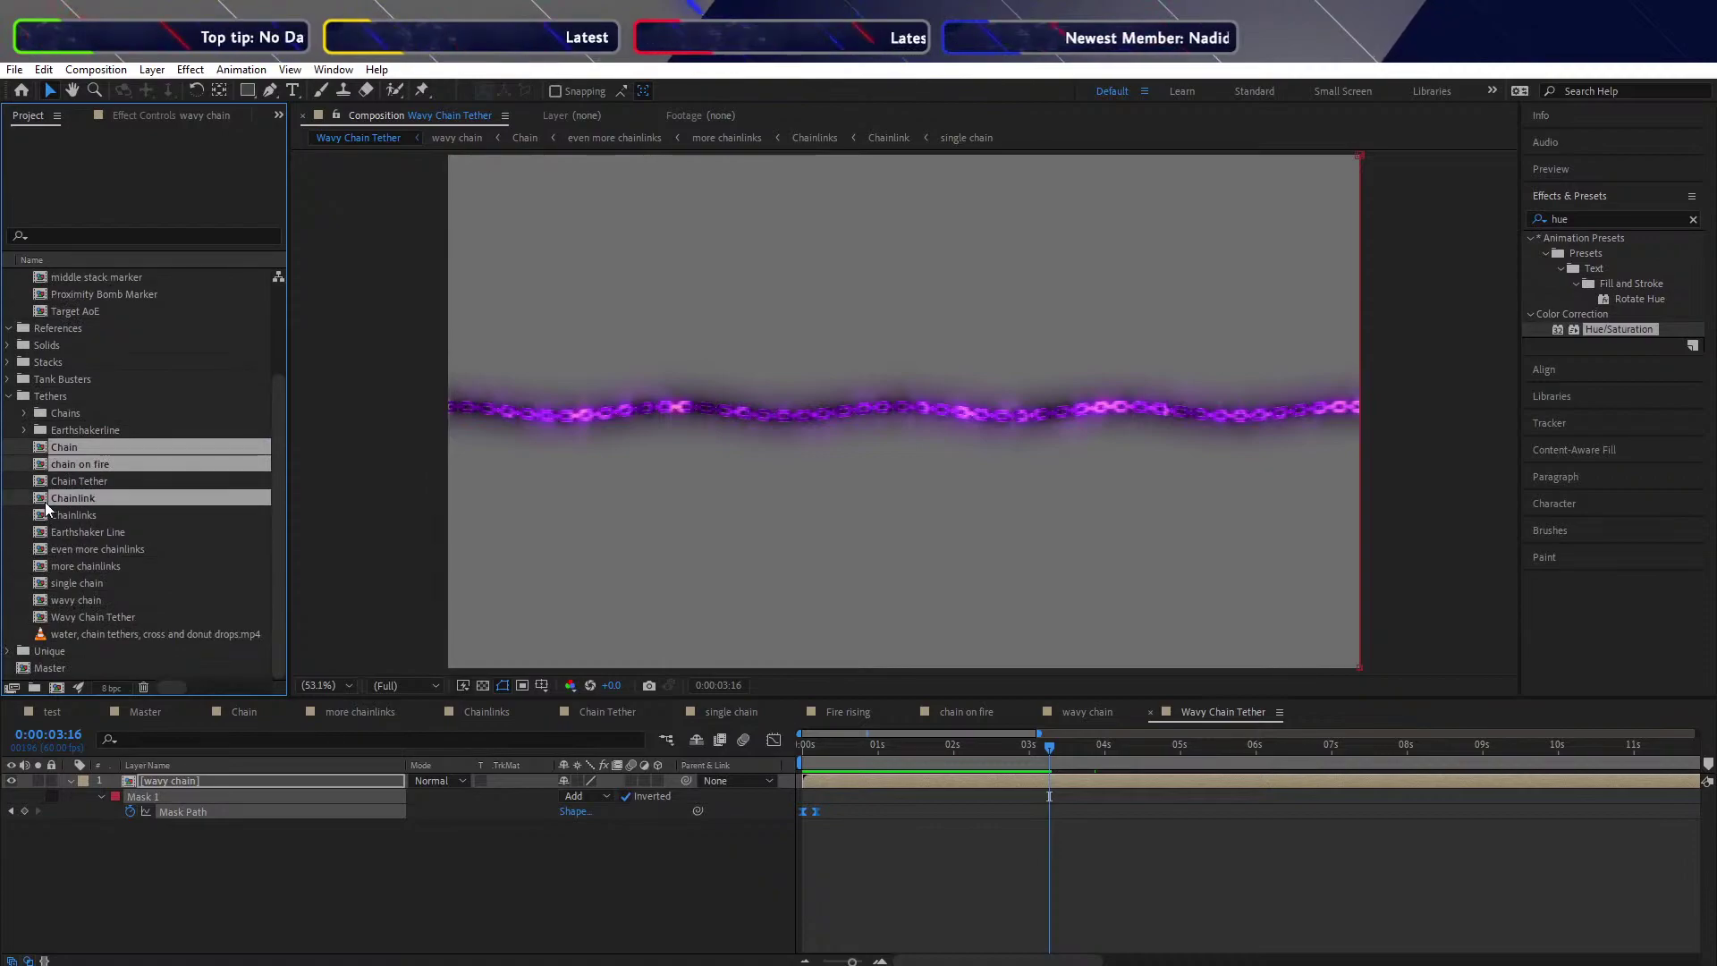
left_click(45, 515, "ctrl")
left_click(41, 533, "ctrl")
left_click(41, 532, "ctrl")
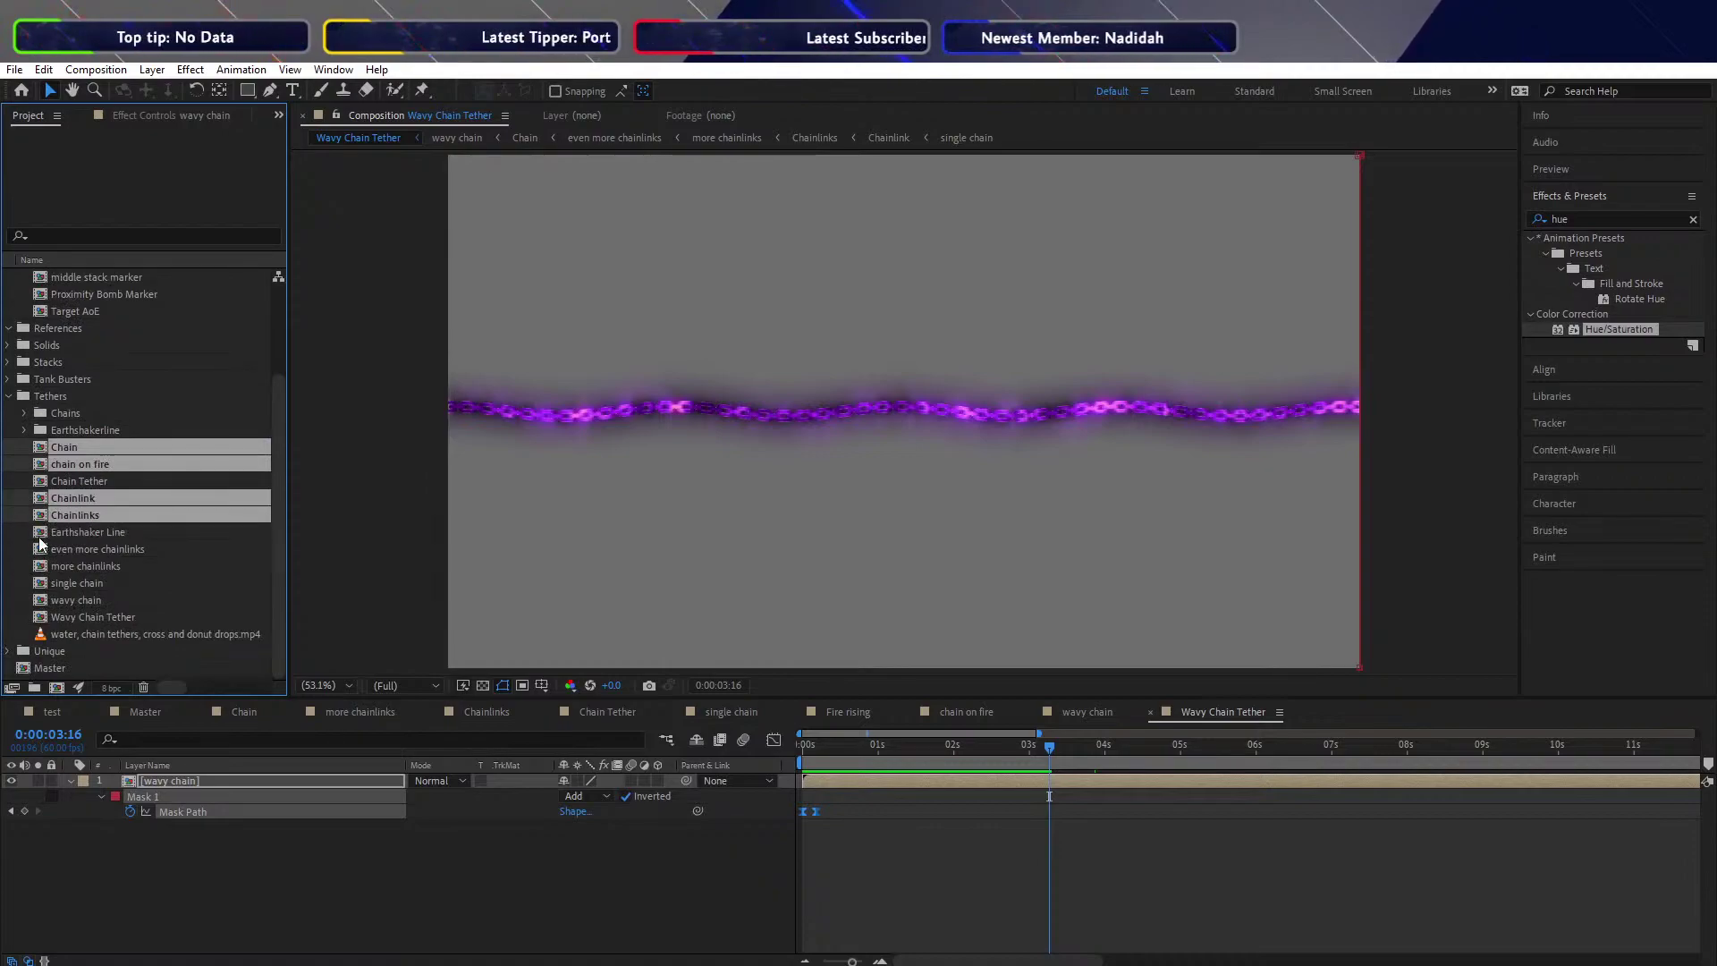
left_click(41, 550, "ctrl")
left_click(41, 566, "ctrl")
left_click(41, 583, "ctrl")
left_click(41, 600, "ctrl")
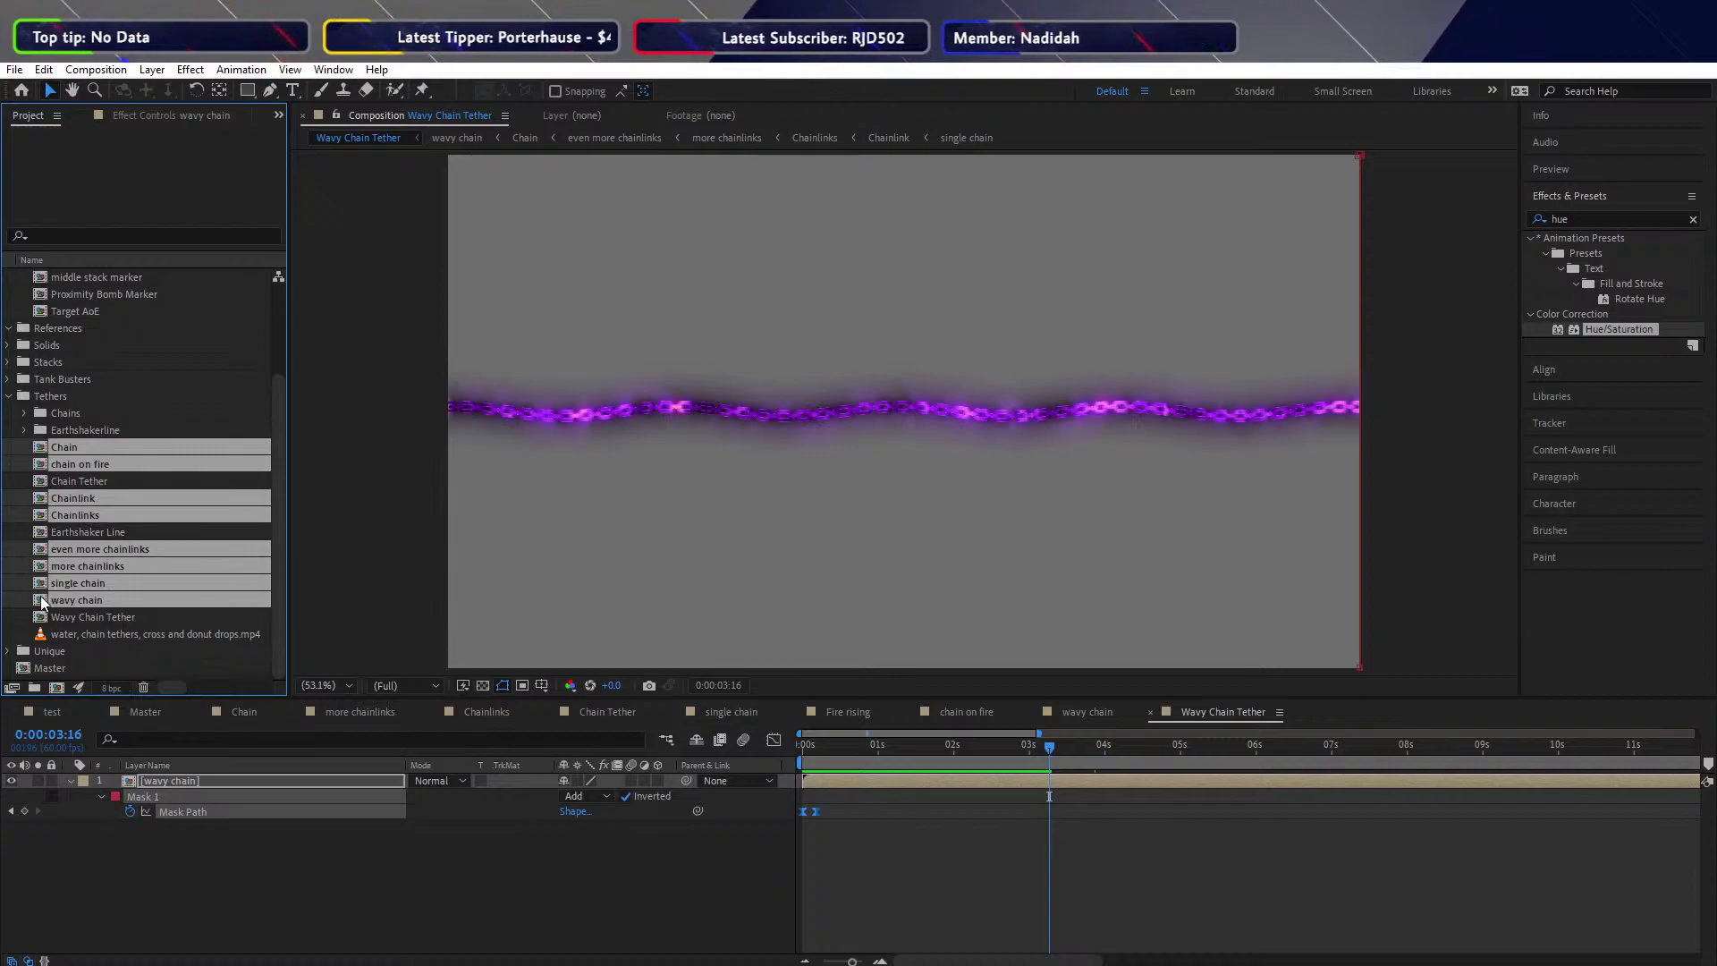
left_click_drag(41, 601, 36, 431)
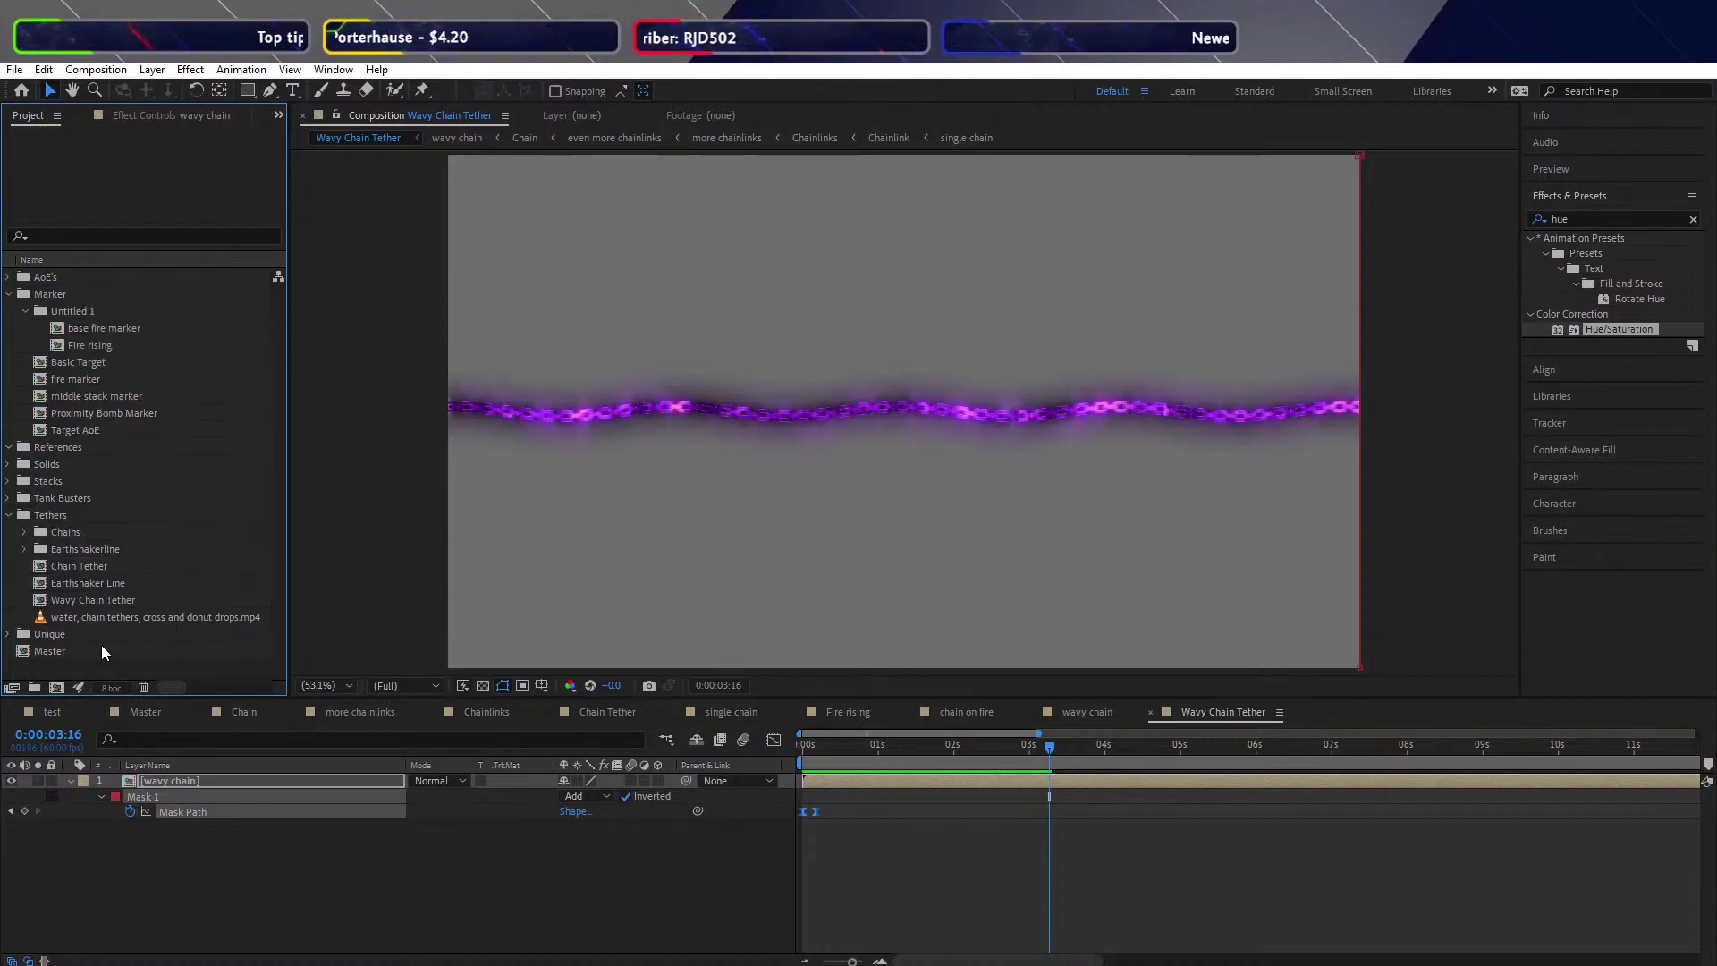
Play the Wavy Chain Tether reveal again and scrub to 0:00:00:09 to inspect it
left_click(173, 895)
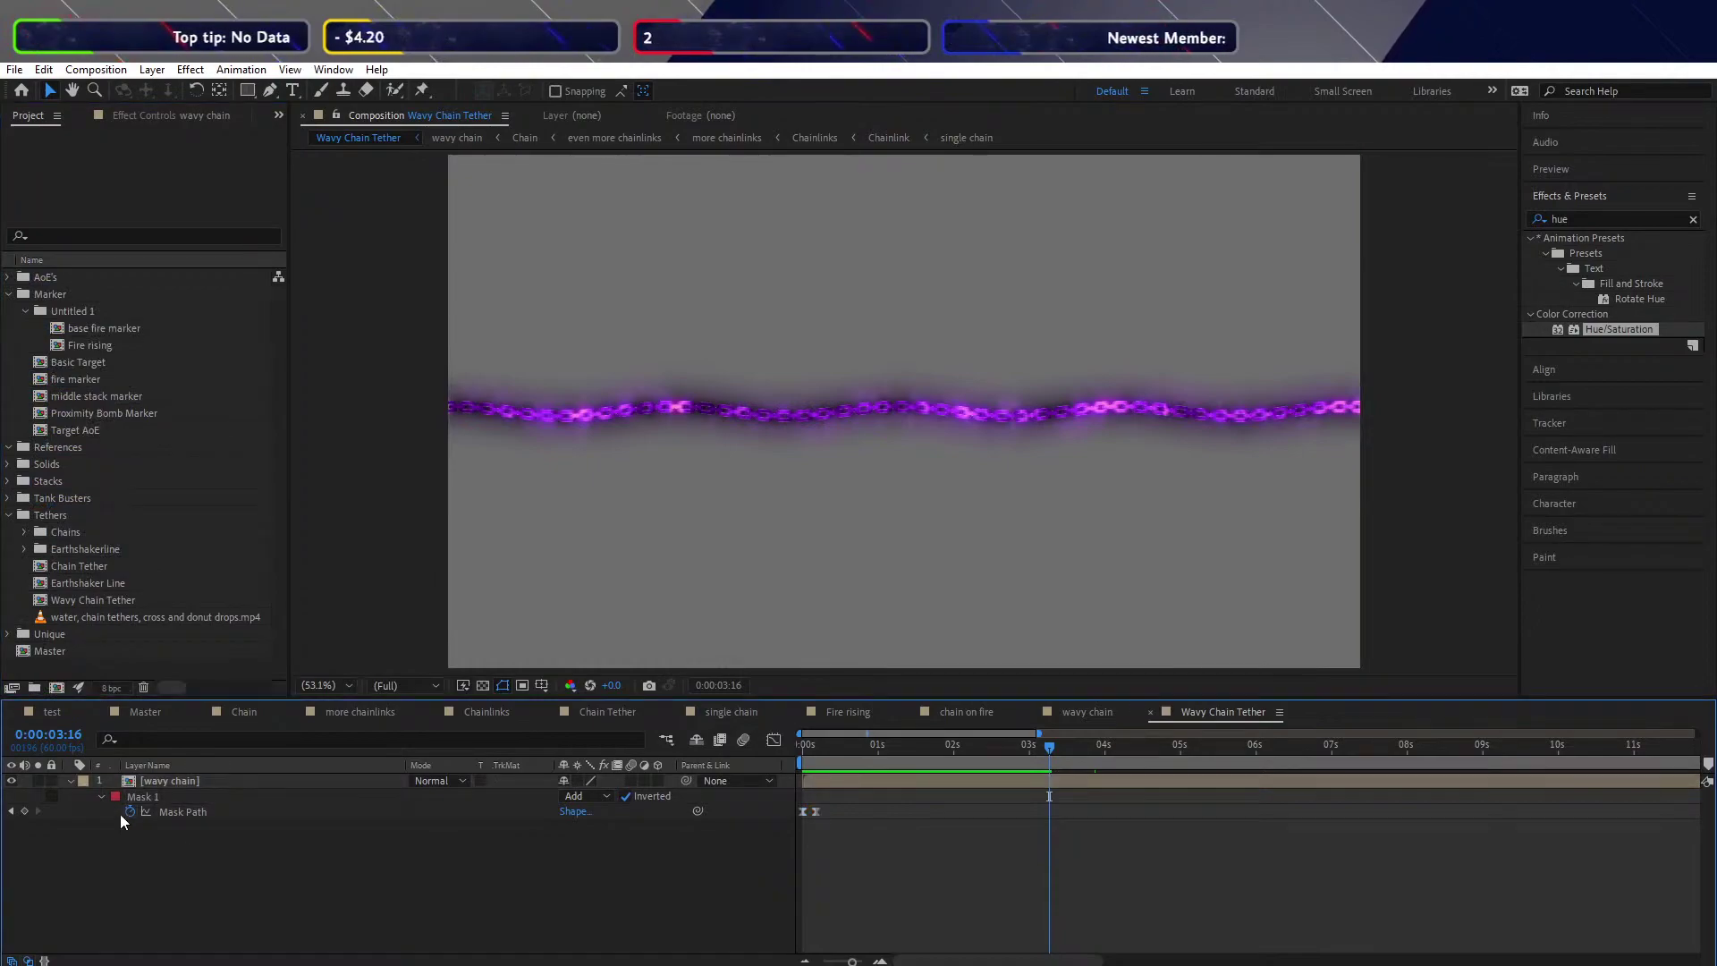
left_click(814, 750)
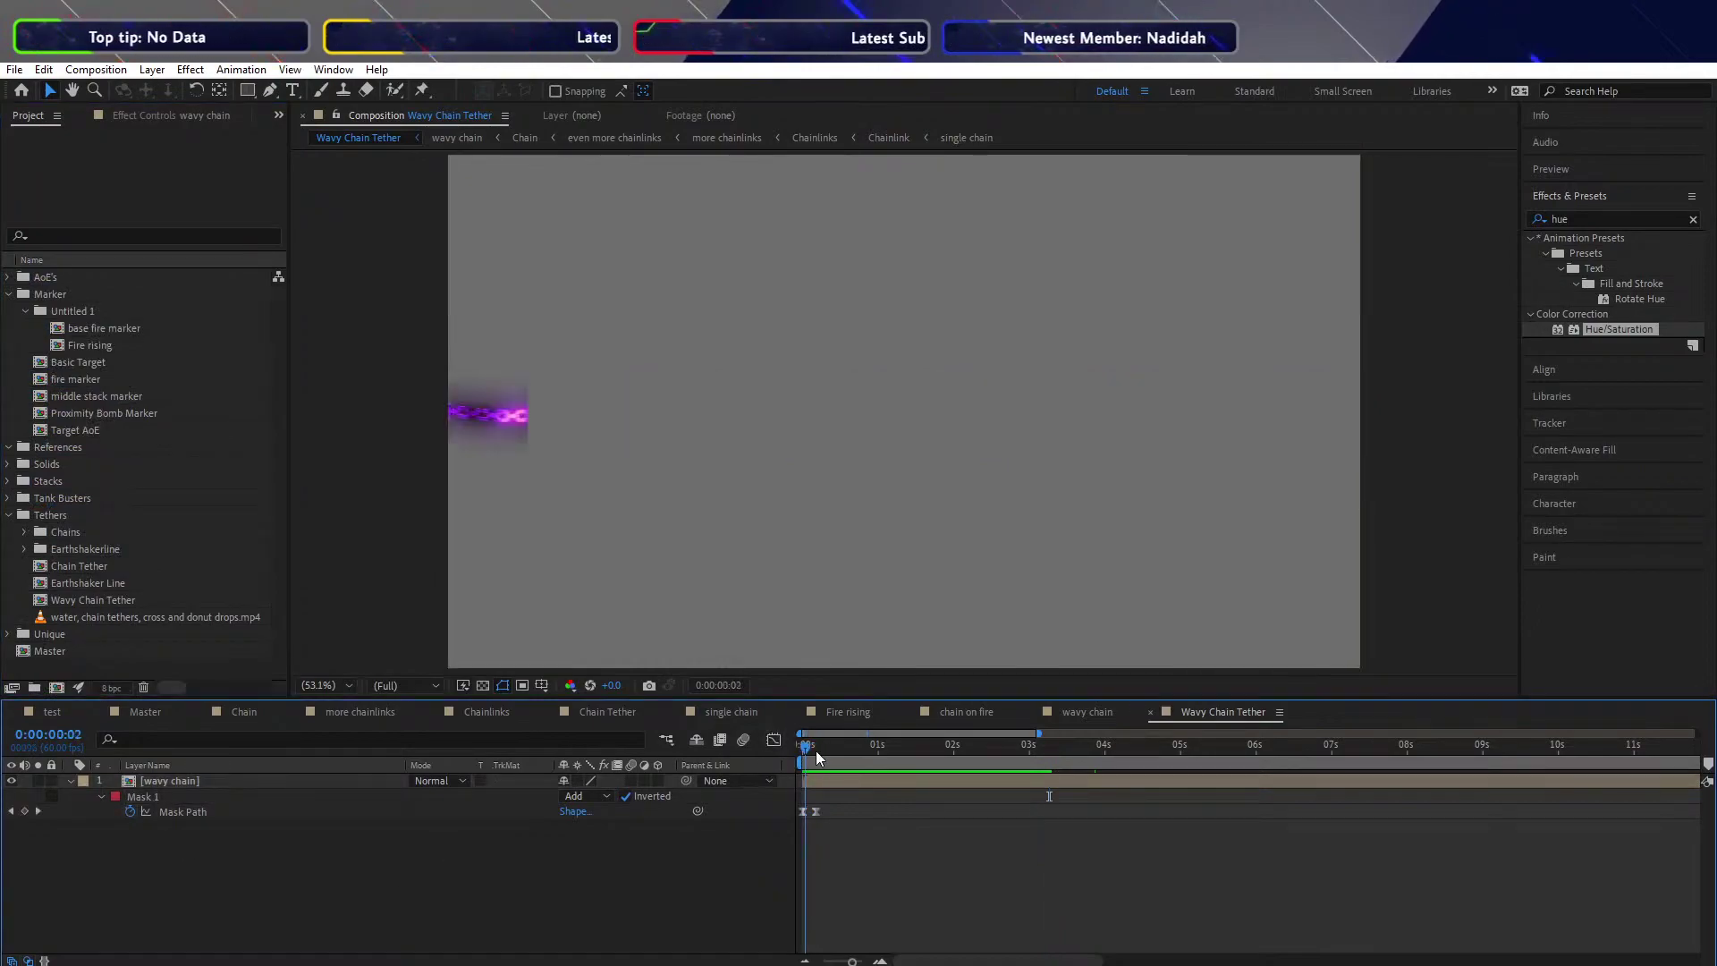
key("space")
left_click_drag(825, 758, 816, 754)
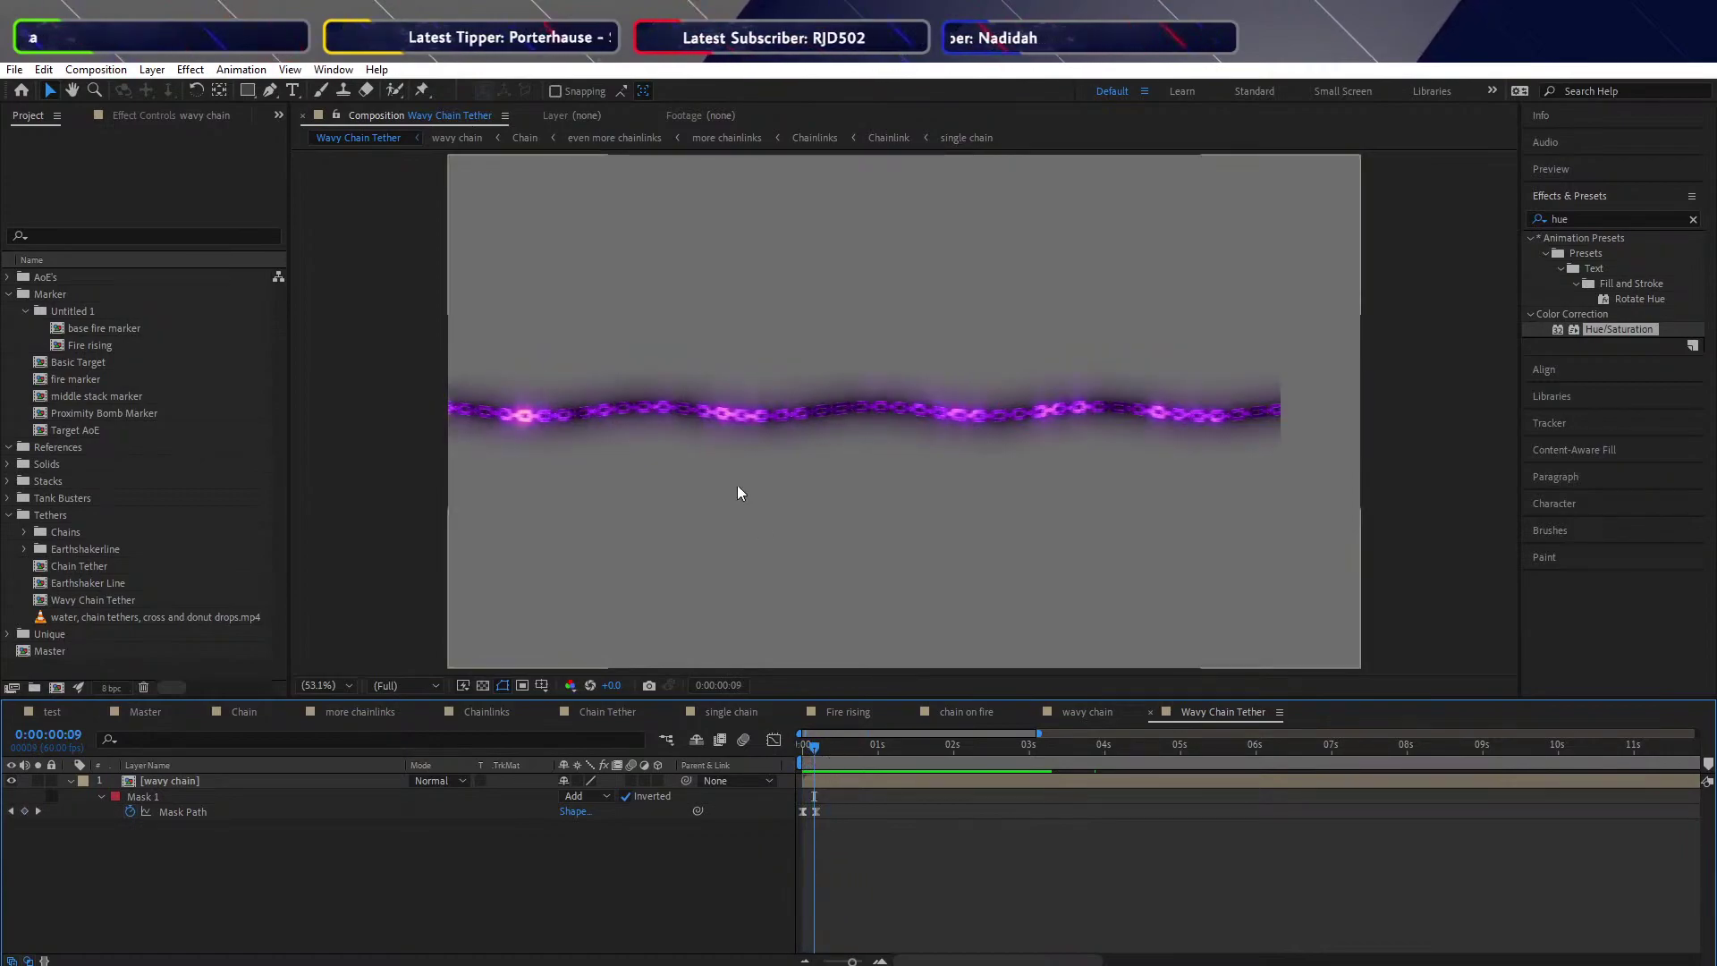
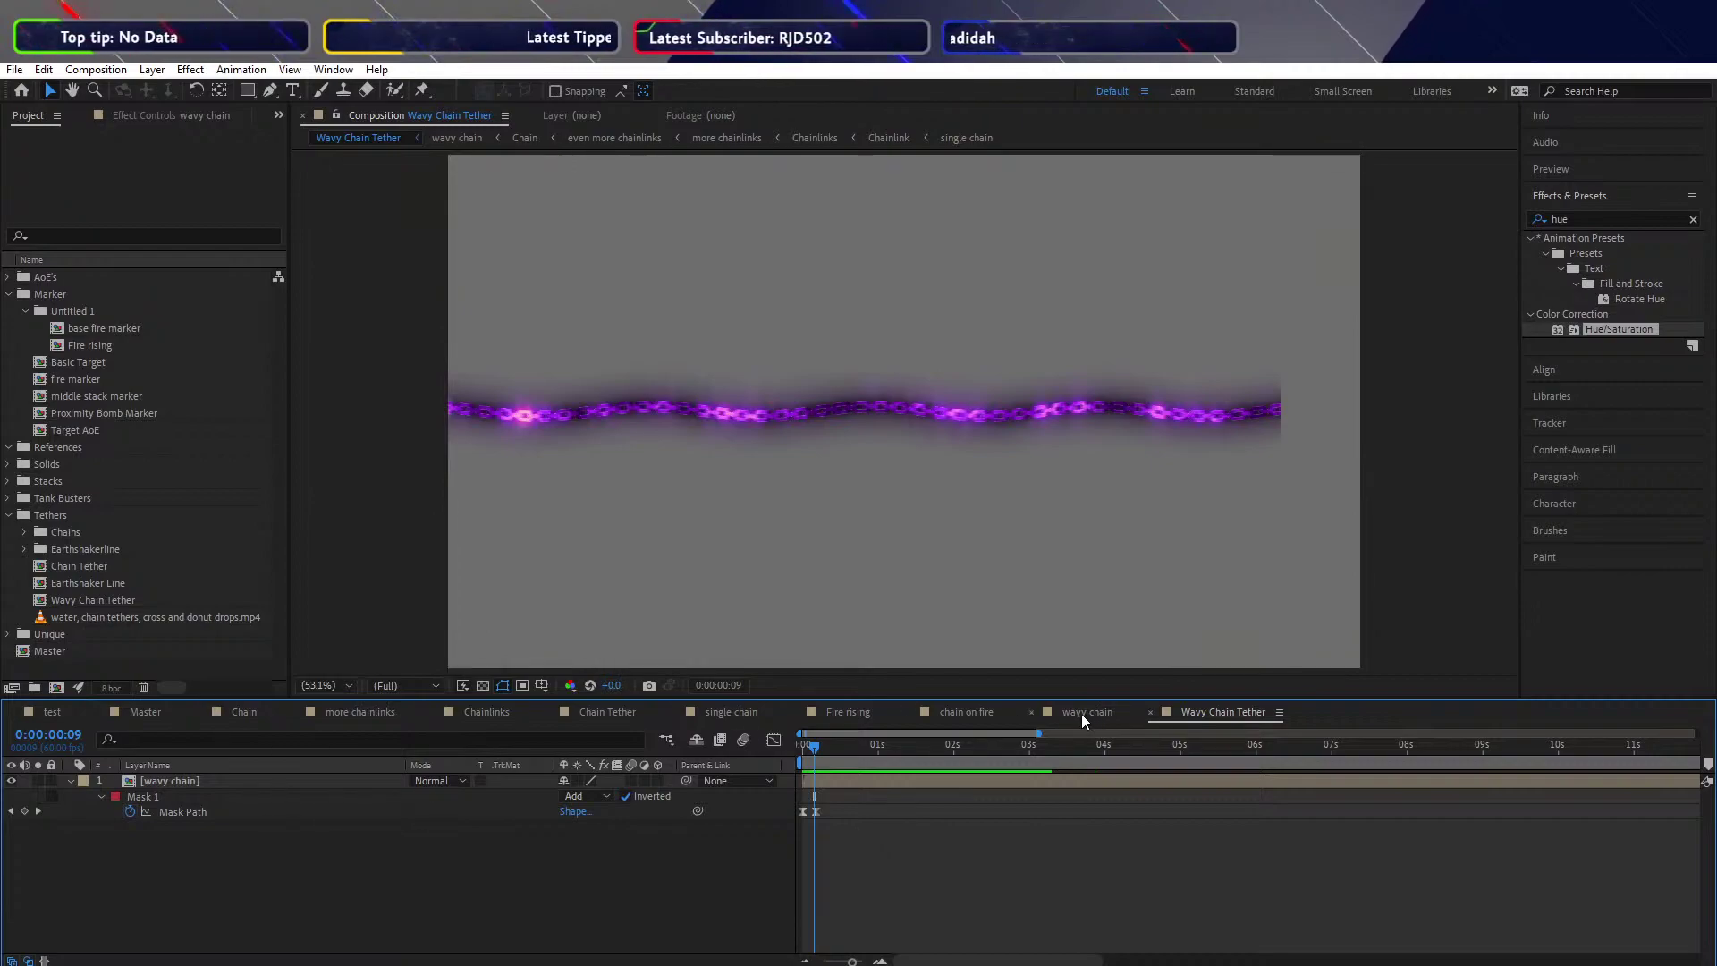
Switch to the chain on fire composition and save the project
left_click(975, 712)
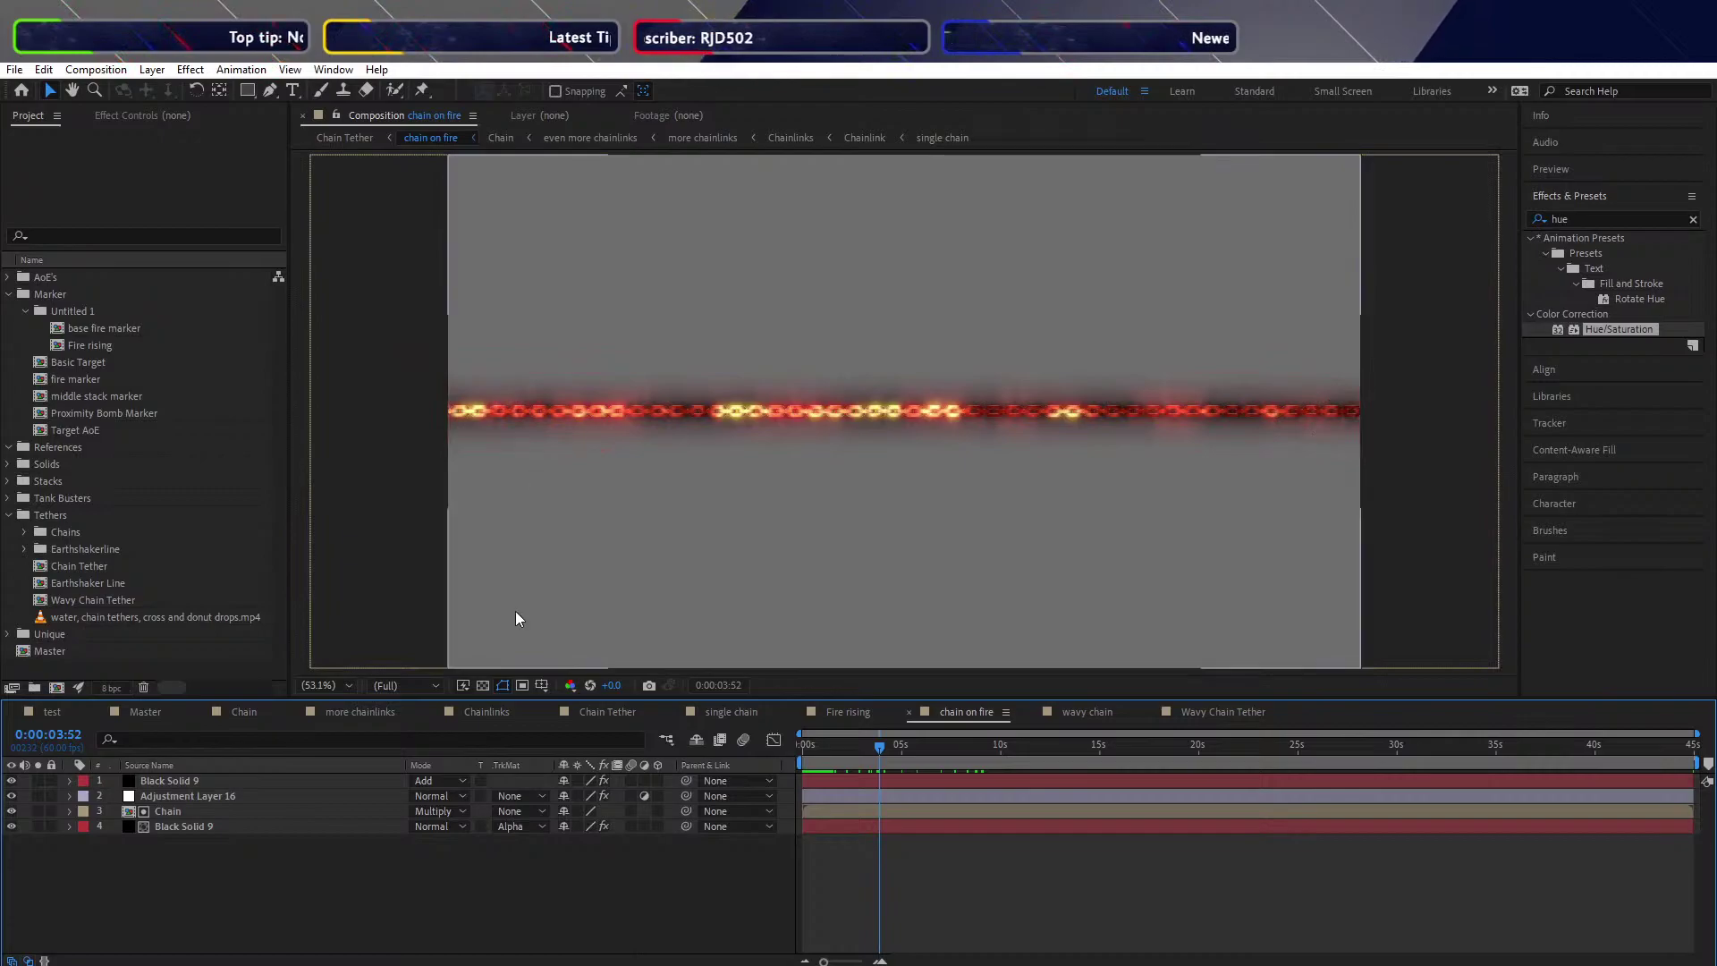
left_click(378, 558)
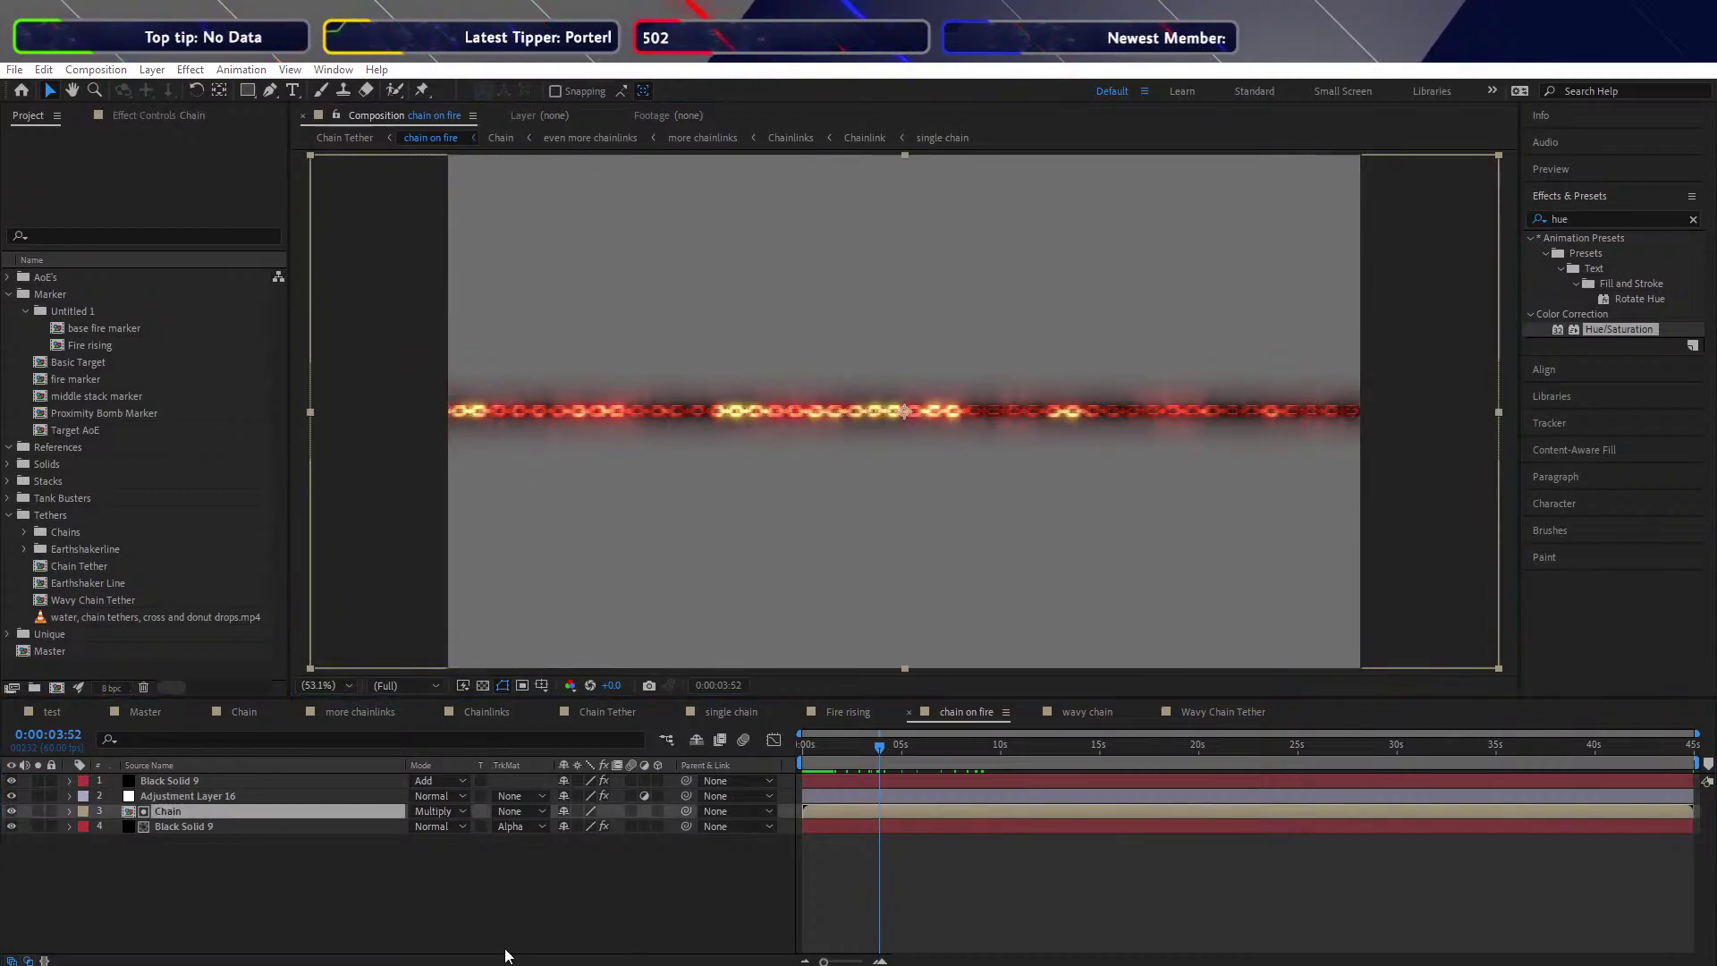
left_click(14, 69)
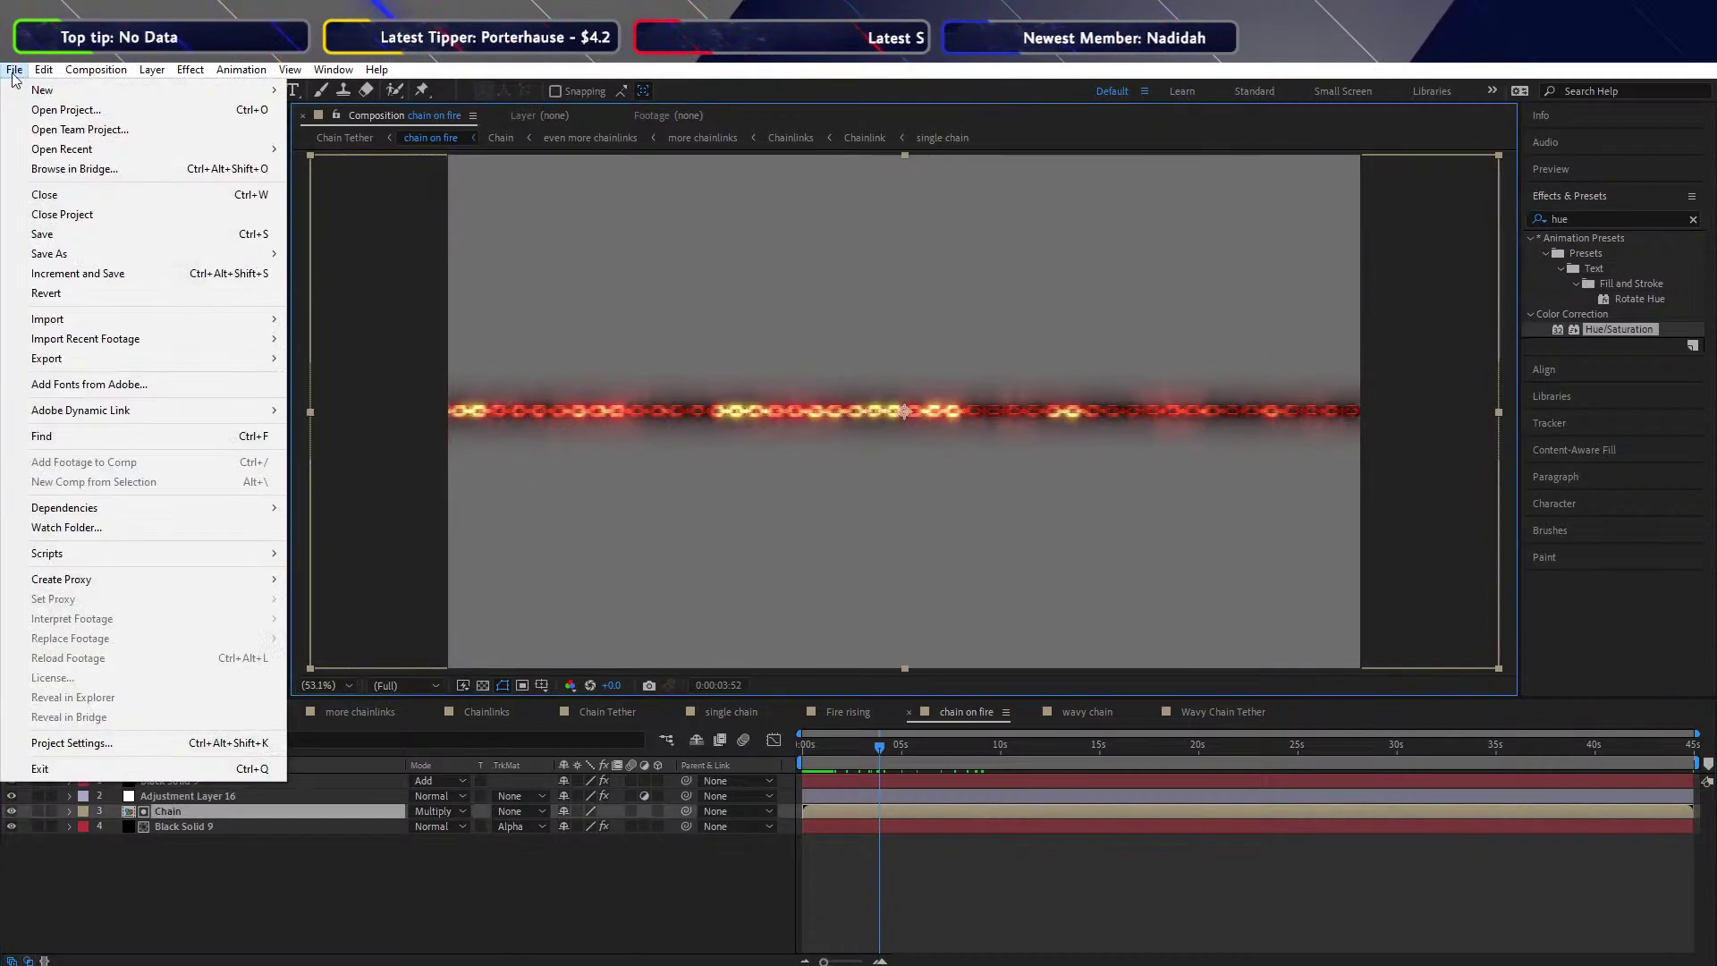
left_click(89, 235)
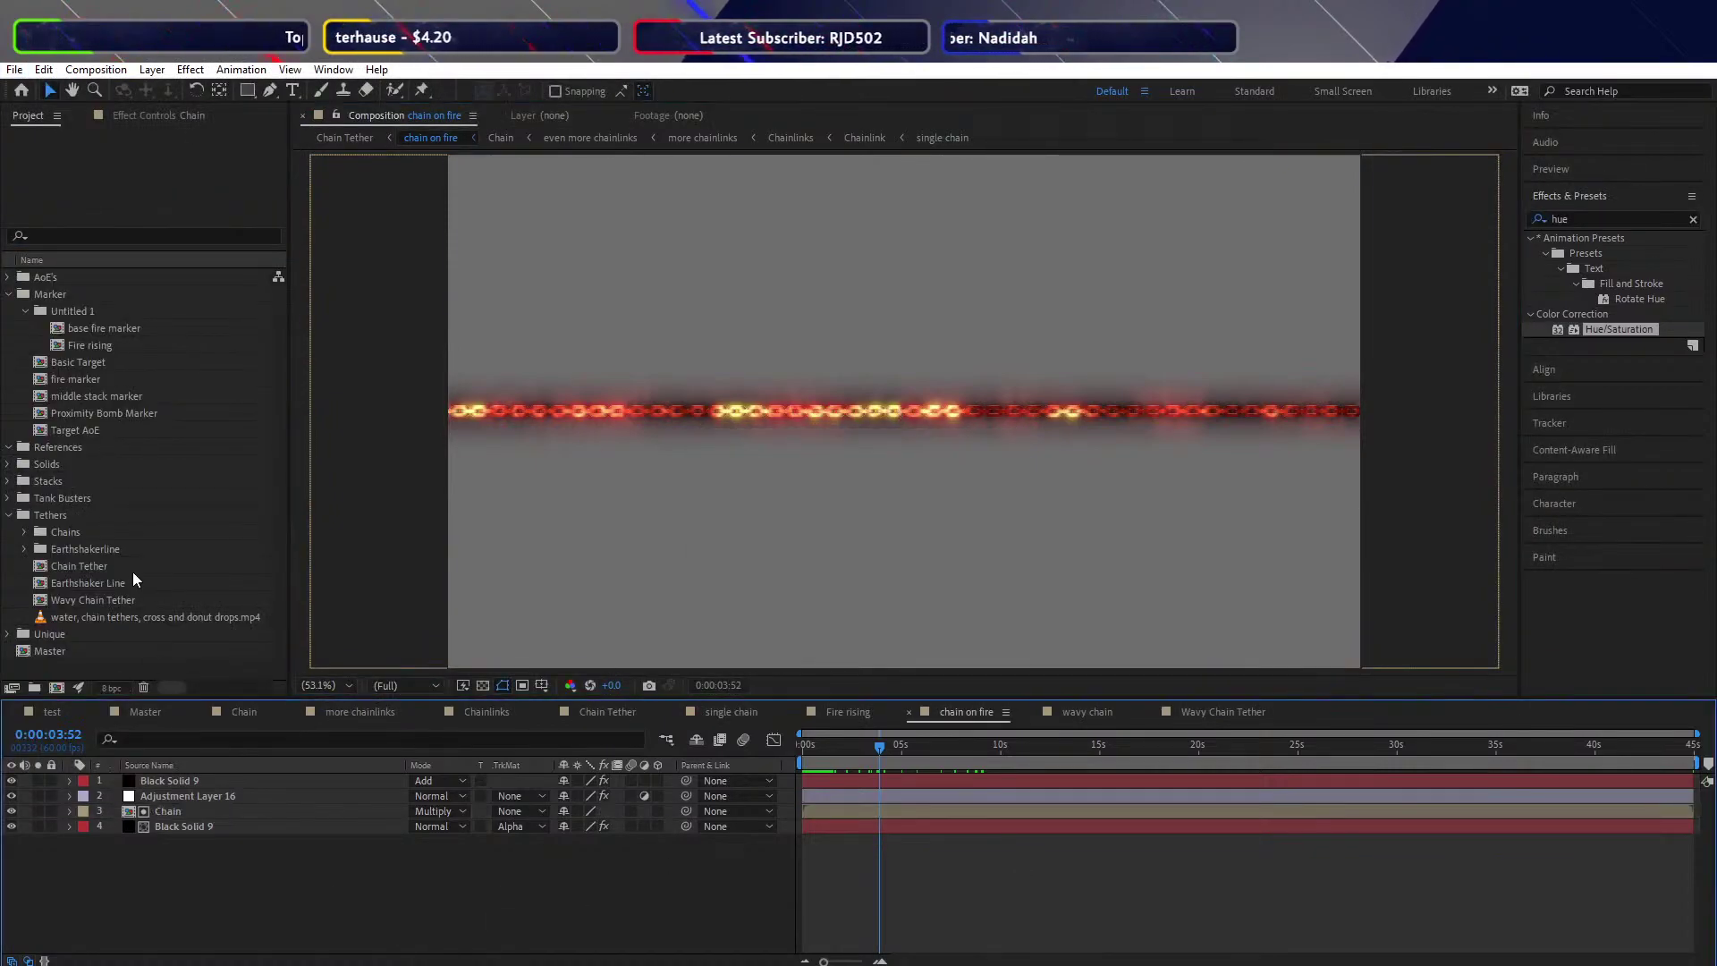
Collapse the Tethers and Marker folders in the project and clear the selection
left_click(9, 516)
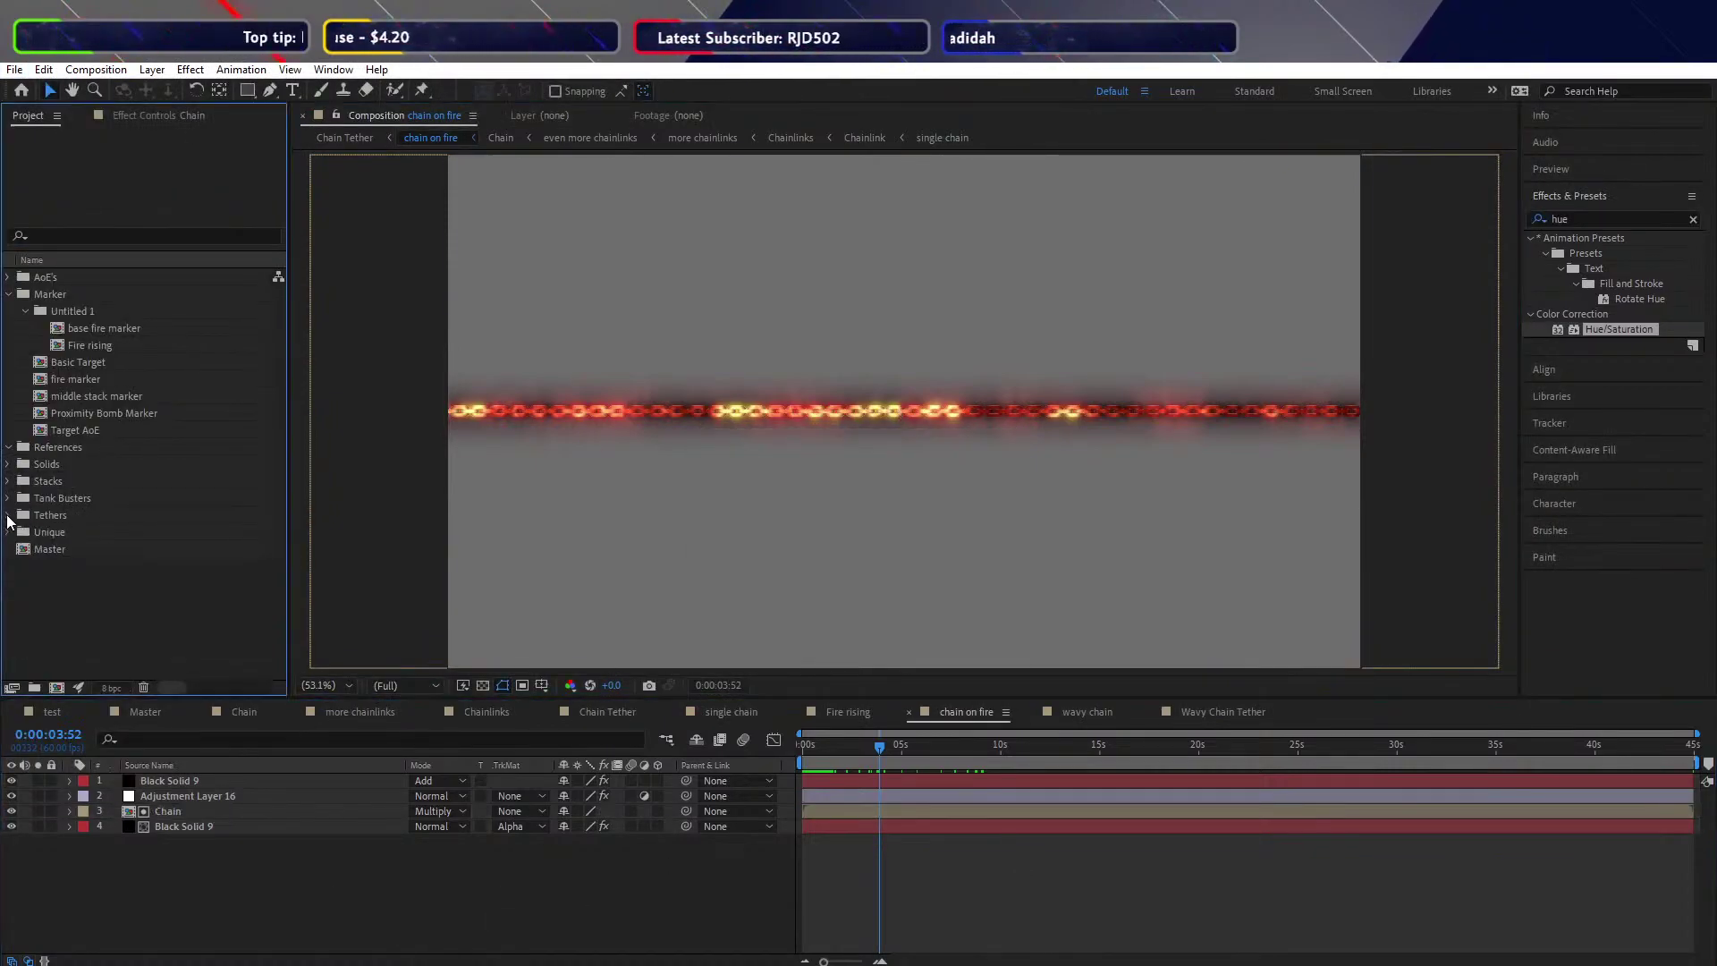
left_click(9, 294)
left_click(565, 857)
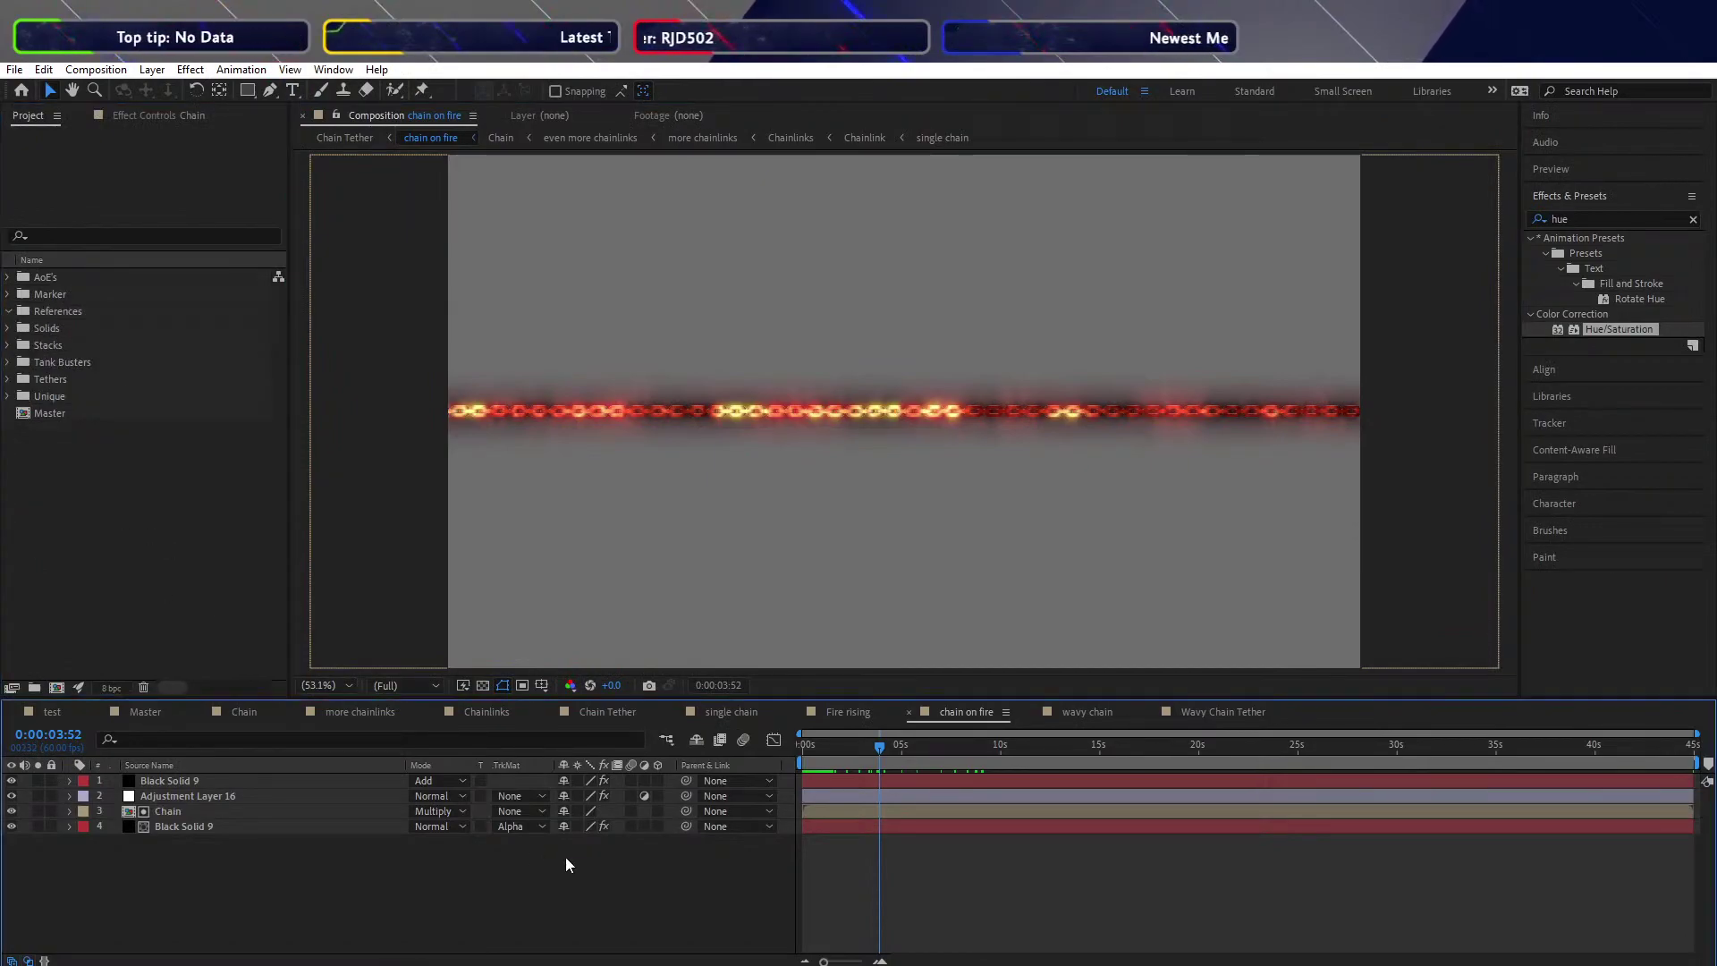
Open the Master composition and set the current time to 0:00:00:49
left_click(130, 716)
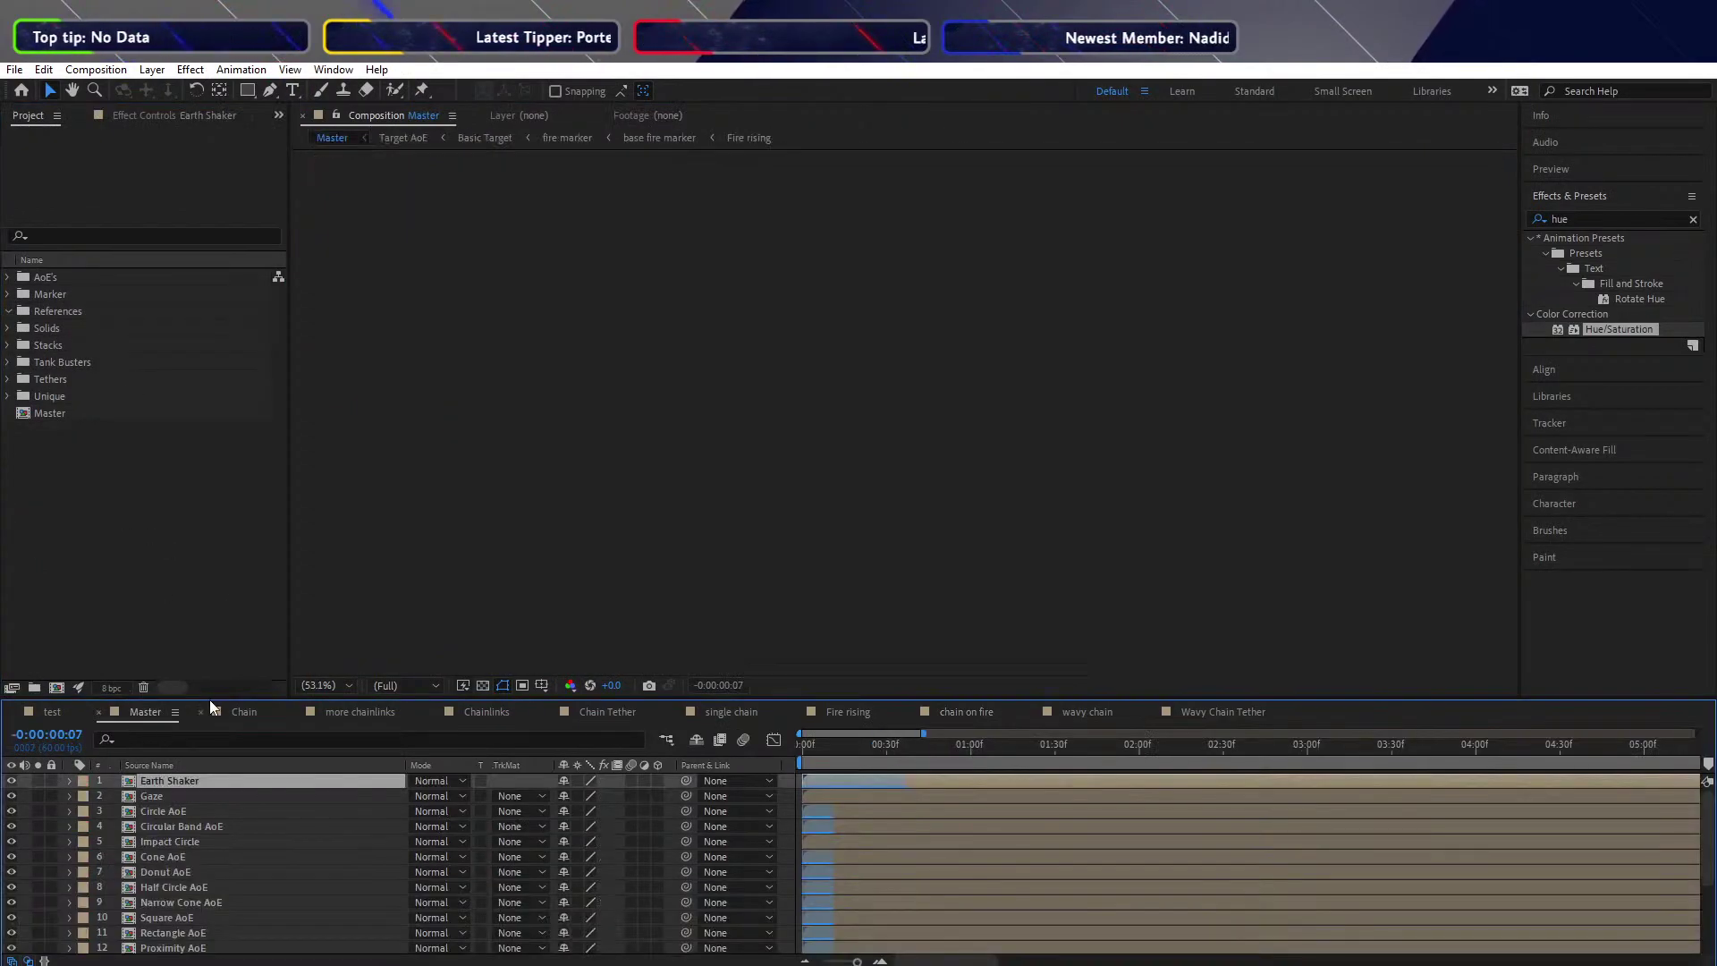
left_click(941, 753)
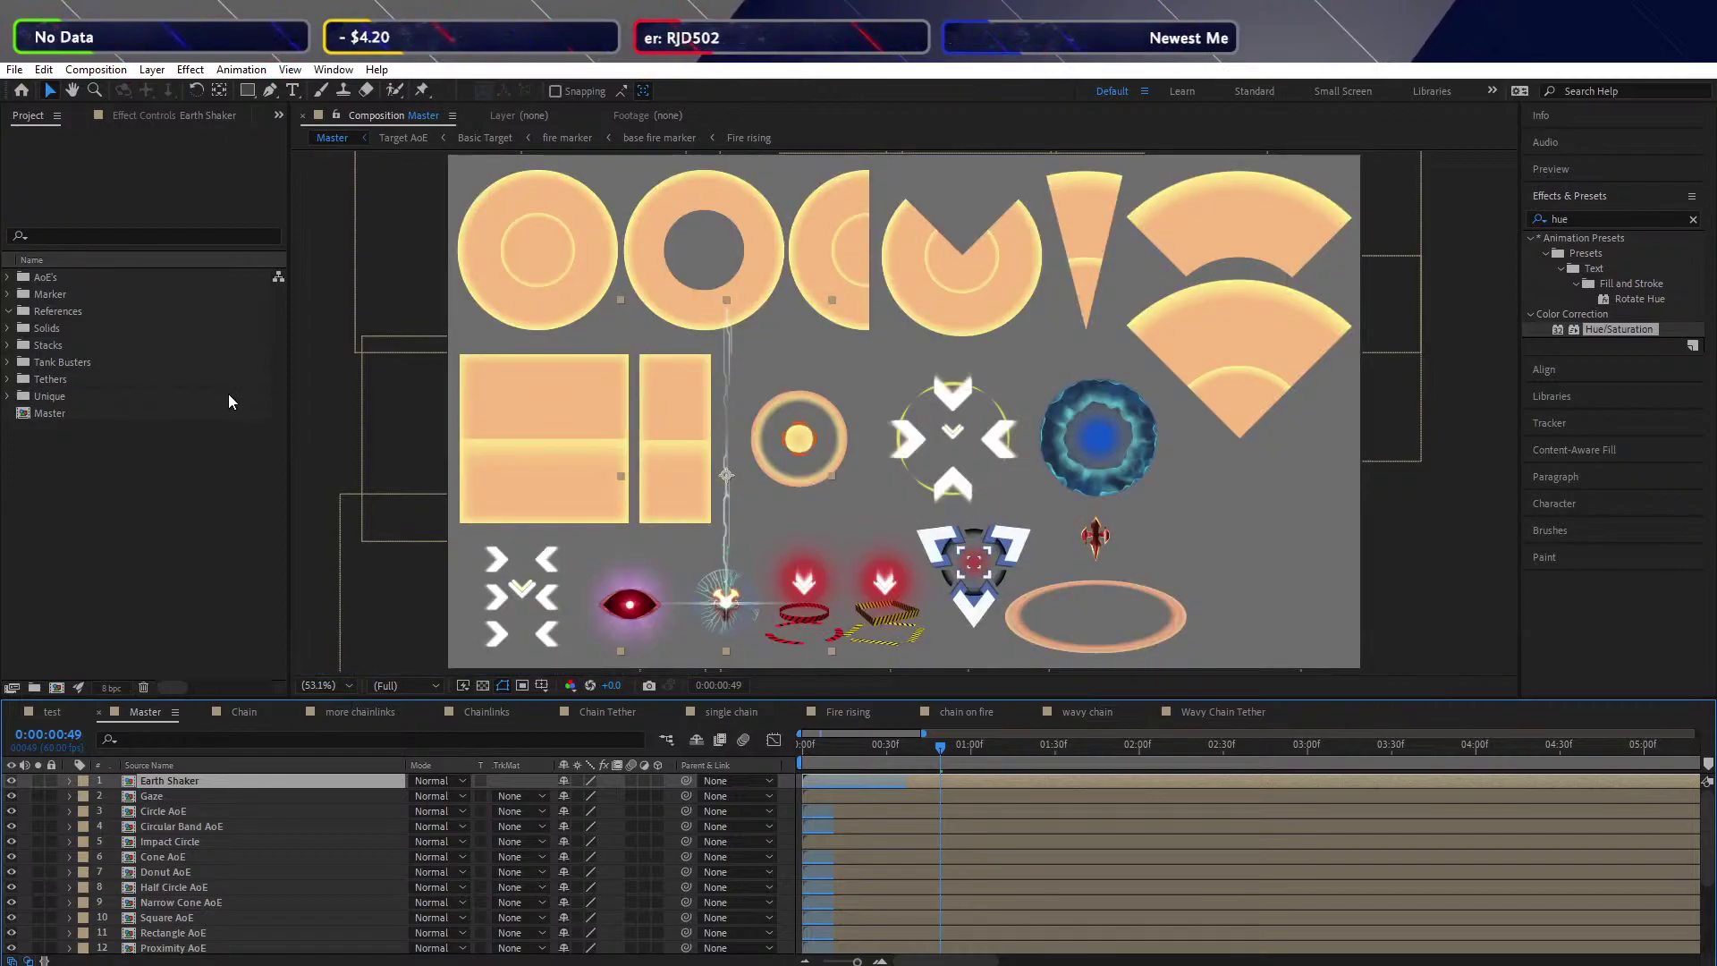
Add the Chain Tether and Wavy Chain Tether compositions from the Tethers folder to Master, directly below the Impact Circle layer
left_click(189, 507)
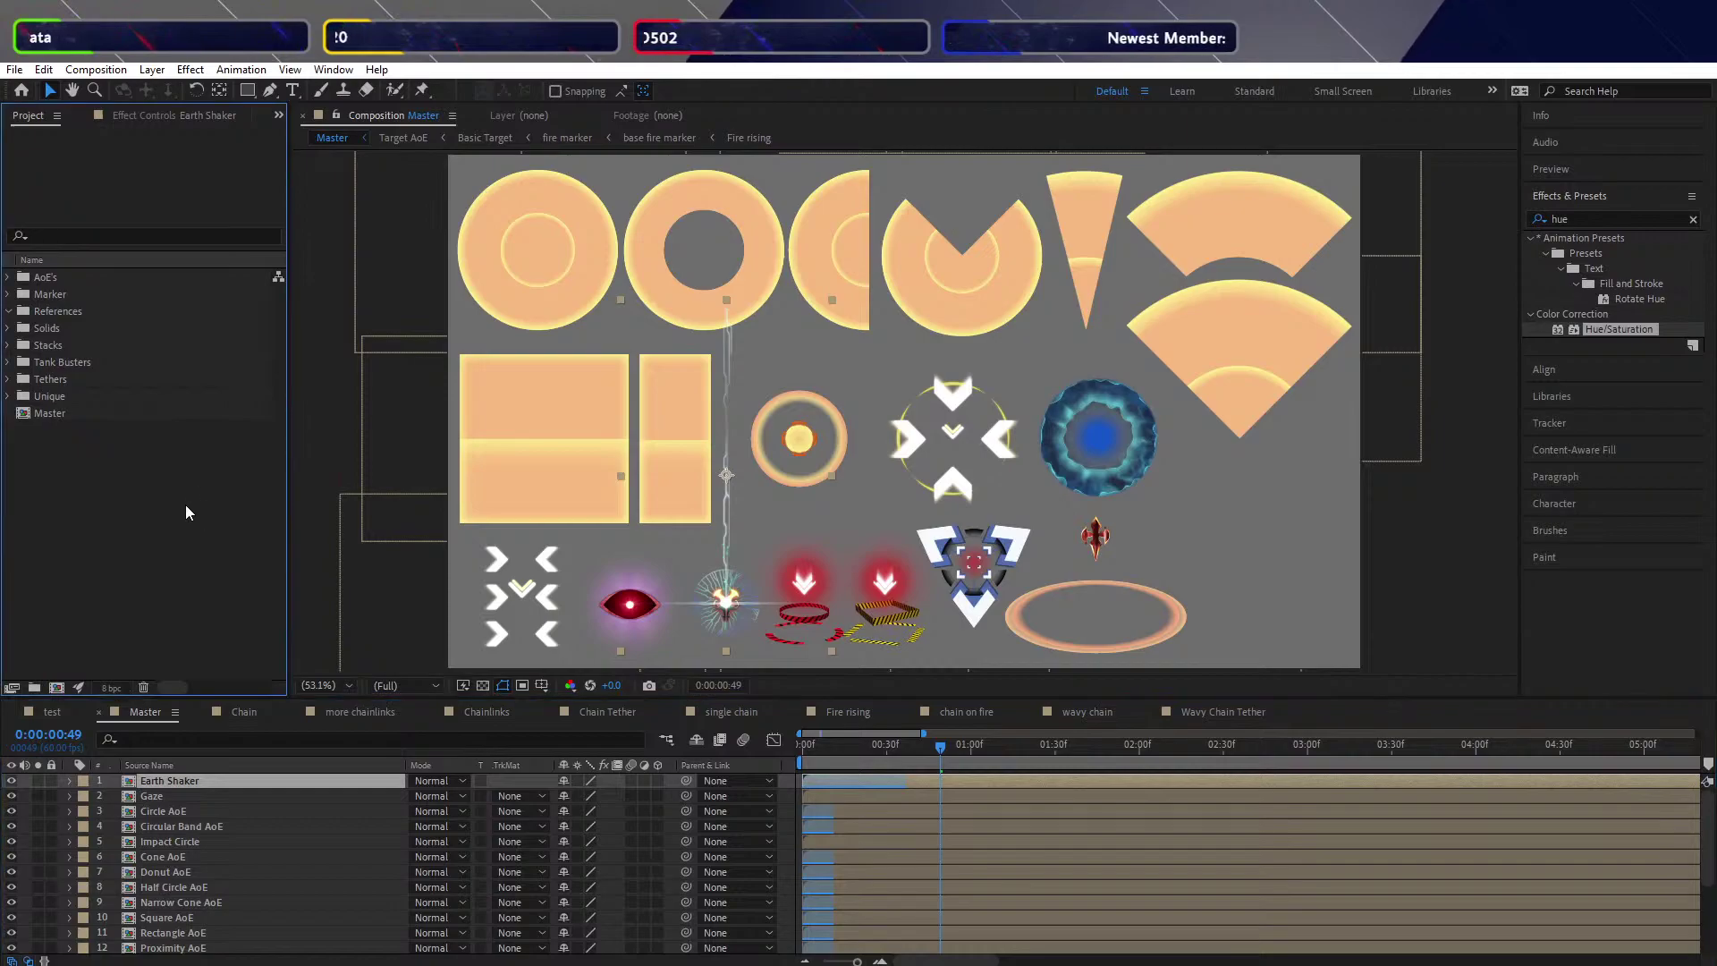
left_click(16, 381)
left_click(9, 379)
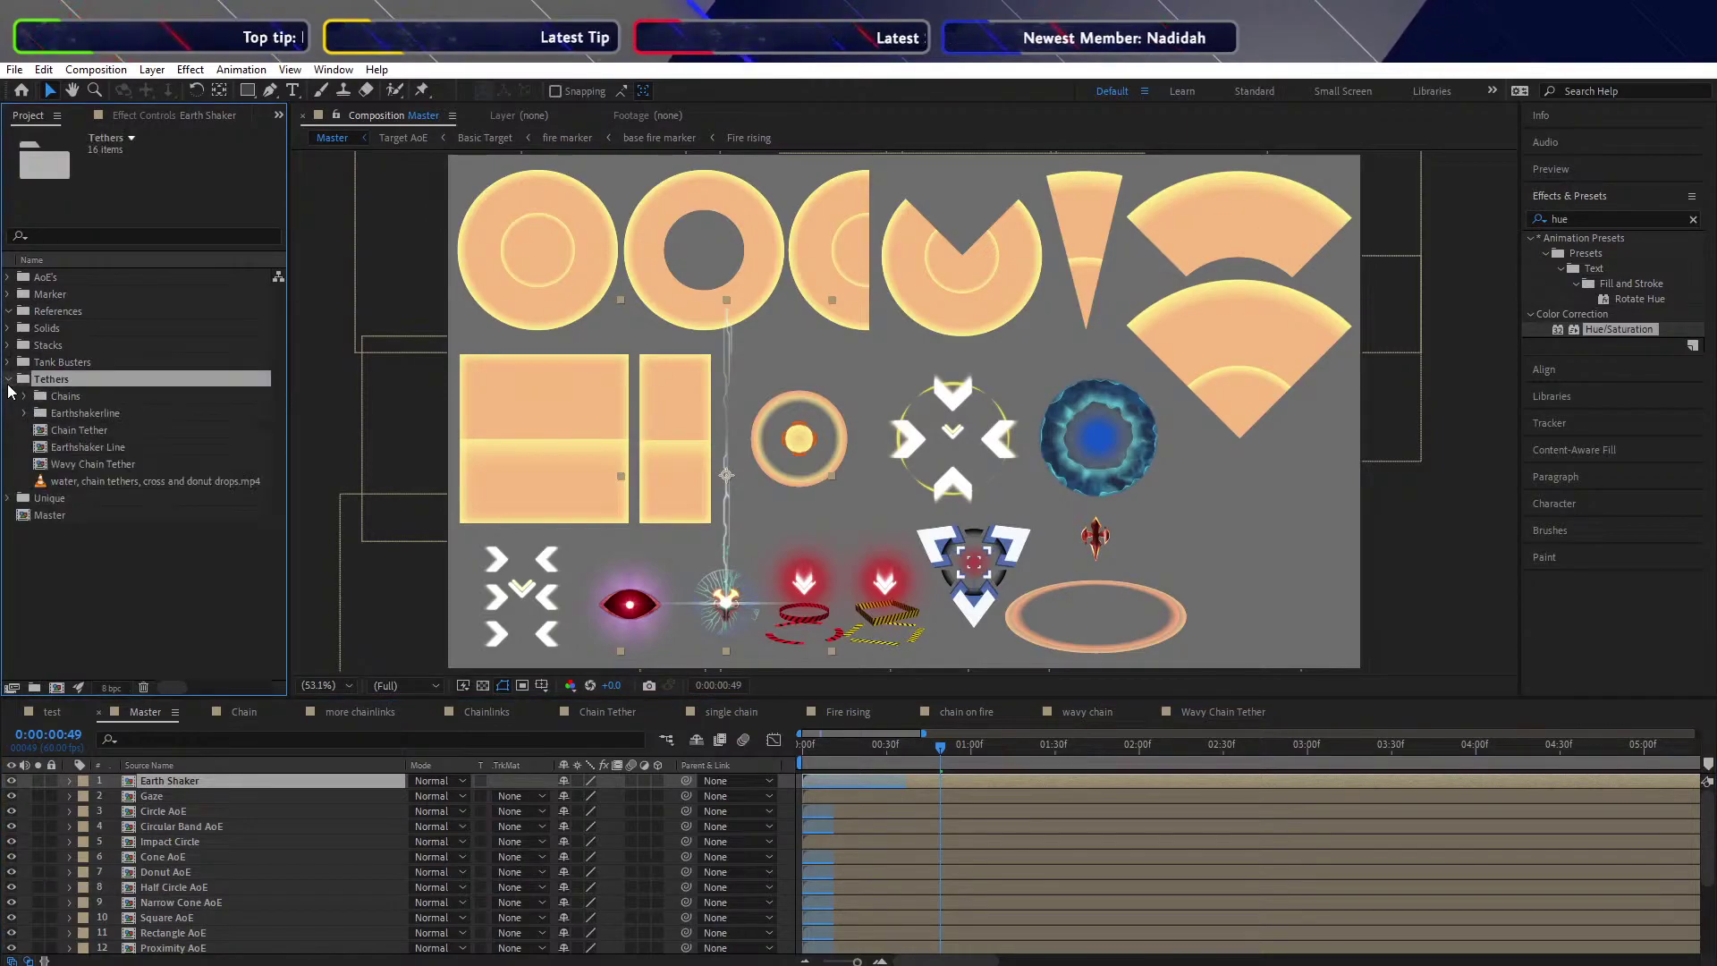
left_click(44, 447)
left_click(45, 464)
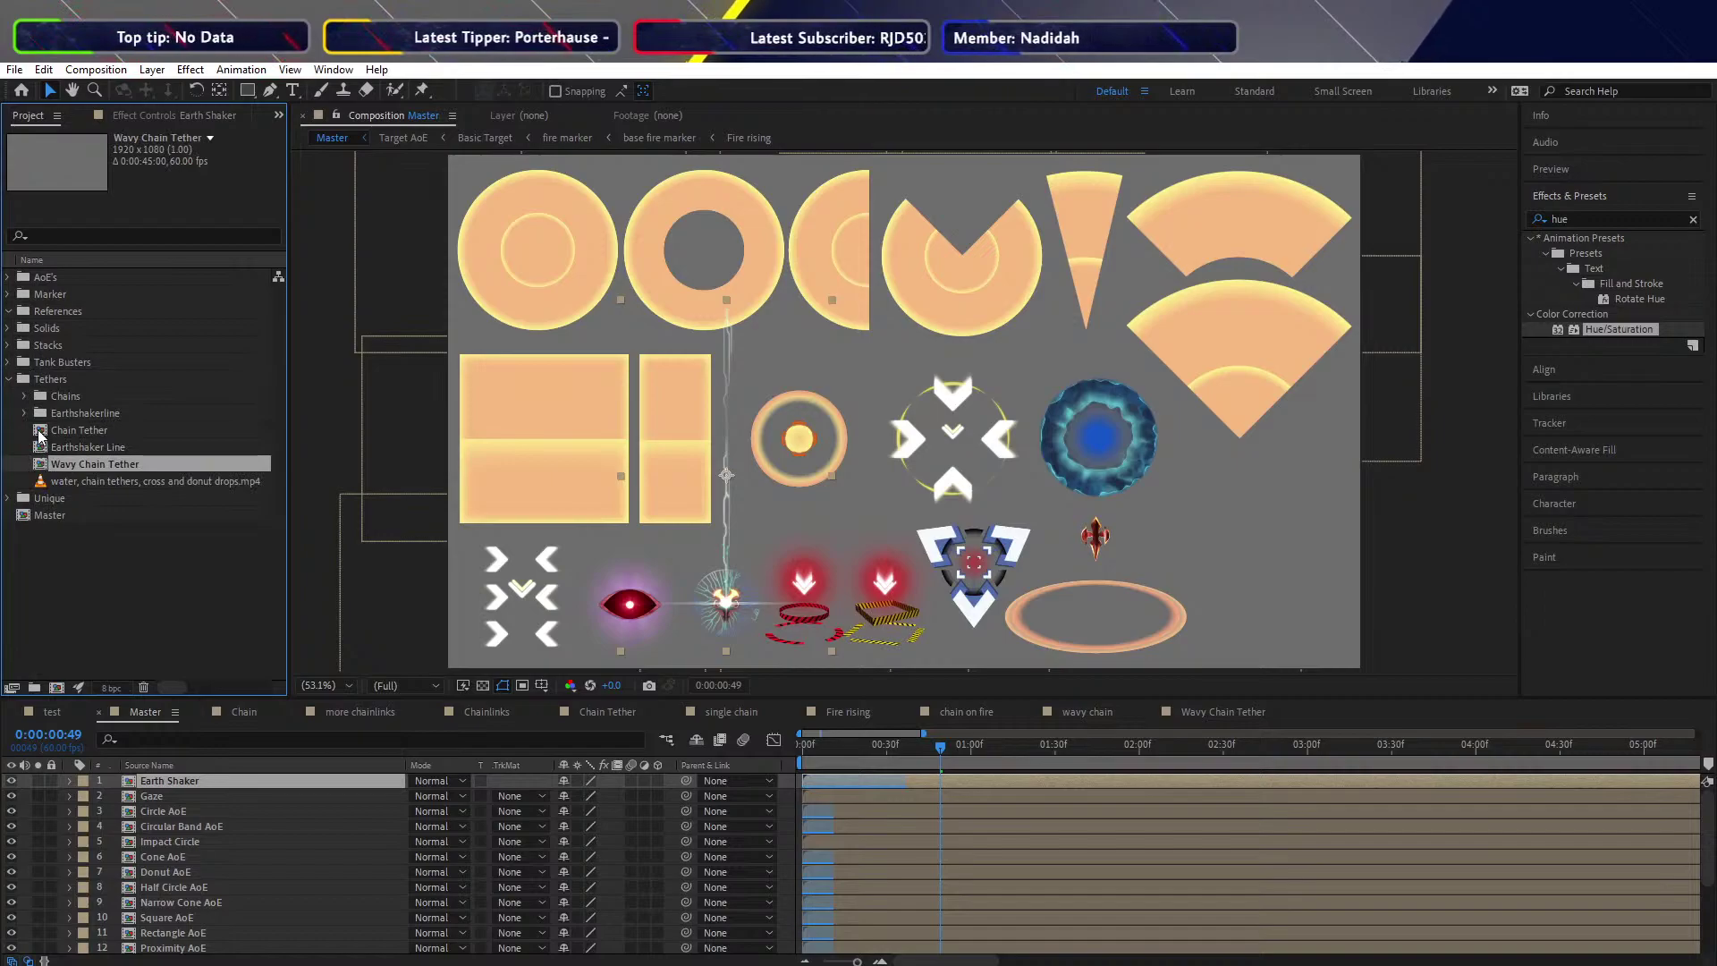
left_click(40, 431, "ctrl")
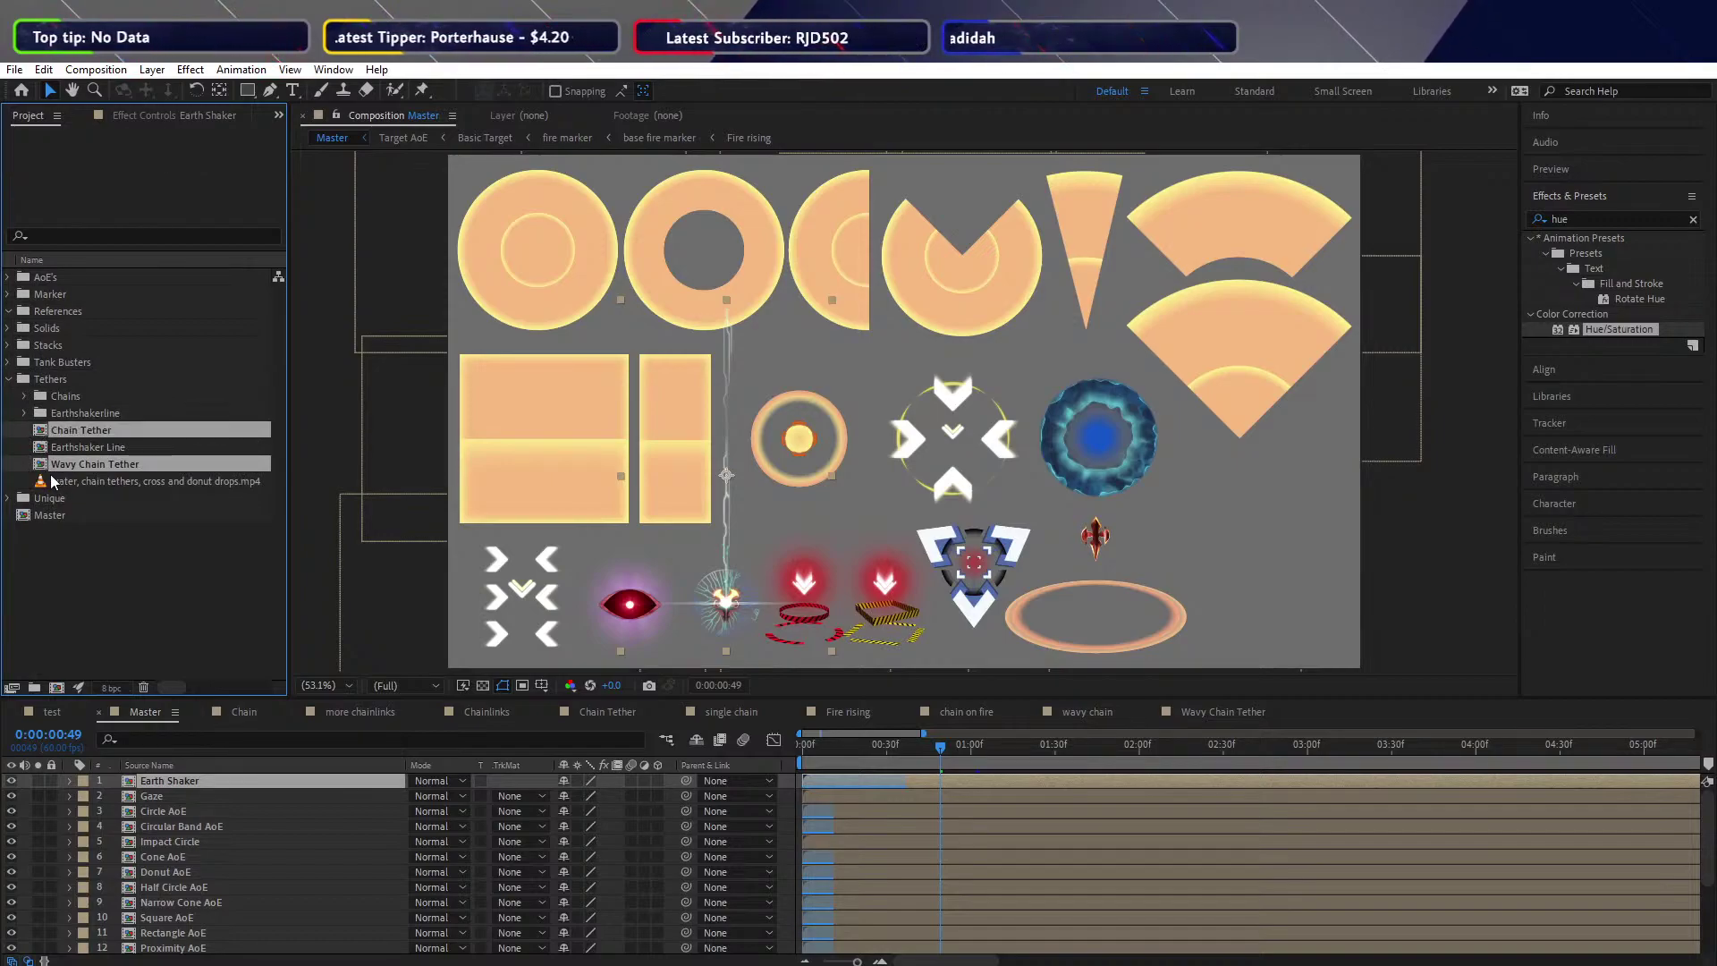
left_click_drag(50, 466, 169, 847)
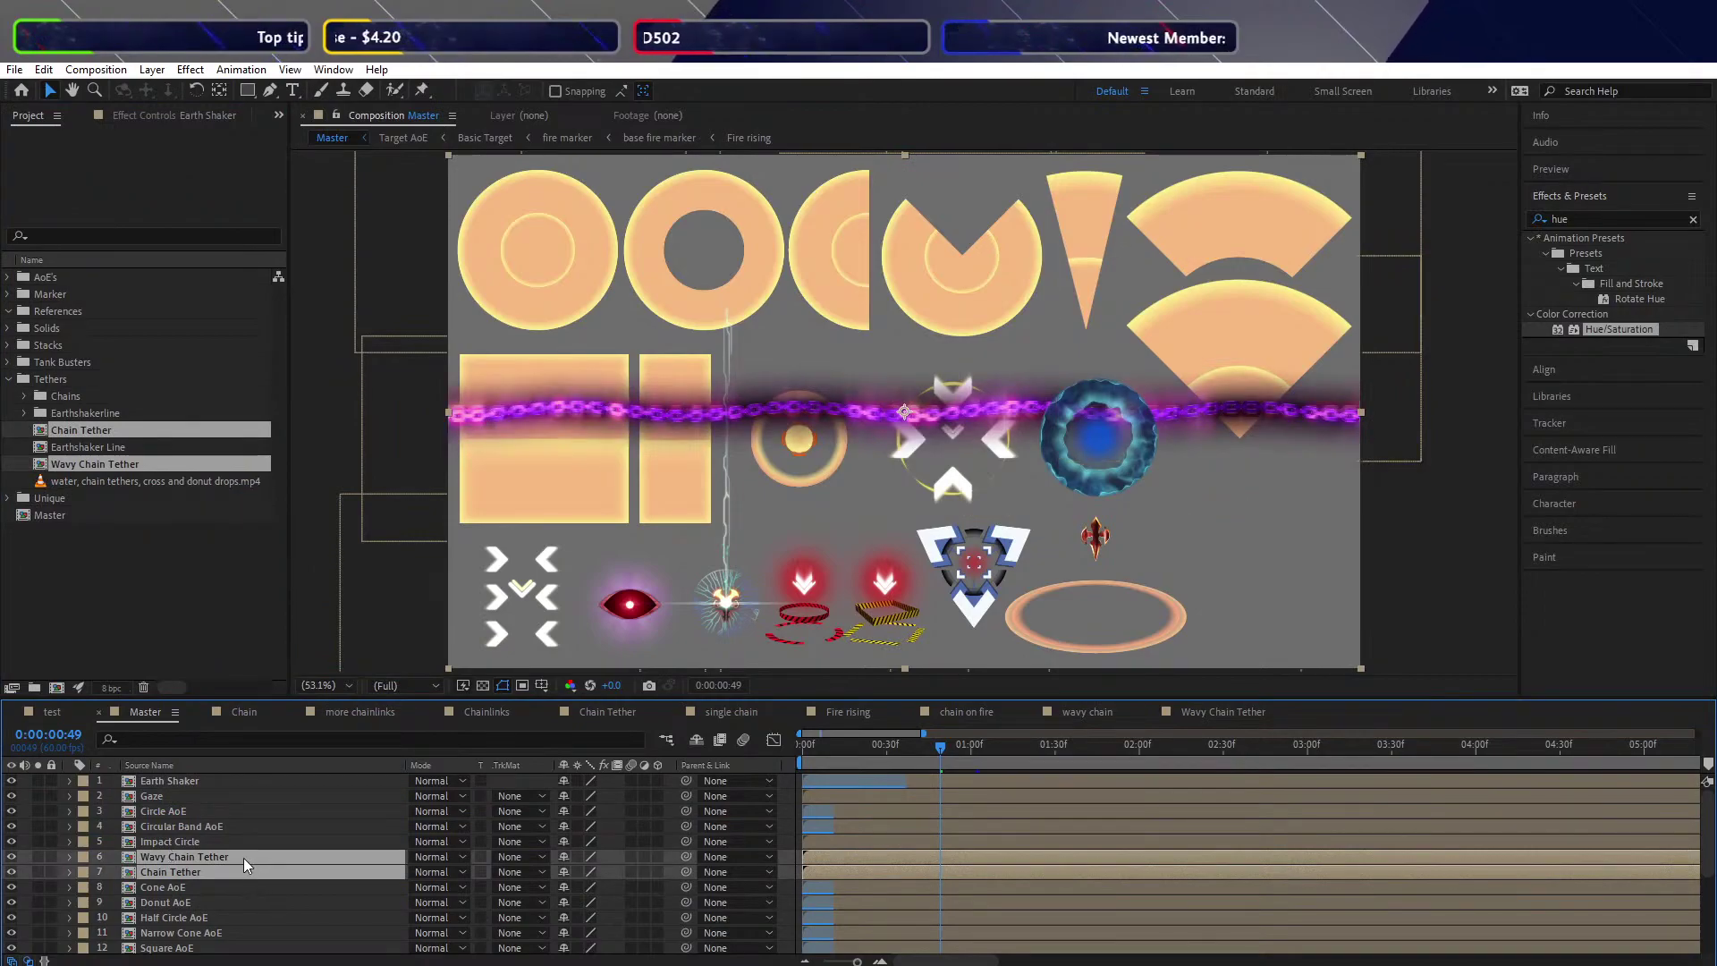
Rotate both the Wavy Chain Tether and Chain Tether layers to 90° and scale them to 32%
key("r")
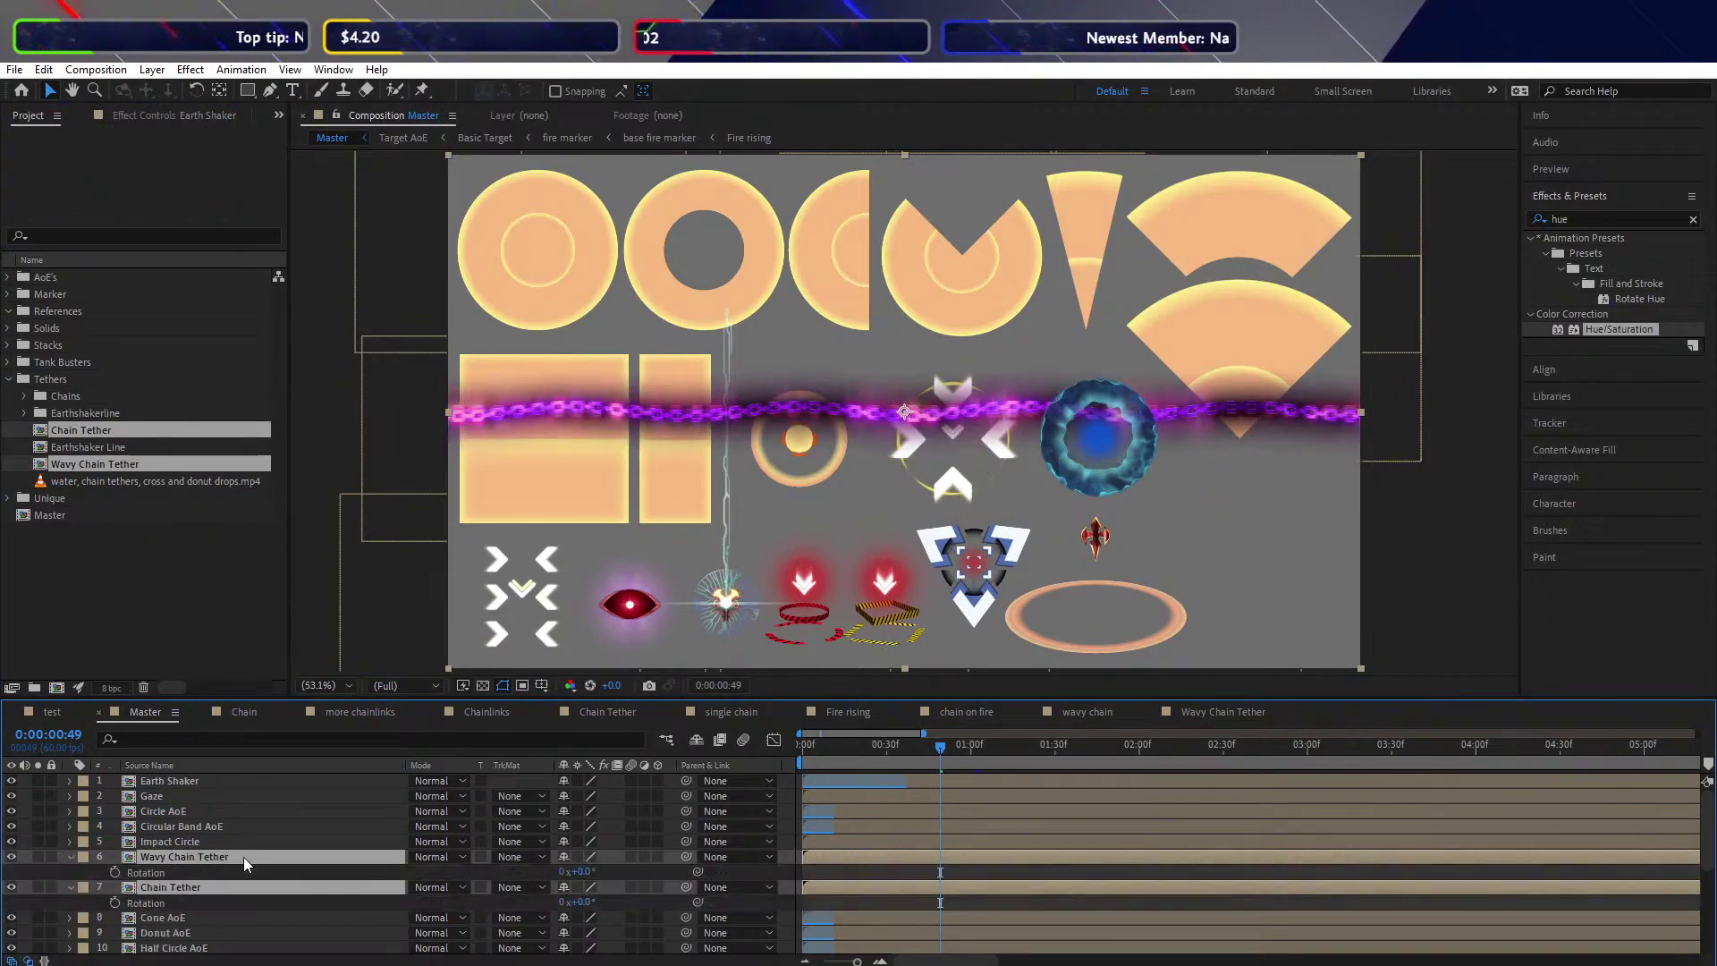
left_click(585, 872)
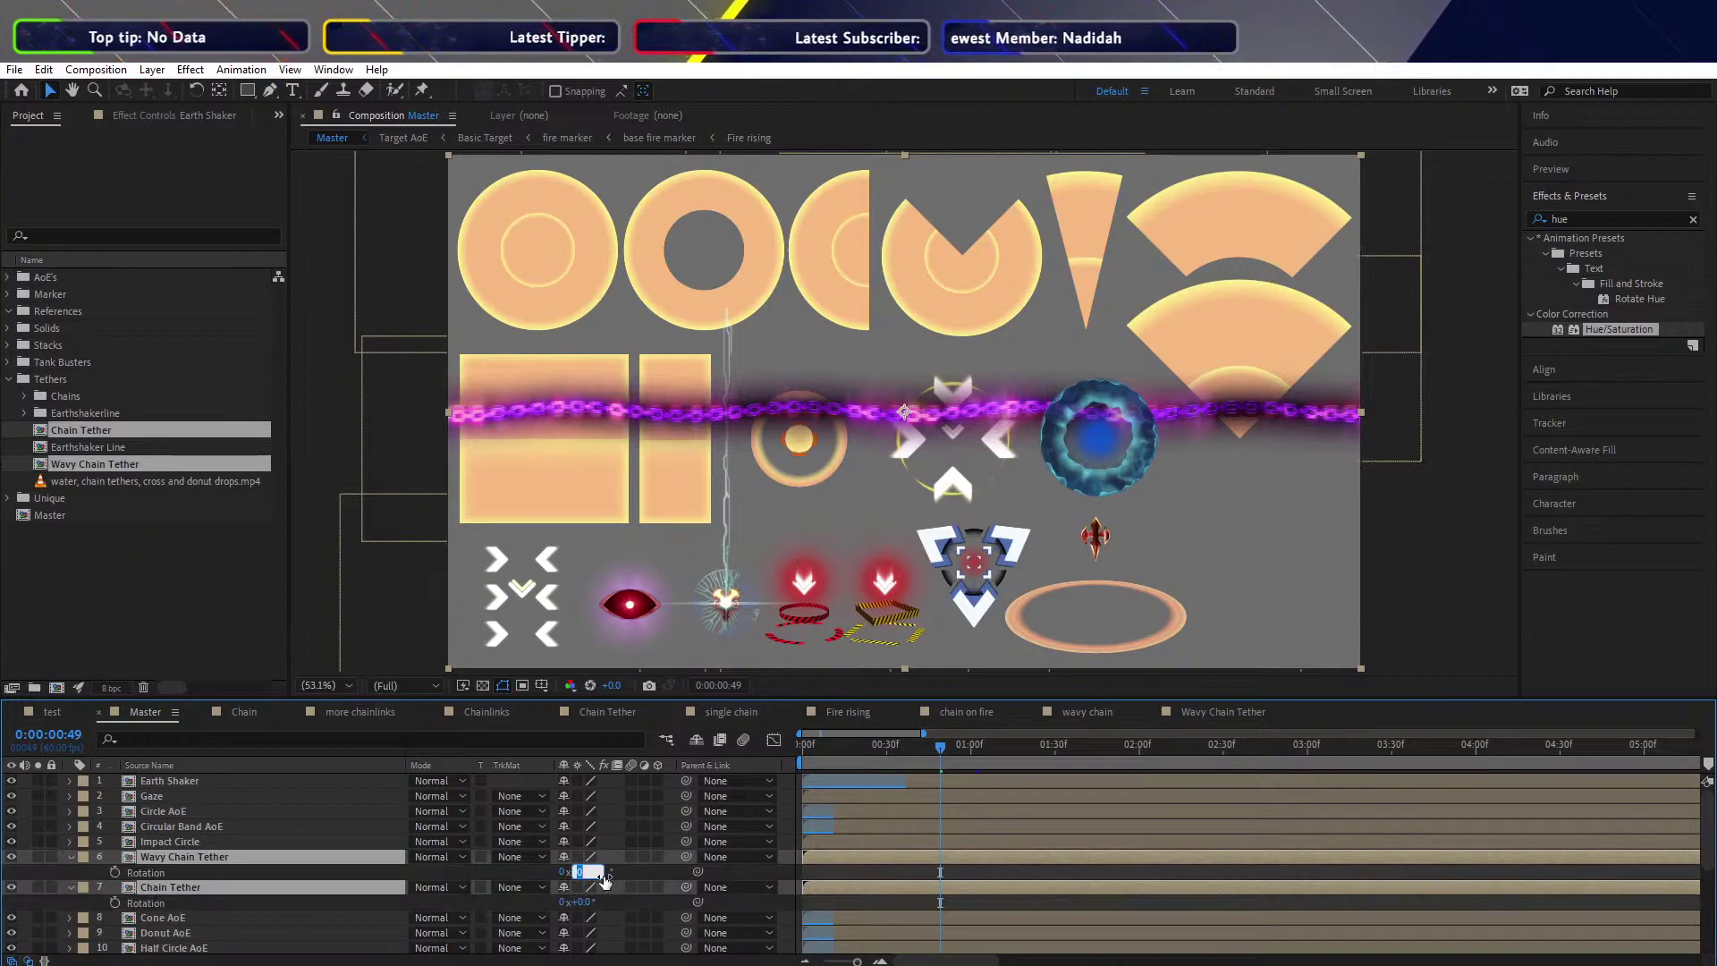
type("90")
key("Return")
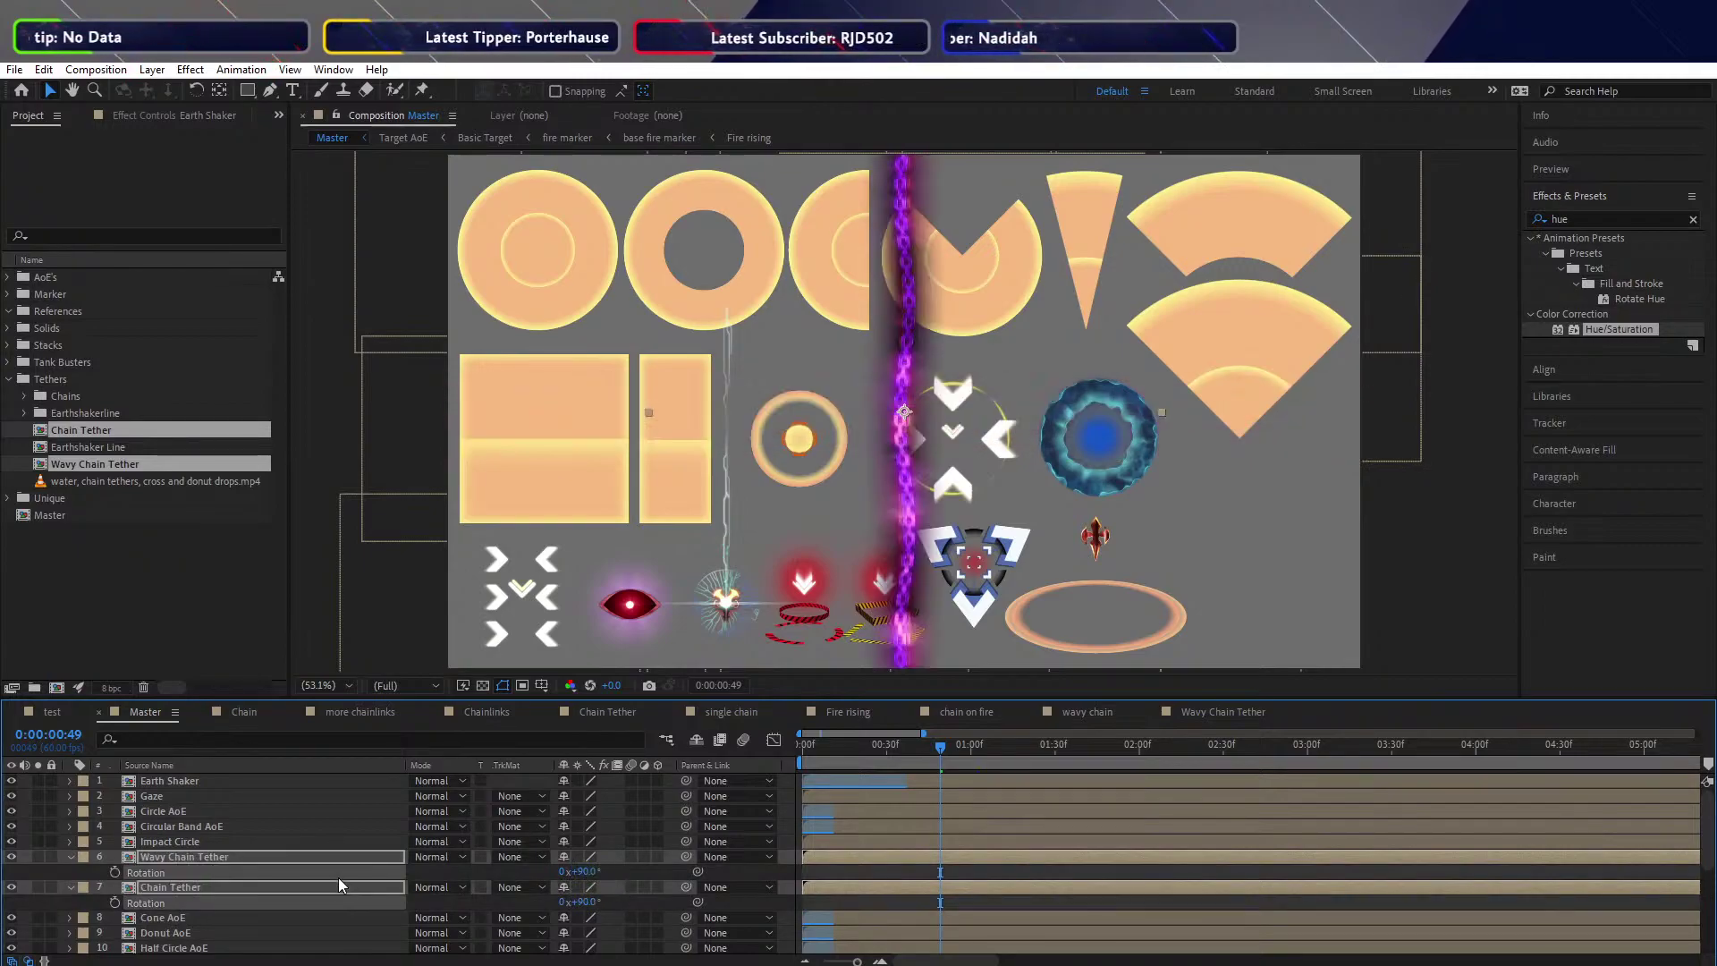
key("s")
left_click_drag(658, 868, 538, 874)
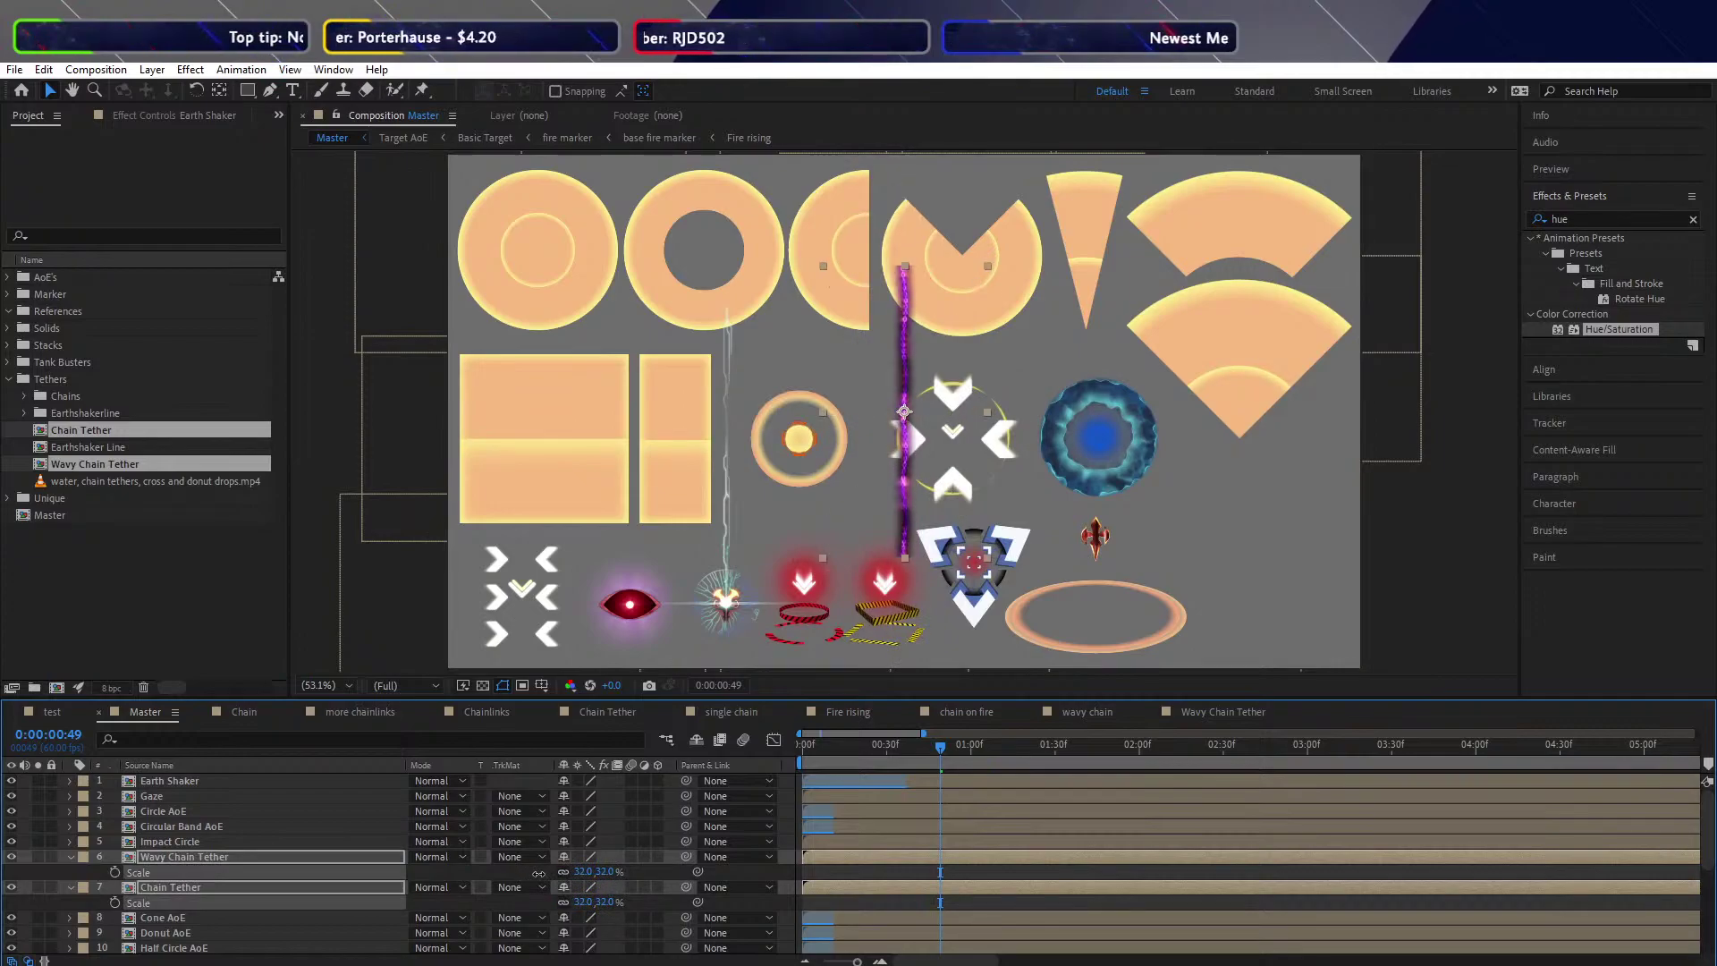
Move both tether layers together to position 1611, 776 in the Master composition
key("p")
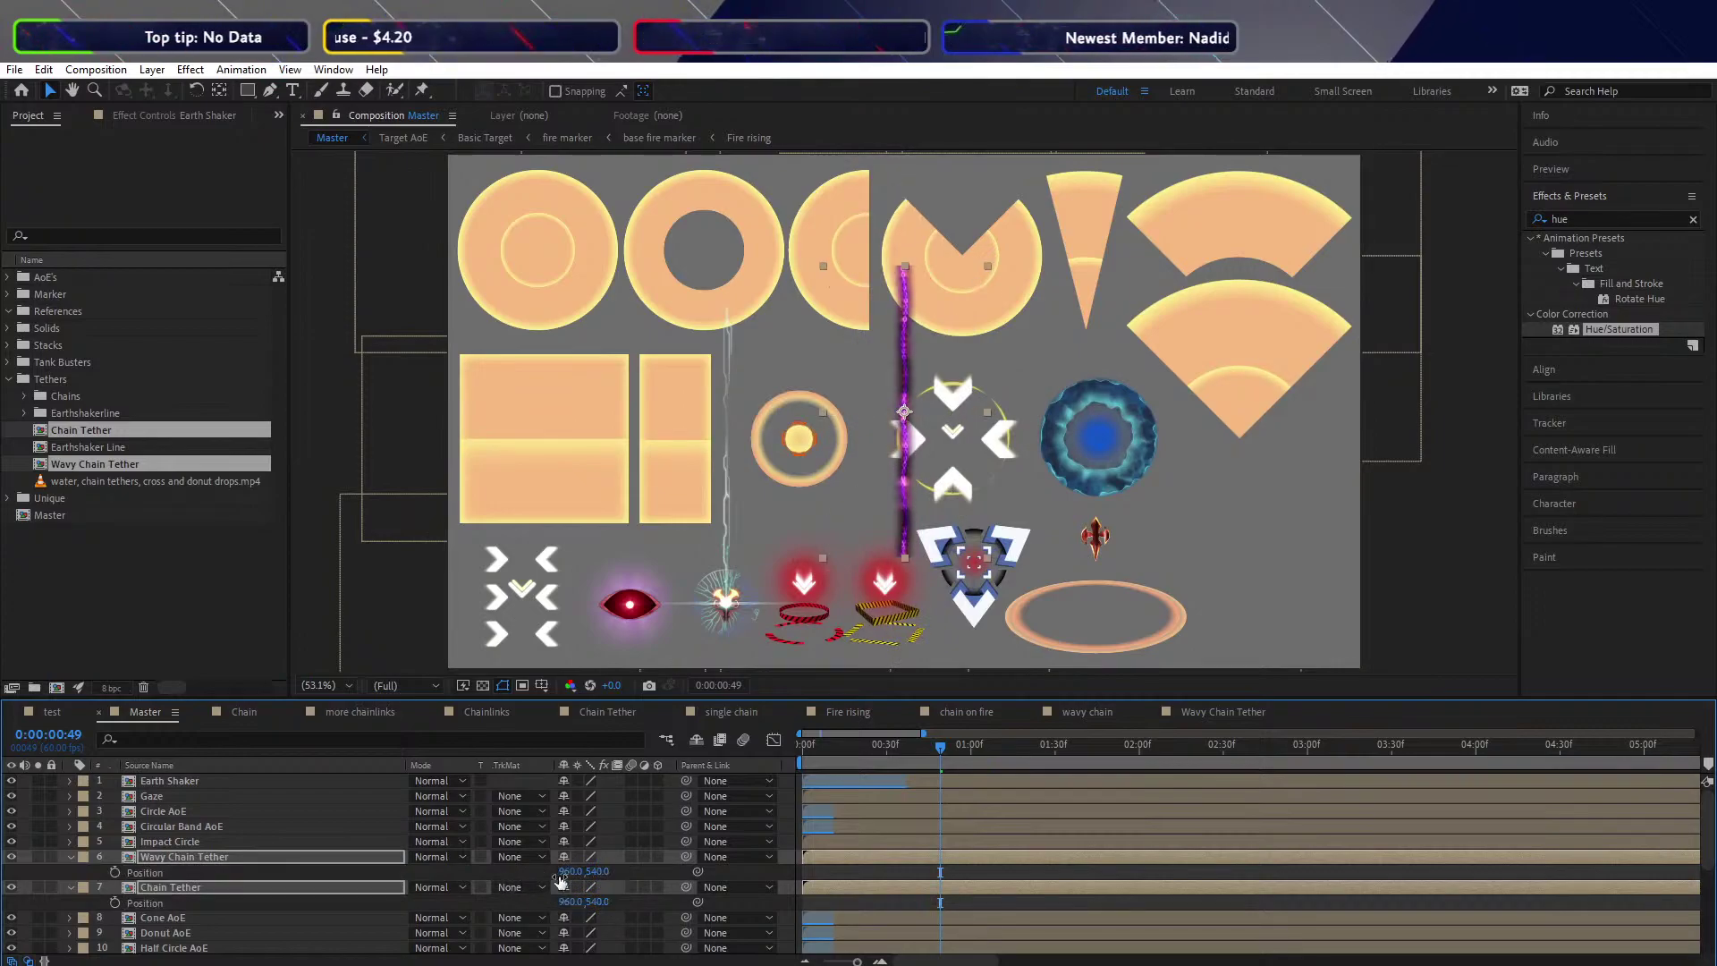
left_click_drag(573, 872, 1154, 881)
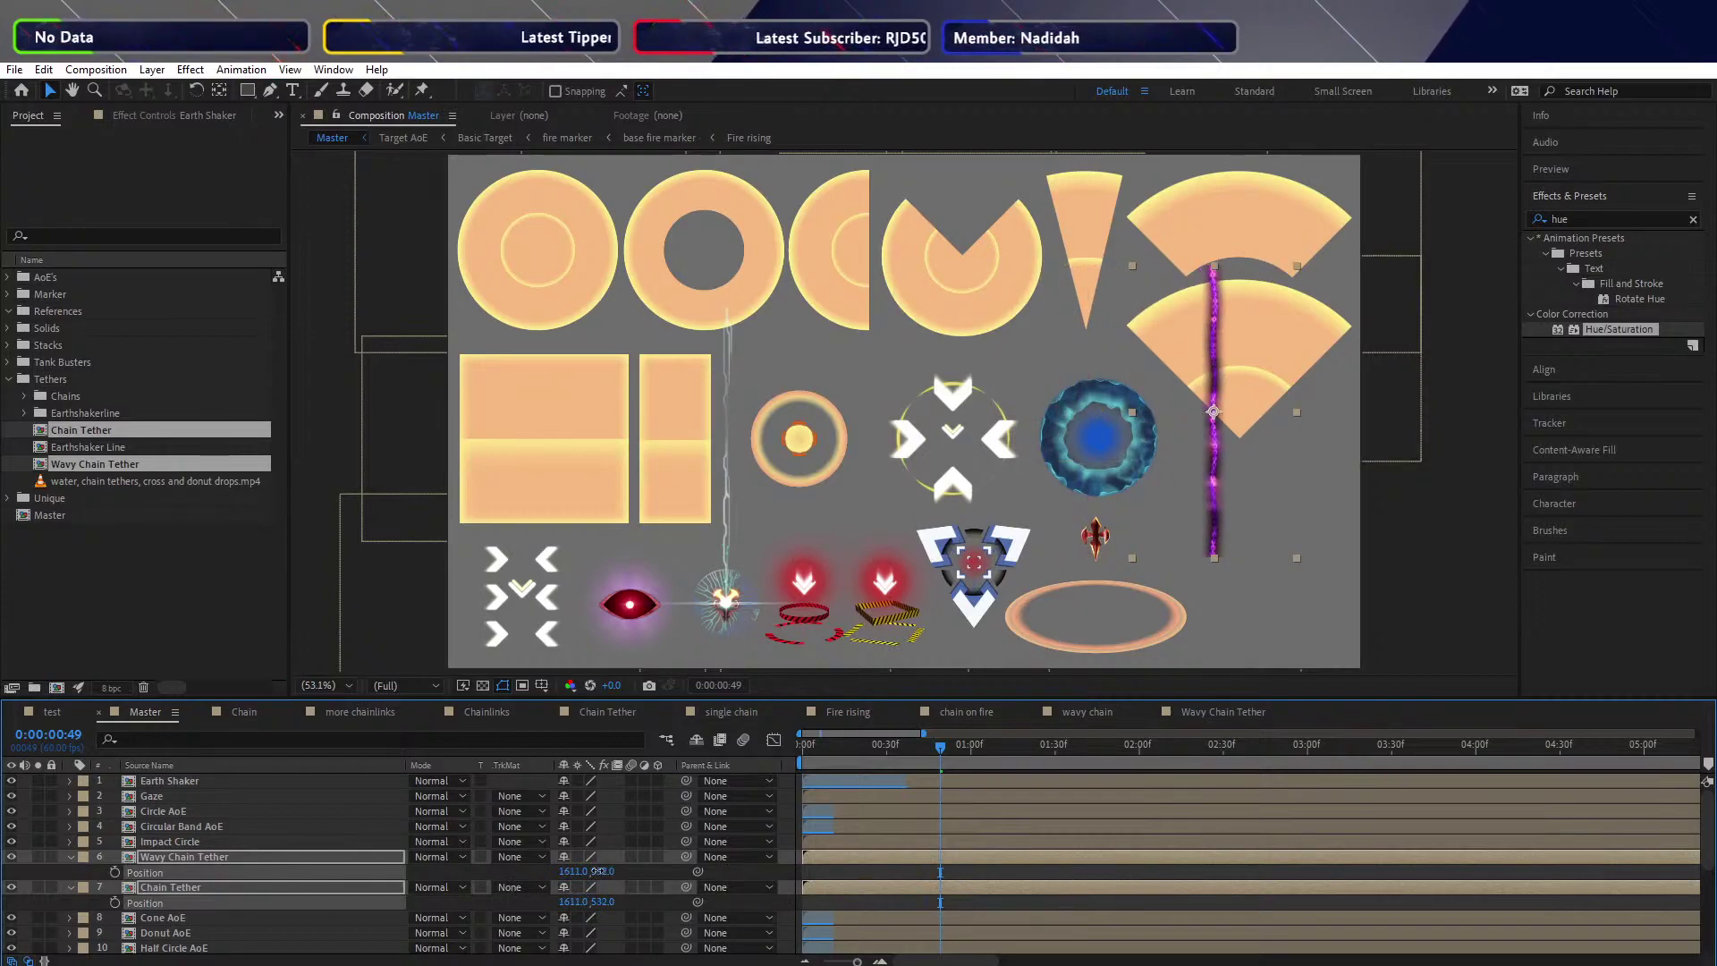
left_click_drag(608, 871, 817, 873)
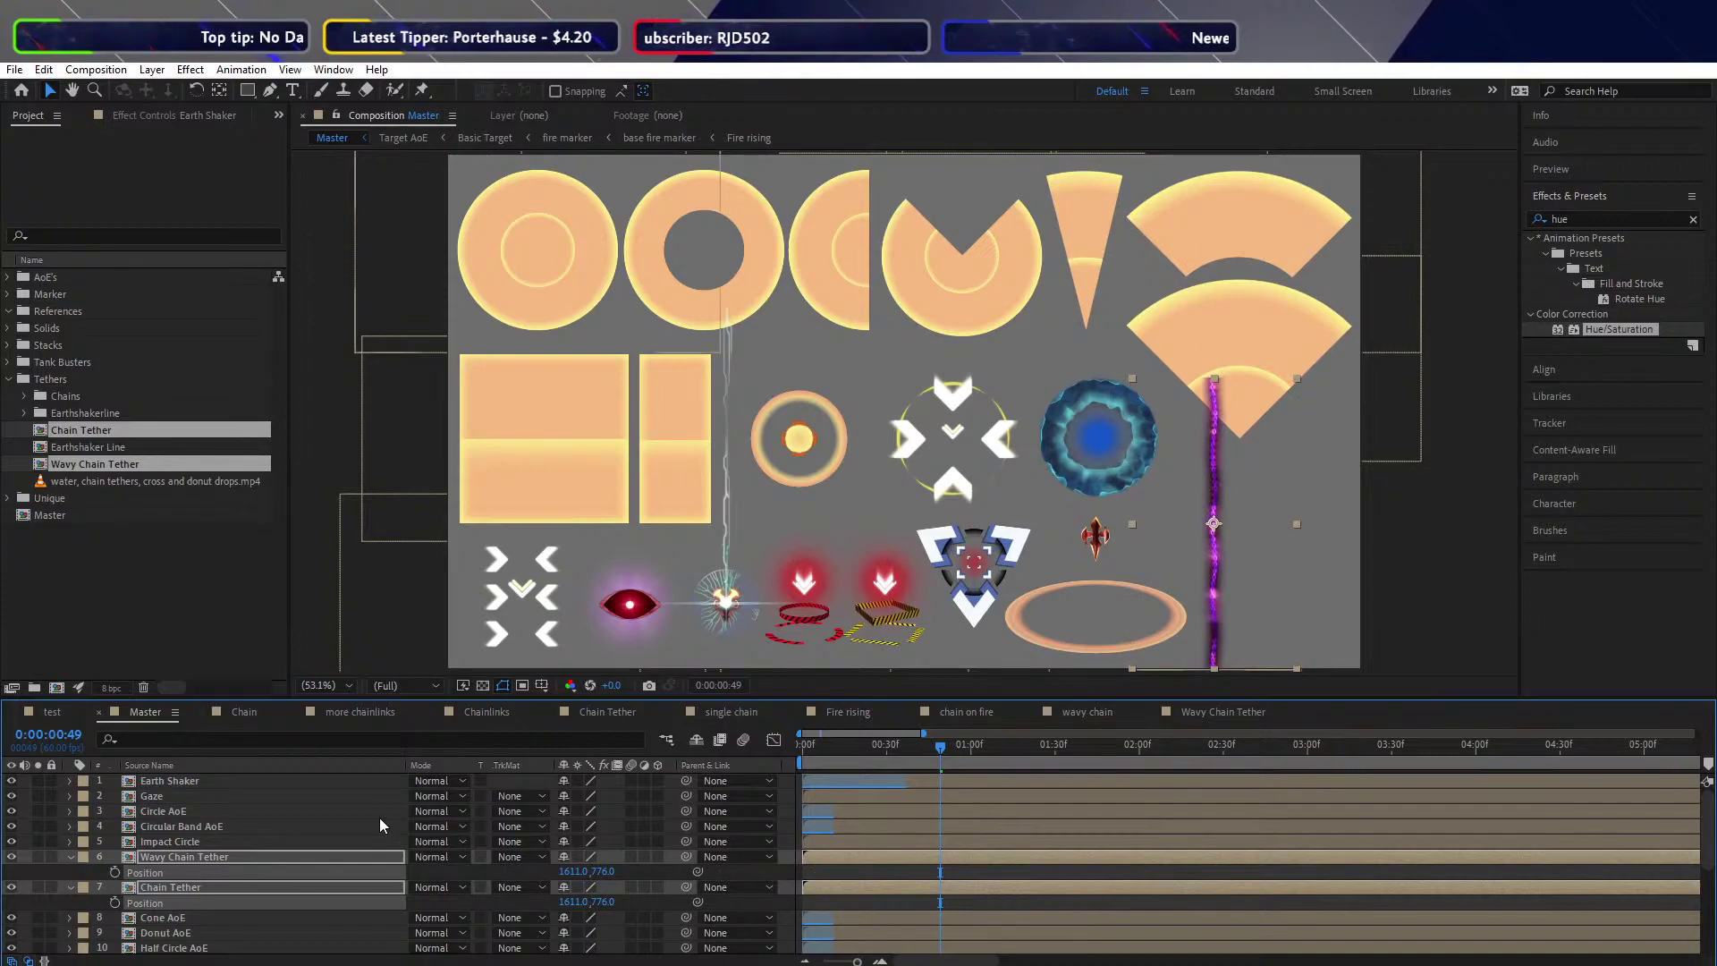
Shift only the Wavy Chain Tether layer to X position 1659 so it sits beside the Chain Tether, and clear the selection
left_click(299, 829)
left_click(253, 858)
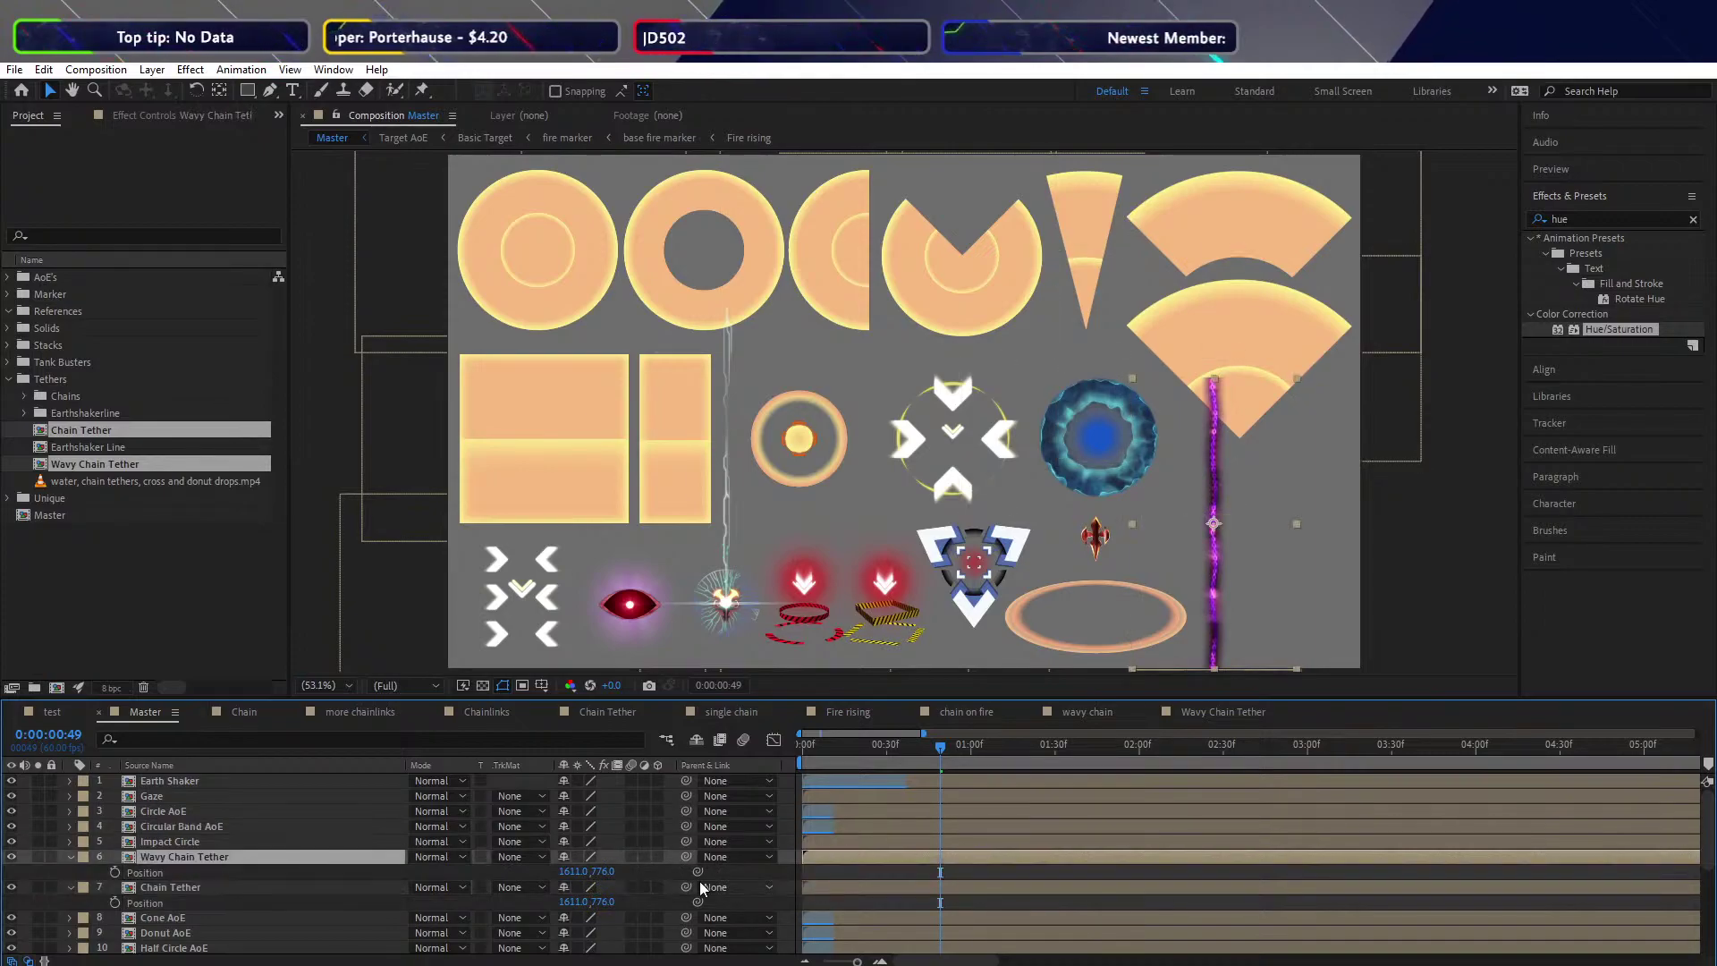
mouse_move(573, 872)
left_mouse_down()
mouse_move(635, 871)
mouse_move(617, 871)
left_mouse_up()
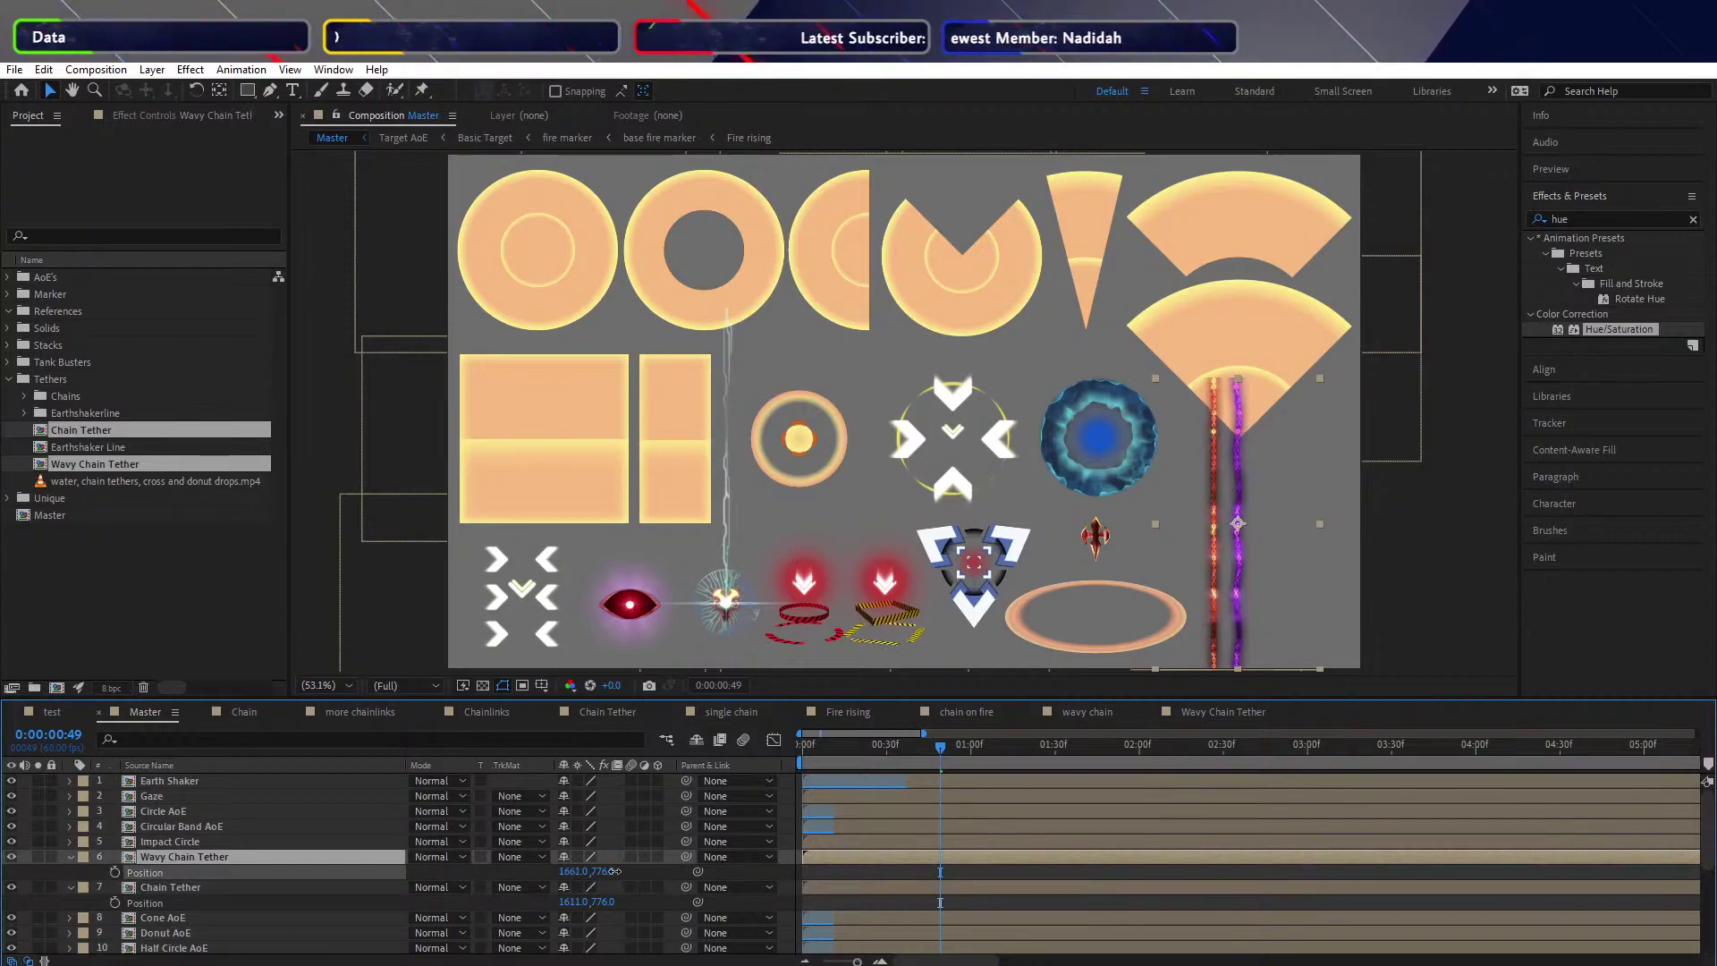
left_click(313, 411)
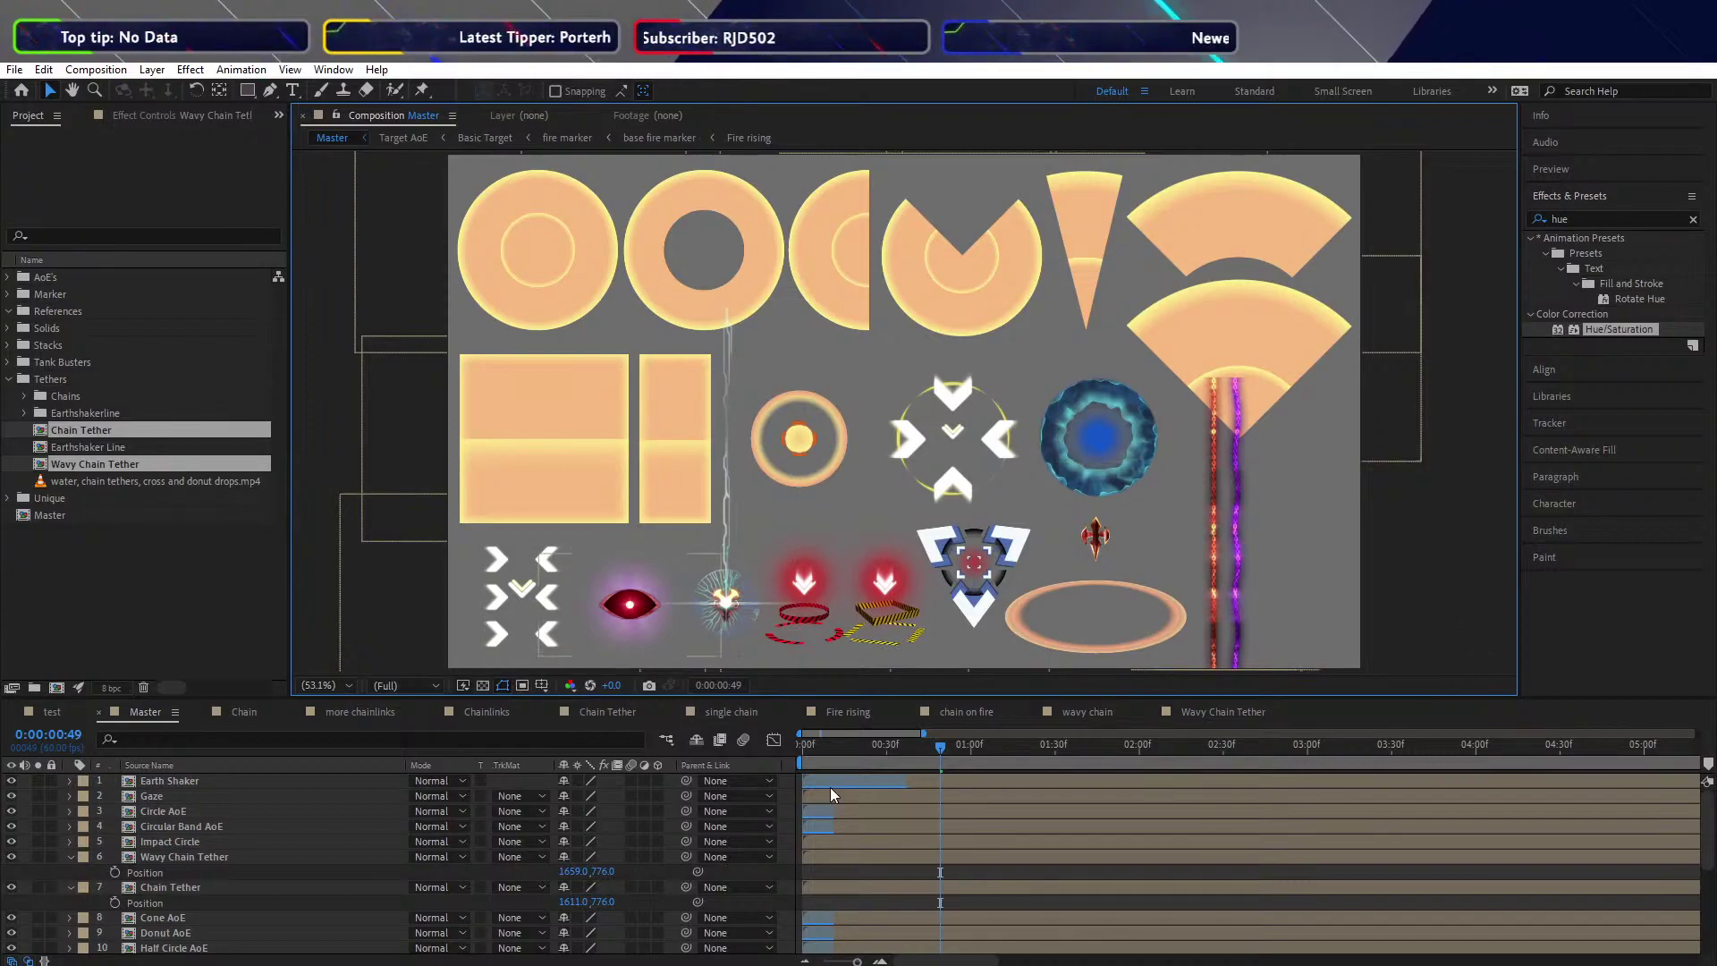
Set the current time to 0:00:00:41, collapse both tether layers' properties, and select the purple wavy chain in the composition view
left_click_drag(841, 760, 917, 754)
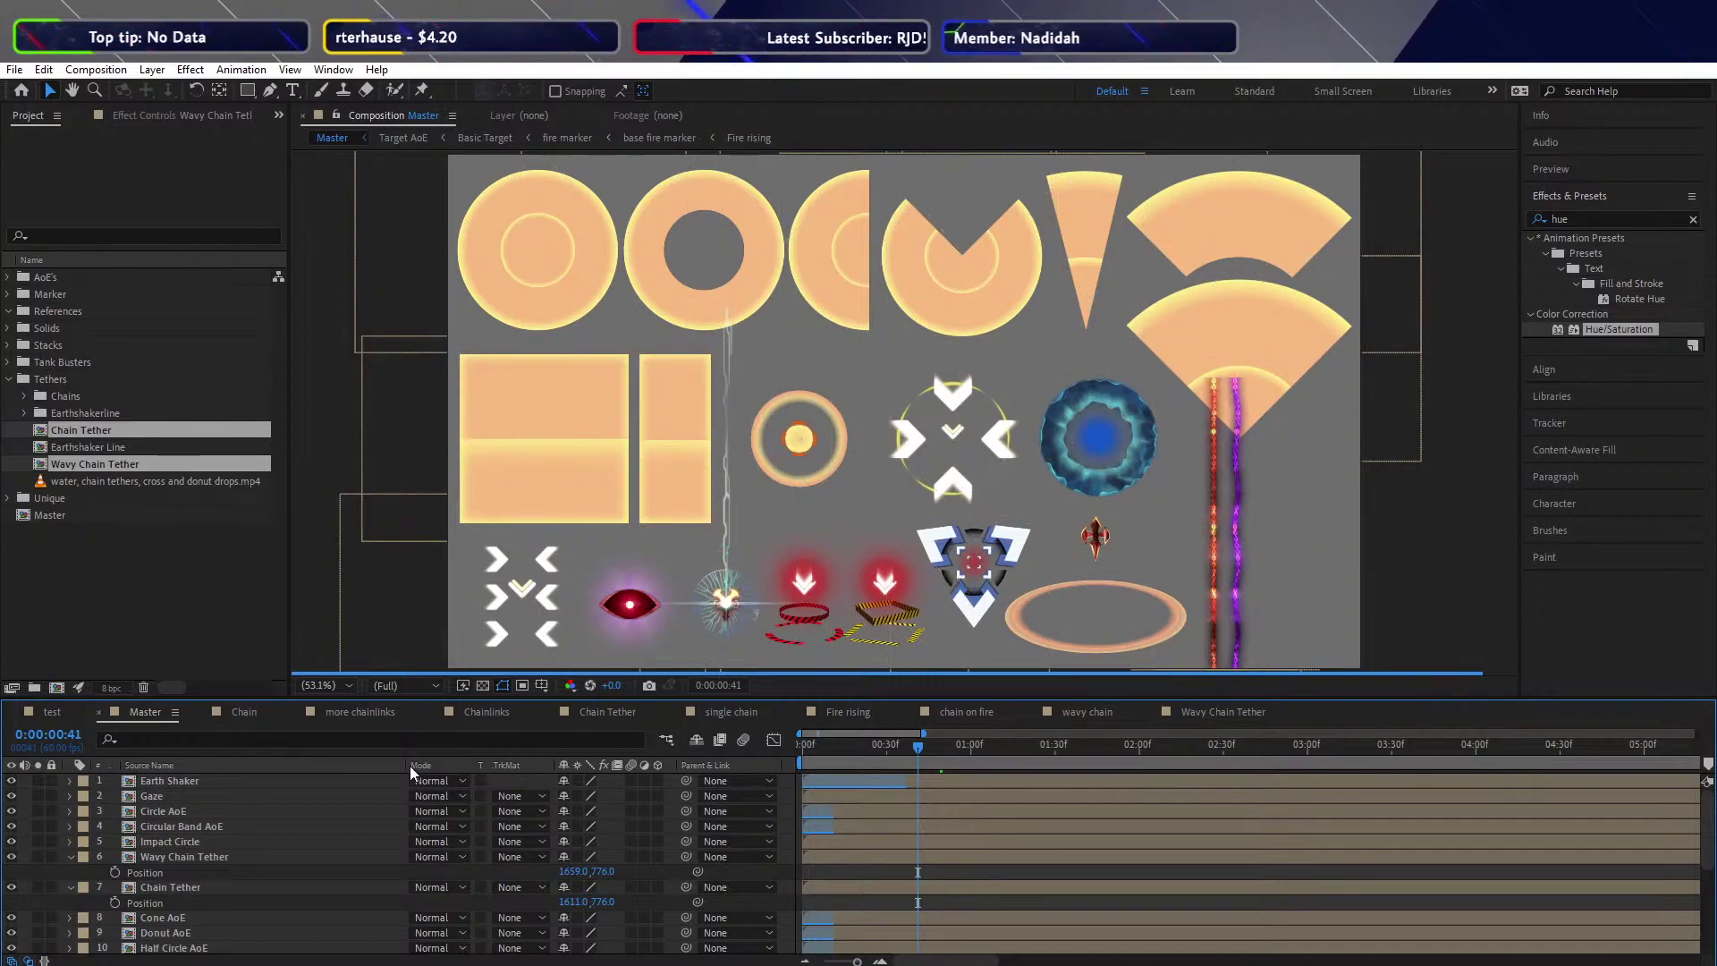
left_click(322, 781)
left_click(72, 861)
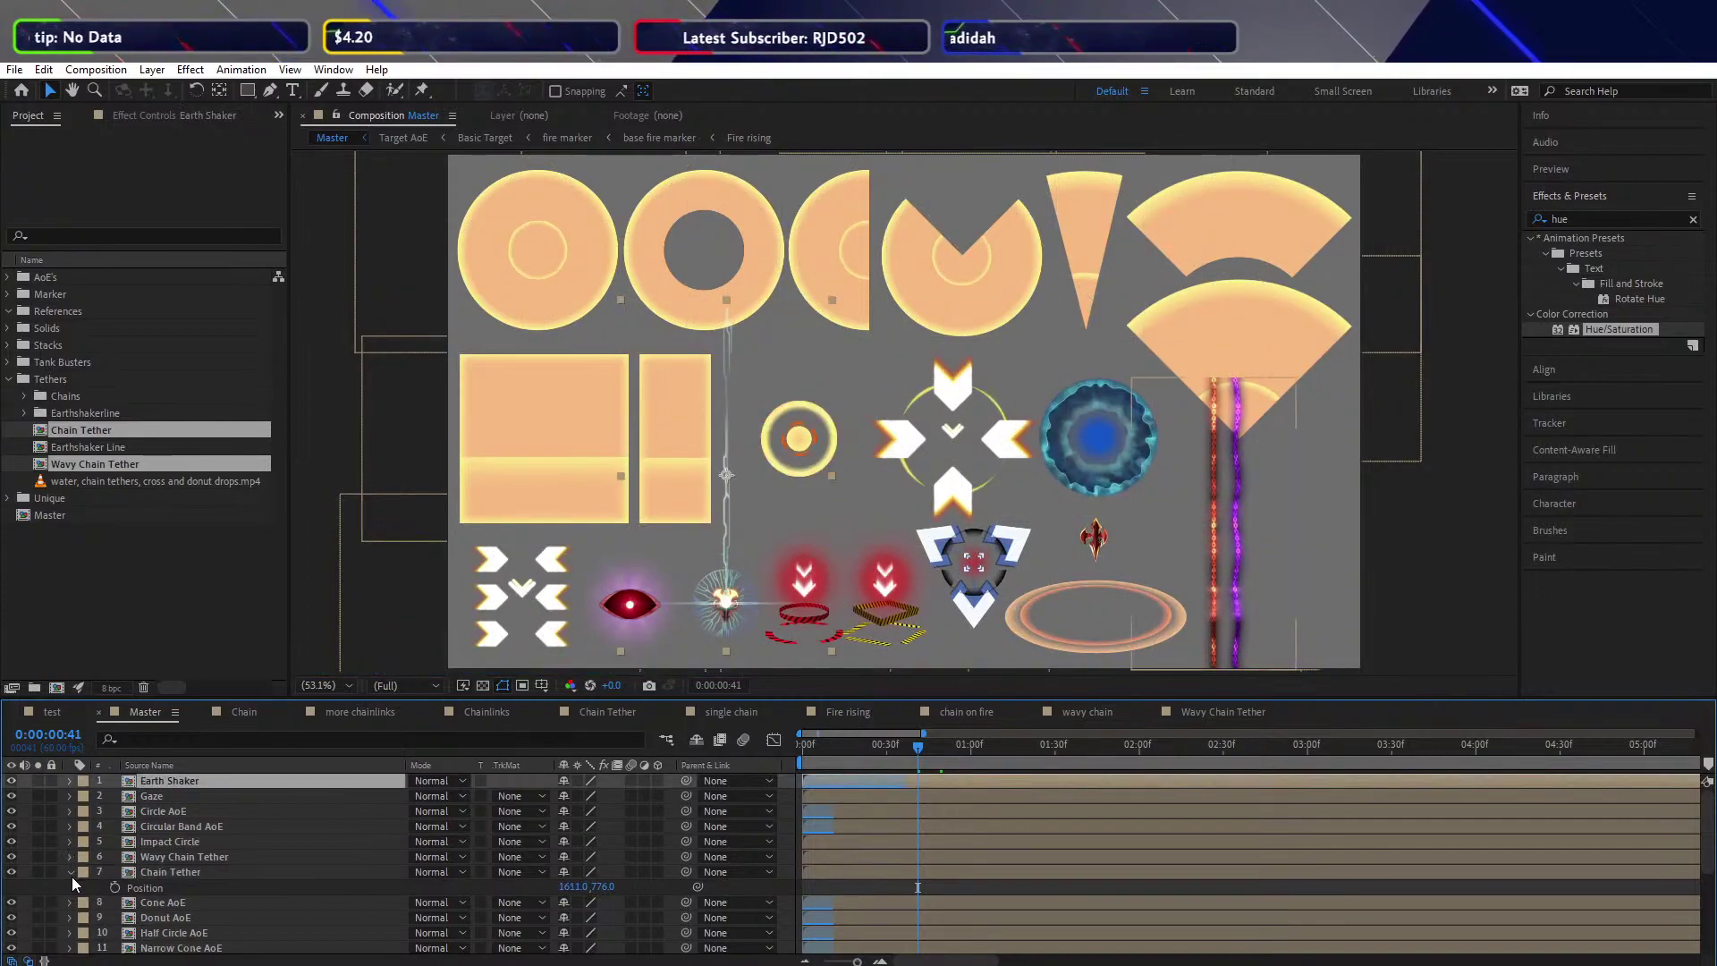
left_click(71, 877)
left_click(1450, 651)
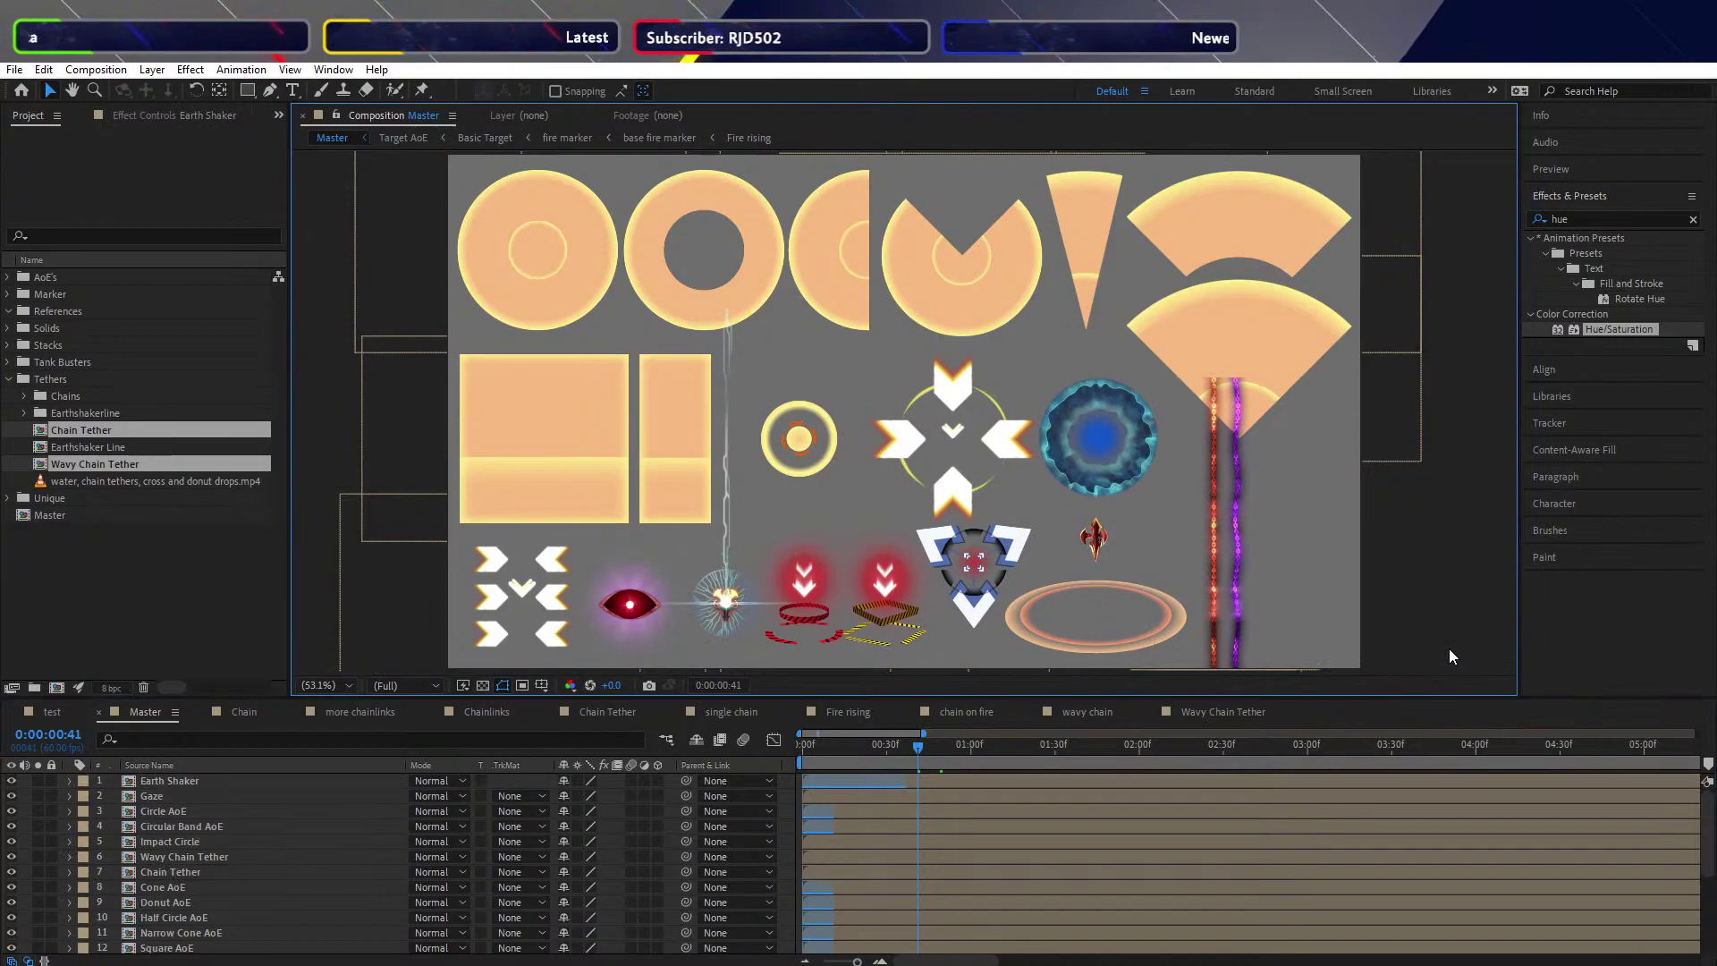
left_click(1232, 566)
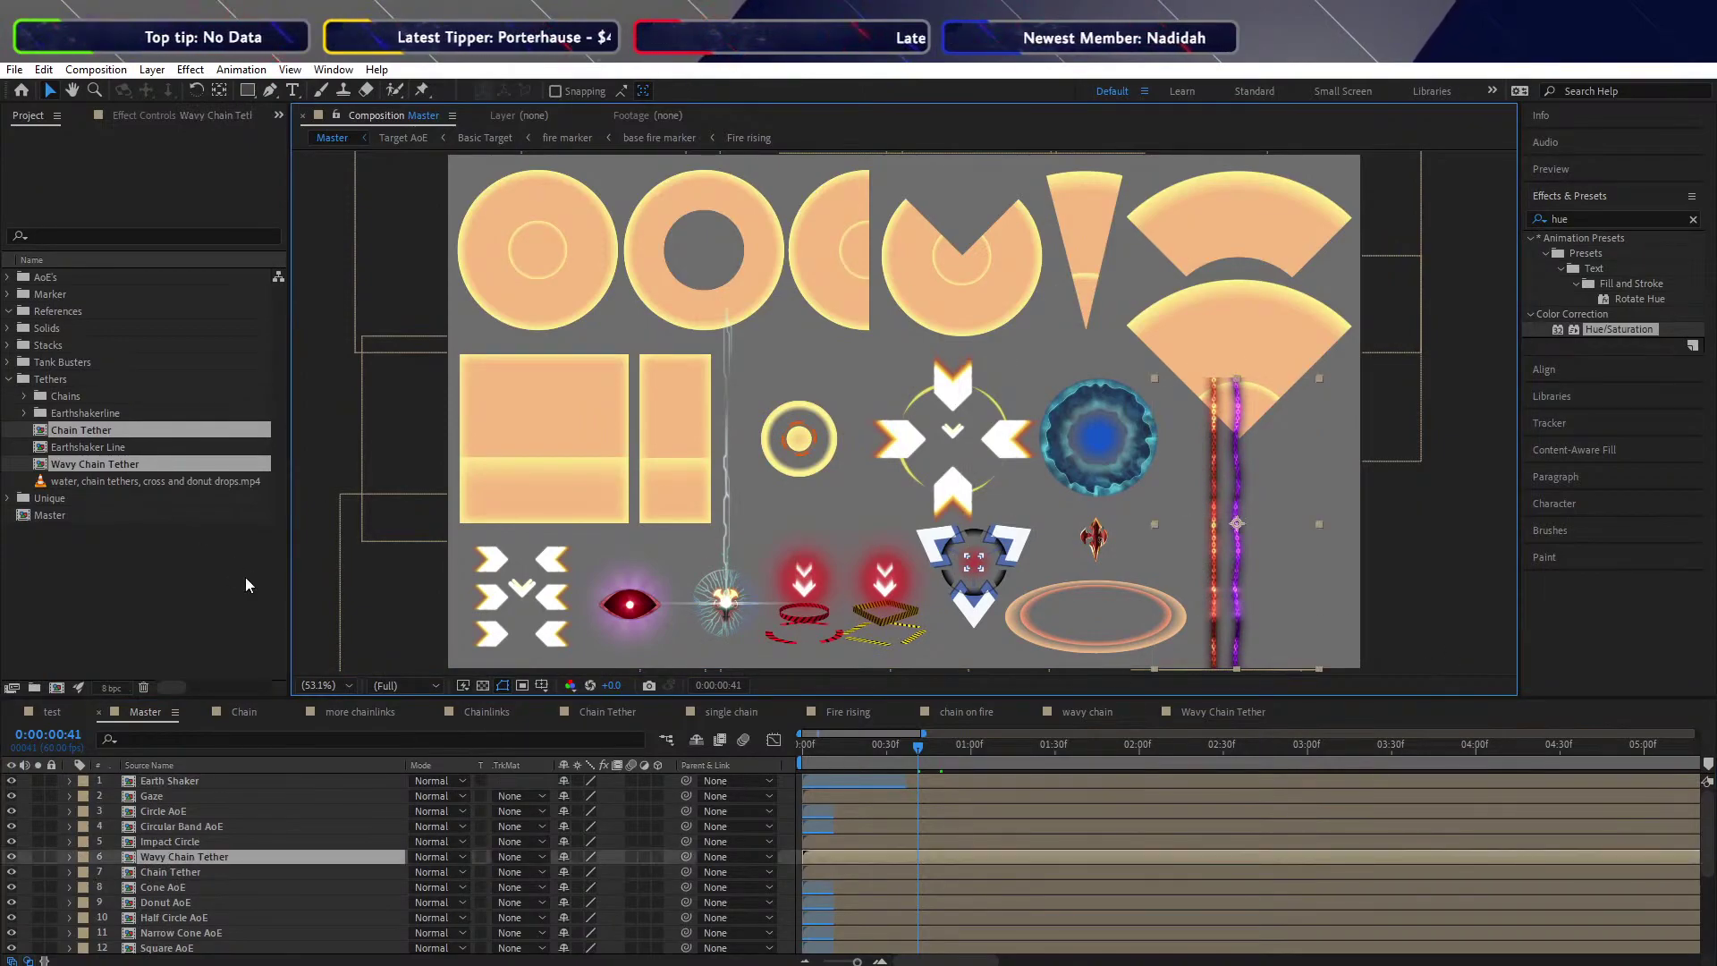
Review the Chain Tether and Wavy Chain Tether compositions by playing each from the start
left_click(955, 720)
left_click(1086, 712)
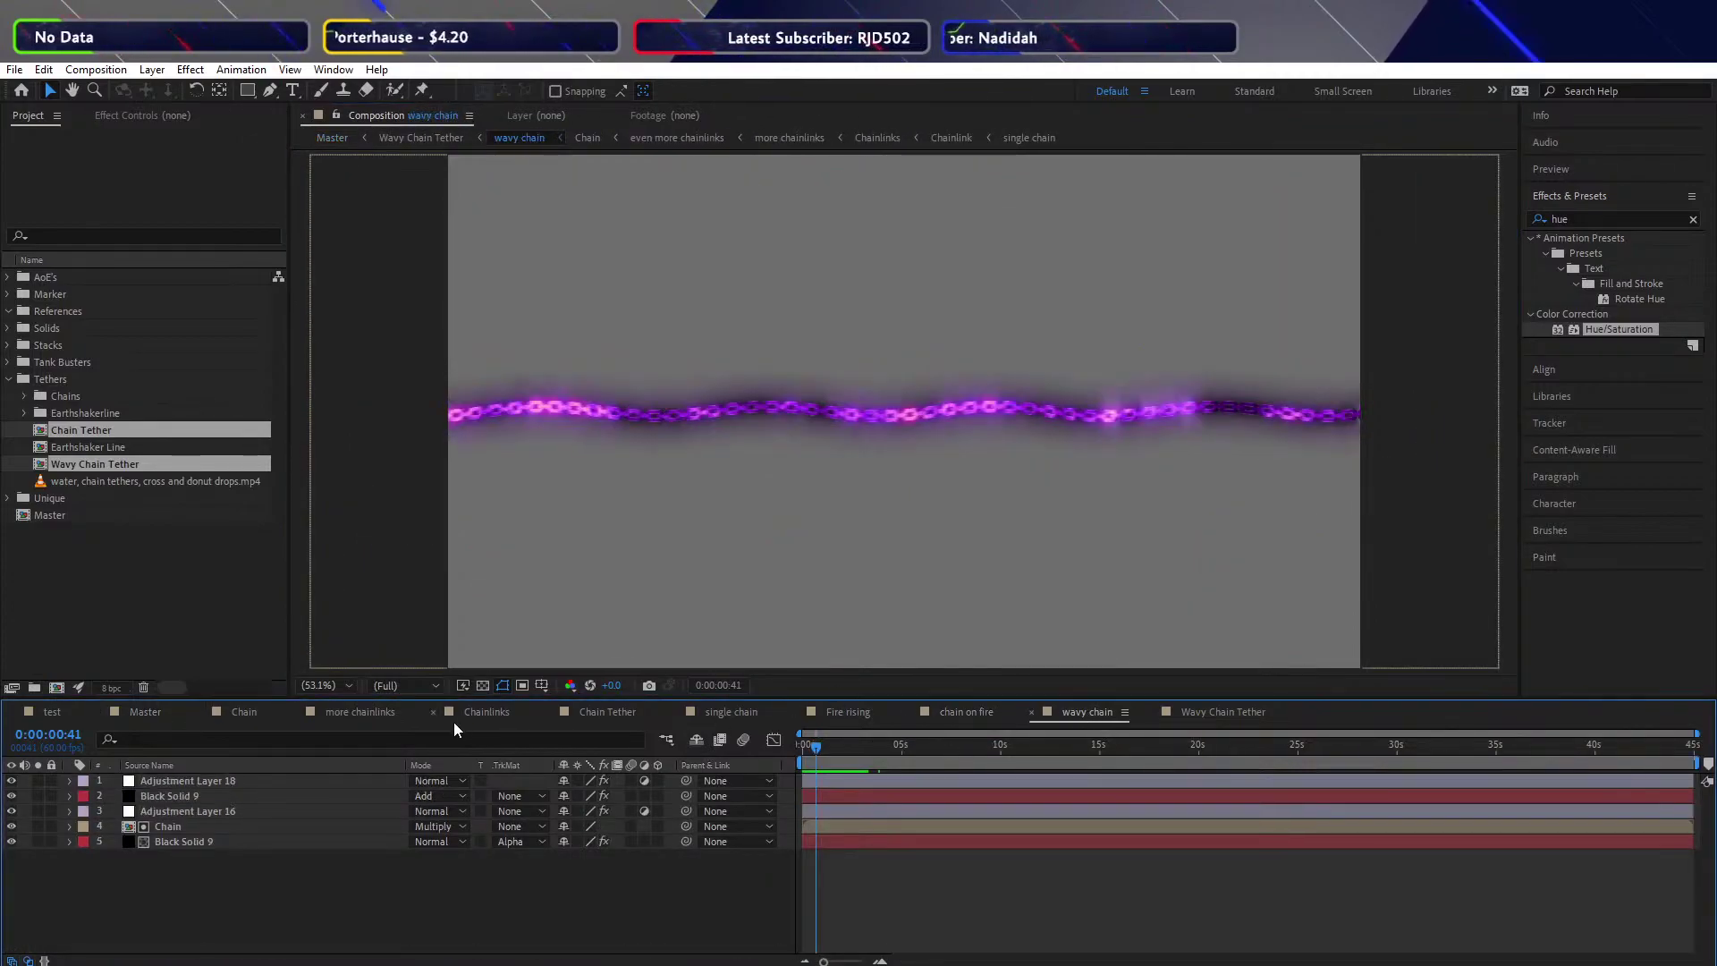
left_click(595, 712)
left_click(798, 753)
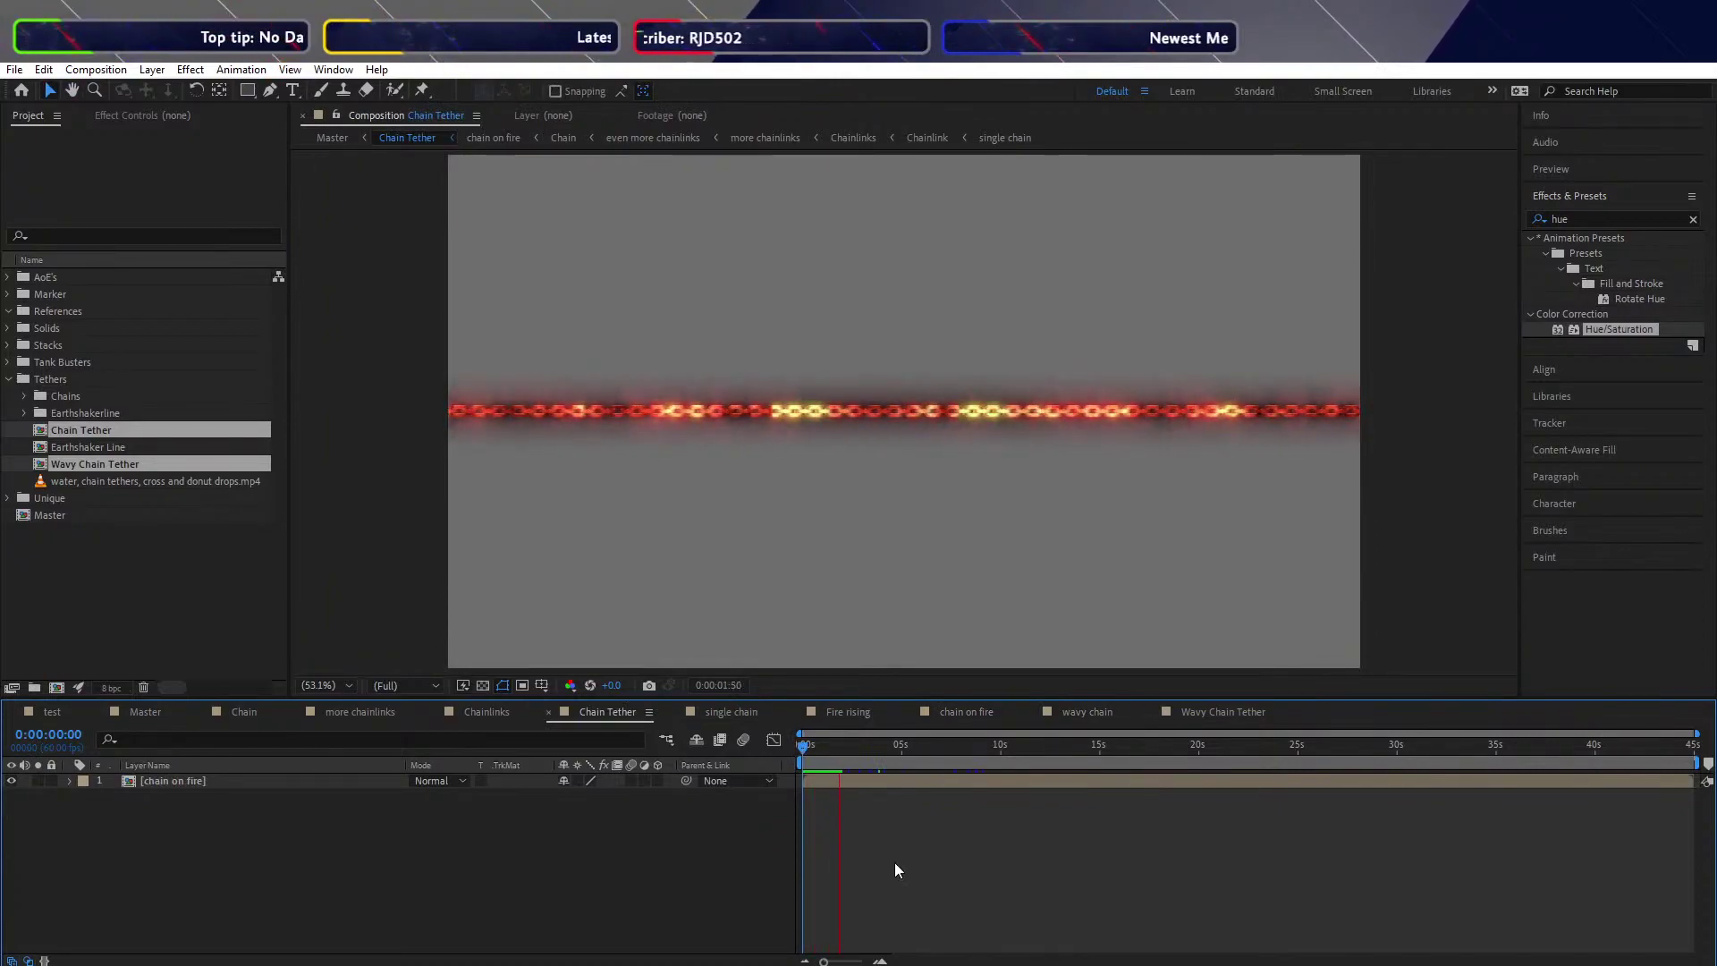
left_click(1073, 712)
left_click(1217, 712)
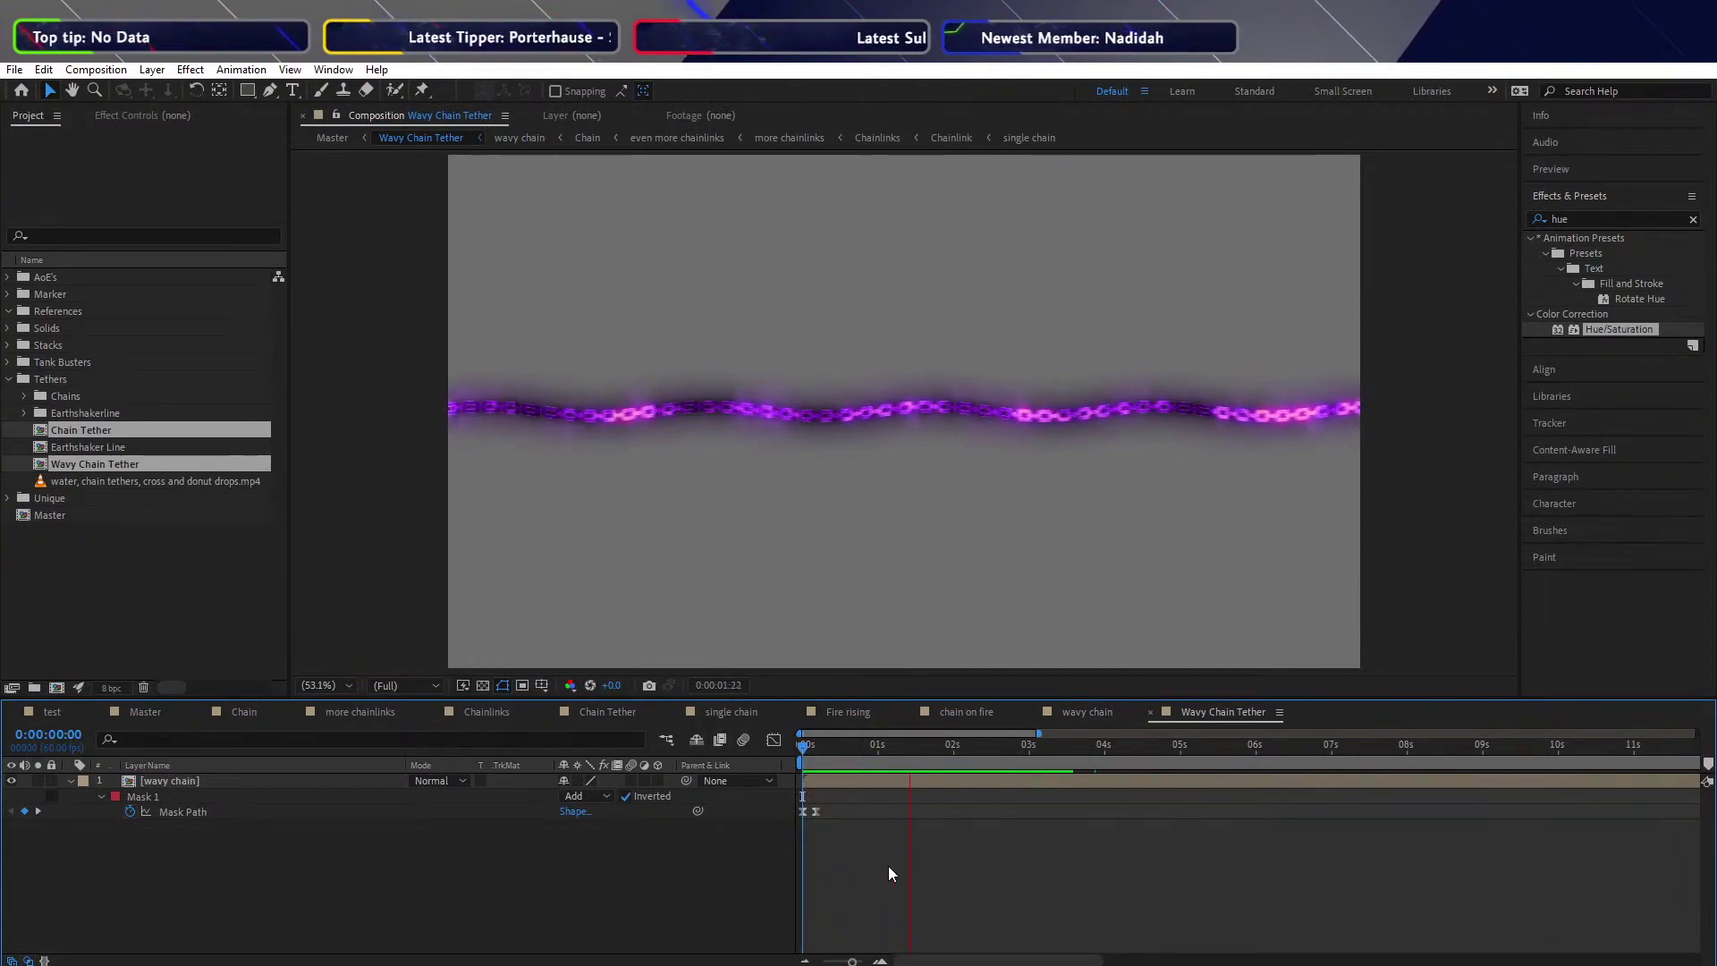
key("space")
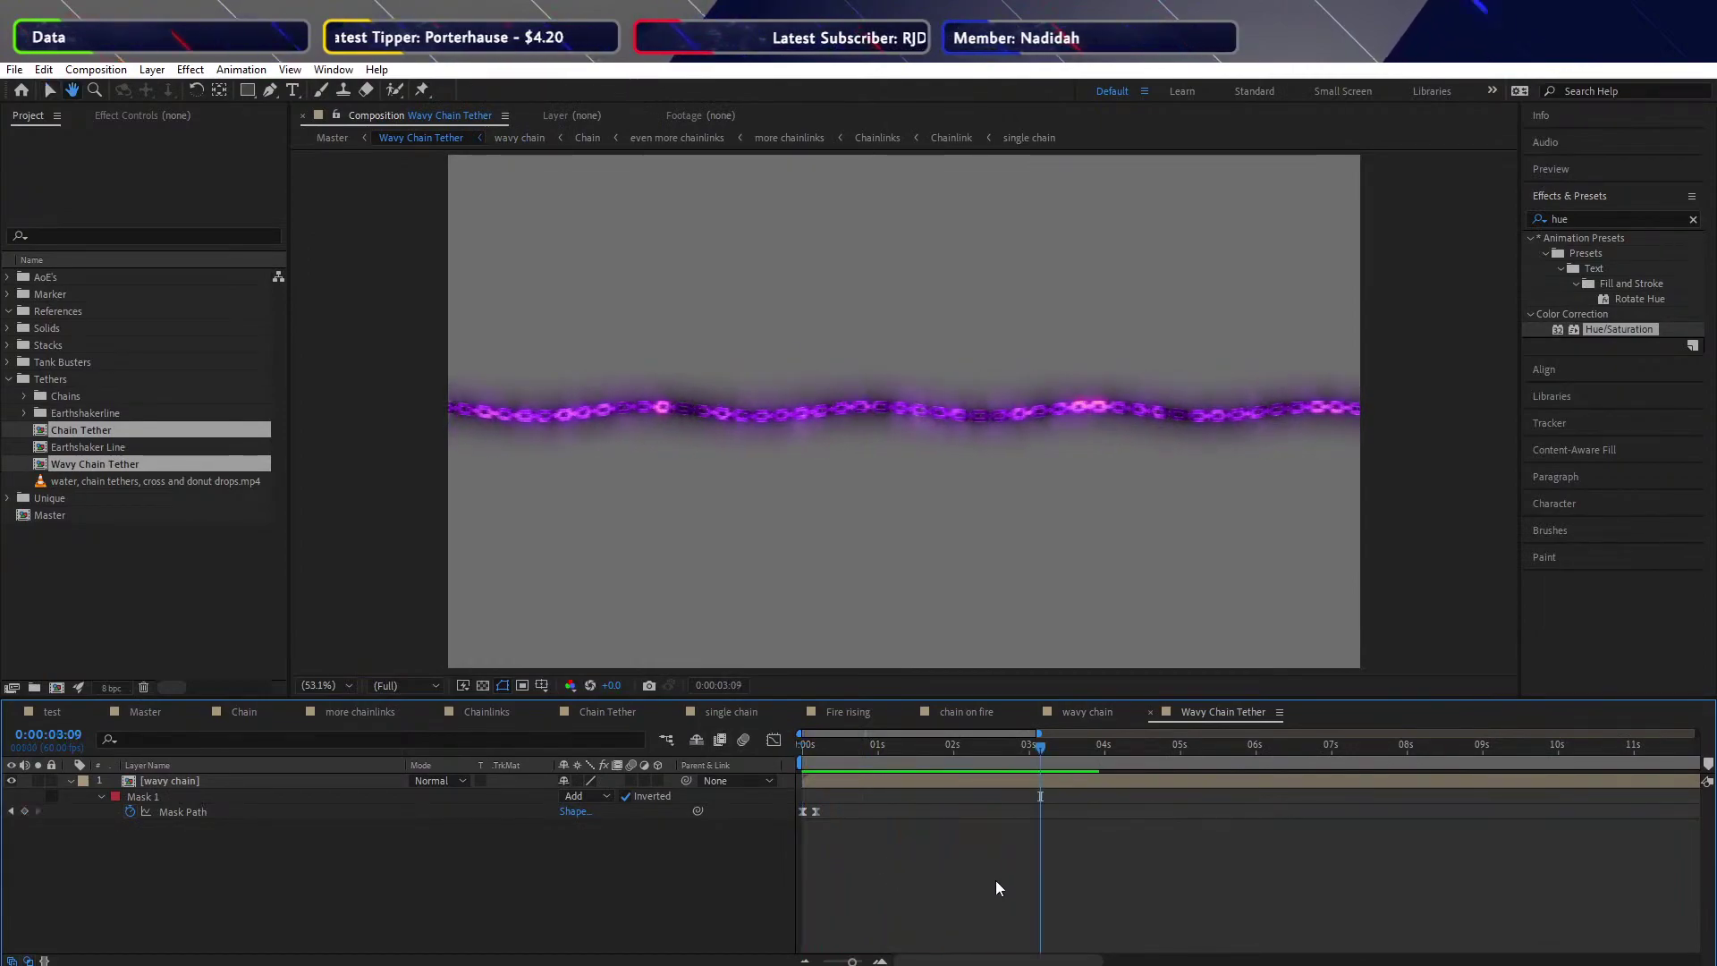
Open the chain on fire composition, scrub to 0:00:03:56, and play it from the start to inspect the glowing links
left_click(953, 714)
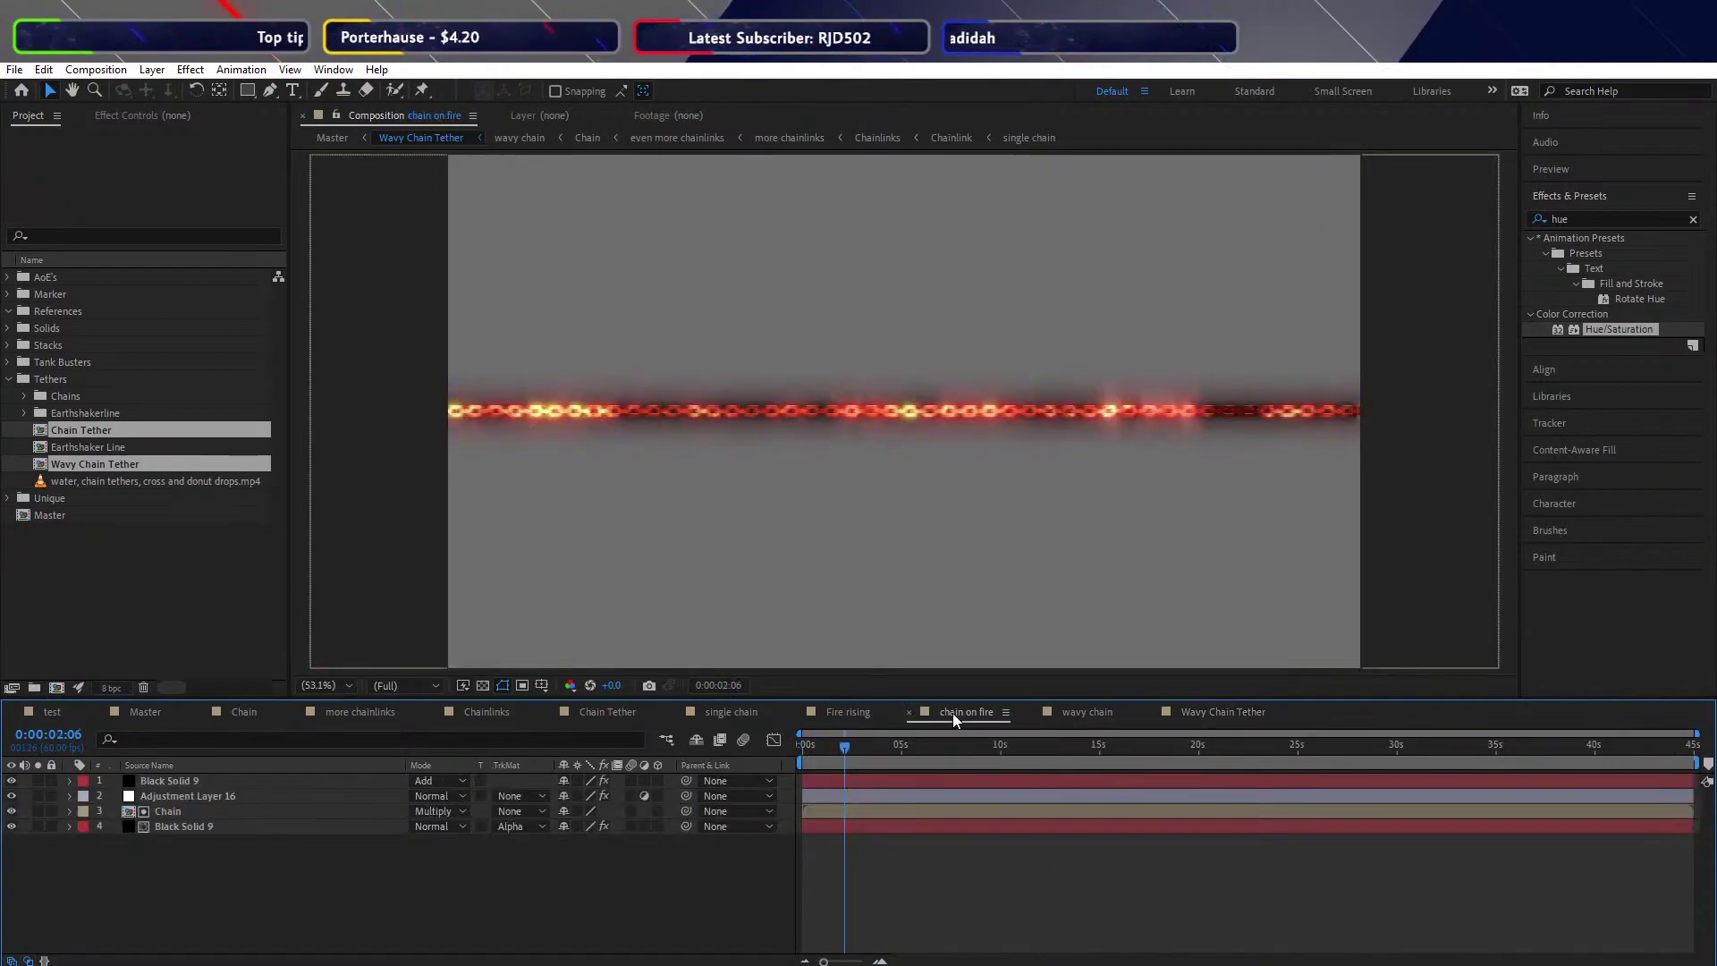
left_click(836, 716)
left_click(945, 716)
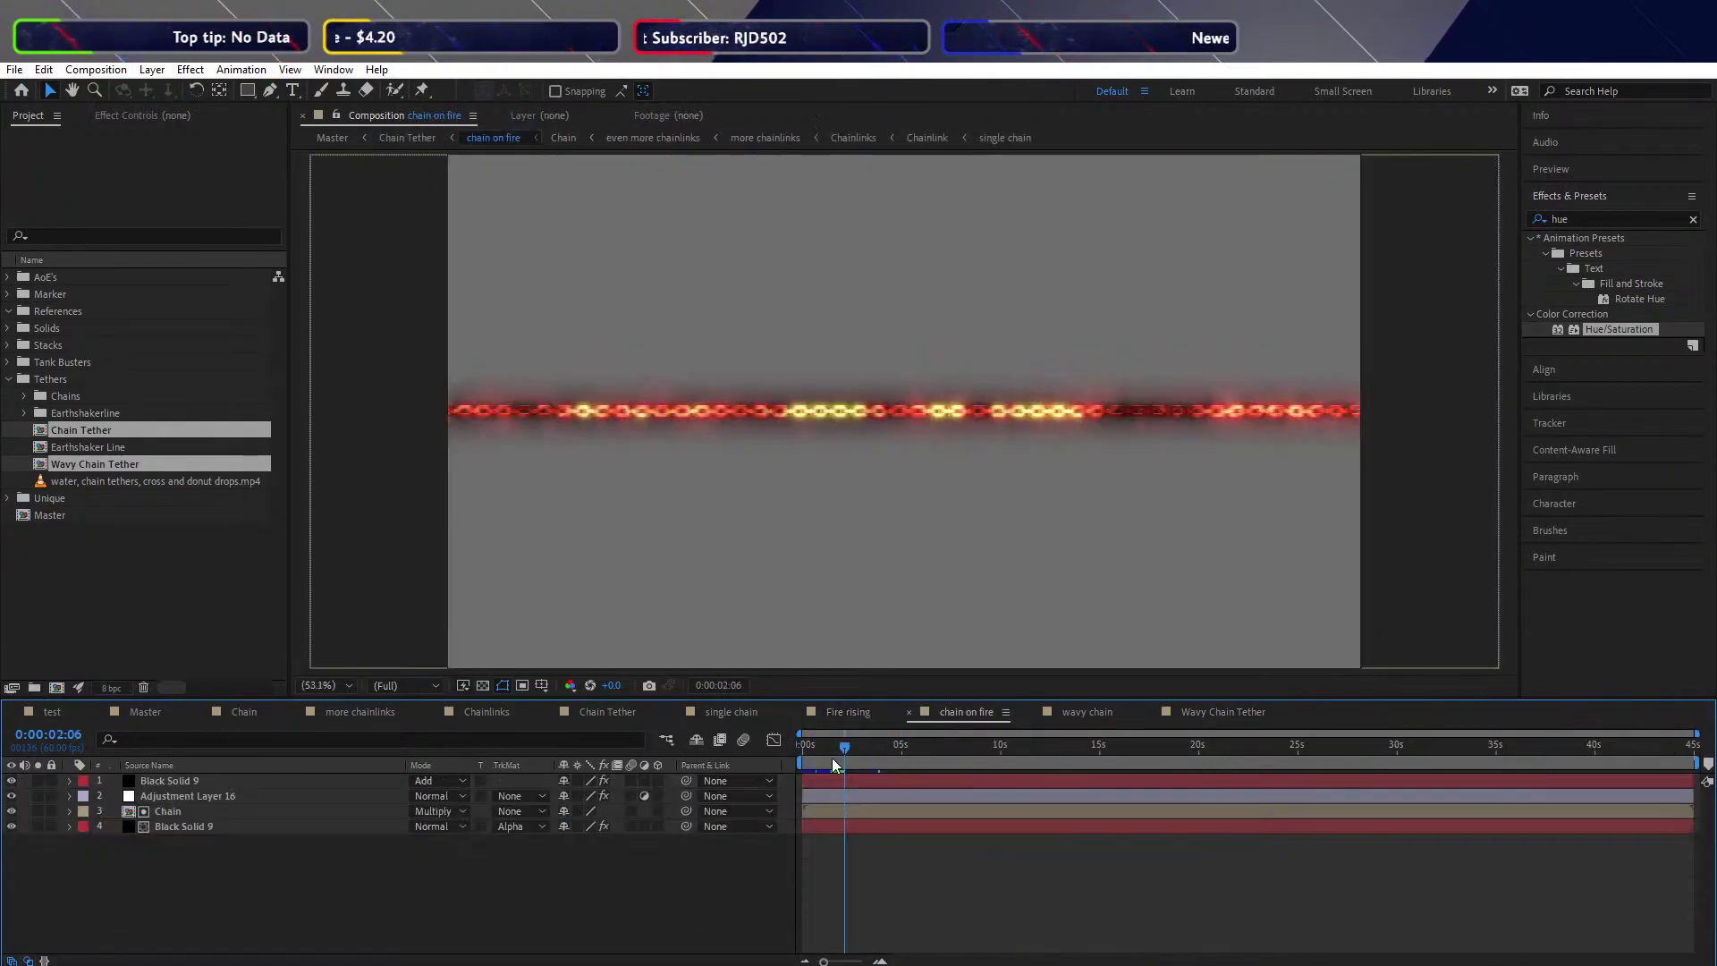
left_click_drag(832, 751, 882, 738)
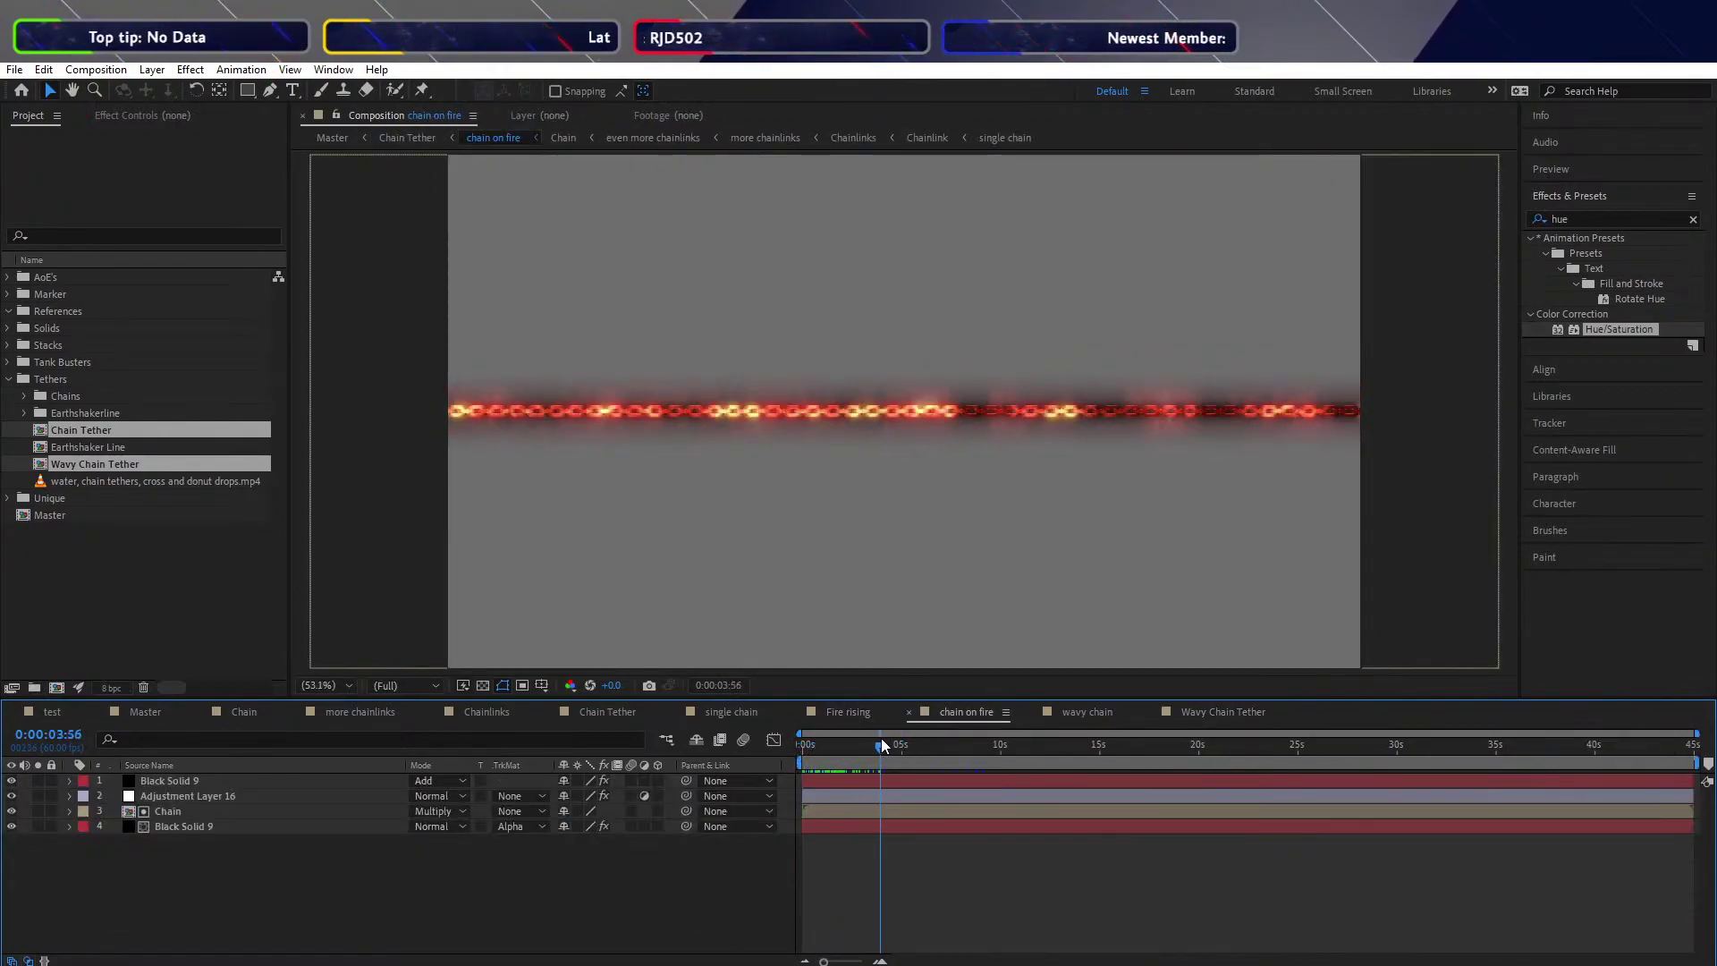
key("Home")
key("space")
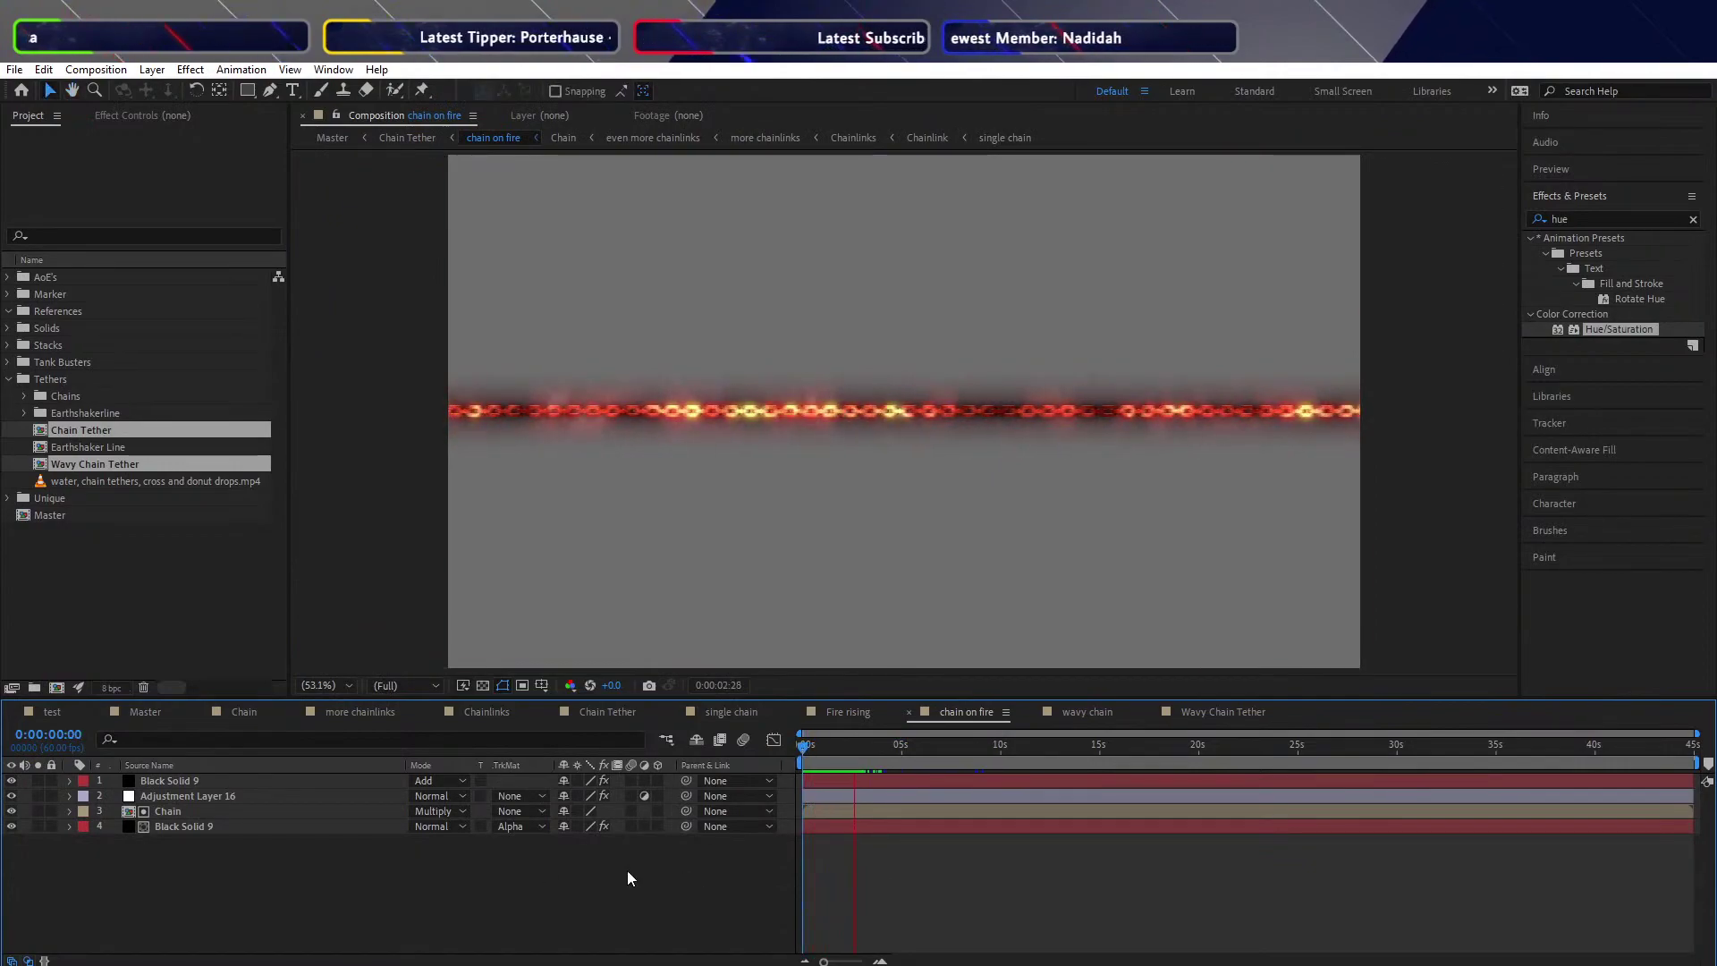
key("space")
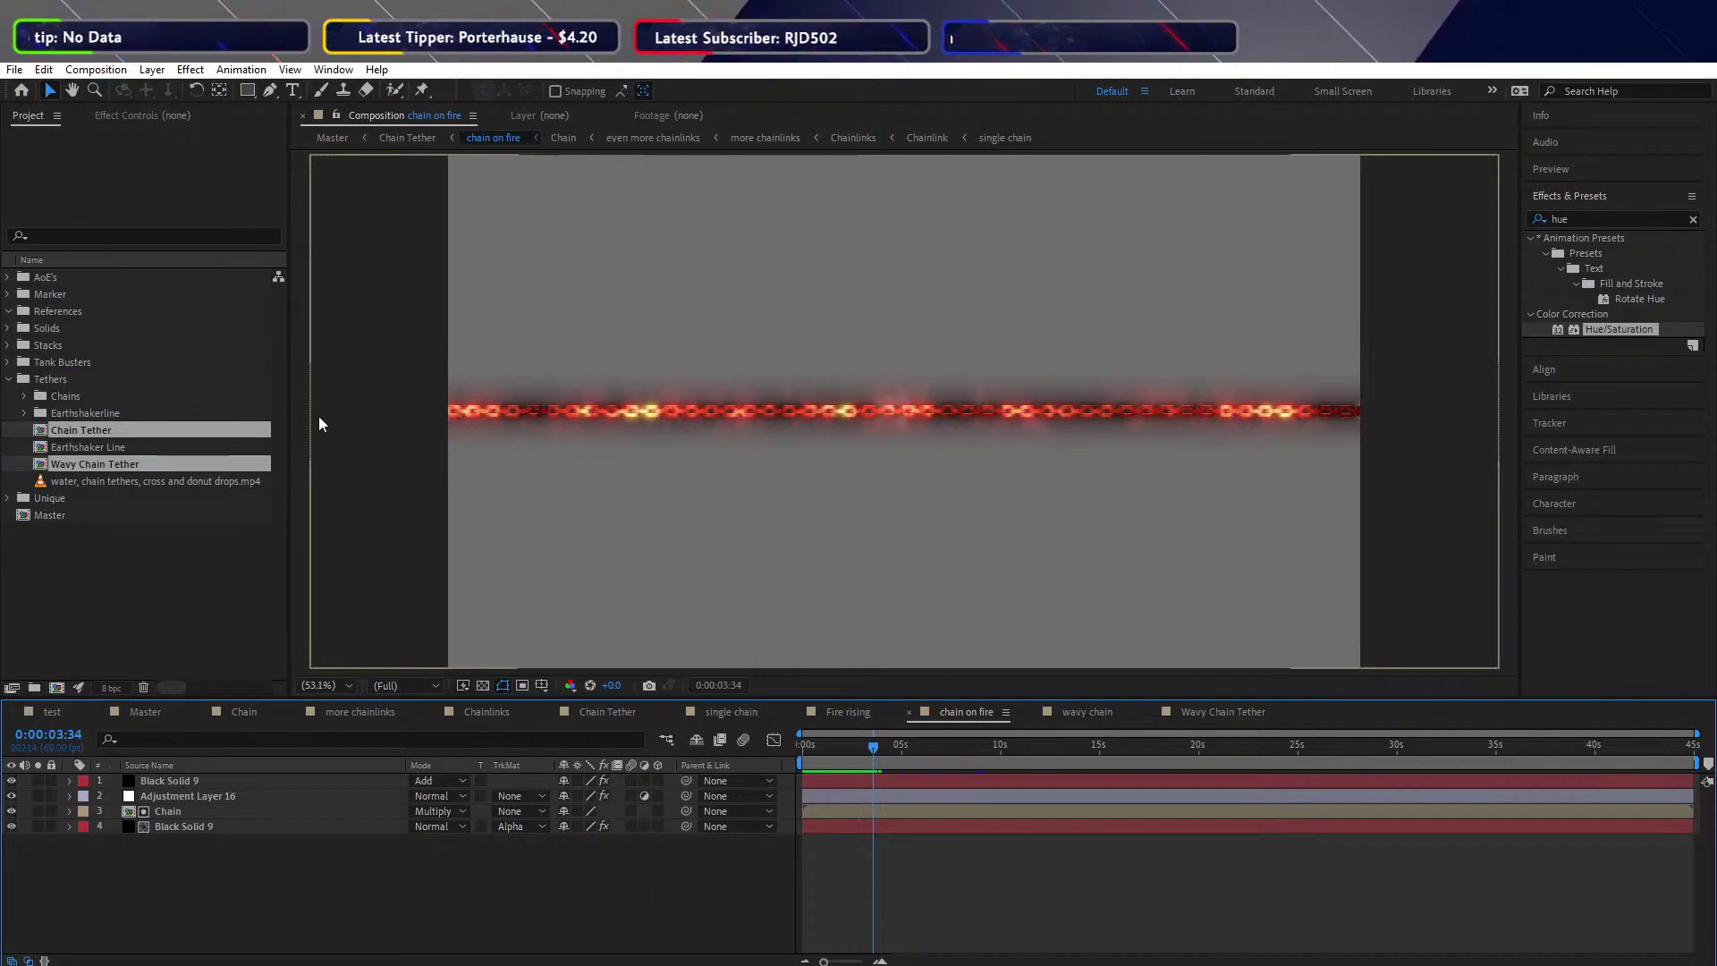
Save the project under its current file name
left_click(14, 69)
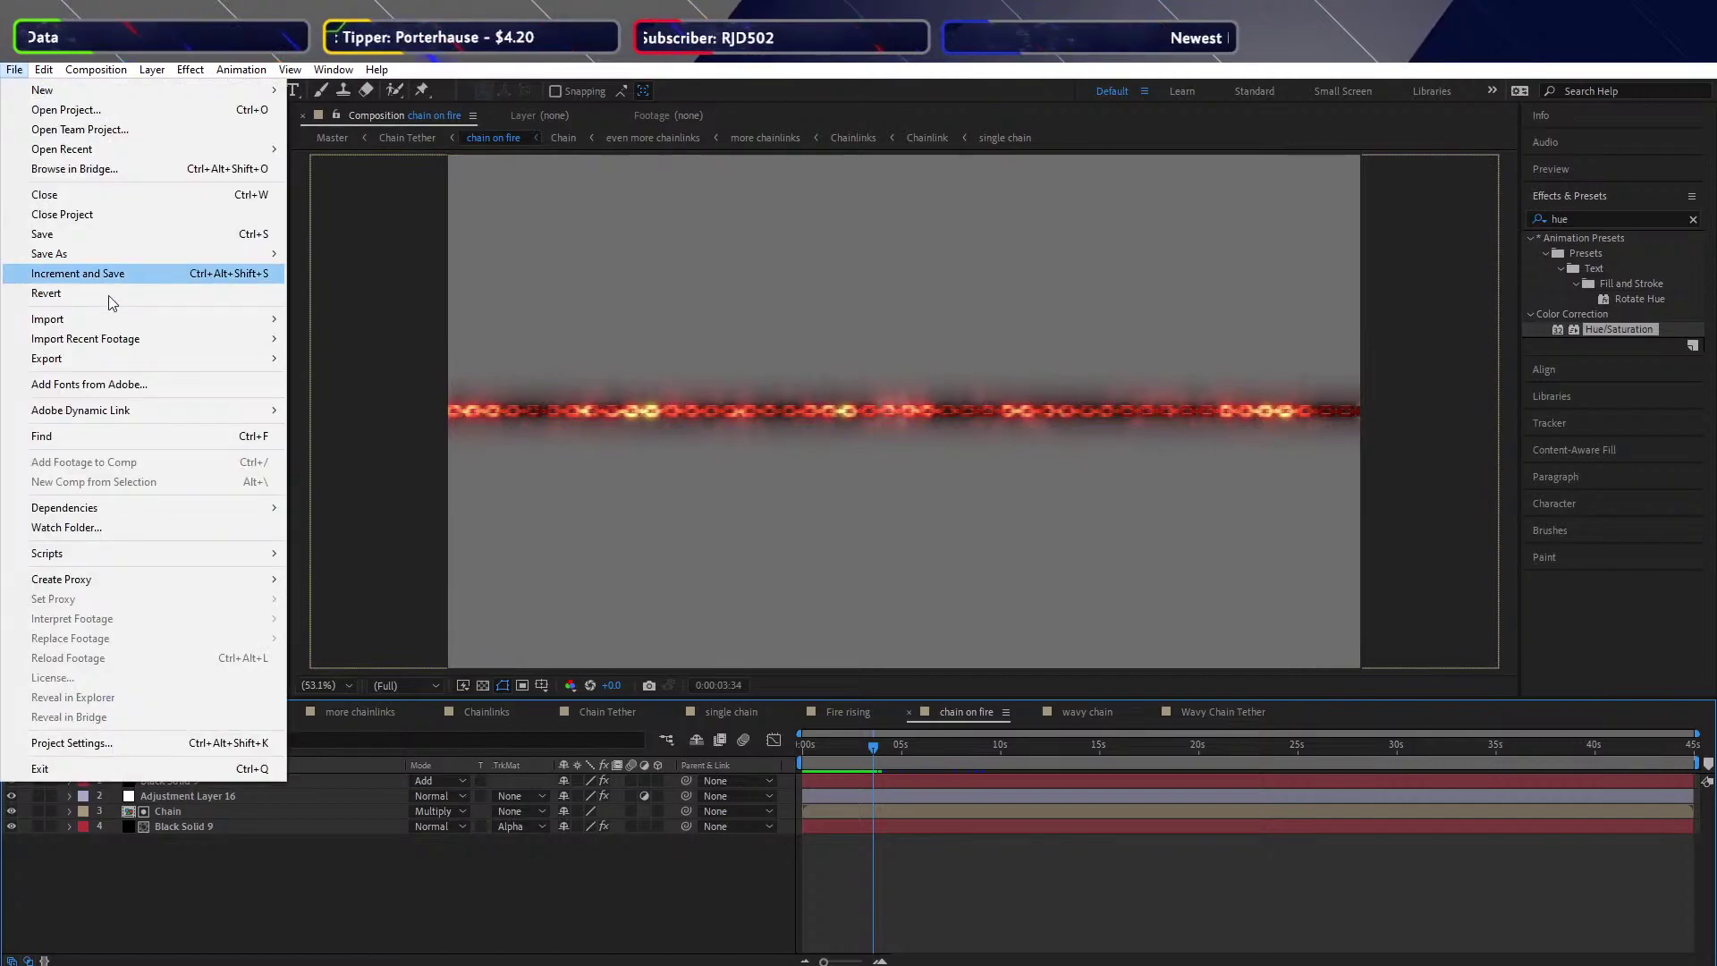
left_click(89, 233)
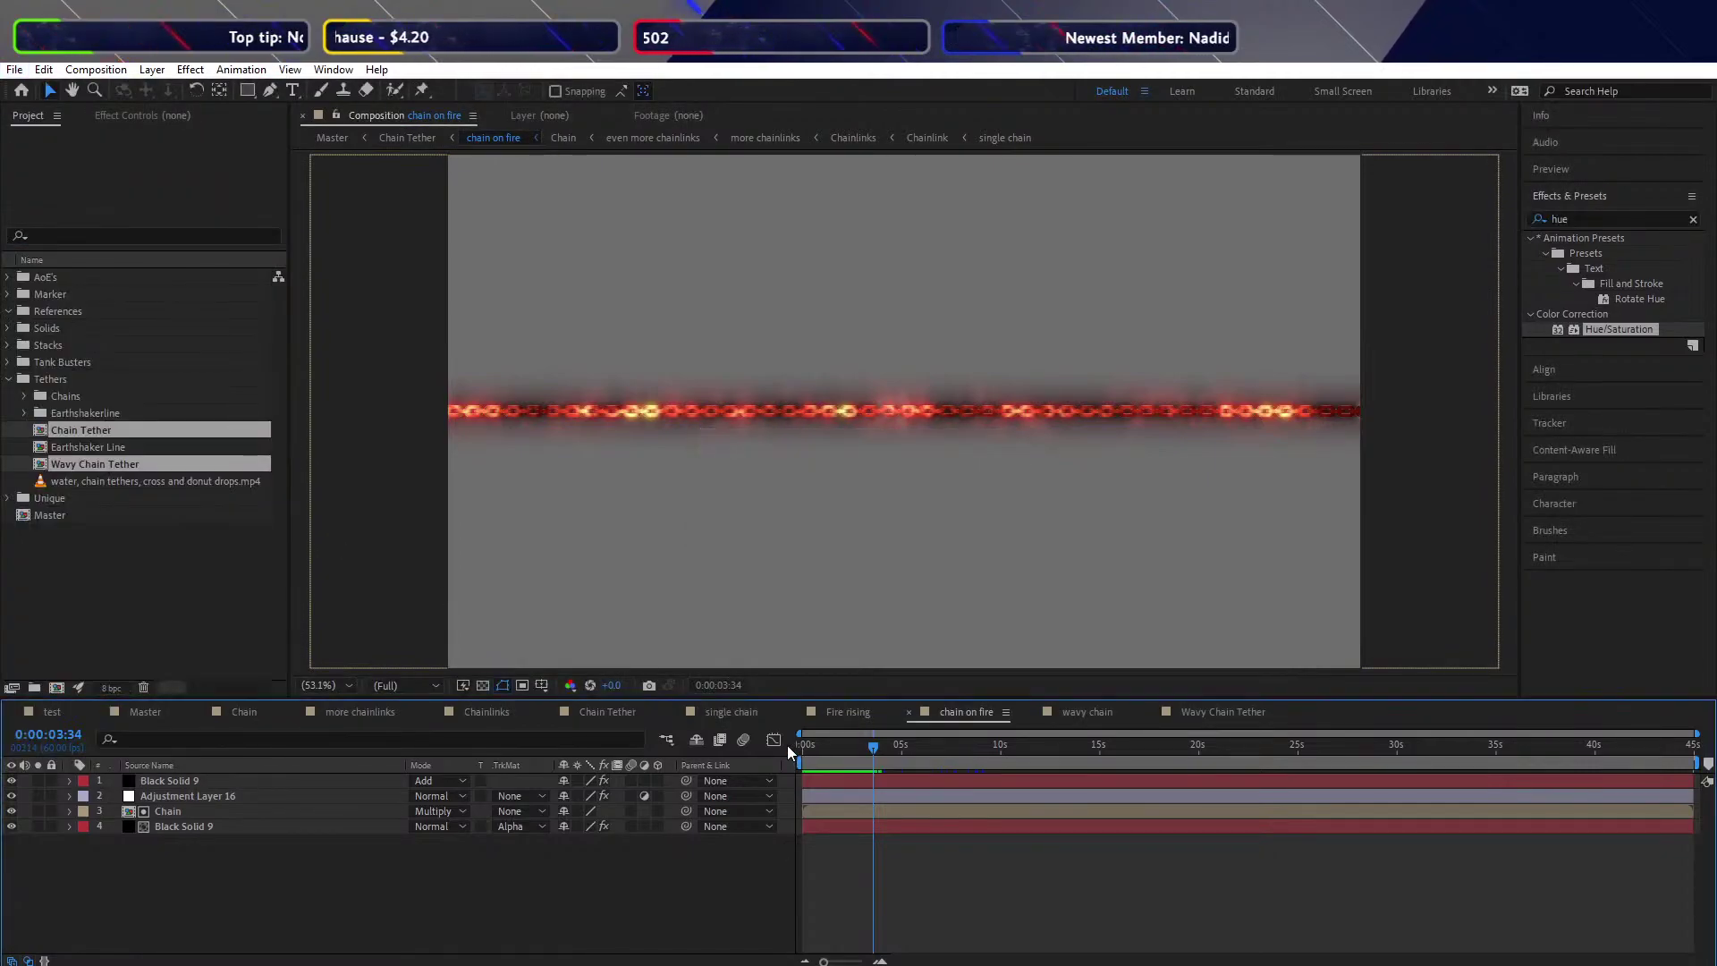